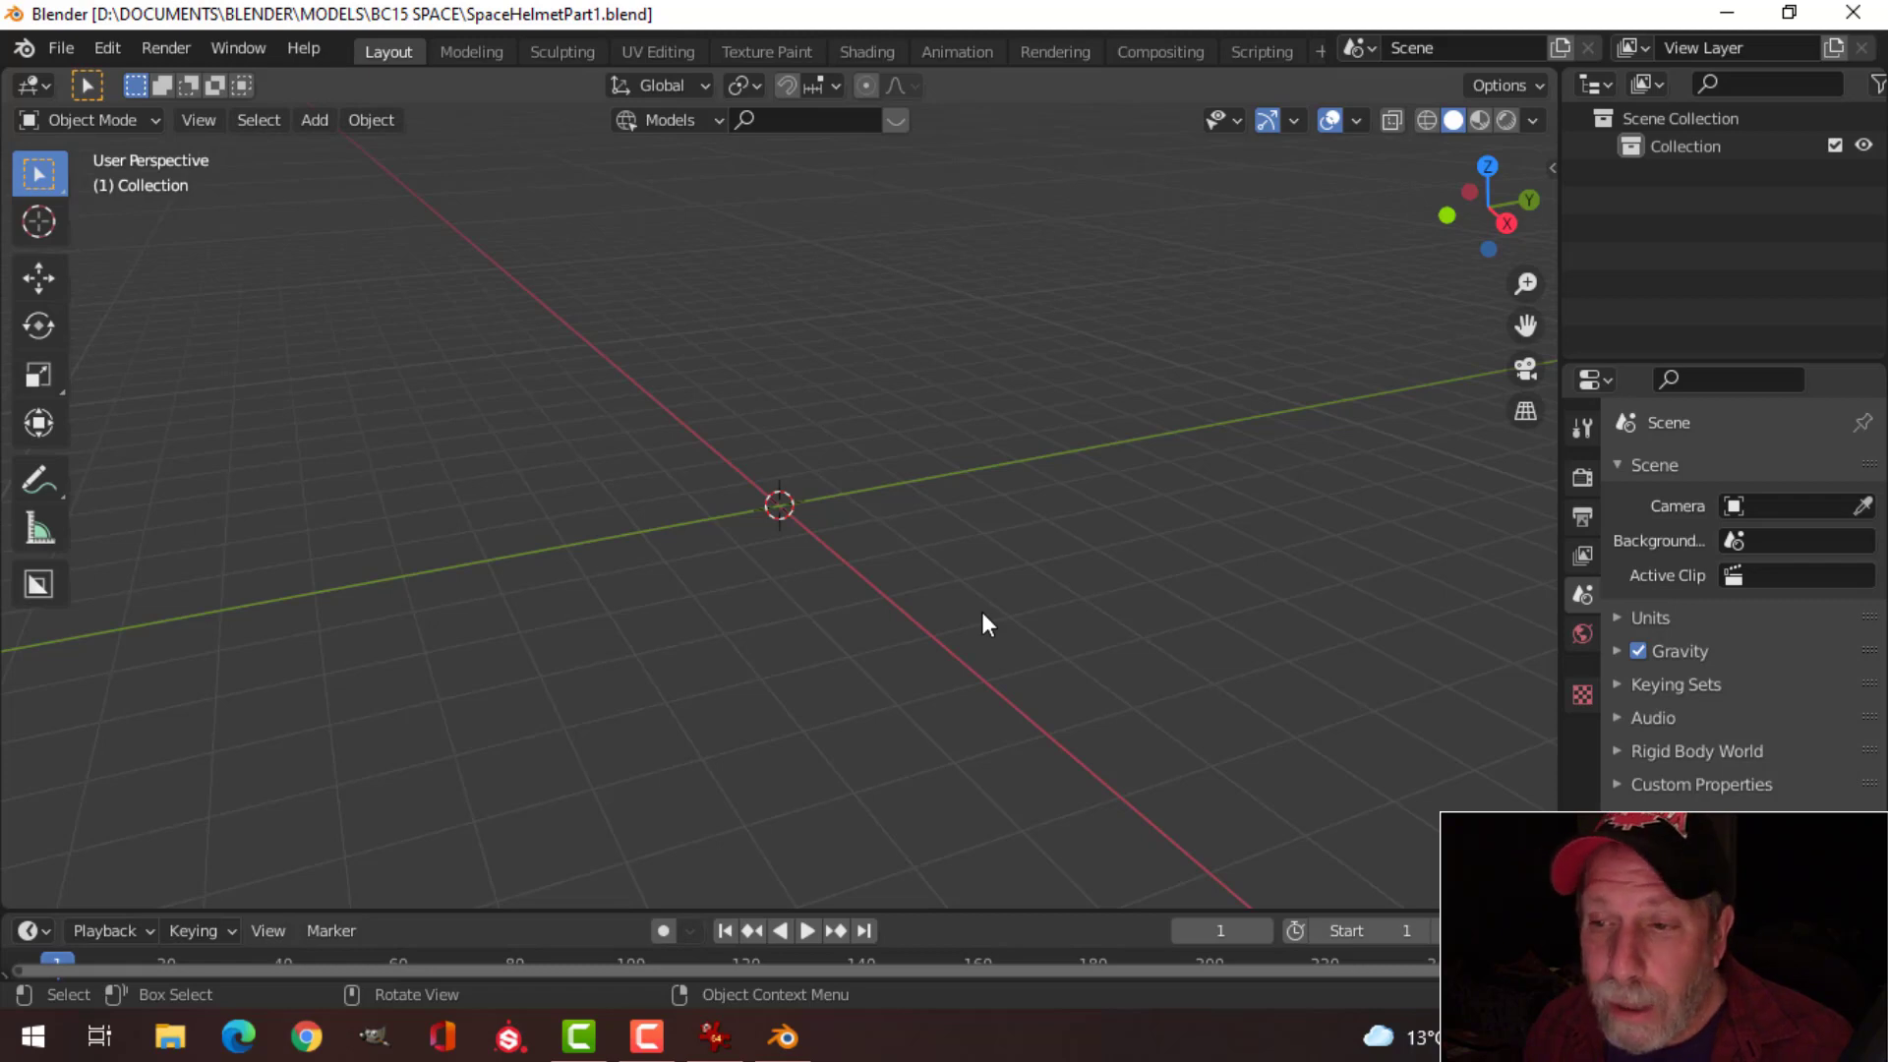
Step: Add a UV sphere at the world origin and view it from the front
mouse_move(981, 587)
middle_down()
mouse_move(982, 569)
mouse_move(927, 623)
mouse_move(996, 569)
middle_up()
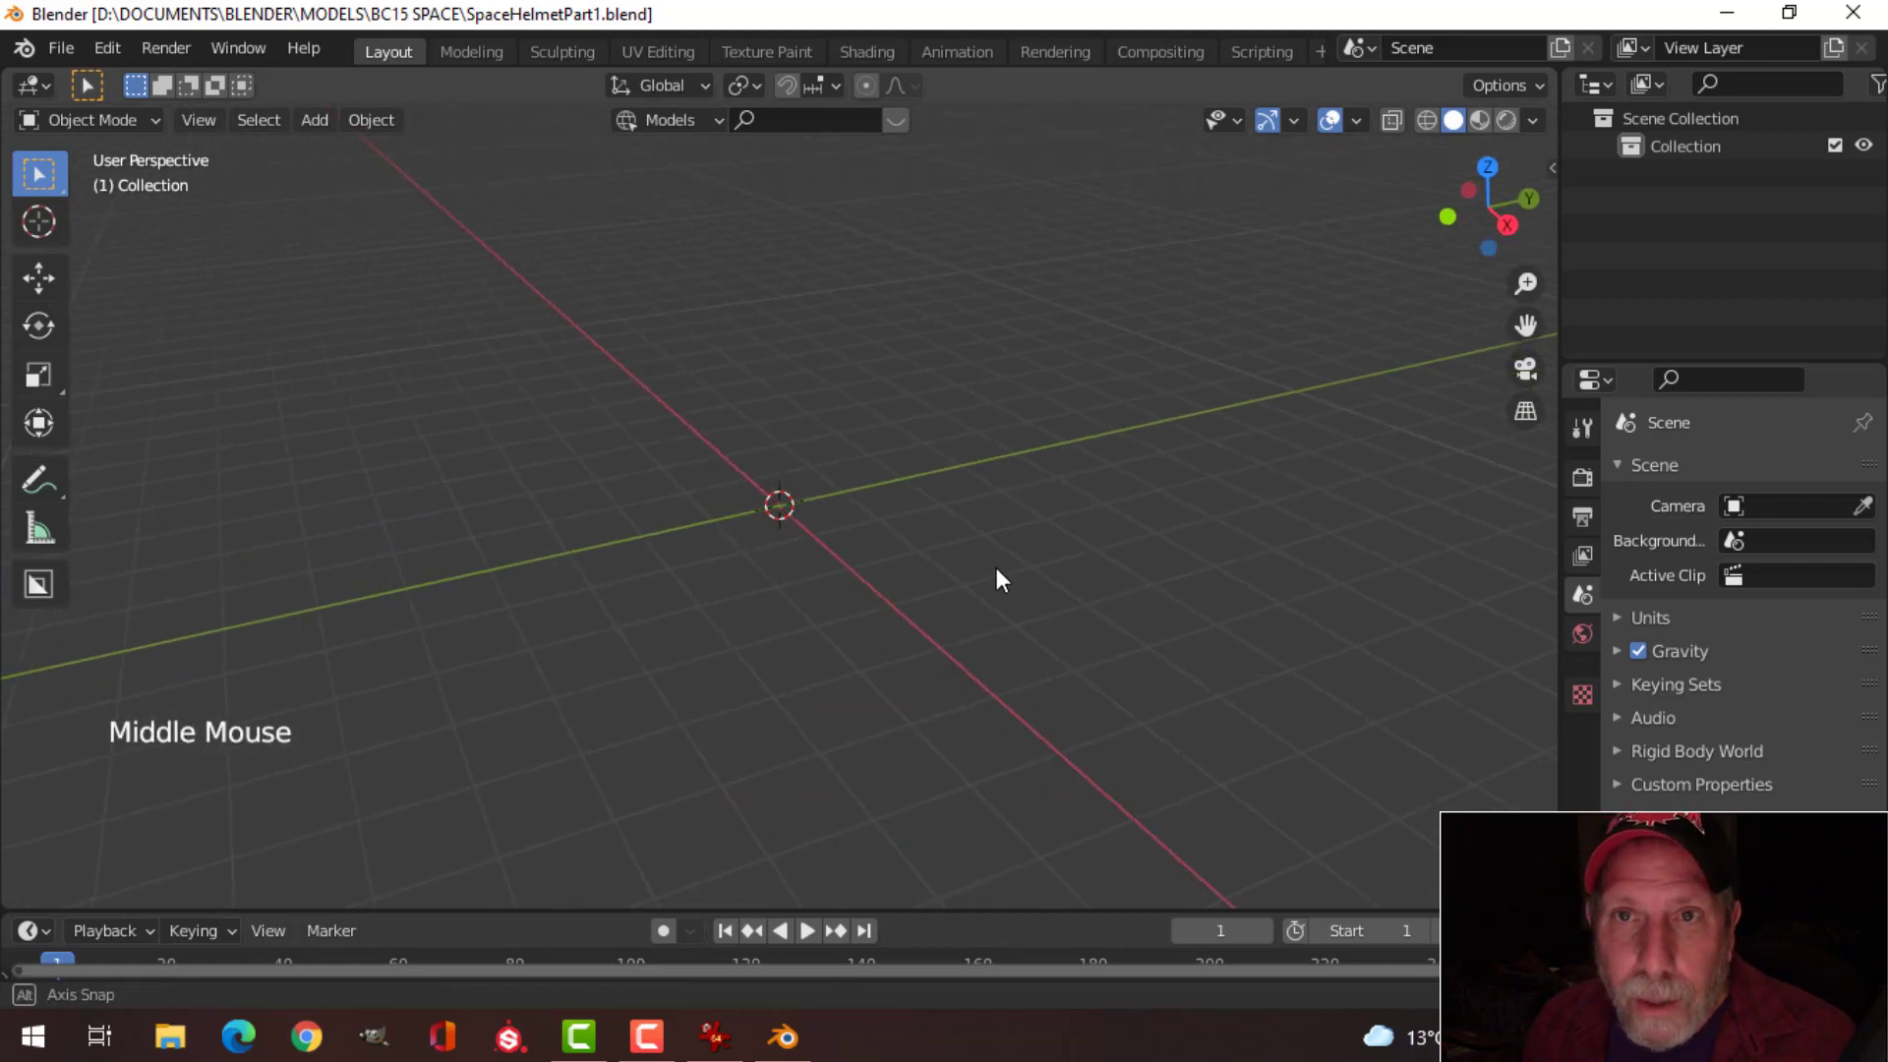
scroll(996, 570, up, 1)
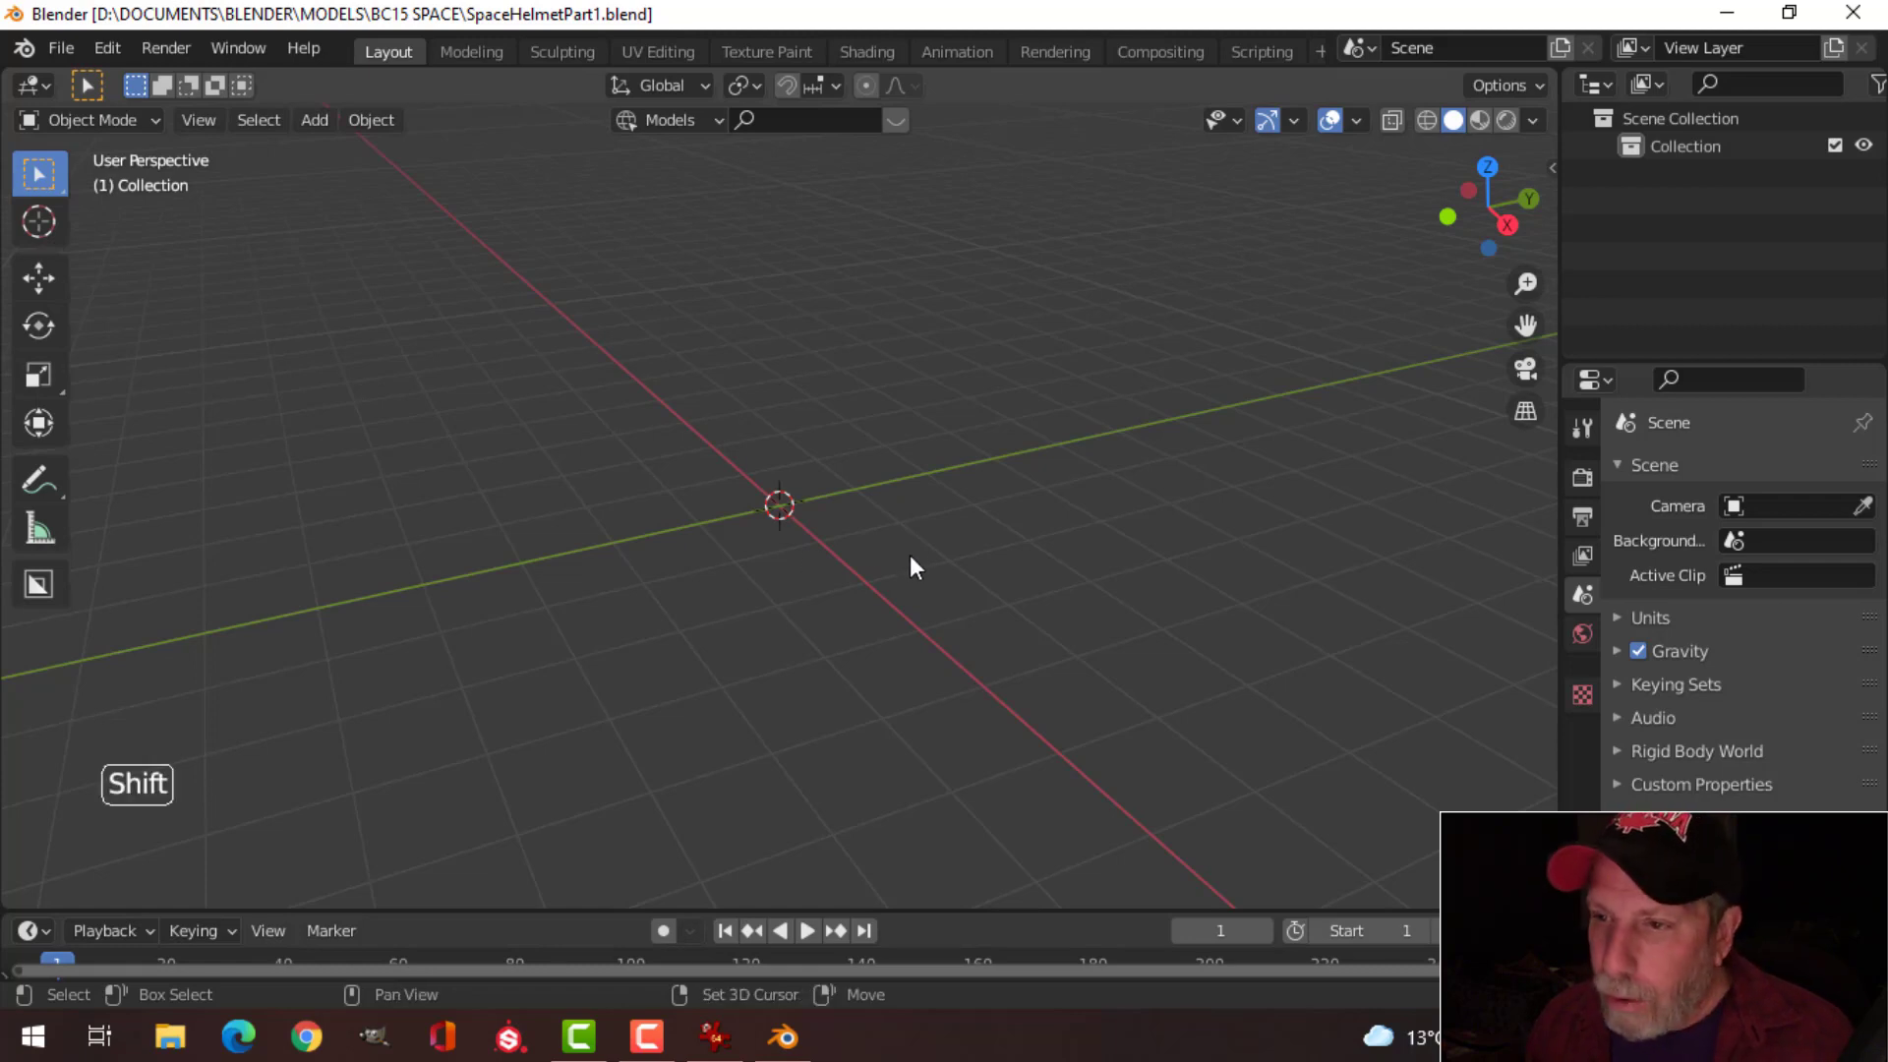
key(shift+a)
mouse_move(865, 378)
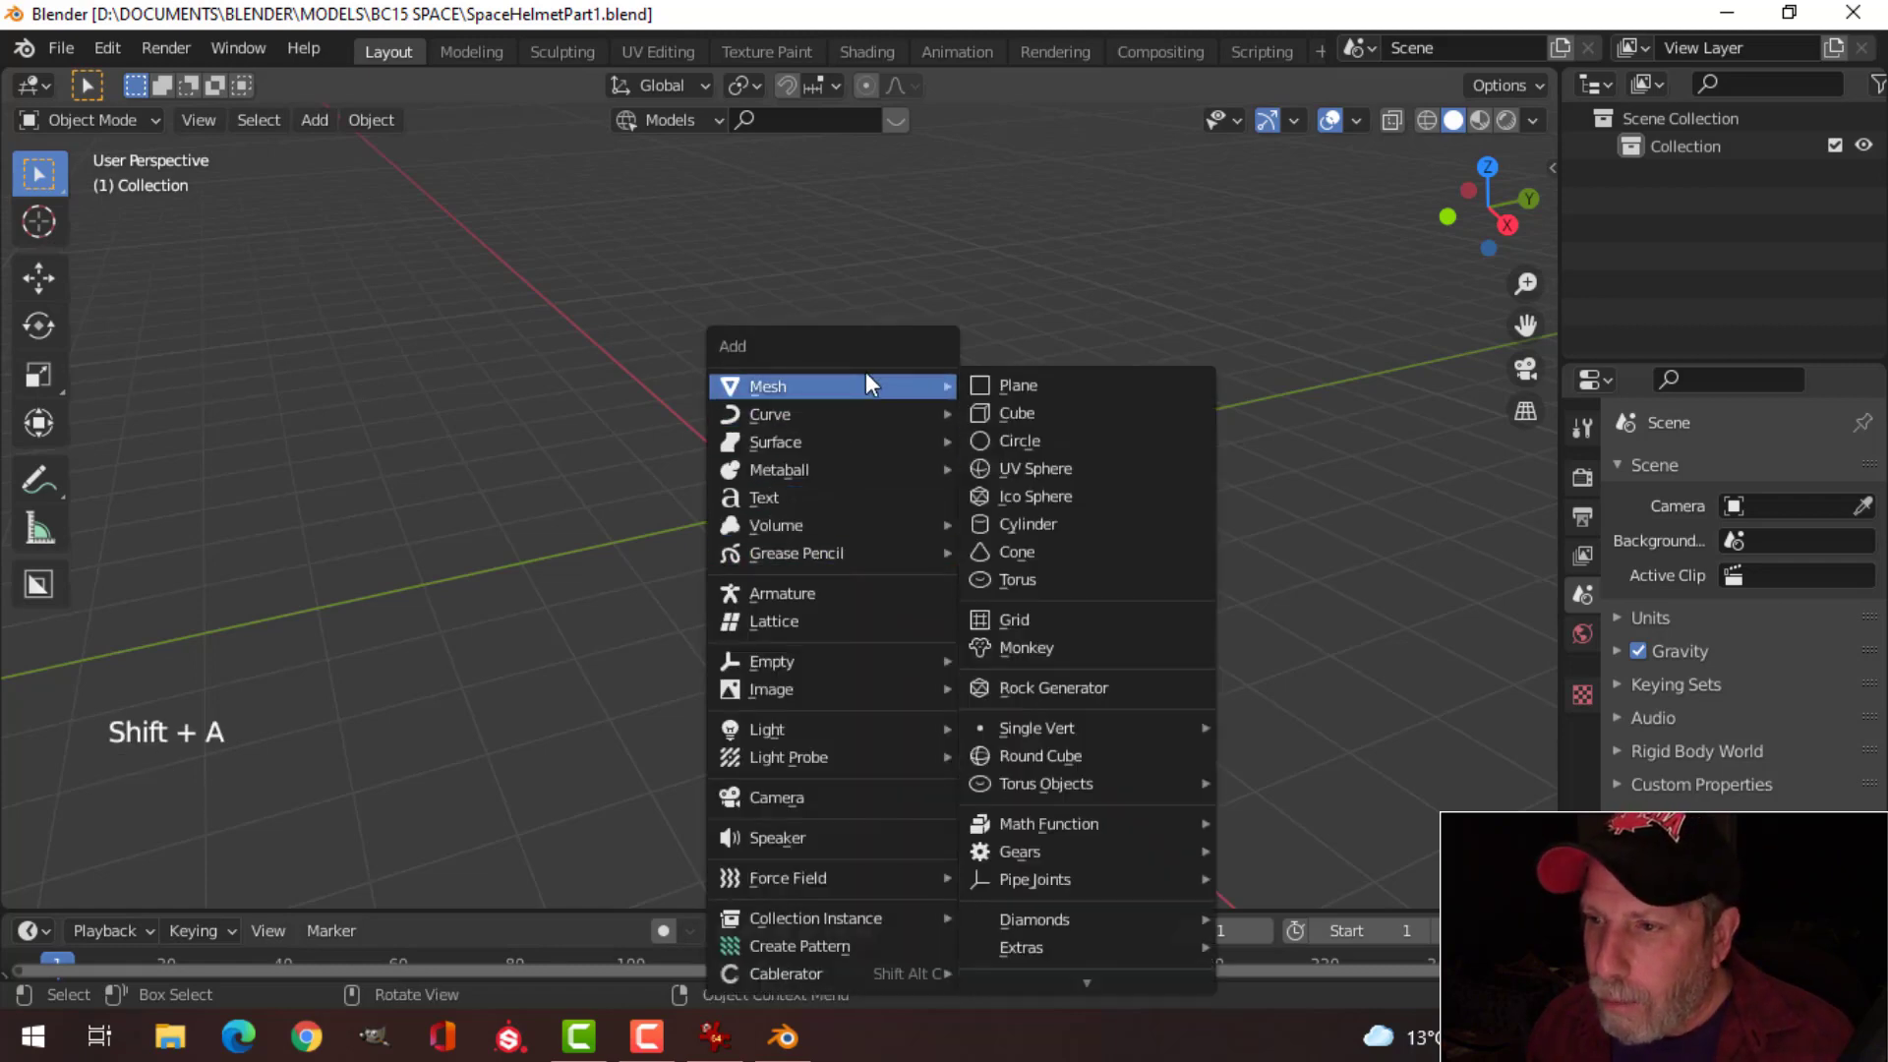
click(1035, 466)
key(KP_1)
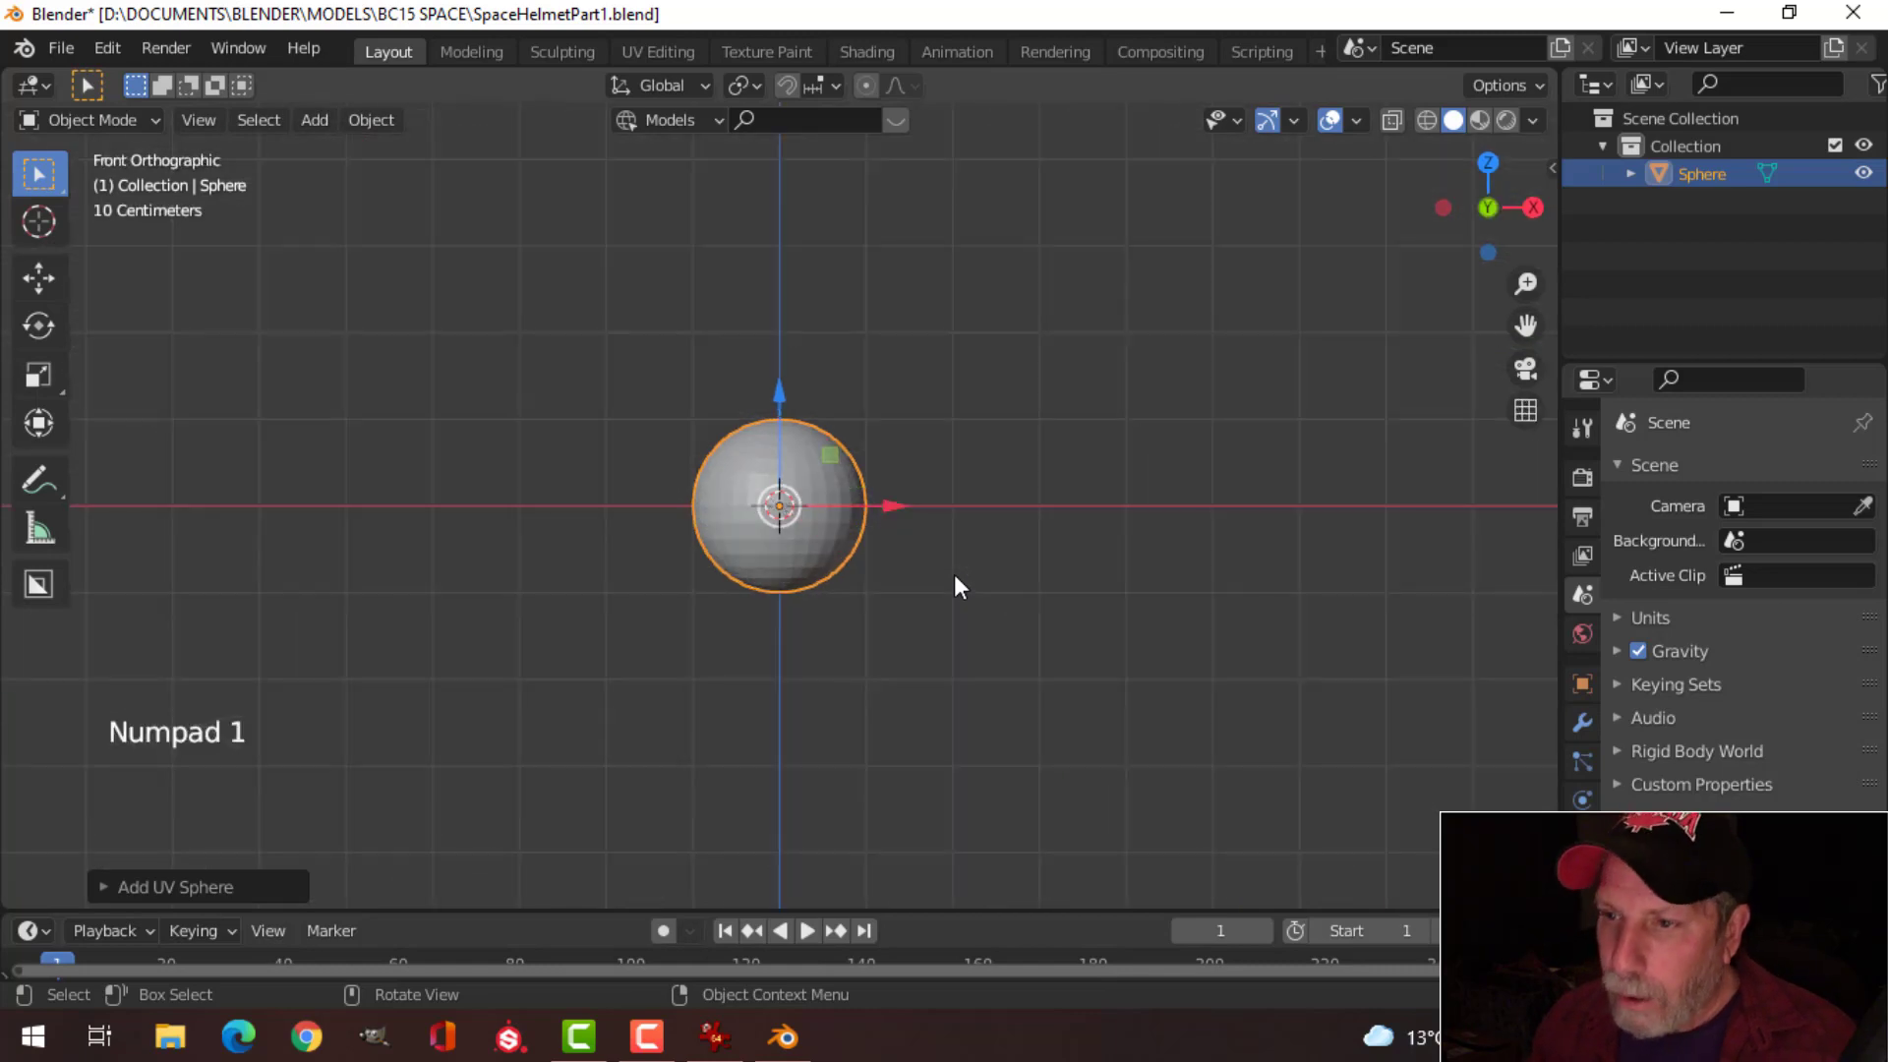
scroll(954, 586, up, 4)
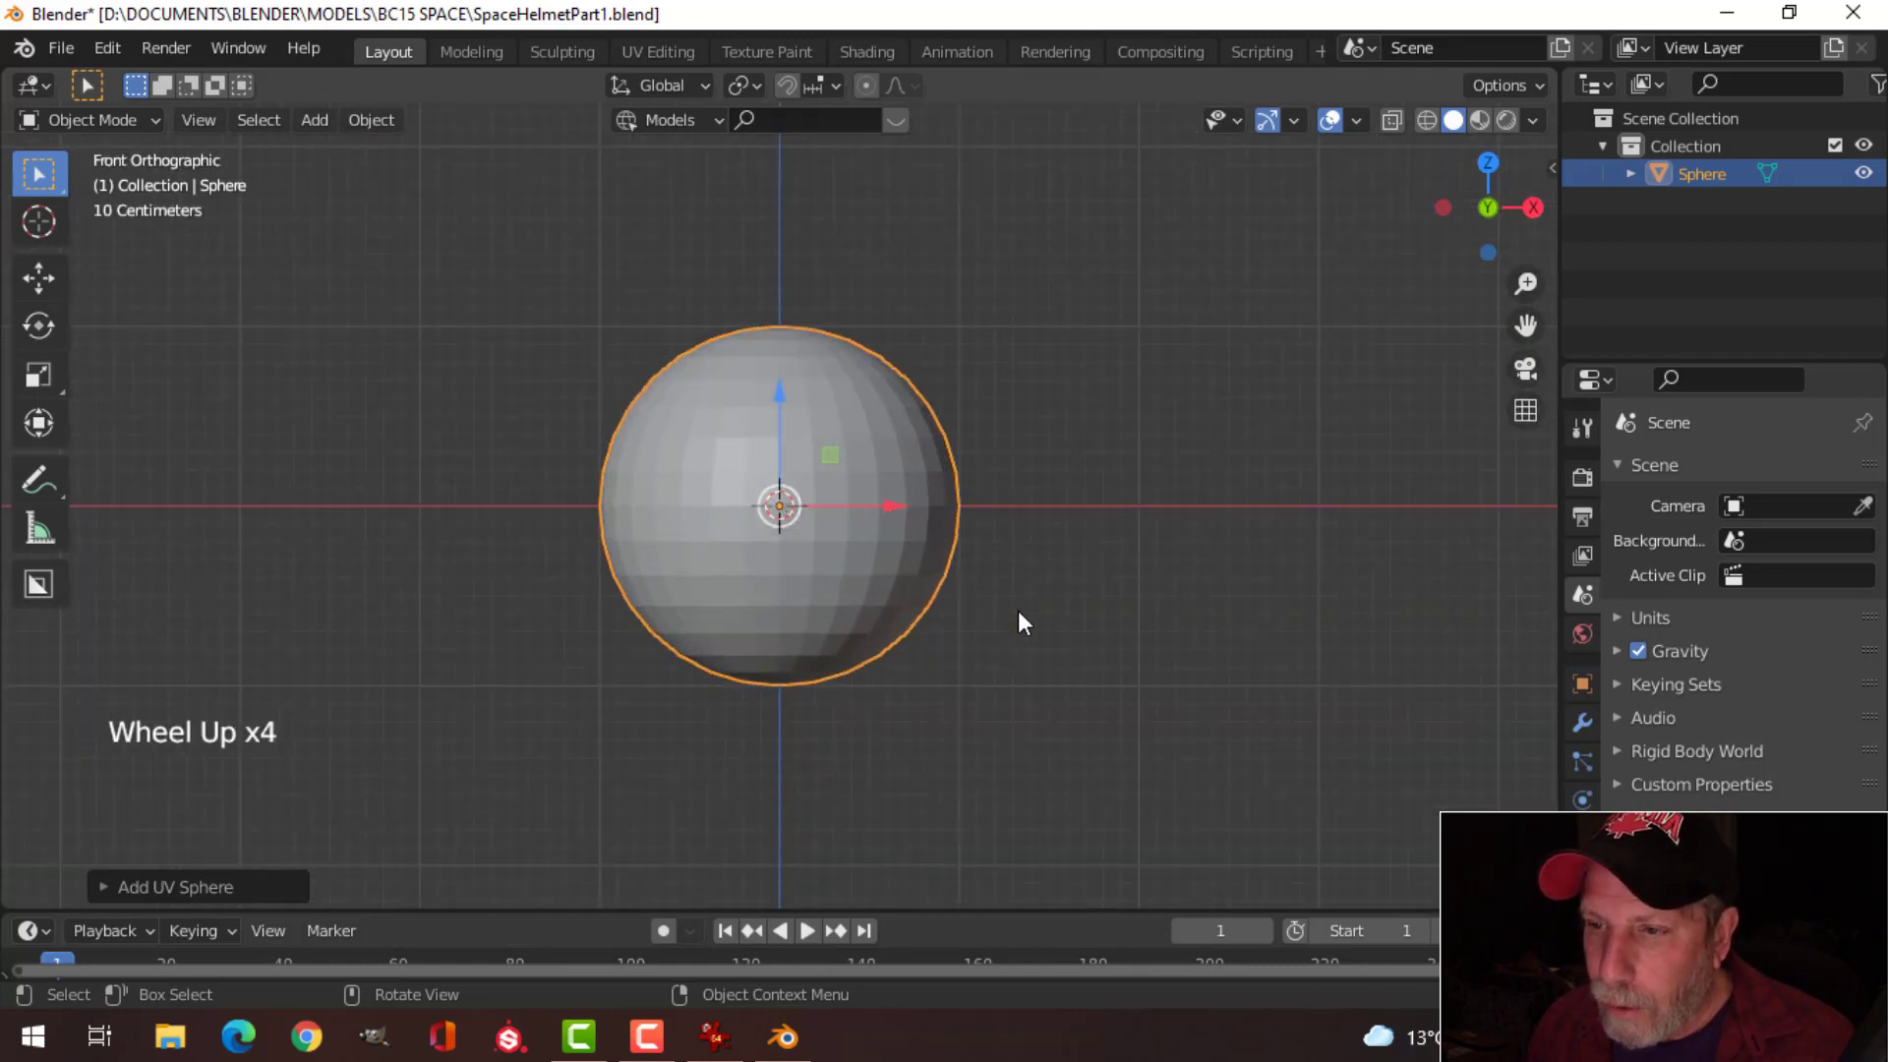
Step: Rotate the whole sphere mesh 90 degrees about the Y axis in Edit Mode
key(Tab)
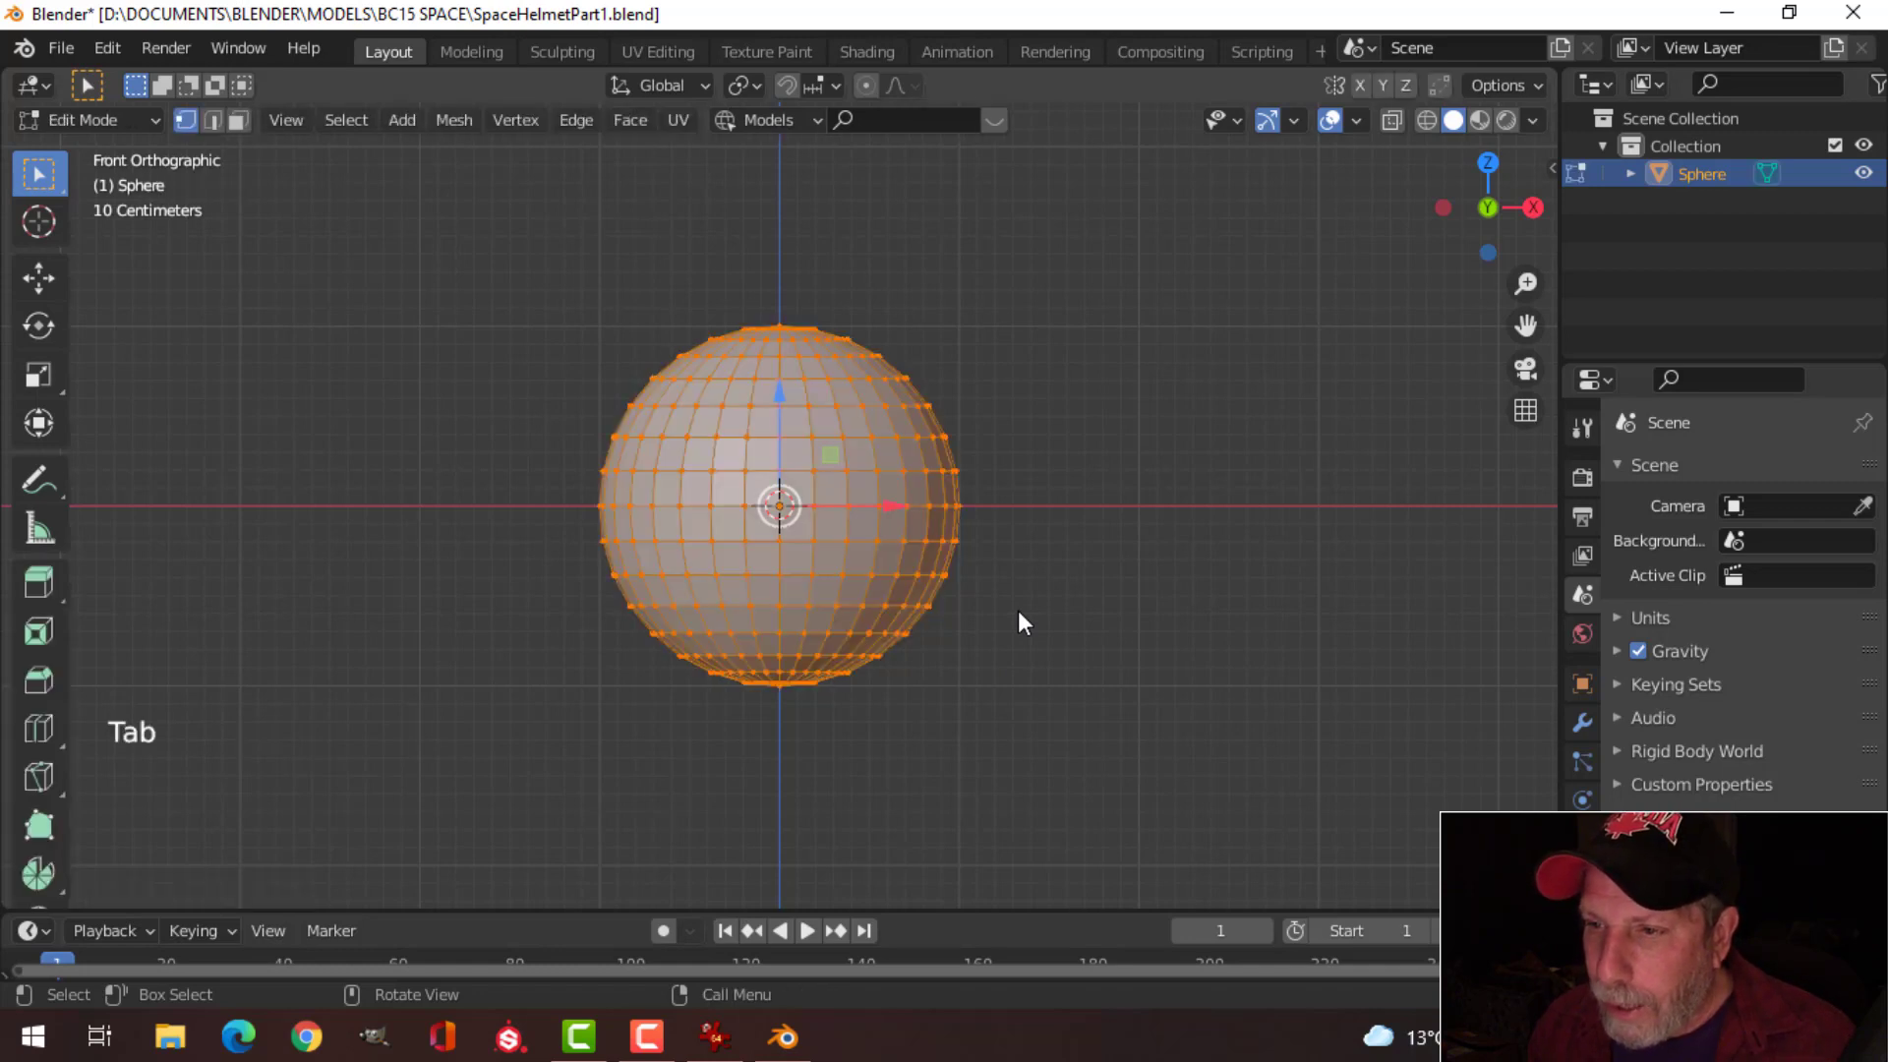
scroll(1021, 616, up, 1)
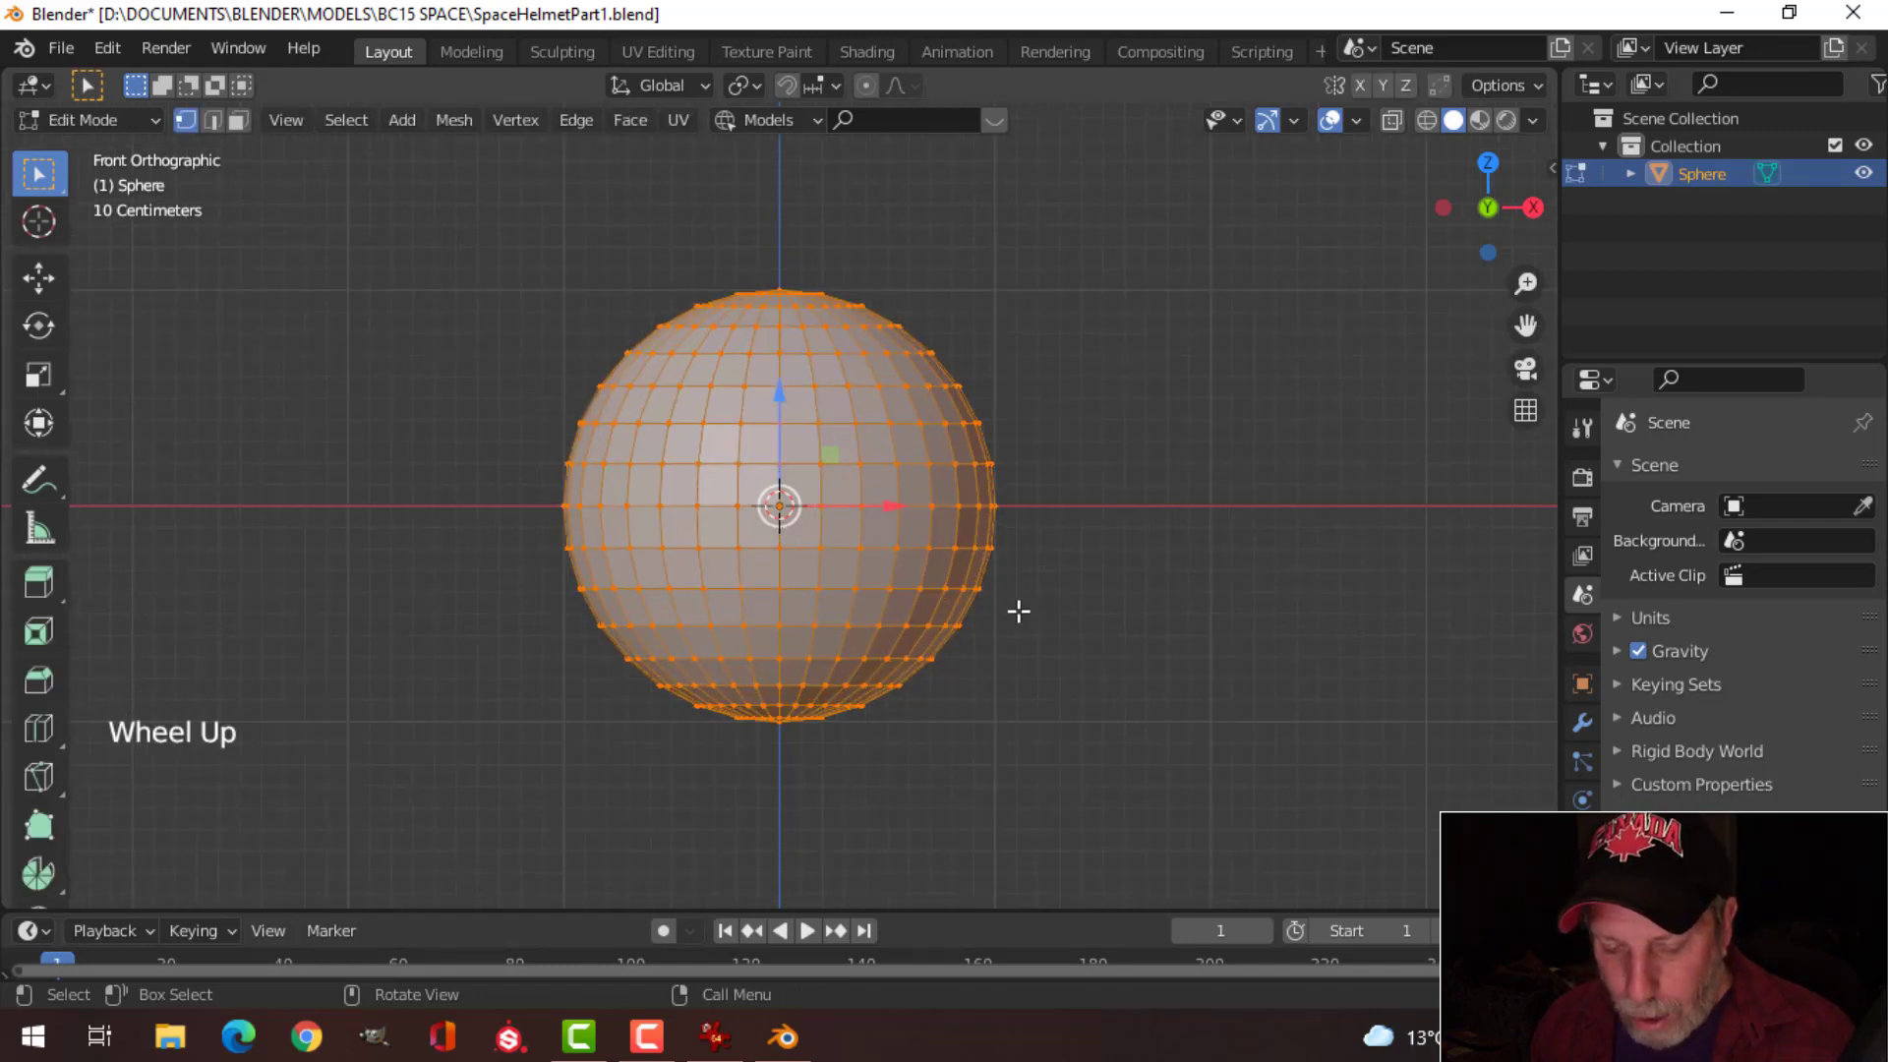
text(ry90)
key(Return)
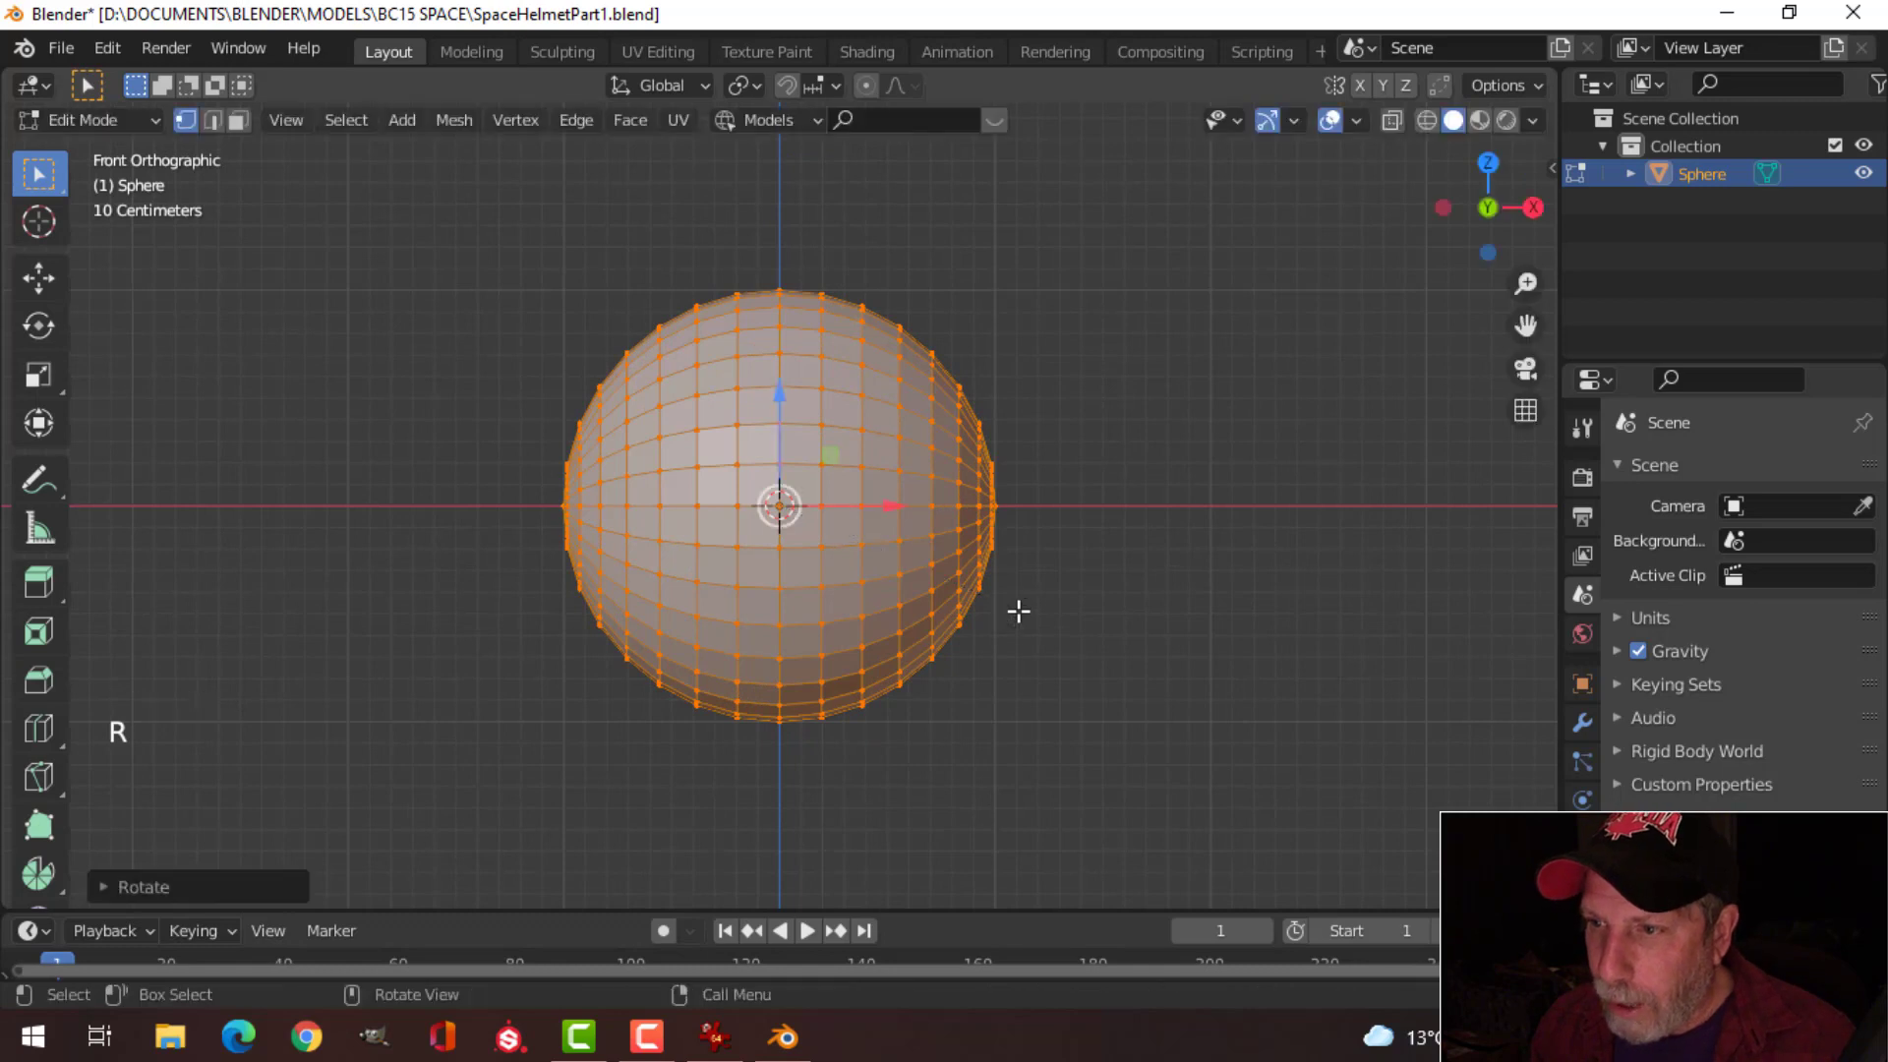
middle_drag(1139, 575, 590, 550)
key(KP_1)
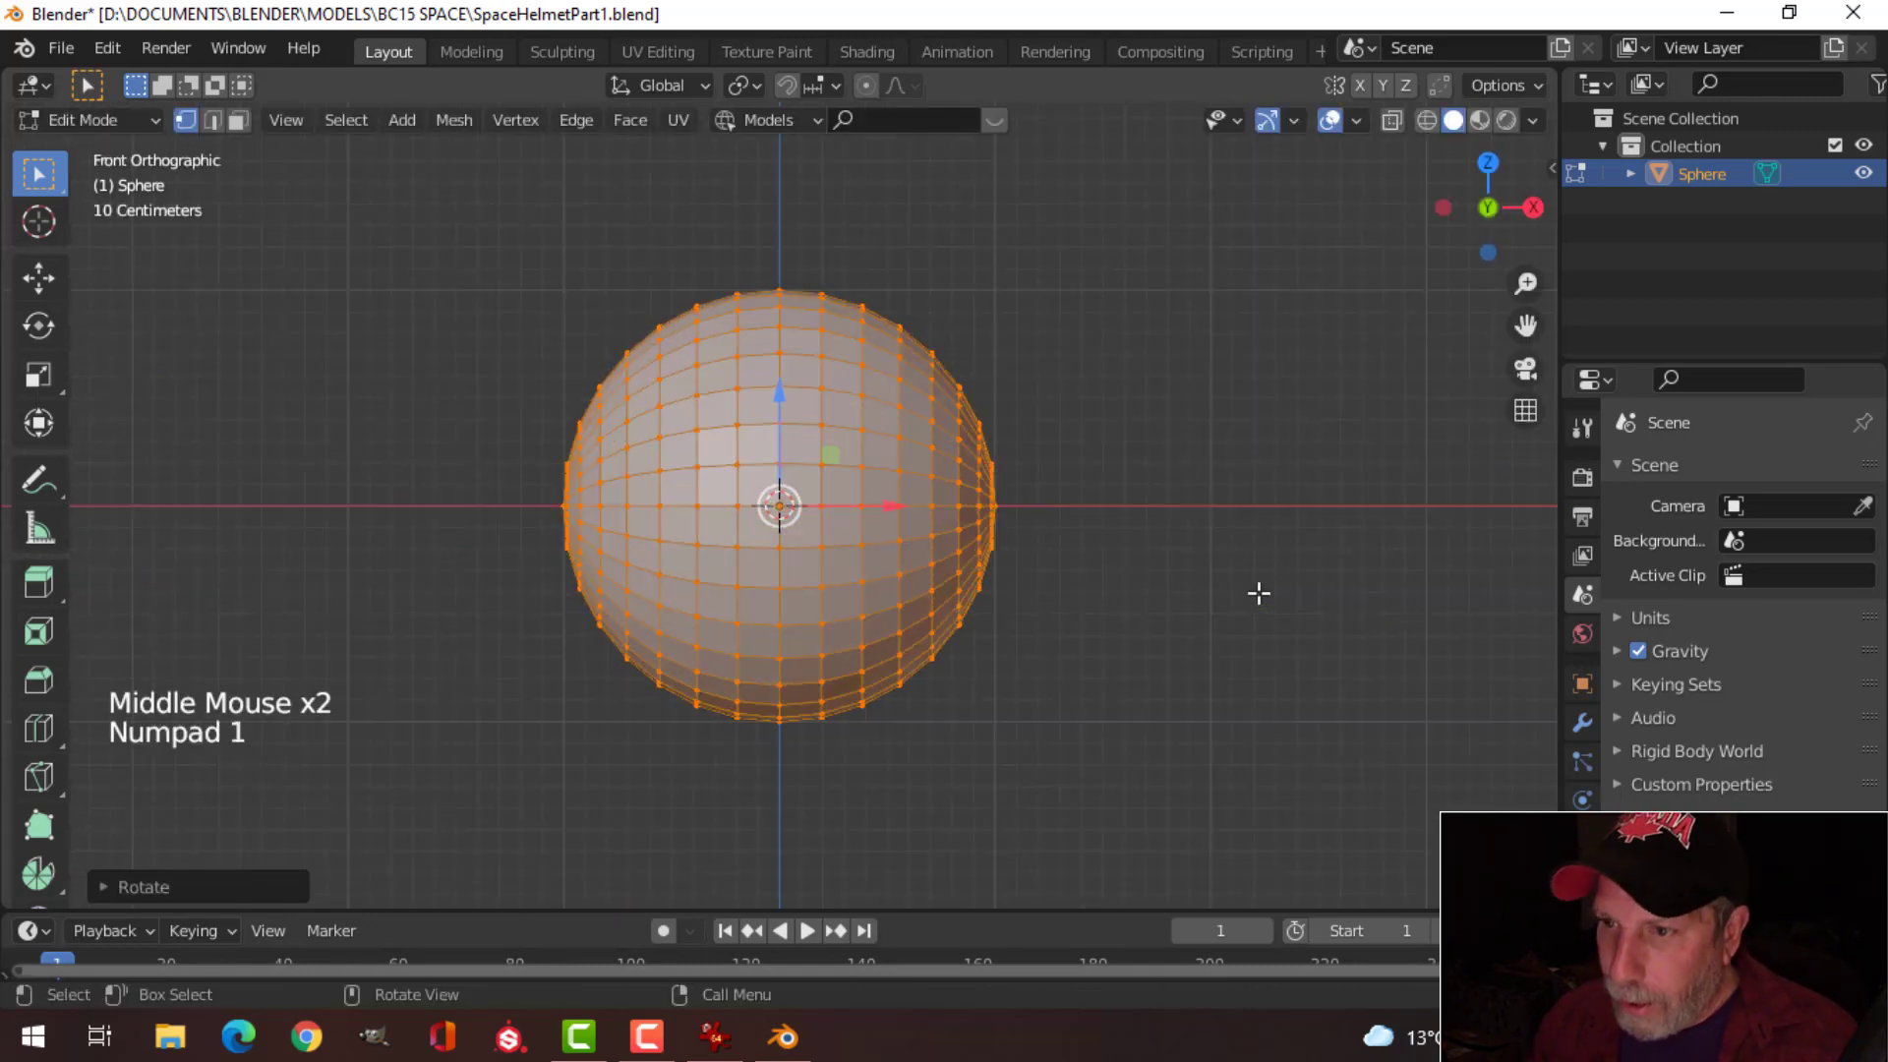
Step: In wireframe front view, delete the sphere's negative-X half, keeping the vertices on the centre line
key(z)
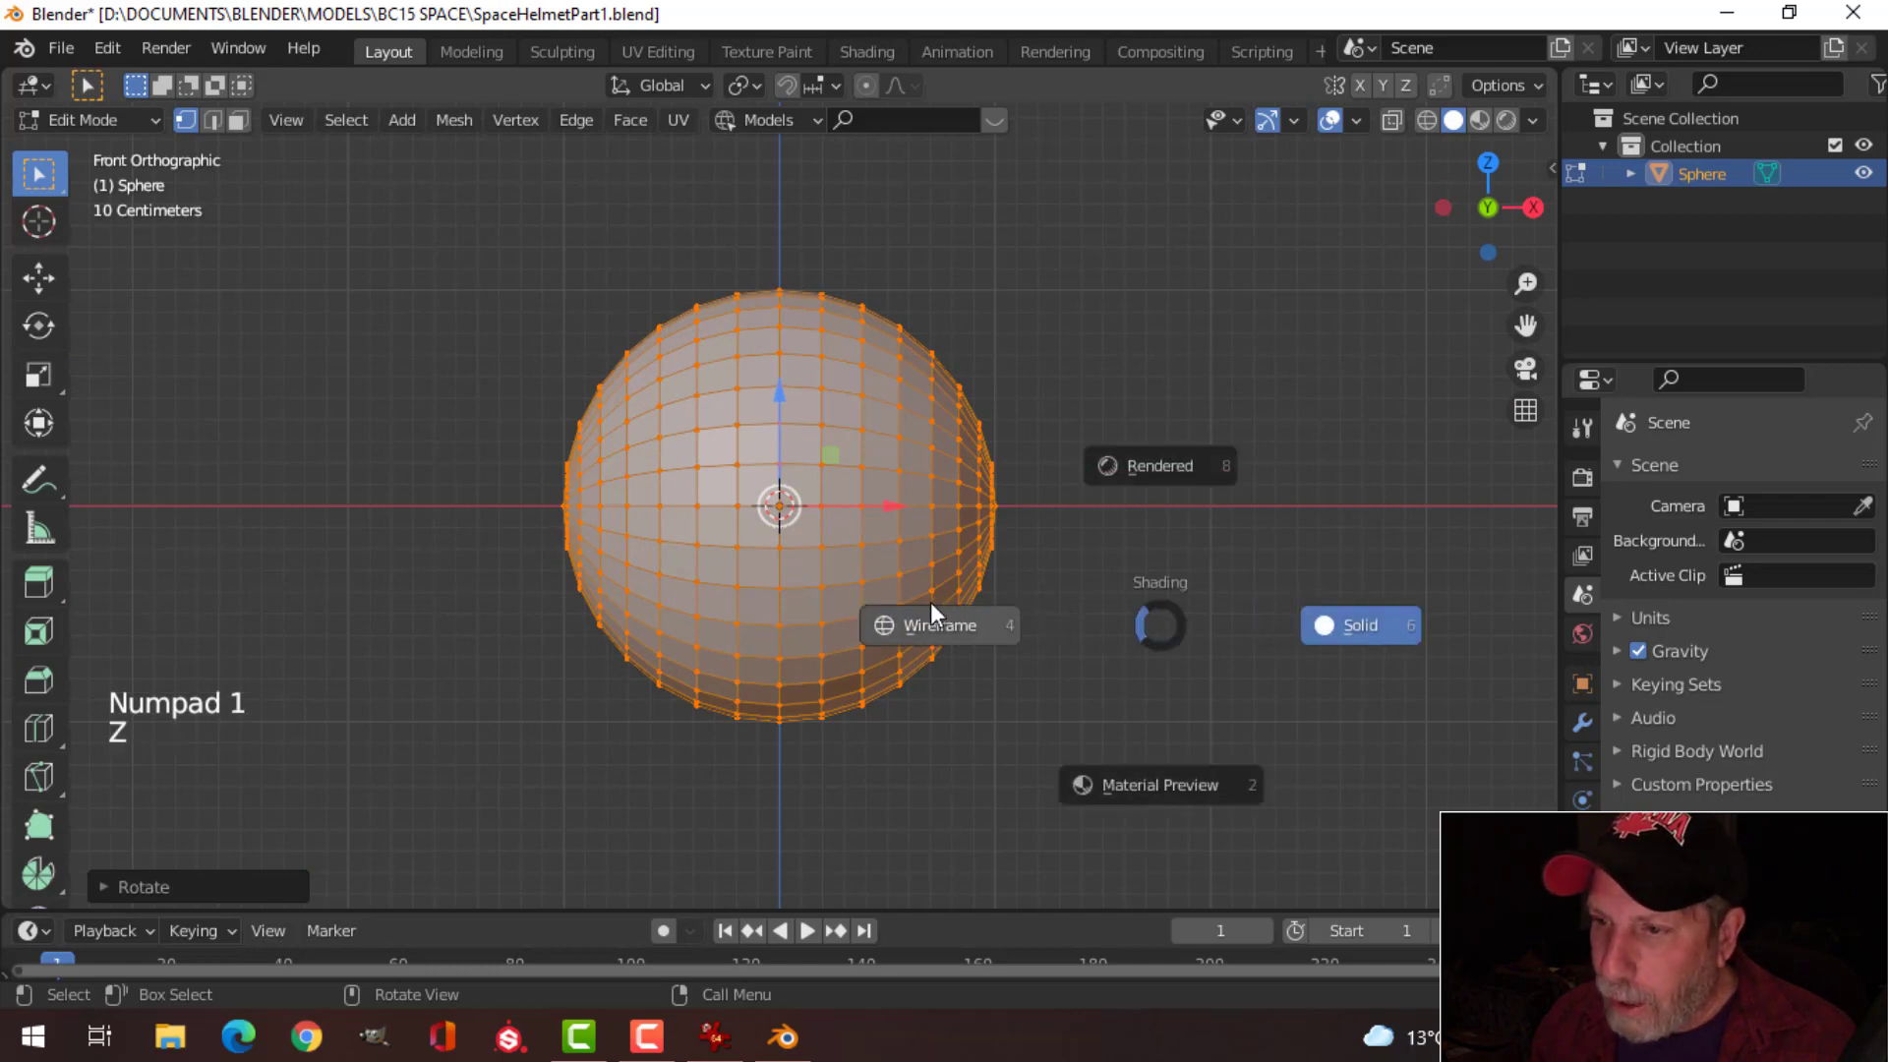
click(933, 625)
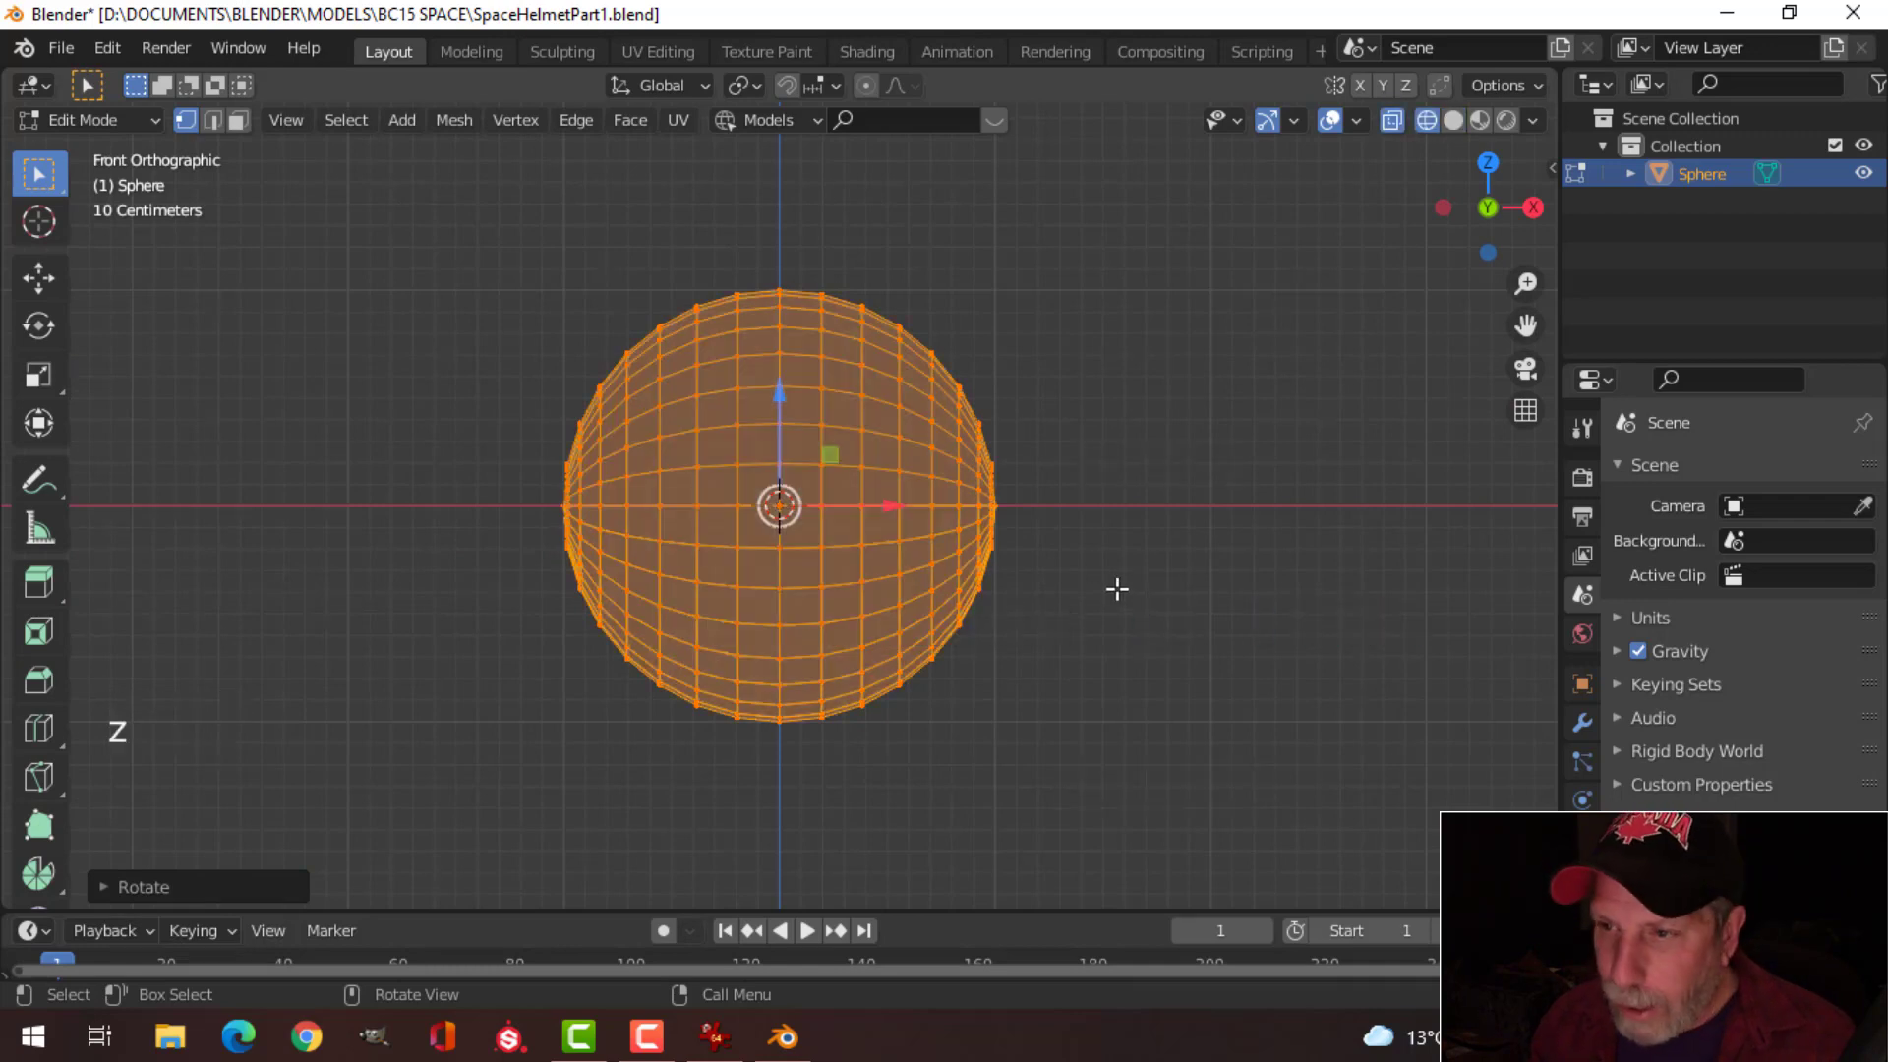
key(alt+a)
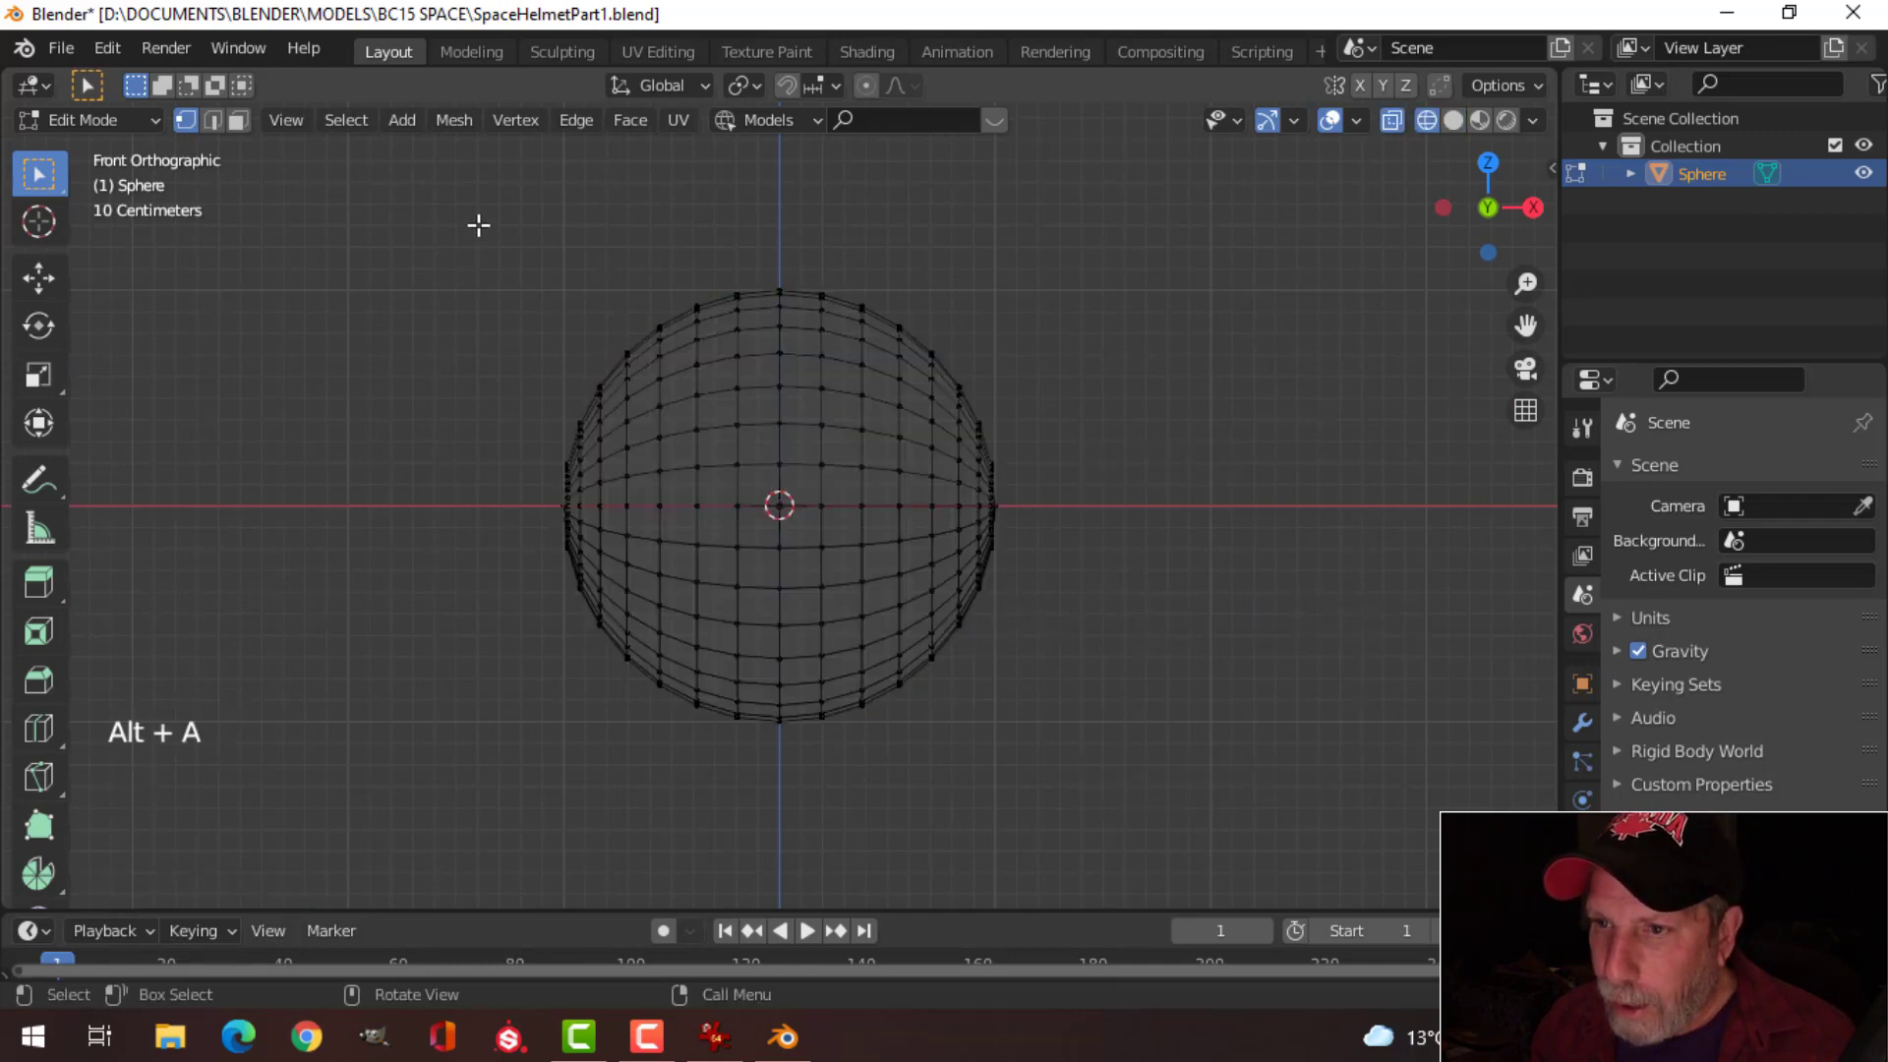
key(b)
drag(478, 222, 768, 775)
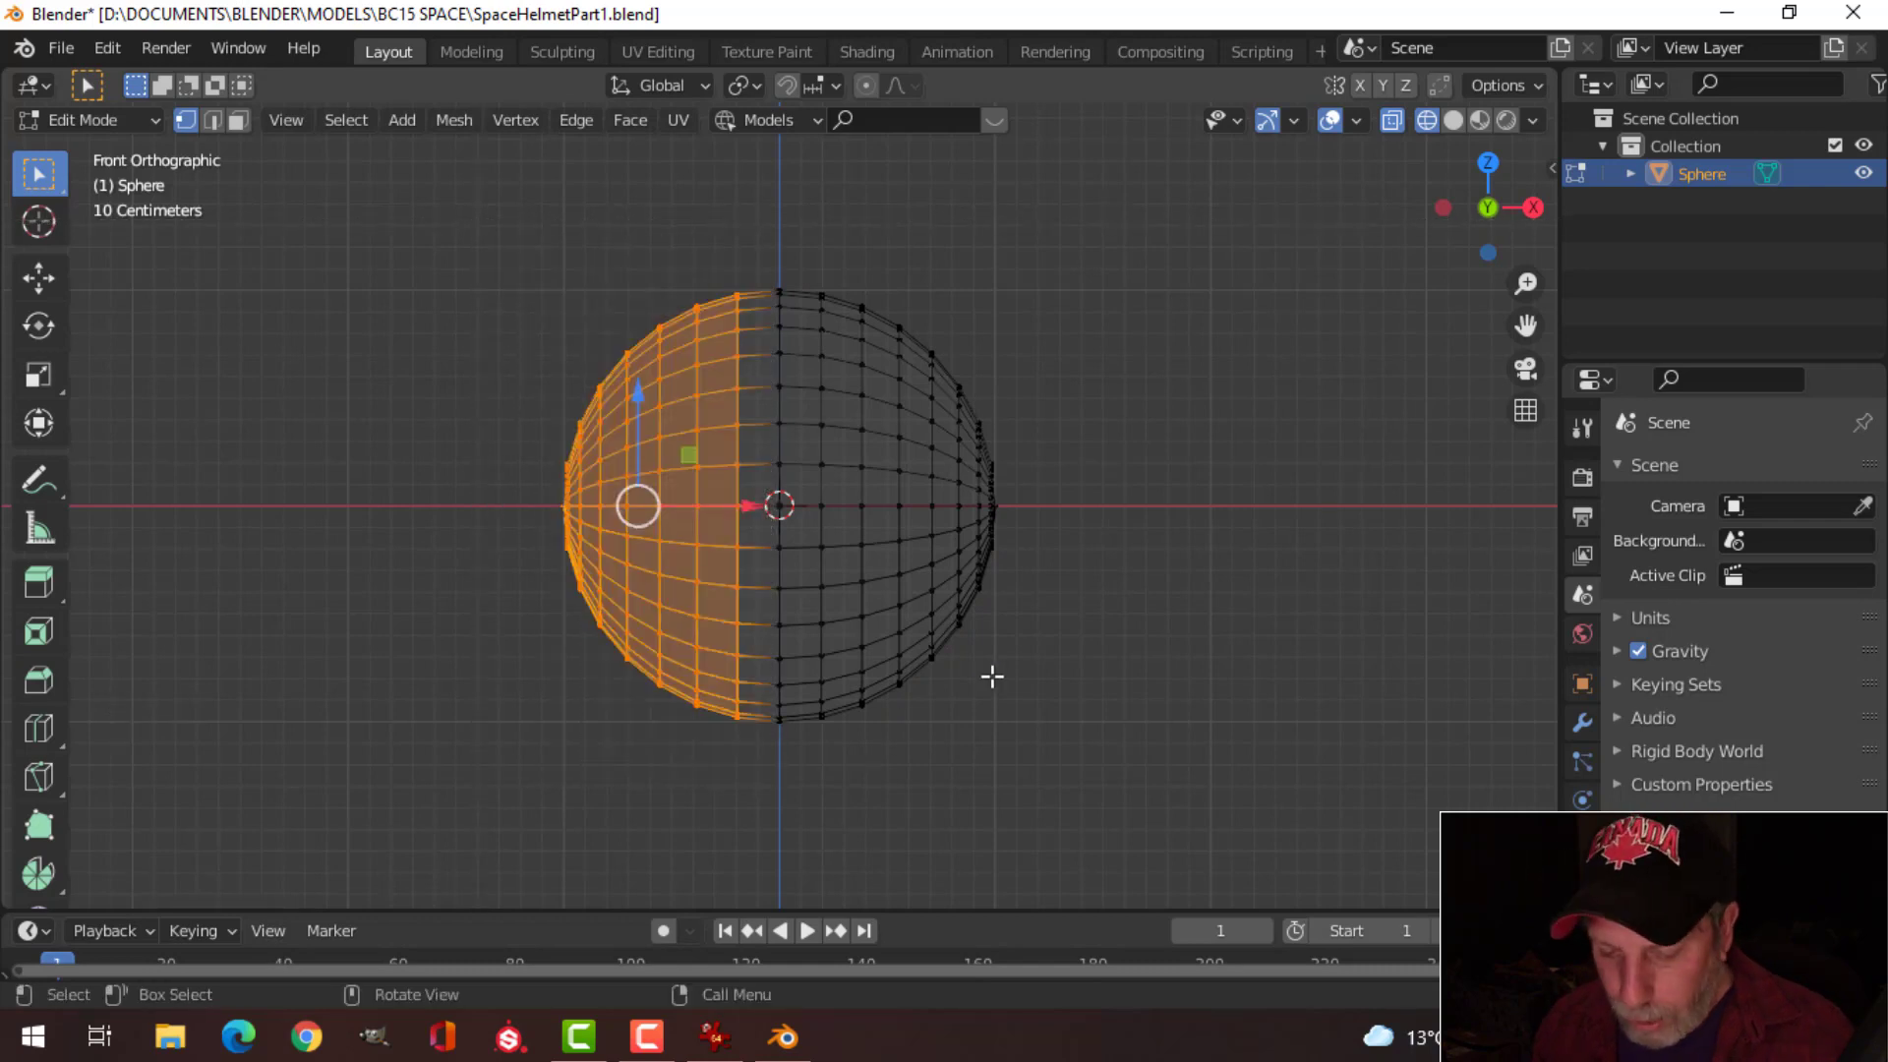
key(x)
click(927, 642)
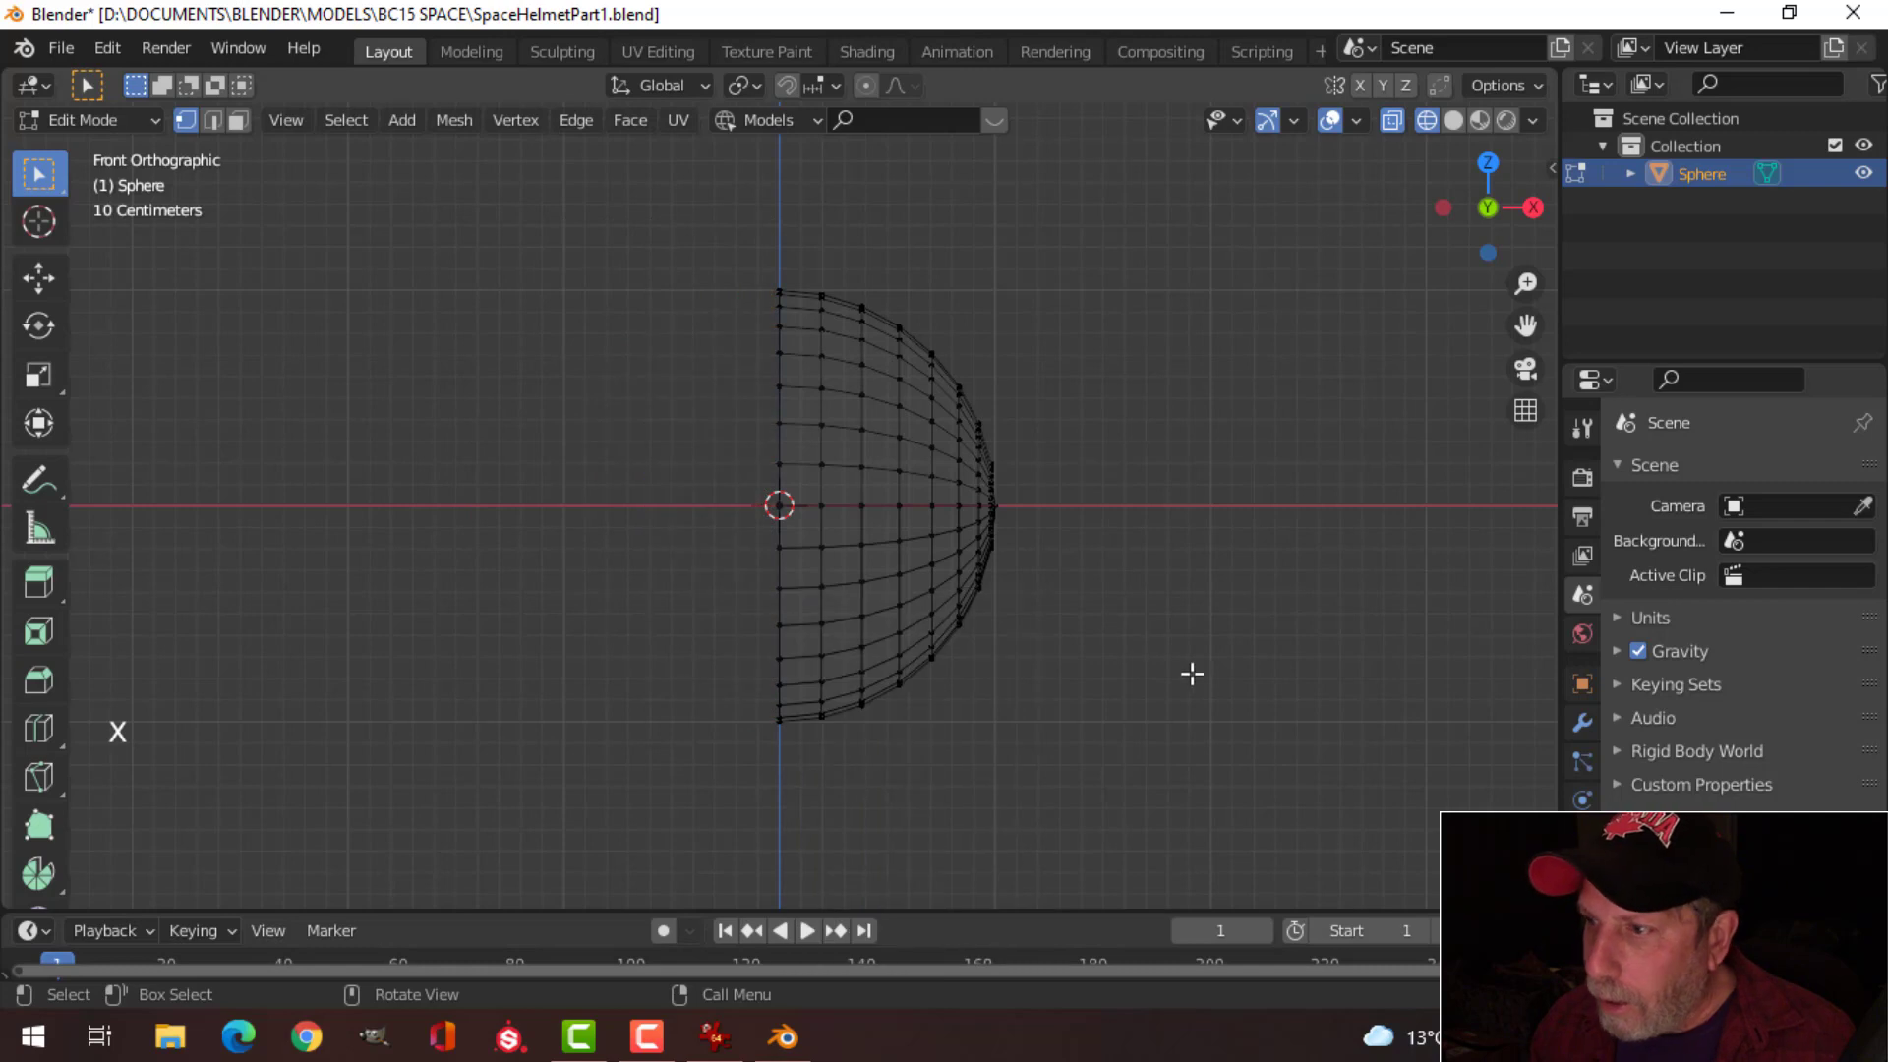
Step: Add a Mirror modifier on the X axis to the half sphere and enable Clipping
click(1582, 724)
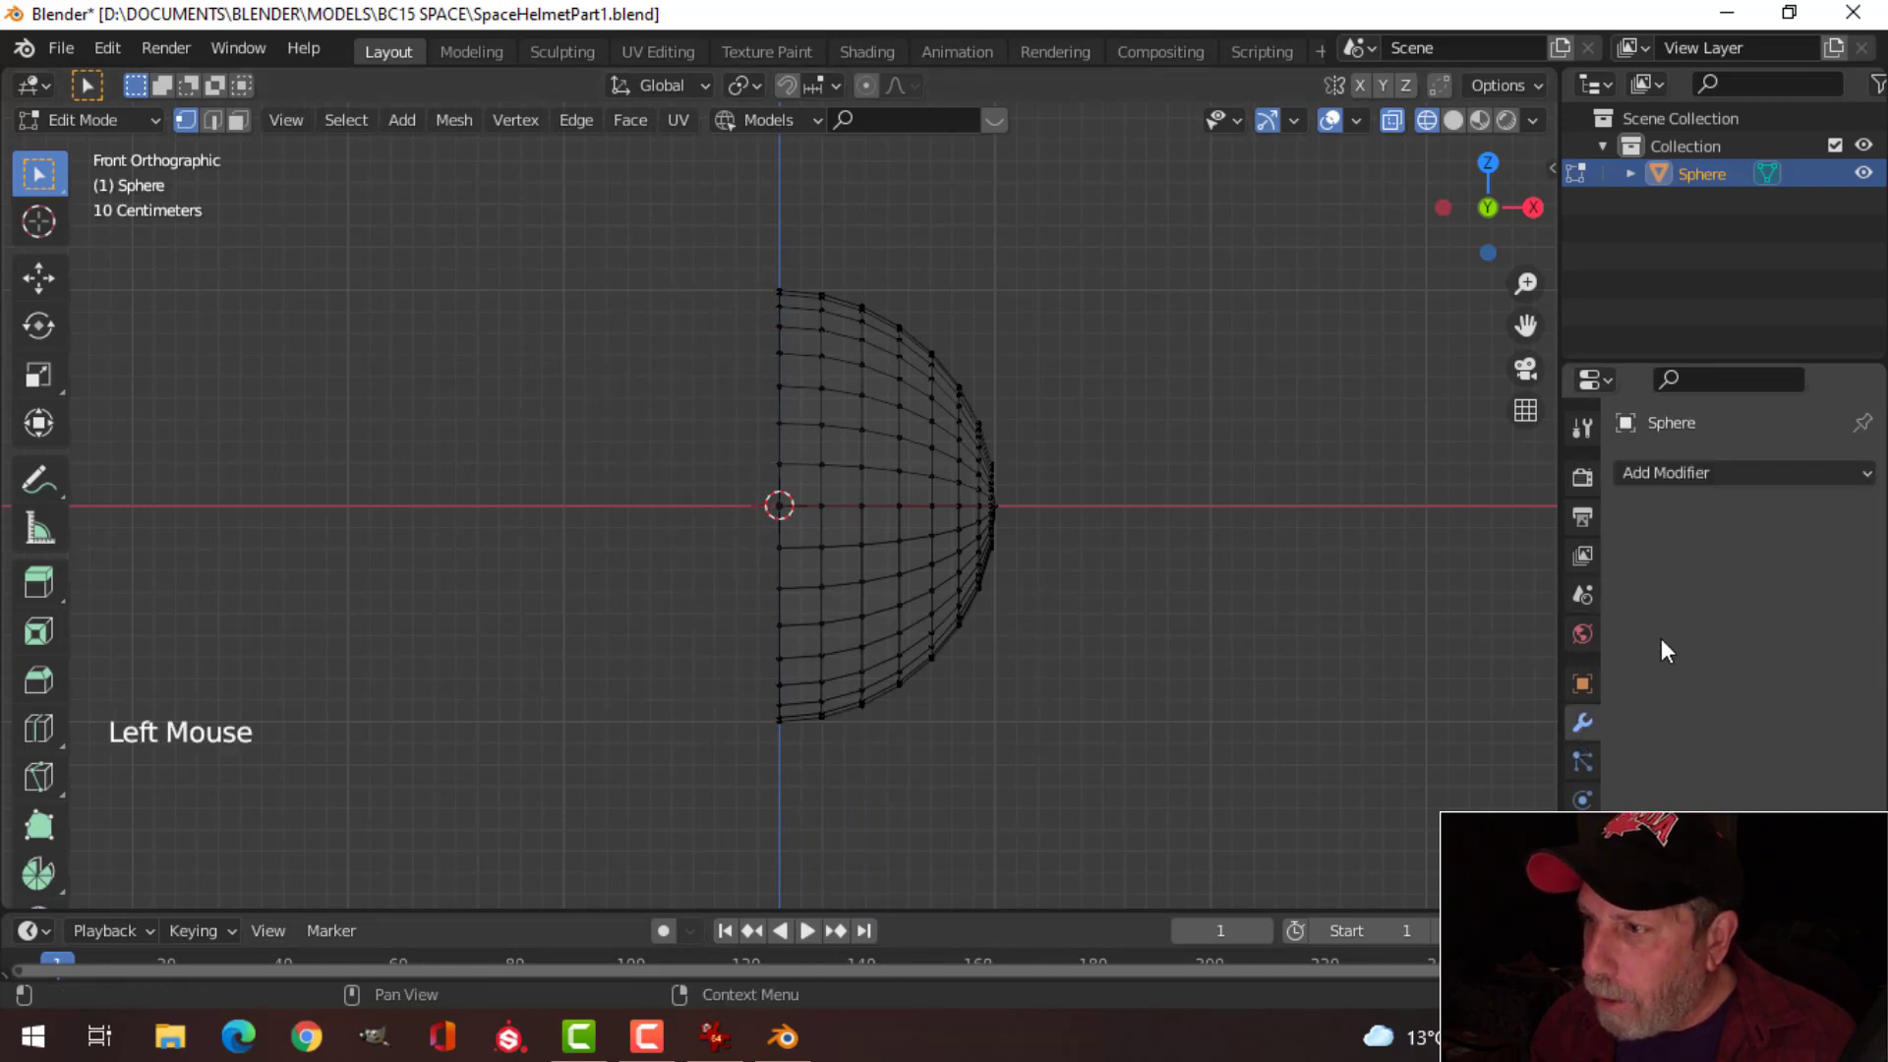
click(1673, 474)
click(1323, 764)
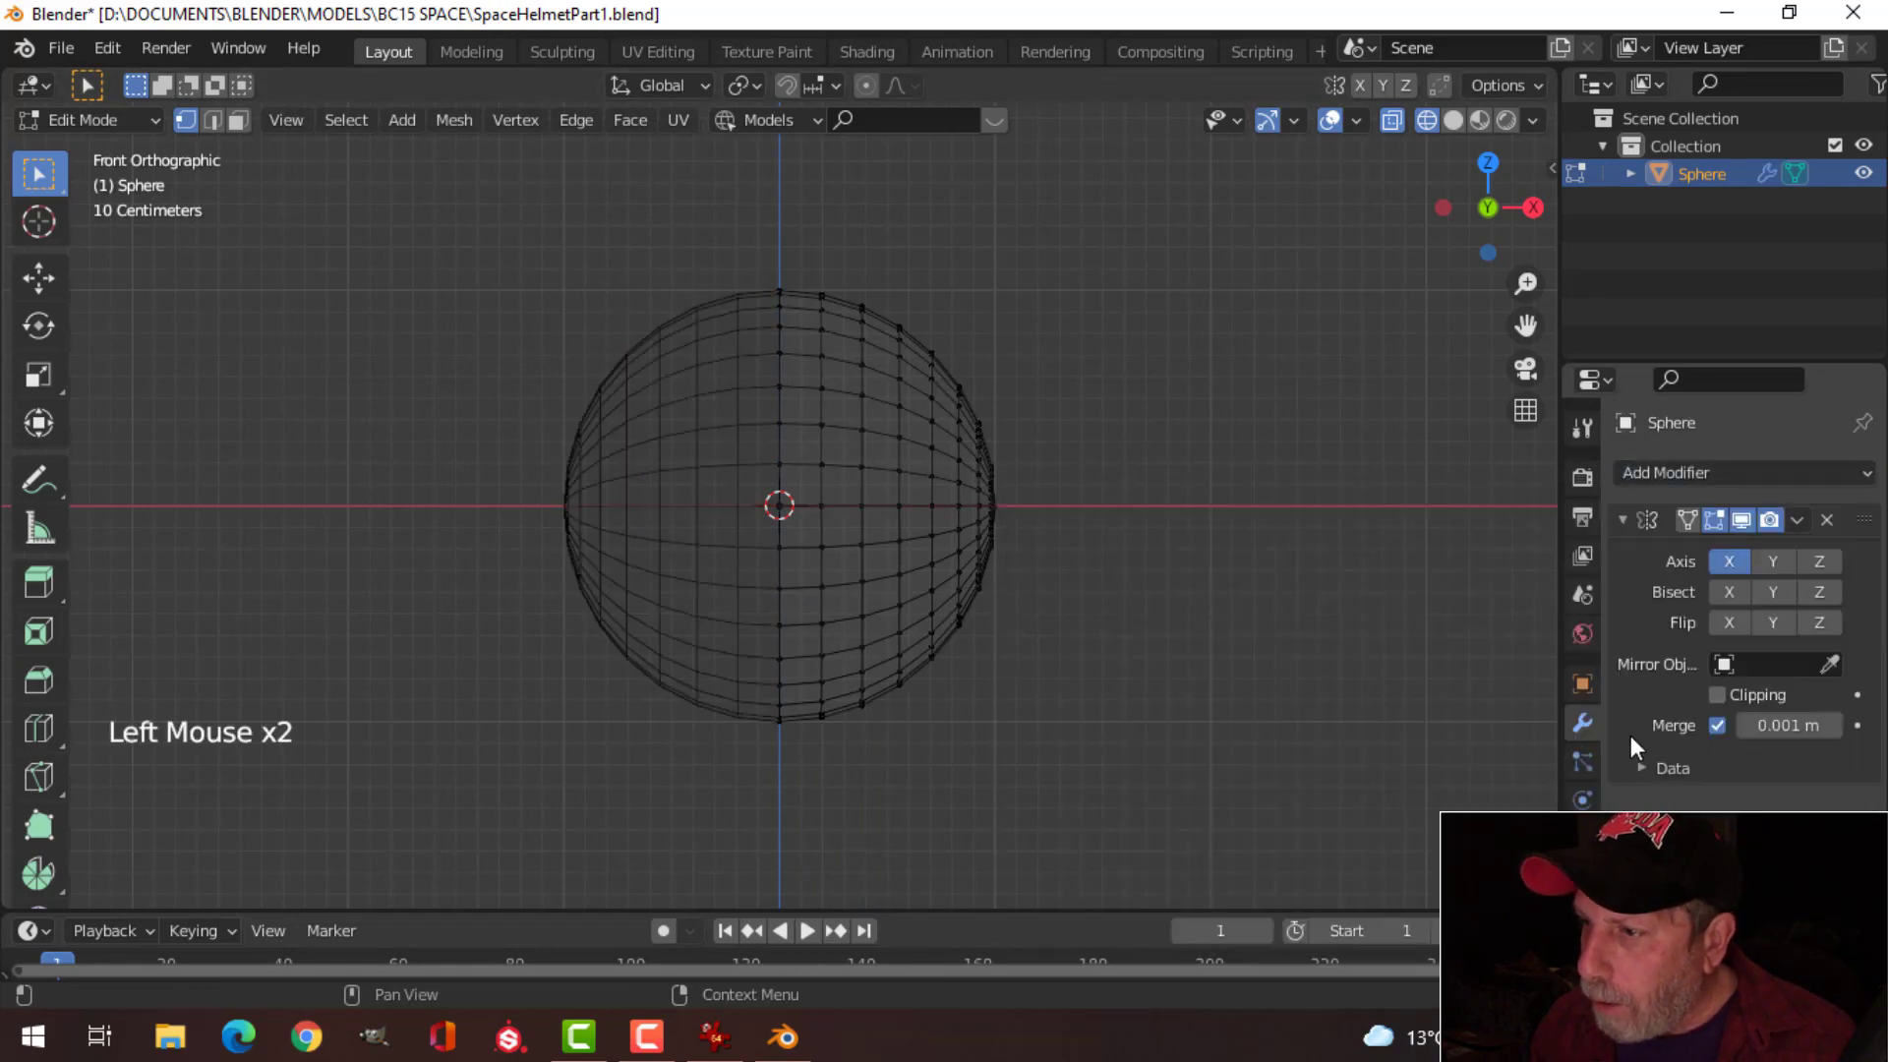
click(1717, 696)
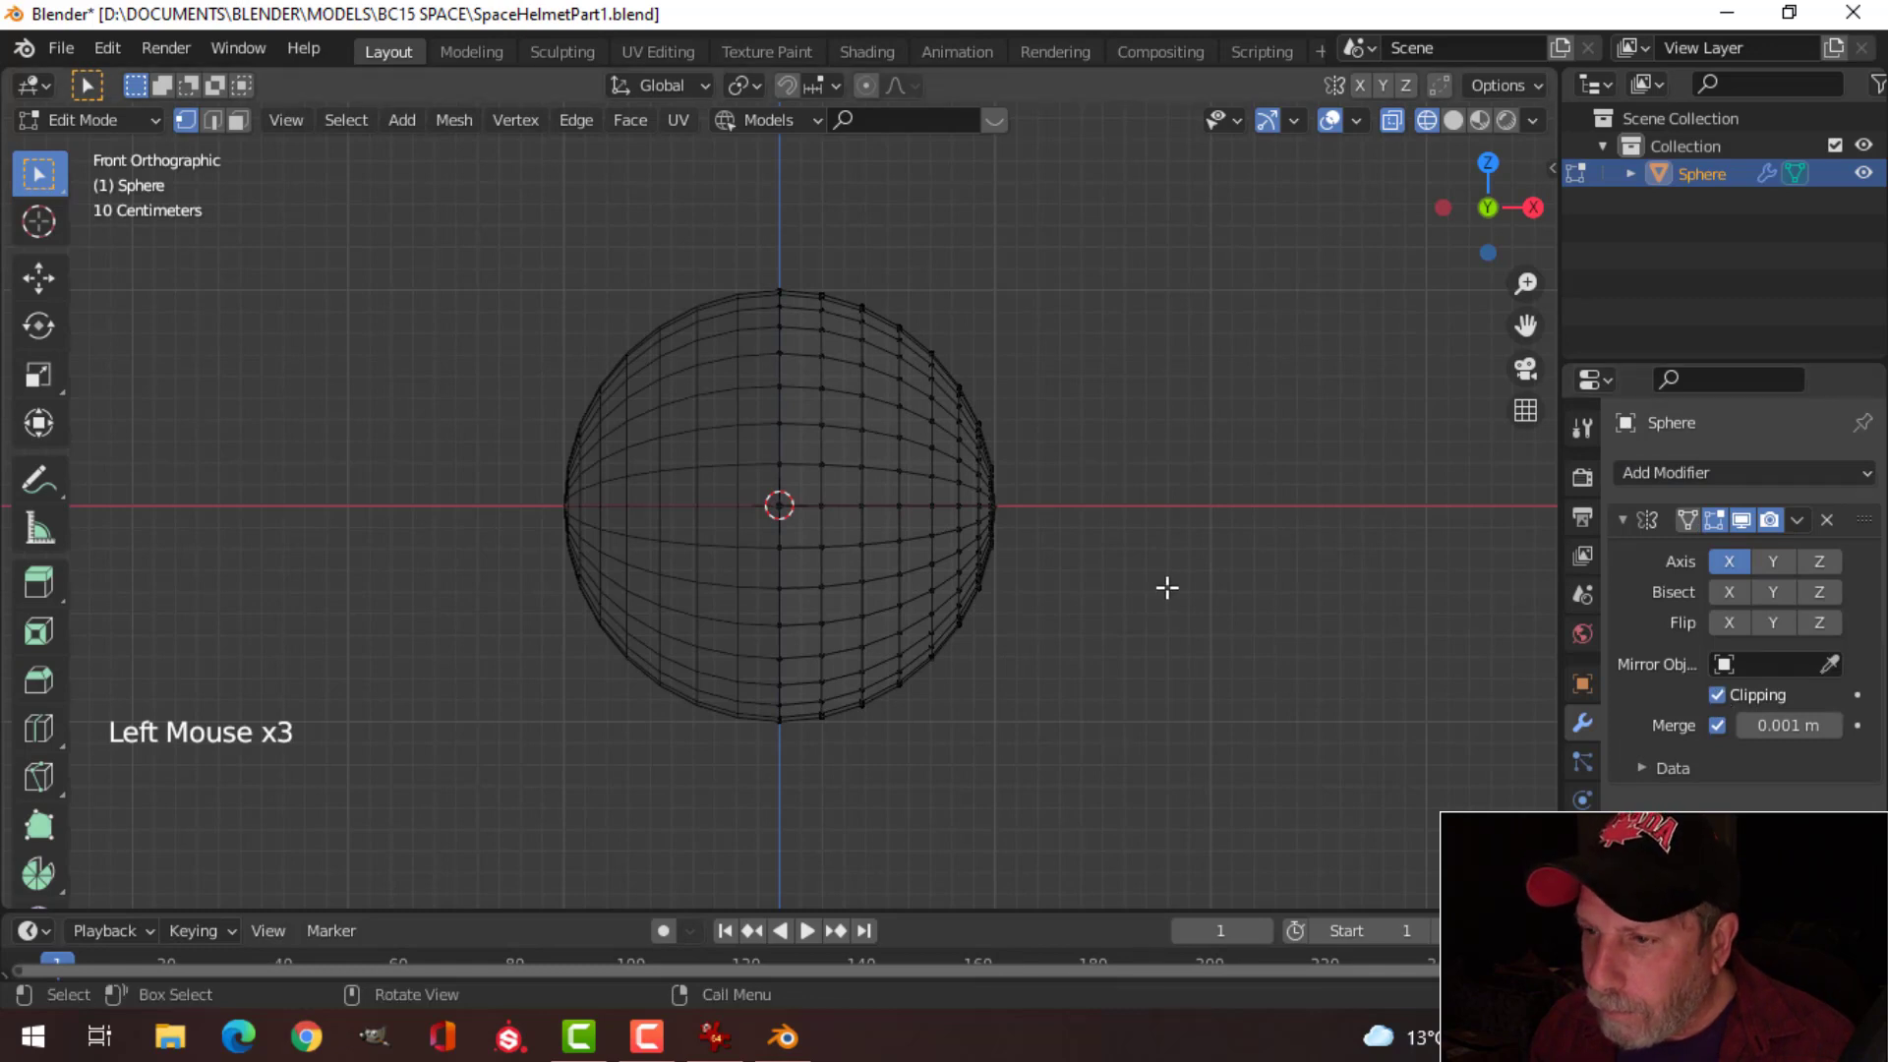
Step: In the right side view, delete the lower half of the sphere below the horizontal centre line
key(KP_3)
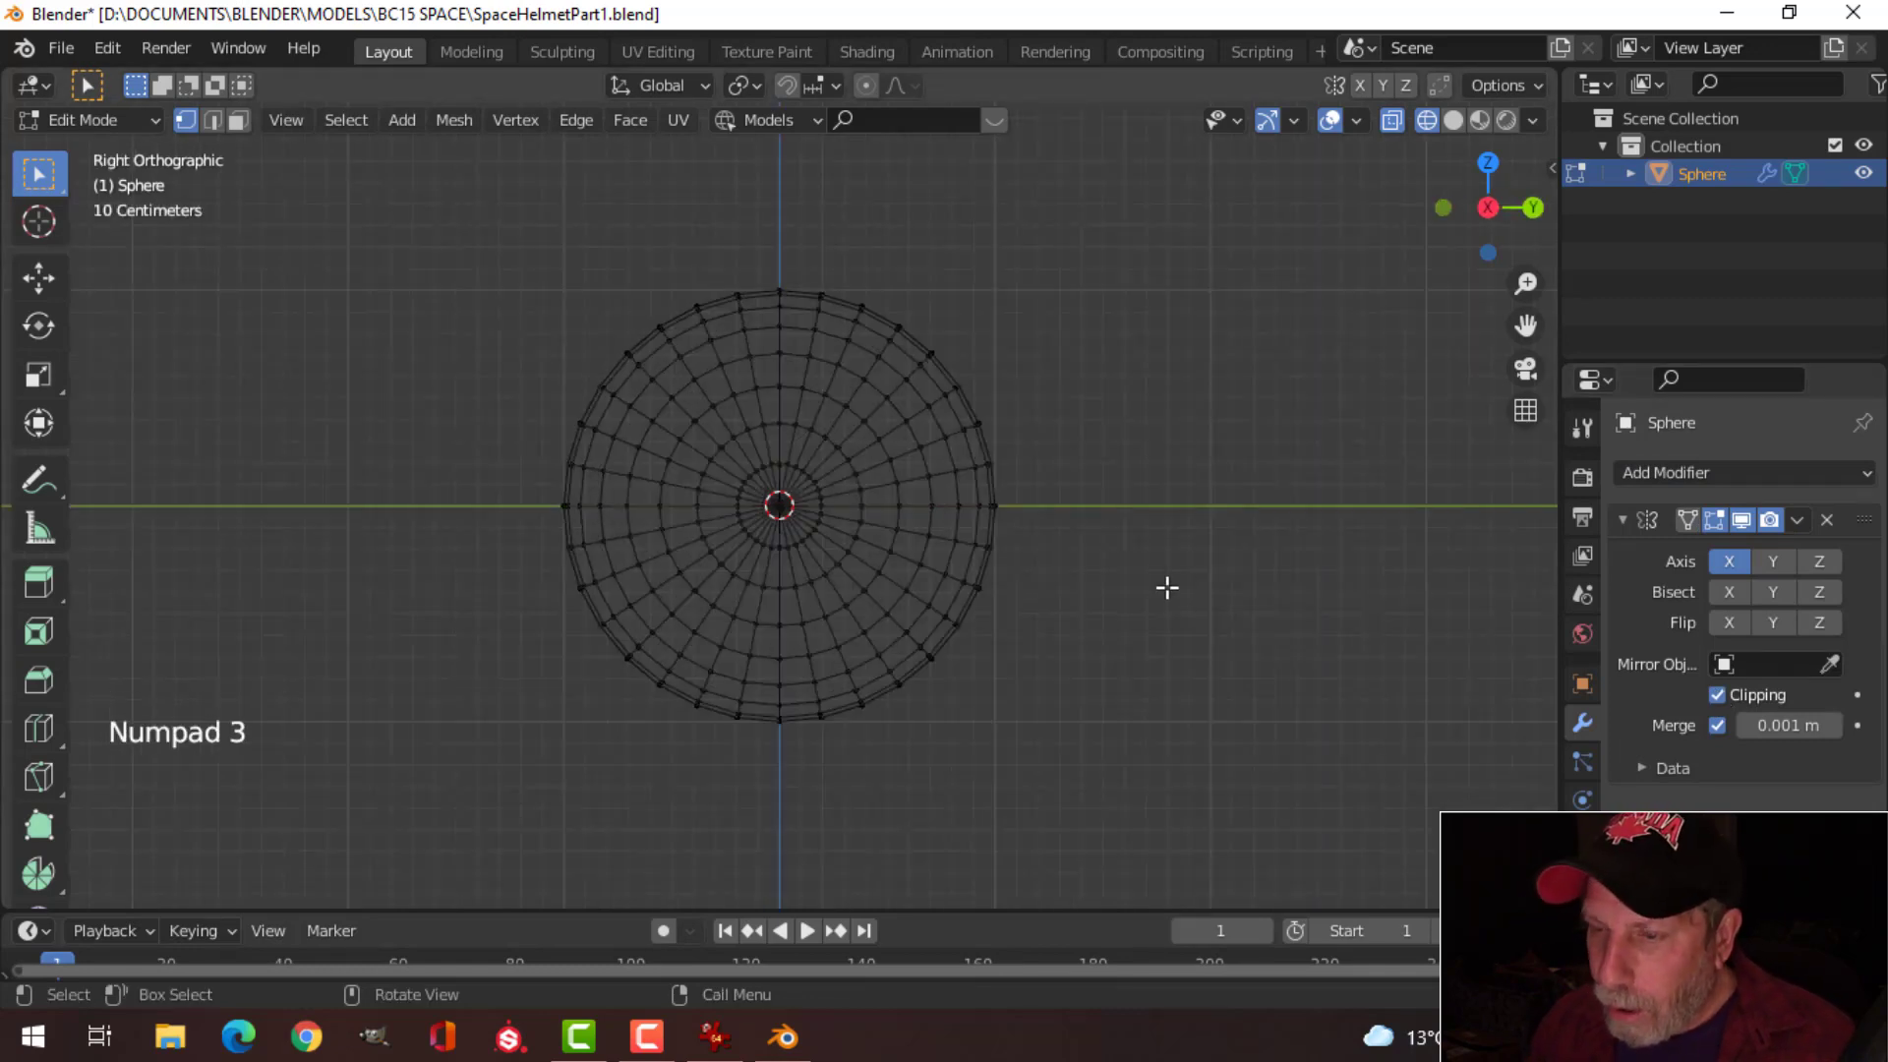
scroll(1131, 646, up, 2)
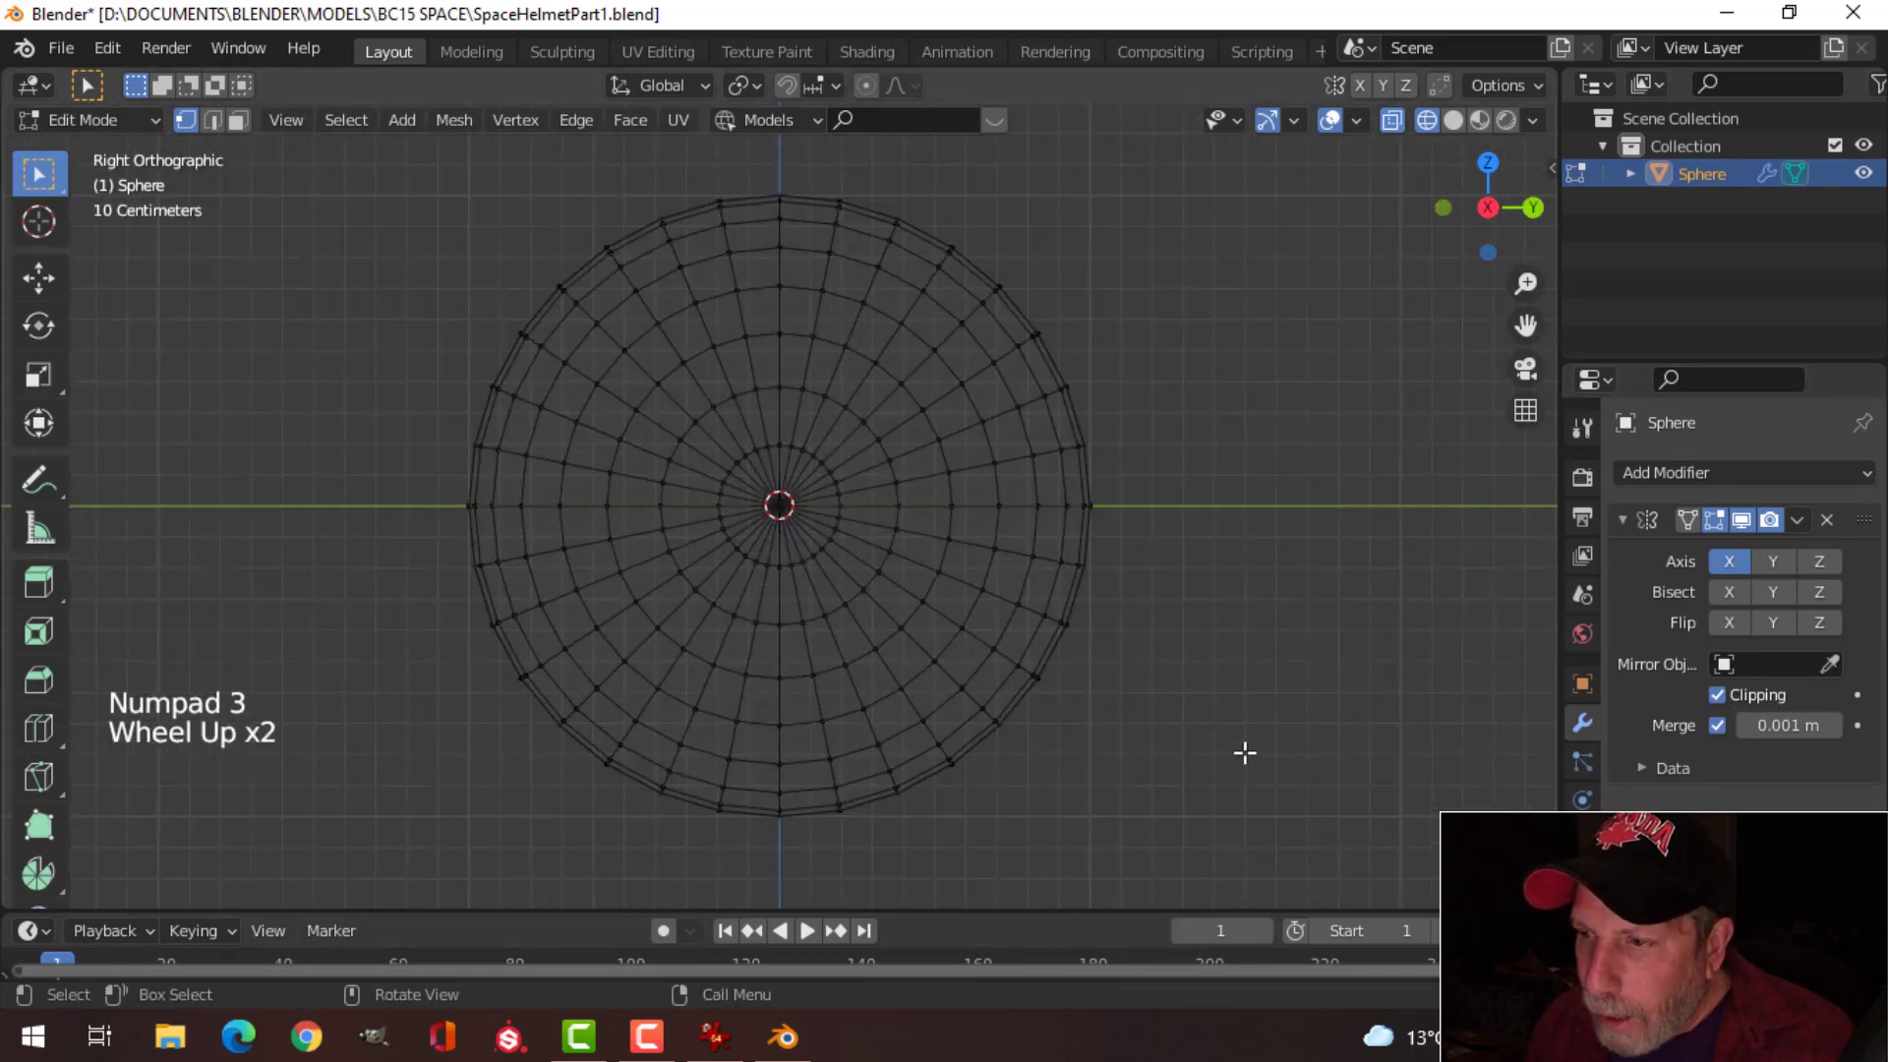
key(b)
drag(1185, 845, 394, 511)
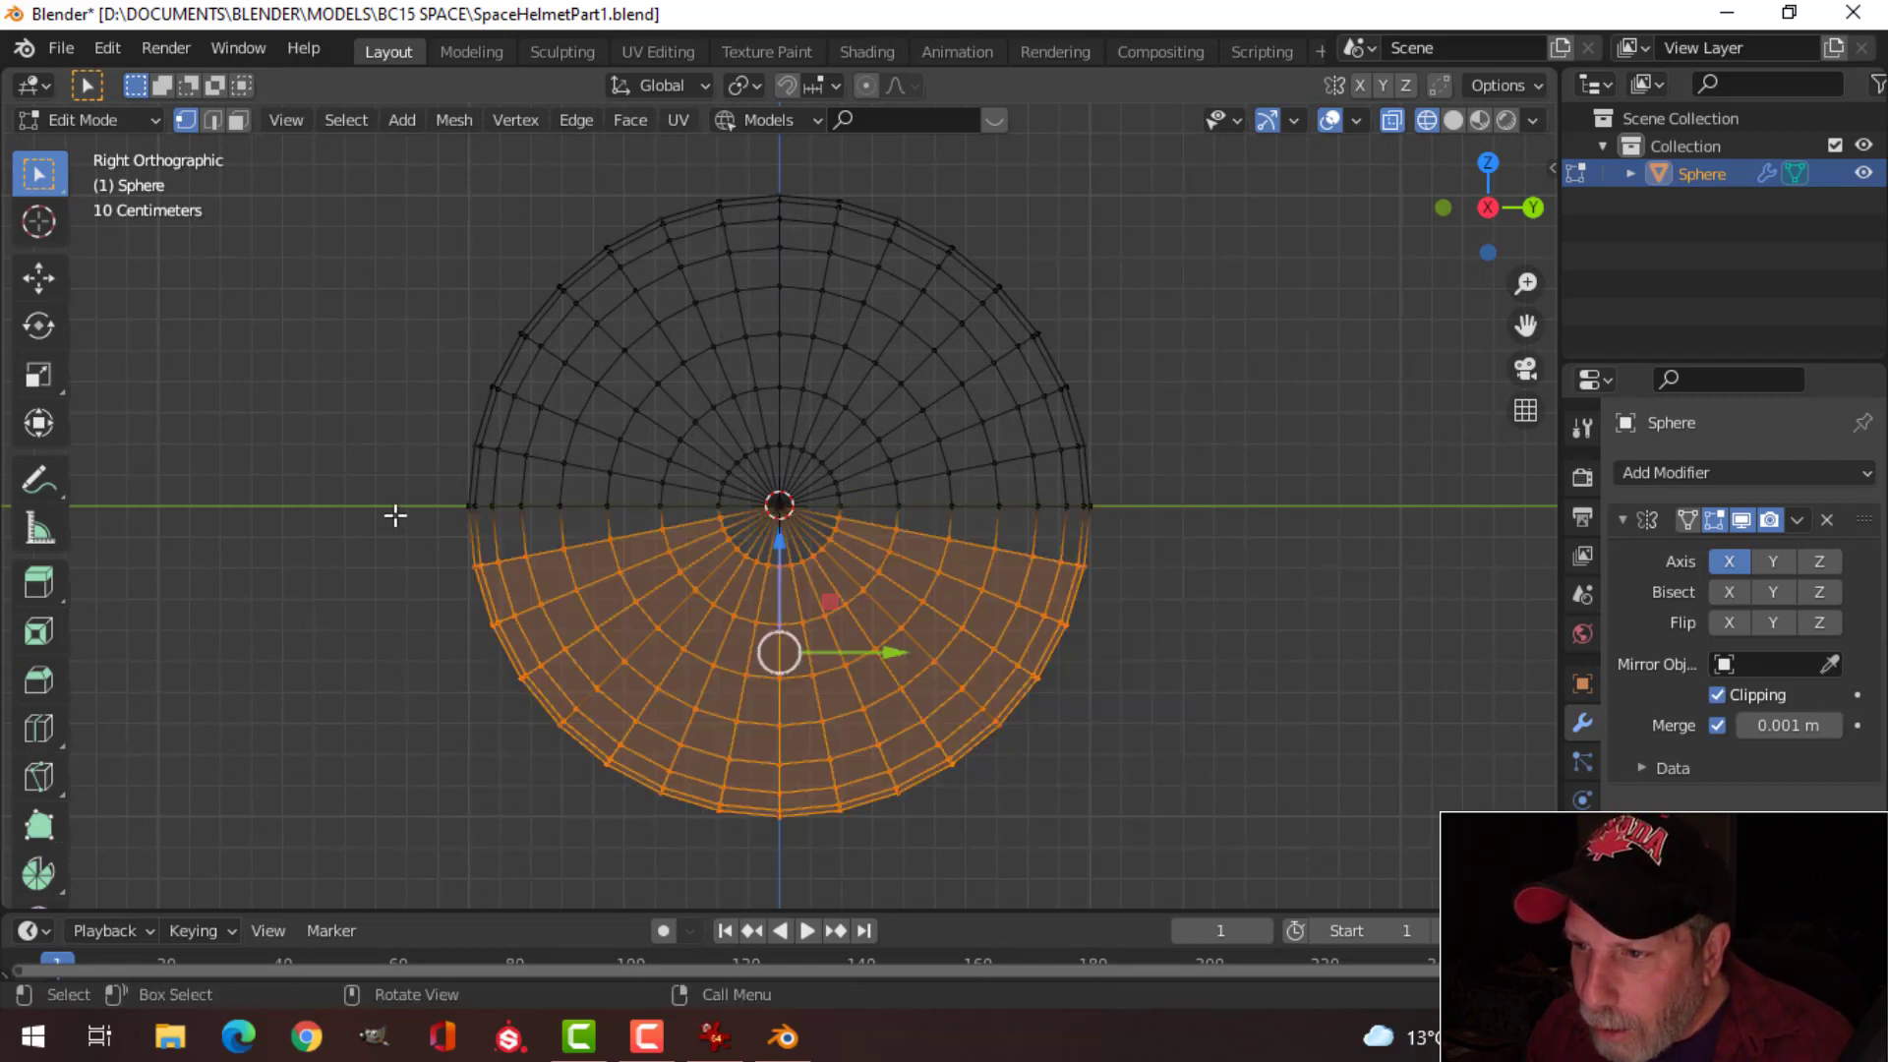
scroll(1211, 577, up, 1)
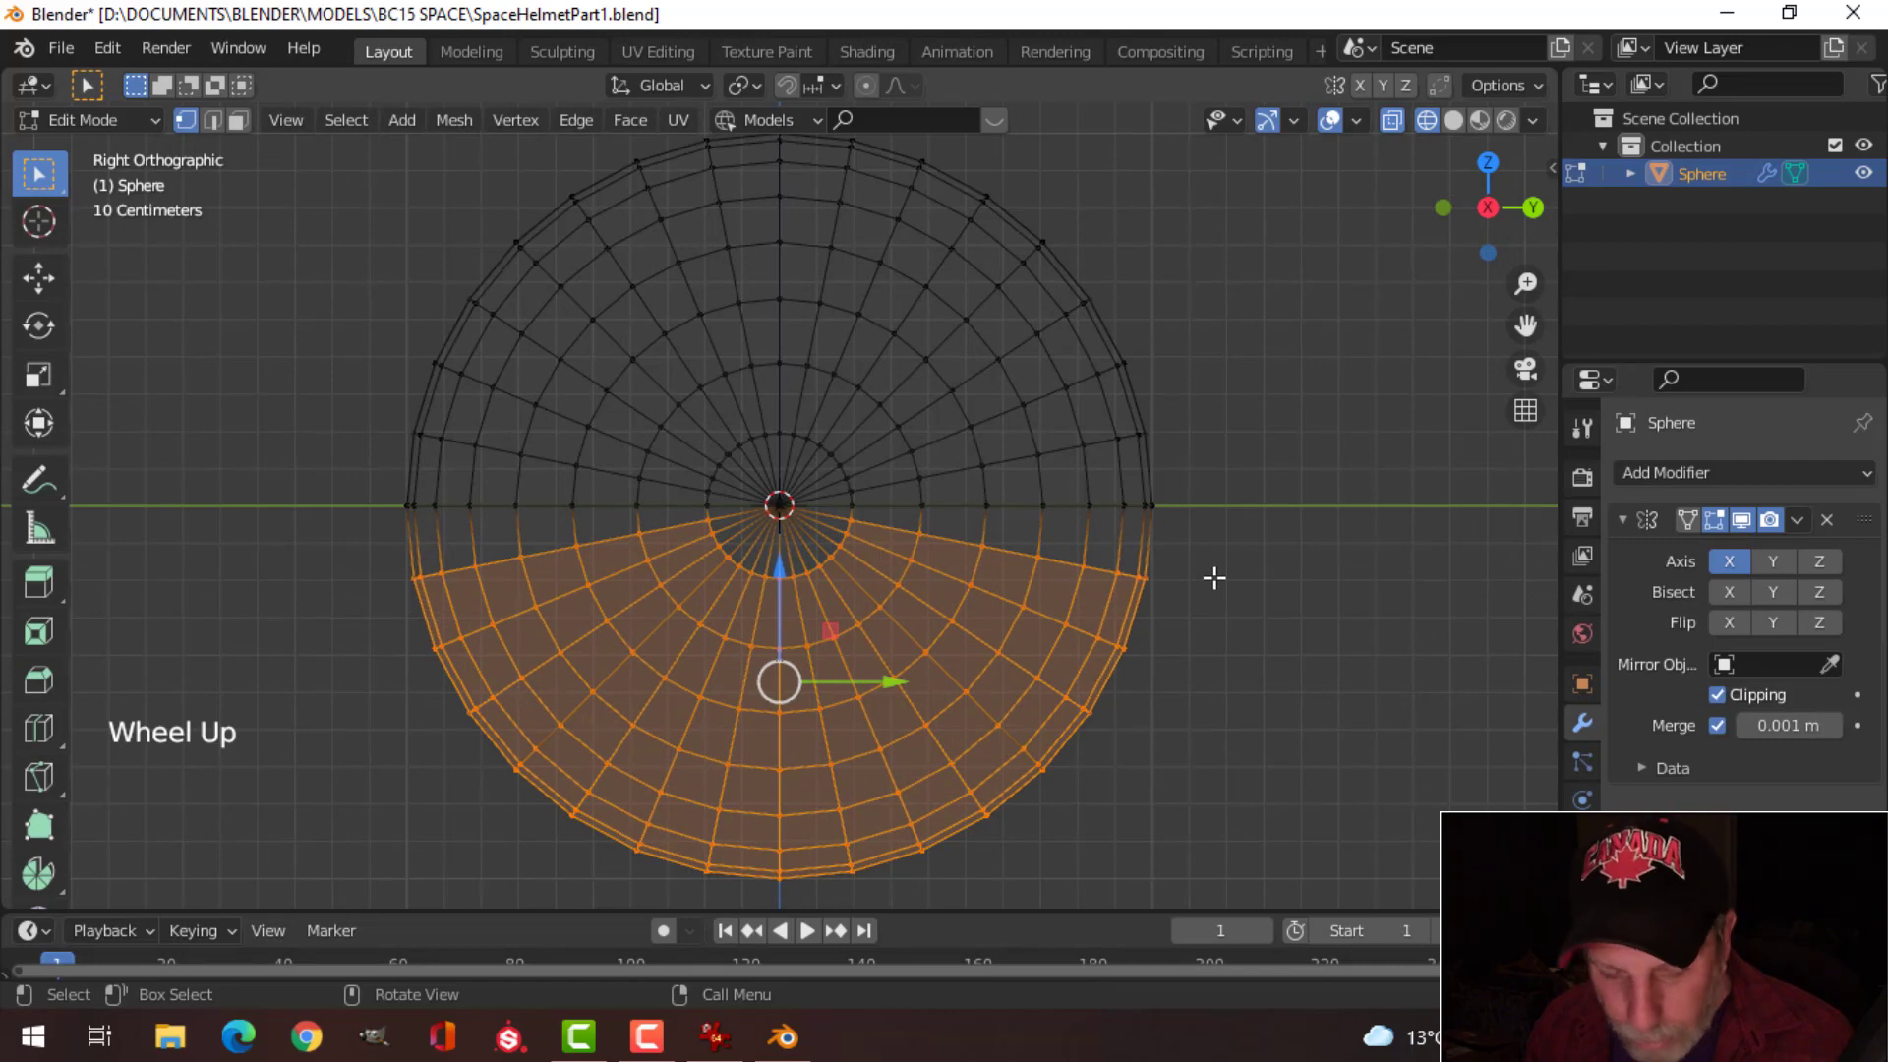
key(x)
click(1203, 574)
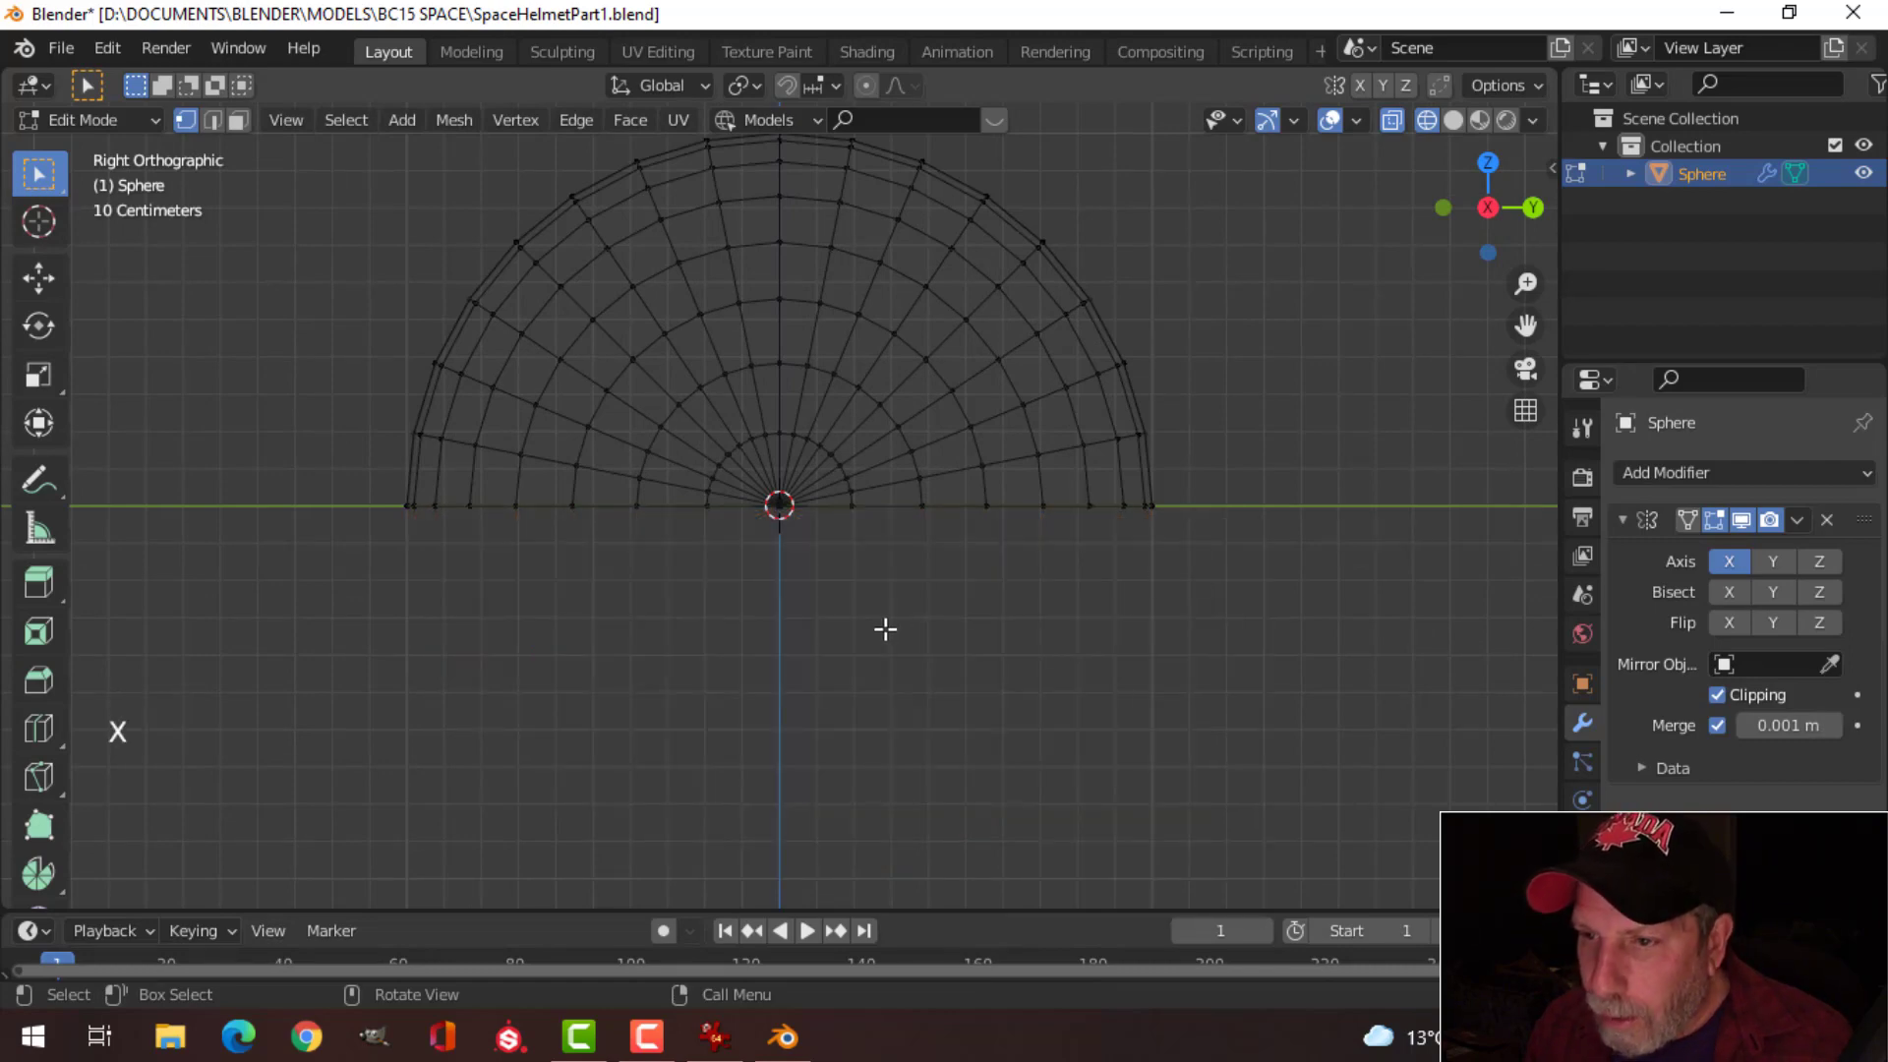
Step: Delete the faces of the front visor opening, keeping the lowest row and the small fan around the side pole, and return to solid shading
scroll(833, 569, down, 1)
shift+middle_drag(830, 564, 953, 662)
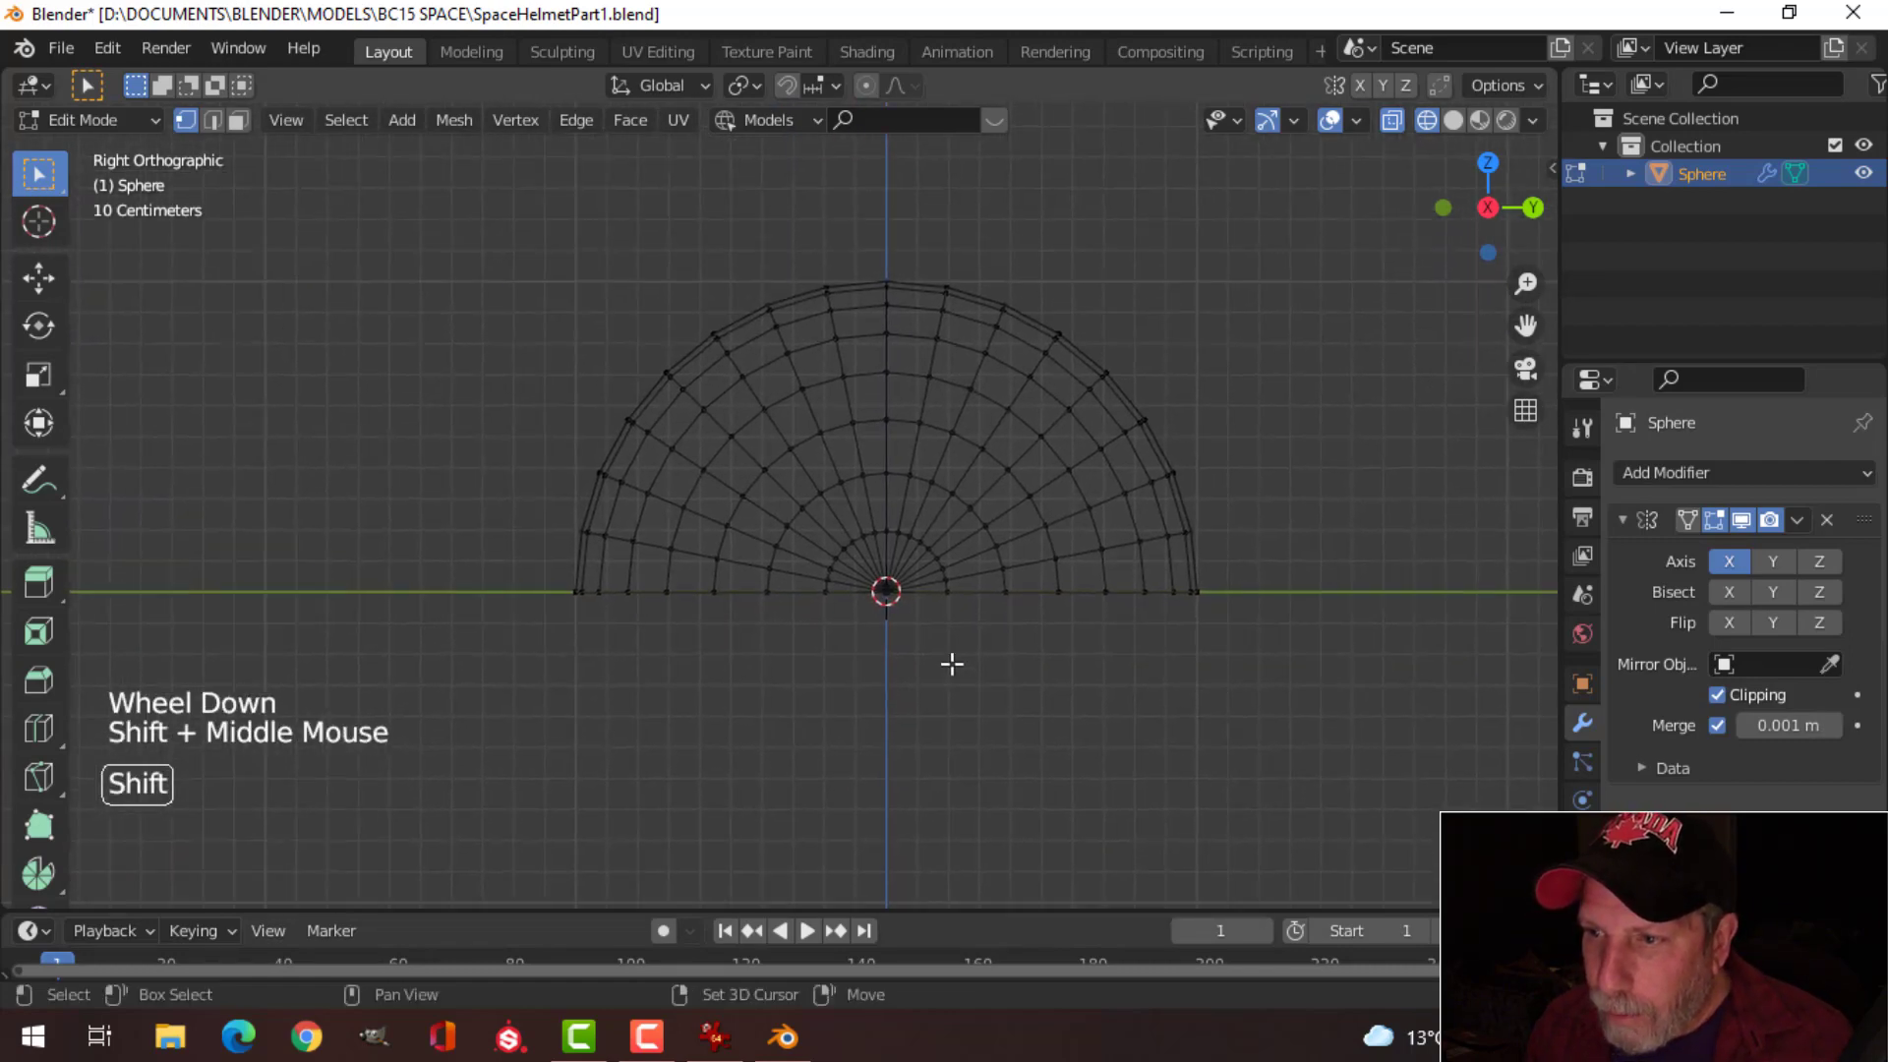
key(3)
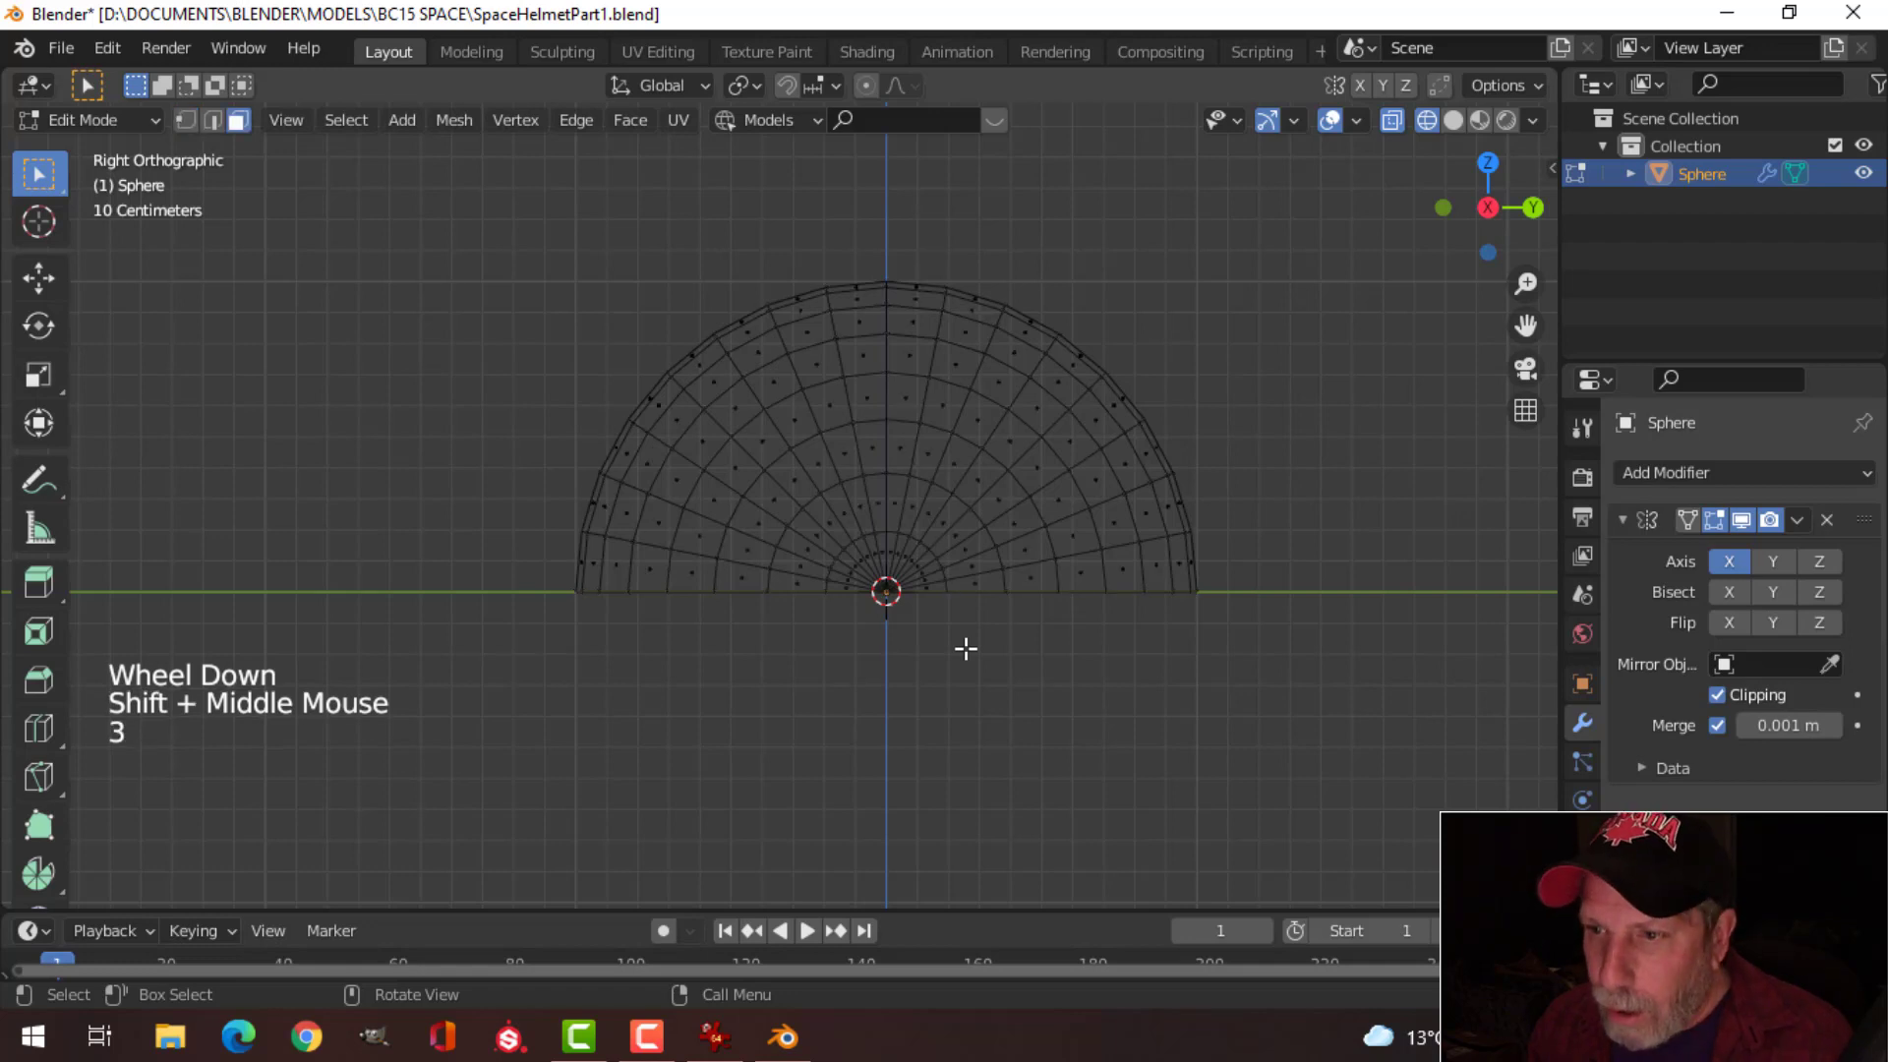
key(c)
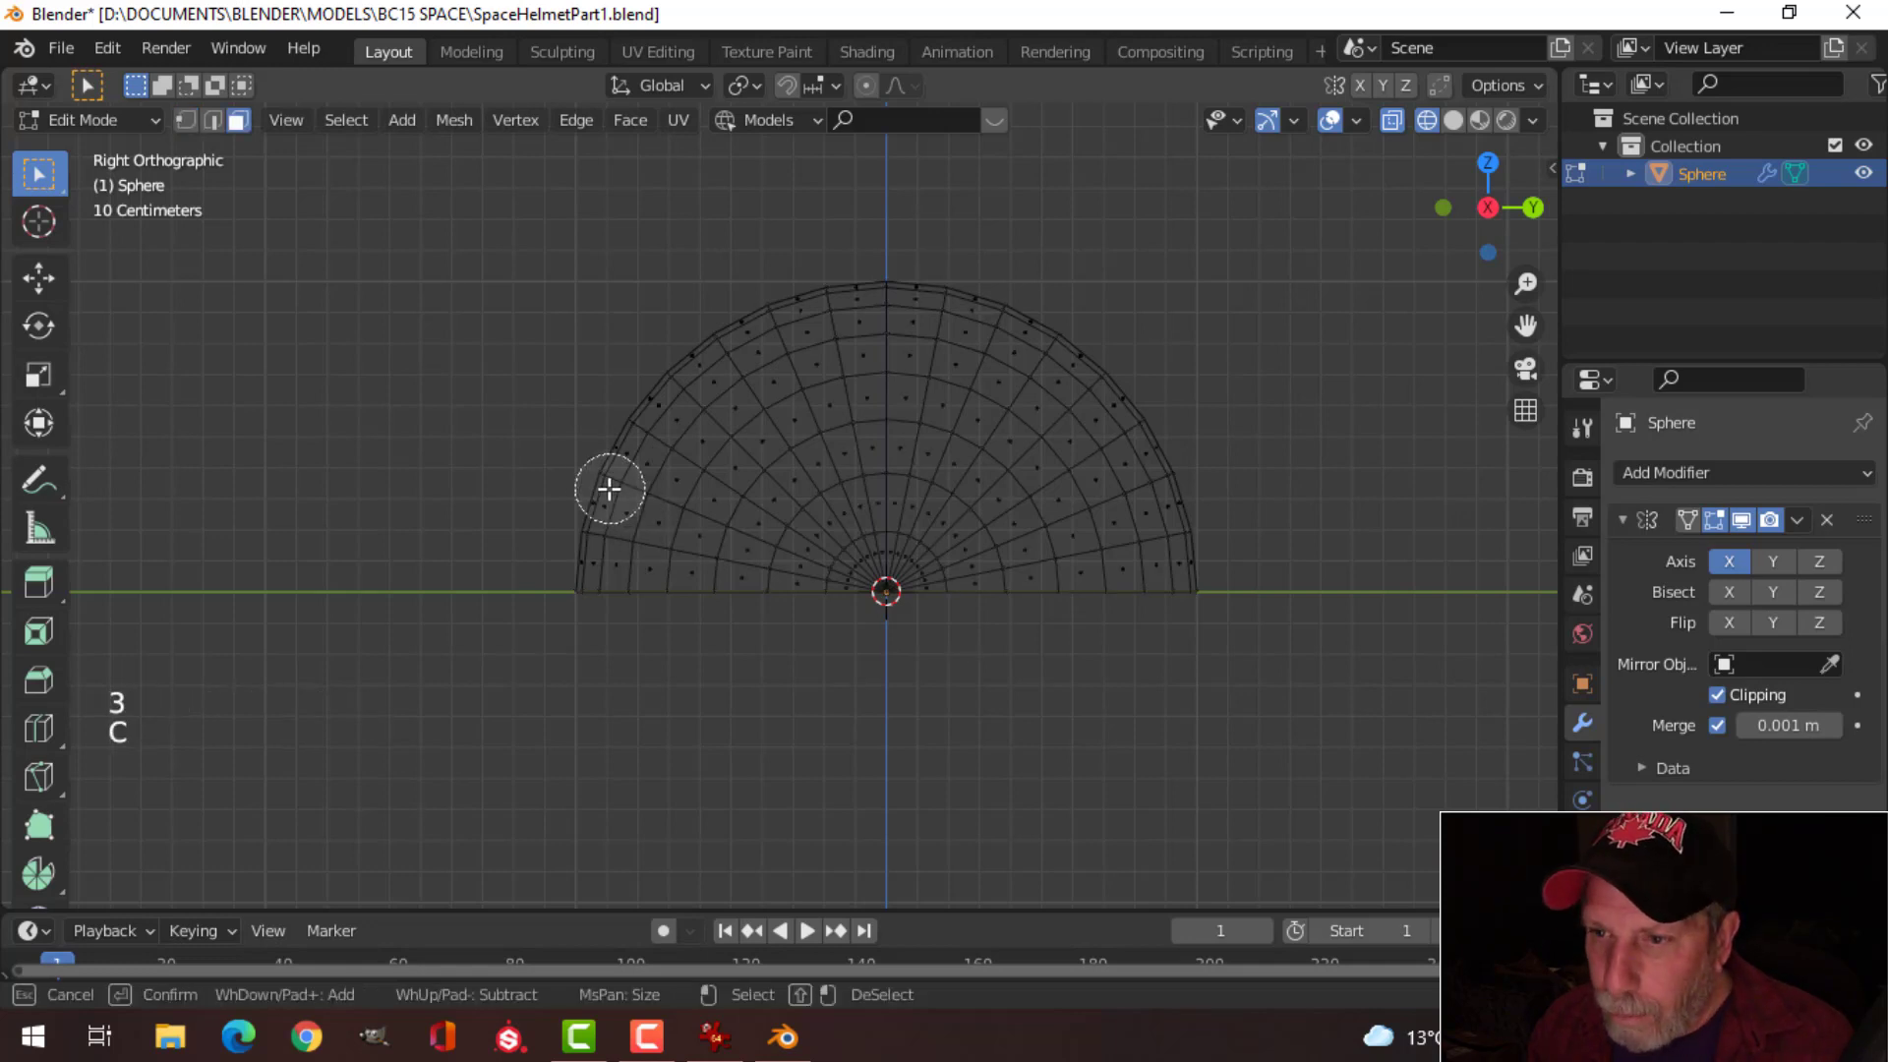
mouse_move(599, 478)
mouse_down()
mouse_move(758, 510)
mouse_move(803, 540)
mouse_move(843, 510)
mouse_move(783, 333)
mouse_move(732, 340)
mouse_move(662, 422)
mouse_move(778, 476)
mouse_move(740, 417)
mouse_up()
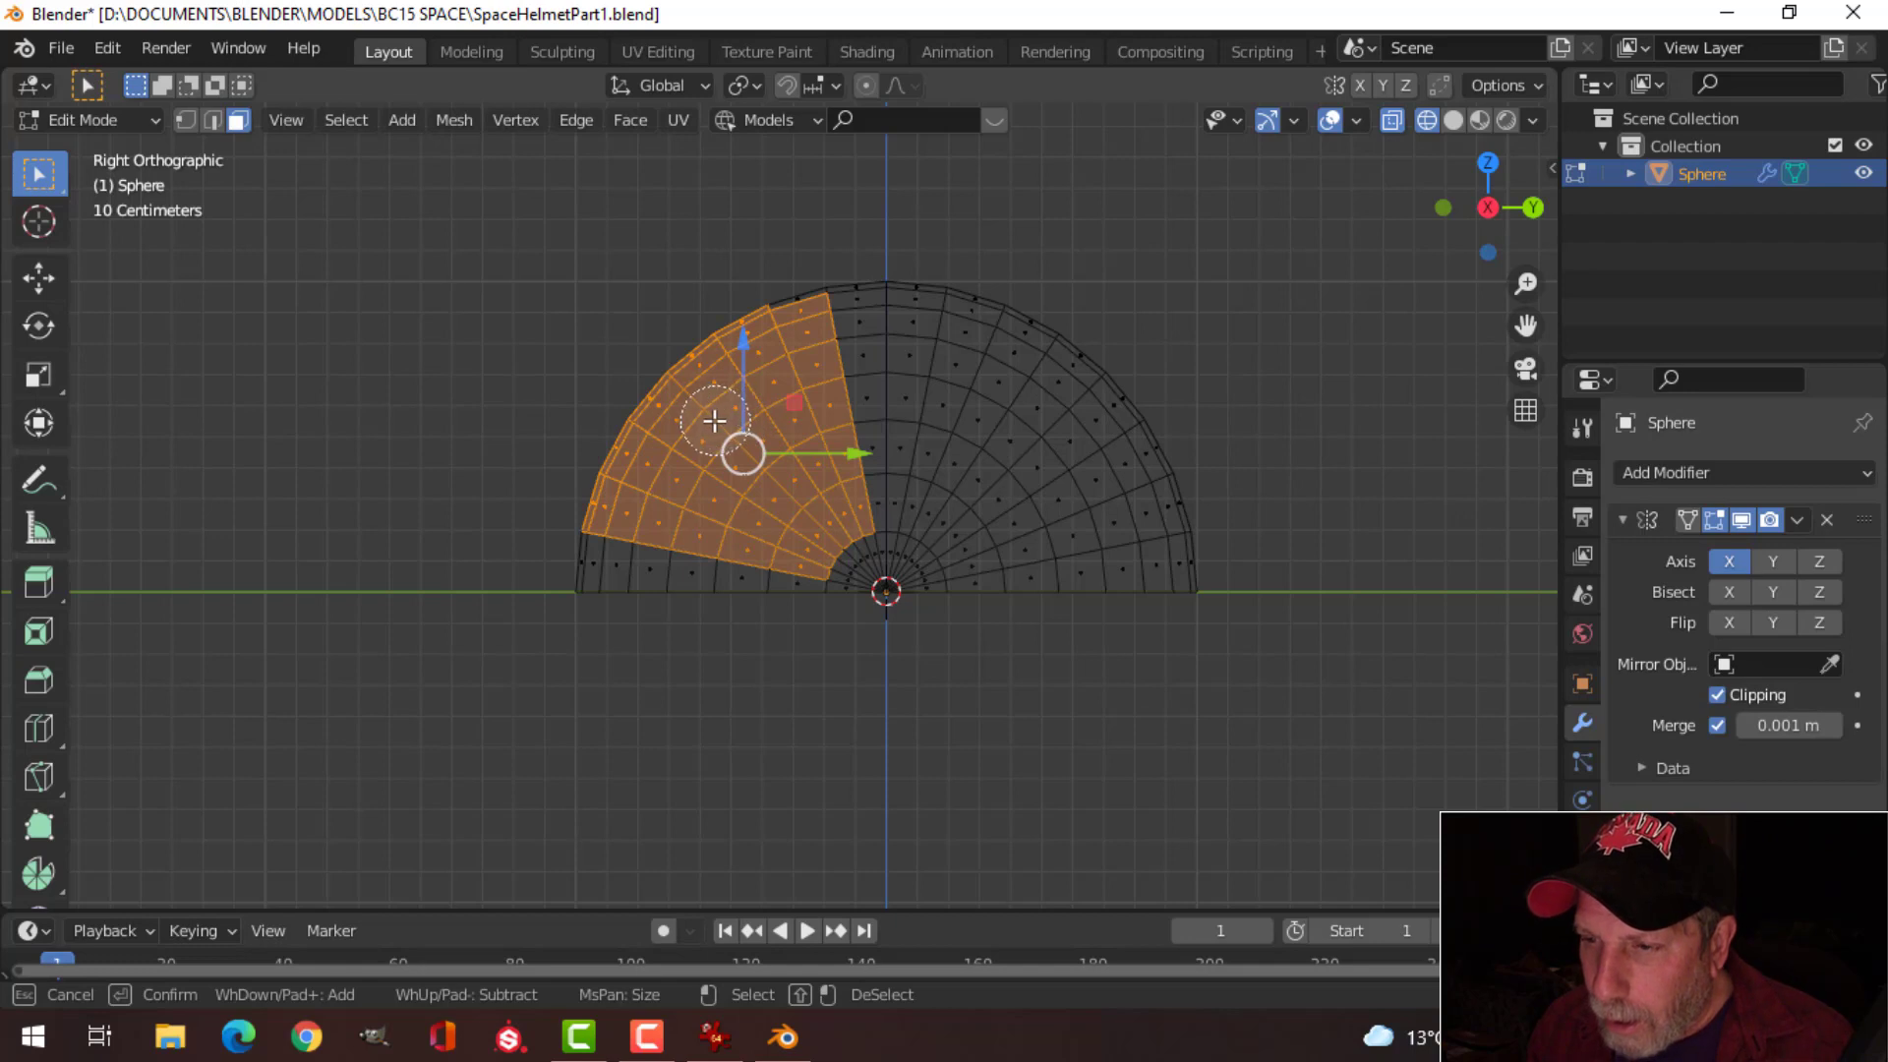
drag(704, 427, 781, 311)
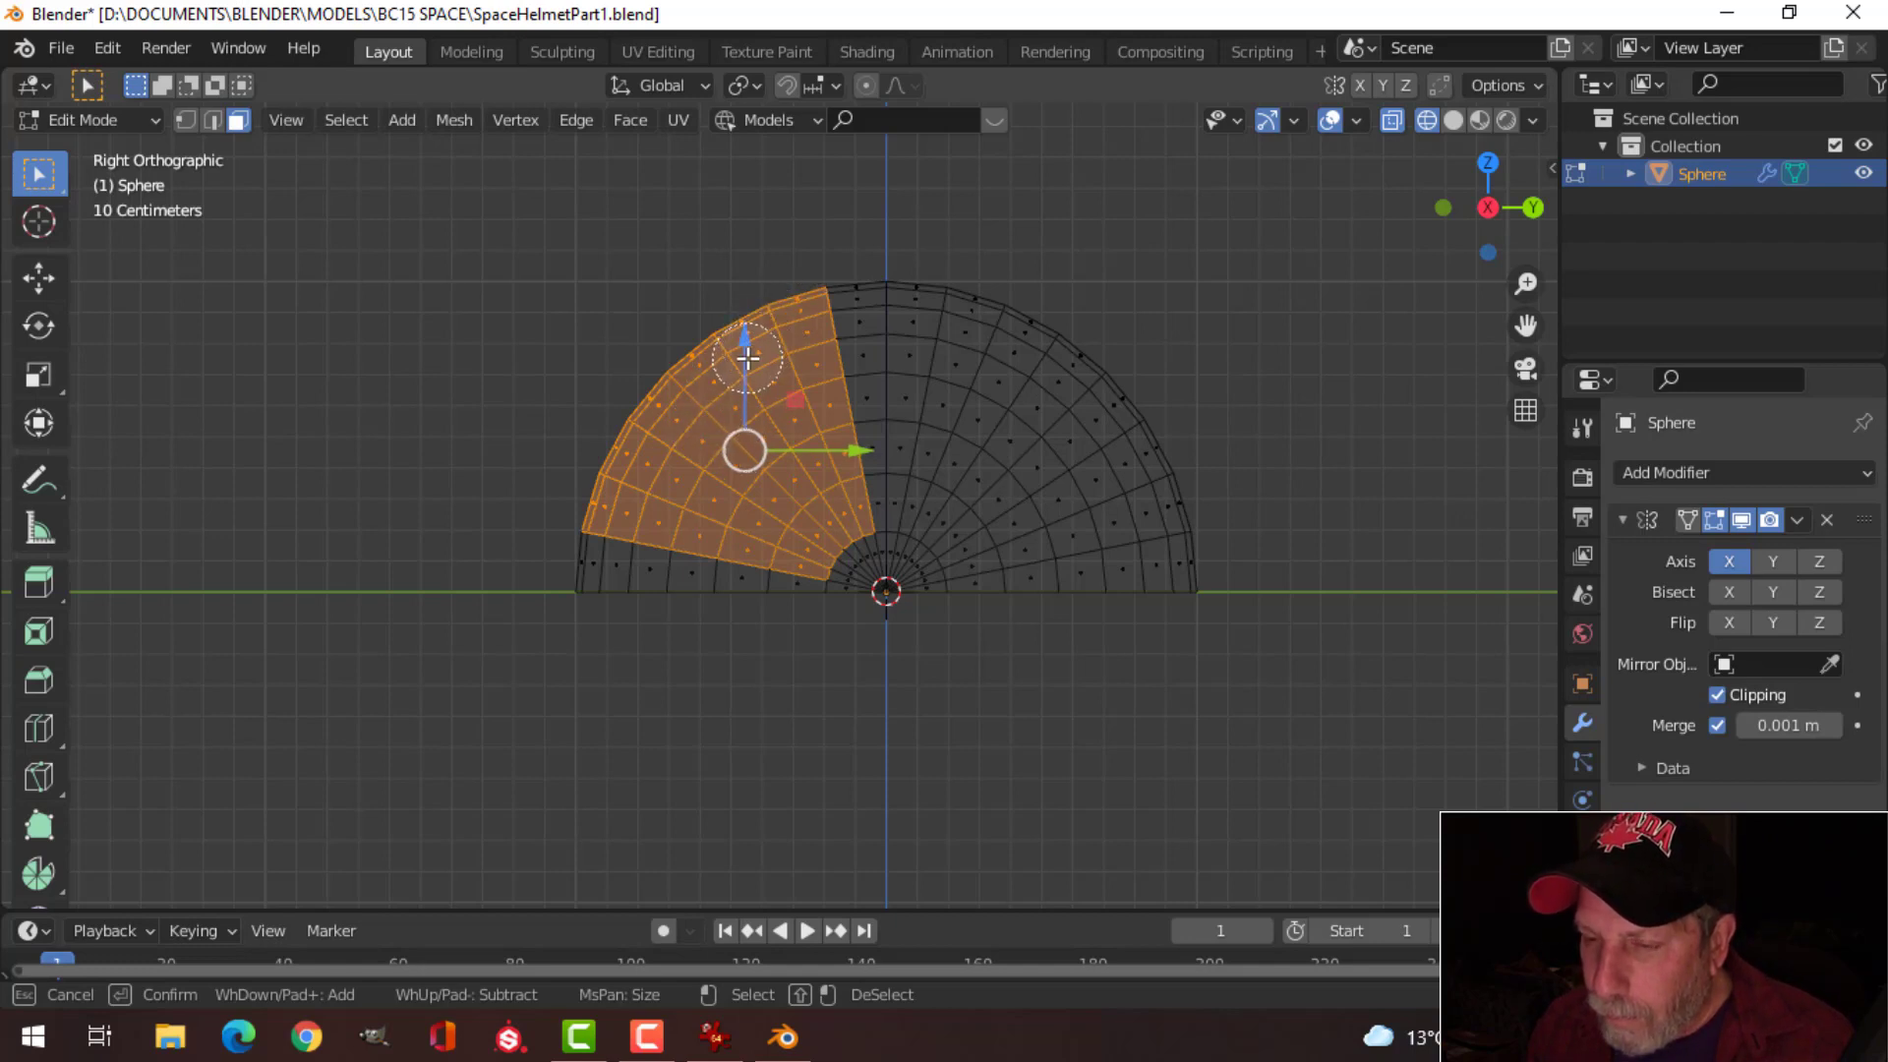
right_click(1027, 708)
key(x)
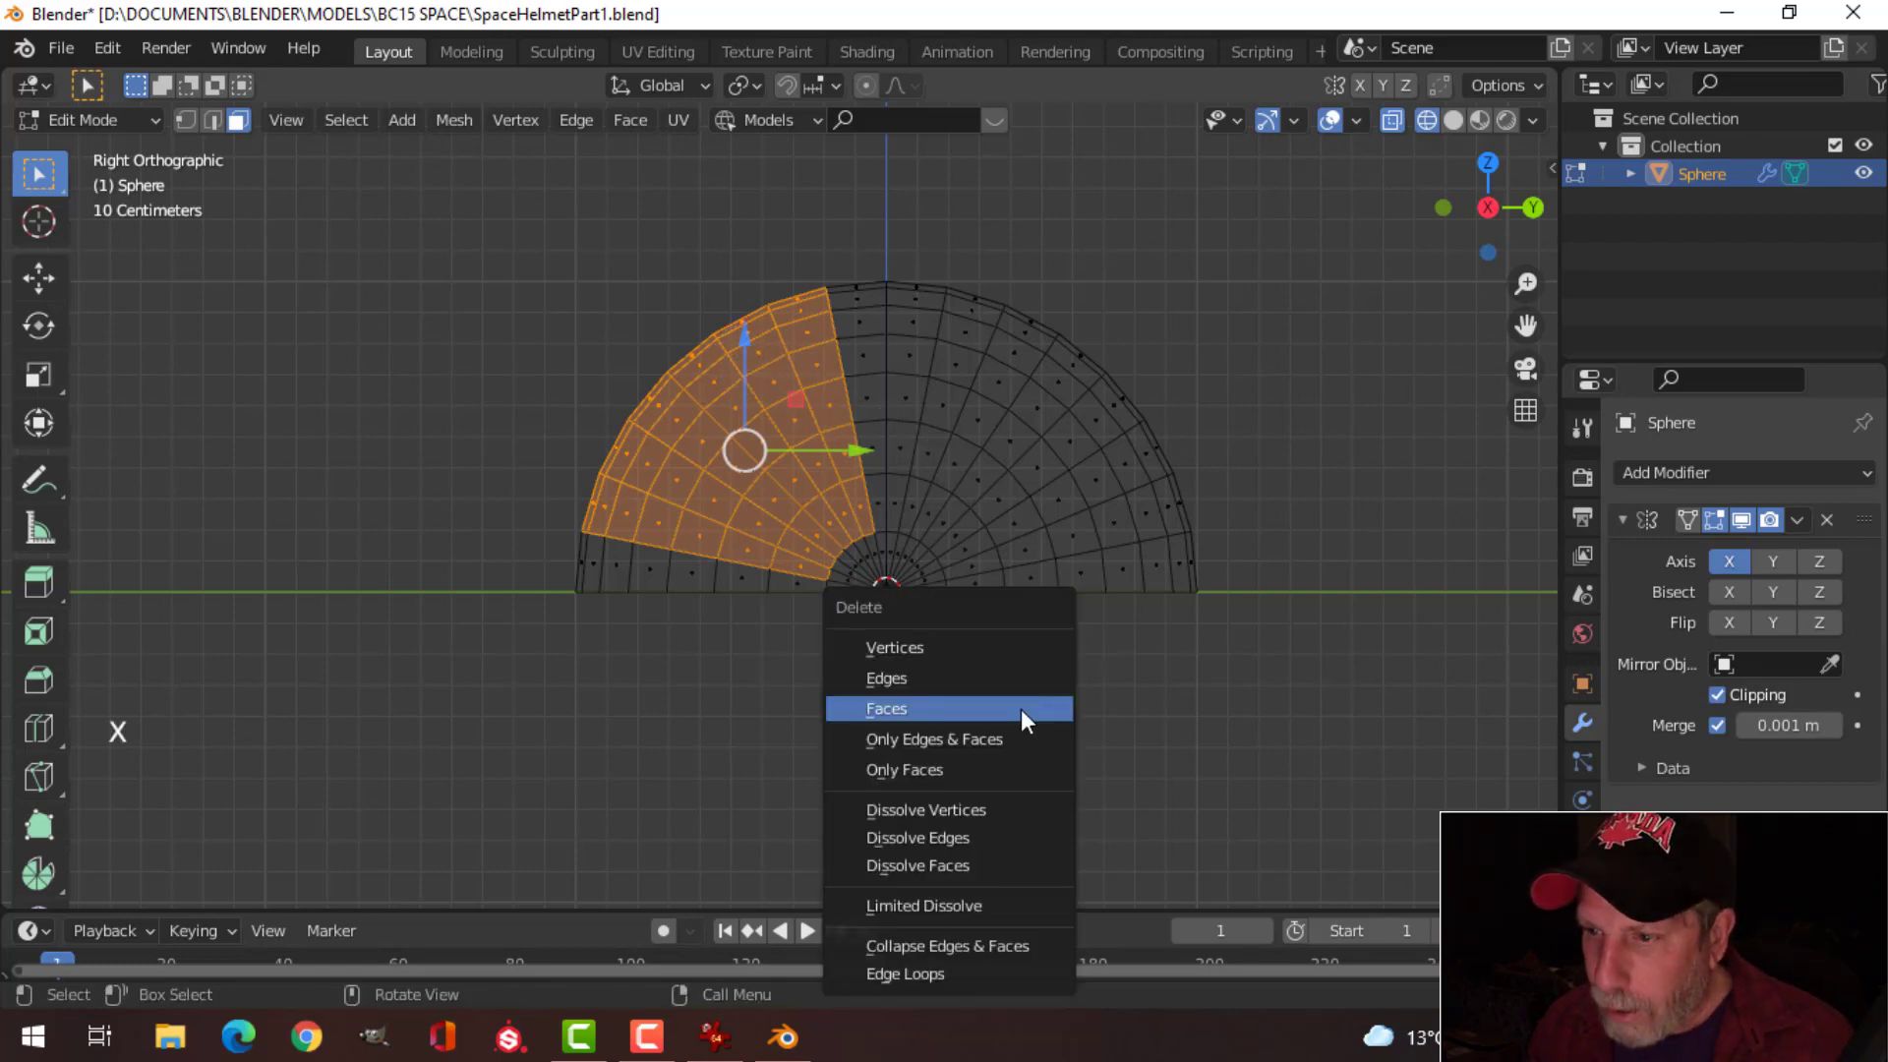
click(1021, 708)
middle_drag(809, 586, 846, 569)
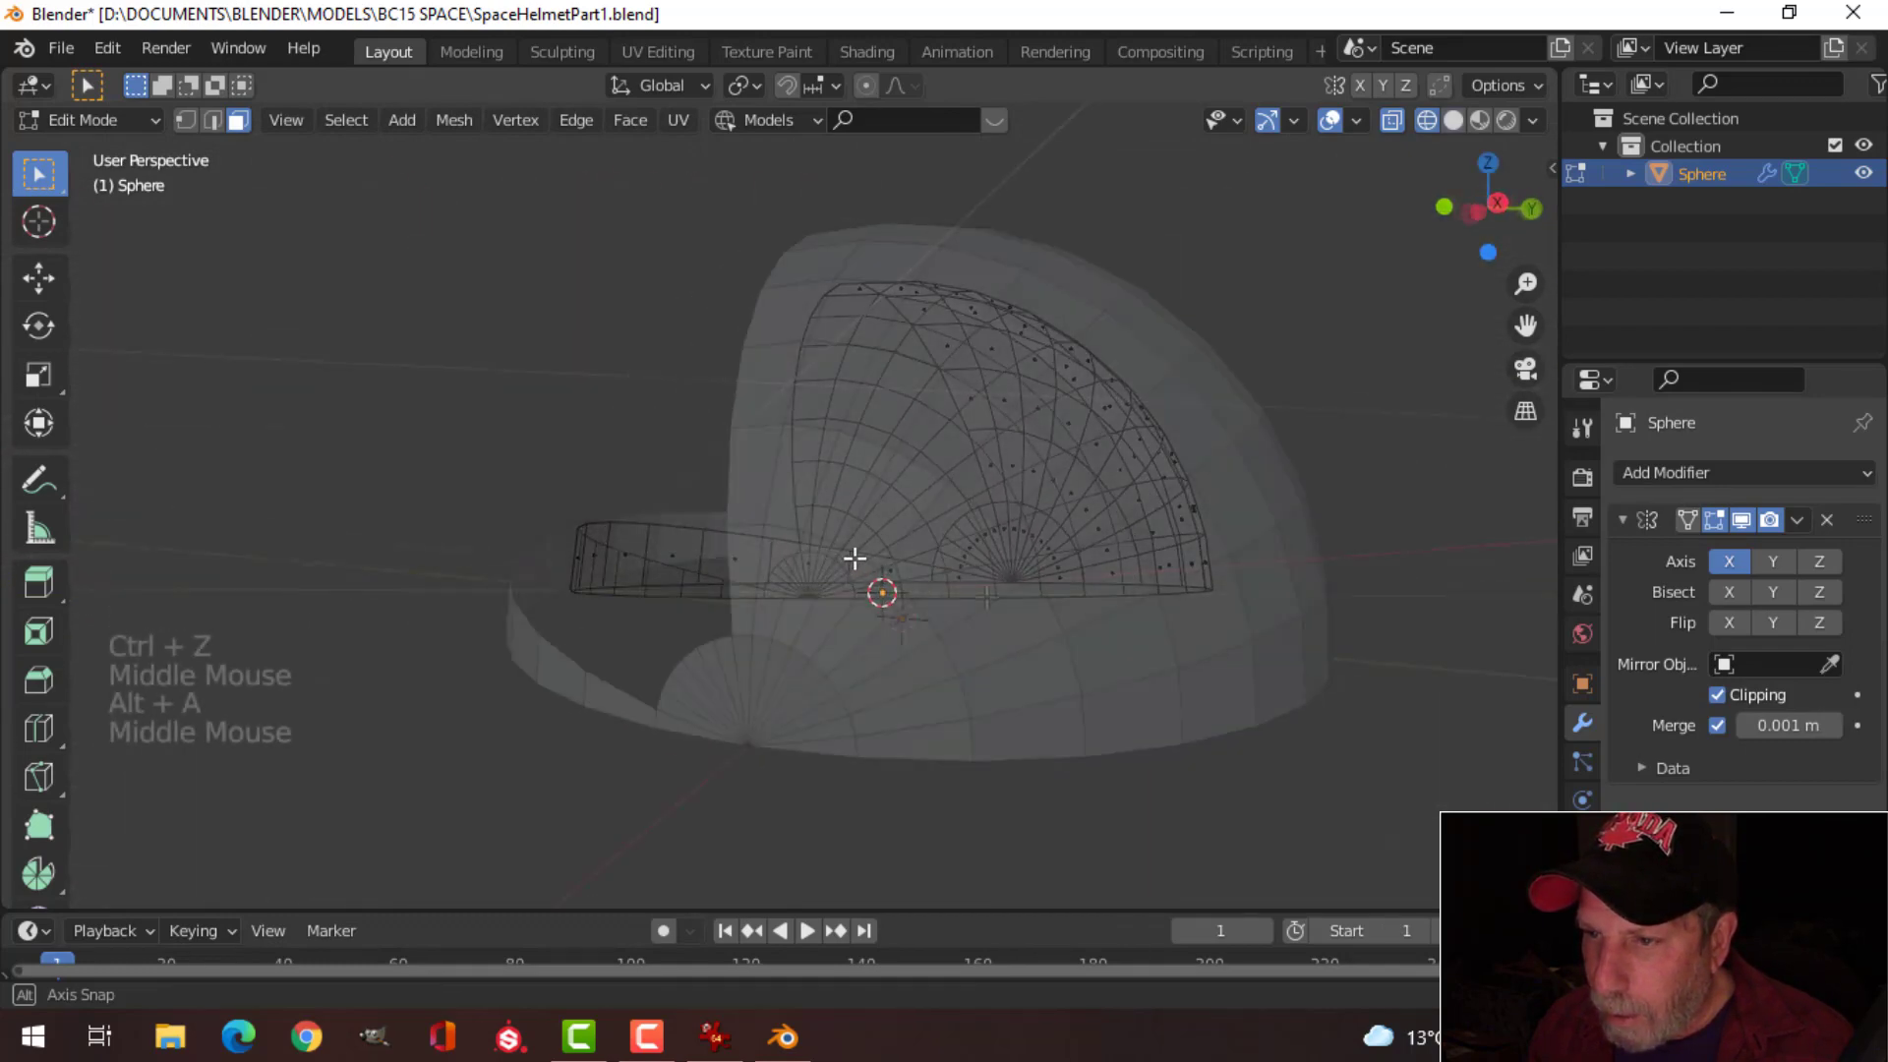
mouse_move(987, 596)
middle_down()
mouse_move(1036, 596)
mouse_move(923, 555)
mouse_move(968, 553)
middle_up()
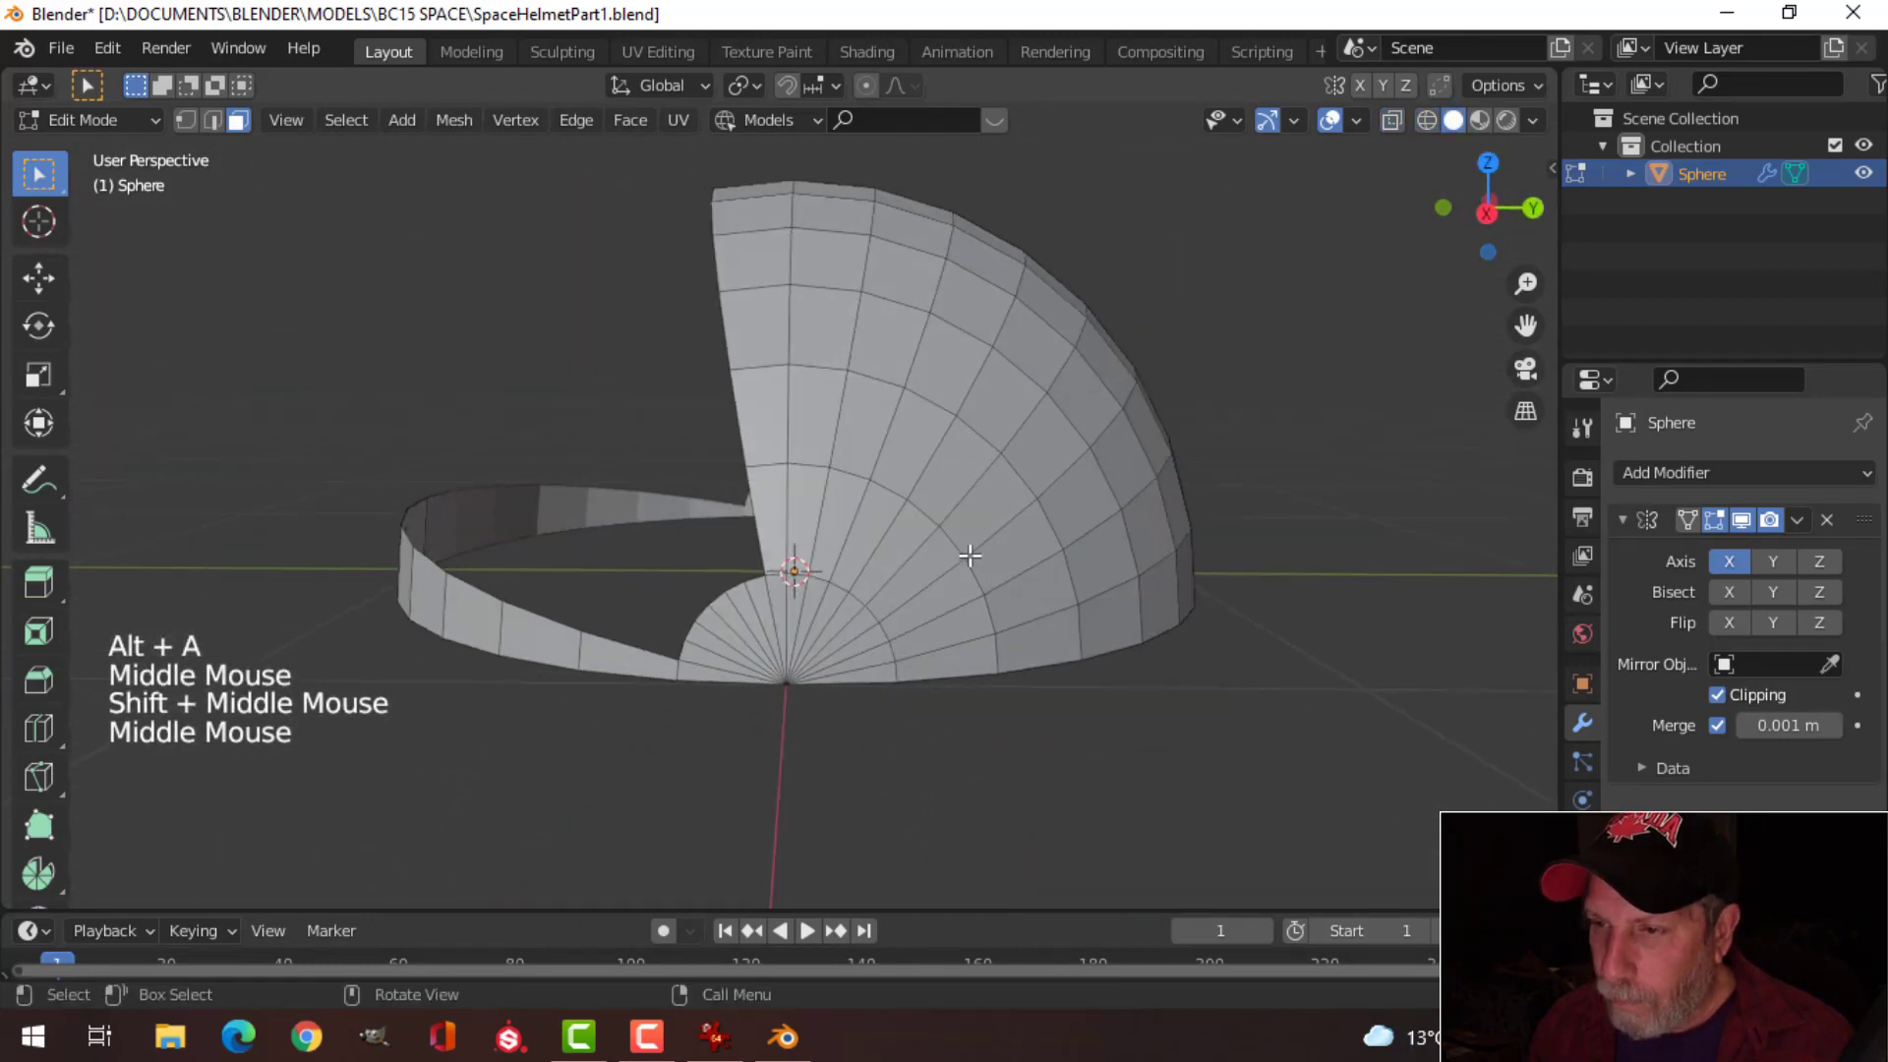
Step: In the right side view, select the half sphere's bottom edge loop and extrude it straight down into a short band
scroll(970, 556, up, 1)
key(KP_3)
scroll(966, 555, up, 2)
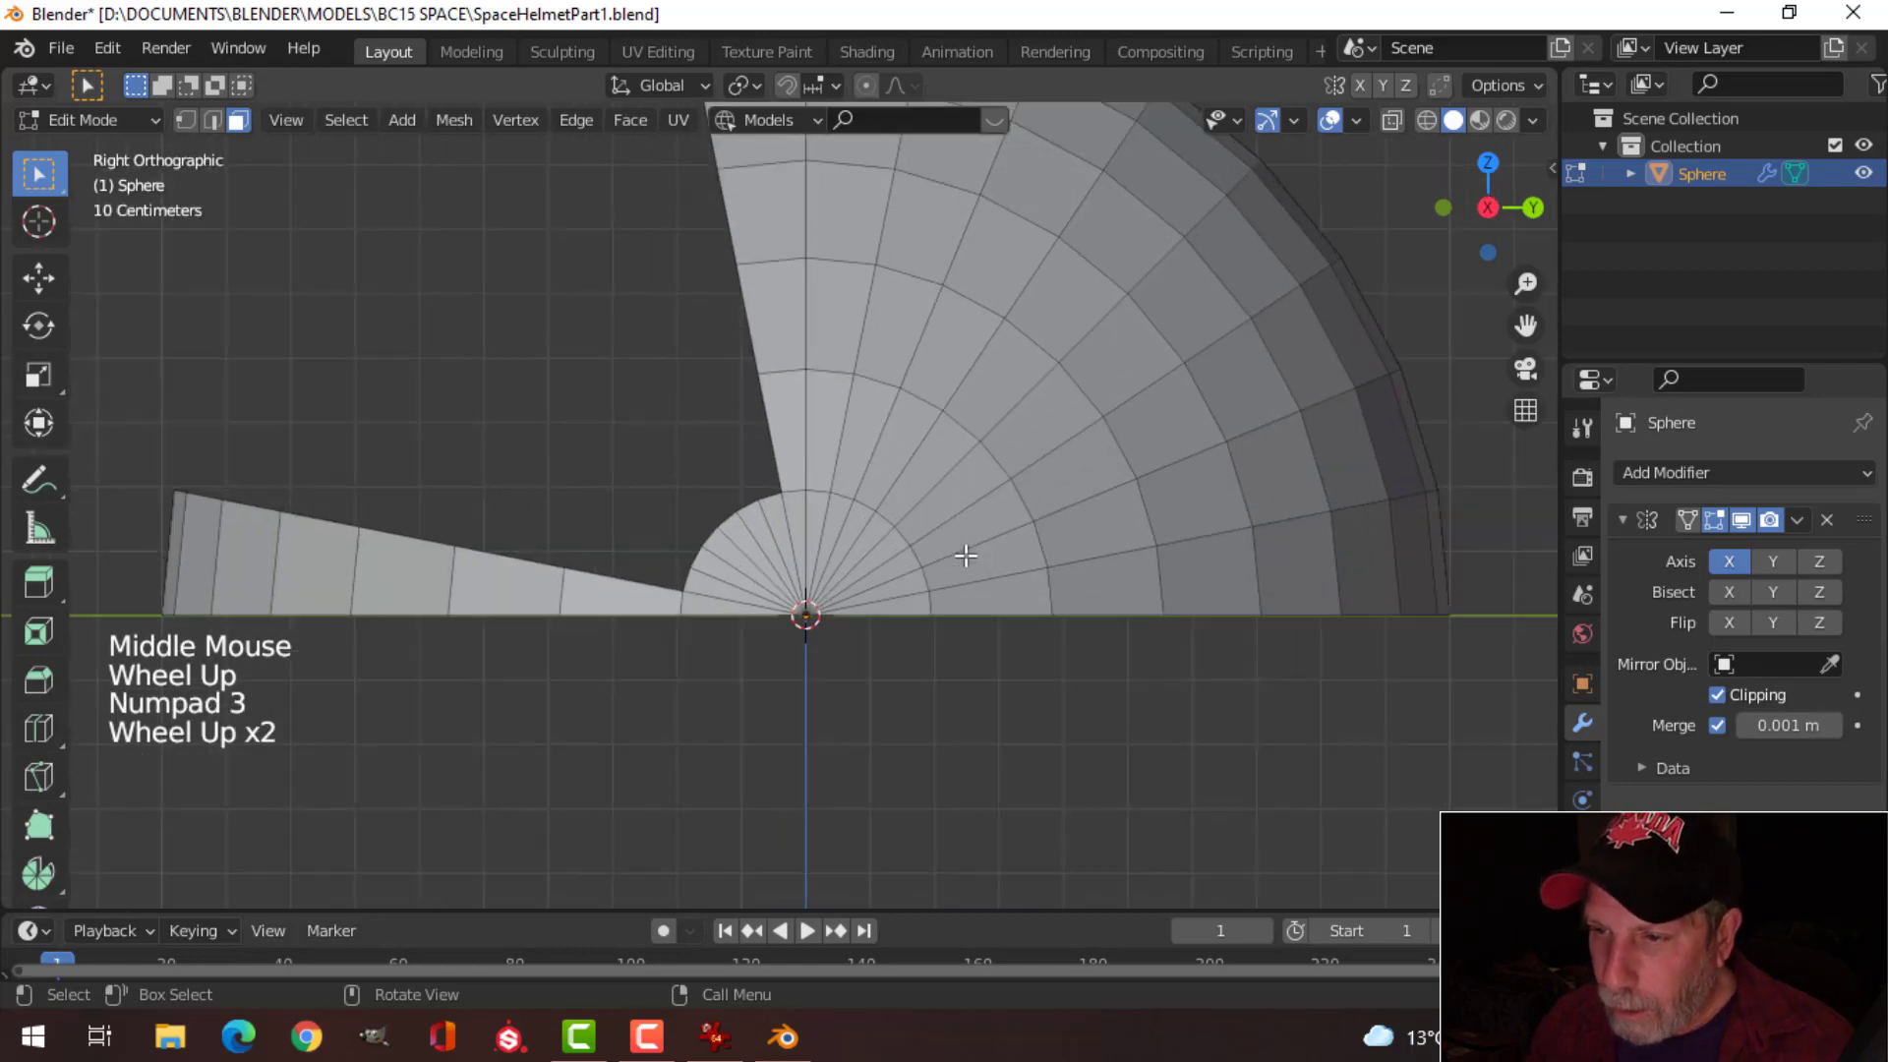
scroll(966, 556, up, 2)
scroll(966, 555, up, 1)
scroll(966, 556, down, 2)
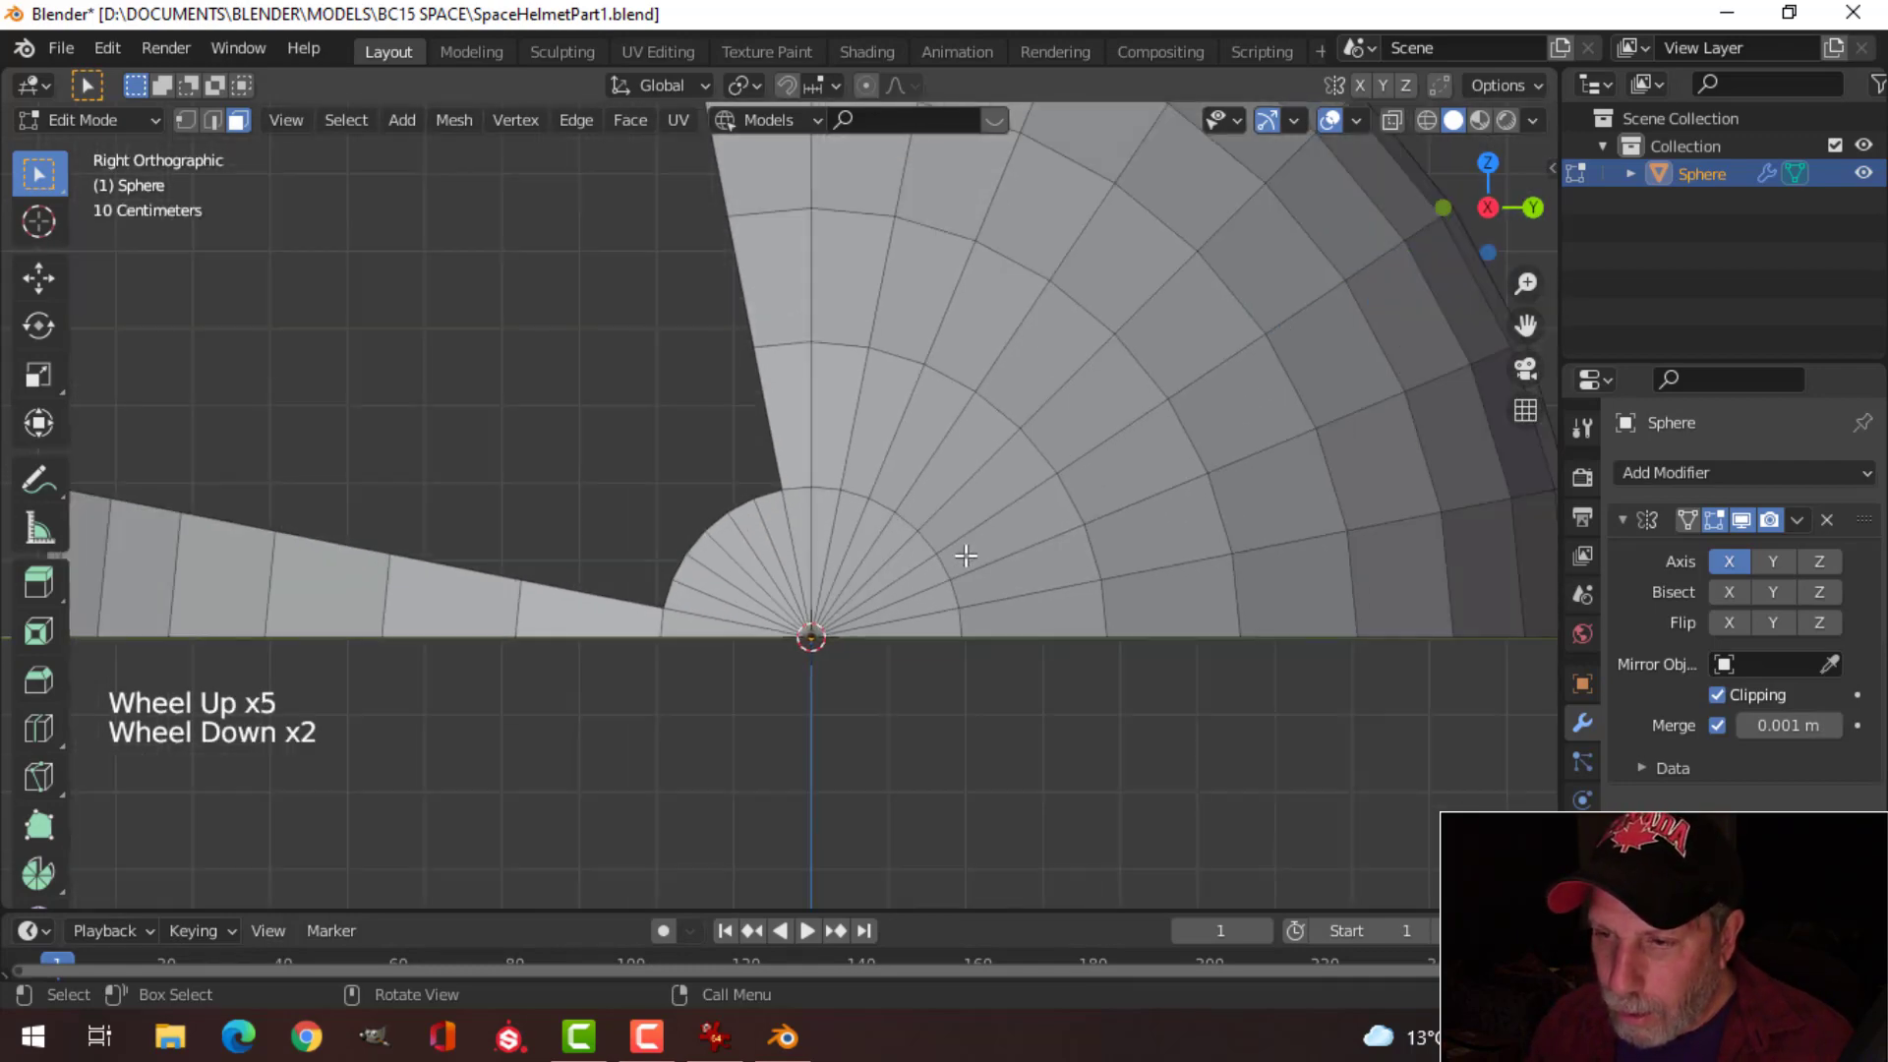
key(1)
scroll(870, 667, up, 1)
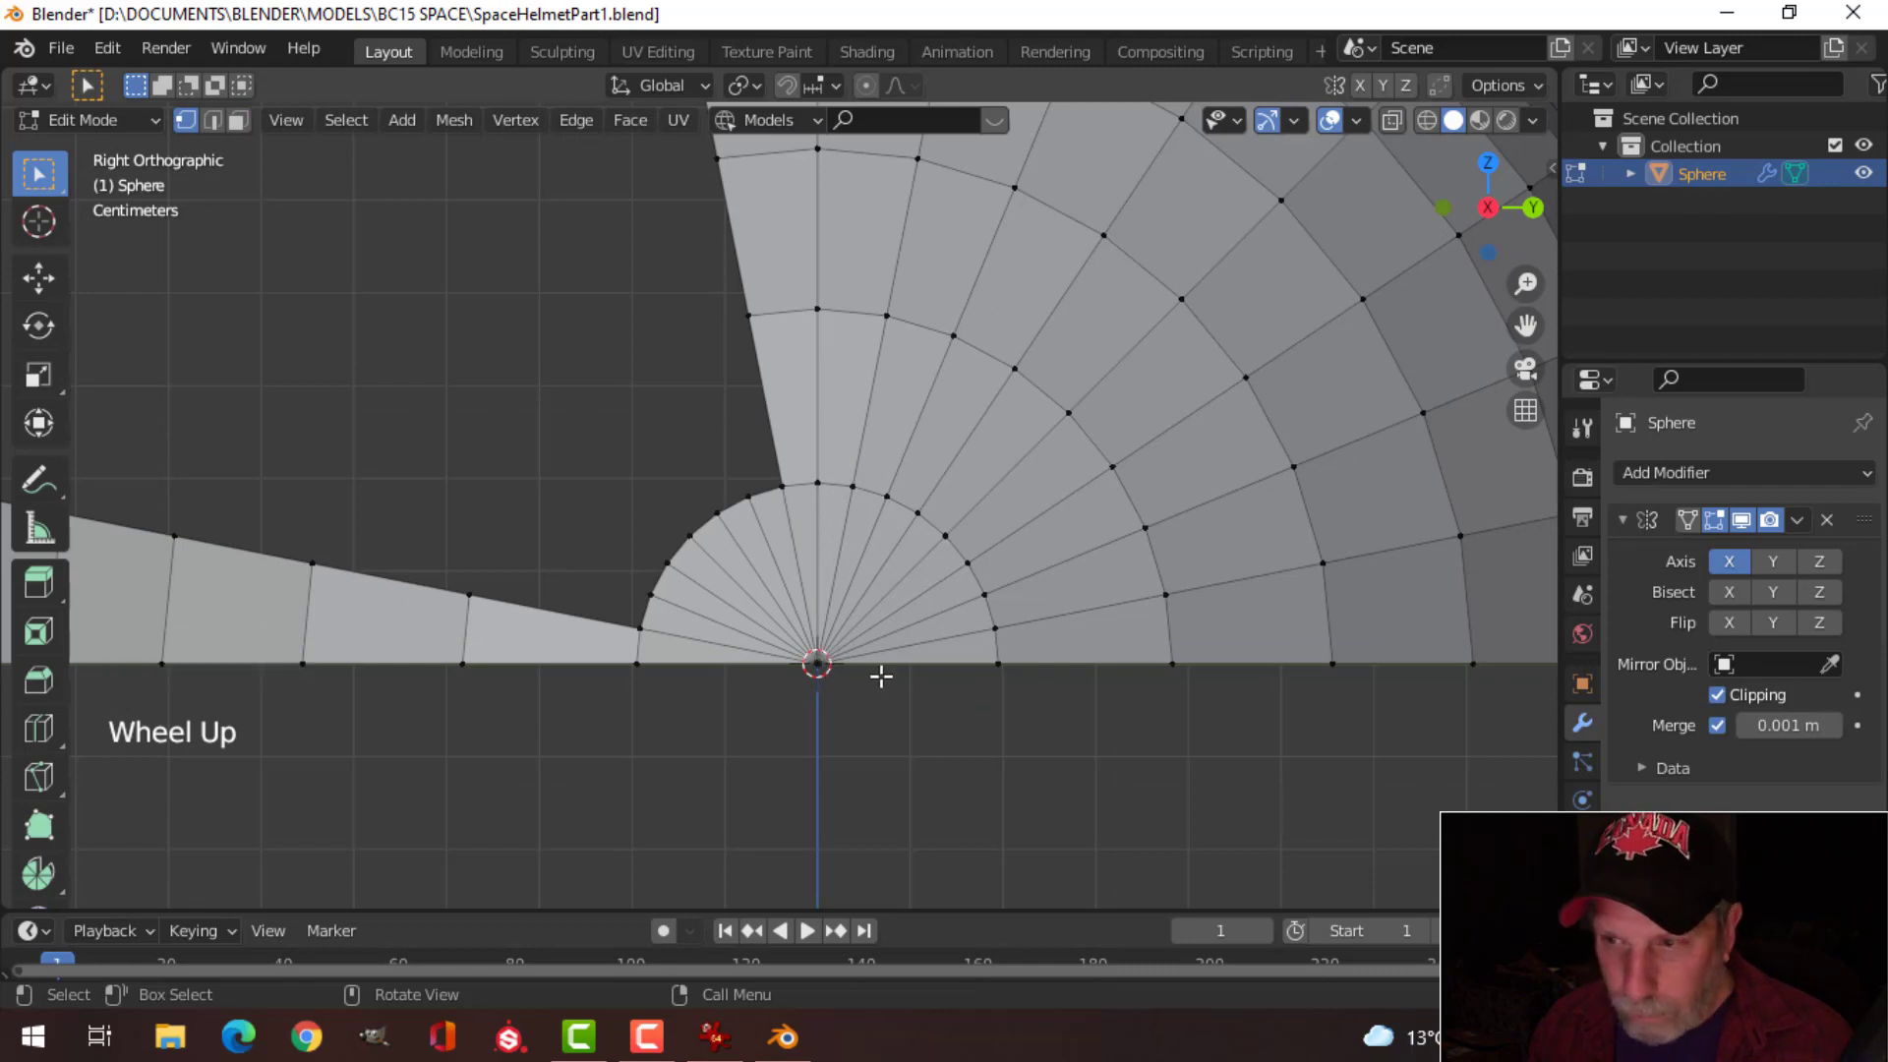
key(2)
alt+shift+click(892, 663)
scroll(953, 664, down, 2)
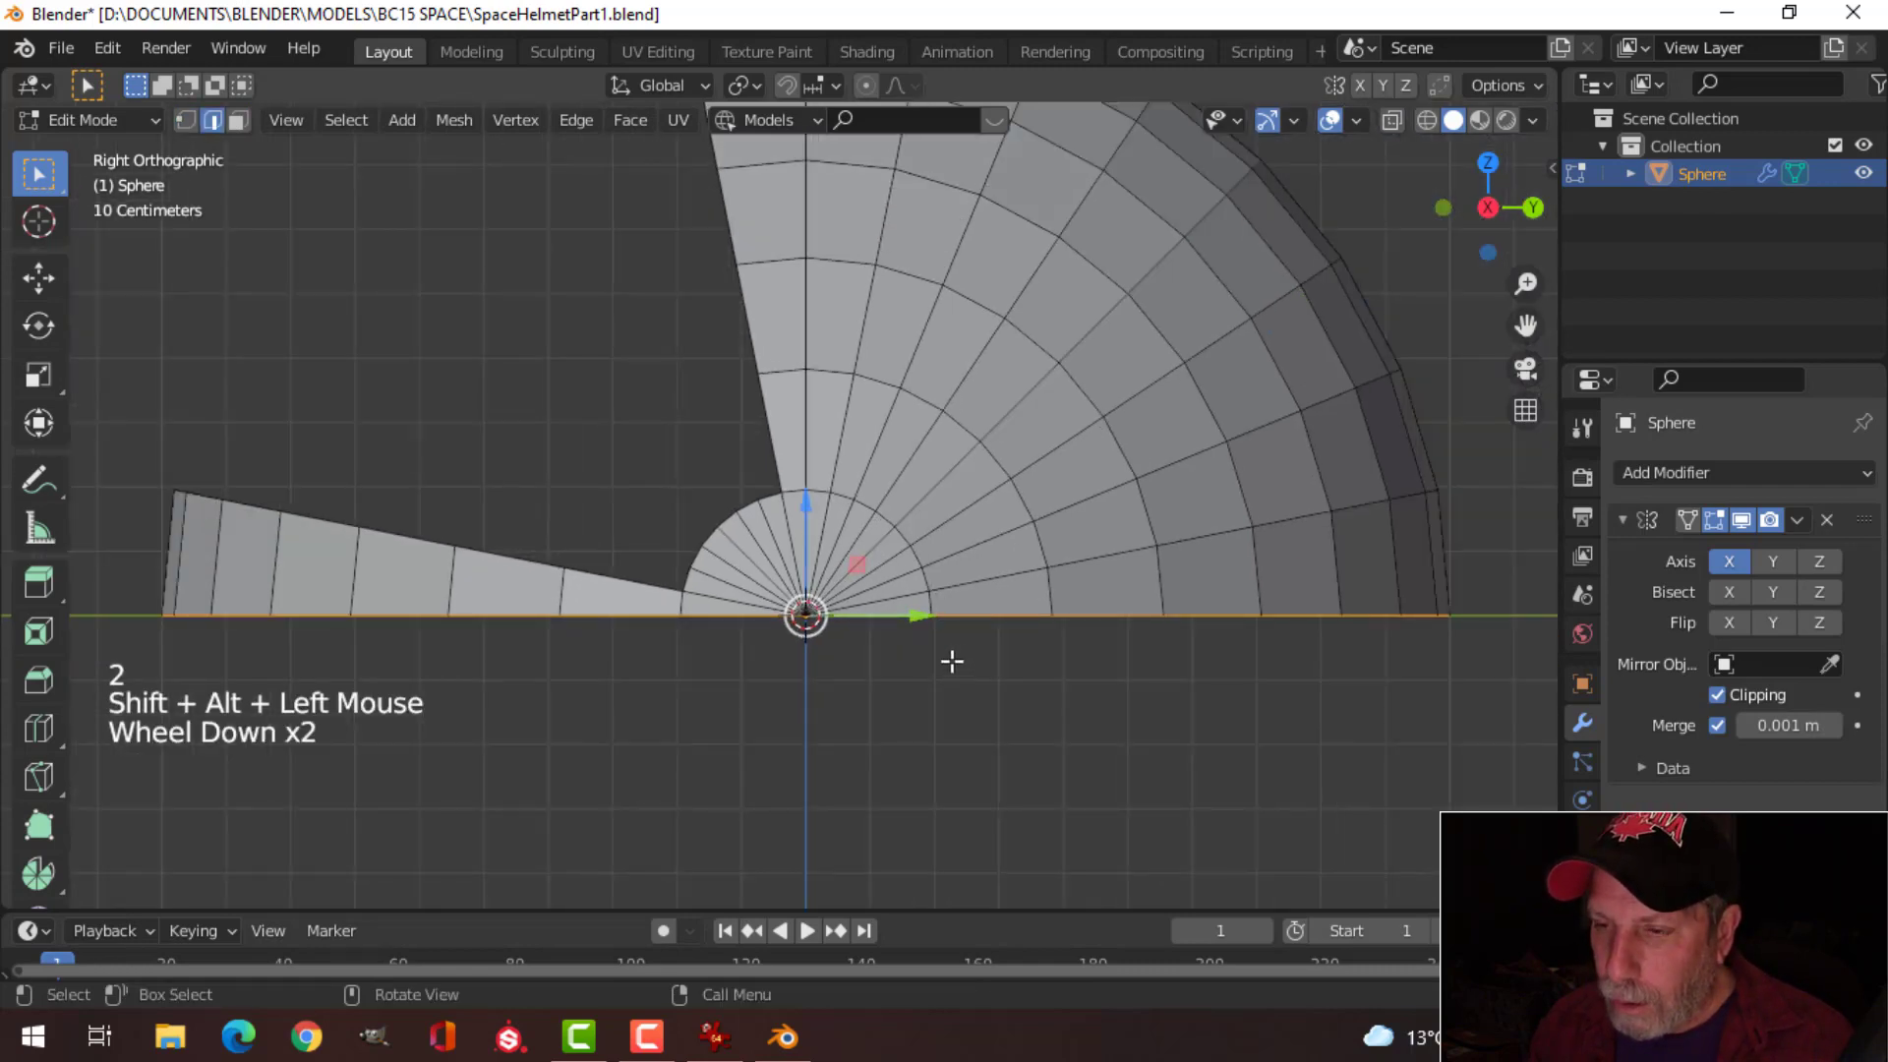
scroll(952, 662, down, 1)
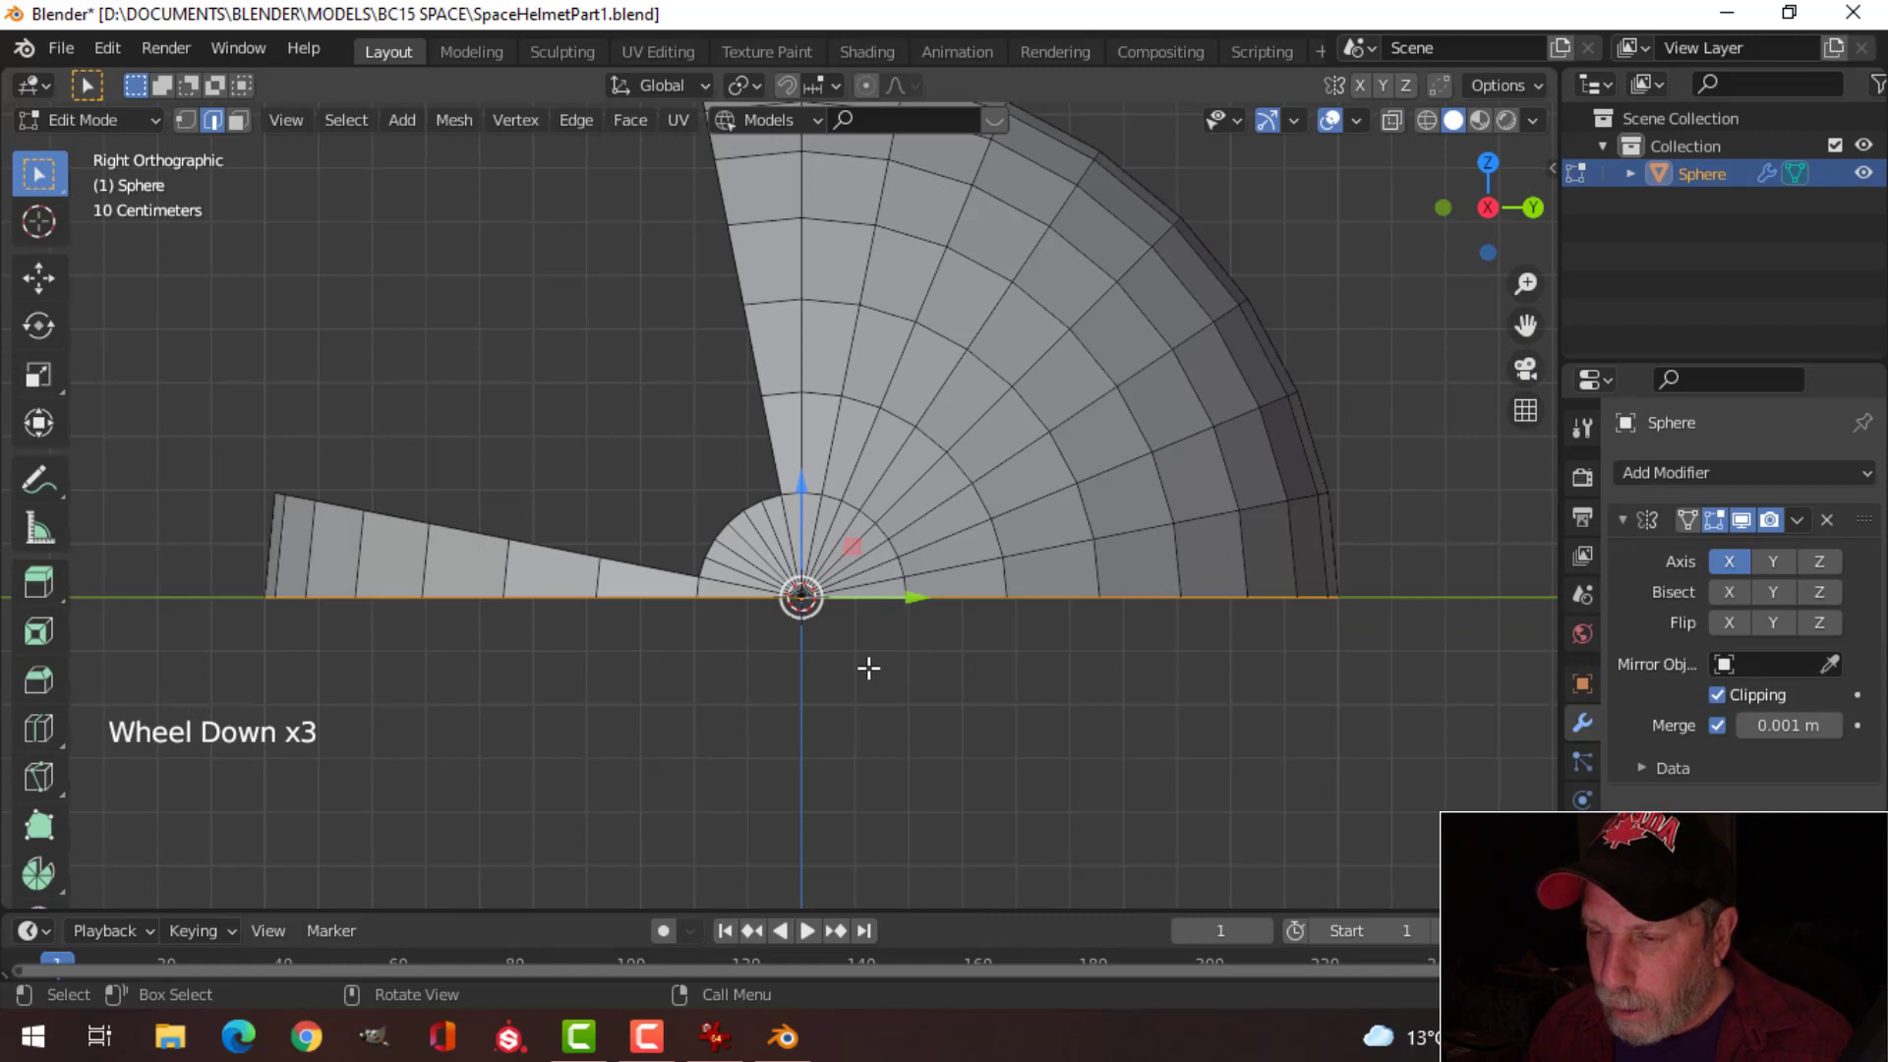
key(e)
drag(804, 489, 796, 573)
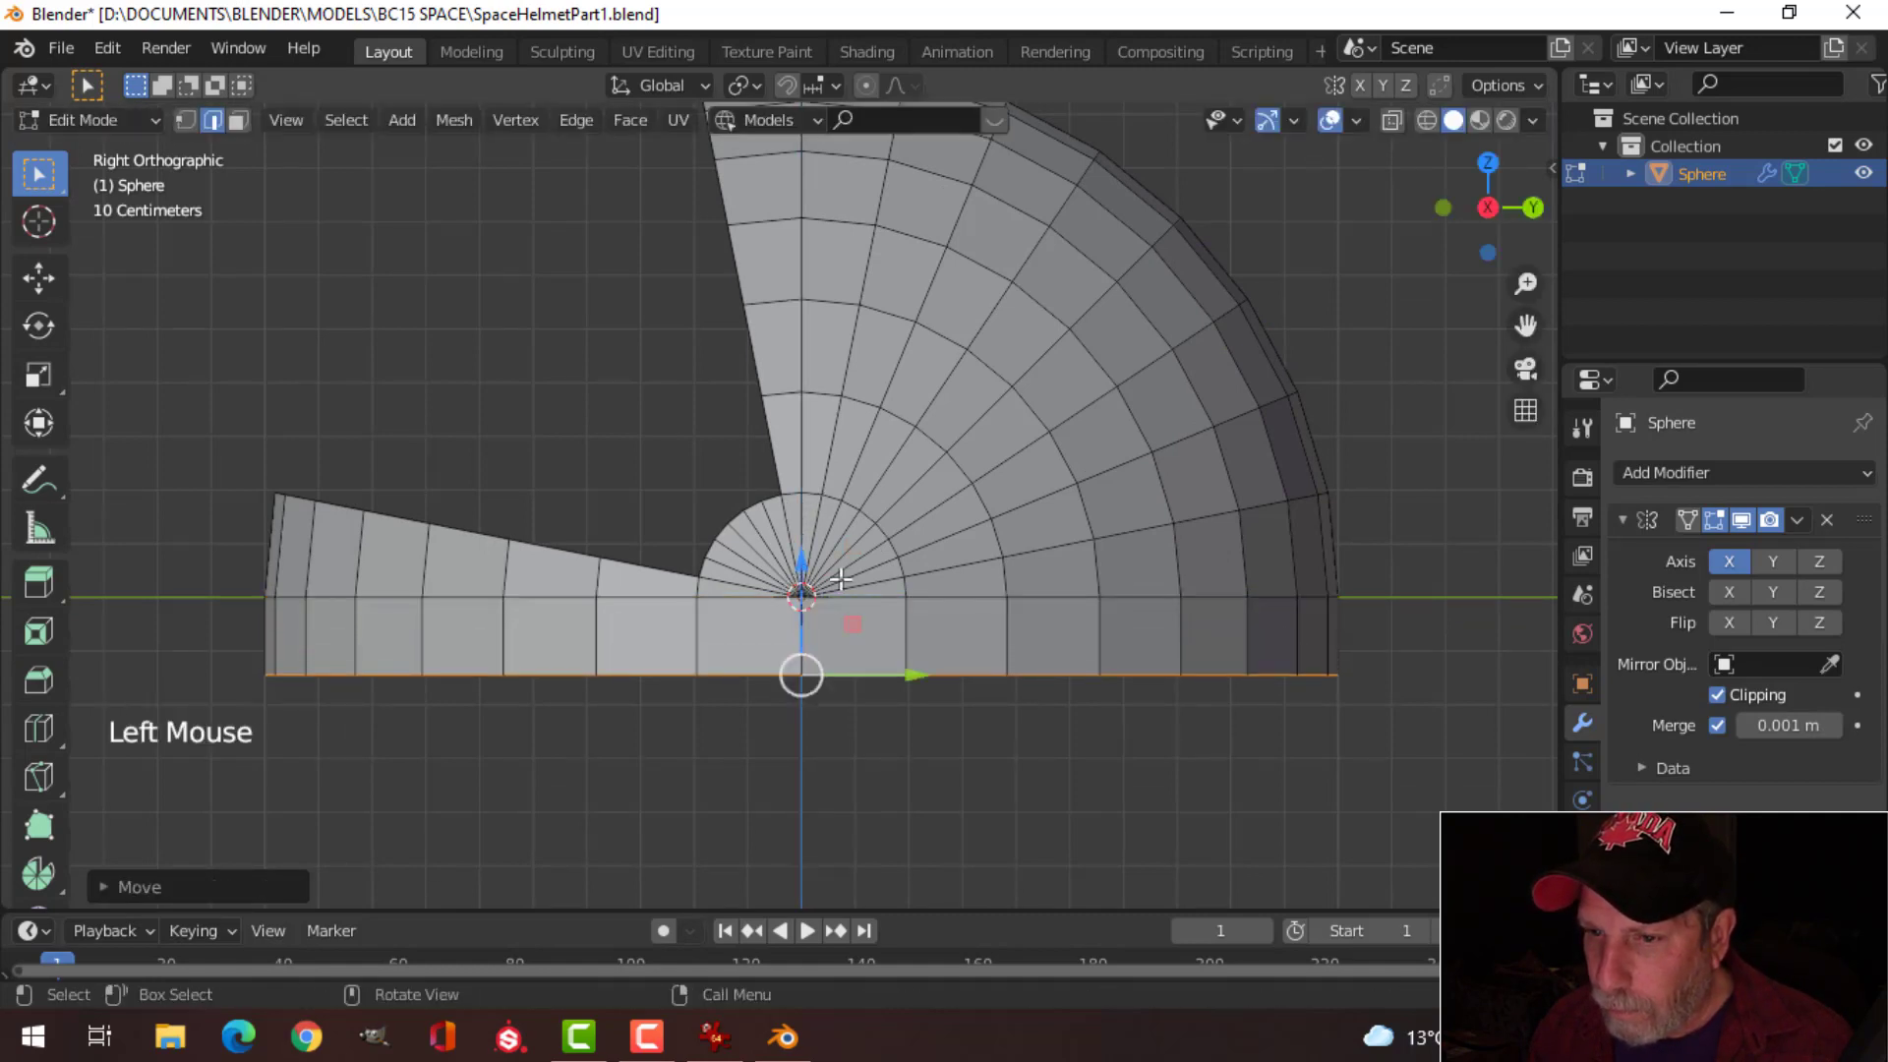
Step: Scale the band's lower edge loop slightly inward and raise it a little to form a tapered neck
key(s)
click(962, 587)
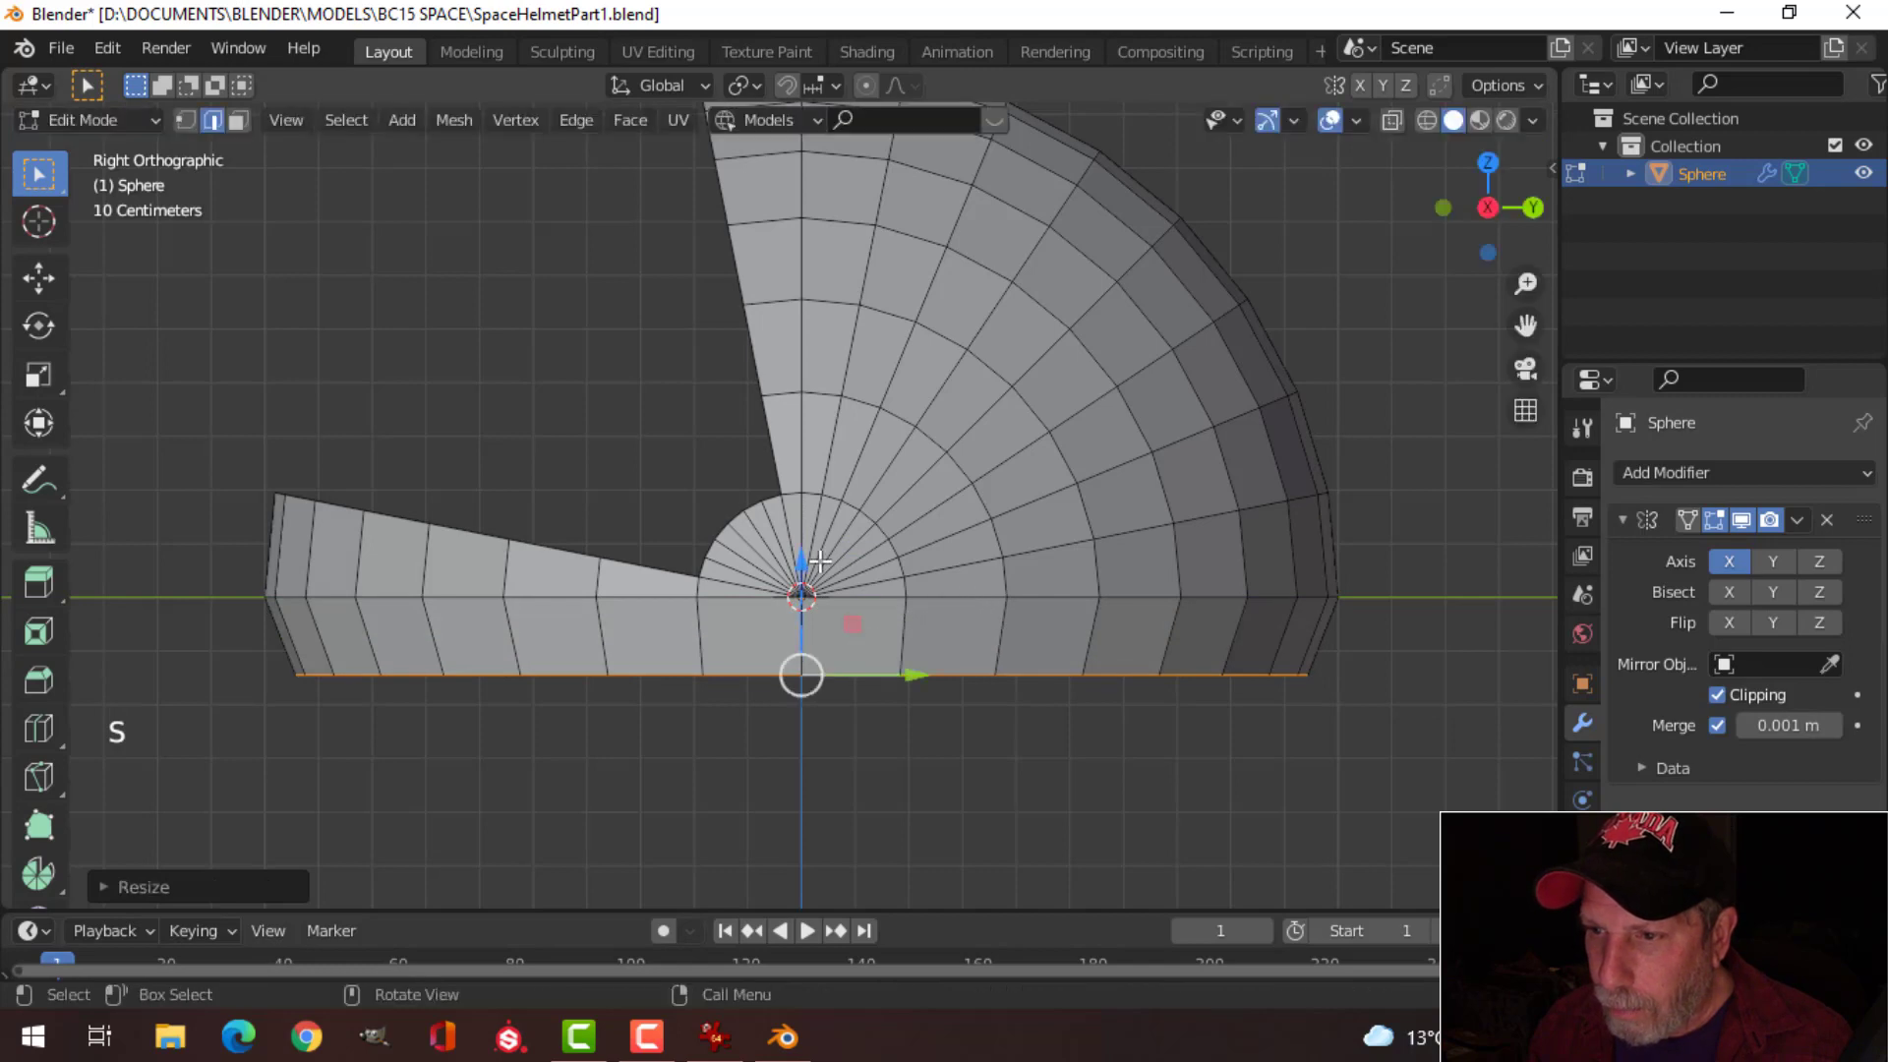
mouse_move(802, 563)
mouse_down()
mouse_move(802, 531)
mouse_move(802, 581)
mouse_up()
Step: Extrude the lower edge loop a short distance down and scale it slightly outward to flare the base
key(e)
click(899, 663)
key(s)
click(959, 607)
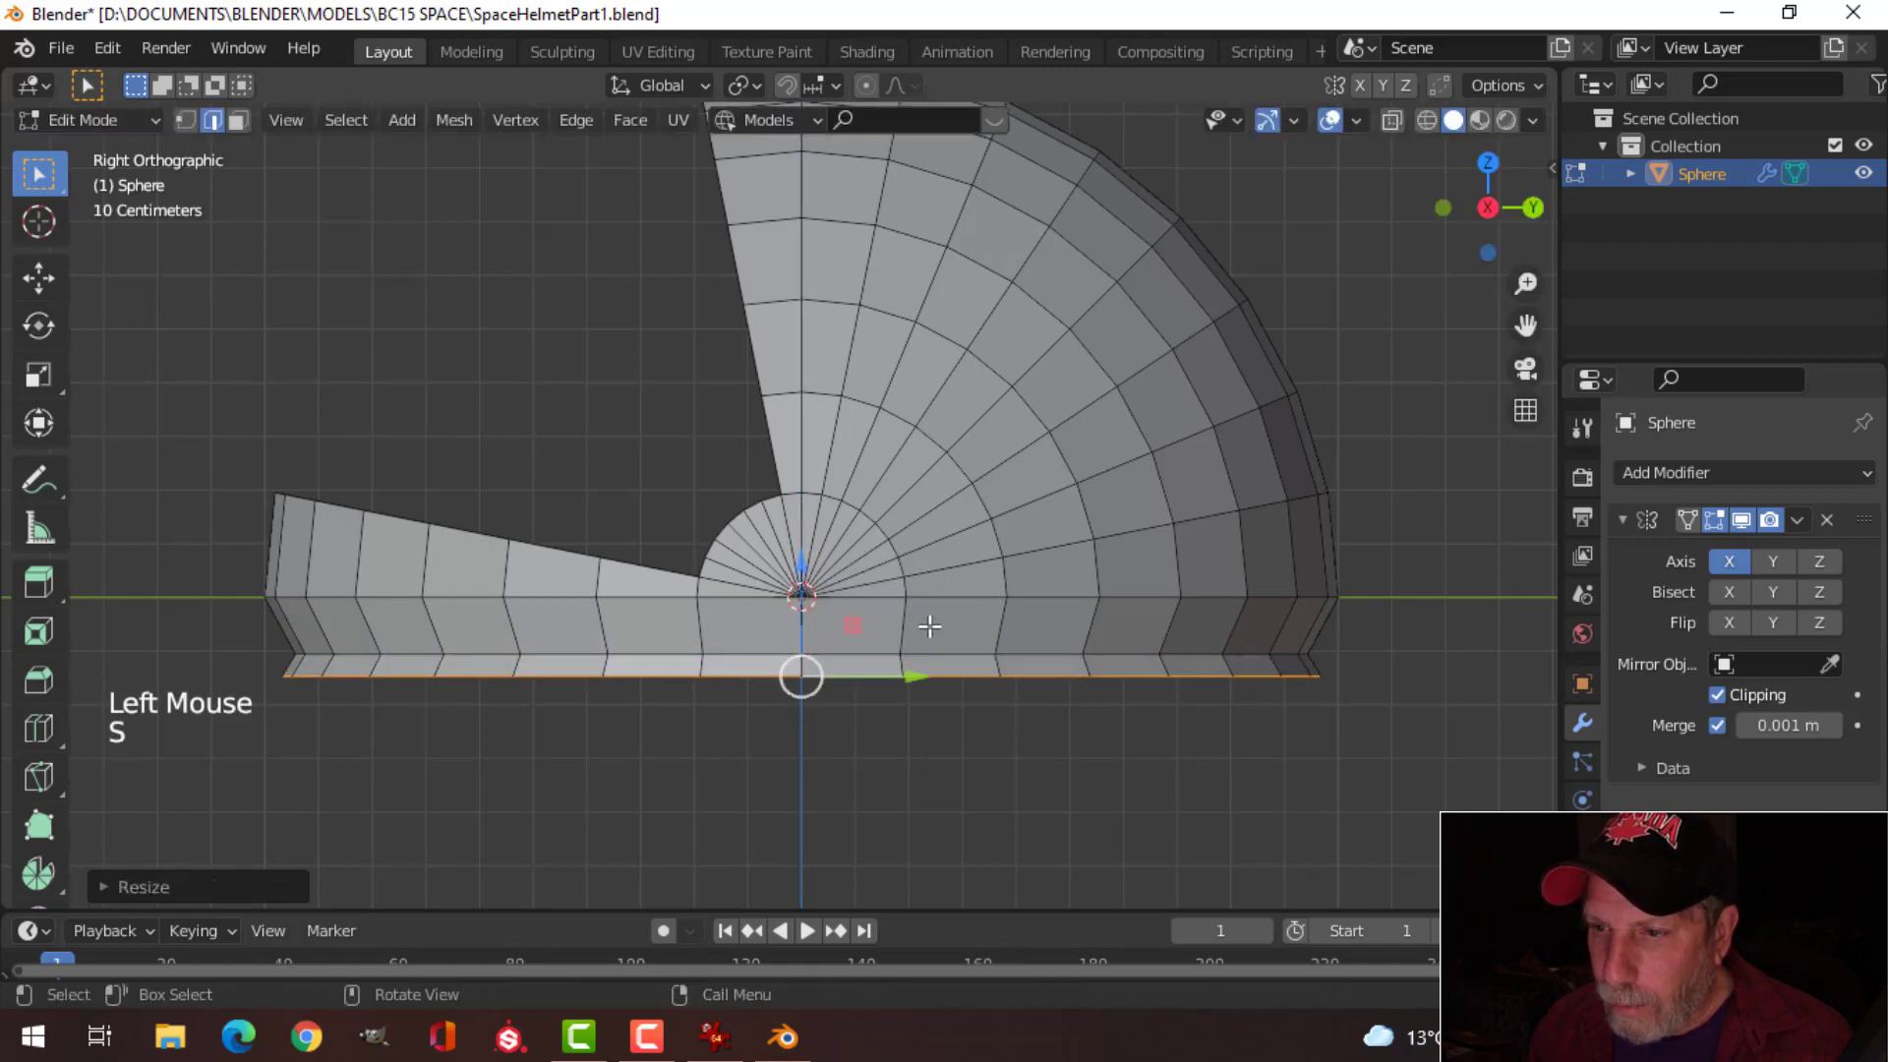
Step: Extrude the flared bottom edge once more and lower it straight down as a thin rim, then check the shape in Object Mode
key(e)
click(895, 614)
drag(802, 569, 802, 584)
key(Tab)
middle_drag(913, 579, 1020, 594)
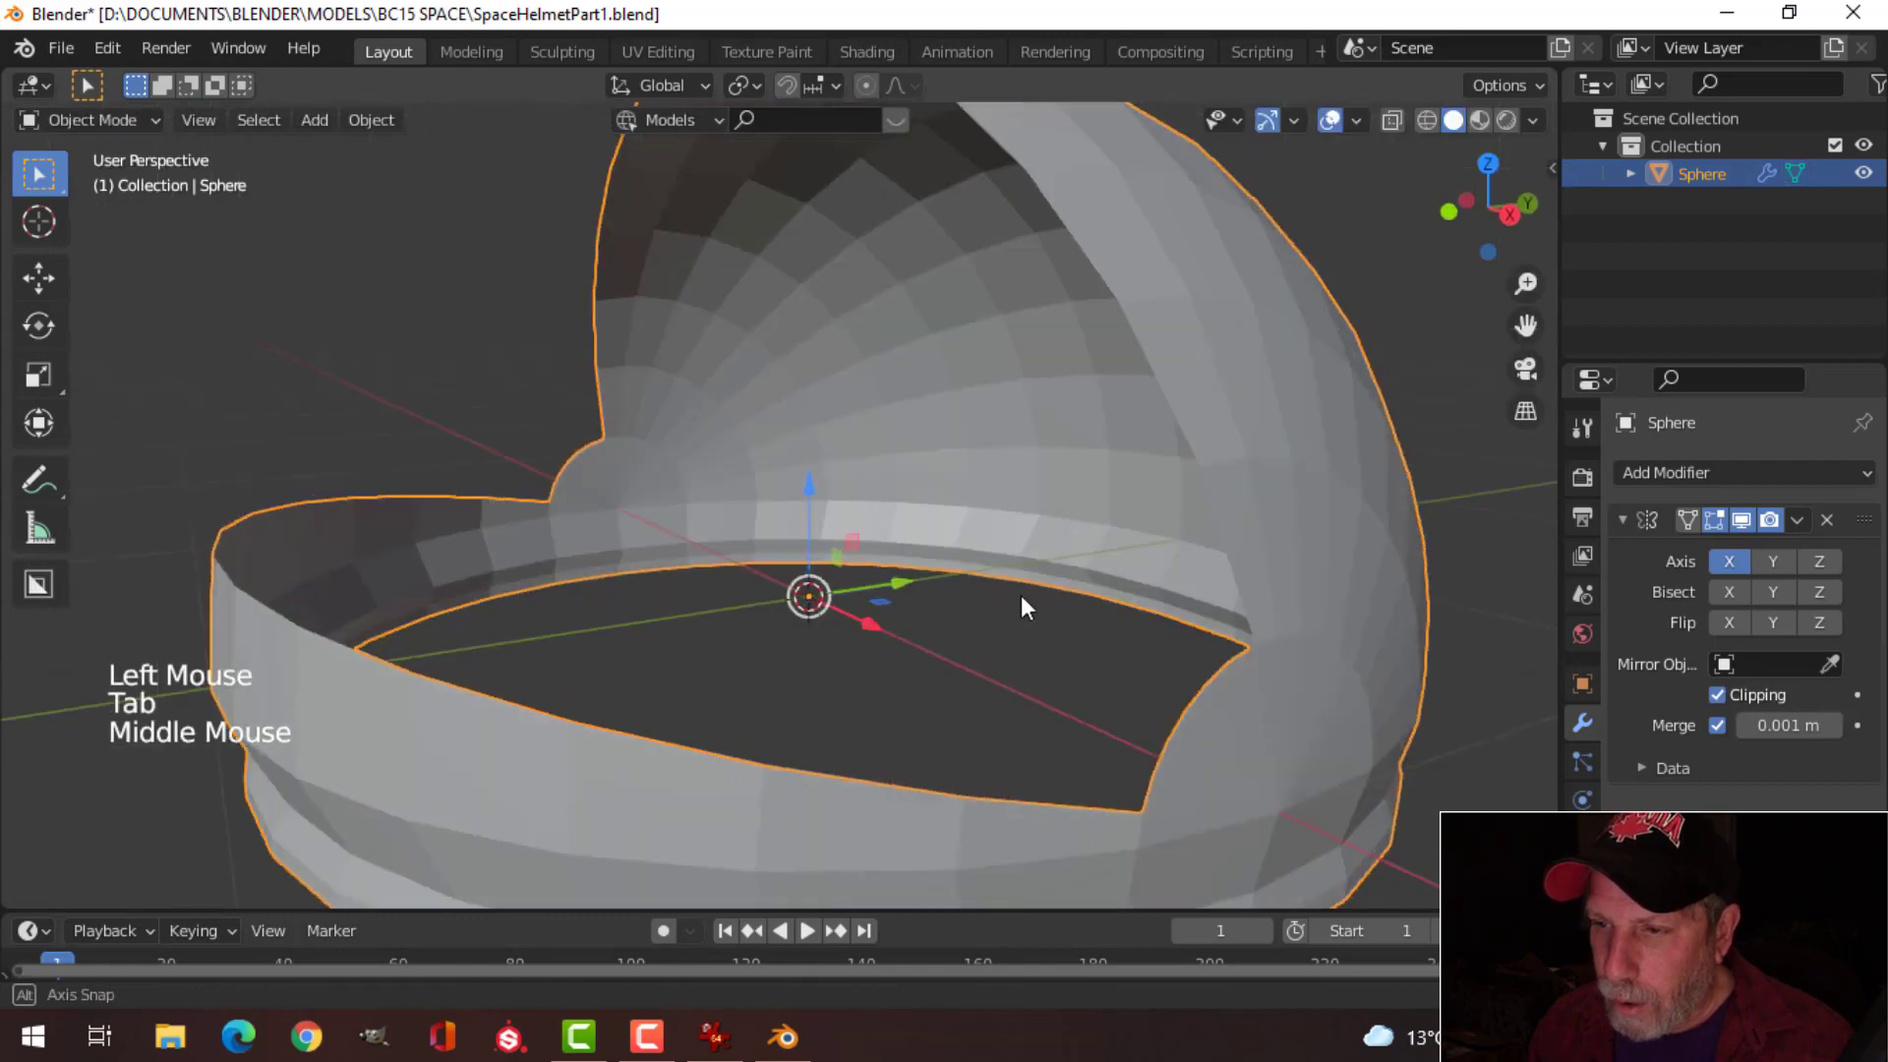
scroll(1194, 581, down, 1)
middle_drag(1199, 581, 891, 680)
Step: In Edit Mode, delete the side pole vertex so the surrounding fan of faces becomes an ear hole
key(Tab)
scroll(982, 624, up, 1)
key(1)
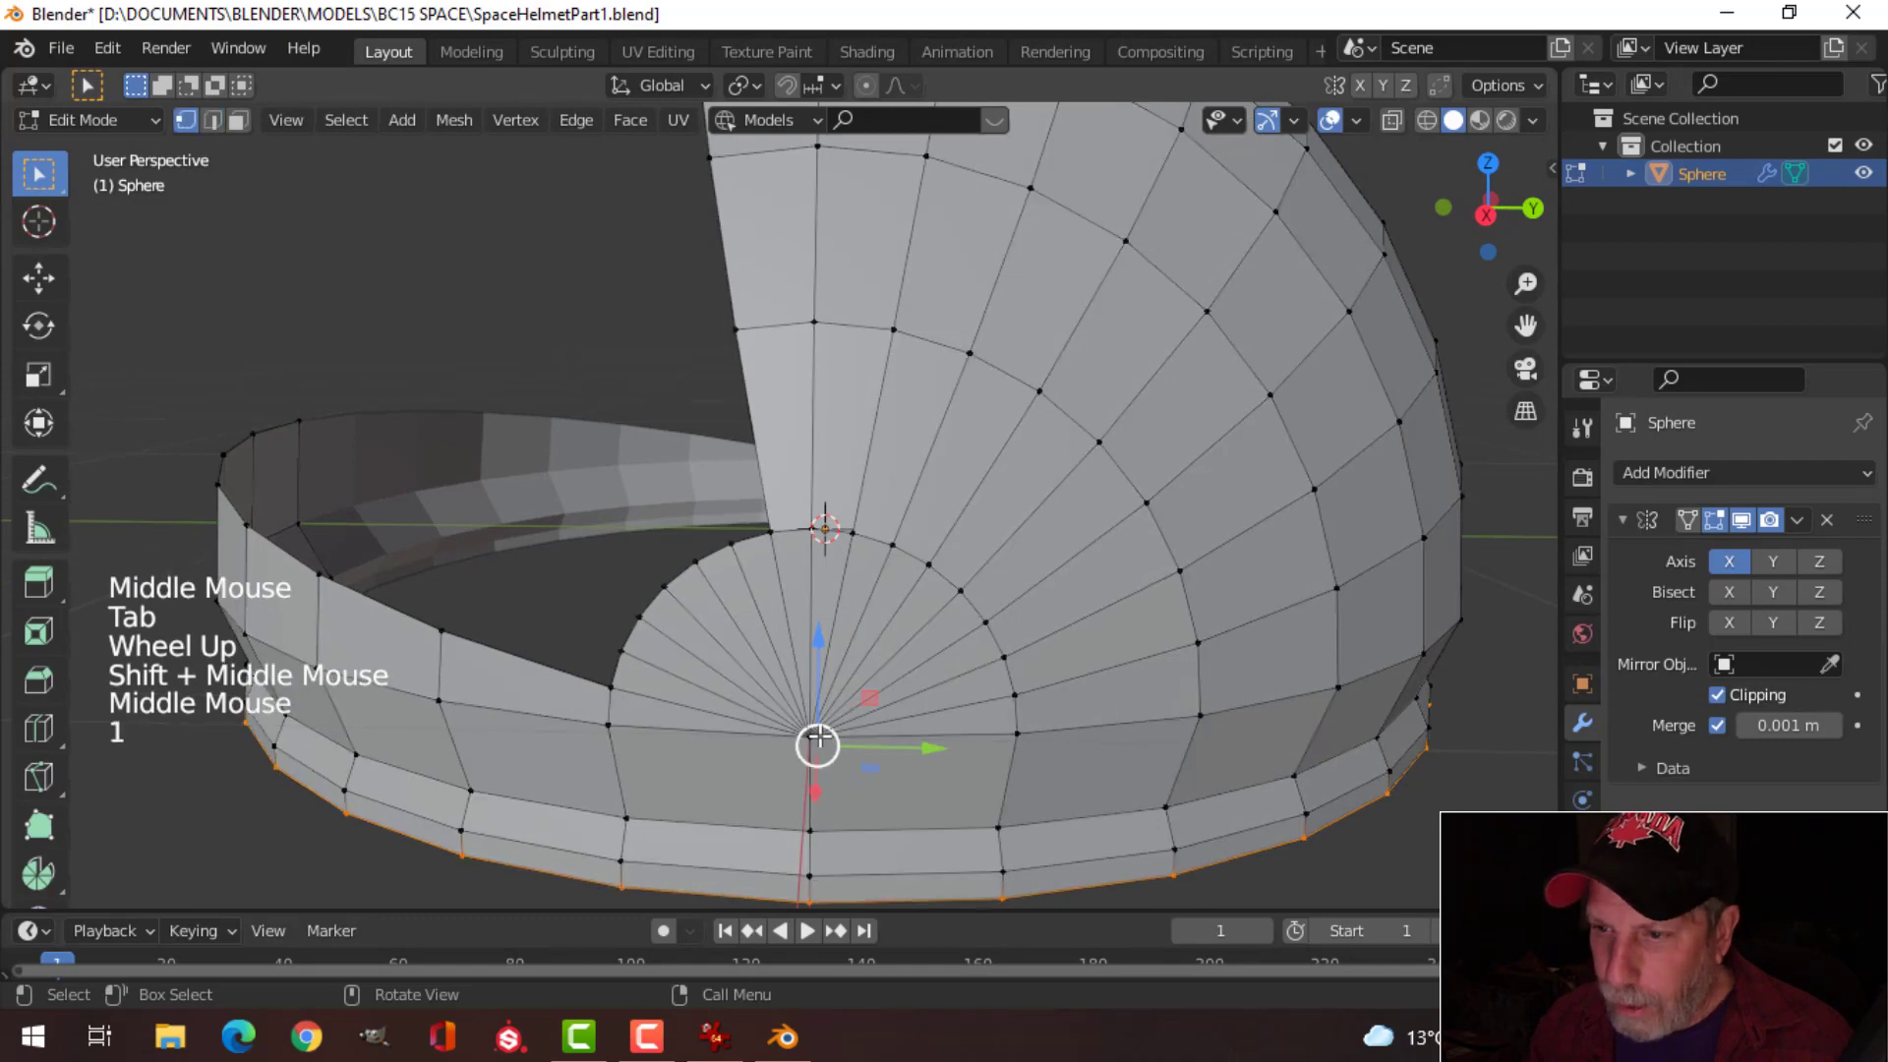
click(889, 678)
key(x)
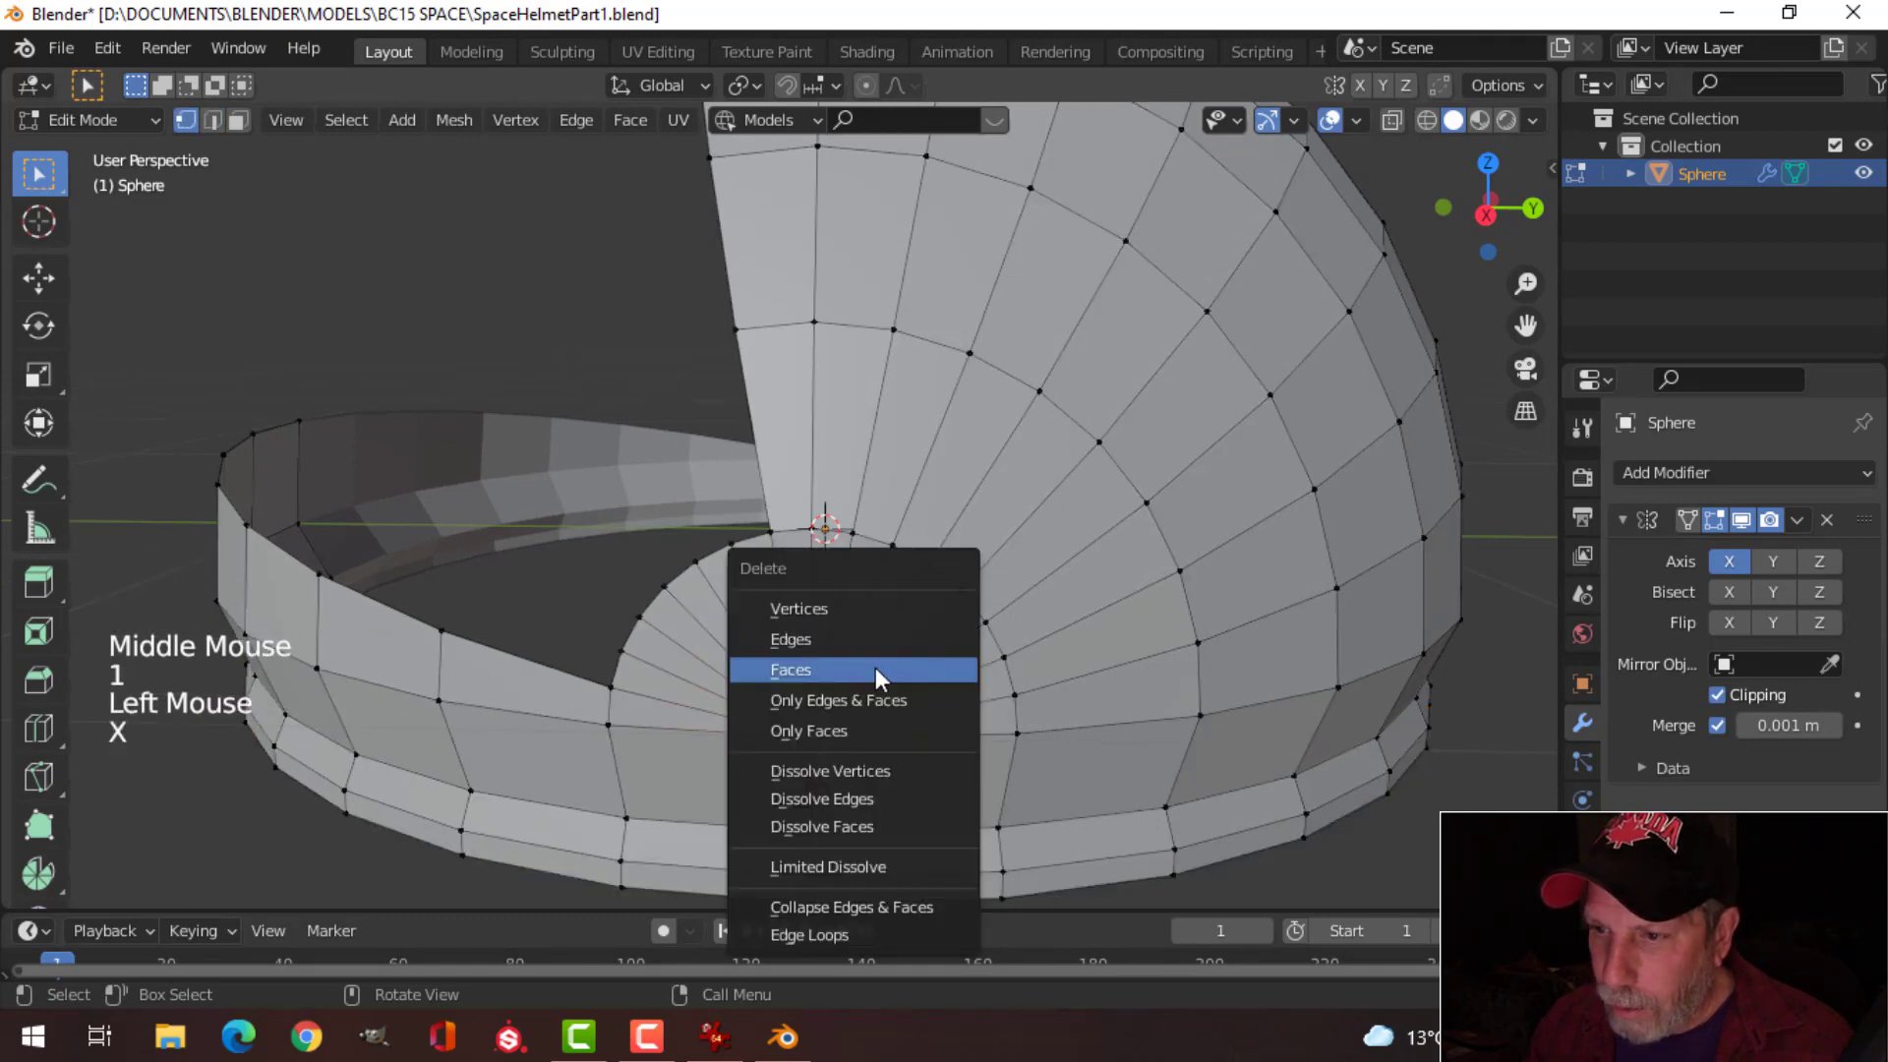
click(842, 610)
Step: Select the whole border of the ear hole, extrude it and scale it inward into a surrounding band, and return to Object Mode
scroll(905, 611, down, 2)
middle_drag(897, 636, 959, 553)
scroll(982, 639, up, 1)
alt+shift+click(956, 491)
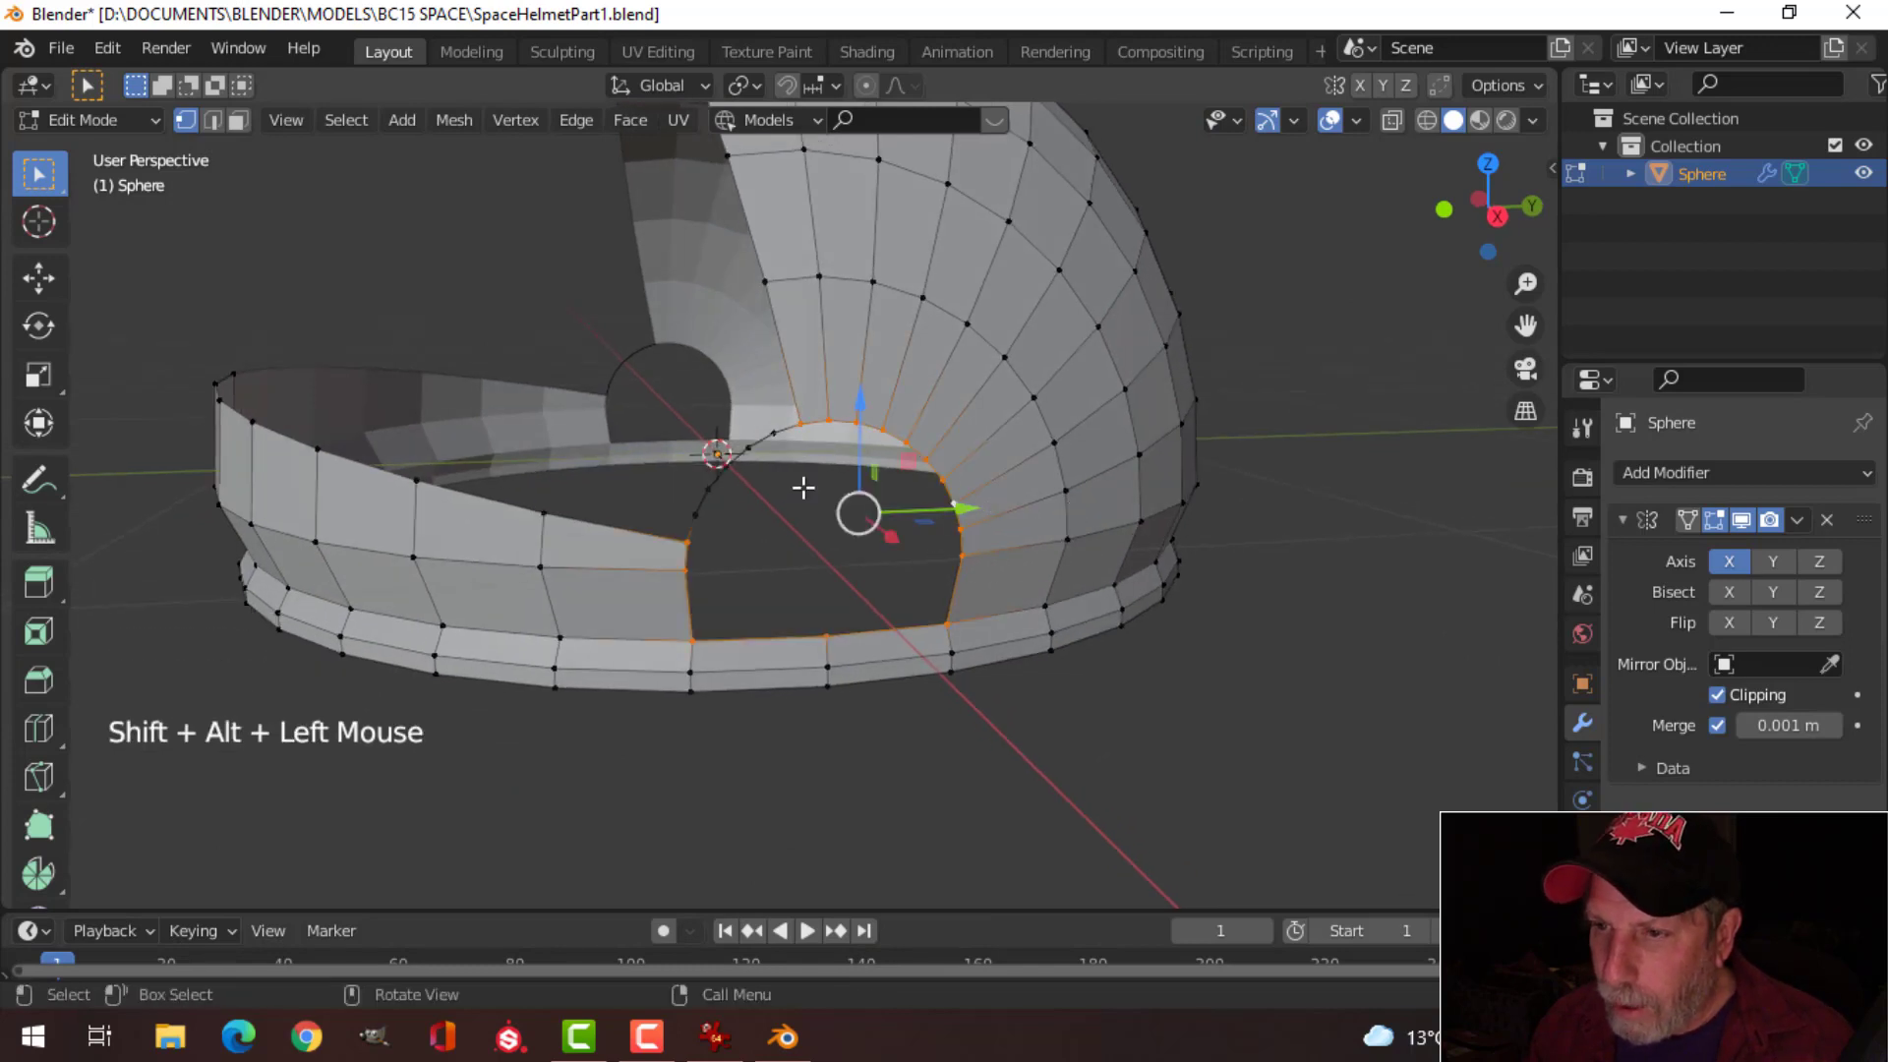
alt+shift+click(763, 448)
key(e)
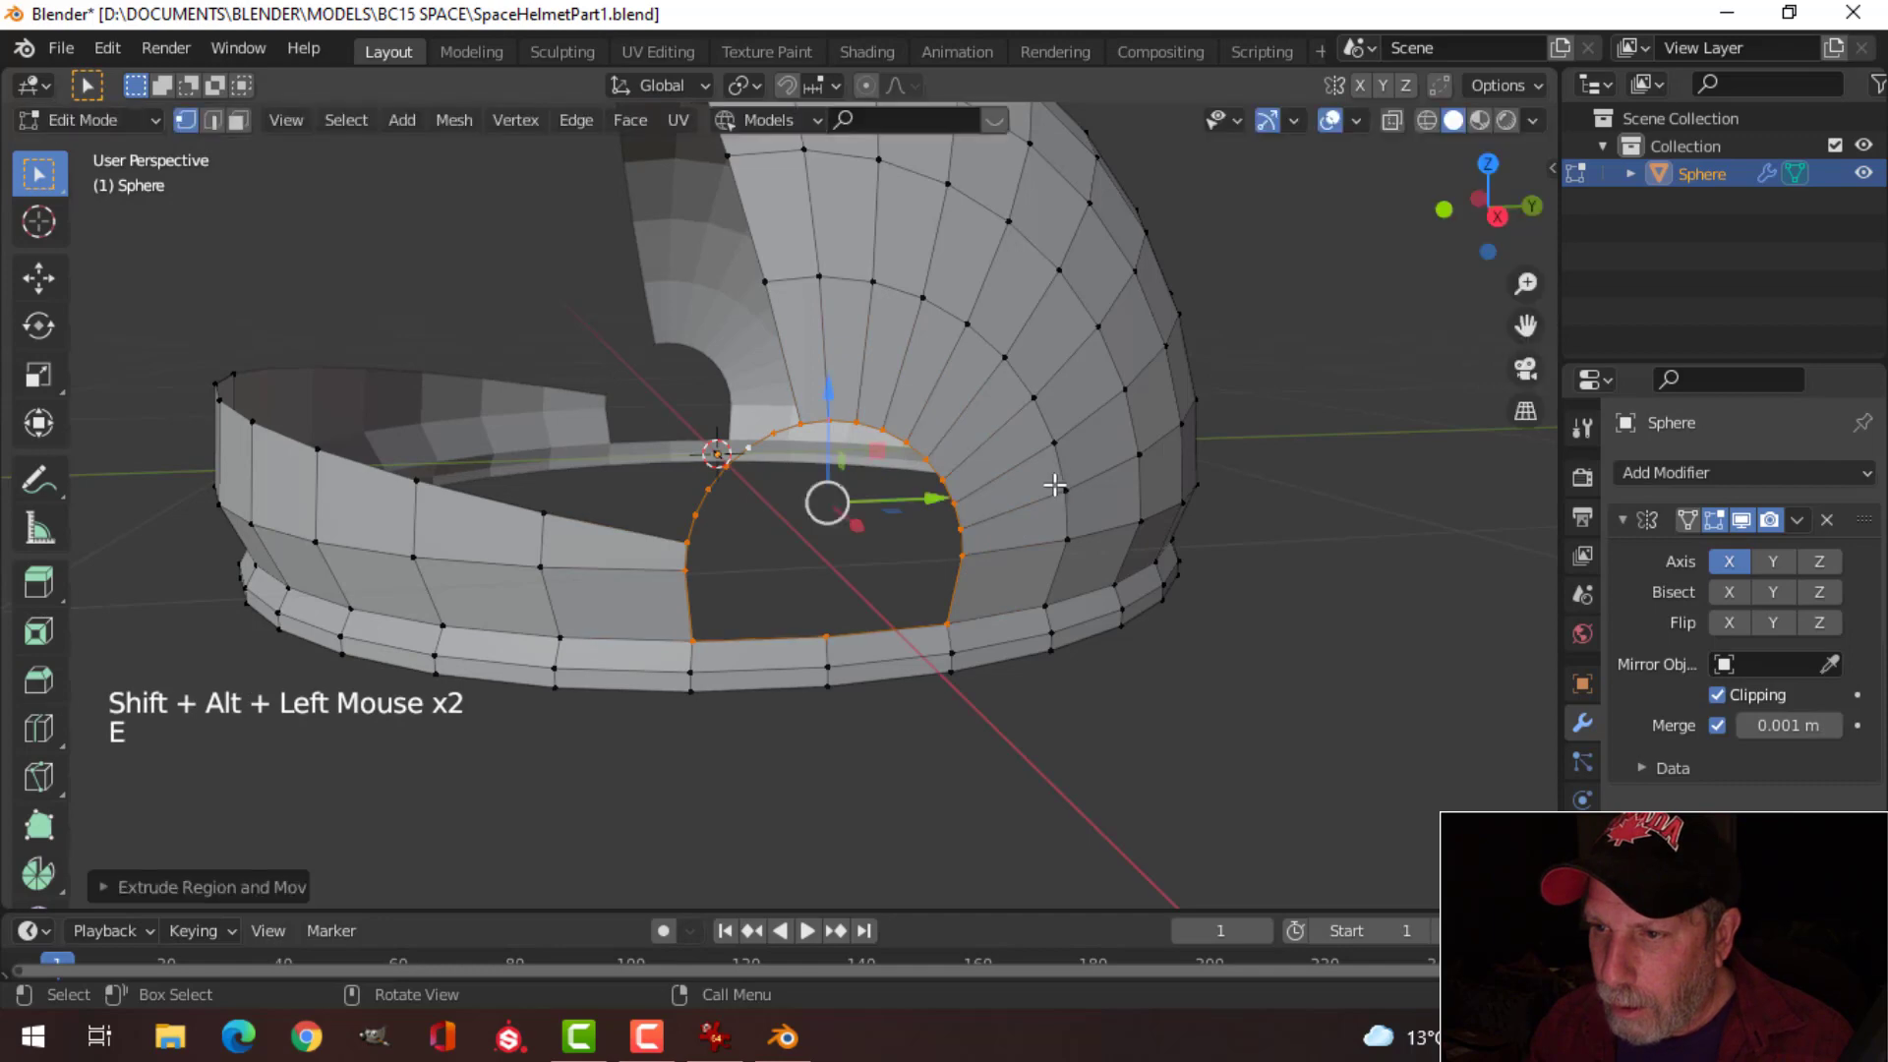
key(s)
click(965, 505)
middle_drag(965, 505, 1046, 532)
key(Tab)
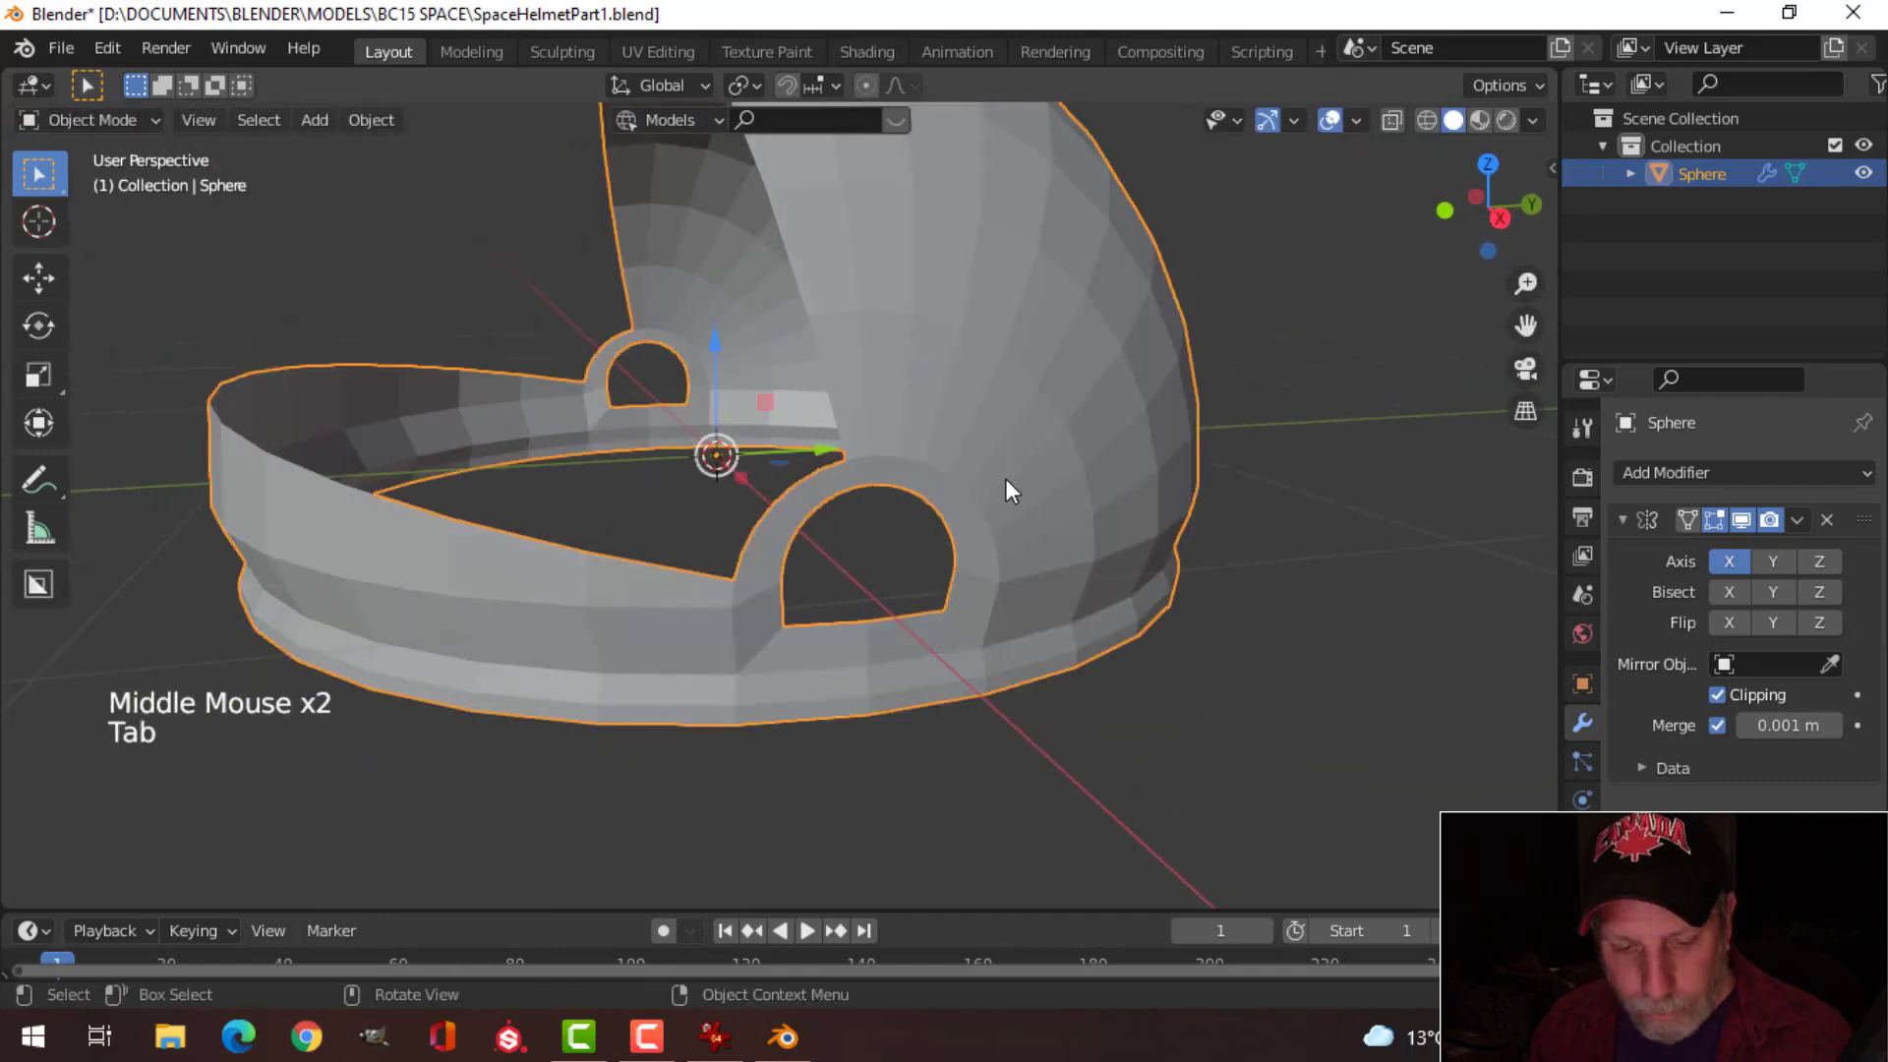
Step: Add a level 2 Subdivision Surface modifier to the helmet and shade it smooth
key(ctrl+2)
right_click(944, 383)
click(946, 386)
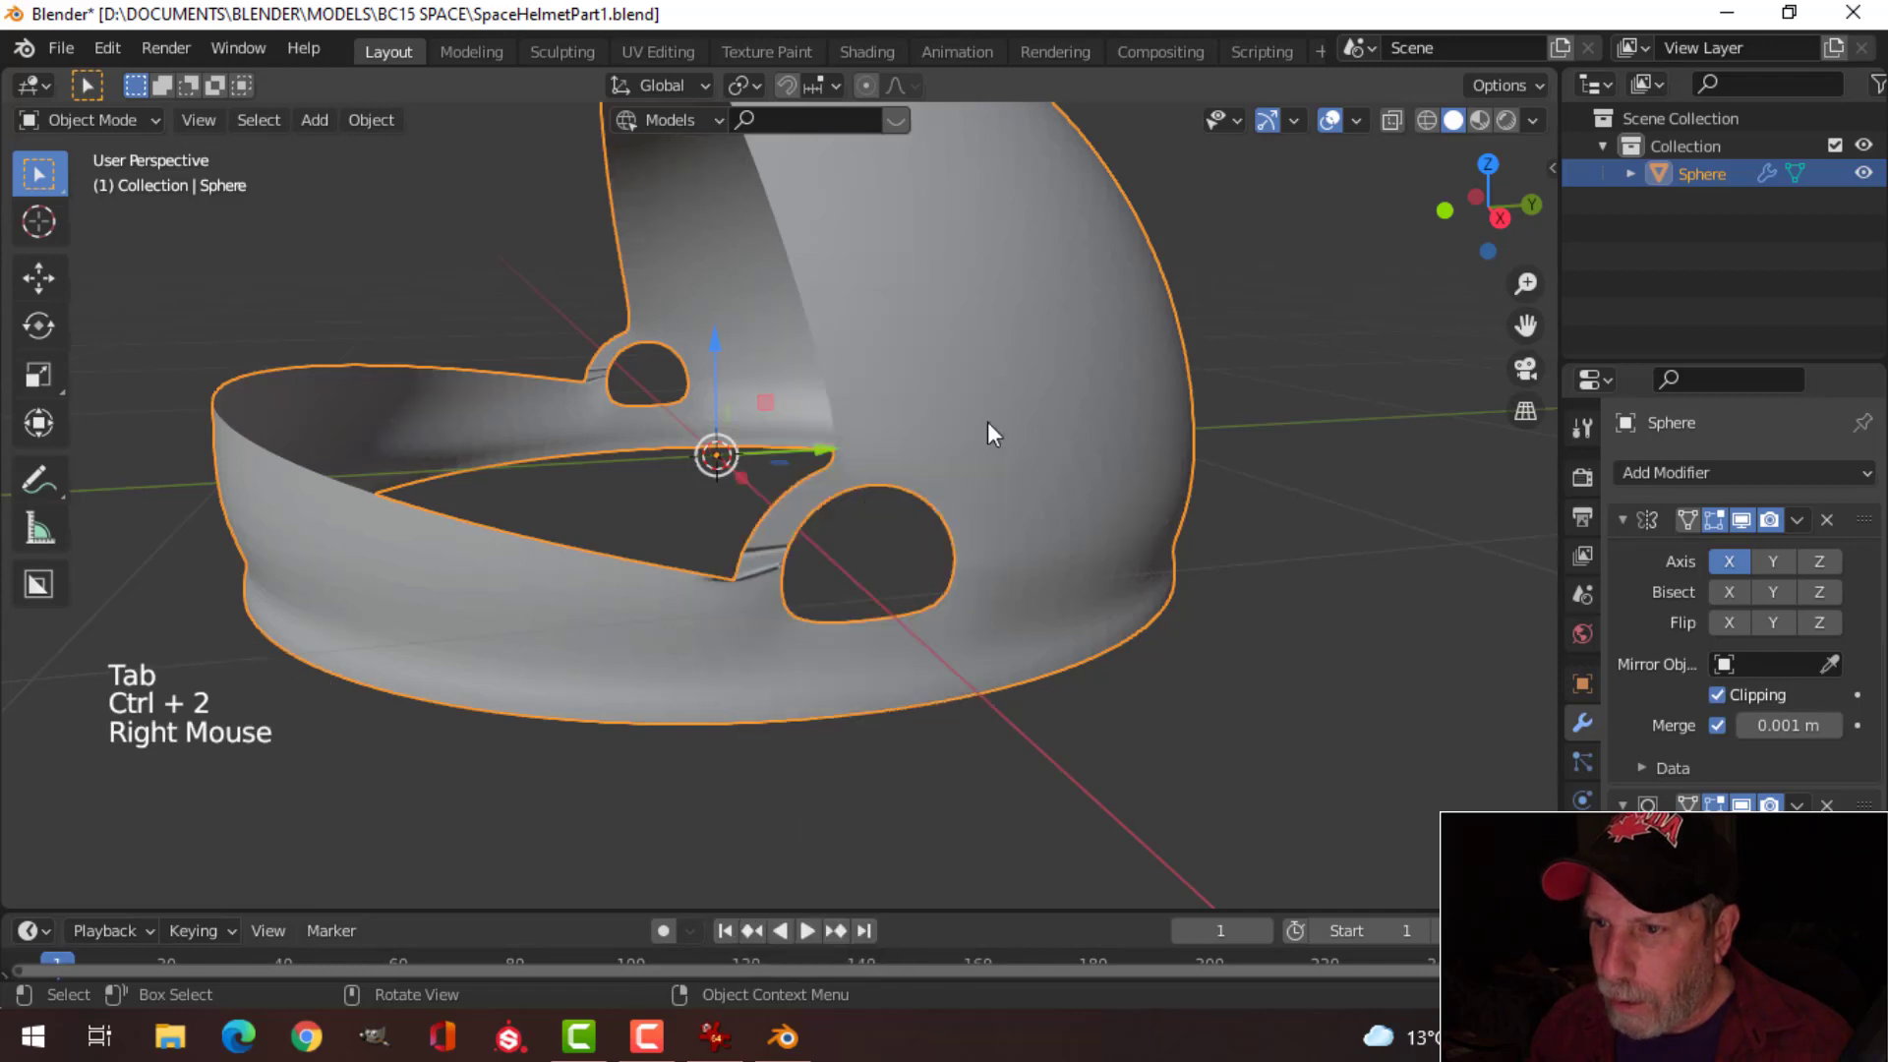
Step: Recalculate the normals of the entire helmet mesh to the outside, then deselect the helmet and inspect the result
middle_drag(988, 424, 1007, 457)
key(Tab)
key(a)
key(alt+n)
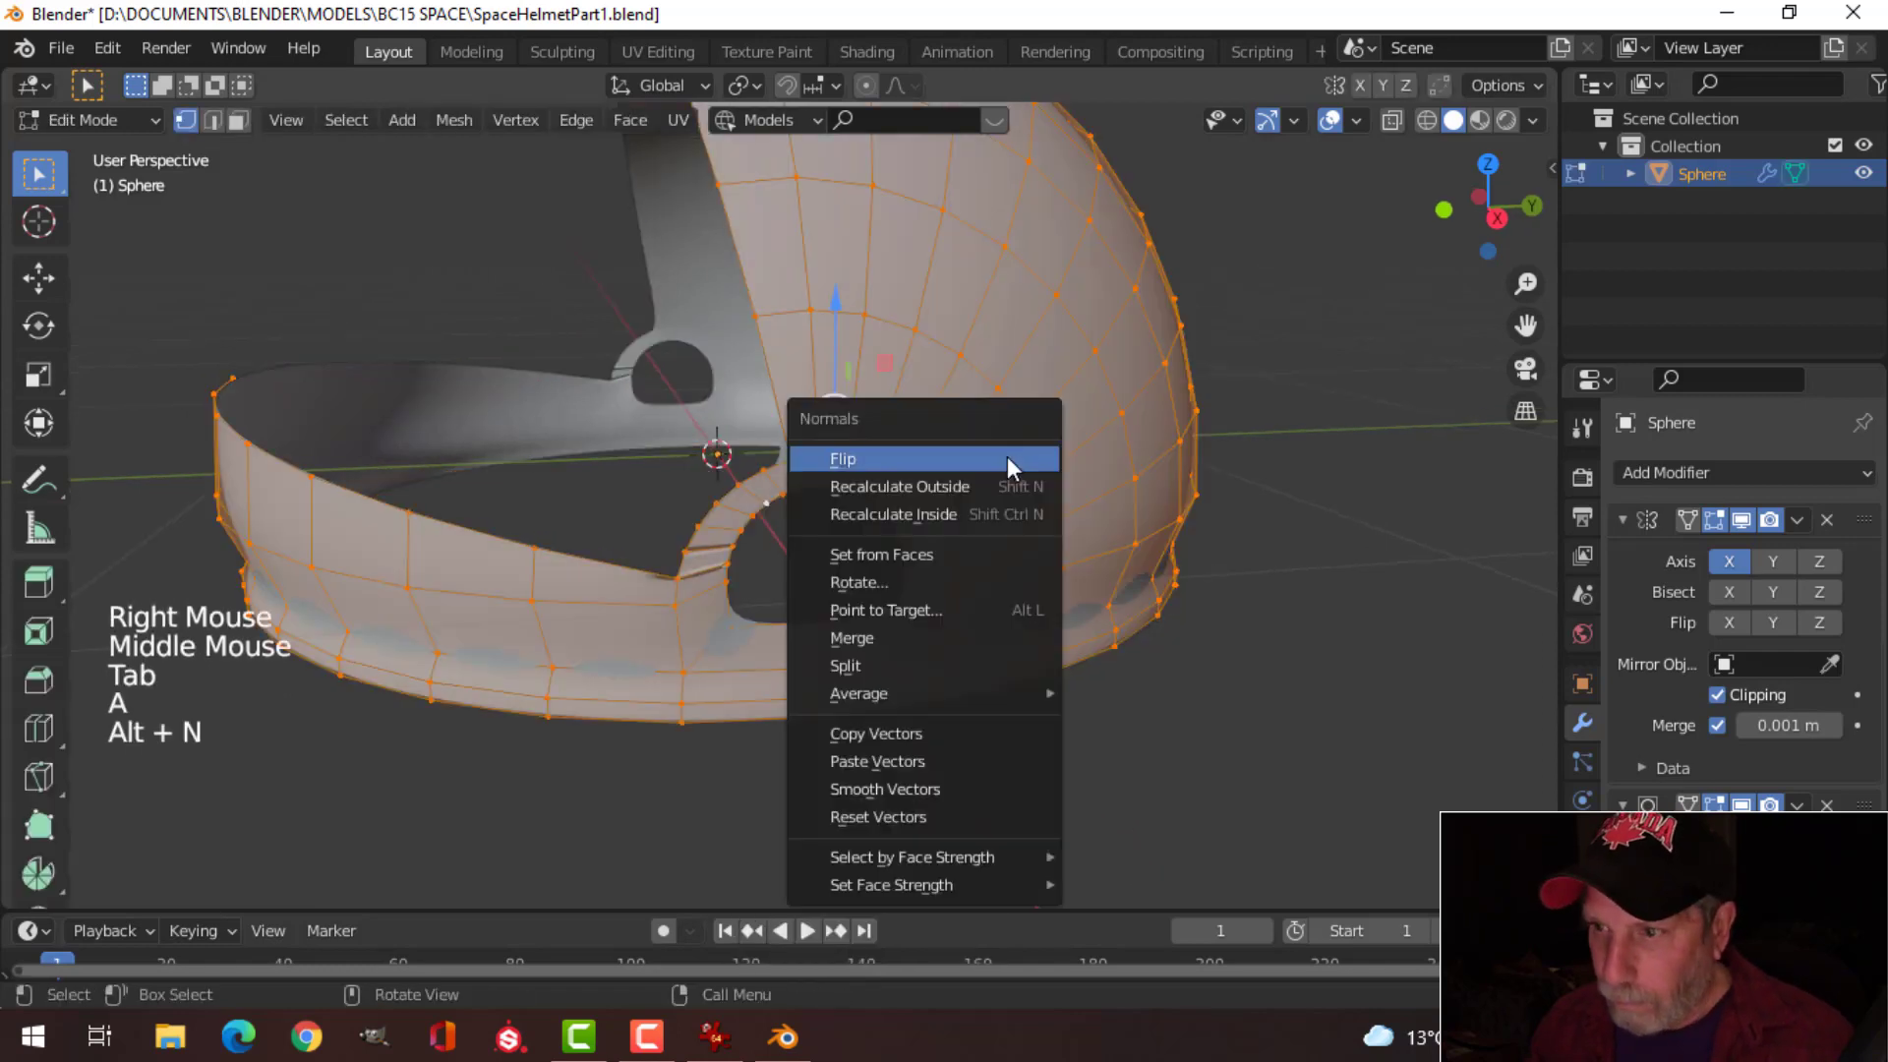
click(993, 484)
key(Tab)
middle_drag(1066, 535, 964, 555)
key(alt+a)
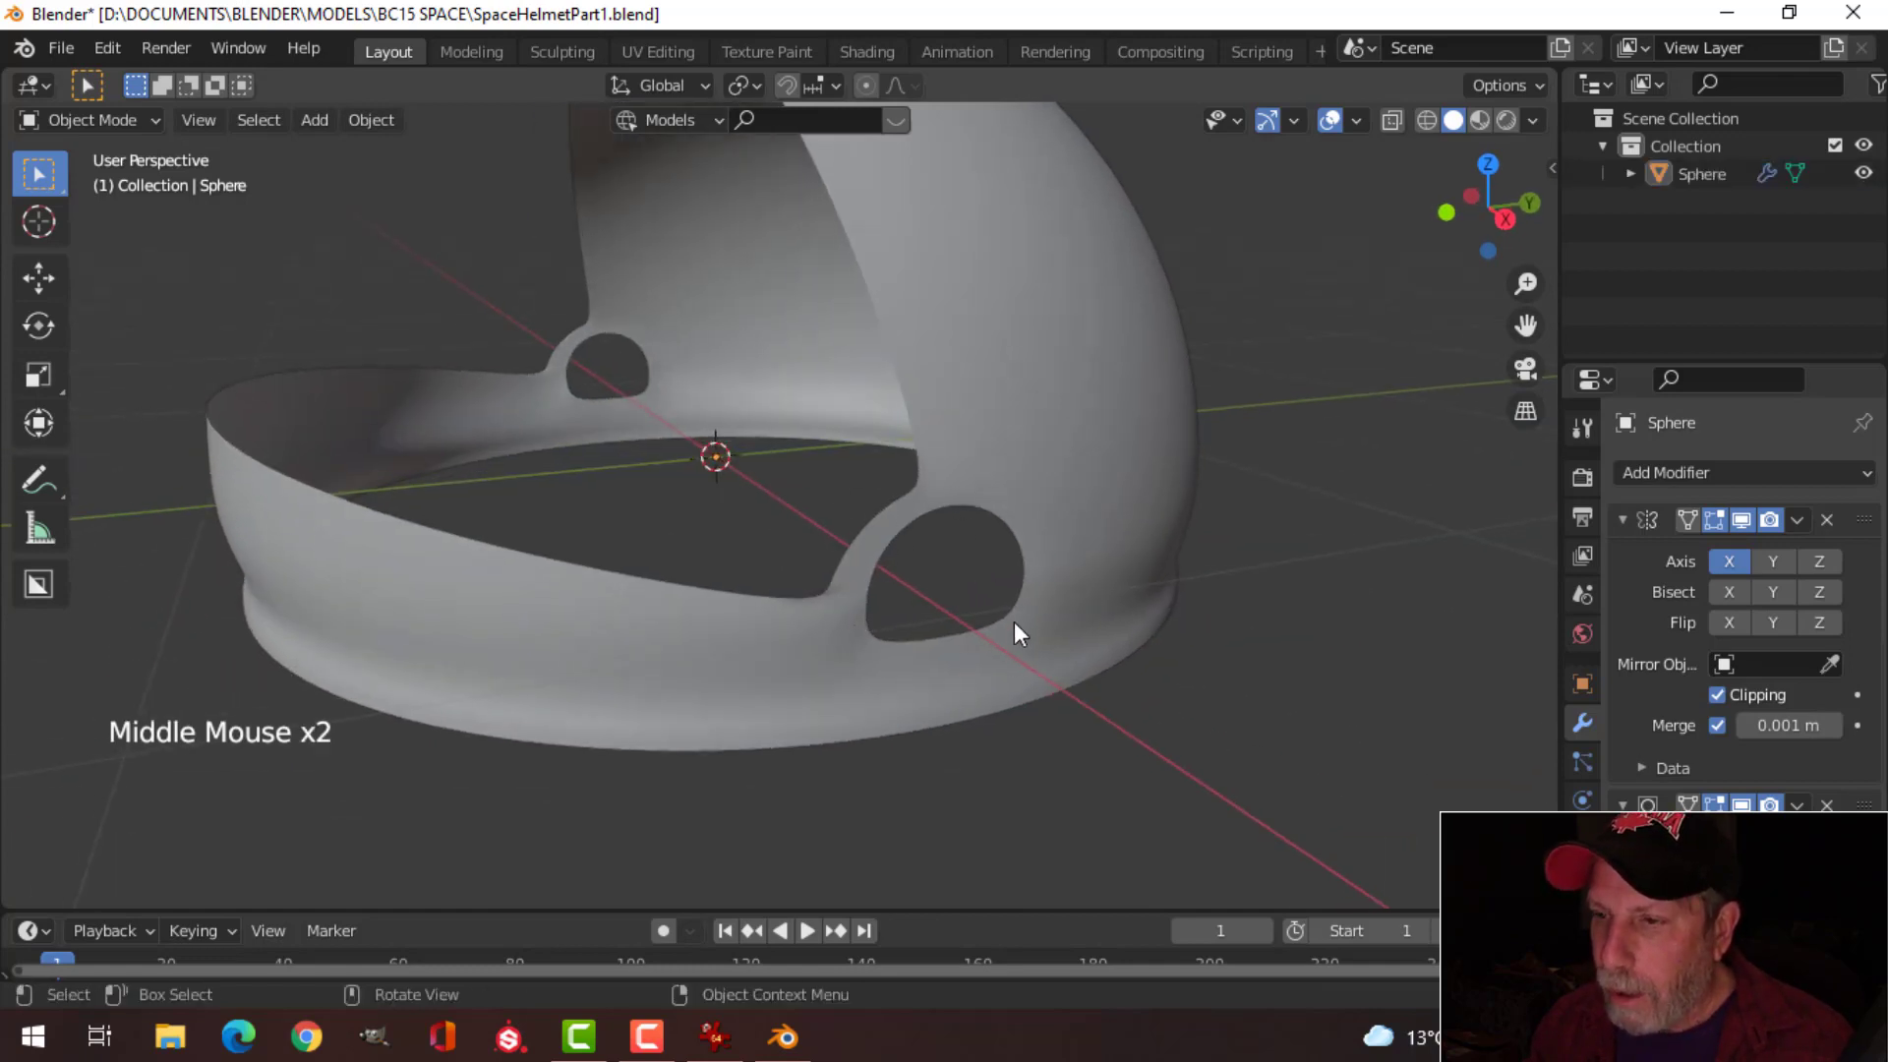
scroll(1083, 552, down, 2)
middle_drag(1083, 552, 919, 569)
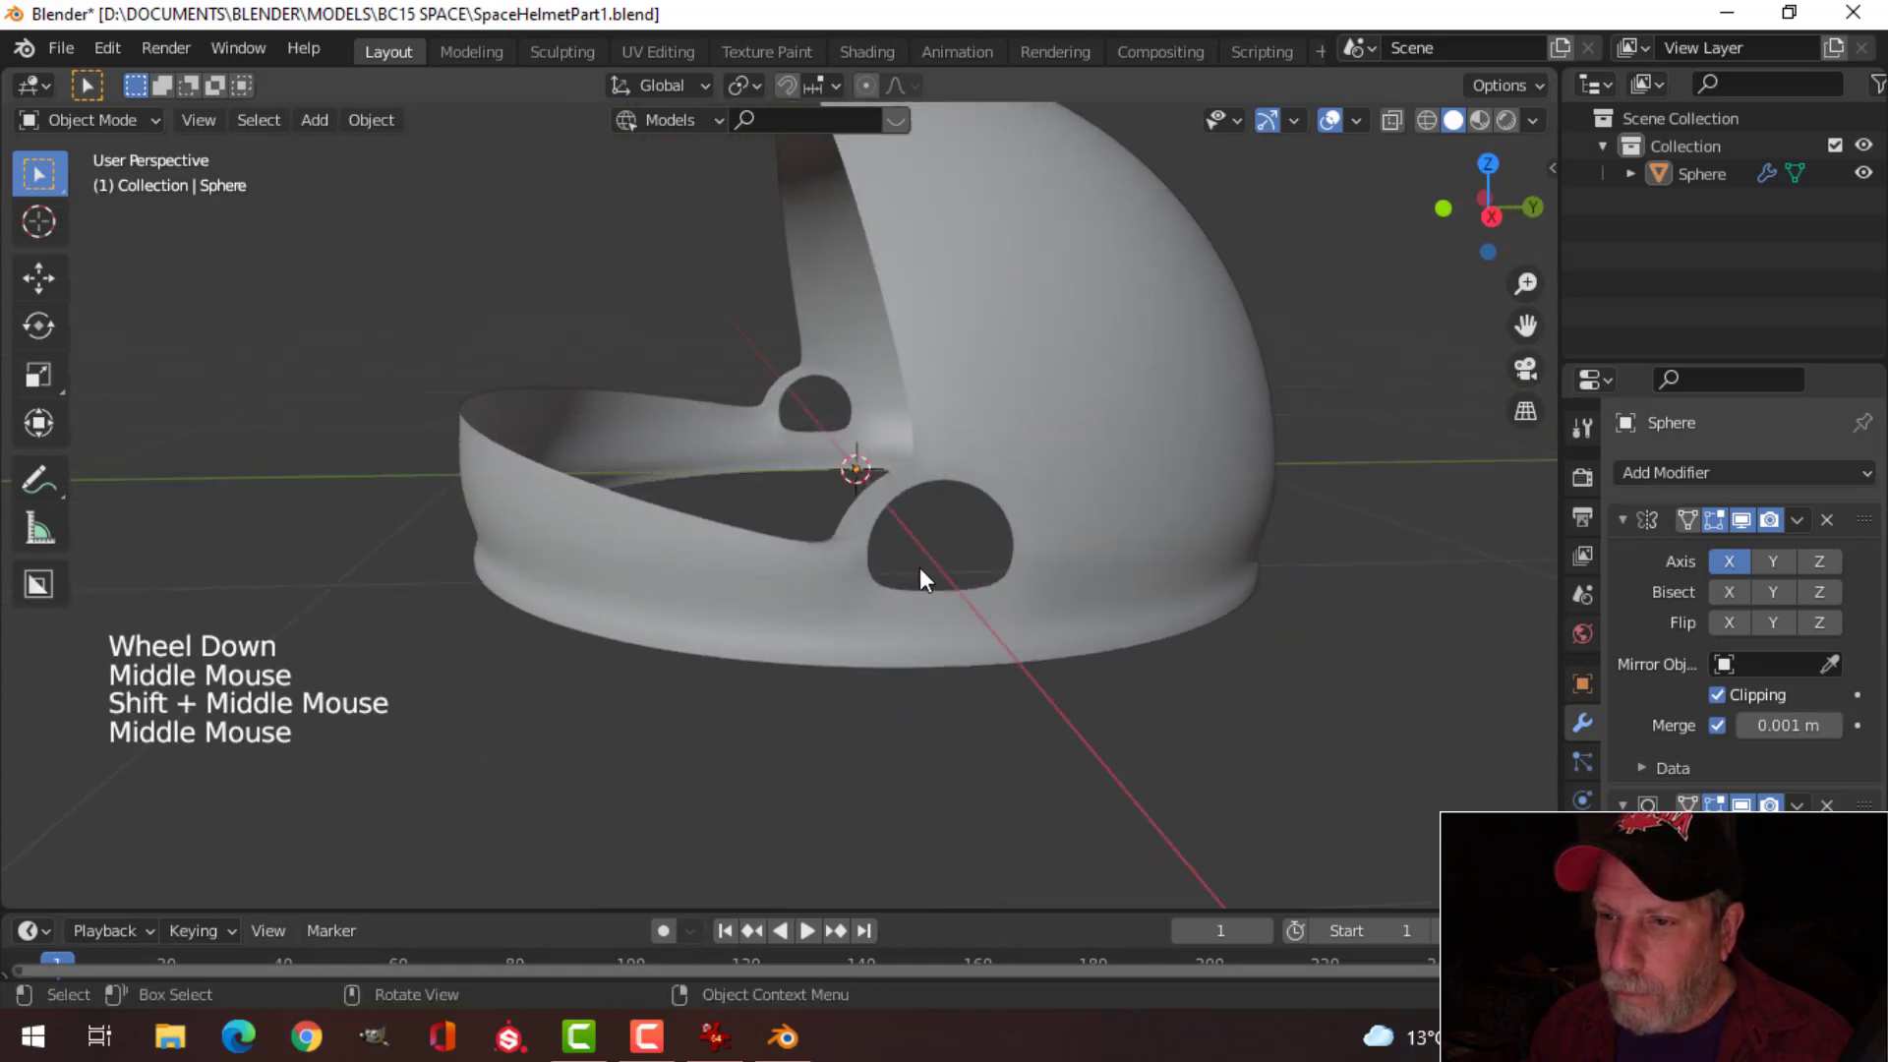
Step: Select the helmet and enter Edit Mode with all vertices deselected
click(612, 538)
key(Tab)
middle_drag(620, 539, 787, 546)
key(alt+a)
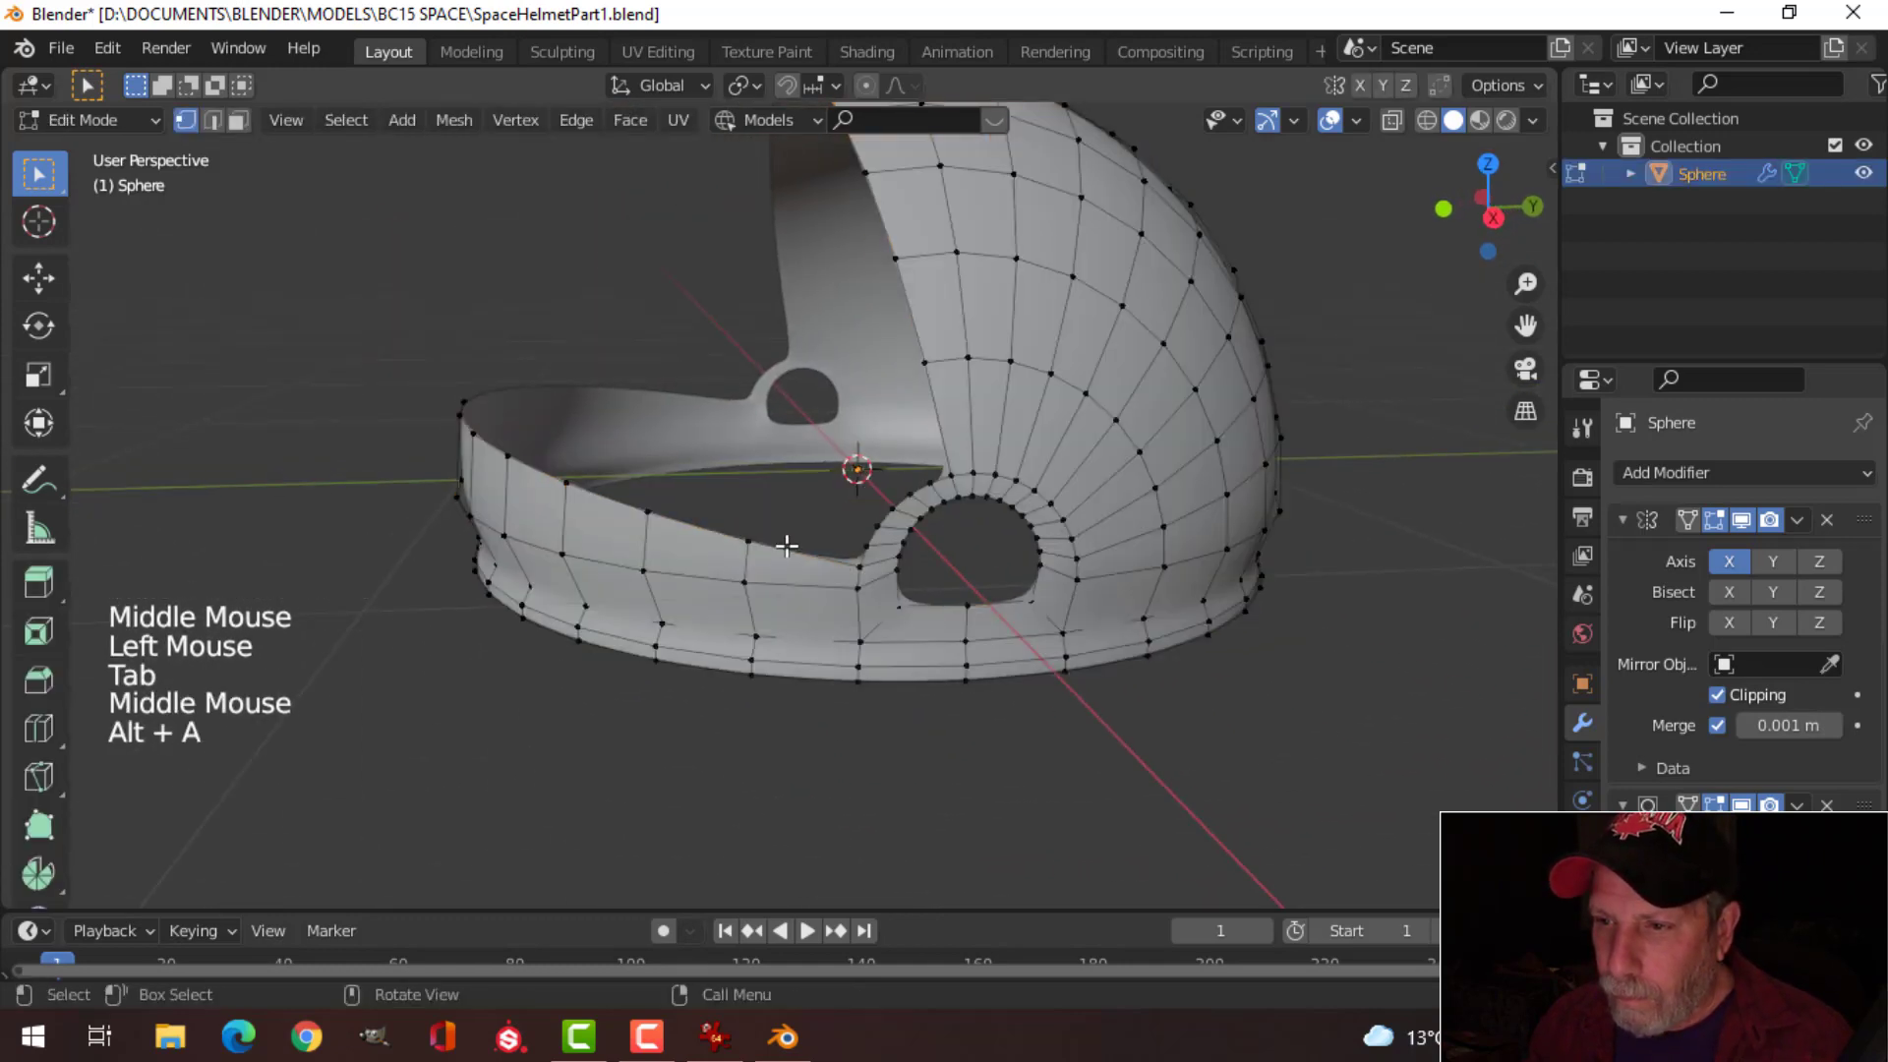
click(747, 540)
shift+click(647, 512)
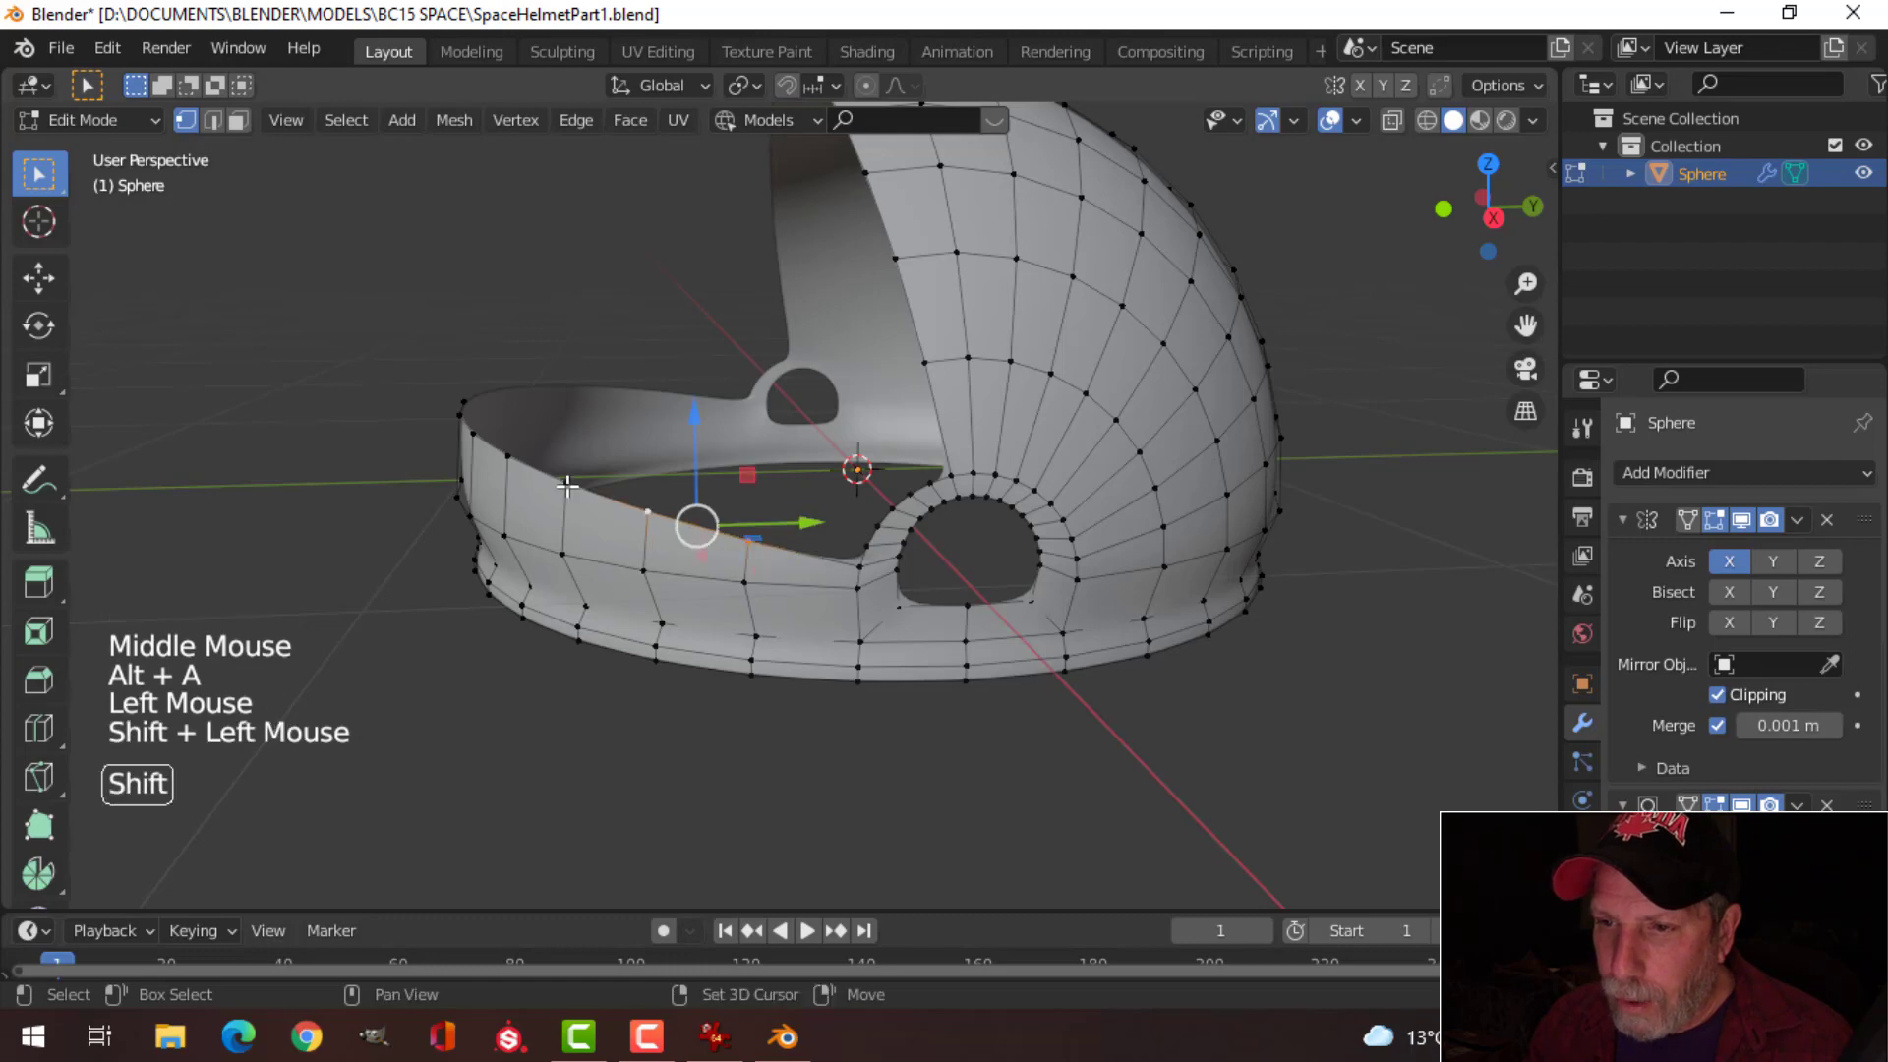
shift+click(566, 486)
shift+click(507, 455)
shift+click(474, 431)
shift+click(461, 414)
shift+click(460, 396)
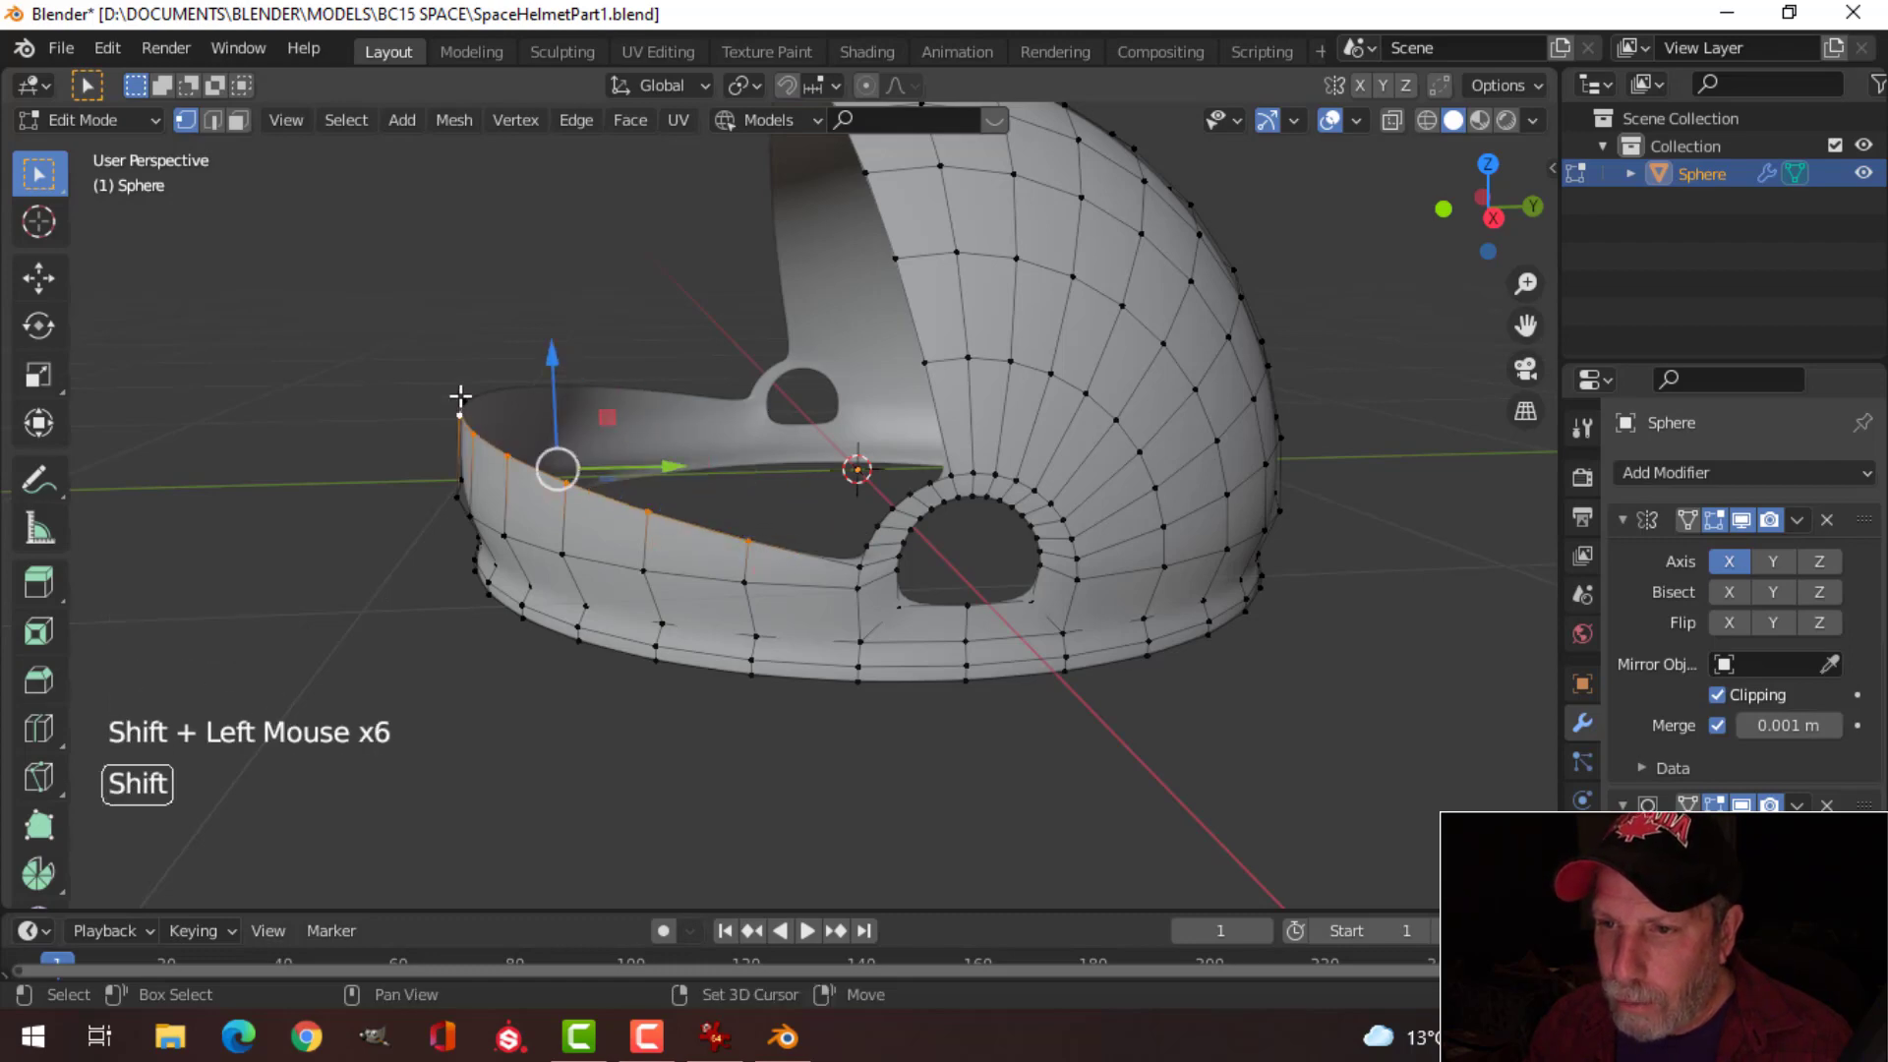
Step: In the right side view, snap the 3D cursor to the vertex where the front band's upper edge meets the ear ring
key(KP_3)
scroll(745, 450, up, 2)
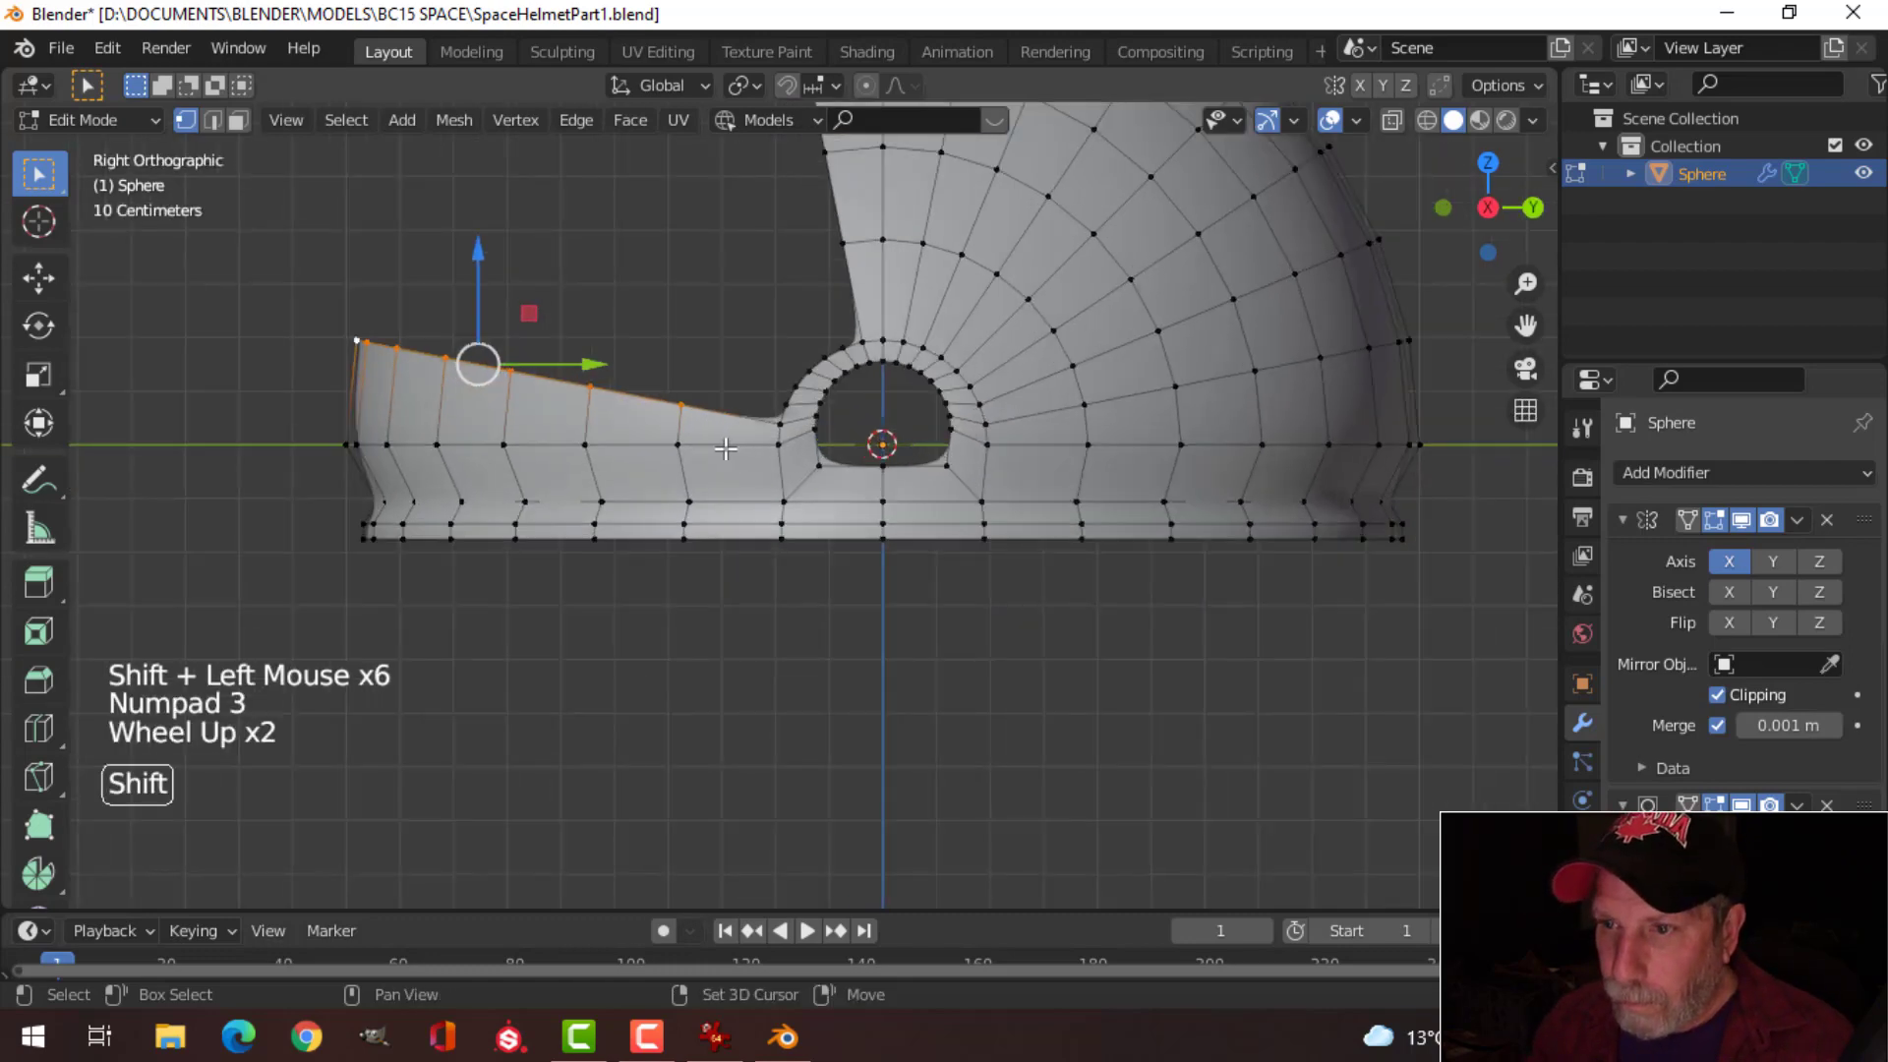
shift+middle_drag(745, 450, 834, 510)
scroll(834, 510, up, 1)
click(887, 466)
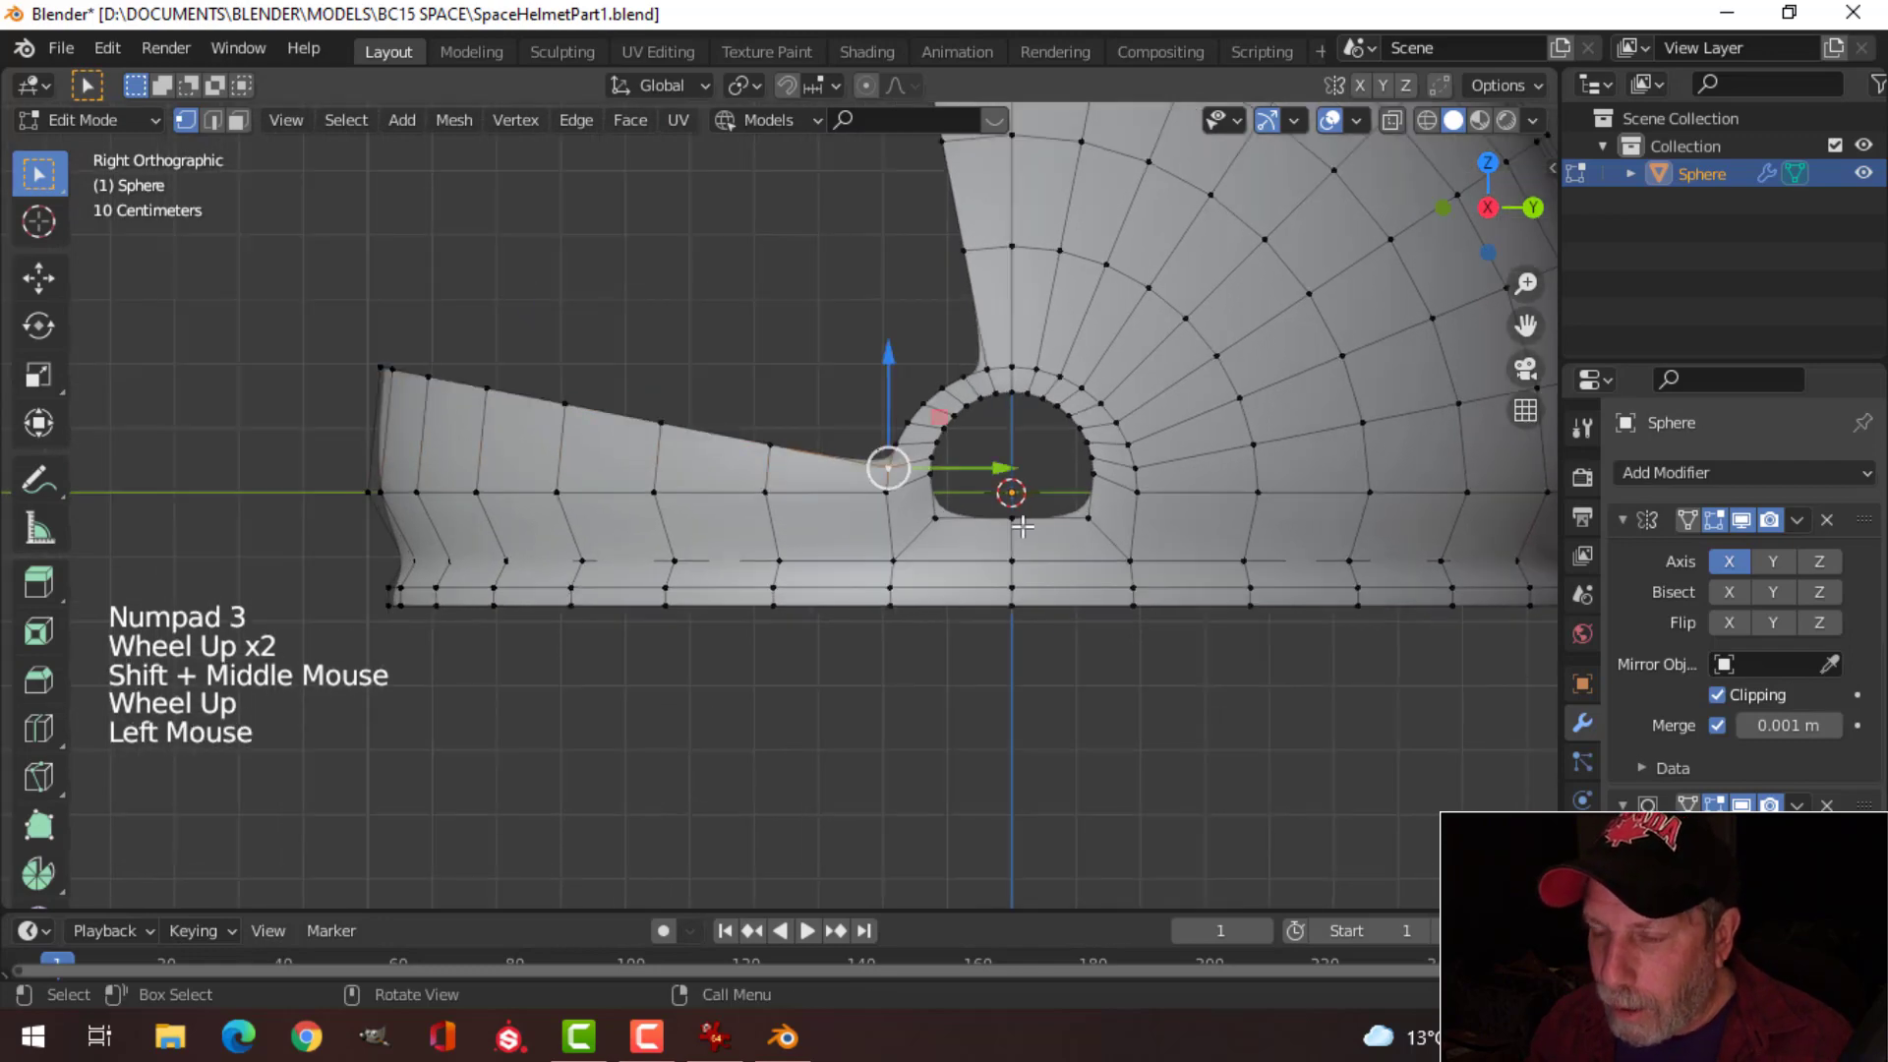
scroll(1021, 528, up, 2)
shift+middle_drag(1020, 528, 914, 549)
key(shift+s)
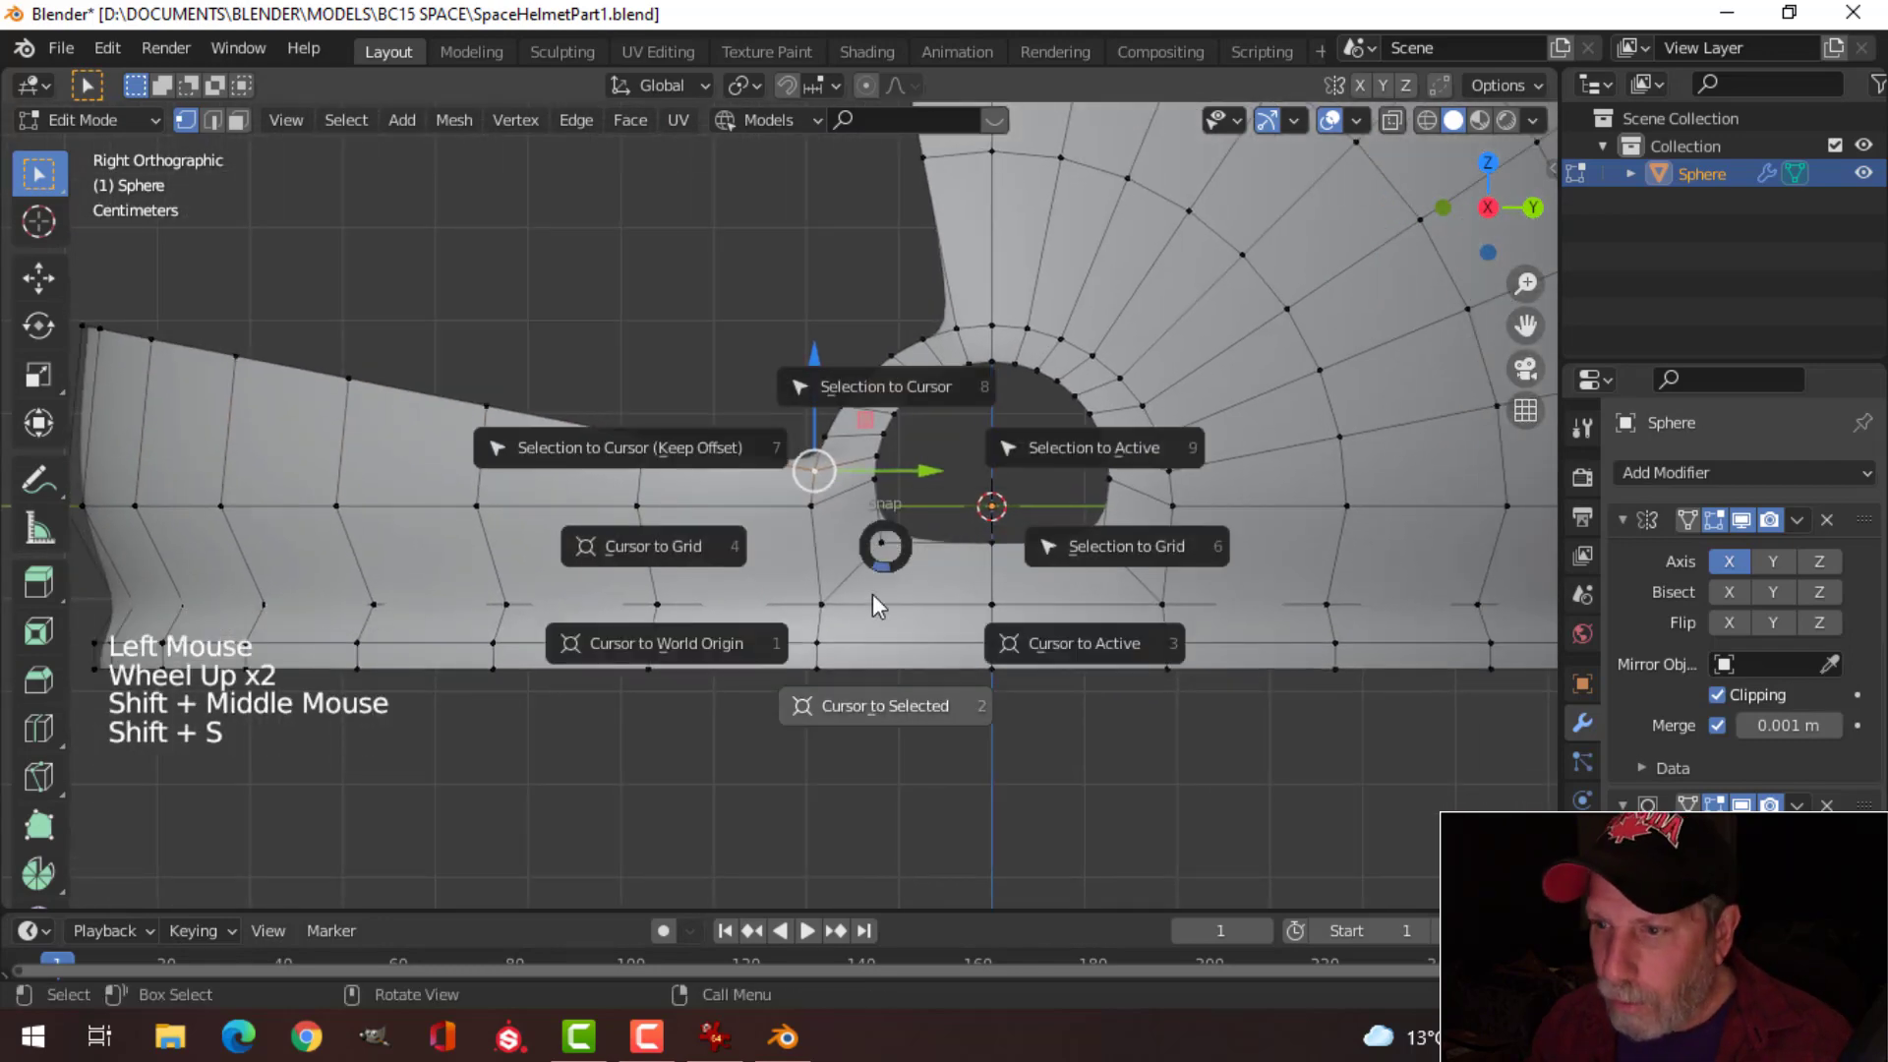
click(856, 705)
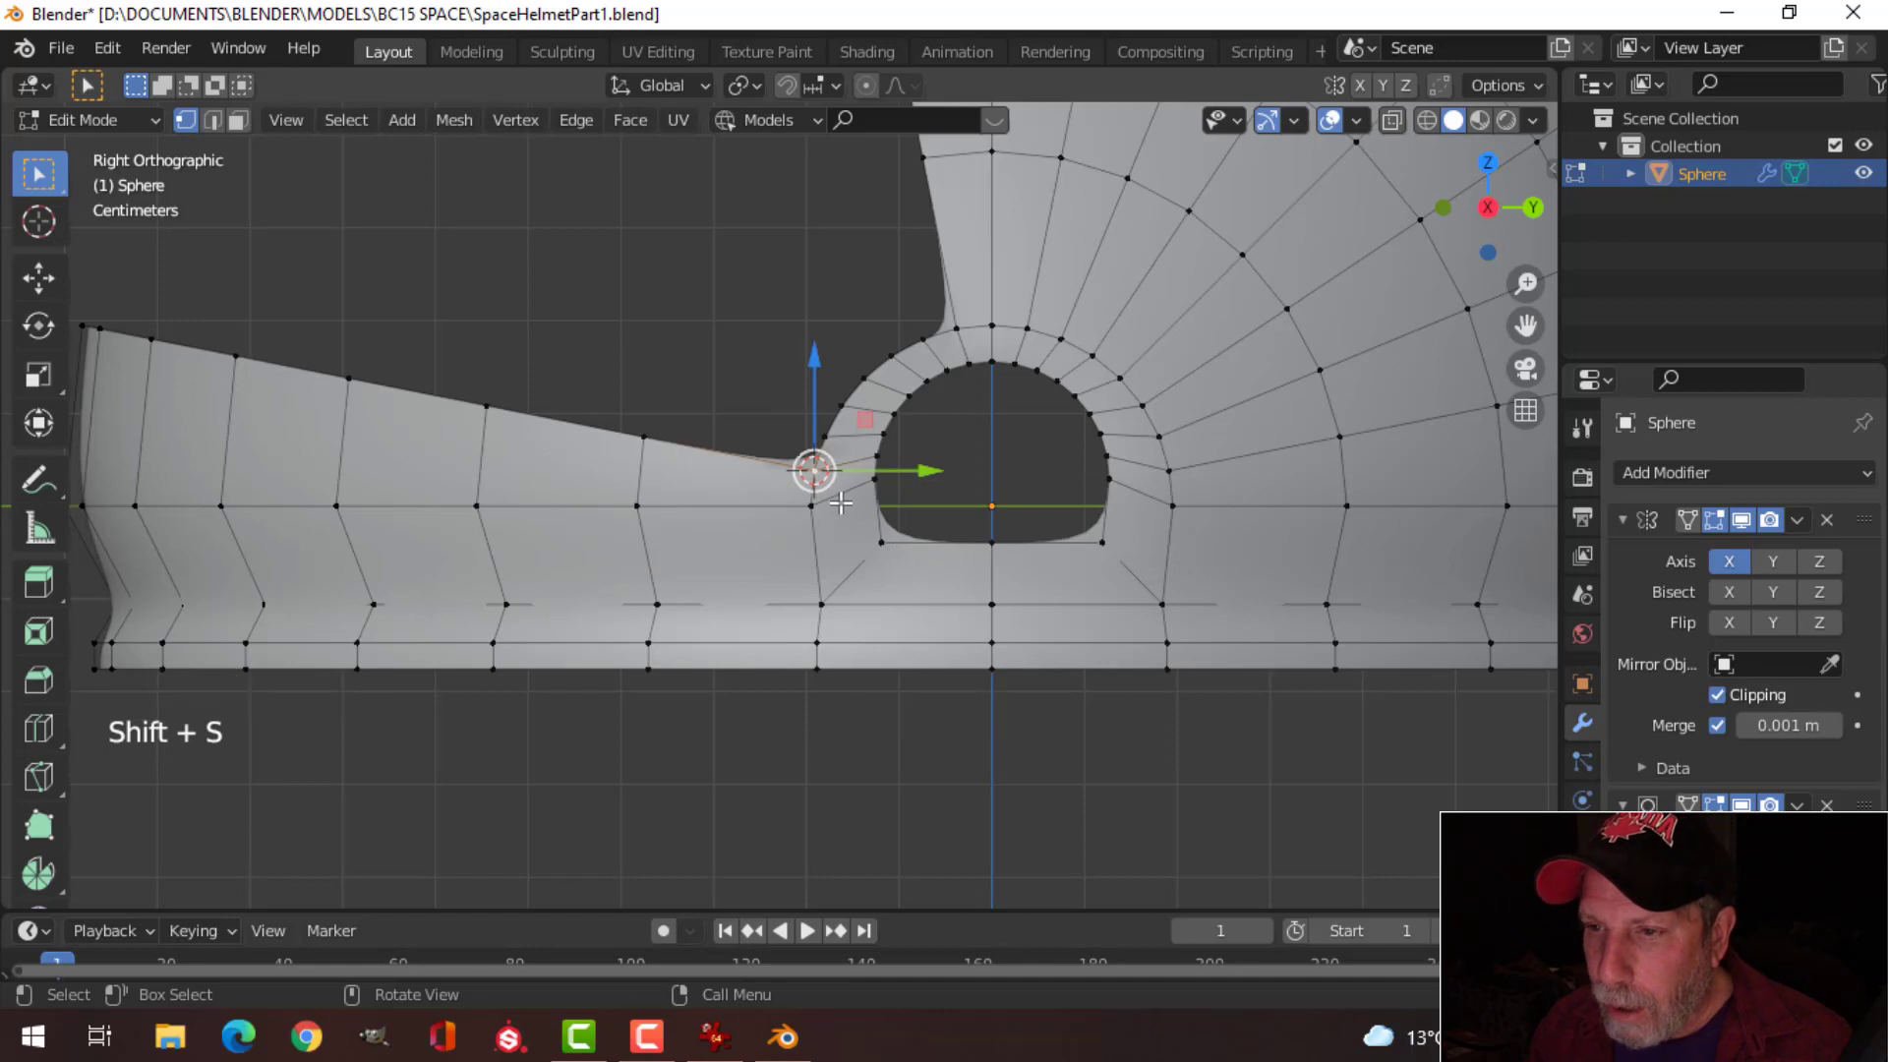
Step: Add the remaining upper edge vertices of the front band to the selection, around to the front centre
shift+click(641, 451)
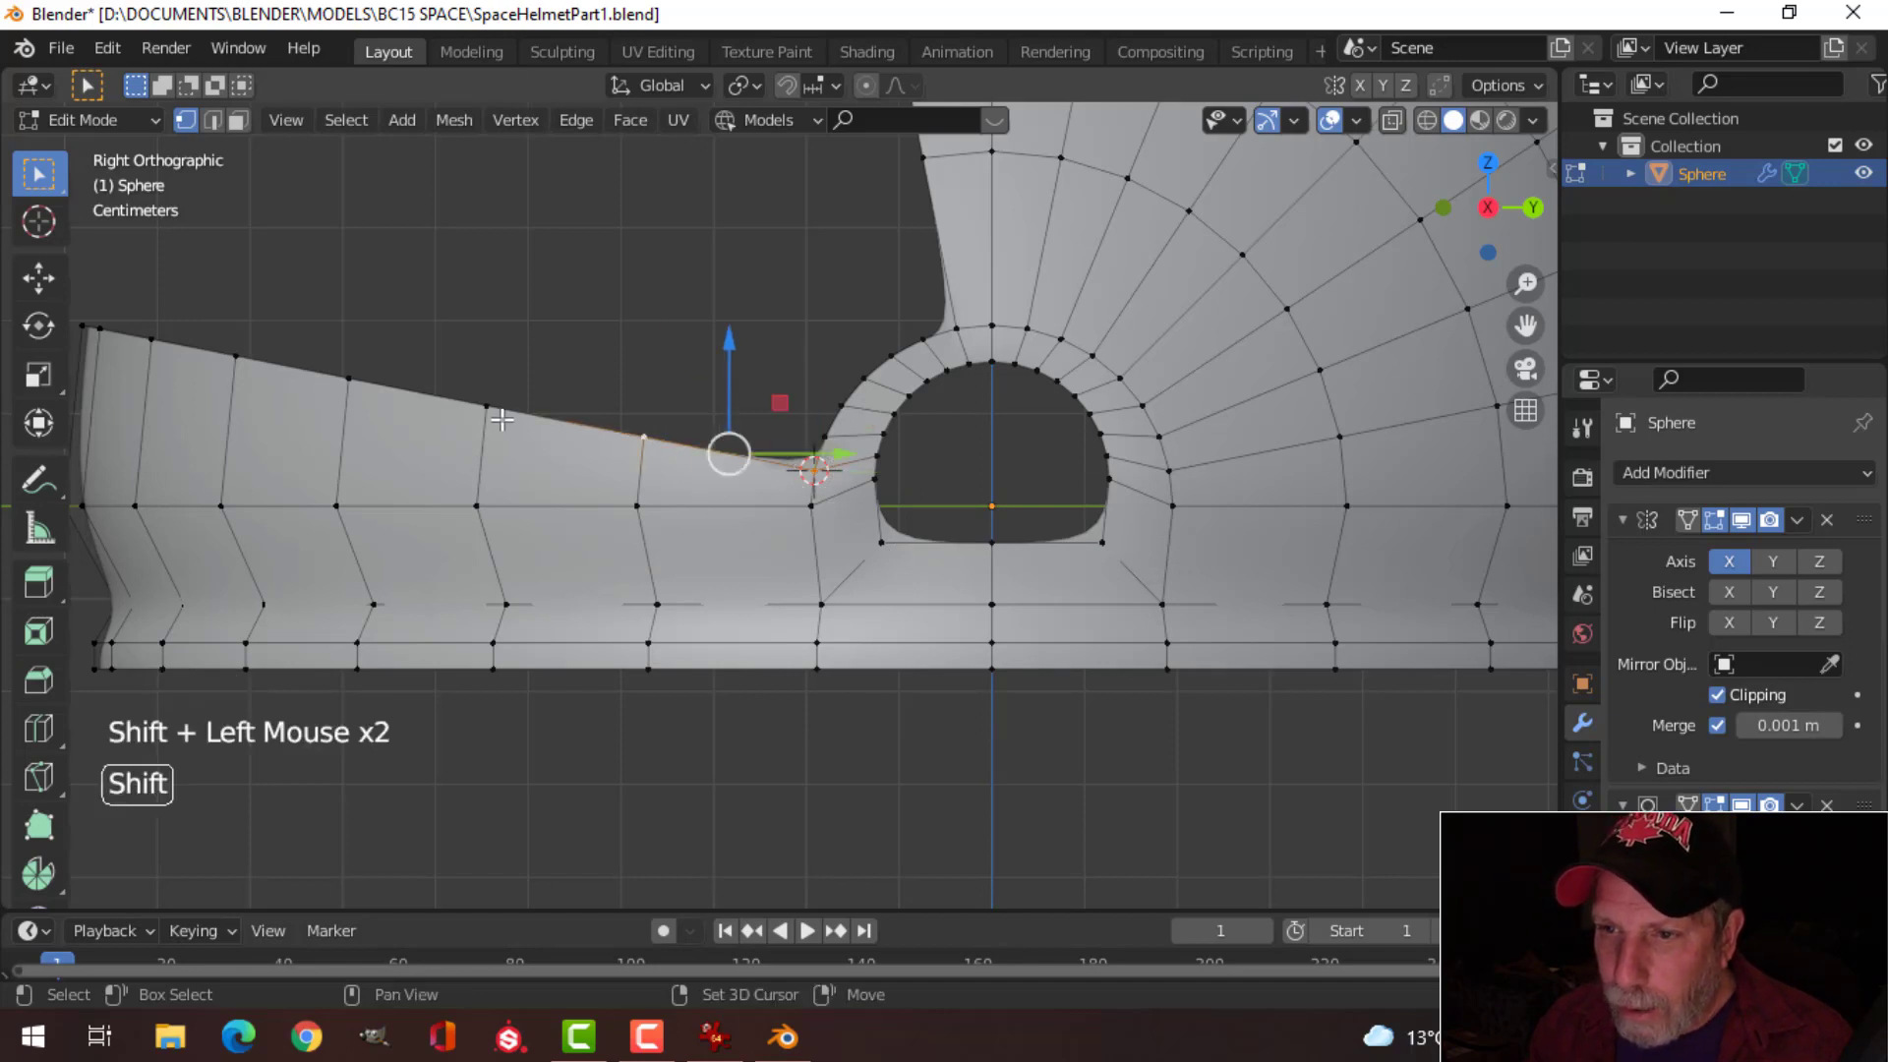
shift+click(349, 380)
shift+click(235, 356)
shift+click(152, 341)
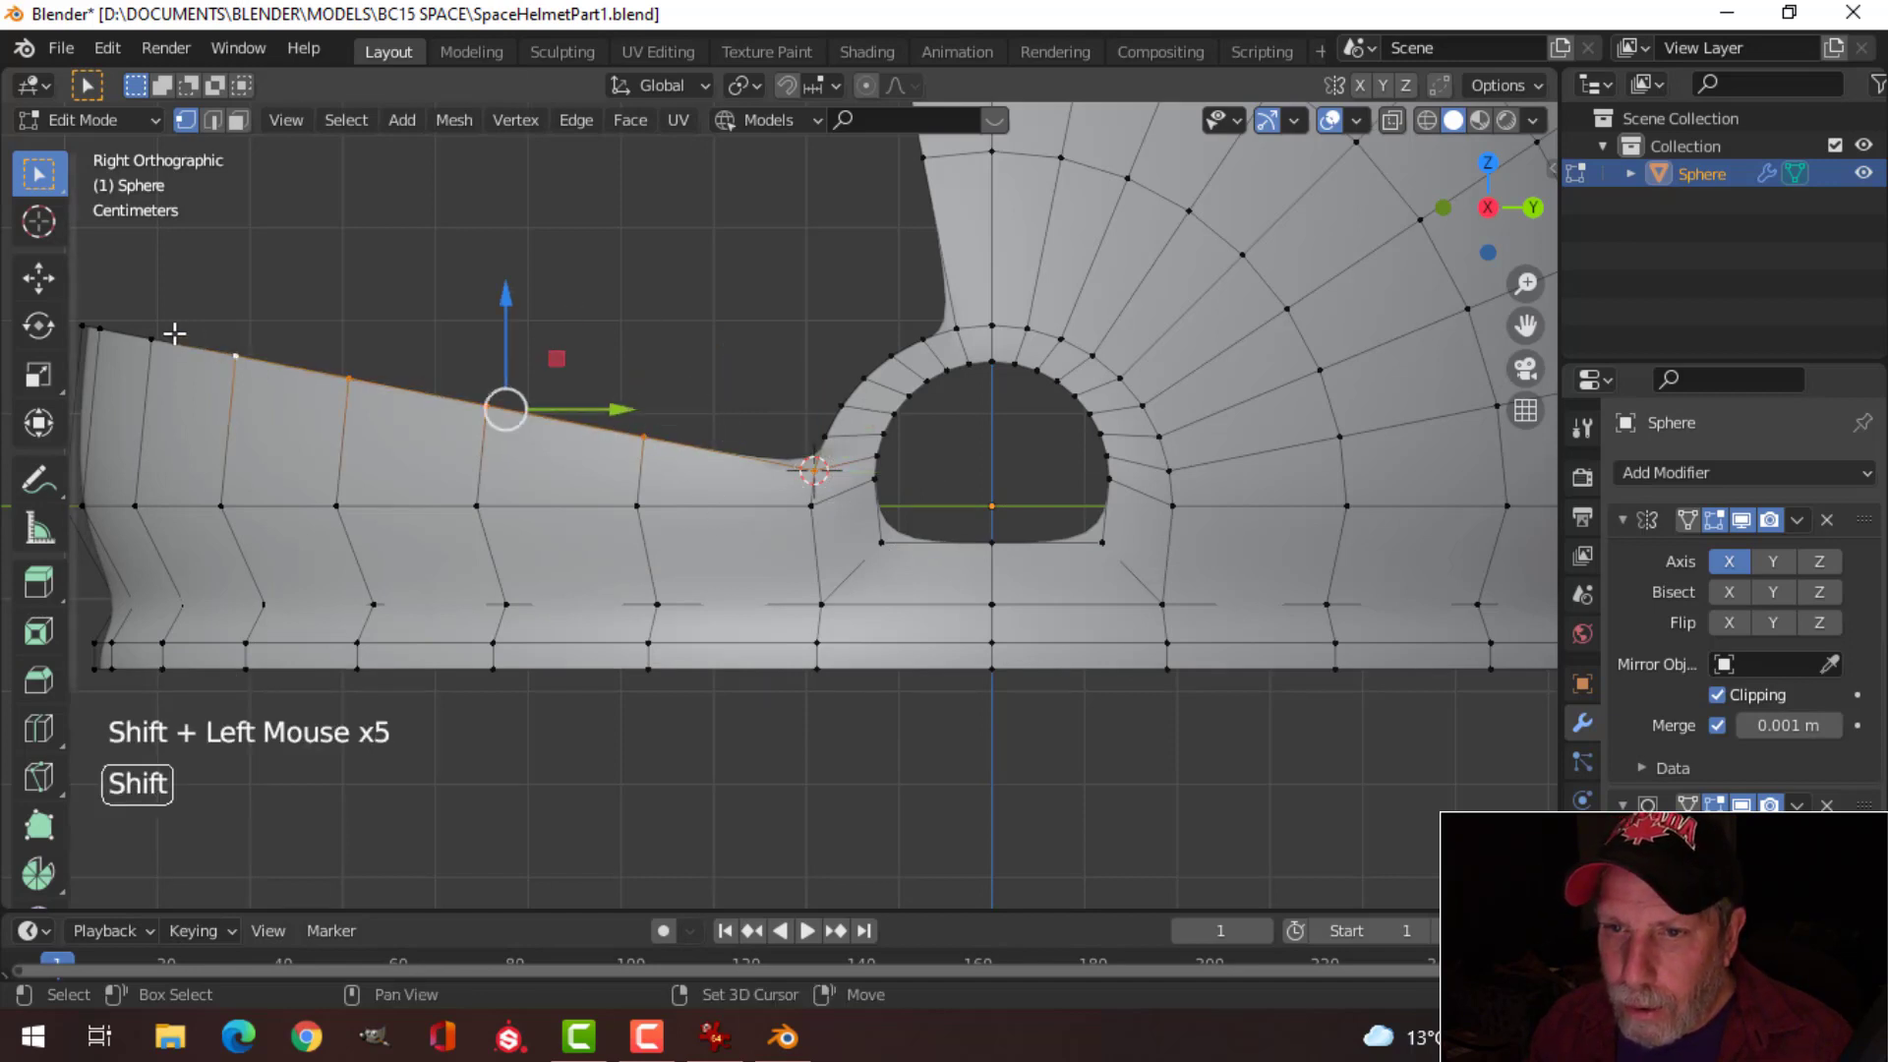
shift+click(98, 328)
shift+click(83, 325)
scroll(472, 358, down, 2)
middle_drag(472, 358, 492, 413)
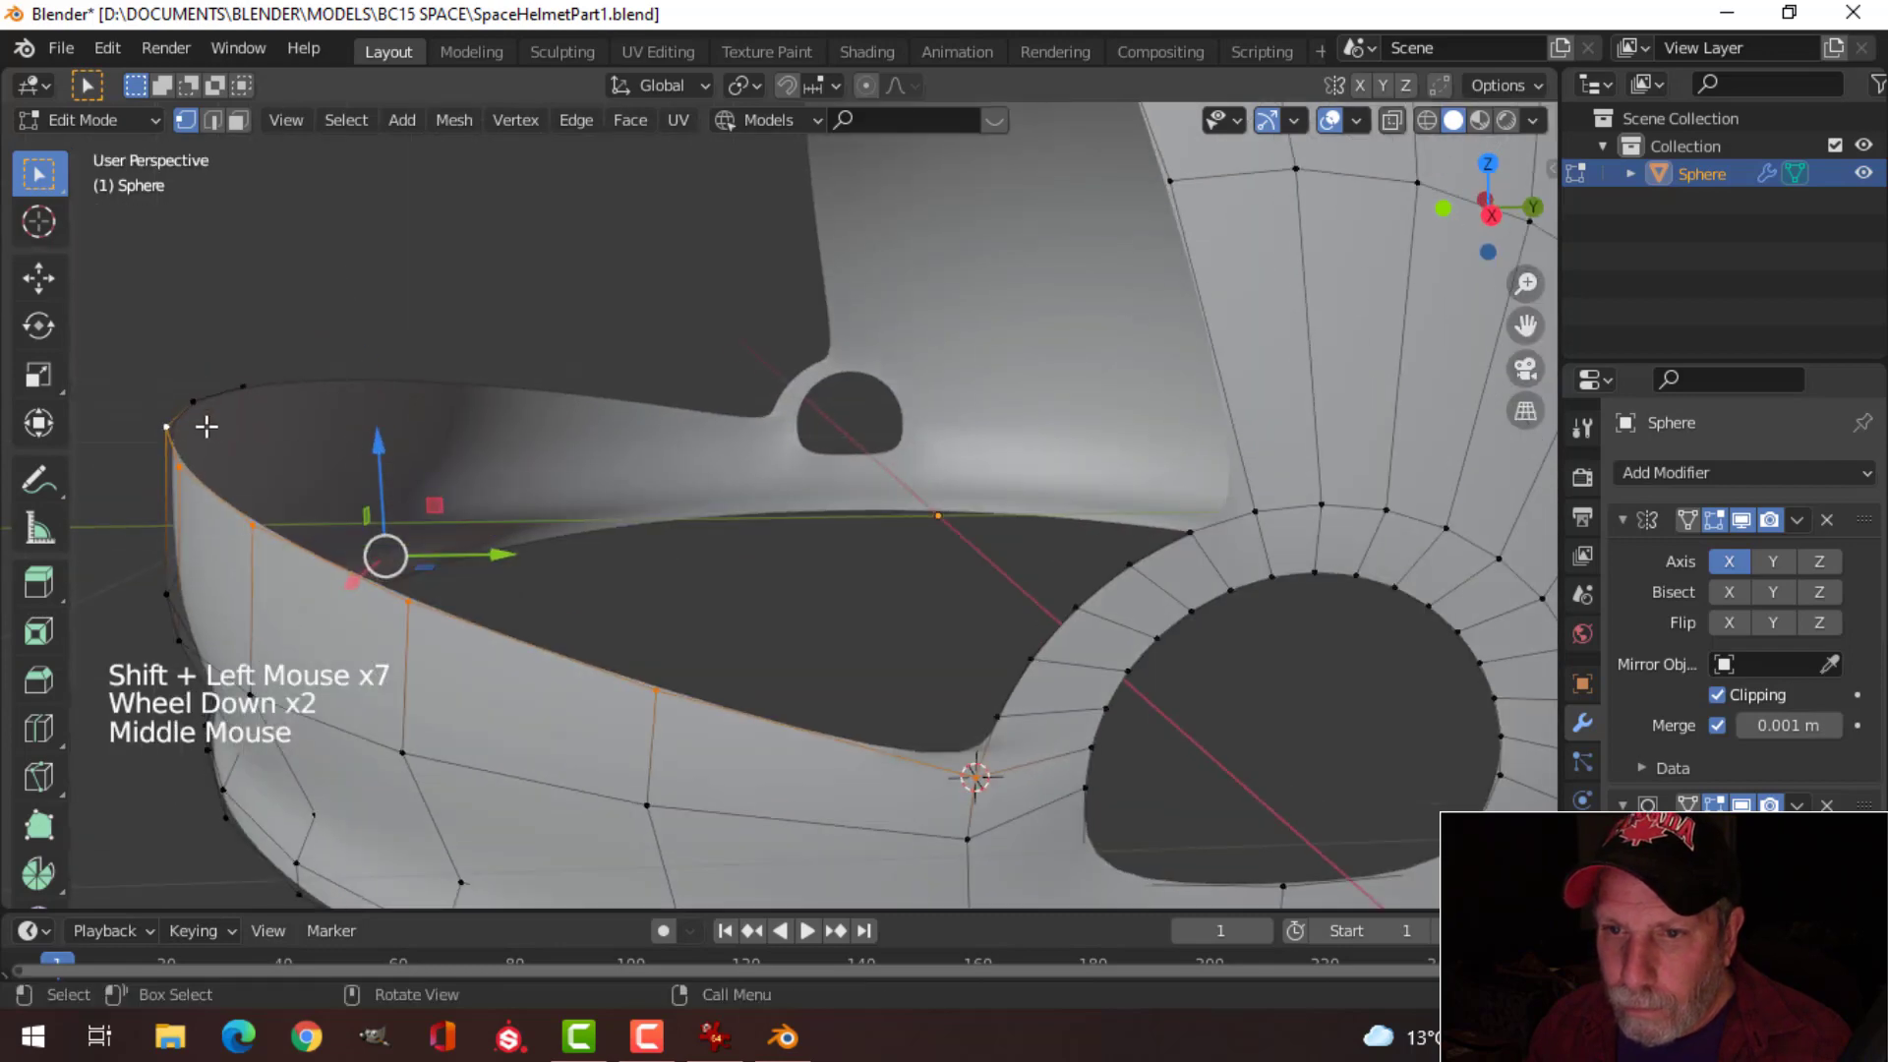
shift+click(201, 397)
shift+click(189, 396)
shift+click(197, 397)
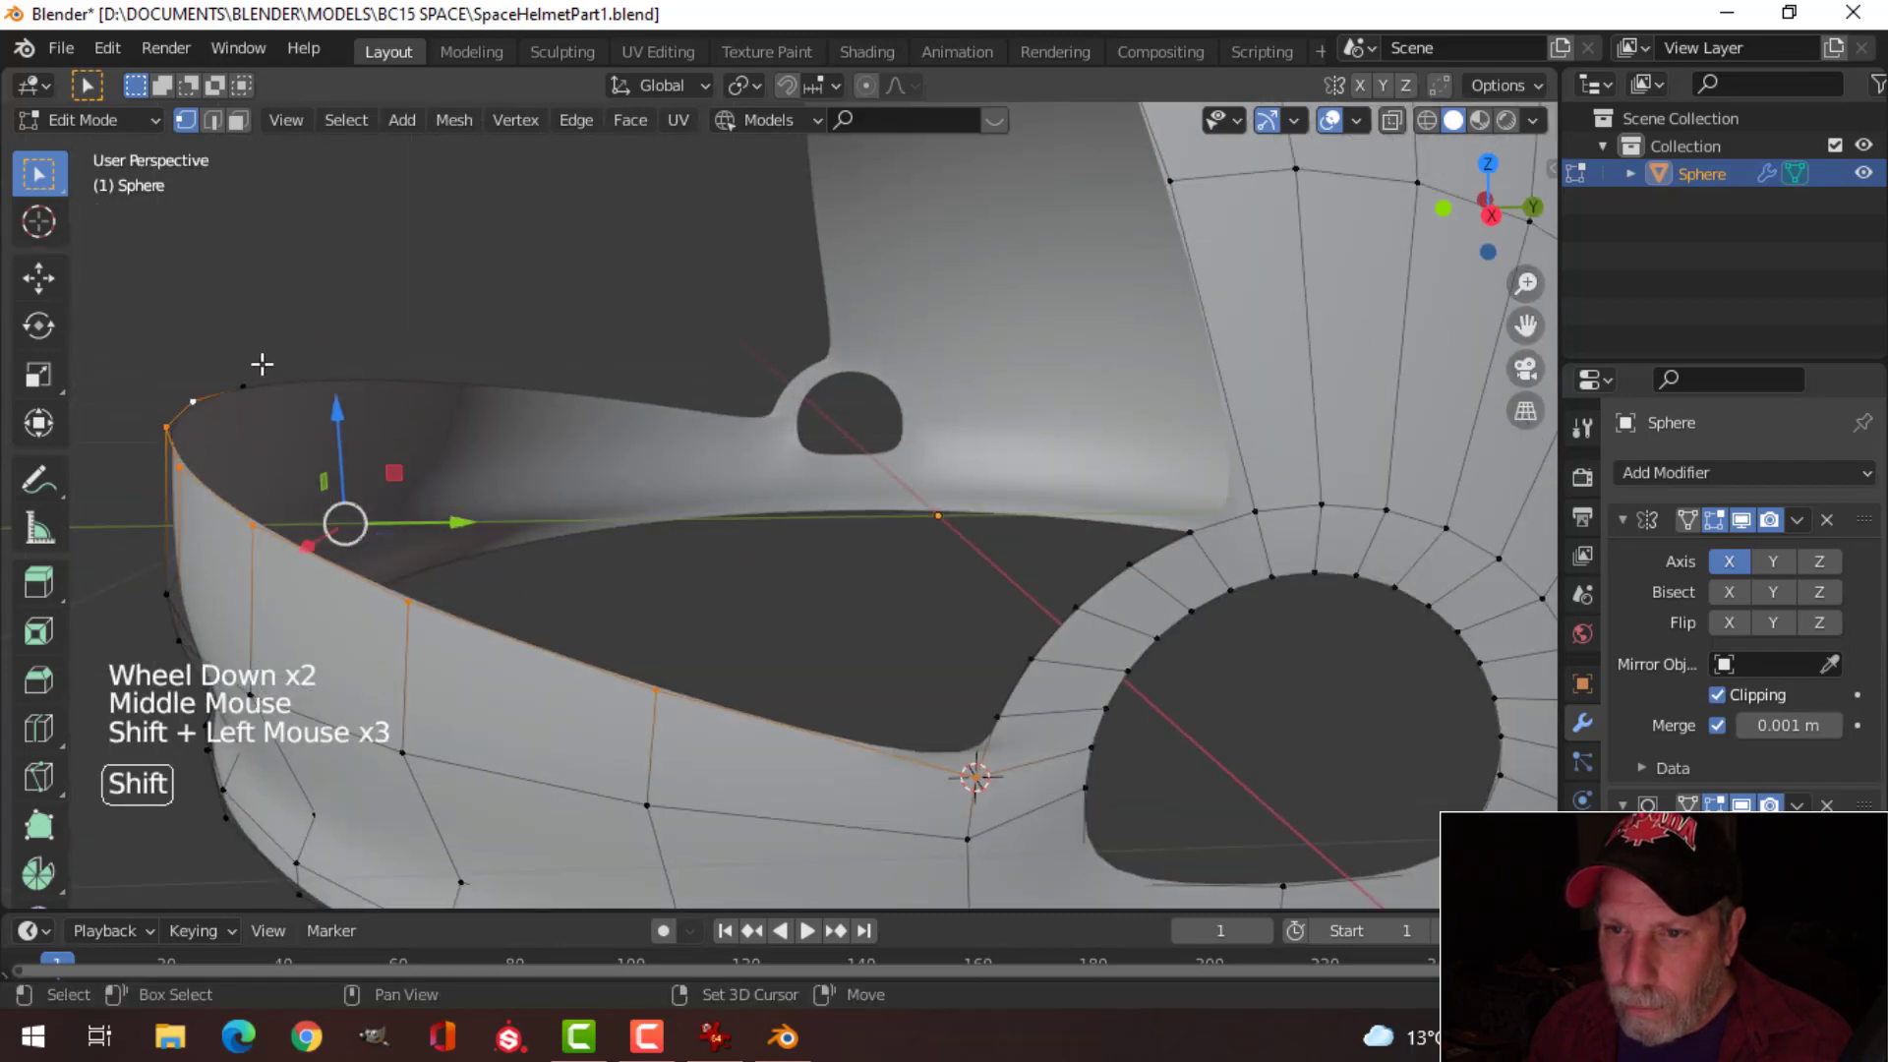
shift+click(248, 380)
Step: Set the pivot point to 3D Cursor, rotate the selected edge about -11° until it is roughly level, and leave Edit Mode
key(KP_3)
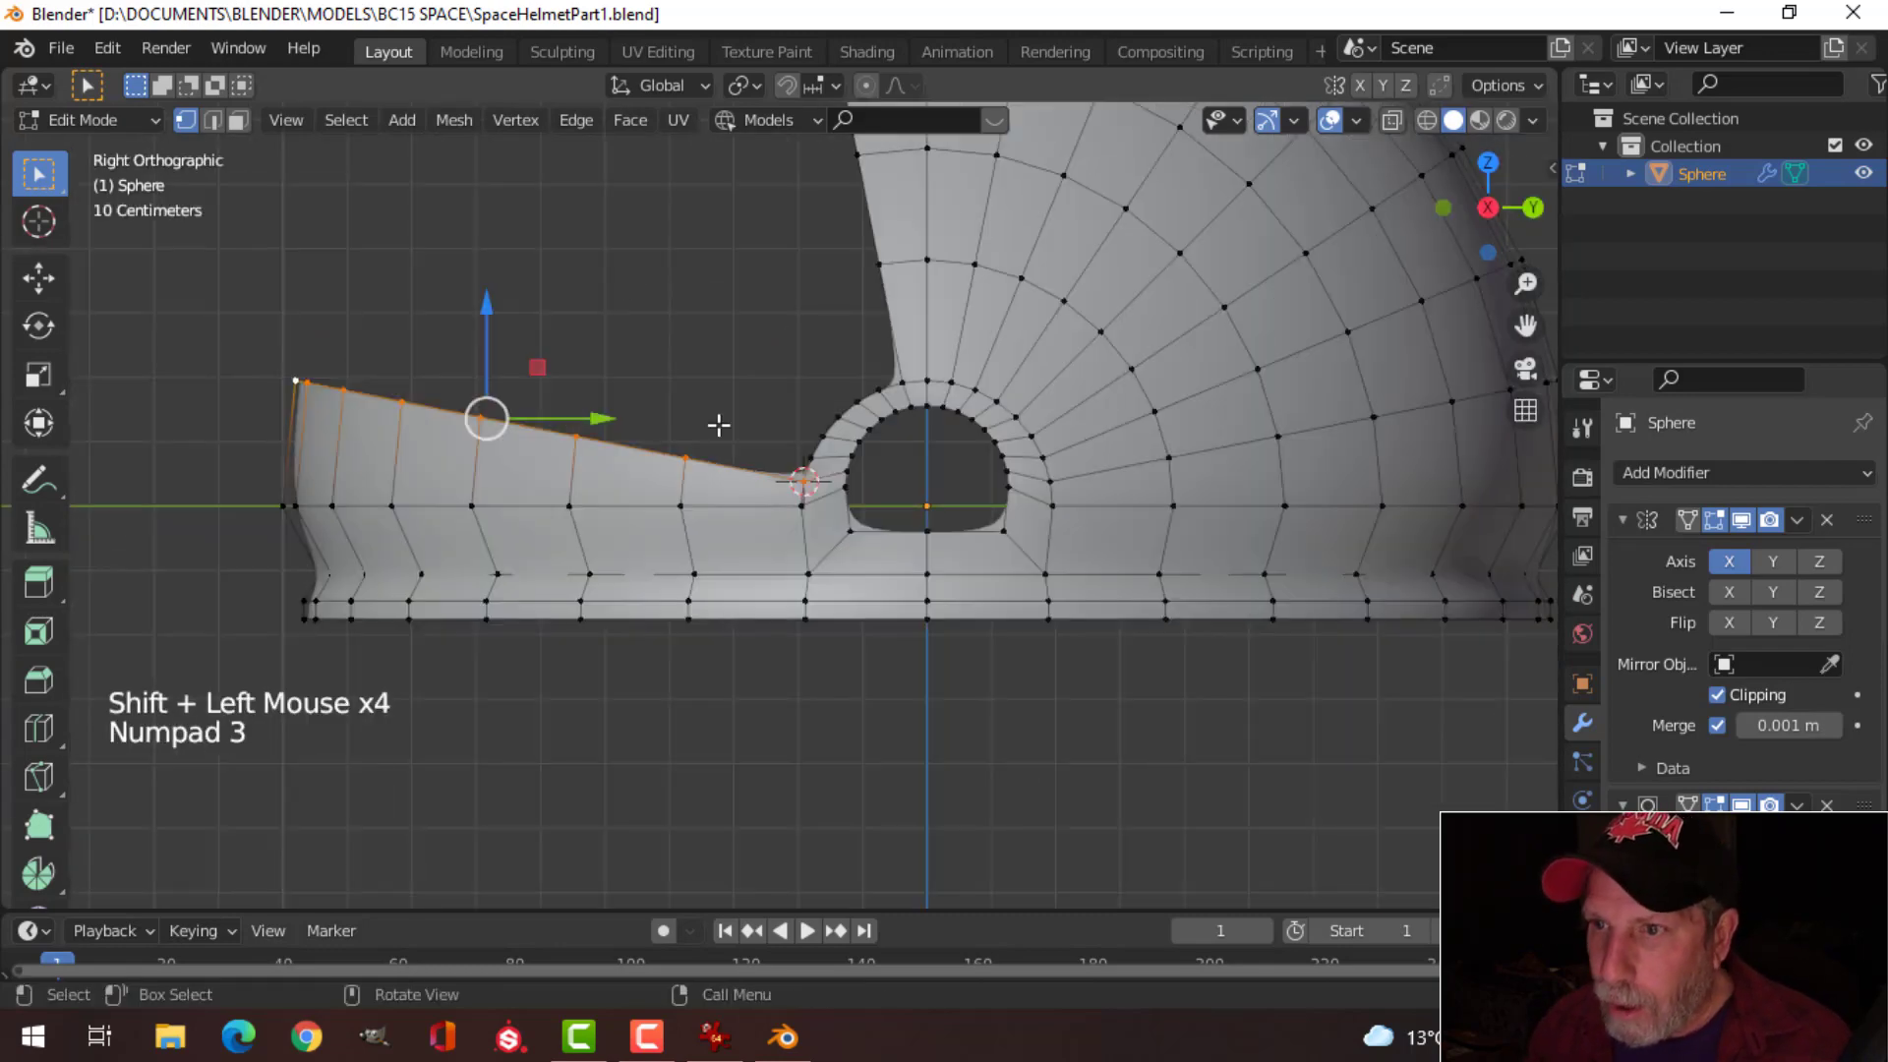
click(746, 80)
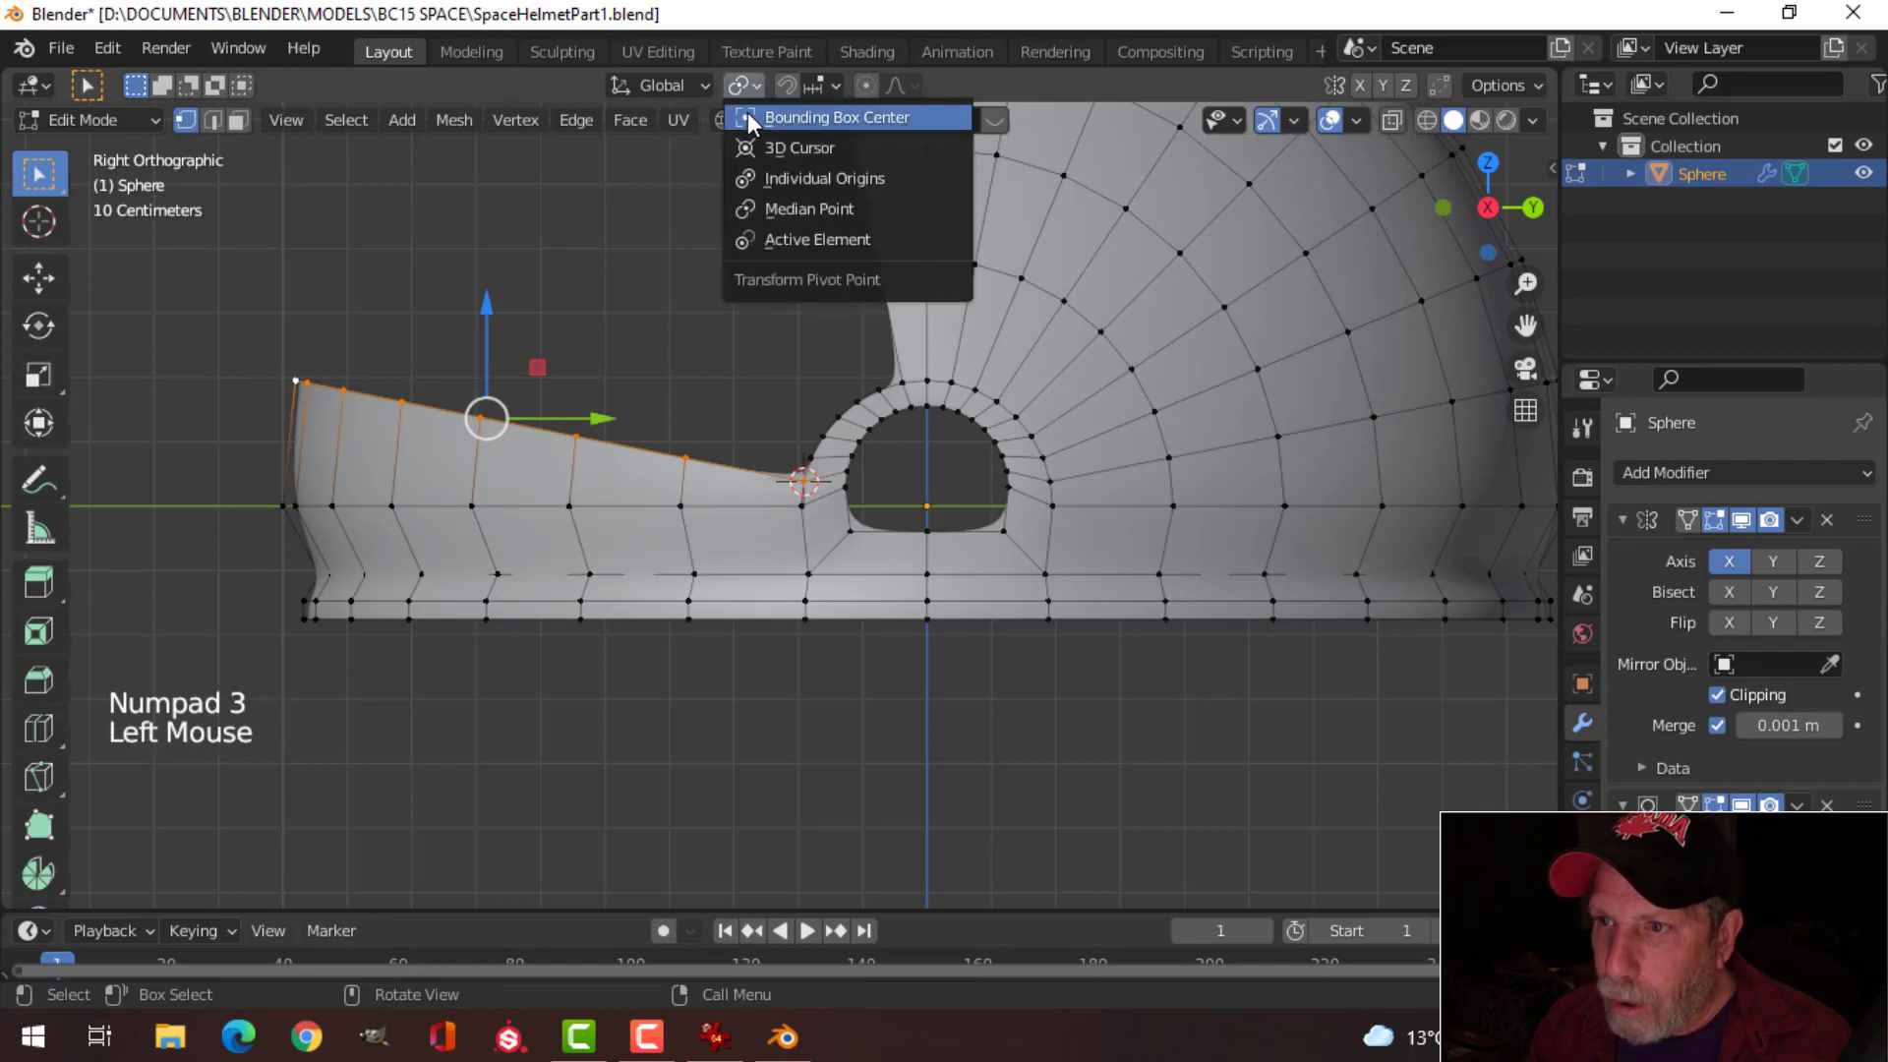
click(753, 162)
scroll(883, 486, up, 2)
shift+middle_drag(884, 486, 1001, 438)
scroll(919, 426, down, 1)
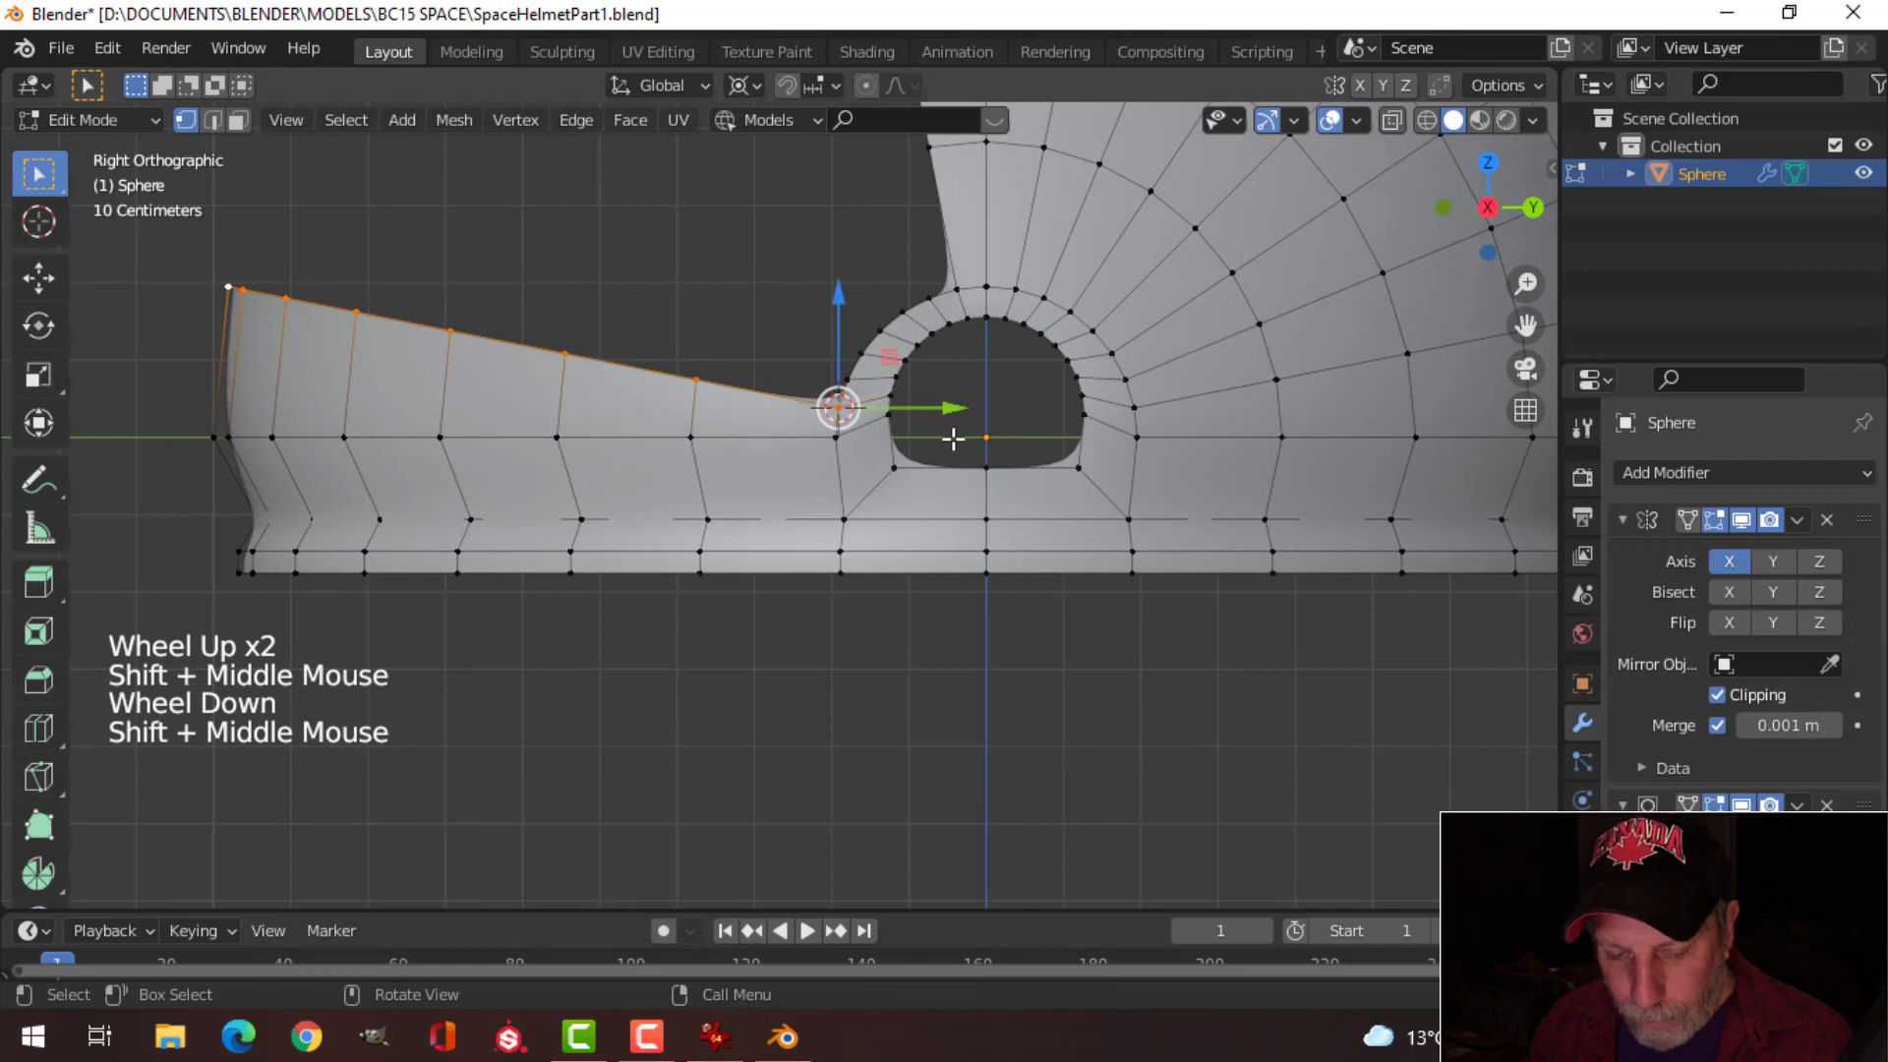
key(r)
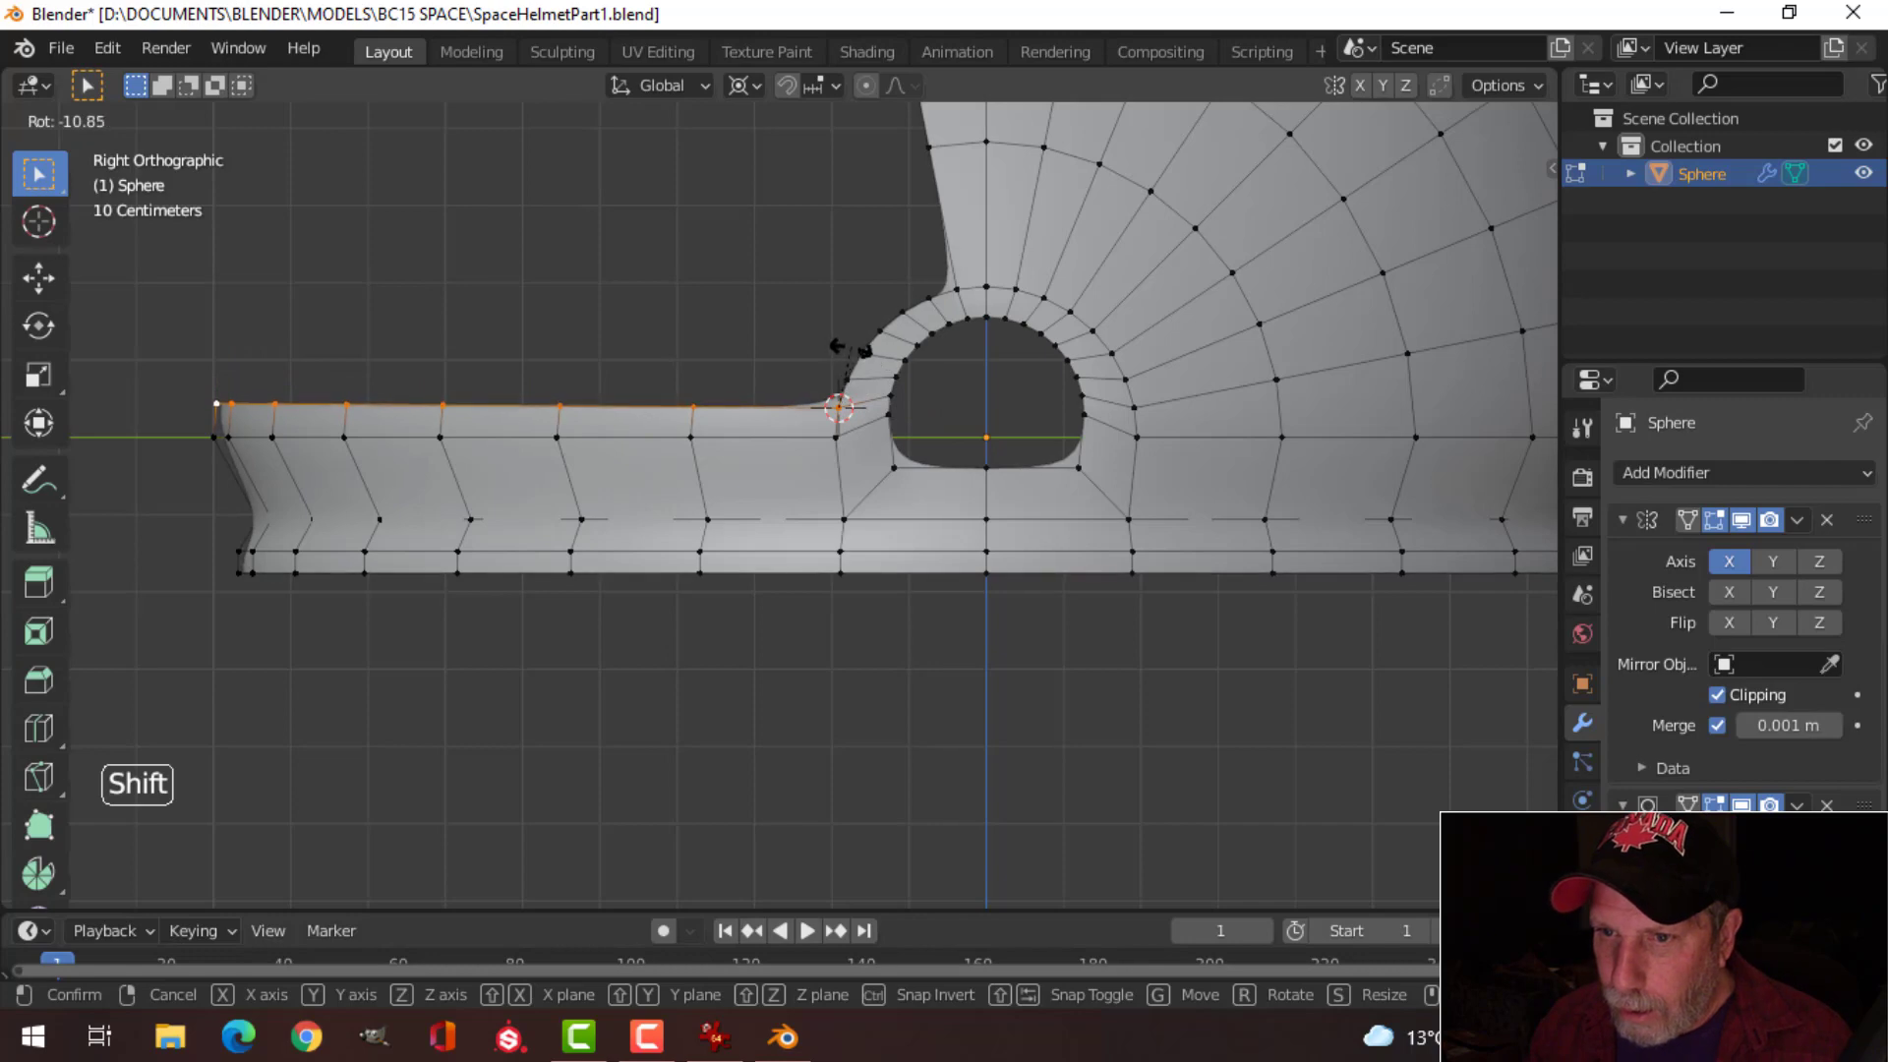
click(848, 348)
key(Tab)
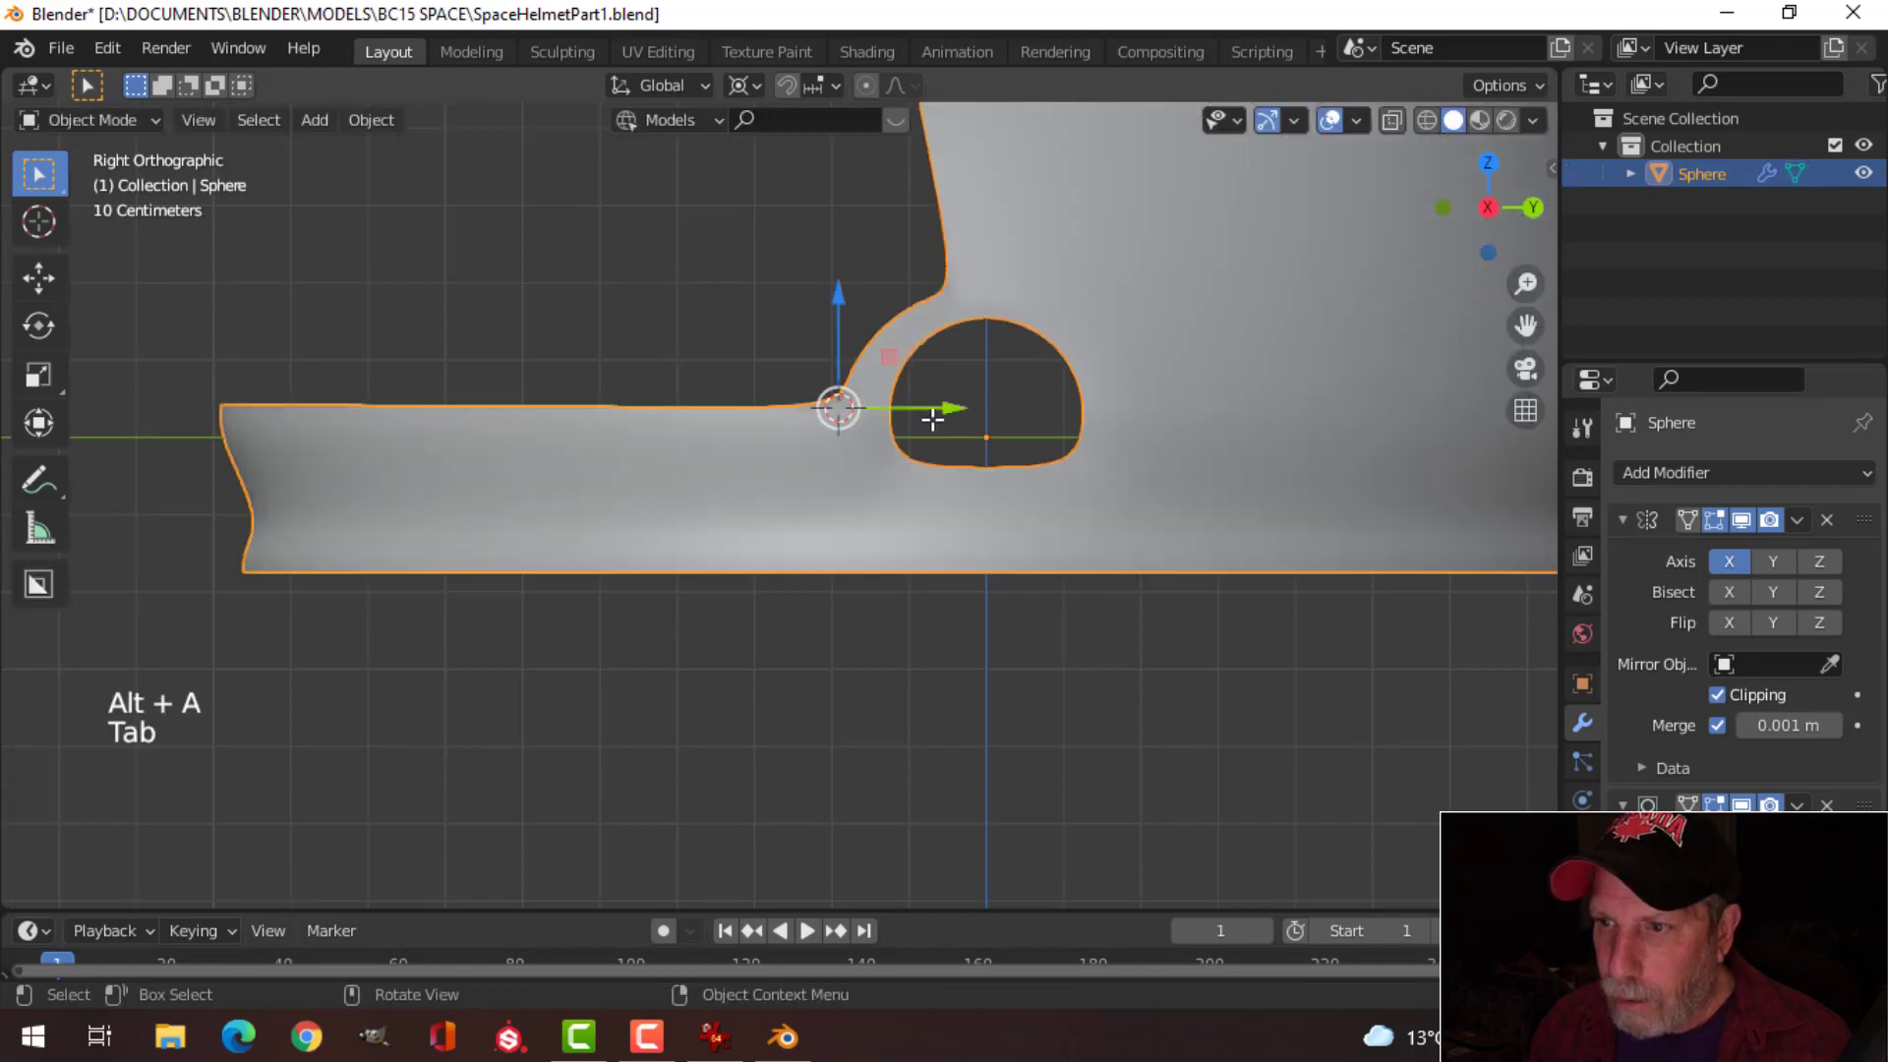
Step: Inspect the deselected helmet from the front, reselect it and collapse the Mirror modifier's settings
scroll(929, 438, down, 3)
key(alt+a)
middle_drag(926, 452, 1497, 505)
scroll(974, 476, down, 1)
scroll(995, 468, down, 1)
click(920, 443)
click(1619, 519)
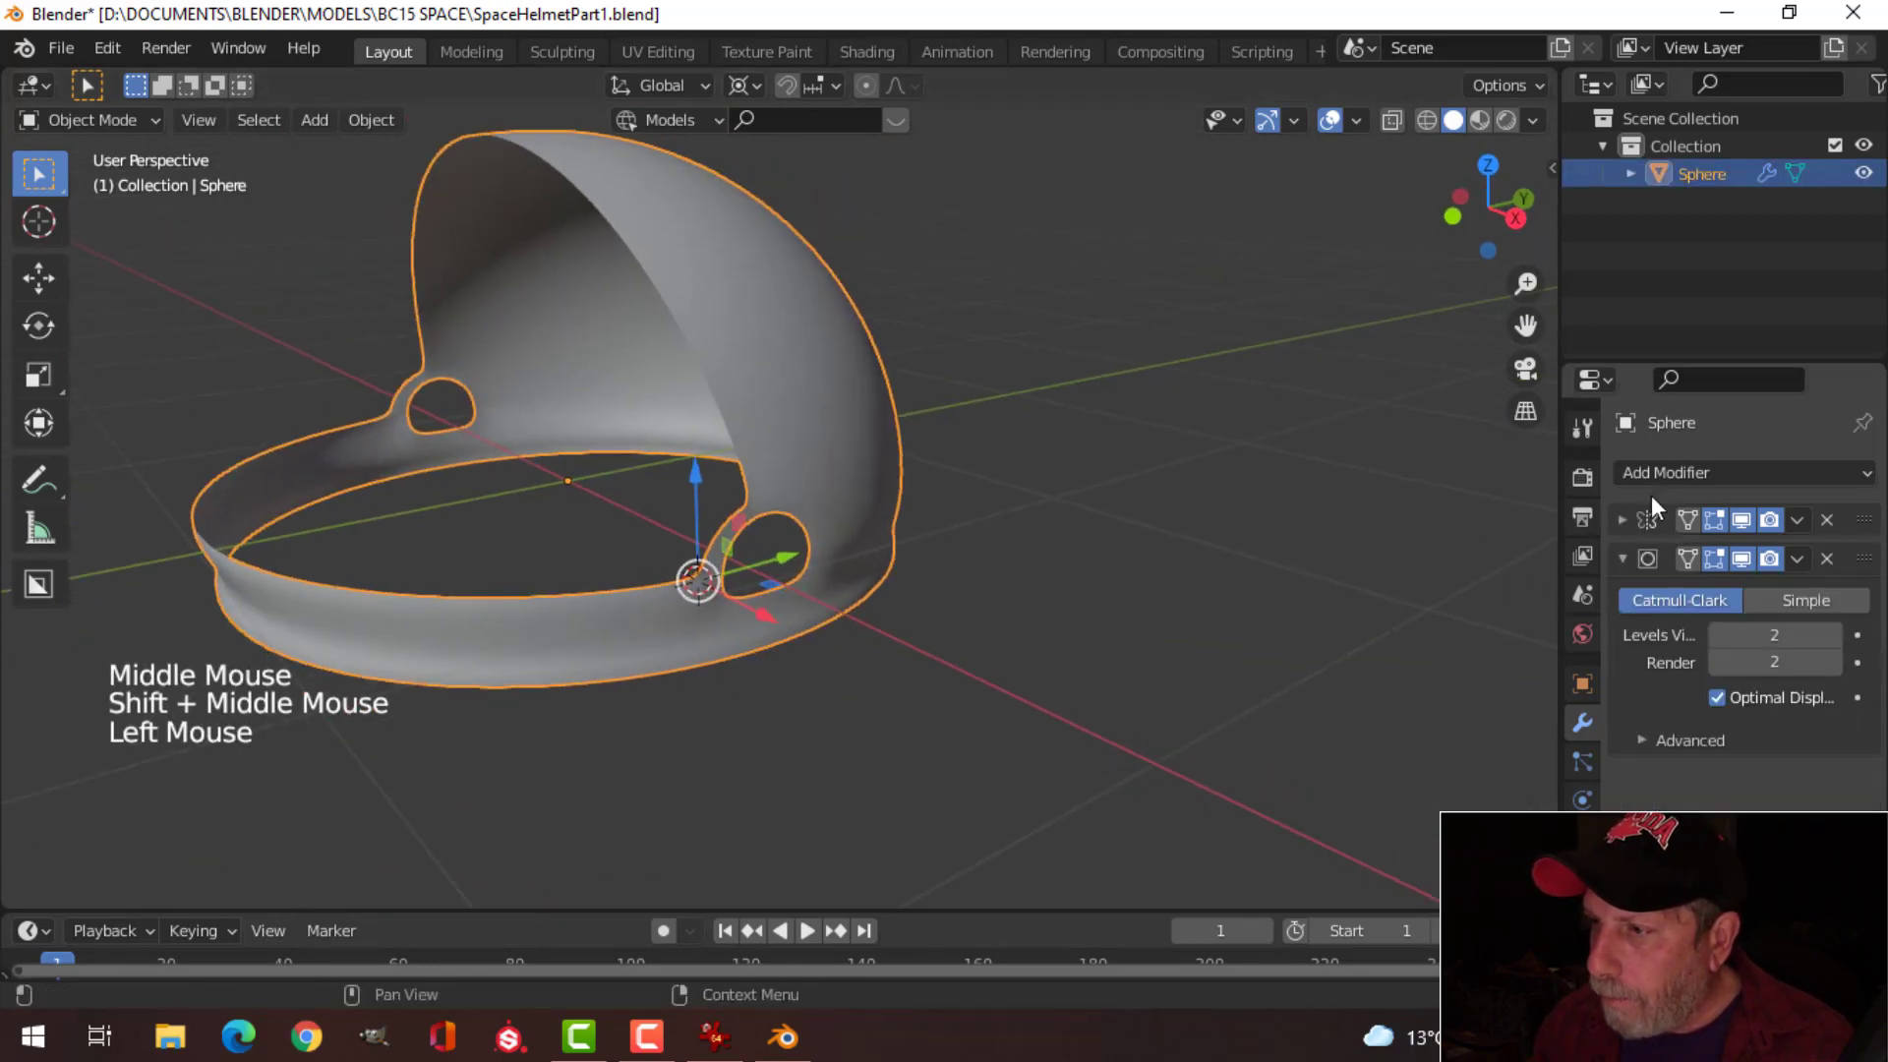
Step: Add a Solidify modifier to the helmet, place it above the Subdivision modifier, and turn off the Subdivision modifier's viewport display
click(1651, 472)
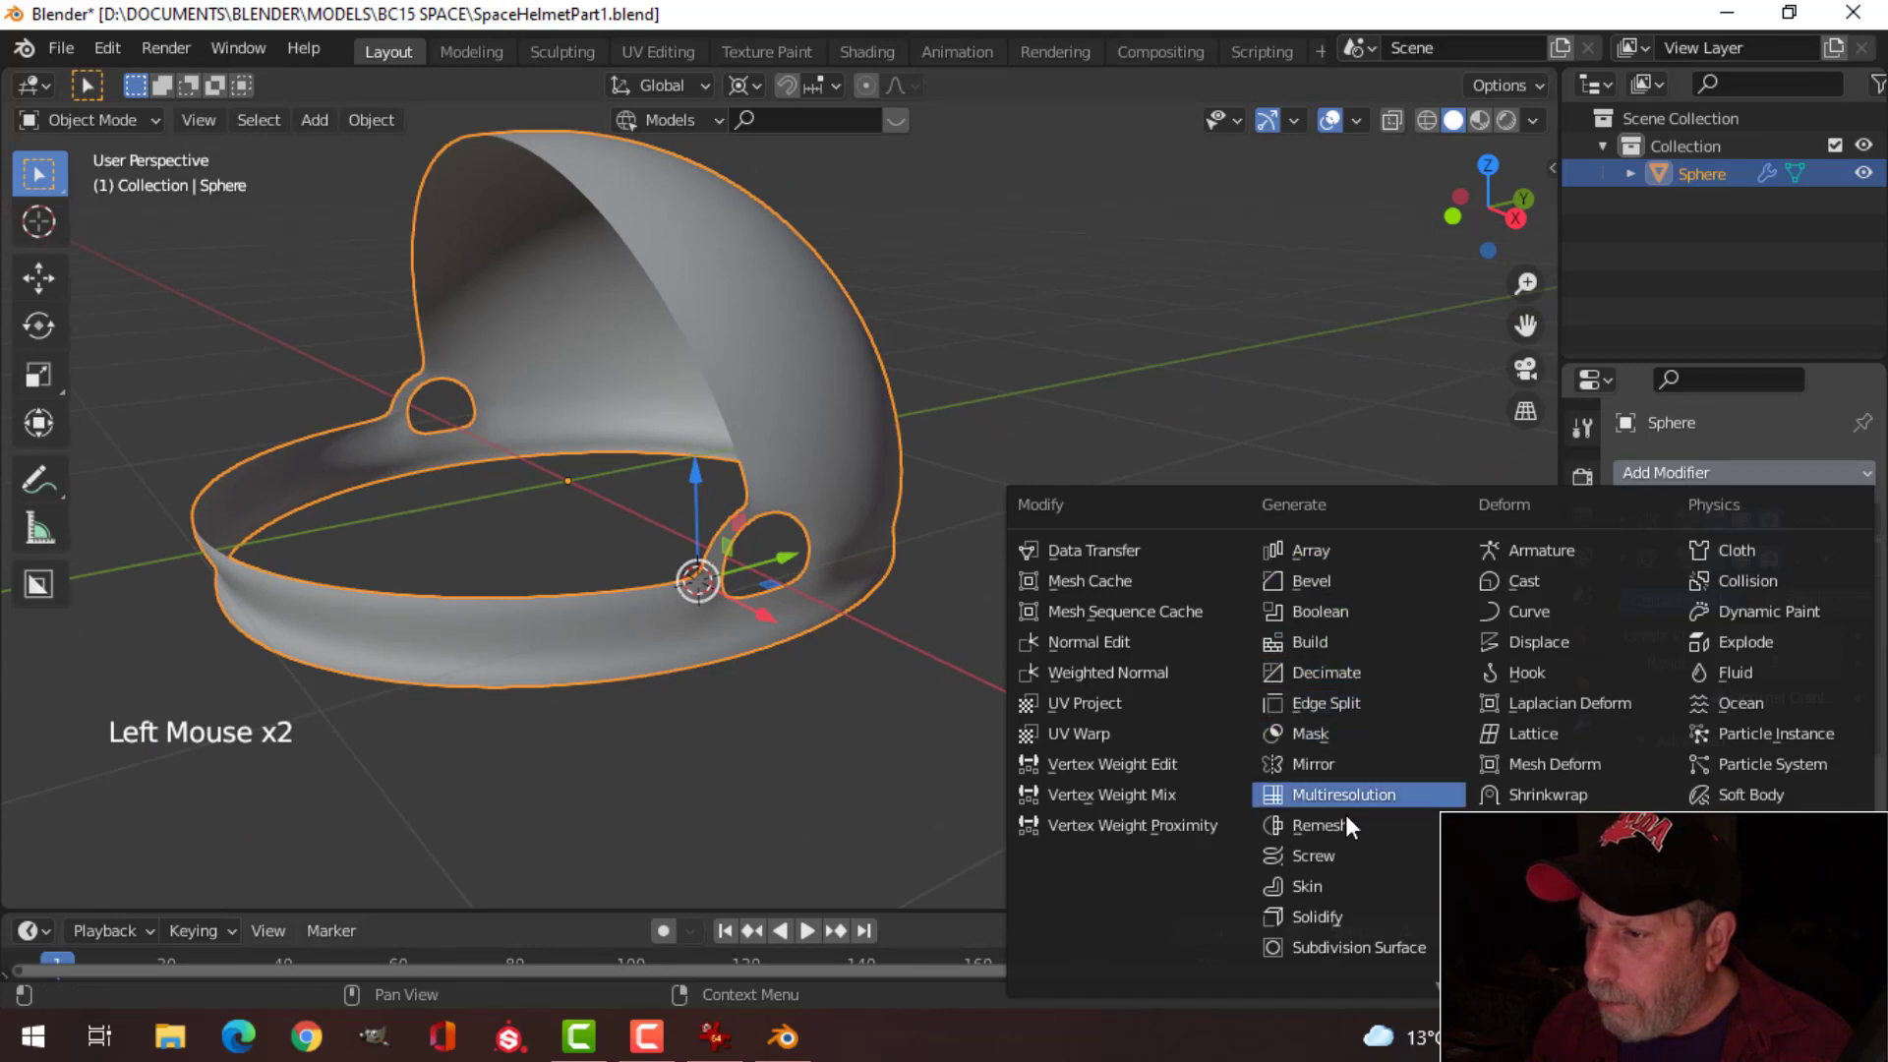
click(1359, 910)
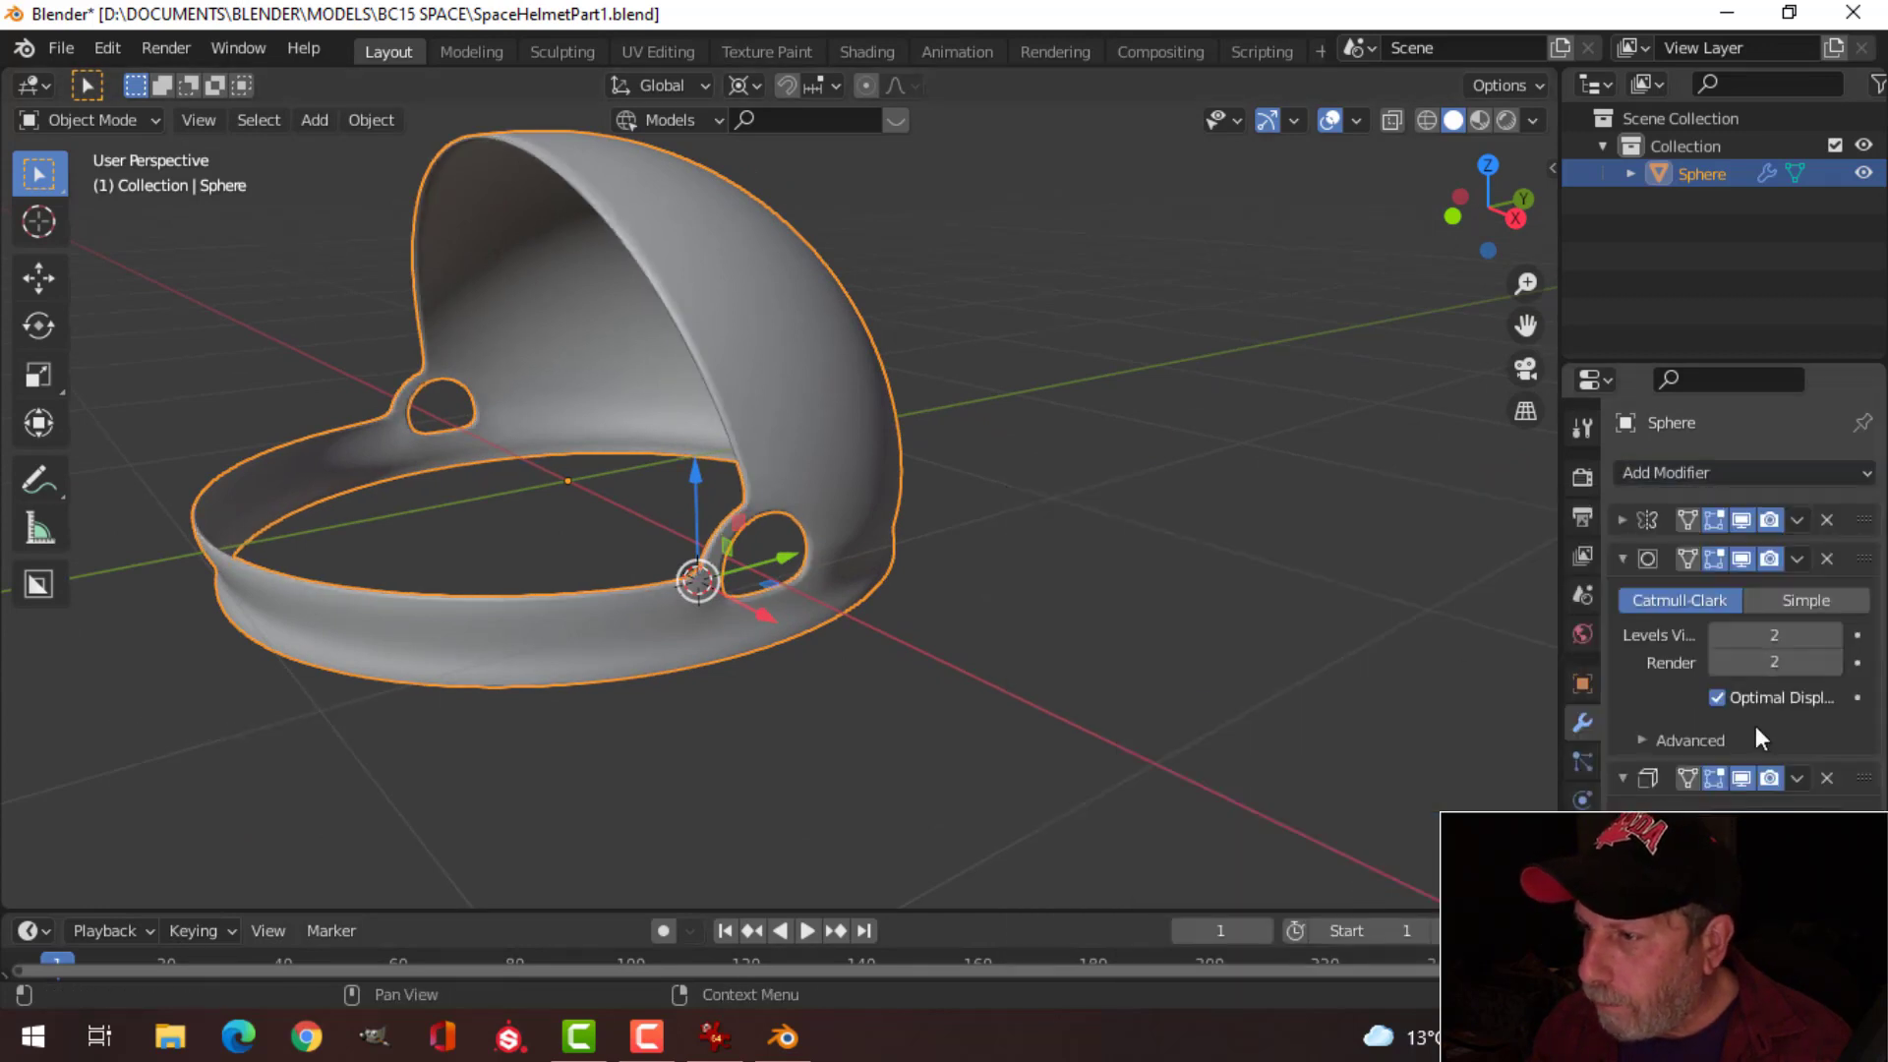
click(1623, 559)
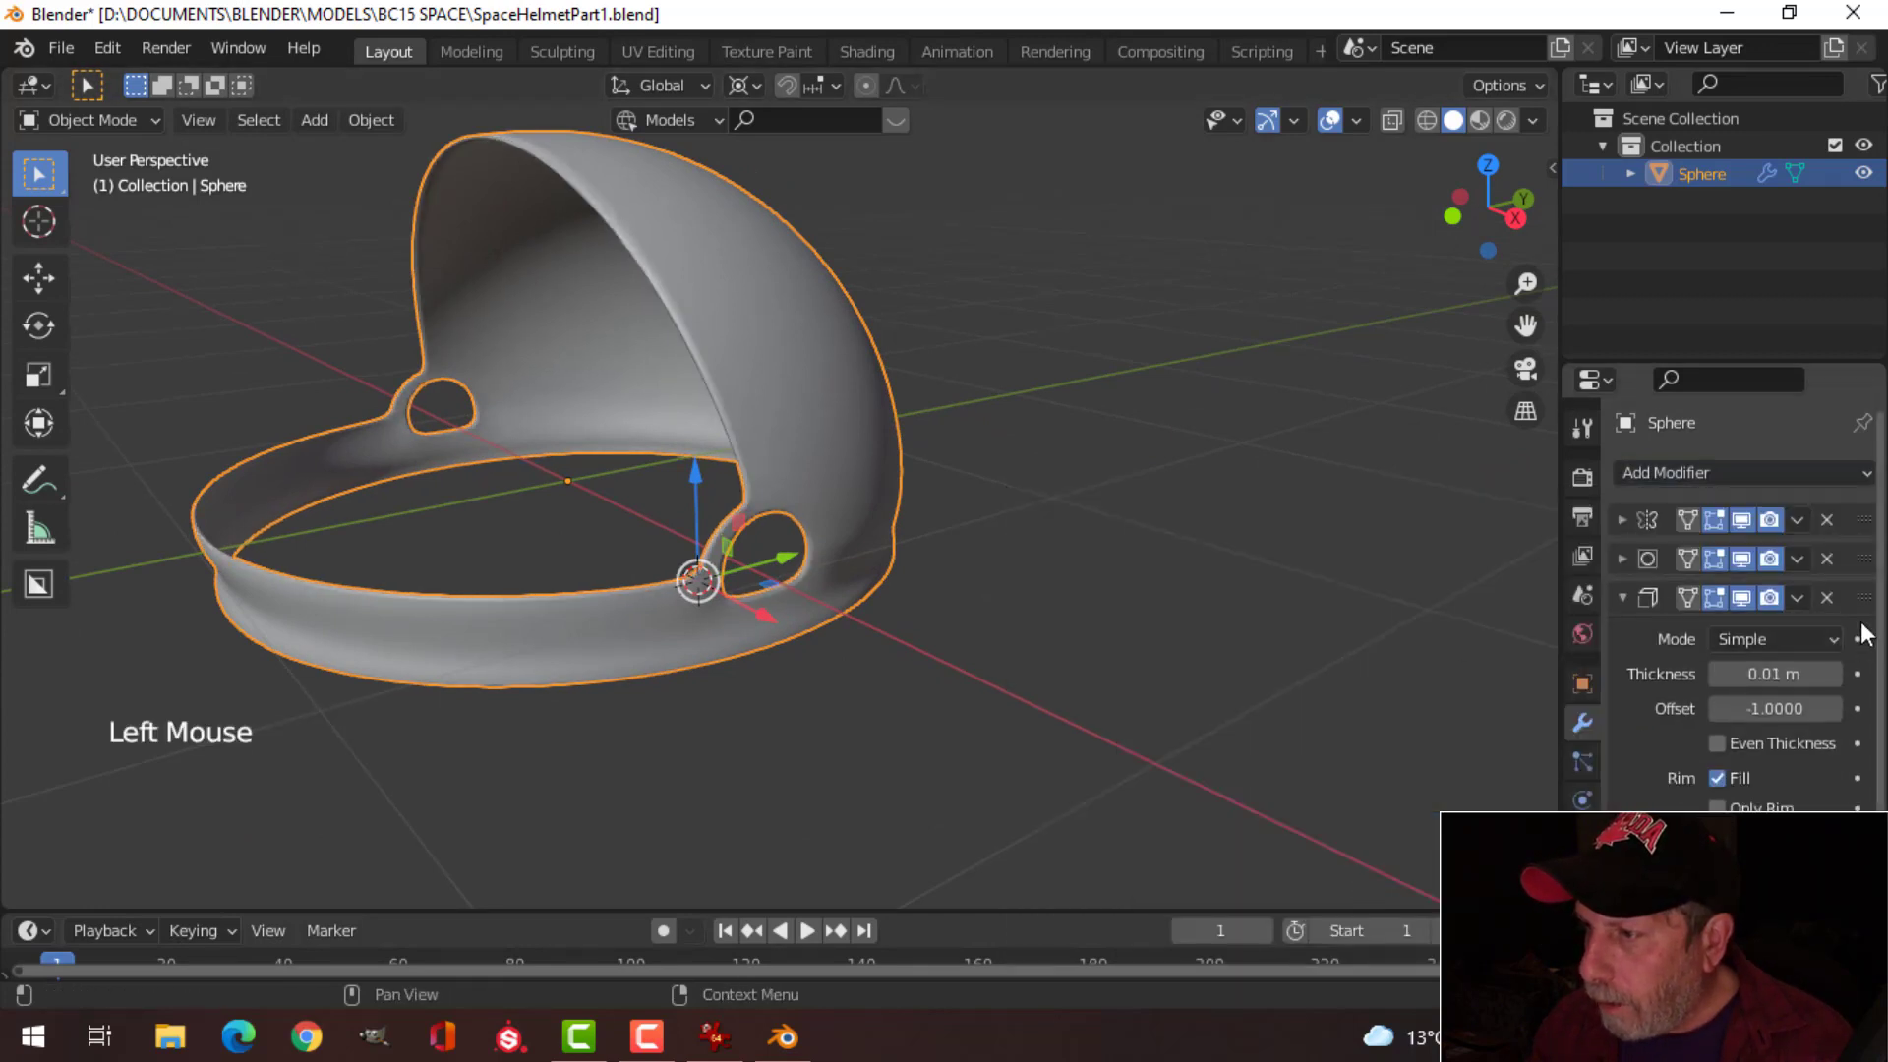
drag(1863, 599, 1857, 568)
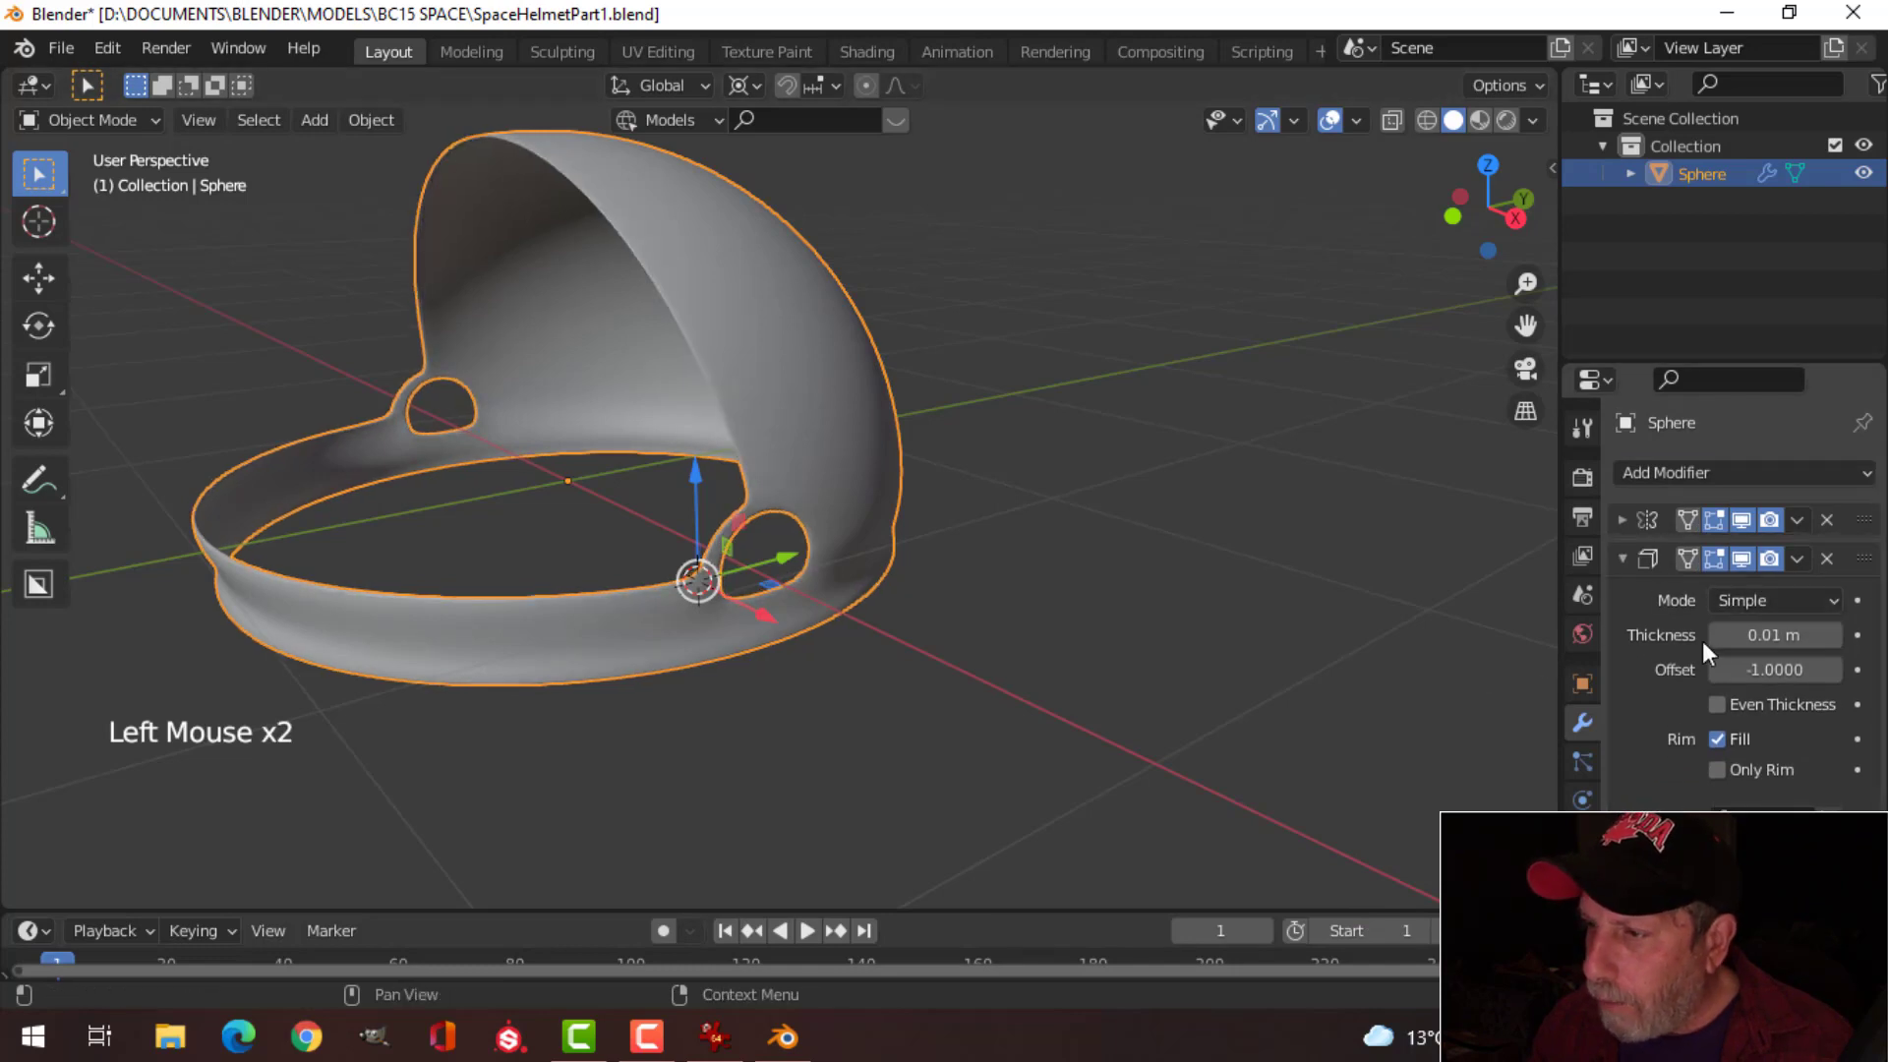
click(1632, 565)
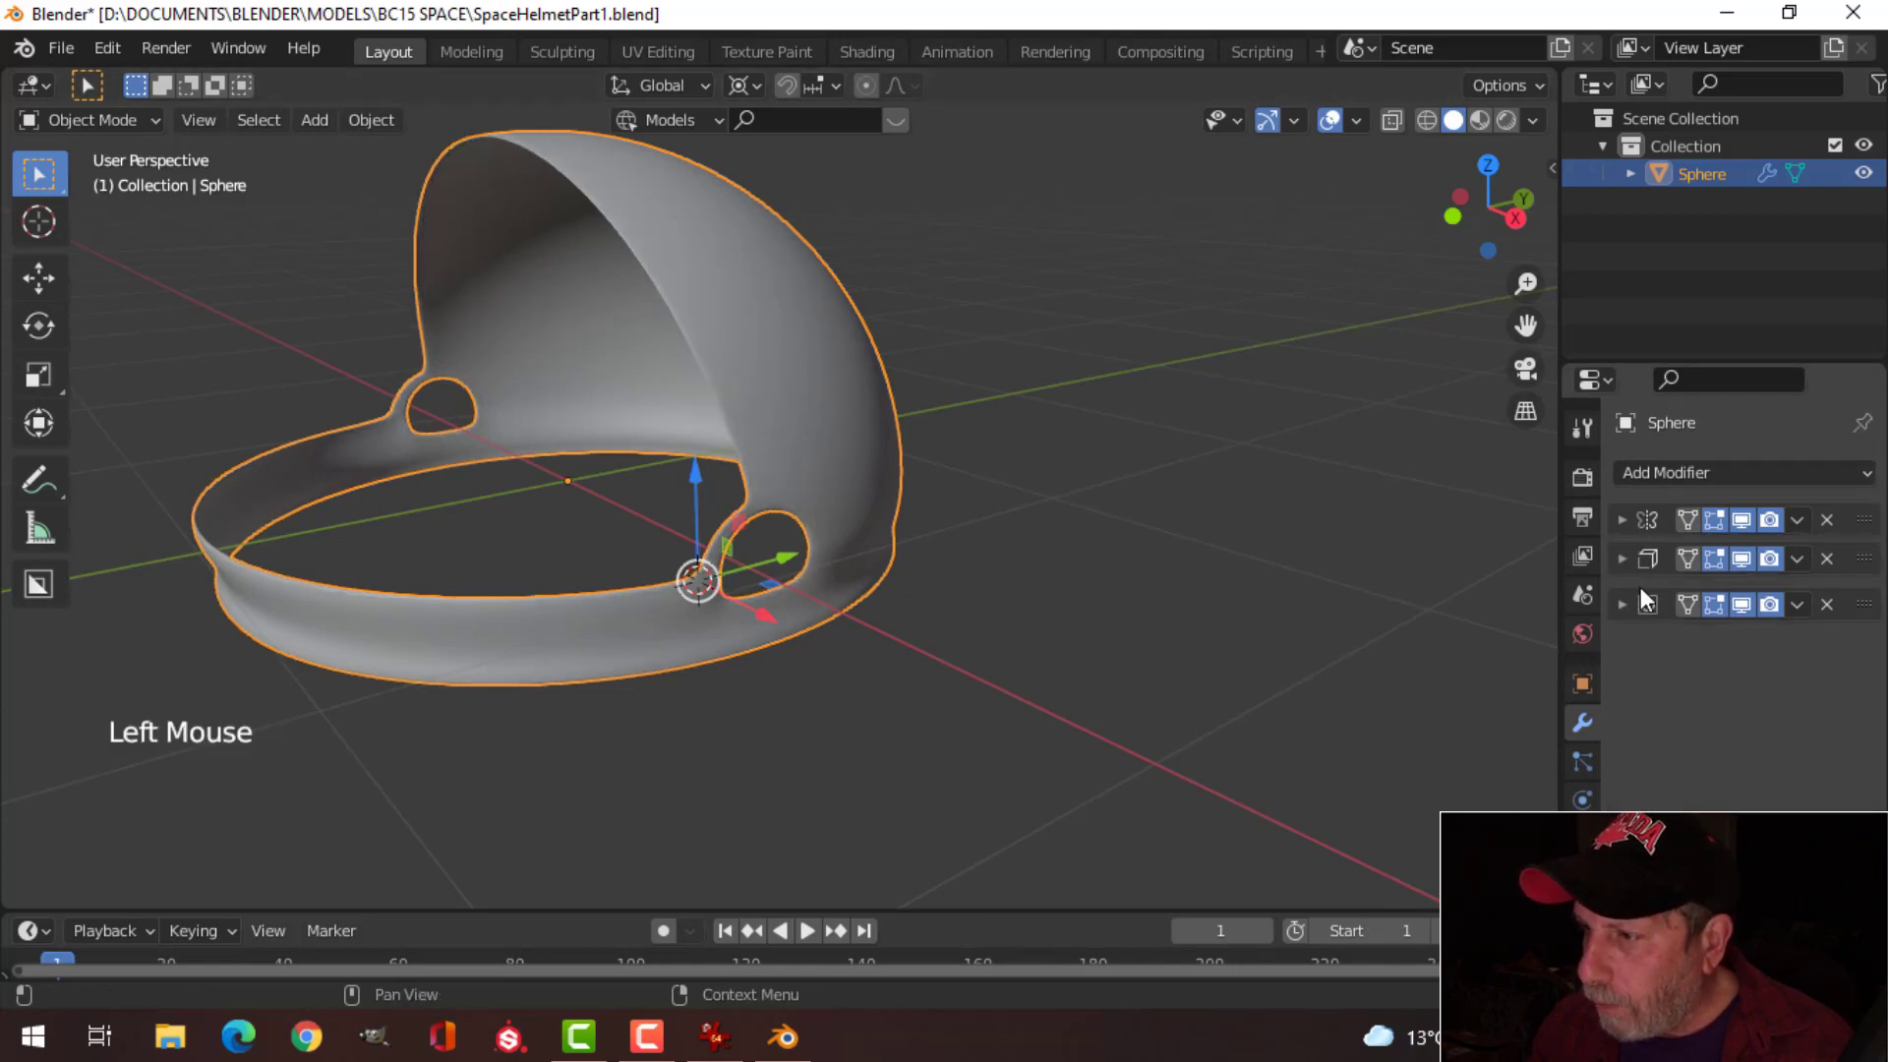
click(1739, 597)
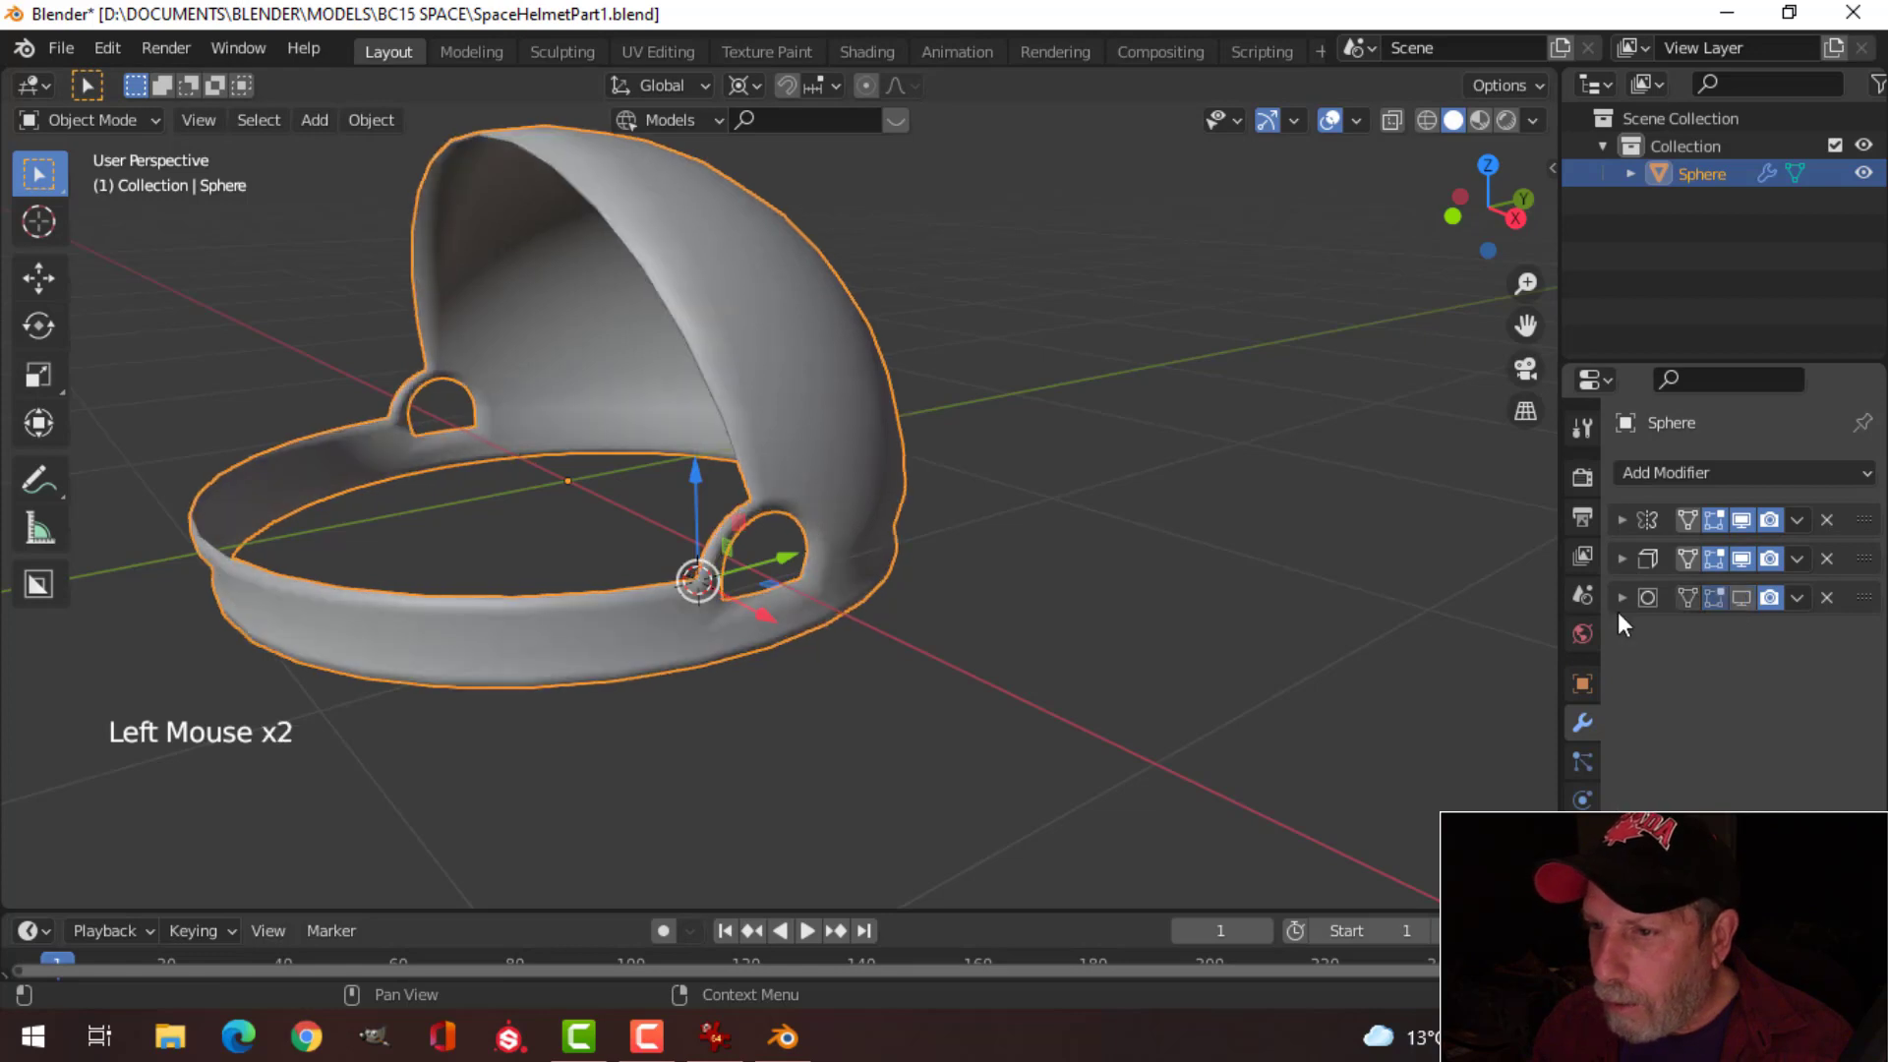
Step: Set the Solidify modifier's thickness to 0.031 m, checking the shell around the ear ring
middle_drag(1514, 629, 1640, 615)
click(1632, 564)
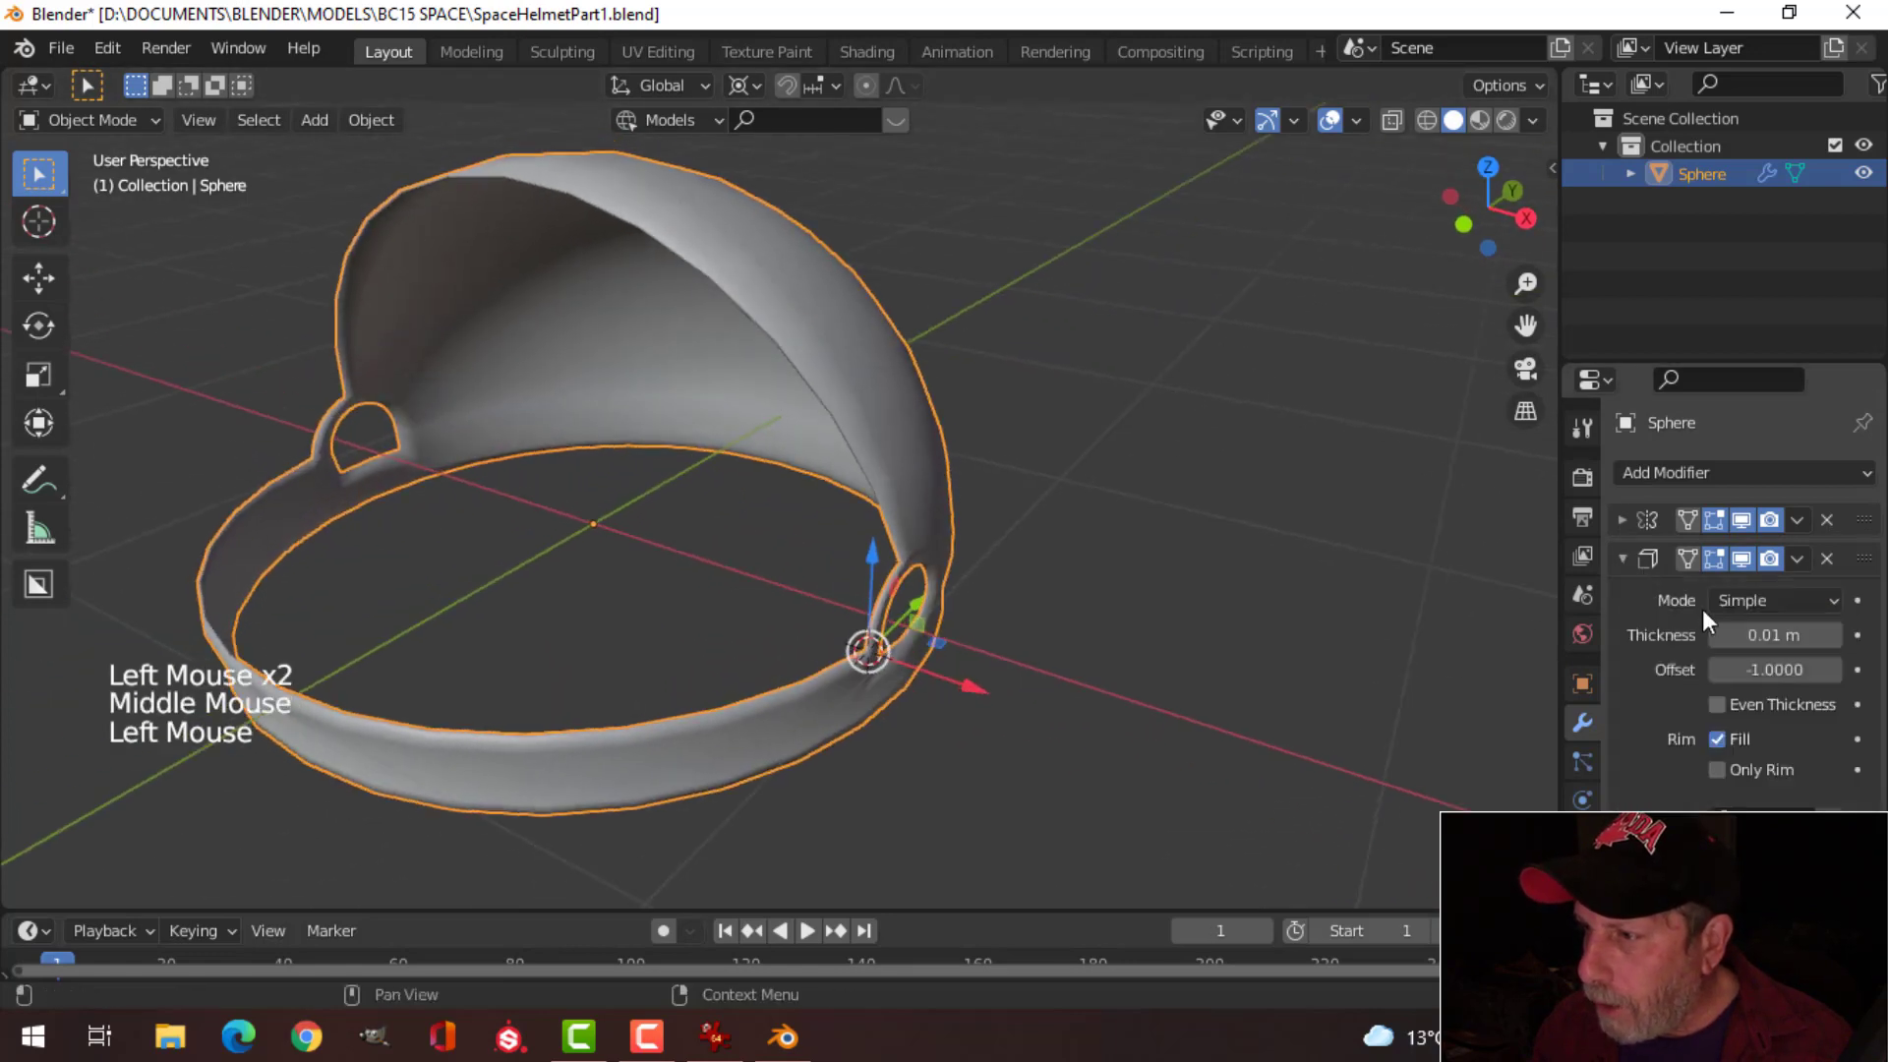
scroll(1703, 610, up, 2)
shift+drag(1771, 634, 1816, 634)
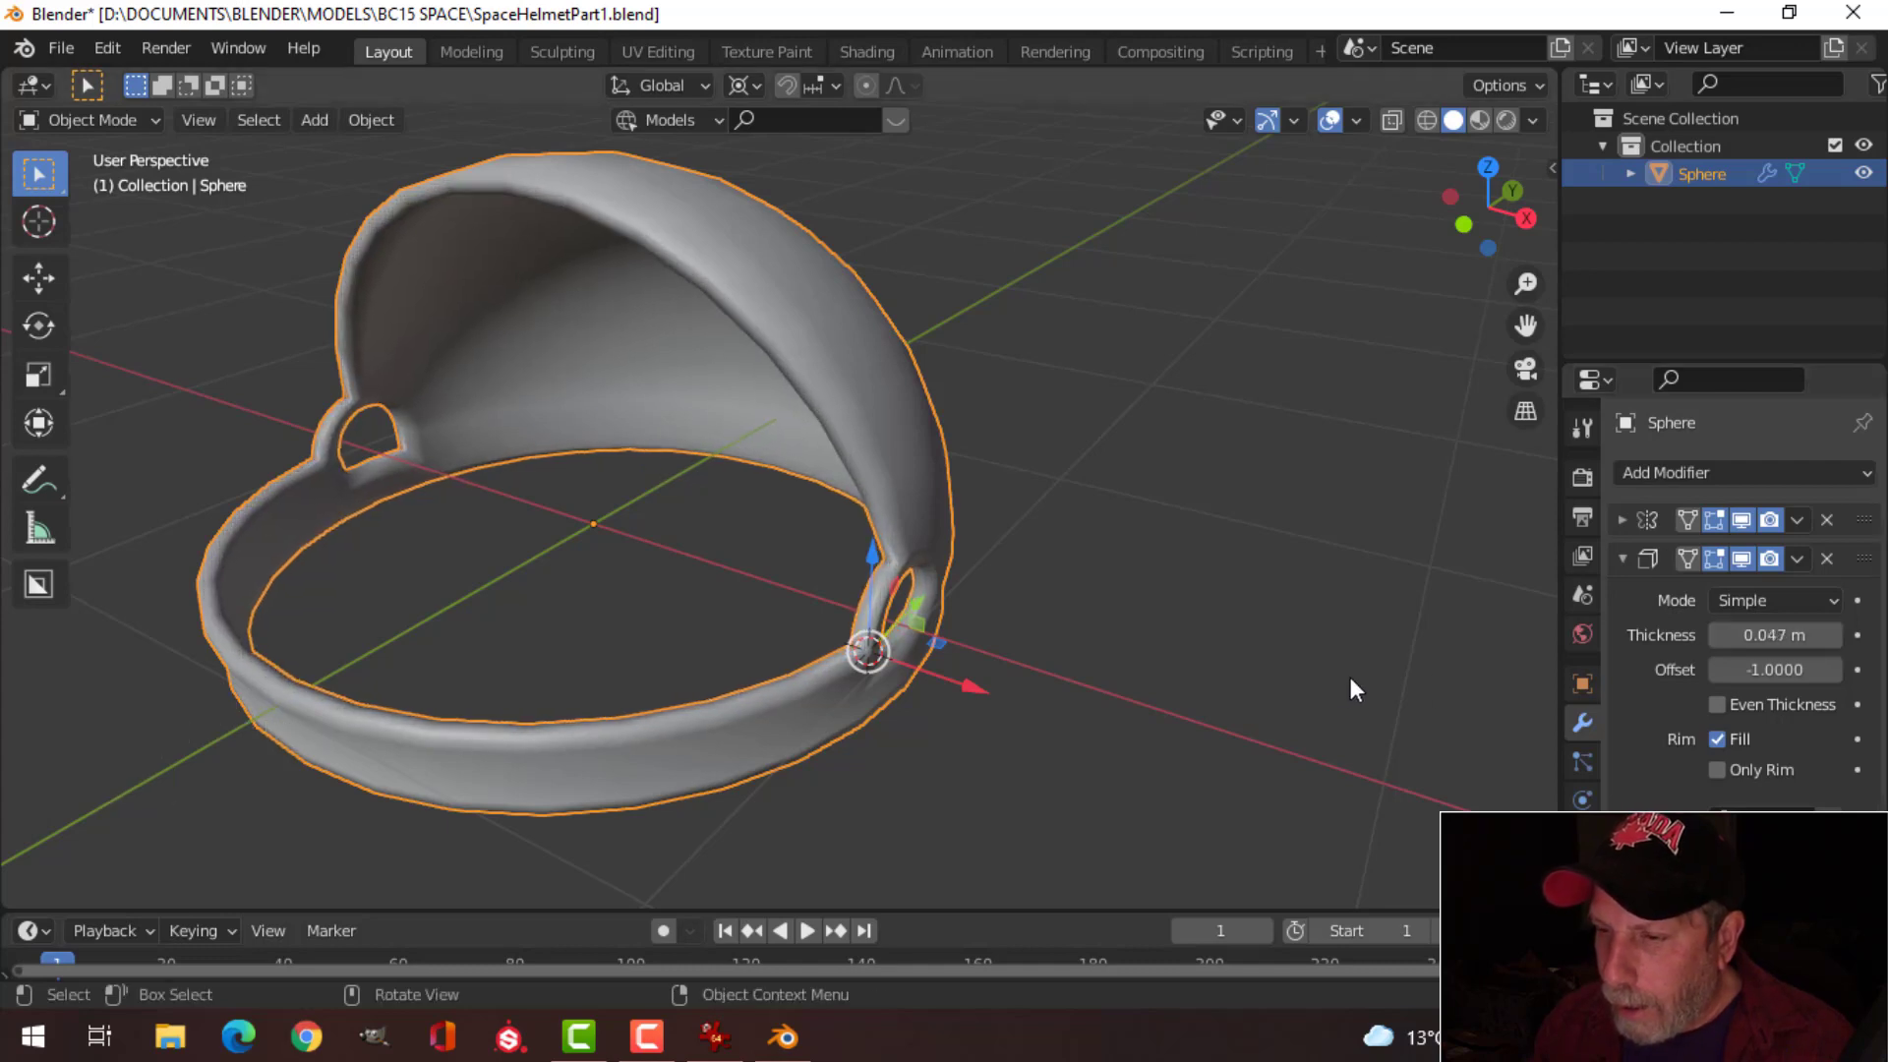
scroll(1338, 682, up, 3)
shift+middle_drag(1337, 681, 1298, 581)
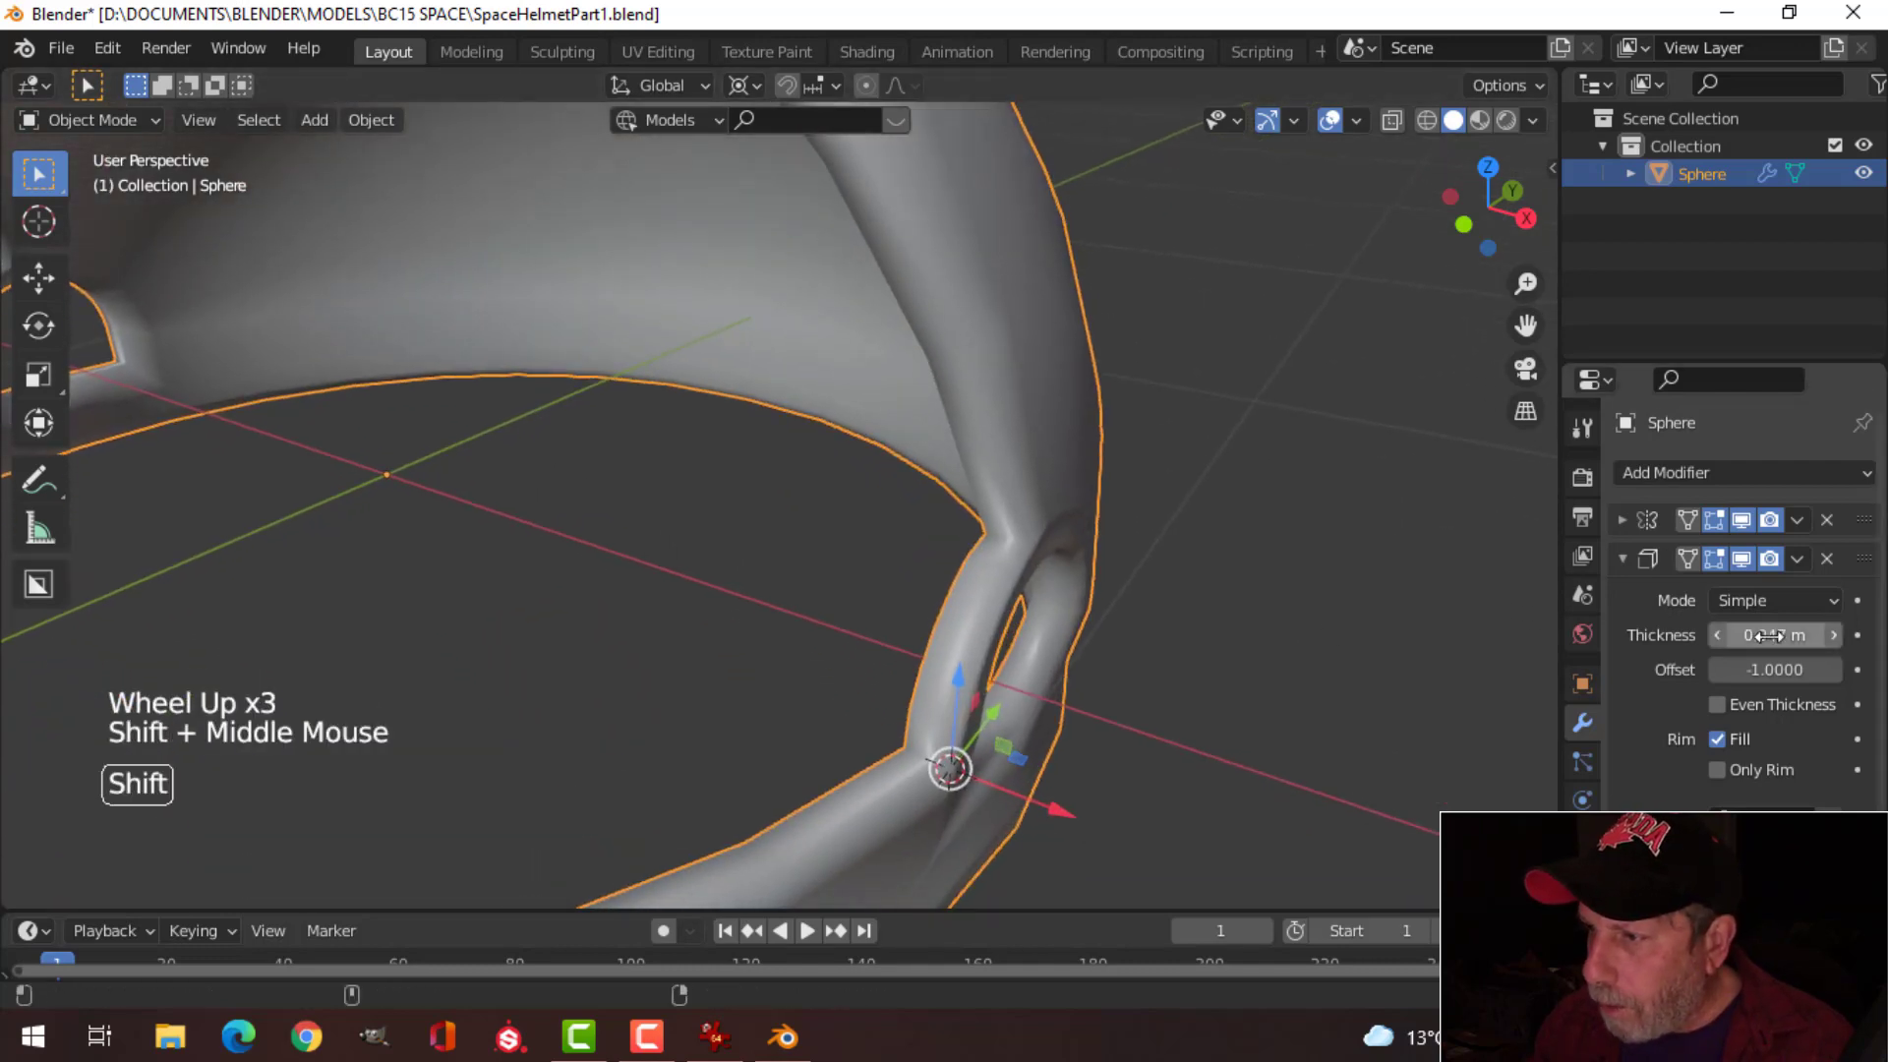
shift+drag(1770, 636, 1752, 635)
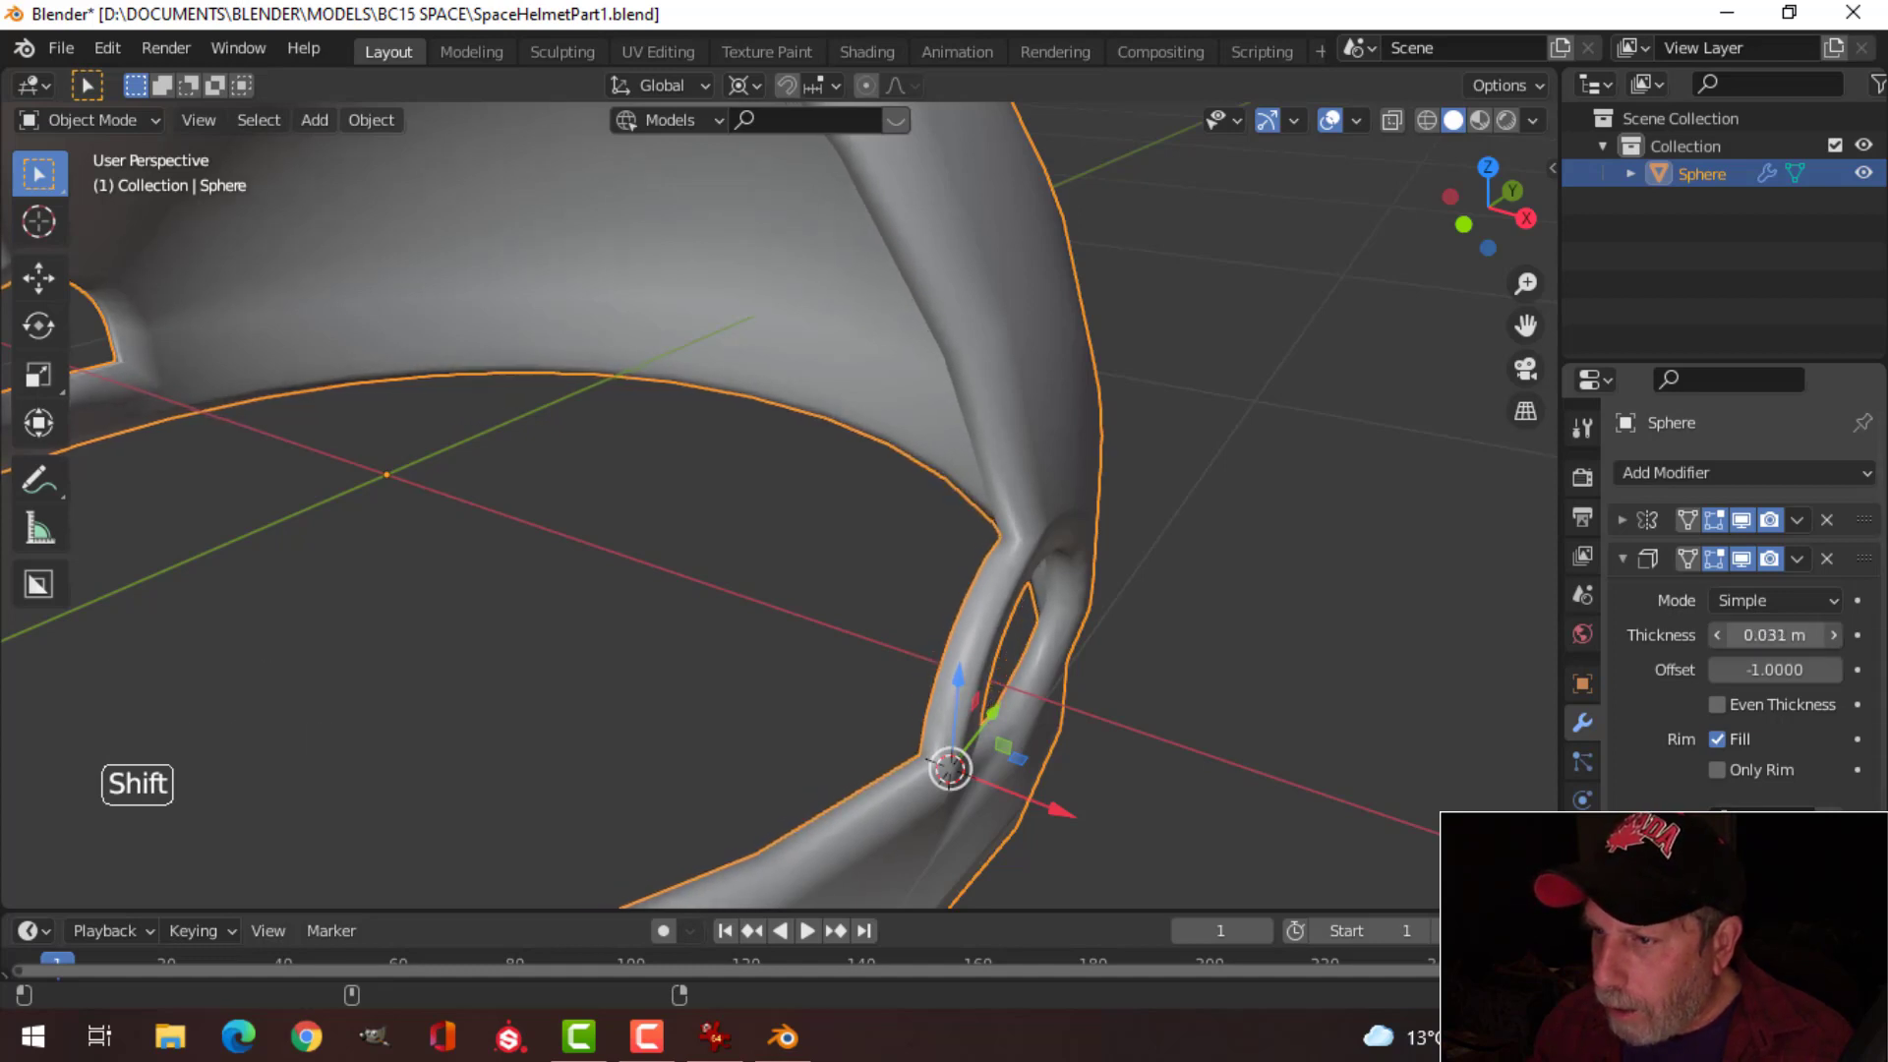
scroll(1277, 670, down, 2)
middle_drag(1277, 670, 1161, 689)
scroll(1249, 640, down, 1)
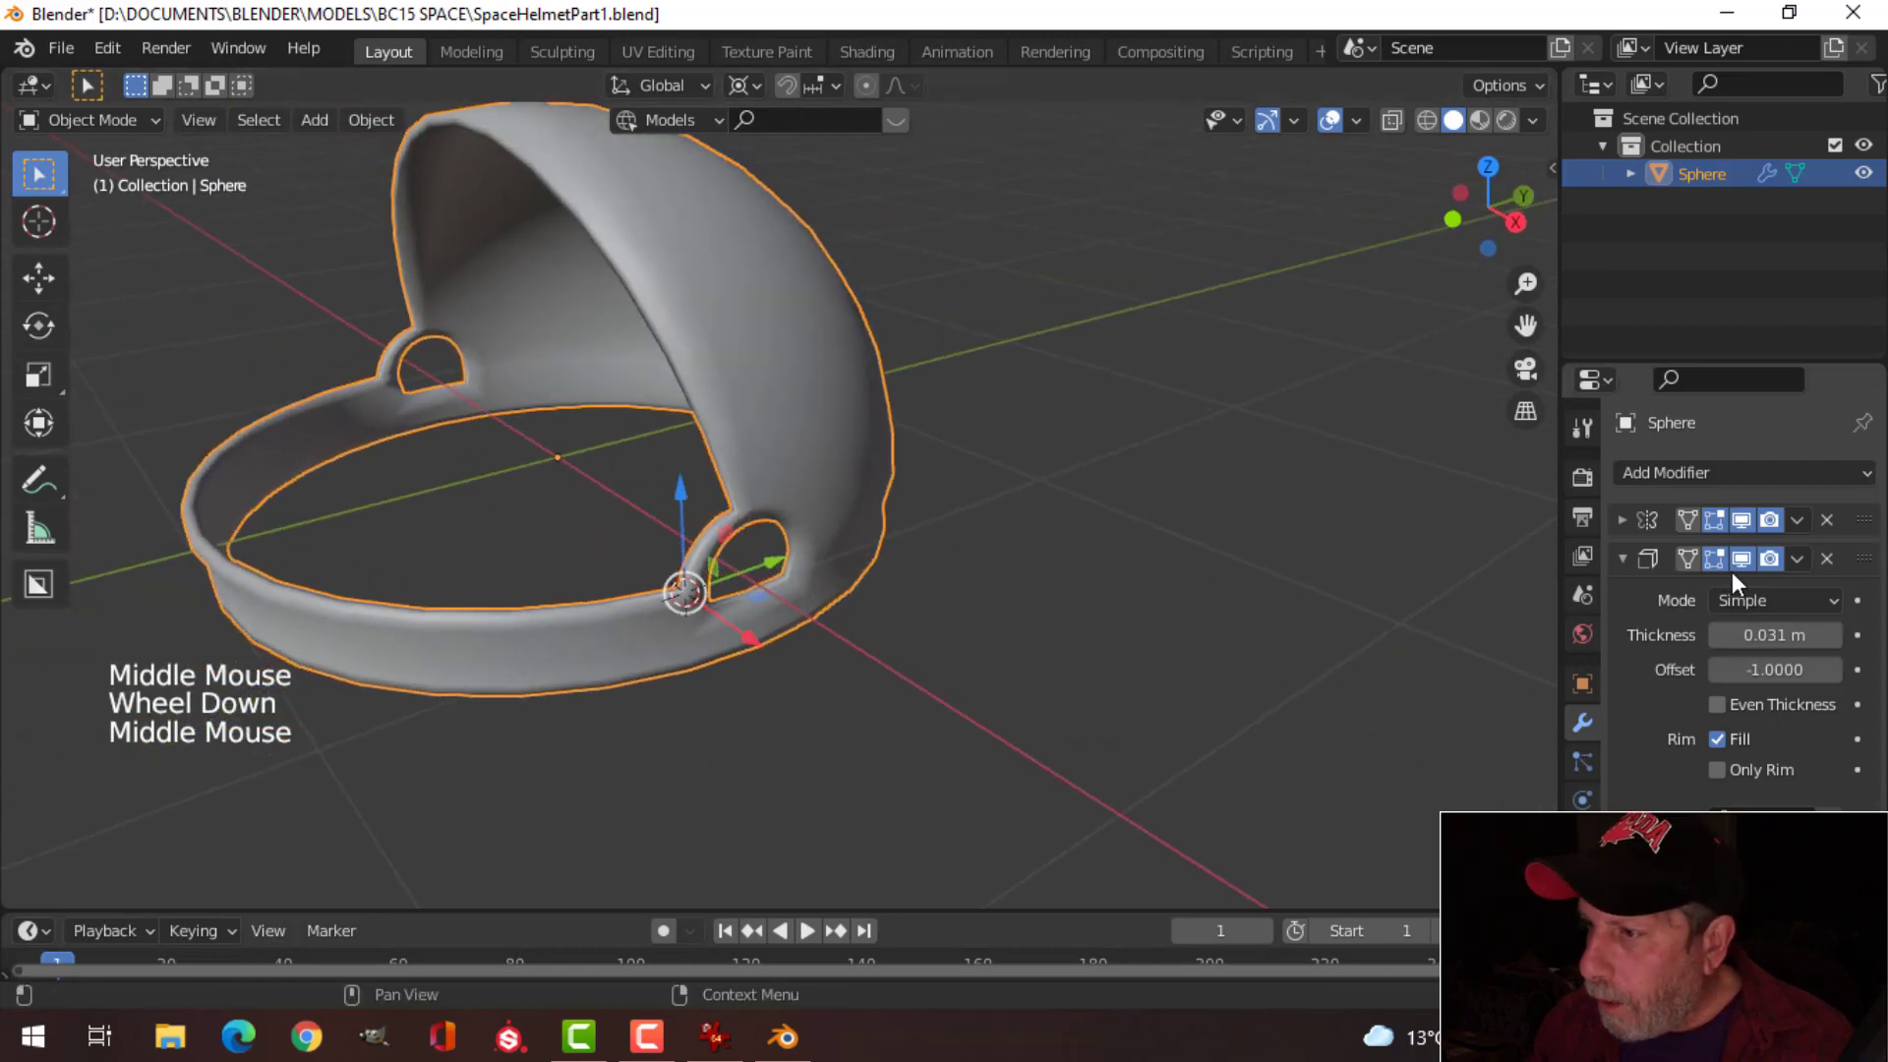
Step: Apply the Mirror and Solidify modifiers and turn on the Subdivision modifier's viewport display
click(1619, 519)
click(1798, 519)
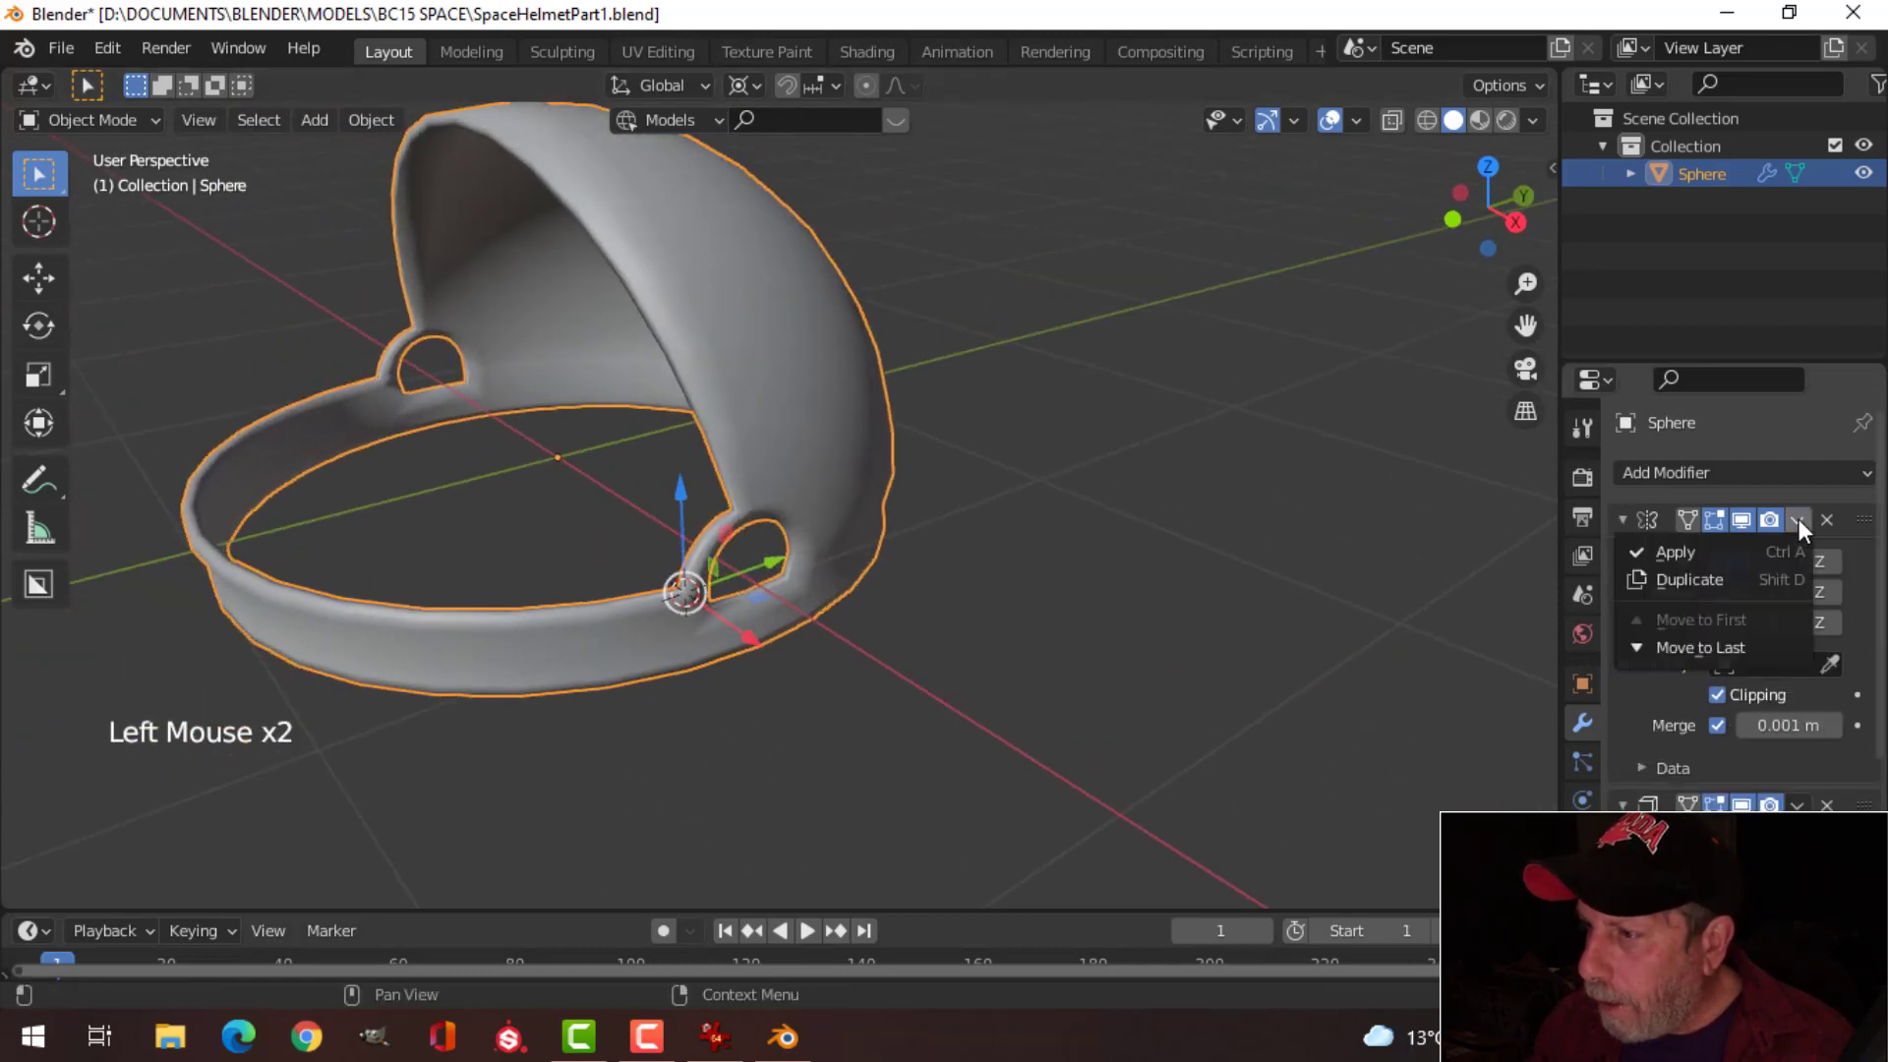
click(1754, 551)
click(1797, 518)
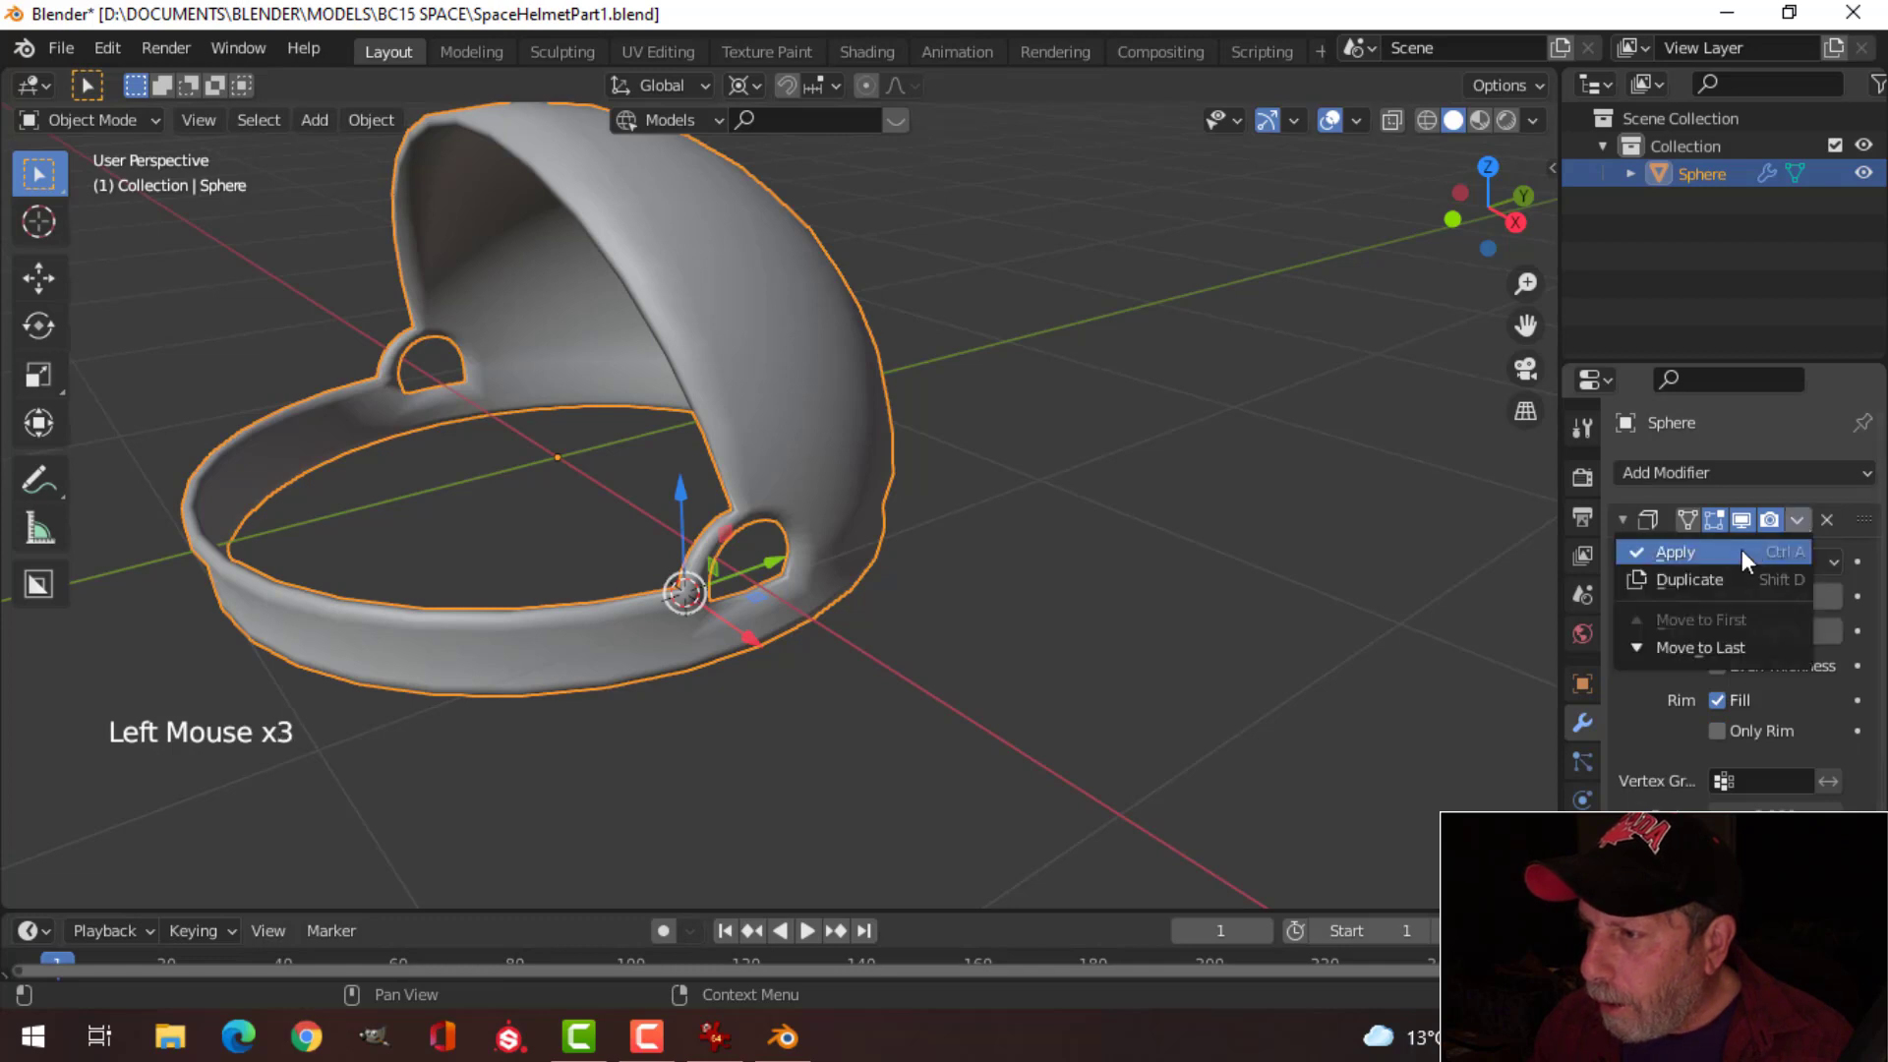
click(1742, 551)
middle_drag(918, 643, 1483, 625)
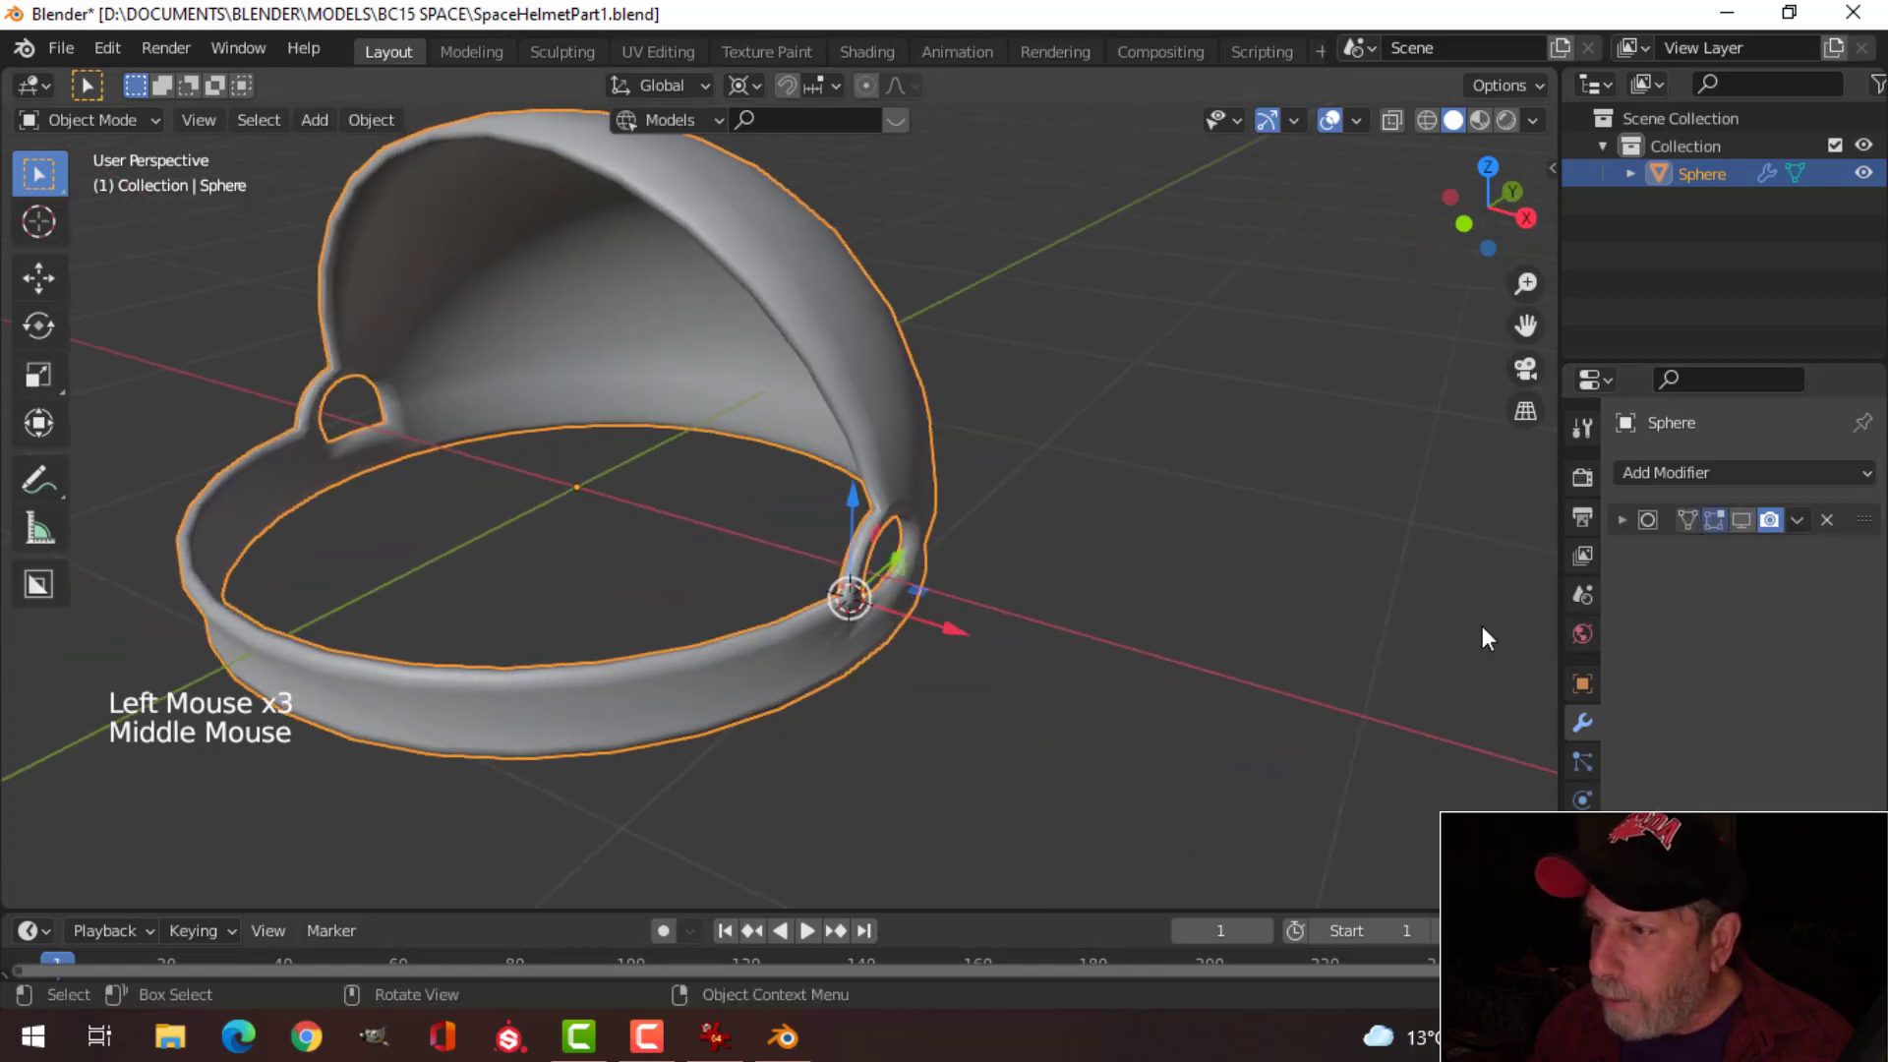
click(1738, 519)
Step: In Edit Mode with edge selection, add one centred loop cut along the thickness face around the visor opening
scroll(1278, 602, up, 2)
mouse_move(1269, 602)
middle_down()
mouse_move(848, 579)
mouse_move(887, 652)
mouse_move(1071, 624)
middle_up()
key(Tab)
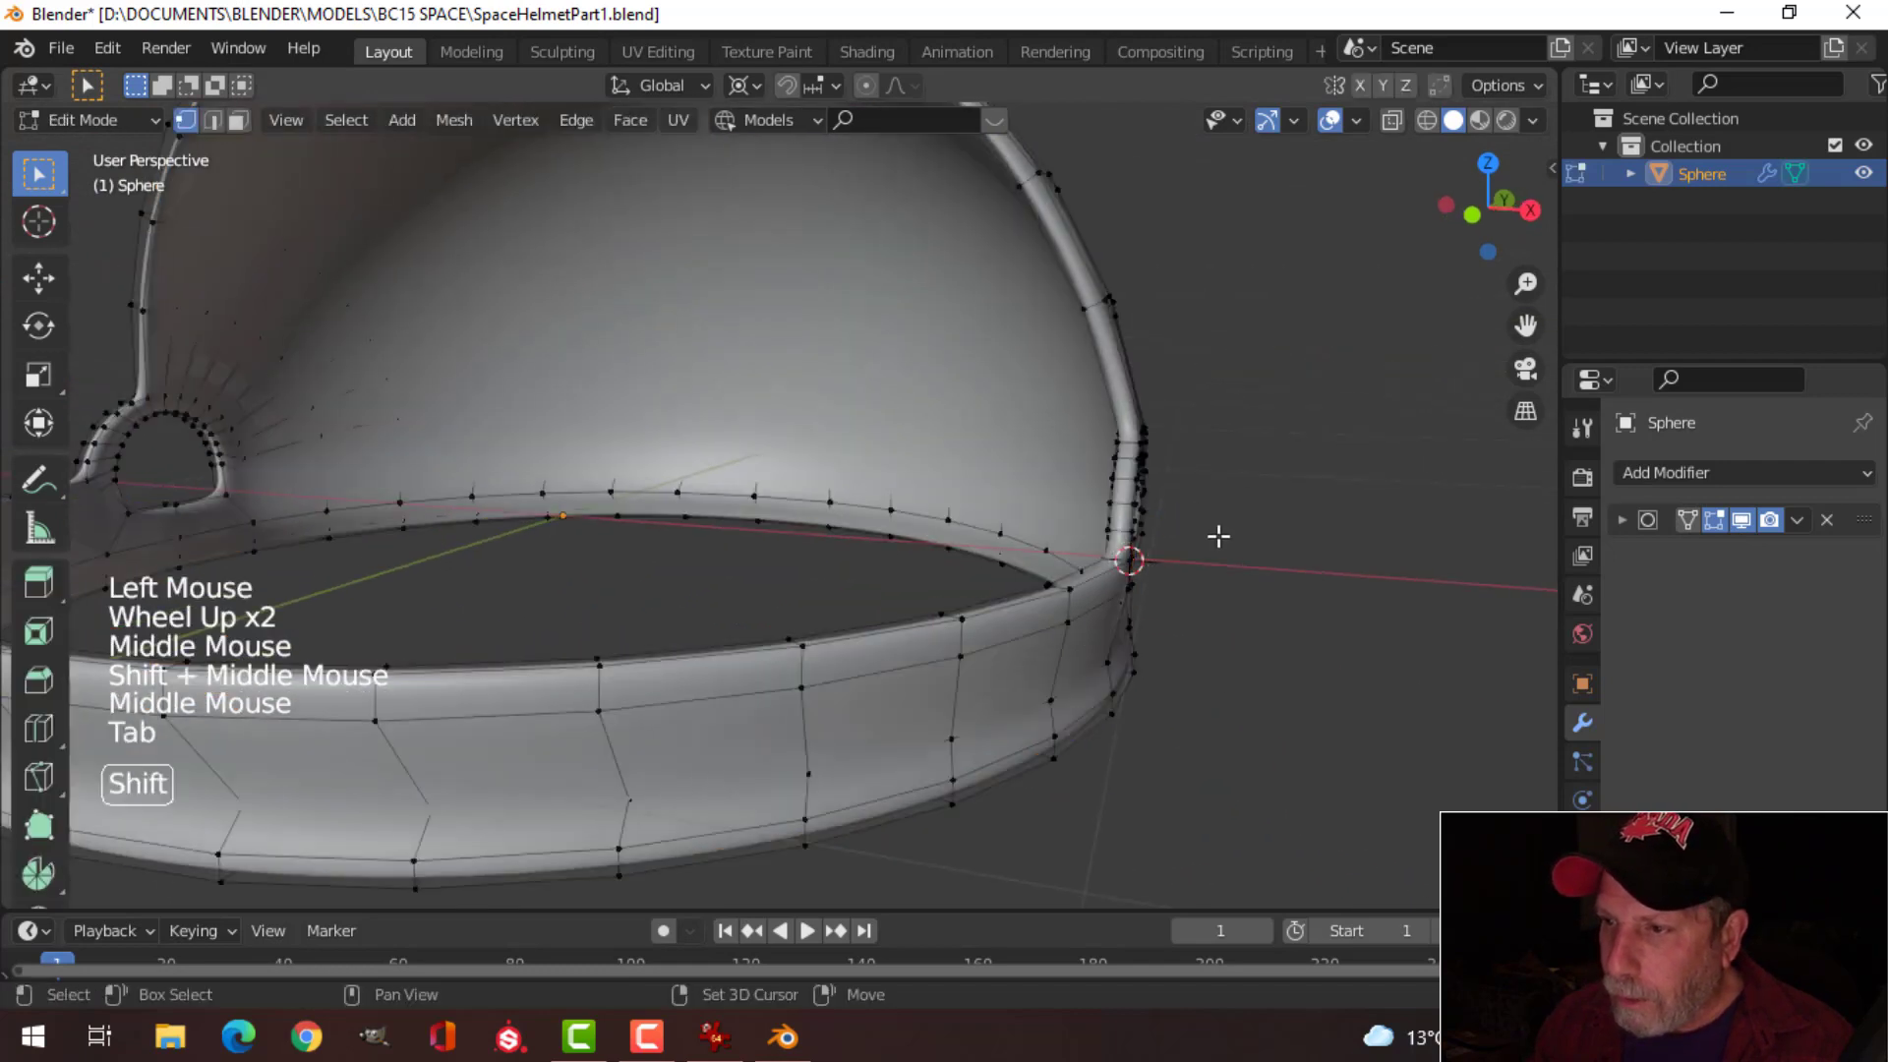
shift+middle_drag(1218, 535, 1178, 585)
scroll(1178, 585, up, 1)
key(2)
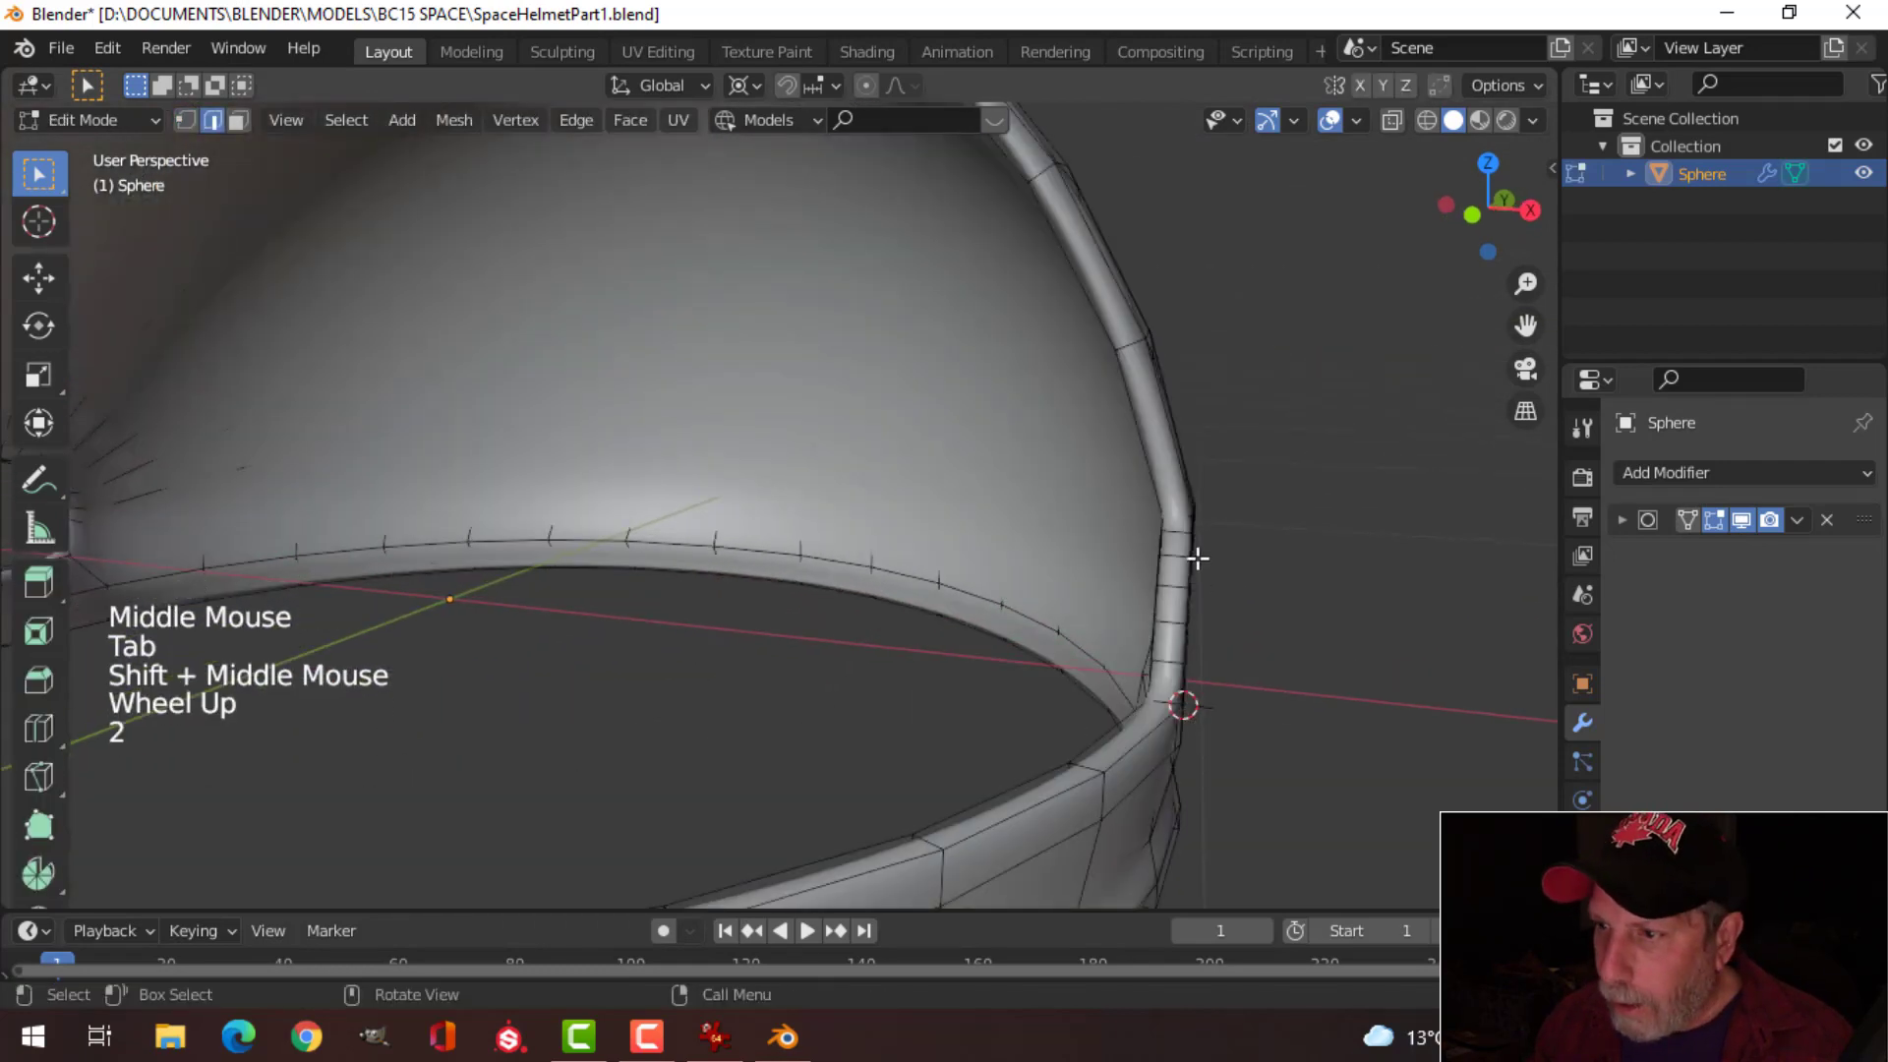
key(ctrl)
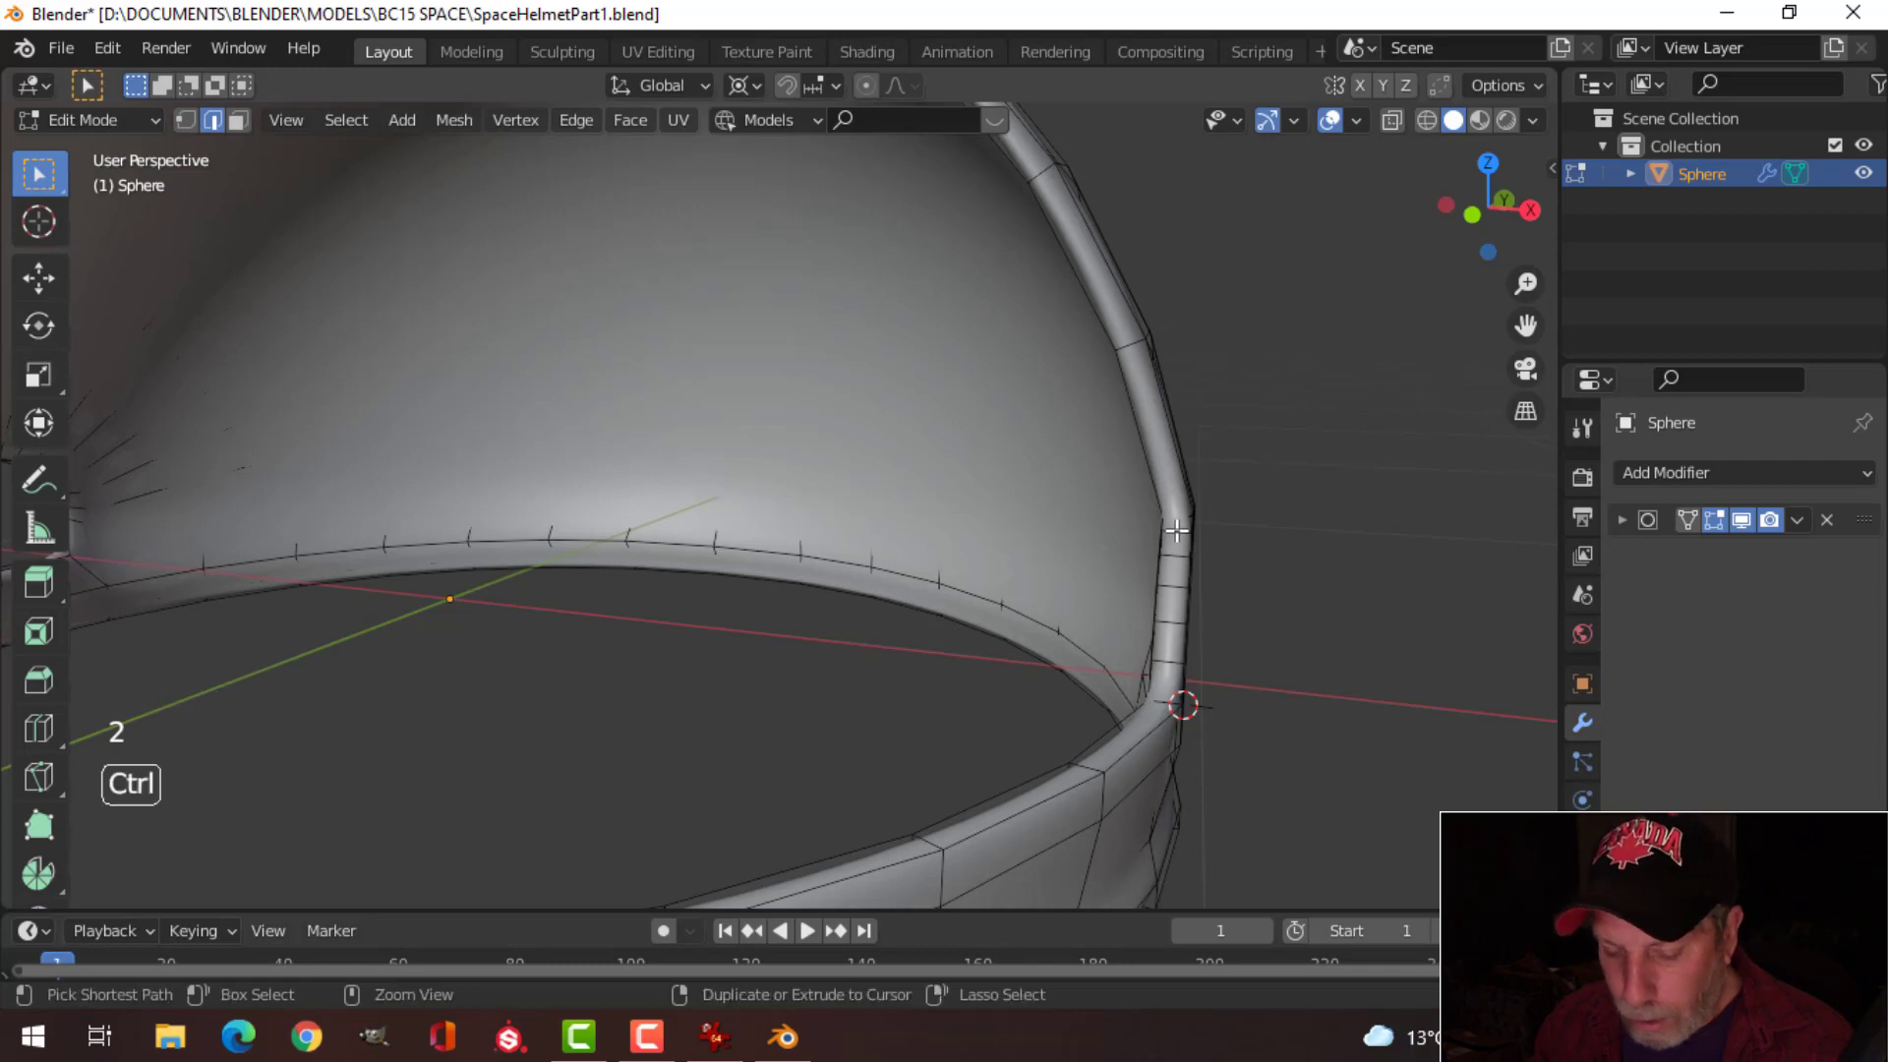
key(ctrl+r)
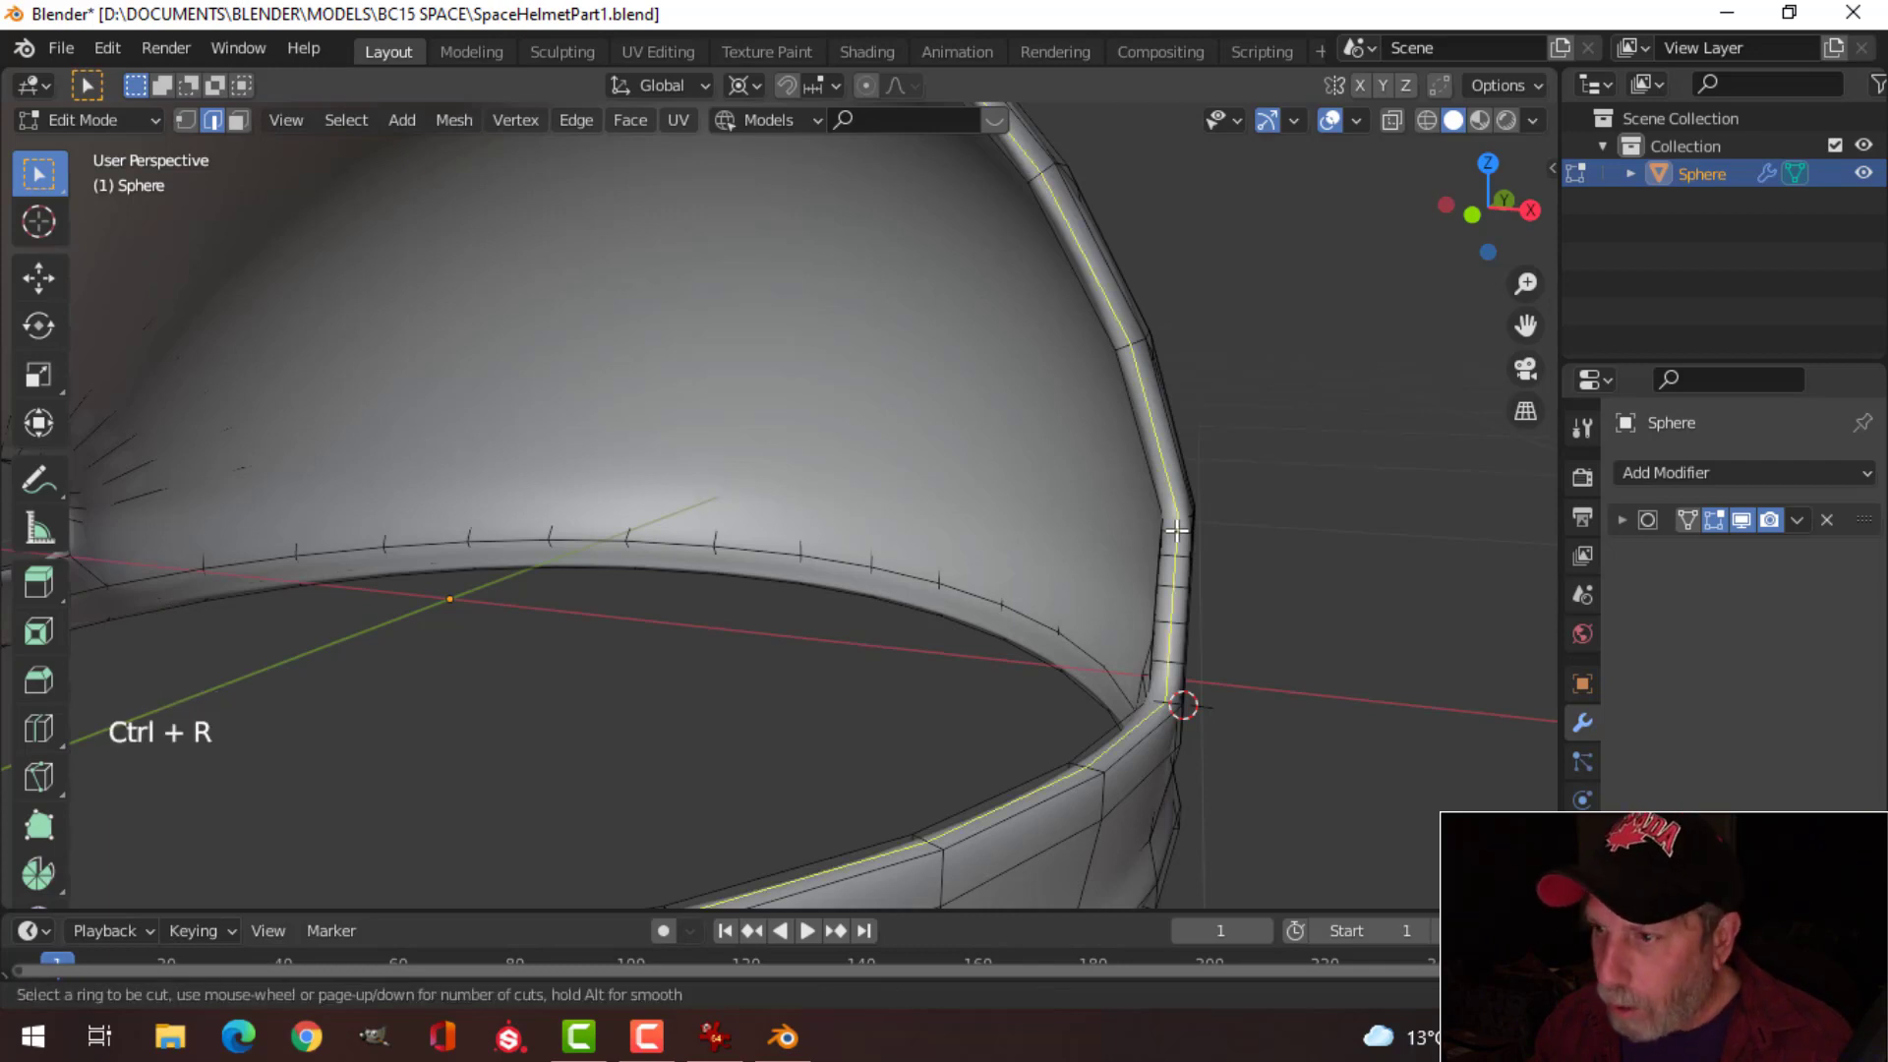
click(1176, 531)
right_click(1176, 531)
Step: Bevel the new visor rim loop into two support loops close to the rim's edges
scroll(1349, 548, up, 2)
shift+middle_drag(1348, 548, 1148, 539)
key(ctrl+b)
key(shift)
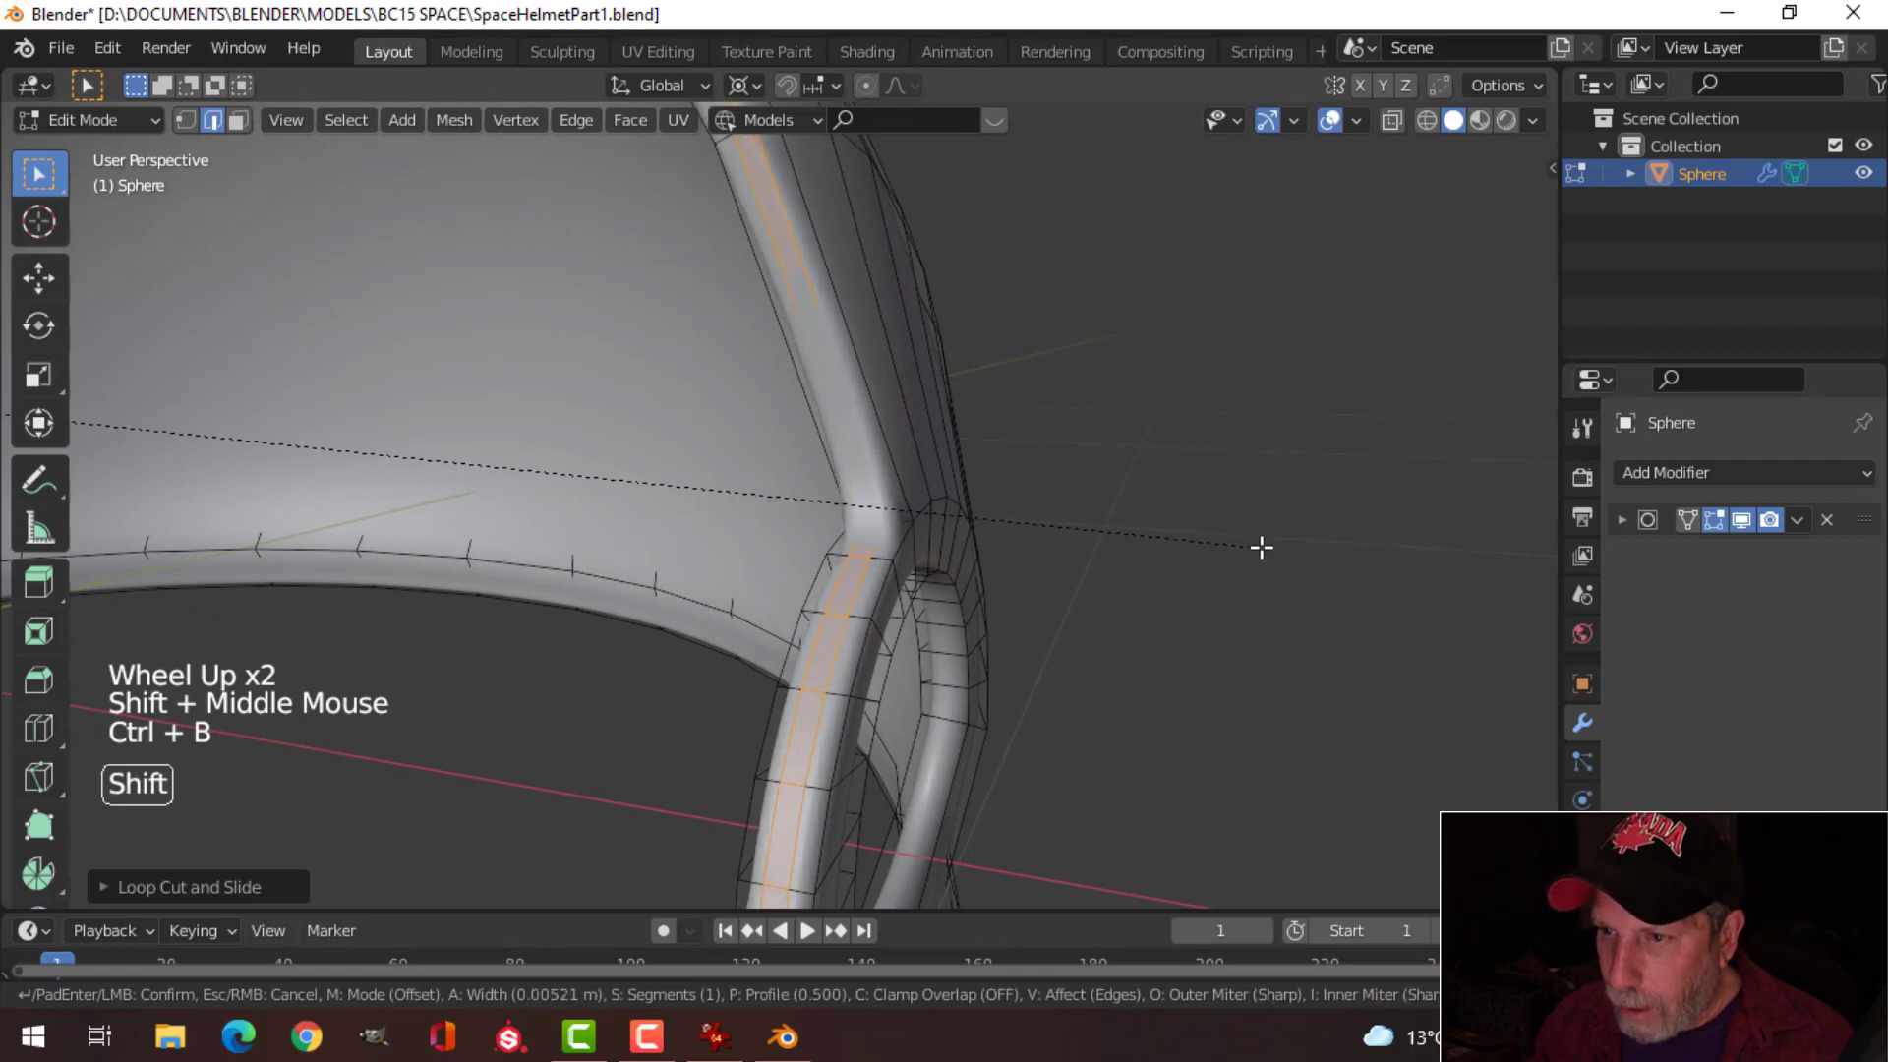
click(1344, 540)
Step: Deselect, add a centred loop cut around the inner face of the +X ear hole, and bevel it into two support loops
middle_drag(1248, 544, 1051, 604)
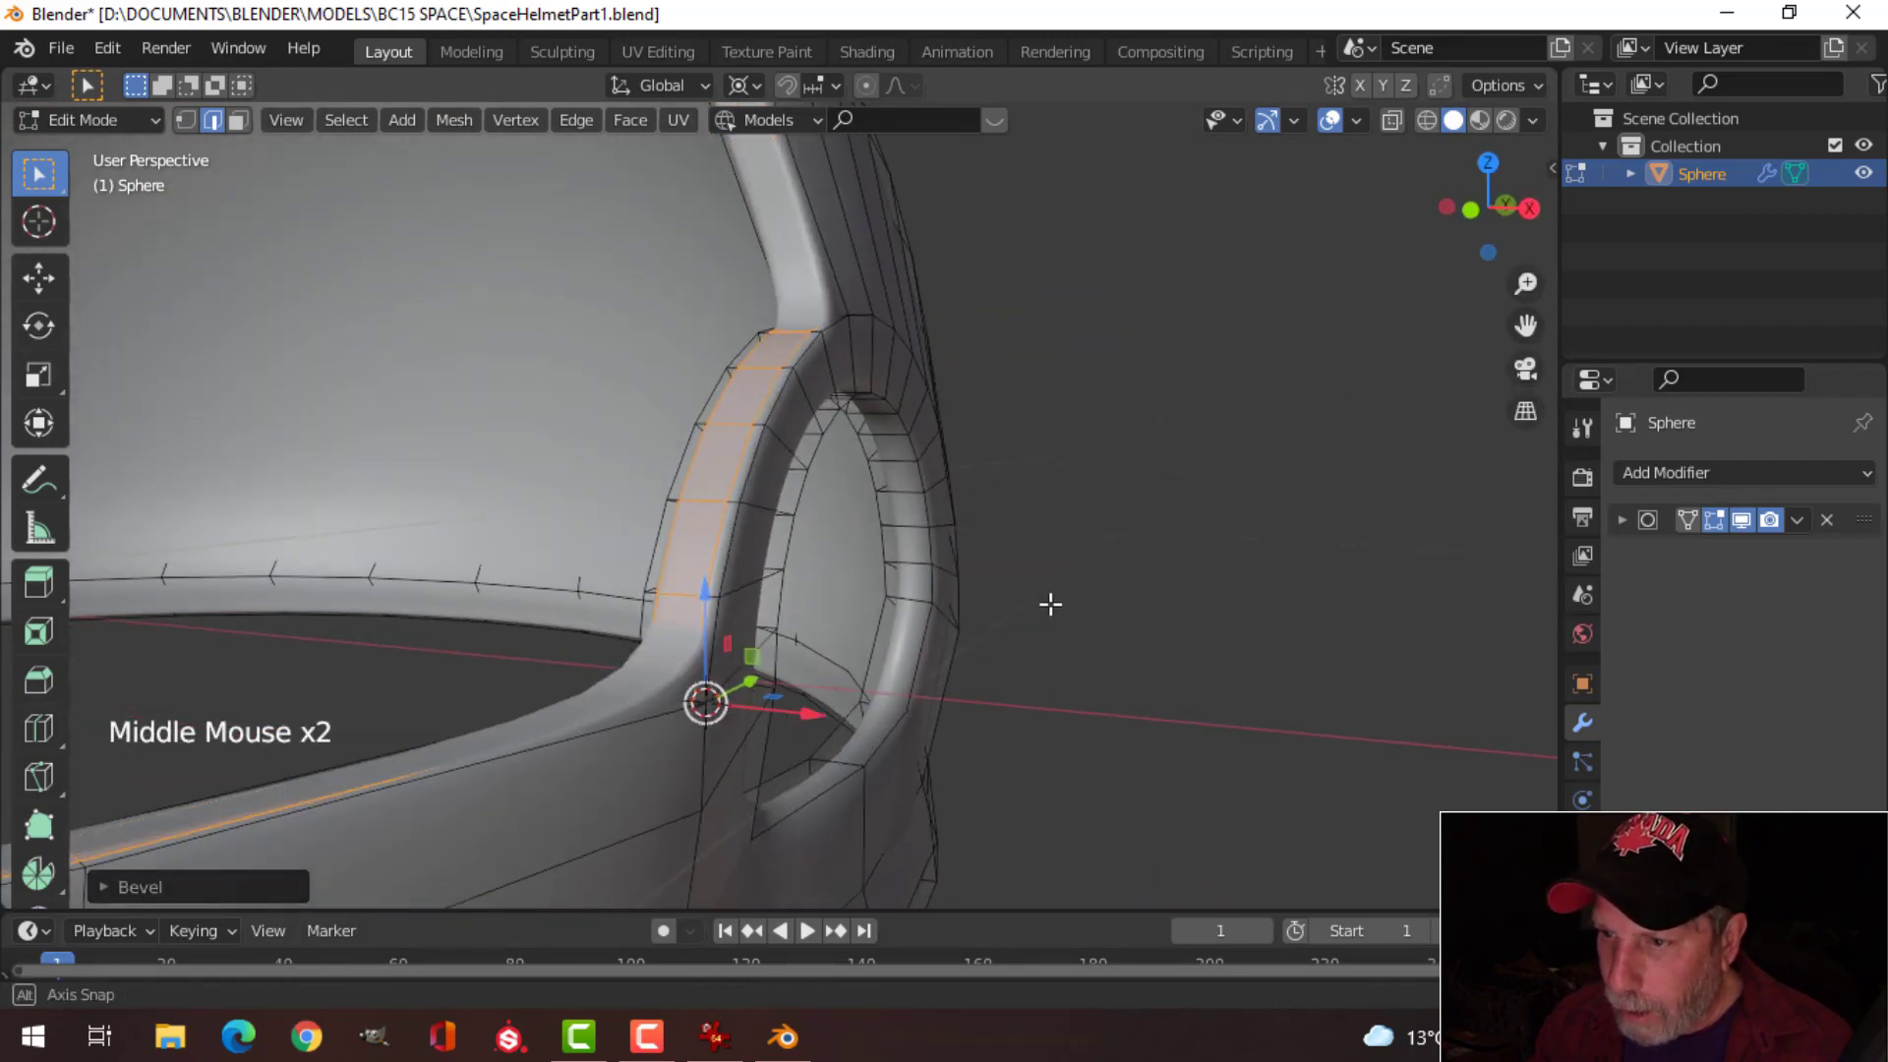
key(alt+a)
key(ctrl+r)
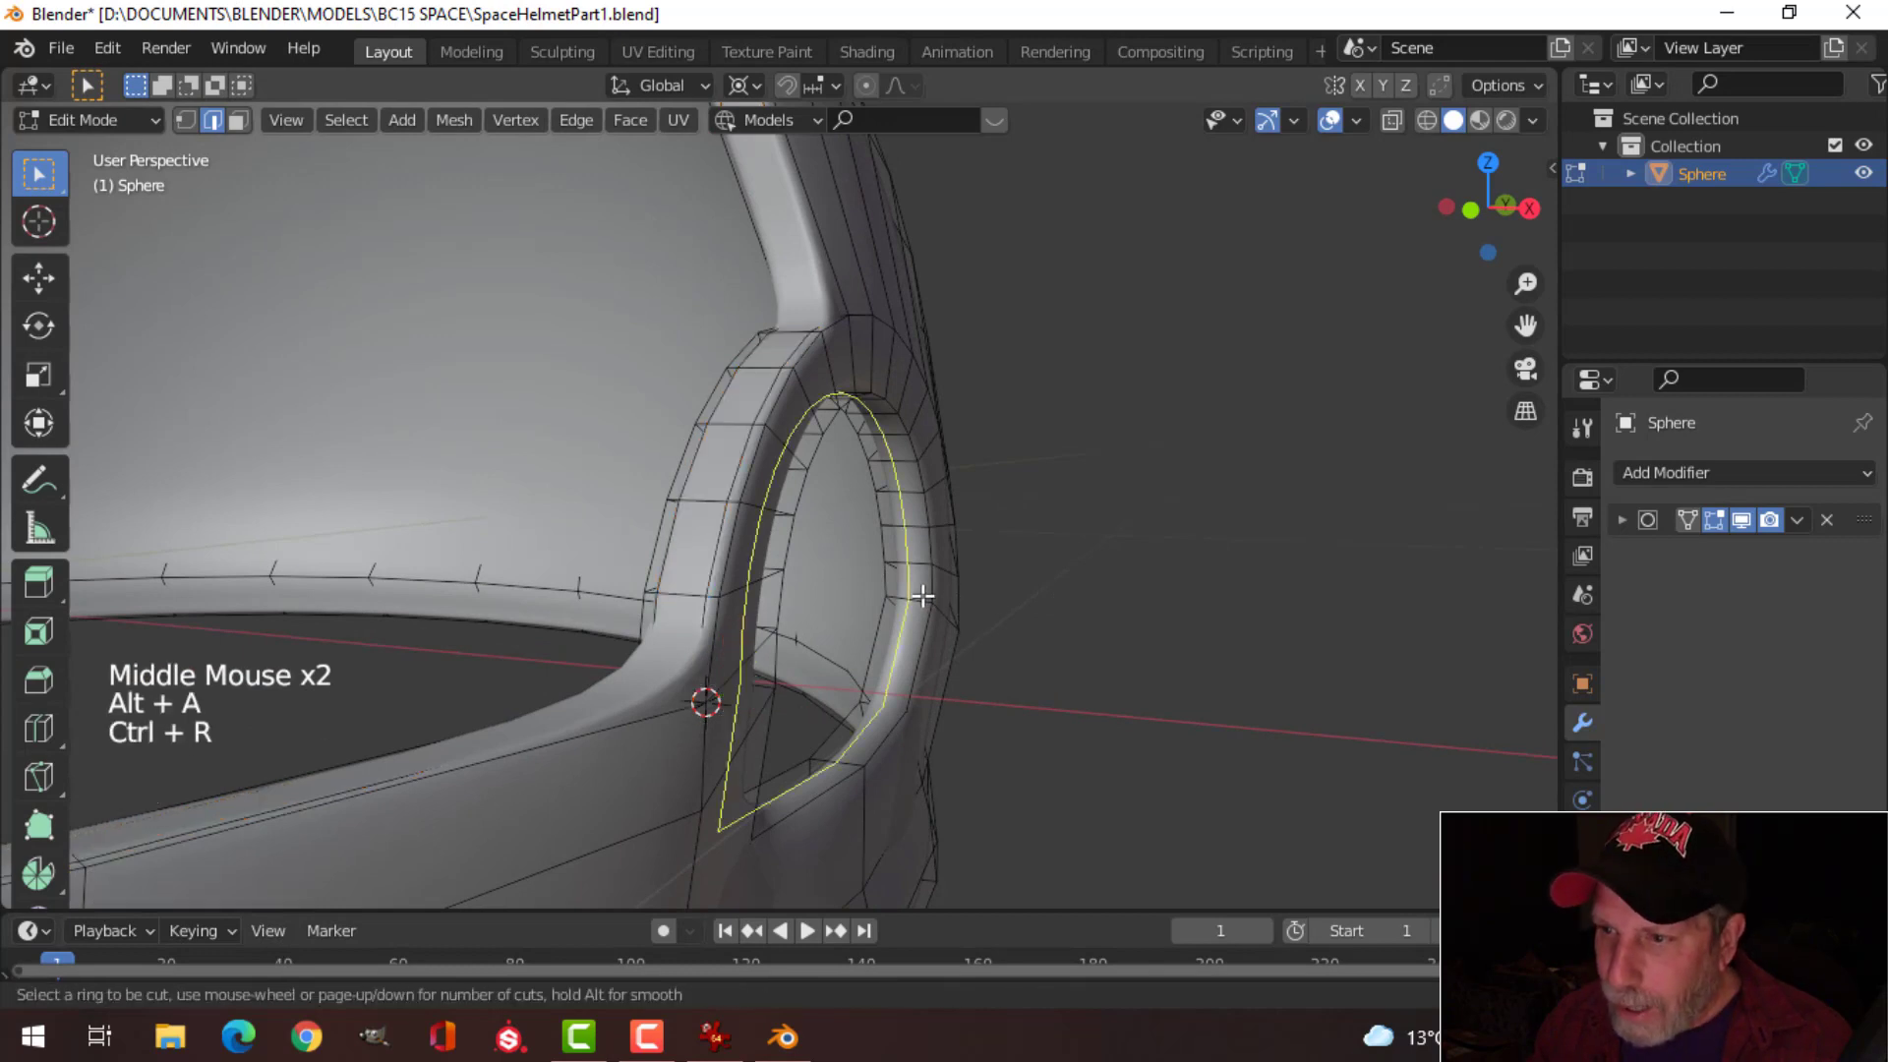
click(922, 595)
right_click(922, 595)
key(ctrl+b)
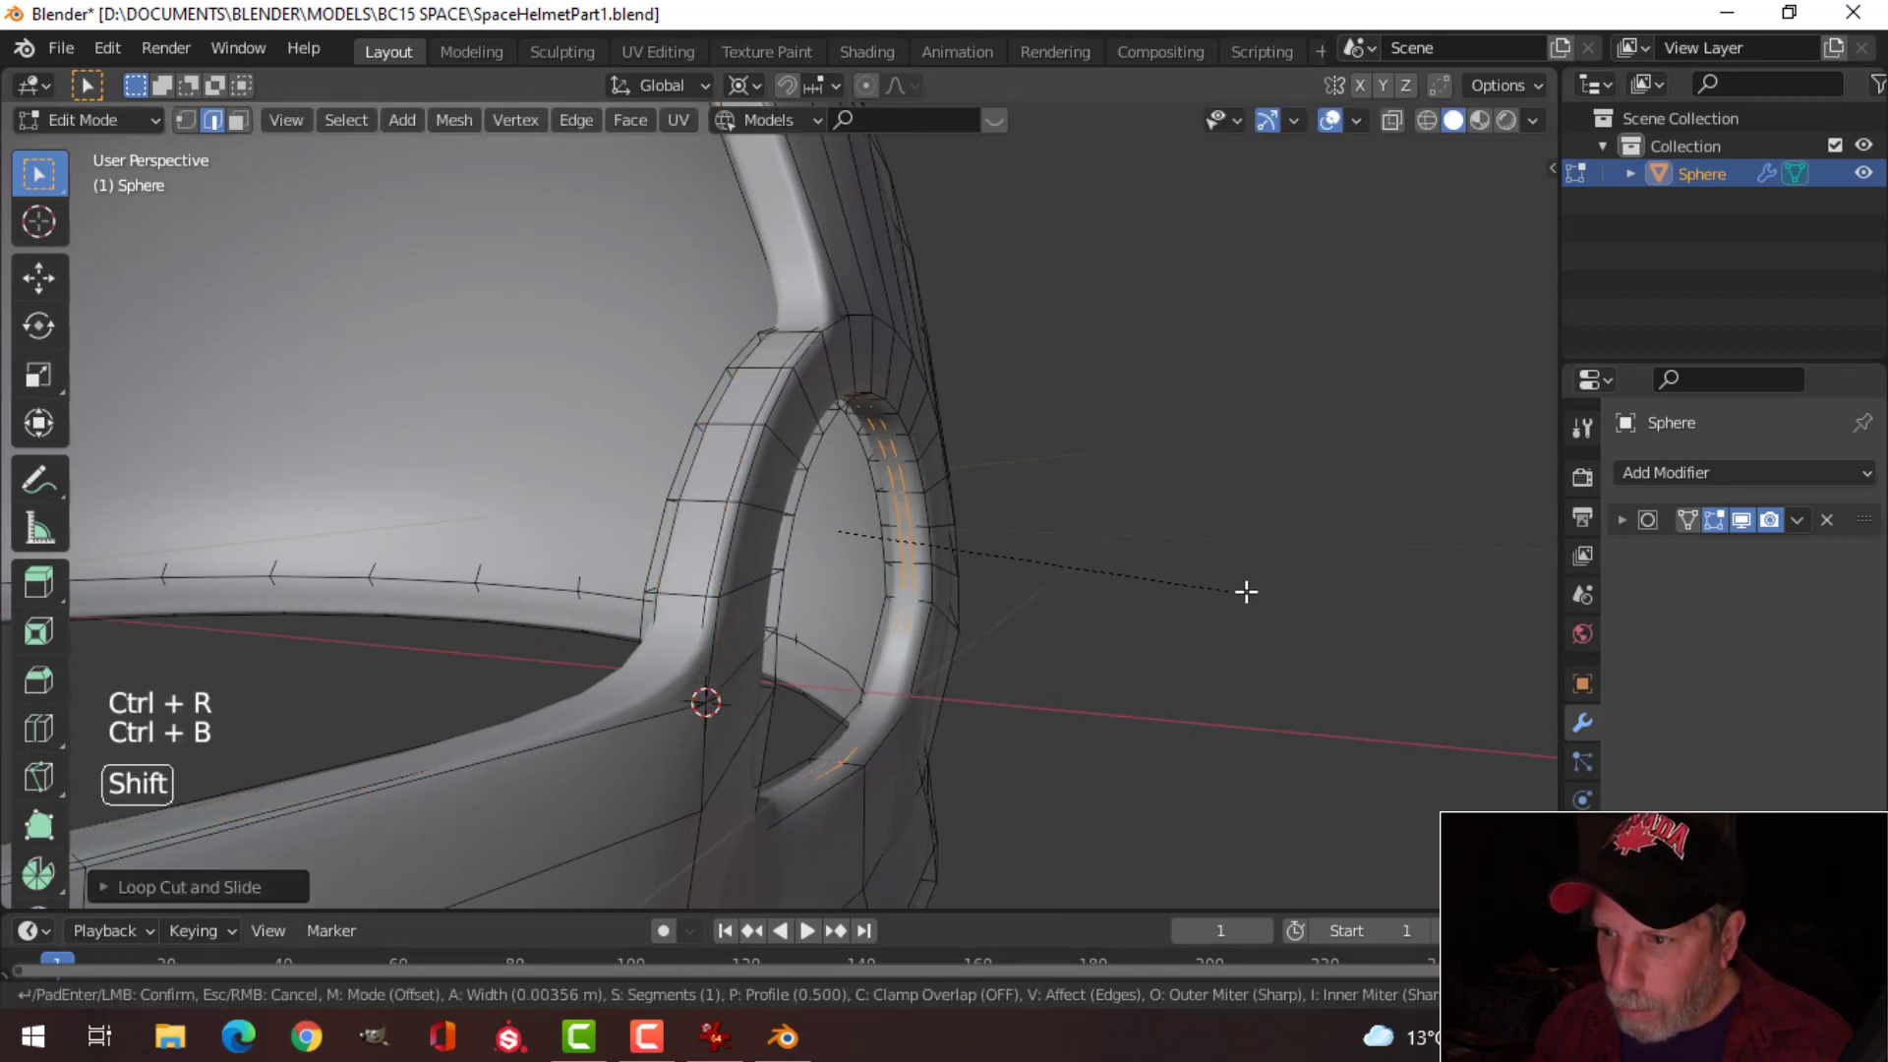
click(1184, 570)
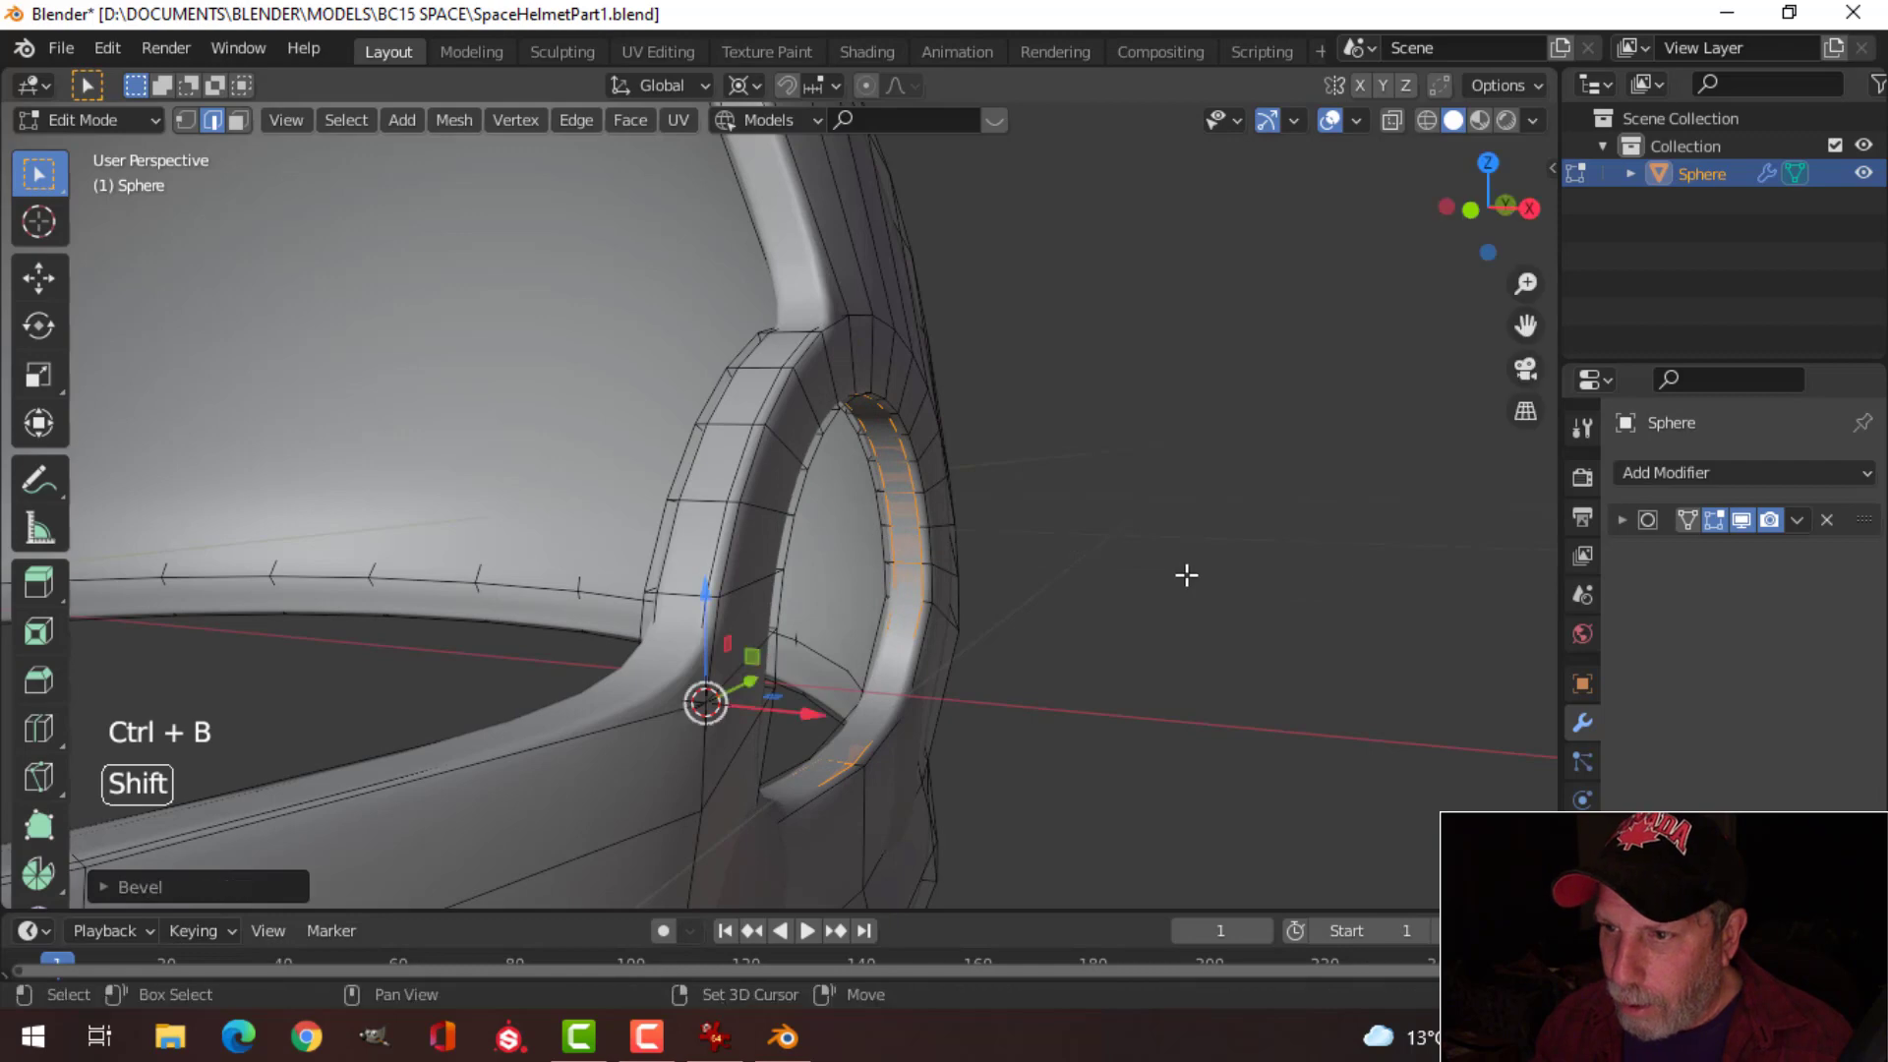
Step: Leave Edit Mode, deselect the helmet and examine its smoothed rims from the side
key(Tab)
scroll(1176, 575, down, 3)
middle_drag(1176, 575, 721, 635)
key(alt+a)
scroll(876, 590, down, 2)
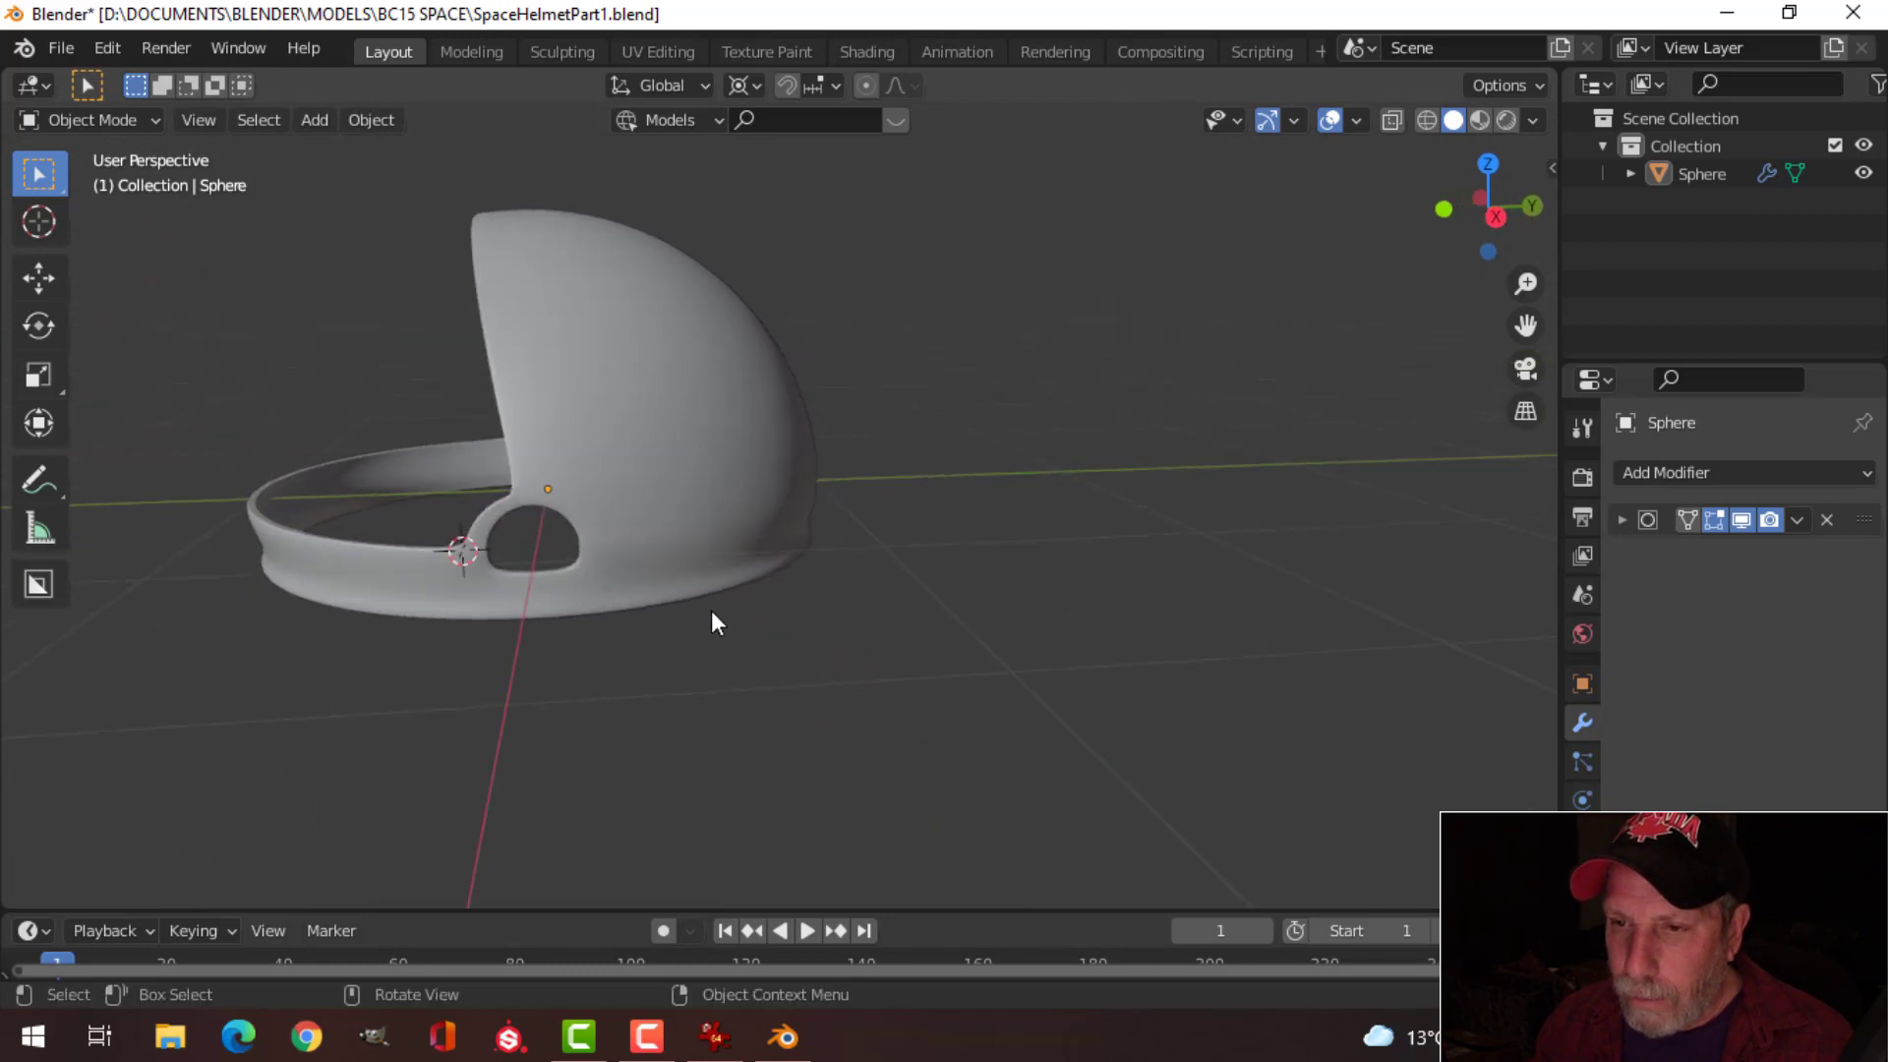
scroll(711, 612, up, 2)
Step: In the right side view, place the 3D cursor at the centre of the ear hole
key(KP_3)
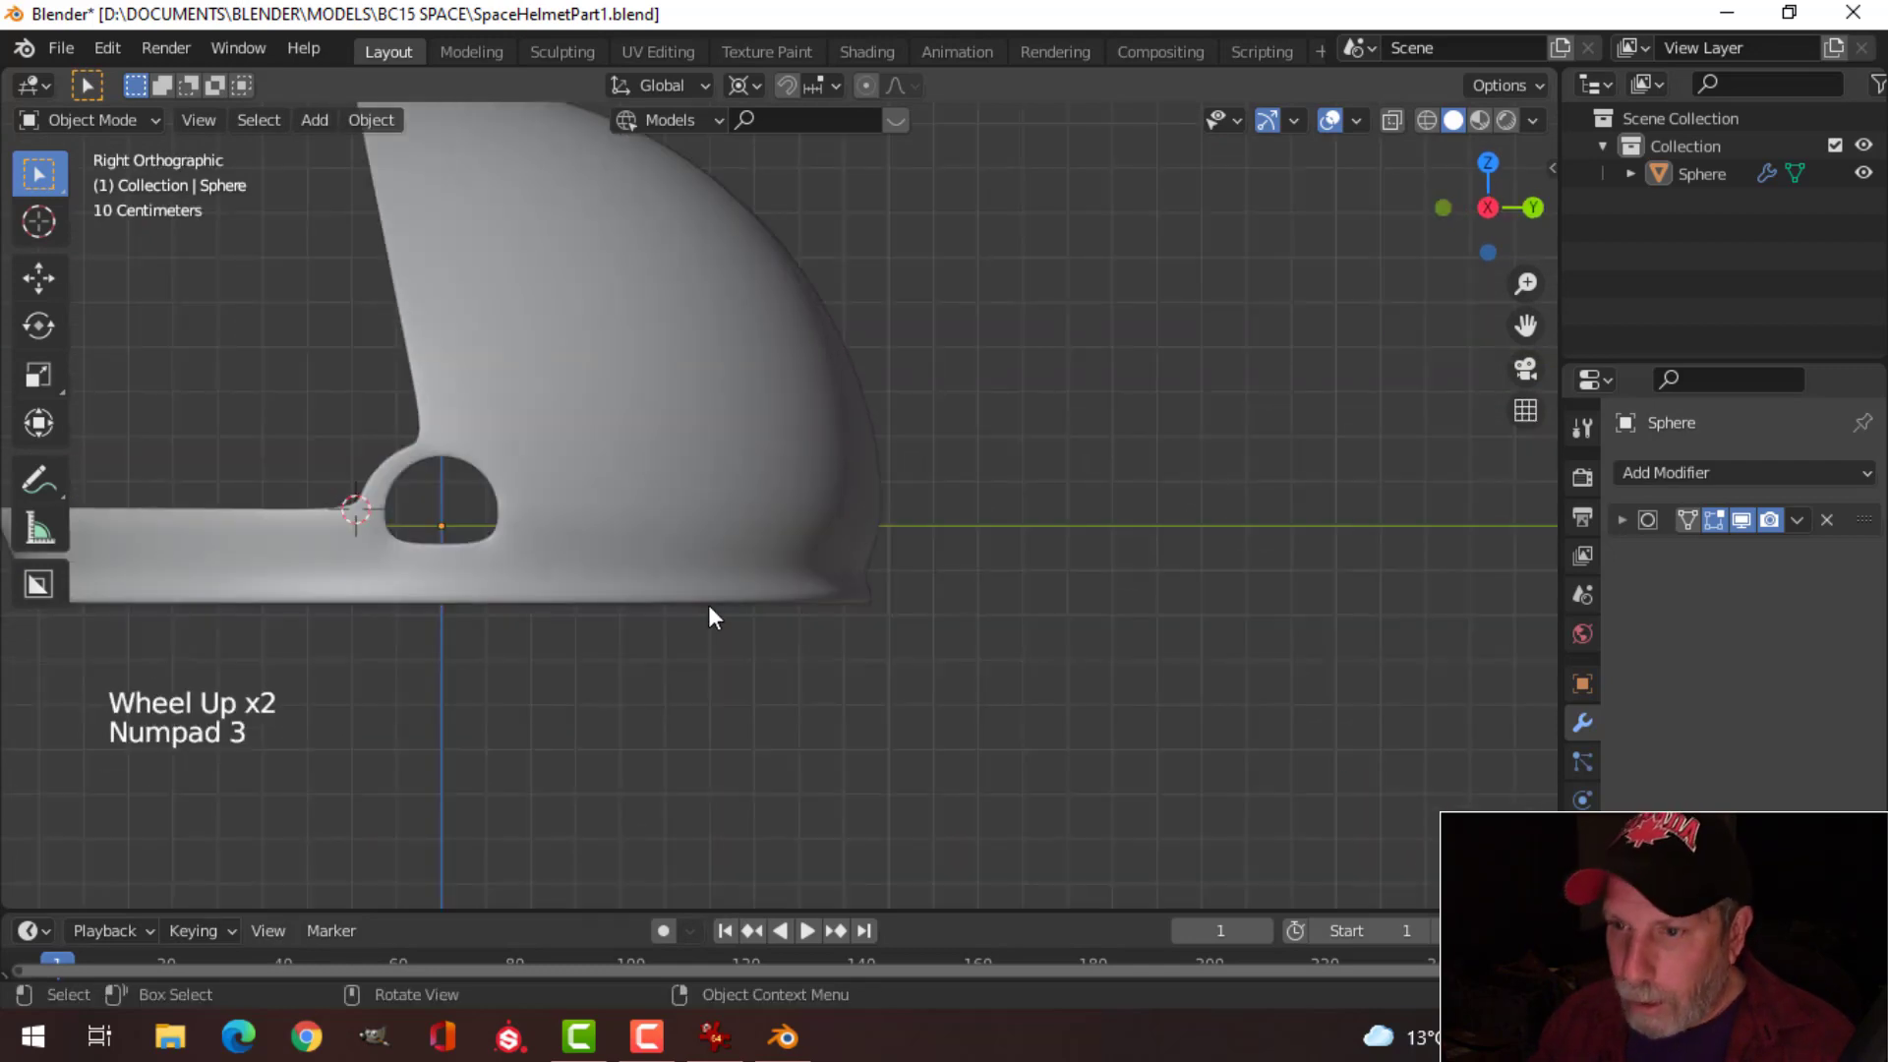
scroll(708, 610, up, 3)
shift+middle_drag(708, 616, 814, 555)
scroll(812, 553, up, 2)
scroll(810, 554, down, 1)
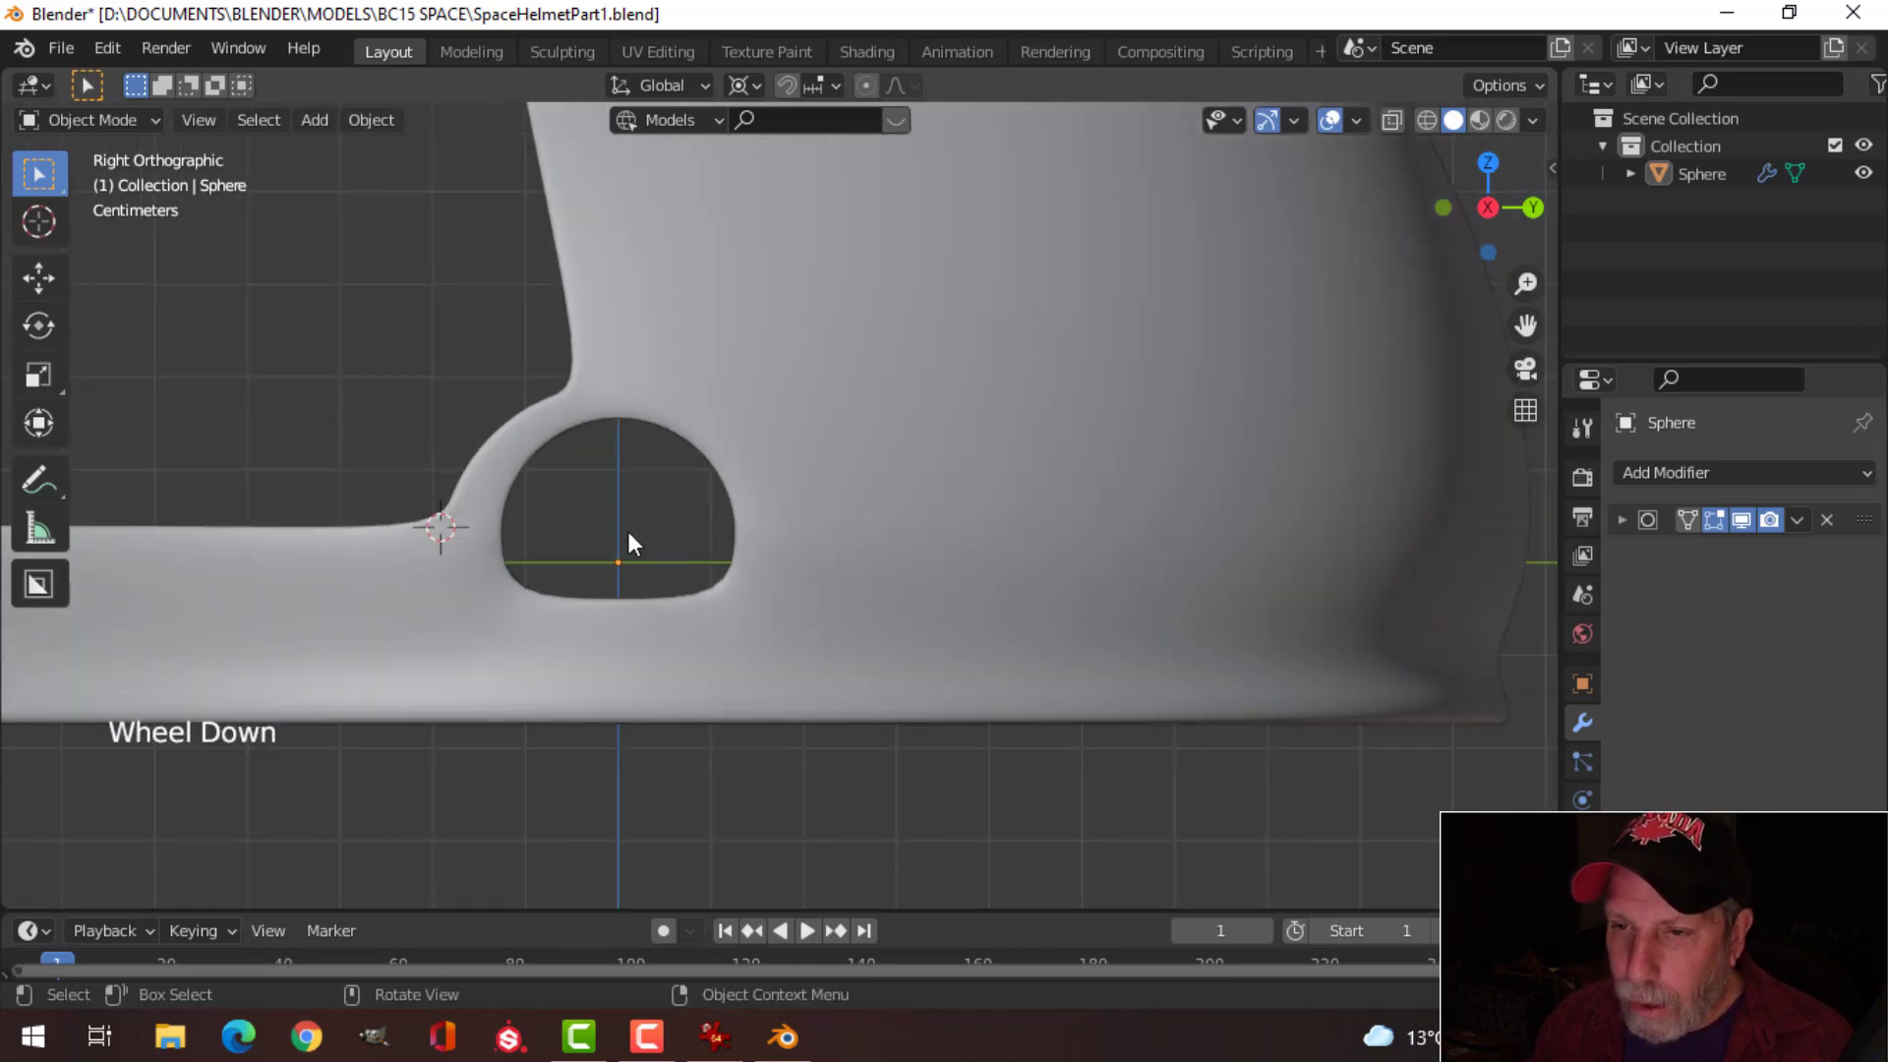
middle_drag(627, 531, 664, 549)
key(KP_3)
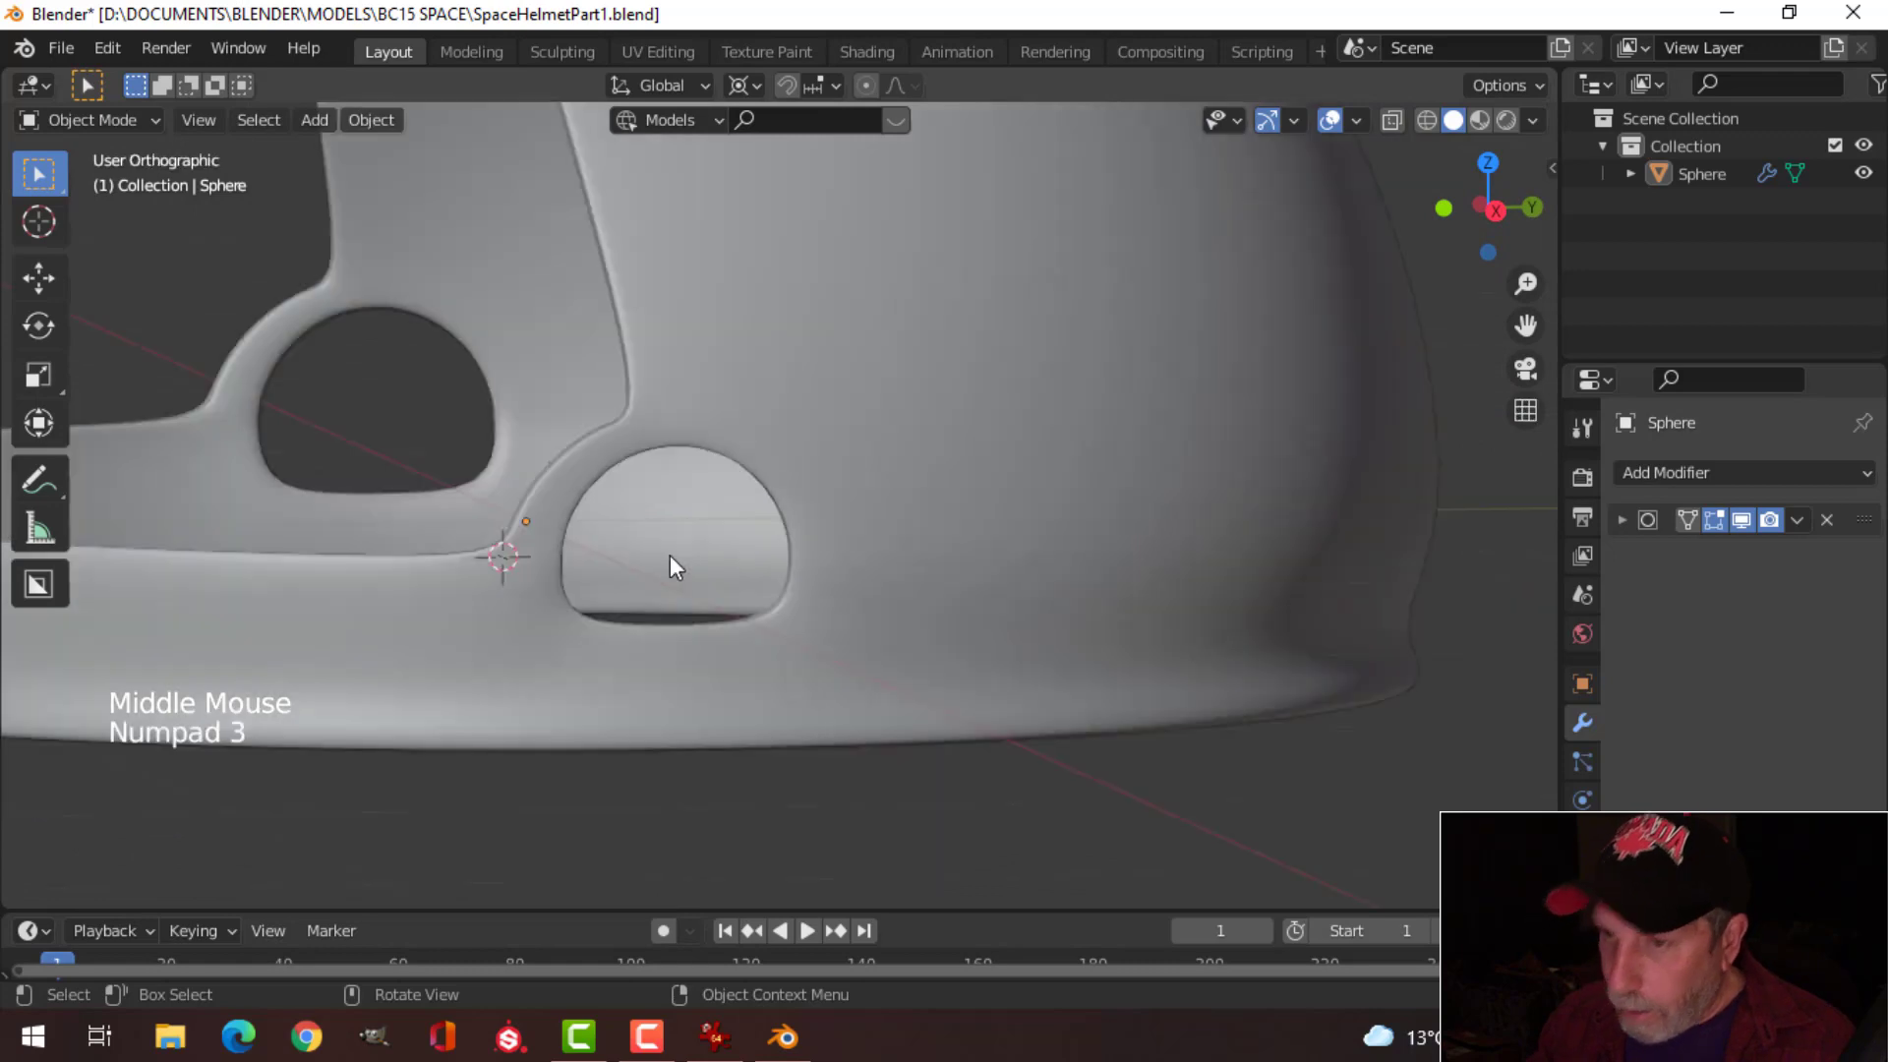
click(27, 233)
click(617, 509)
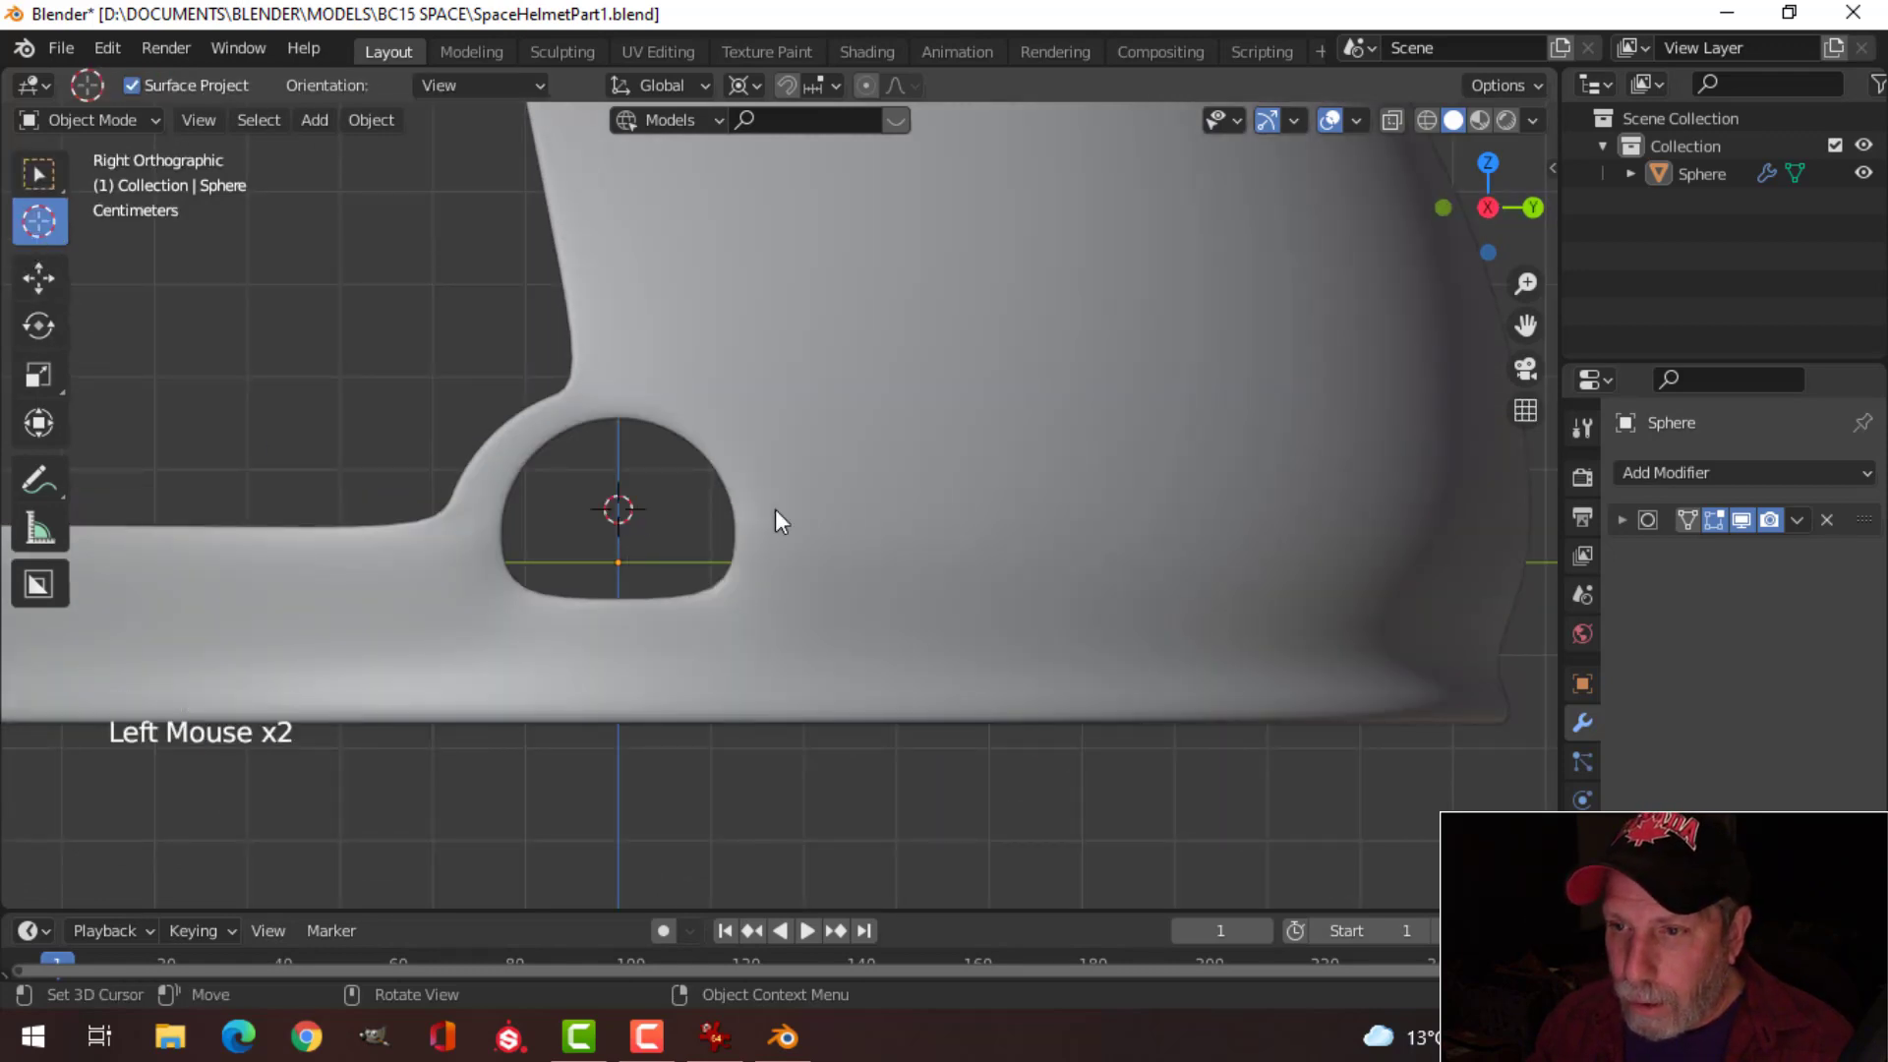
Step: Add a mesh circle at the 3D cursor and set its vertex count to 16
click(43, 281)
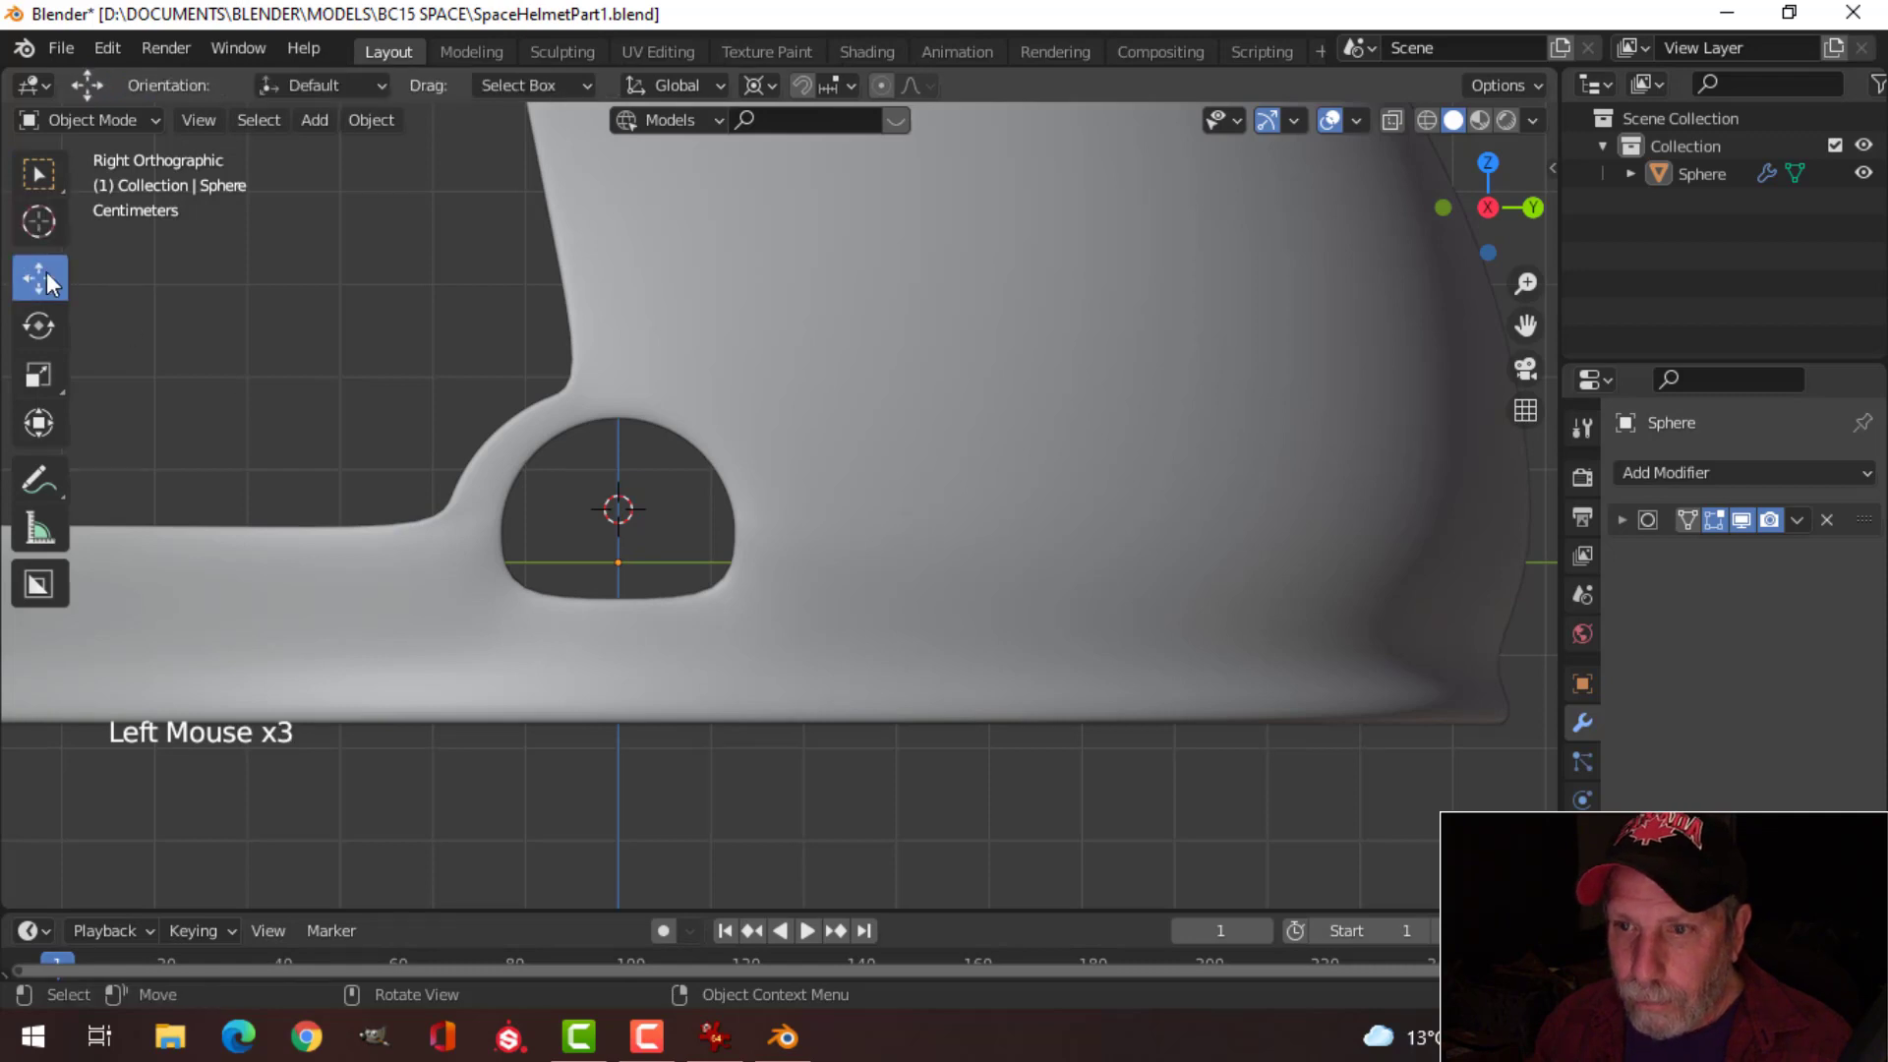
key(shift+a)
mouse_move(917, 387)
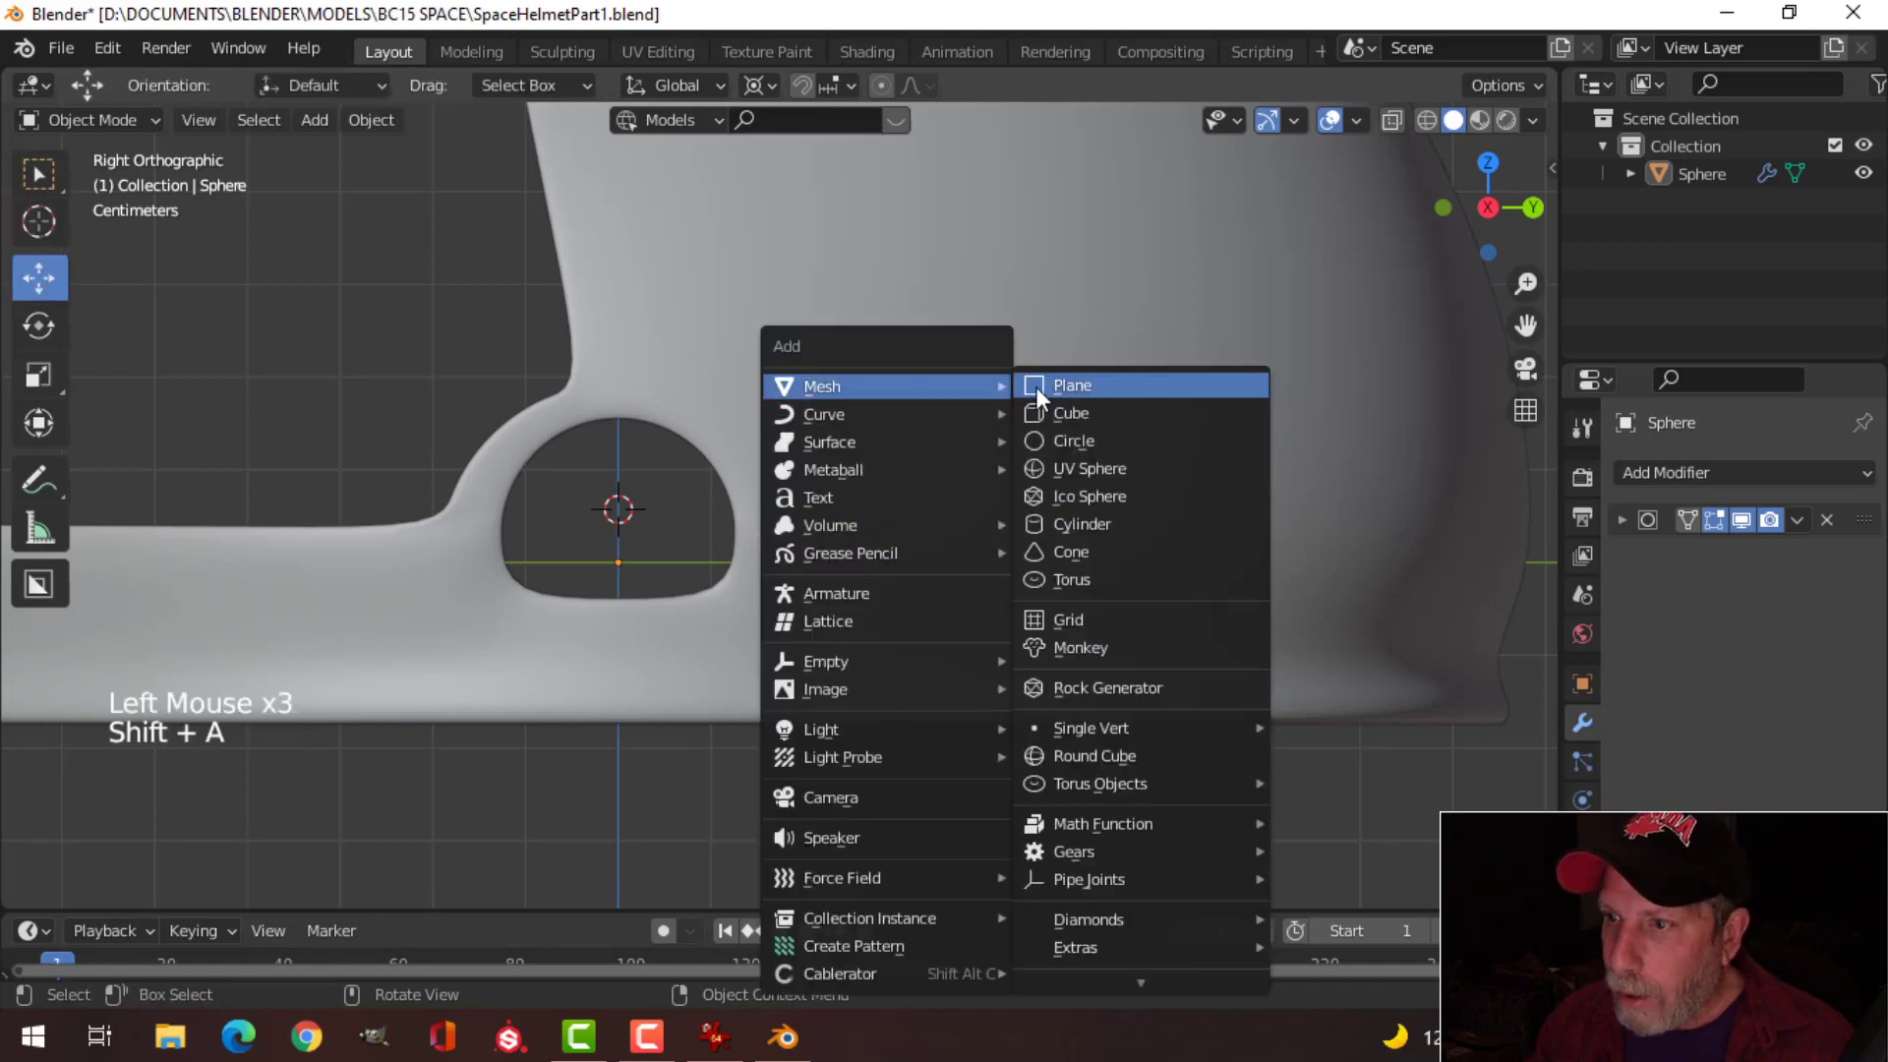
click(1076, 445)
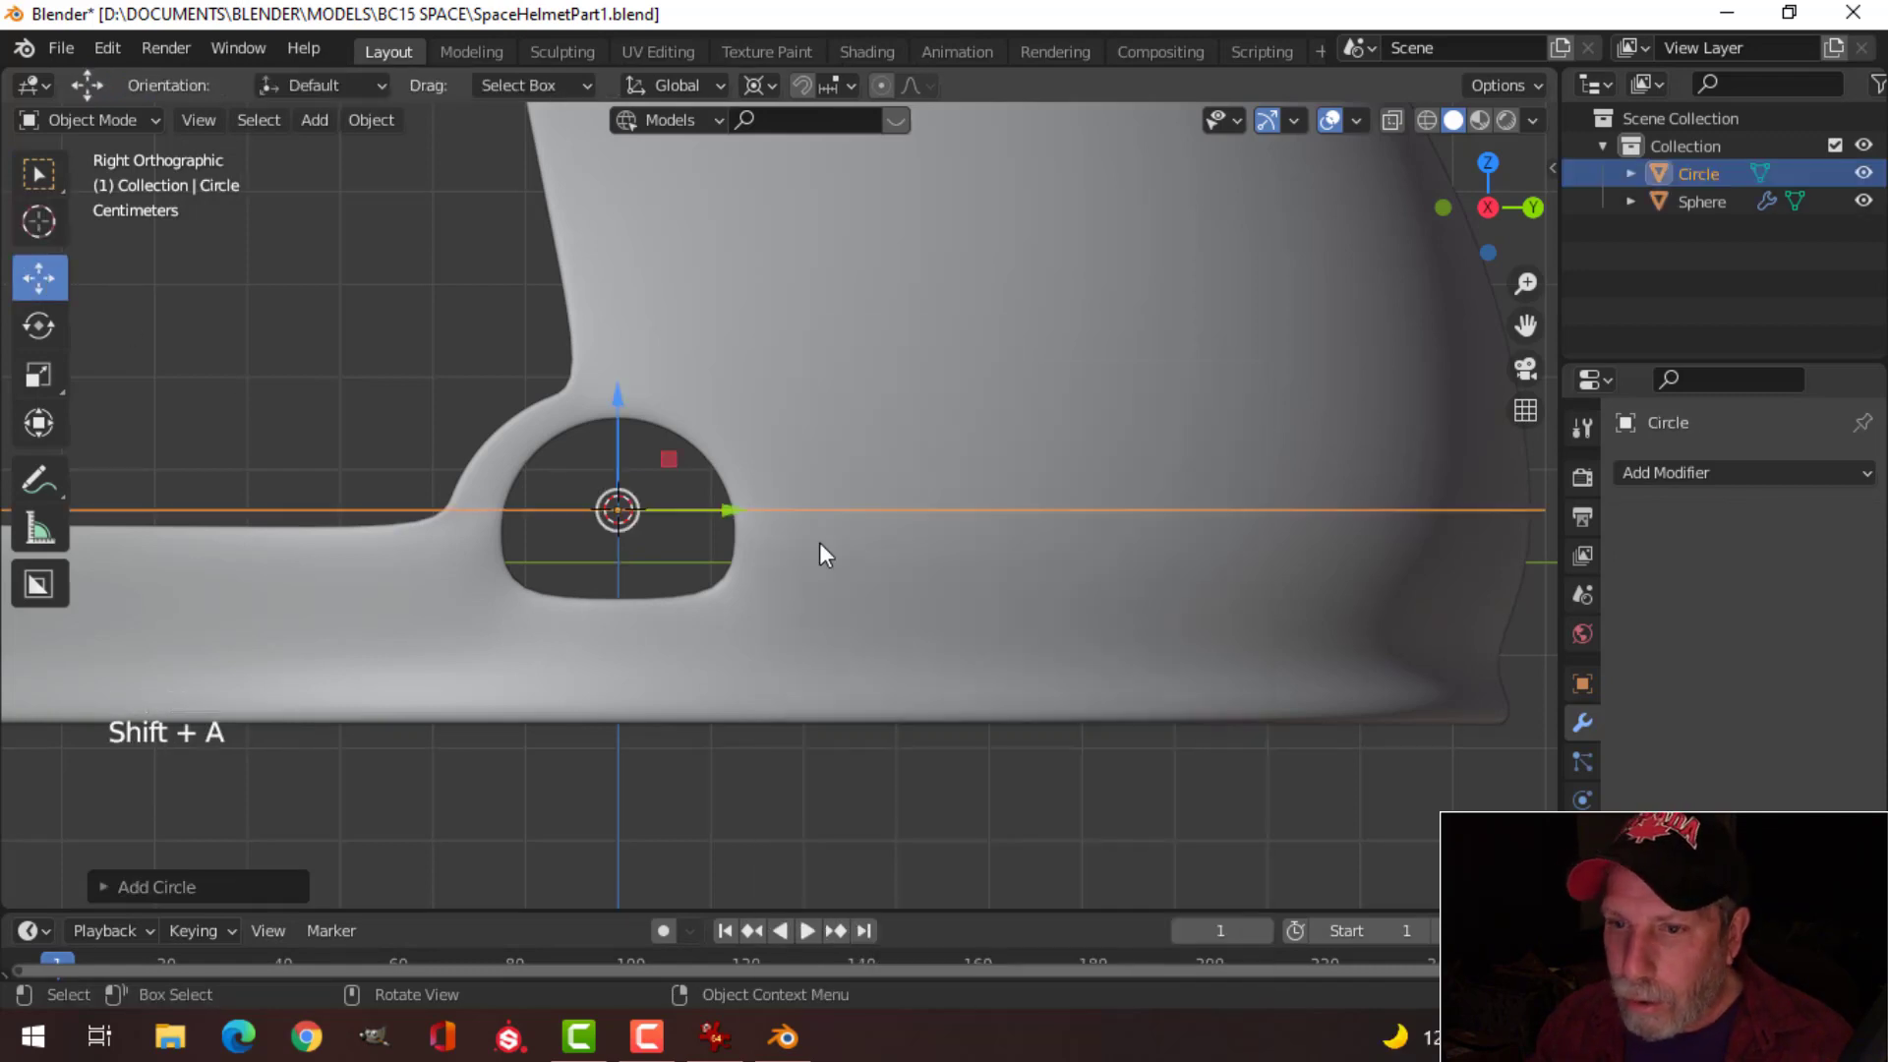
click(205, 881)
double_click(391, 586)
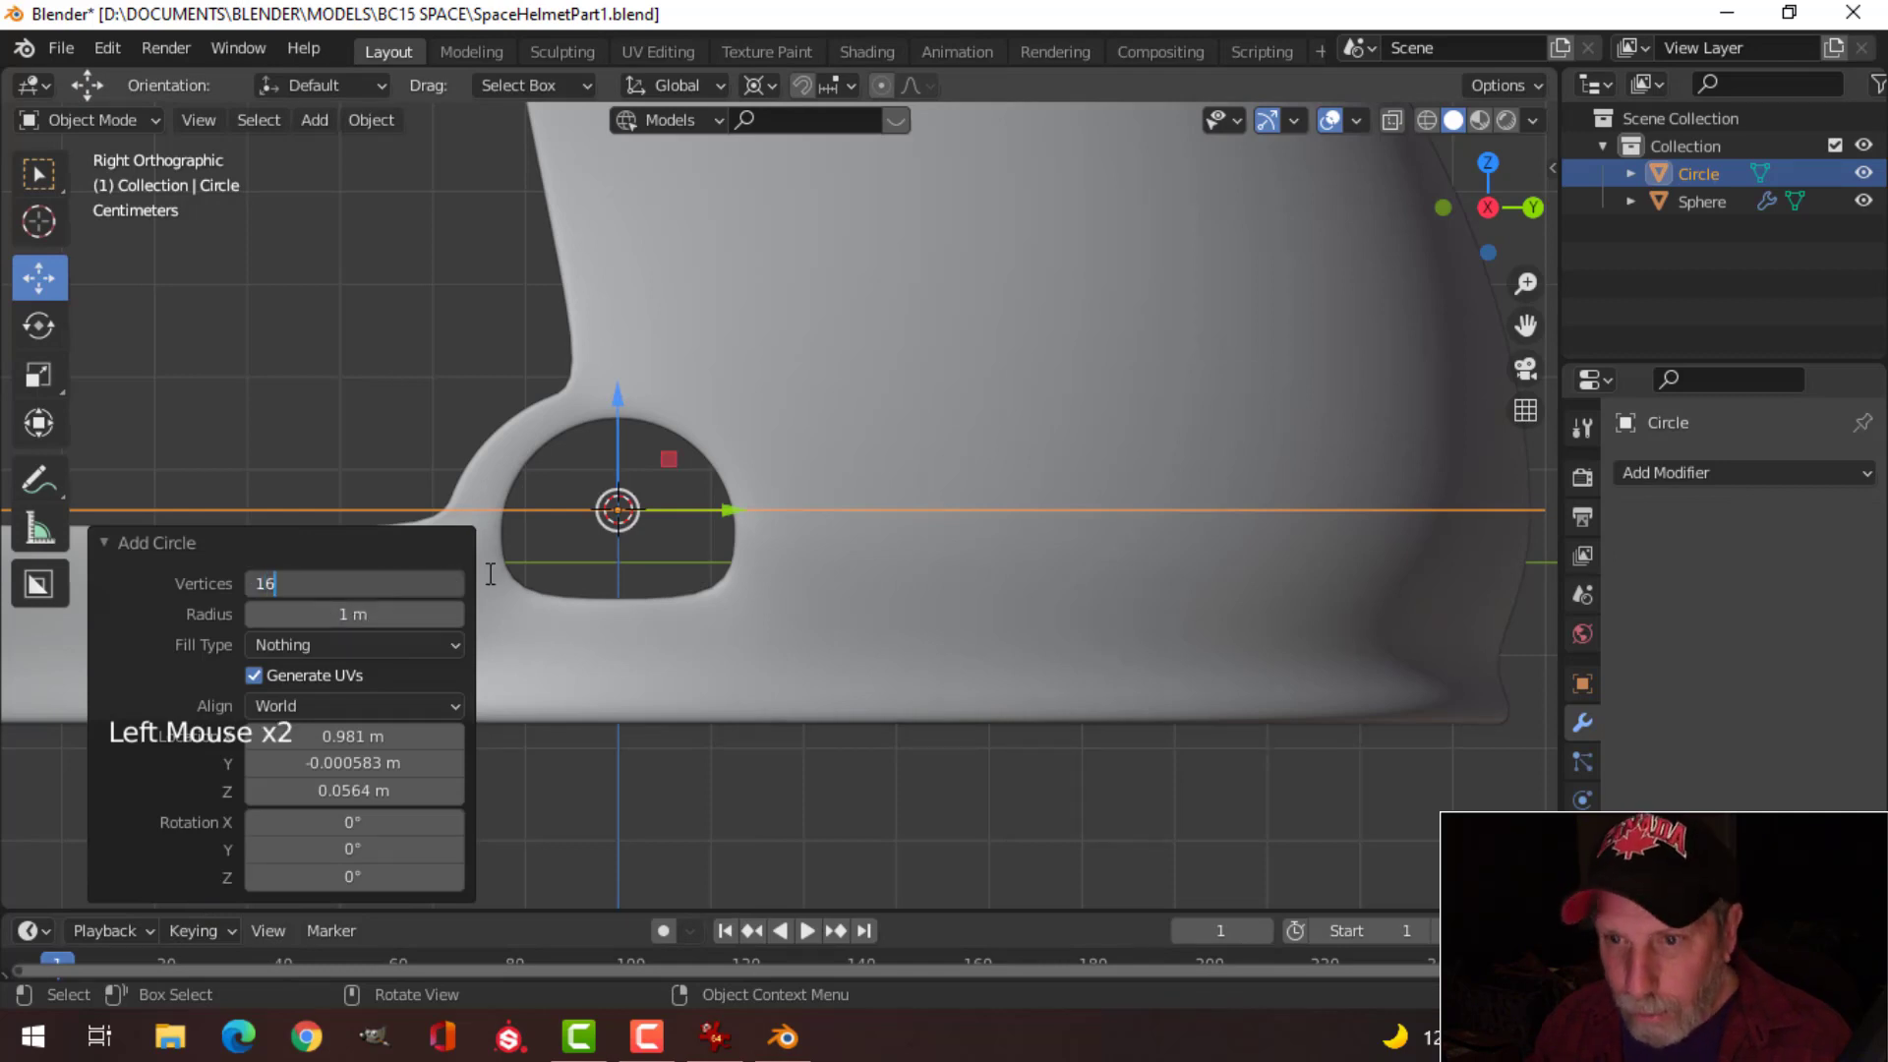
Step: In Edit Mode, scale the new circle to 0.190 and rotate it 90° about the Y axis to stand upright
scroll(788, 529, down, 3)
key(Tab)
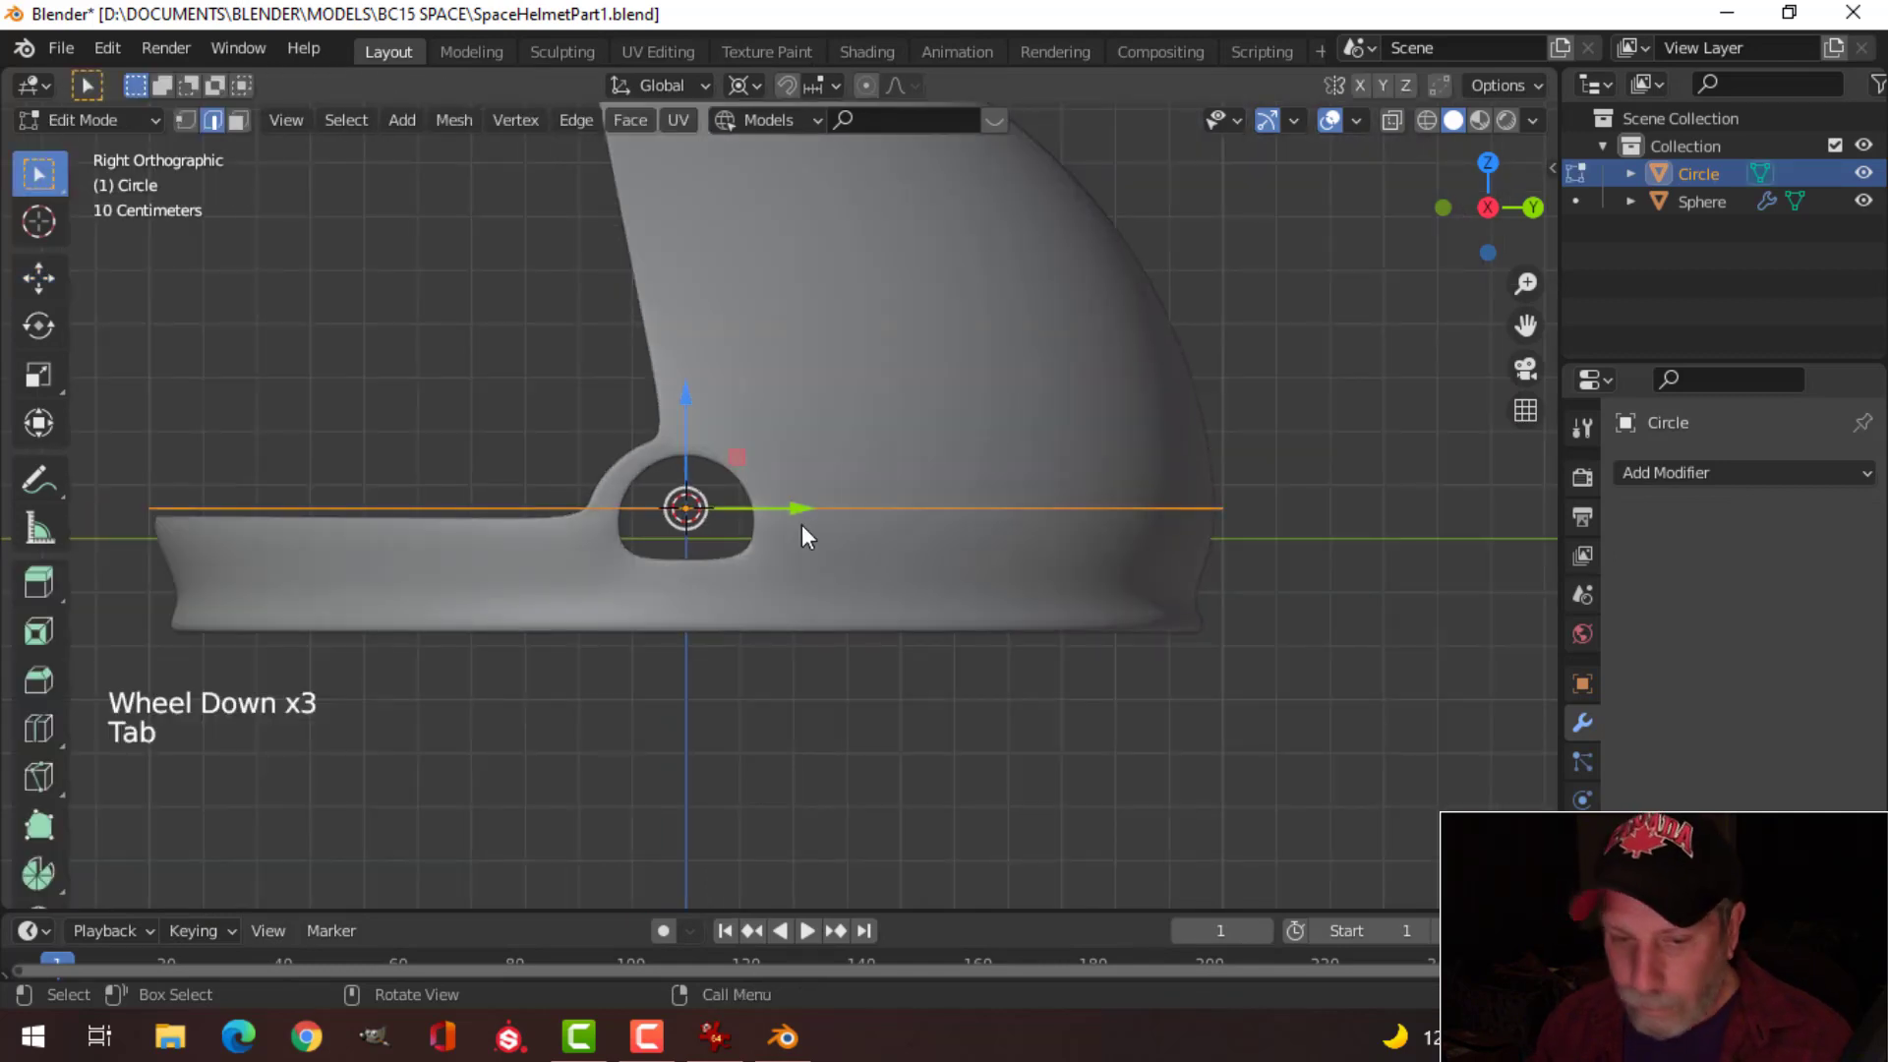
key(1)
key(s)
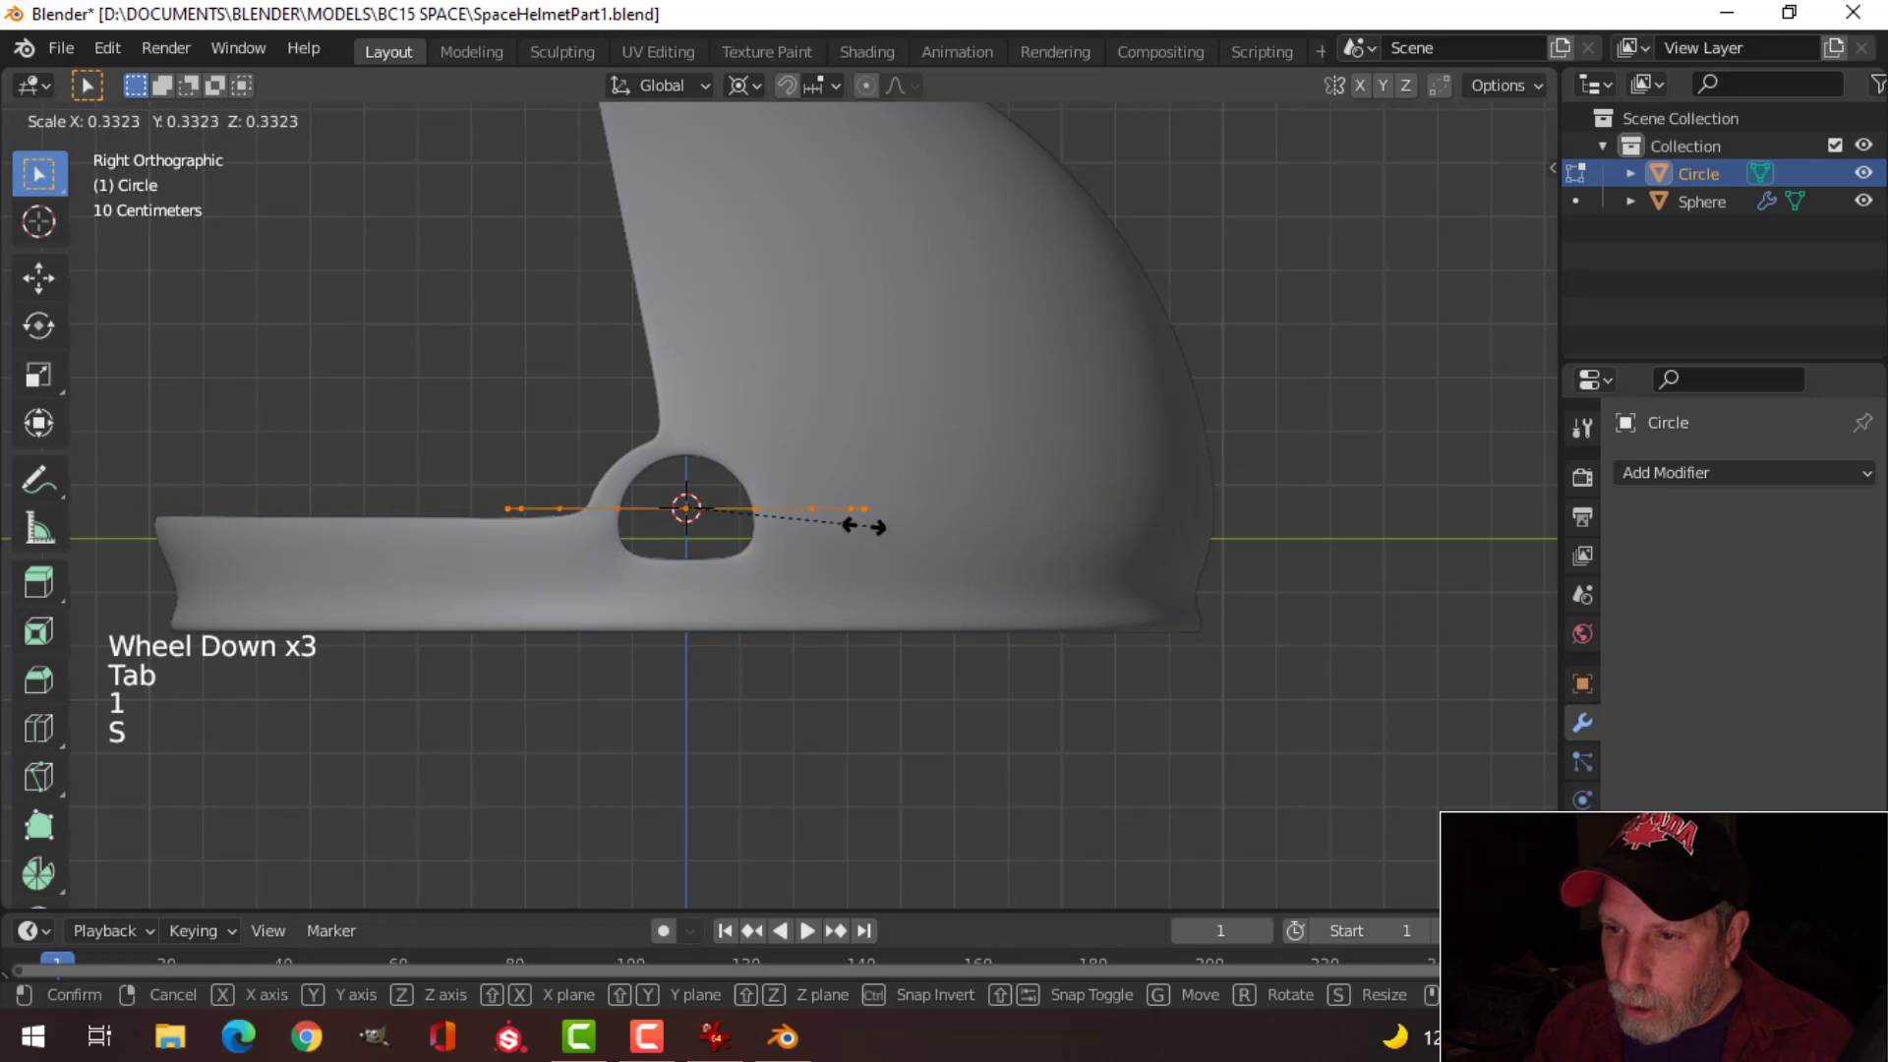
click(787, 529)
key(r)
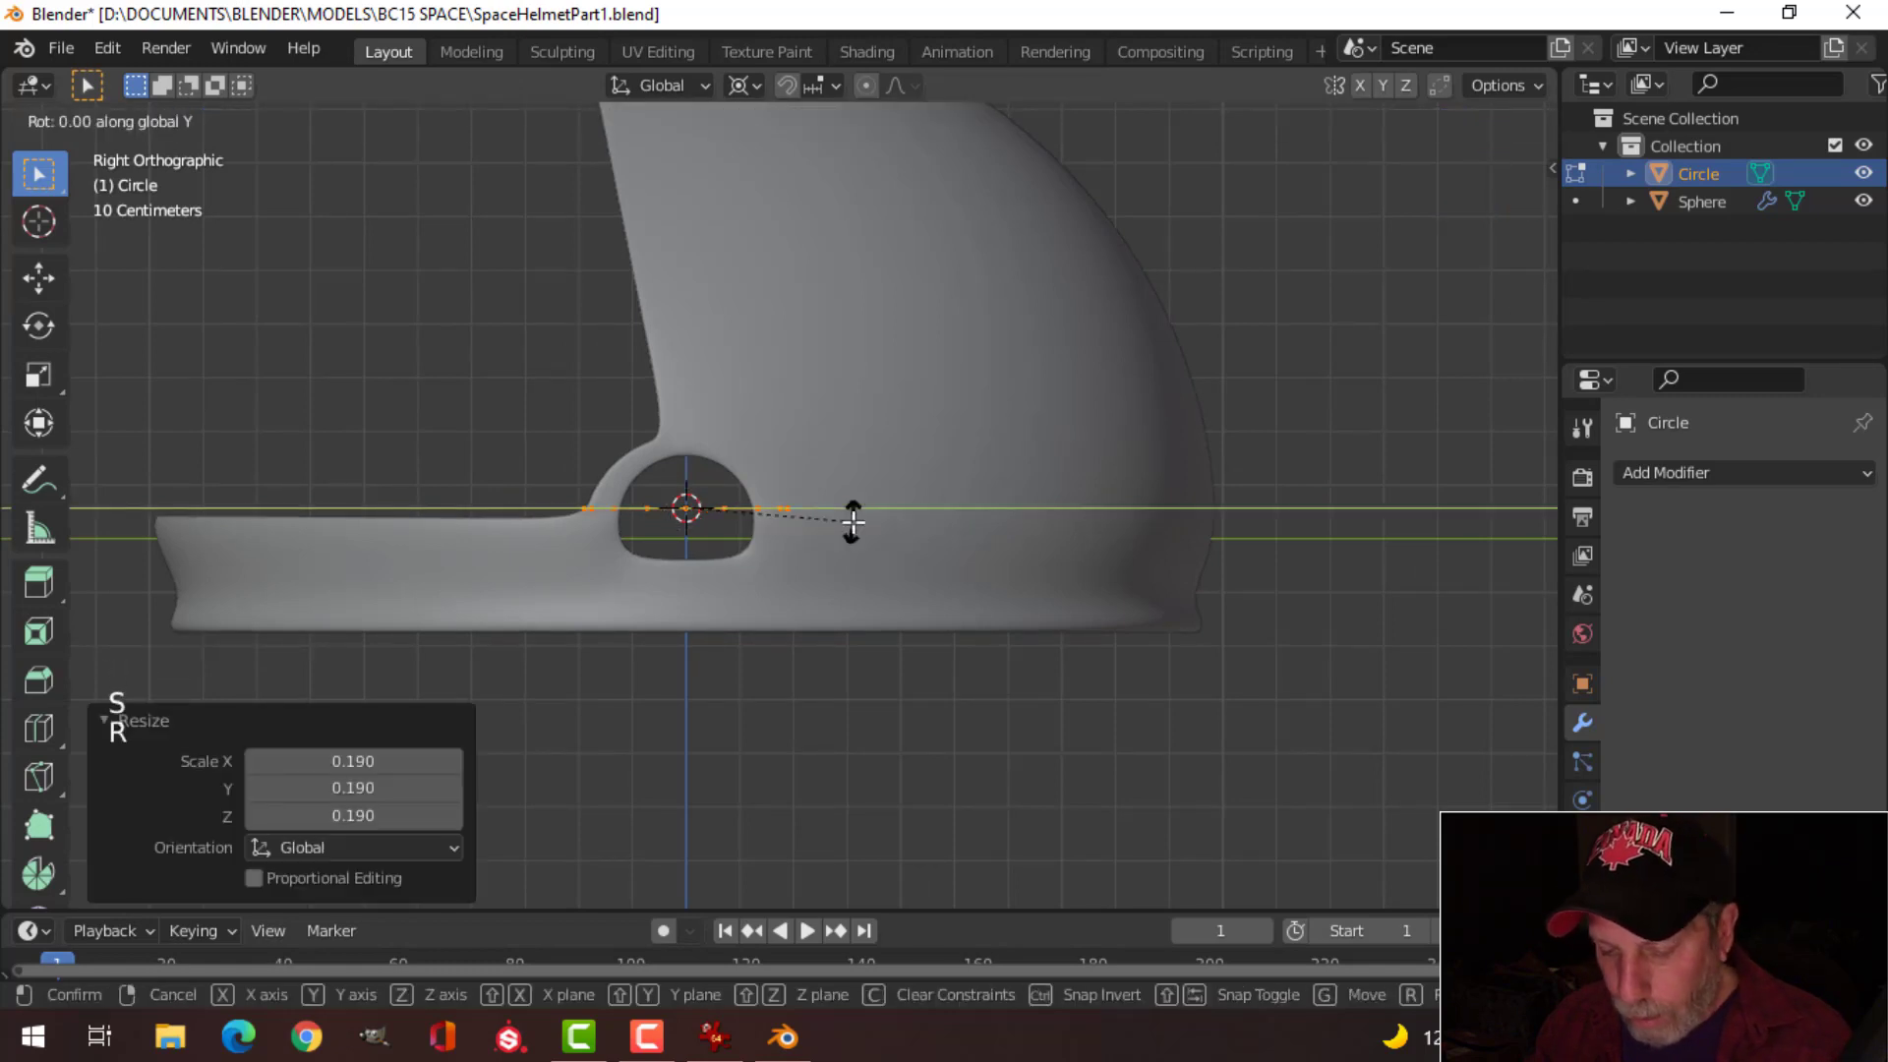
key(Return)
Step: Scale the upright circle by 0.793 and move it about -0.013 m in Y and -0.036 m in Z around the ear hole
key(s)
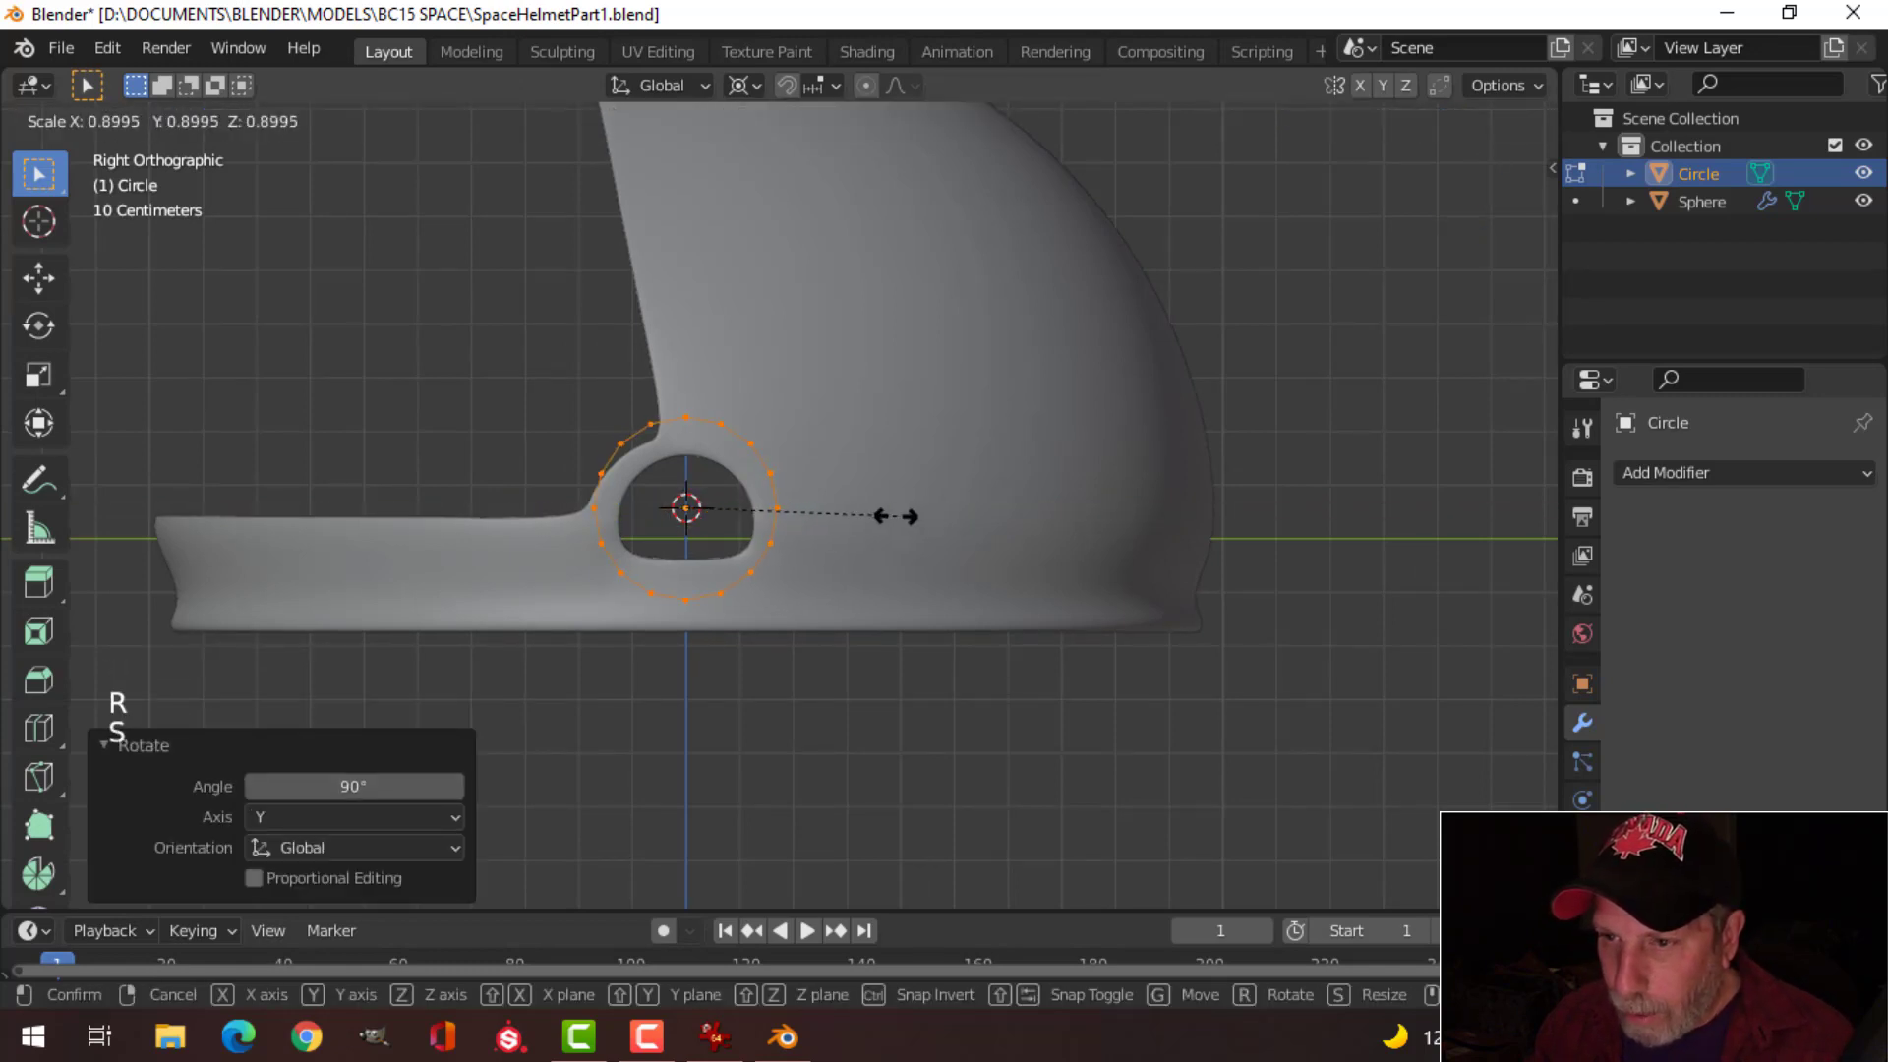
click(872, 517)
key(g)
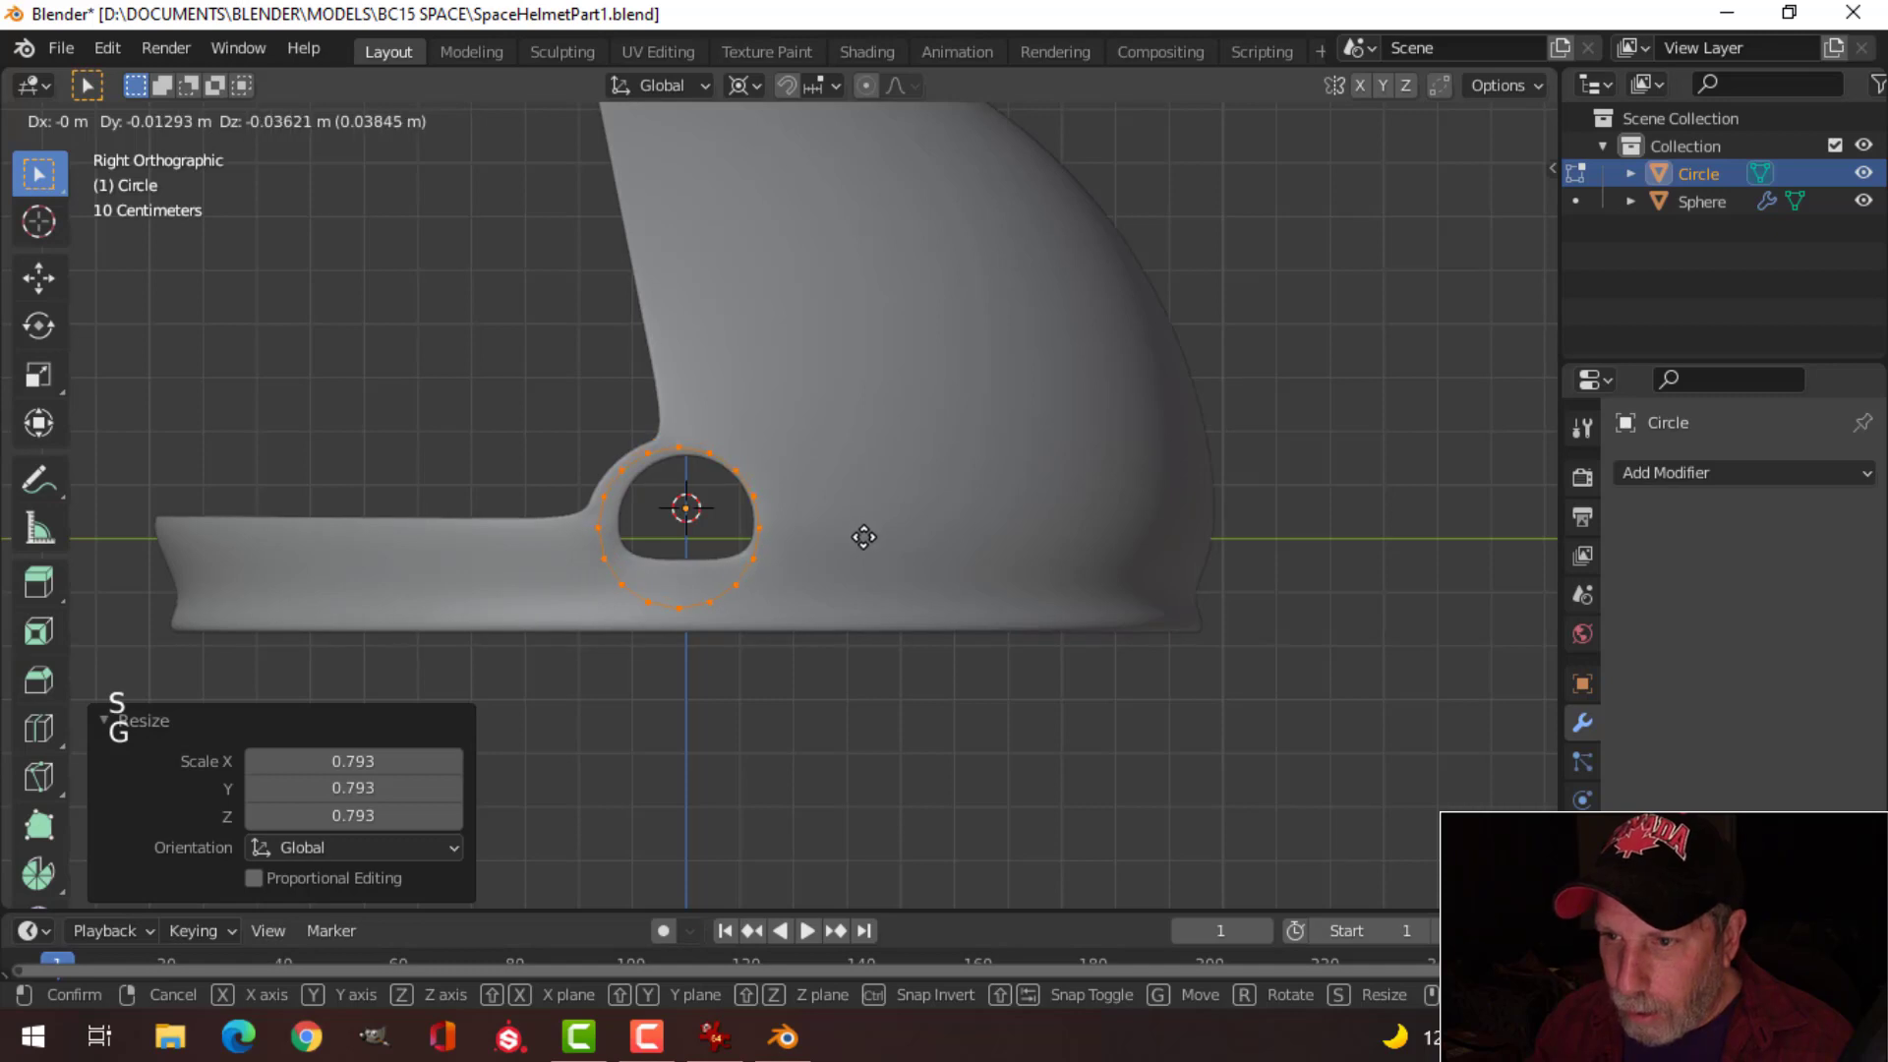
click(864, 537)
Step: Scale the circle by 0.920 and reposition it over the ear hole in the right side view
scroll(866, 533, up, 3)
shift+middle_drag(872, 527, 894, 511)
middle_drag(895, 511, 978, 457)
scroll(1001, 517, down, 4)
middle_drag(978, 457, 960, 439)
key(s)
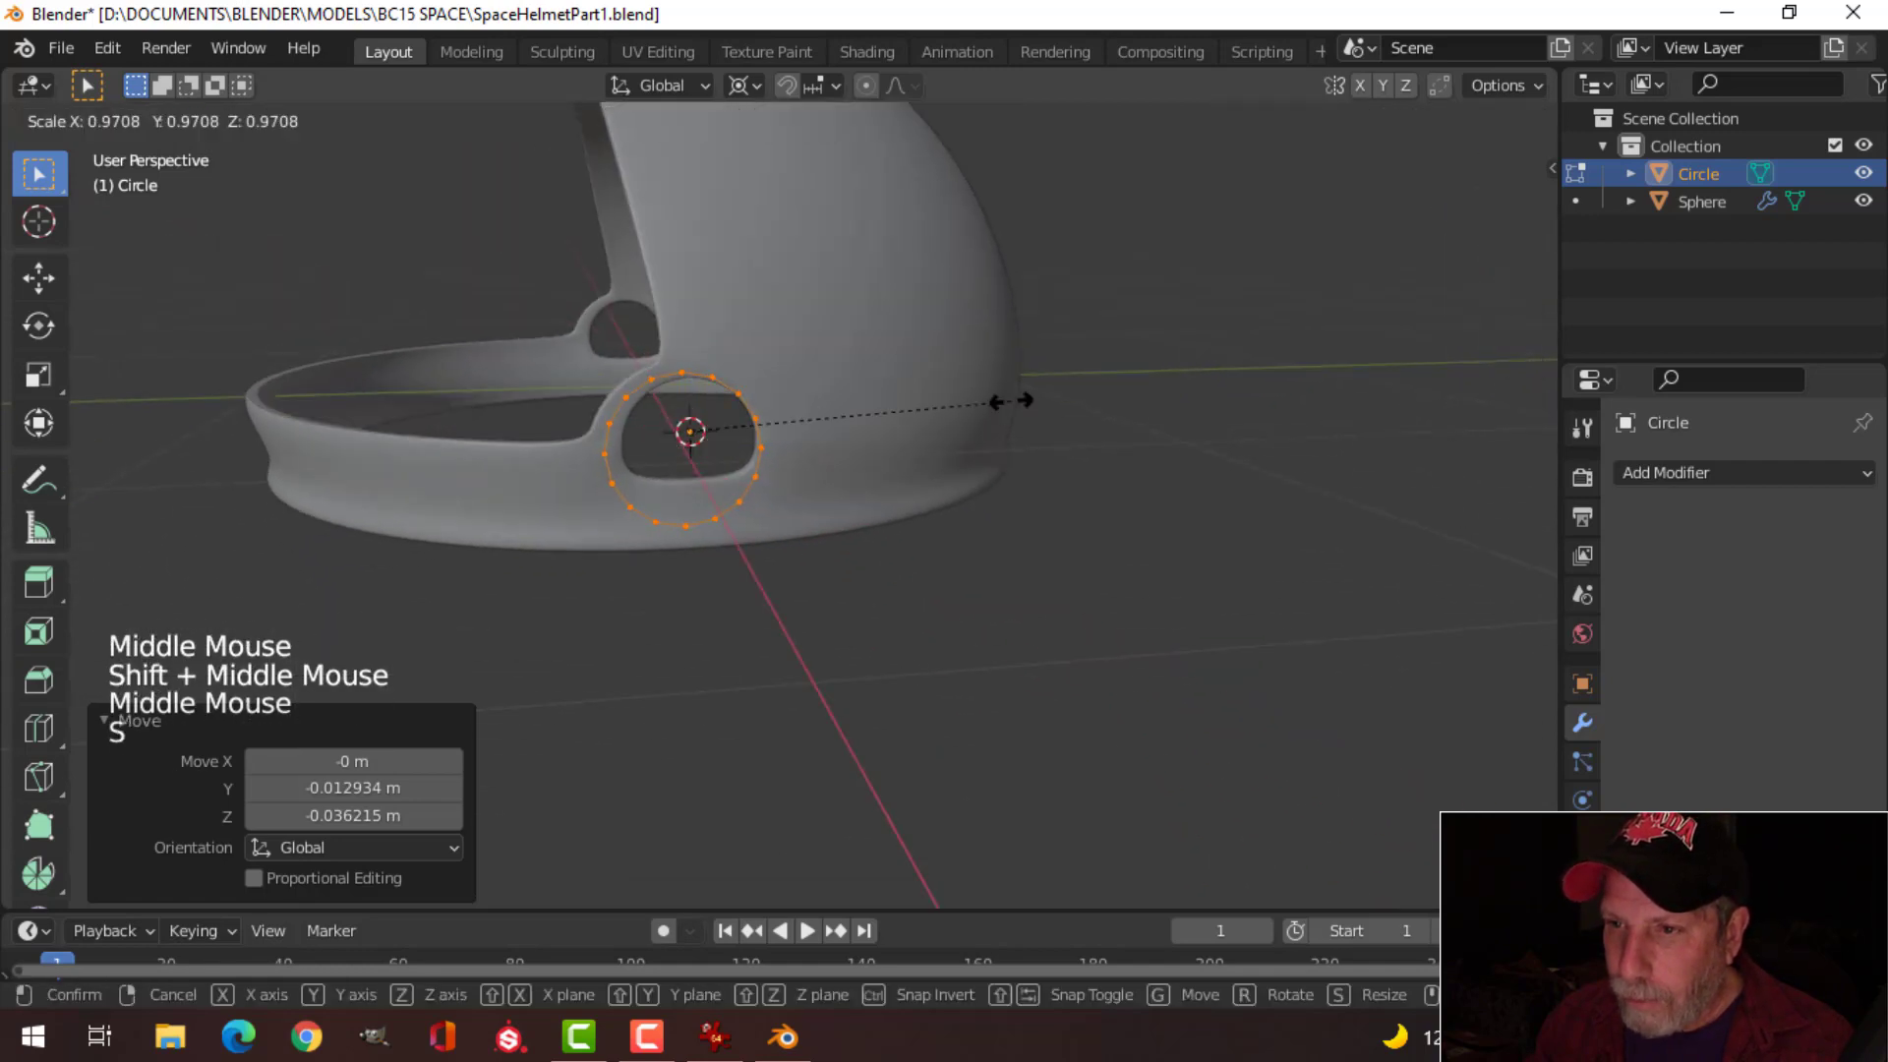
click(995, 402)
key(KP_3)
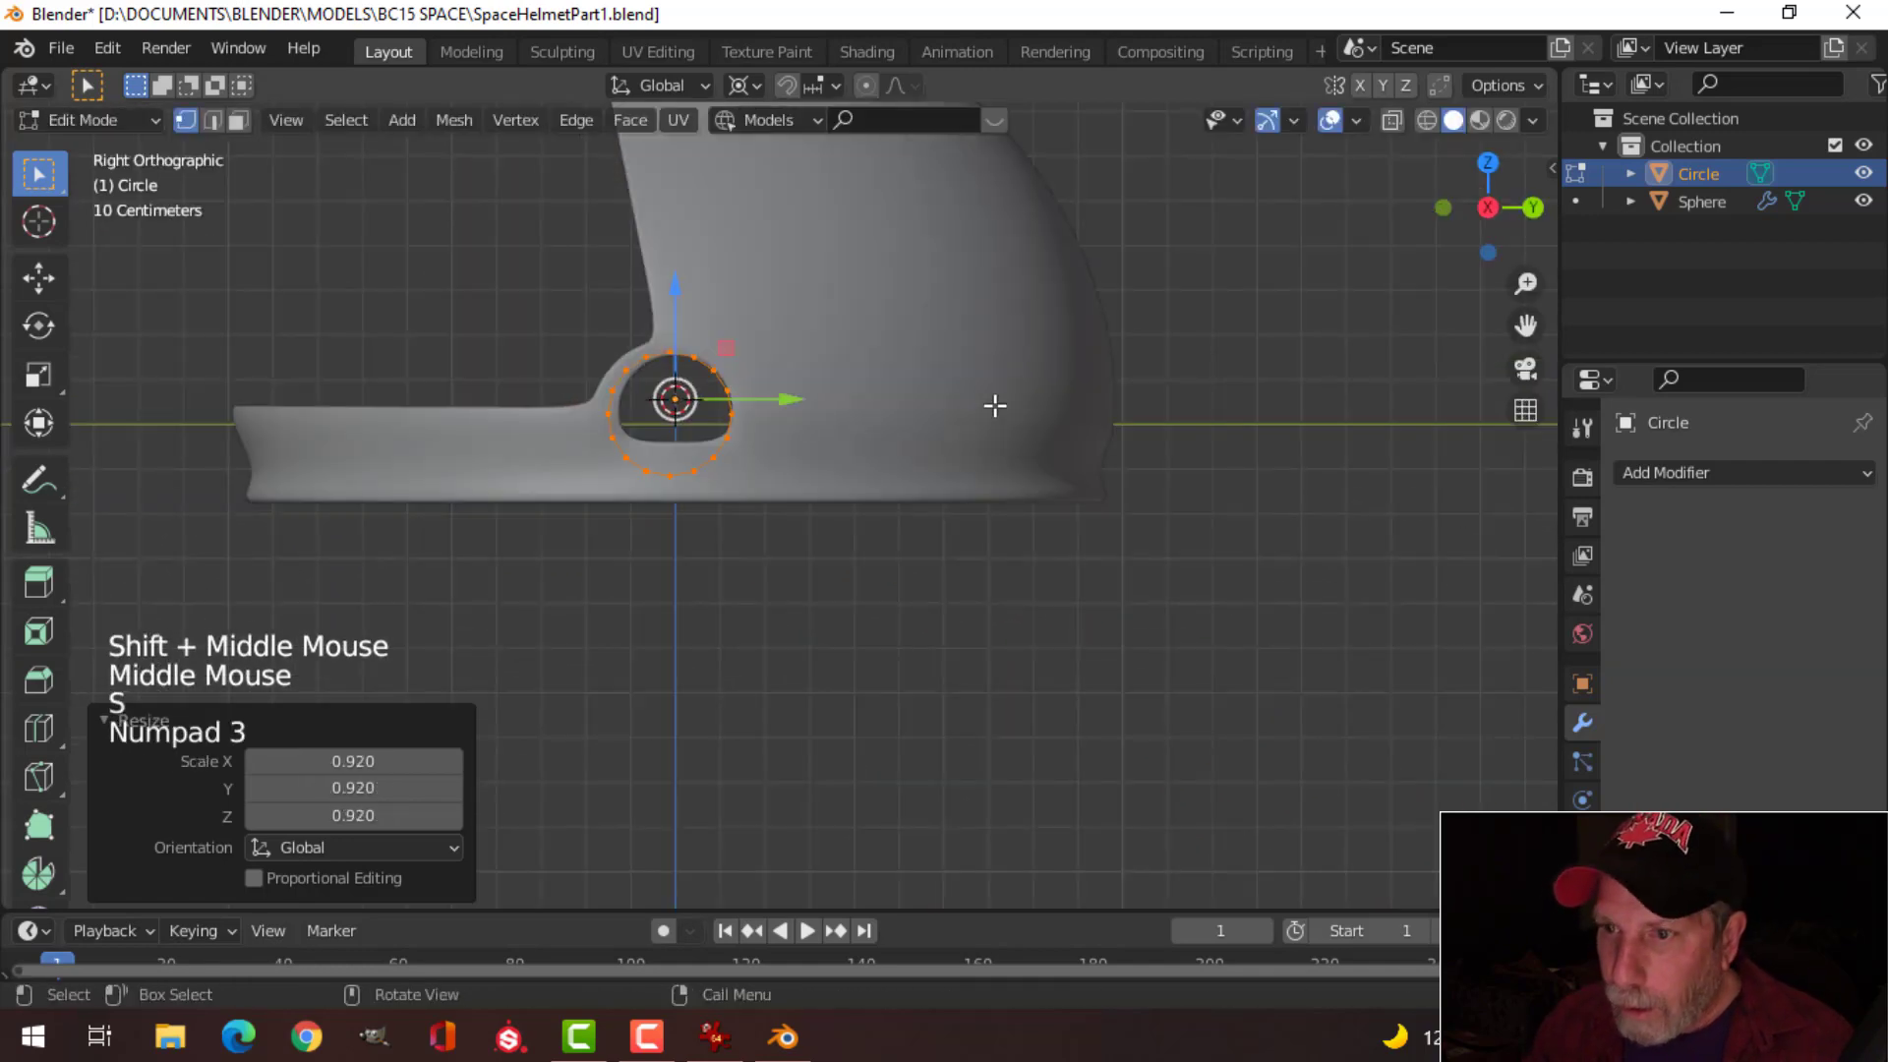
scroll(995, 405, up, 1)
key(g)
click(998, 399)
Step: Fill the circle with a face and extrude it about 0.051 m outward along X to form a thick disc
middle_drag(998, 398, 1092, 443)
middle_drag(1092, 442, 1013, 423)
key(f)
middle_drag(1013, 423, 987, 472)
scroll(973, 426, up, 3)
key(e)
click(940, 381)
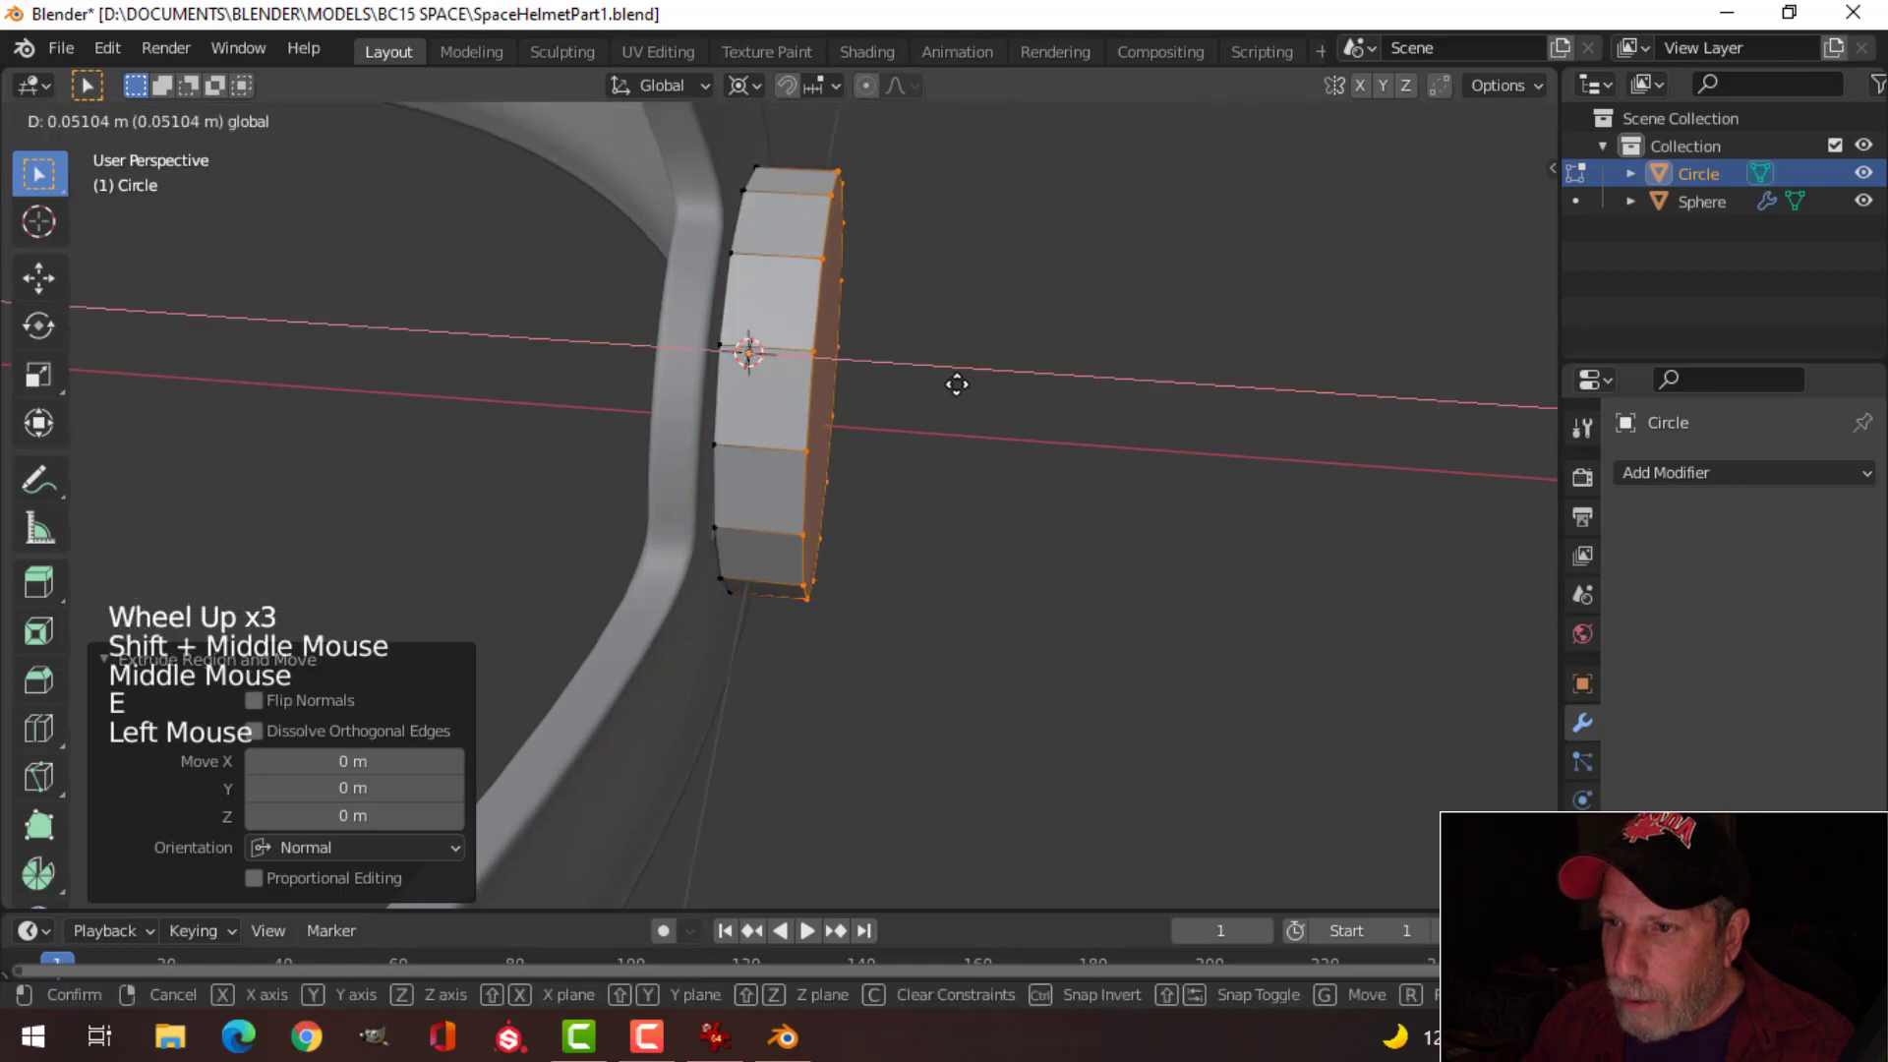
click(1023, 394)
Step: Inset the disc's outer face by about 0.045 m and extrude the inner face about 0.04 m outward as a raised hub
middle_drag(1037, 396, 944, 393)
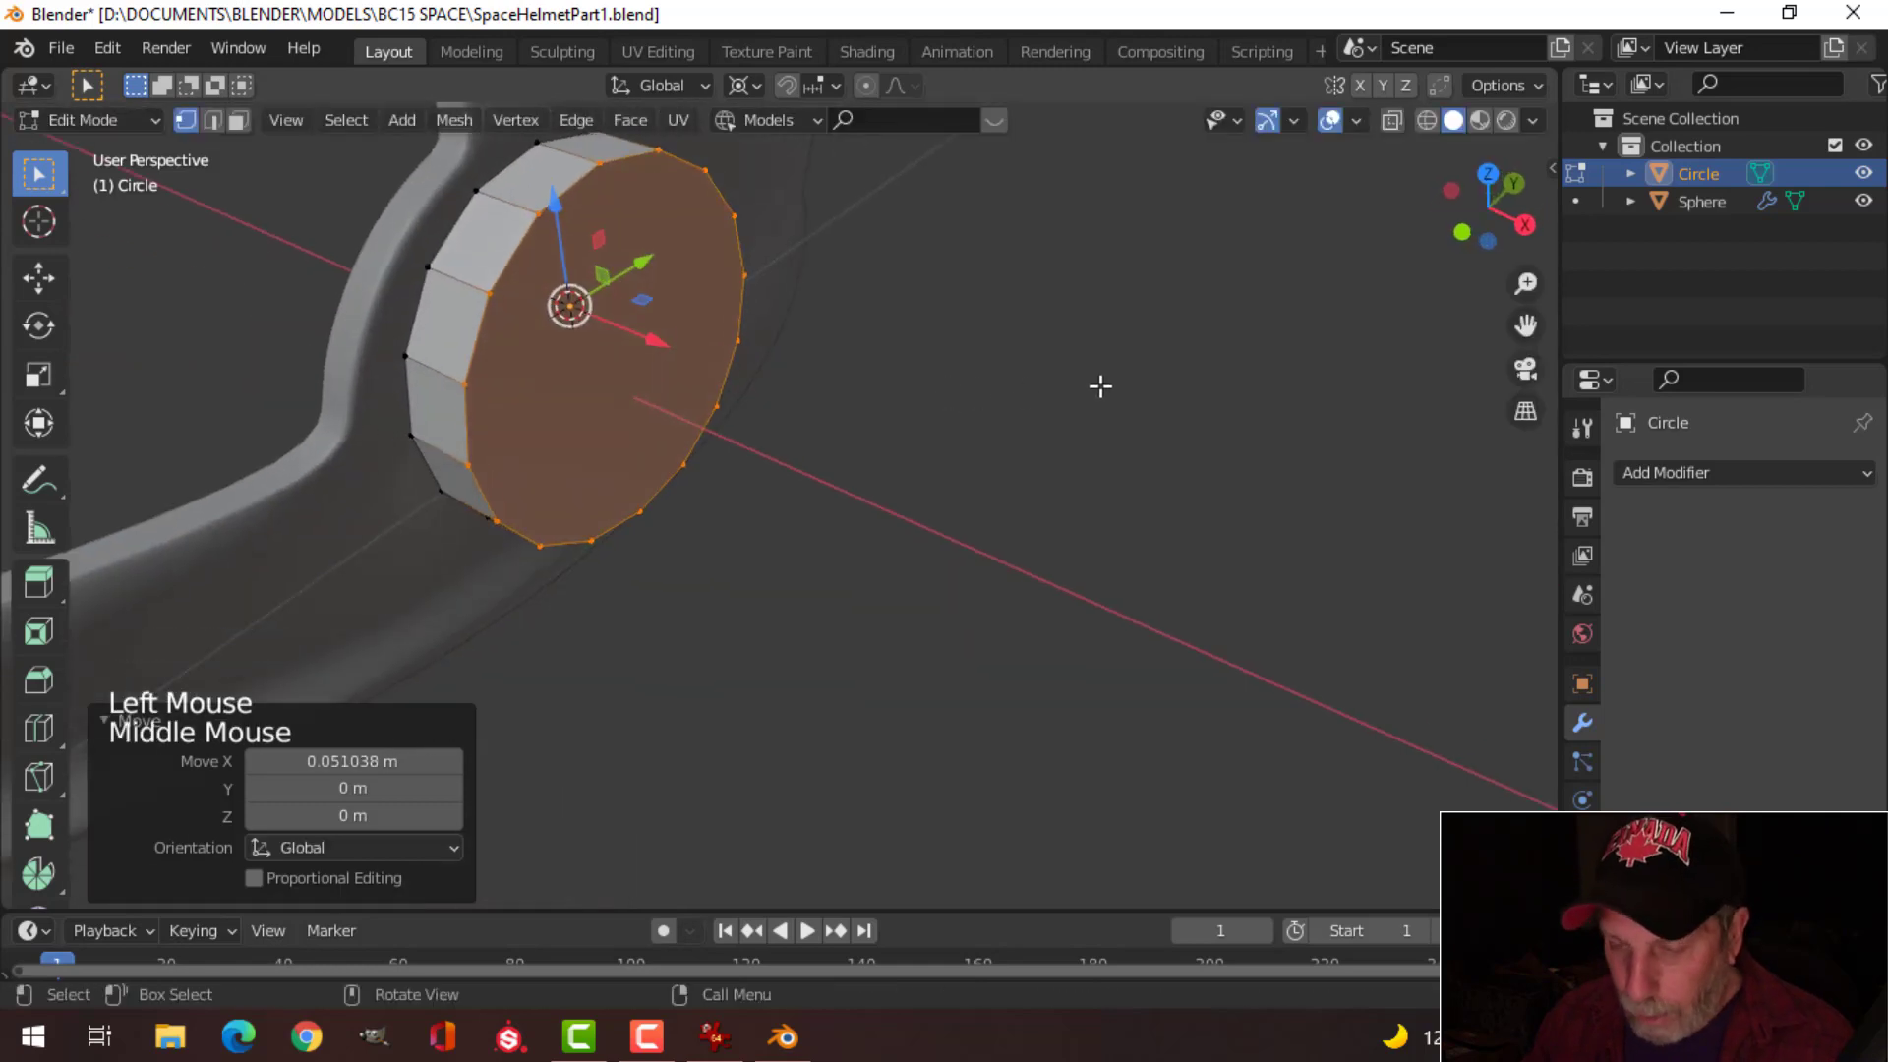
key(i)
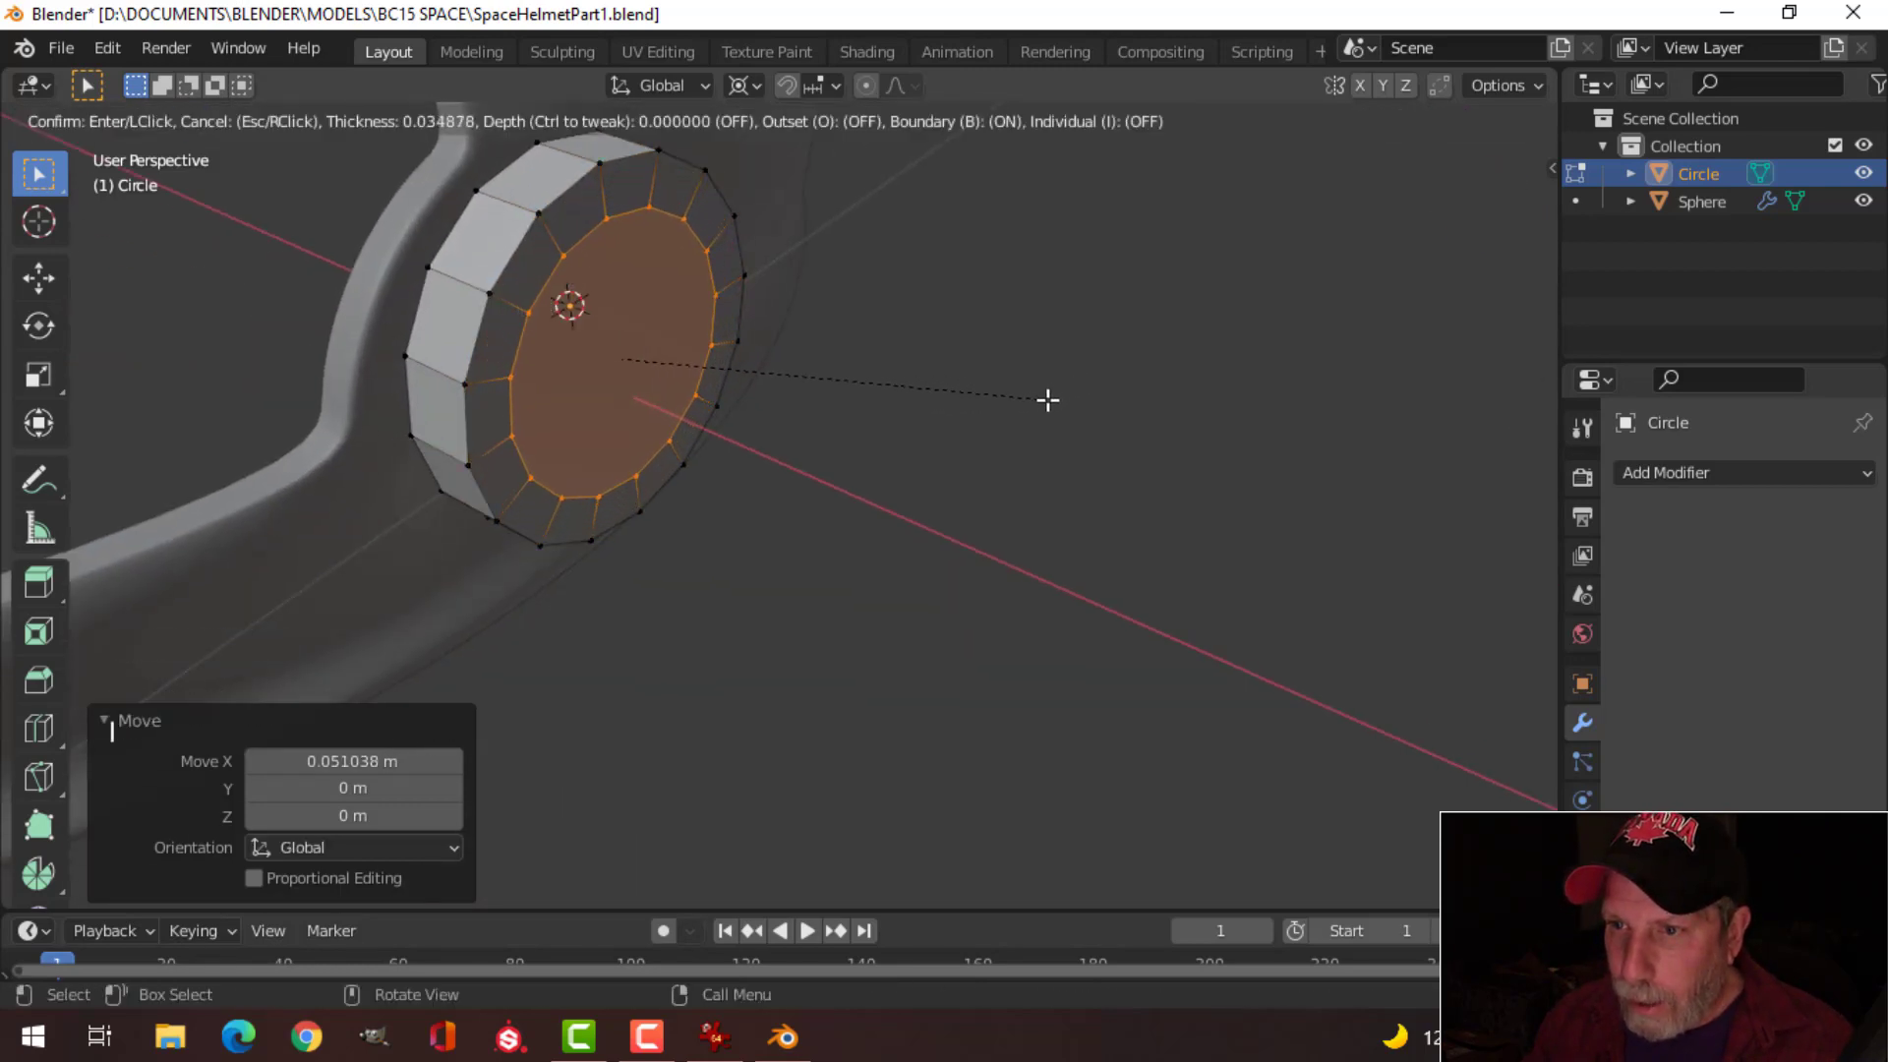
click(1032, 400)
middle_drag(960, 371, 622, 180)
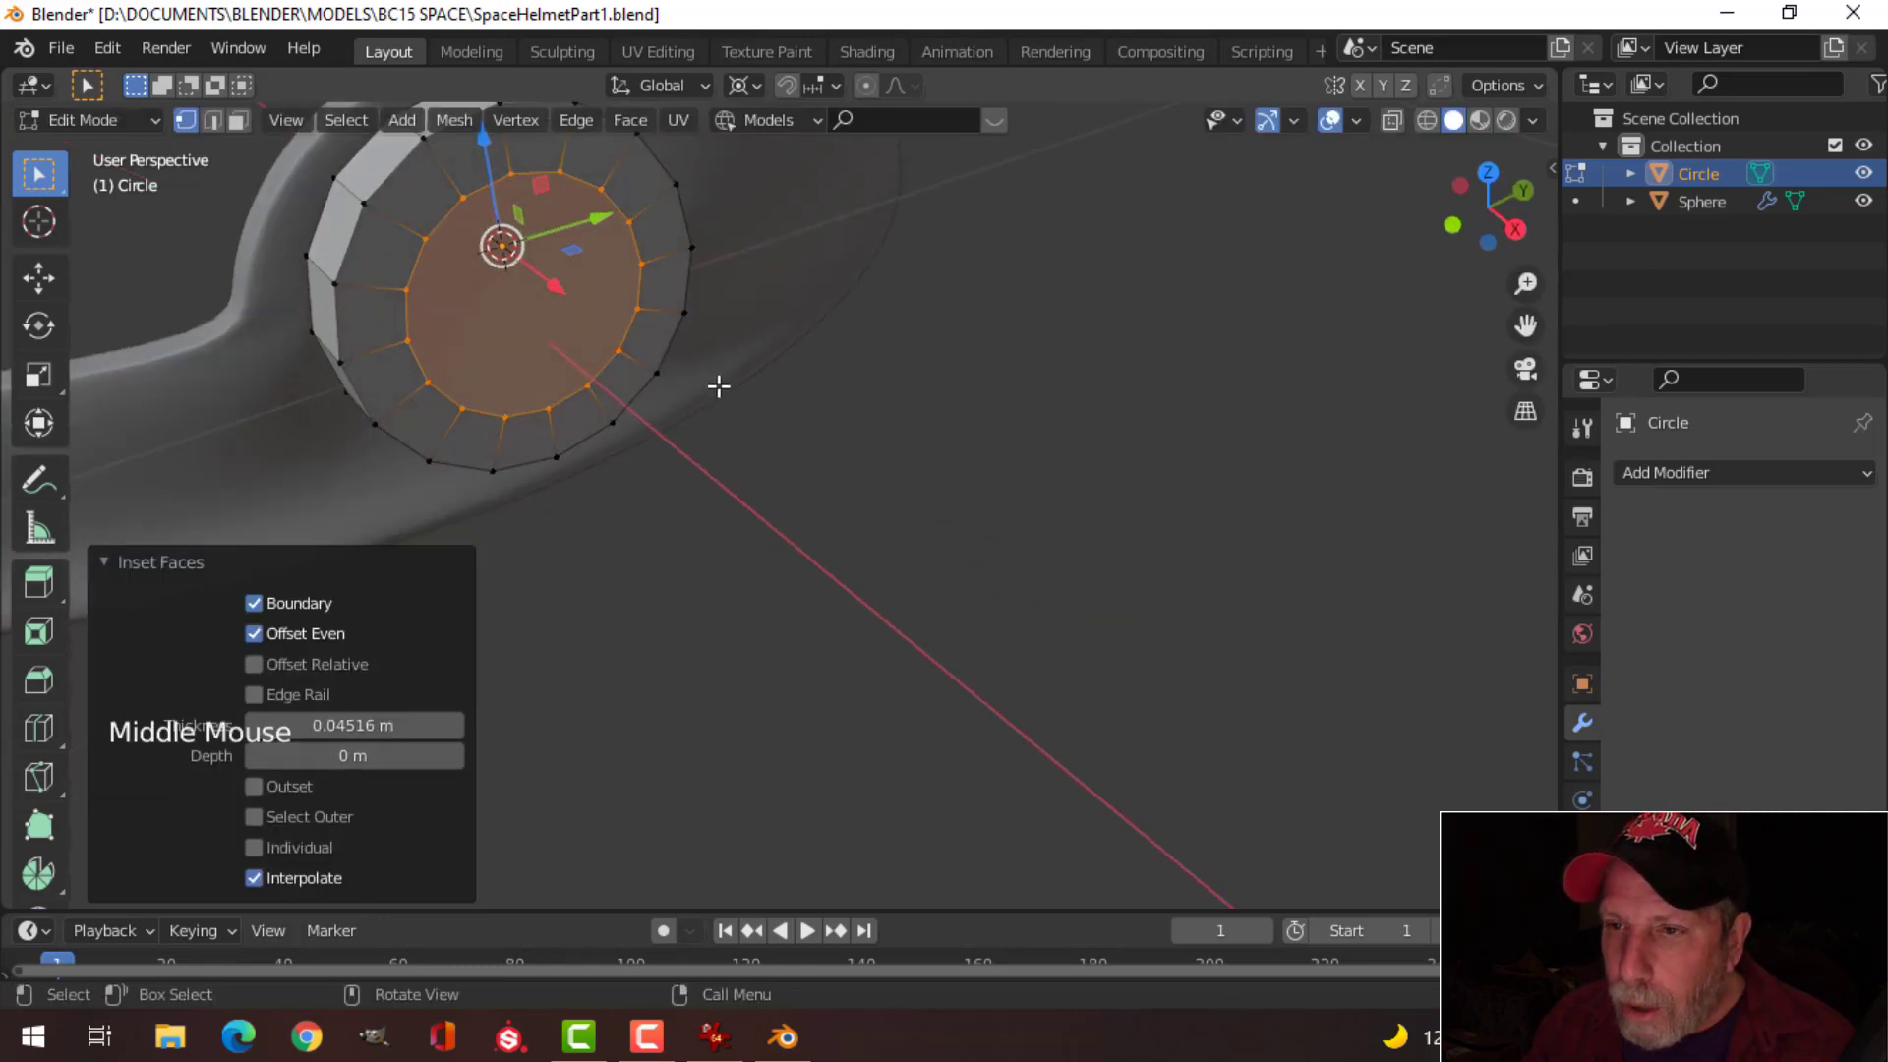
middle_drag(719, 385, 859, 393)
key(e)
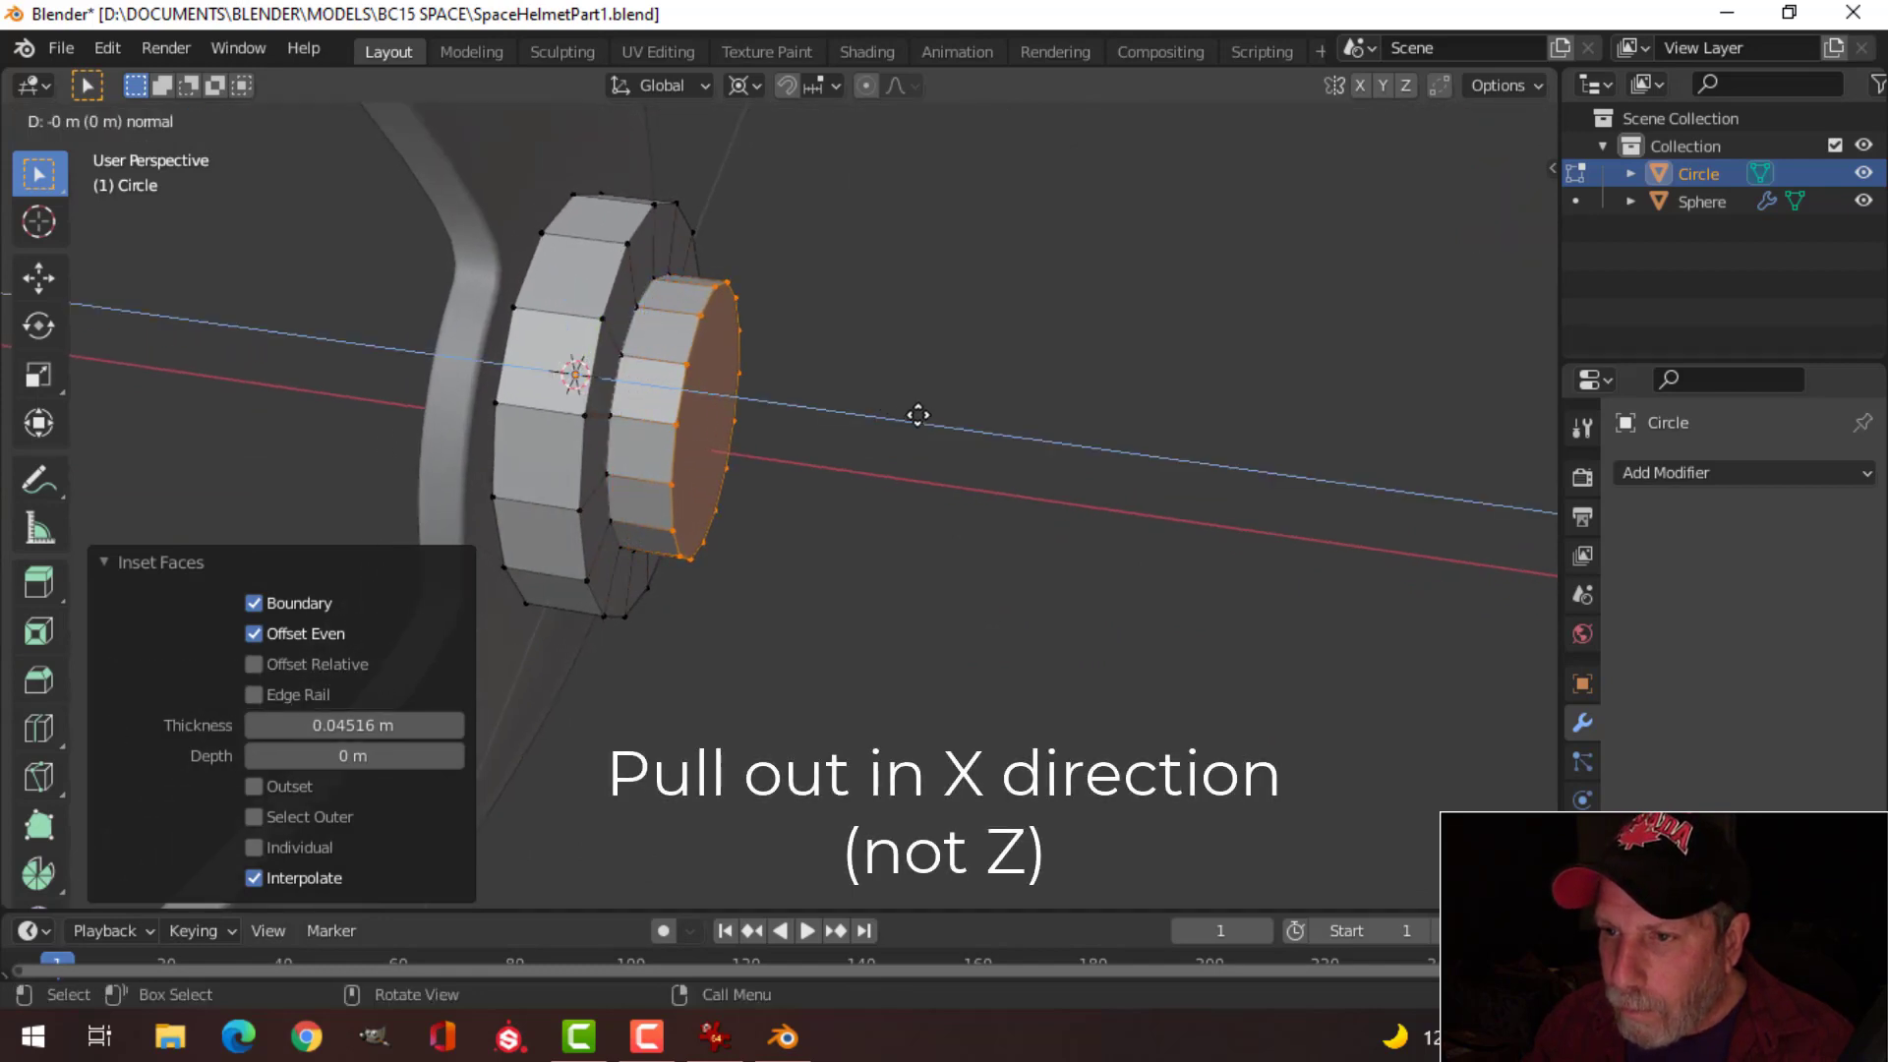
click(914, 411)
middle_drag(914, 411, 953, 381)
Step: Inset the hub's outer face by about 0.020 m and extrude it inward to form a shallow recess
key(i)
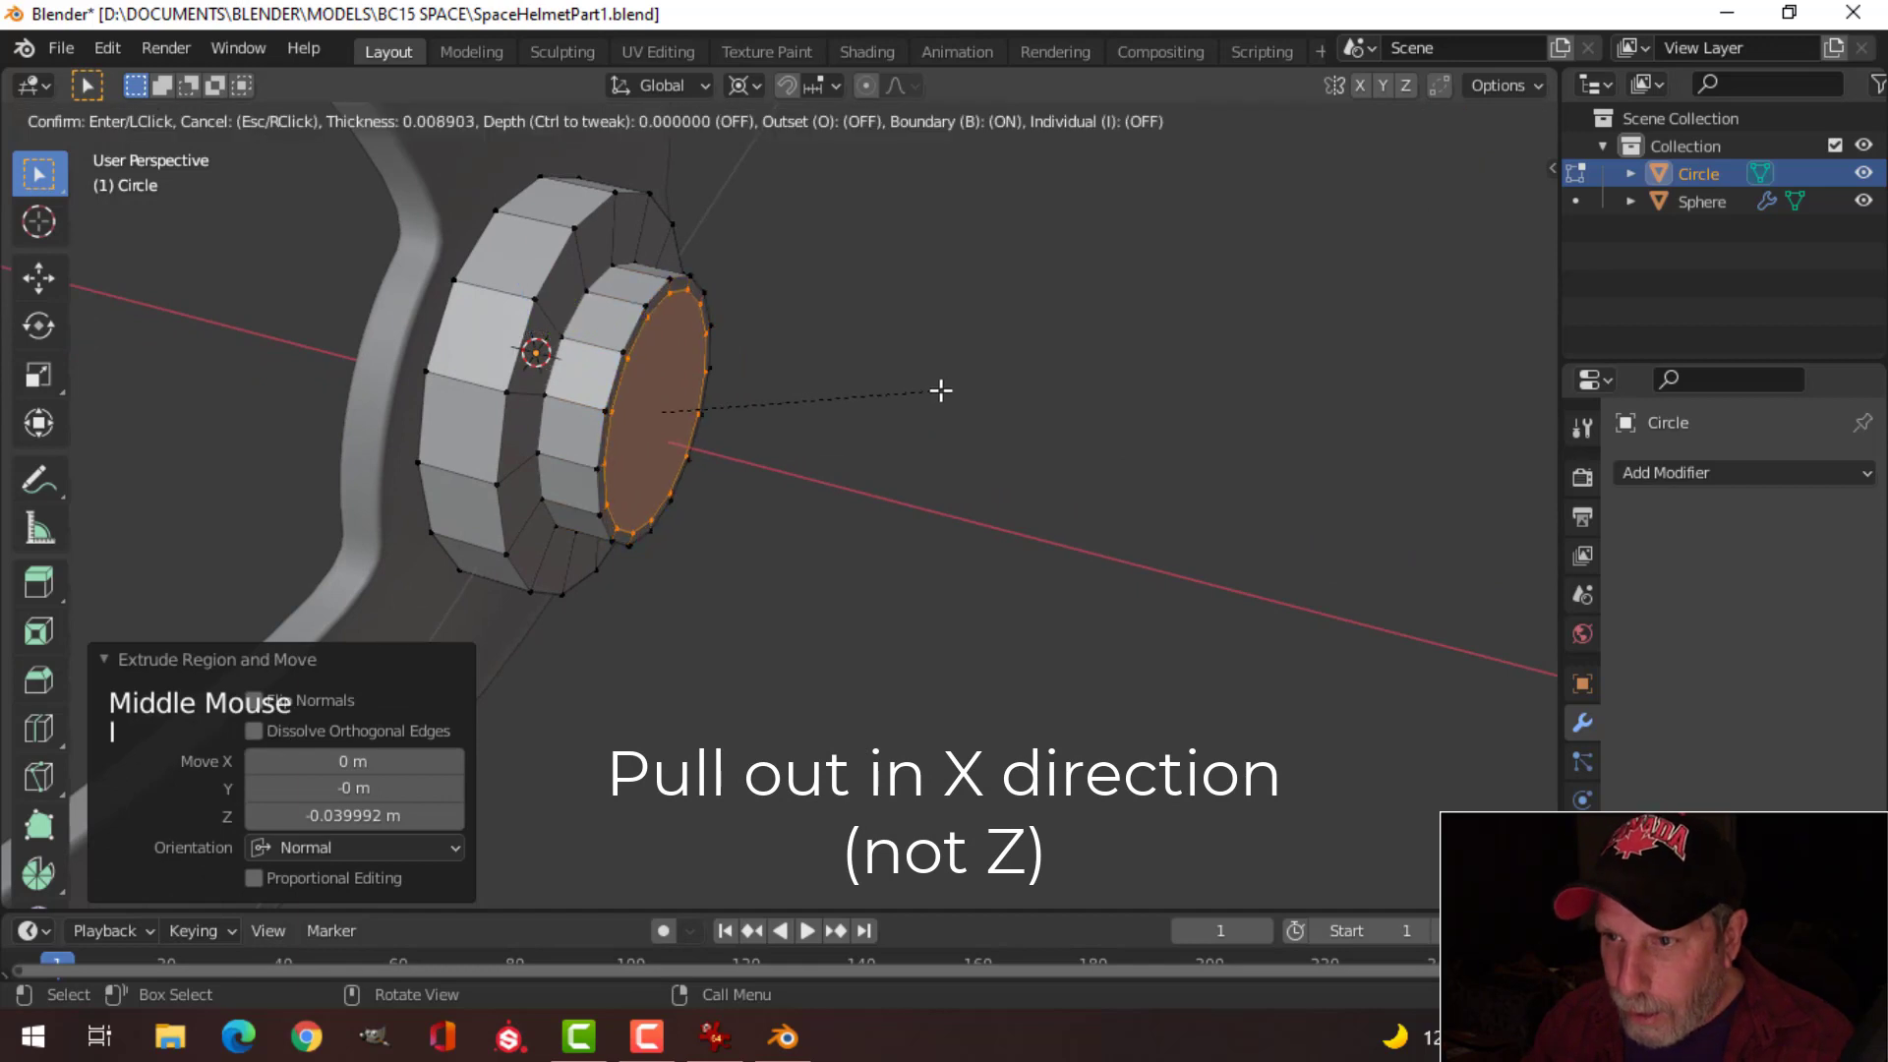
click(923, 392)
mouse_move(924, 392)
middle_down()
mouse_move(881, 350)
mouse_move(908, 379)
middle_up()
key(e)
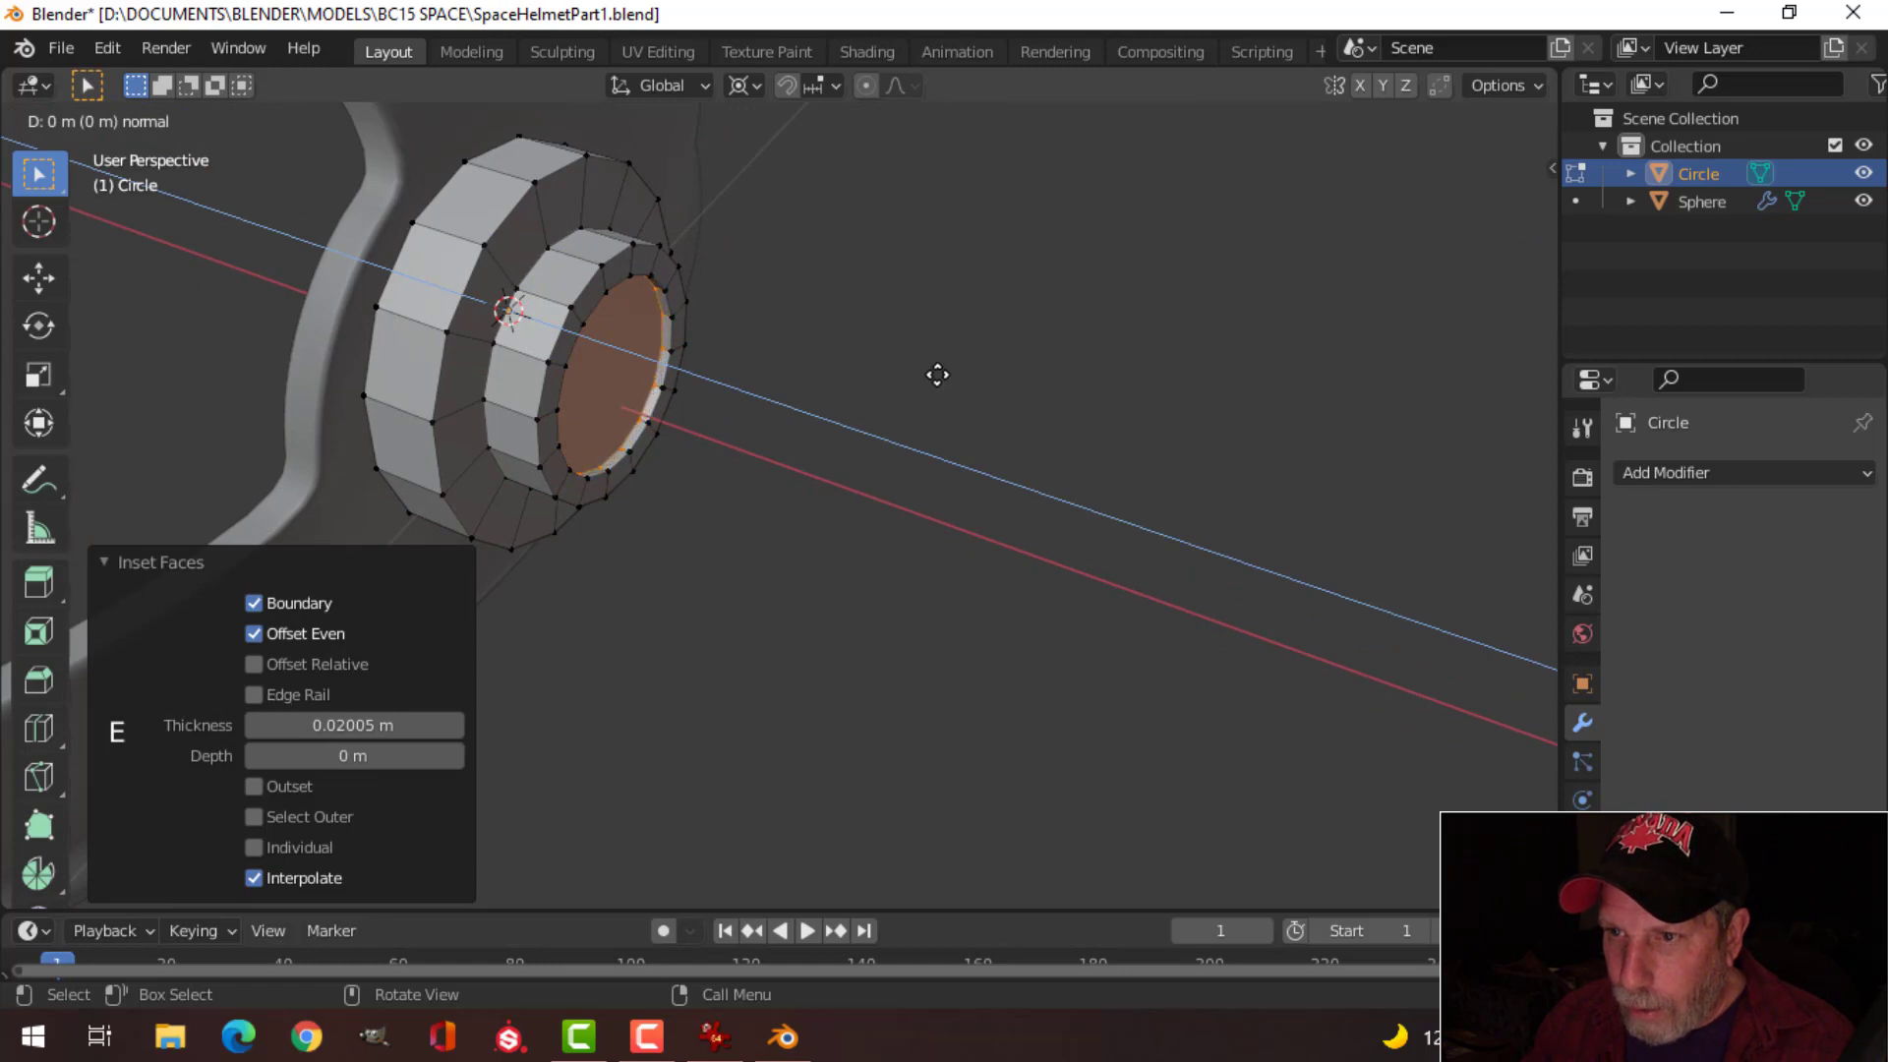
click(934, 372)
Step: Isolate the ear piece in local view and delete its large back face
middle_drag(717, 328, 947, 344)
key(Tab)
key(KP_Divide)
key(Tab)
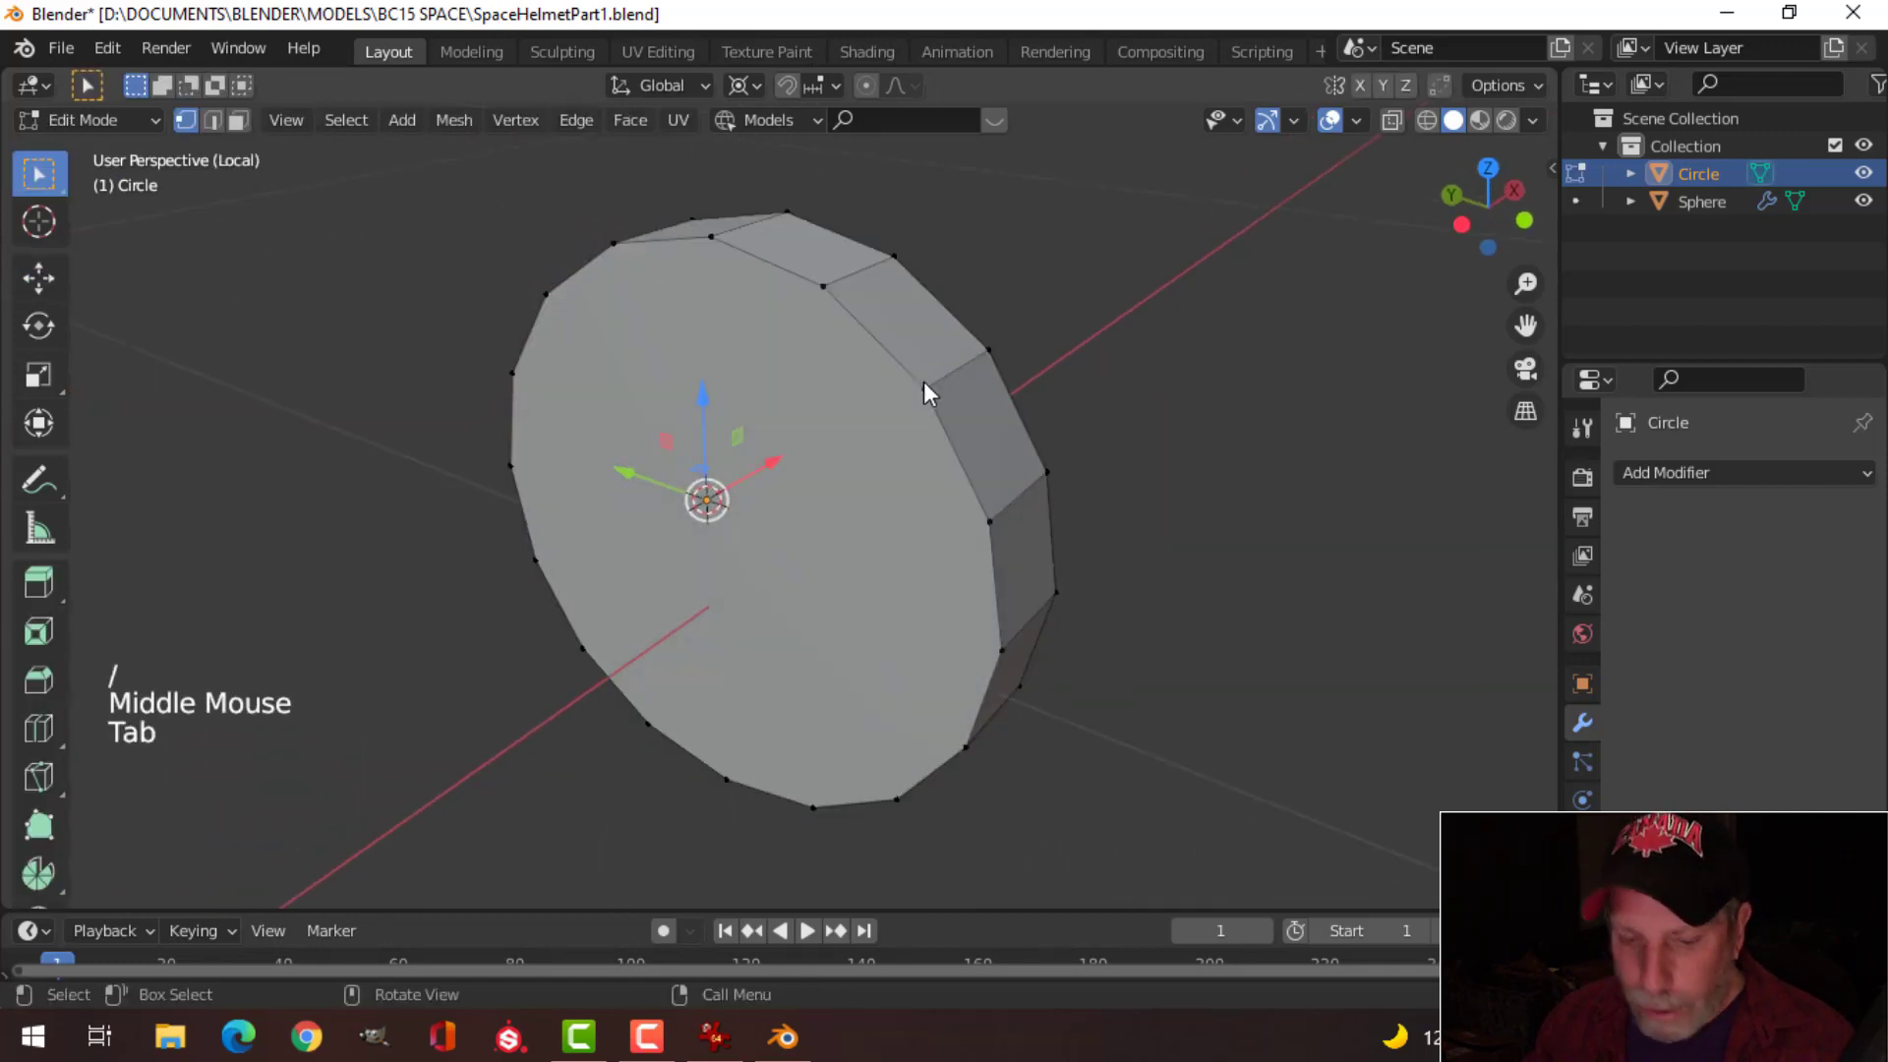
key(3)
click(767, 426)
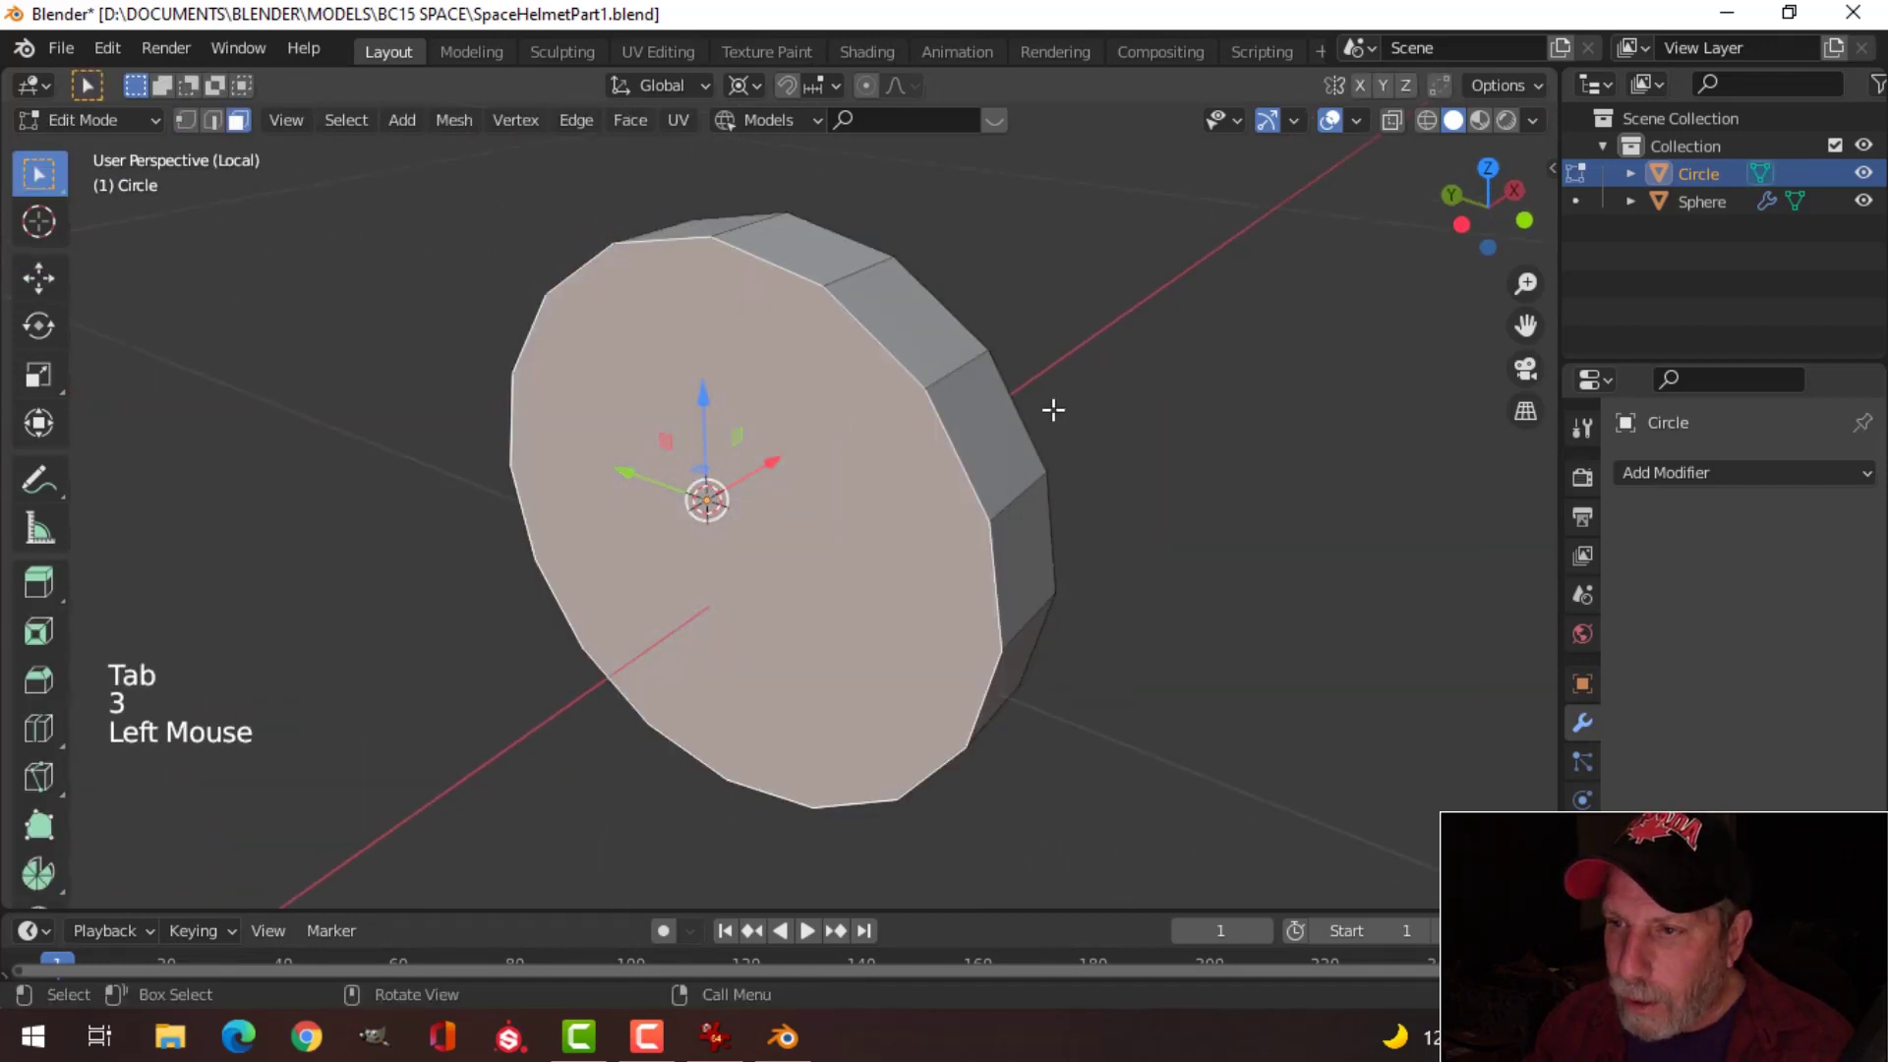
key(x)
click(986, 471)
Step: Select the disc's outer rim and the hub's outer and inner rim loops, and bevel them about 0.003 m with 2 segments
middle_drag(987, 471, 794, 397)
key(2)
alt+shift+click(815, 304)
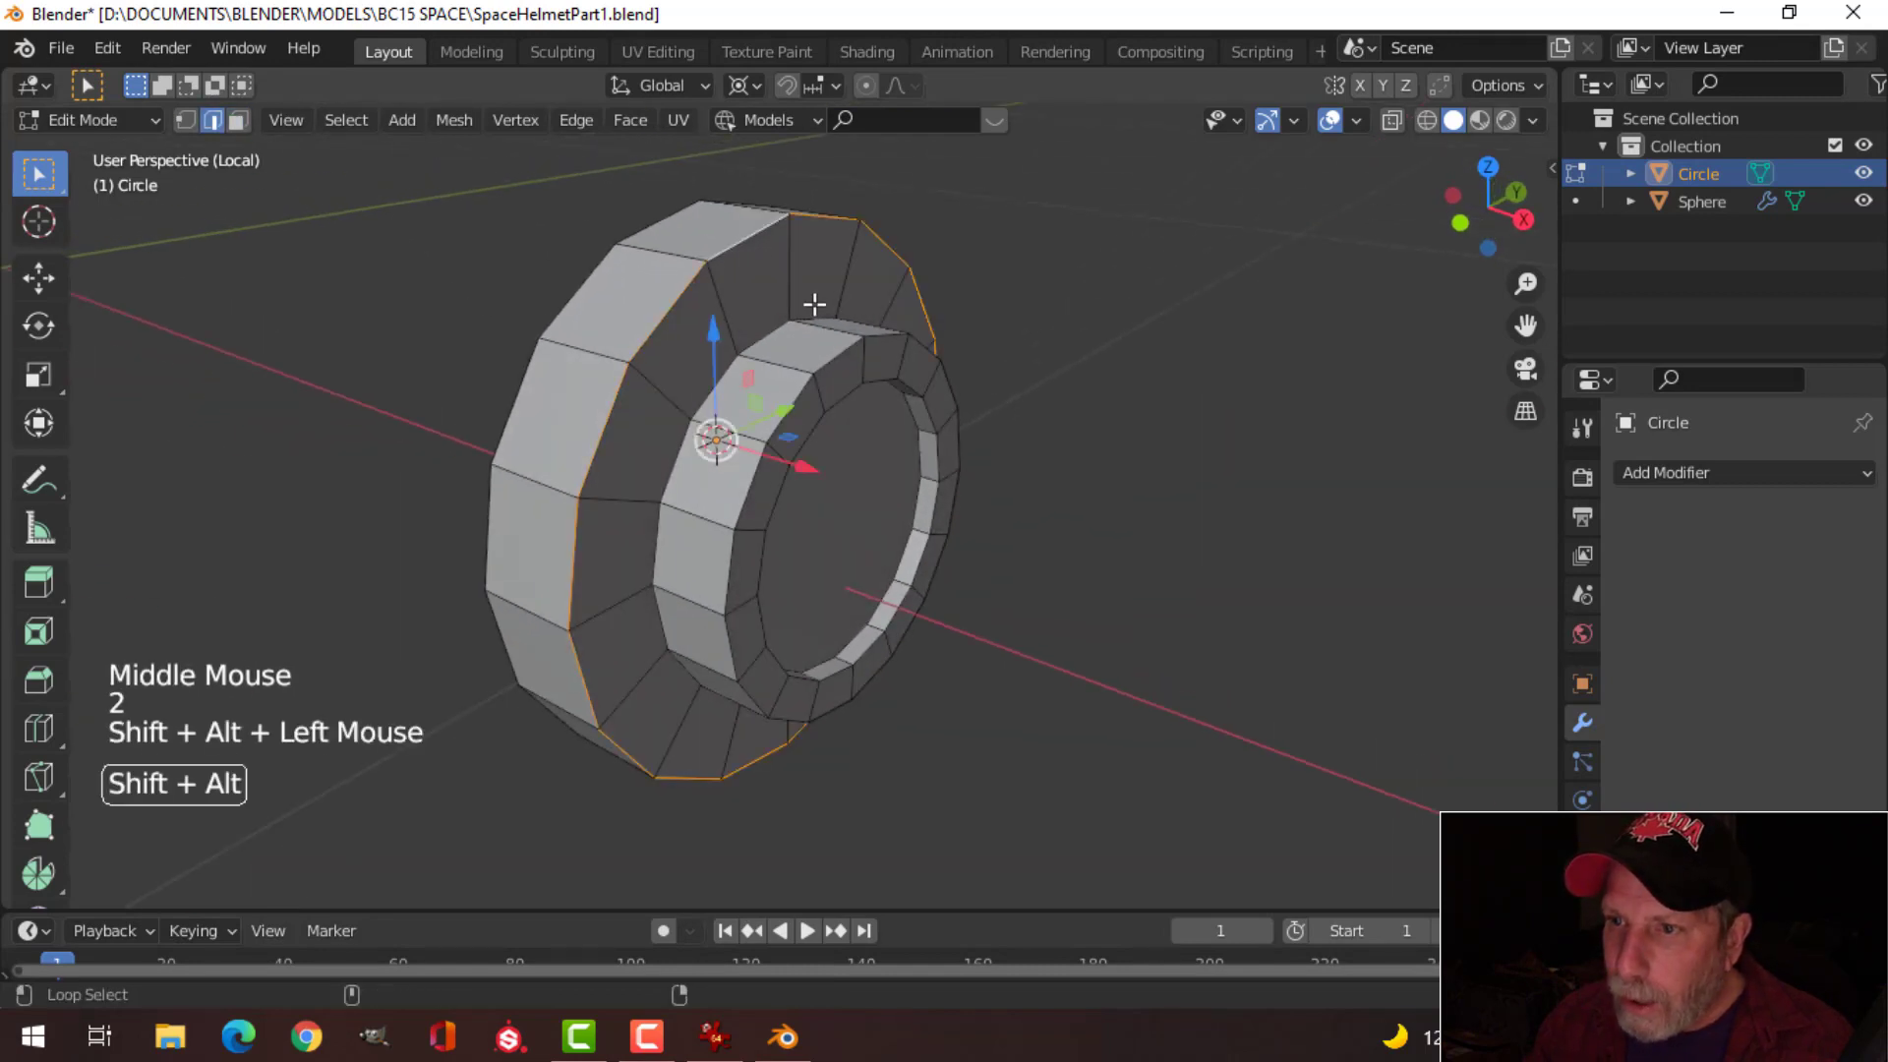
middle_drag(829, 357, 1023, 428)
alt+shift+click(948, 367)
scroll(1023, 428, up, 1)
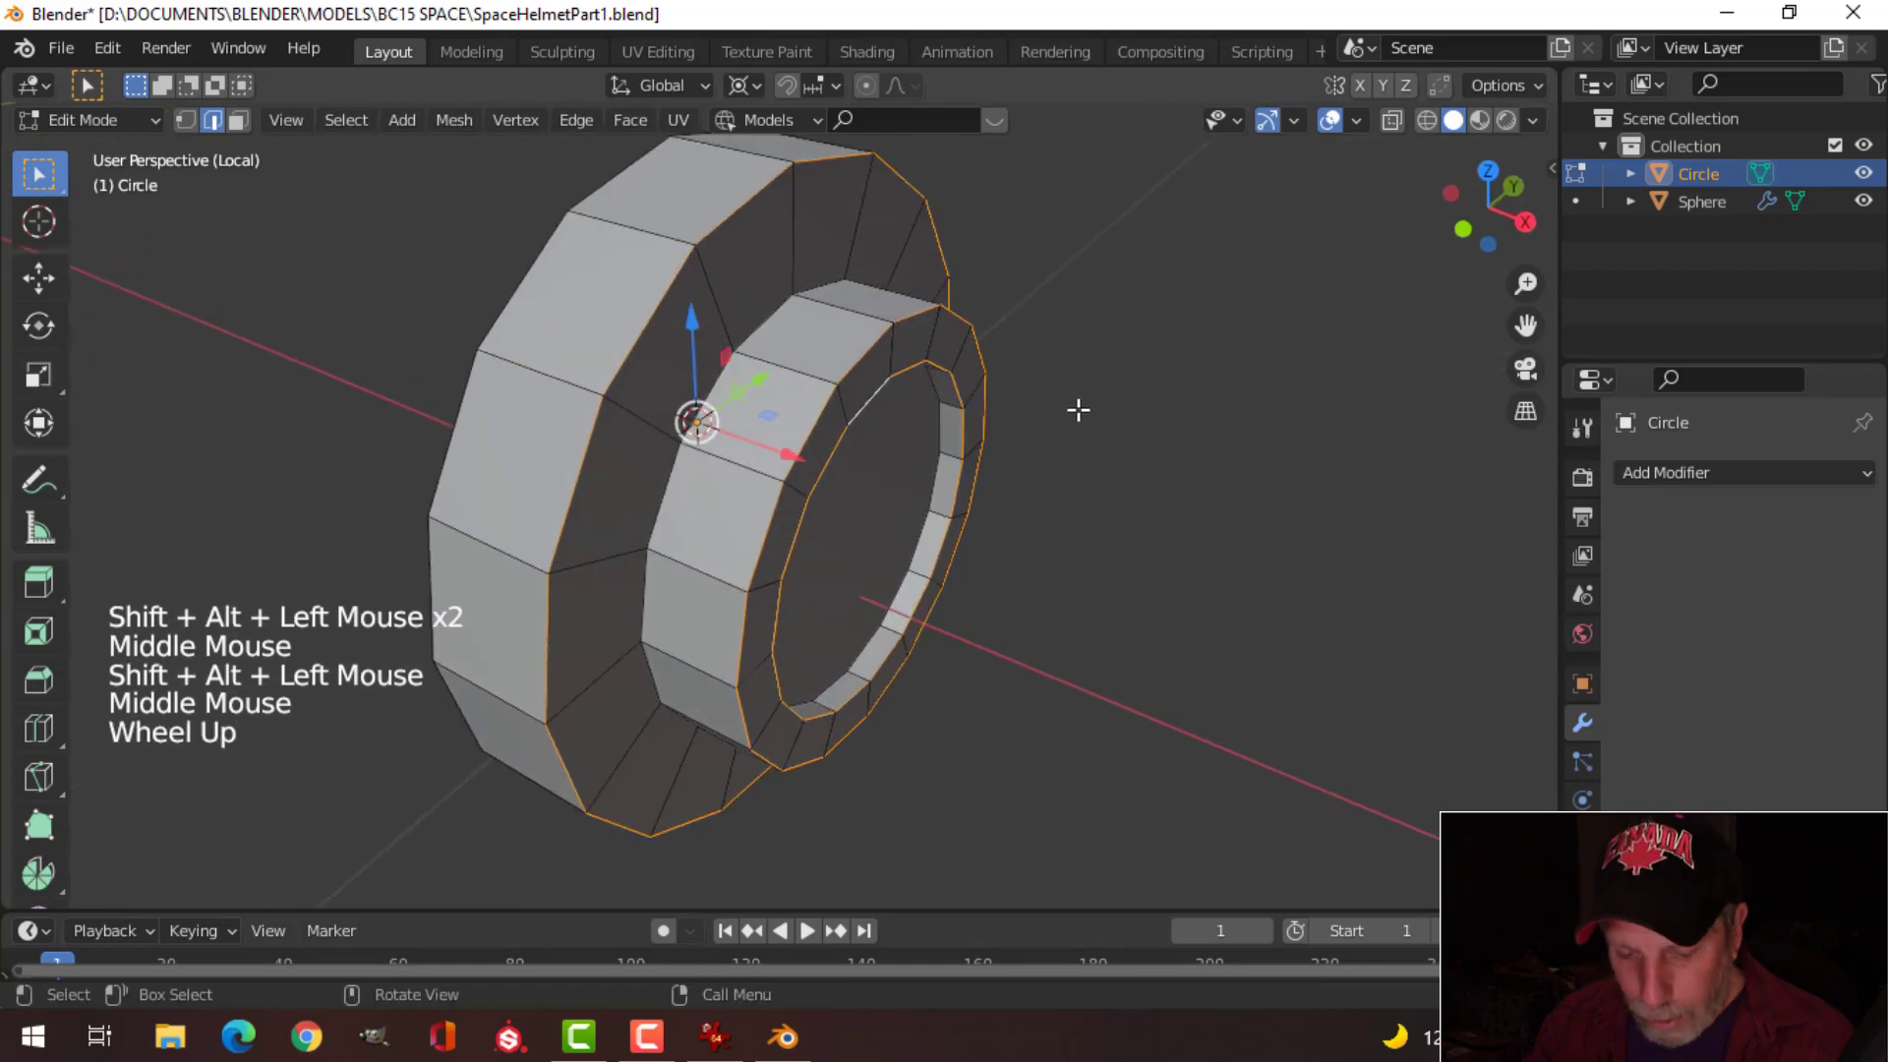
key(ctrl+b)
key(shift)
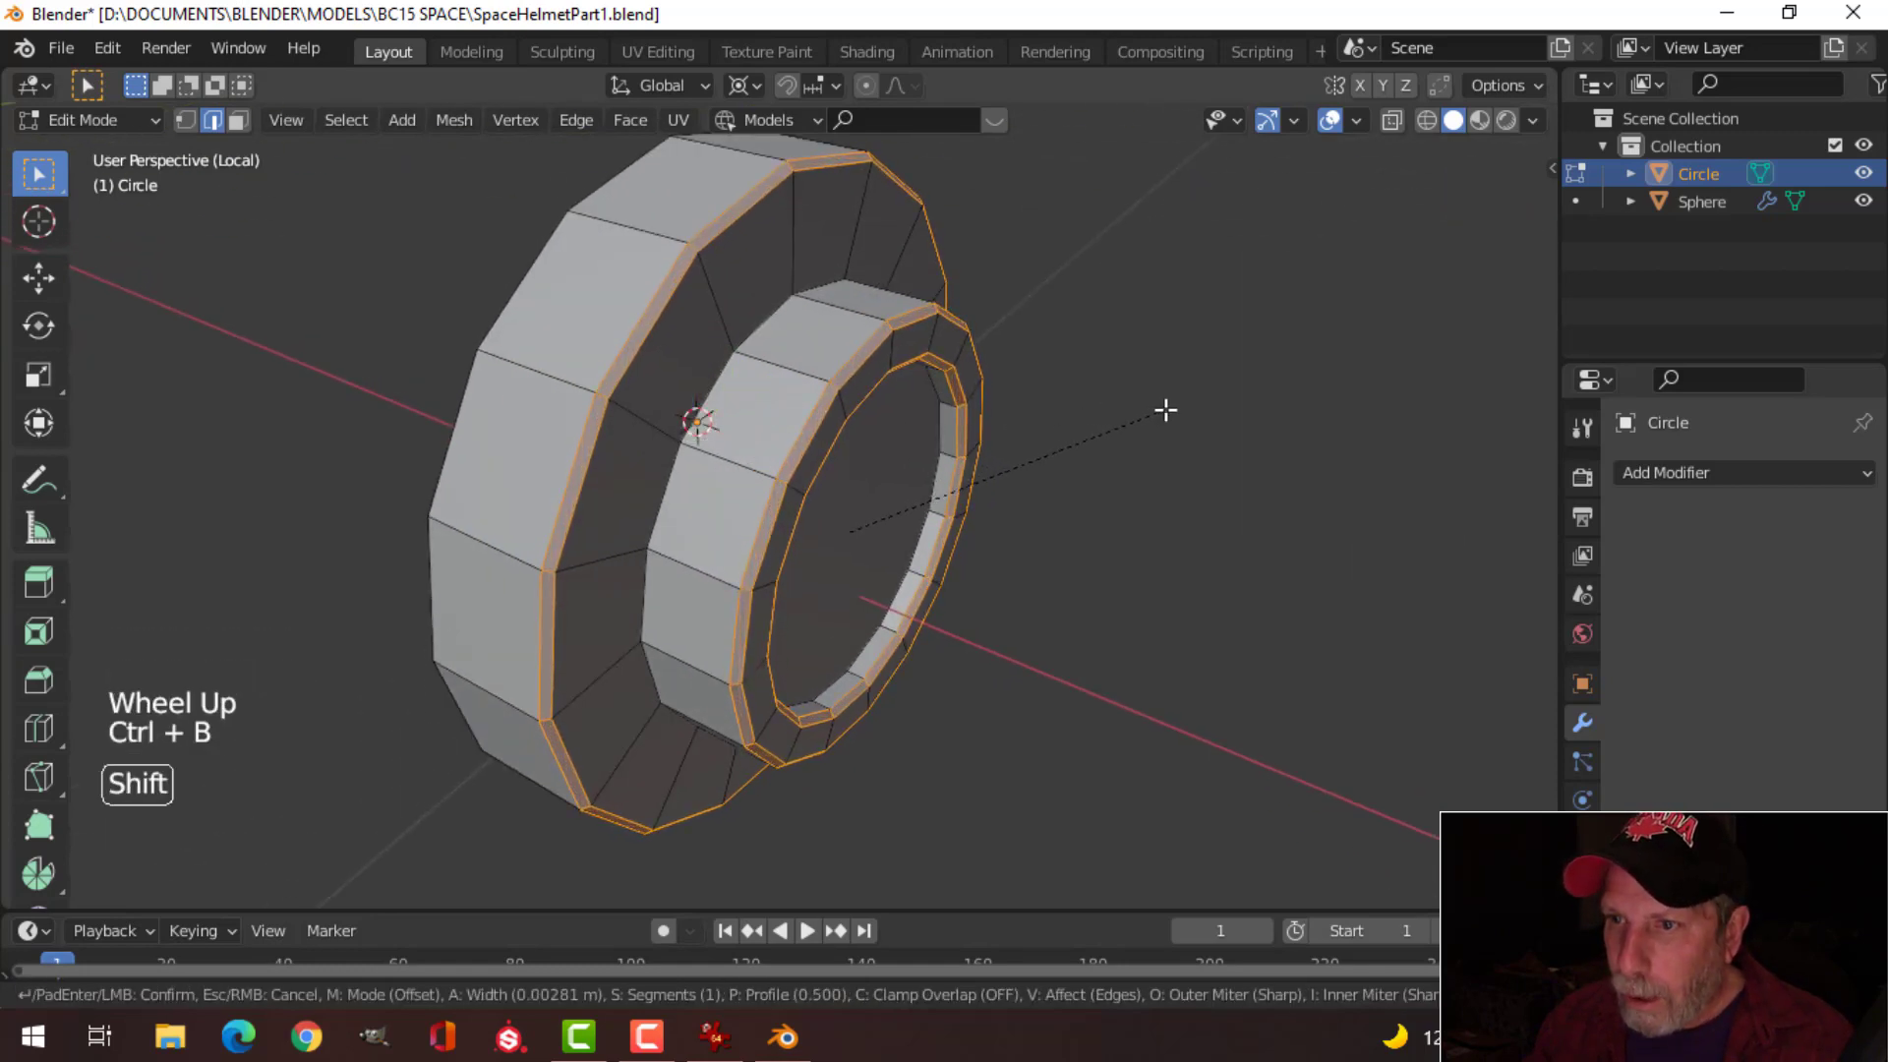
shift+scroll(1170, 410, up, 1)
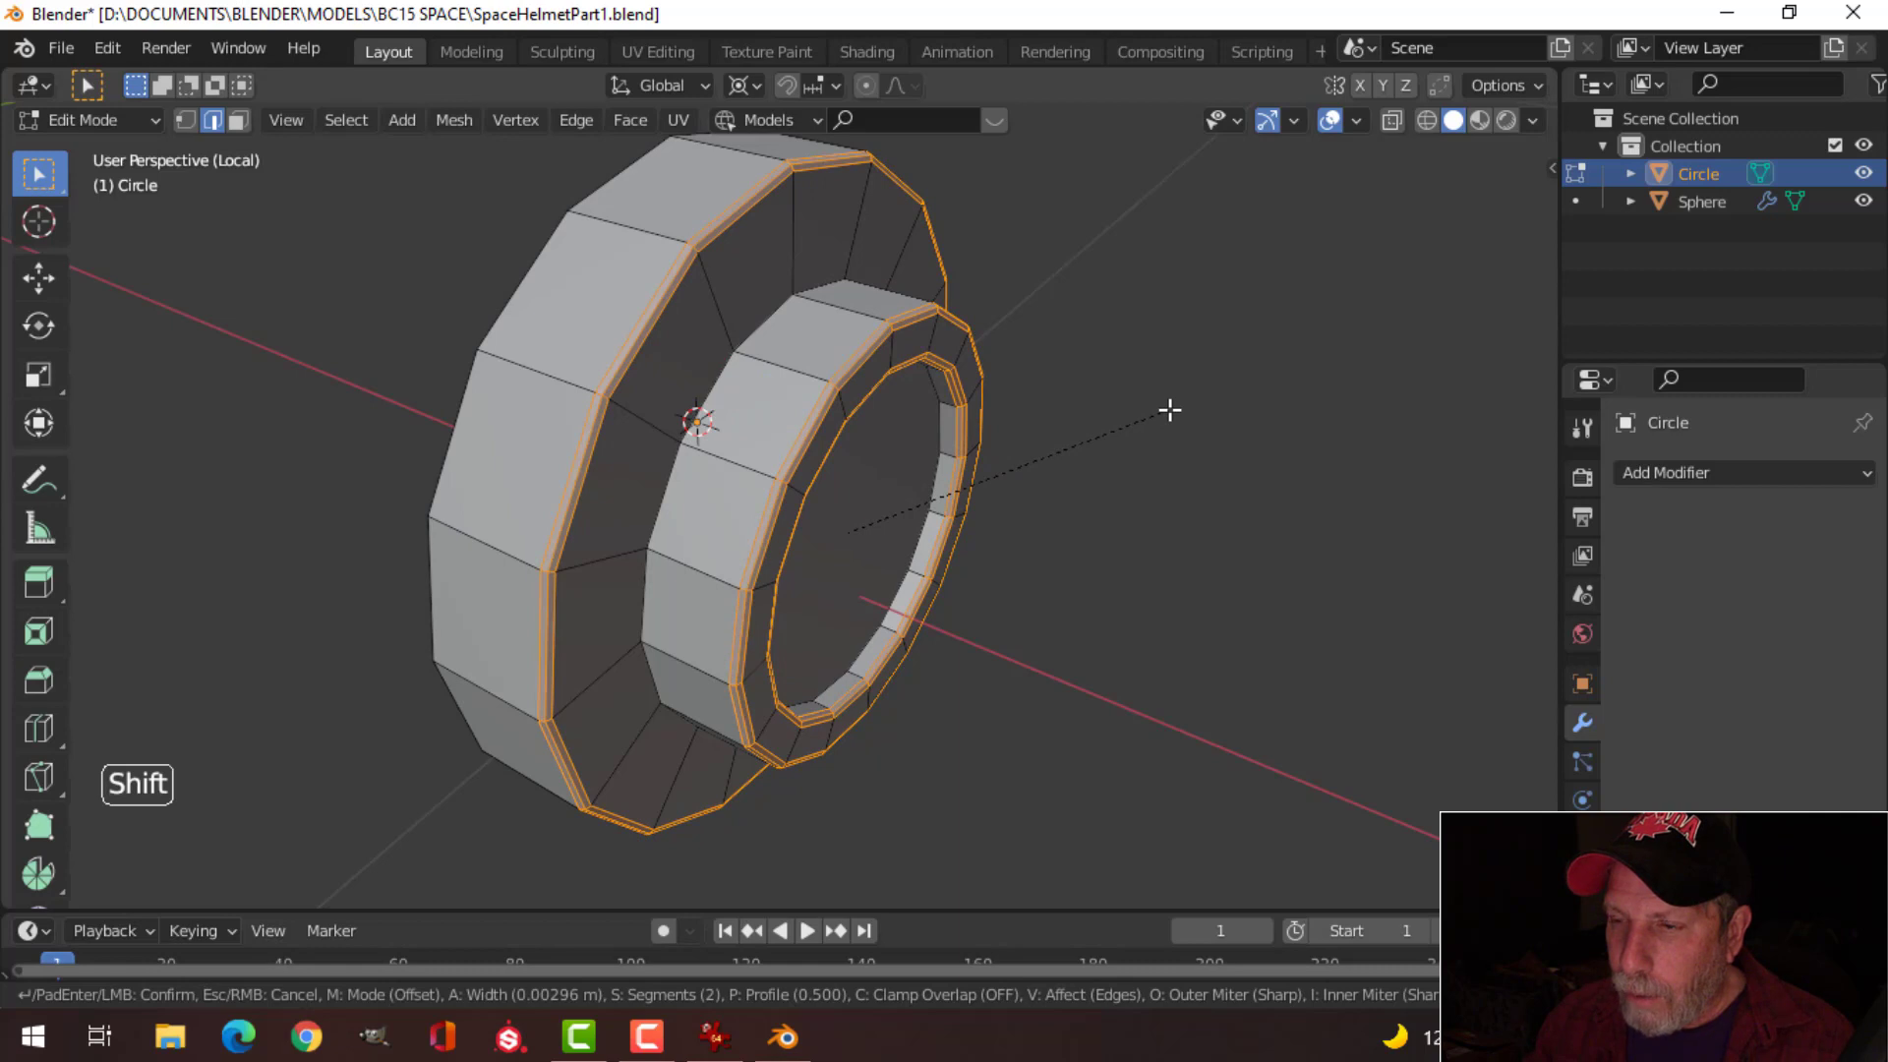
click(1170, 410)
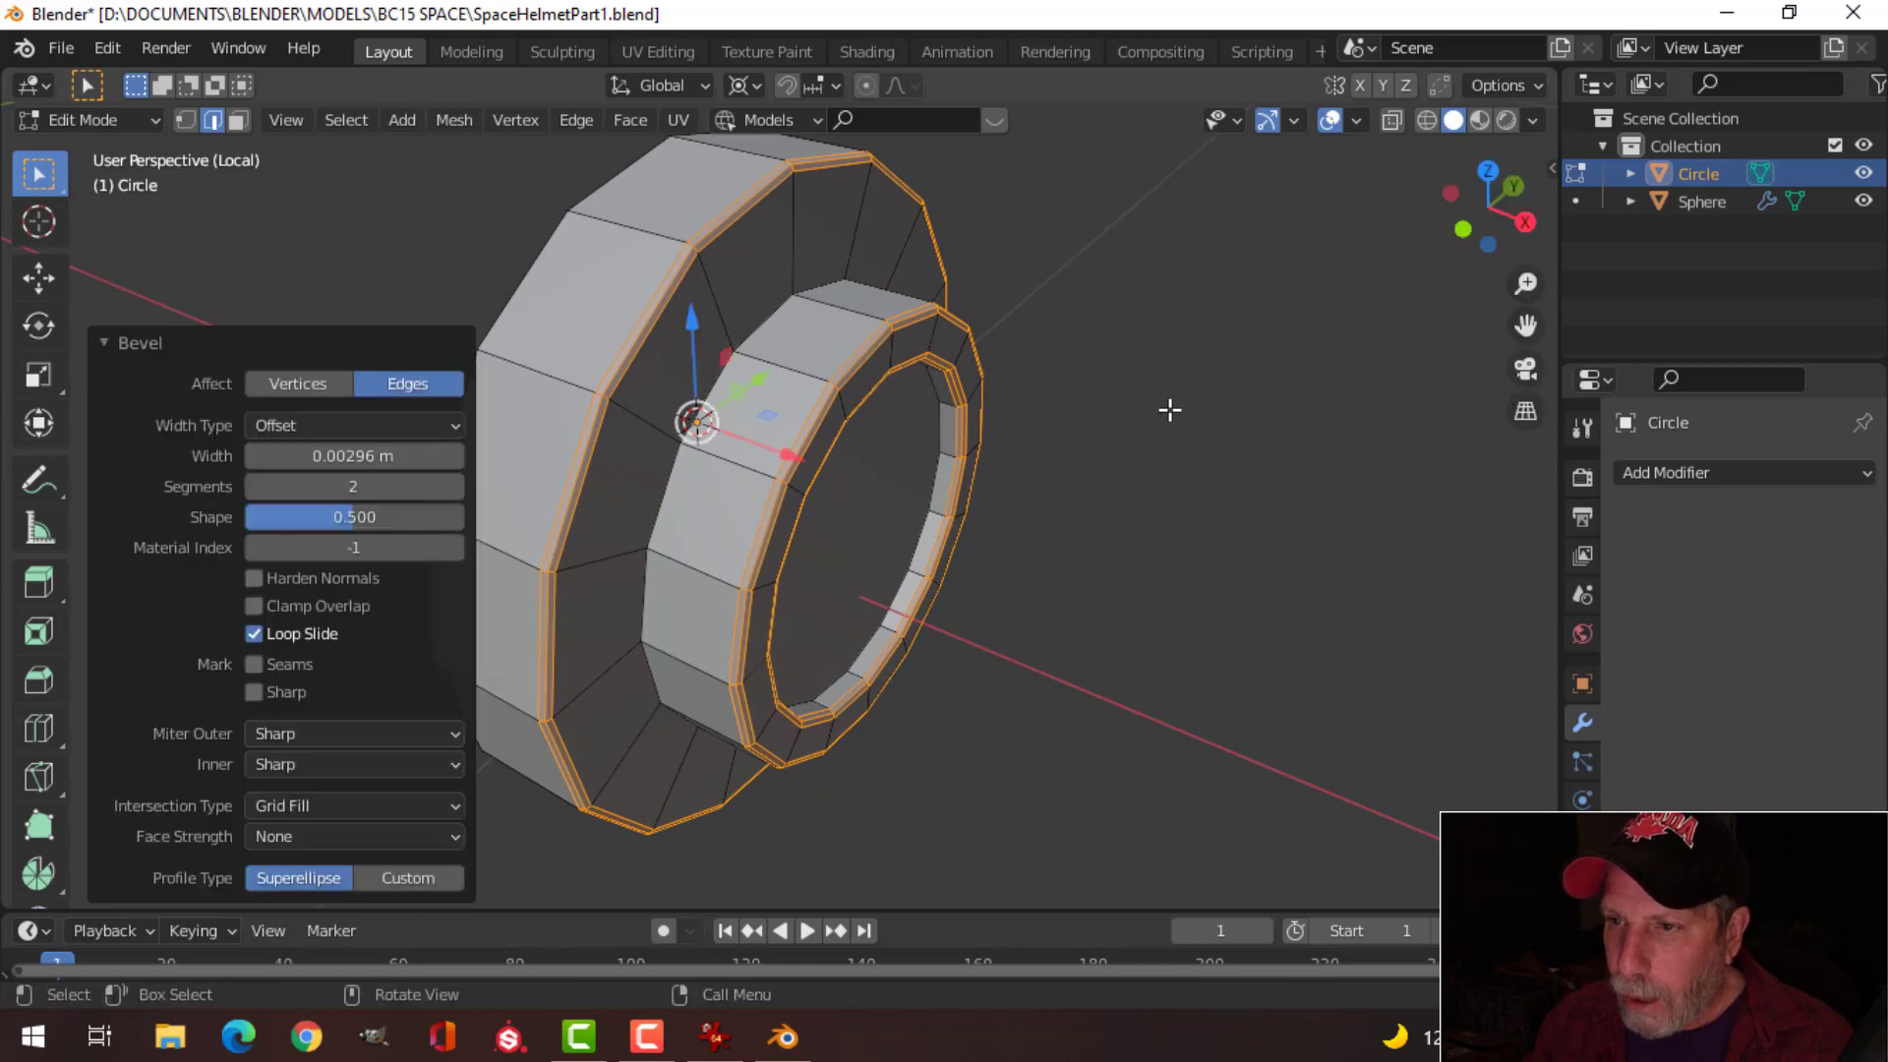
Step: Leave Edit Mode, give the ear piece a level 2 Subdivision Surface modifier and shade it smooth
key(alt+a)
key(Tab)
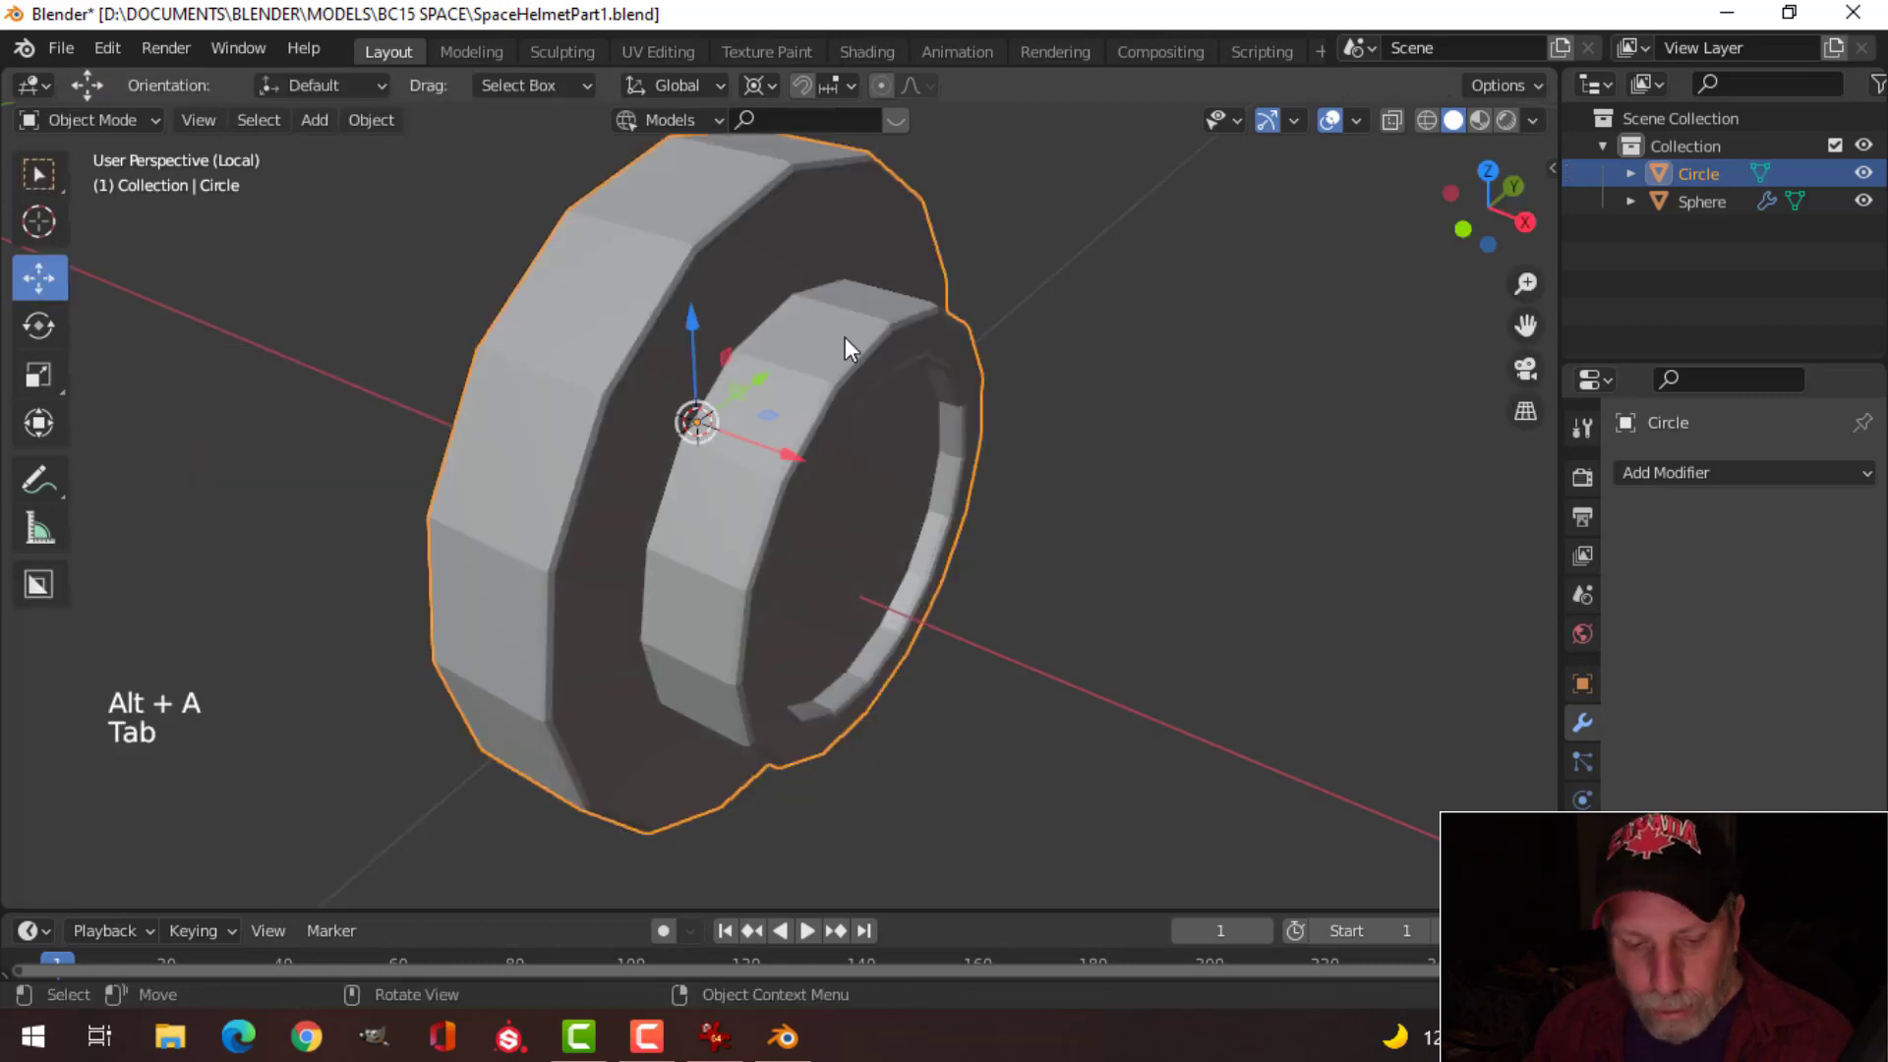
key(ctrl+2)
right_click(744, 274)
middle_click(741, 270)
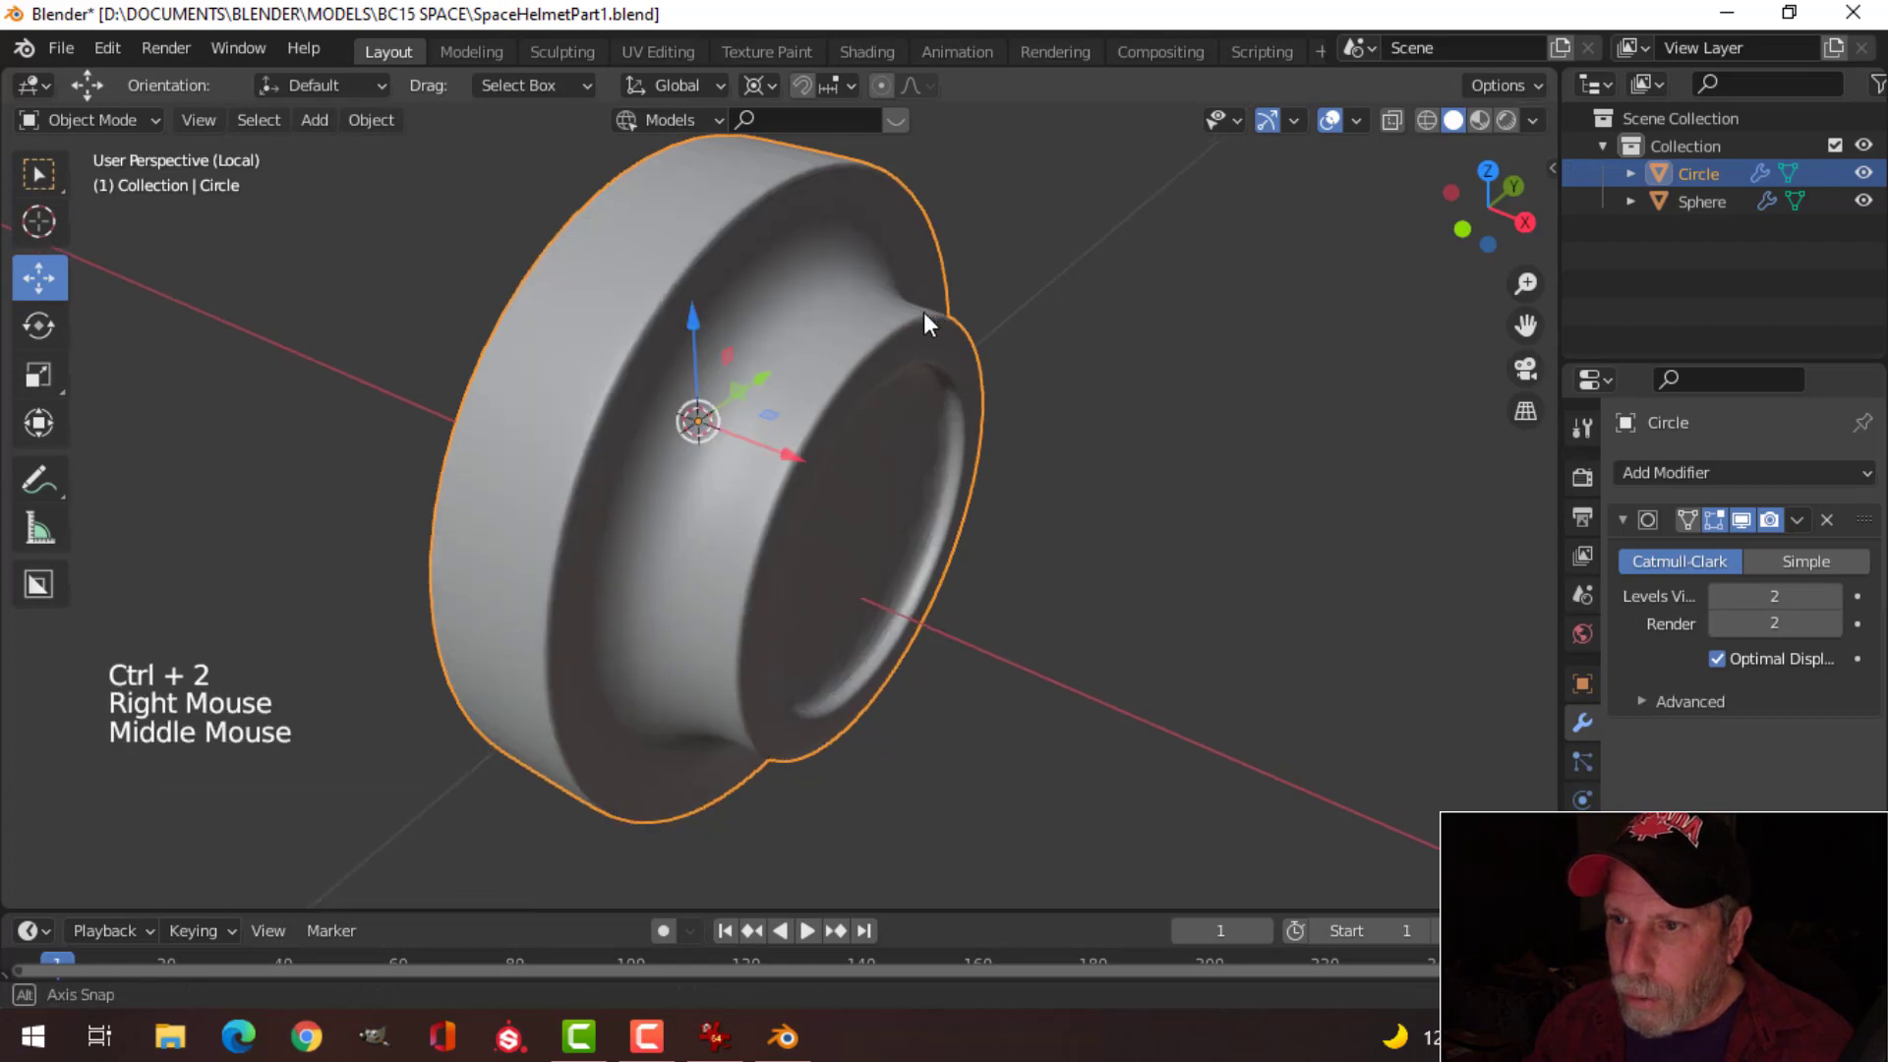
Step: Add a loop cut on the disc's front ring and slide it toward the hub's base with a factor of about 0.705
middle_drag(923, 310, 876, 316)
key(Tab)
key(ctrl+r)
click(786, 216)
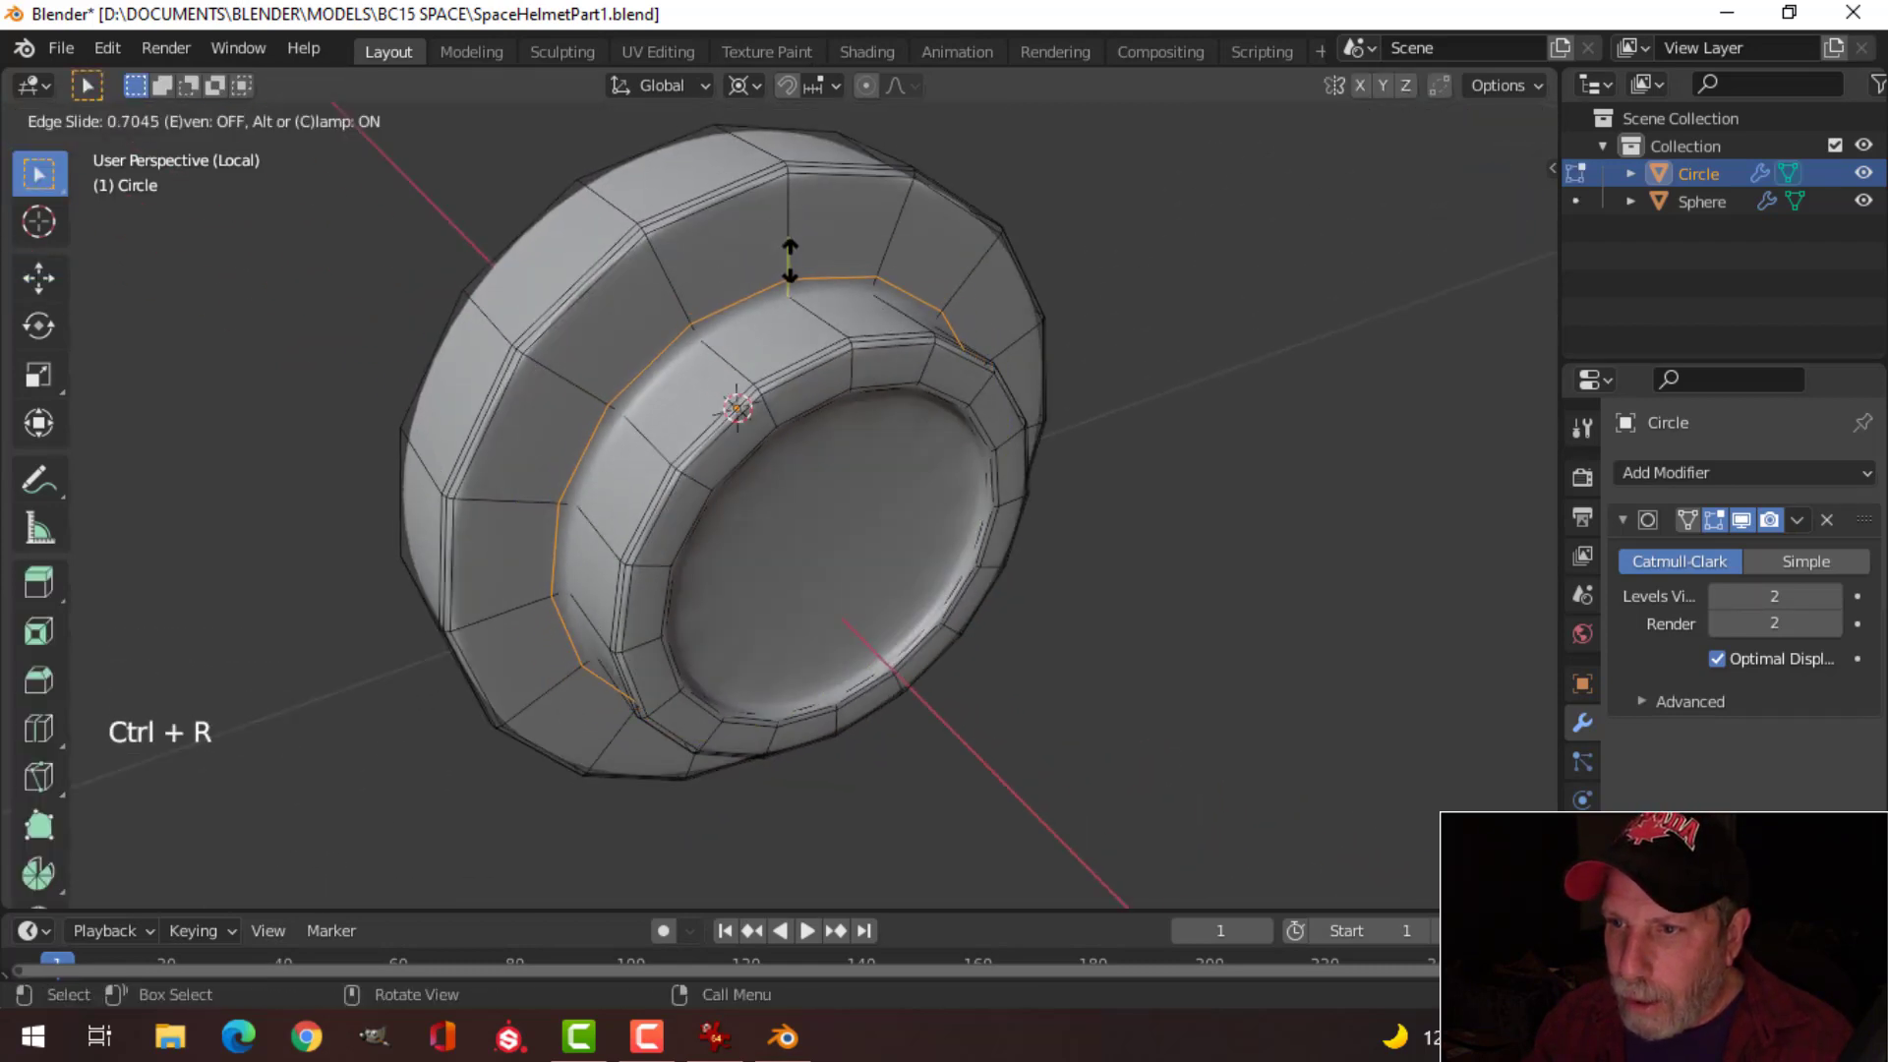
click(787, 252)
middle_drag(787, 253, 799, 390)
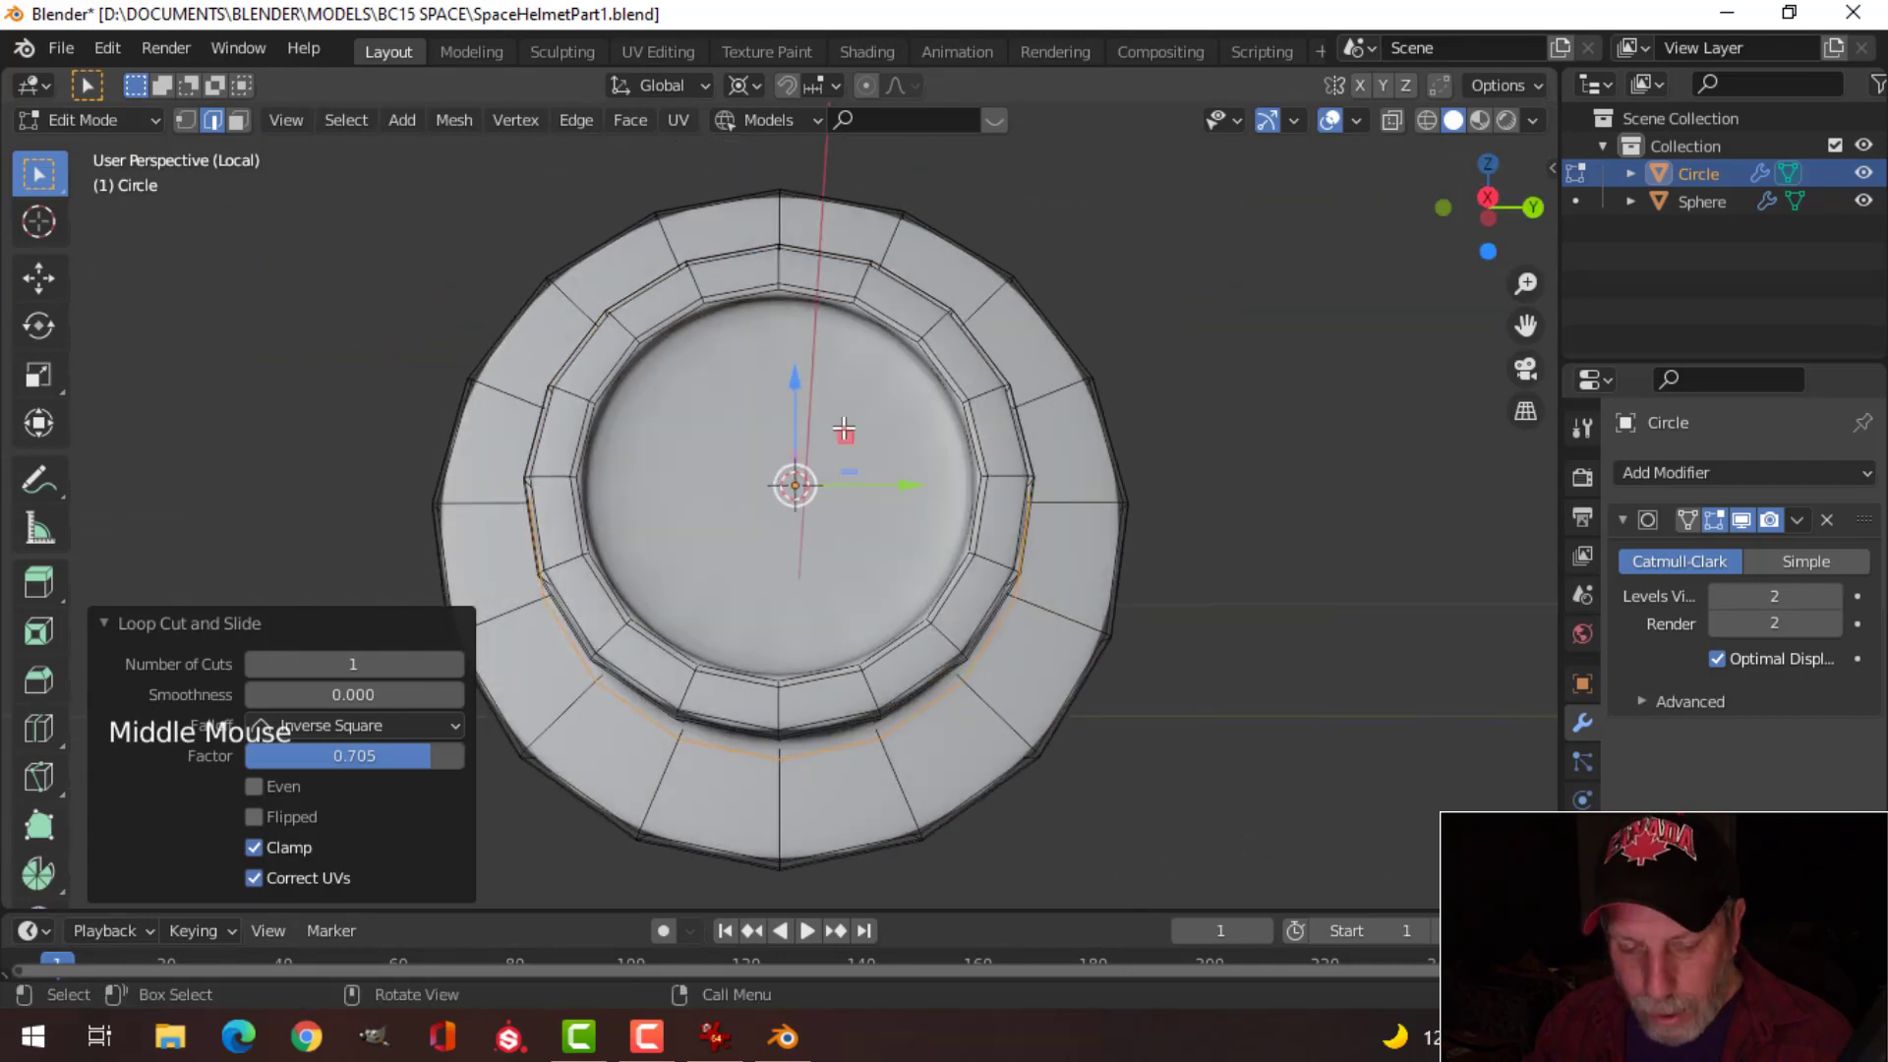
Step: Inset the recessed centre face by about 0.017 m and add a loop cut close to the recess wall
key(3)
click(839, 477)
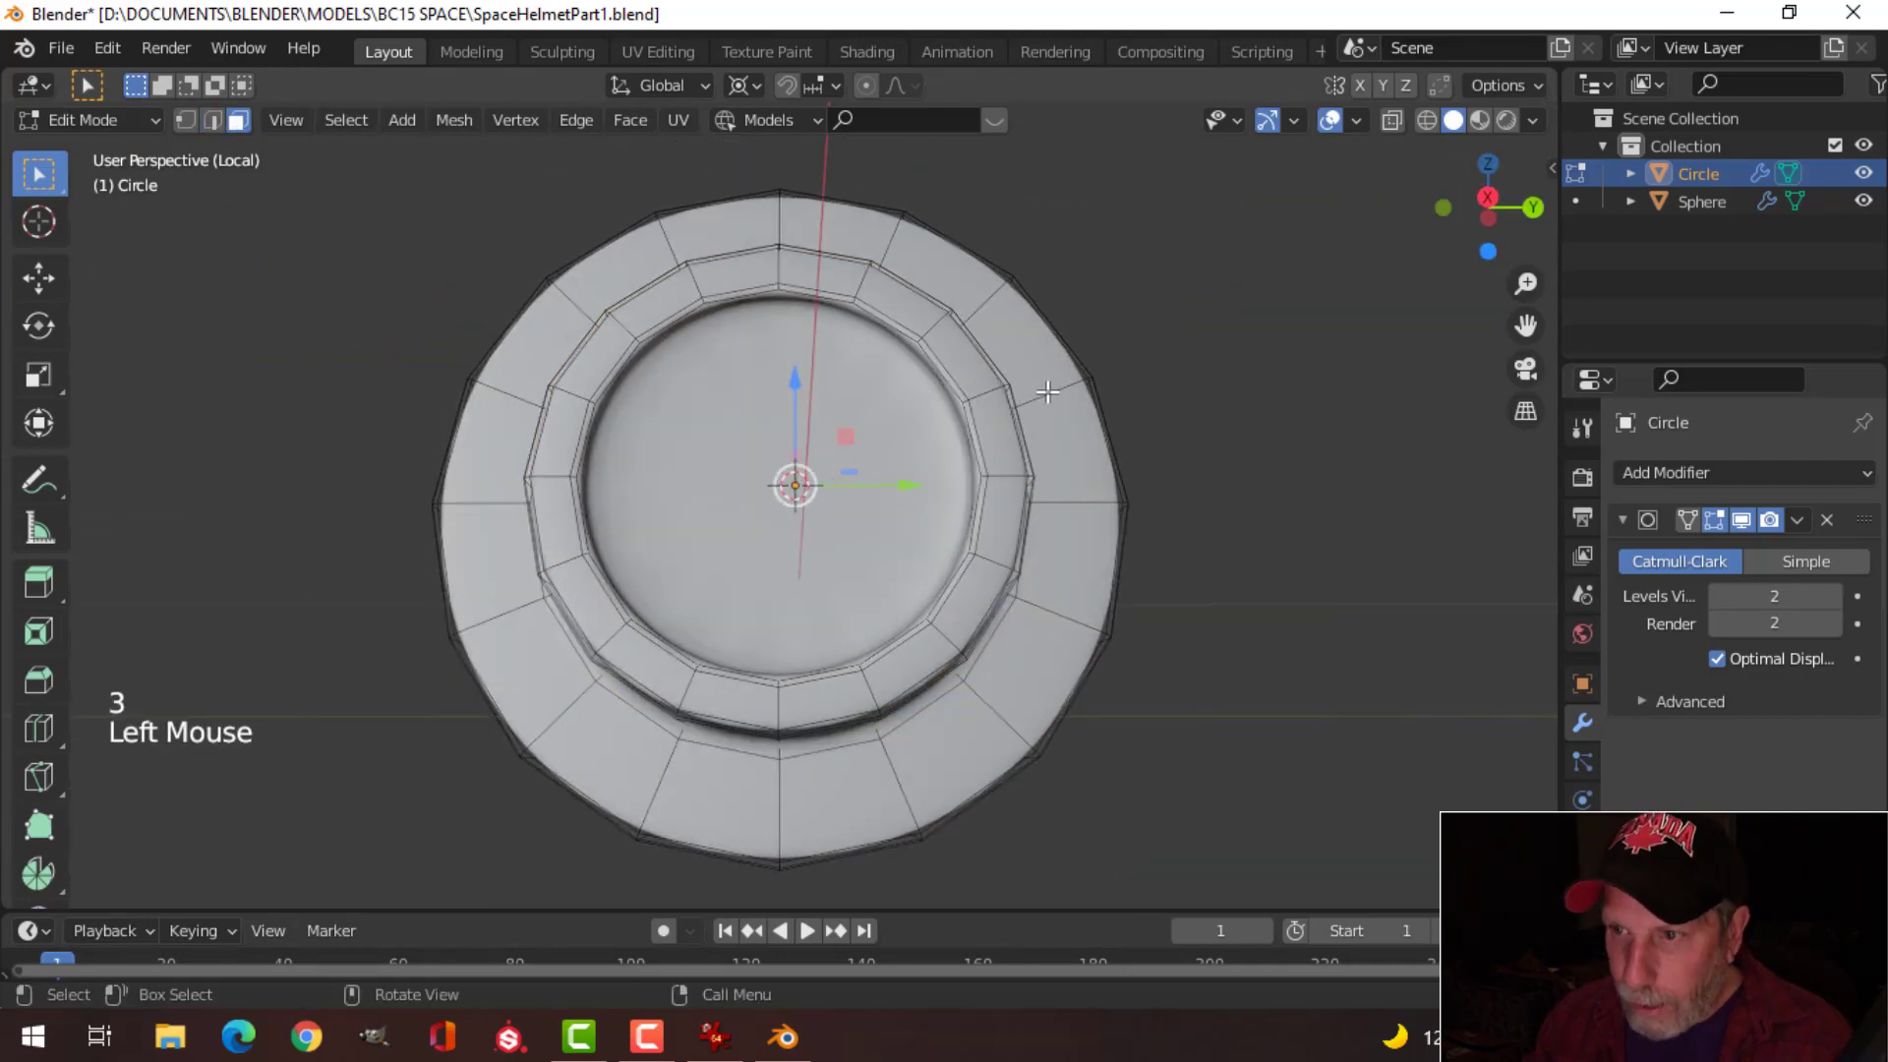
key(i)
click(1003, 398)
middle_click(939, 346)
scroll(935, 343, up, 2)
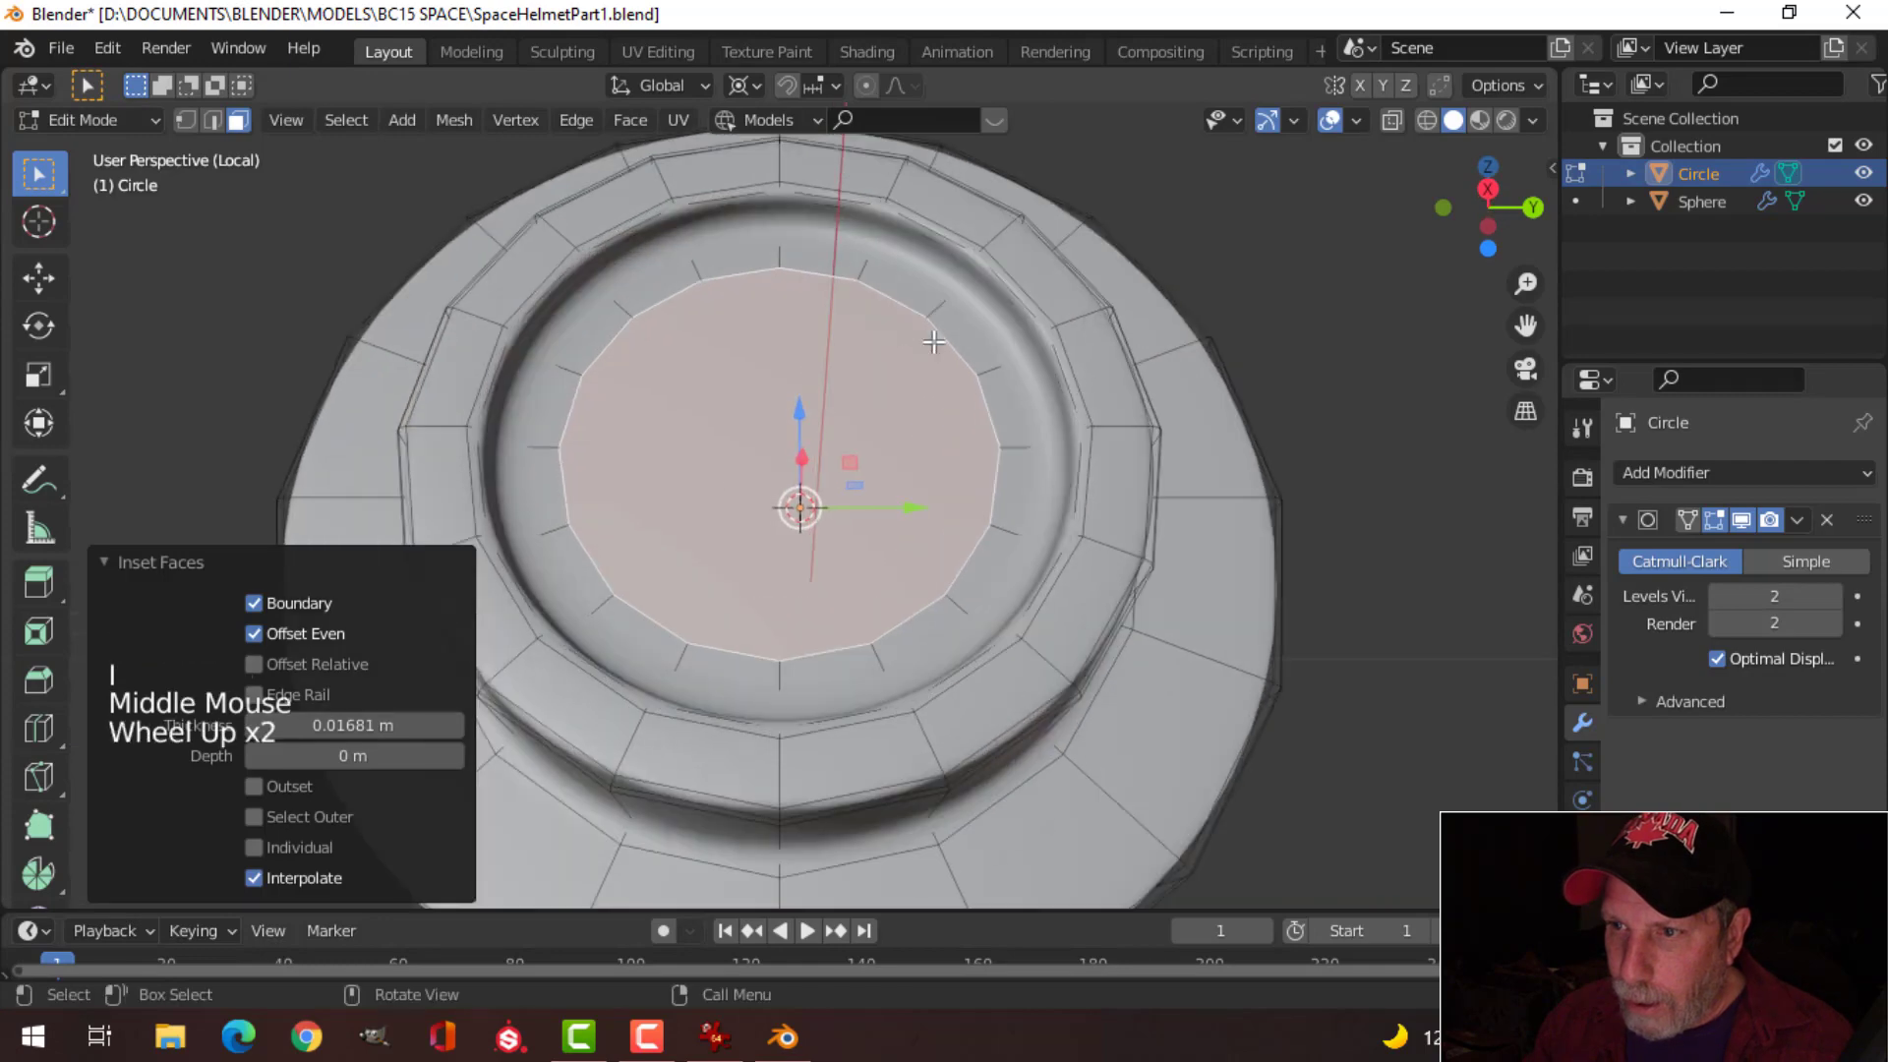
key(ctrl+r)
click(888, 246)
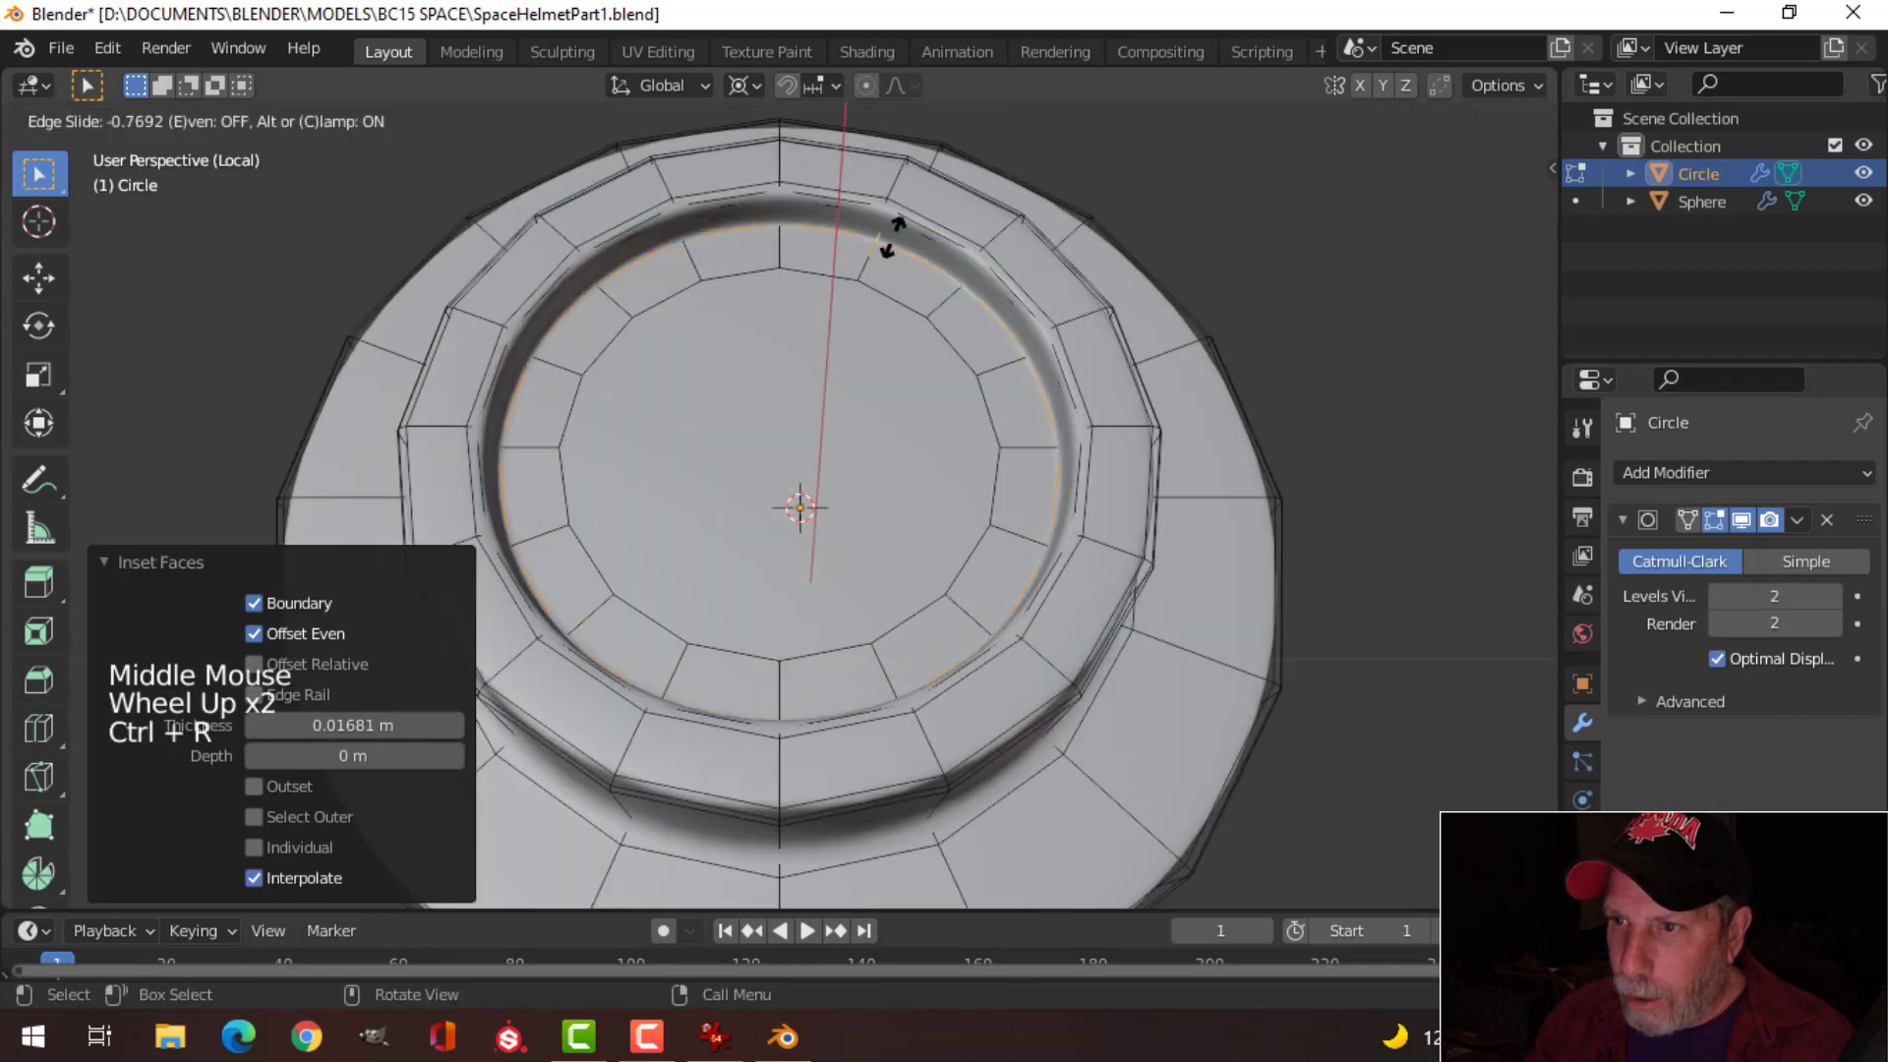
Step: Leave Edit Mode, deselect the ear piece and exit local view to bring back the helmet
key(Tab)
scroll(936, 287, down, 3)
middle_drag(936, 287, 959, 453)
key(alt+a)
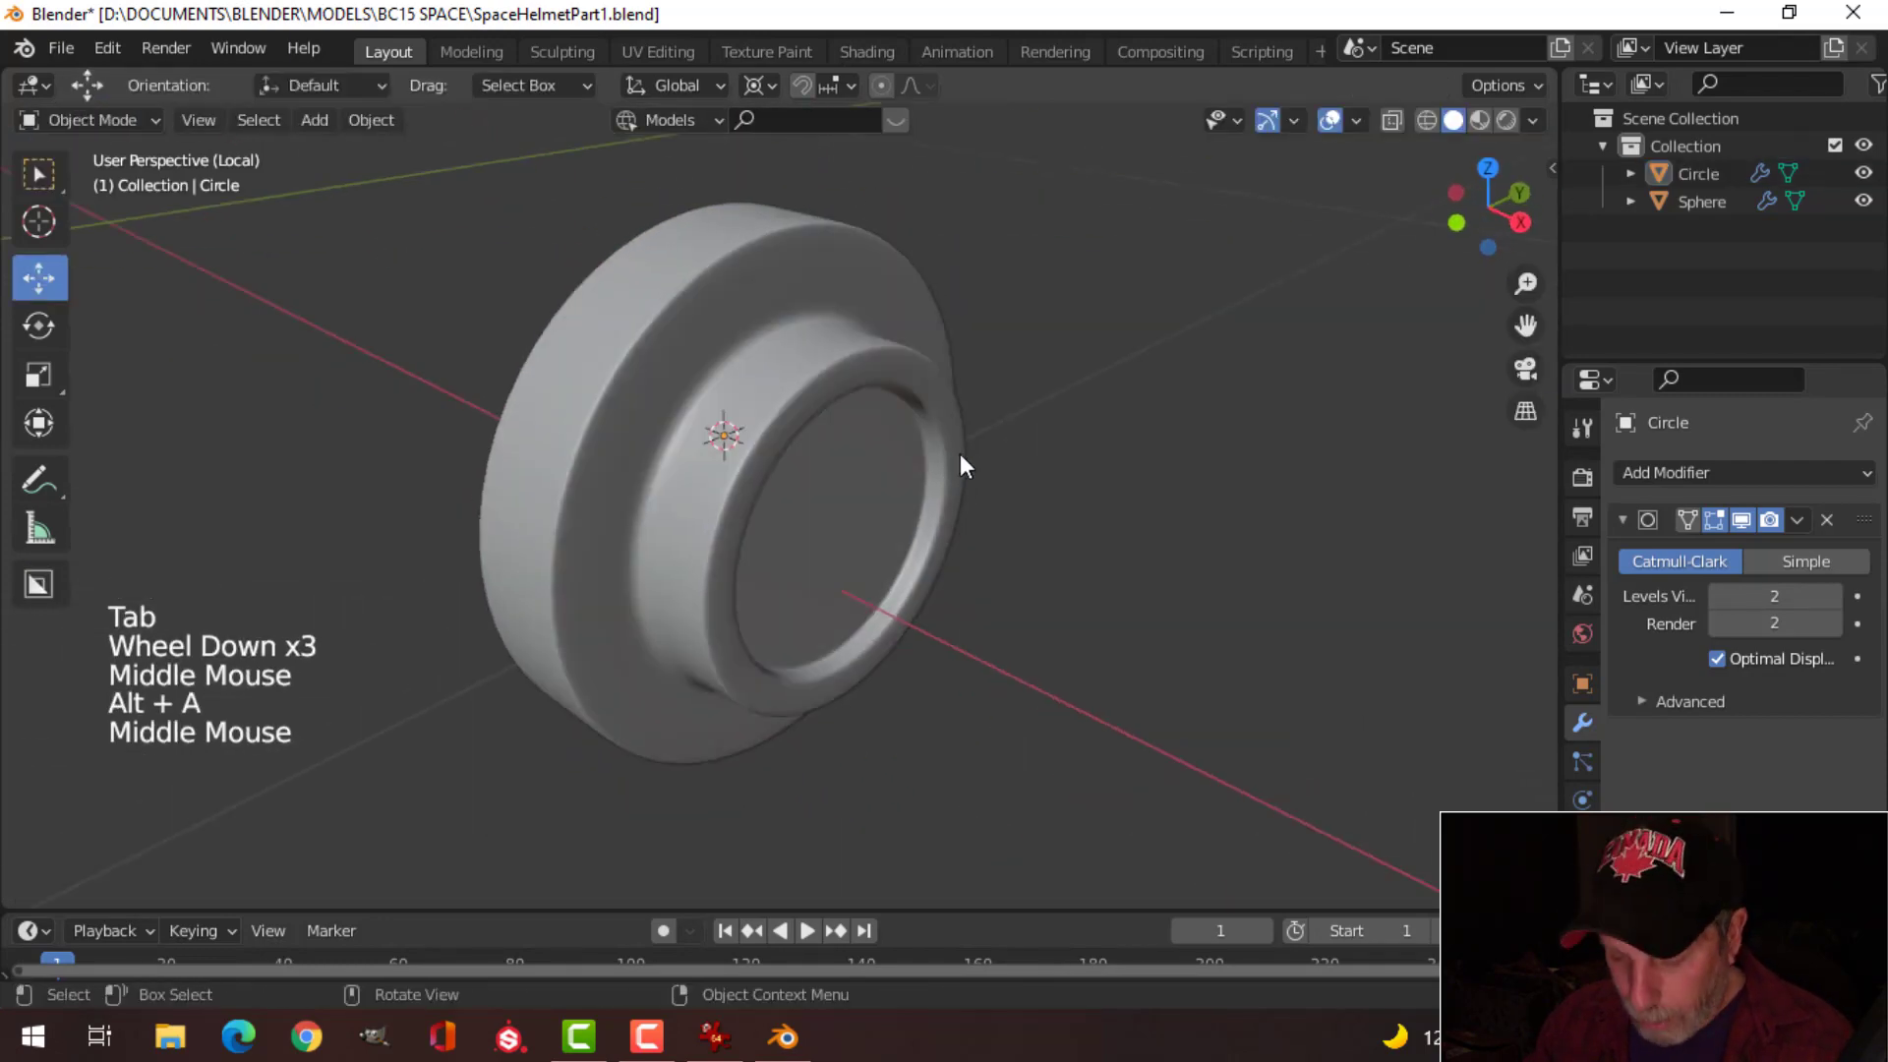
key(slash)
middle_drag(842, 398, 777, 438)
Step: Nudge the ear piece into place against the side of the helmet, then deselect it
click(777, 439)
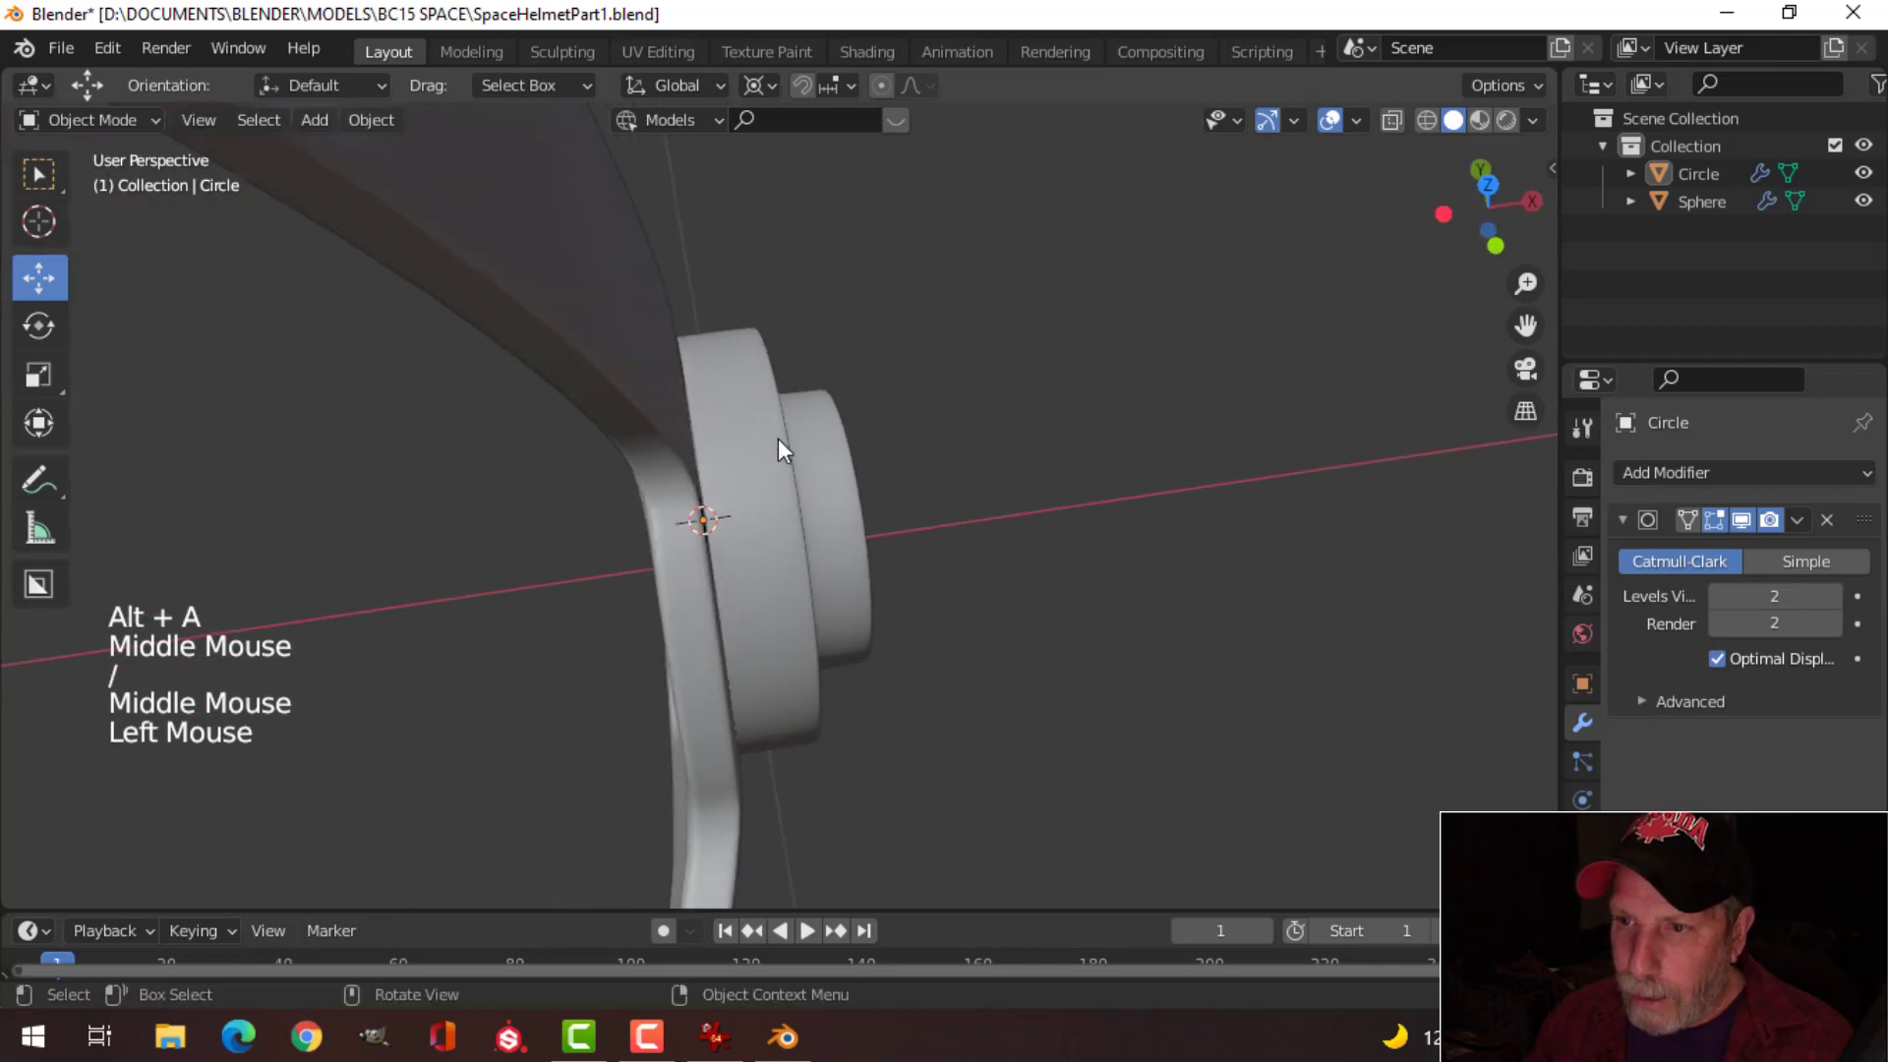
mouse_move(824, 505)
mouse_down()
mouse_move(798, 495)
mouse_move(828, 496)
mouse_up()
key(alt+a)
middle_drag(828, 496, 964, 496)
scroll(915, 472, down, 3)
Step: Push the ear piece slightly farther inward along X so it seats in the helmet's ear hole
middle_drag(846, 448, 865, 328)
scroll(787, 295, up, 2)
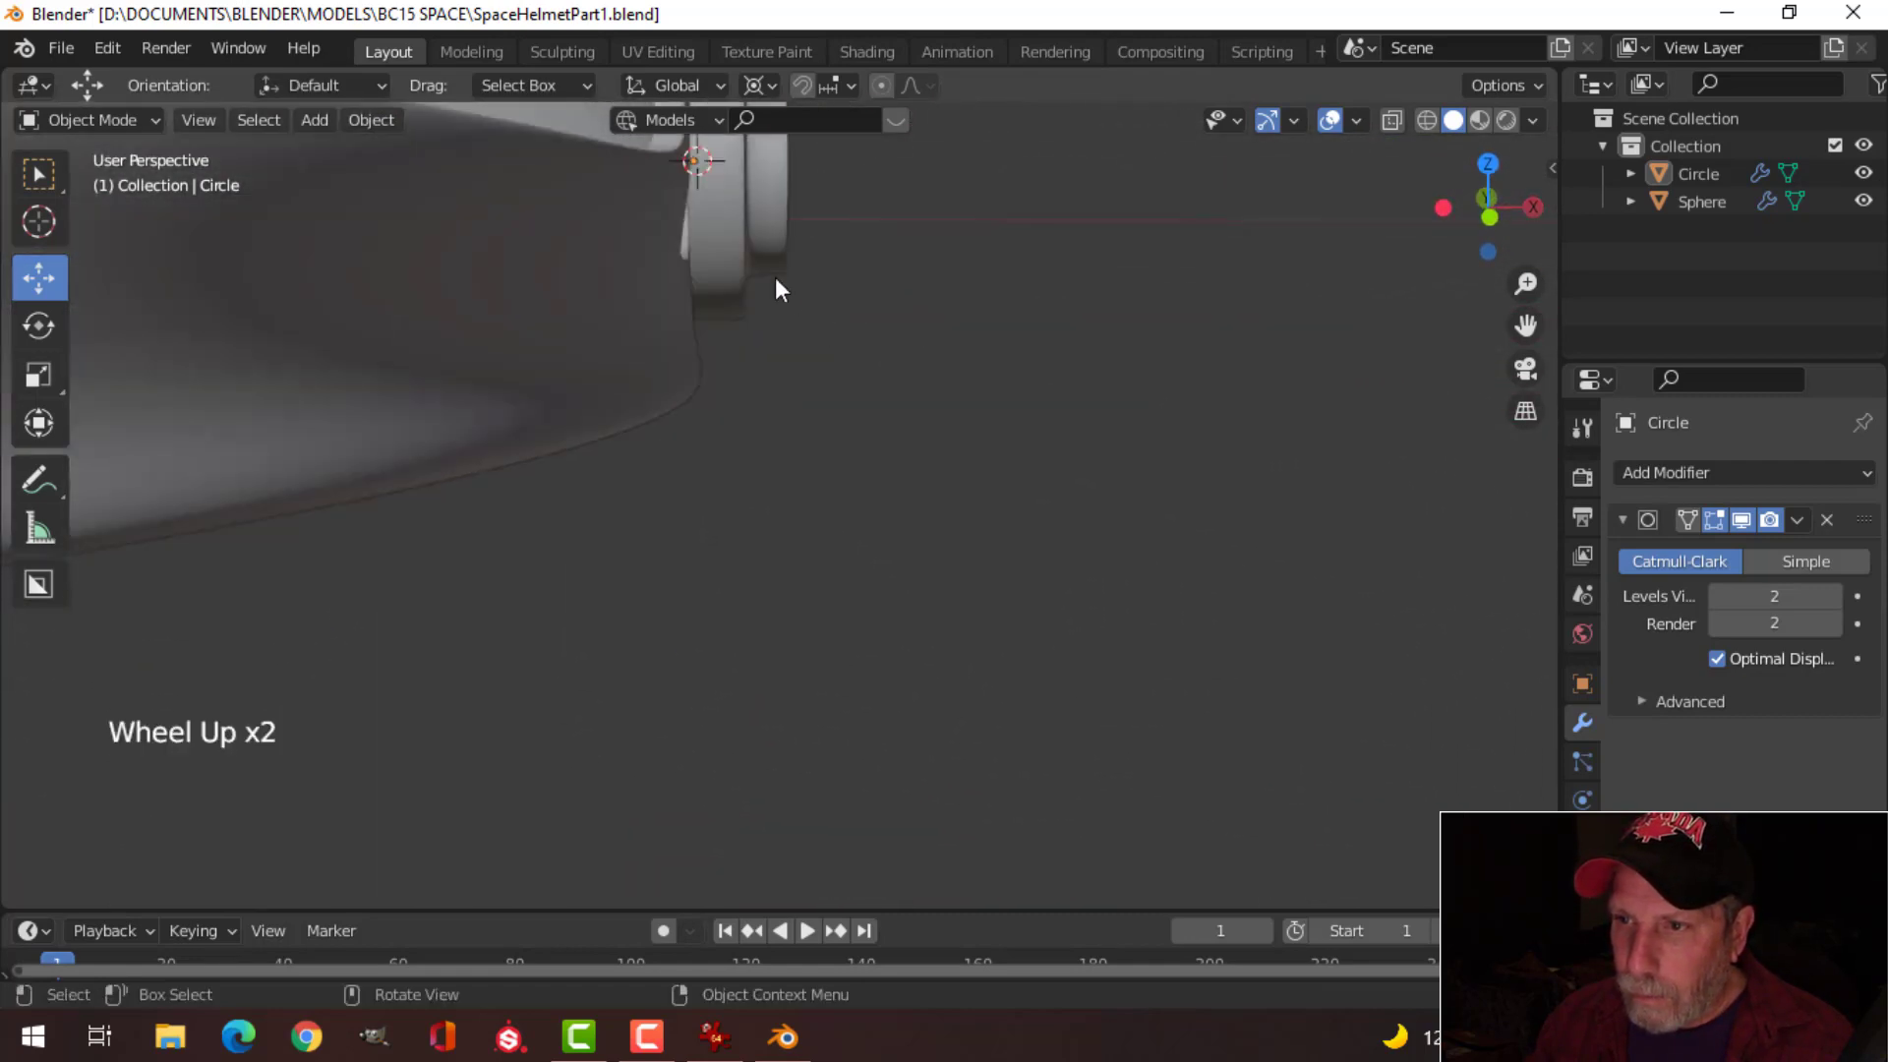
click(775, 286)
shift+middle_drag(775, 287, 875, 421)
drag(820, 288, 792, 282)
middle_drag(792, 283, 783, 348)
key(alt+a)
scroll(828, 368, down, 2)
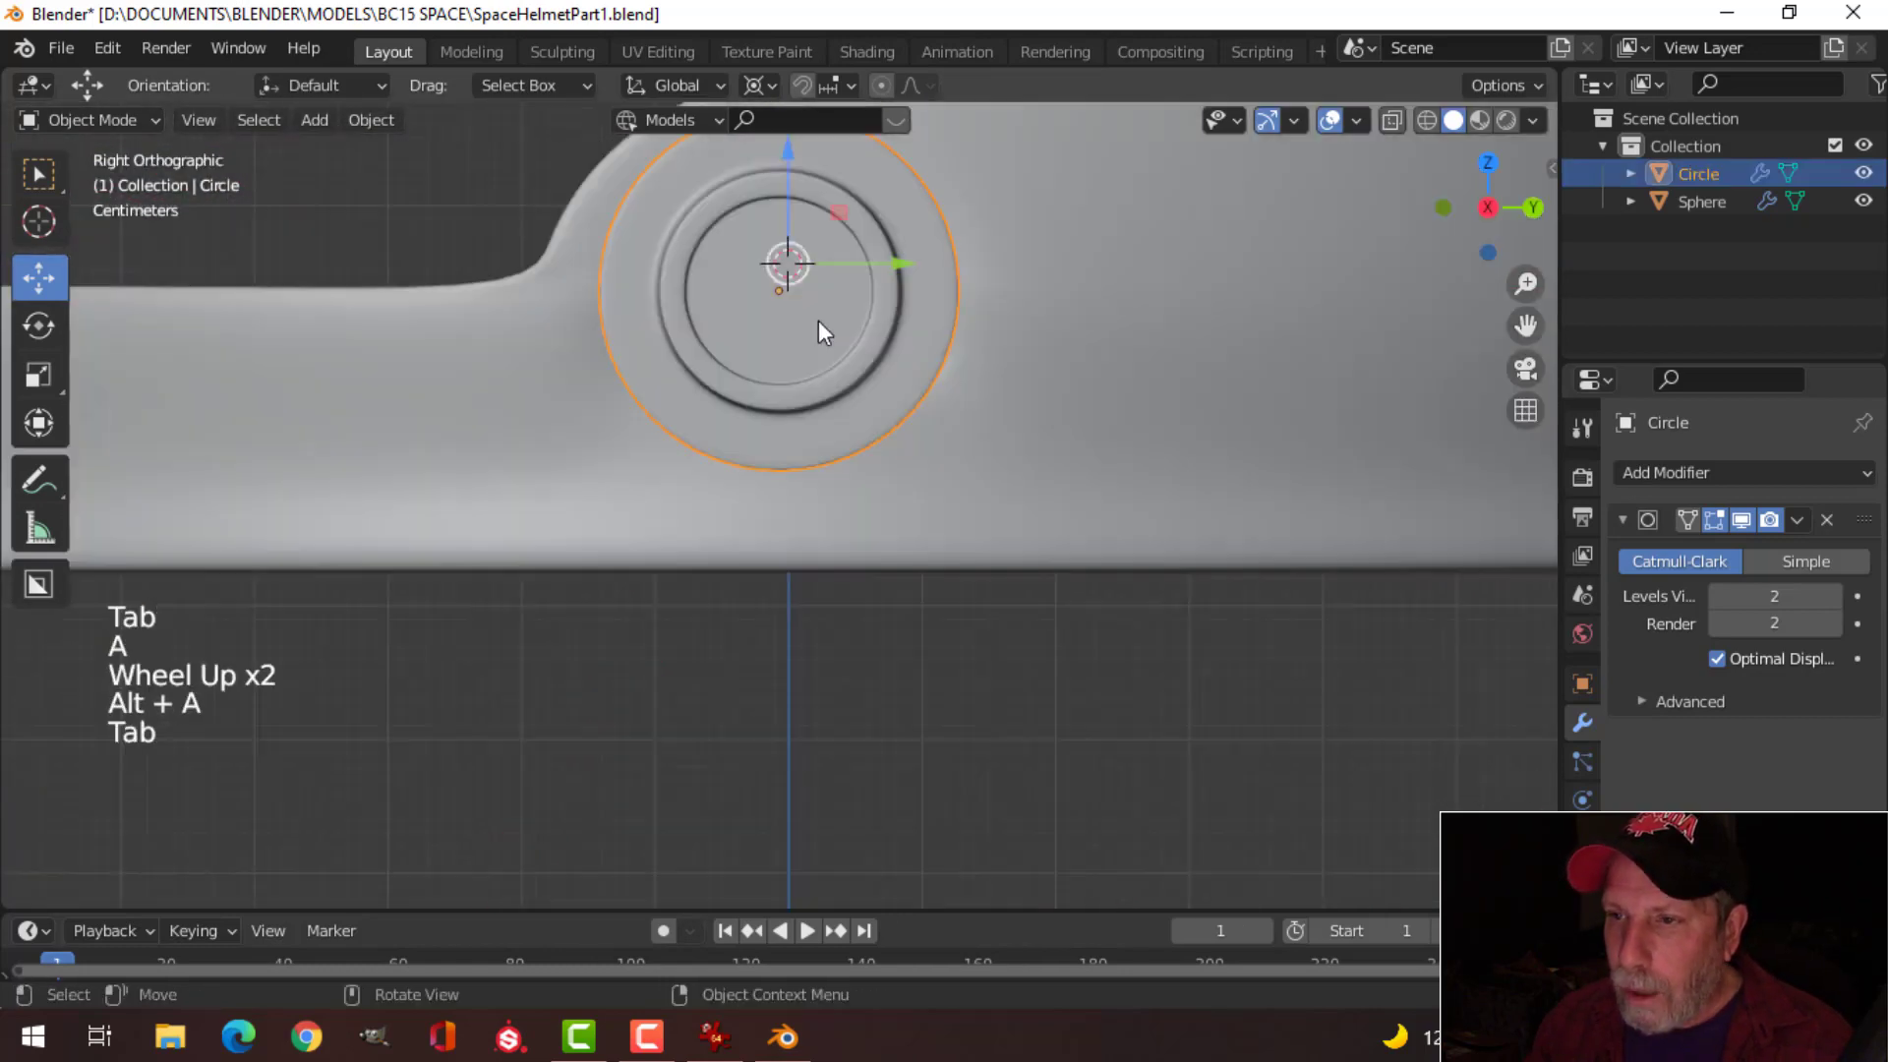
Step: In Edit Mode, select the ear piece's centre face, snap the 3D cursor to it and deselect everything
shift+middle_drag(818, 320, 818, 352)
key(Tab)
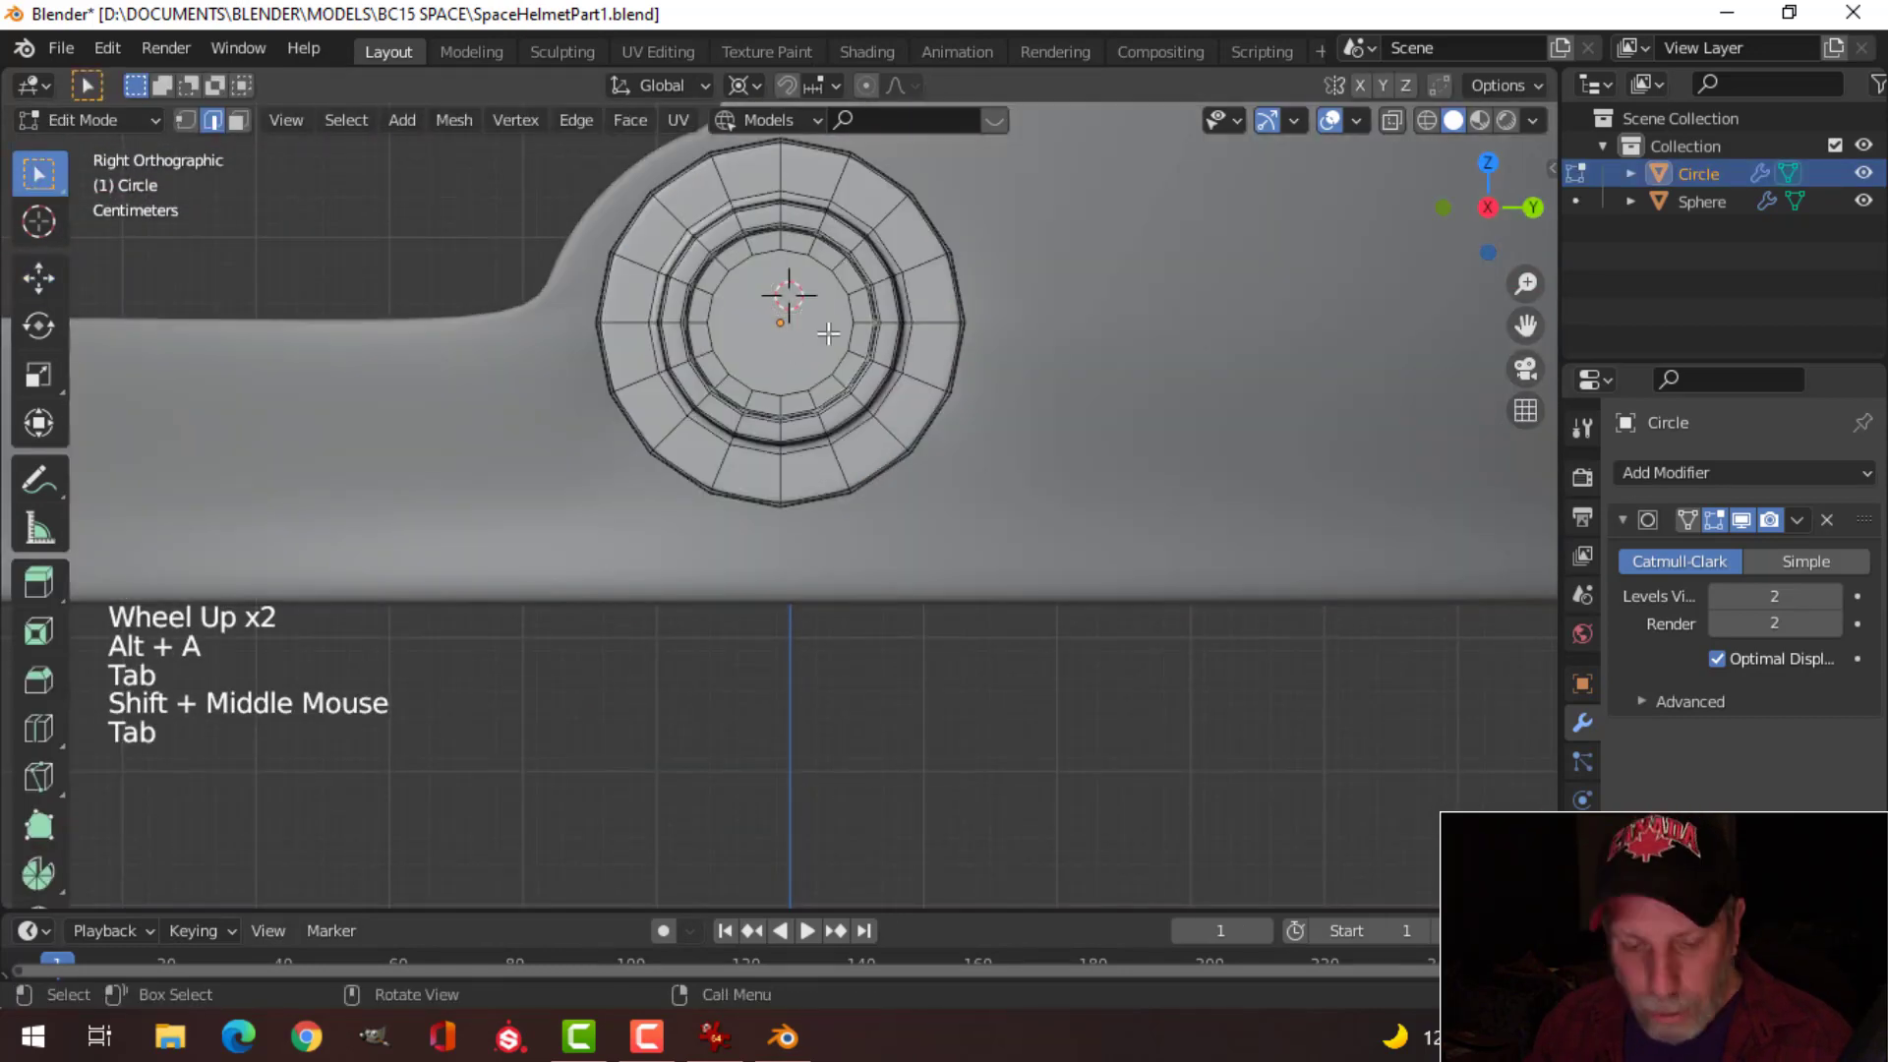
key(3)
click(787, 340)
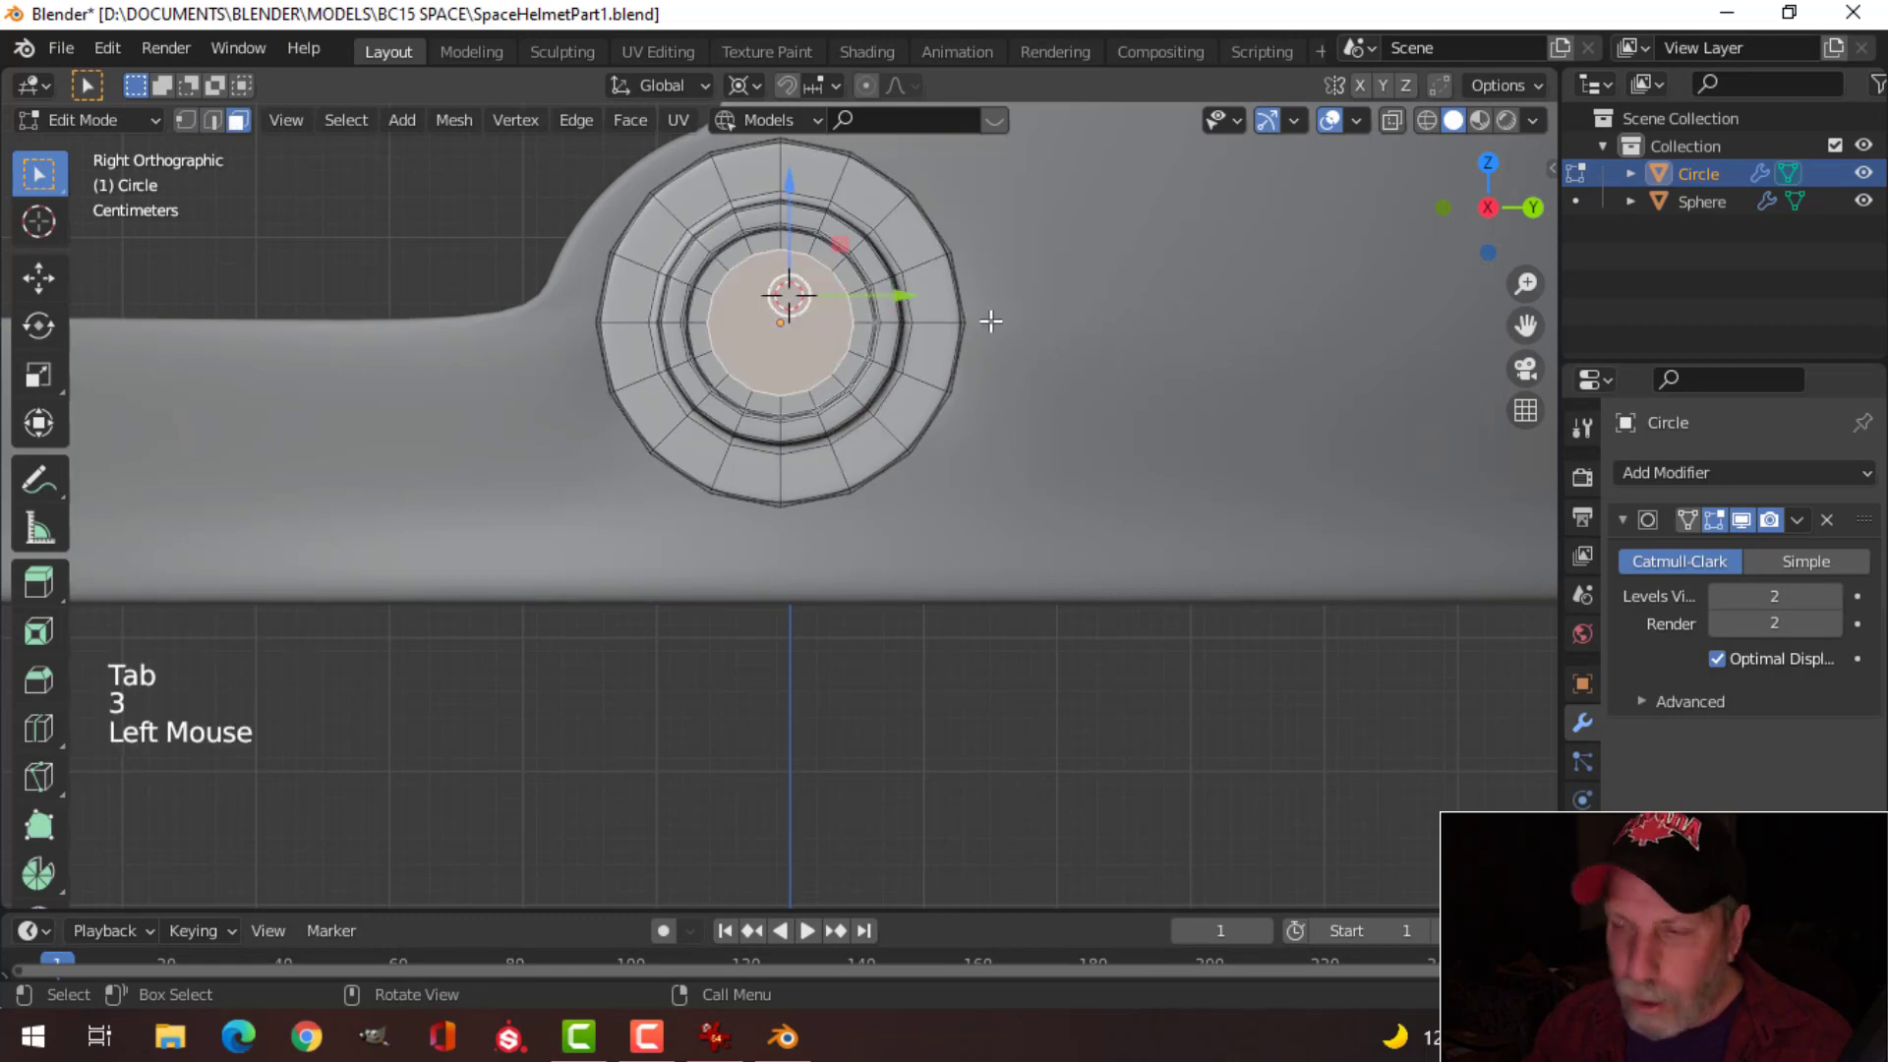
key(shift+s)
click(957, 481)
key(alt+a)
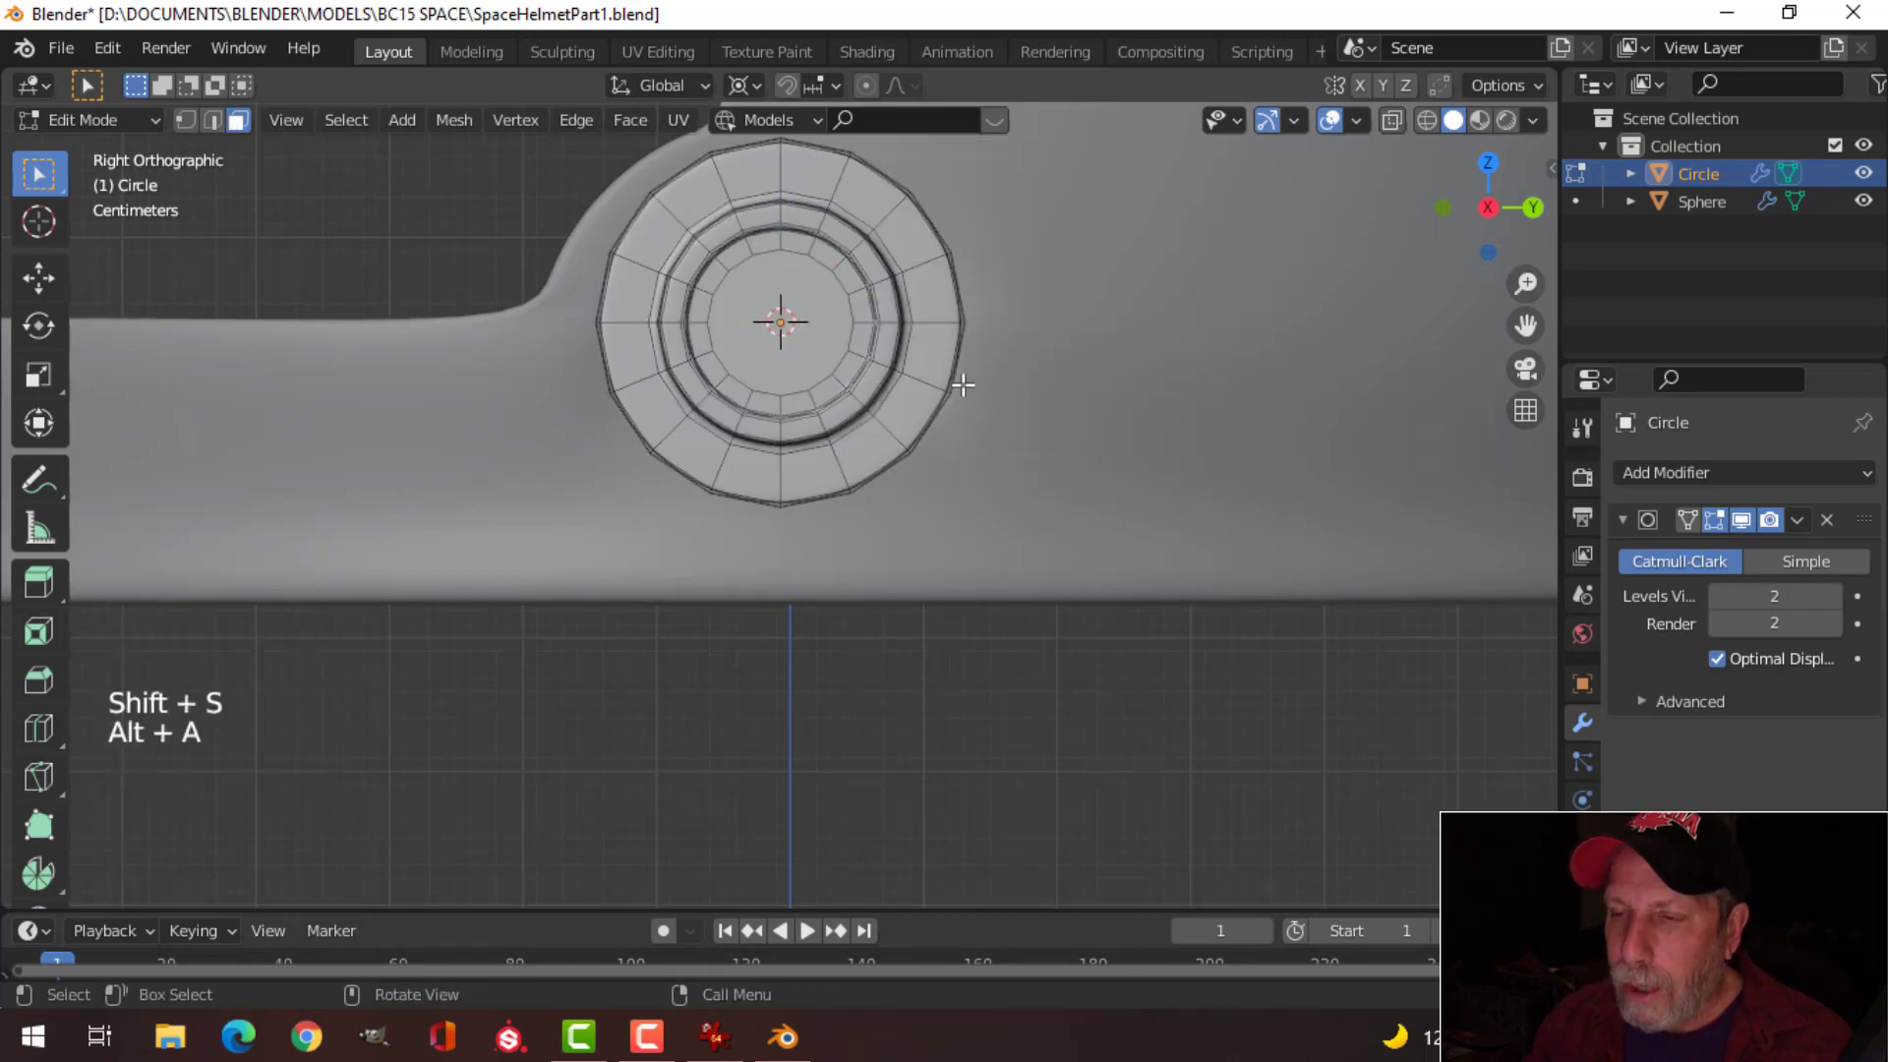
Step: Leave Edit Mode, reselect the ear piece and isolate it in local view from the right side
key(Tab)
scroll(939, 382, down, 2)
key(alt+a)
middle_drag(917, 372, 822, 363)
scroll(935, 387, up, 2)
scroll(815, 305, down, 1)
key(KP_3)
click(828, 362)
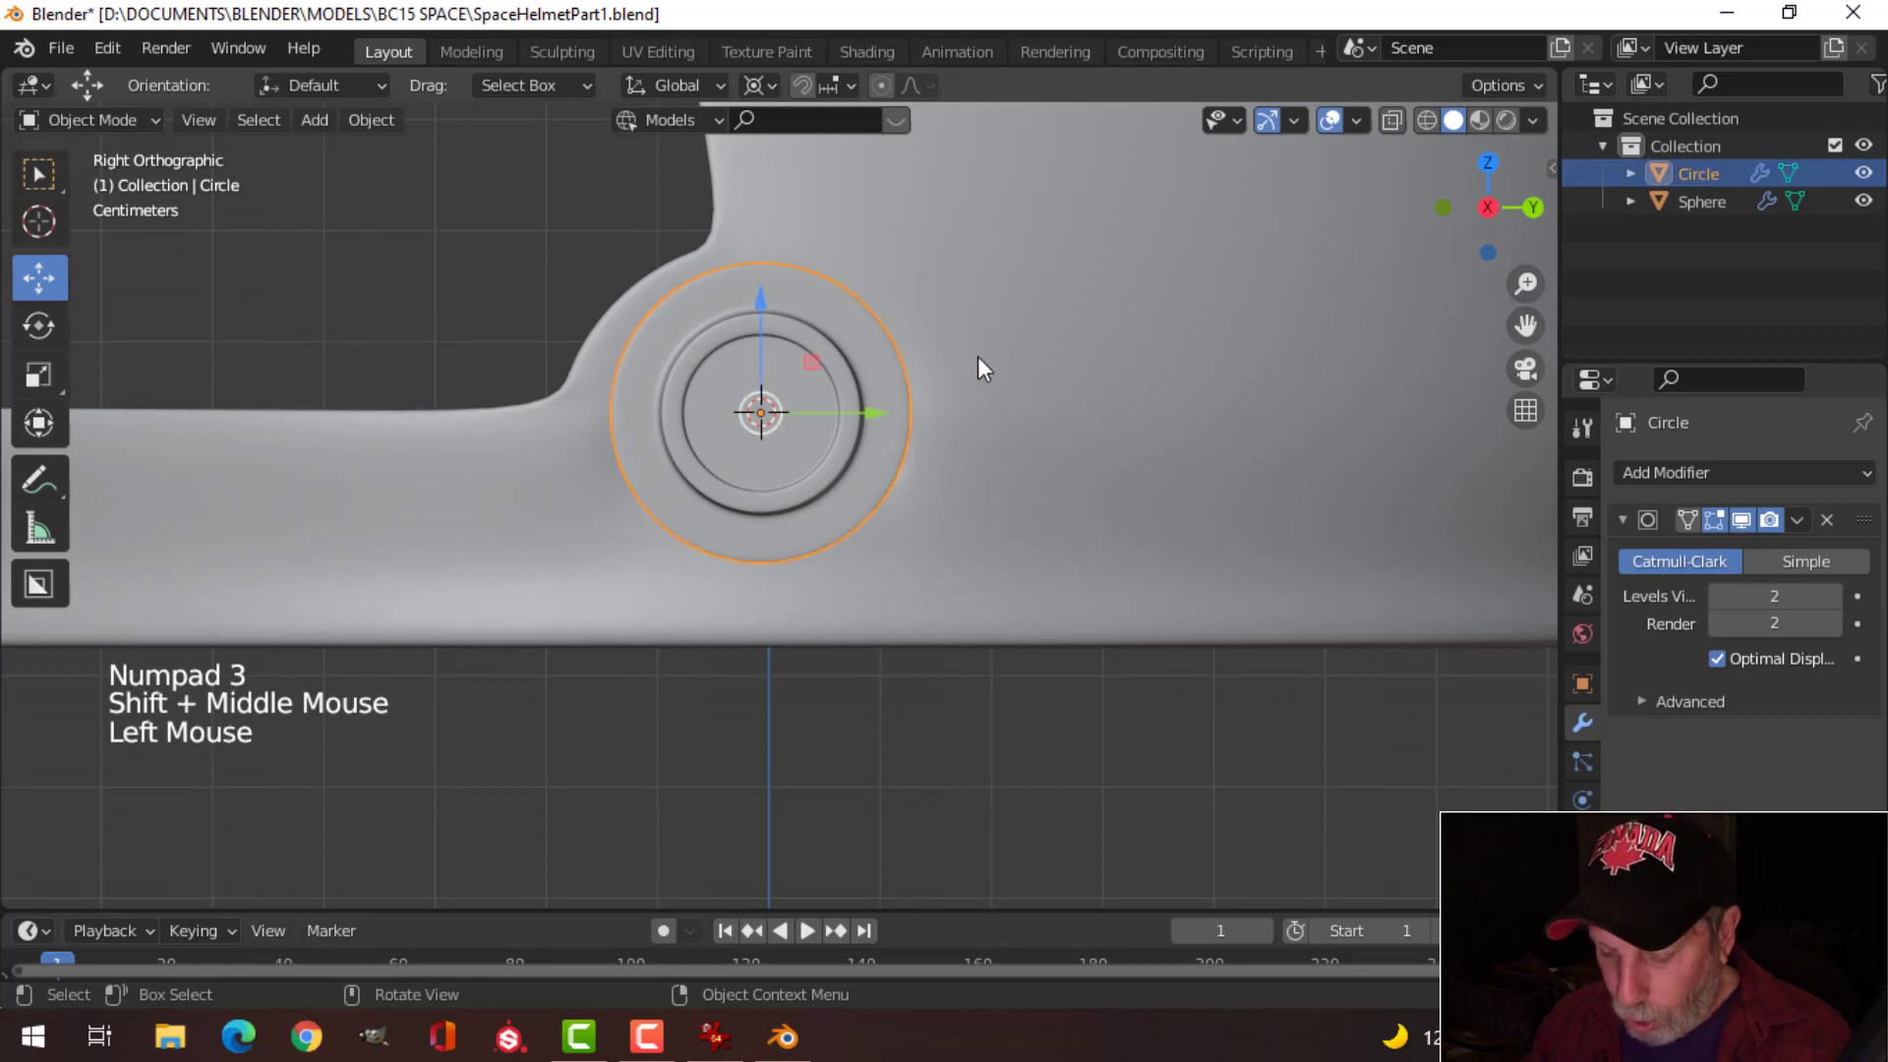
key(KP_Divide)
scroll(978, 356, up, 1)
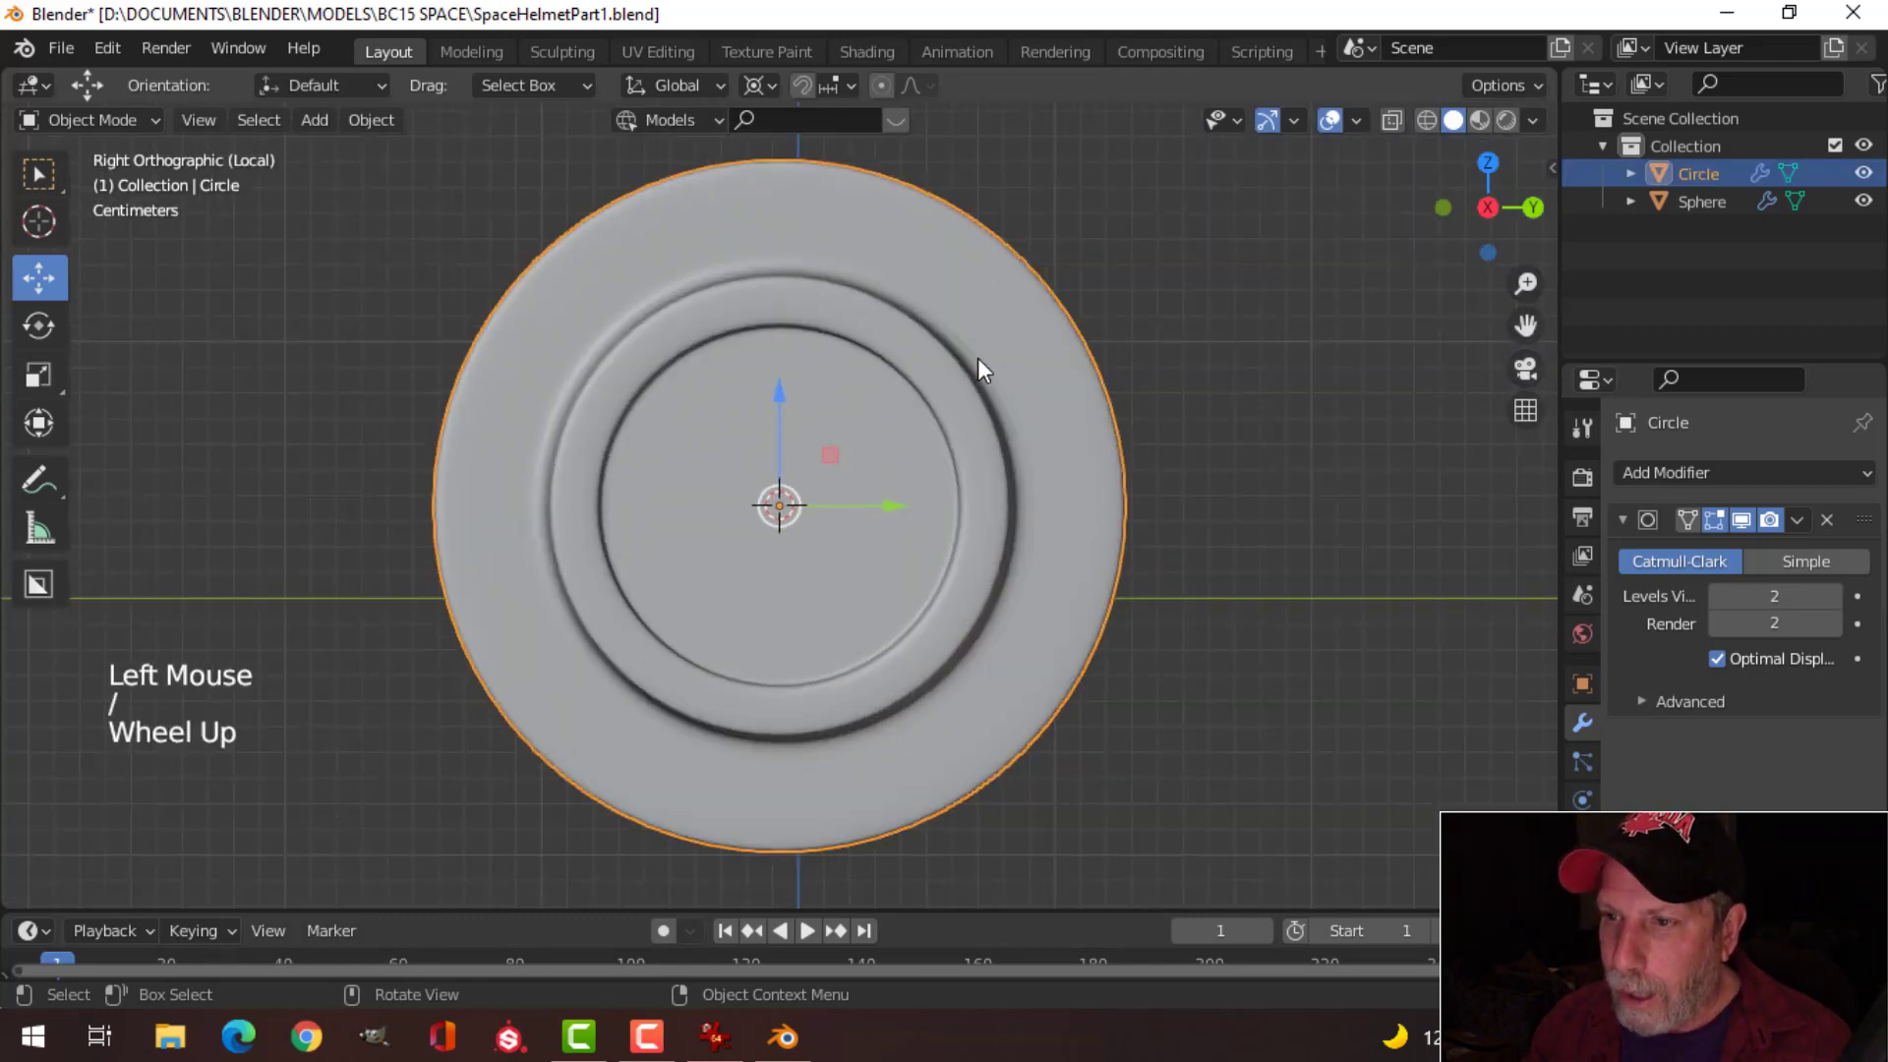
Step: Add a mesh circle with 6 vertices at the 3D cursor in the centre of the ear piece
scroll(977, 359, down, 1)
key(shift+a)
mouse_move(966, 358)
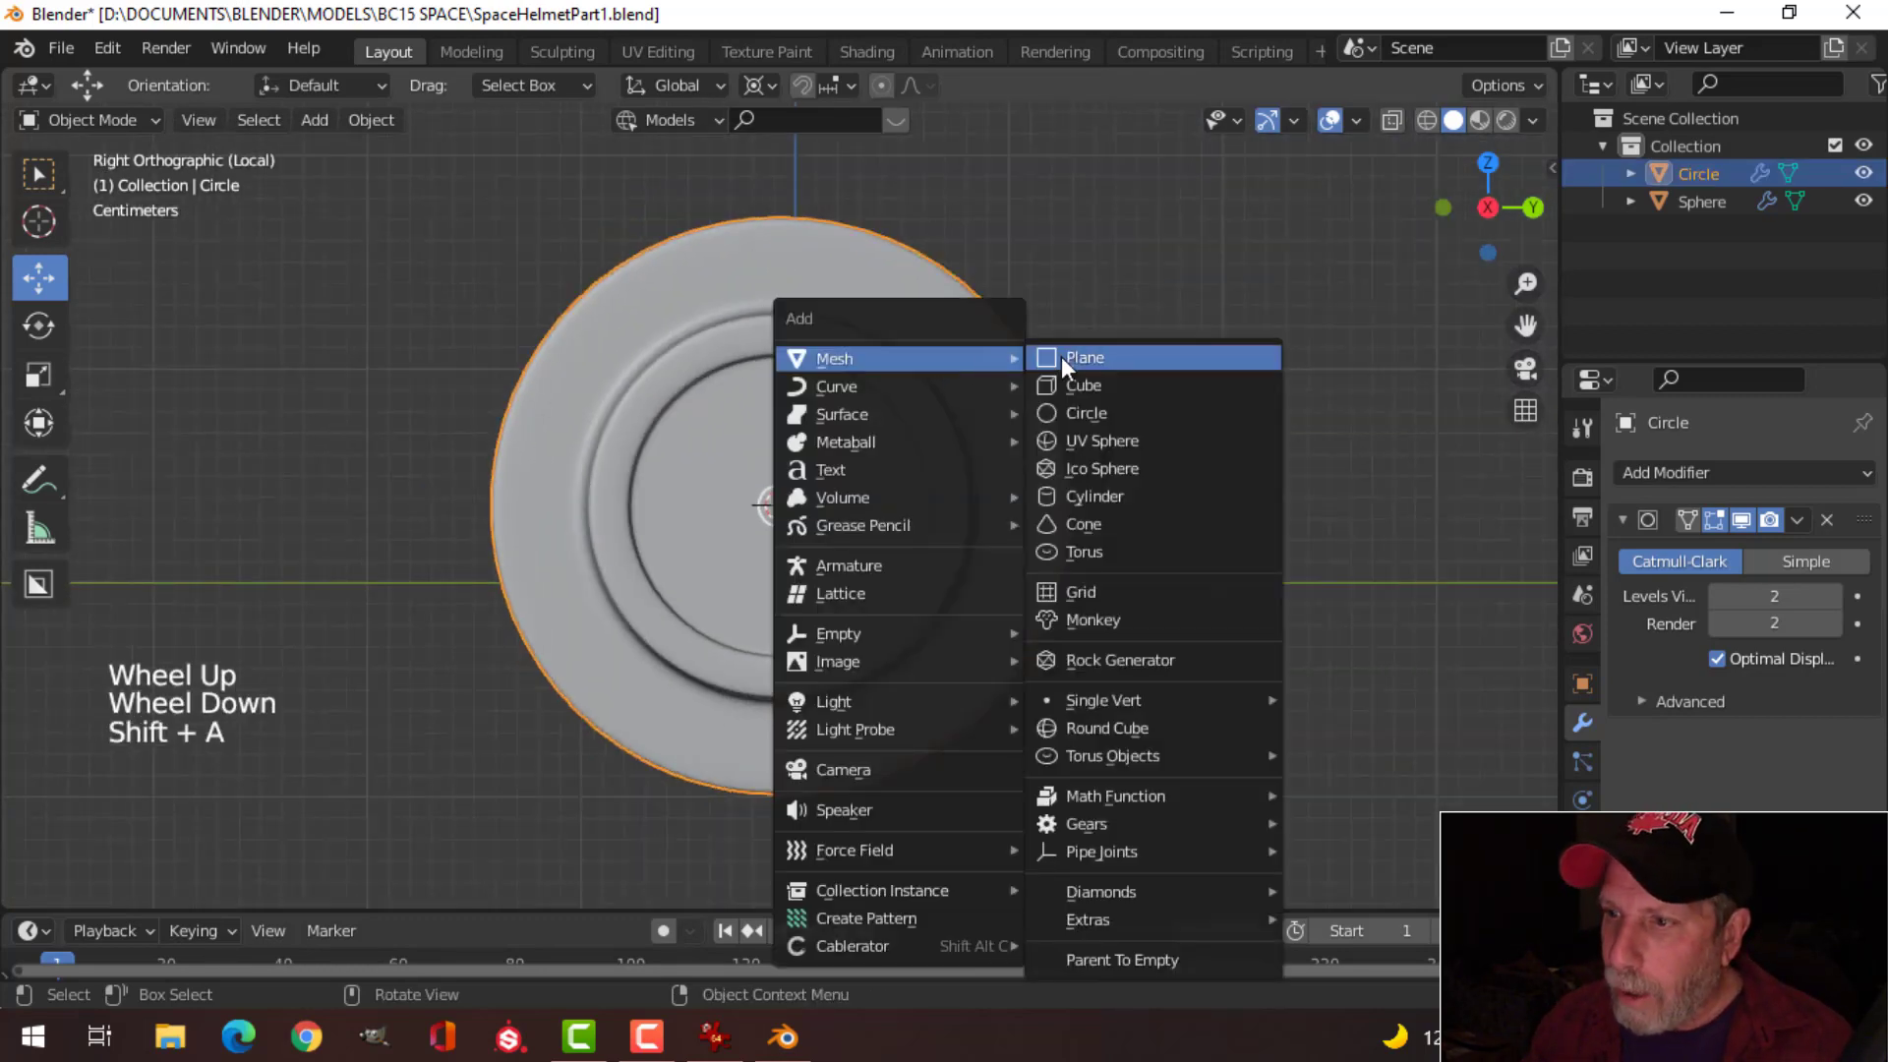
click(1060, 407)
click(356, 584)
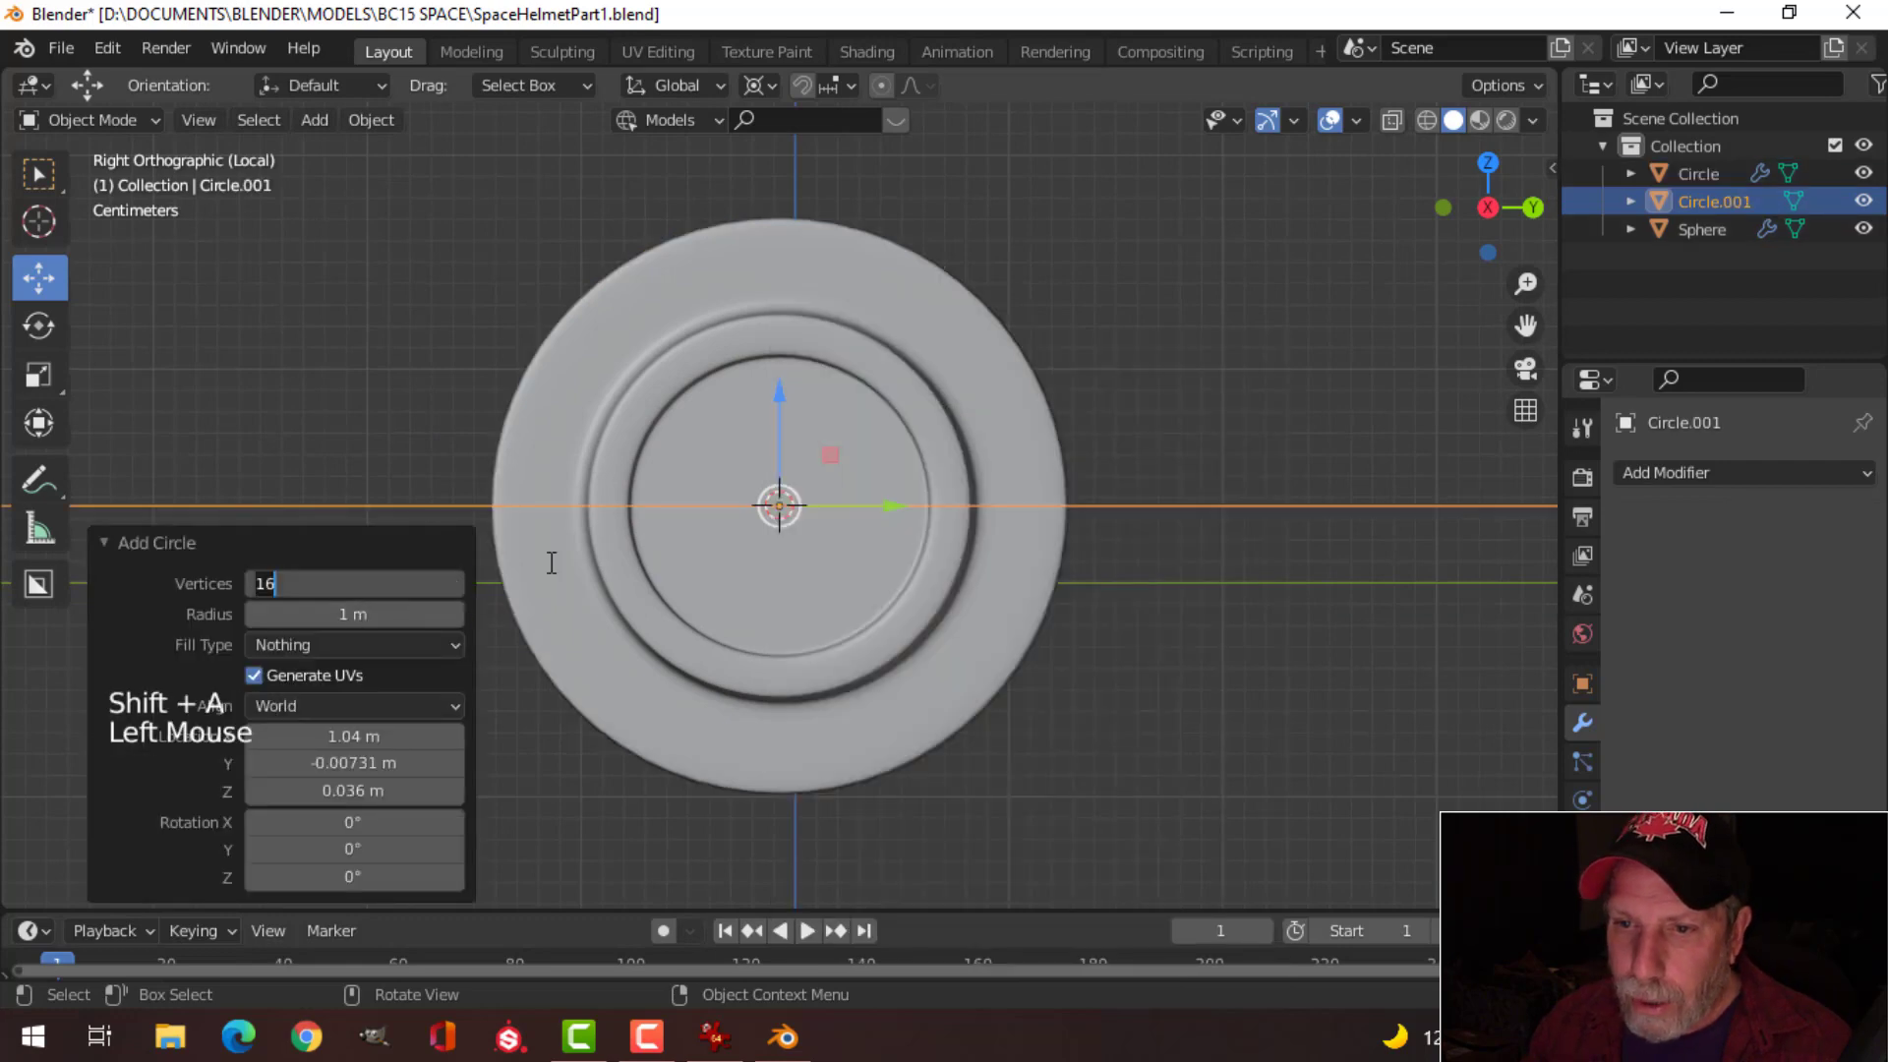
scroll(889, 499, down, 3)
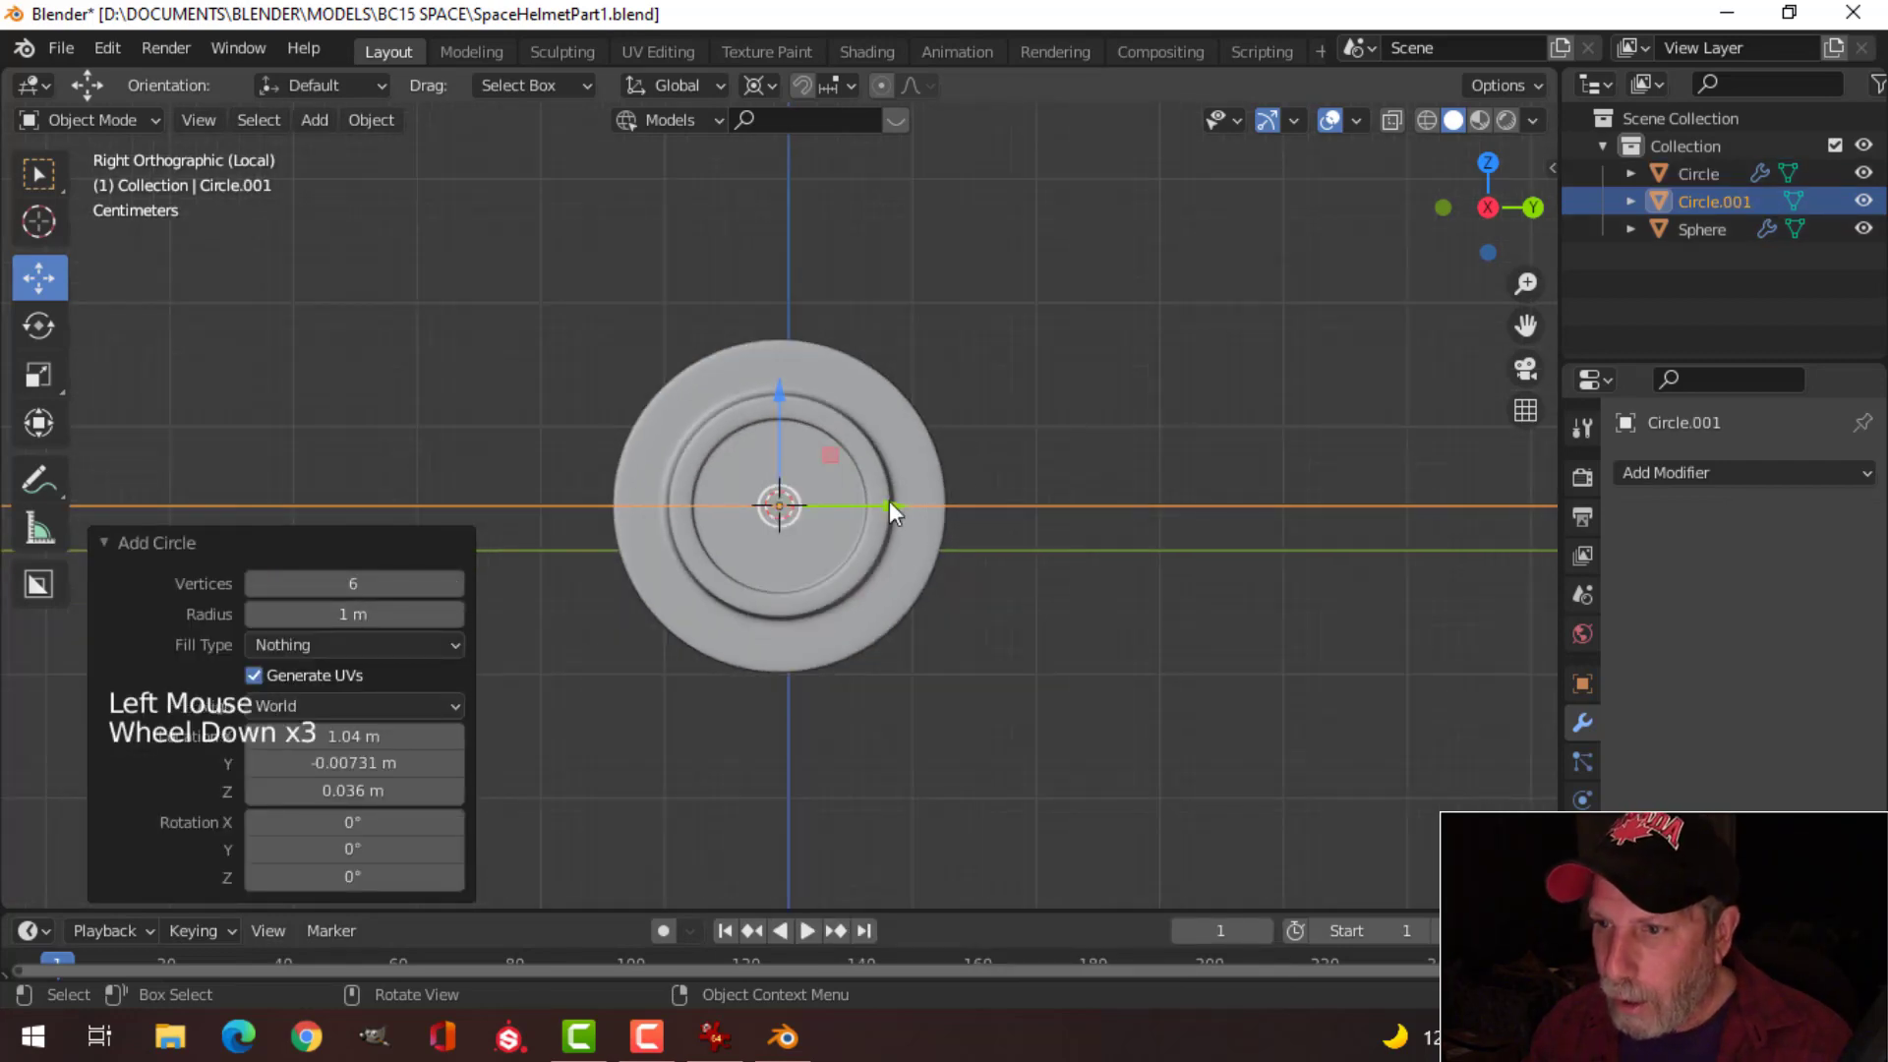
Step: In Edit Mode, scale the six-sided circle down by a factor of 0.043 to fit within the ear piece
key(Tab)
key(s)
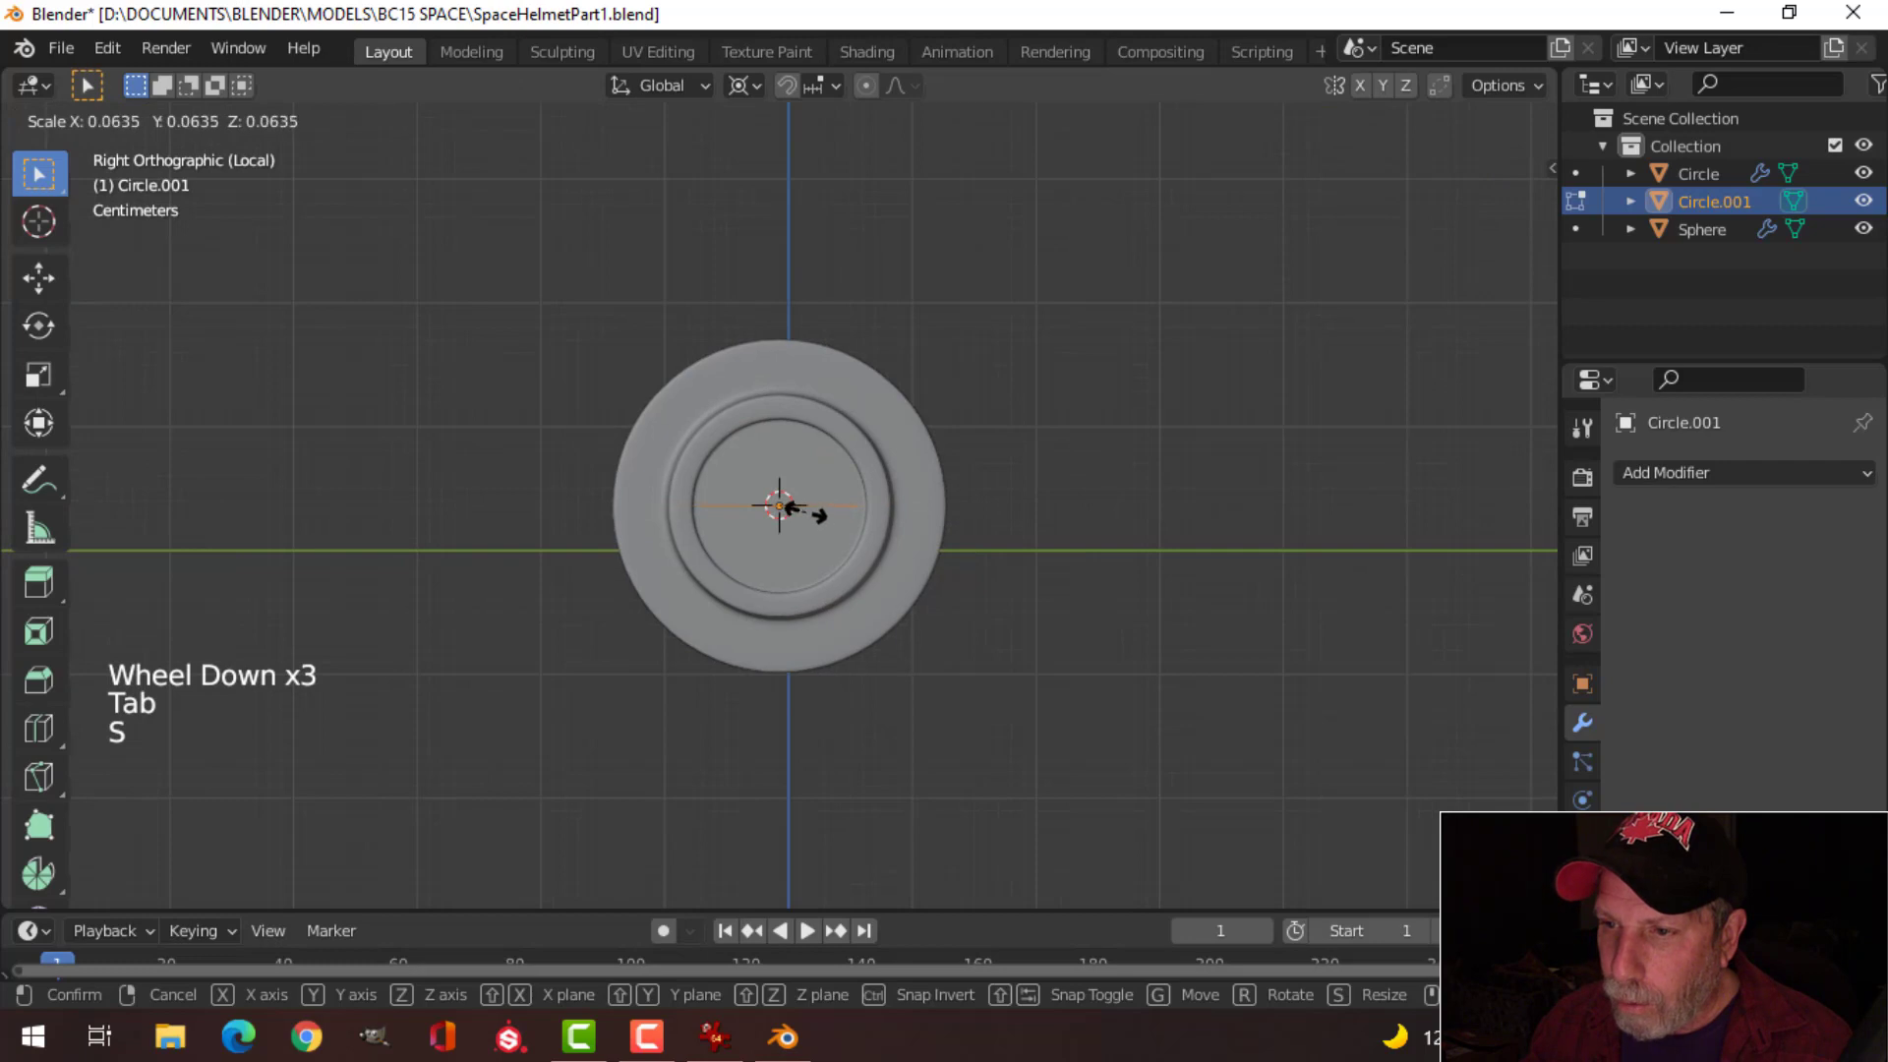
click(808, 512)
scroll(885, 506, up, 2)
shift+middle_drag(885, 506, 885, 447)
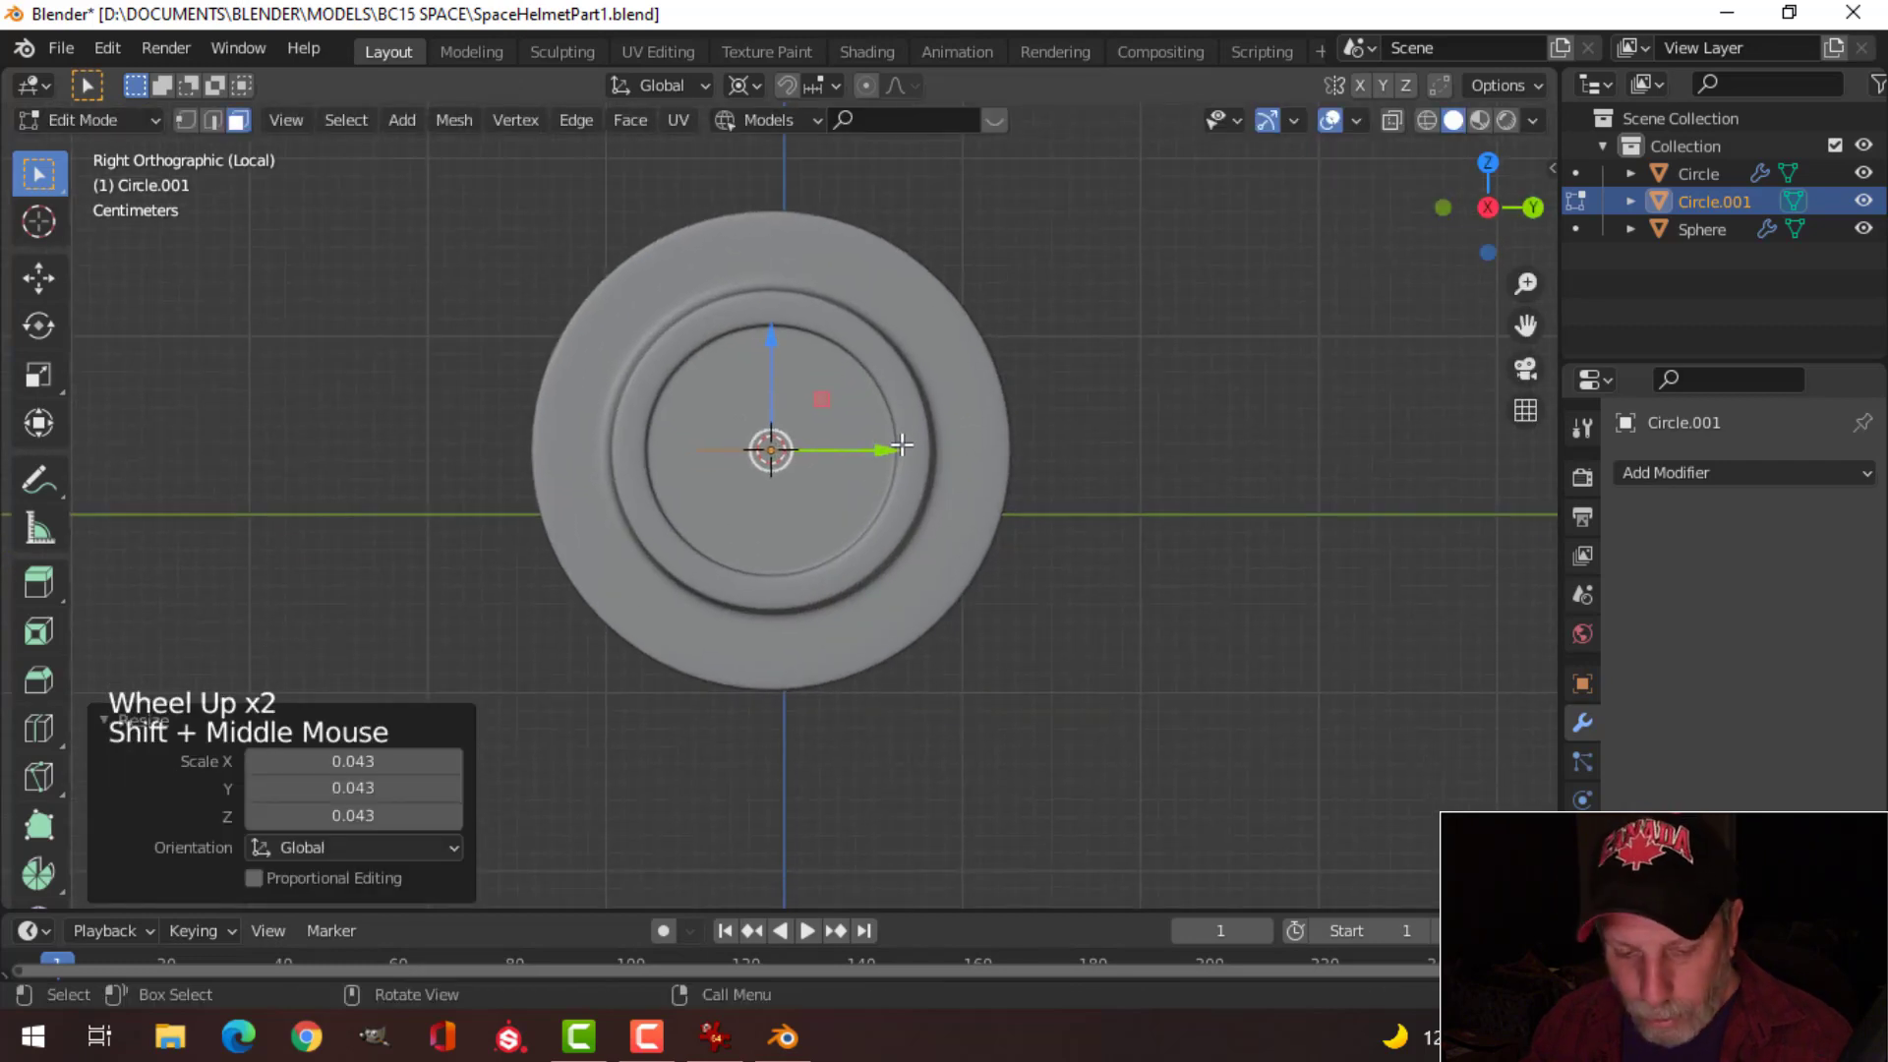
Step: Rotate the hexagon 90° about Y to face outward and scale it by a factor of 0.479
key(r)
click(901, 446)
key(s)
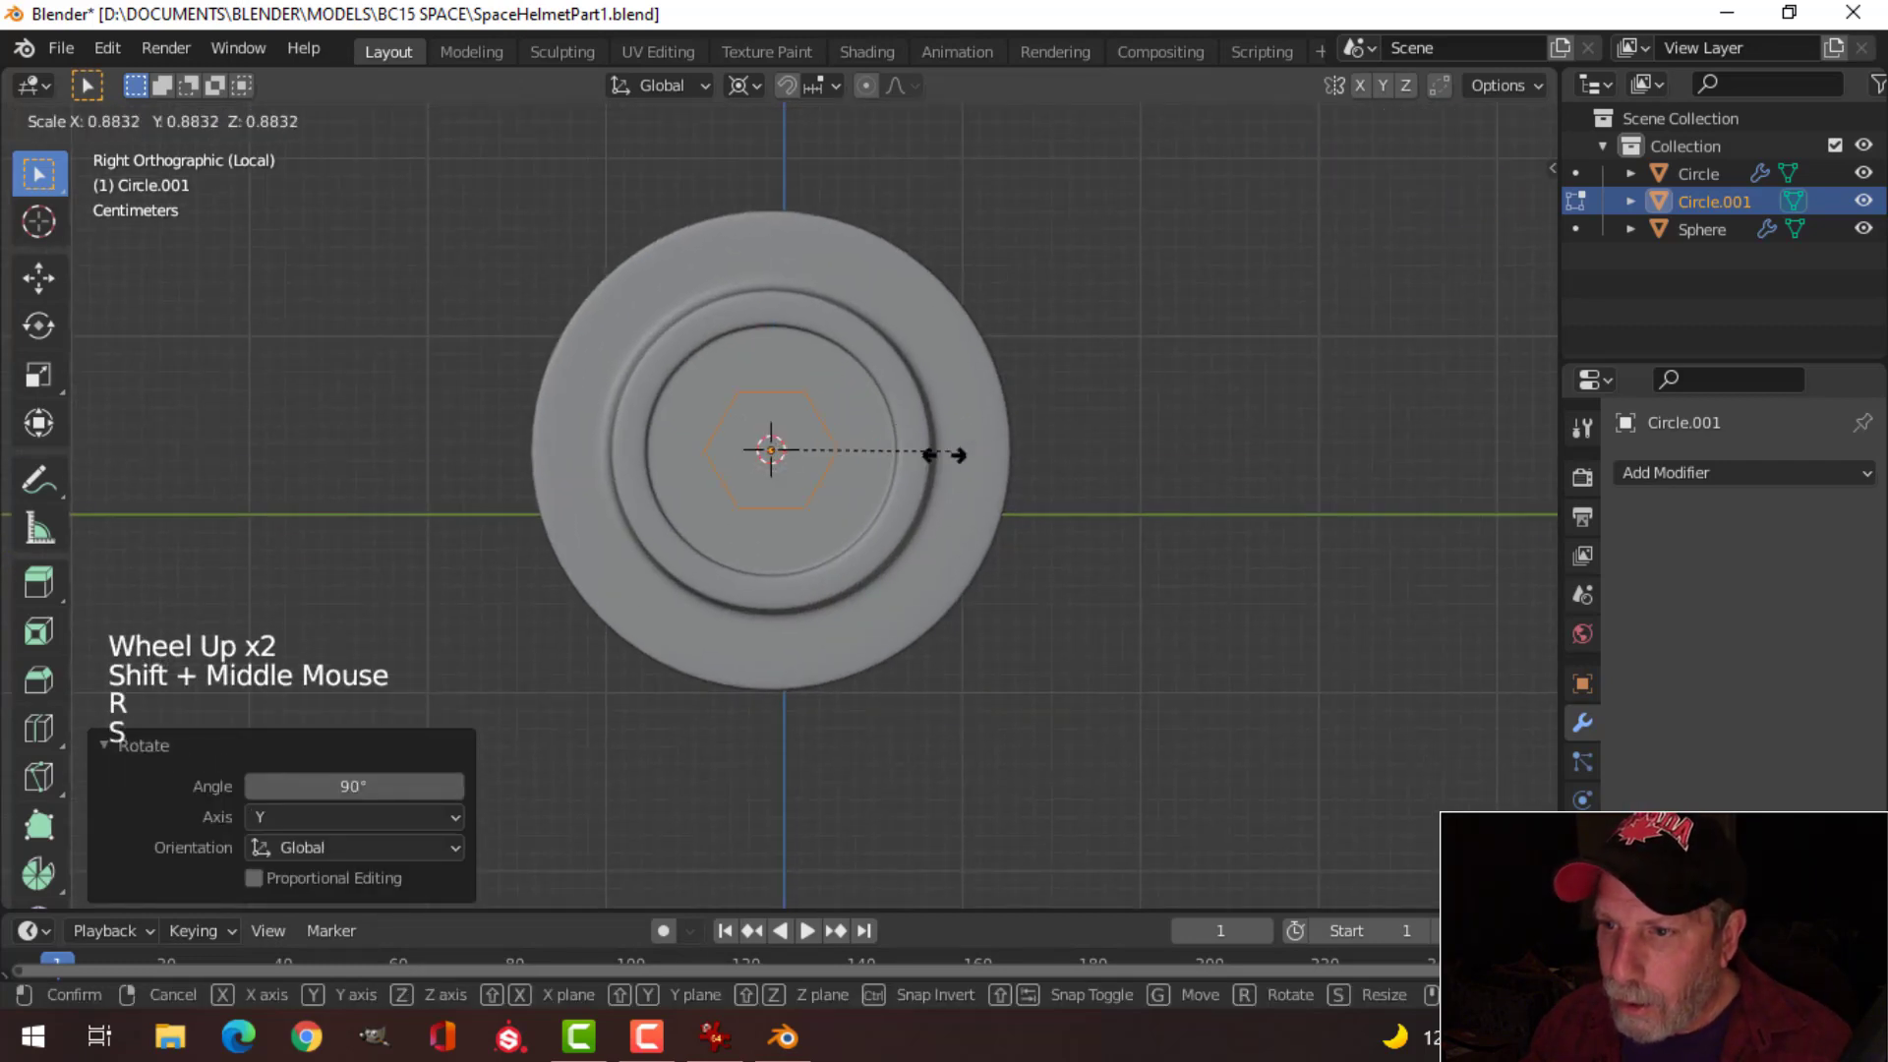
click(851, 472)
scroll(795, 411, up, 3)
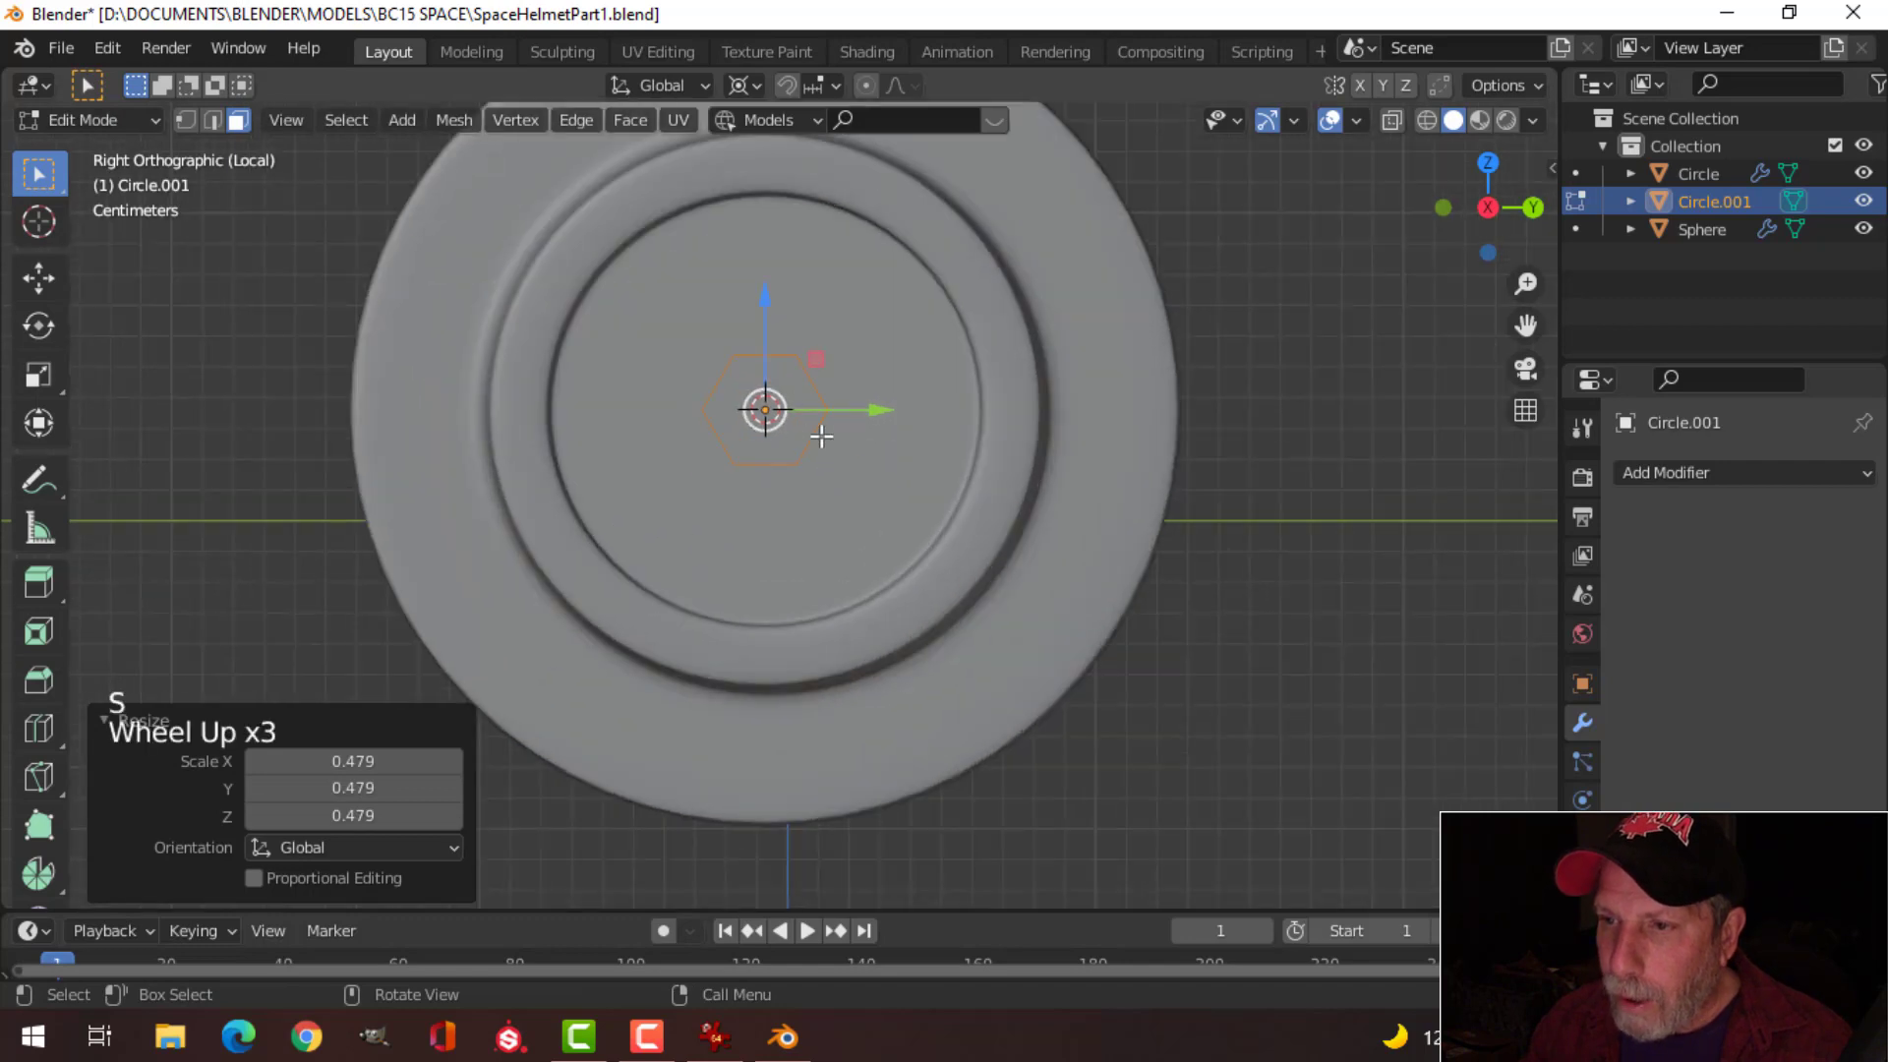
Step: Move the hexagon about 0.113 m up along Z onto the upper part of the ear piece's outer rim
shift+middle_drag(822, 437, 826, 520)
scroll(876, 536, down, 1)
drag(768, 401, 792, 207)
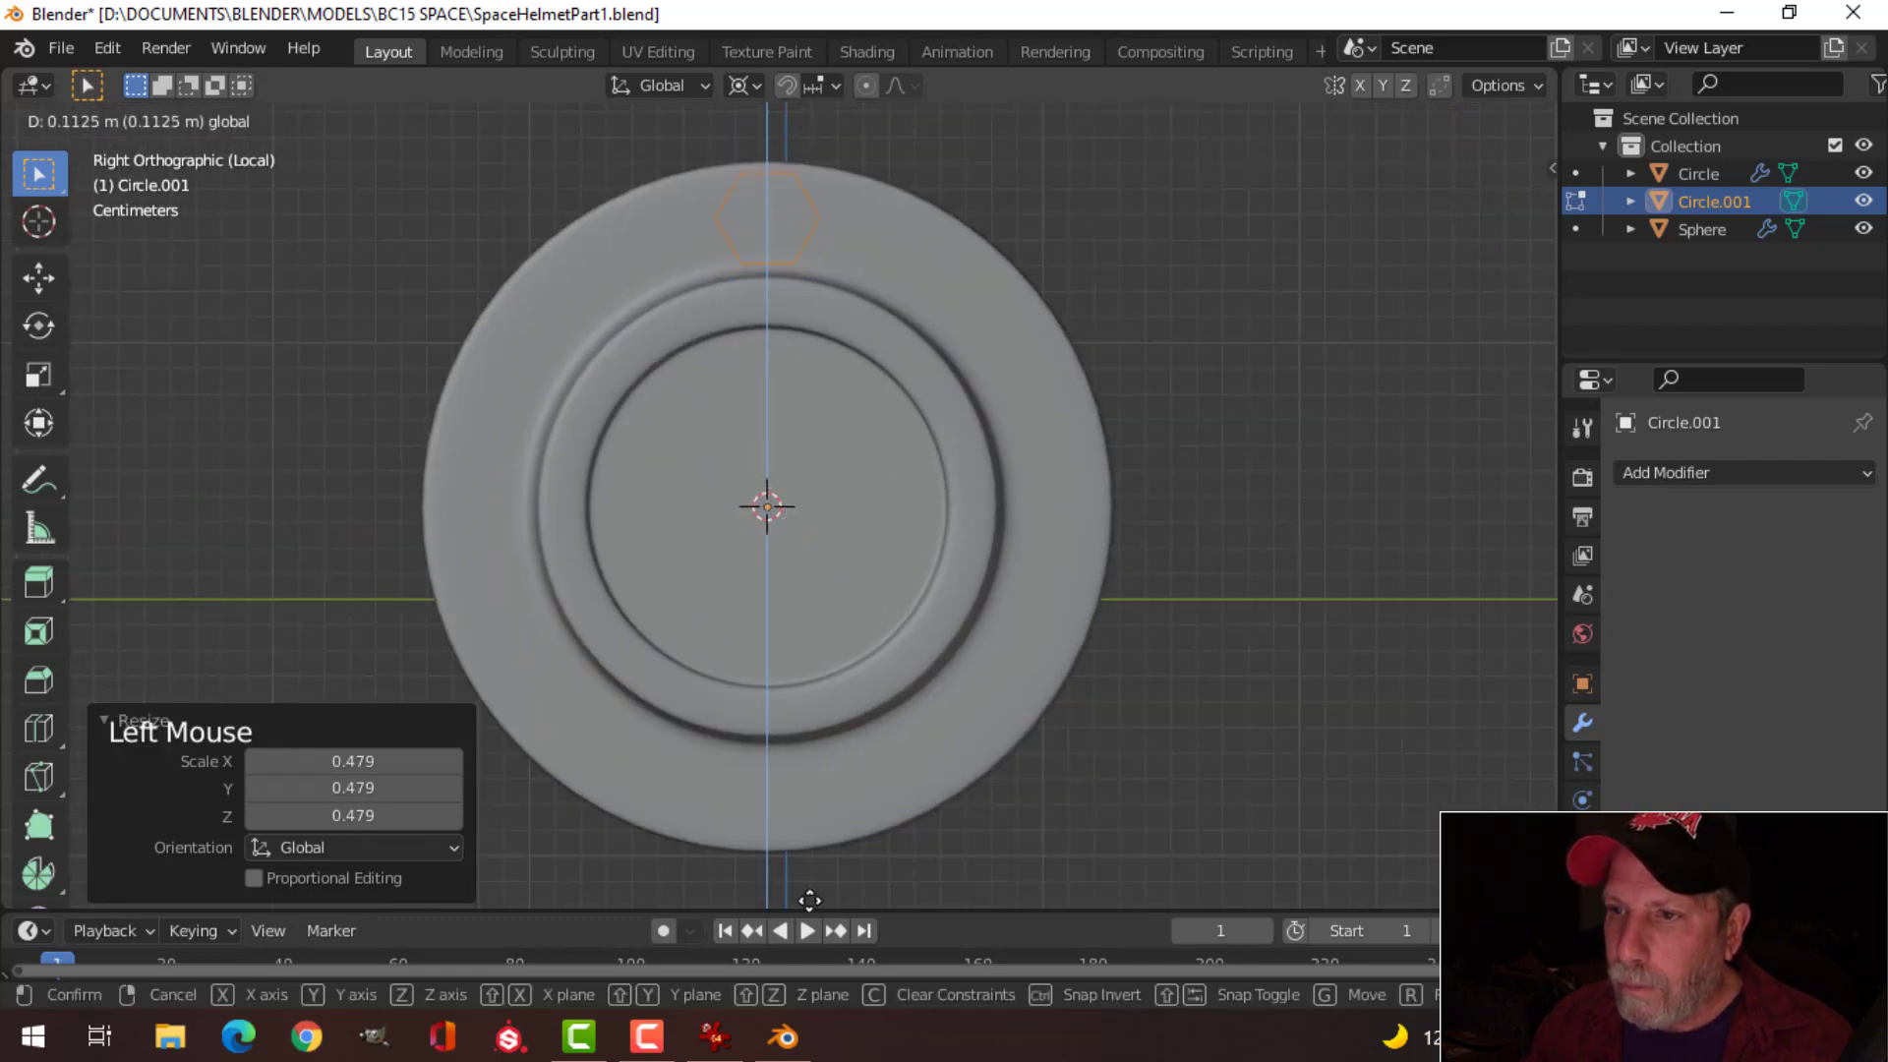
drag(809, 900, 812, 897)
Step: Set the transform pivot to Median Point and scale the hexagon by a factor of 0.773 around its own centre
key(s)
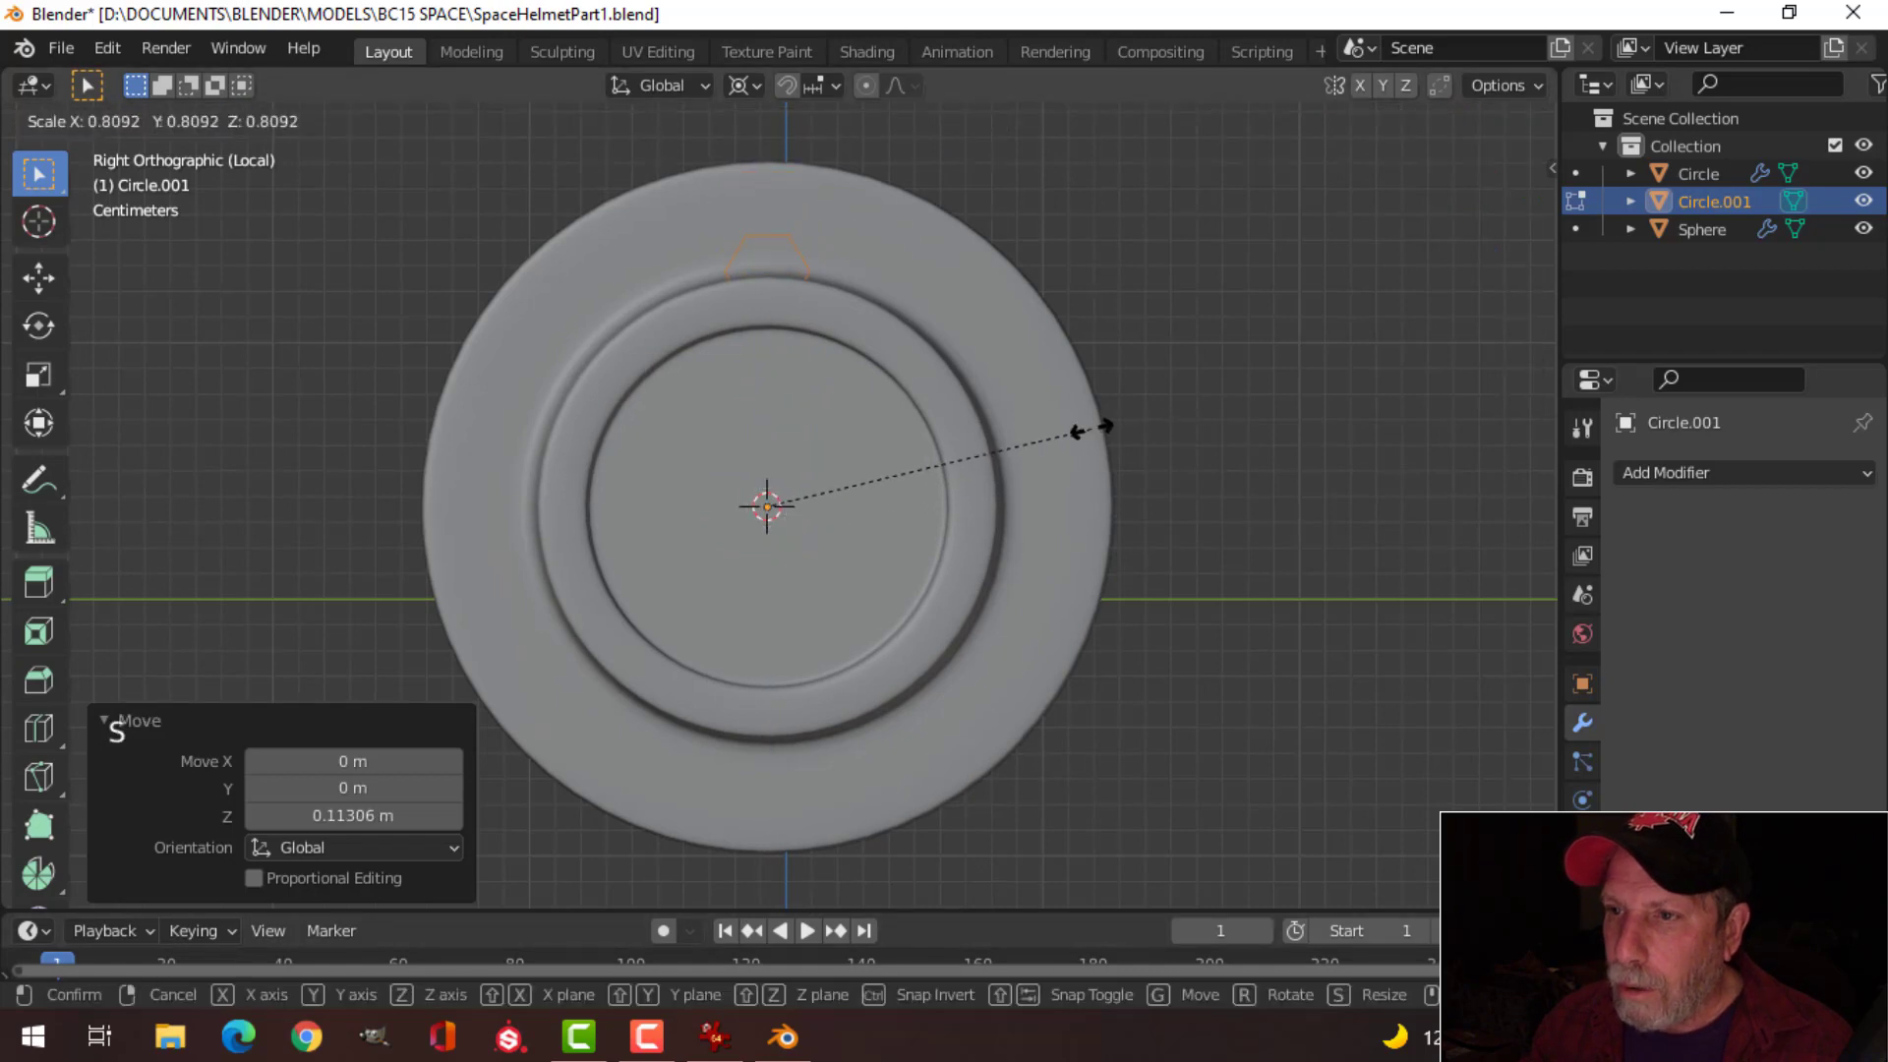
key(Escape)
click(742, 87)
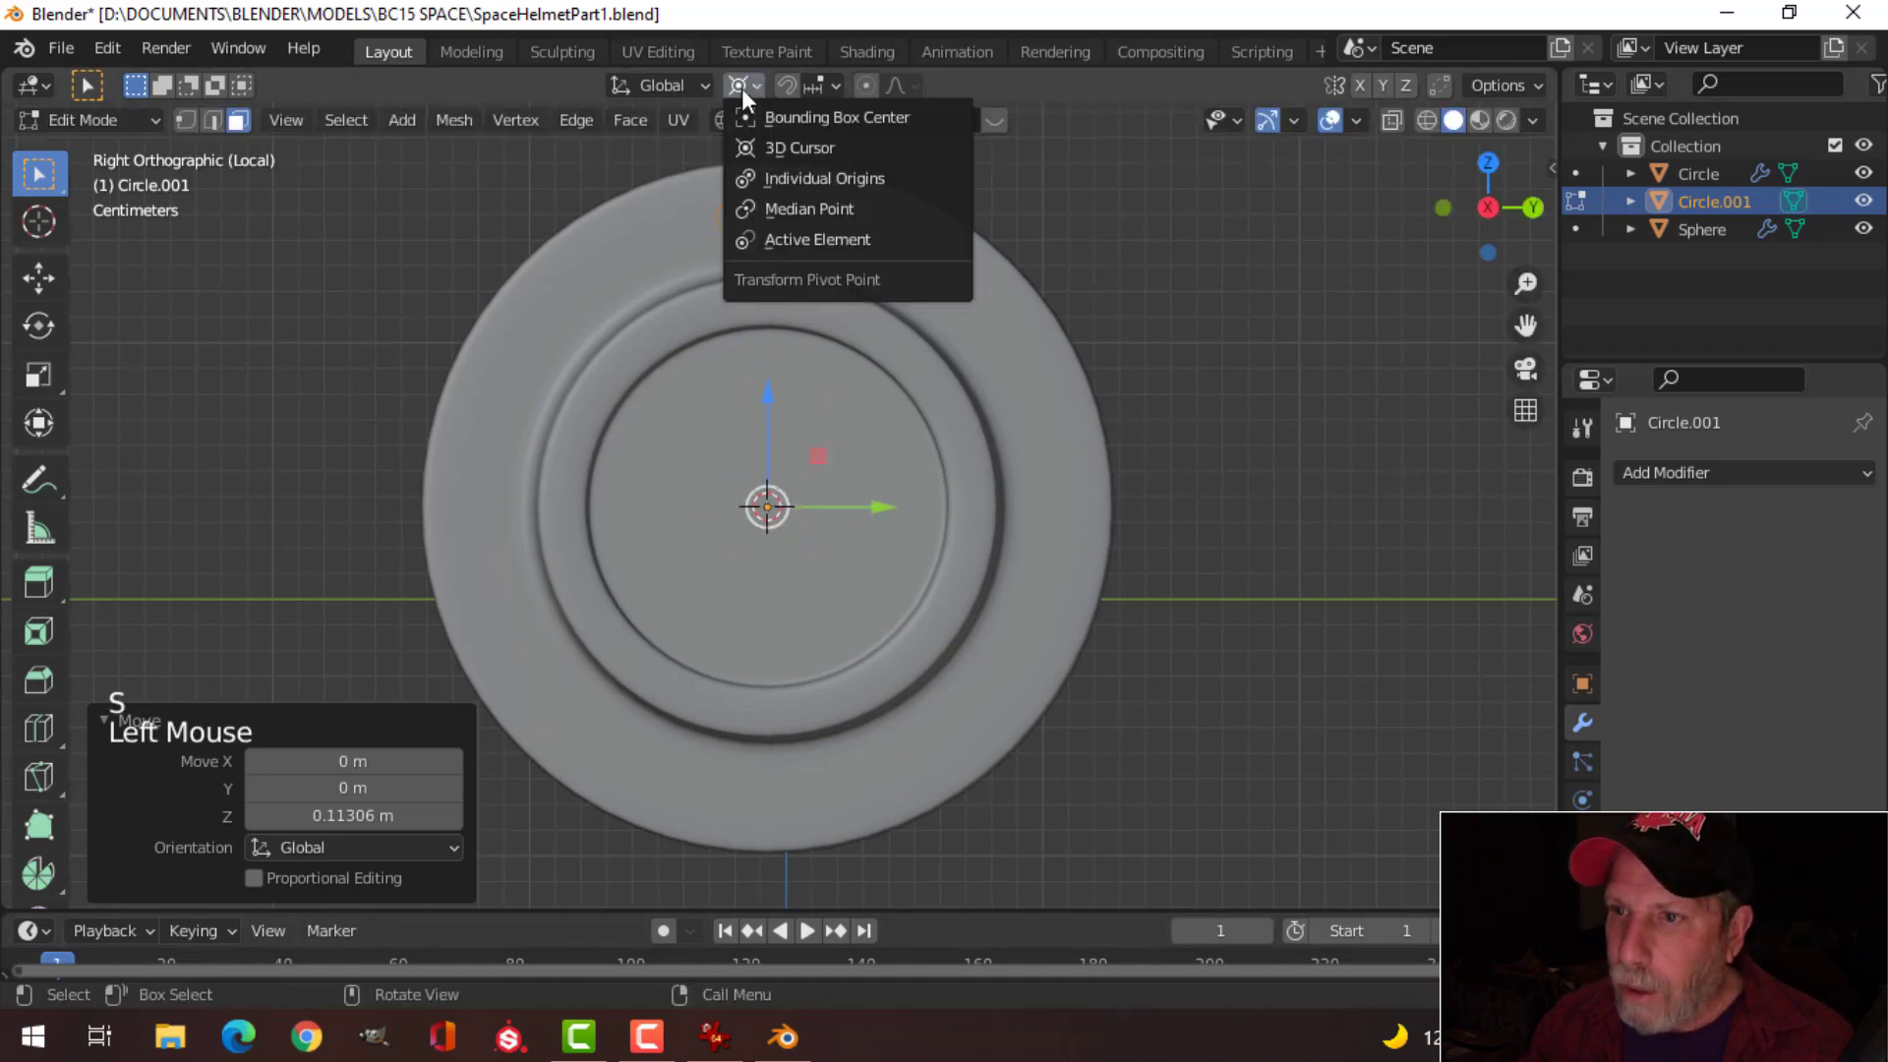
click(788, 202)
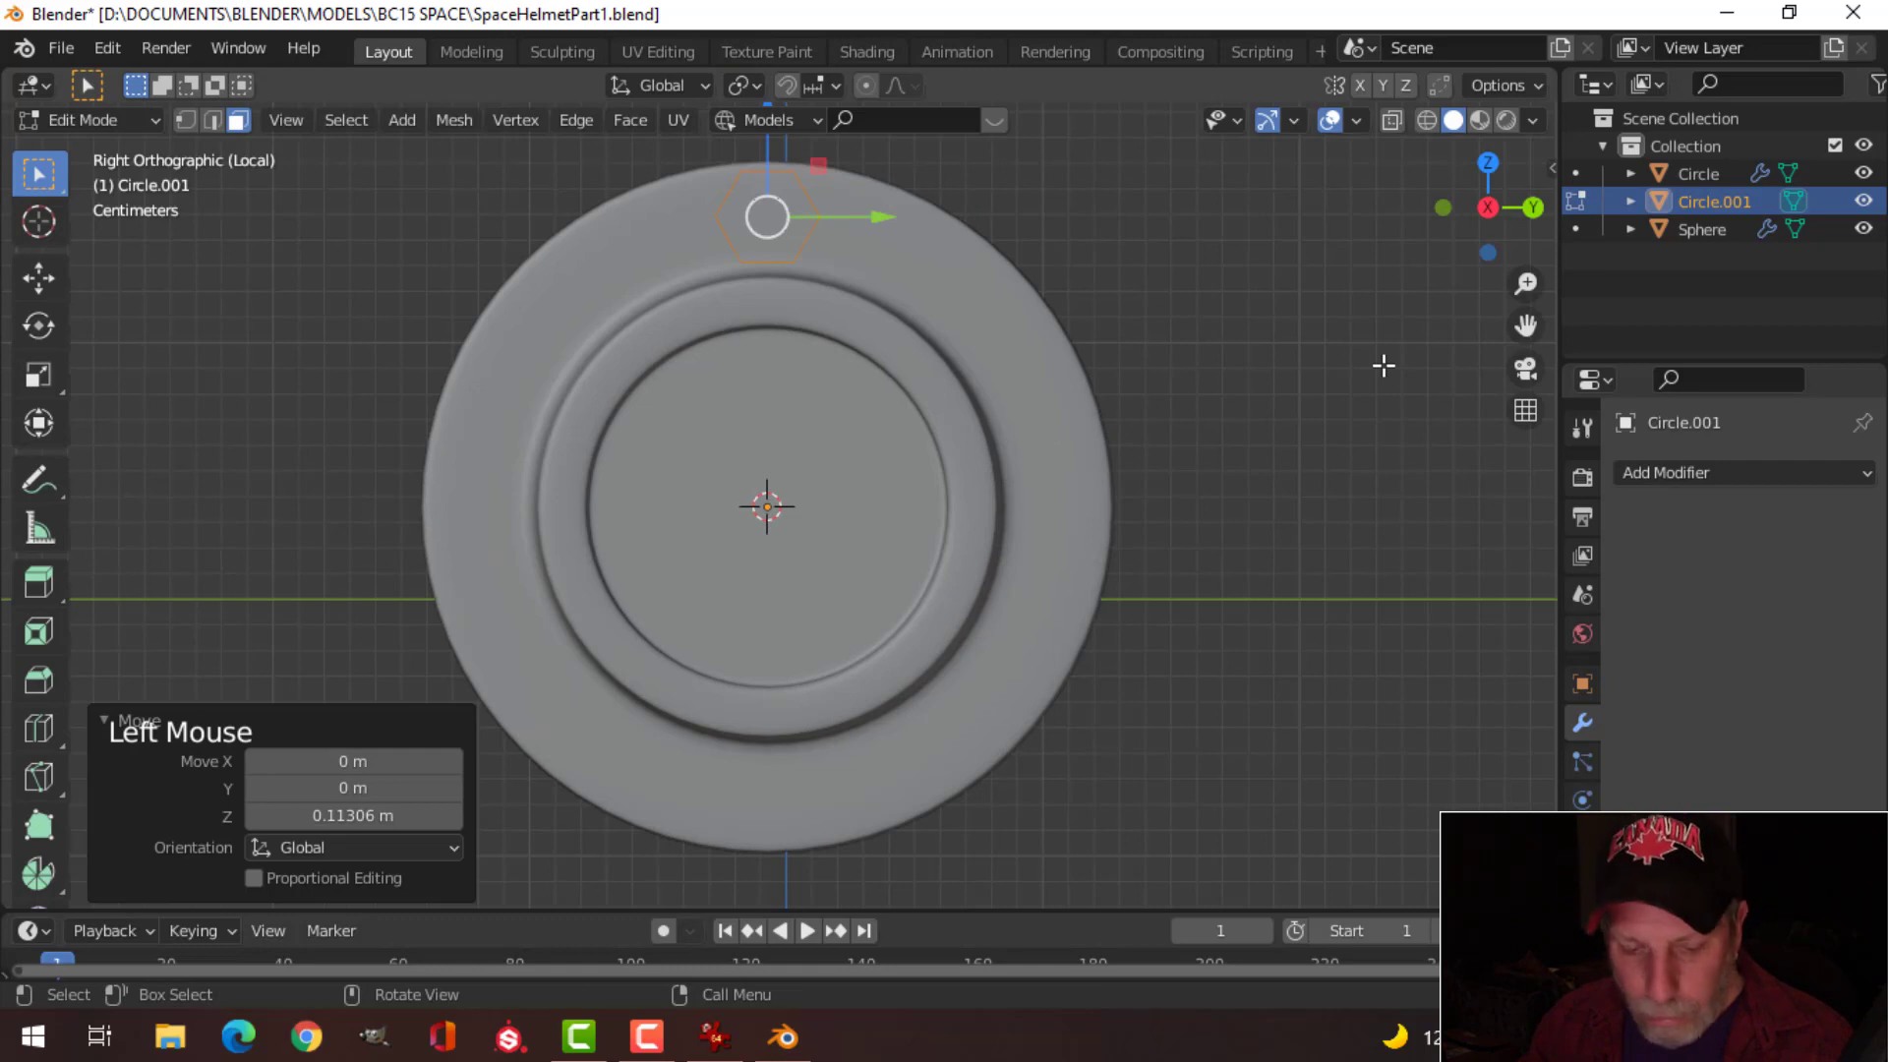
key(s)
click(1231, 372)
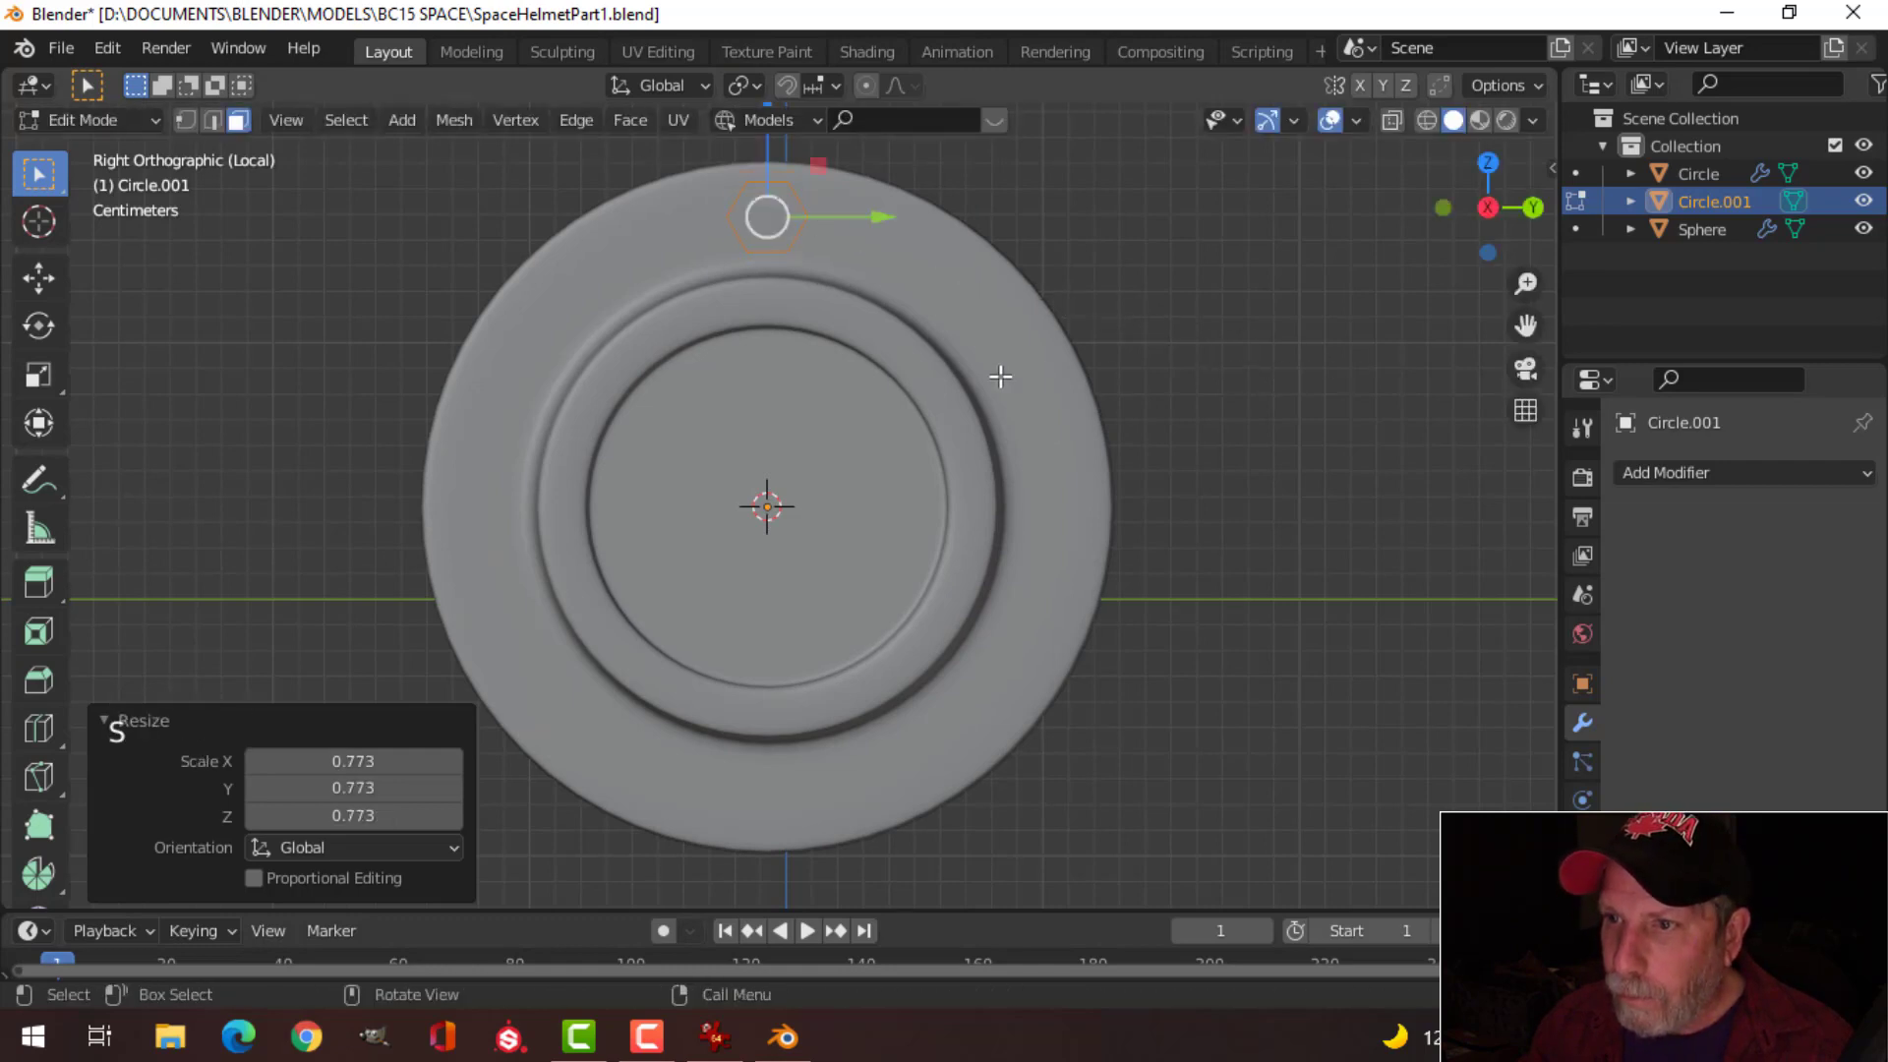
Step: Fill the hexagon with a face and extrude it about 0.014 m into a bolt head
key(f)
middle_drag(994, 375, 927, 515)
key(e)
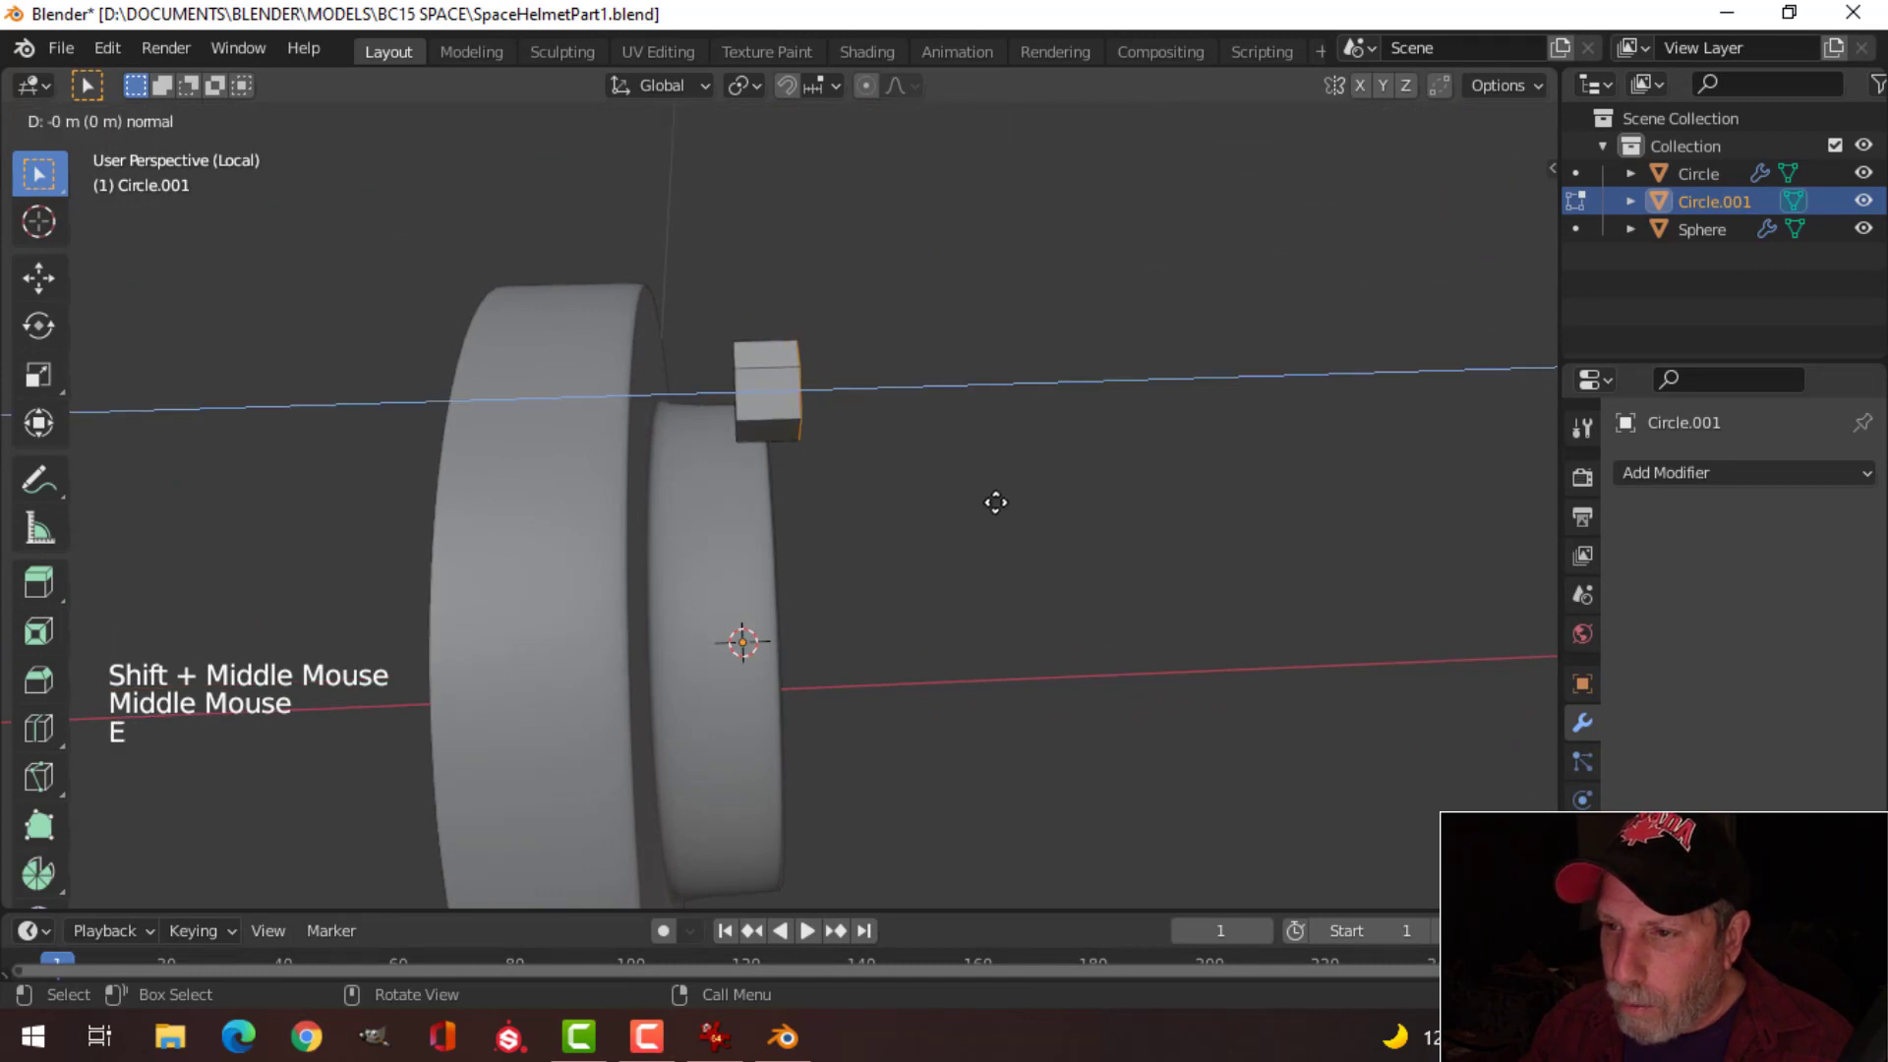
click(974, 502)
middle_drag(944, 510, 1012, 527)
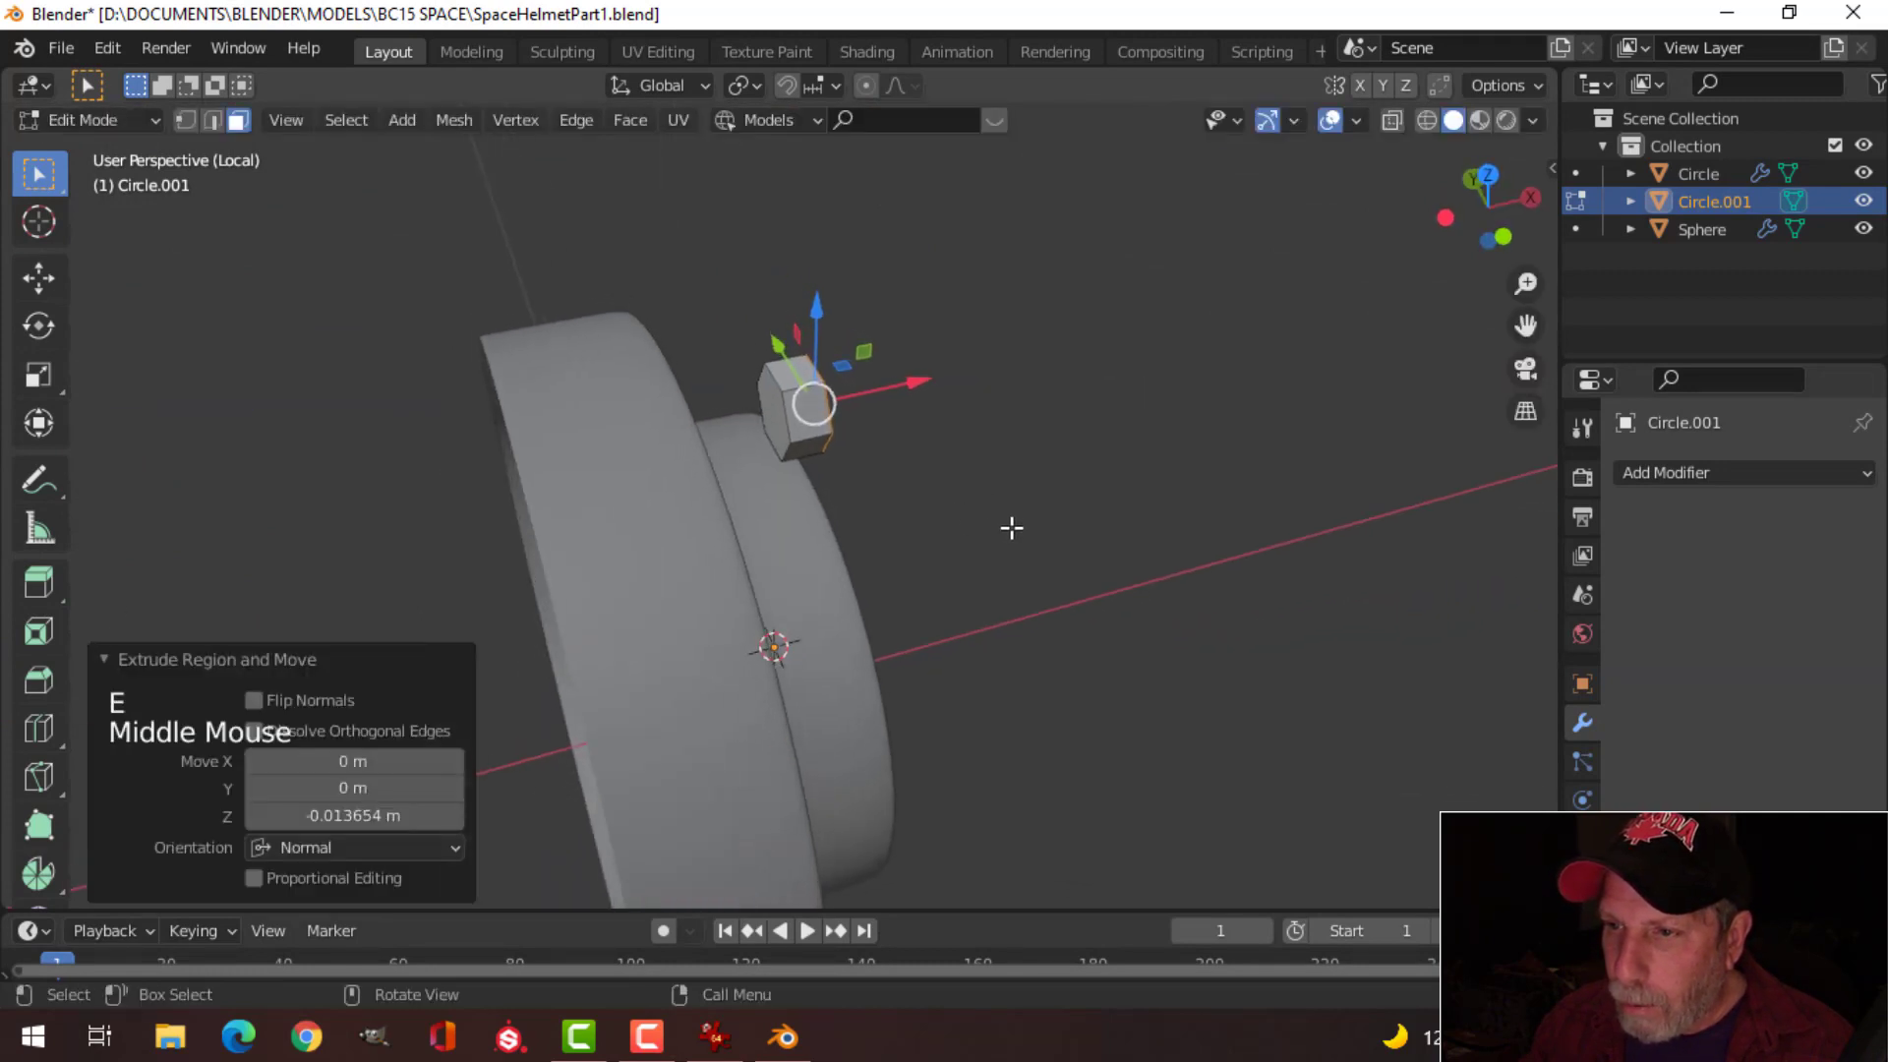
Step: Select the bolt head's back face, the one facing the ear piece, and delete it
scroll(946, 515, up, 2)
key(alt+a)
key(3)
click(768, 356)
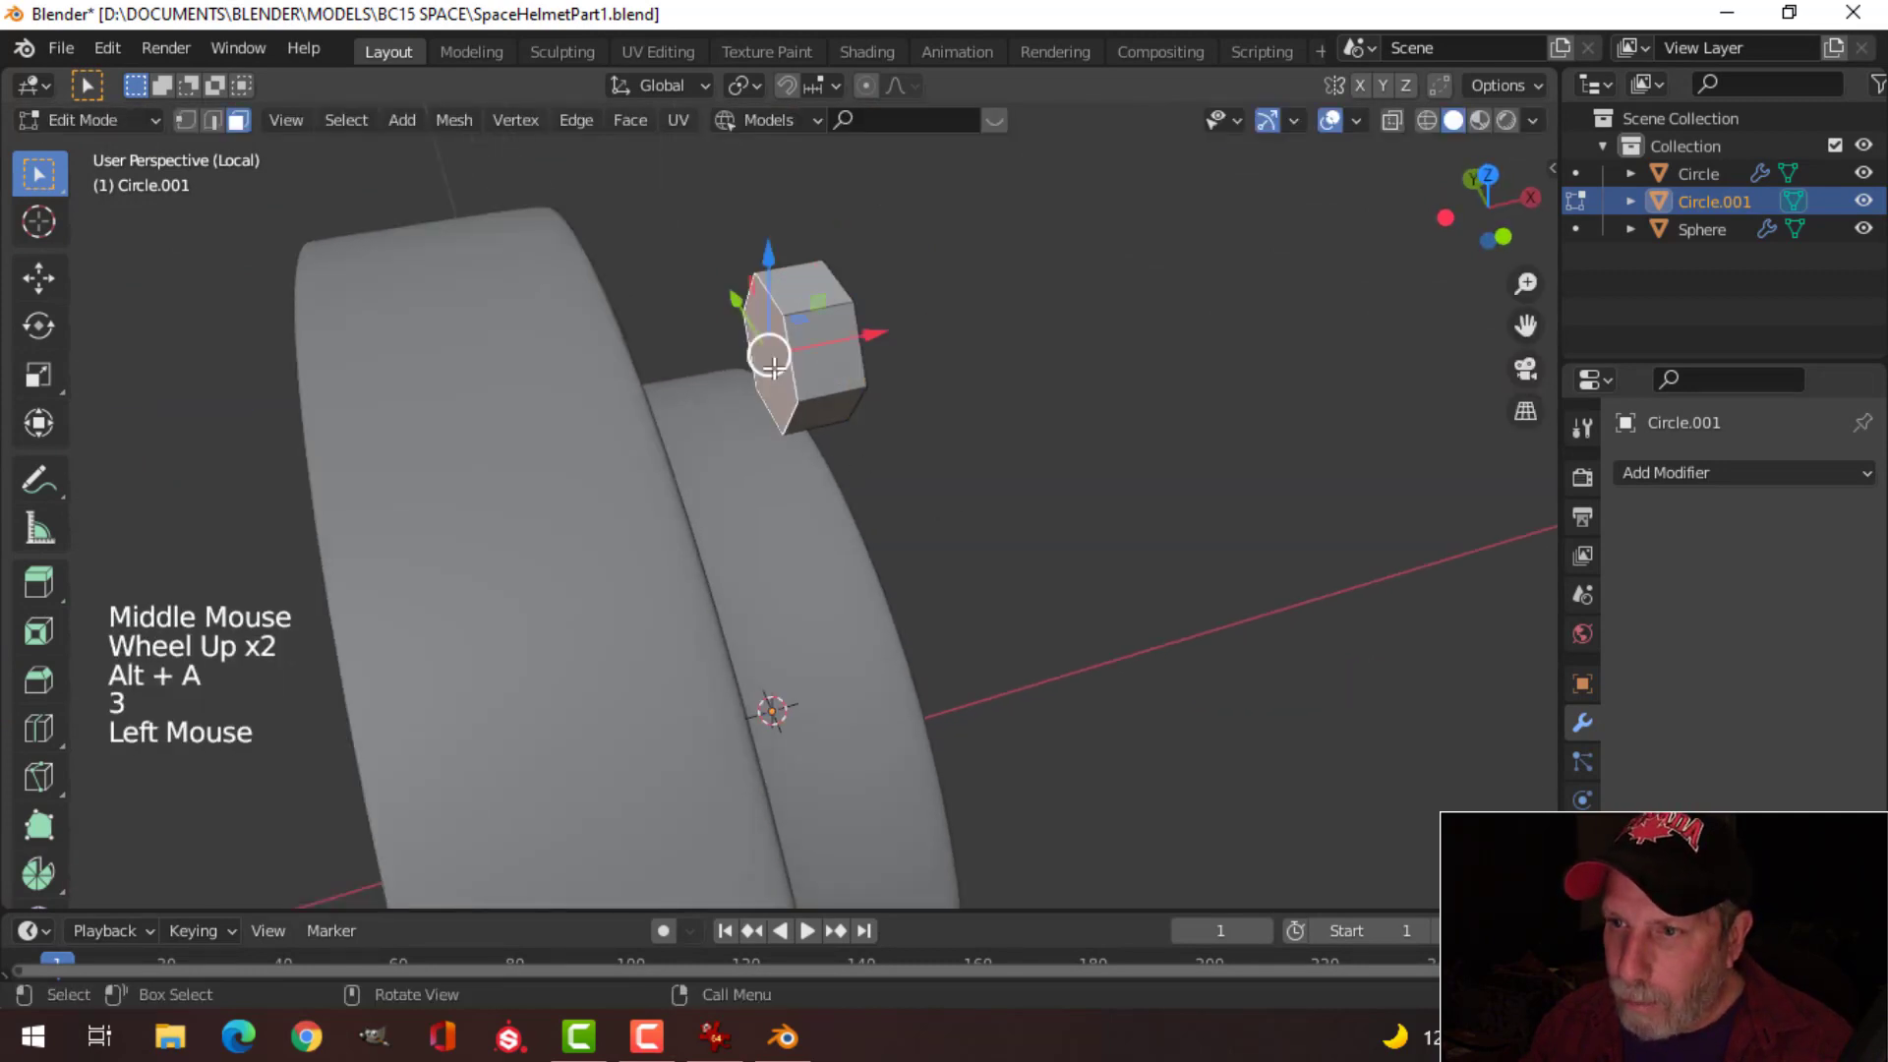
key(x)
middle_drag(744, 375, 882, 548)
Step: Select all of the bolt head's geometry and bevel its edges with 2 segments, about 0.0008 m wide
key(a)
scroll(813, 446, up, 3)
key(ctrl+b)
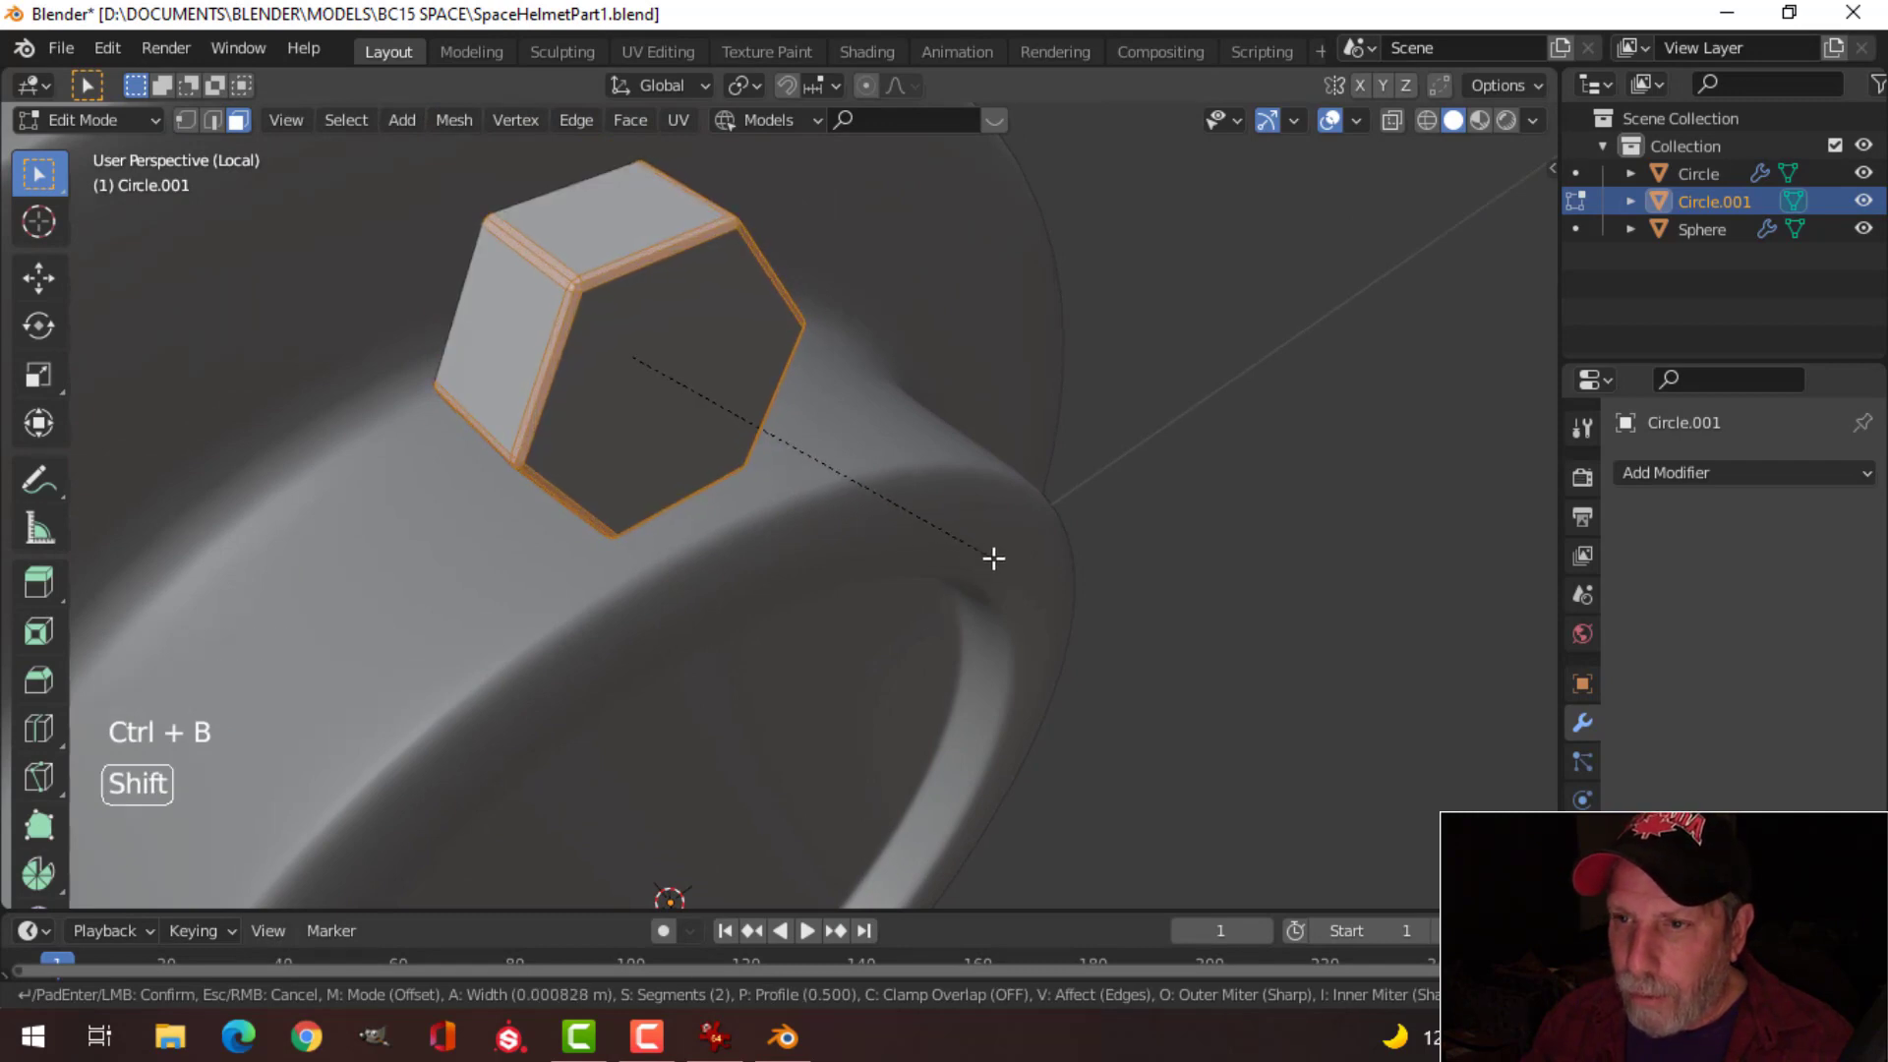
click(993, 558)
Step: Leave Edit Mode and apply smooth shading to the bolt head
scroll(632, 371, up, 2)
shift+middle_drag(632, 371, 676, 385)
scroll(695, 532, down, 1)
key(Tab)
scroll(807, 528, down, 3)
right_click(640, 360)
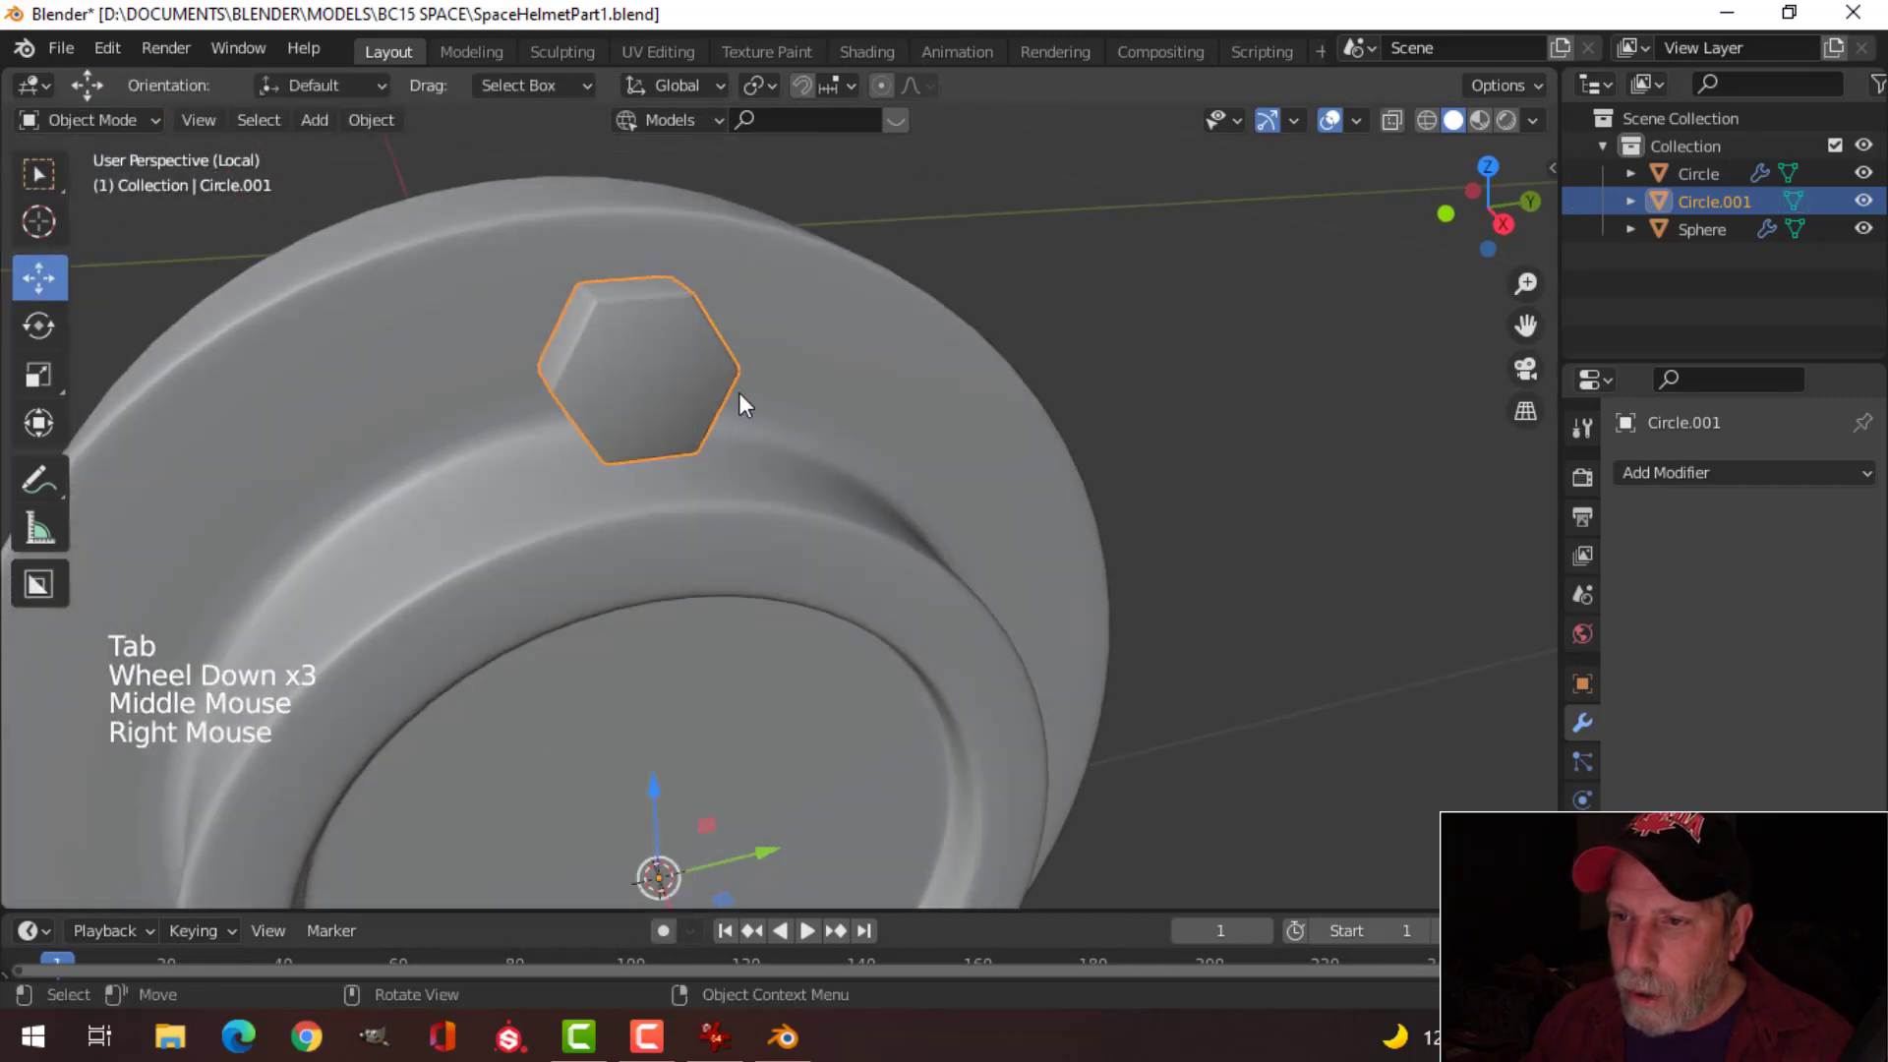
Step: Turn on Auto Smooth at 30° for the bolt head's normals, then reselect the bolt head
click(1656, 472)
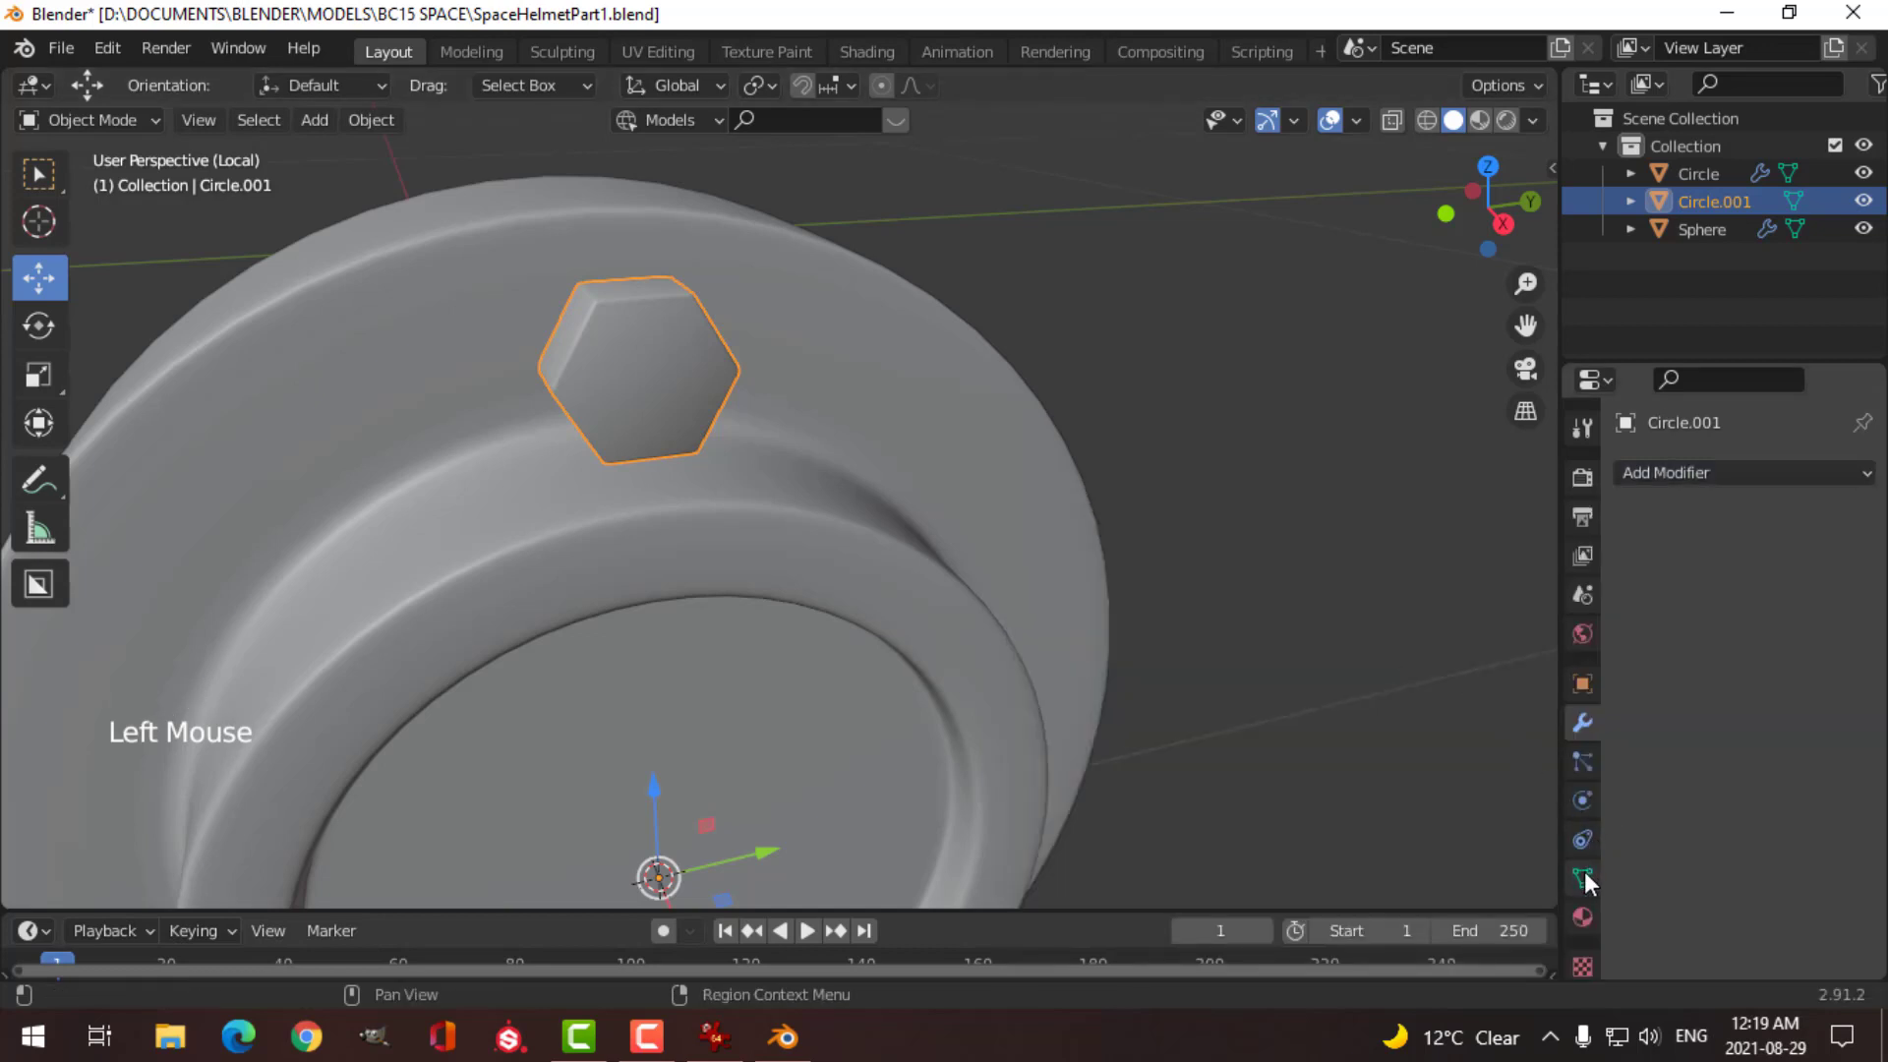
click(1583, 875)
scroll(1662, 890, down, 4)
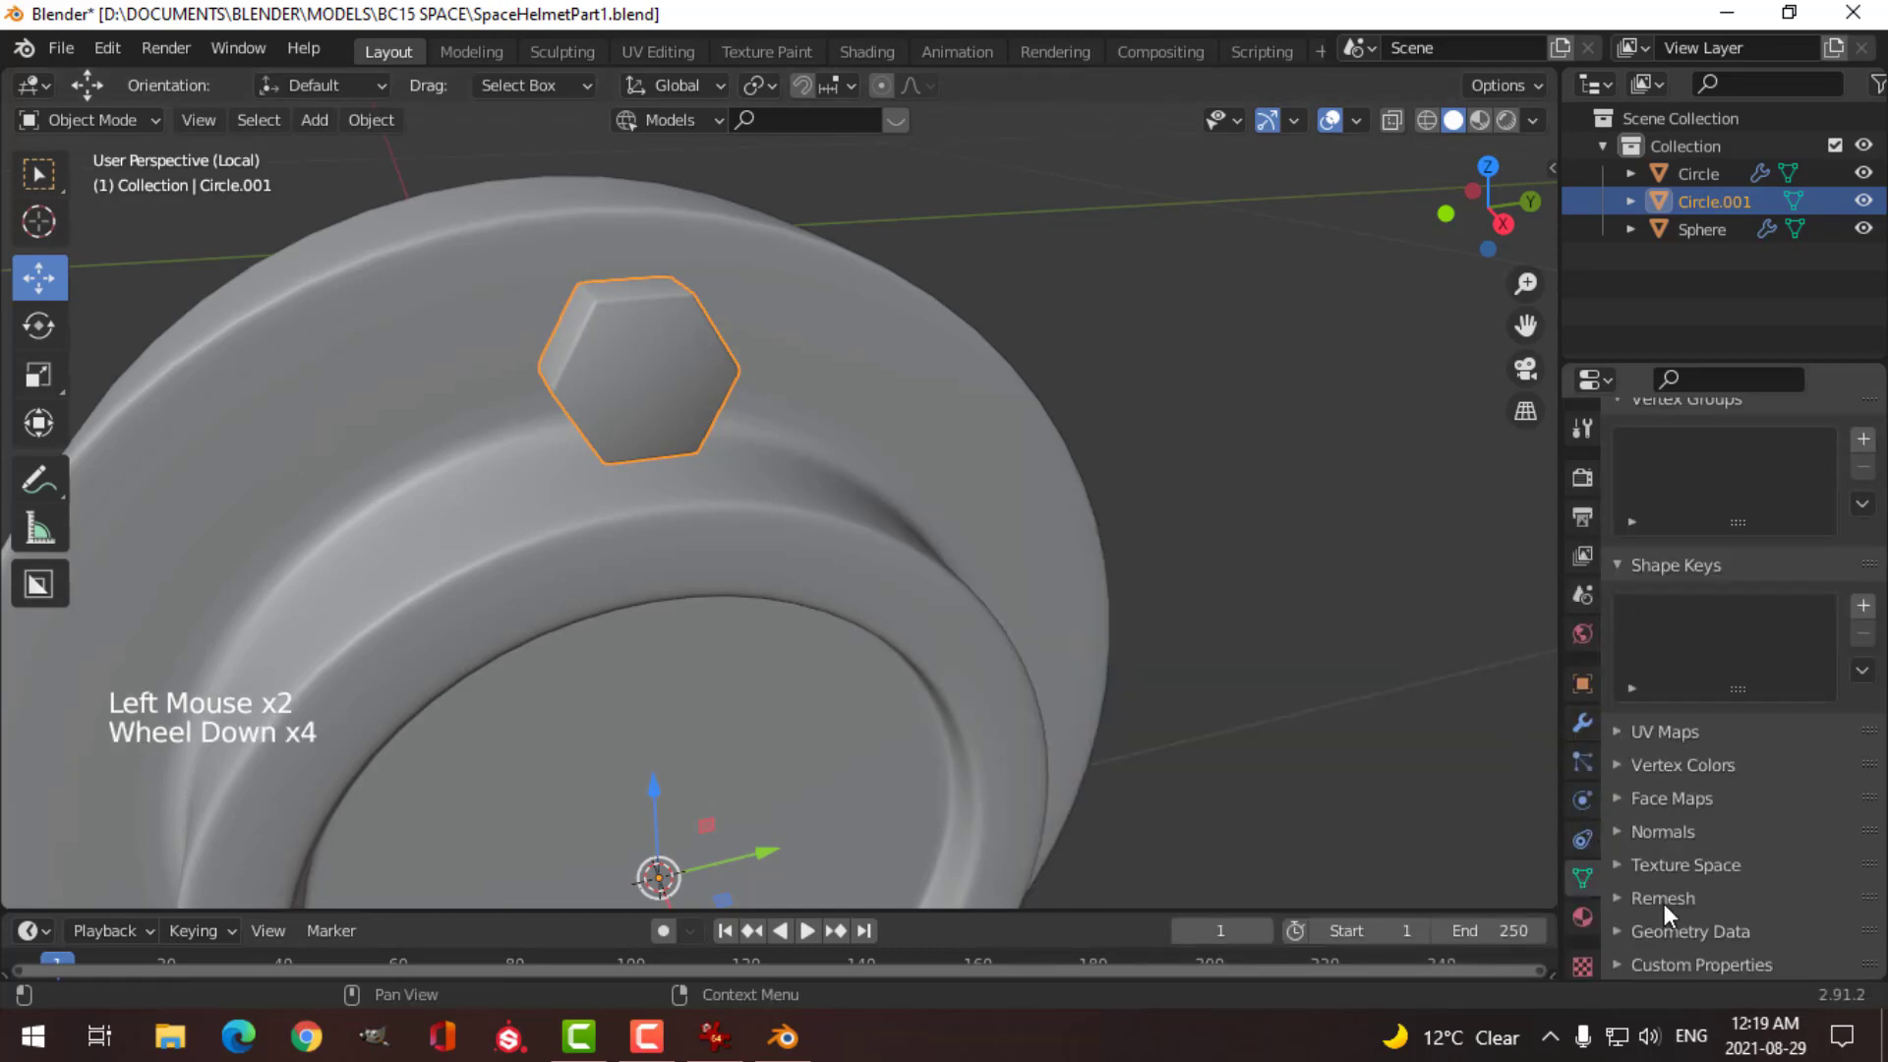
click(1629, 834)
click(1715, 873)
middle_drag(1135, 651, 1066, 586)
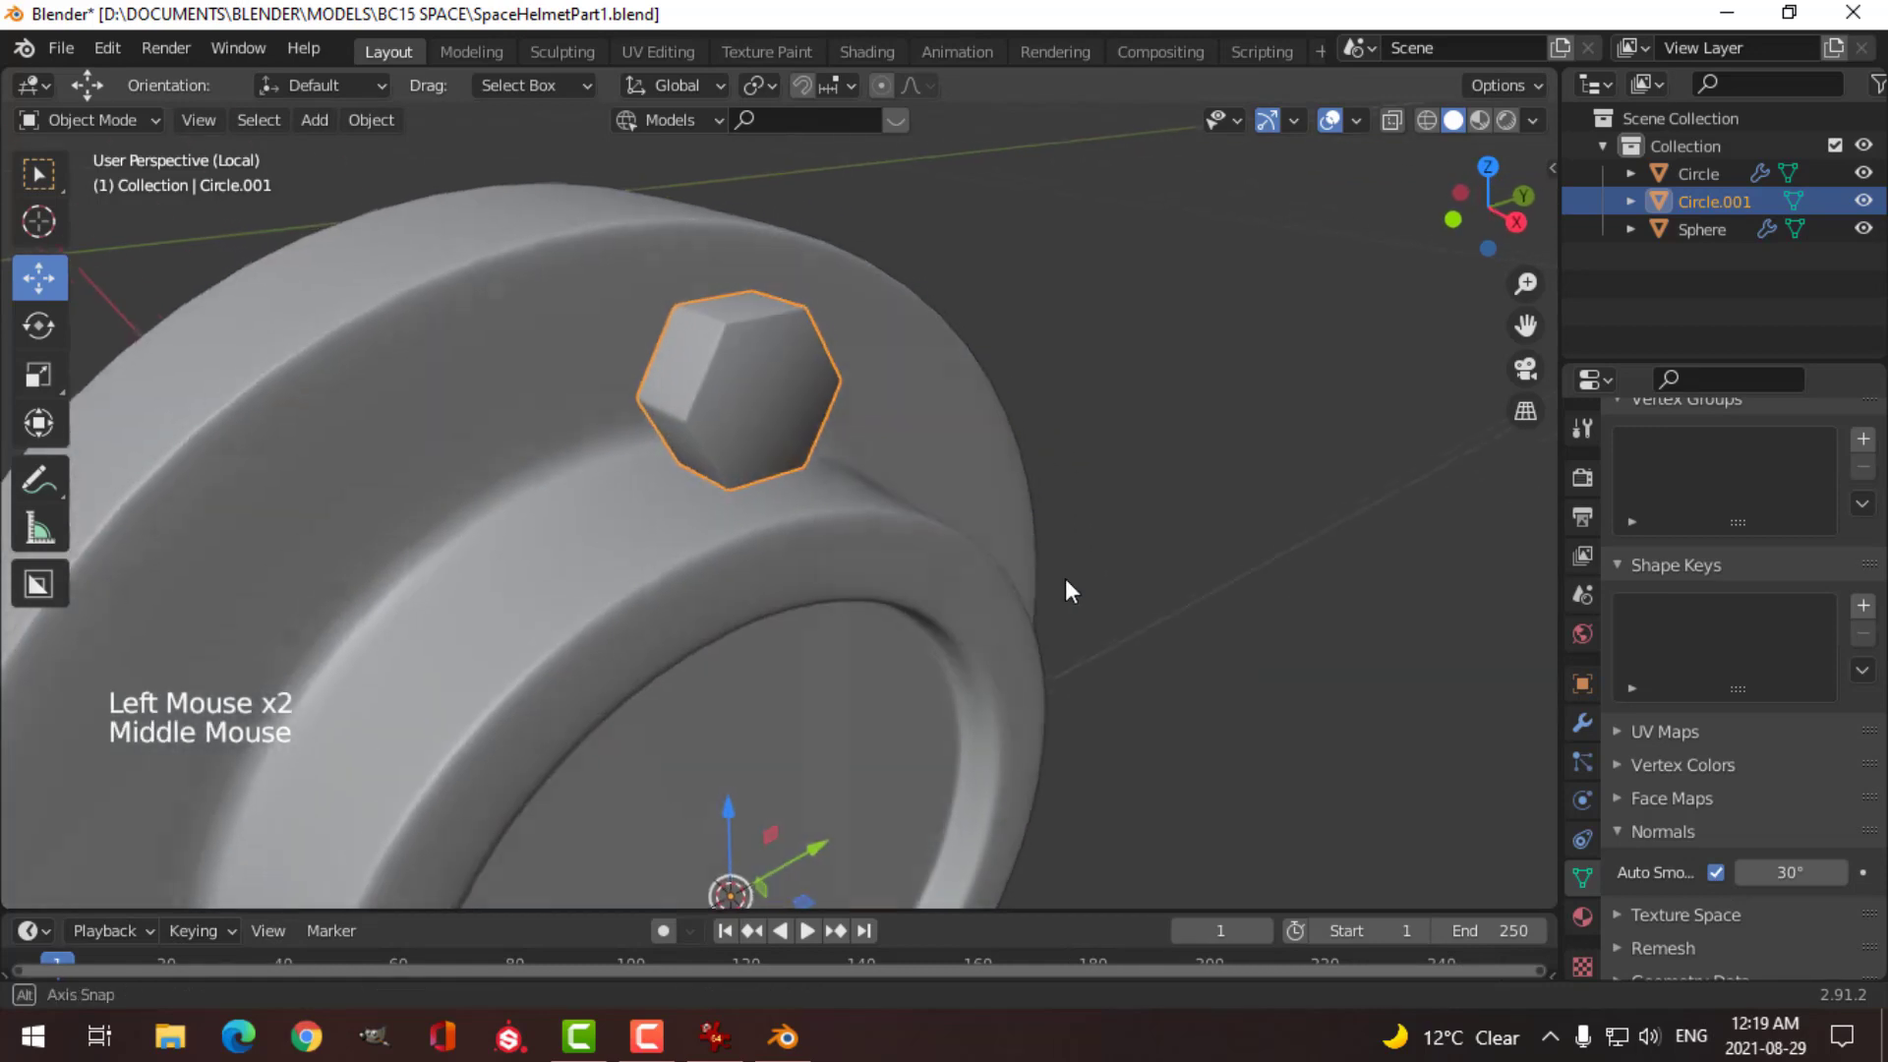
key(alt+a)
click(783, 396)
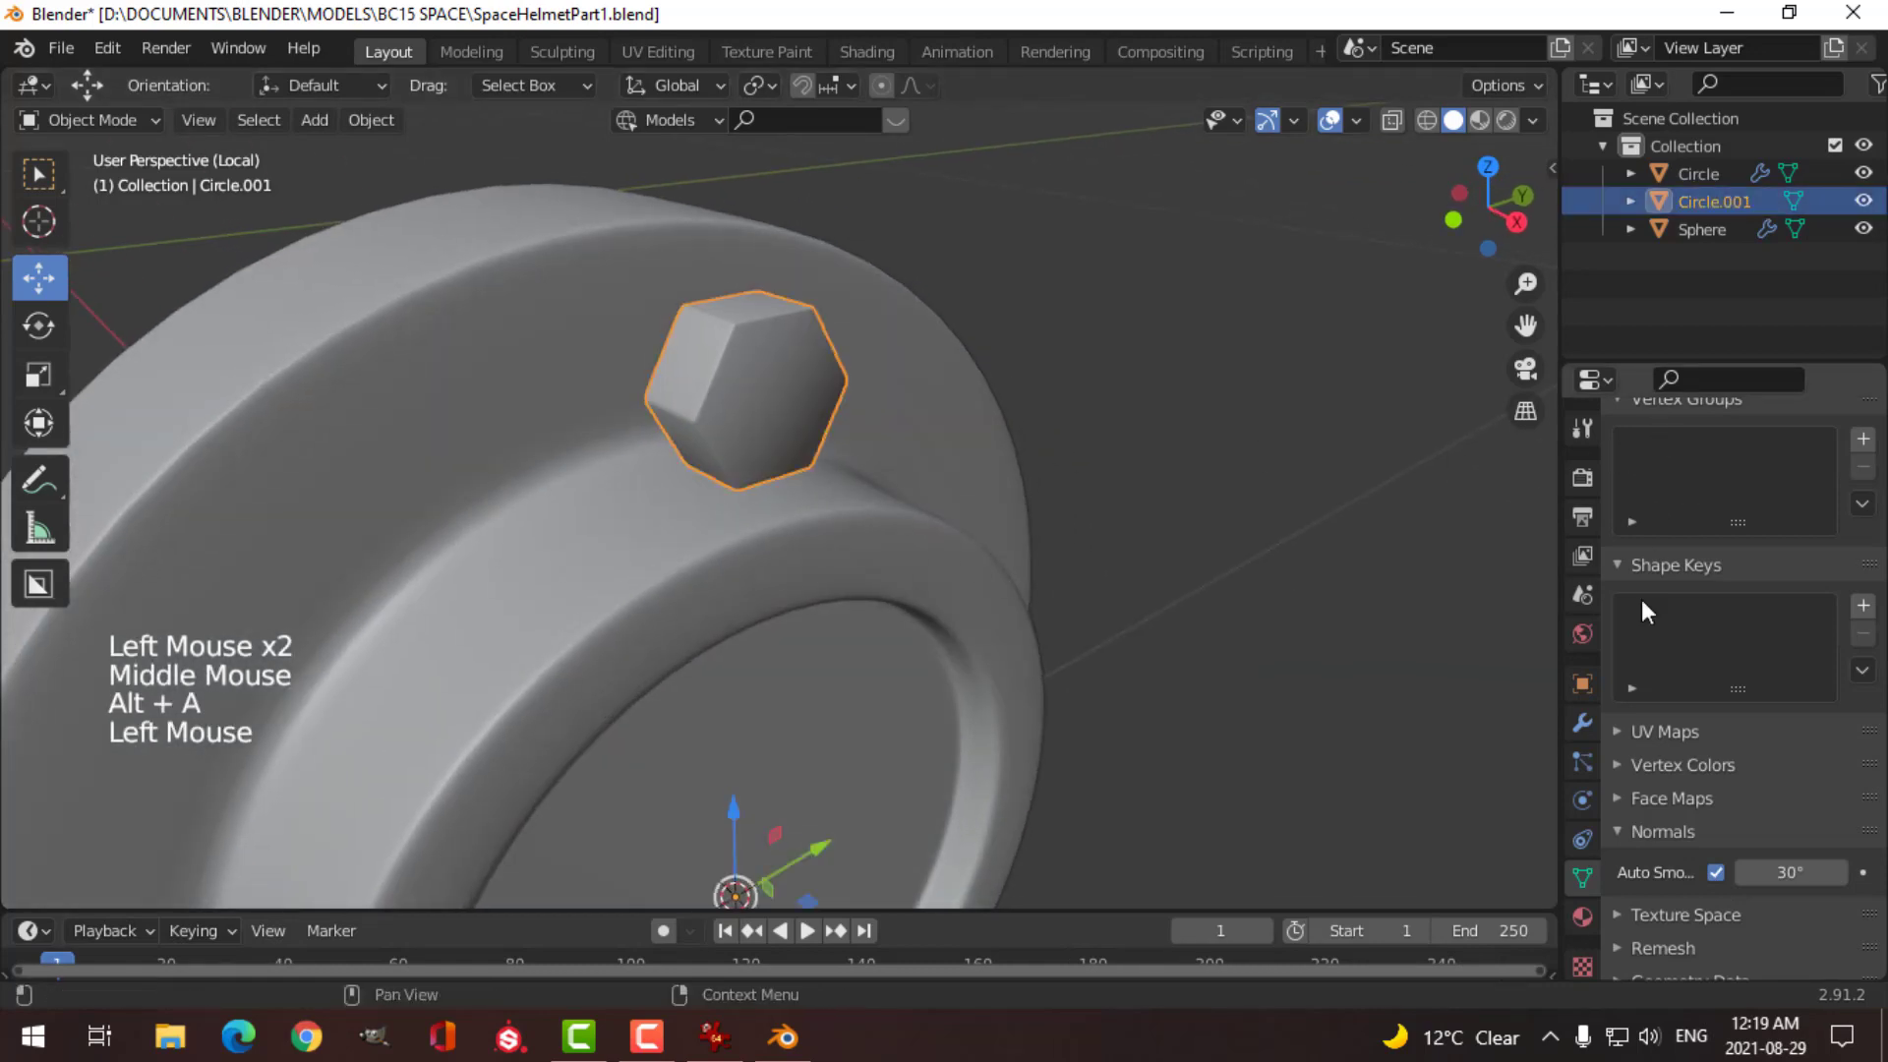
Step: Add a Weighted Normal modifier to the bolt head and reselect it to check the shading
click(1585, 722)
click(1671, 470)
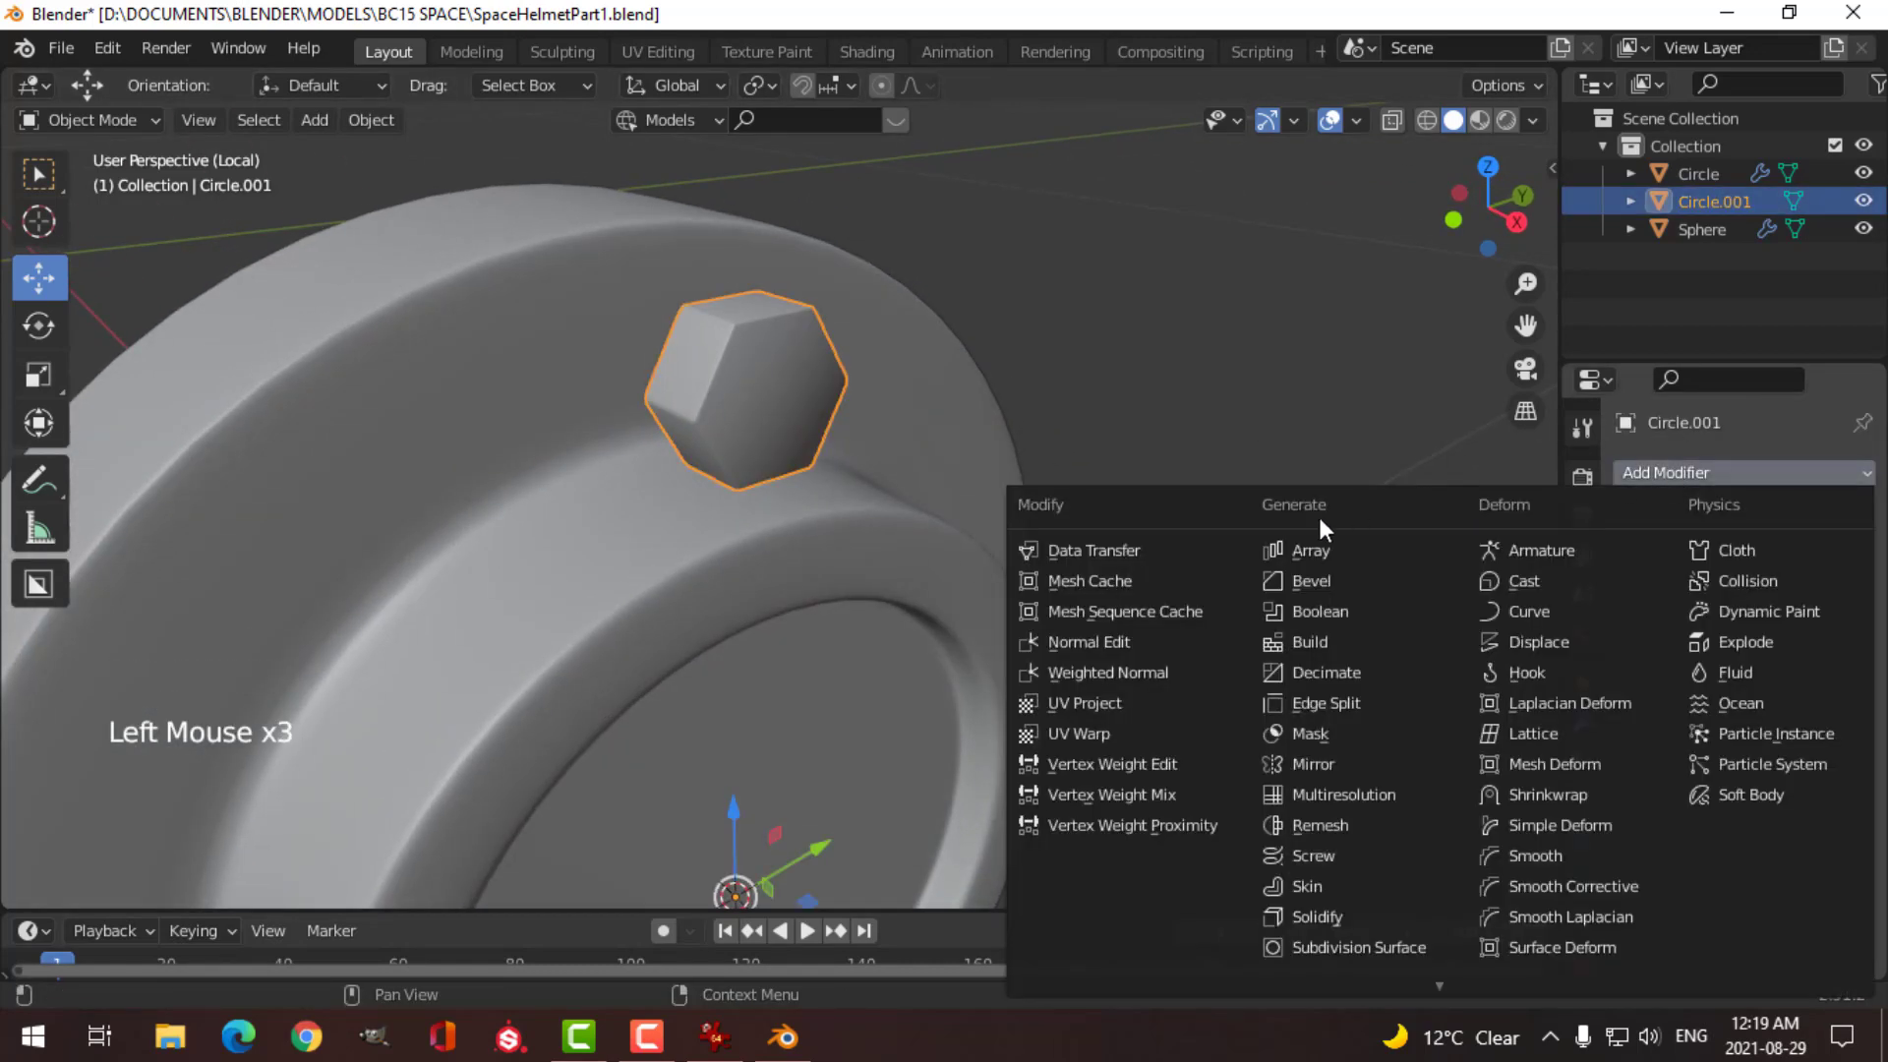
click(1159, 663)
middle_drag(1054, 582, 1010, 384)
key(alt+a)
click(919, 399)
Step: In Edit Mode, move all the bolt head's geometry along X against the ear piece's outer rim, then leave Edit Mode and deselect
key(Tab)
key(a)
drag(1010, 383, 826, 376)
middle_drag(944, 383, 835, 367)
key(alt+a)
scroll(839, 434, down, 2)
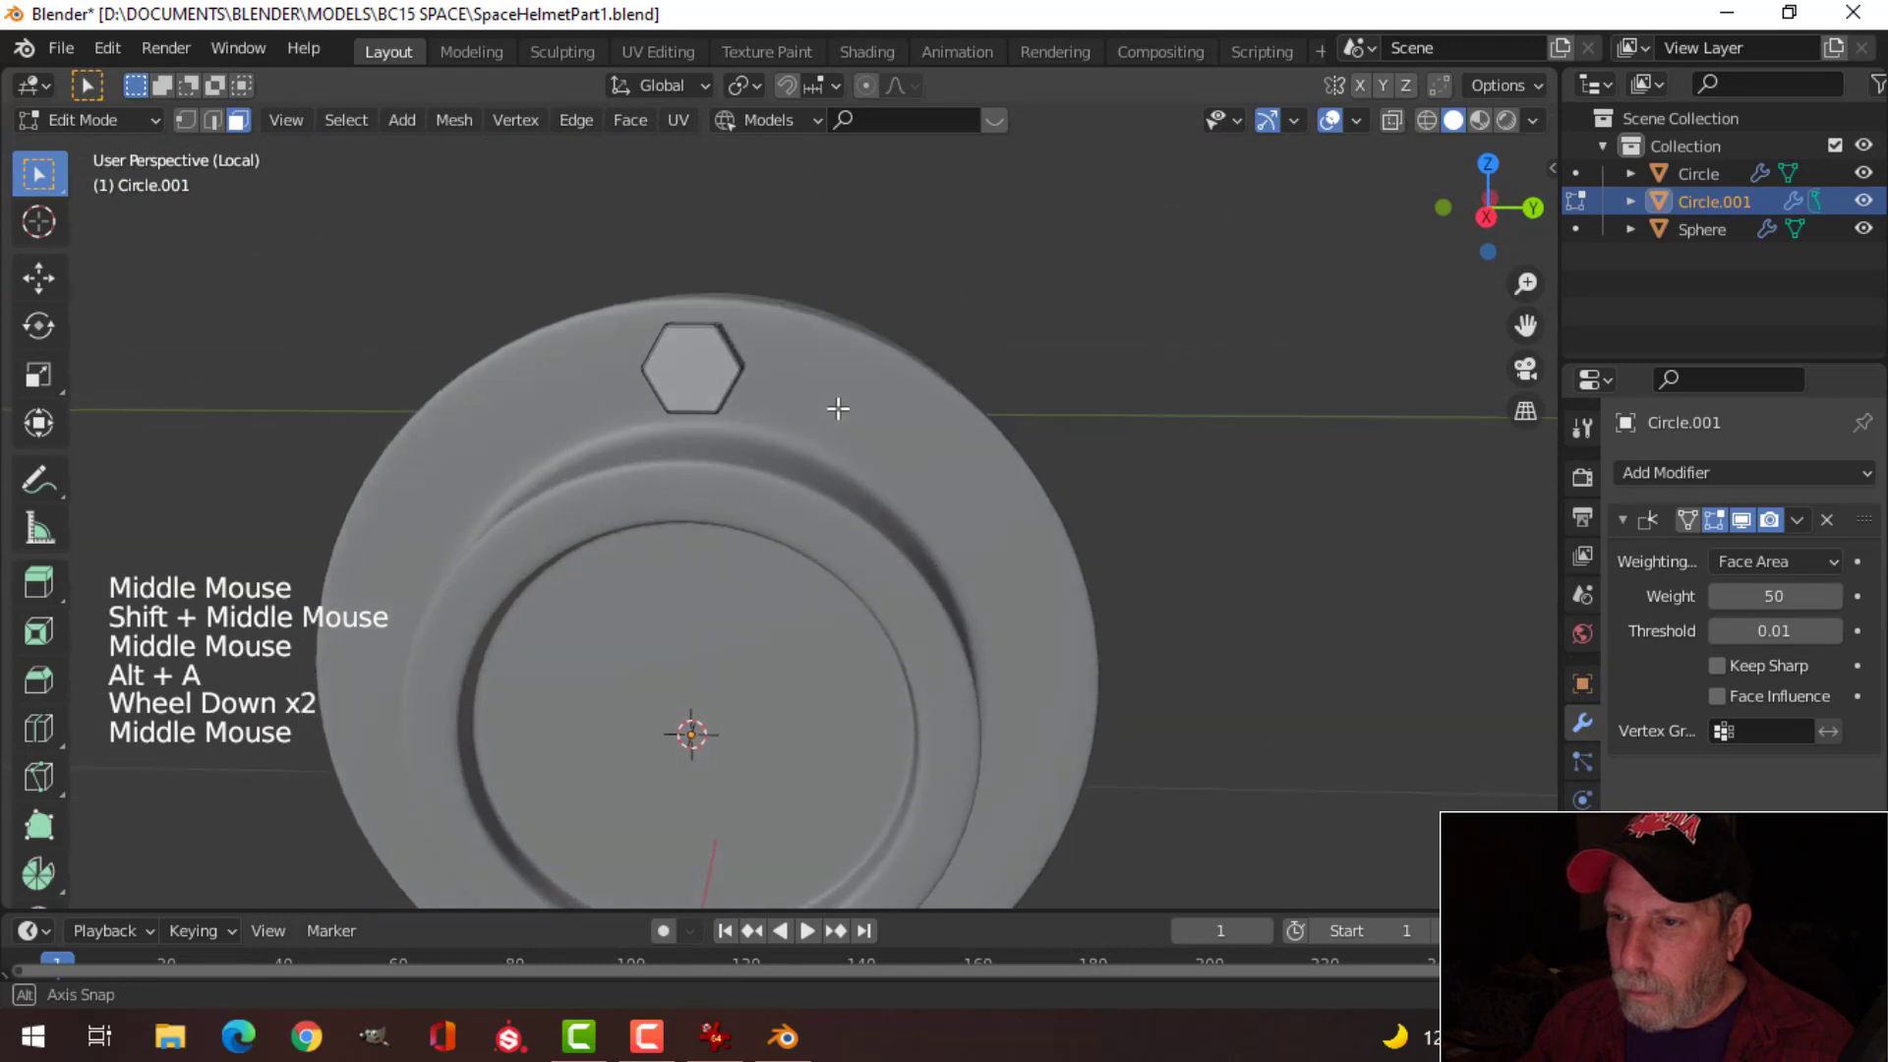
key(Tab)
key(alt+a)
scroll(854, 421, down, 2)
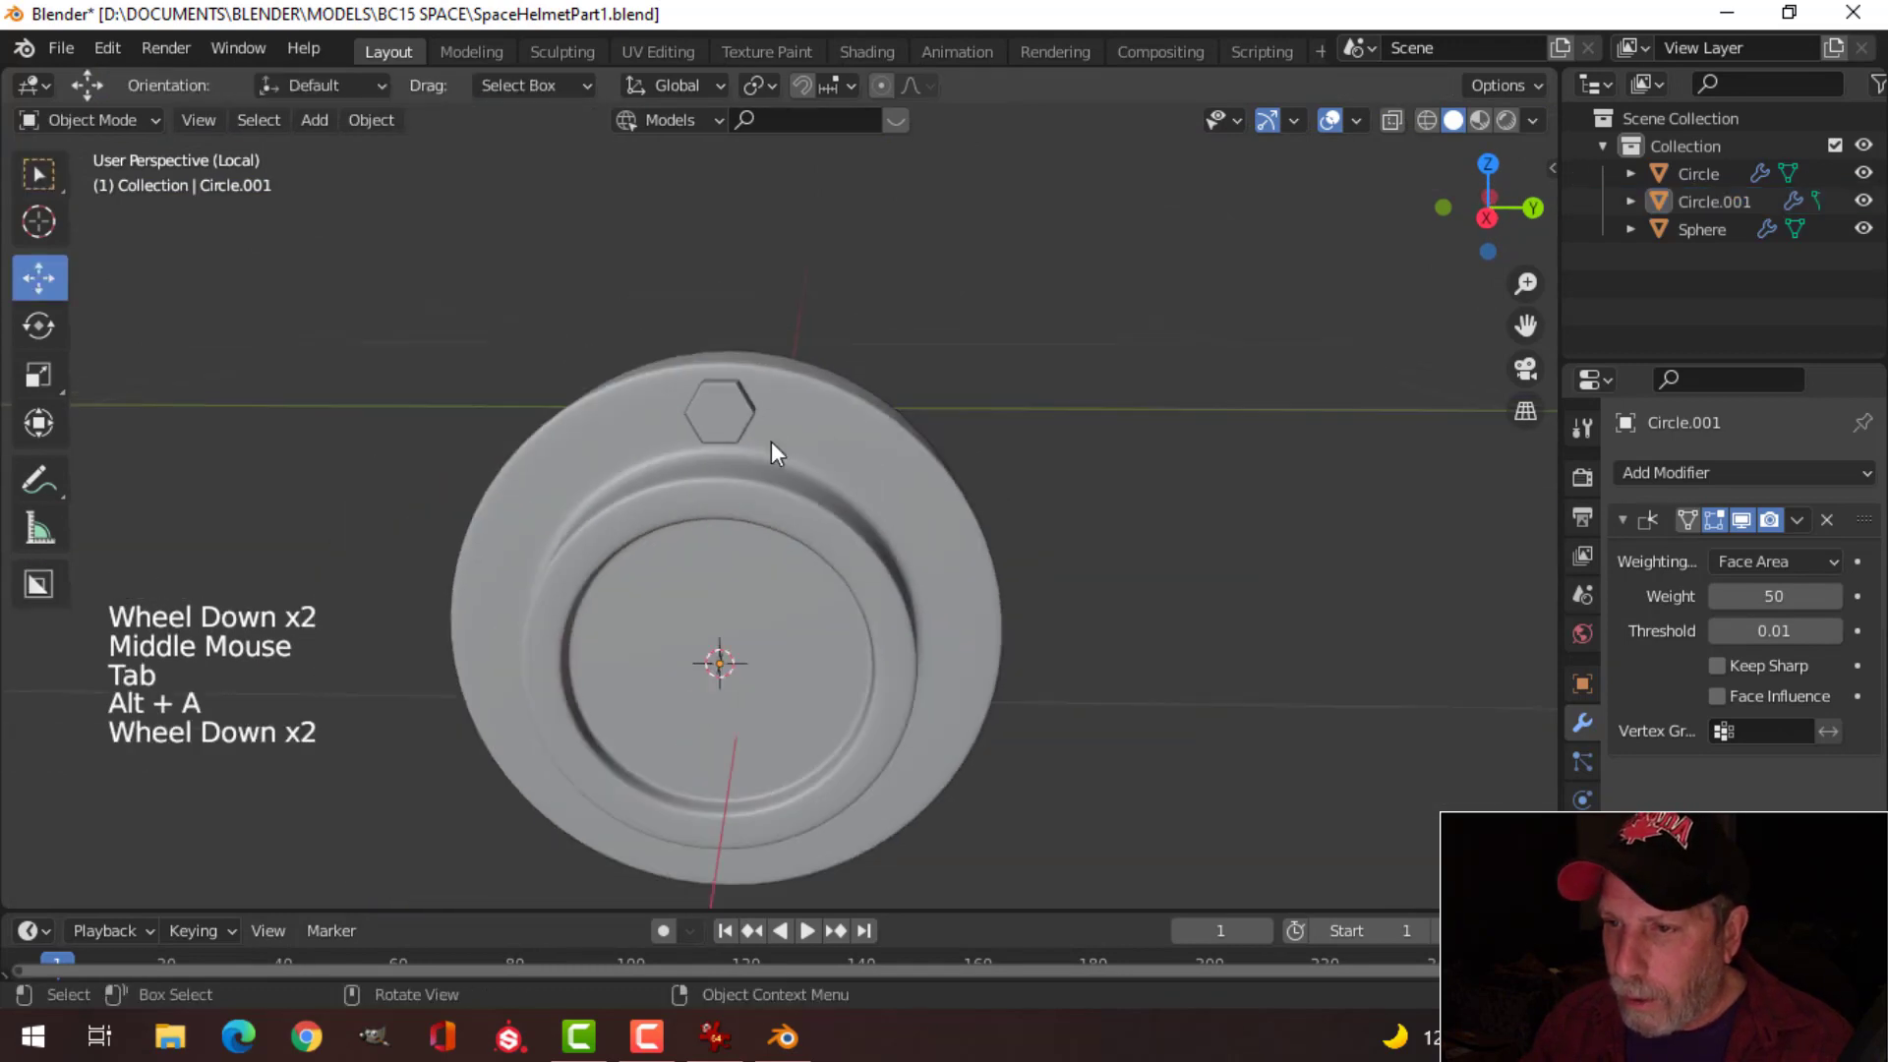
Step: Select the bolt head and check how it sits on the outer rim in the front and right views
click(728, 410)
middle_drag(728, 410, 905, 578)
shift+middle_drag(682, 523, 715, 475)
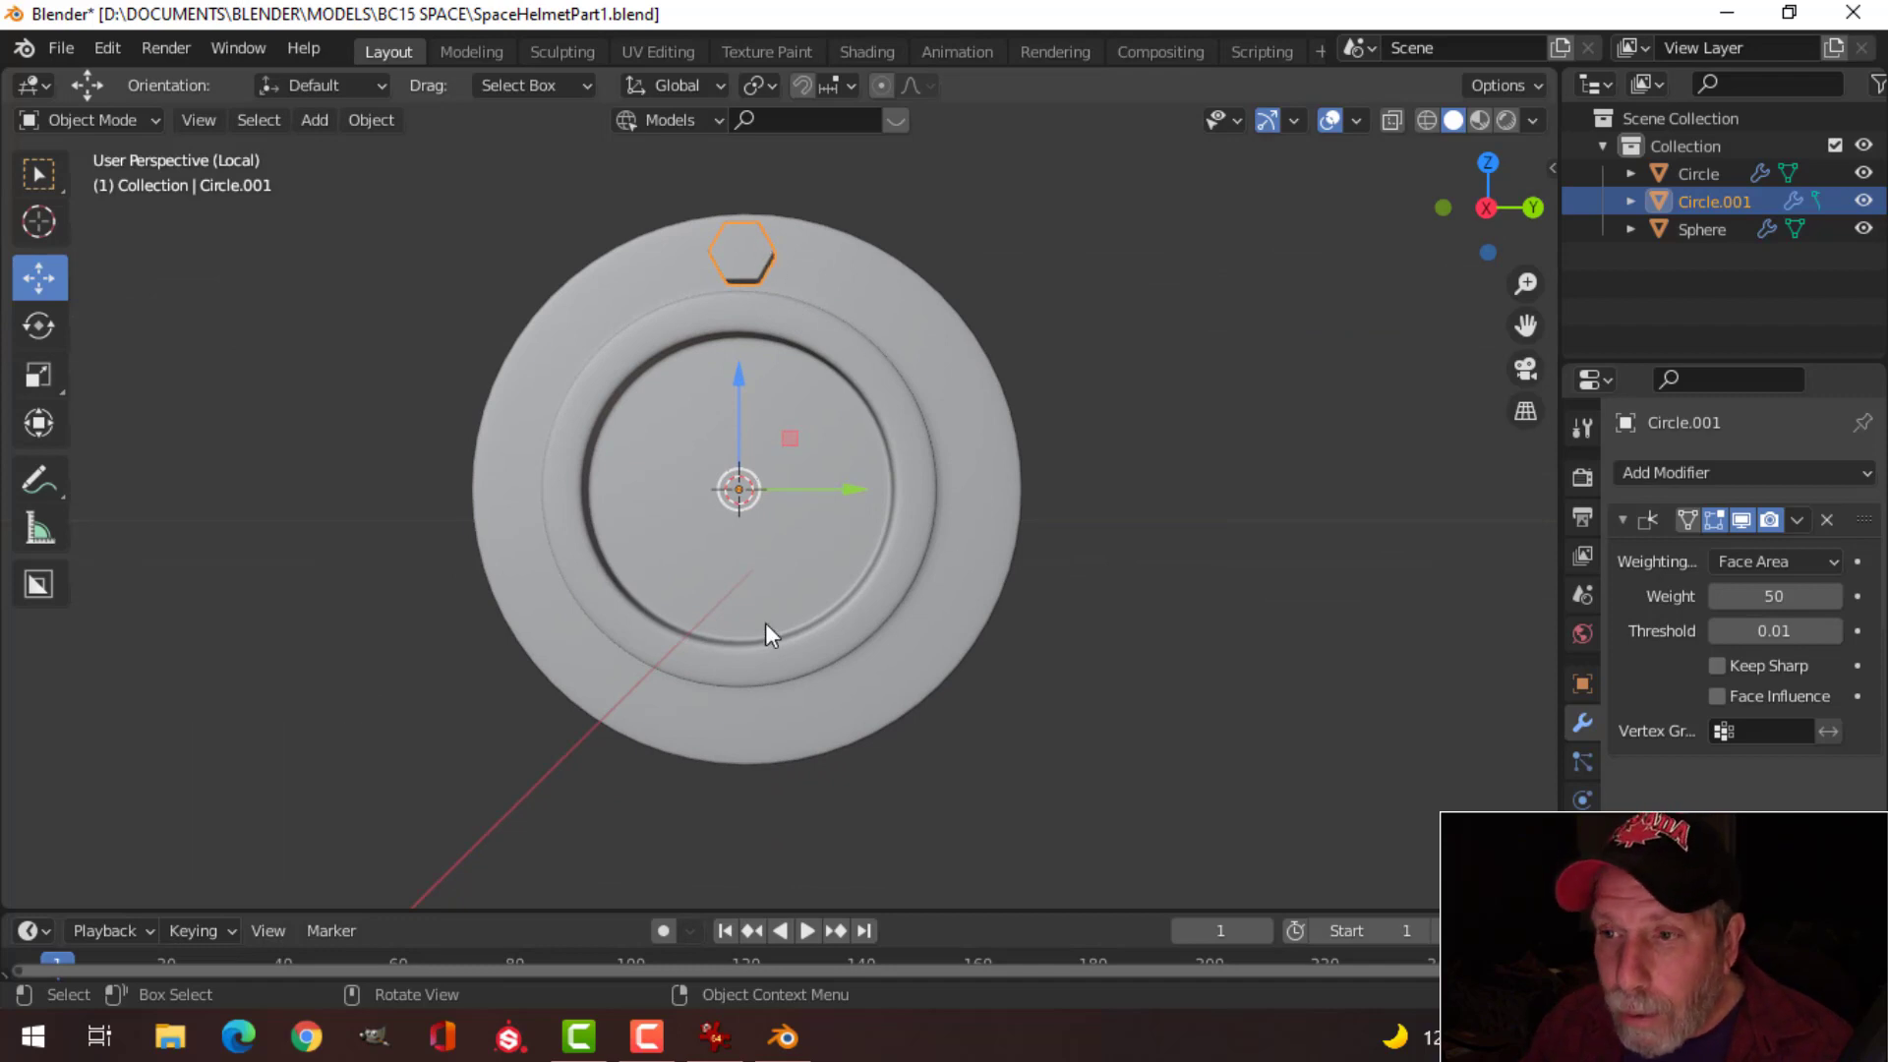
key(KP_1)
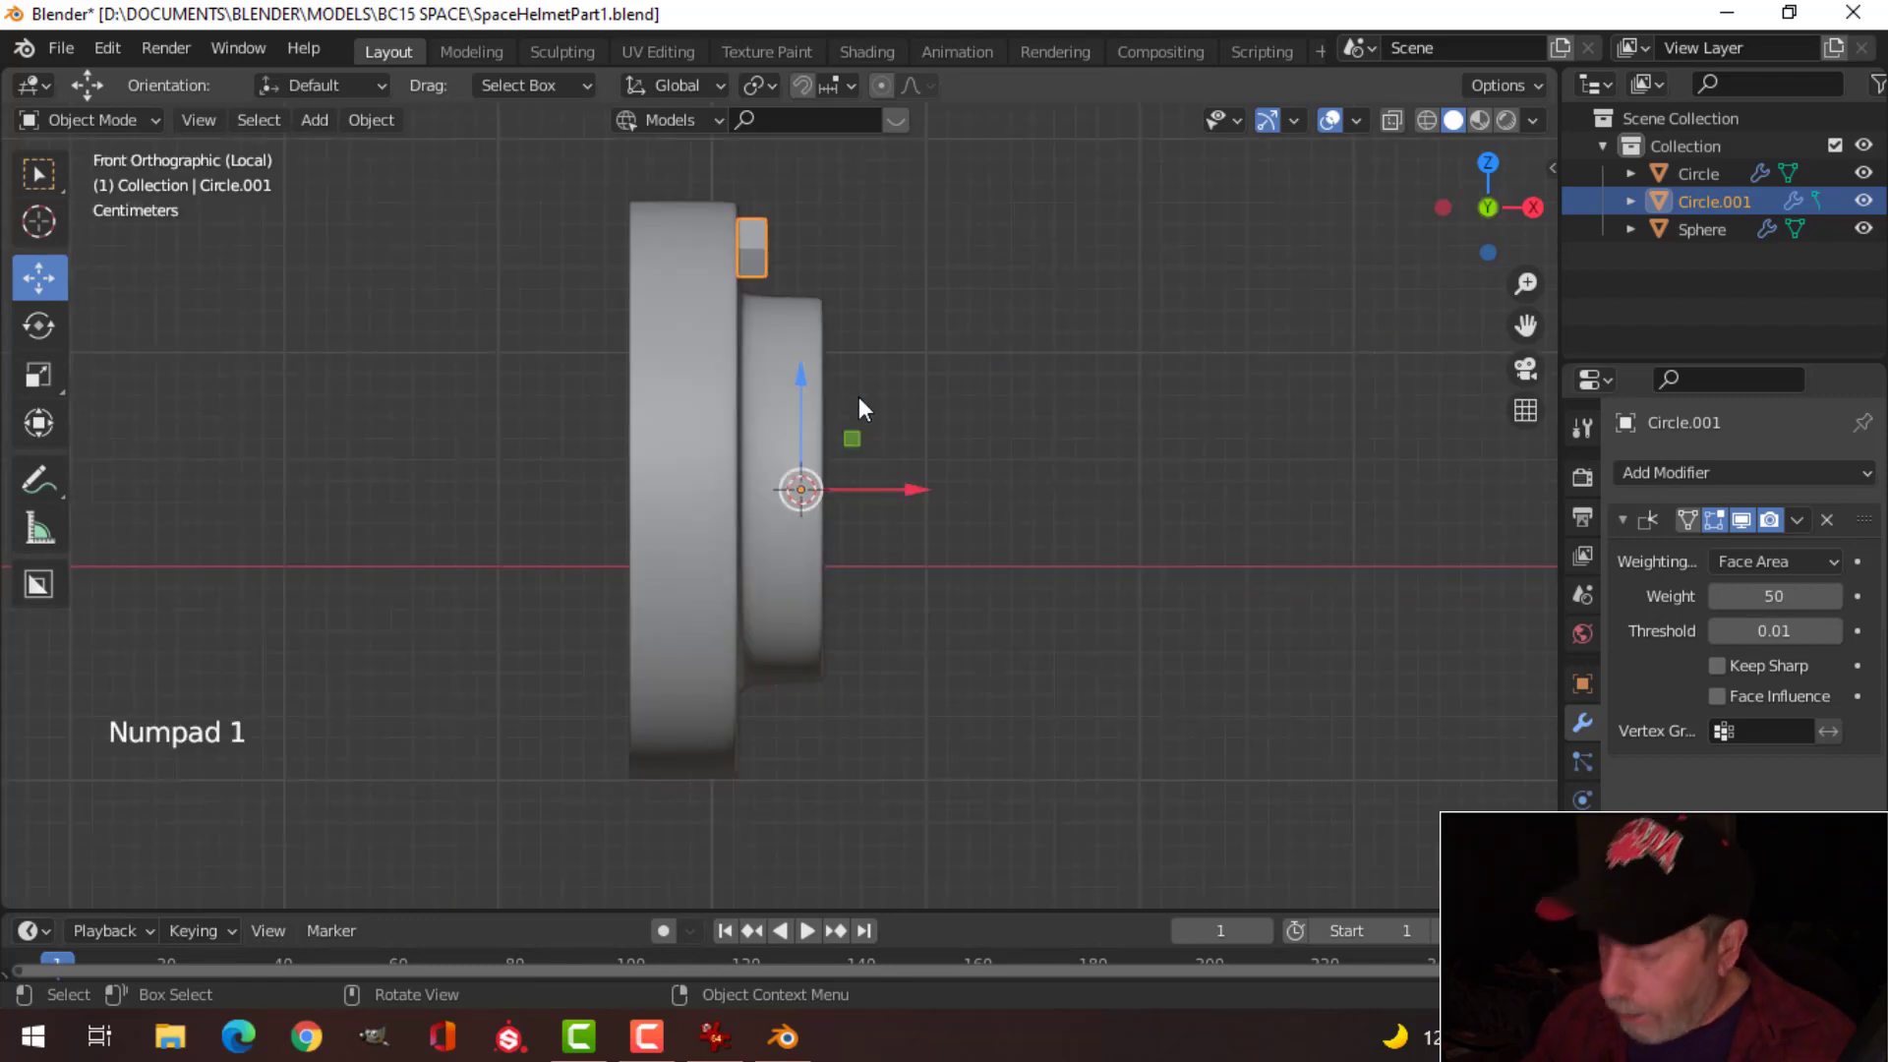
key(KP_3)
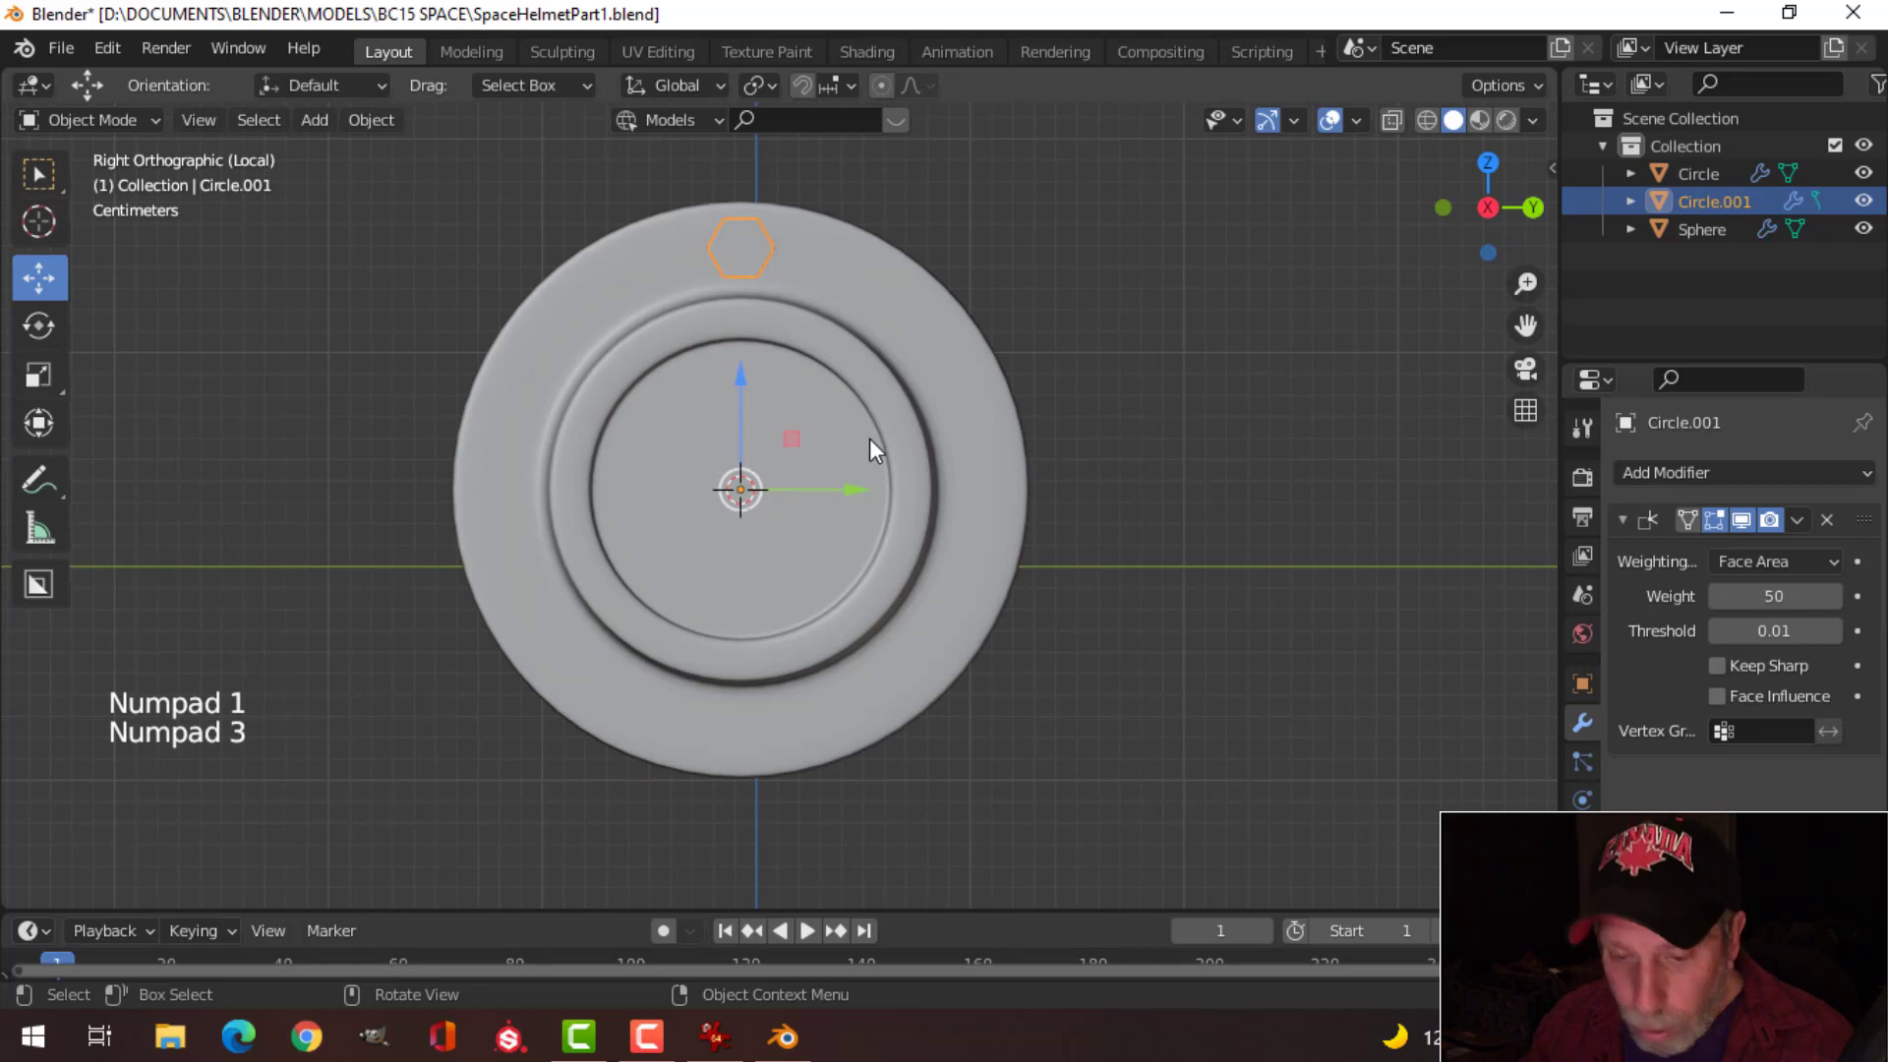
Step: Try duplicating the bolt head and rotating the copy around the ear piece's centre, then delete the copy
key(shift+d)
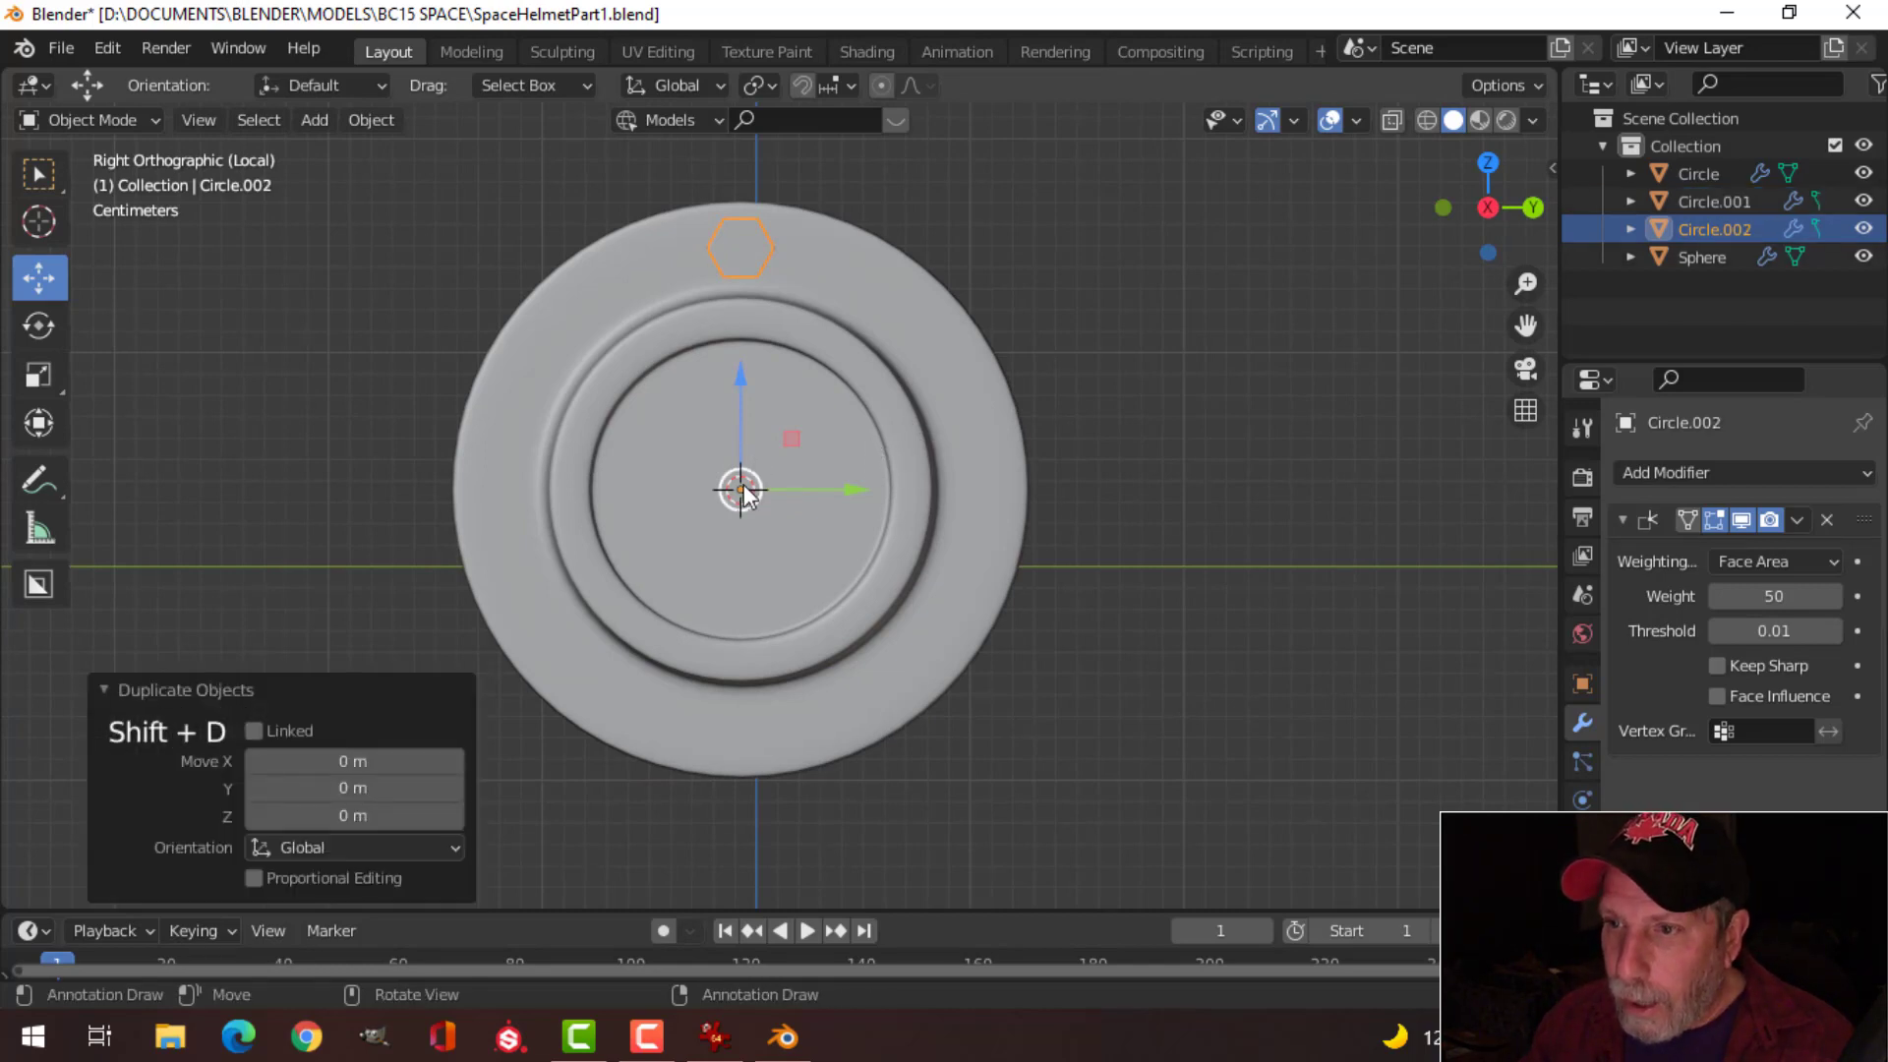
key(r)
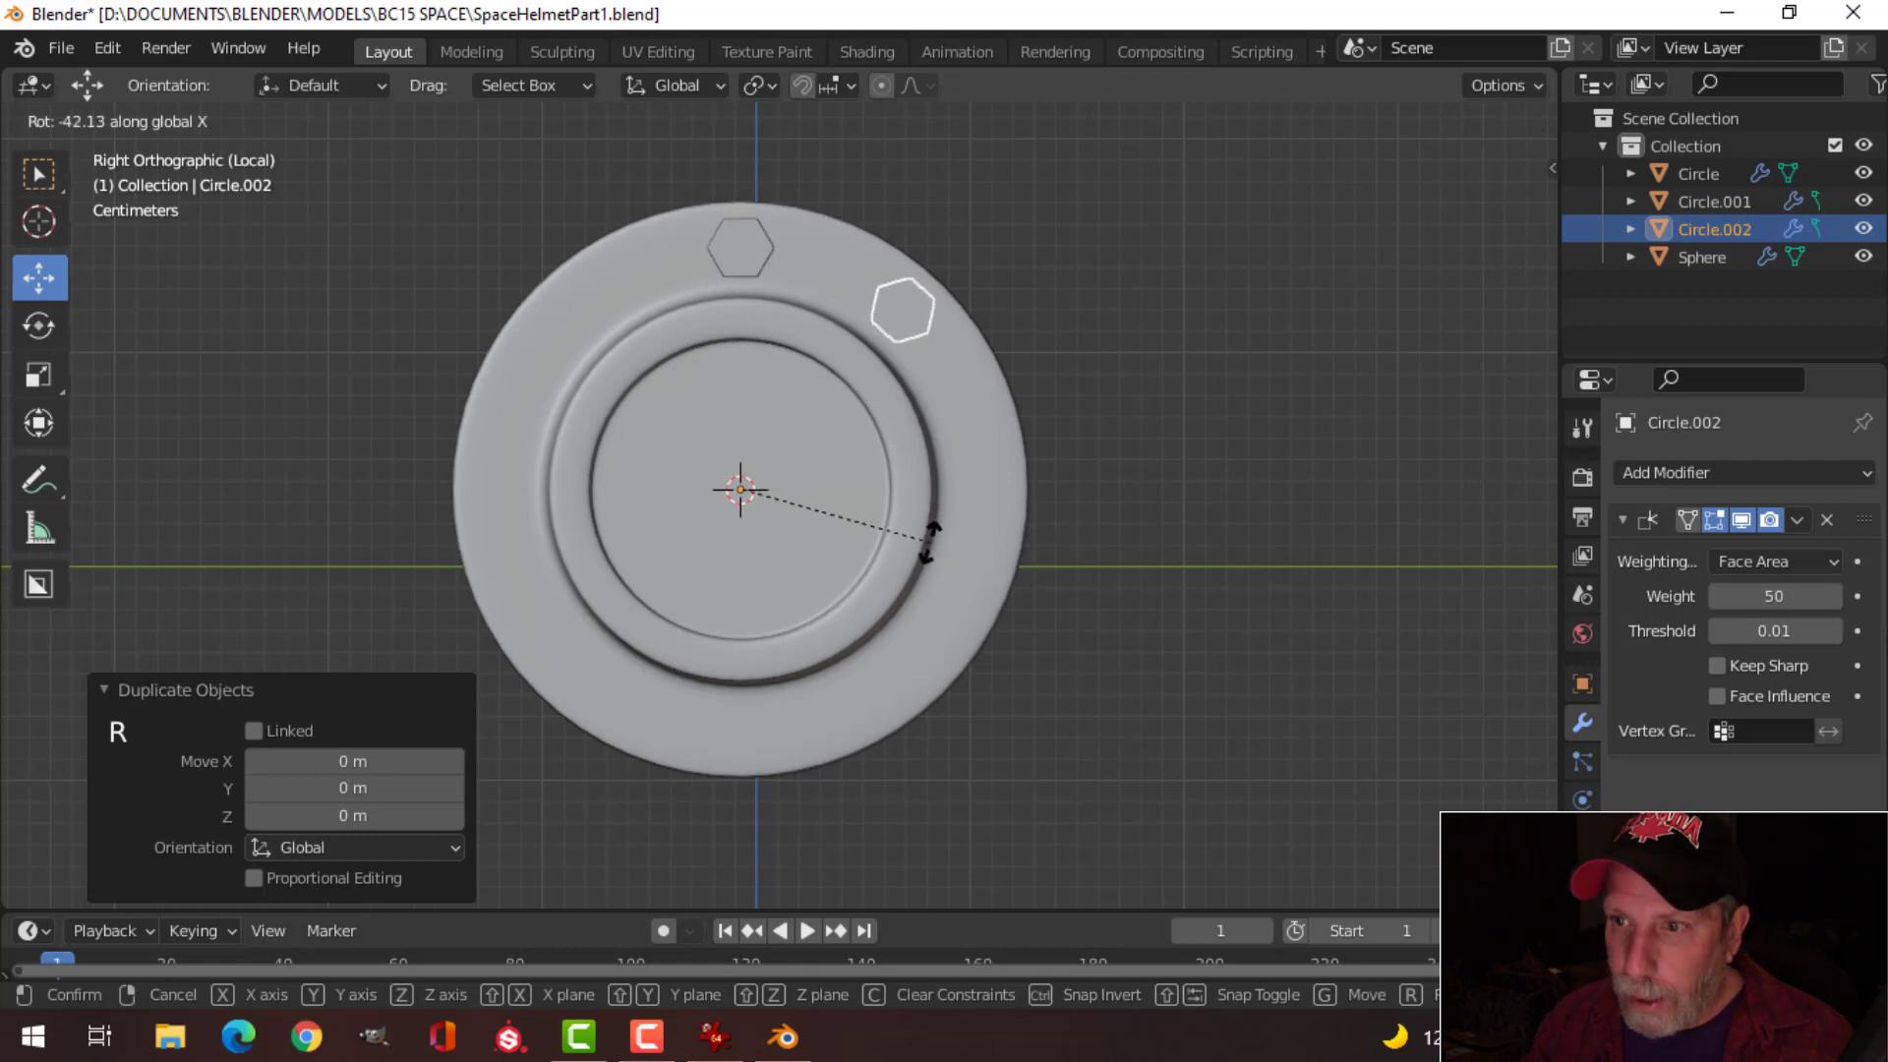
key(Escape)
key(x)
click(778, 540)
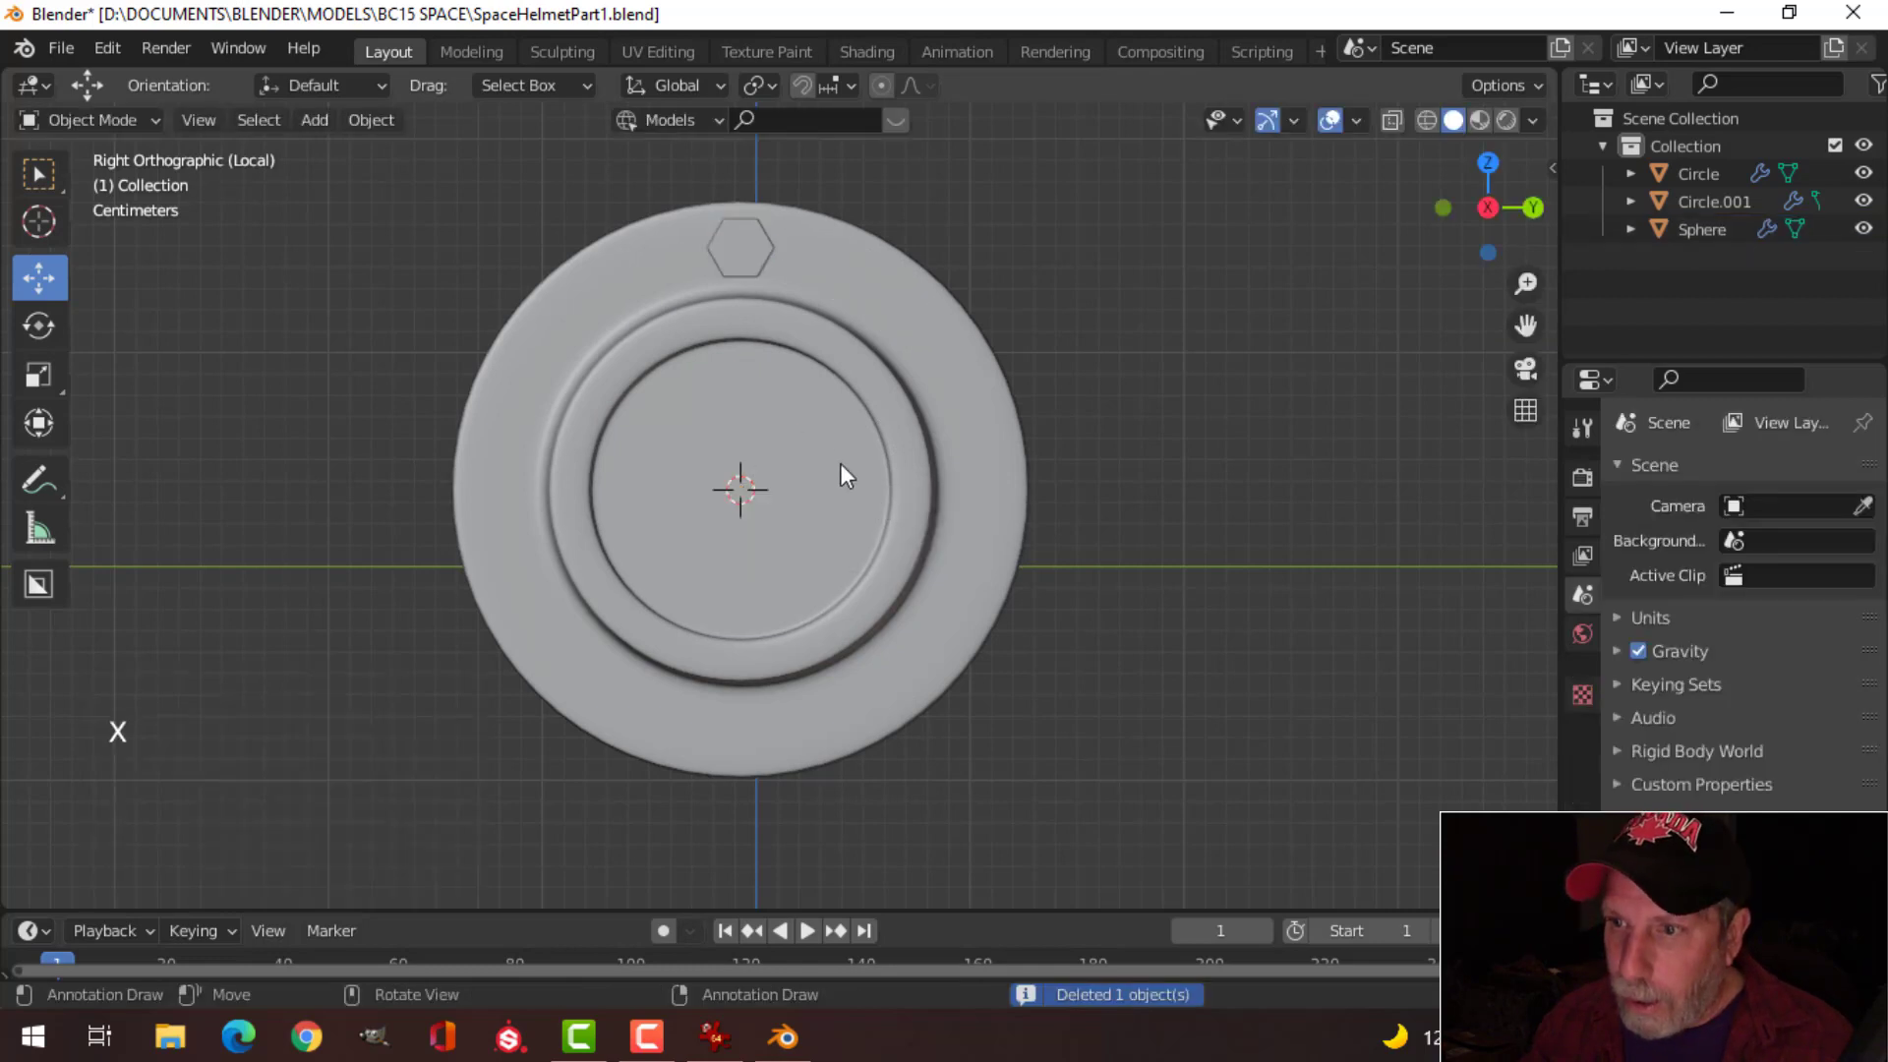
Step: Add a plain axes empty at the centre of the ear piece
click(729, 251)
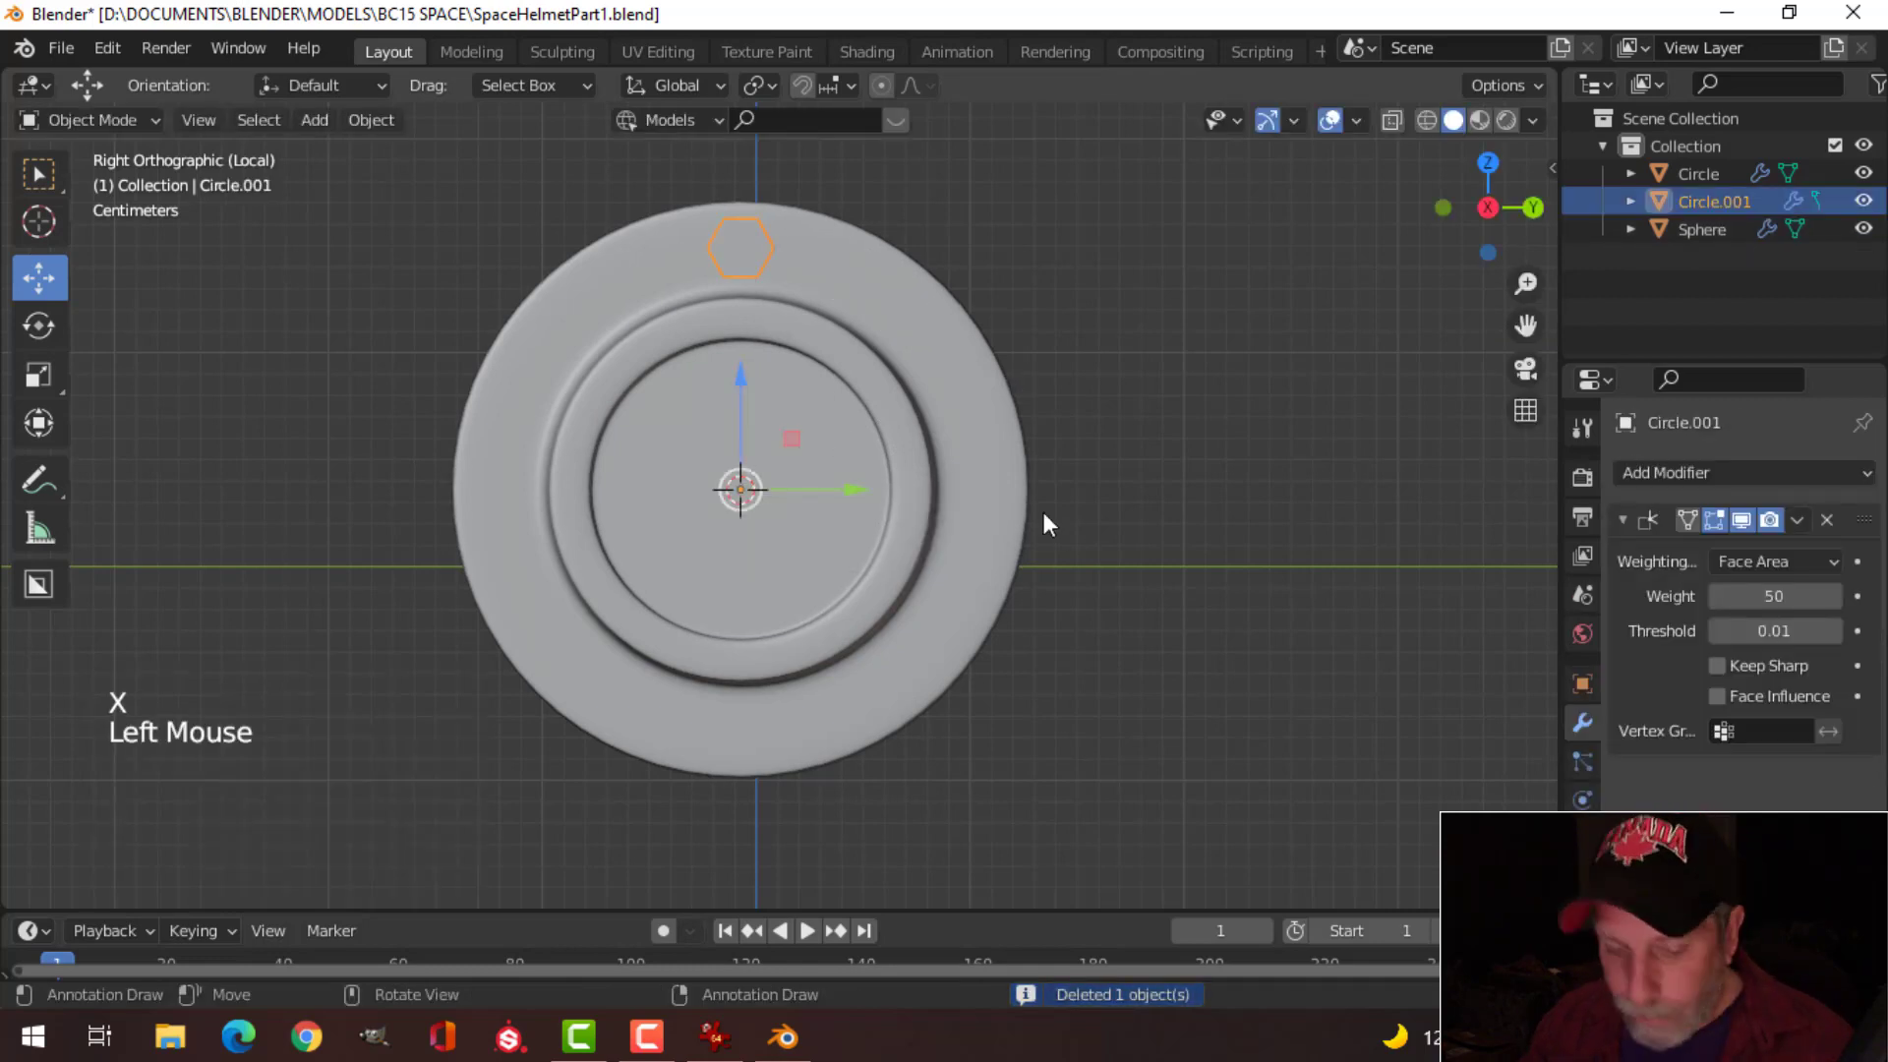
key(shift+a)
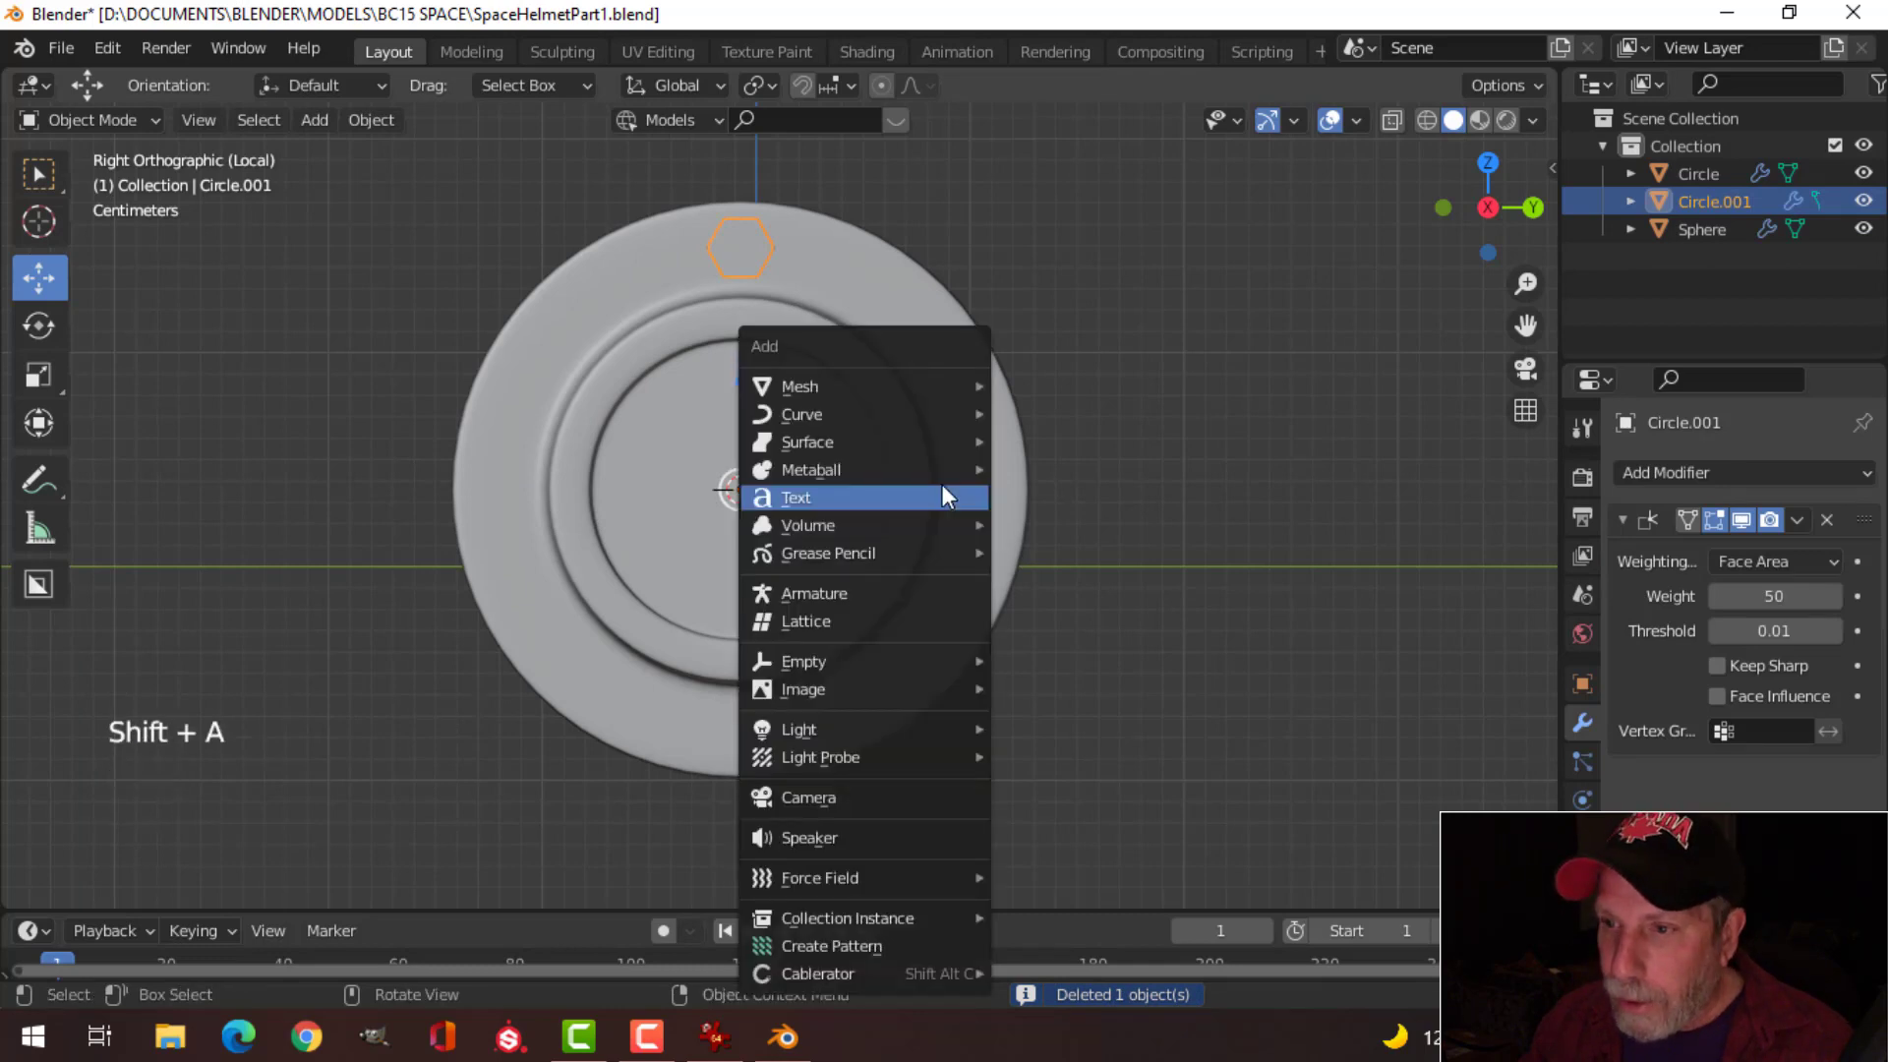
mouse_move(851, 652)
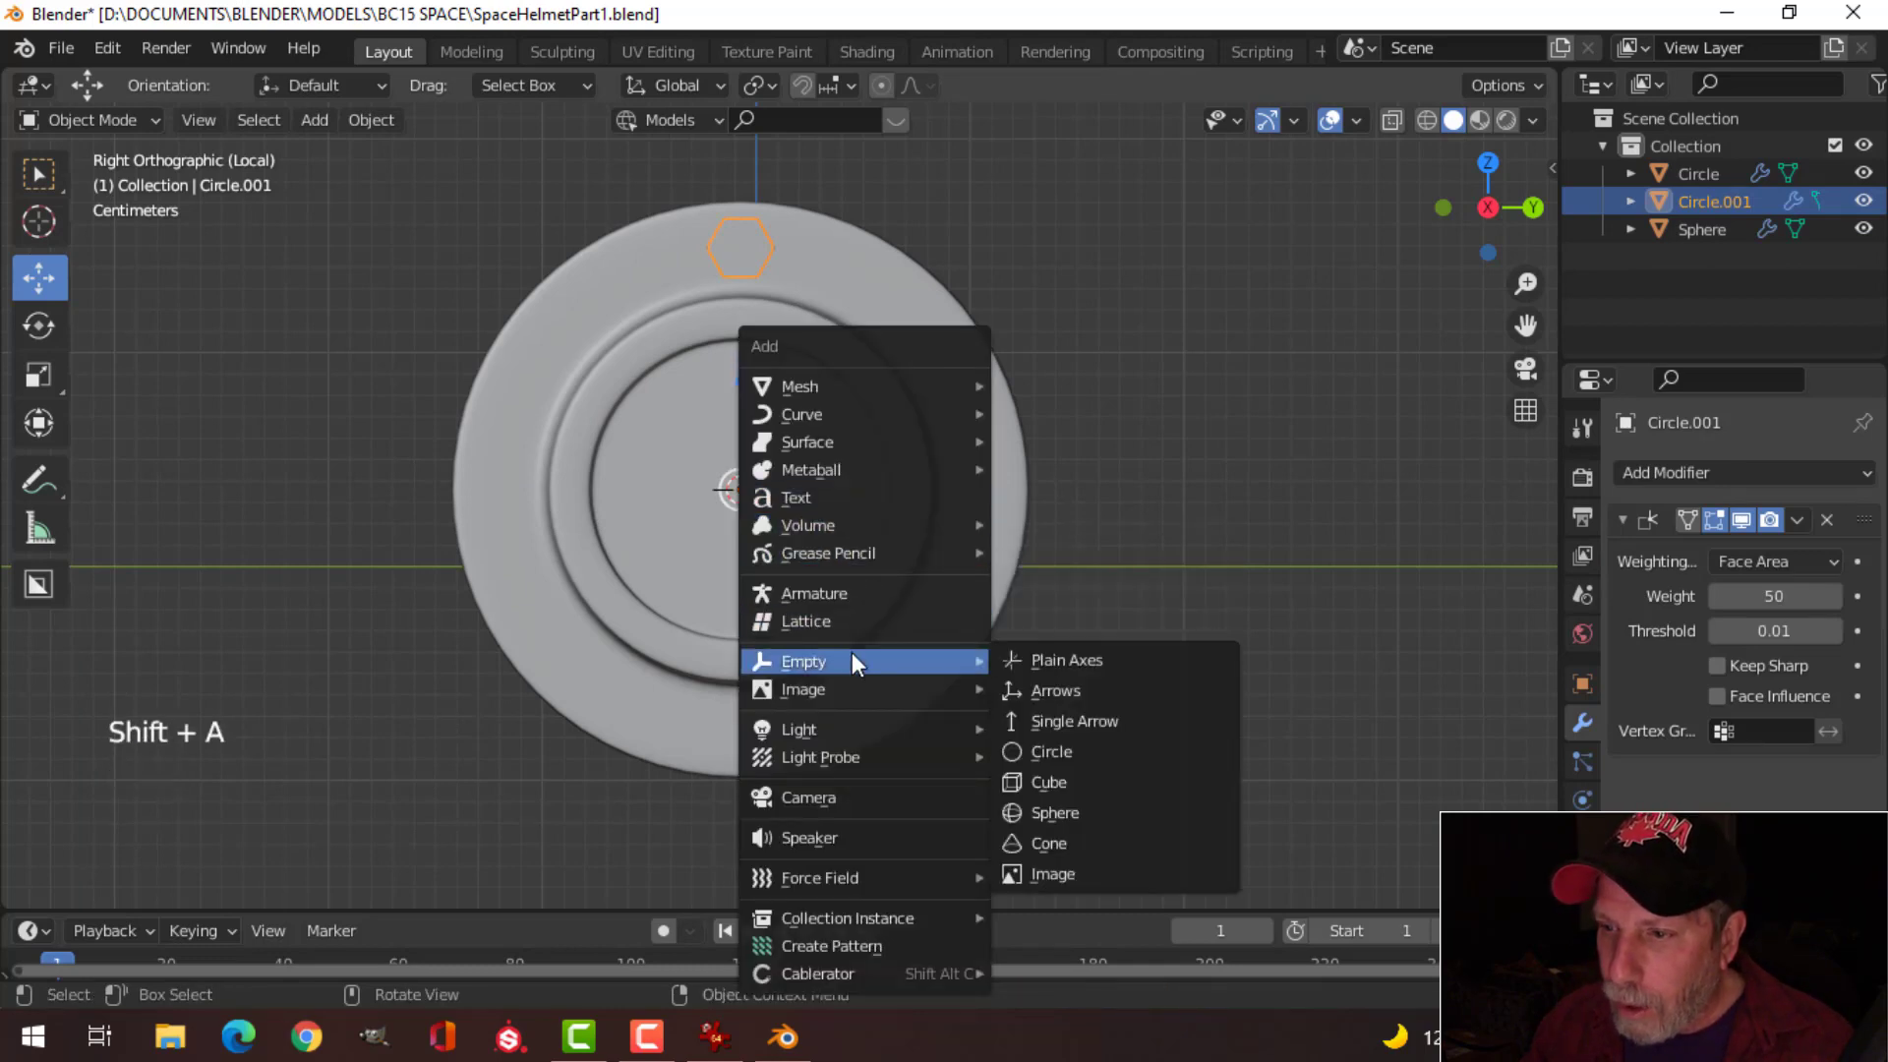
click(1044, 658)
scroll(1065, 533, down, 2)
scroll(1065, 533, down, 5)
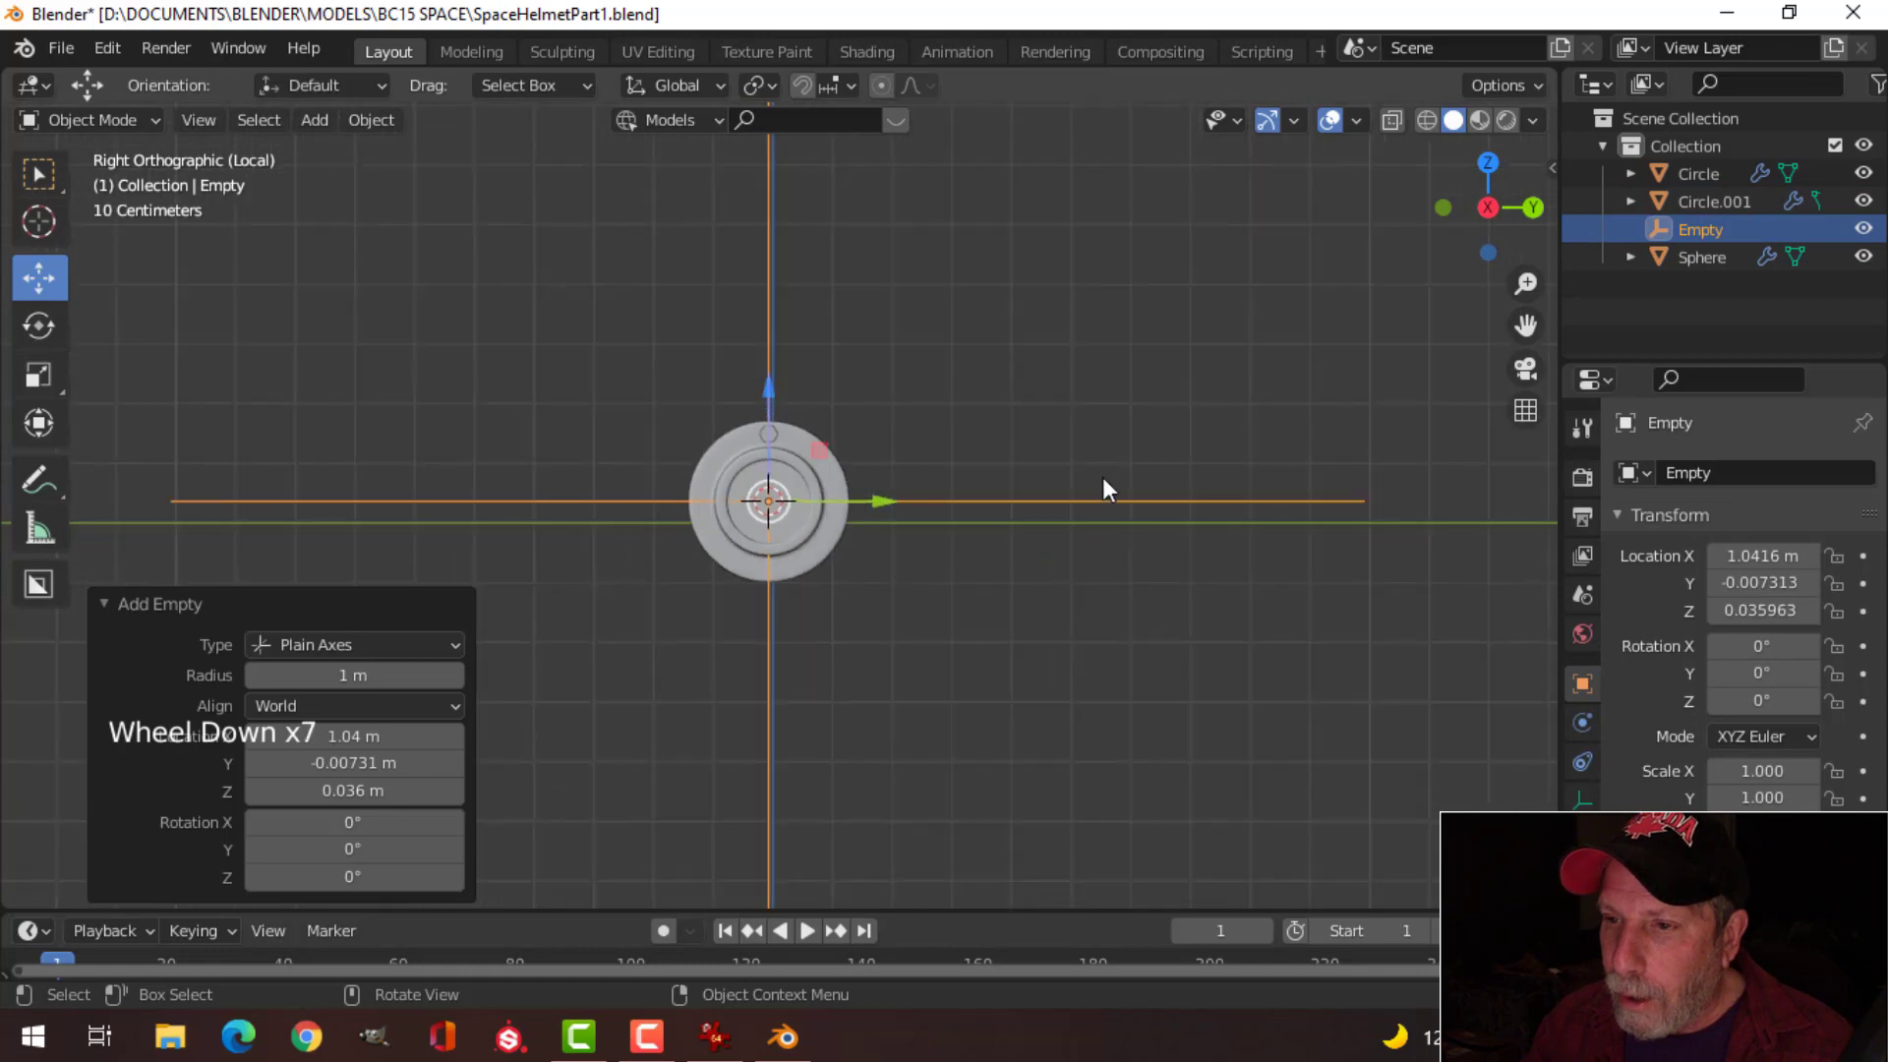
middle_drag(1101, 482, 1092, 565)
scroll(965, 547, up, 2)
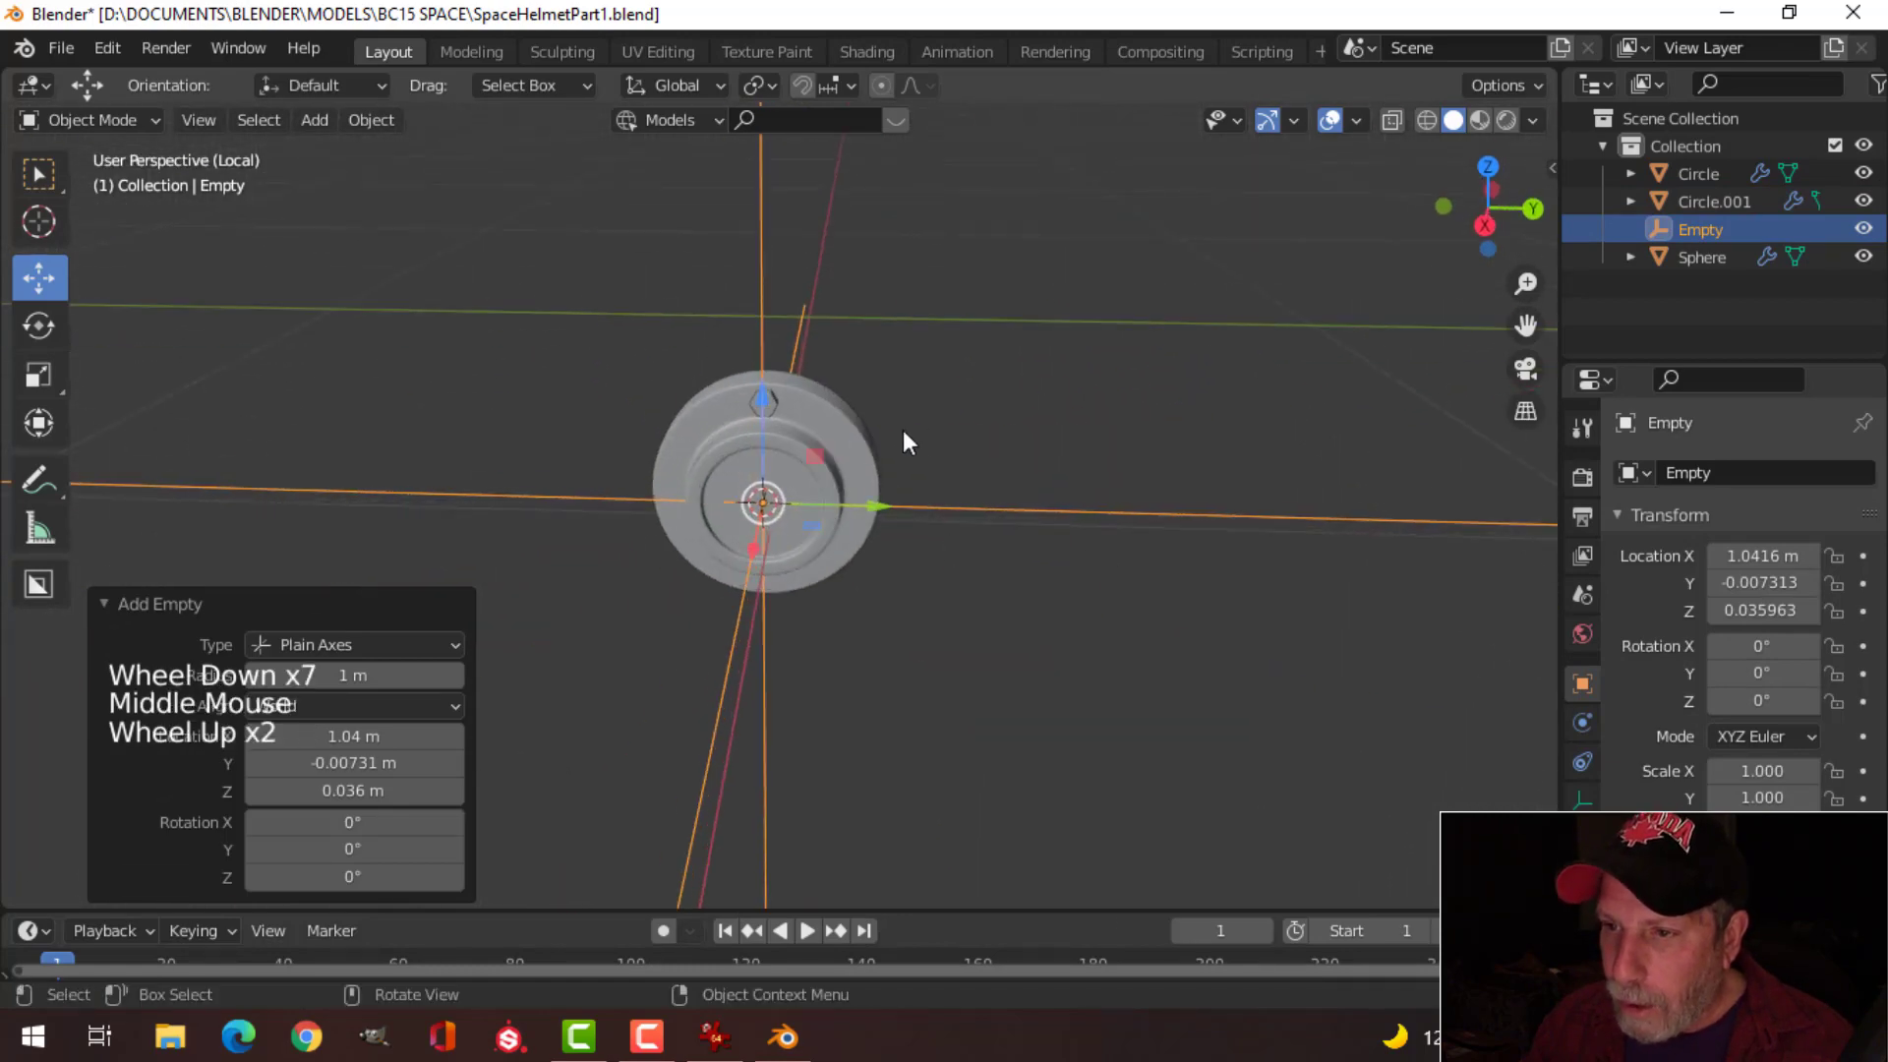
scroll(941, 436, up, 3)
middle_drag(940, 437, 808, 387)
Step: Add an Array modifier to the bolt head with a count of 8 and a relative offset X factor of 0
click(780, 313)
middle_drag(781, 309, 1307, 434)
click(1619, 517)
click(1642, 473)
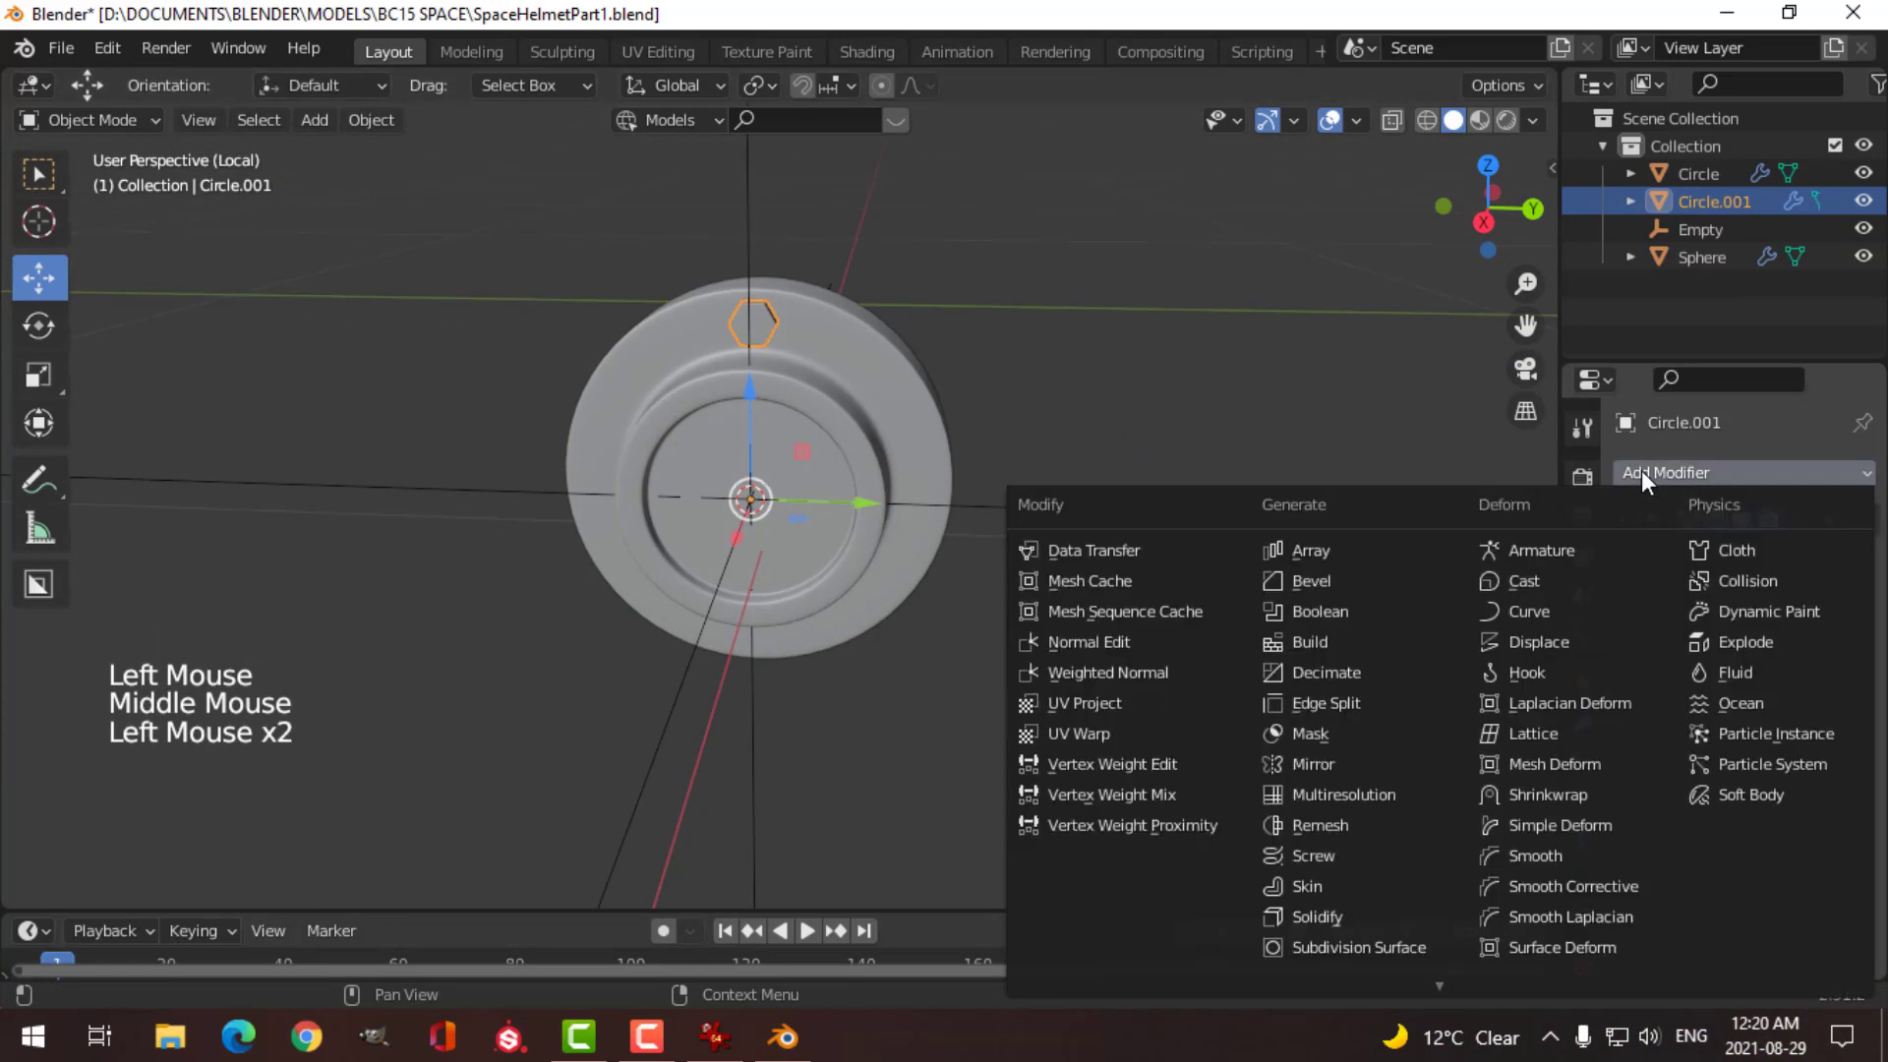
click(1368, 552)
scroll(1412, 551, down, 1)
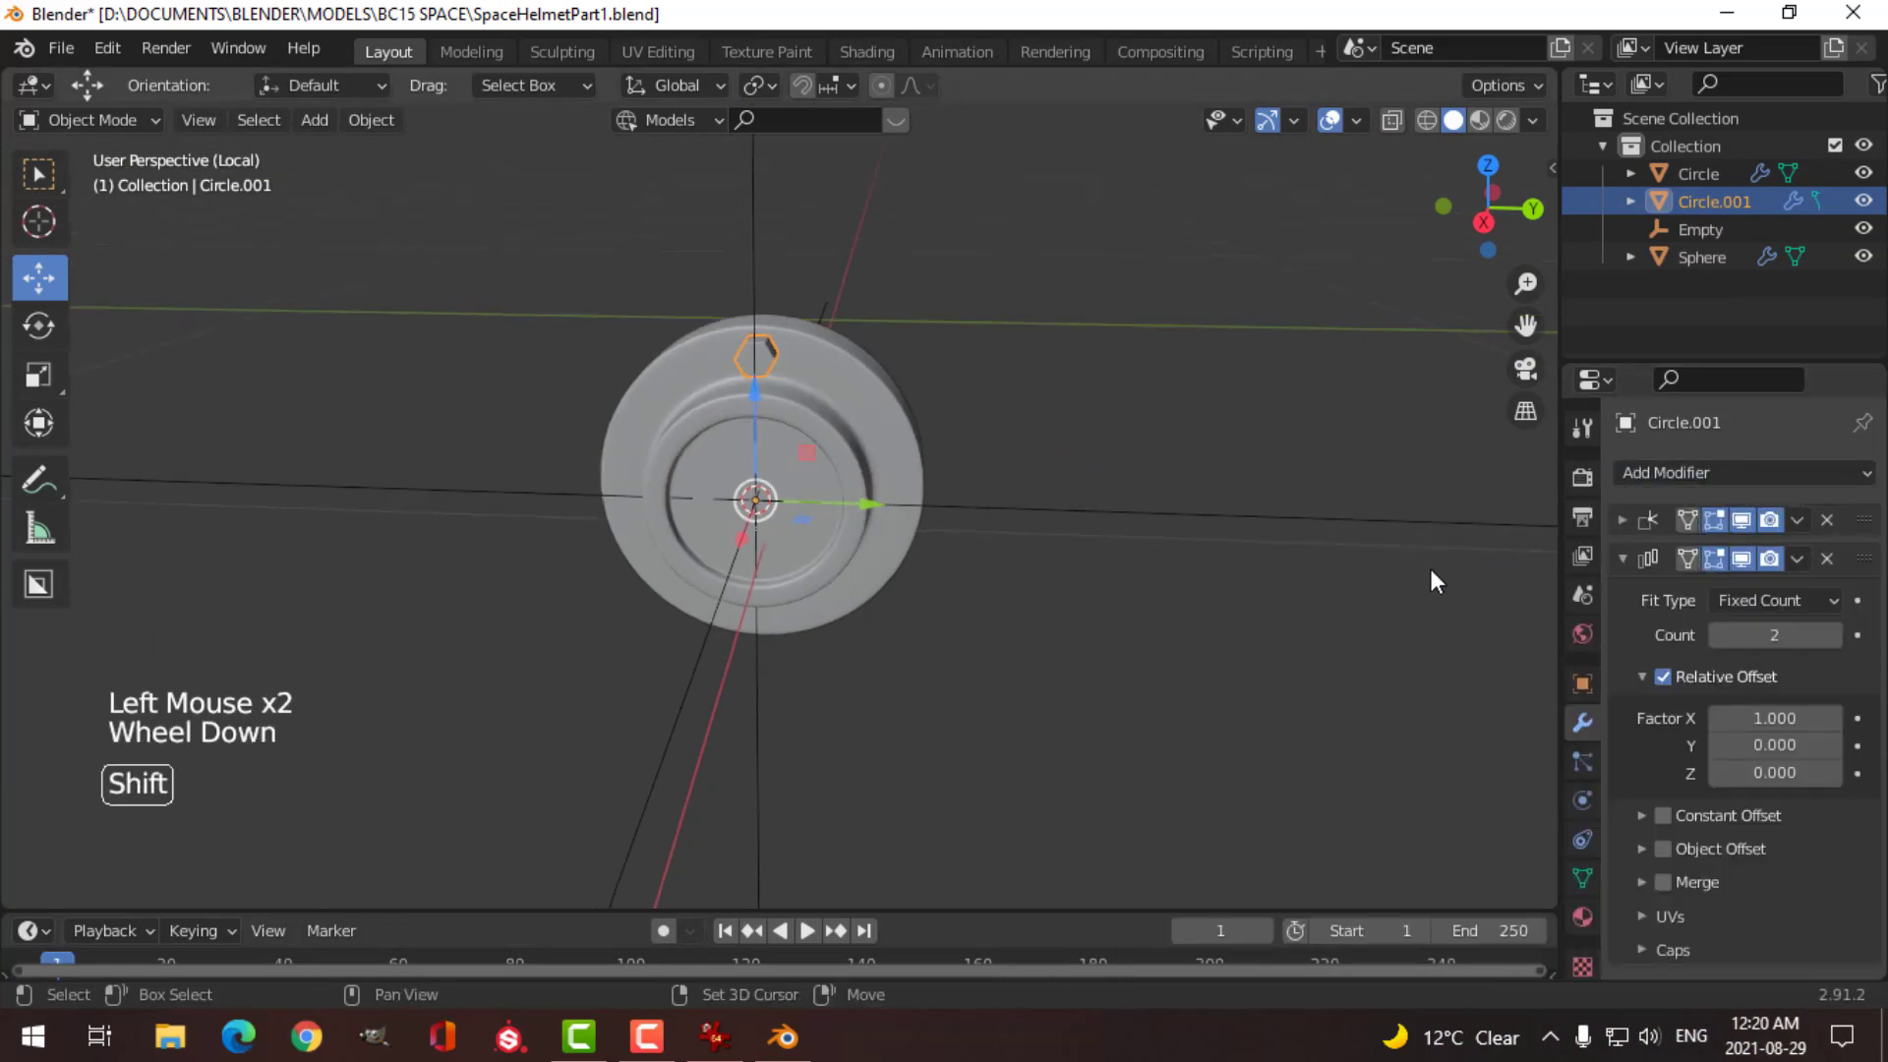
shift+middle_drag(1430, 568, 1331, 527)
click(1790, 718)
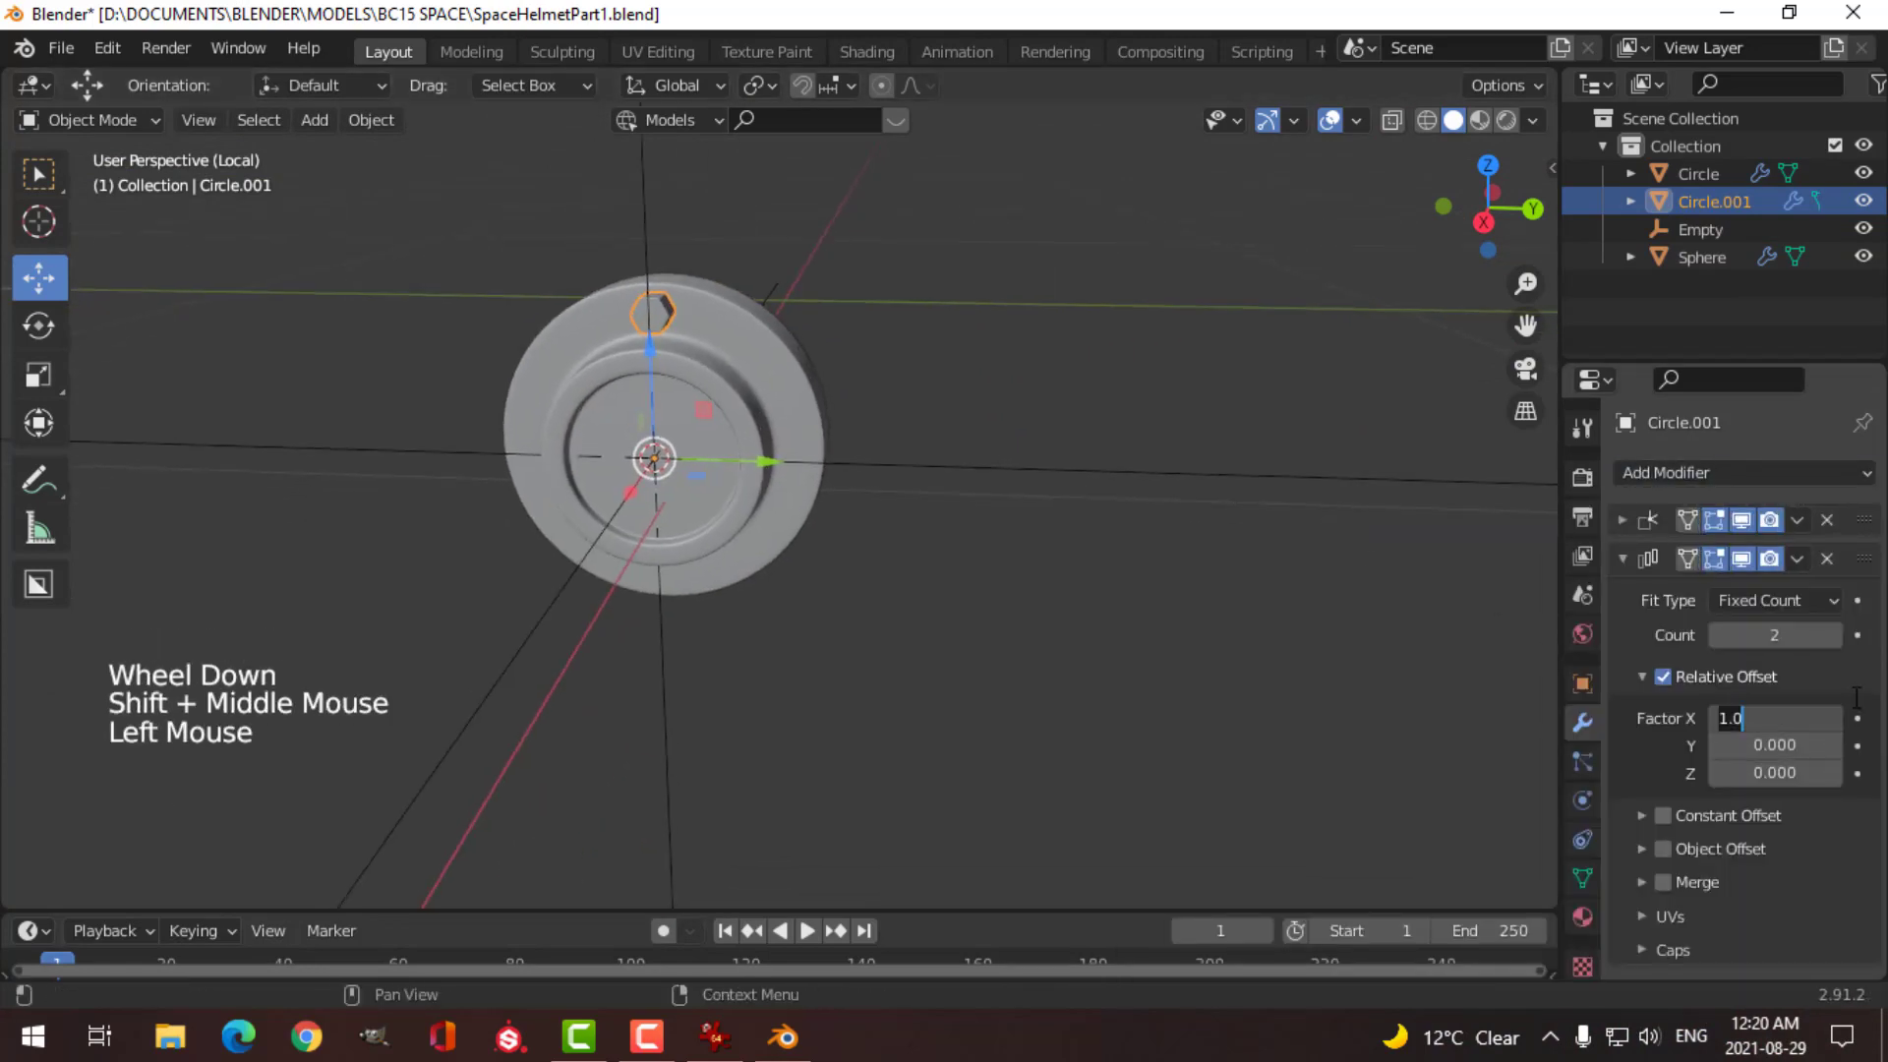
click(1797, 643)
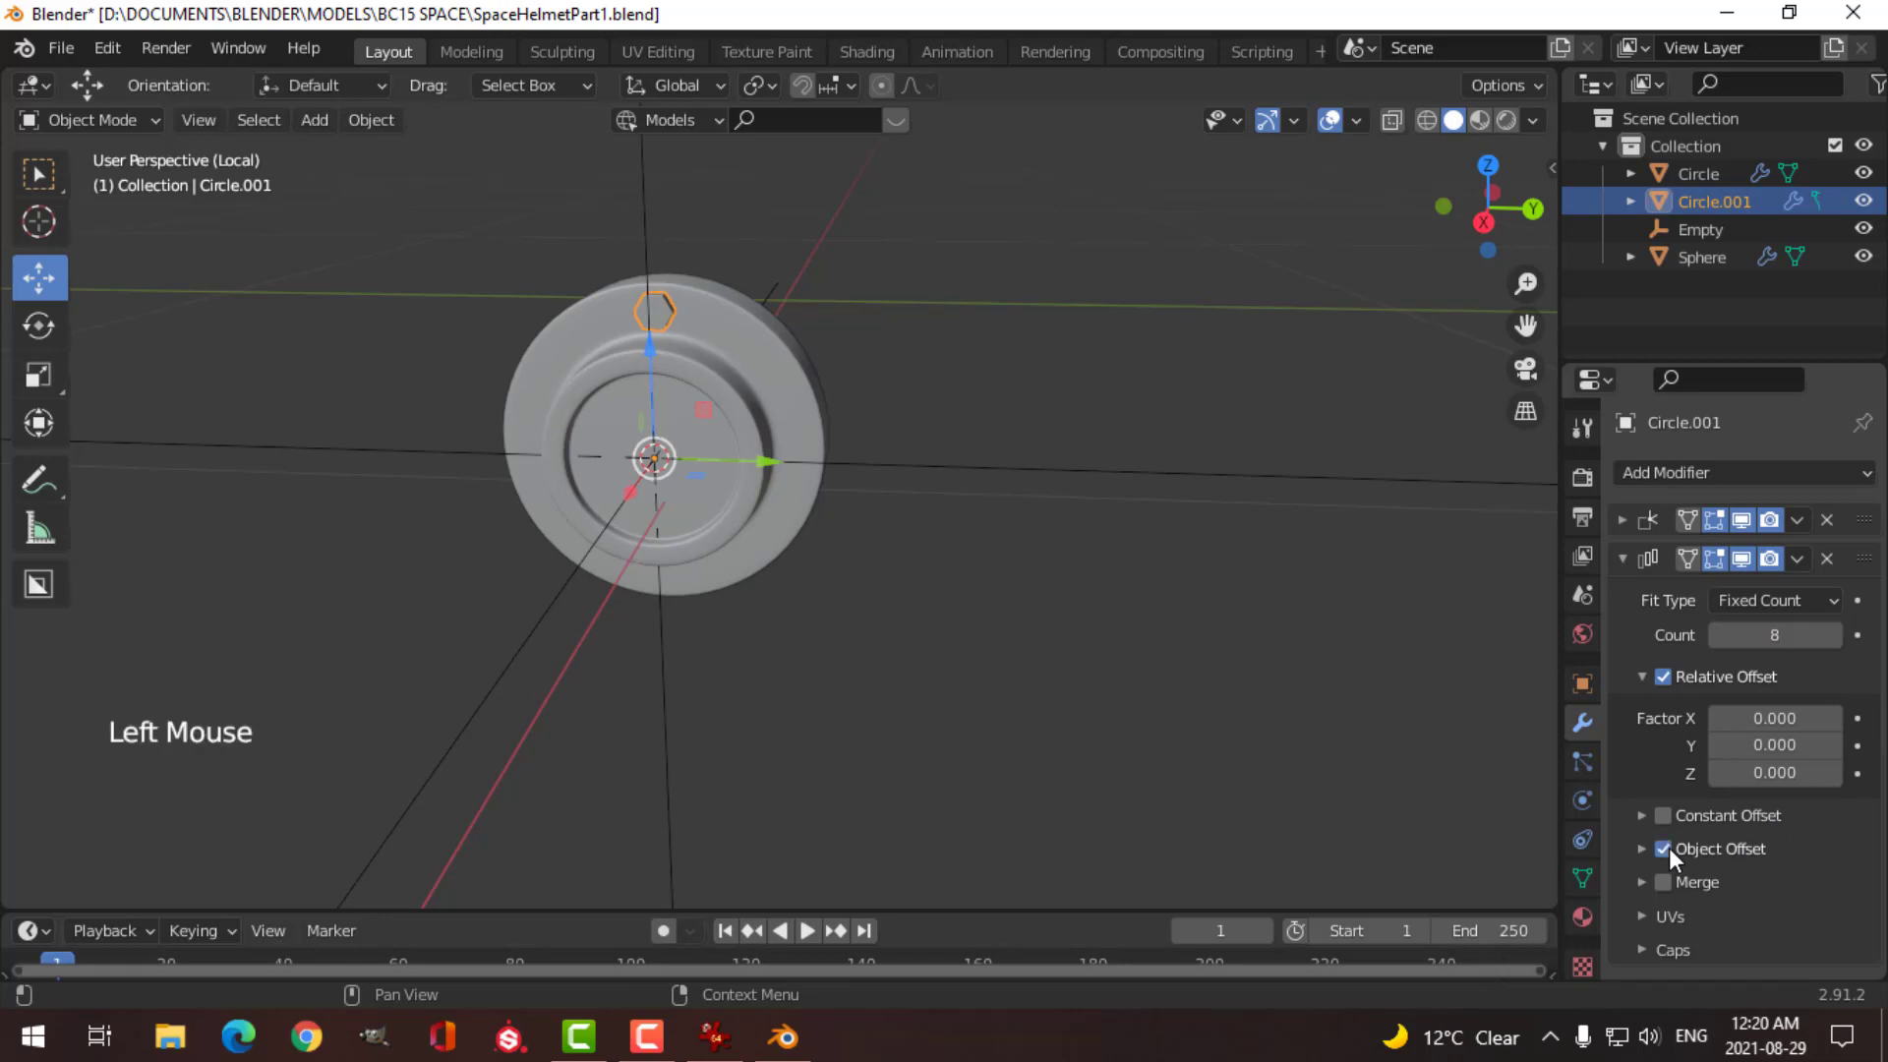
Step: Enable the array's object offset and assign the empty as its offset object
click(1641, 850)
scroll(1673, 855, down, 3)
click(1760, 855)
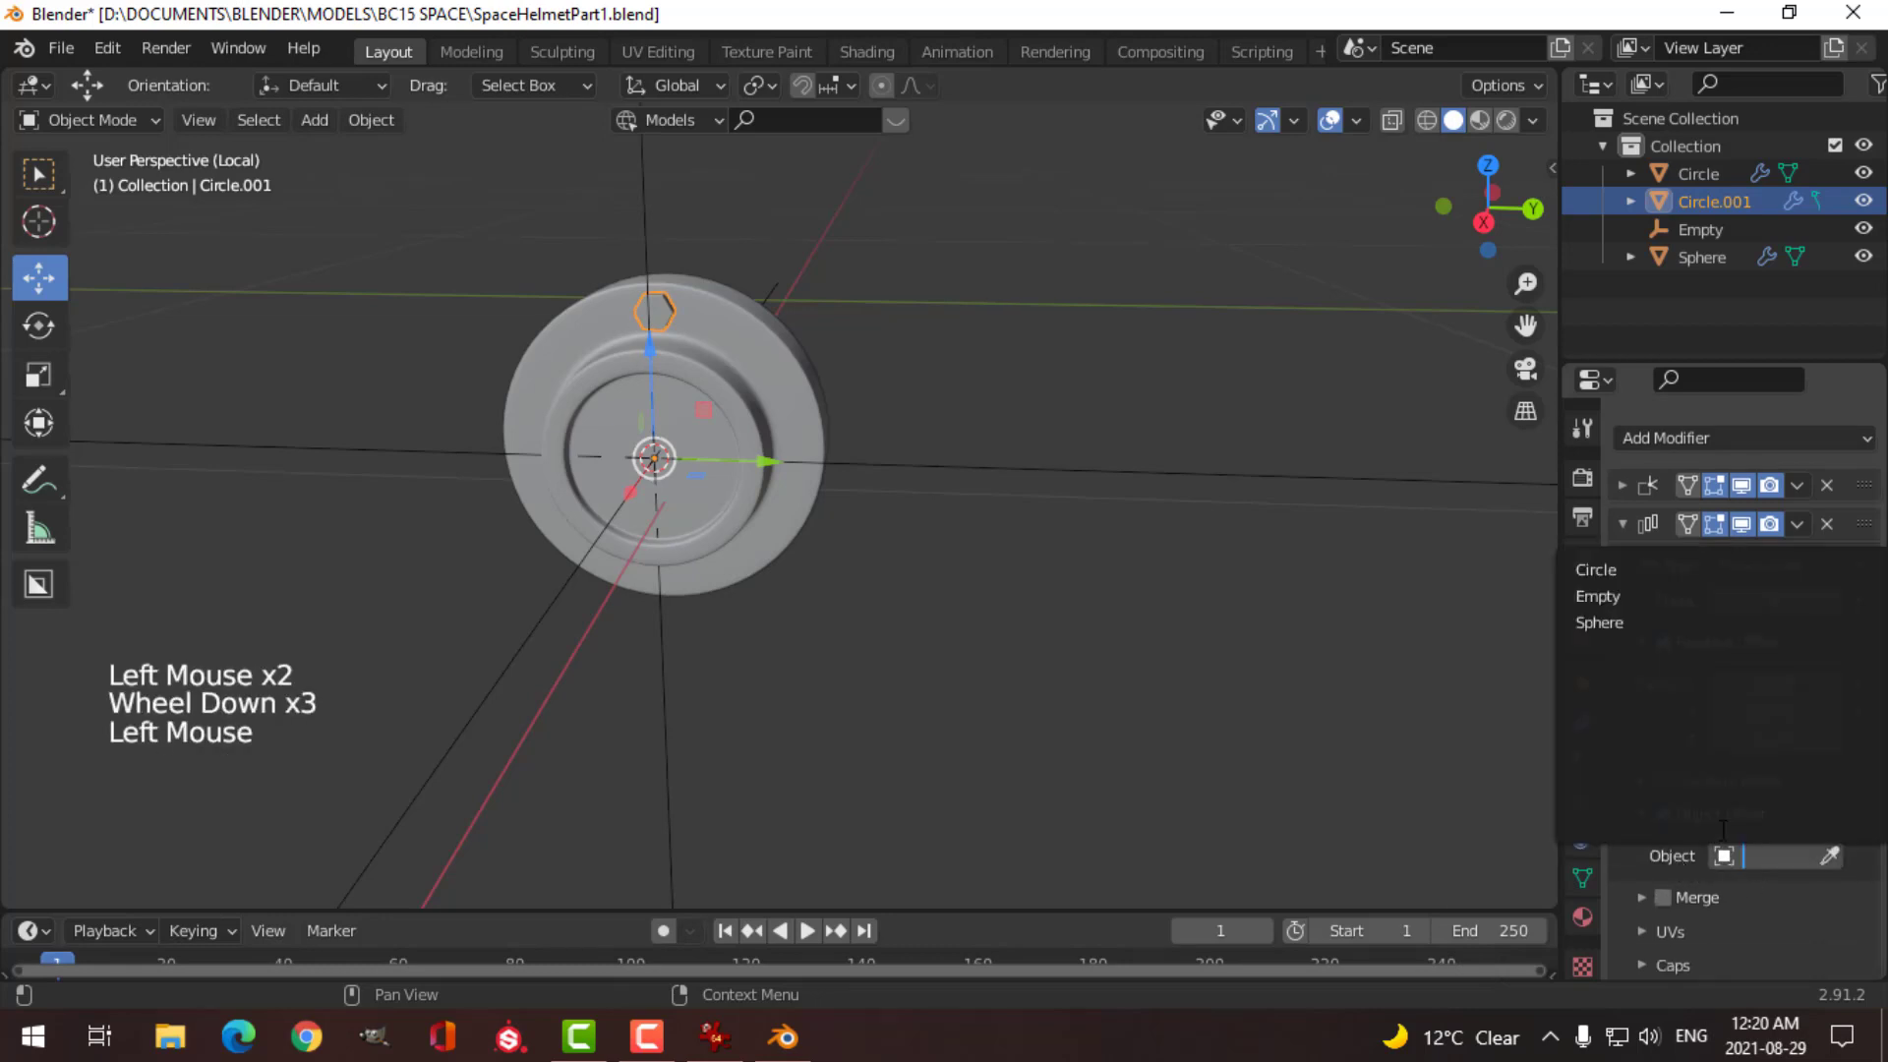
click(1621, 597)
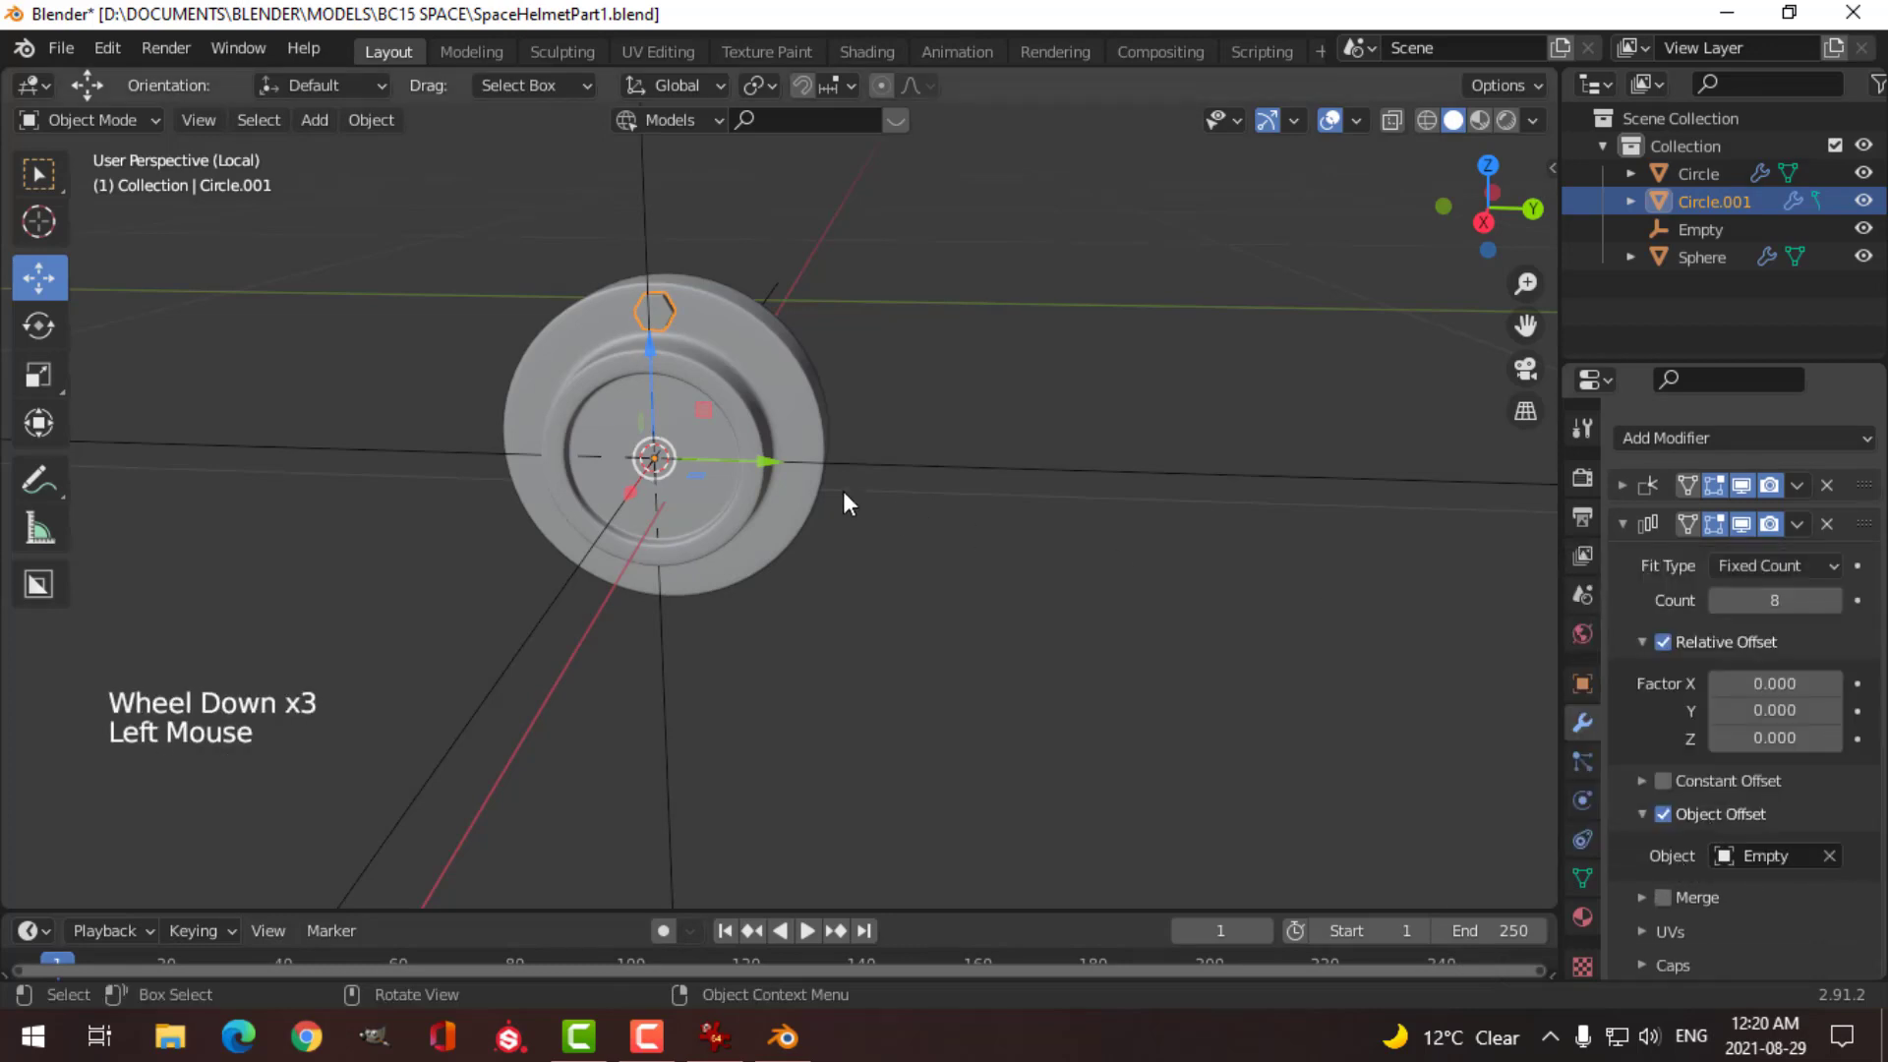
Step: In the right view, rotate the empty about -45.3° around X to spread the bolts evenly around the rim, then deselect it
key(KP_3)
scroll(872, 479, up, 4)
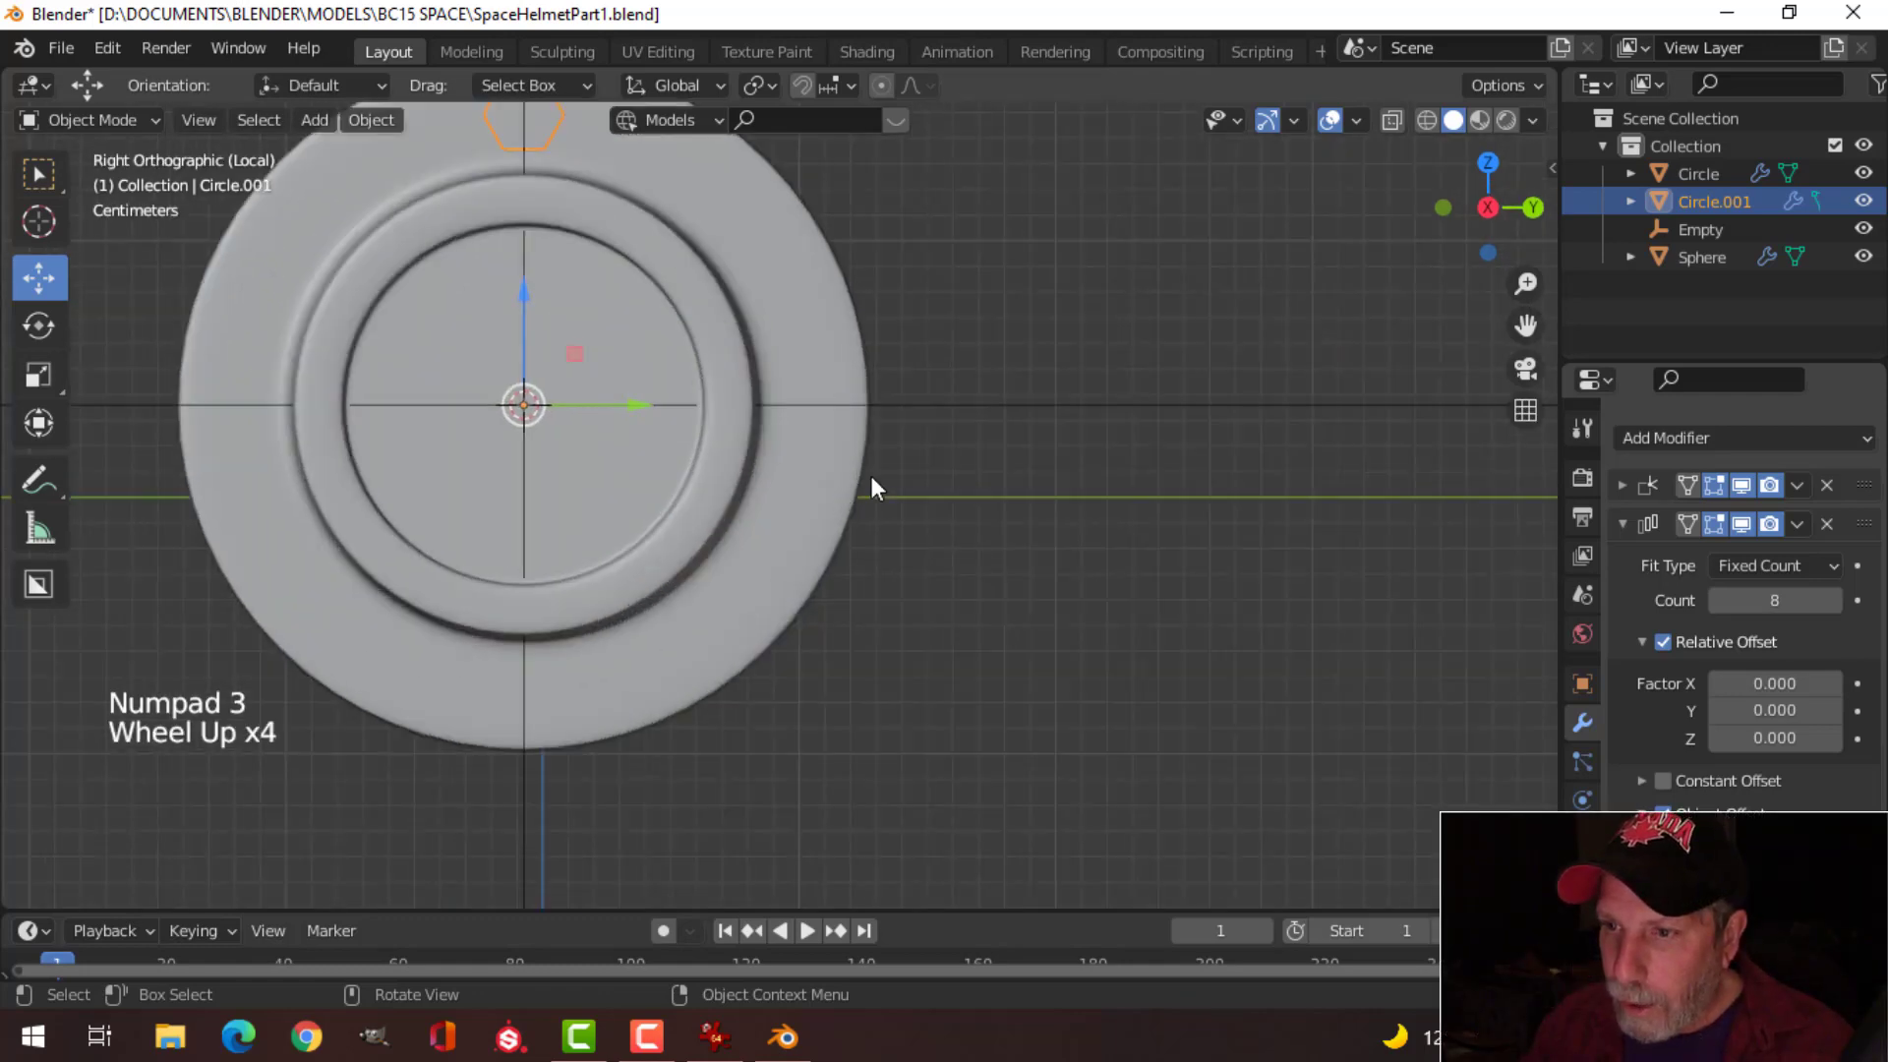
click(984, 476)
scroll(984, 476, down, 3)
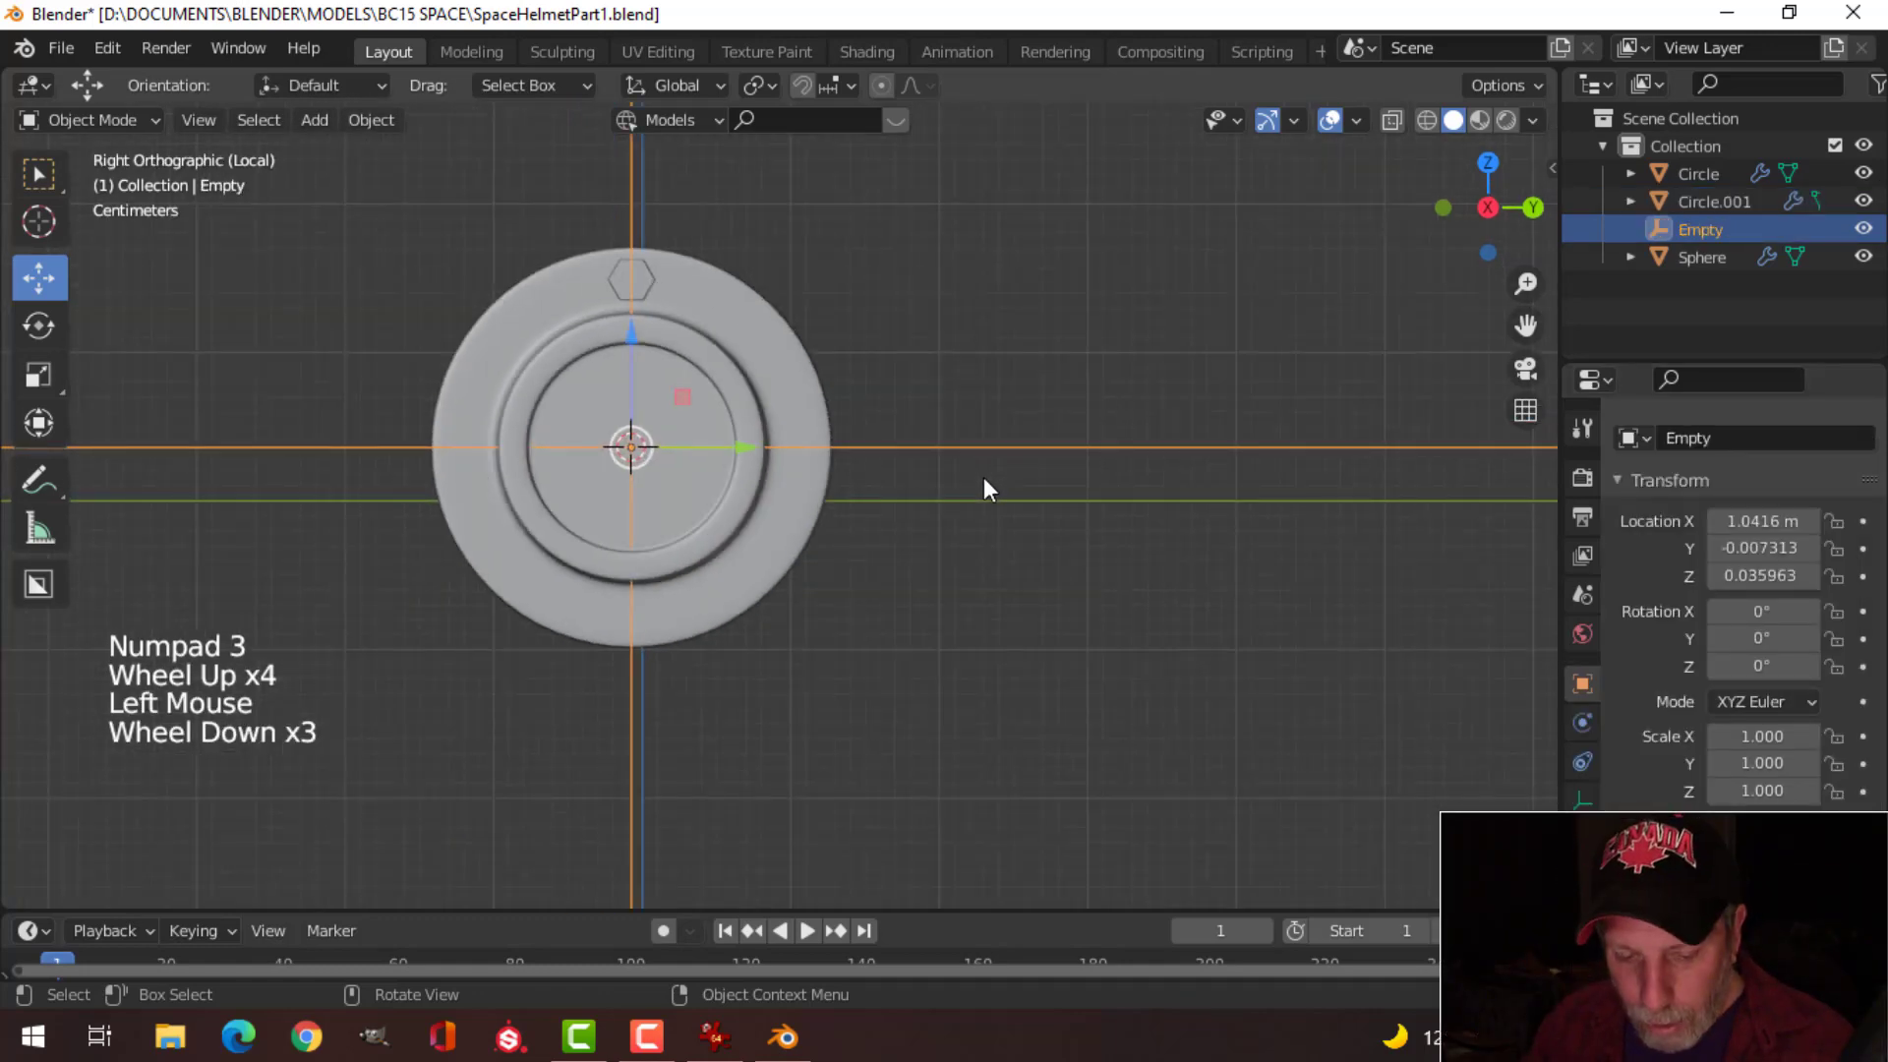
key(r)
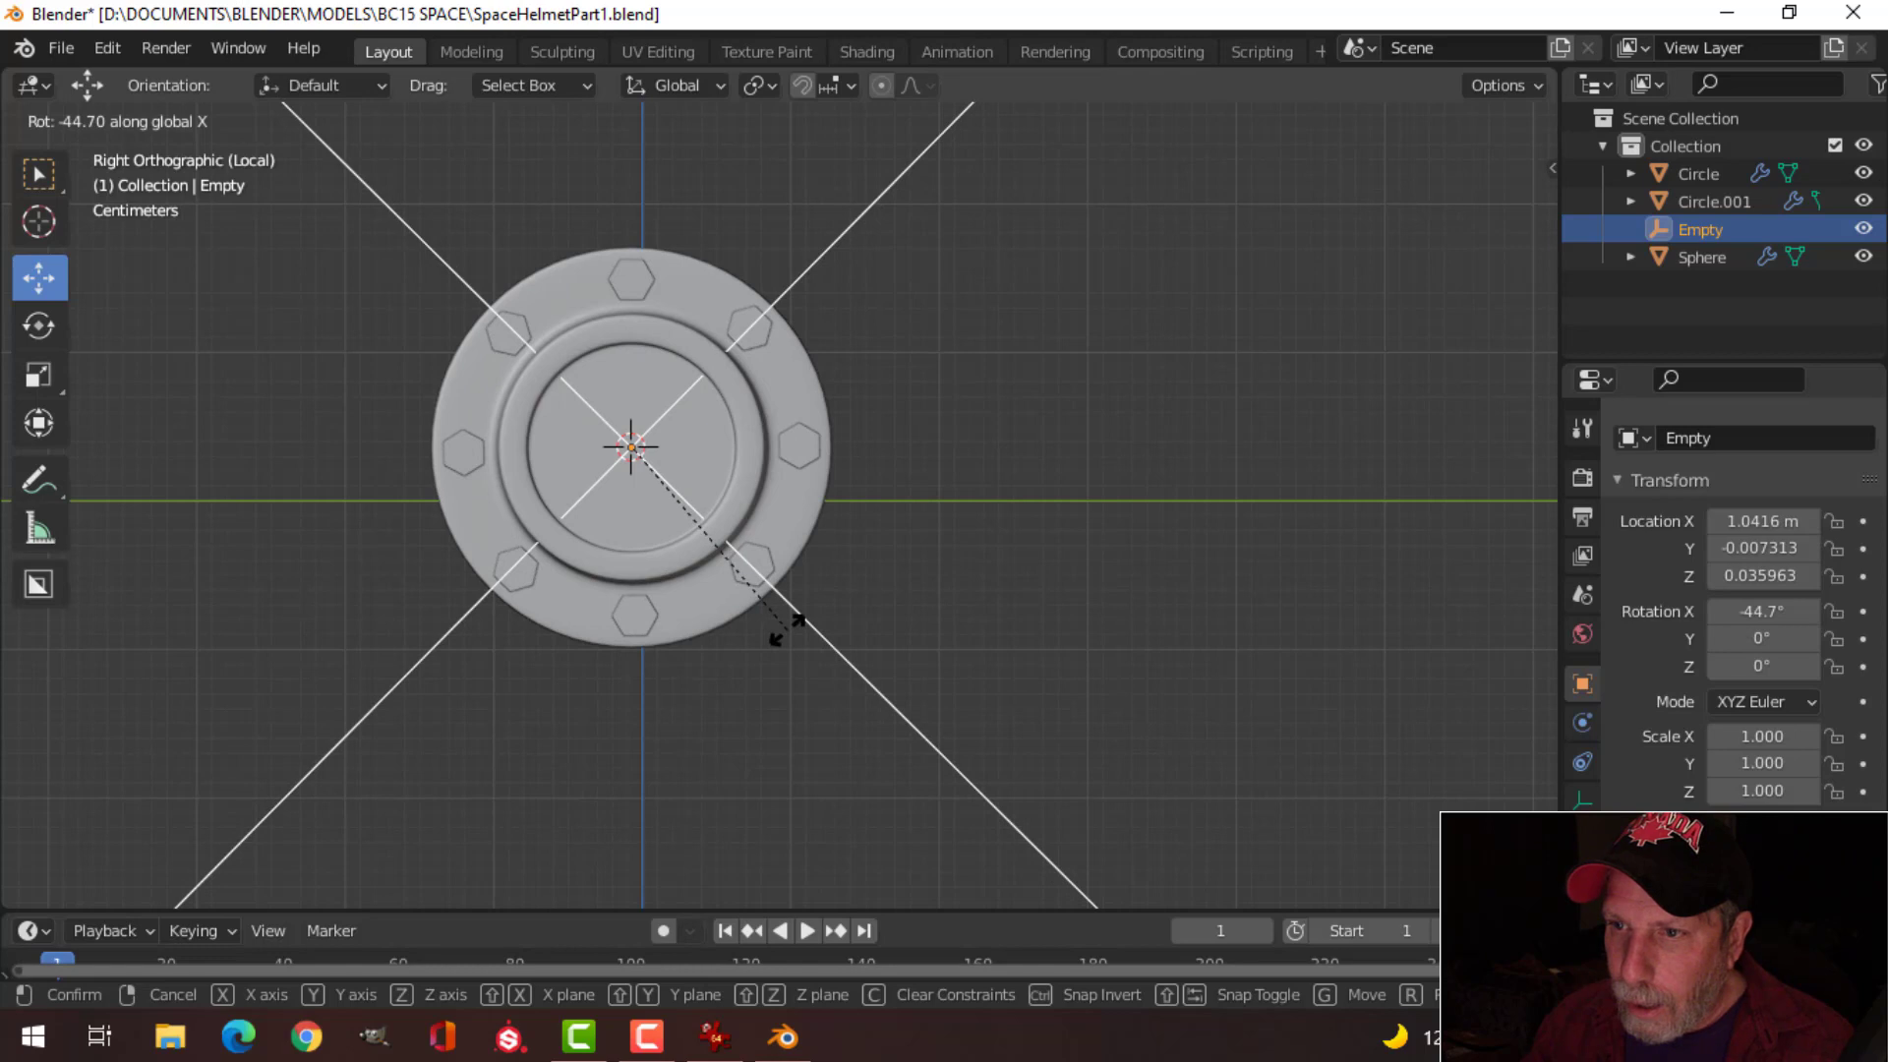
key(shift)
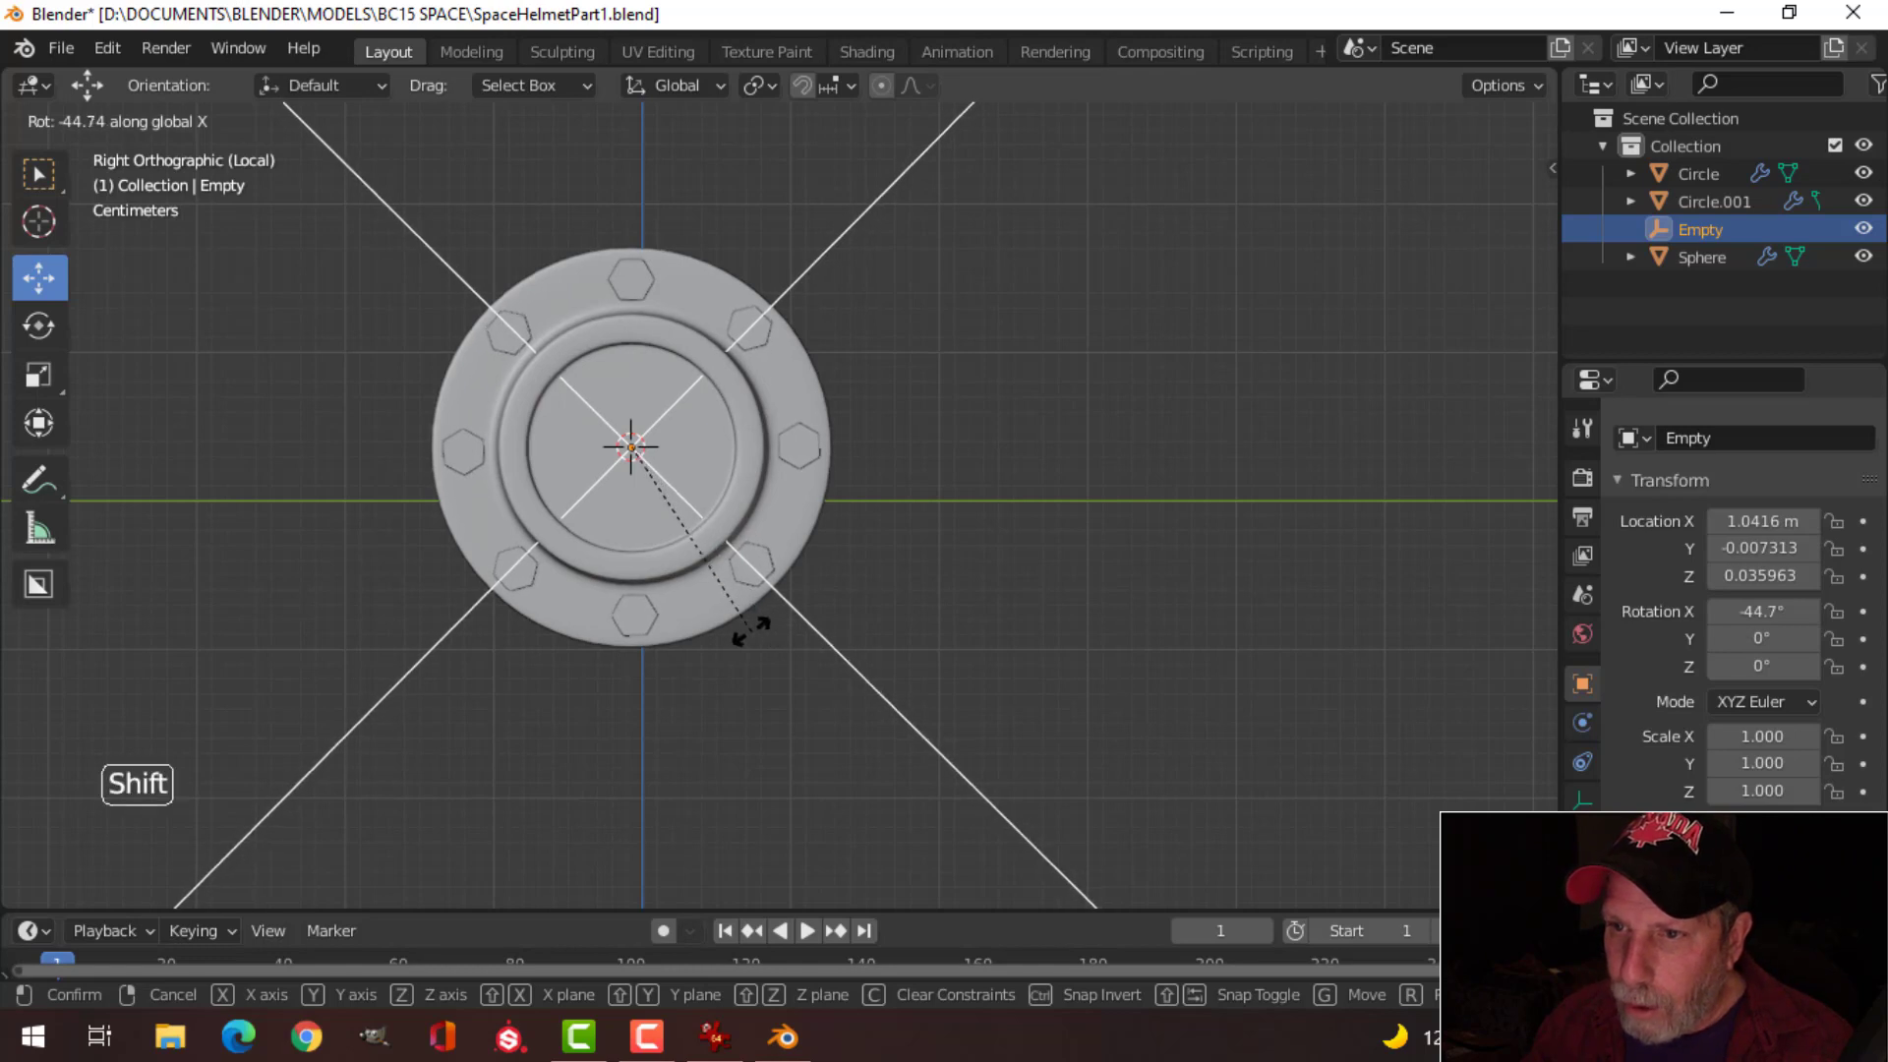
click(924, 523)
key(alt+a)
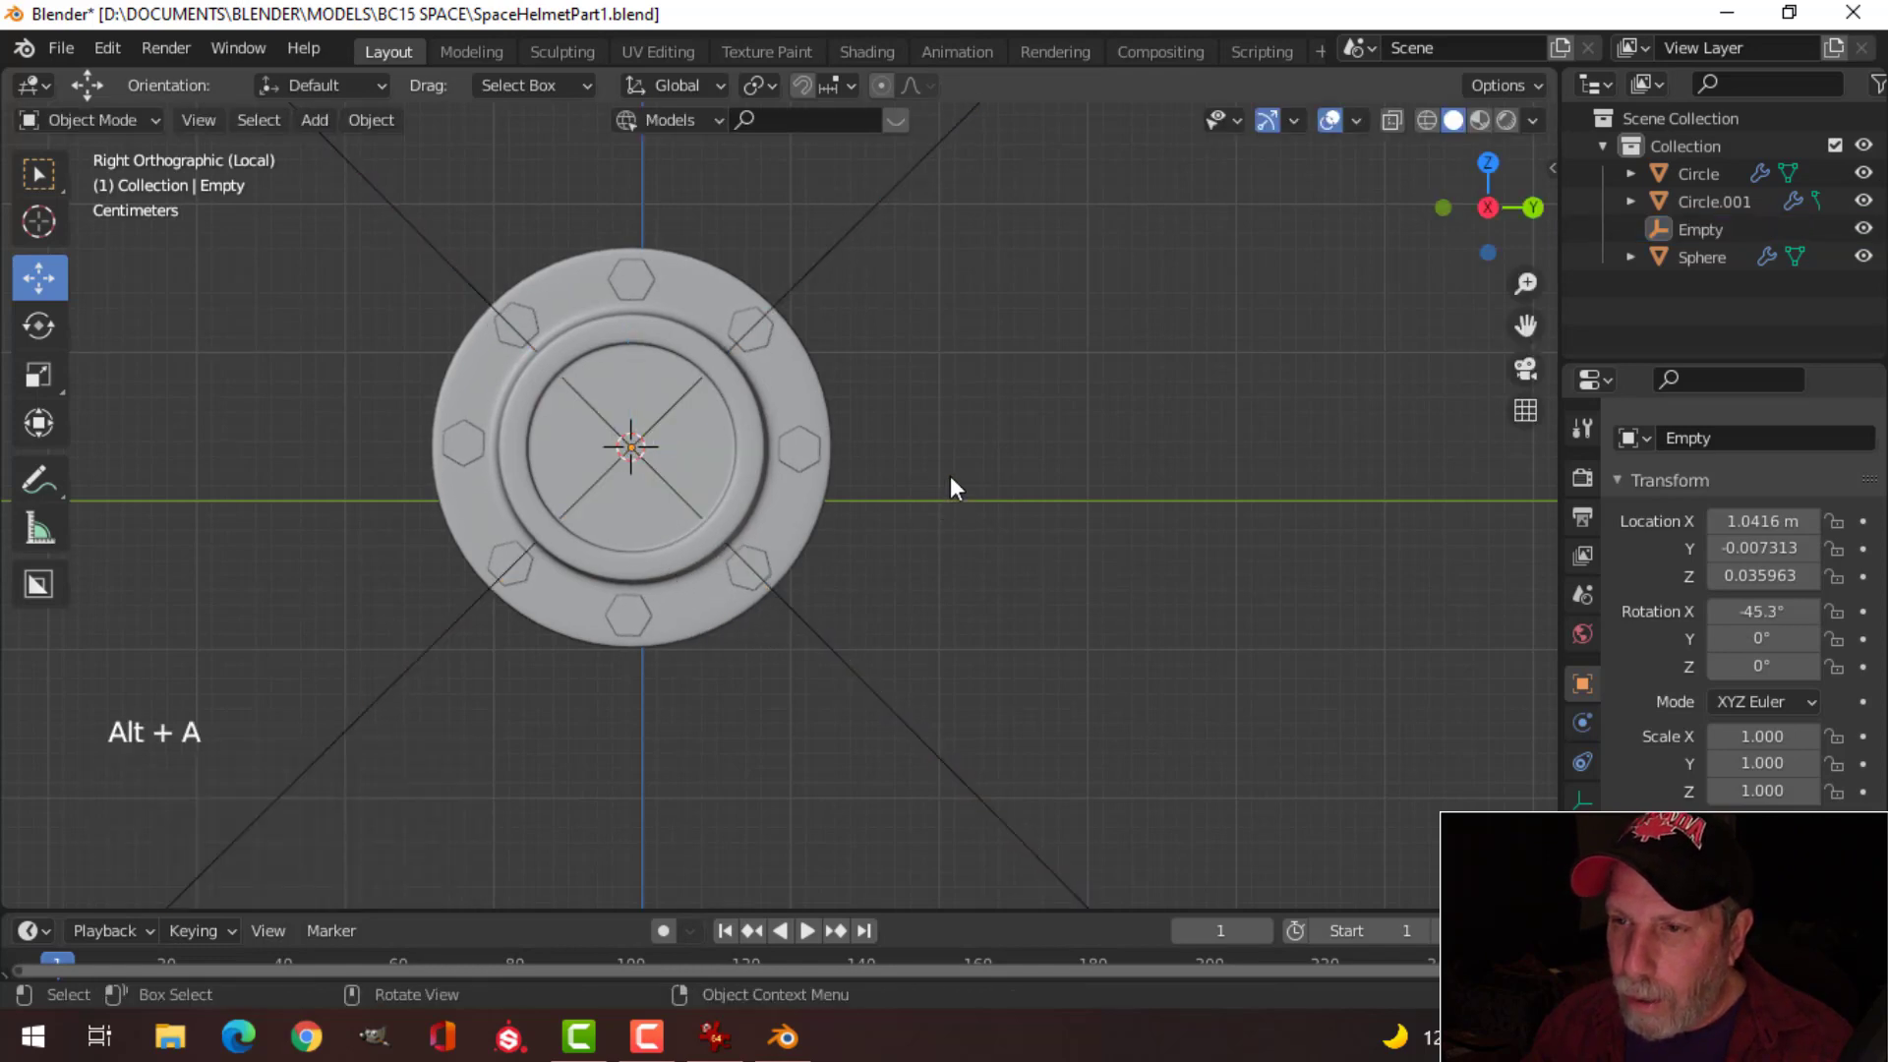
Step: In Edit Mode, scale all of the original bolt head's geometry to about 0.853
scroll(949, 476, down, 2)
middle_drag(950, 476, 999, 561)
scroll(984, 565, up, 3)
scroll(1106, 575, down, 2)
scroll(958, 517, up, 3)
click(665, 264)
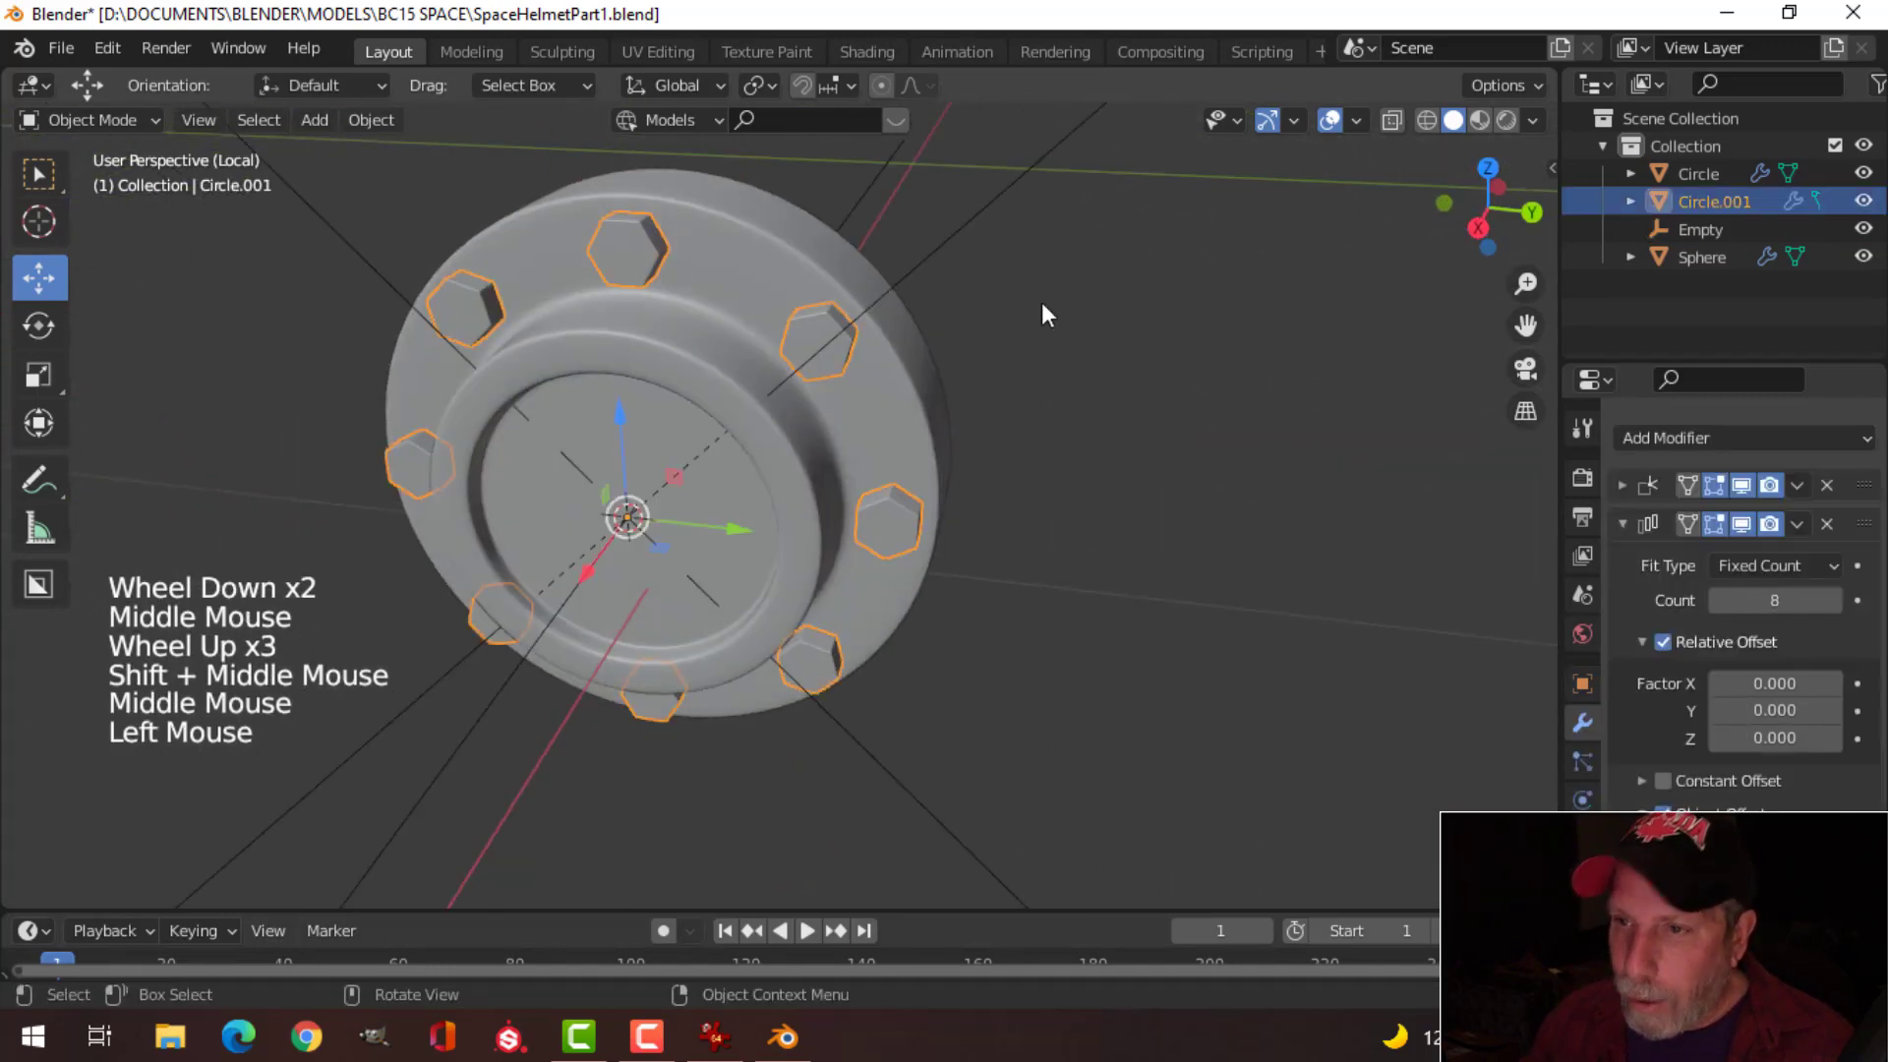
key(KP_3)
key(Tab)
key(a)
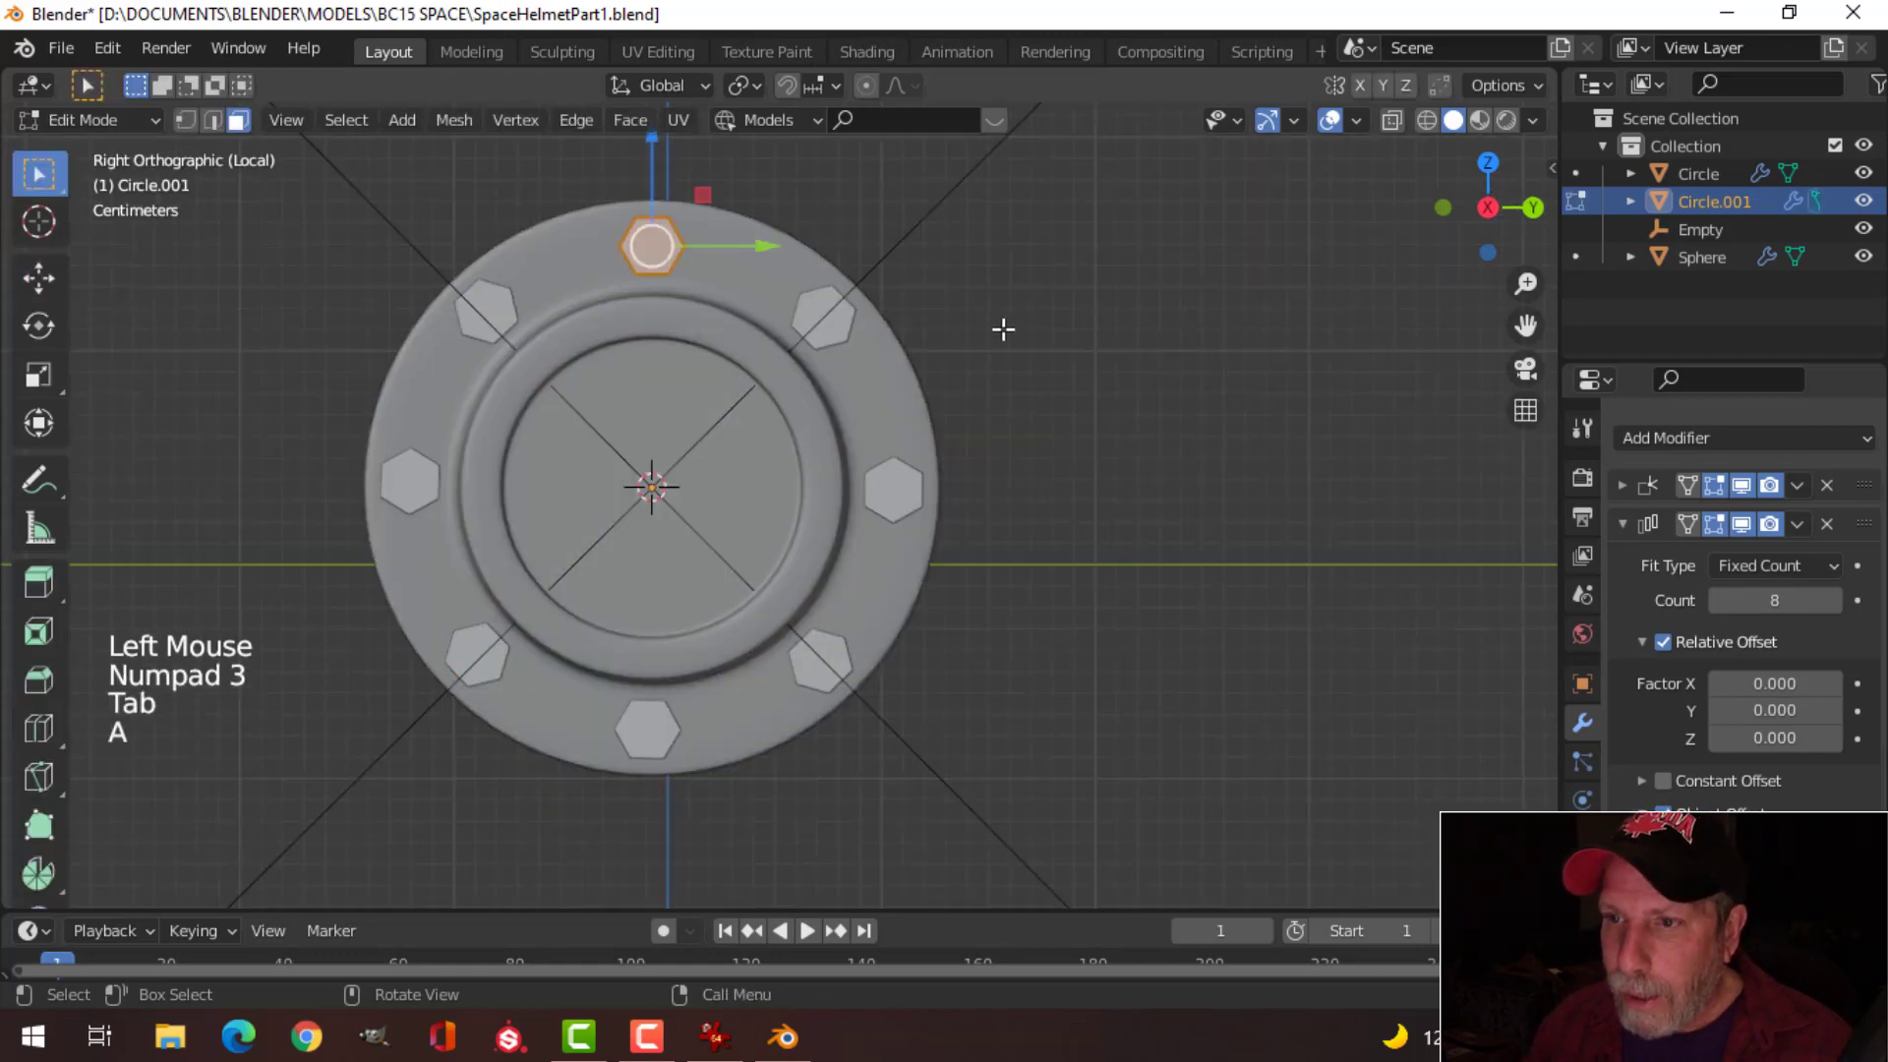
scroll(1003, 325, up, 3)
shift+middle_drag(974, 341, 999, 620)
key(s)
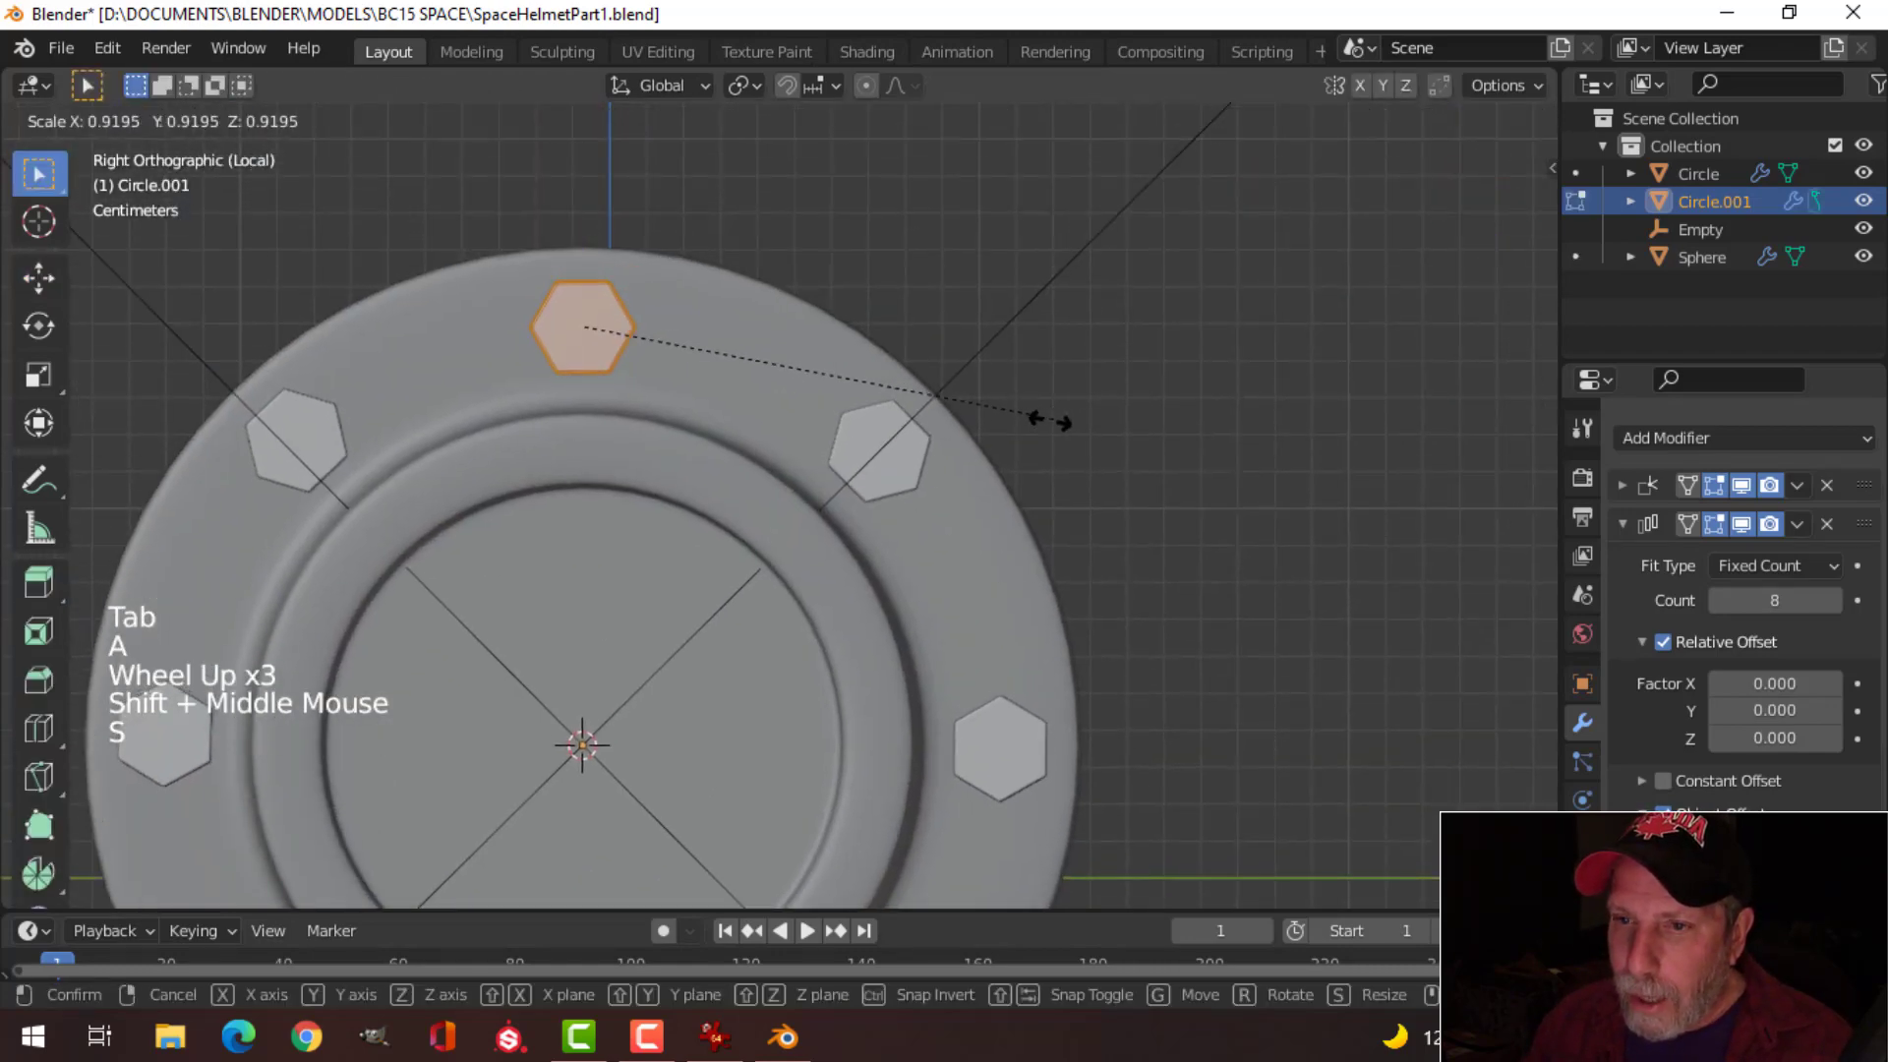
click(1020, 423)
scroll(1020, 497, down, 3)
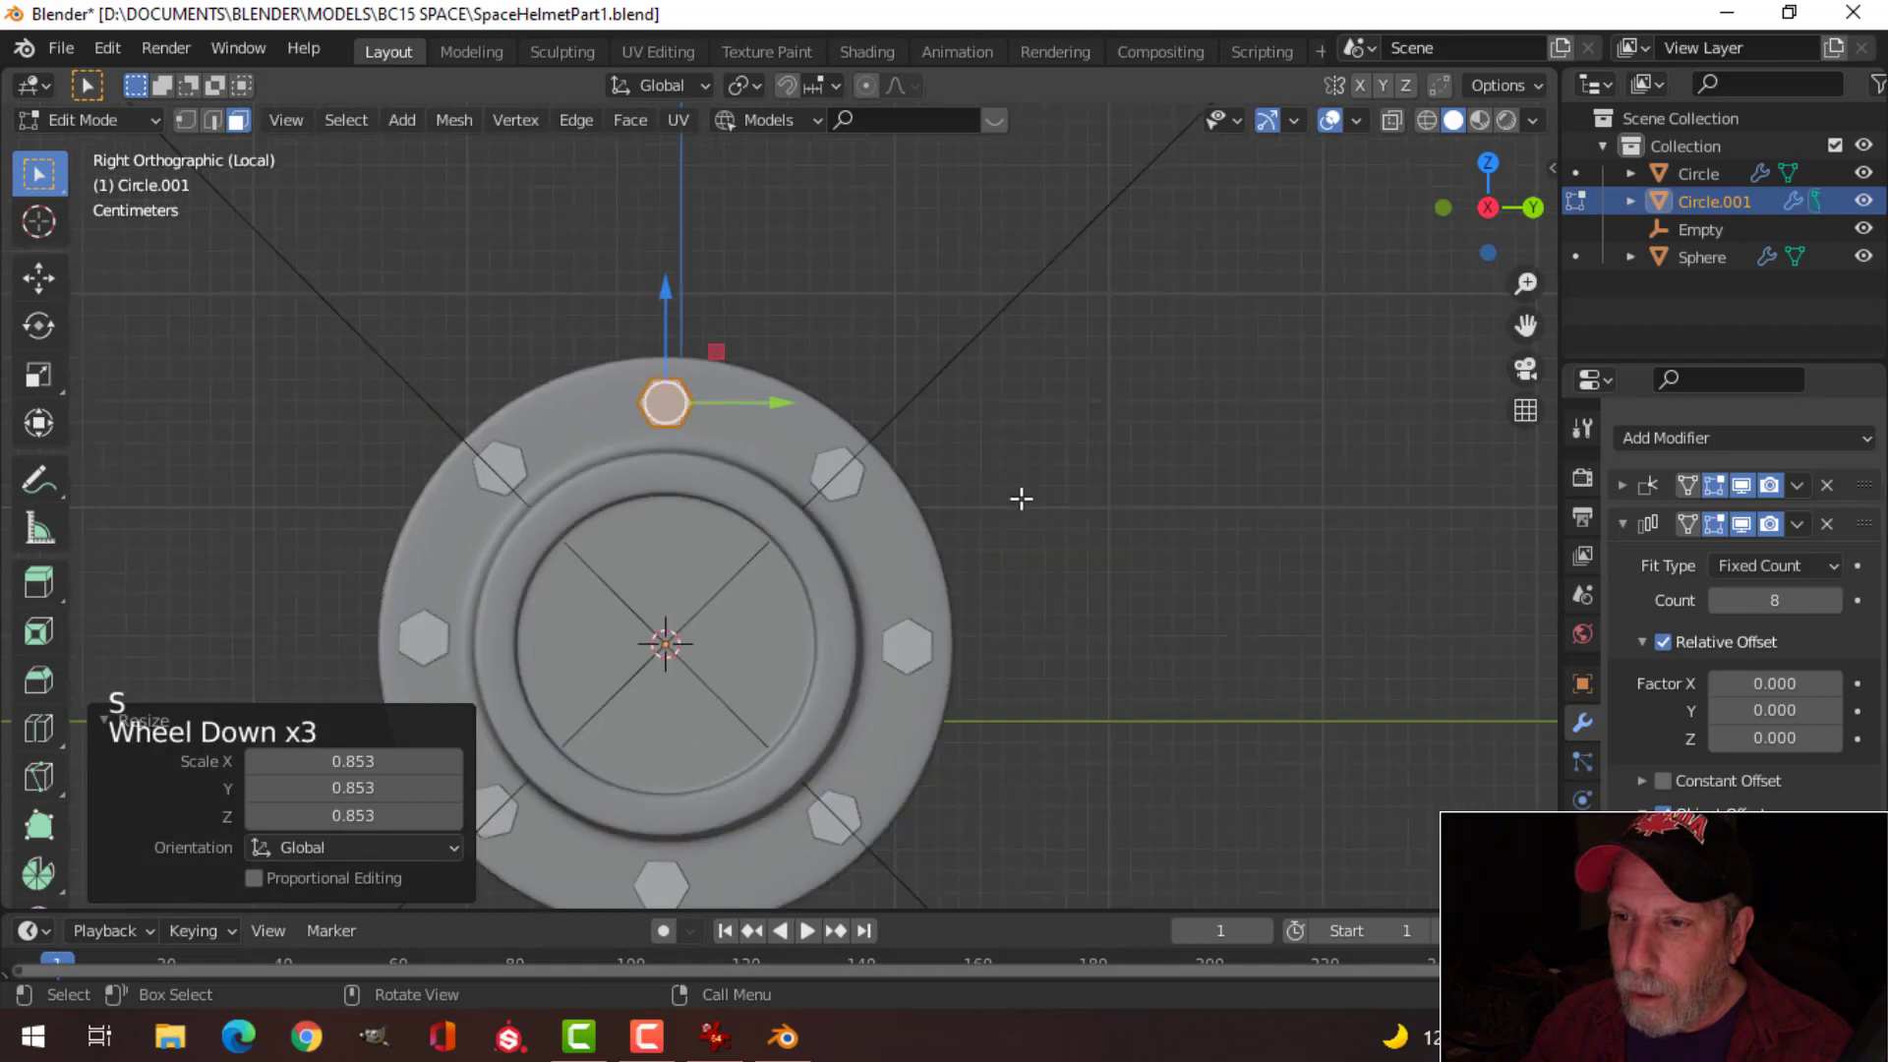
Step: Move the bolt head's geometry about -0.0018 m along Z to centre it on the outer rim, then leave Edit Mode
shift+middle_drag(1019, 498, 947, 398)
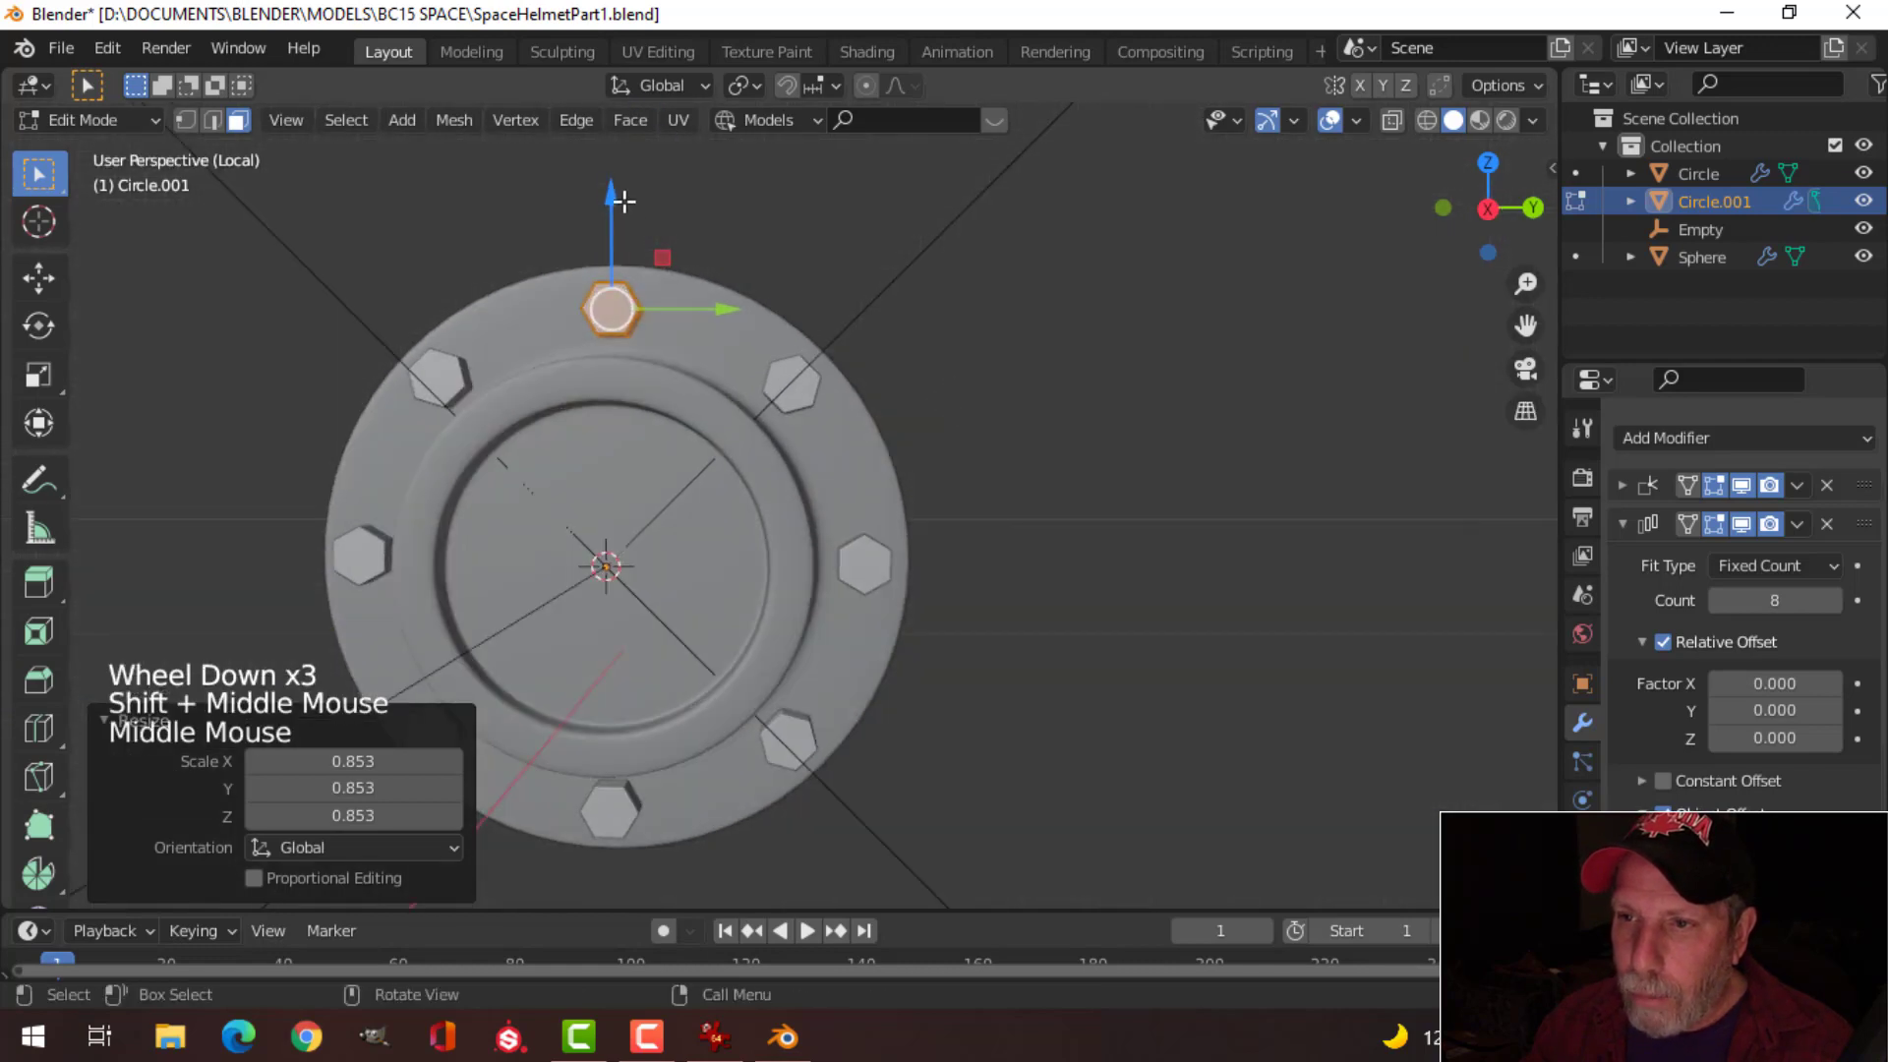
drag(623, 201, 617, 207)
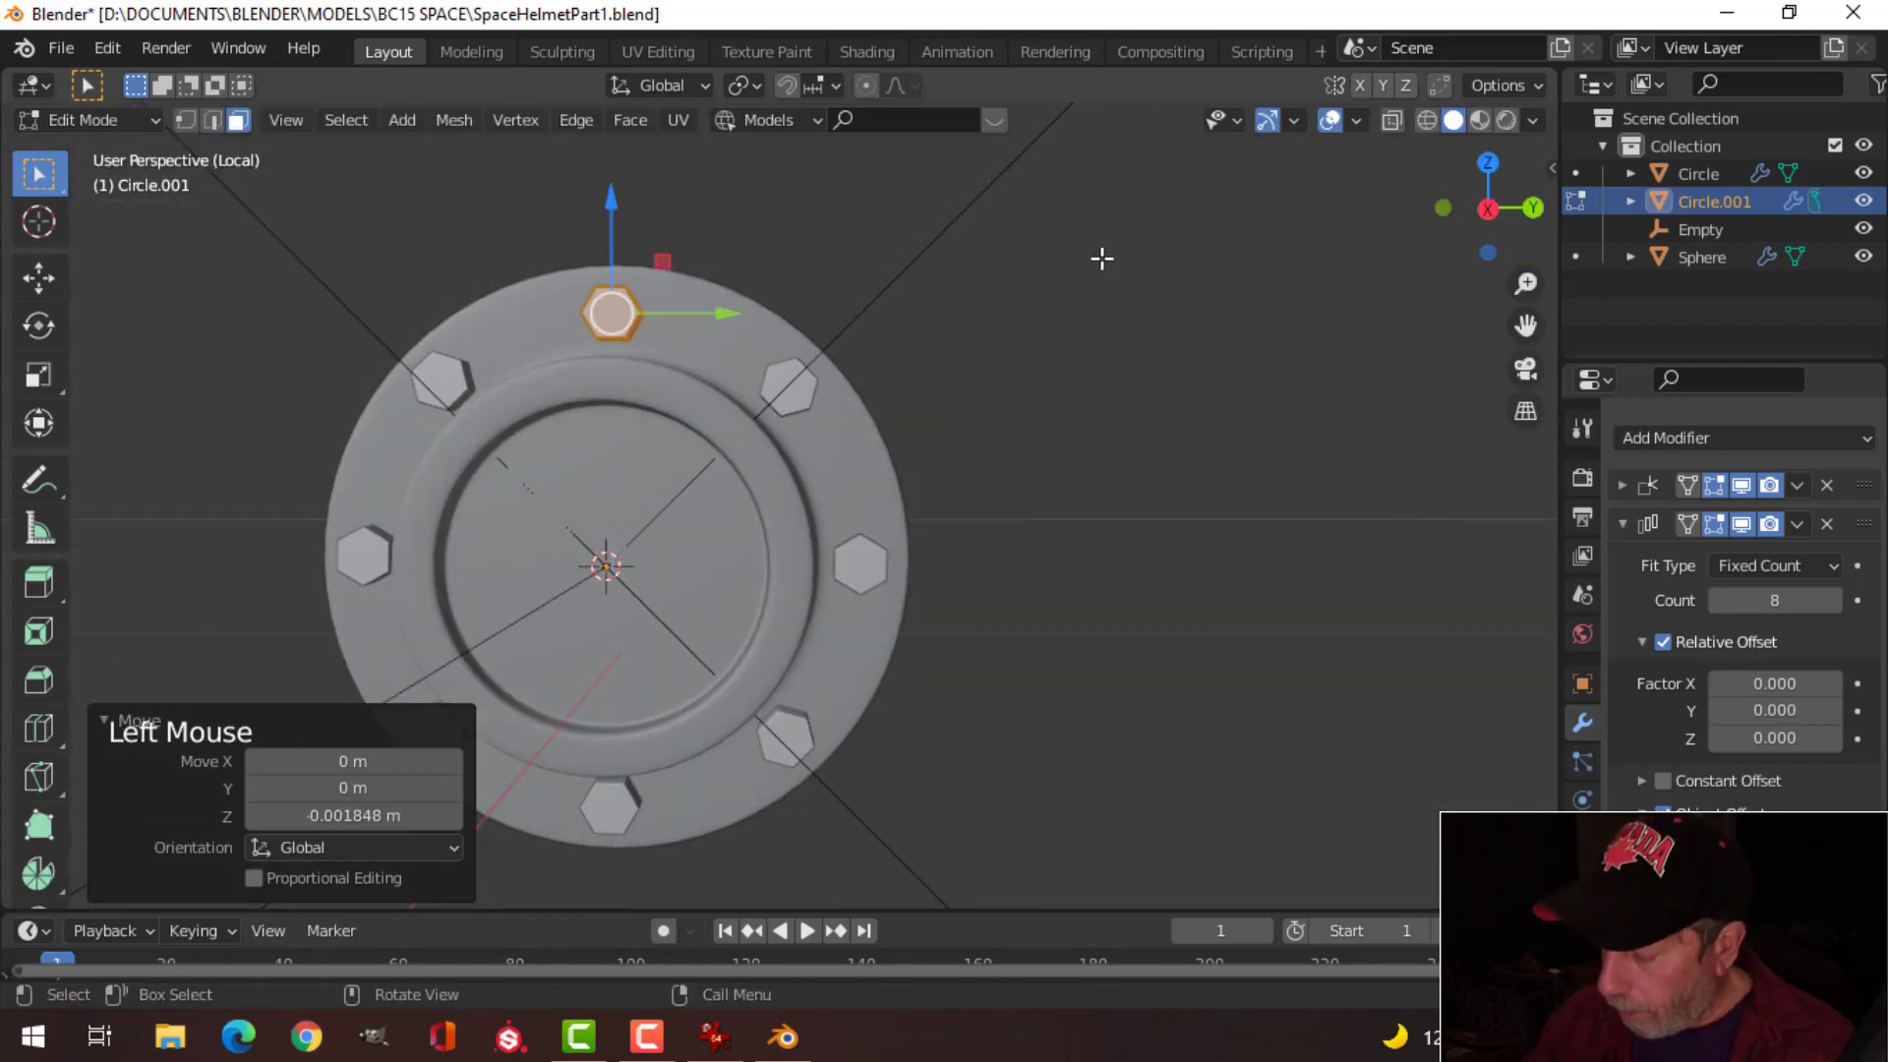
key(KP_3)
scroll(1052, 286, up, 3)
shift+middle_drag(1052, 286, 1104, 387)
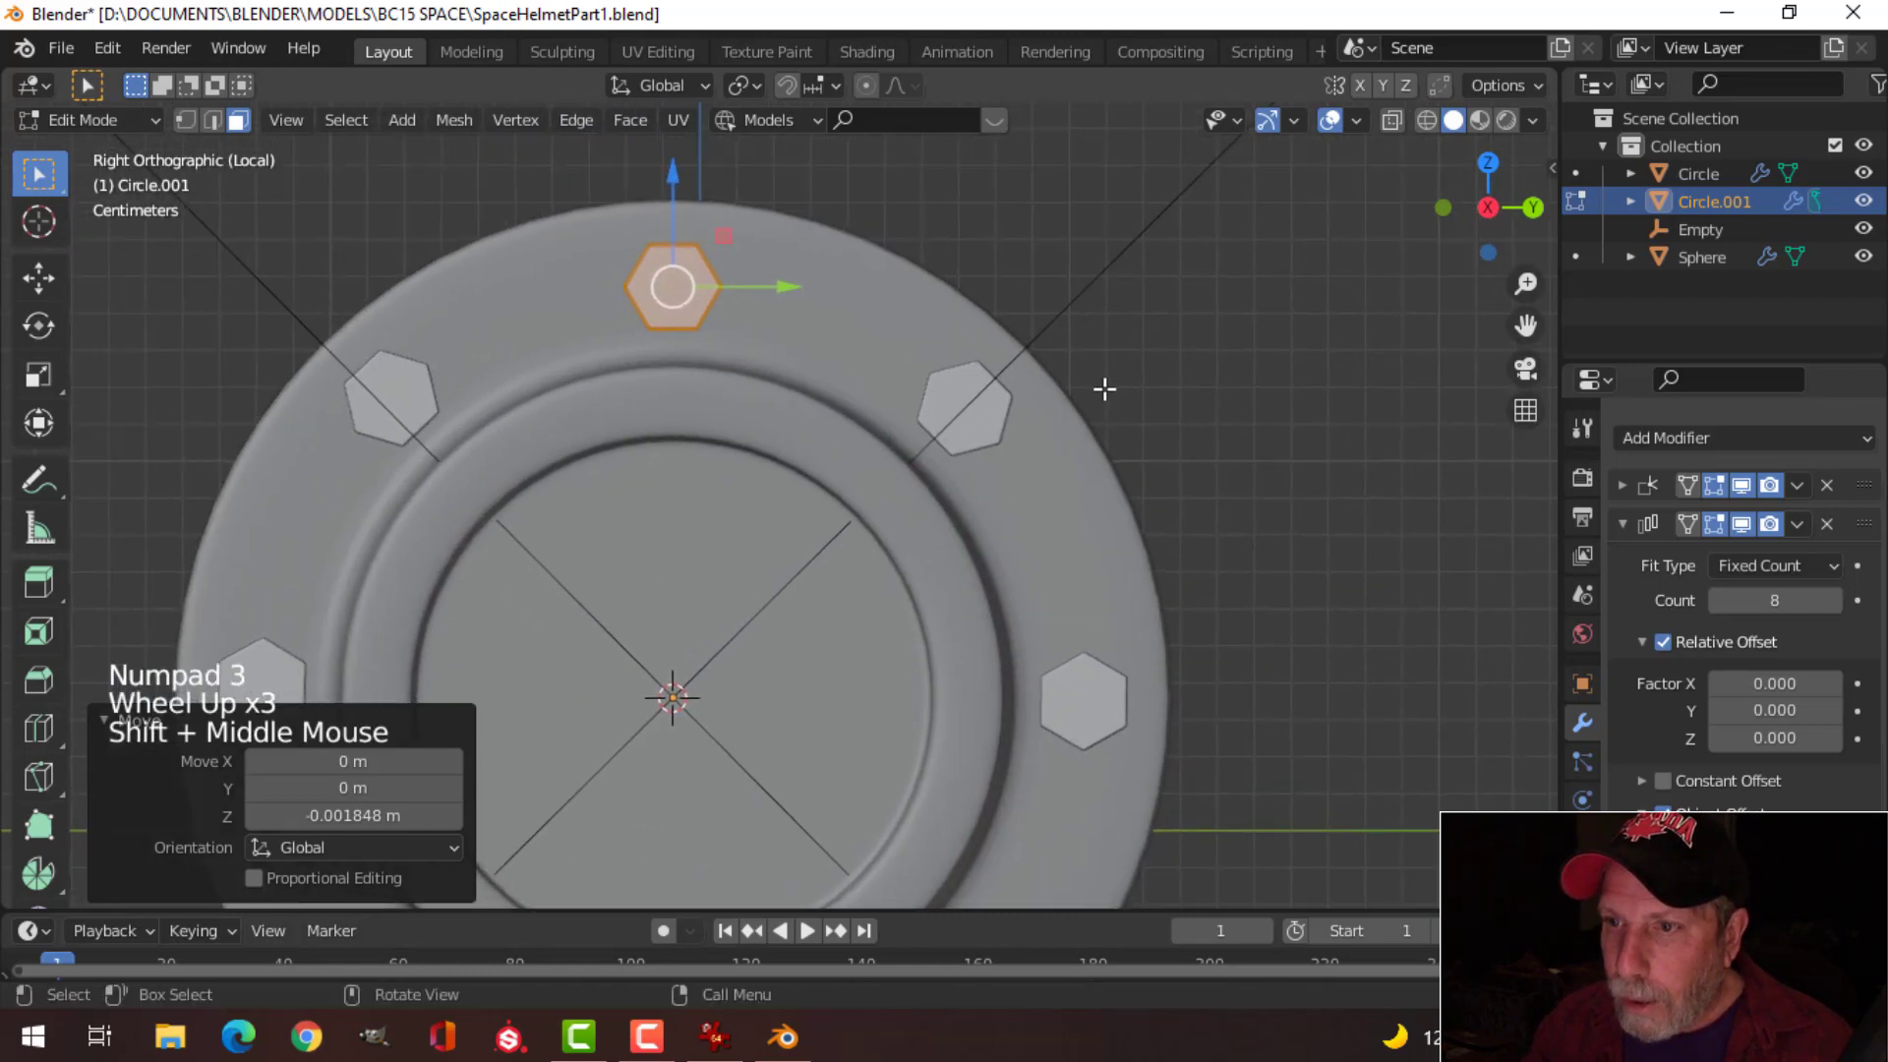
key(alt+a)
key(Tab)
Step: Add a mesh circle with 16 vertices at the ear piece's centre
scroll(889, 390, down, 2)
shift+middle_drag(889, 390, 916, 324)
key(shift+a)
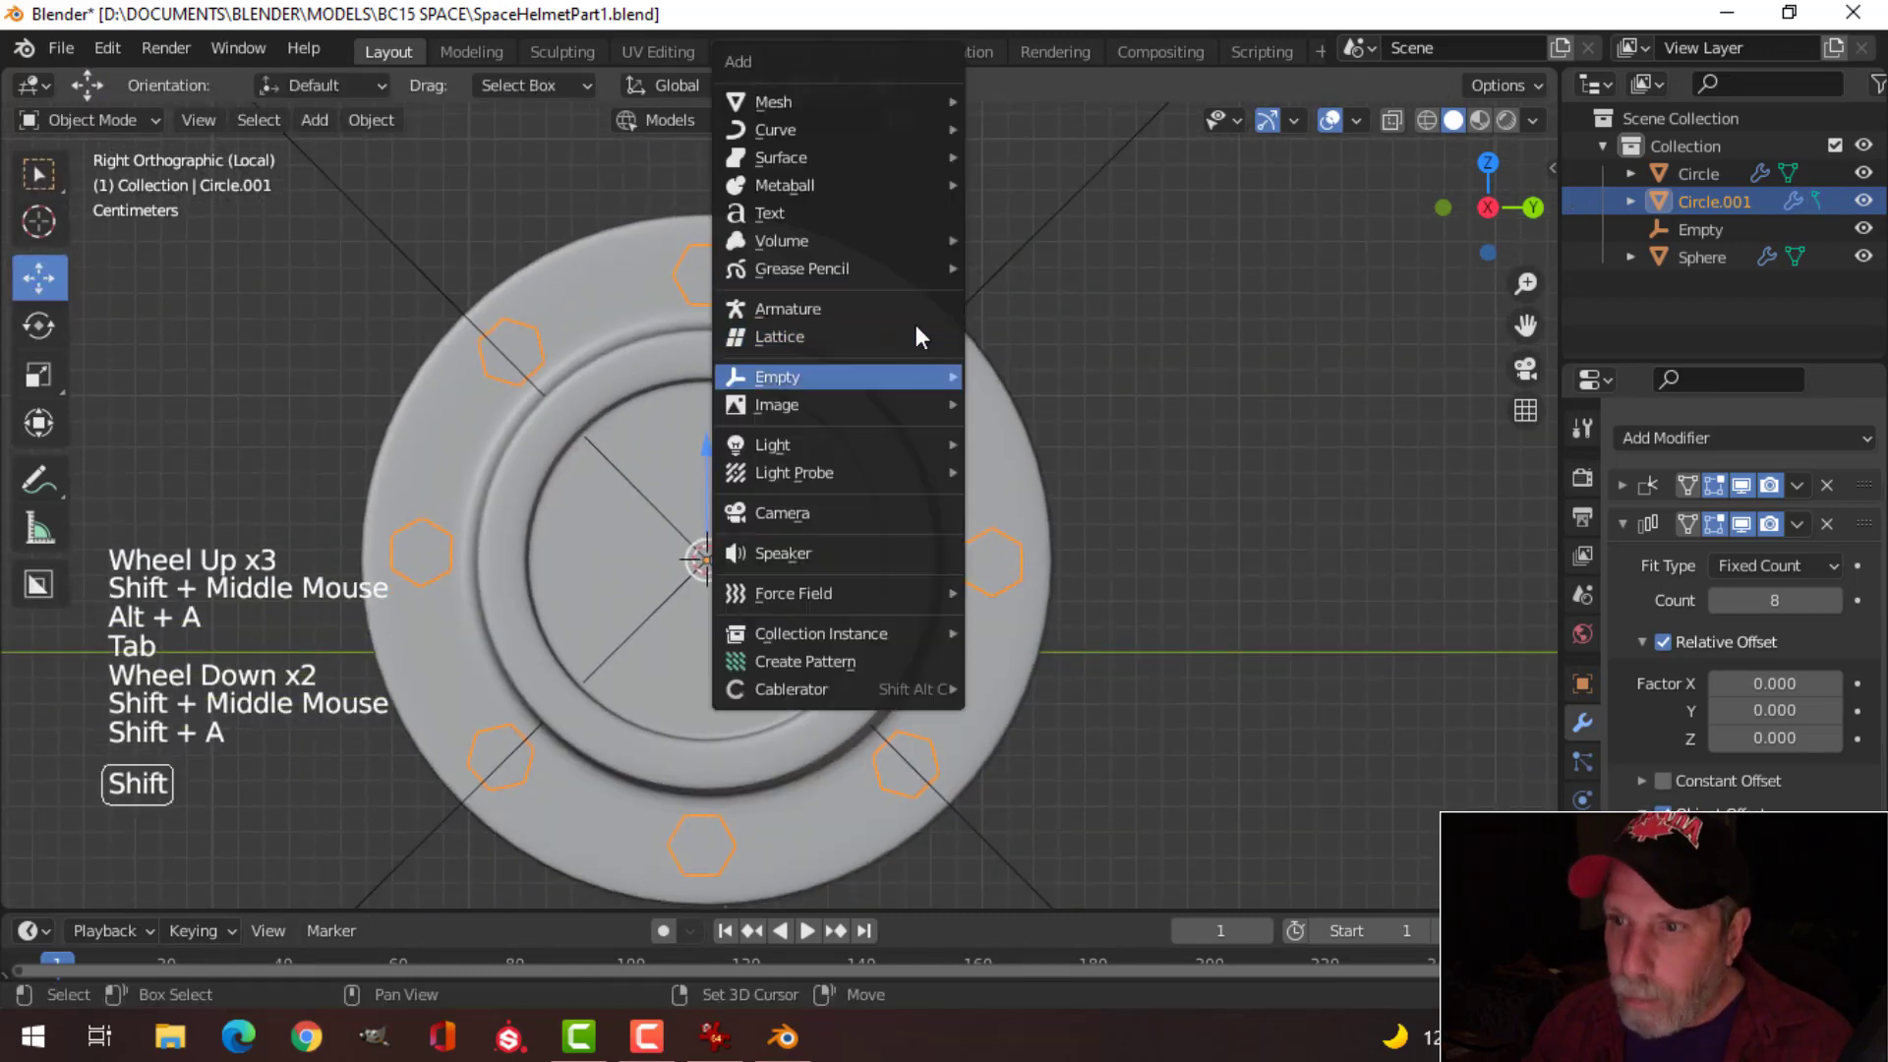
mouse_move(816, 104)
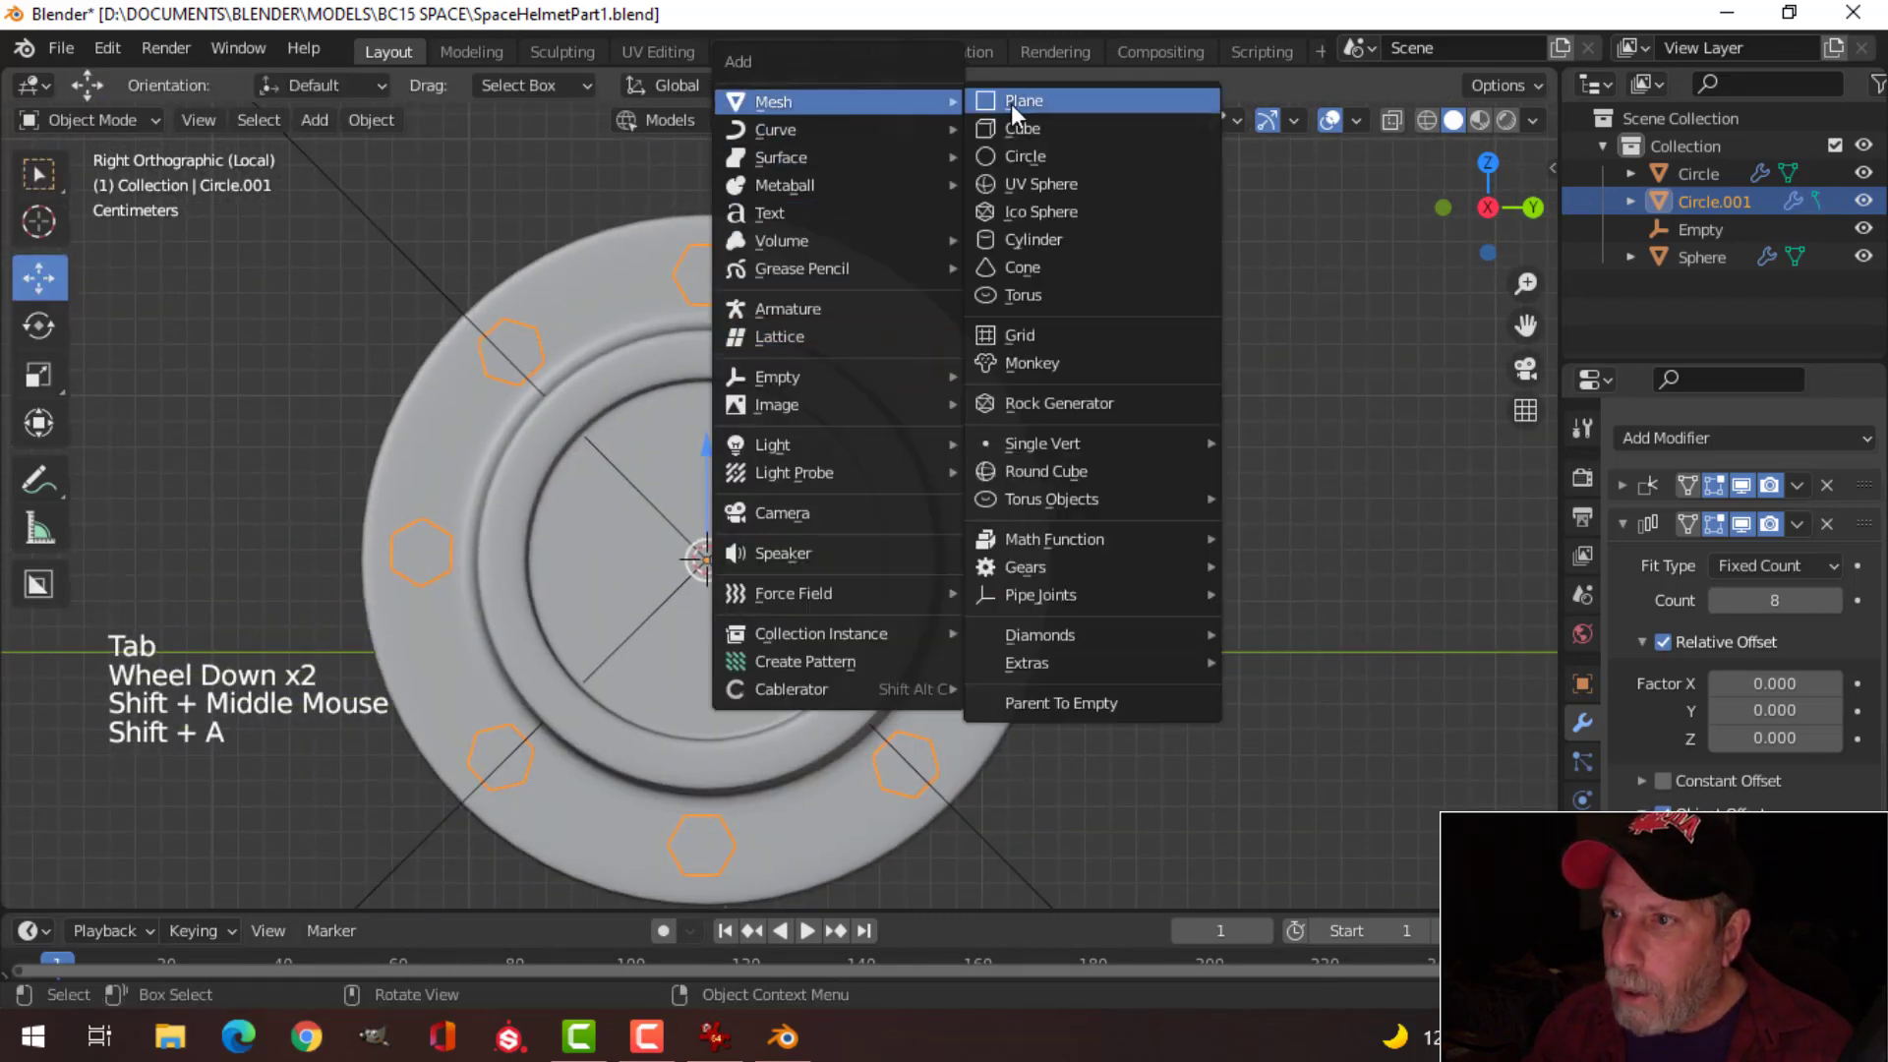
click(1023, 157)
click(402, 584)
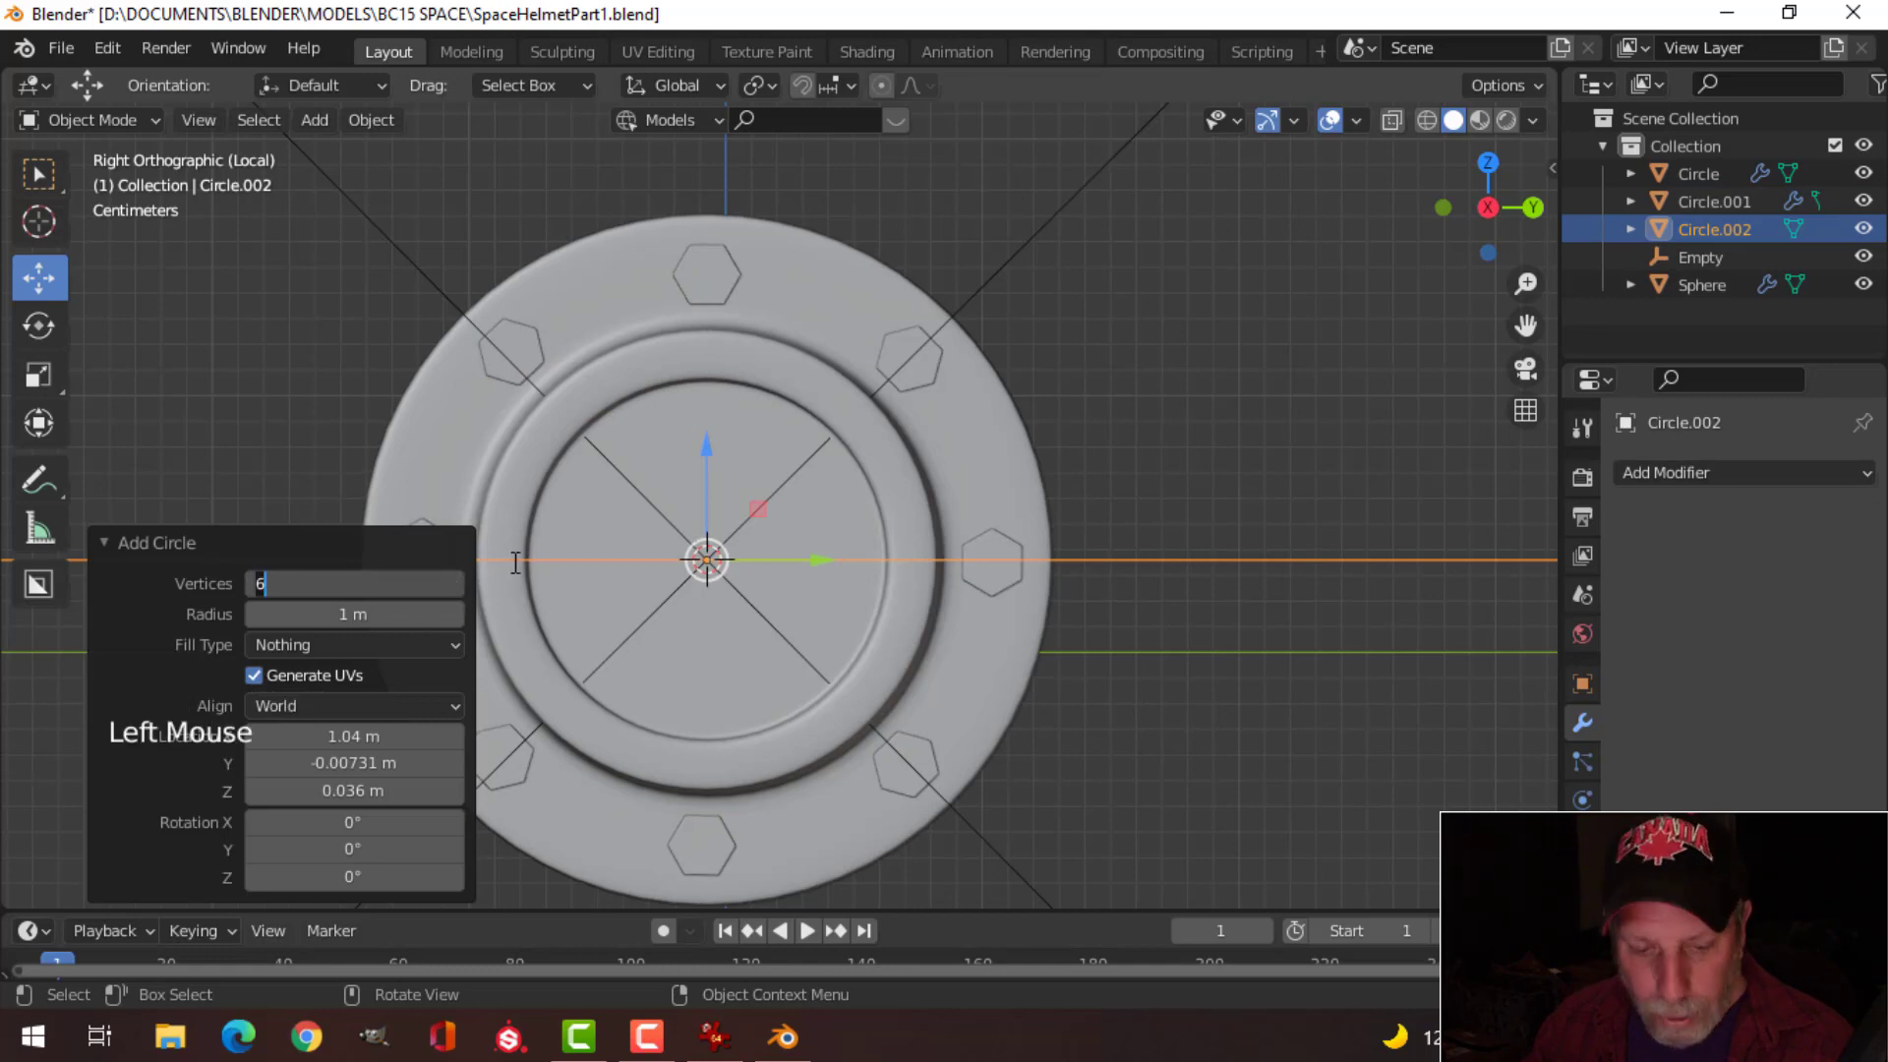
Step: In Edit Mode, scale the new circle down to about 0.039
scroll(871, 502, down, 3)
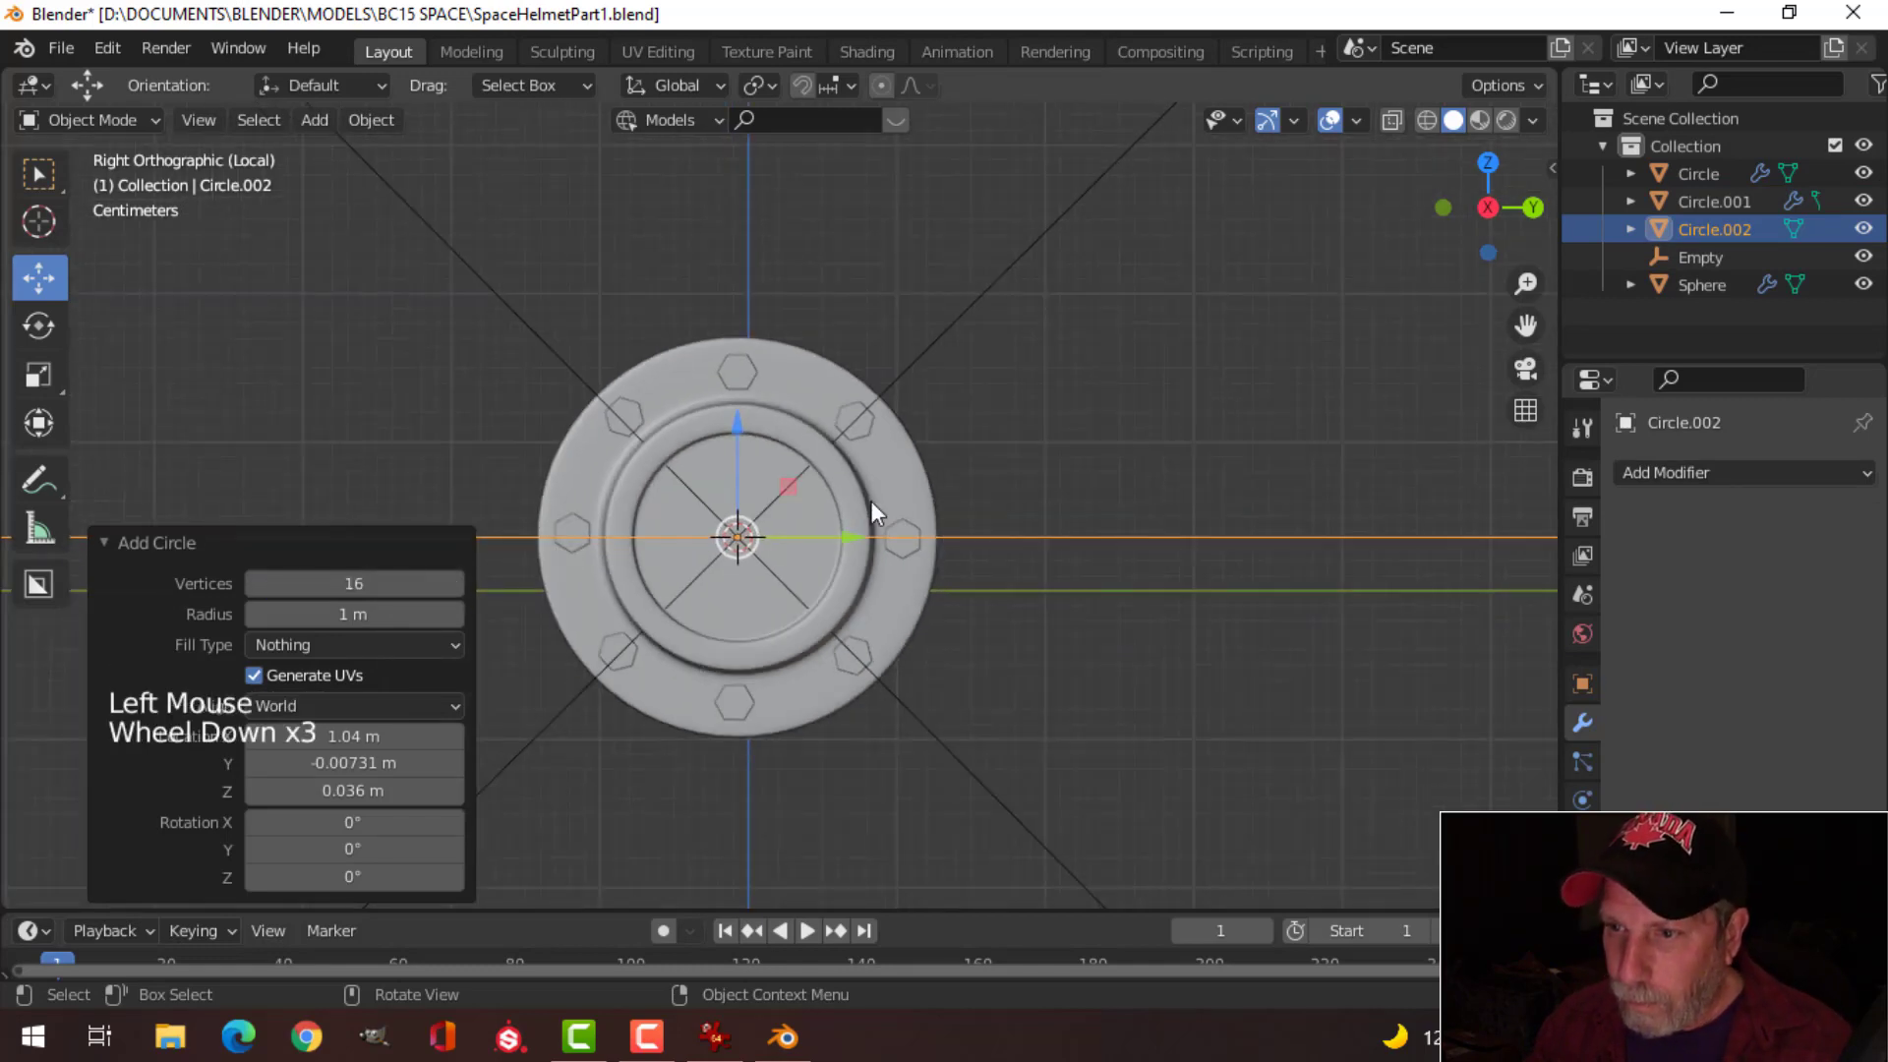
key(Tab)
key(s)
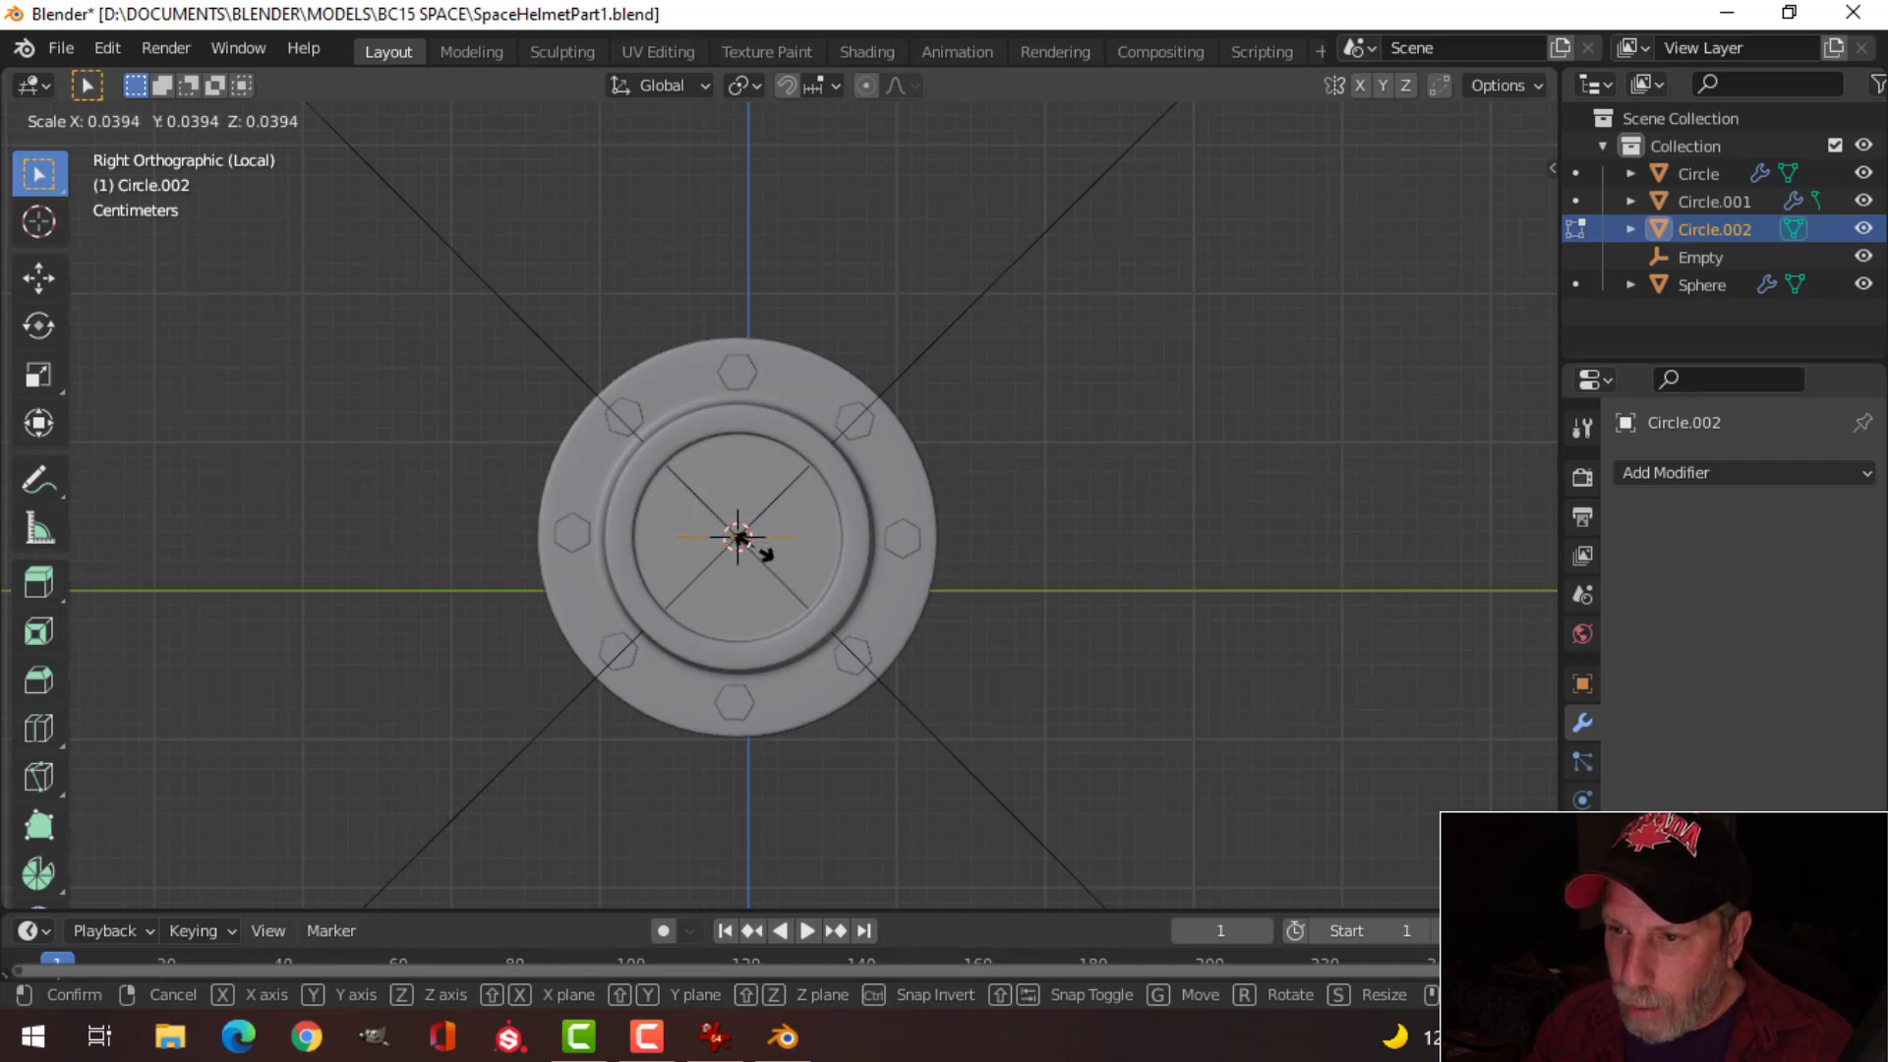
click(765, 554)
Step: Rotate the circle 90° around Y to face the ear piece's side, and scale it to about 0.506
scroll(822, 543, up, 2)
shift+middle_drag(822, 543, 850, 458)
key(r)
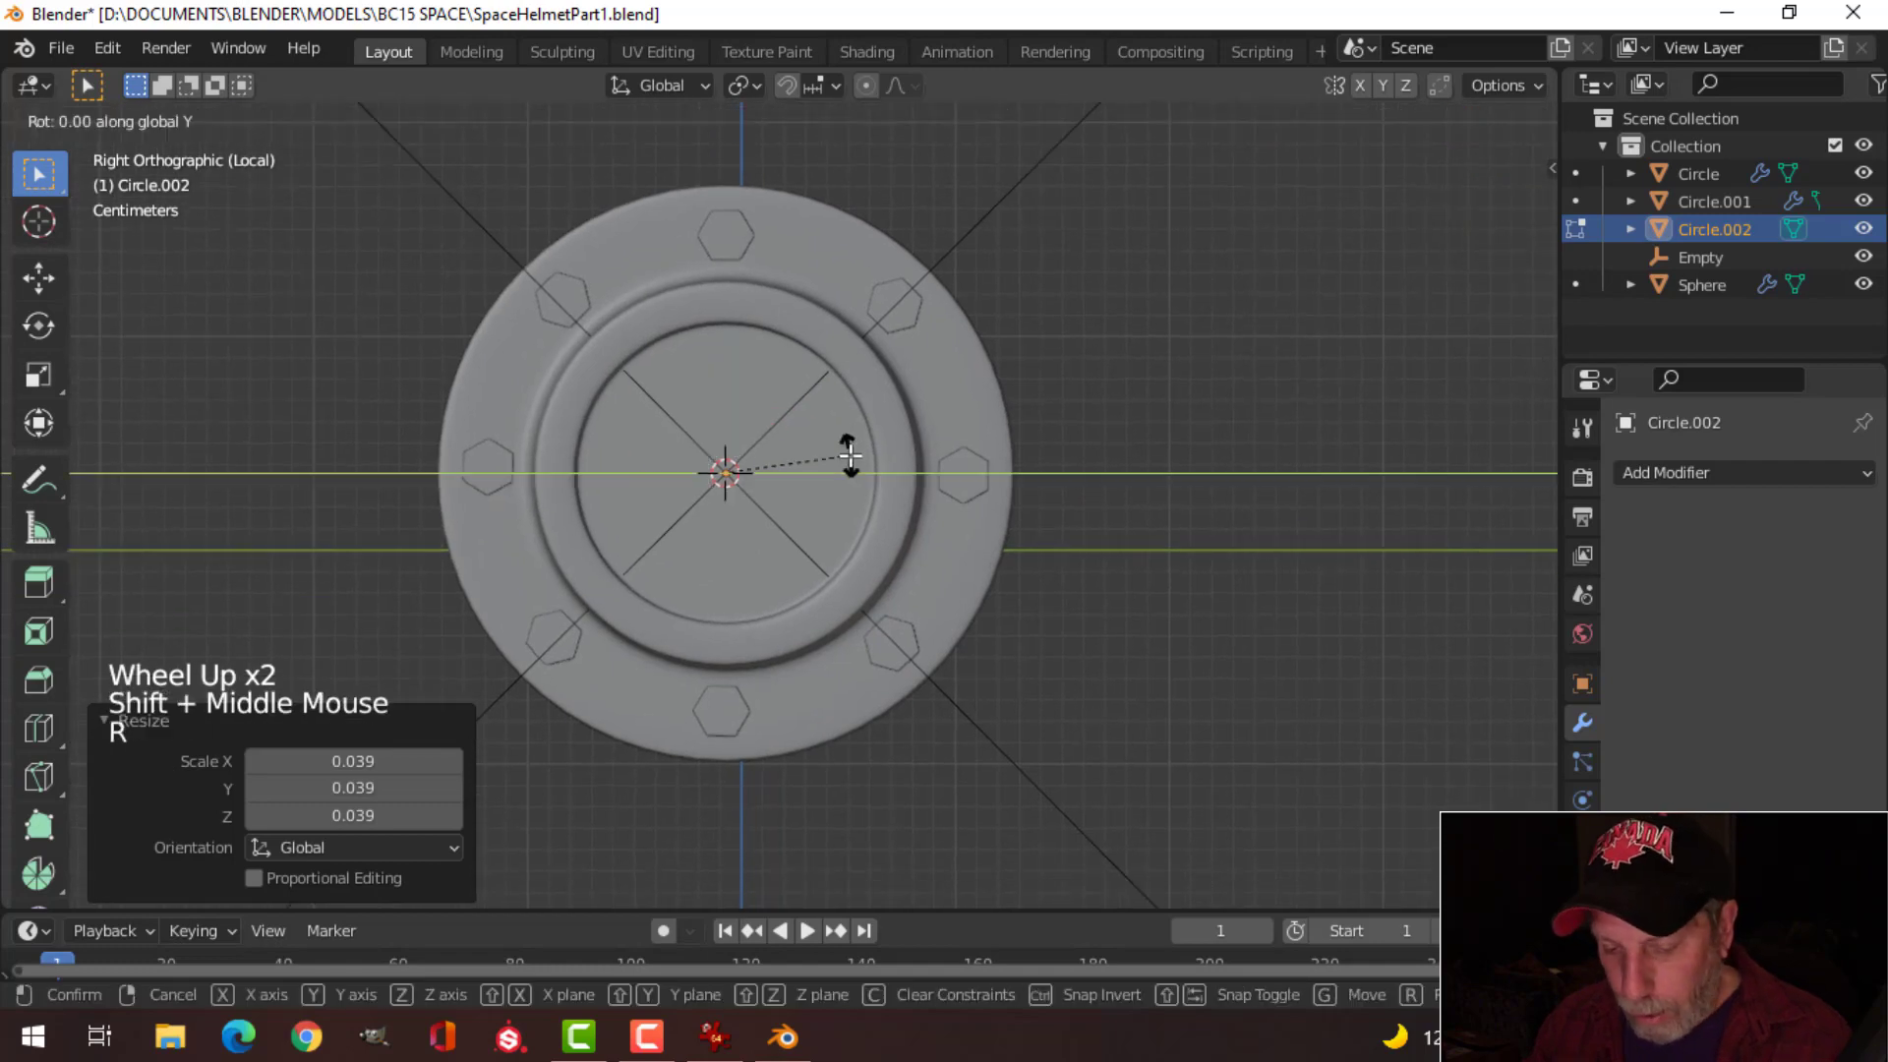
key(0)
key(Return)
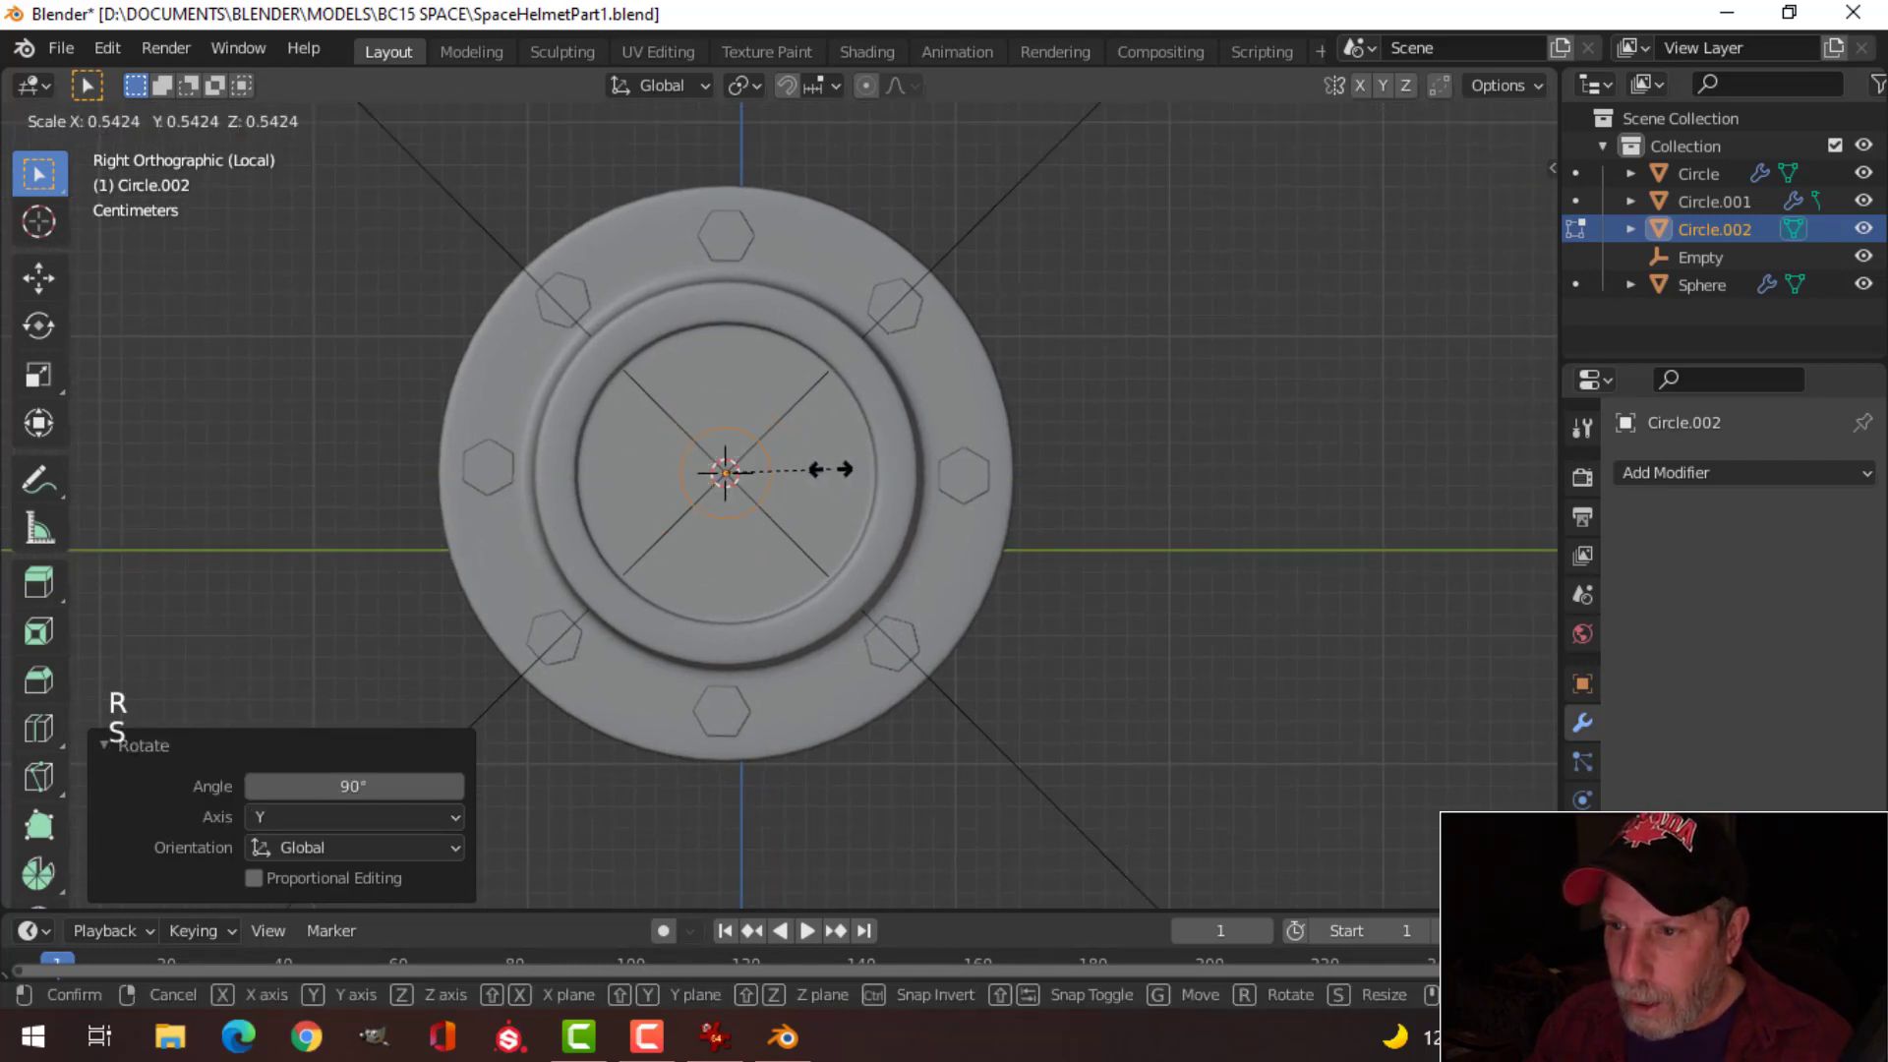
click(798, 462)
Step: Move the circle about 0.112 m up along Z onto the top bolt and scale it to about 0.867 as a washer outline
drag(723, 373, 730, 199)
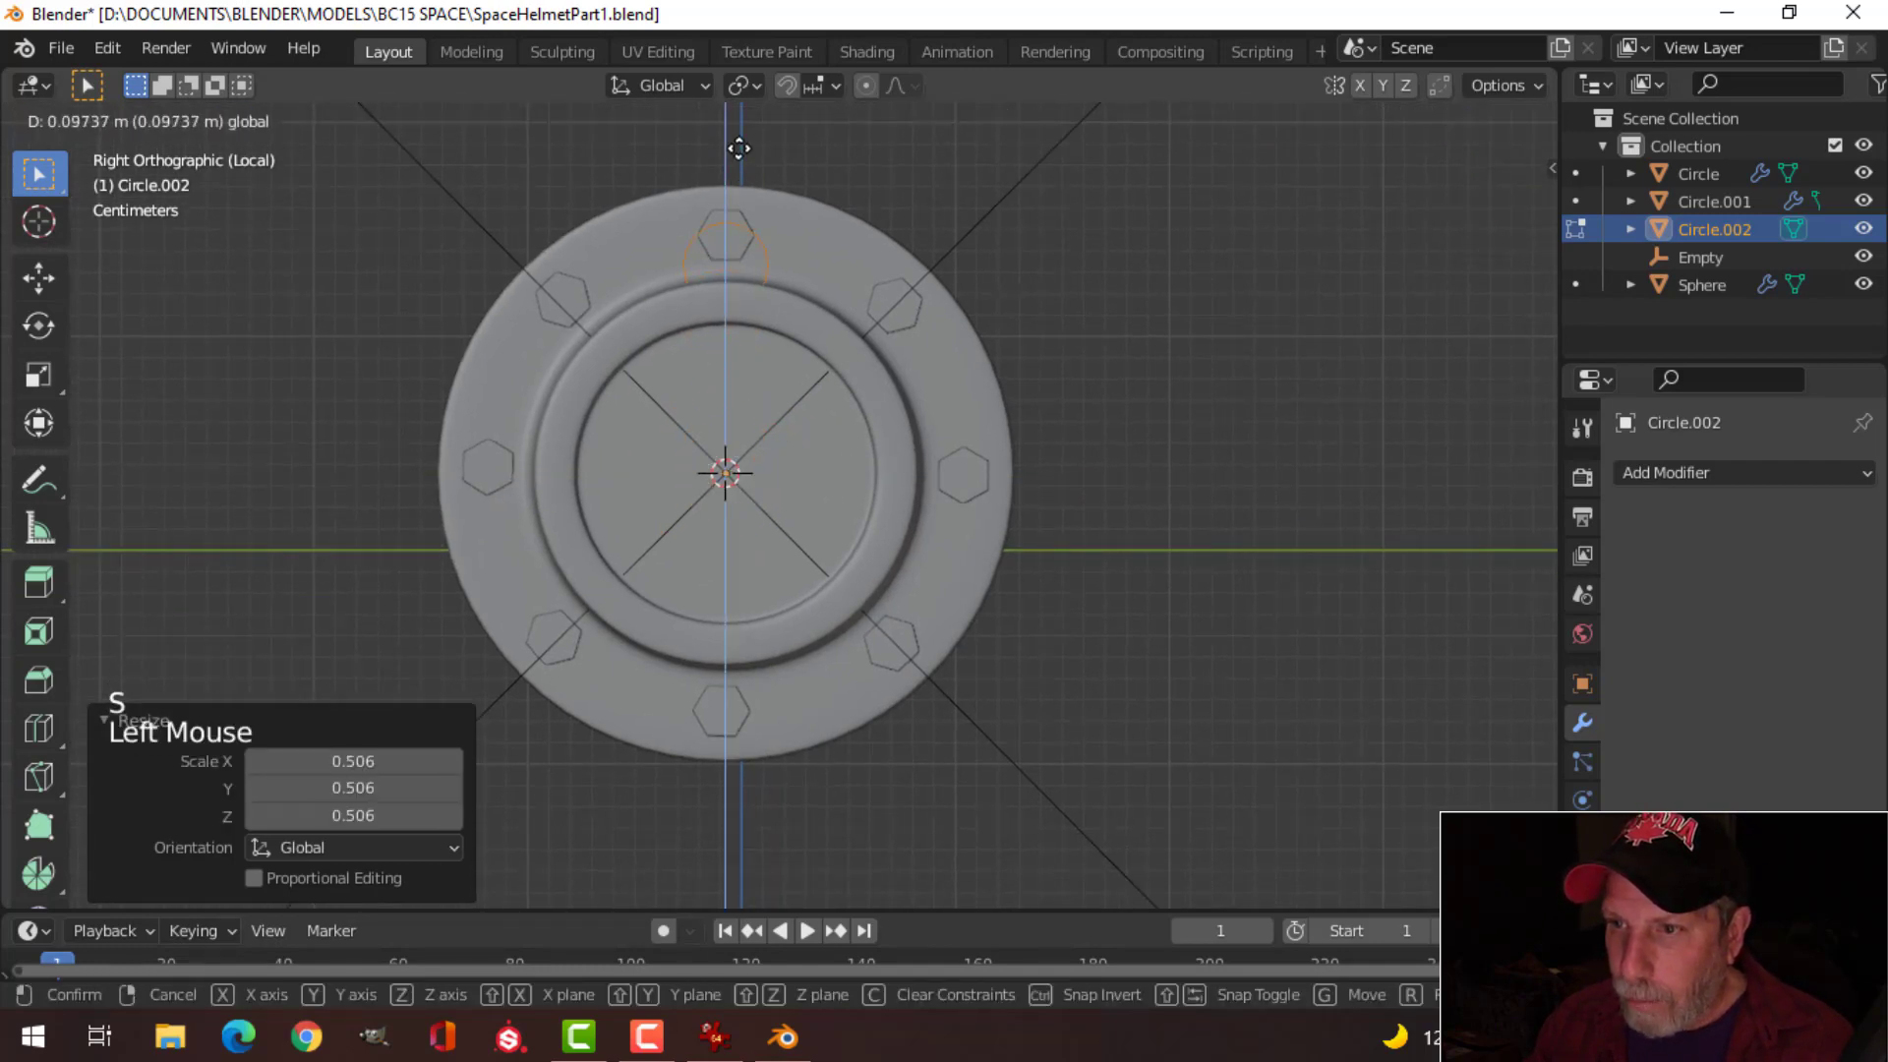
drag(743, 128, 745, 122)
scroll(842, 205, up, 3)
shift+middle_drag(842, 205, 830, 527)
scroll(879, 448, up, 2)
key(s)
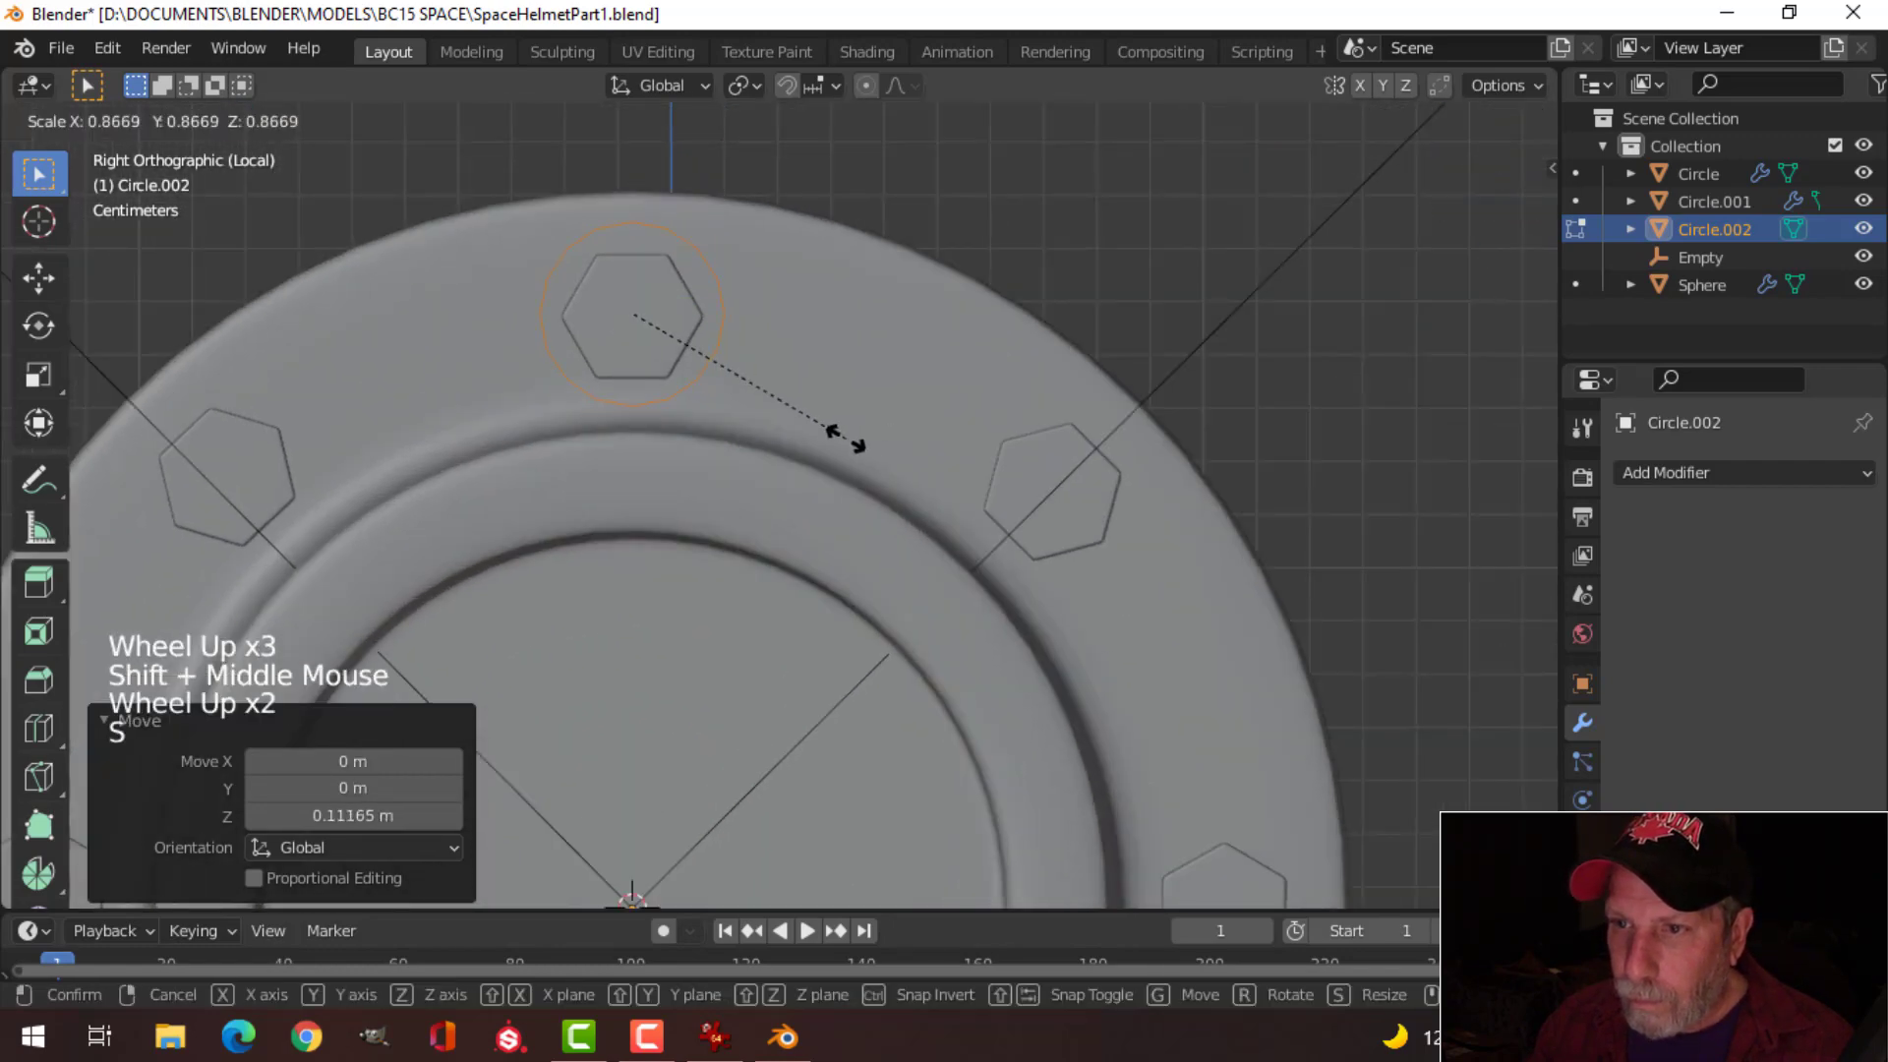
click(845, 438)
Step: Move the circle along X to the base of the bolt head against the rim, and fill it with a face
middle_drag(846, 439, 1035, 539)
drag(1086, 411, 1049, 409)
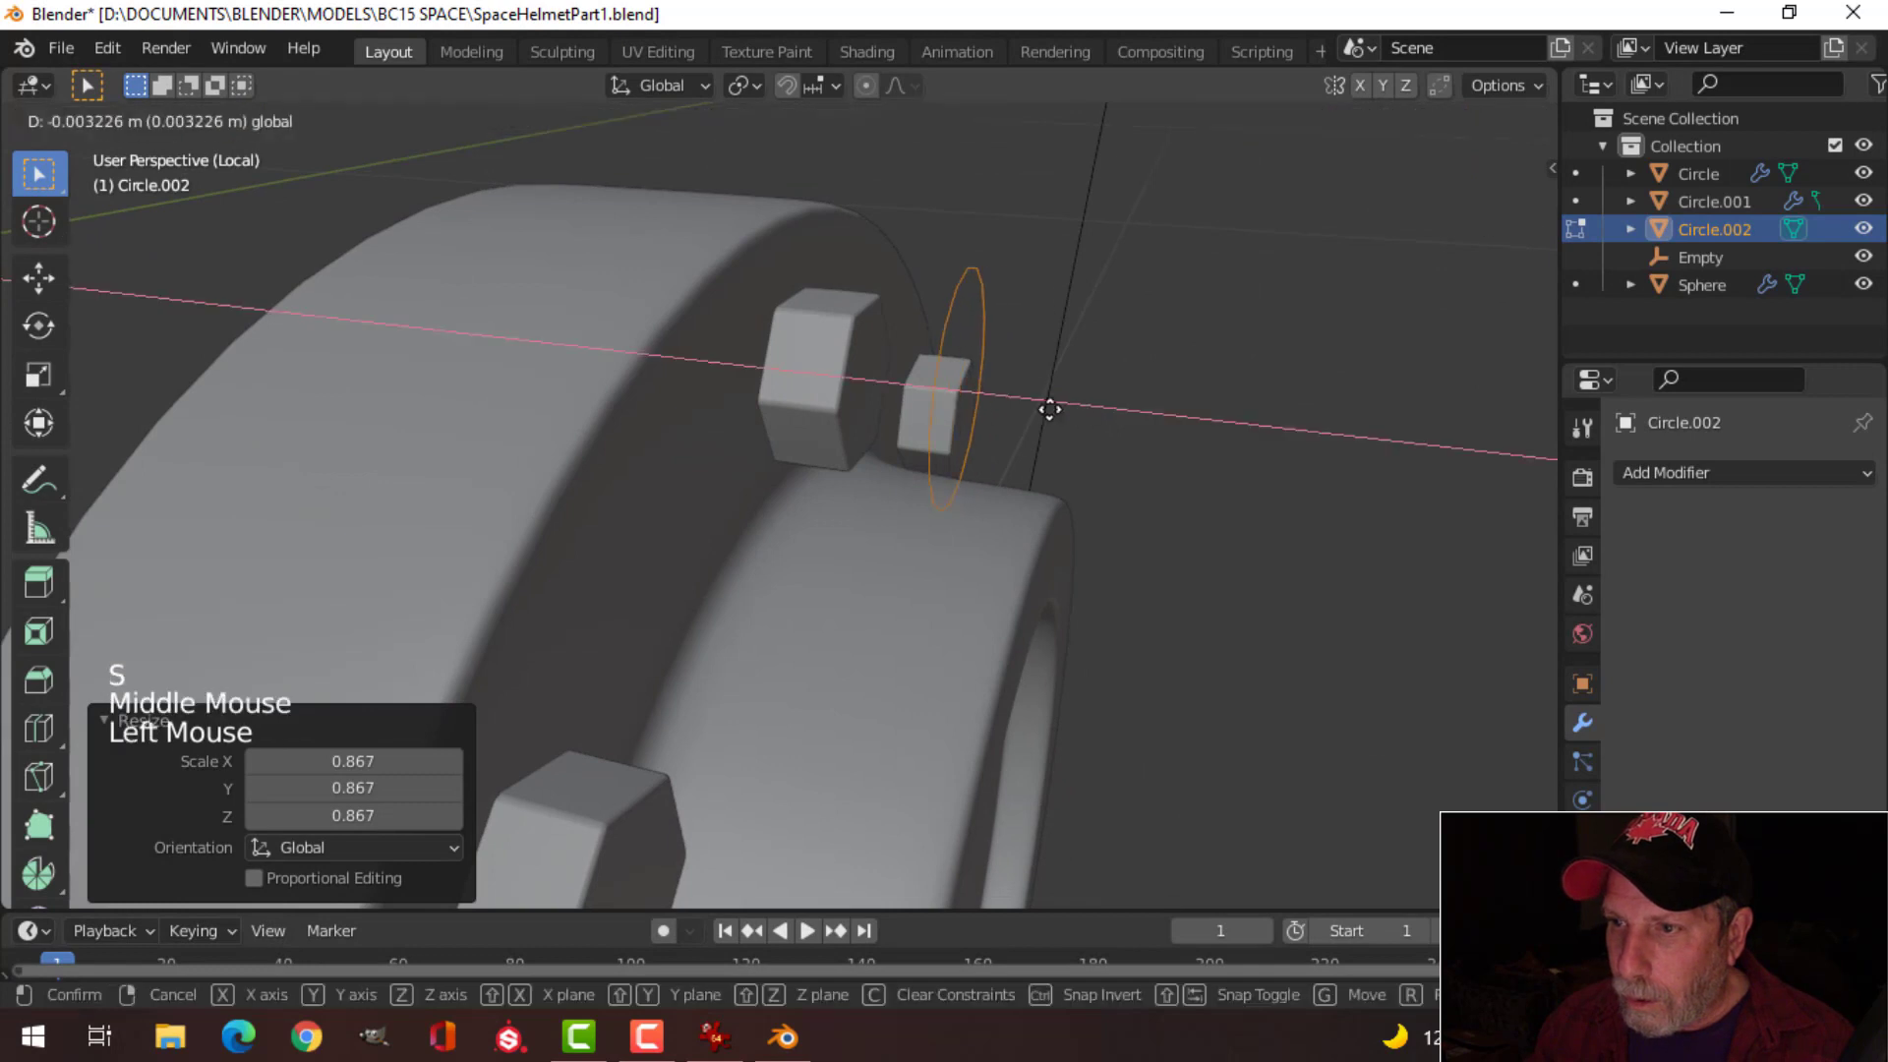
drag(893, 422, 918, 421)
key(f)
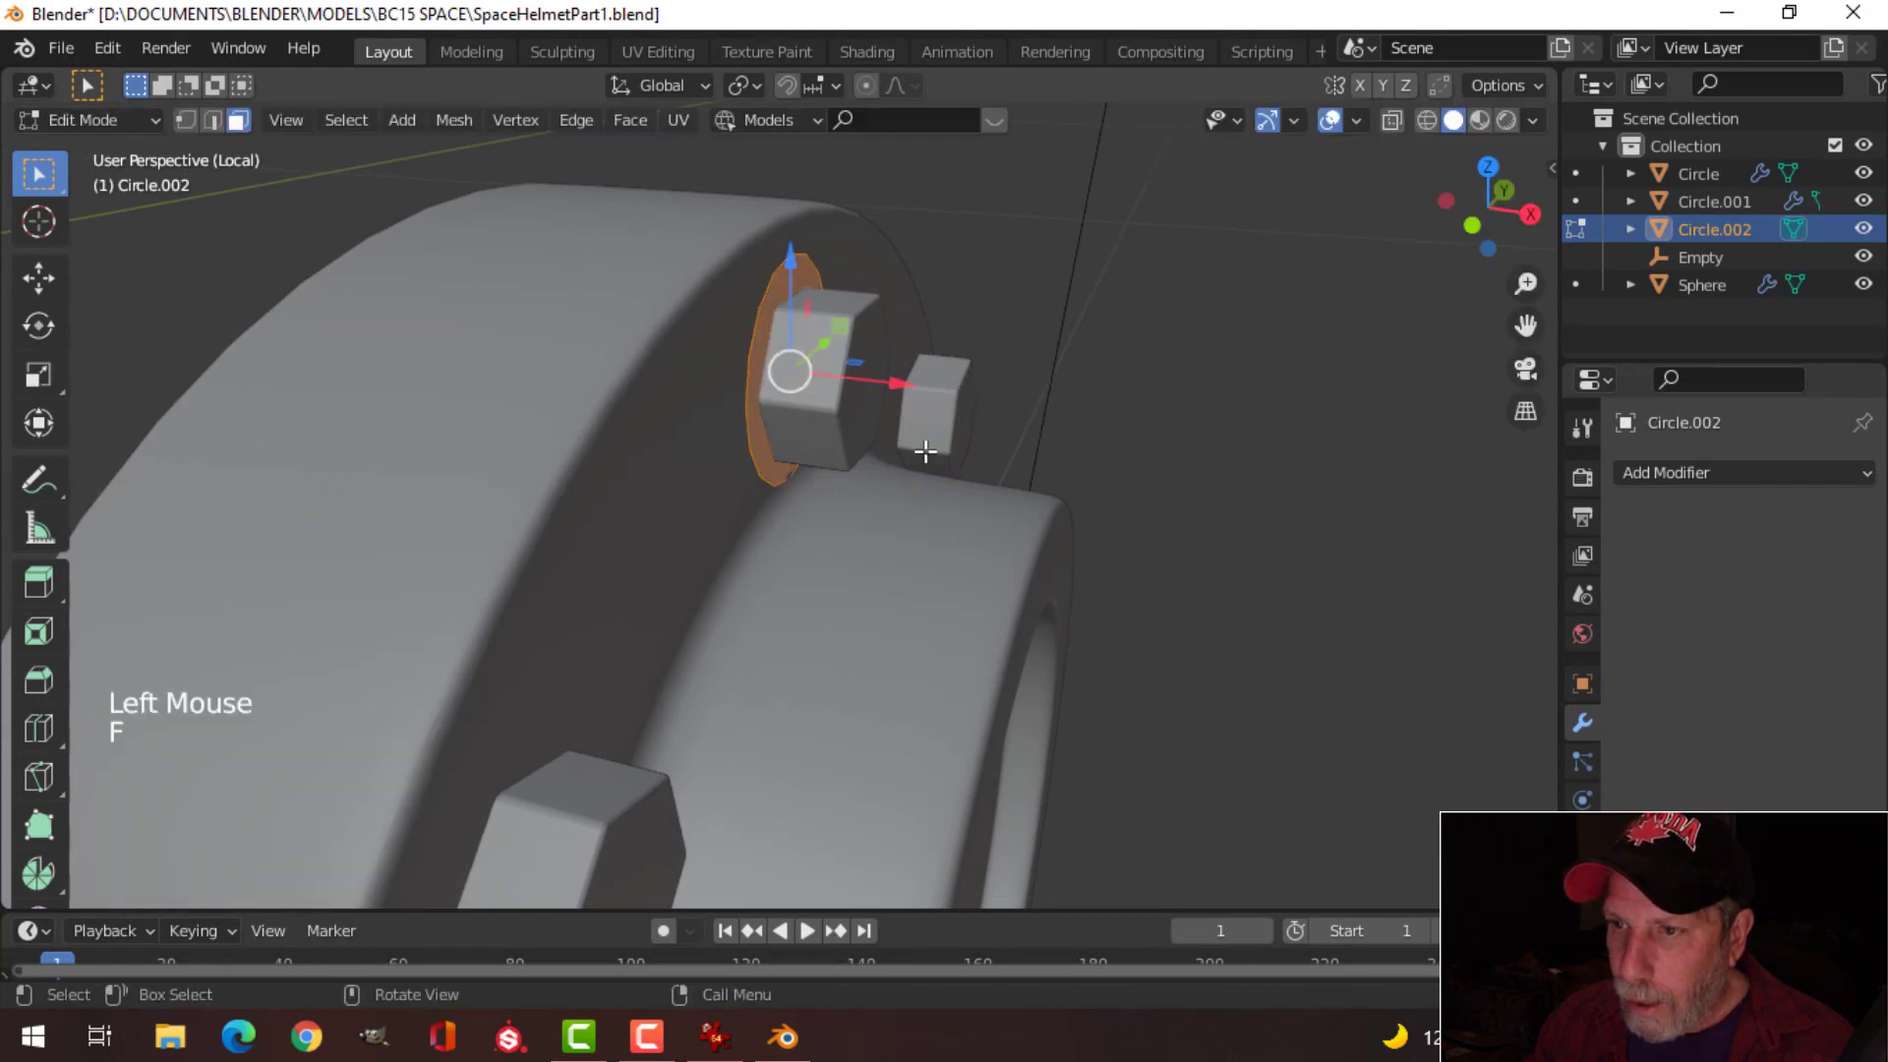
Step: Extrude the washer face outward about 0.0042 m along X to give the washer its thickness
middle_drag(919, 447, 940, 485)
scroll(944, 472, up, 2)
key(e)
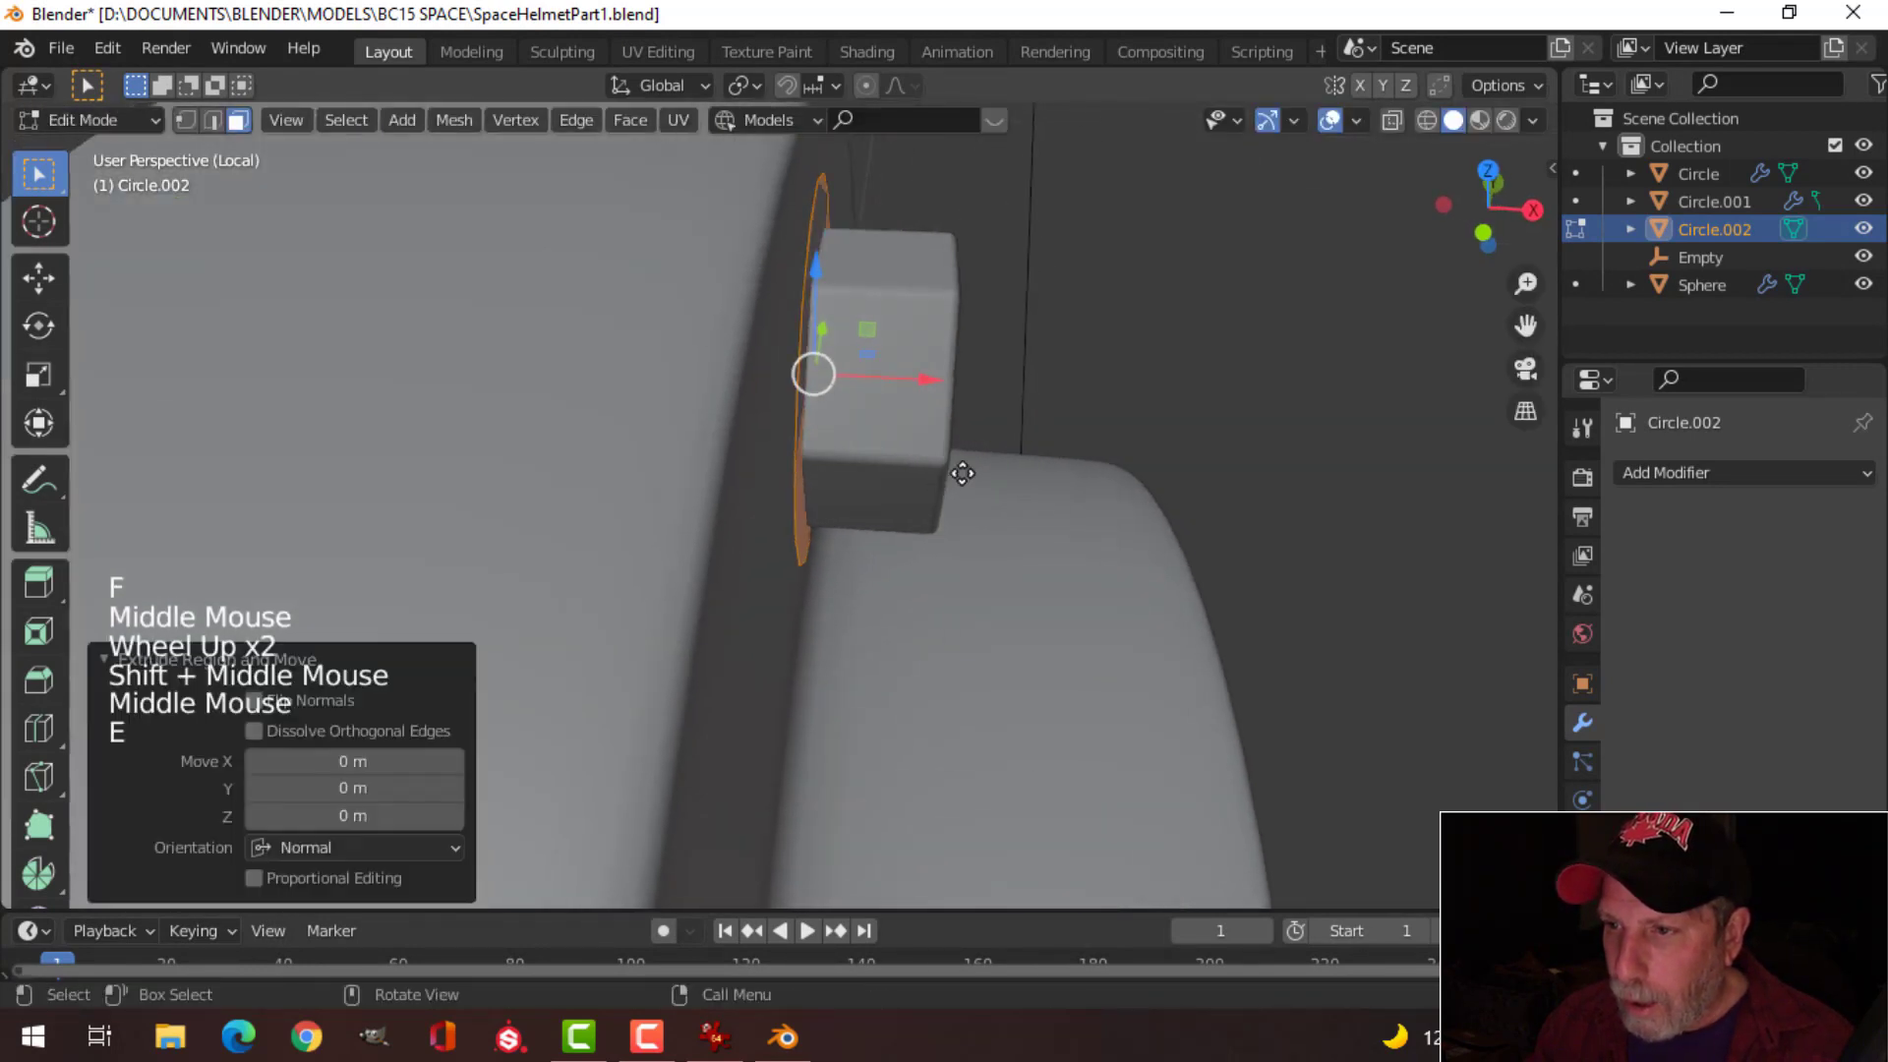
drag(927, 380, 978, 392)
middle_drag(978, 392, 917, 459)
scroll(917, 458, up, 1)
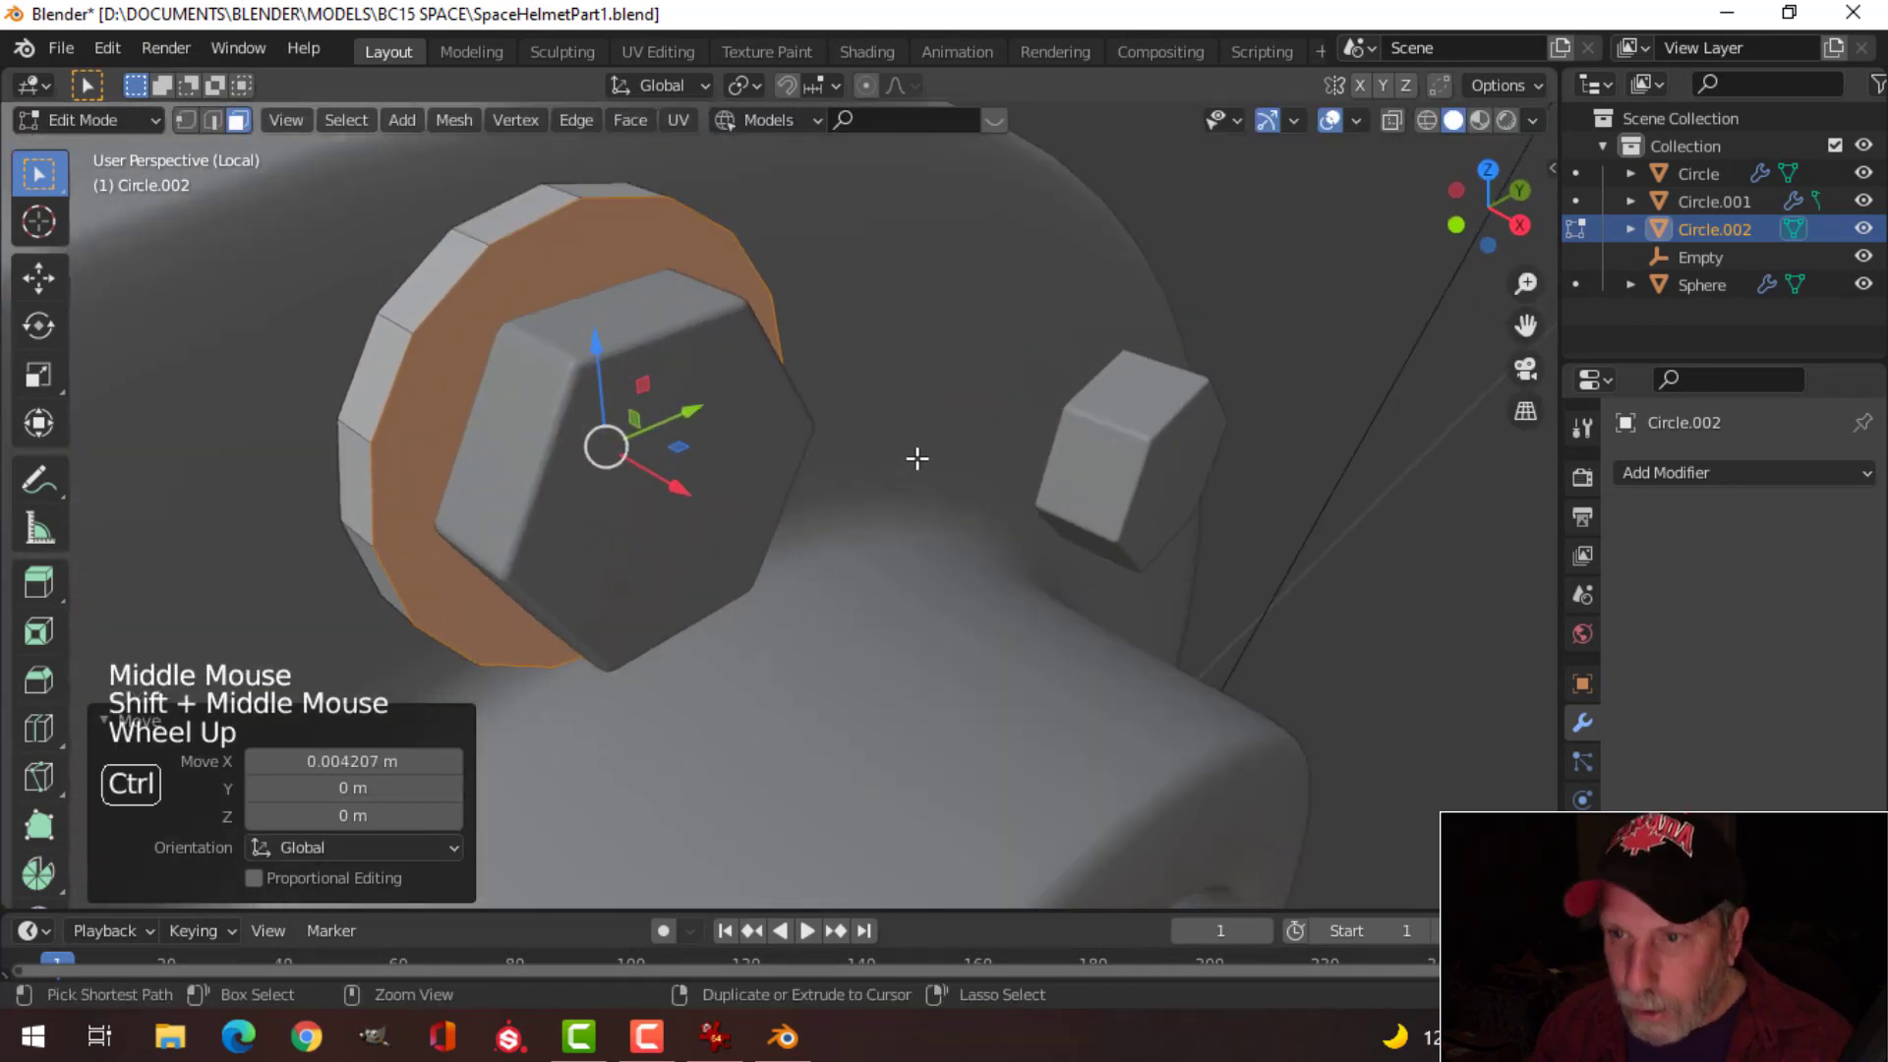
Step: Bevel the washer's outer front edge about 0.0005 m with two segments, and give the washer a level 1 subdivision
key(ctrl+b)
click(996, 452)
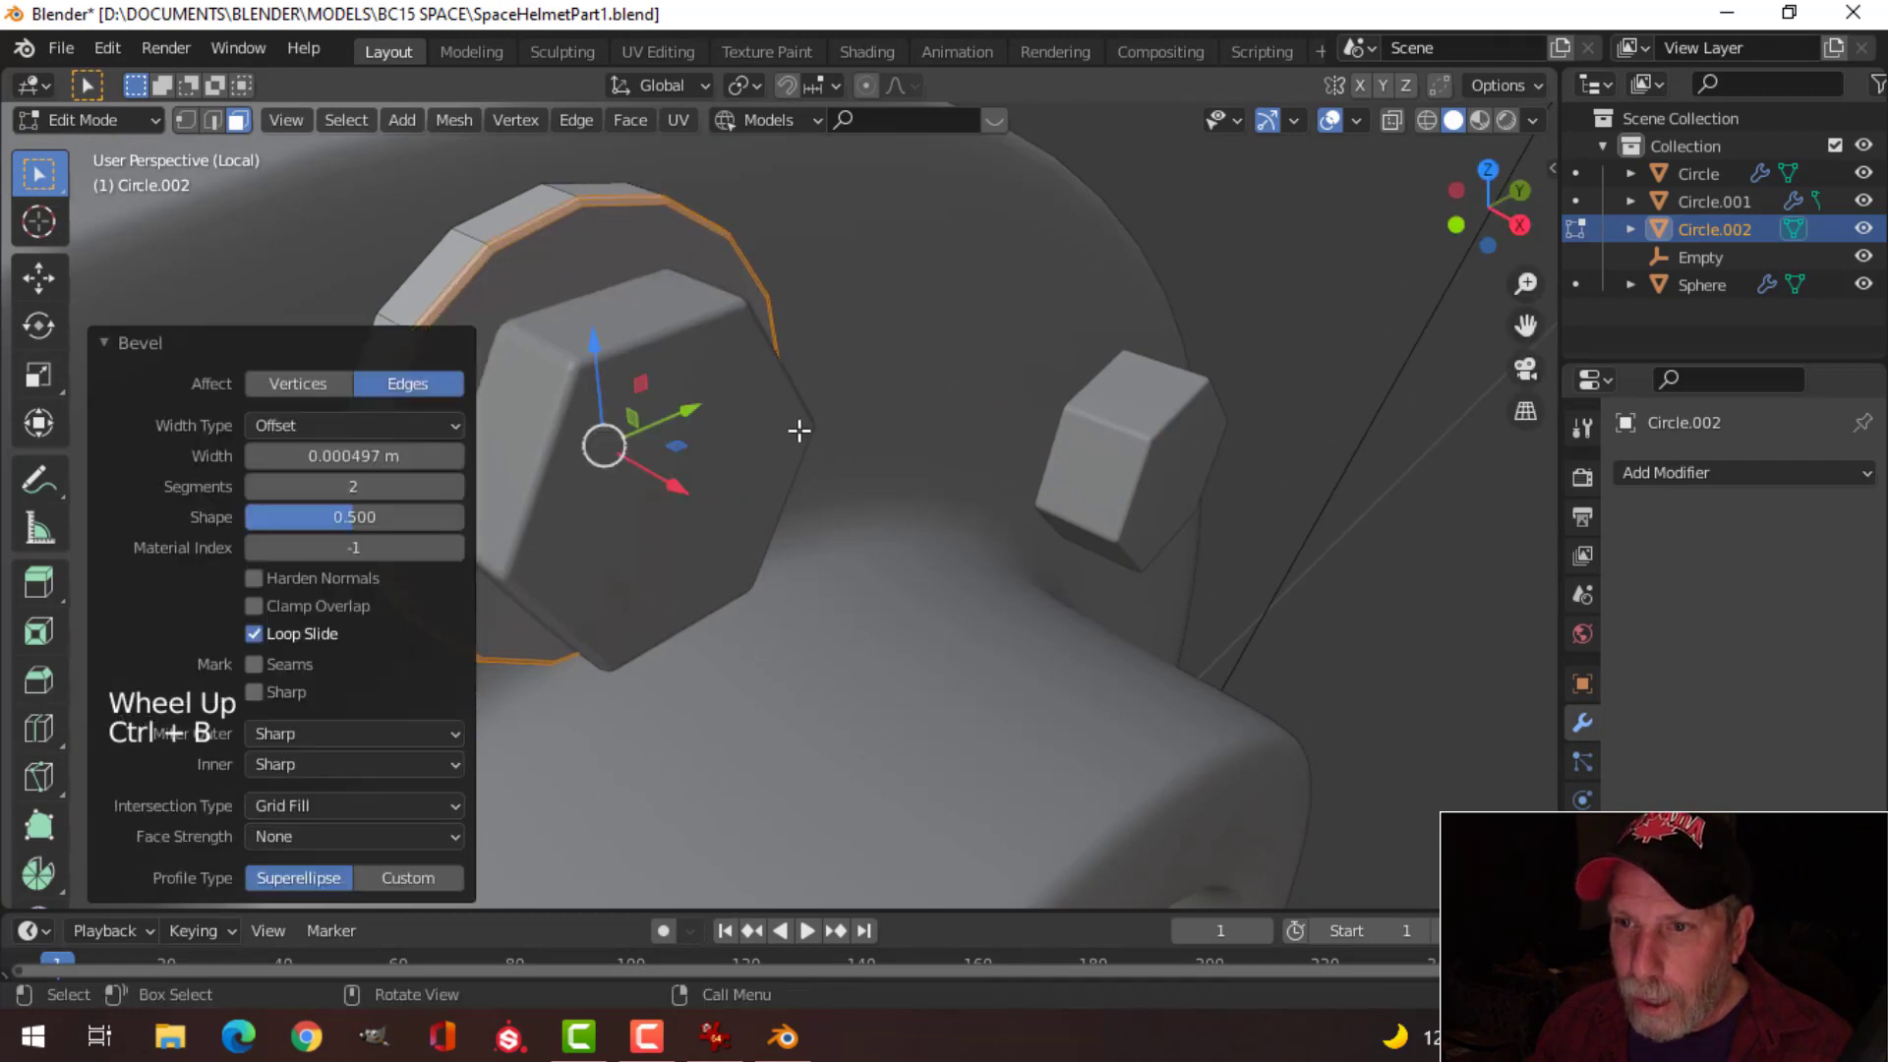
key(Tab)
middle_drag(798, 429, 1117, 377)
Step: Isolate the washer and delete its hidden back face in Edit Mode
key(slash)
key(slash)
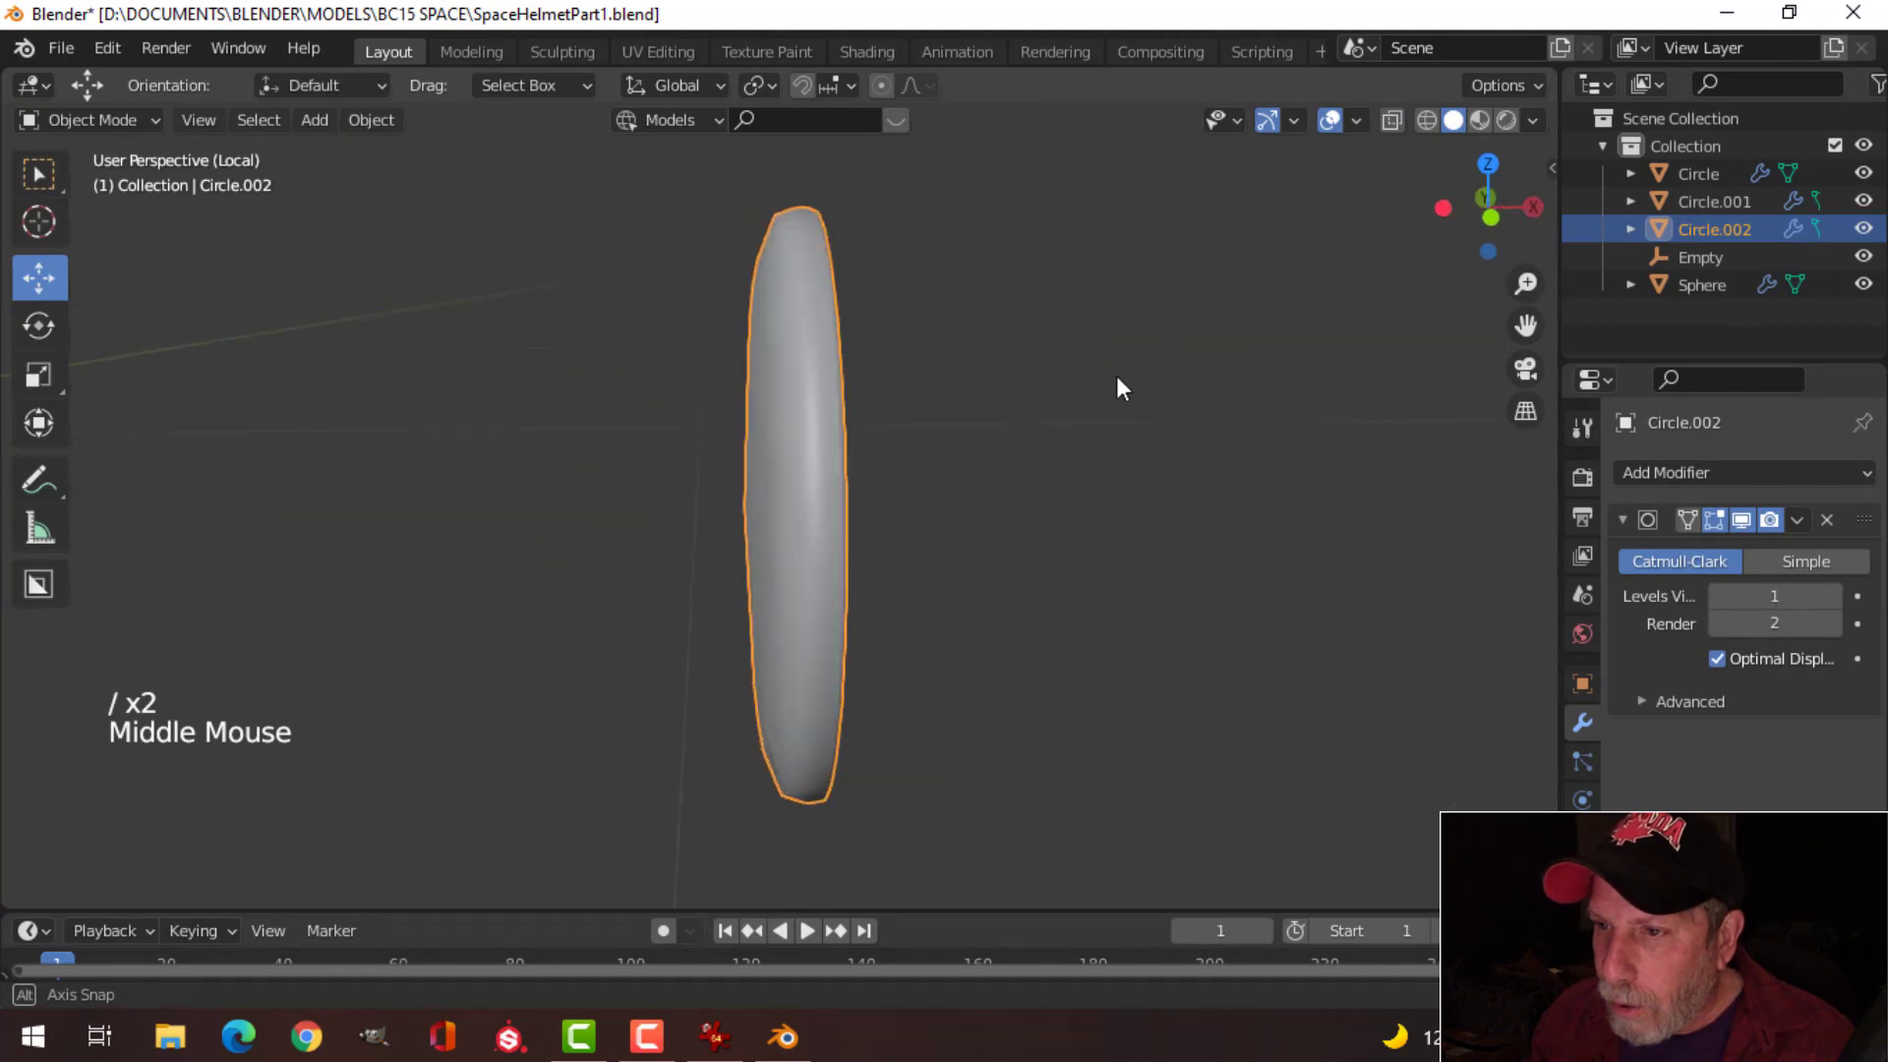
key(Tab)
mouse_move(852, 425)
middle_down()
mouse_move(1017, 464)
mouse_move(829, 415)
middle_up()
key(3)
click(855, 426)
key(x)
click(855, 426)
key(Tab)
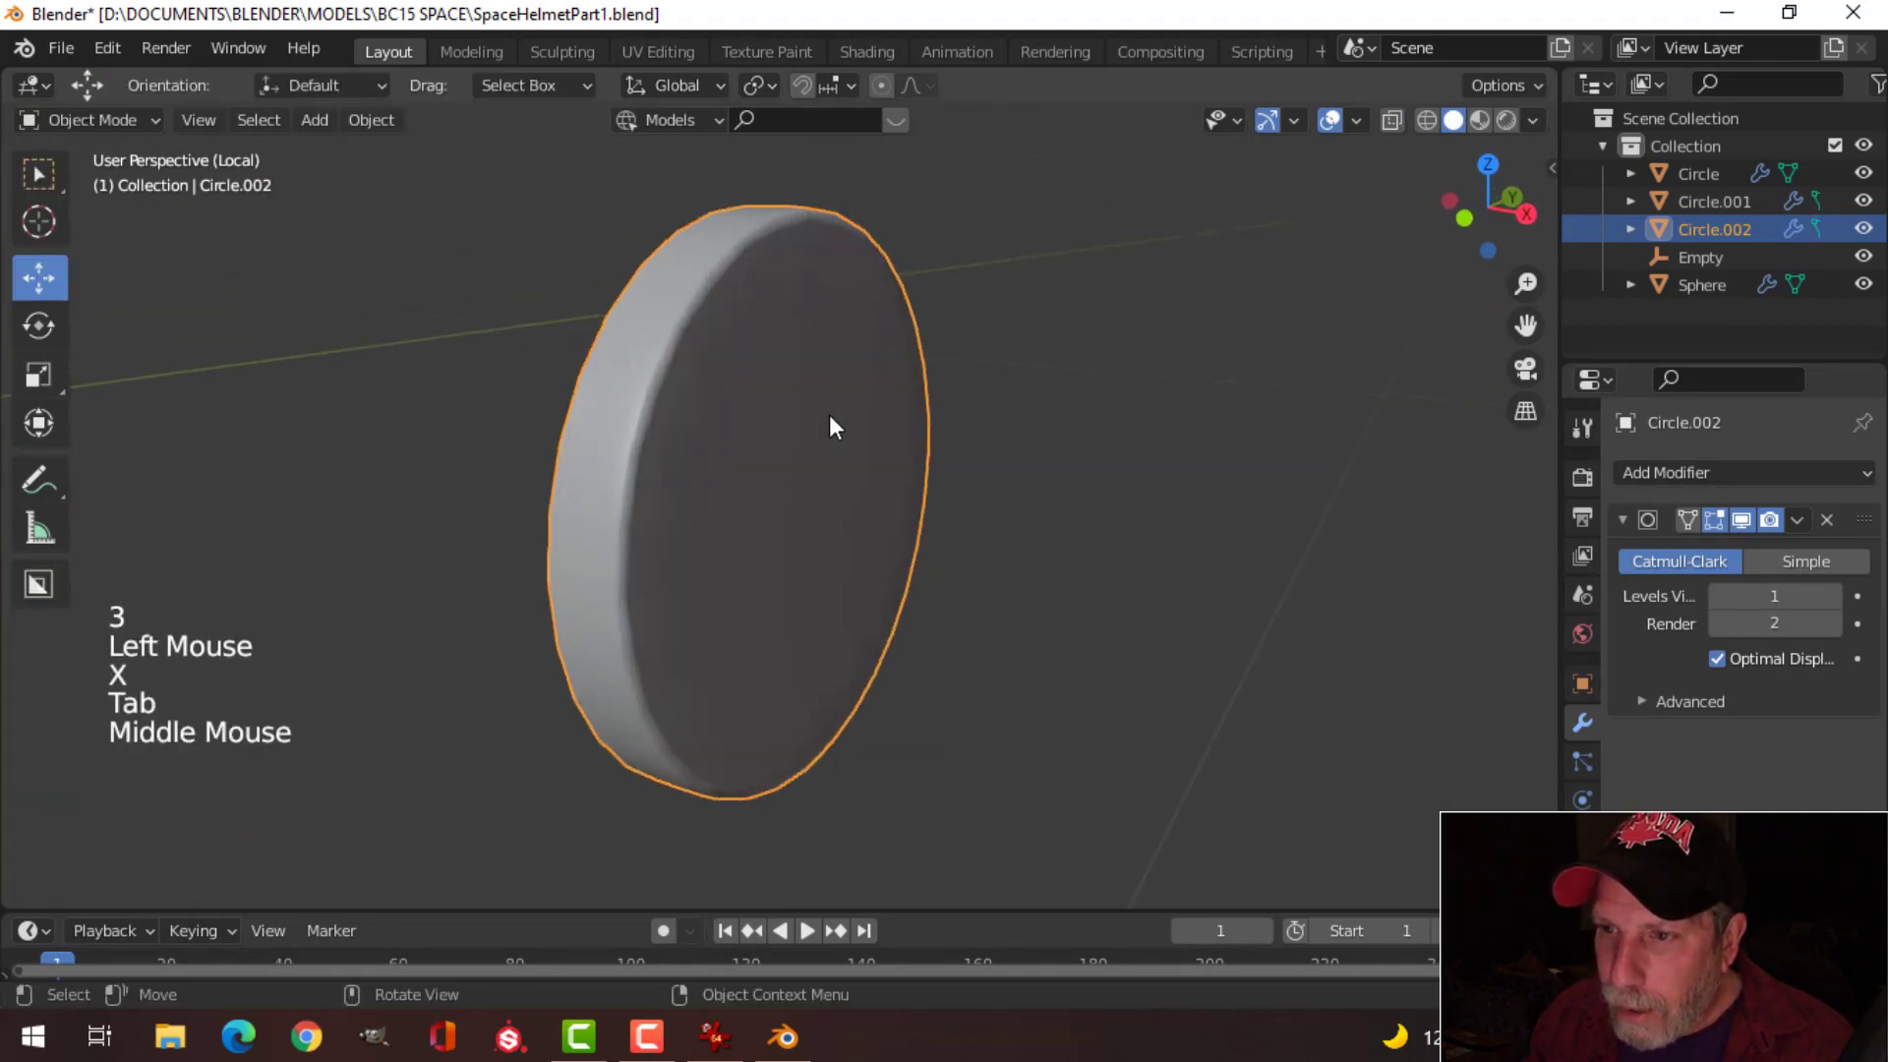
Step: Shade the washer smooth and leave the isolated view to bring back the whole helmet
key(alt+a)
click(745, 369)
right_click(746, 369)
middle_drag(1016, 415, 853, 481)
key(slash)
Step: Apply the washer's Subdivision modifier and join the washer to the arrayed bolt object
scroll(879, 415, up, 4)
key(alt+a)
scroll(816, 376, up, 2)
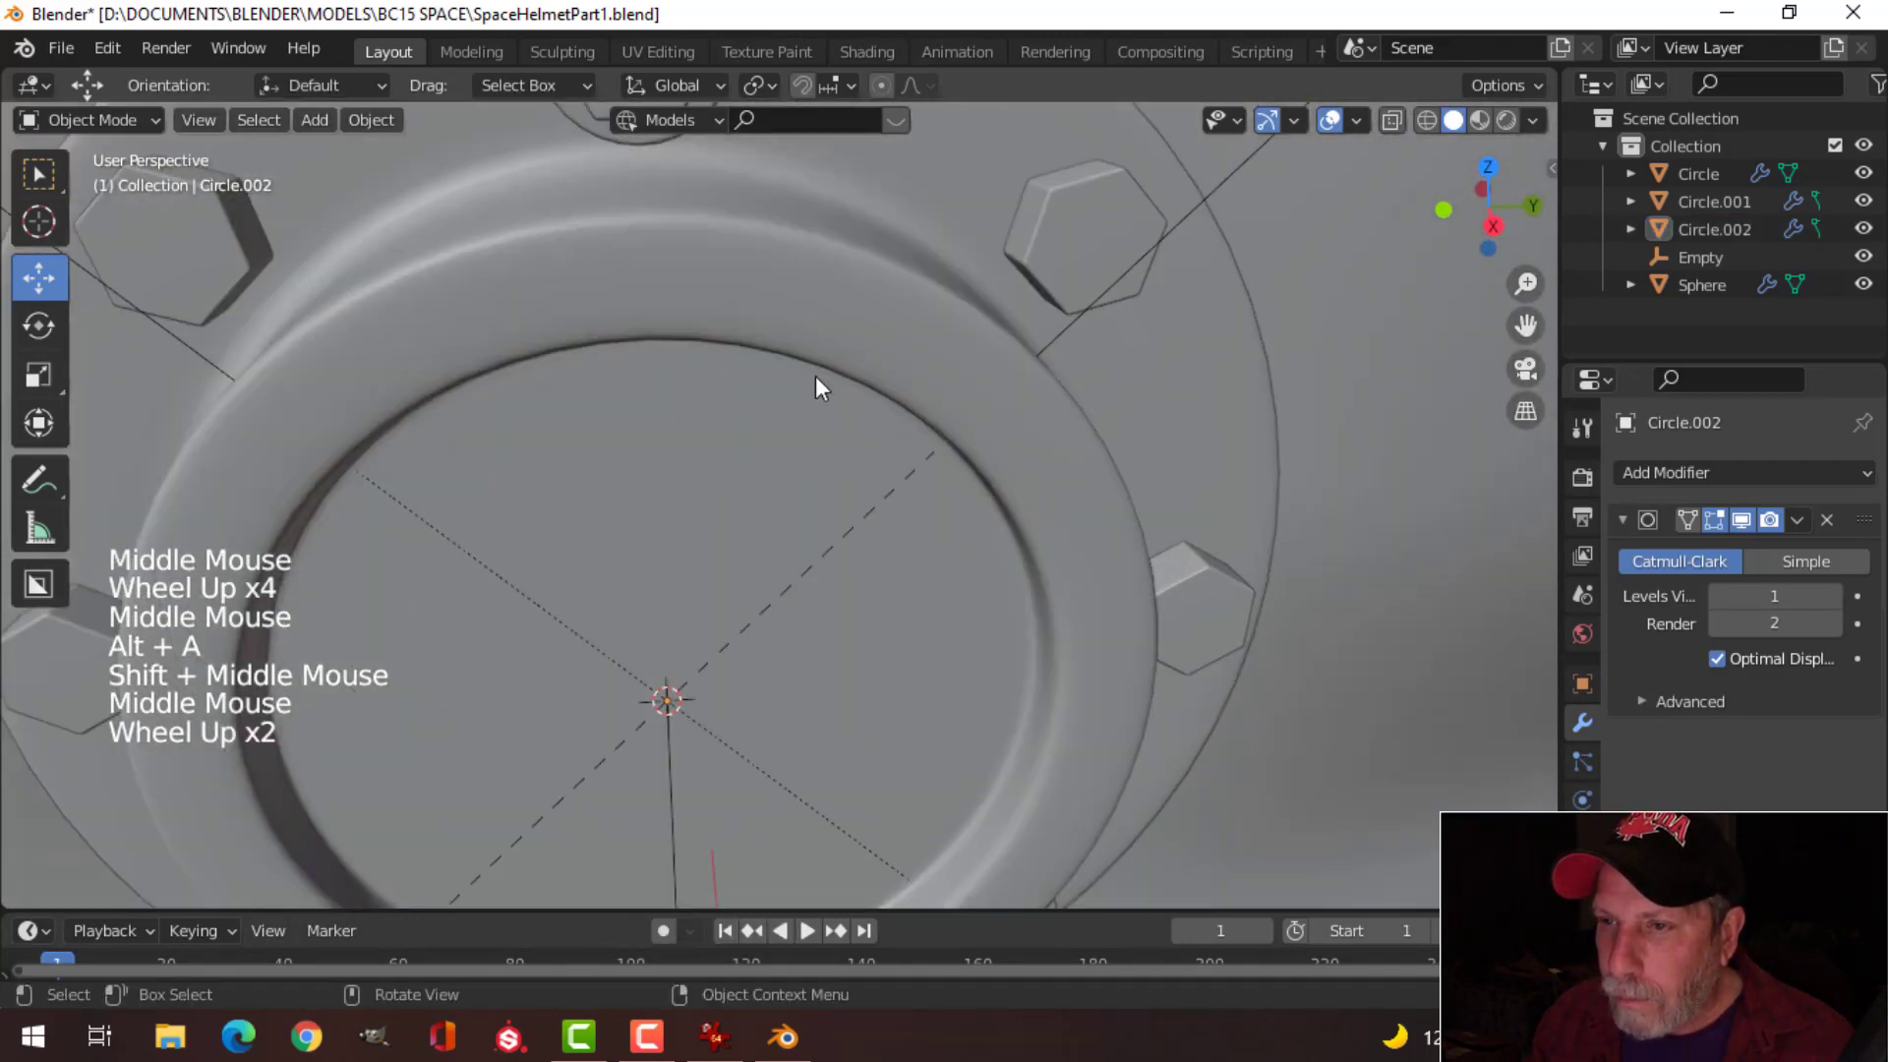
shift+middle_drag(816, 376, 633, 354)
scroll(1005, 676, up, 1)
click(615, 354)
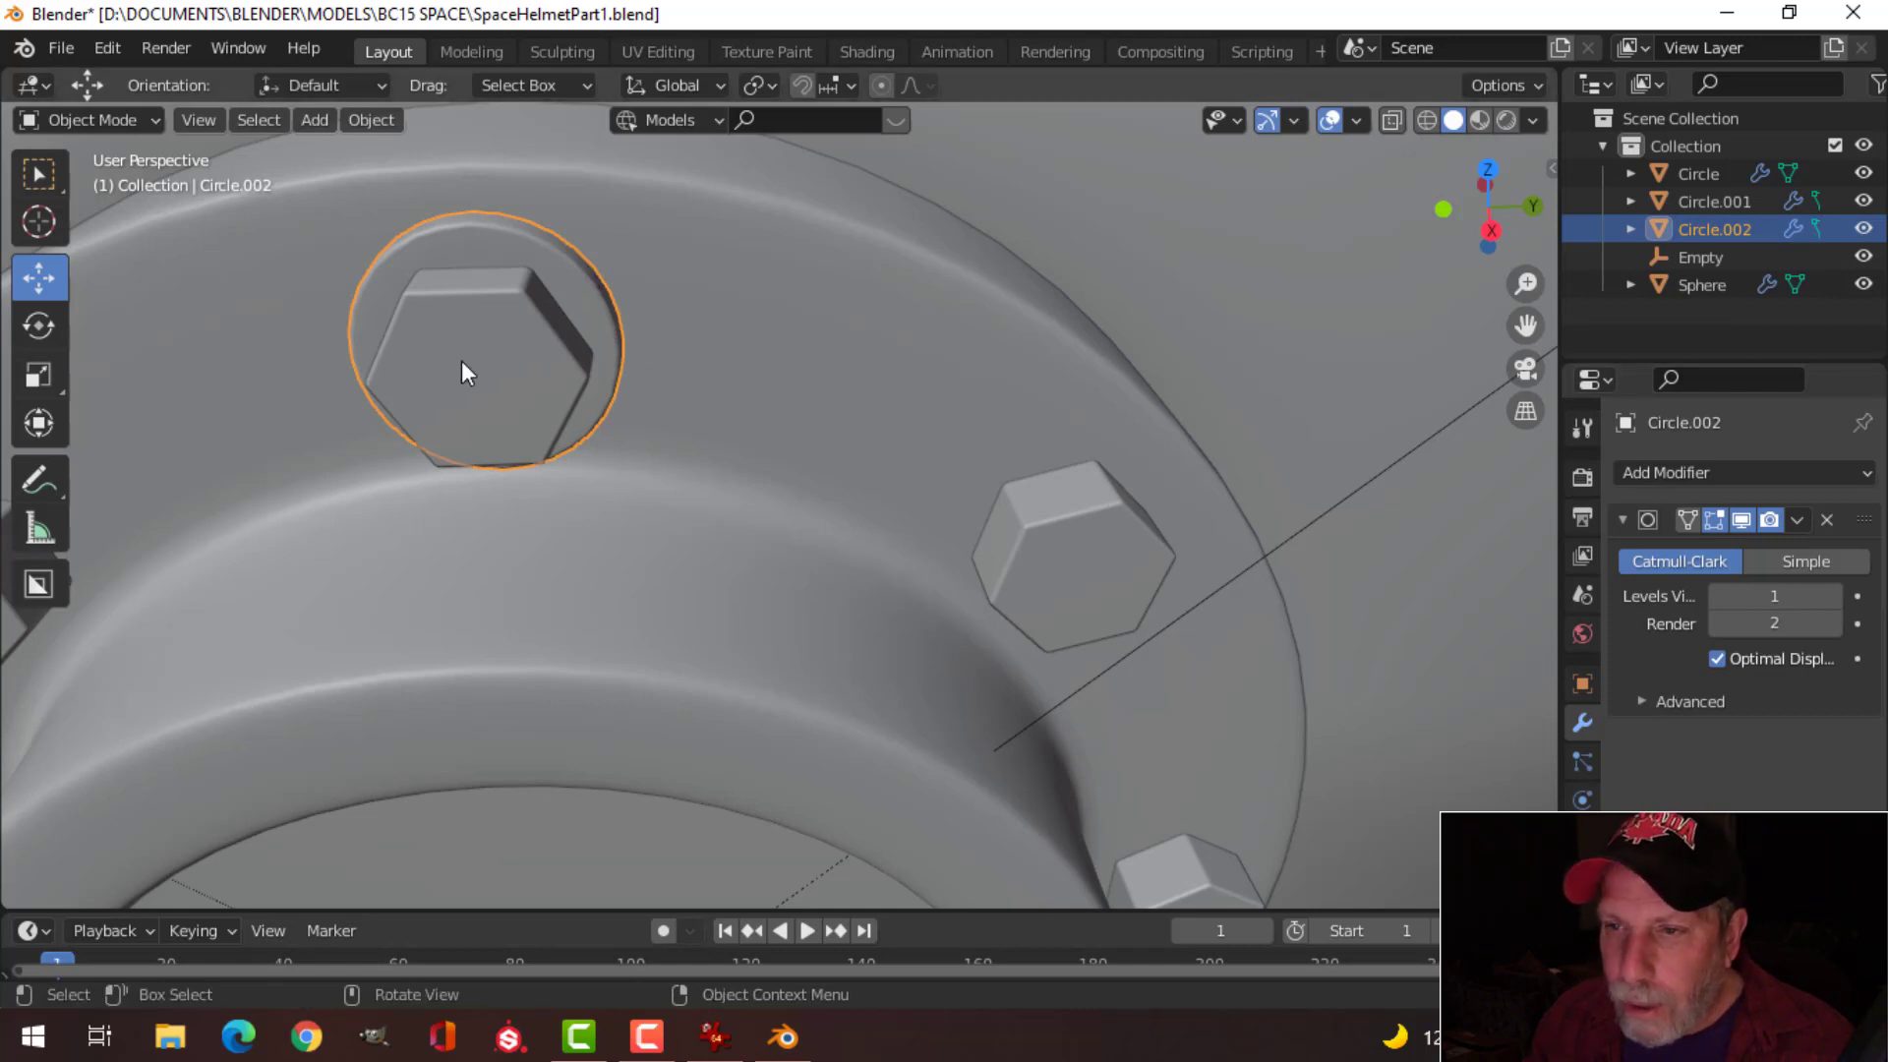
click(1796, 520)
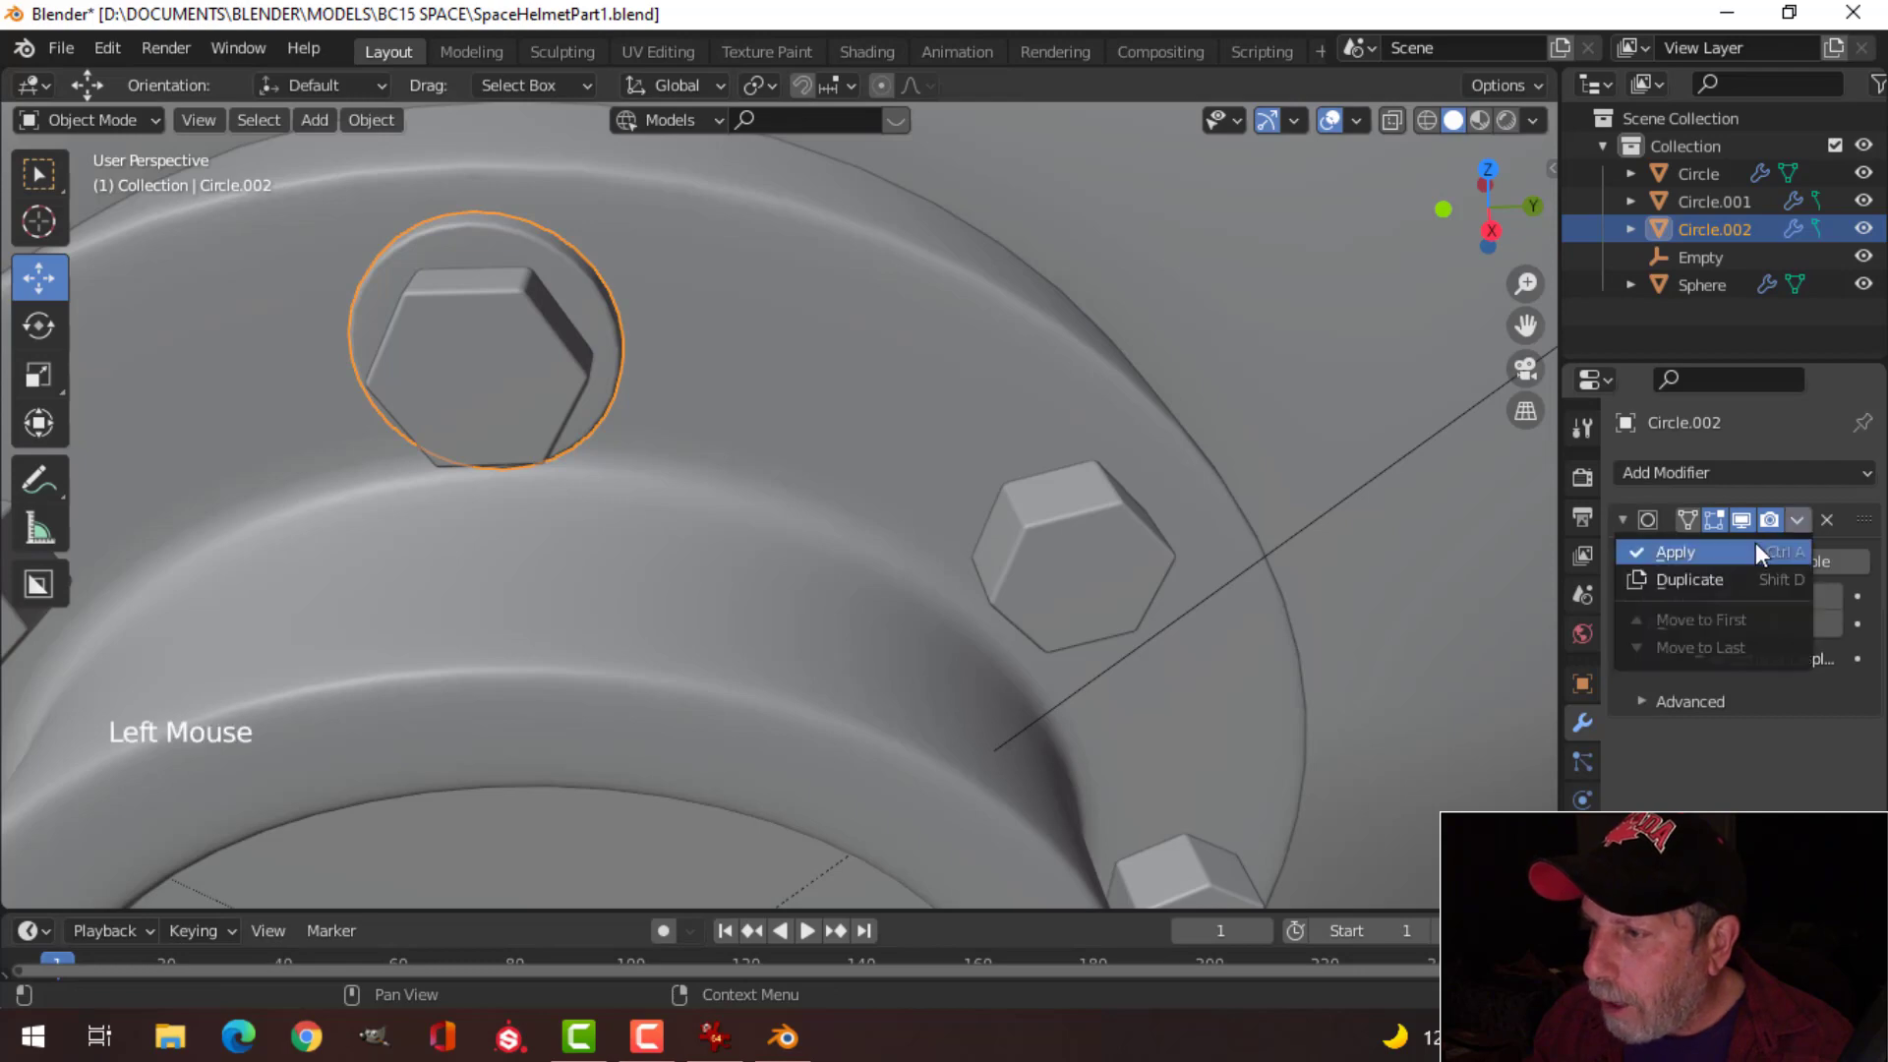
click(1755, 547)
shift+click(525, 354)
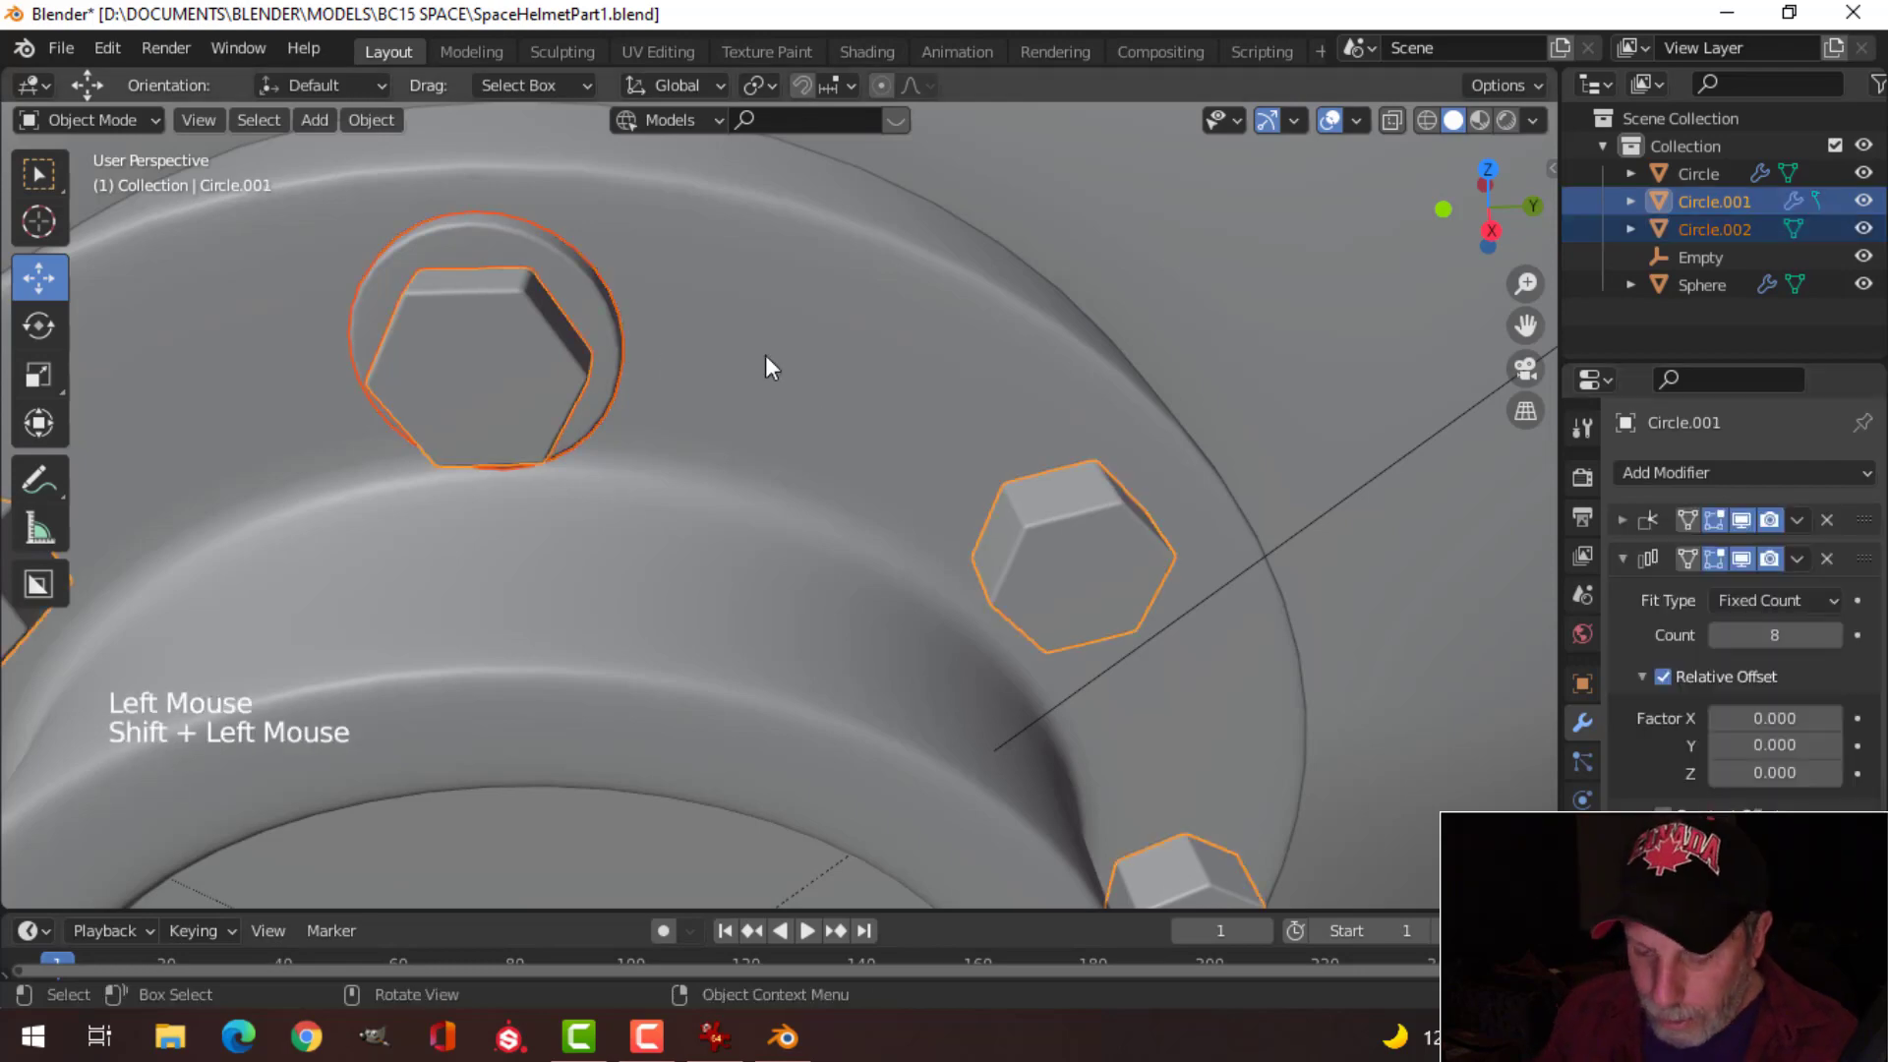
key(ctrl+j)
Step: Apply the Array modifier on the joined bolt and washer object
scroll(826, 398, down, 3)
key(alt+a)
middle_drag(826, 397, 822, 469)
scroll(845, 410, down, 1)
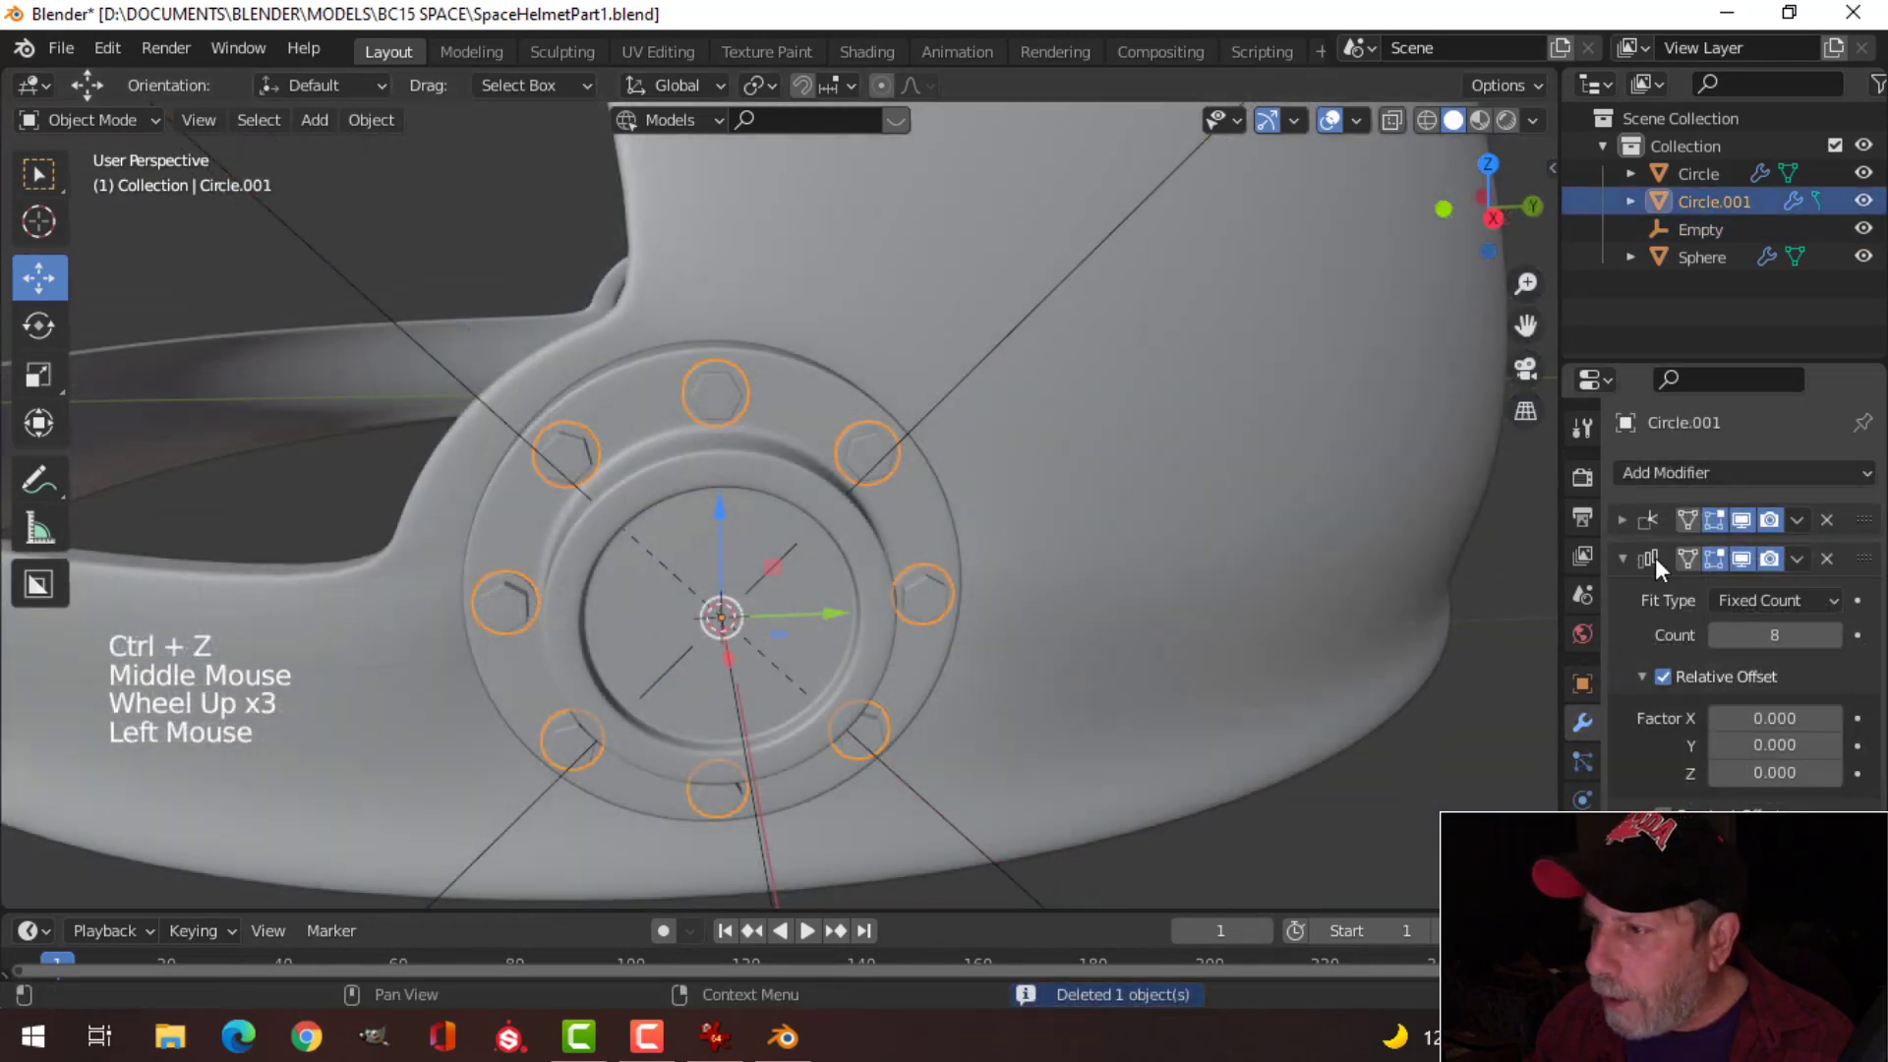
click(1796, 558)
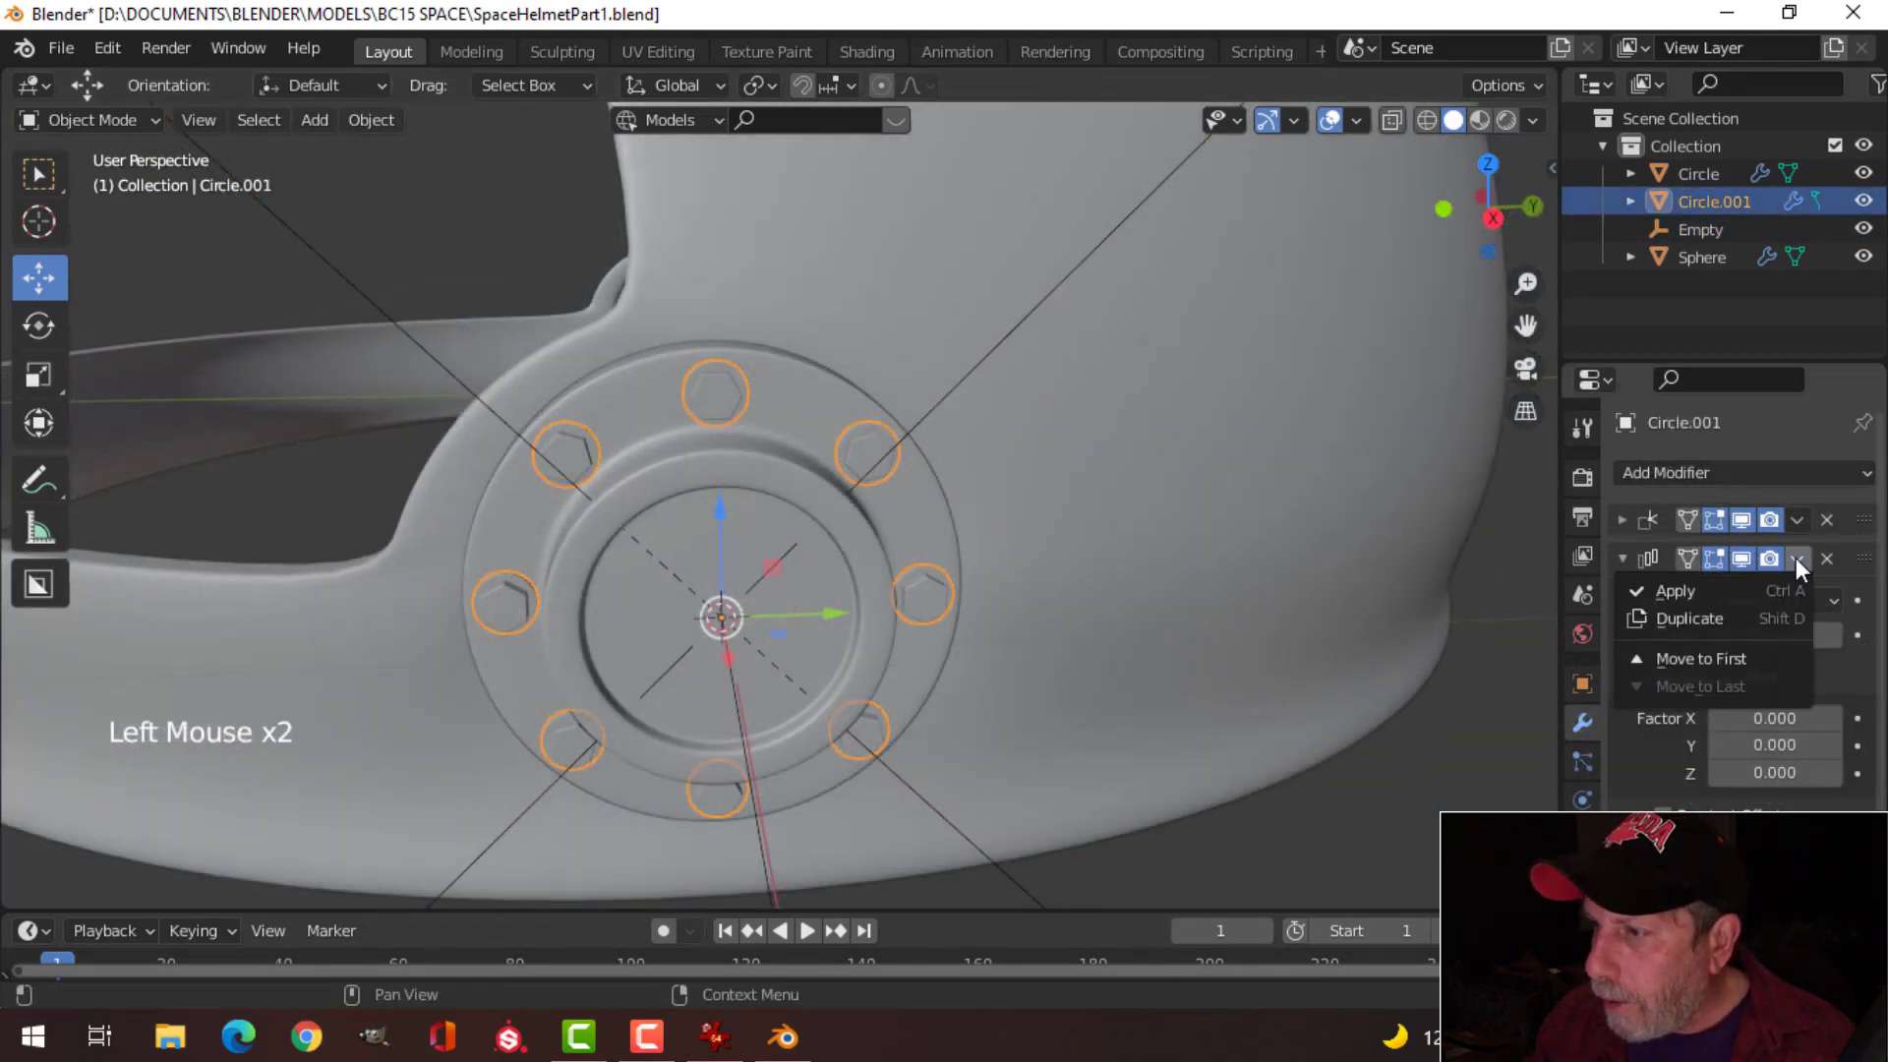
click(1756, 588)
Step: Delete the Empty that controlled the rotation of the bolt array
click(958, 398)
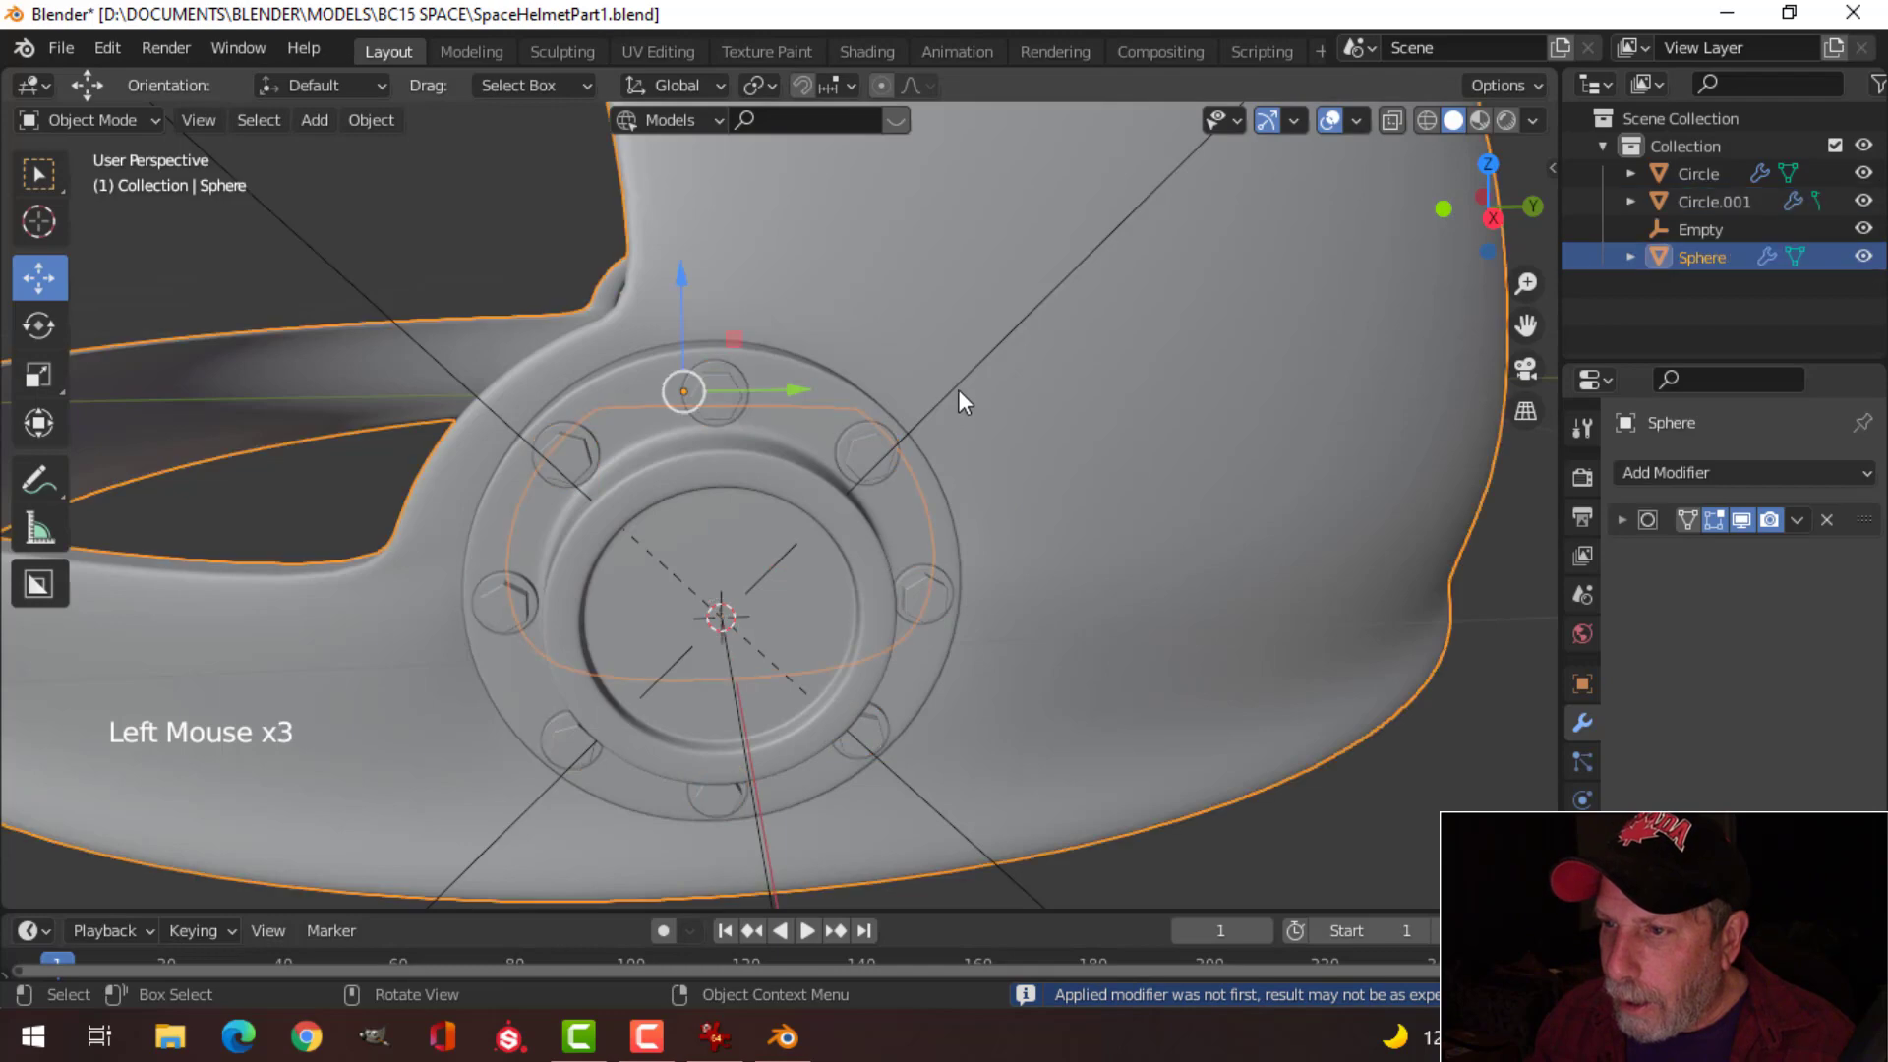
click(958, 388)
key(x)
click(958, 386)
Step: Examine the bolts and washers around the ear piece's rim
middle_drag(957, 385, 959, 502)
scroll(758, 619, down, 2)
middle_drag(814, 611, 840, 562)
scroll(896, 581, up, 2)
scroll(880, 590, down, 1)
scroll(775, 556, up, 2)
click(728, 443)
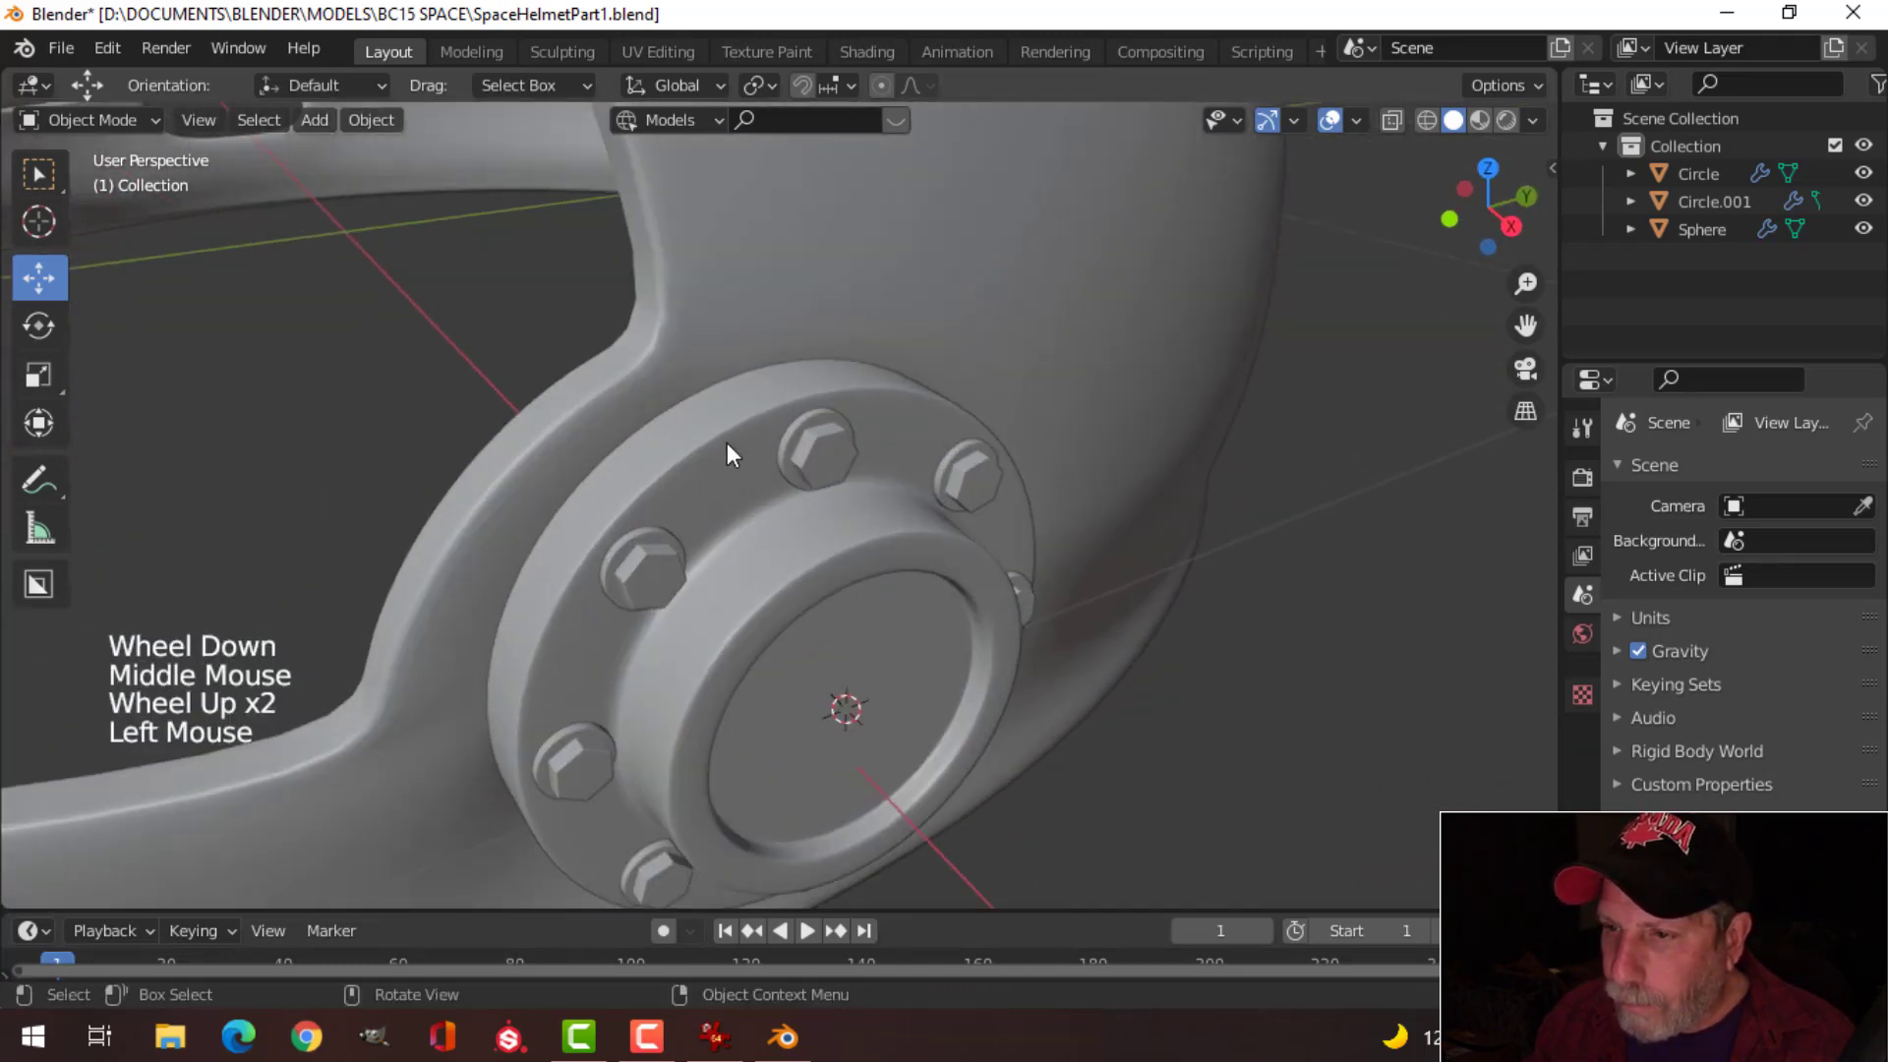
click(673, 563)
key(alt+a)
scroll(846, 510, down, 2)
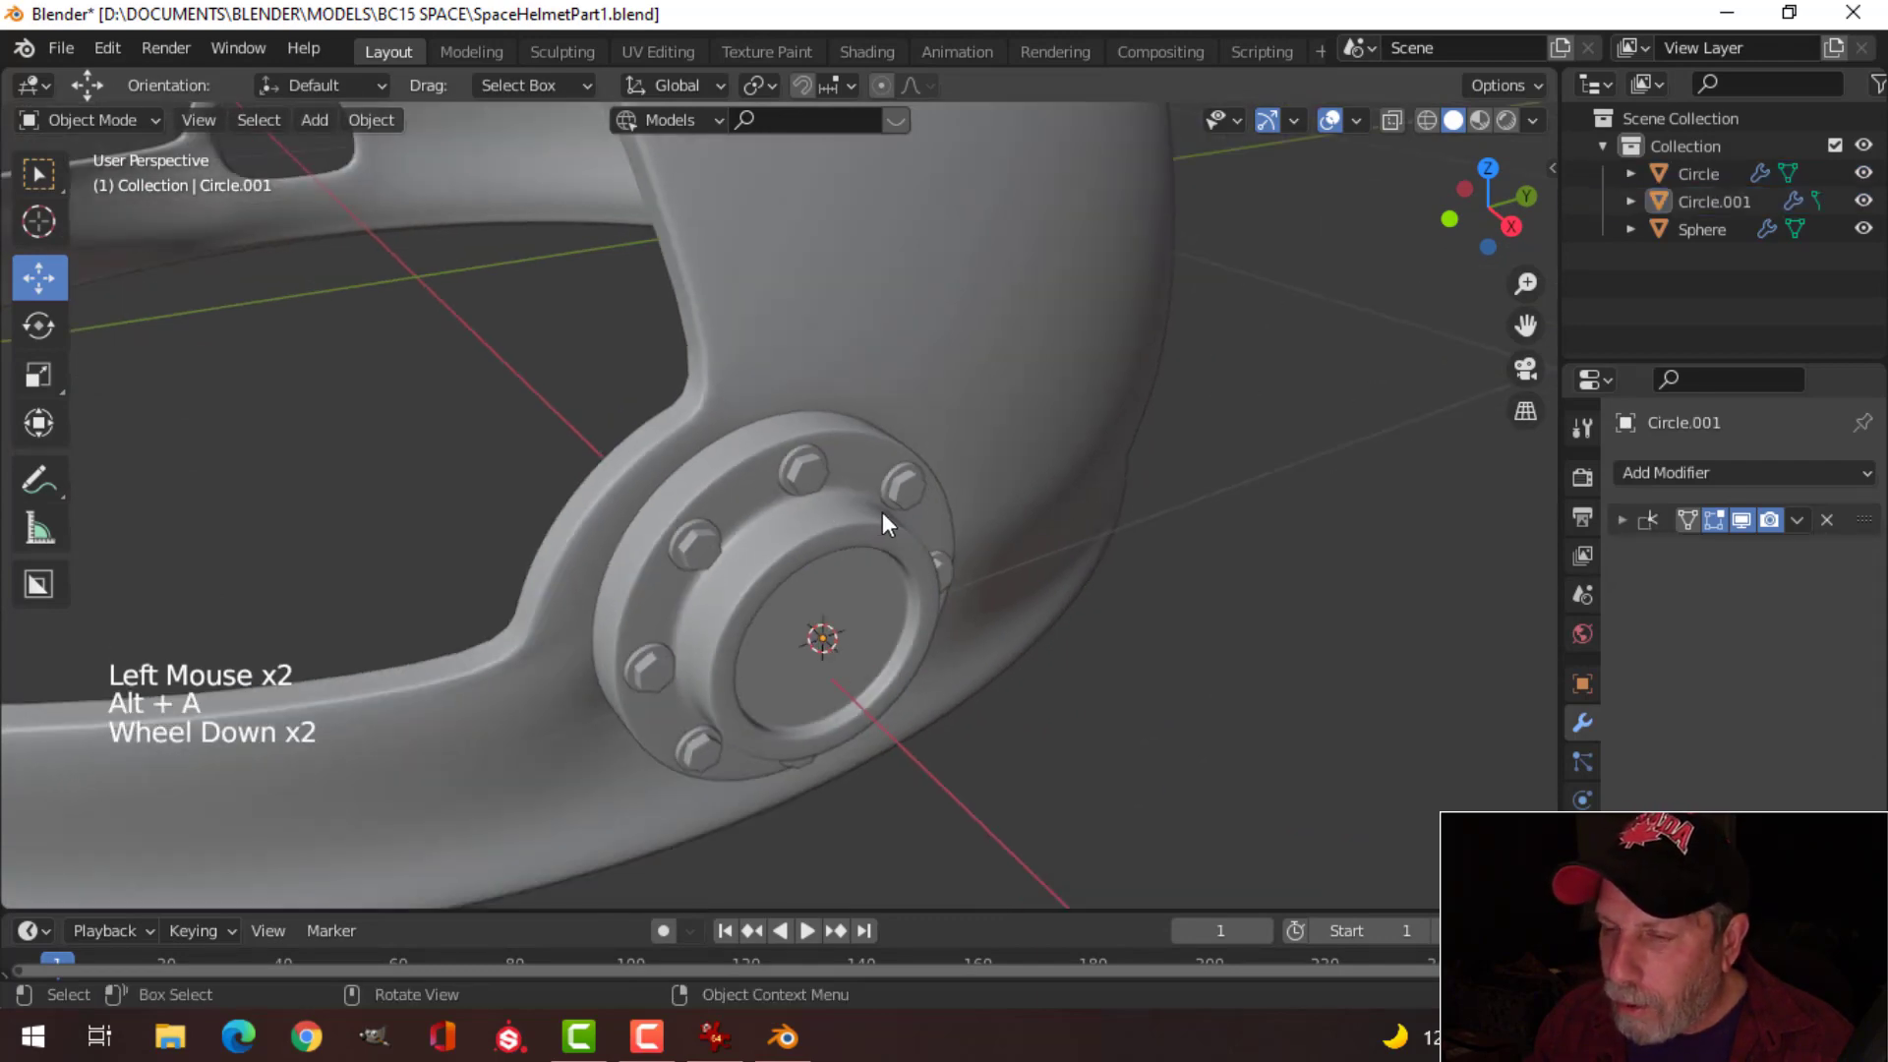
Step: Reset the 3D cursor to the world origin and bring the whole helmet into view
middle_drag(882, 511, 971, 522)
scroll(973, 497, down, 1)
scroll(968, 514, down, 2)
scroll(964, 519, down, 3)
key(shift+c)
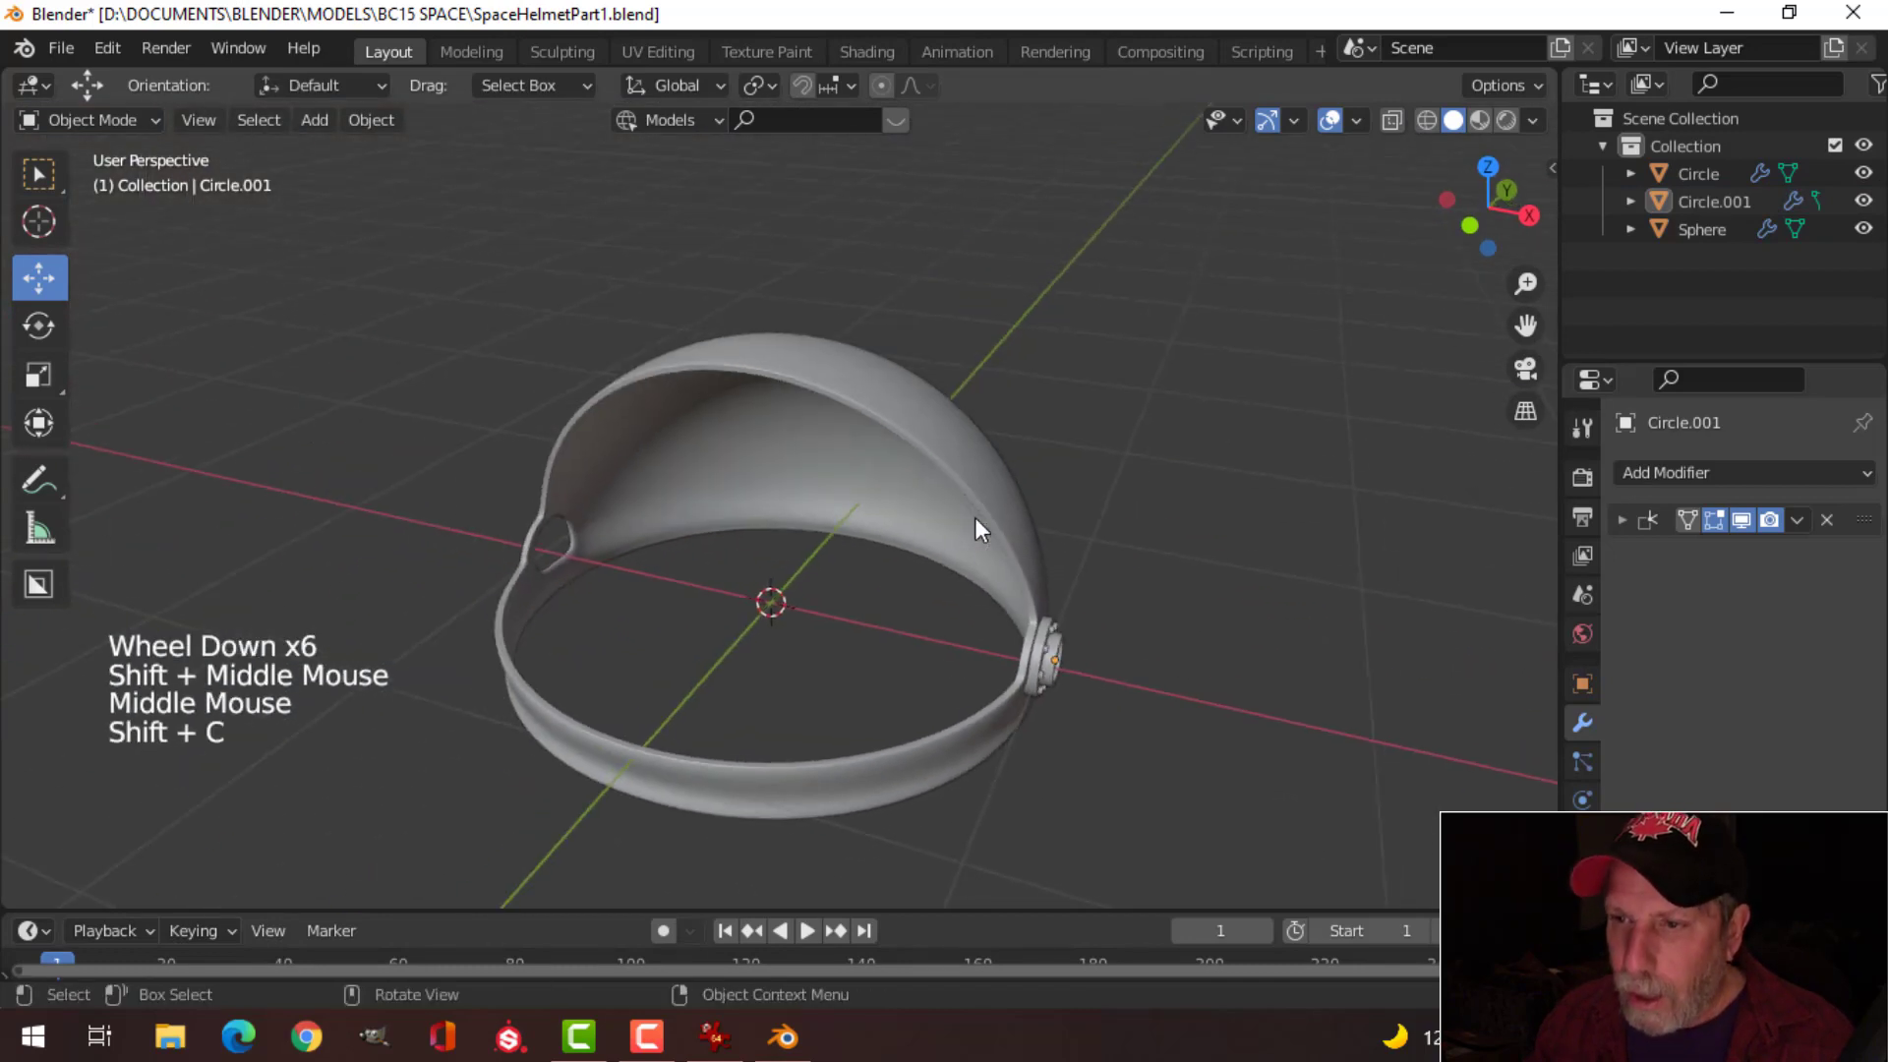
shift+middle_drag(790, 640, 887, 480)
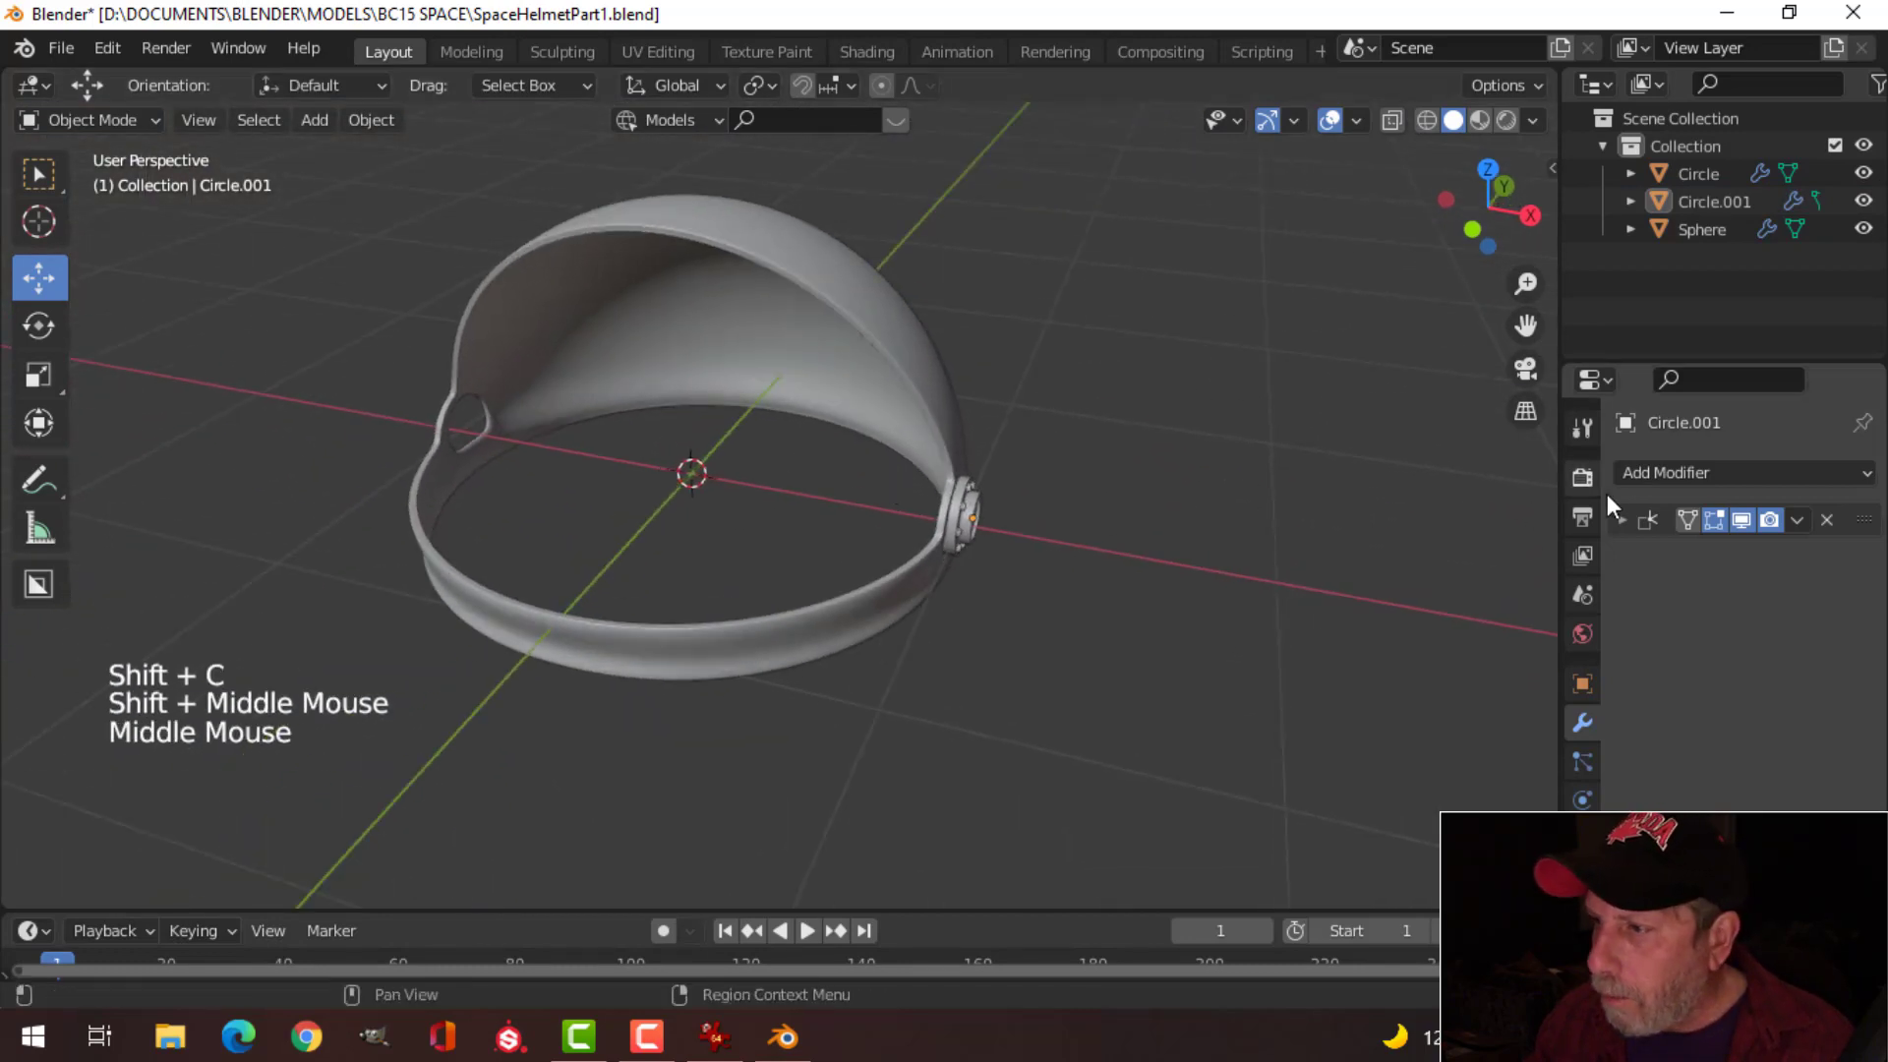
Step: Add a Mirror modifier on X to the ear piece, using the helmet sphere as the mirror object
middle_drag(1034, 510, 1064, 415)
scroll(1019, 587, up, 3)
click(1017, 553)
click(1674, 470)
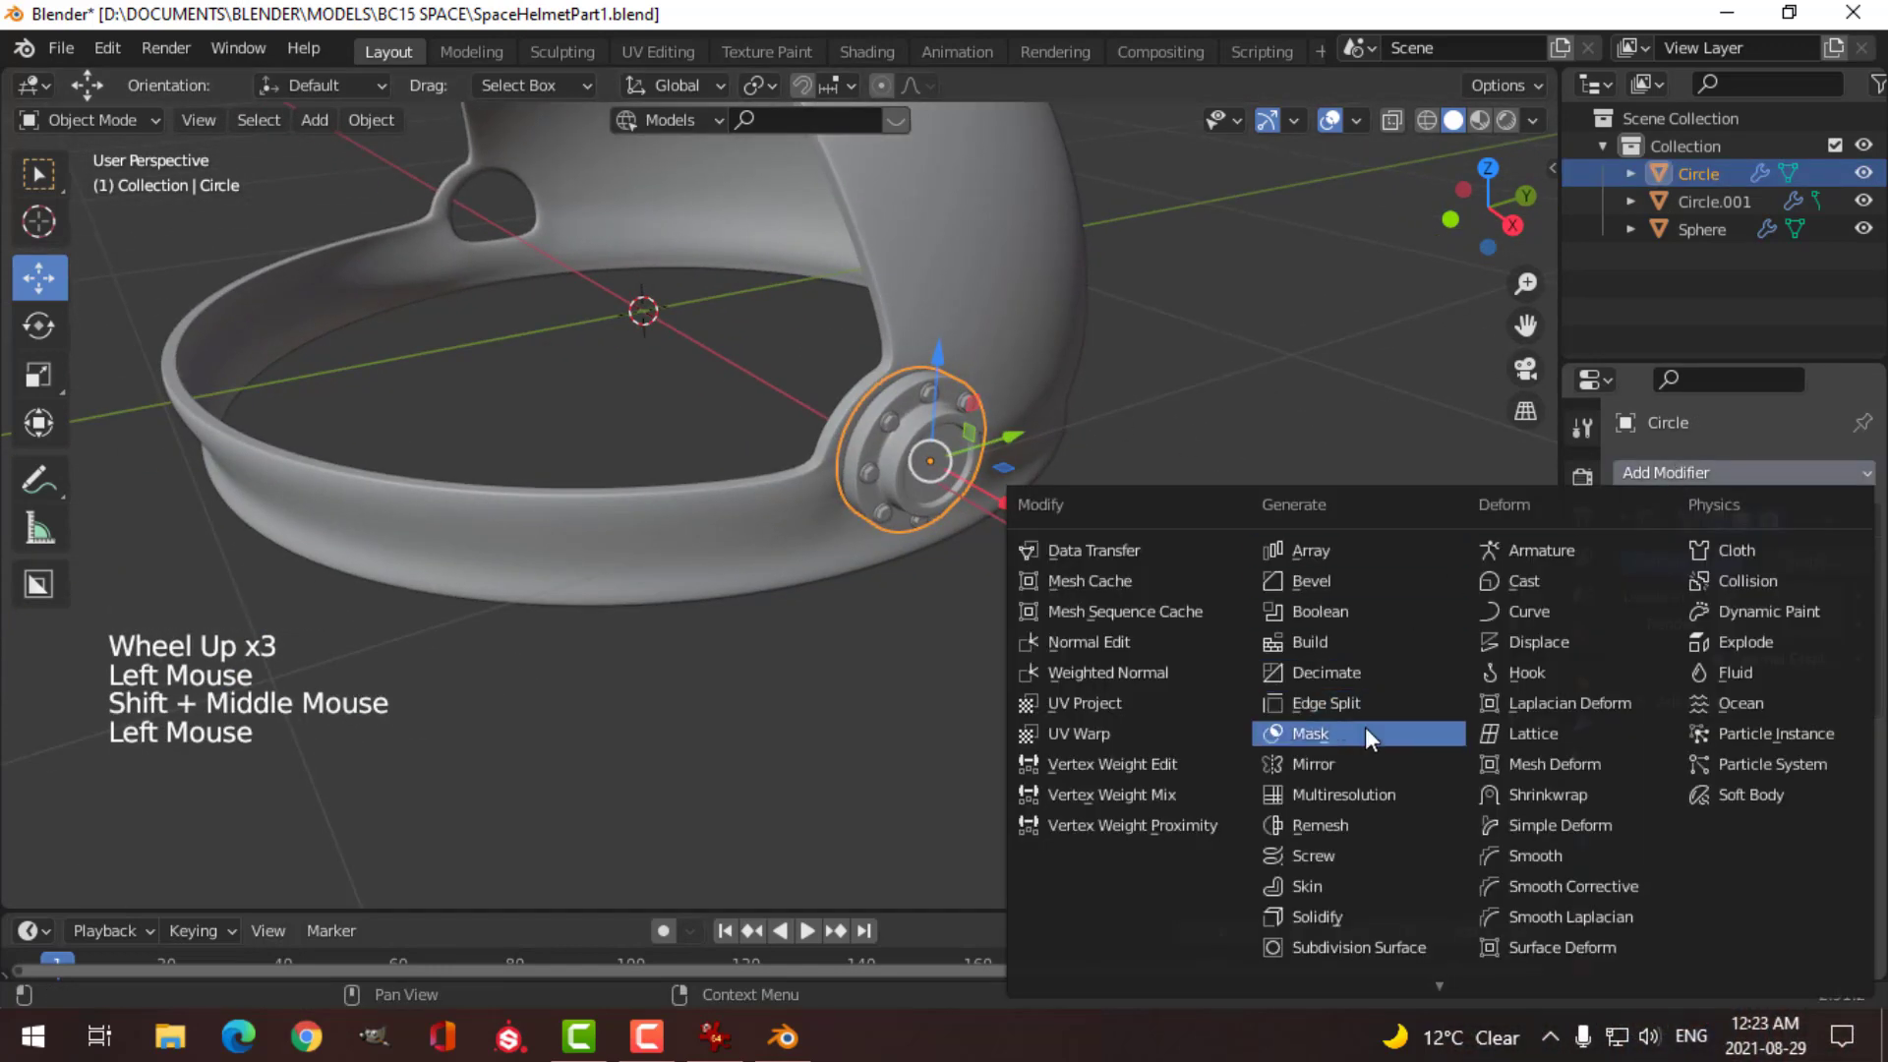
click(1361, 763)
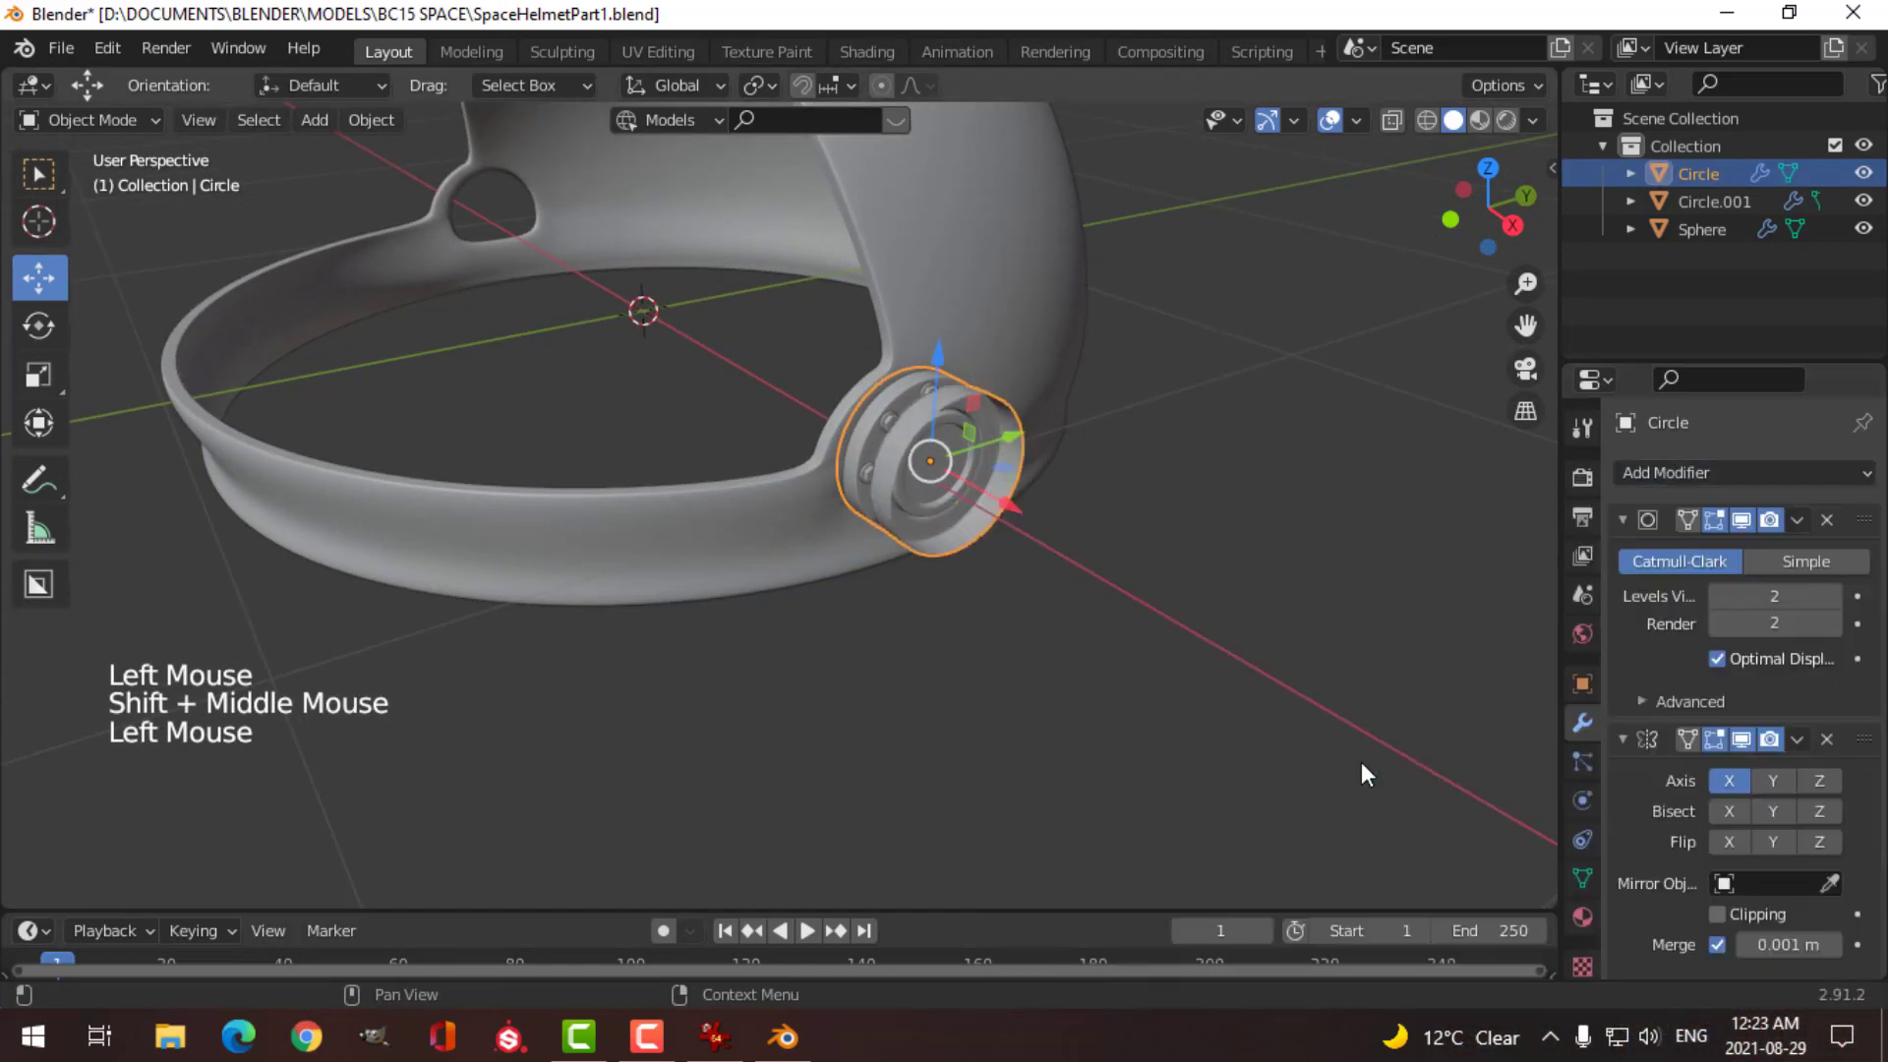
click(1827, 881)
click(678, 520)
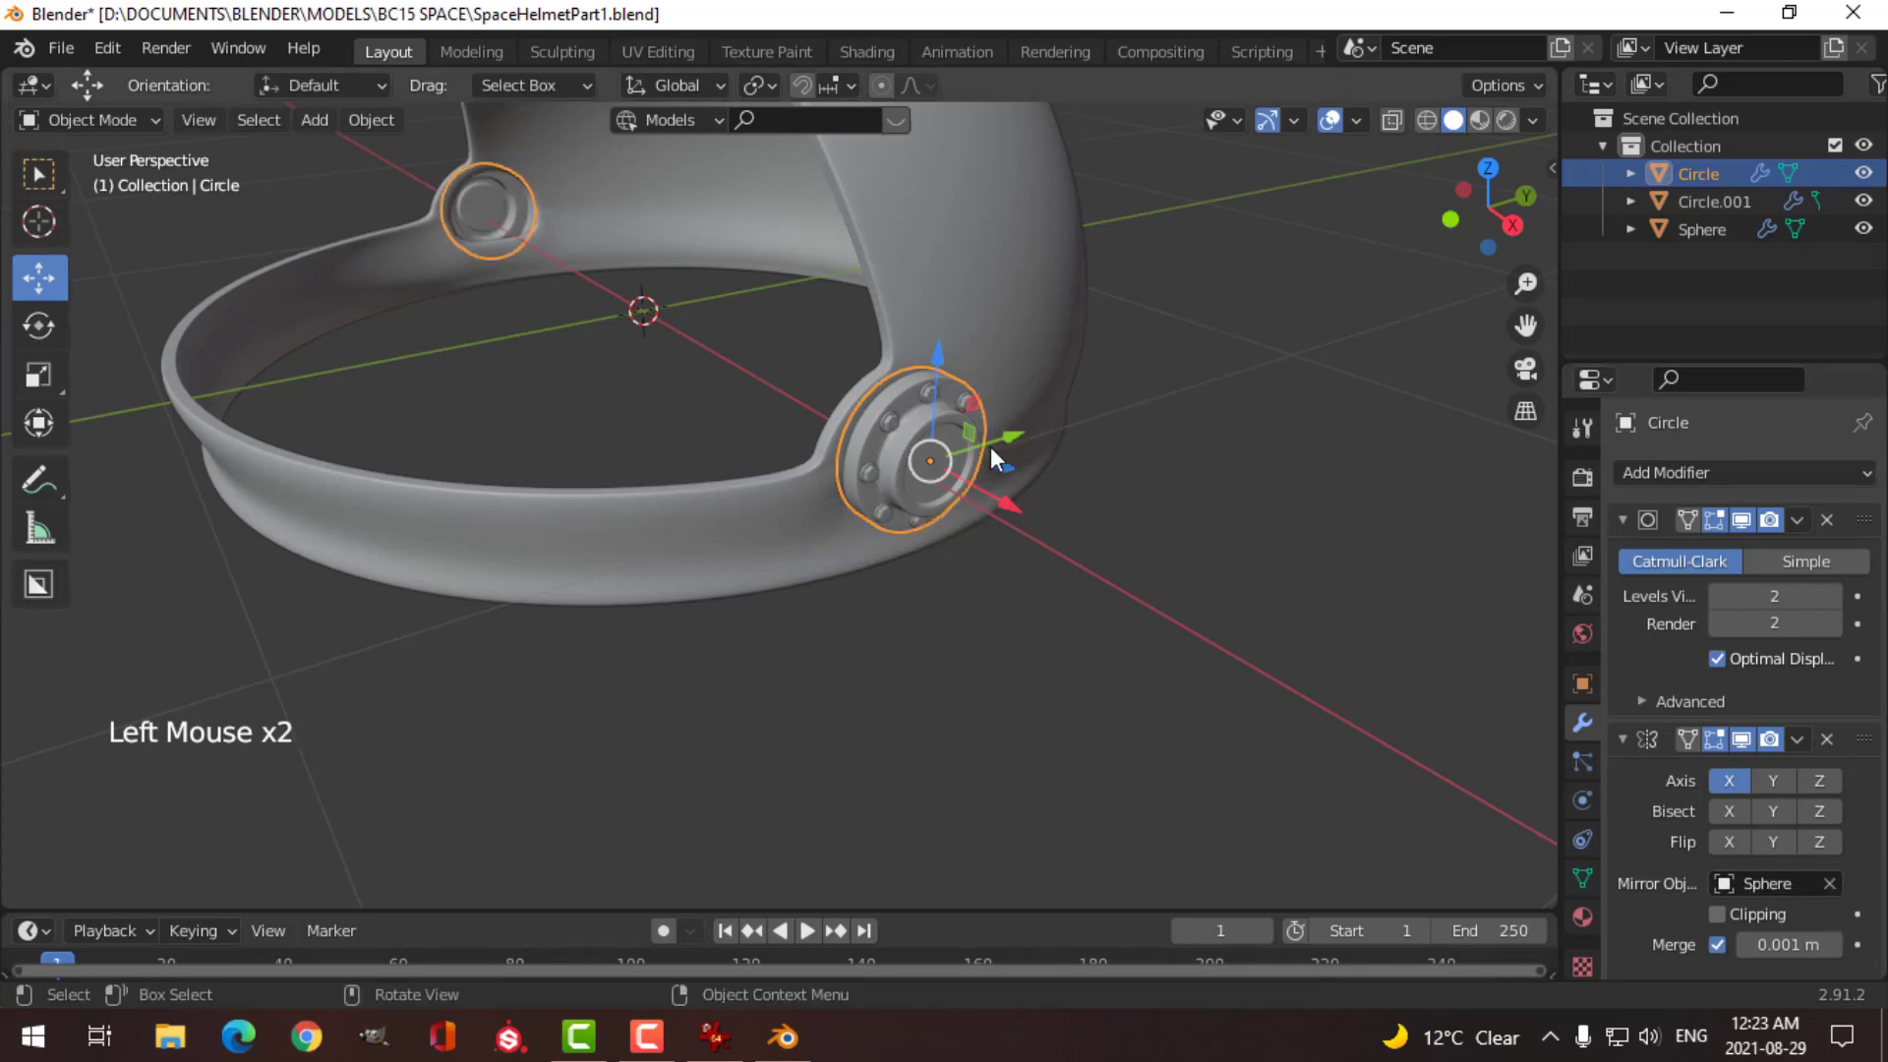
Step: Add a Mirror modifier on X to the bolts, with the helmet sphere as the mirror object
key(alt+a)
click(930, 403)
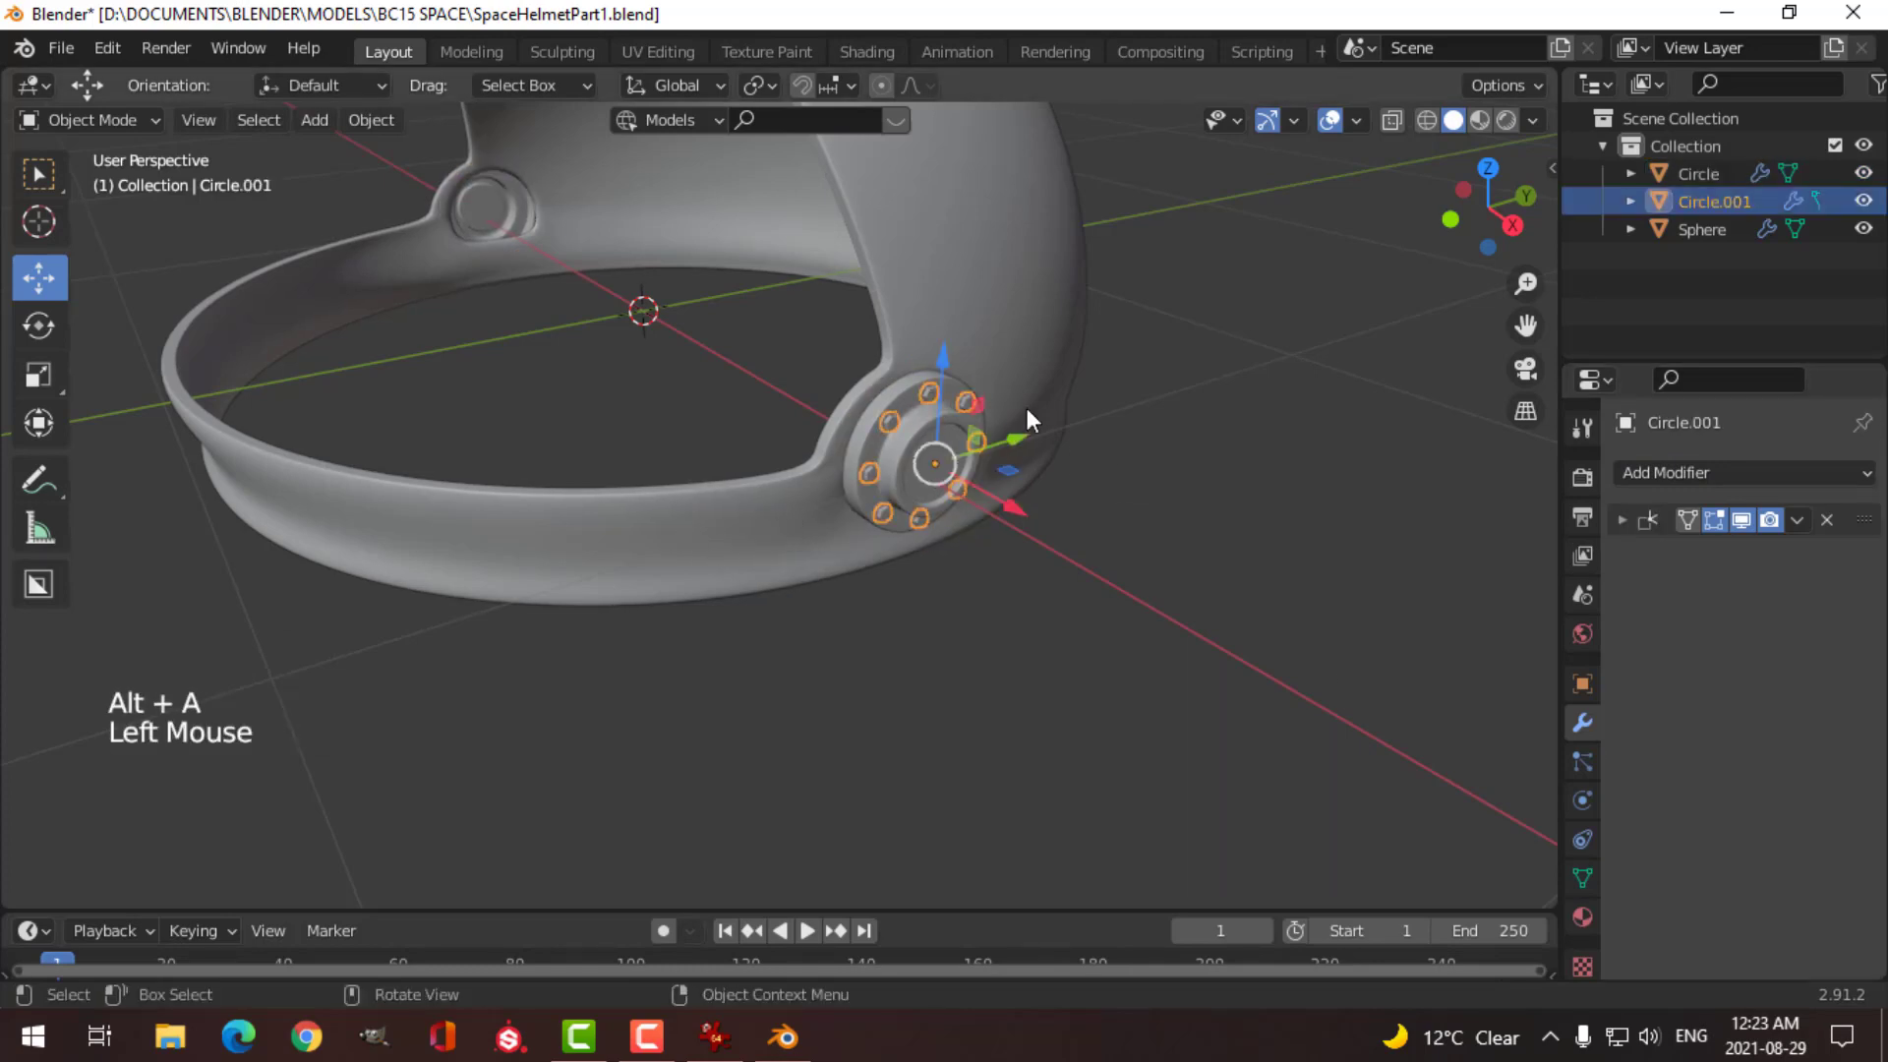
click(1682, 475)
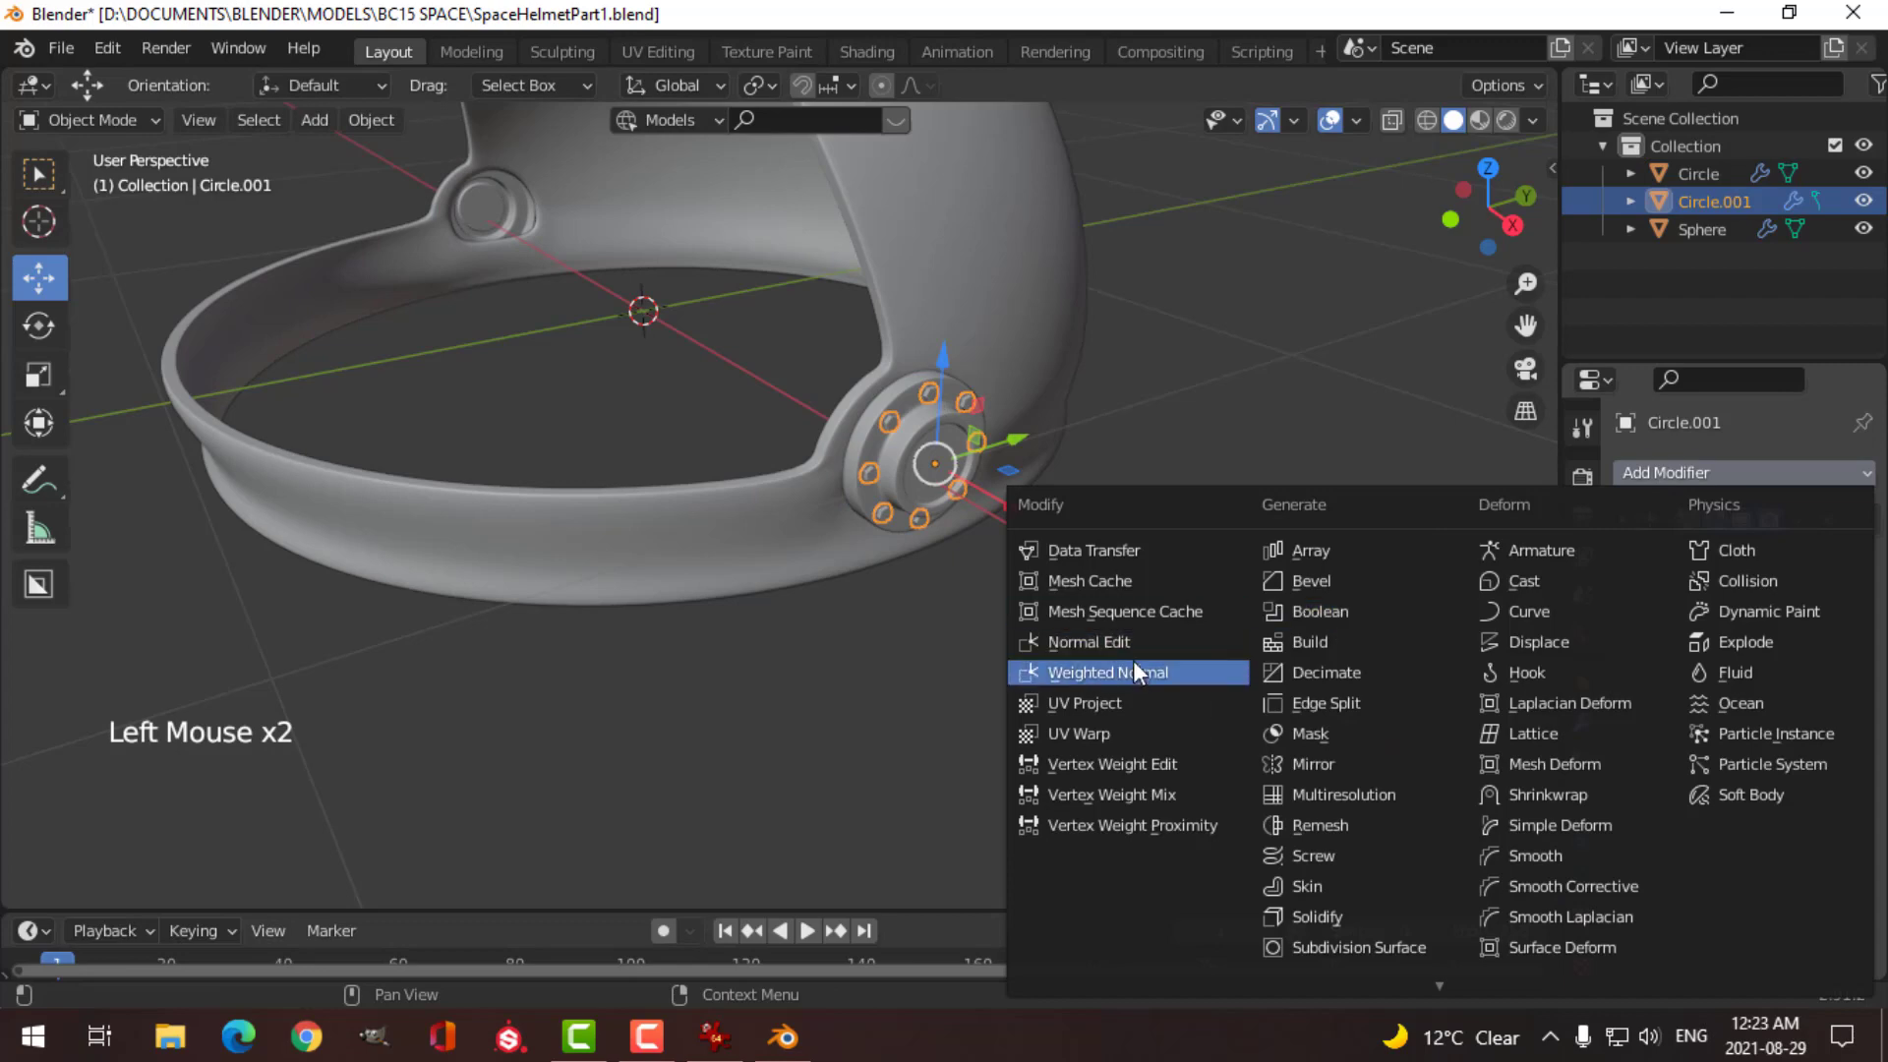
click(1353, 753)
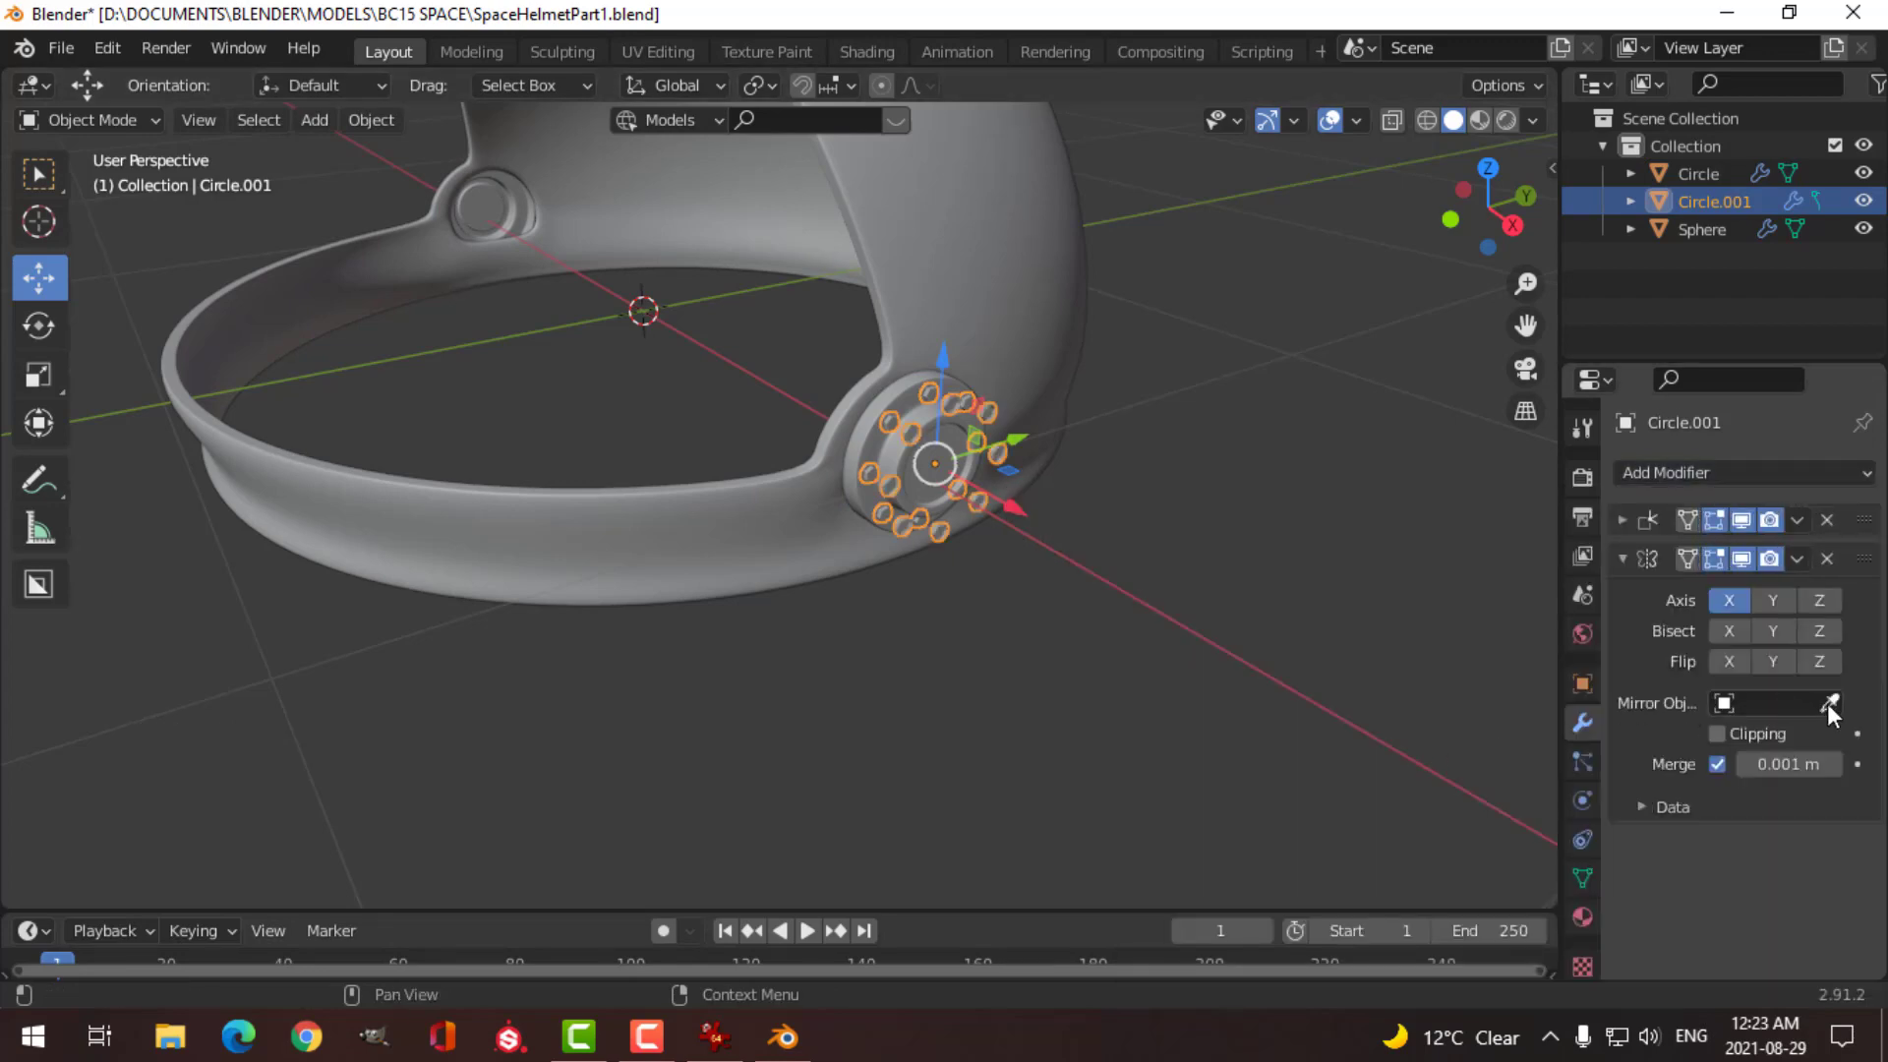
click(1830, 703)
click(670, 519)
key(alt+a)
Step: Add a UV sphere at the helmet's centre and enter Edit Mode on it
middle_drag(541, 309, 851, 351)
scroll(937, 344, down, 4)
scroll(863, 419, up, 2)
scroll(779, 399, down, 3)
key(shift+a)
mouse_move(851, 351)
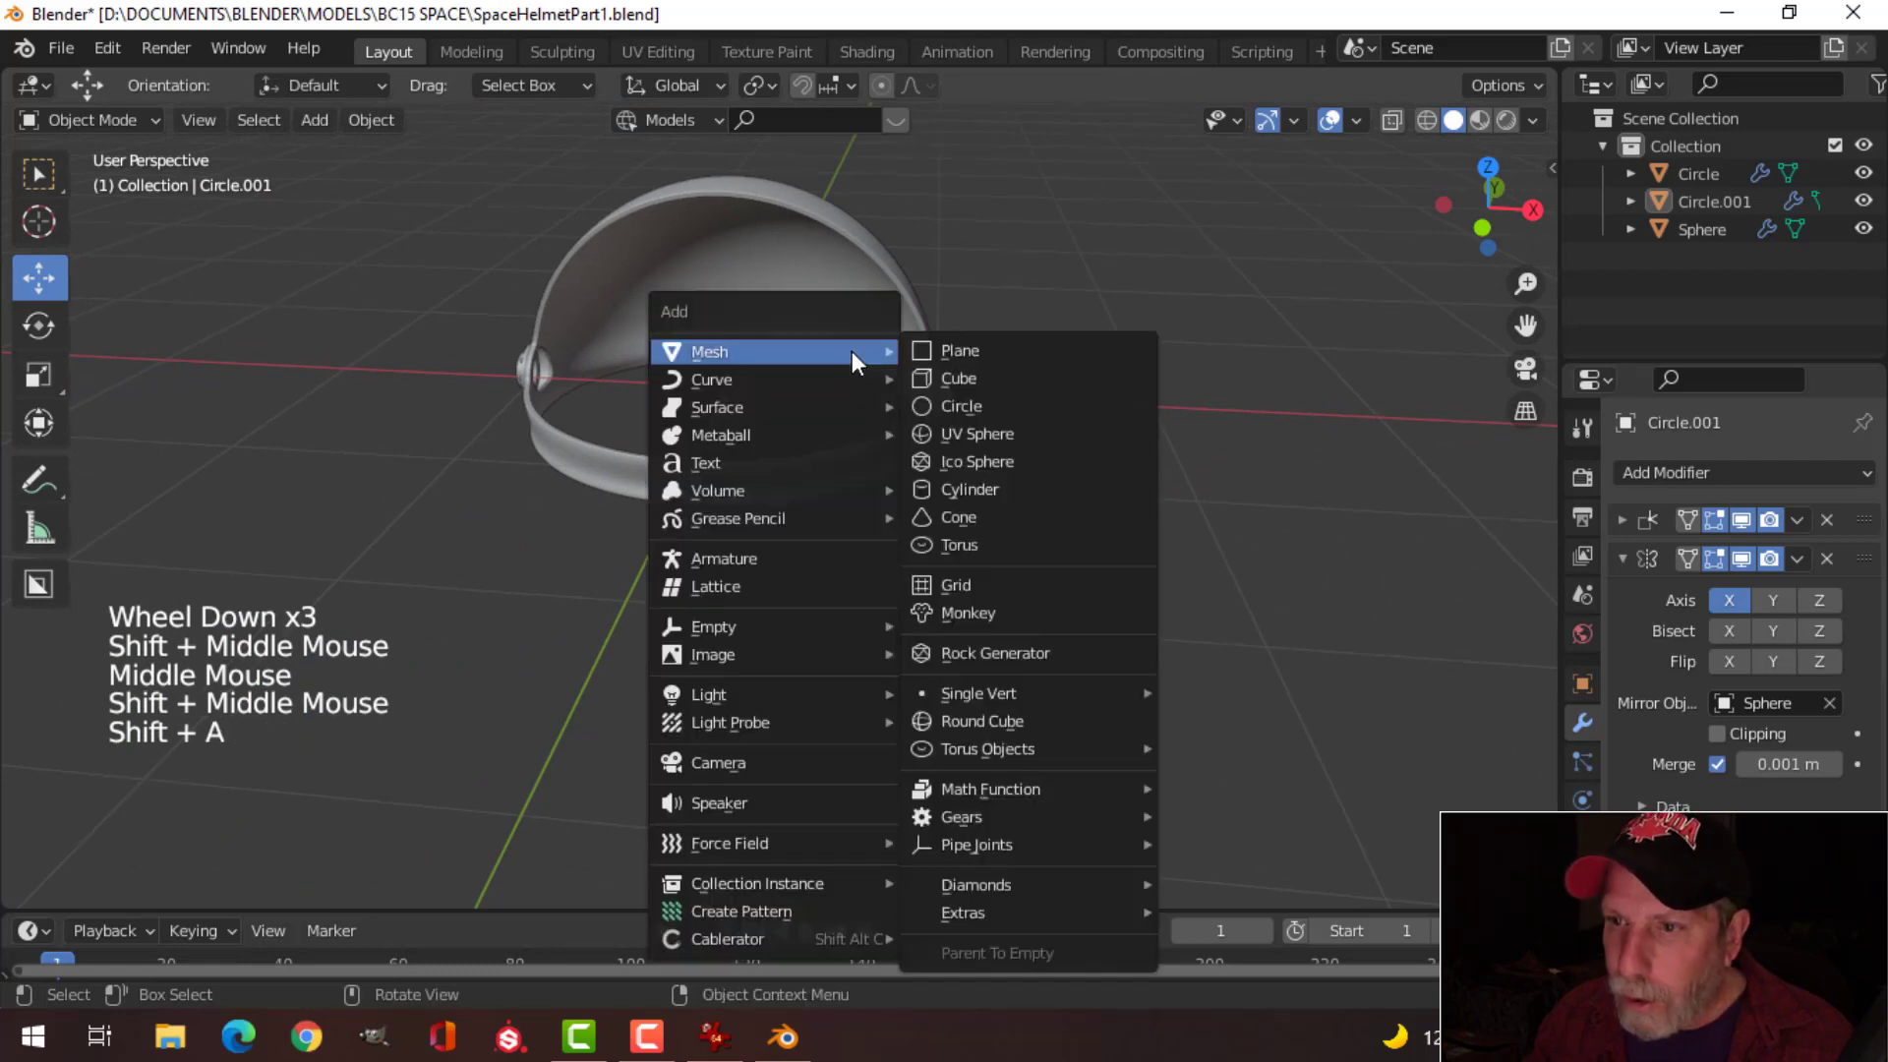
click(1030, 433)
key(Tab)
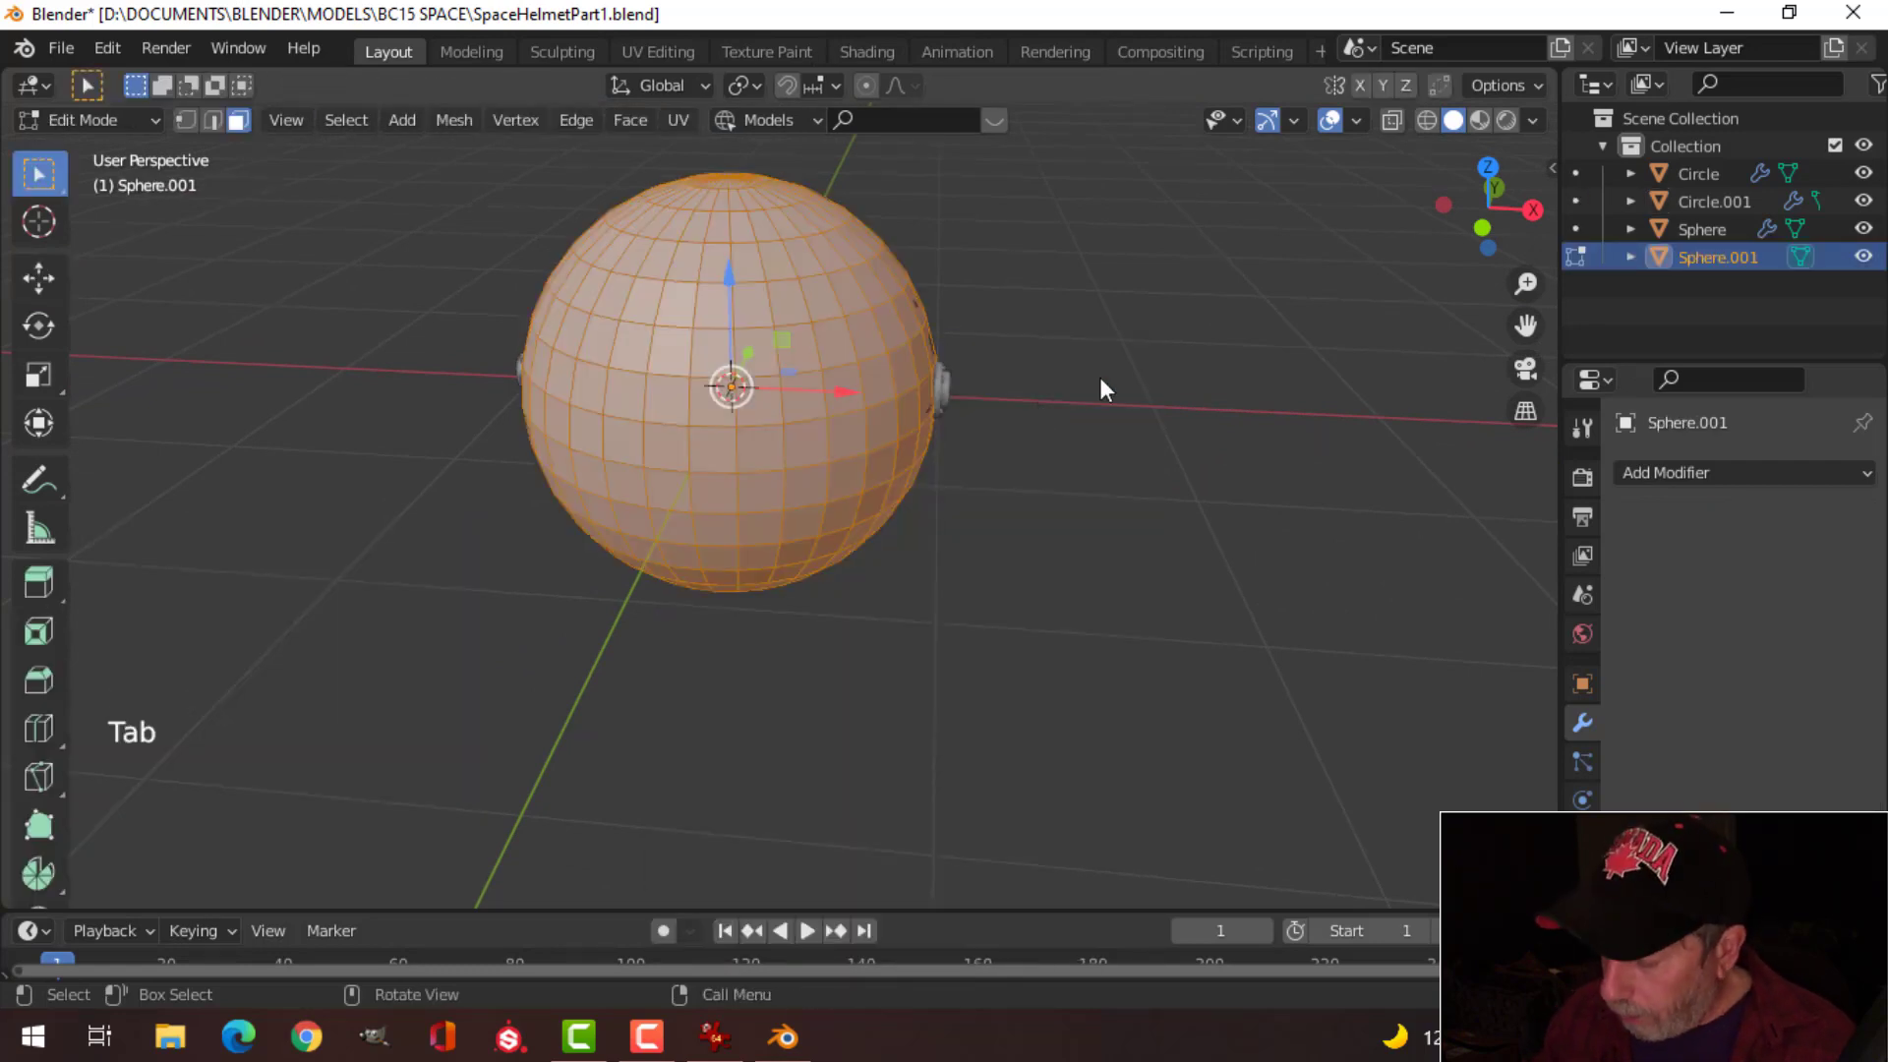
Step: In front view, rotate the new sphere mesh 90° around Y and scale it to about 0.962
key(KP_1)
text(ry)
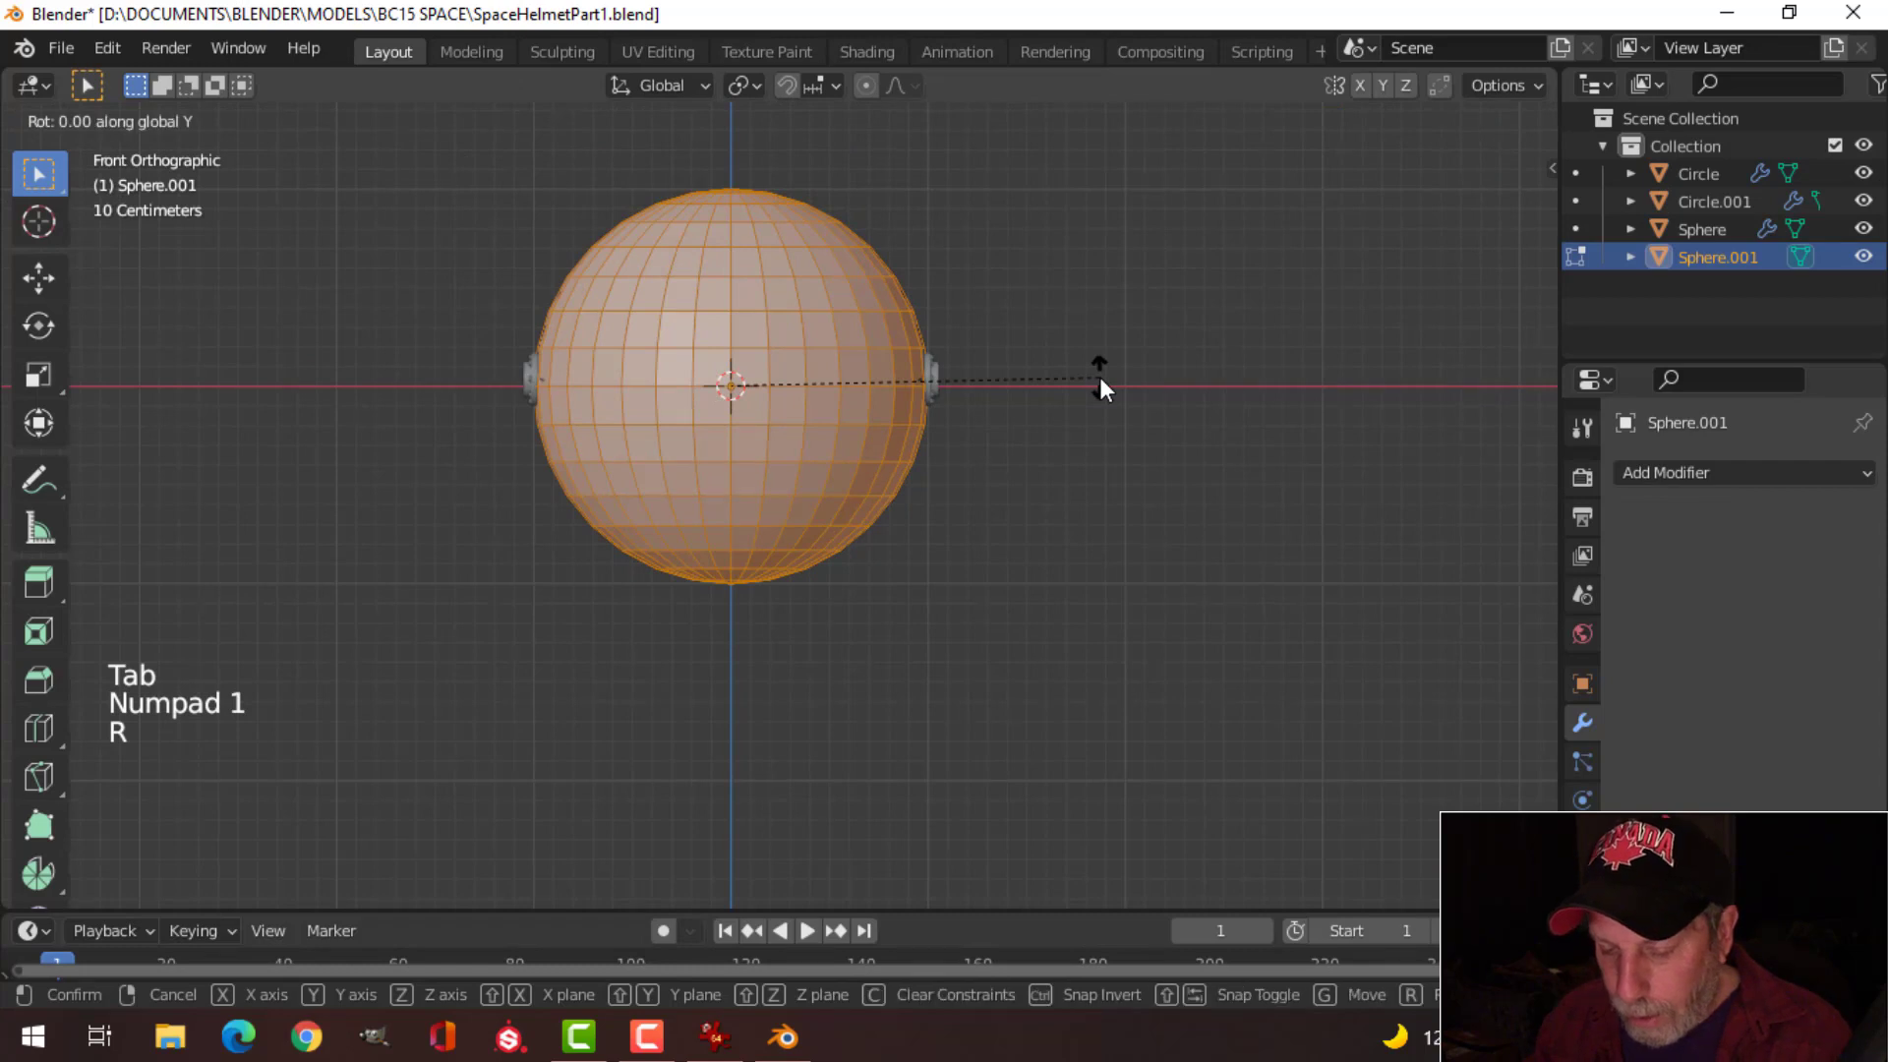
text(90)
key(Return)
key(s)
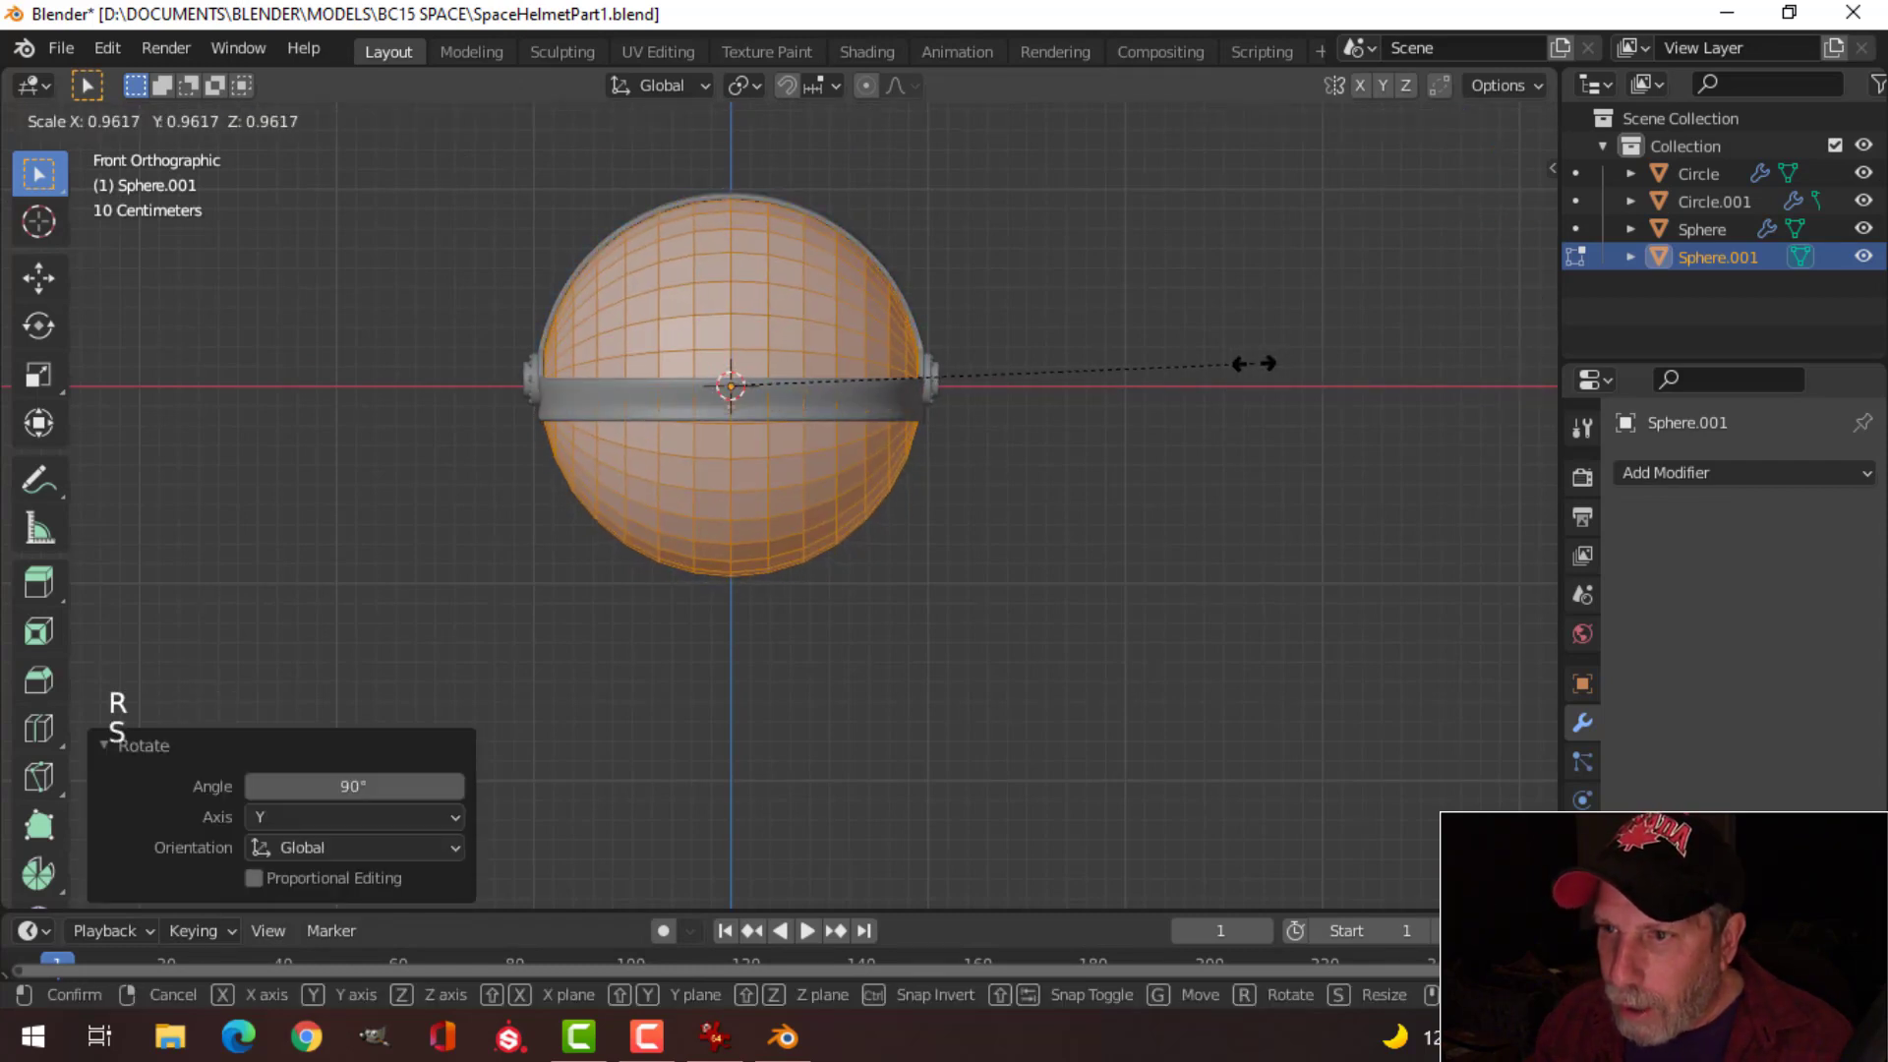
click(1230, 368)
Step: Give the inner sphere a level 1 subdivision and shade it smooth
scroll(1192, 367, up, 3)
scroll(1159, 443, up, 2)
shift+middle_drag(1193, 367, 974, 501)
scroll(1155, 505, down, 3)
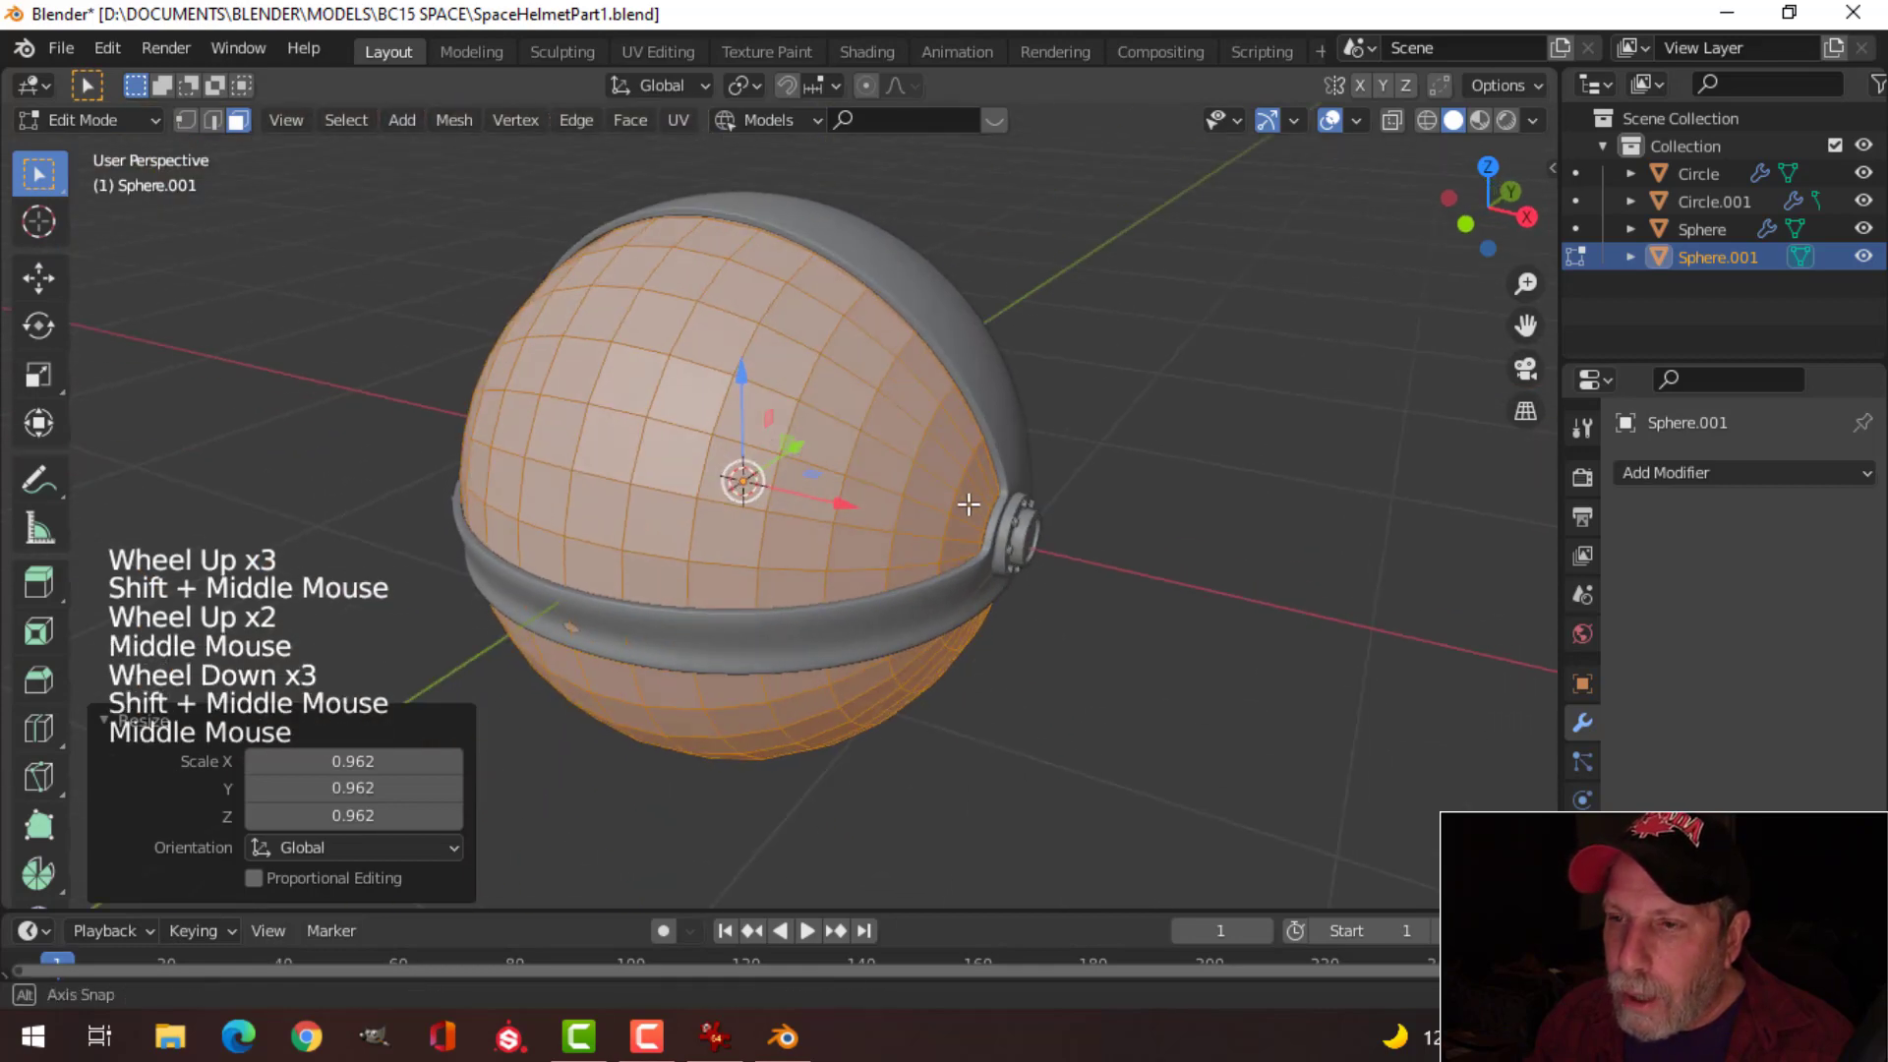
key(Tab)
key(ctrl+1)
right_click(704, 321)
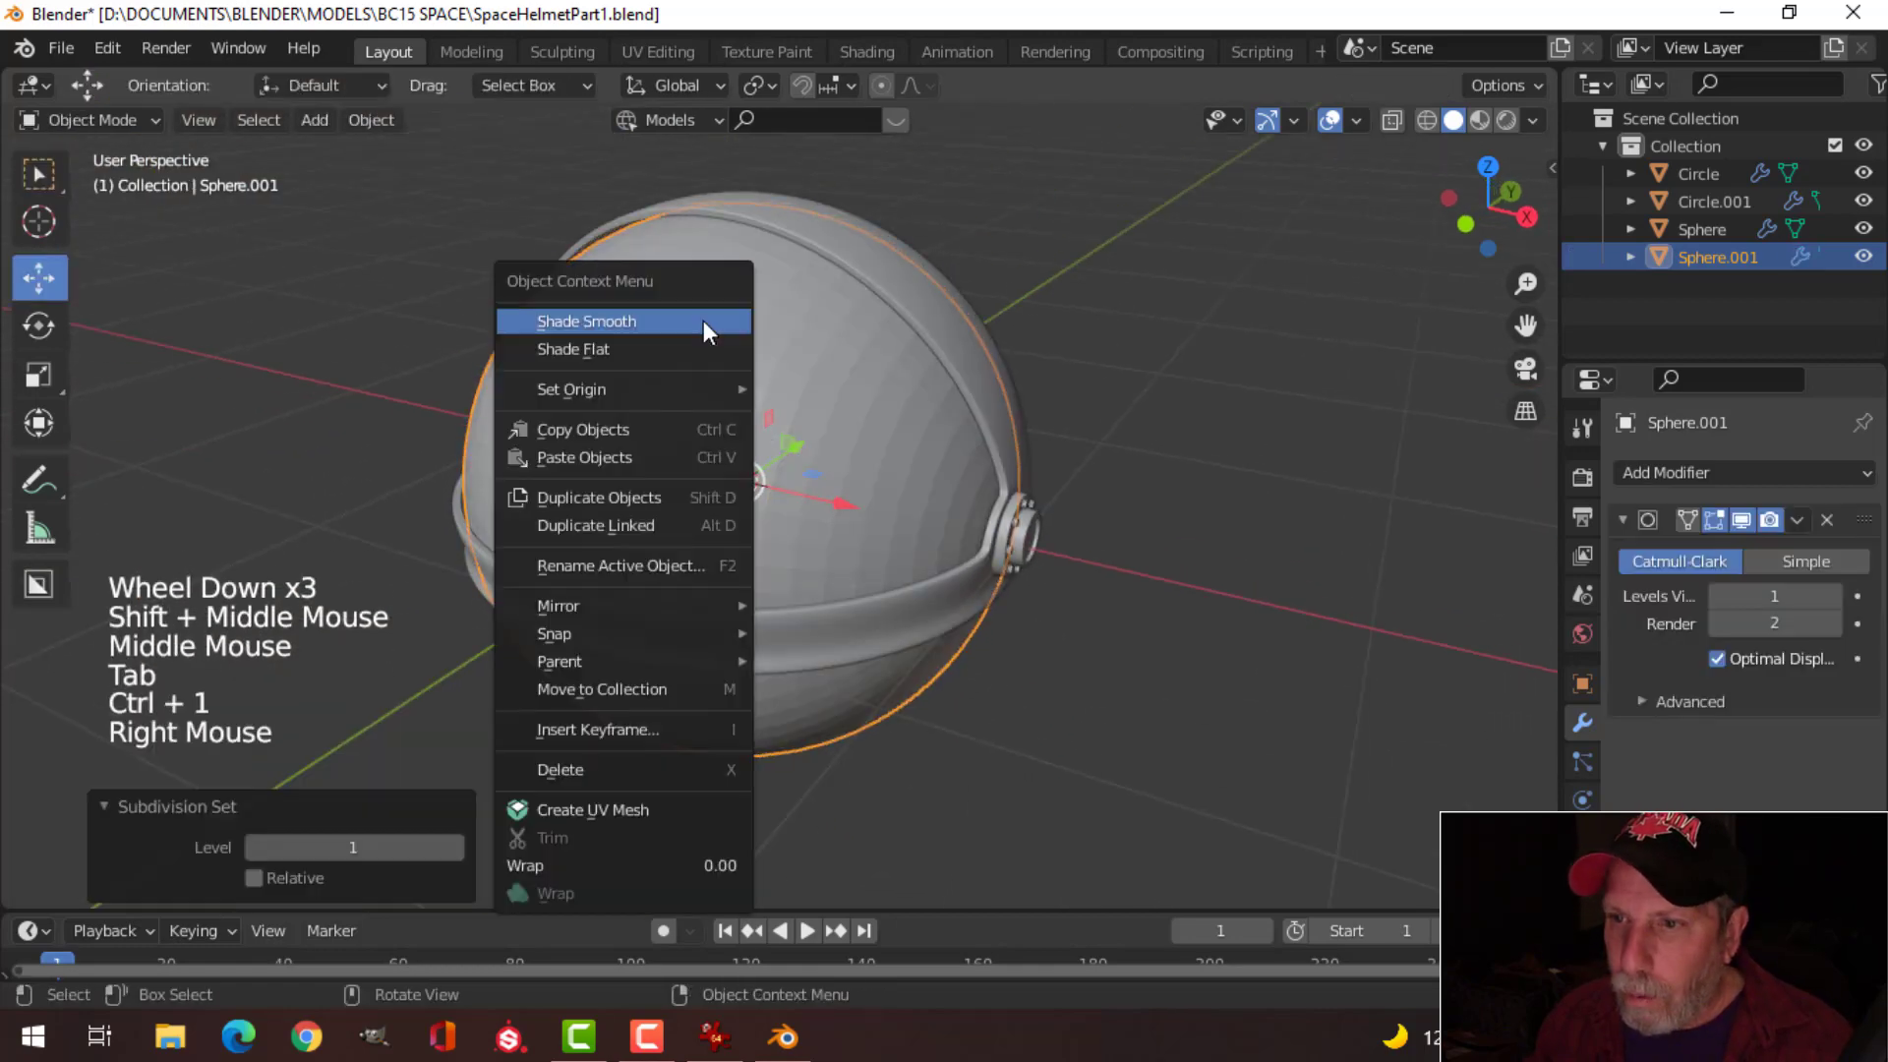
click(704, 321)
key(alt+a)
Step: Scale the inner sphere's entire mesh up slightly to fit closer to the helmet shell
middle_drag(958, 388, 1072, 356)
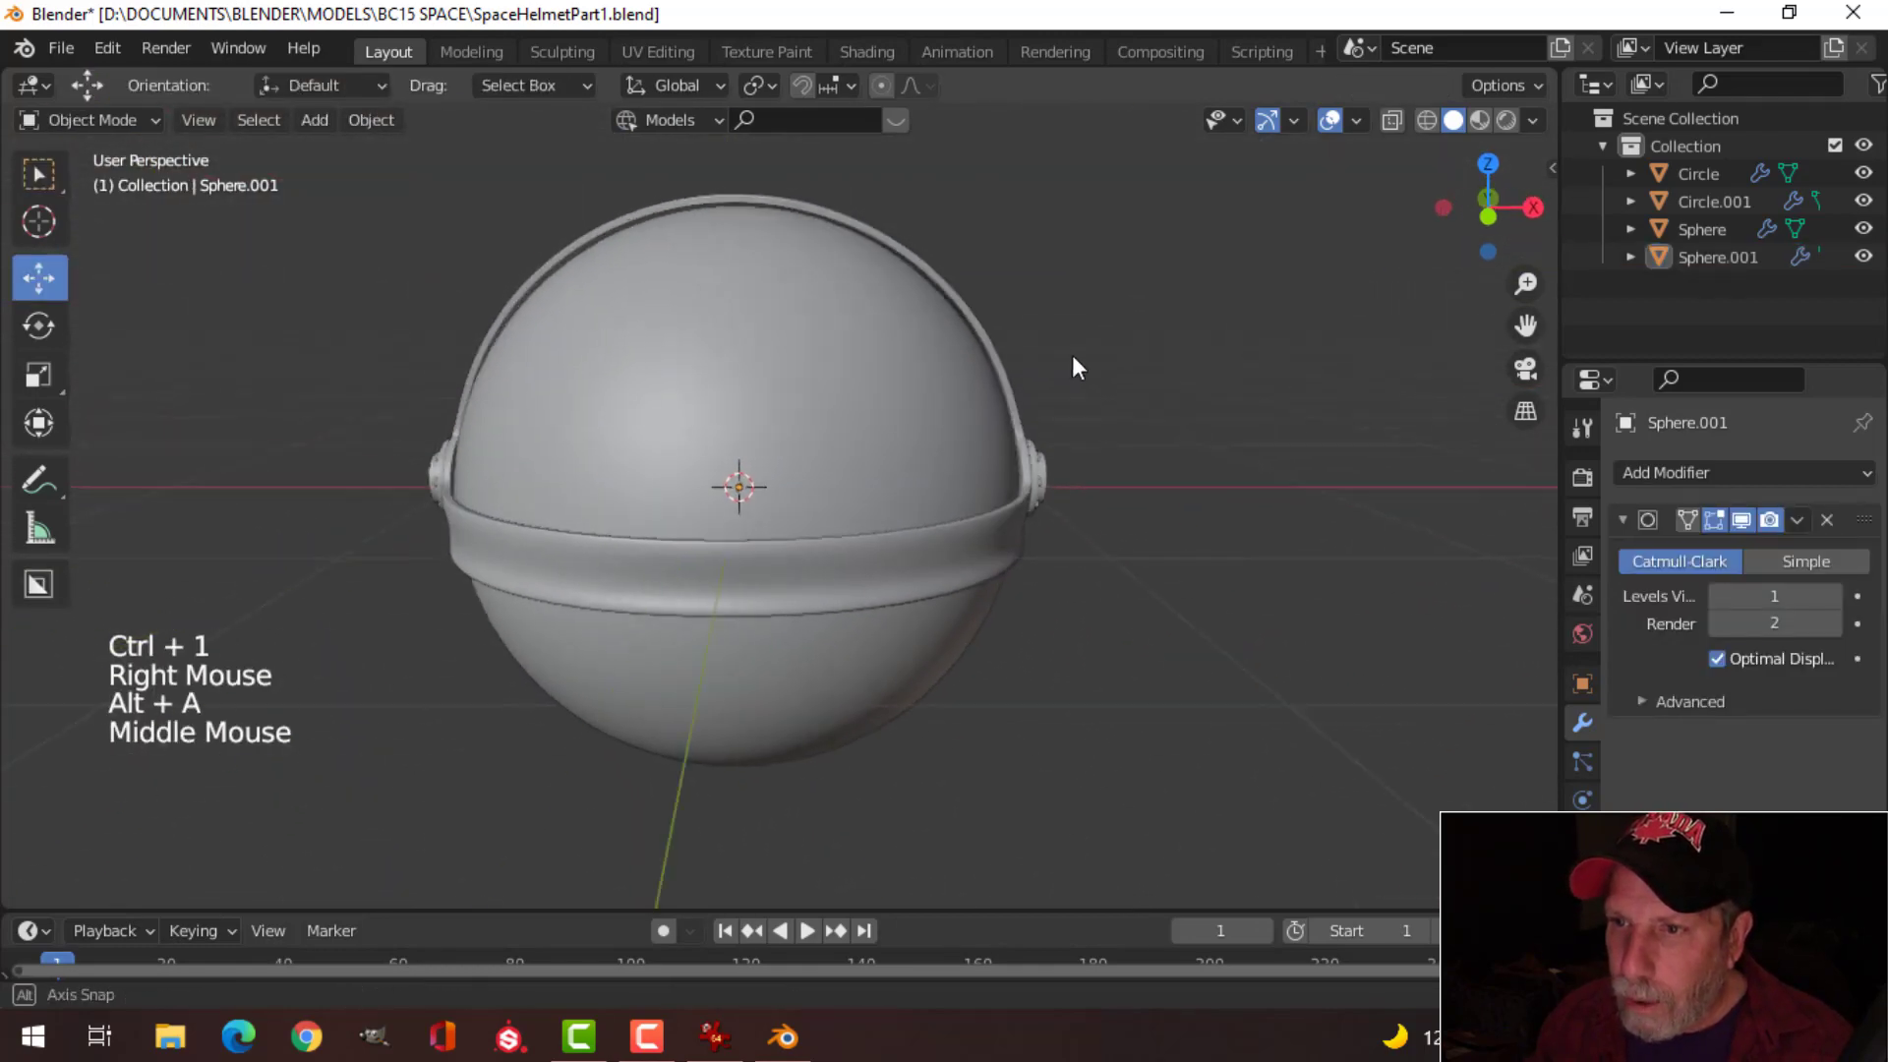
scroll(885, 366, up, 2)
click(1007, 392)
key(Tab)
key(a)
key(s)
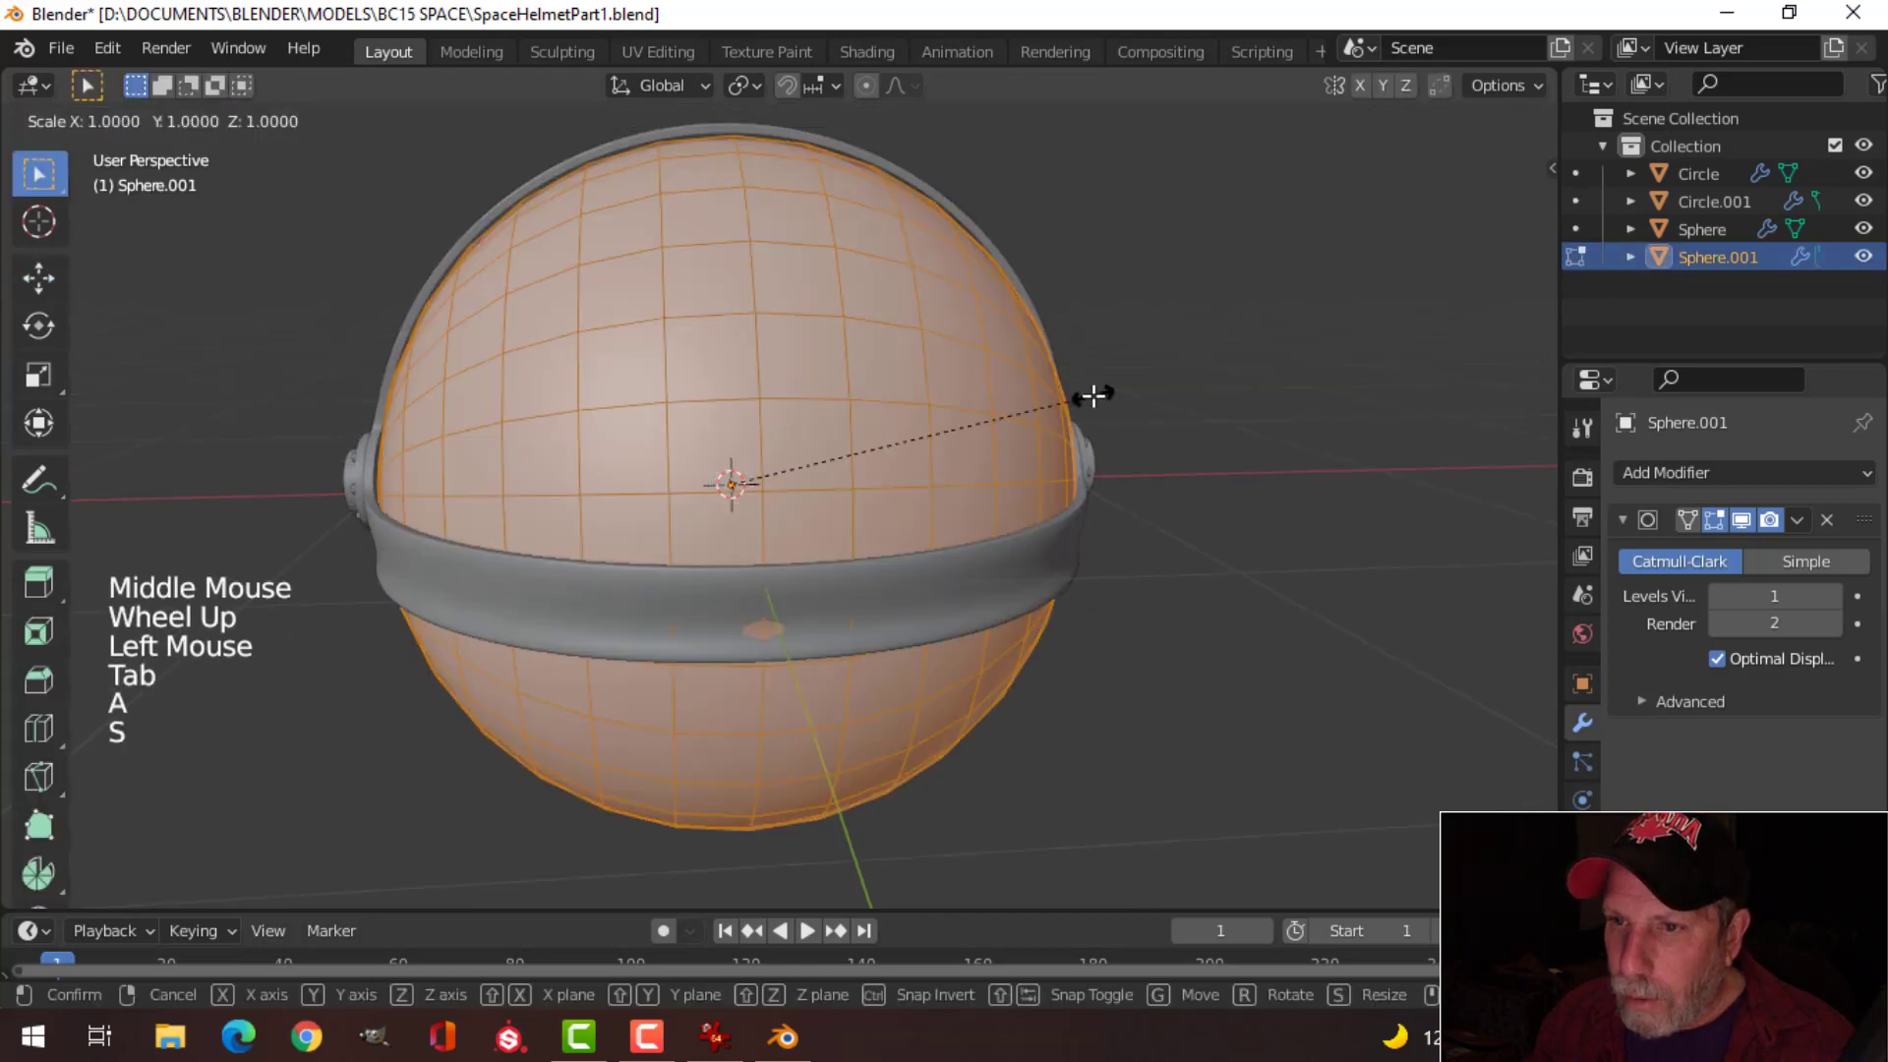
click(1114, 387)
key(Tab)
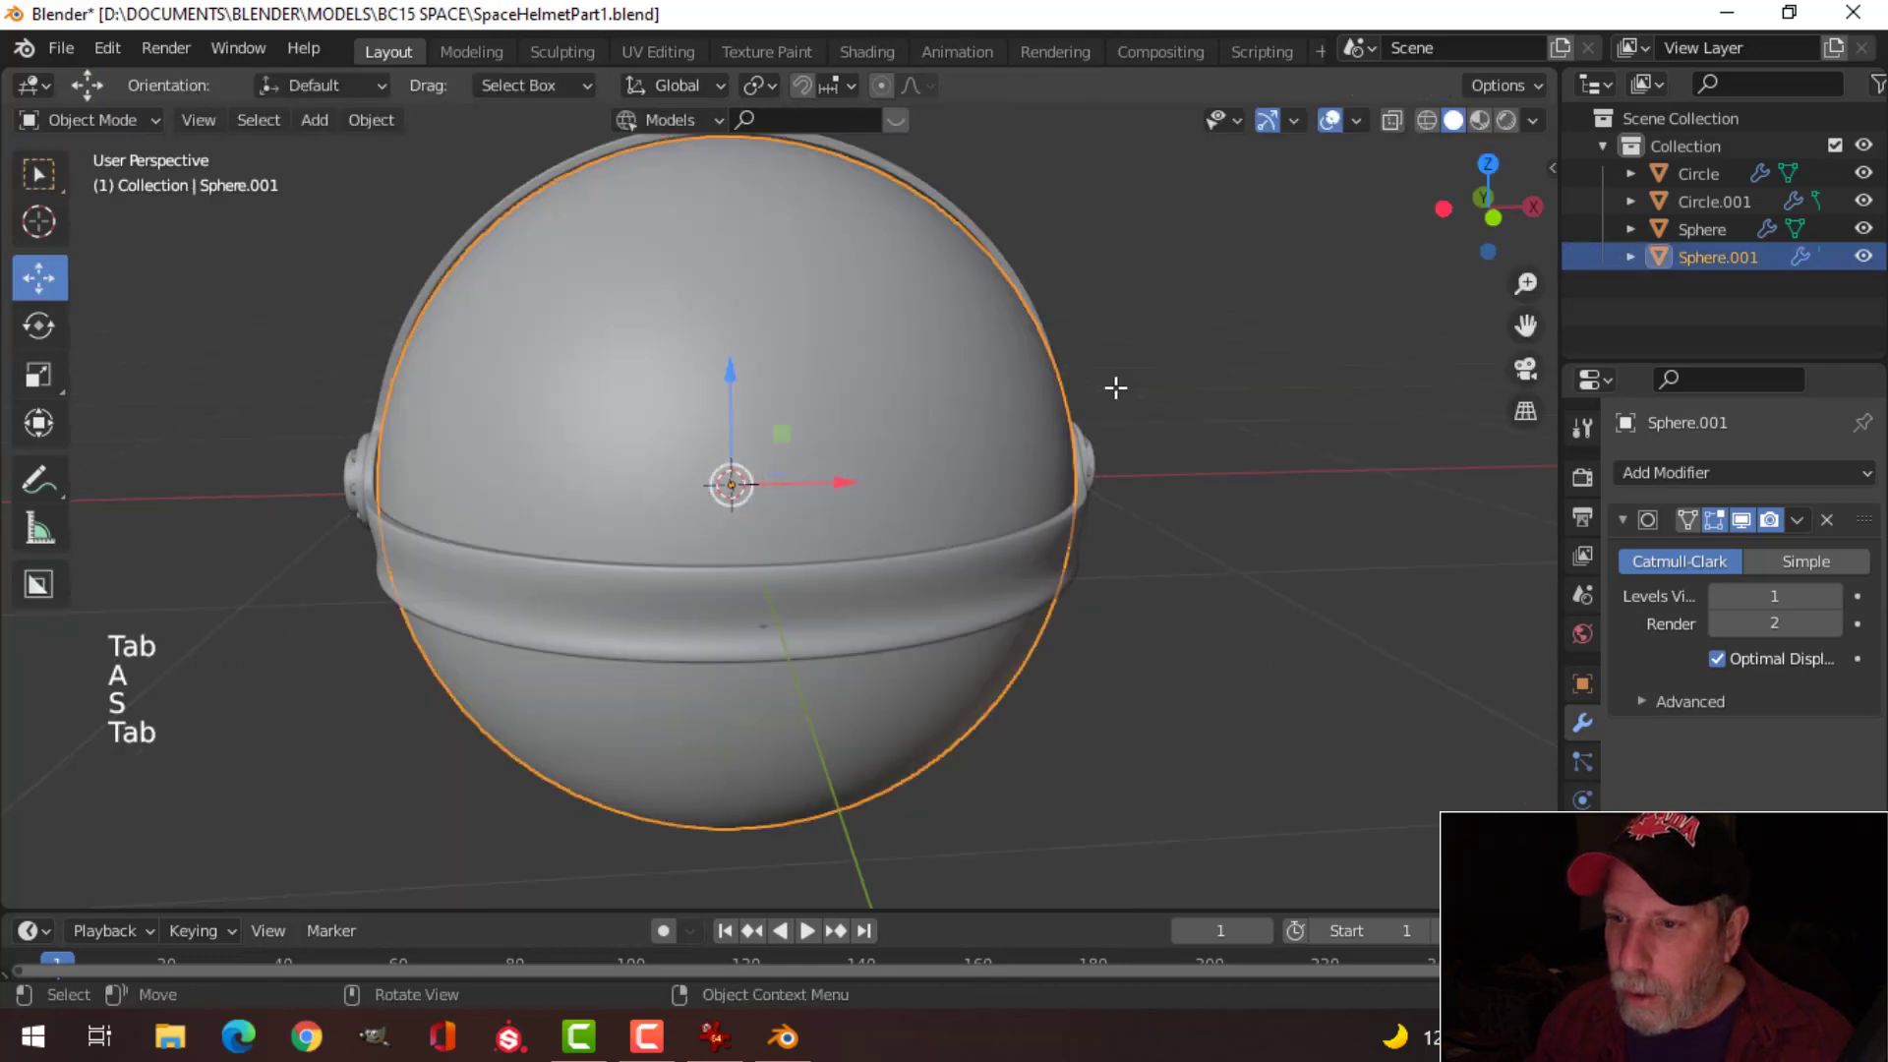
Step: Open the inner sphere's mesh for face editing in the right side view with wireframe shading
middle_drag(1112, 383, 797, 439)
key(alt+a)
scroll(805, 426, down, 2)
key(KP_3)
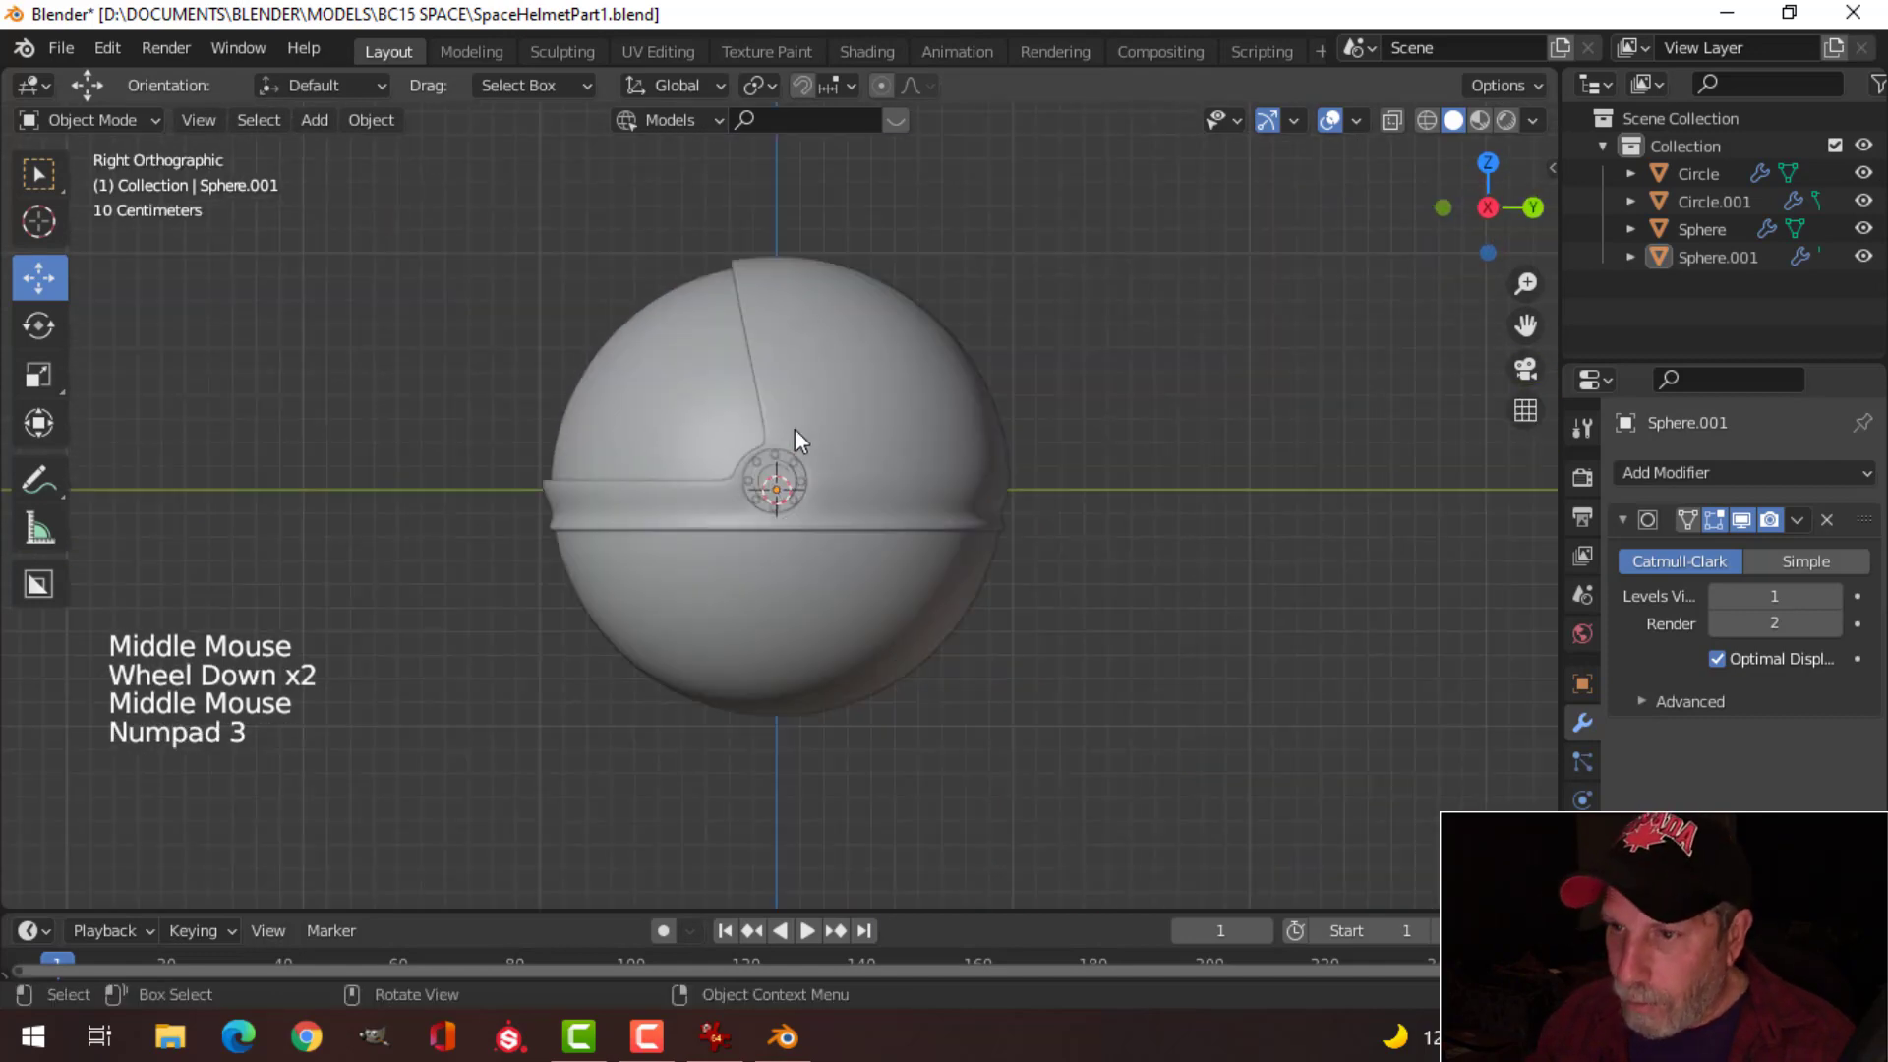
click(775, 605)
key(Tab)
scroll(1009, 631, up, 2)
shift+middle_drag(1009, 630, 1009, 505)
key(alt+a)
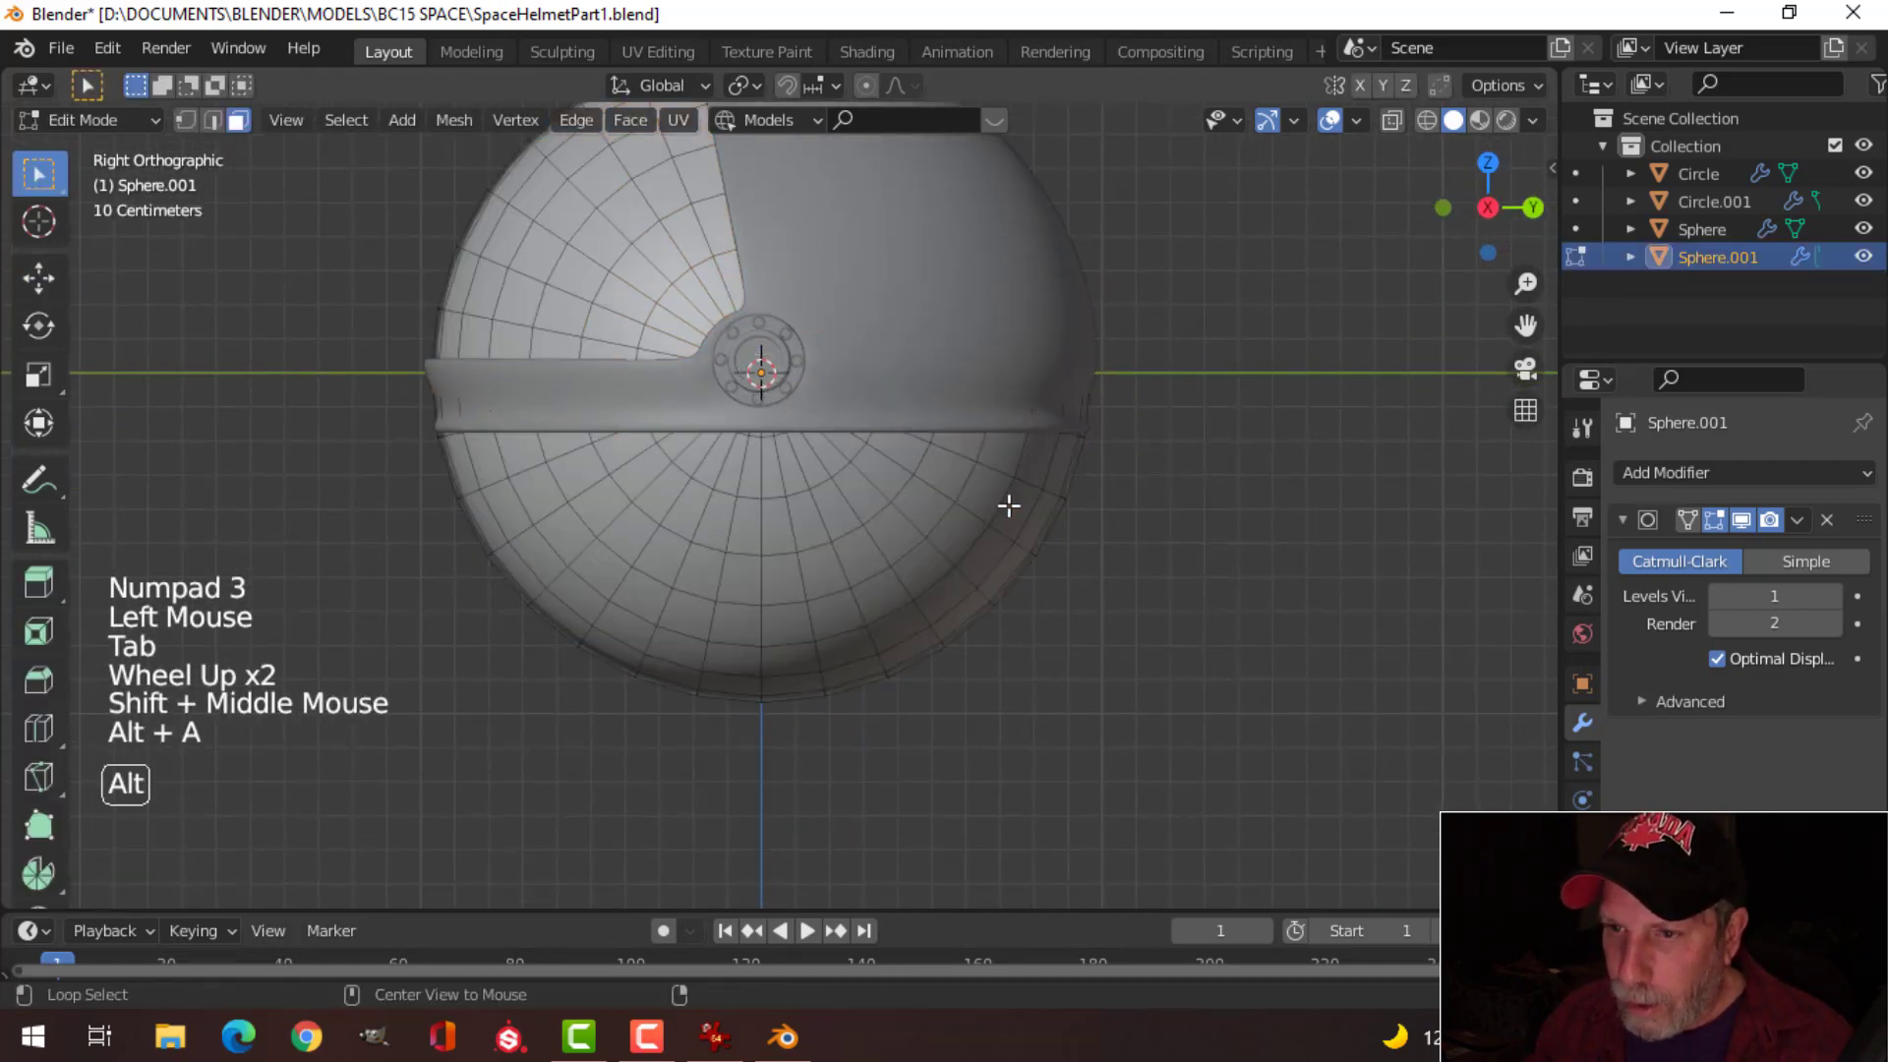
key(z)
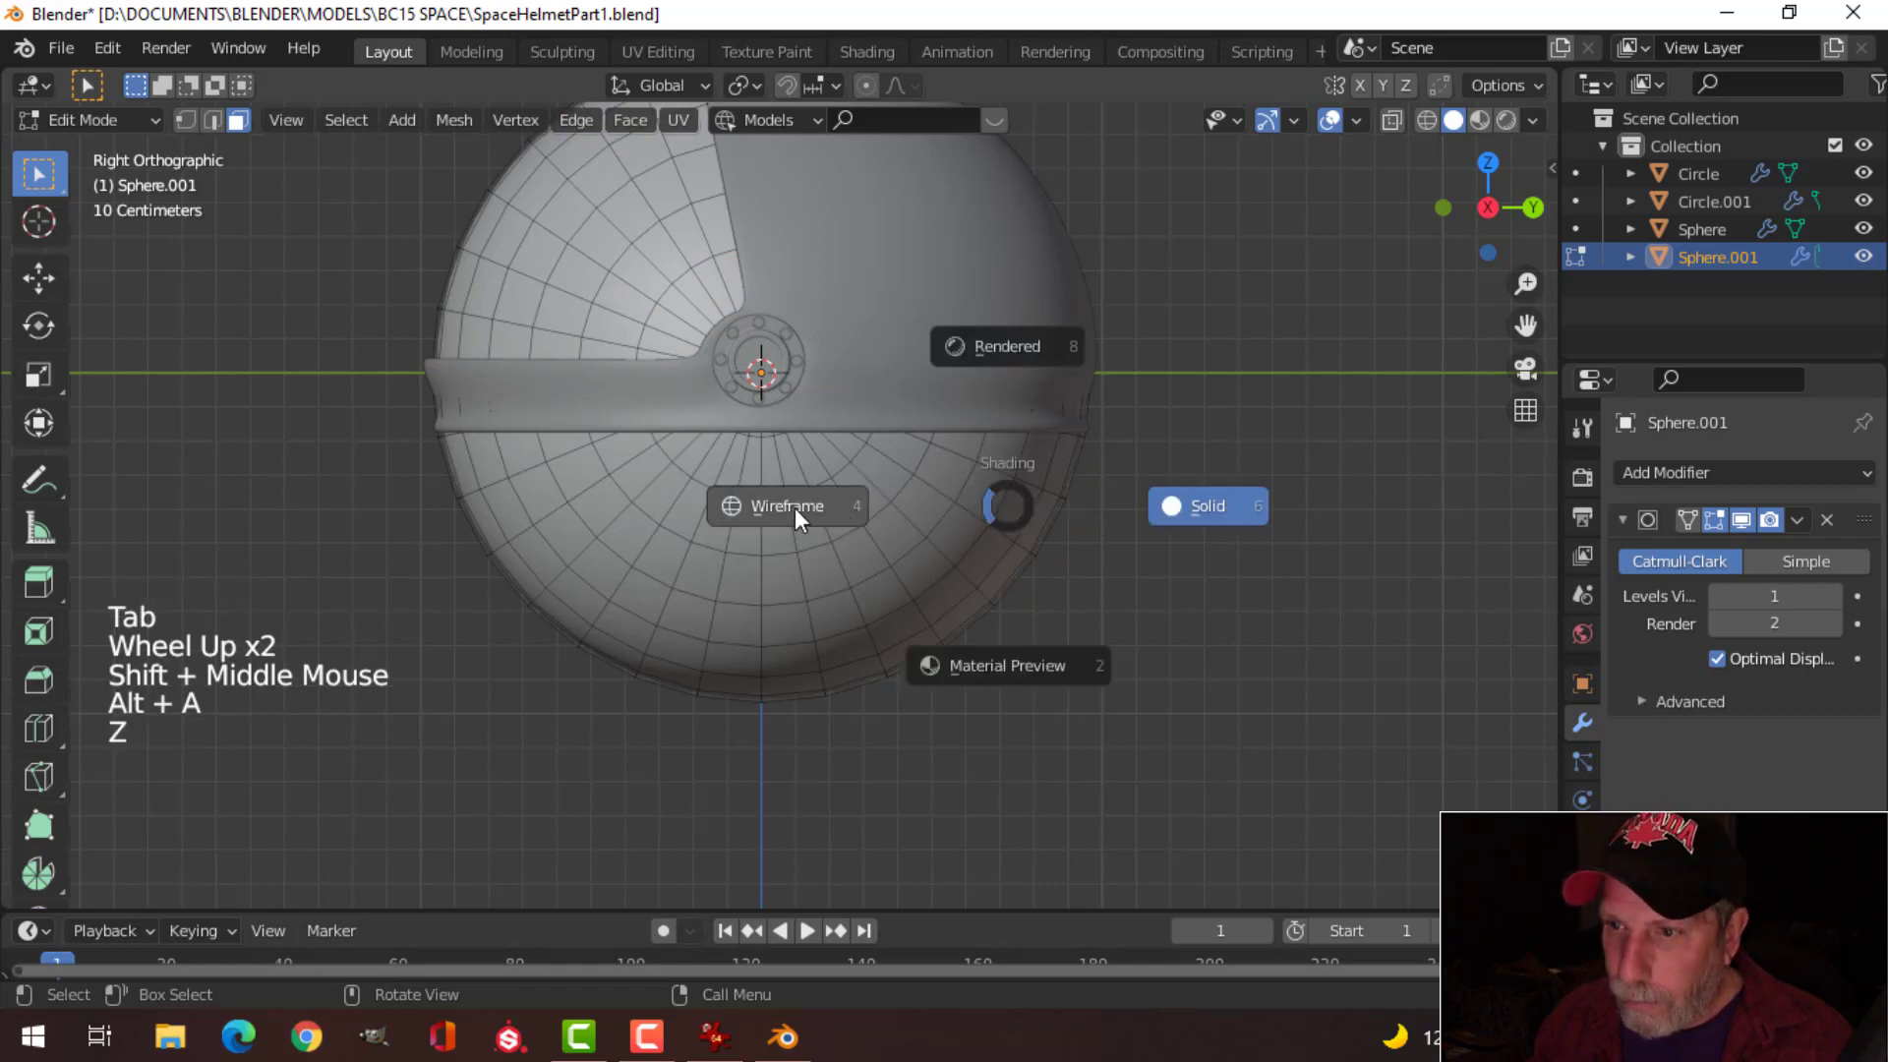
click(795, 508)
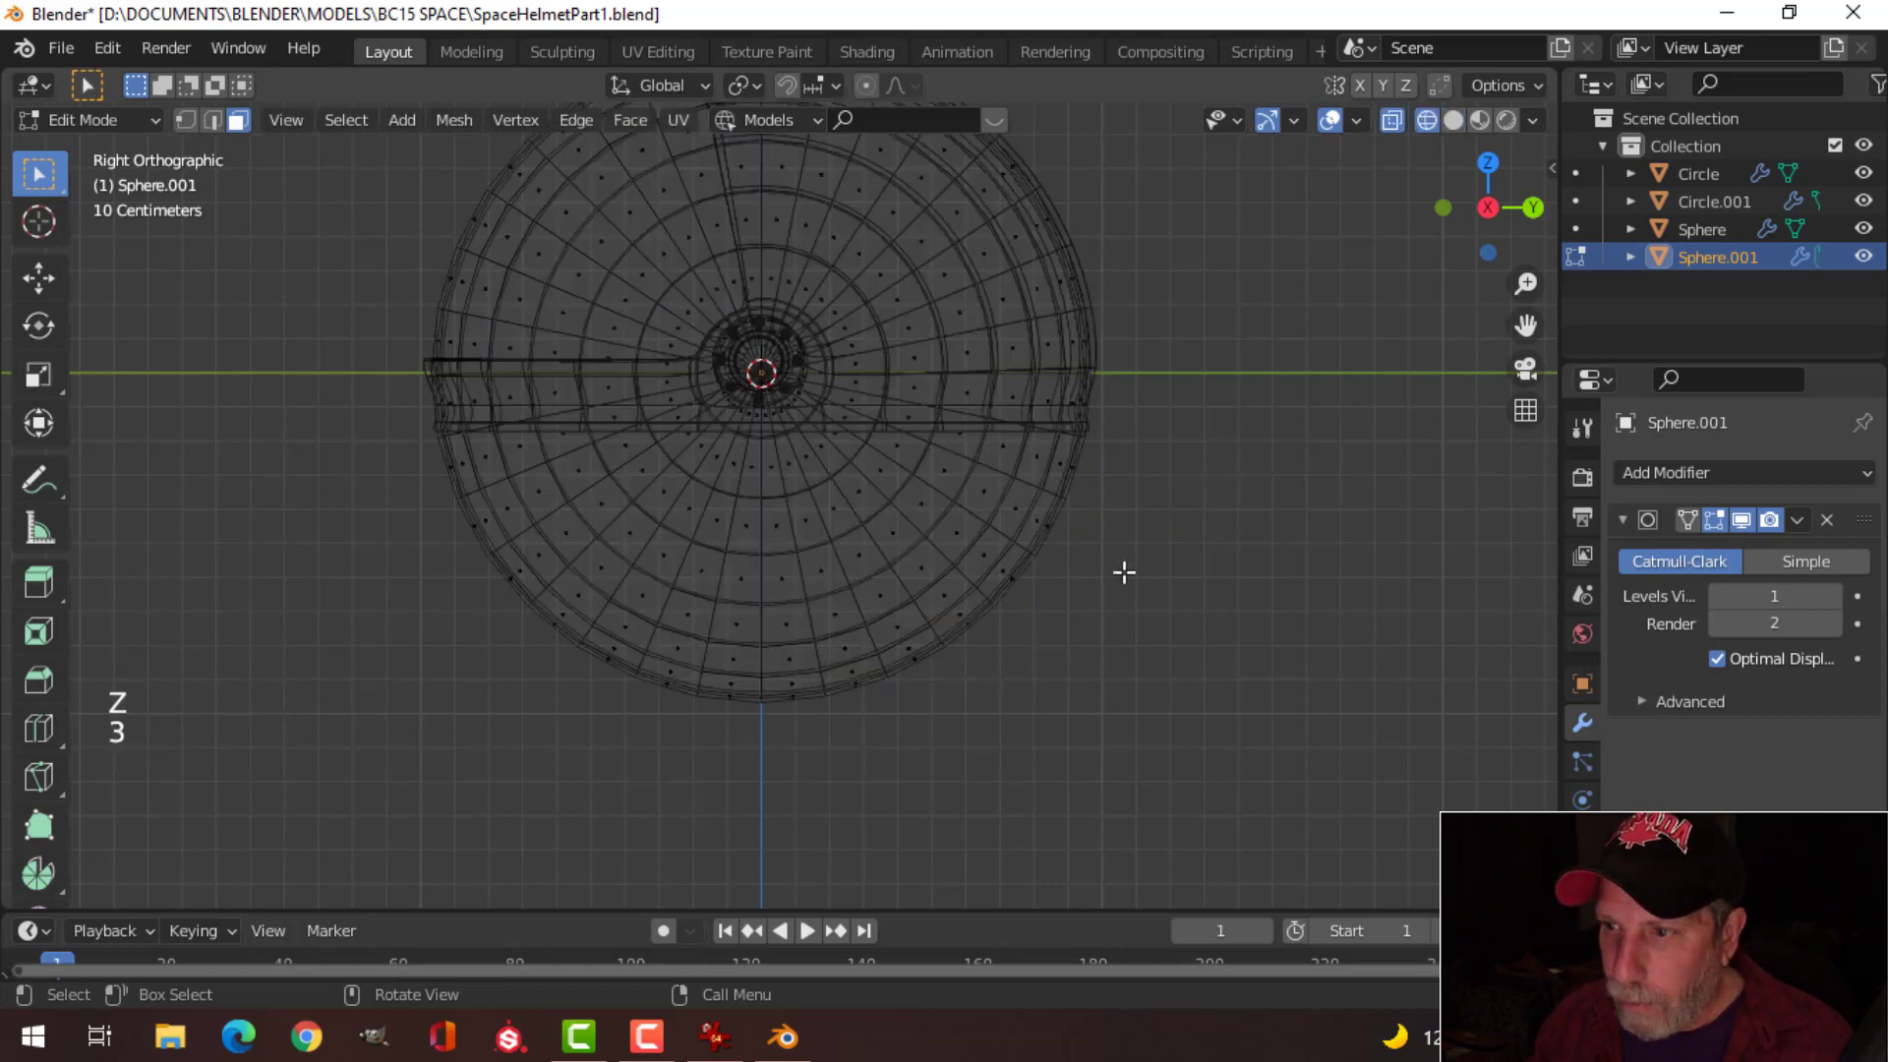
Step: Delete all faces in the lower half of the inner sphere, return to solid shading and leave Edit Mode
key(c)
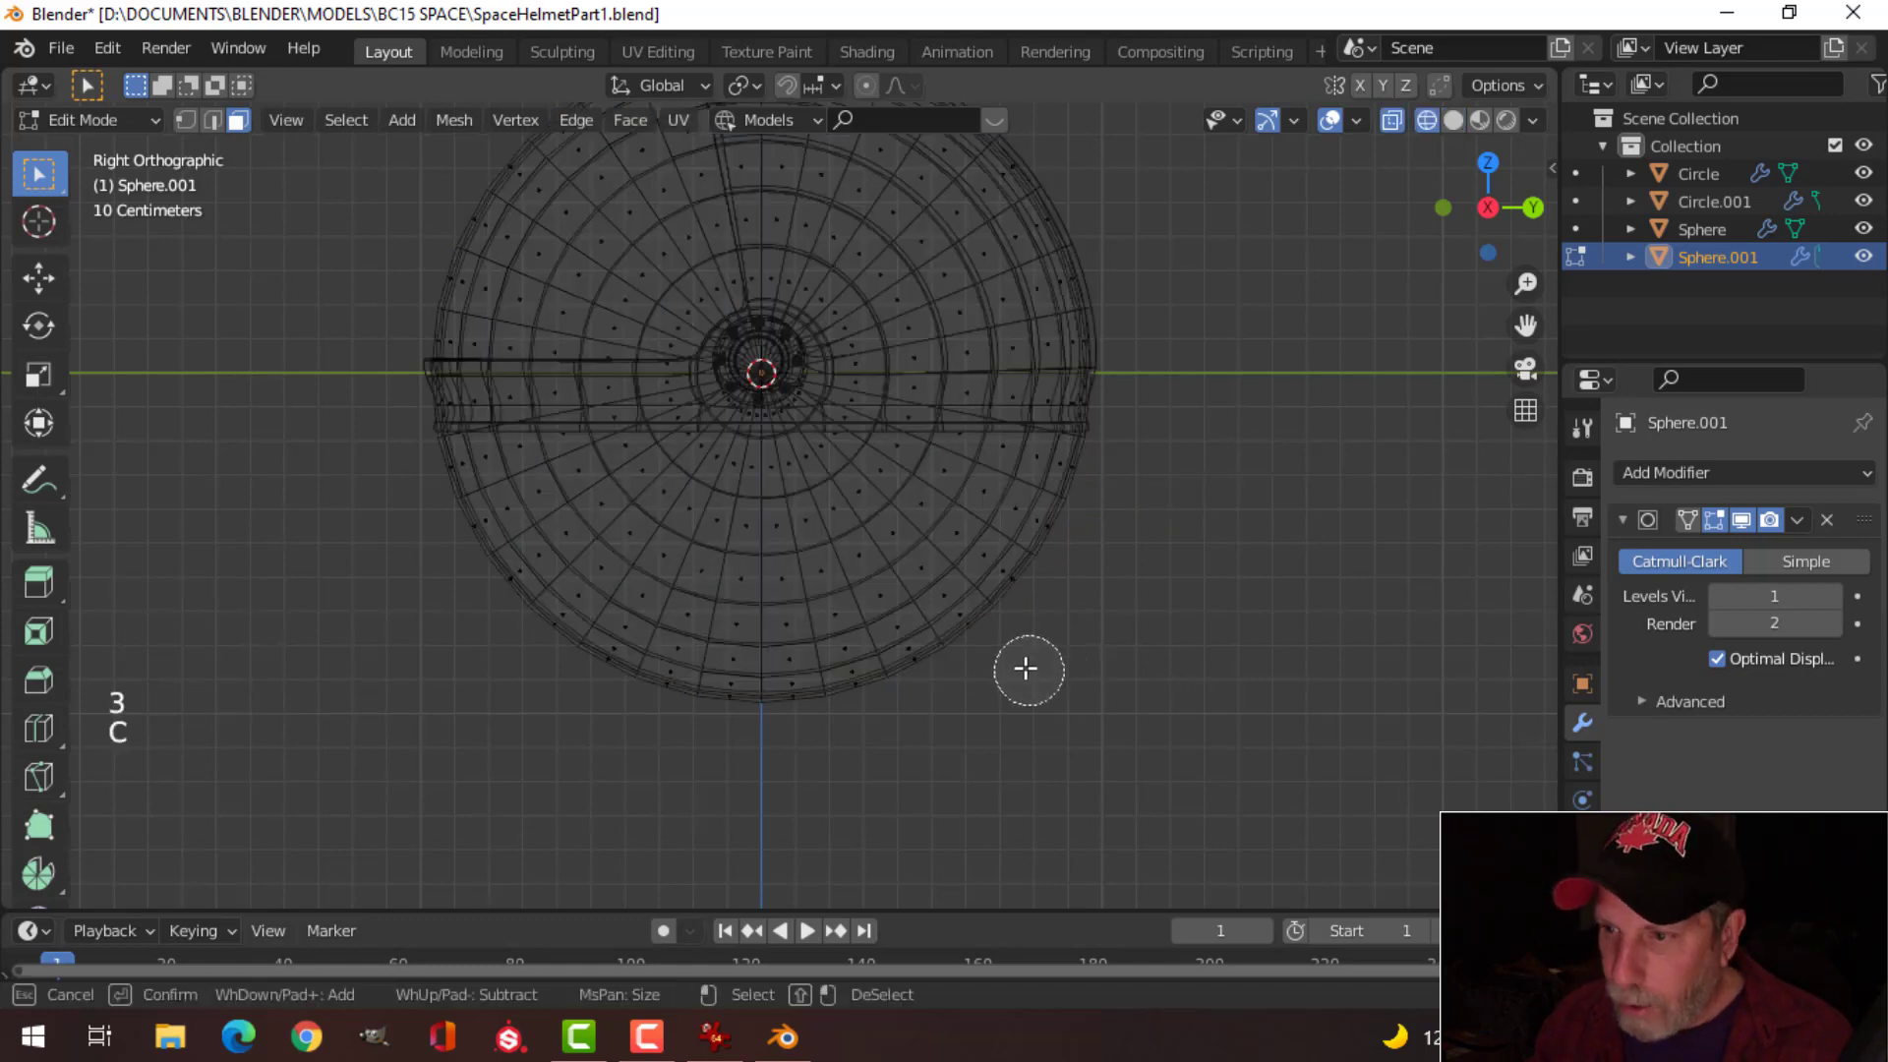
mouse_move(979, 614)
mouse_down()
mouse_move(657, 649)
mouse_move(476, 492)
mouse_move(463, 455)
mouse_move(653, 440)
mouse_move(561, 447)
mouse_up()
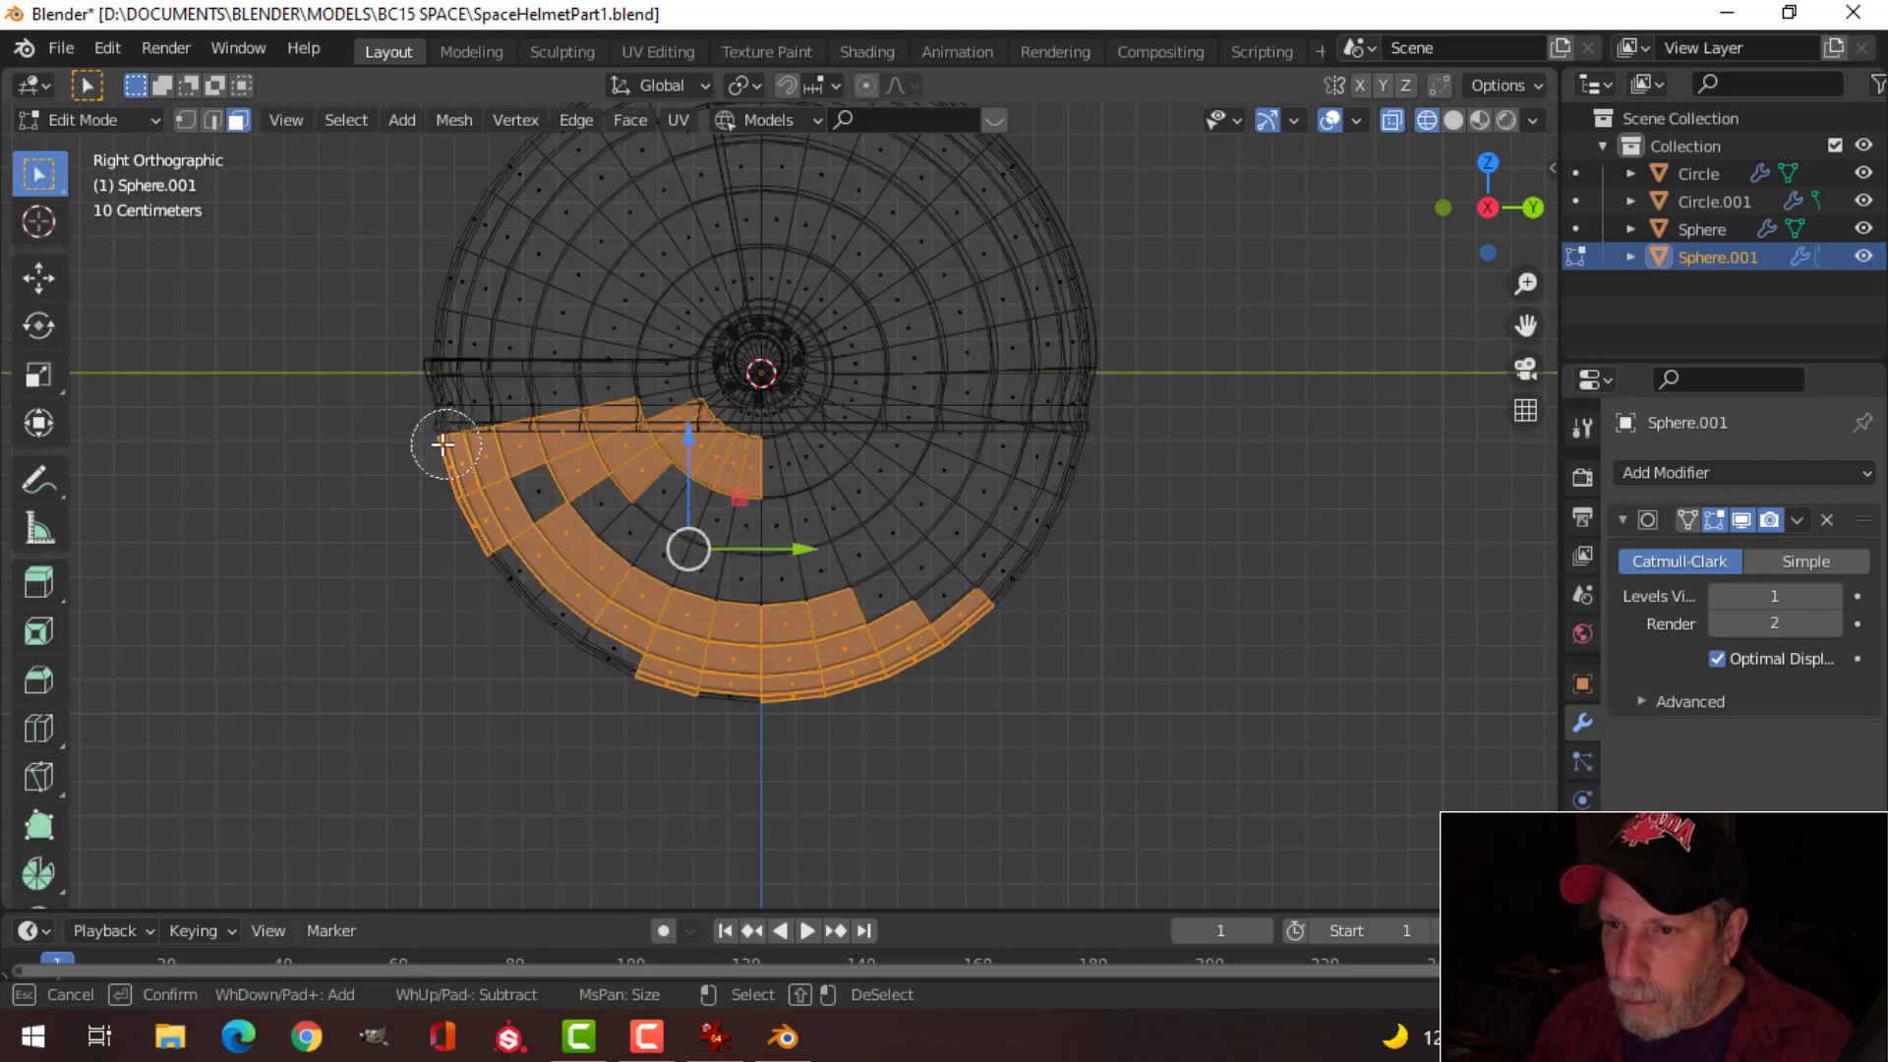
mouse_move(443, 444)
mouse_down()
mouse_move(999, 442)
mouse_move(1043, 461)
mouse_move(763, 510)
mouse_move(1101, 522)
mouse_move(860, 618)
mouse_move(635, 578)
mouse_up()
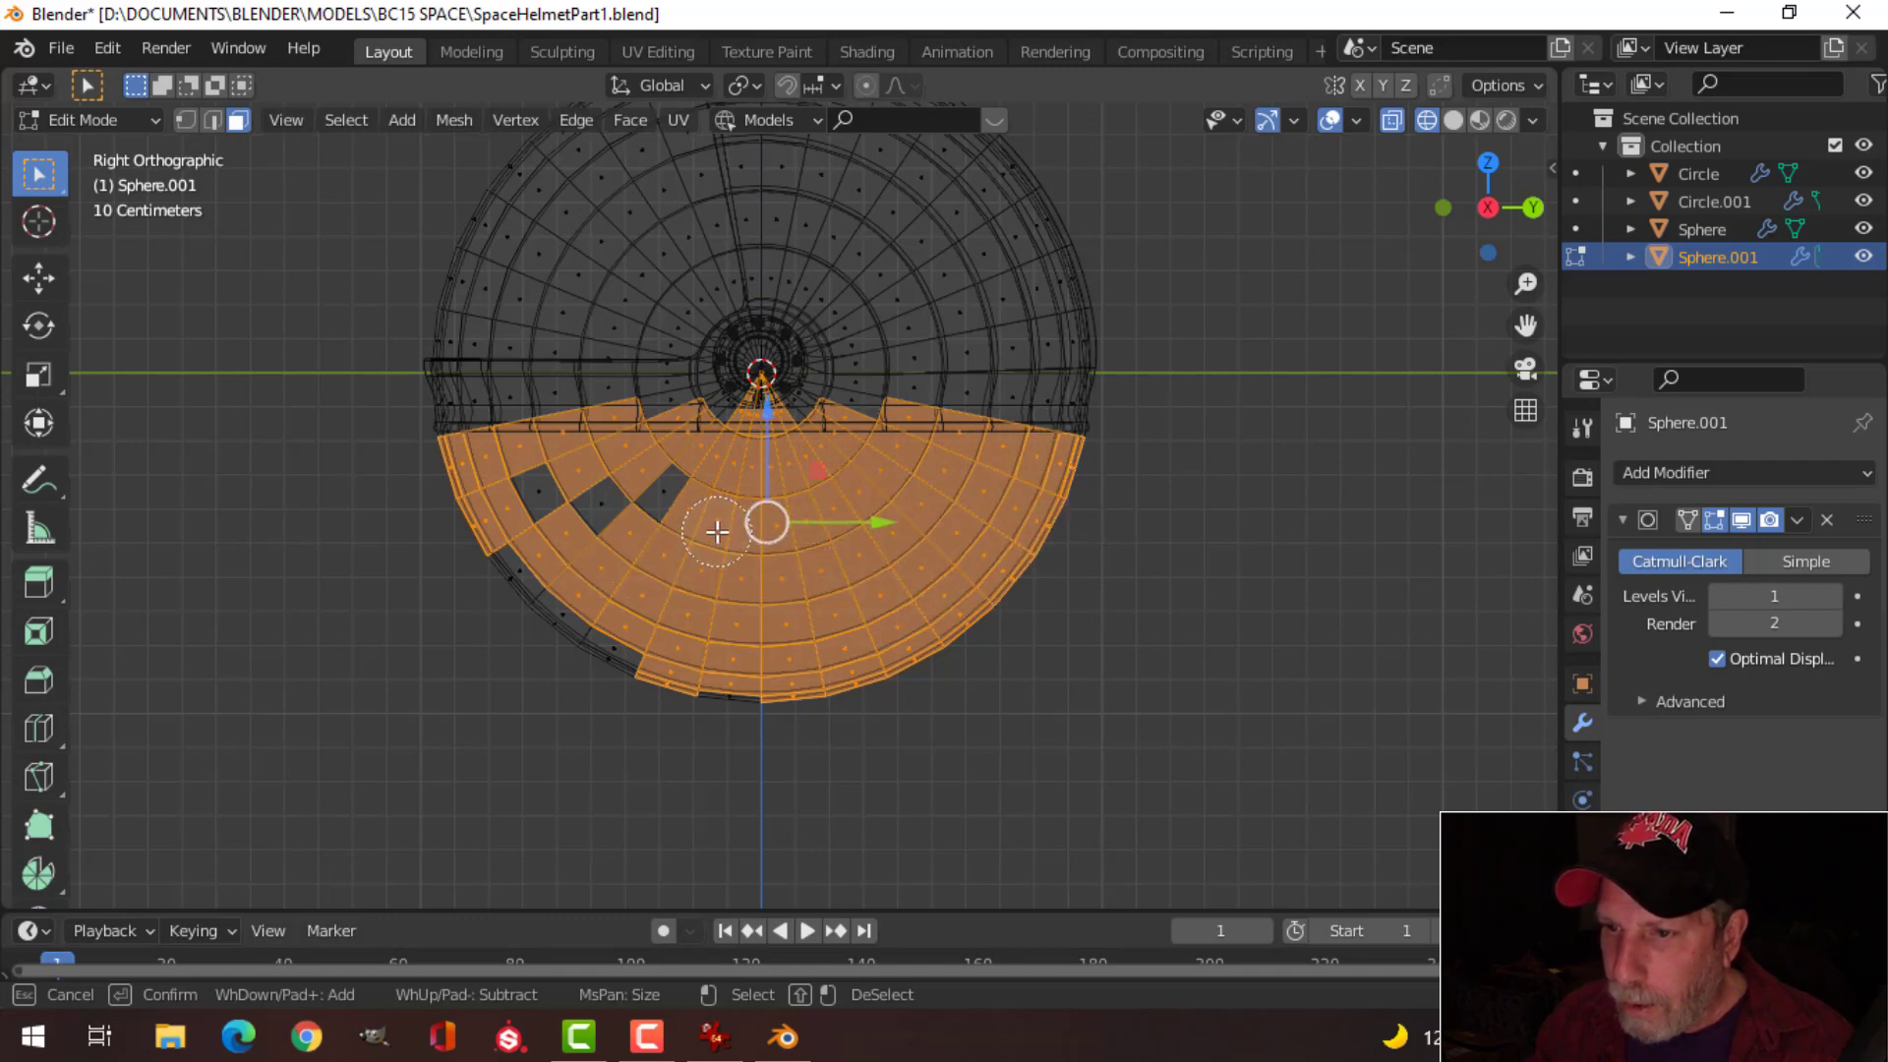
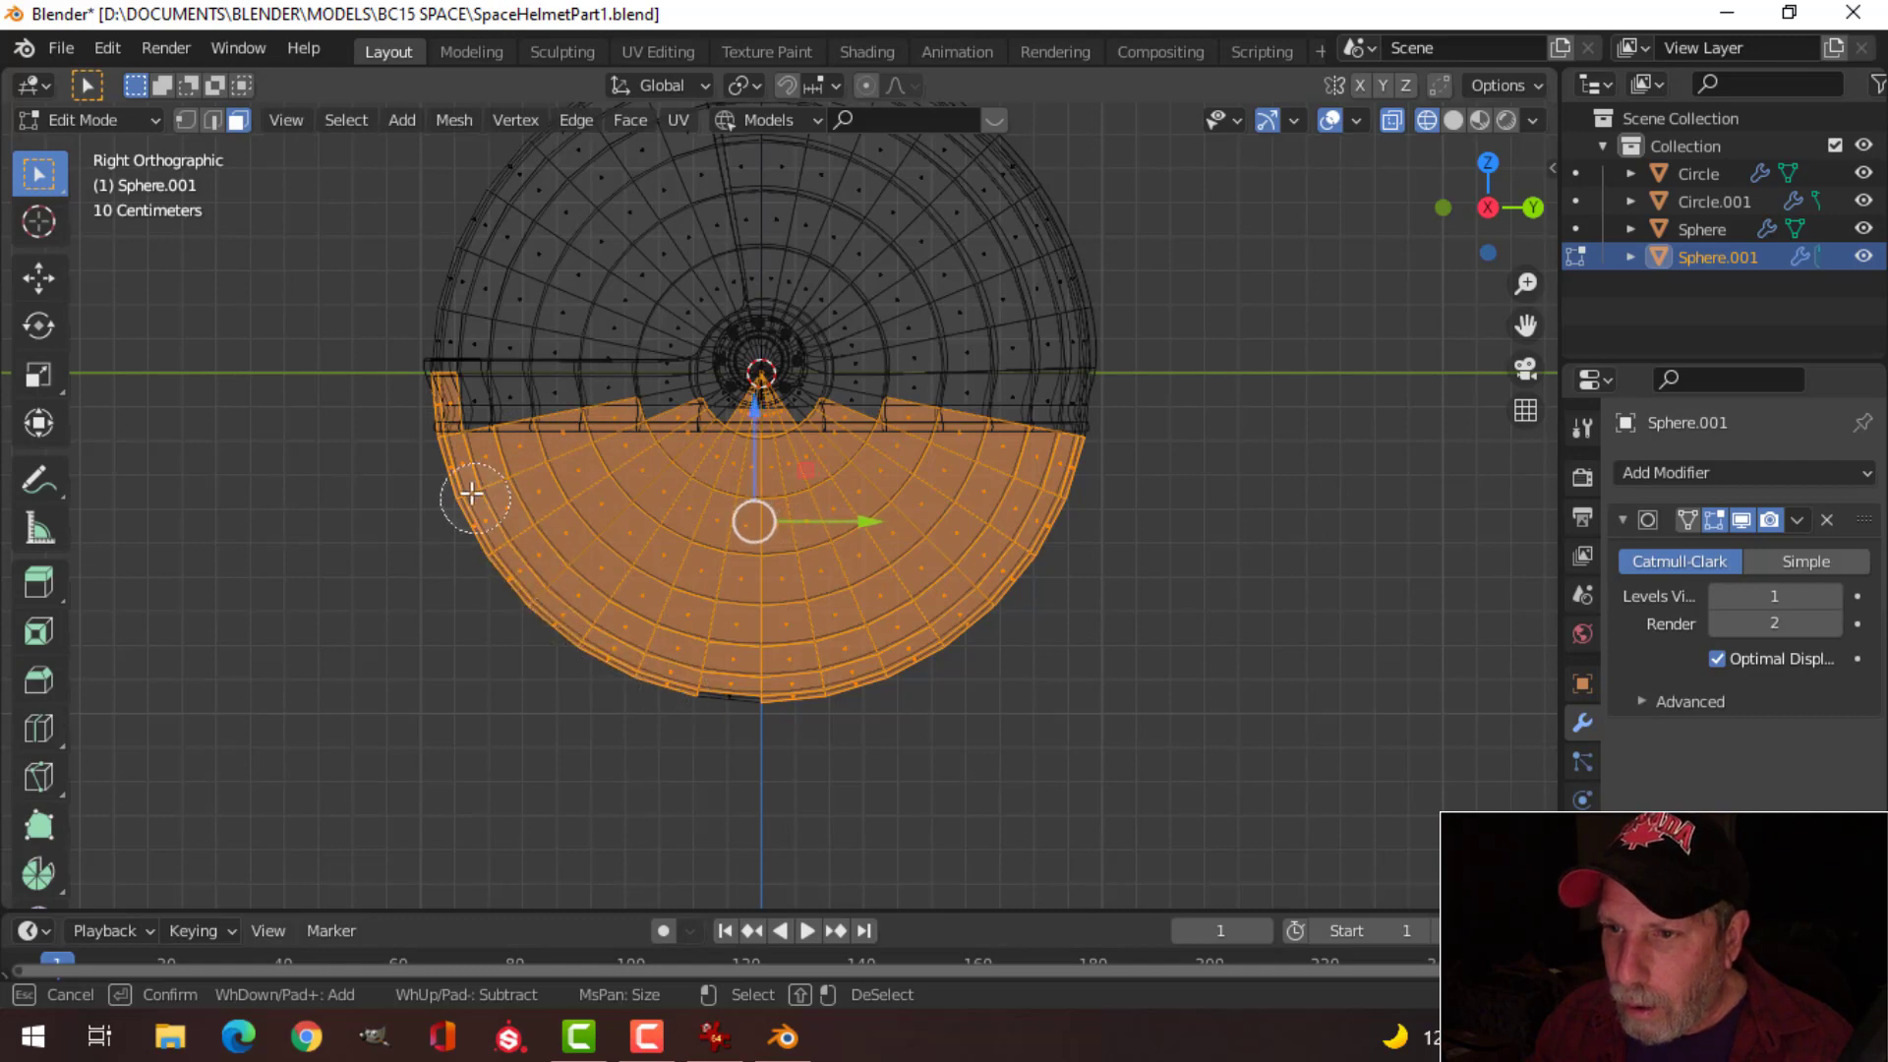
drag(467, 438, 567, 418)
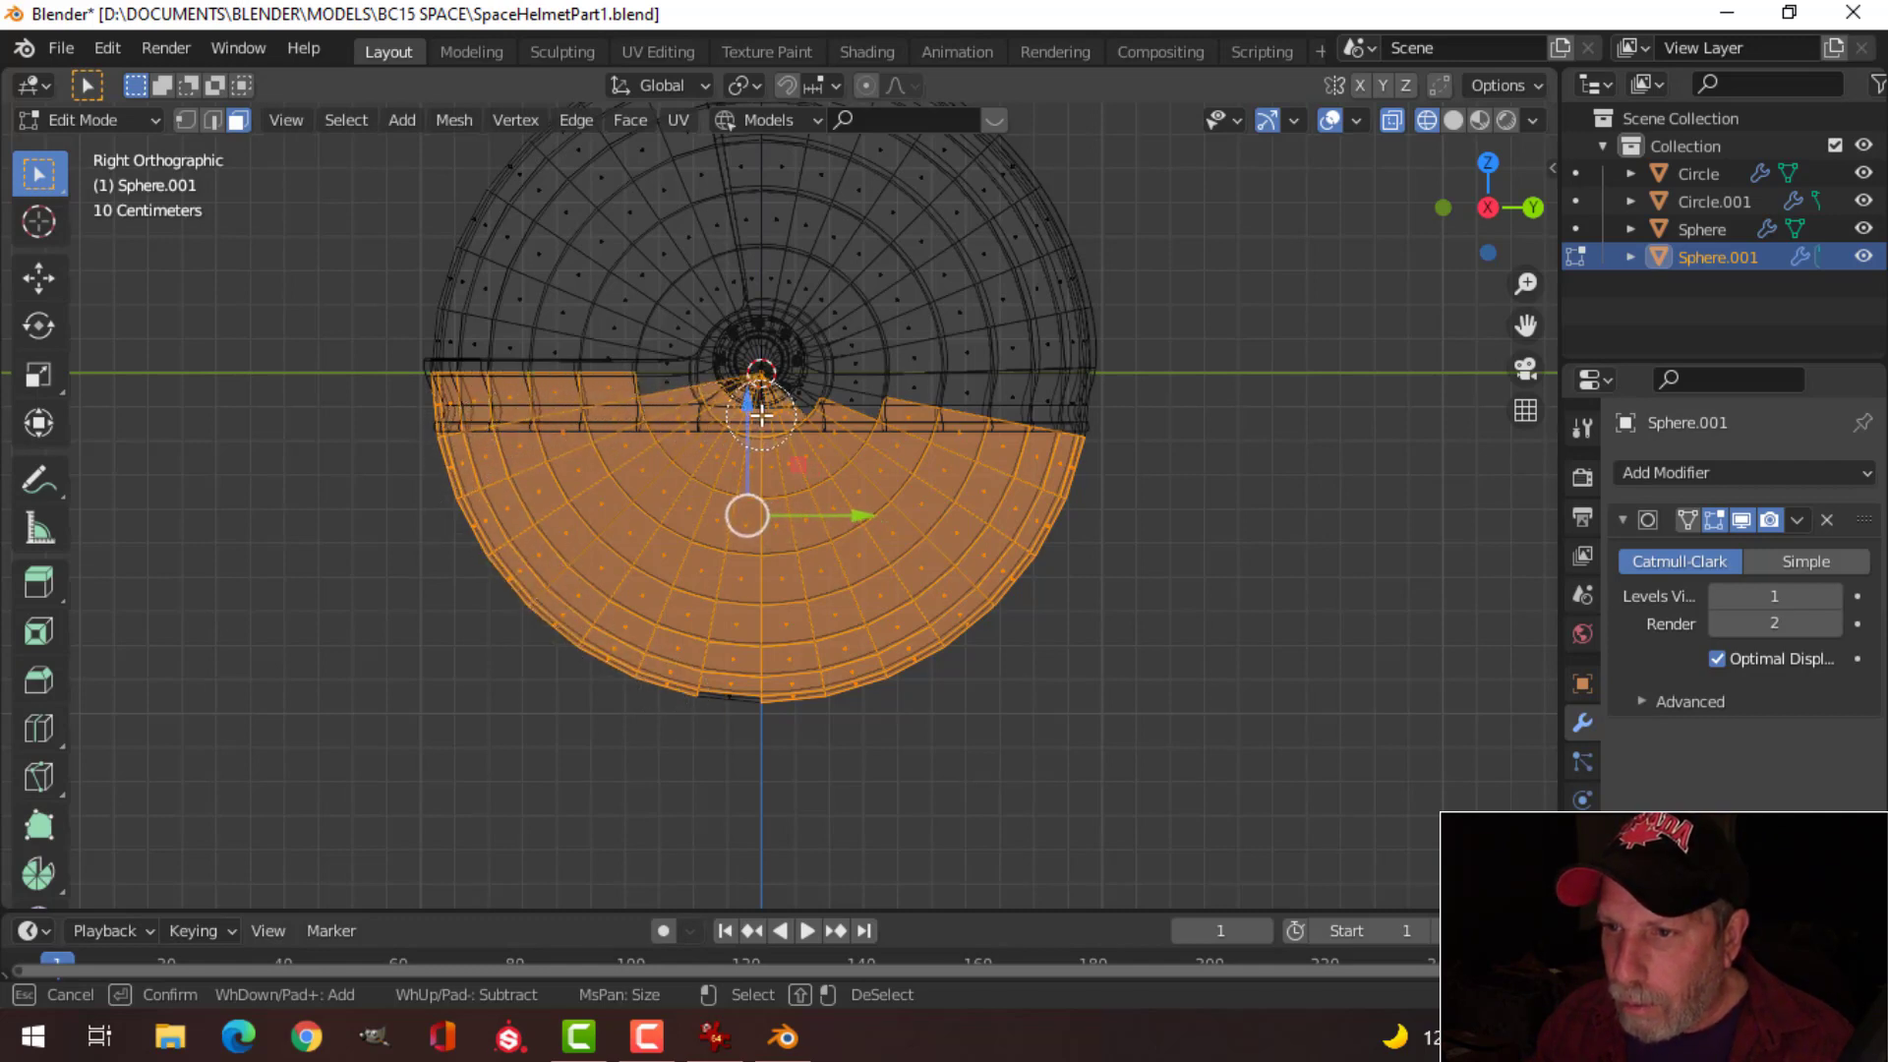
drag(836, 414, 1099, 414)
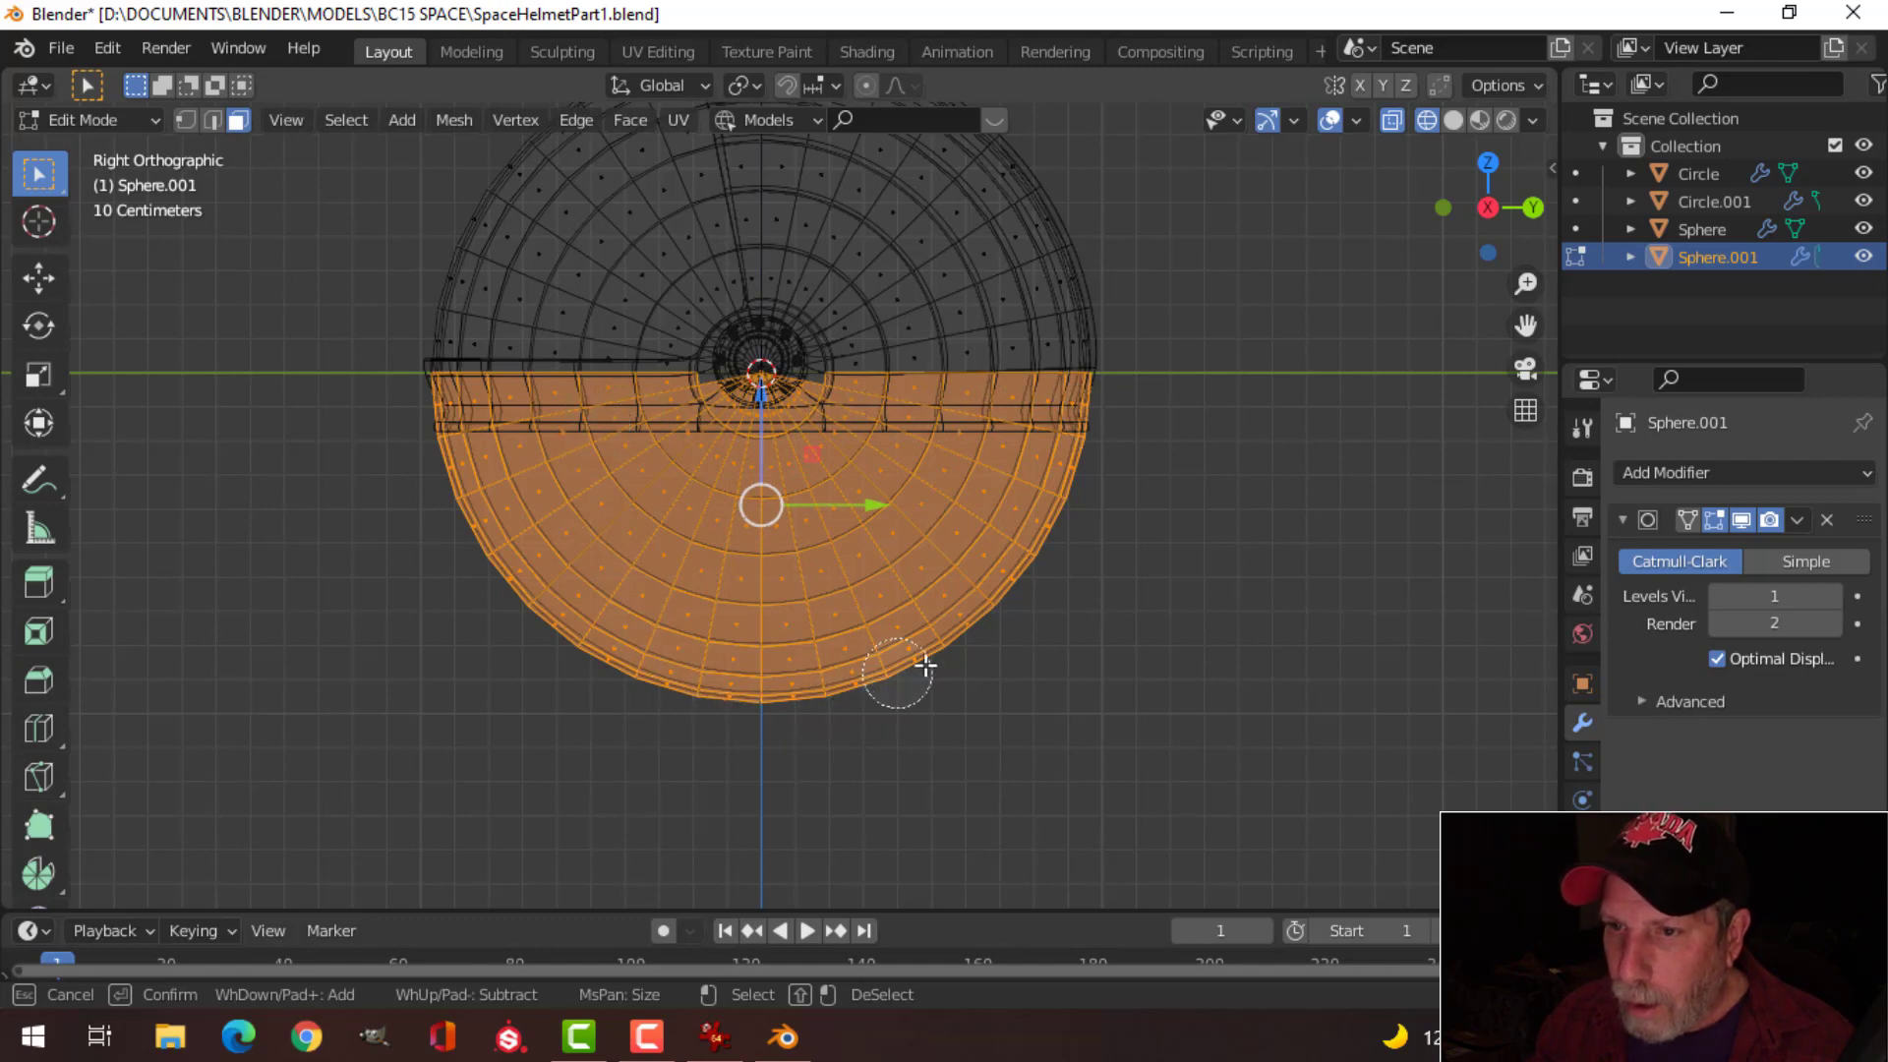
right_click(1096, 616)
key(x)
click(1095, 616)
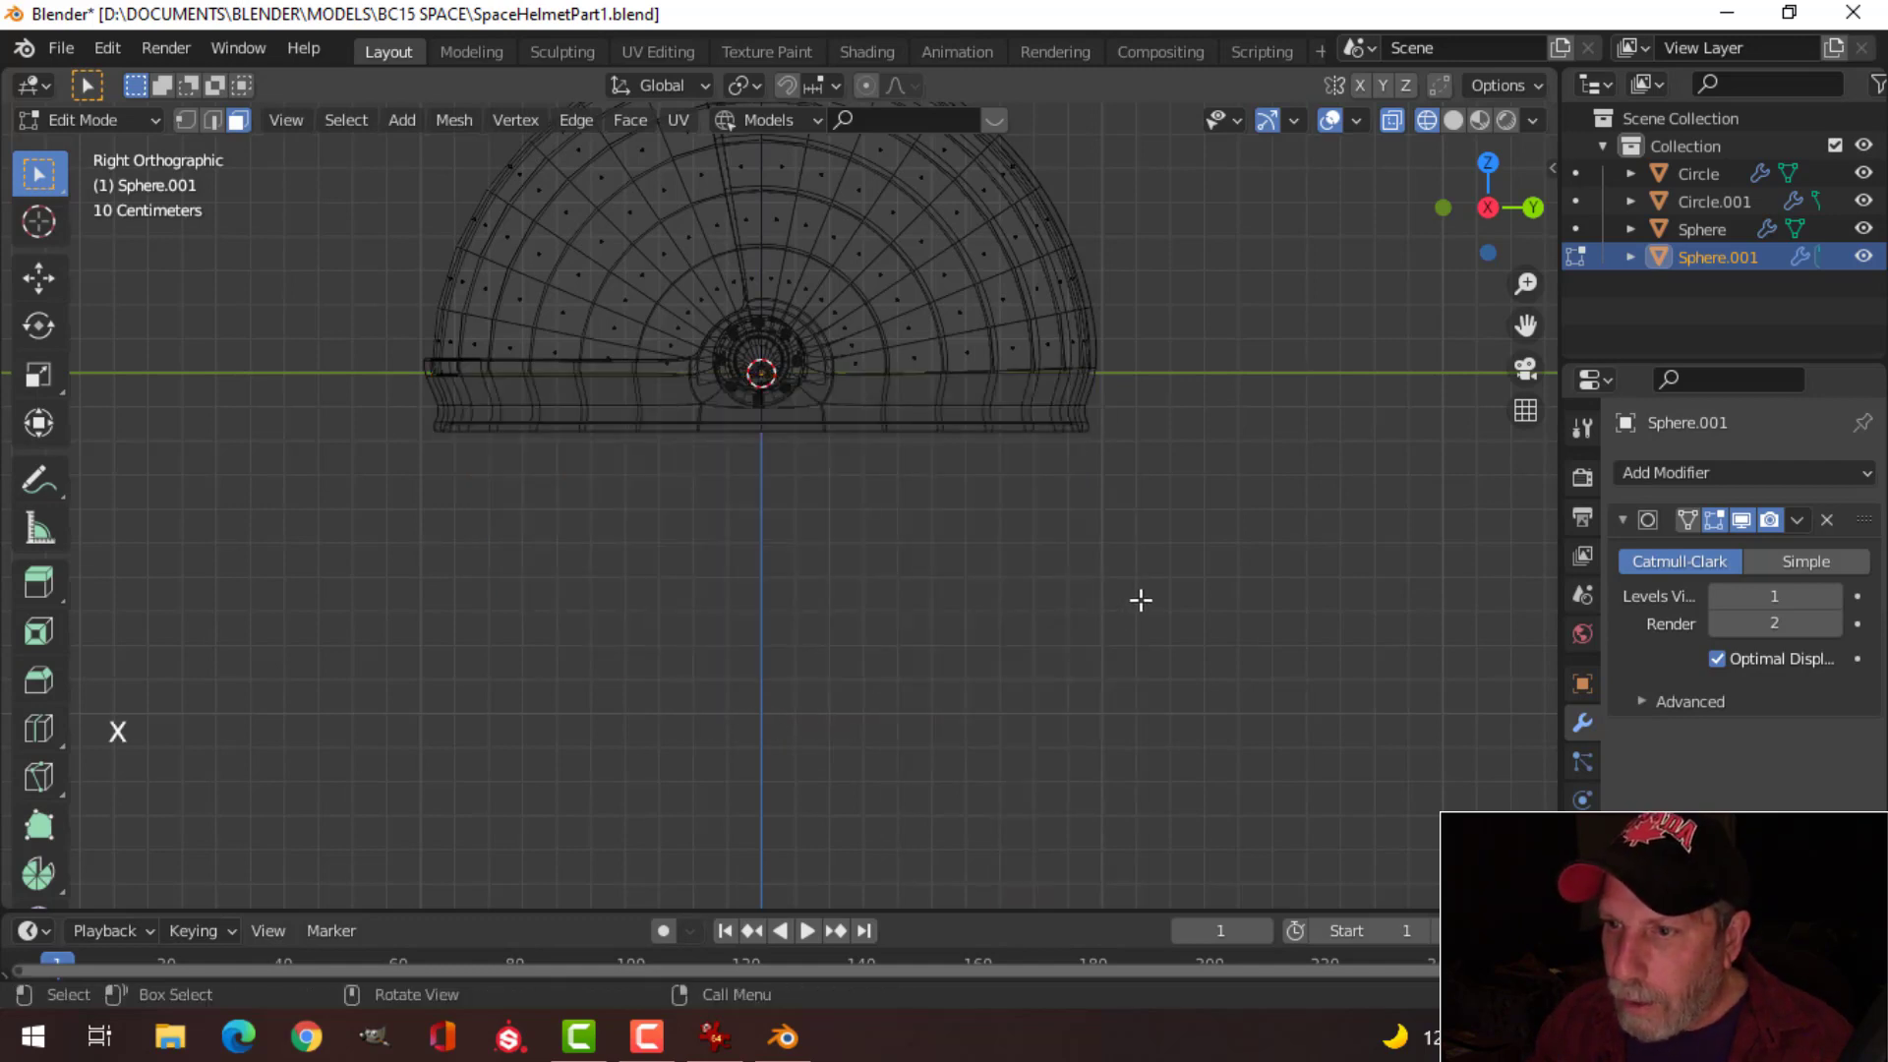
key(z)
mouse_move(1135, 570)
middle_down()
mouse_move(708, 531)
mouse_move(776, 304)
mouse_move(843, 598)
mouse_move(732, 585)
mouse_move(1012, 498)
mouse_move(851, 539)
mouse_move(746, 351)
mouse_move(746, 413)
mouse_move(754, 370)
mouse_move(811, 324)
mouse_move(894, 414)
mouse_move(852, 447)
mouse_move(852, 422)
middle_up()
key(Tab)
scroll(1013, 504, down, 3)
key(alt+a)
Step: Enter Edit Mode on the helmet shell with nothing selected and save the file
scroll(842, 598, up, 2)
scroll(763, 421, up, 1)
click(956, 345)
key(Tab)
scroll(867, 294, up, 3)
key(alt+a)
key(ctrl+s)
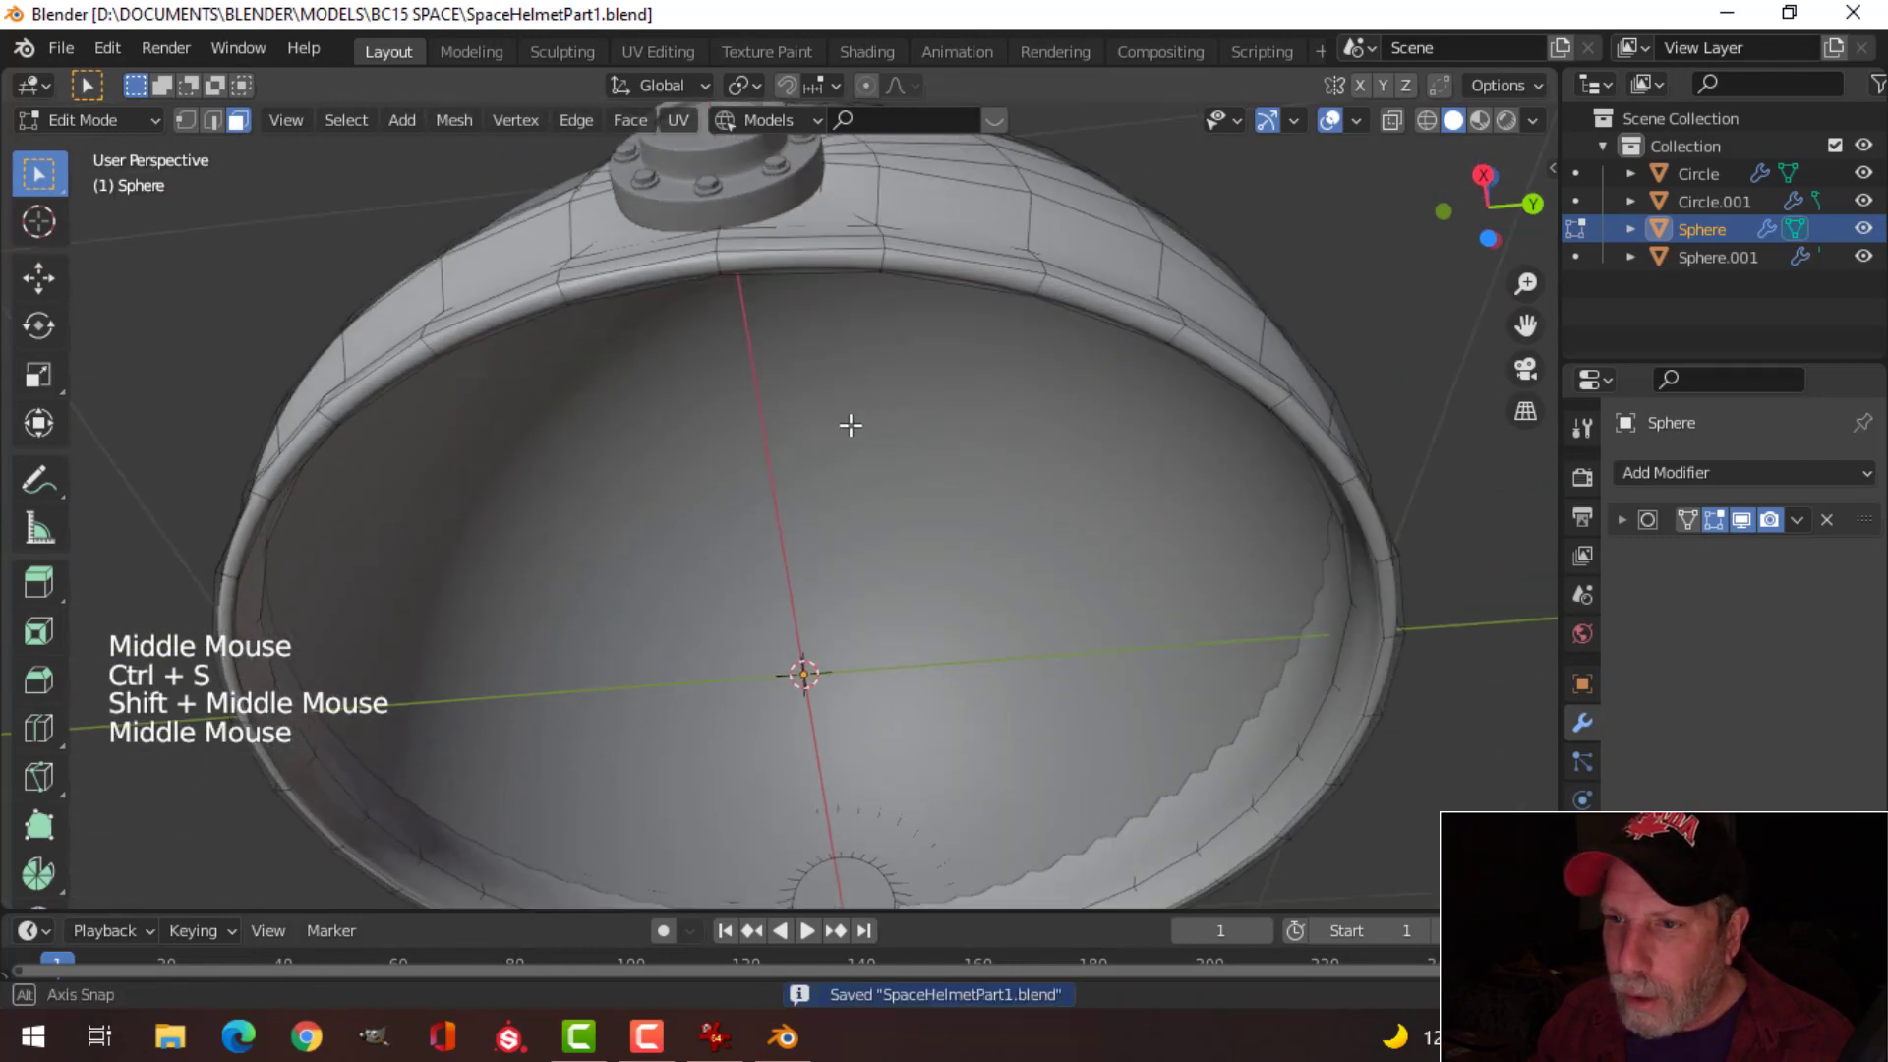
Step: Lower the face loop on the shell's bottom rim about 0.073 m, scale it to 1.058 and raise it about 0.021 m
key(3)
alt+shift+click(728, 267)
scroll(822, 331, down, 2)
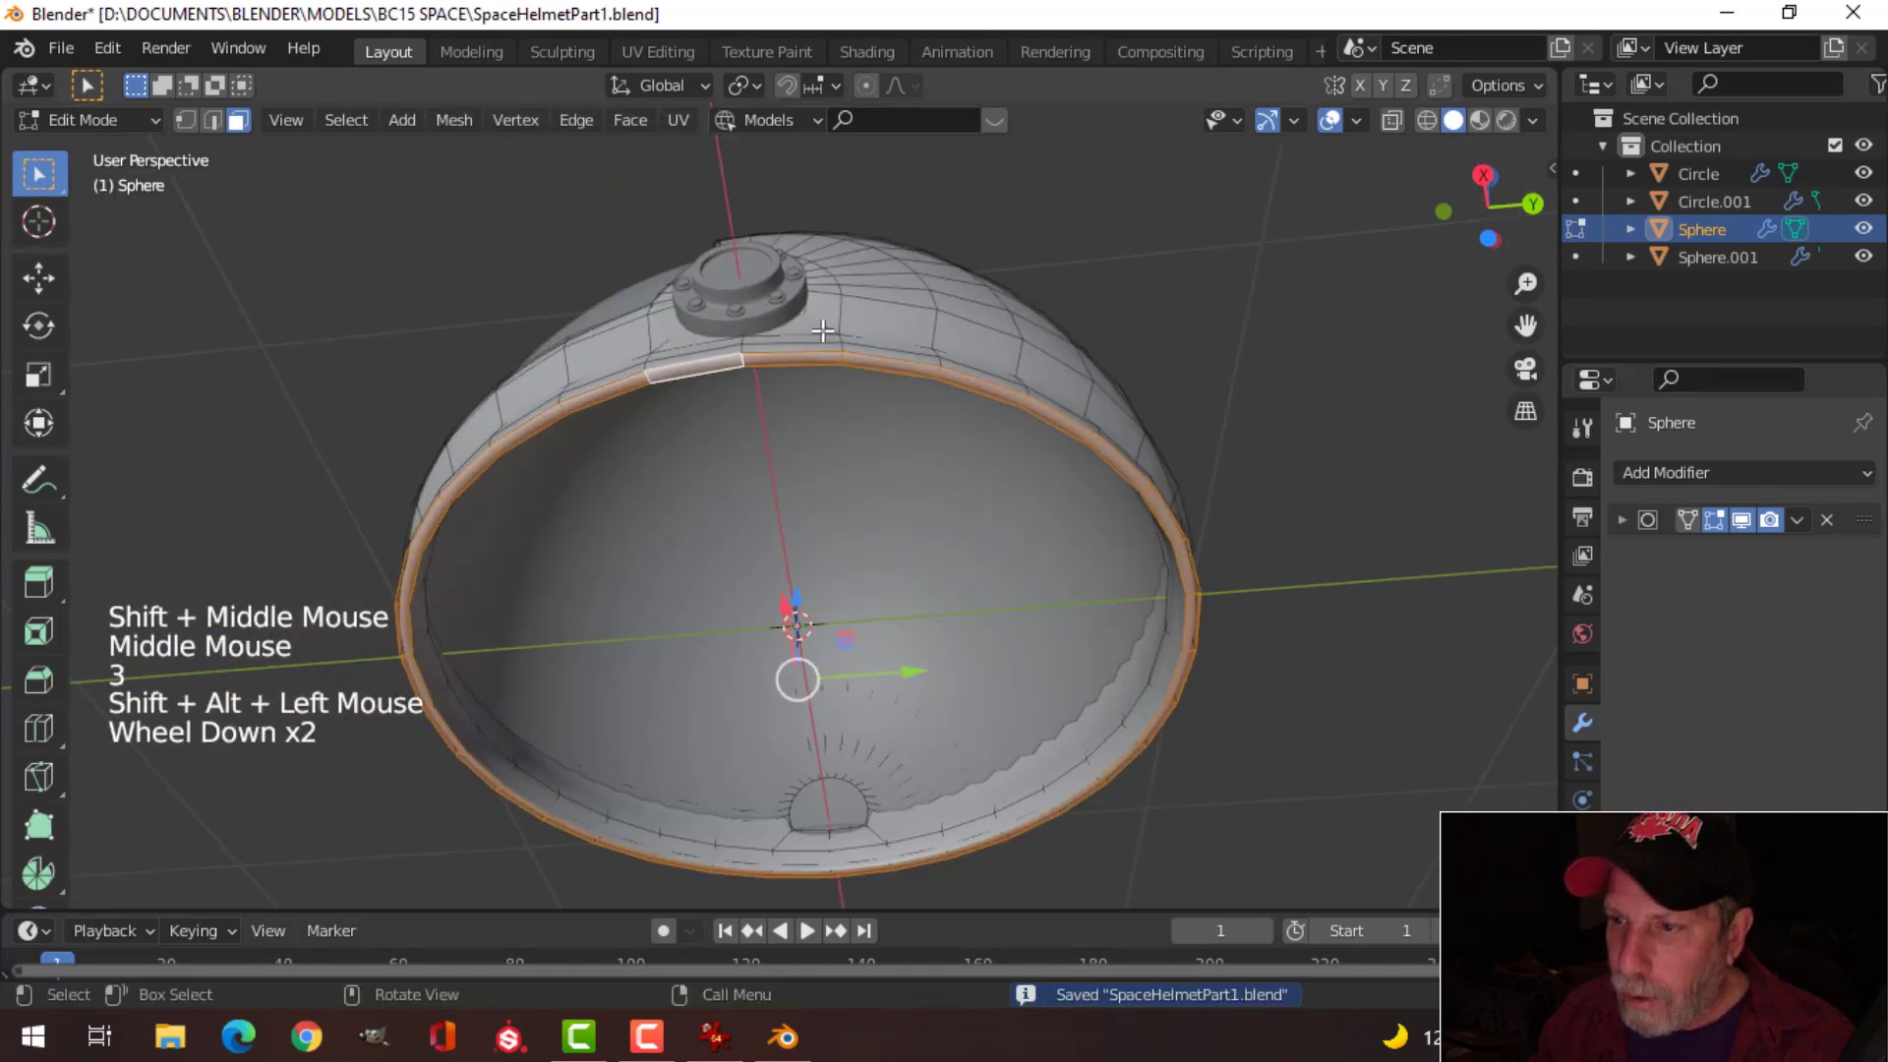
key(KP_3)
scroll(788, 579, up, 2)
shift+middle_drag(787, 578, 843, 447)
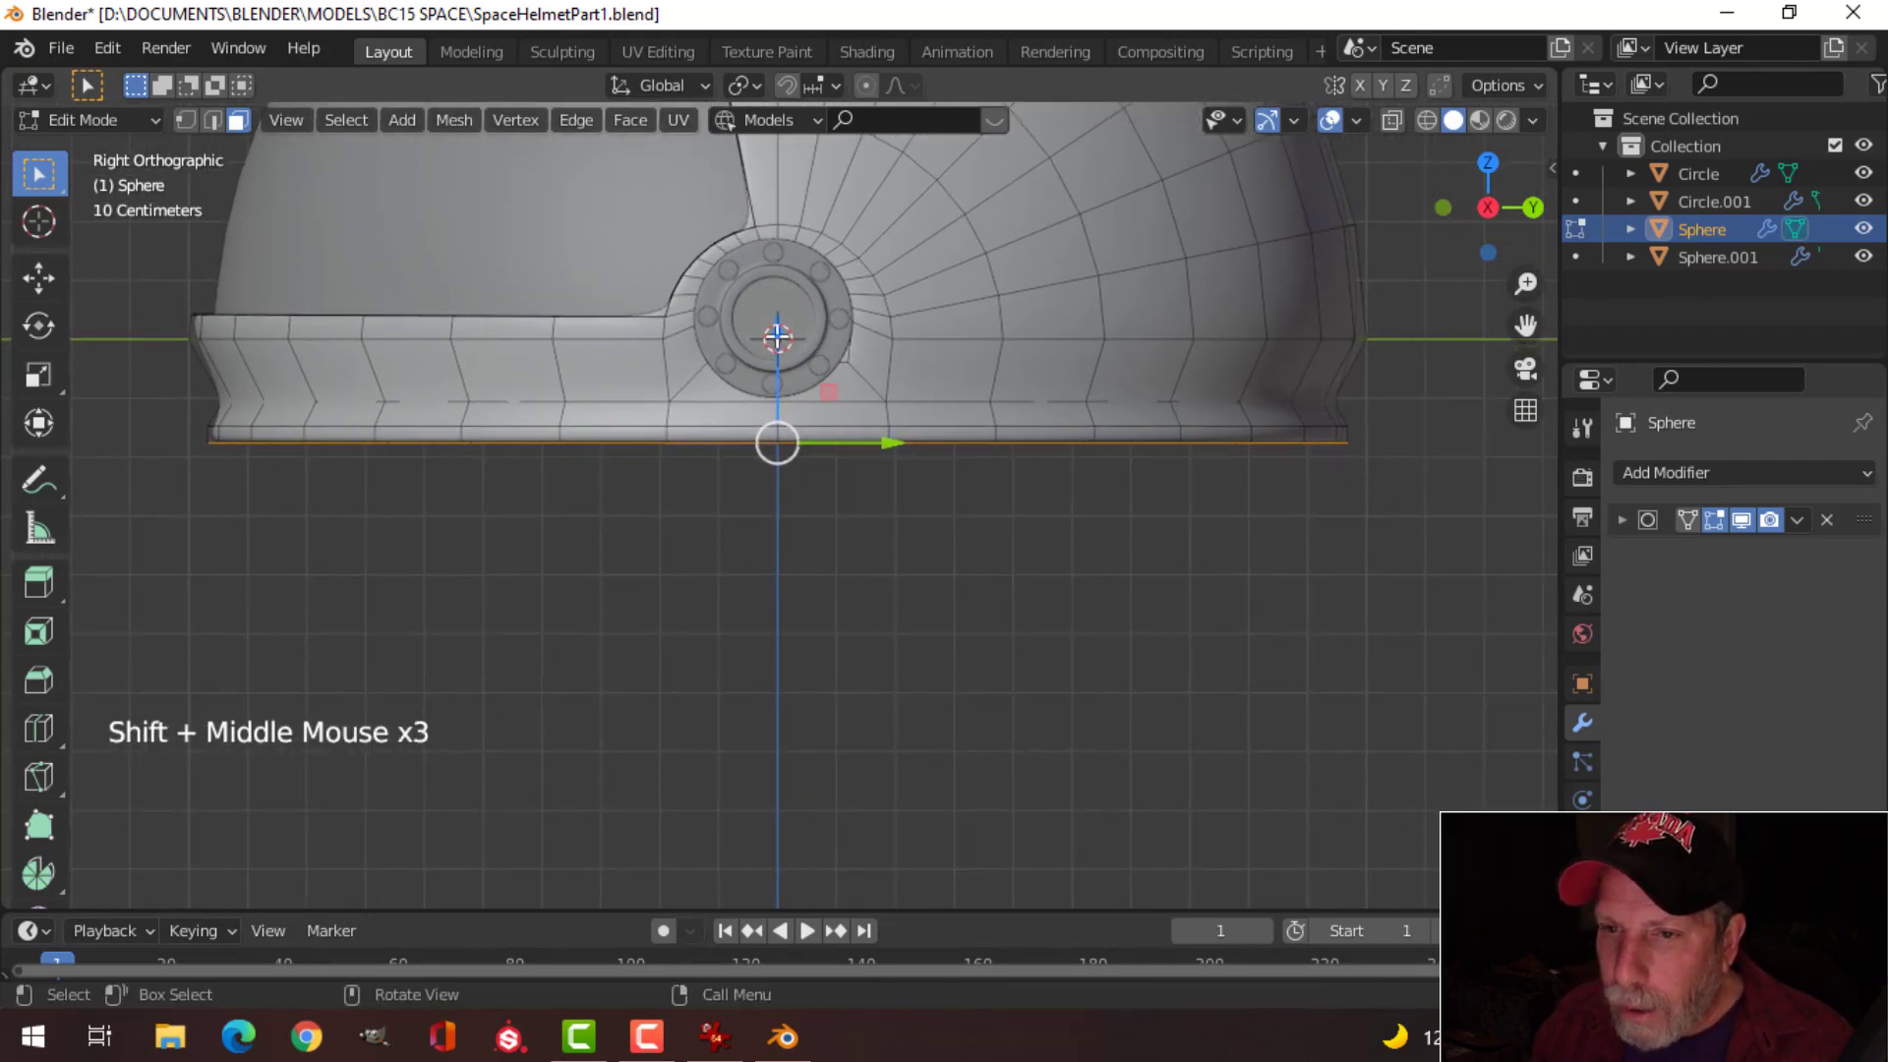
drag(777, 336, 772, 386)
key(s)
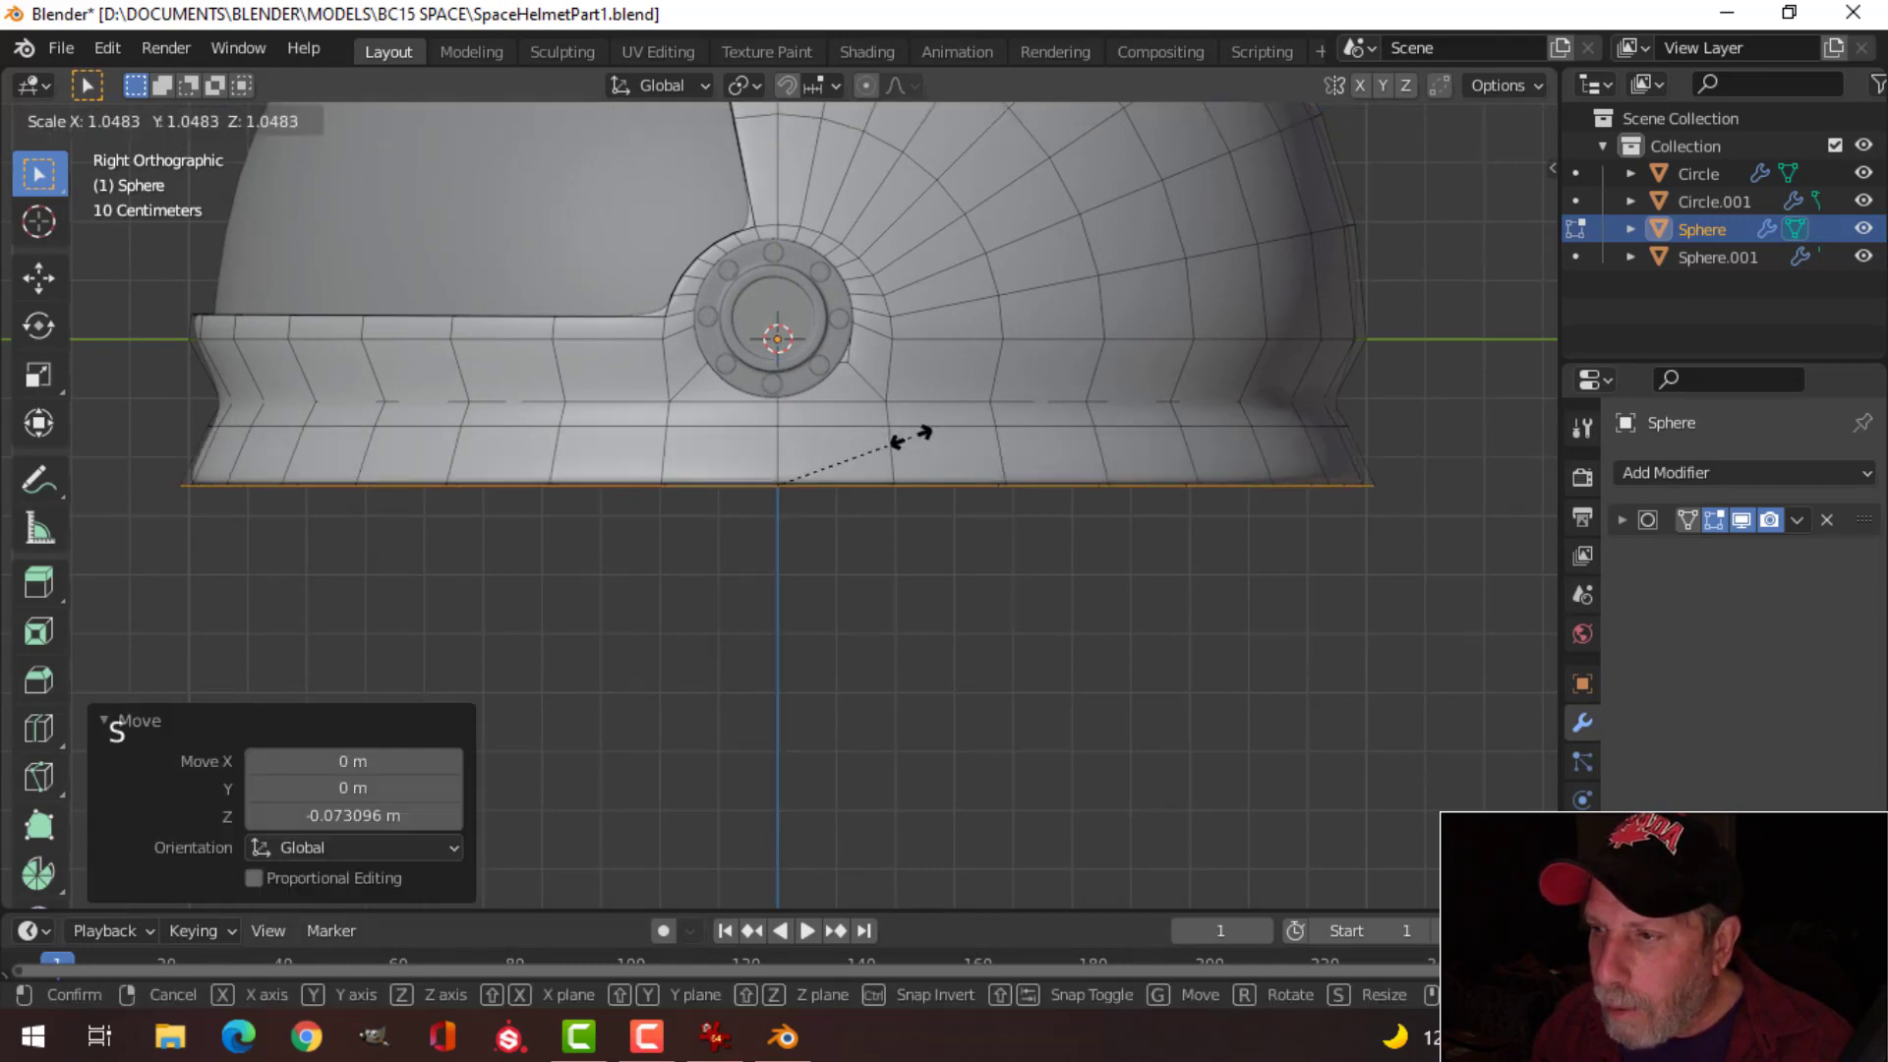
click(913, 436)
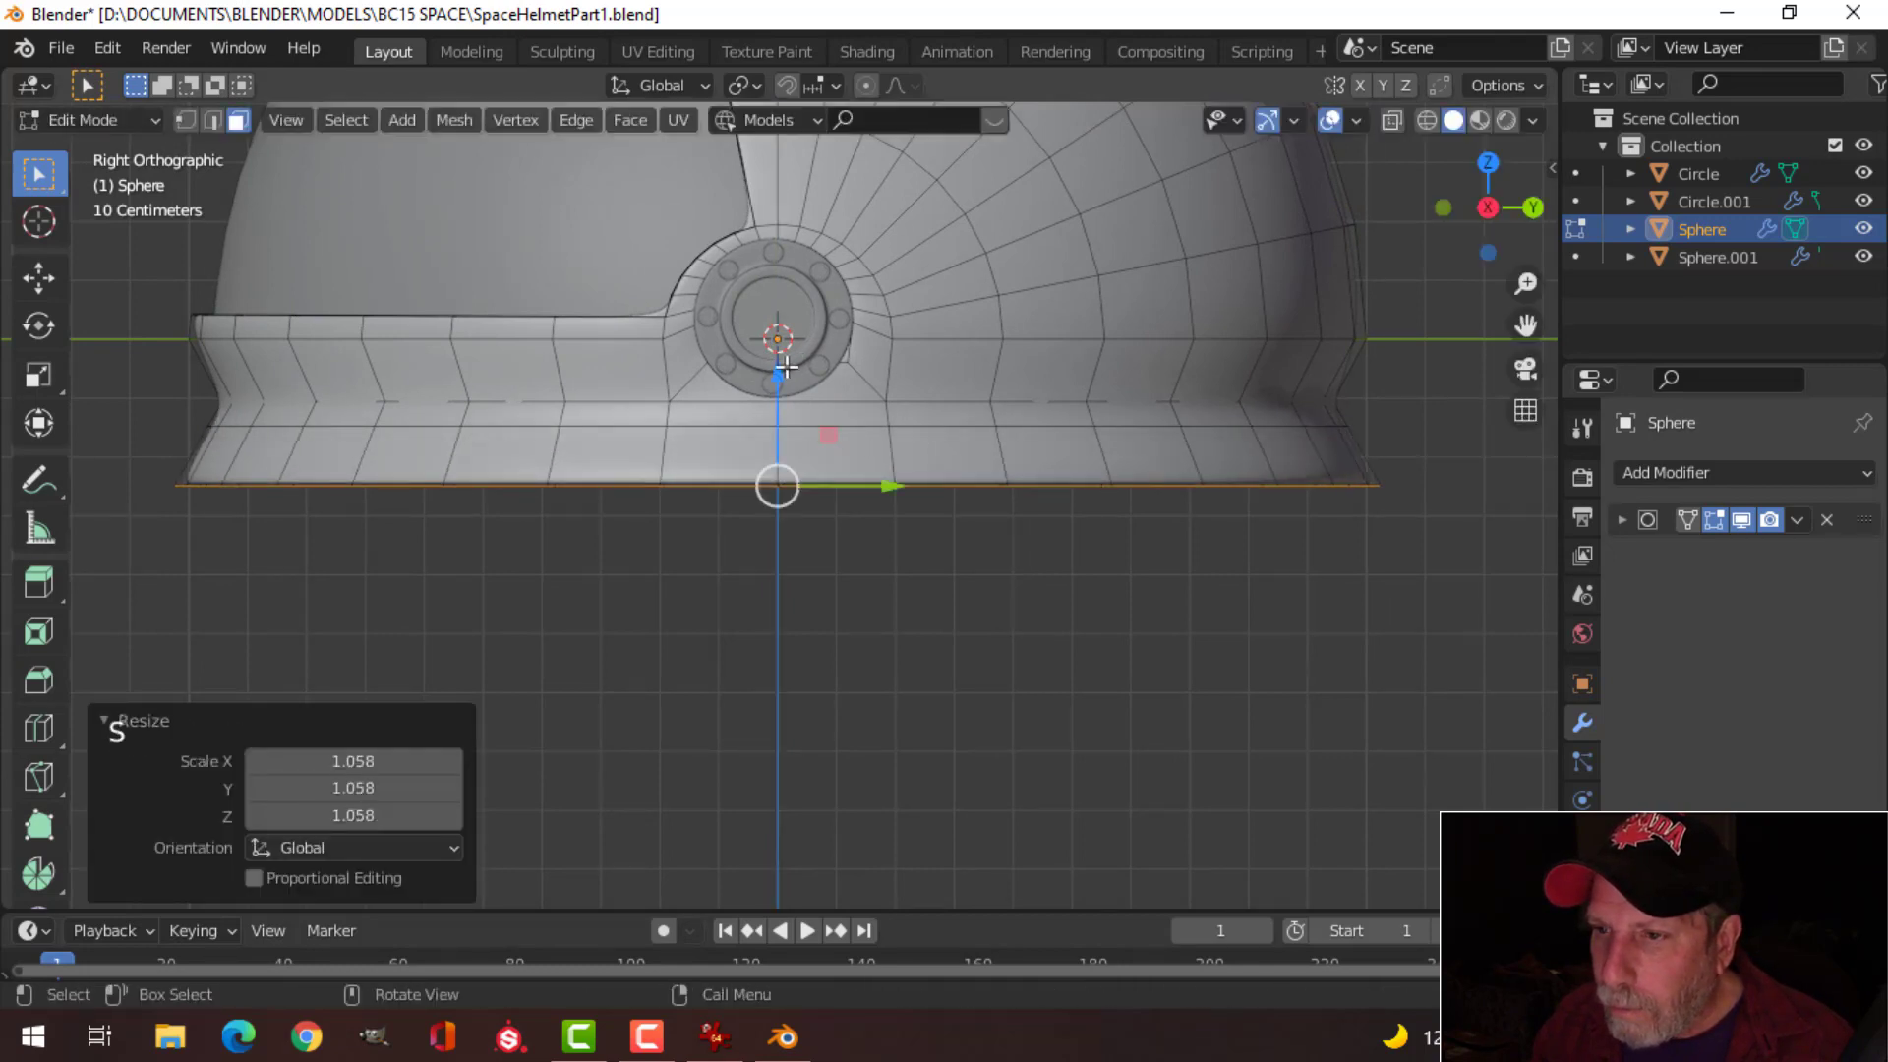
drag(785, 369, 779, 347)
shift+middle_drag(863, 451, 871, 410)
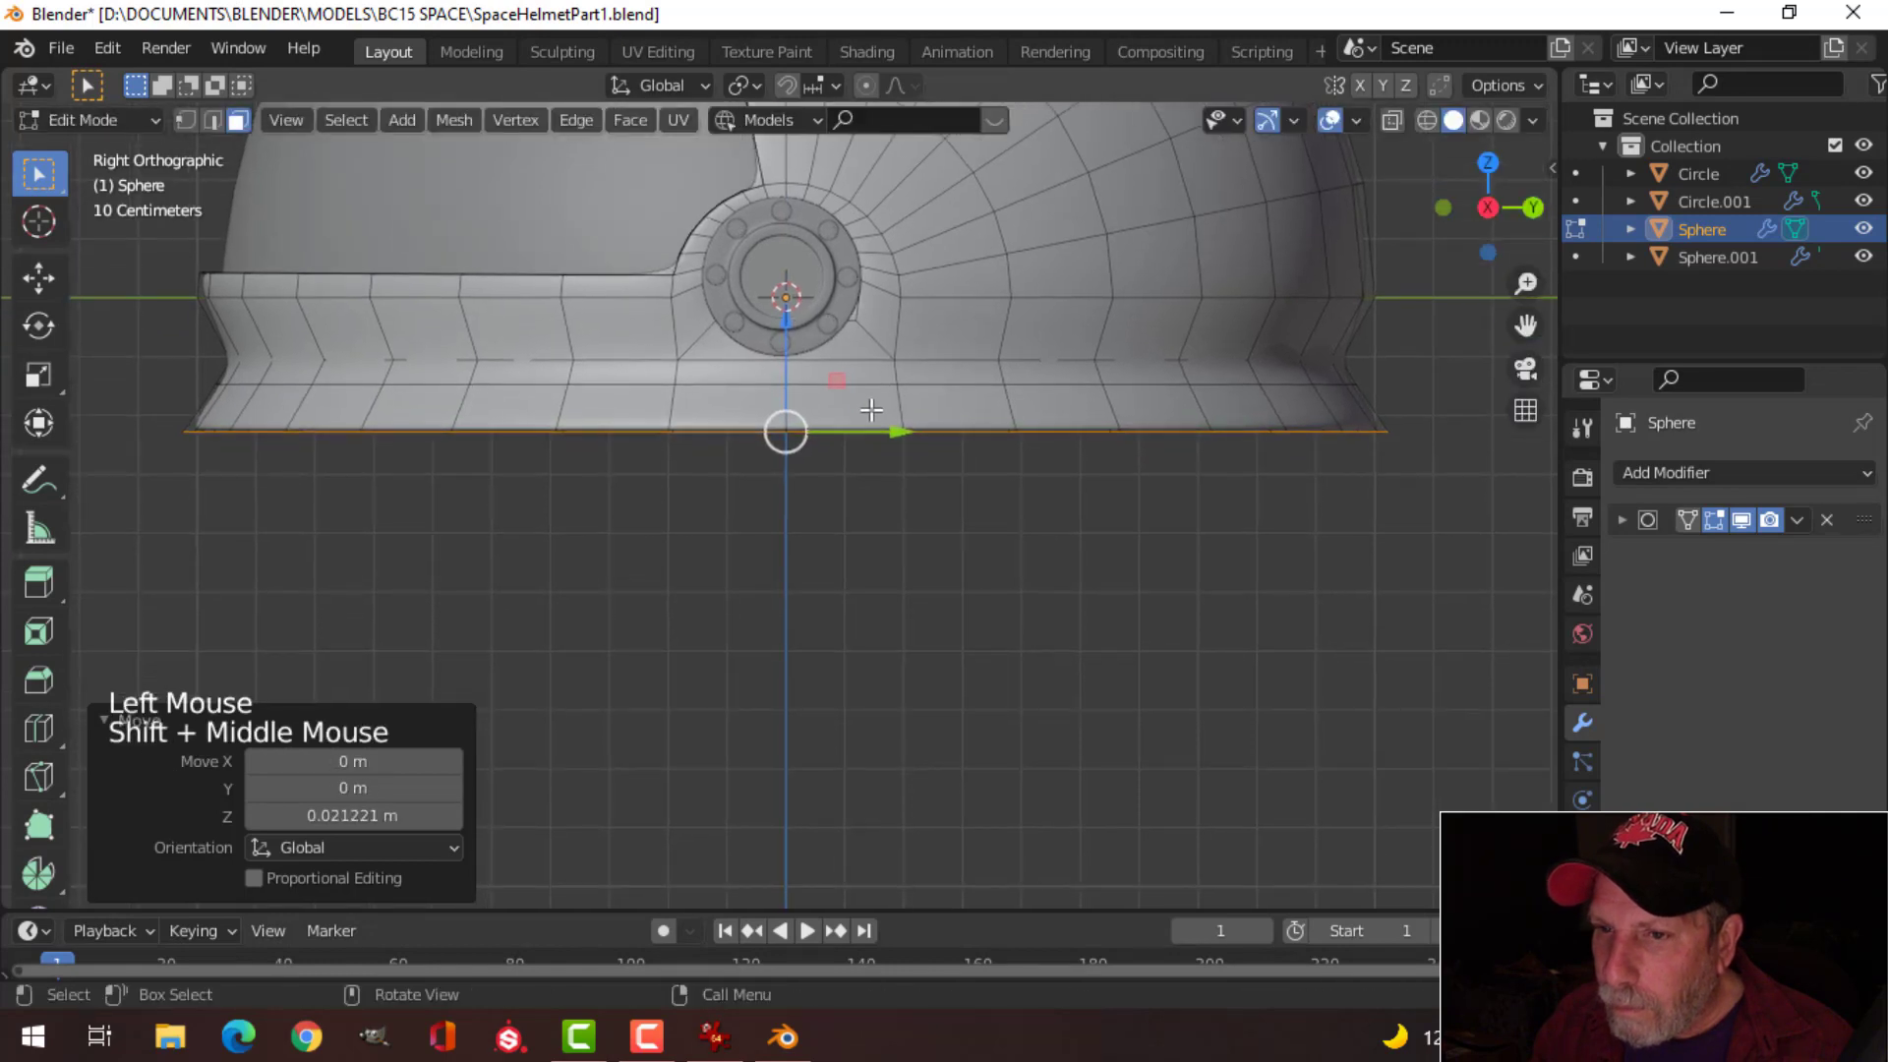
Step: Extrude the rim's bottom face loop down about 0.054 m and scale it to 0.956
key(e)
drag(786, 342, 788, 385)
key(s)
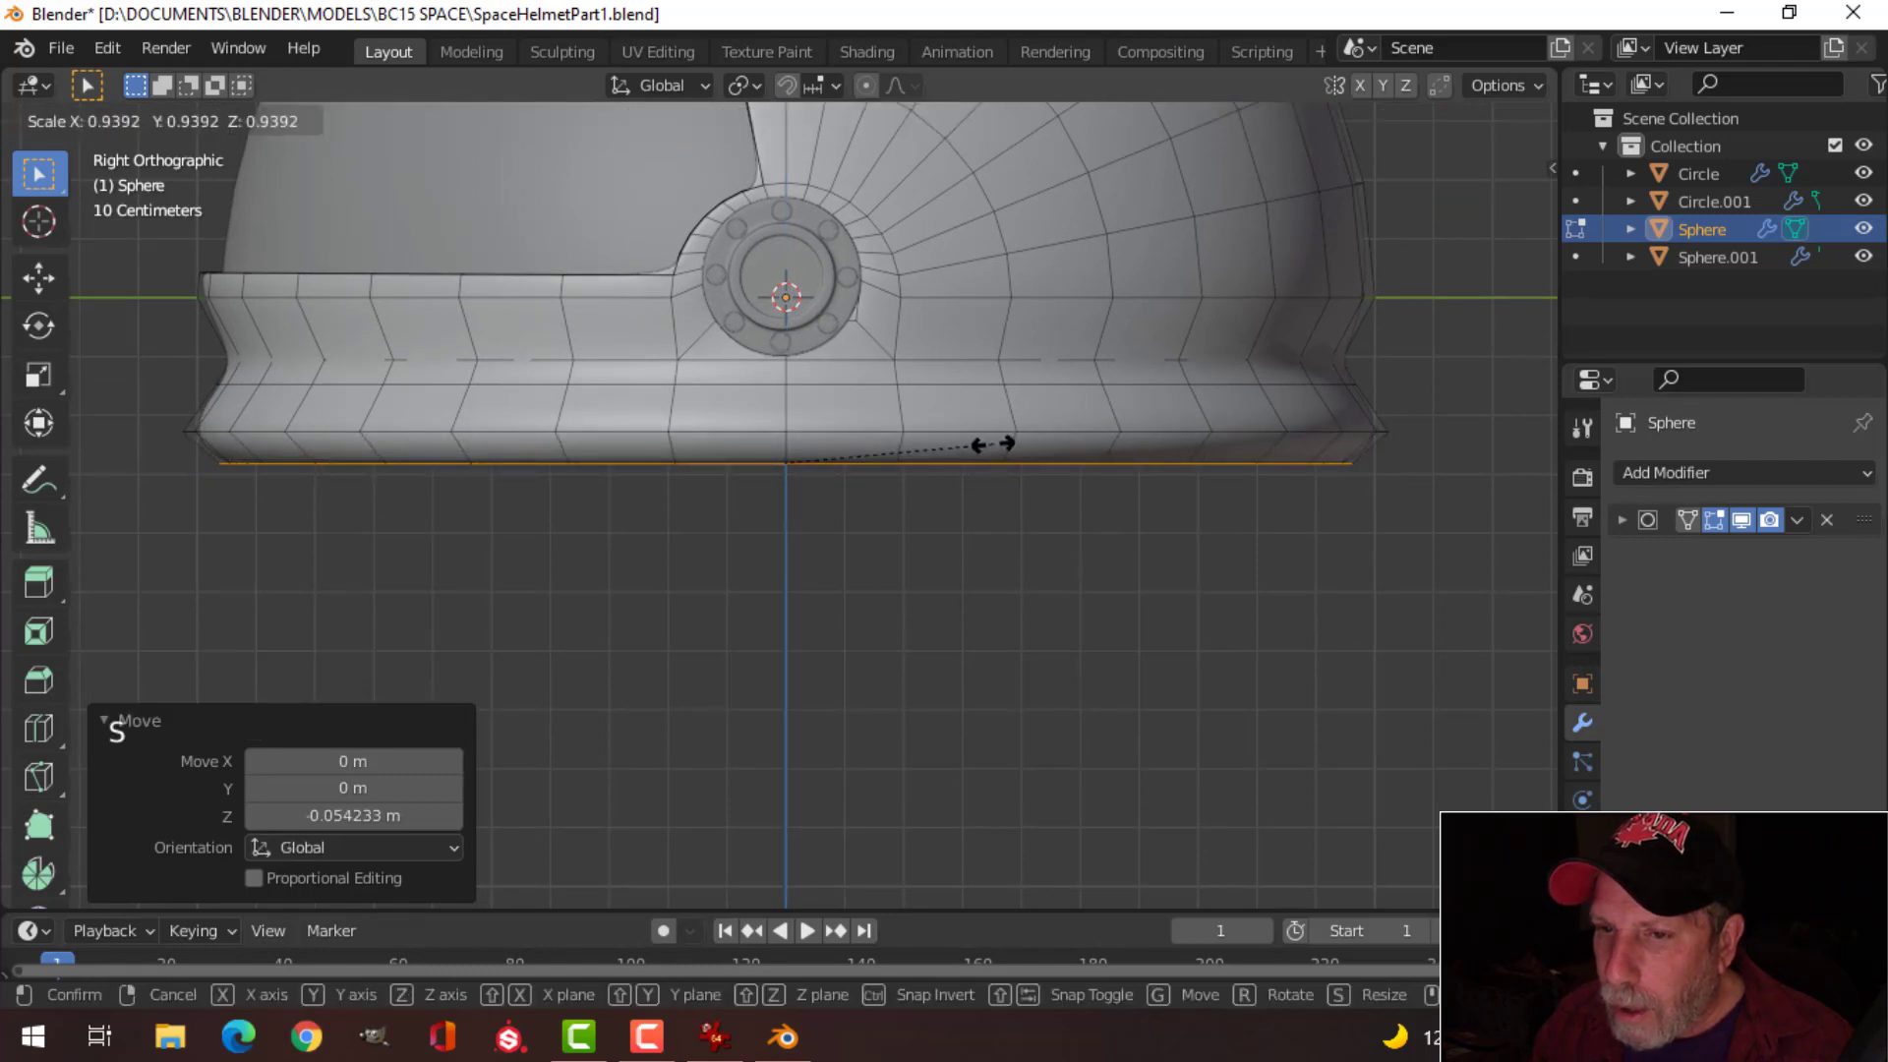
click(993, 433)
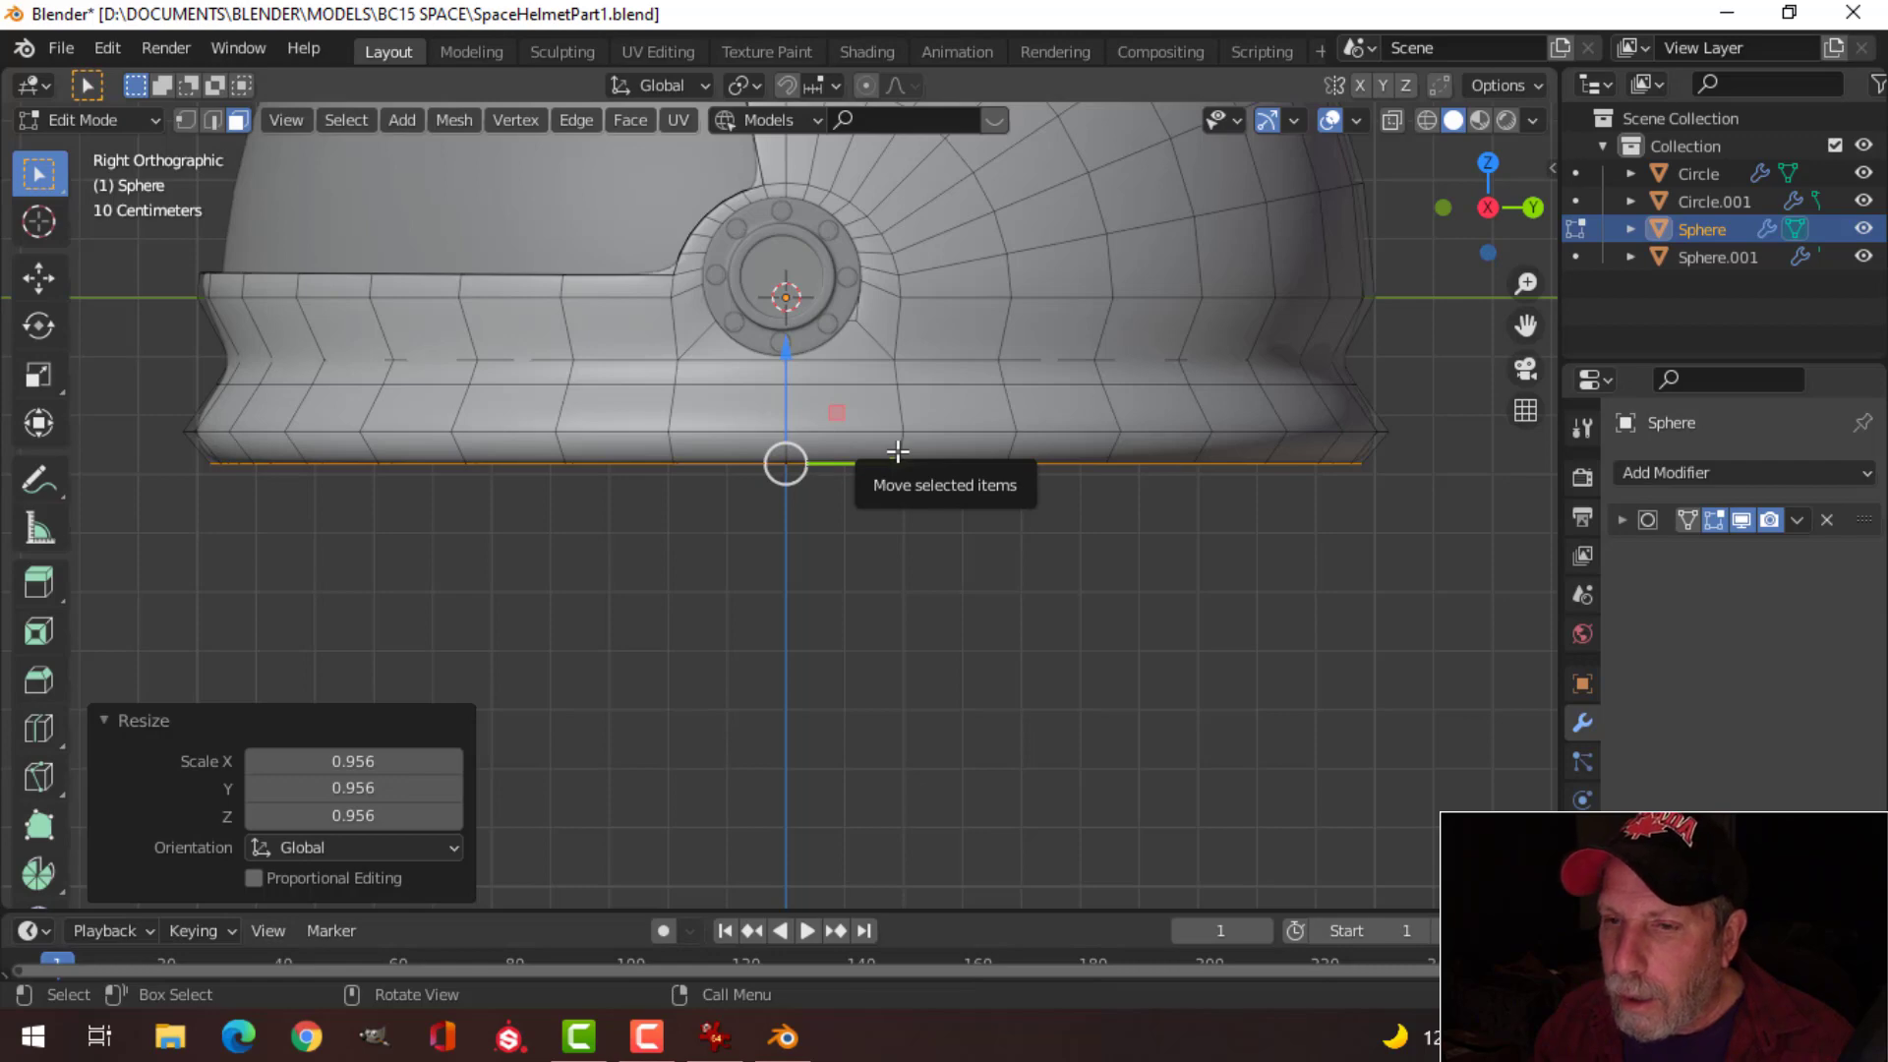
scroll(864, 485, down, 1)
key(Tab)
middle_drag(800, 497, 844, 542)
scroll(977, 518, down, 2)
Step: Add an edge loop around the lower flared band, slid close to the rim's widest edge
key(Tab)
scroll(826, 462, up, 2)
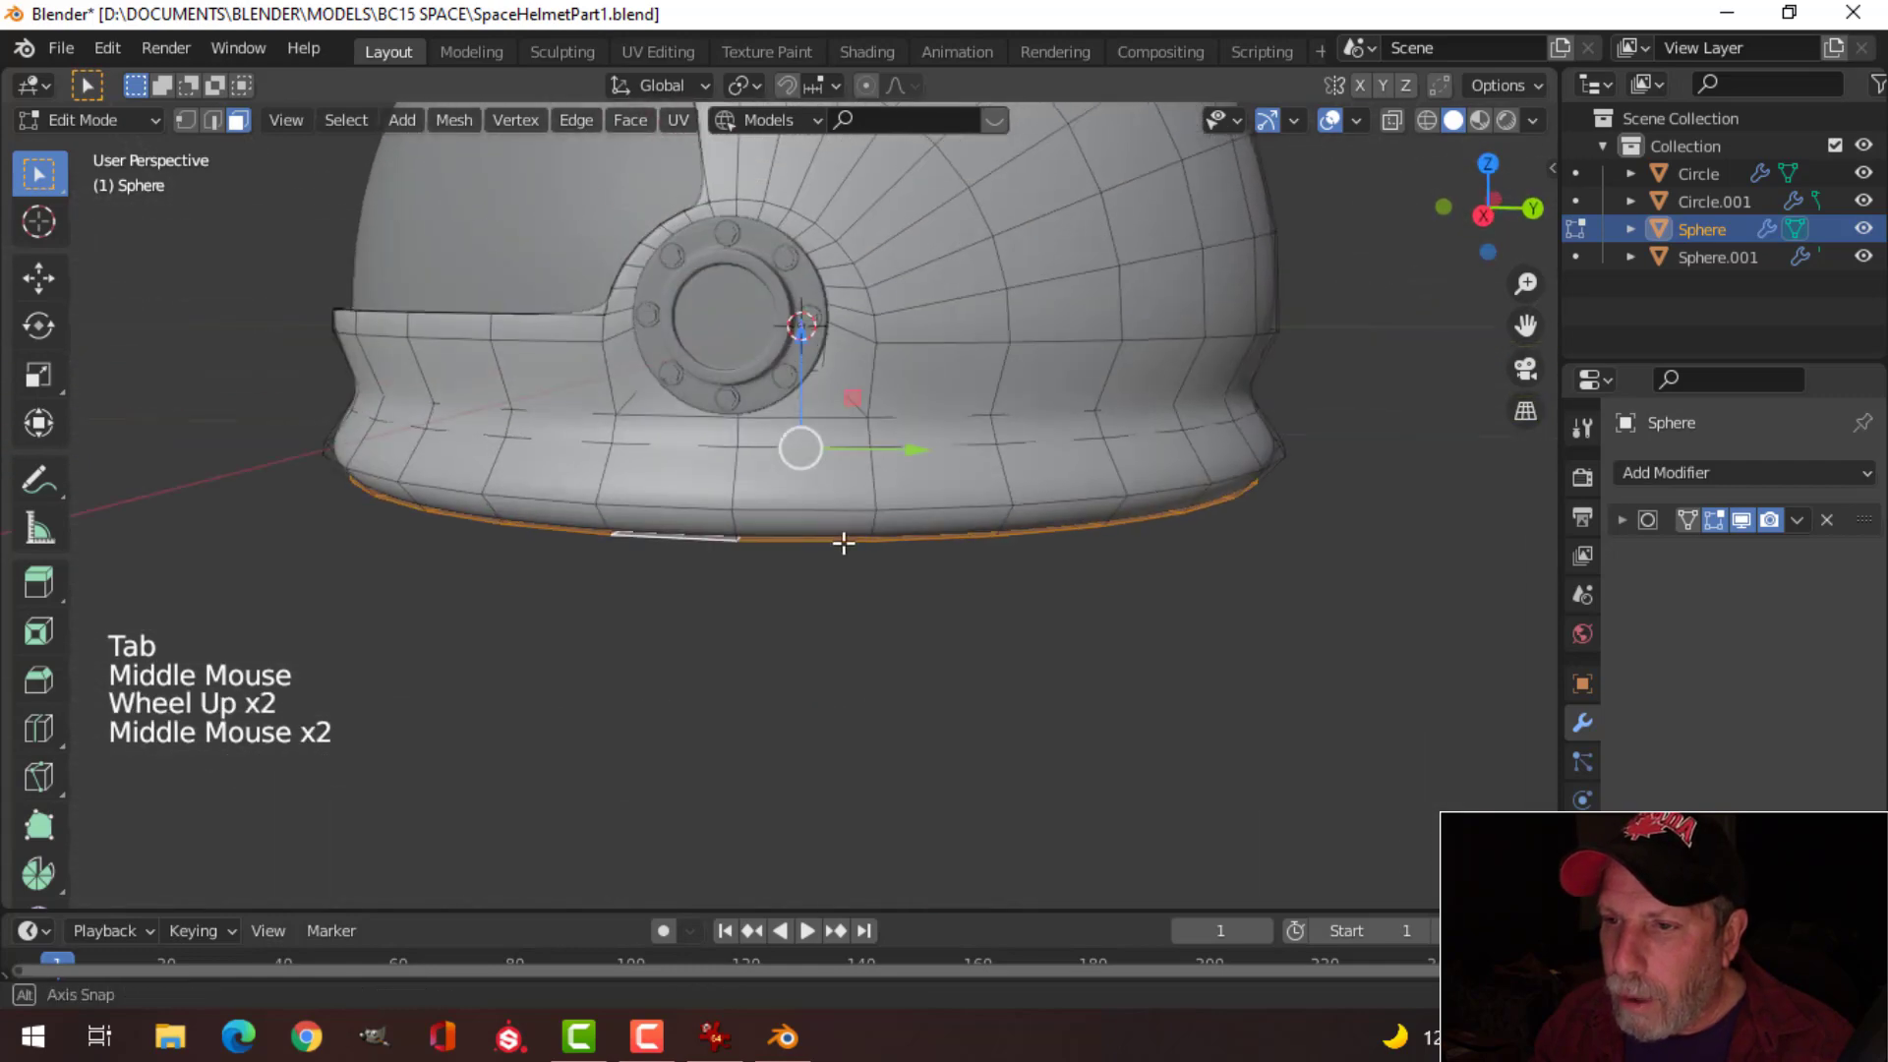
key(ctrl+r)
click(738, 474)
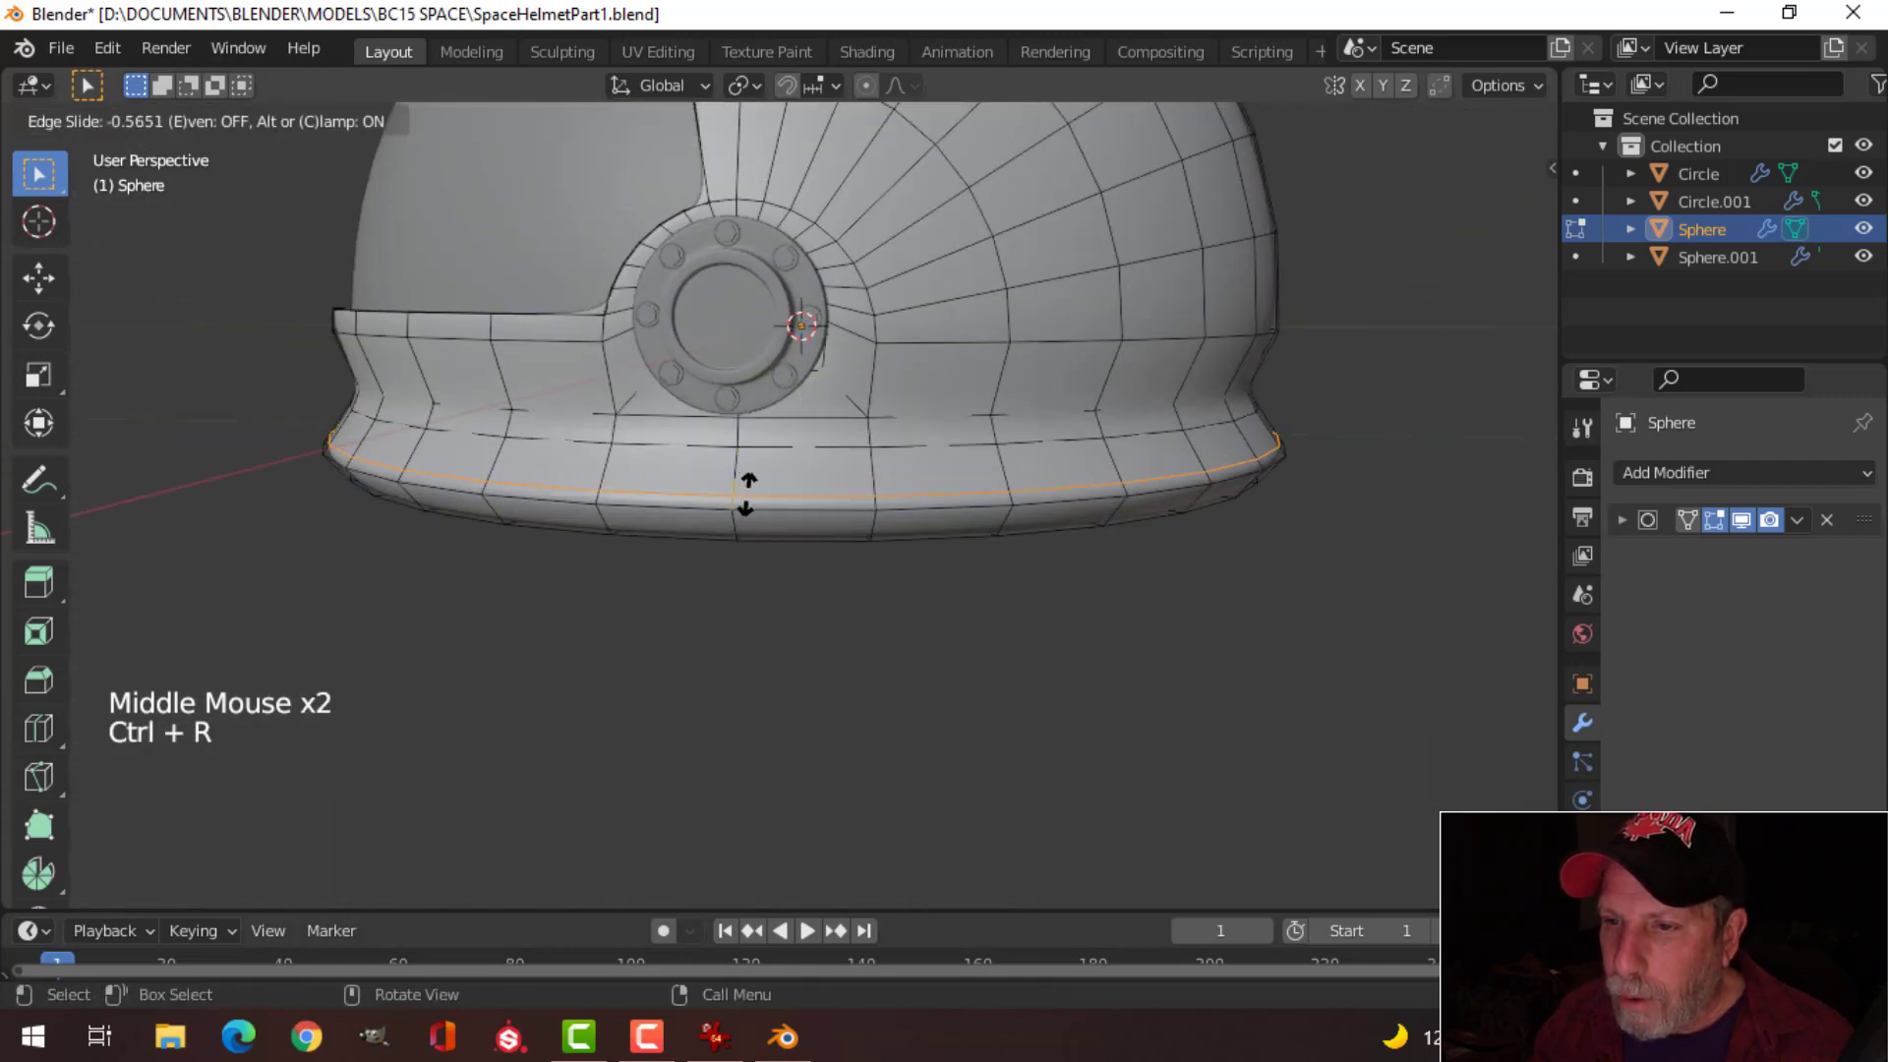
click(747, 494)
key(Tab)
middle_drag(869, 521, 771, 507)
middle_drag(891, 517, 759, 447)
scroll(870, 507, up, 1)
Step: Move the rim's widest edge loop down slightly along Z
key(Tab)
key(alt+a)
alt+shift+click(704, 411)
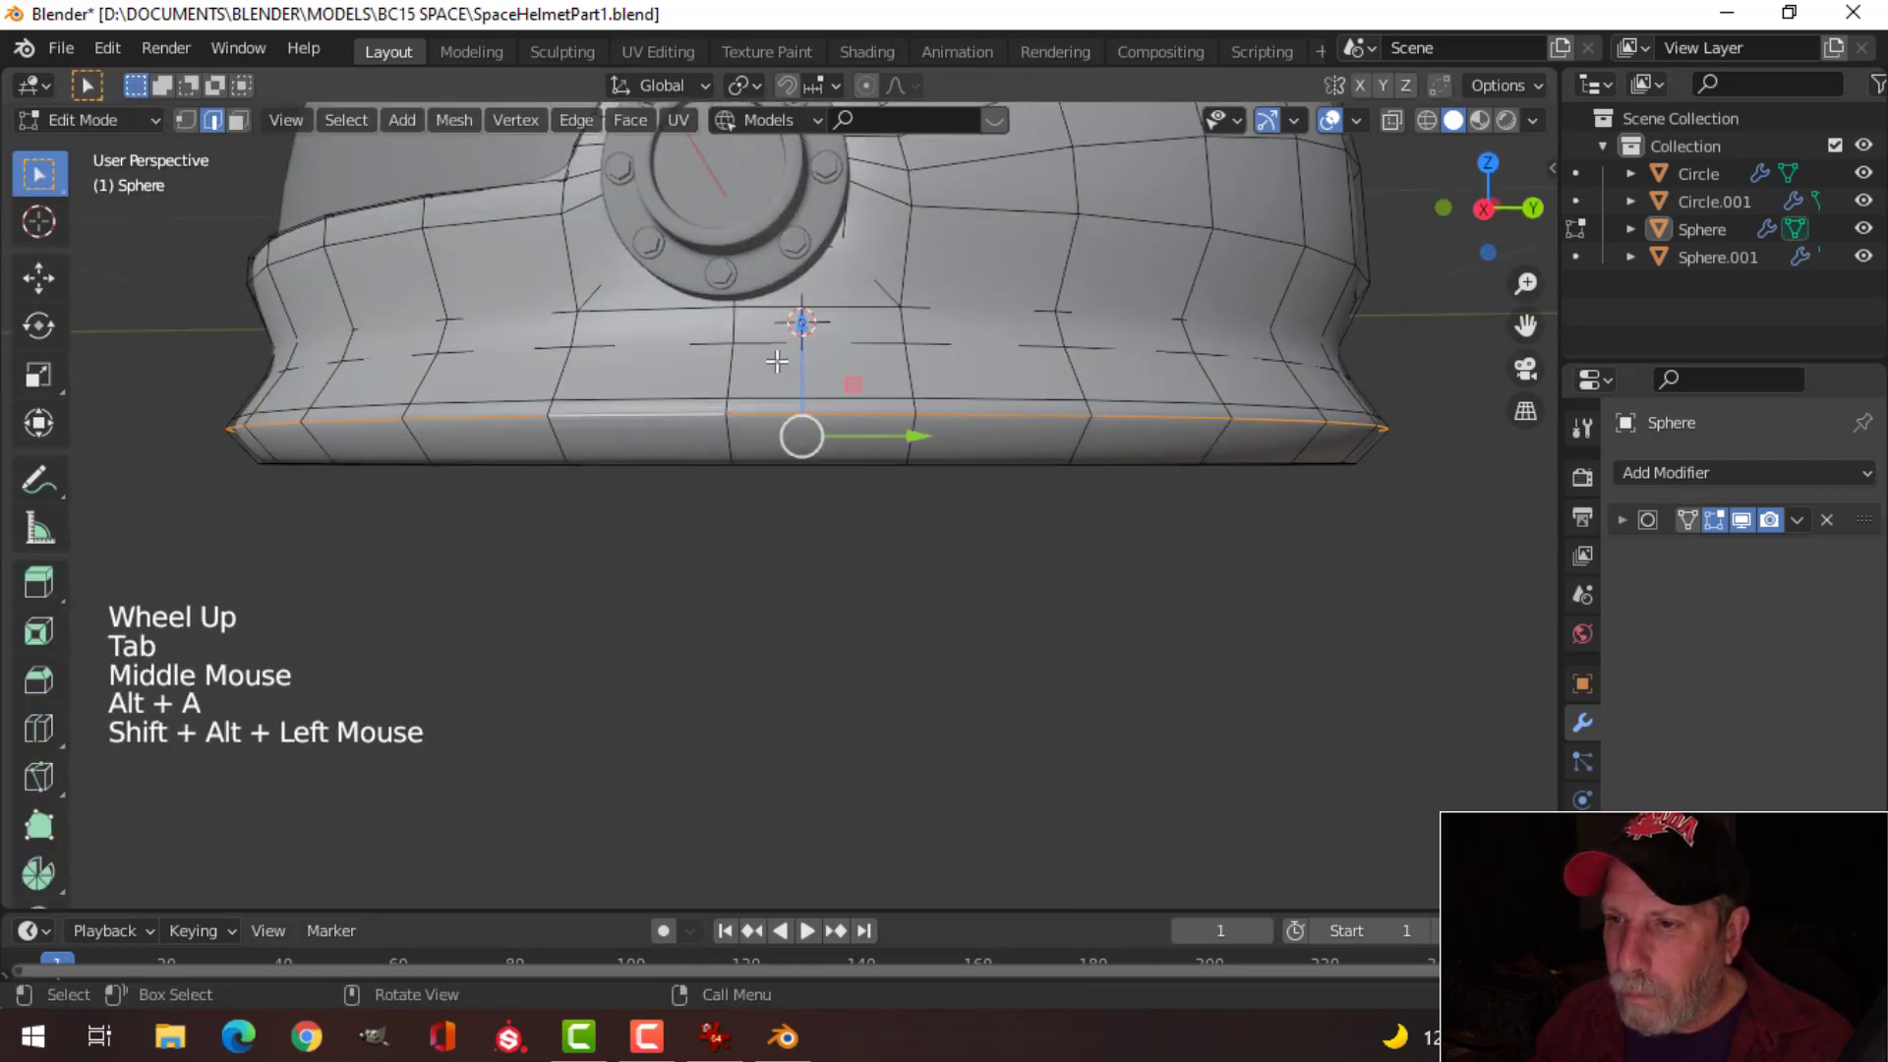
drag(791, 361, 822, 424)
key(alt+a)
Step: Bevel the edge loop just above the rim's widest edge into a narrow strip and extrude it inward about 0.008 as a groove
middle_drag(822, 425, 1005, 499)
alt+shift+click(675, 479)
scroll(961, 493, up, 1)
key(ctrl+b)
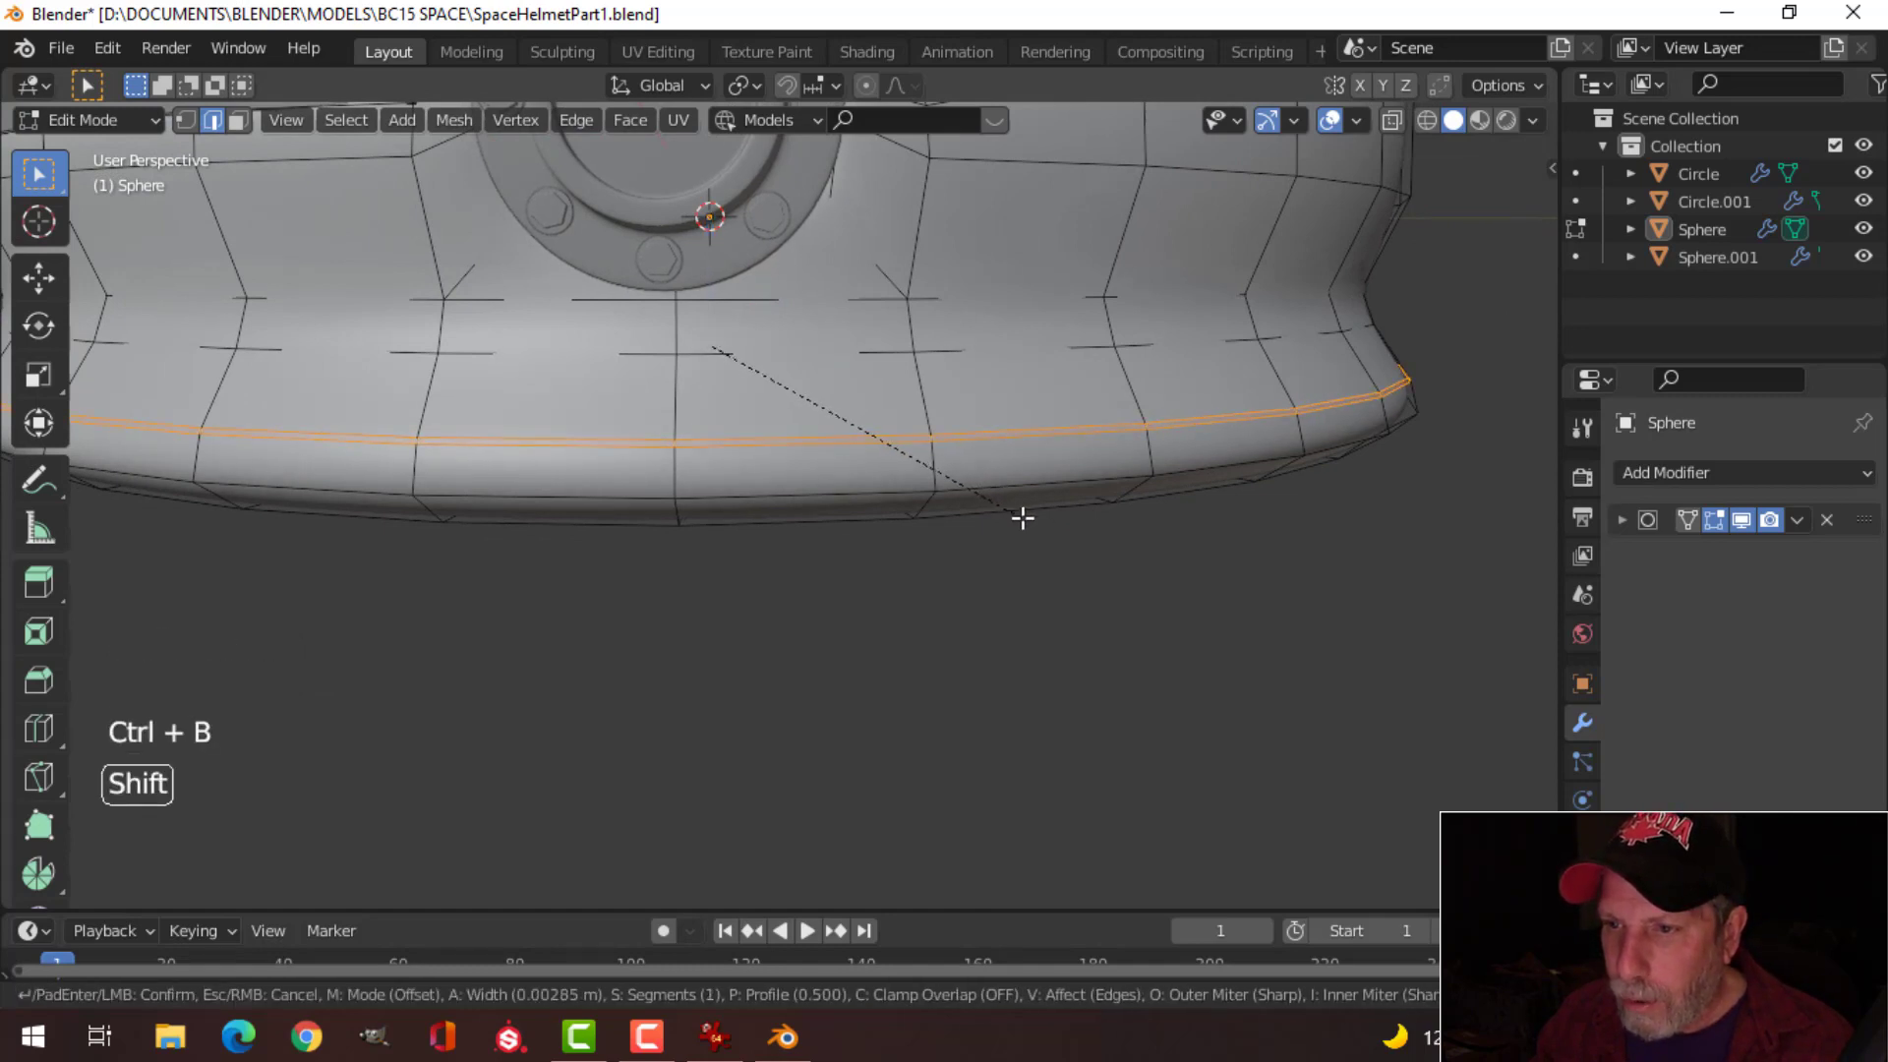
click(1023, 519)
key(e)
key(alt+s)
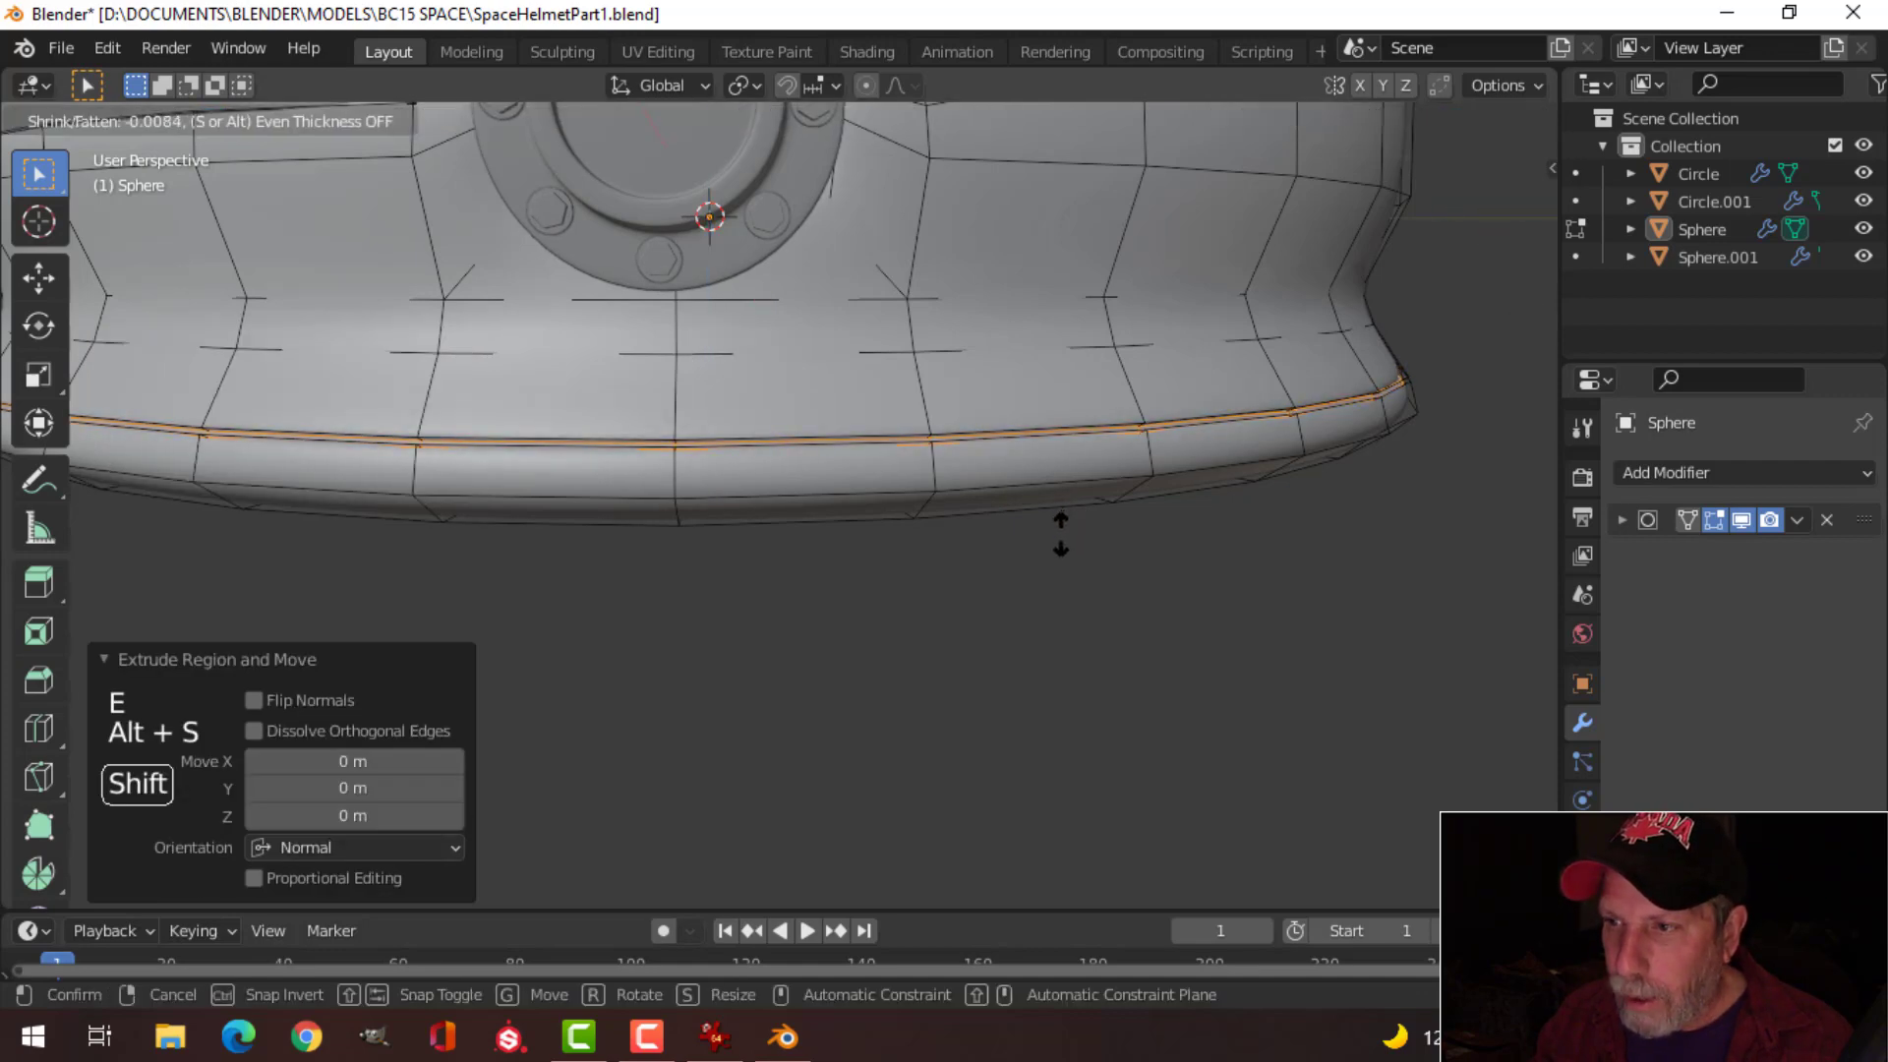
click(1060, 534)
key(Tab)
scroll(1062, 506, down, 3)
middle_drag(1064, 500, 725, 184)
Step: Extrude the face loop on the underside of the helmet rim down slightly along Z
key(Tab)
scroll(799, 451, up, 2)
key(alt+a)
key(3)
alt+shift+click(725, 170)
scroll(801, 240, down, 3)
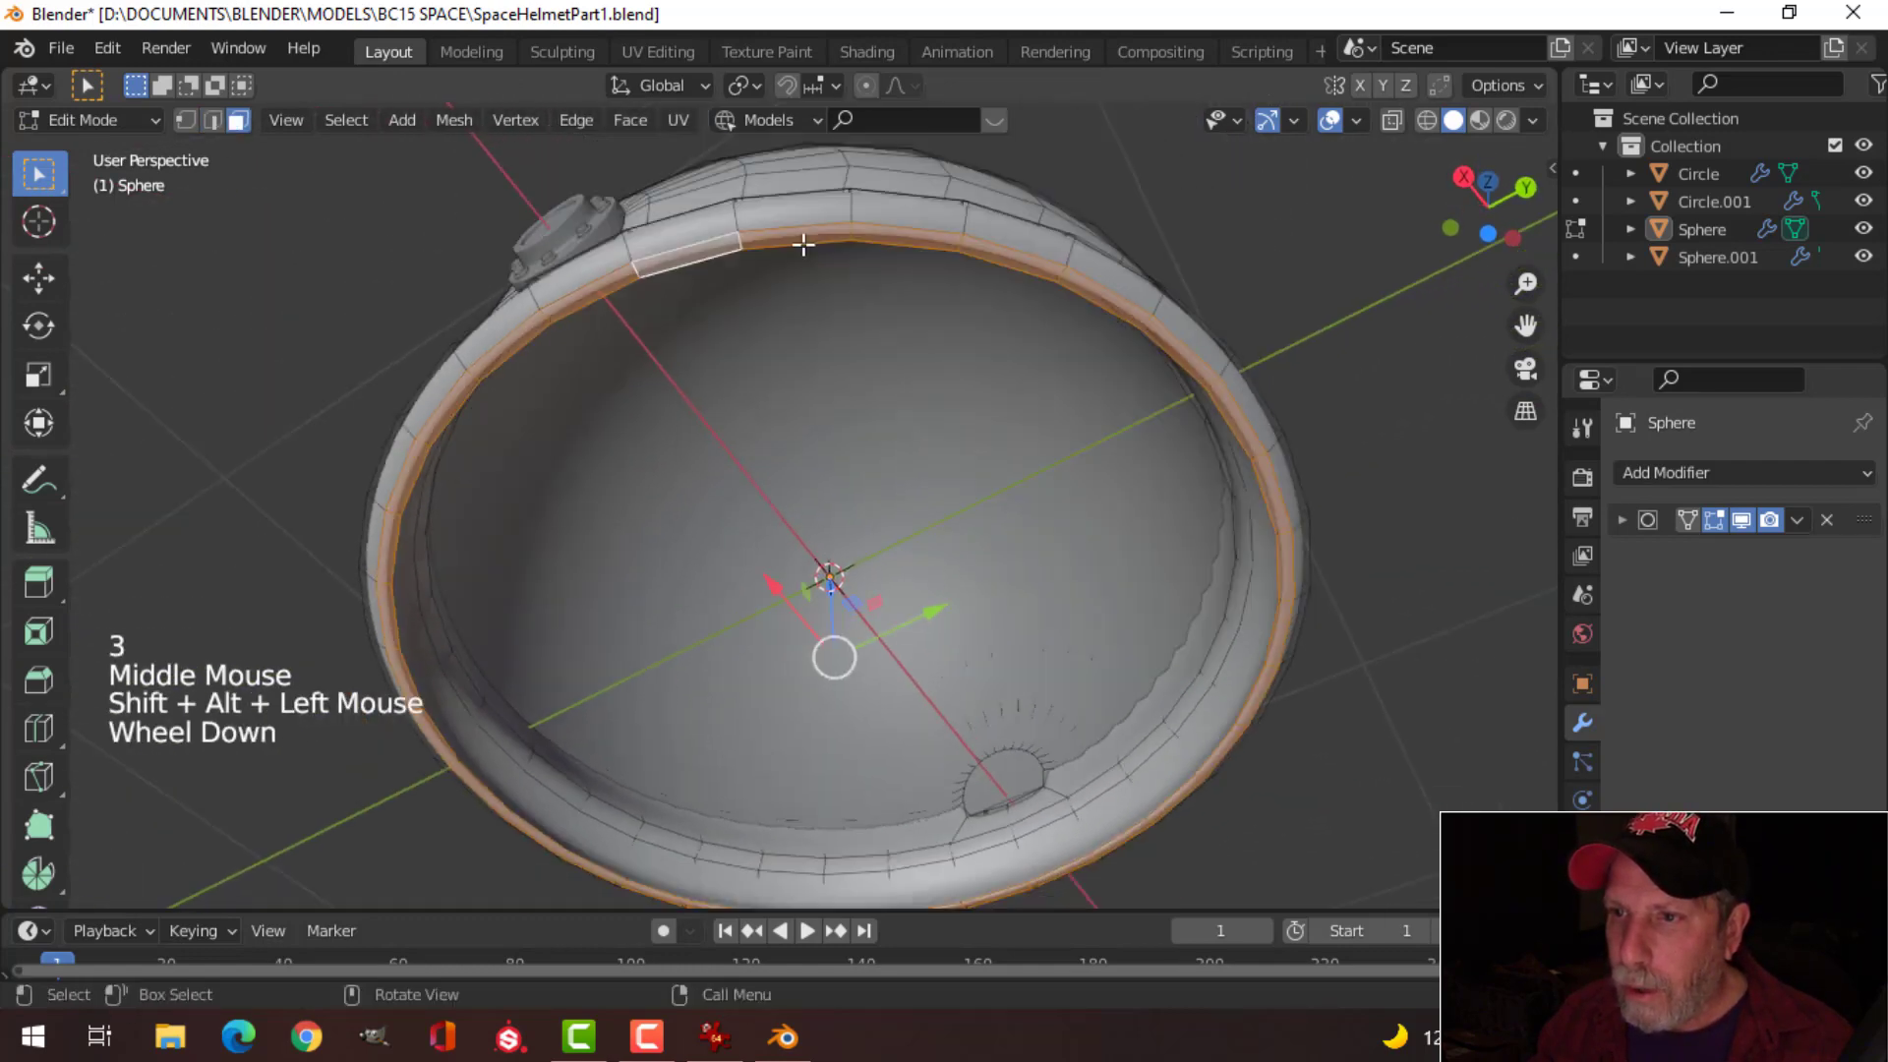
middle_drag(801, 240, 935, 472)
scroll(846, 393, up, 1)
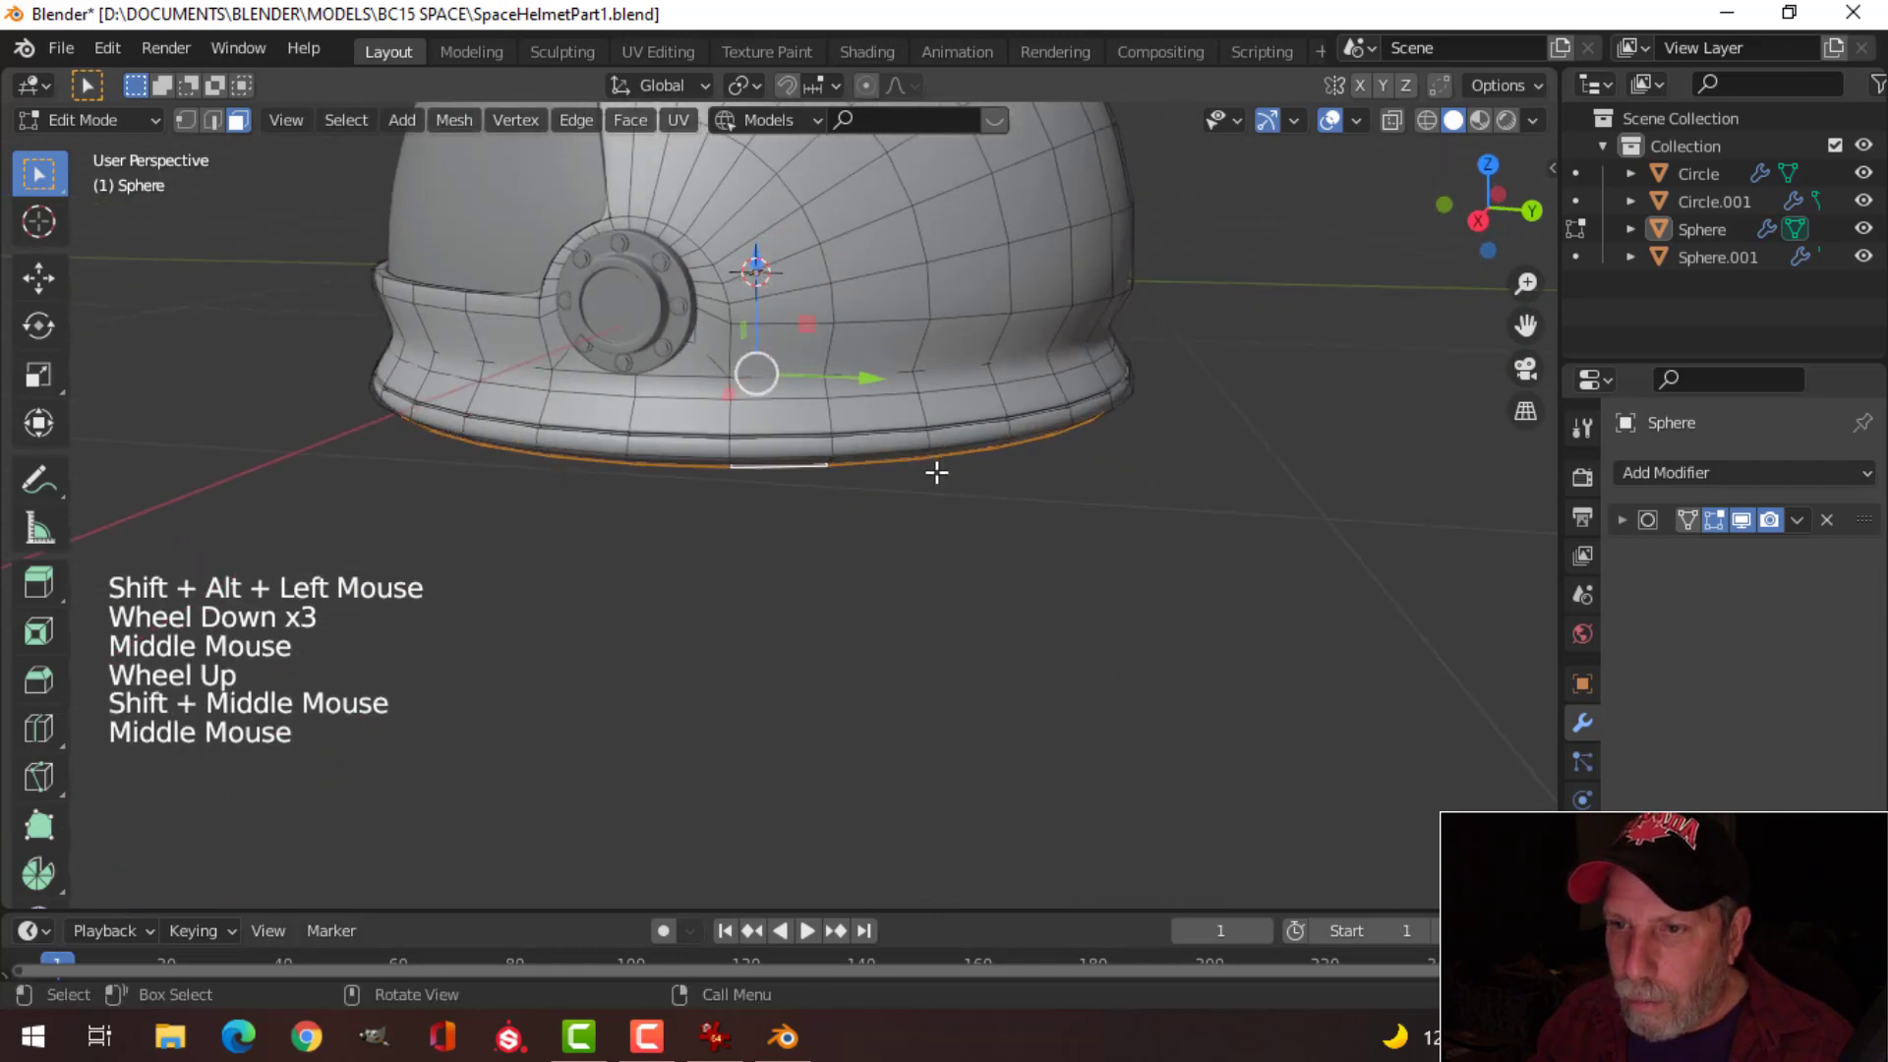
key(e)
drag(765, 267, 772, 285)
key(Tab)
Step: Check the finished rim from around the helmet and save the file
middle_drag(772, 285, 1013, 437)
scroll(804, 409, down, 1)
scroll(801, 455, up, 1)
shift+middle_drag(800, 455, 866, 413)
middle_drag(866, 413, 894, 491)
scroll(943, 423, down, 2)
key(ctrl+s)
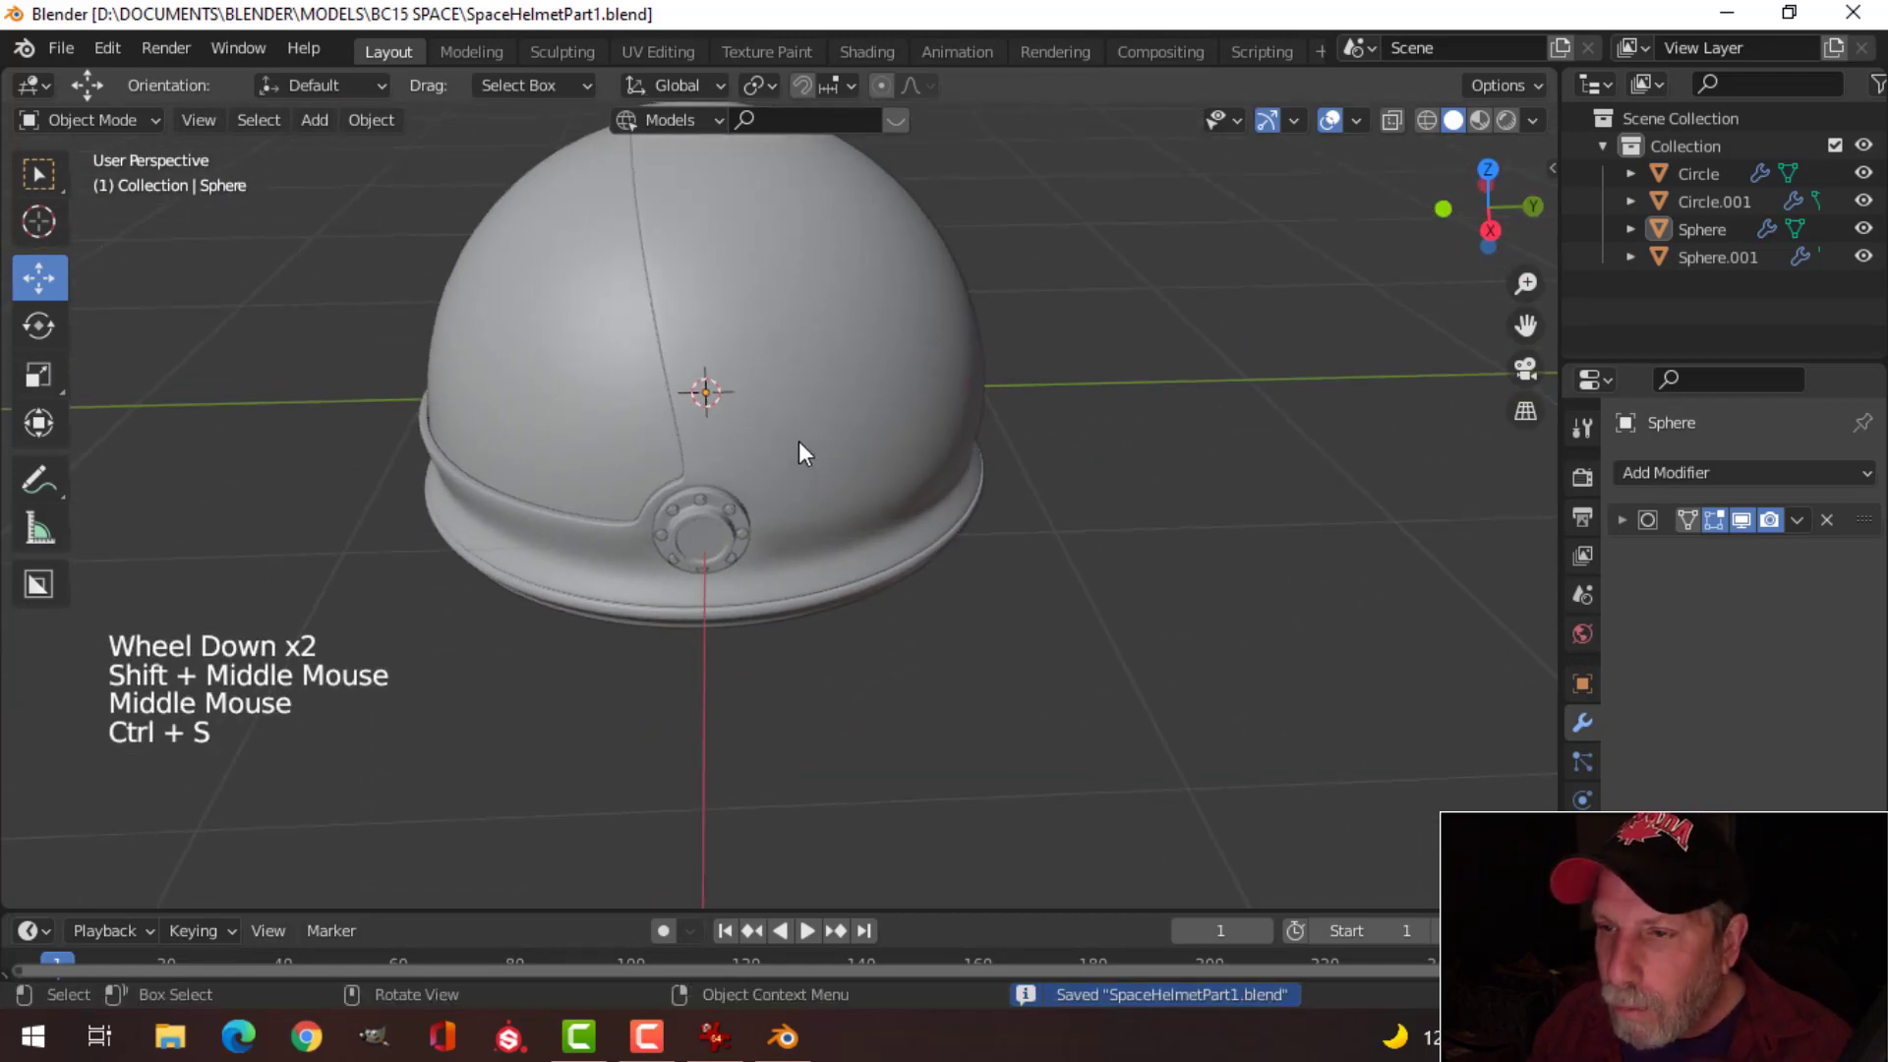
Step: Duplicate a patch two faces wide and four long on top of the shell behind the visor opening, and separate it into its own object
middle_drag(800, 451, 843, 476)
click(746, 276)
key(Tab)
key(alt+a)
key(3)
key(c)
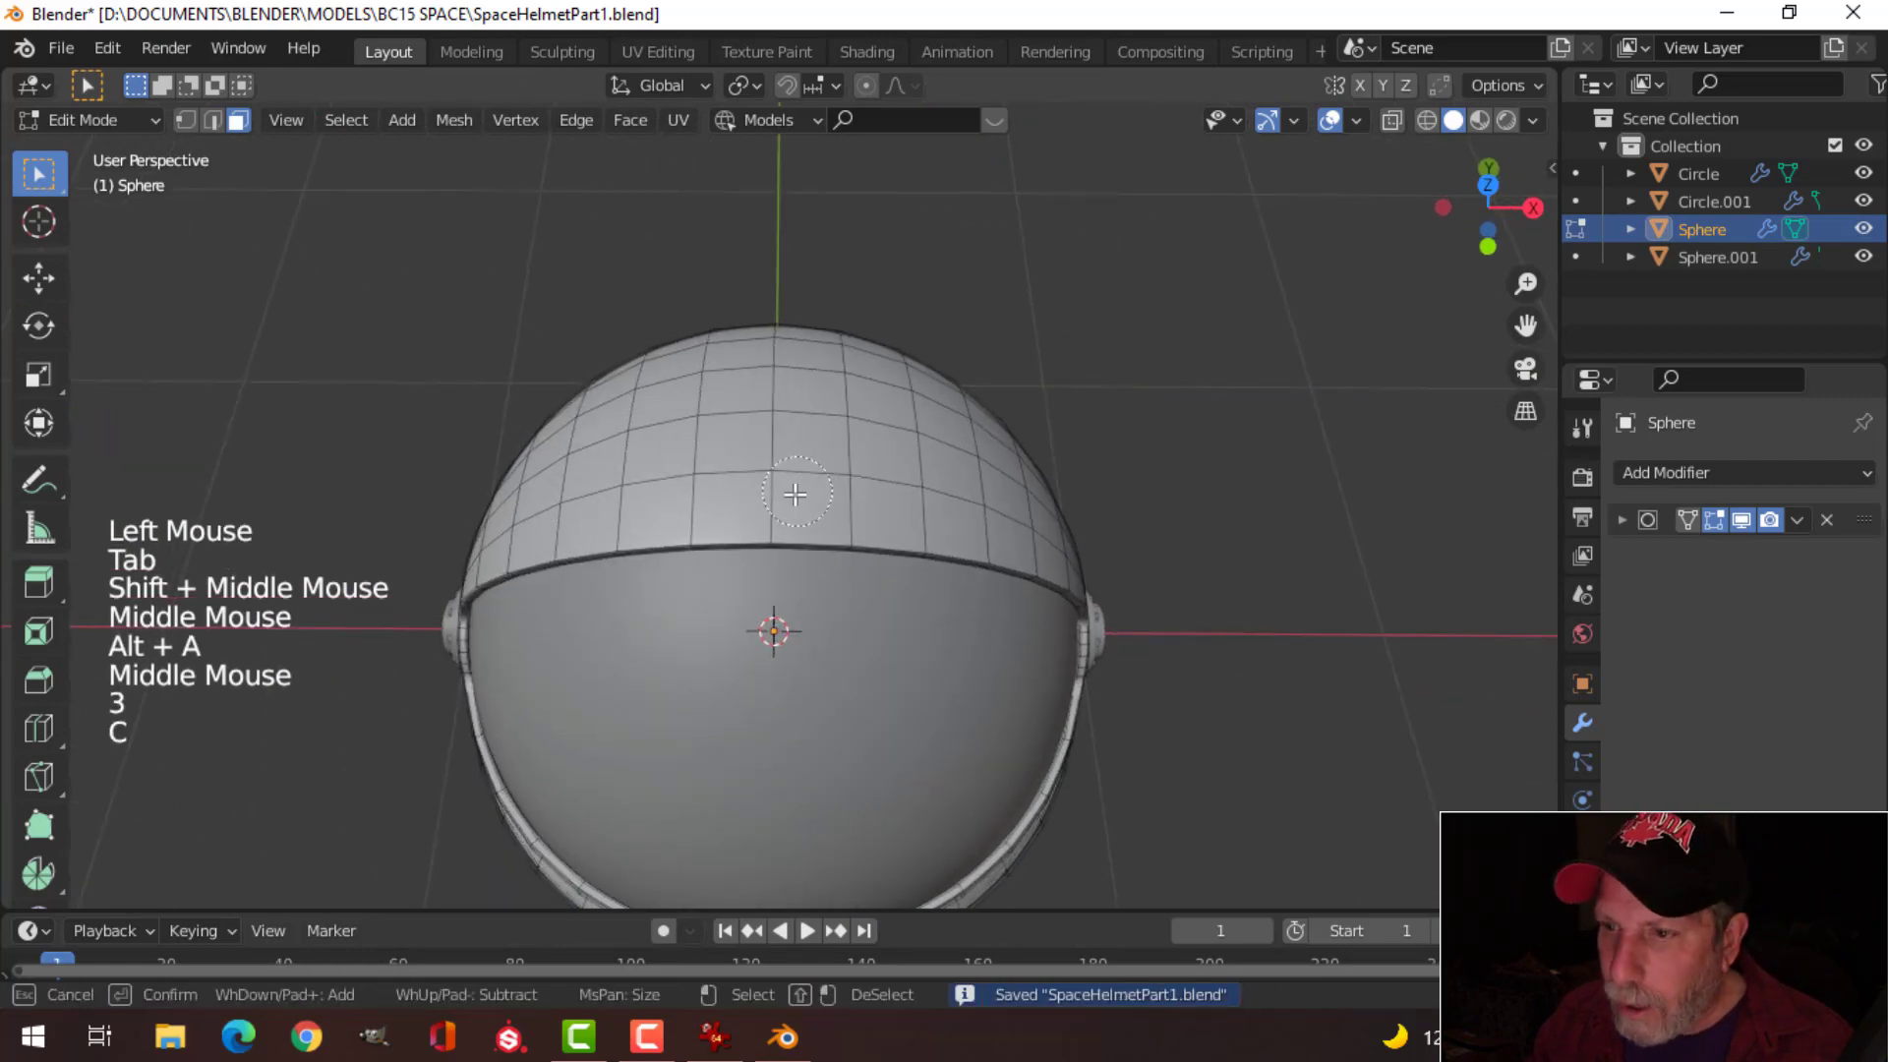
middle_drag(852, 427, 780, 448)
key(c)
middle_drag(849, 505, 894, 516)
scroll(856, 422, up, 2)
middle_drag(895, 516, 809, 559)
key(shift+d)
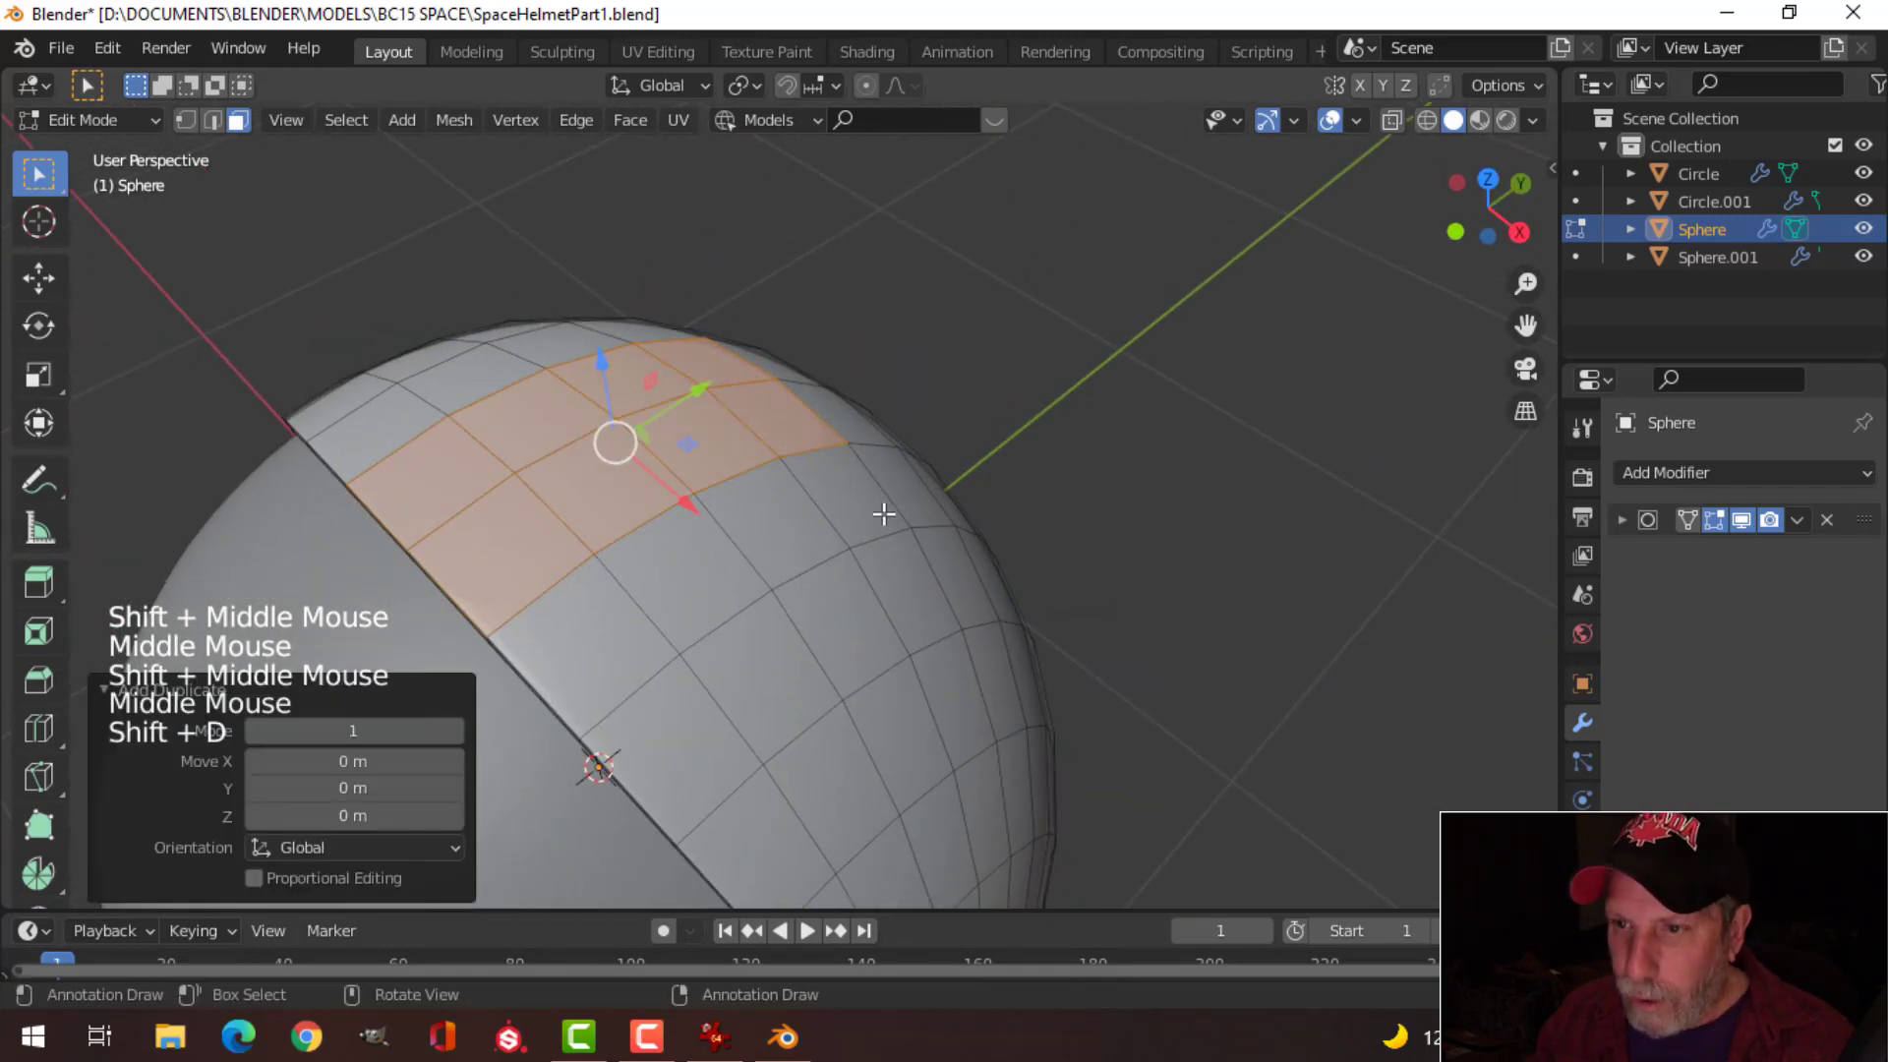
key(p)
click(882, 514)
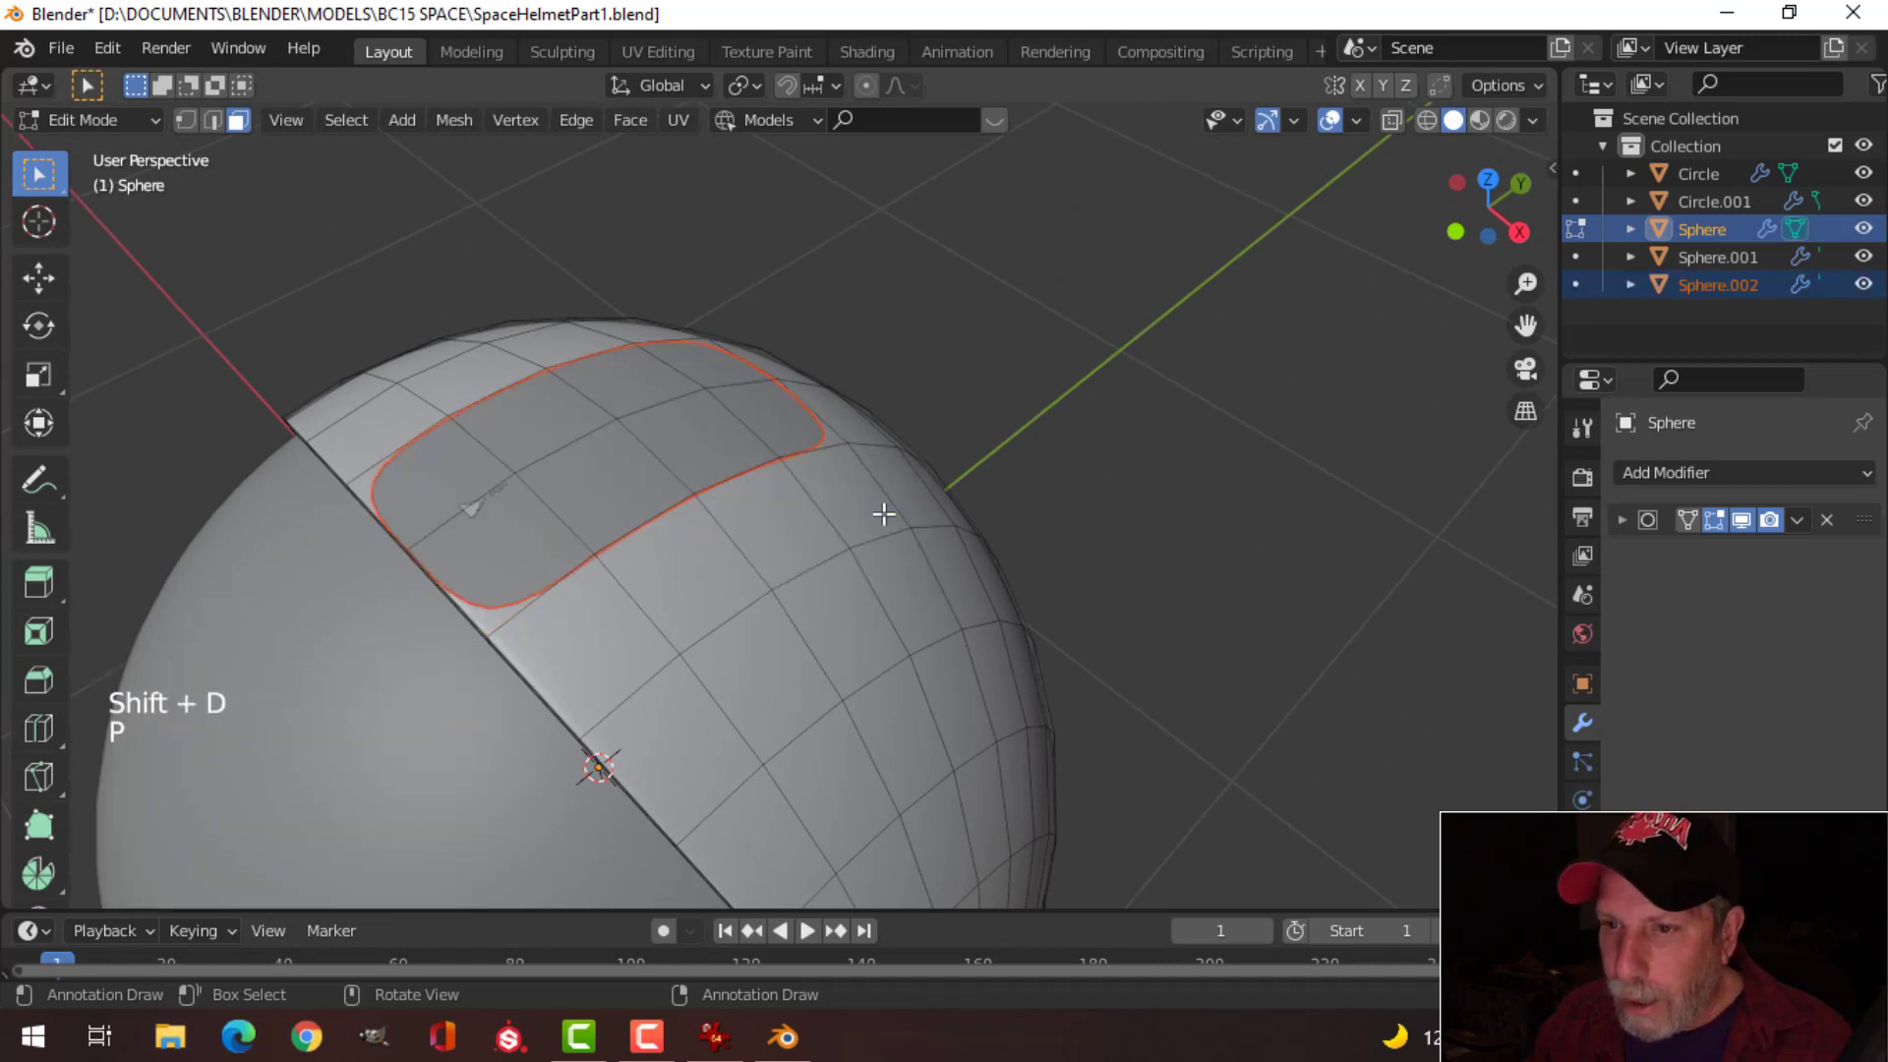
Step: Move the two front edges of the separated top patch back slightly along Y, away from the visor opening
key(Tab)
click(673, 480)
key(Tab)
key(a)
middle_drag(675, 485, 633, 490)
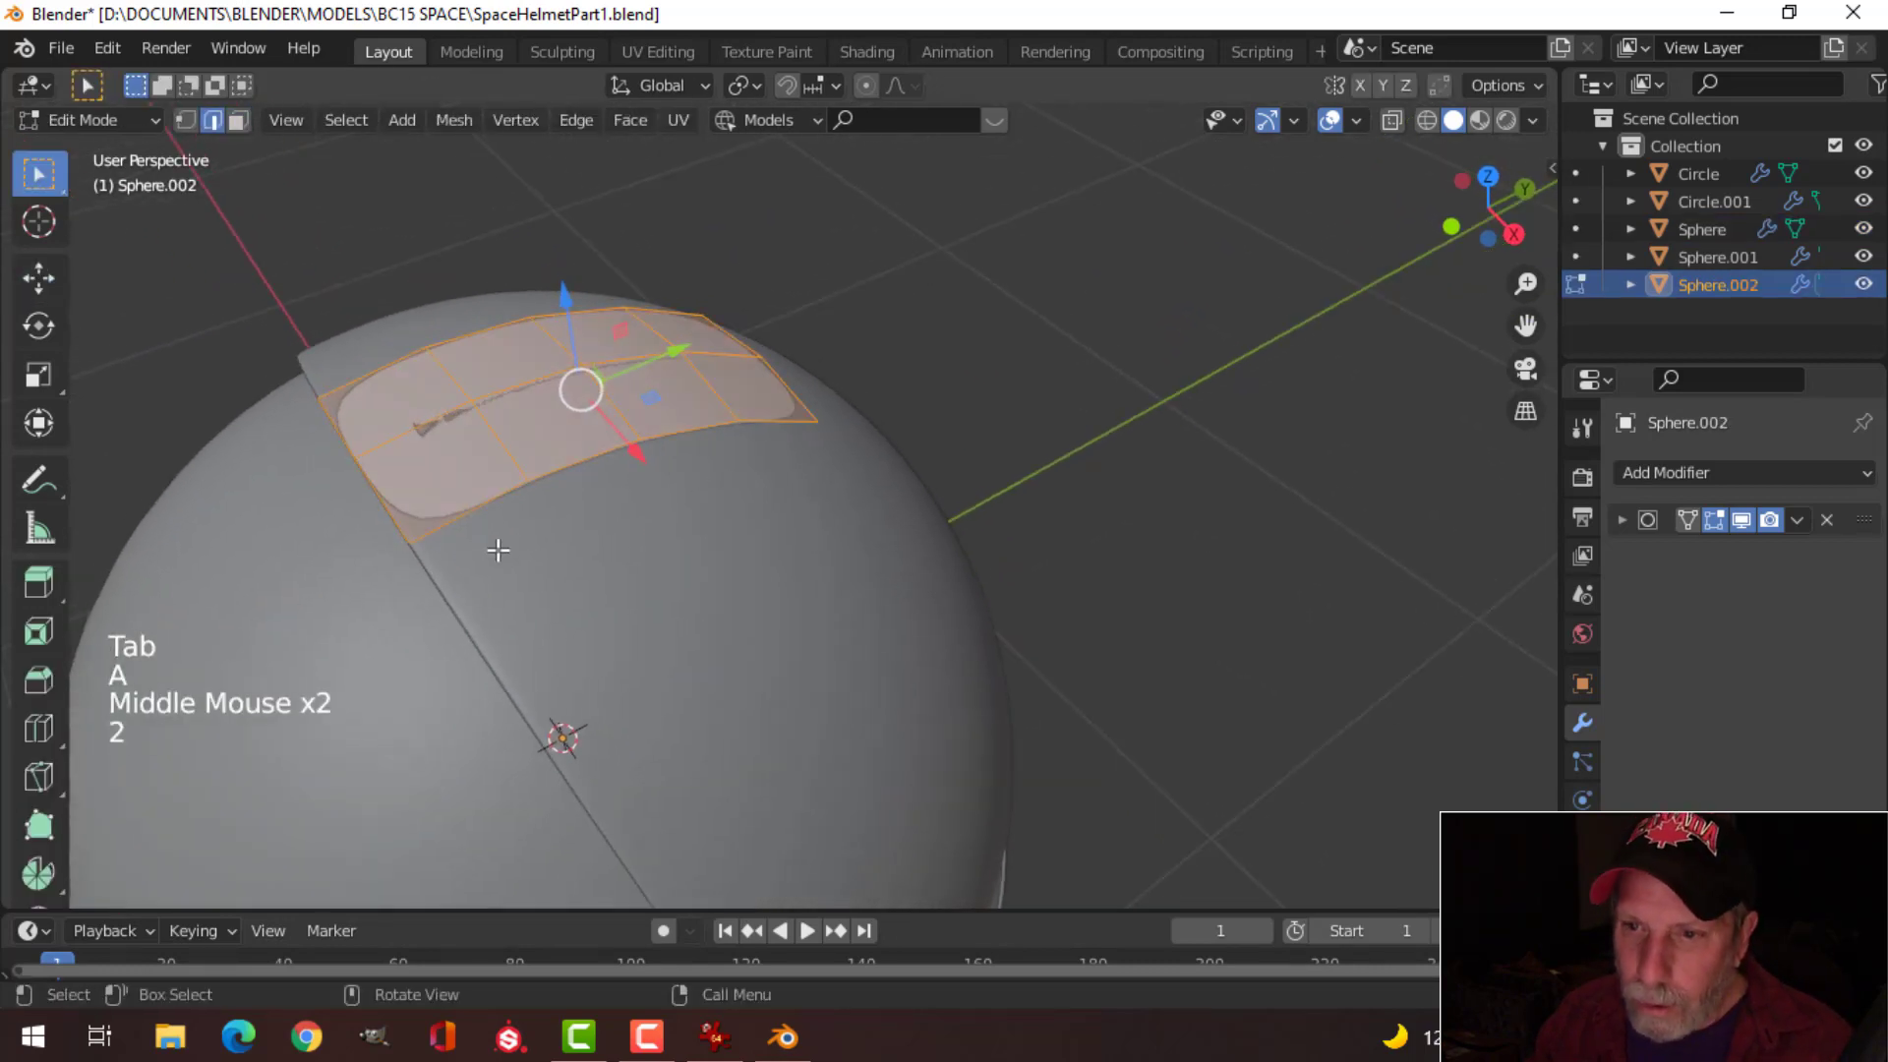
click(403, 497)
shift+click(352, 441)
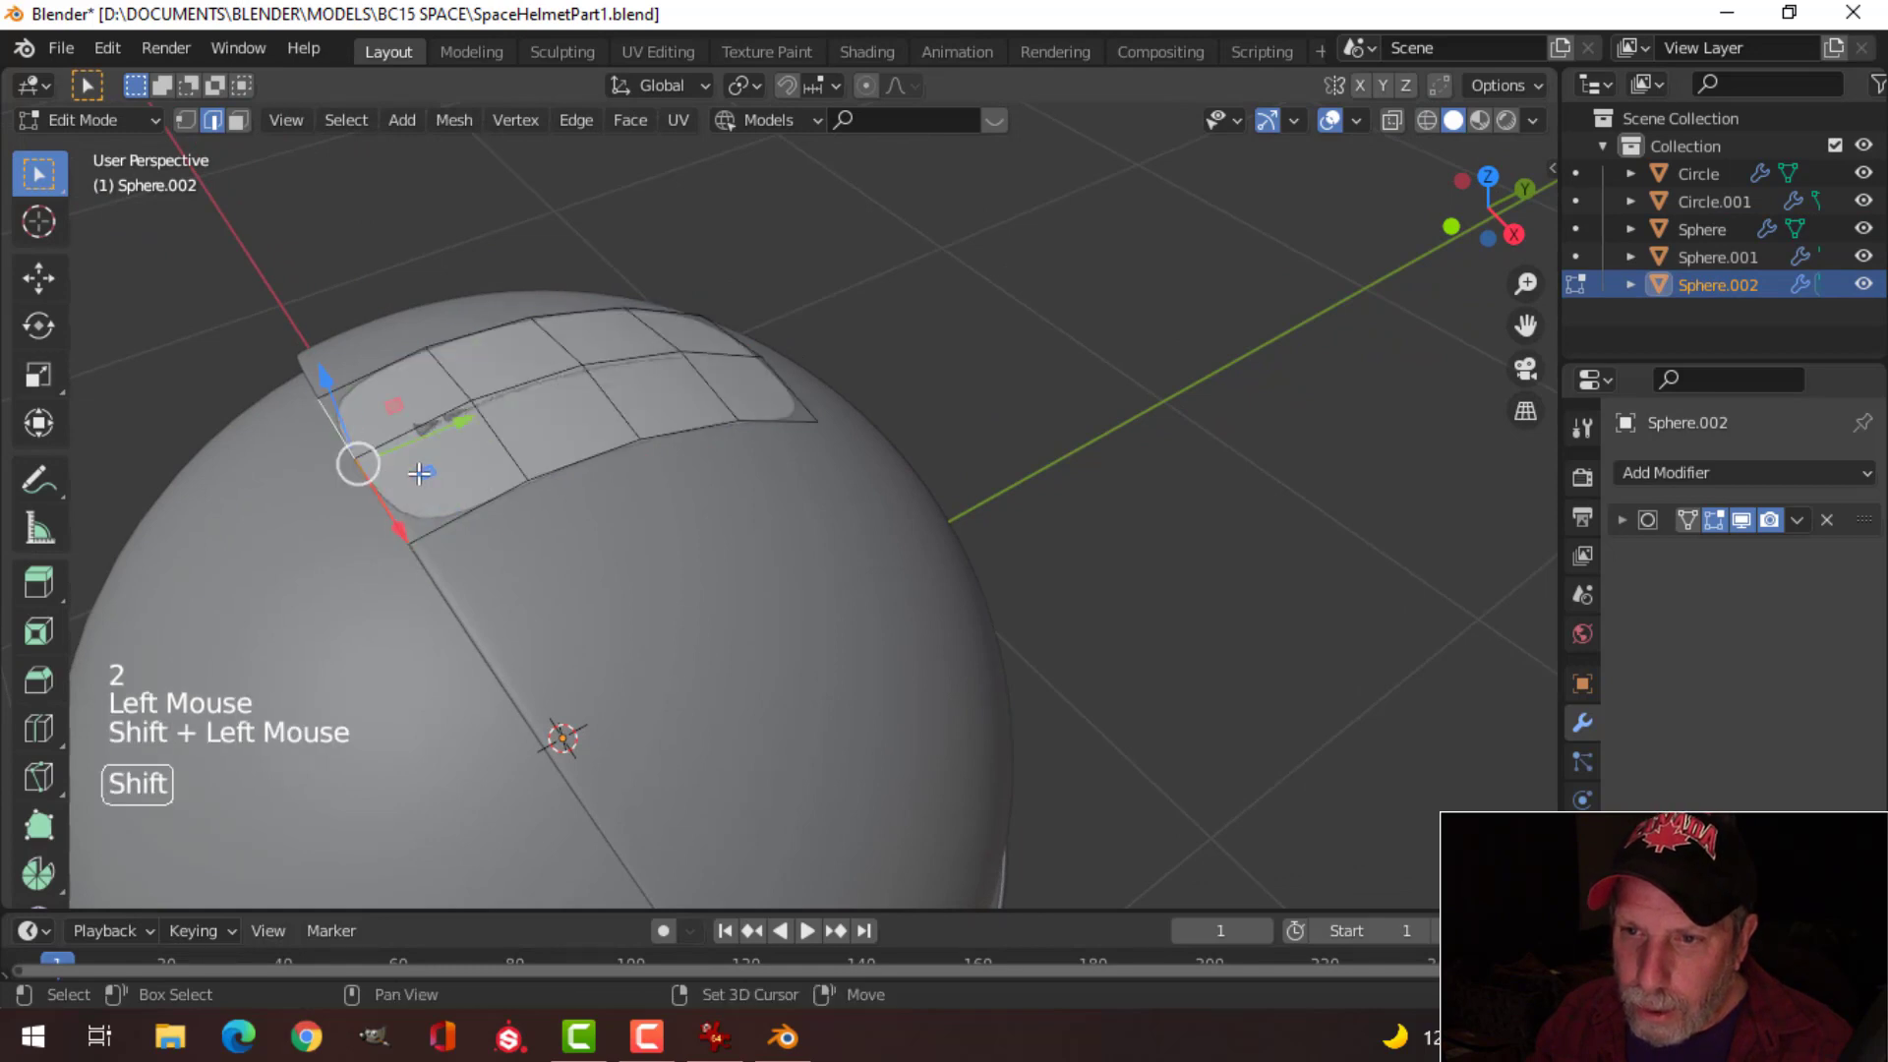
middle_drag(354, 458, 543, 445)
scroll(717, 472, up, 2)
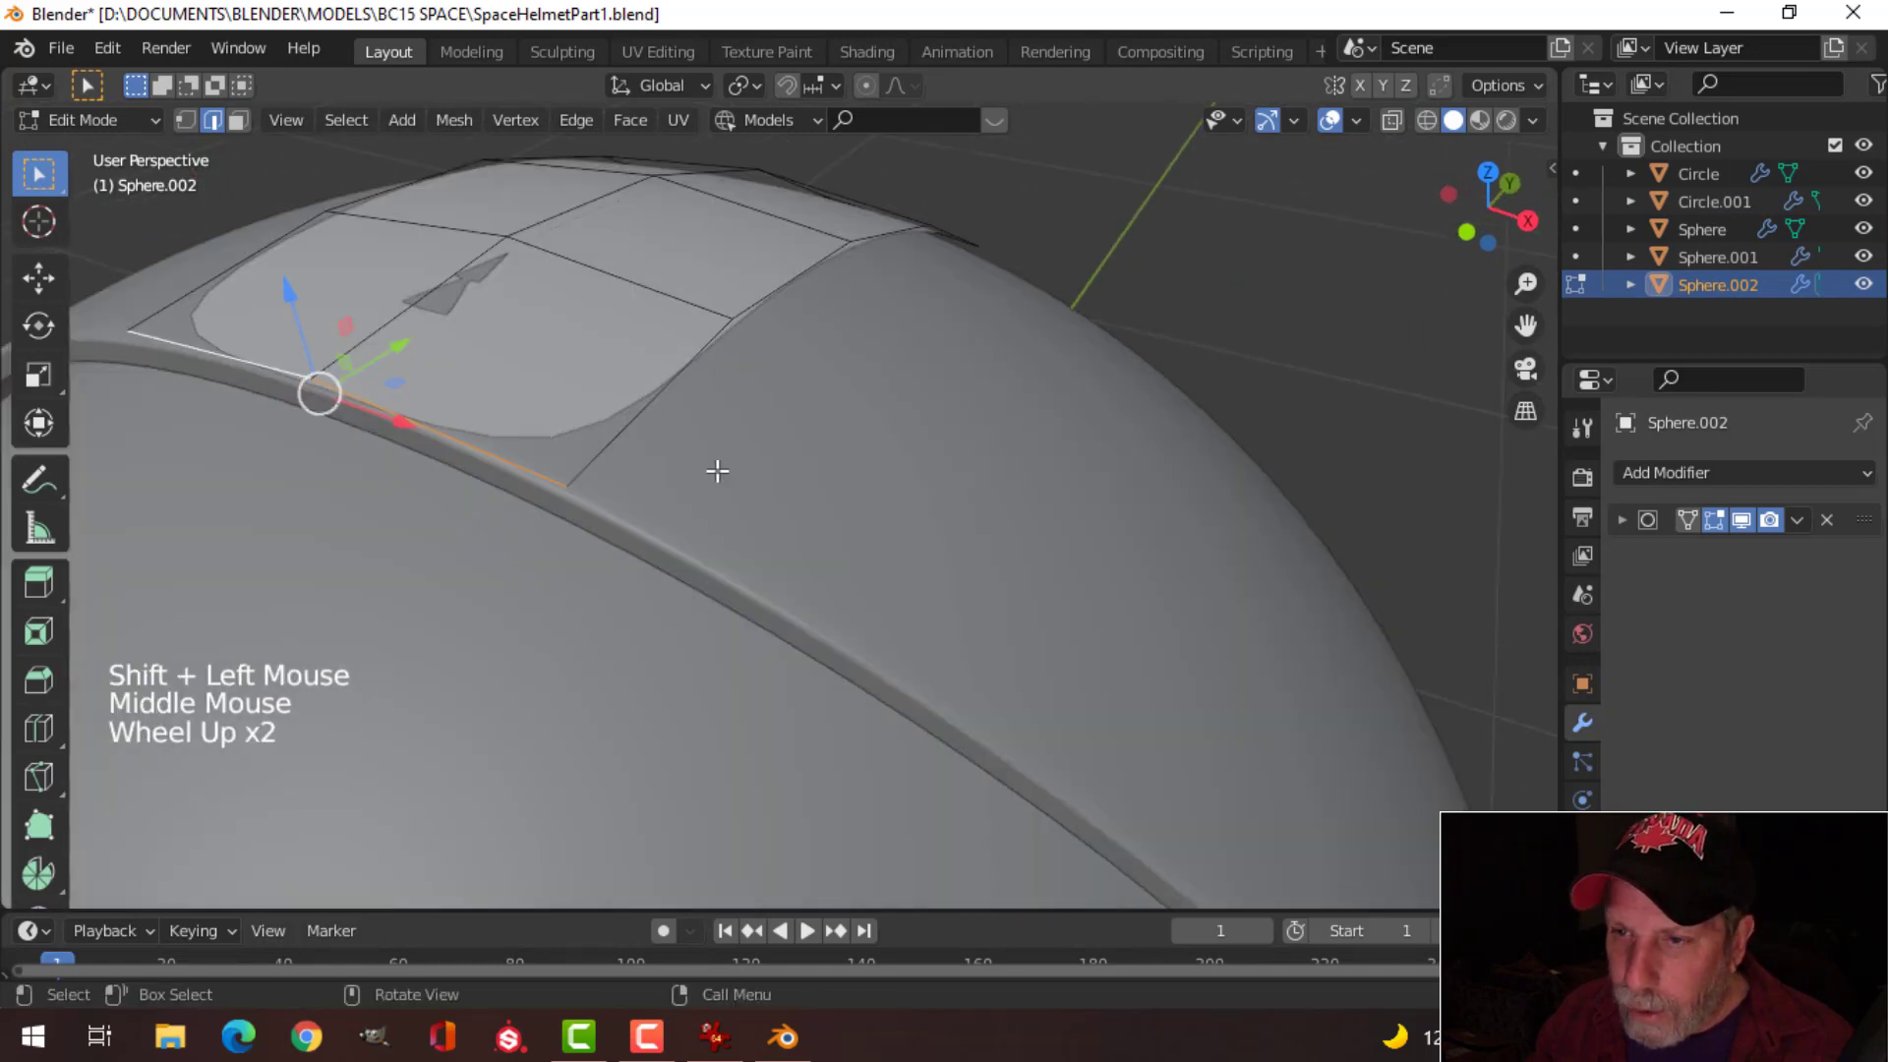
middle_drag(717, 472, 518, 467)
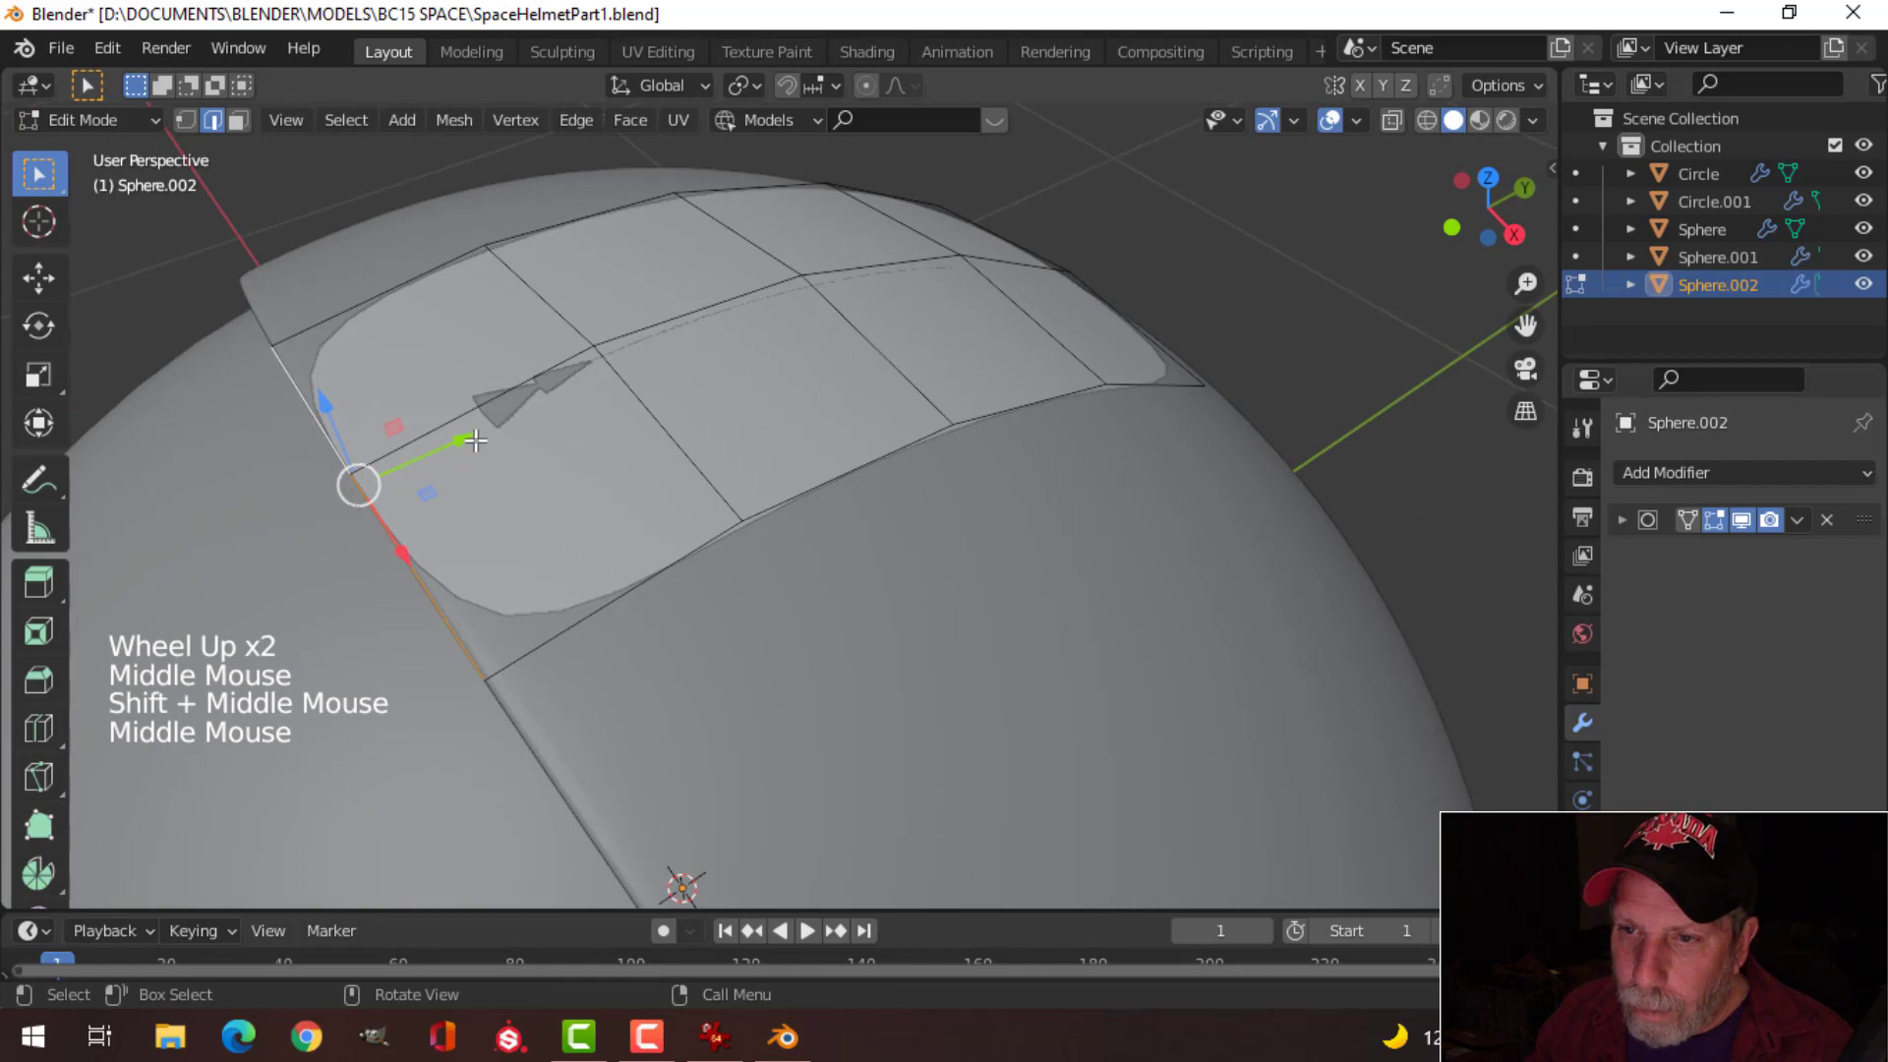
drag(475, 440, 498, 438)
key(a)
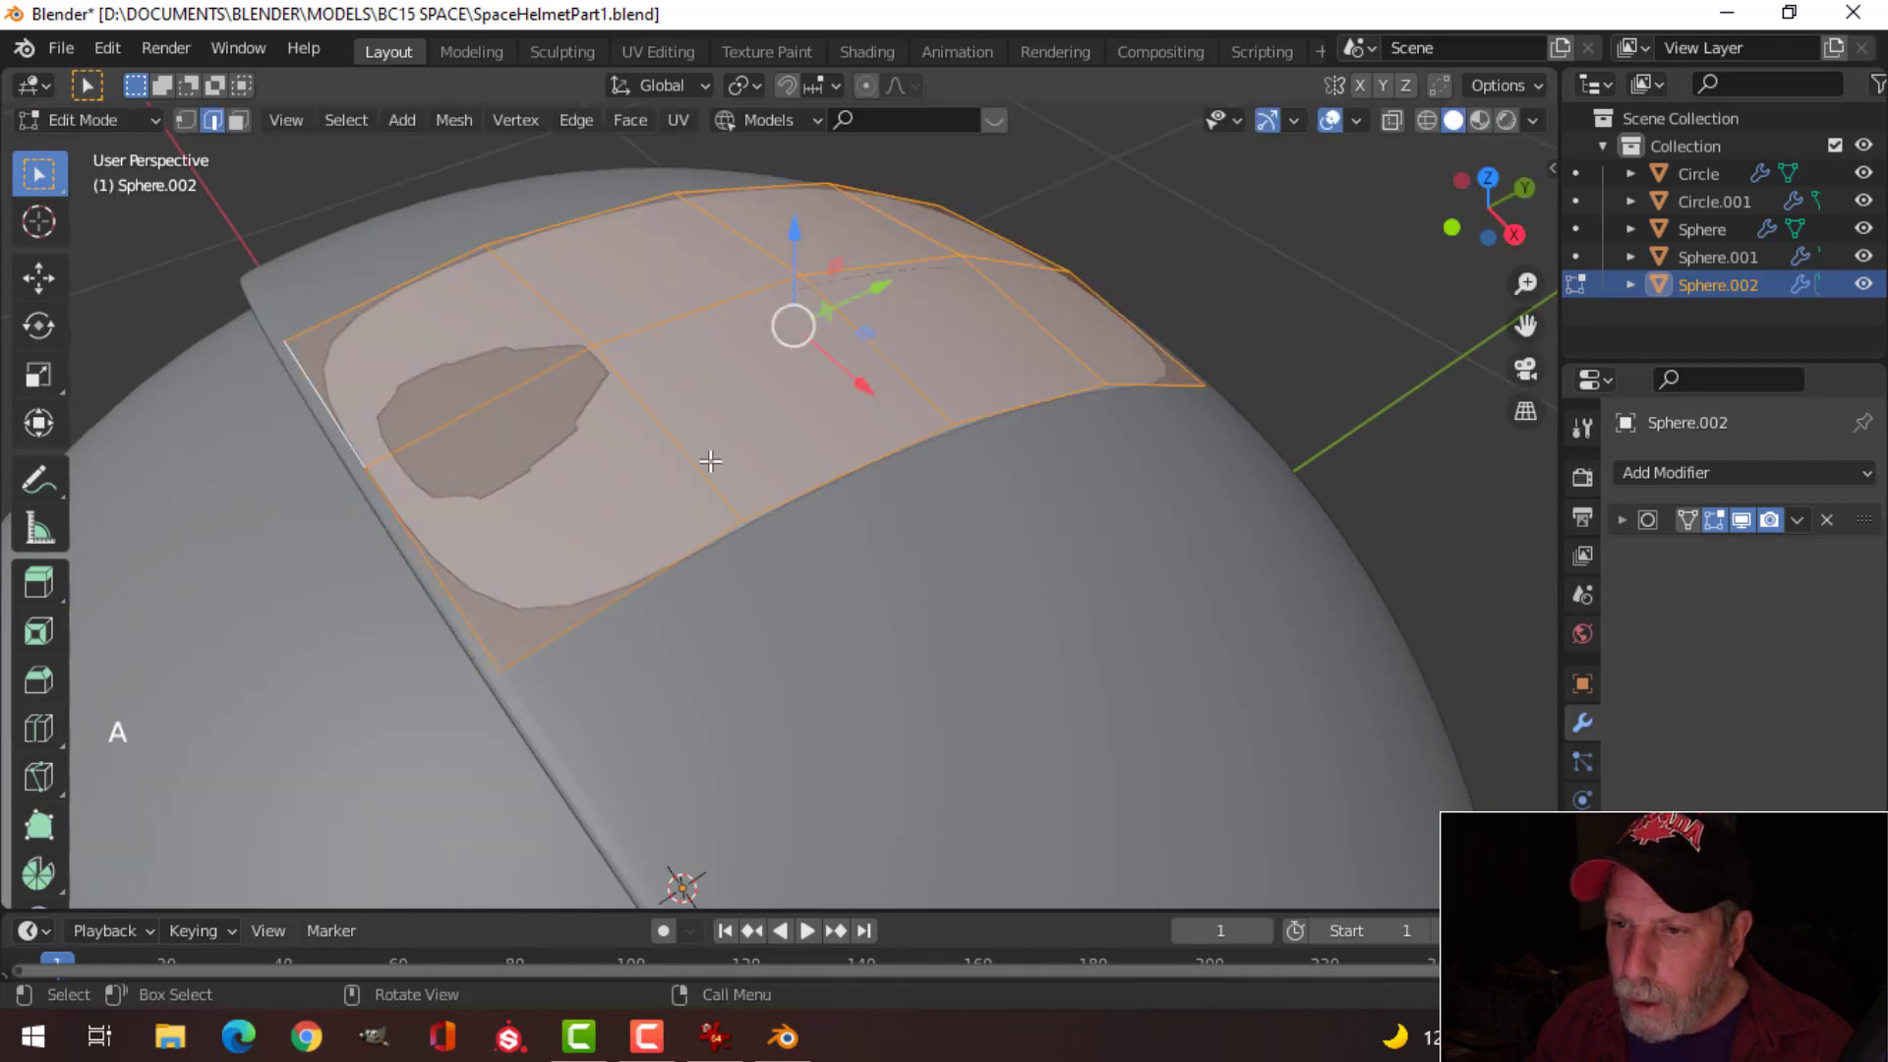
Step: Extrude all faces of the separated top patch outward along their normals by about 0.033 m
scroll(710, 460, down, 3)
middle_drag(793, 497, 737, 509)
key(e)
click(677, 499)
scroll(649, 482, up, 2)
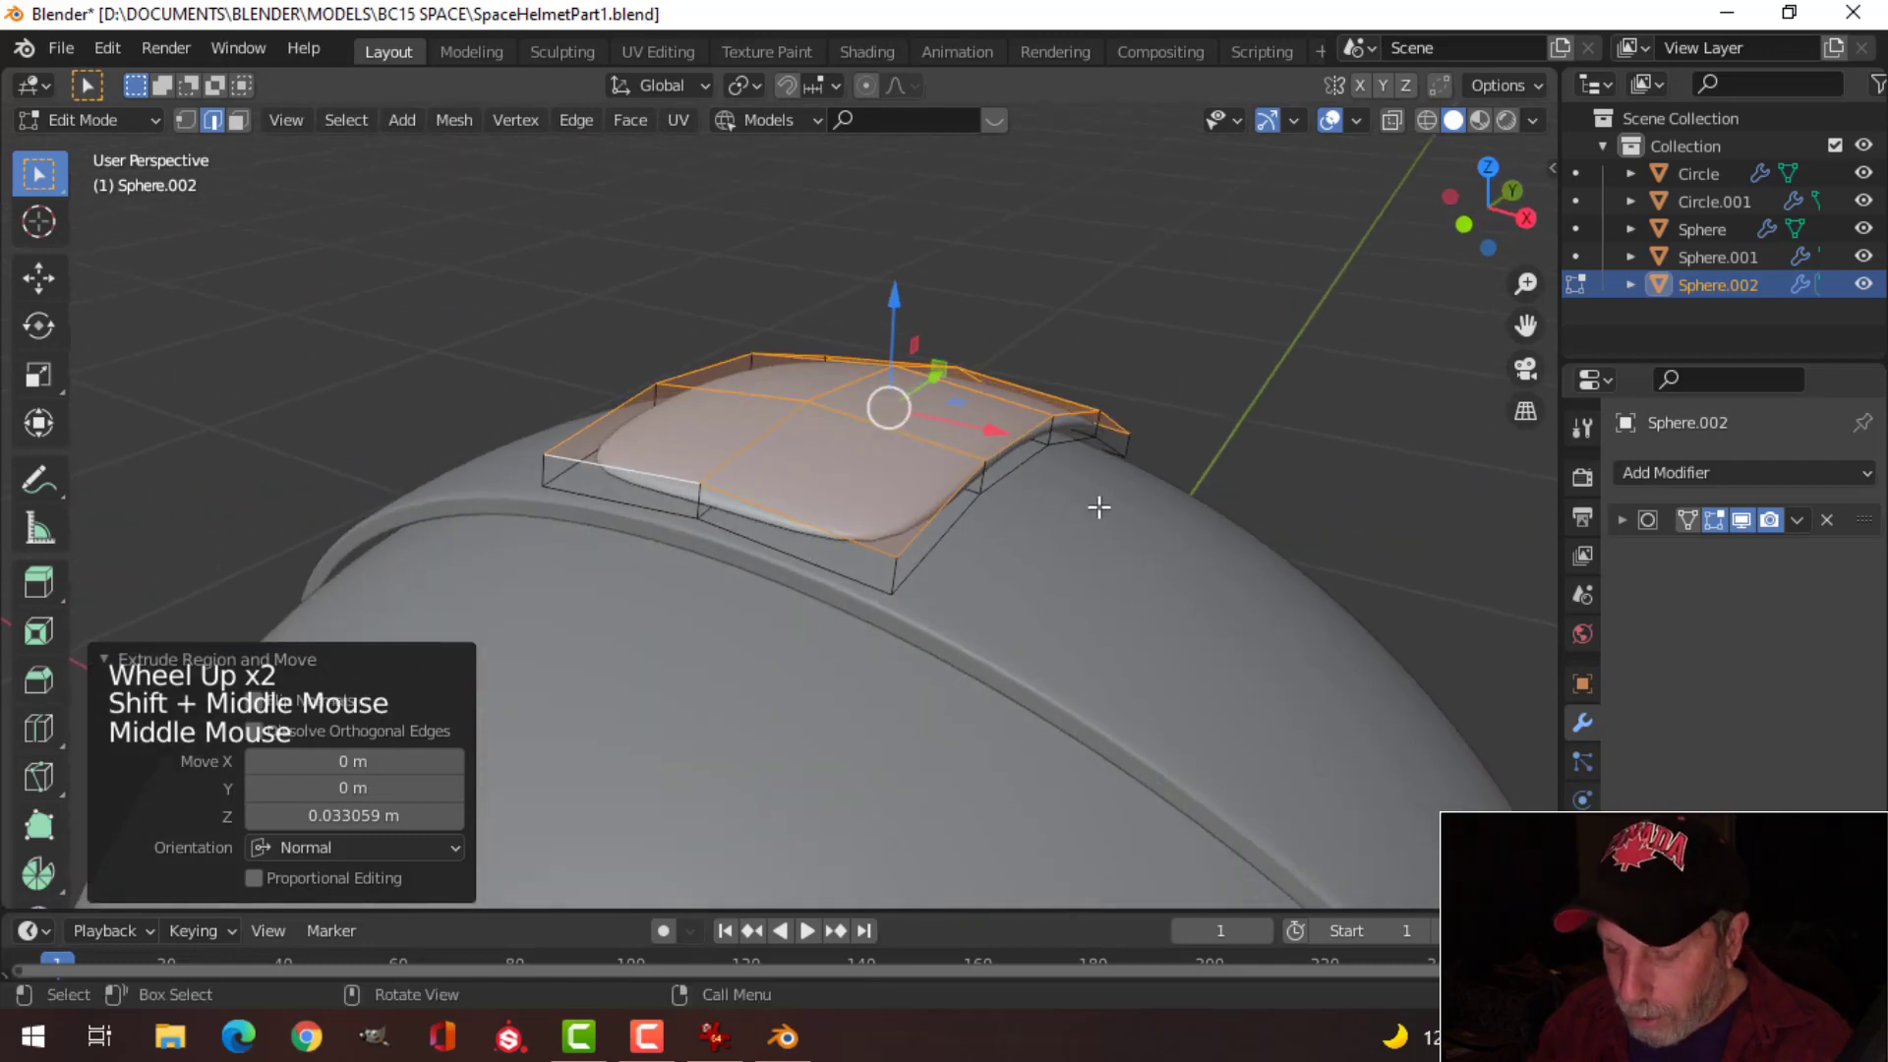
Step: Inset the patch's upper faces by about 0.036 m and extrude the inset faces outward by about 0.111 m
key(i)
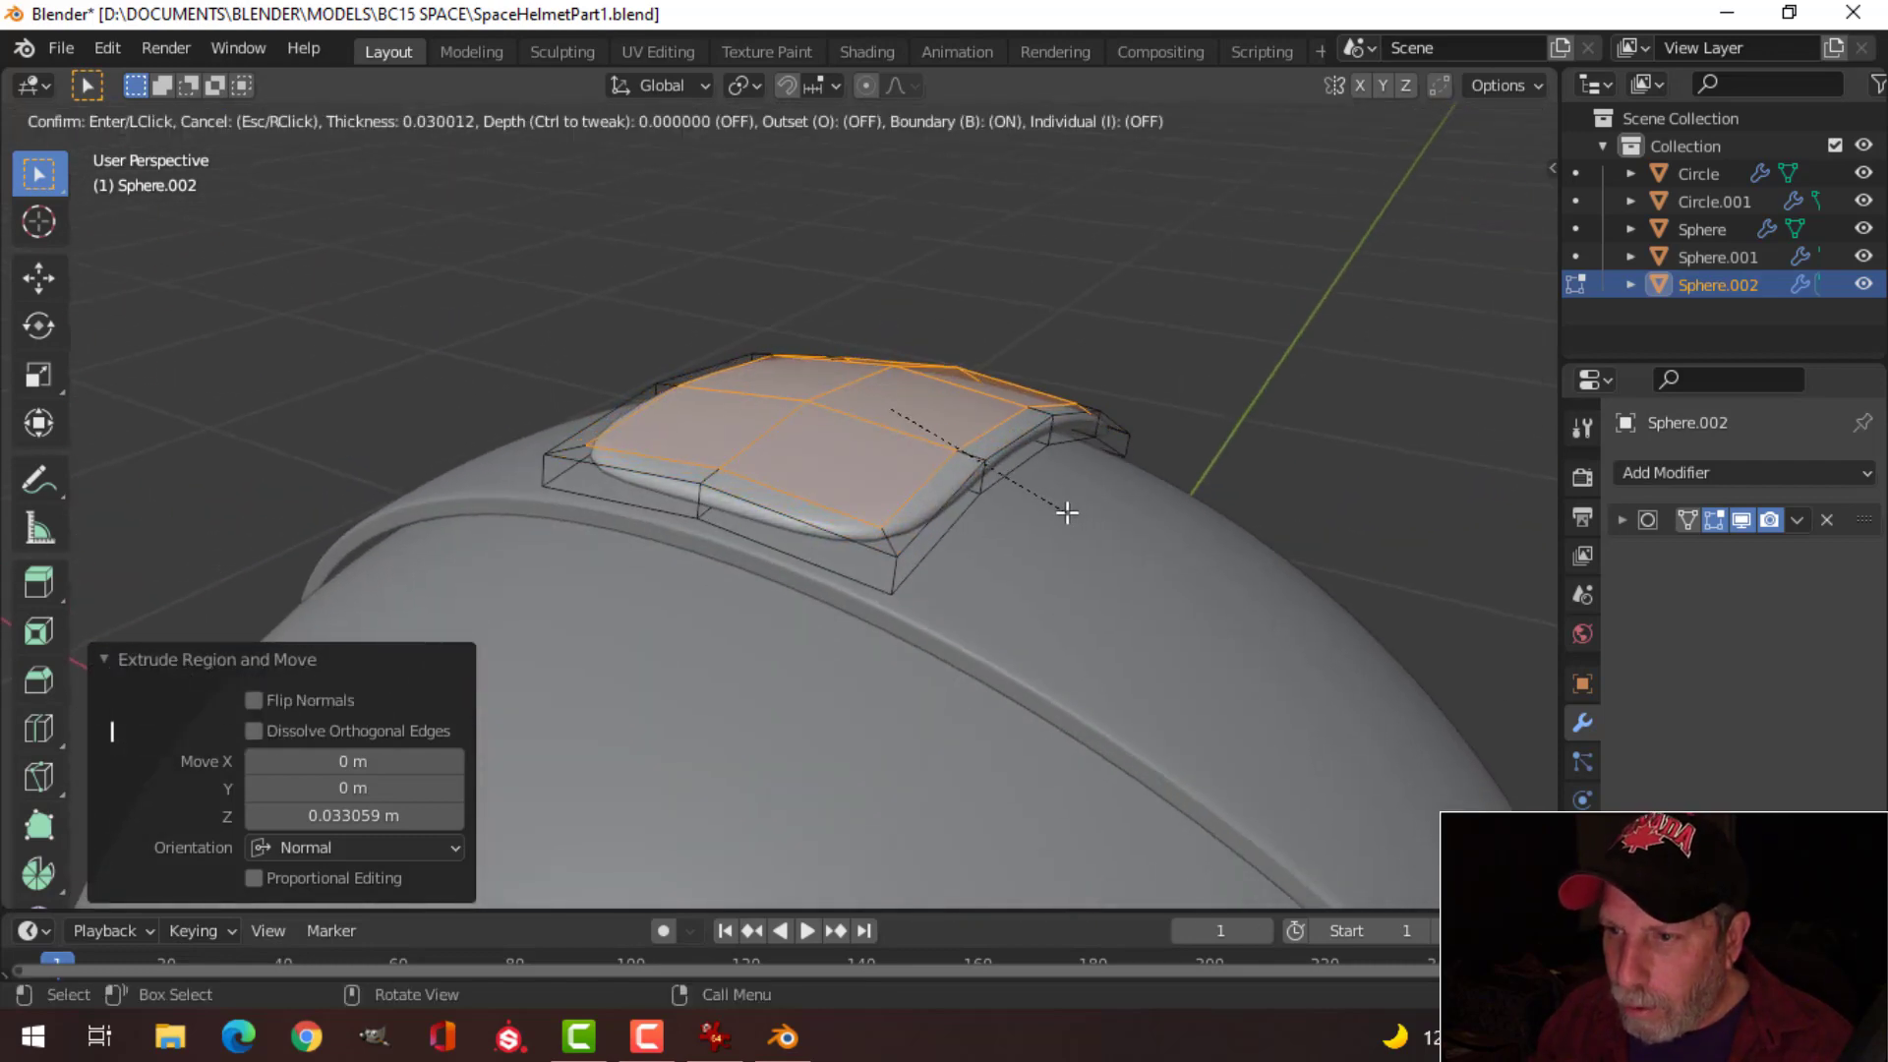
click(1061, 513)
middle_drag(1059, 502, 994, 525)
key(e)
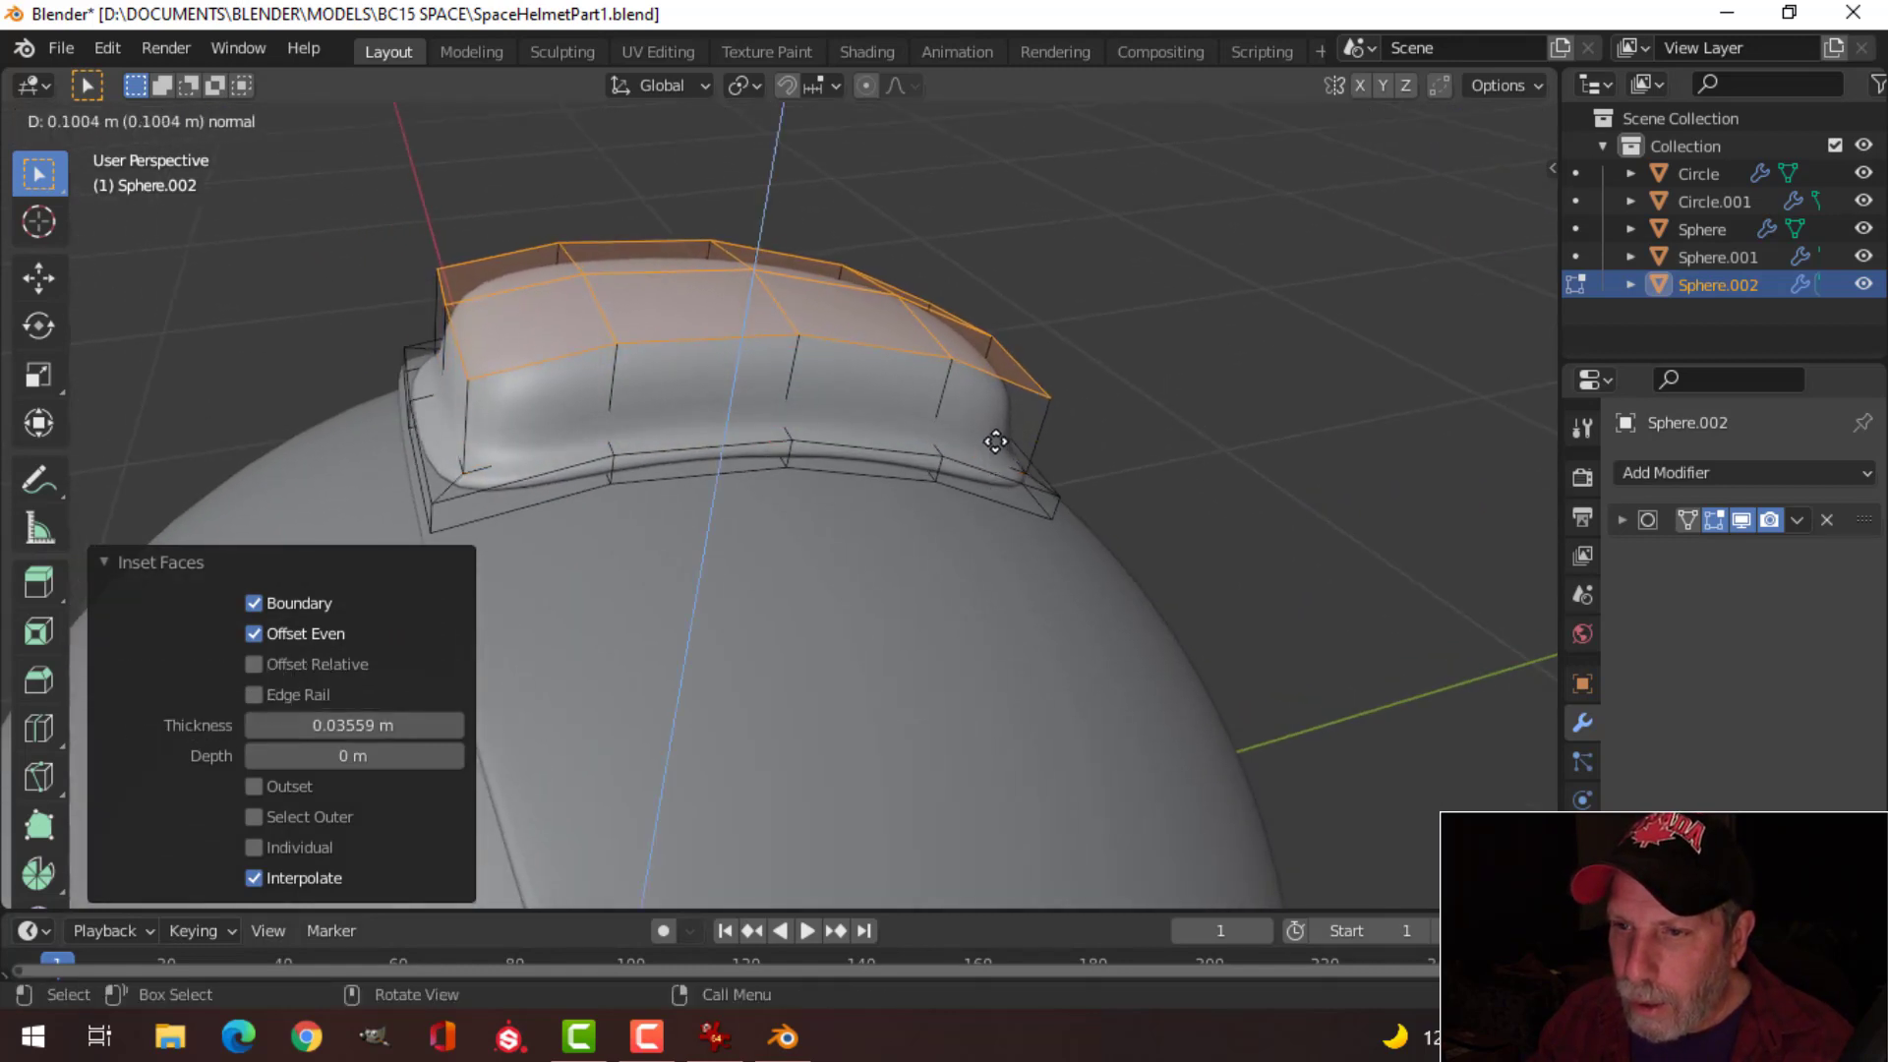
click(999, 436)
scroll(885, 514, down, 2)
middle_drag(809, 527, 768, 451)
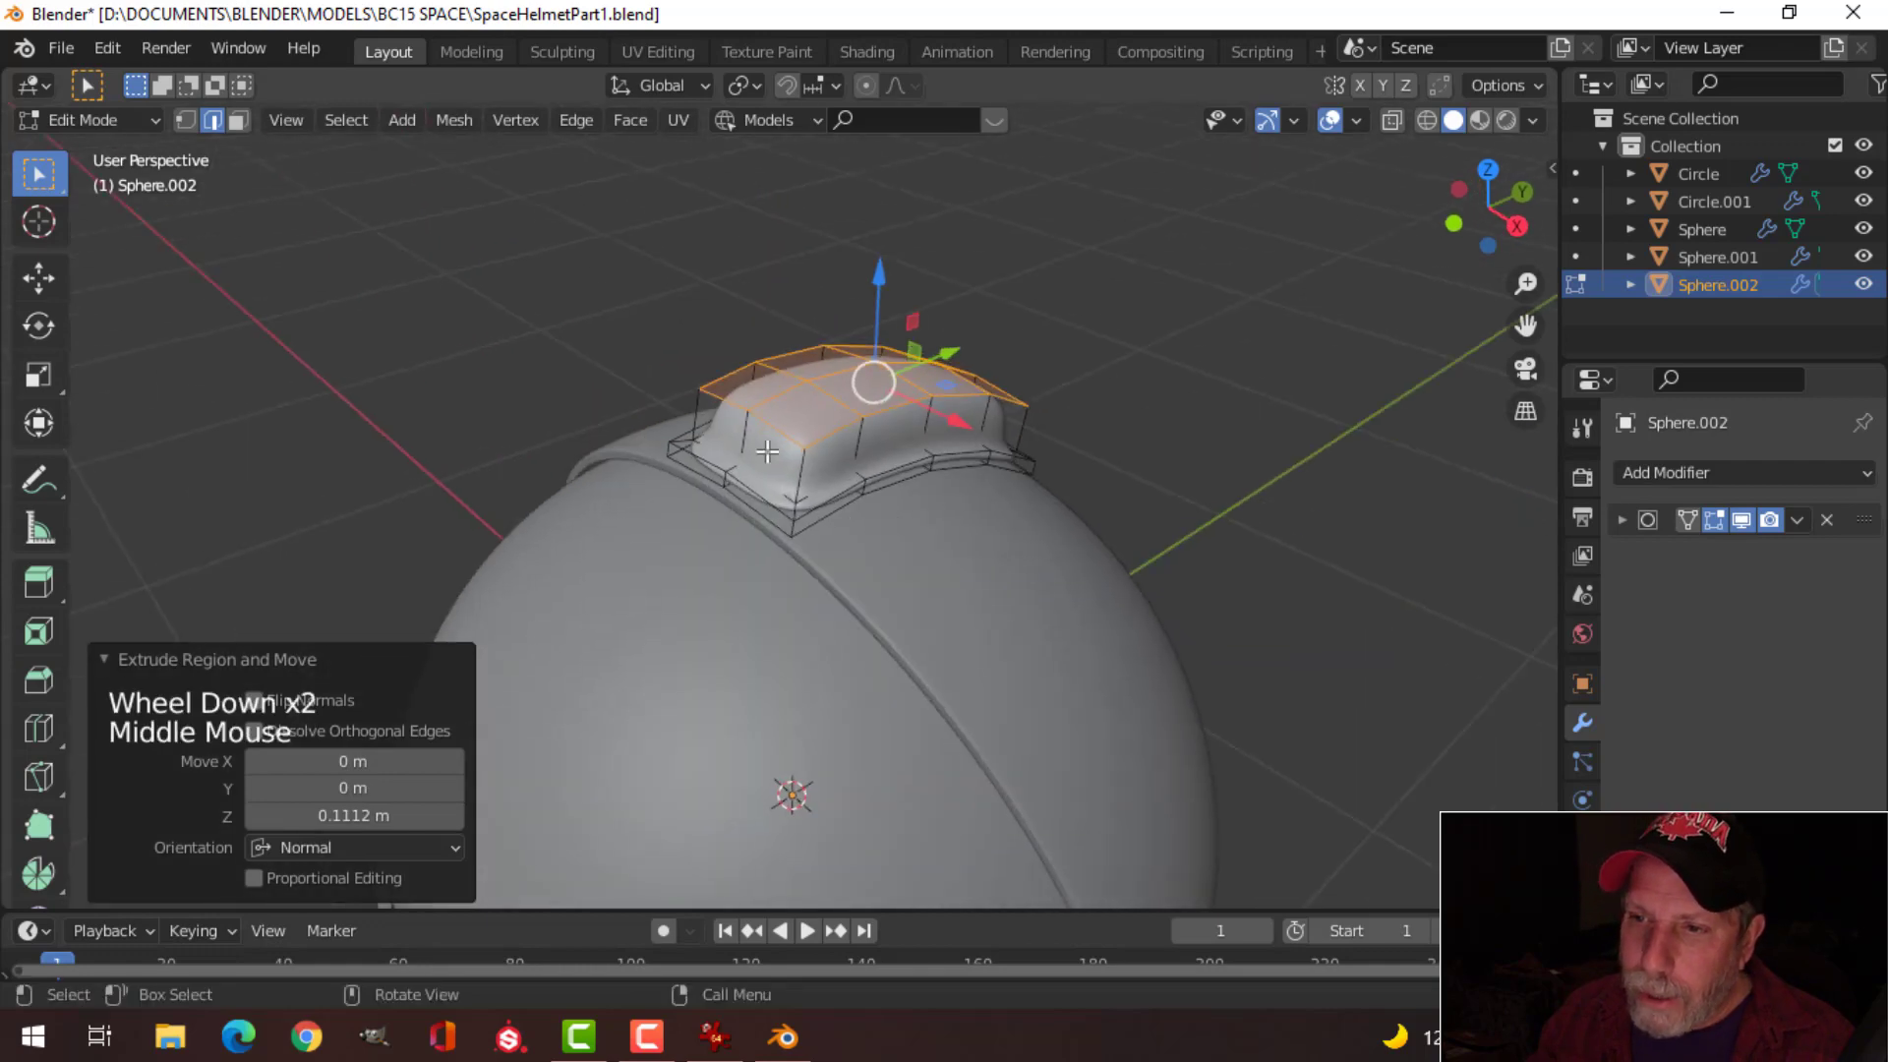
scroll(893, 536, down, 1)
key(Tab)
middle_drag(928, 527, 991, 553)
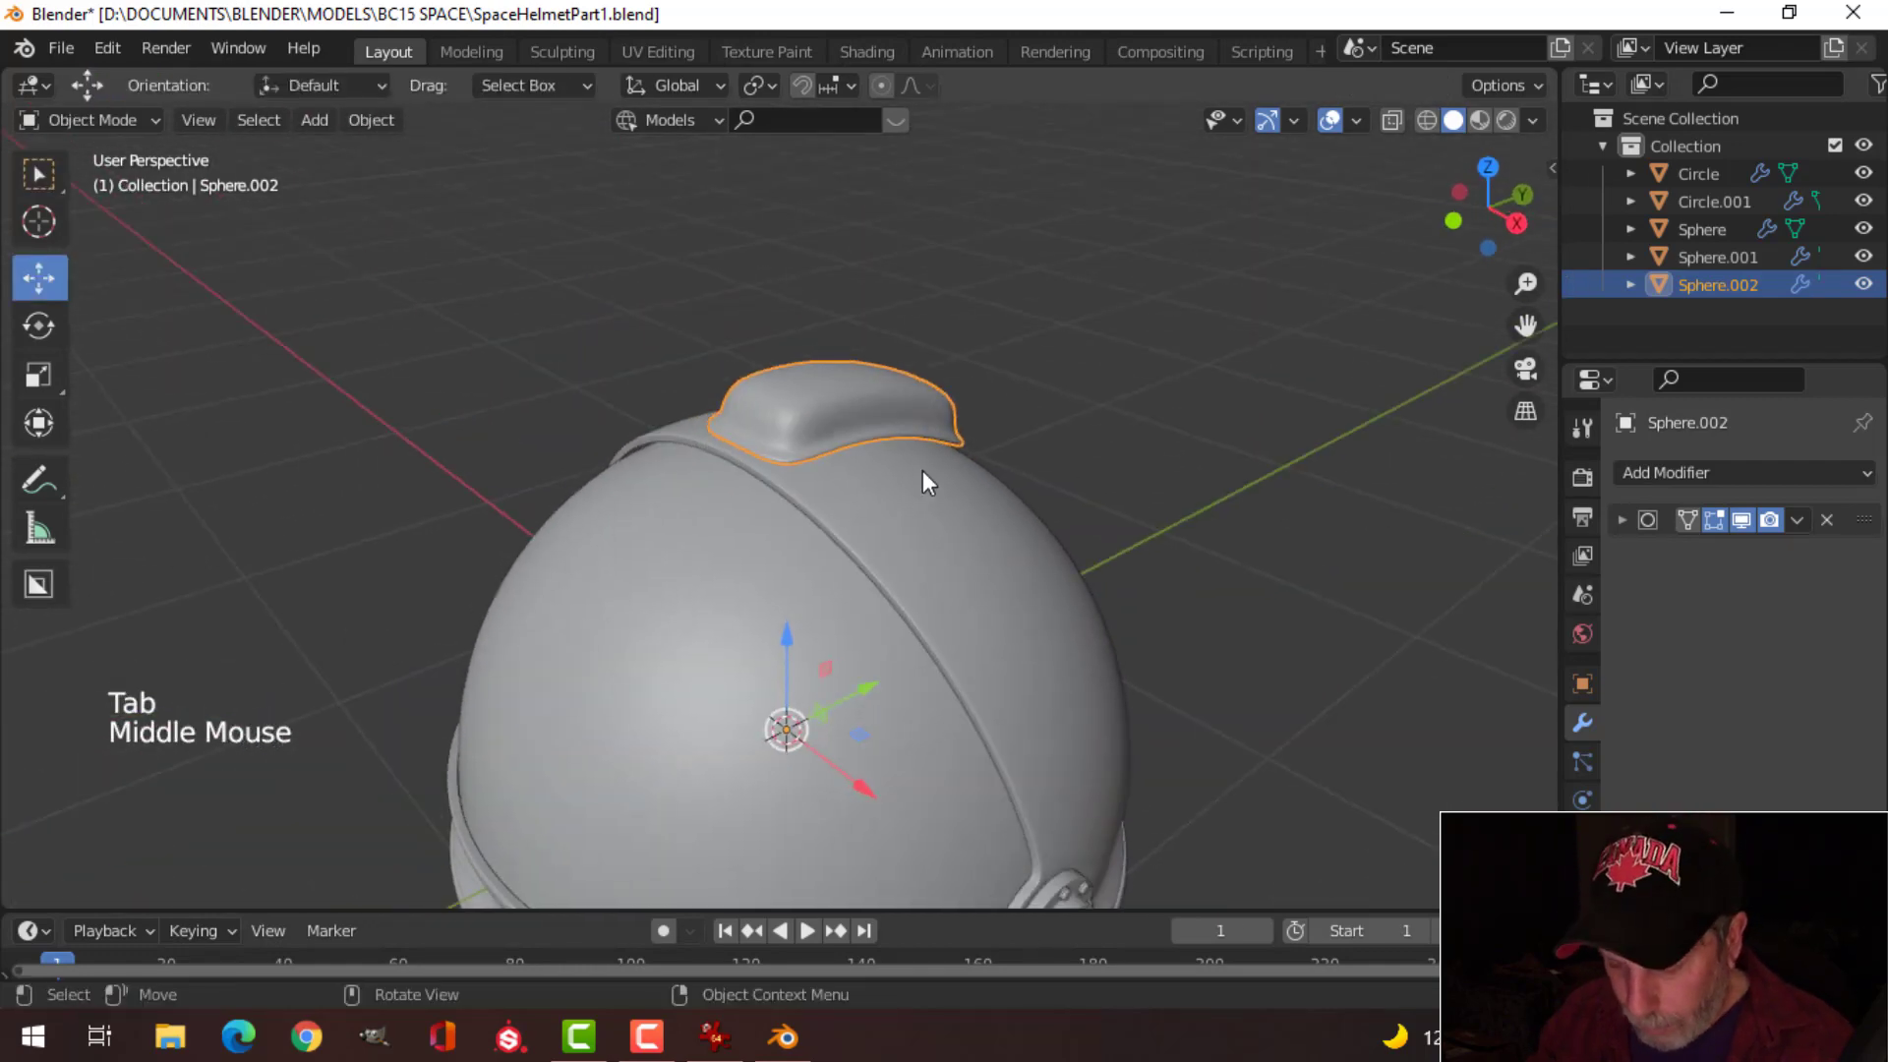
Step: Isolate the raised top panel in local view and select the faces covering its underside
key(slash)
scroll(923, 470, up, 3)
middle_drag(922, 470, 894, 527)
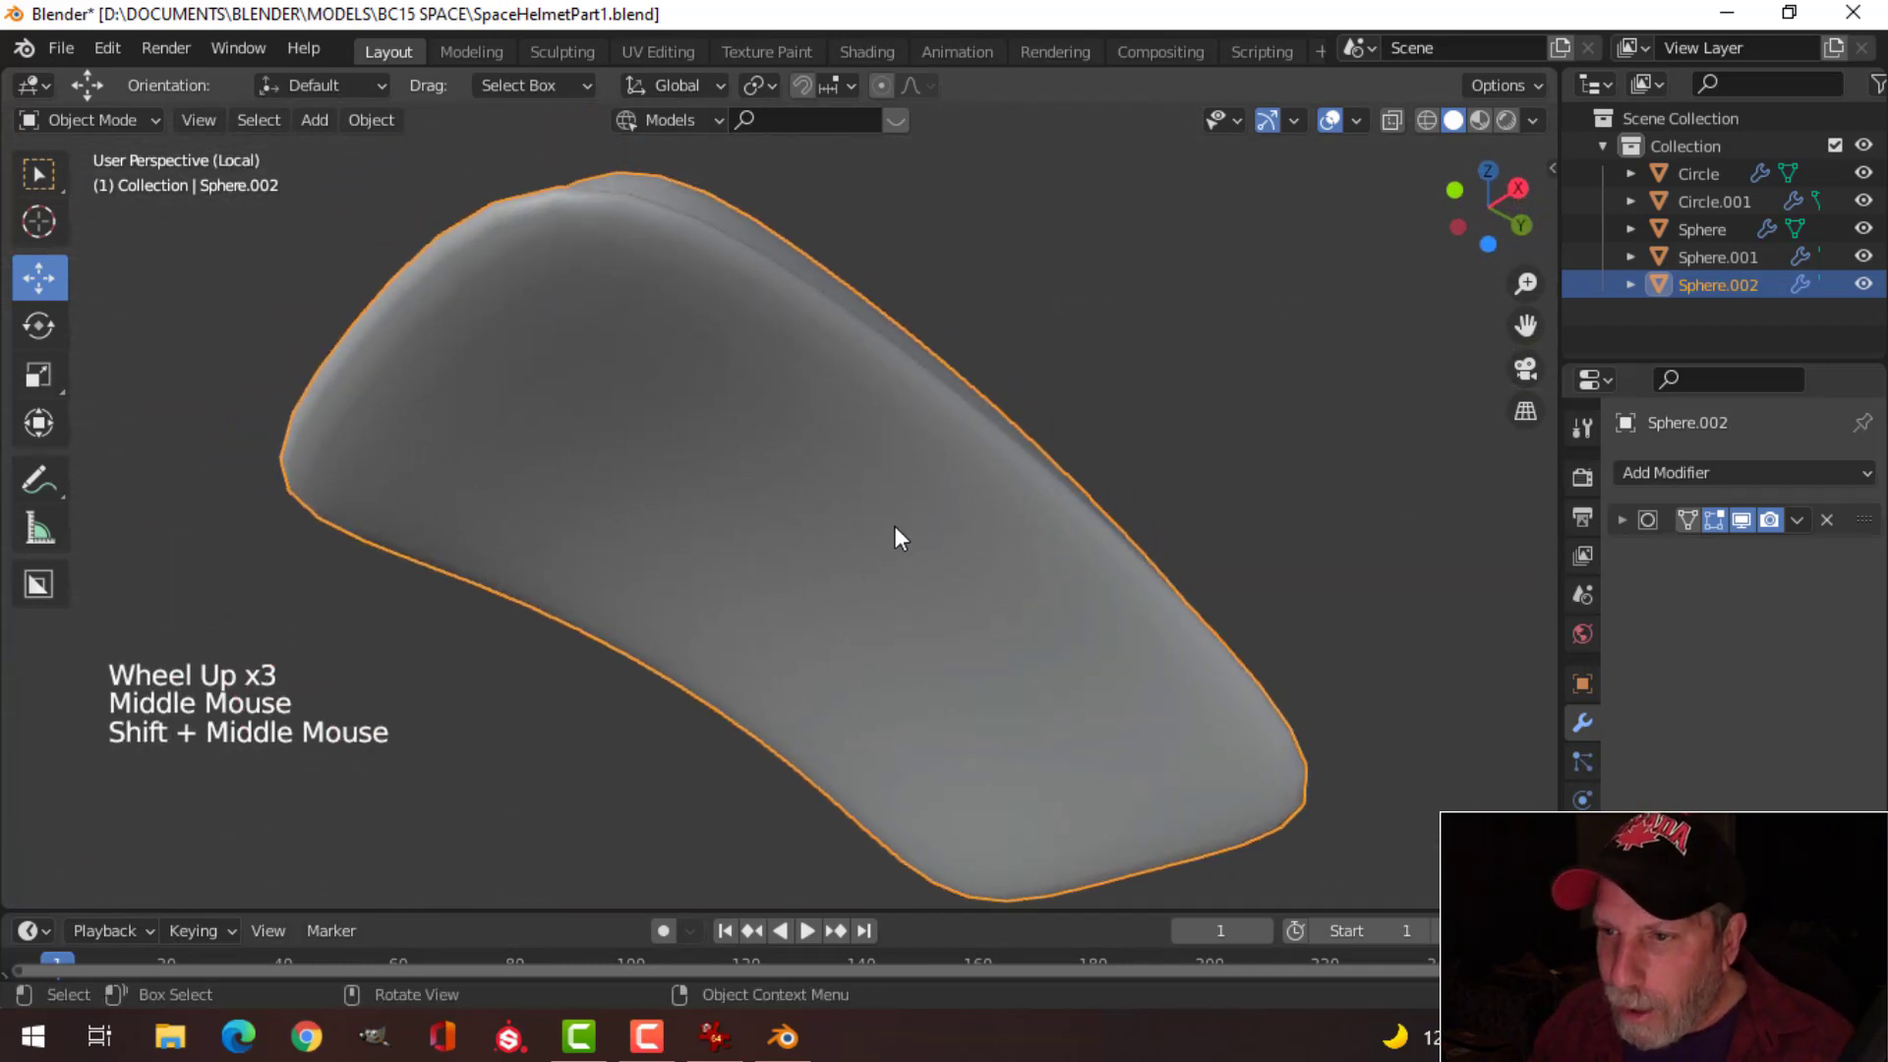
key(Tab)
key(3)
key(c)
drag(978, 597, 769, 425)
key(alt+a)
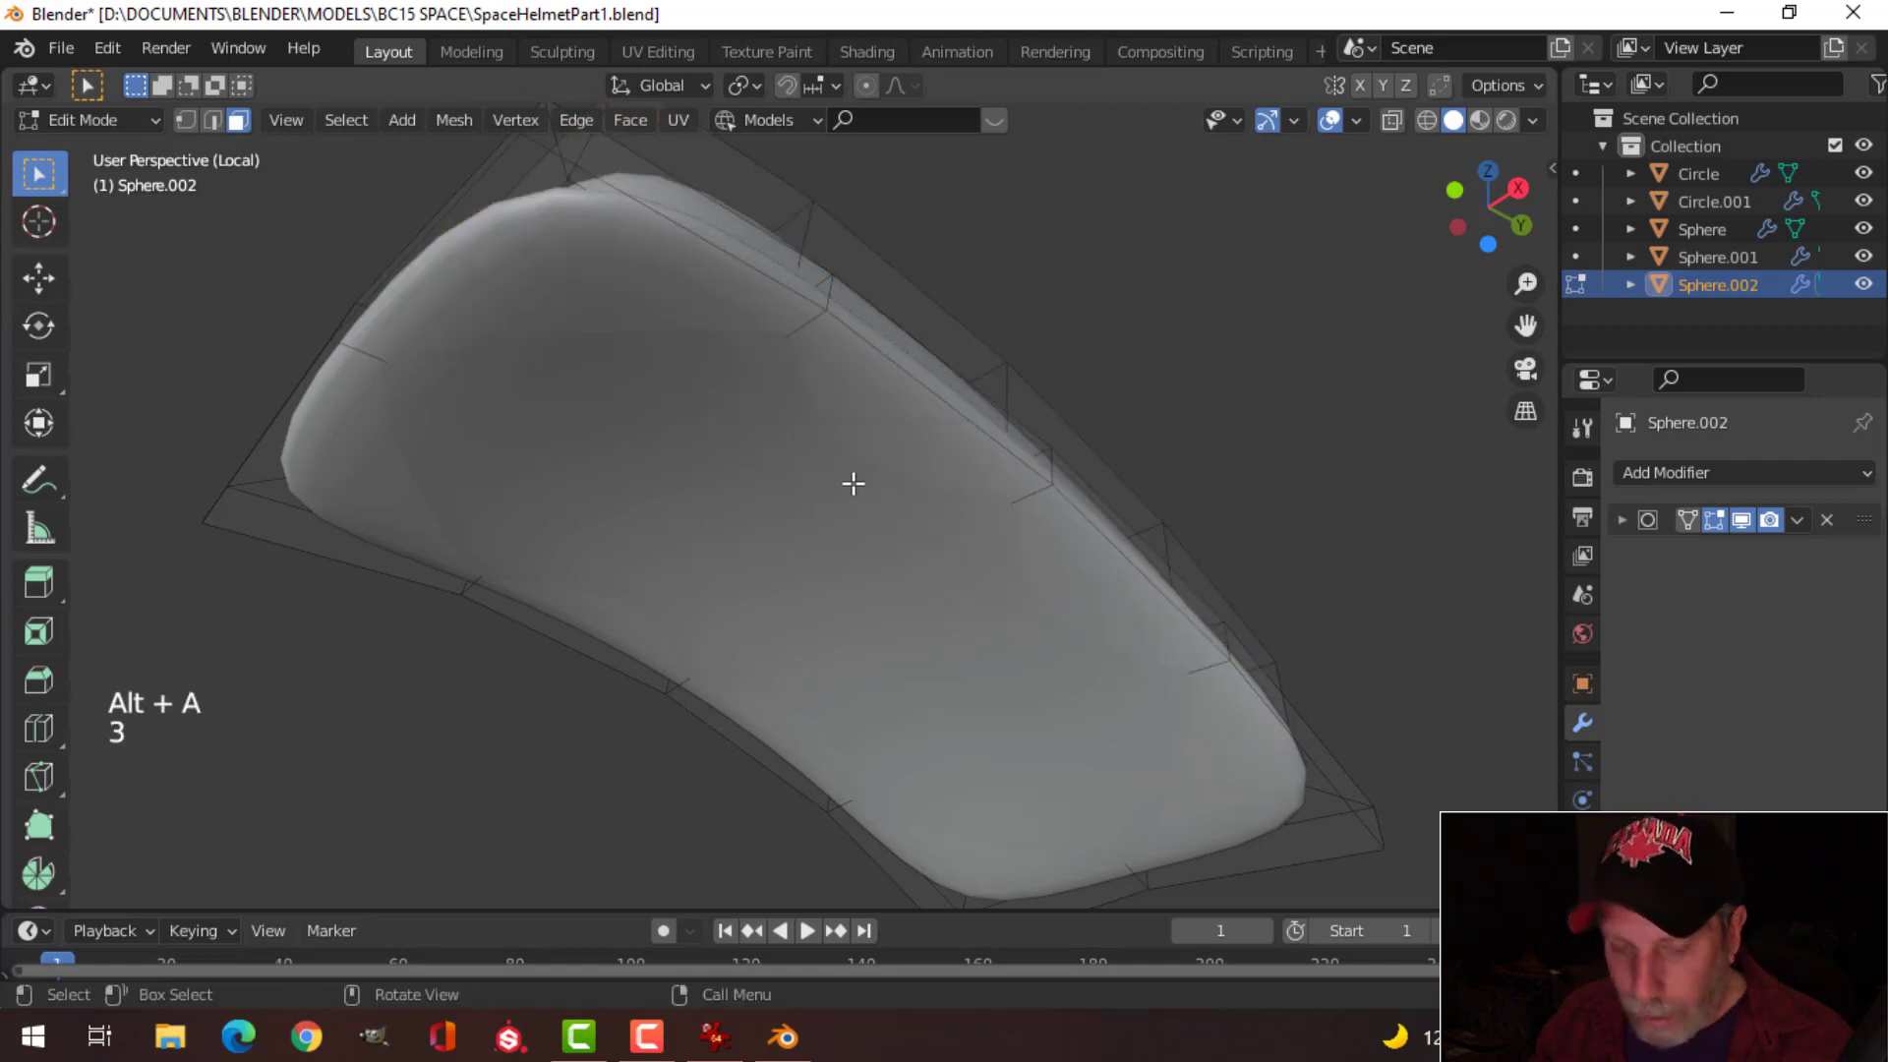
mouse_move(1161, 721)
mouse_down()
mouse_move(776, 417)
mouse_move(552, 316)
mouse_move(450, 478)
mouse_move(717, 587)
mouse_move(899, 754)
mouse_up()
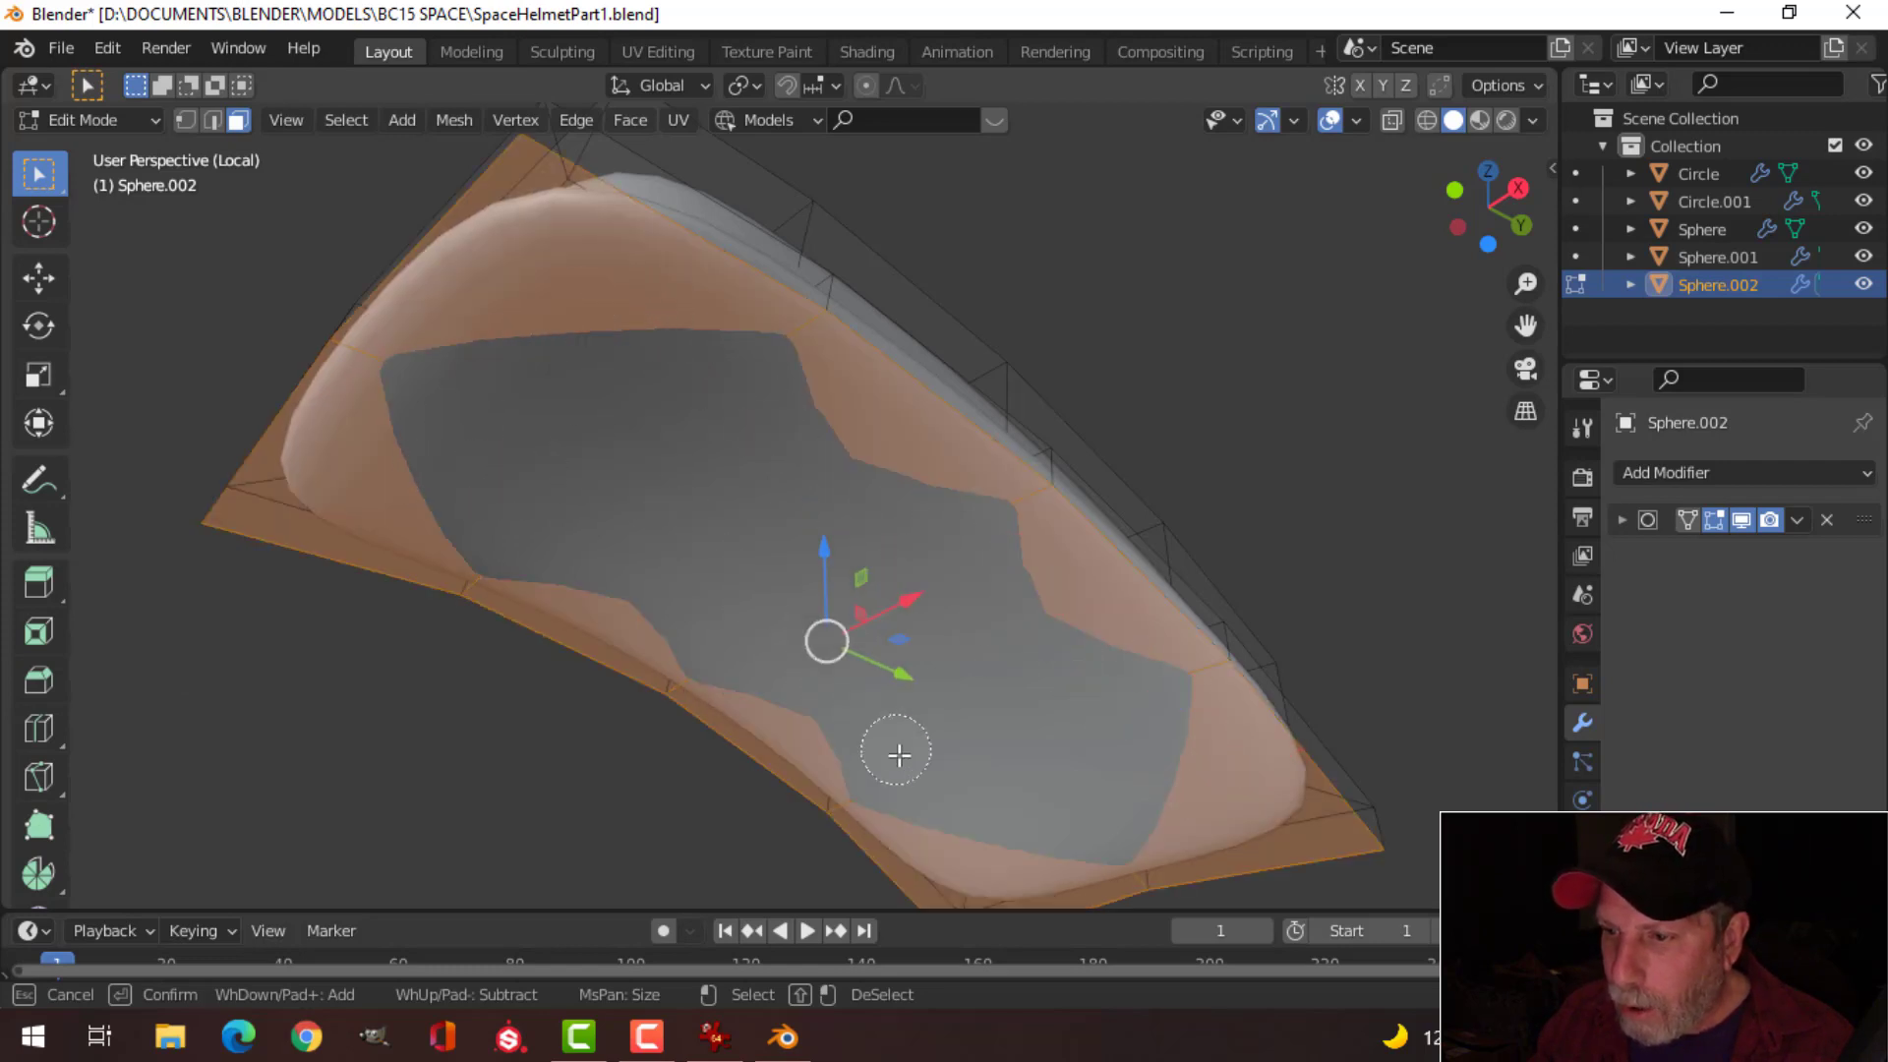
Step: Delete the selected underside faces of the top housing and add an edge loop around its base flange near the upper edge
key(x)
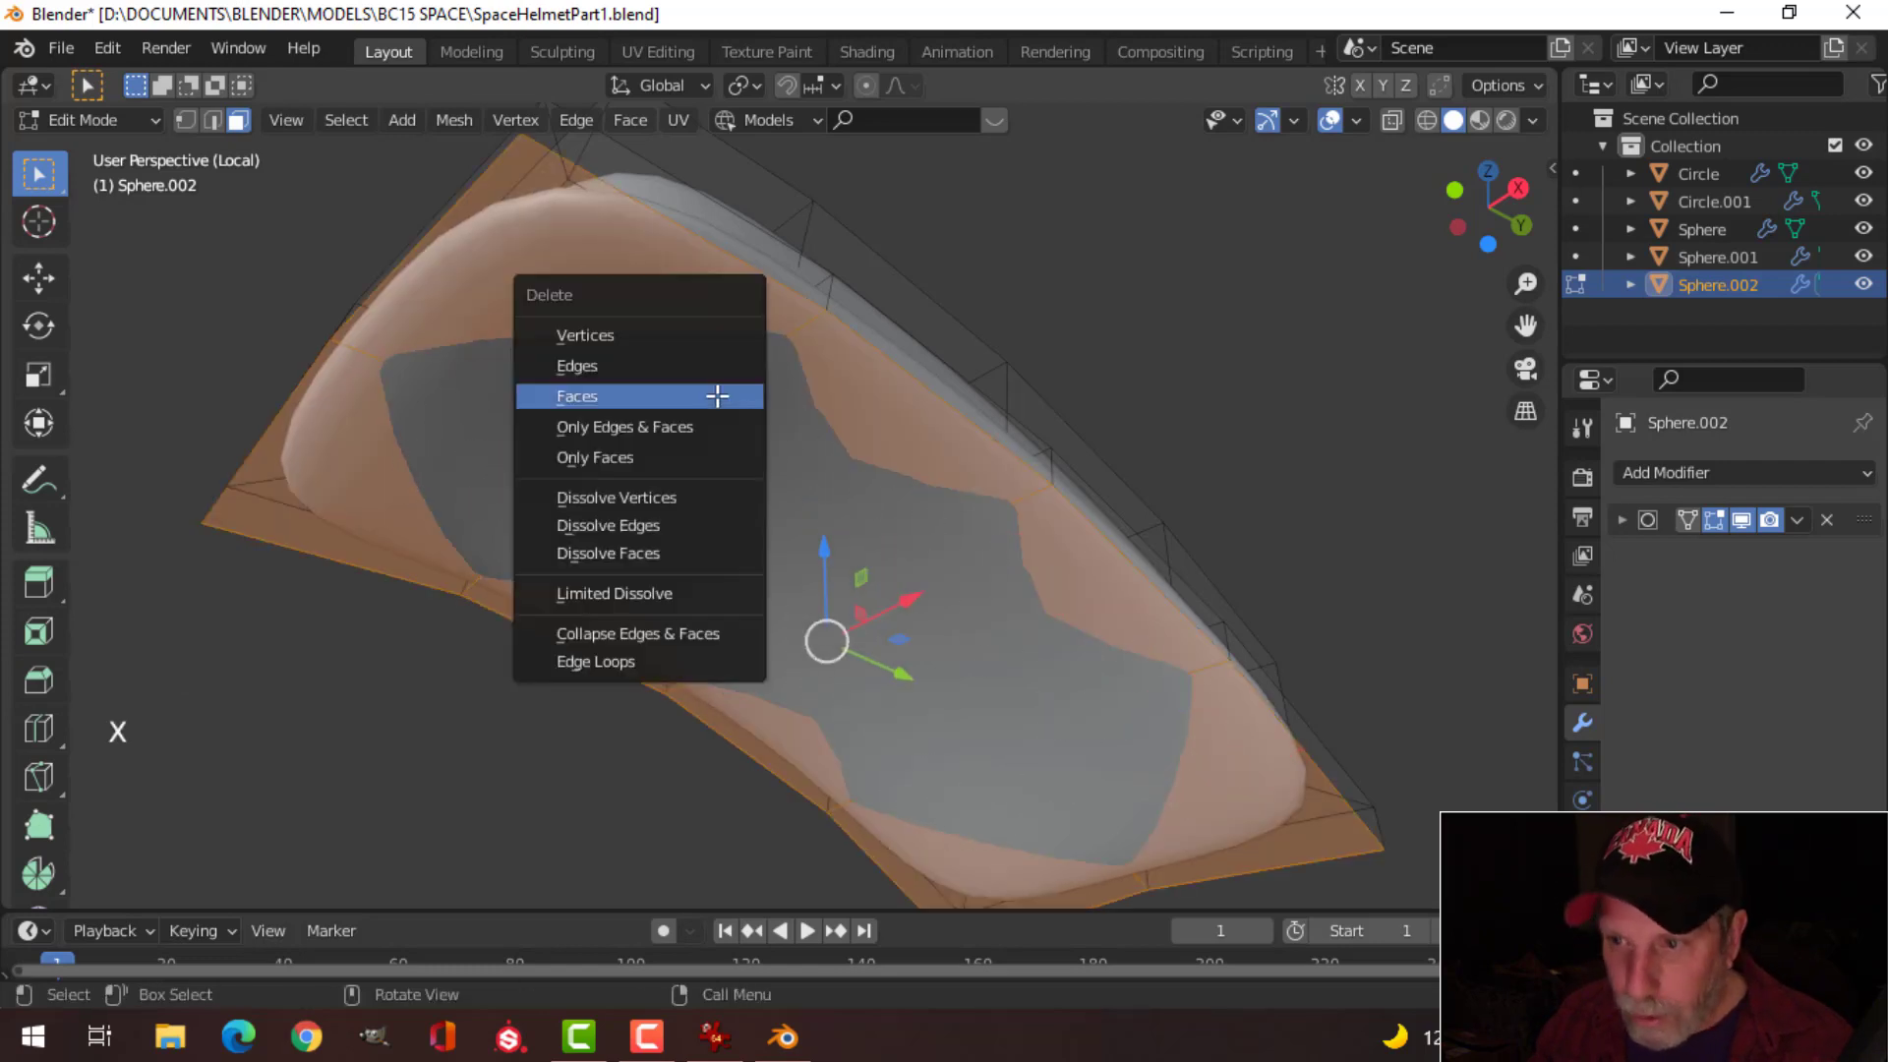
click(717, 398)
middle_drag(717, 399, 770, 437)
key(ctrl+r)
click(740, 424)
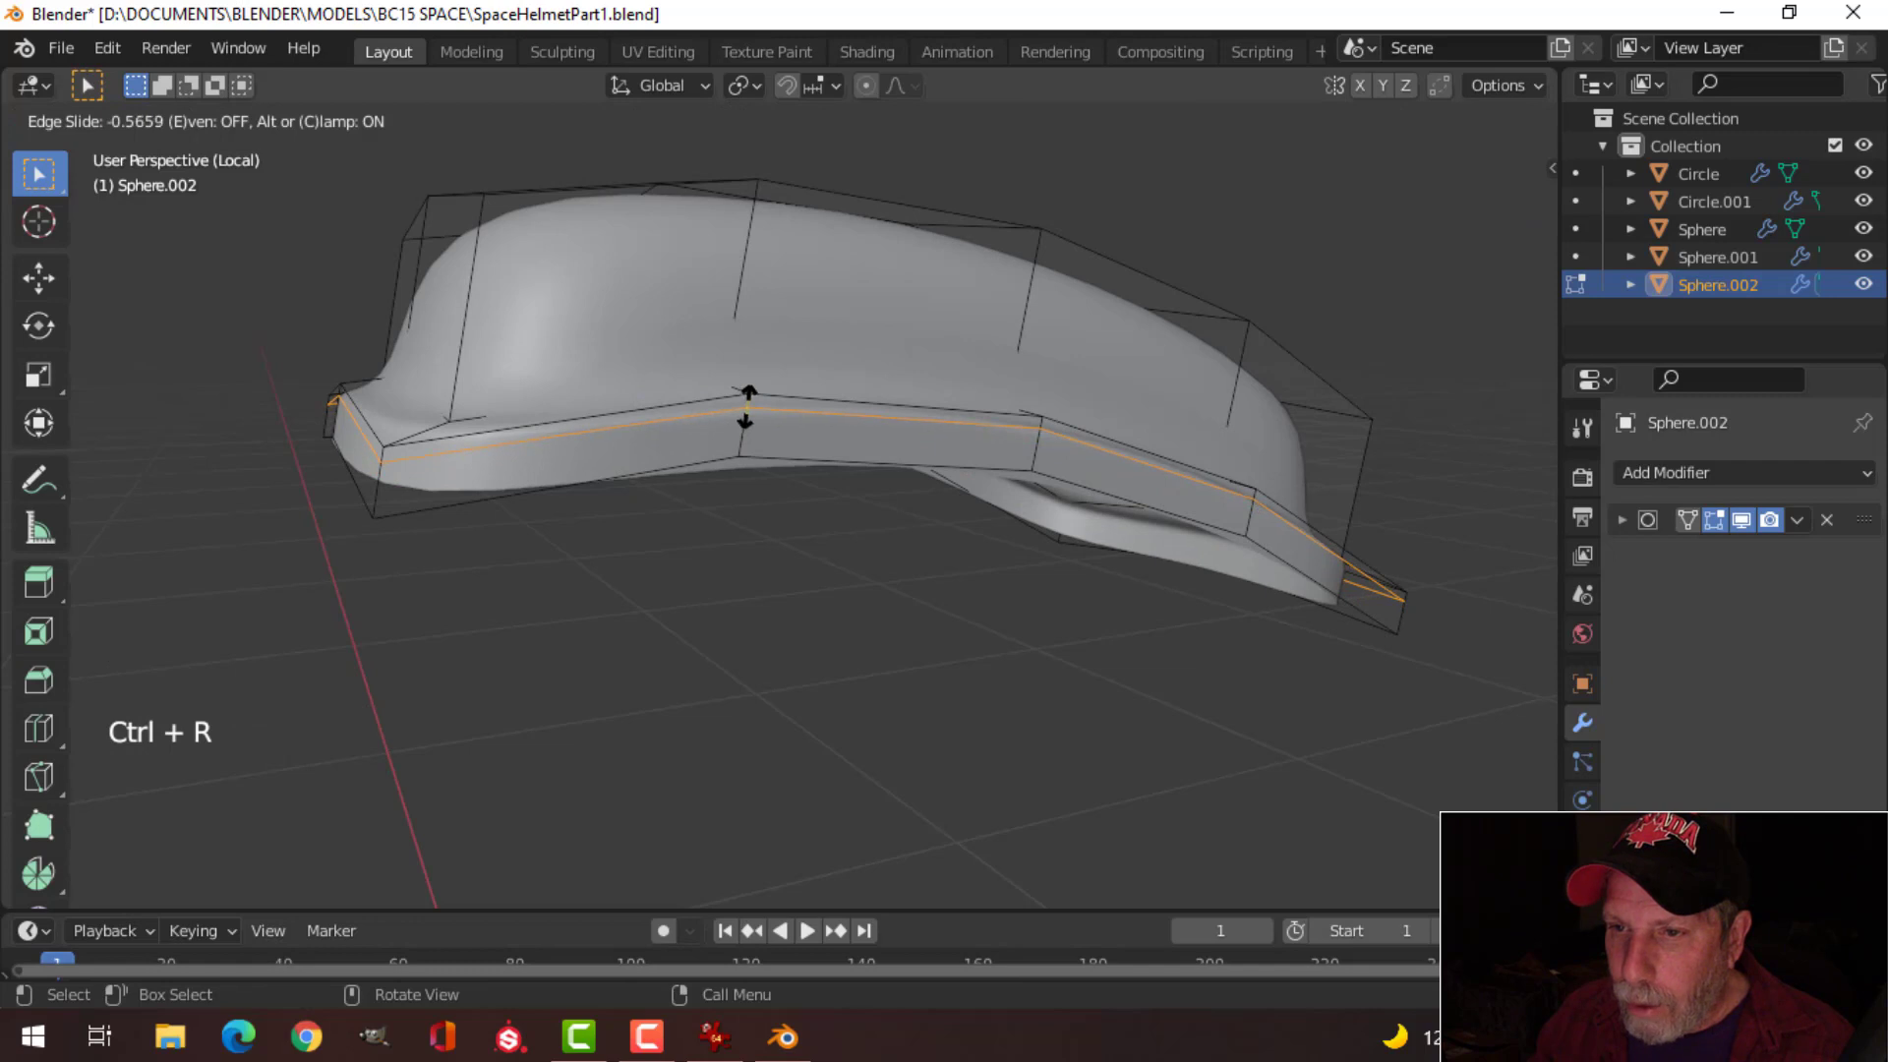
click(747, 405)
key(Tab)
mouse_move(834, 409)
middle_down()
mouse_move(852, 456)
mouse_move(794, 444)
mouse_move(811, 416)
middle_up()
Step: Leave local view and lower the housing's entire mesh slightly along Z so it sits on the helmet
key(slash)
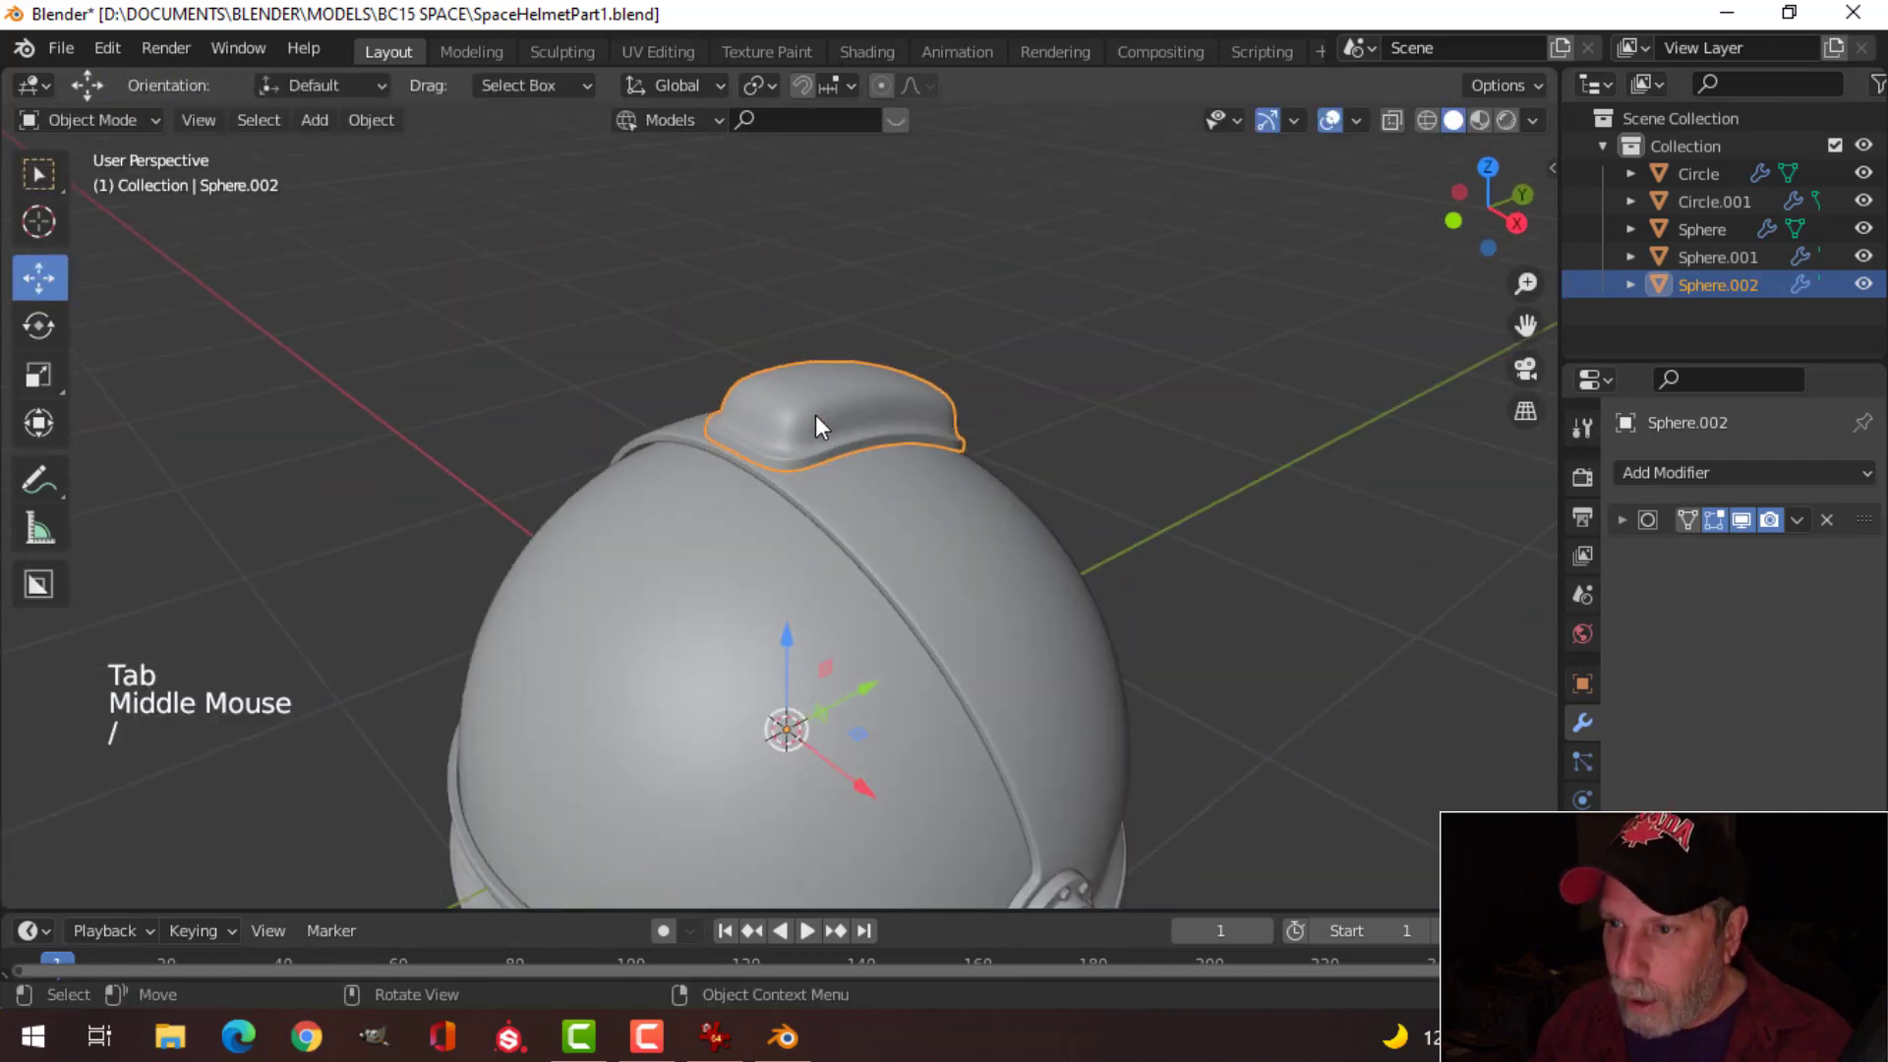
click(991, 452)
click(879, 405)
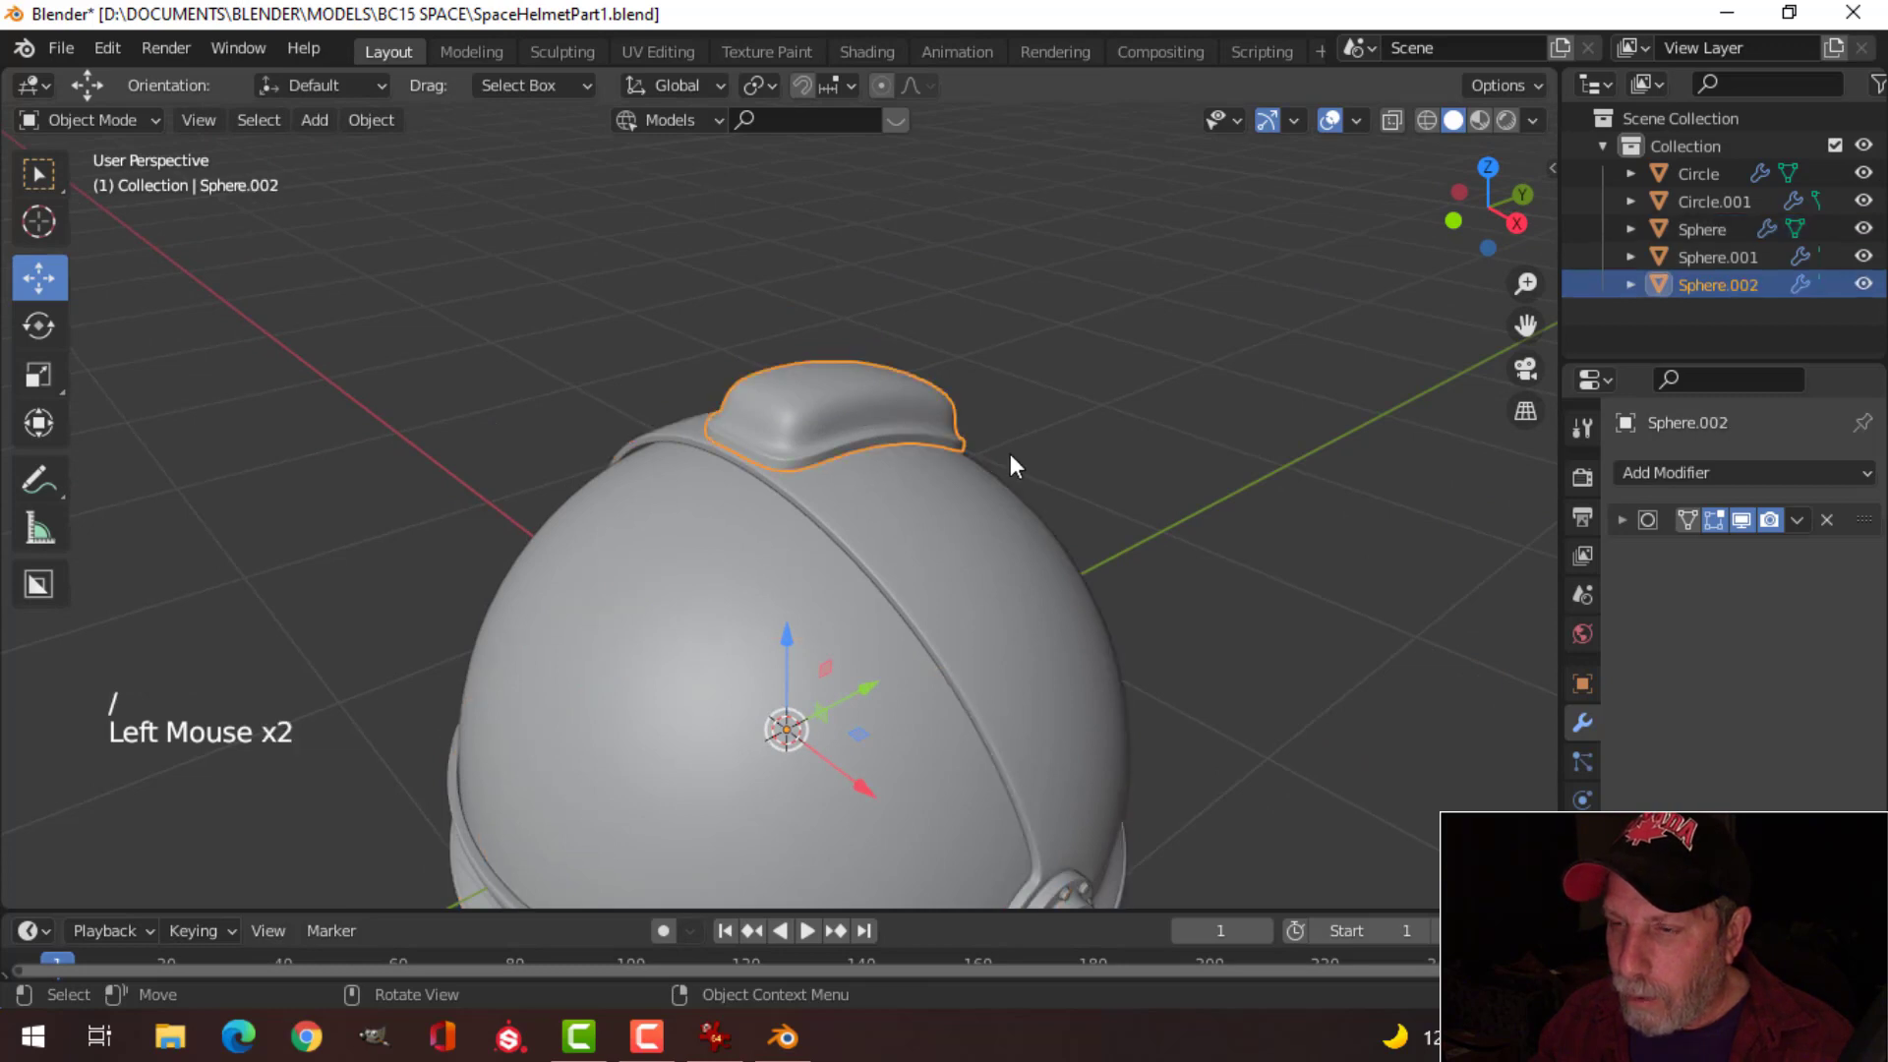
key(Tab)
key(a)
key(KP_3)
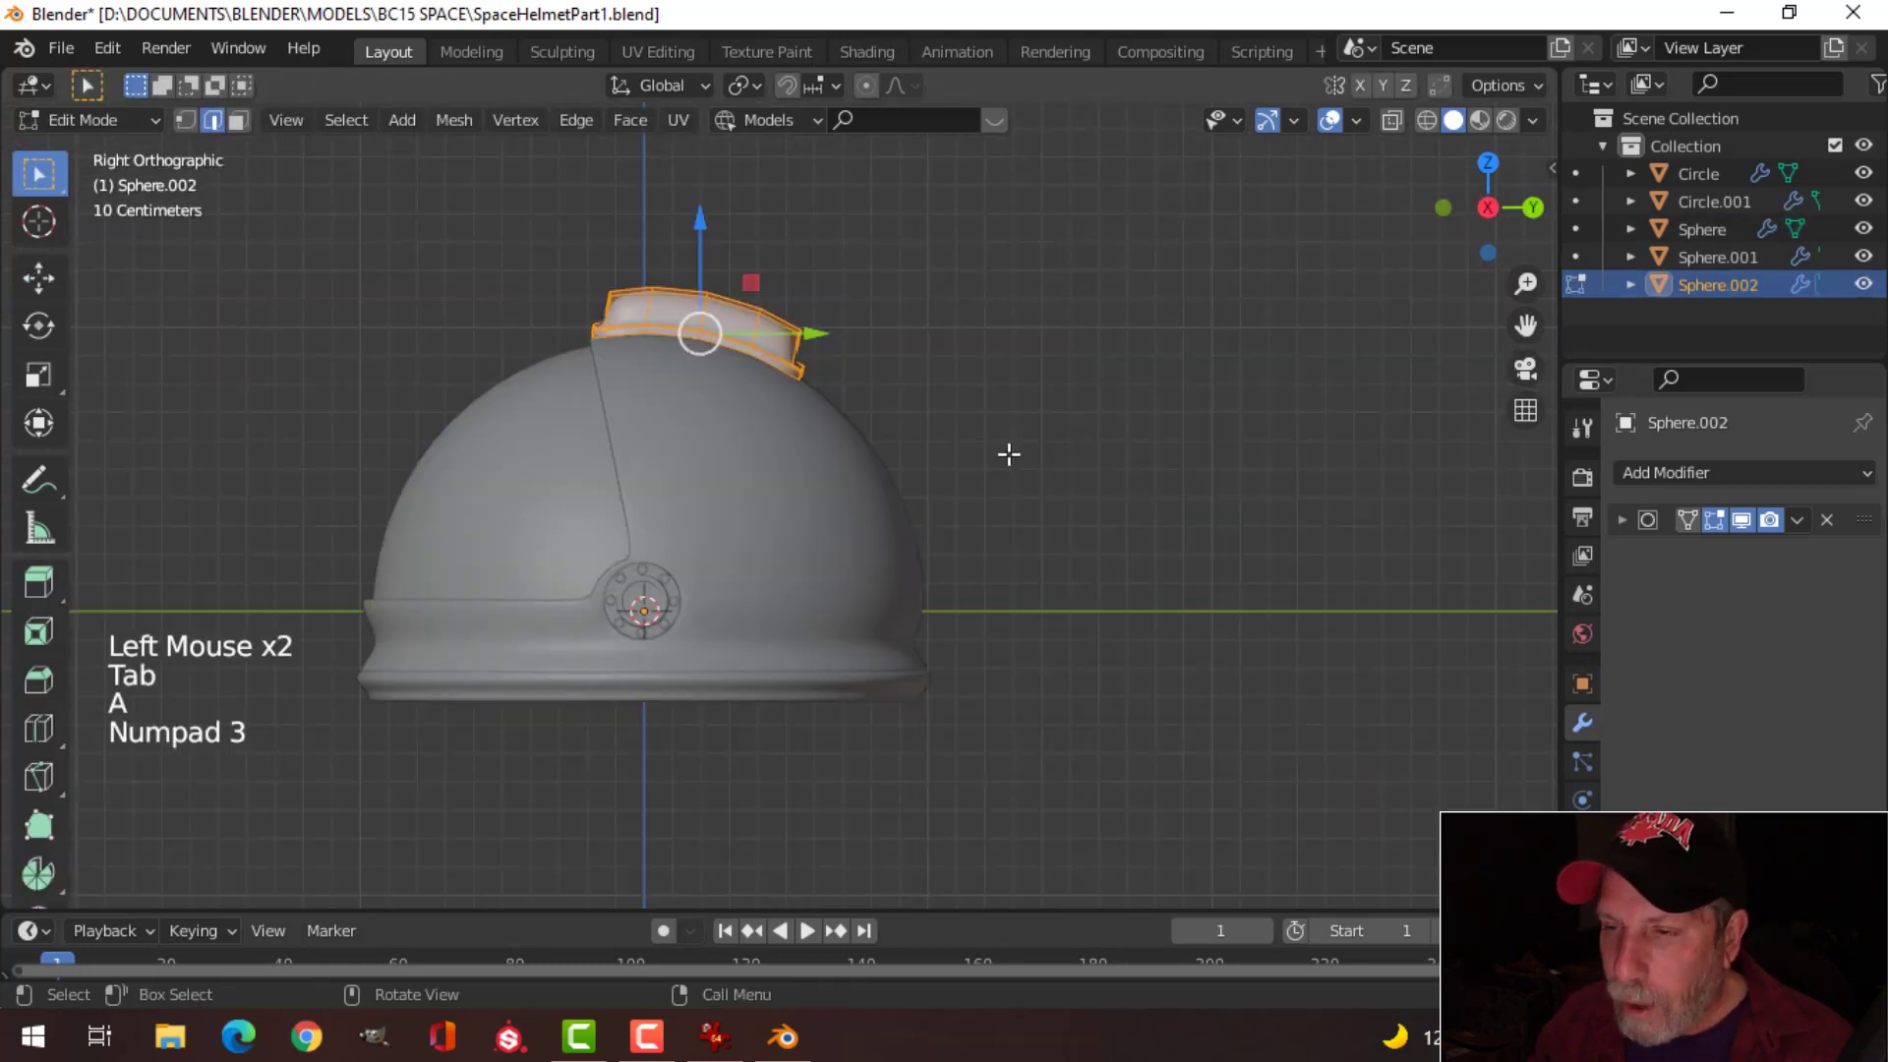
scroll(1007, 450, up, 4)
shift+middle_drag(812, 388, 976, 615)
scroll(975, 616, up, 6)
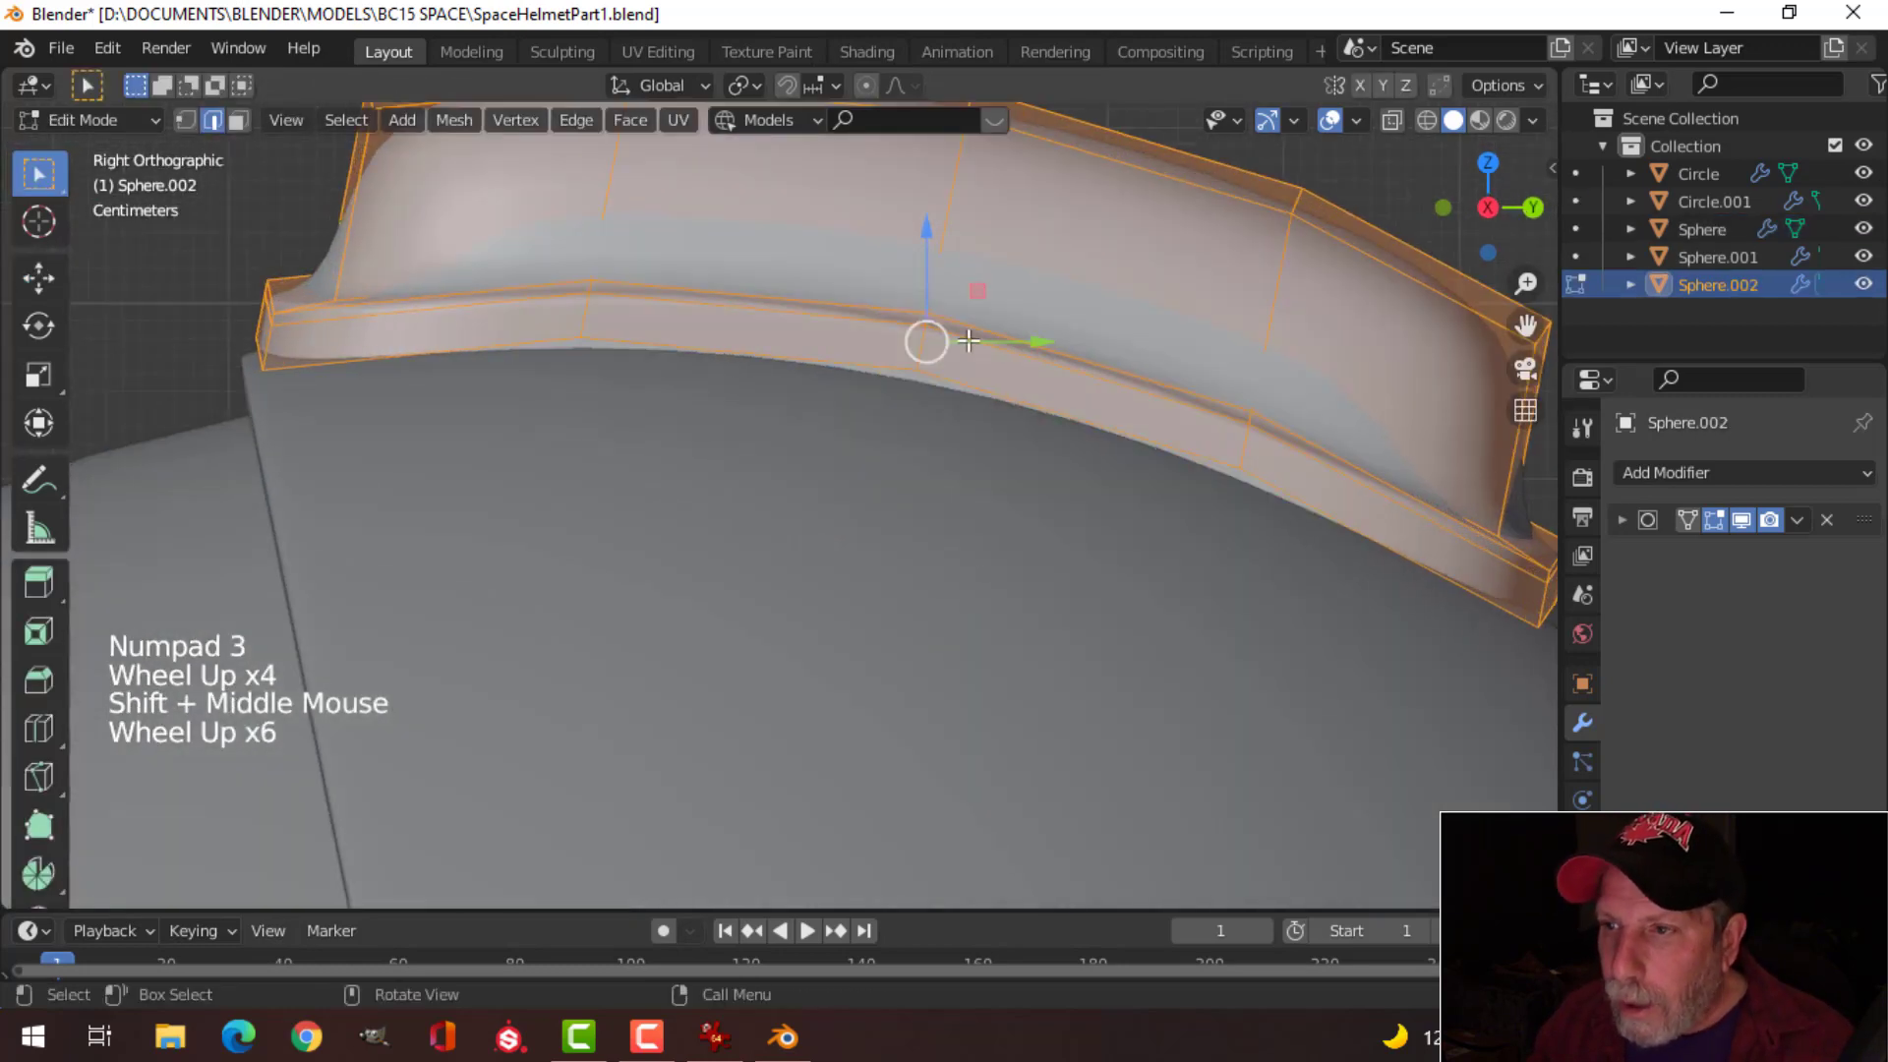
drag(929, 249, 910, 253)
key(Tab)
Step: Examine how the housing's base flange sits against the helmet surface from several angles
scroll(868, 426, down, 3)
key(alt+a)
middle_drag(868, 426, 1045, 389)
scroll(801, 498, down, 4)
scroll(1180, 521, up, 3)
click(1177, 407)
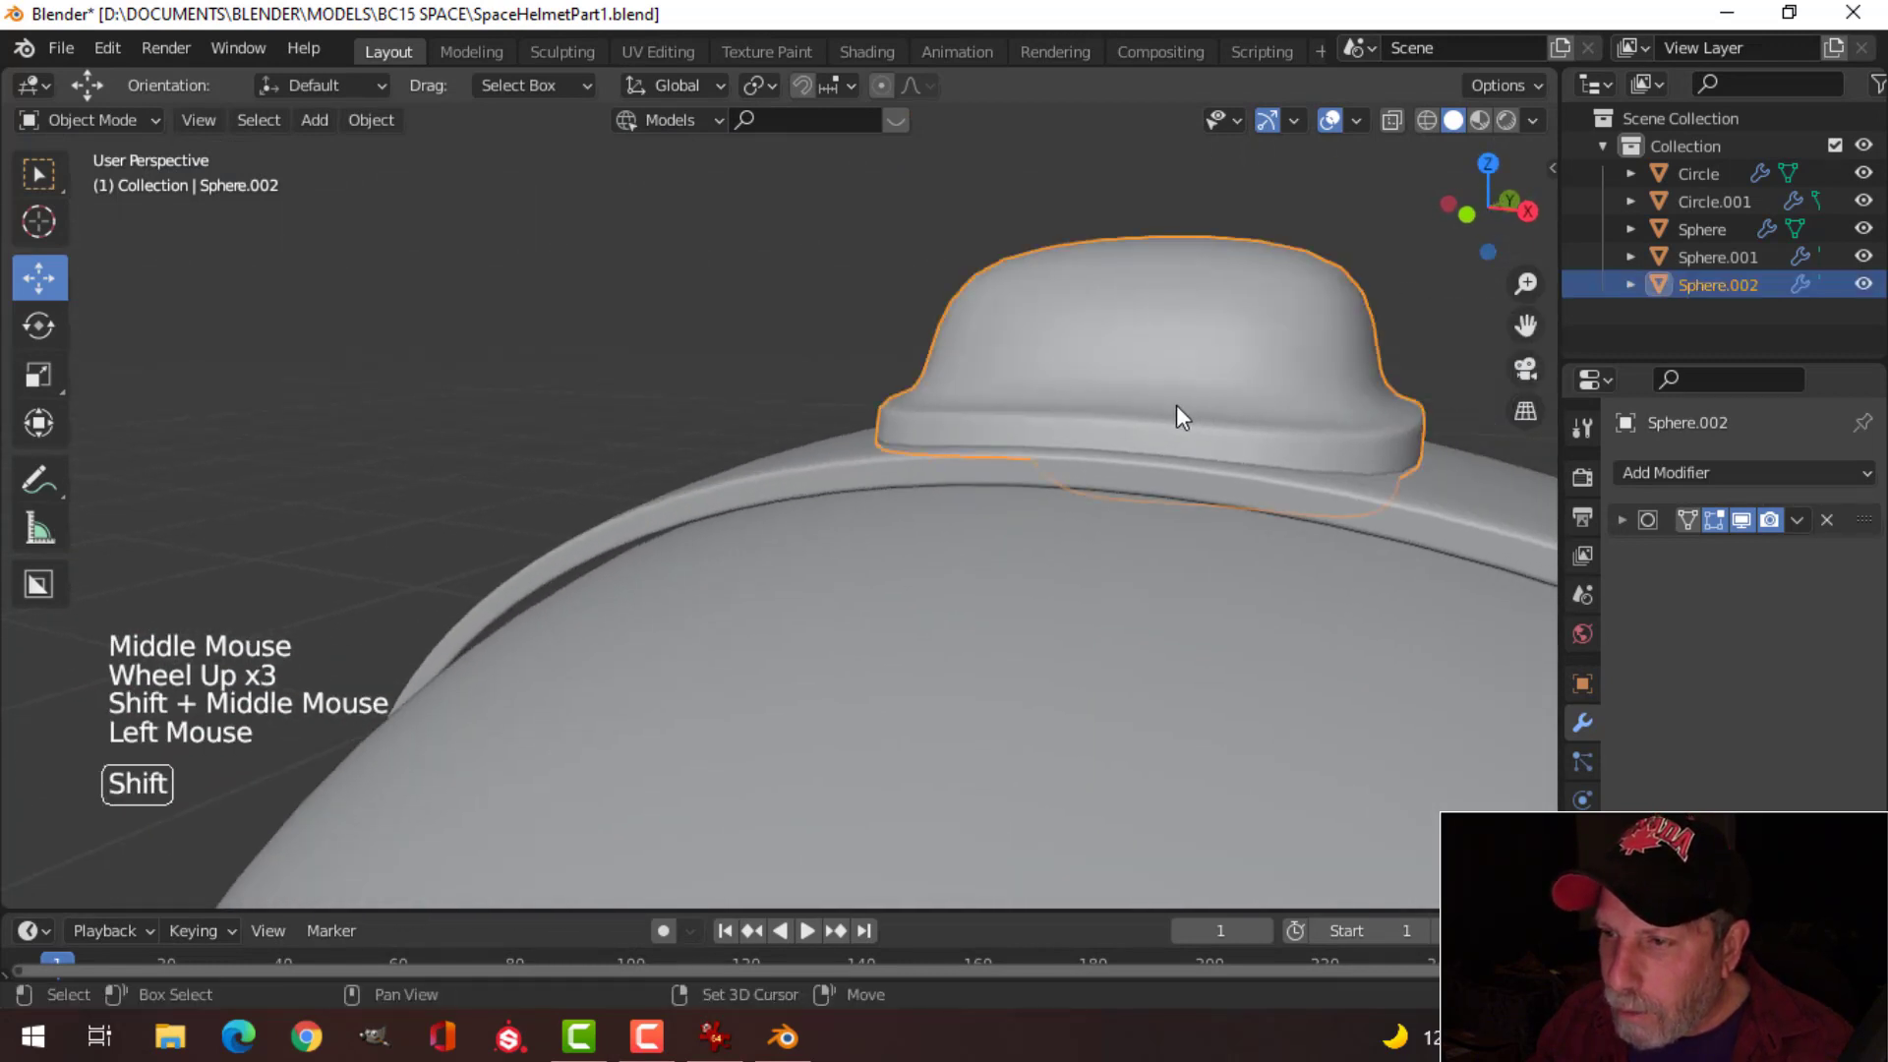
shift+middle_drag(1176, 407, 1042, 437)
middle_drag(1043, 437, 986, 456)
key(alt+a)
Step: Add a horizontal edge loop around the housing's raised body and slide it down toward the flange
click(865, 452)
key(Tab)
scroll(901, 479, up, 2)
key(alt+a)
scroll(994, 505, down, 2)
key(ctrl+r)
click(842, 350)
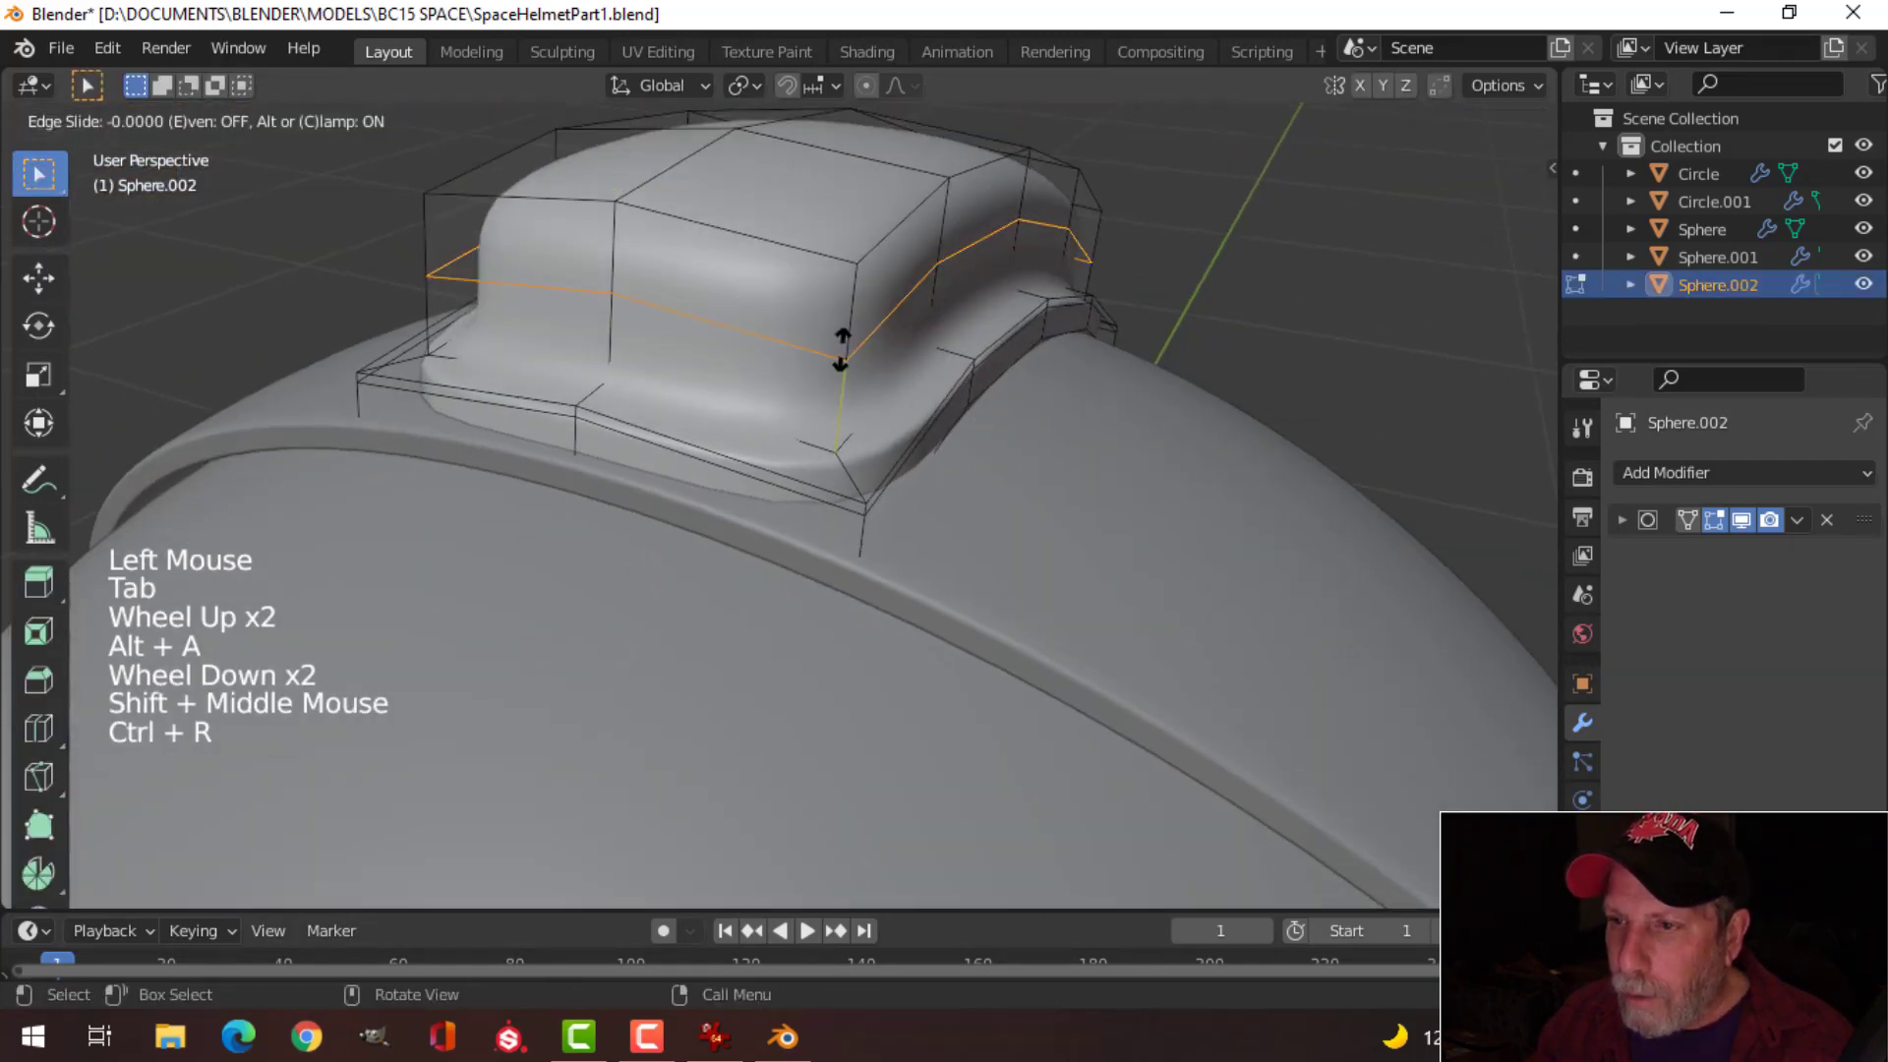
click(851, 399)
key(Tab)
middle_drag(852, 398, 959, 431)
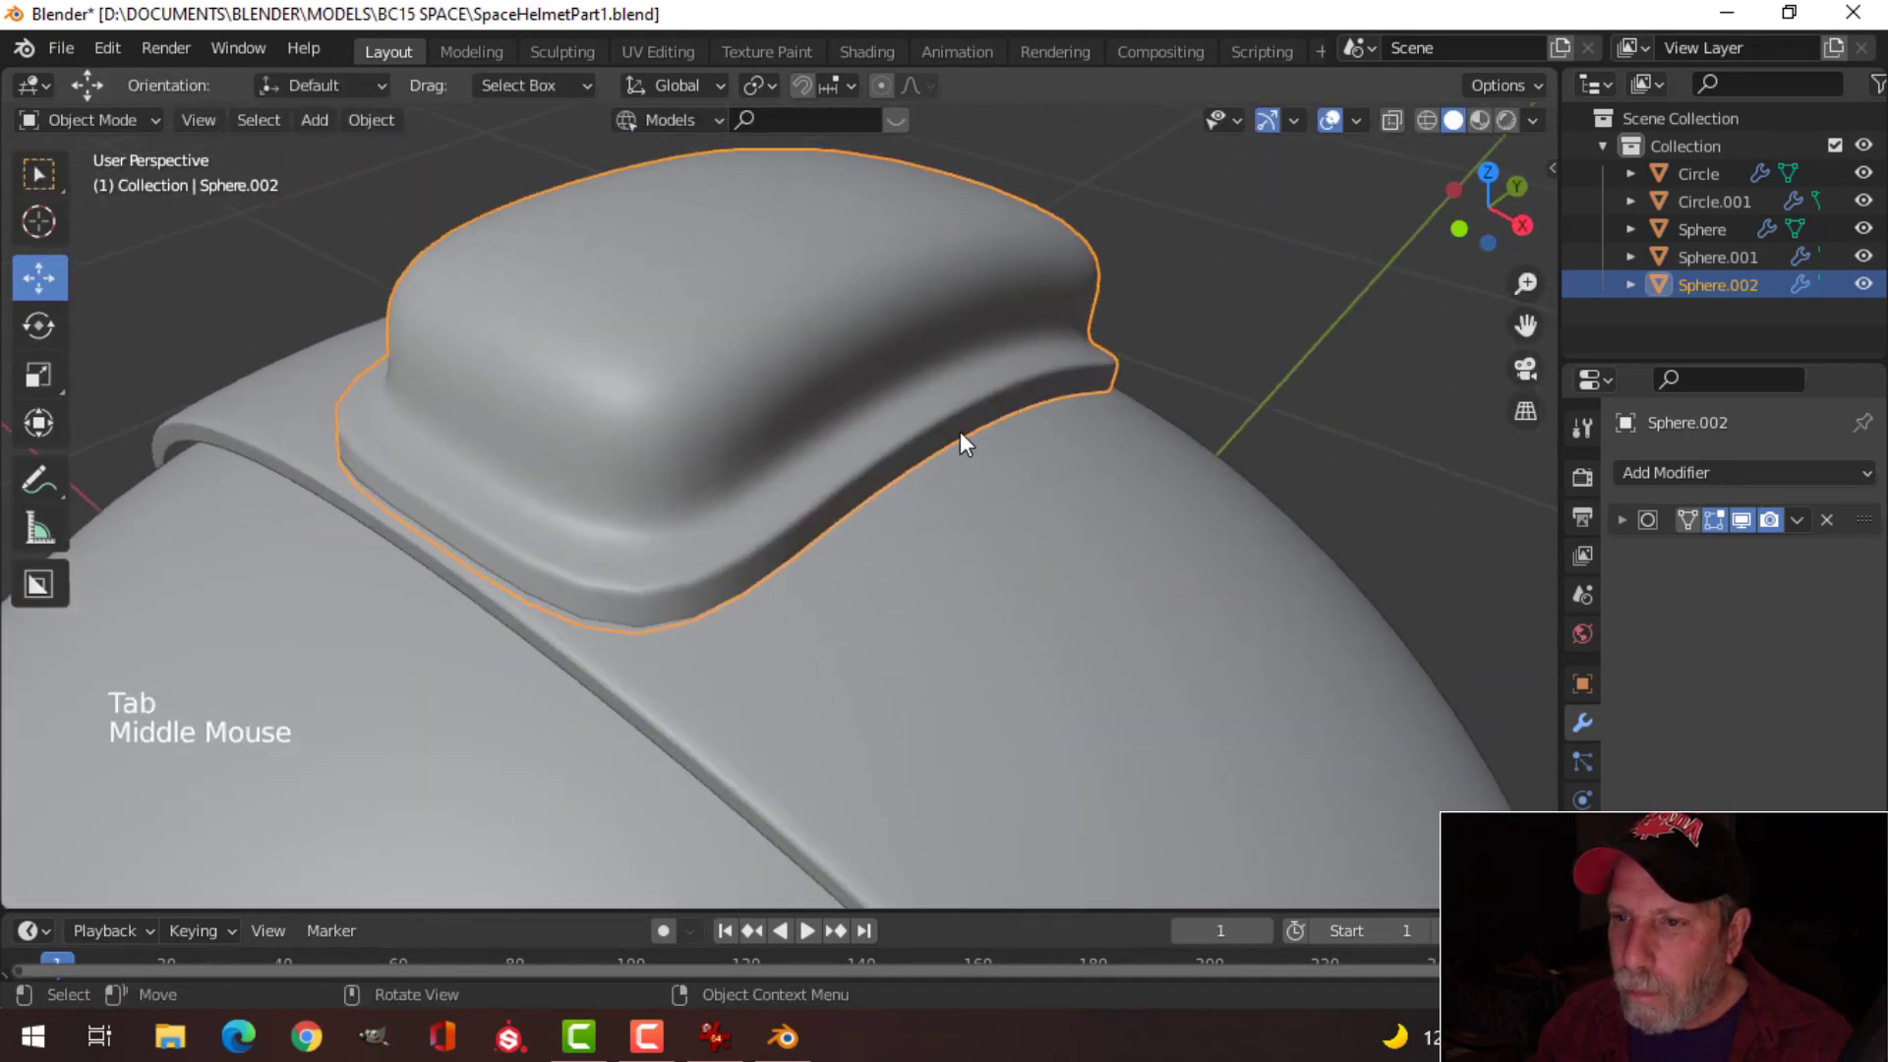
Step: Lower the new edge loop on the raised body slightly further along Z
key(Tab)
drag(793, 197, 789, 227)
key(Tab)
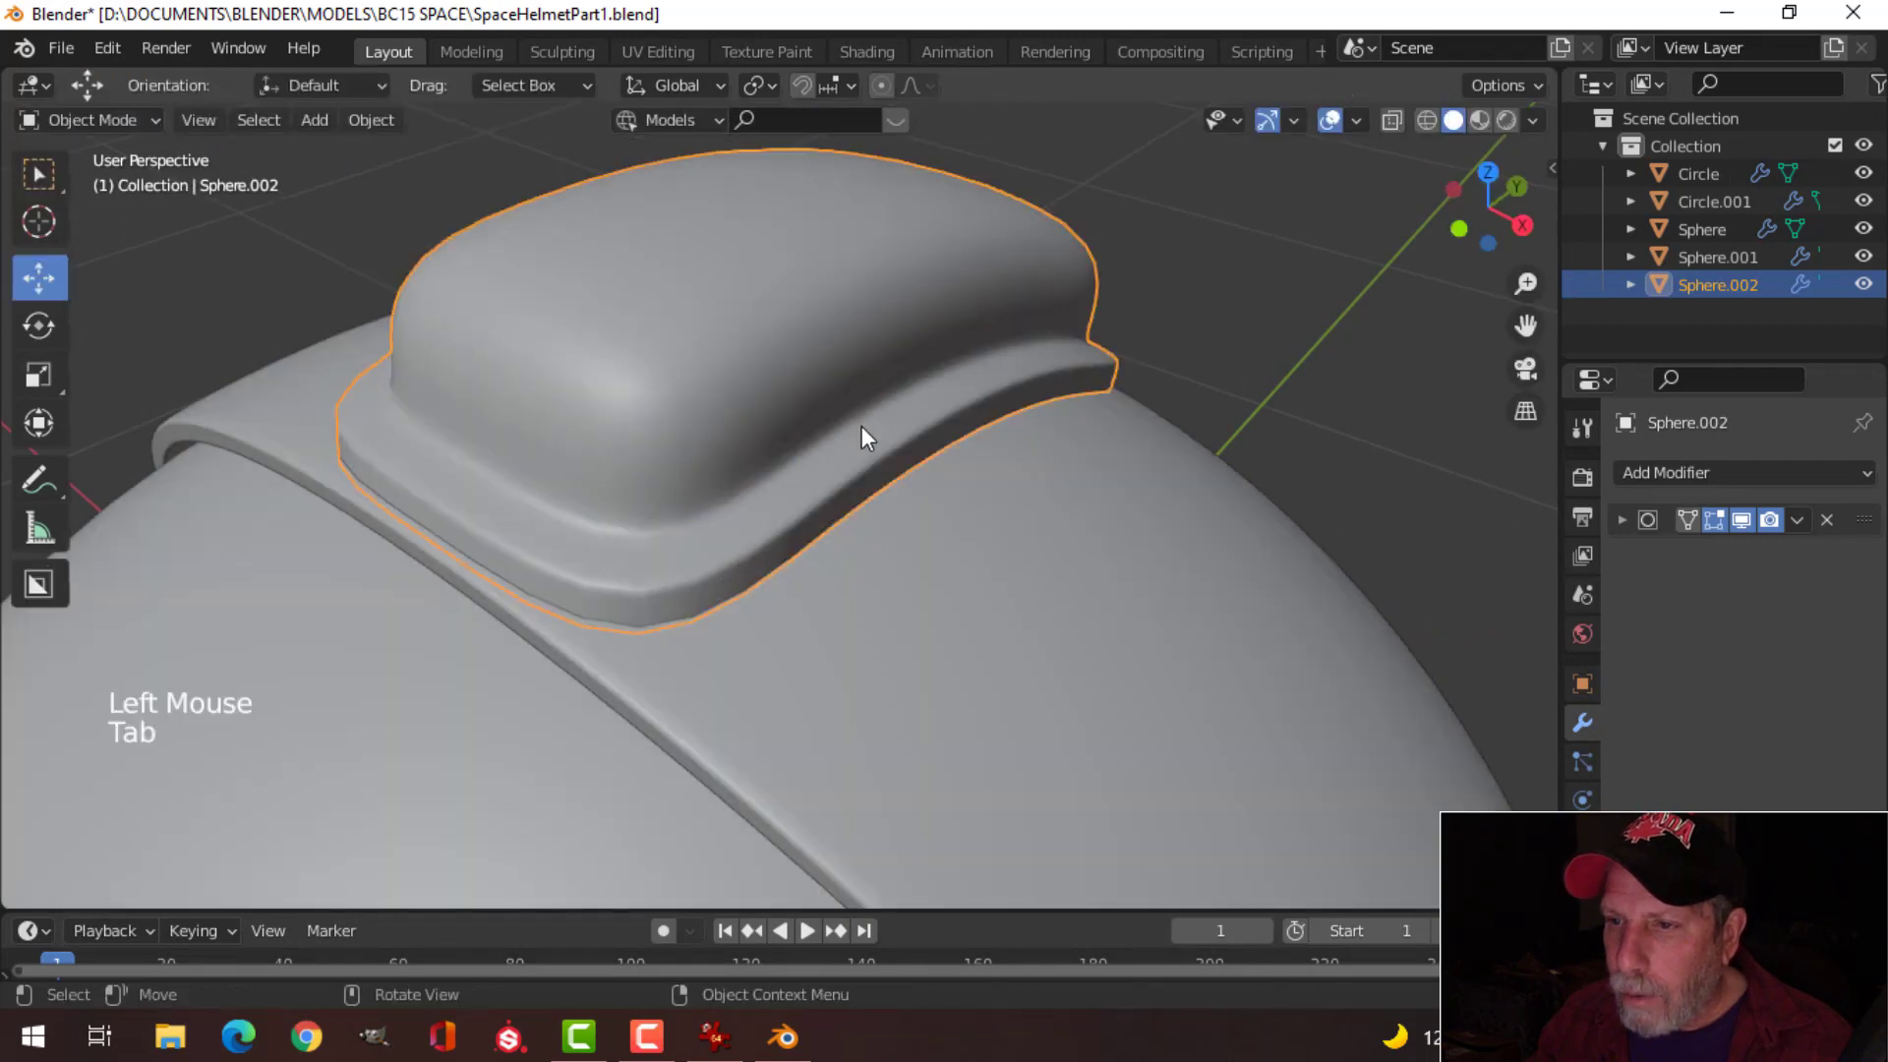
Step: Add an edge loop on the top surface of the base flange and slide it inward close to the raised body
middle_drag(865, 433, 881, 428)
key(Tab)
key(alt+a)
key(ctrl+r)
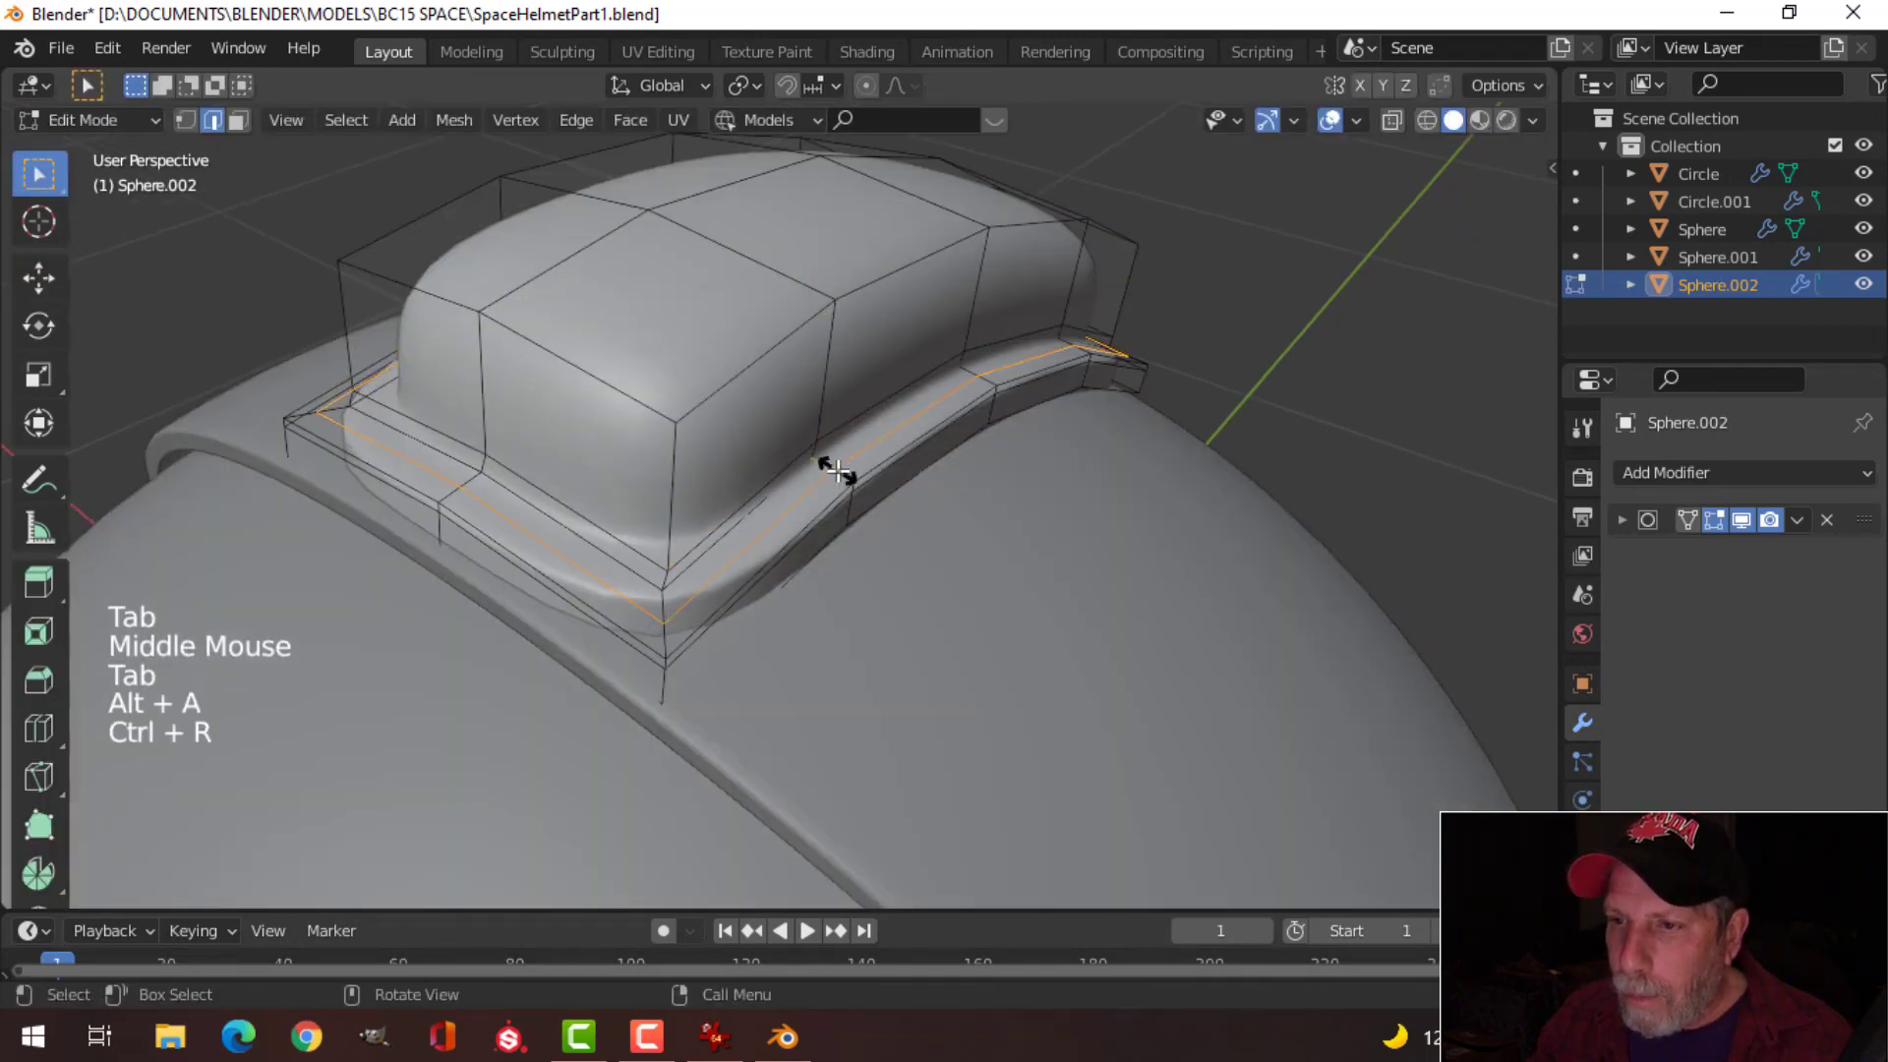
click(830, 464)
click(822, 462)
key(Tab)
middle_drag(843, 476, 758, 462)
scroll(928, 452, down, 2)
key(alt+a)
scroll(801, 404, up, 2)
middle_drag(758, 462, 850, 442)
Step: Select the two front faces of the raised body and inset them by about 0.0064 m
click(850, 443)
key(Tab)
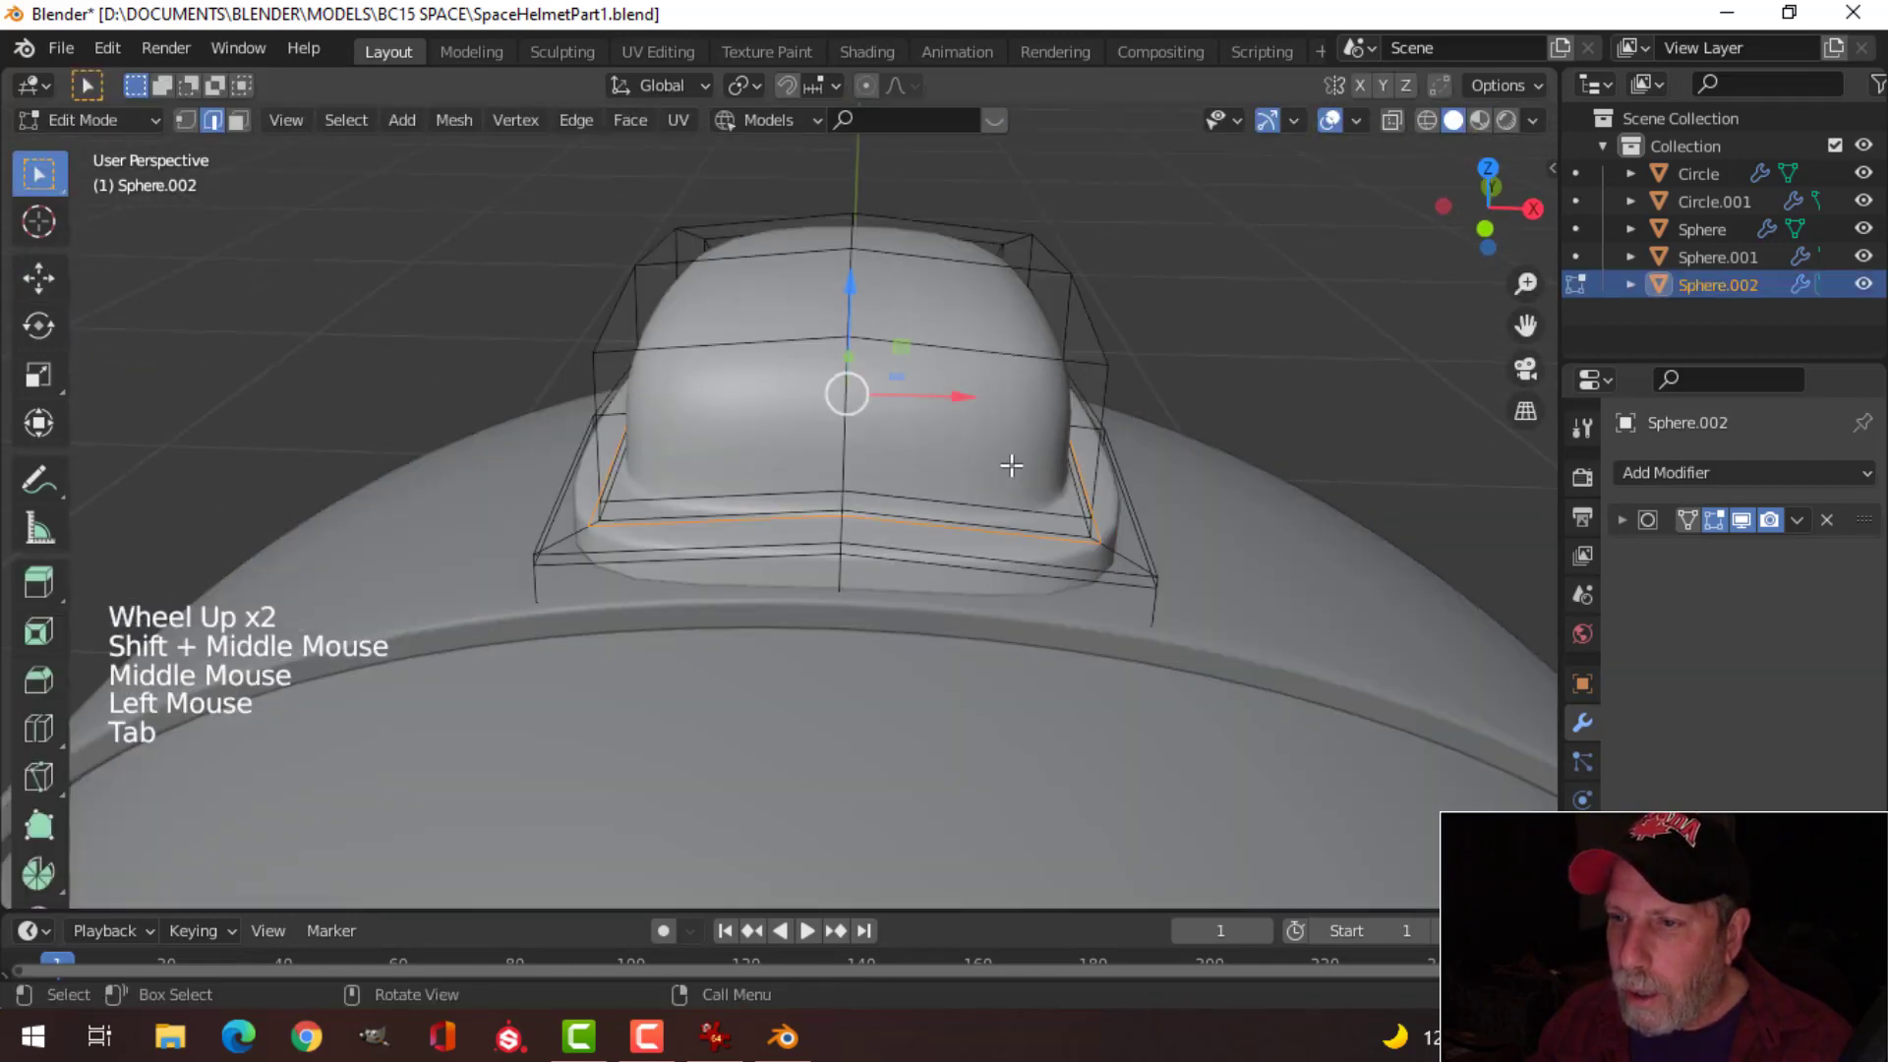
shift+middle_drag(1012, 464, 874, 437)
key(alt+a)
key(3)
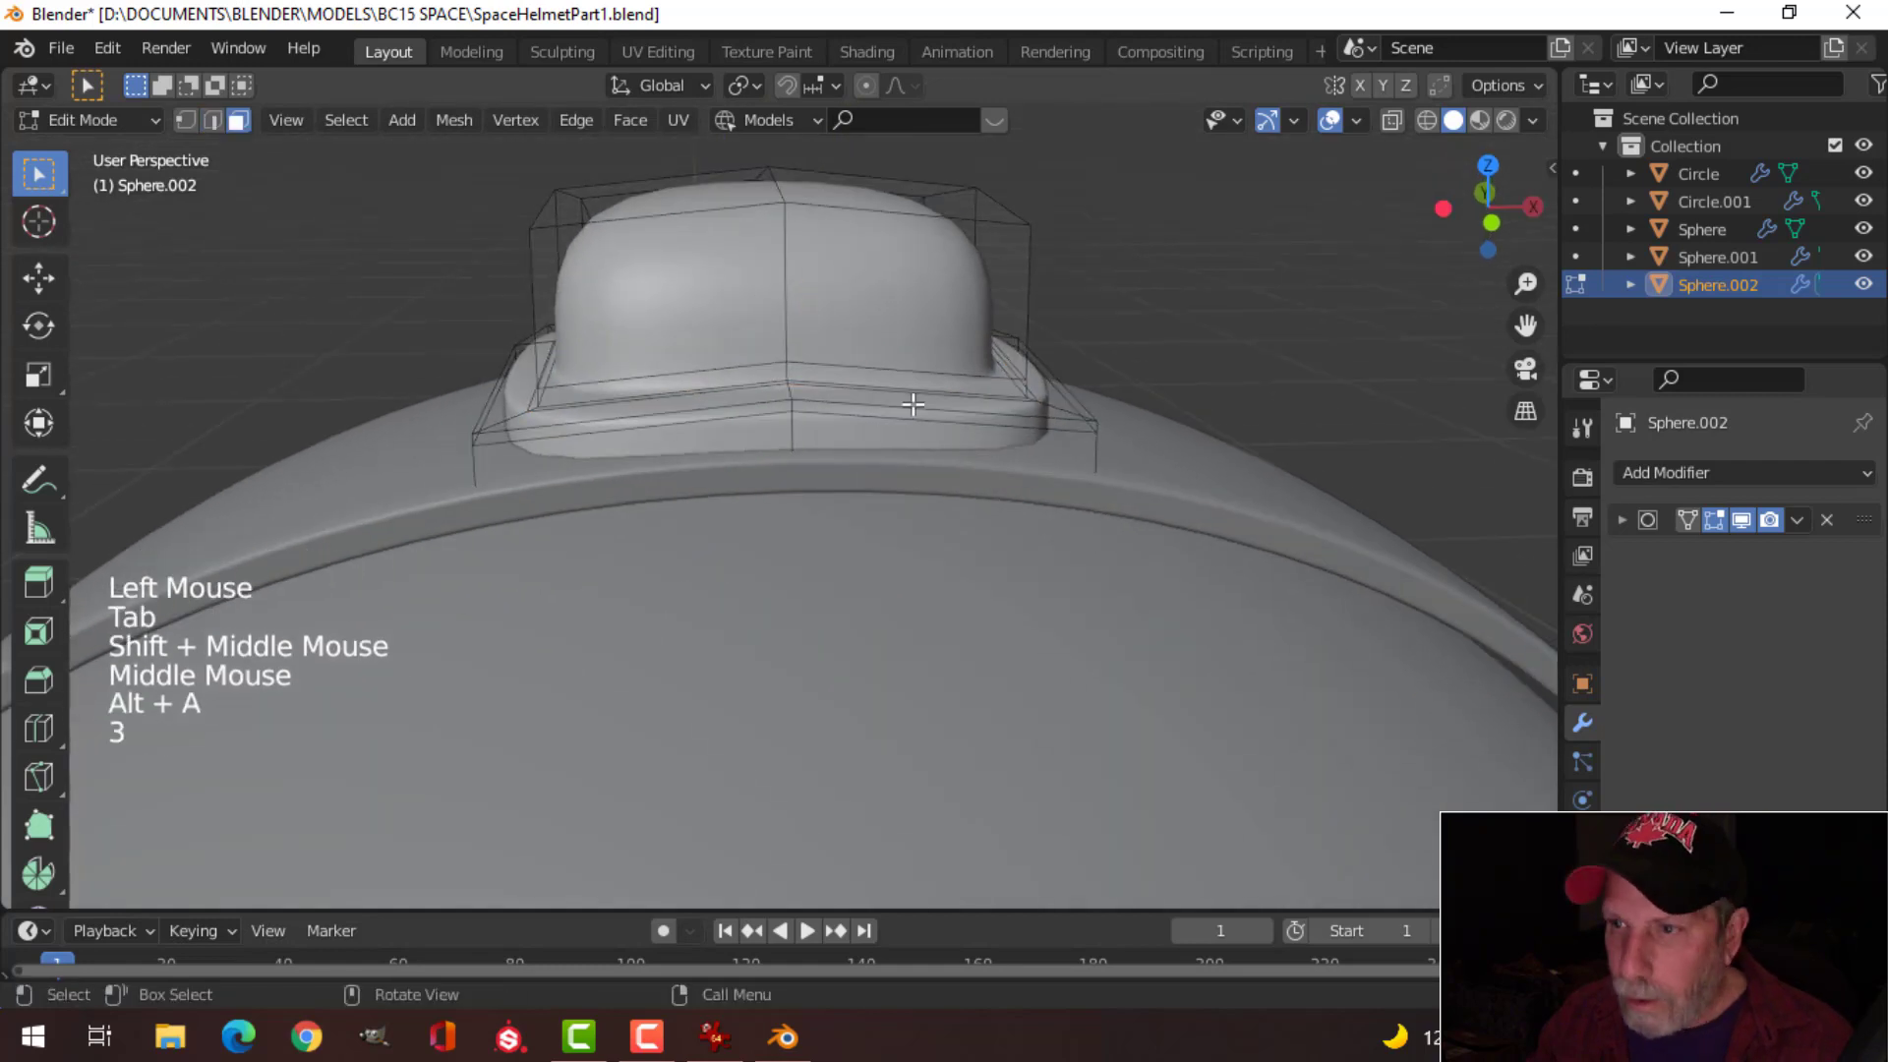
key(c)
drag(834, 307, 760, 296)
scroll(964, 324, down, 2)
middle_drag(973, 334, 1075, 358)
scroll(1074, 360, up, 2)
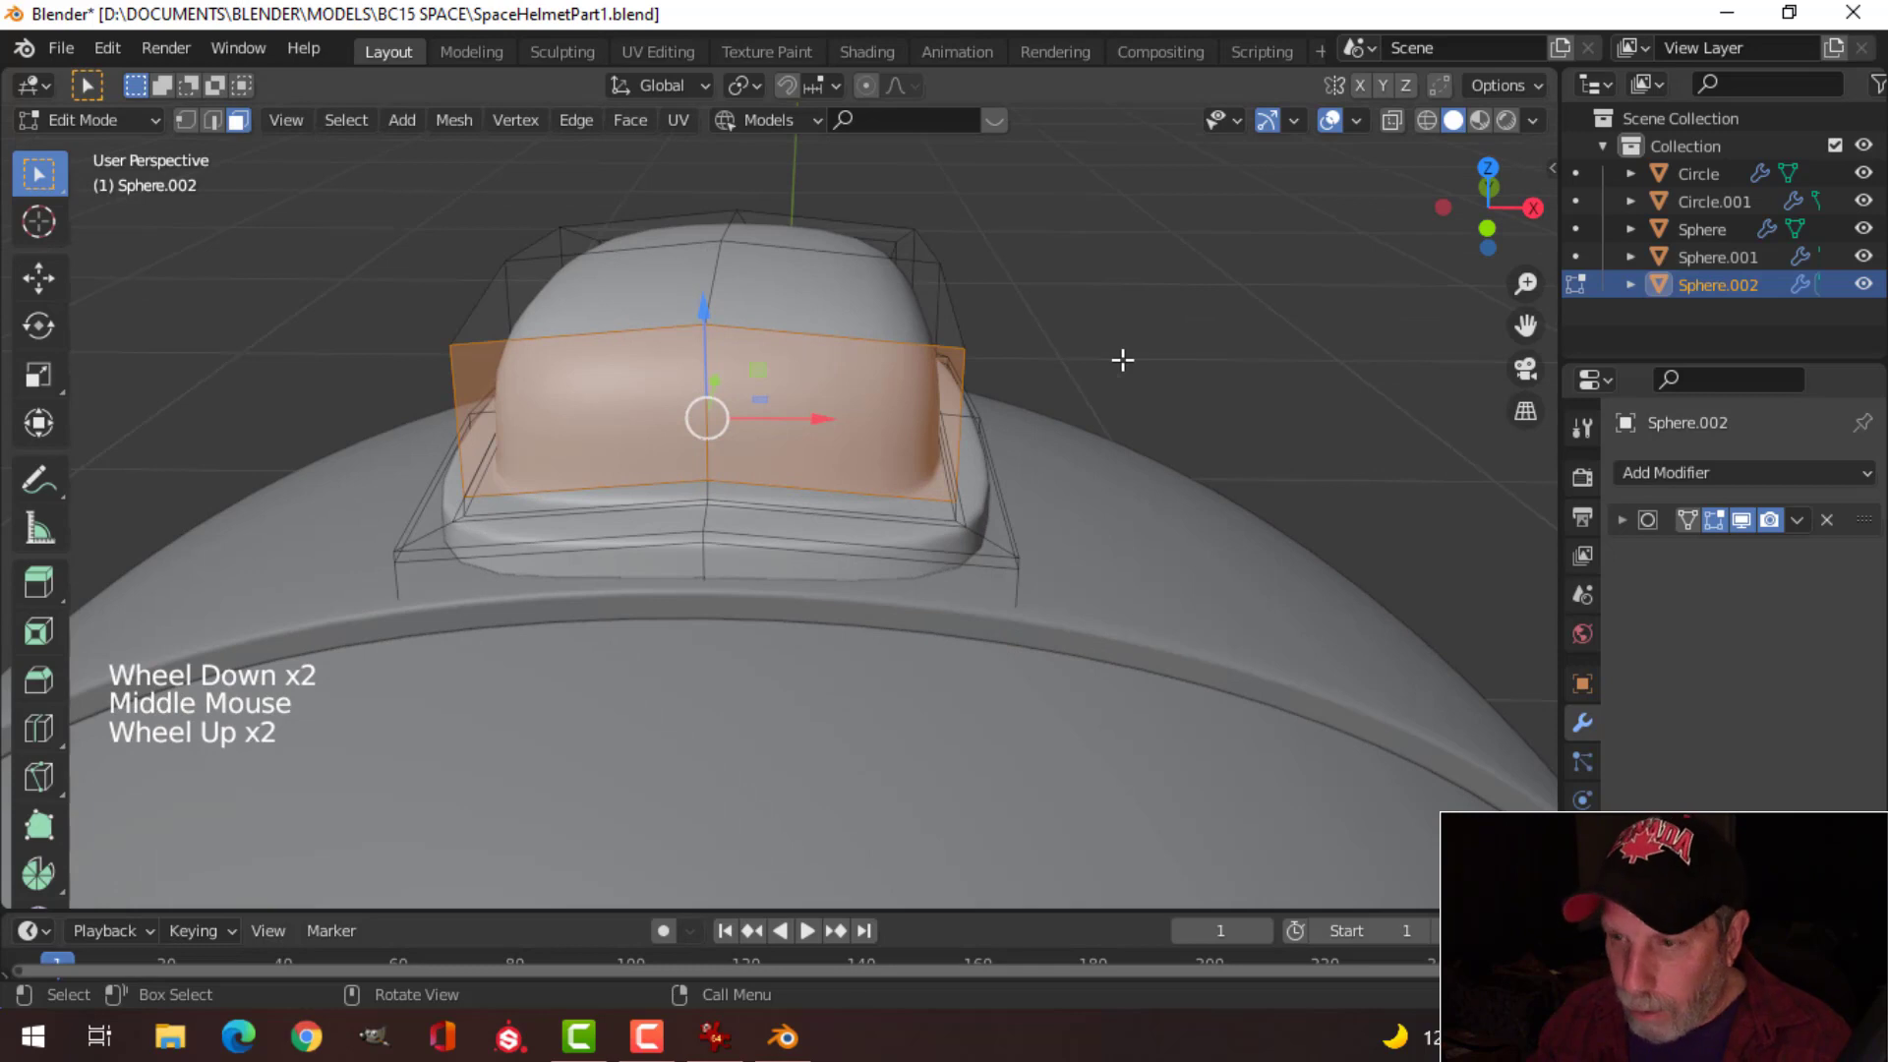
key(i)
click(1113, 364)
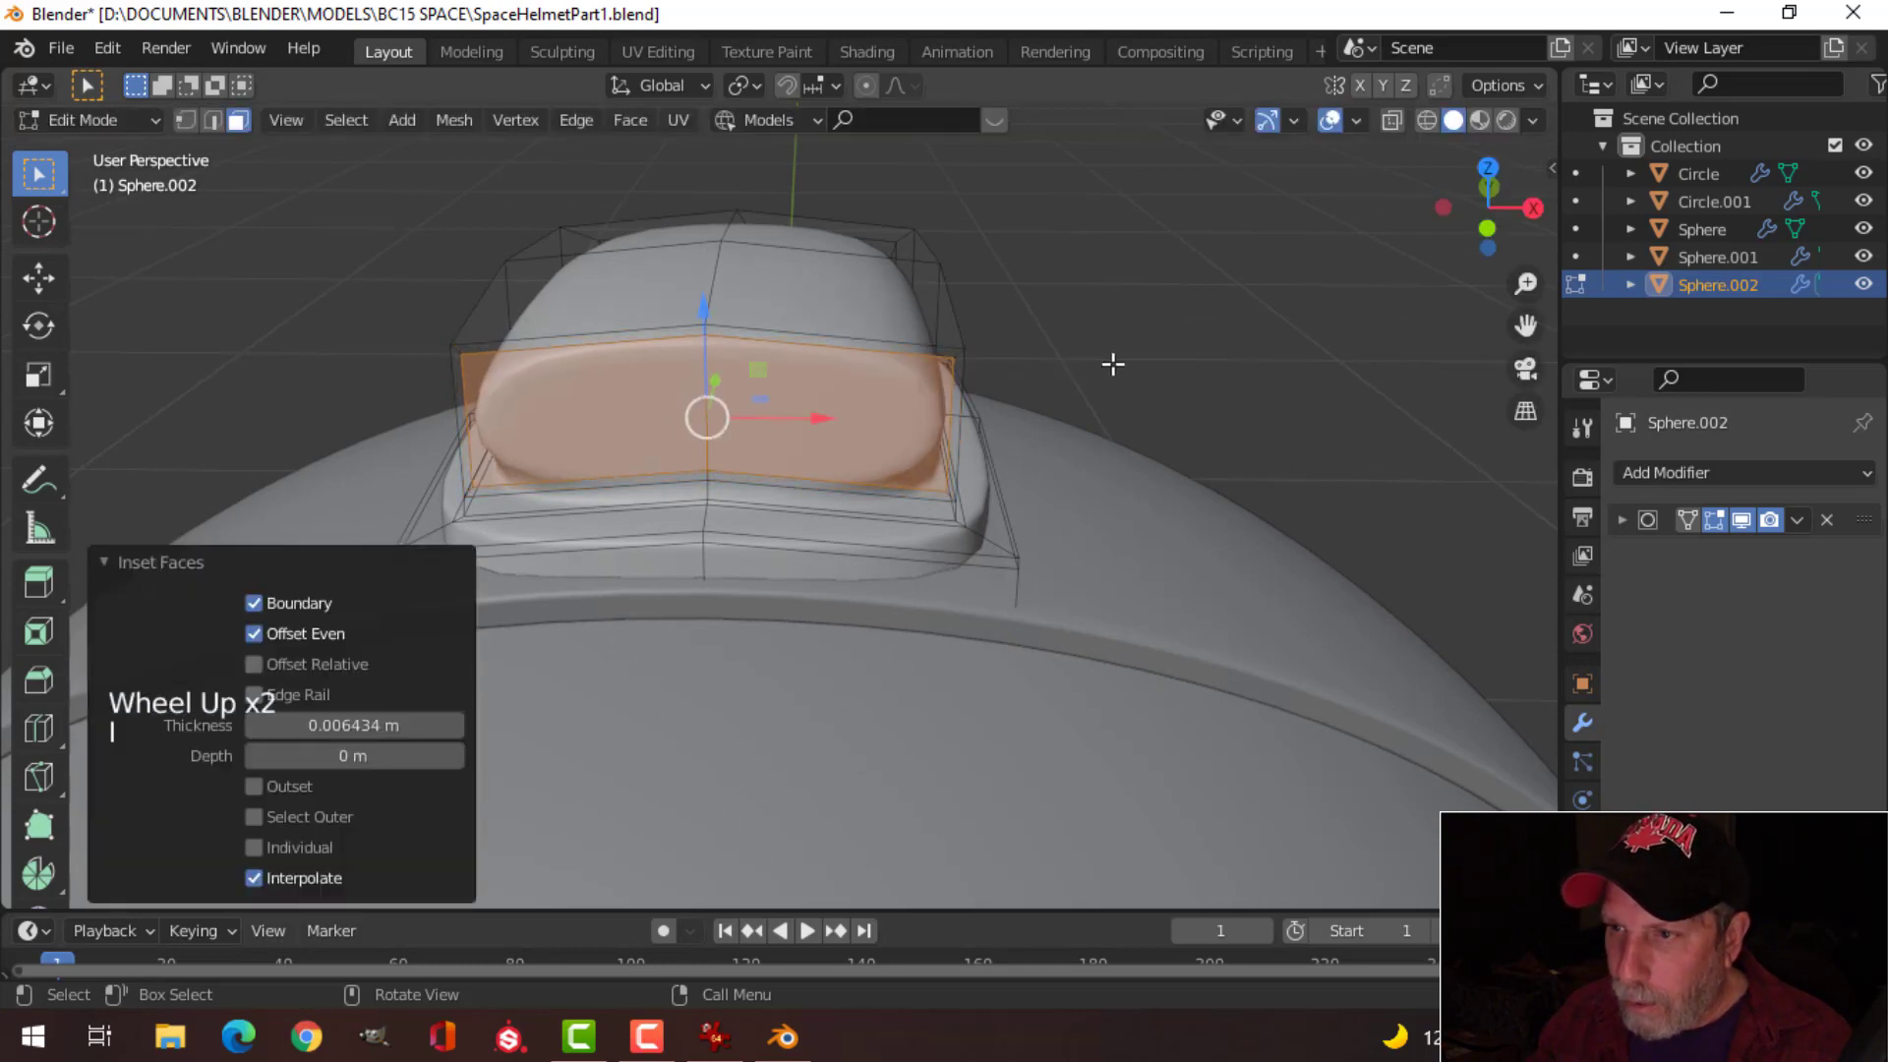
Step: Inset the selected front faces a second time by about 0.0088 m
shift+middle_drag(1145, 356, 1129, 351)
key(i)
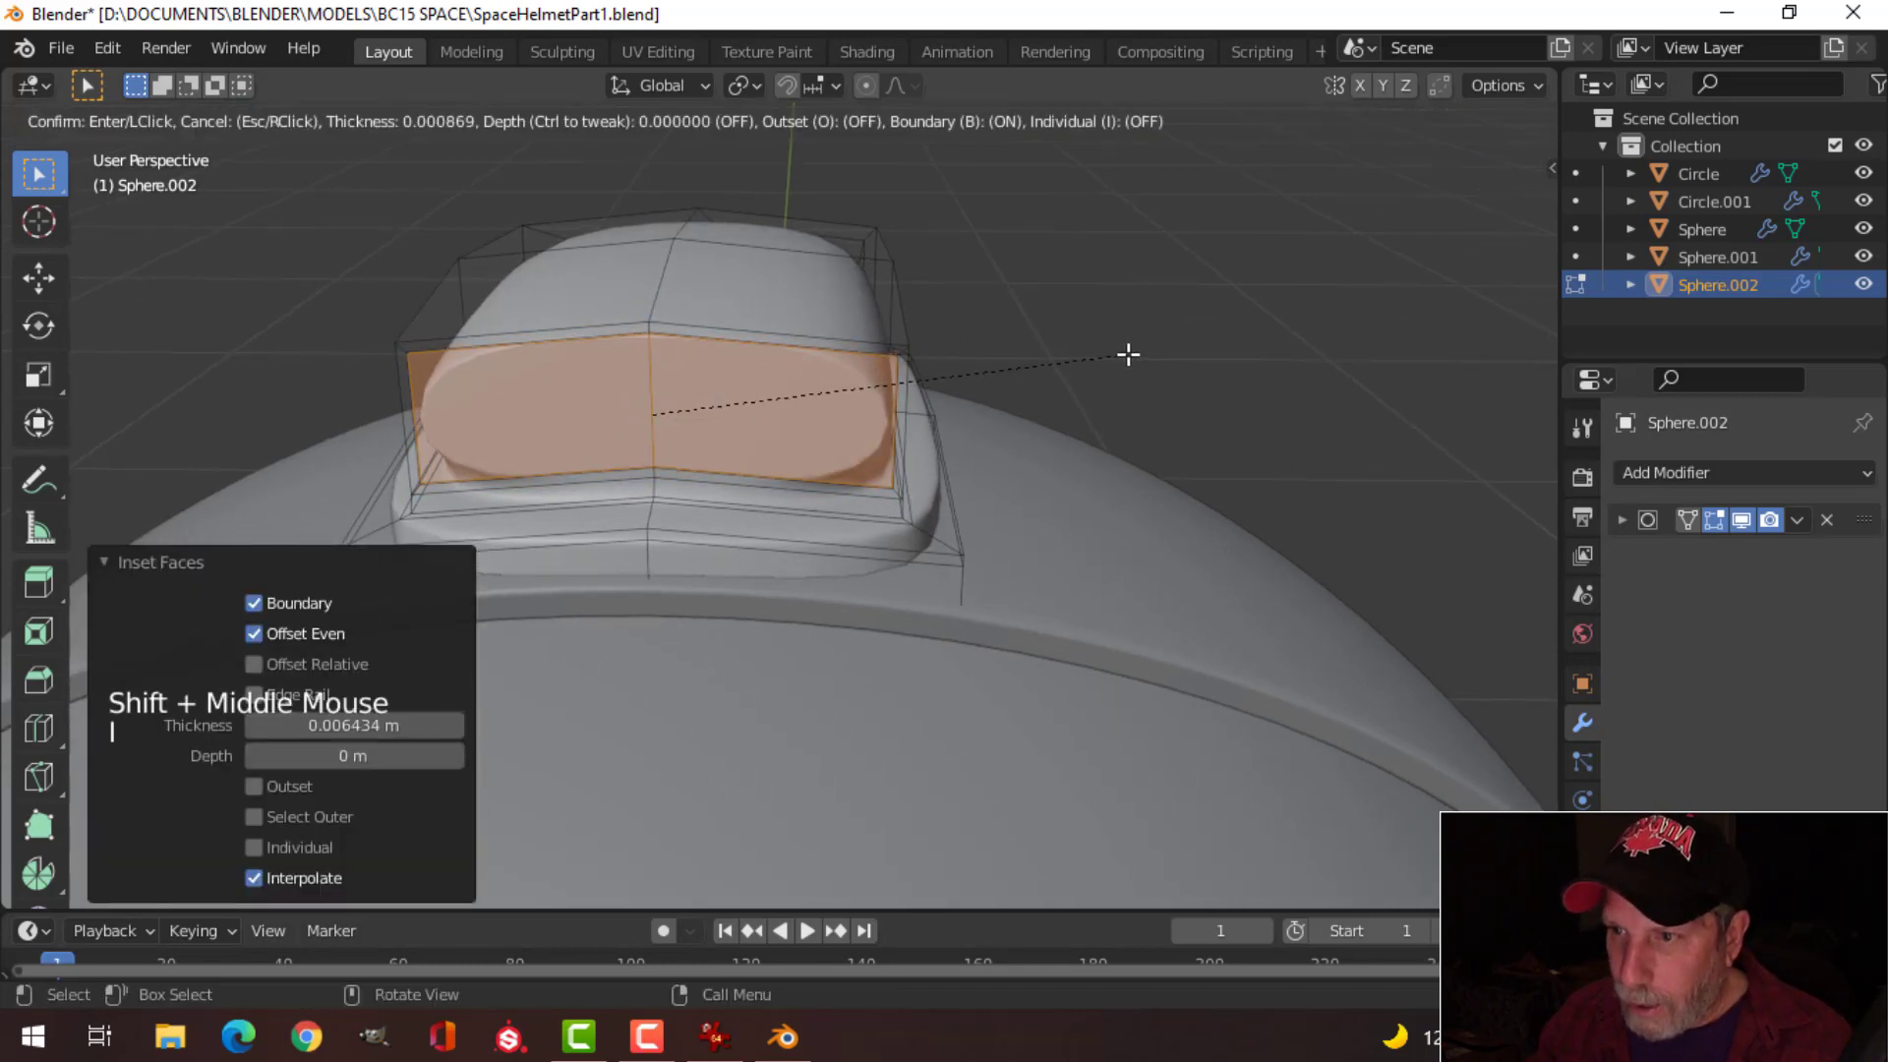
click(1115, 356)
Step: Extrude the inset front faces inward by about 0.0025 m and extrude them inward once more to form a recess
middle_drag(1116, 356, 865, 443)
scroll(813, 379, up, 2)
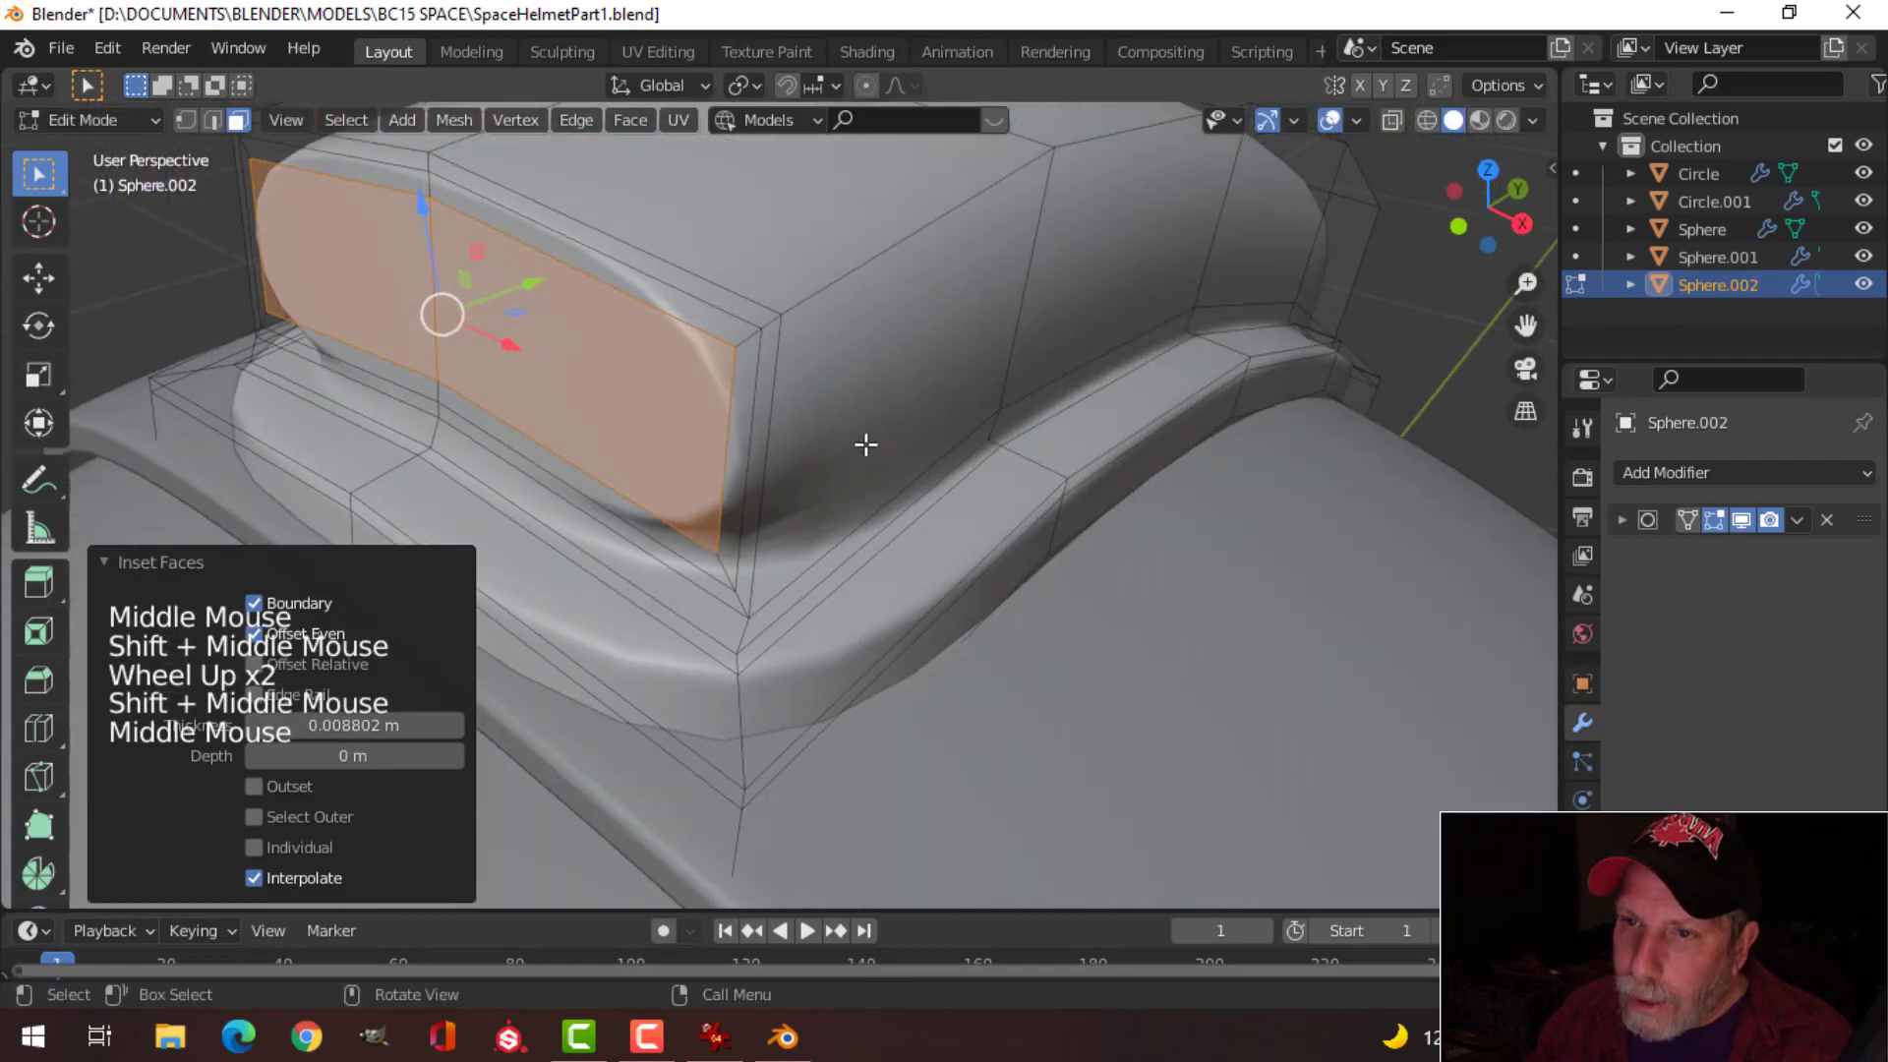
key(e)
click(871, 439)
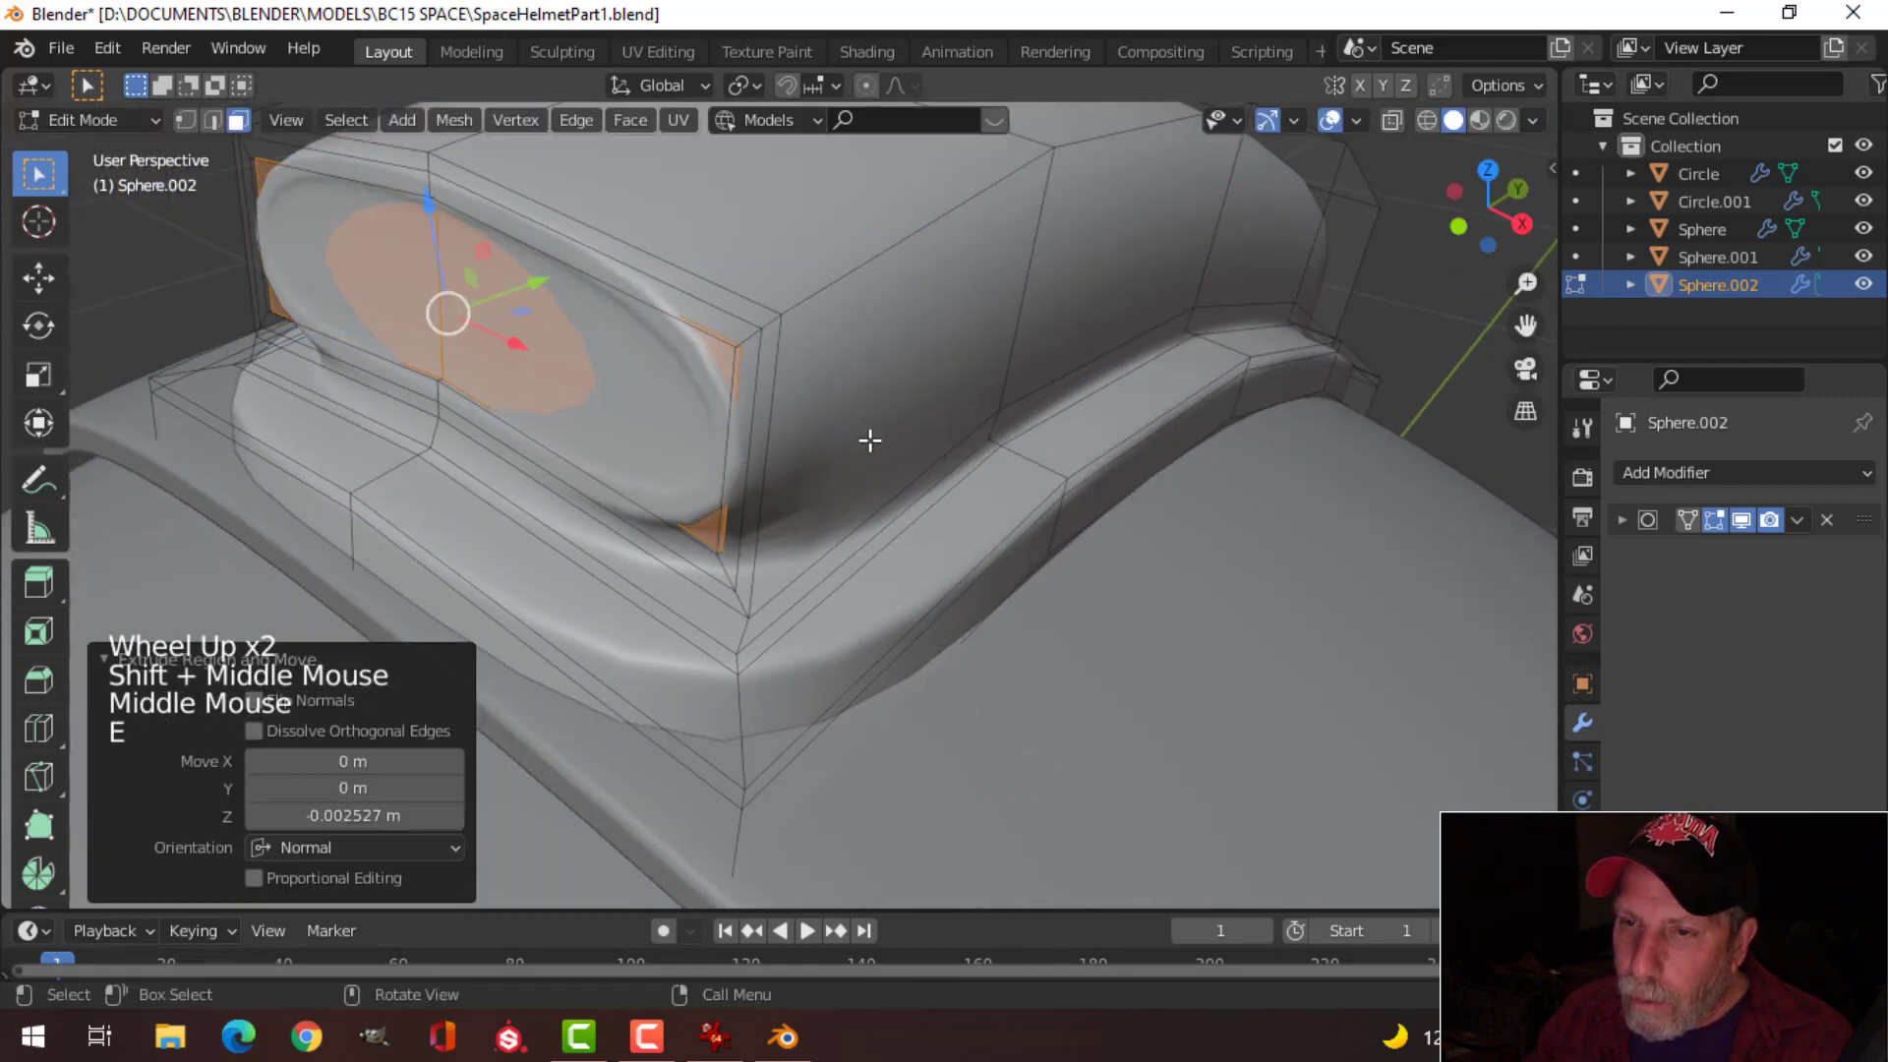
key(e)
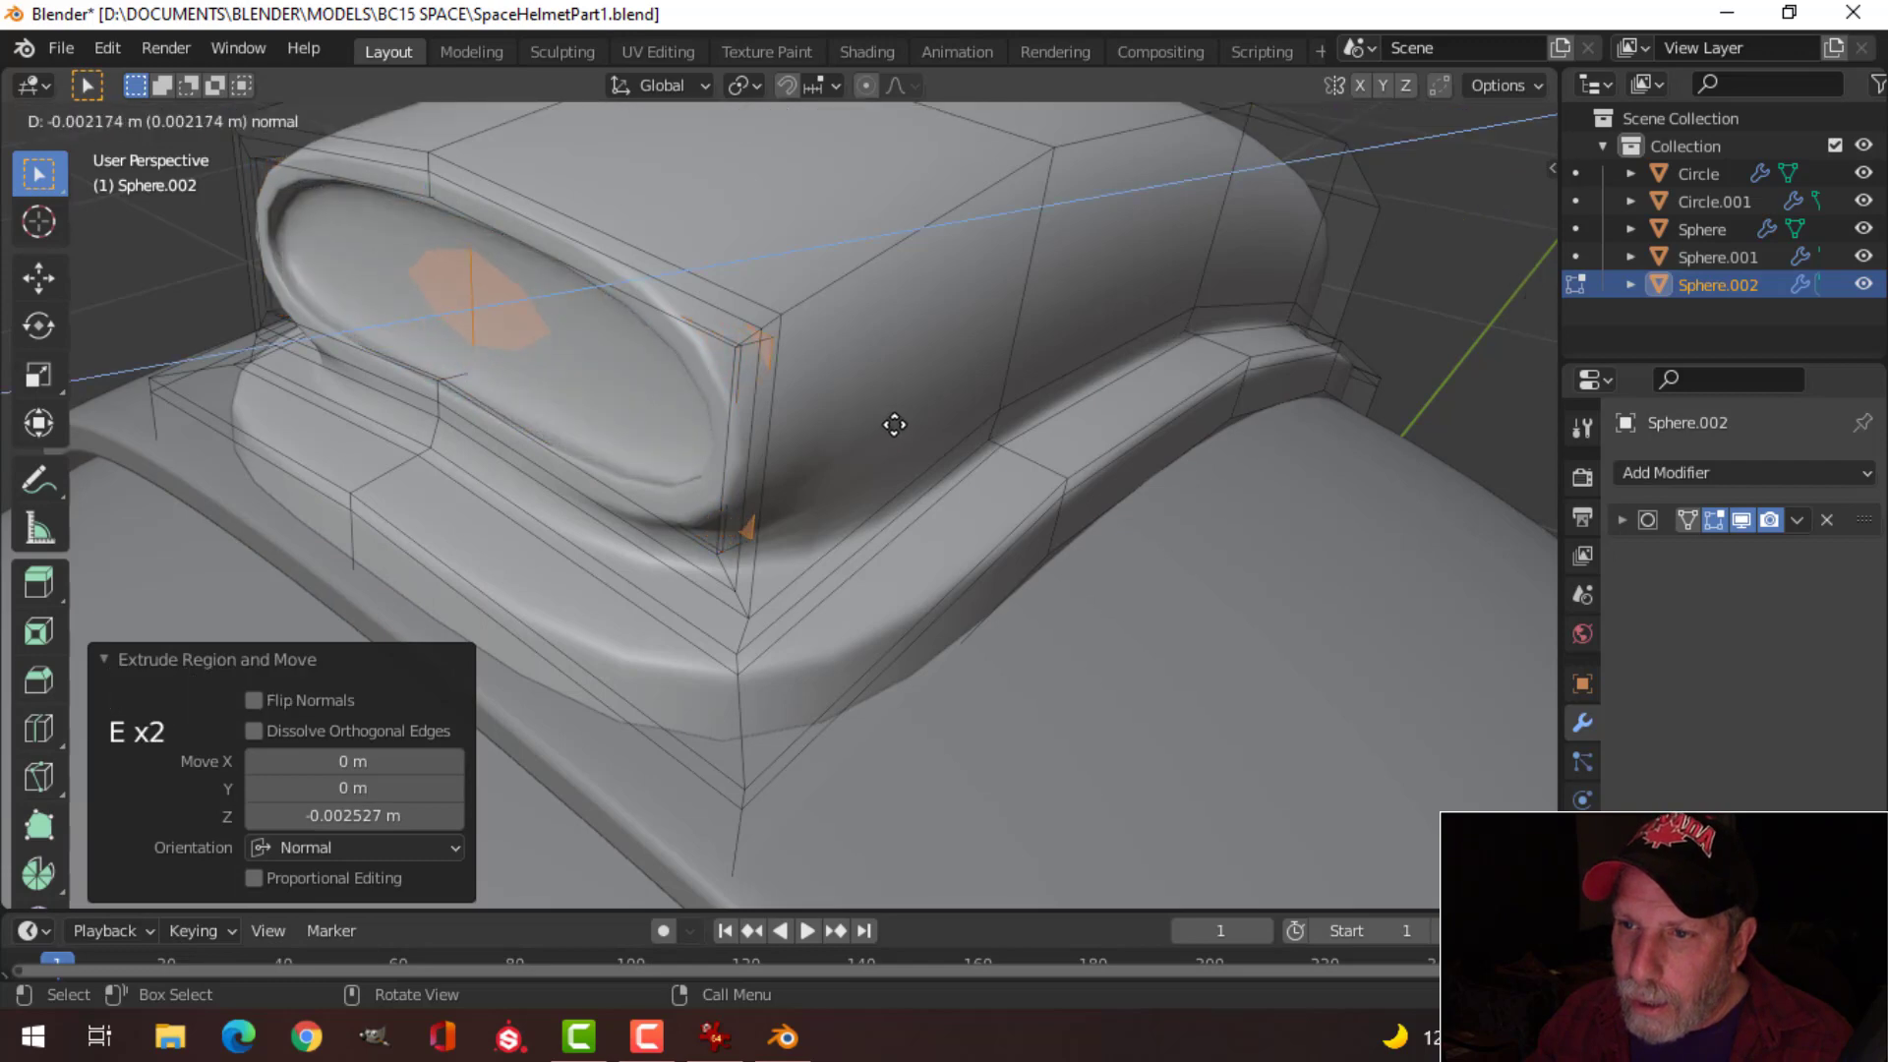
key(Tab)
key(Tab)
key(alt+a)
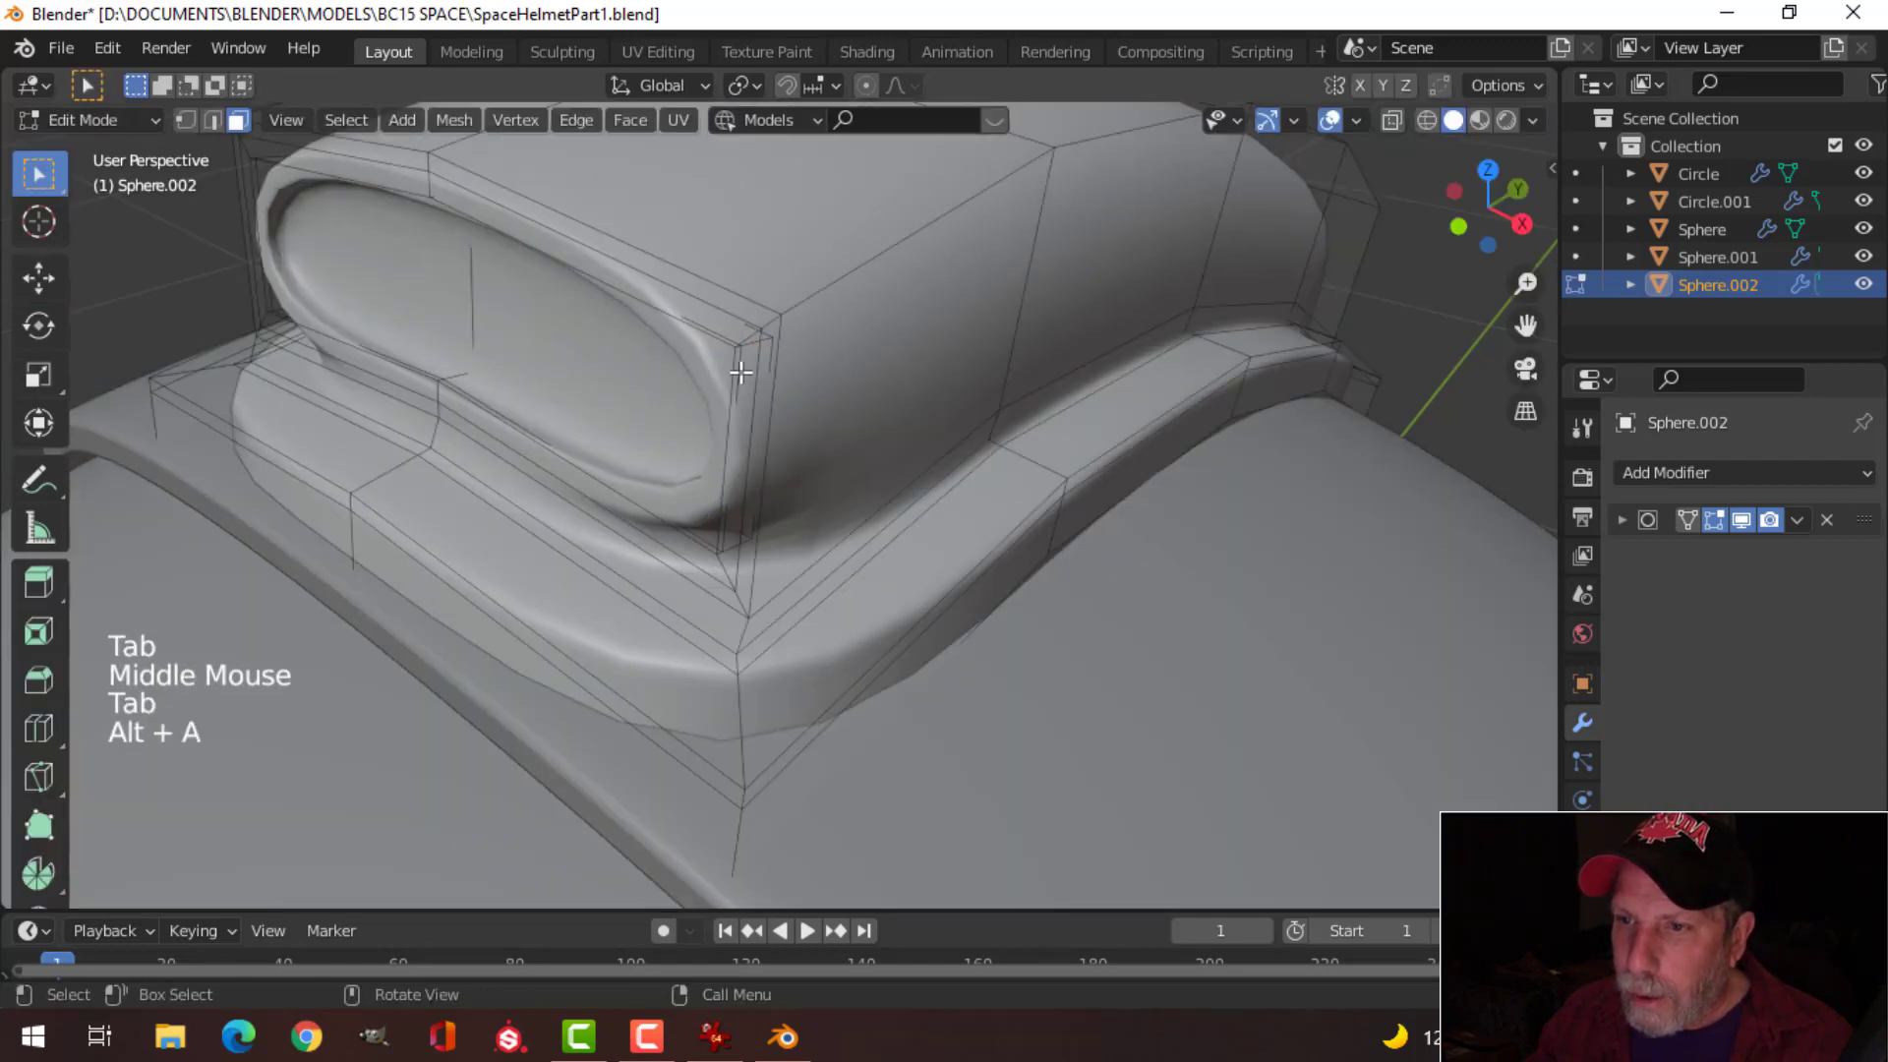
Step: Temporarily turn off the modifier's viewport display to examine the mesh at the recess corner, and restore the display
middle_drag(741, 354, 1446, 417)
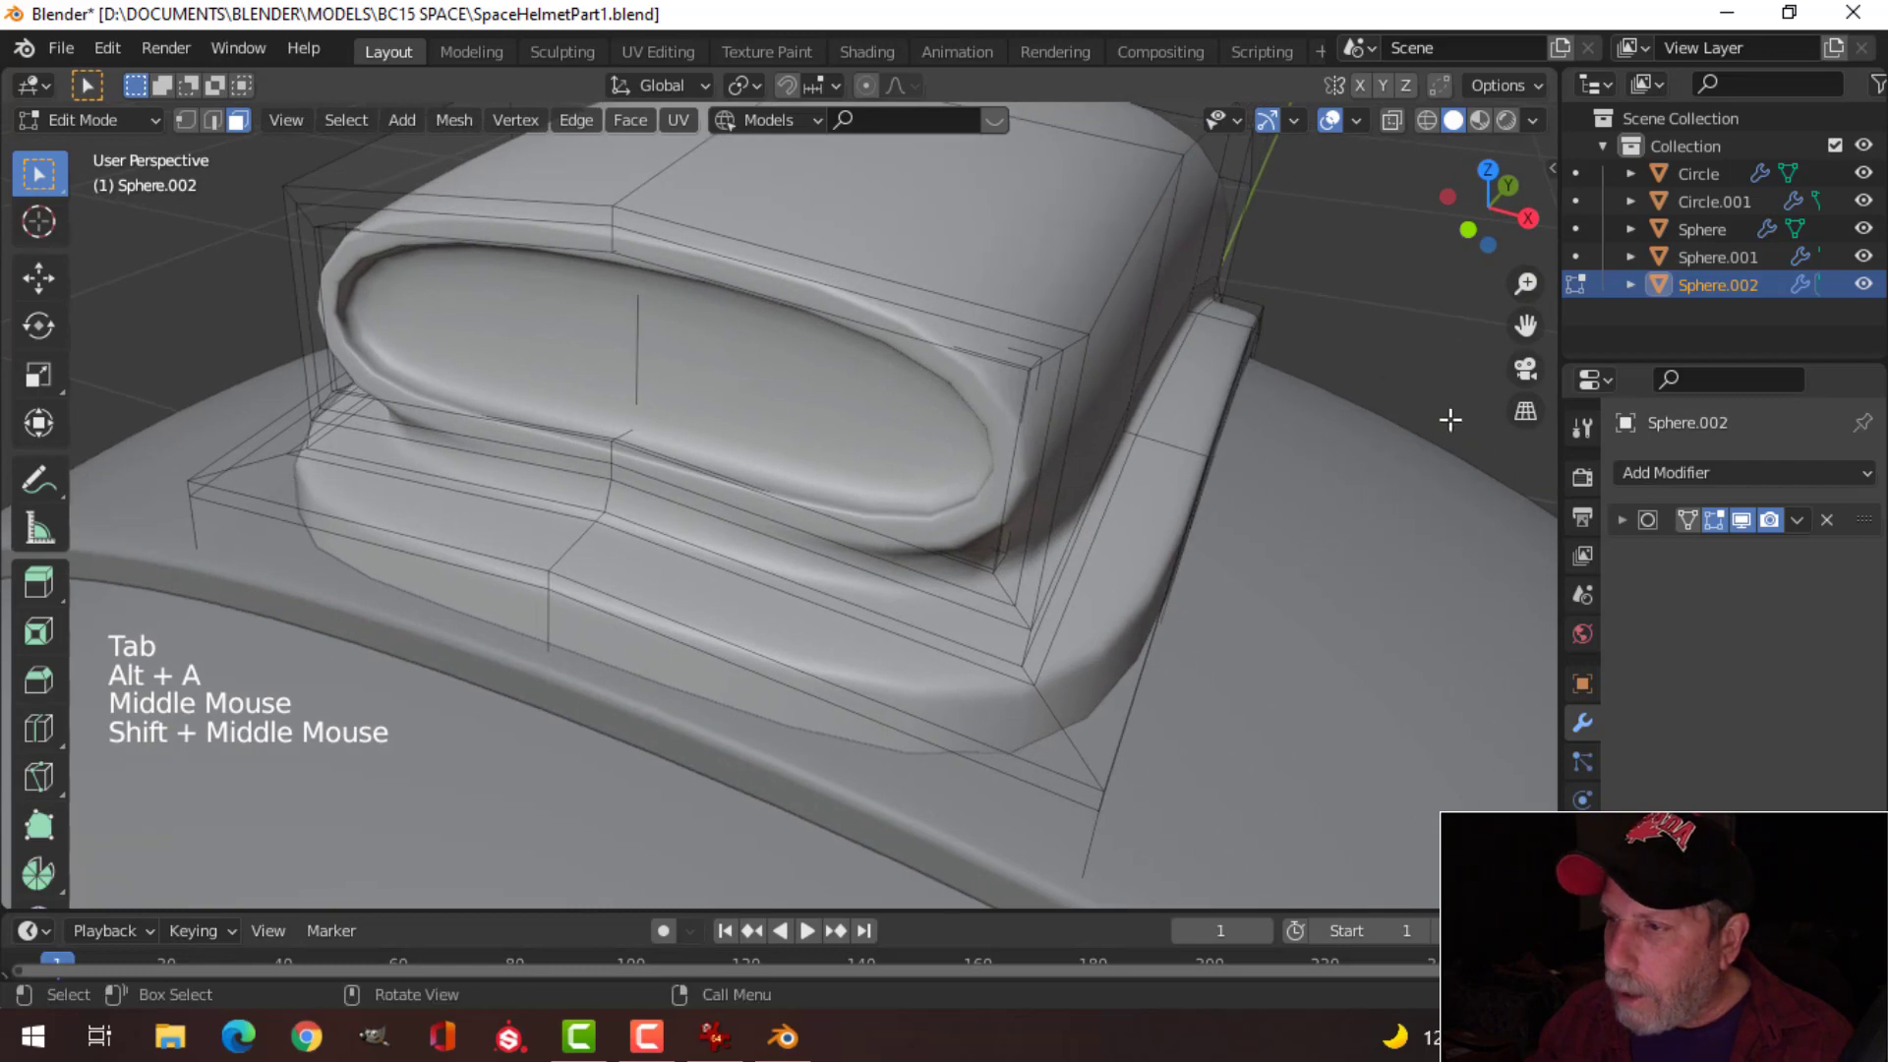
click(1740, 518)
scroll(1222, 422, up, 4)
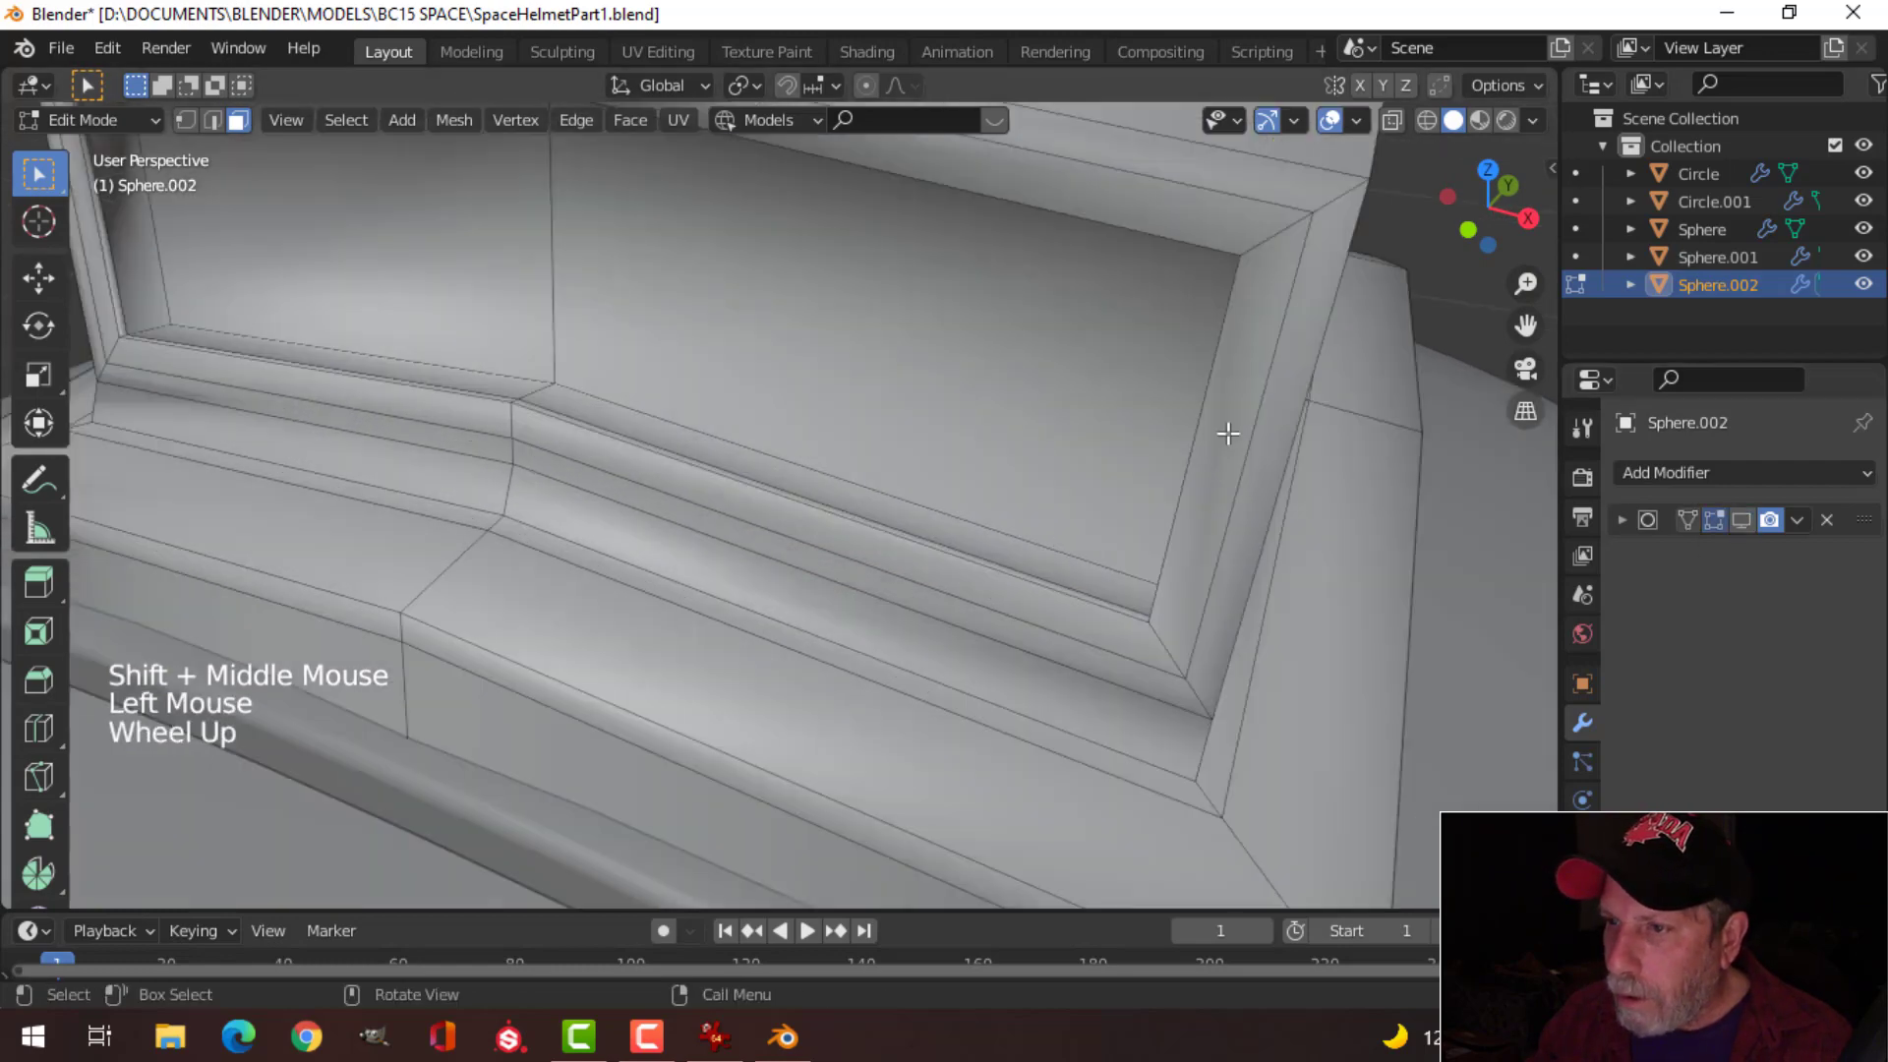
shift+middle_drag(1222, 422, 1178, 452)
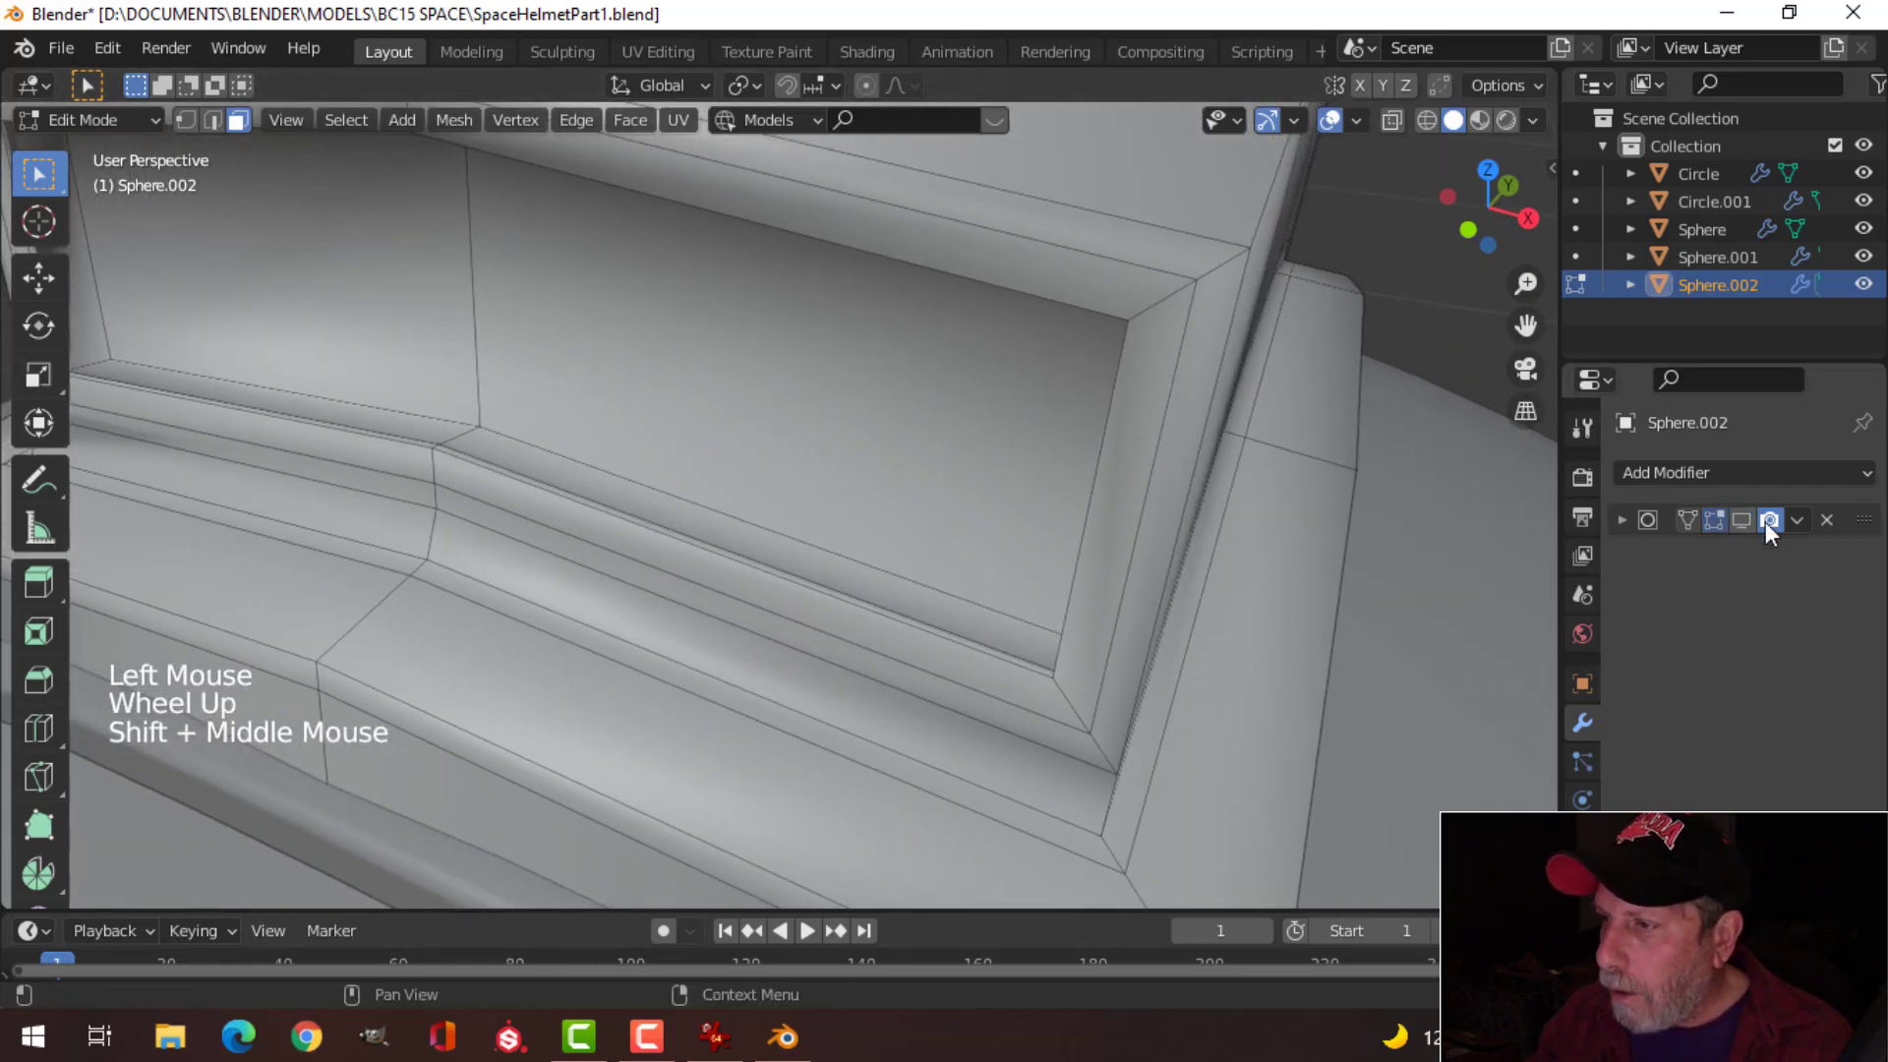
click(1740, 518)
Step: Try an edge loop around the rim of the front recess and undo it
key(ctrl+r)
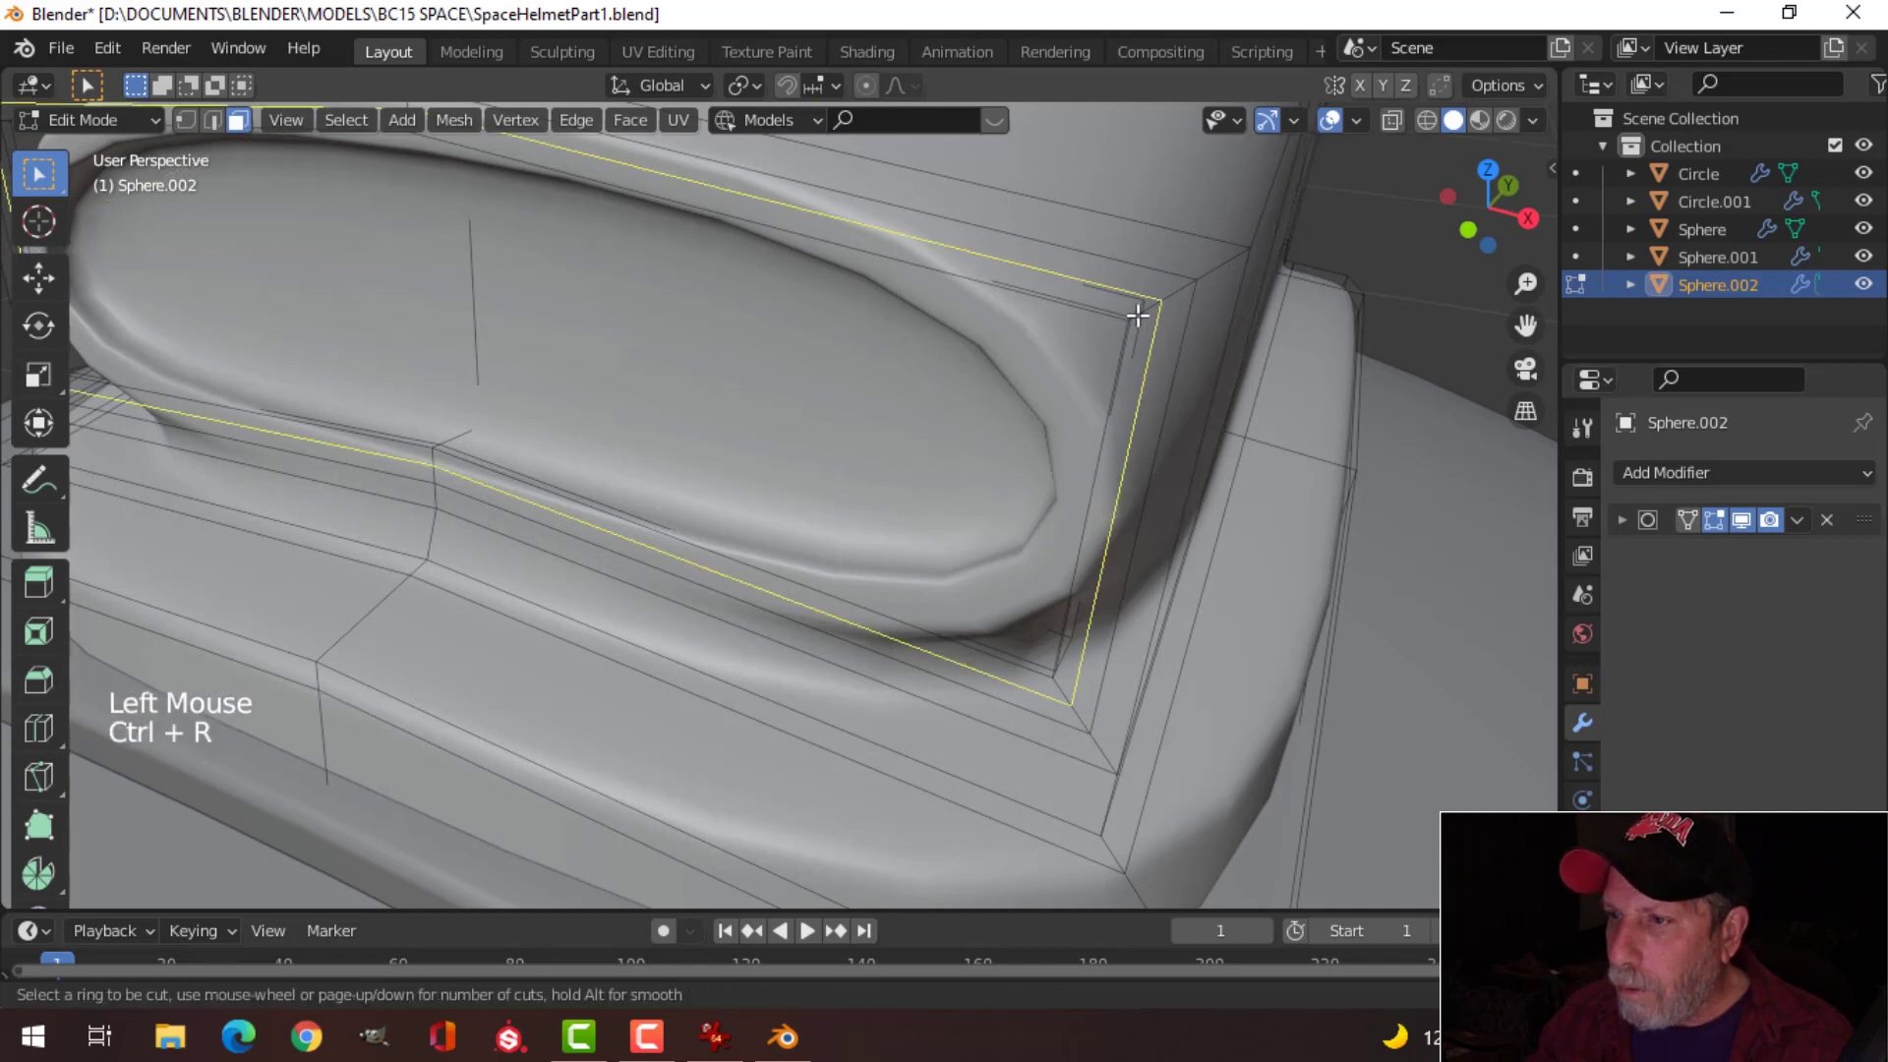
click(1147, 308)
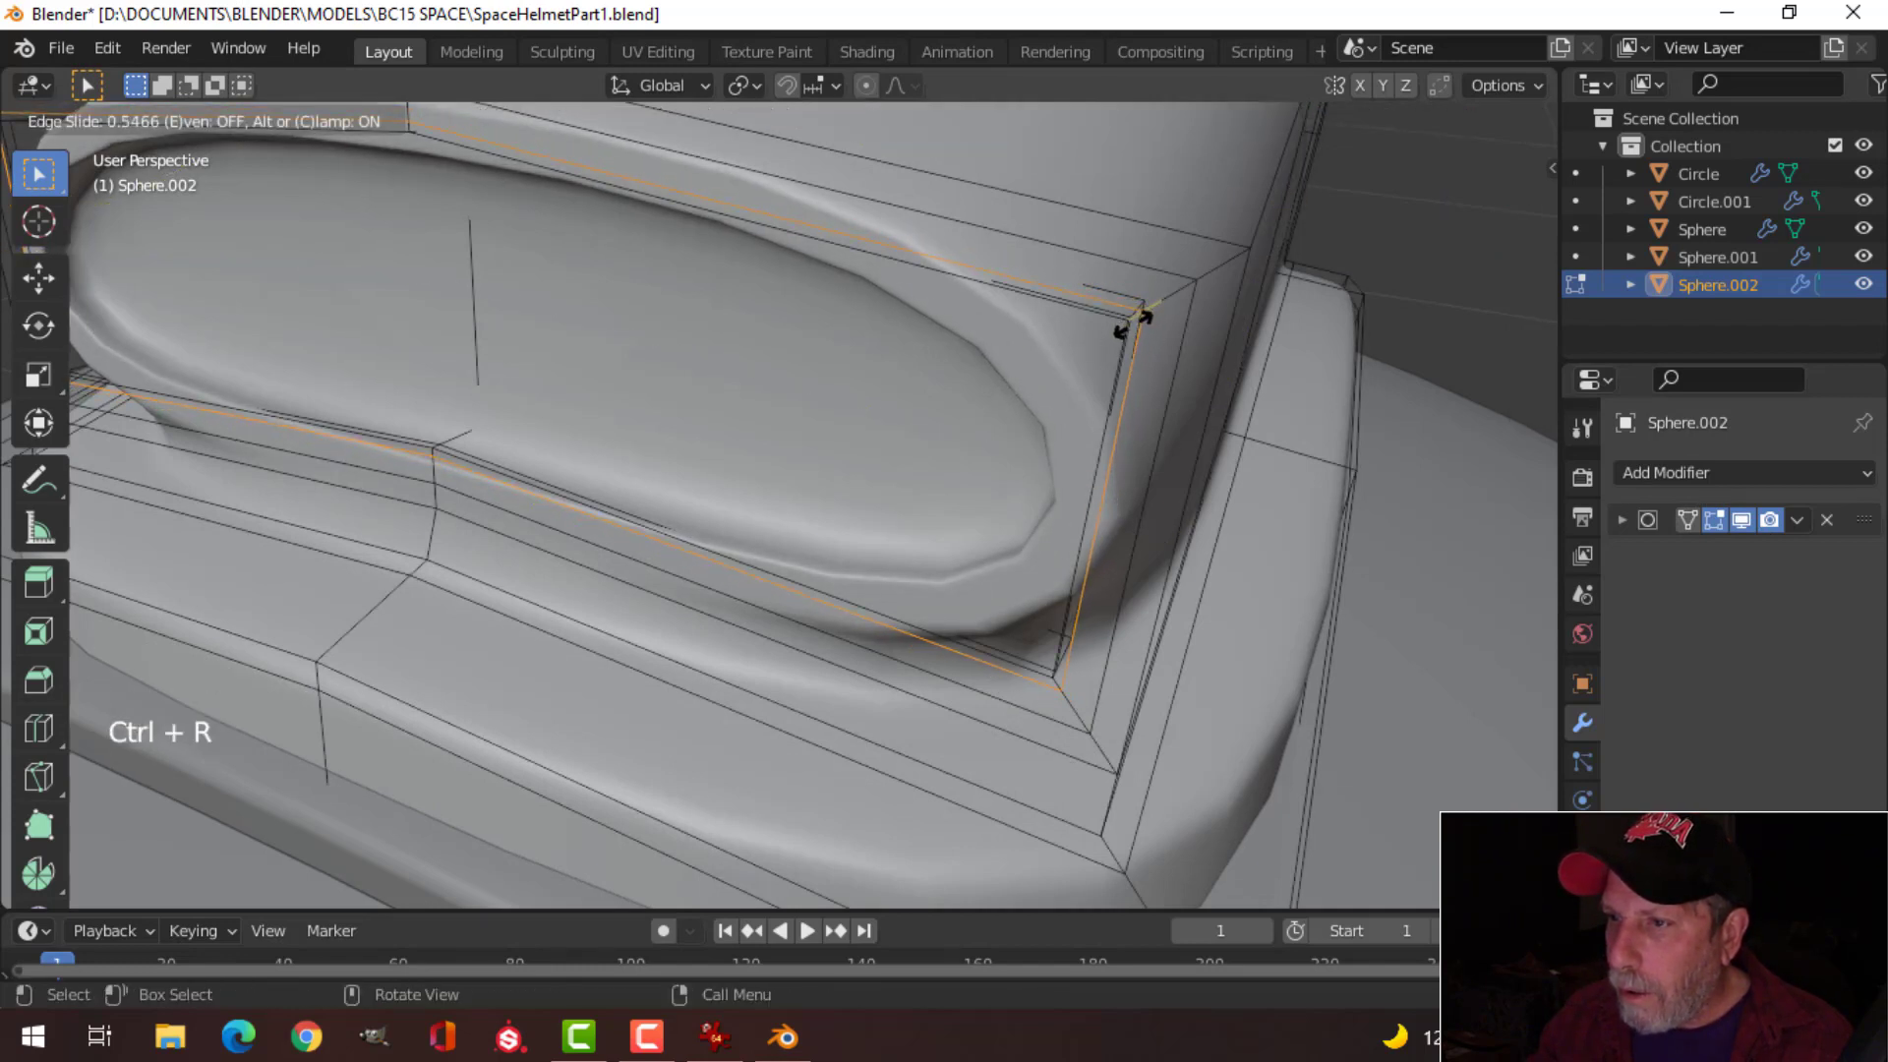
click(1160, 313)
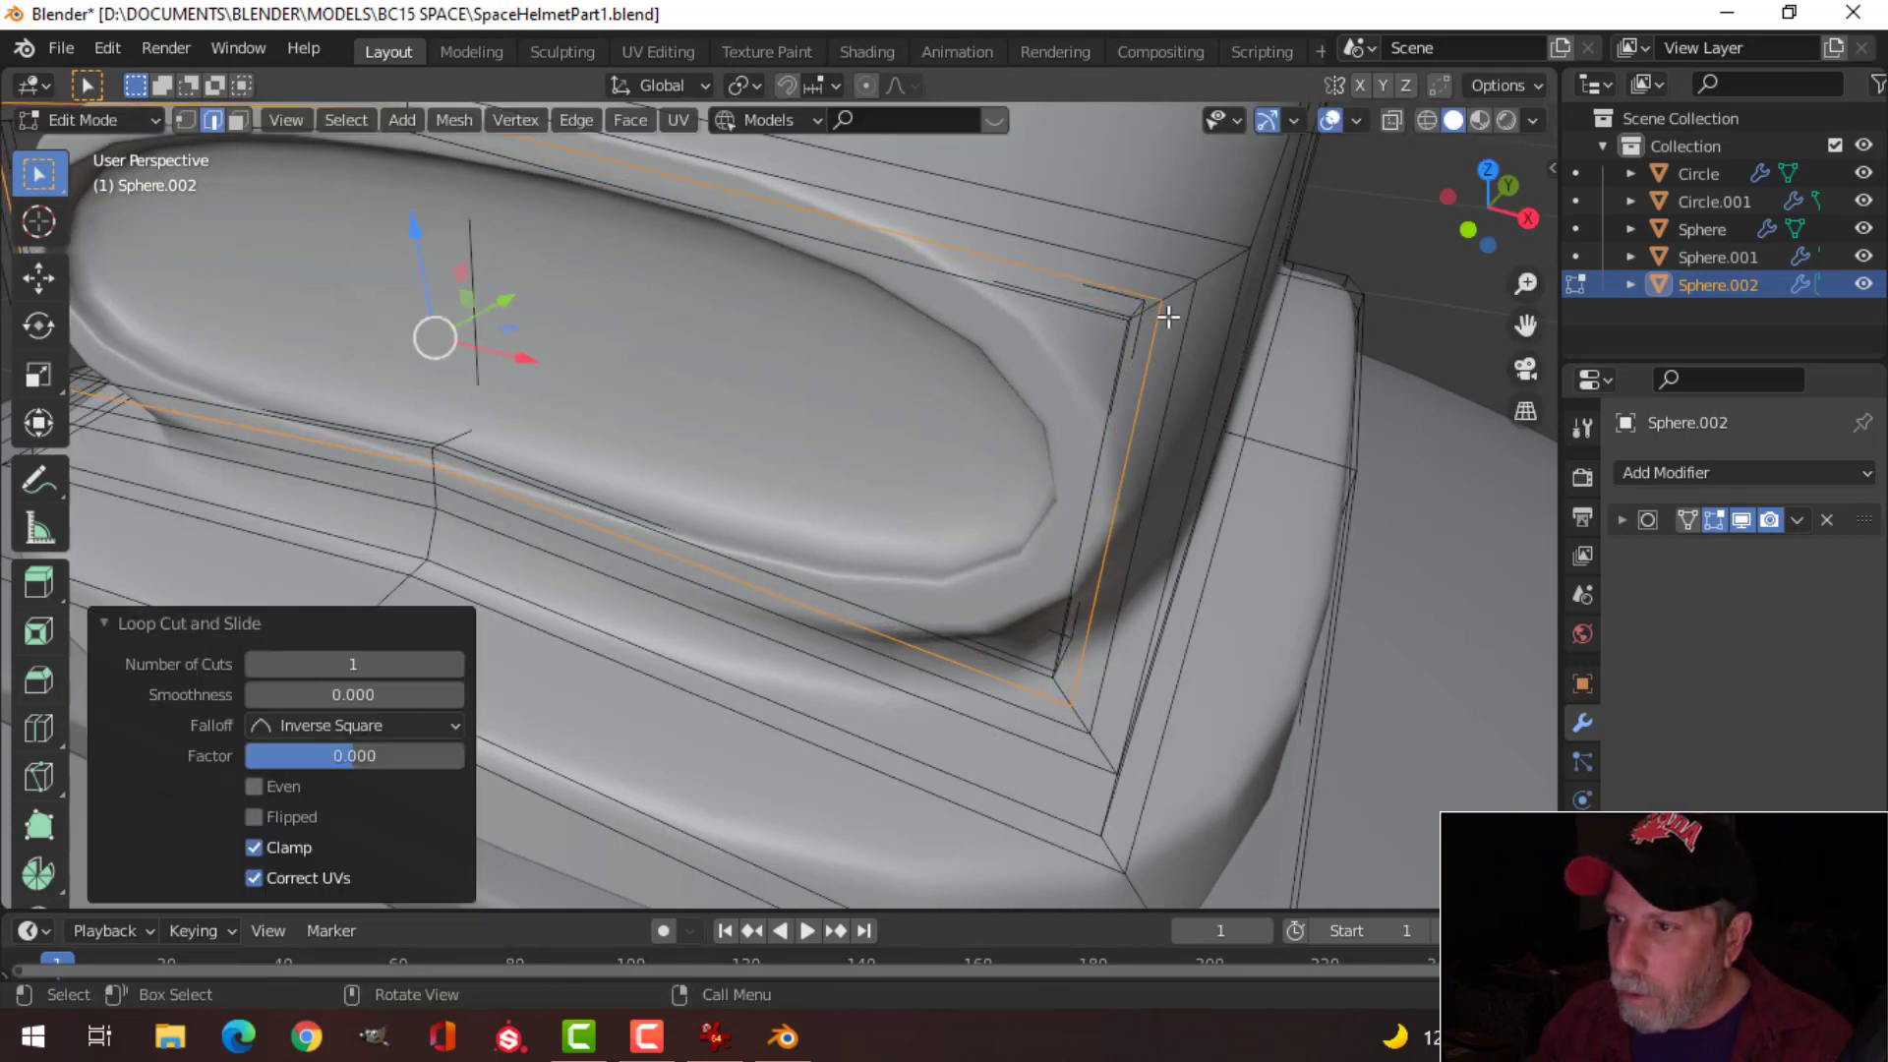
key(ctrl+z)
Step: Add a horizontal edge loop around the raised body and recess, slid toward the top with a factor of -0.526
middle_drag(1358, 481, 1243, 451)
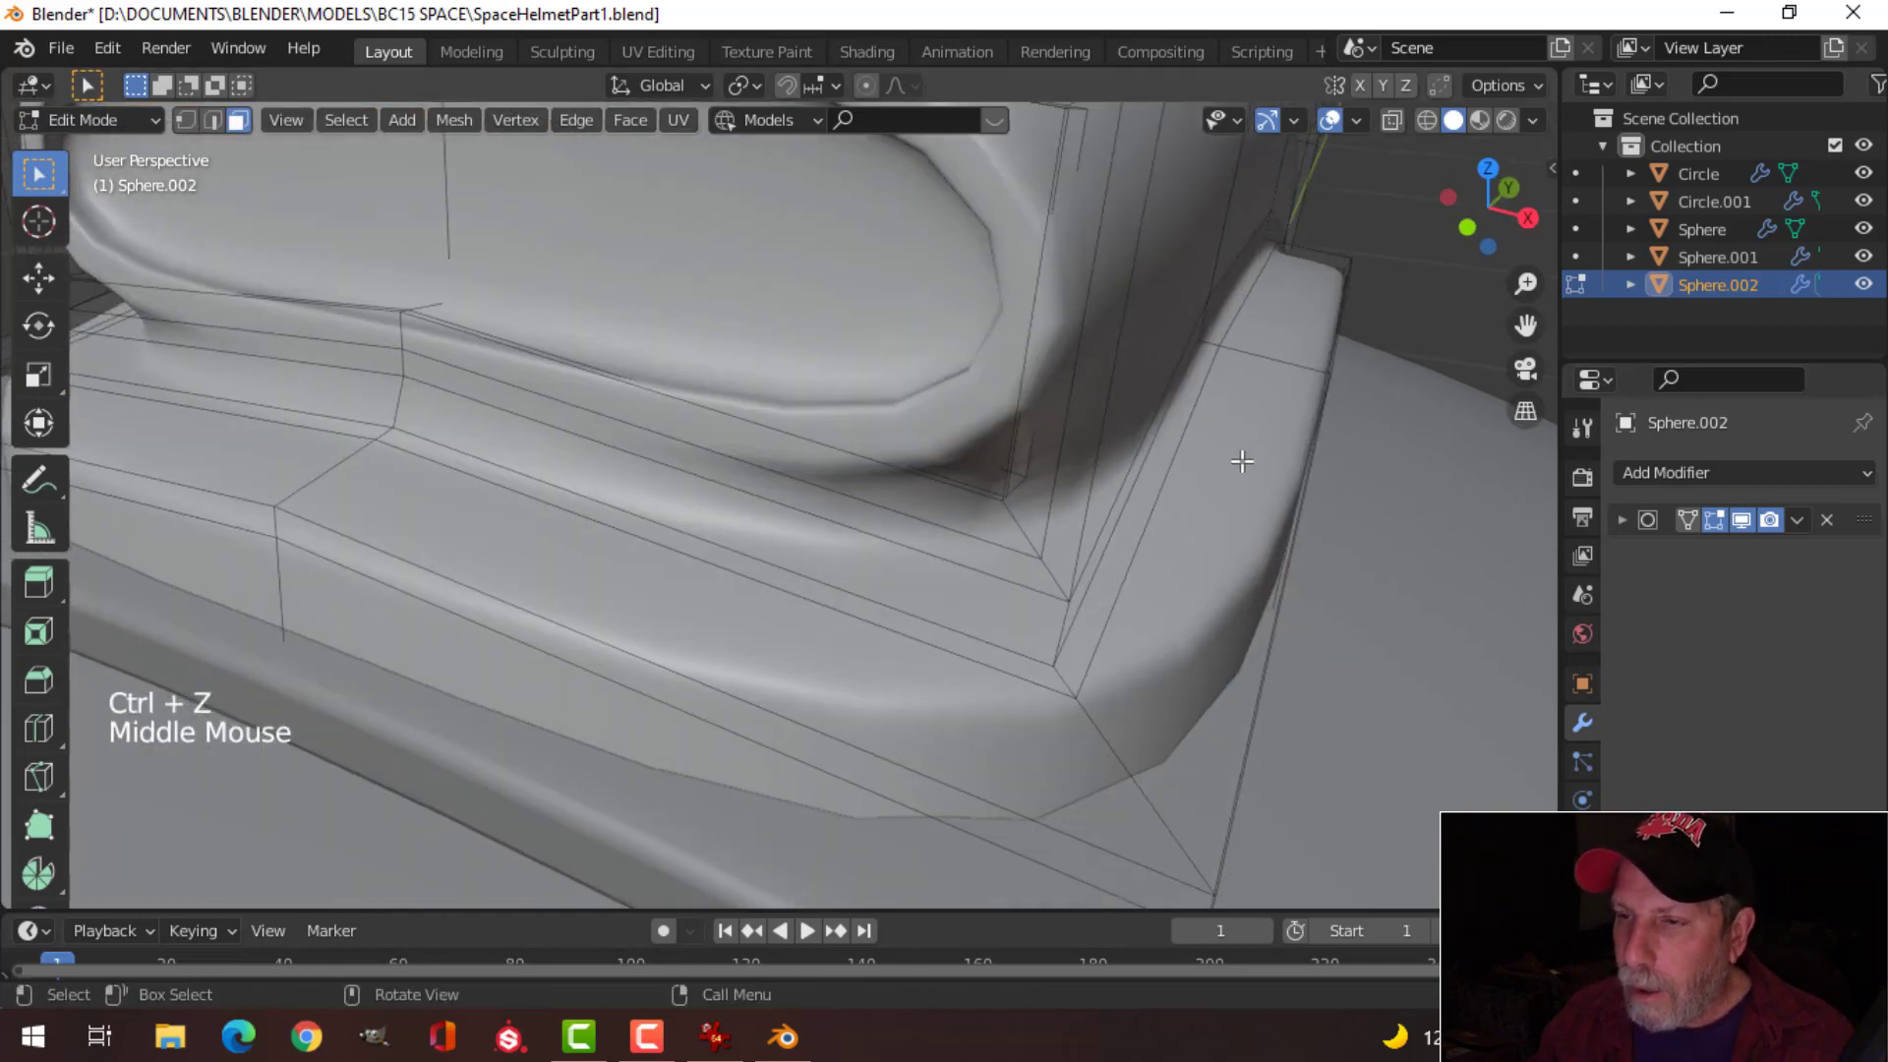
scroll(1164, 463, down, 2)
middle_drag(1118, 455, 1147, 444)
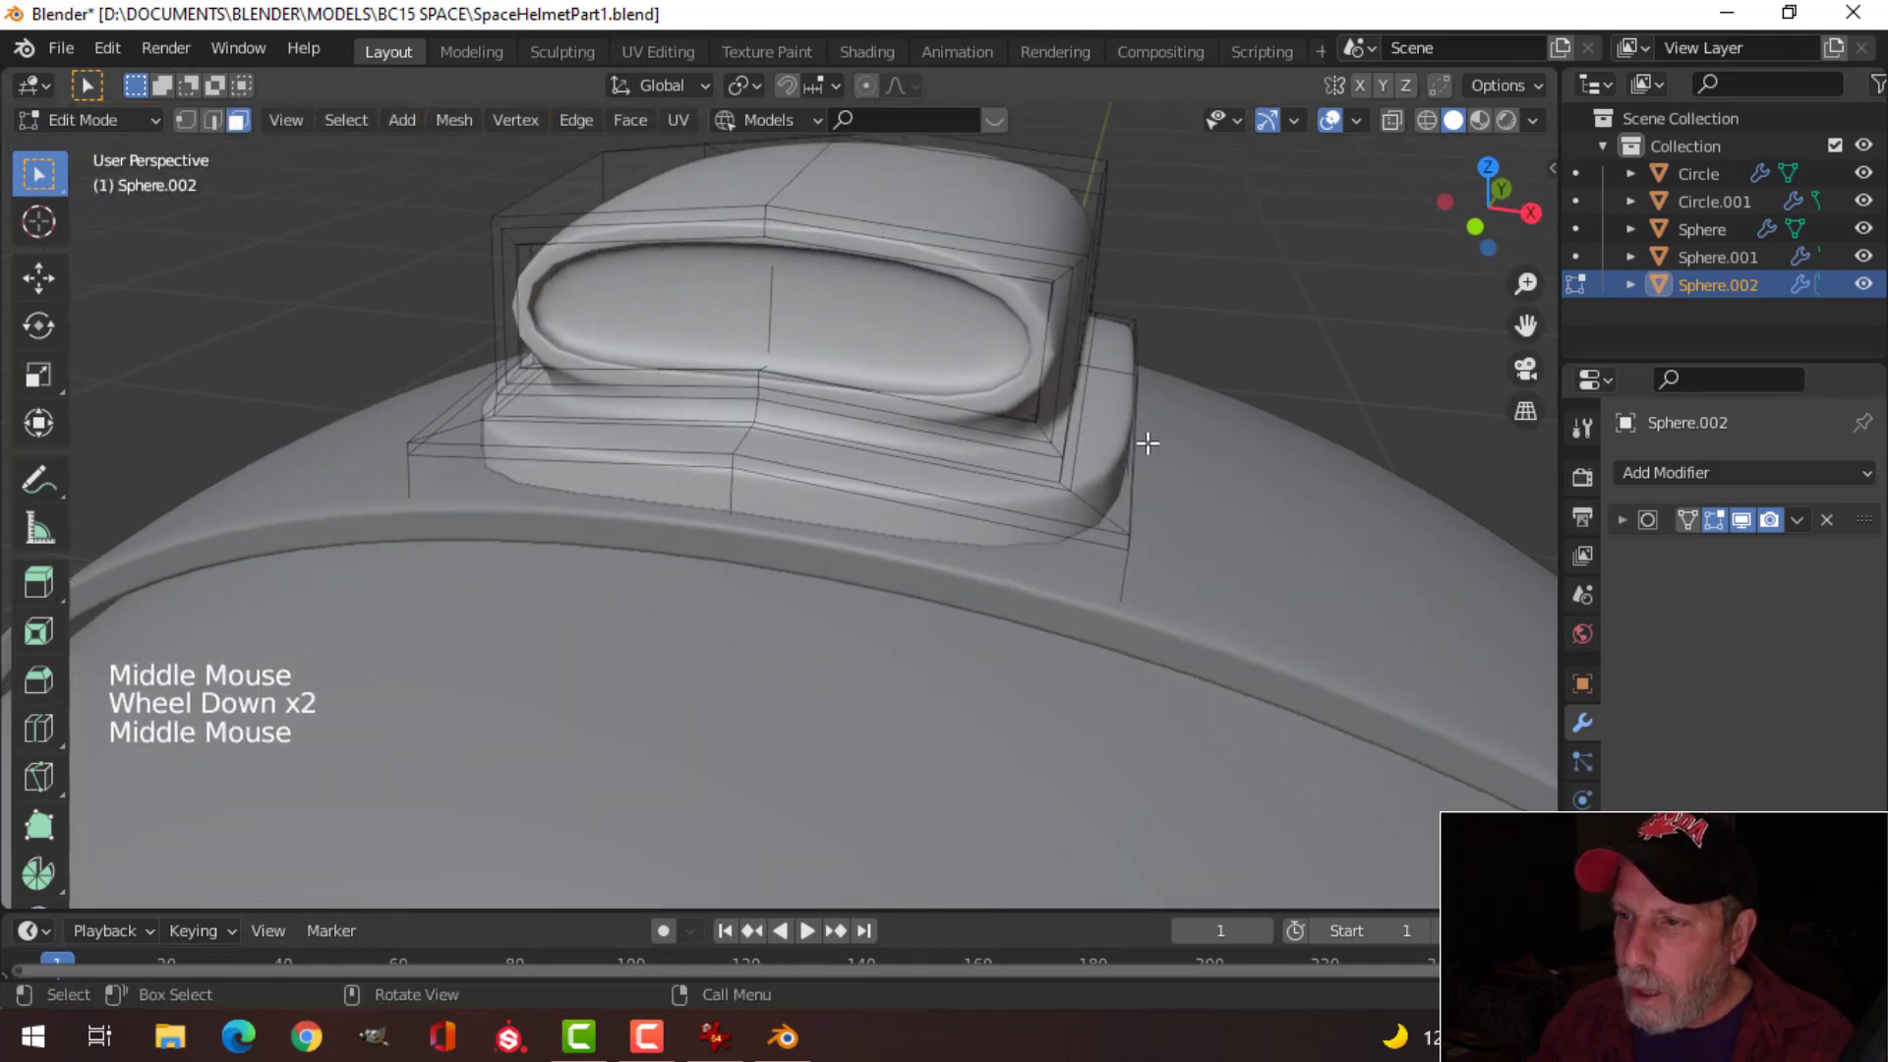
key(ctrl+r)
click(1071, 337)
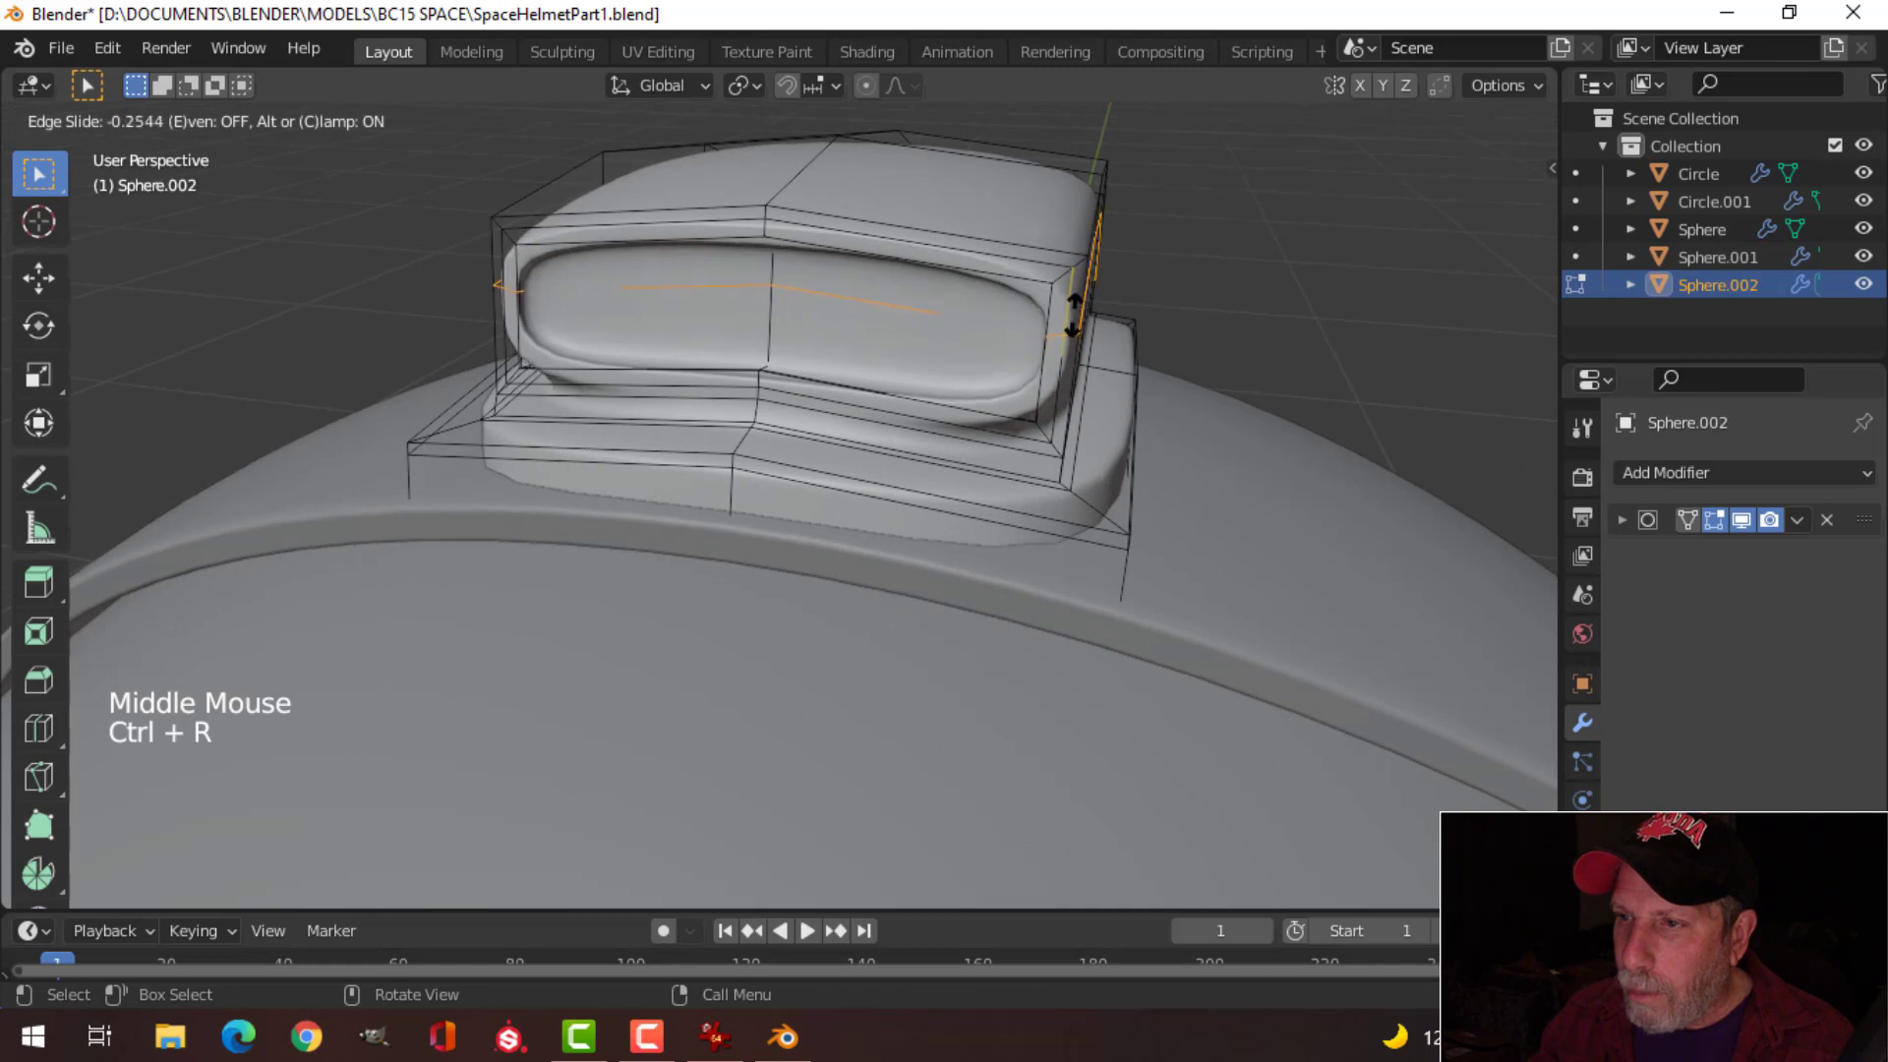
click(1079, 292)
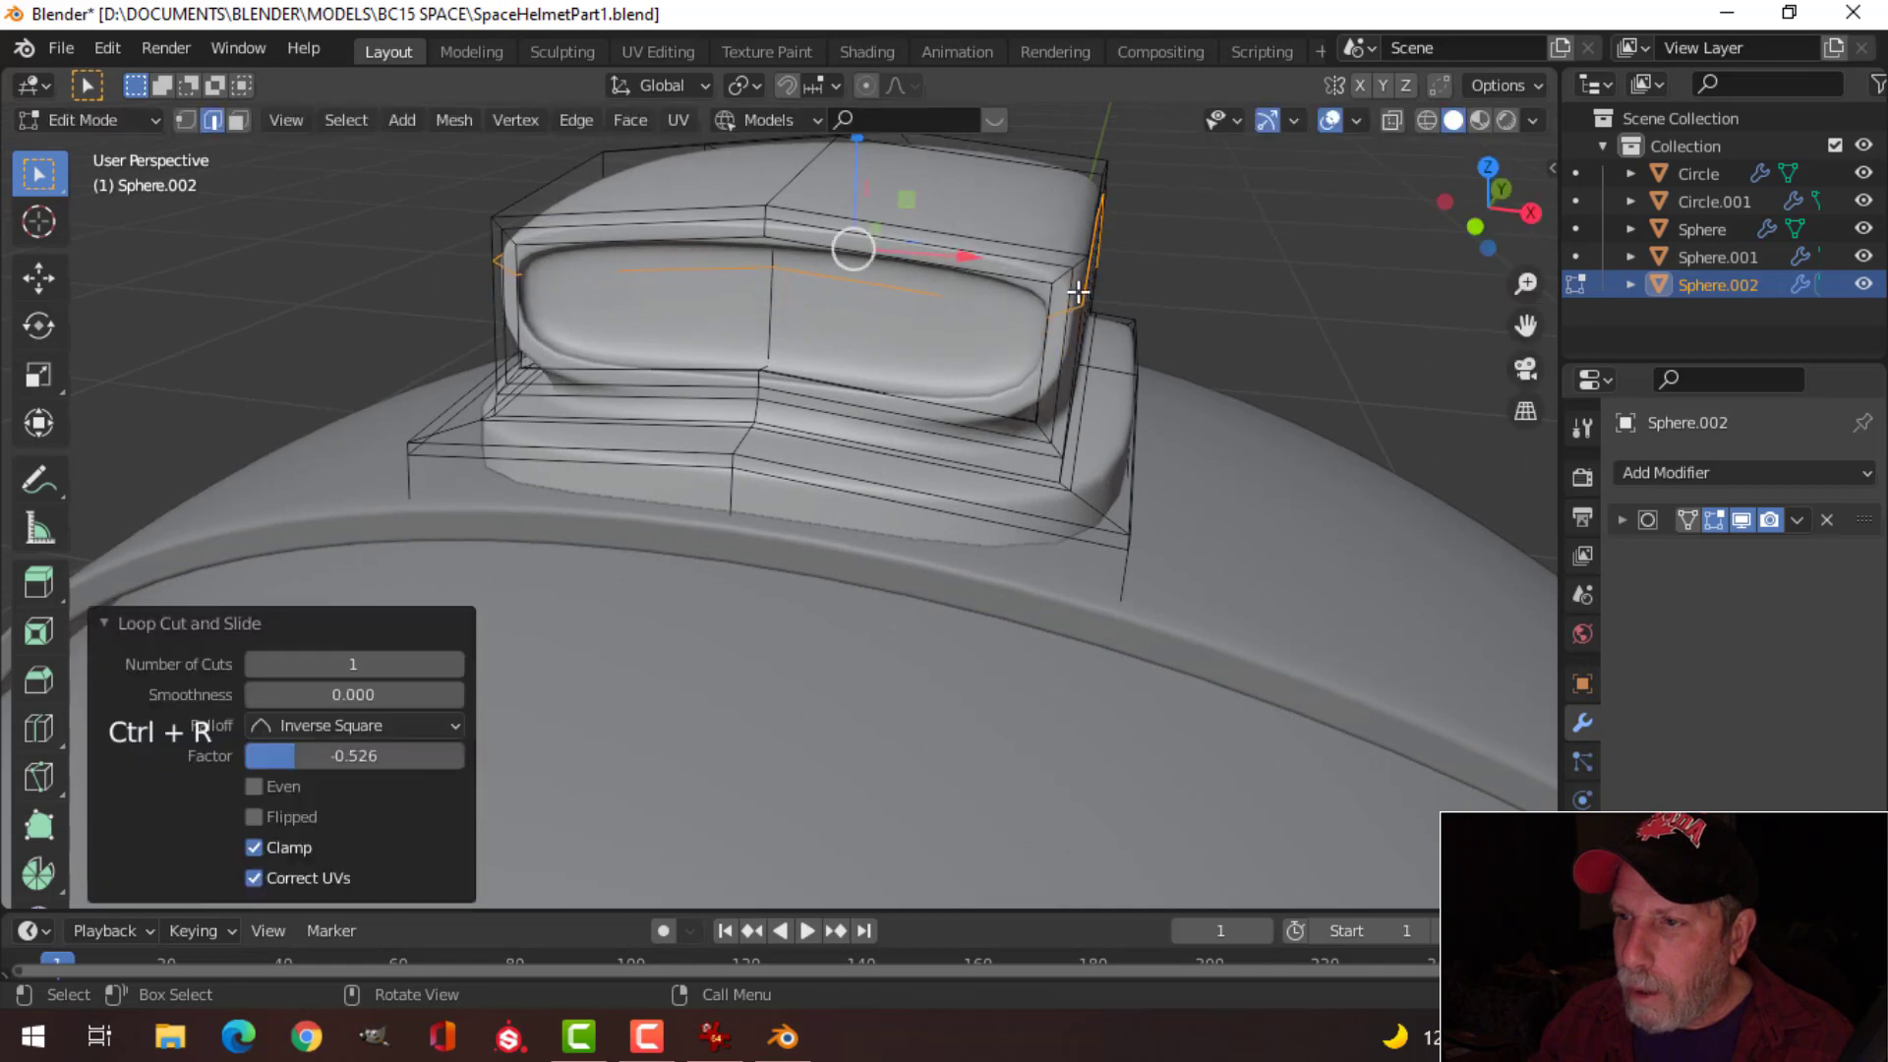
key(ctrl+r)
click(1084, 383)
right_click(1085, 383)
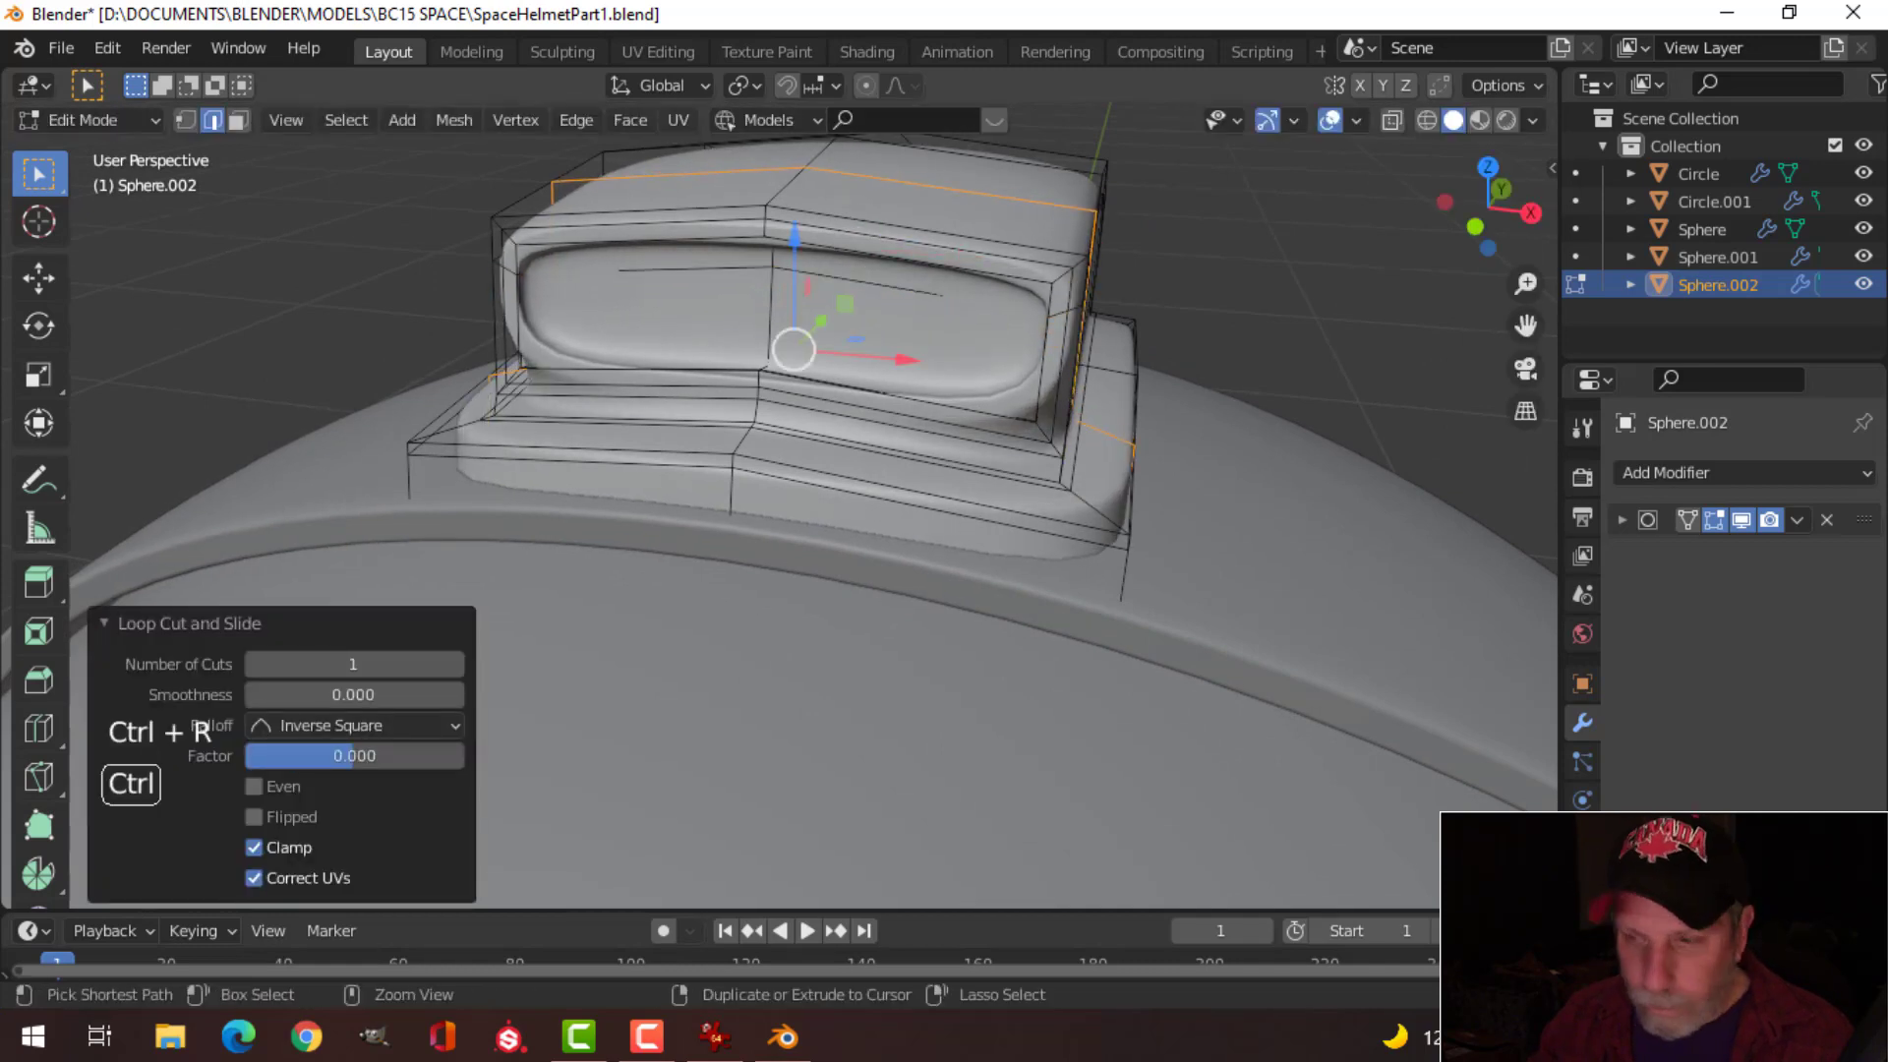
key(ctrl+z)
Step: Add a second horizontal edge loop around the raised body and recess, slid toward the bottom
key(ctrl+r)
click(1058, 368)
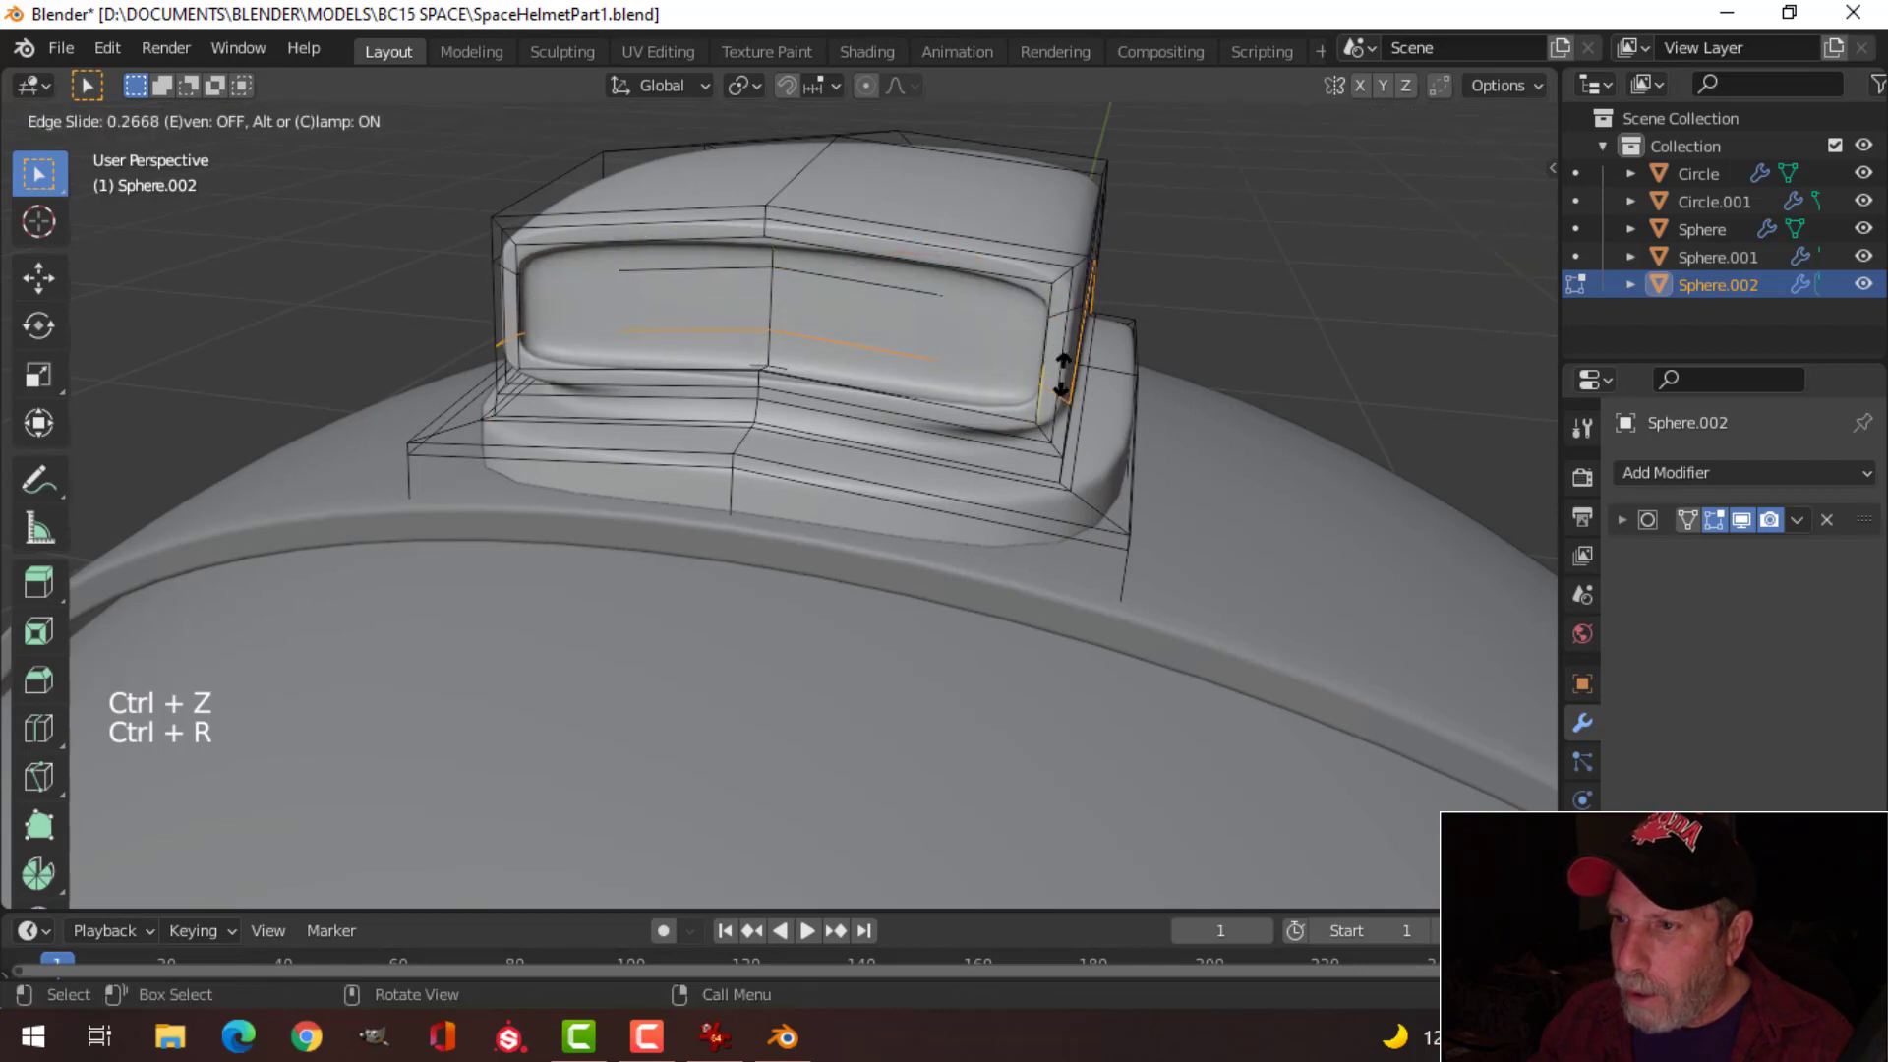
click(1063, 382)
Step: Examine the smoothed shape of the housing and its front recess with the mesh deselected
middle_drag(1082, 379, 929, 397)
key(alt+a)
scroll(849, 376, up, 1)
scroll(904, 398, up, 2)
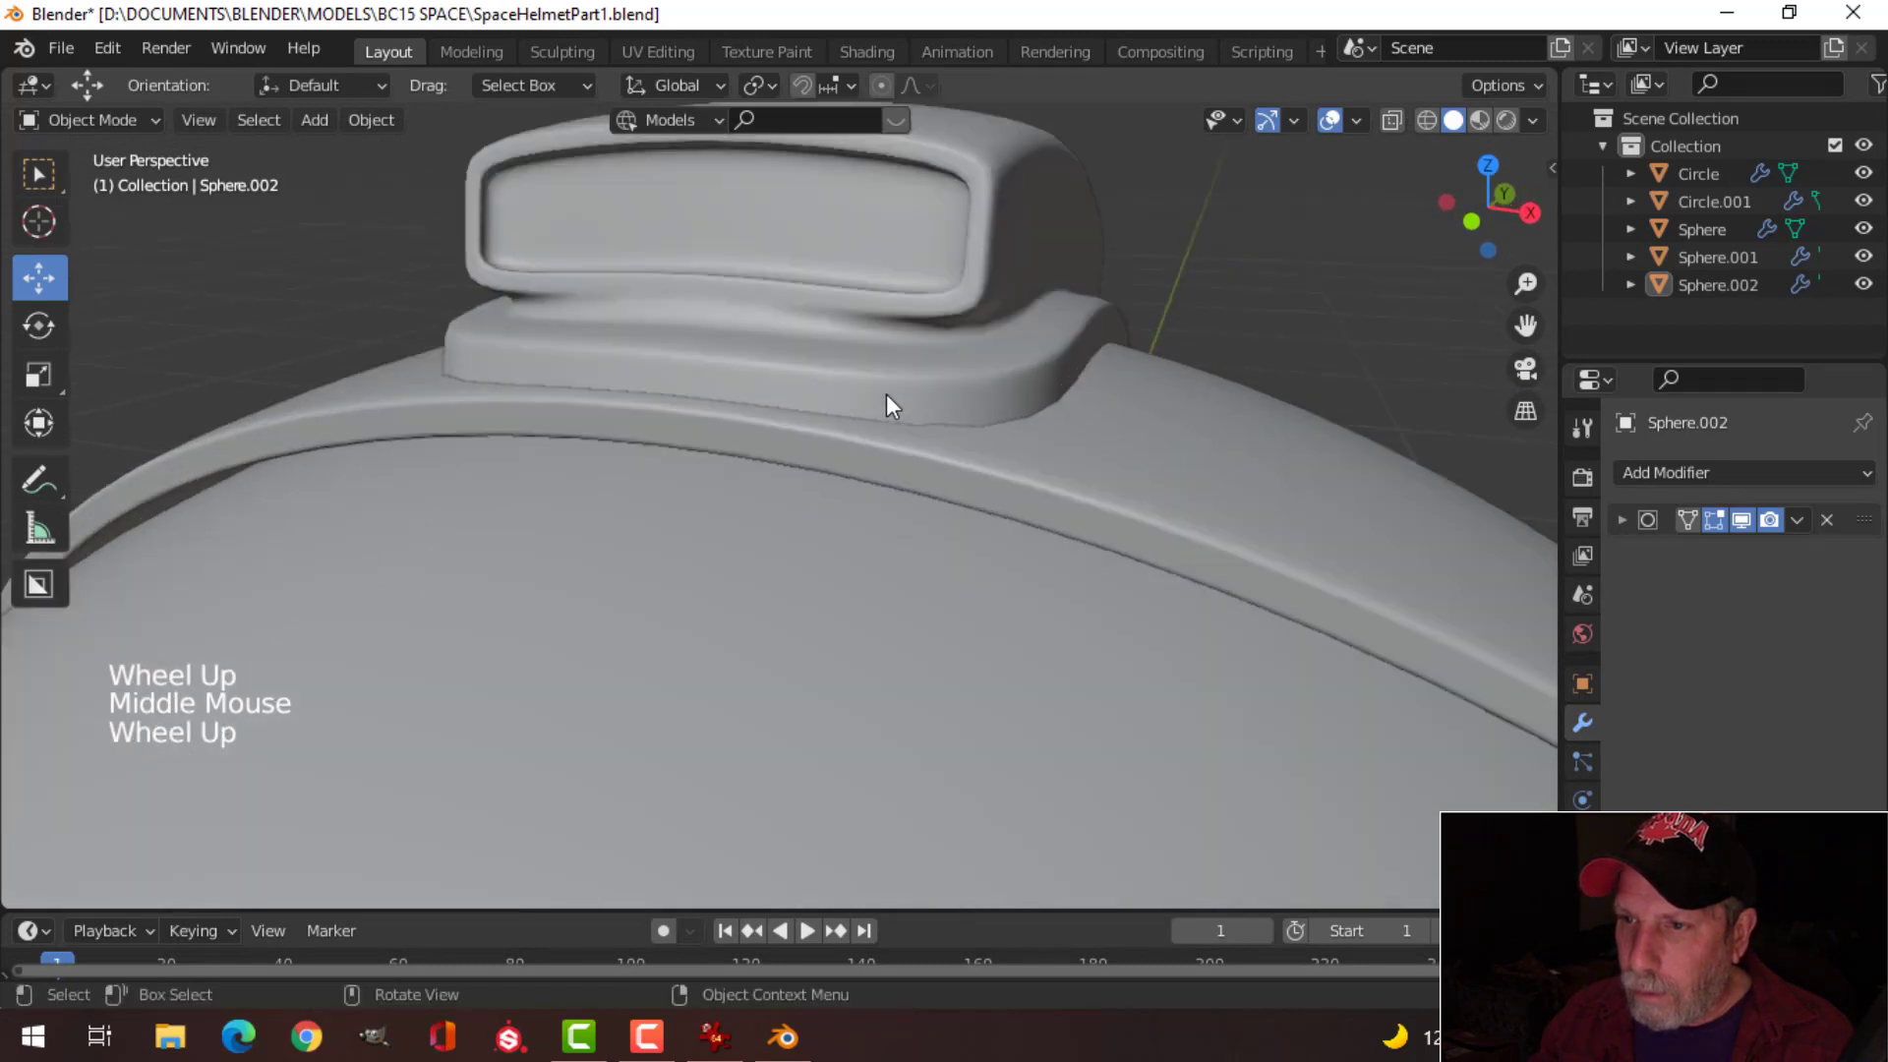
click(942, 339)
scroll(984, 336, down, 2)
key(alt+a)
middle_drag(1001, 336, 935, 443)
Step: Dissolve the edge loop on the upper surface of the base flange, just outside the foot of the raised body
key(Tab)
scroll(882, 505, up, 1)
key(alt+a)
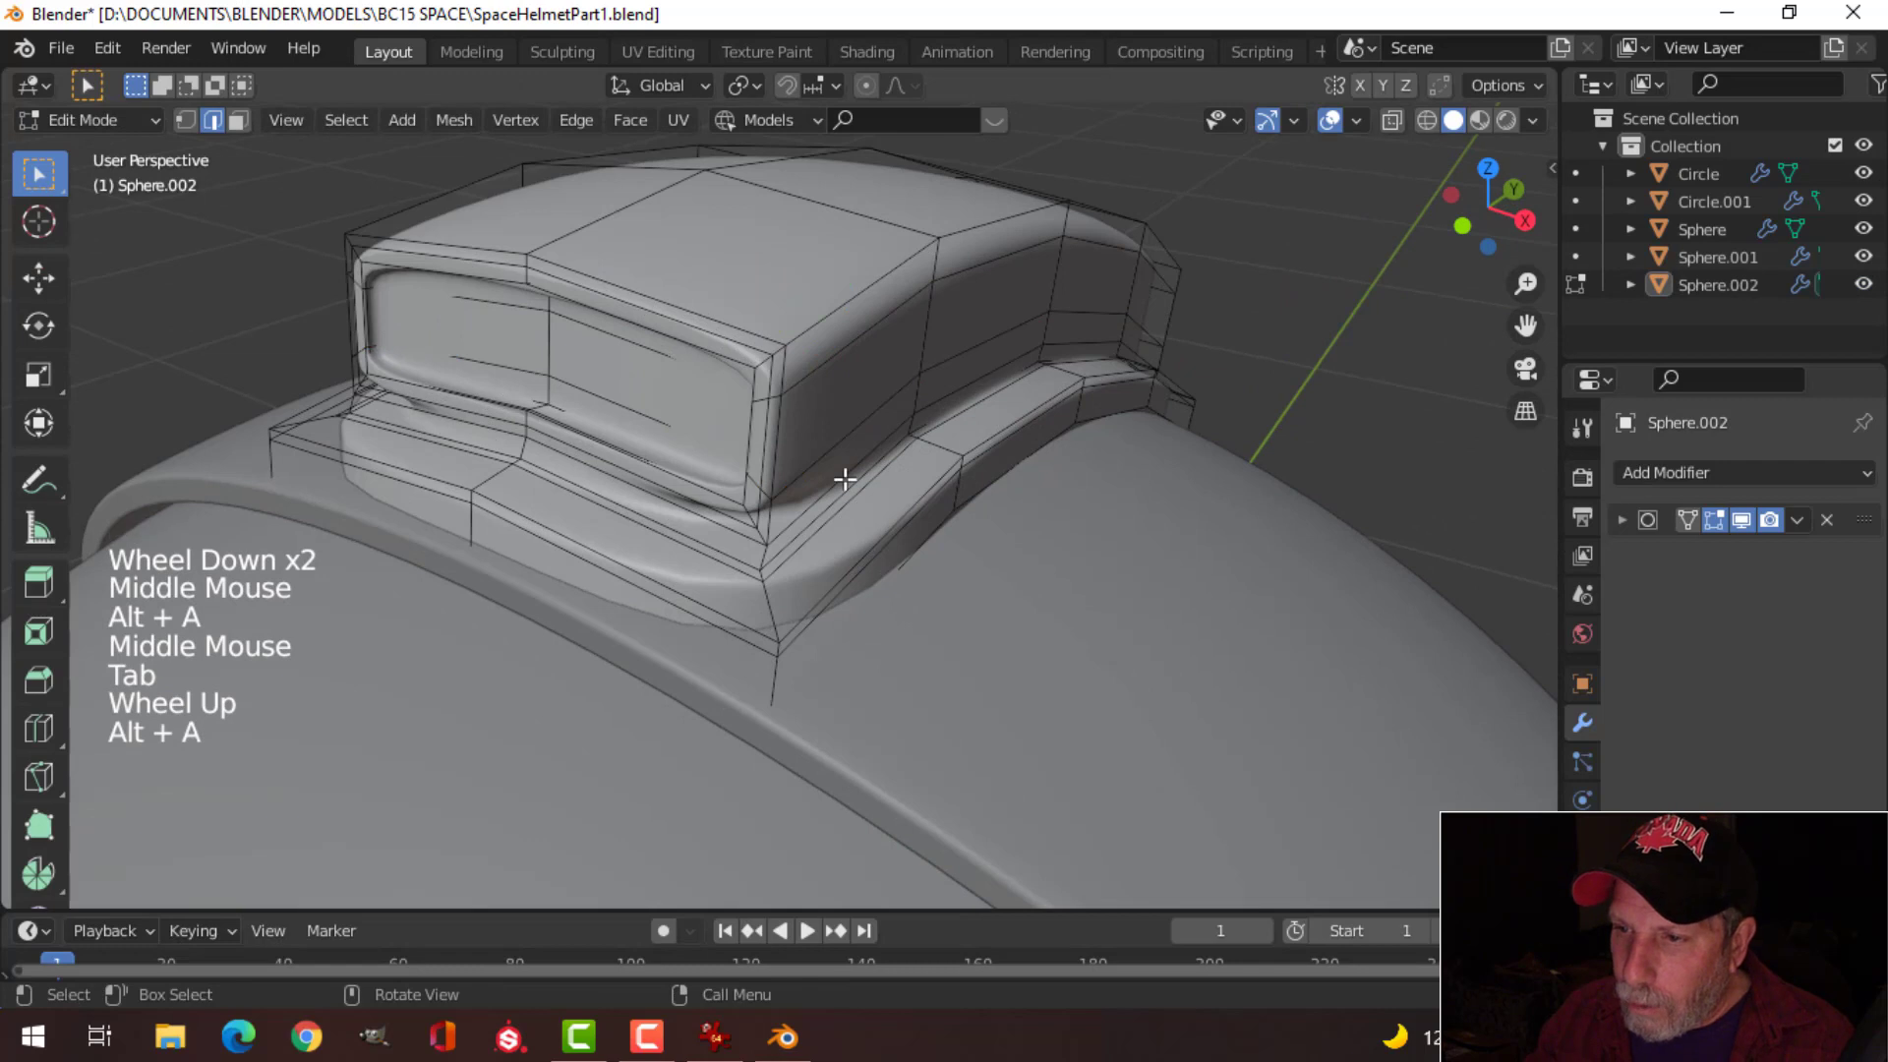
alt+shift+click(844, 479)
key(alt+a)
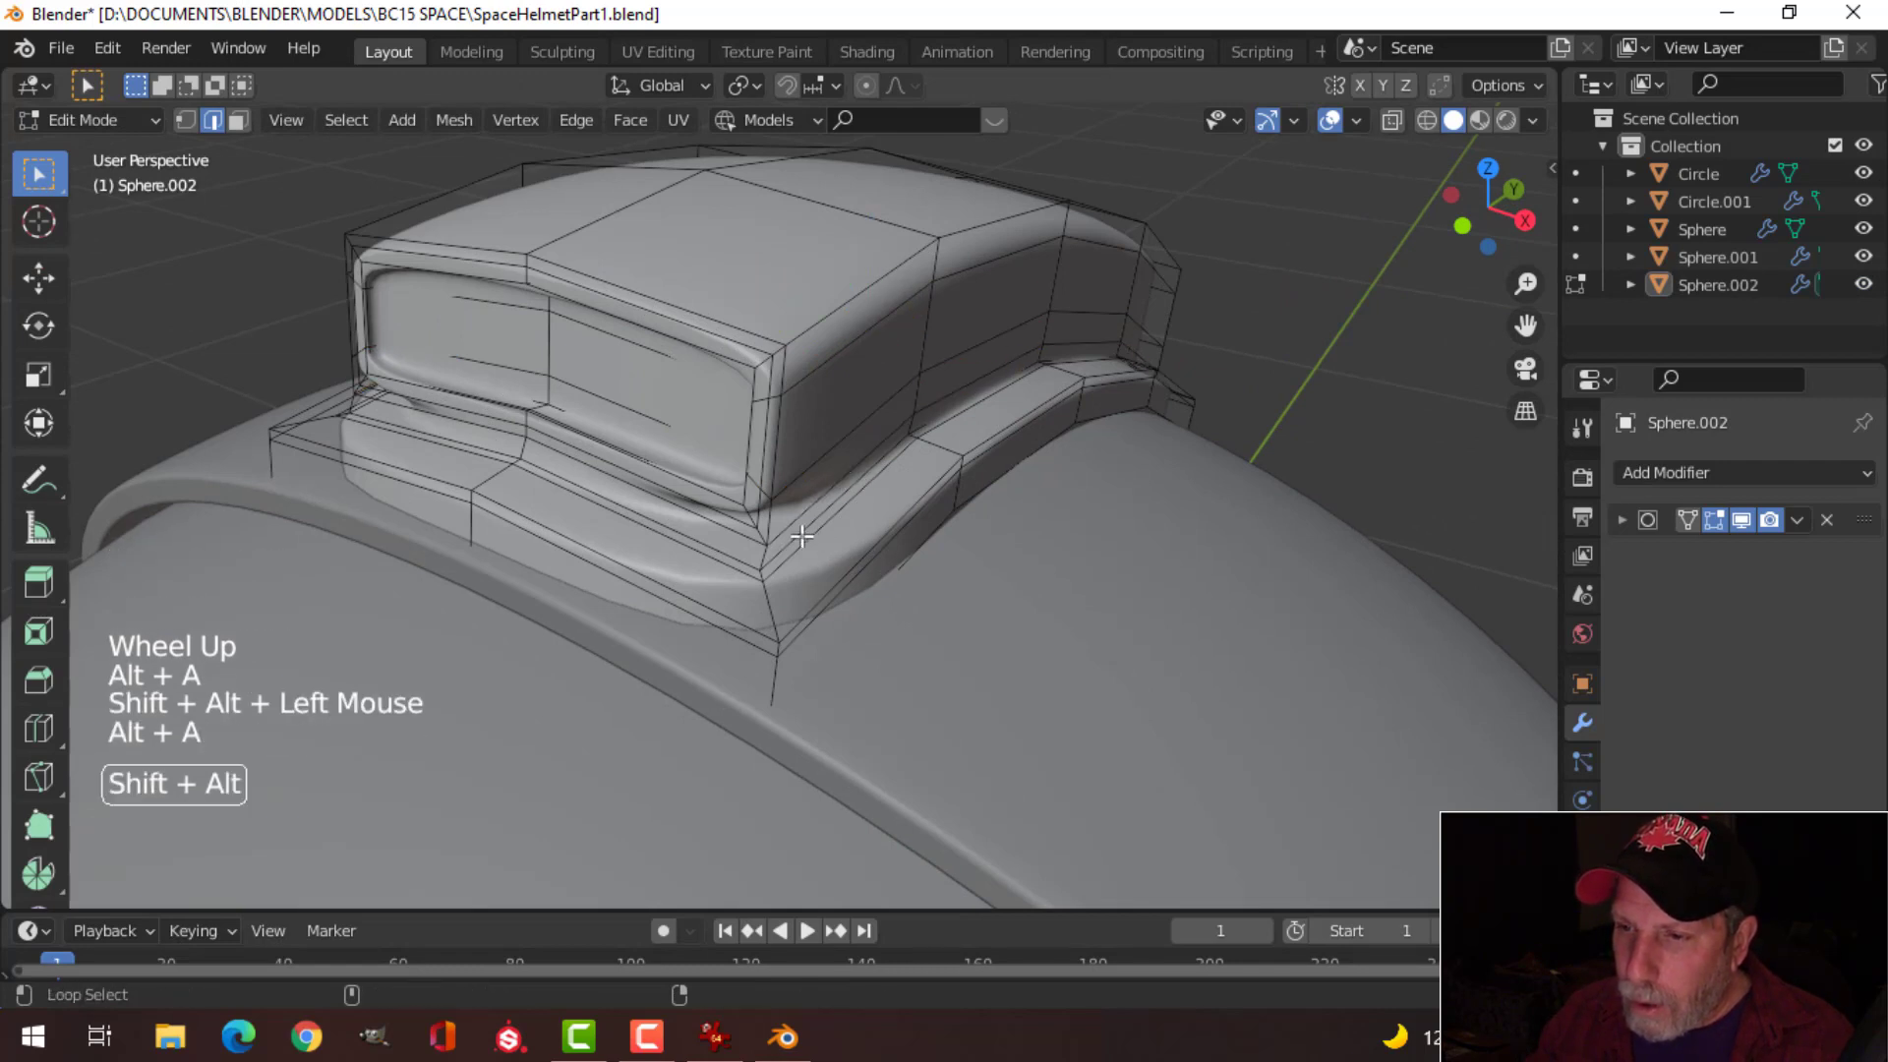
alt+shift+click(815, 531)
key(x)
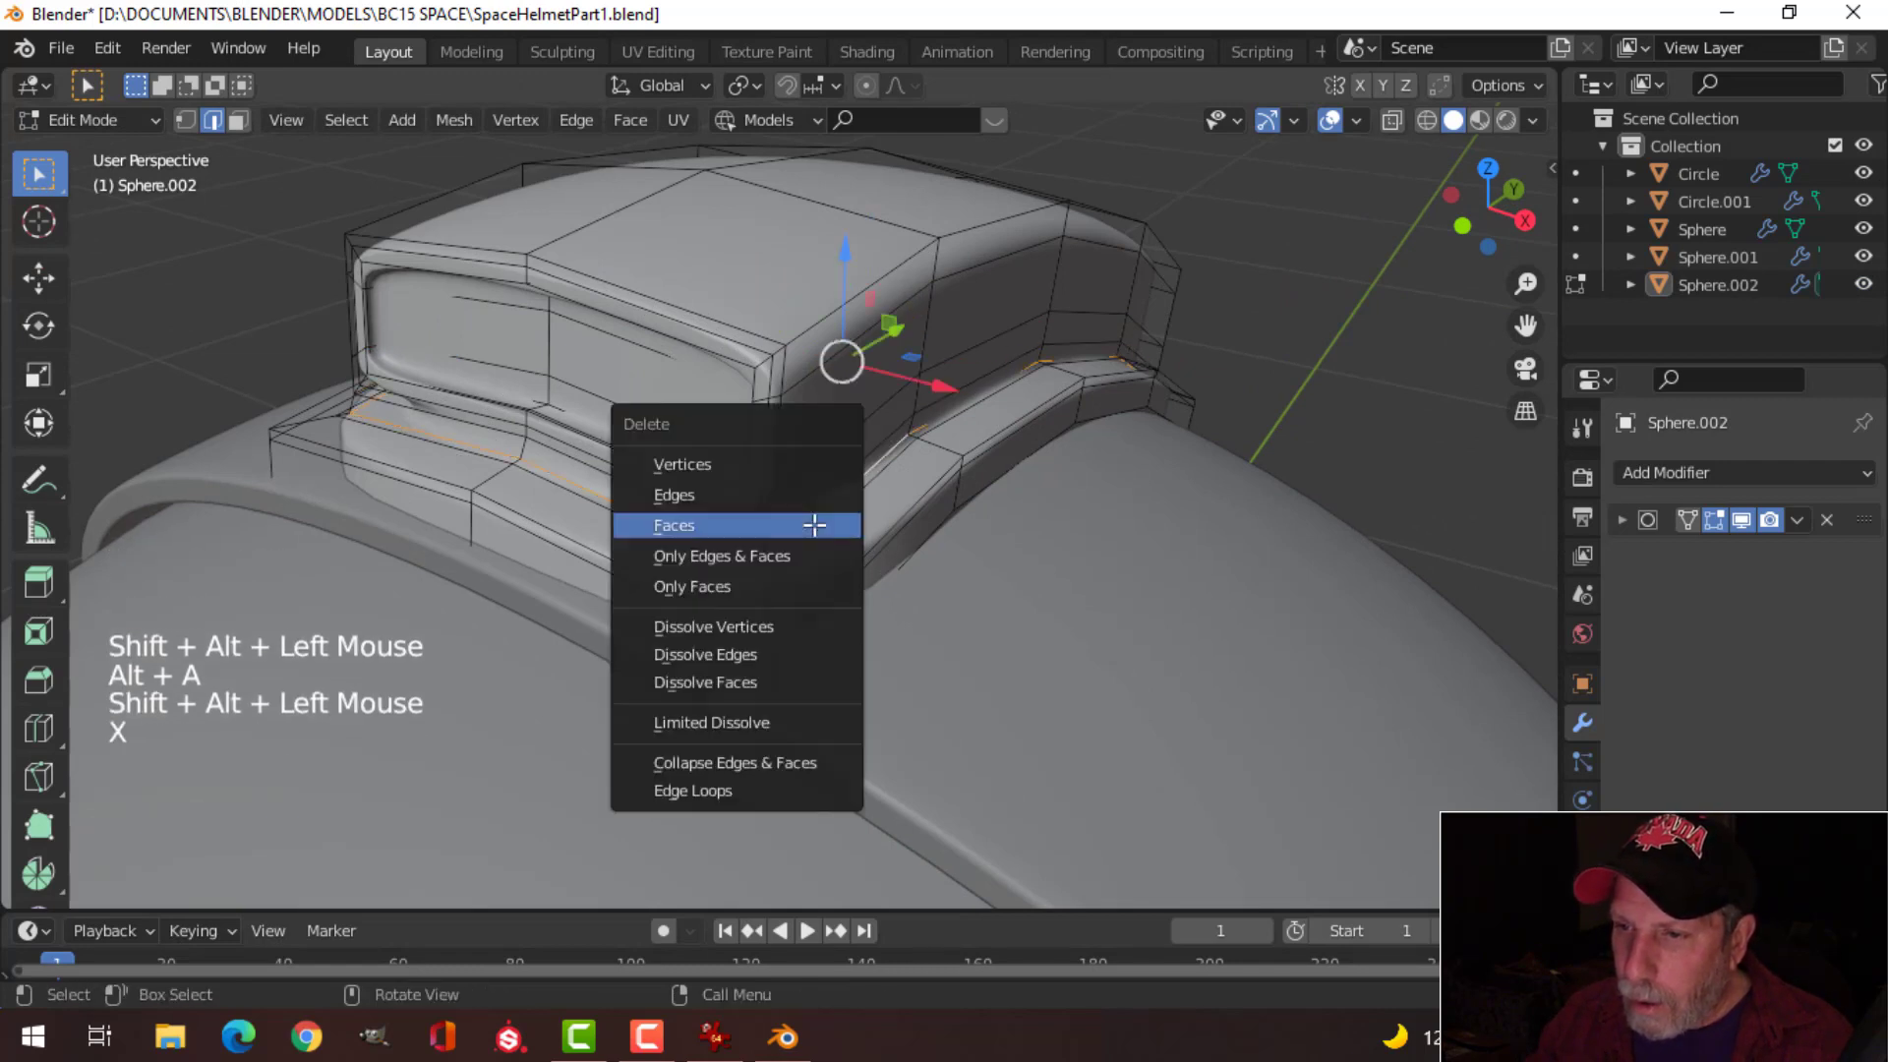
click(761, 652)
key(Tab)
middle_drag(877, 507, 918, 457)
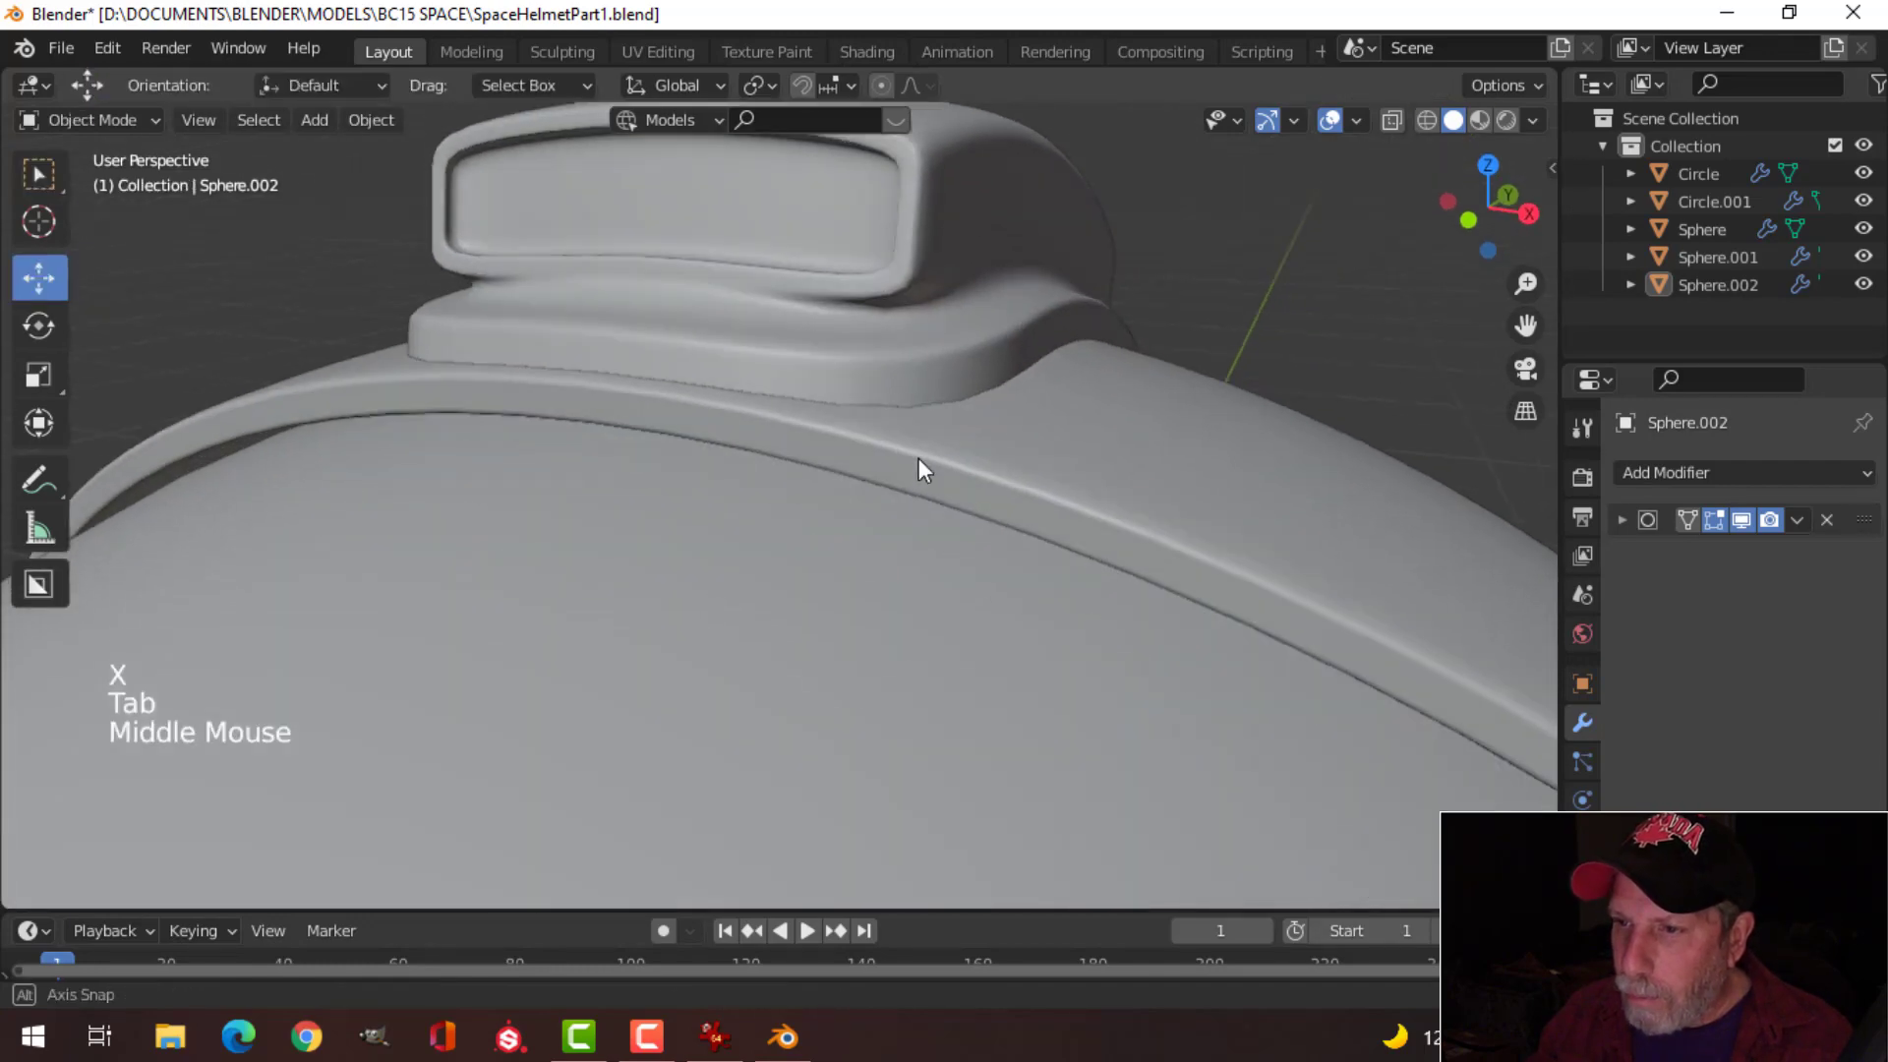
Step: Review the housing's subdivision settings and examine its overall shape on the helmet from several distances
click(920, 372)
click(1623, 519)
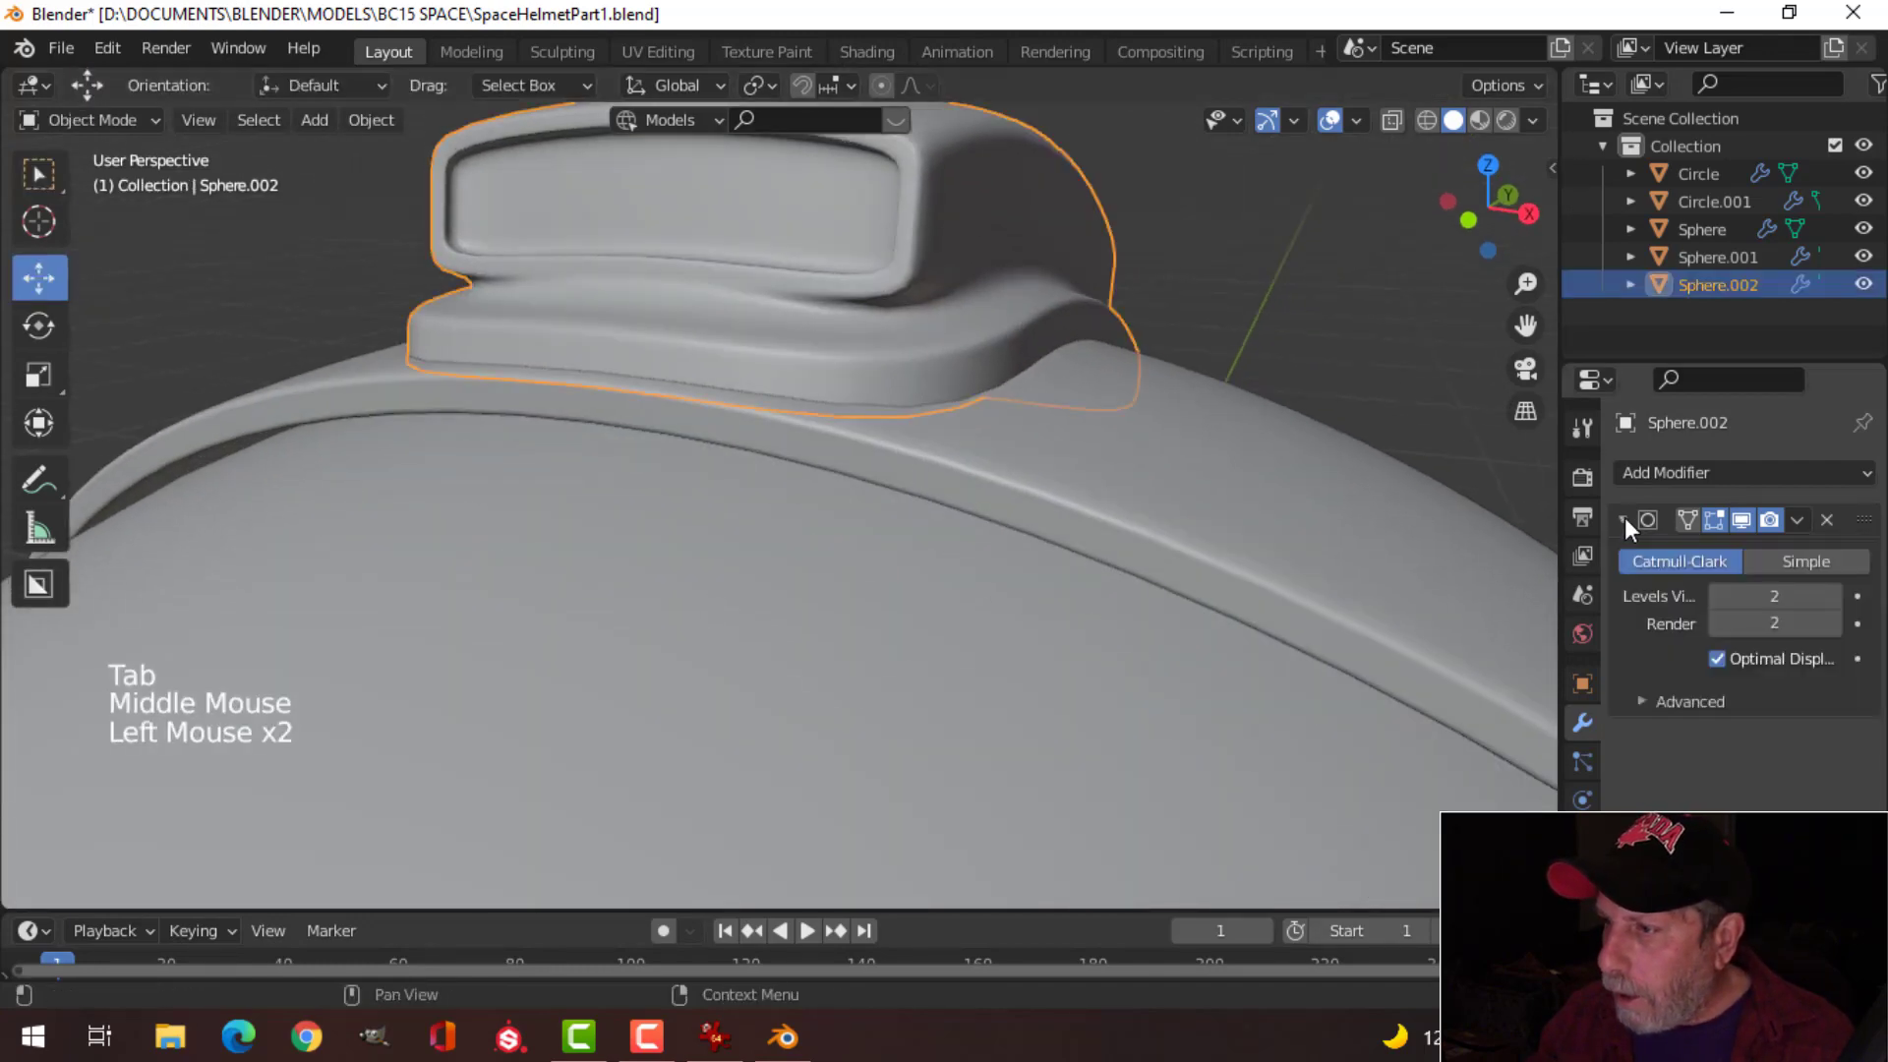
click(1623, 519)
scroll(866, 438, down, 3)
key(alt+a)
middle_drag(865, 438, 775, 442)
scroll(889, 410, up, 2)
scroll(889, 410, down, 6)
Step: Lower the upper horizontal edge loop around the raised body and recess slightly along Z
click(777, 443)
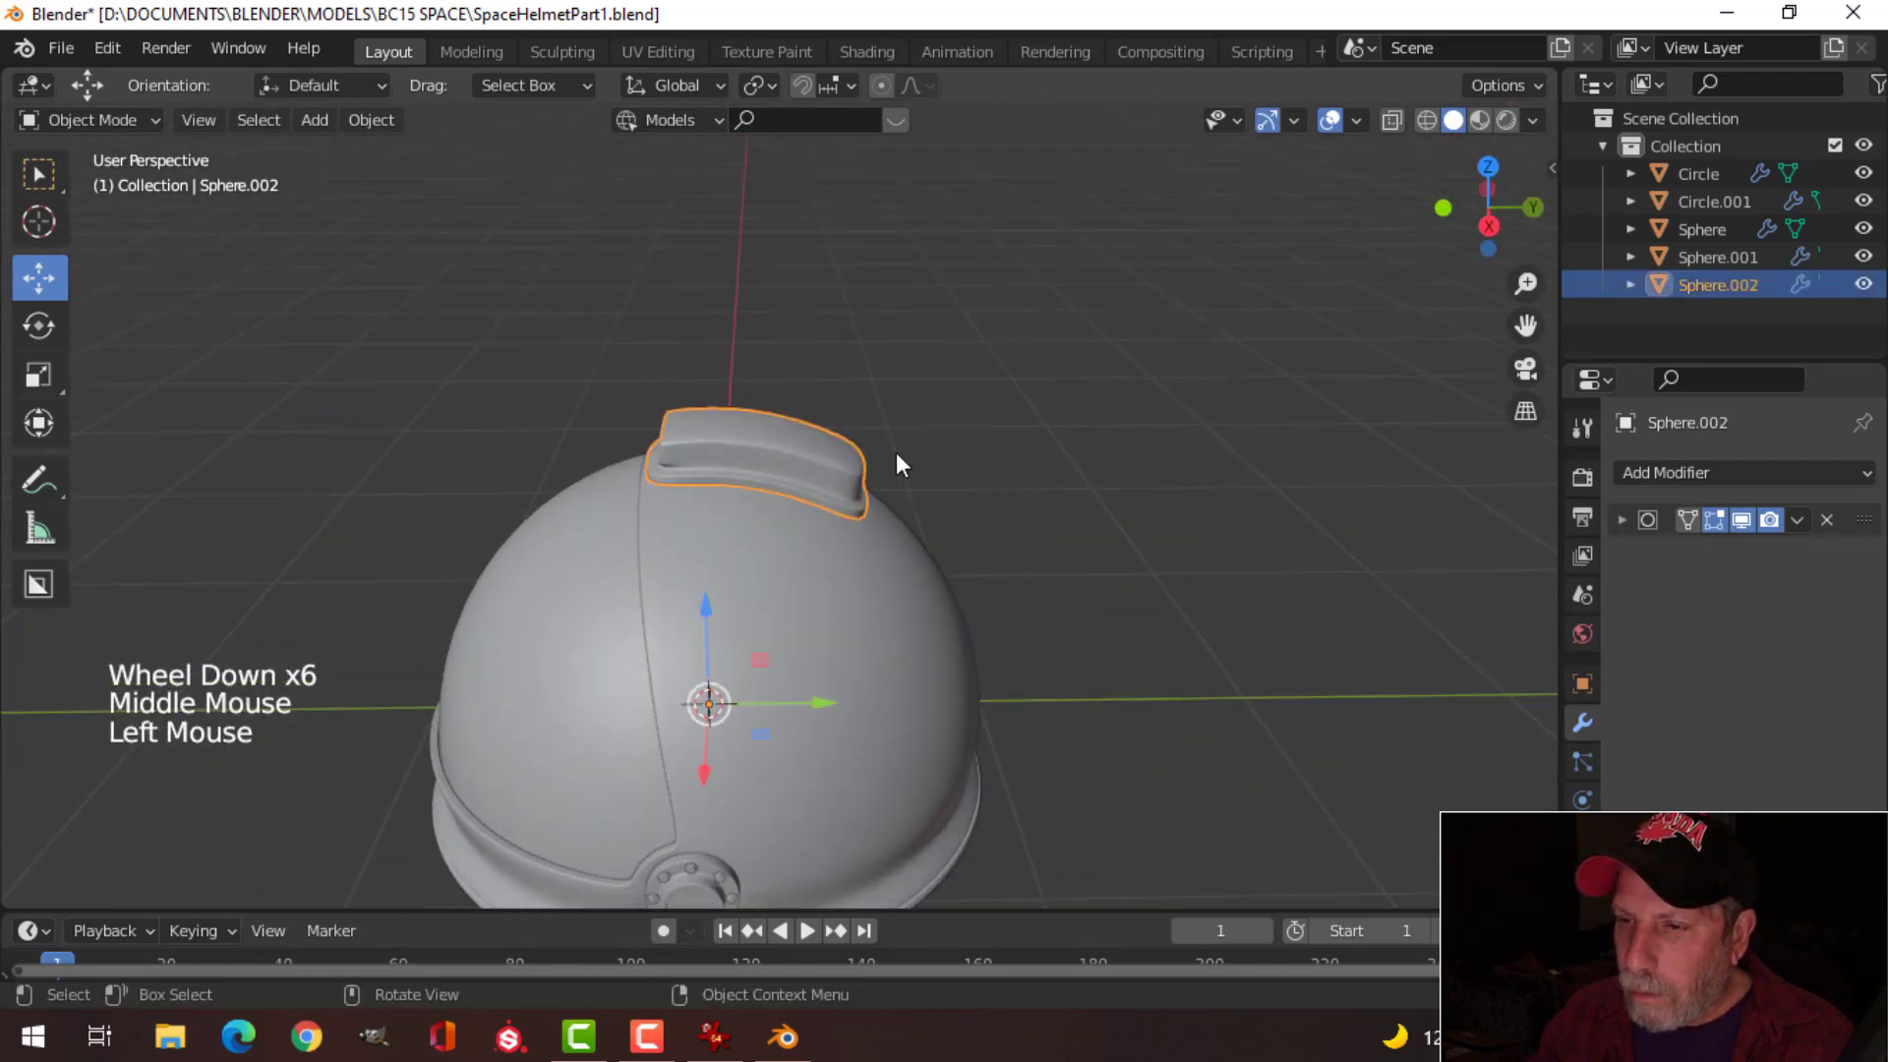
scroll(798, 456, up, 3)
middle_drag(895, 452, 1082, 473)
key(Tab)
scroll(835, 458, up, 2)
key(alt+a)
alt+shift+click(787, 408)
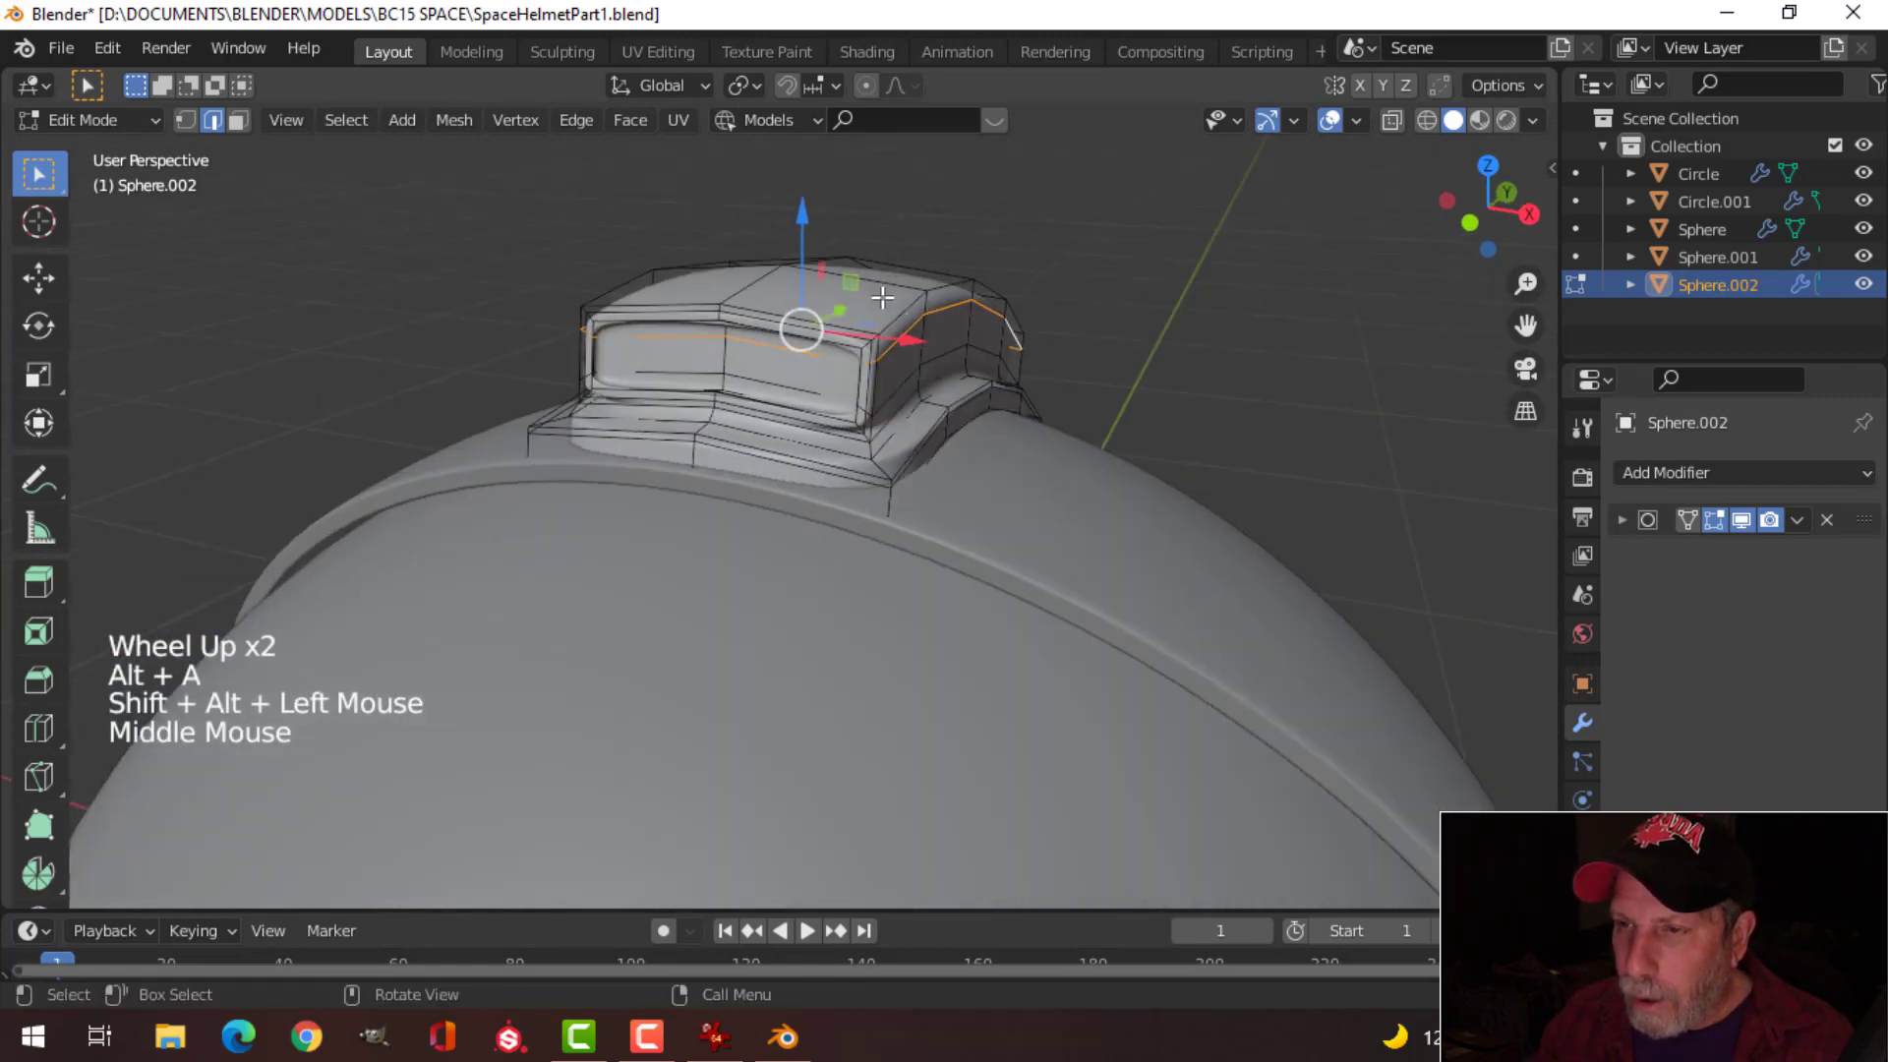
drag(811, 223, 811, 244)
key(Tab)
middle_drag(1053, 400, 908, 411)
scroll(934, 374, down, 1)
scroll(948, 413, up, 2)
scroll(787, 467, up, 2)
Step: Snap the 3D cursor to the selected center edges on the back of the front recess
key(Tab)
key(alt+a)
click(974, 306)
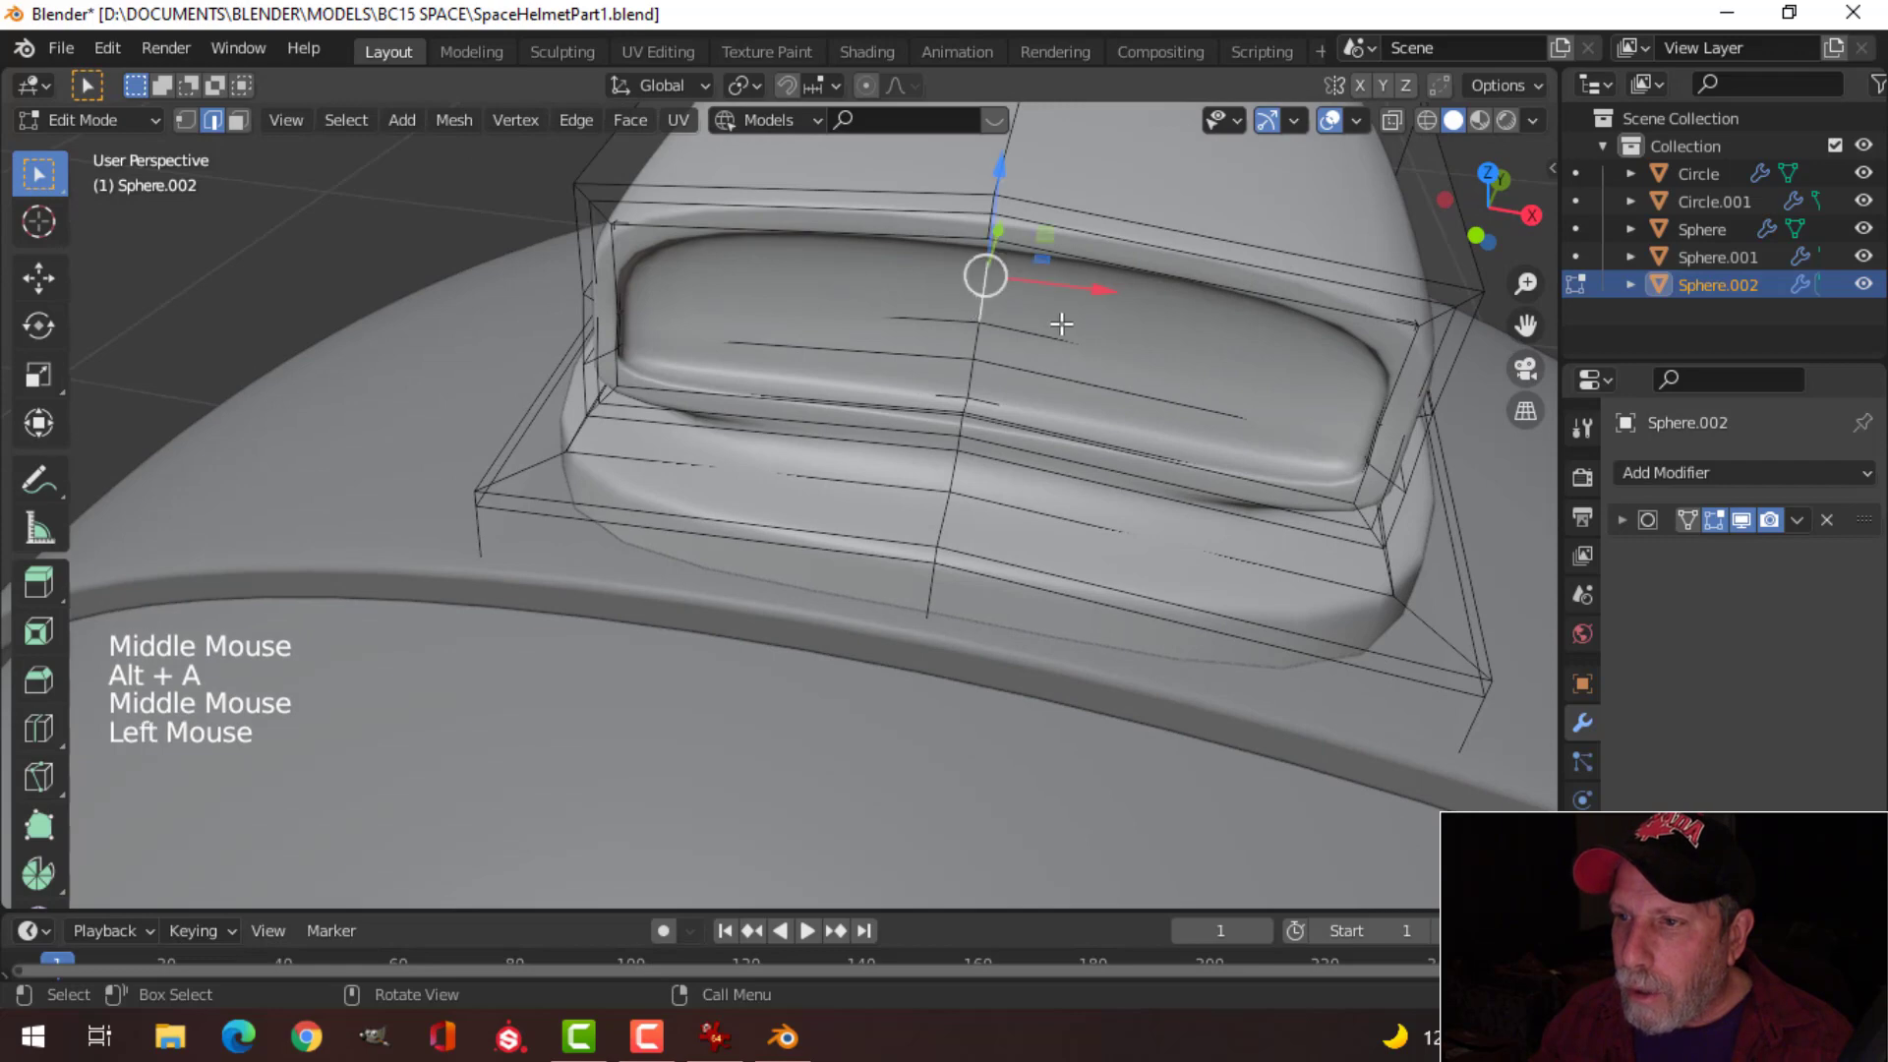
shift+click(1043, 393)
middle_drag(1043, 393, 1022, 474)
key(shift+s)
click(1068, 605)
Step: Add a mesh circle at the 3D cursor as a new object and open it for mesh editing
key(alt+a)
key(Tab)
key(alt+a)
key(shift+a)
mouse_move(970, 390)
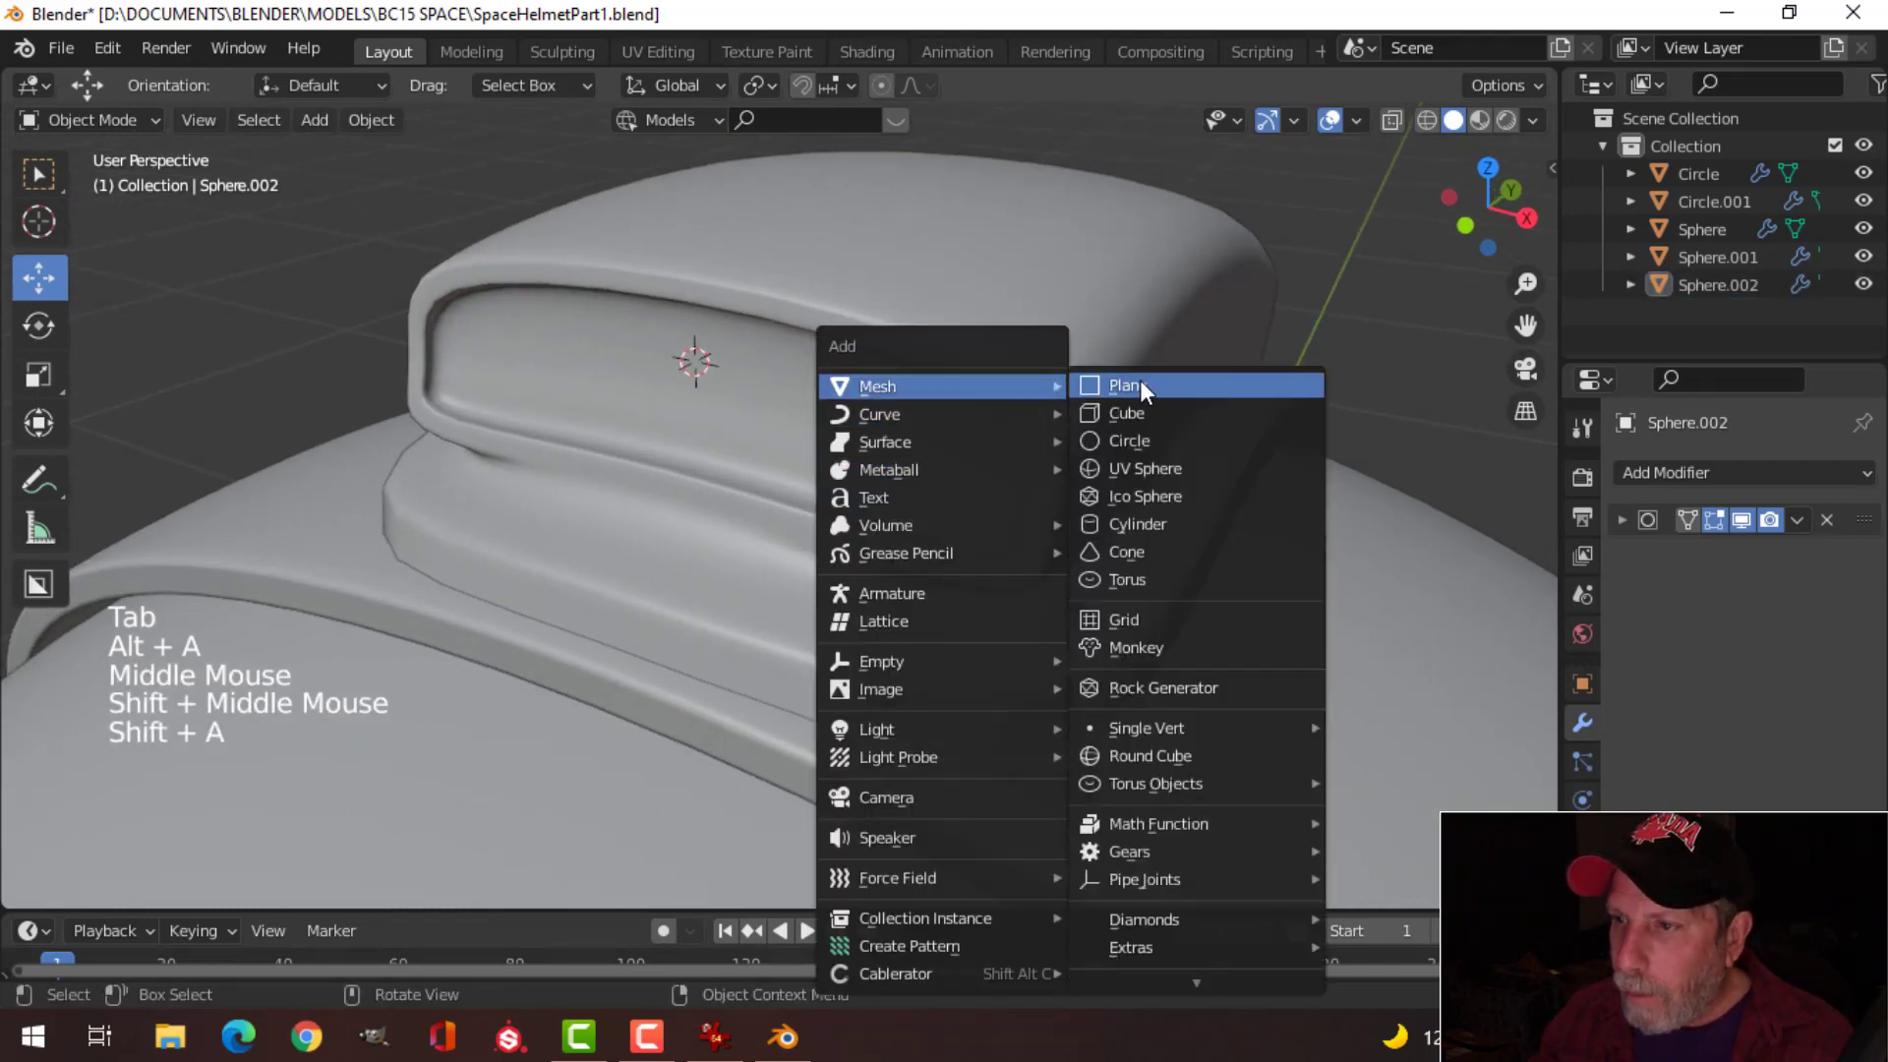
click(1149, 431)
scroll(1207, 462, down, 4)
key(Tab)
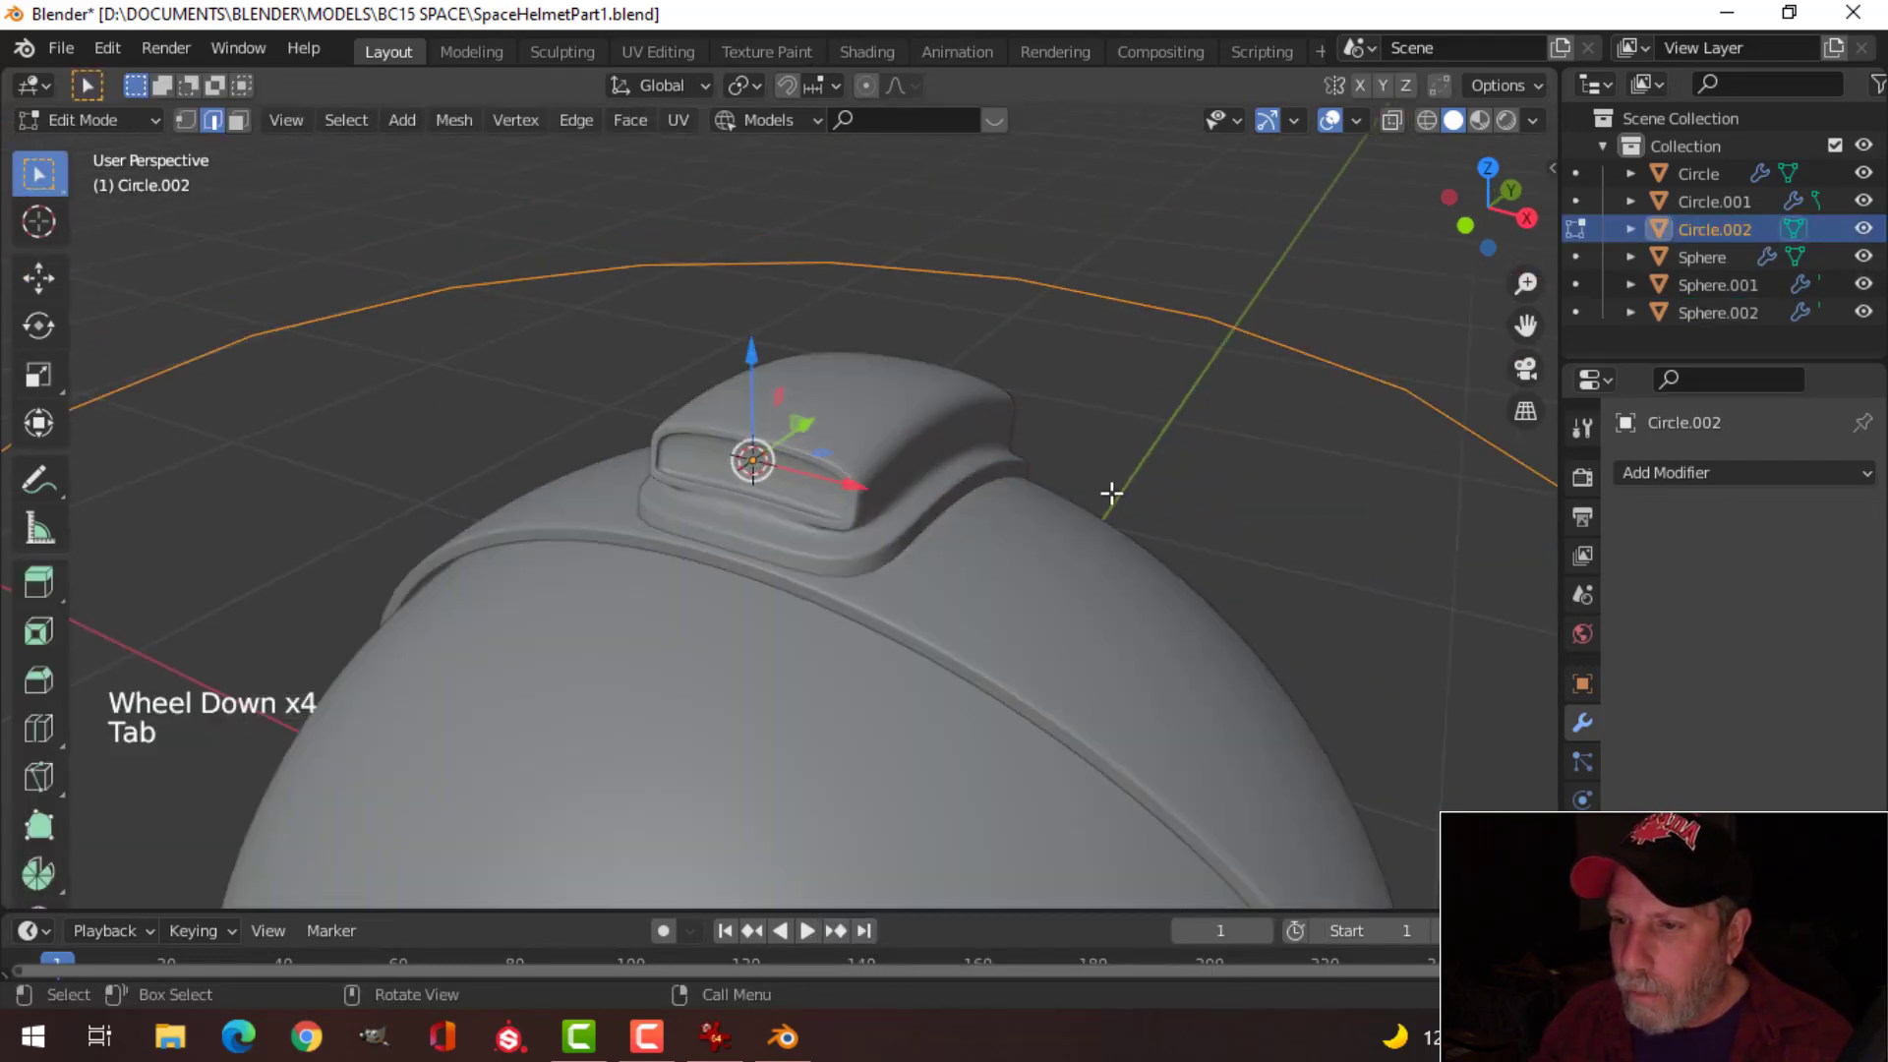
Step: Scale the circle down to fit inside the recess width, then shrink it again by a factor of 0.685
middle_drag(1109, 492, 1353, 488)
key(s)
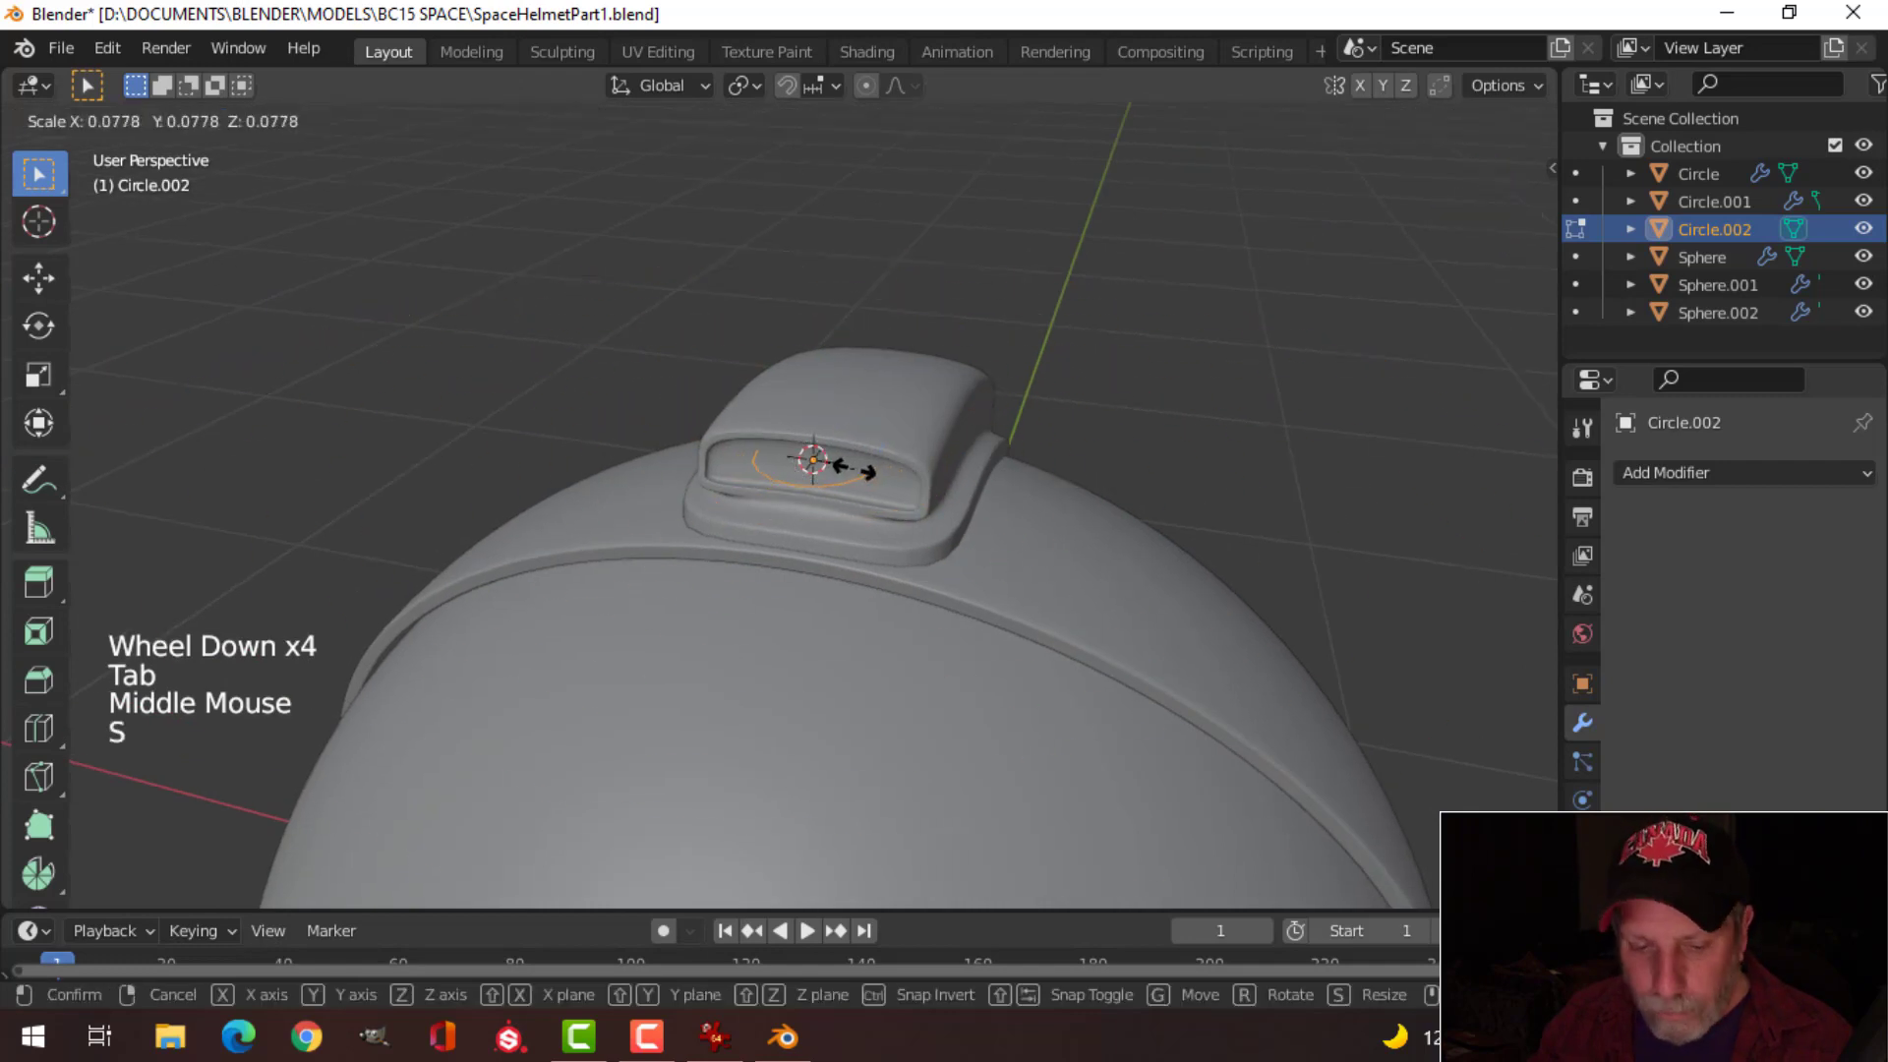
click(866, 470)
key(1)
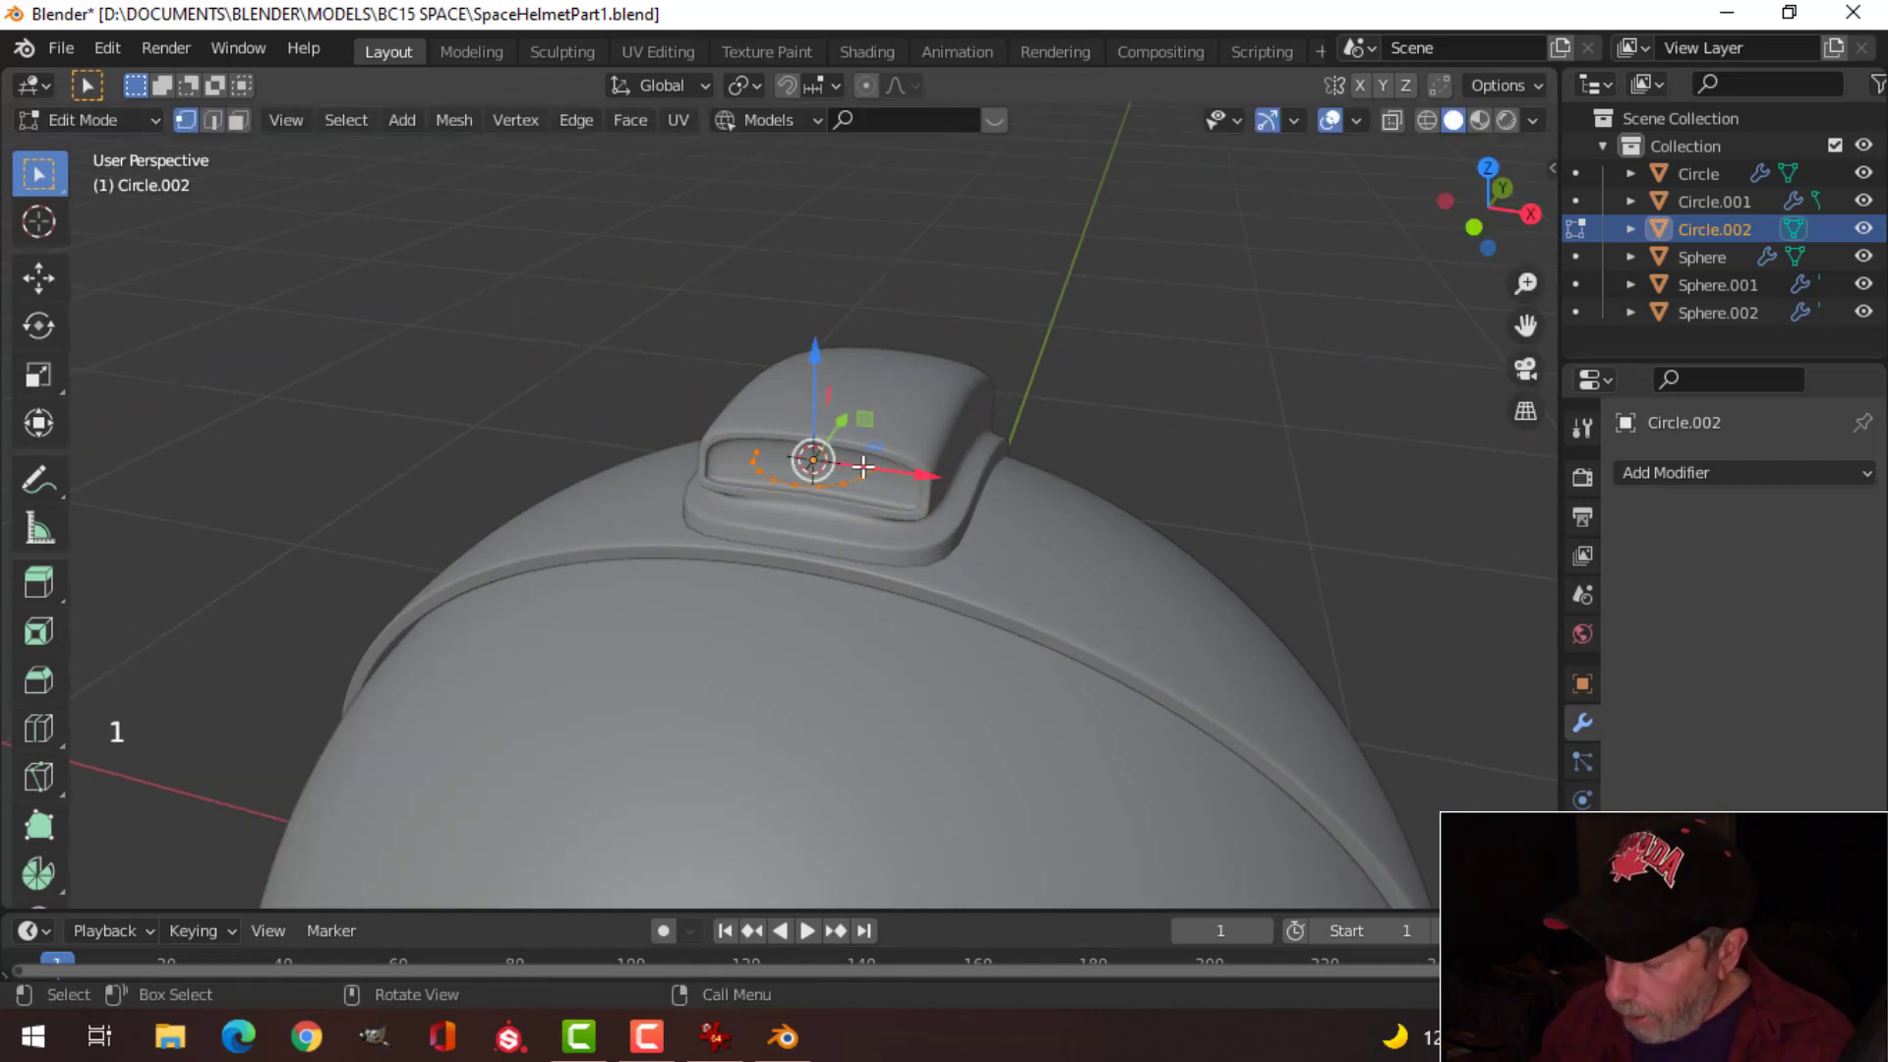
key(s)
click(884, 491)
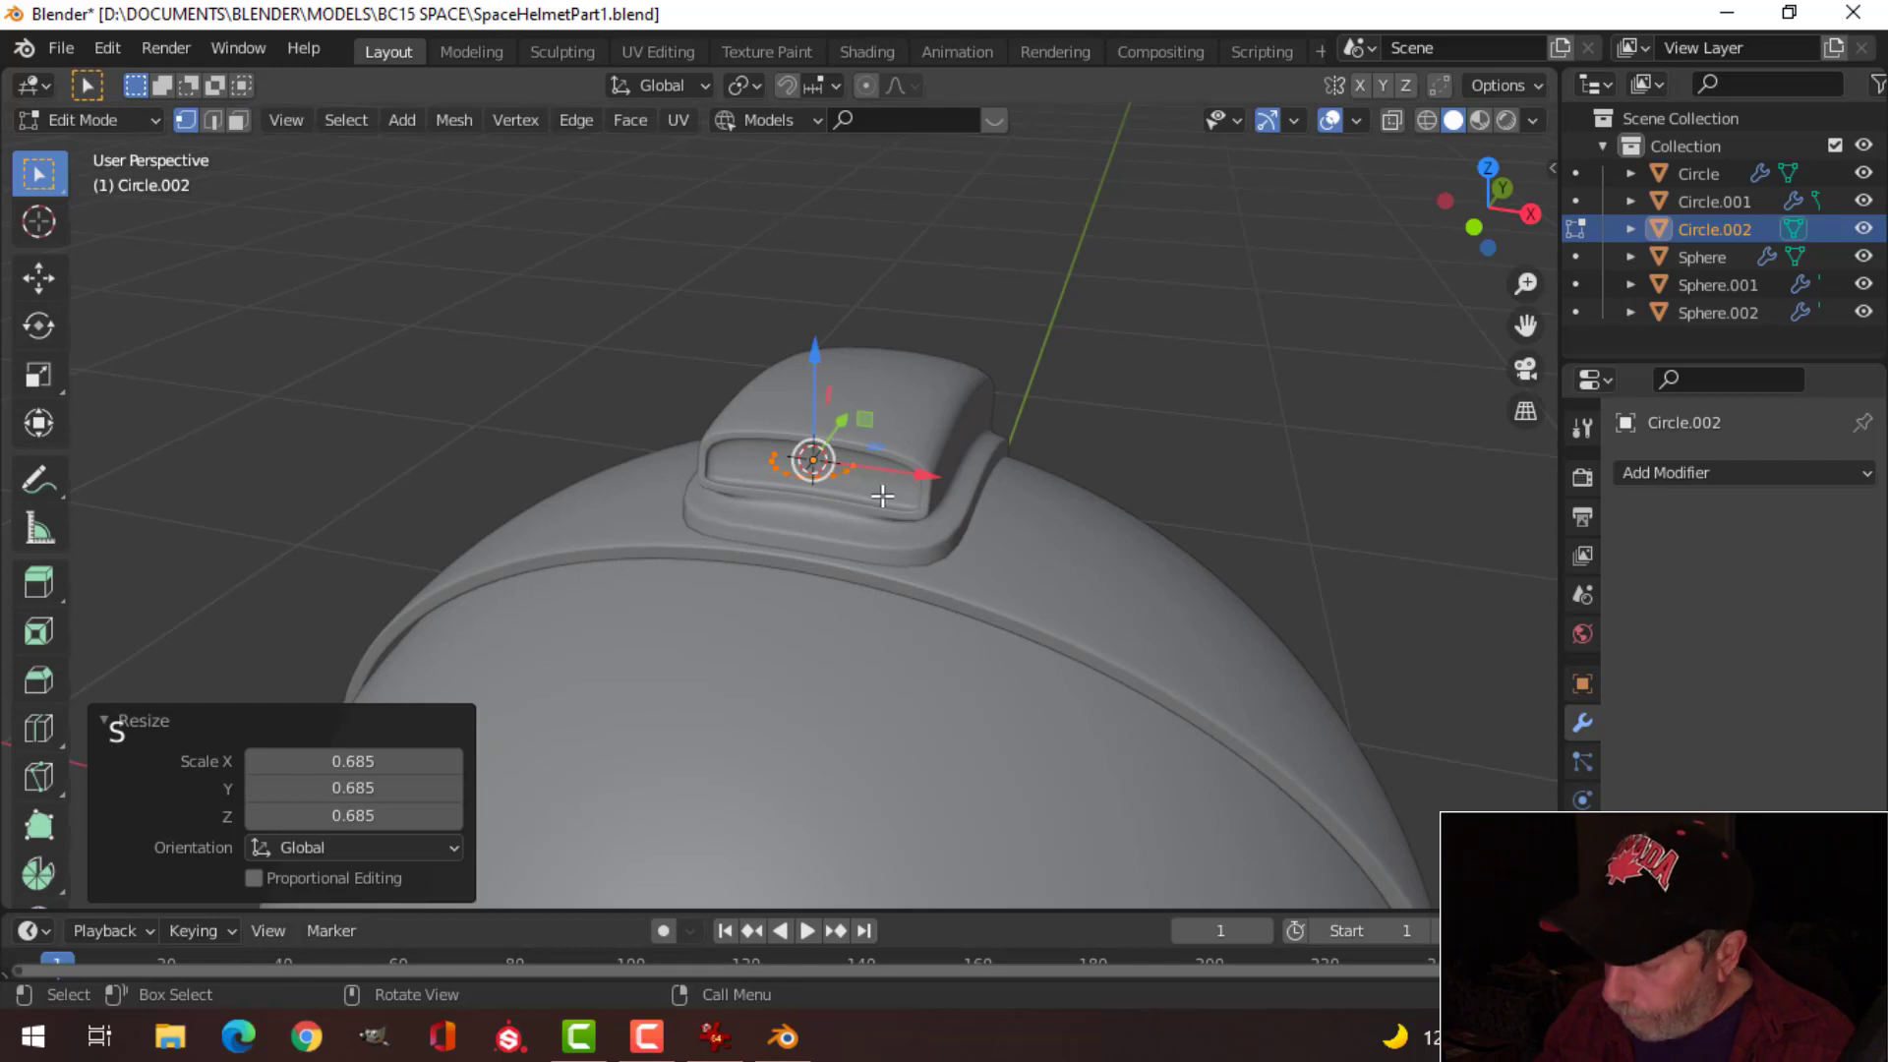
Step: Rotate the circle 90° about the X axis so it faces the front of the housing
key(KP_Decimal)
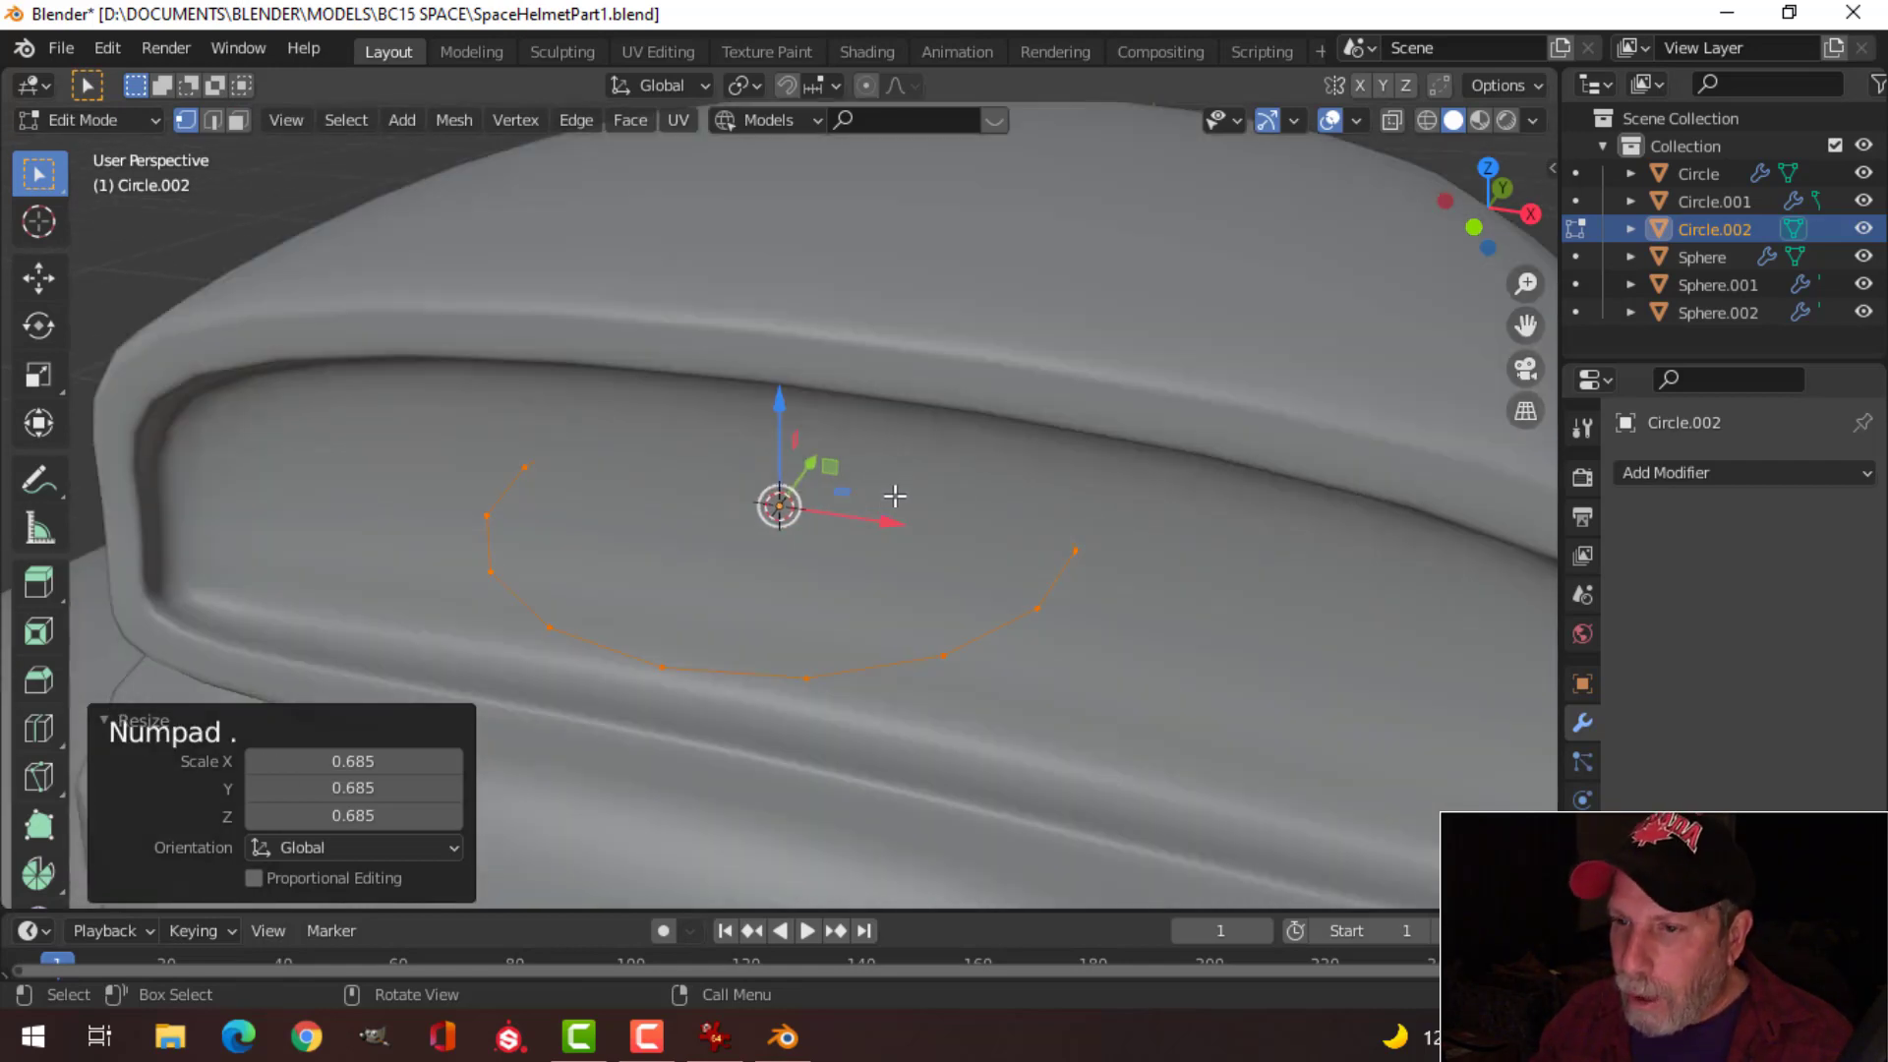
scroll(890, 507, down, 3)
key(r)
key(x)
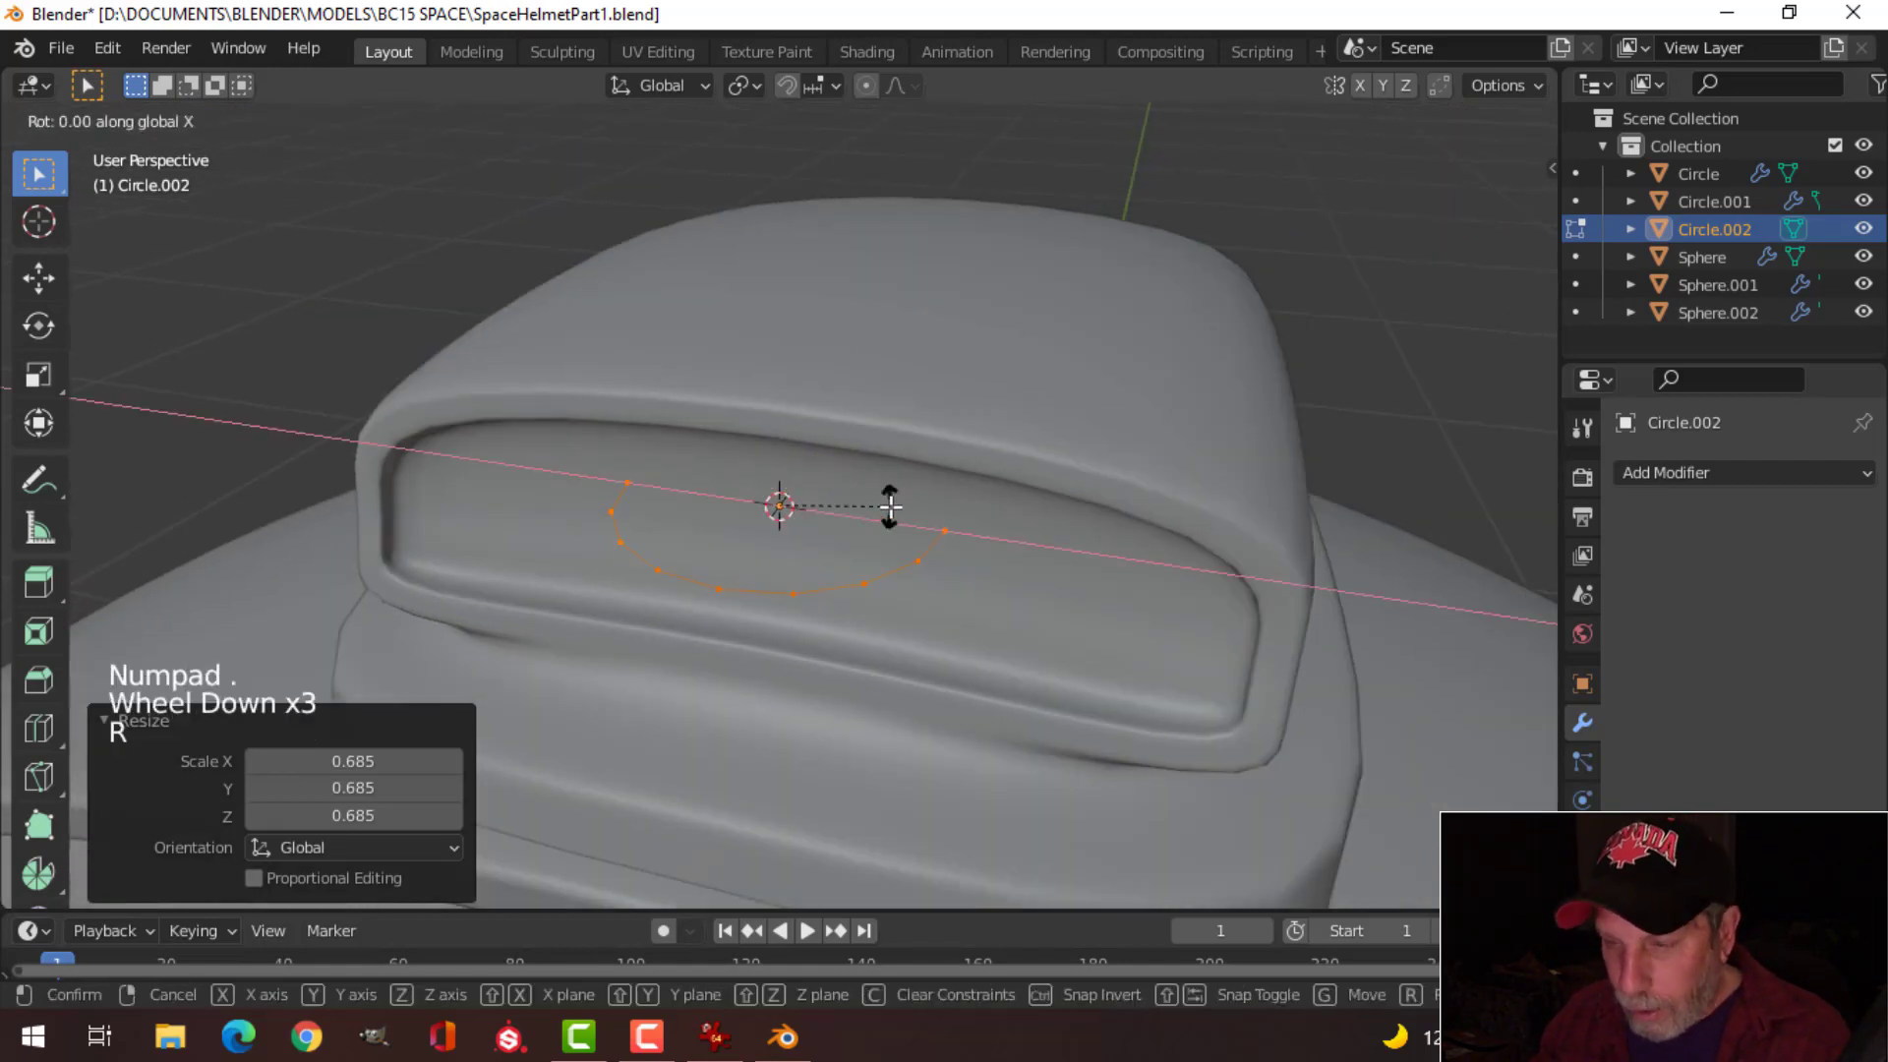
click(890, 506)
key(KP_1)
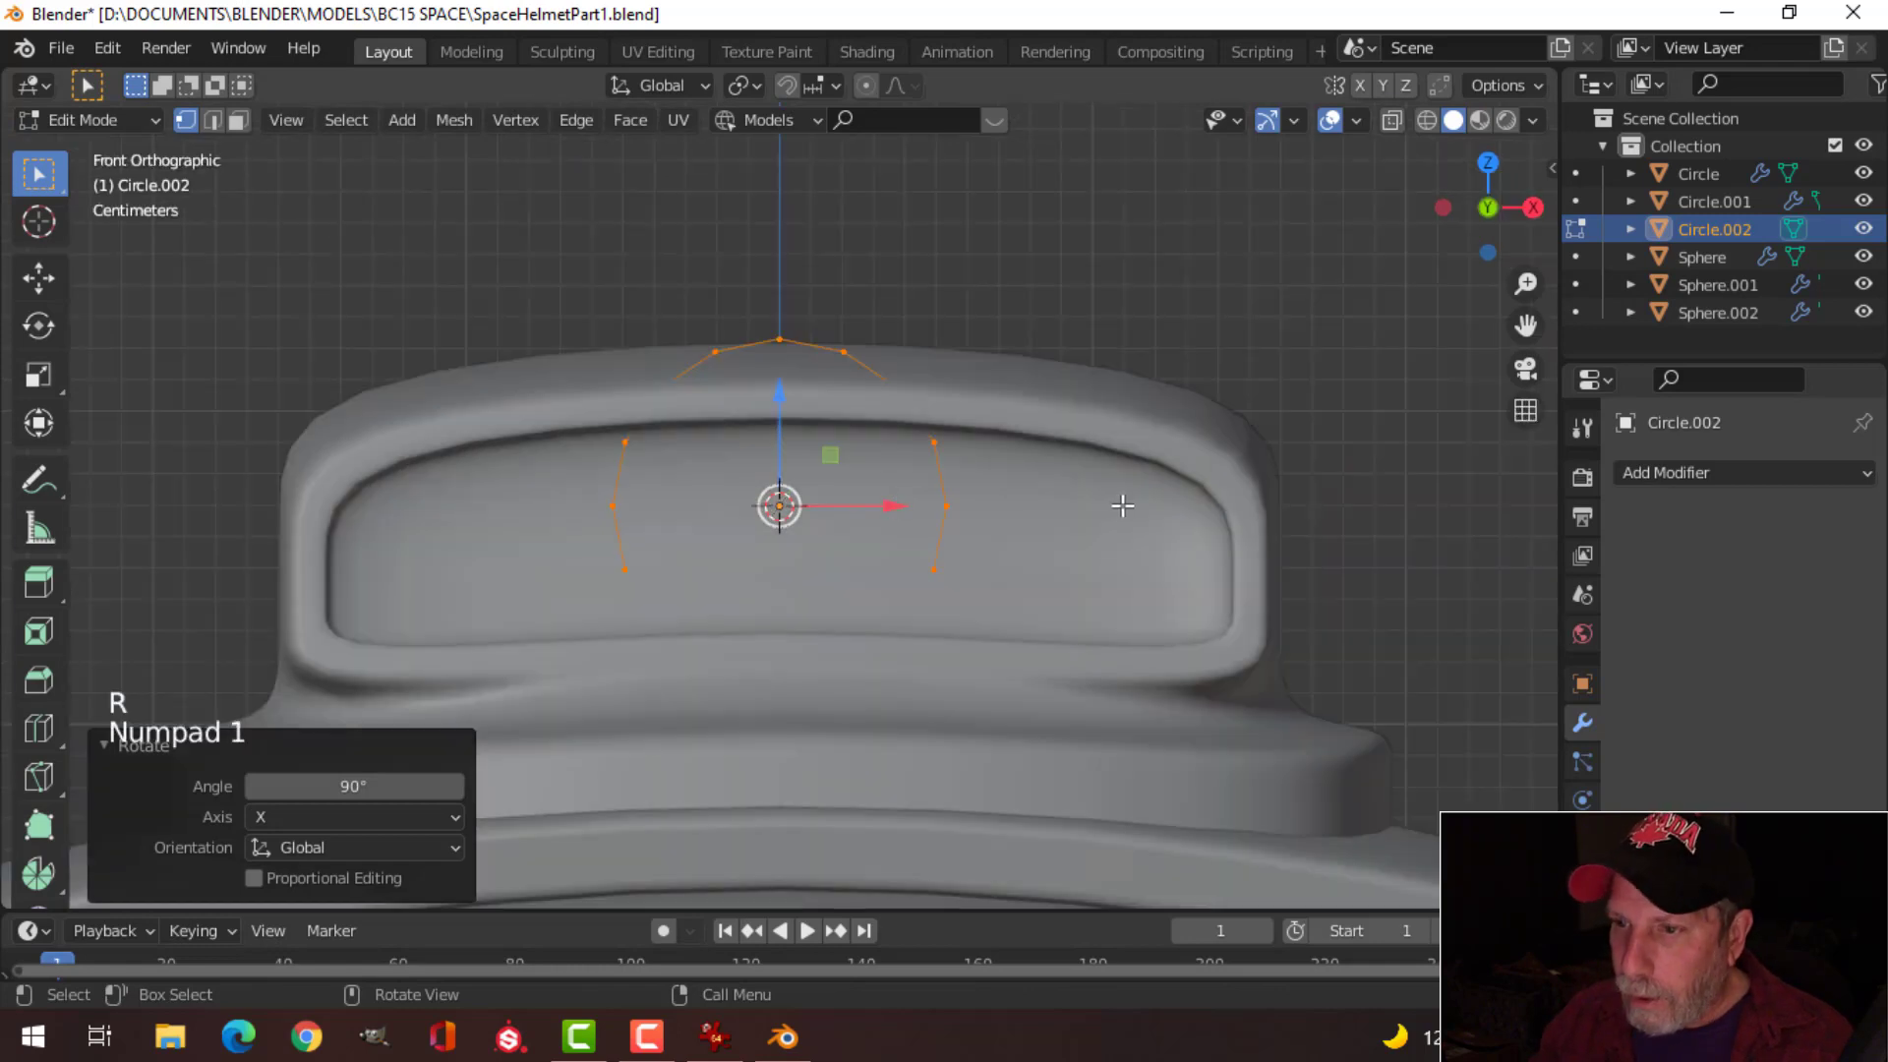
Step: Scale the circle by 0.444, lower it 0.007534 m along Z and enlarge it slightly to fit the recess height
key(s)
click(930, 526)
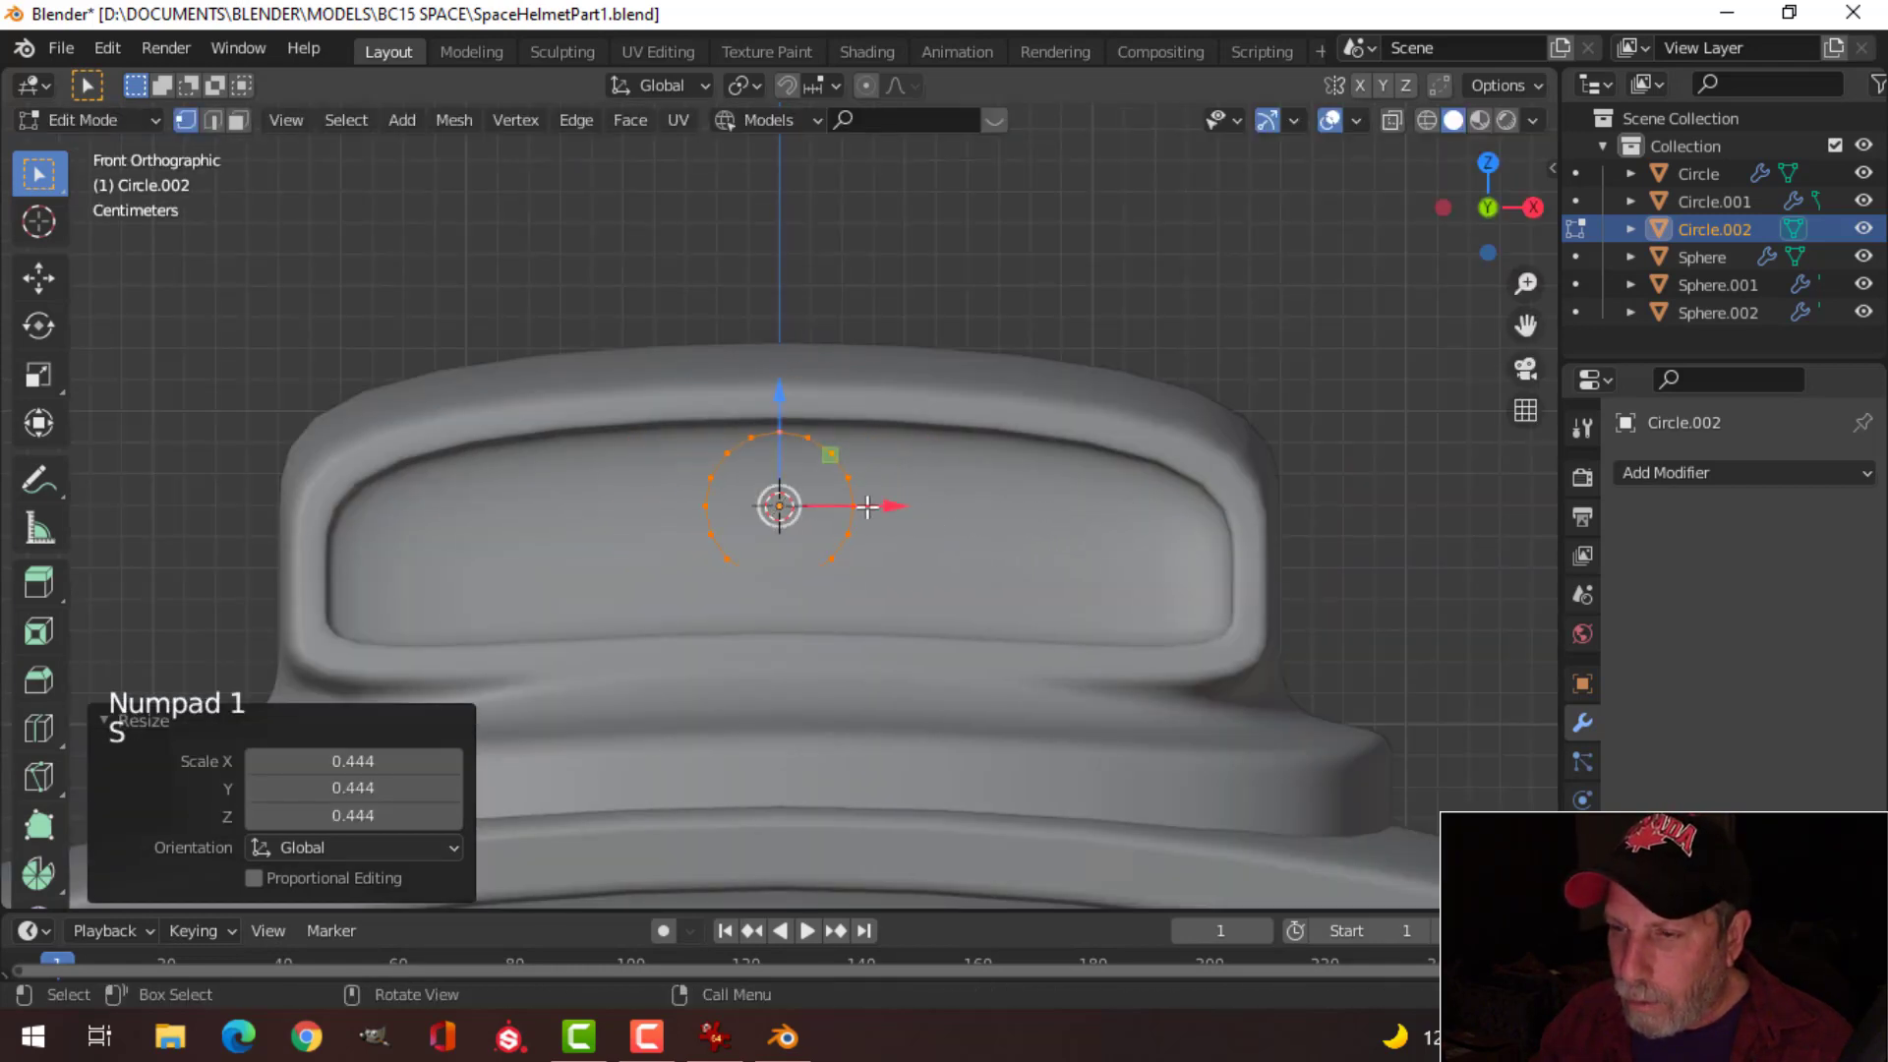
drag(794, 406, 786, 434)
key(s)
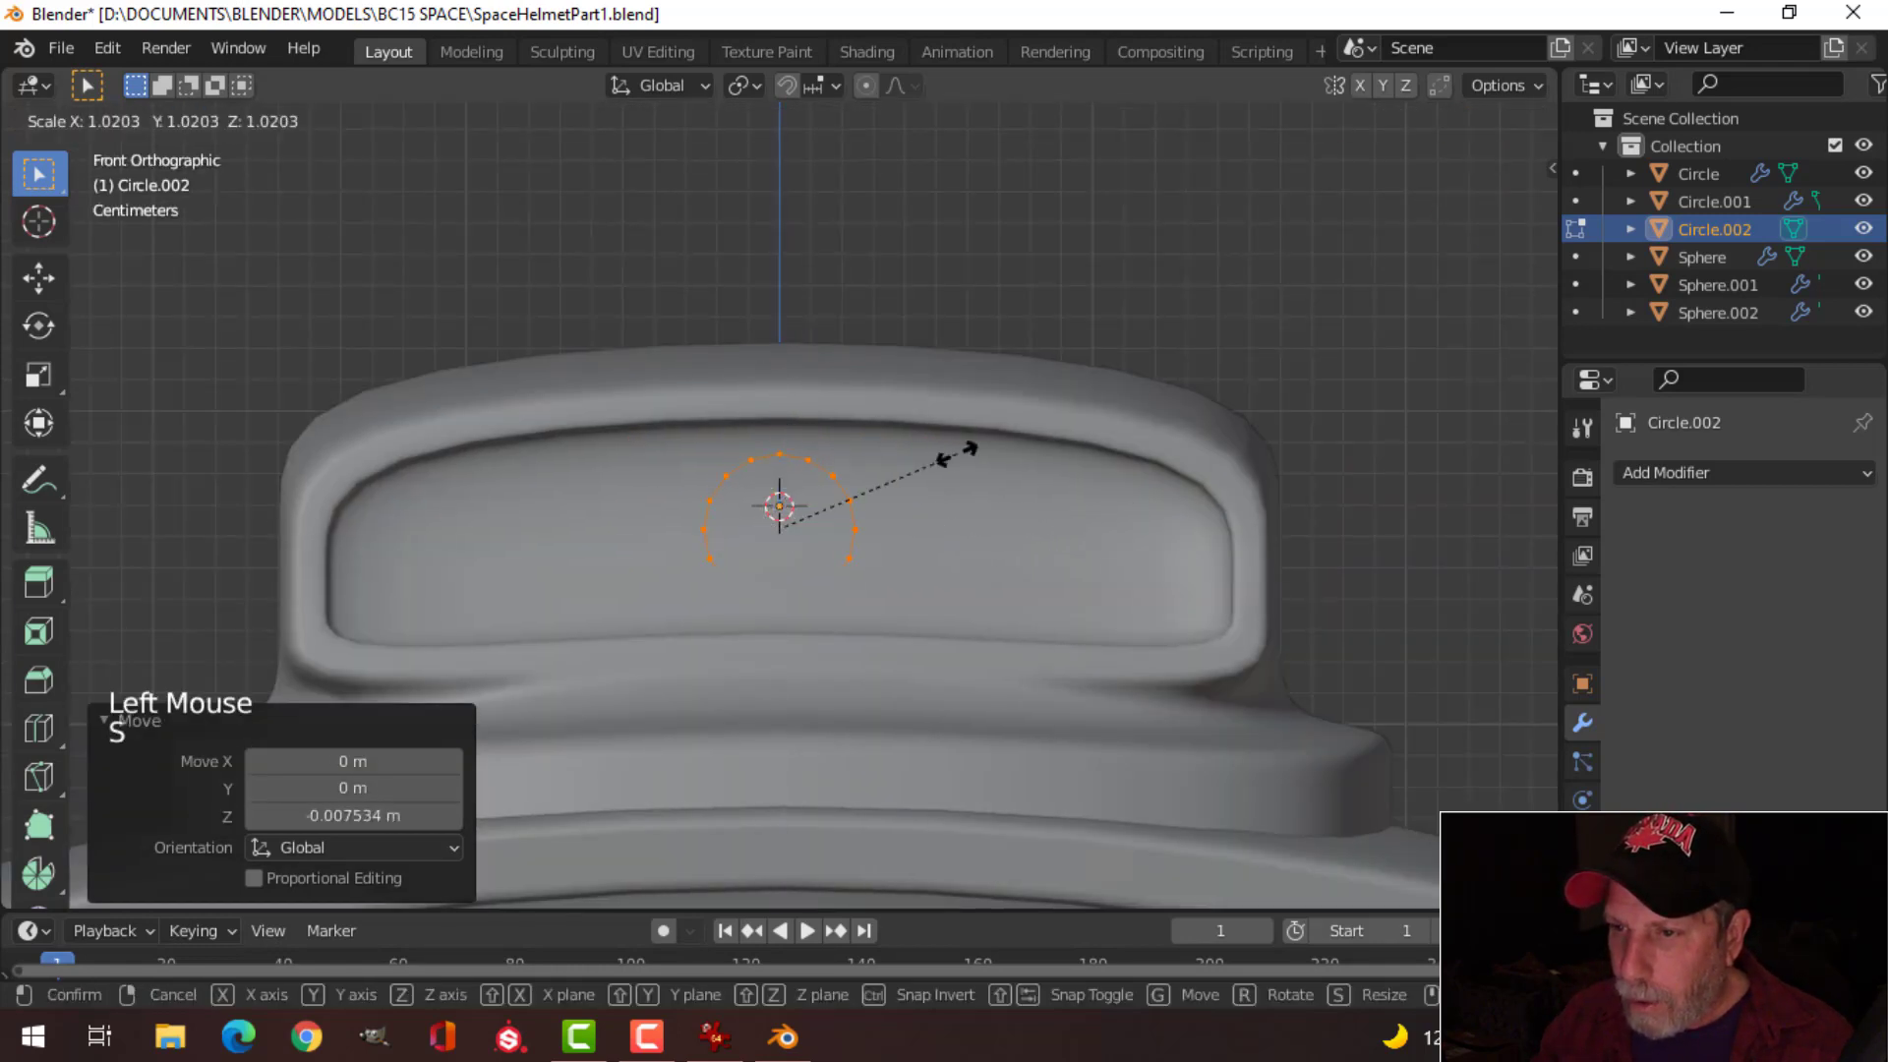
click(1121, 451)
Step: Fill the circle with a face and extrude it into a short cylinder
key(f)
middle_drag(1121, 450, 885, 547)
key(e)
click(905, 549)
Step: Lengthen the whole cylinder by scaling it 2.062 along the Y axis
key(a)
key(s)
key(y)
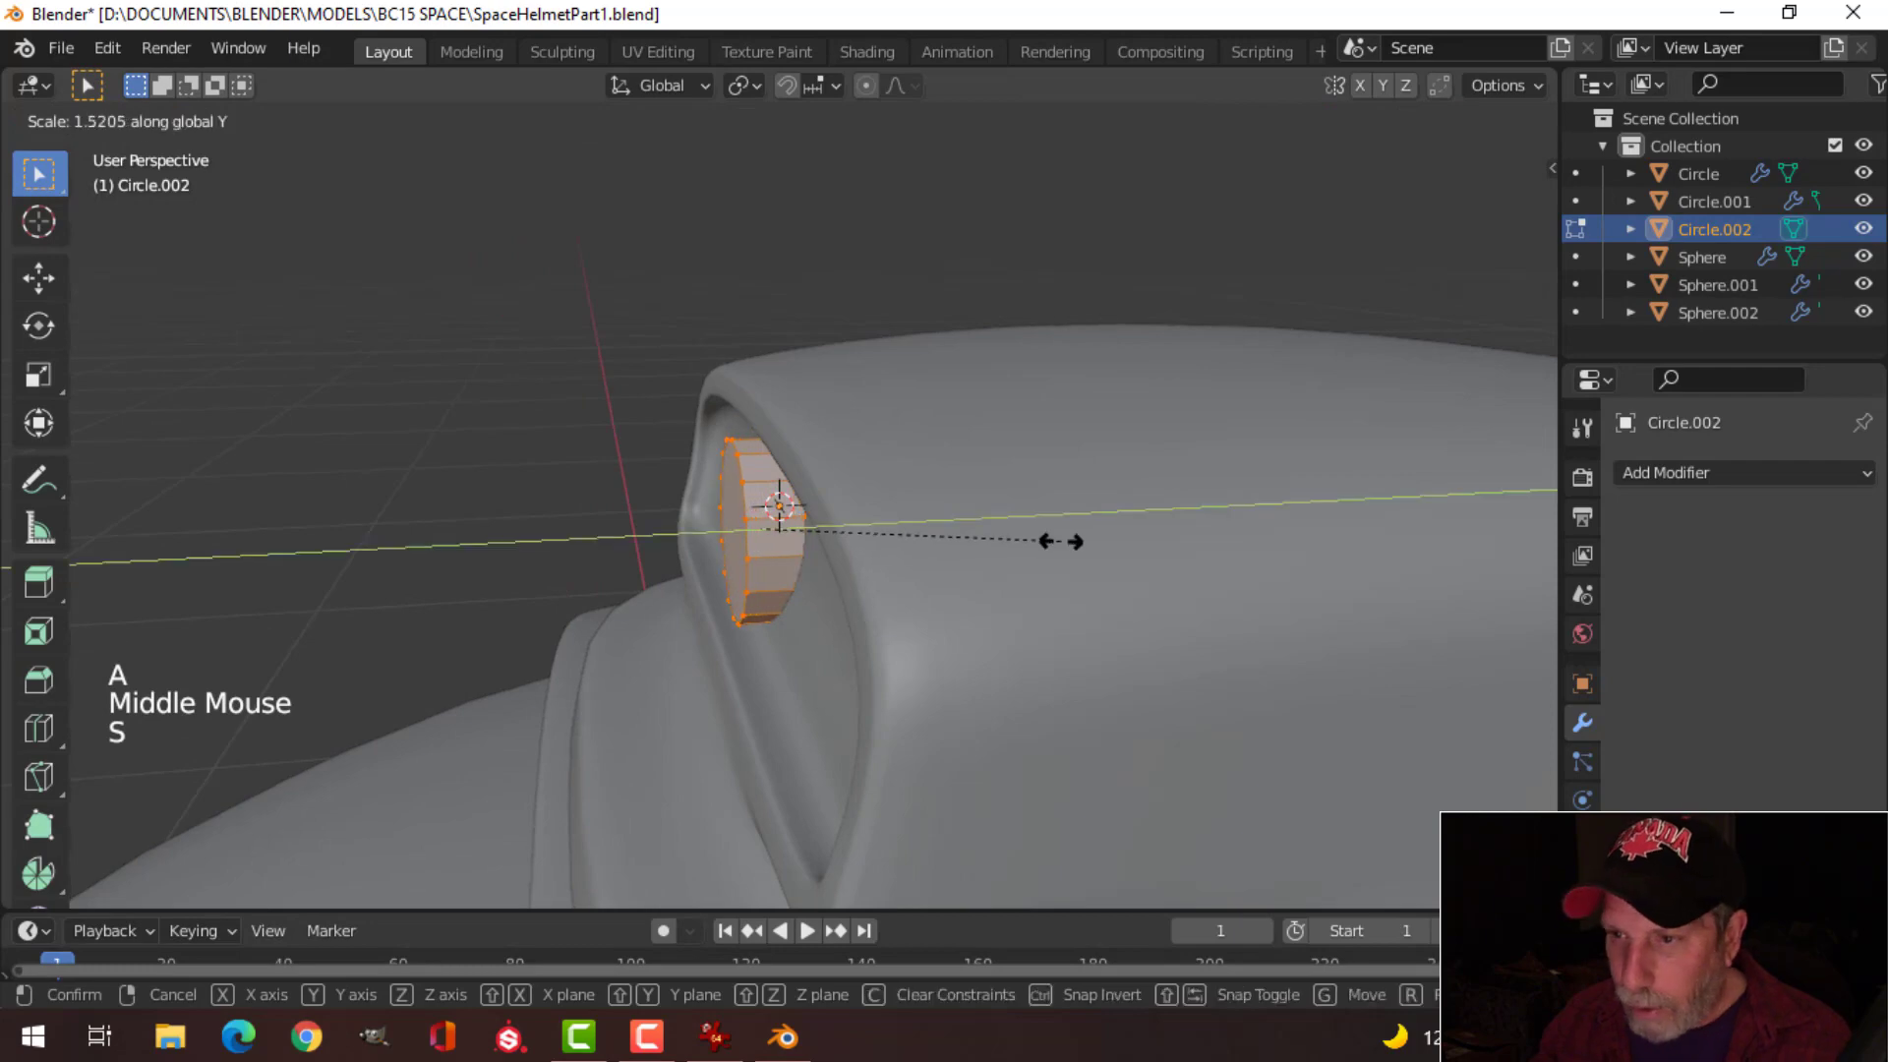
click(1168, 541)
key(KP_1)
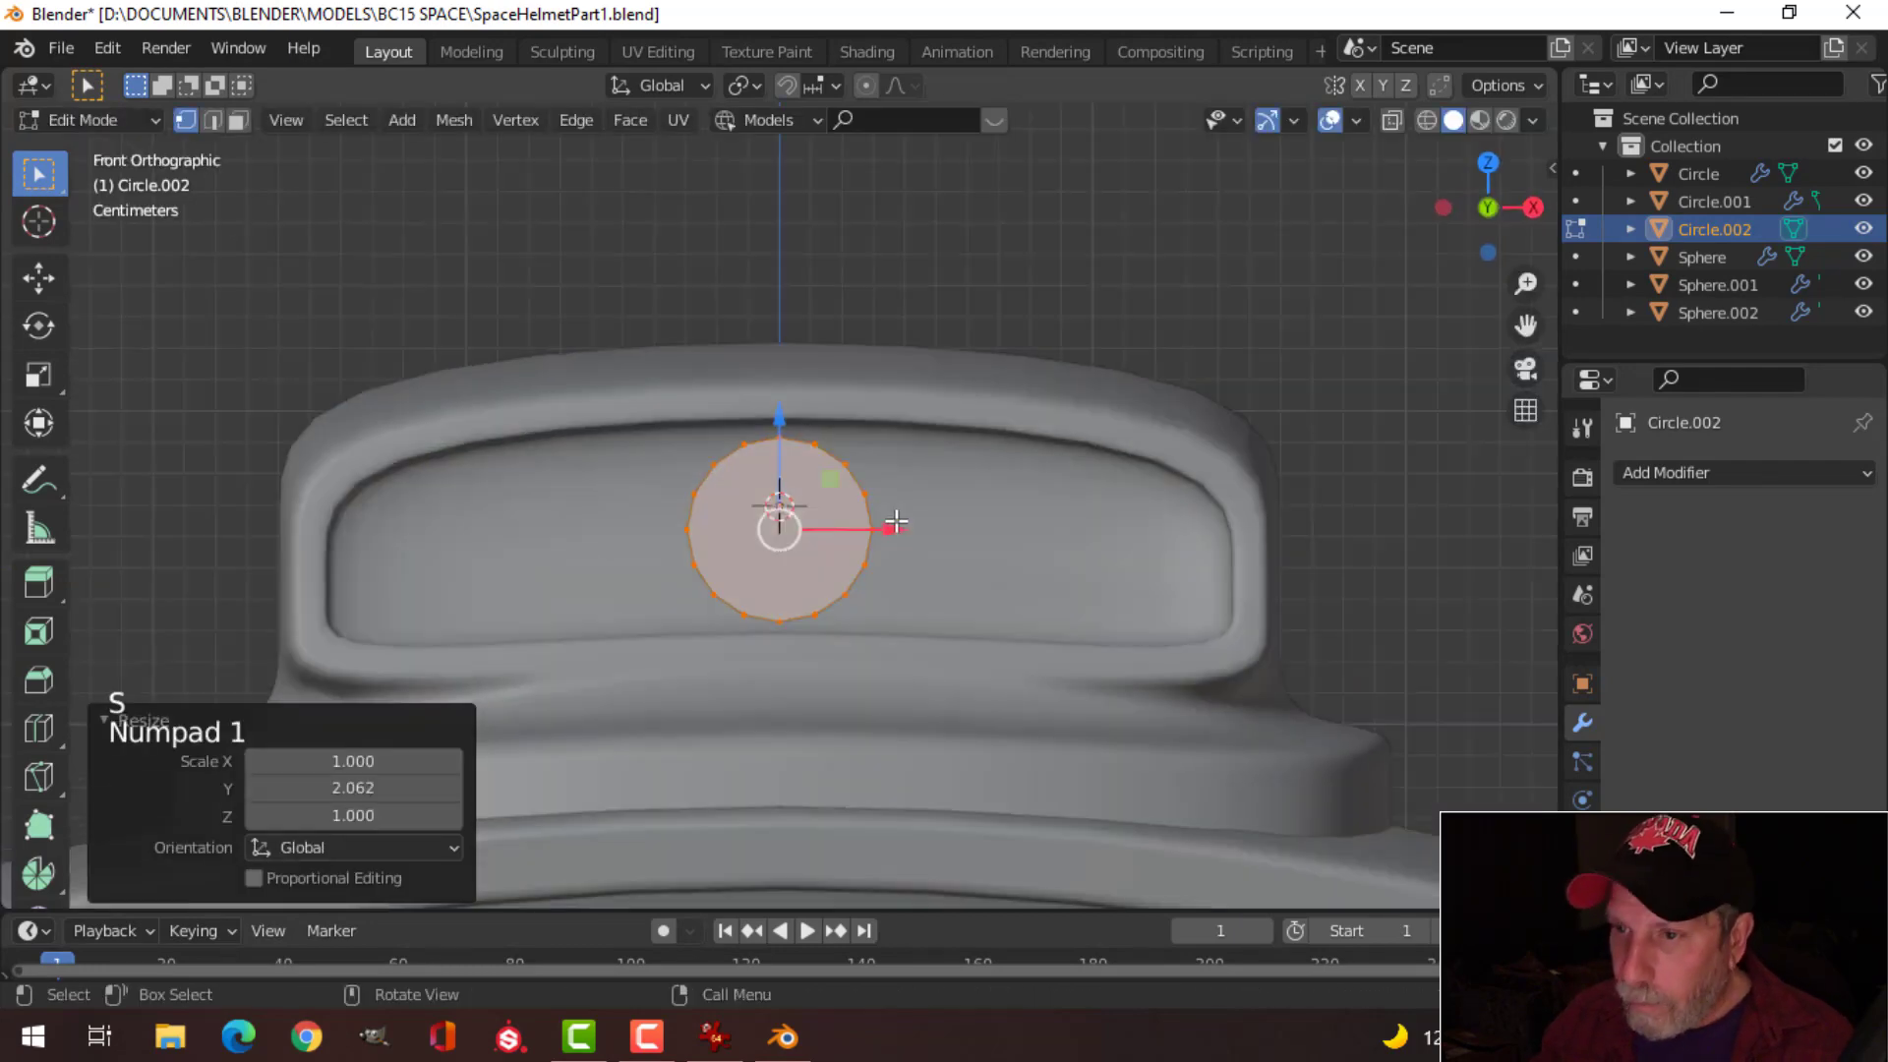
scroll(896, 520, up, 2)
middle_drag(778, 425, 802, 480)
Step: Inset the cylinder's front face with a thickness of 0.004173 m
key(alt+a)
key(3)
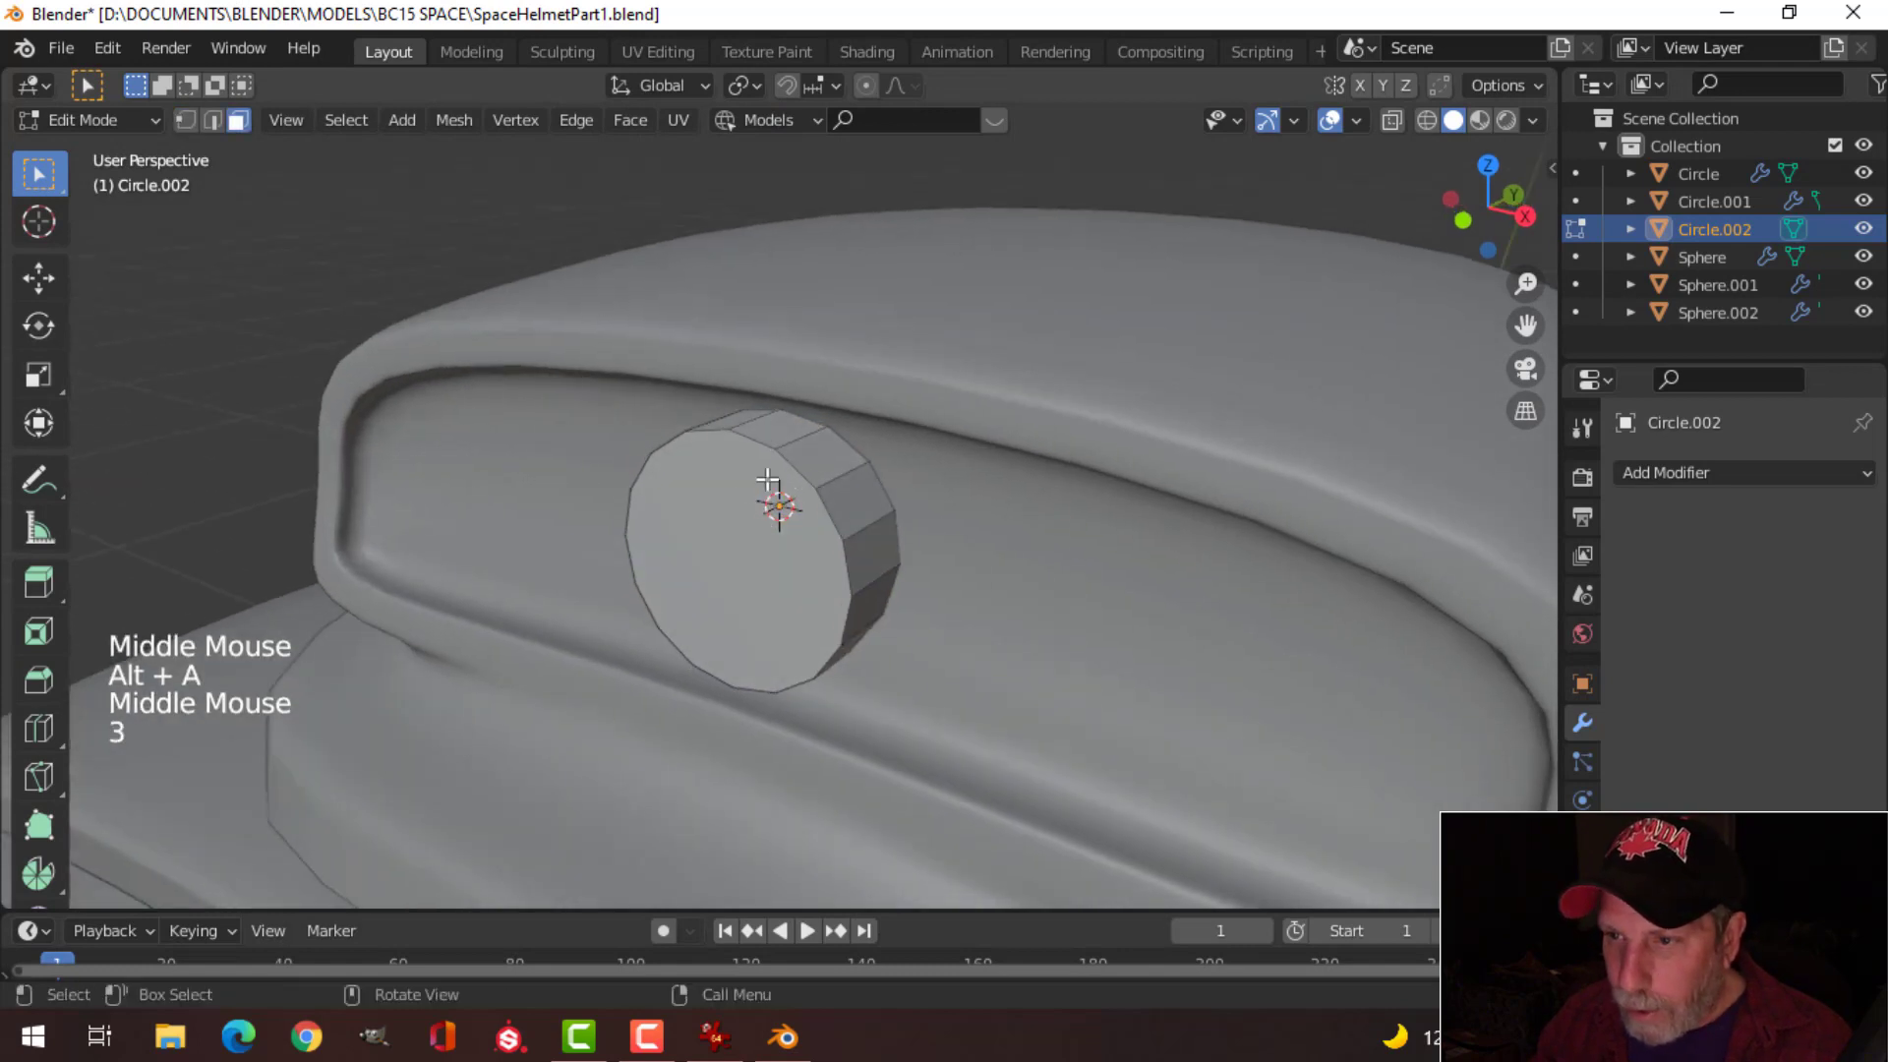
click(792, 487)
shift+middle_drag(1036, 446, 1107, 398)
key(i)
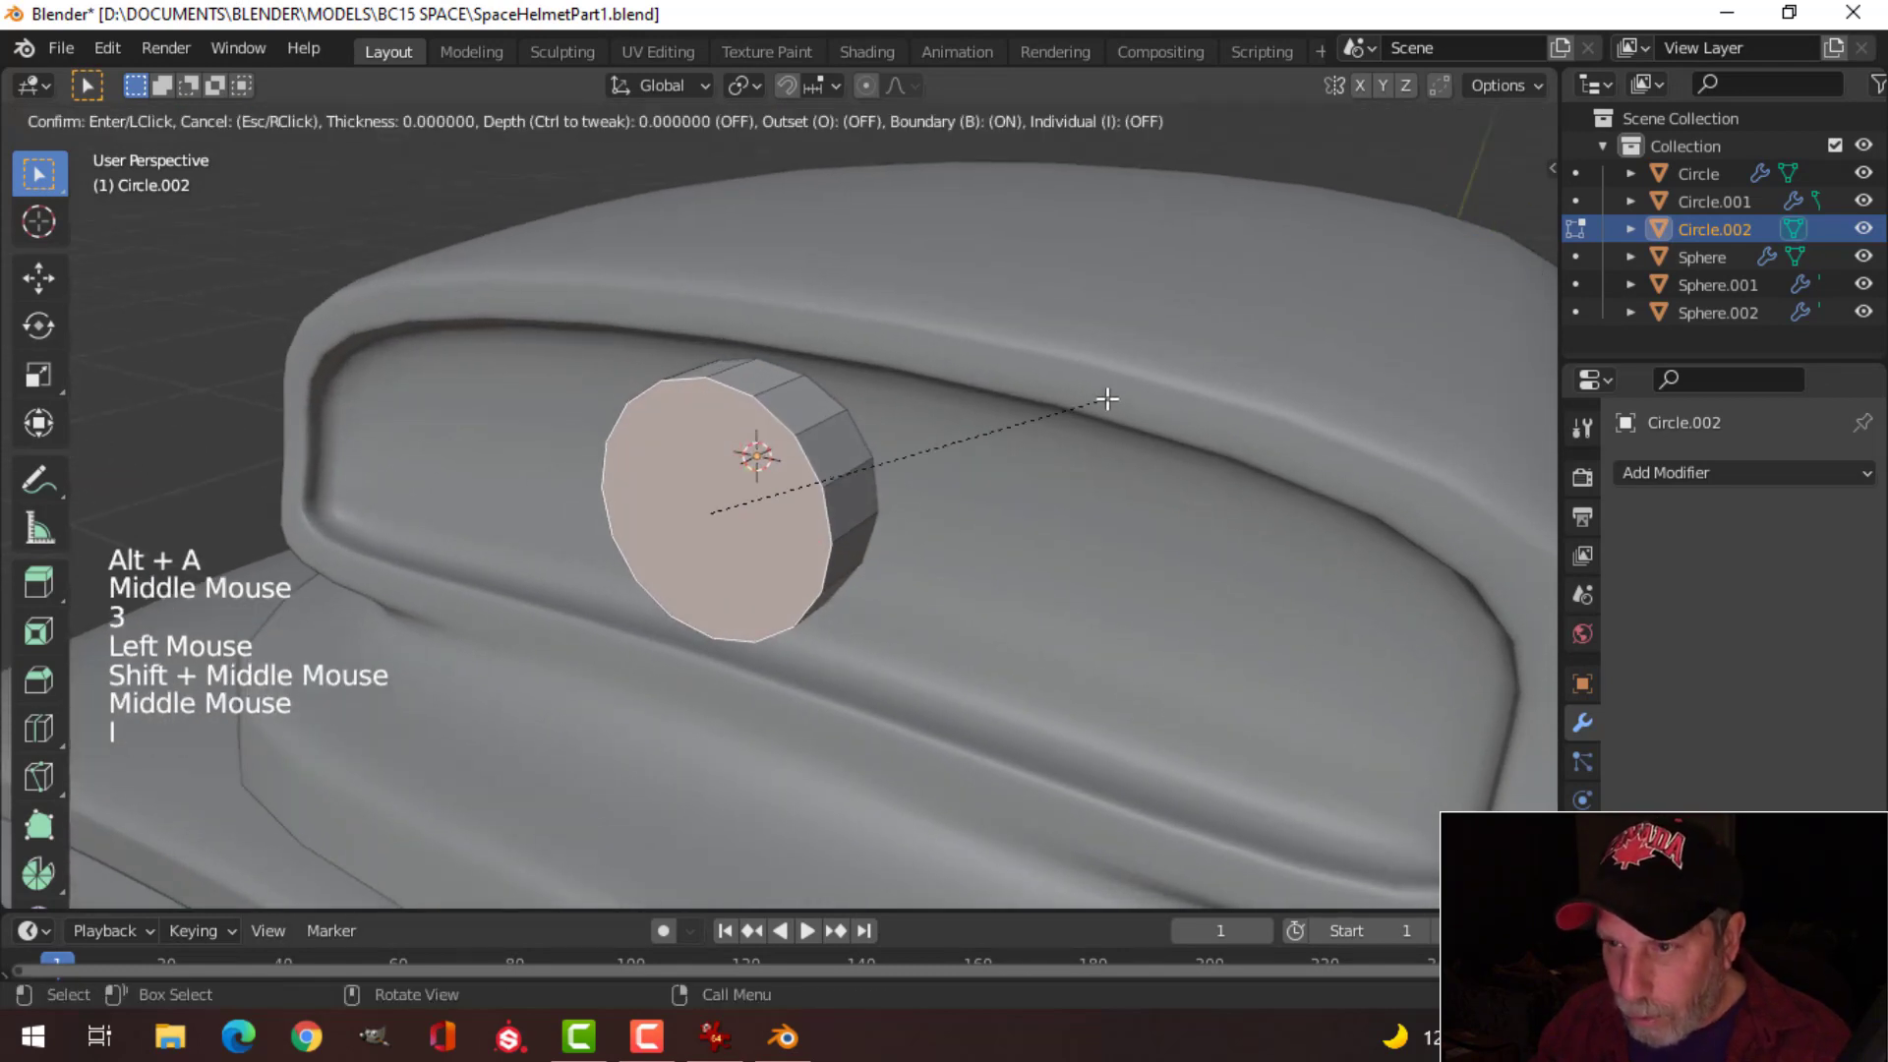
click(1087, 403)
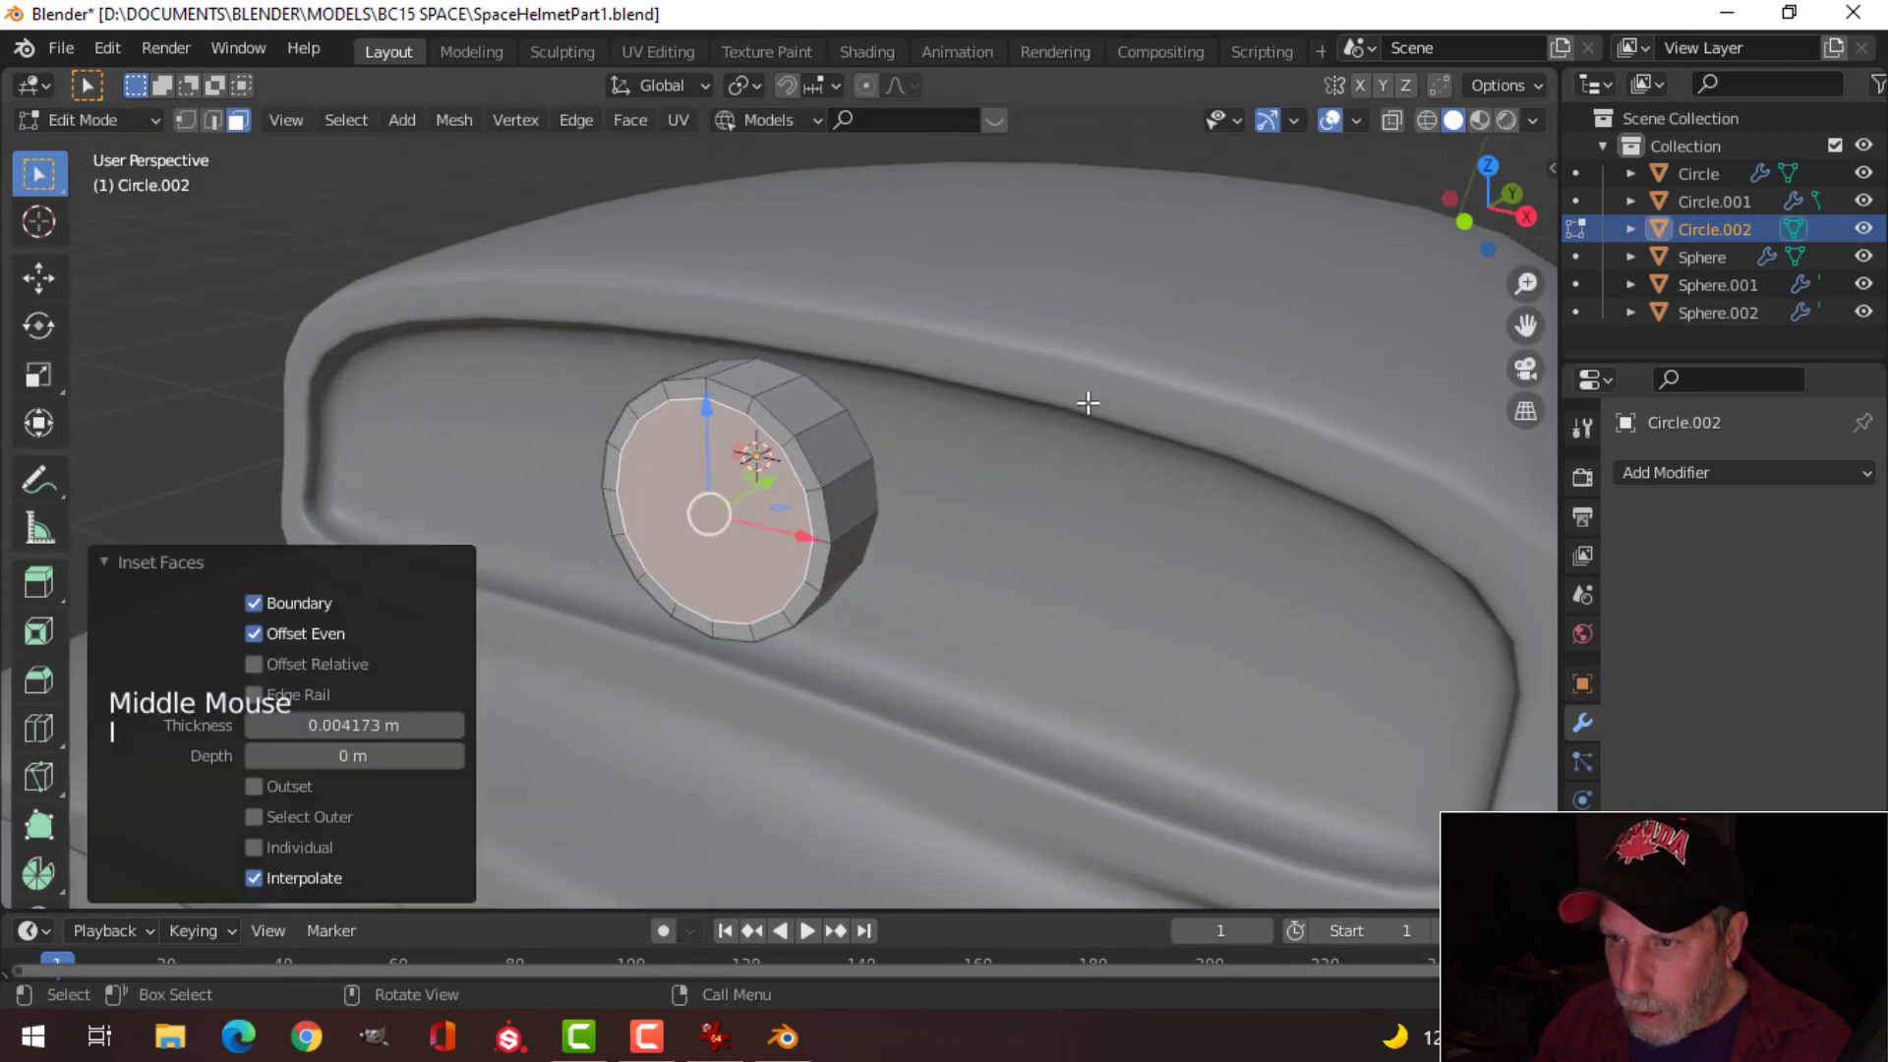
Step: Extrude the inset front face 0.006167 m inward to hollow out the cylinder
middle_drag(1087, 404, 965, 446)
key(e)
click(995, 430)
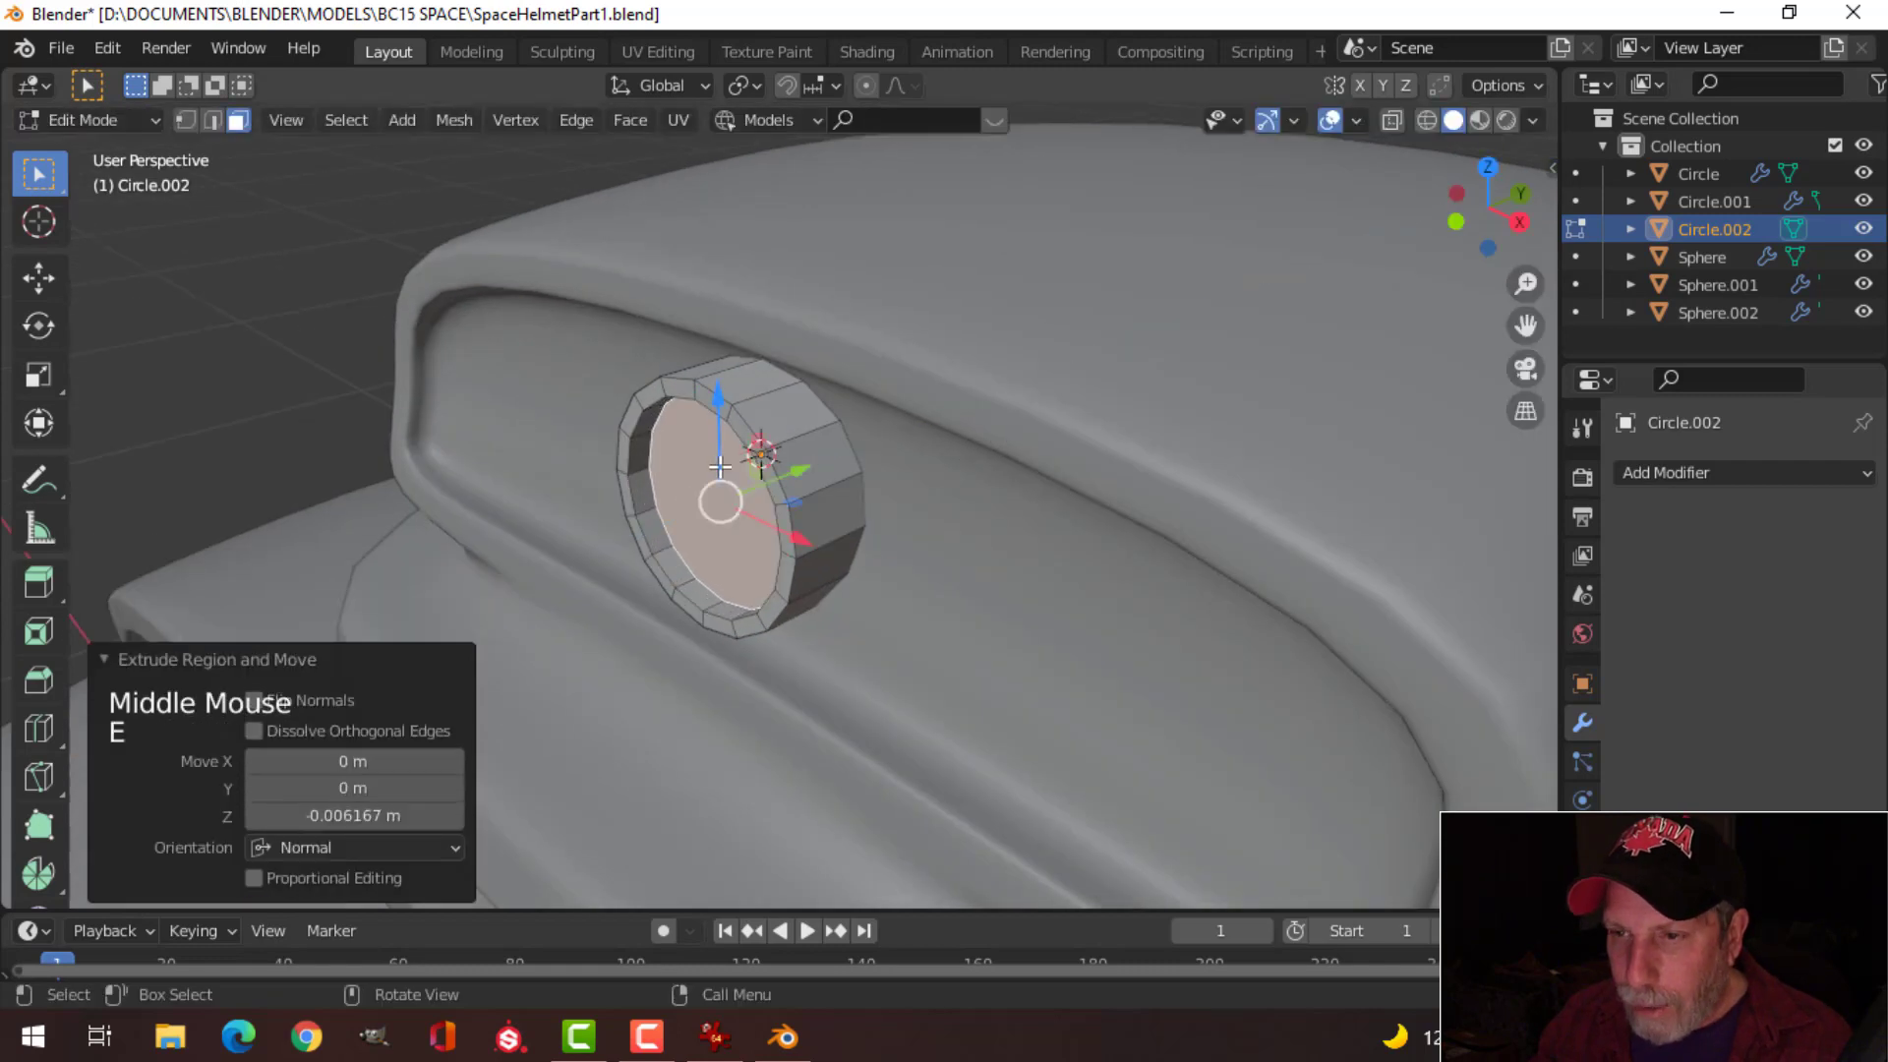
middle_drag(720, 466, 729, 474)
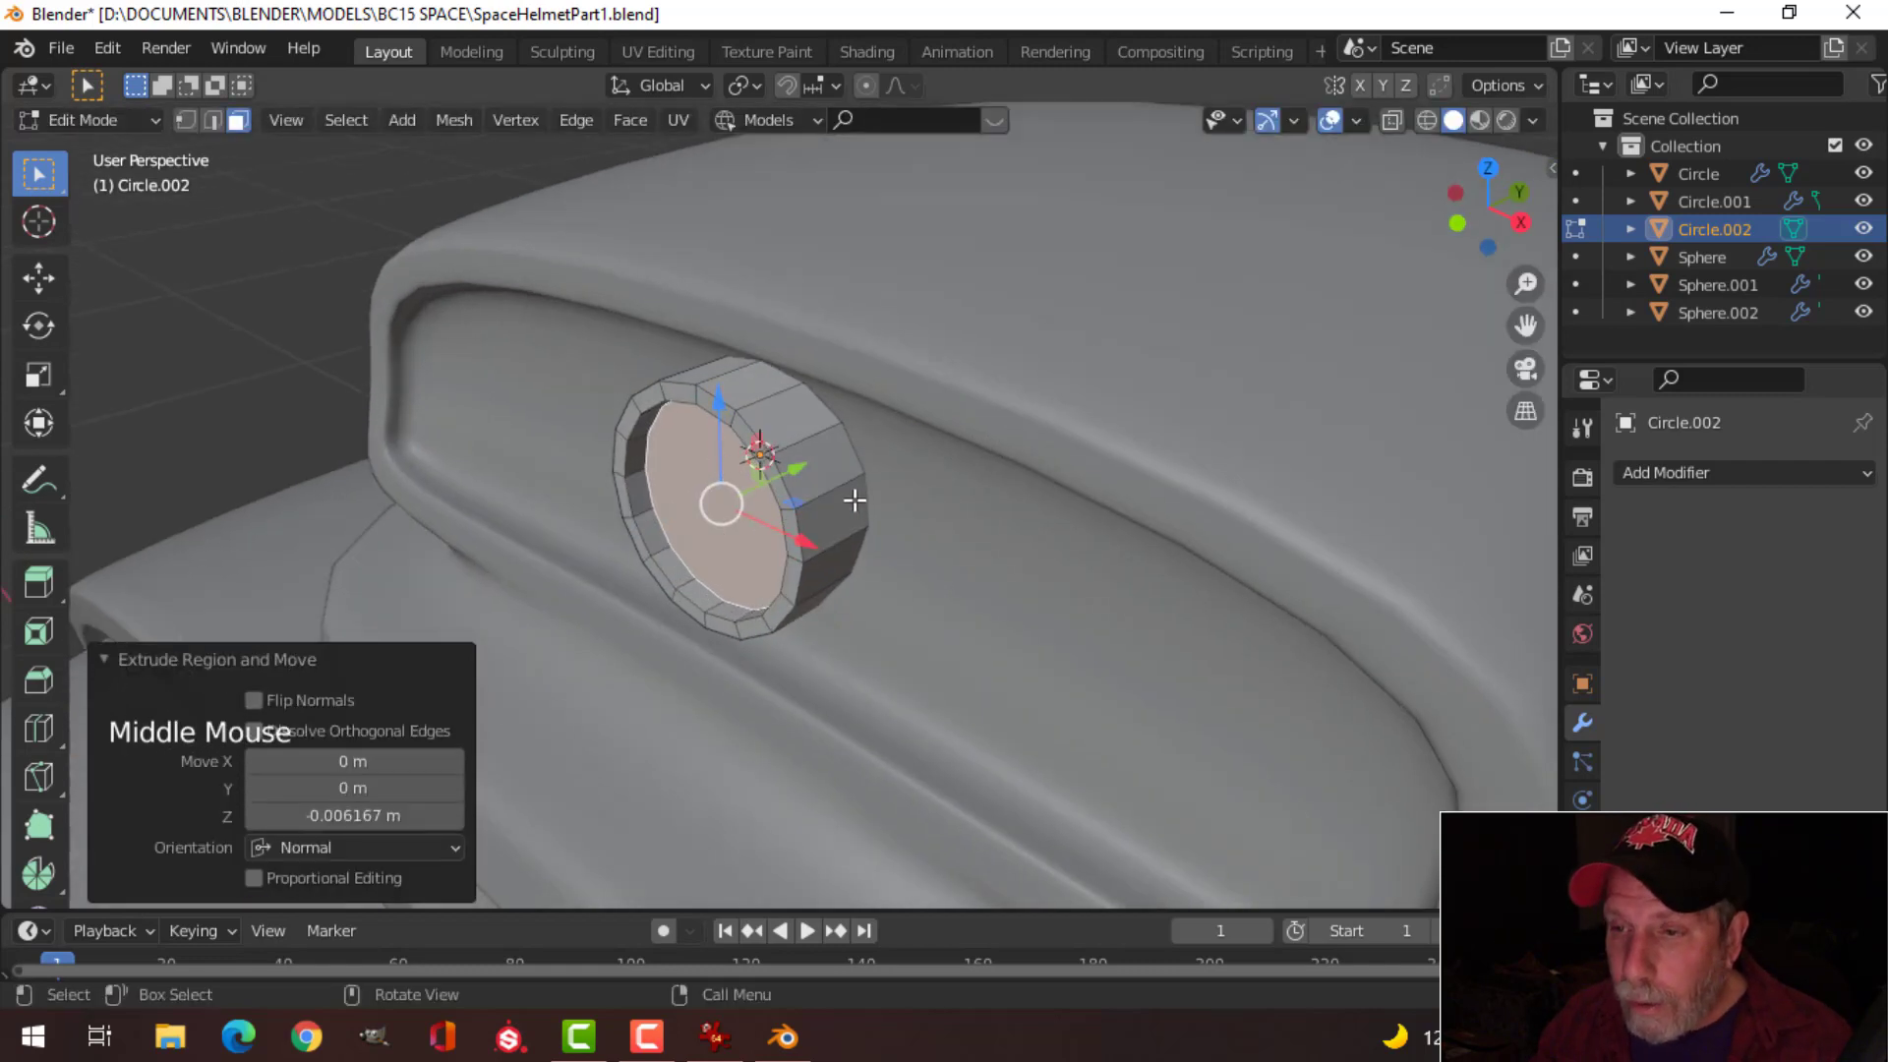
Step: Bevel the inner and outer edge loops of the cylinder's front rim with width 0.0011 m and 2 segments
key(2)
scroll(866, 496, up, 2)
key(alt+a)
alt+shift+click(696, 337)
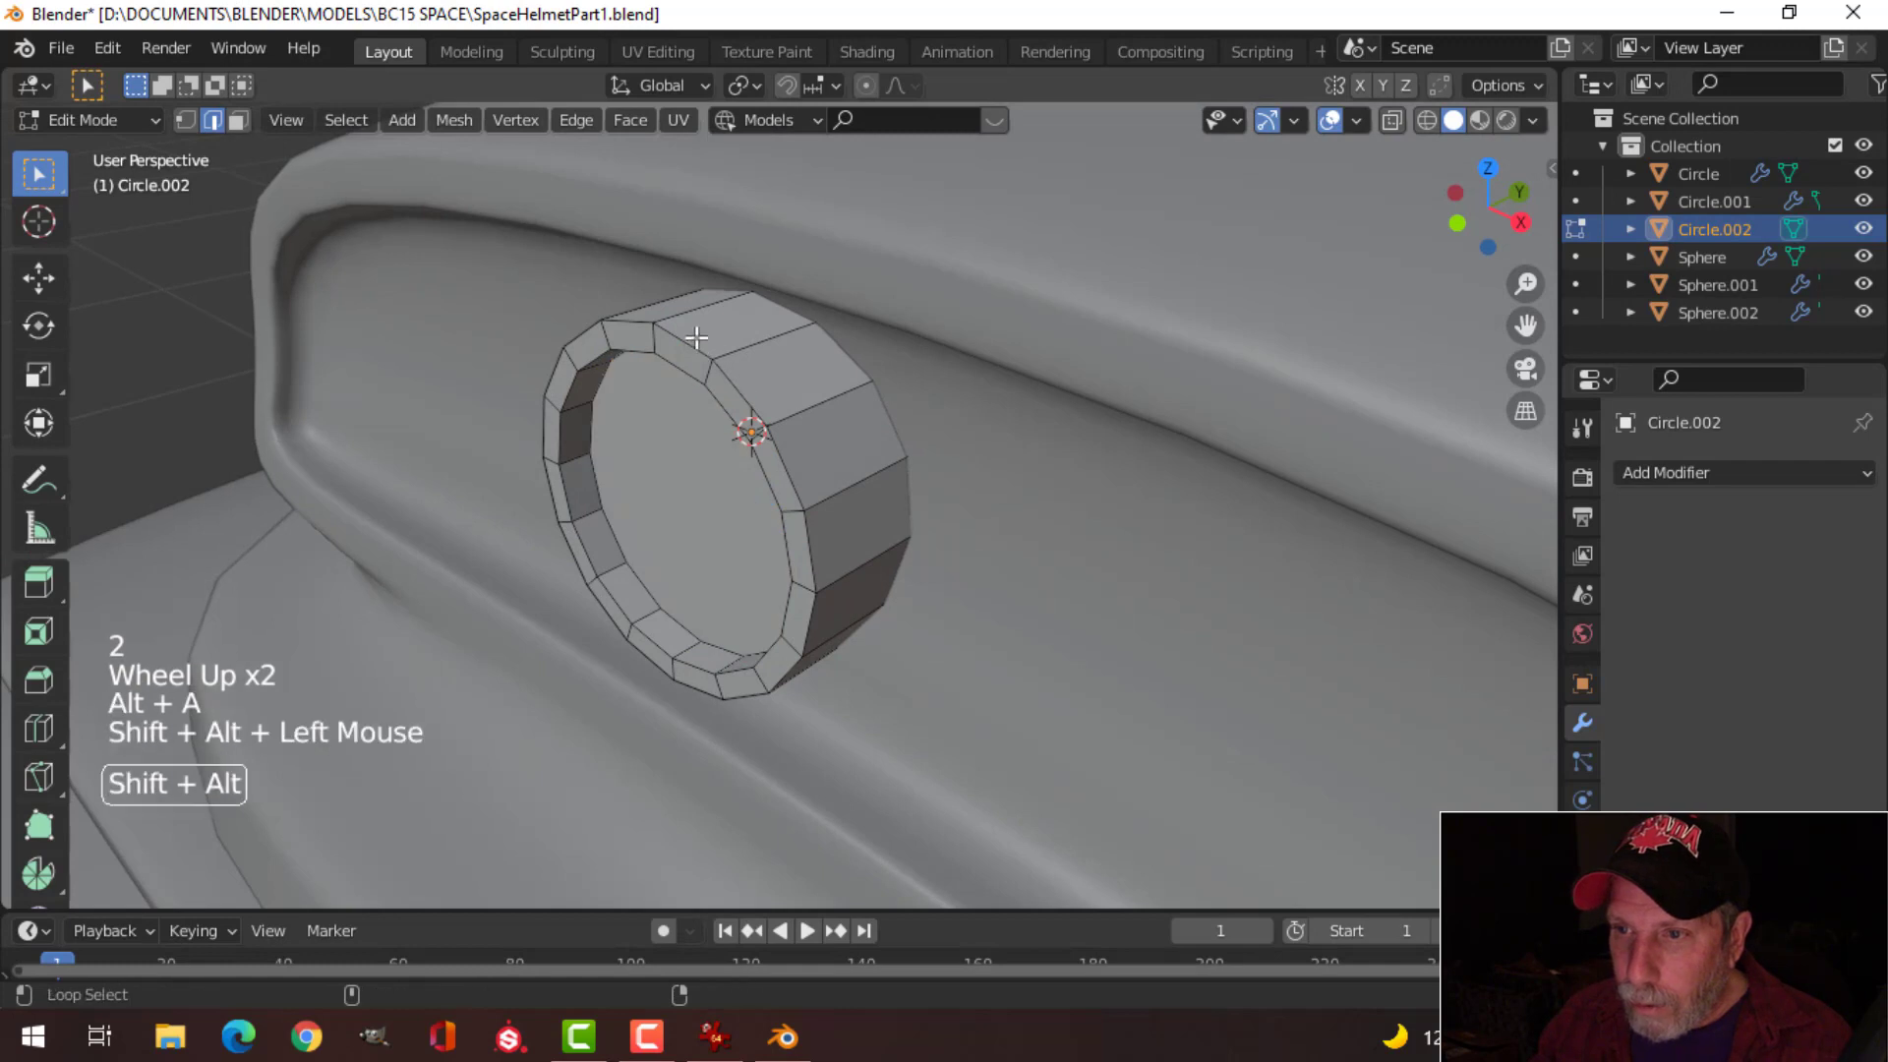
key(ctrl+b)
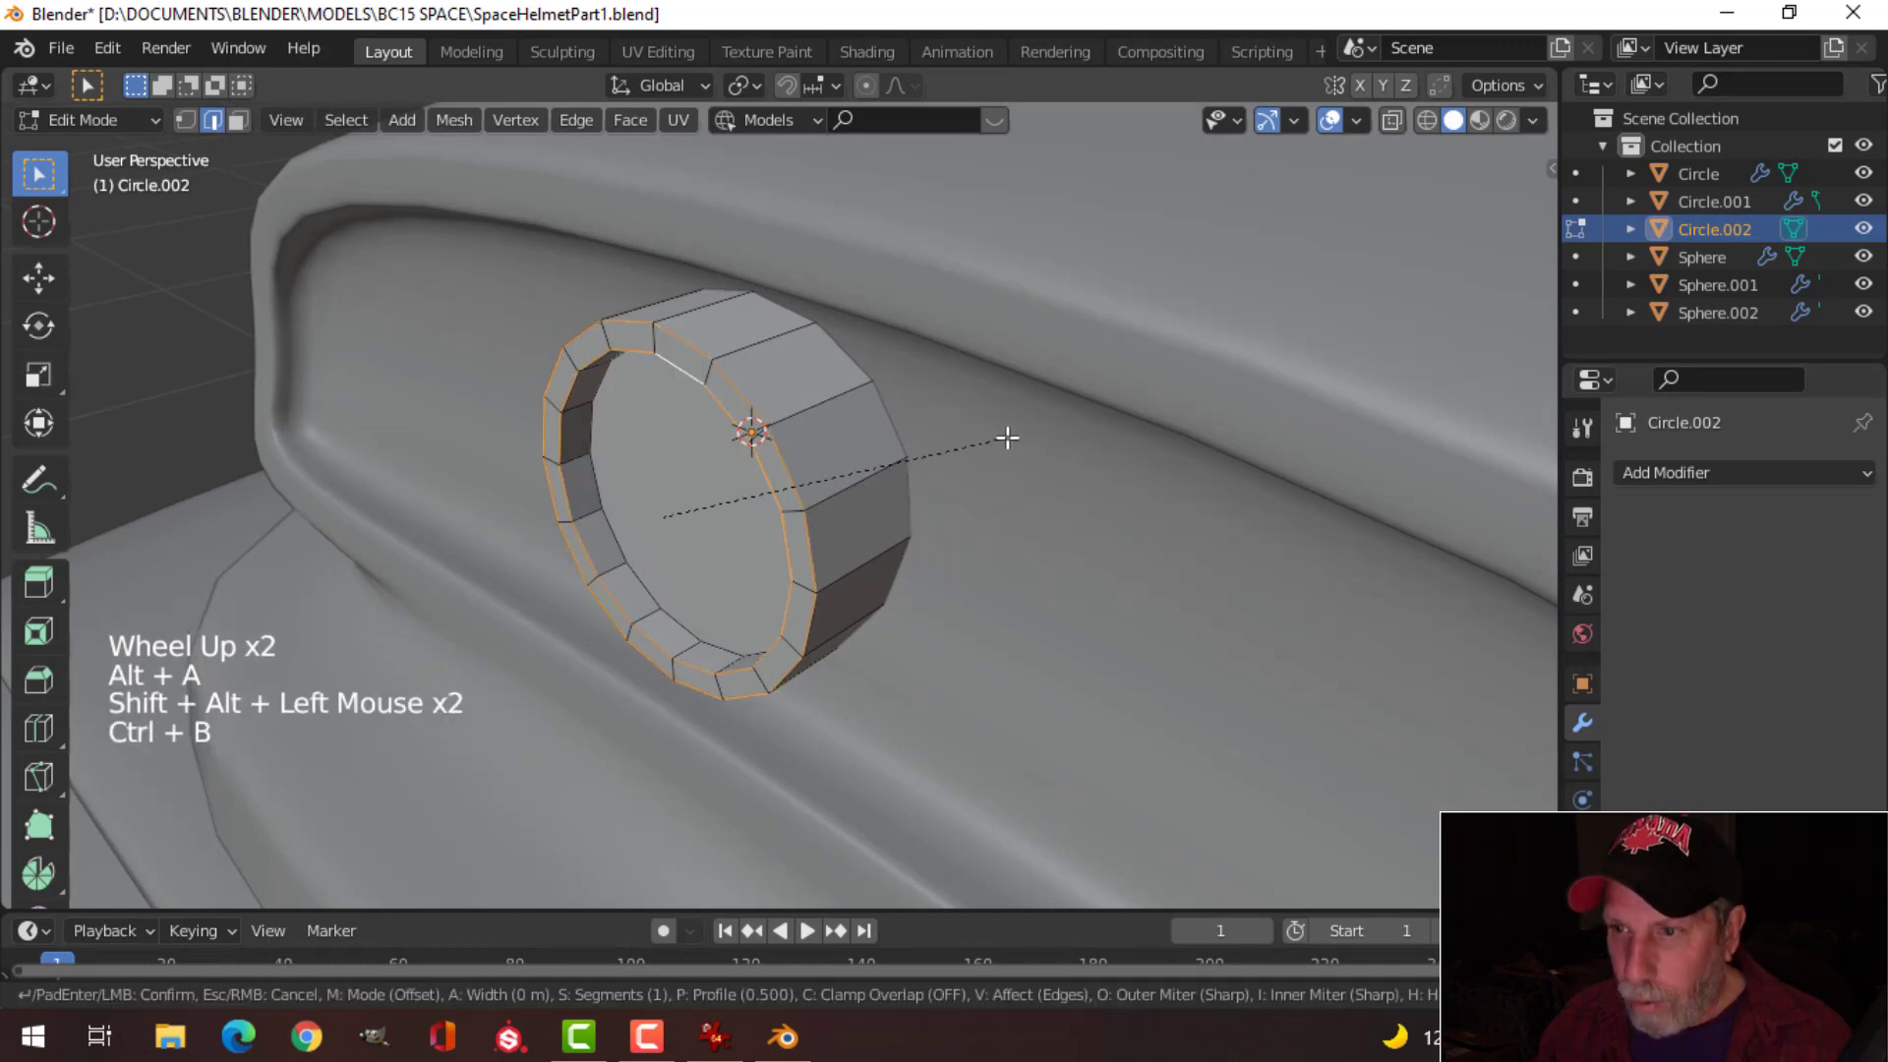
click(1088, 421)
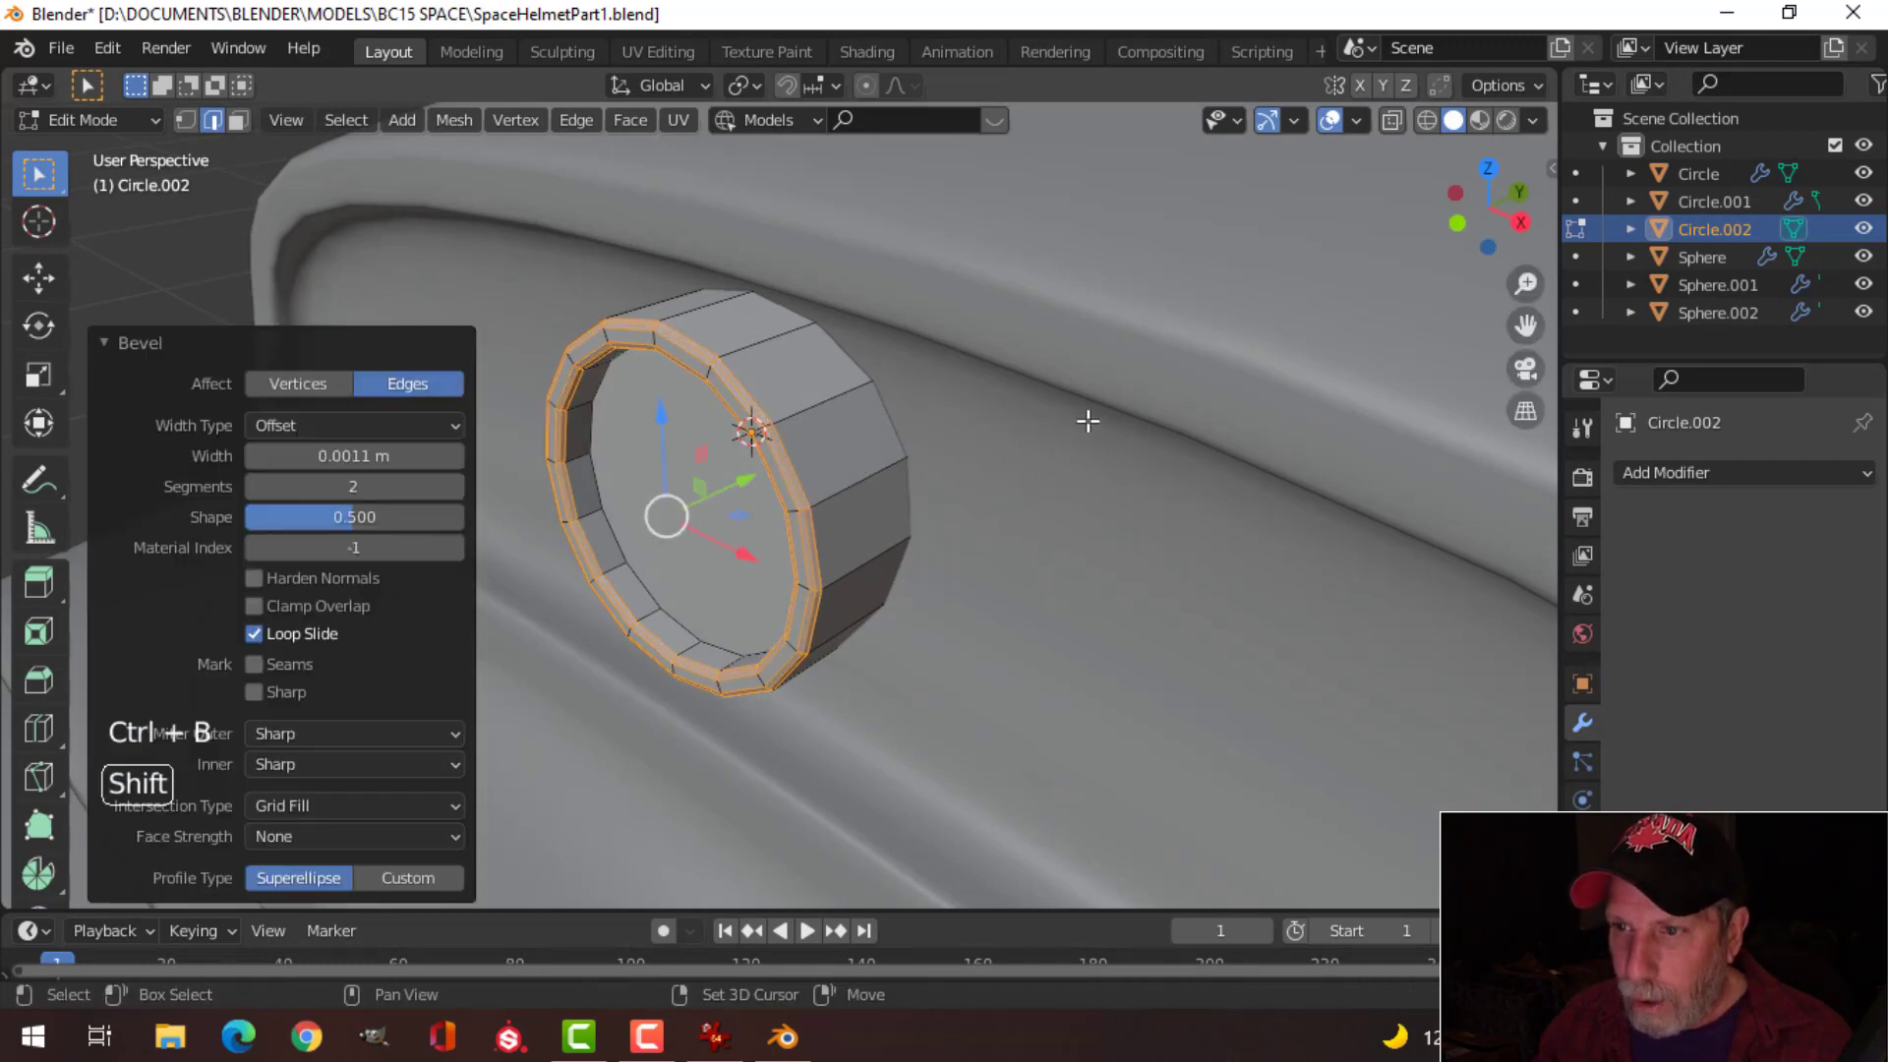
Step: Apply a level 1 subdivision to the cylinder and shade it smooth
key(Tab)
key(ctrl+1)
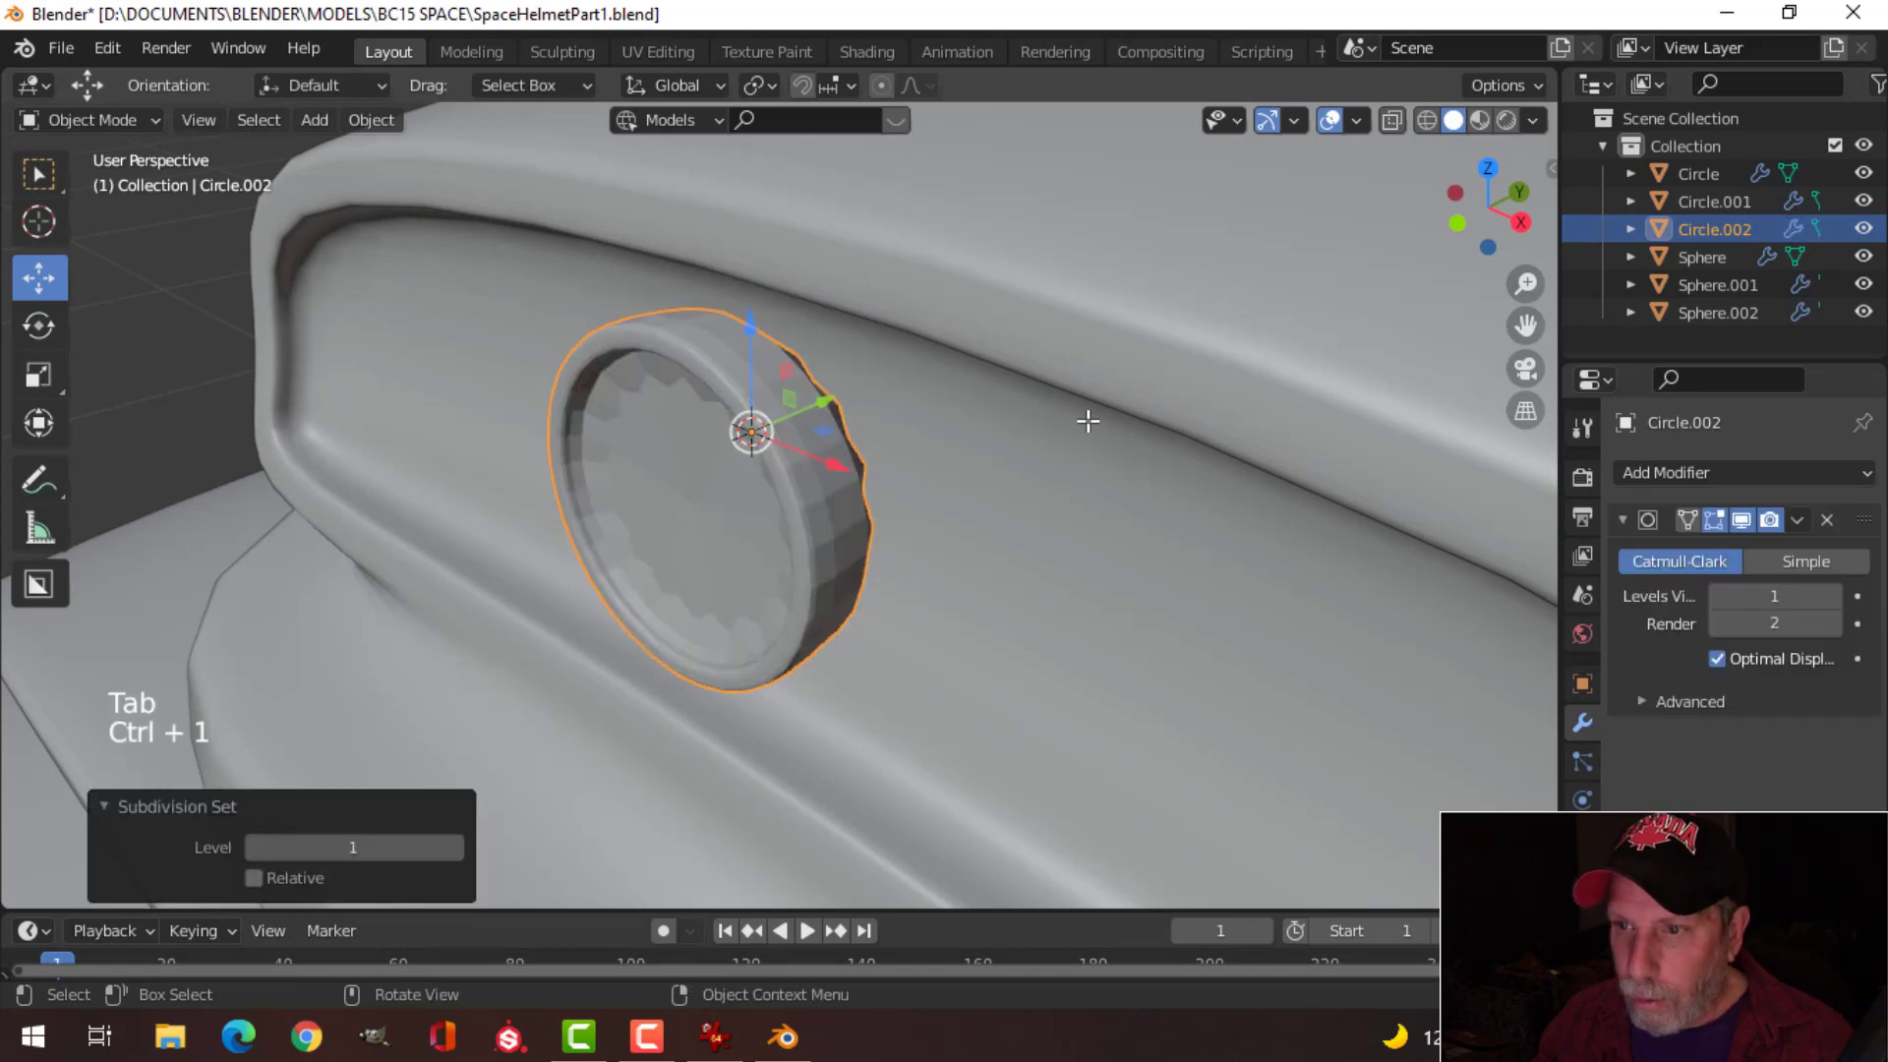
right_click(742, 347)
click(722, 346)
Step: Inset the recessed face inside the cylinder with a thickness of 0.004698 m
key(Tab)
middle_drag(808, 409, 787, 473)
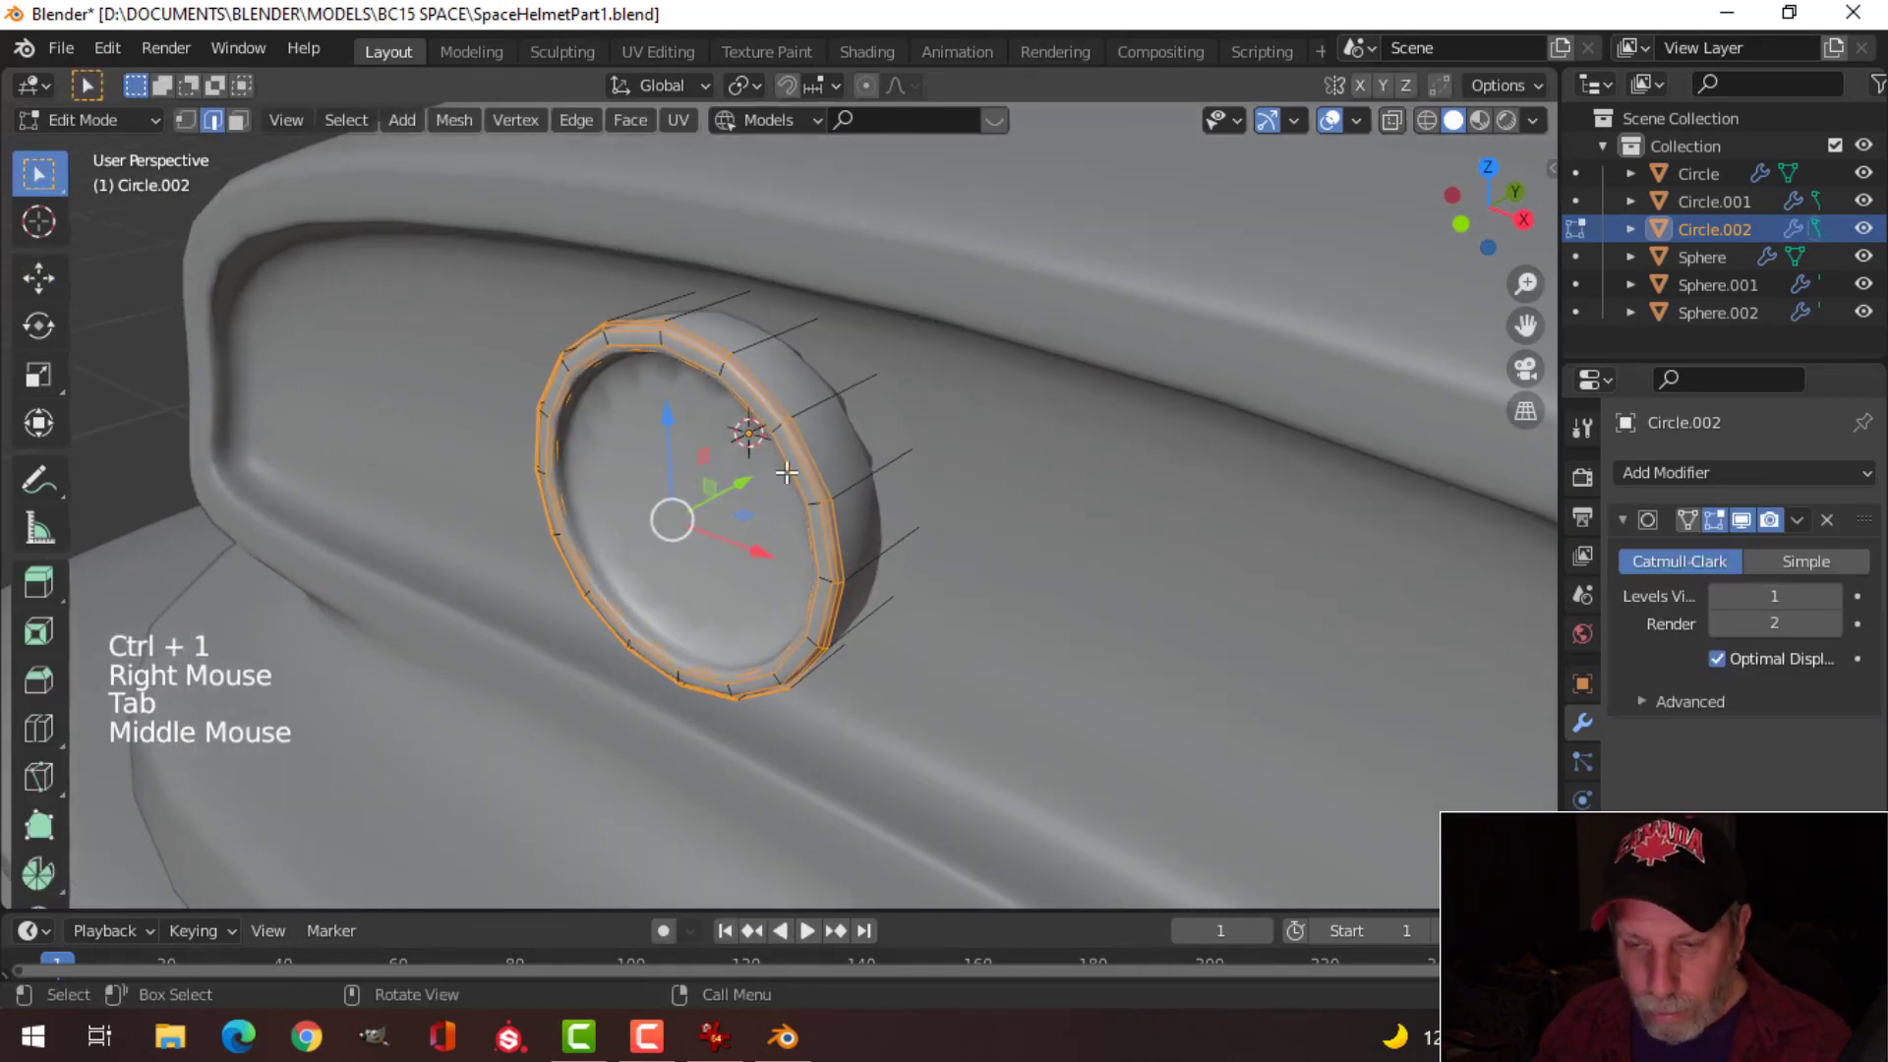
key(3)
click(775, 504)
key(i)
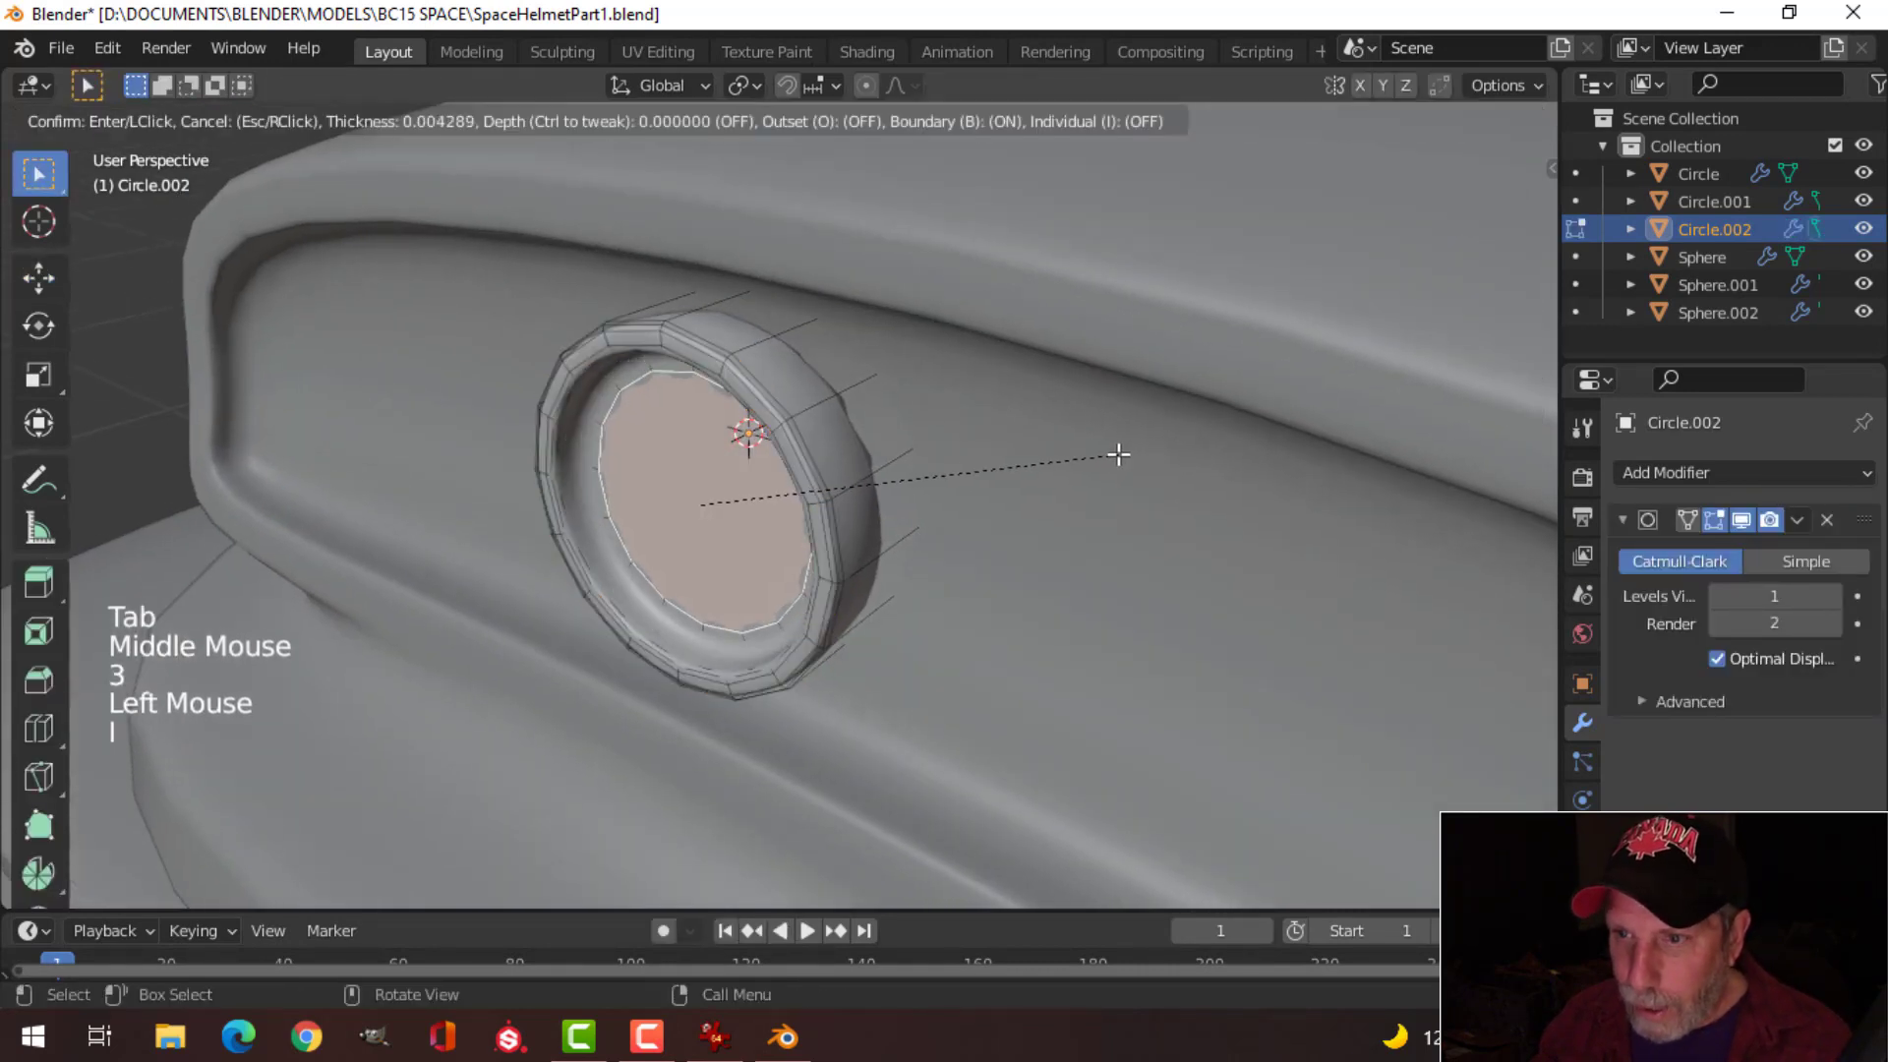
click(1117, 453)
scroll(482, 395, up, 2)
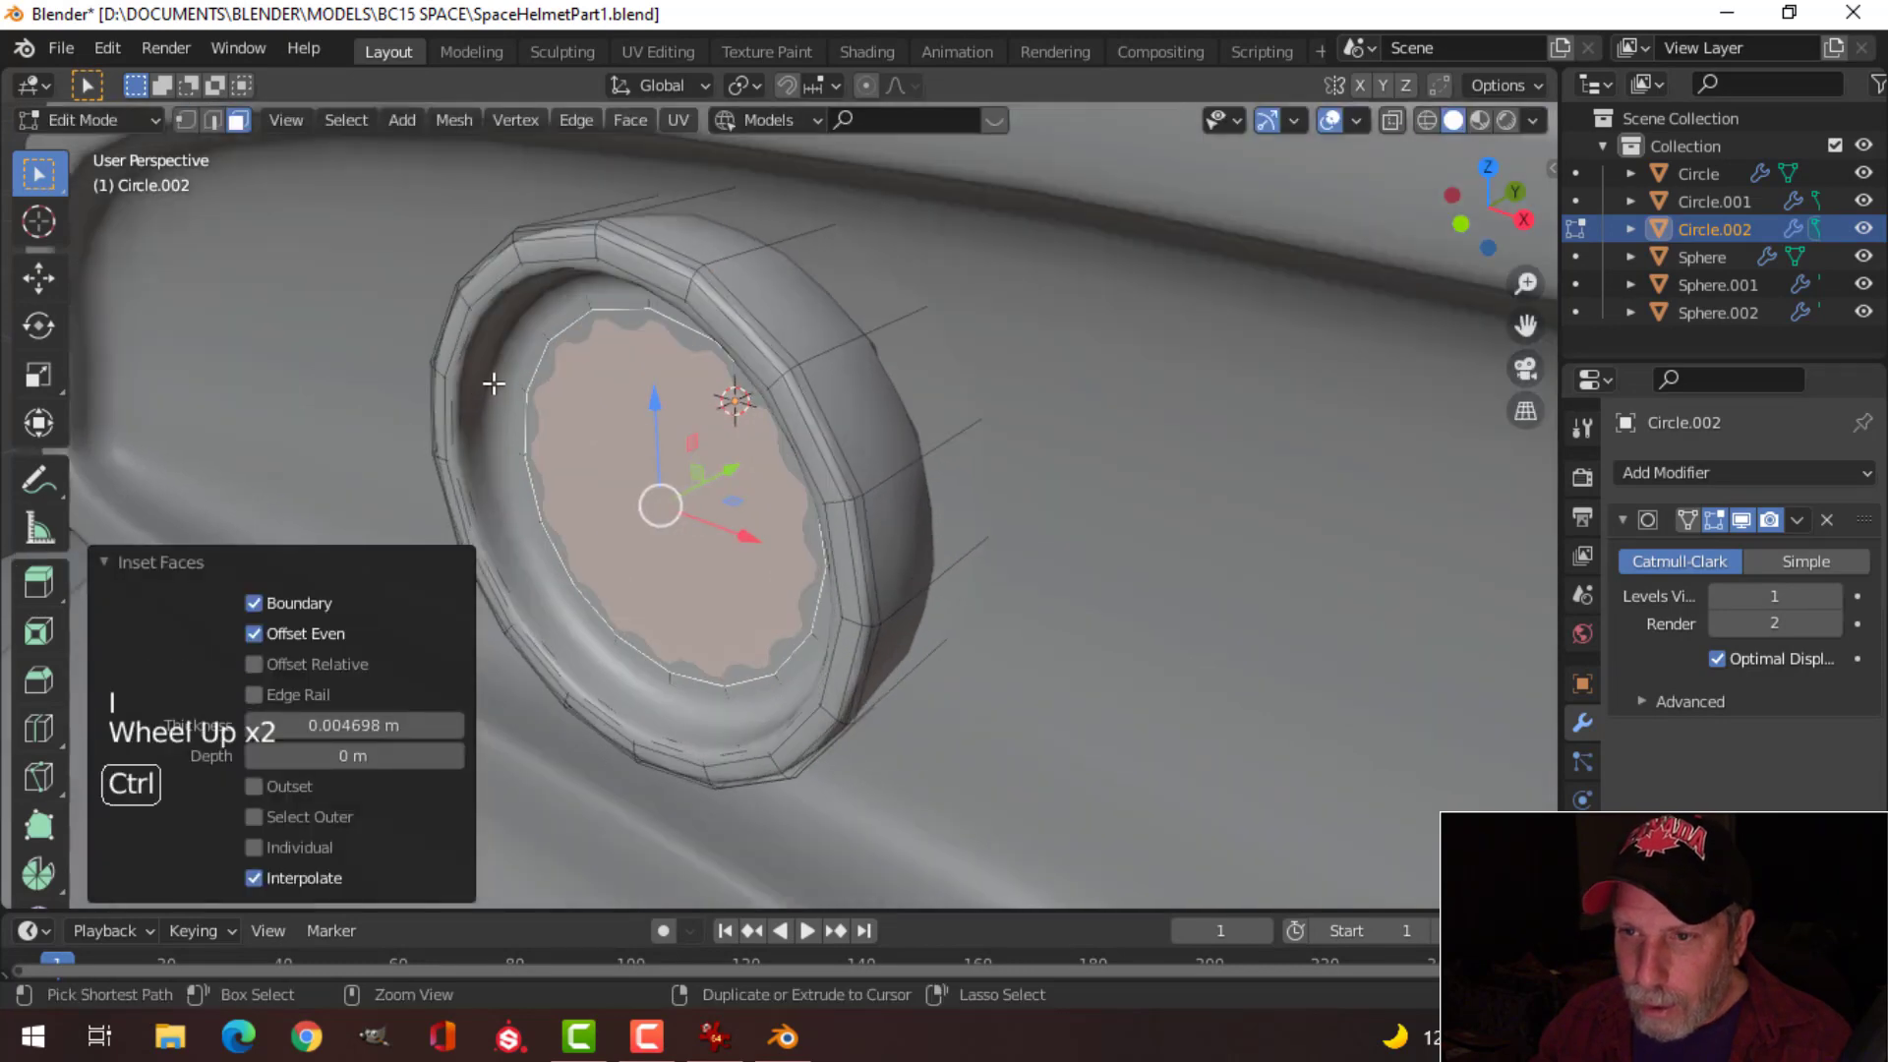
key(ctrl+r)
click(496, 377)
key(ctrl+z)
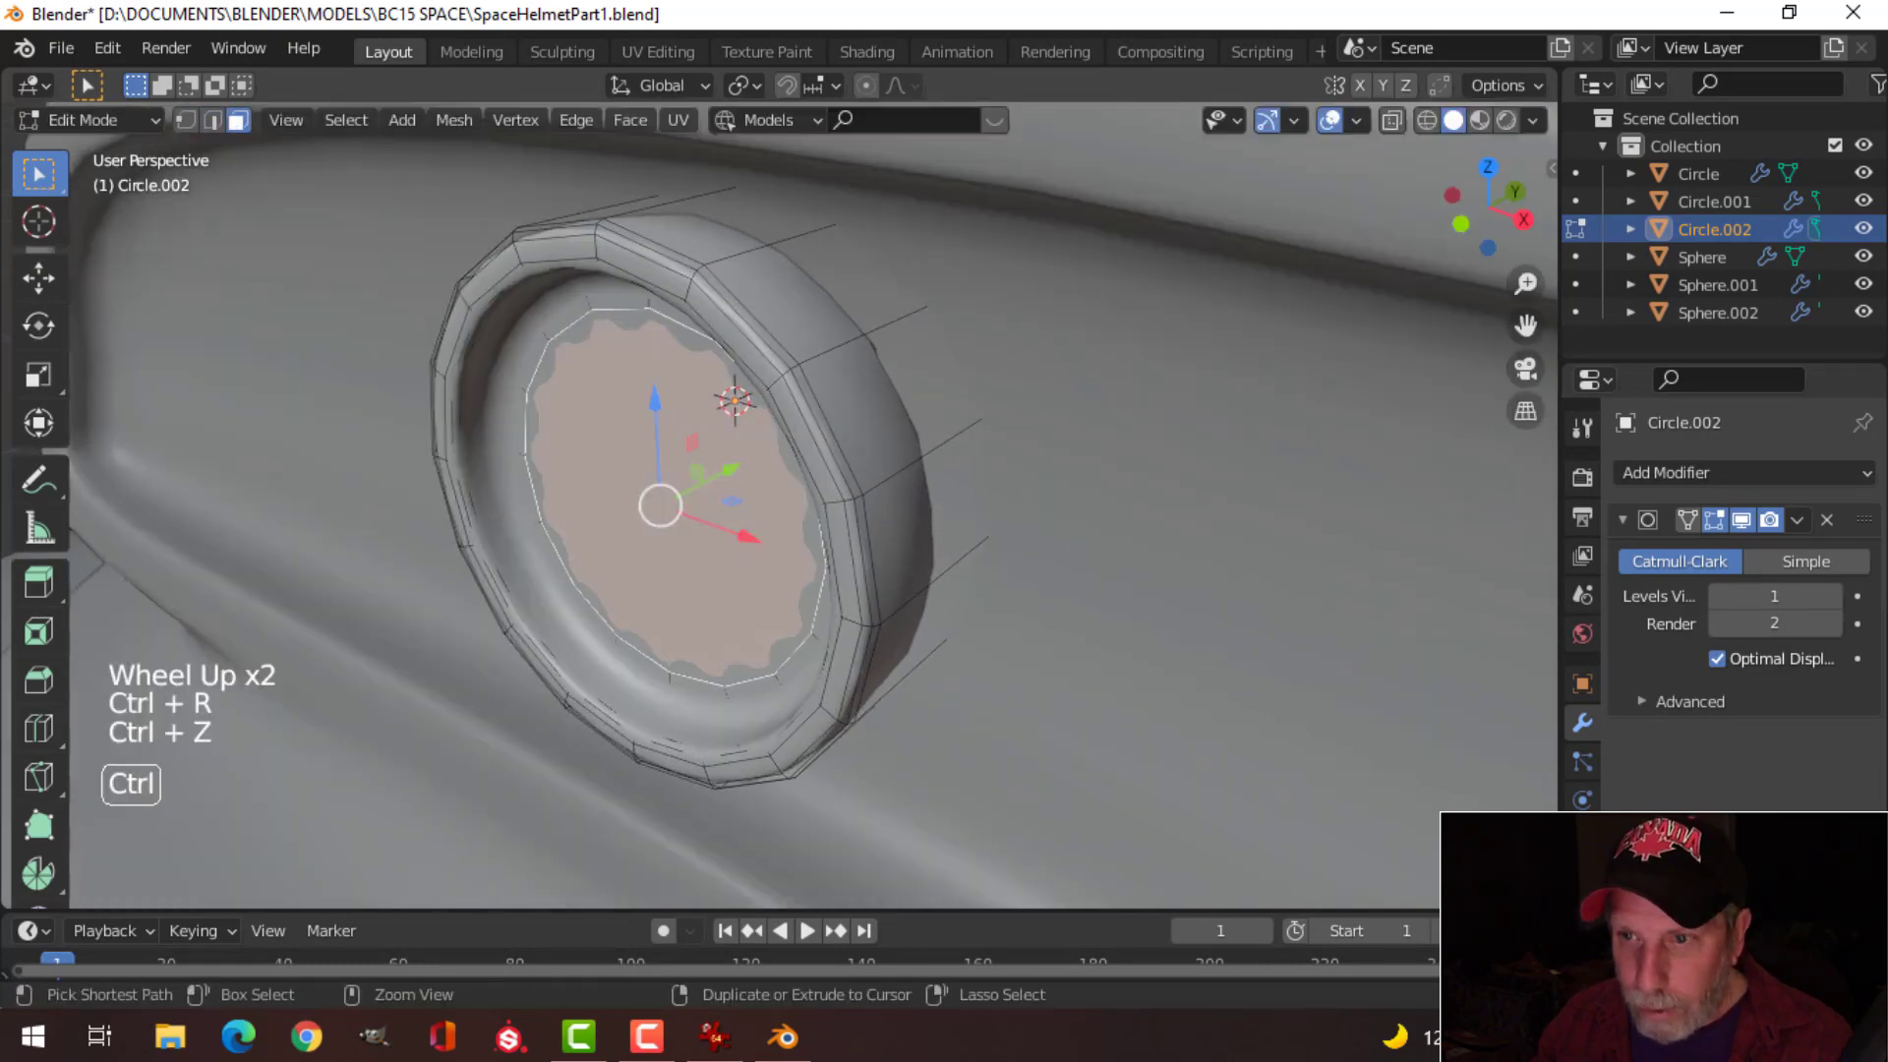
Step: Add an edge loop around the inset ring of the recessed face, slid outward toward the cylinder wall, and leave mesh editing
key(ctrl+r)
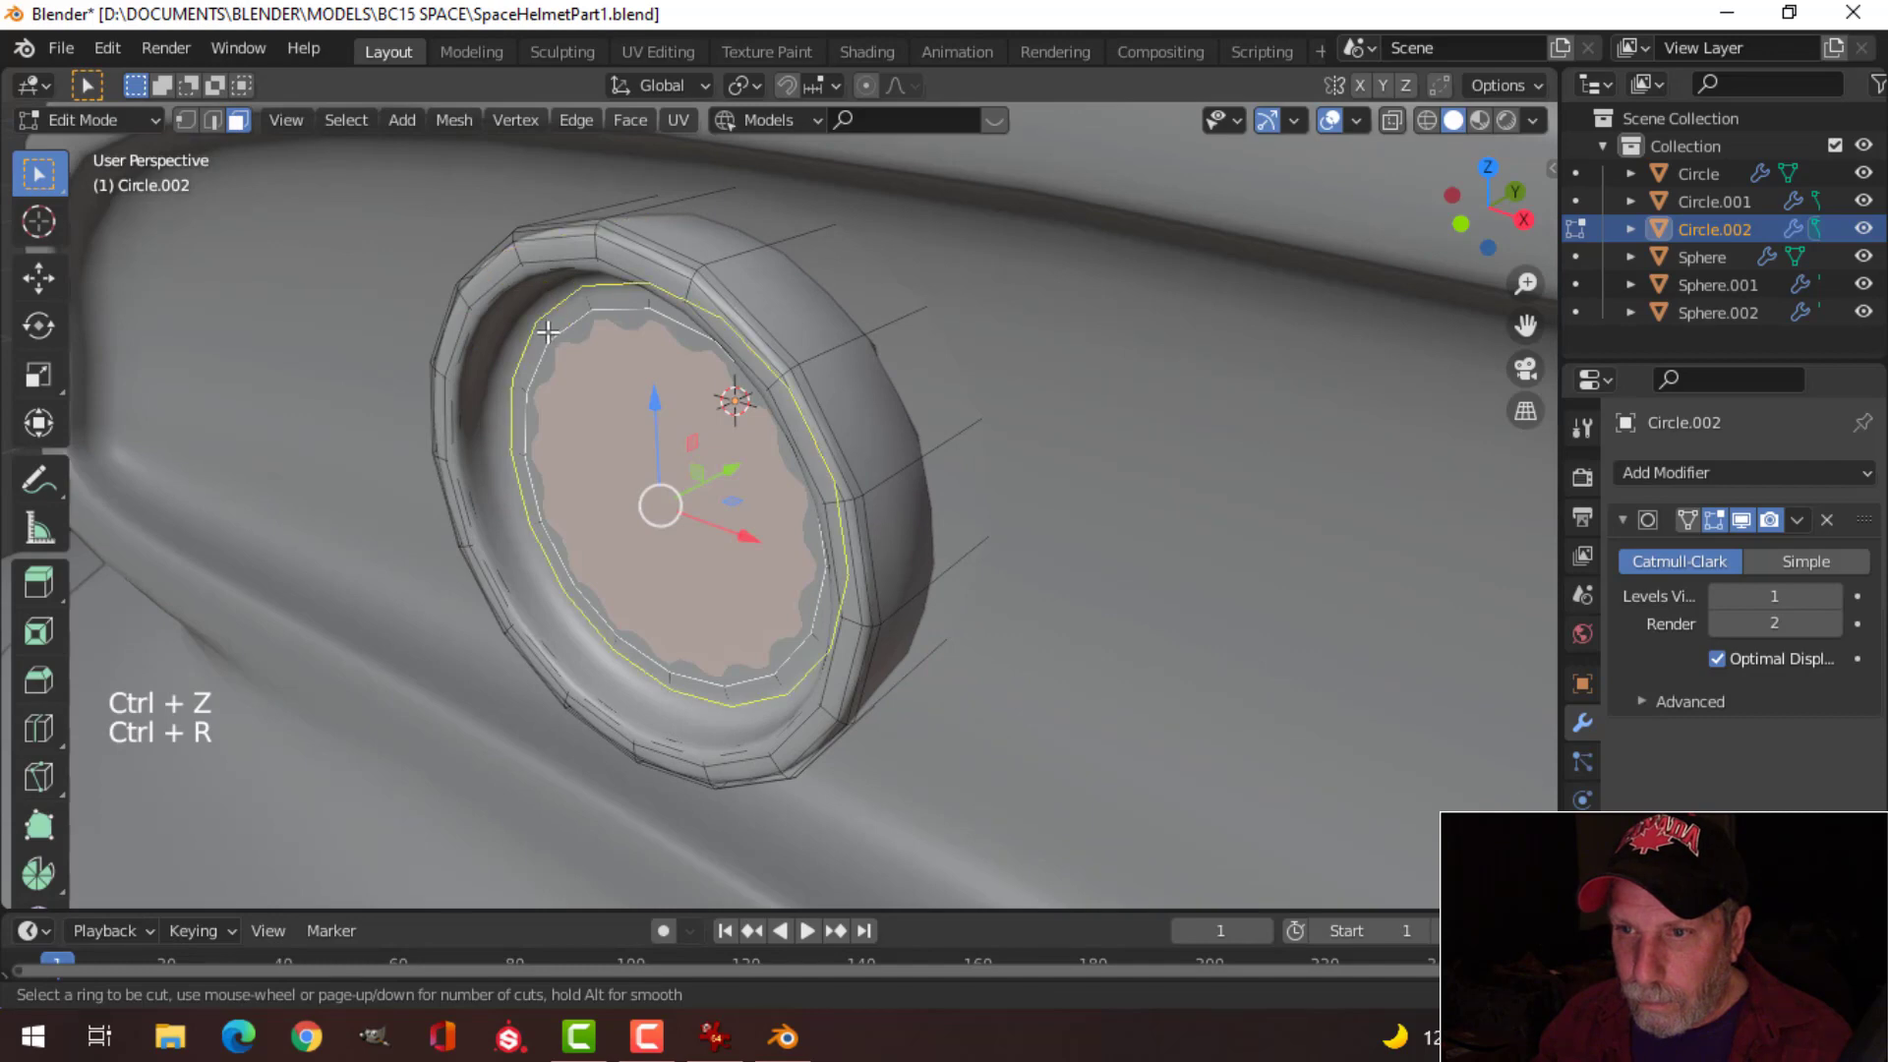
click(548, 333)
click(541, 322)
key(Tab)
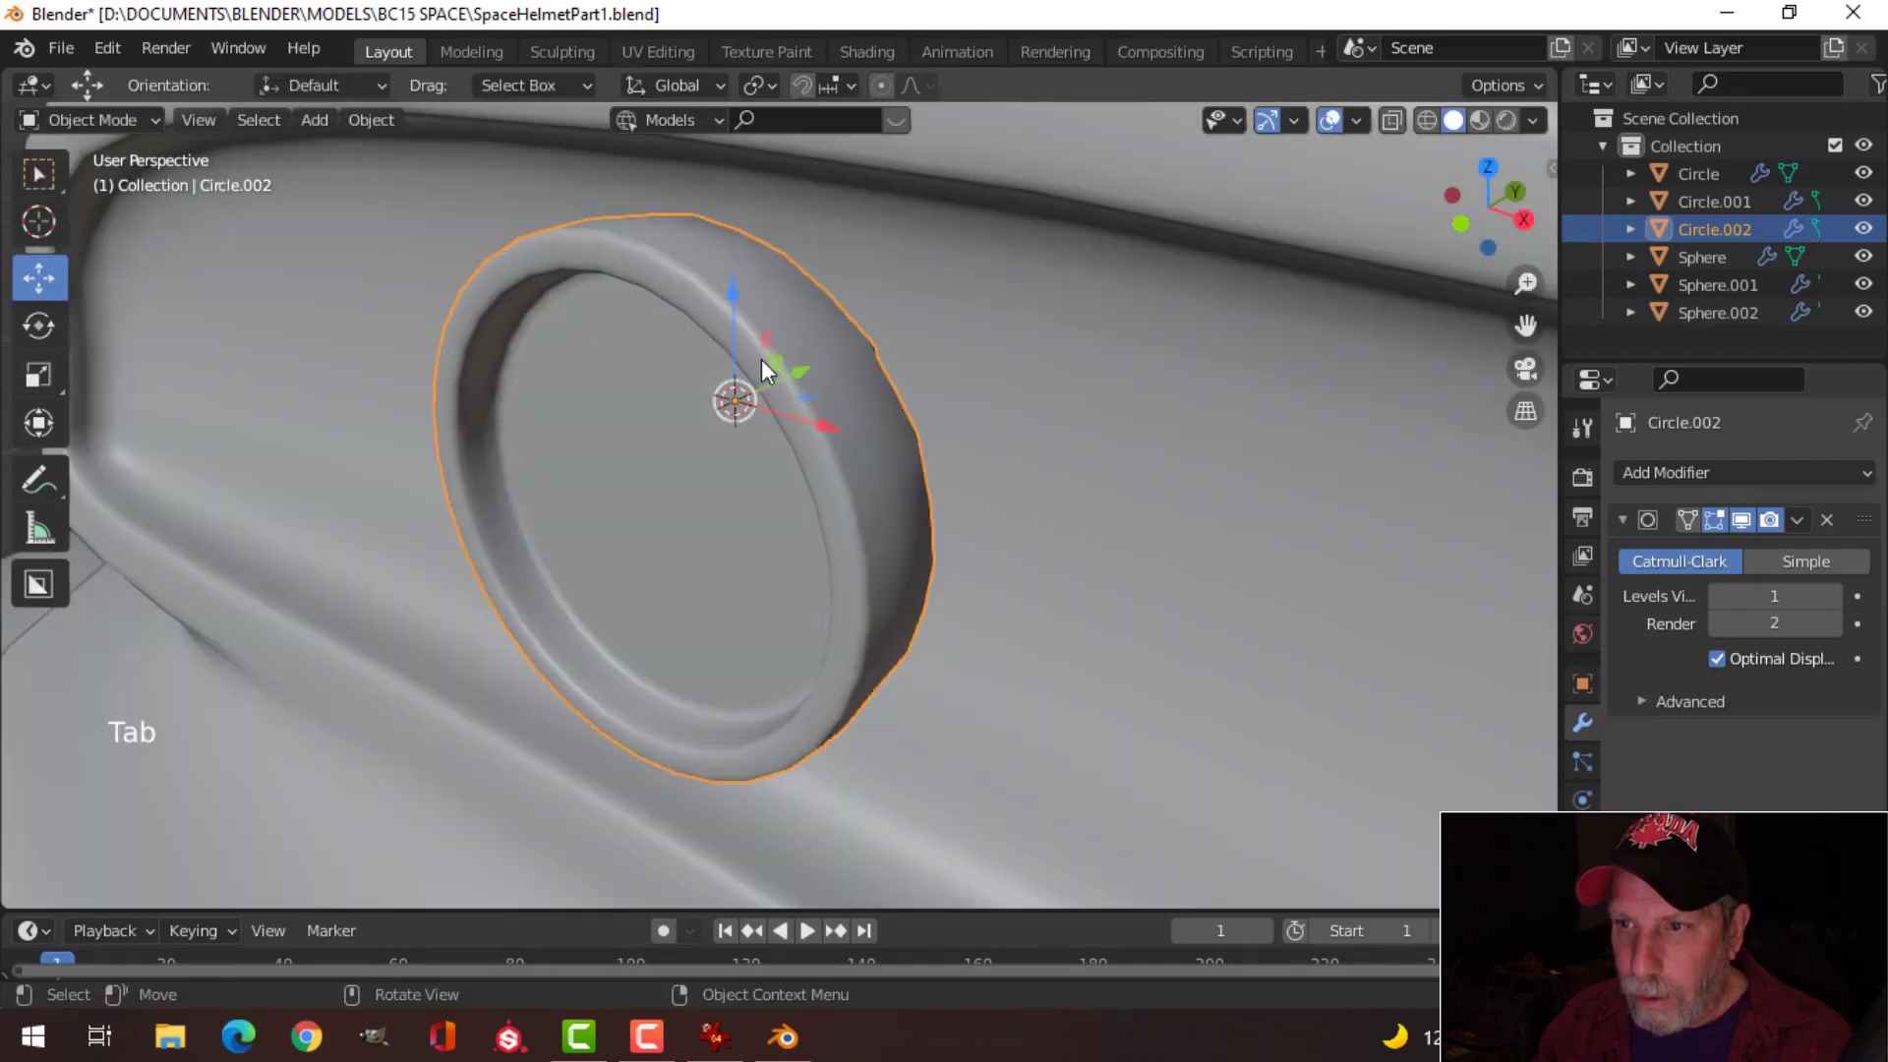
Step: Isolate the light cylinder, delete its flat rear face, and return to the full scene in Object Mode
scroll(787, 440, down, 3)
key(alt+a)
middle_drag(787, 440, 734, 416)
click(752, 426)
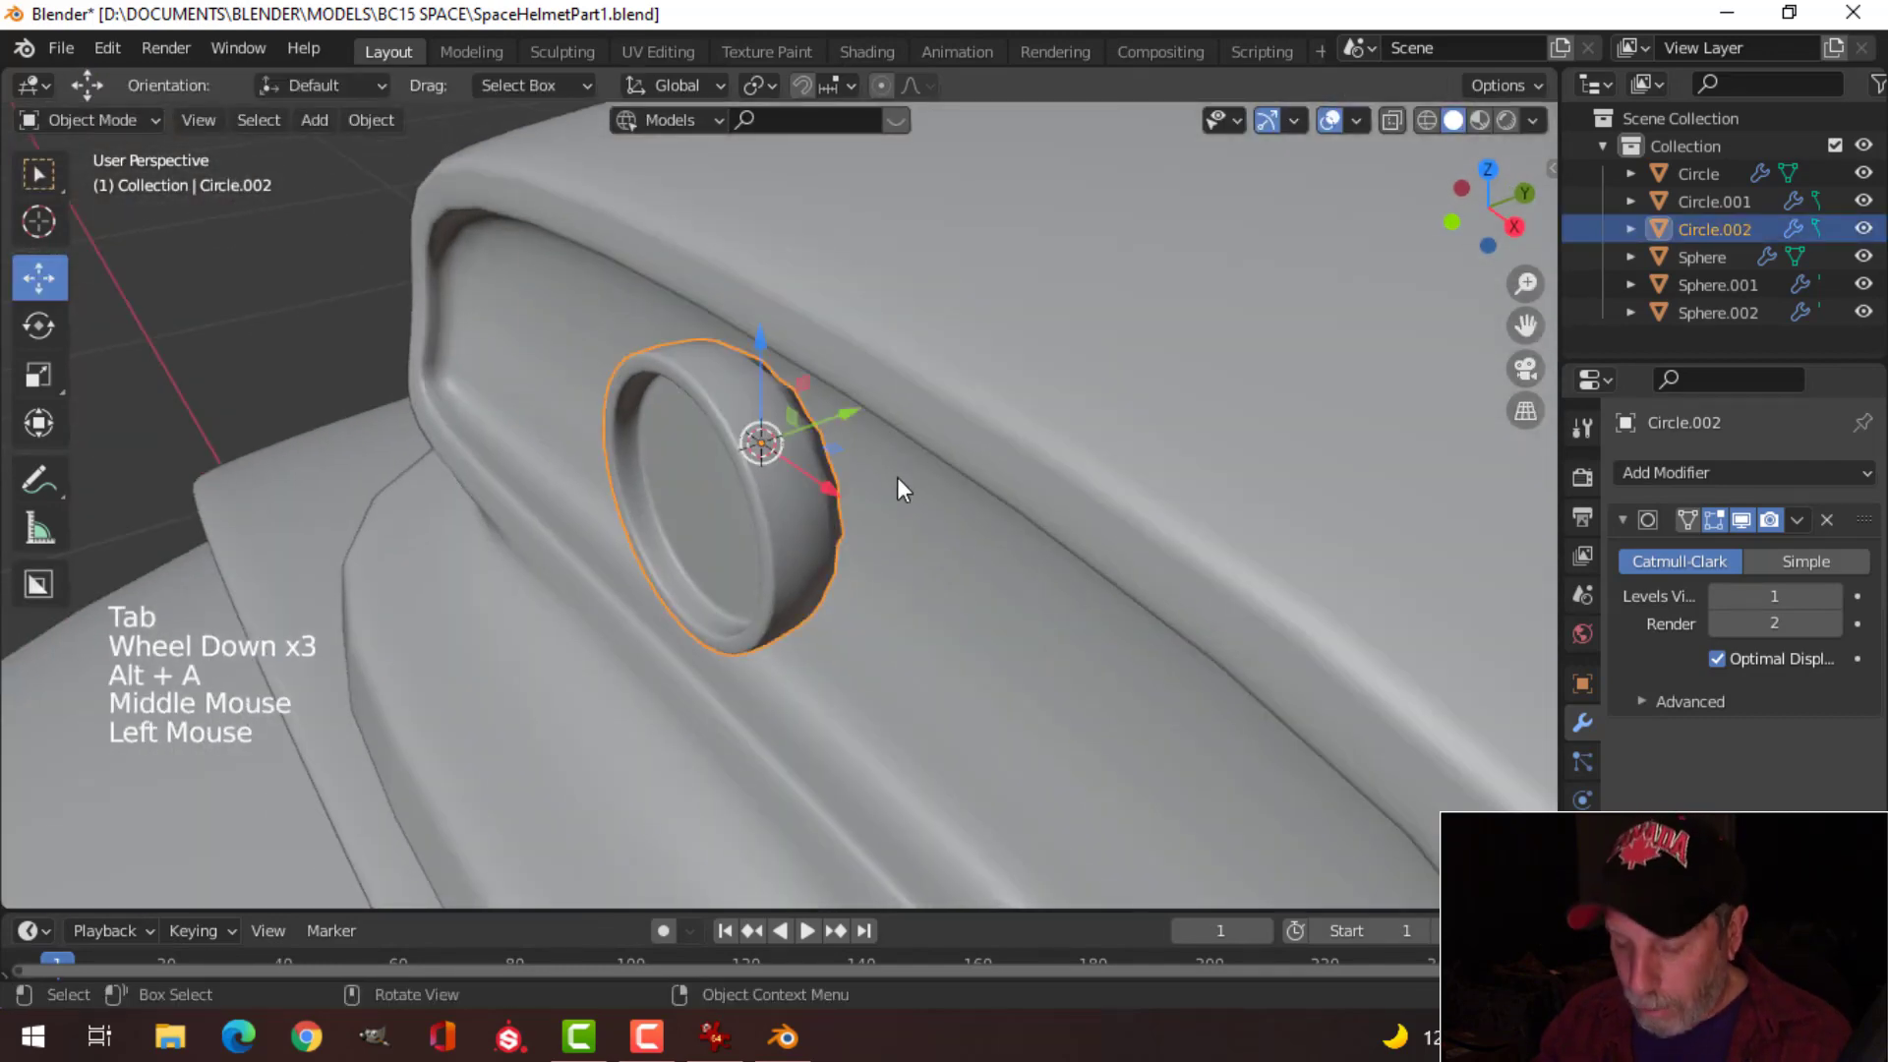
key(KP_Divide)
middle_drag(898, 482, 782, 492)
key(Tab)
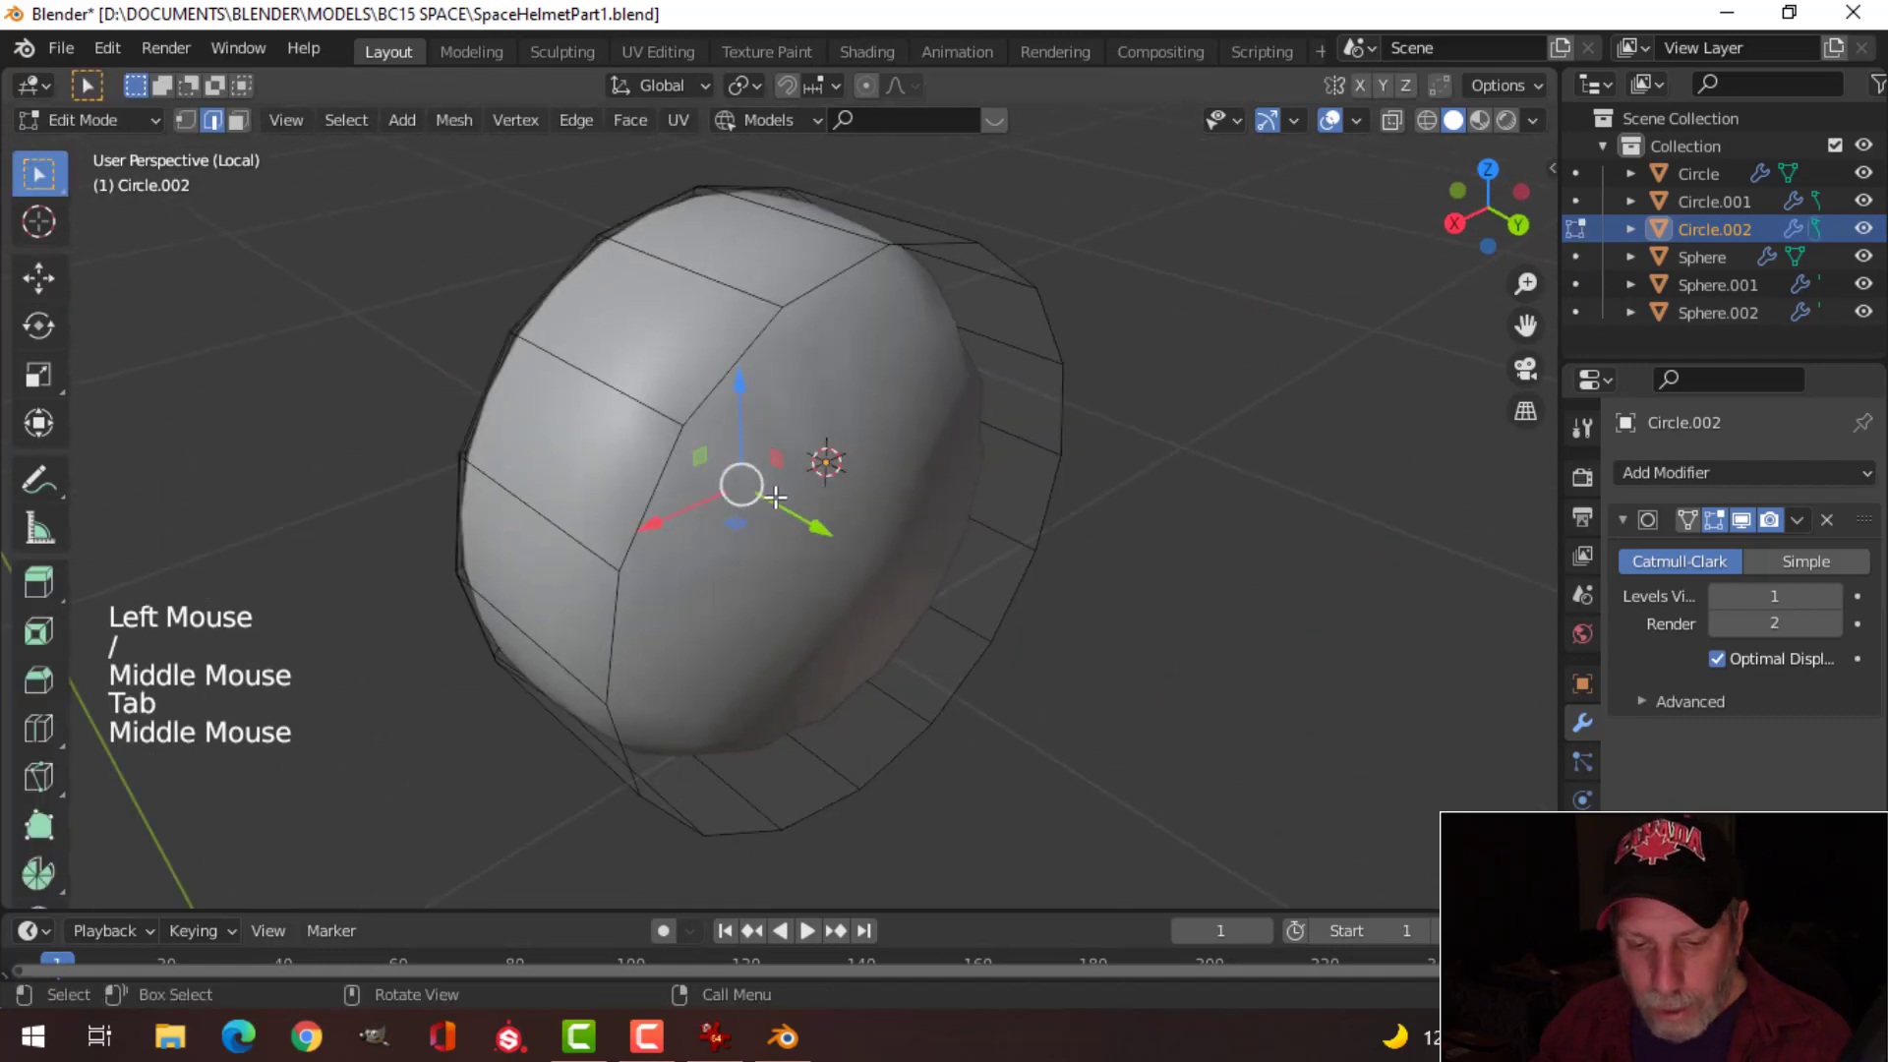
key(3)
click(788, 489)
key(x)
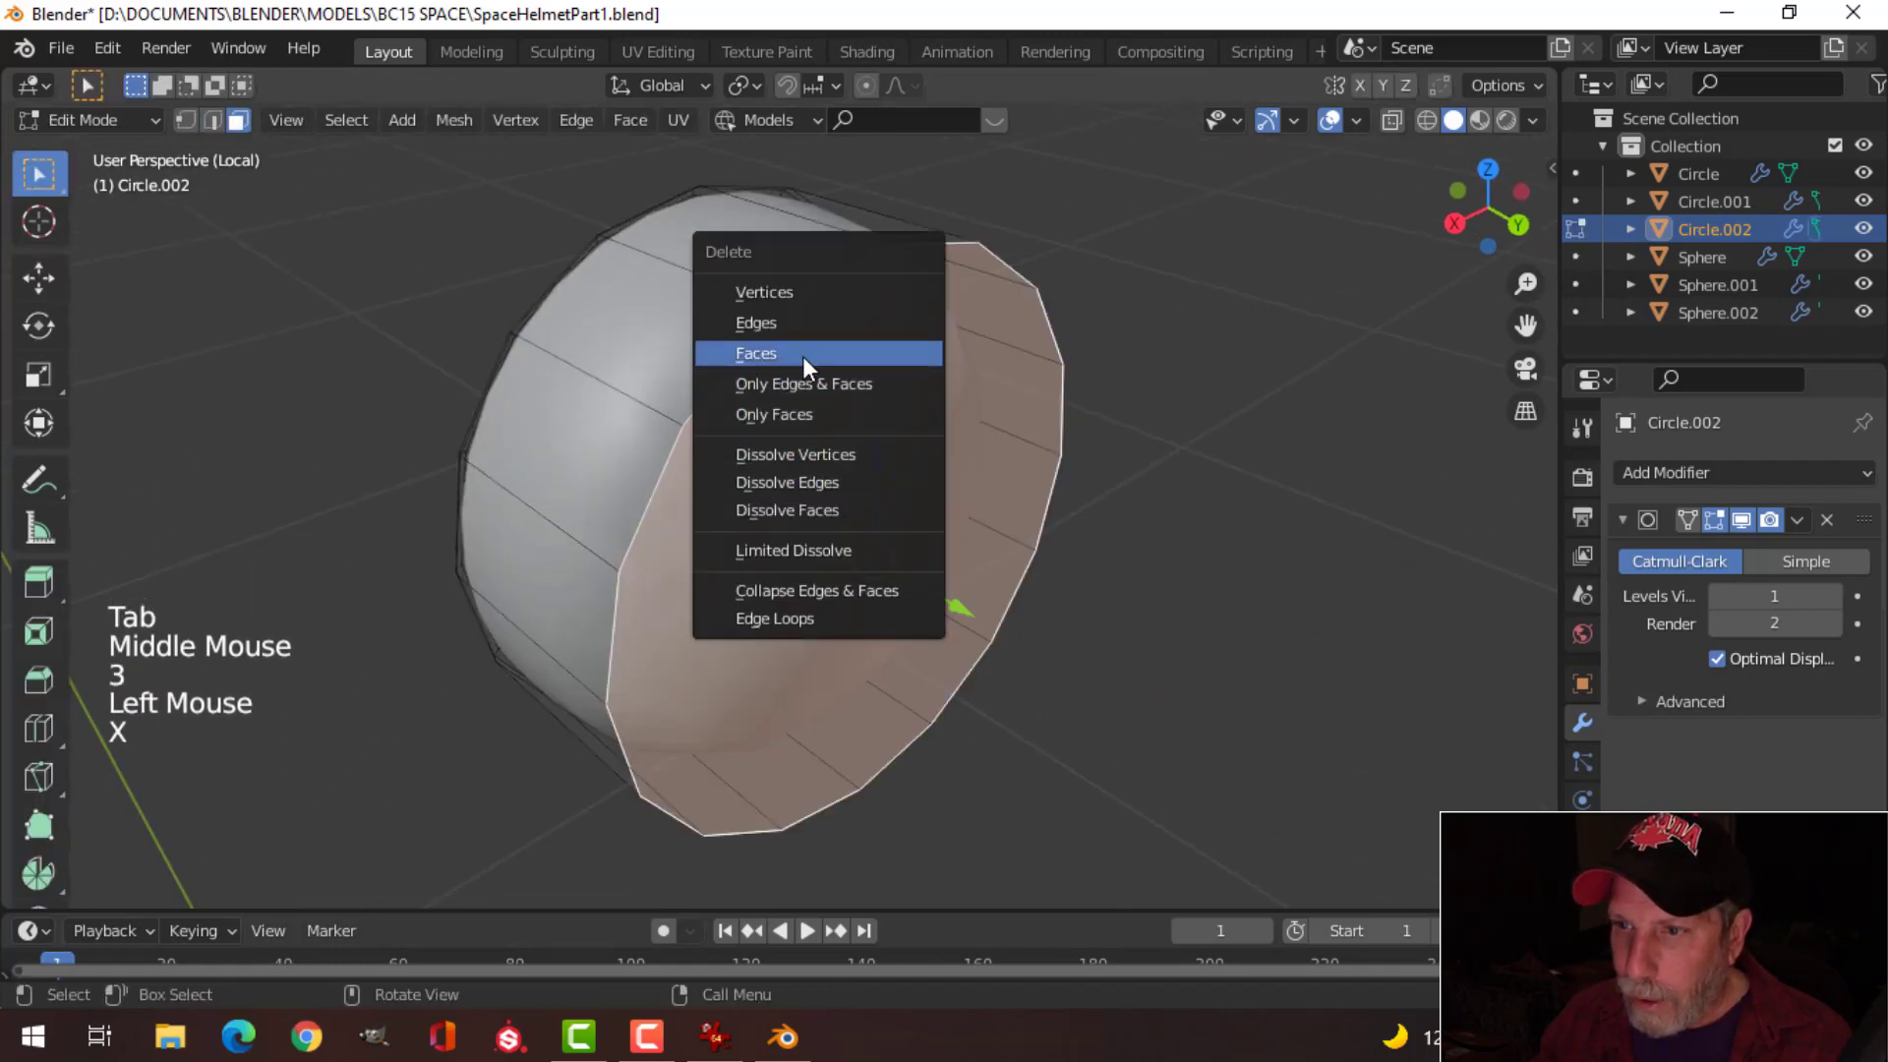
click(803, 354)
key(Tab)
middle_drag(803, 356, 712, 463)
key(KP_Divide)
Step: Move the light cylinder 0.00233 m along Y, deeper into the housing's recess, and deselect it
key(alt+a)
scroll(777, 491, up, 2)
click(860, 509)
drag(666, 436, 657, 438)
middle_drag(657, 439, 1047, 470)
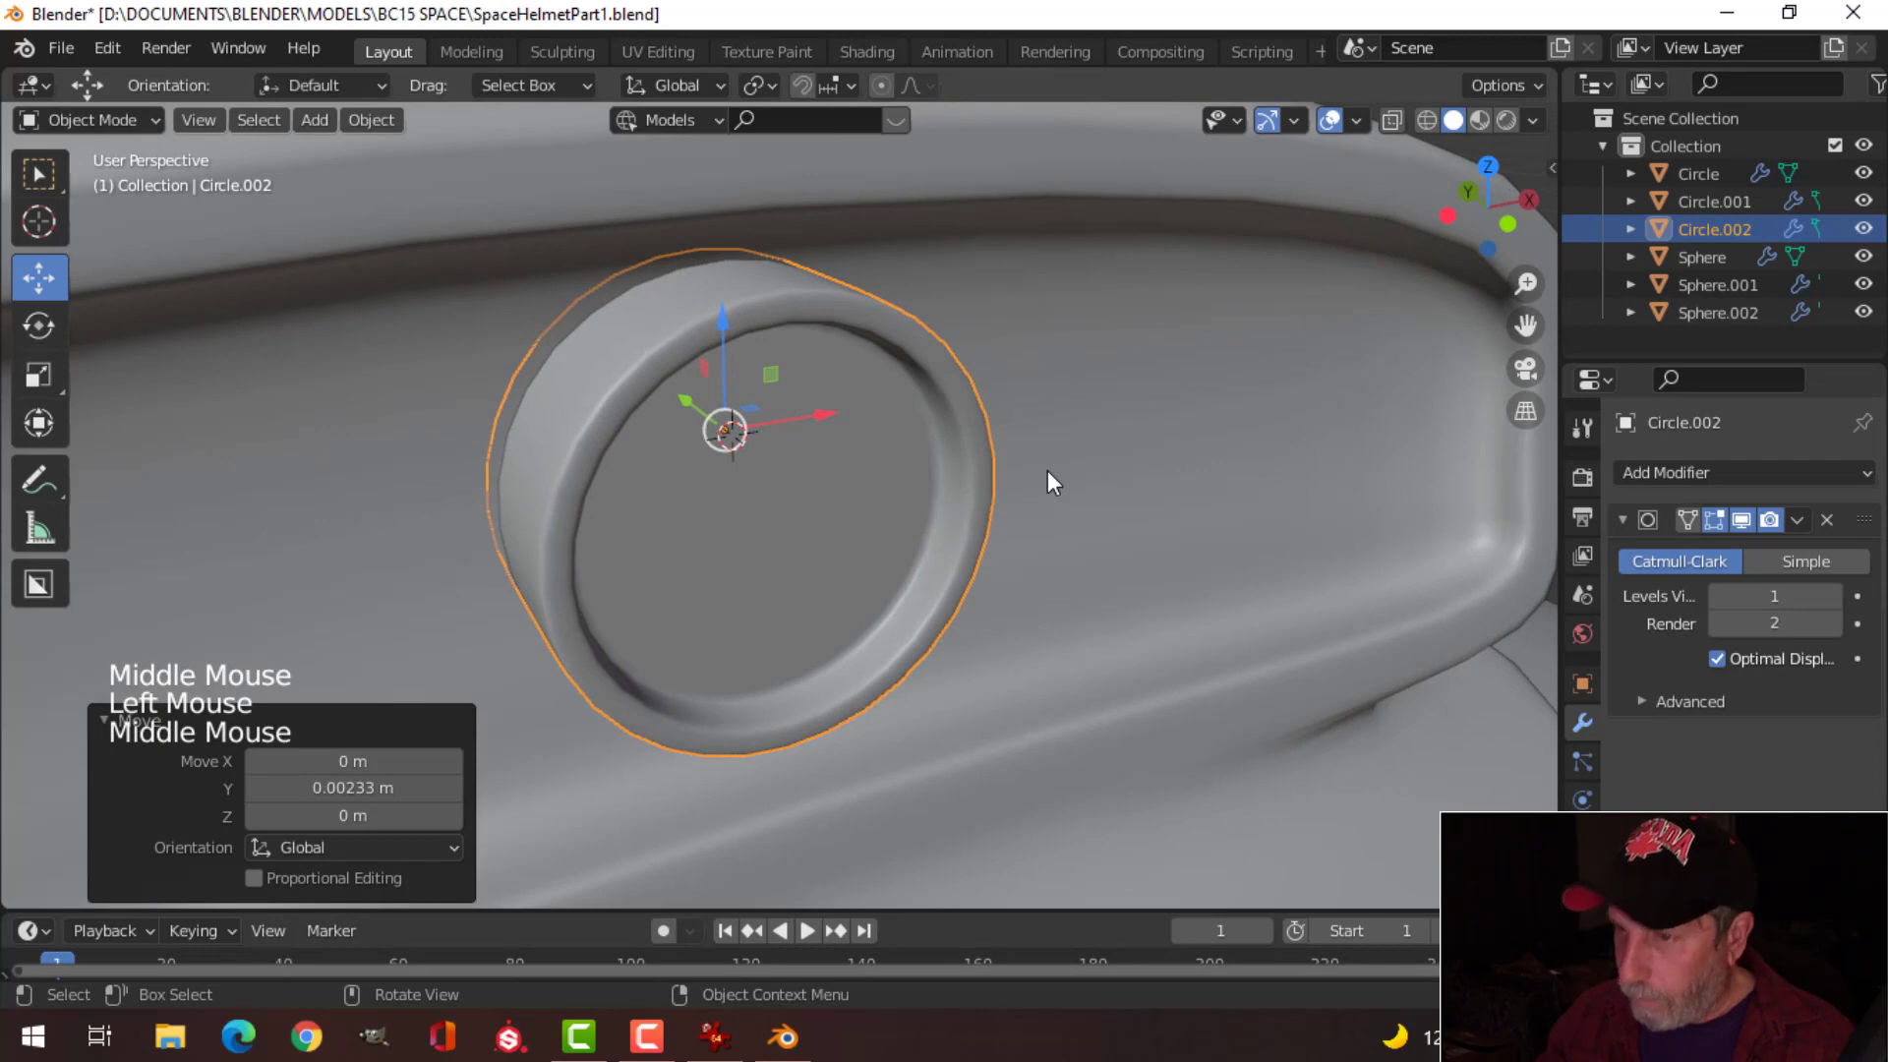
key(KP_1)
scroll(1027, 487, down, 5)
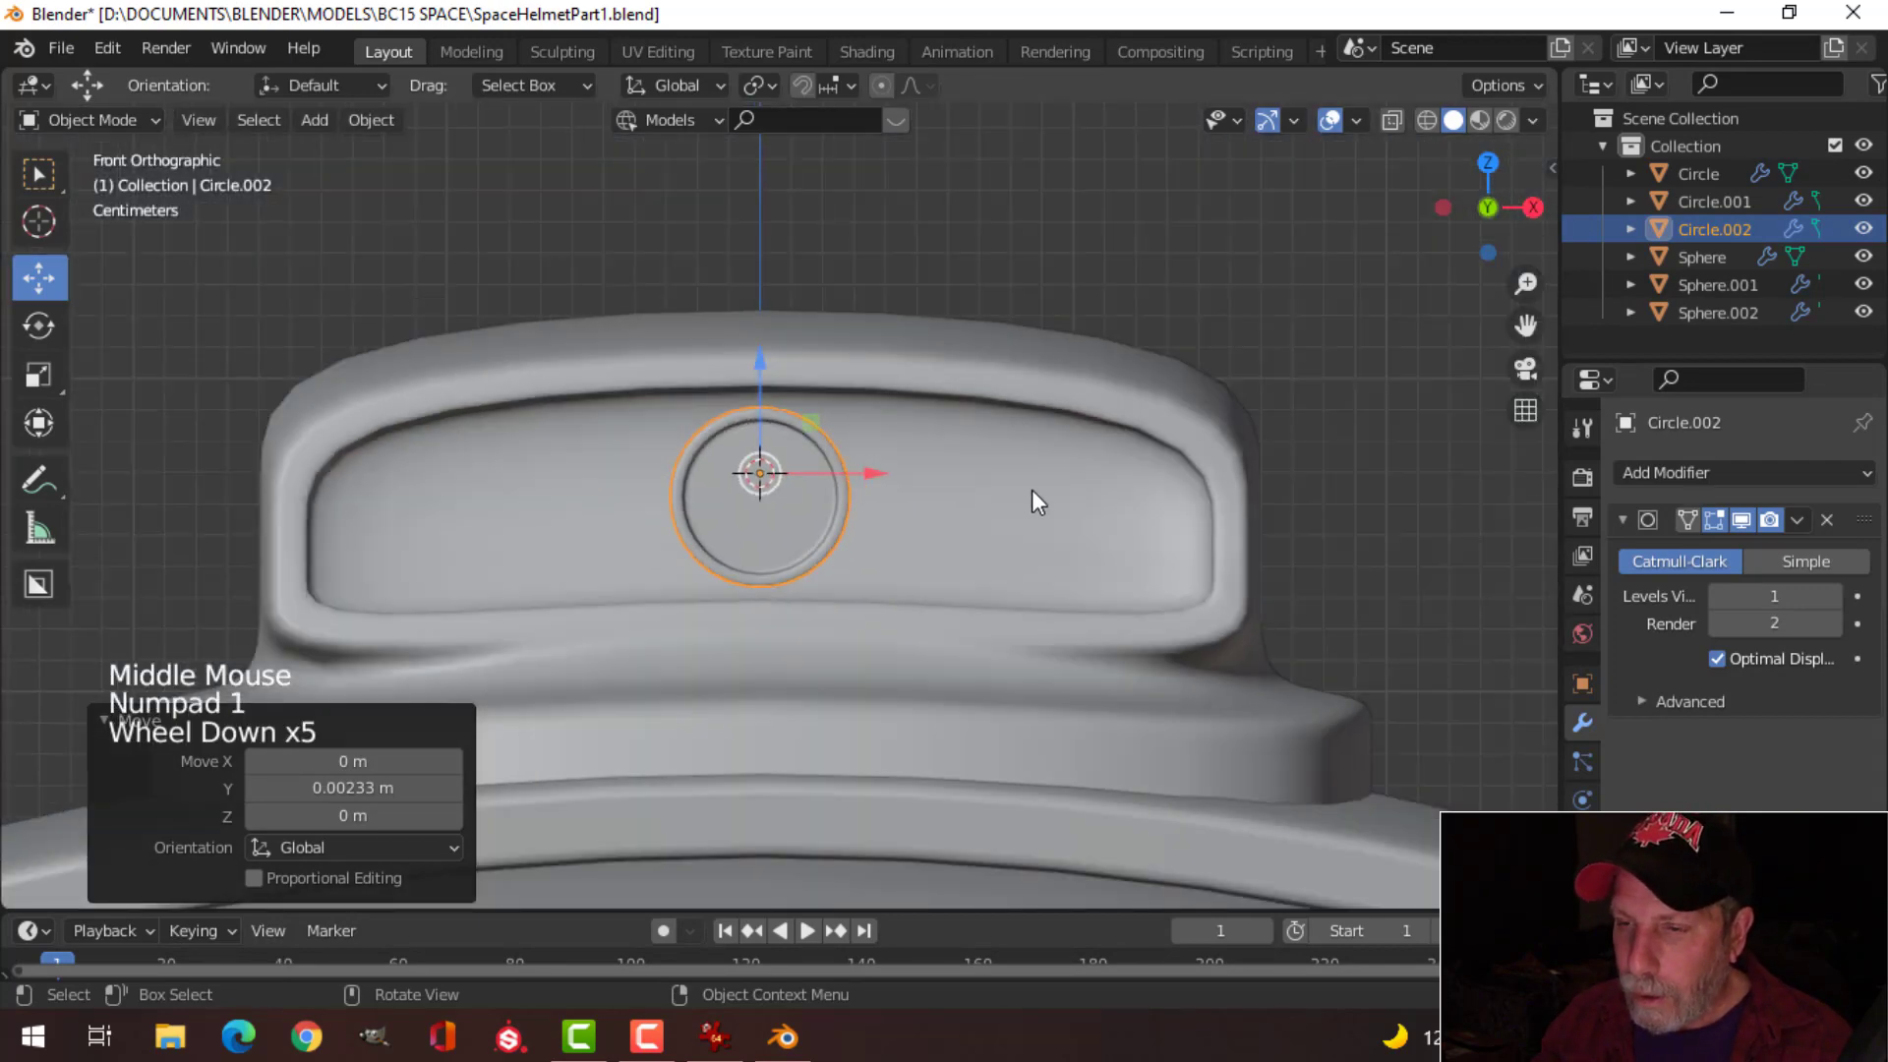
scroll(1028, 502, up, 1)
scroll(947, 494, down, 2)
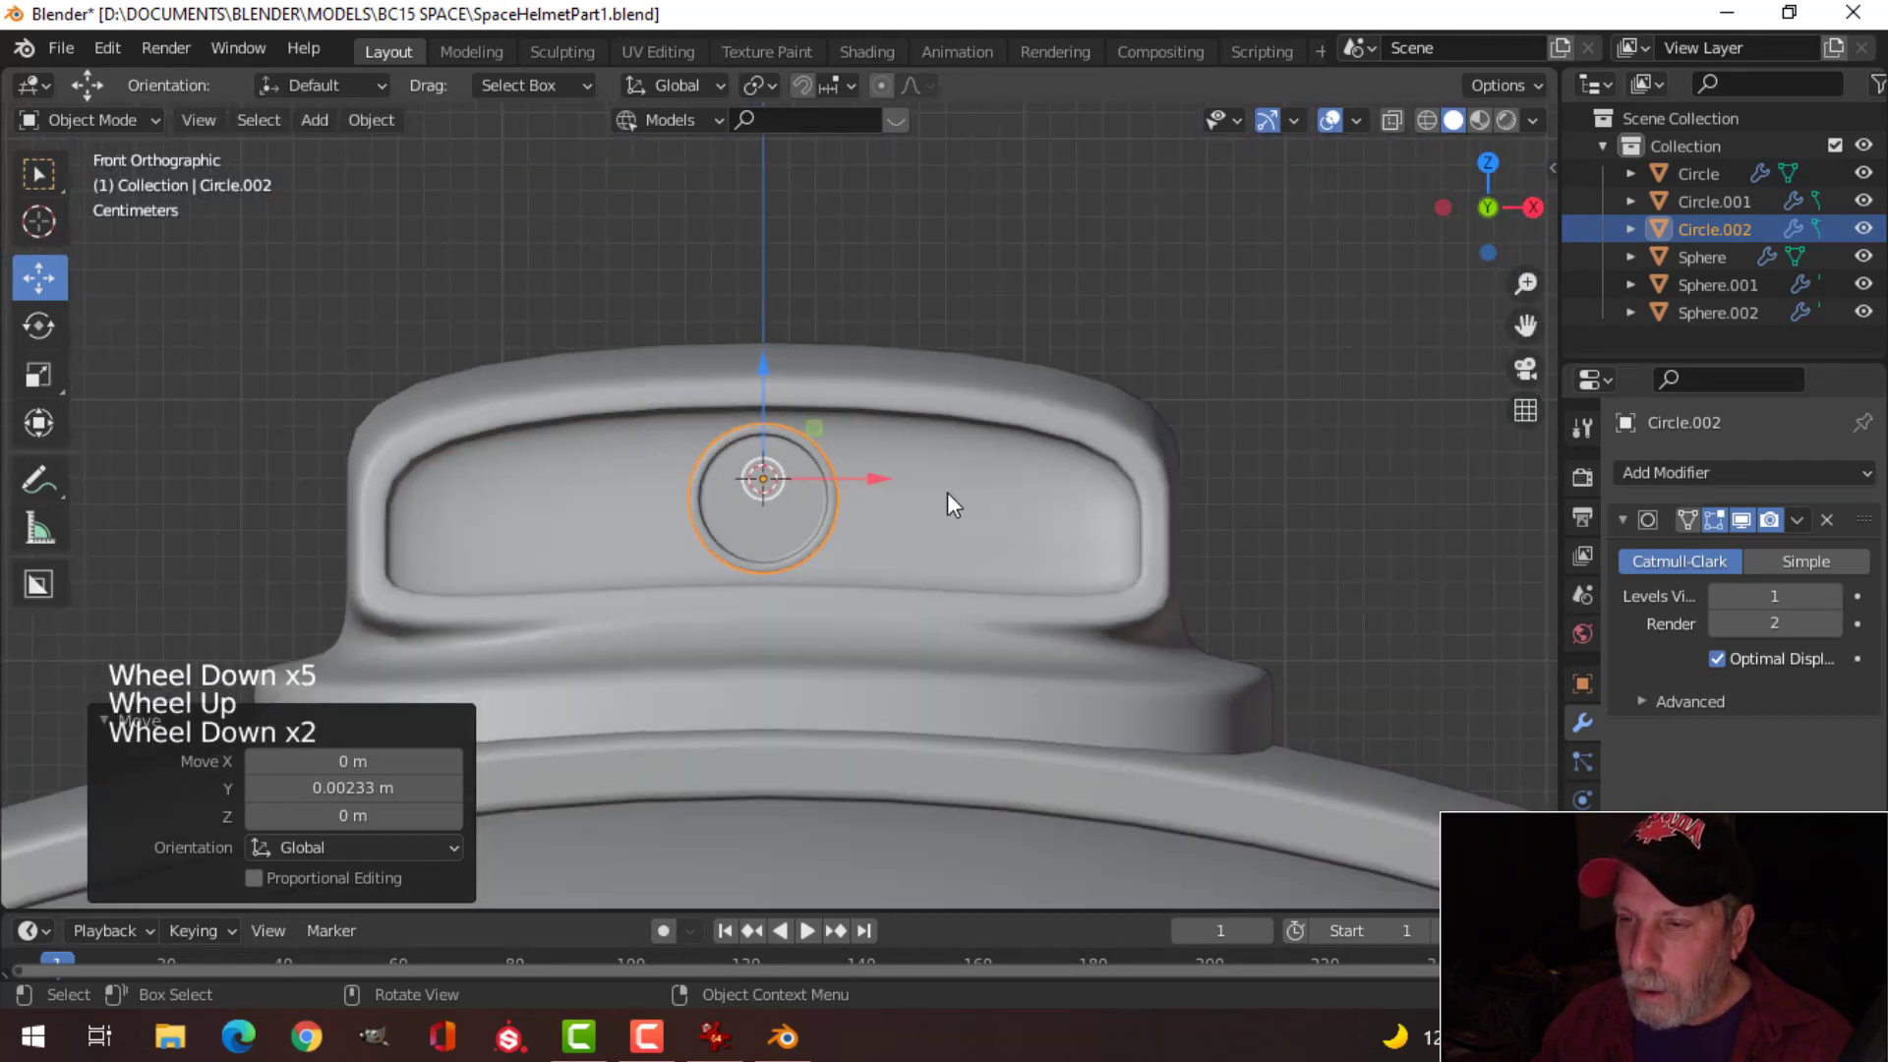
key(alt+a)
middle_drag(947, 493, 824, 516)
scroll(788, 511, down, 3)
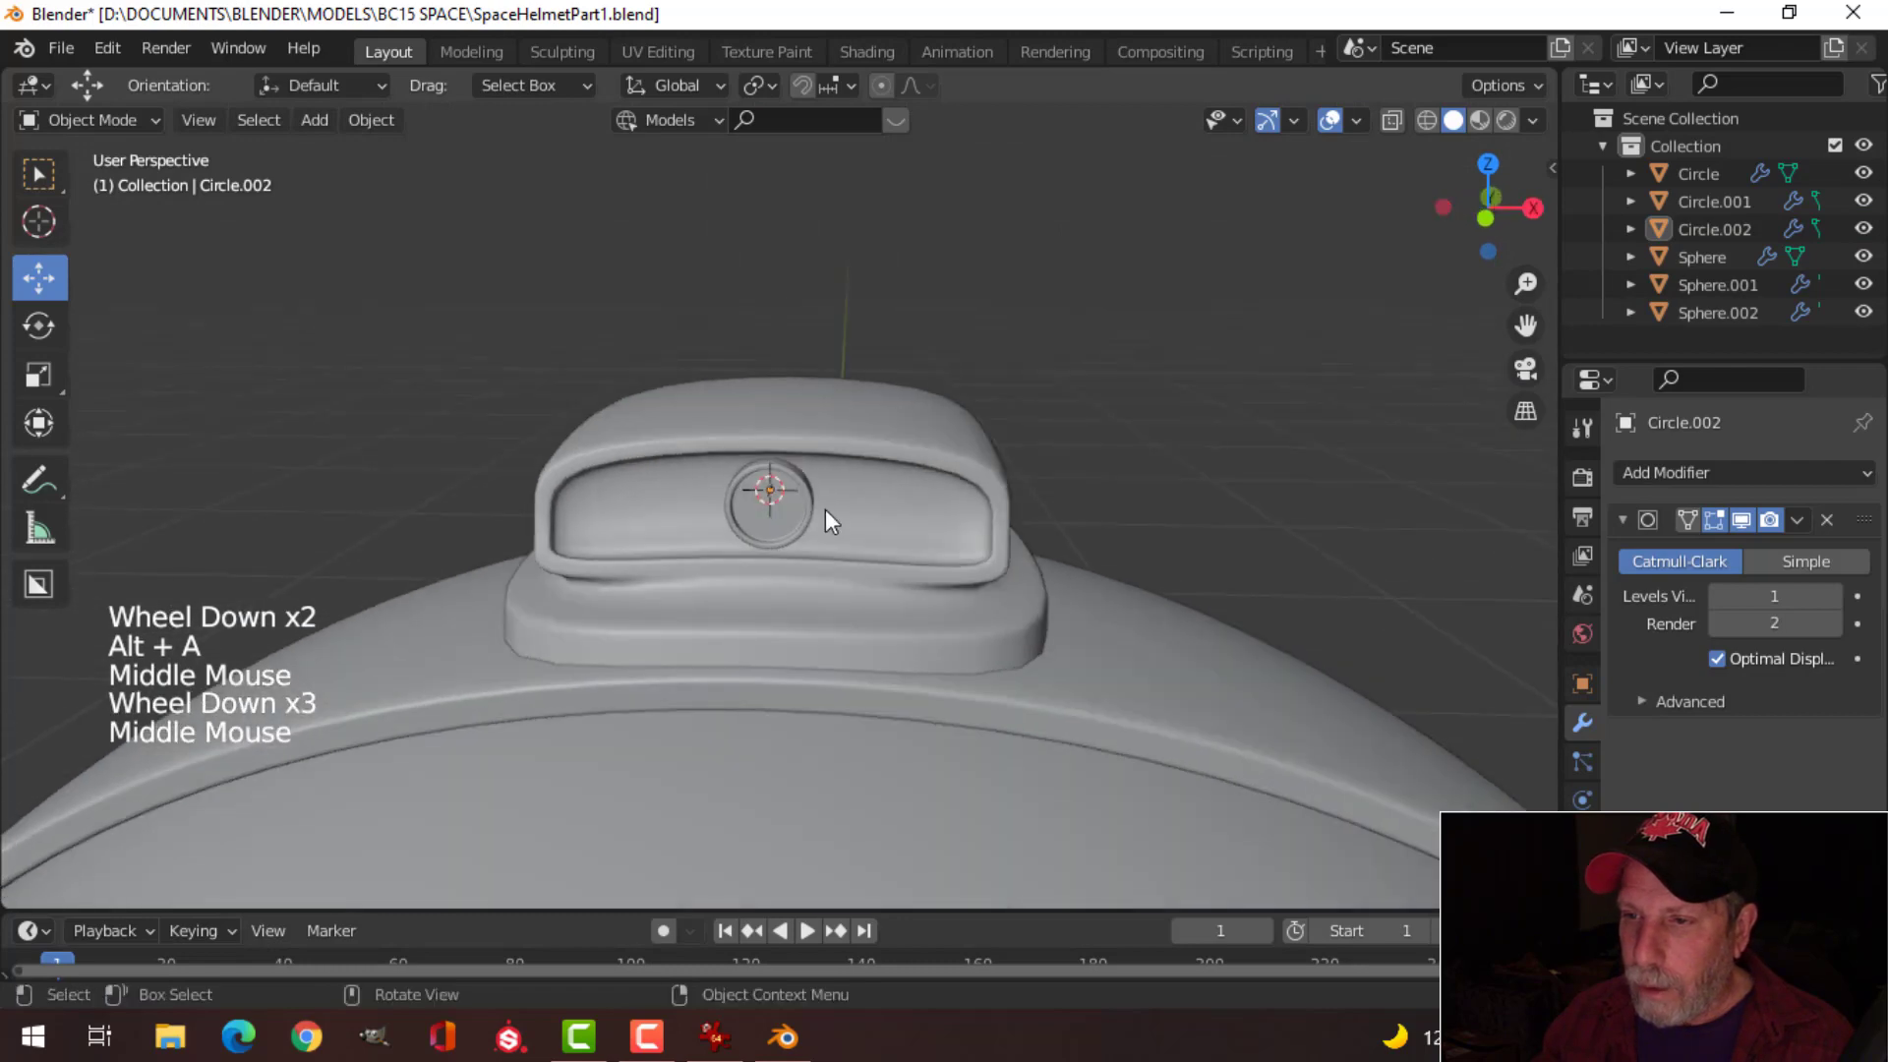
Step: Duplicate the light cylinder and shift the copy along negative X to one side of the recess
click(818, 511)
key(KP_1)
scroll(1027, 505, up, 3)
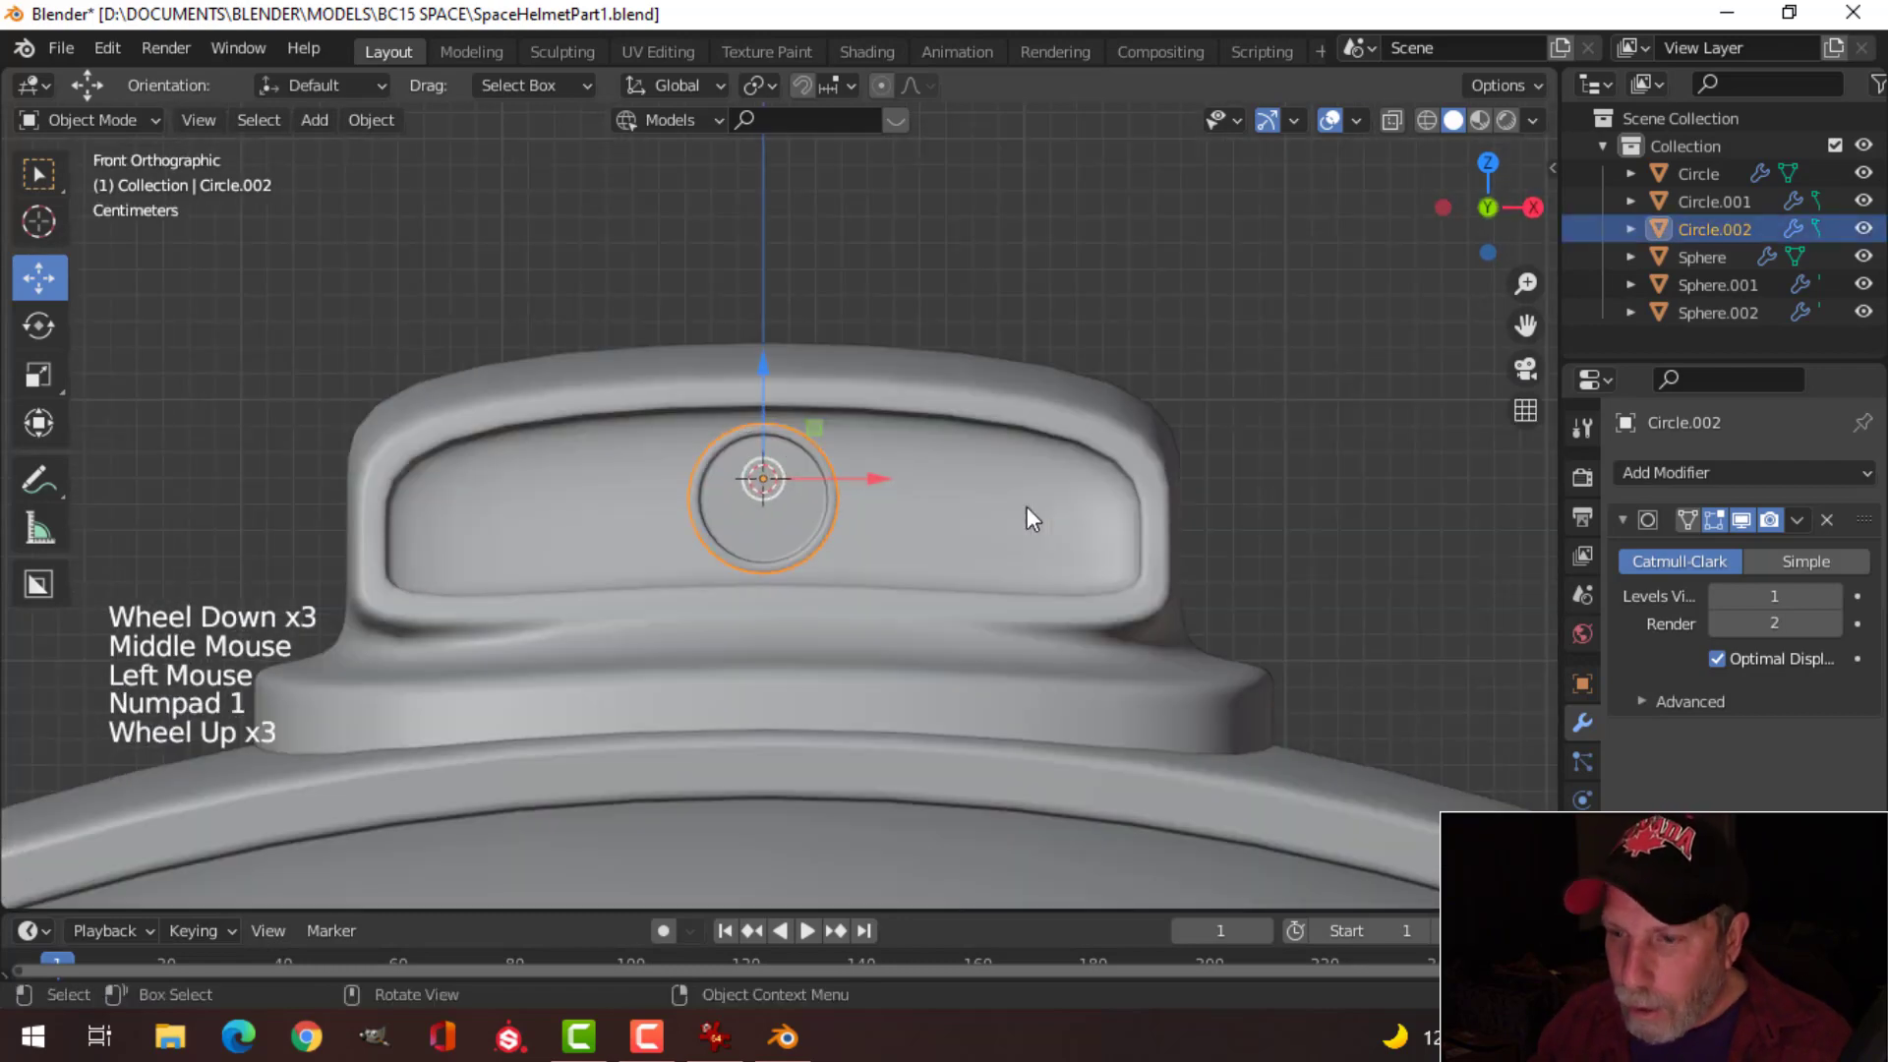
key(shift+d)
drag(872, 482, 661, 482)
Step: Scale the duplicate's whole mesh to 0.682 and lower it by 0.006913 m along Z
key(Tab)
key(a)
key(s)
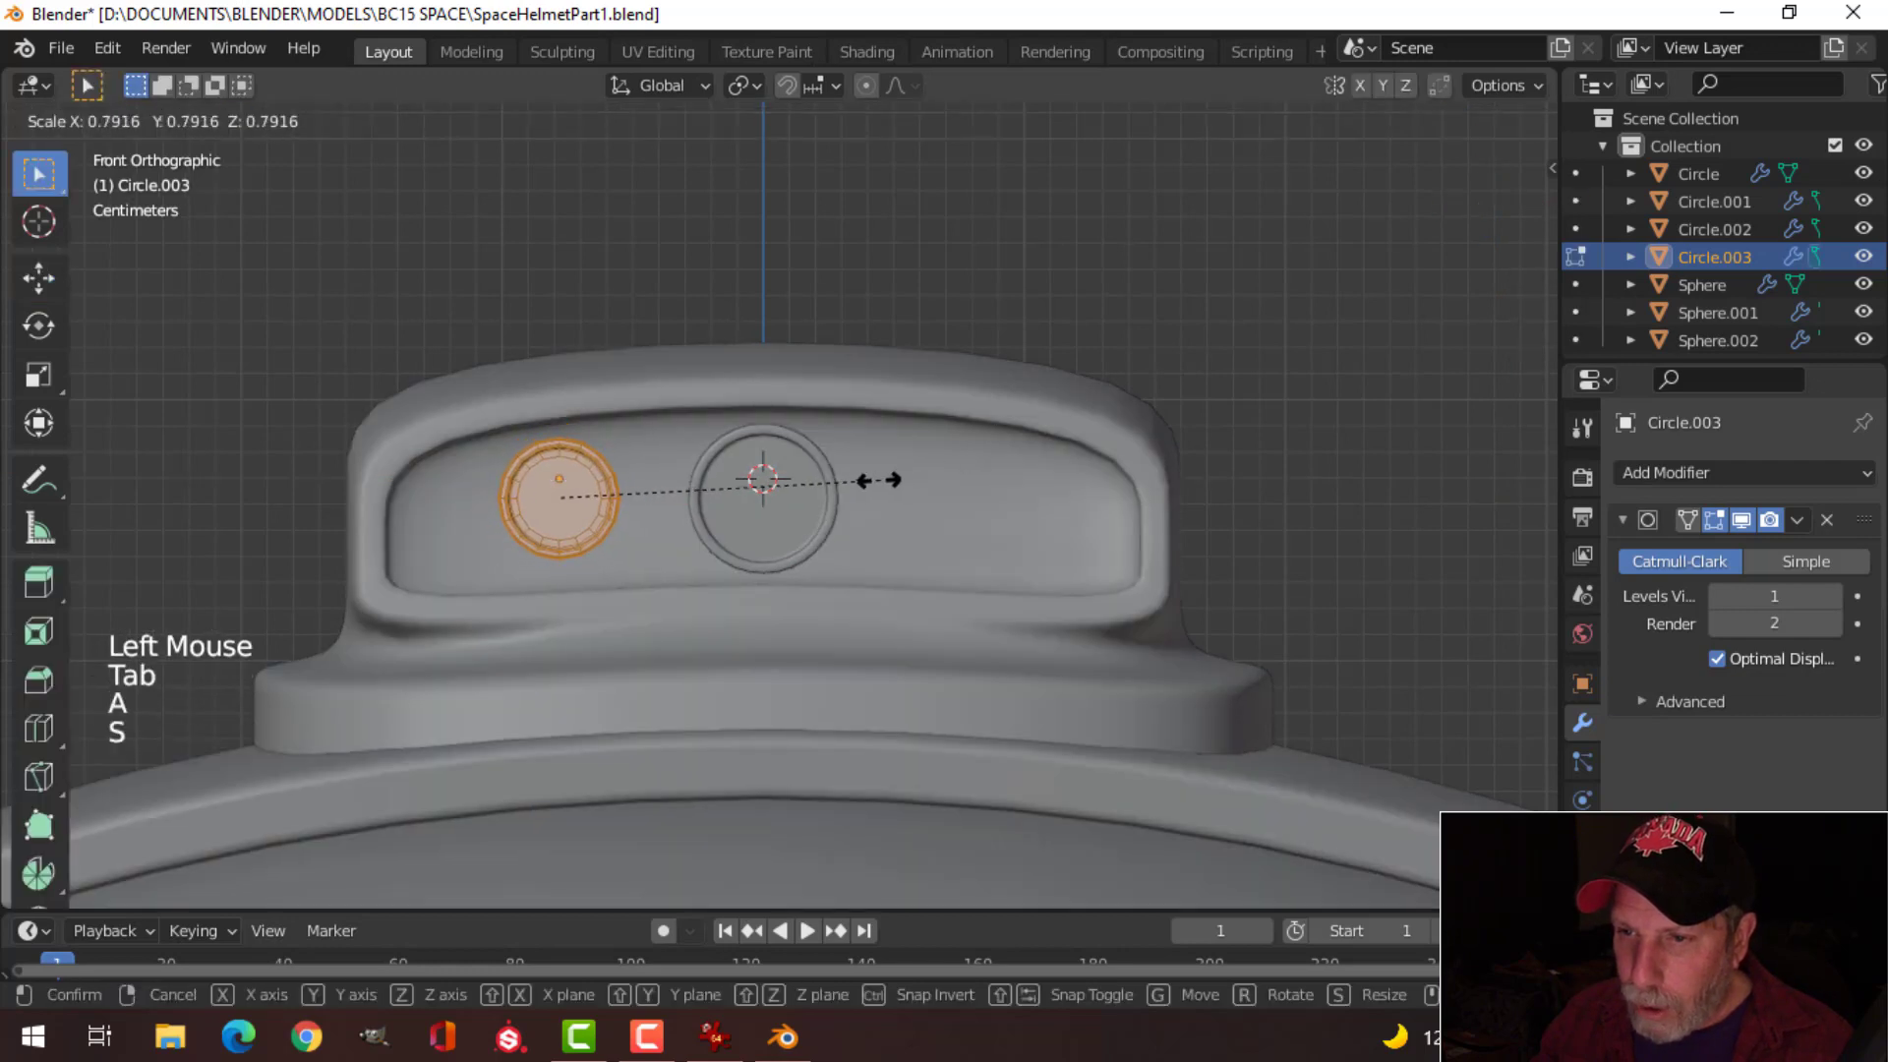
click(836, 483)
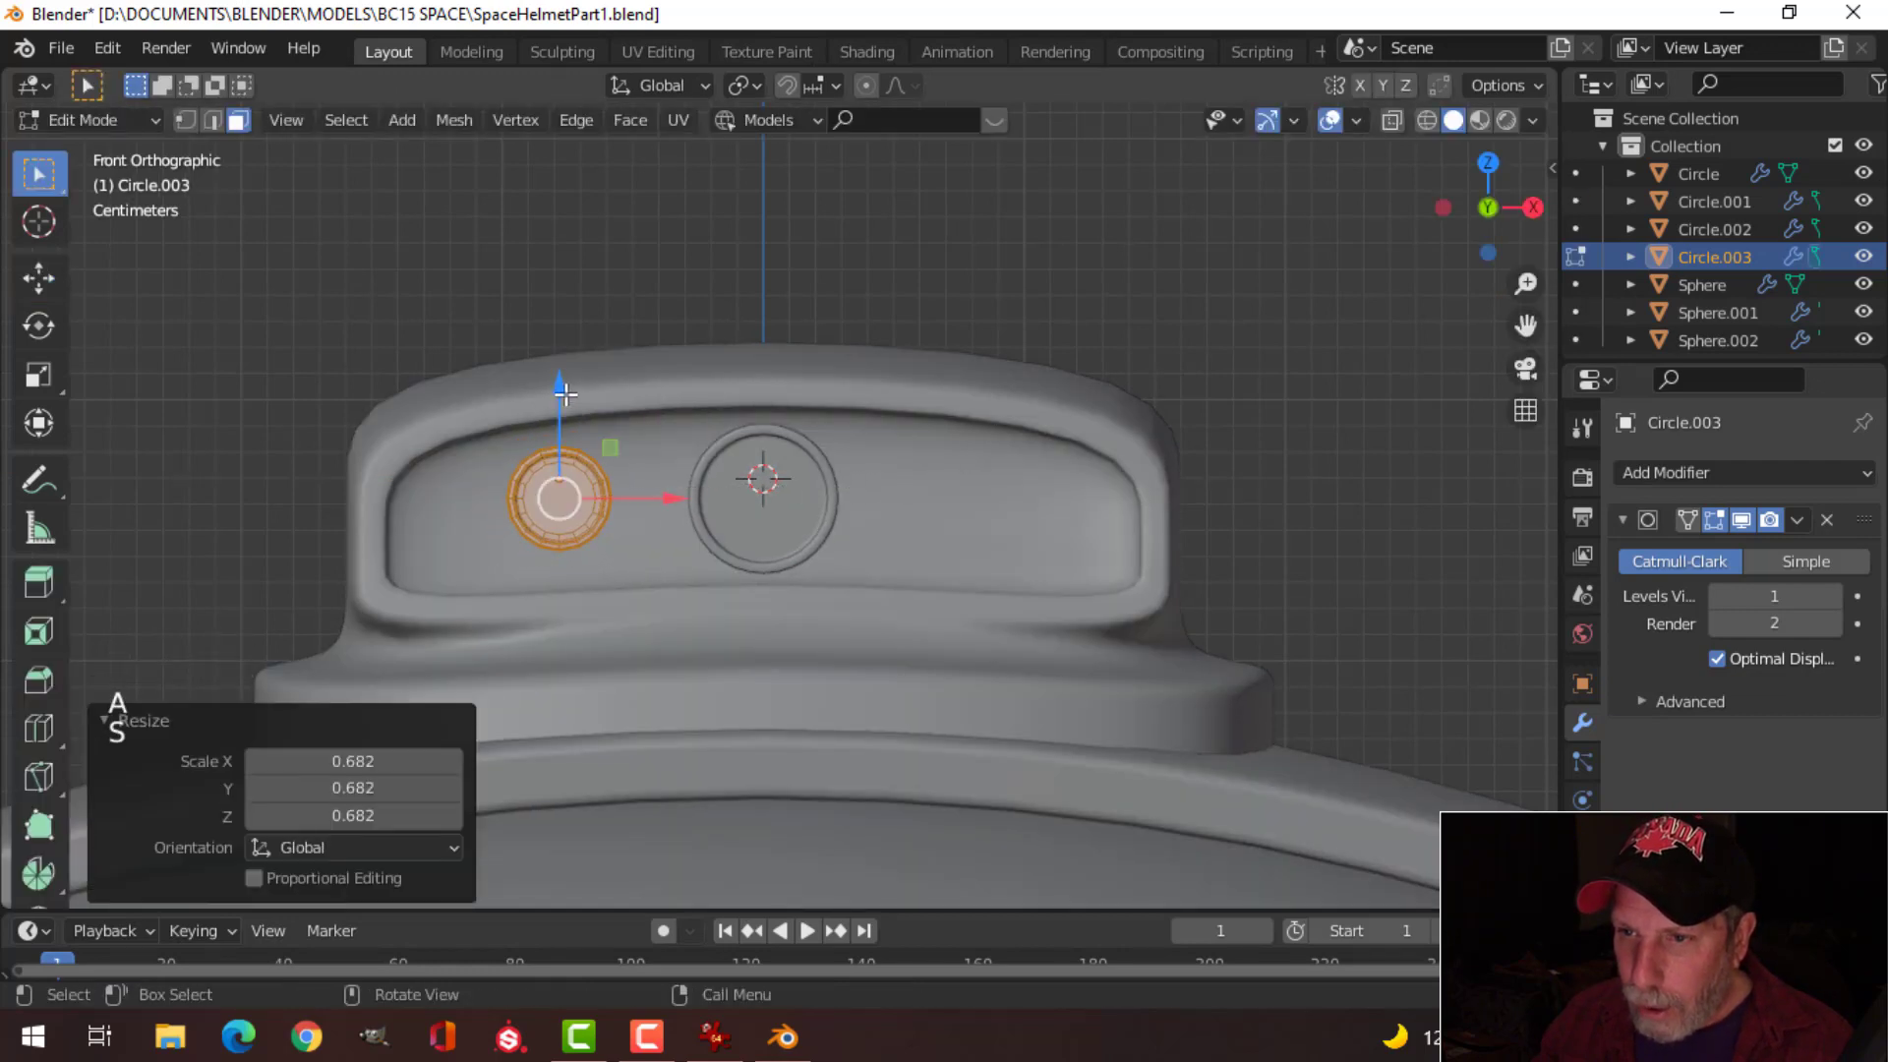
drag(565, 394, 563, 411)
Step: Duplicate the small light's mesh within the same object and shift the copy along X to the opposite side of the central light
scroll(892, 522, up, 2)
shift+middle_drag(892, 522, 891, 447)
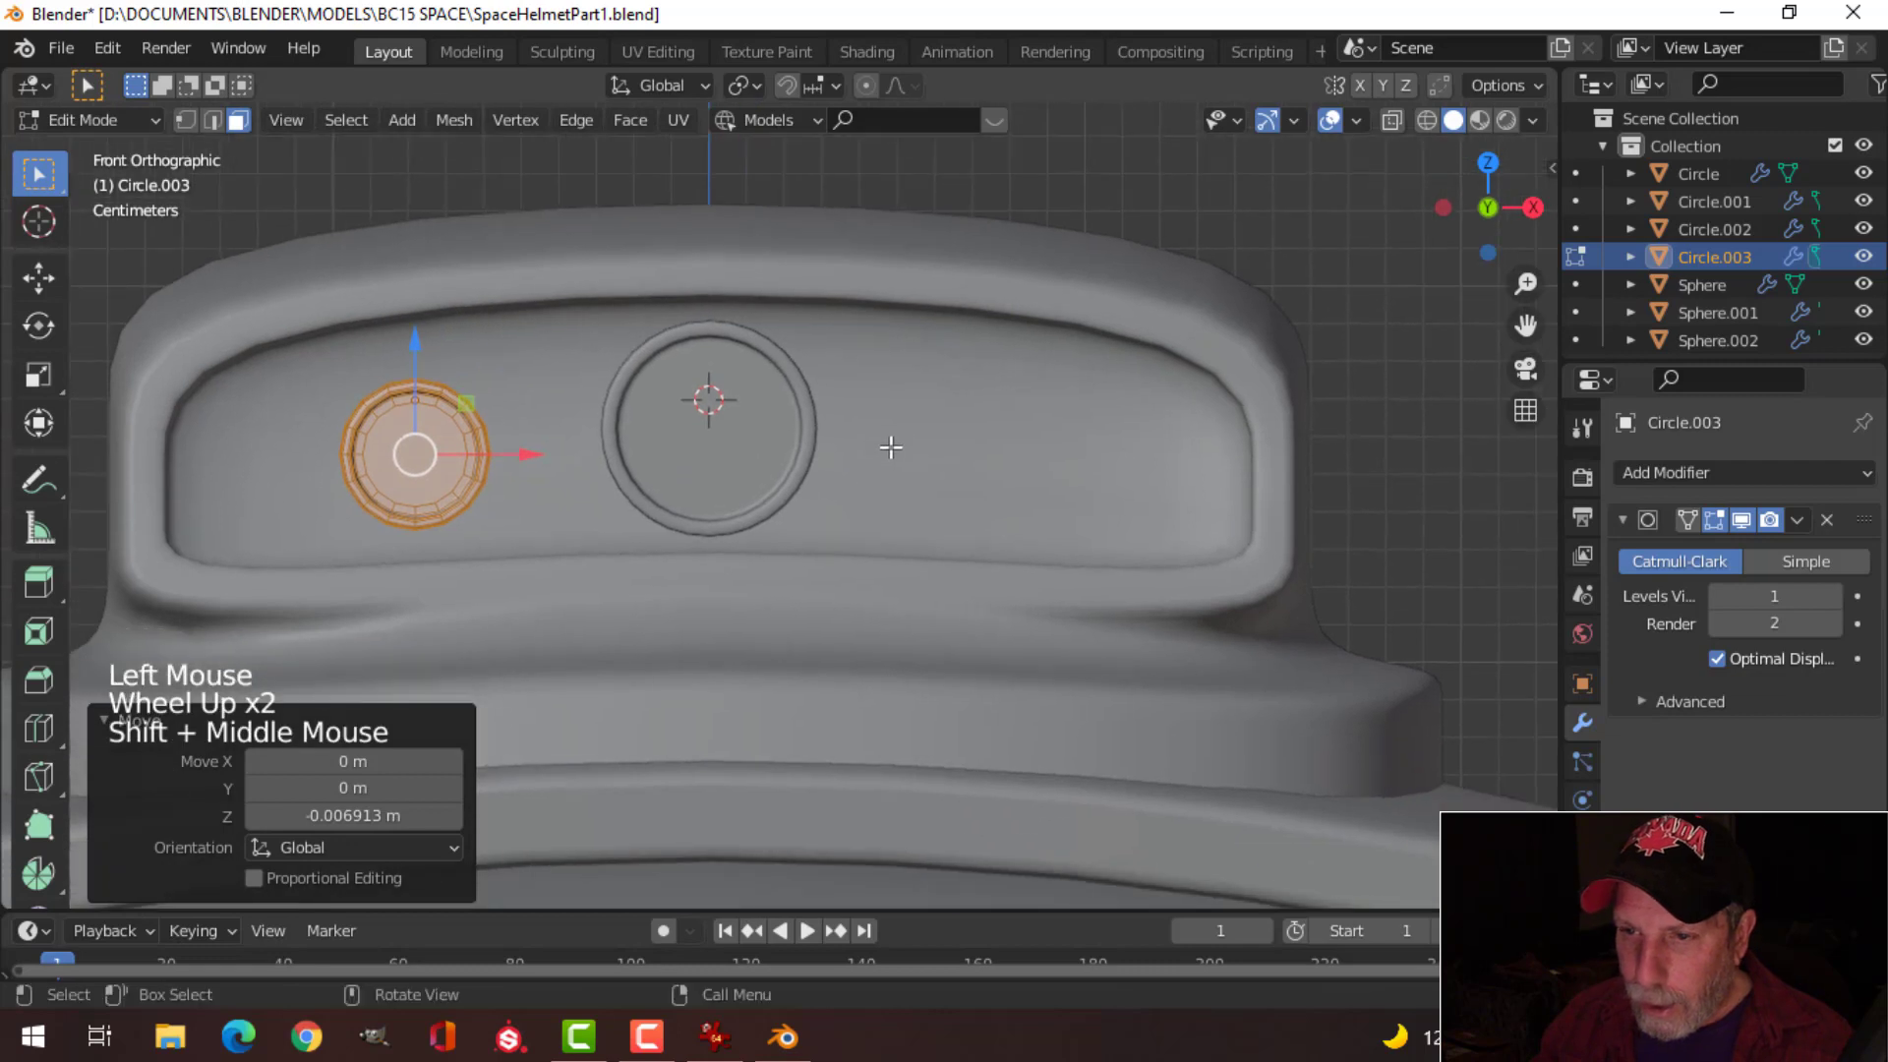
key(shift+d)
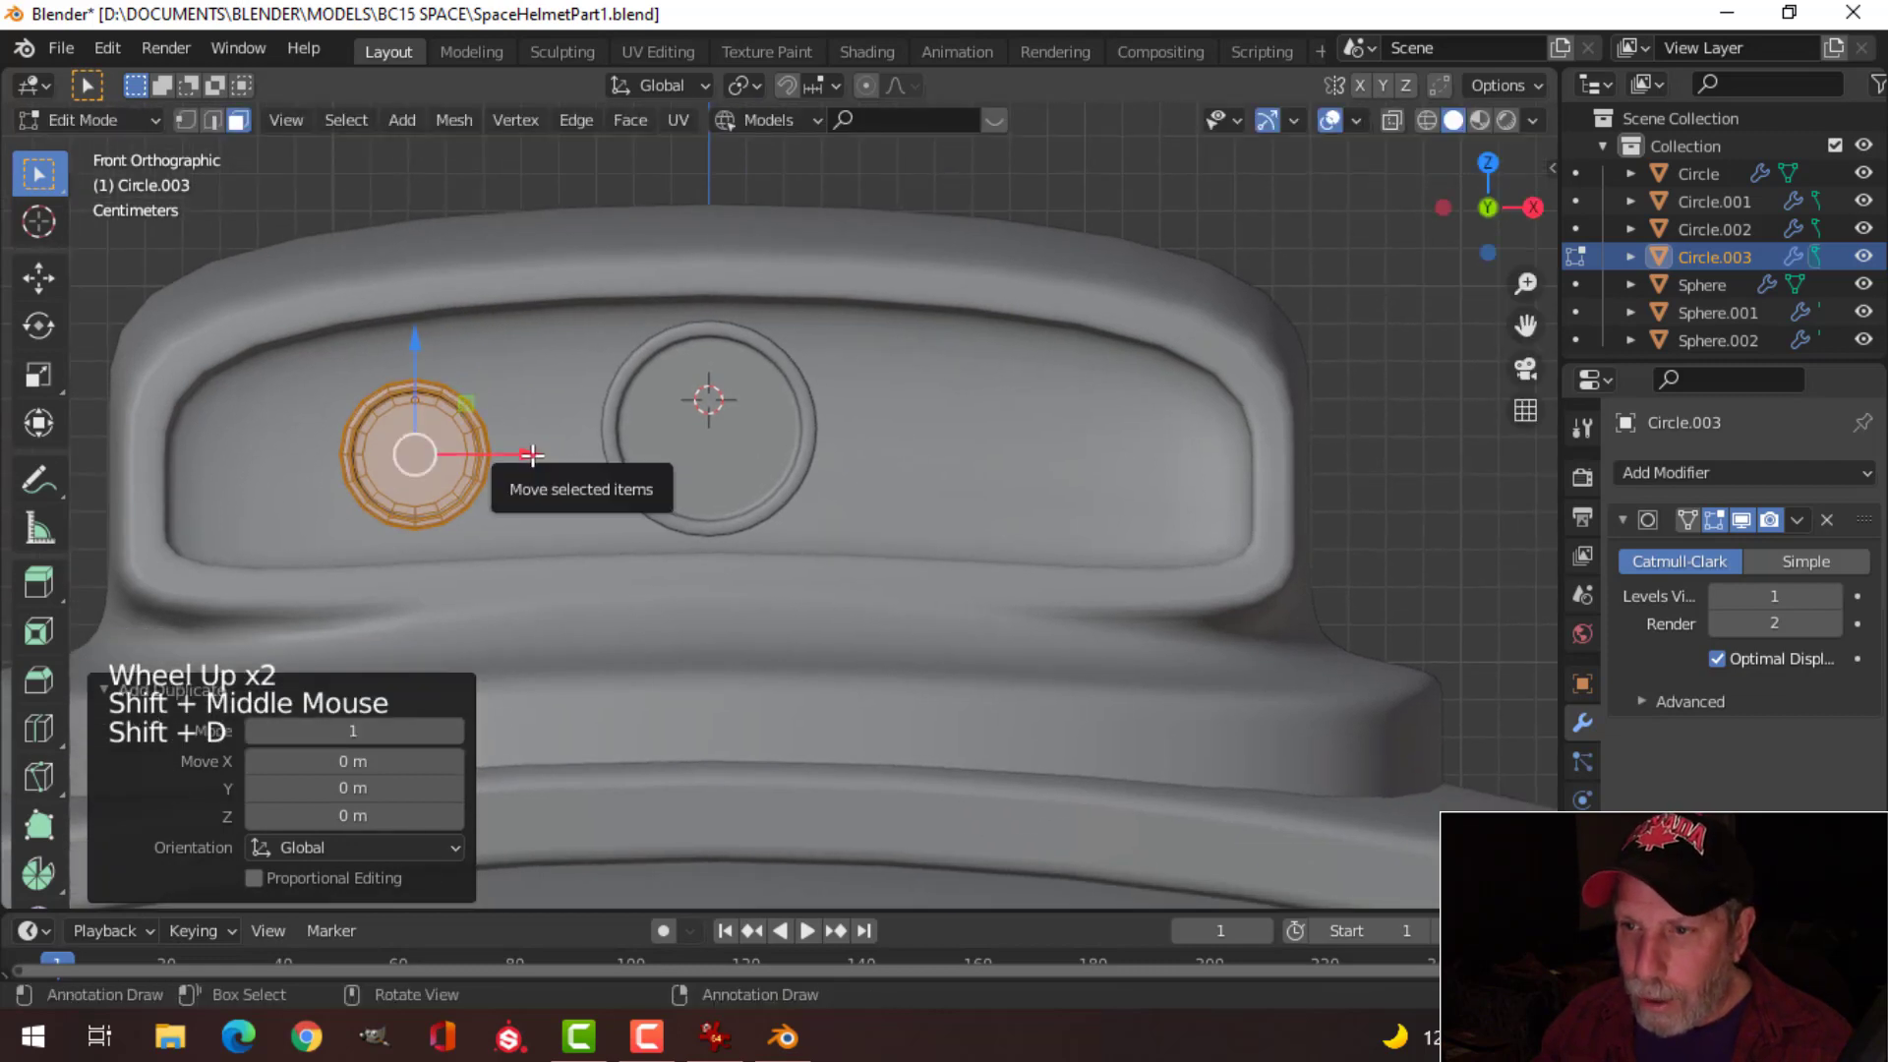
drag(531, 454, 1136, 482)
scroll(1141, 482, down, 3)
key(alt+a)
key(Tab)
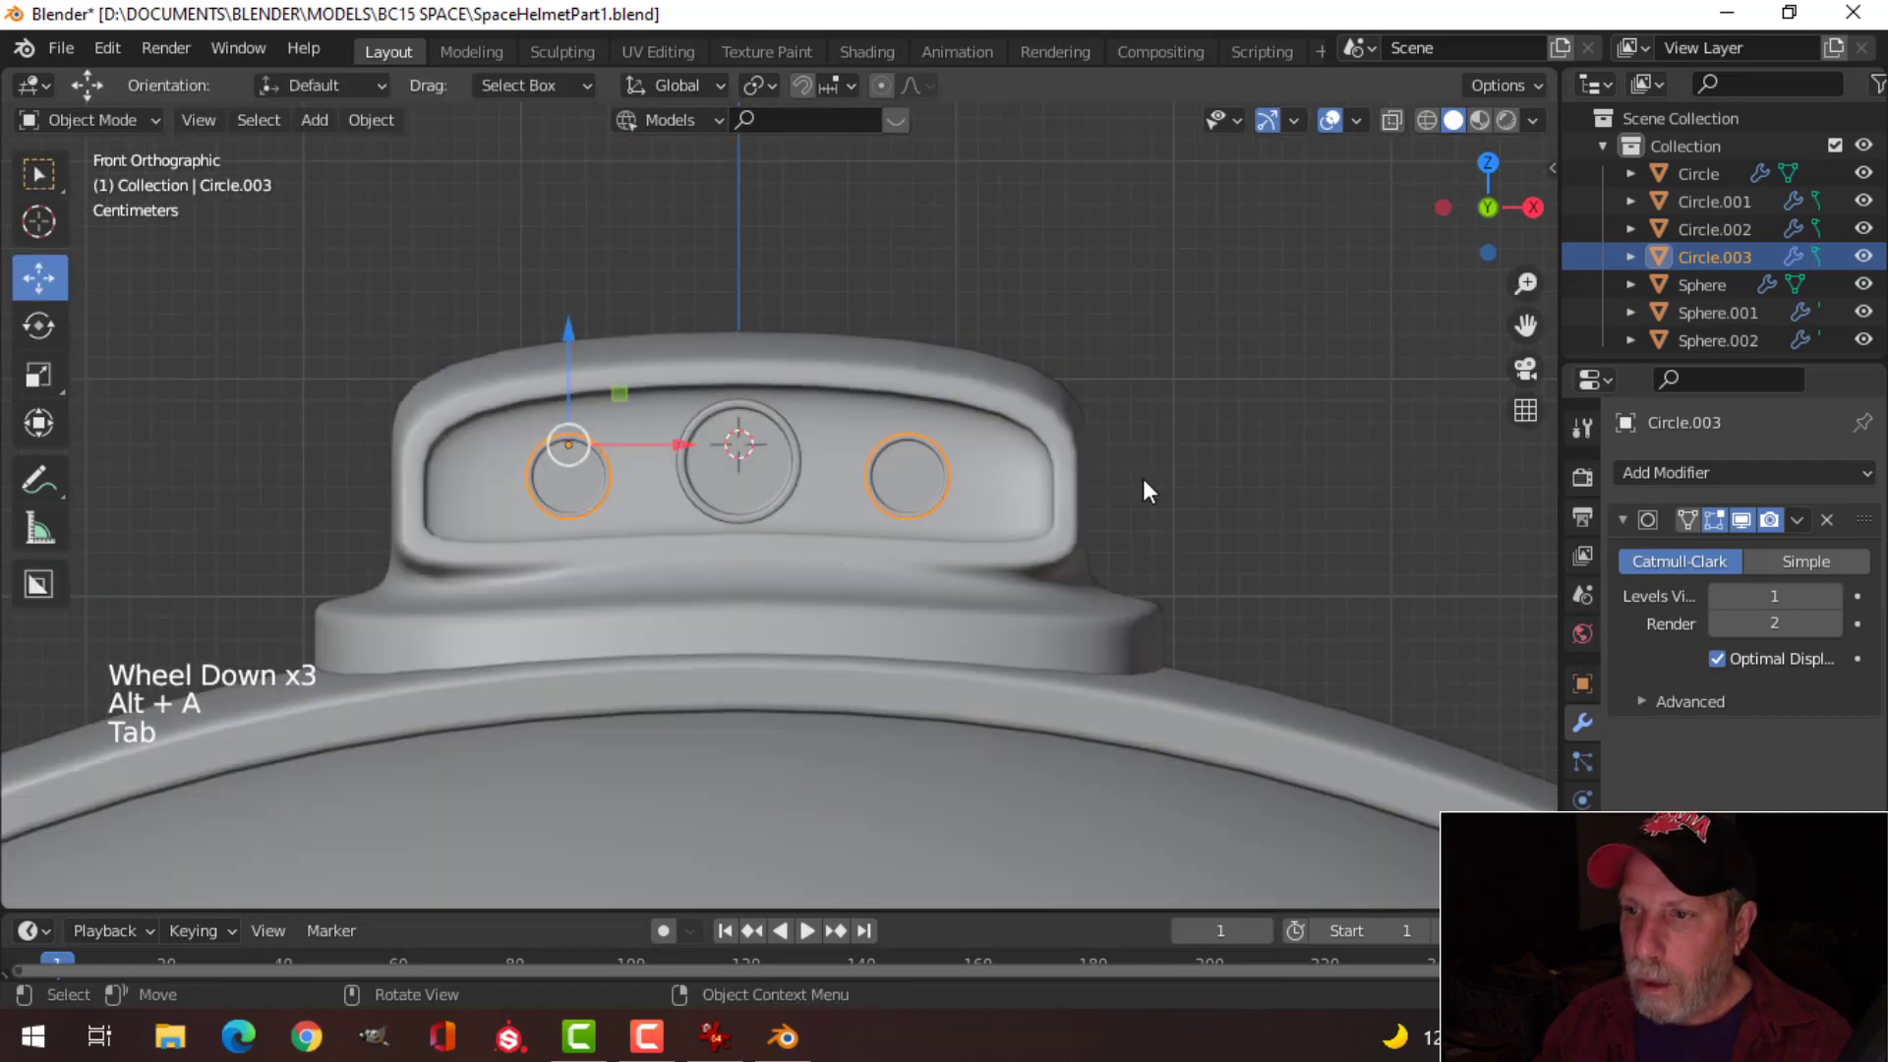
Step: Deselect everything, check the three lights on the helmet, and save the file
scroll(1145, 482, down, 3)
key(alt+a)
middle_drag(1145, 482, 1131, 482)
scroll(989, 501, down, 3)
middle_drag(989, 501, 1101, 500)
key(ctrl+s)
scroll(1059, 540, up, 2)
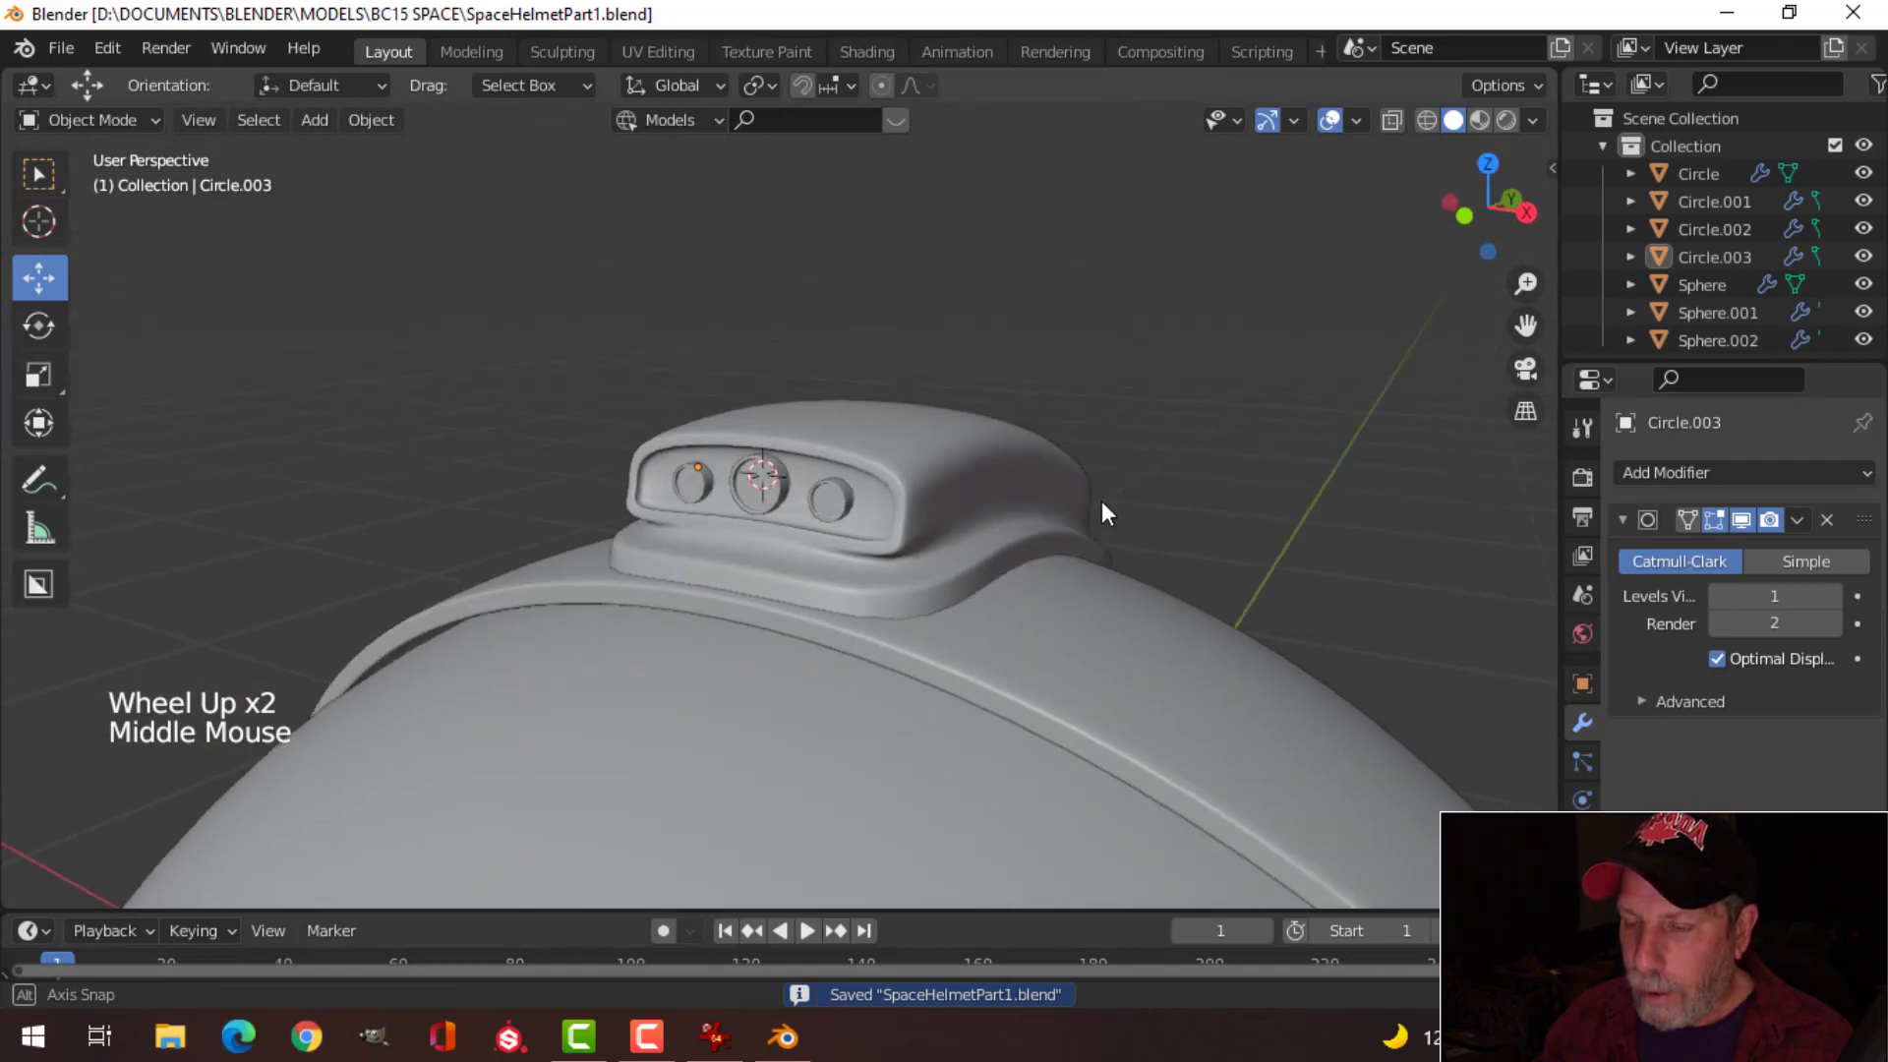
Step: Select the central front, upper and lower rim faces of the helmet shell's front edge, directly below the housing
scroll(999, 578, down, 2)
shift+middle_drag(998, 580, 1013, 557)
middle_drag(1013, 557, 860, 438)
click(859, 438)
key(Tab)
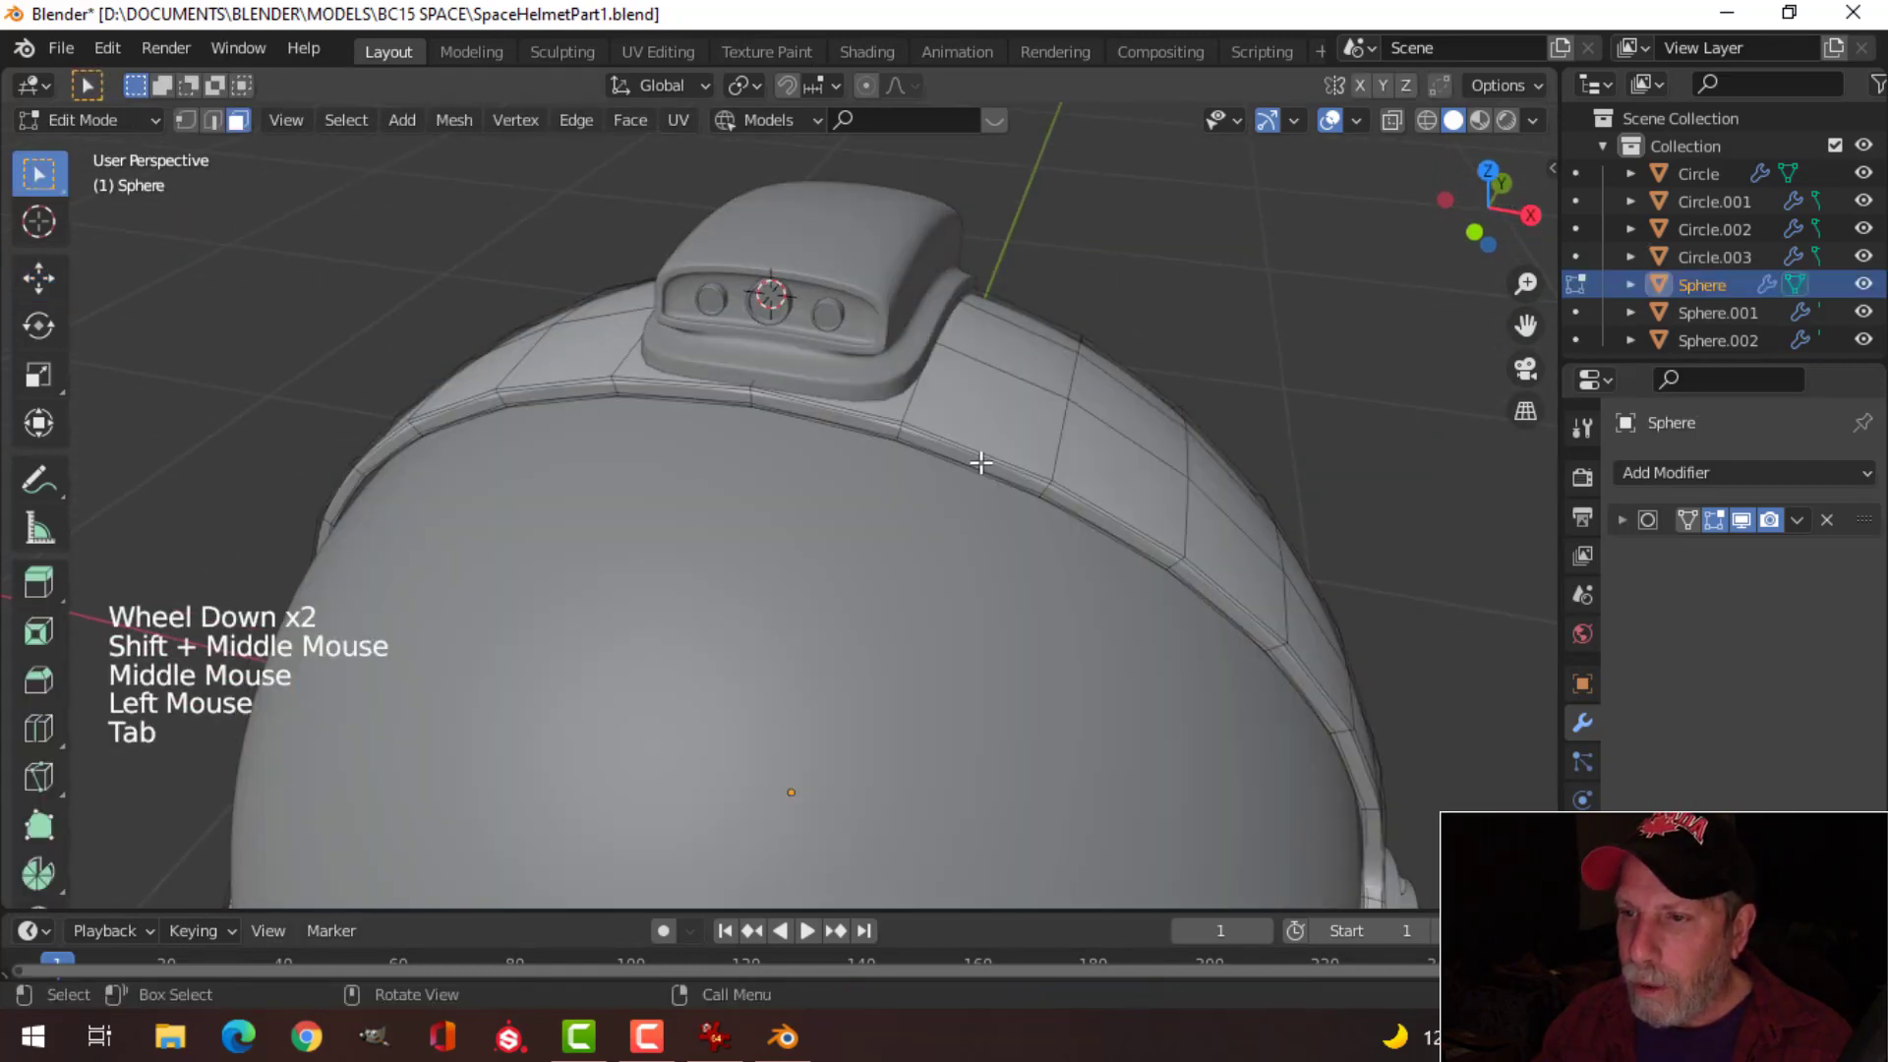
scroll(977, 455, up, 2)
middle_drag(977, 456, 868, 560)
scroll(1024, 405, up, 3)
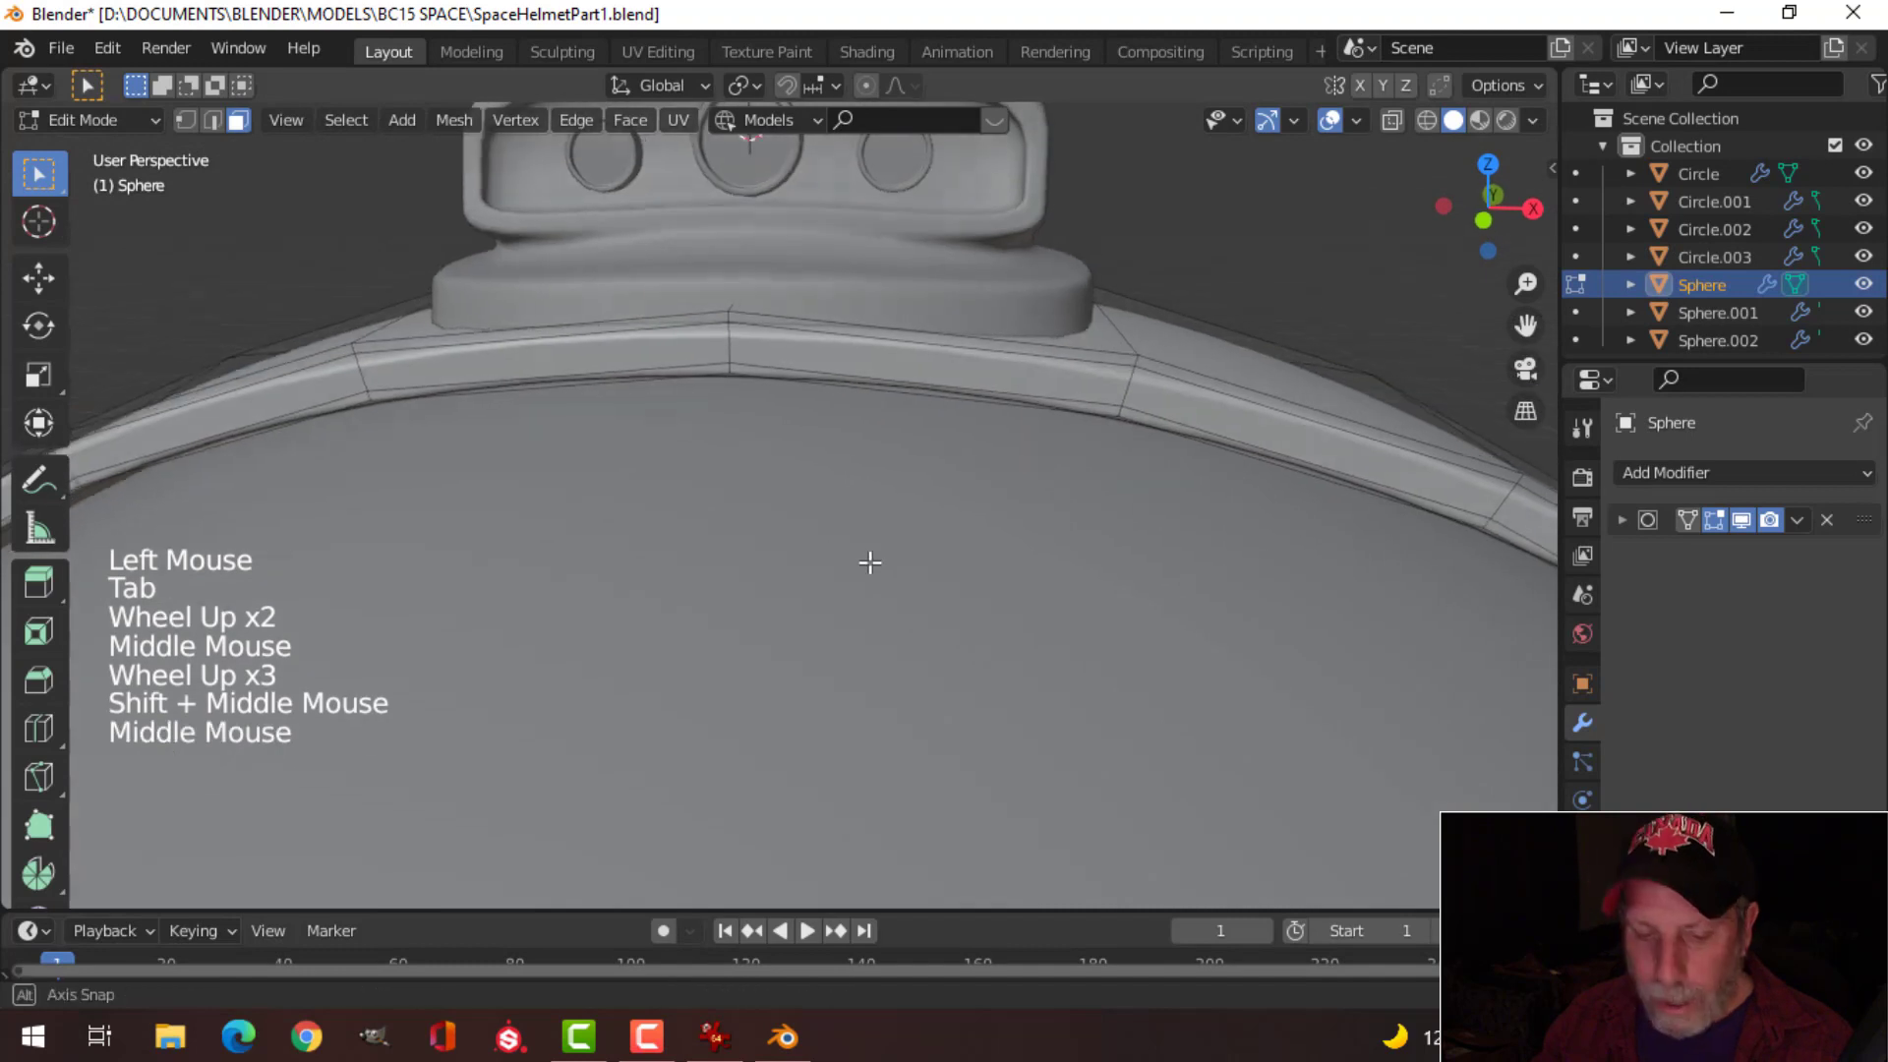
key(3)
click(807, 352)
shift+click(645, 358)
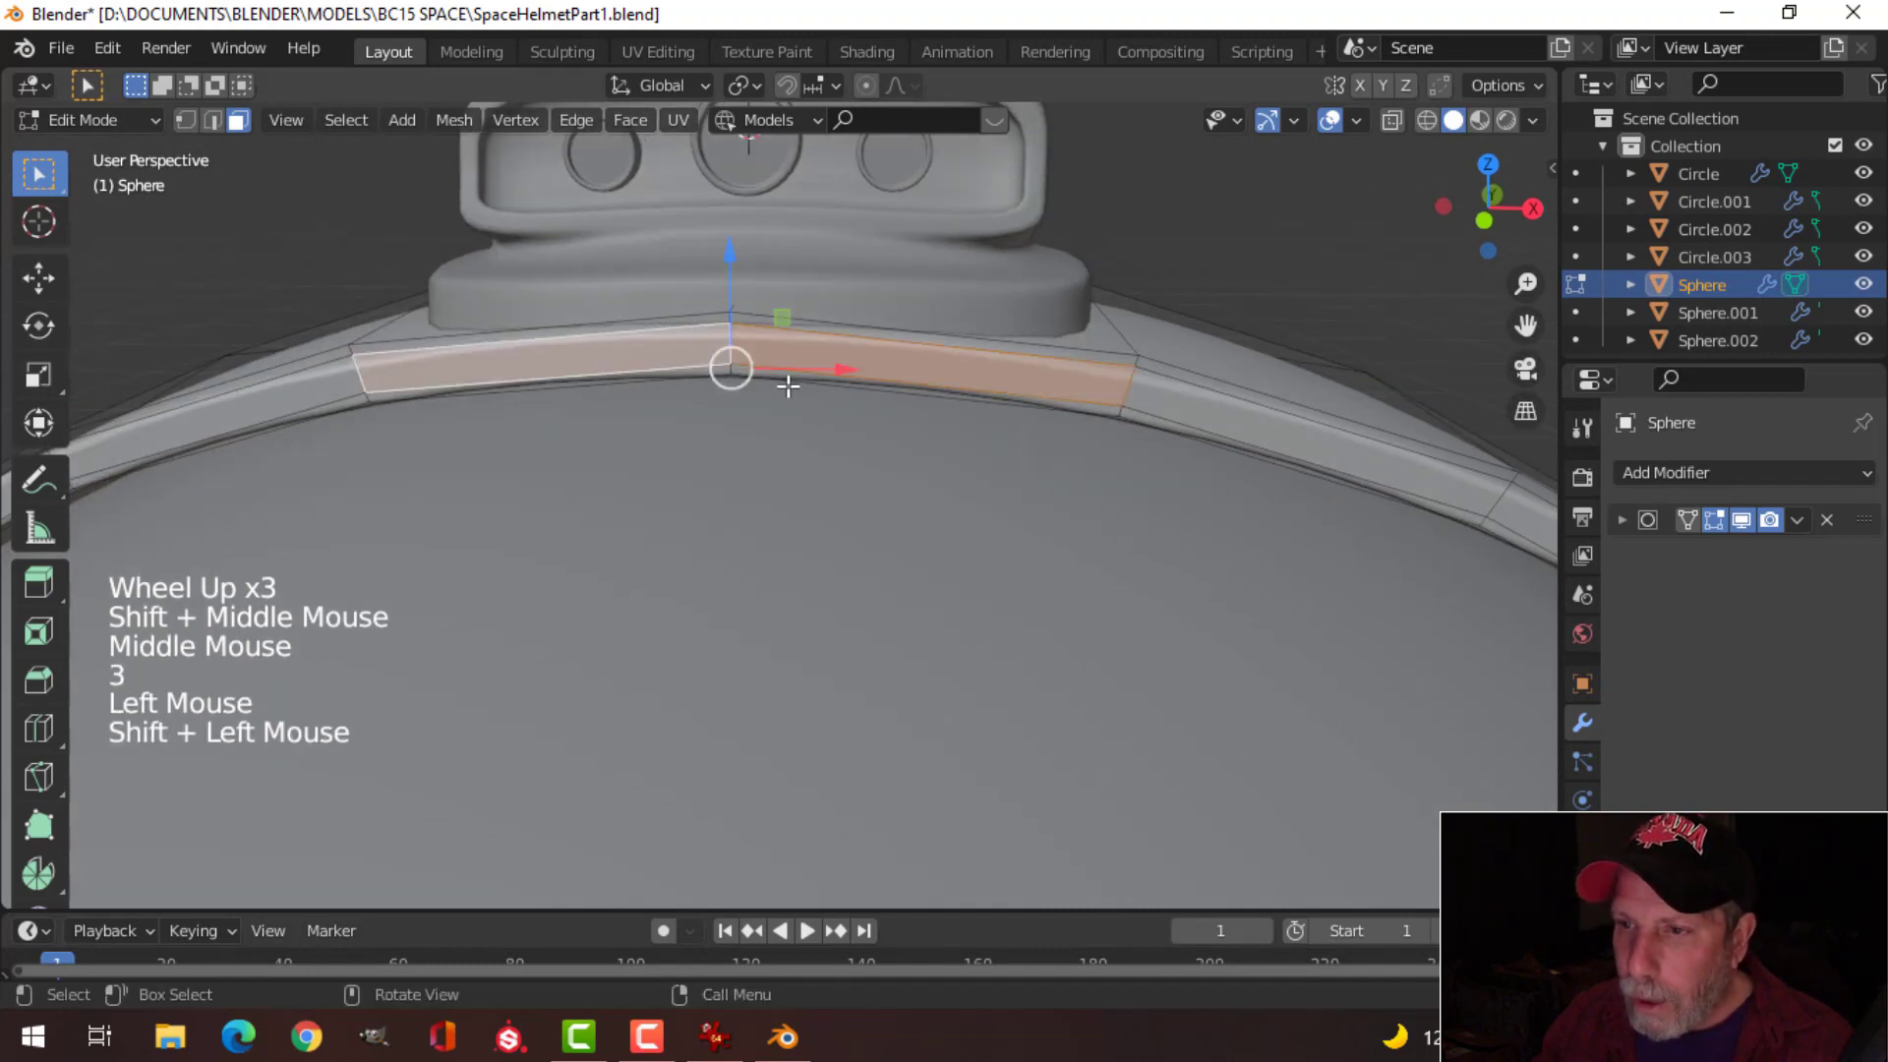
scroll(787, 387, up, 2)
mouse_move(787, 388)
shift+middle_down()
mouse_move(817, 485)
mouse_move(771, 404)
shift+middle_up()
shift+click(696, 414)
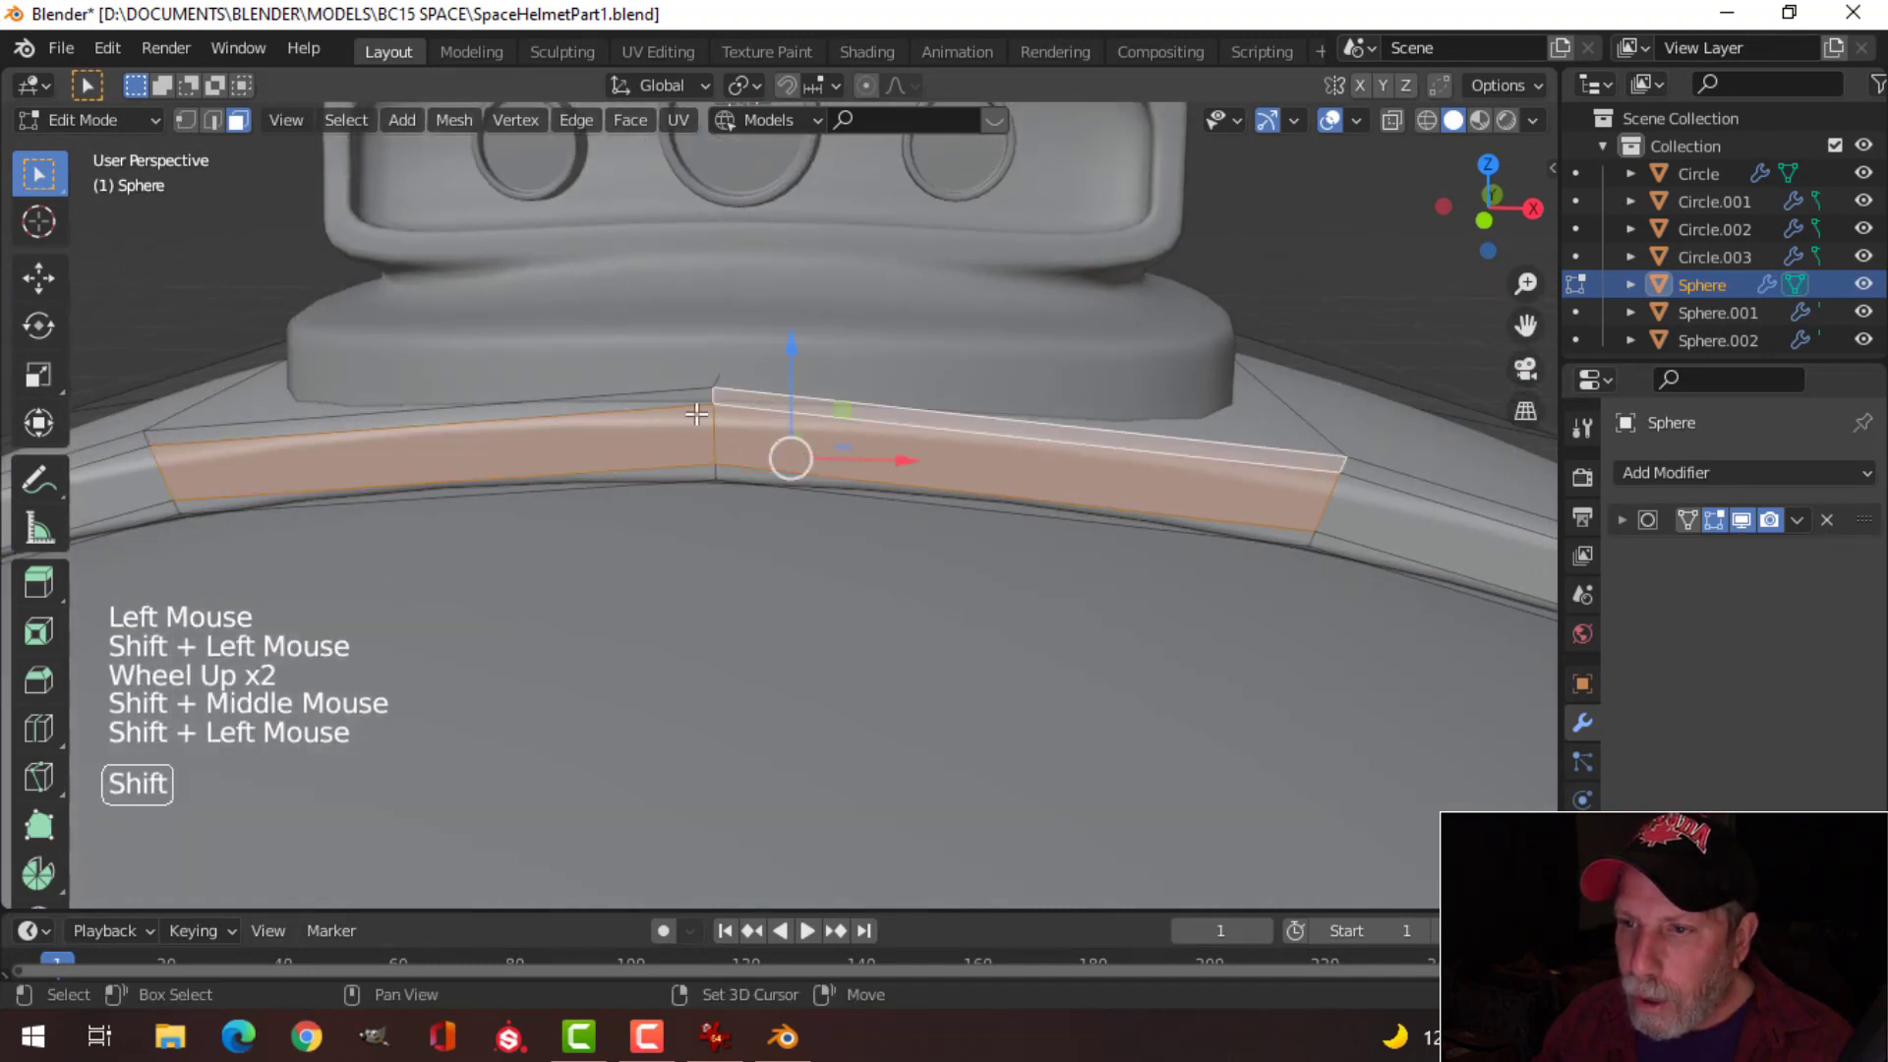
shift+click(644, 411)
shift+click(654, 471)
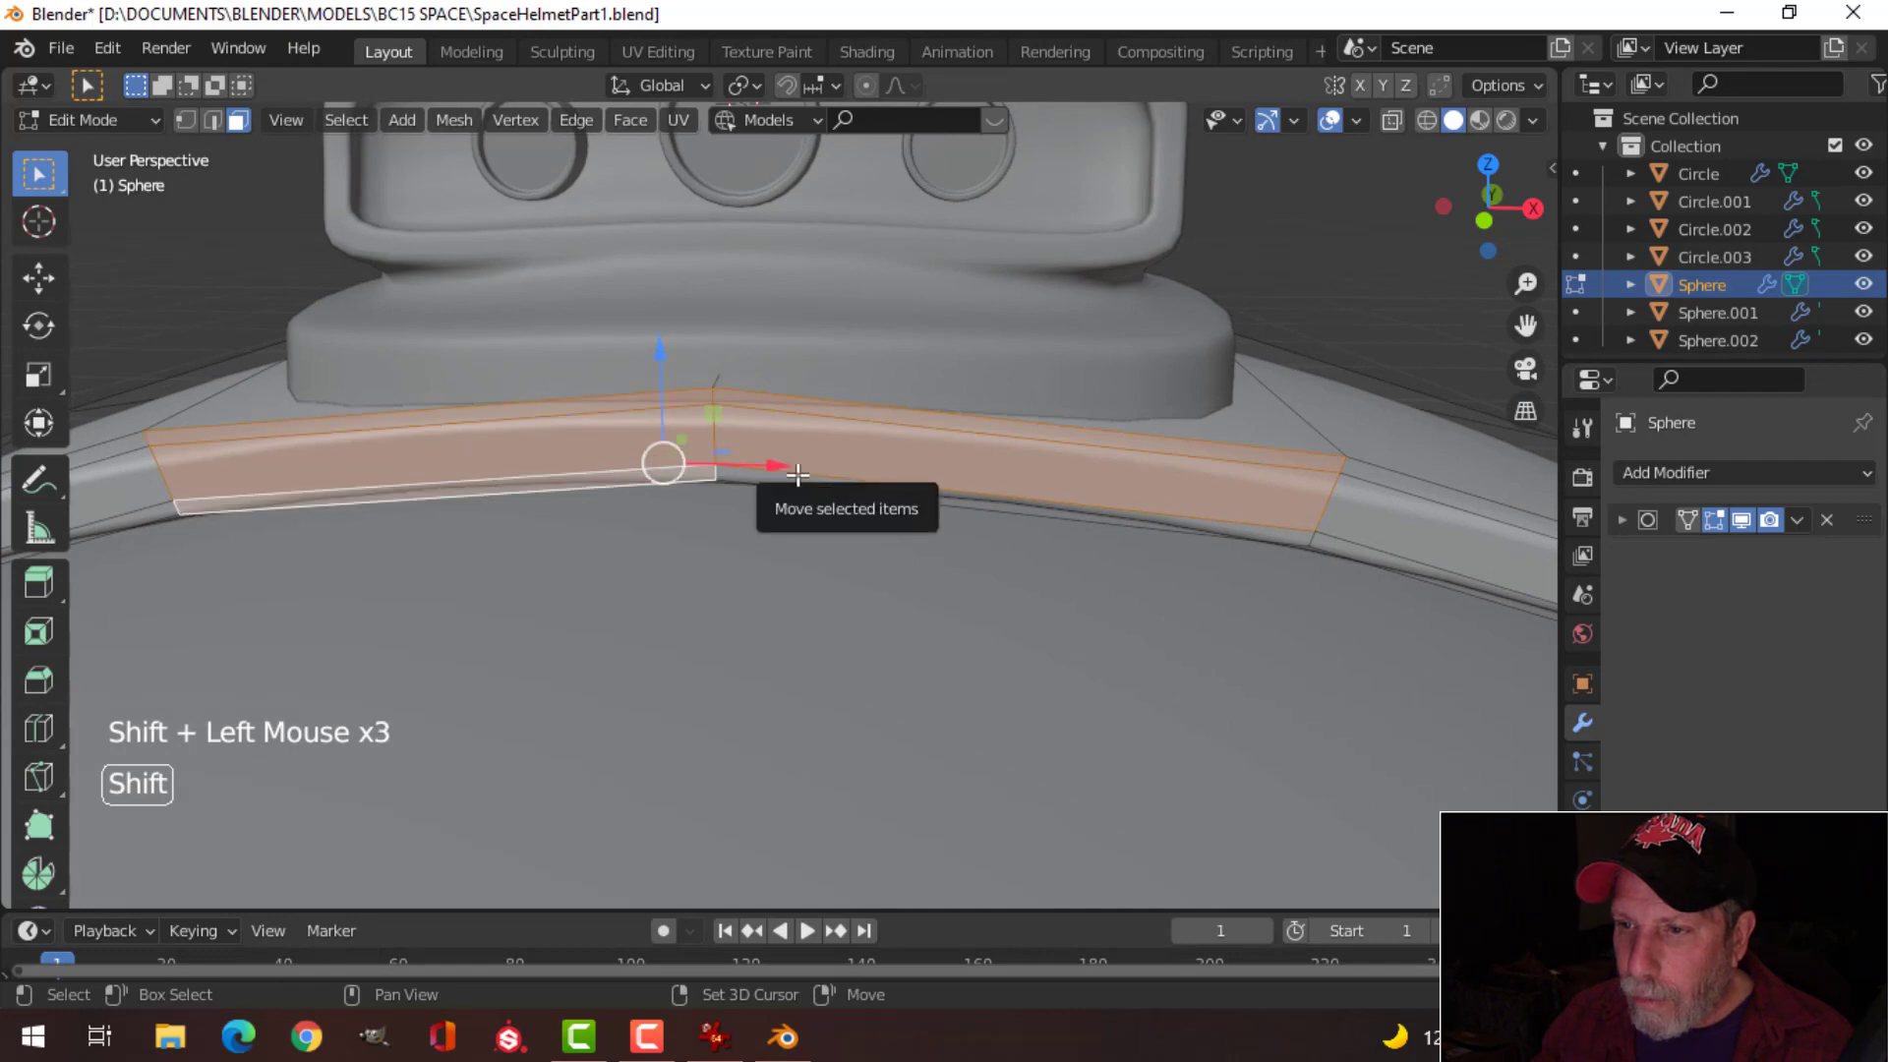
shift+click(798, 475)
Step: Extend the rim face selection by one segment on both sides, including the front, upper and lower faces
scroll(797, 475, down, 6)
shift+middle_drag(1146, 497, 970, 400)
scroll(889, 316, up, 4)
shift+middle_drag(889, 315, 838, 282)
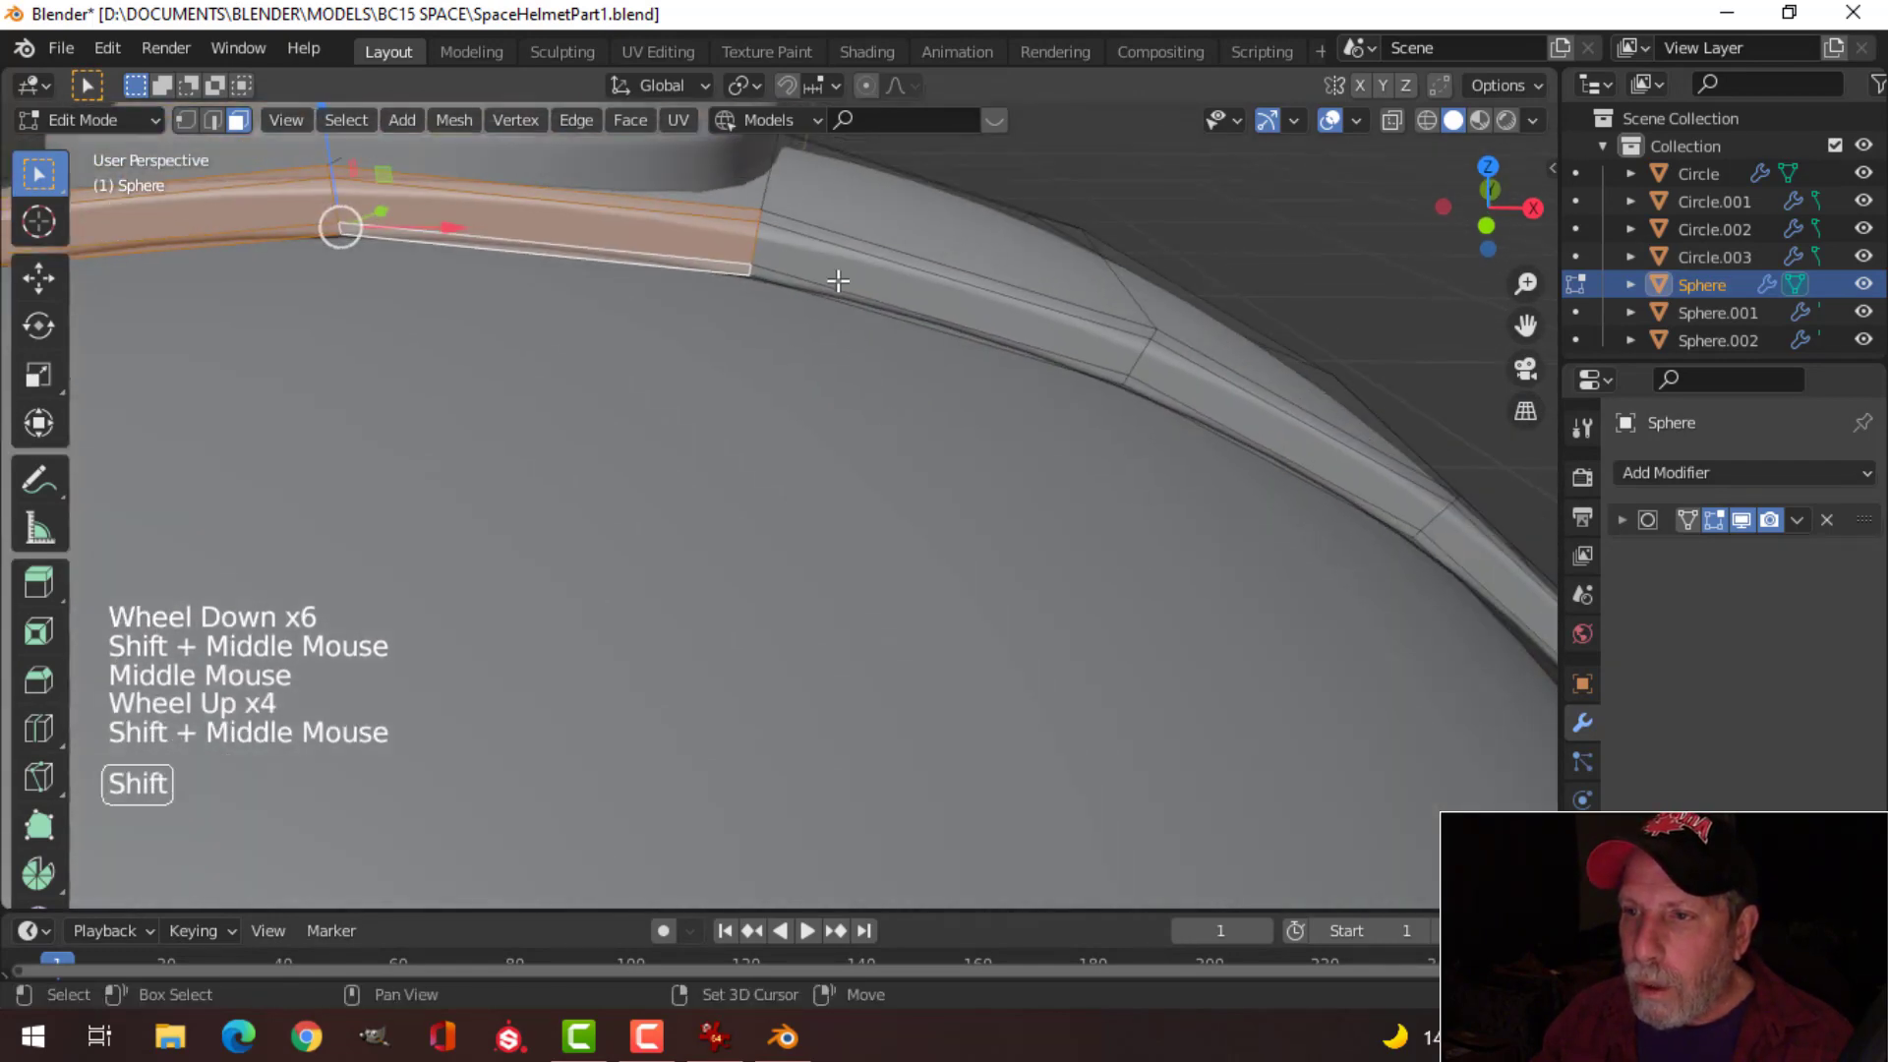
shift+click(832, 267)
shift+click(787, 276)
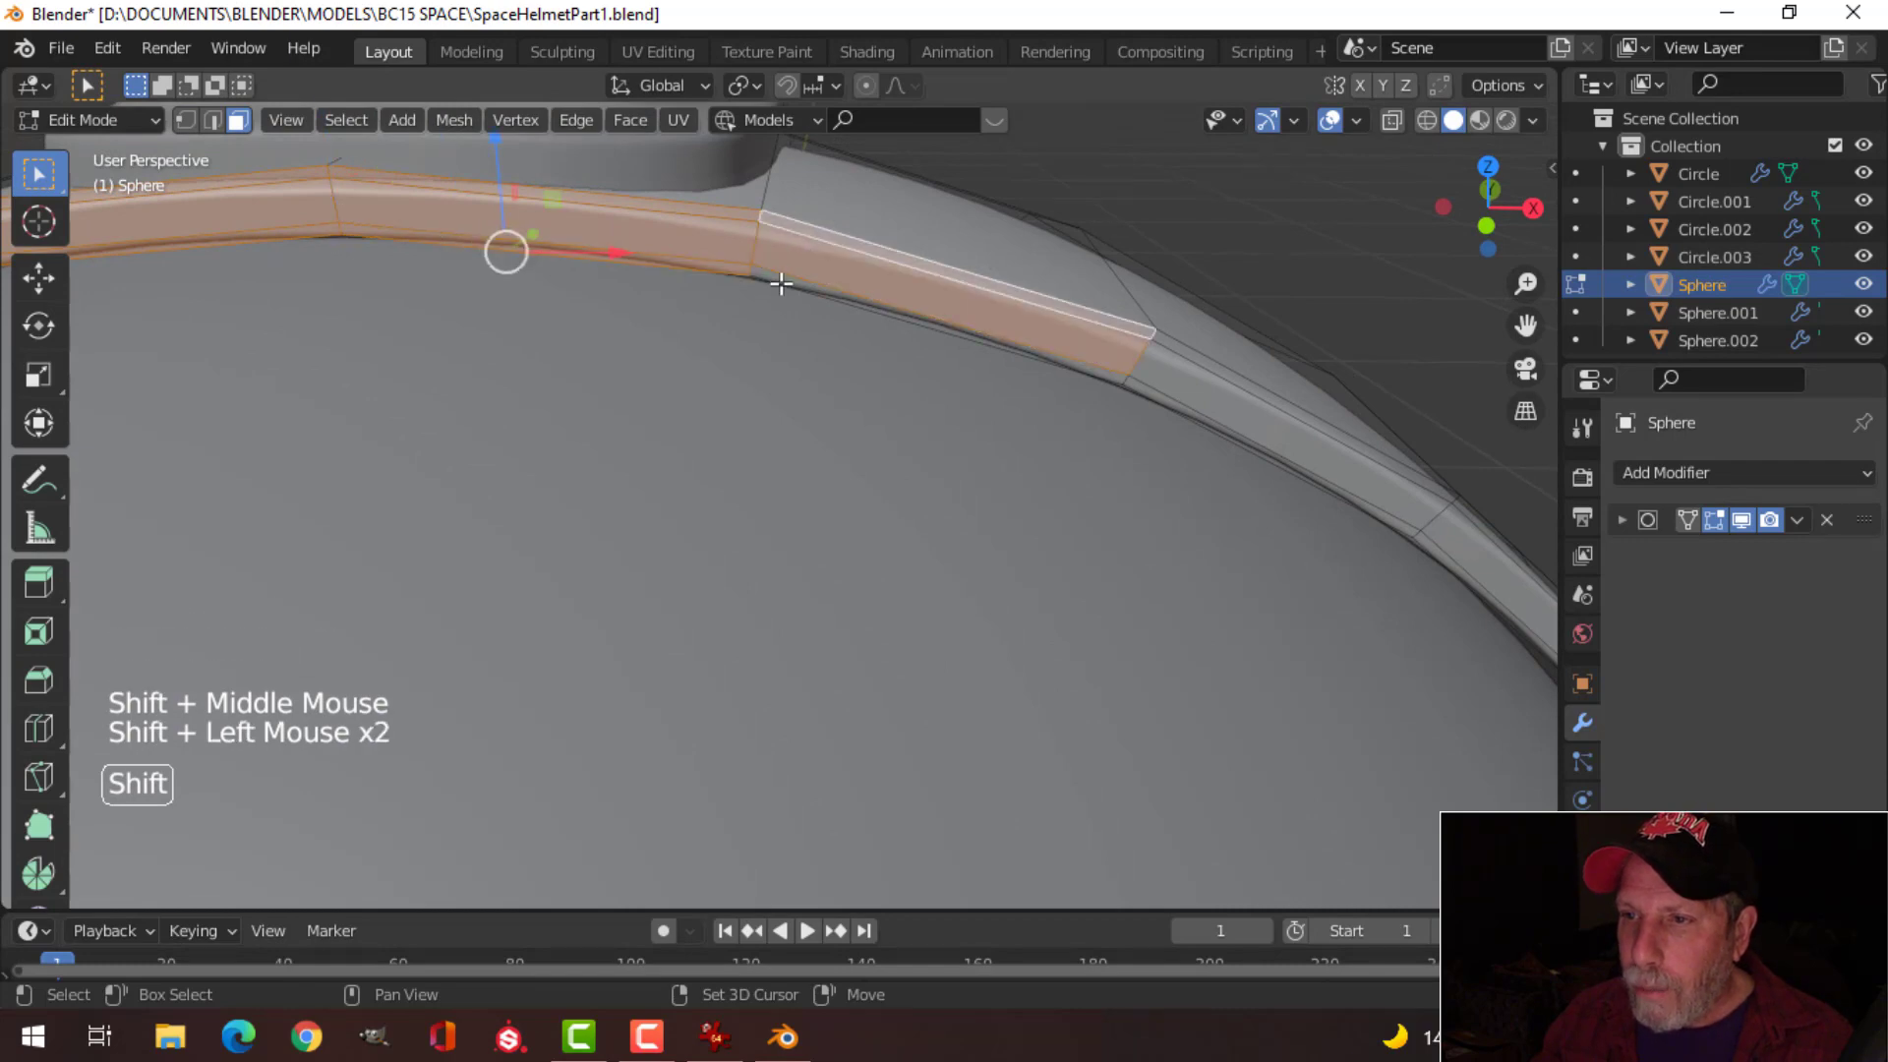
shift+click(781, 283)
scroll(801, 354, down, 2)
shift+middle_drag(801, 354, 994, 468)
scroll(800, 463, up, 2)
shift+middle_drag(800, 464, 868, 468)
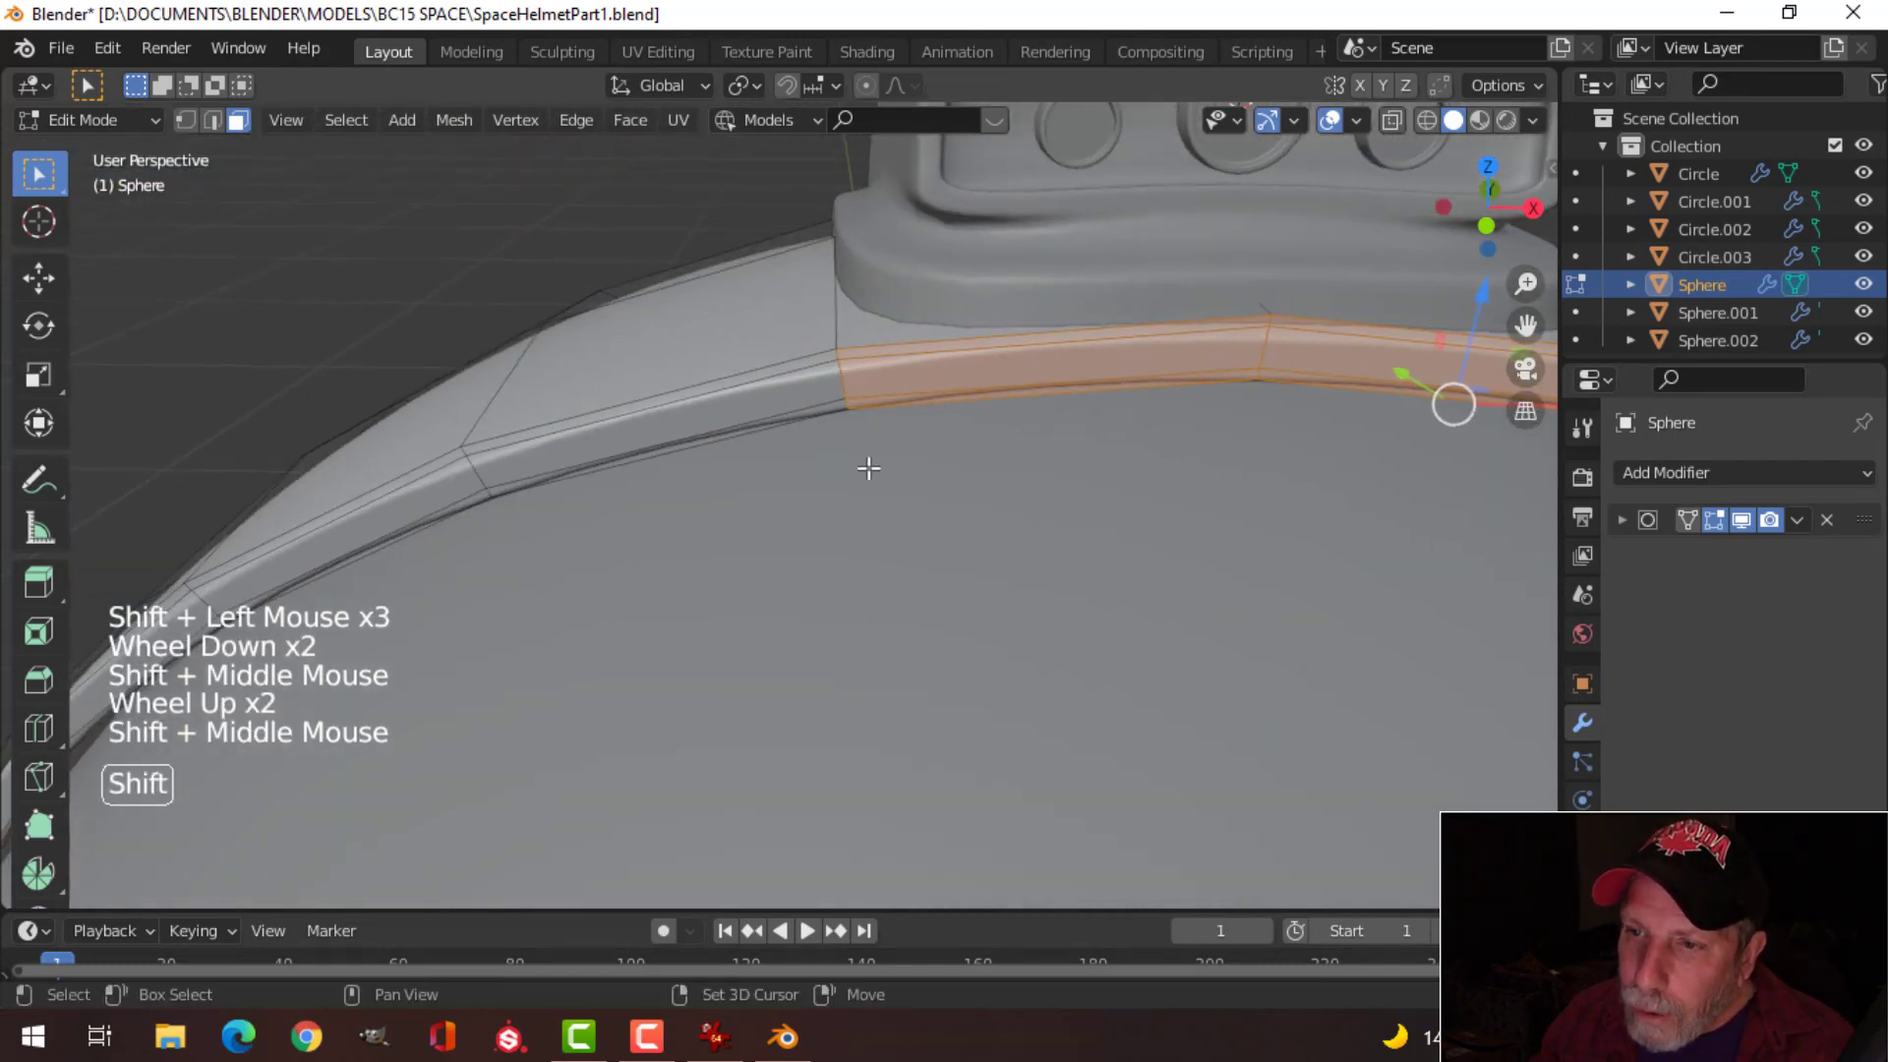
shift+click(767, 395)
shift+click(793, 411)
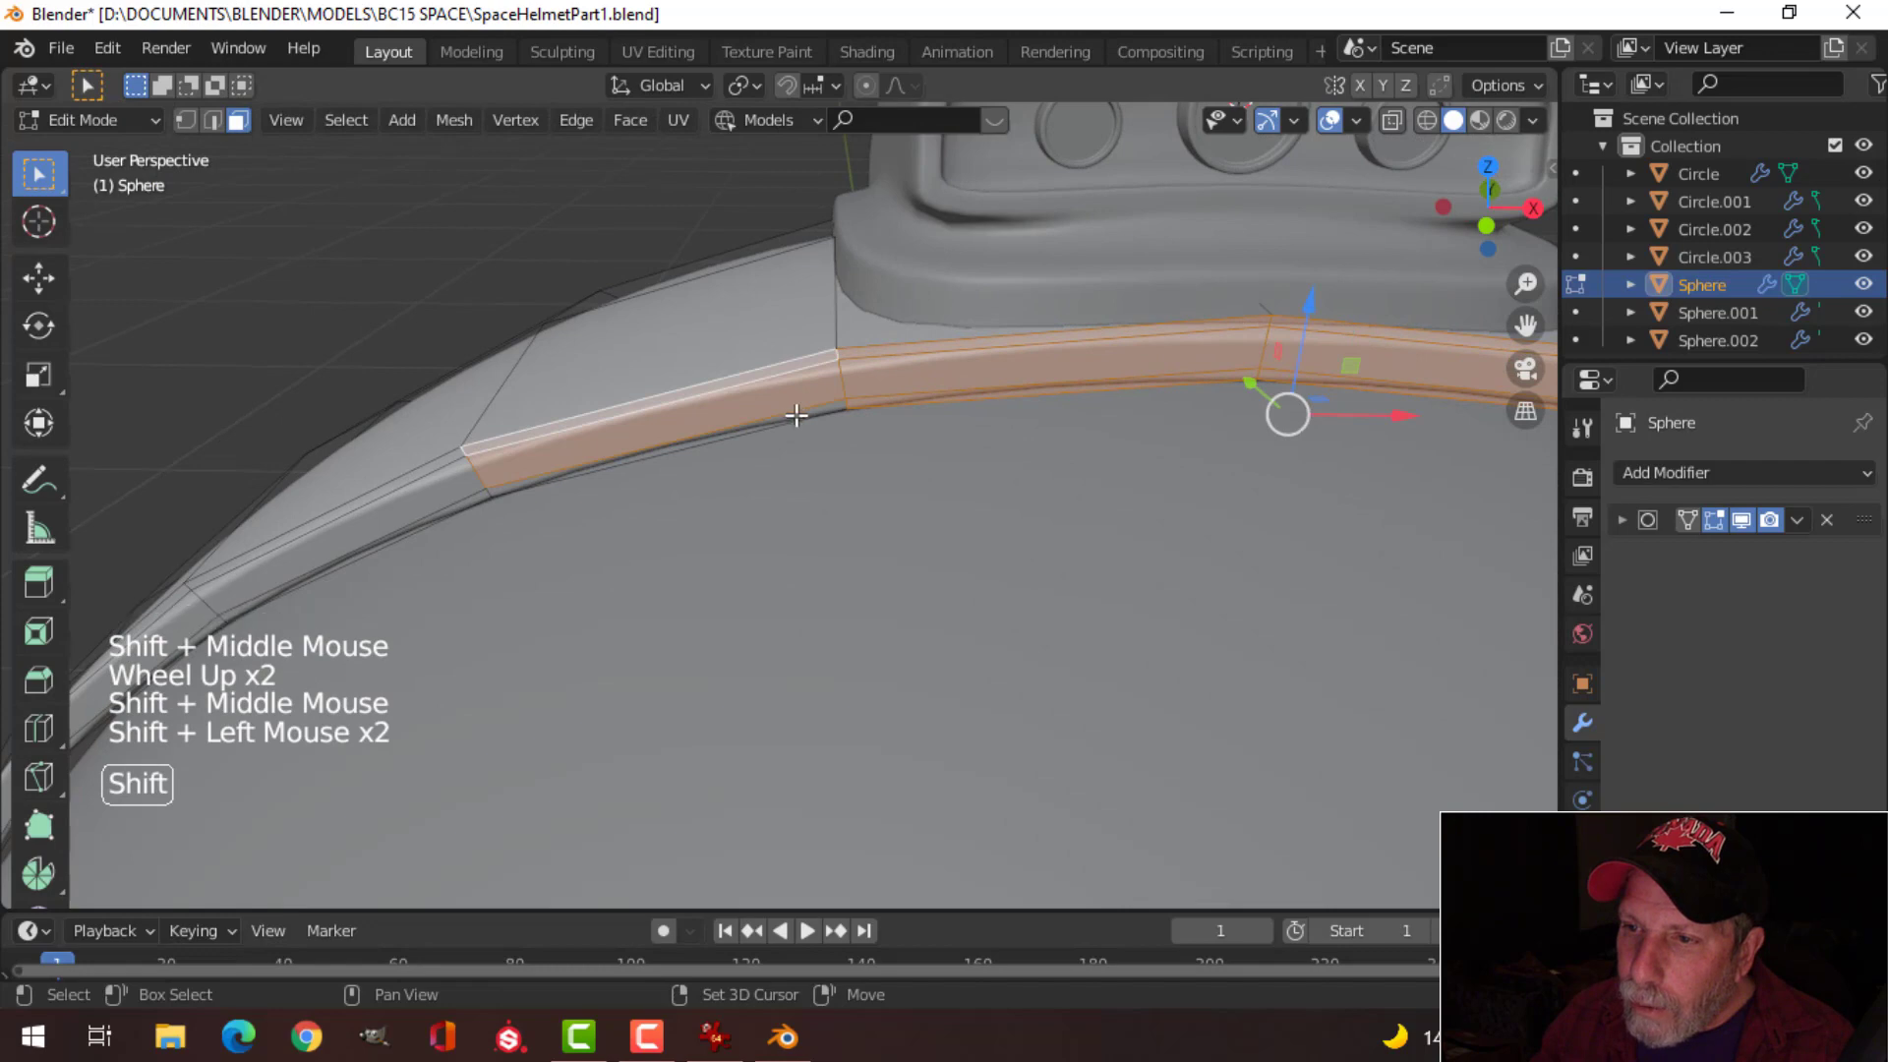
shift+click(797, 415)
Step: Extrude the selected rim faces 0.14896 m forward over the visor as a brim
scroll(1124, 451, down, 5)
key(KP_7)
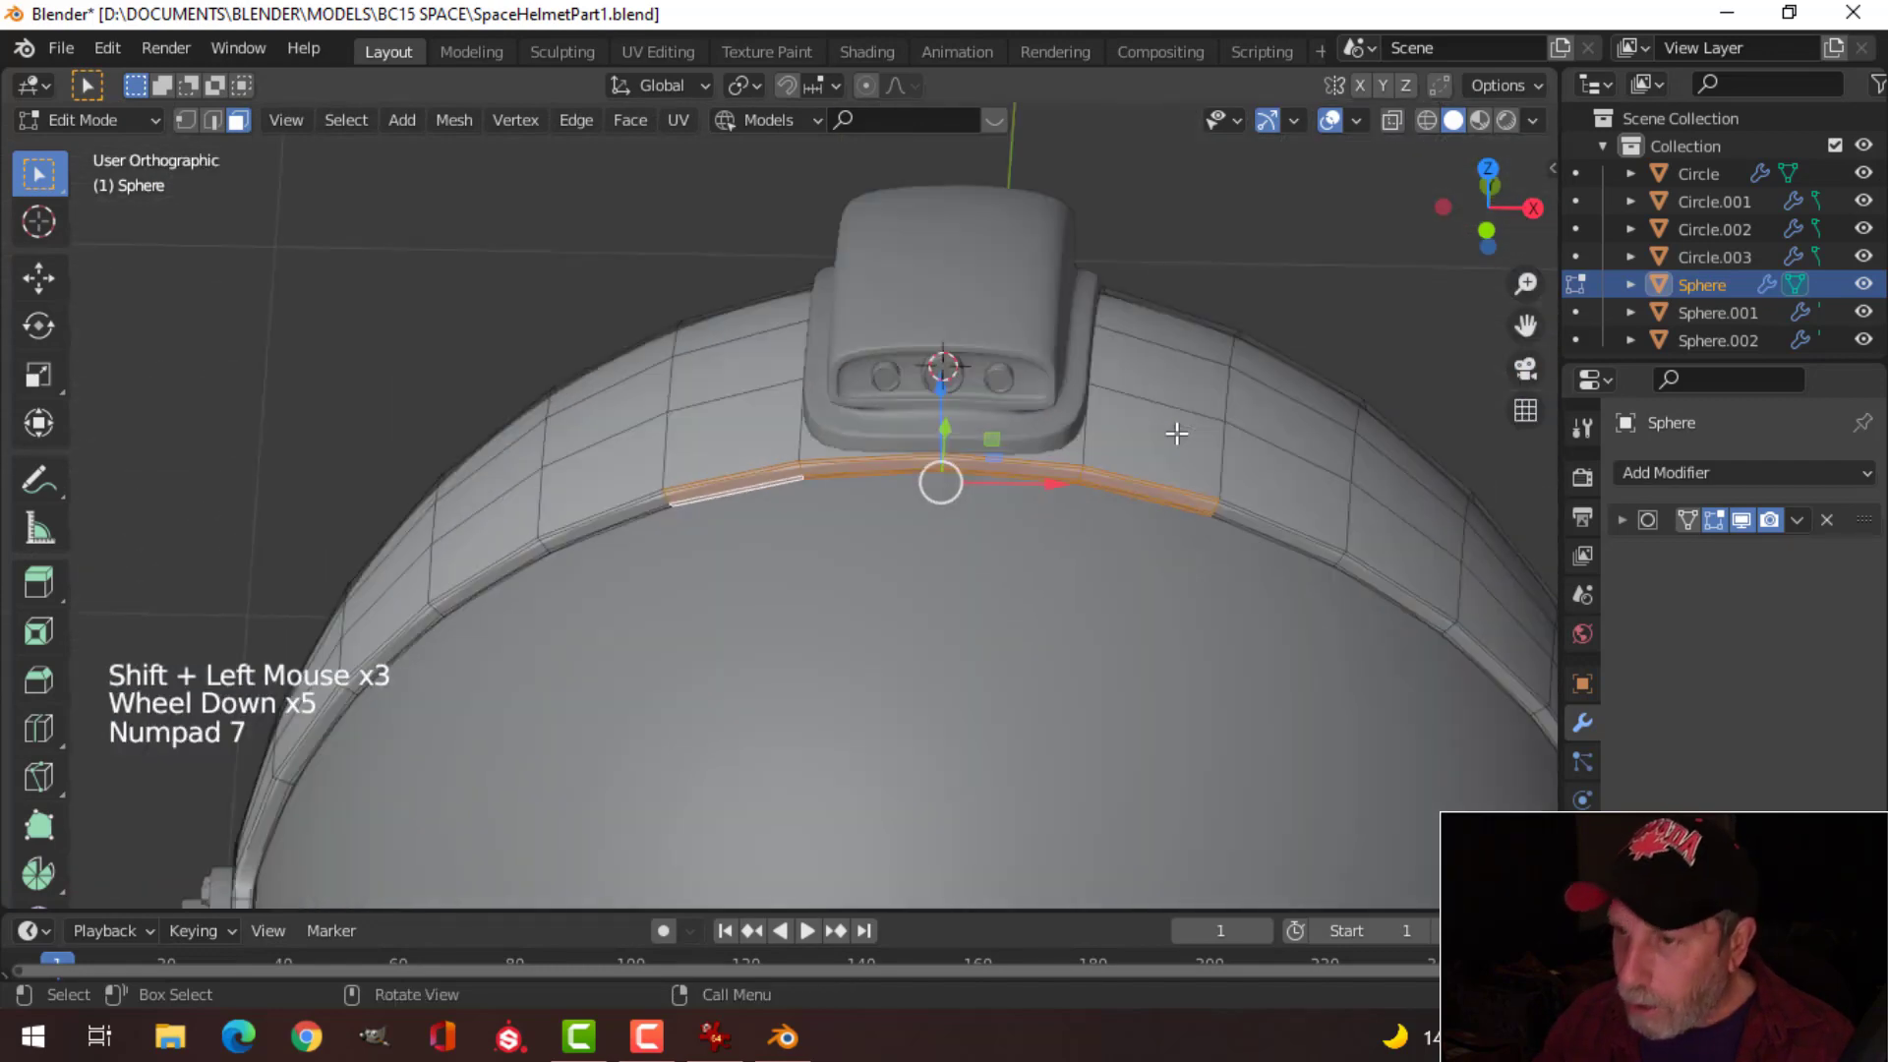
scroll(1241, 440, down, 3)
shift+middle_drag(1164, 526, 1131, 426)
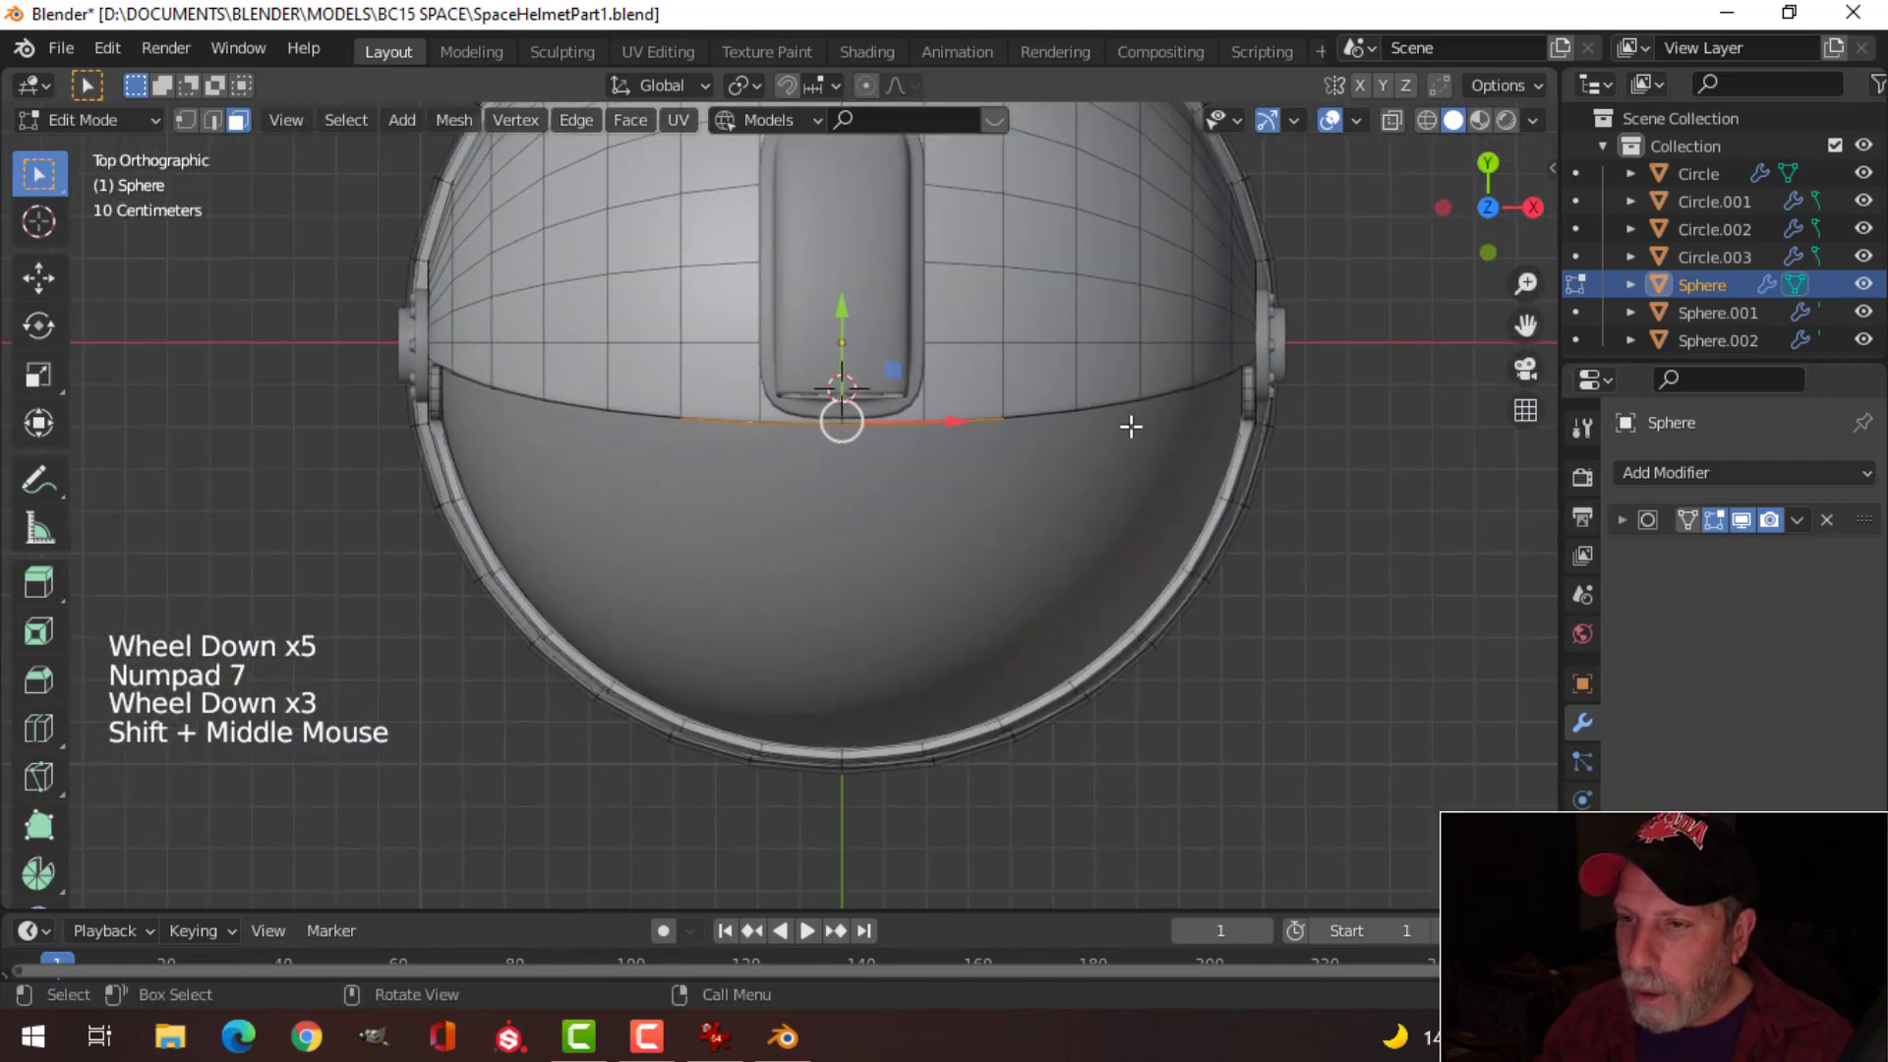
key(e)
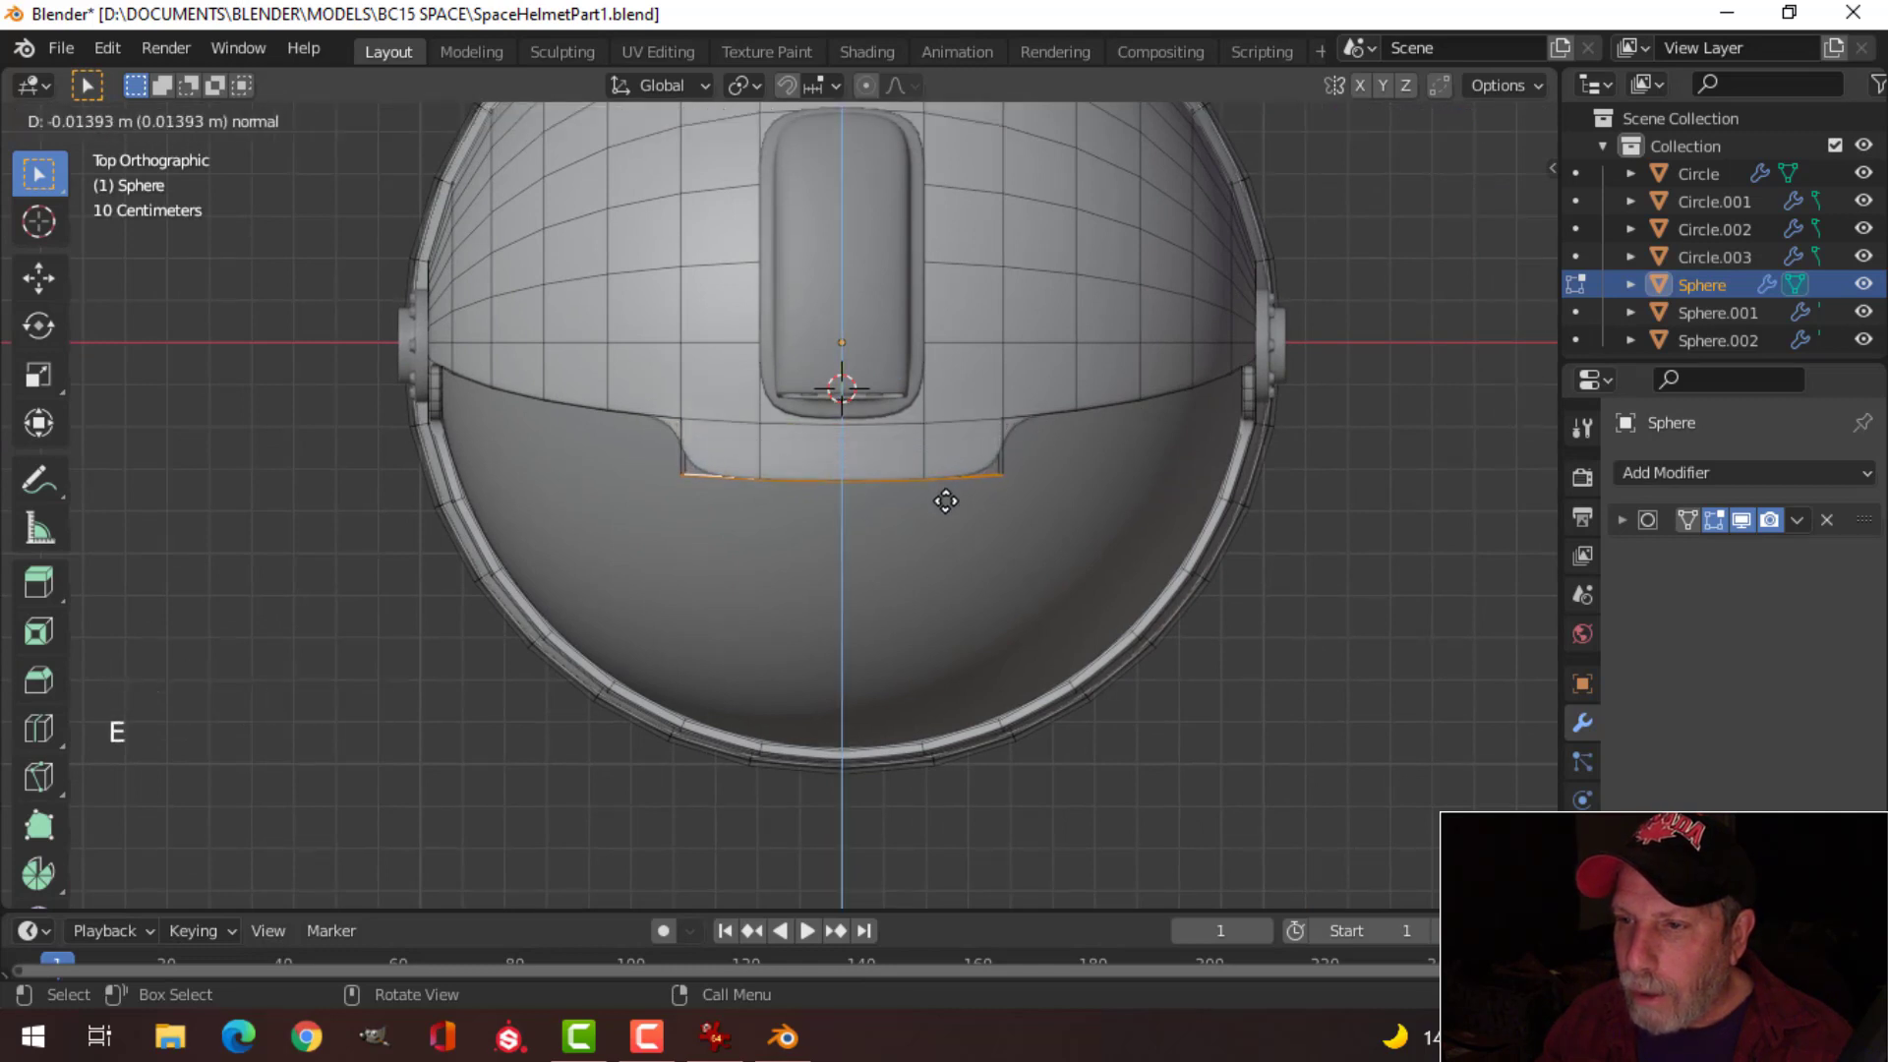
click(946, 506)
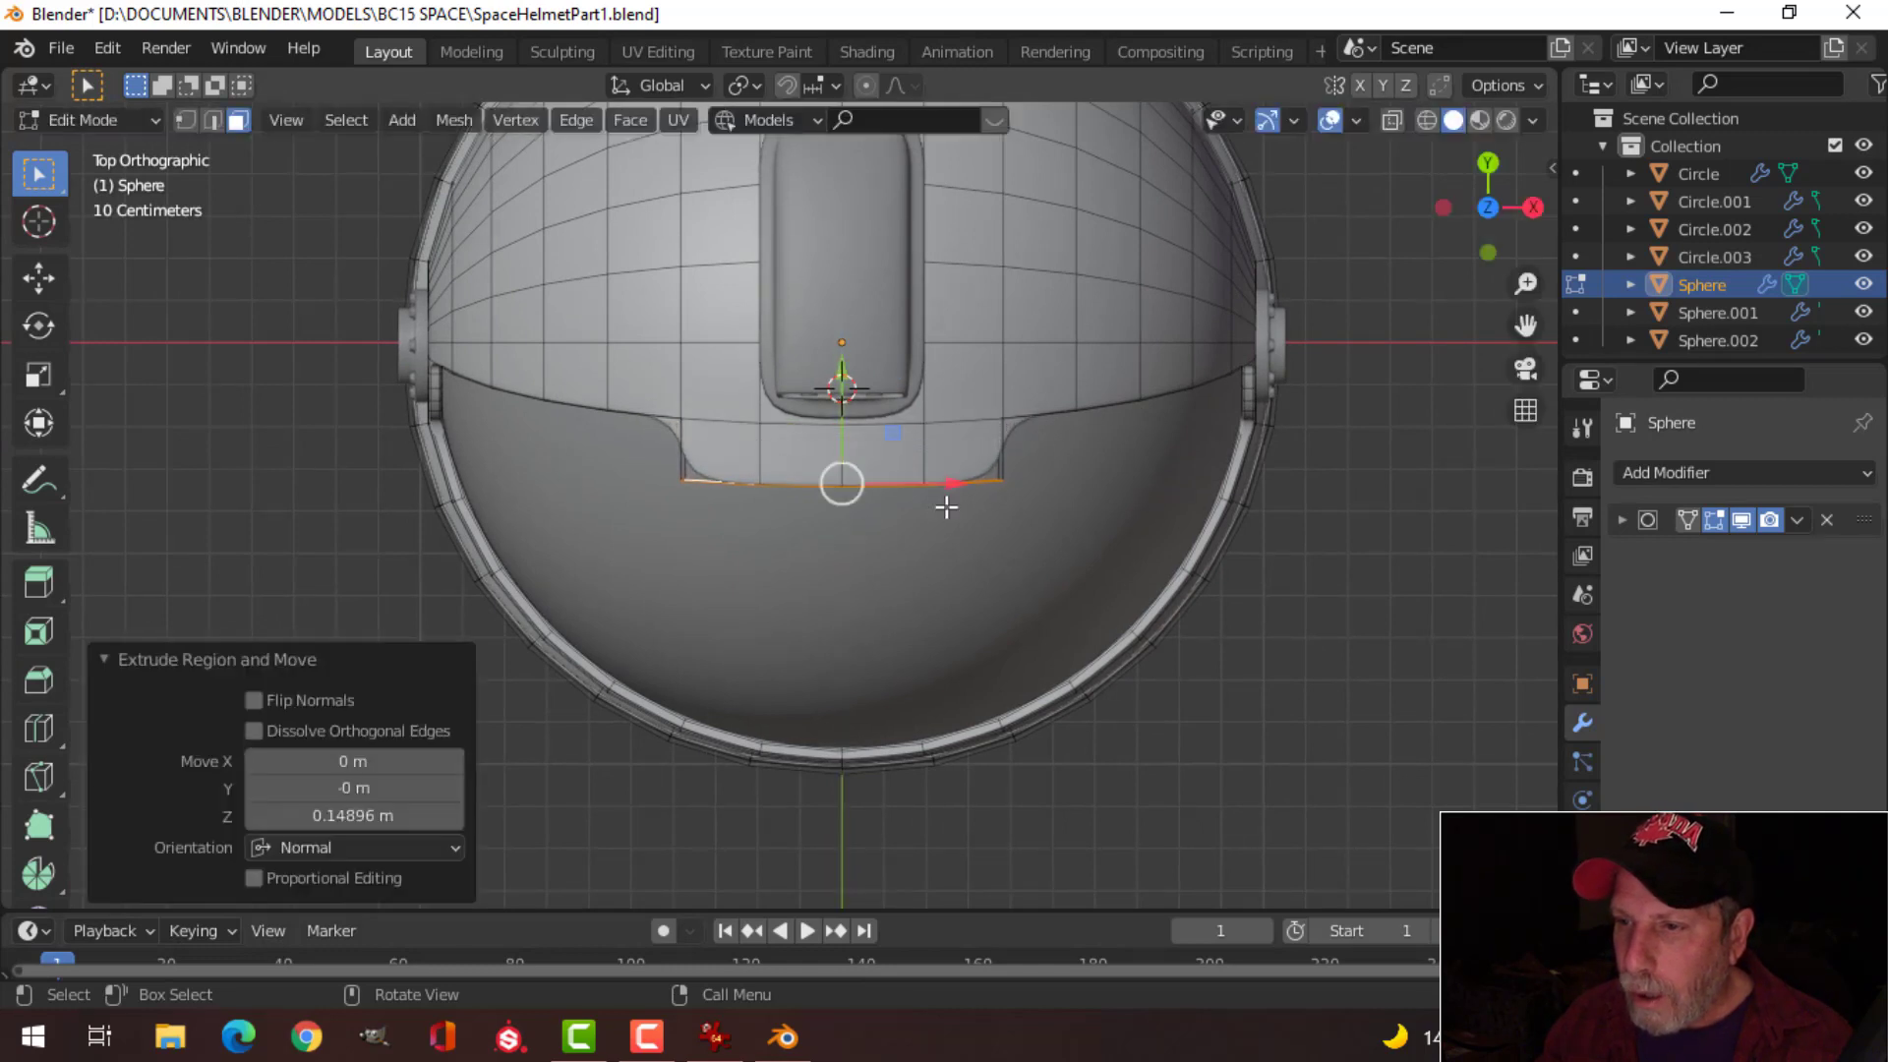
Step: Lower the brim's extruded end faces by 0.022054 m along Z and inspect the shape in Object Mode
key(KP_3)
scroll(949, 507, up, 7)
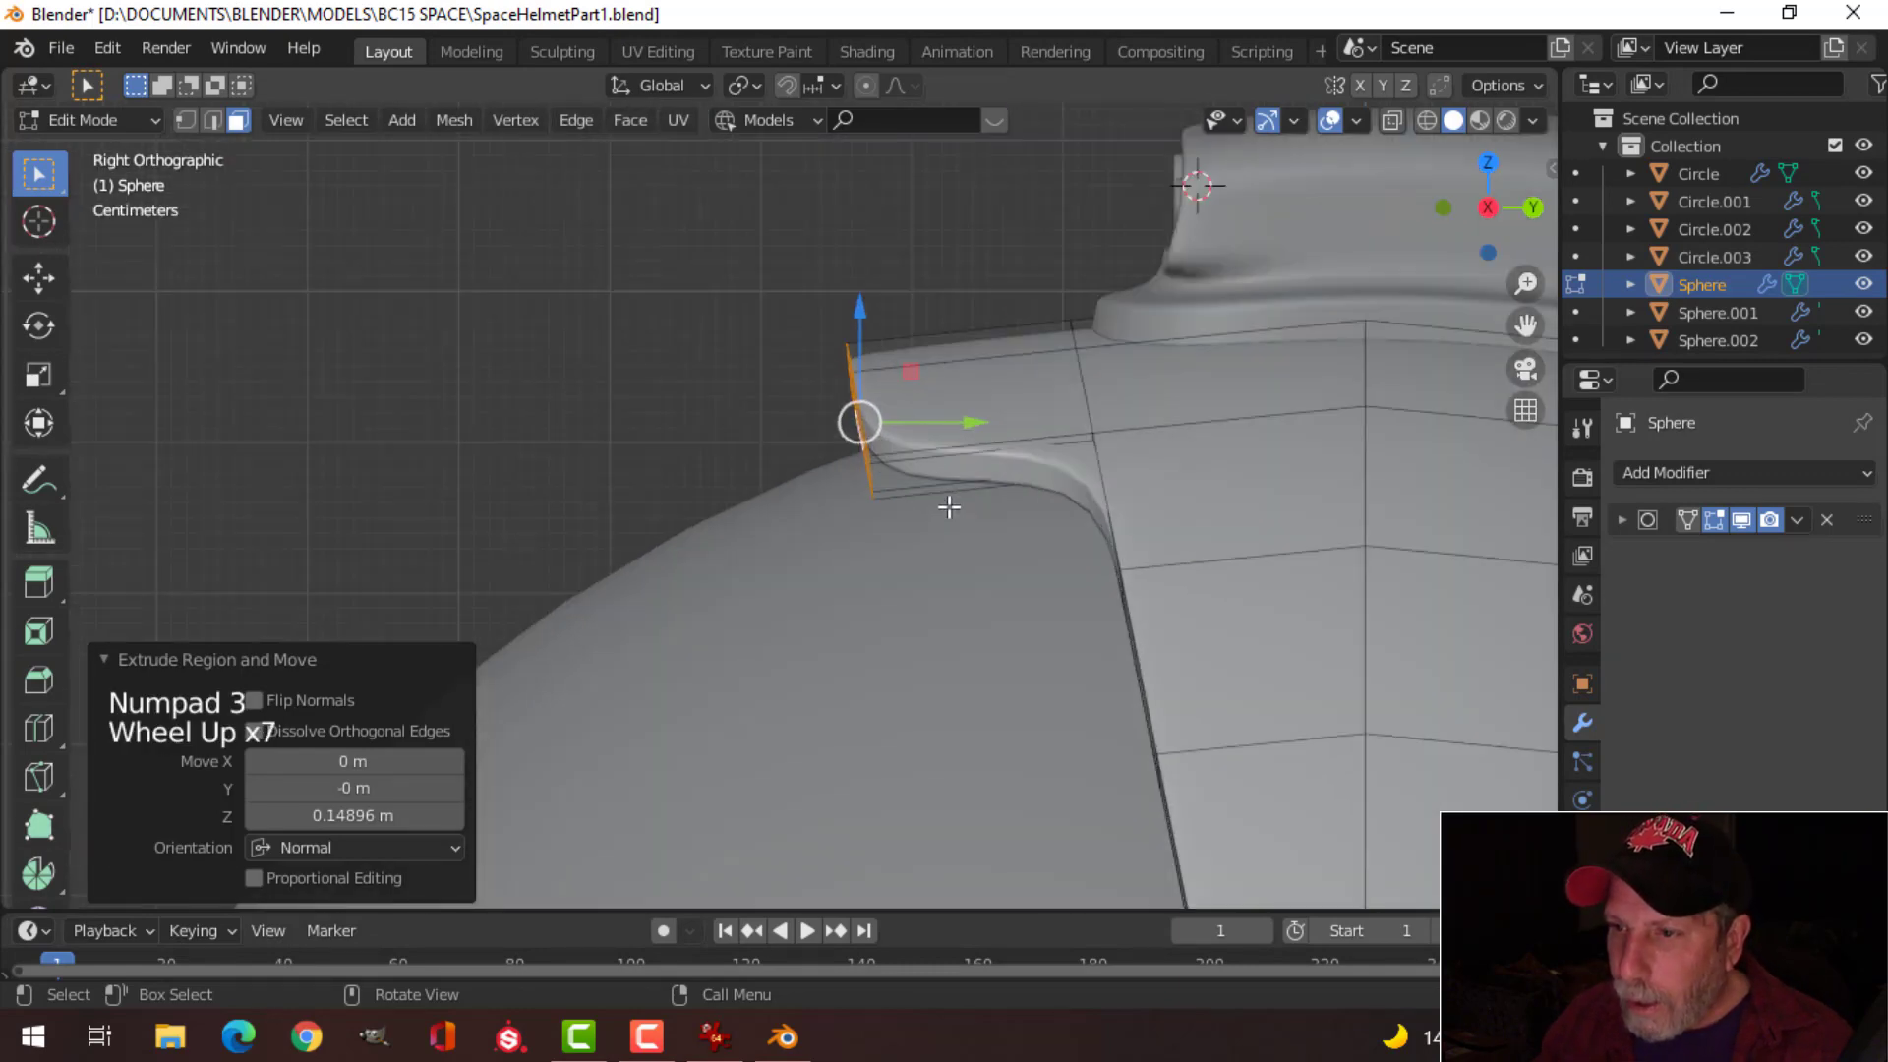
drag(854, 329, 842, 360)
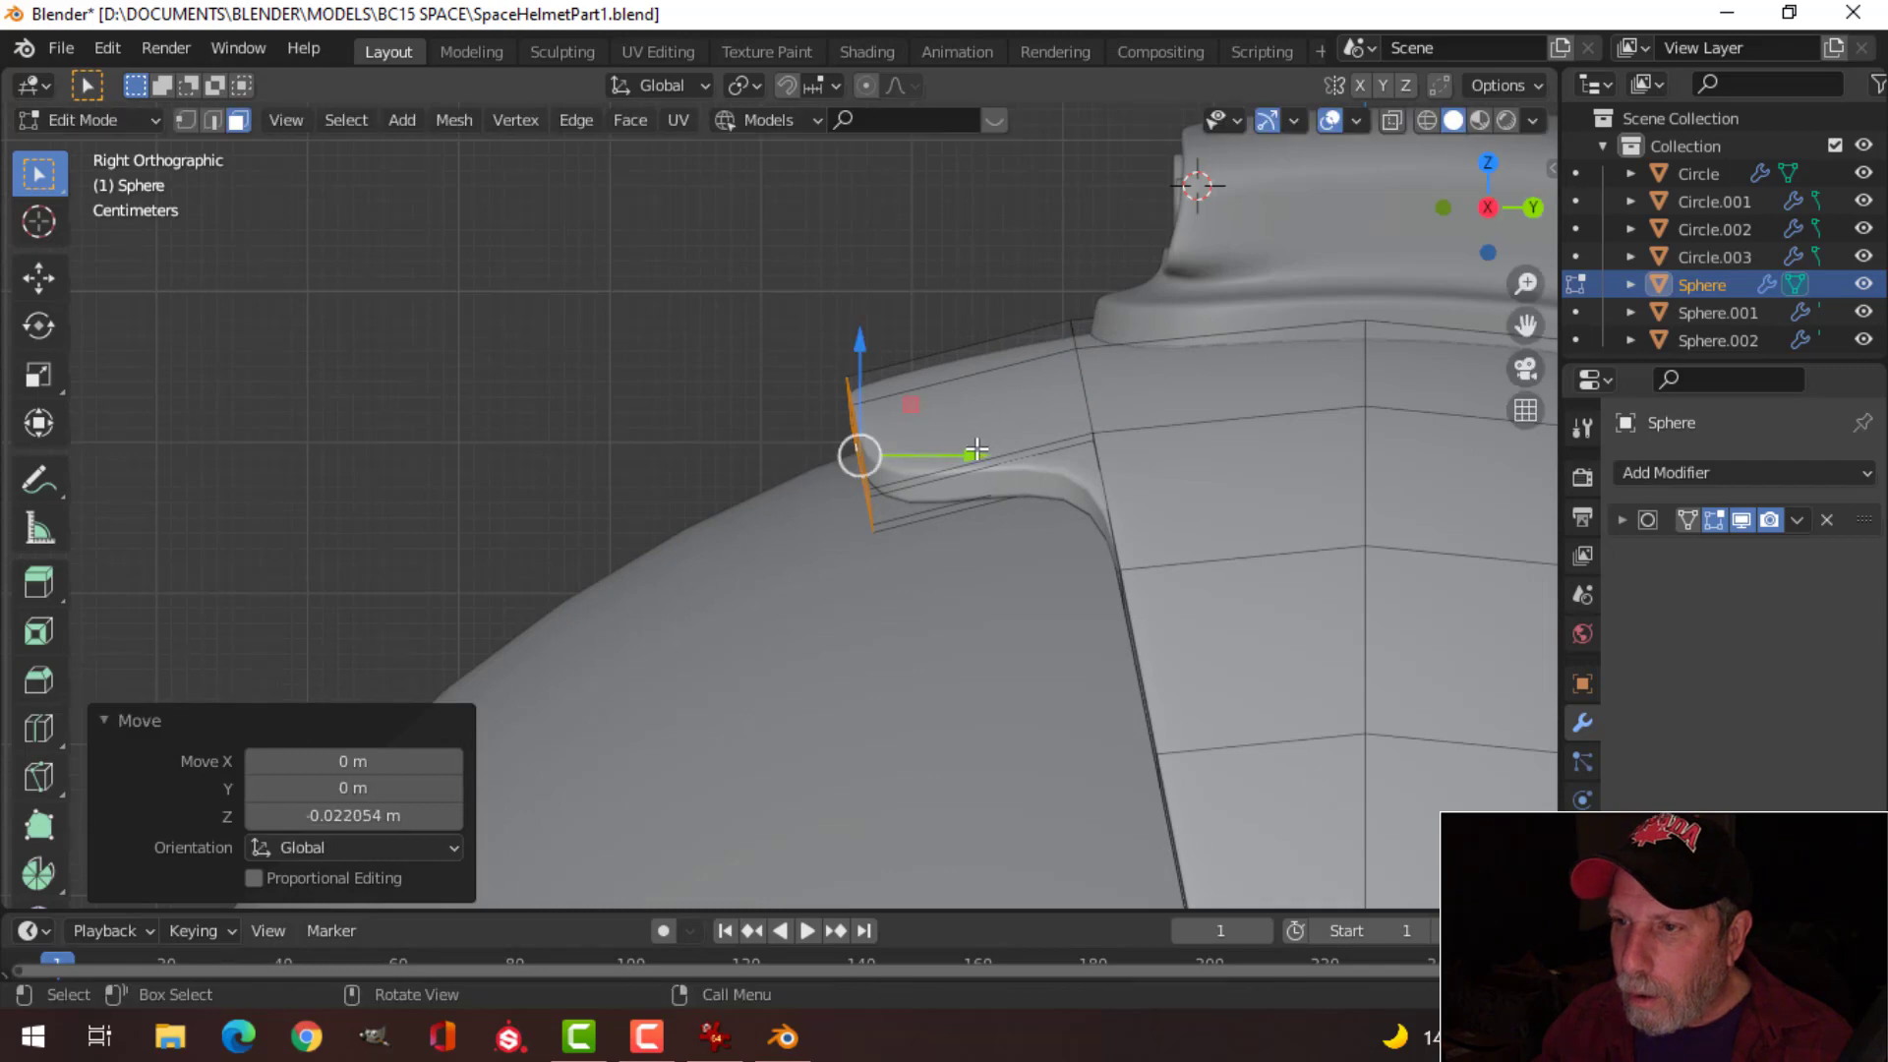
key(Tab)
scroll(977, 445, down, 3)
key(alt+a)
middle_drag(976, 445, 1144, 458)
Step: Lower the brim's end faces further along Z toward the visor surface, and inspect the result in Object Mode
key(Tab)
key(KP_3)
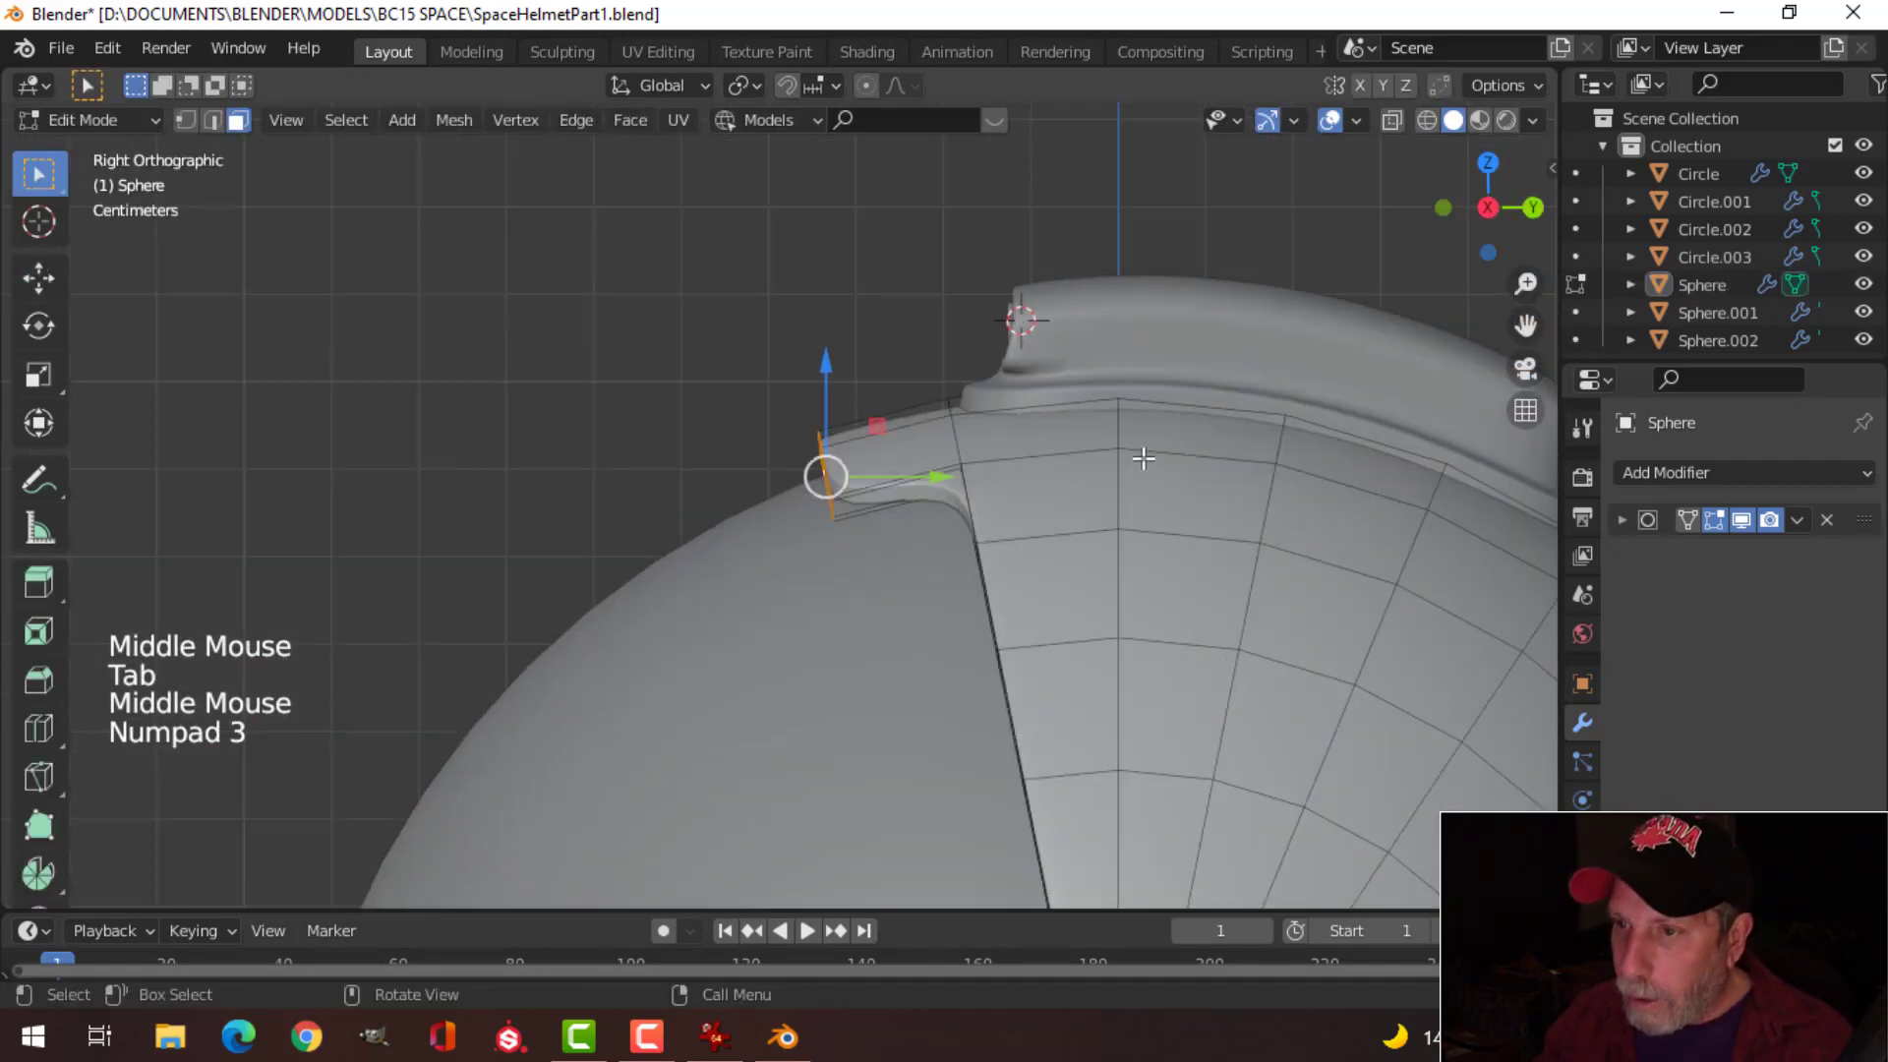
drag(814, 377, 877, 401)
key(Tab)
scroll(843, 590, down, 4)
key(alt+a)
middle_drag(842, 590, 812, 633)
scroll(992, 635, down, 3)
scroll(932, 659, up, 3)
scroll(882, 713, down, 2)
scroll(876, 702, down, 1)
scroll(877, 702, up, 1)
scroll(924, 619, up, 3)
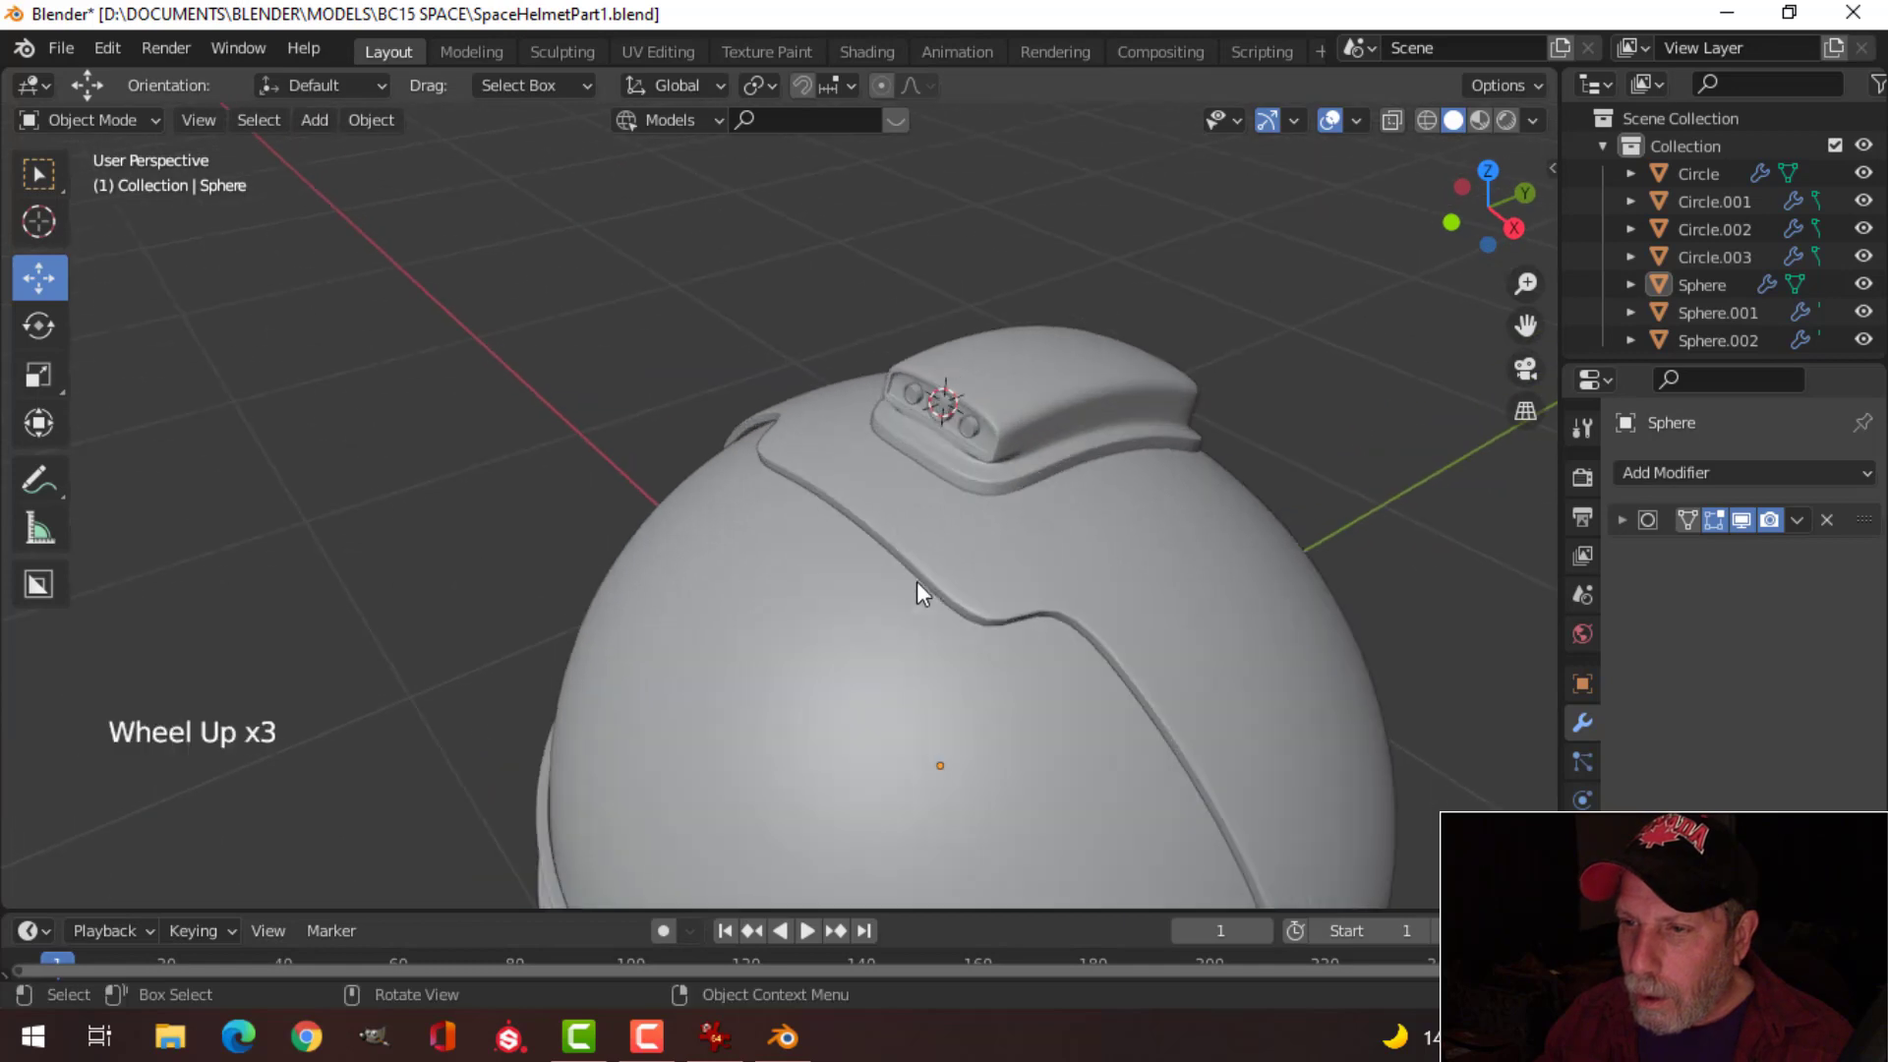
Step: Pull the brim's end faces back by 0.050725 m in Y and raise them 0.005514 m in Z to shorten the brim
scroll(1125, 683, down, 4)
shift+middle_drag(1125, 682, 964, 586)
scroll(944, 560, up, 3)
shift+middle_drag(910, 528, 860, 619)
key(Tab)
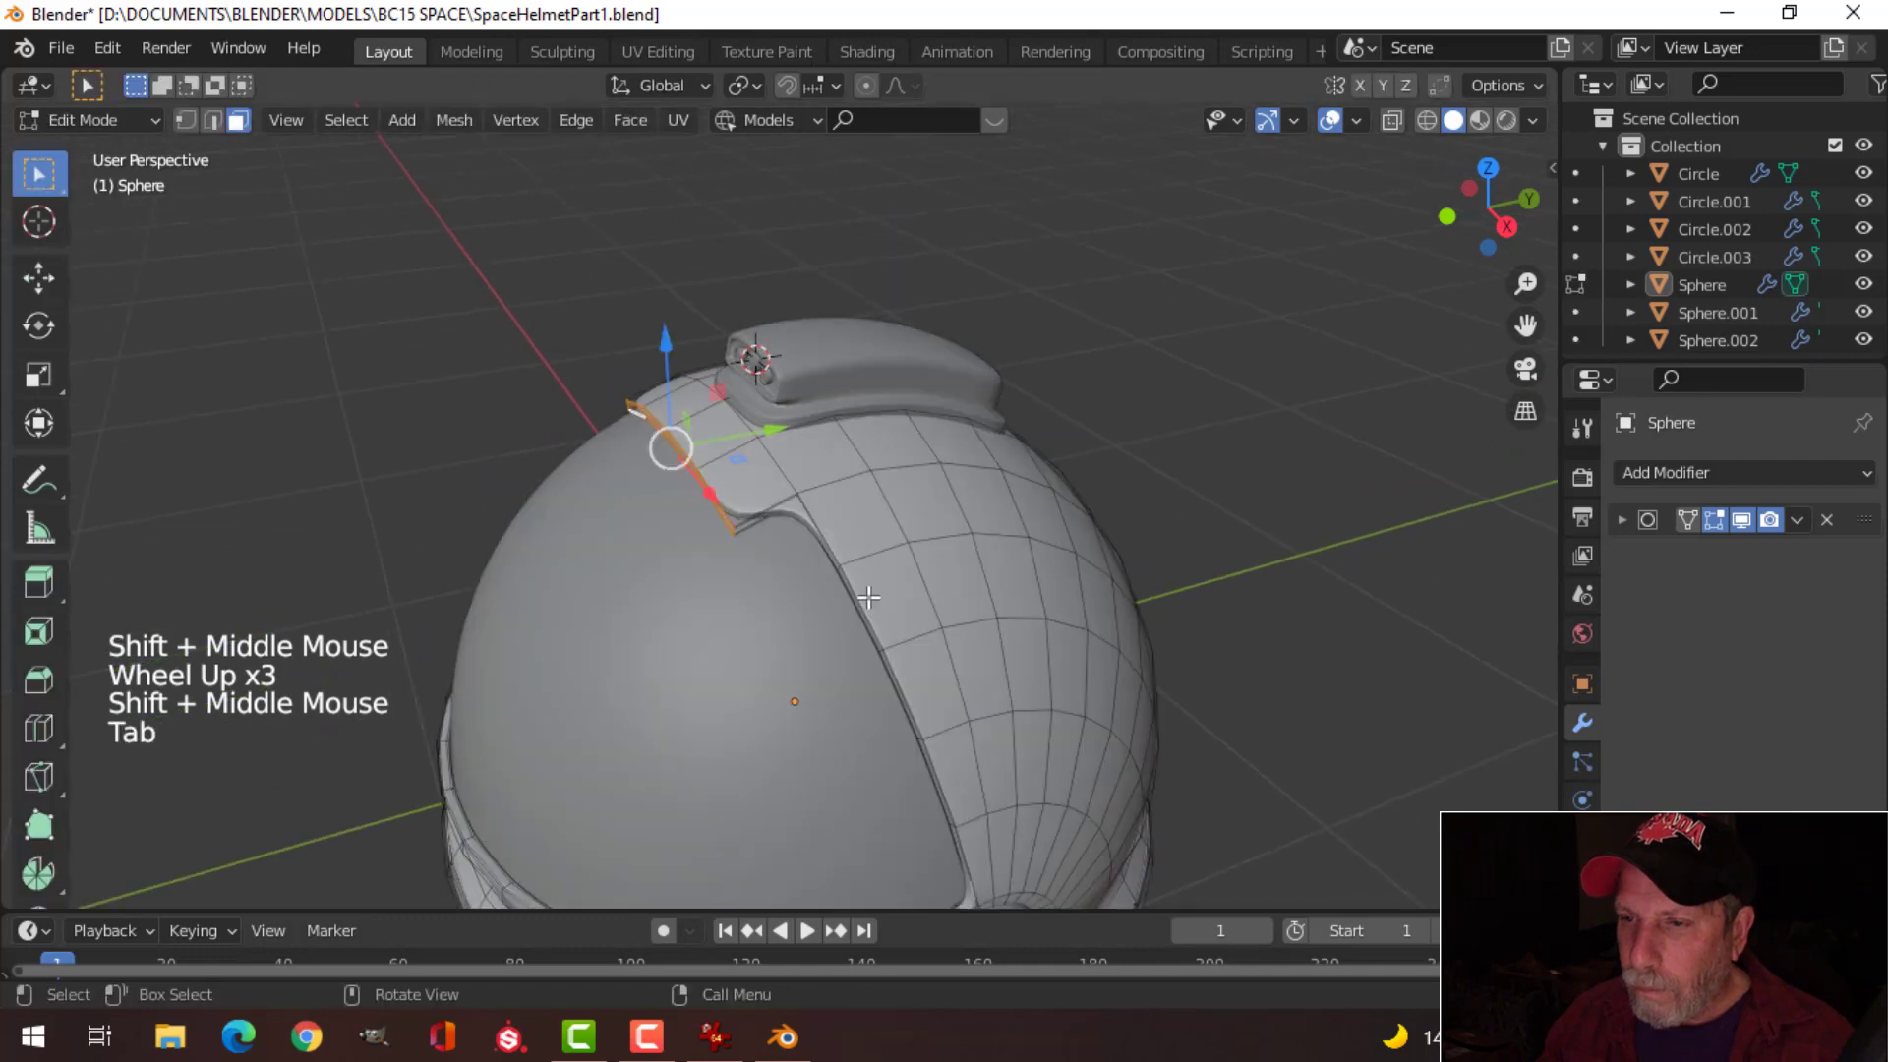
key(KP_3)
scroll(865, 592, up, 4)
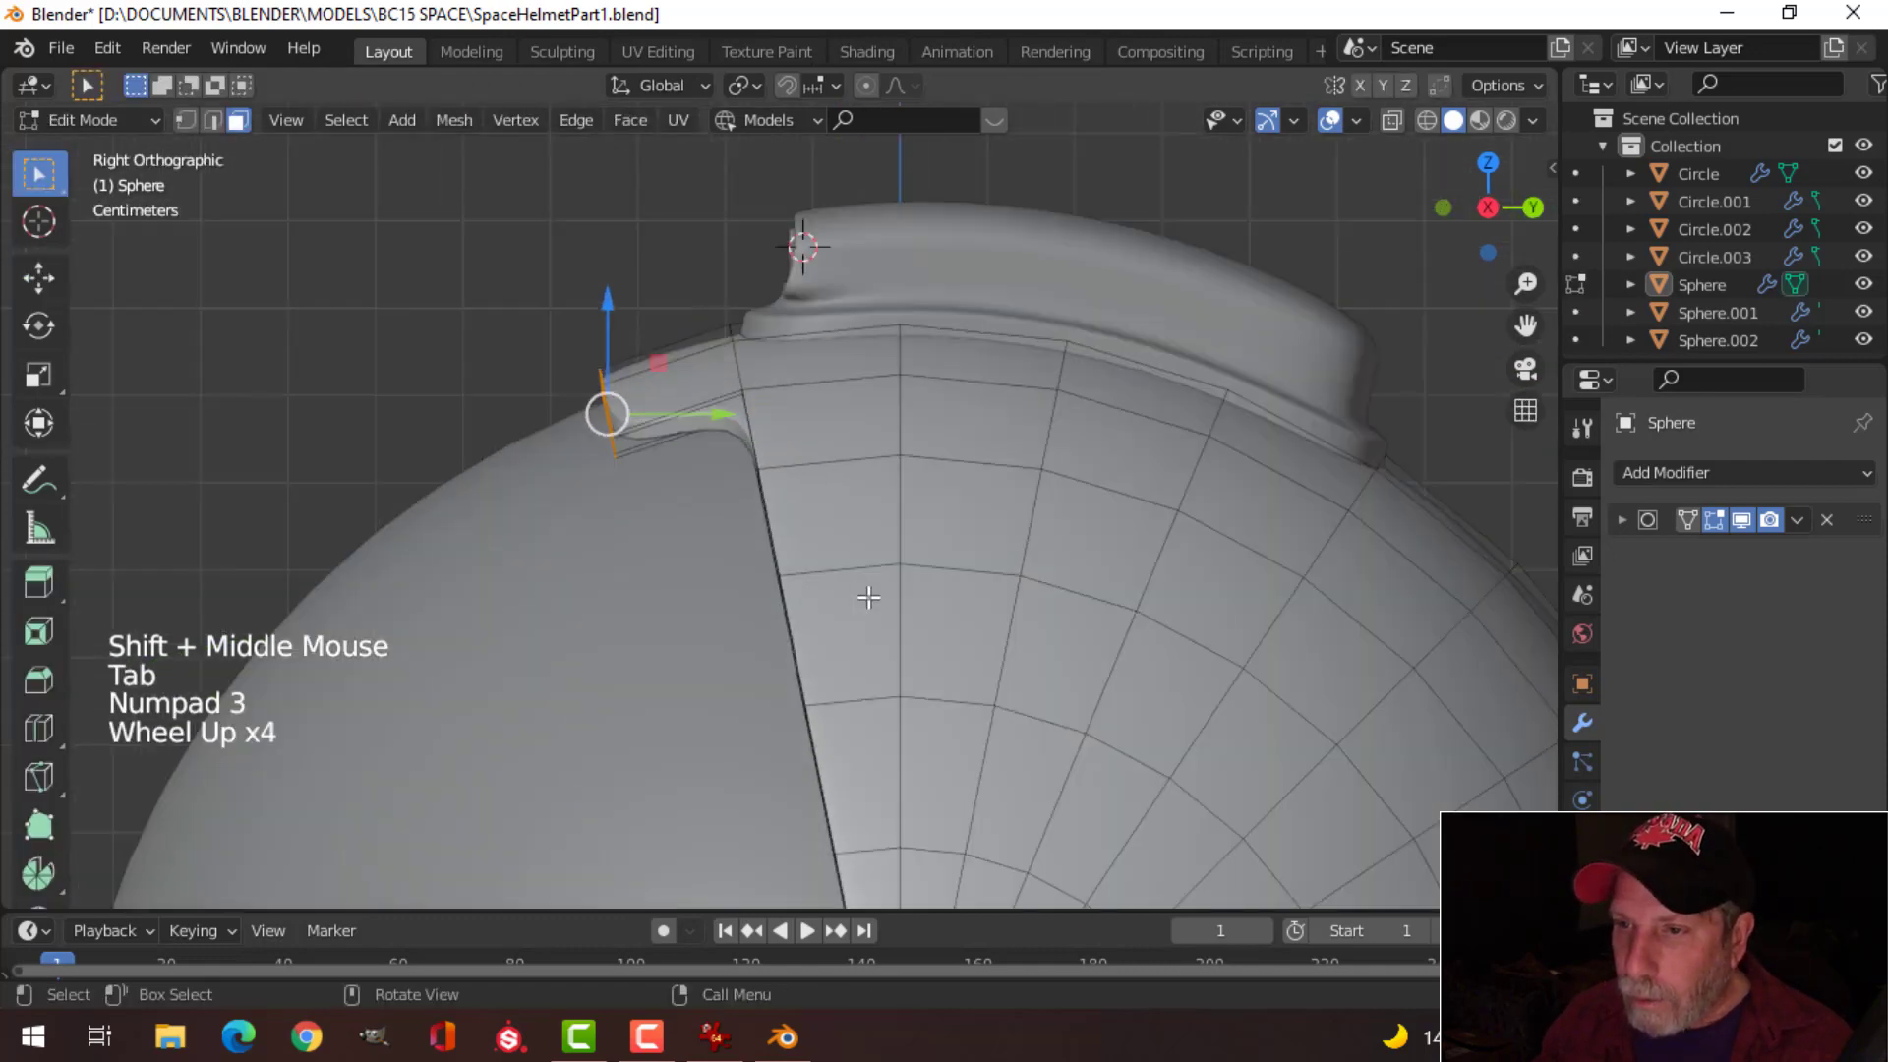
shift+middle_drag(881, 490, 946, 512)
scroll(944, 624, up, 2)
key(g)
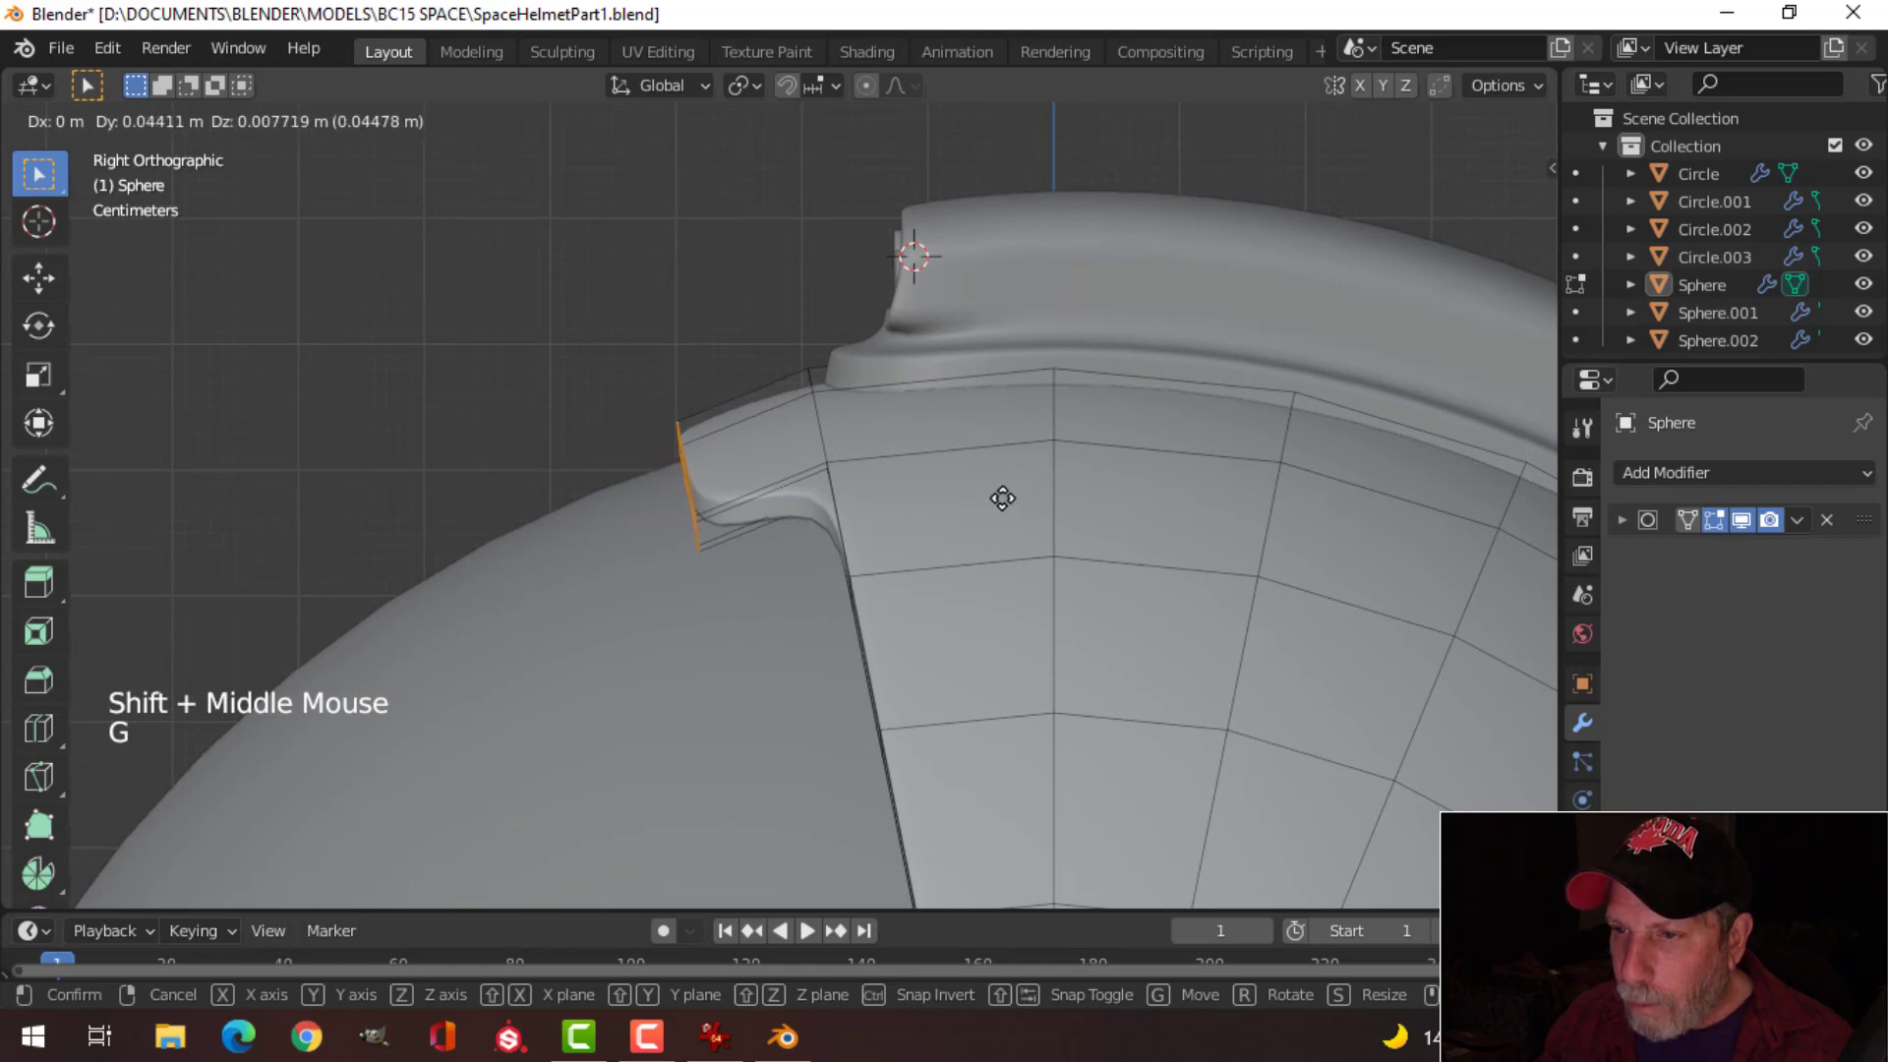
click(1008, 502)
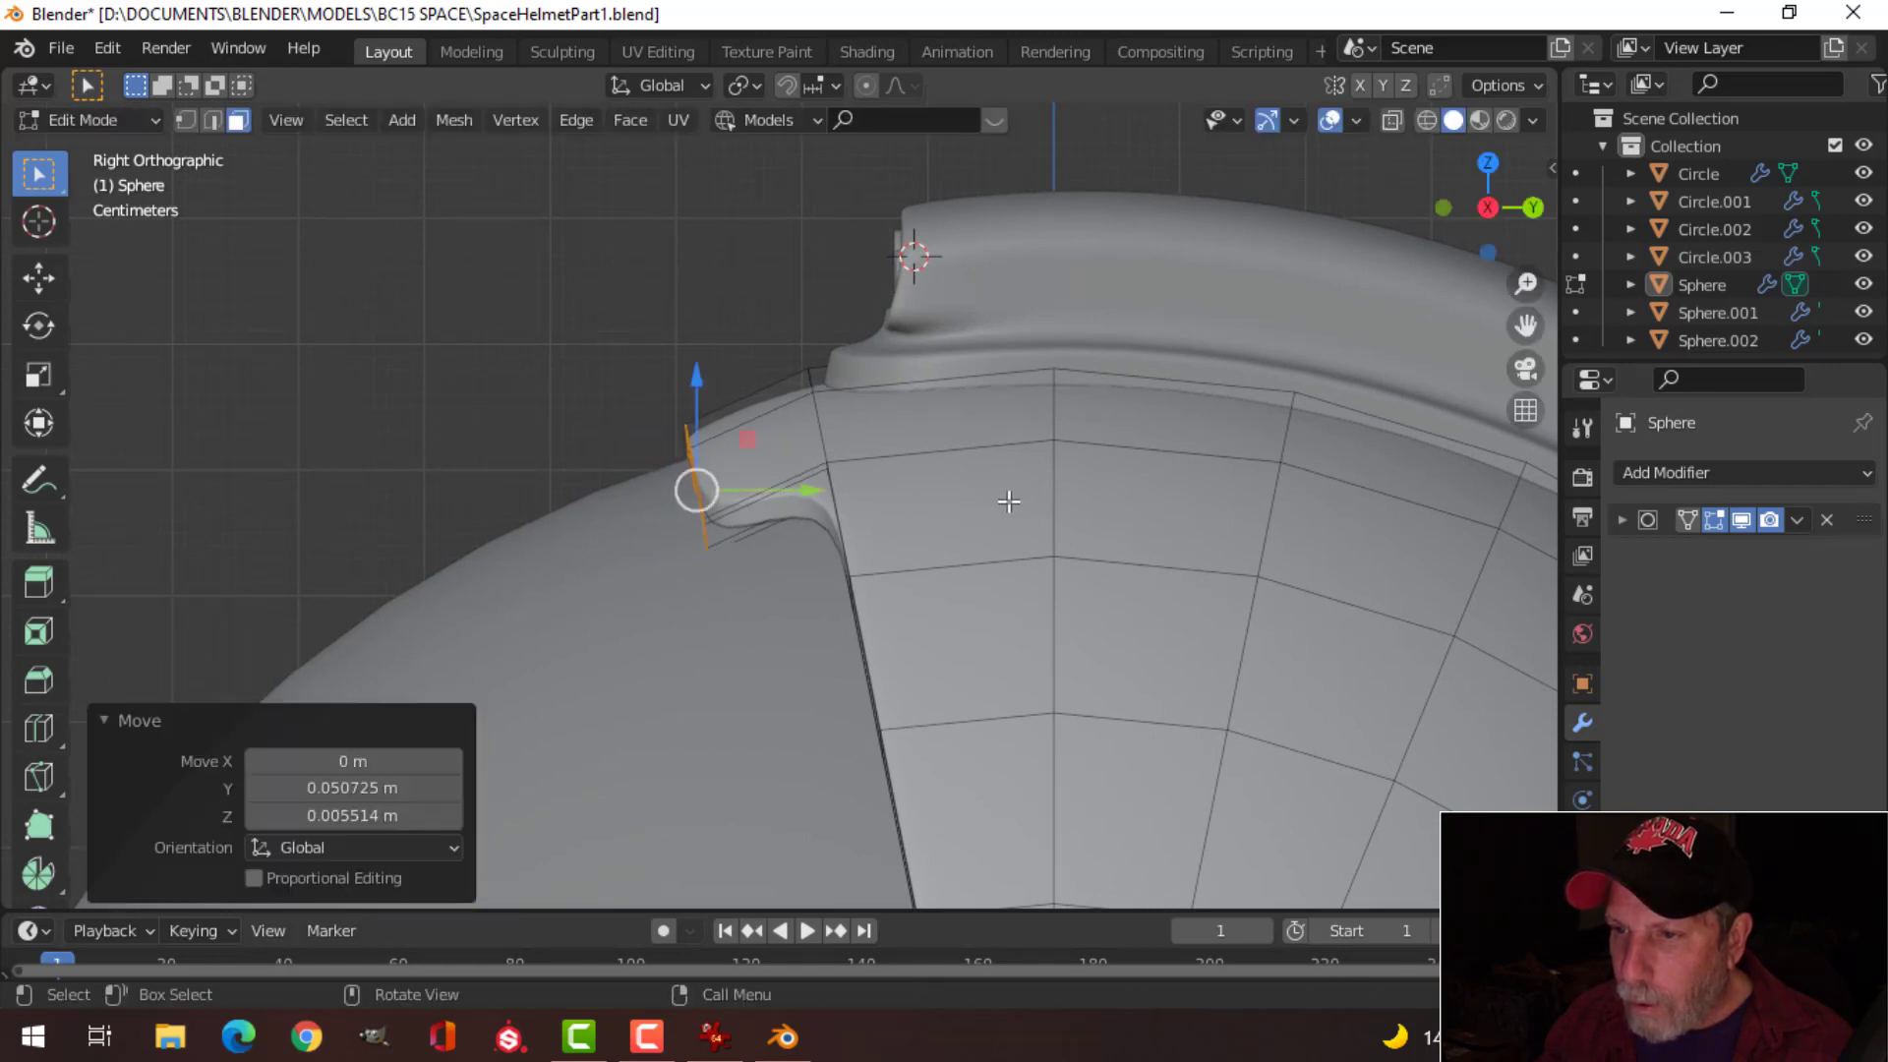
Step: Inspect the shortened brim in Object Mode and save the helmet file
key(Tab)
scroll(961, 518, down, 4)
key(alt+a)
middle_drag(961, 519, 915, 462)
scroll(1013, 678, down, 3)
scroll(1011, 679, down, 1)
shift+scroll(1011, 678, up, 1)
key(ctrl+s)
Step: Hide the visor in Object Mode to expose the lower collar's rim, and select the helmet shell
middle_drag(915, 462, 864, 468)
scroll(788, 586, up, 2)
click(717, 509)
key(Tab)
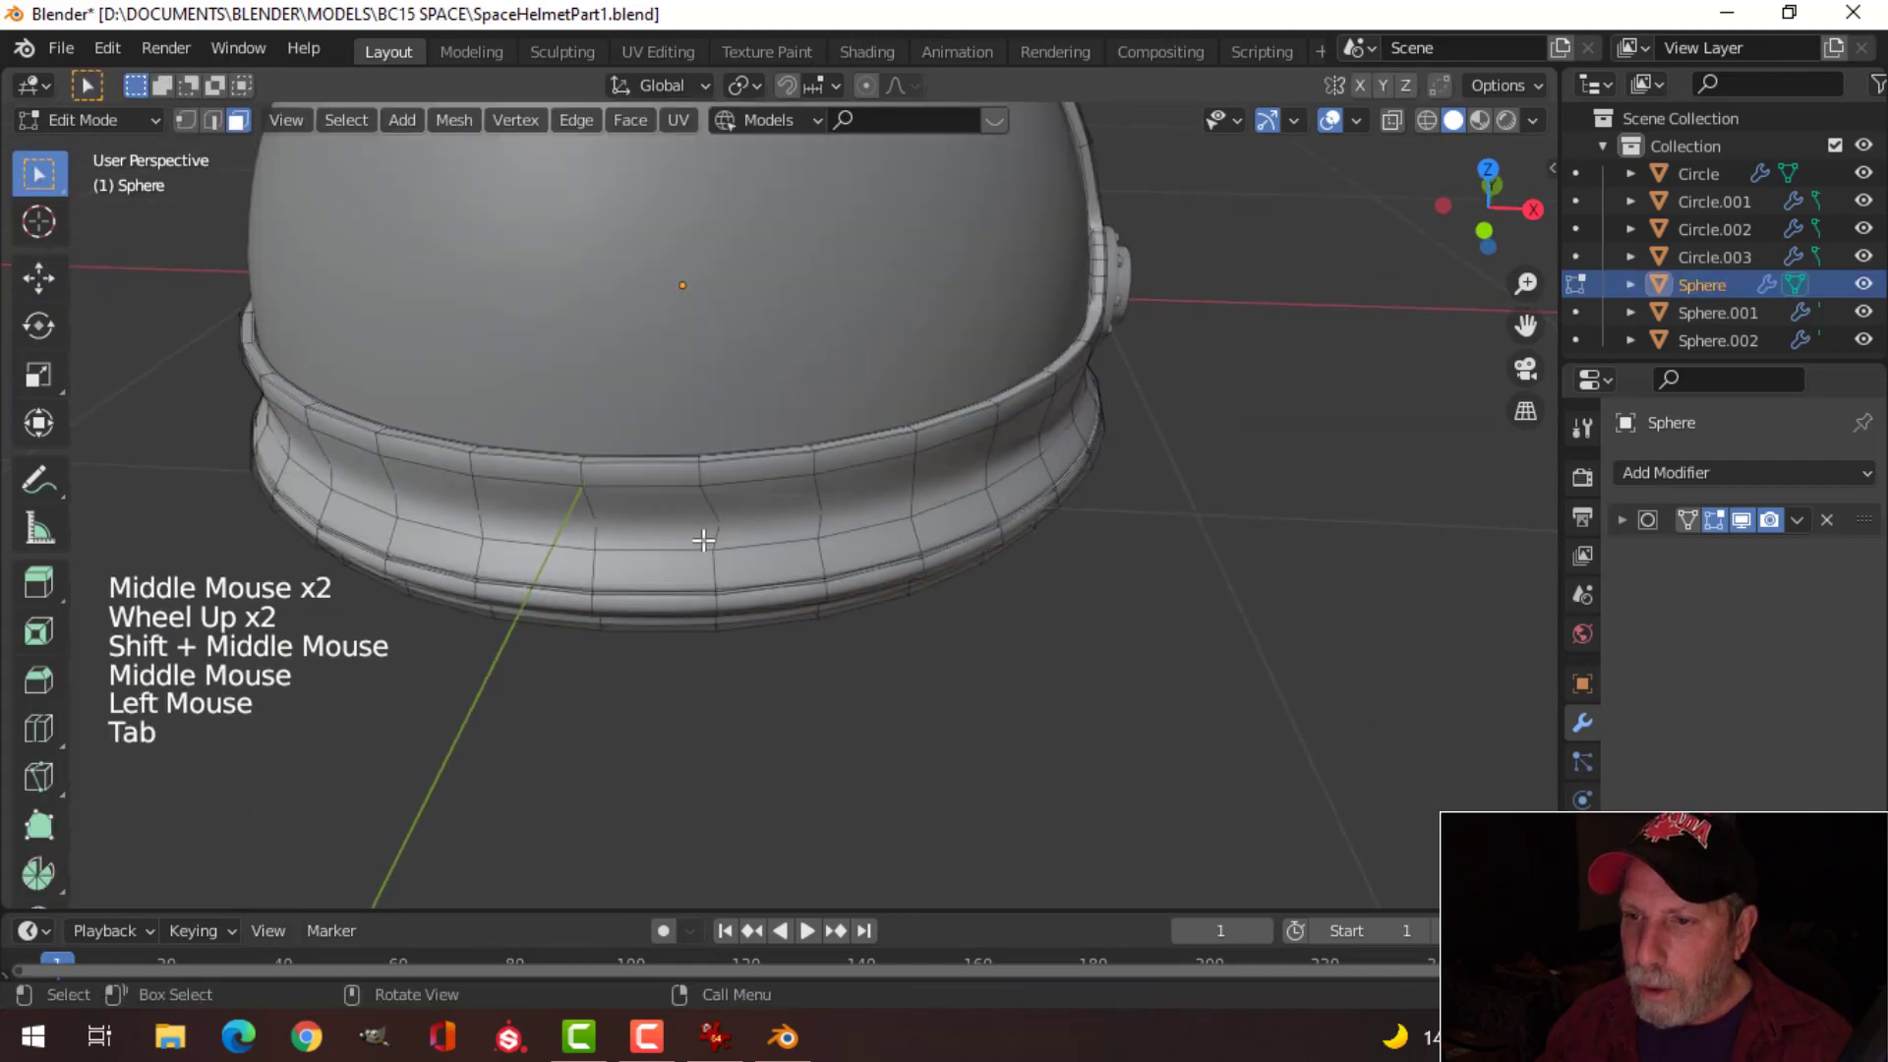
middle_drag(699, 539, 777, 505)
scroll(750, 587, up, 2)
key(Tab)
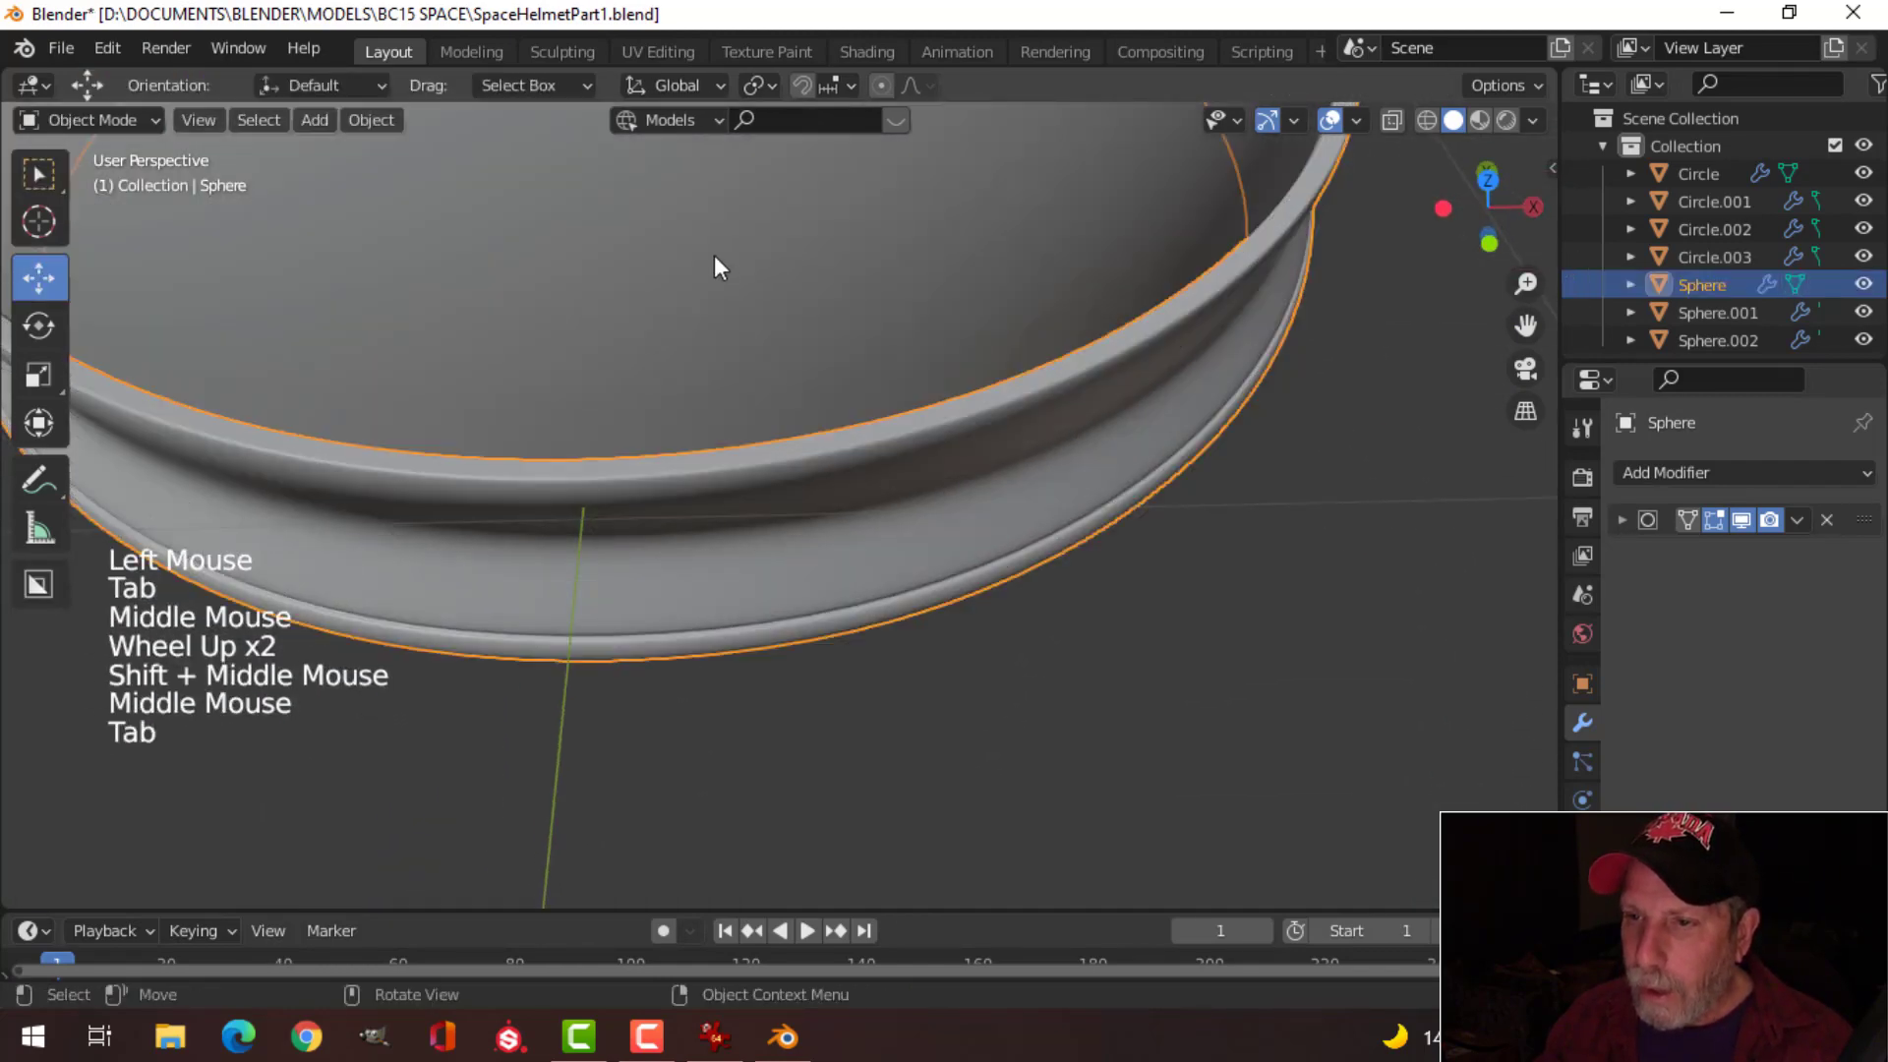
click(947, 293)
key(h)
click(757, 481)
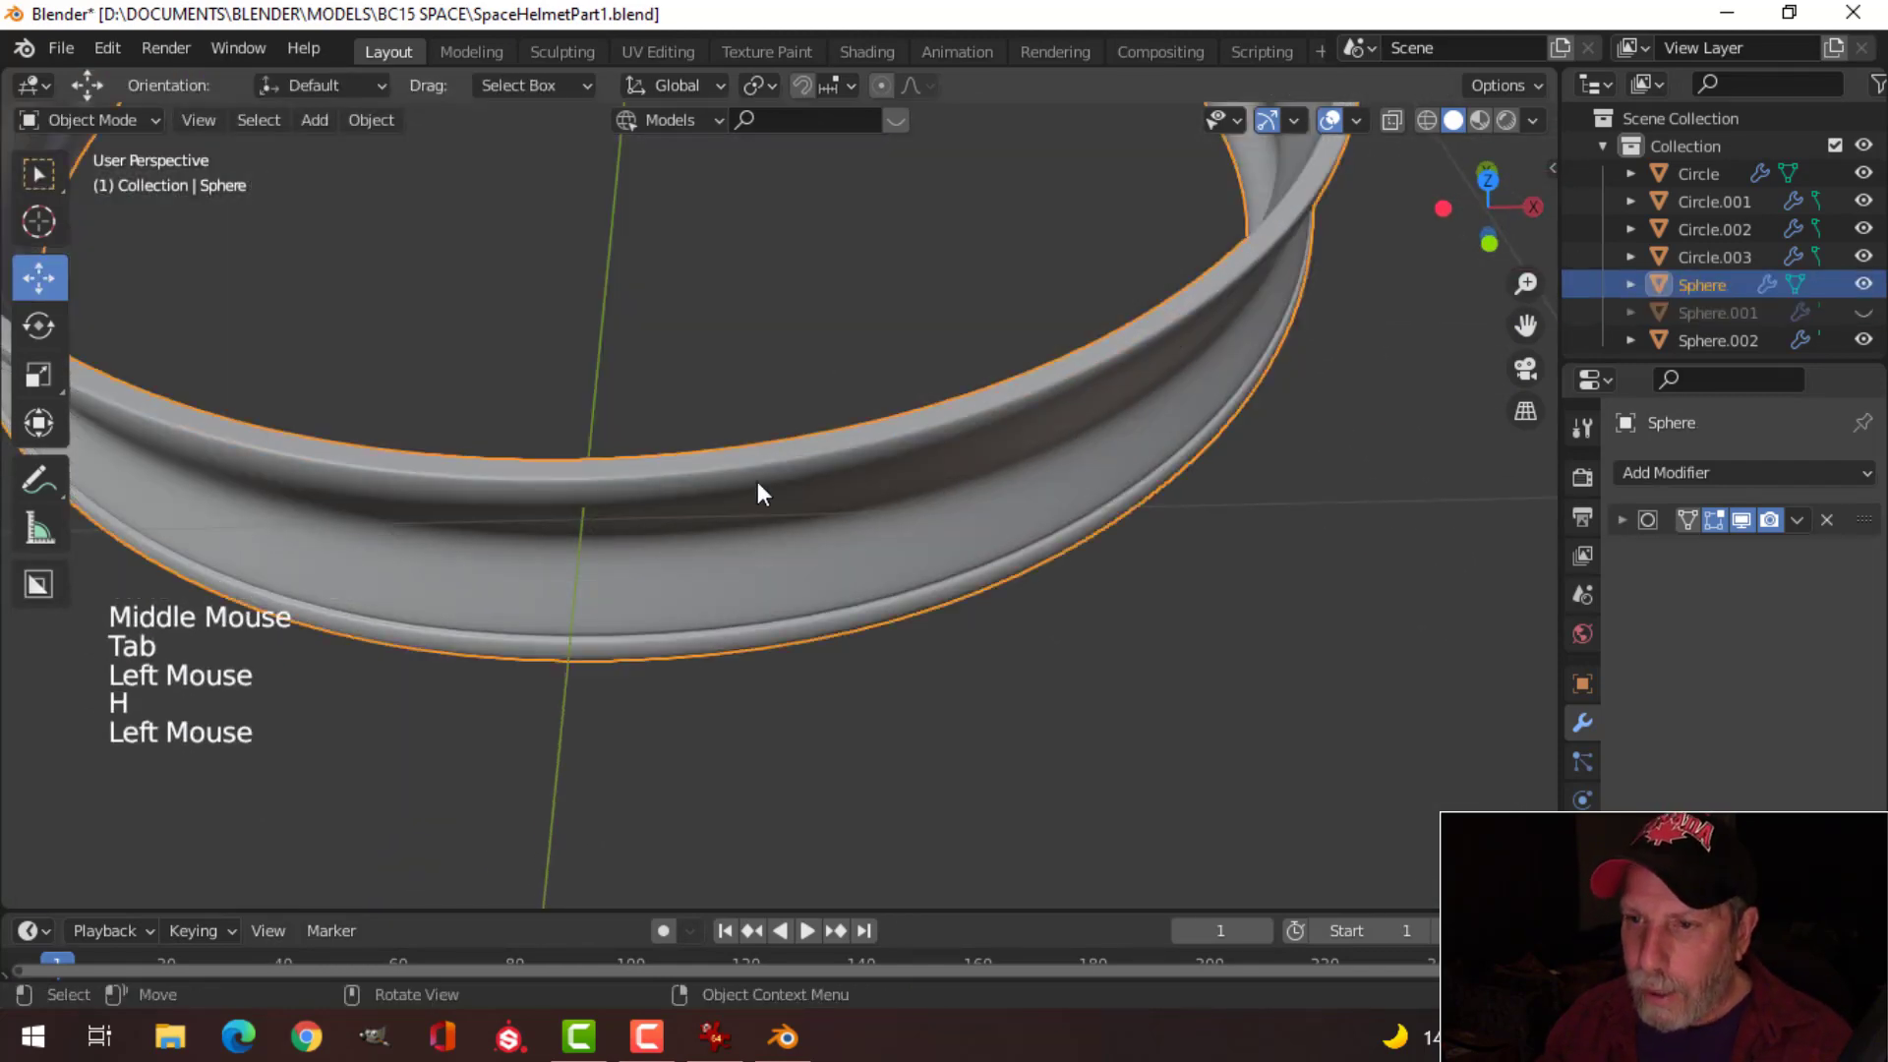
Step: Select the front-center faces along the lower collar's upper rim, on both sides of the Y axis, using the top view
key(Tab)
middle_drag(757, 481, 753, 402)
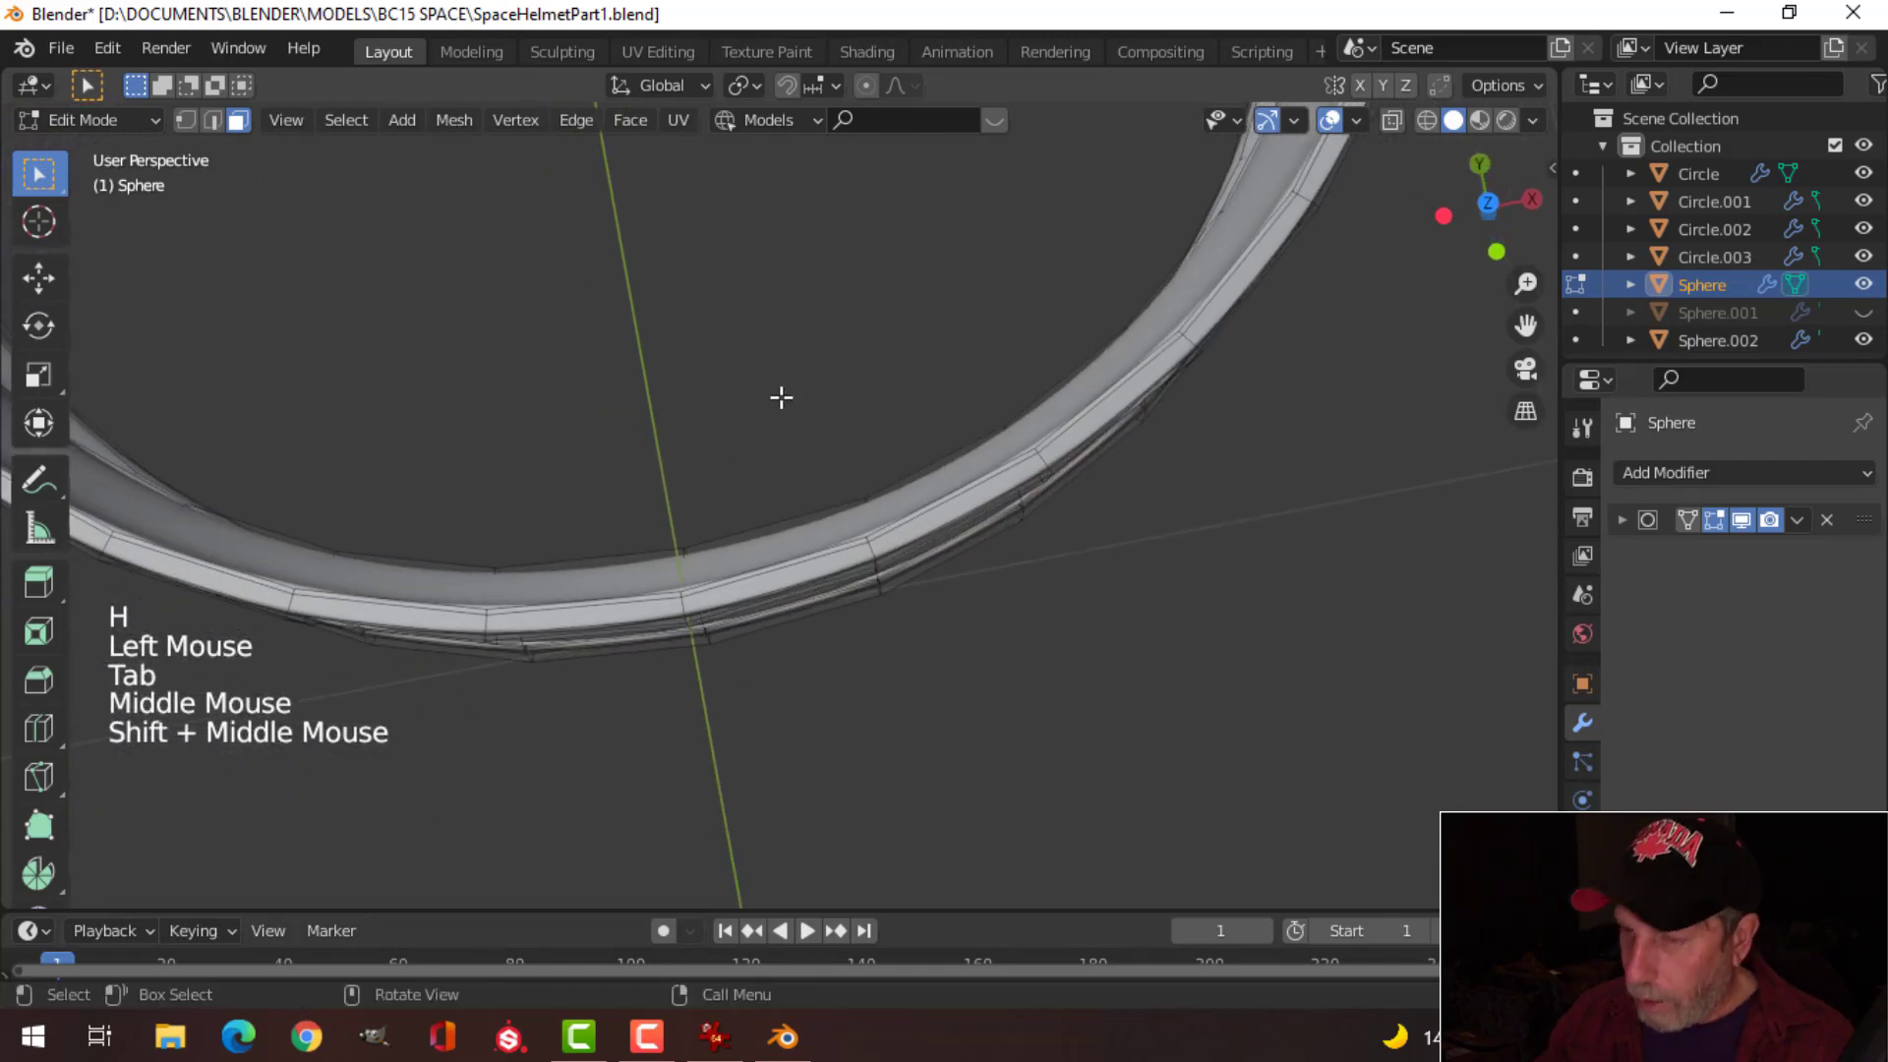
key(KP_7)
scroll(671, 598, up, 2)
key(alt+a)
shift+middle_drag(672, 599, 757, 502)
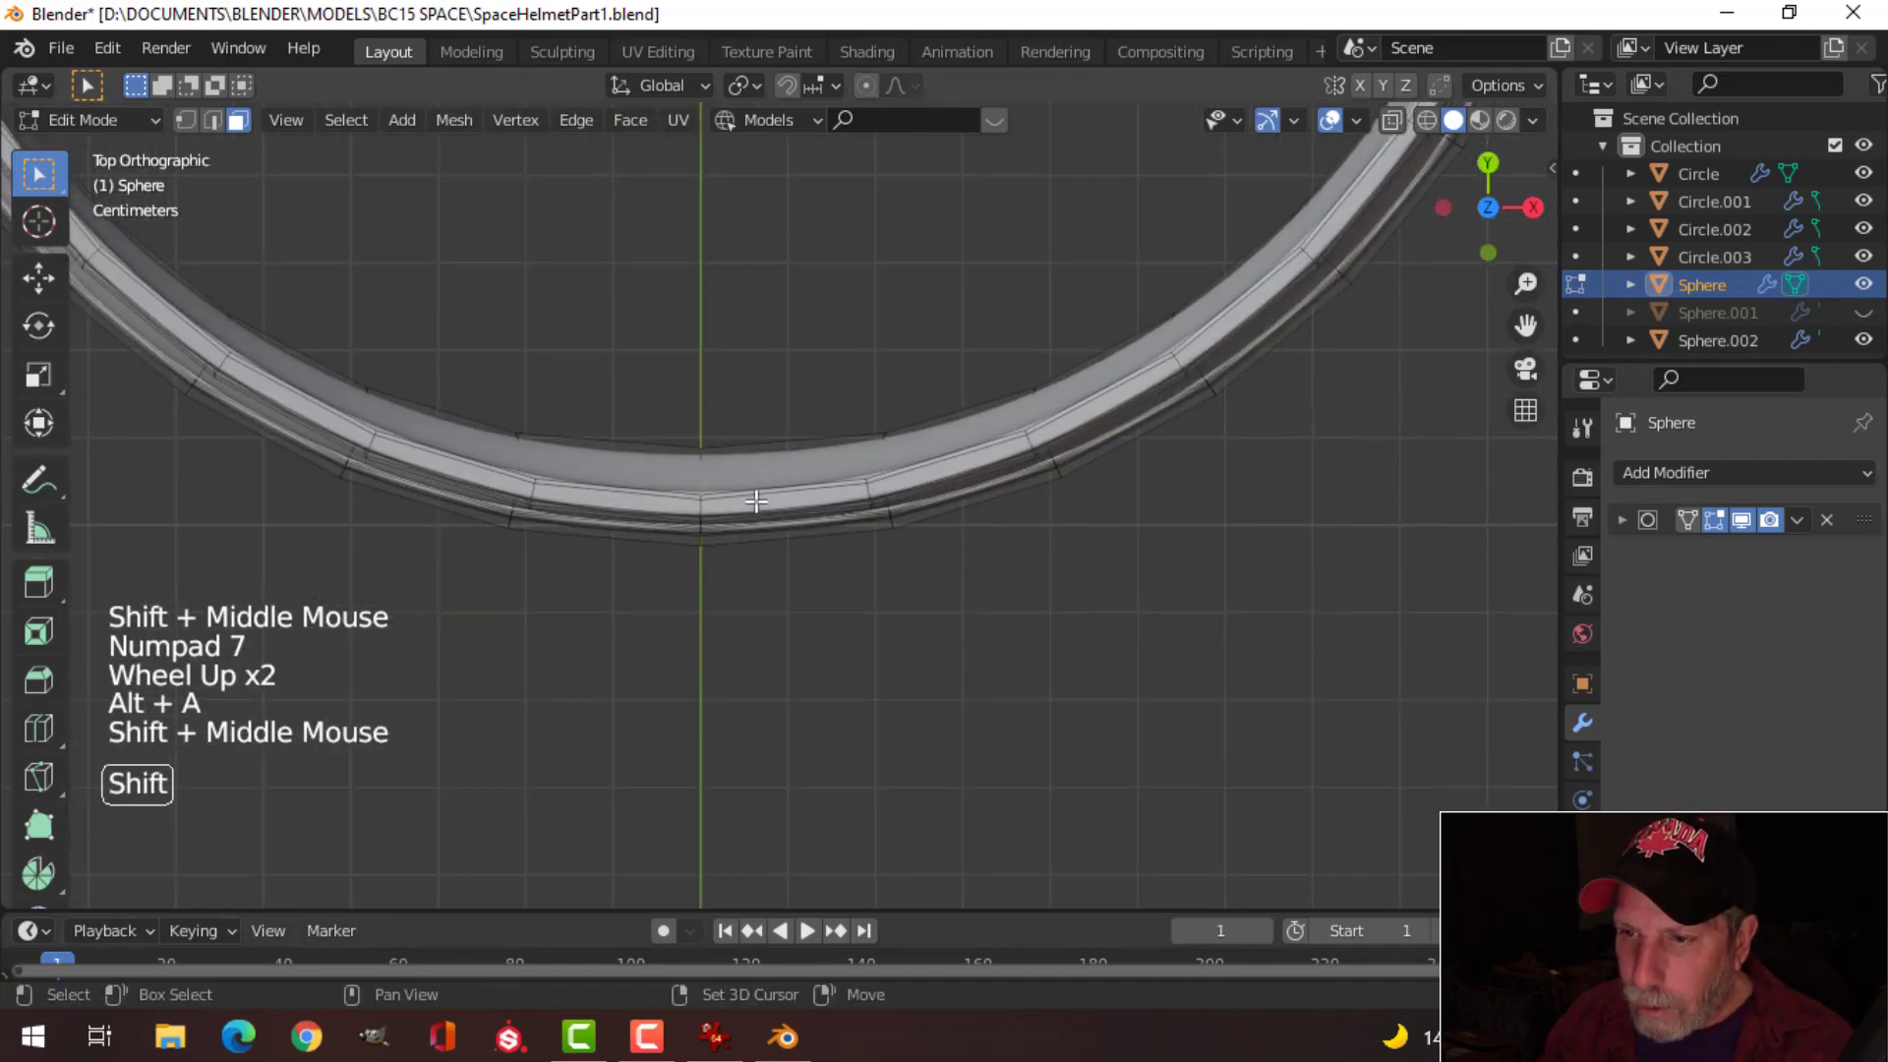
scroll(757, 501, up, 2)
key(3)
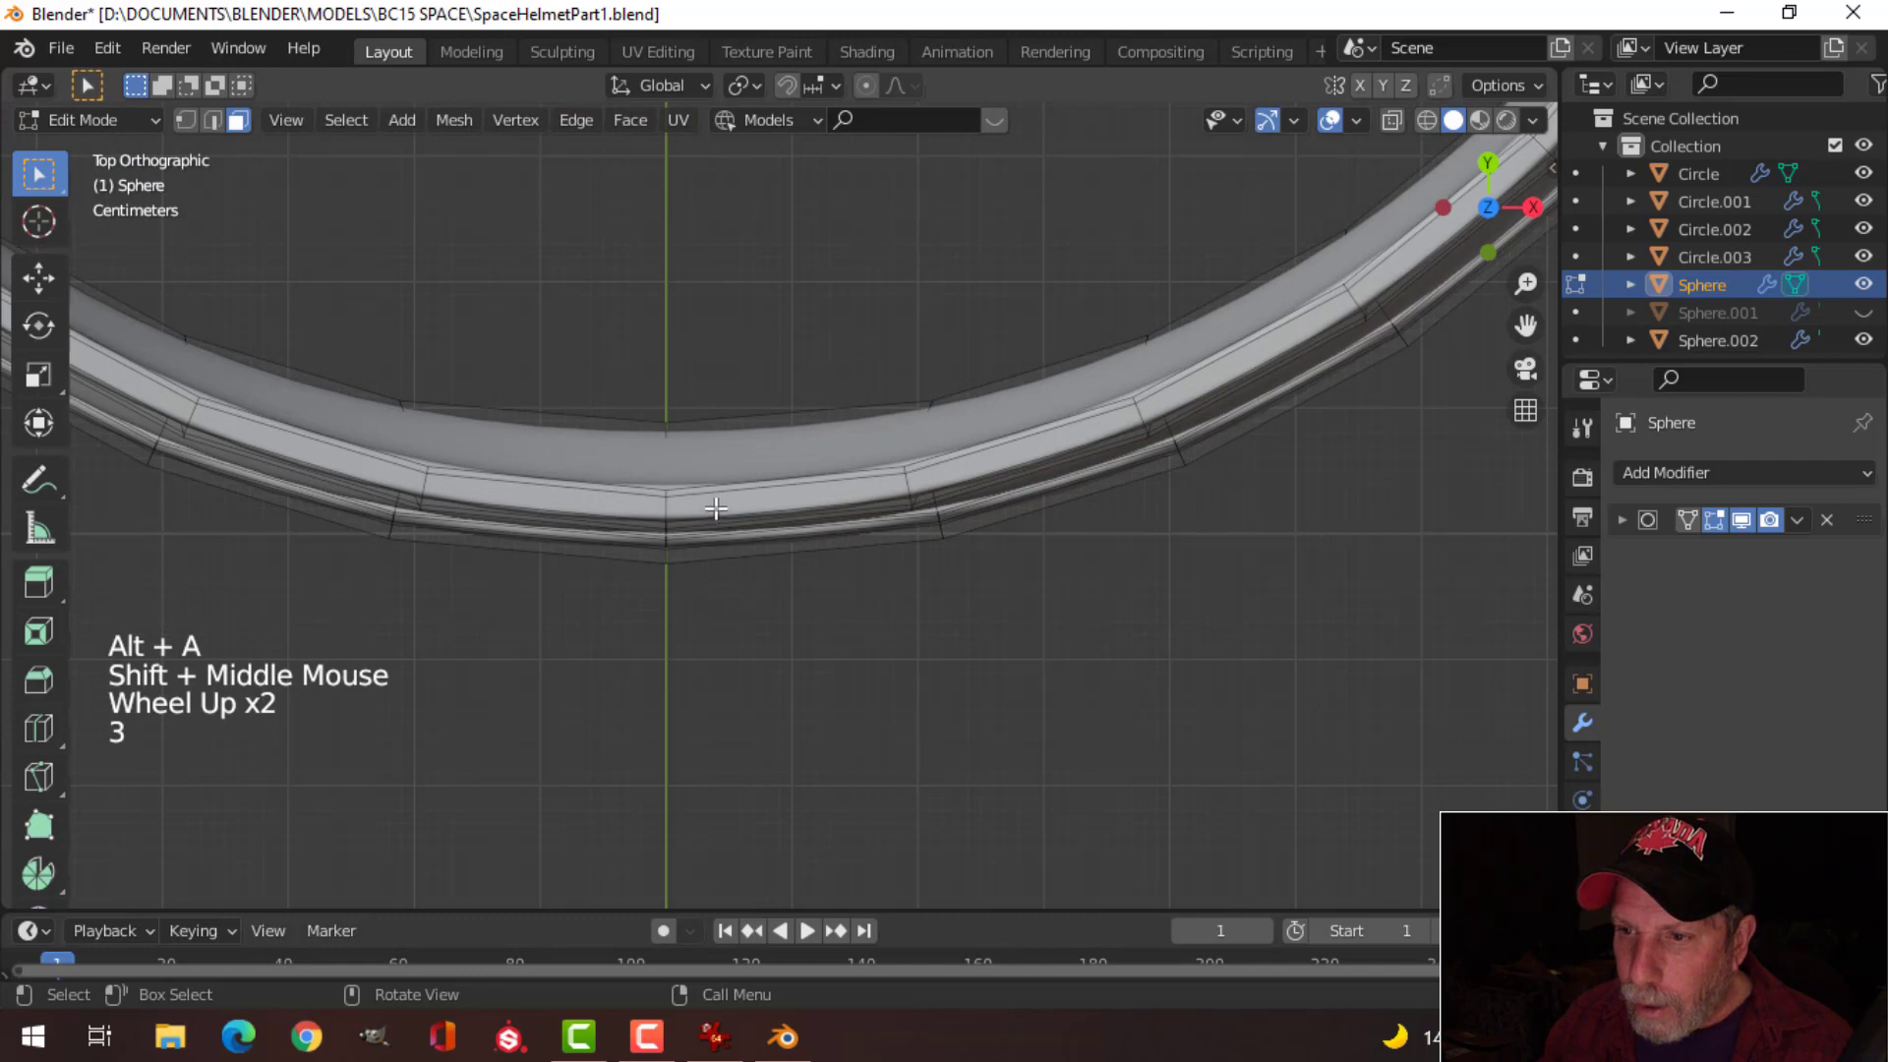
click(716, 507)
shift+click(551, 496)
scroll(719, 544, up, 3)
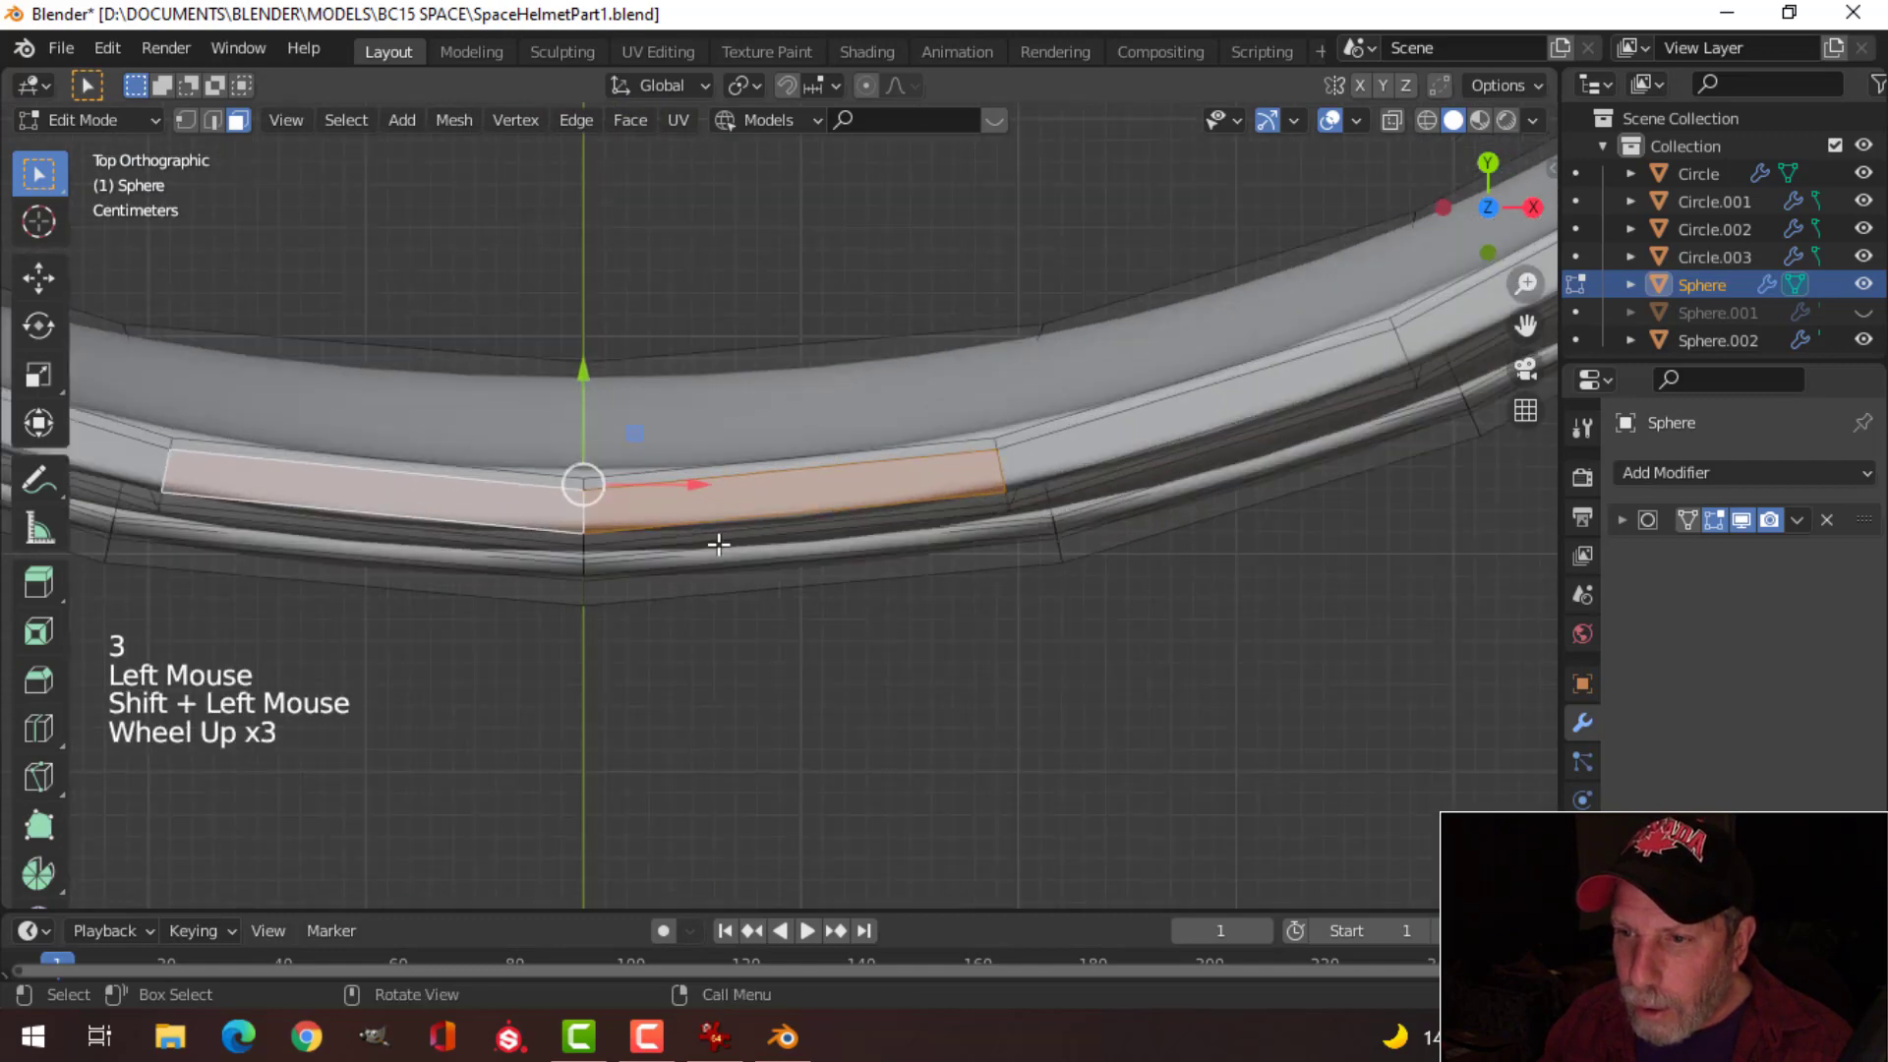
shift+click(690, 476)
shift+click(624, 535)
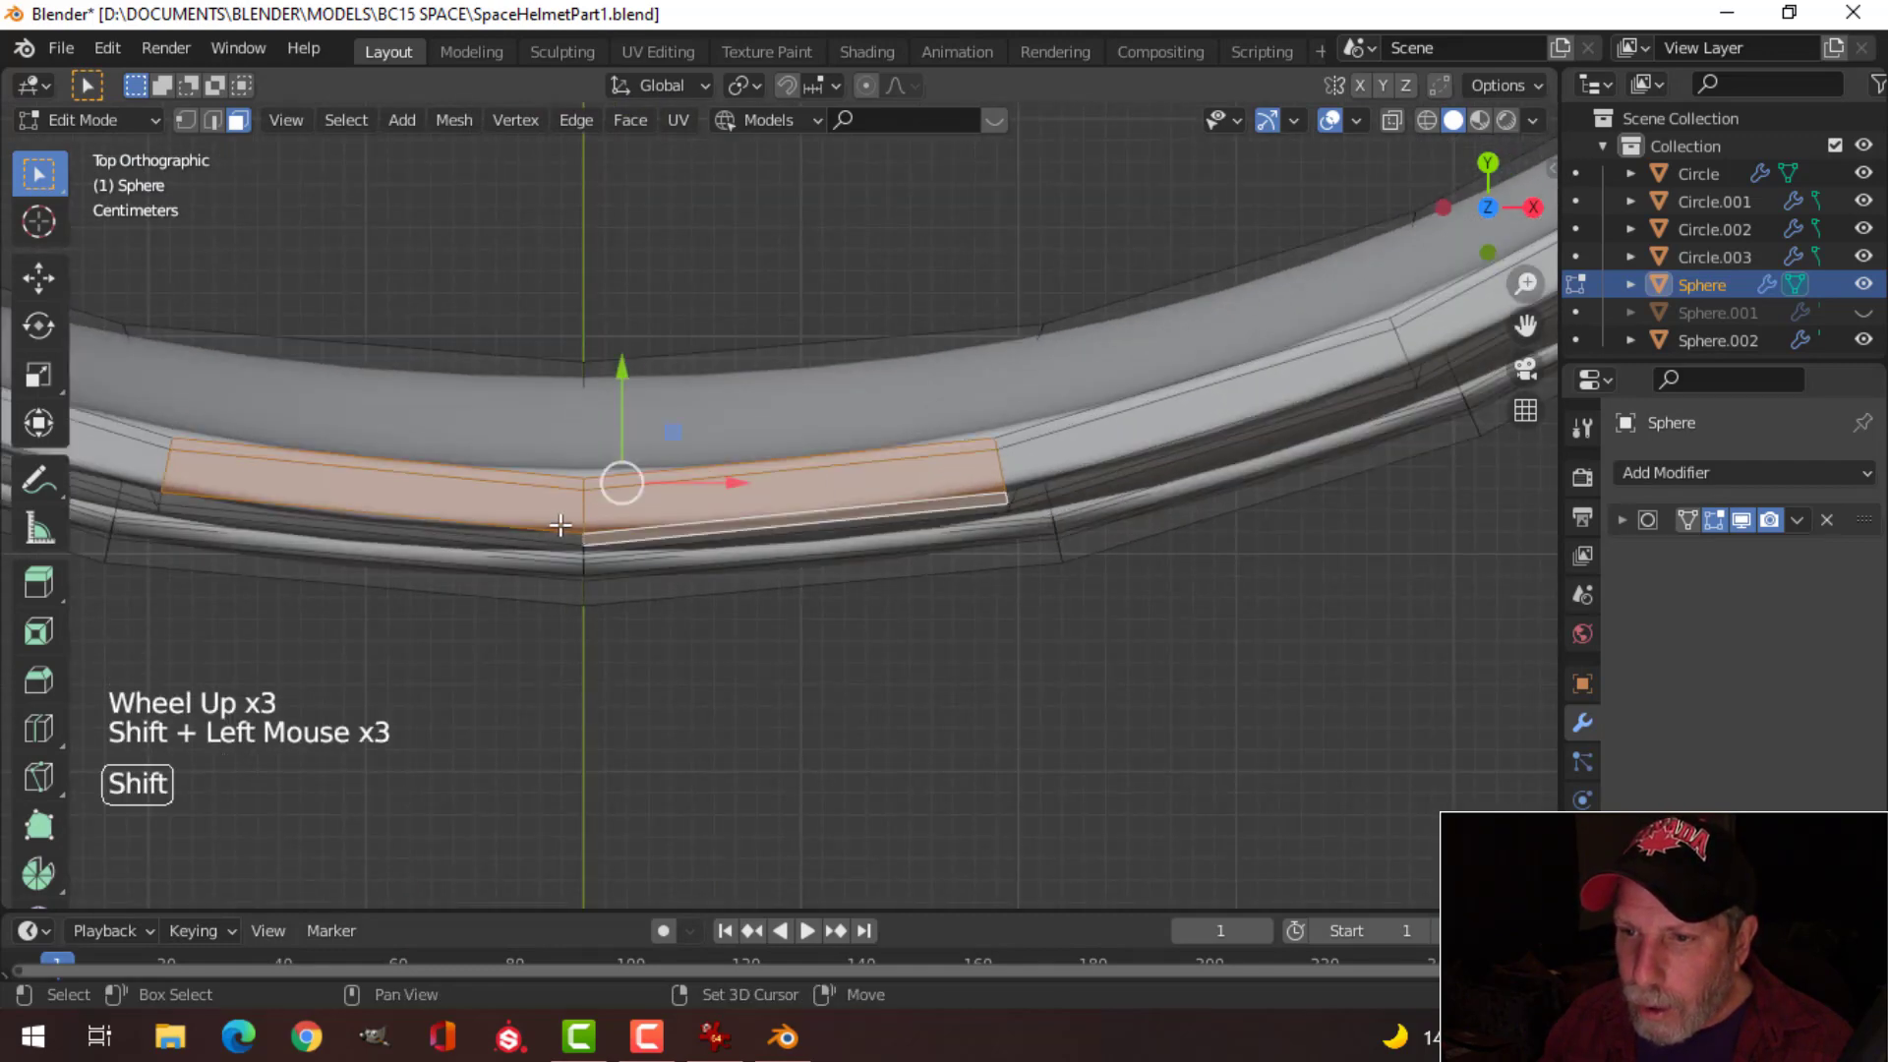
scroll(777, 507, down, 3)
shift+click(622, 526)
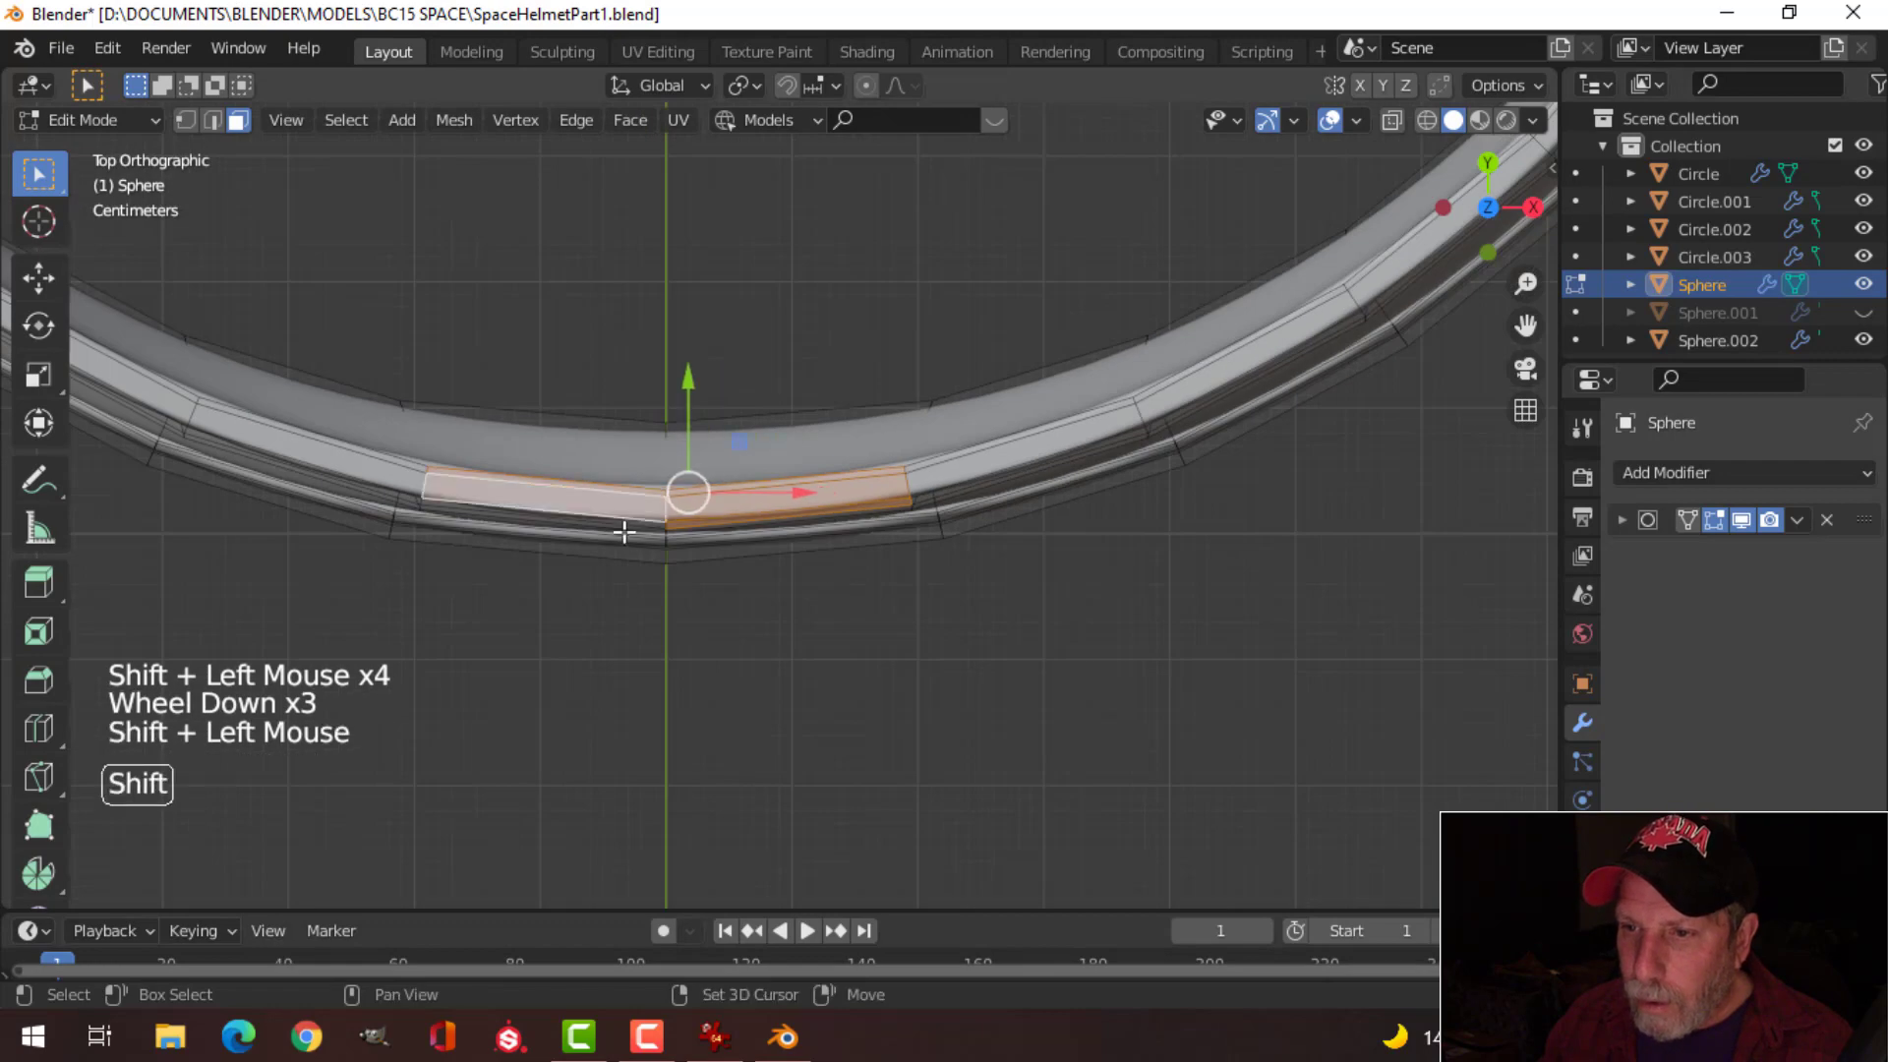
Step: Add the next segment of upper rim faces on the +X side to the selection
mouse_move(786, 603)
middle_down()
mouse_move(704, 455)
mouse_move(717, 722)
mouse_move(818, 671)
mouse_move(788, 623)
mouse_move(803, 615)
middle_up()
scroll(705, 472, down, 3)
key(KP_Decimal)
scroll(782, 680, down, 2)
scroll(784, 683, up, 4)
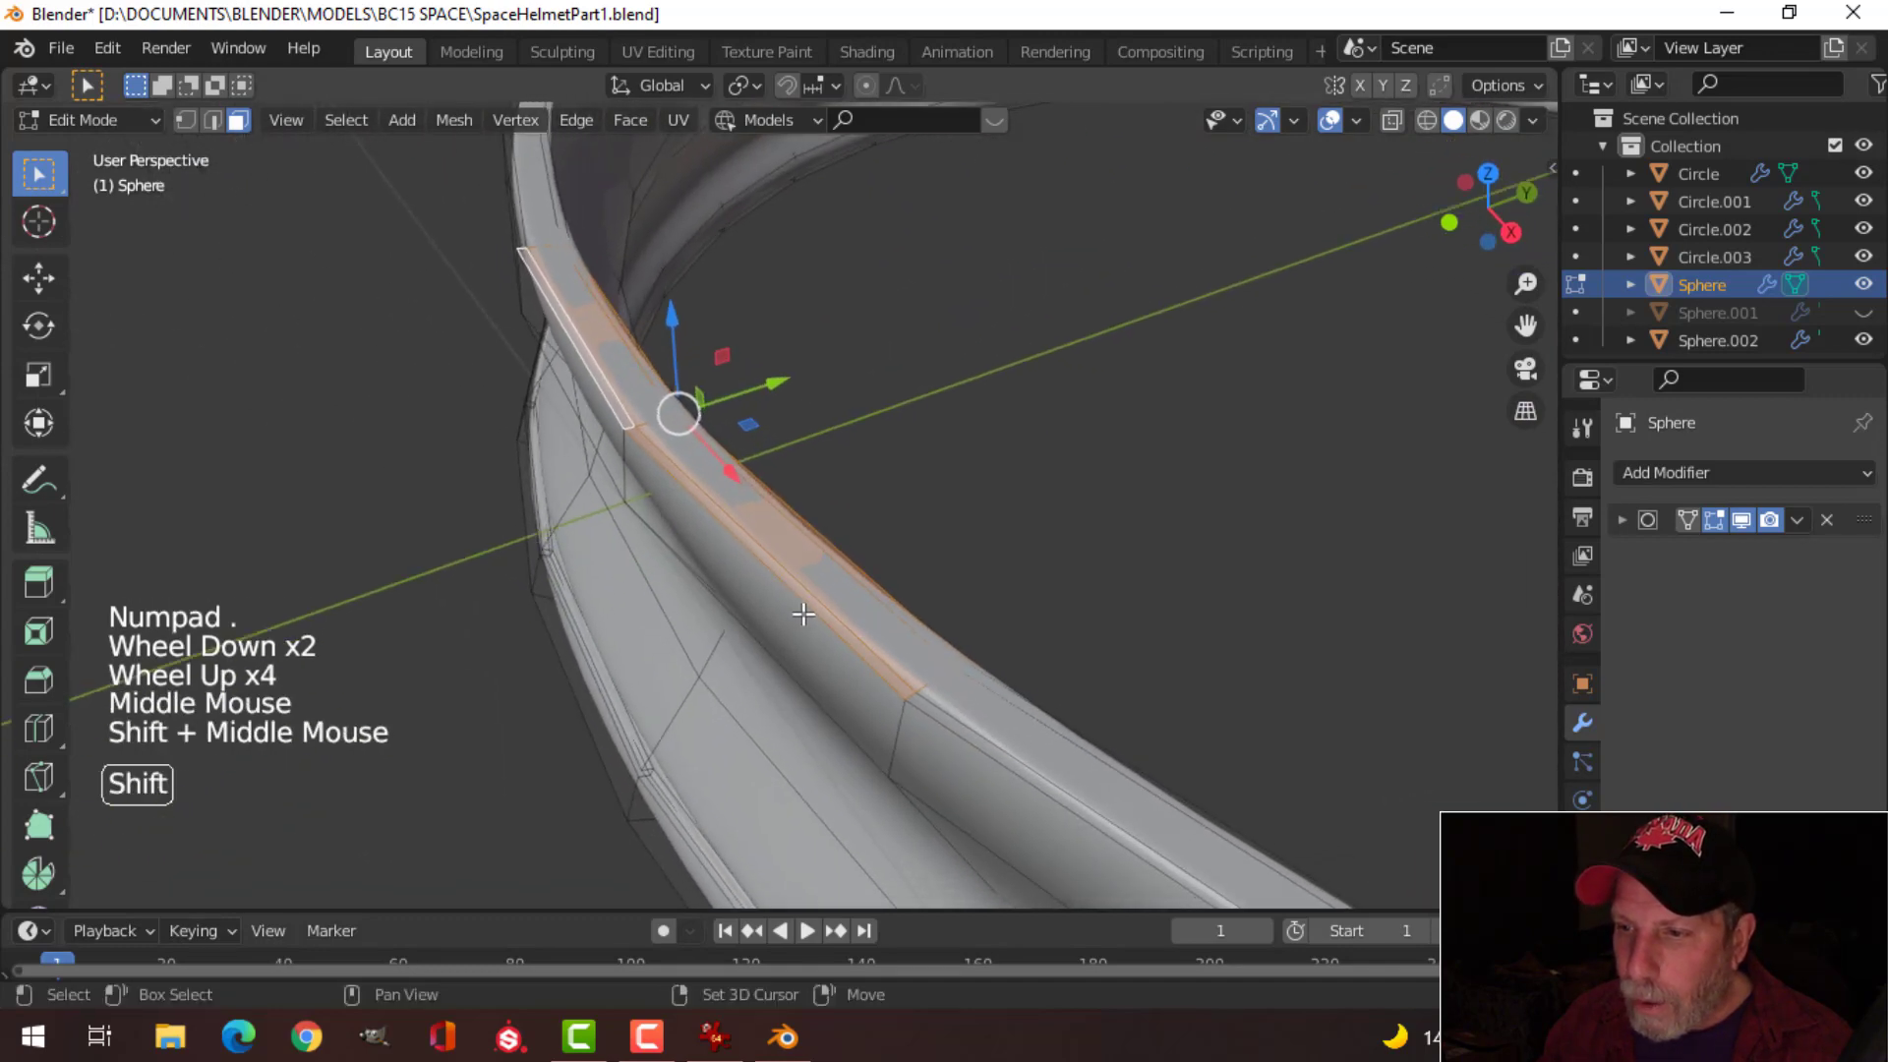
shift+click(1003, 717)
shift+click(987, 704)
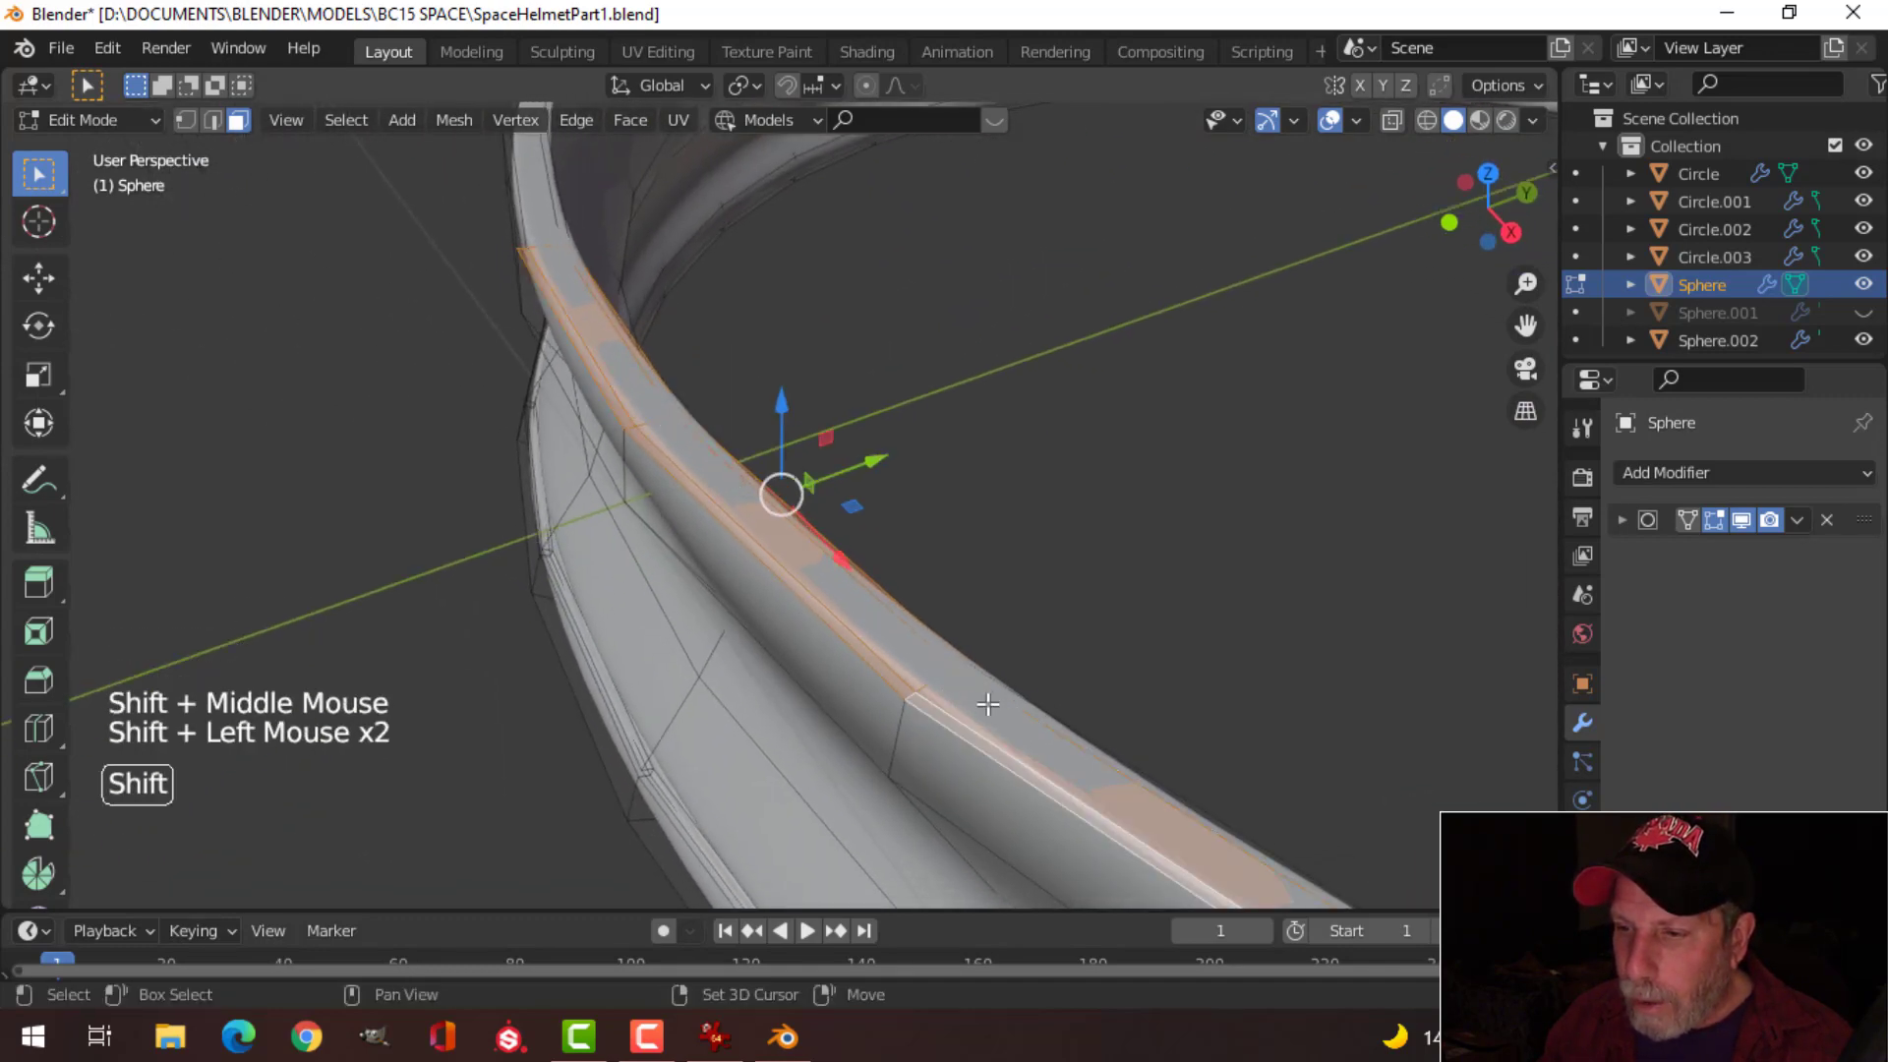
shift+click(1024, 695)
Step: Add the matching segment of upper rim faces on the -X side, undoing the stray side face selection
middle_drag(1024, 695, 1007, 666)
scroll(826, 666, down, 4)
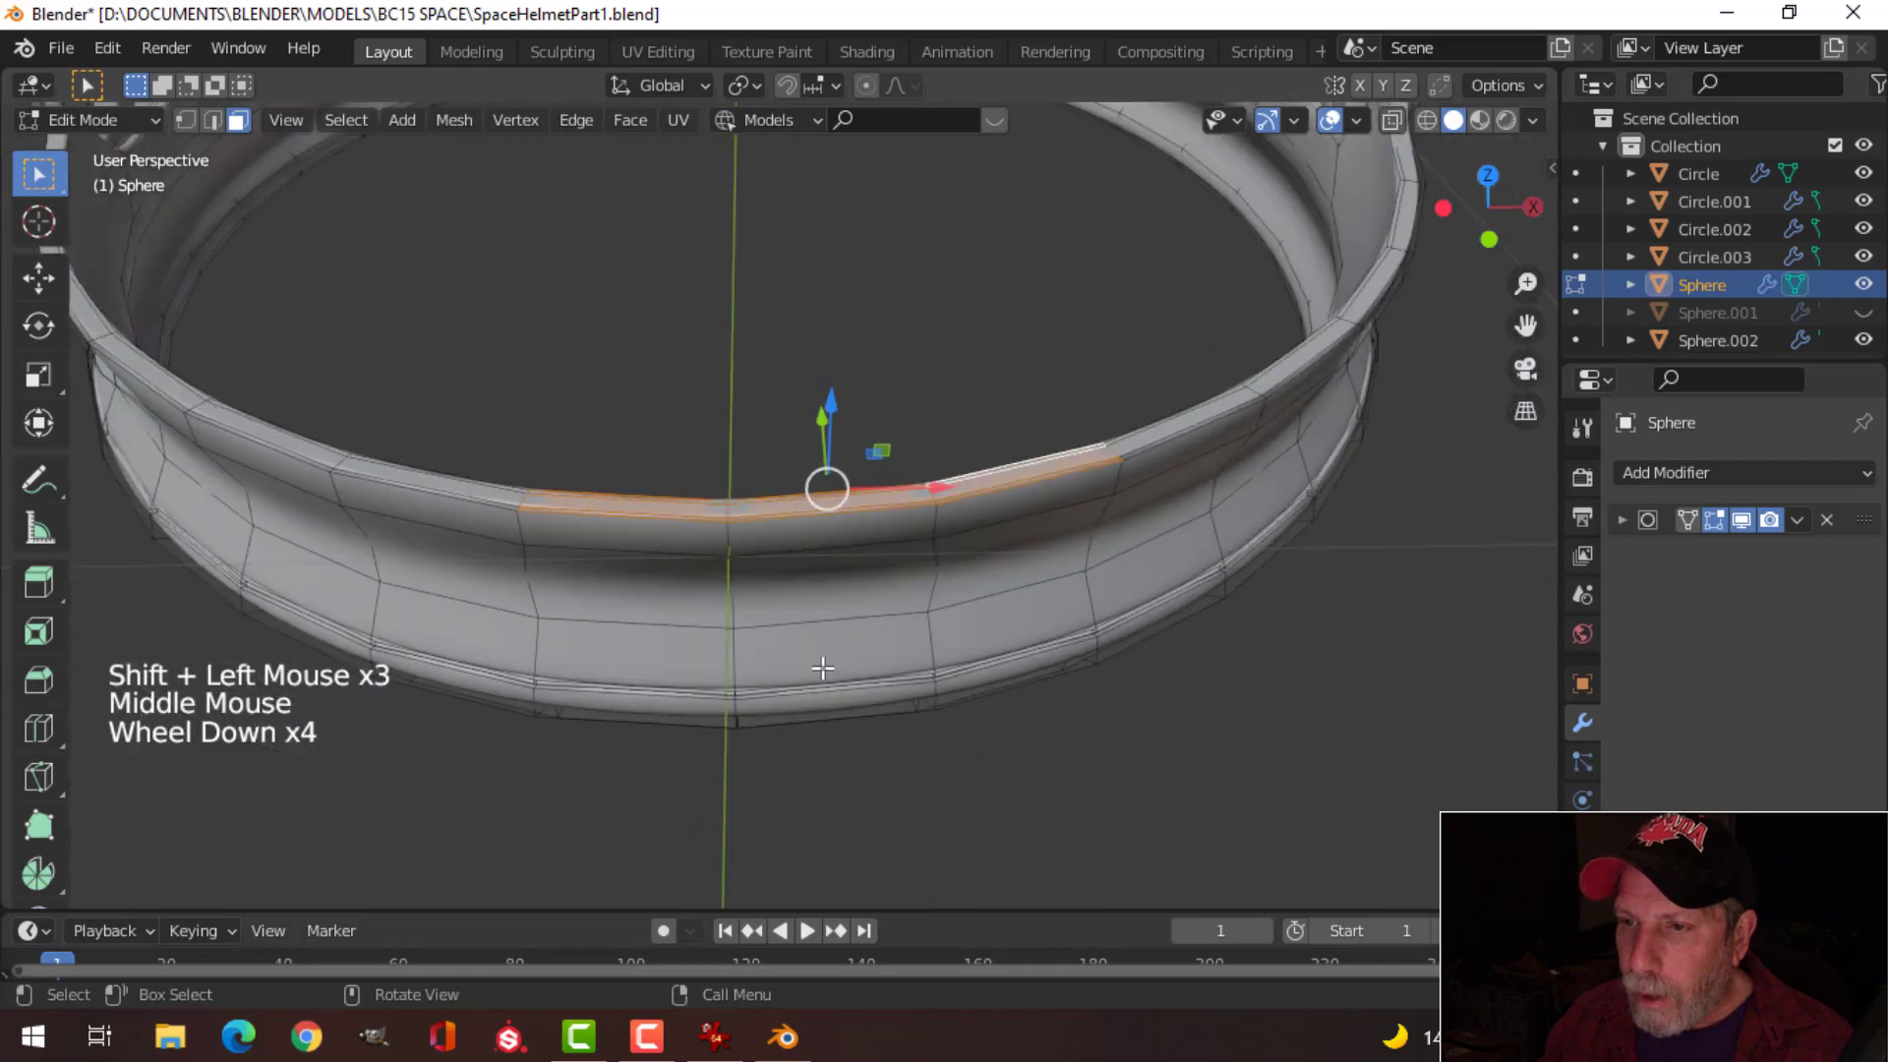
shift+middle_drag(826, 666, 1093, 706)
shift+click(826, 547)
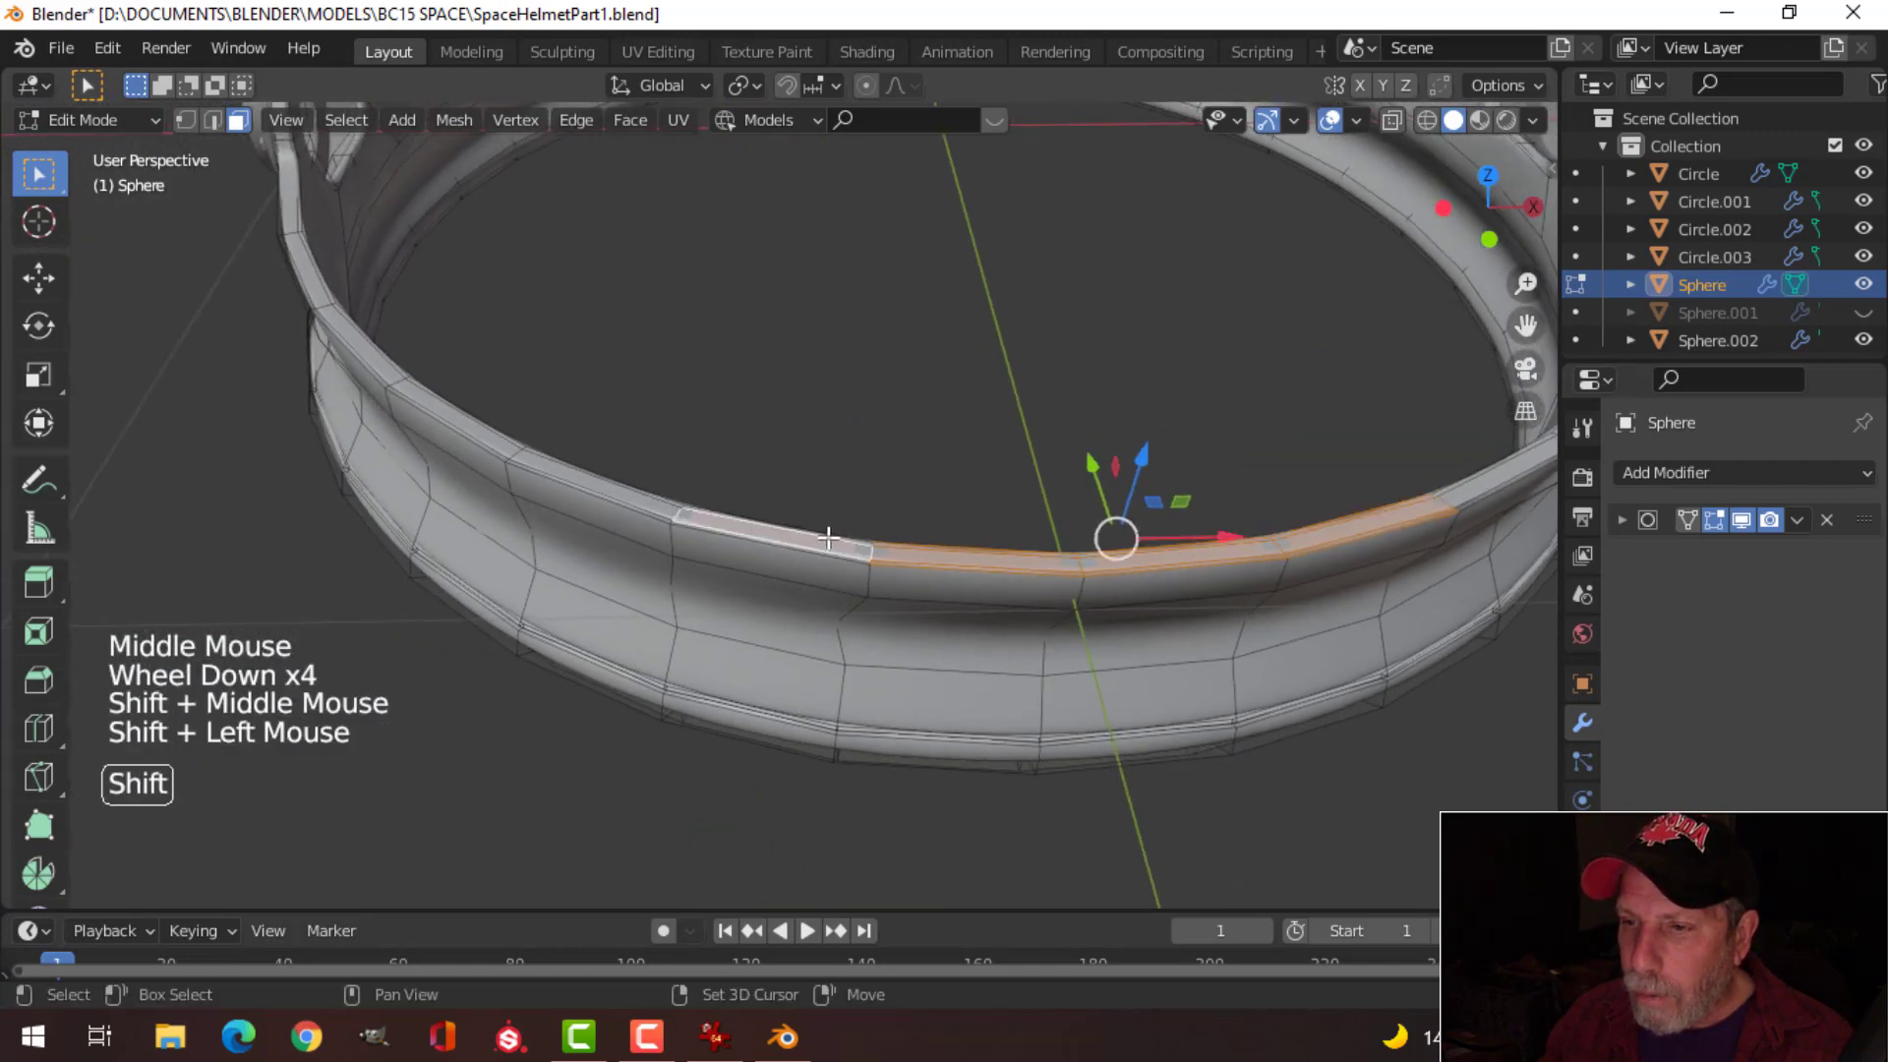
shift+click(818, 550)
shift+click(814, 555)
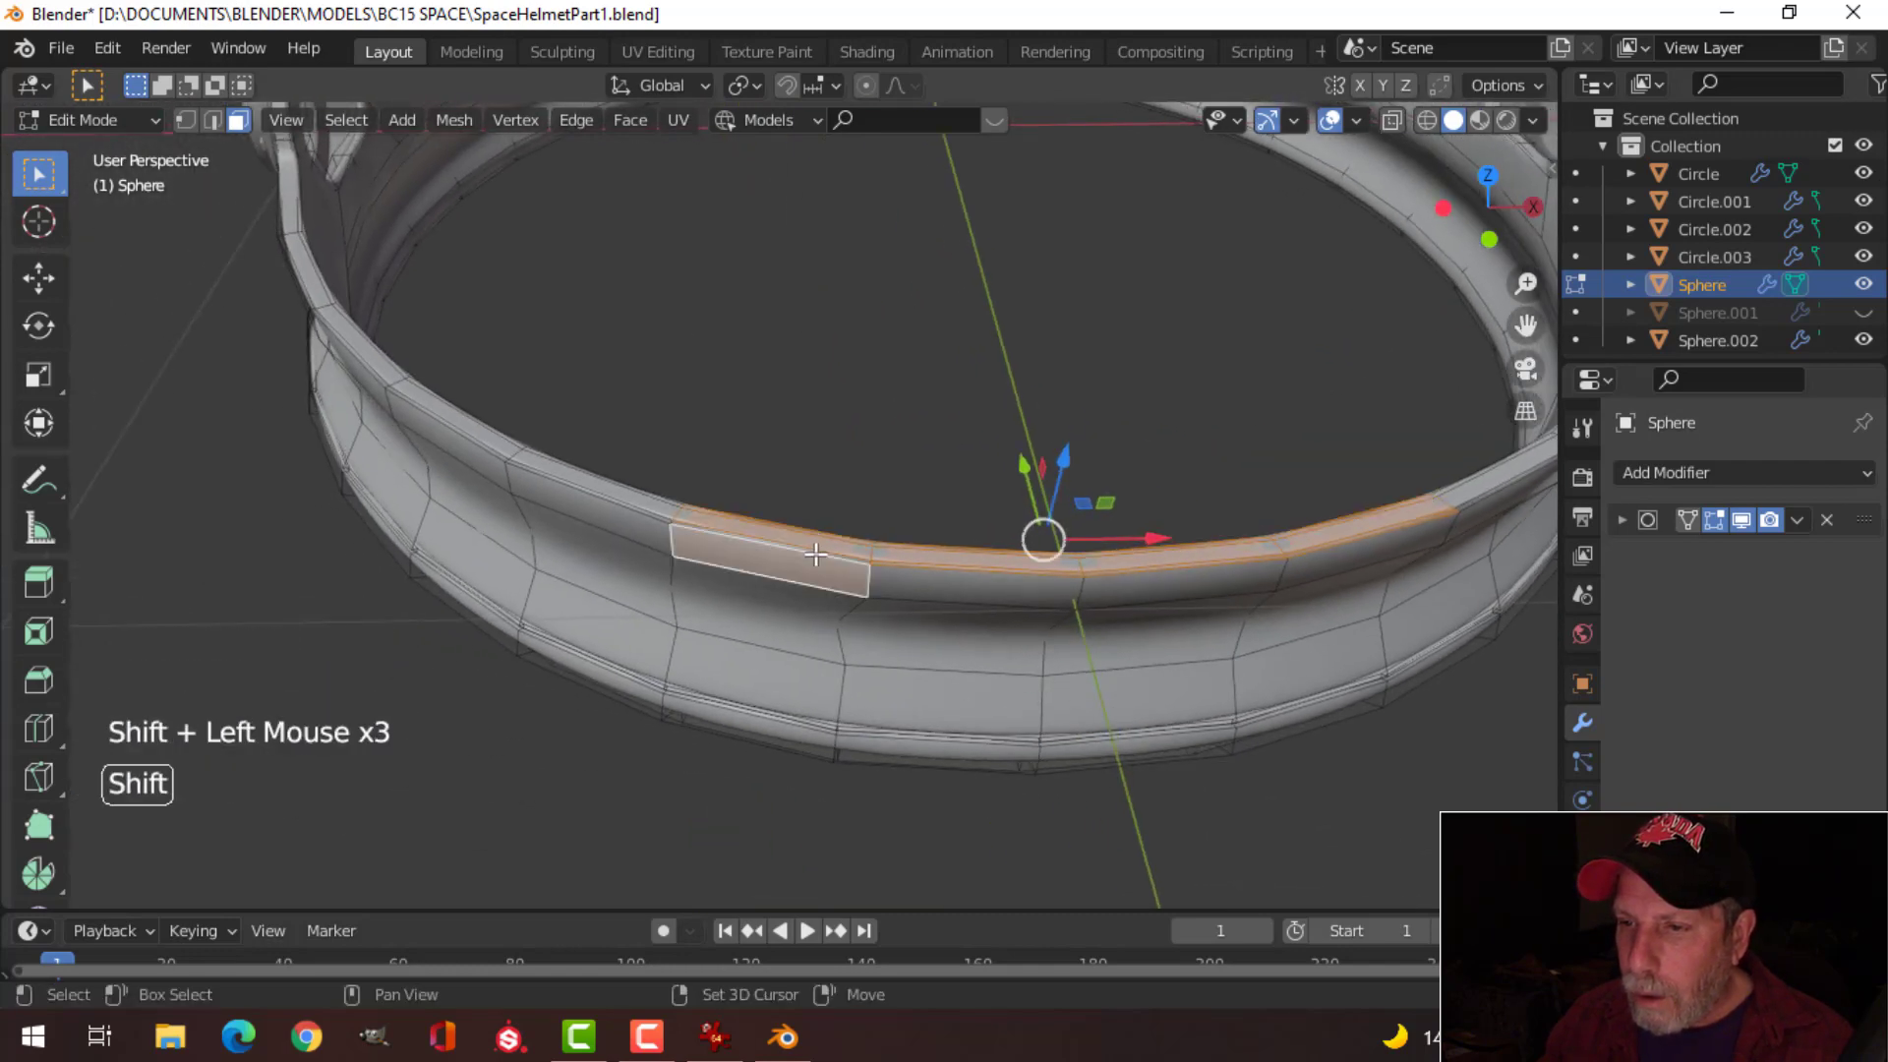
key(ctrl+z)
scroll(842, 556, up, 4)
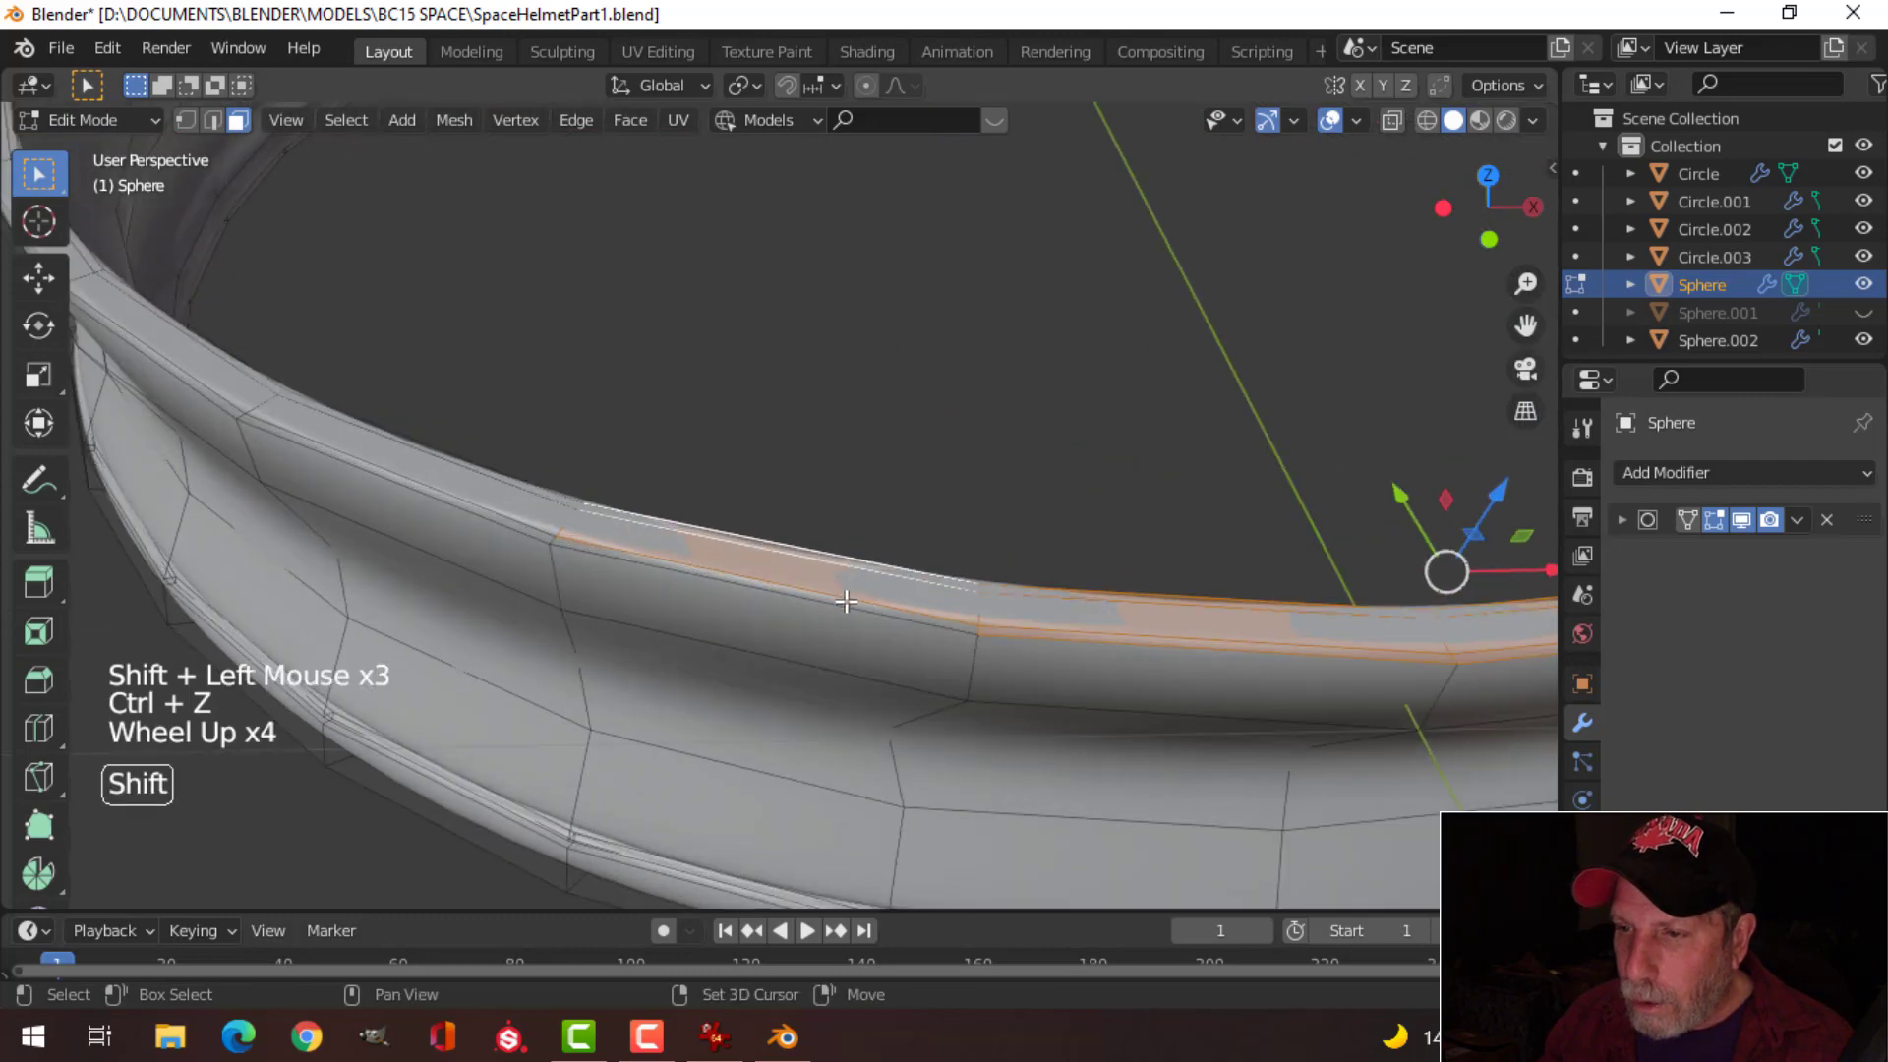
shift+click(846, 601)
Step: Extend the rim face selection by a third segment on the +X side
scroll(944, 580, down, 7)
shift+middle_drag(944, 581, 856, 492)
scroll(1021, 639, down, 3)
scroll(964, 710, up, 3)
middle_drag(856, 492, 900, 580)
scroll(905, 594, up, 3)
middle_drag(900, 580, 754, 587)
shift+click(753, 587)
shift+click(719, 601)
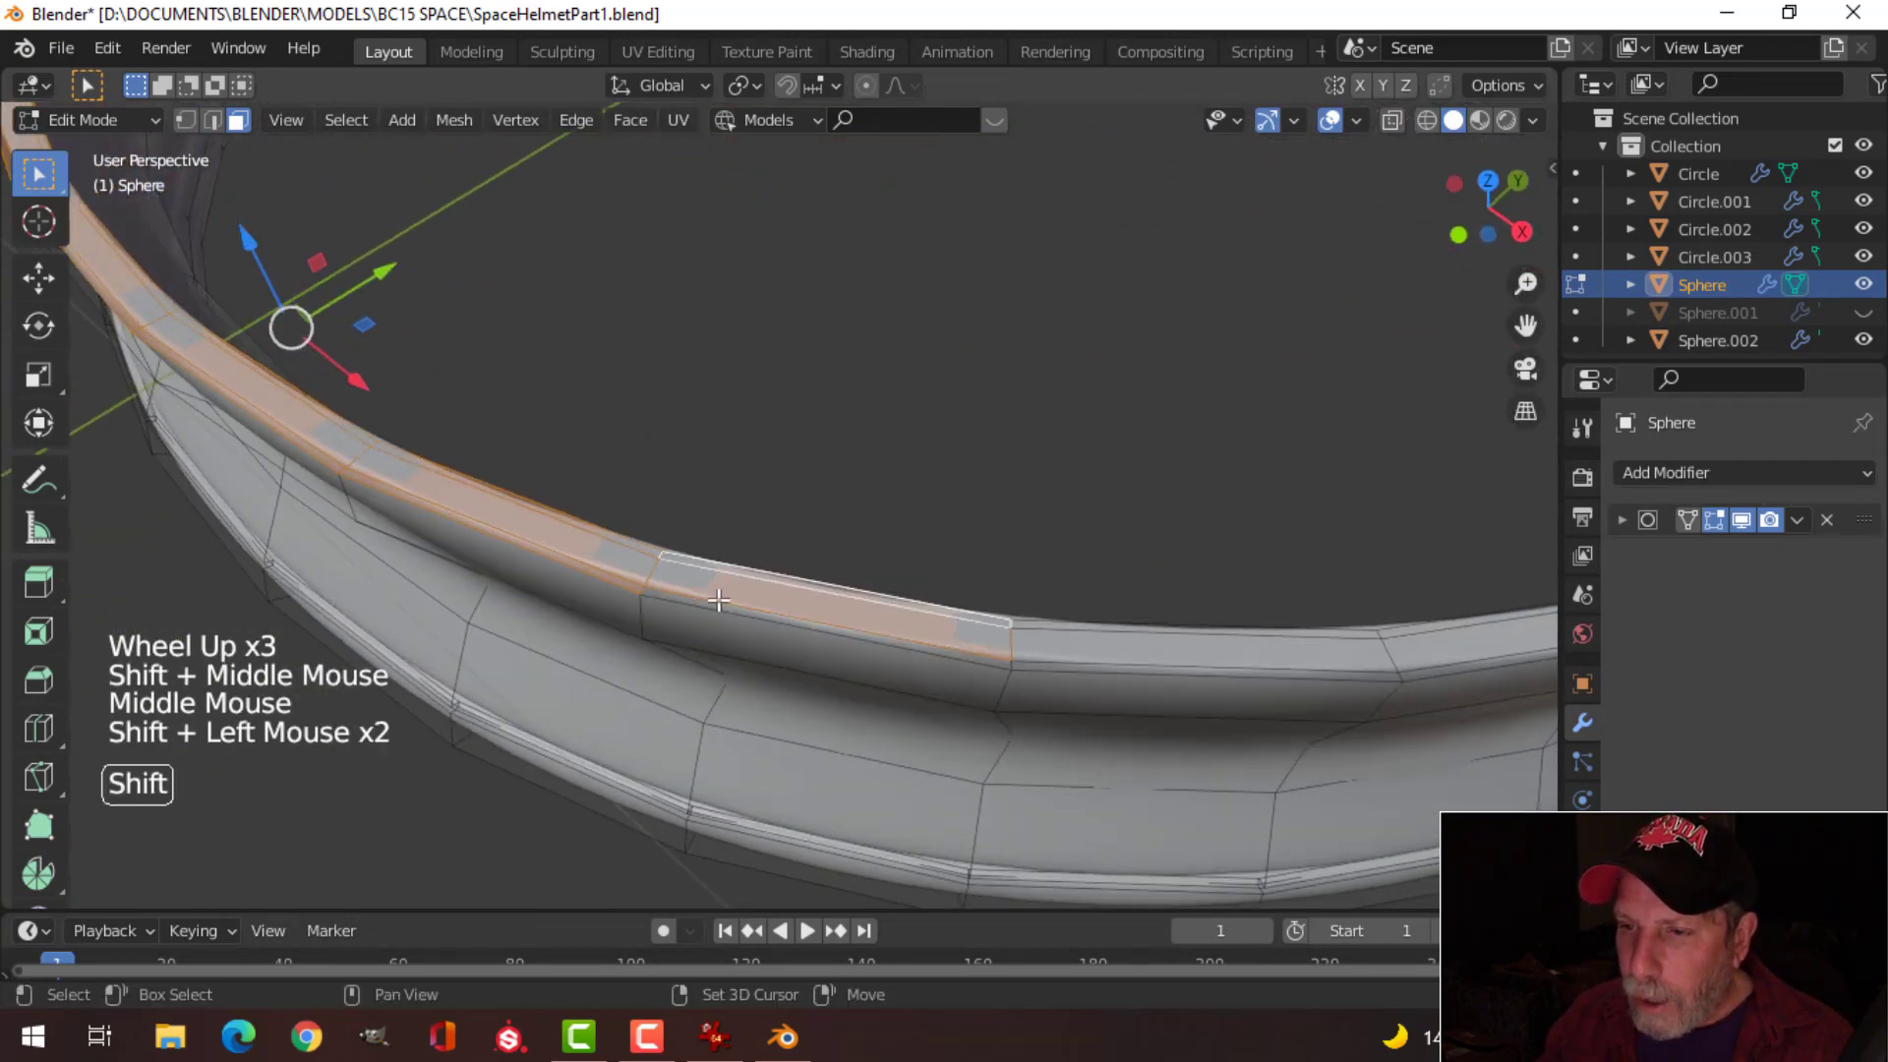
Step: Extend the rim face selection by a third segment on the -X side to match
scroll(540, 577, down, 3)
middle_drag(540, 577, 938, 405)
scroll(785, 490, up, 3)
shift+click(778, 391)
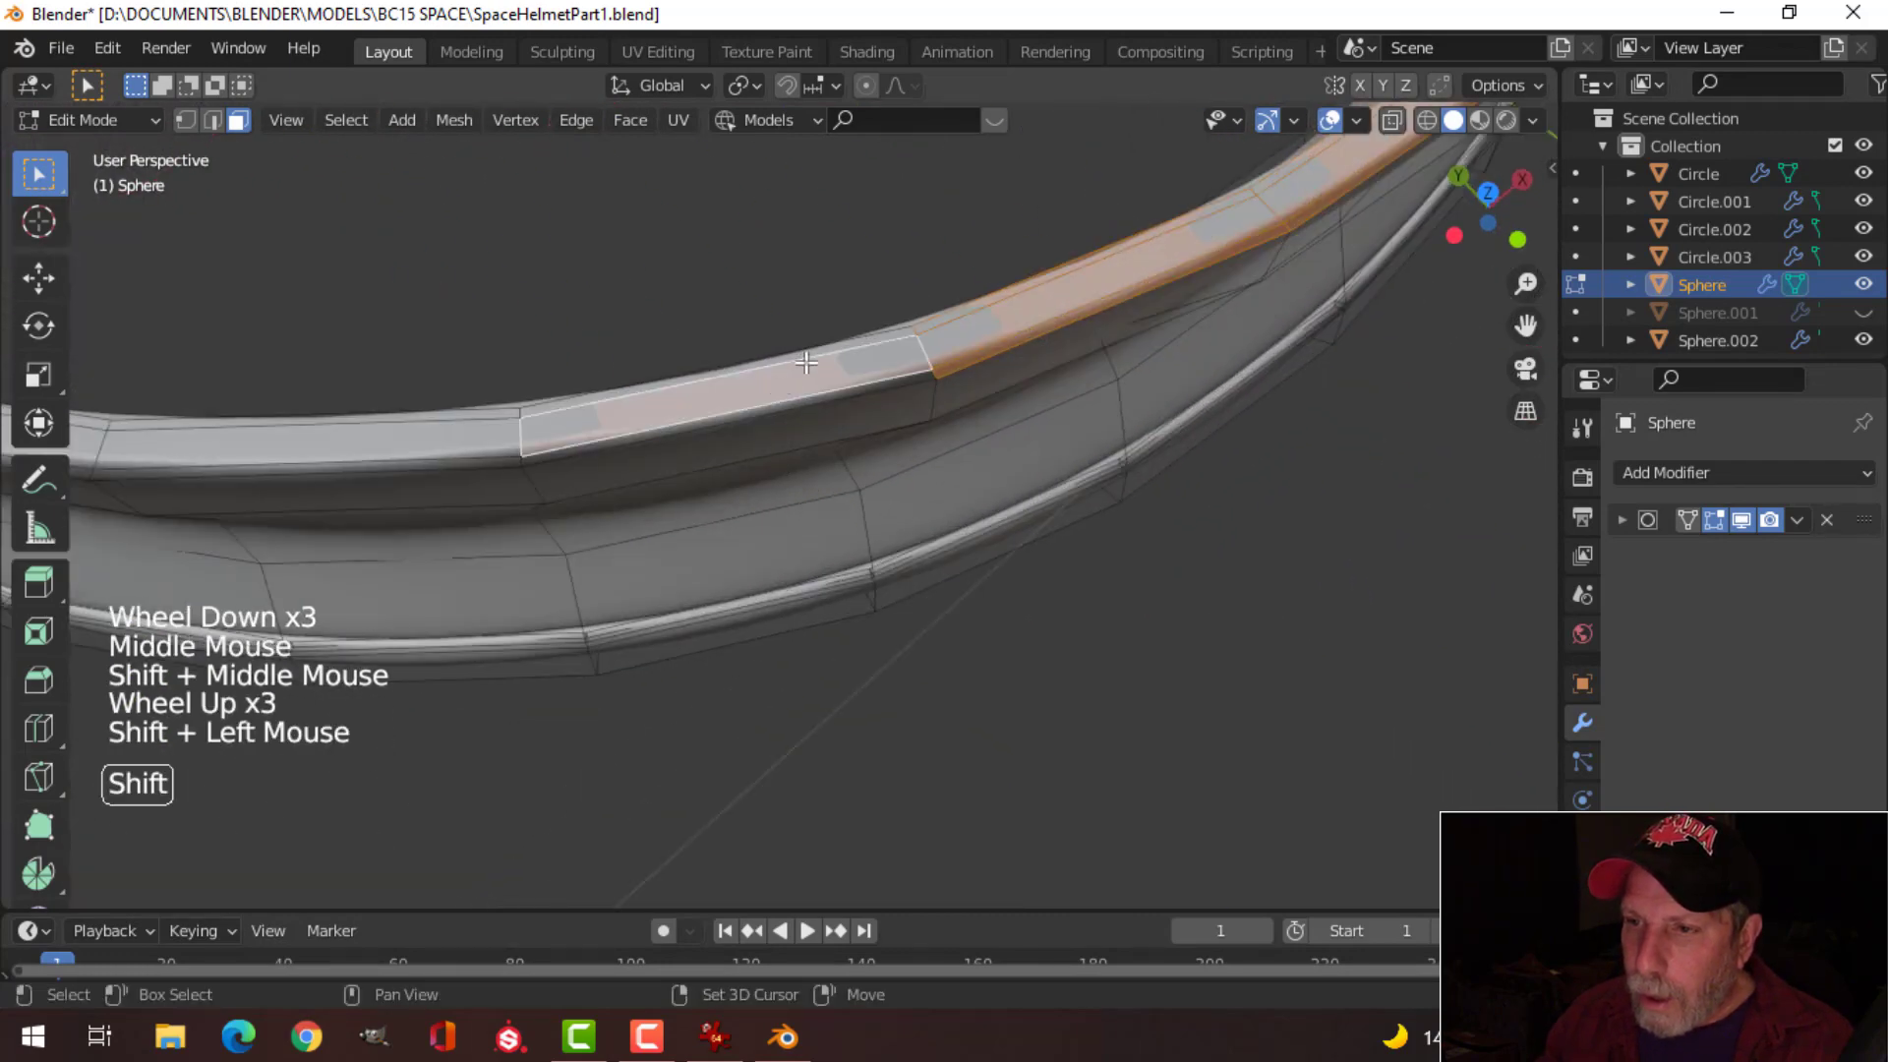
shift+click(805, 354)
shift+click(785, 404)
scroll(1033, 462, down, 4)
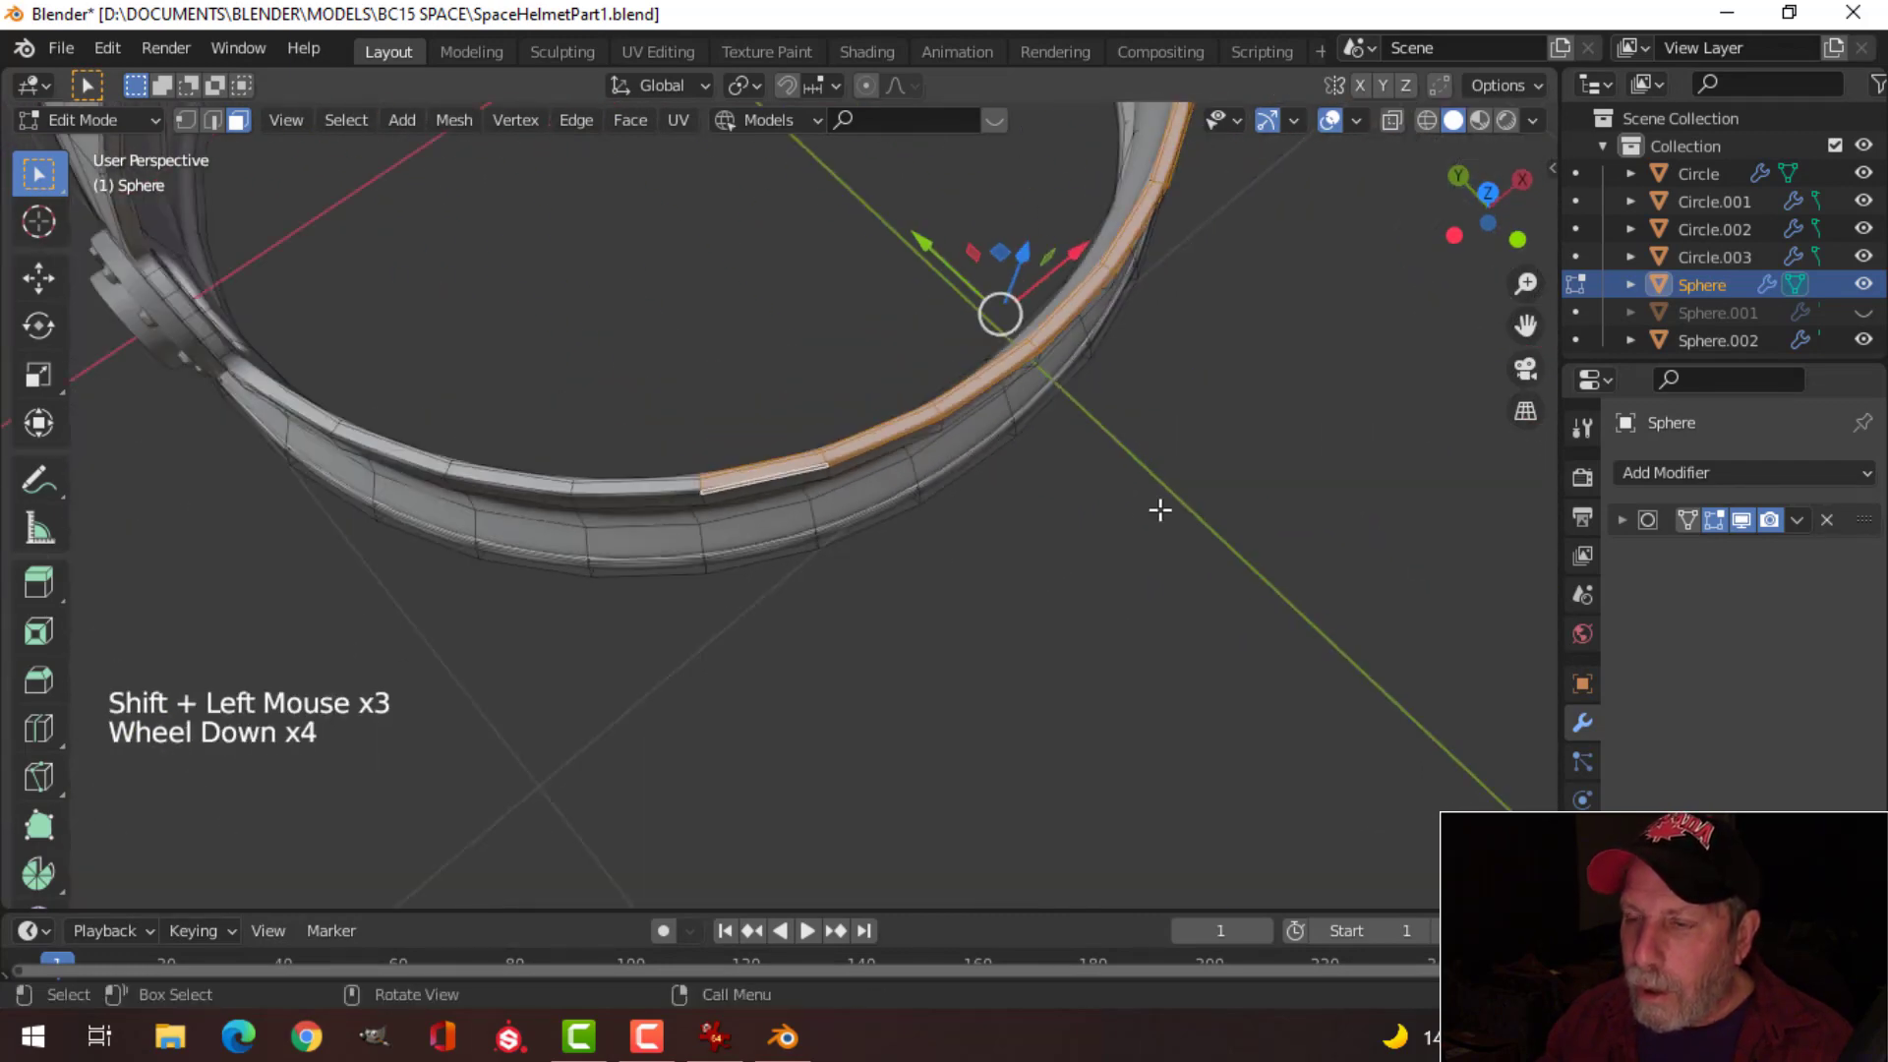
Step: Add the fourth segment of rim faces on the +X side to the selection
middle_drag(1160, 510, 948, 426)
scroll(1050, 472, down, 3)
shift+middle_drag(1051, 472, 928, 548)
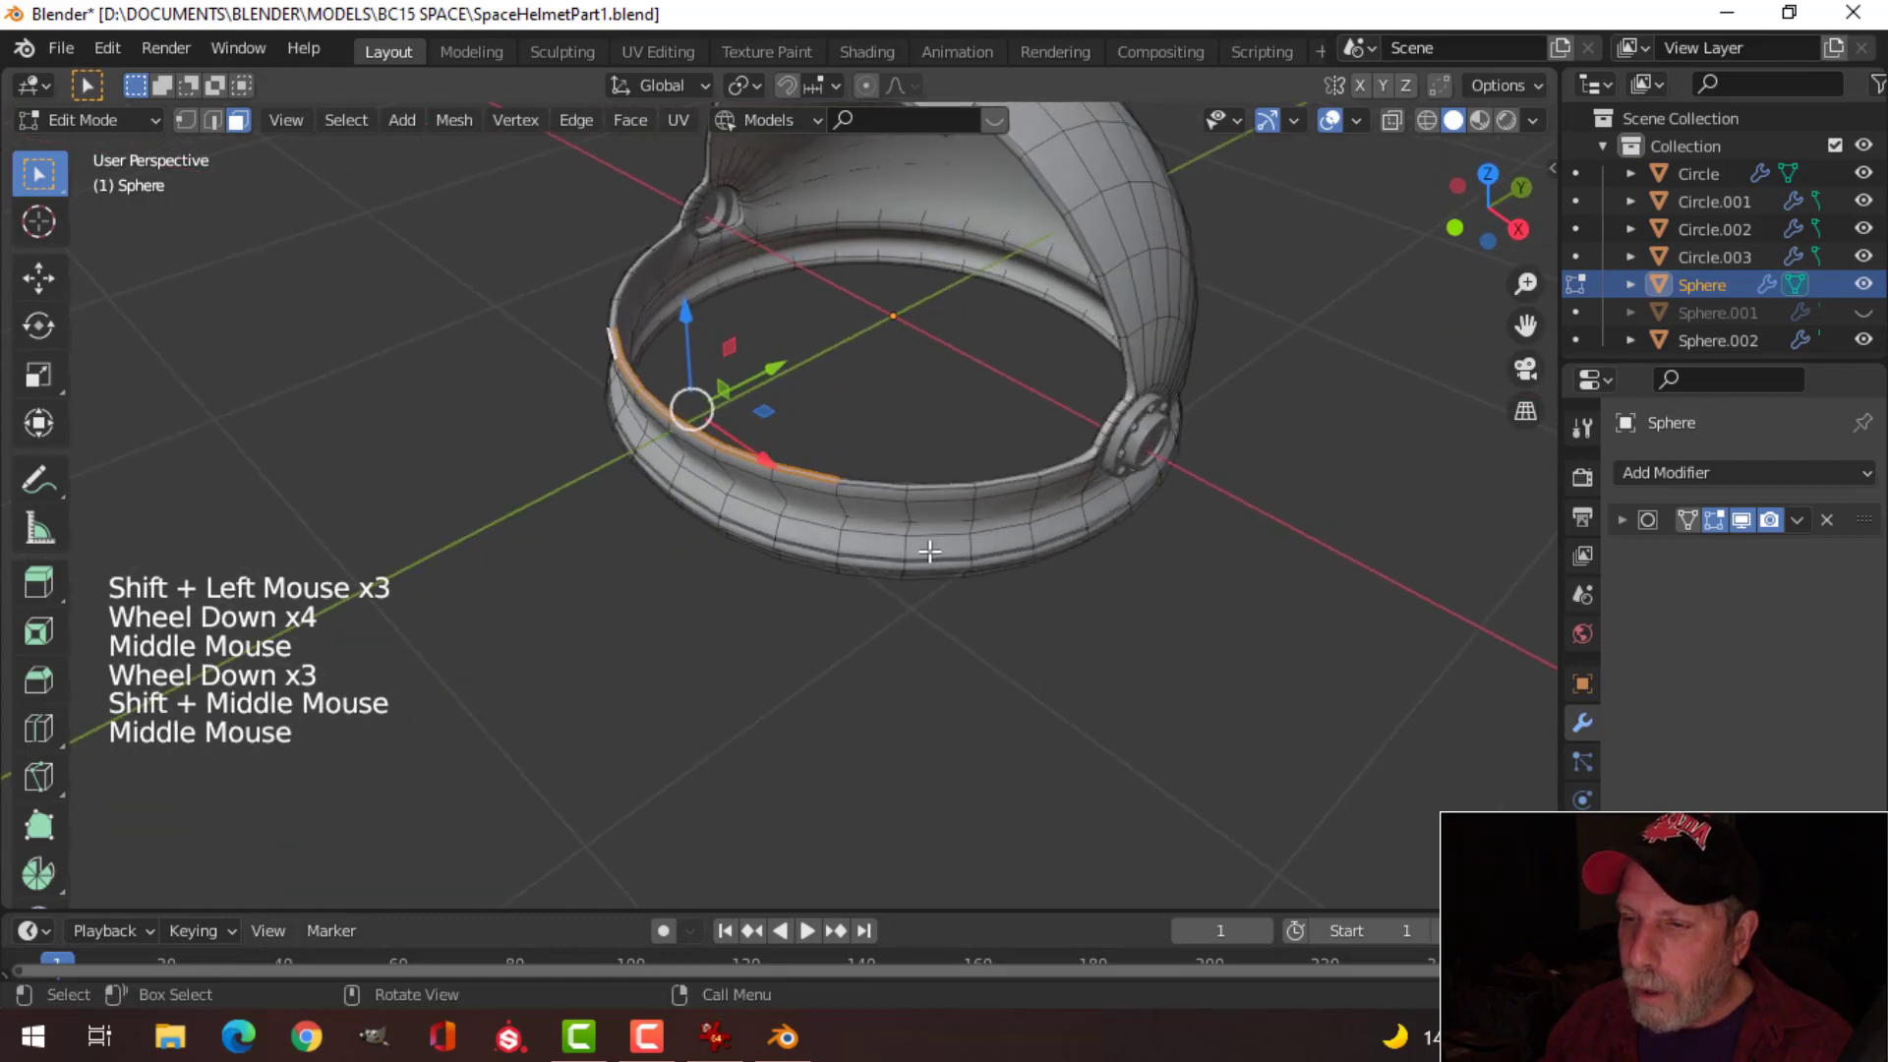
scroll(983, 542, up, 4)
shift+click(997, 448)
middle_drag(997, 449, 846, 455)
scroll(999, 564, up, 2)
scroll(817, 564, up, 1)
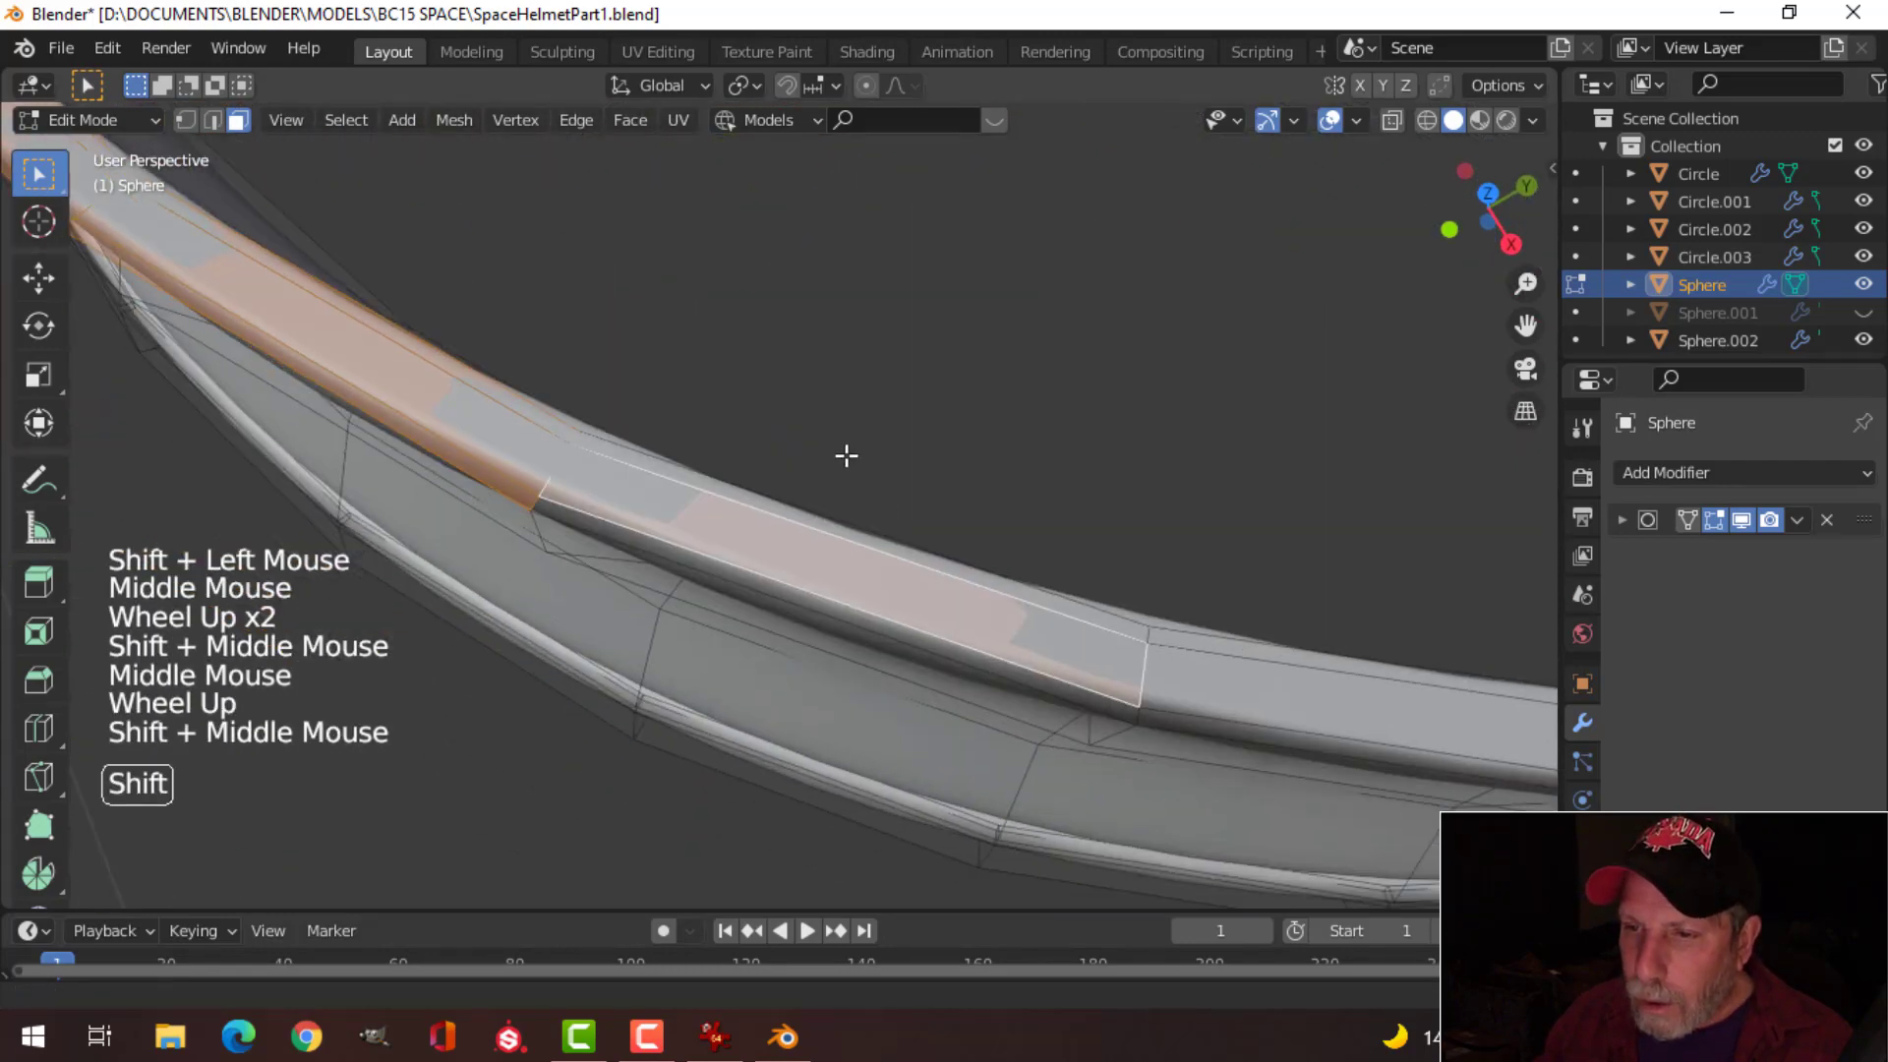
shift+click(680, 474)
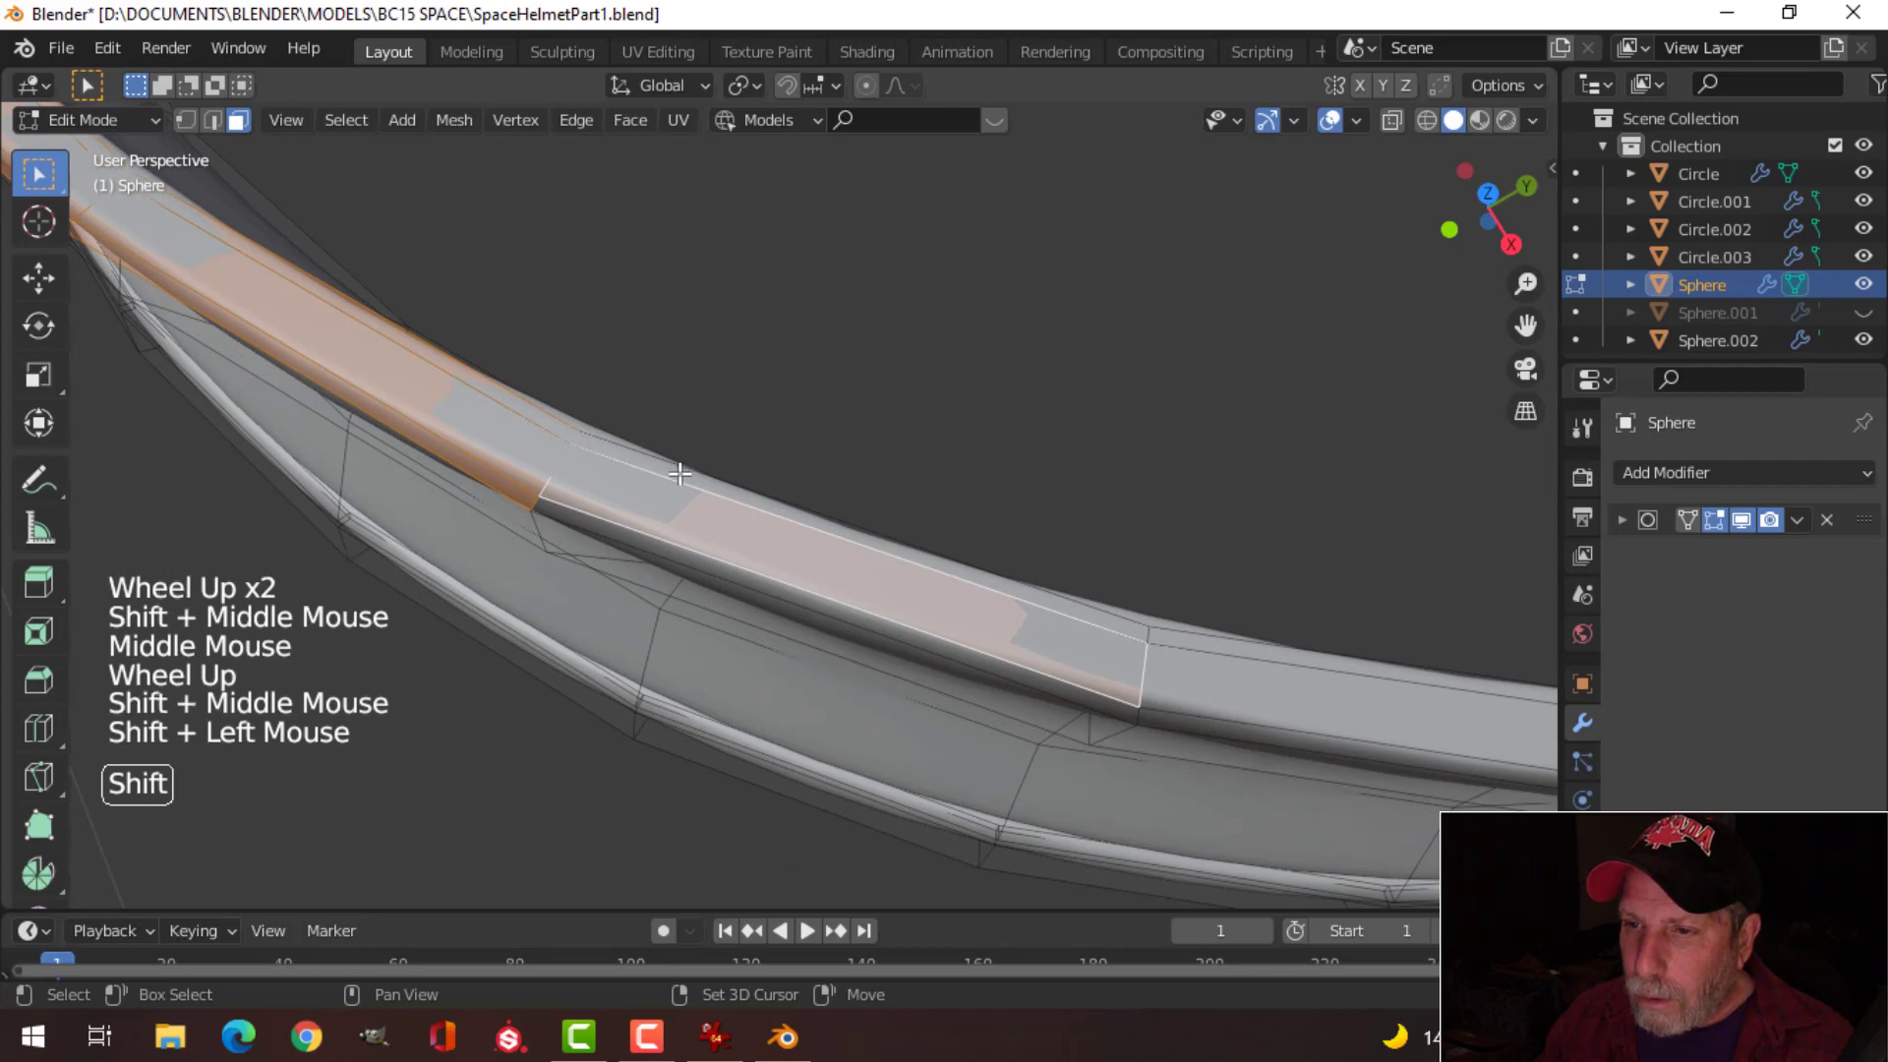
shift+click(589, 519)
Step: Add the fourth segment of rim faces on the -X side to complete the symmetrical selection
scroll(589, 518, down, 3)
middle_drag(589, 519, 999, 461)
scroll(928, 532, down, 2)
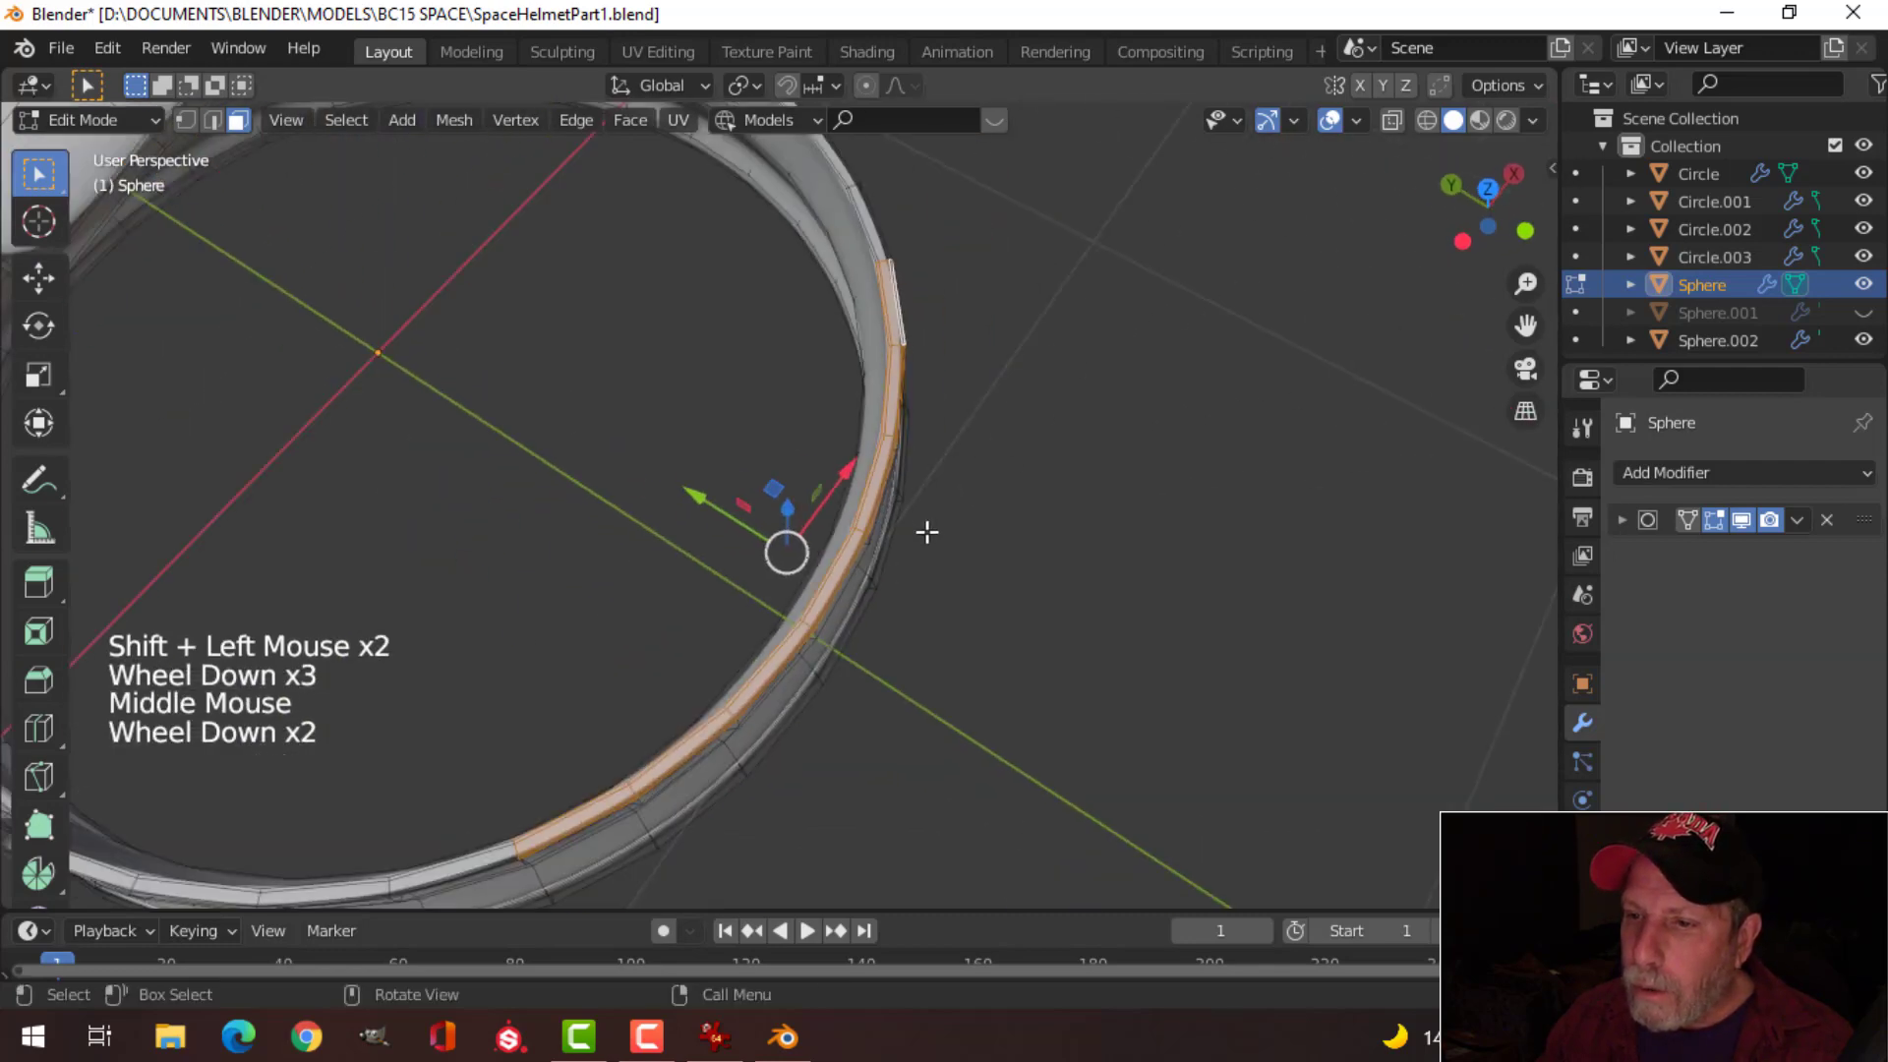
shift+middle_drag(927, 532, 764, 512)
scroll(765, 511, up, 2)
shift+click(752, 418)
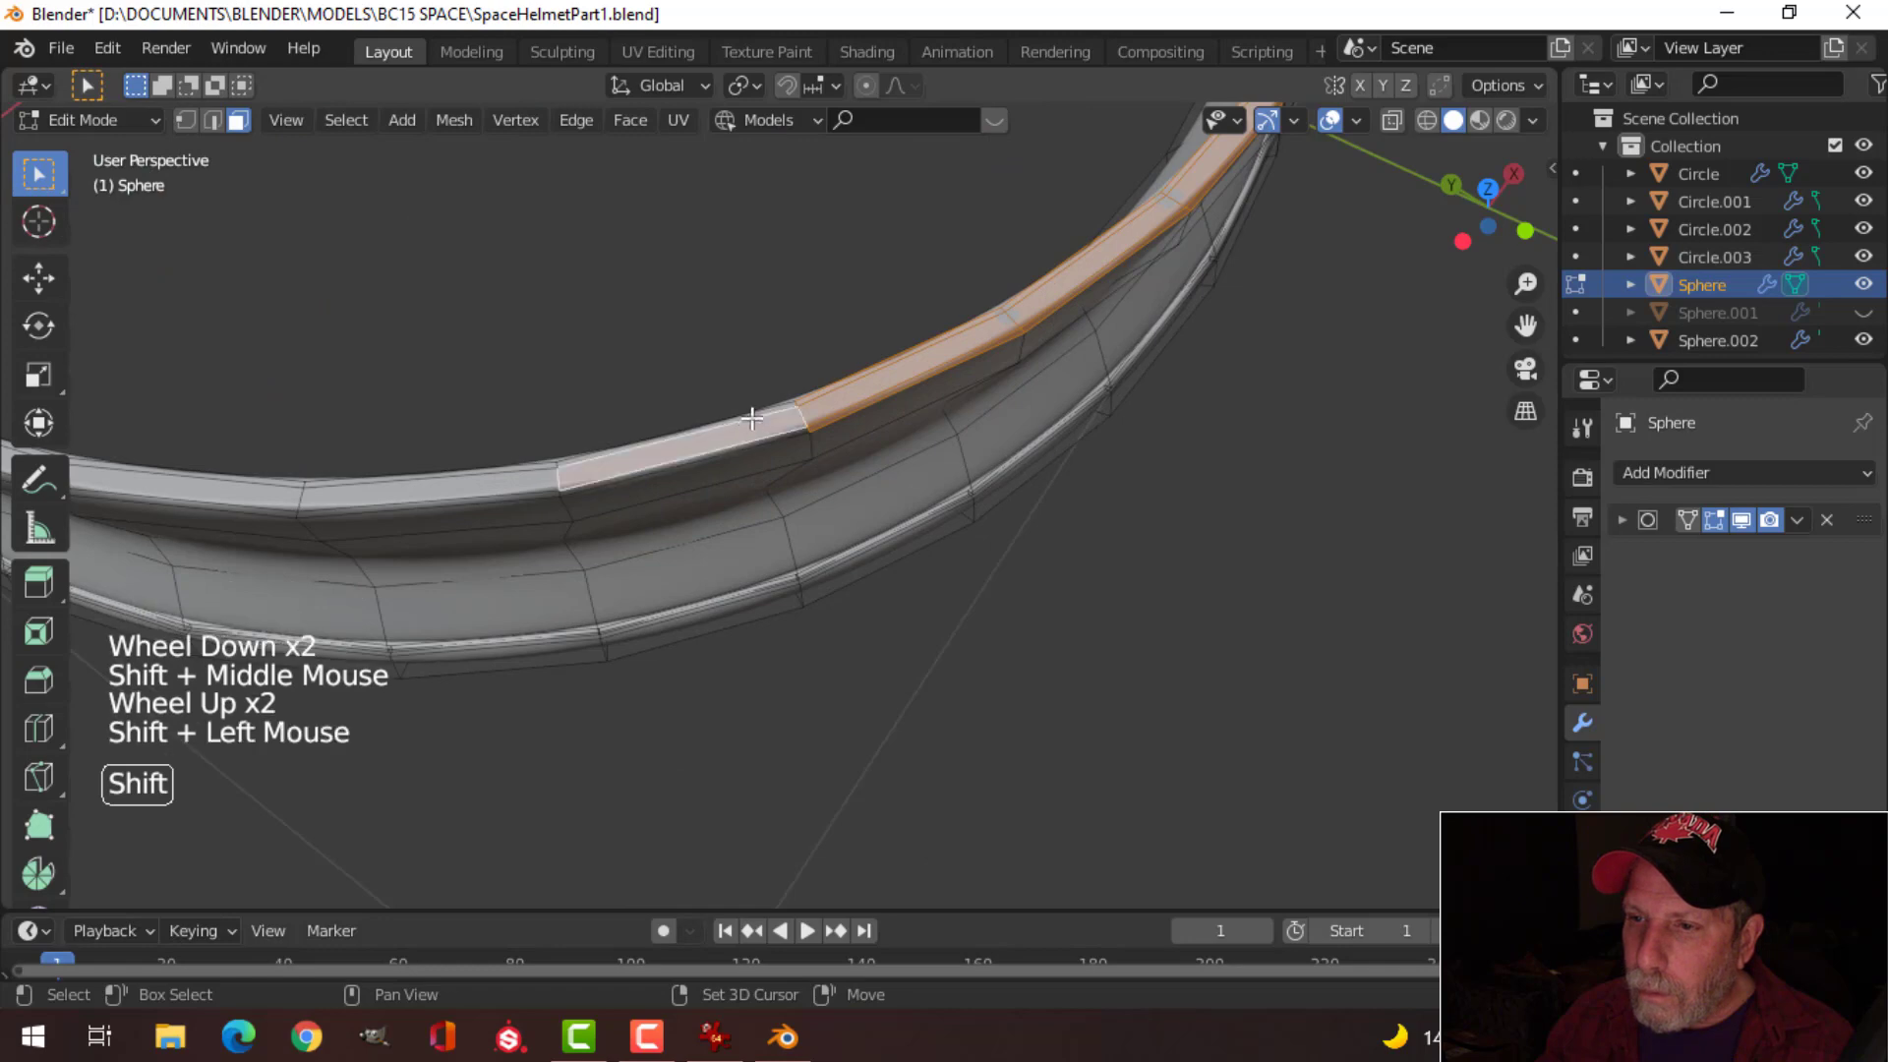
shift+click(773, 427)
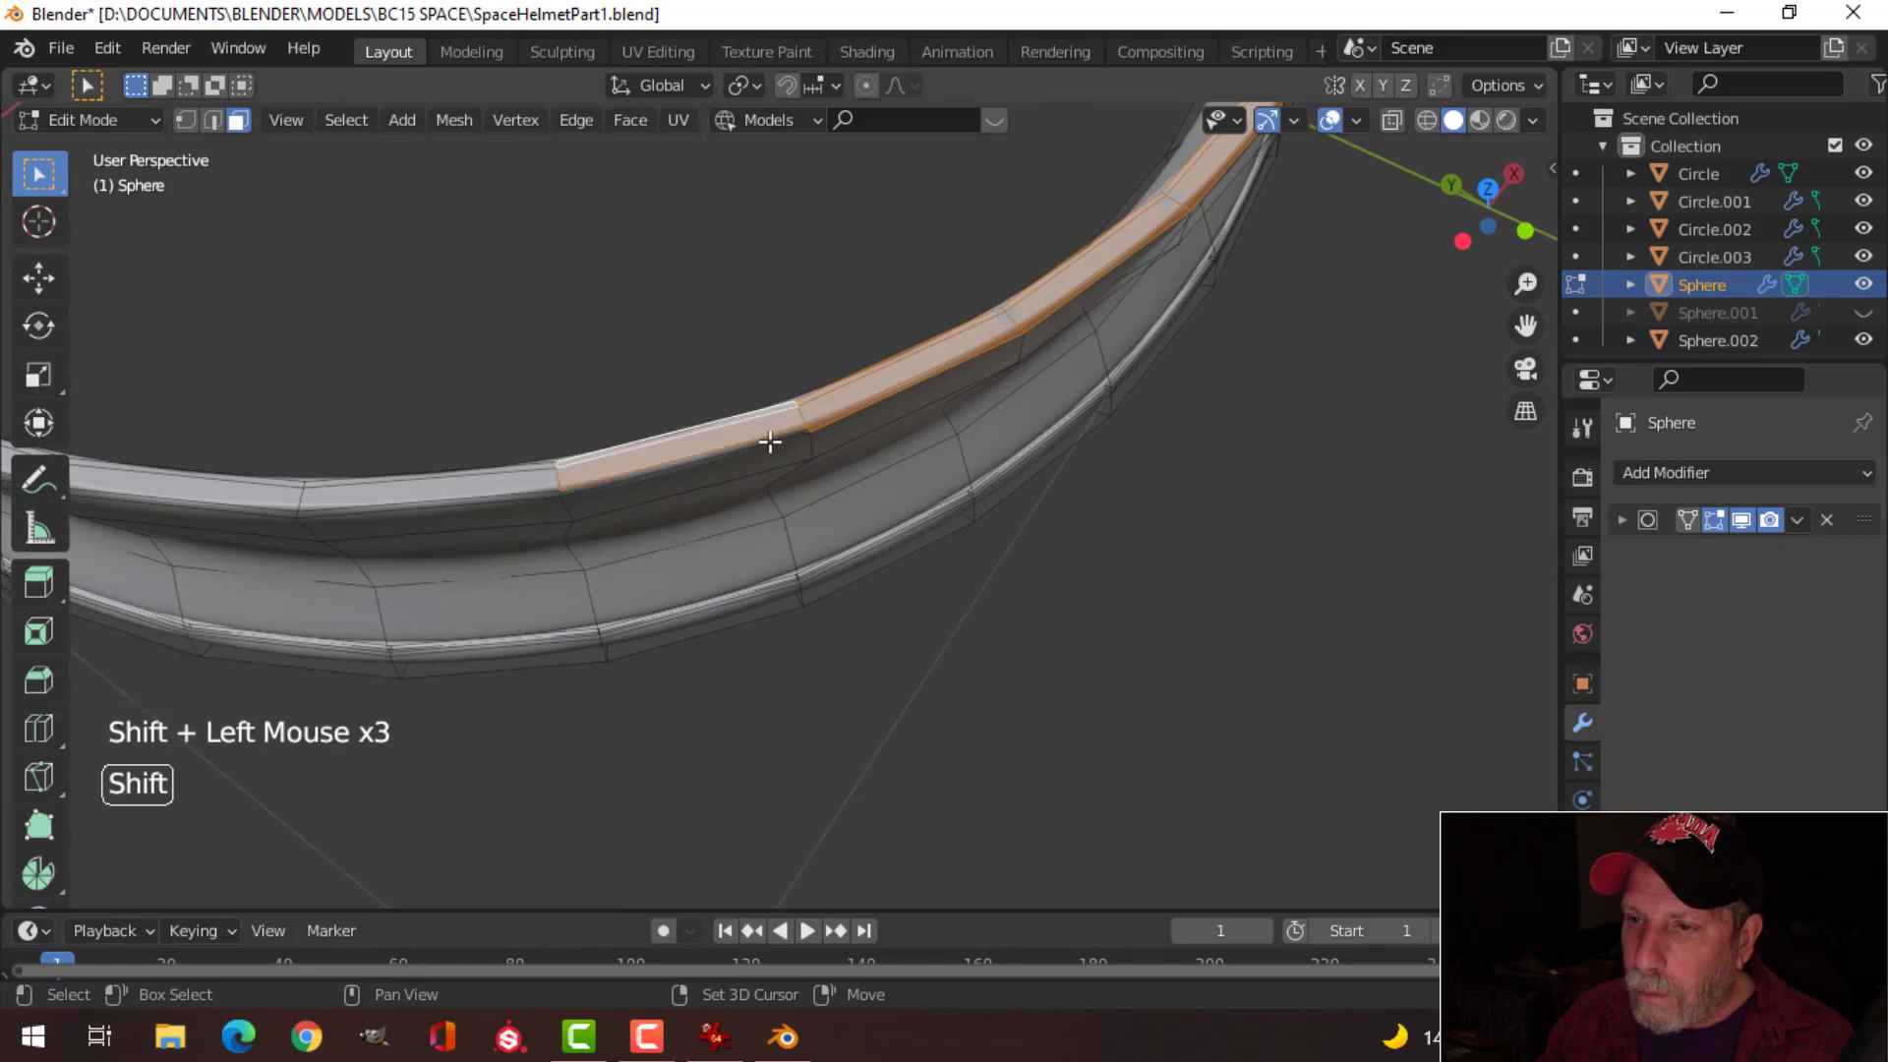
Step: Extrude the selected front rim faces upward by 0.036893 m in the right view, and check the shell's profile in Object Mode
scroll(770, 442, down, 2)
middle_drag(872, 456, 942, 518)
key(KP_3)
shift+middle_drag(1168, 480, 813, 618)
key(e)
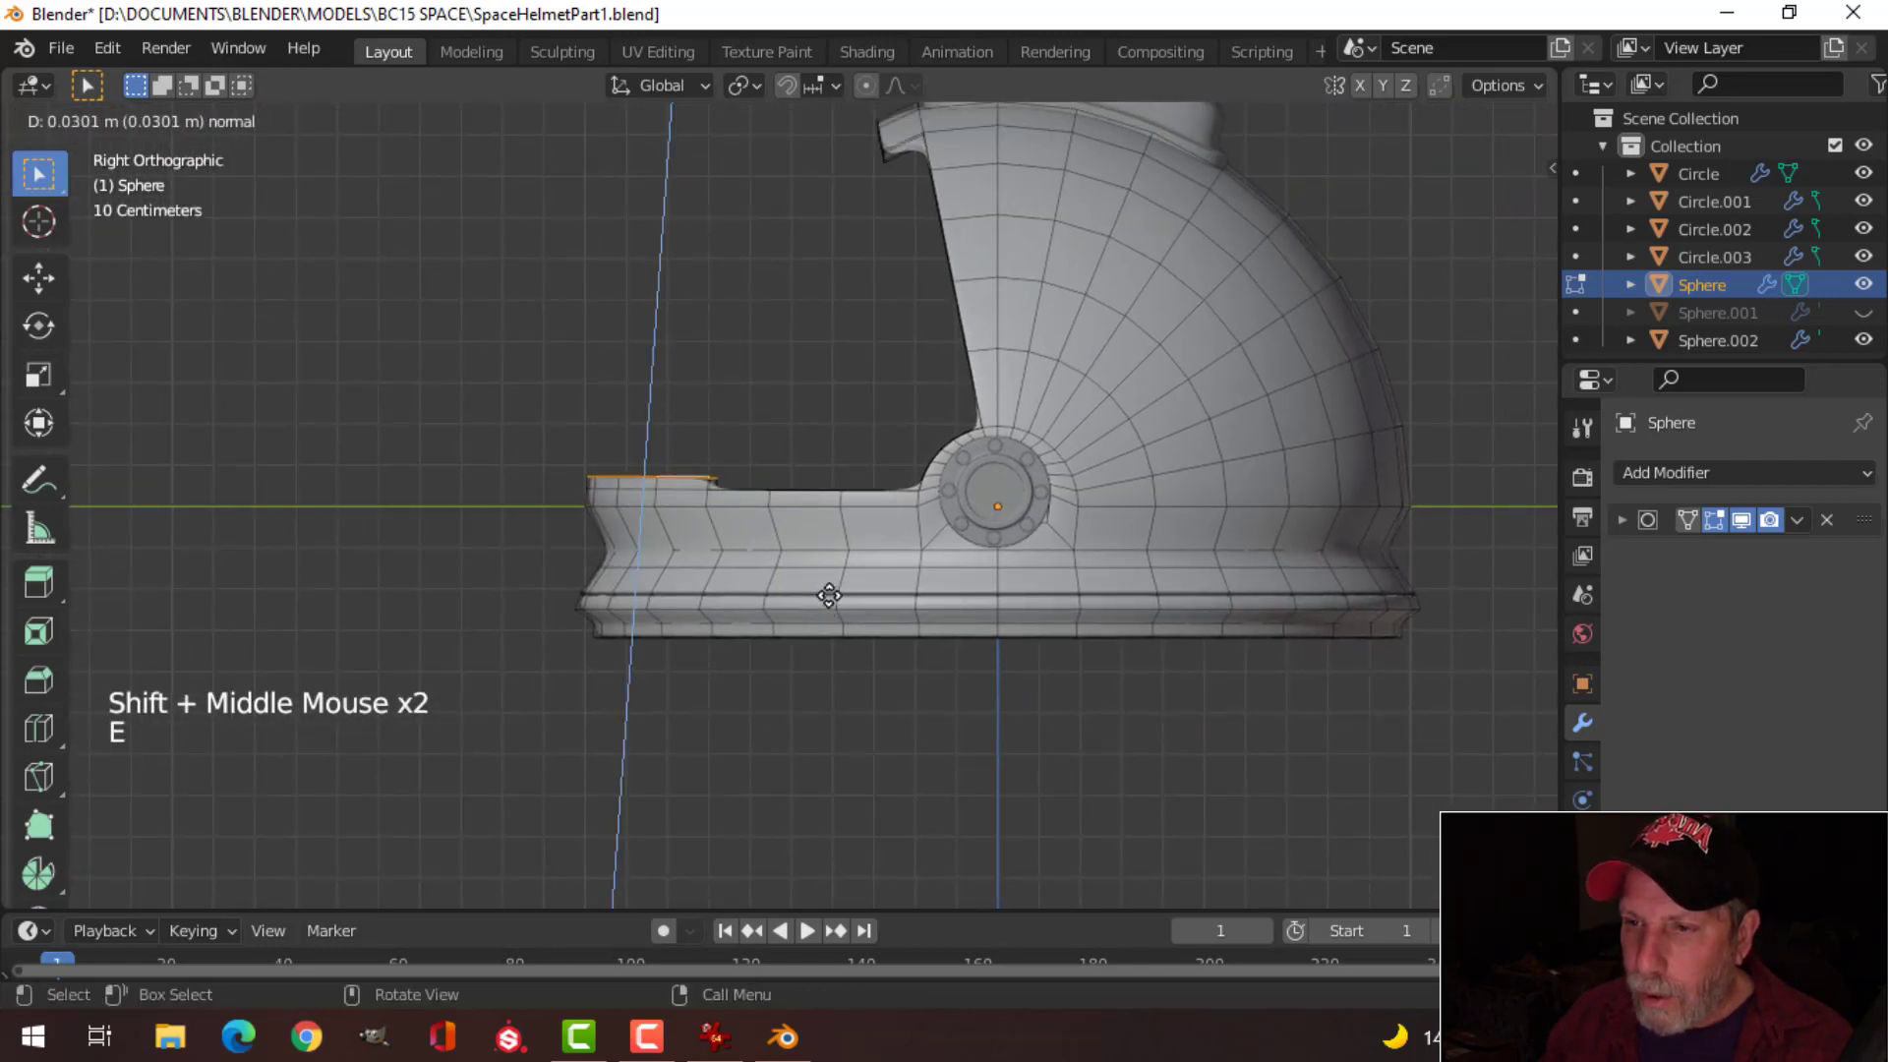
click(826, 567)
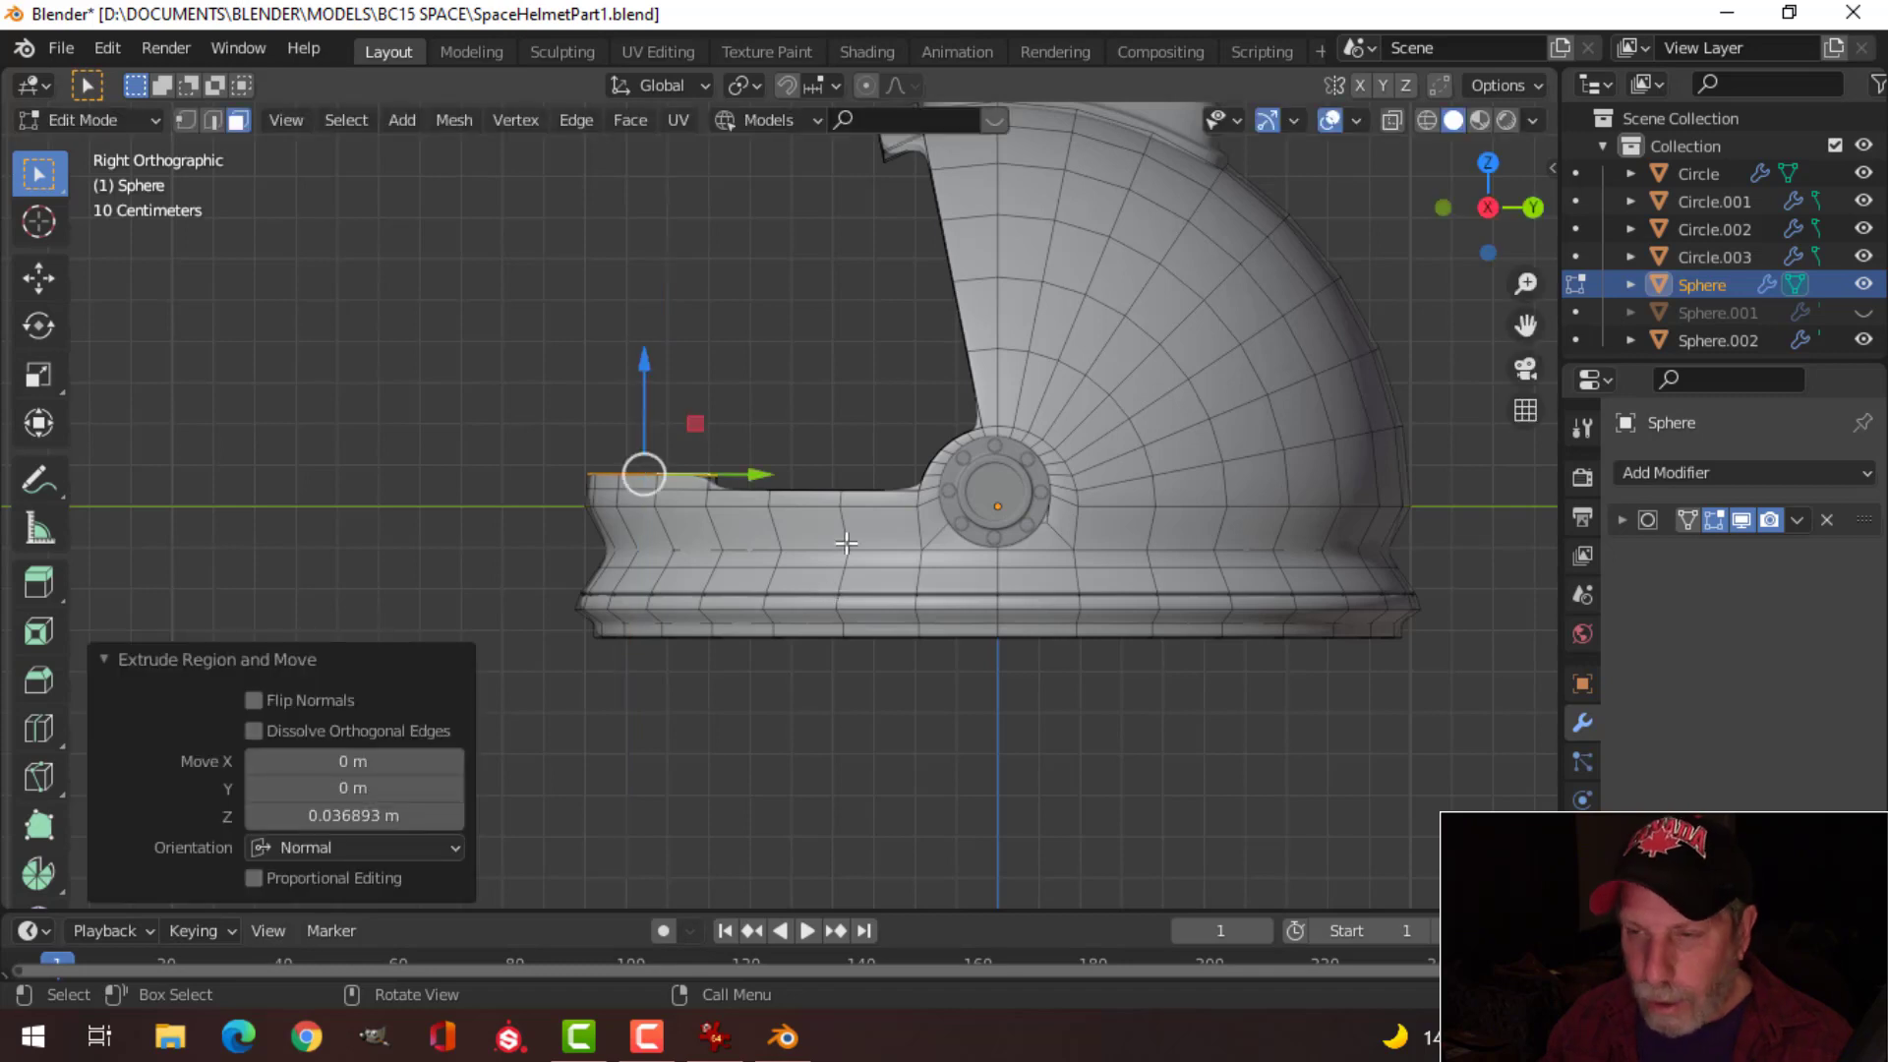
key(Tab)
key(KP_Divide)
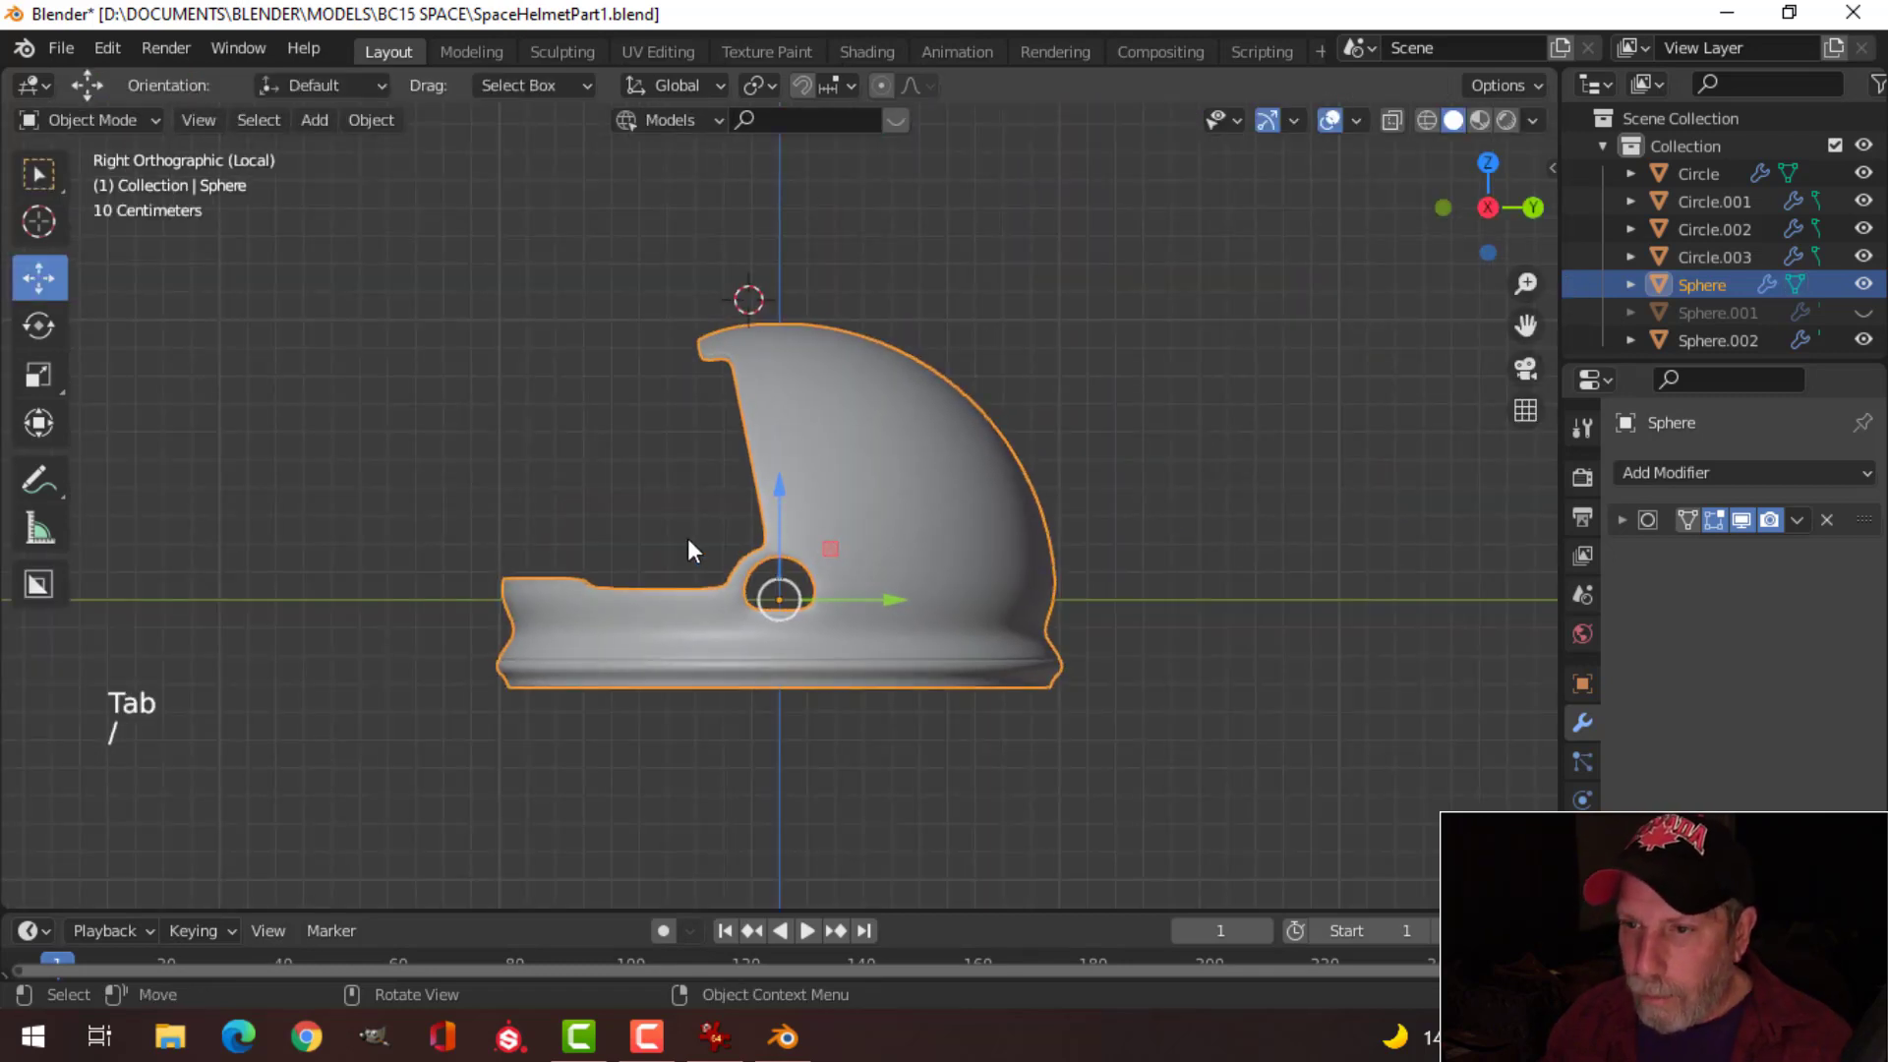
key(KP_Divide)
scroll(757, 521, up, 2)
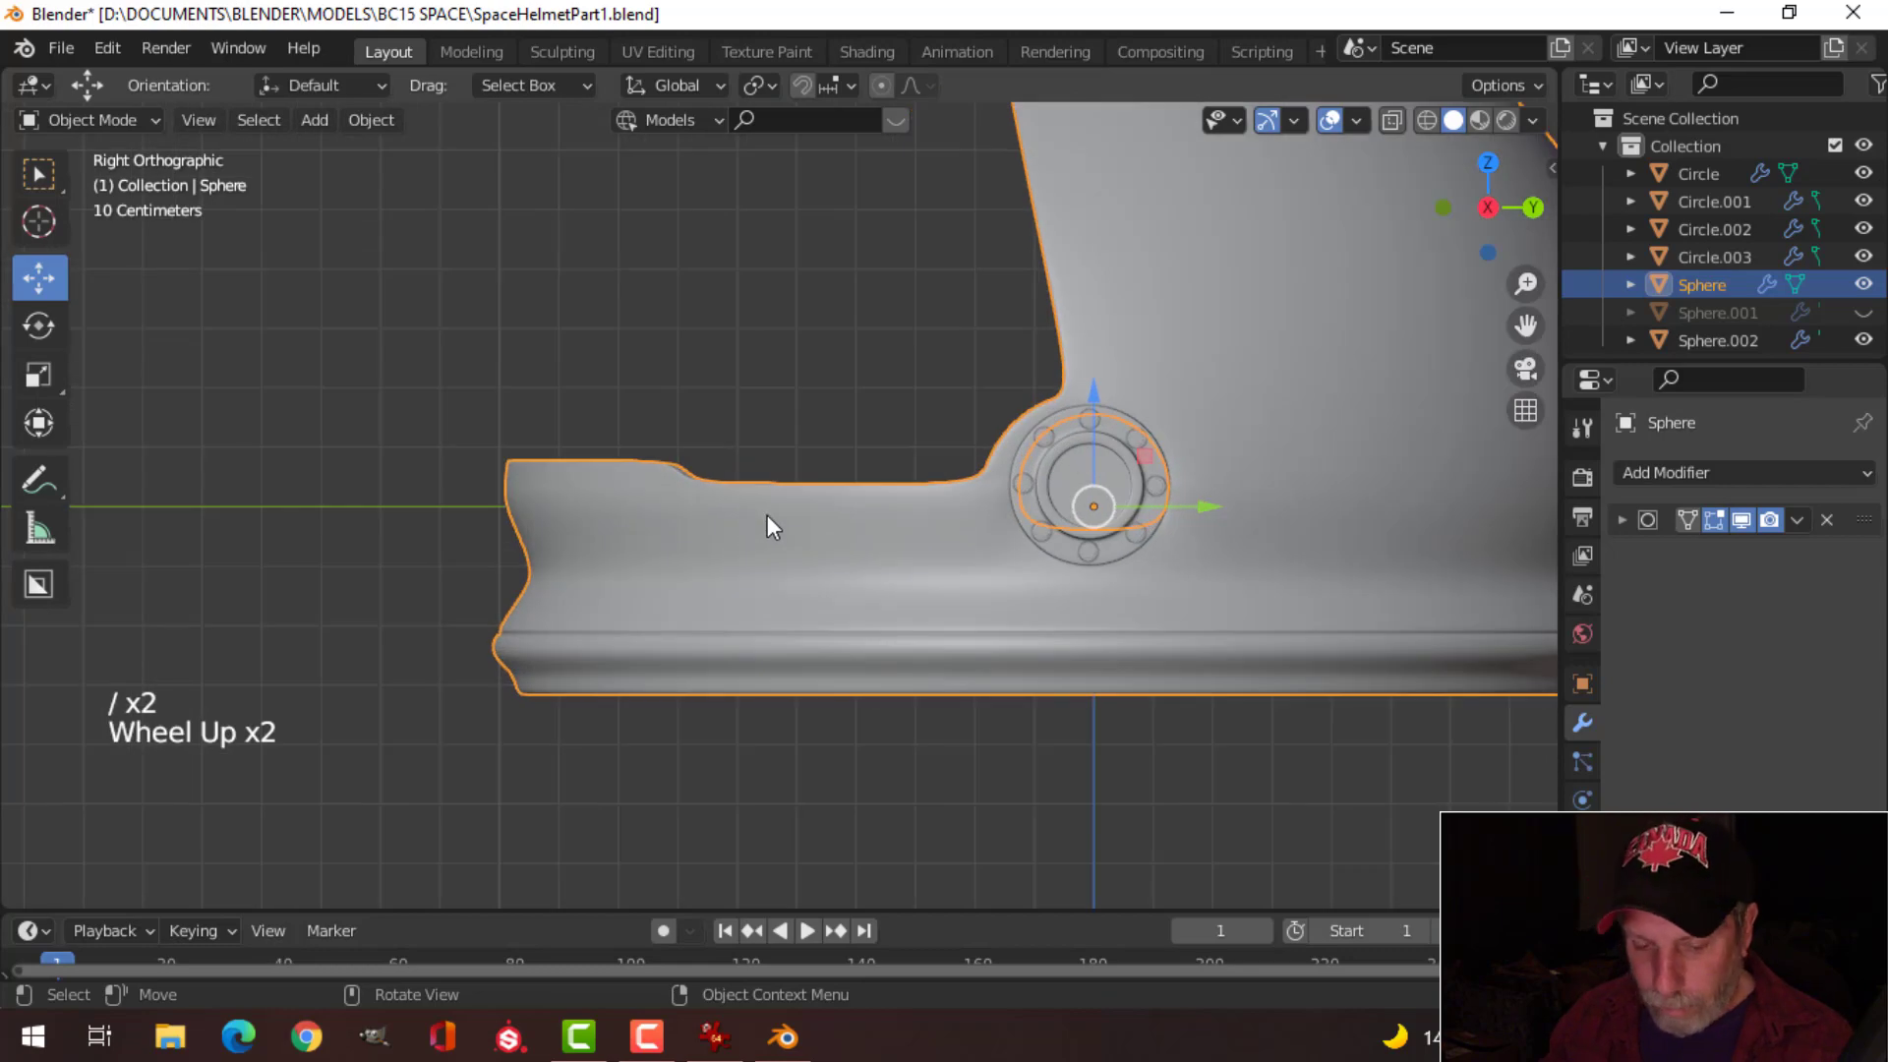
Step: Unhide the visor and inspect how the raised front rim meets it
key(alt+h)
key(alt+a)
middle_drag(706, 474, 974, 540)
scroll(776, 619, up, 1)
scroll(842, 536, down, 2)
scroll(885, 516, down, 2)
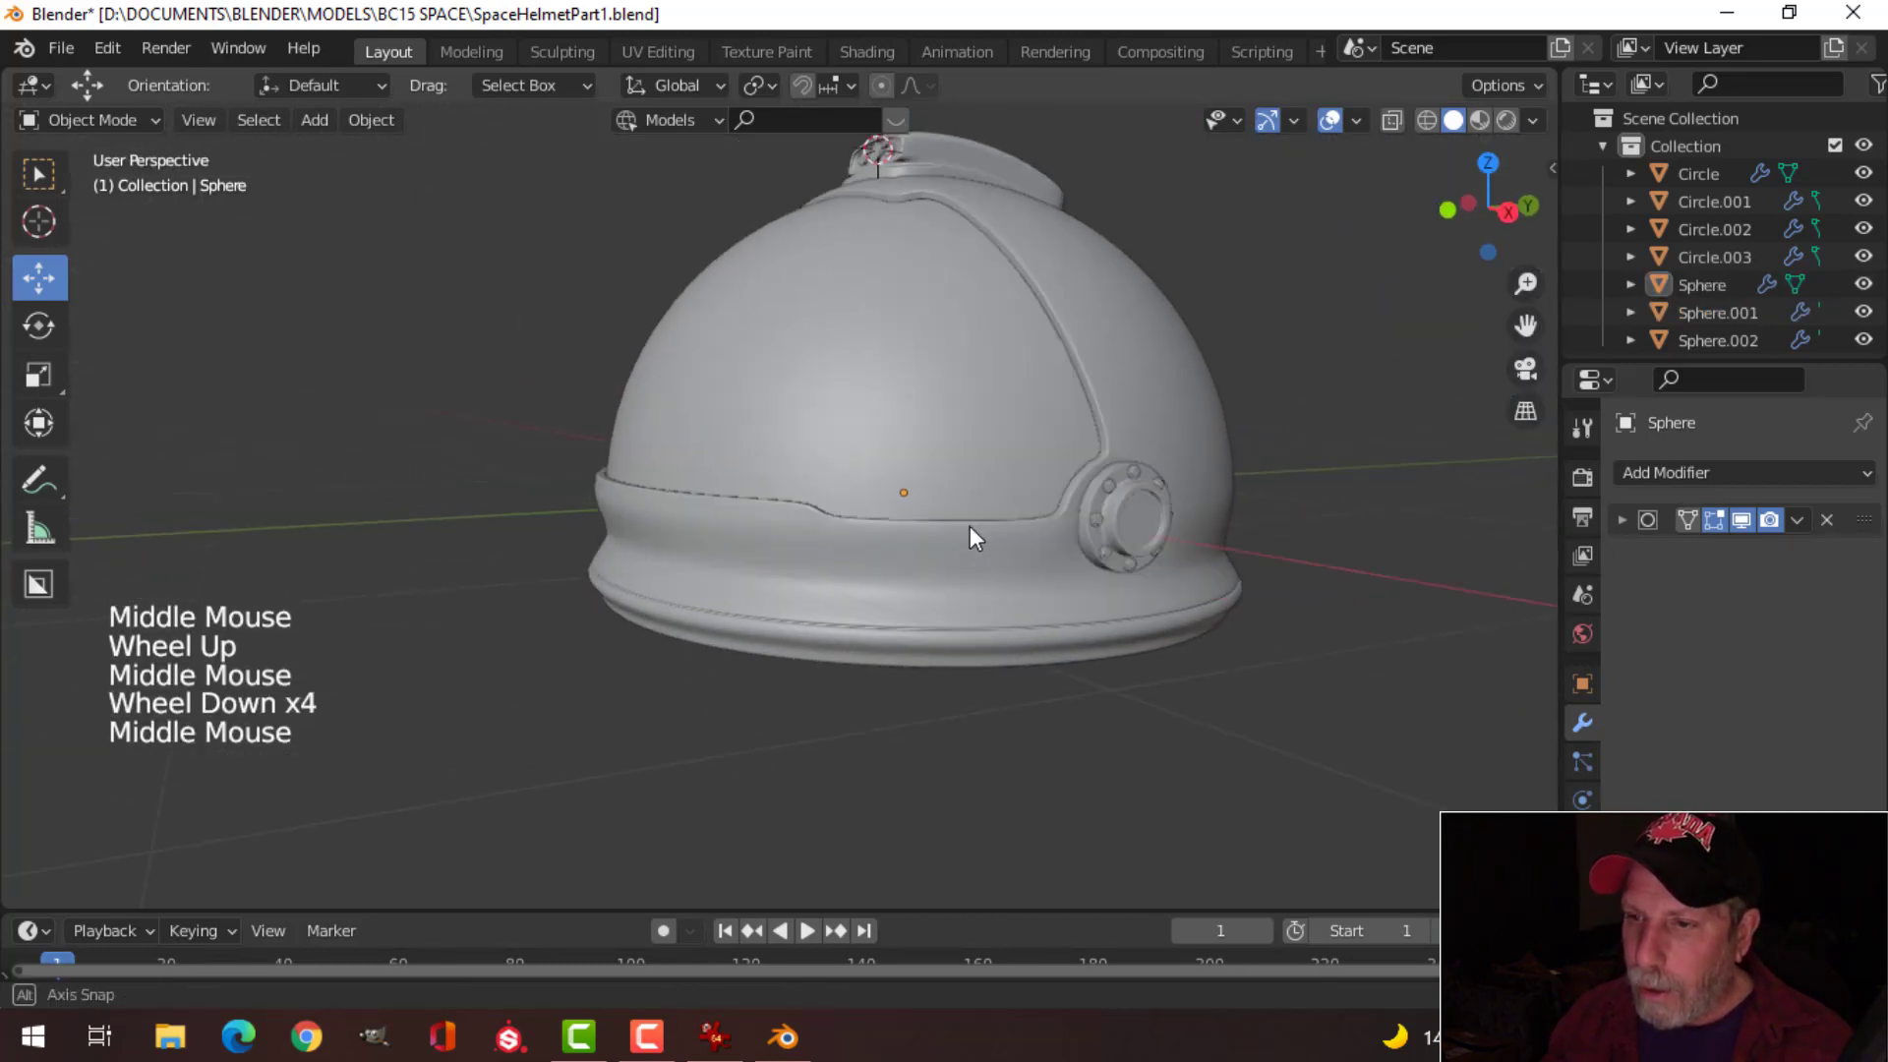
scroll(839, 531, up, 3)
shift+middle_drag(838, 531, 931, 476)
Step: Raise the extruded front rim faces about 0.02 m further in the right view, and inspect the helmet in Object Mode
key(Tab)
key(KP_3)
scroll(938, 512, up, 3)
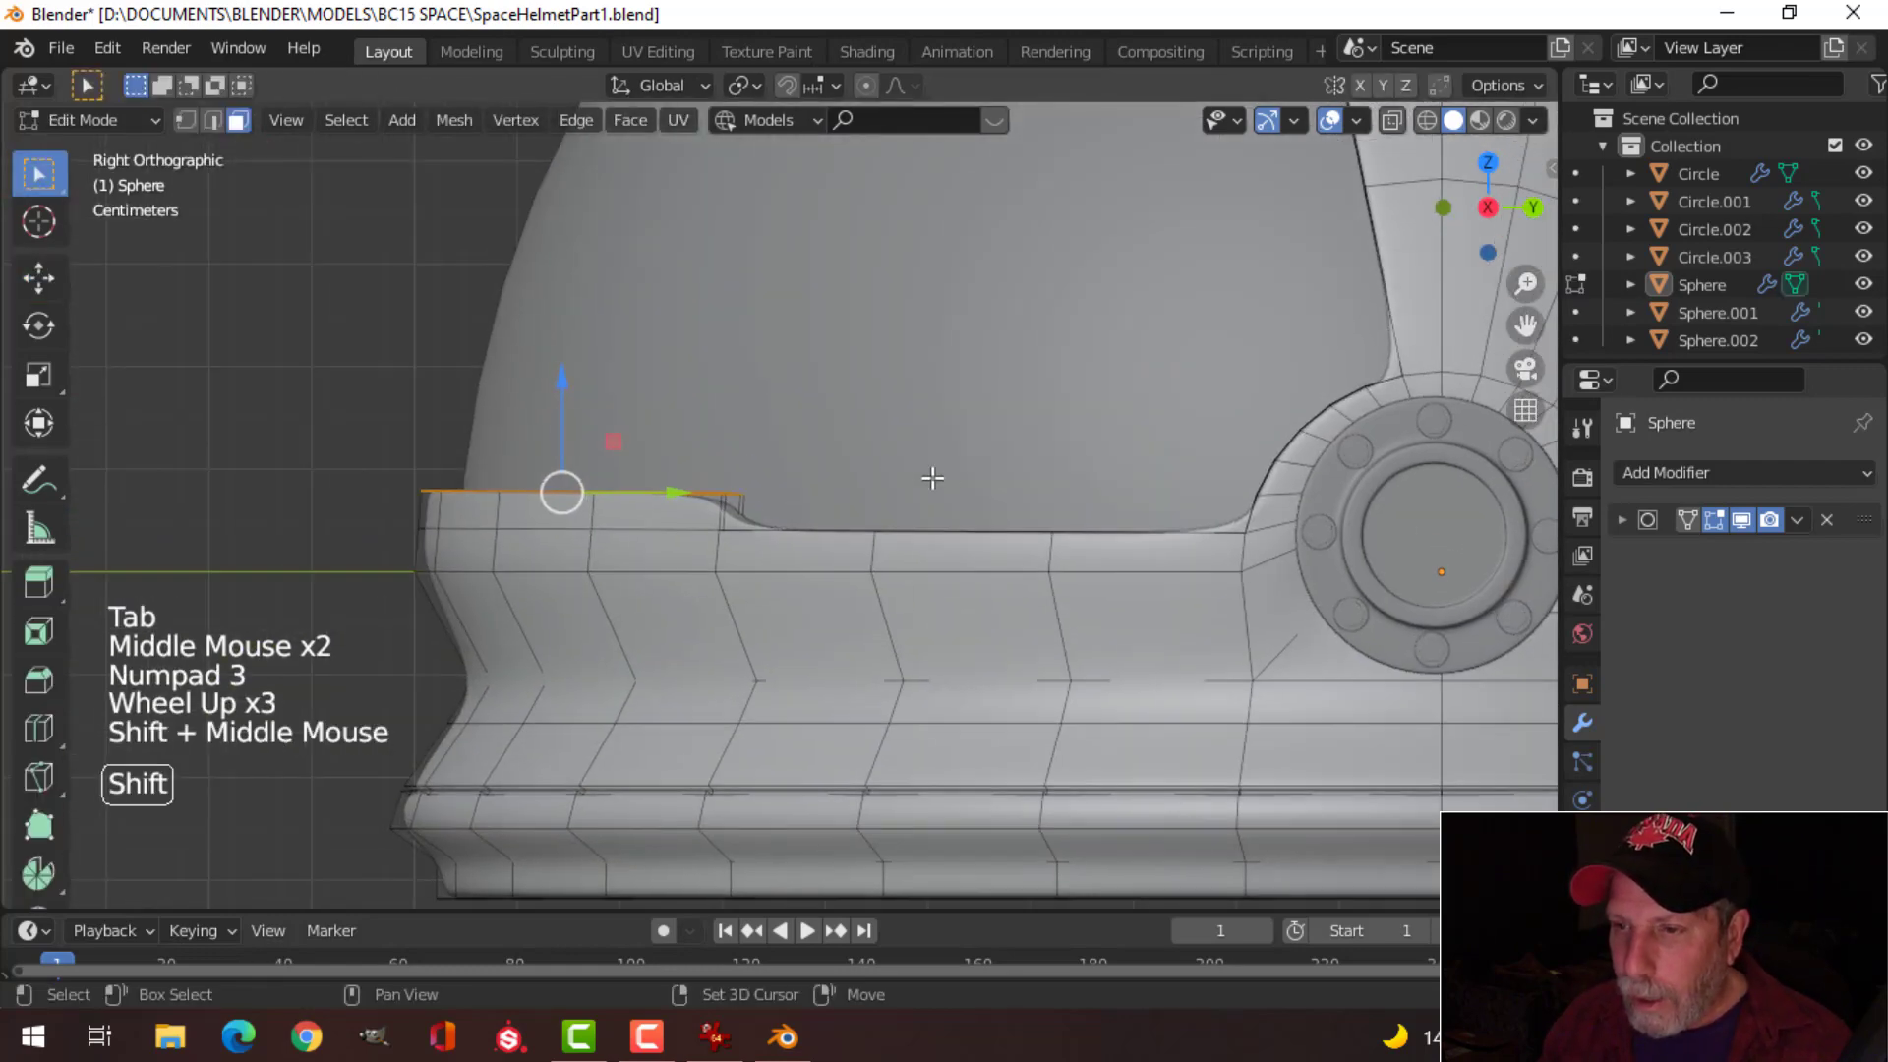
scroll(952, 476, up, 1)
key(g)
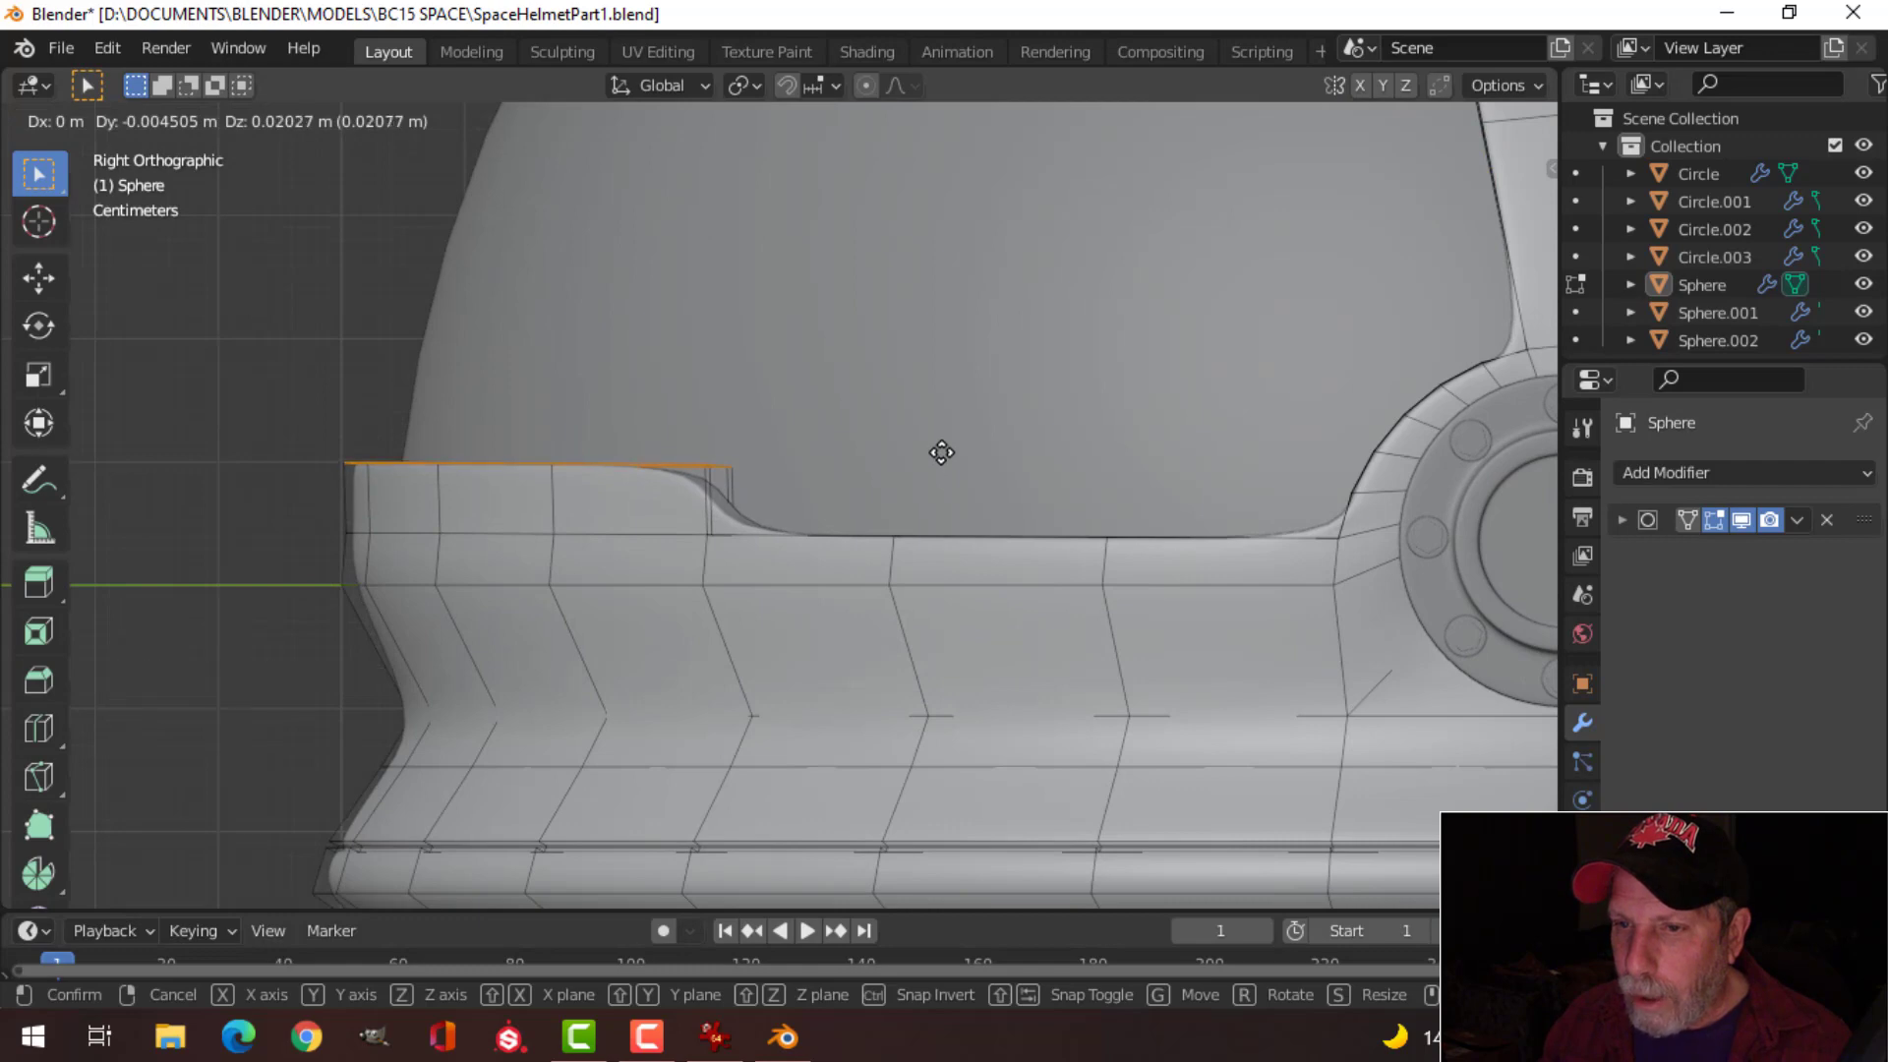
click(953, 455)
key(Tab)
scroll(873, 442, down, 3)
key(alt+a)
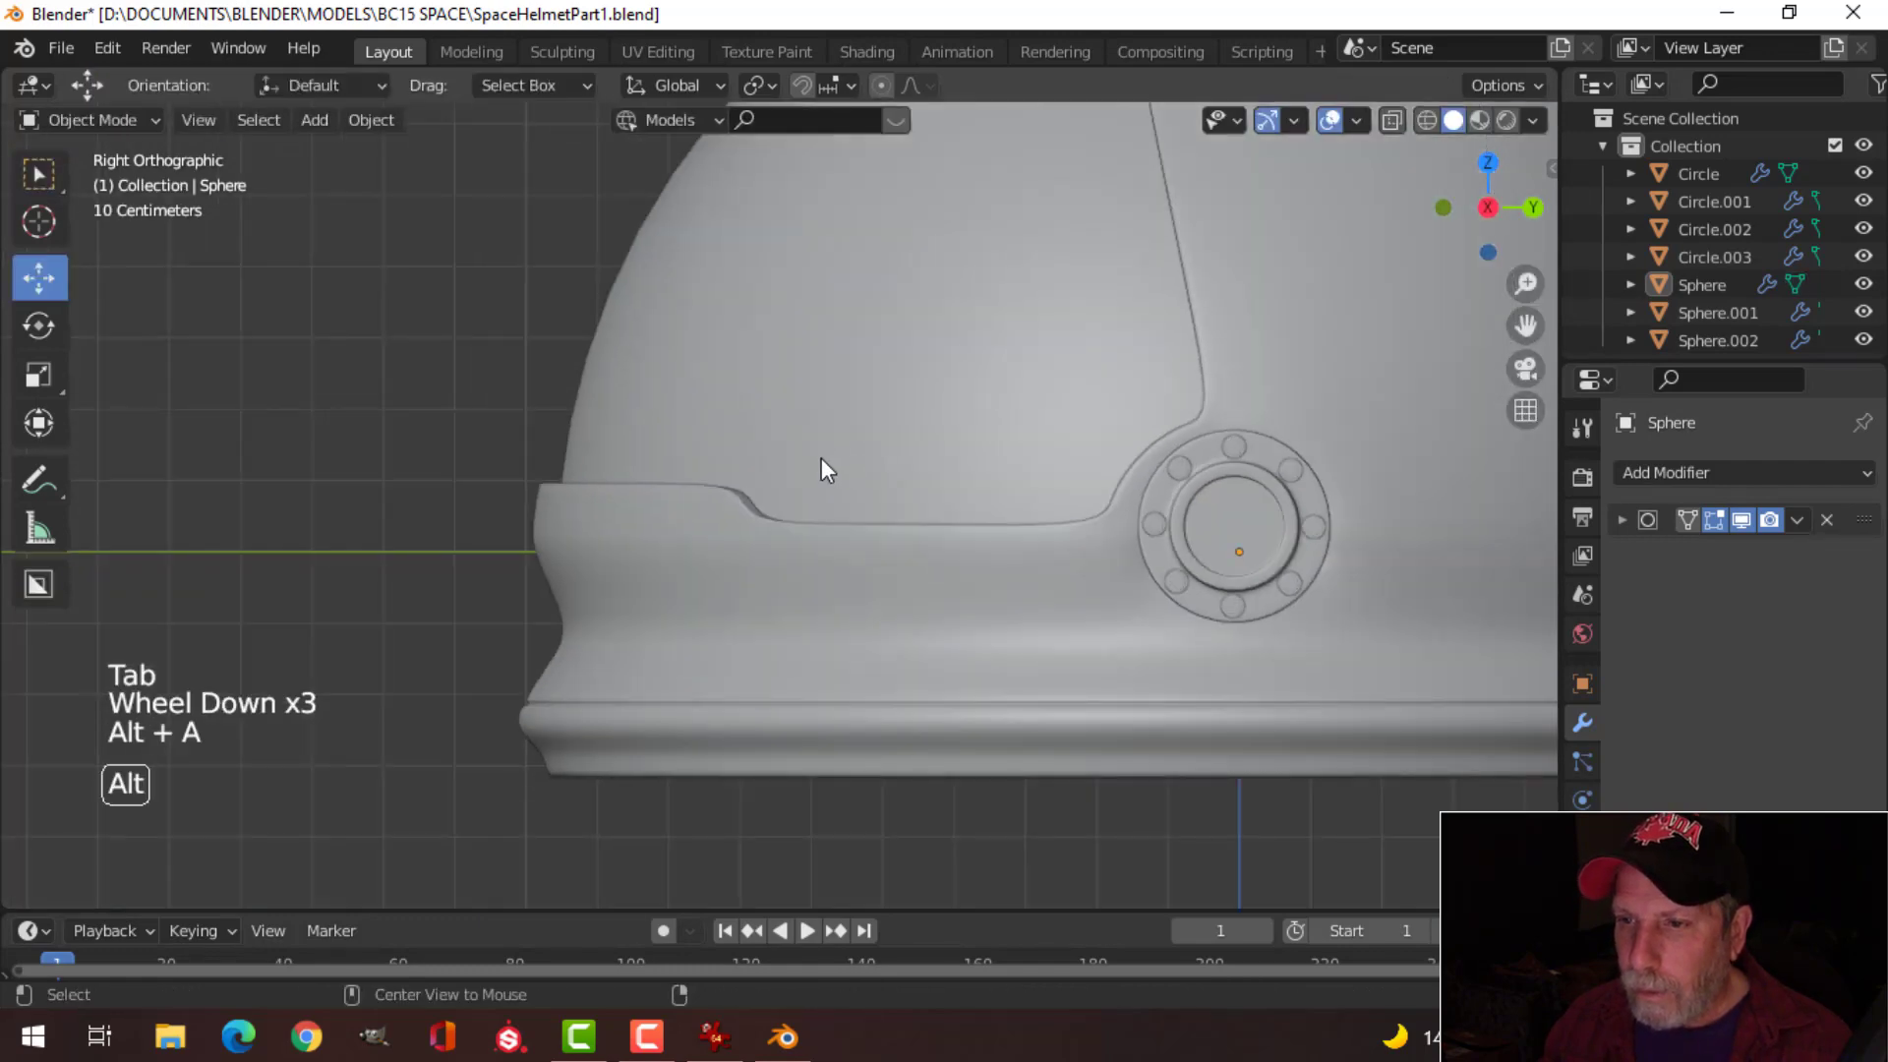
middle_drag(822, 458, 976, 533)
scroll(953, 529, down, 4)
scroll(966, 505, down, 4)
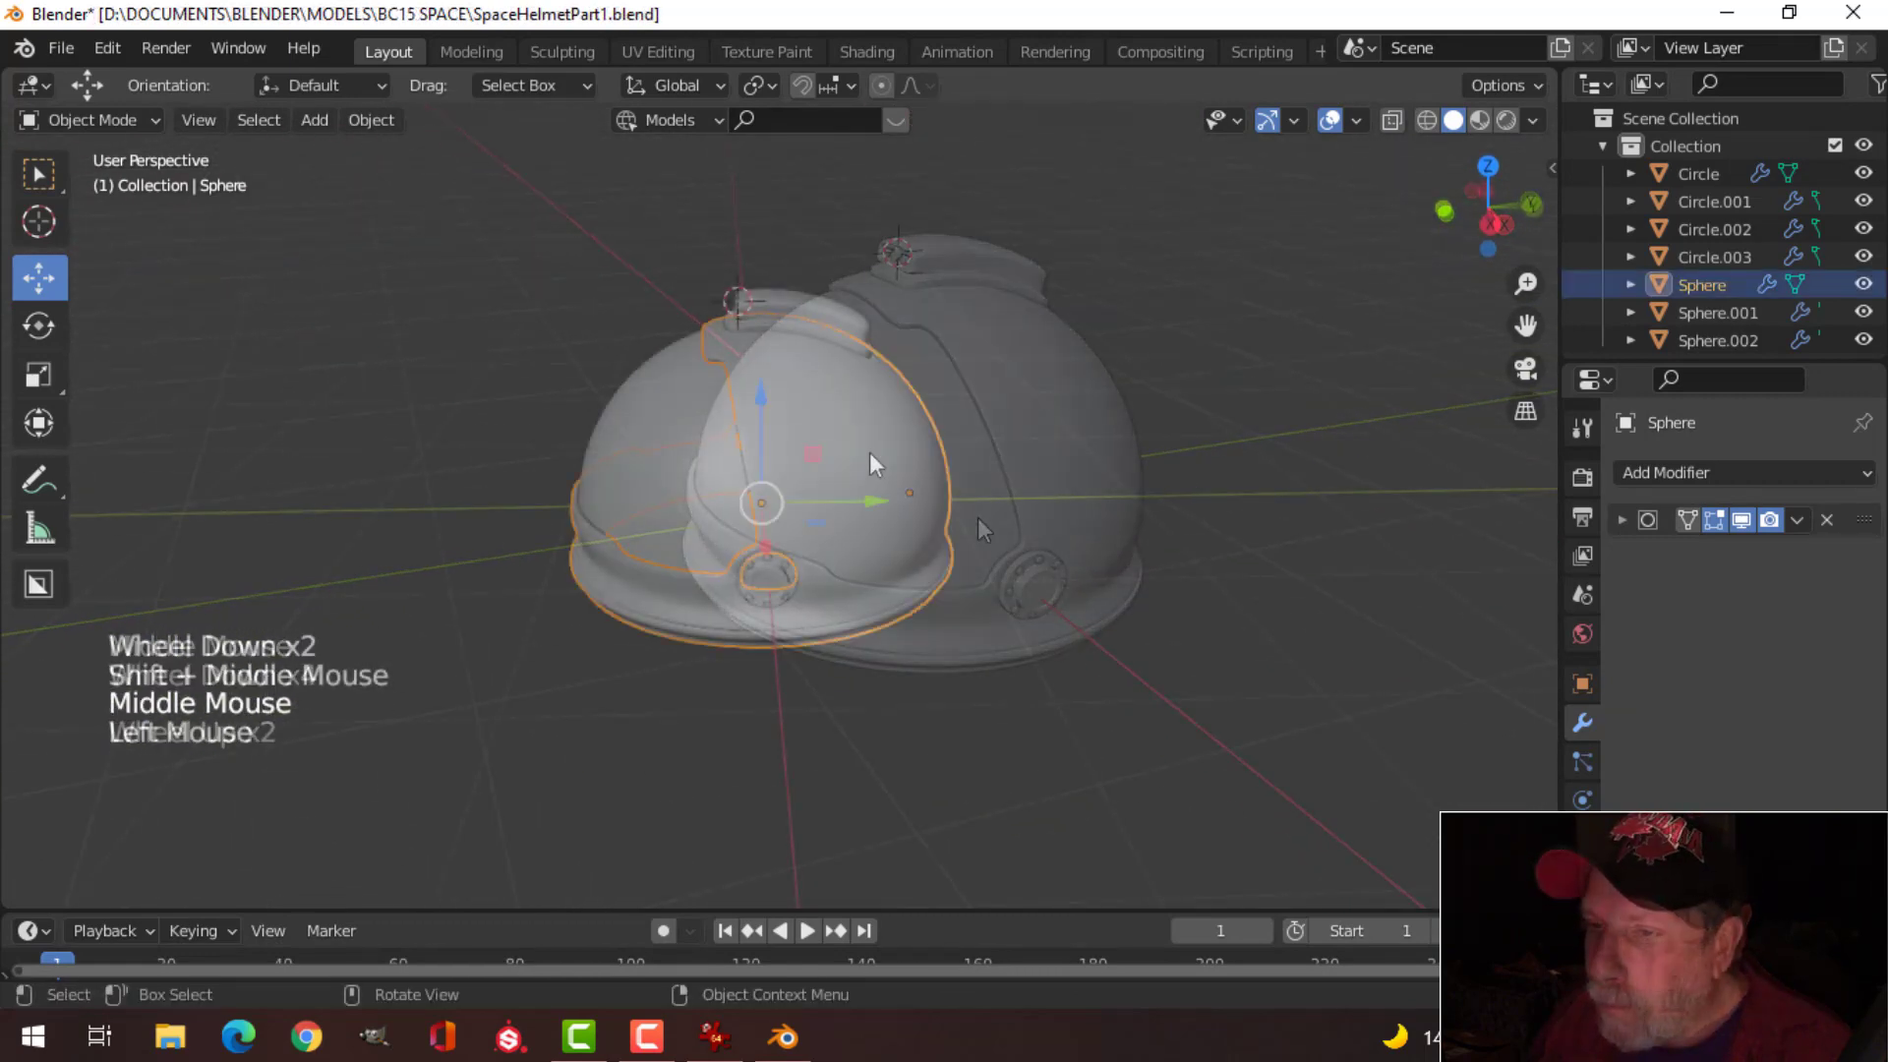
Step: Circle-select a small patch of faces on the shell's side above the round ear disc
shift+middle_drag(870, 453, 845, 432)
middle_drag(846, 433, 734, 426)
key(Tab)
scroll(808, 435, up, 3)
key(alt+a)
middle_drag(734, 426, 744, 426)
key(3)
key(c)
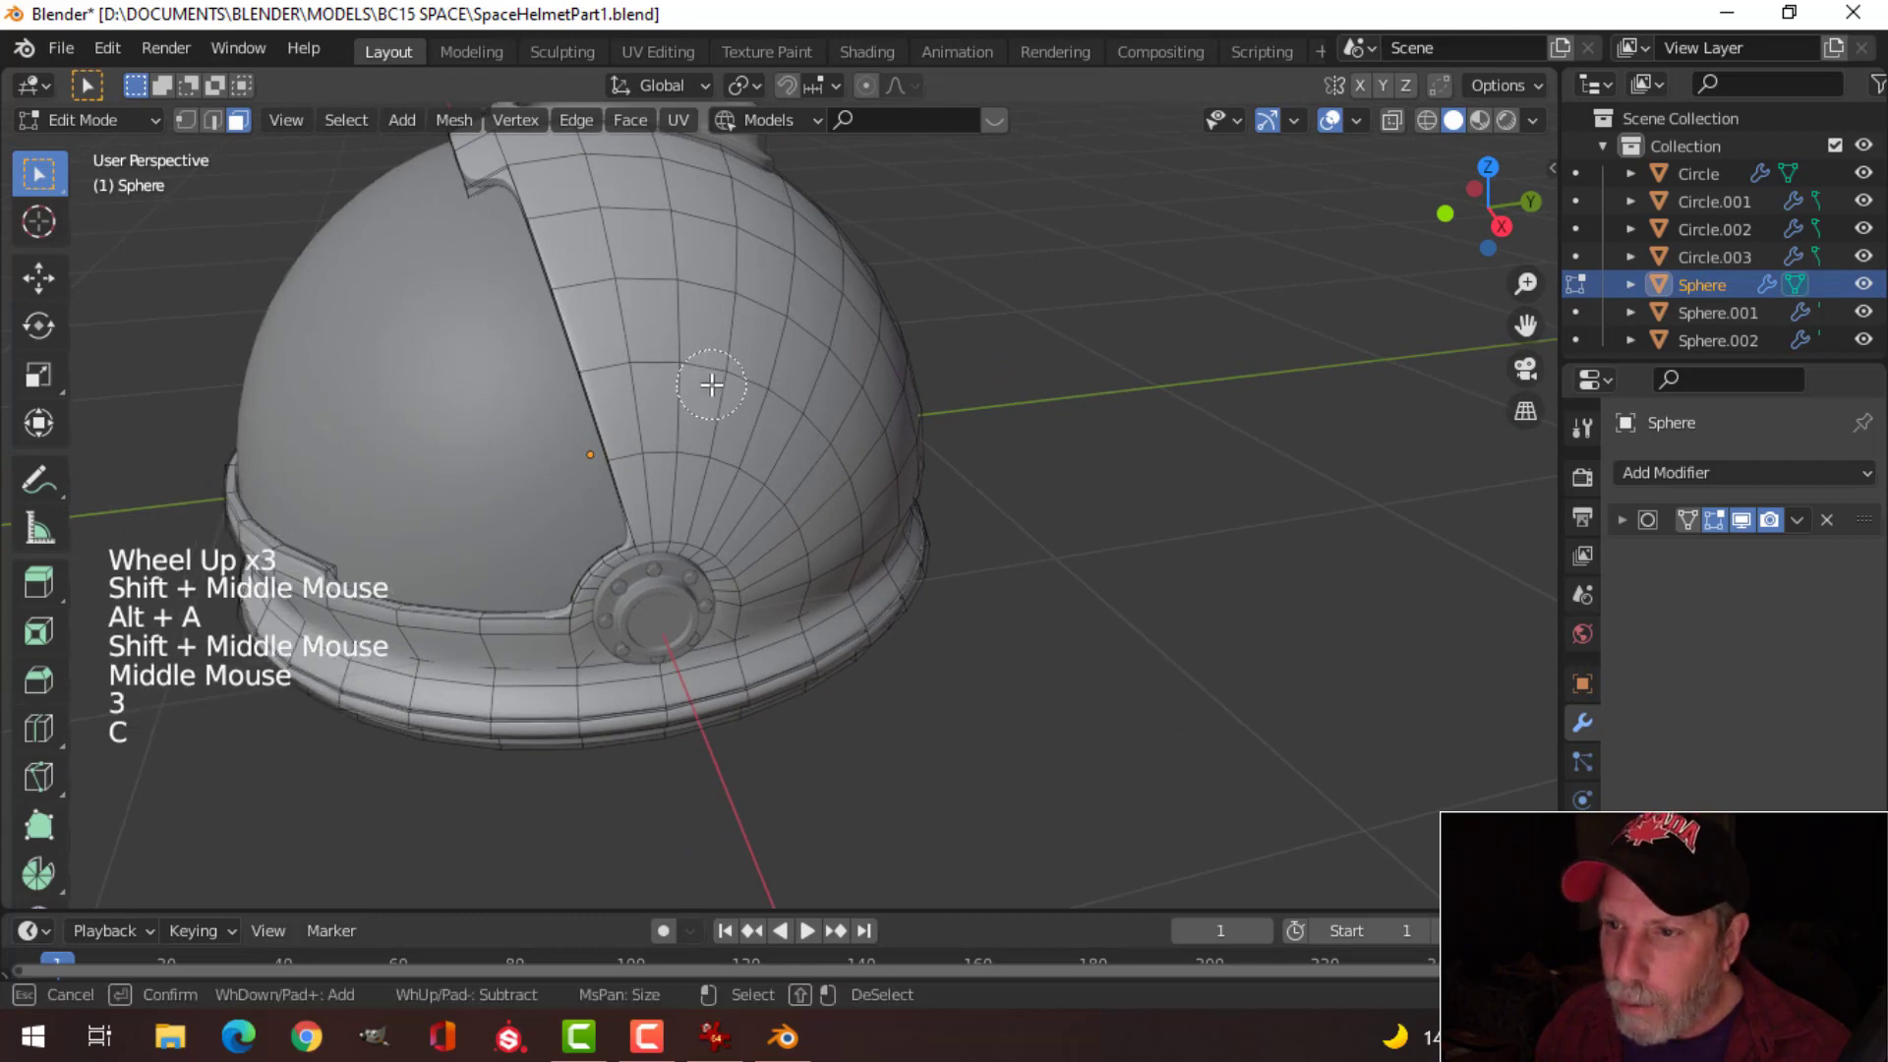
click(684, 359)
right_click(796, 361)
scroll(830, 345, down, 4)
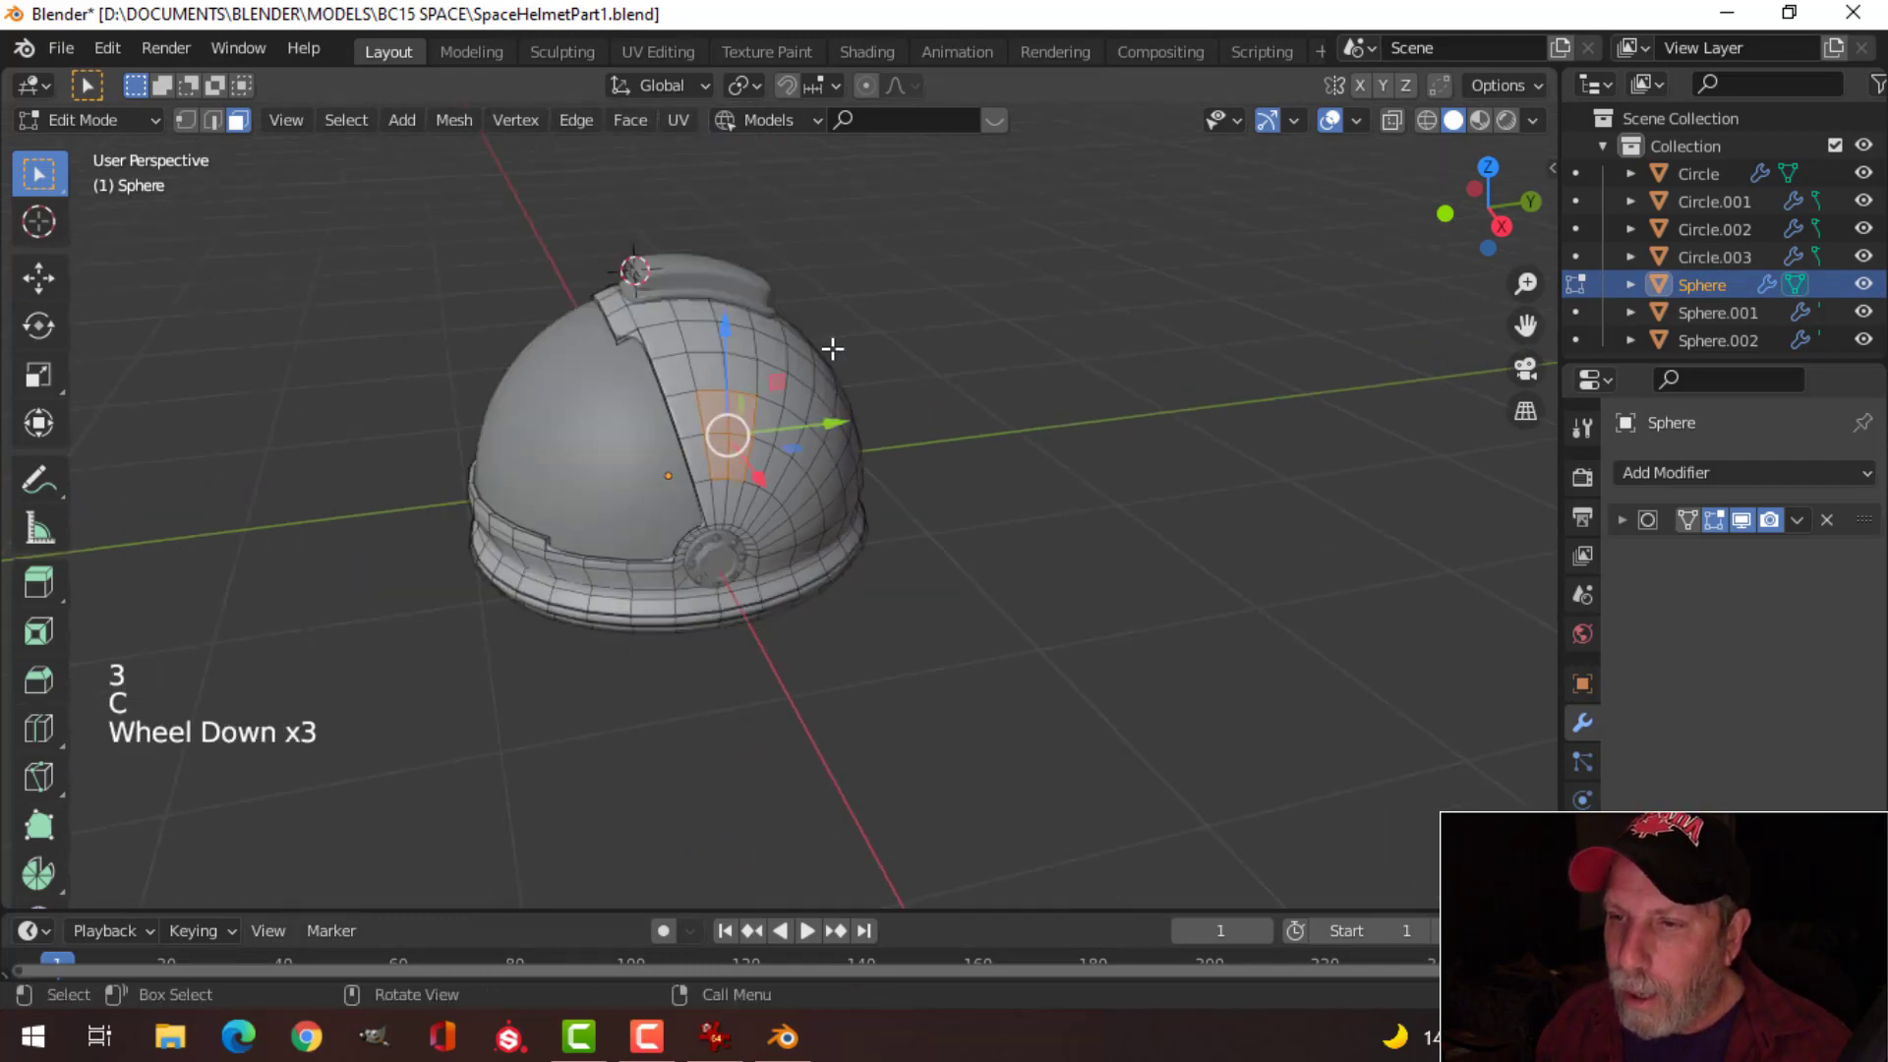
Step: Replace the selection with a circle-selected four-face patch higher on the shell's side, between the visor edge and the top unit
mouse_move(900, 348)
middle_down()
mouse_move(752, 372)
mouse_move(764, 330)
mouse_move(759, 393)
mouse_move(906, 360)
mouse_move(767, 409)
mouse_move(738, 379)
middle_up()
scroll(759, 394, up, 2)
key(alt+a)
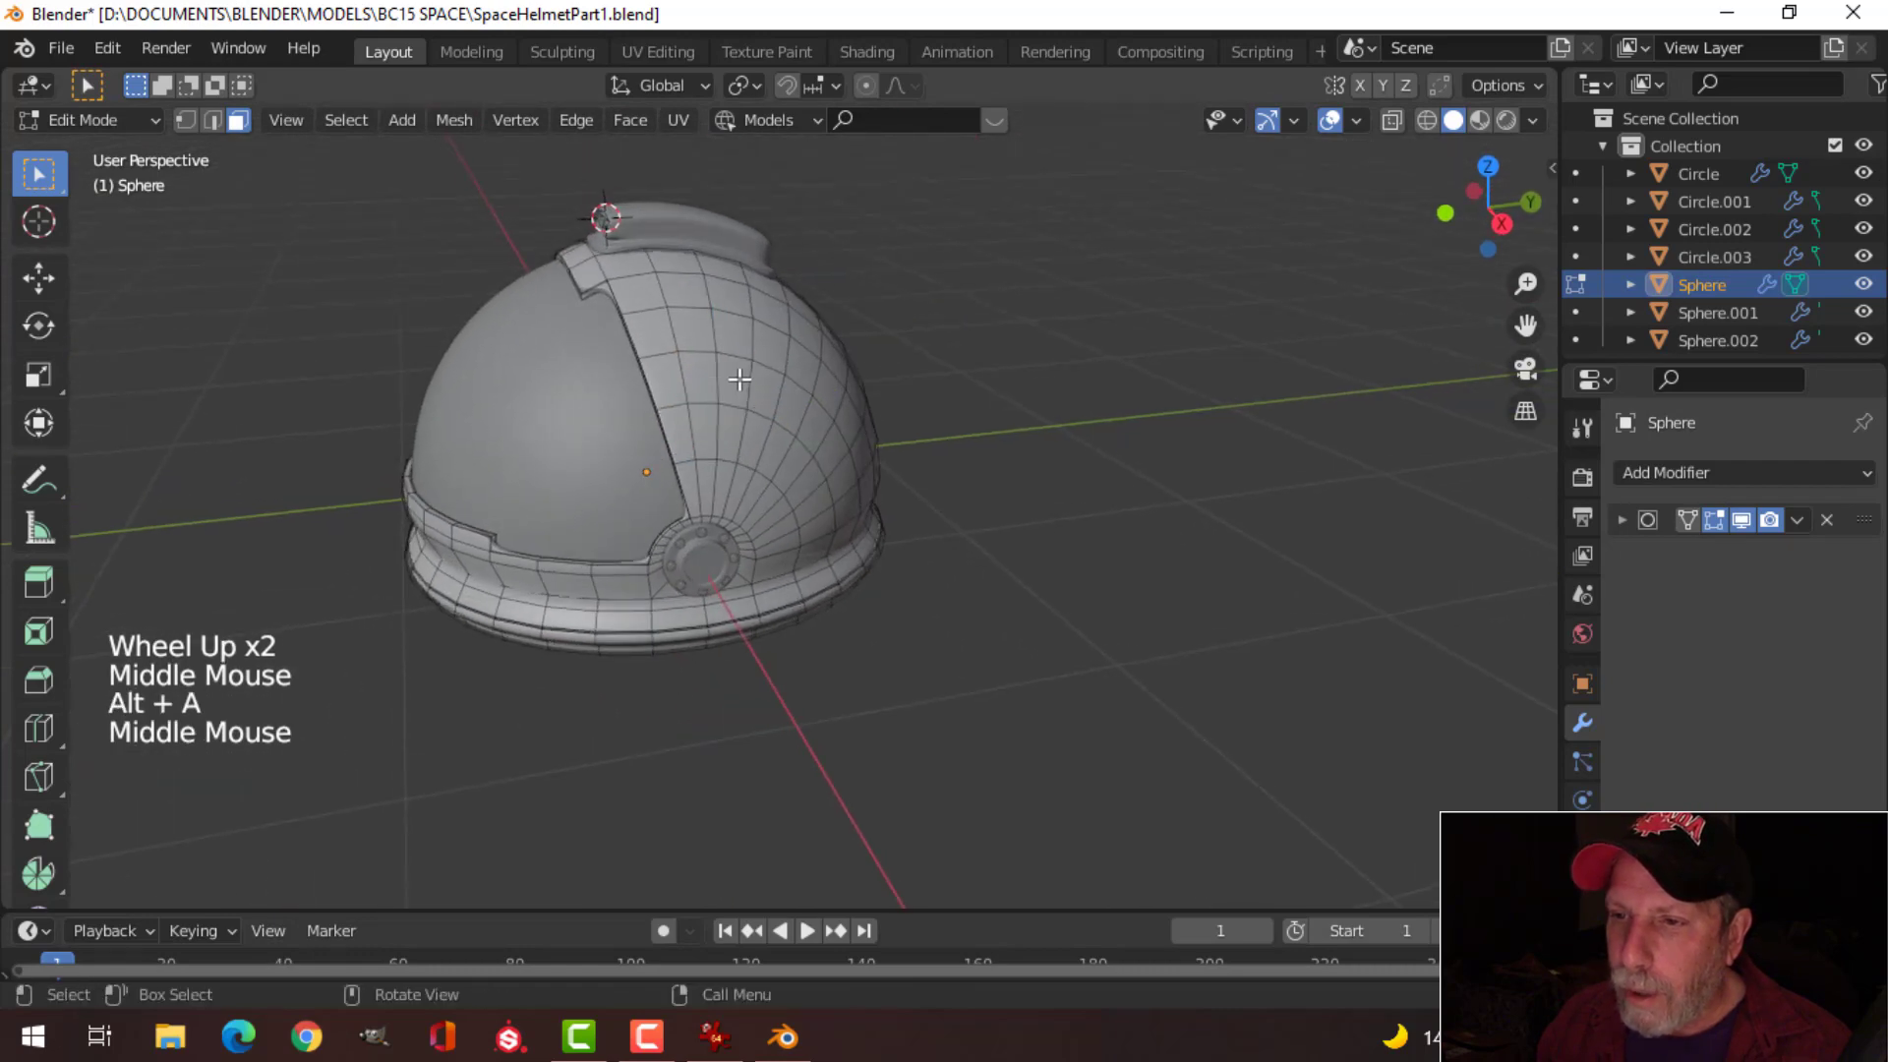
key(c)
right_click(865, 354)
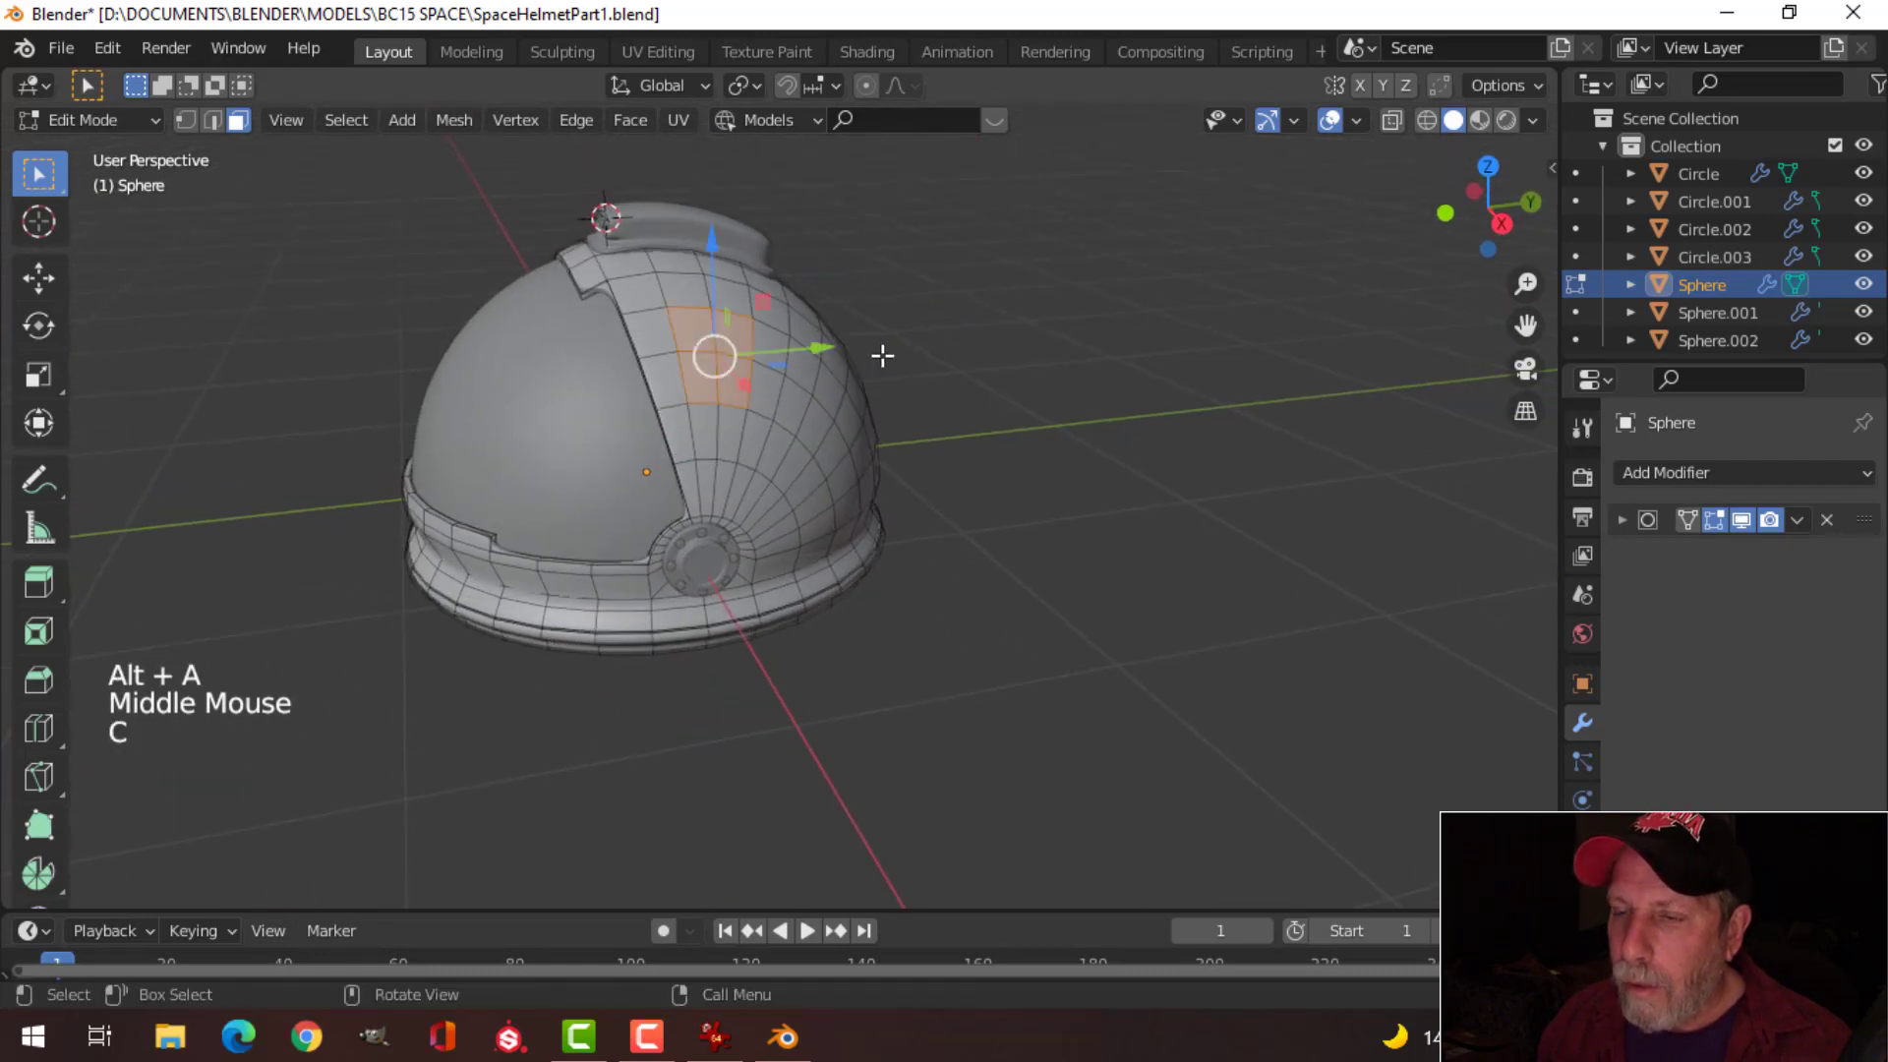
scroll(881, 354, down, 2)
middle_drag(881, 354, 777, 438)
scroll(767, 417, up, 2)
mouse_move(776, 437)
middle_down()
mouse_move(784, 461)
mouse_move(772, 447)
middle_up()
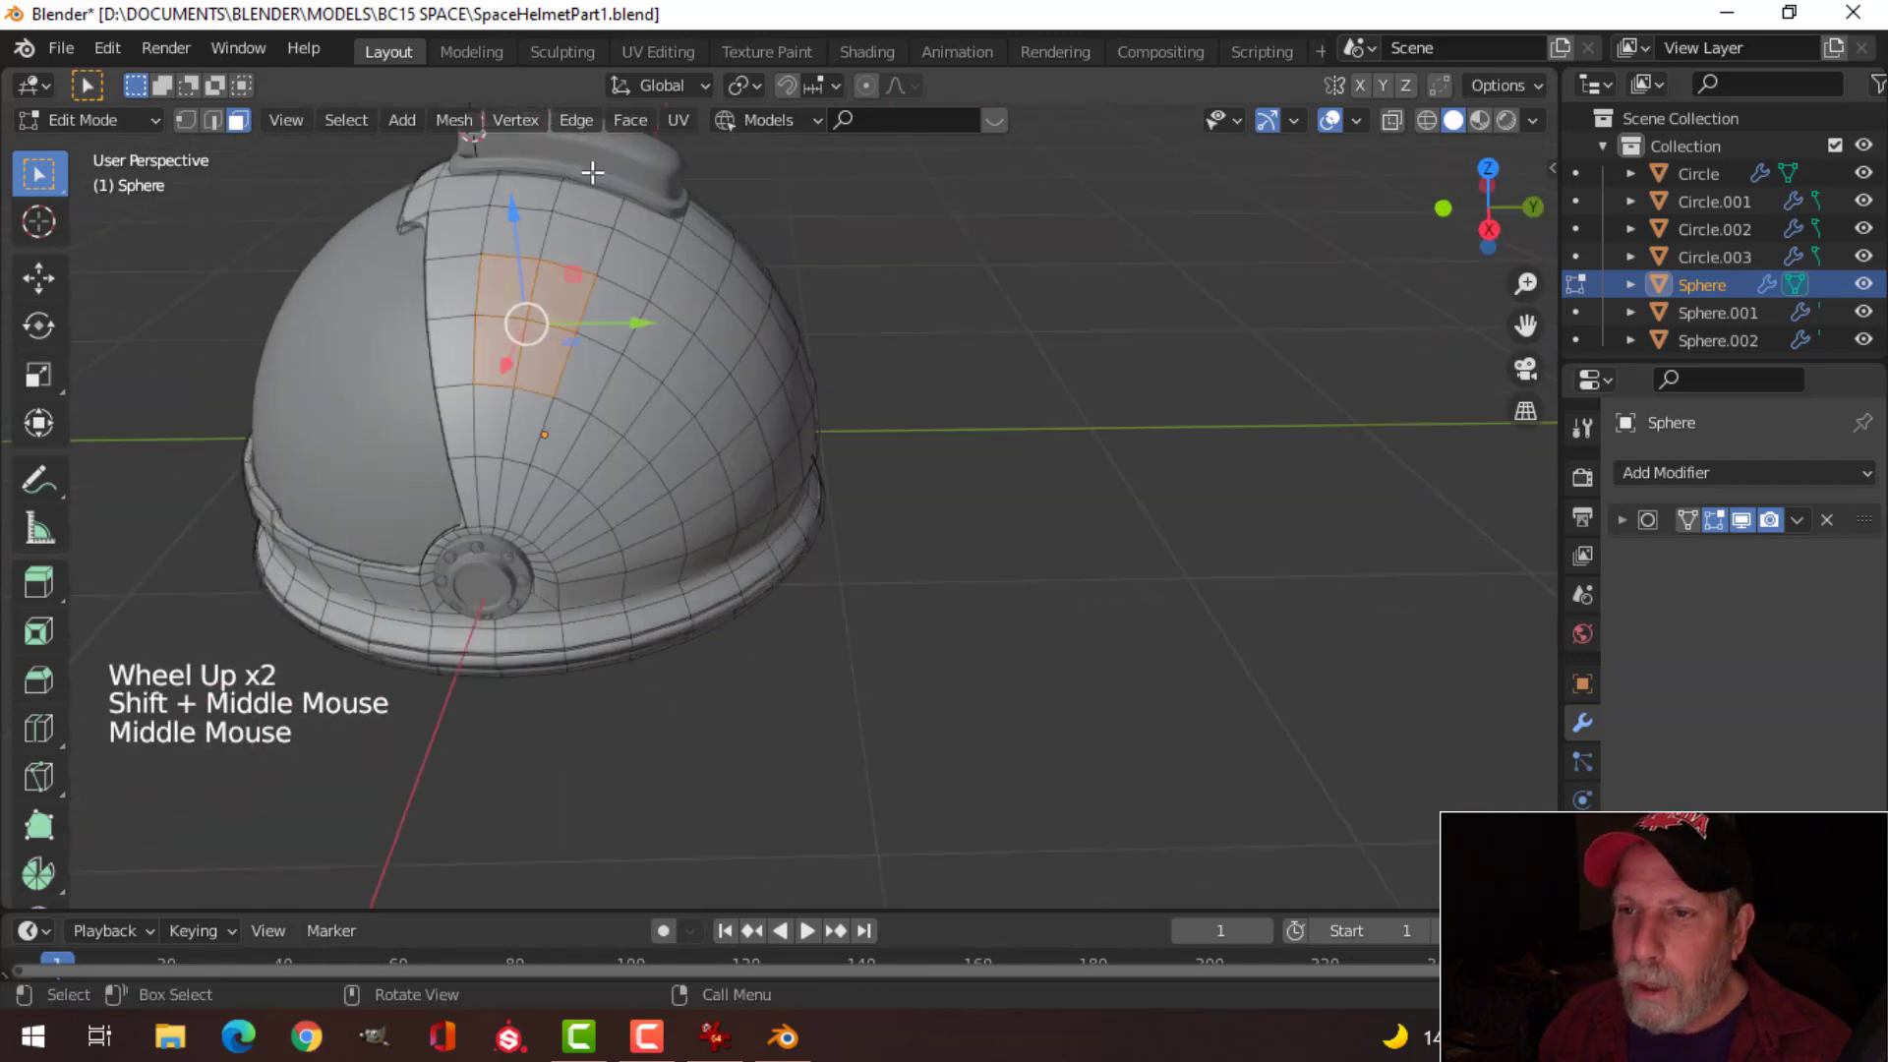
Step: Duplicate the selected side patch in place, separate it into its own object, and select that object in Object Mode
shift+middle_drag(607, 316, 693, 391)
middle_drag(694, 392, 717, 400)
key(shift+d)
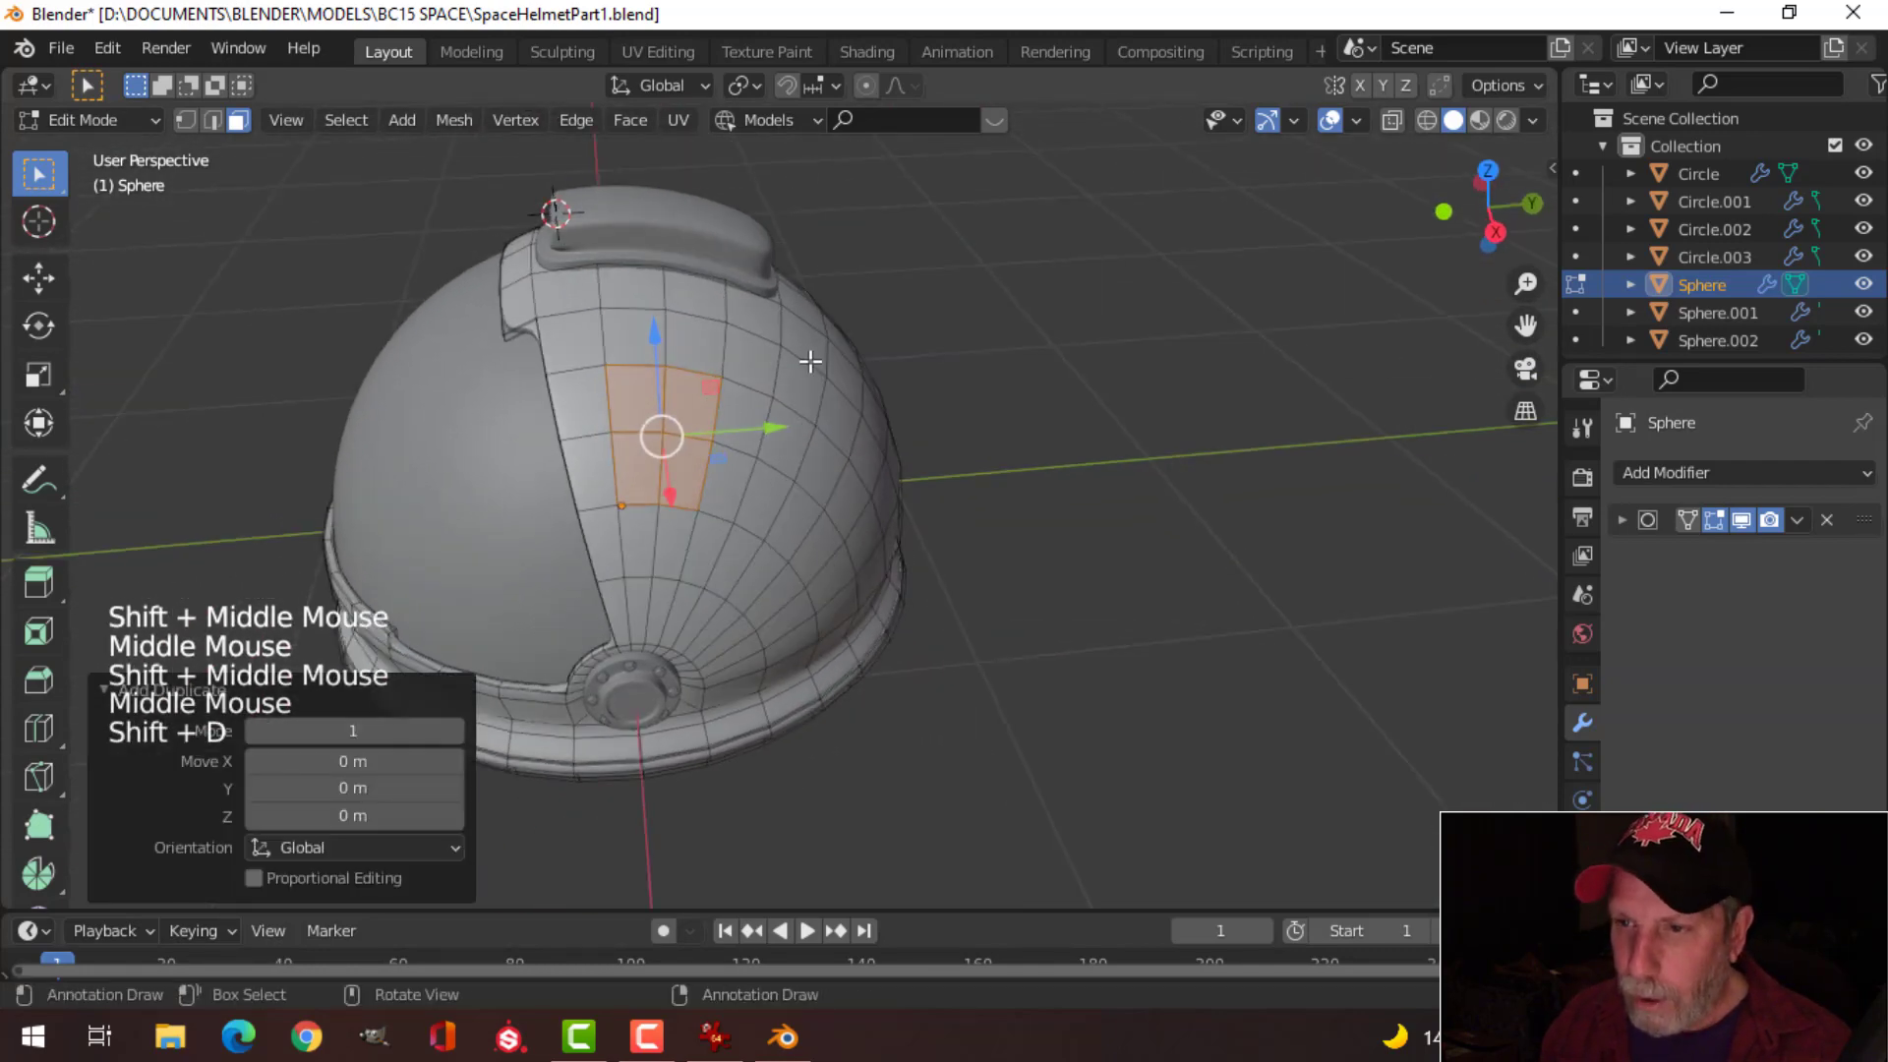
key(p)
click(810, 362)
key(Tab)
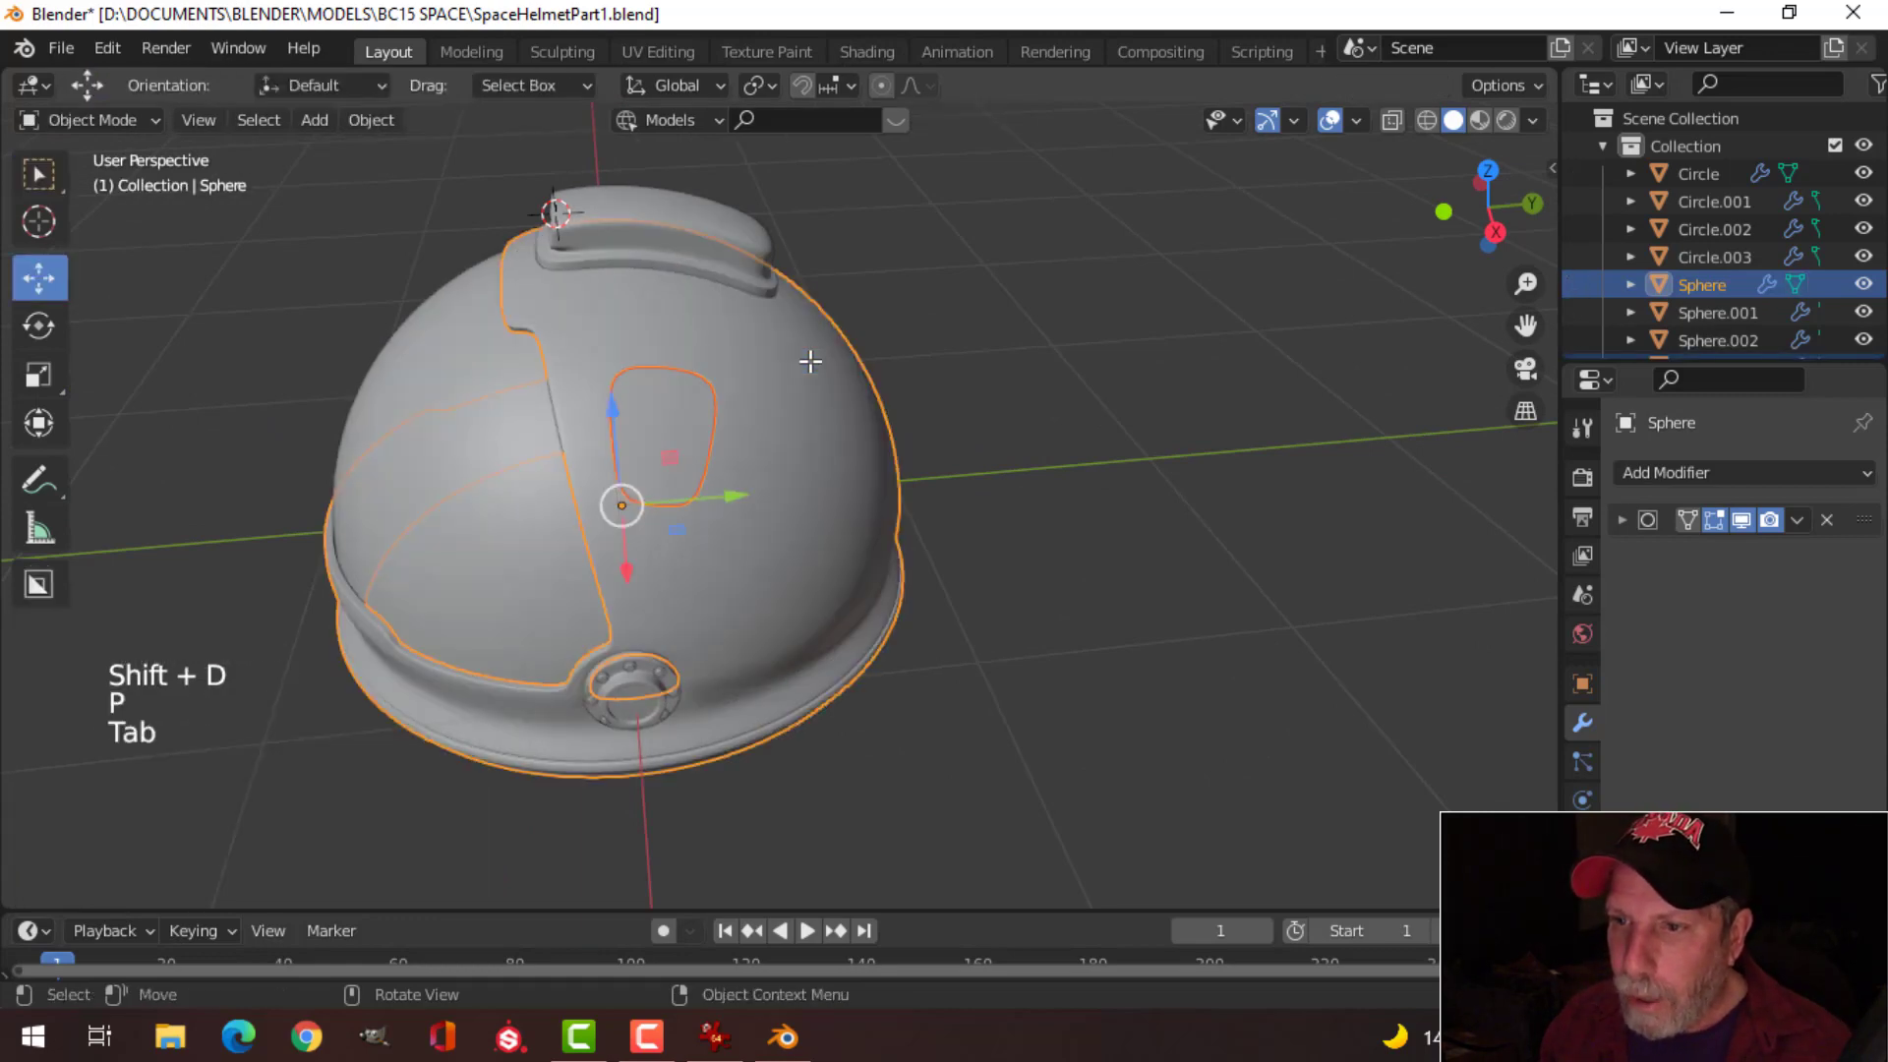
click(684, 419)
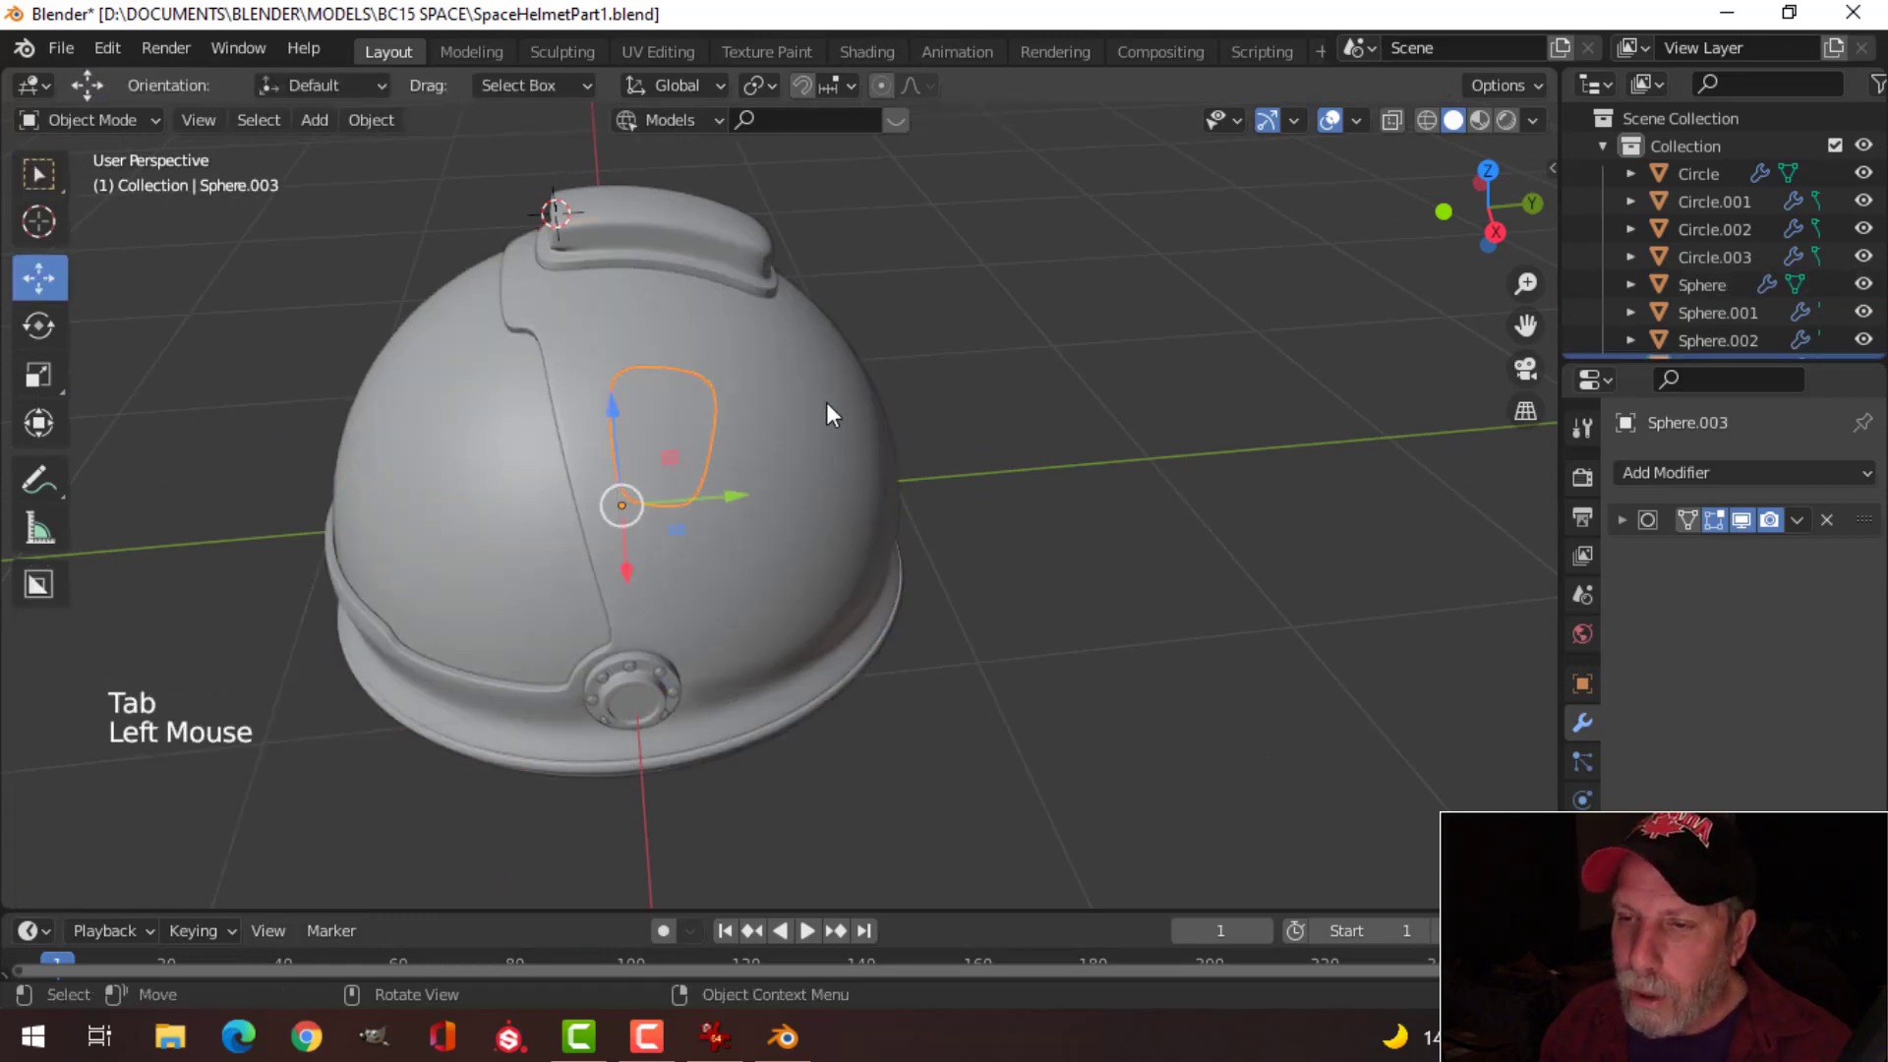
Step: Shape all faces of the separated patch into a circle with LoopTools and scale it to 0.755
key(Tab)
key(a)
scroll(837, 416, up, 2)
middle_drag(838, 416, 862, 422)
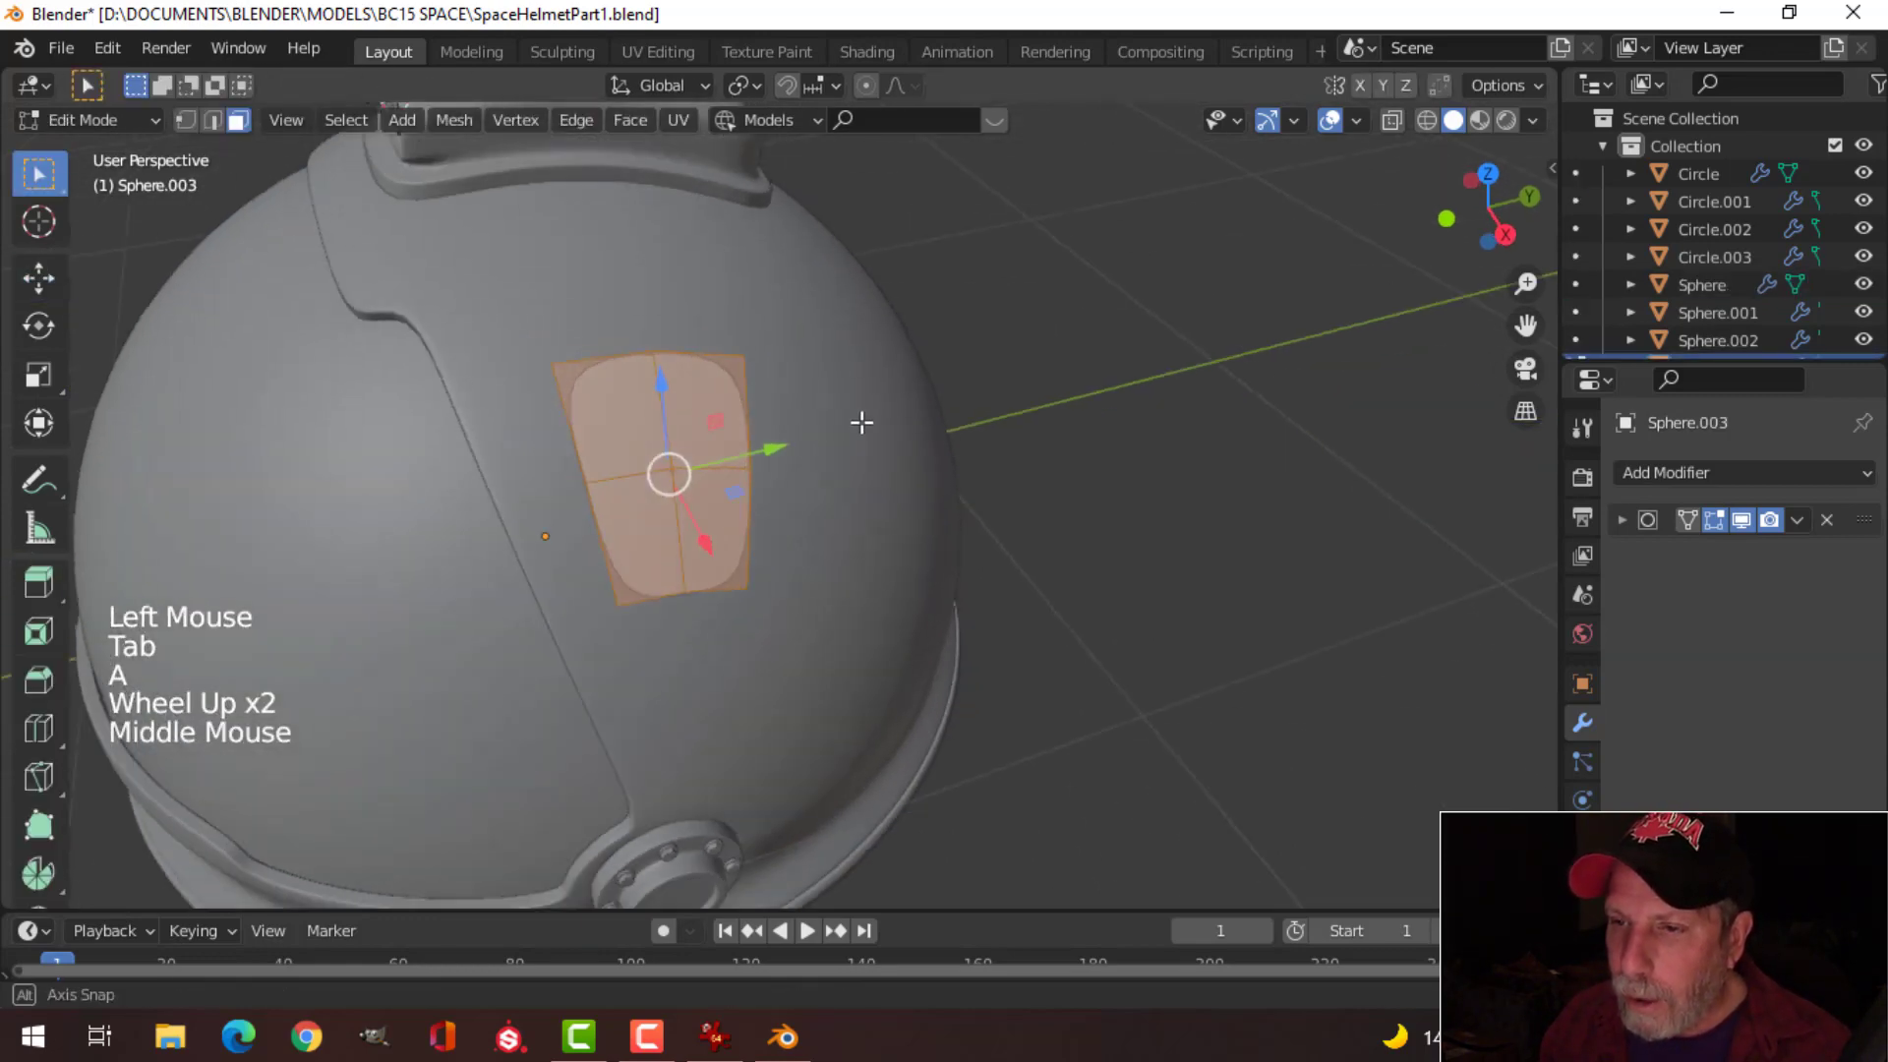
right_click(667, 405)
mouse_move(575, 365)
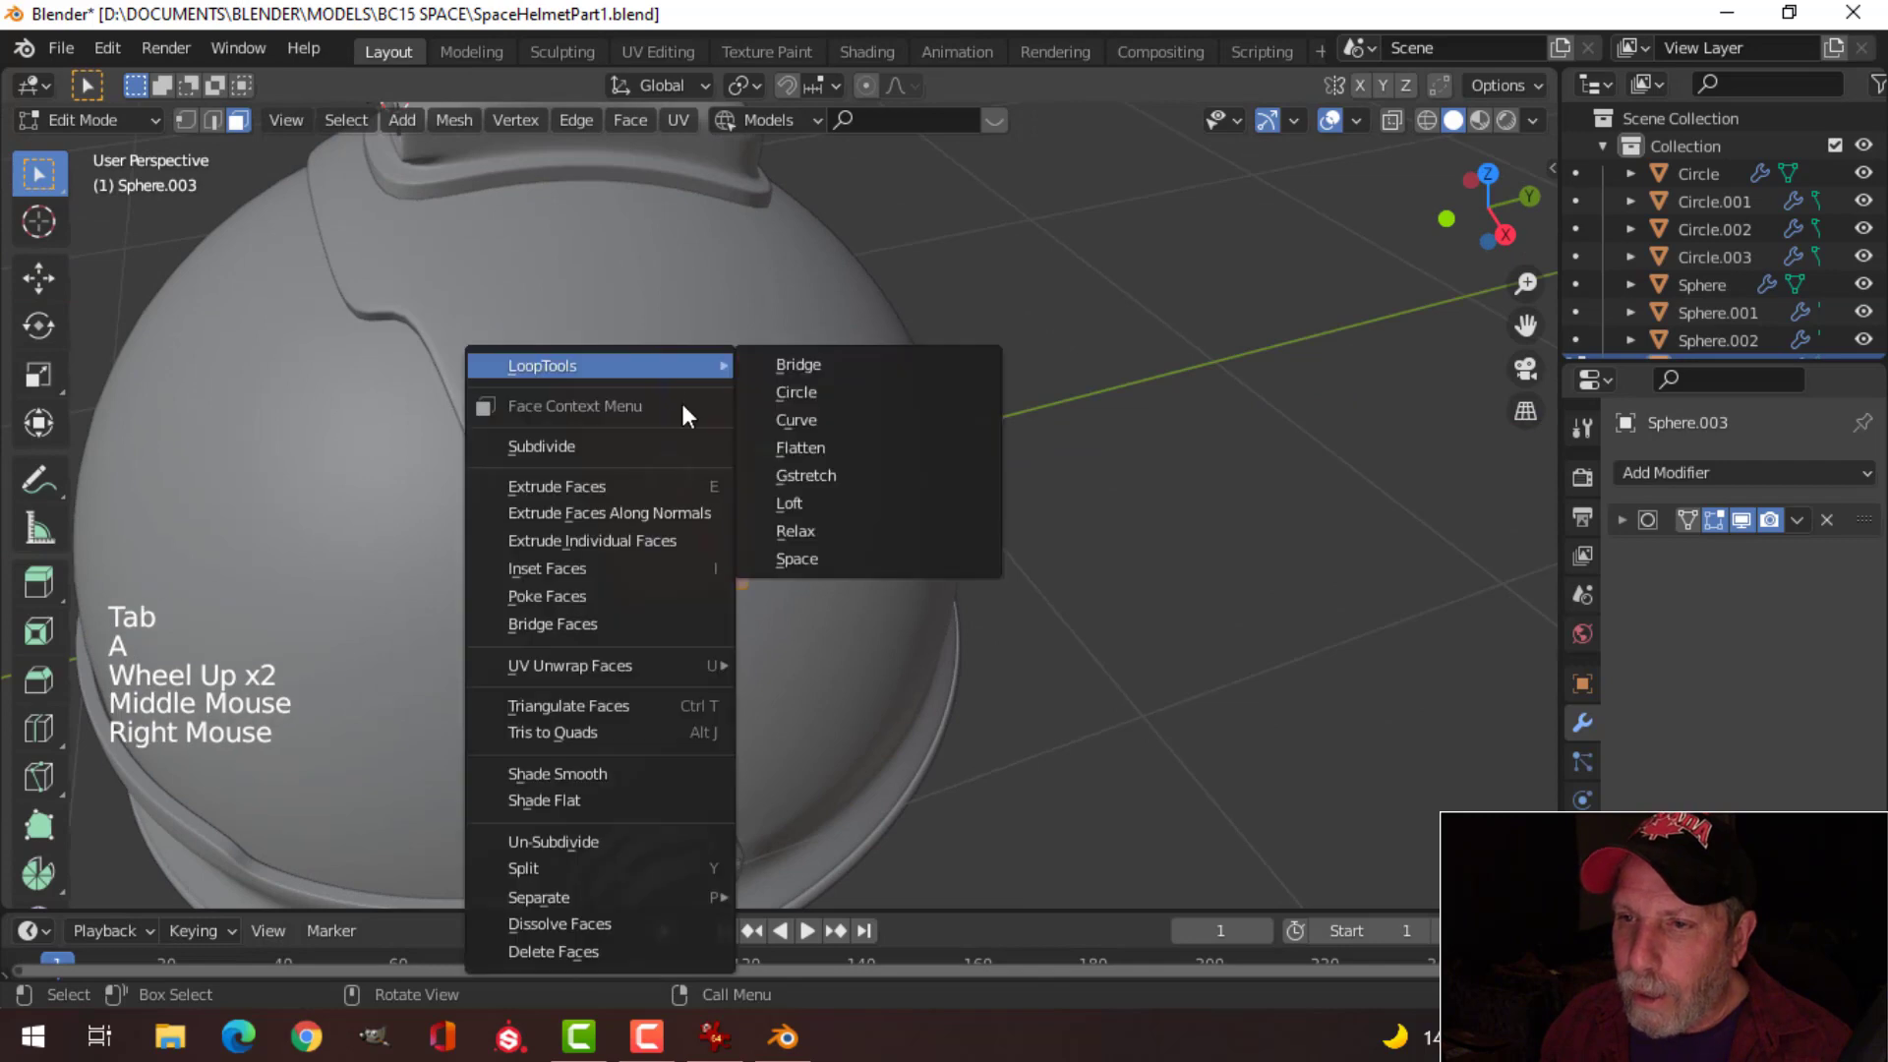
click(787, 392)
key(s)
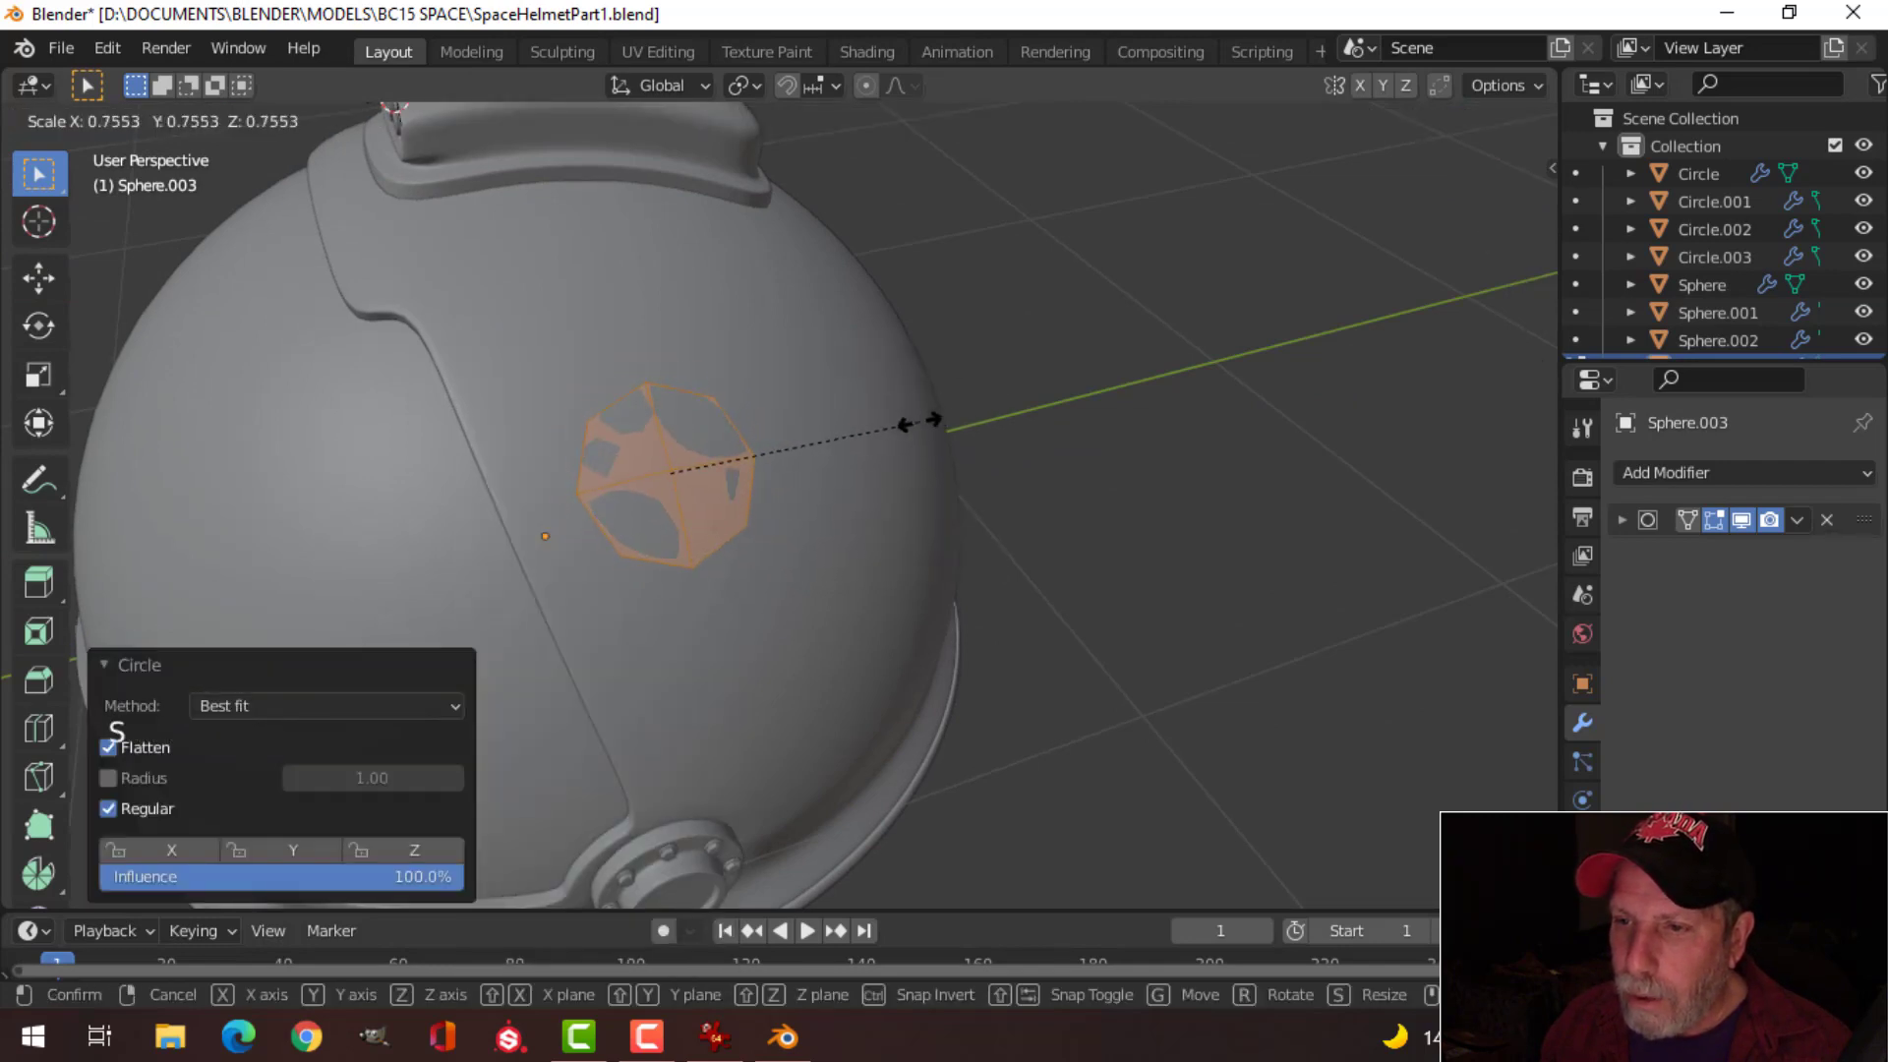
click(920, 422)
Step: Switch the transform orientation to Normal, extrude the circular patch outward 0.055981 m, and scale its end to 0.522
middle_drag(843, 402, 910, 384)
shift+middle_drag(910, 384, 857, 397)
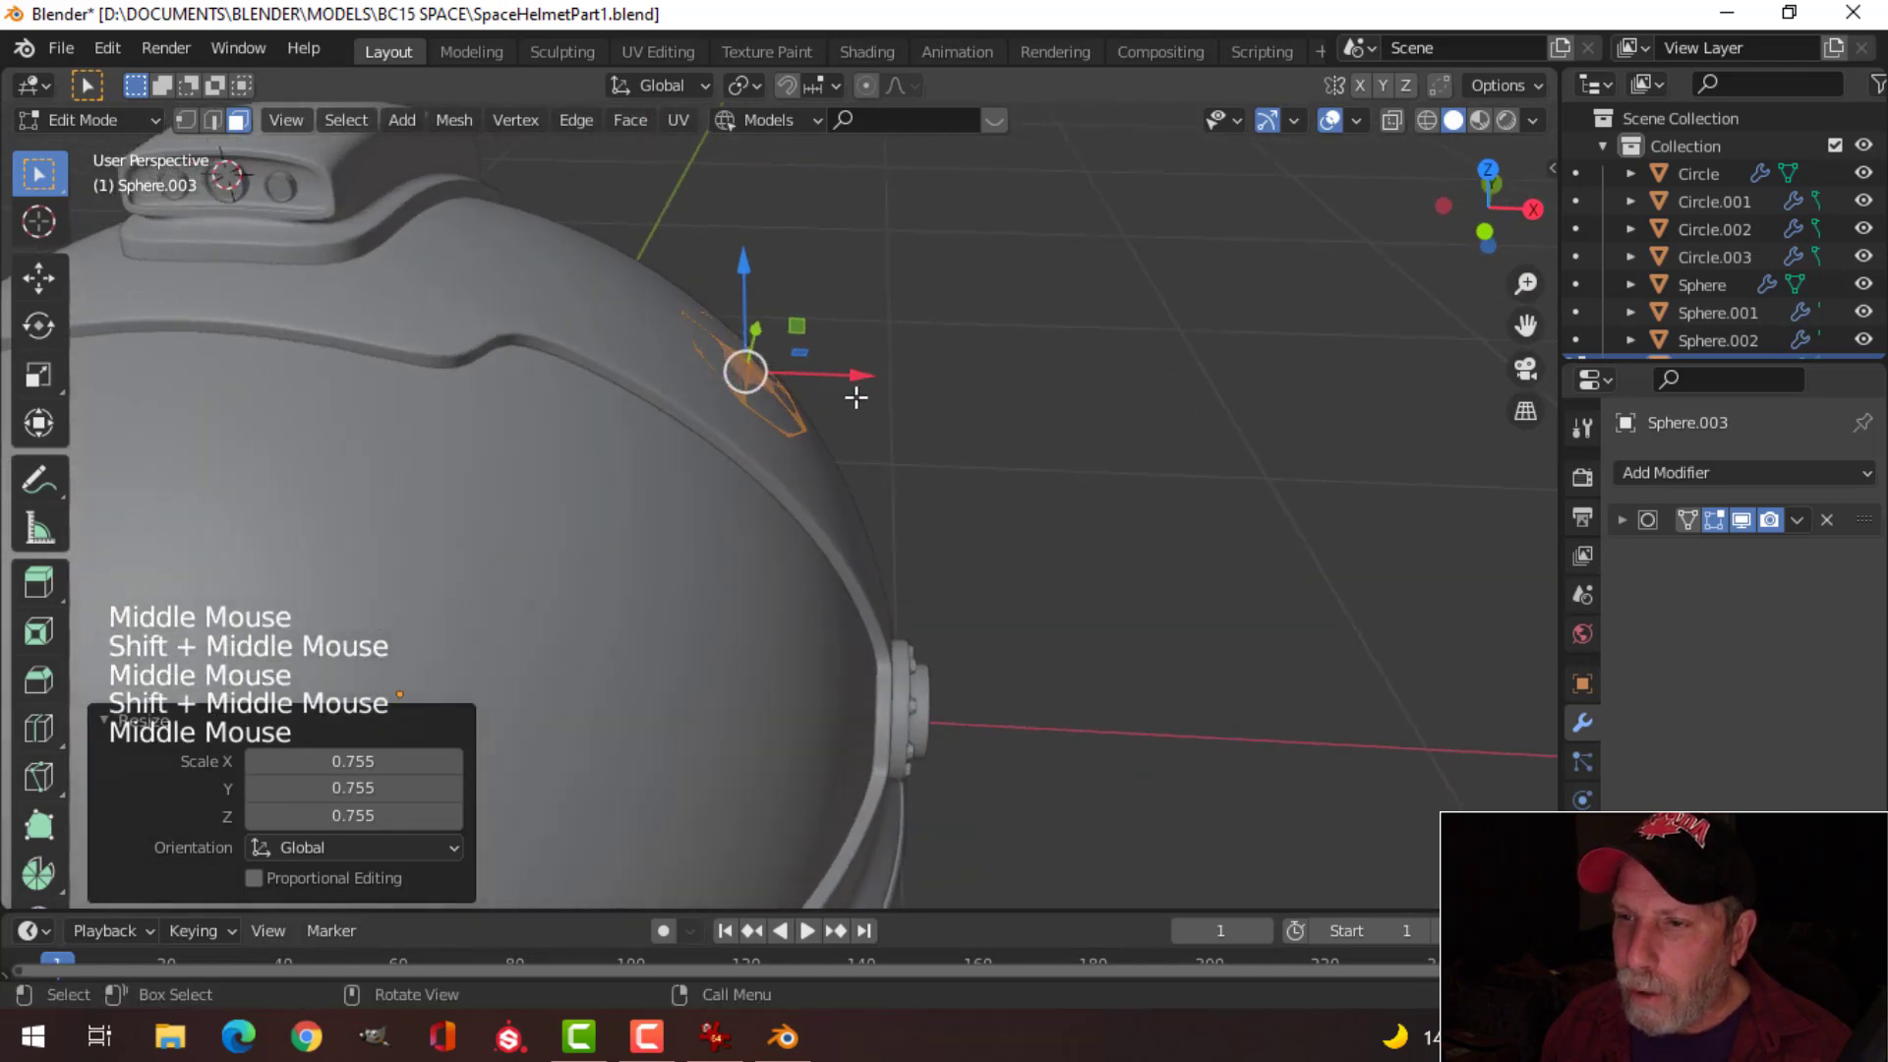
click(660, 88)
click(674, 229)
scroll(999, 292, up, 2)
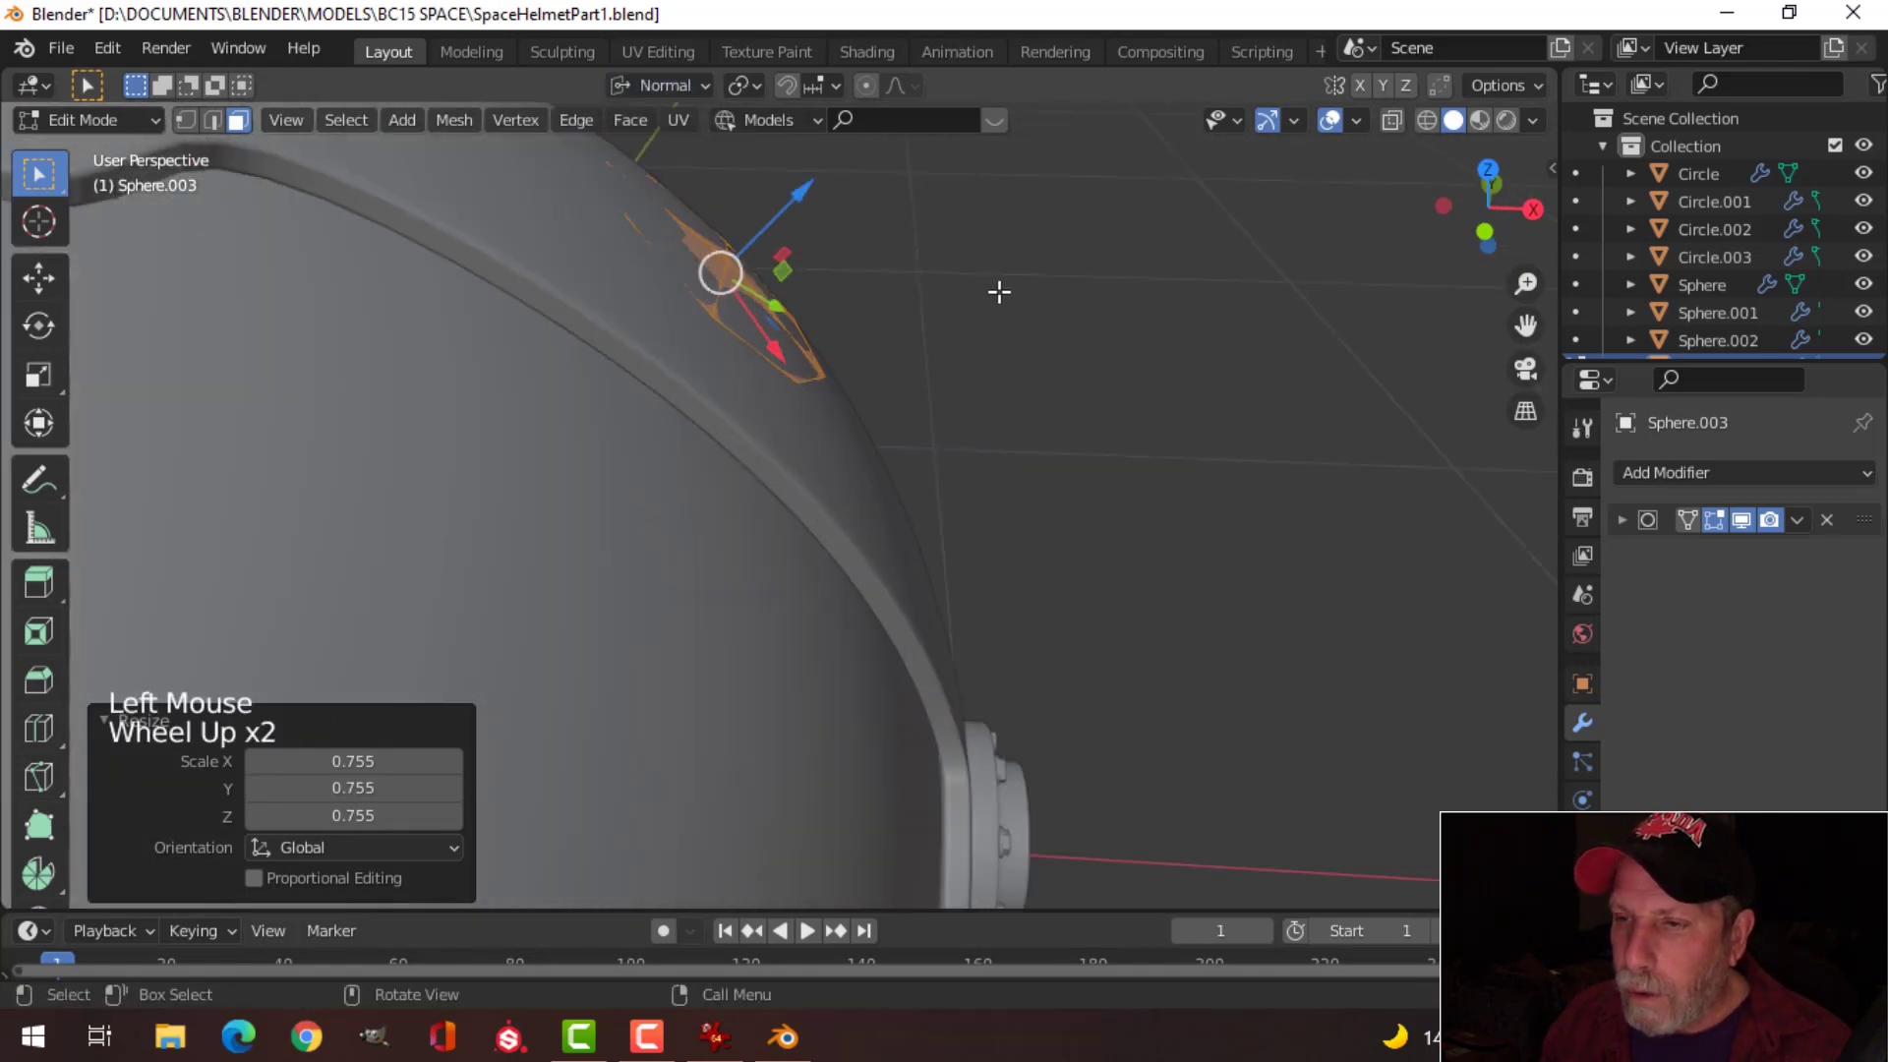
key(e)
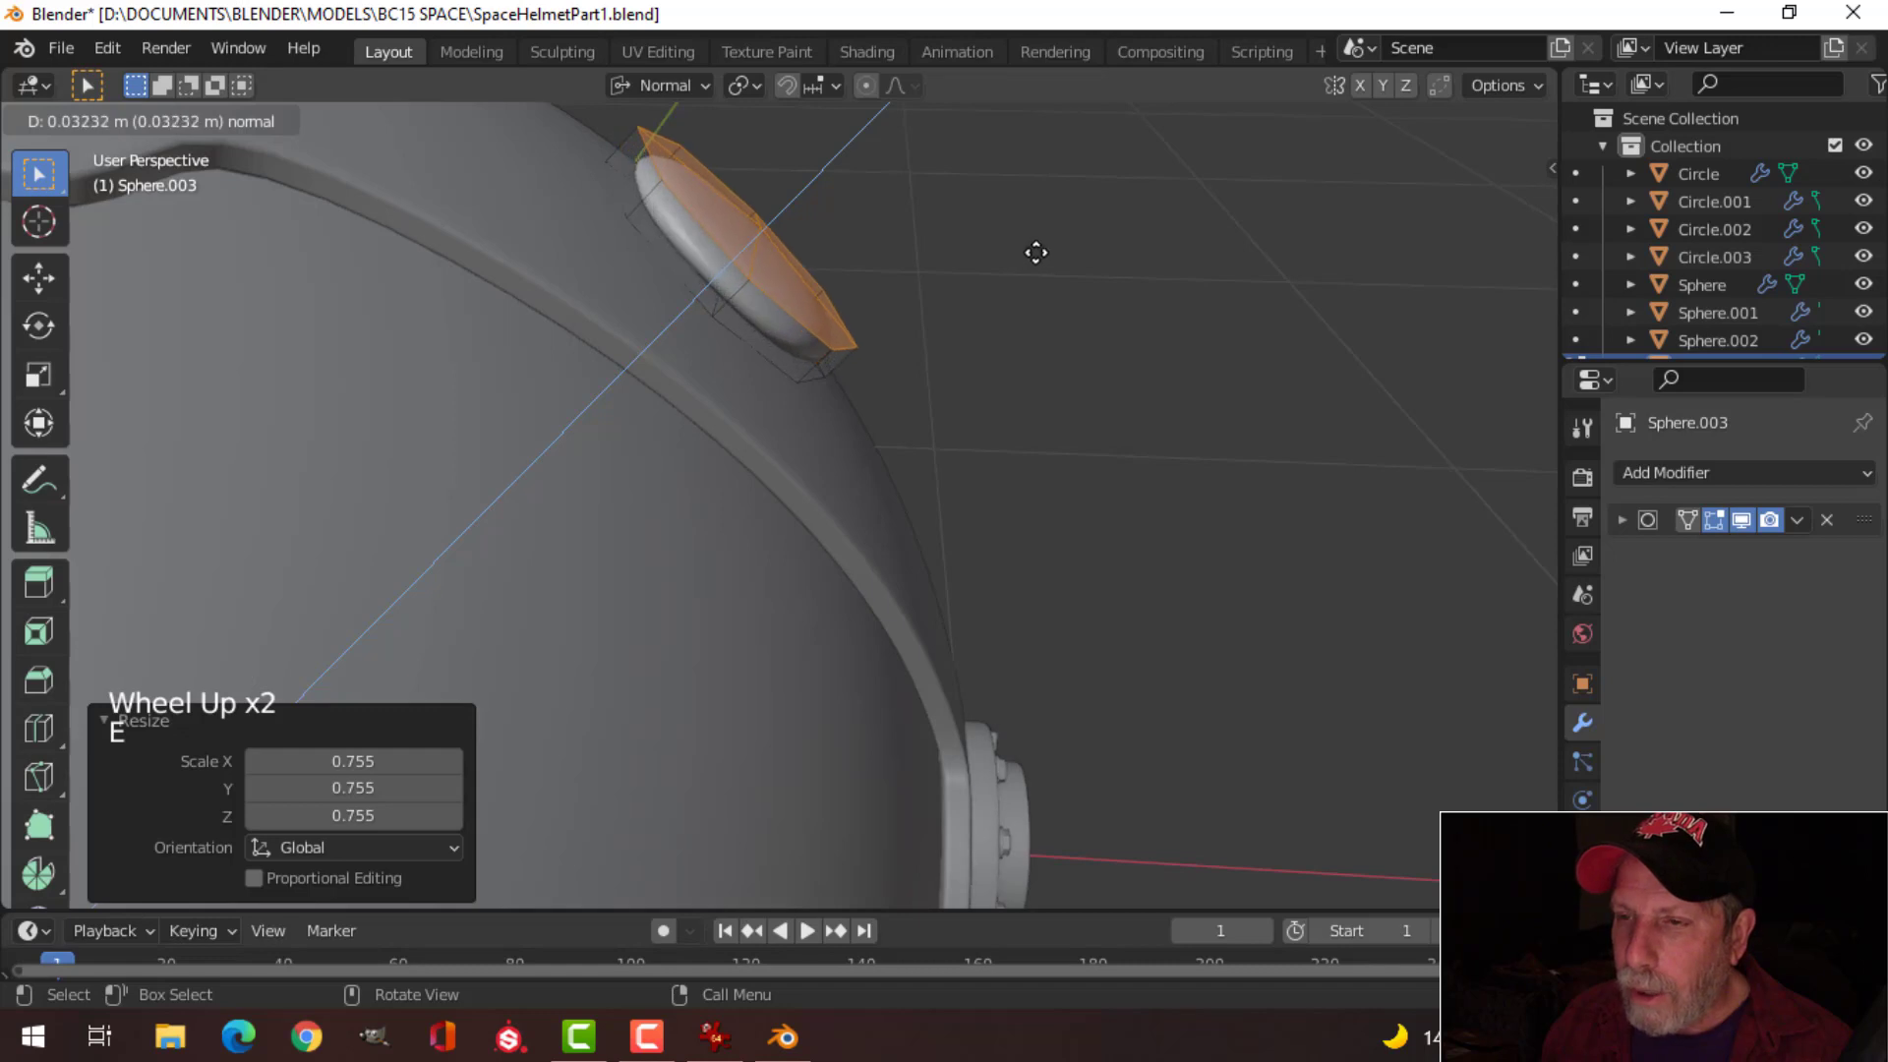
click(990, 291)
key(s)
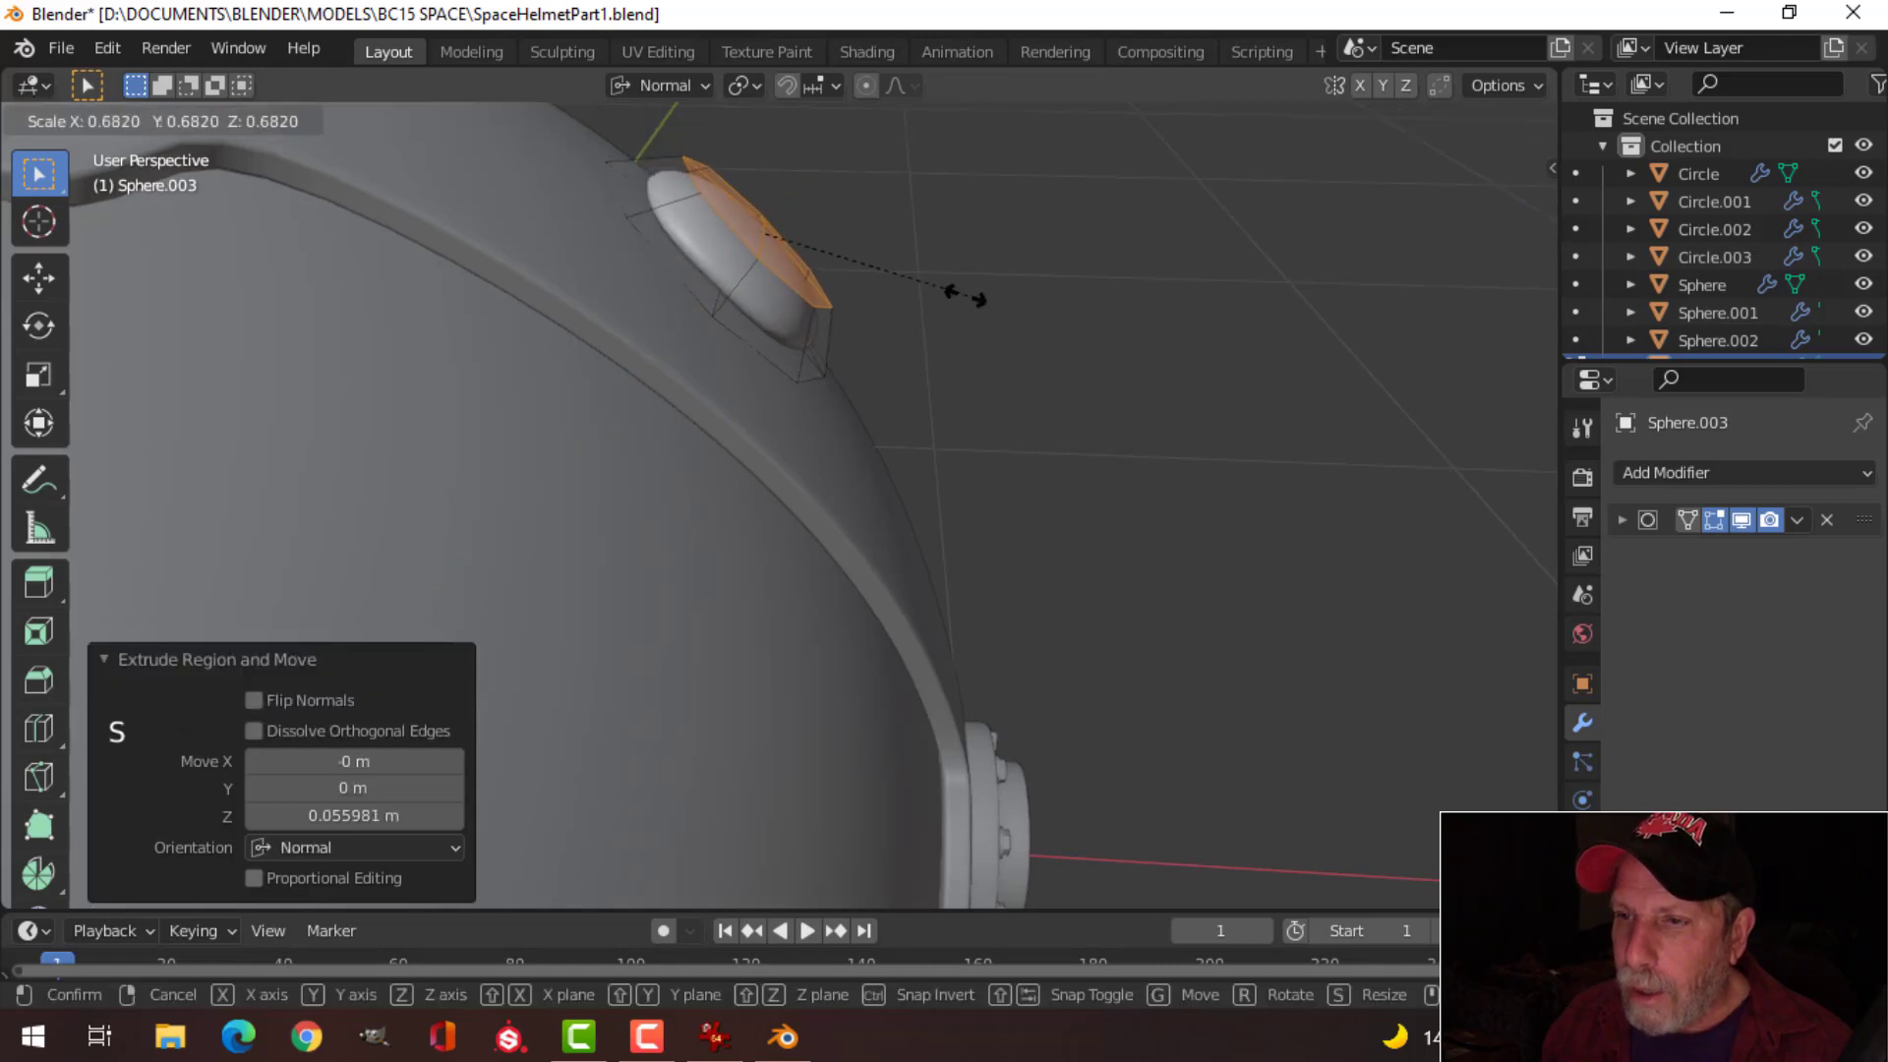
click(916, 293)
Step: Scale the extruded end face to 0.872 and extrude it about 0.08 m further outward along its normal
scroll(915, 278, down, 2)
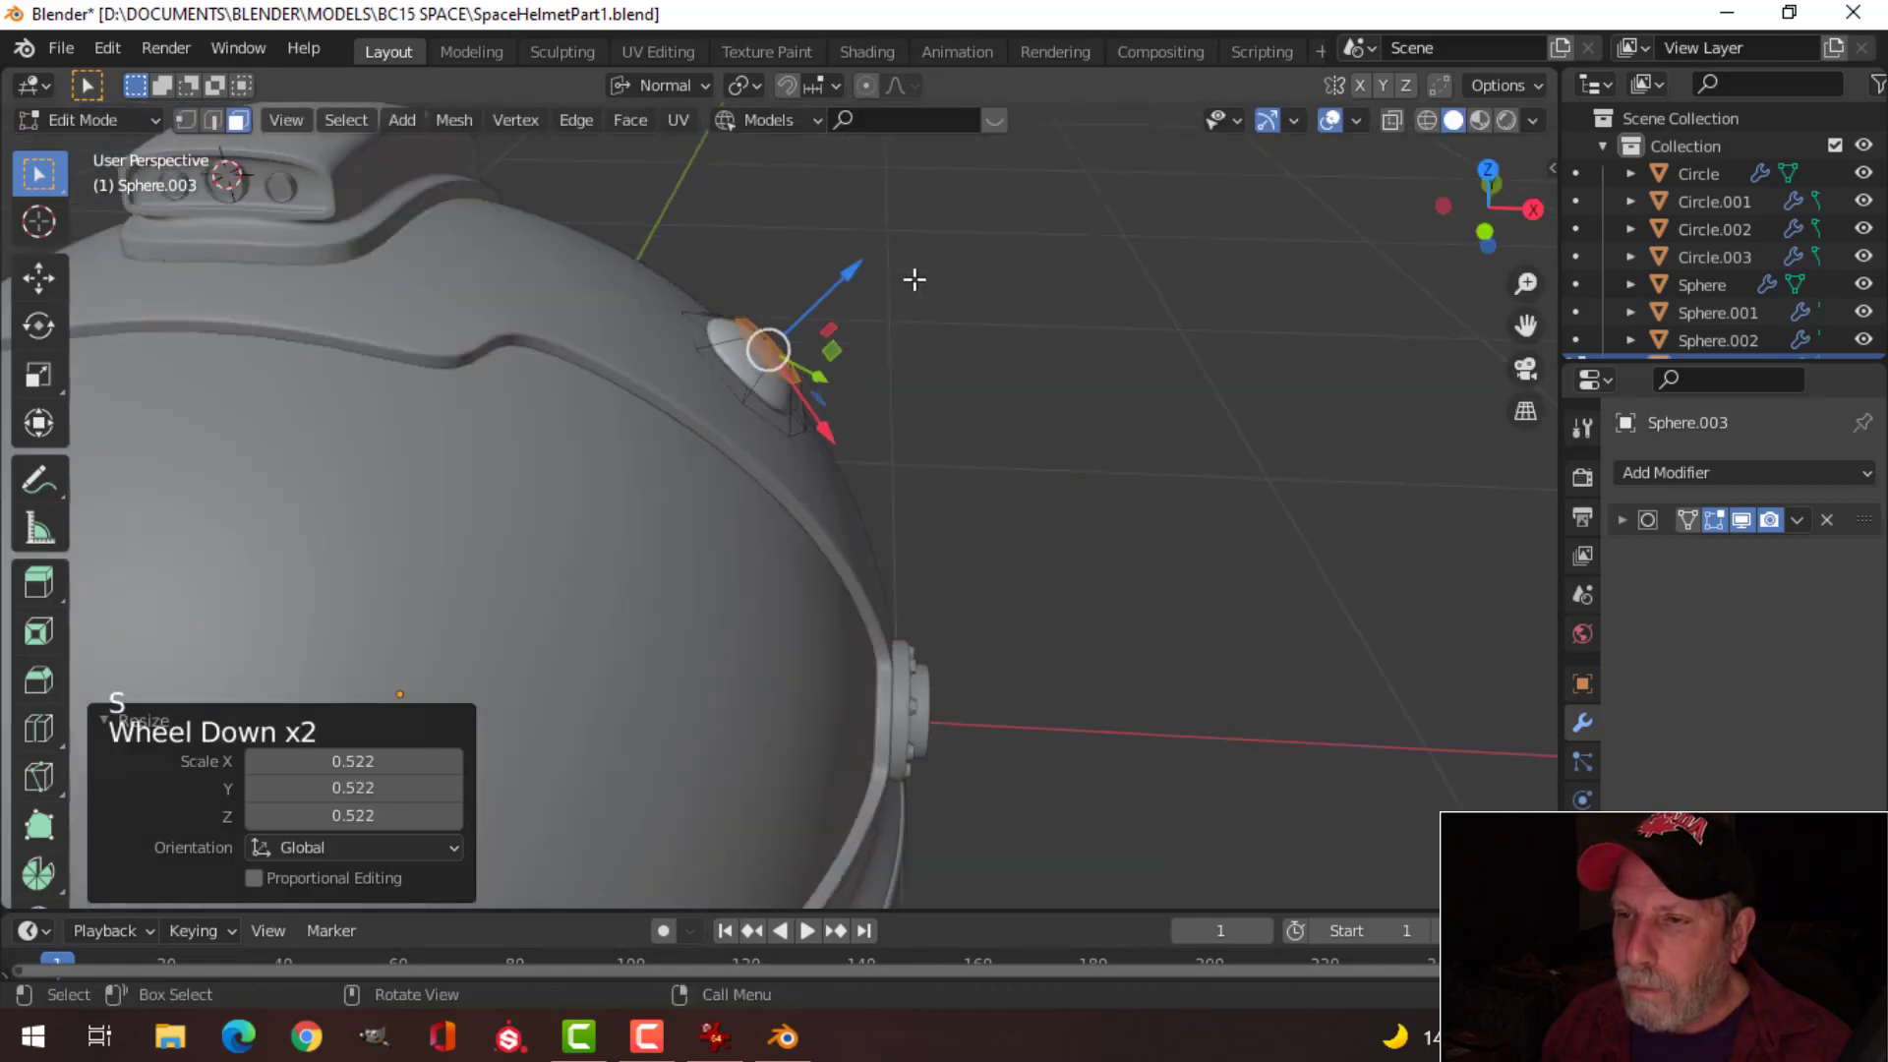
shift+middle_drag(914, 278, 905, 297)
middle_drag(904, 297, 807, 378)
scroll(835, 370, up, 1)
key(s)
click(900, 356)
scroll(830, 363, down, 1)
middle_drag(806, 379, 780, 400)
key(e)
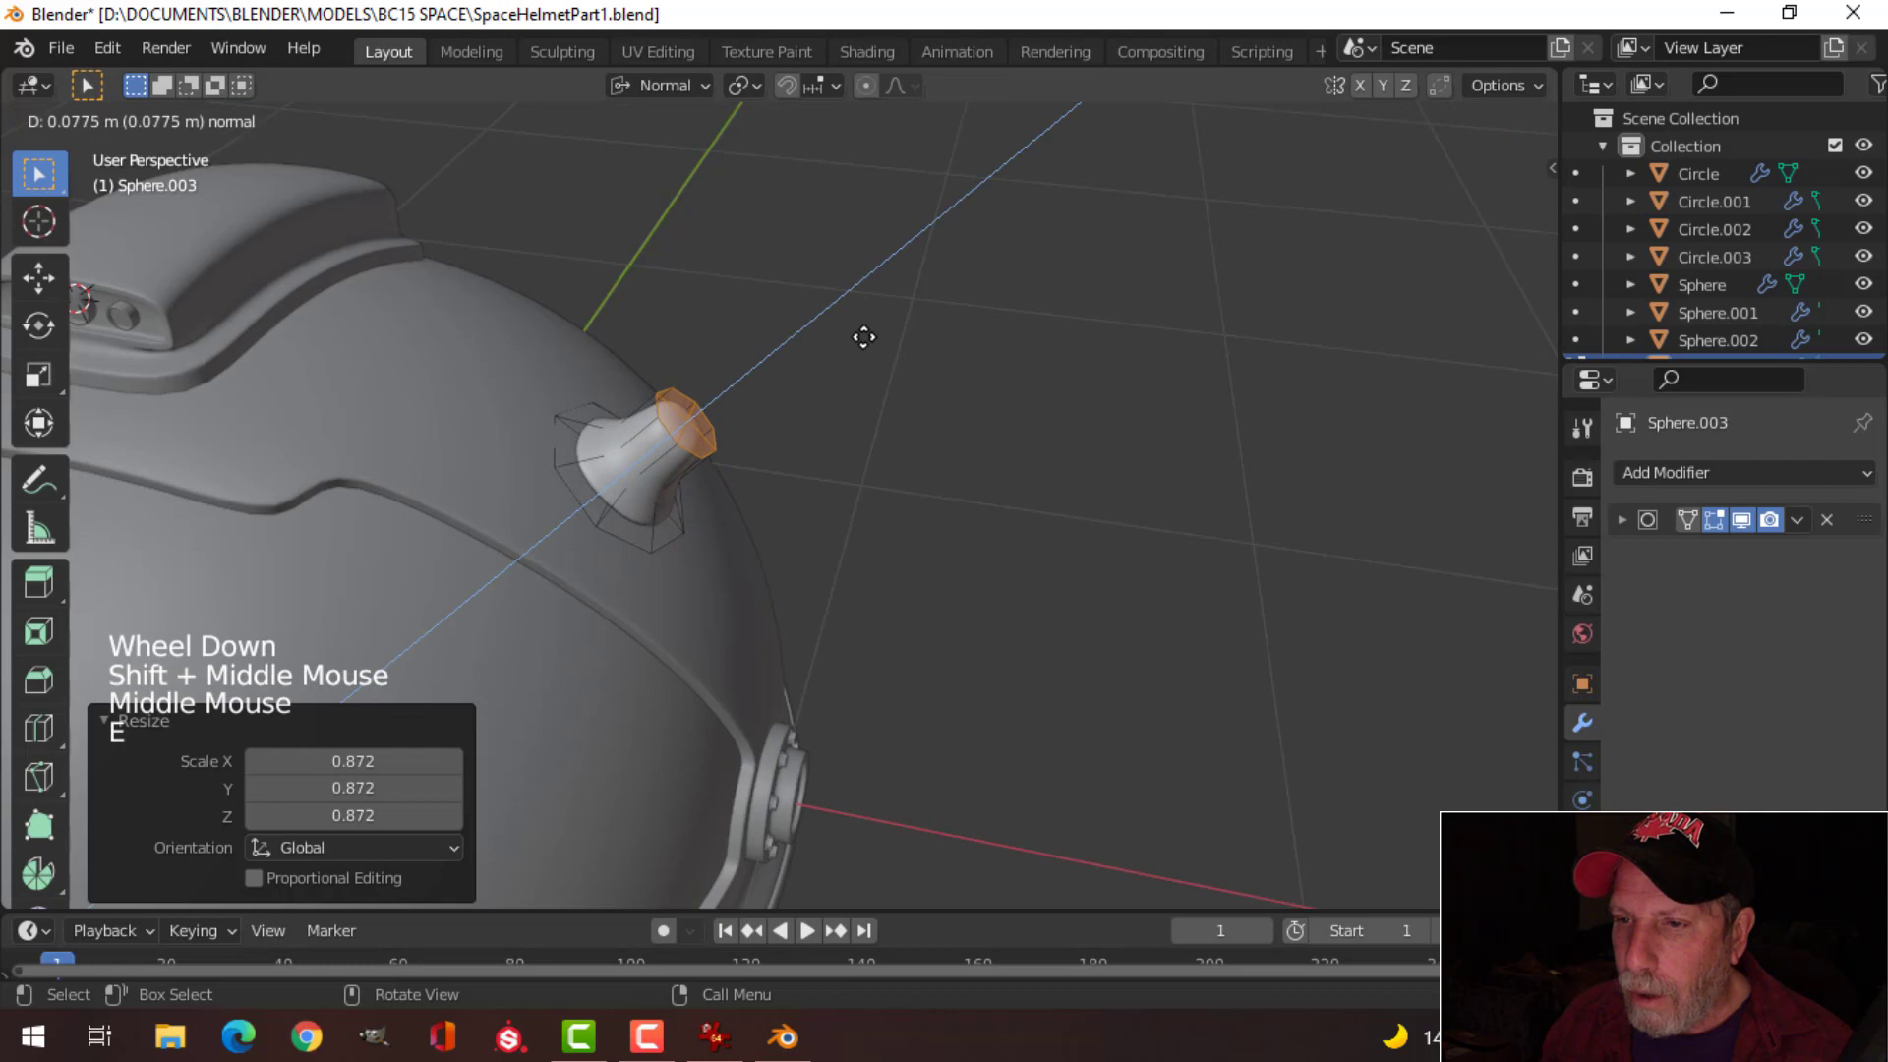
click(866, 330)
Step: Extrude the end face in place, scale it up into a flare, and move it 0.050478 m outward along its normal
middle_drag(865, 328, 827, 394)
scroll(891, 317, up, 1)
key(e)
right_click(851, 383)
key(s)
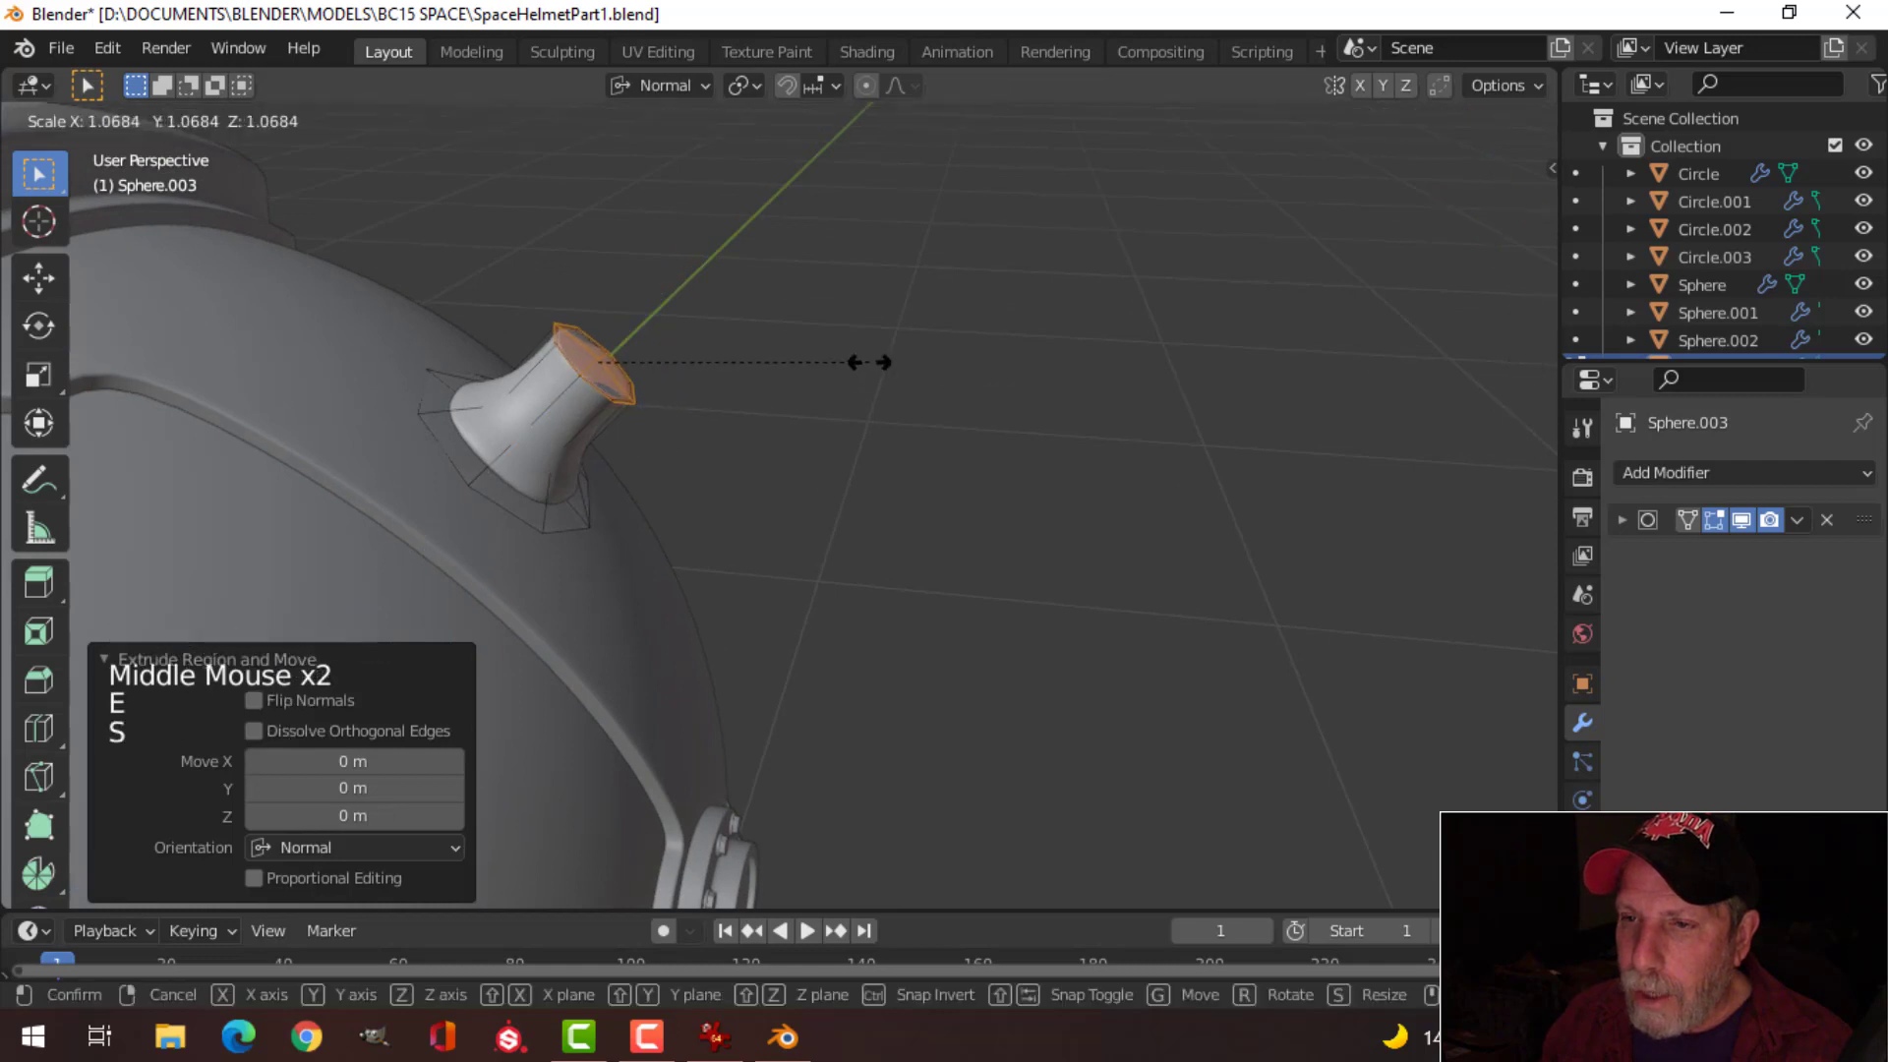
click(1015, 307)
drag(675, 299, 713, 252)
middle_drag(713, 252, 678, 361)
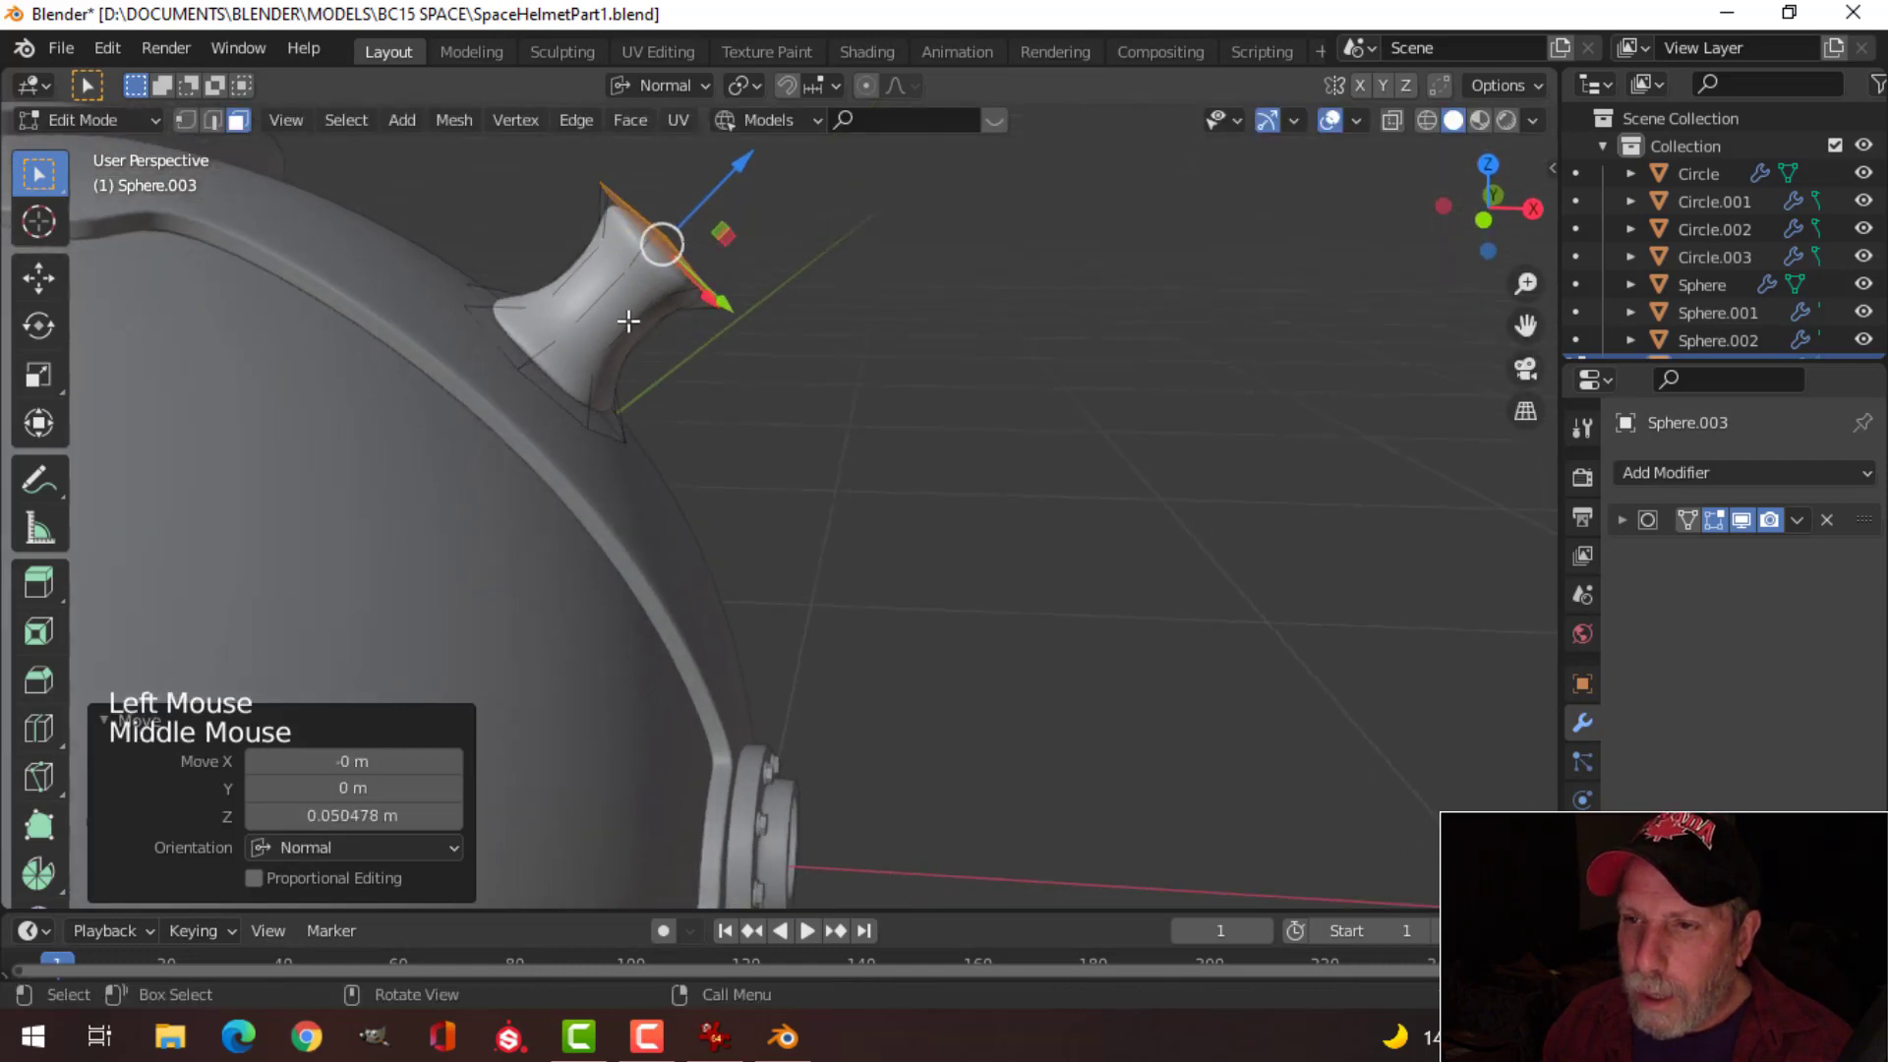
Step: Add two loop cuts to the neck, sliding one toward the flare (factor -0.870) and one toward the base (factor 0.680)
key(ctrl+r)
click(611, 268)
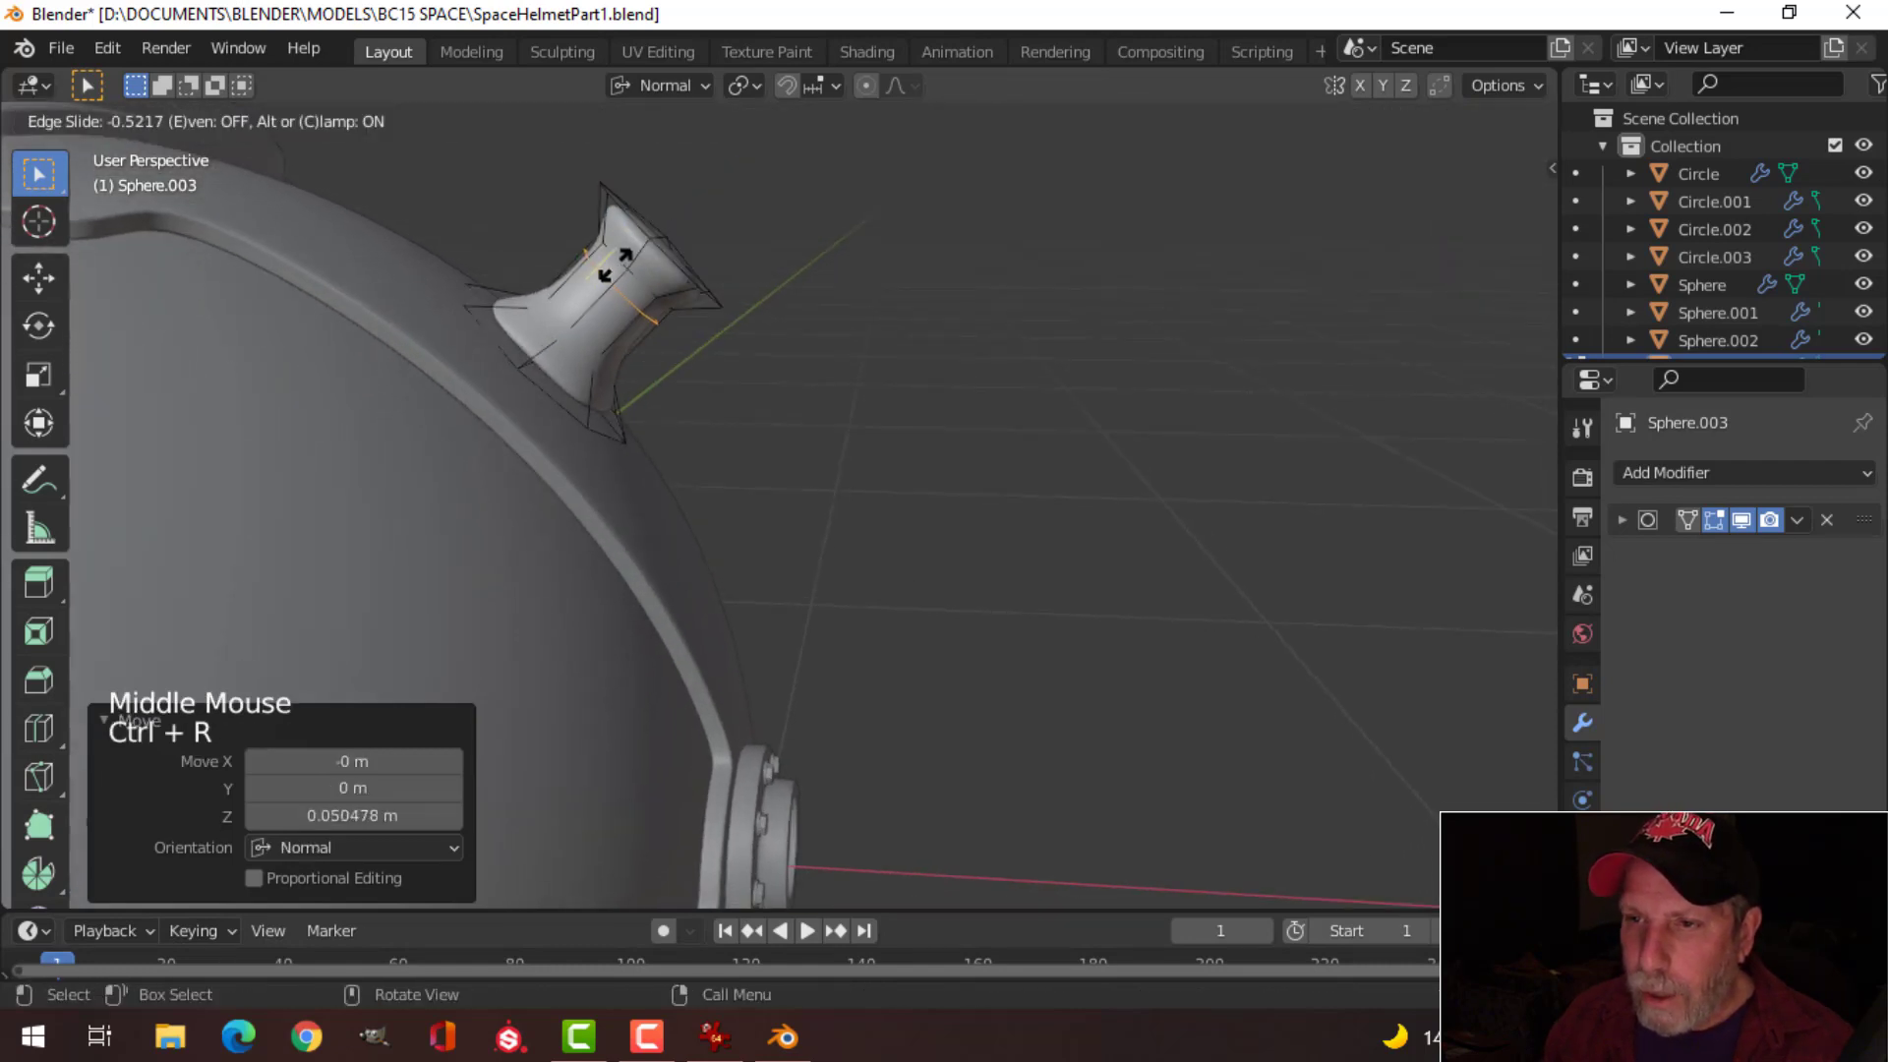
click(627, 261)
key(ctrl+r)
click(599, 310)
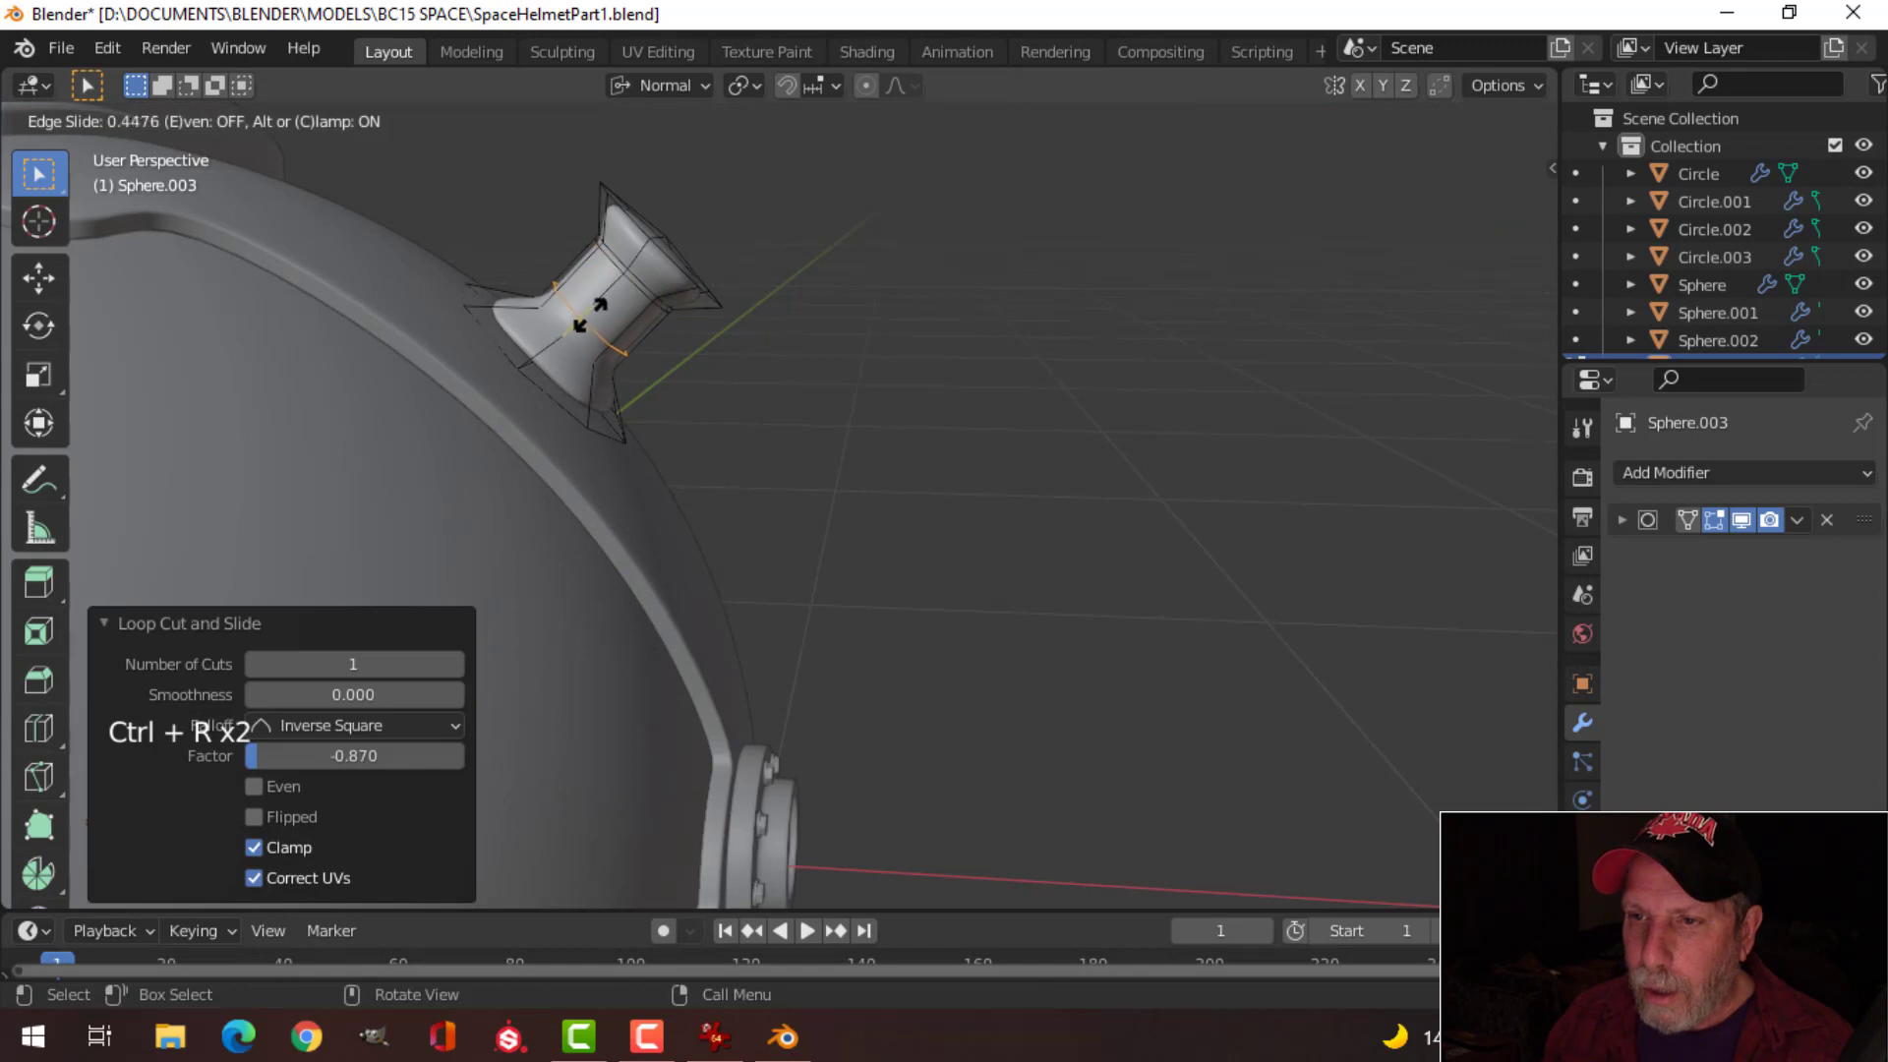
click(585, 317)
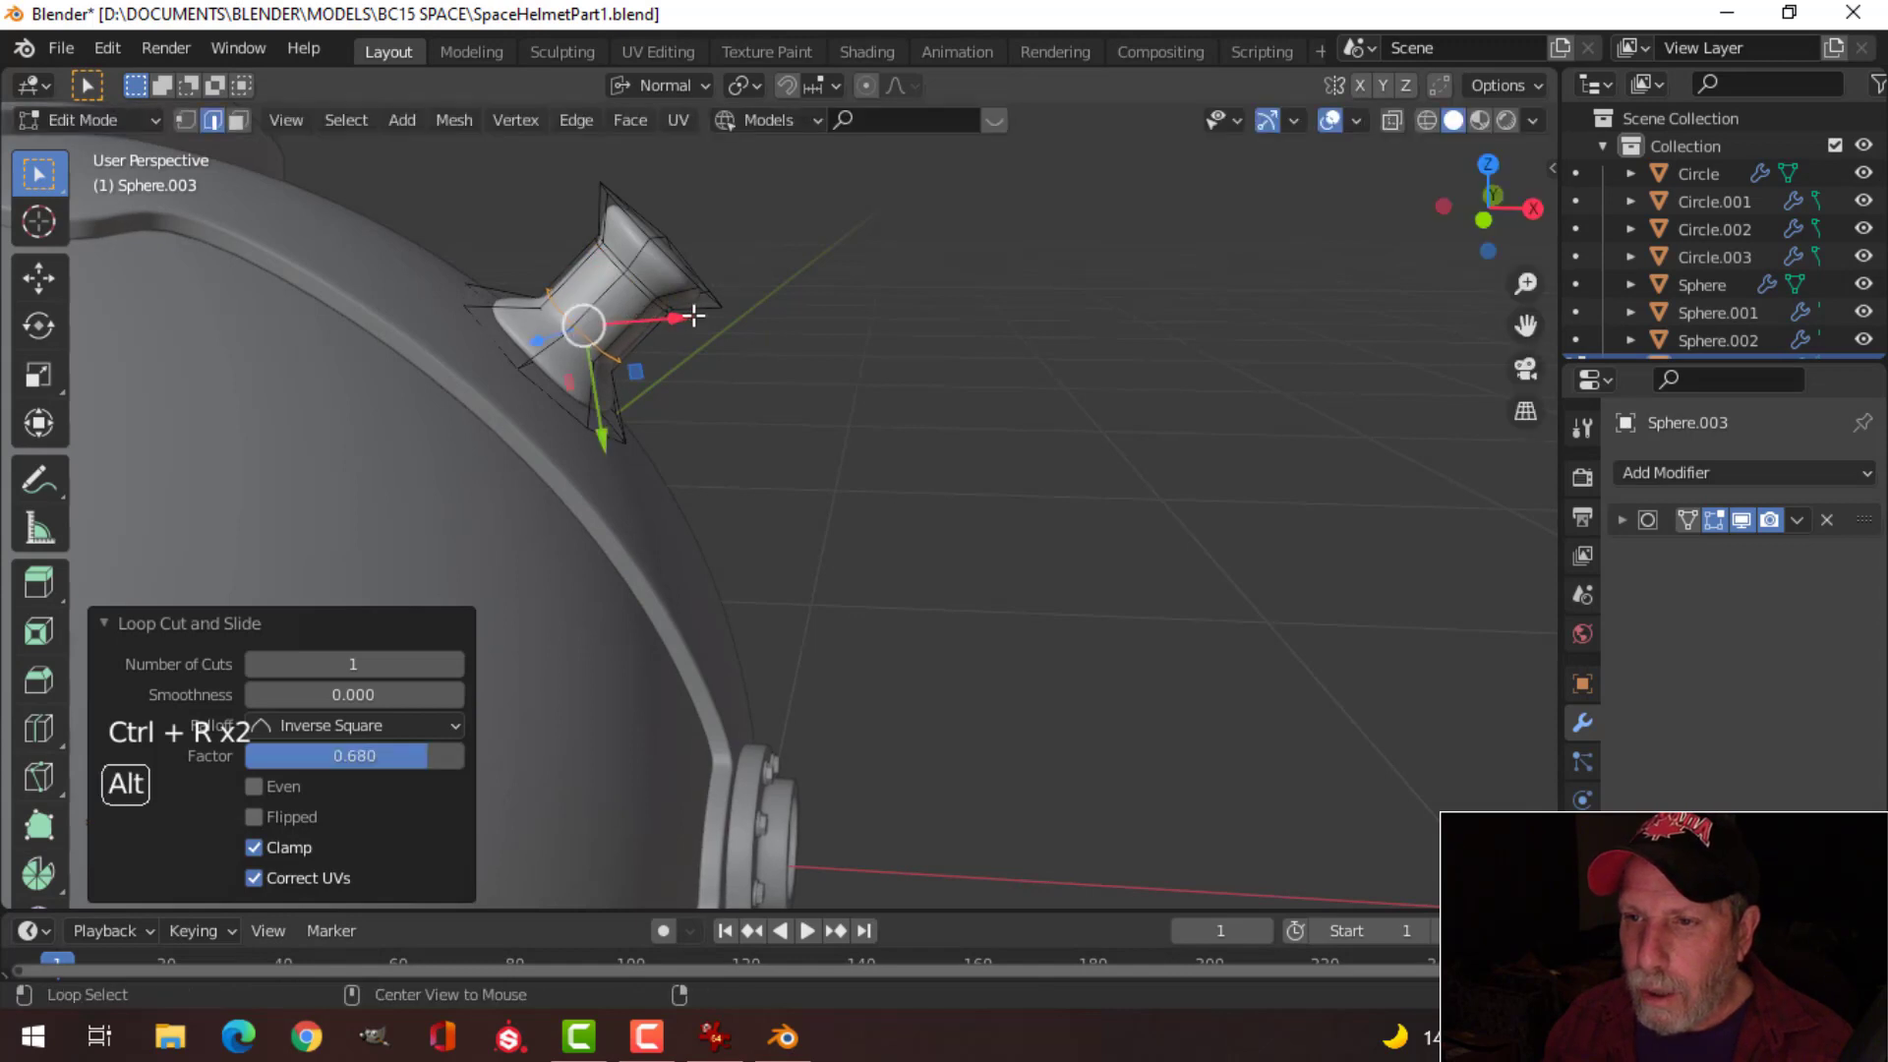
Step: Select the ring of faces around the neck, grow the selection, and scale it to about 0.79
key(alt+a)
scroll(694, 316, up, 1)
alt+shift+click(655, 253)
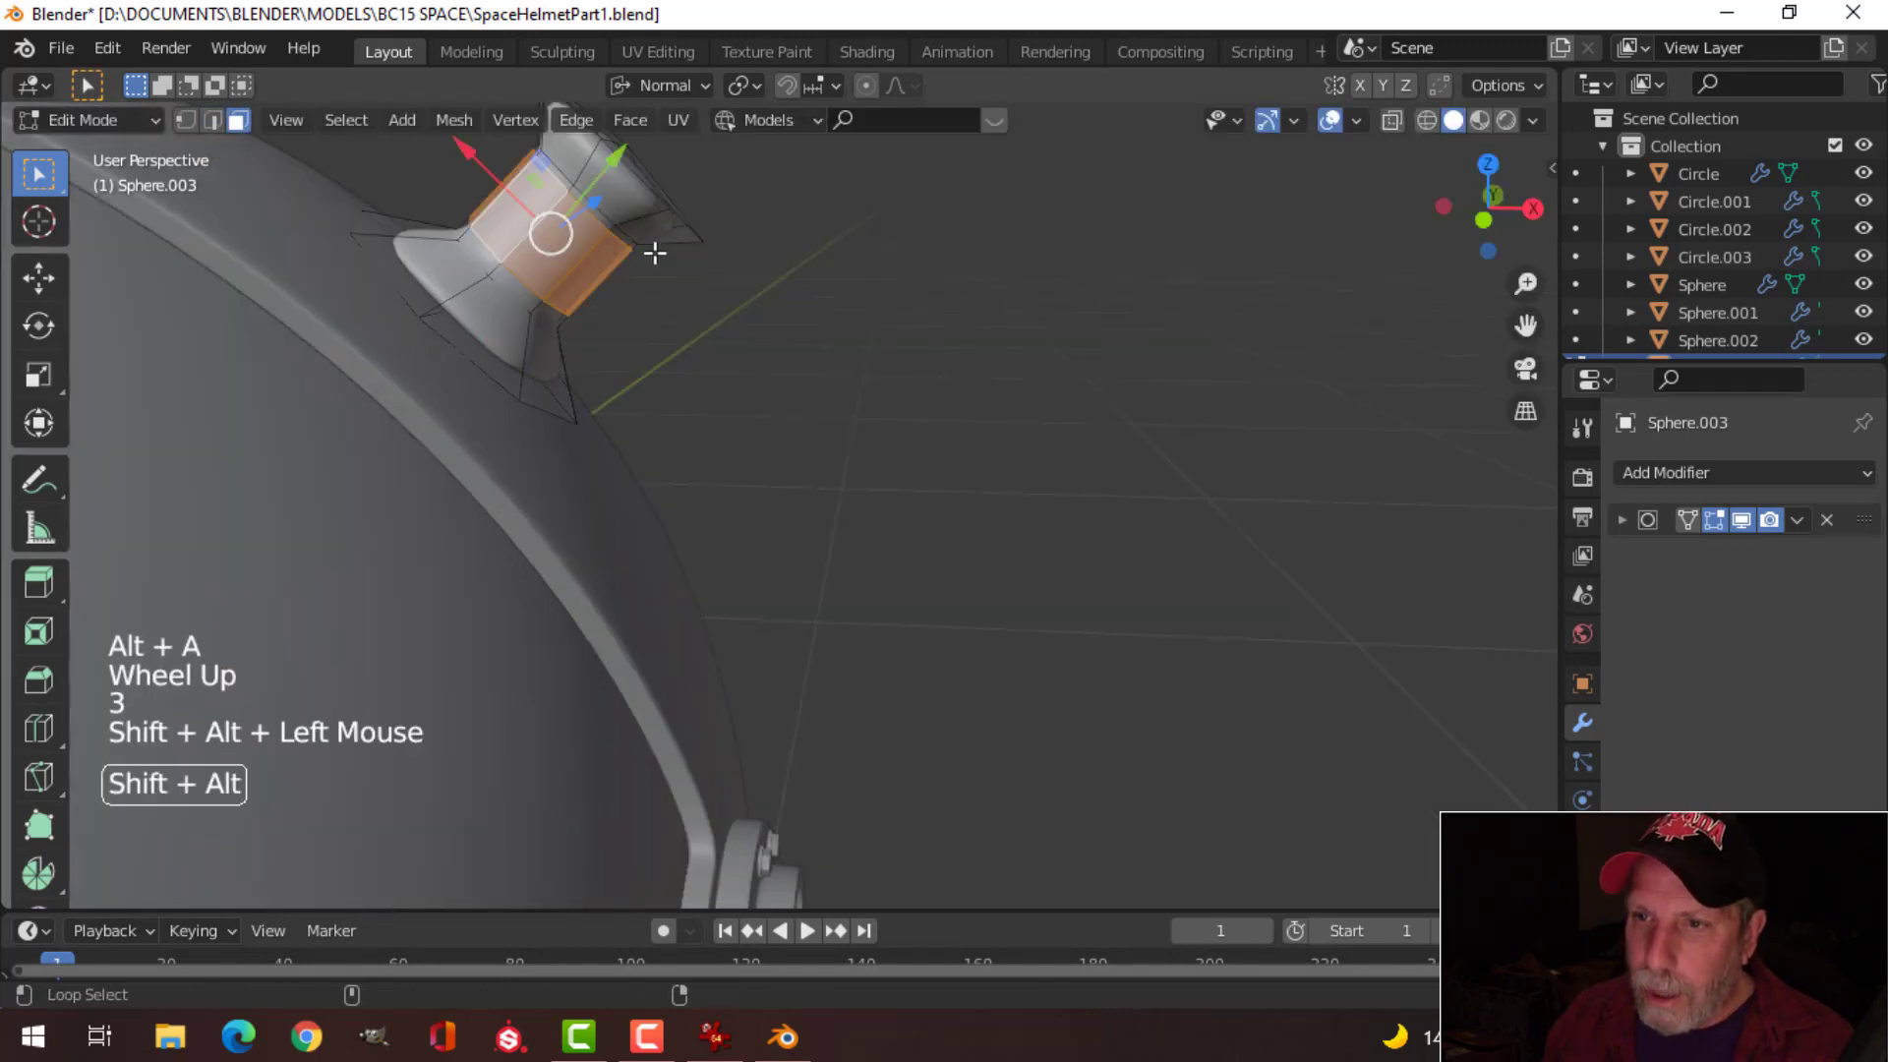
key(ctrl+KP_Add)
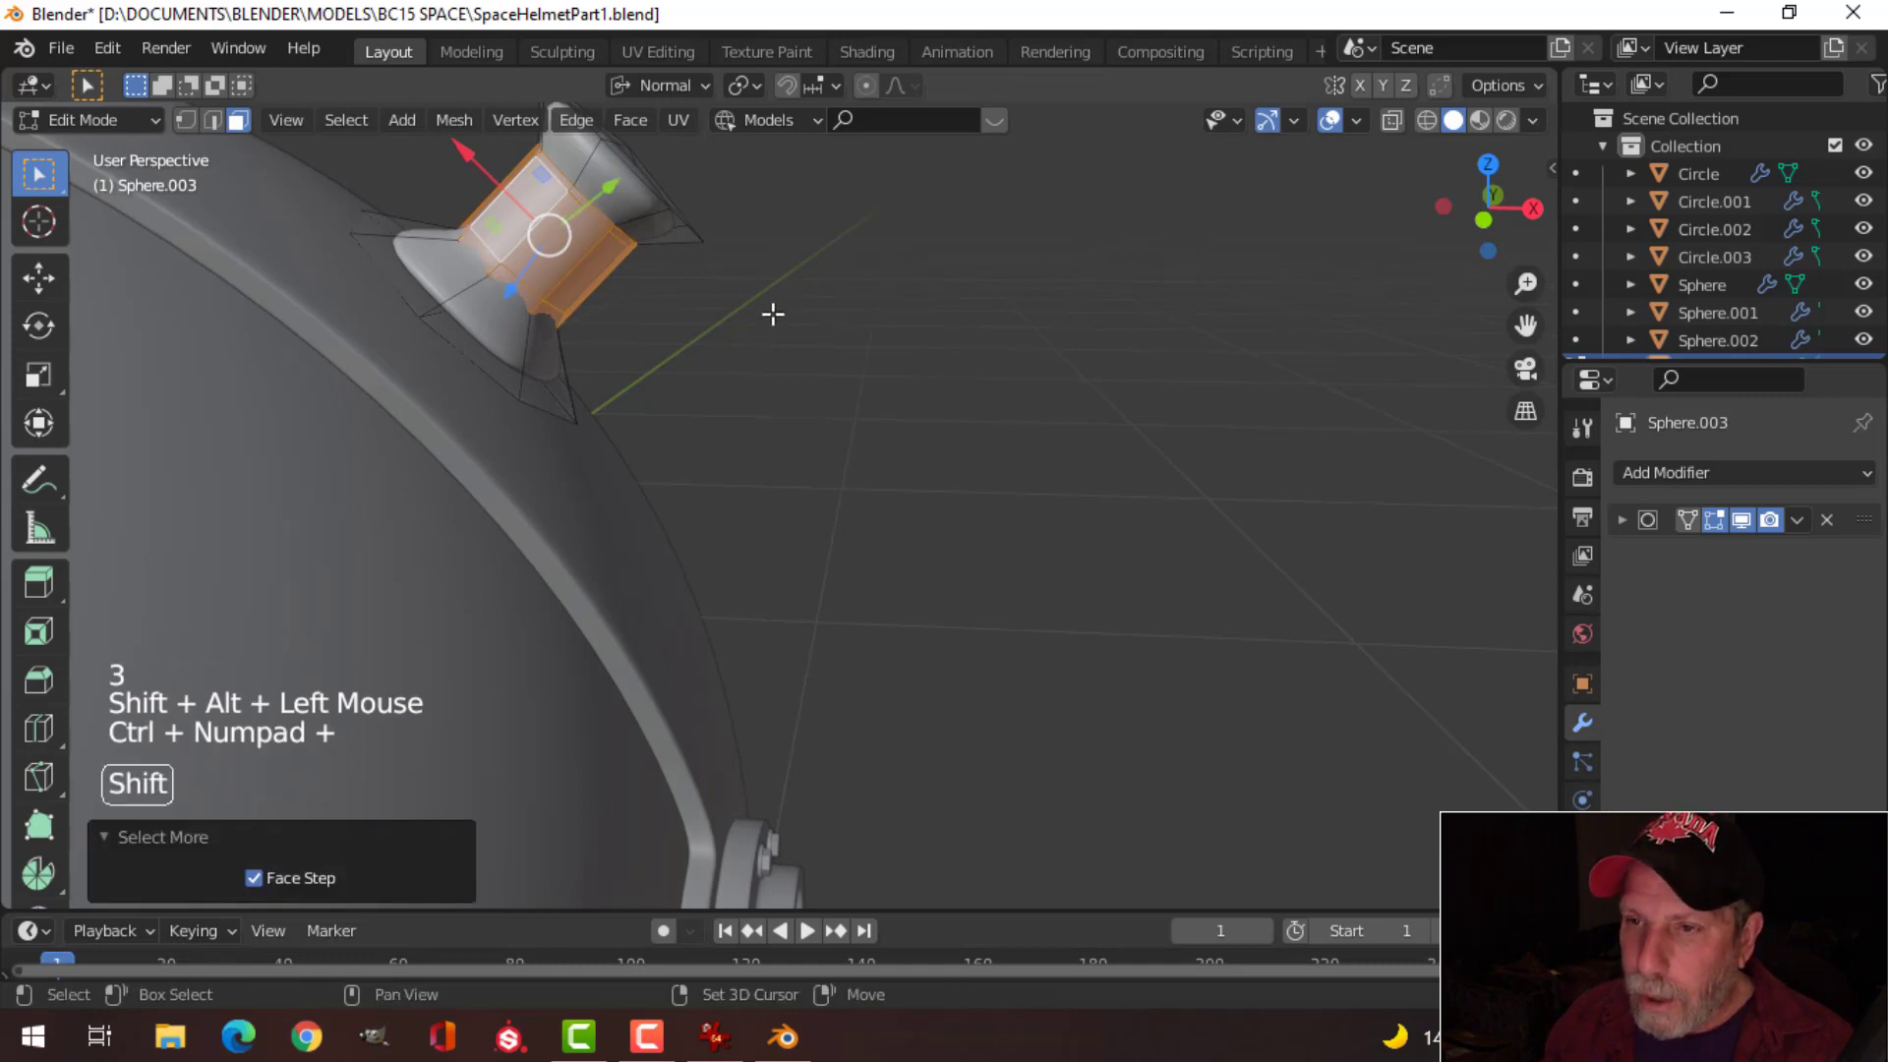
shift+middle_drag(773, 313, 1037, 430)
key(s)
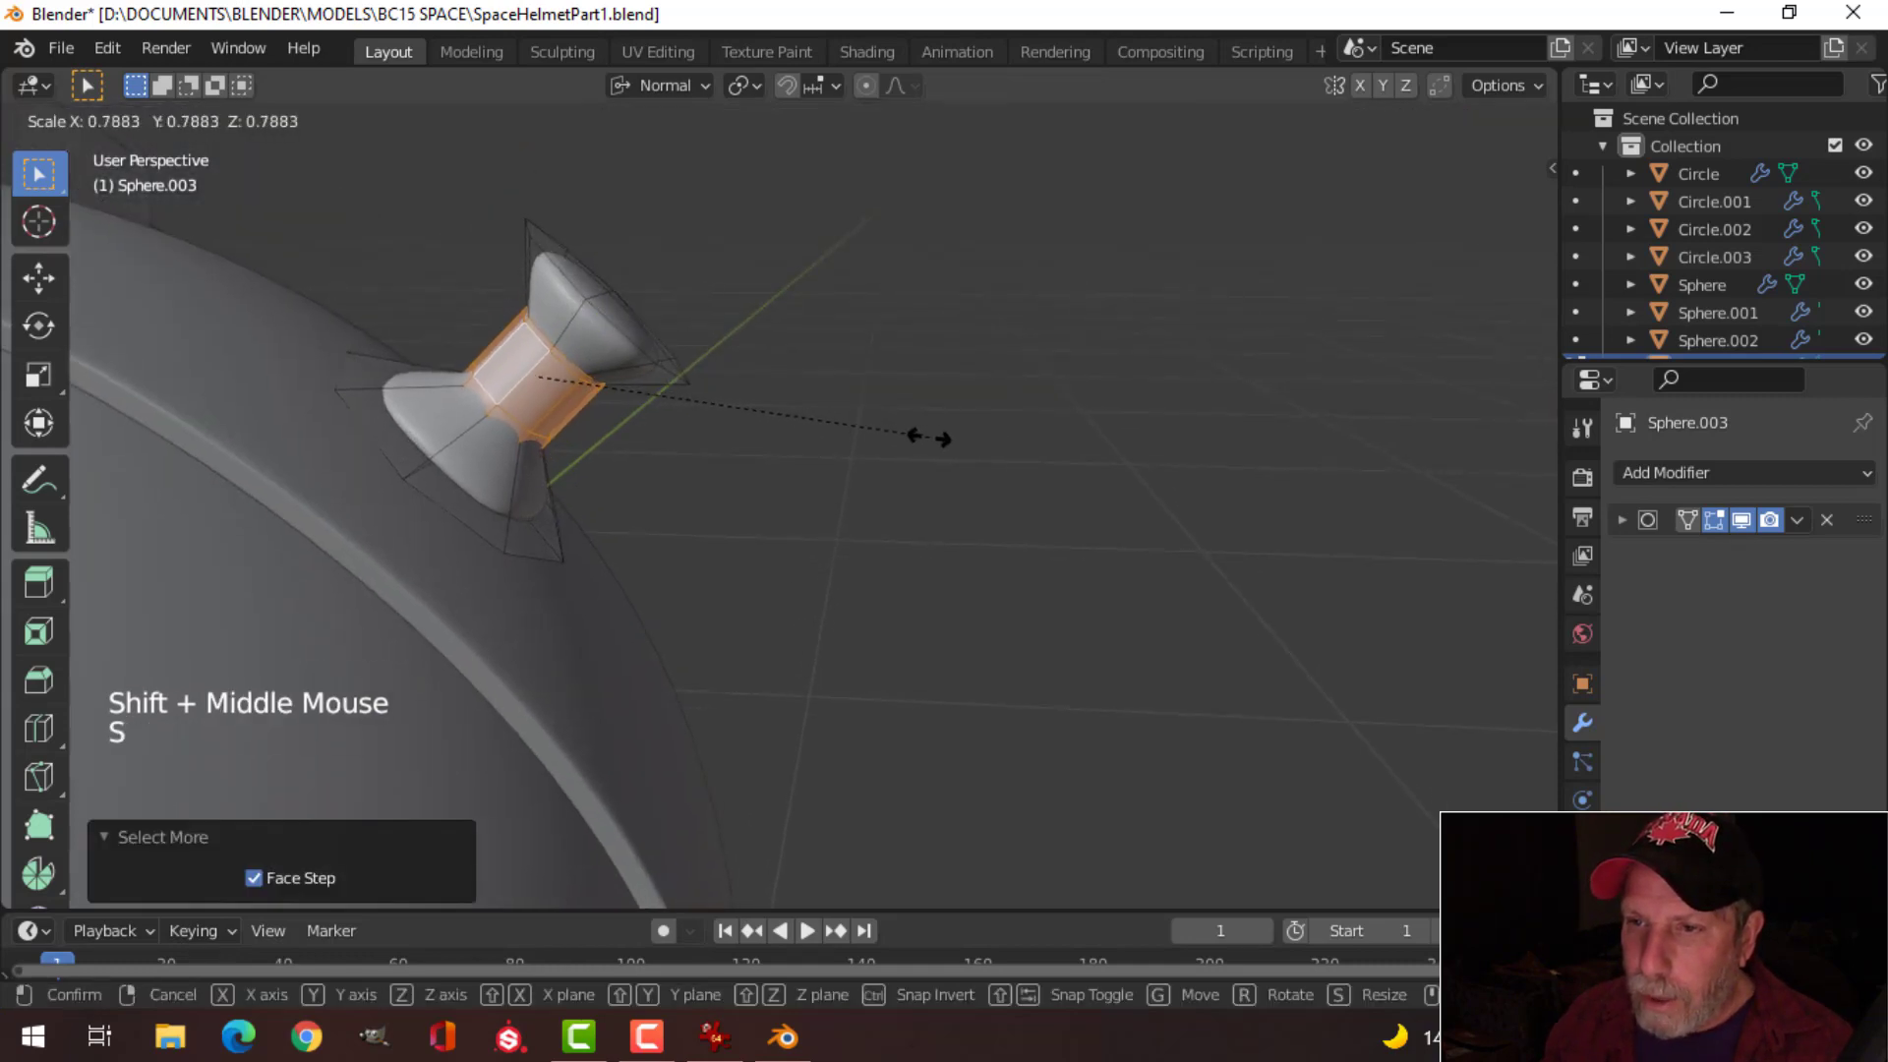
click(929, 438)
Step: Delete the cap faces at the flared outer end of the horn and return to Object Mode
key(alt+a)
middle_drag(708, 446, 535, 430)
key(c)
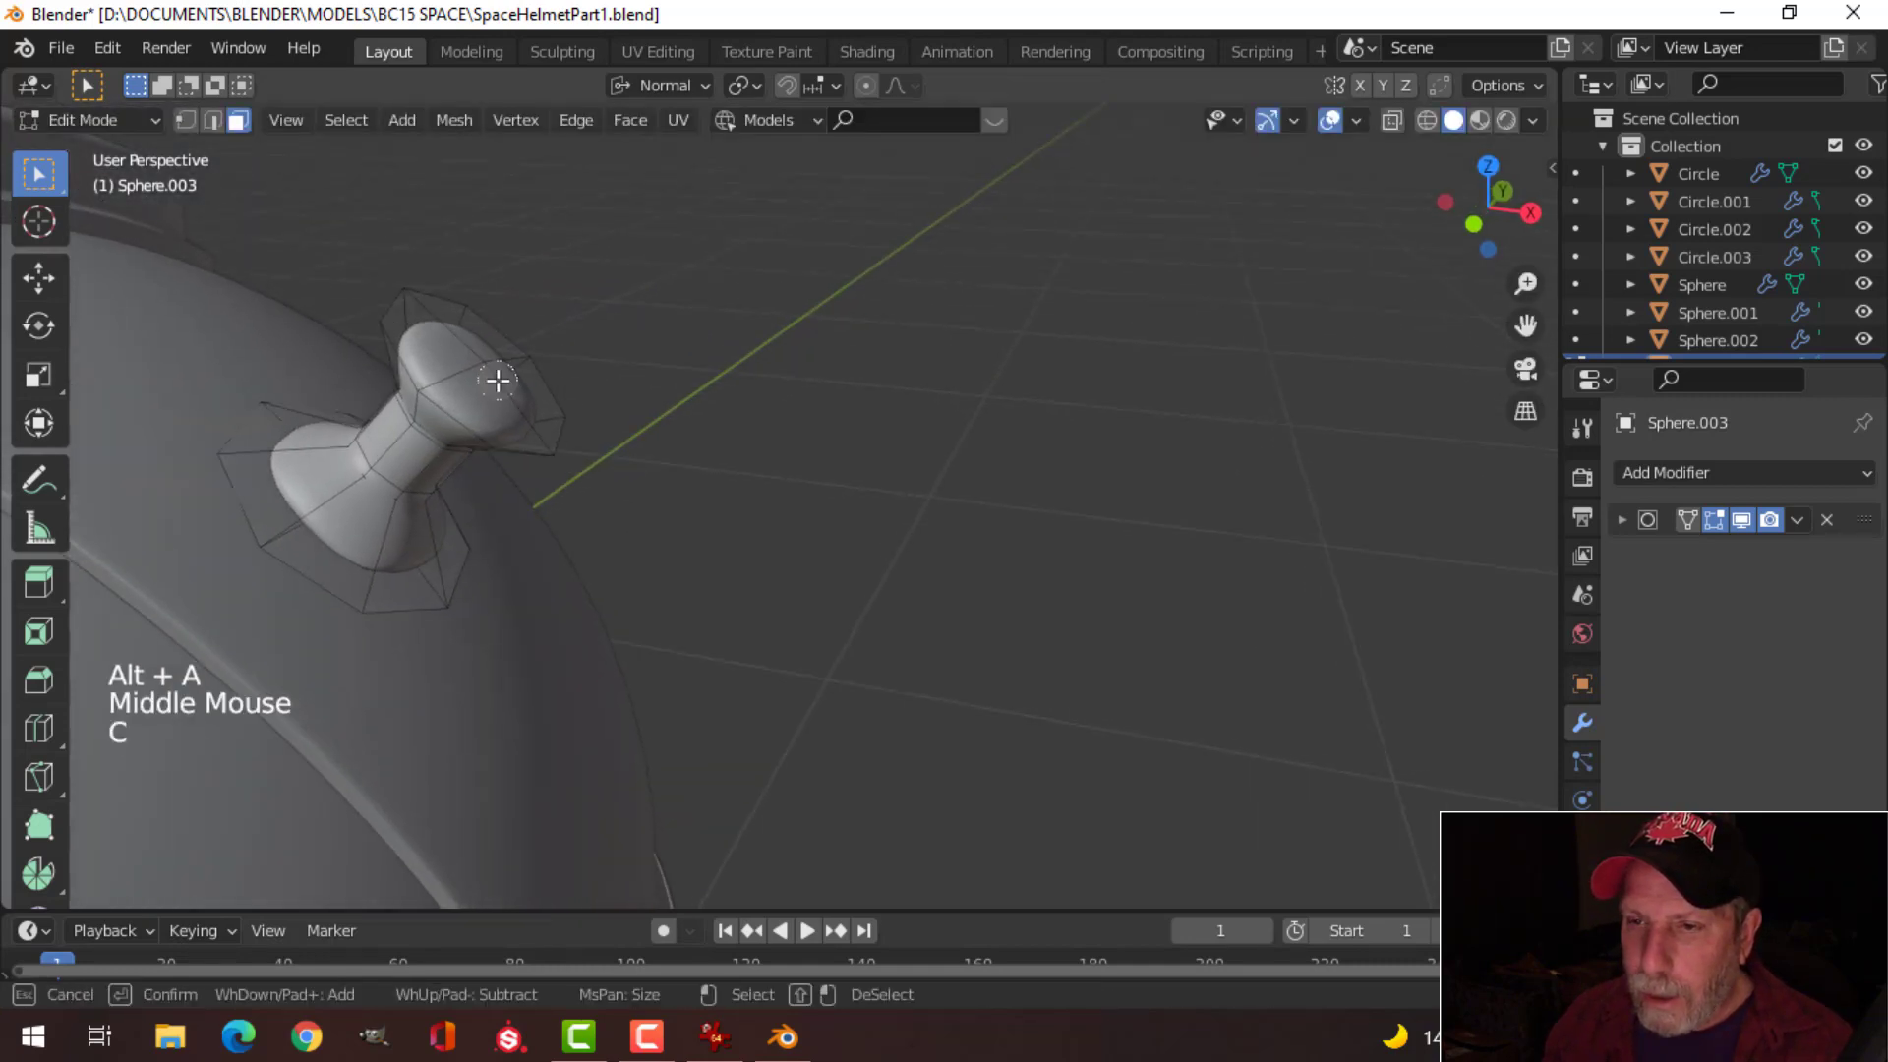
drag(497, 381, 480, 367)
key(x)
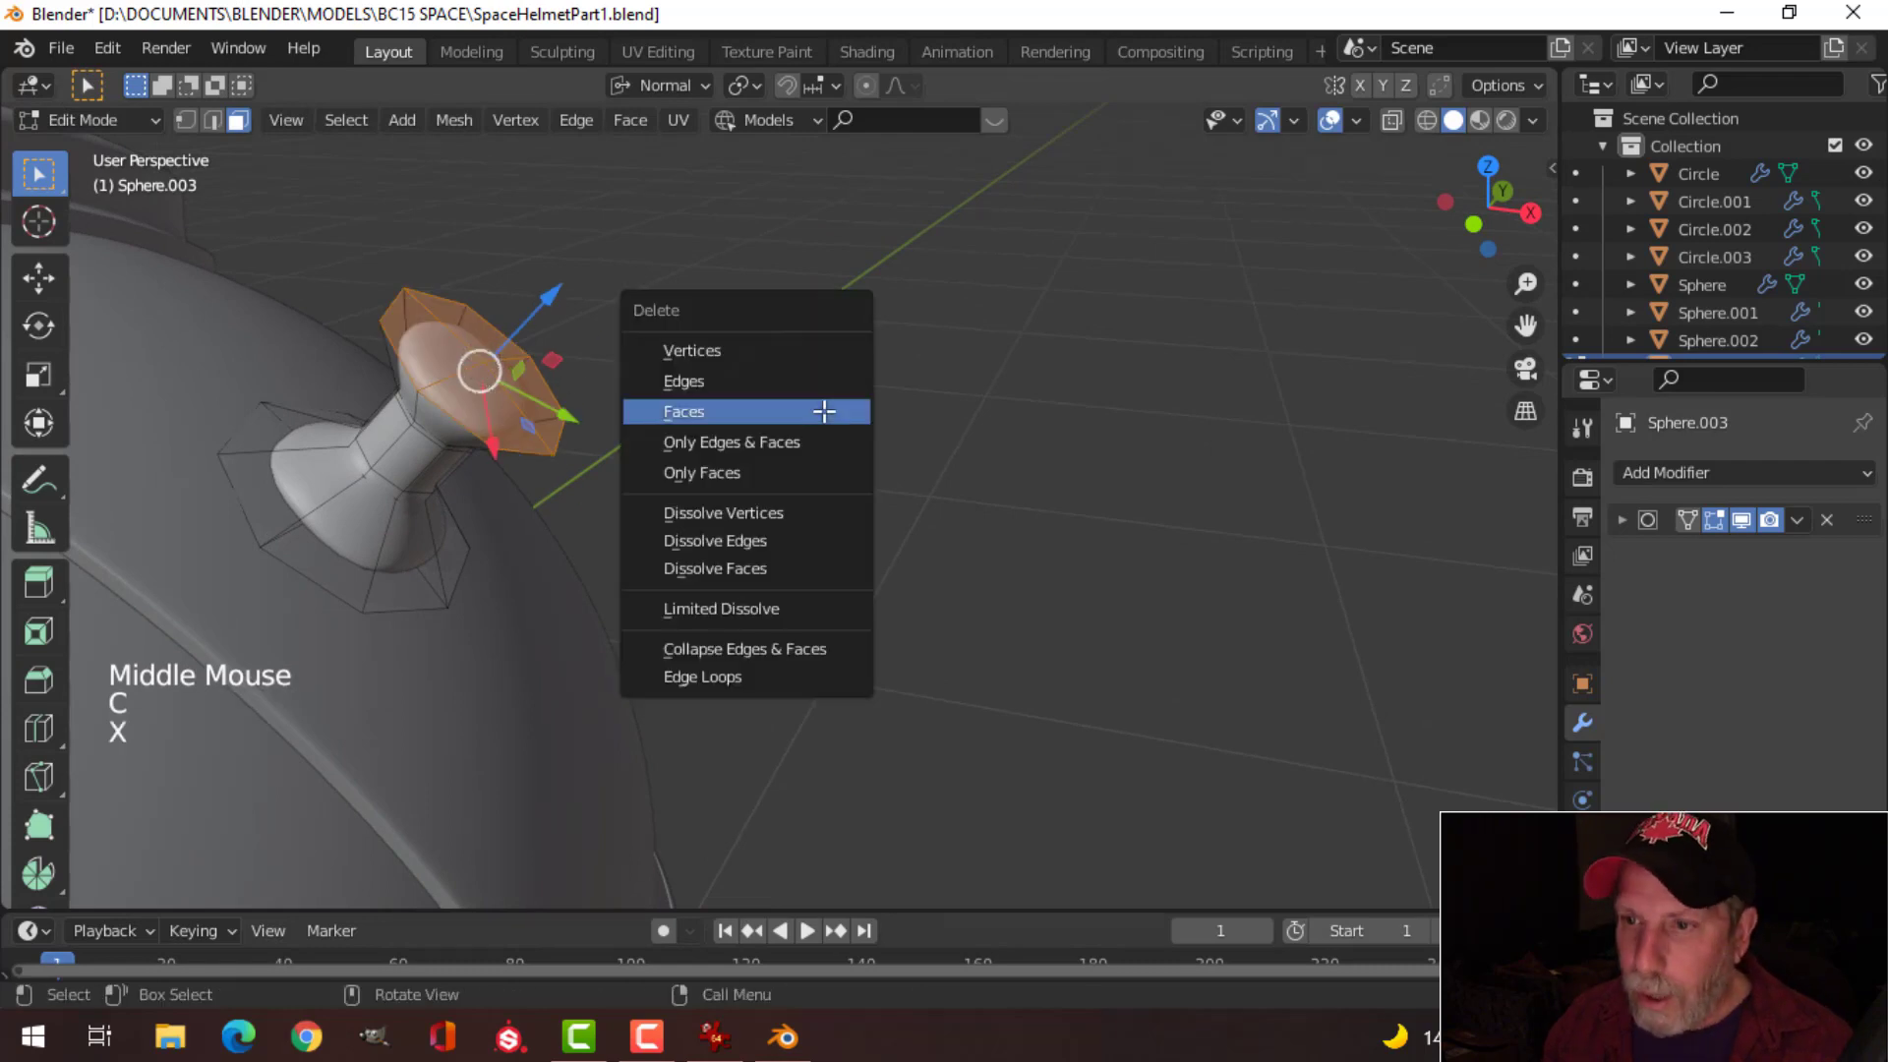
click(779, 417)
key(Tab)
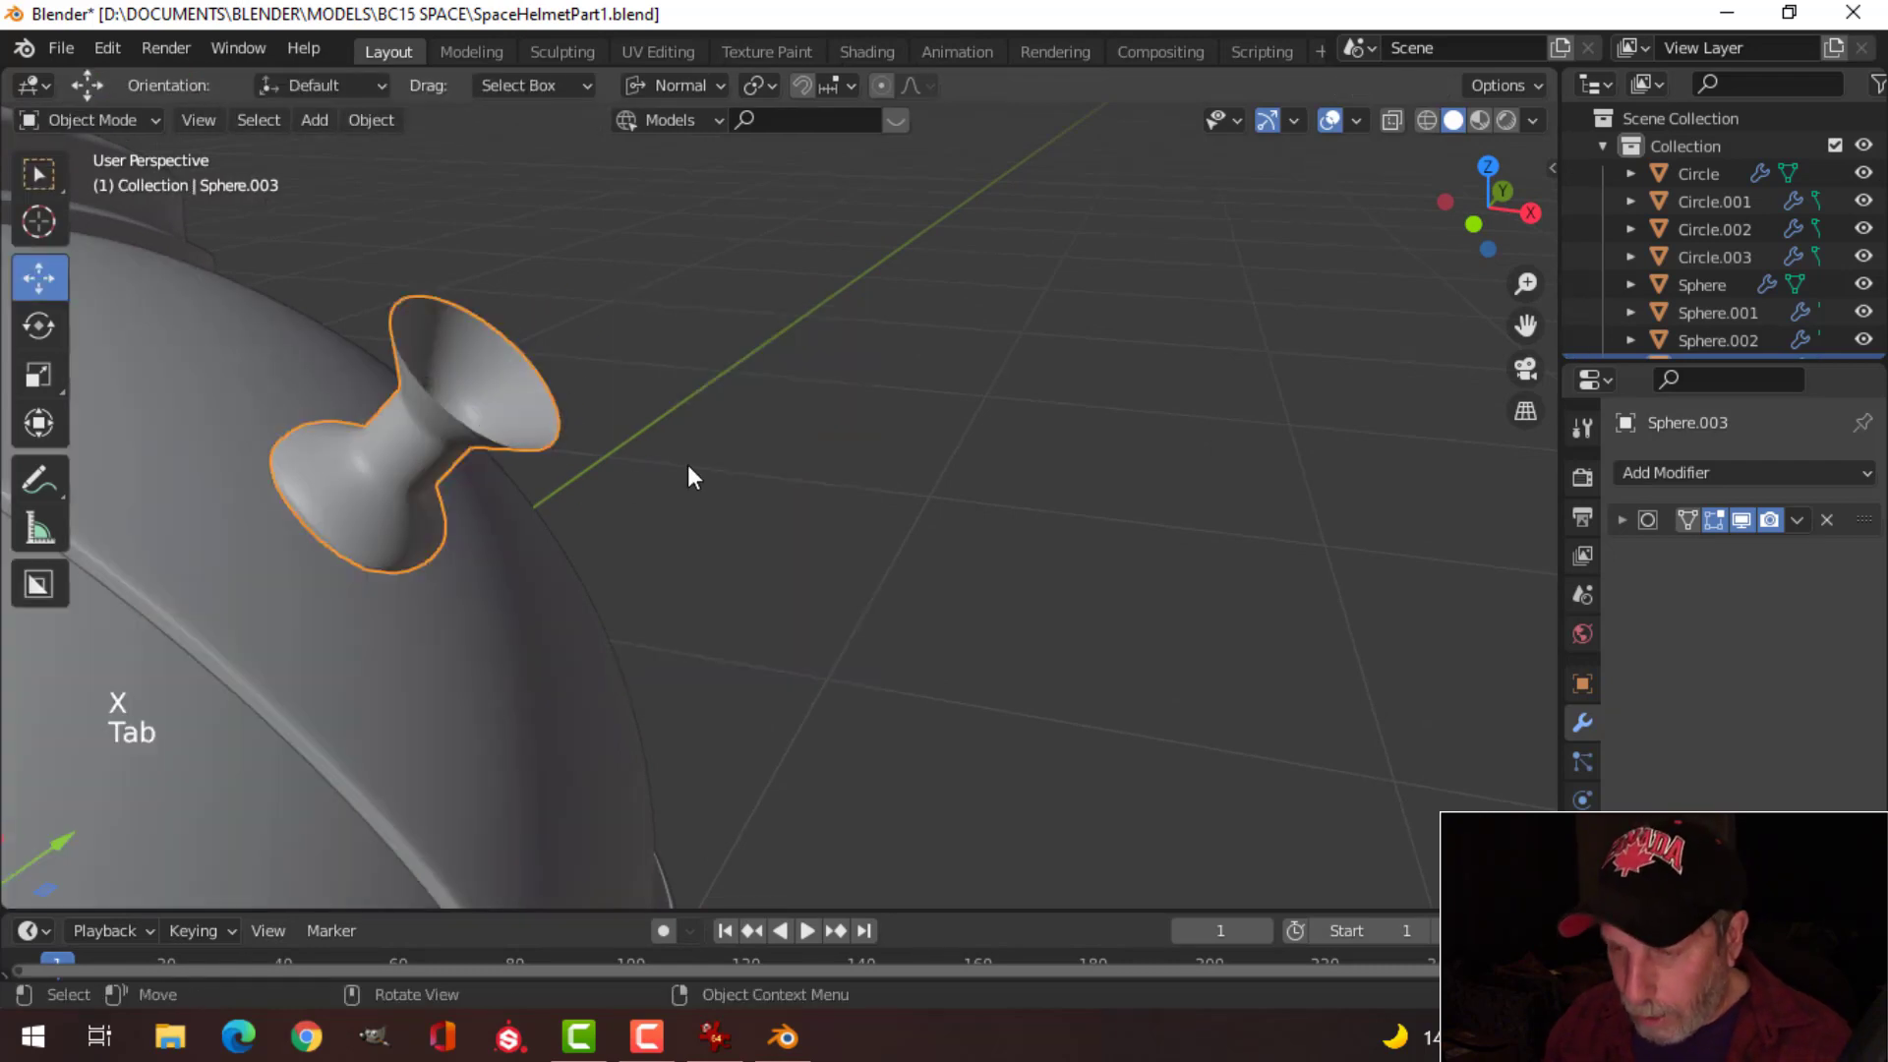
Step: Isolate the horn in local view, delete the cap faces closing its wide base, and return to Object Mode
key(slash)
middle_drag(694, 446, 823, 295)
key(Tab)
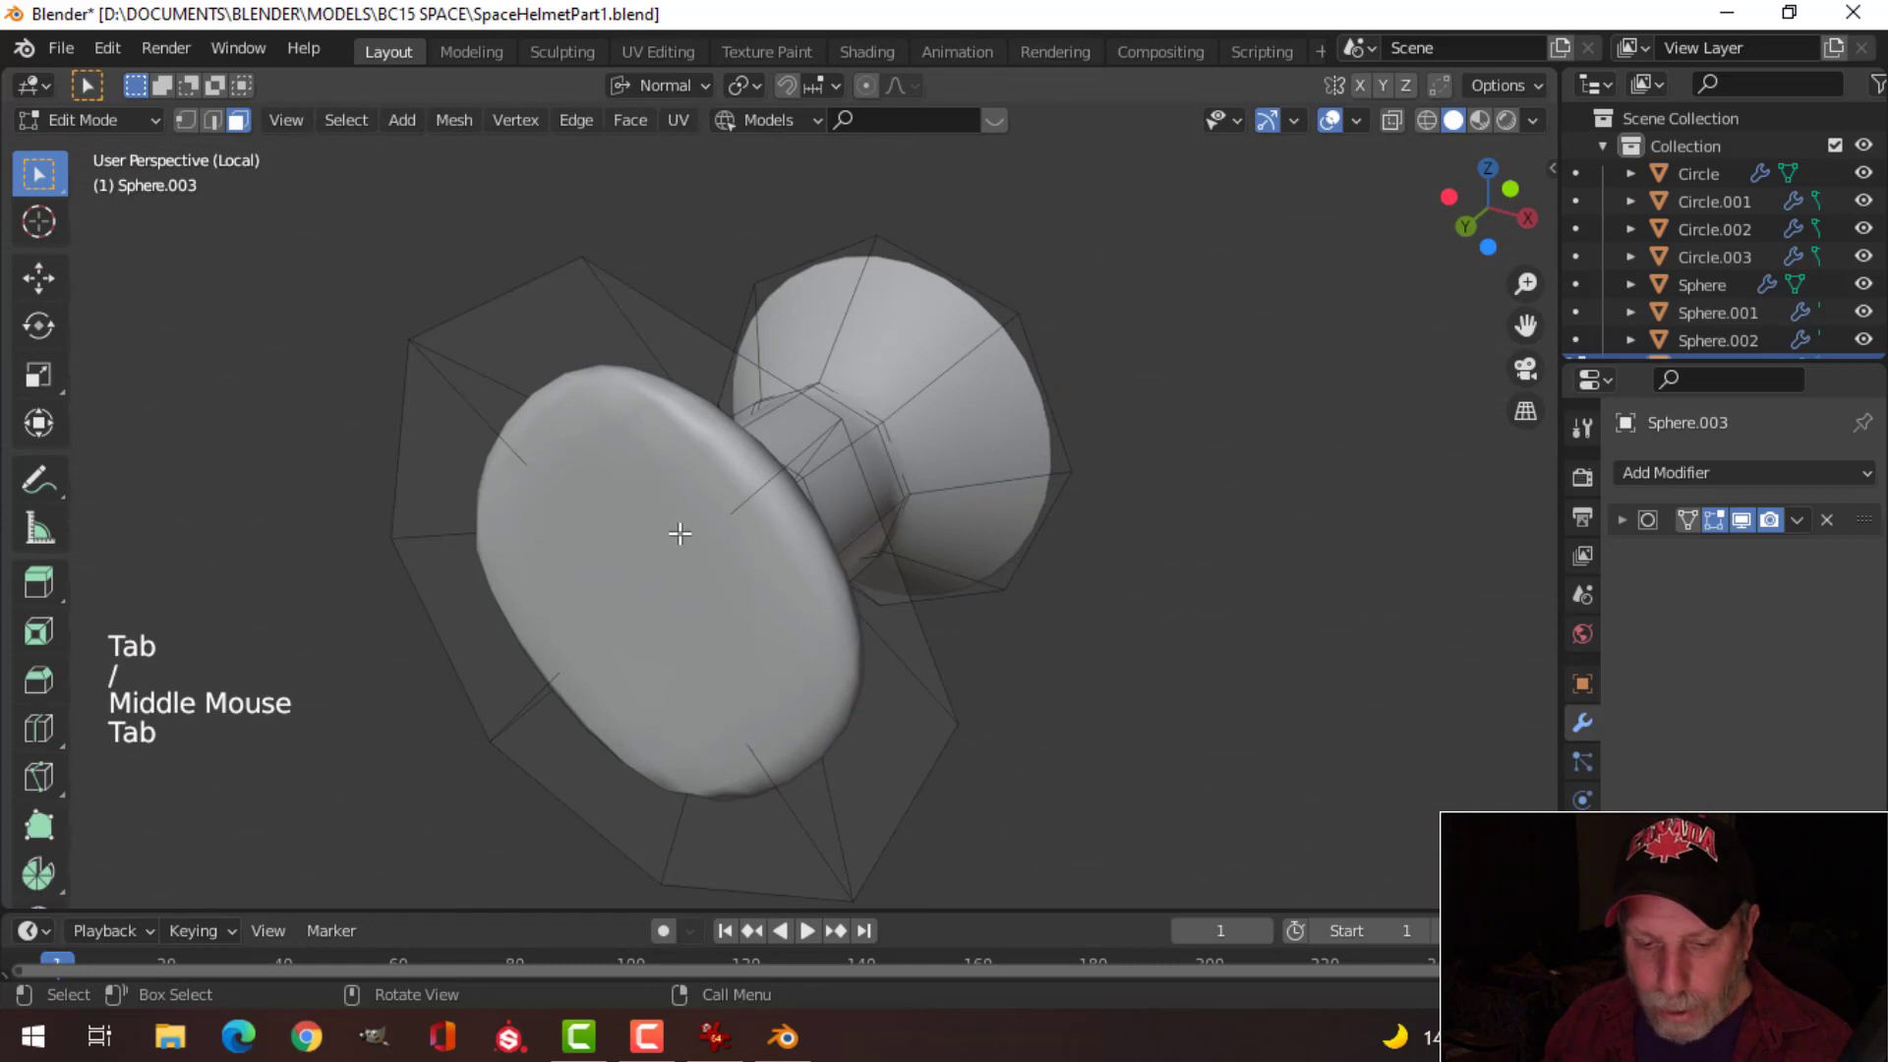
key(3)
key(c)
mouse_move(680, 533)
mouse_down()
mouse_move(581, 485)
mouse_move(691, 685)
mouse_up()
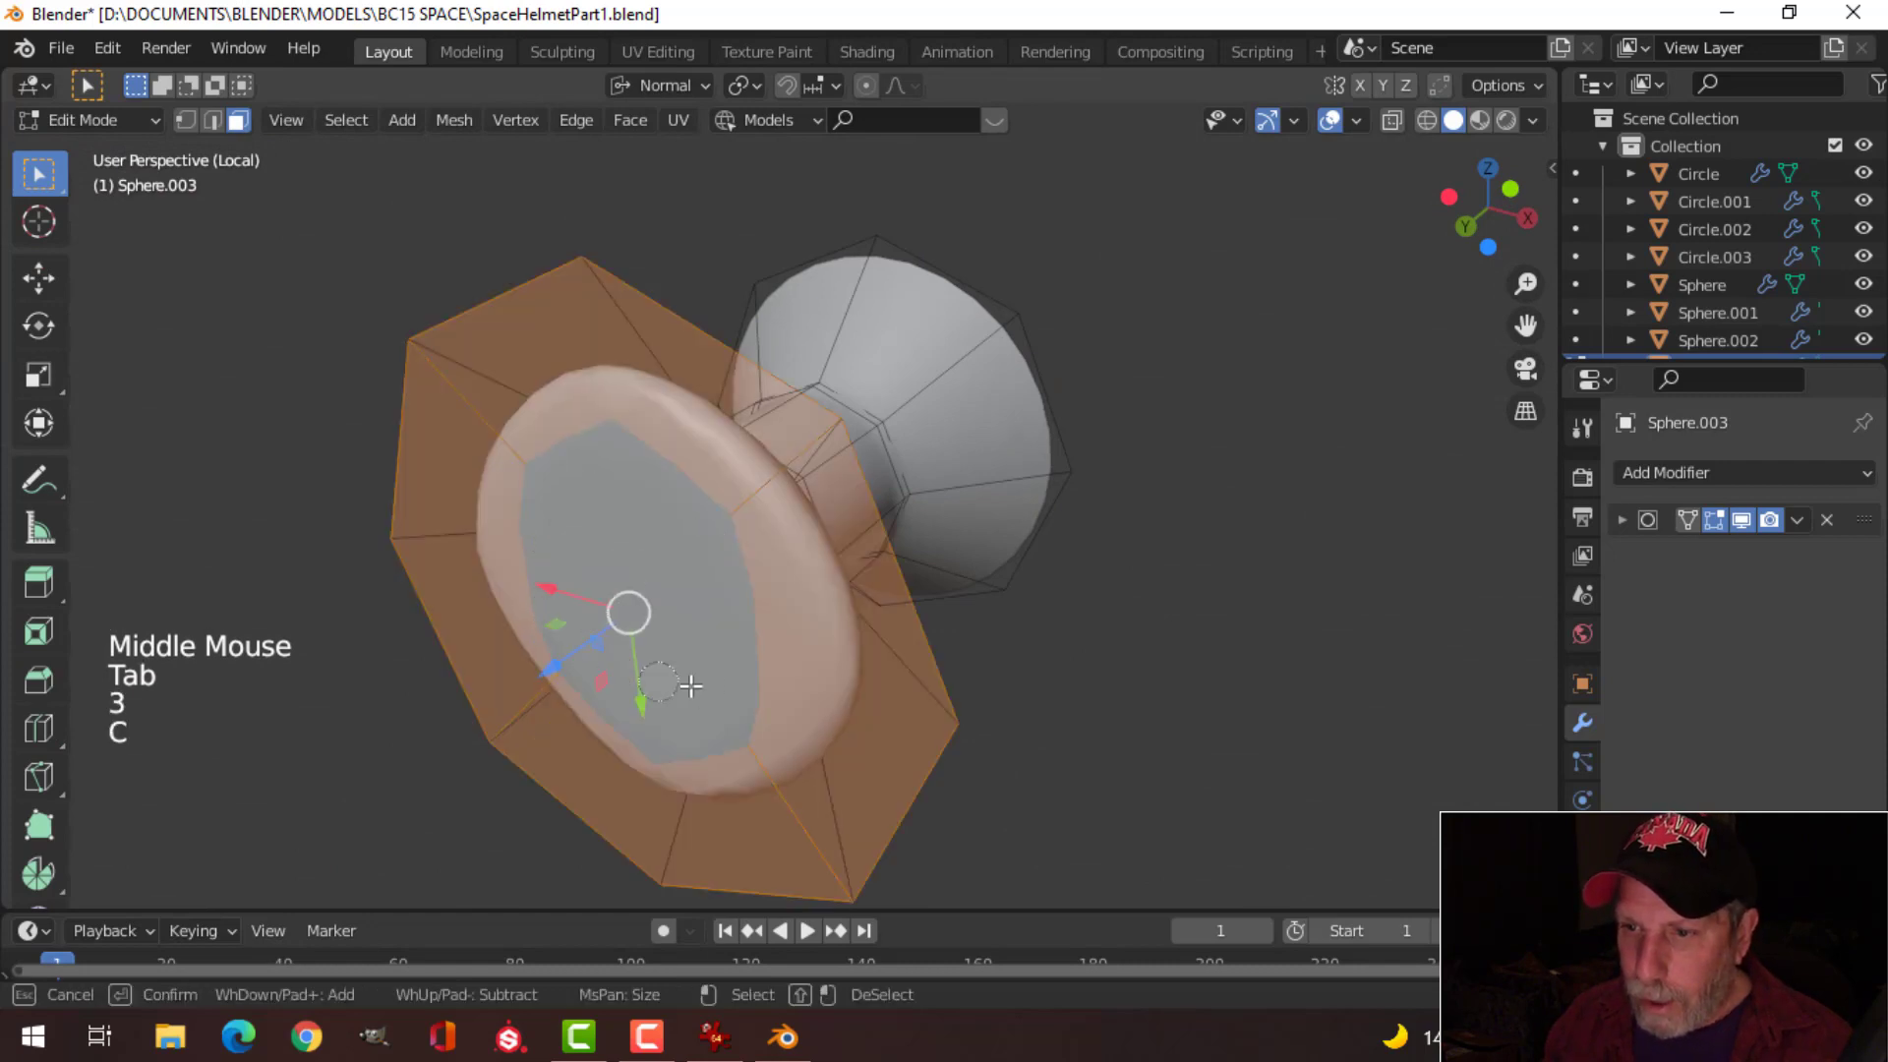
right_click(769, 613)
key(x)
click(722, 610)
key(Tab)
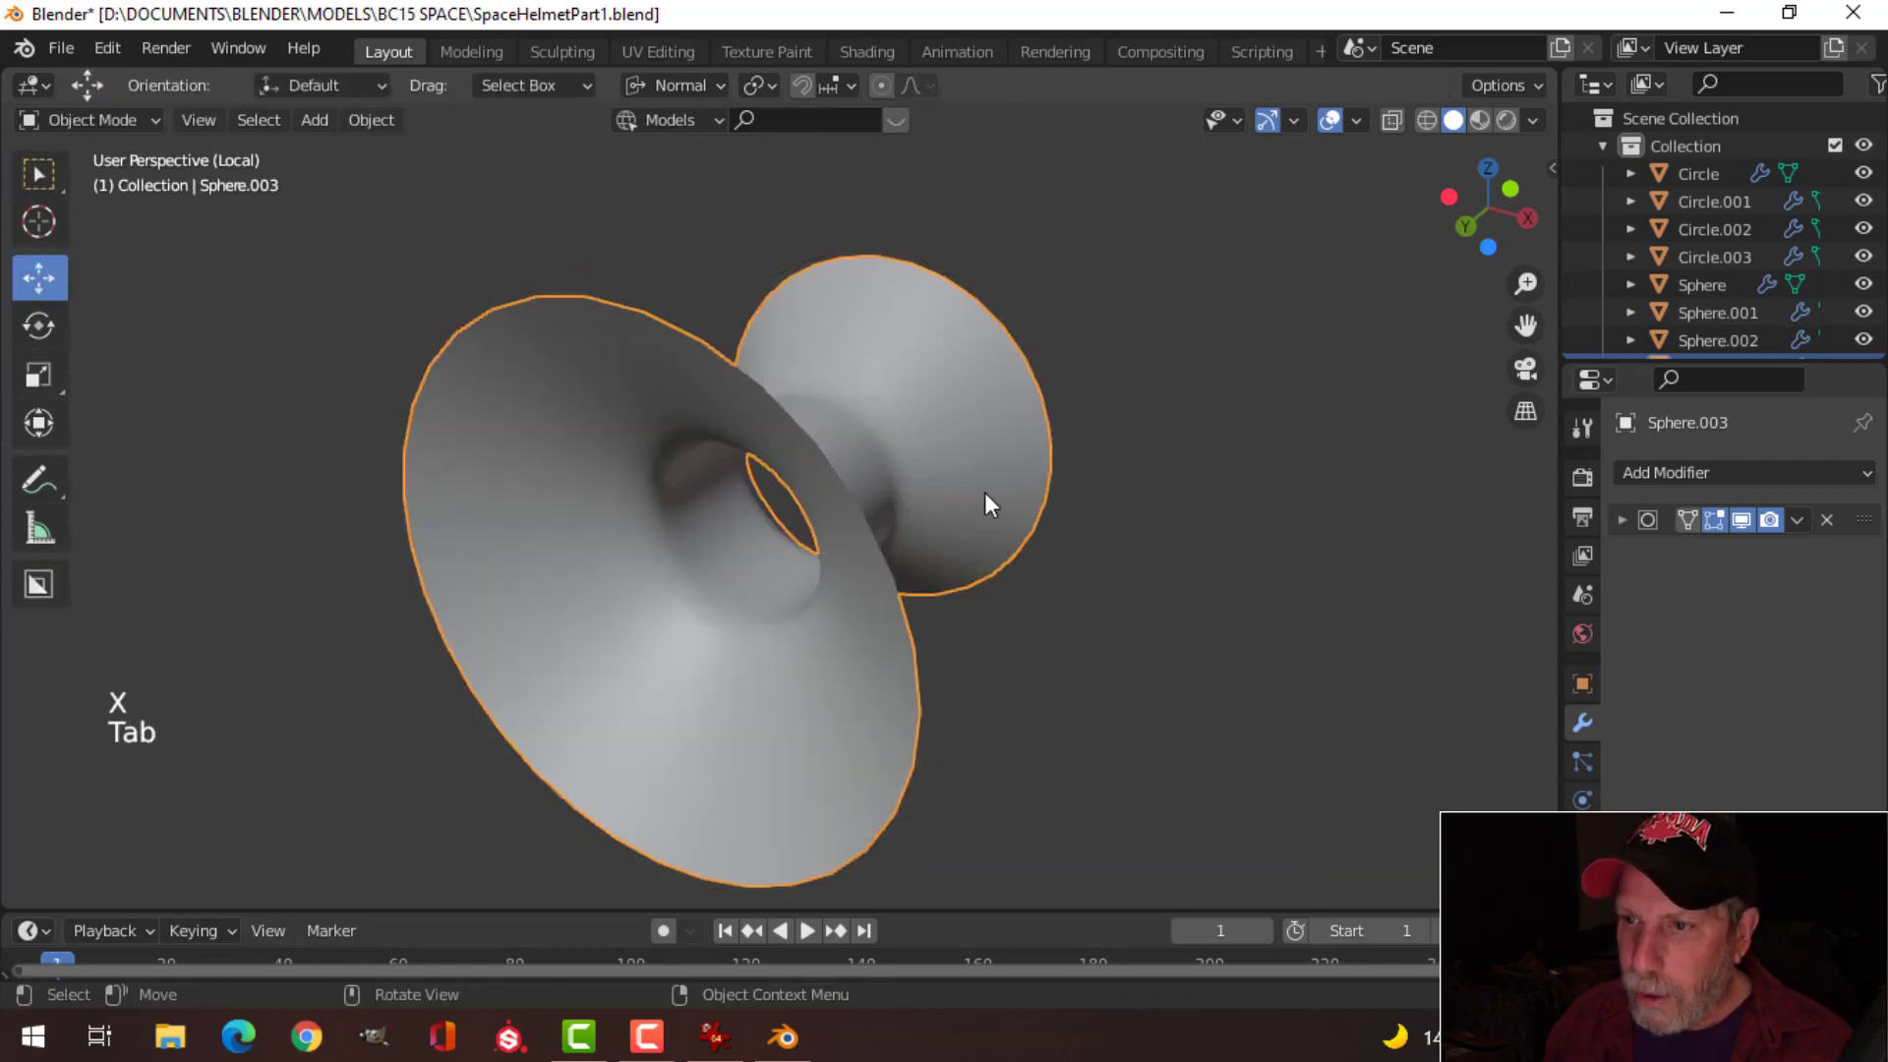
Step: Select the edge loop around the horn's open outer rim and scale it to 0.812
scroll(984, 492, down, 3)
middle_drag(983, 492, 865, 575)
key(alt+a)
click(838, 507)
key(Tab)
alt+shift+click(801, 528)
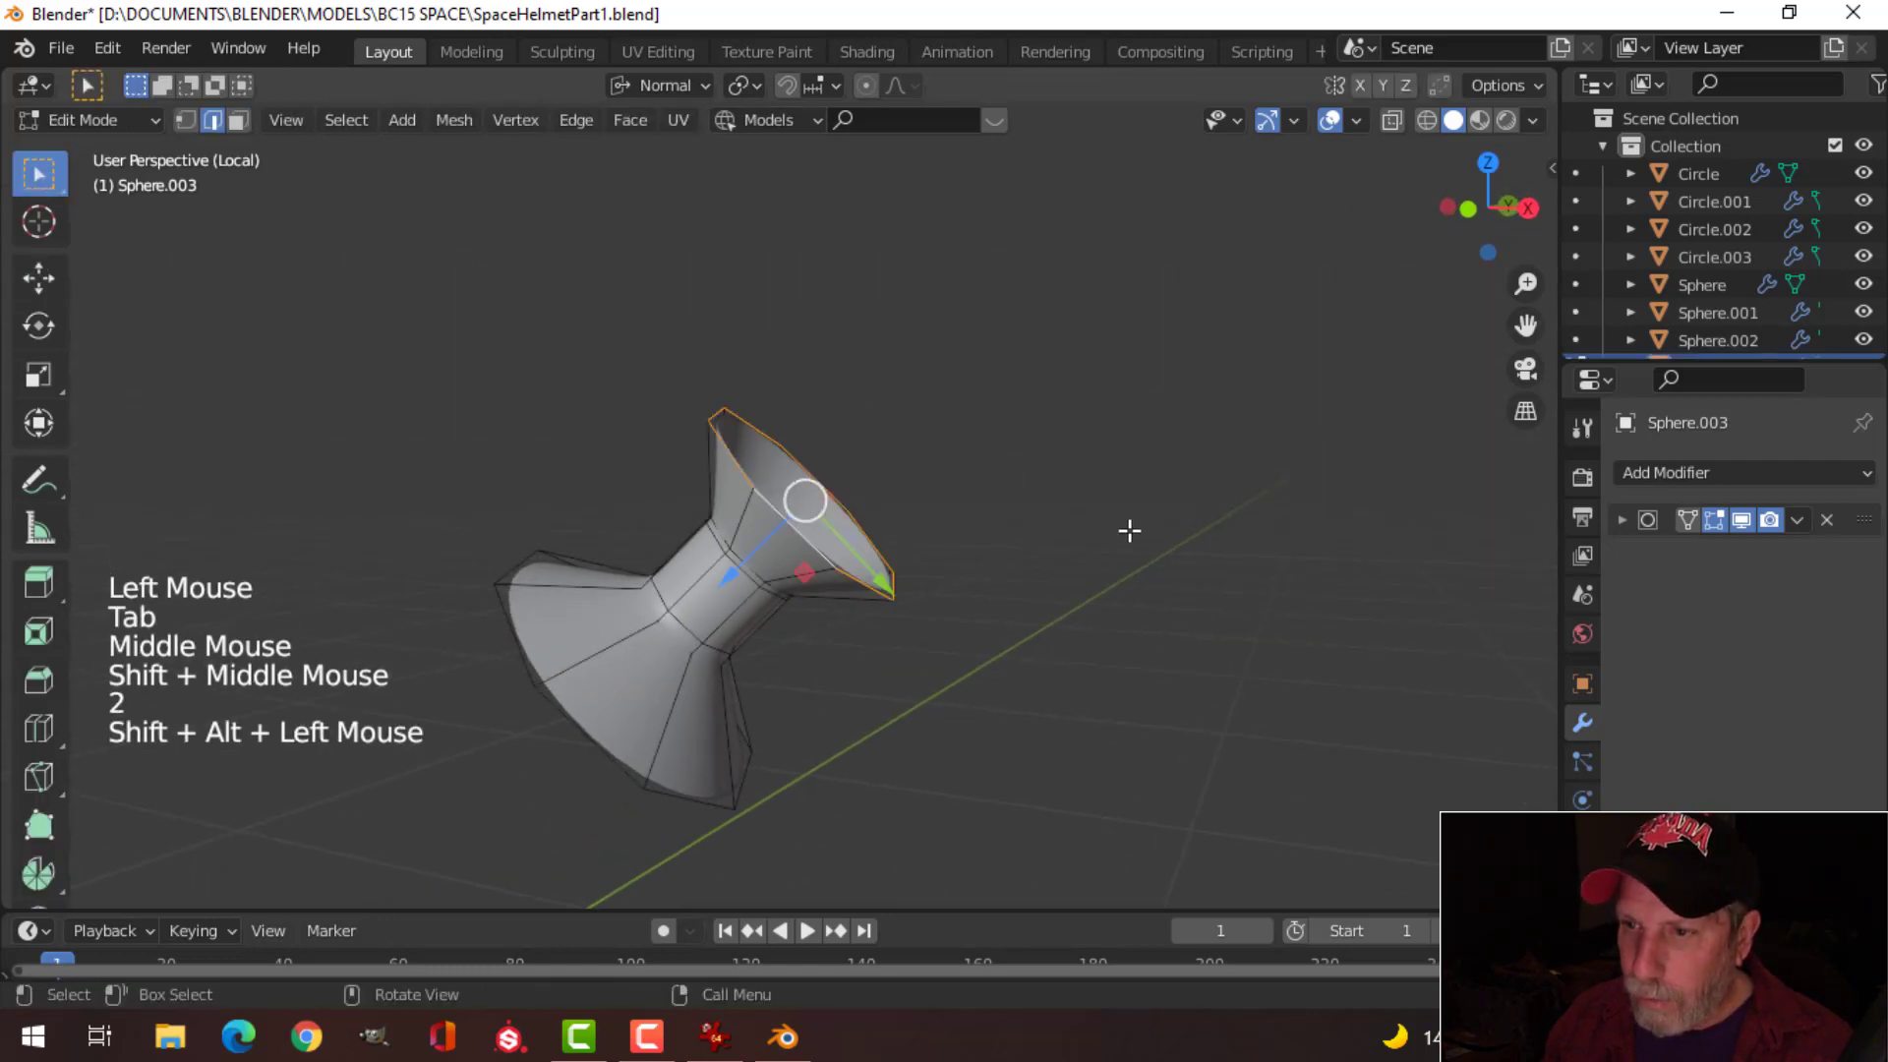
key(s)
click(1062, 536)
scroll(826, 603, up, 2)
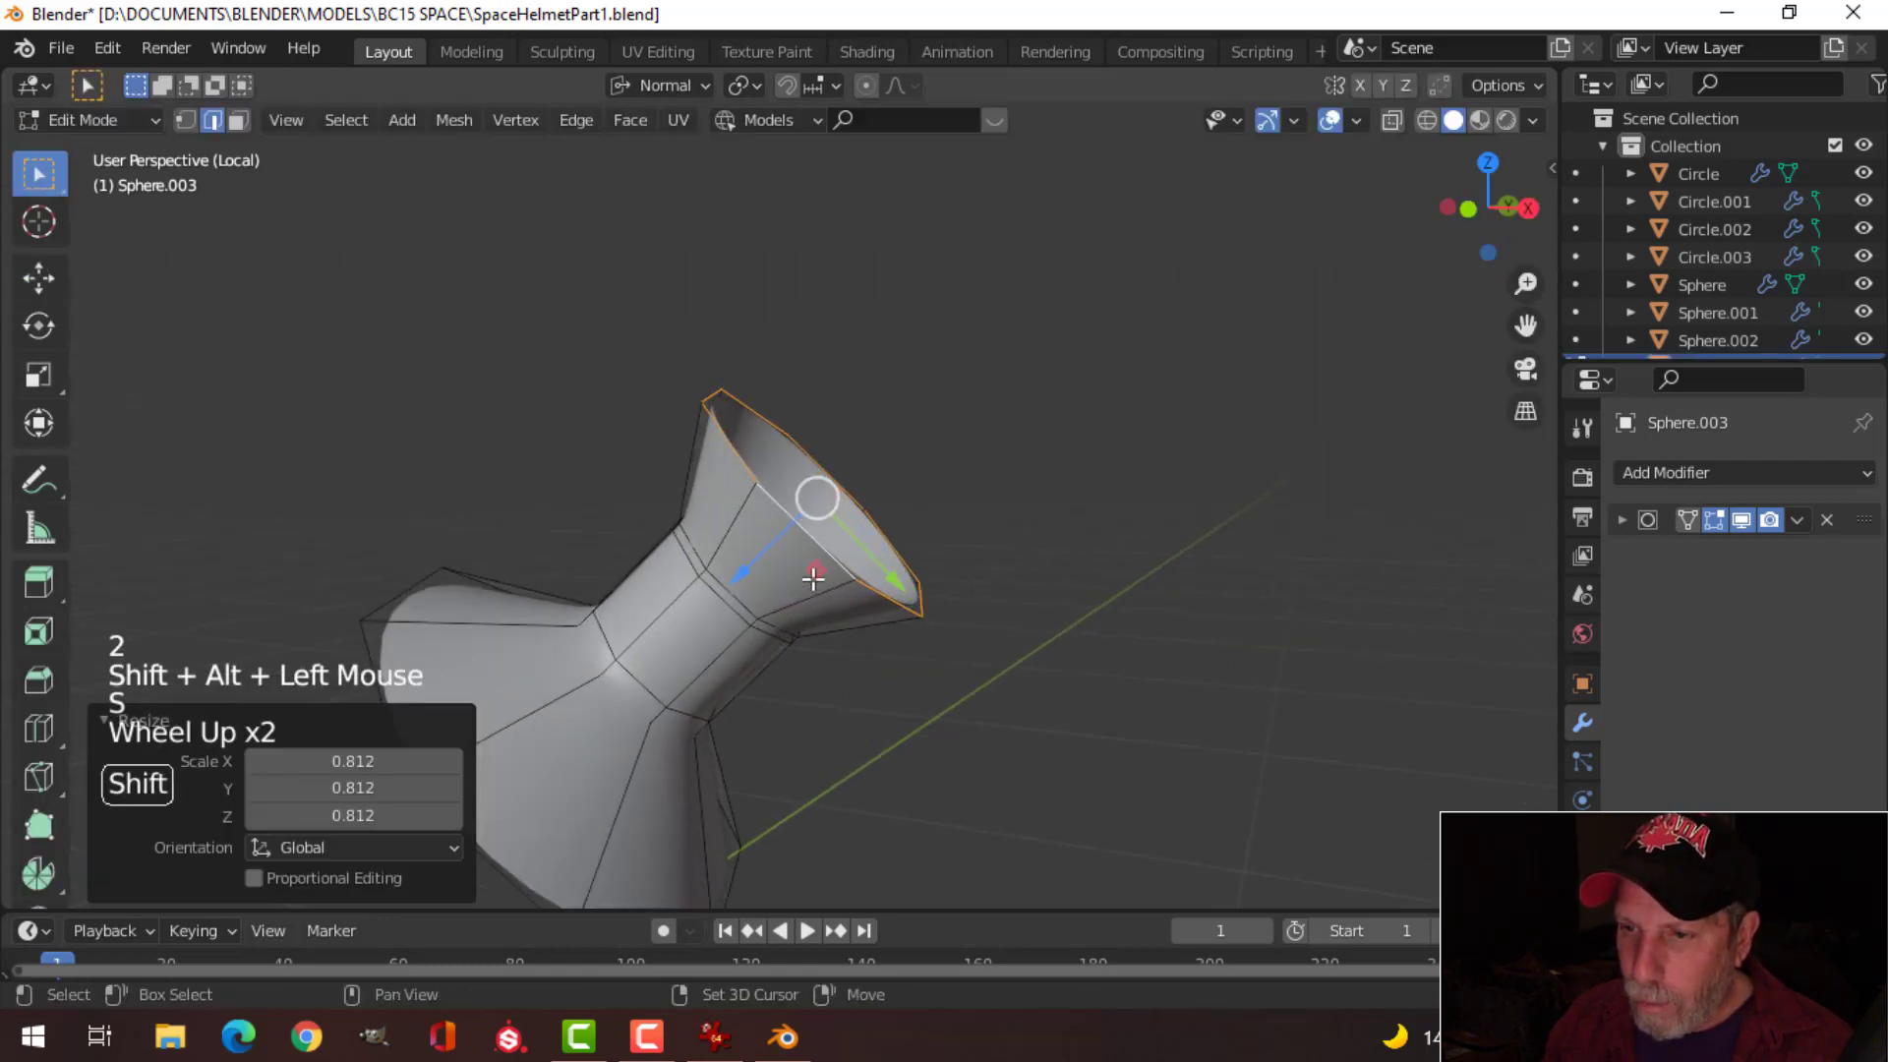
Step: Narrow the horn's neck further by scaling its grown face-ring selection to about 0.79, and check the shape in Object Mode
shift+middle_drag(826, 603, 799, 554)
key(alt+a)
key(3)
alt+shift+click(710, 533)
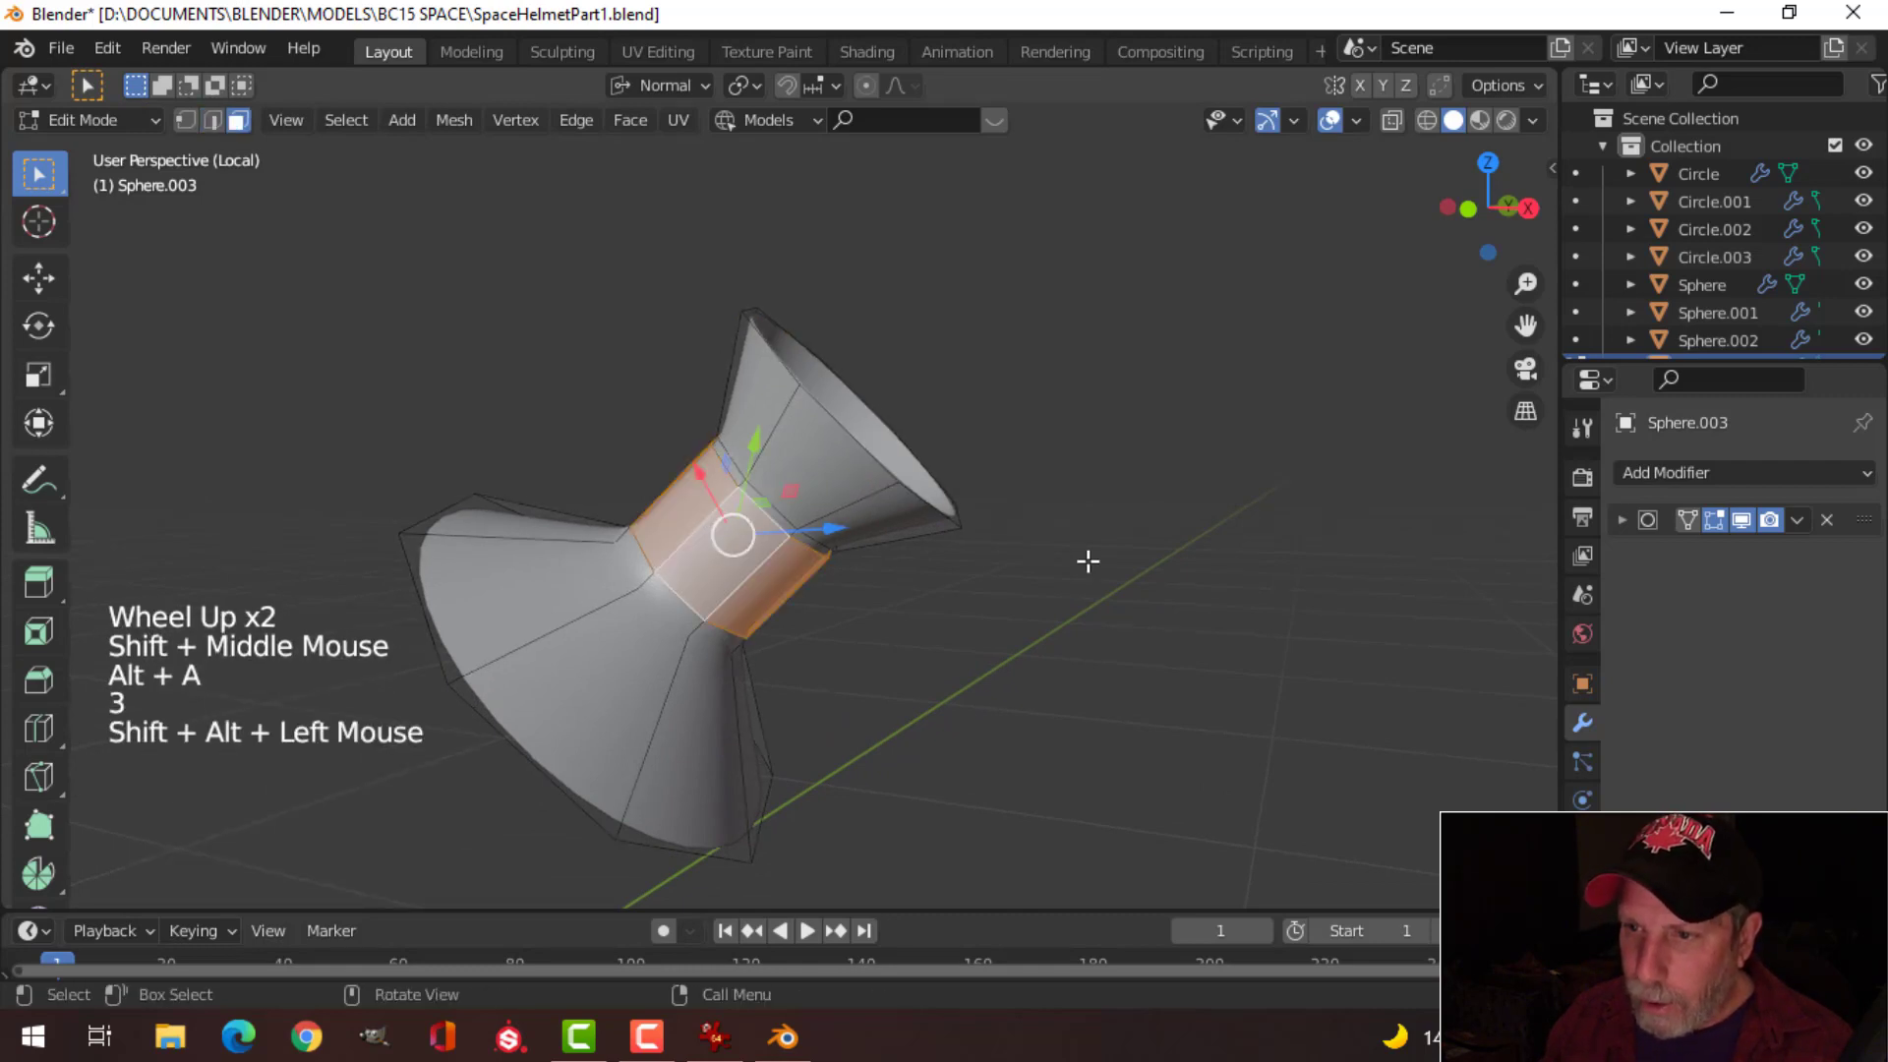
key(ctrl+KP_Add)
key(s)
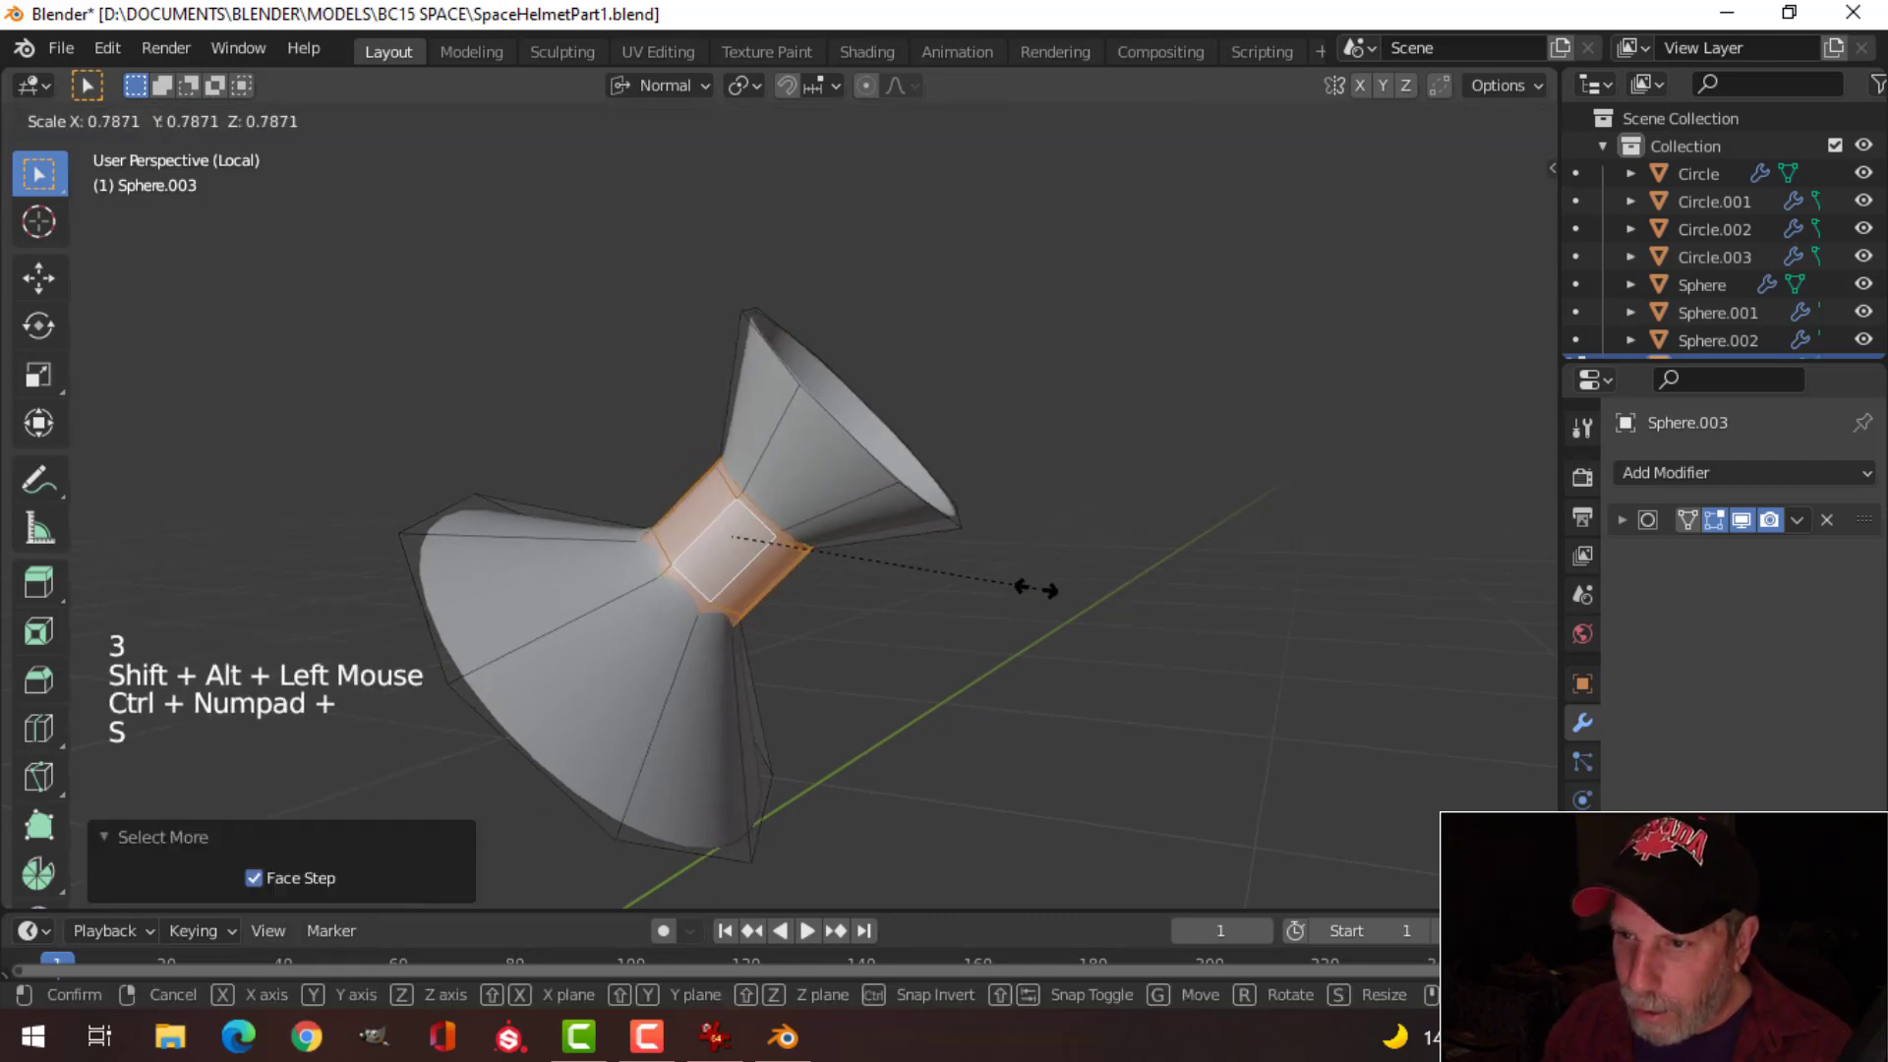
click(1033, 582)
middle_drag(720, 582, 857, 667)
key(Tab)
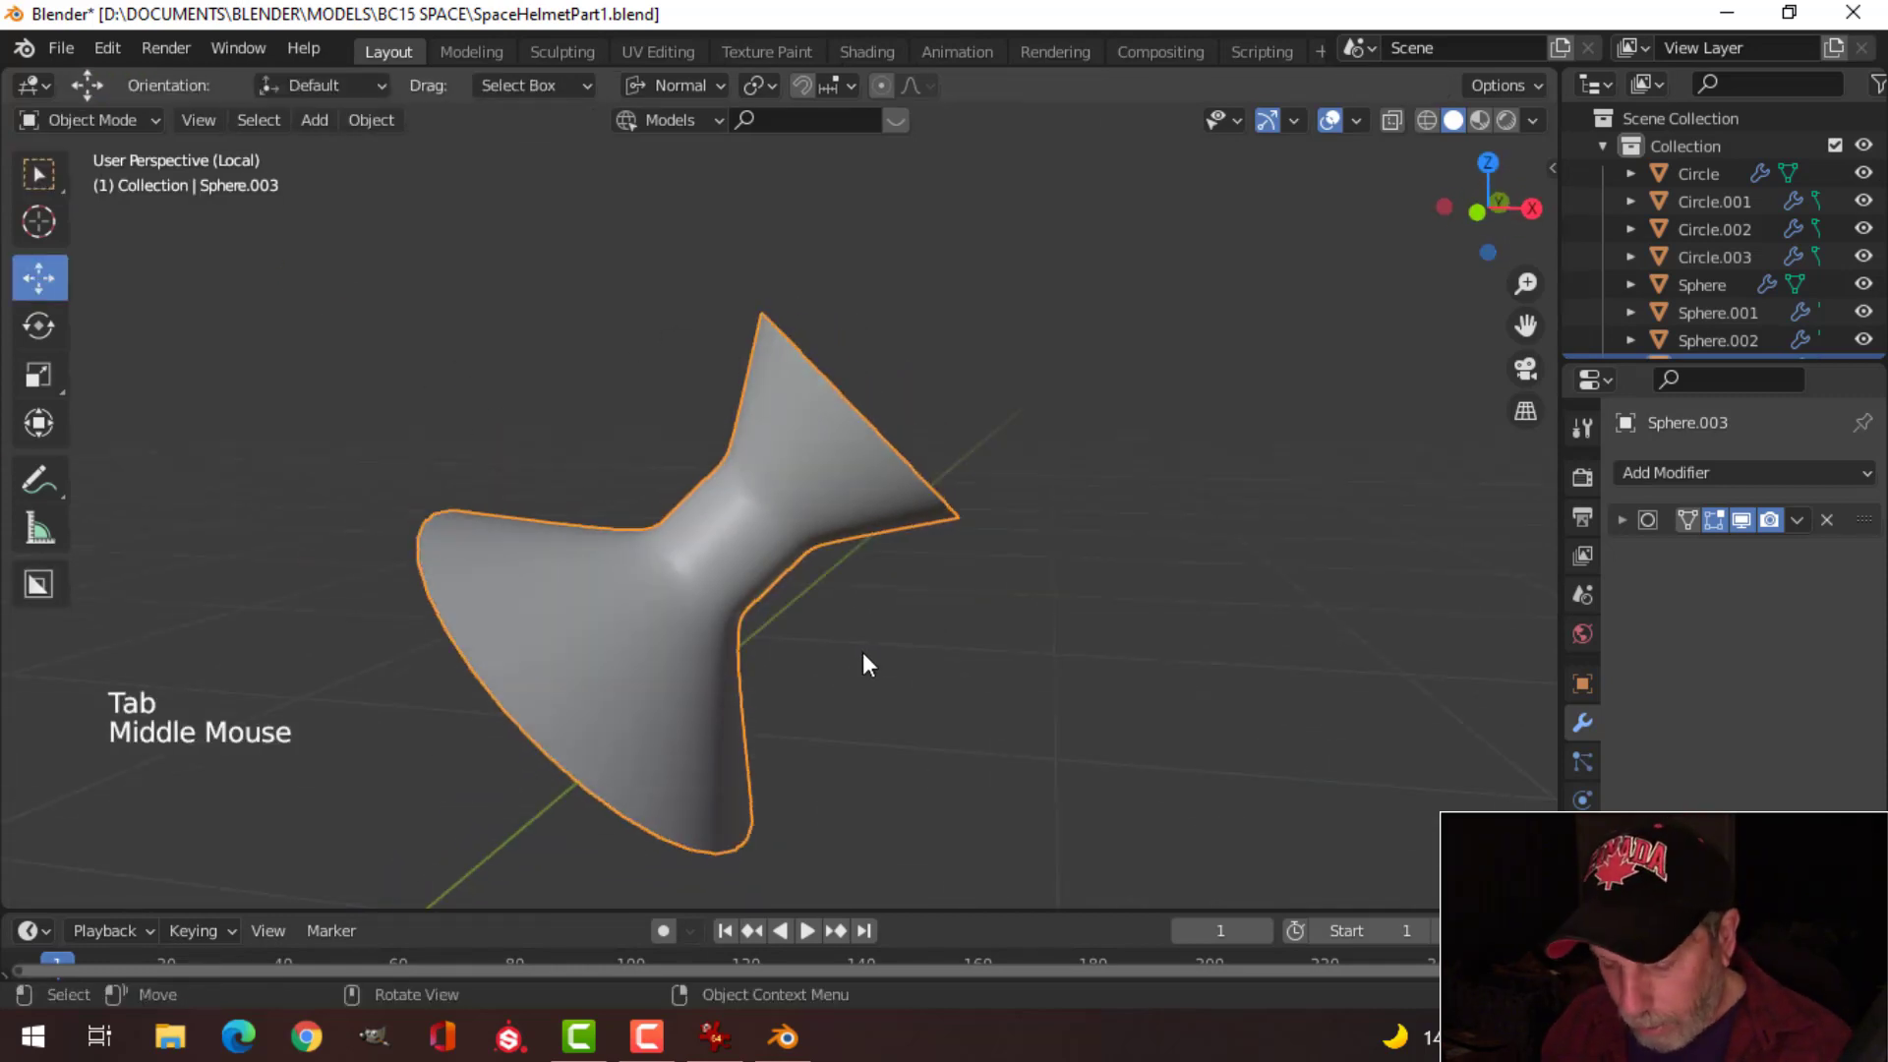
Step: Exit local view and deselect everything to show the horn on the helmet's side
key(slash)
key(alt+a)
shift+middle_drag(487, 525, 619, 447)
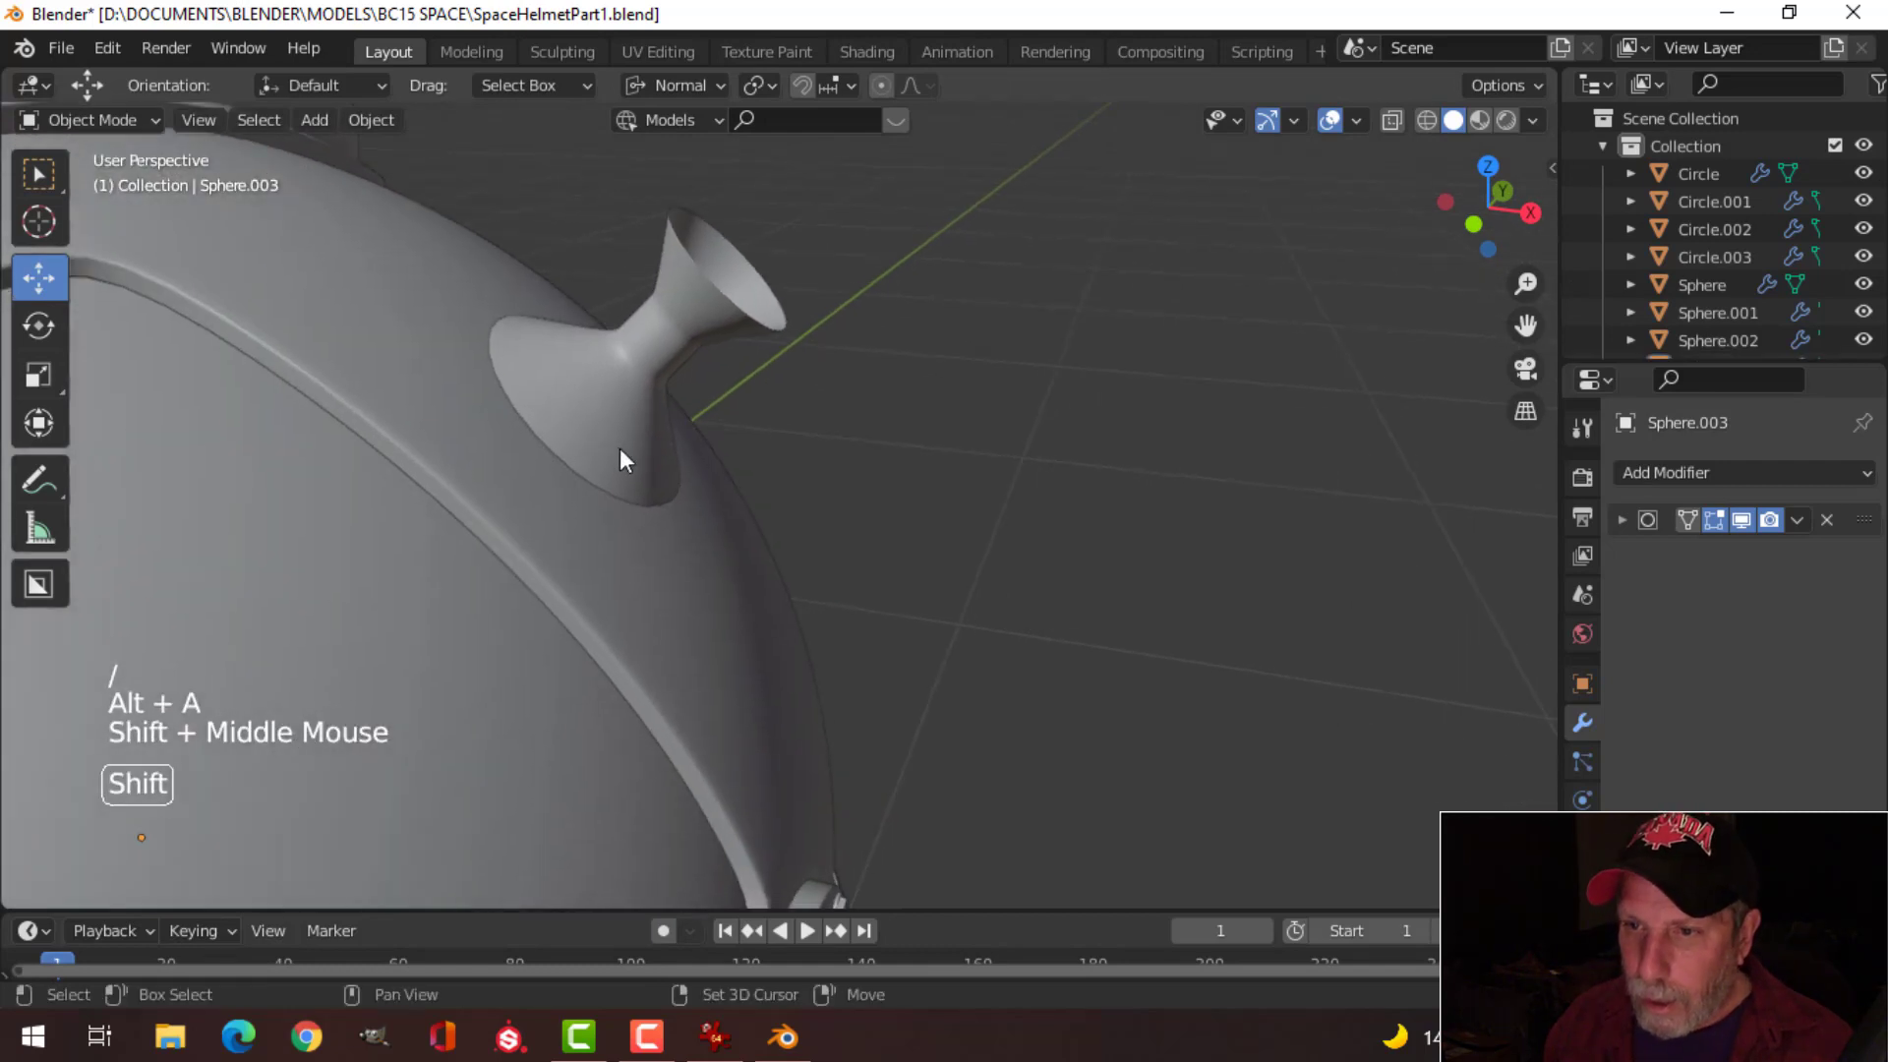
Step: Select the edge loop around the horn's wide base, extrude it towards the shell, and return to Object Mode
click(606, 497)
key(Tab)
scroll(489, 481, up, 3)
shift+middle_drag(490, 481, 662, 460)
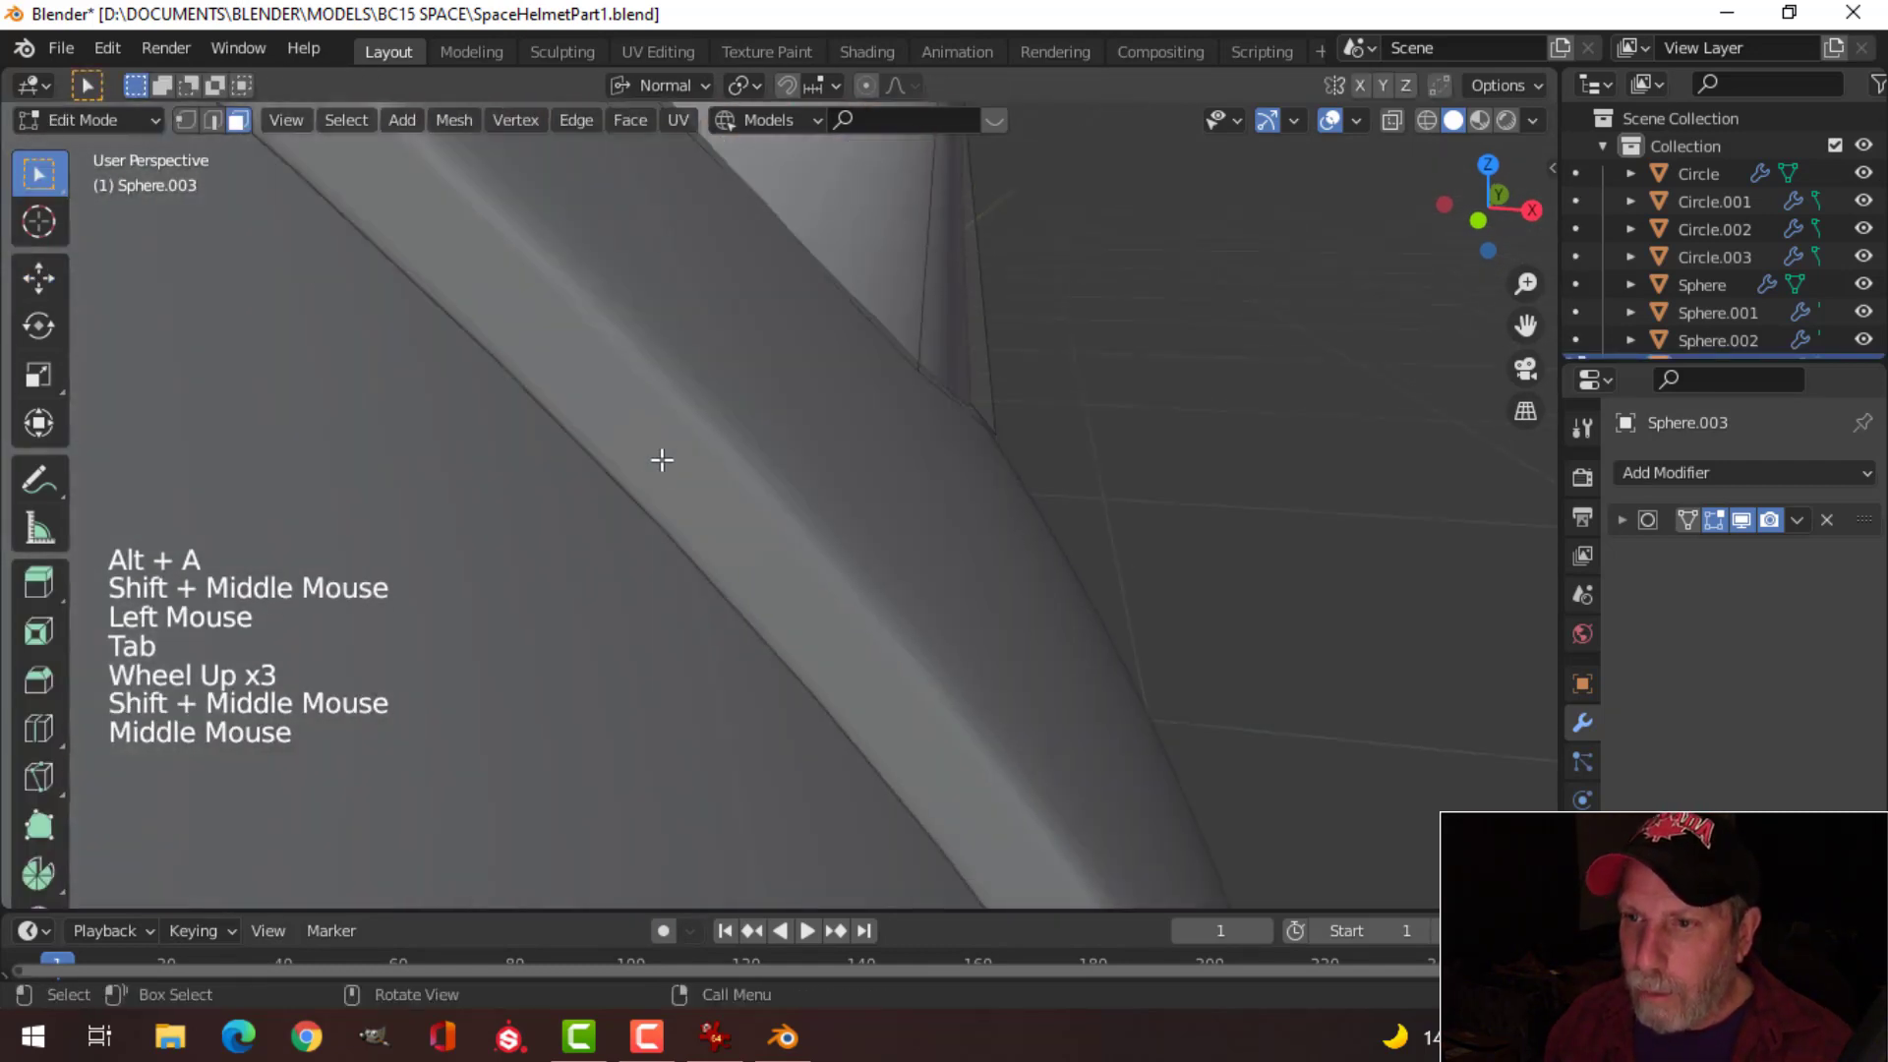
scroll(783, 295, down, 1)
key(alt+a)
alt+shift+click(826, 327)
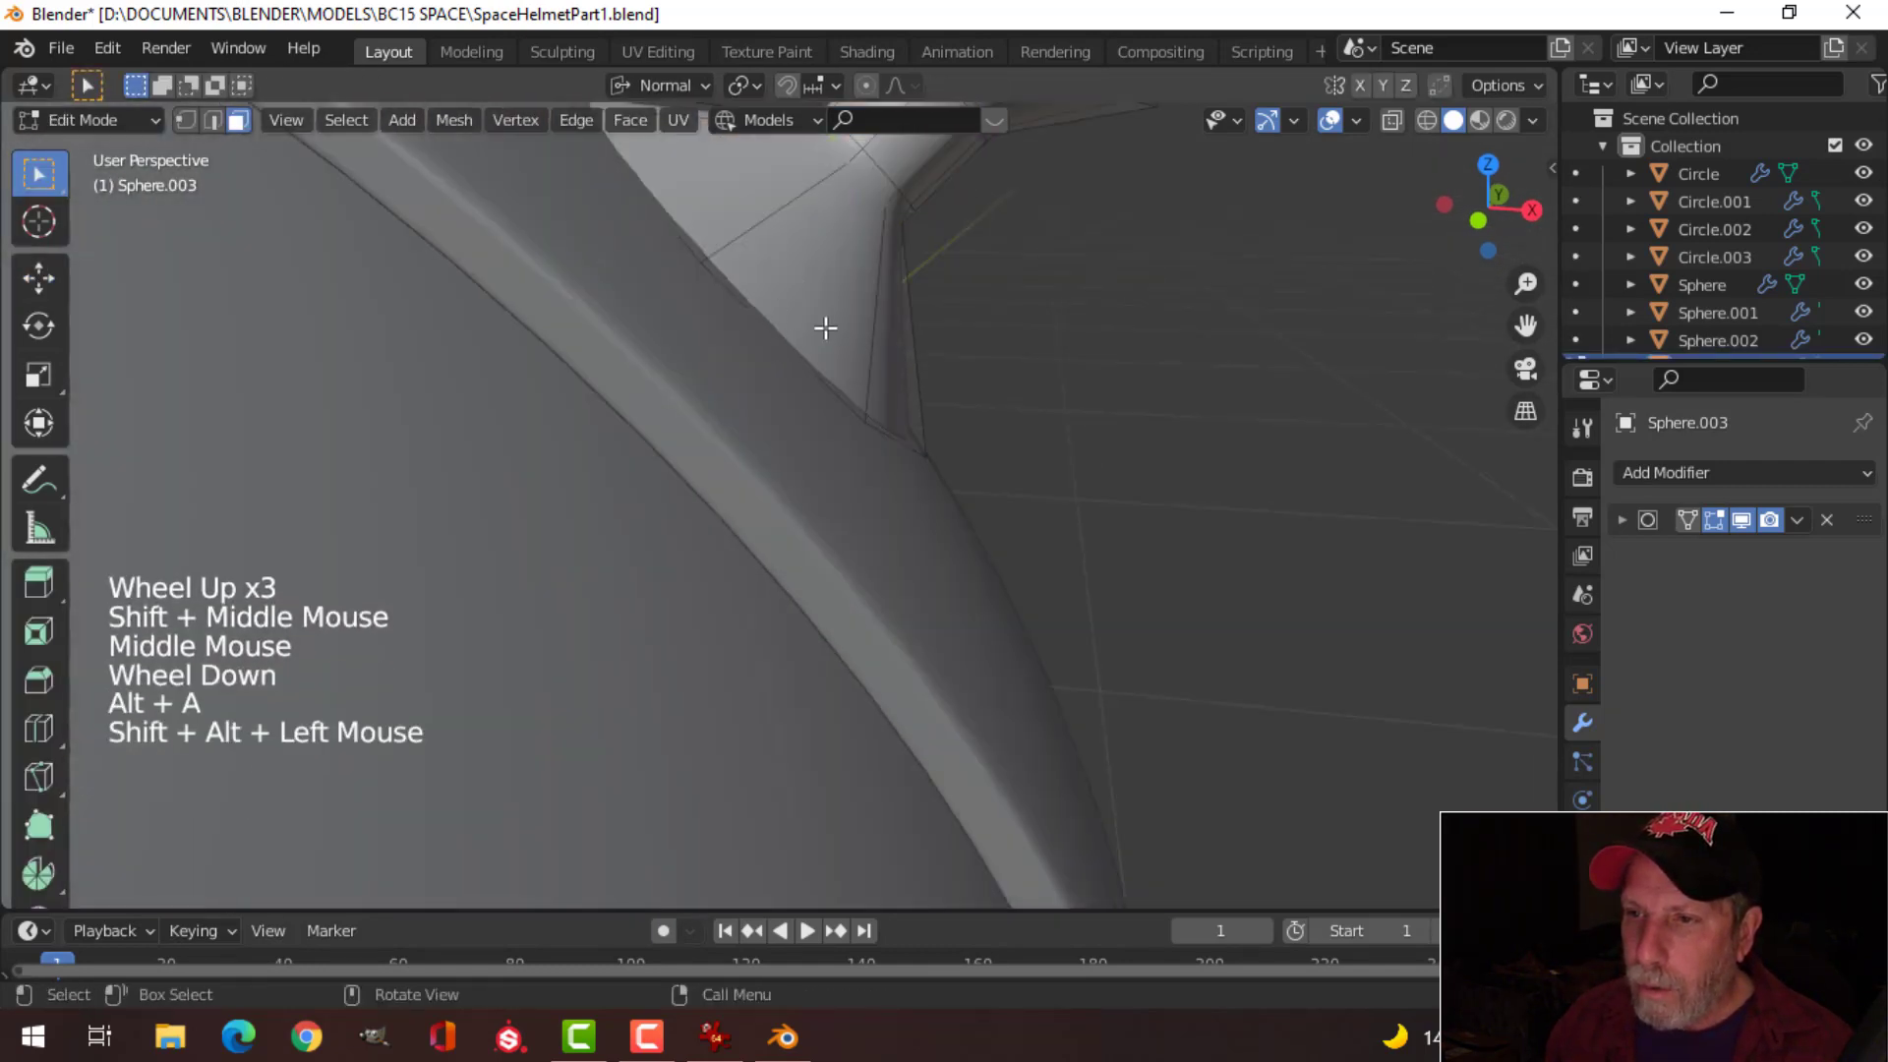
key(2)
alt+shift+click(758, 304)
scroll(767, 334, down, 3)
middle_drag(797, 373, 869, 367)
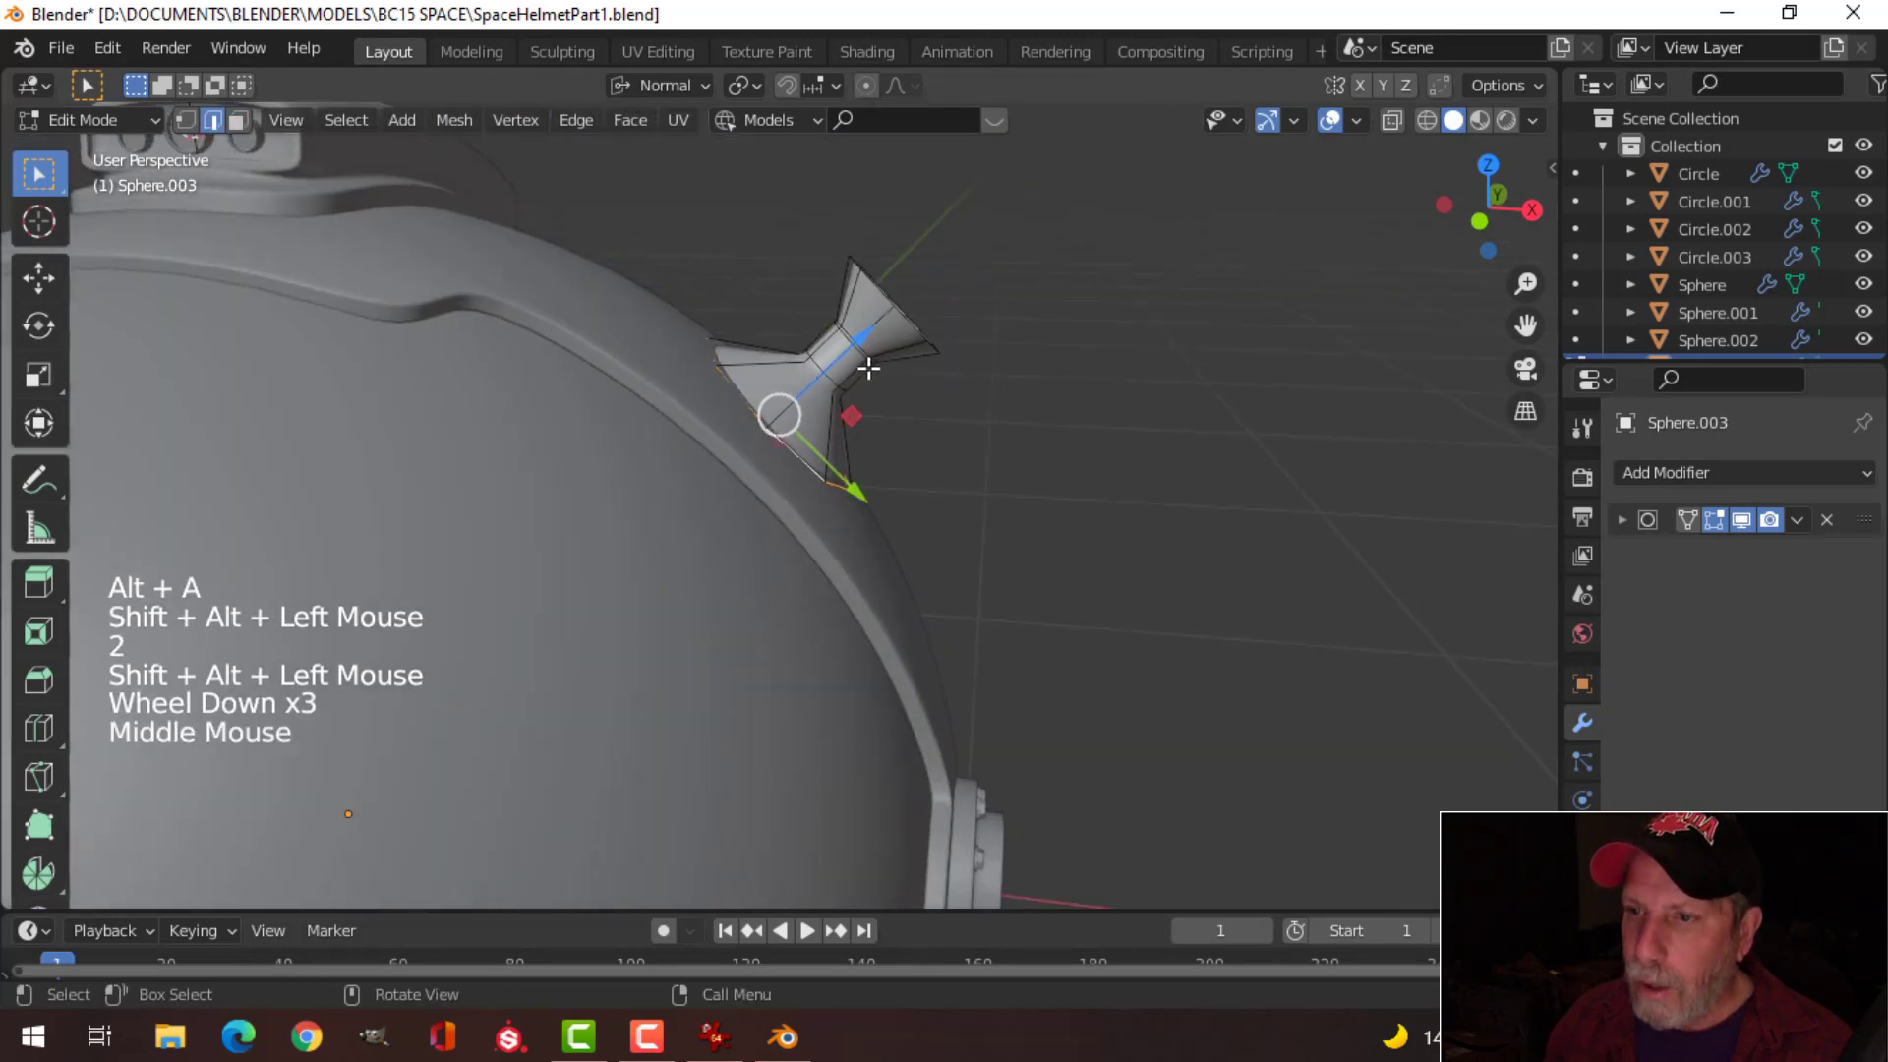
key(e)
key(Tab)
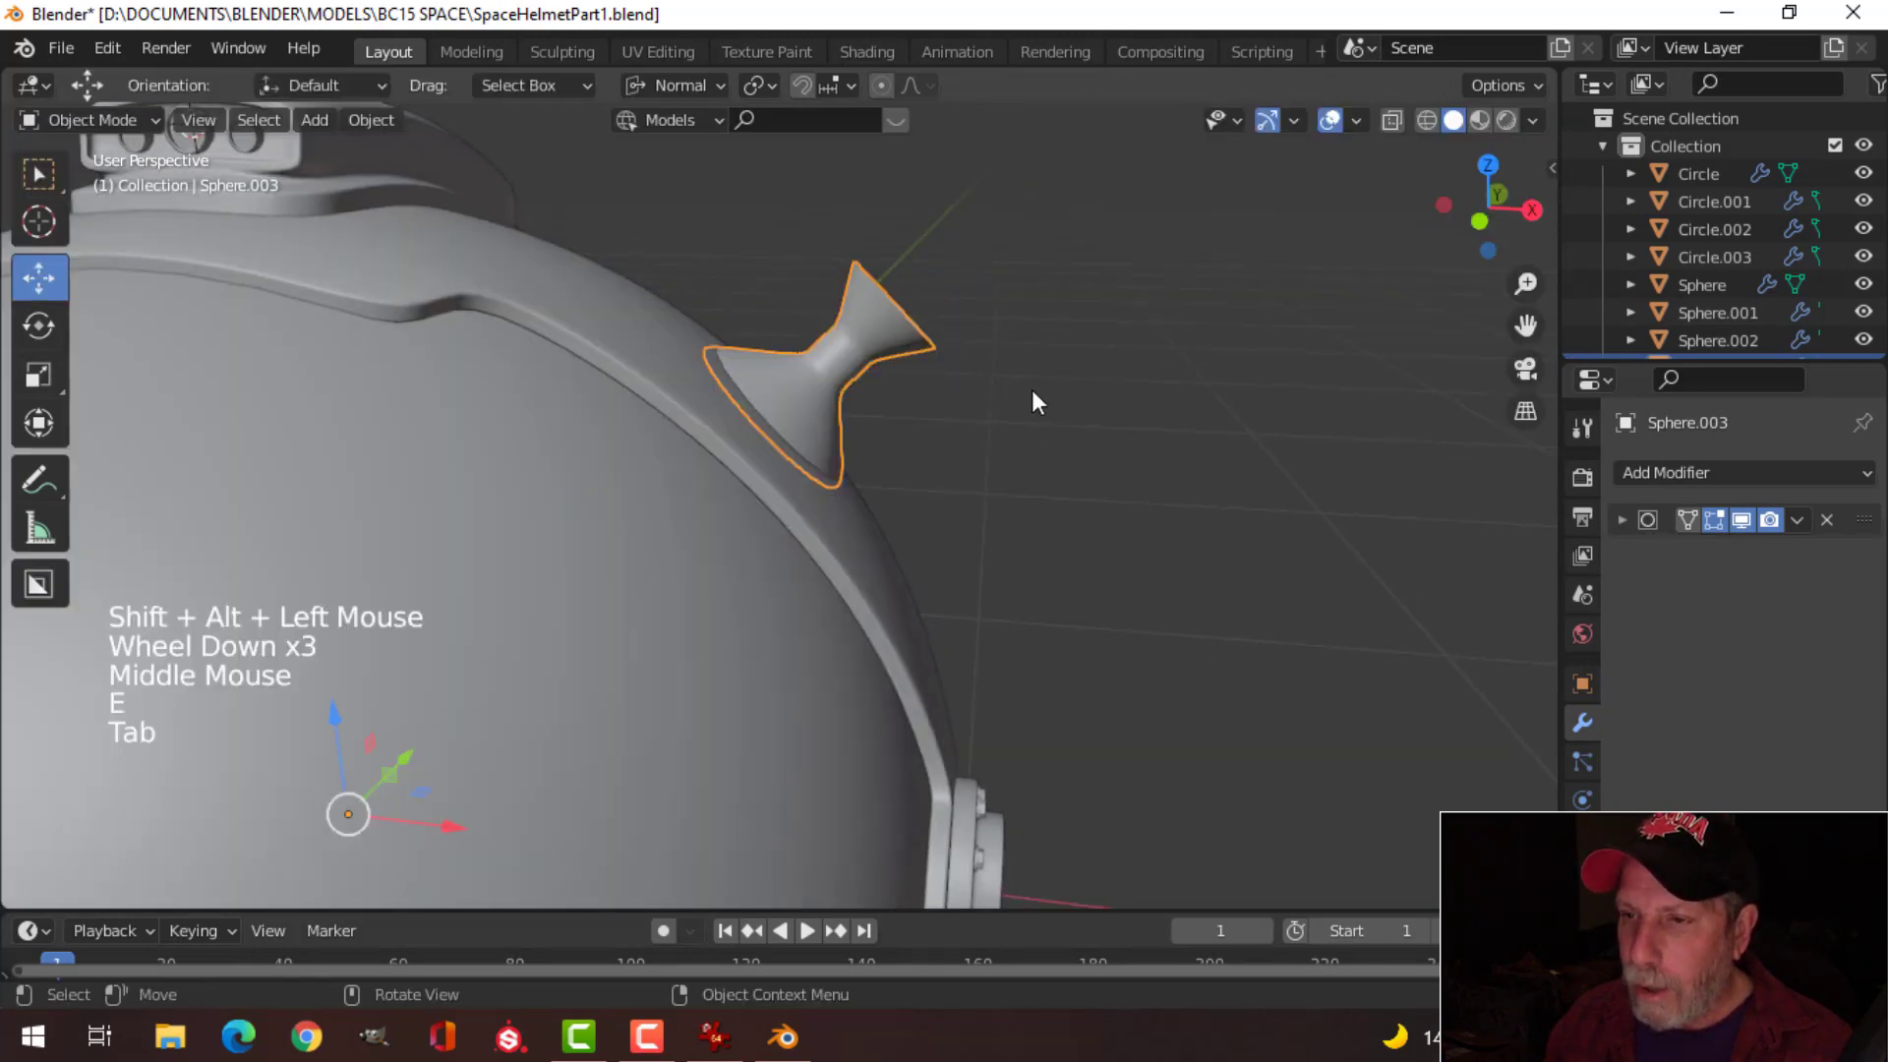
Step: Select the whole horn mesh in Edit Mode and move it 0.012889 m along its normal Z away from the shell
middle_drag(1032, 400, 875, 466)
key(alt+a)
scroll(957, 438, up, 2)
click(517, 497)
middle_drag(518, 498, 880, 393)
key(Tab)
key(a)
middle_drag(880, 394, 885, 329)
click(914, 256)
drag(913, 255, 923, 239)
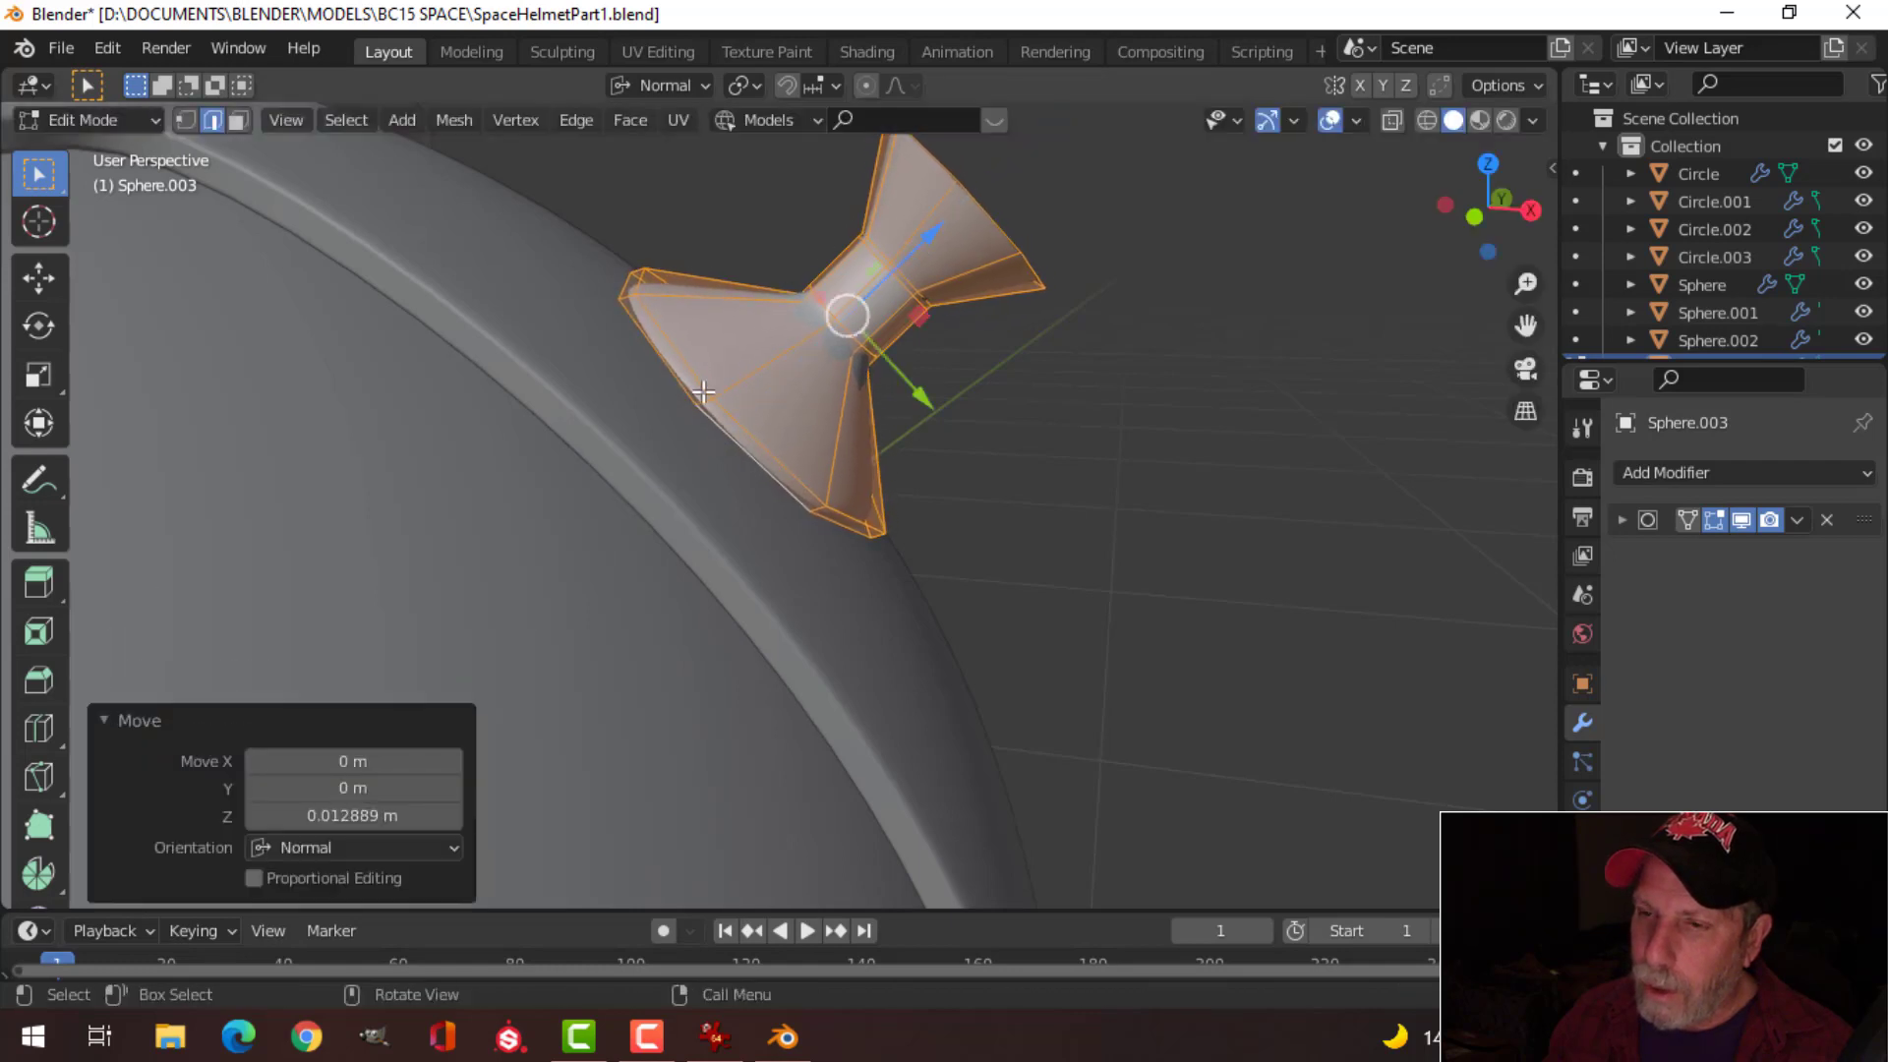
Step: Add a loop cut around the thin lip of the horn's wide base and return to Object Mode
scroll(688, 383, up, 2)
key(alt+a)
alt+shift+click(682, 369)
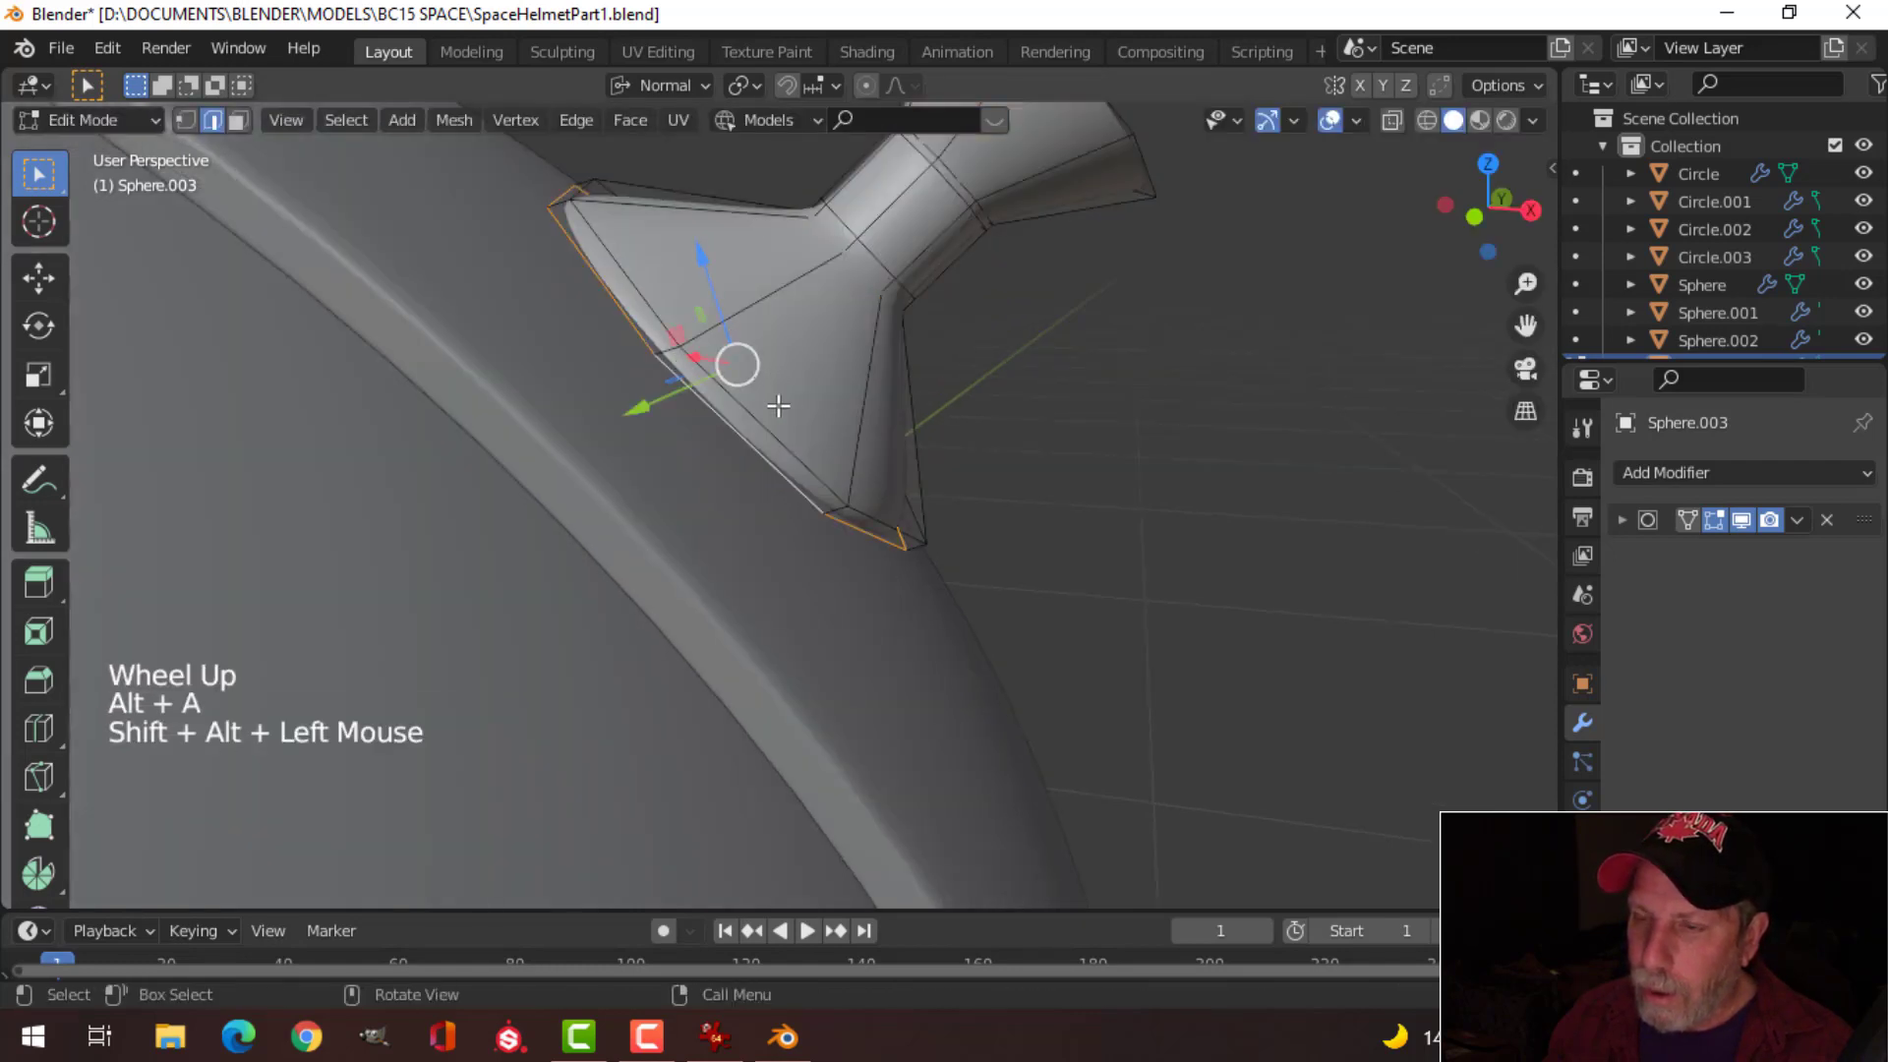
key(alt+a)
key(ctrl+r)
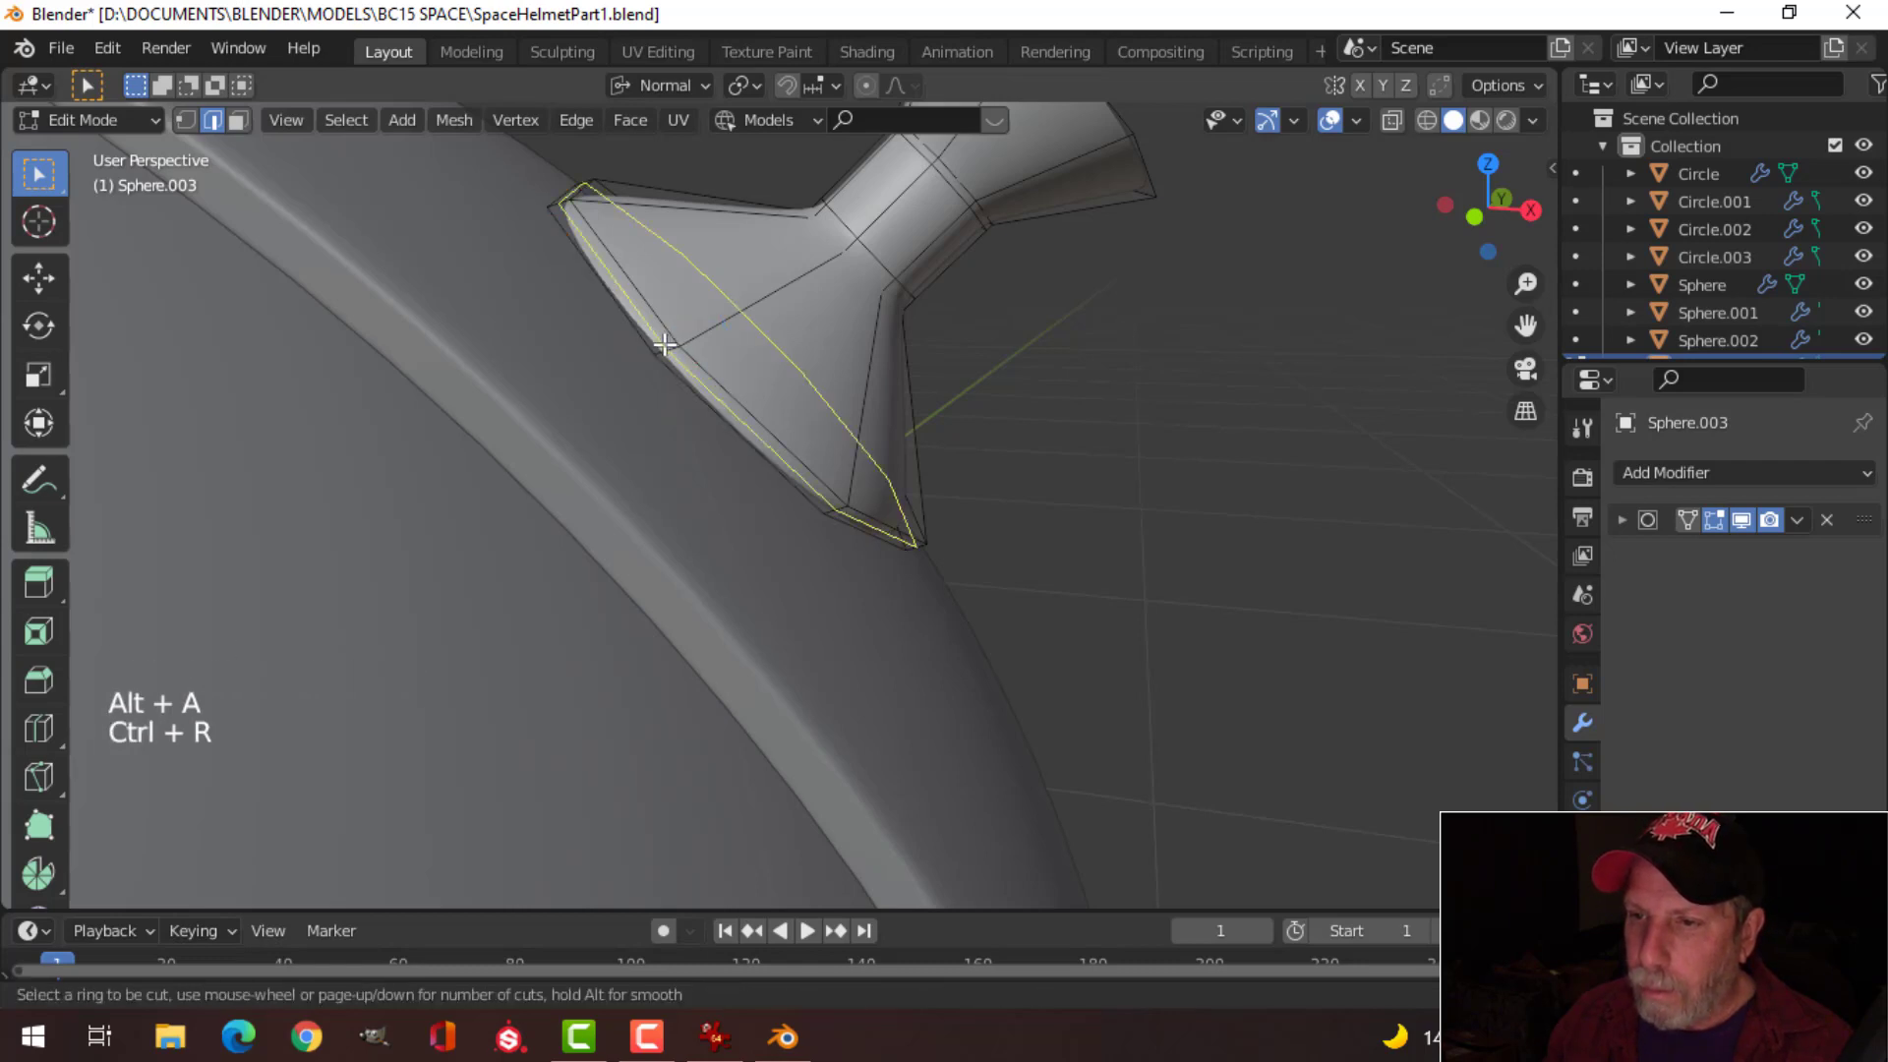
click(665, 342)
click(664, 343)
key(Tab)
scroll(826, 395, down, 2)
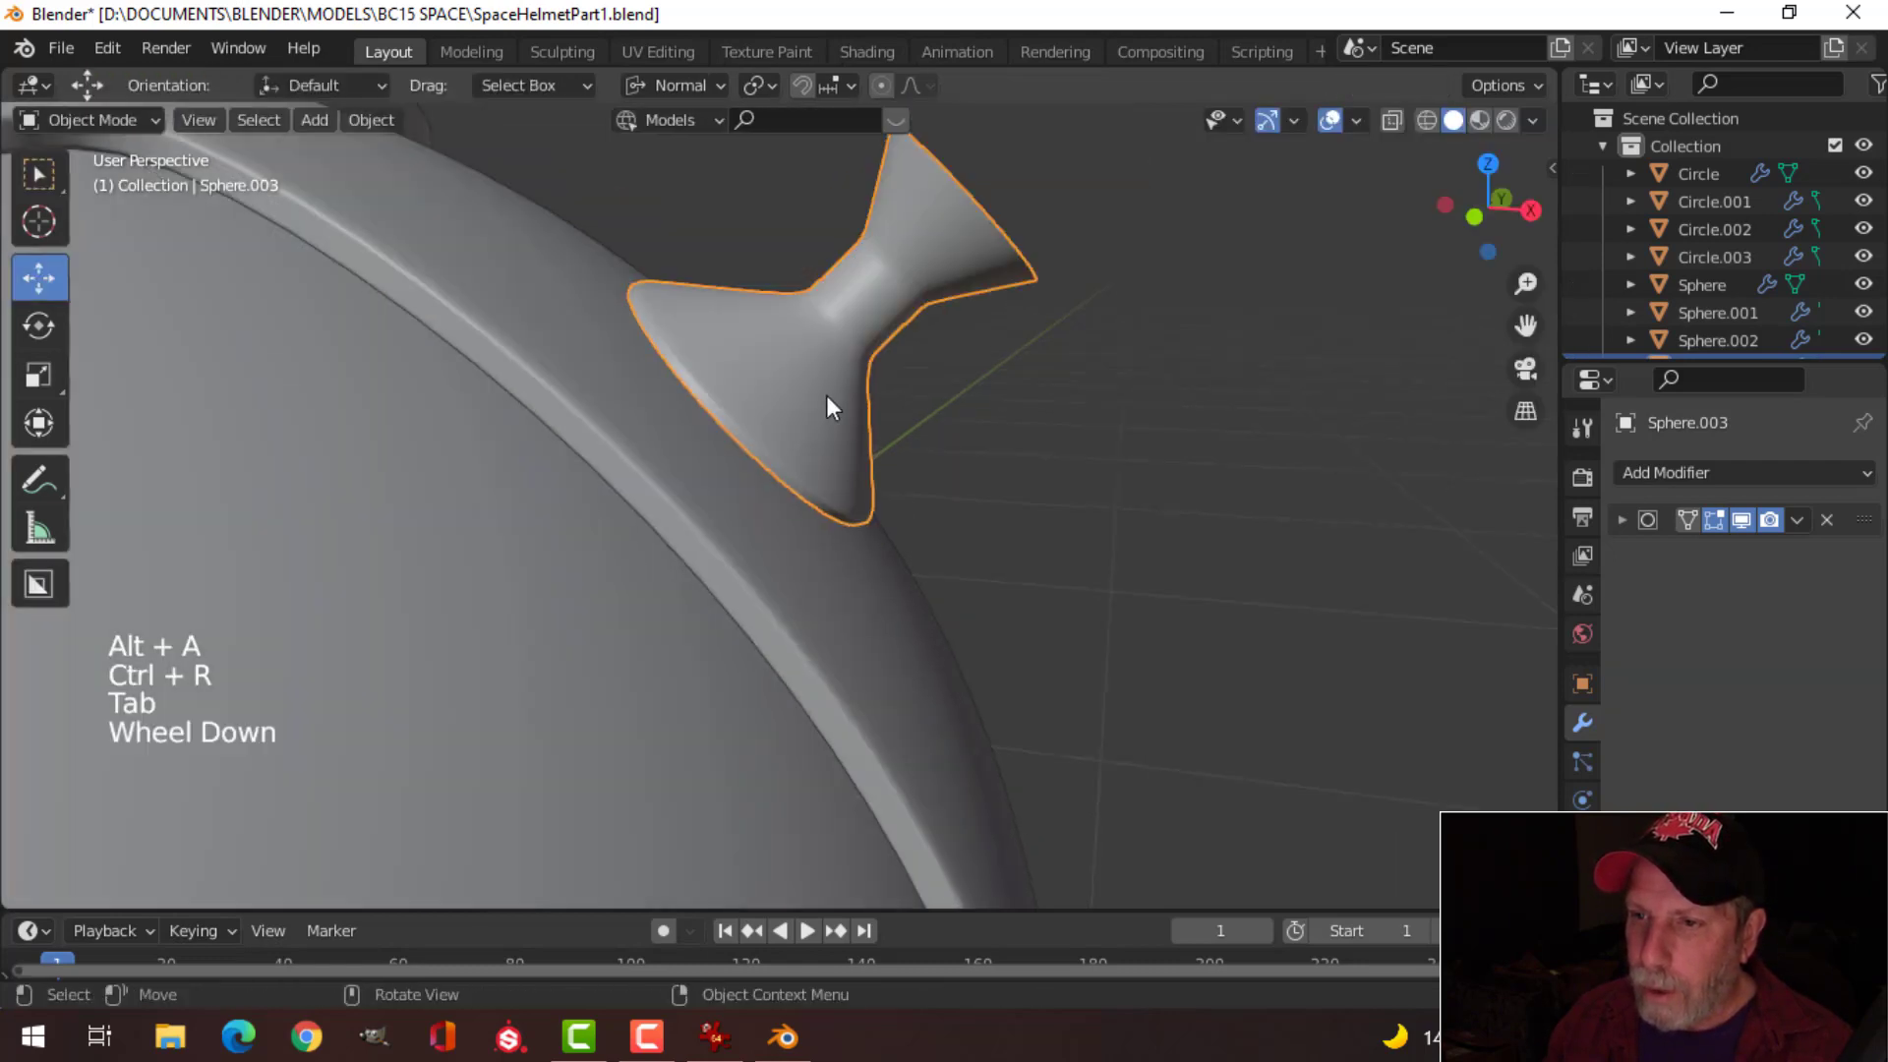
Step: Move the whole horn mesh slightly back along its normal towards the shell, then deselect it in Object Mode
key(alt+a)
middle_drag(826, 396, 785, 358)
click(785, 358)
key(Tab)
key(a)
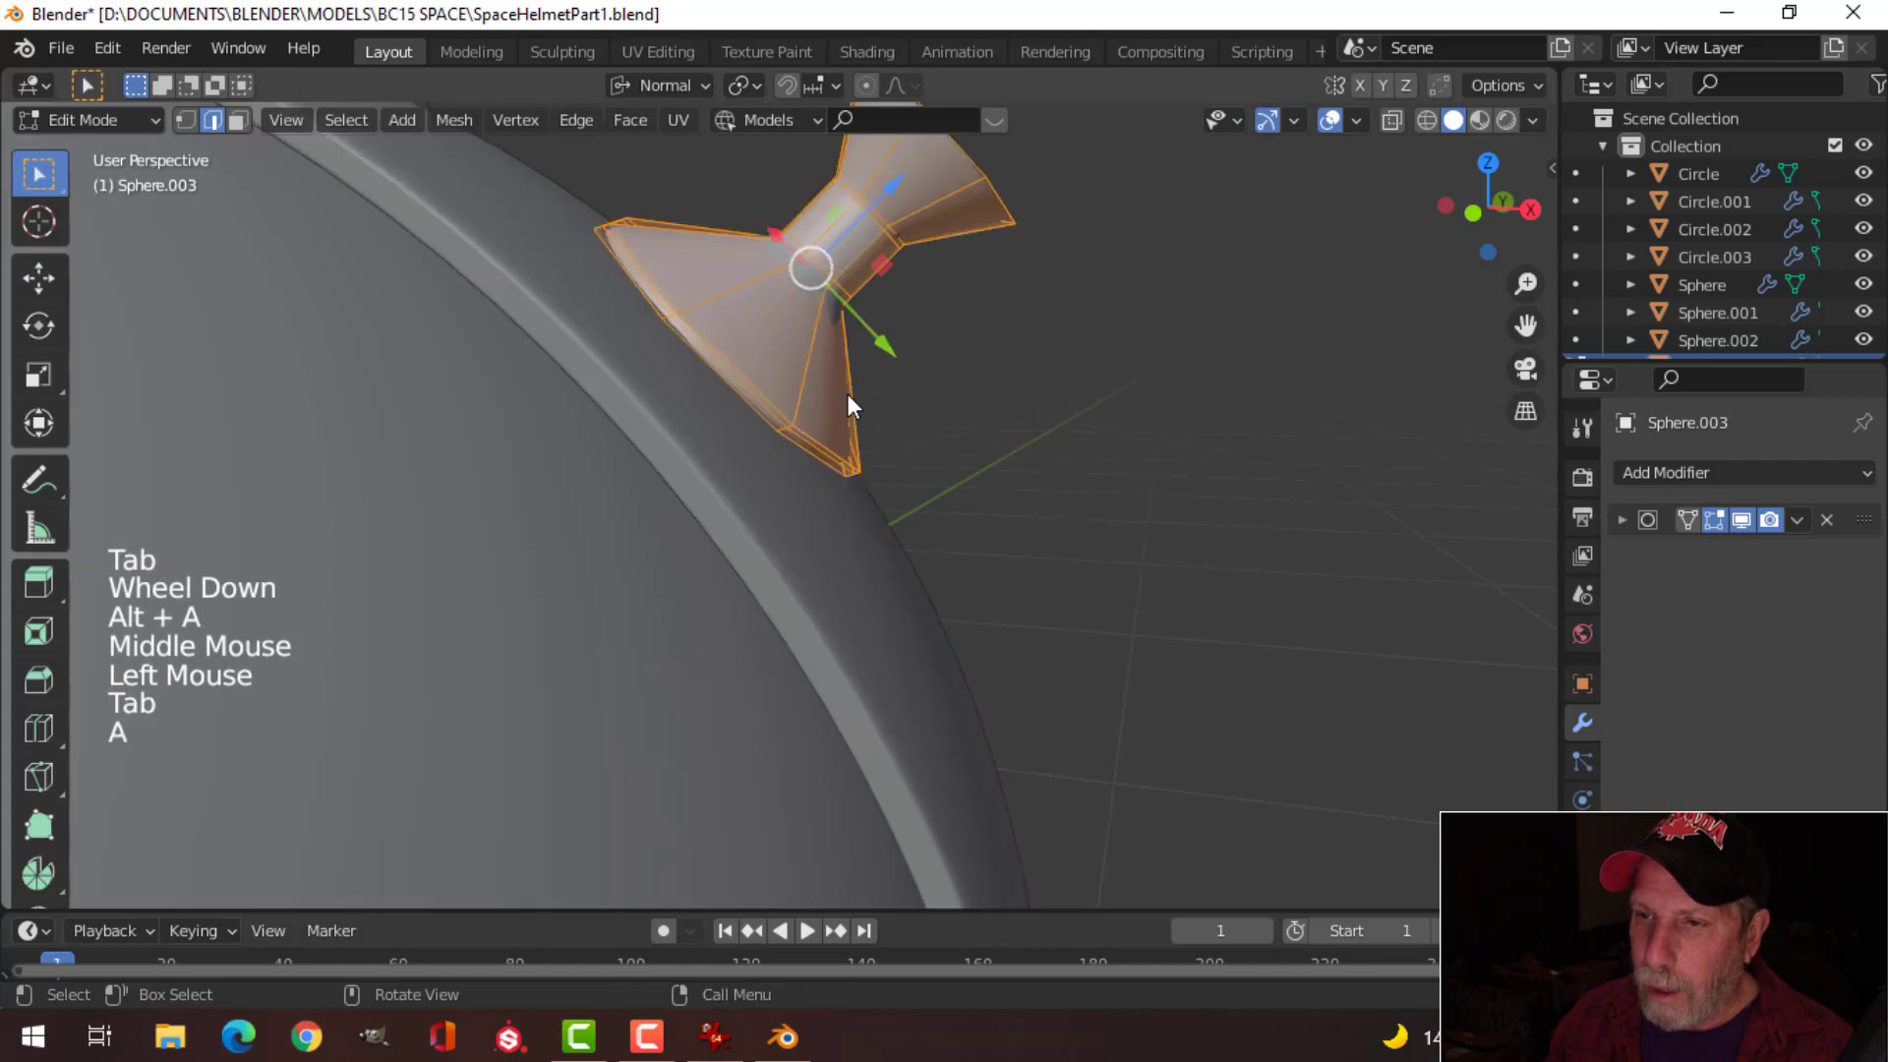
click(891, 191)
drag(891, 192, 887, 203)
key(alt+a)
key(Tab)
scroll(935, 364, down, 3)
key(alt+a)
Step: Extrude the edge loop of the horn's open outer rim and move it inward along its normal Z to form a lip
middle_drag(935, 367, 822, 370)
scroll(687, 476, up, 2)
middle_drag(688, 476, 678, 550)
scroll(674, 423, down, 2)
scroll(708, 481, up, 2)
middle_drag(678, 551, 611, 531)
click(635, 447)
key(Tab)
scroll(688, 455, up, 3)
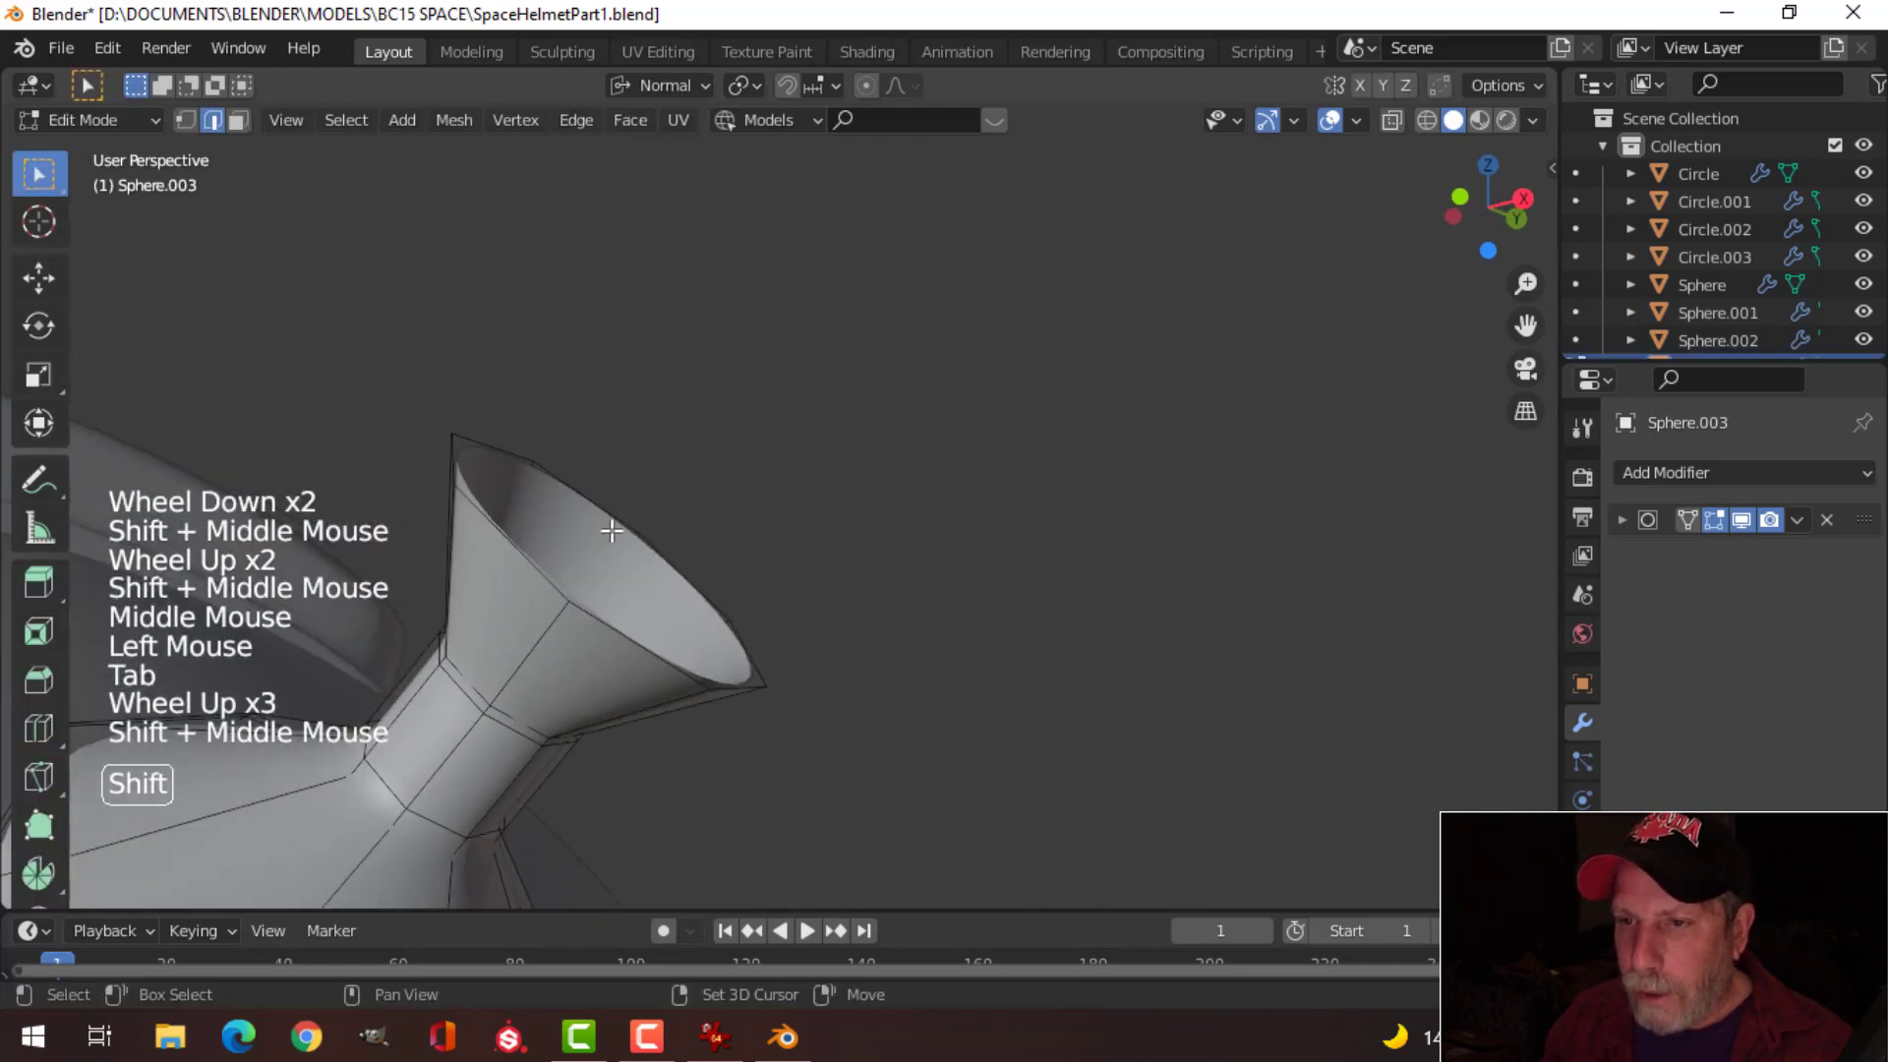
alt+shift+click(556, 563)
key(e)
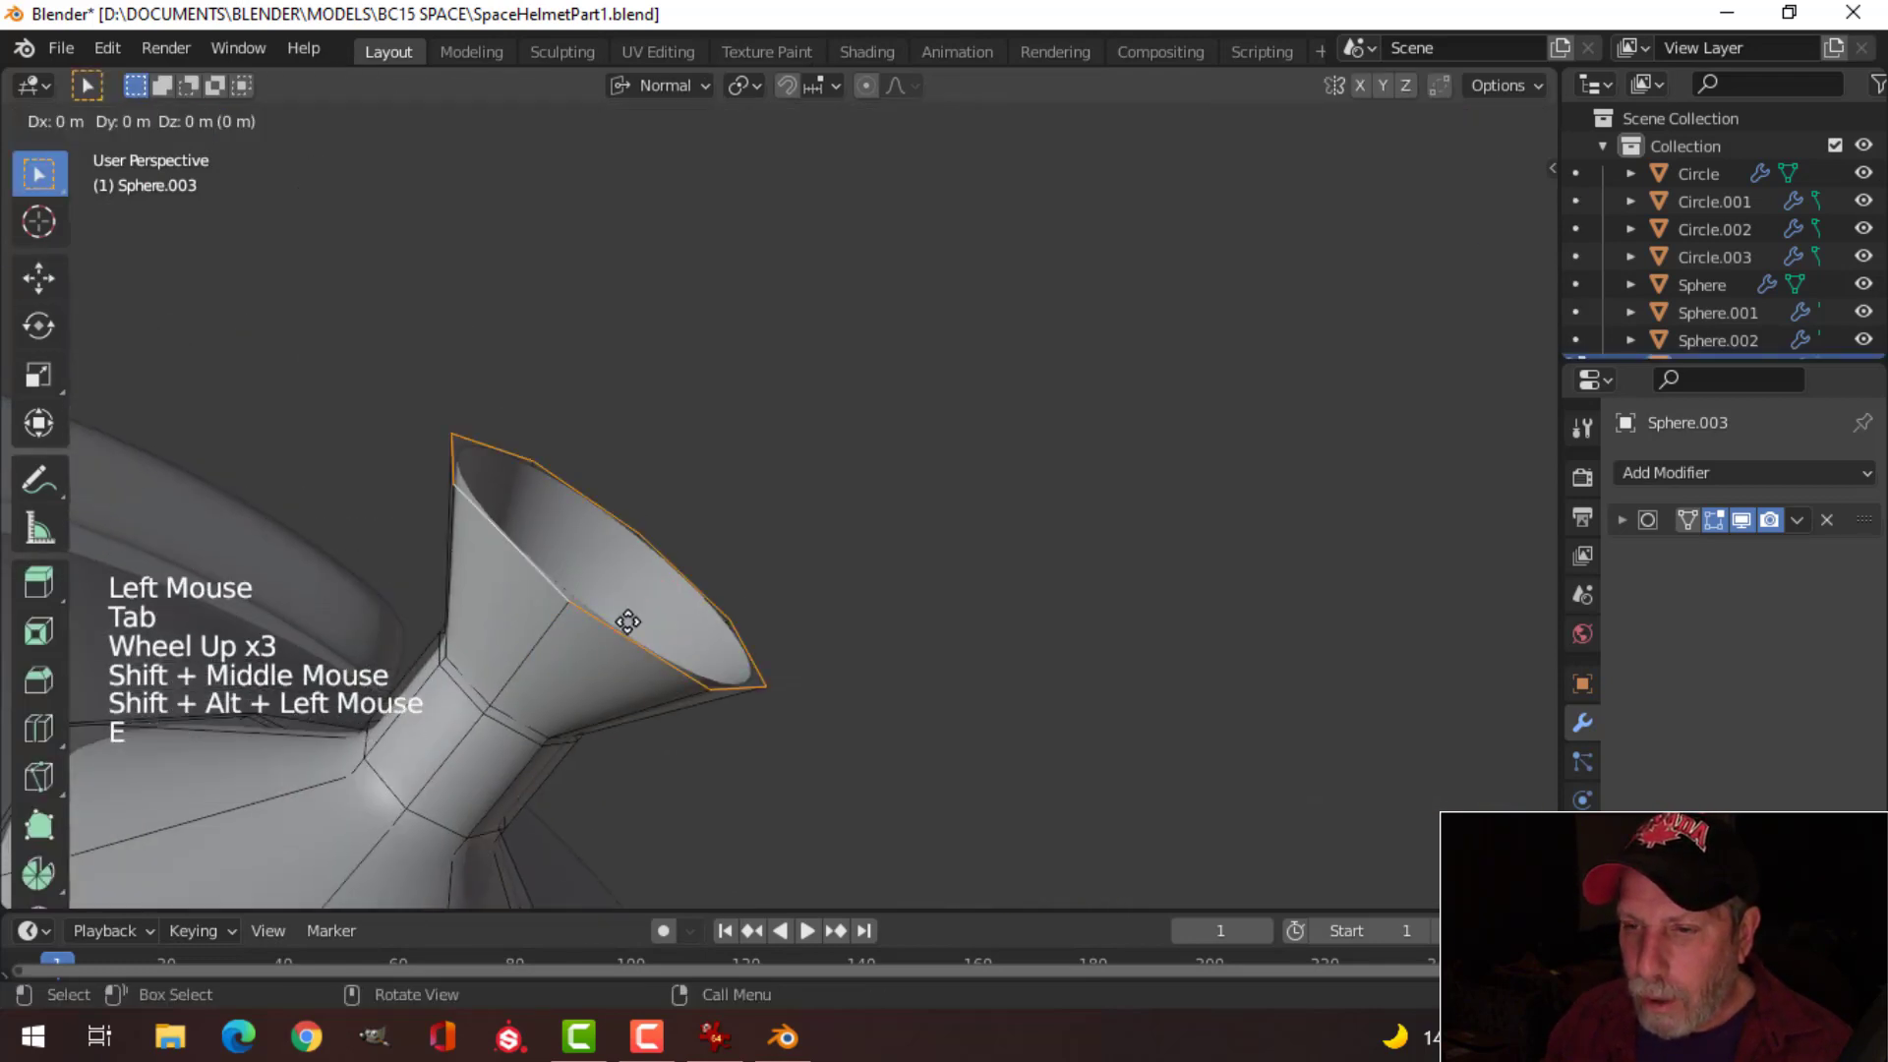
right_click(634, 602)
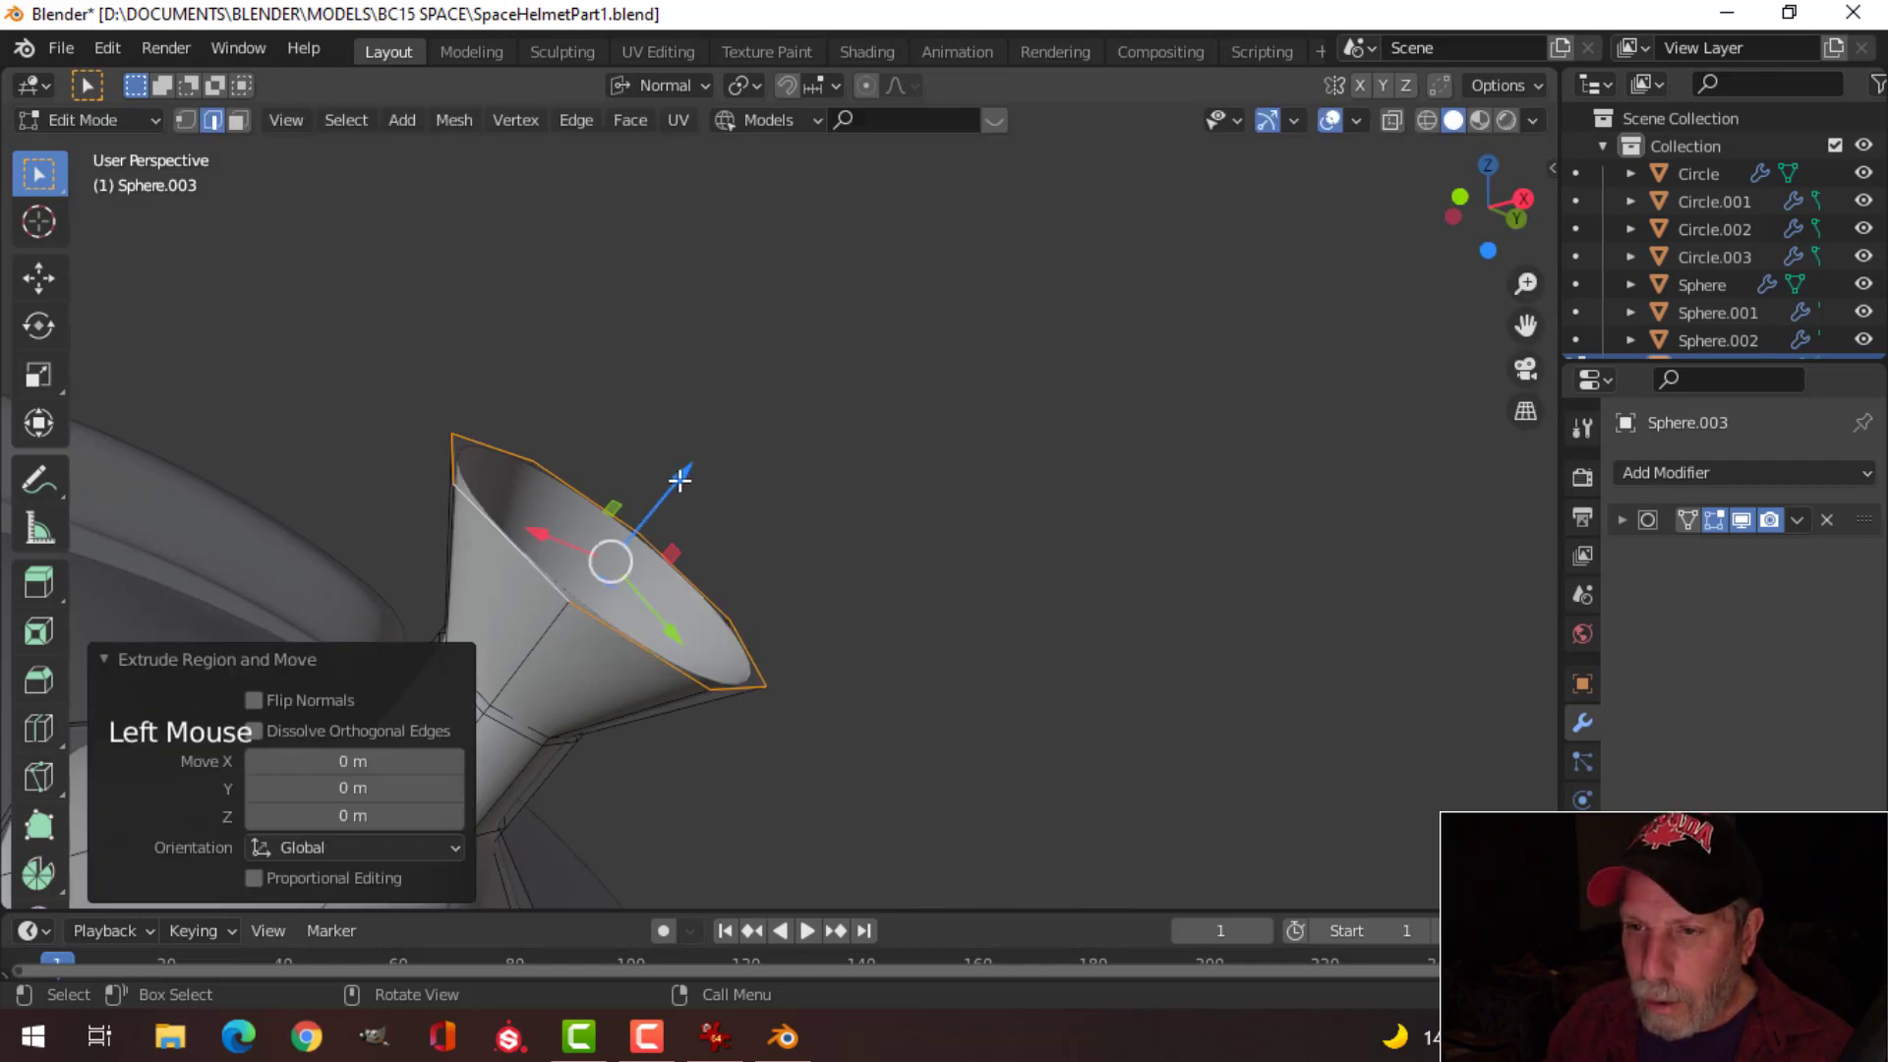
drag(678, 479, 658, 497)
key(Tab)
scroll(641, 581, down, 2)
key(alt+a)
Step: Check the horn's proportions against the whole helmet and select the horn object
middle_drag(641, 581, 662, 586)
scroll(662, 579, down, 1)
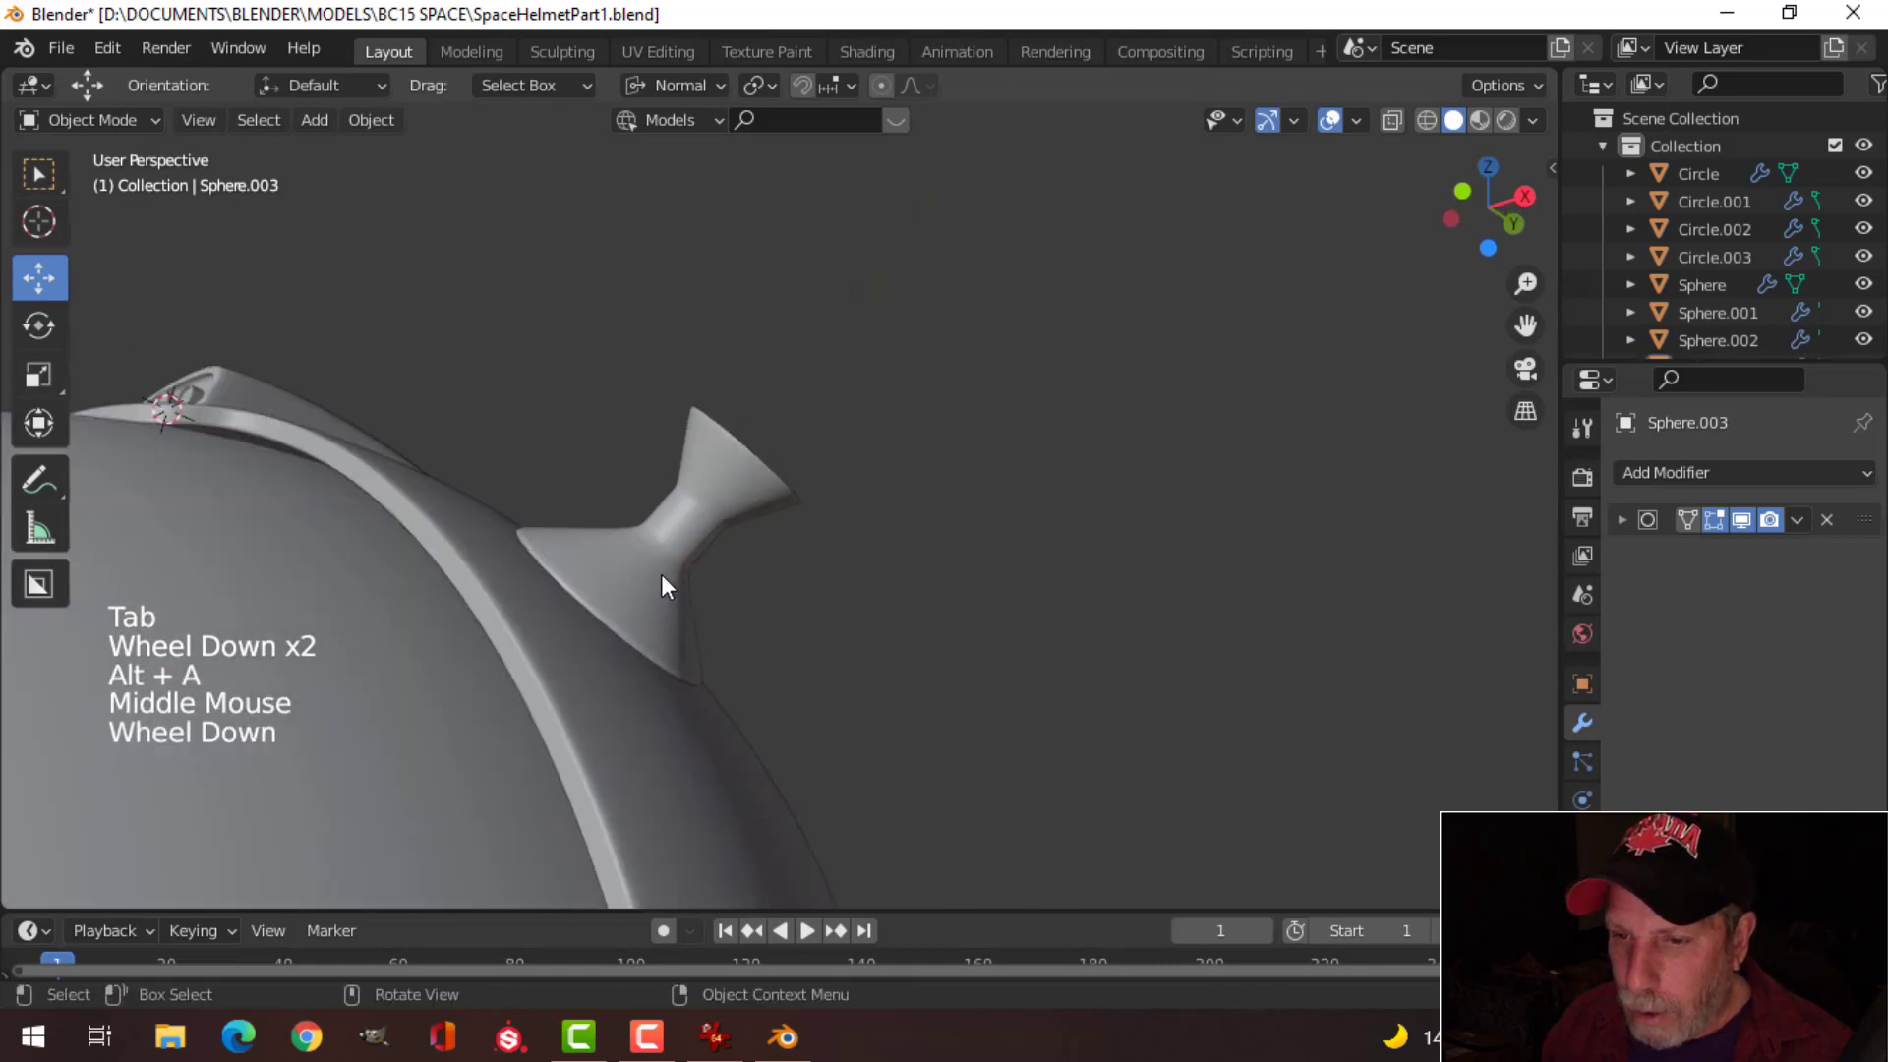
scroll(661, 586, down, 4)
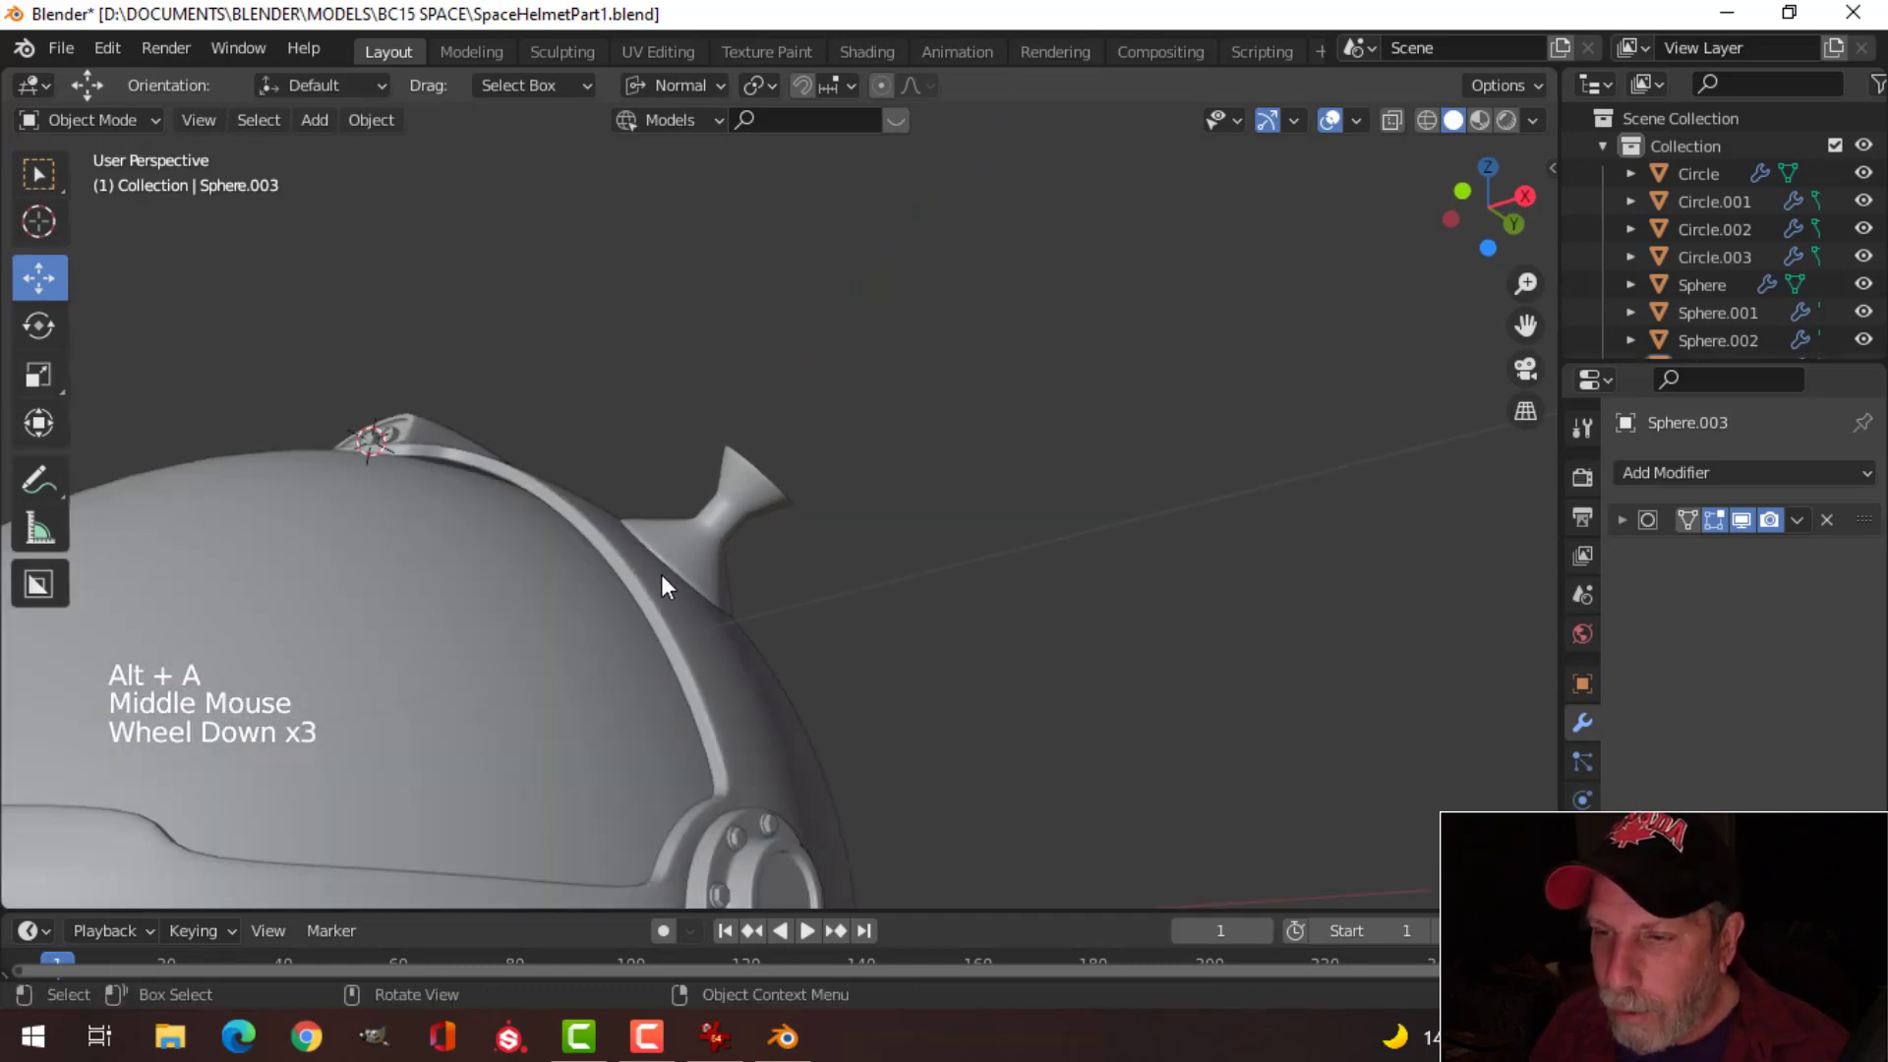
middle_drag(664, 586, 669, 663)
click(711, 616)
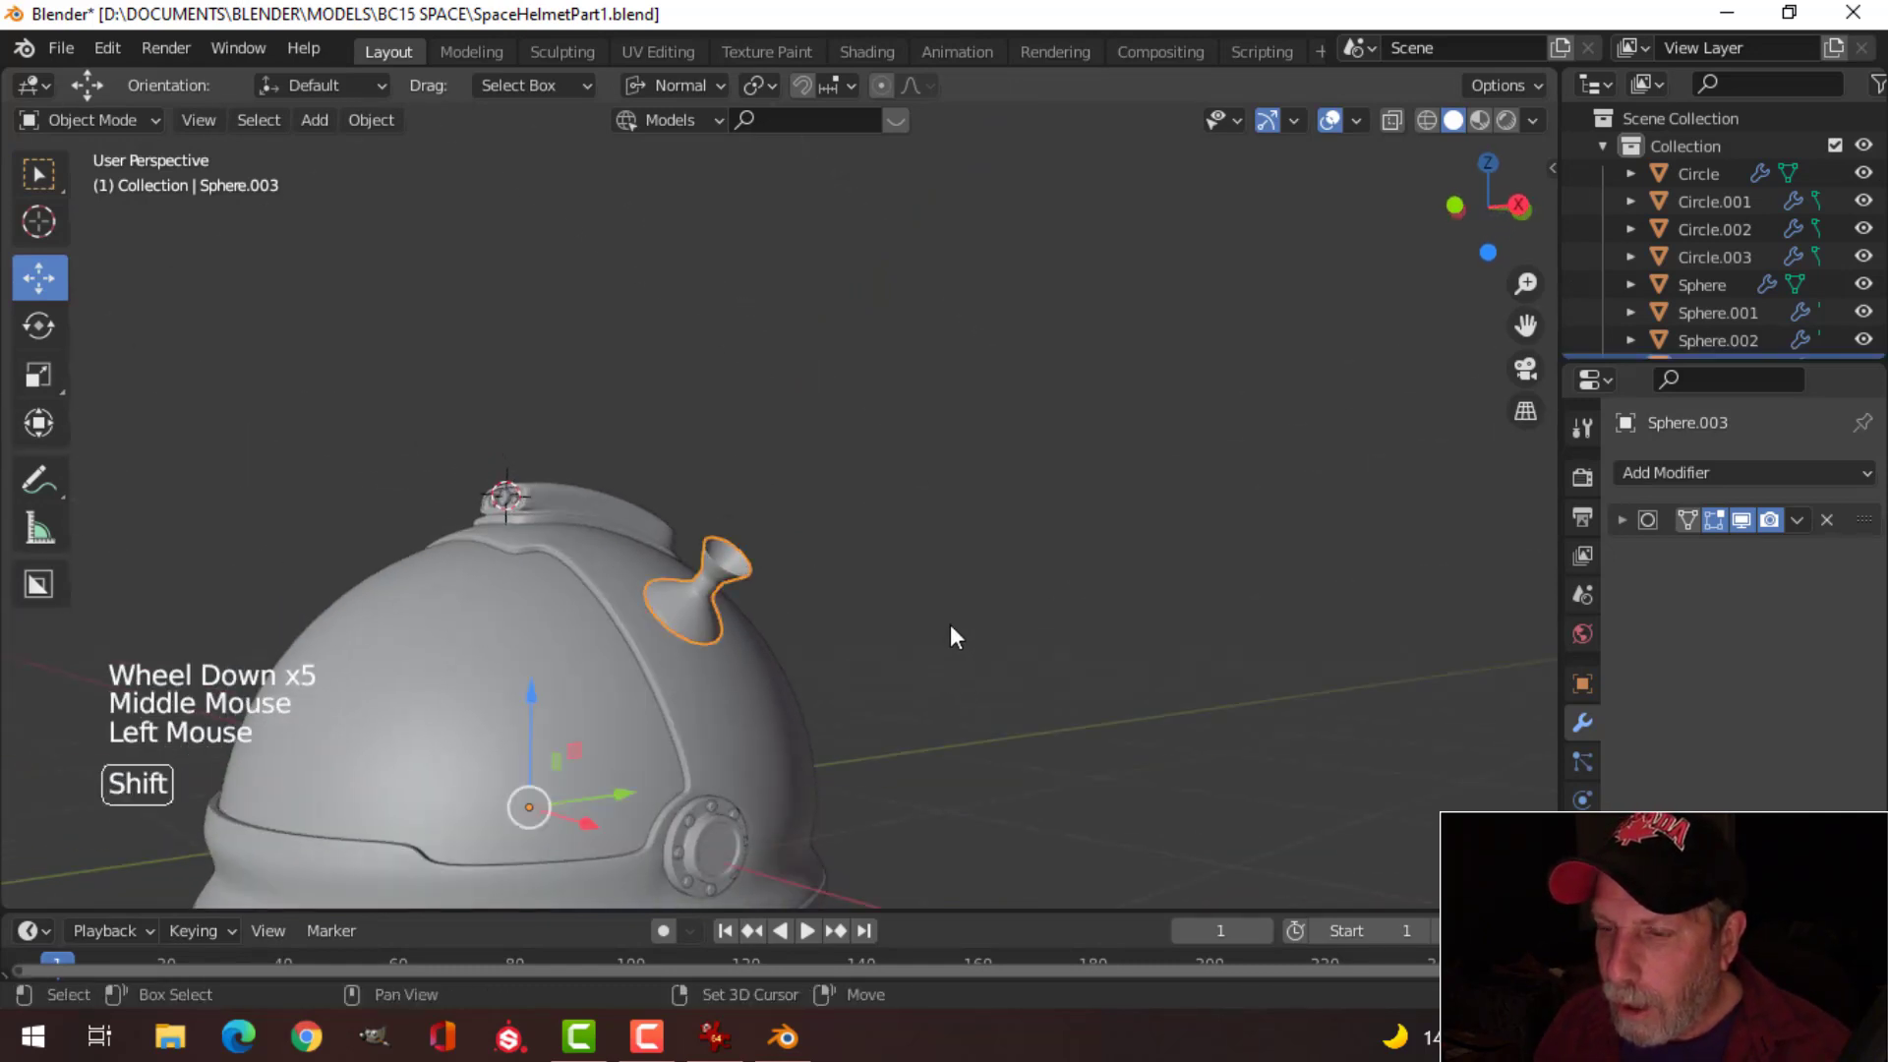
shift+middle_drag(950, 624, 961, 617)
middle_drag(961, 618, 972, 611)
click(1642, 472)
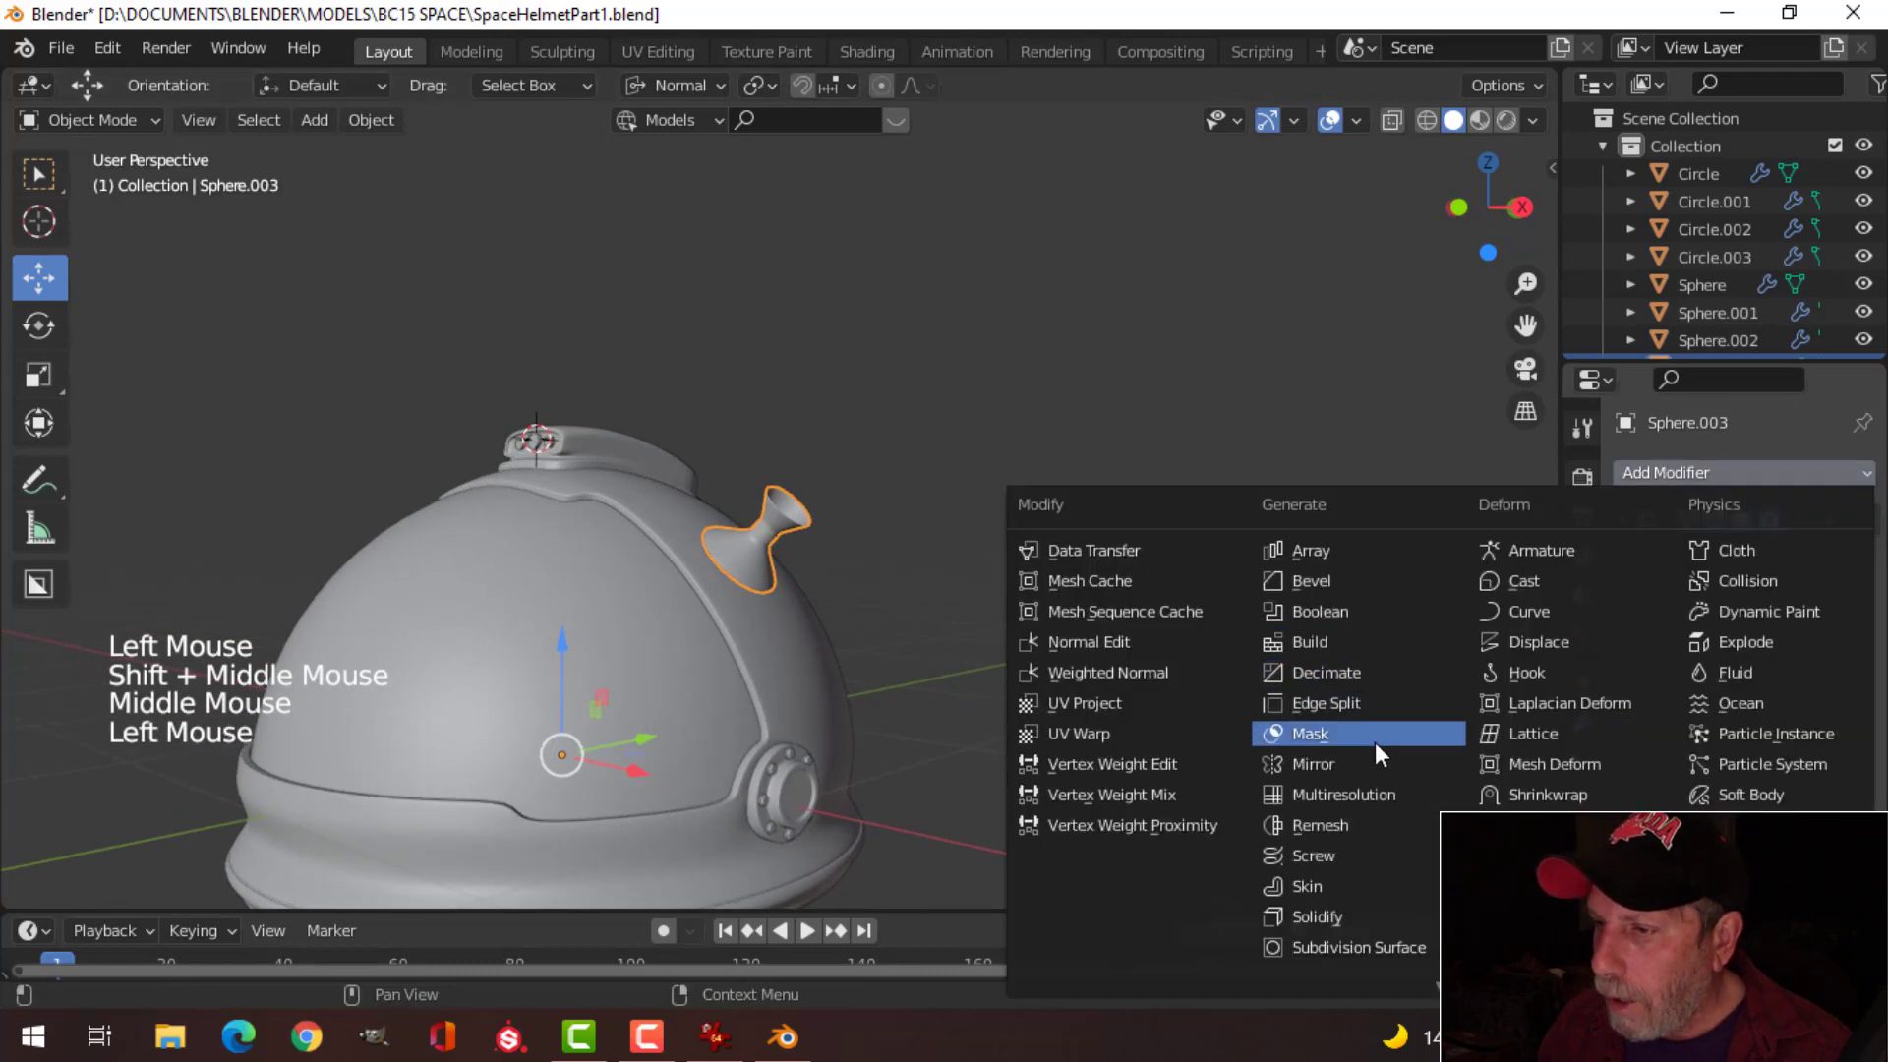
click(1367, 788)
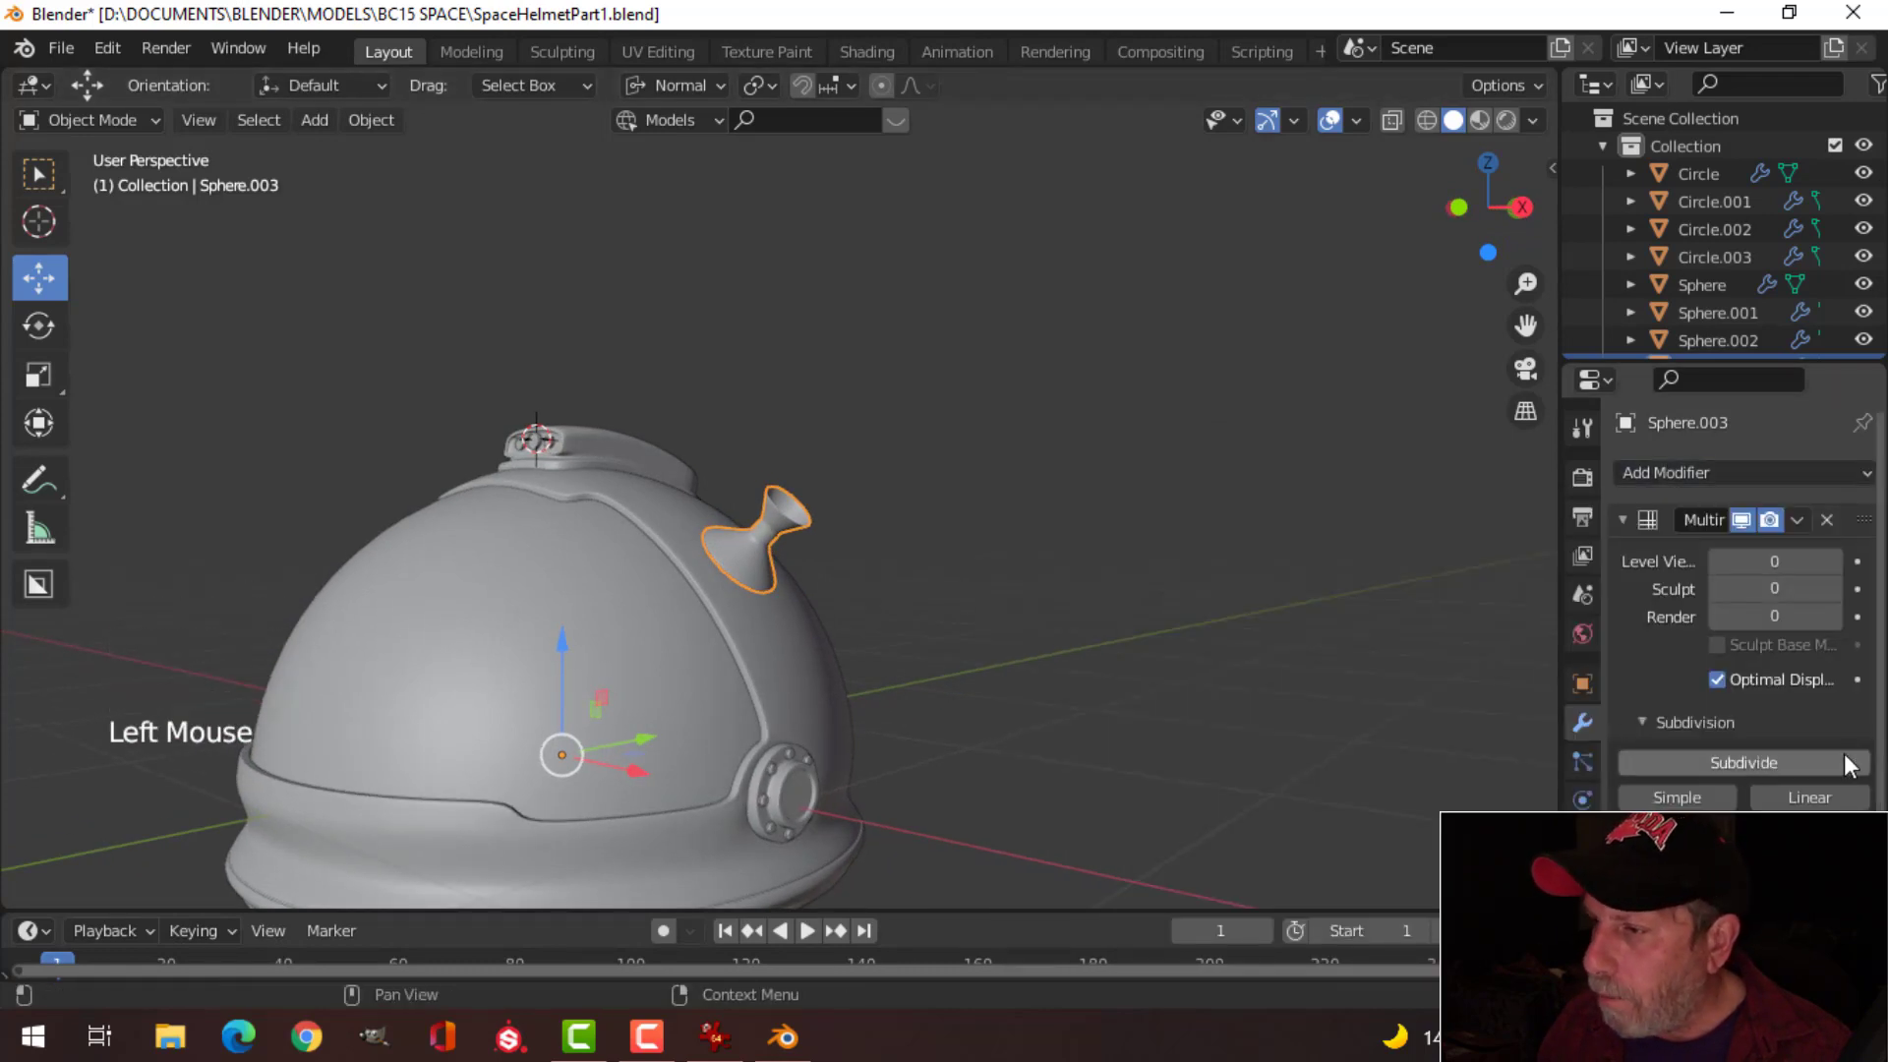
click(1827, 520)
Step: Add a Mirror modifier on the X axis to the horn and check both horns on the helmet
click(1709, 474)
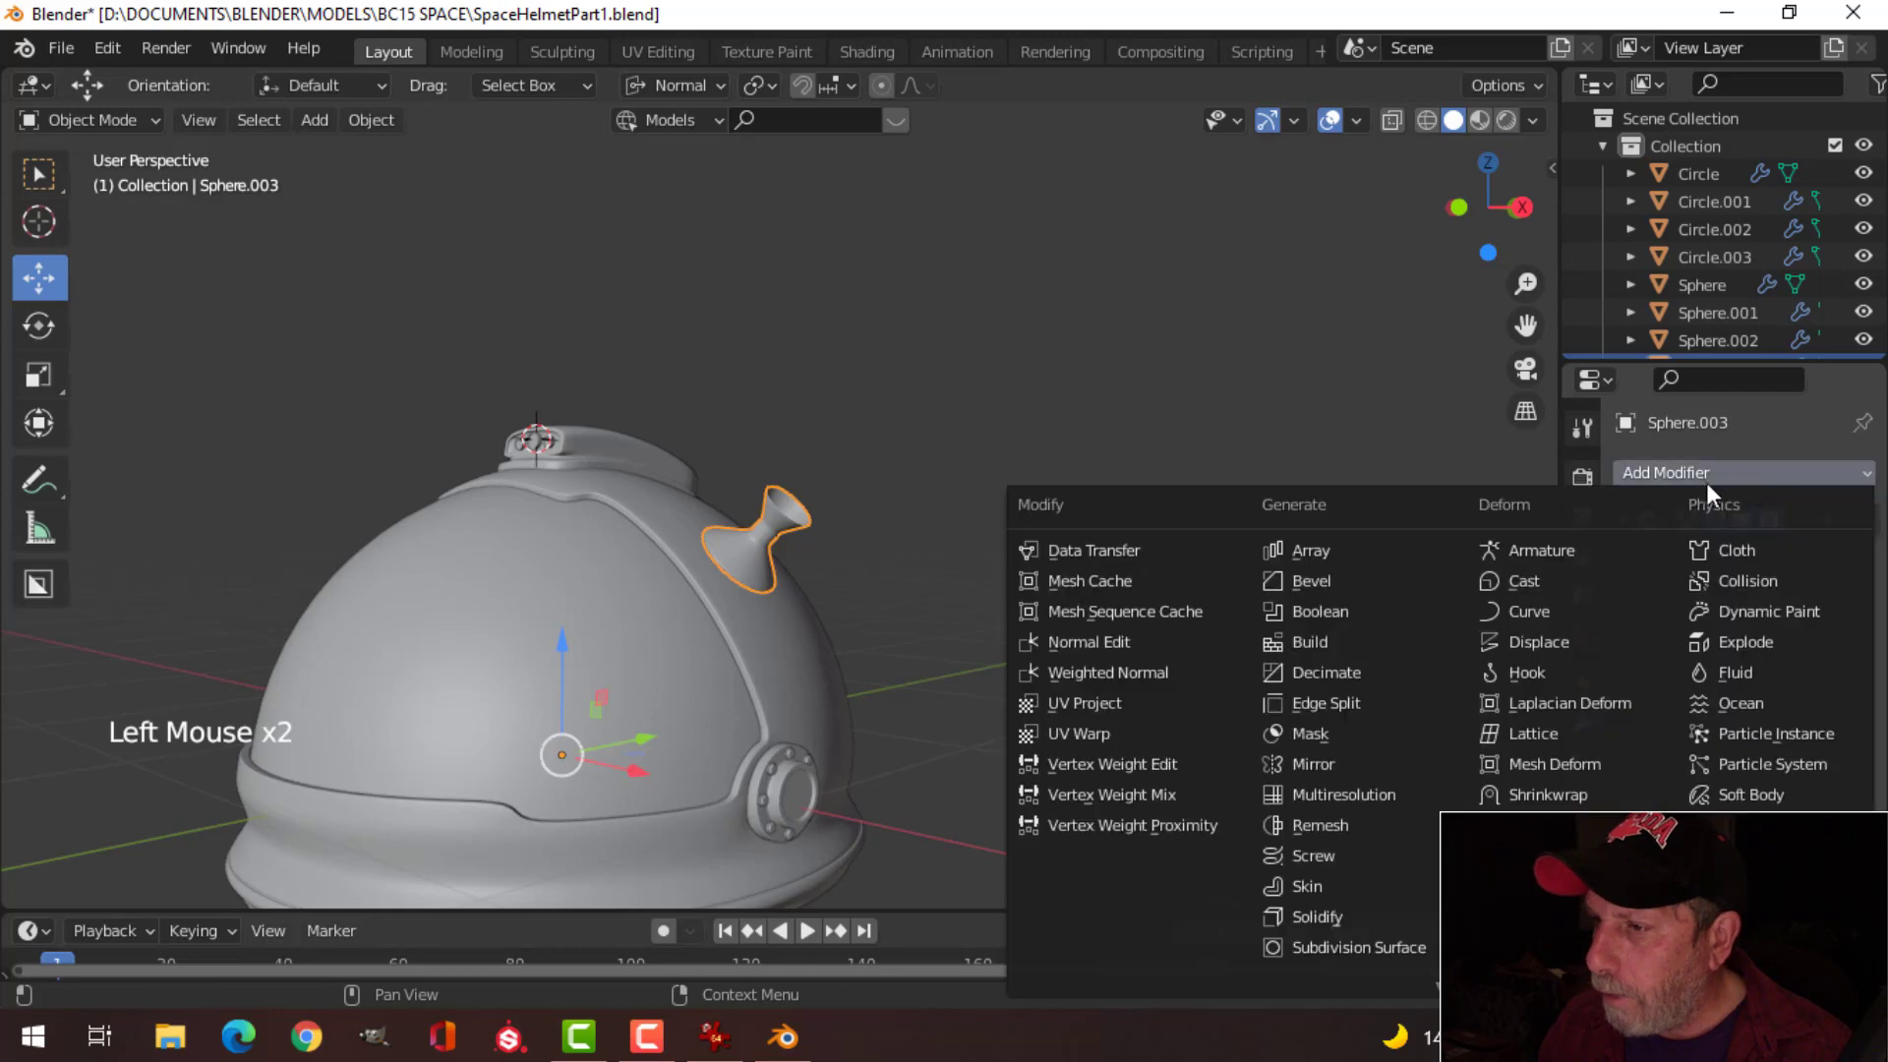
click(1351, 763)
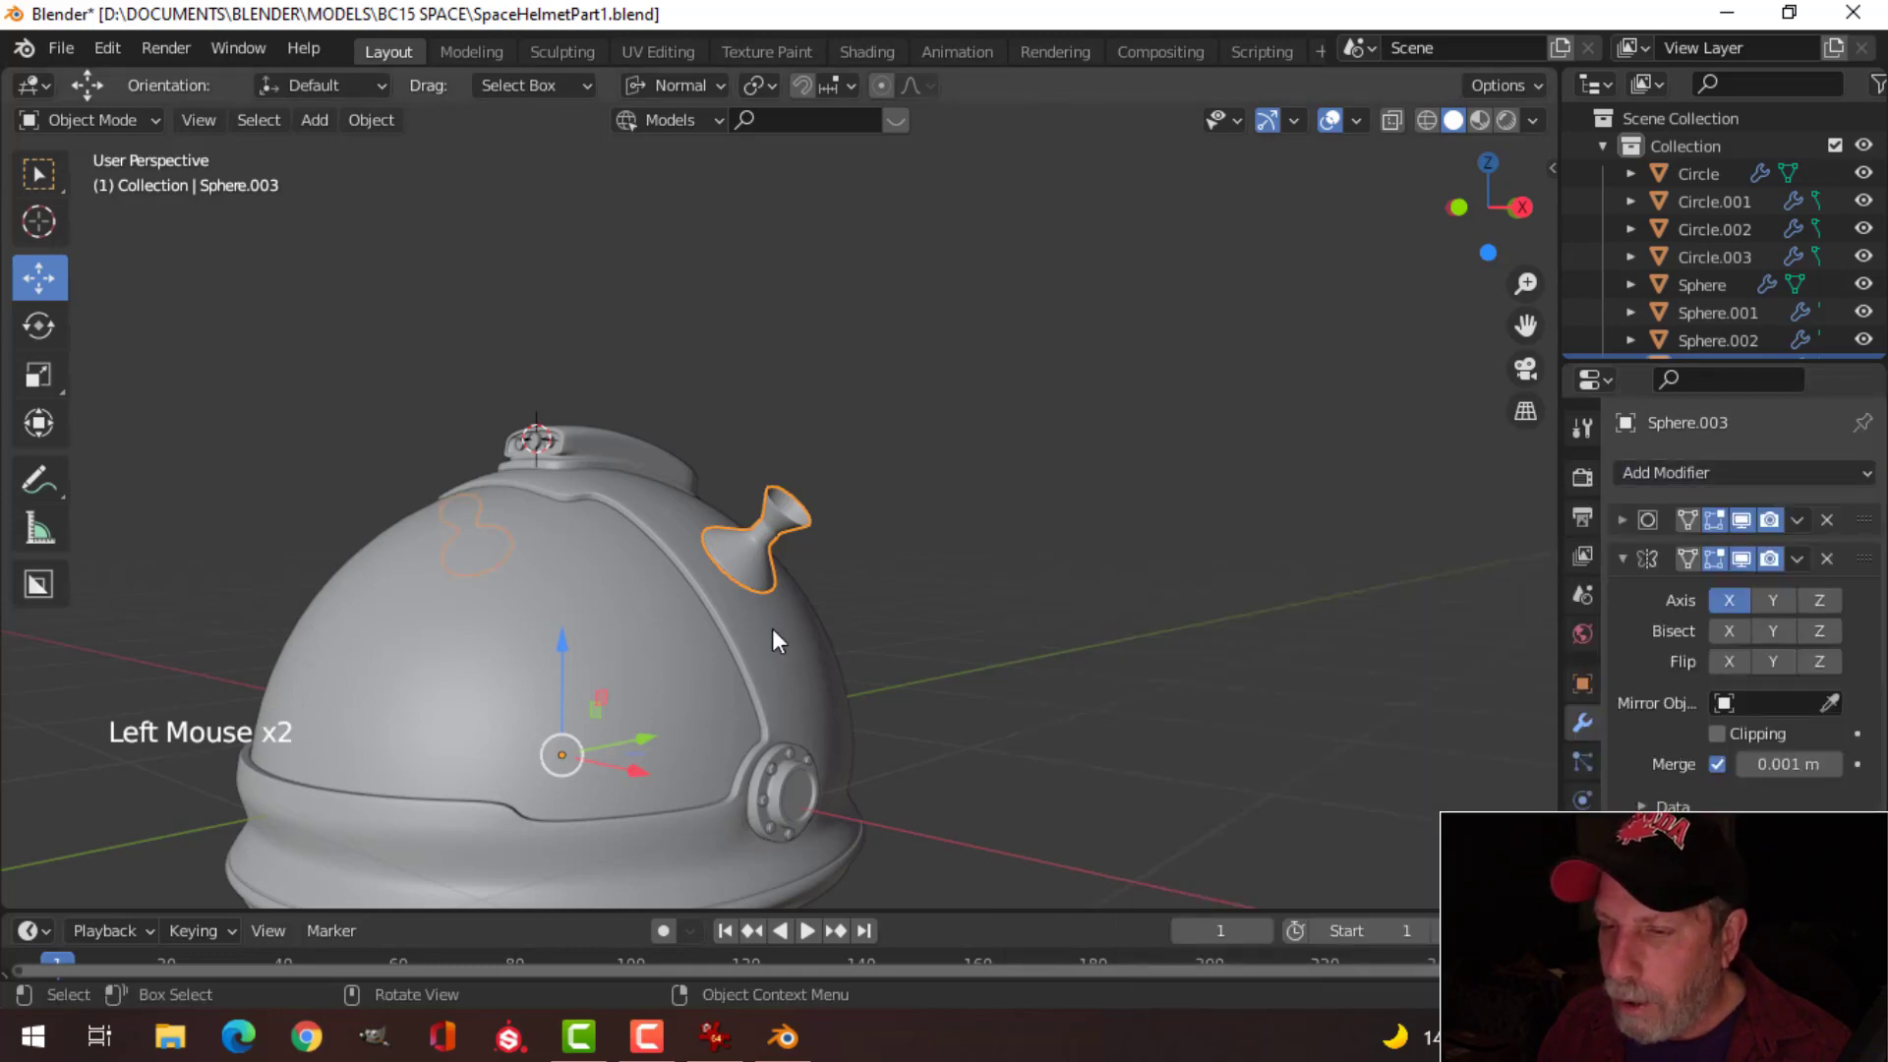
middle_drag(780, 633, 1003, 695)
scroll(1142, 697, down, 2)
key(alt+a)
middle_drag(1142, 686, 930, 649)
scroll(1107, 549, up, 3)
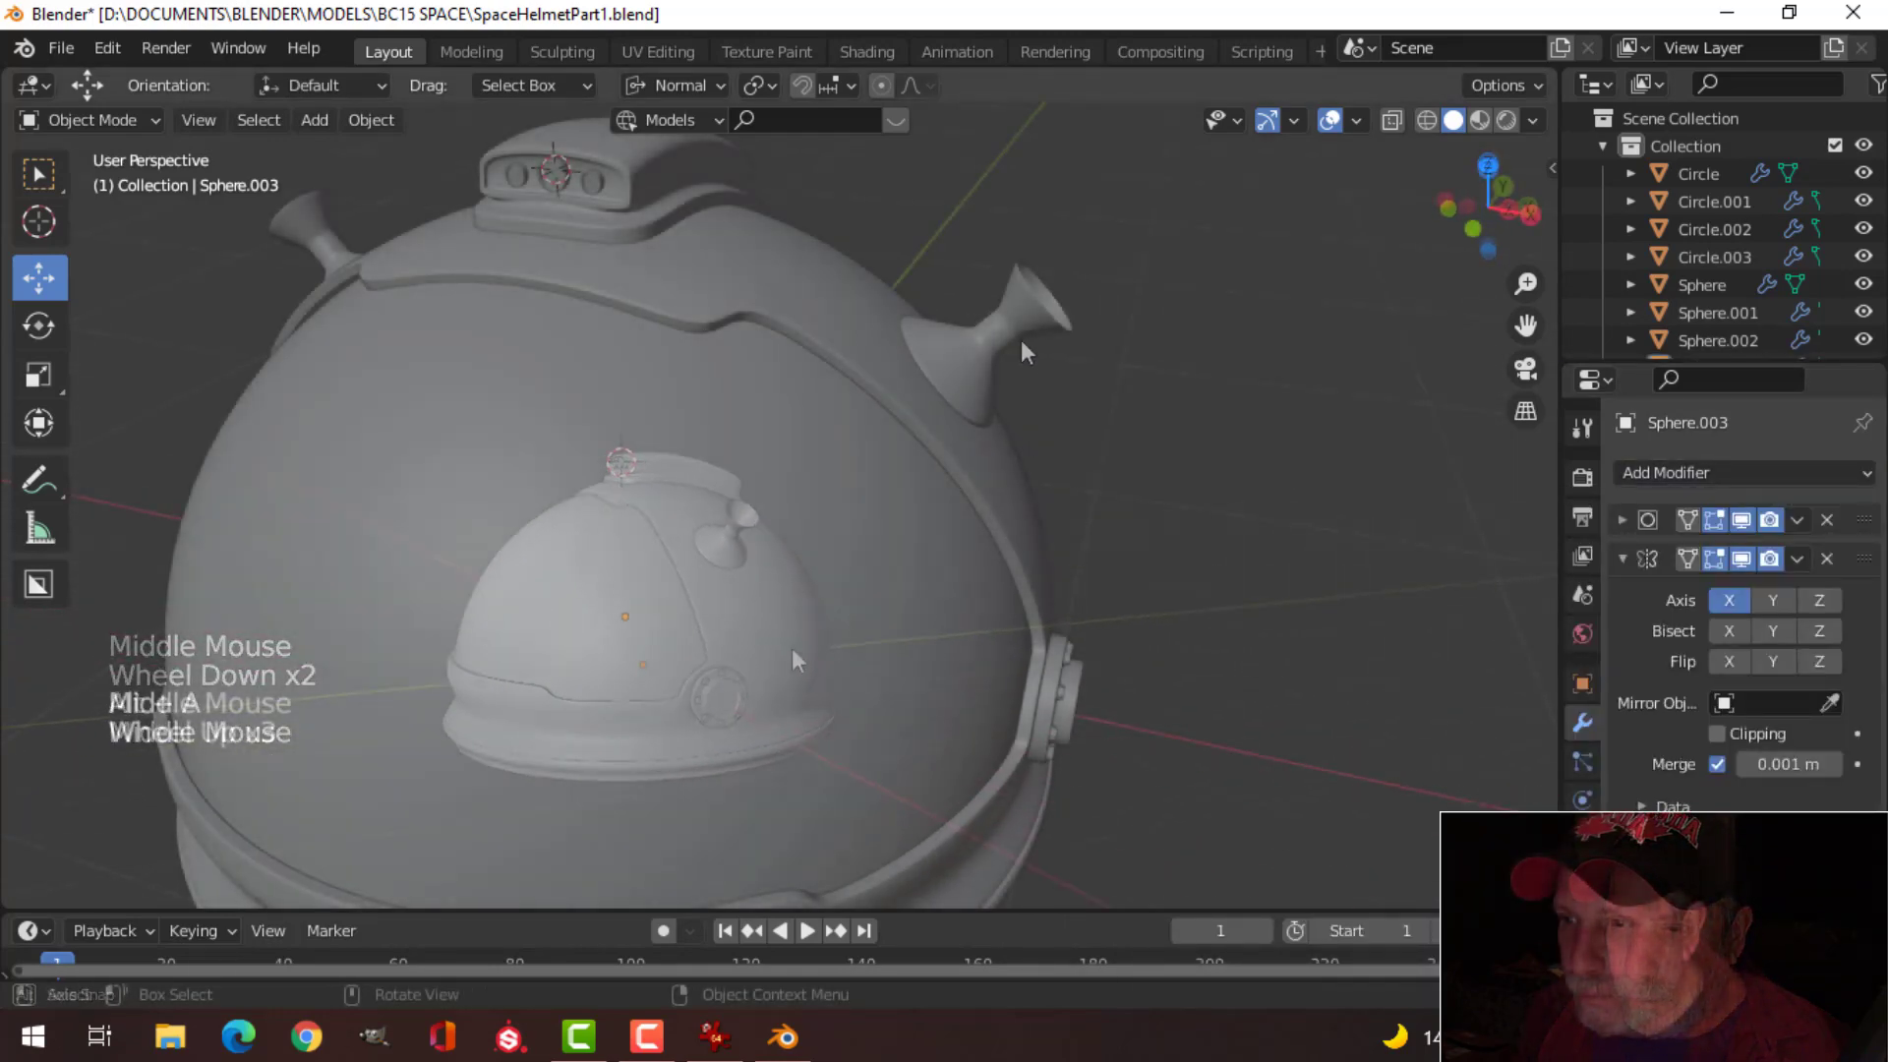
Step: Scale the selected inner edge loop of the horn's outer opening to 0.866 in Edit Mode
click(1021, 339)
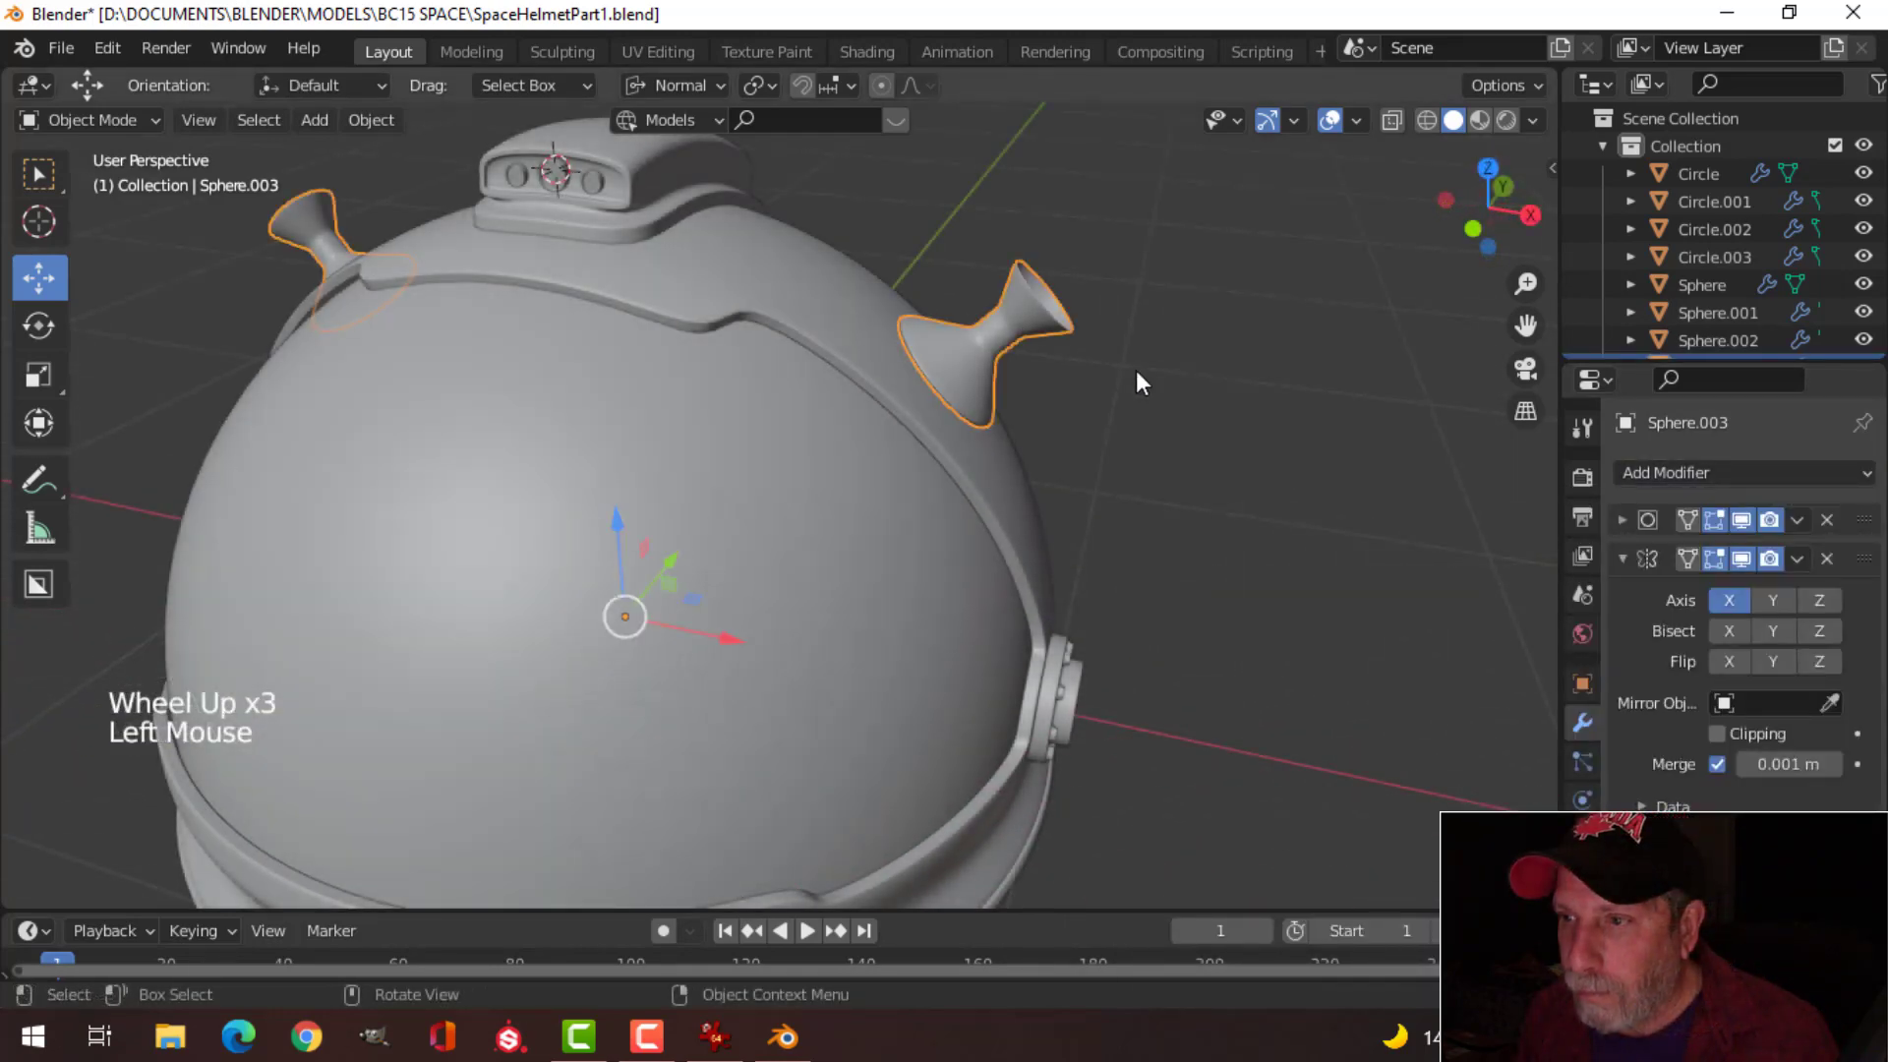
key(Tab)
shift+middle_drag(1131, 409, 1092, 438)
scroll(1092, 438, up, 2)
key(s)
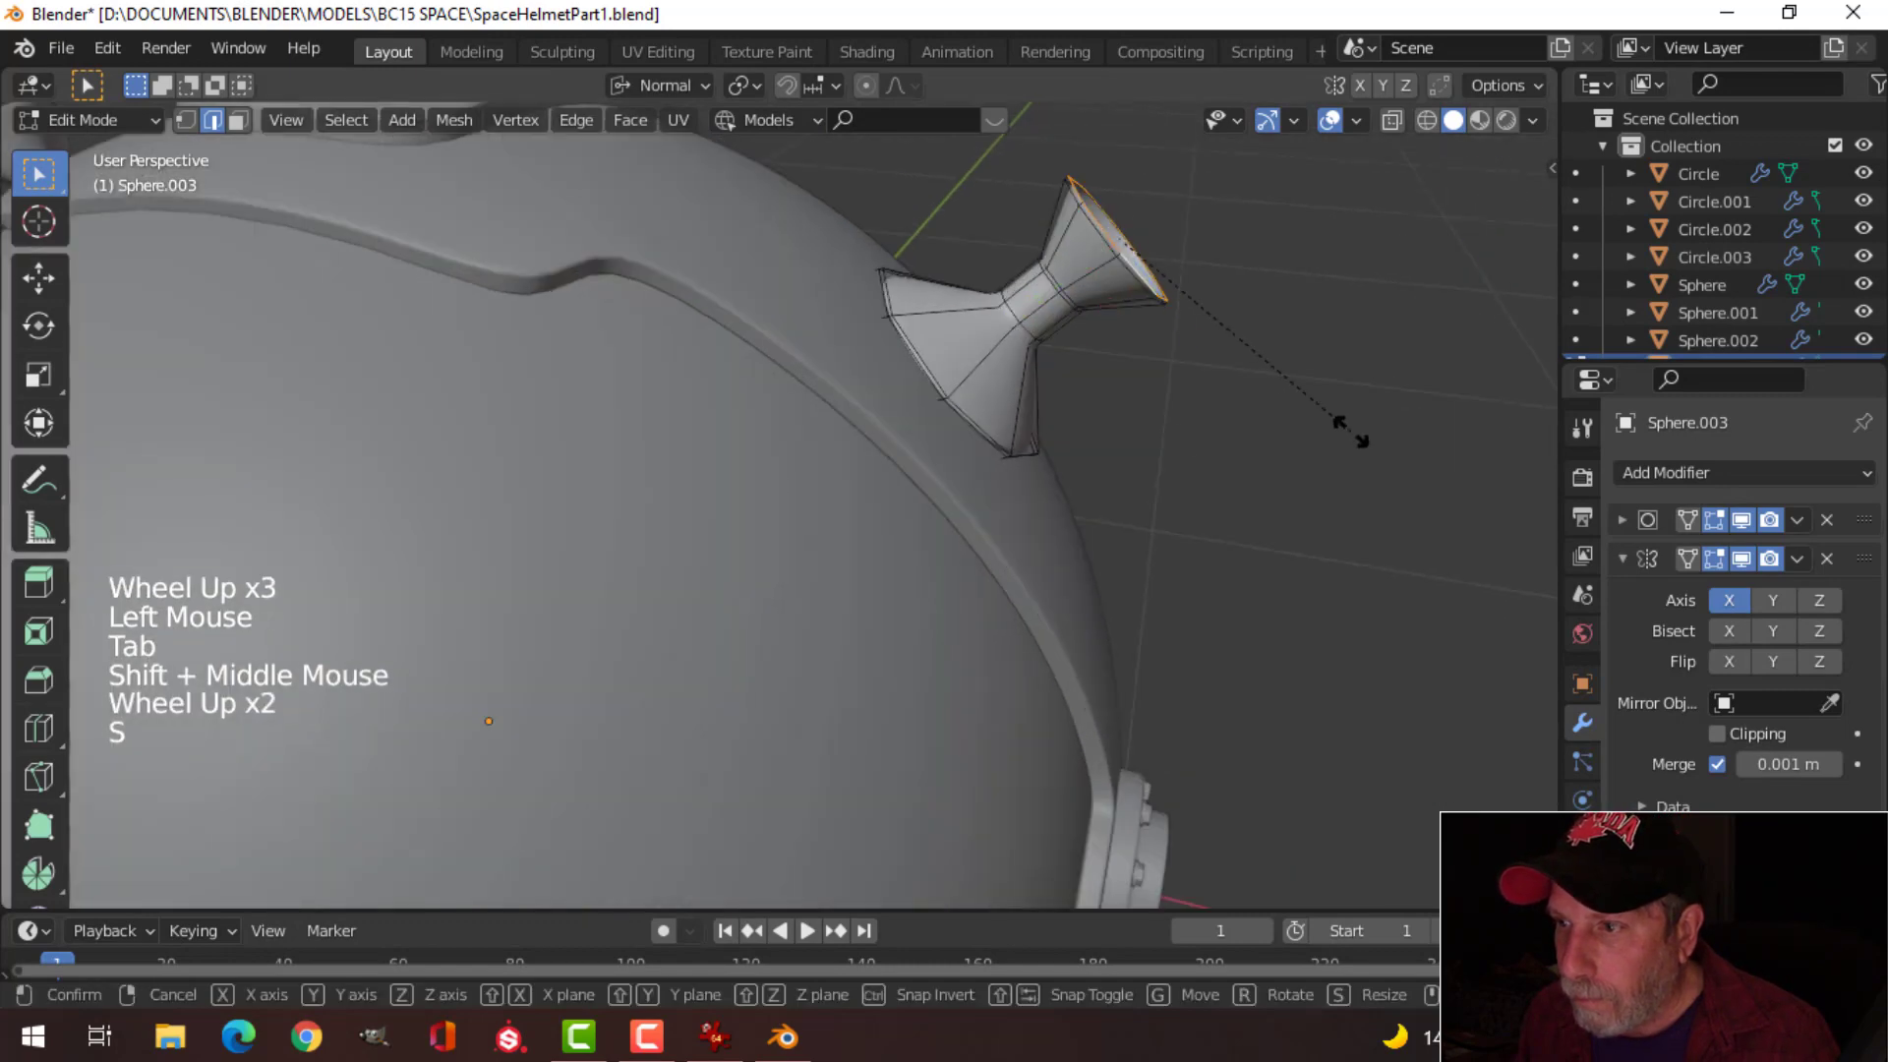
click(1300, 427)
shift+middle_drag(1300, 427, 1184, 476)
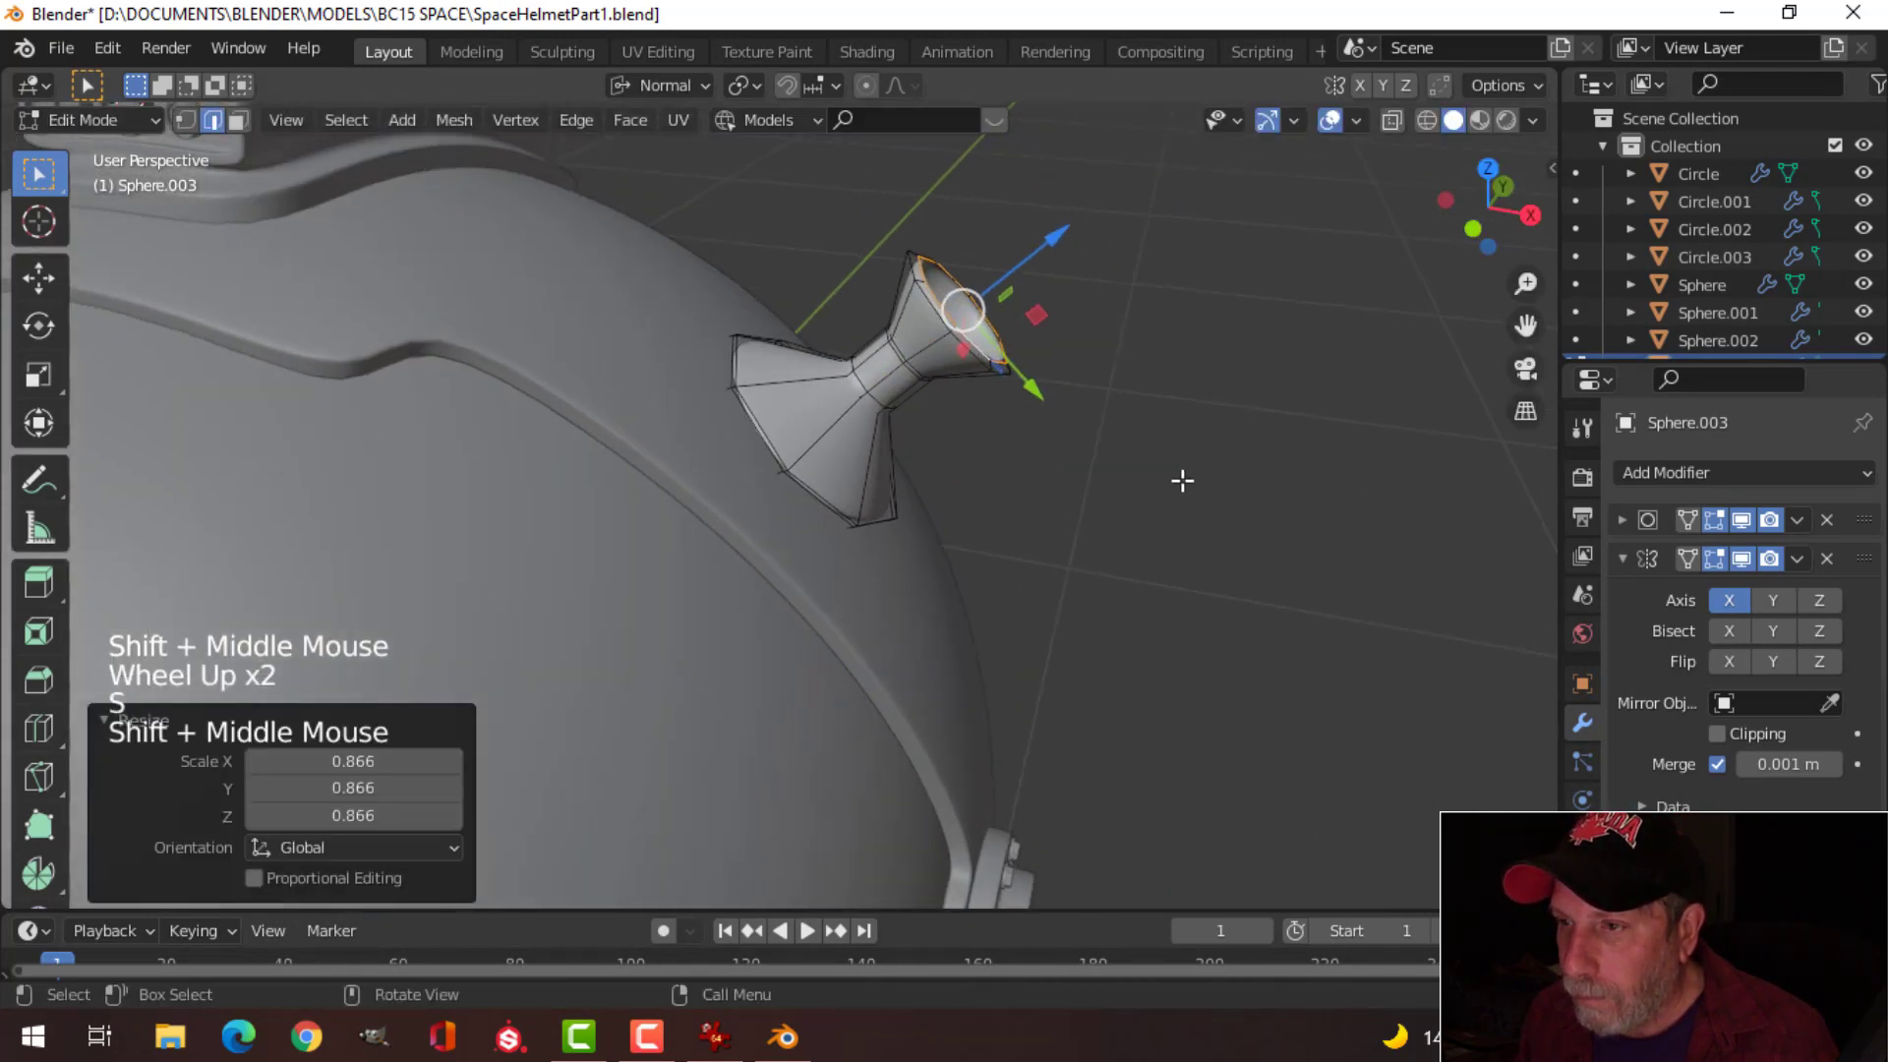
Step: Snap the 3D cursor to the selected loop at the horn's opening, deselect it, and return to Object Mode
key(shift+s)
click(1160, 637)
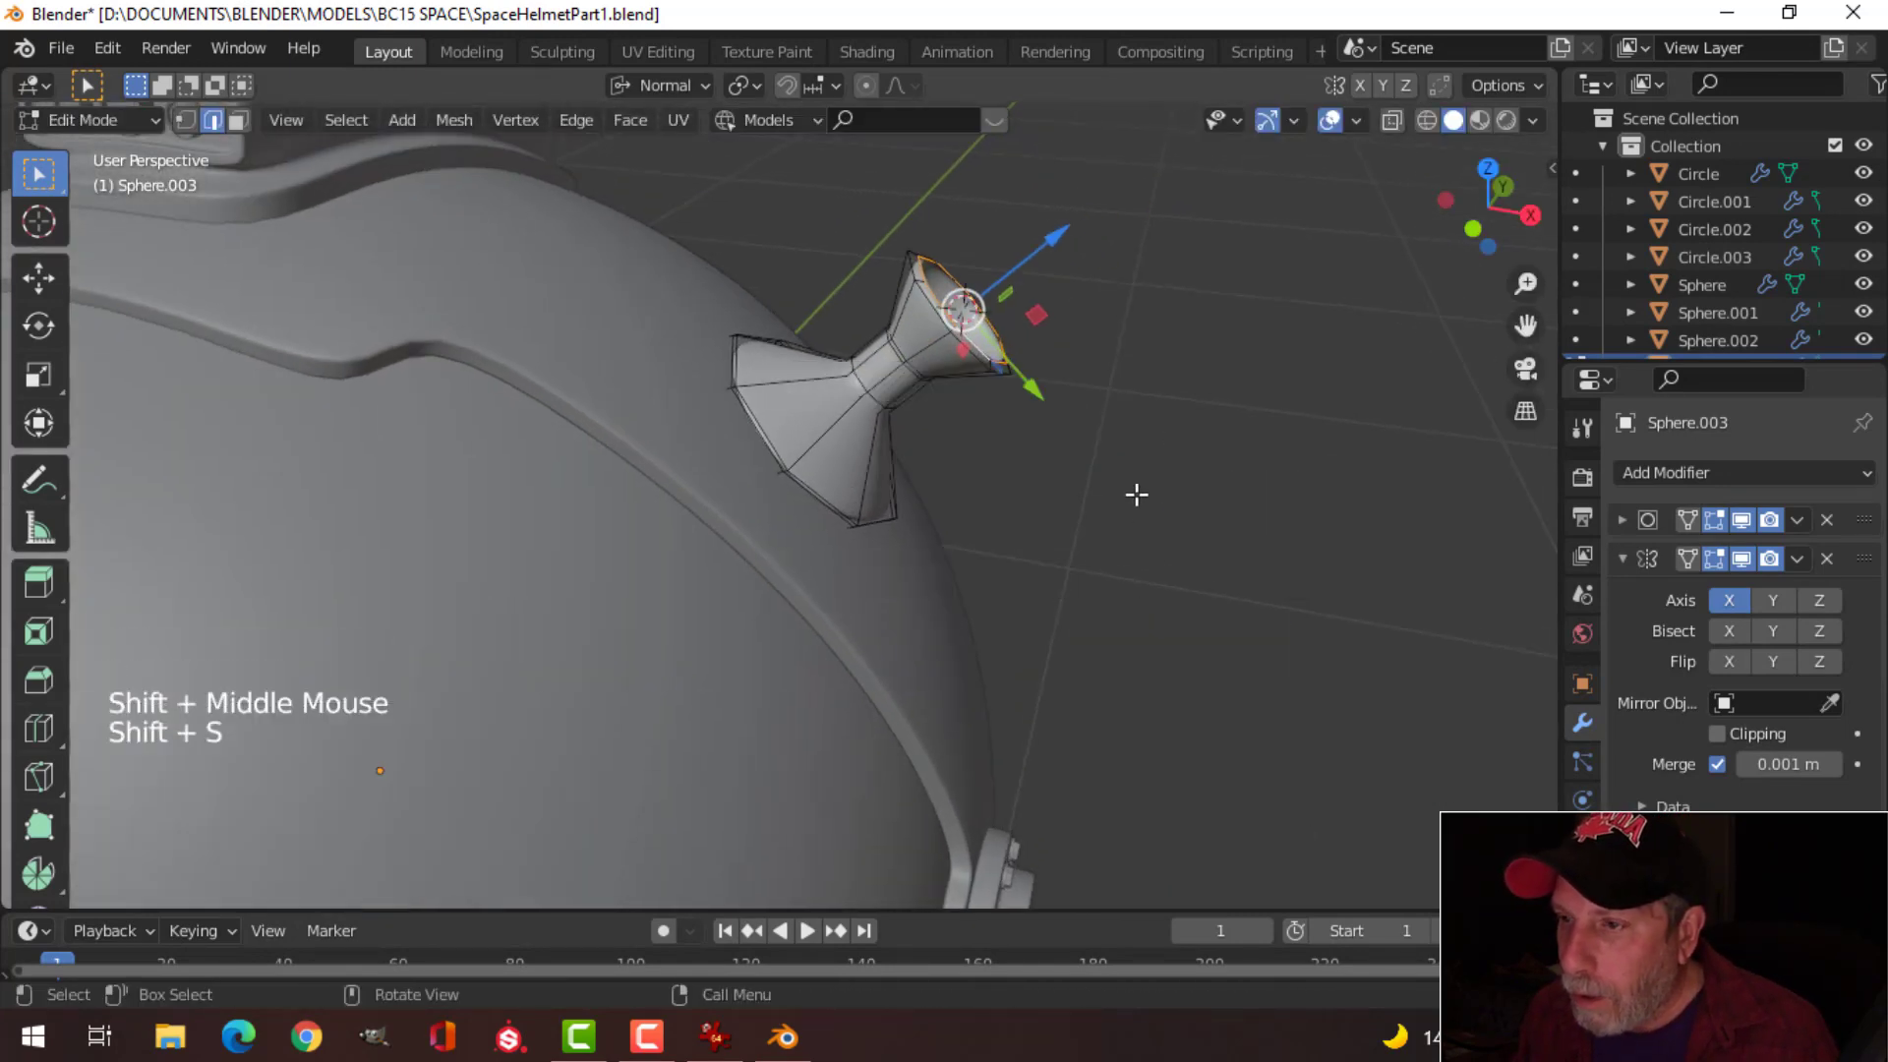
key(alt+a)
key(Tab)
scroll(1136, 494, down, 2)
Step: Add a cube at the horn's opening and scale it down in Edit Mode to about 0.15
key(shift+a)
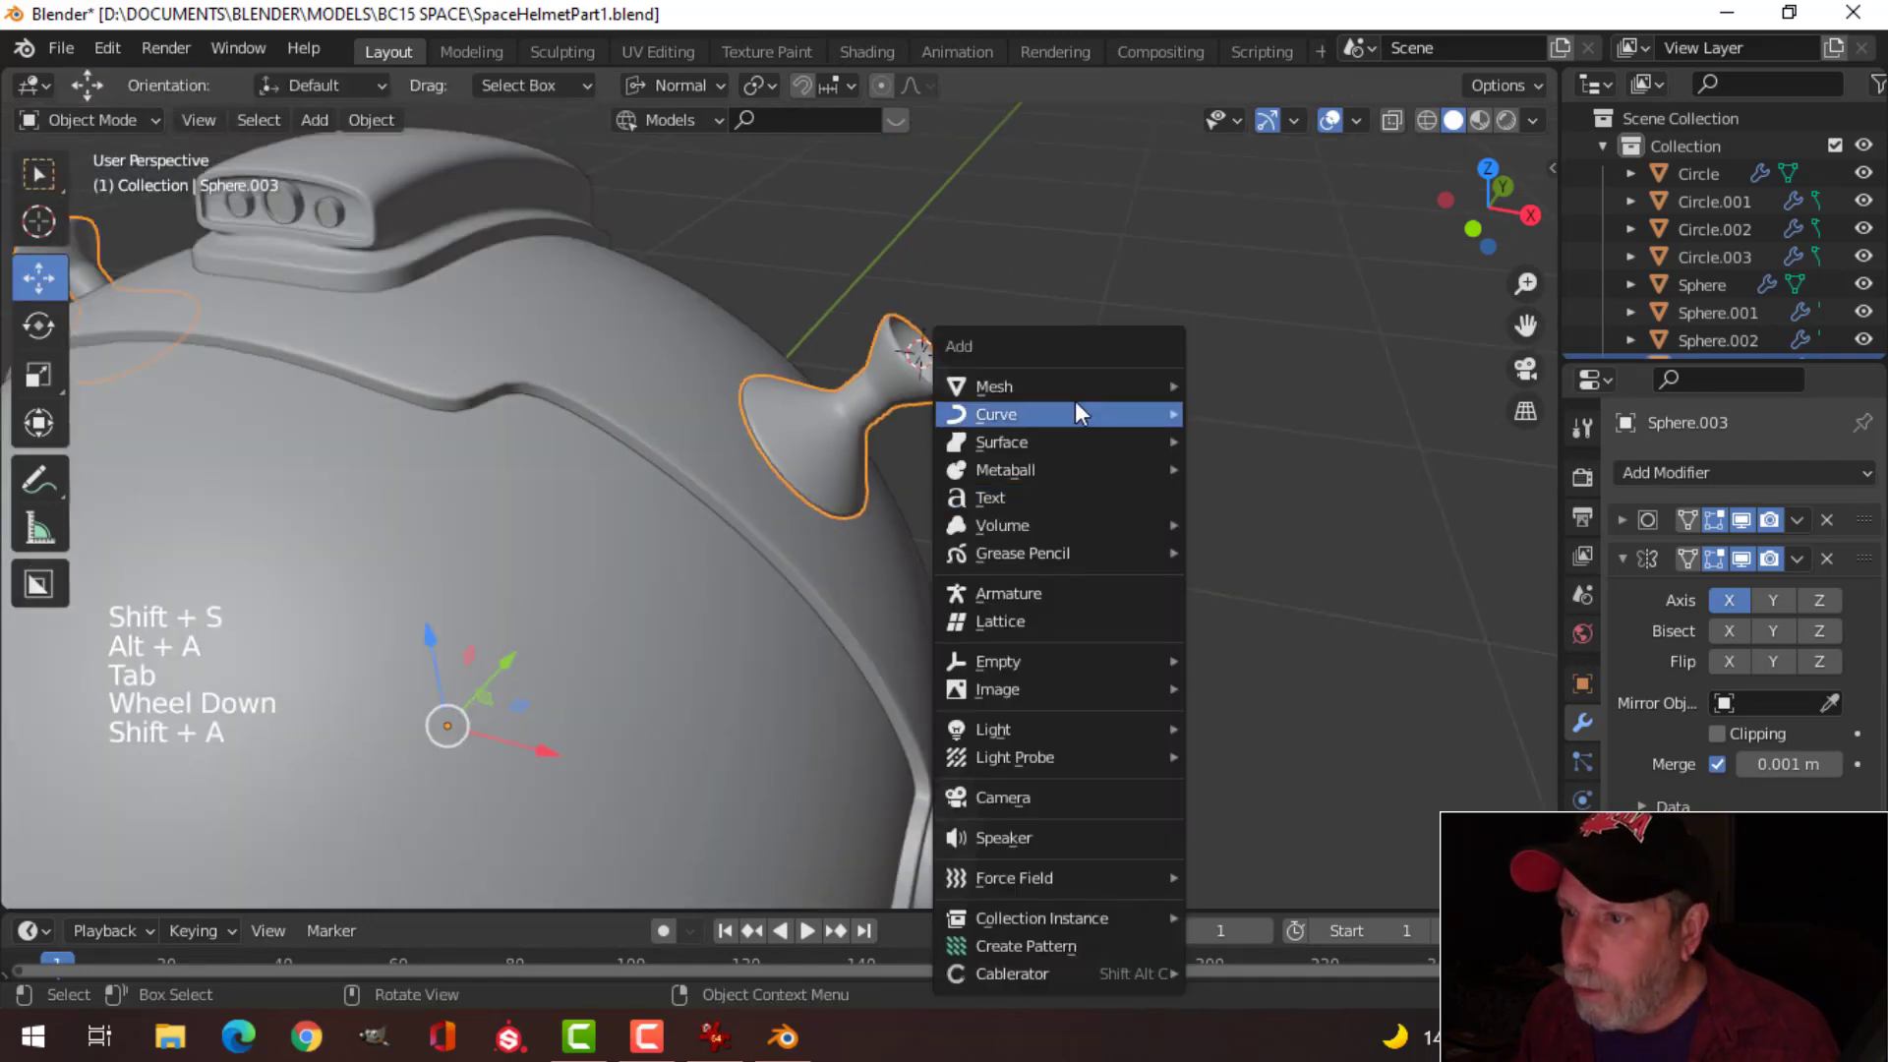
mouse_move(1077, 385)
click(1241, 413)
scroll(1236, 417, down, 3)
key(Tab)
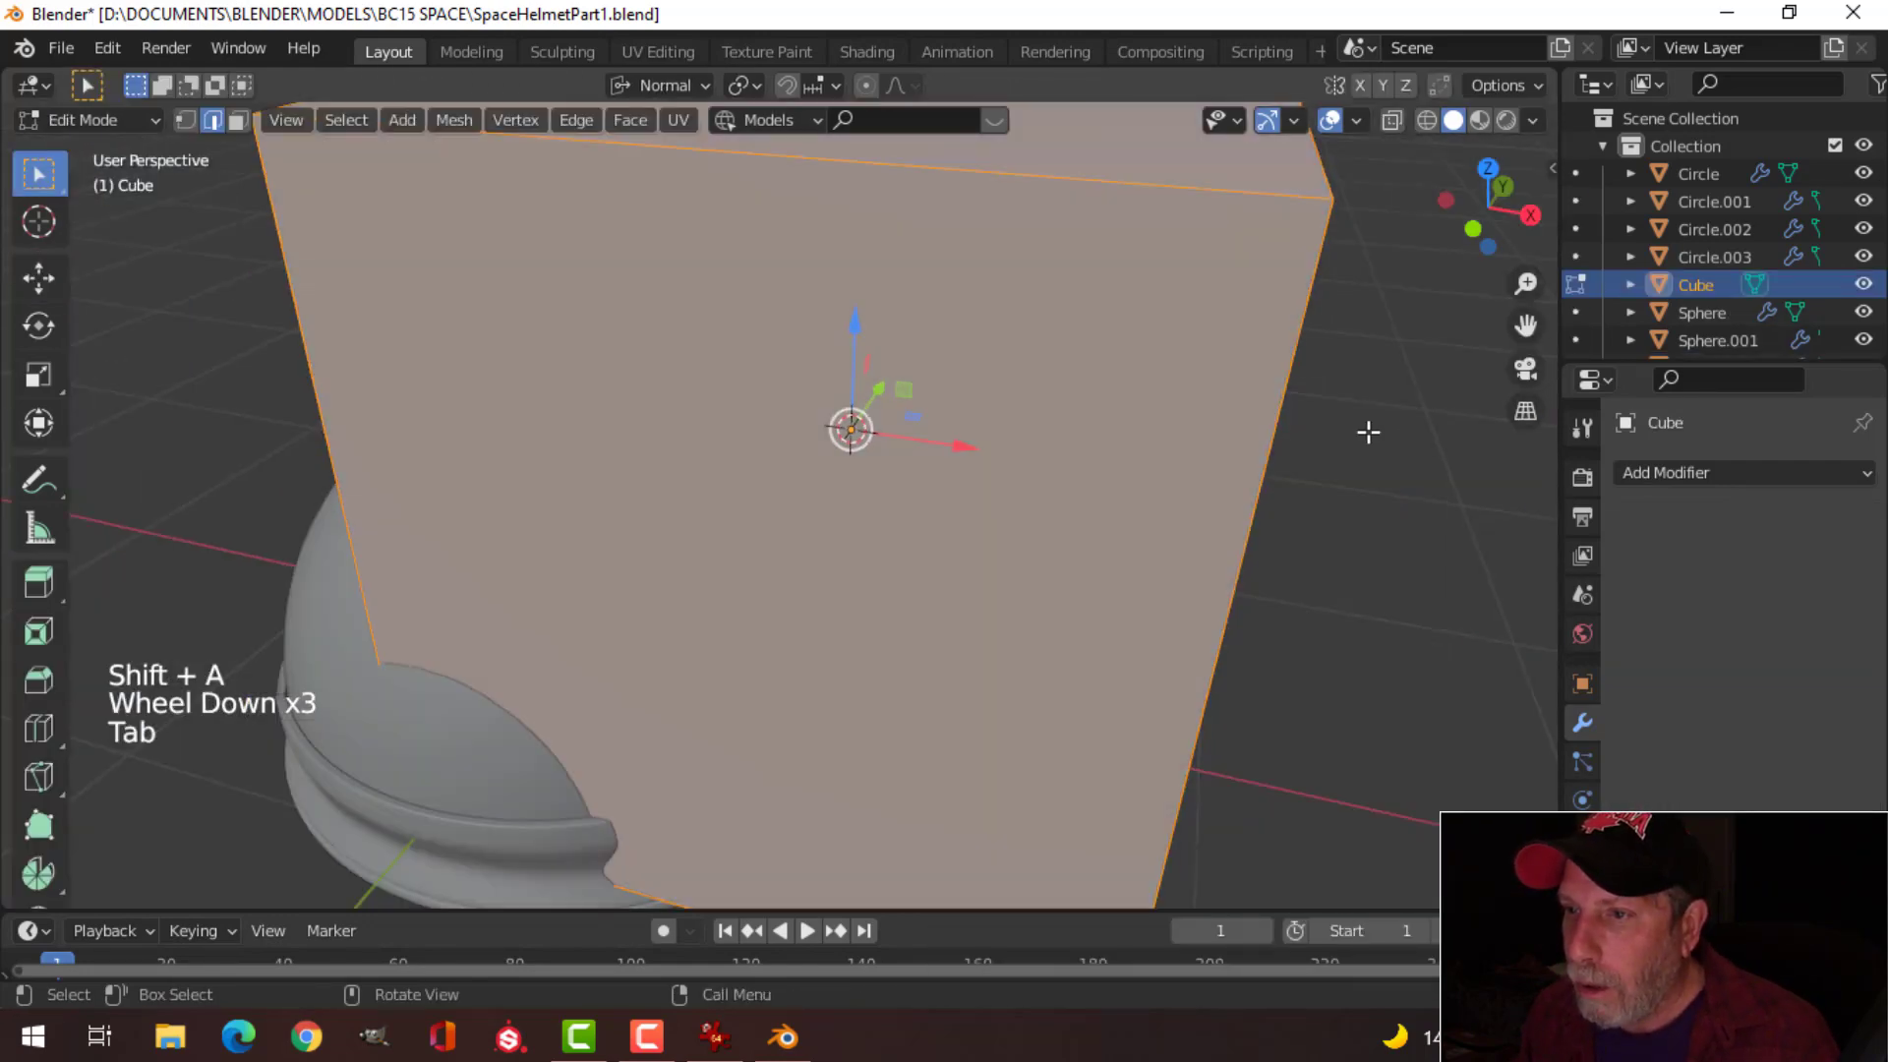
key(s)
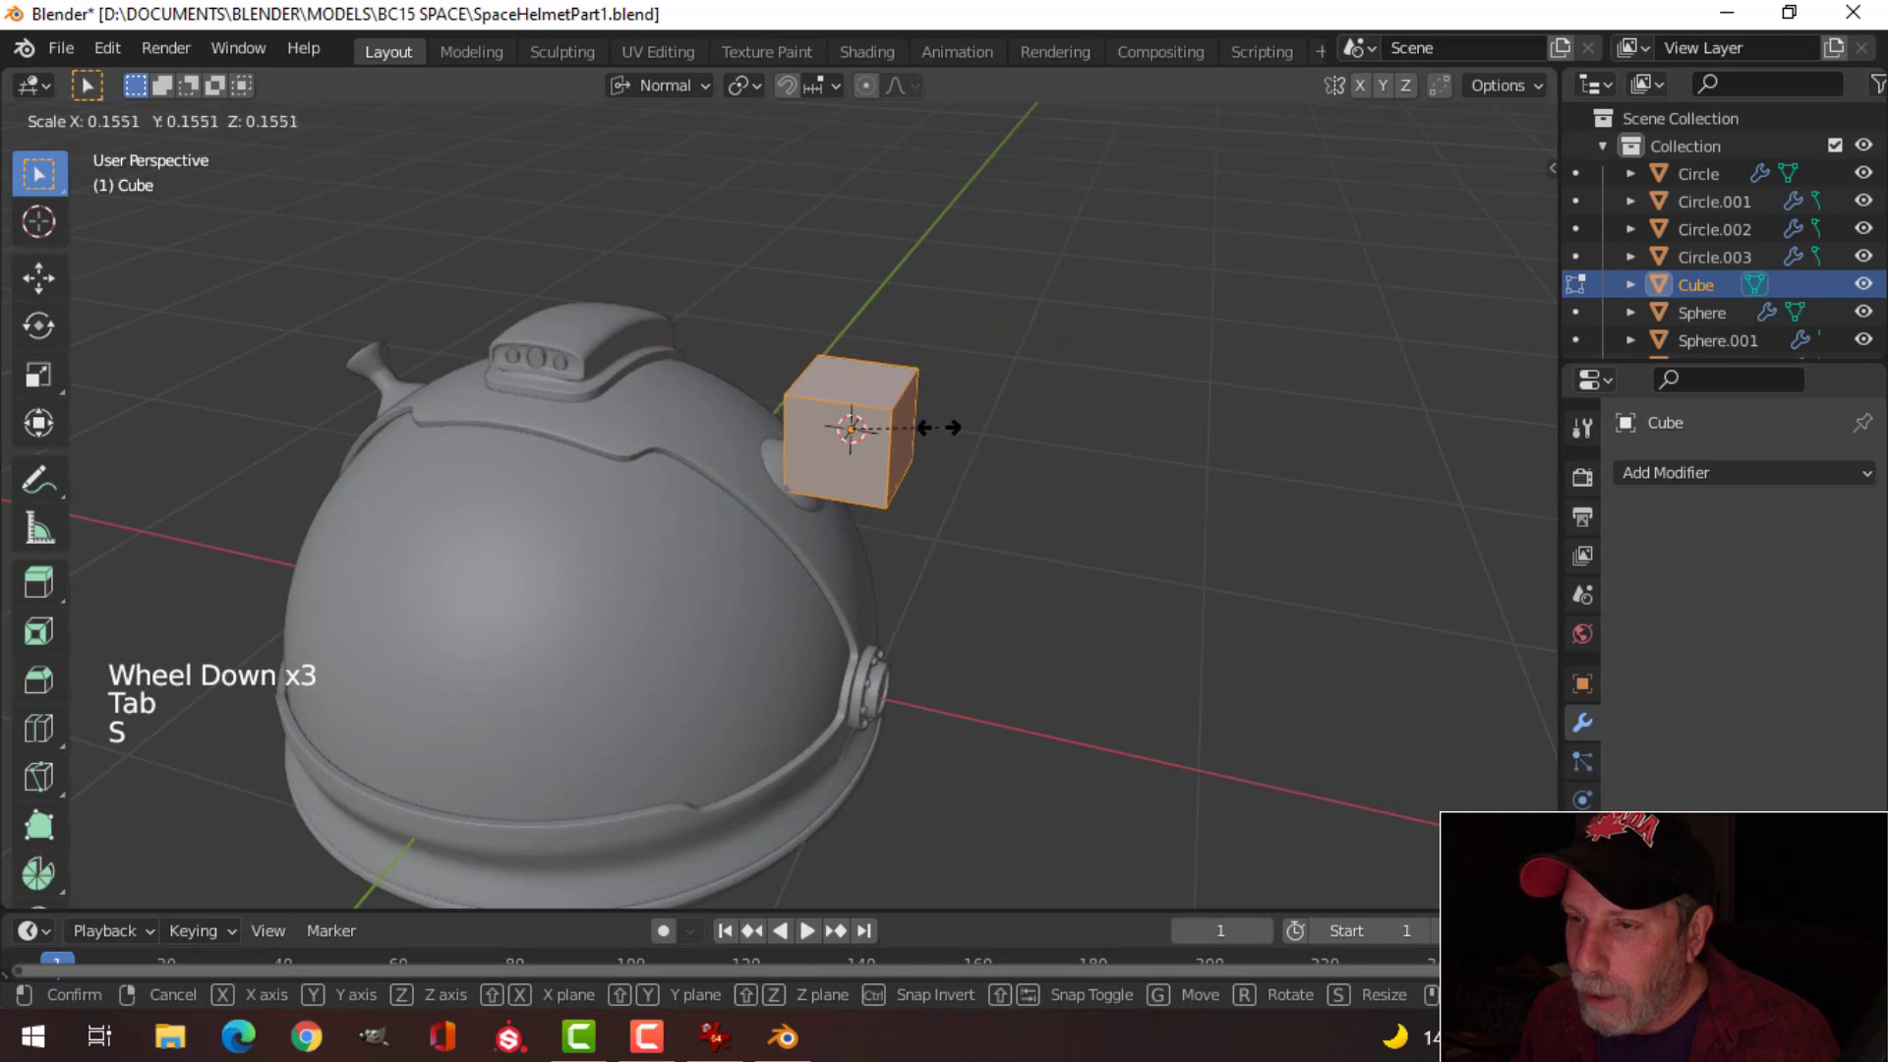
click(929, 427)
Step: Scale the cube along the Y axis, then scale it uniformly to 0.849
middle_drag(945, 451, 1202, 433)
key(s)
key(y)
key(y)
click(1072, 445)
key(s)
click(1184, 420)
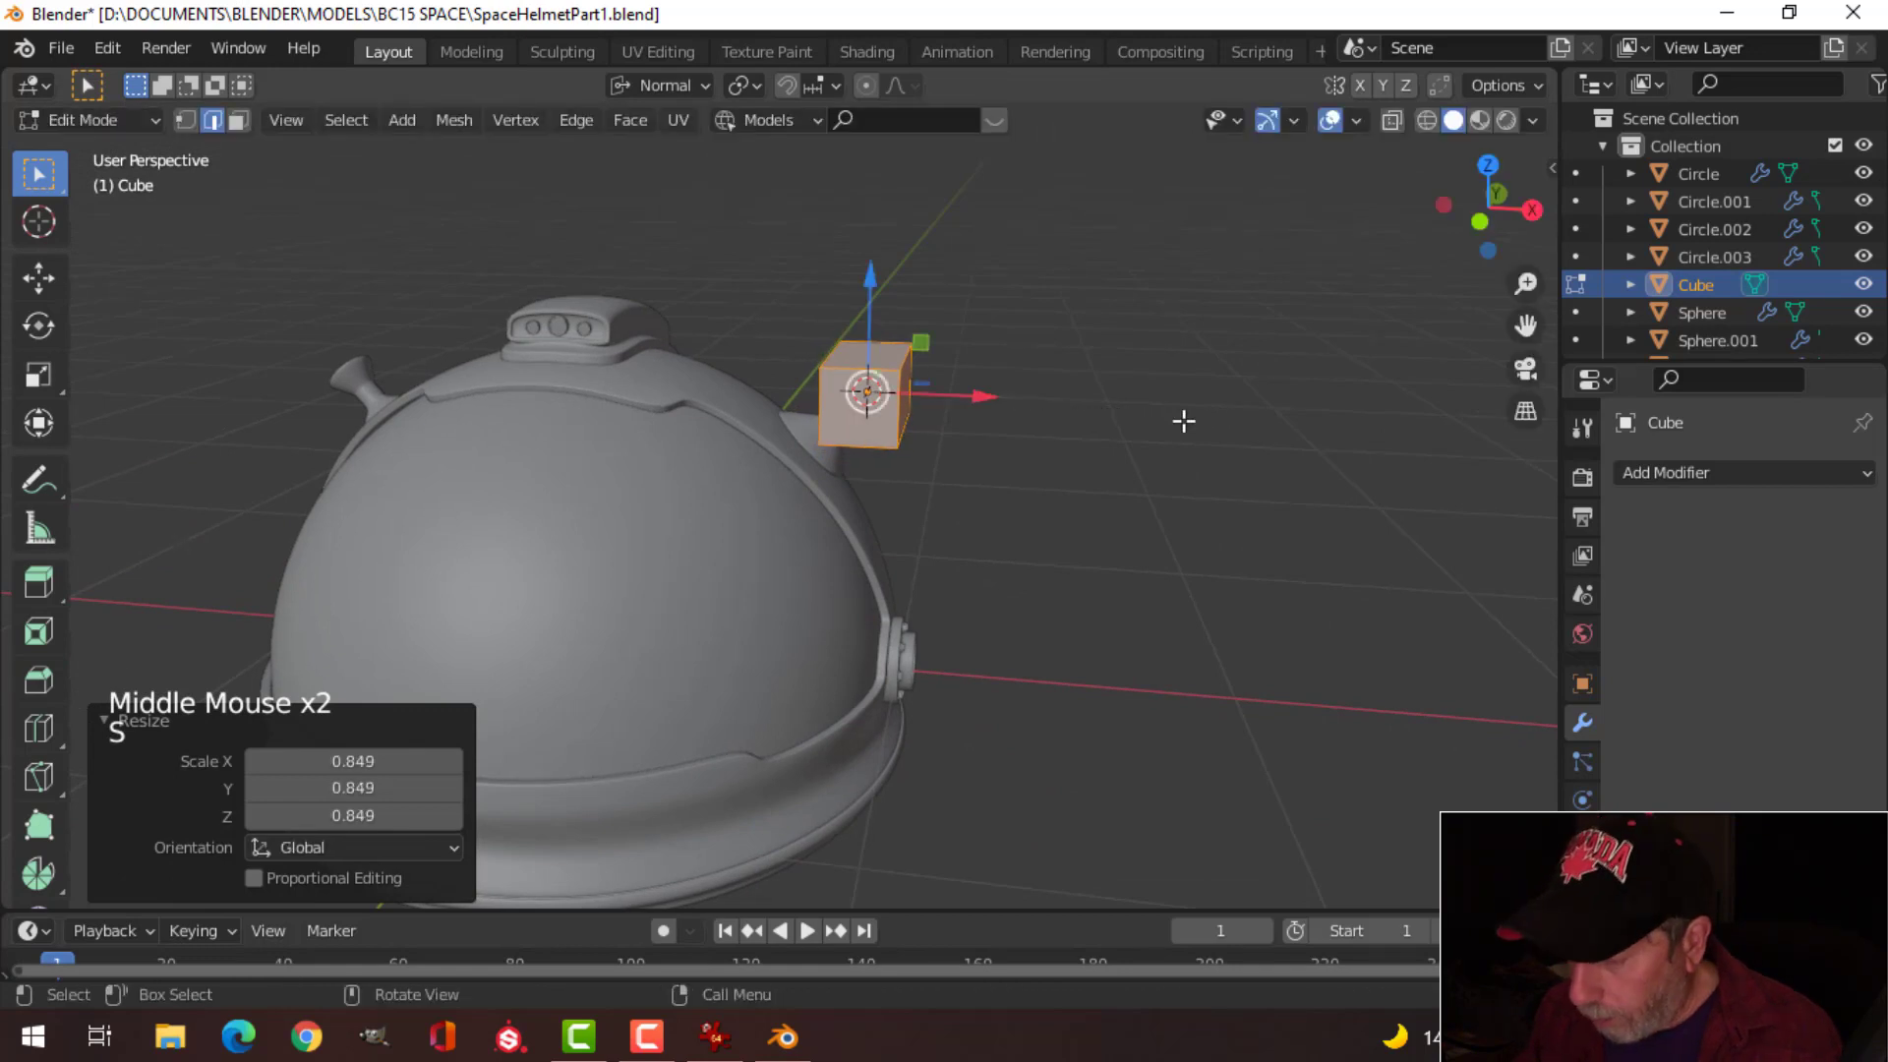
Step: Move the cube outward in front view by about 0.1 m so that it sits beside the horn's outer opening
key(KP_1)
scroll(1184, 420, up, 3)
key(g)
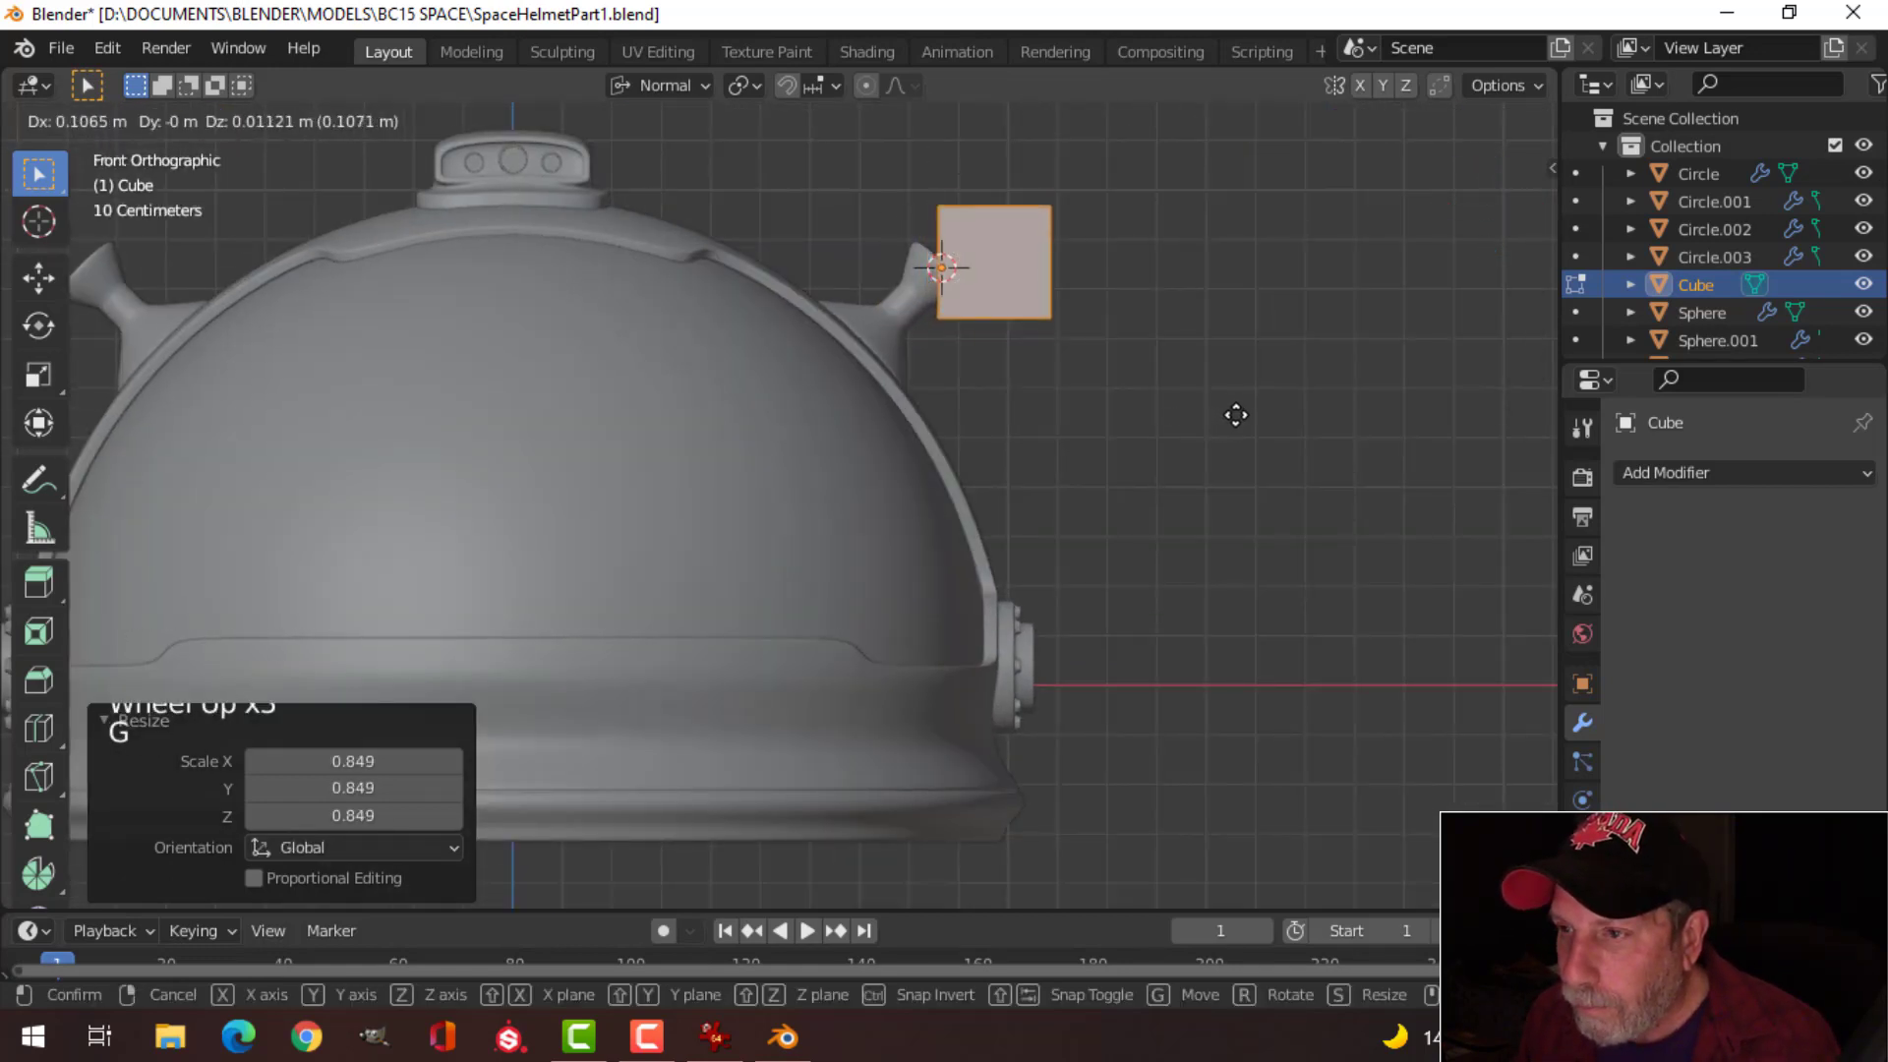
click(1229, 413)
Step: Enlarge the cube uniformly to 1.099
shift+middle_drag(1210, 404, 906, 519)
scroll(1117, 442, up, 2)
scroll(1128, 445, down, 2)
scroll(999, 485, down, 4)
scroll(919, 527, up, 2)
key(s)
click(929, 521)
Step: Narrow the cube along its normal X axis to 0.838 and inspect it against the horn
scroll(1019, 497, up, 2)
mouse_move(1020, 498)
shift+middle_down()
mouse_move(965, 486)
mouse_move(1023, 476)
shift+middle_up()
key(s)
key(x)
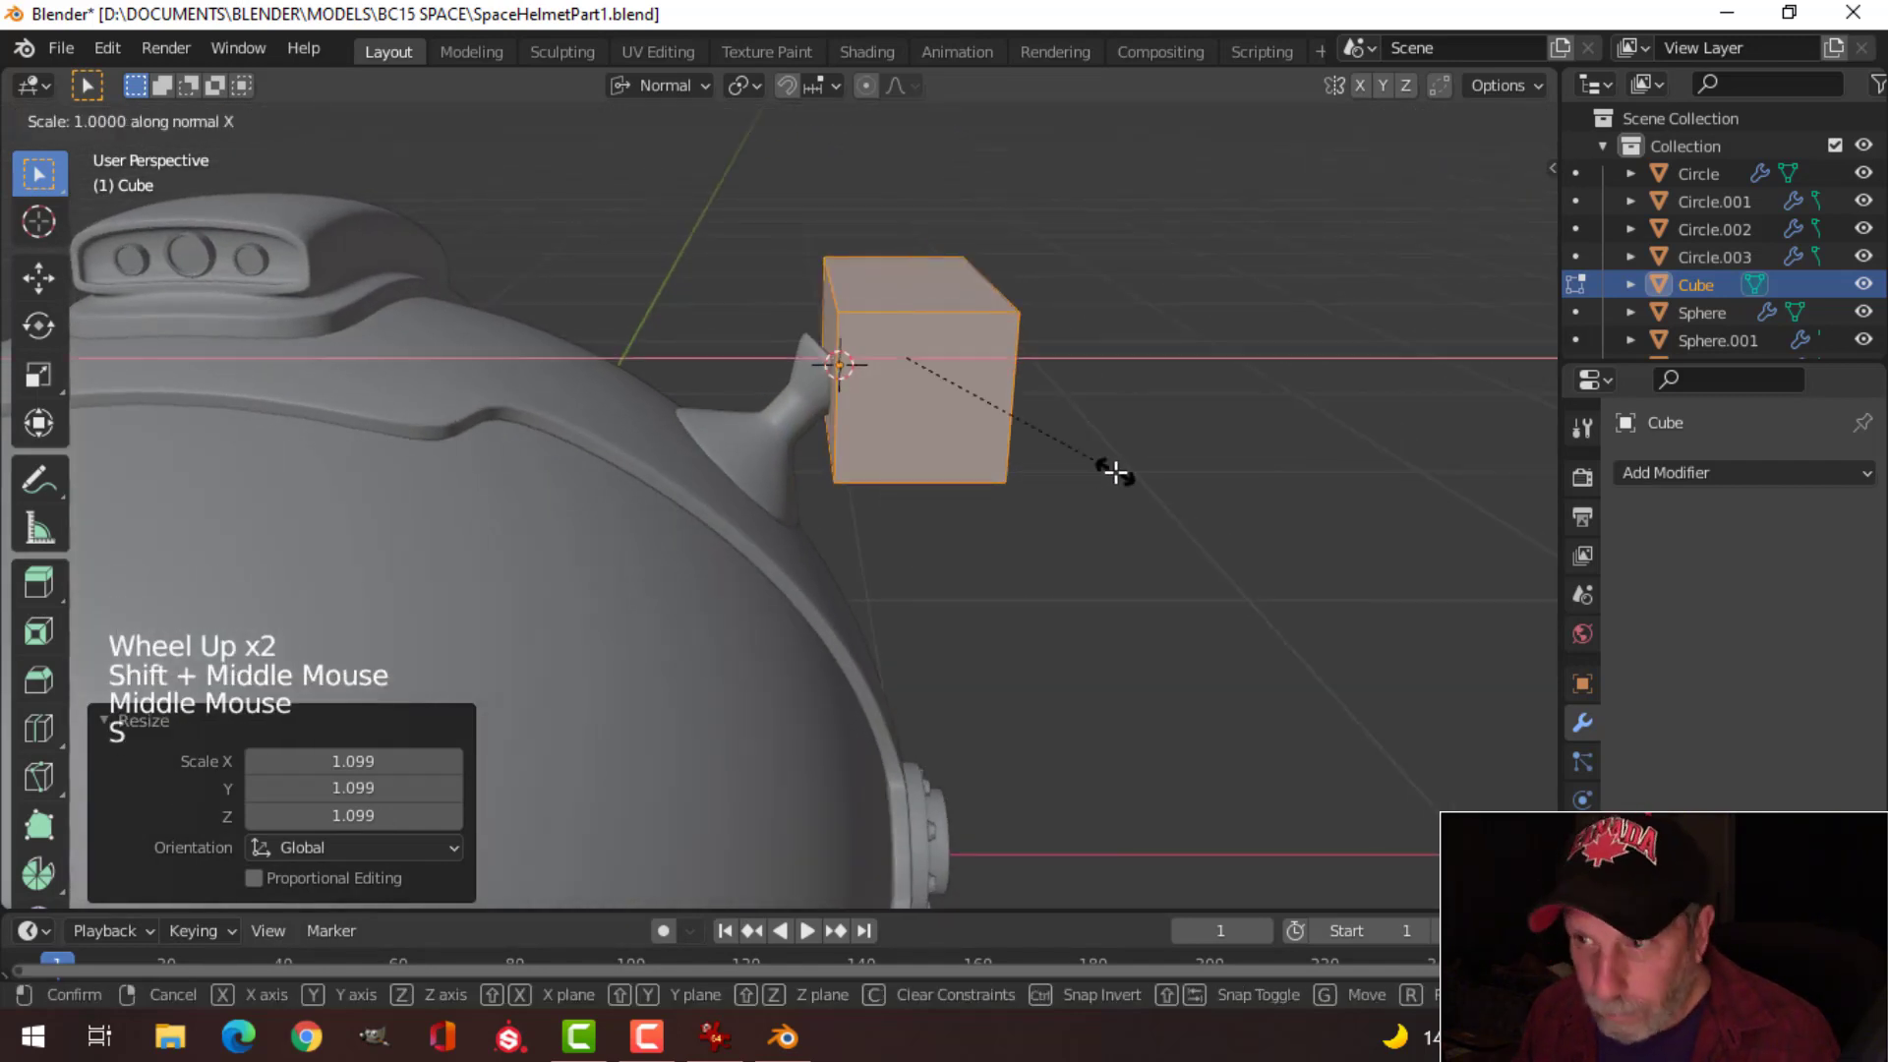
click(1071, 470)
middle_drag(1071, 463, 831, 390)
scroll(831, 390, down, 1)
shift+middle_drag(947, 410, 925, 417)
mouse_move(924, 417)
middle_down()
mouse_move(894, 422)
mouse_move(915, 425)
middle_up()
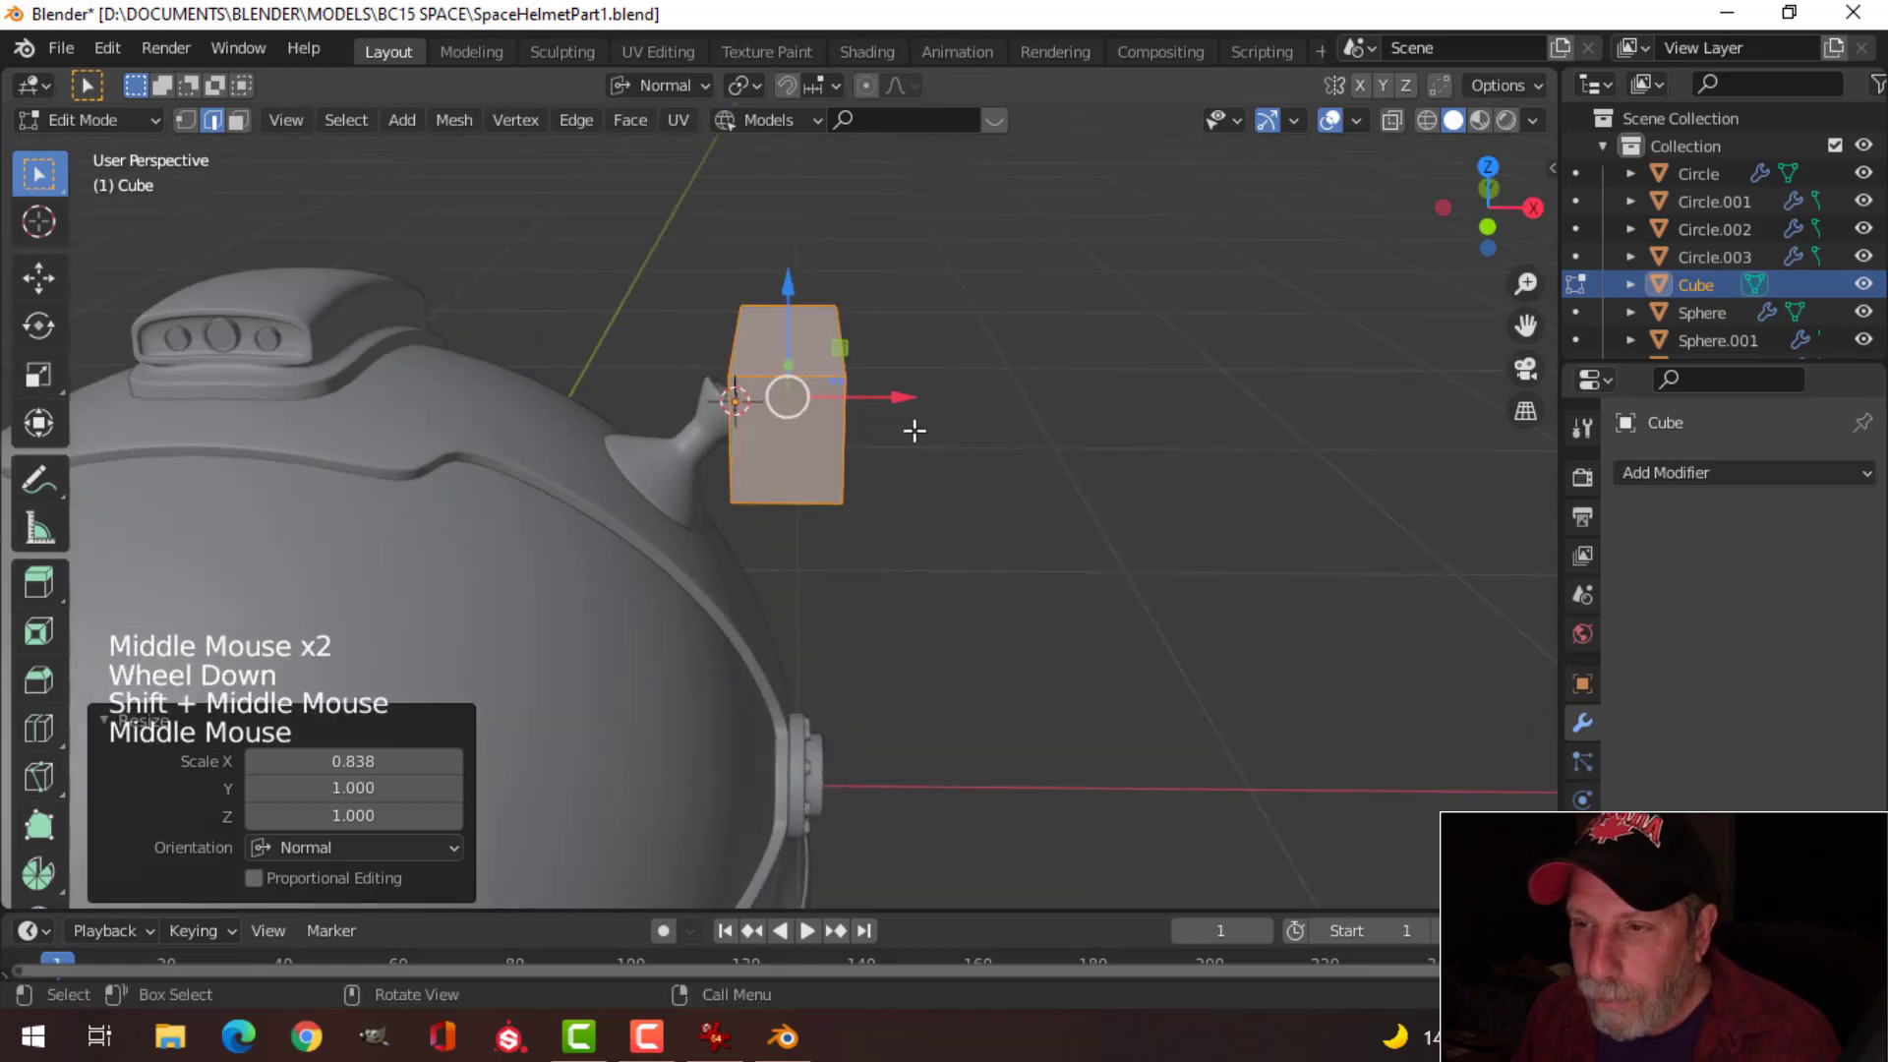
scroll(914, 423, up, 1)
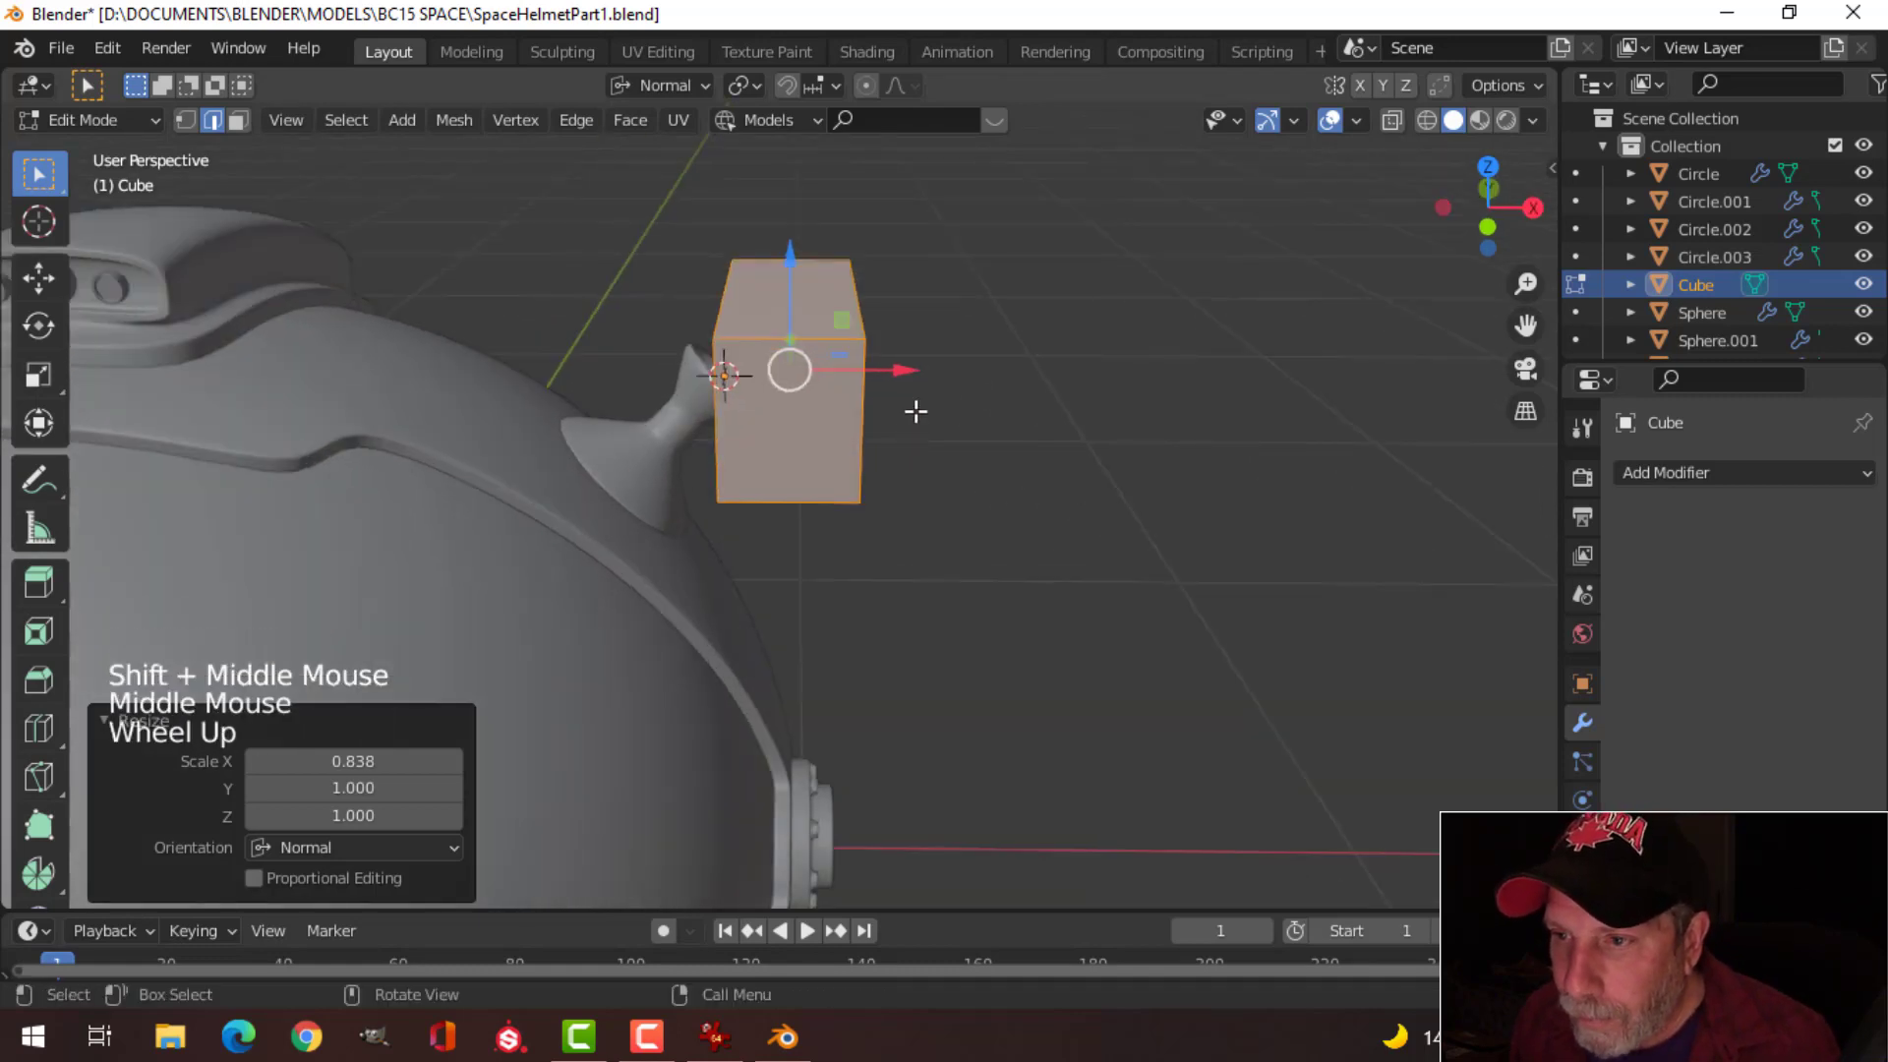
Step: Switch the transform orientation to Global and bevel the cube's four long edges by 0.0461 m with 5 segments
key(alt+a)
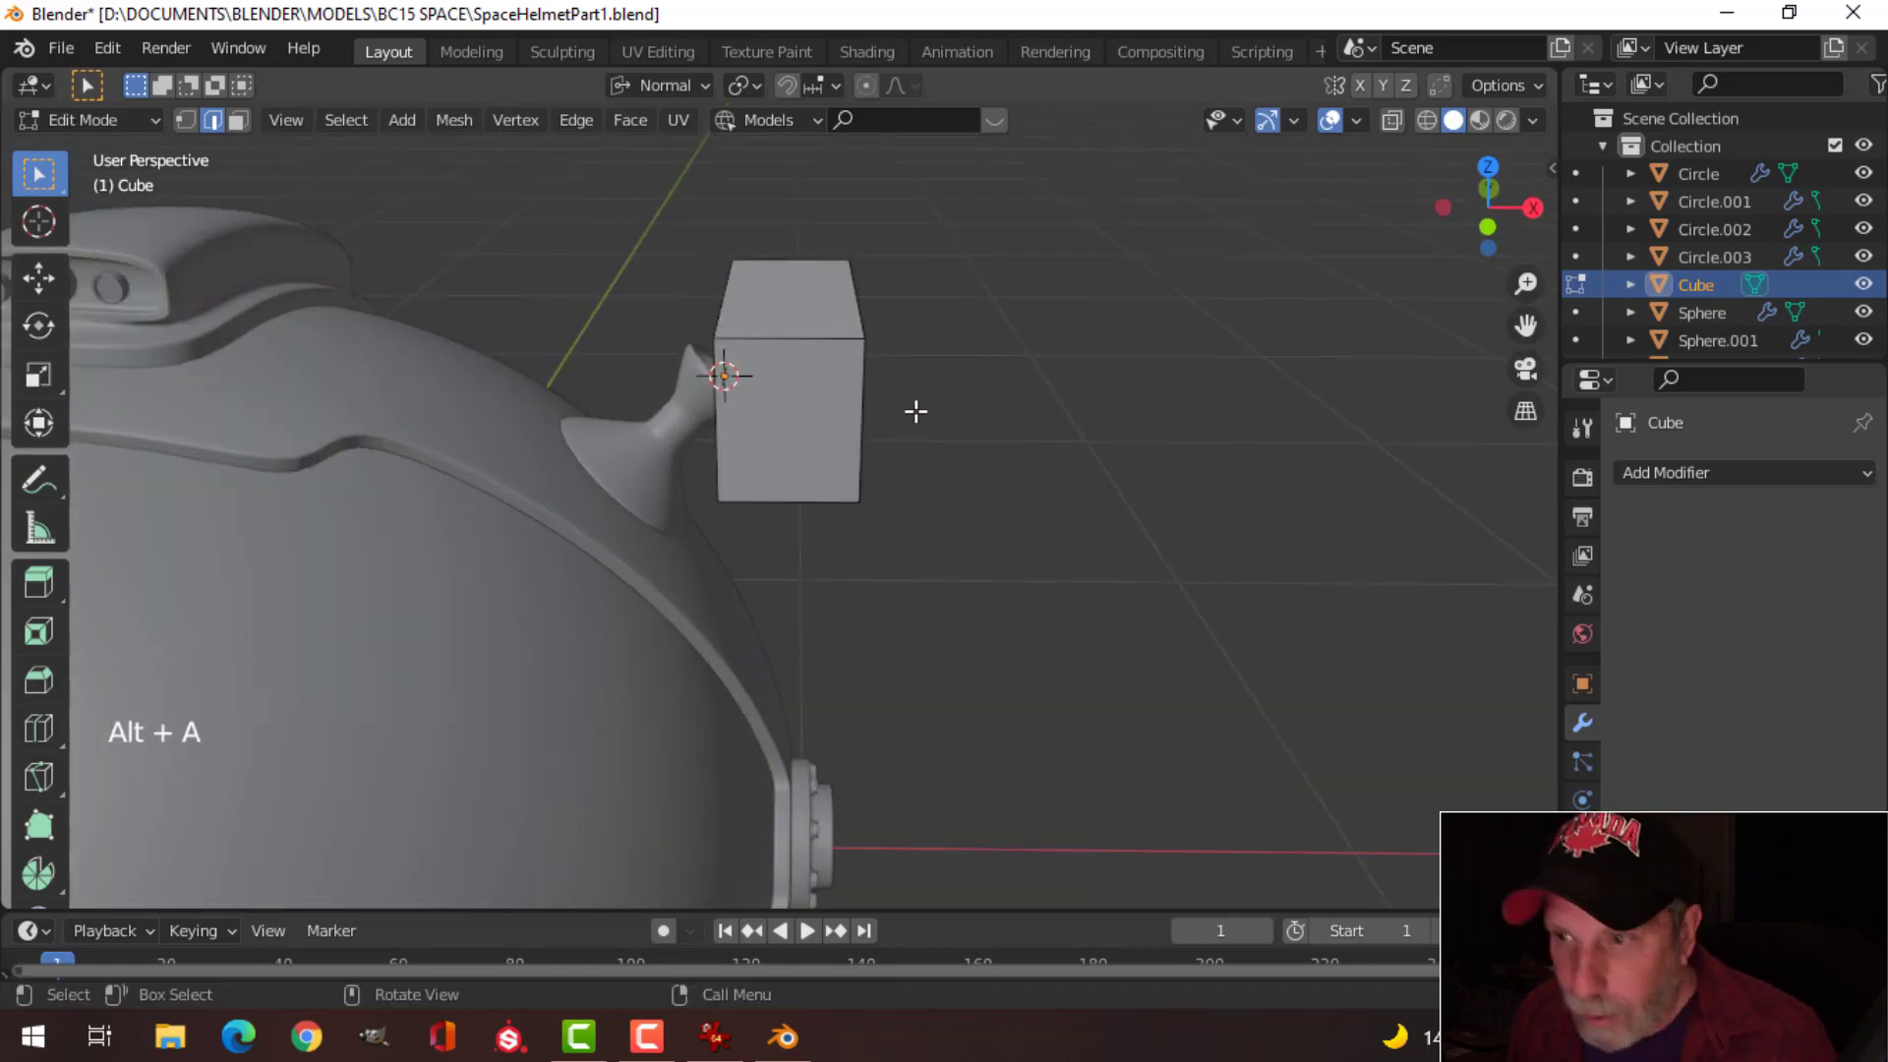
key(2)
middle_drag(914, 409, 767, 308)
click(767, 307)
shift+click(730, 378)
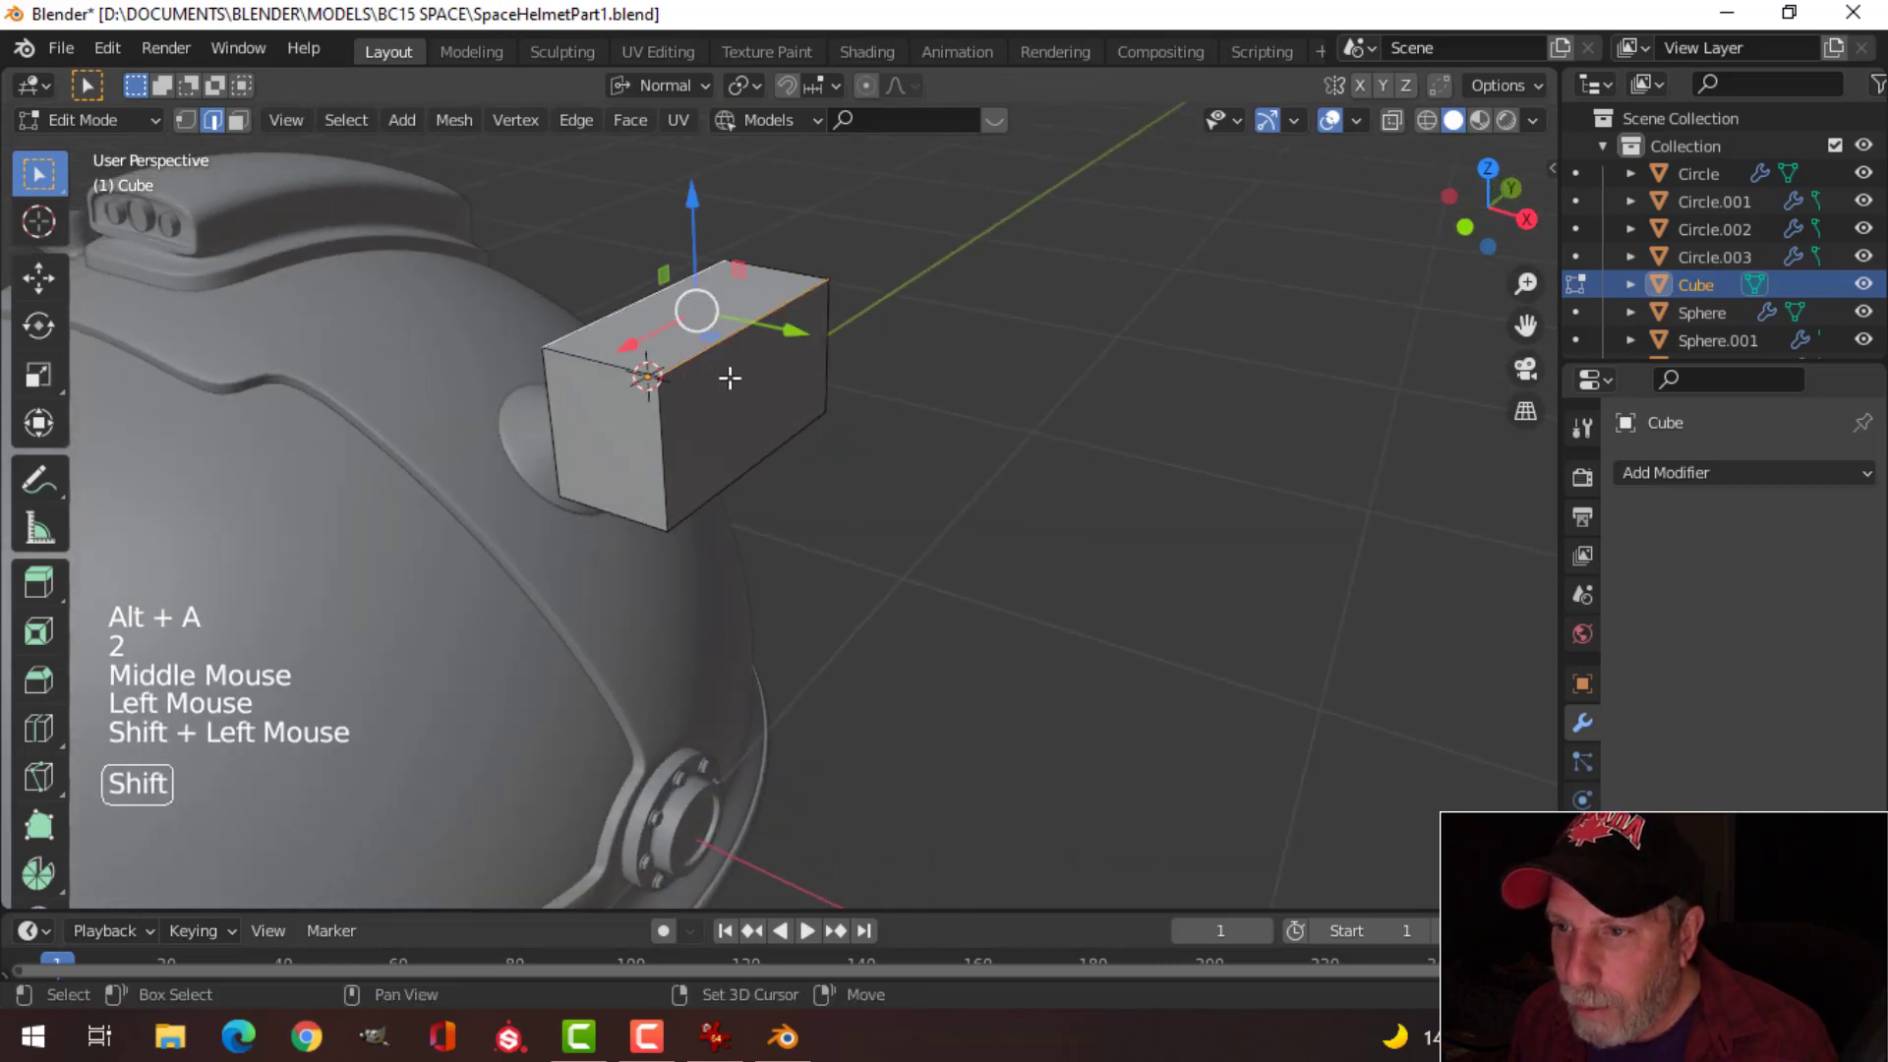
shift+click(749, 448)
middle_drag(749, 448, 885, 433)
shift+click(878, 425)
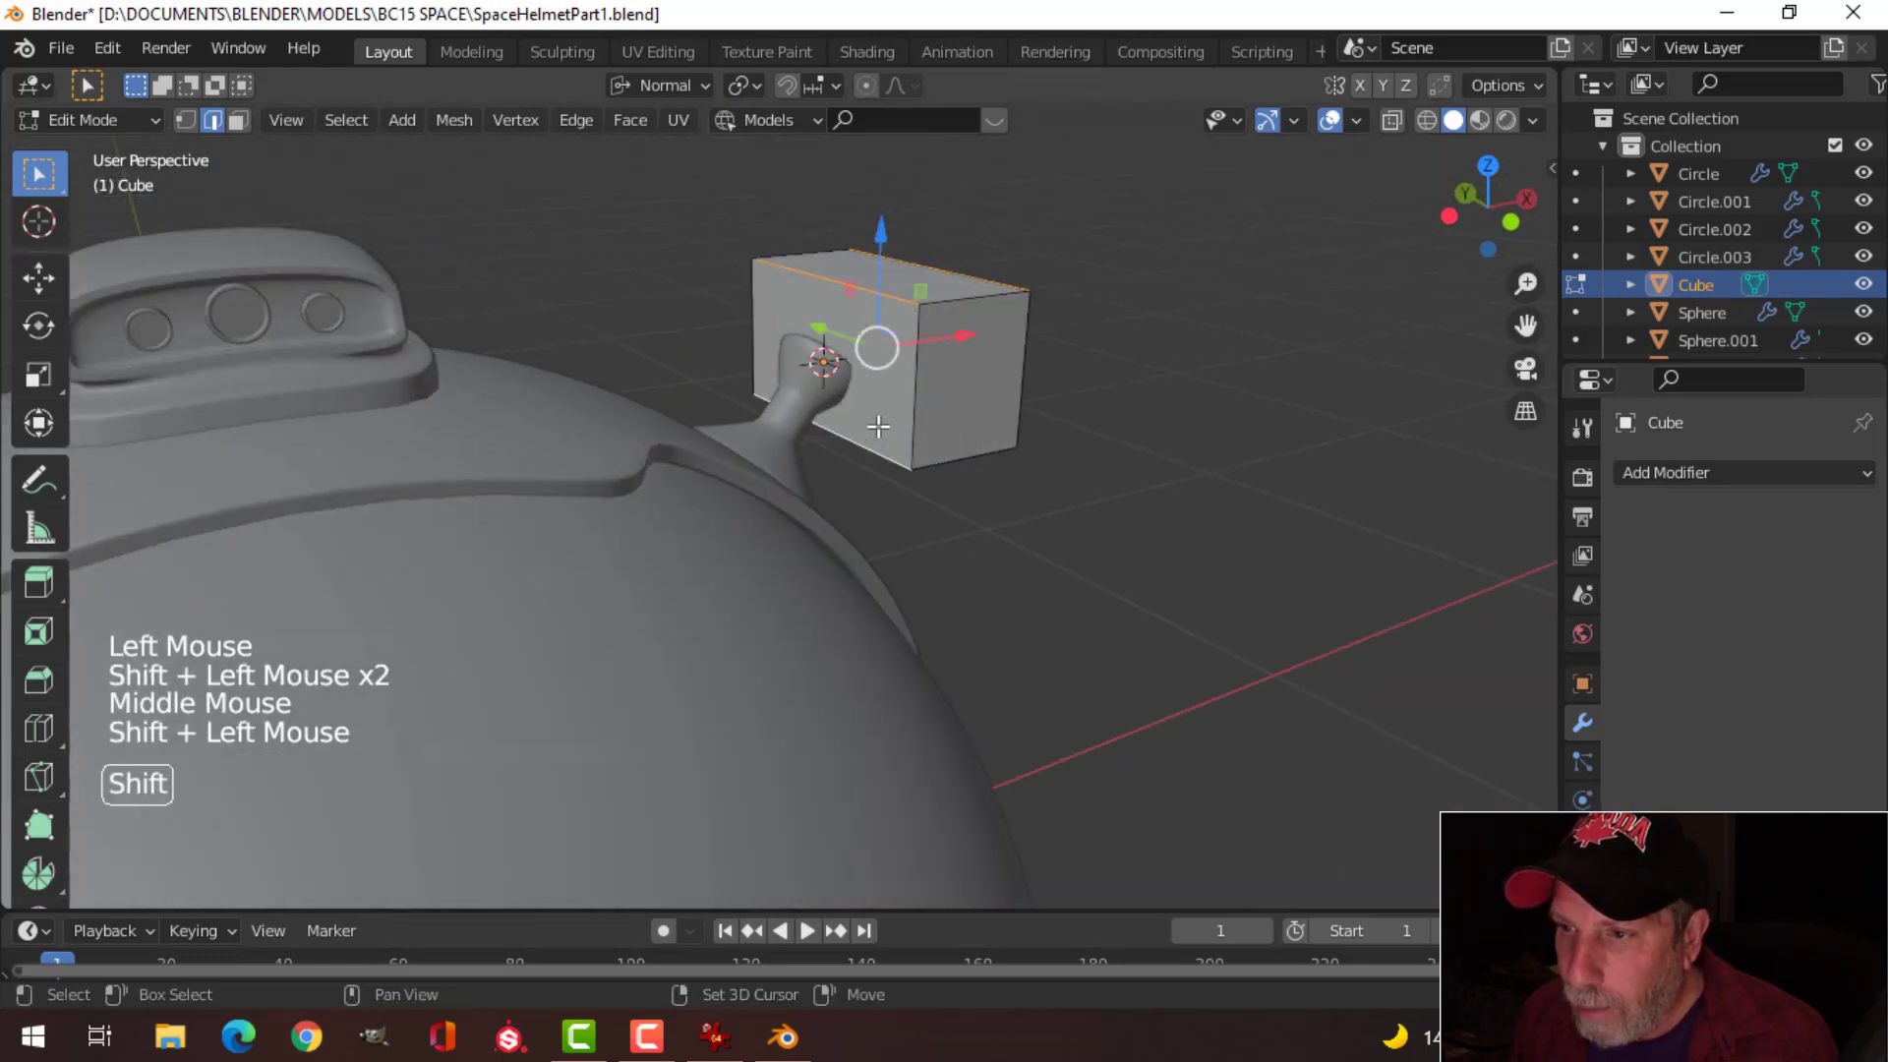
click(667, 86)
click(633, 173)
middle_drag(1160, 403, 1105, 423)
scroll(1050, 422, up, 2)
key(ctrl+b)
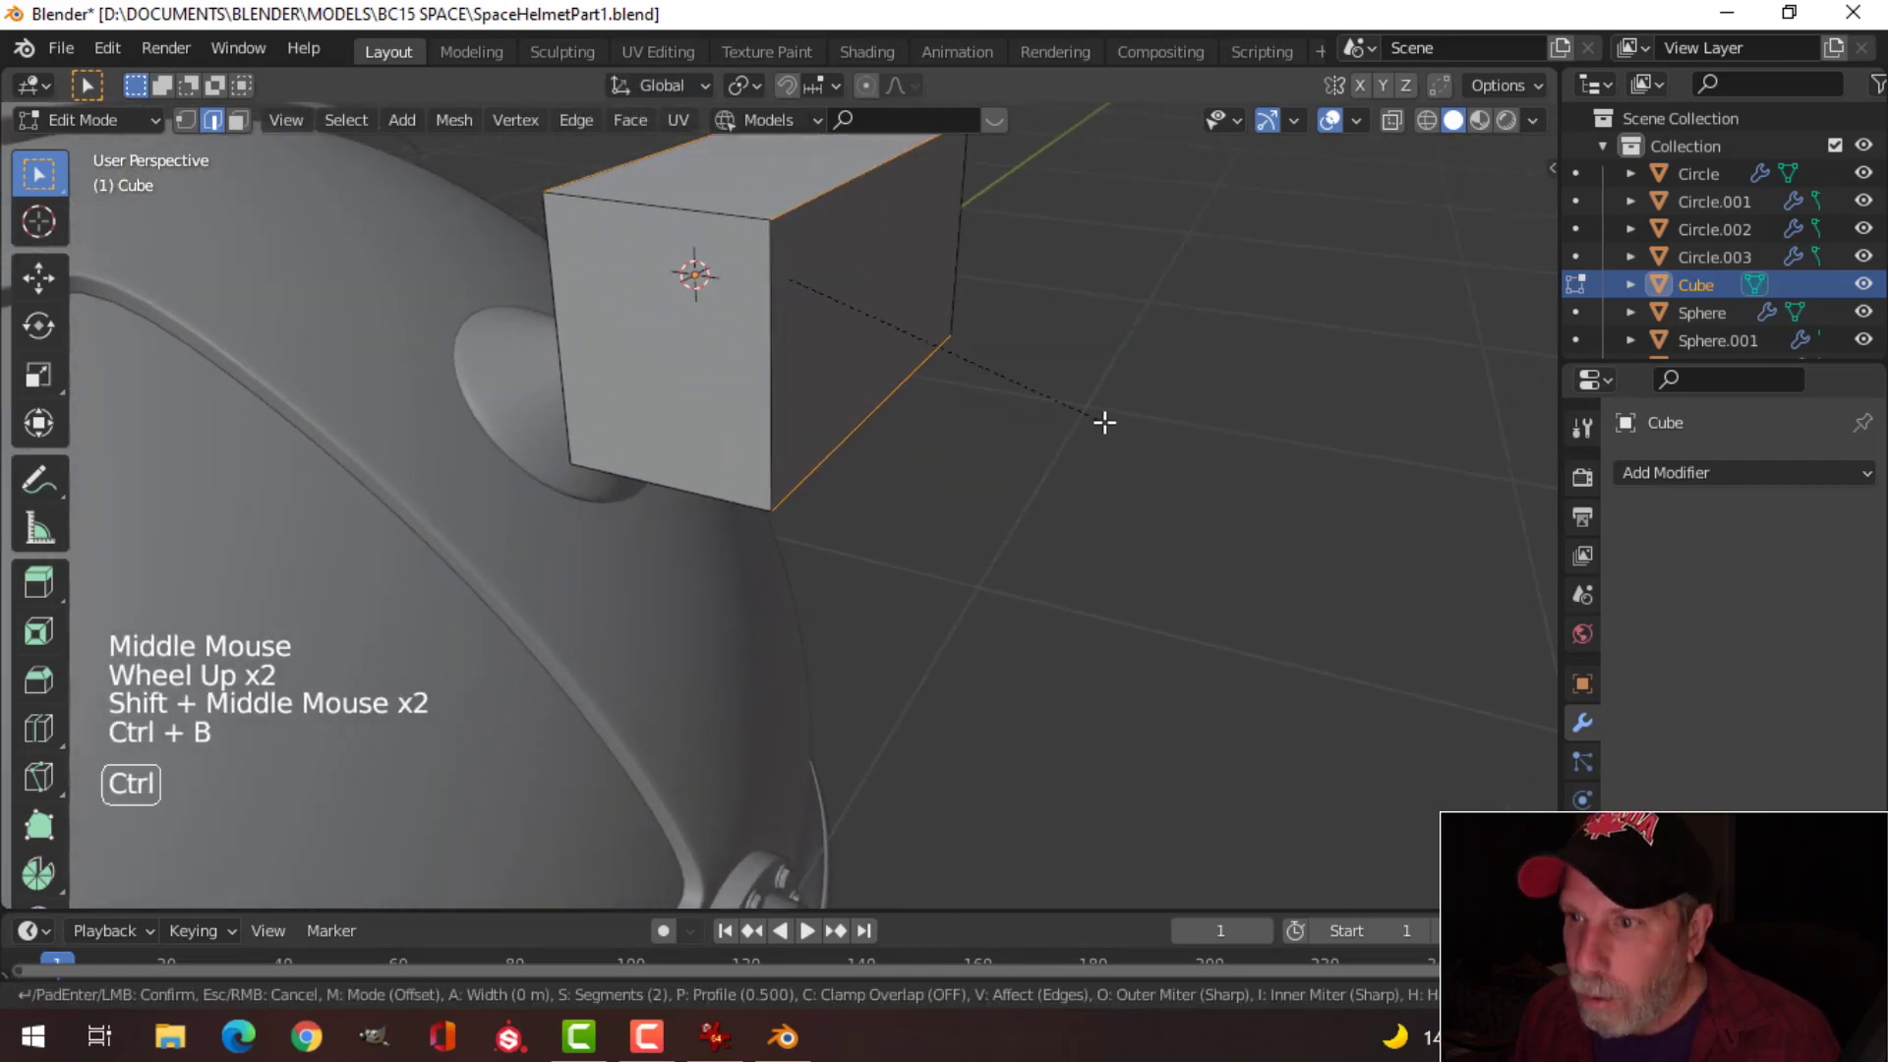
key(shift)
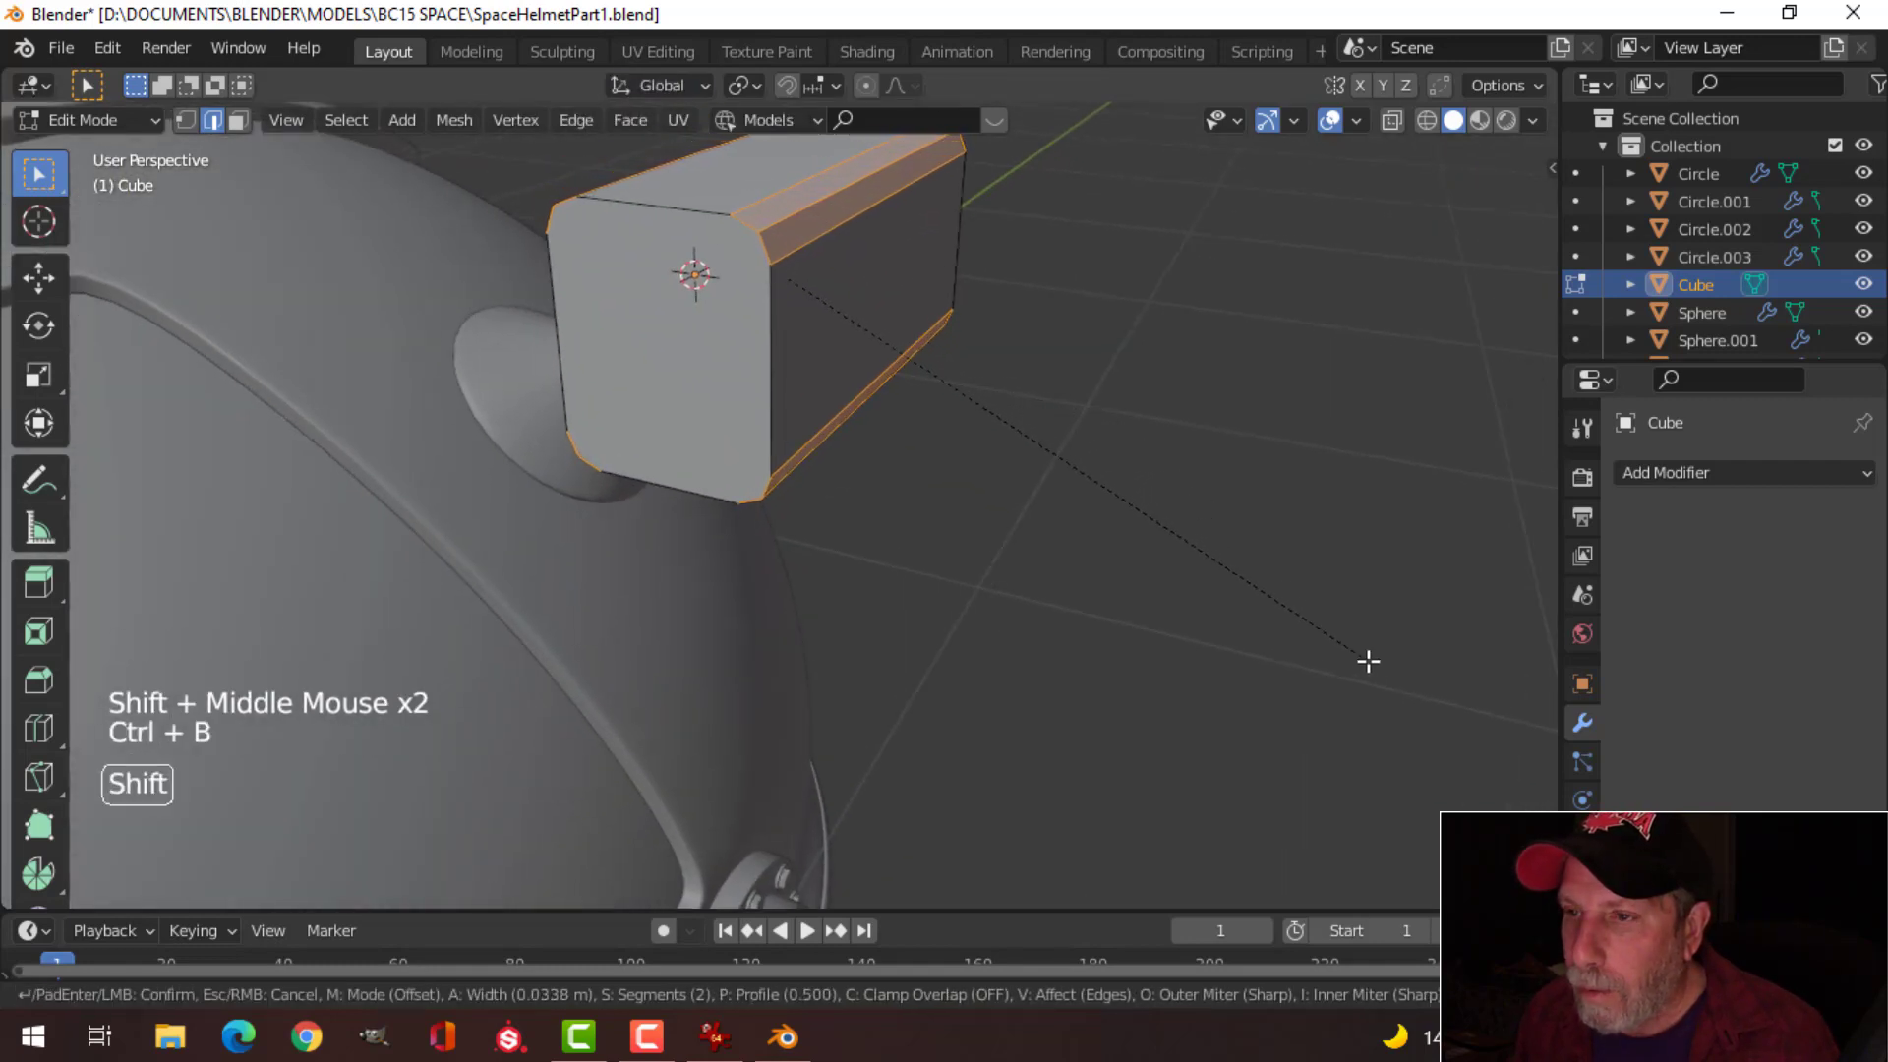
scroll(1462, 726, up, 3)
click(1461, 726)
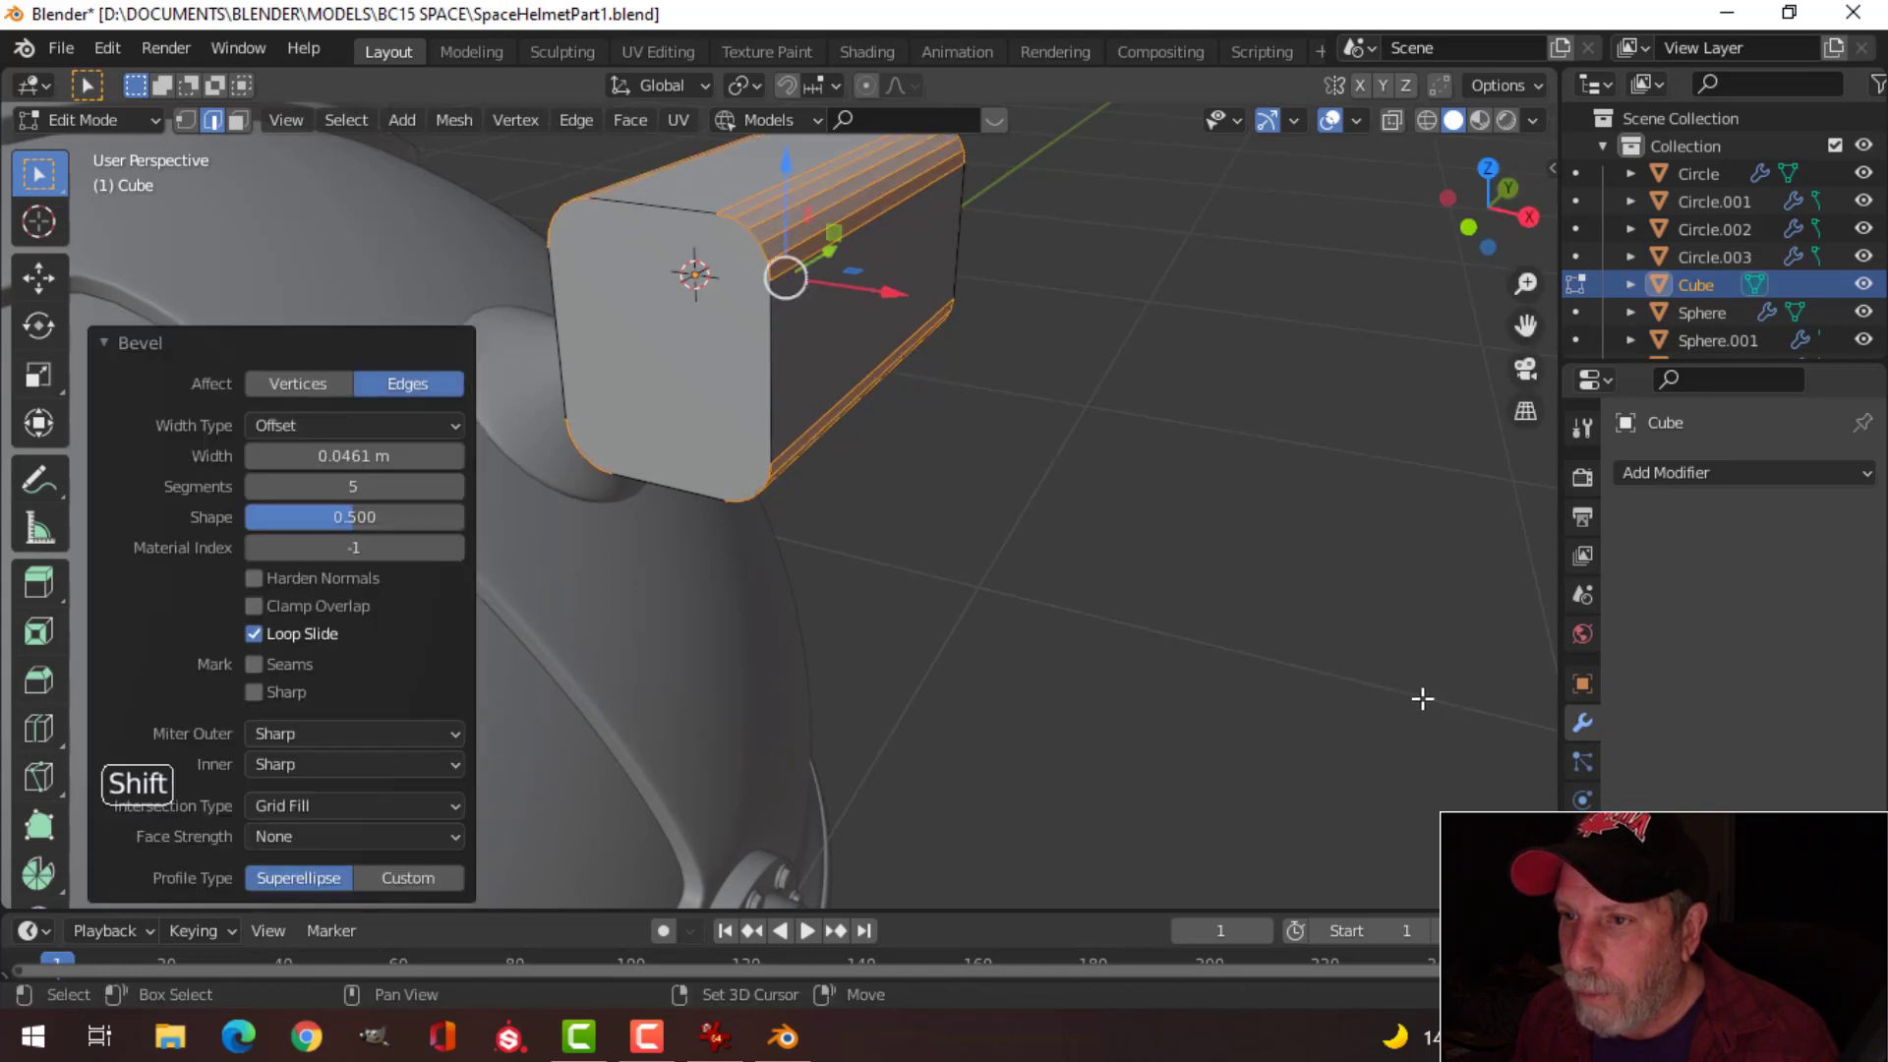
Step: Inspect the shape of the bevelled box against the helmet shell in Object Mode
key(Tab)
middle_drag(1160, 464, 1028, 462)
key(alt+a)
mouse_move(931, 417)
middle_down()
mouse_move(1046, 380)
mouse_move(940, 400)
mouse_move(959, 403)
middle_up()
scroll(1012, 397, down, 2)
scroll(931, 401, up, 1)
middle_drag(958, 403, 935, 370)
click(830, 358)
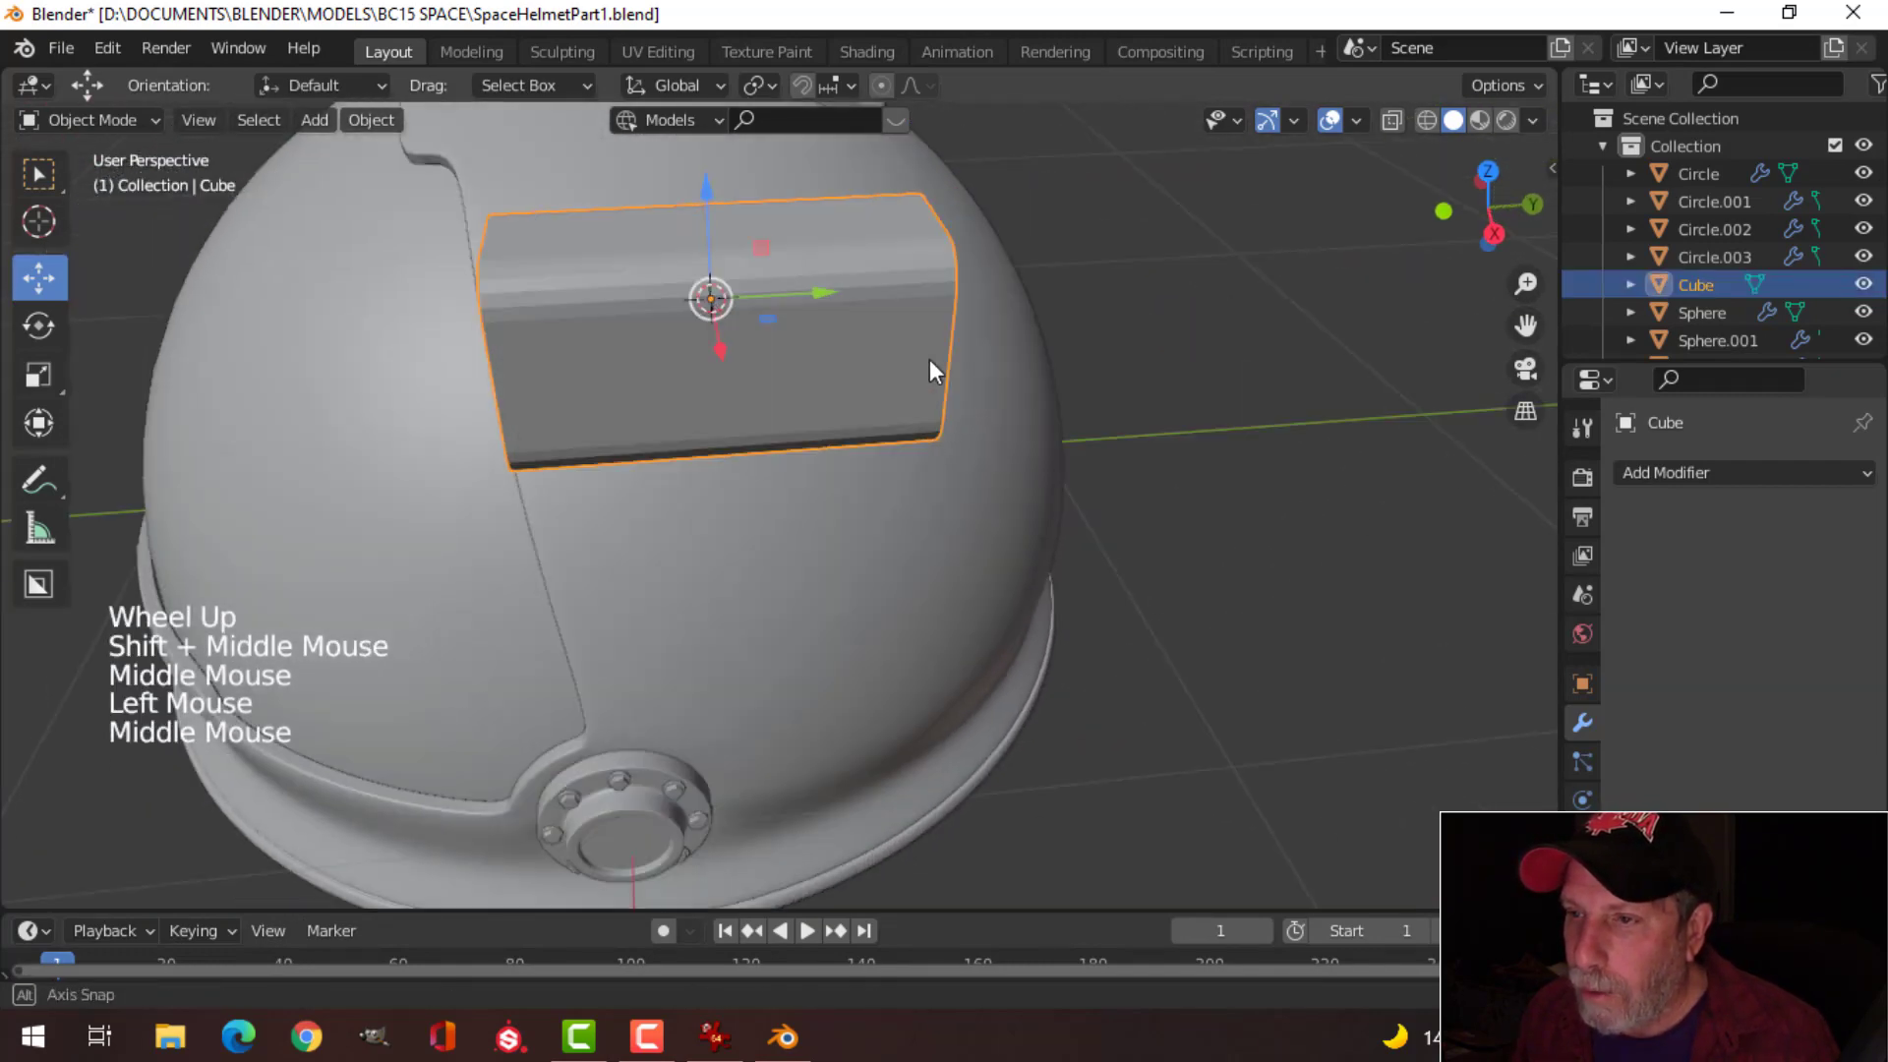
Step: Inset the two end faces of the box with a thickness of 0.01203 m
key(Tab)
middle_drag(798, 381, 942, 331)
key(alt+a)
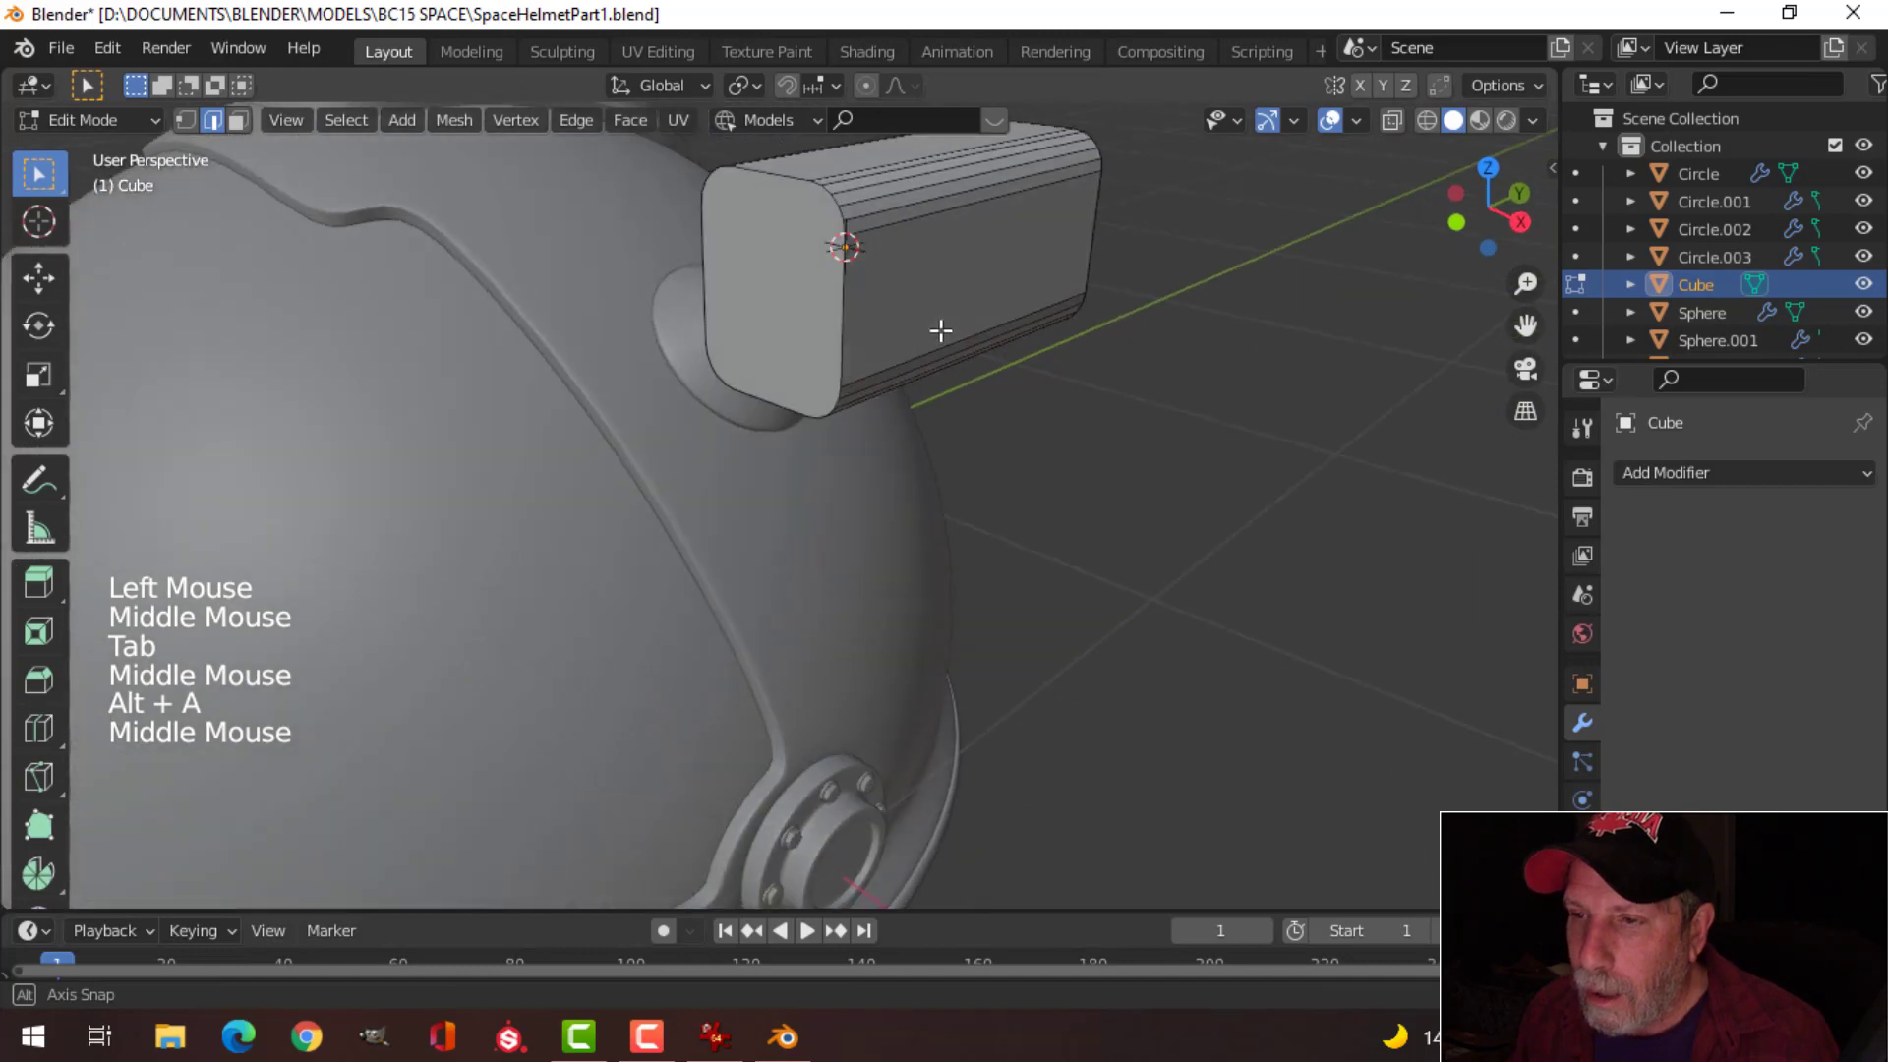
key(3)
click(758, 256)
middle_drag(758, 256, 947, 433)
shift+click(723, 315)
scroll(1012, 304, up, 2)
middle_drag(947, 433, 935, 480)
key(i)
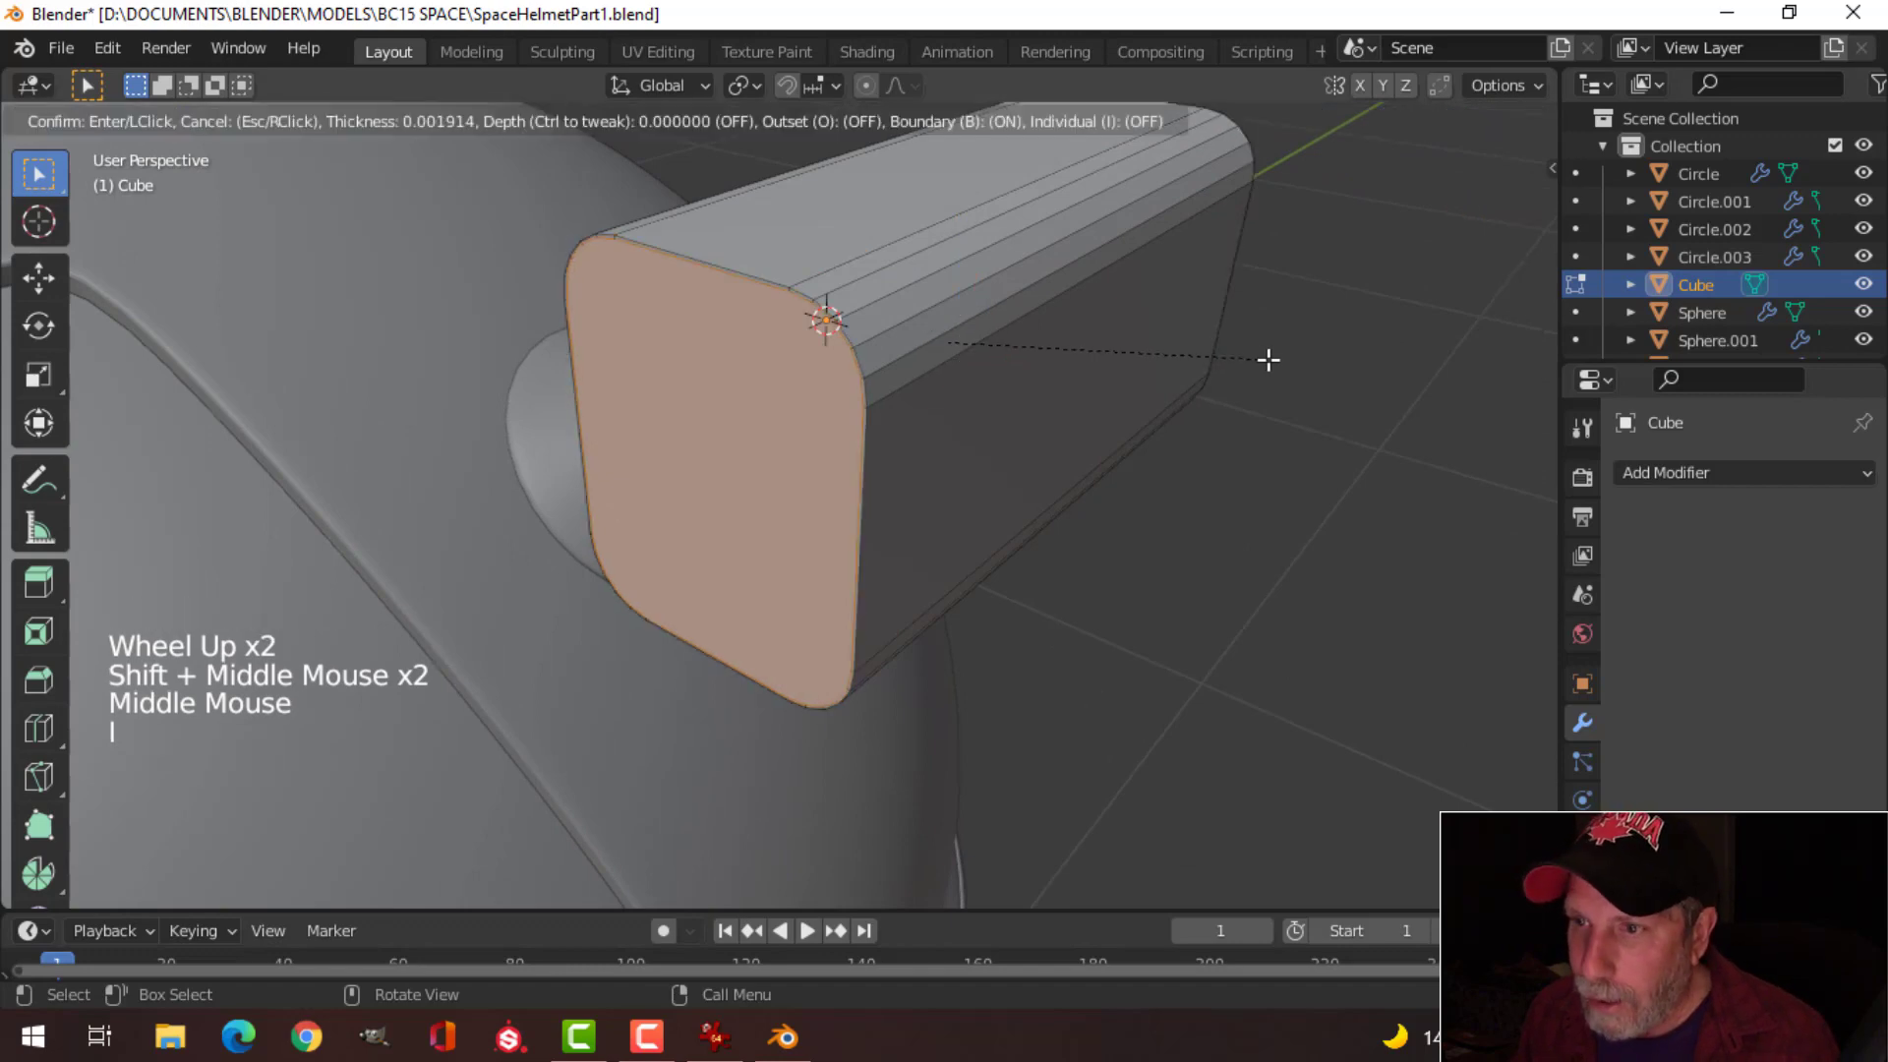
click(1253, 368)
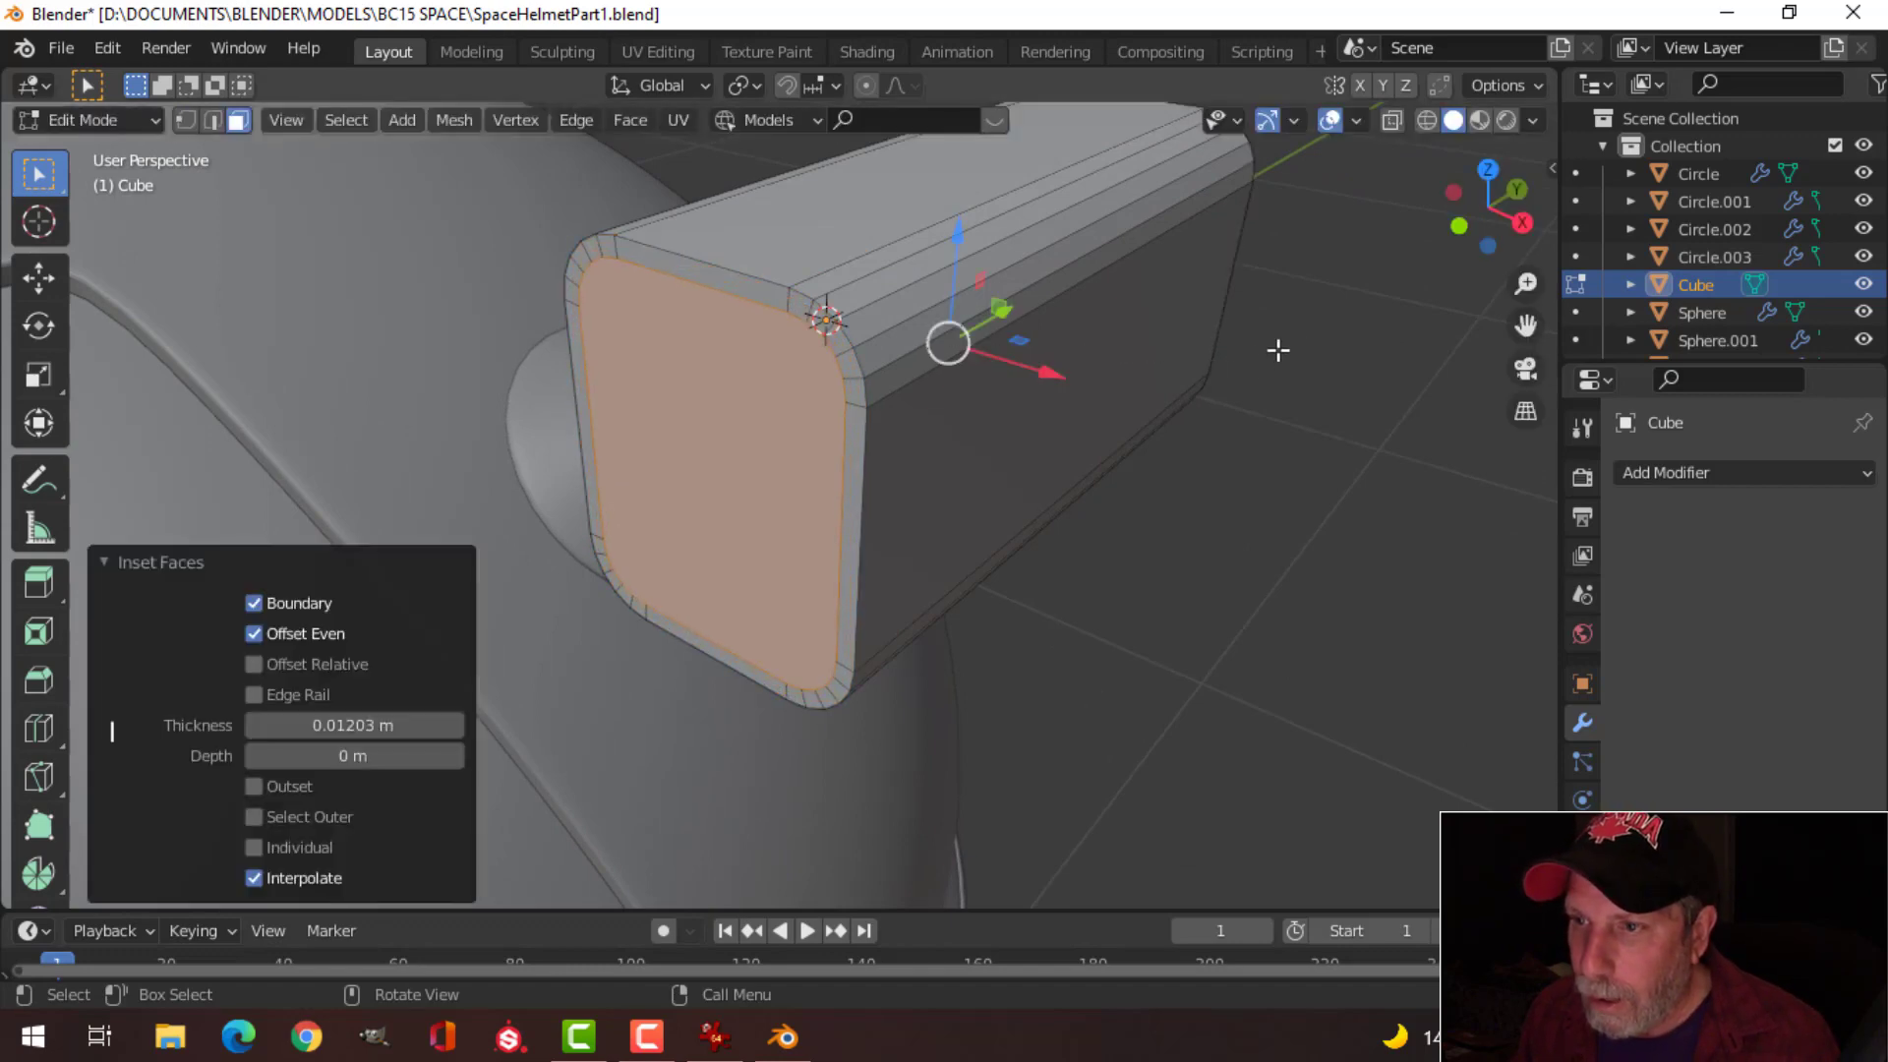
Step: Extrude the inset face at the box's front end inward to form a shallow recess
middle_drag(1277, 350, 910, 393)
key(alt+a)
scroll(895, 390, down, 3)
middle_drag(910, 394, 968, 402)
key(3)
click(777, 369)
scroll(973, 367, up, 2)
key(e)
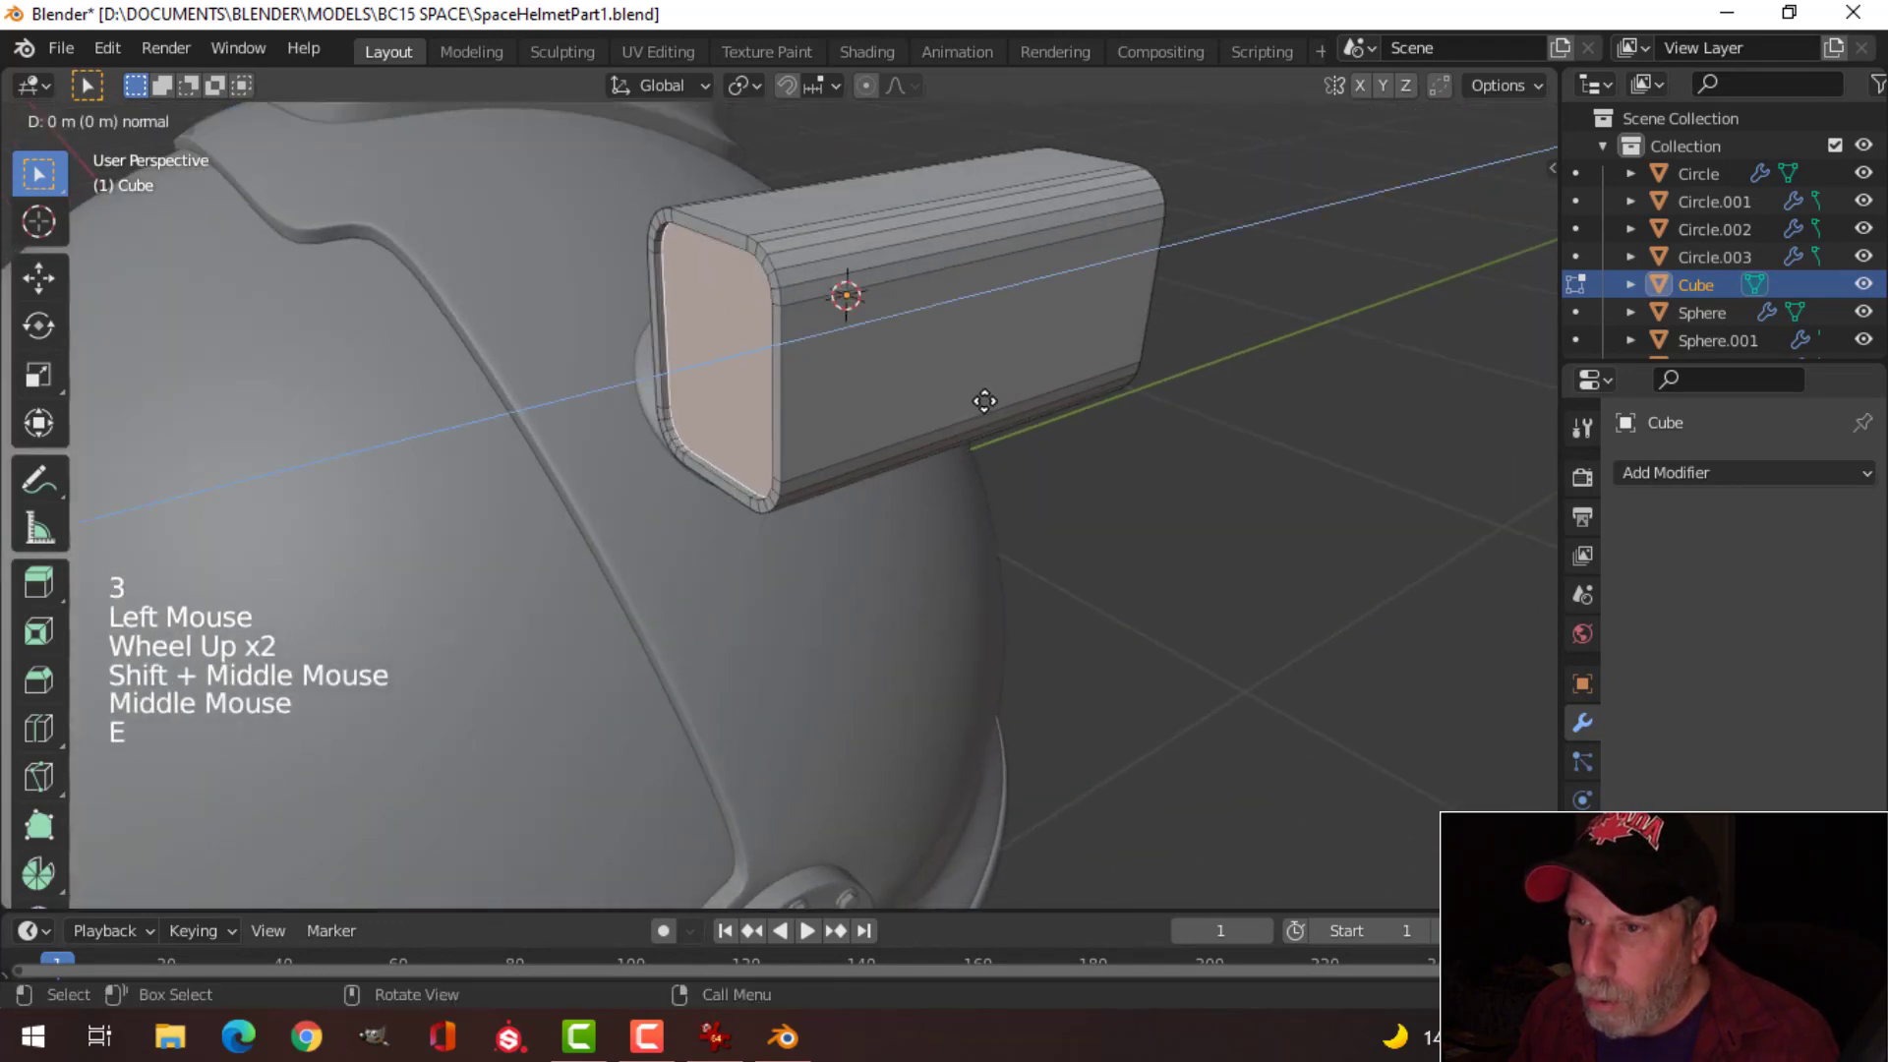
click(1129, 367)
Step: Extrude the inset face at the box's rear end inward to form a matching recess
middle_drag(1129, 367, 885, 354)
key(alt+a)
click(836, 332)
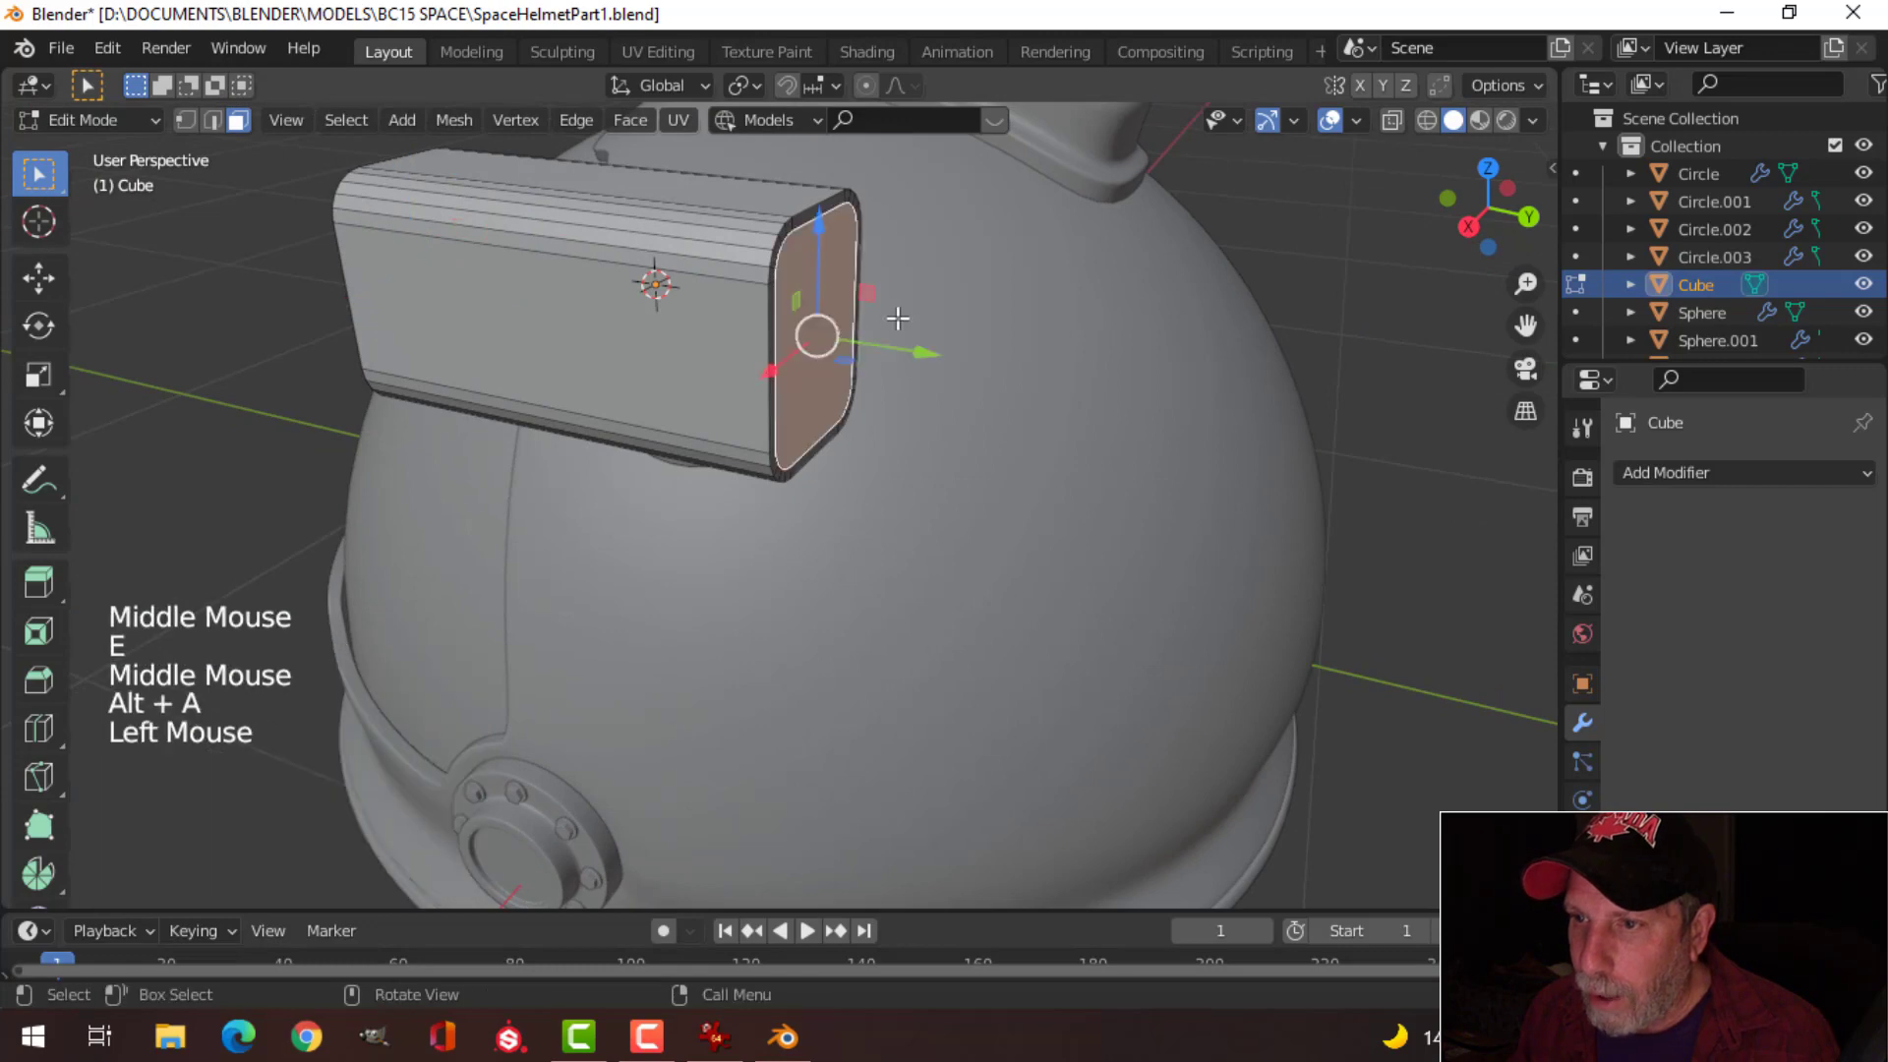
key(e)
key(Tab)
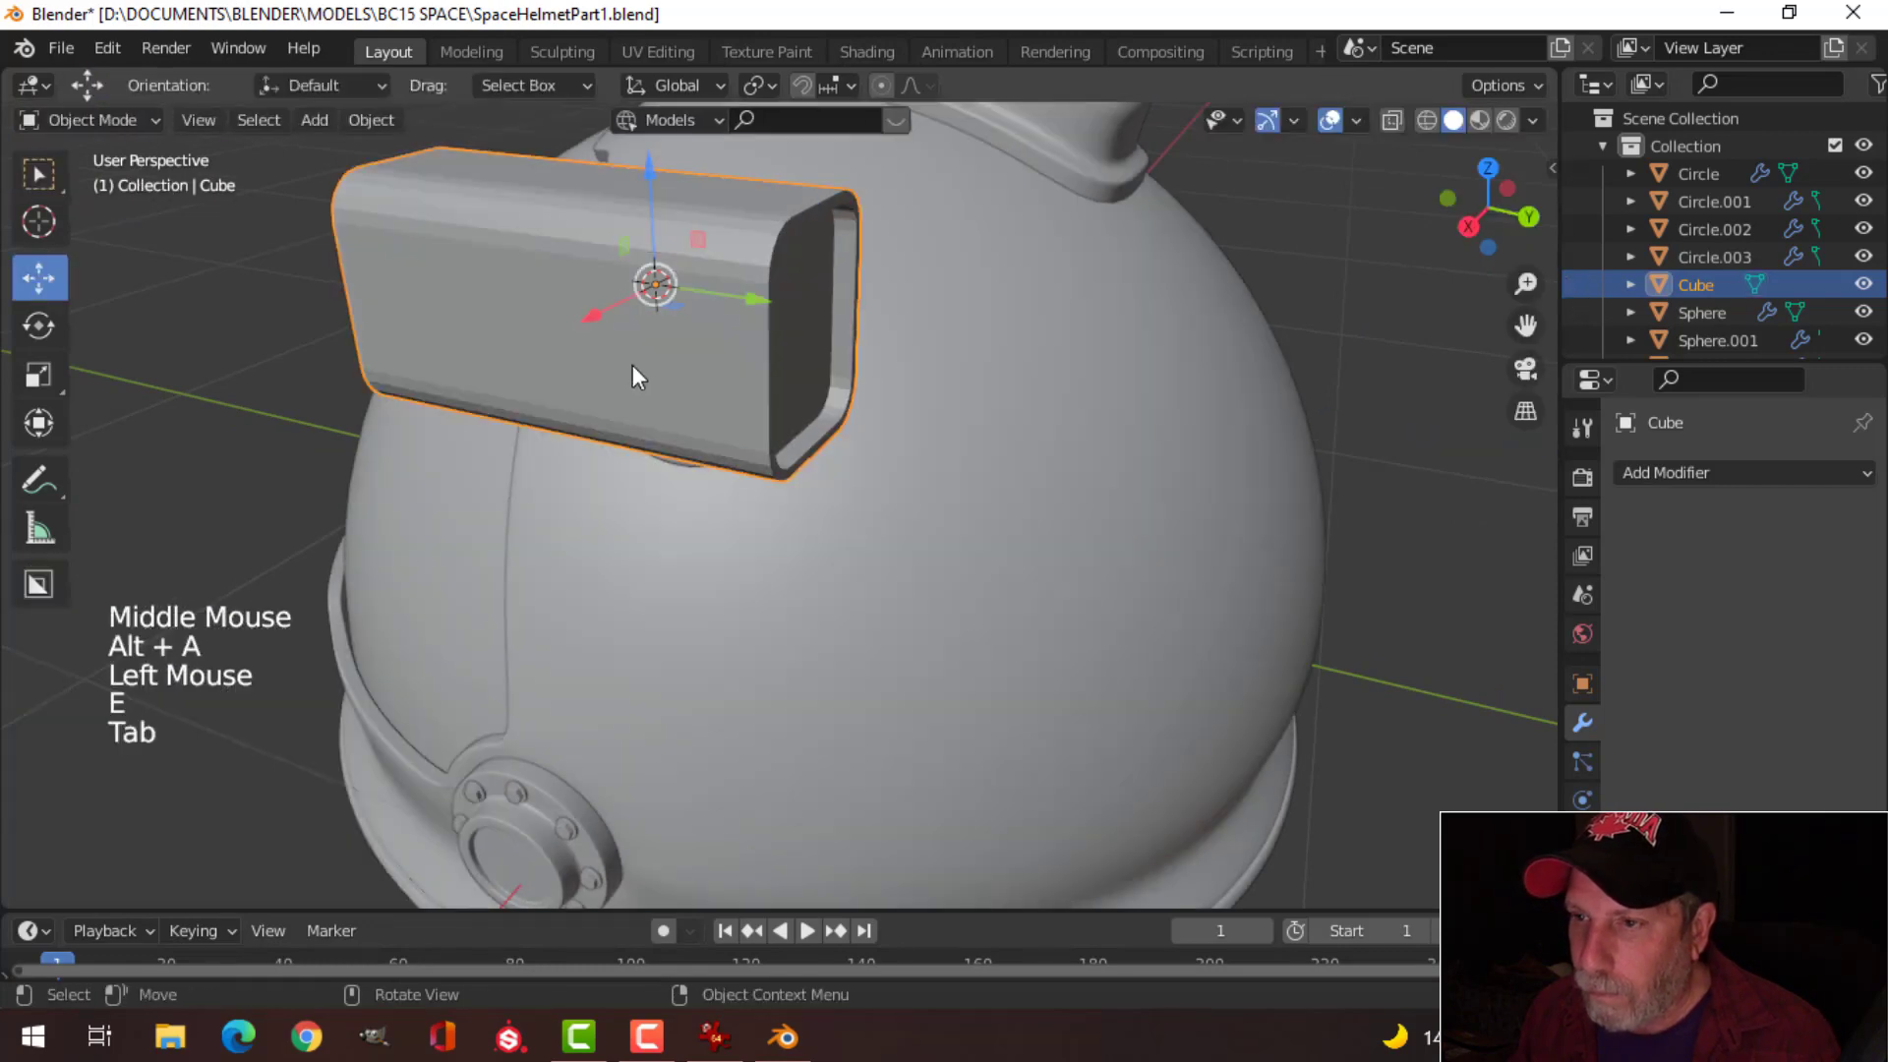
Step: Examine the recessed front end of the box up close and set its mesh editing to edge selection
middle_drag(632, 371, 924, 395)
key(alt+a)
scroll(1013, 364, up, 2)
scroll(694, 350, down, 1)
click(765, 370)
key(Tab)
scroll(765, 370, up, 2)
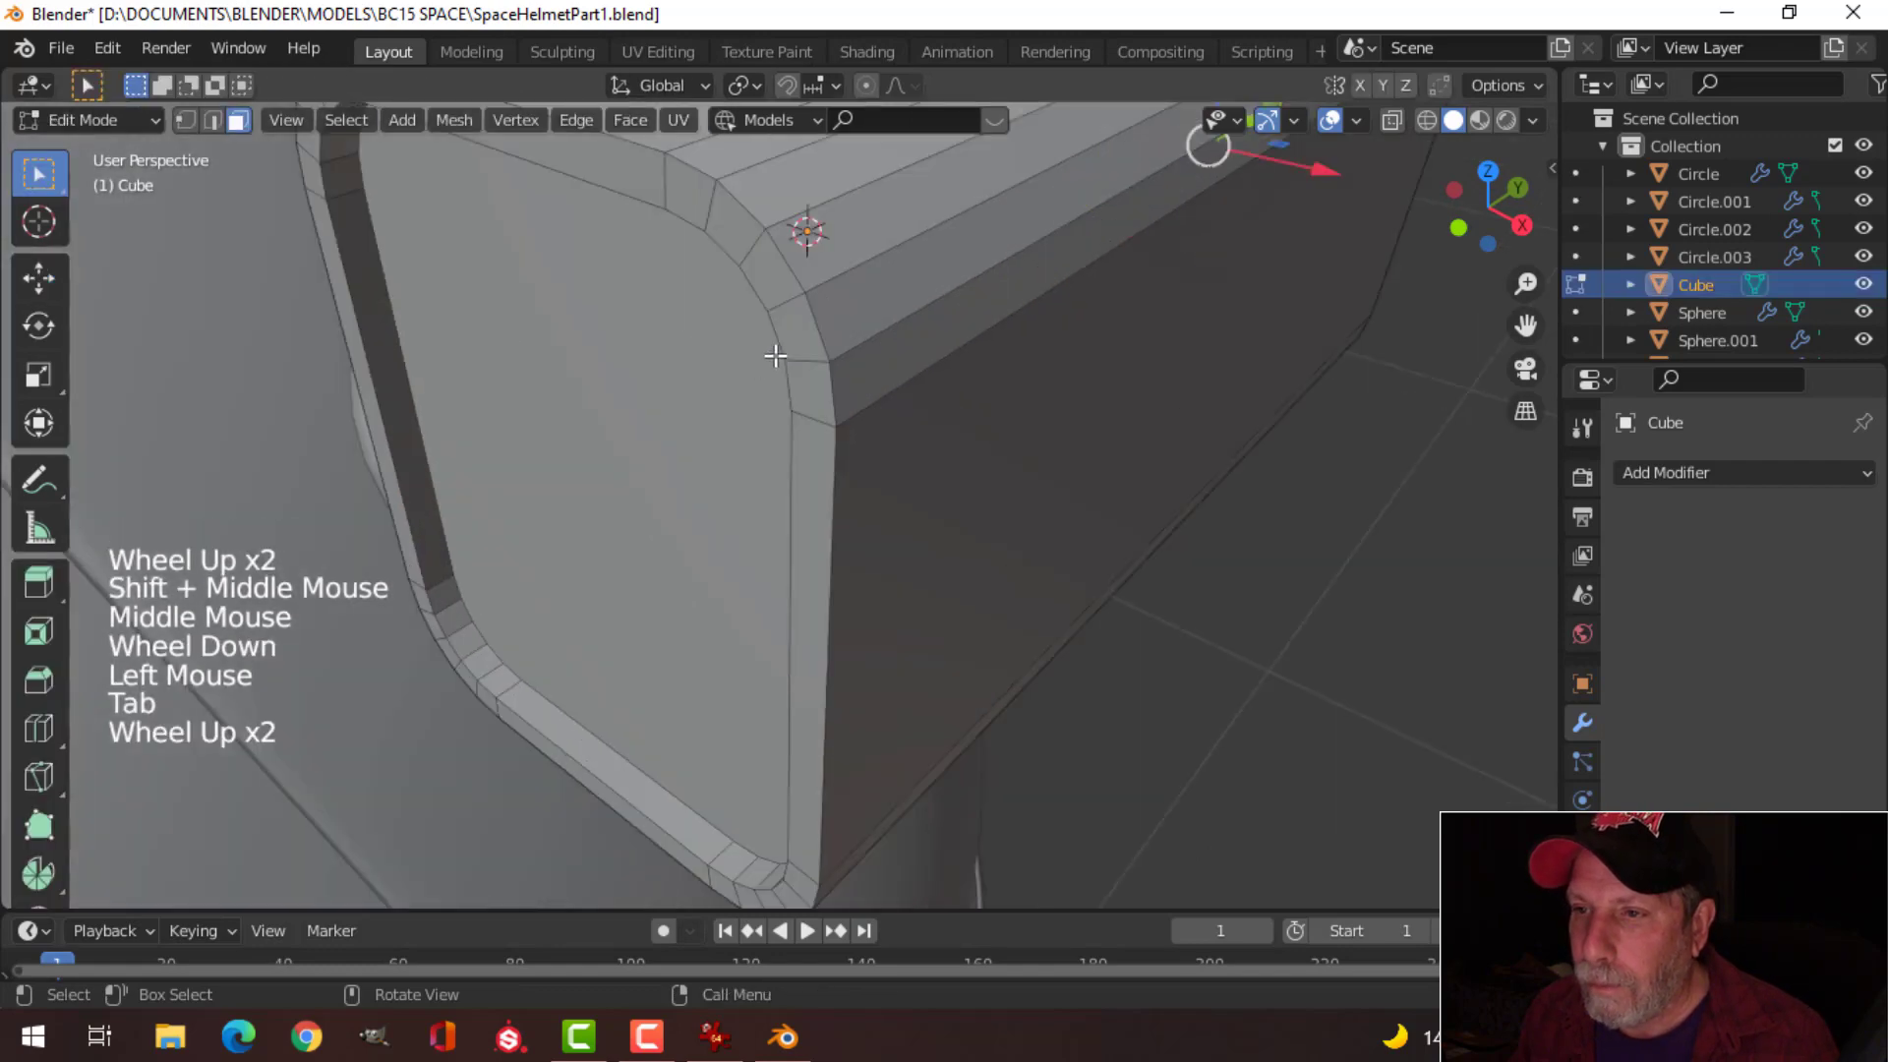
key(2)
scroll(668, 180, down, 1)
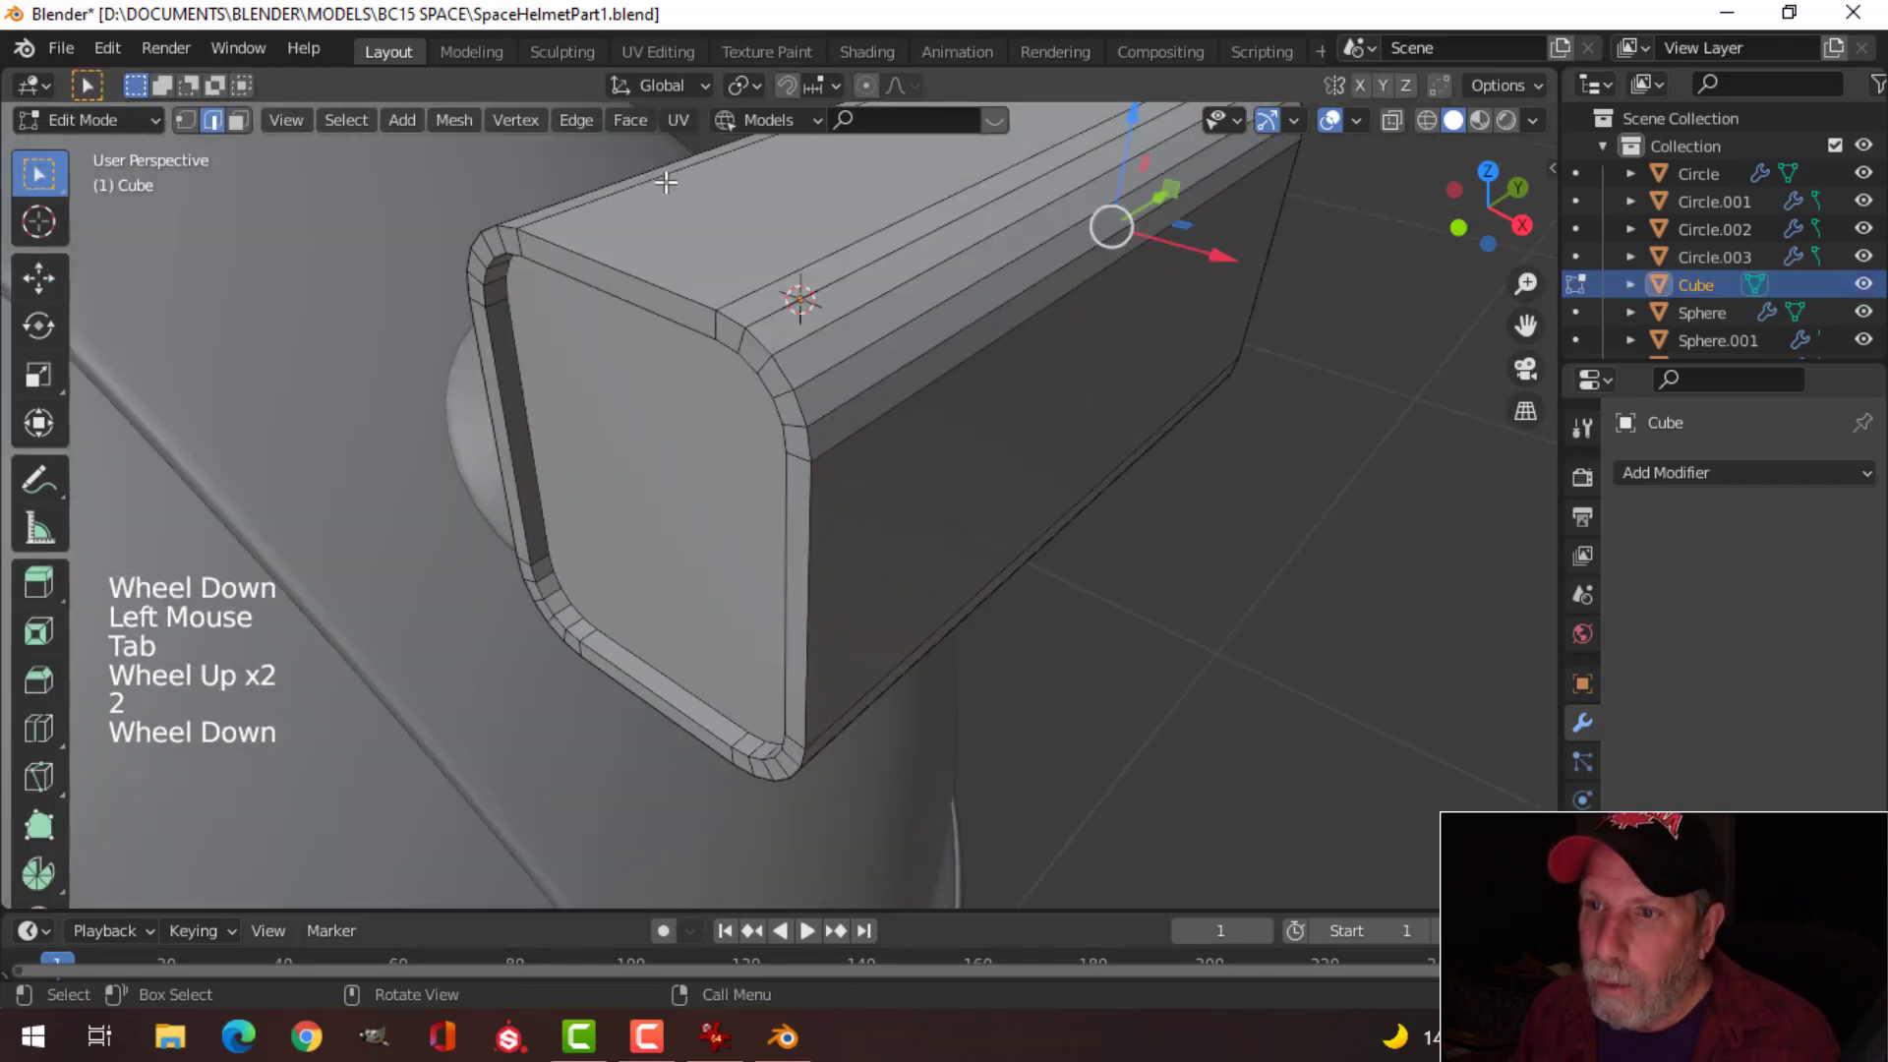
alt+shift+click(640, 277)
alt+shift+click(716, 316)
middle_drag(1086, 374, 815, 399)
alt+shift+click(493, 324)
alt+shift+click(570, 331)
scroll(507, 394, up, 1)
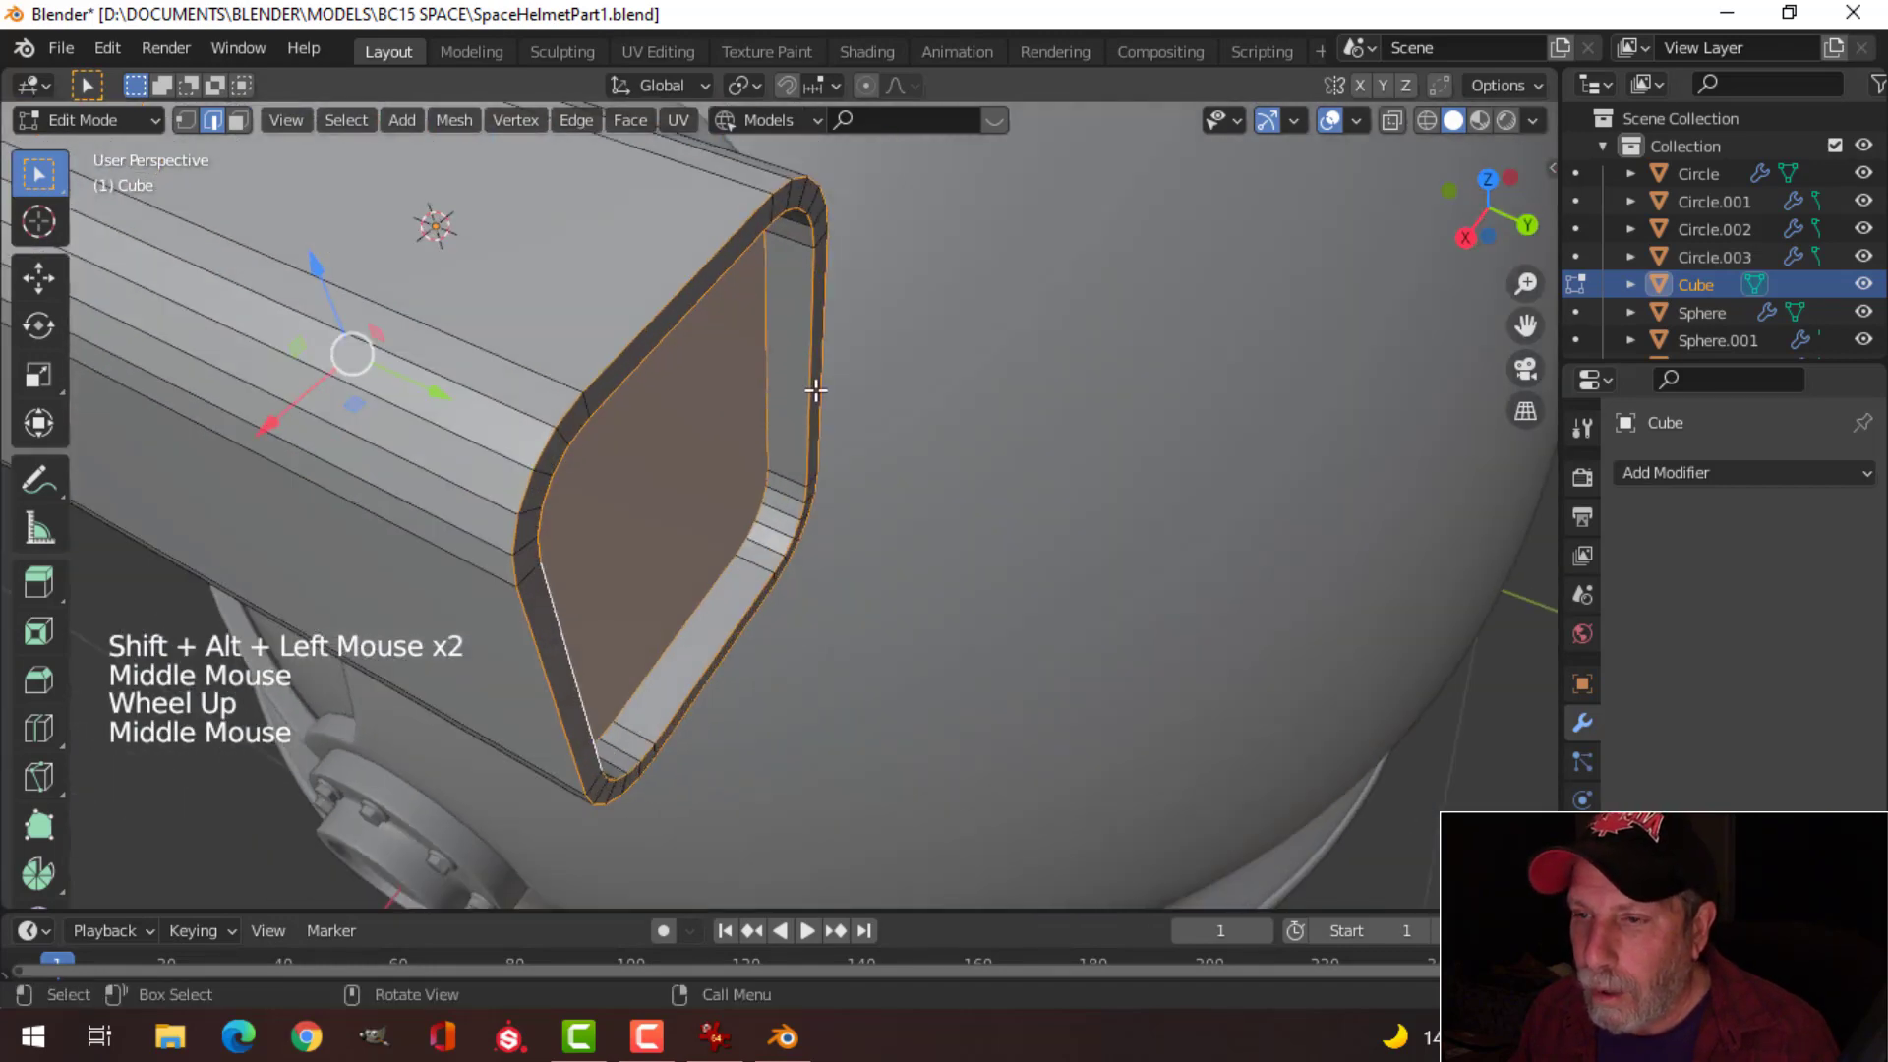
key(ctrl+z)
key(alt+a)
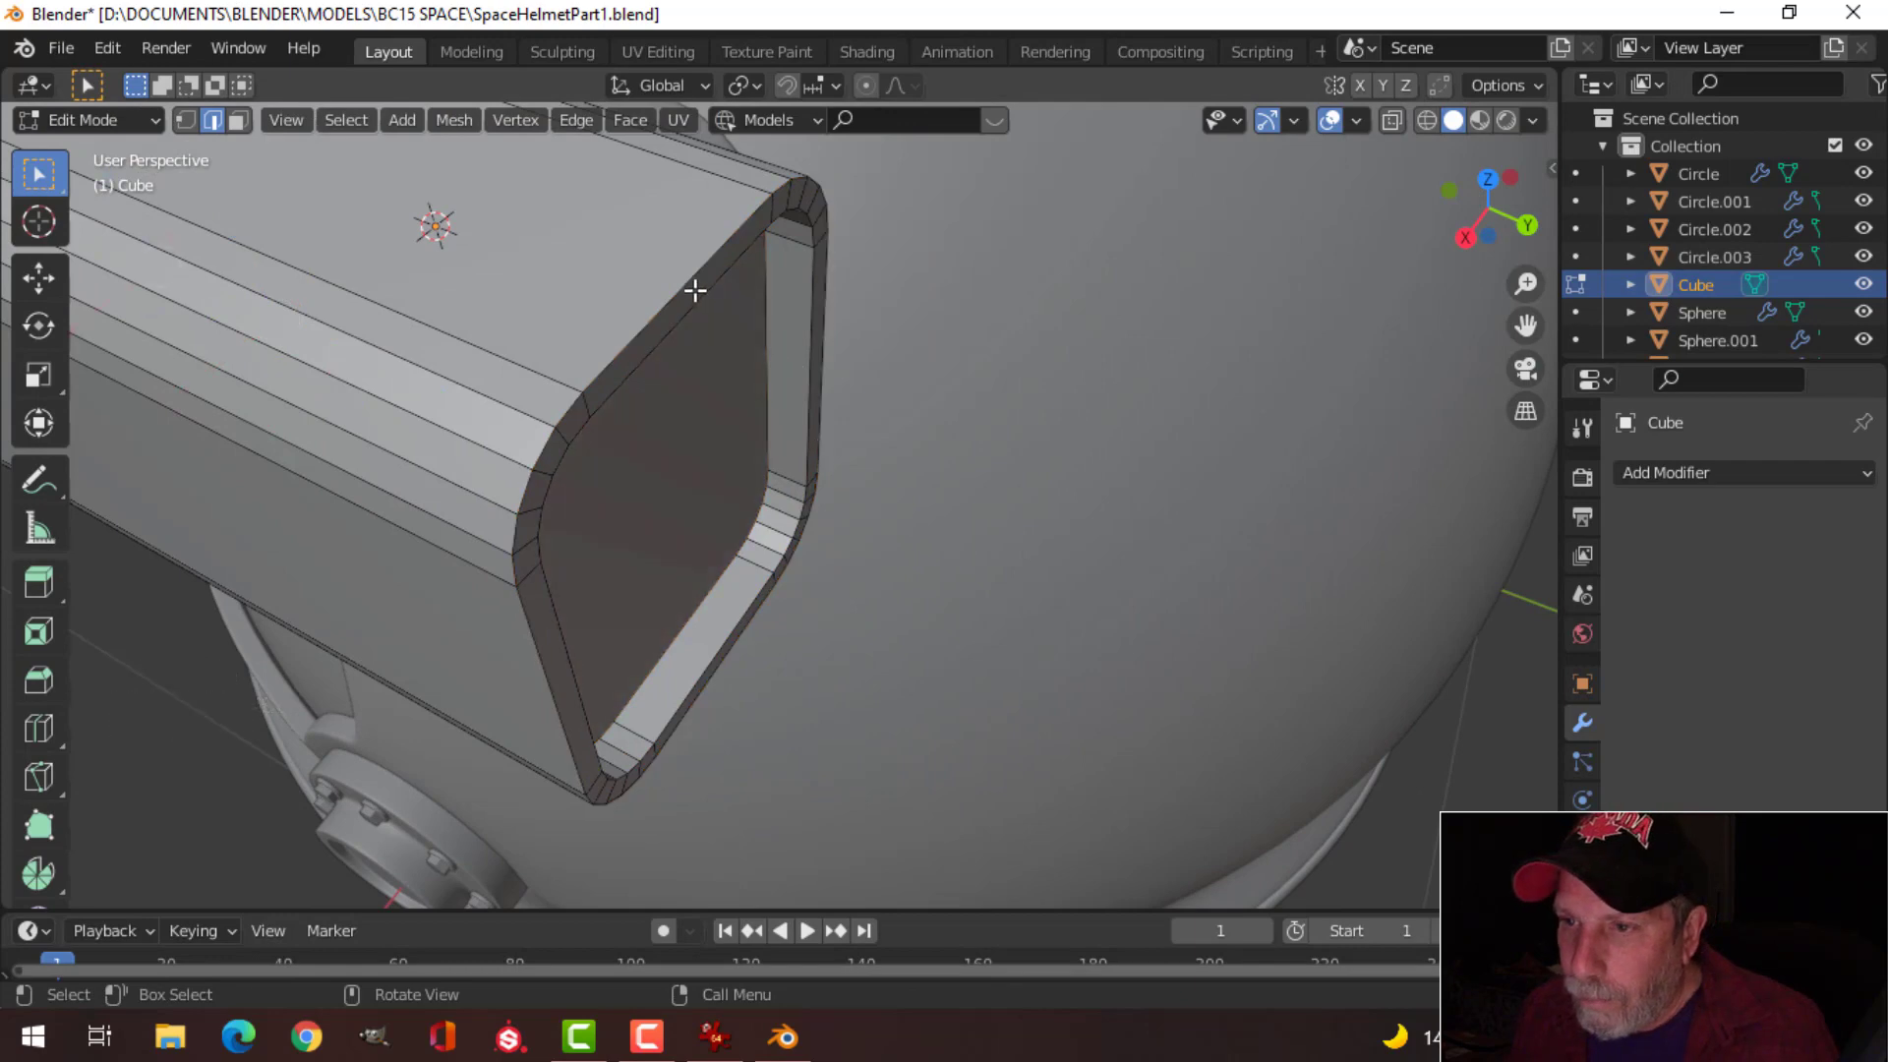
Step: Bevel the inner and outer rim edge loops at both ends of the box by a small amount
alt+shift+click(693, 291)
middle_drag(692, 307, 898, 438)
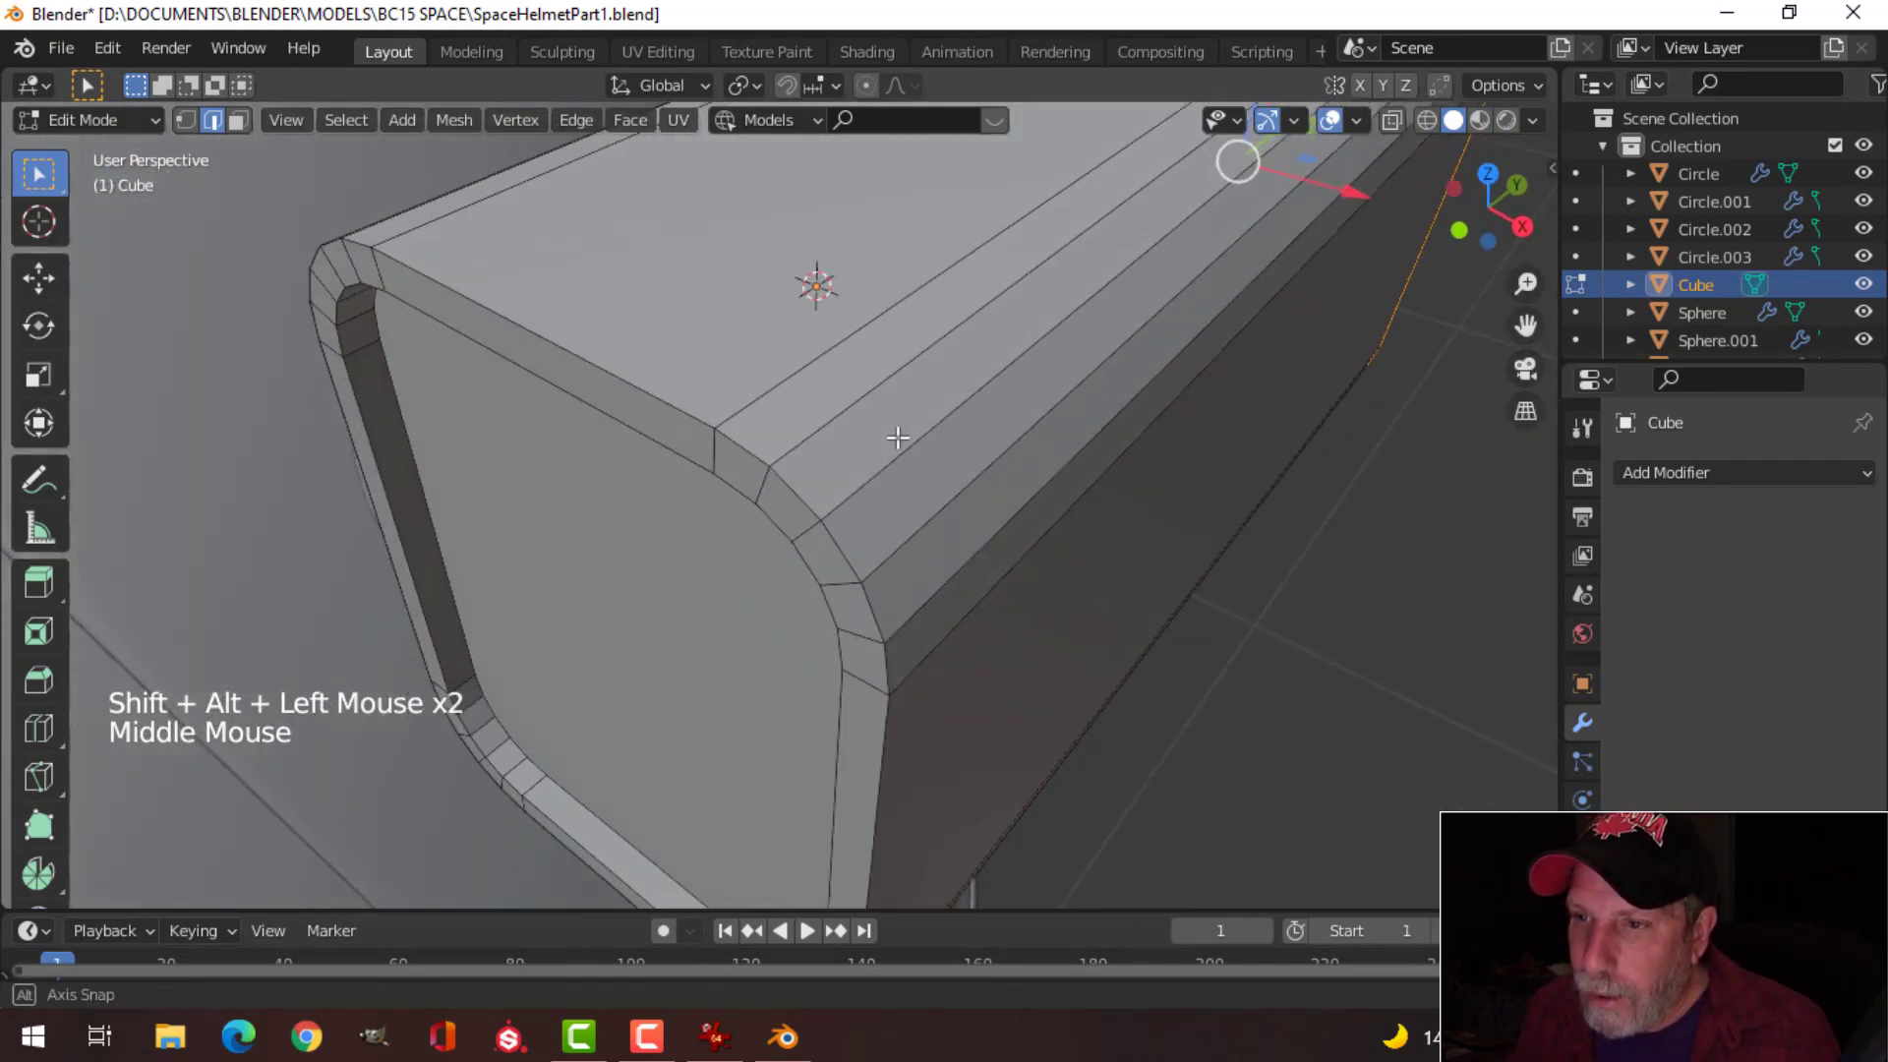
alt+shift+click(625, 374)
alt+shift+click(594, 403)
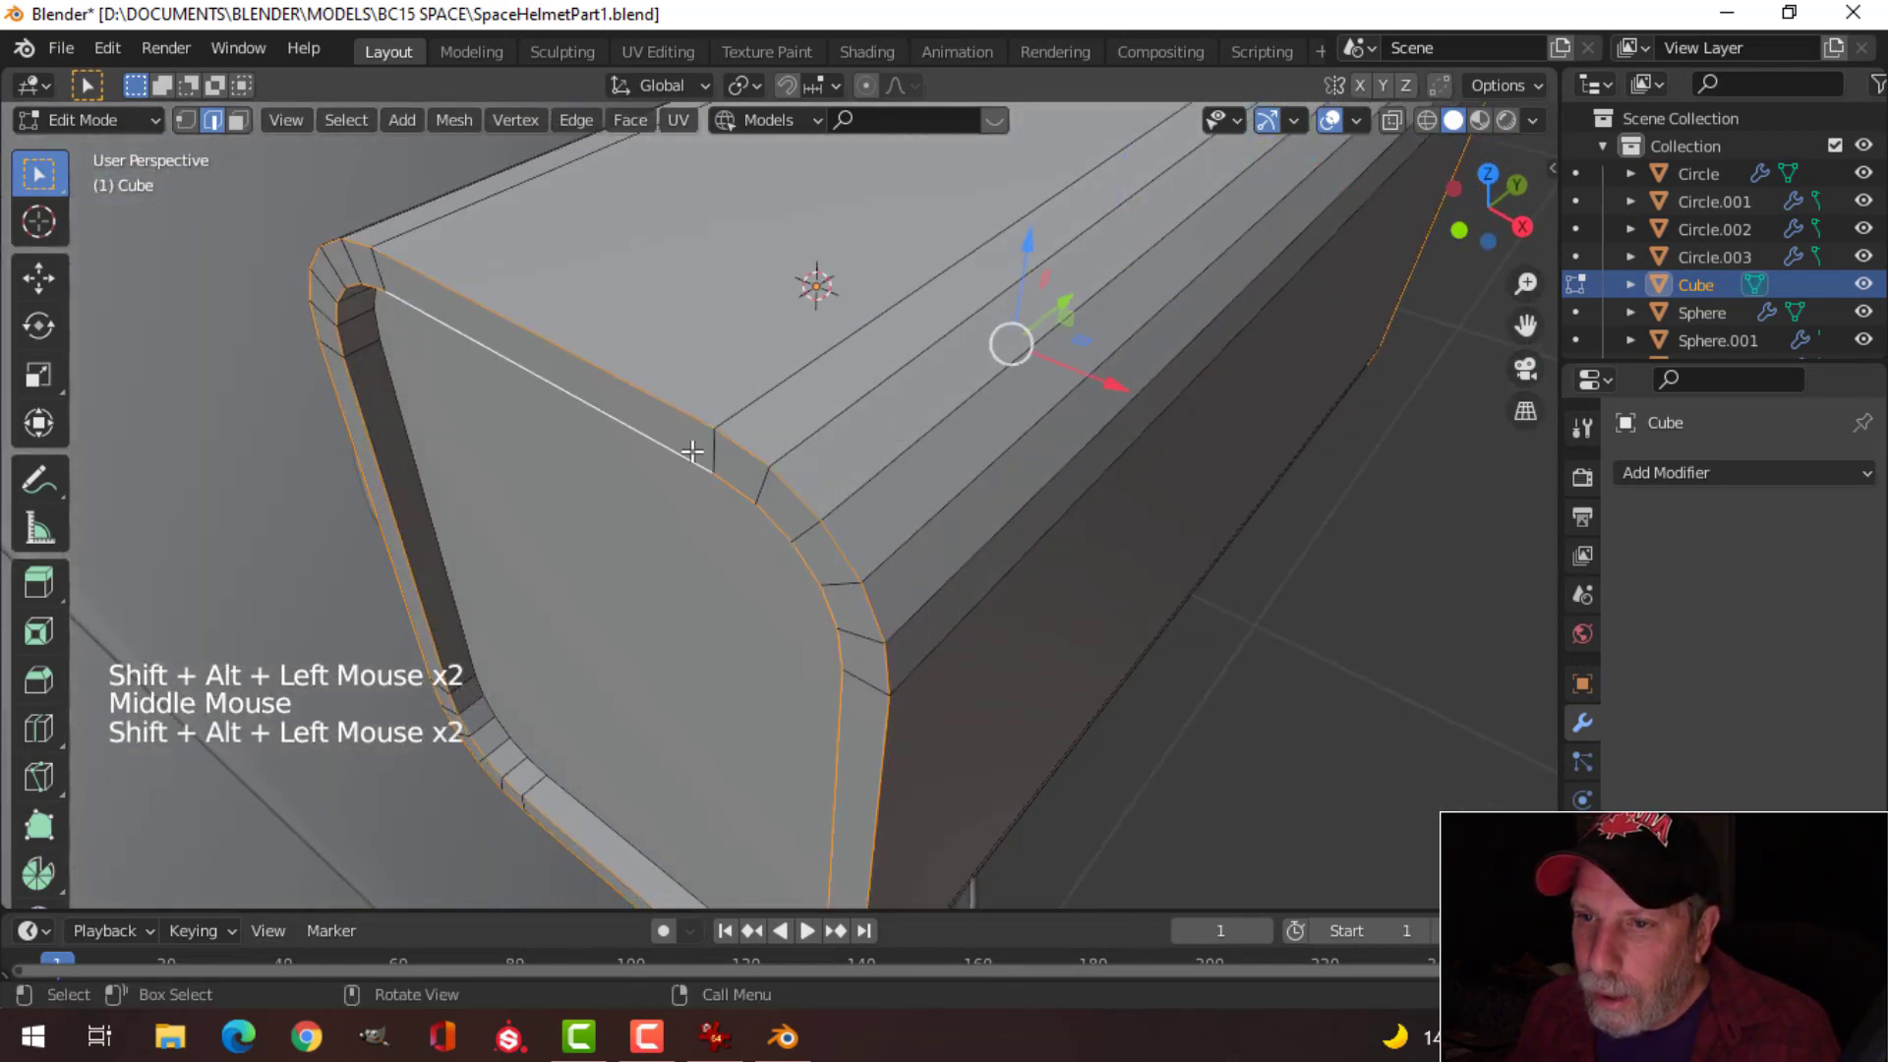
scroll(696, 451, down, 3)
shift+middle_drag(868, 487, 898, 437)
key(ctrl+b)
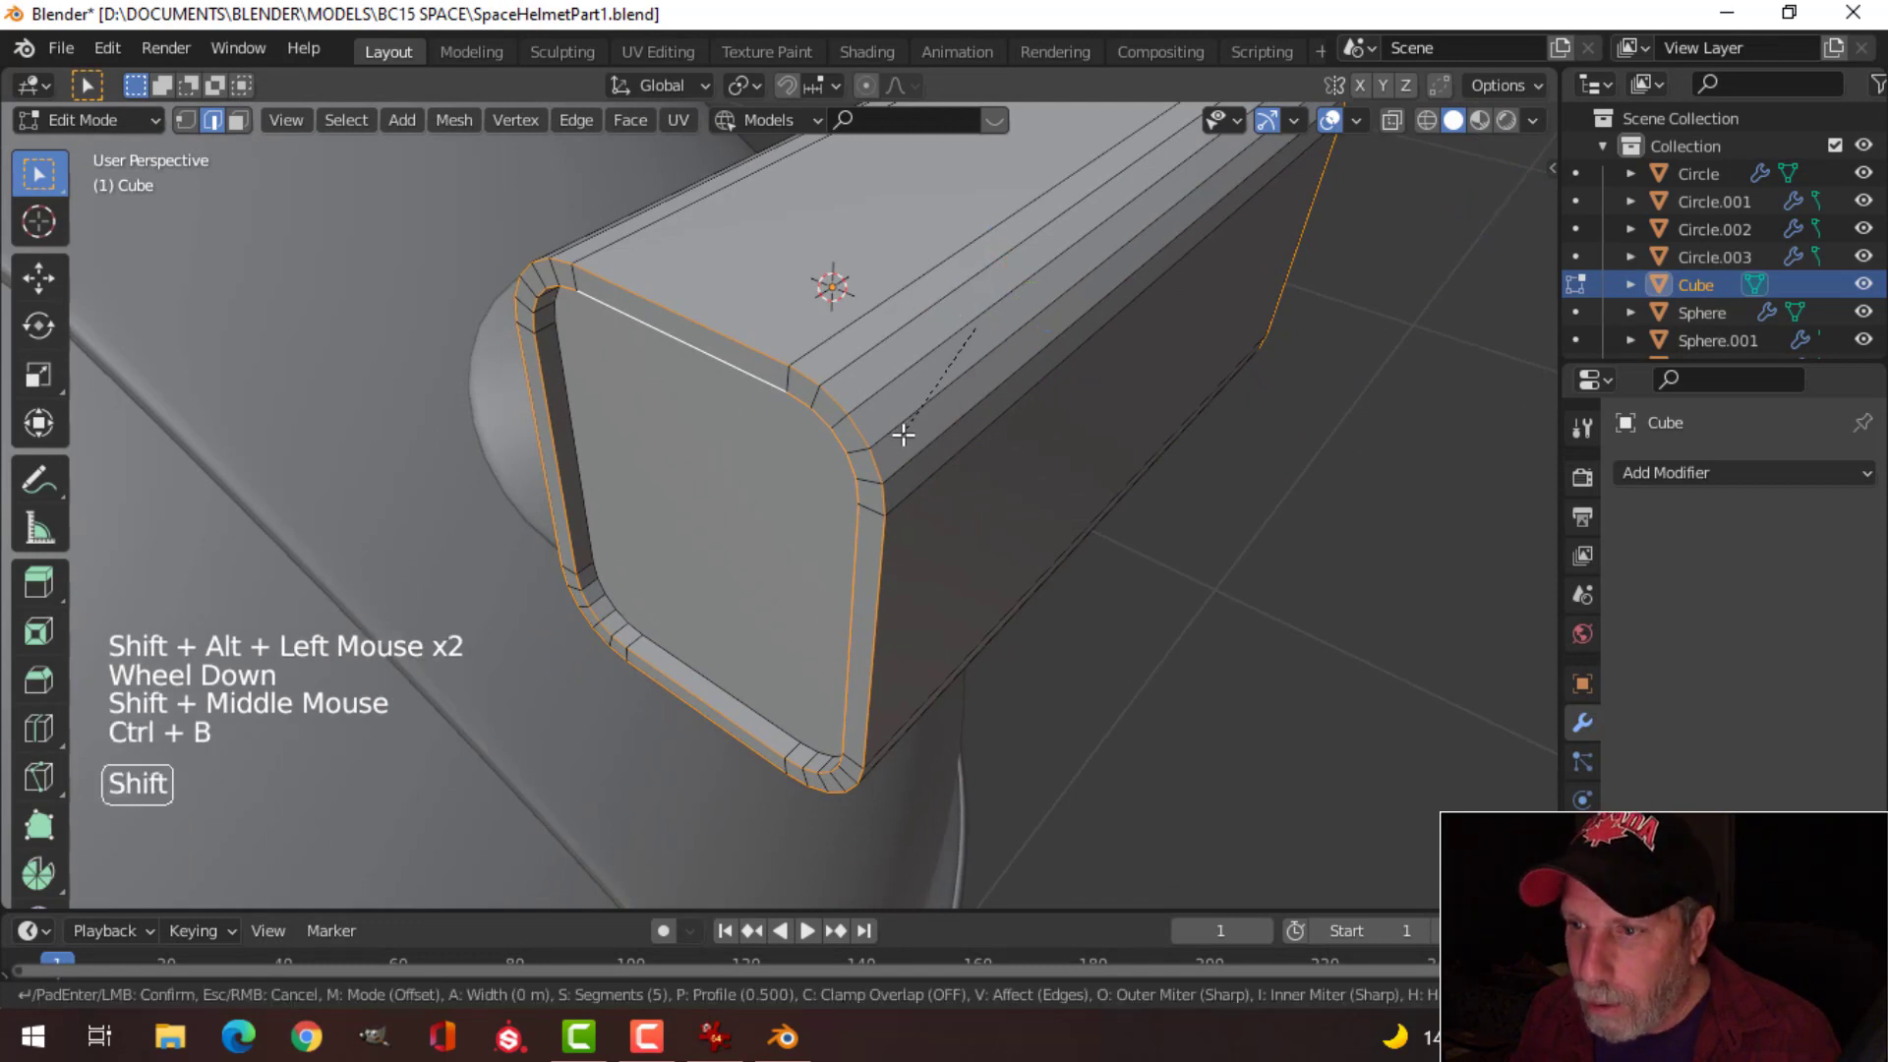
click(881, 483)
key(Tab)
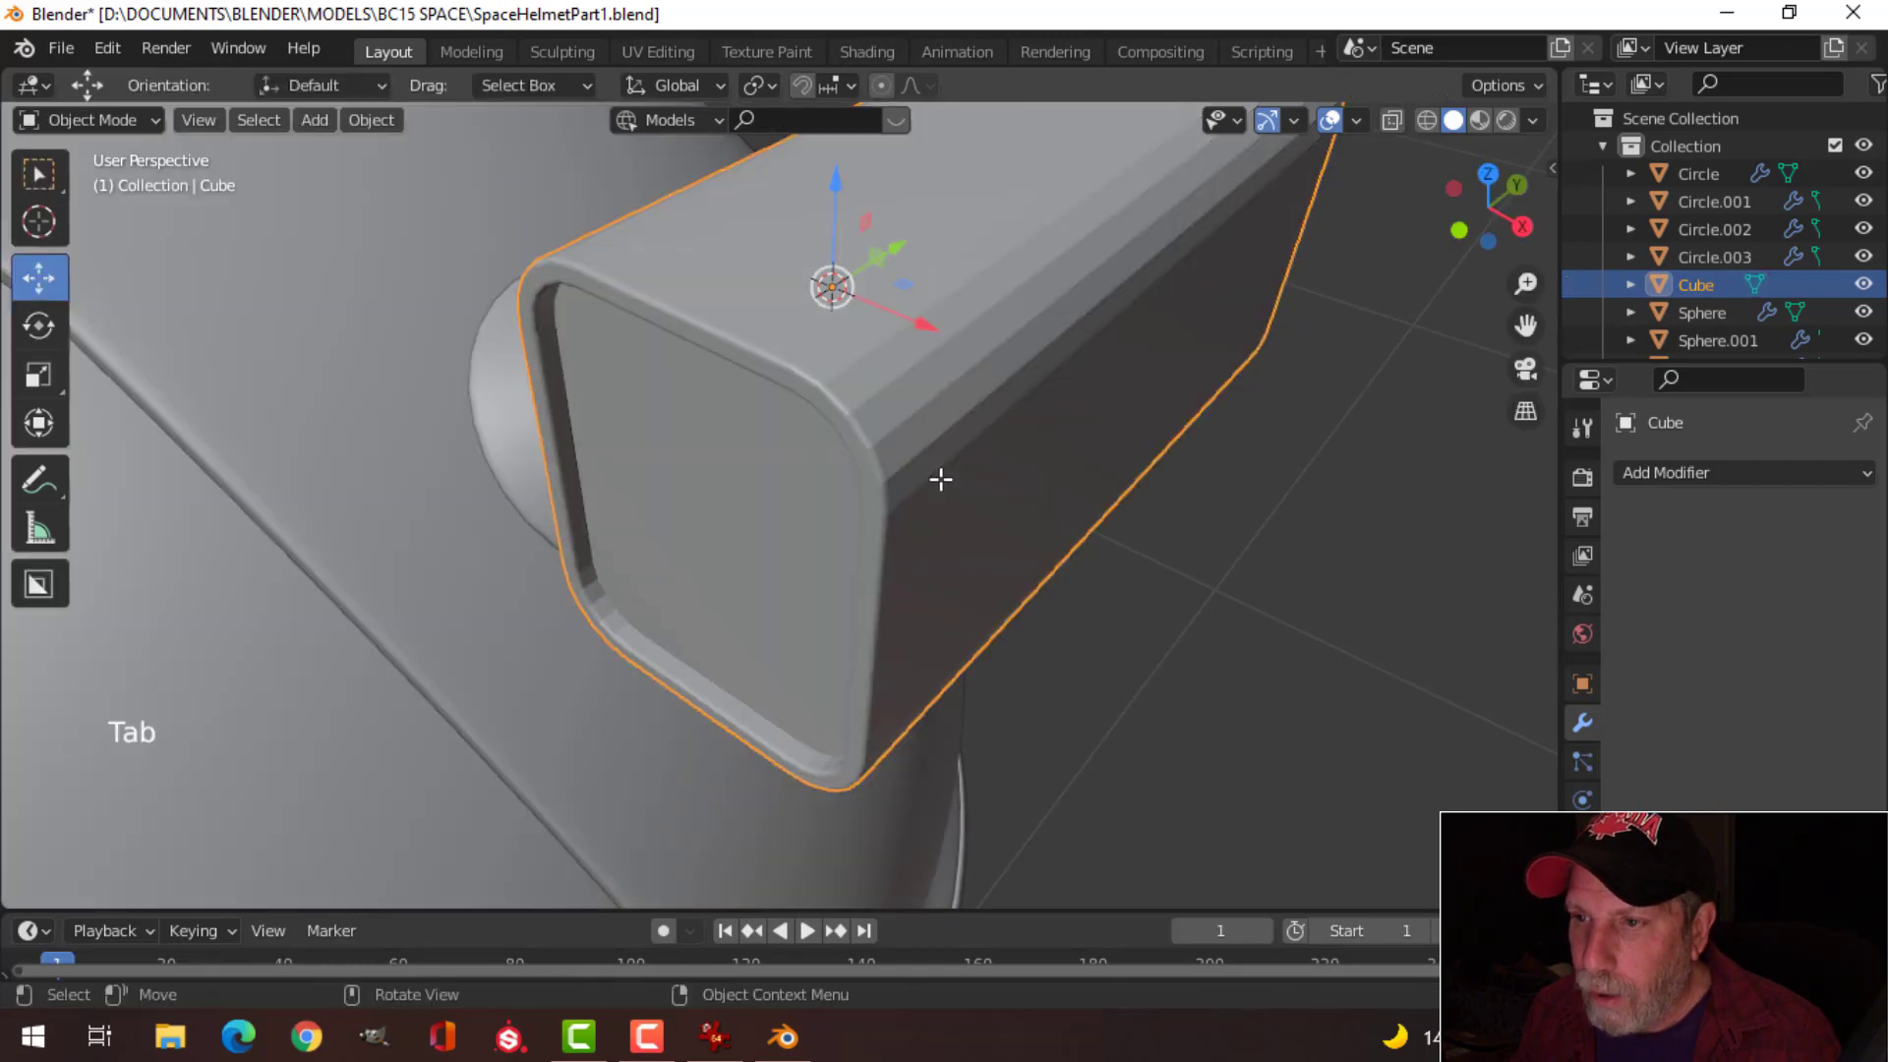
Step: Add a loop cut around the box near its front end, slid to a factor of -0.693
key(alt+a)
middle_drag(946, 456, 655, 449)
scroll(905, 456, down, 2)
click(725, 456)
key(Tab)
key(alt+a)
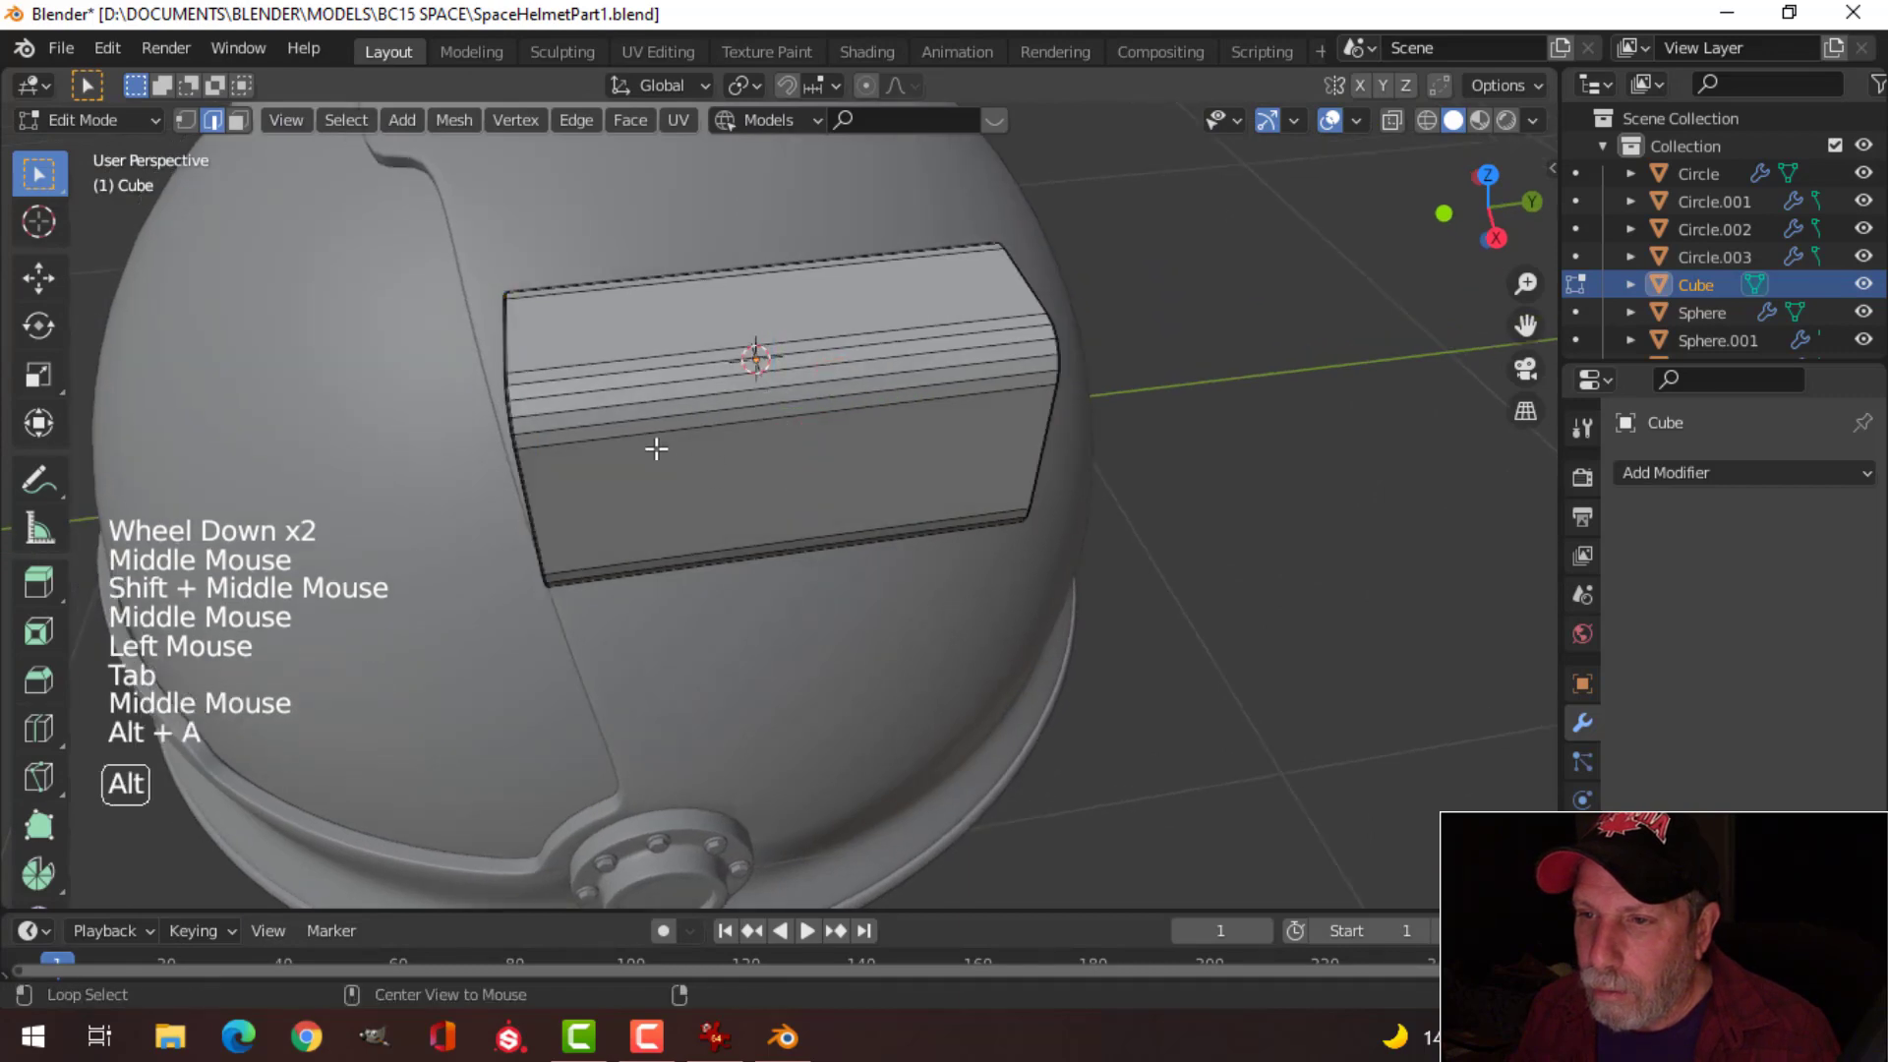
key(ctrl+r)
click(630, 429)
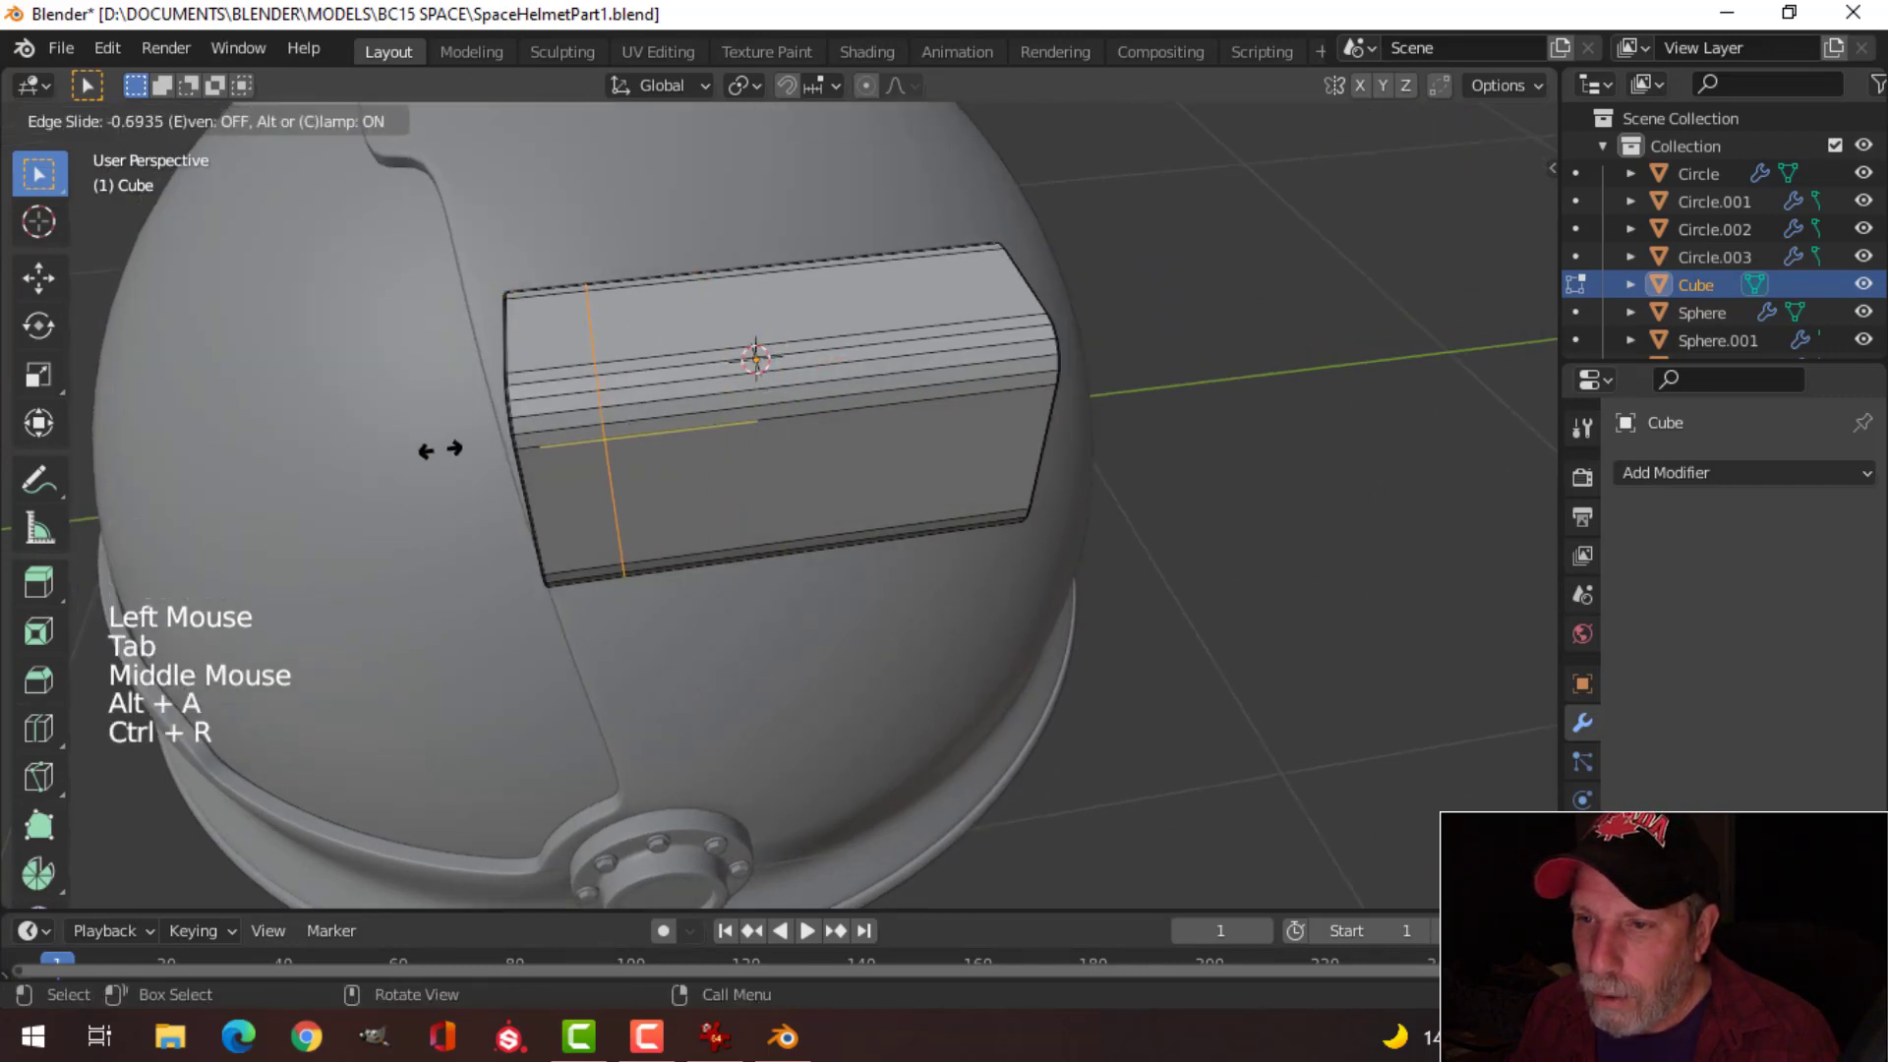
click(440, 449)
Step: Bevel the front loop cut by about 0.002 m with 1 segment to form a narrow band of faces
middle_drag(440, 449, 609, 433)
scroll(688, 484, up, 2)
shift+middle_drag(687, 485, 735, 489)
key(ctrl+b)
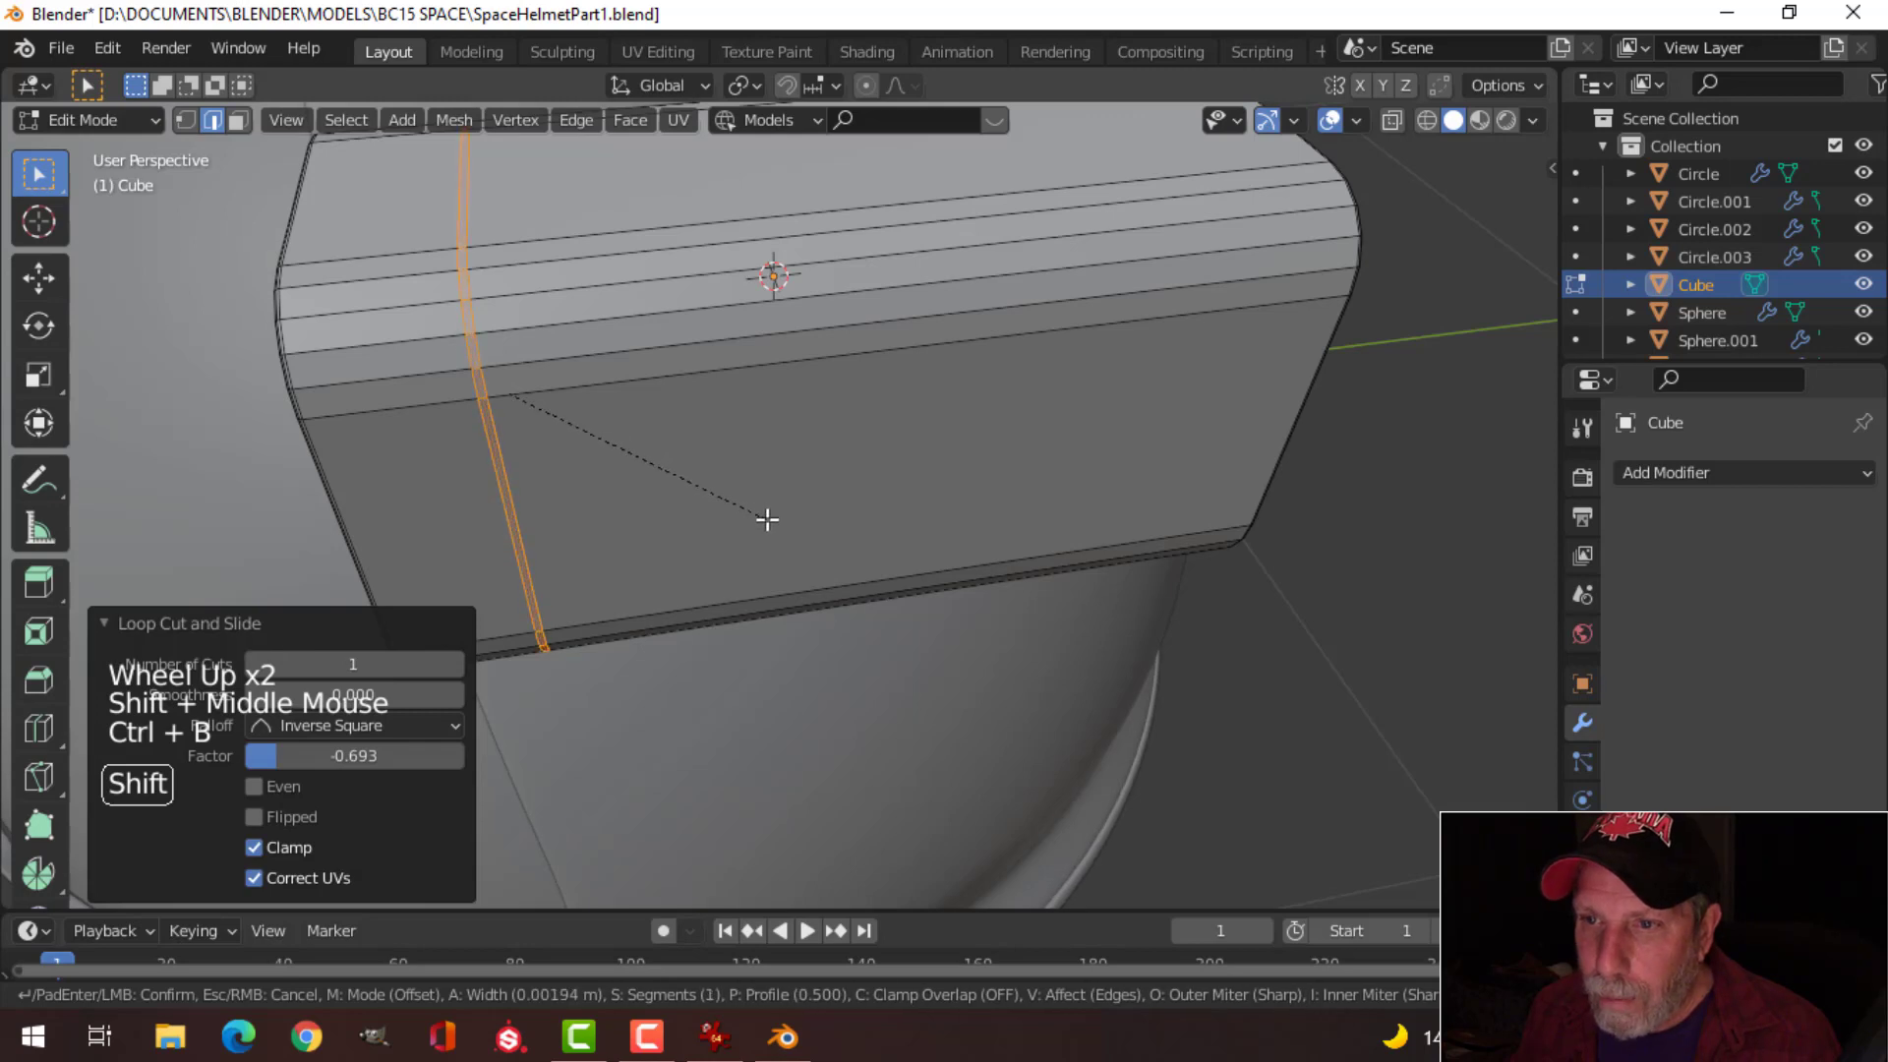
shift+click(767, 518)
Step: Extrude the narrow band in place and shrink it by -0.00394 m to cut a groove around the box
key(e)
right_click(798, 519)
key(alt+s)
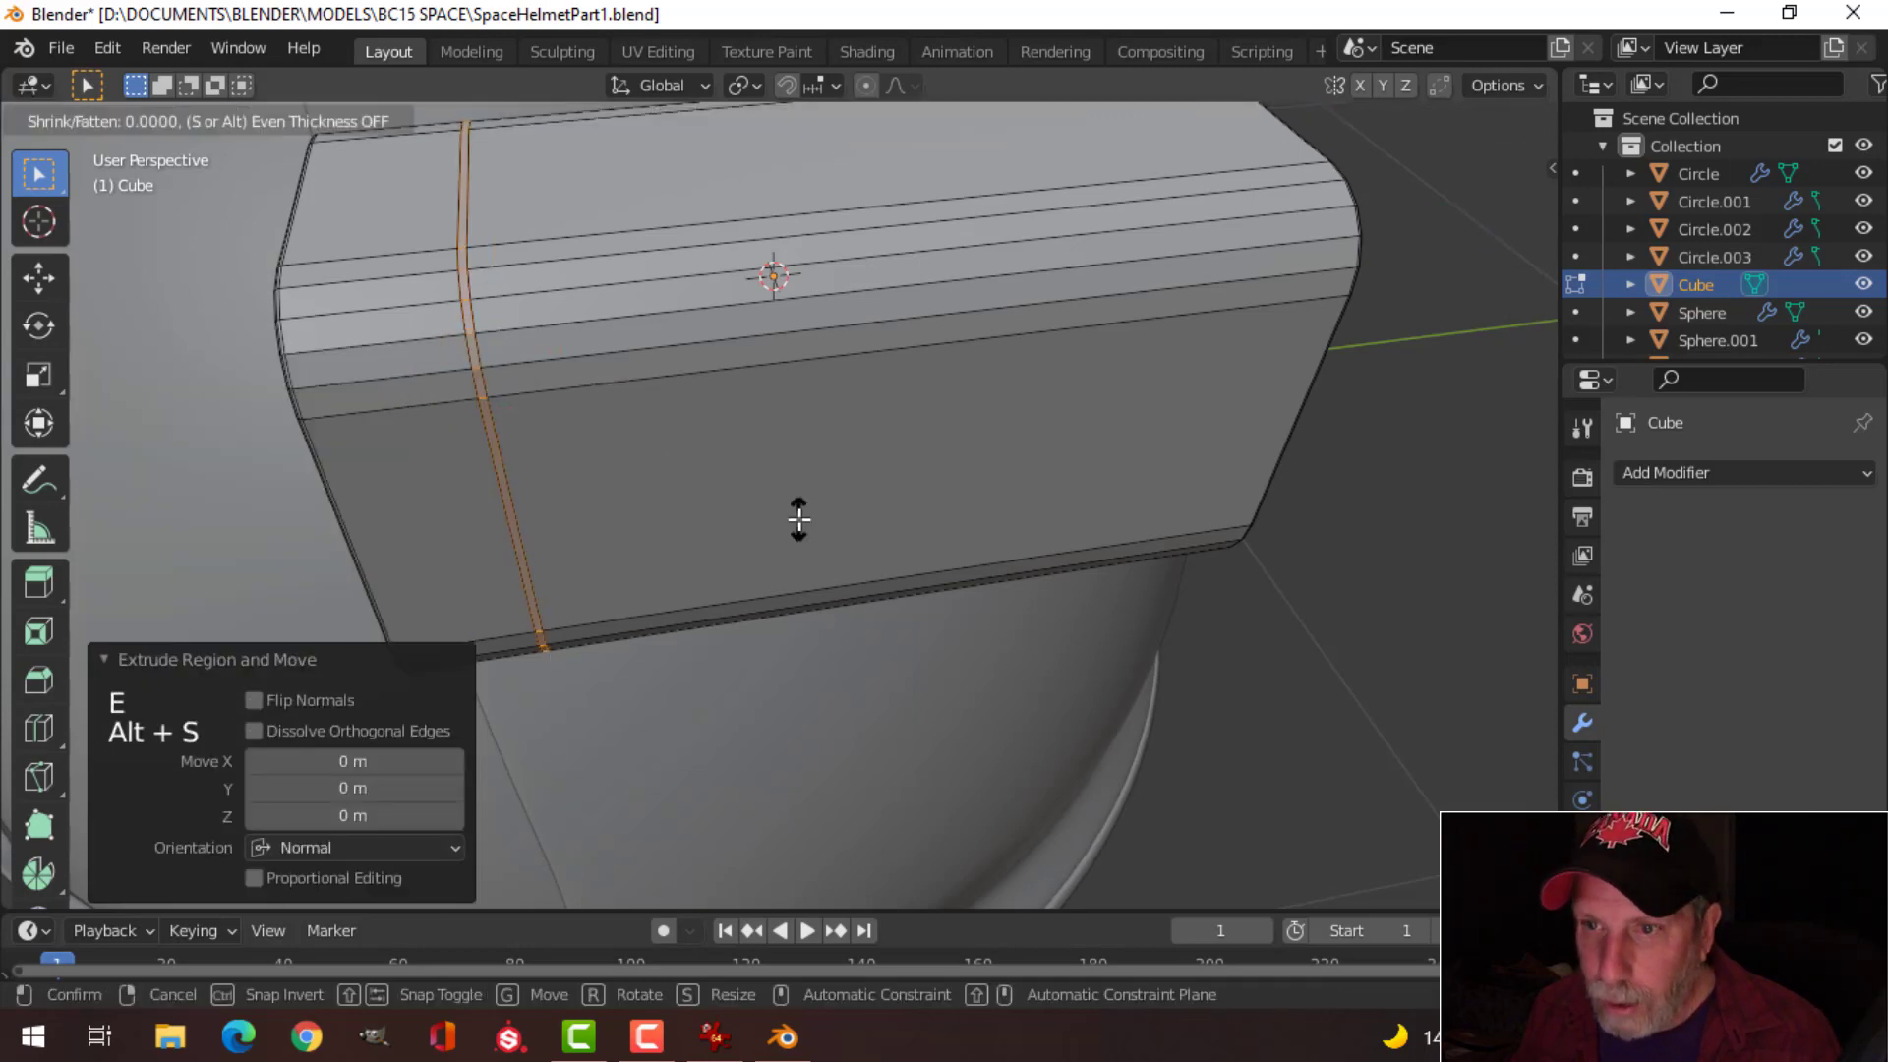
click(795, 556)
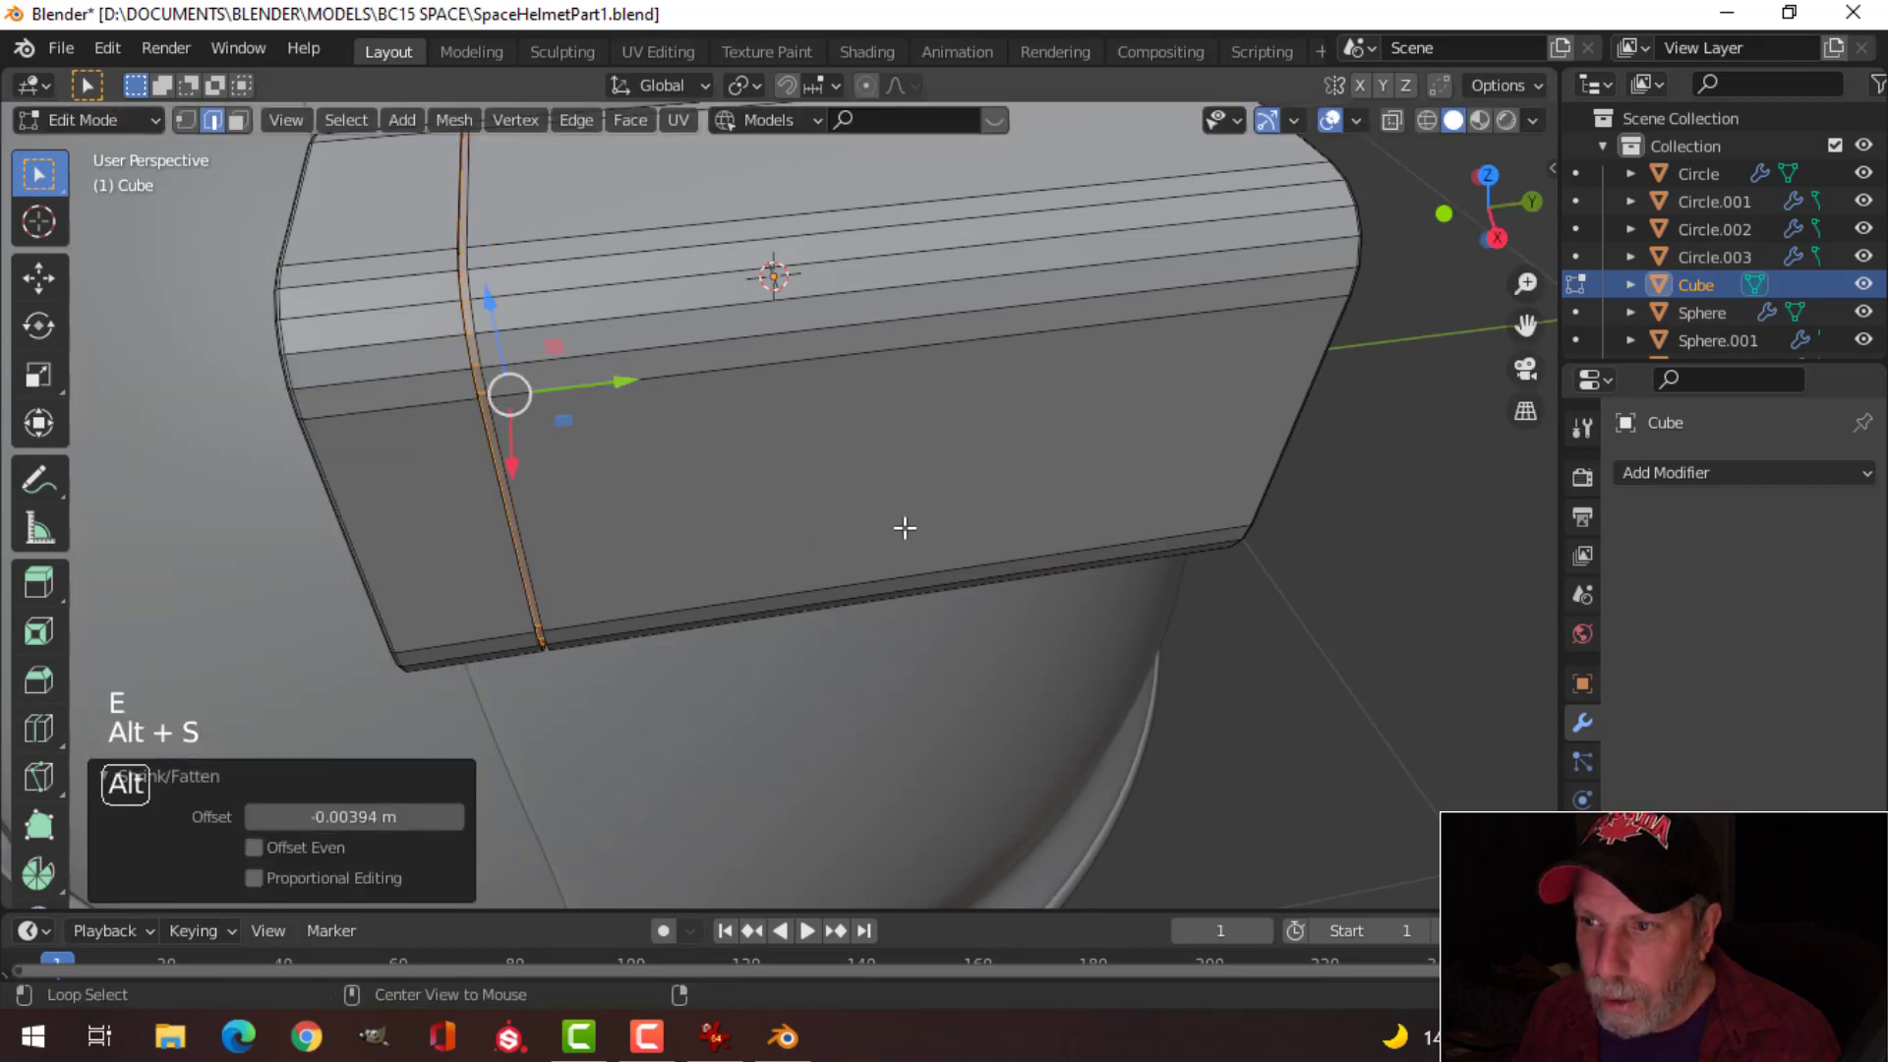
key(alt+a)
mouse_move(901, 528)
middle_down()
mouse_move(872, 489)
mouse_move(873, 548)
mouse_move(866, 527)
middle_up()
scroll(872, 489, down, 2)
key(Tab)
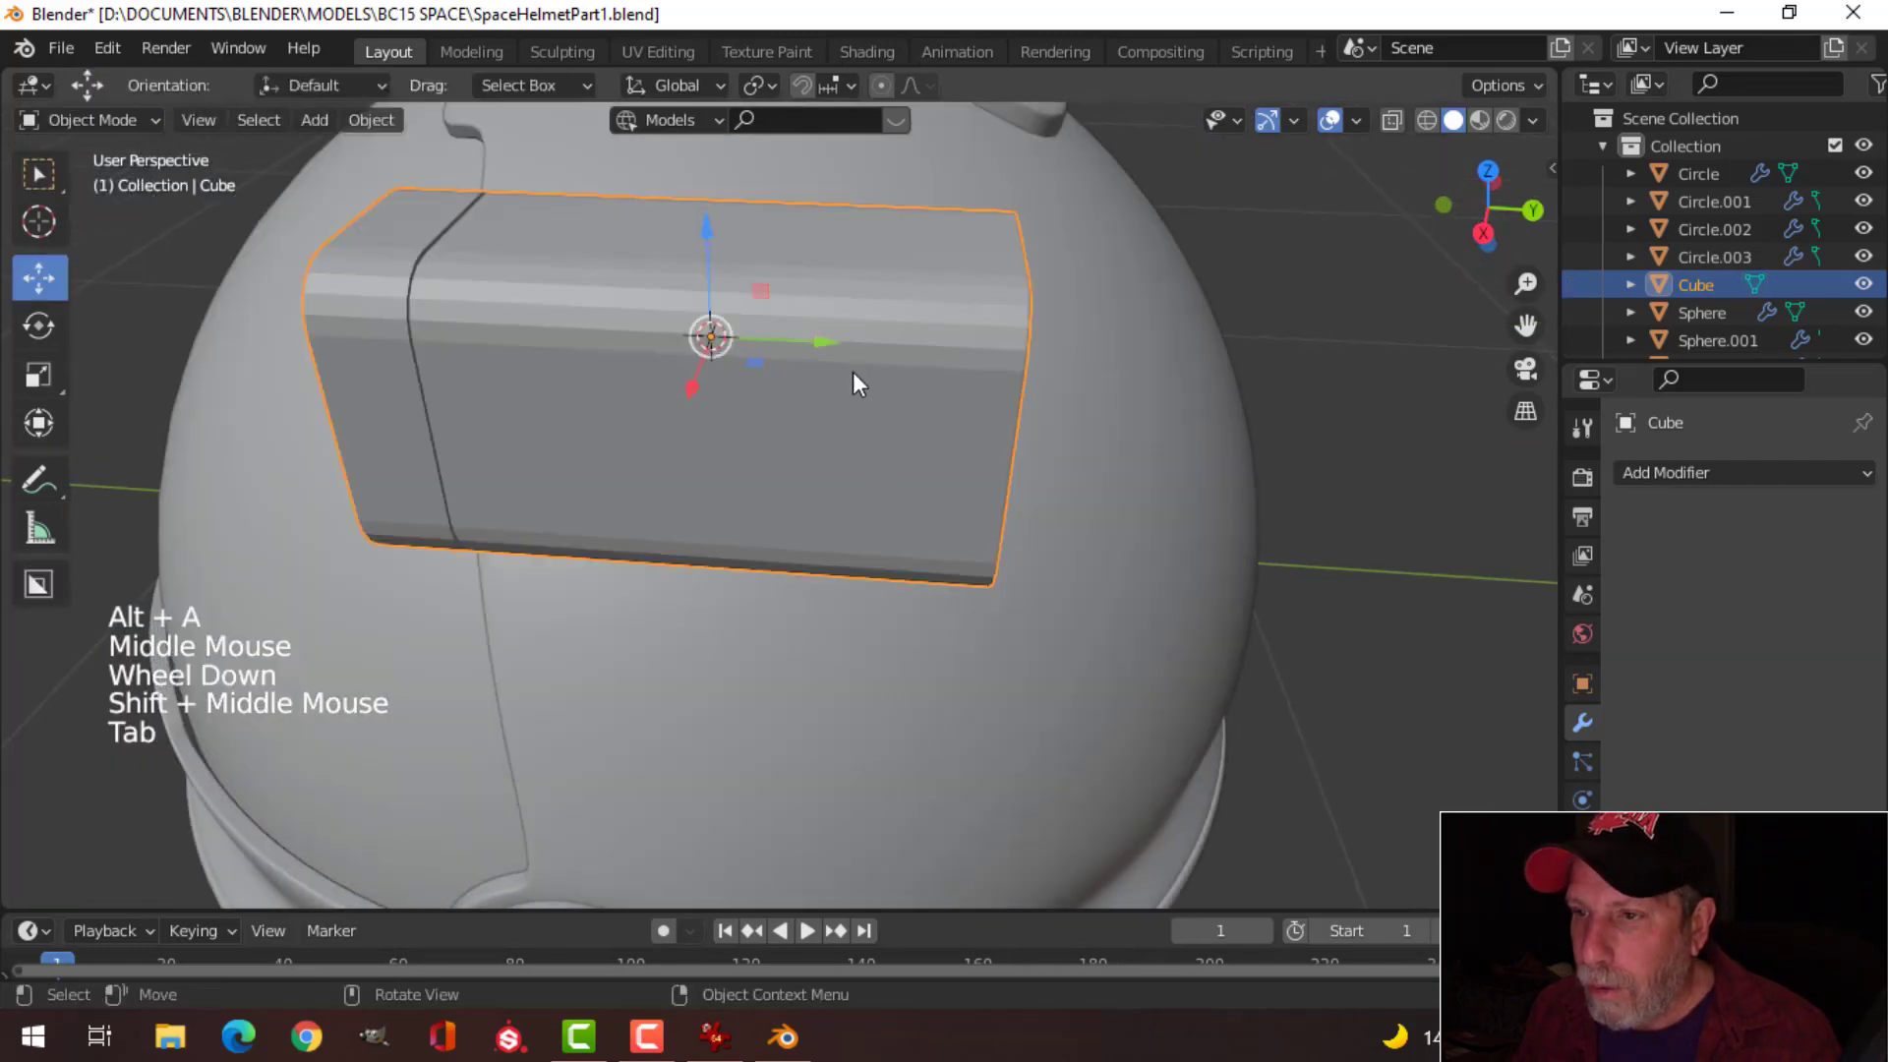
Step: Add a second loop cut toward the box's rear end and bevel it by 0.00222 m with 1 segment
key(Tab)
key(ctrl+r)
click(844, 348)
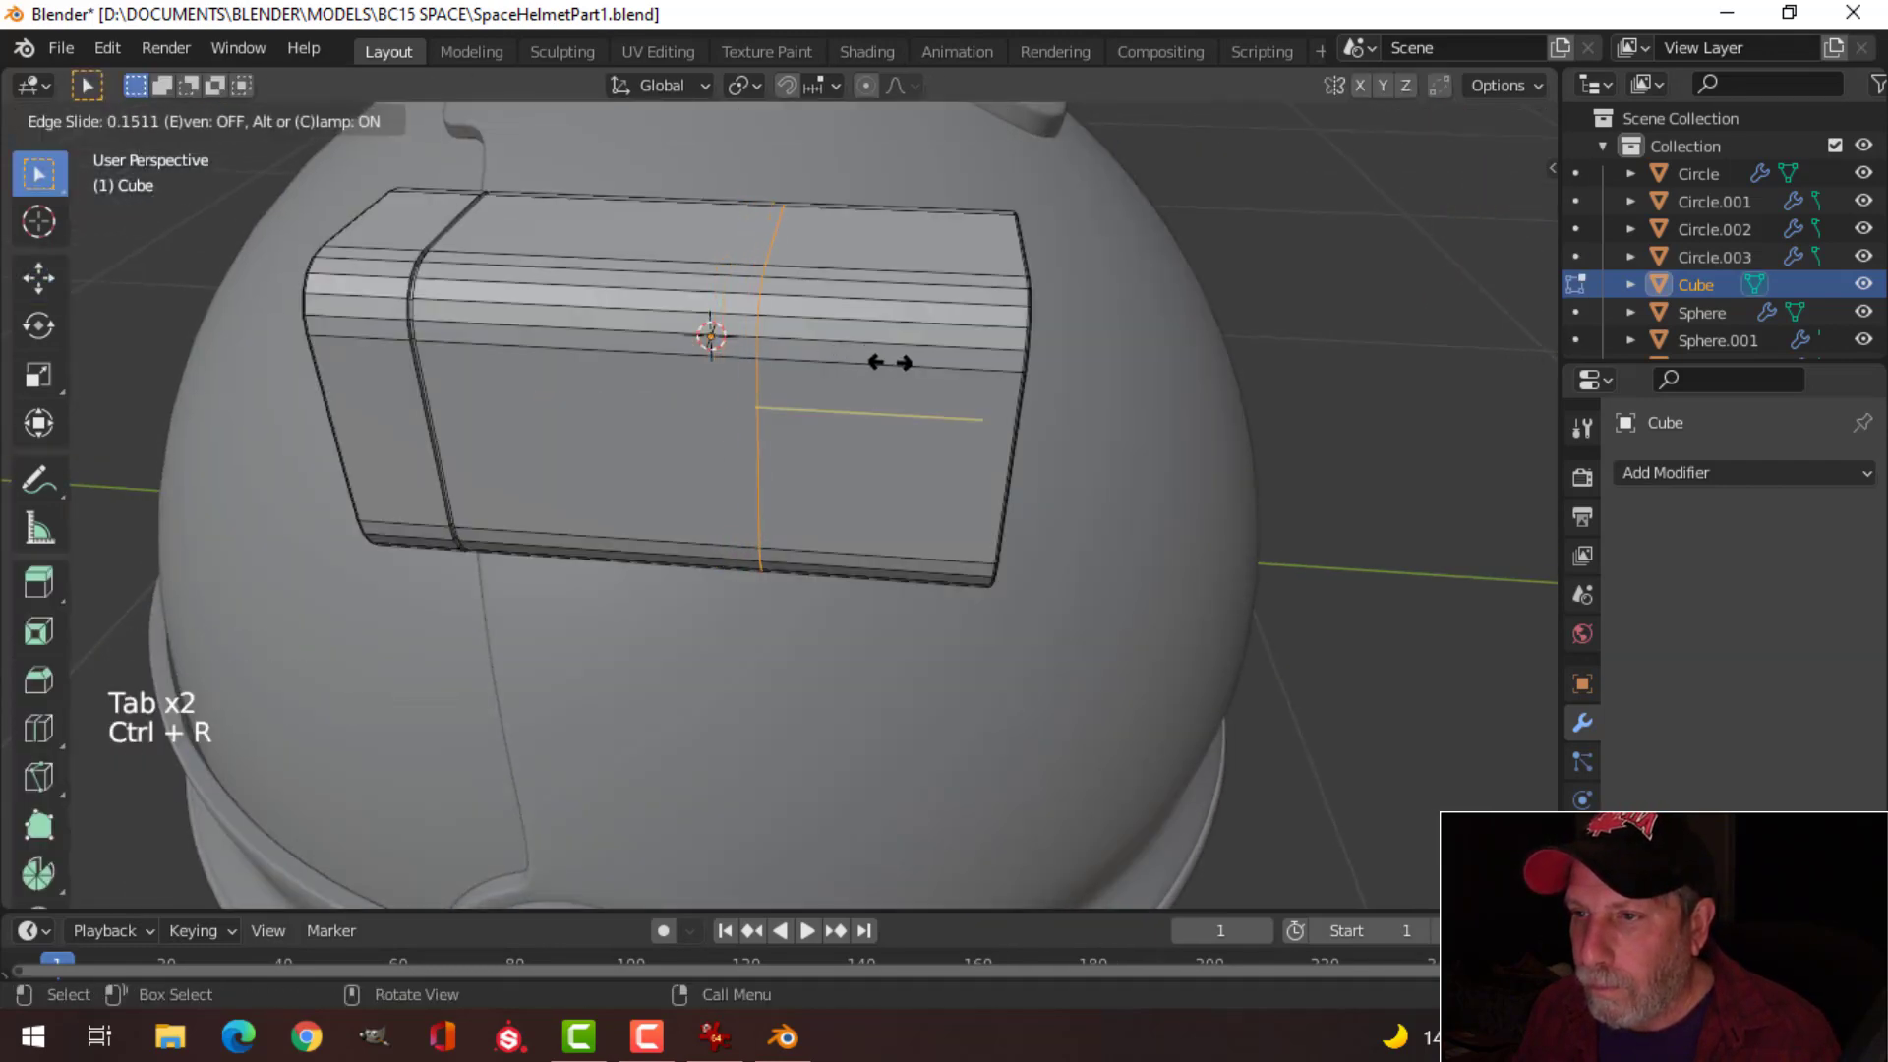
click(925, 364)
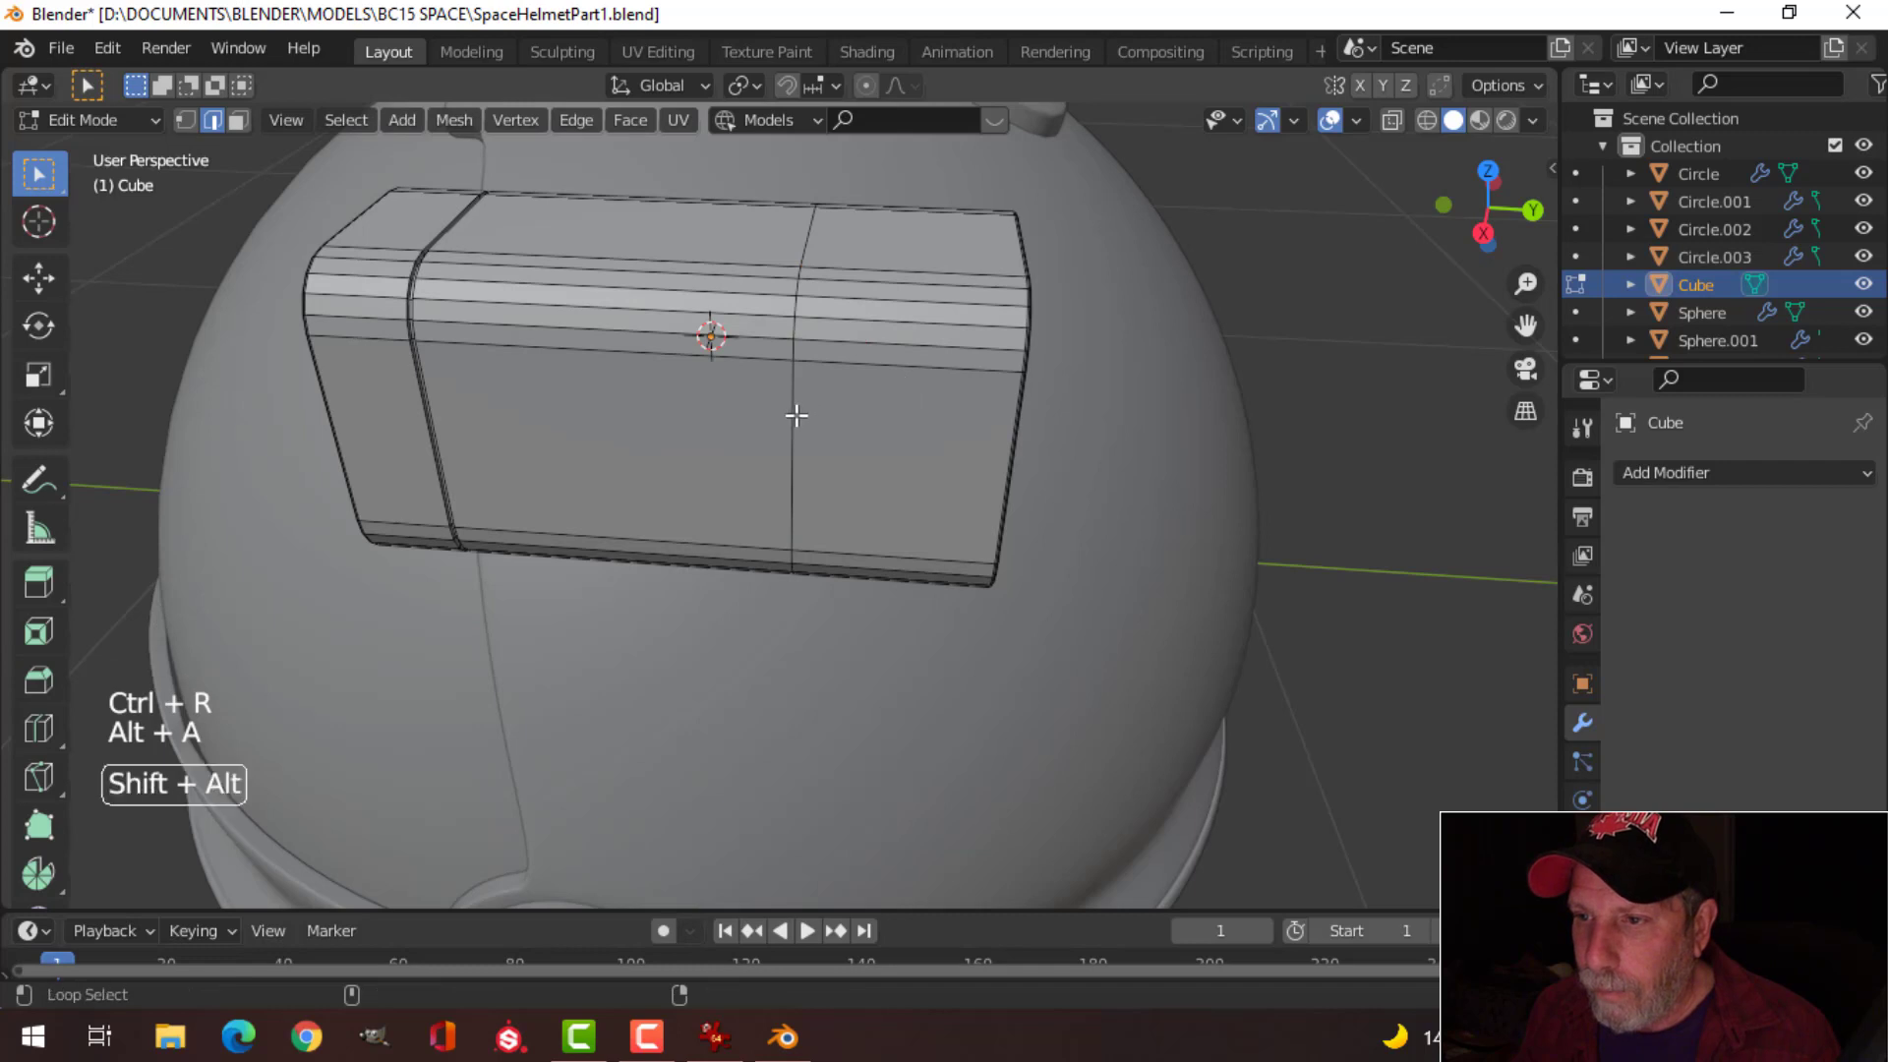
alt+shift+click(796, 415)
middle_drag(797, 415, 1003, 451)
key(ctrl+b)
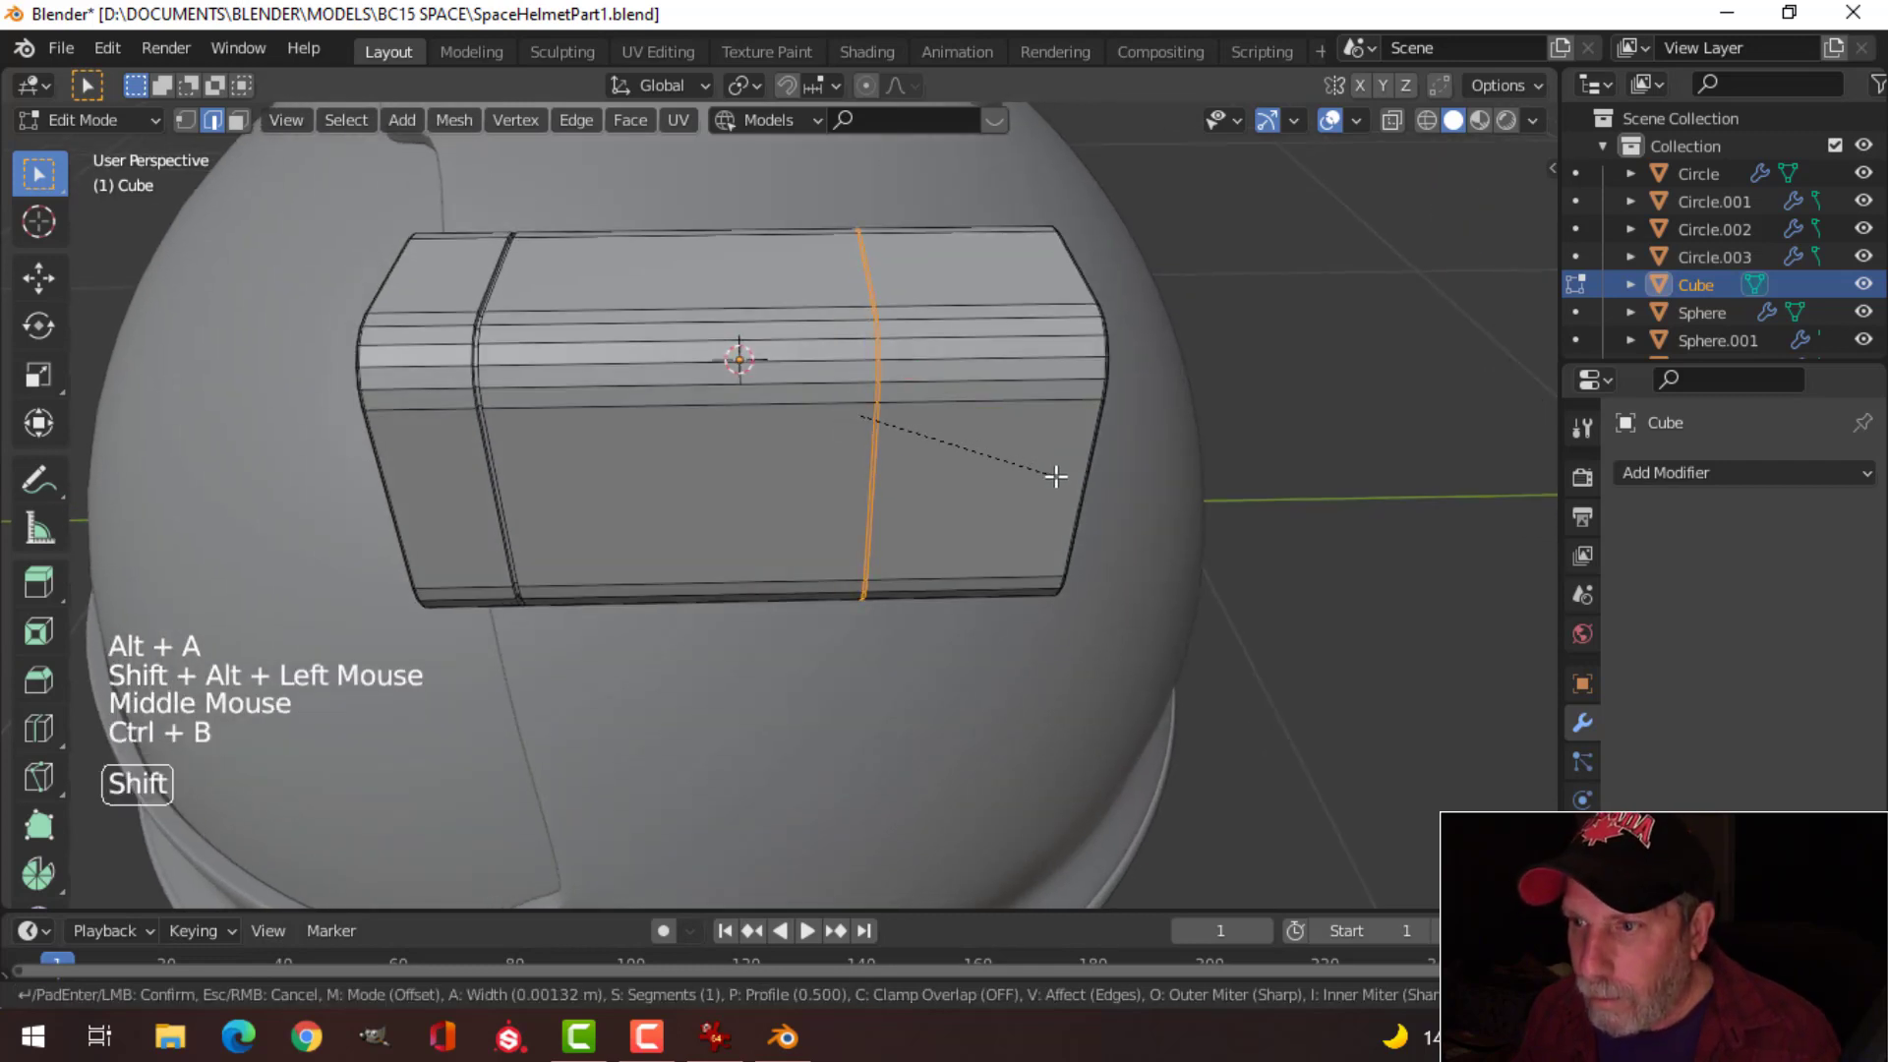
click(1062, 492)
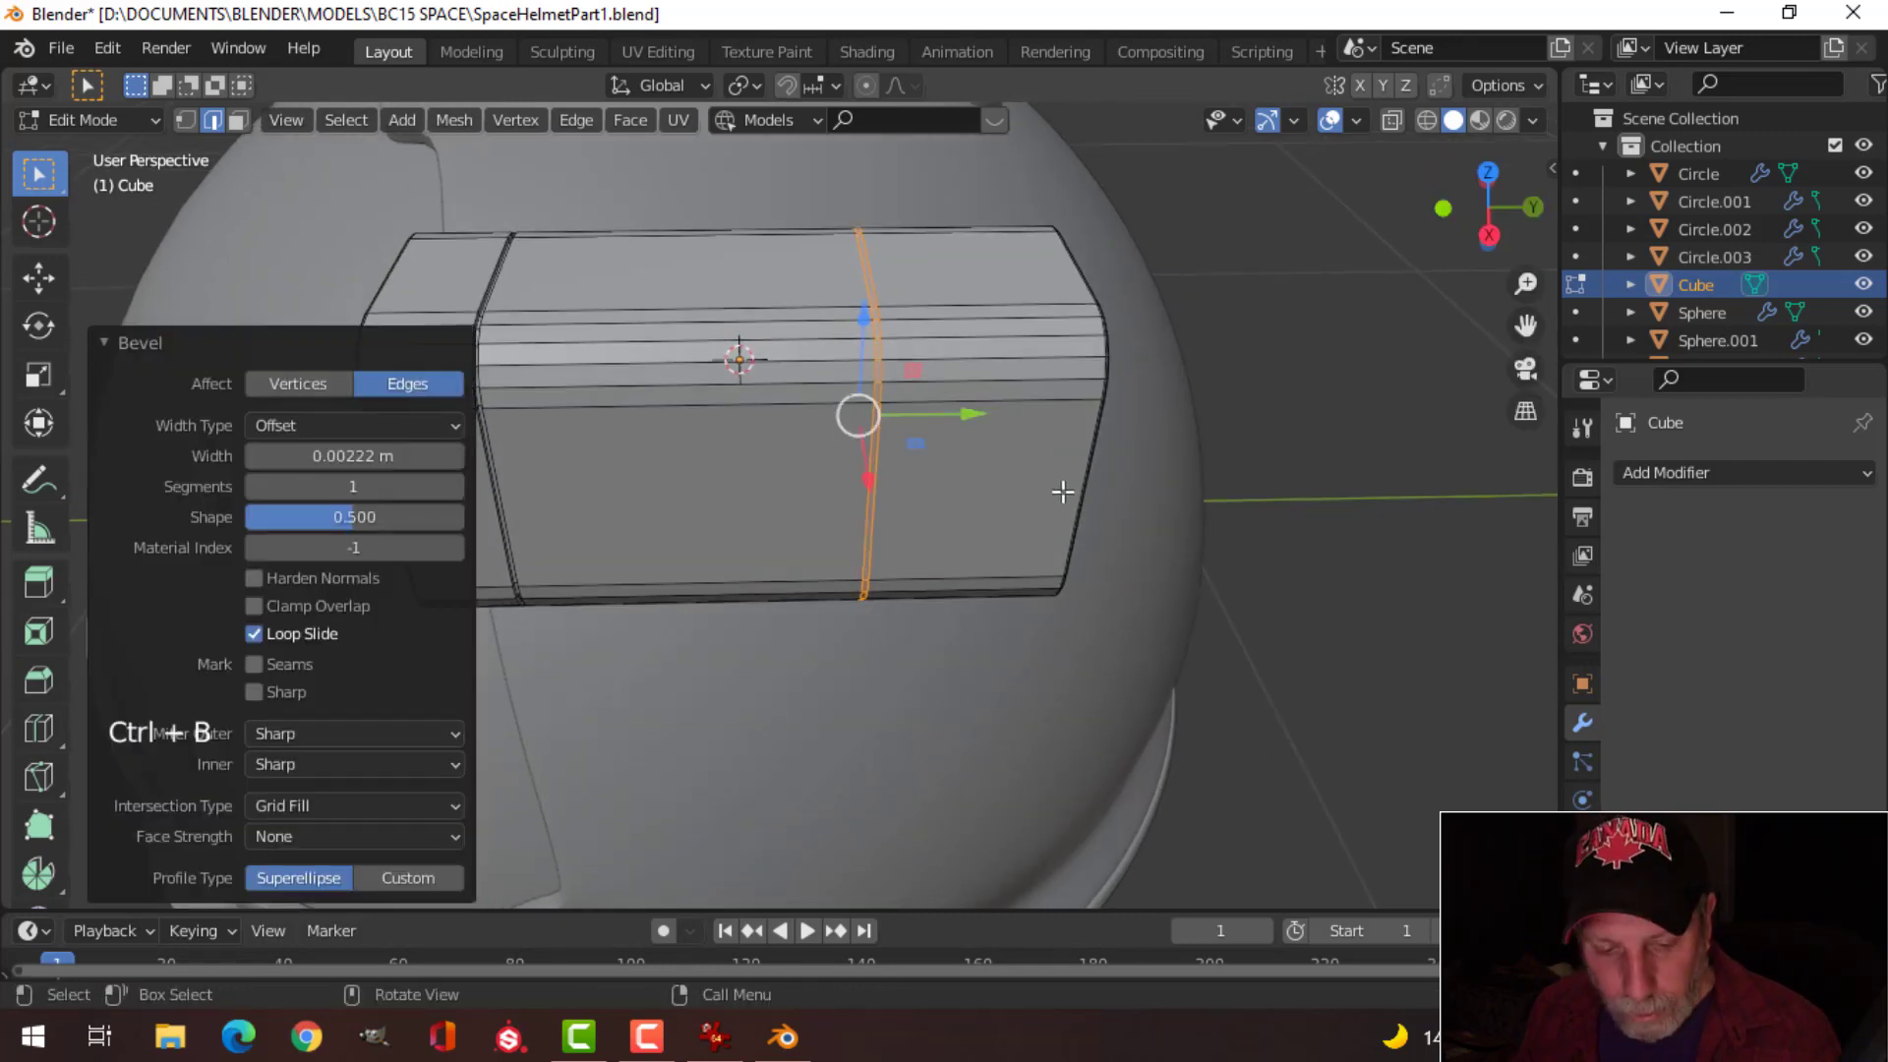
Step: Extrude the rear band in place and shrink it by about -0.005 m to form a second groove around the box
key(e)
right_click(1062, 491)
key(alt+s)
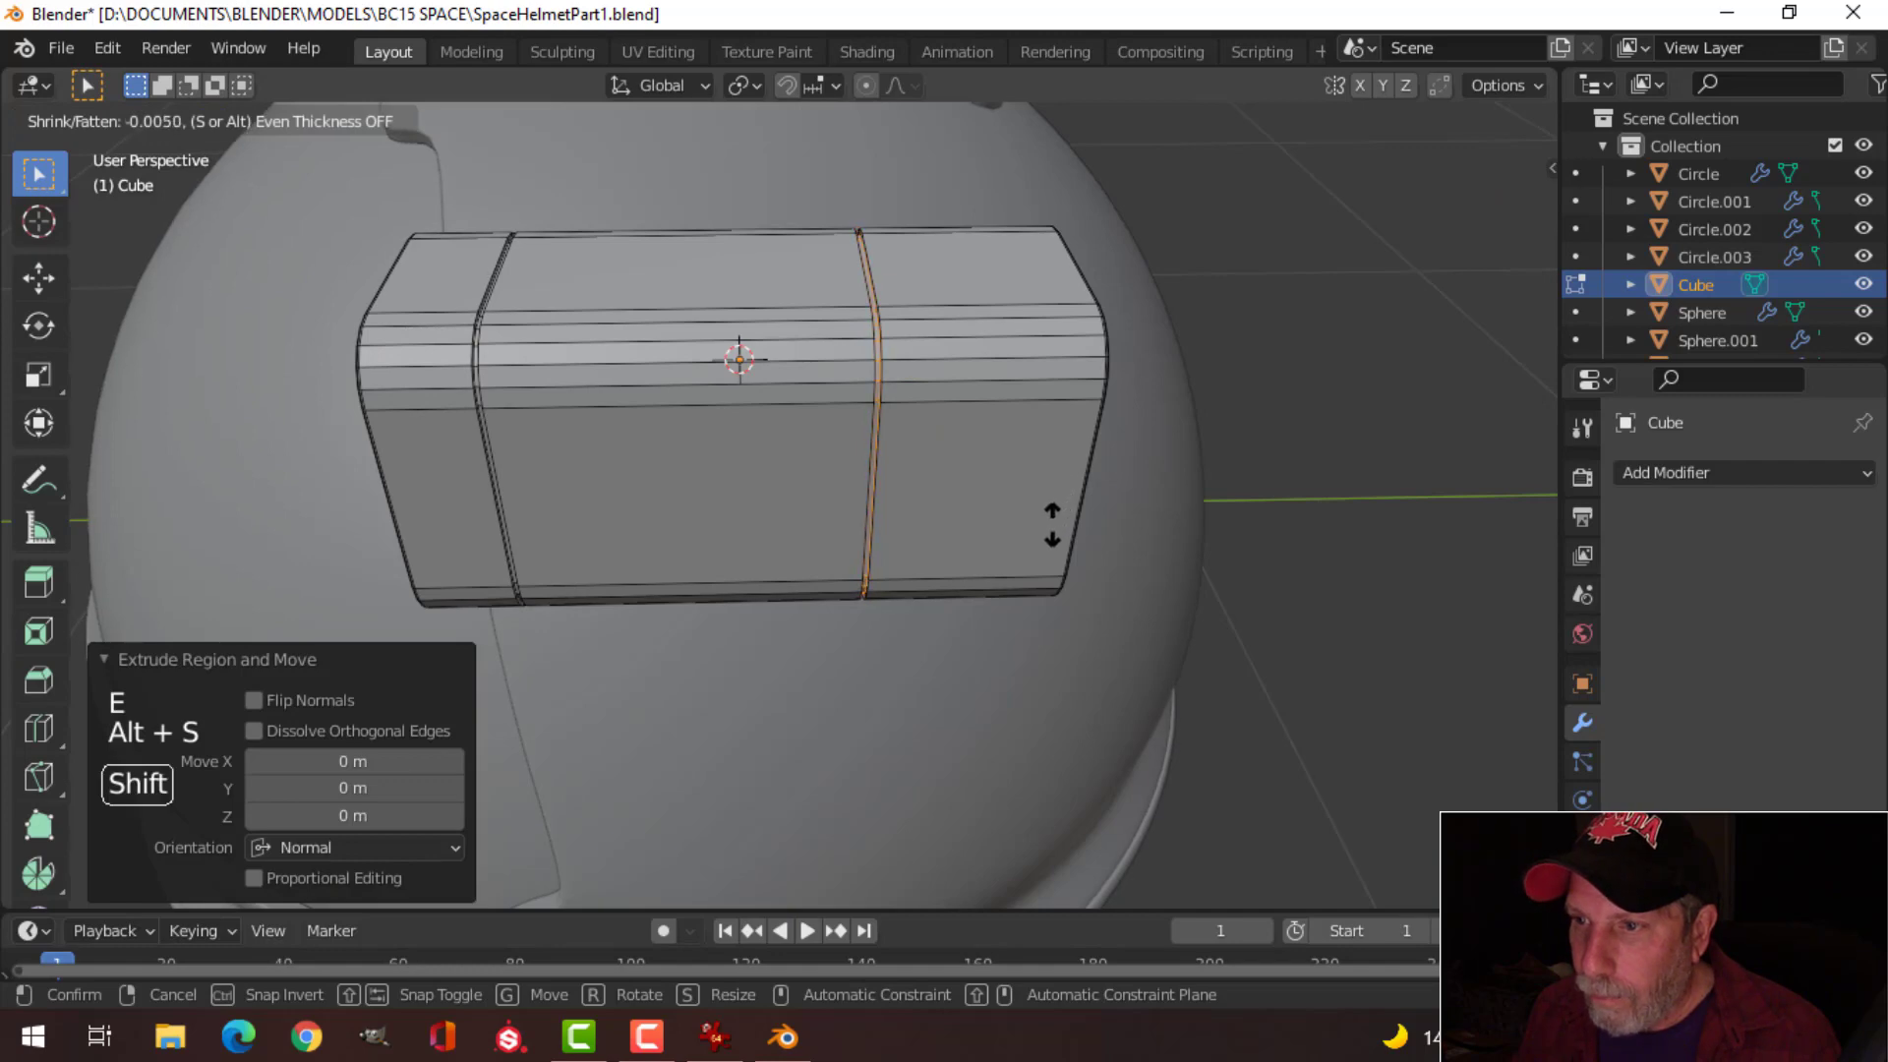
click(1042, 516)
key(Tab)
middle_drag(1029, 510, 952, 452)
scroll(918, 510, down, 2)
key(alt+a)
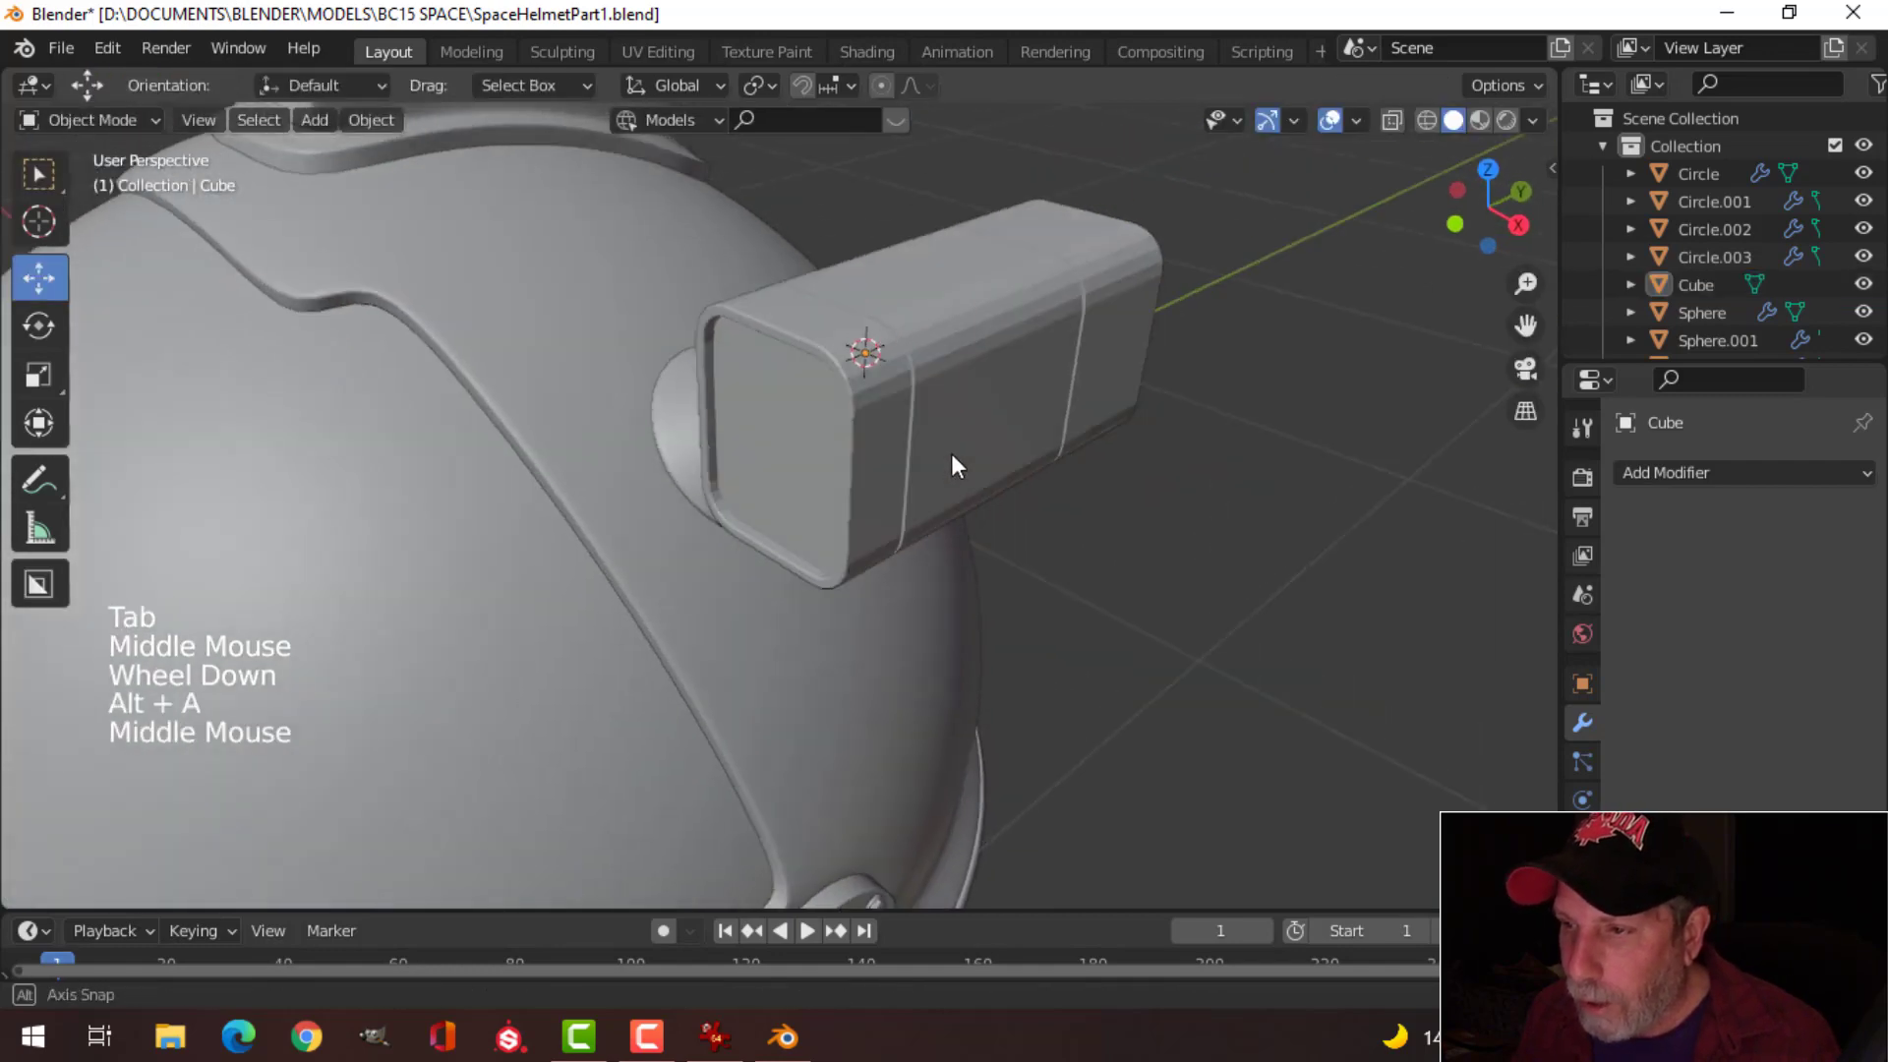
Step: Add a Bevel modifier to the grooved box
click(952, 454)
click(1648, 473)
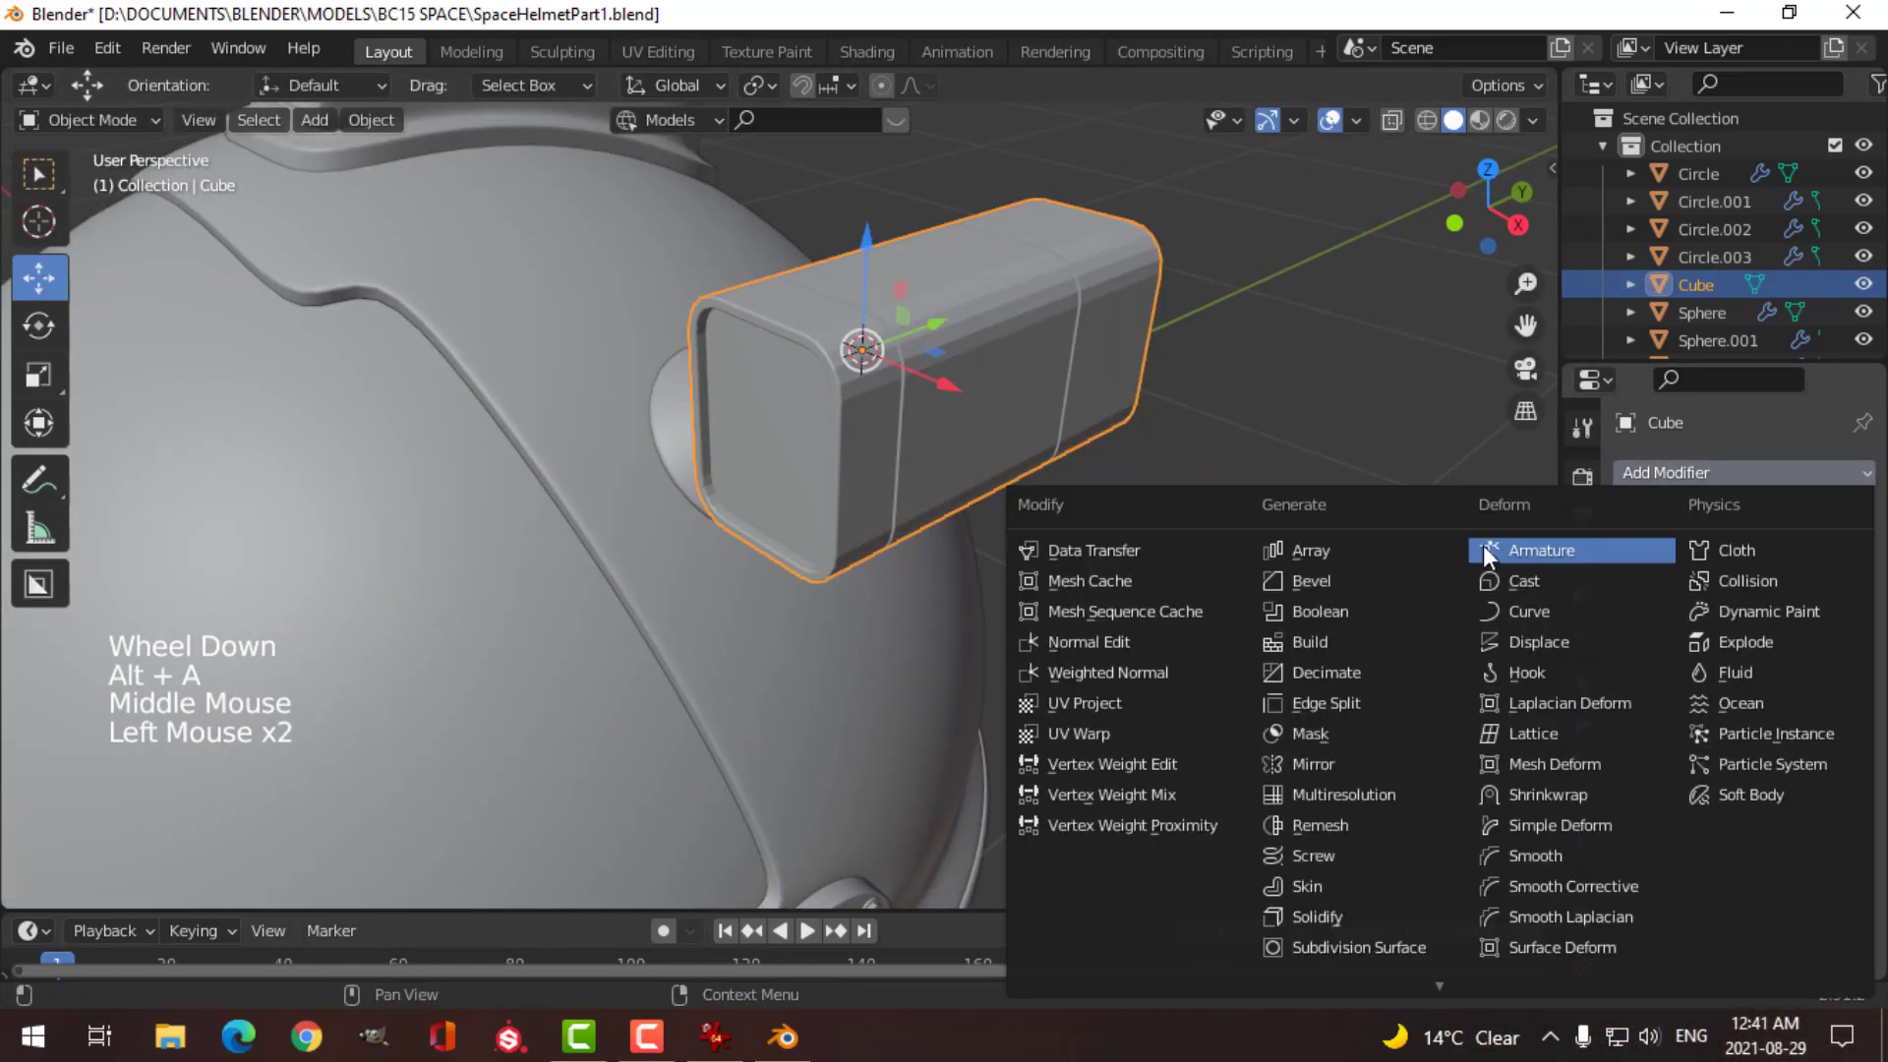
click(1397, 579)
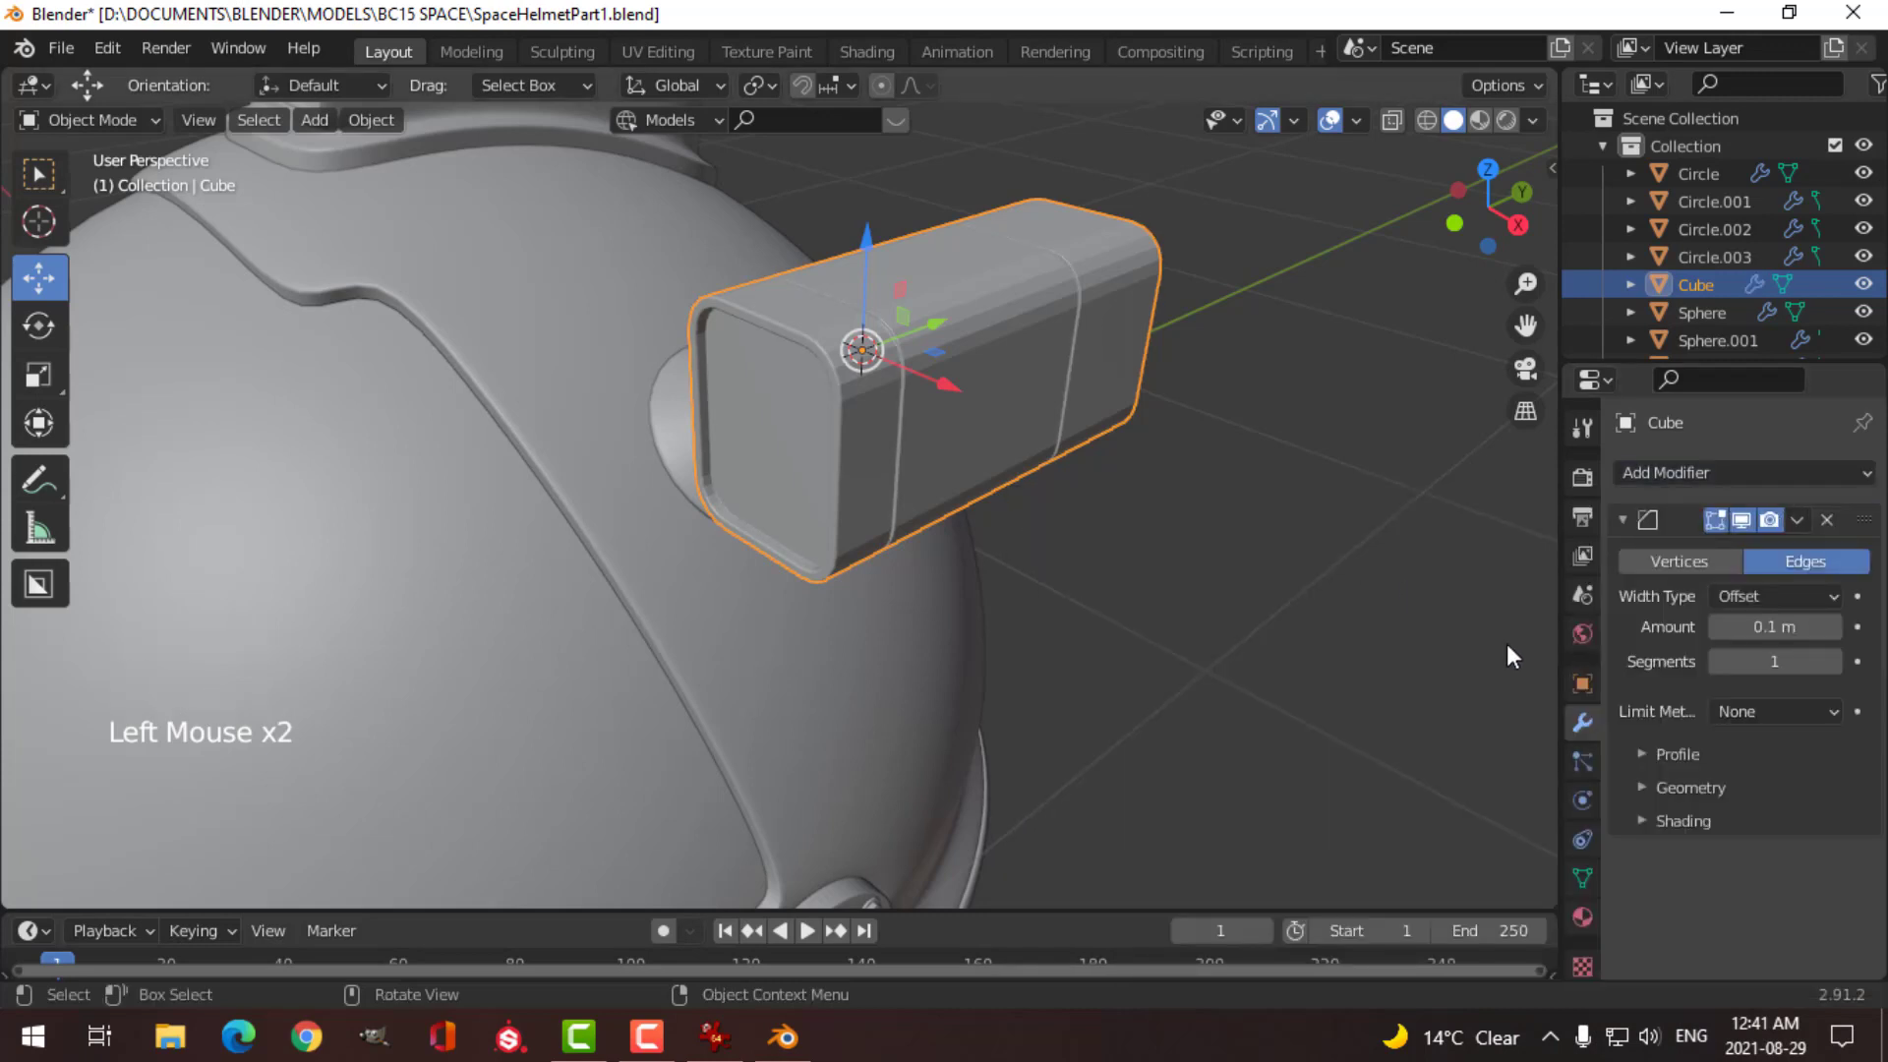
Step: Set the box's Bevel modifier to 3 segments, 0.02 m amount and Angle limit, and shade the box smooth
click(1831, 661)
click(1831, 661)
click(1809, 627)
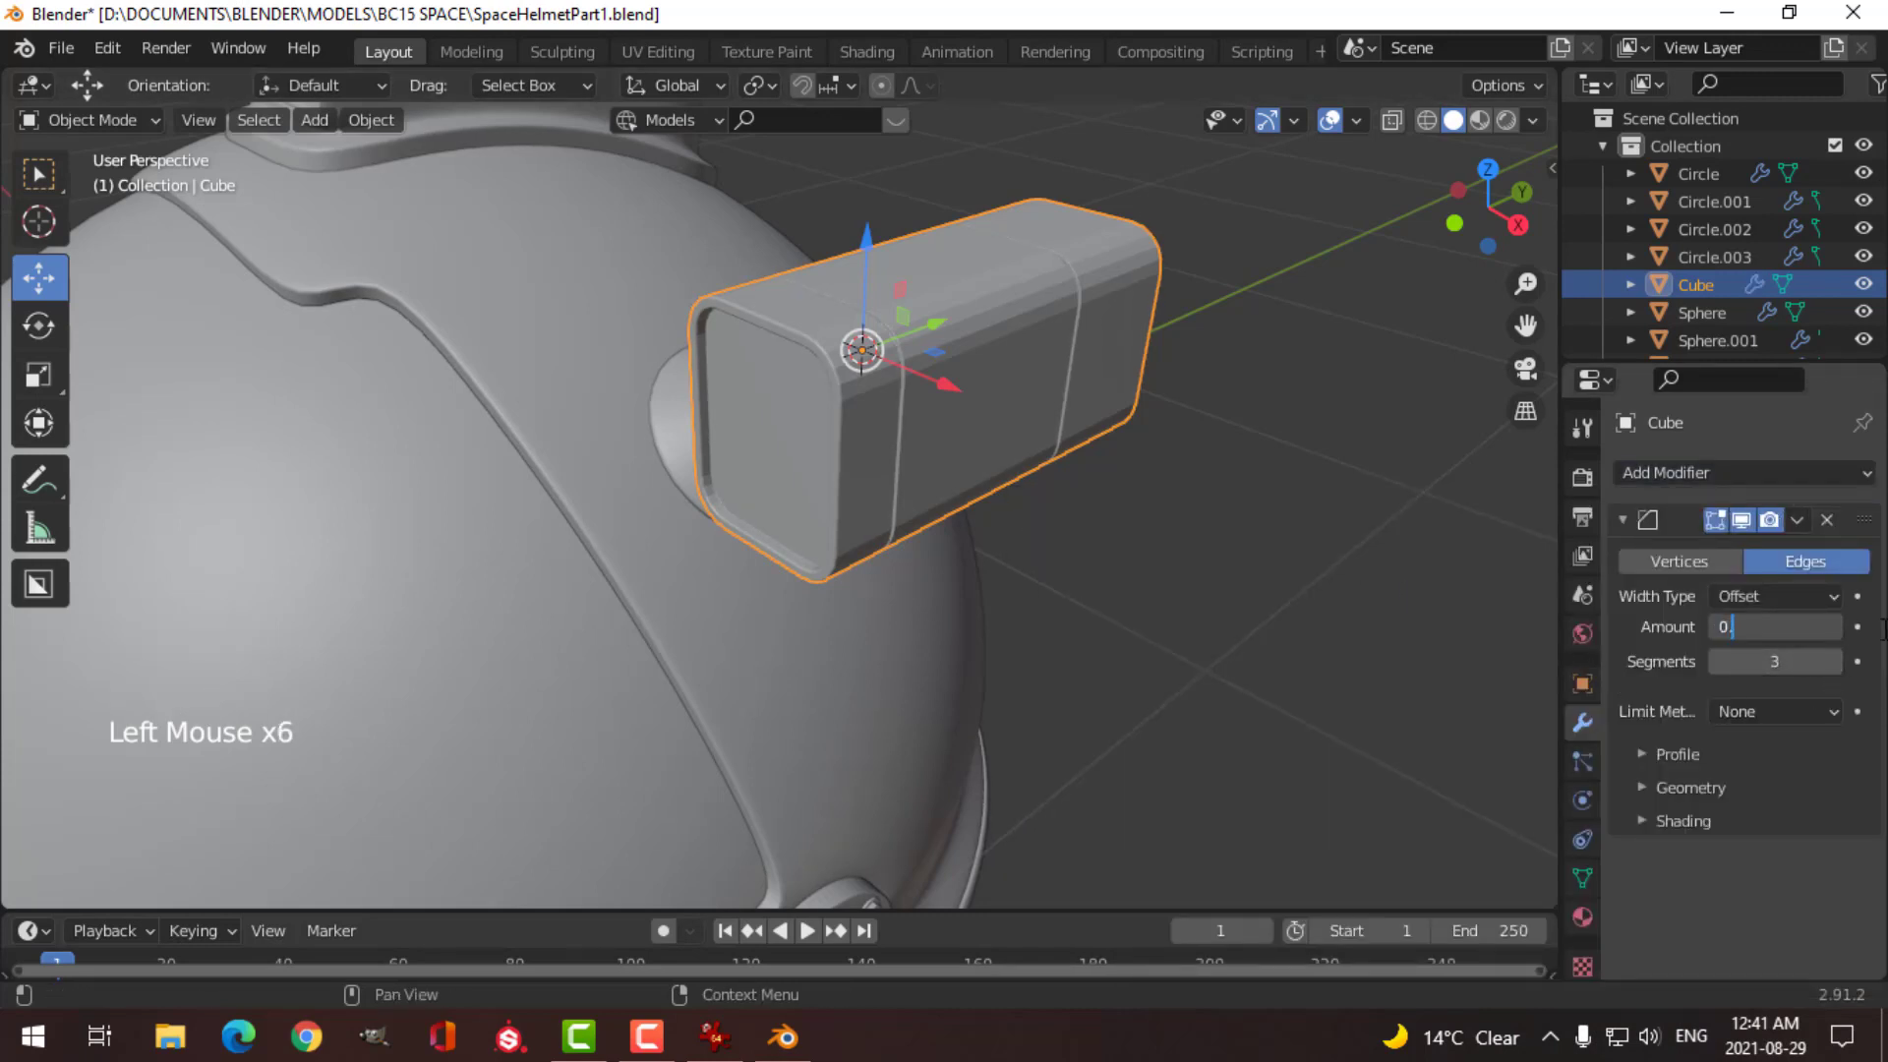
click(1753, 712)
click(1731, 773)
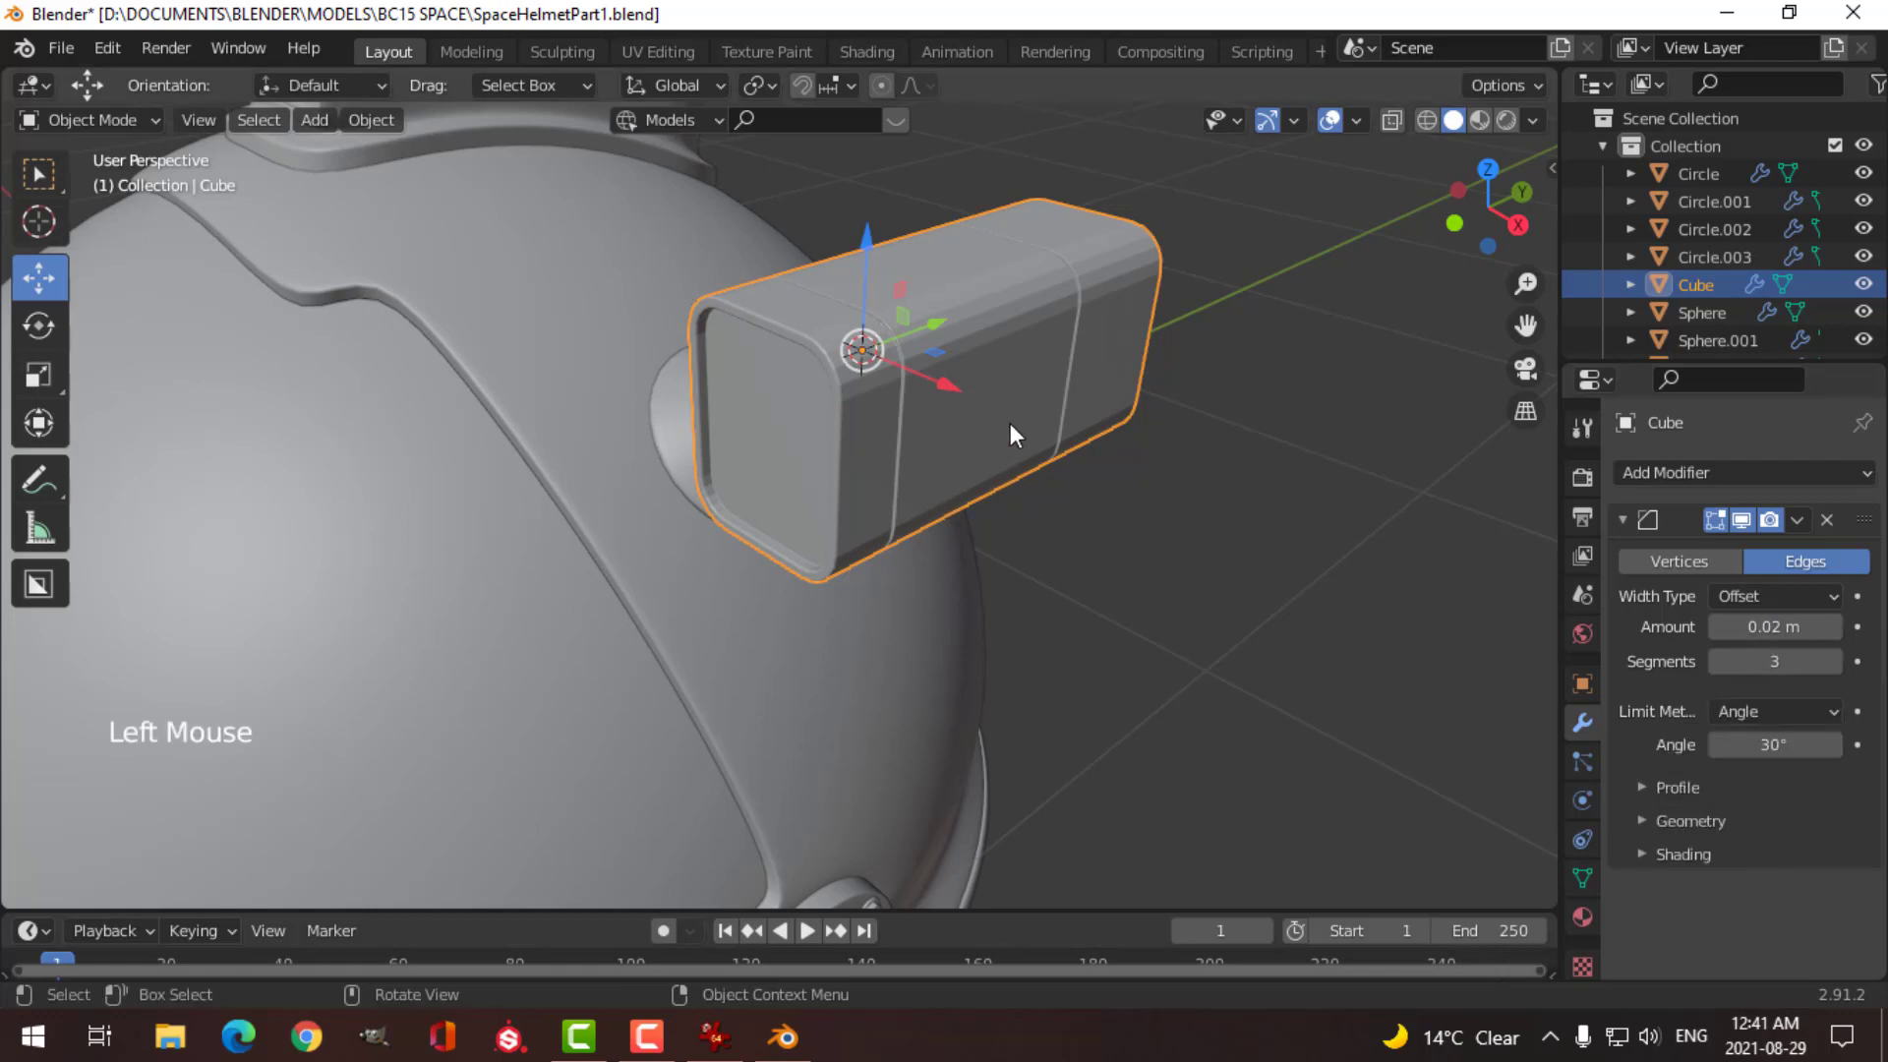
right_drag(1005, 356, 1005, 356)
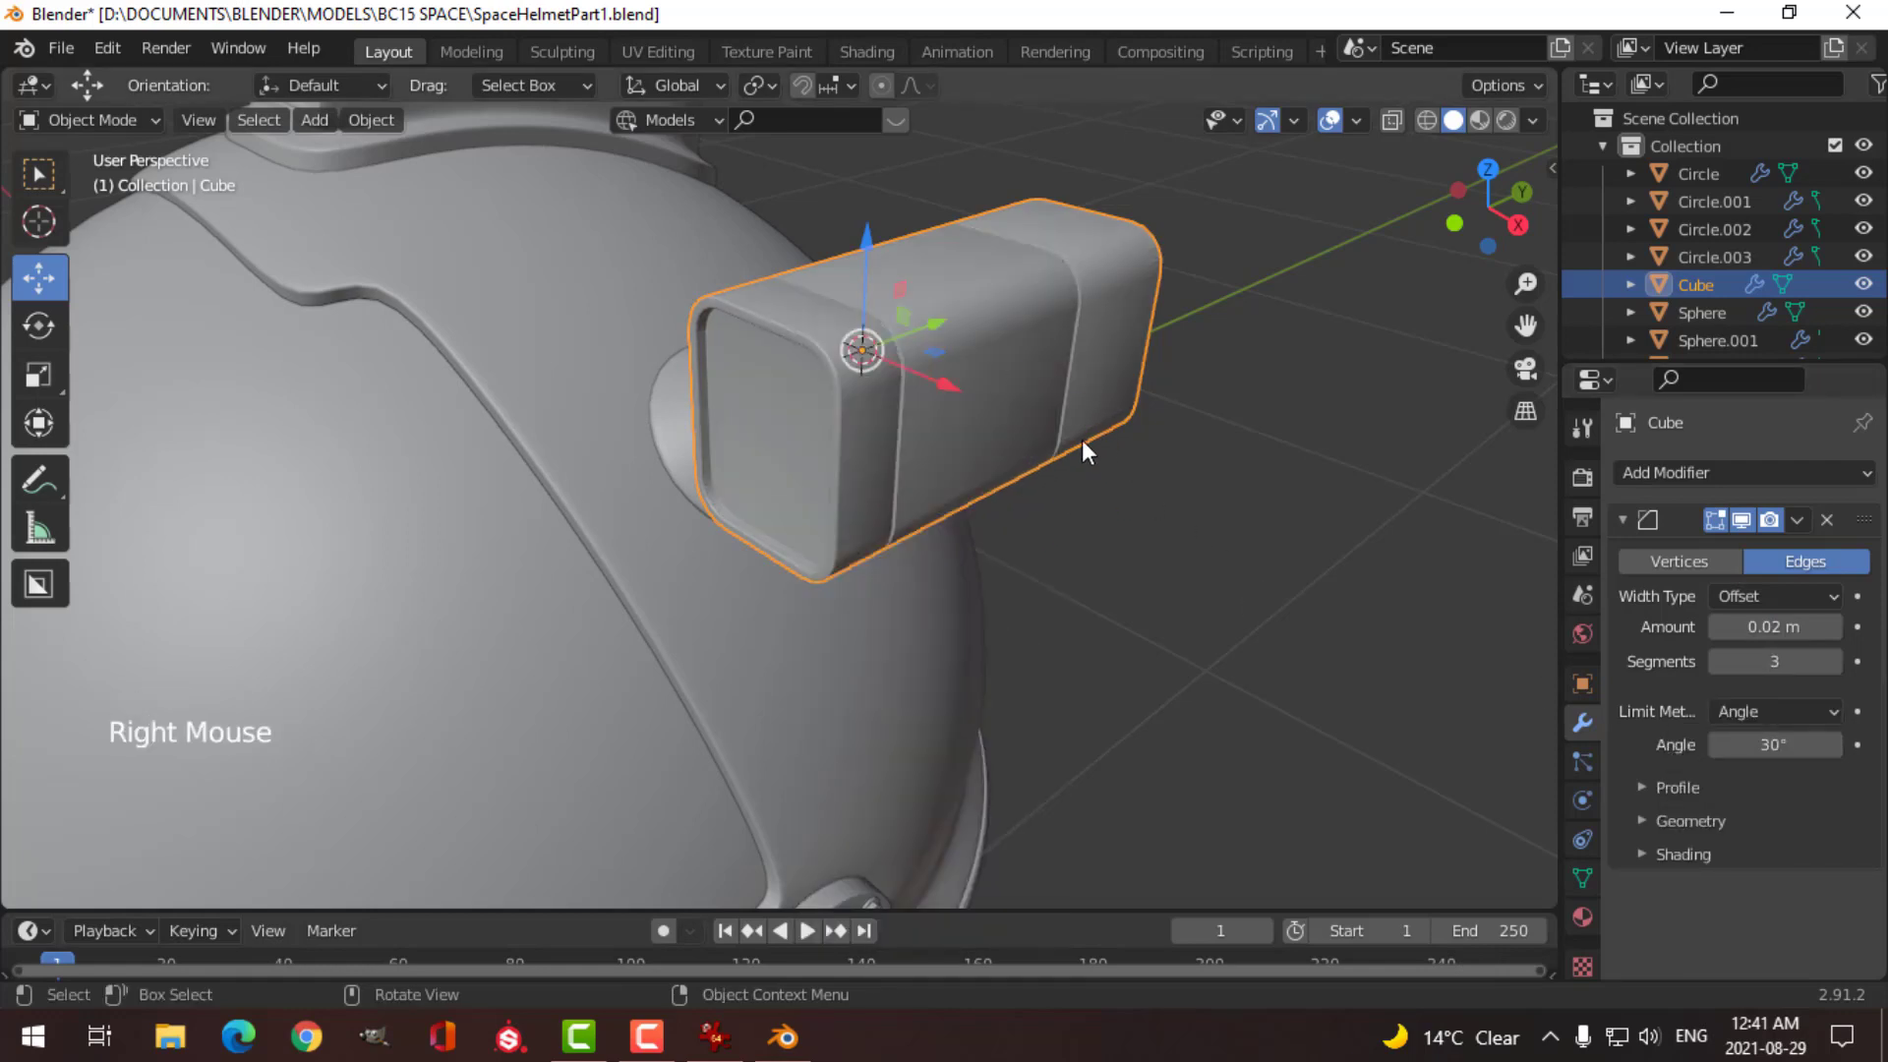
Step: Add a Weighted Normal modifier to the box and enable Auto Smooth for its normals
click(1625, 521)
click(1649, 476)
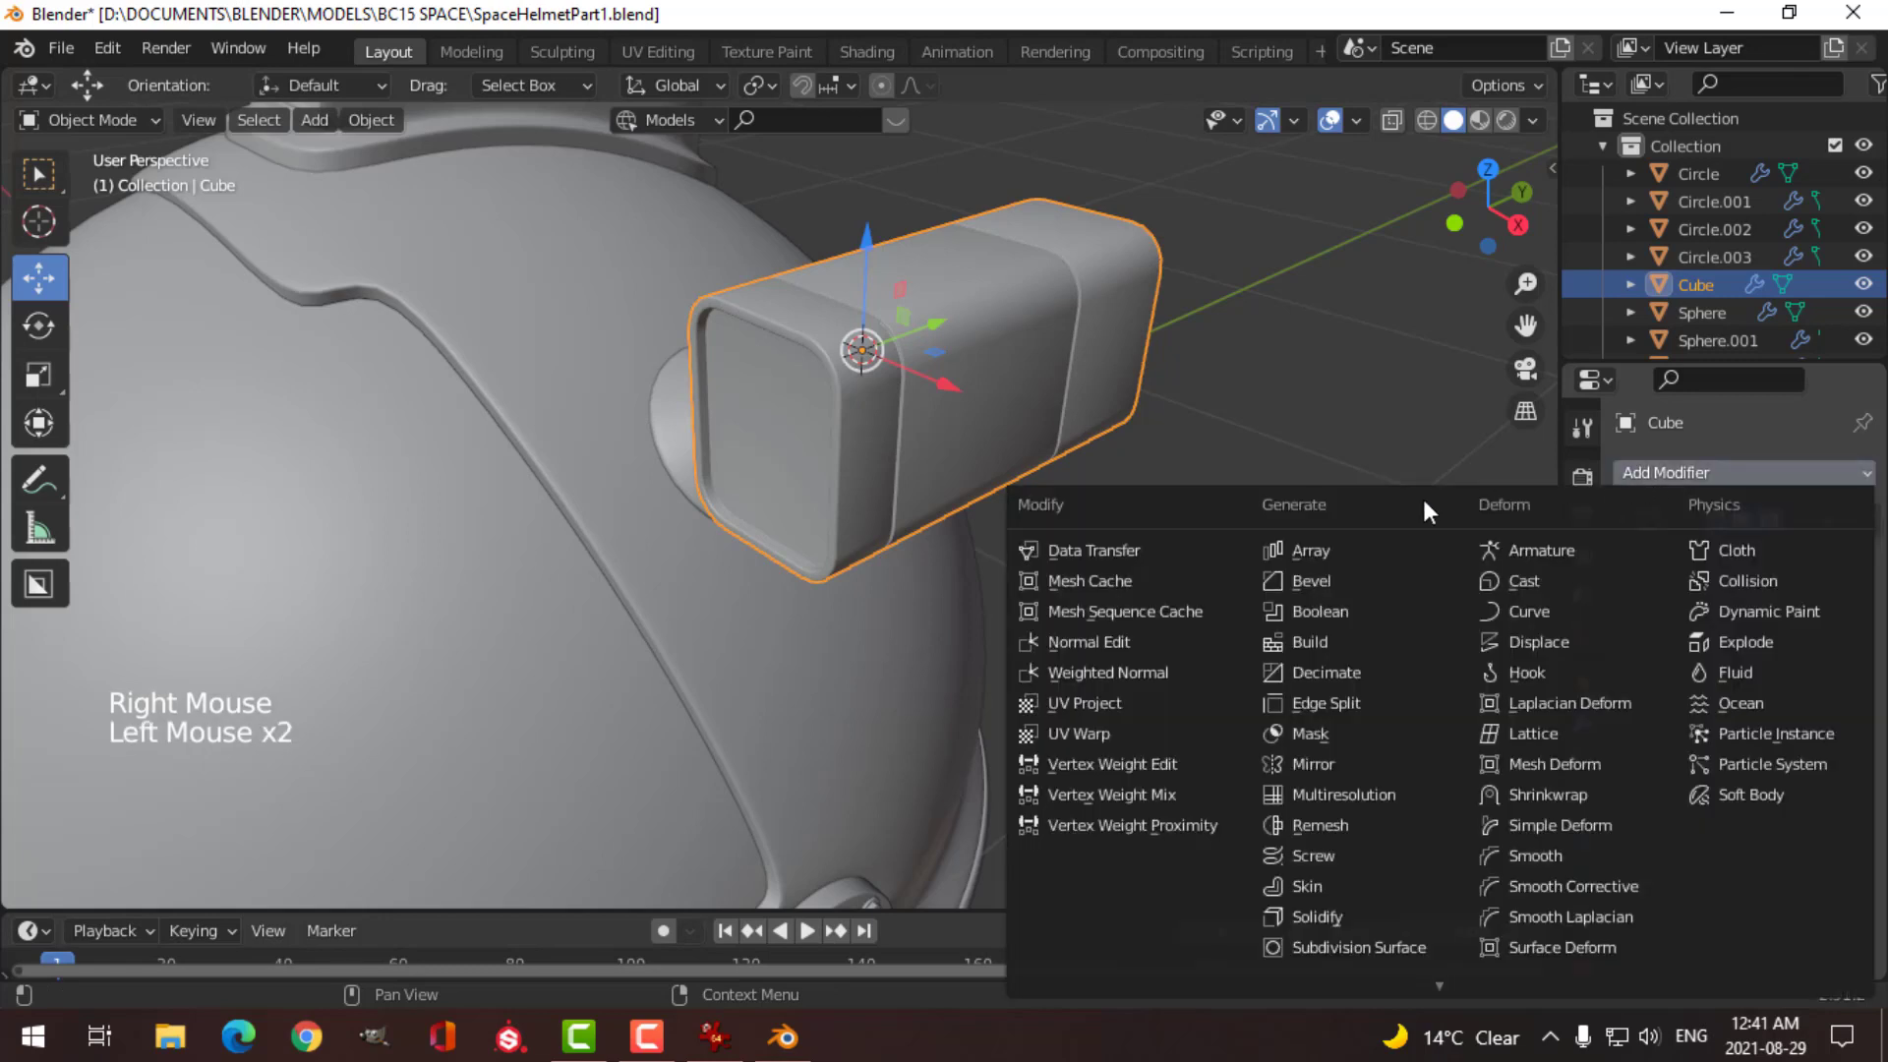
click(1141, 675)
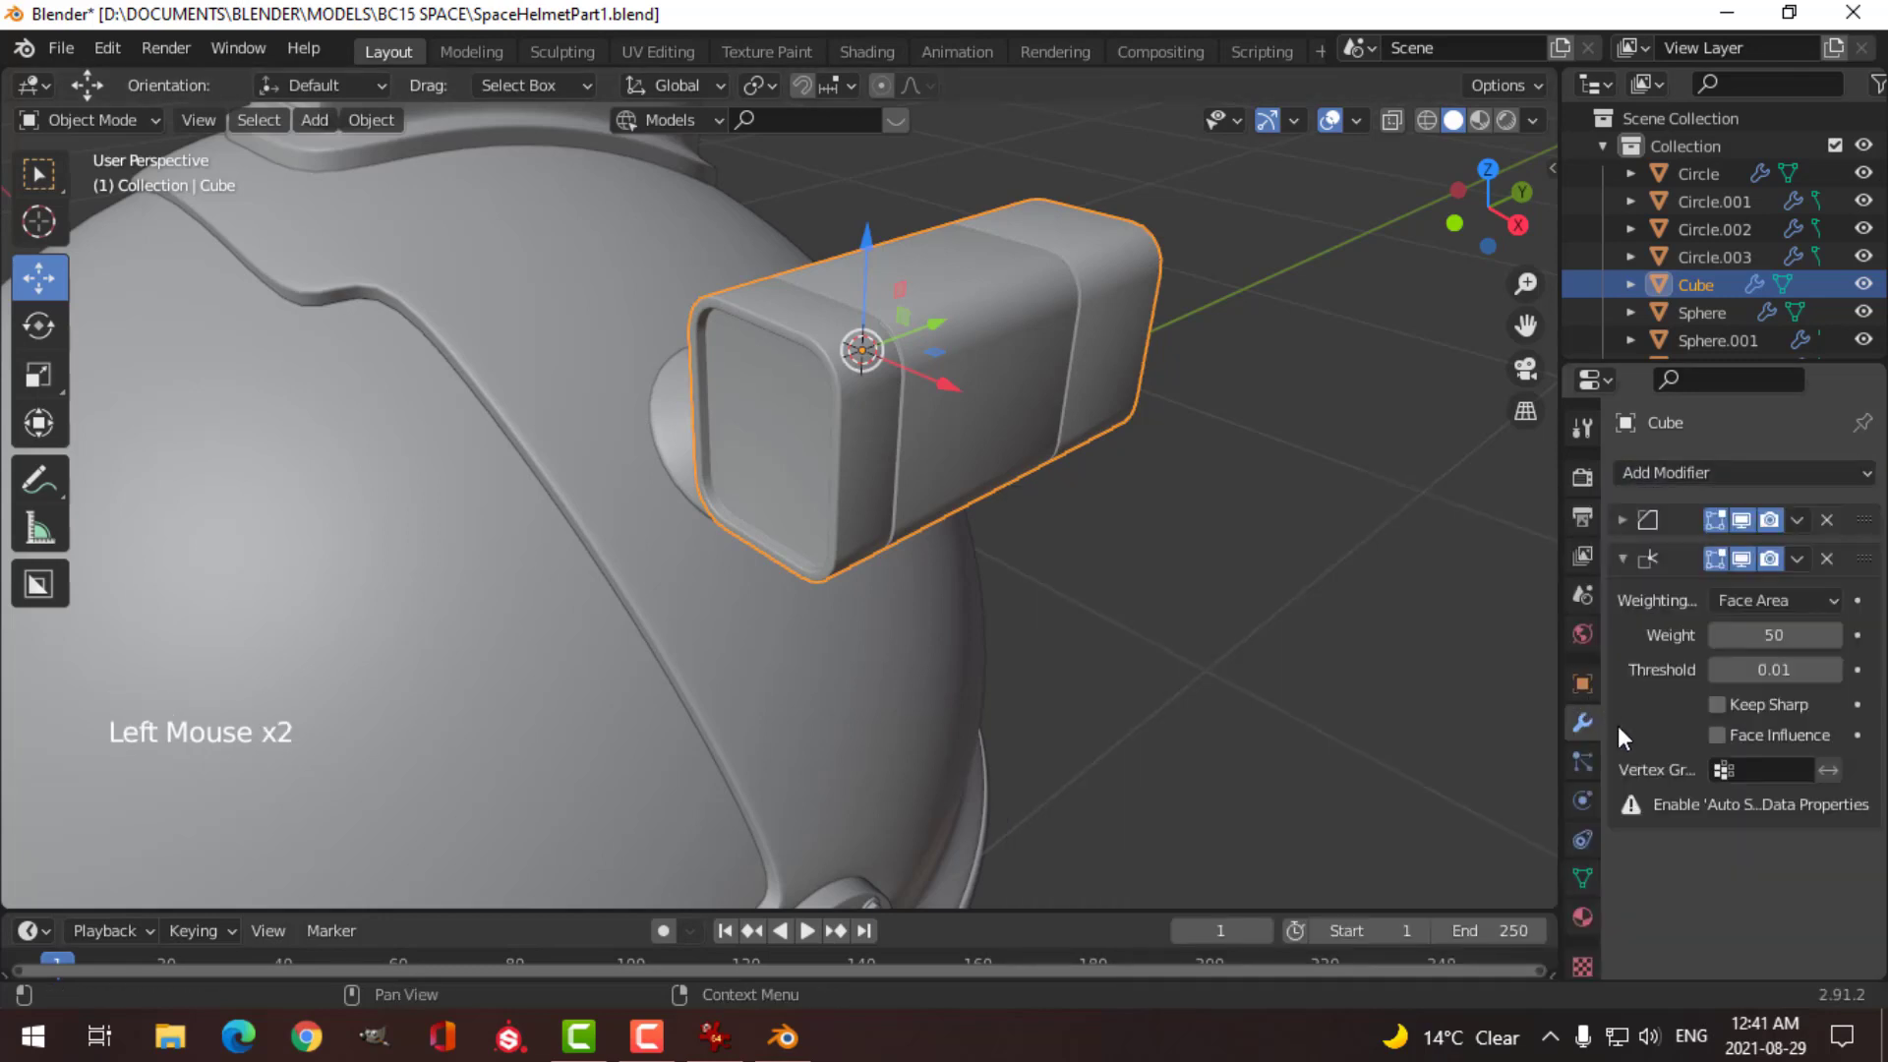
click(1581, 875)
scroll(1665, 846, down, 3)
click(1716, 822)
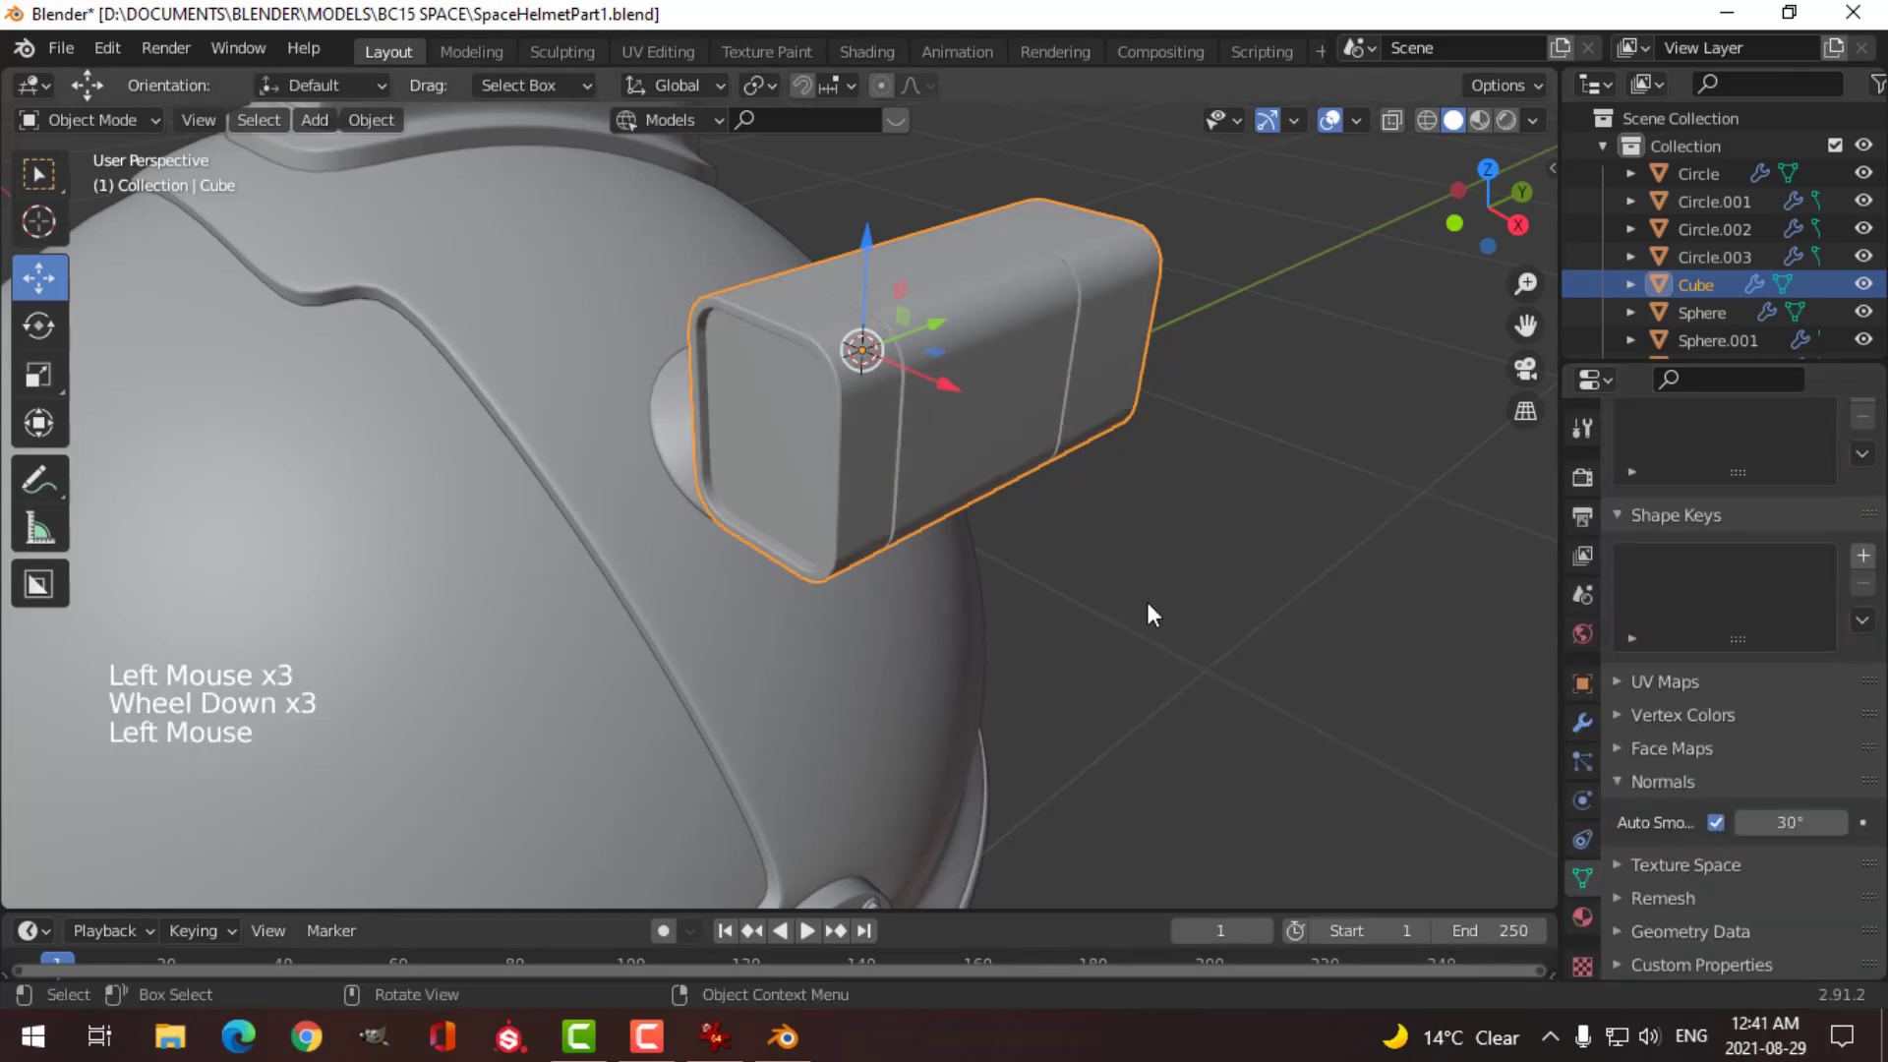
Step: Move the box's rear groove along Y closer to its rear end, roughly matching the front groove's spacing from its end
scroll(1153, 614, up, 2)
key(alt+a)
middle_drag(1138, 547, 974, 616)
scroll(1104, 598, down, 2)
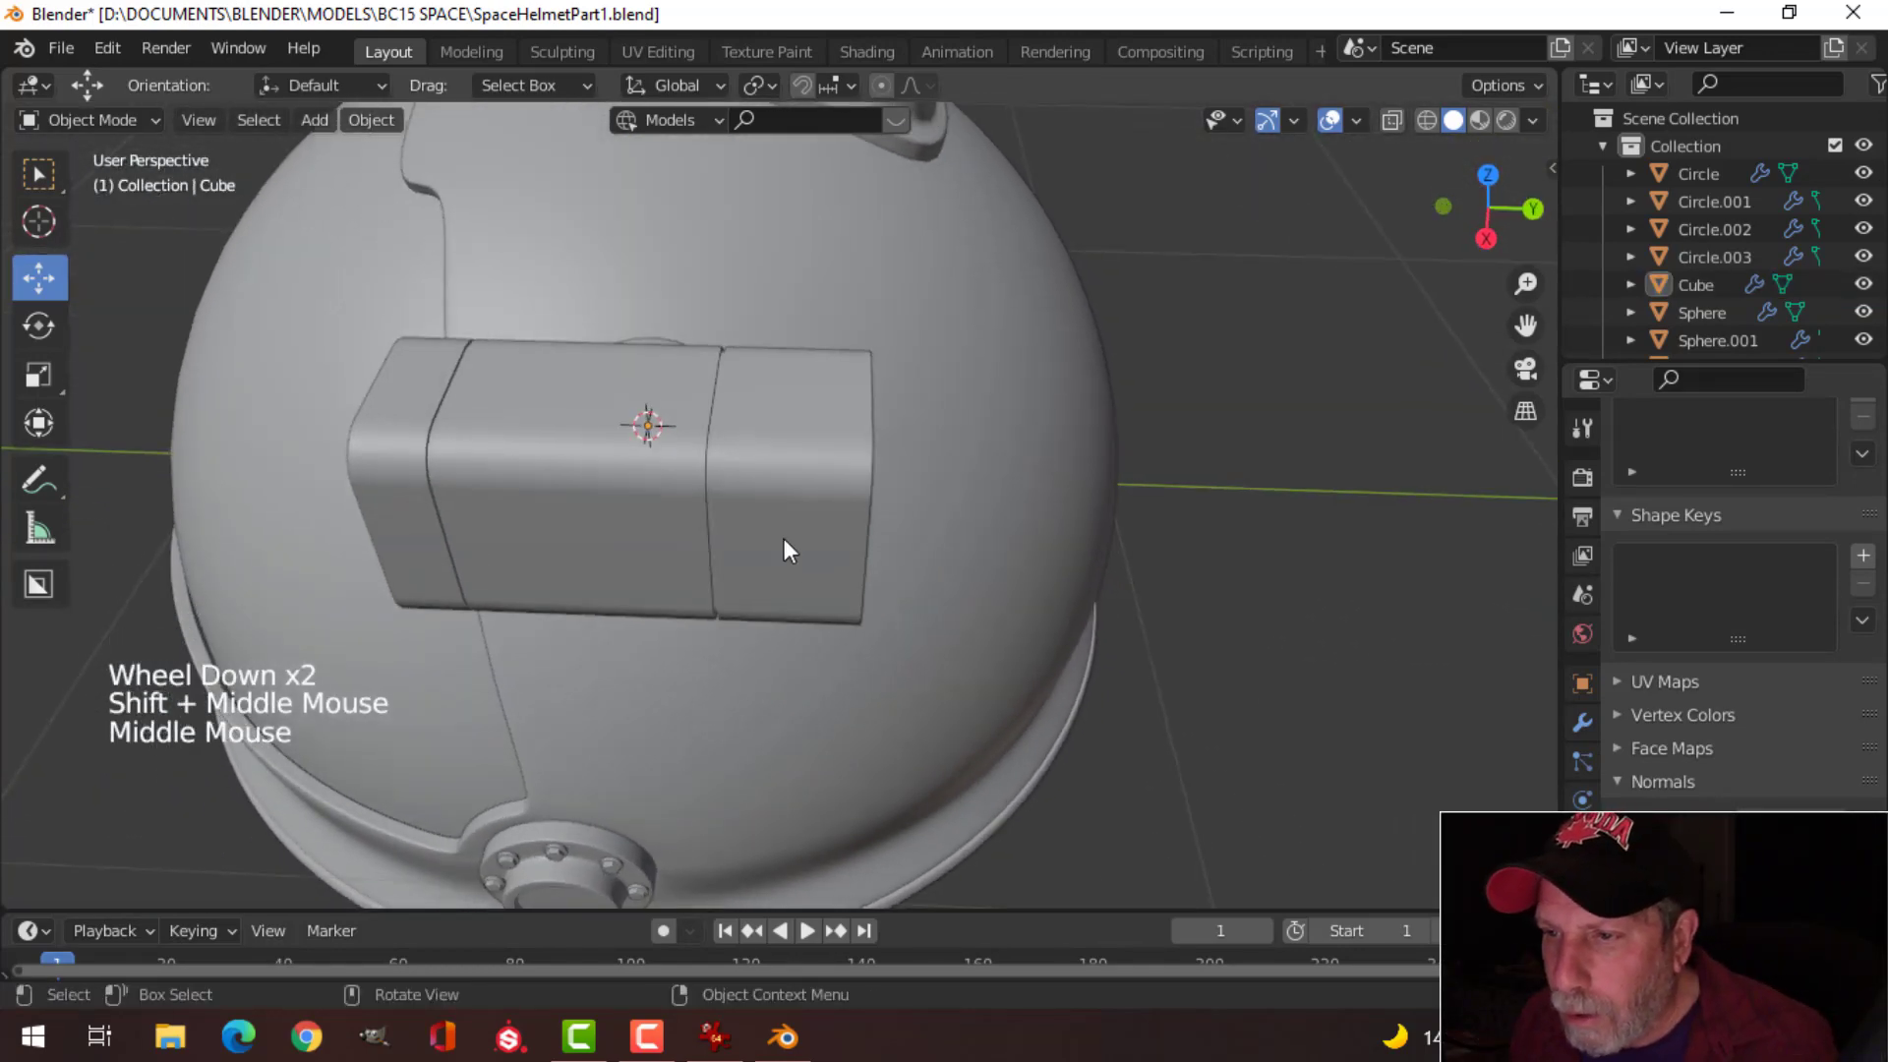
scroll(718, 512, up, 2)
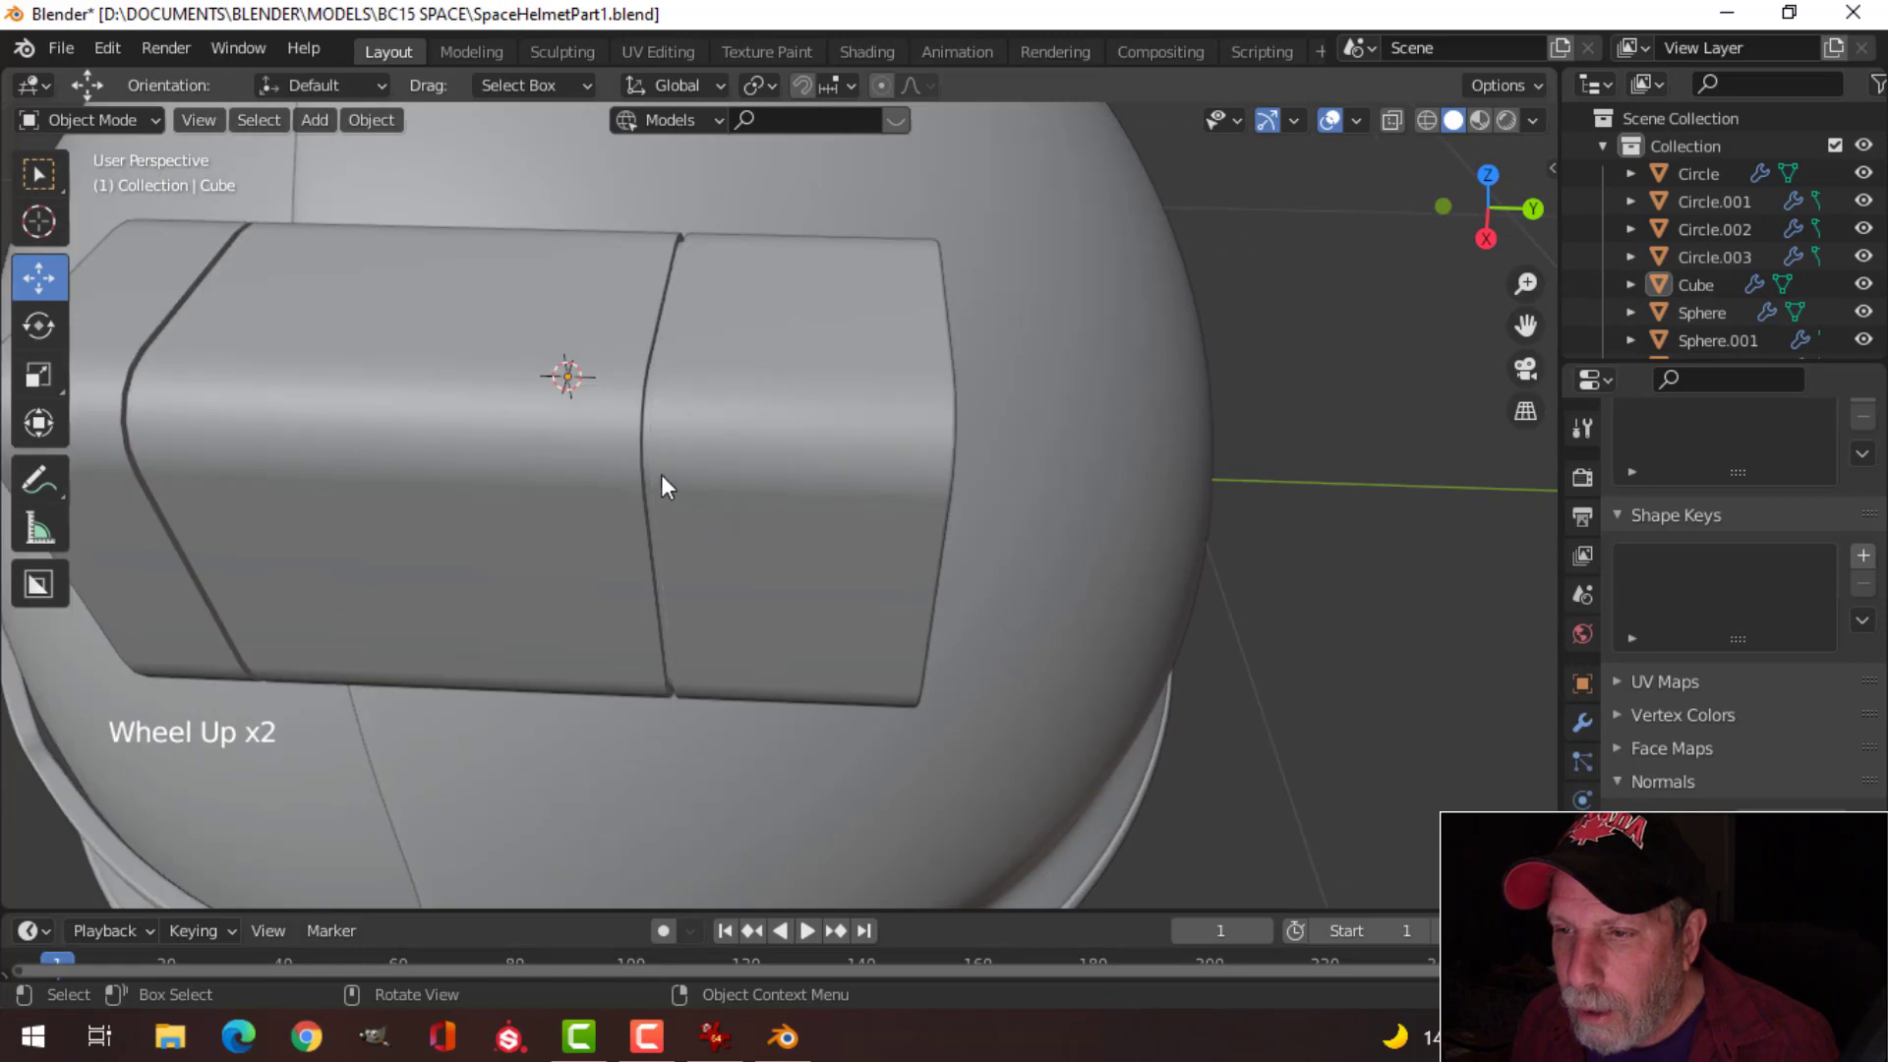
click(659, 474)
key(Tab)
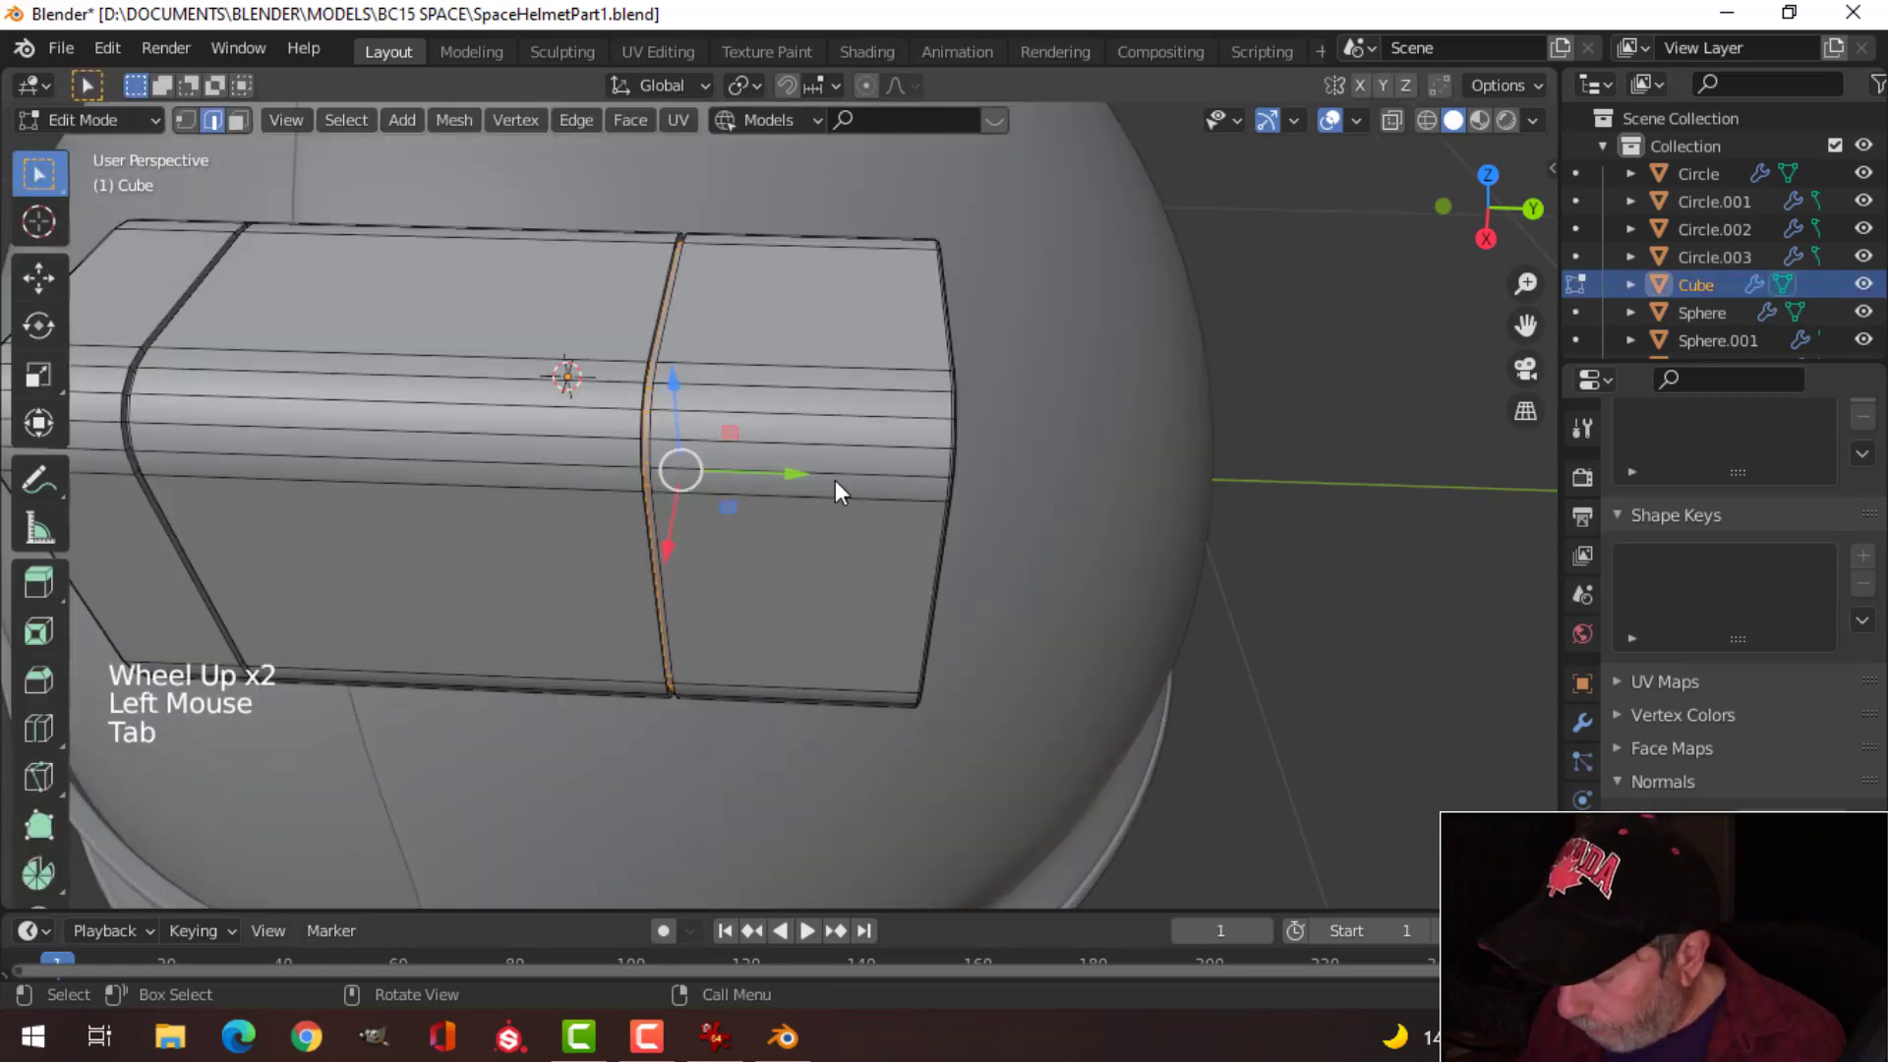
key(KP_3)
scroll(834, 488, down, 2)
key(alt+a)
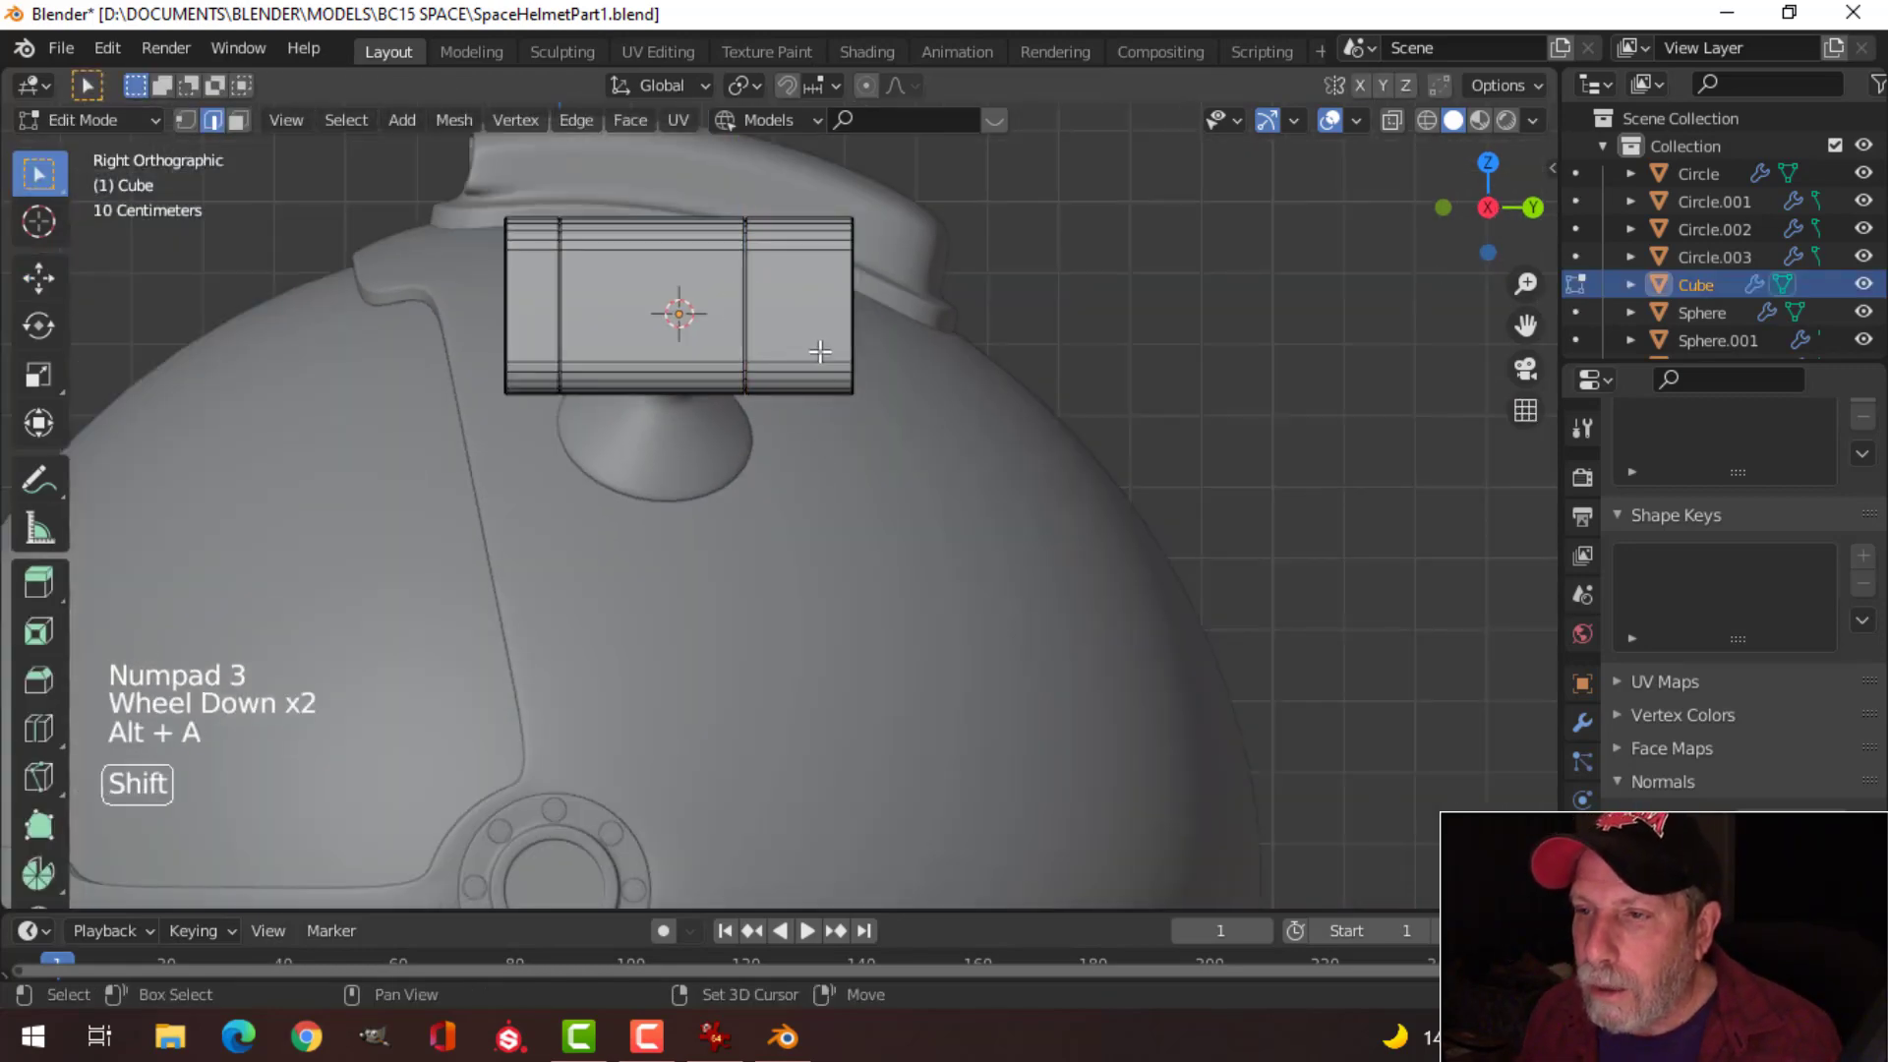
shift+middle_drag(820, 351, 846, 522)
key(z)
scroll(780, 421, up, 2)
key(b)
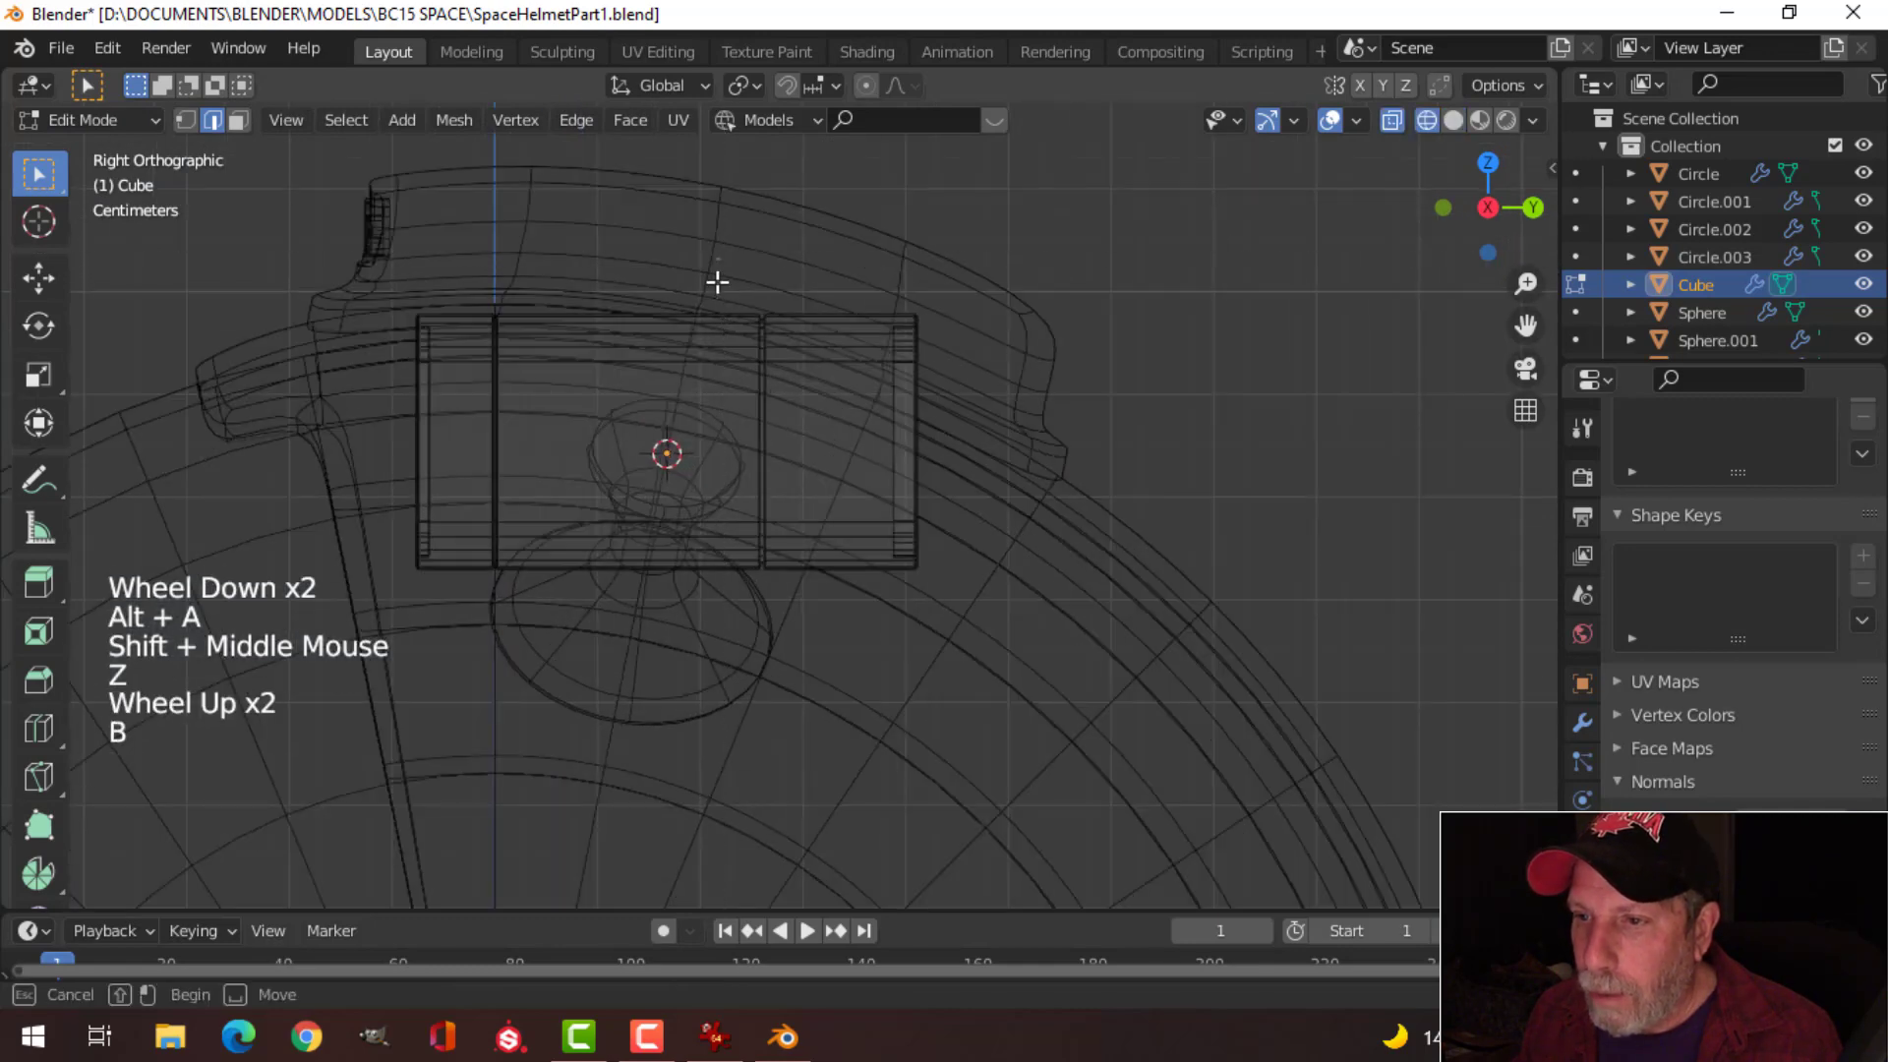
drag(717, 258, 776, 626)
scroll(868, 552, up, 3)
drag(884, 394, 1049, 414)
key(alt+a)
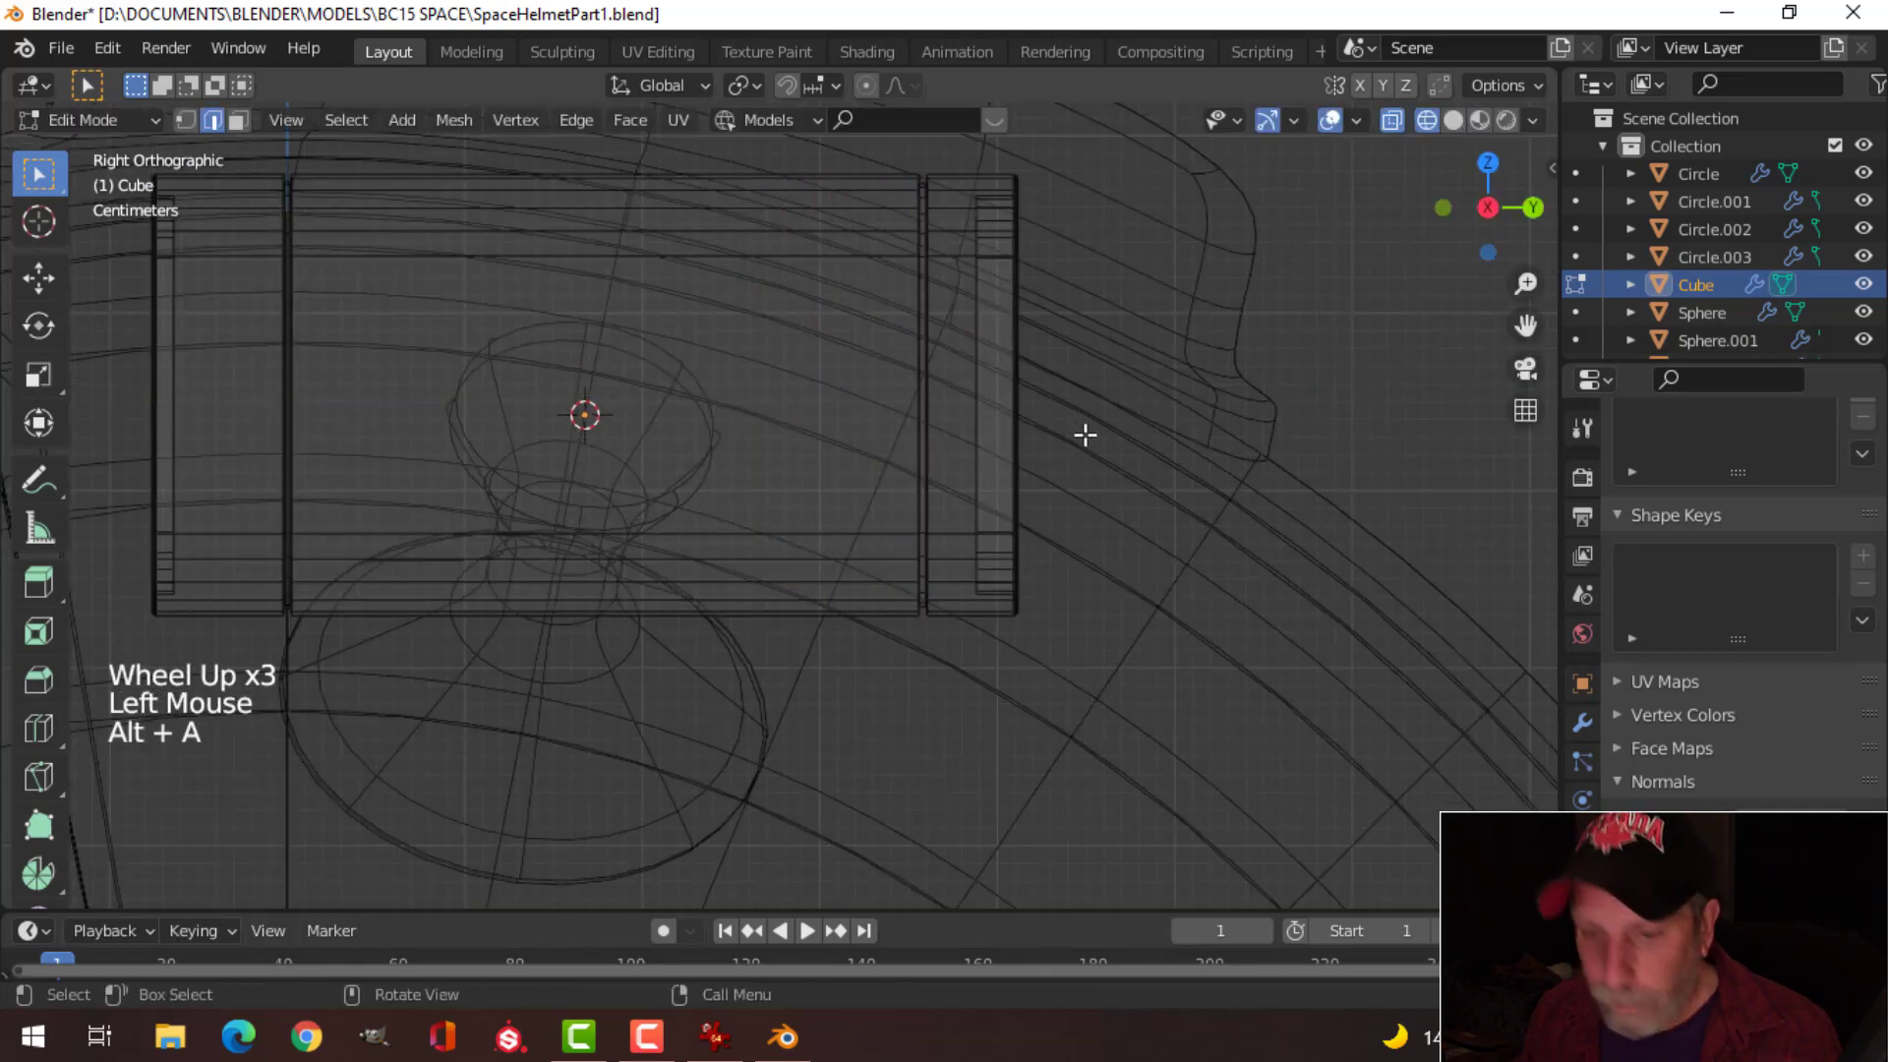
key(z)
scroll(1057, 448, down, 3)
key(Tab)
Step: Inset the large outer side face between the two grooves by about 0.008 m, and inset it a second time
mouse_move(1058, 447)
middle_down()
mouse_move(828, 565)
mouse_move(842, 586)
mouse_move(800, 574)
mouse_move(924, 657)
mouse_move(929, 521)
mouse_move(924, 632)
mouse_move(897, 536)
middle_up()
key(alt+a)
scroll(842, 586, down, 2)
scroll(925, 657, up, 2)
click(921, 617)
middle_drag(897, 536, 835, 437)
shift+middle_drag(835, 436, 885, 468)
key(Tab)
shift+middle_drag(809, 392, 856, 438)
middle_drag(856, 437, 881, 514)
key(alt+a)
key(3)
click(851, 446)
shift+middle_drag(851, 446, 929, 516)
key(i)
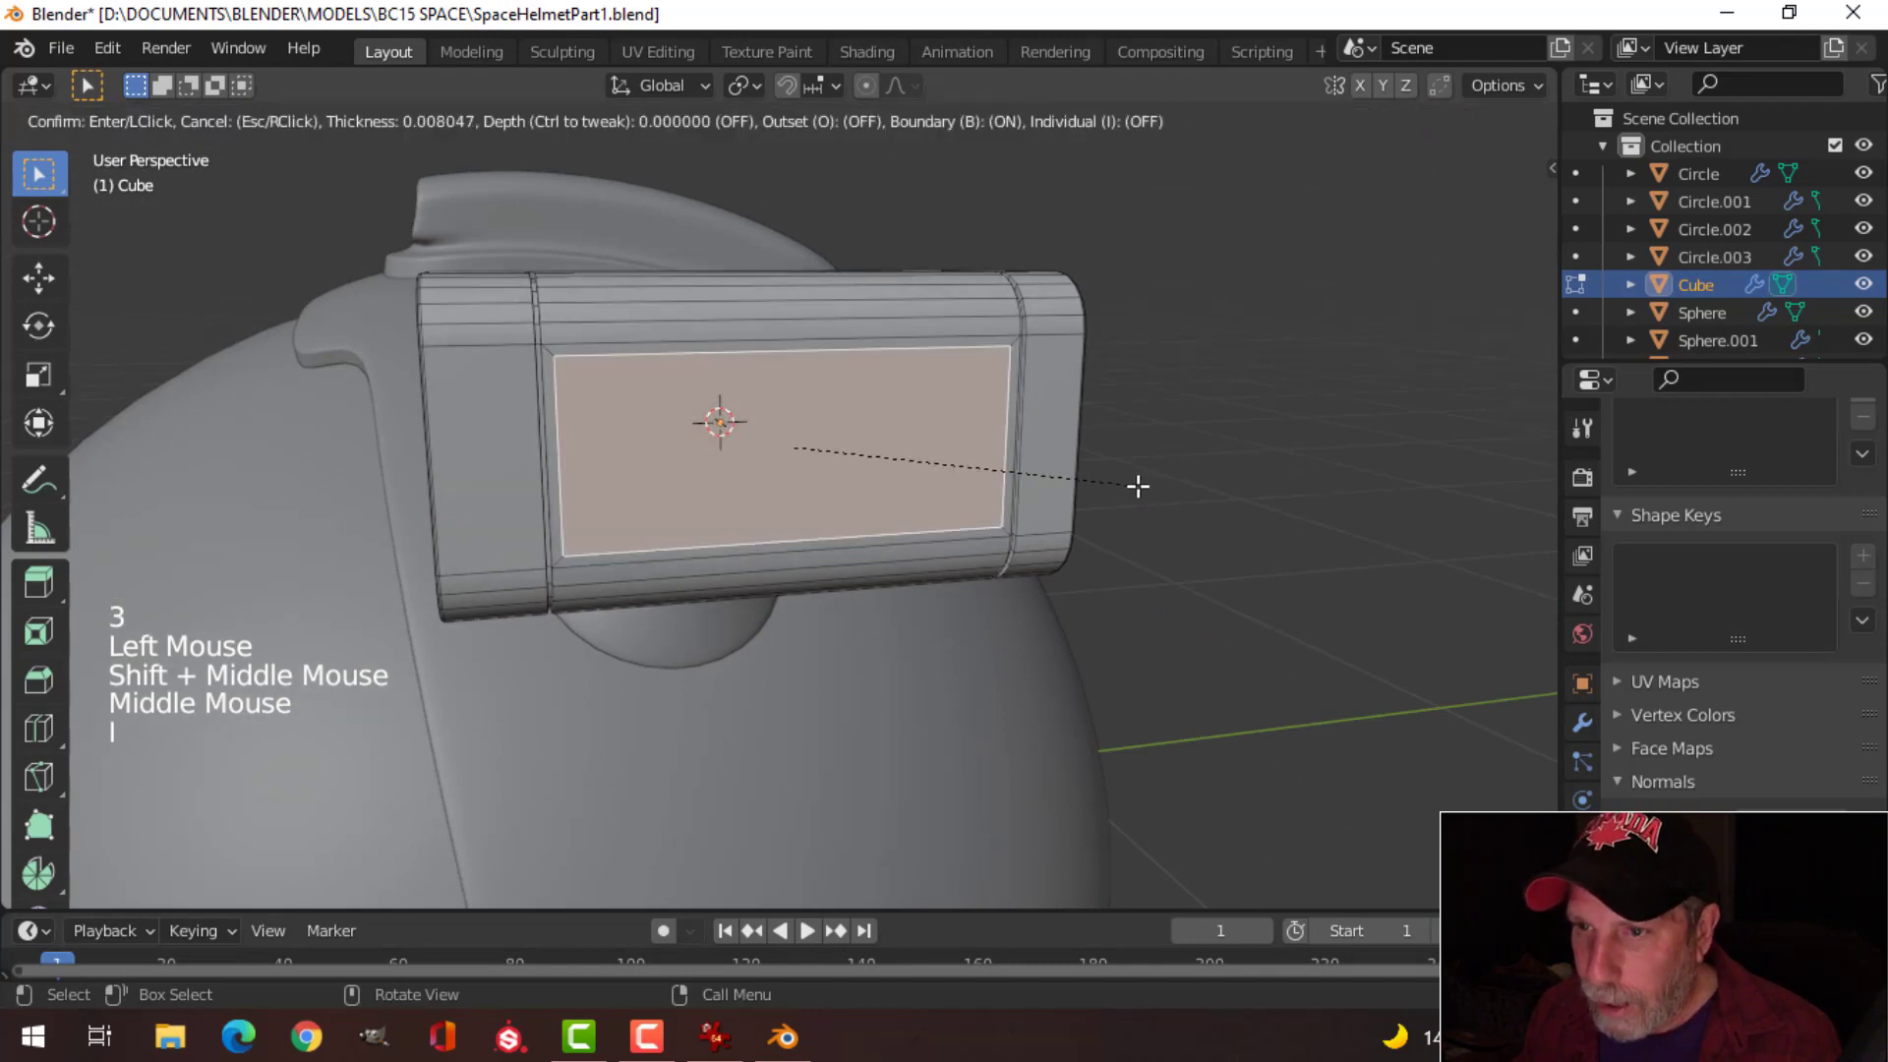
click(1155, 470)
key(i)
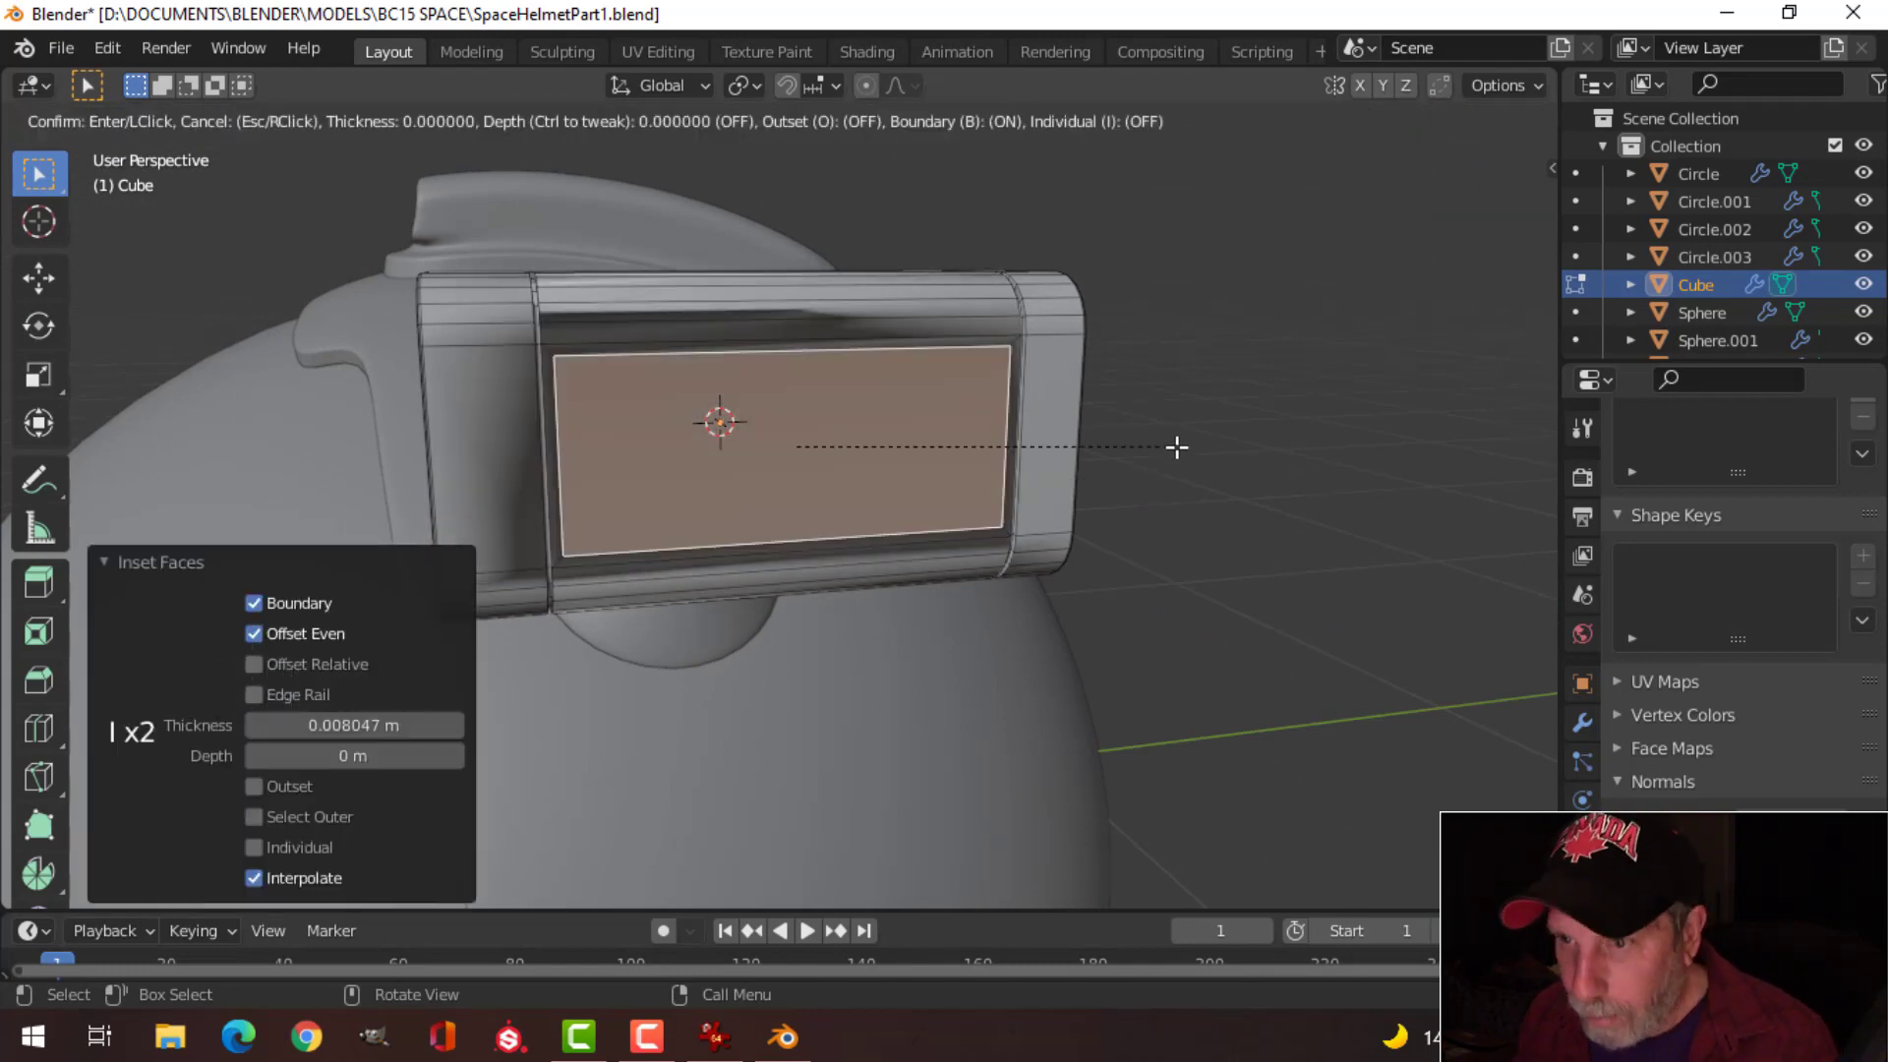
click(1159, 447)
Step: Extrude the inset side face inward into a recess and move its floor 0.002648 m along X
middle_drag(1158, 446, 1053, 513)
key(e)
click(1149, 534)
scroll(1108, 489, up, 3)
middle_drag(1052, 513, 1178, 396)
drag(1178, 395, 1170, 407)
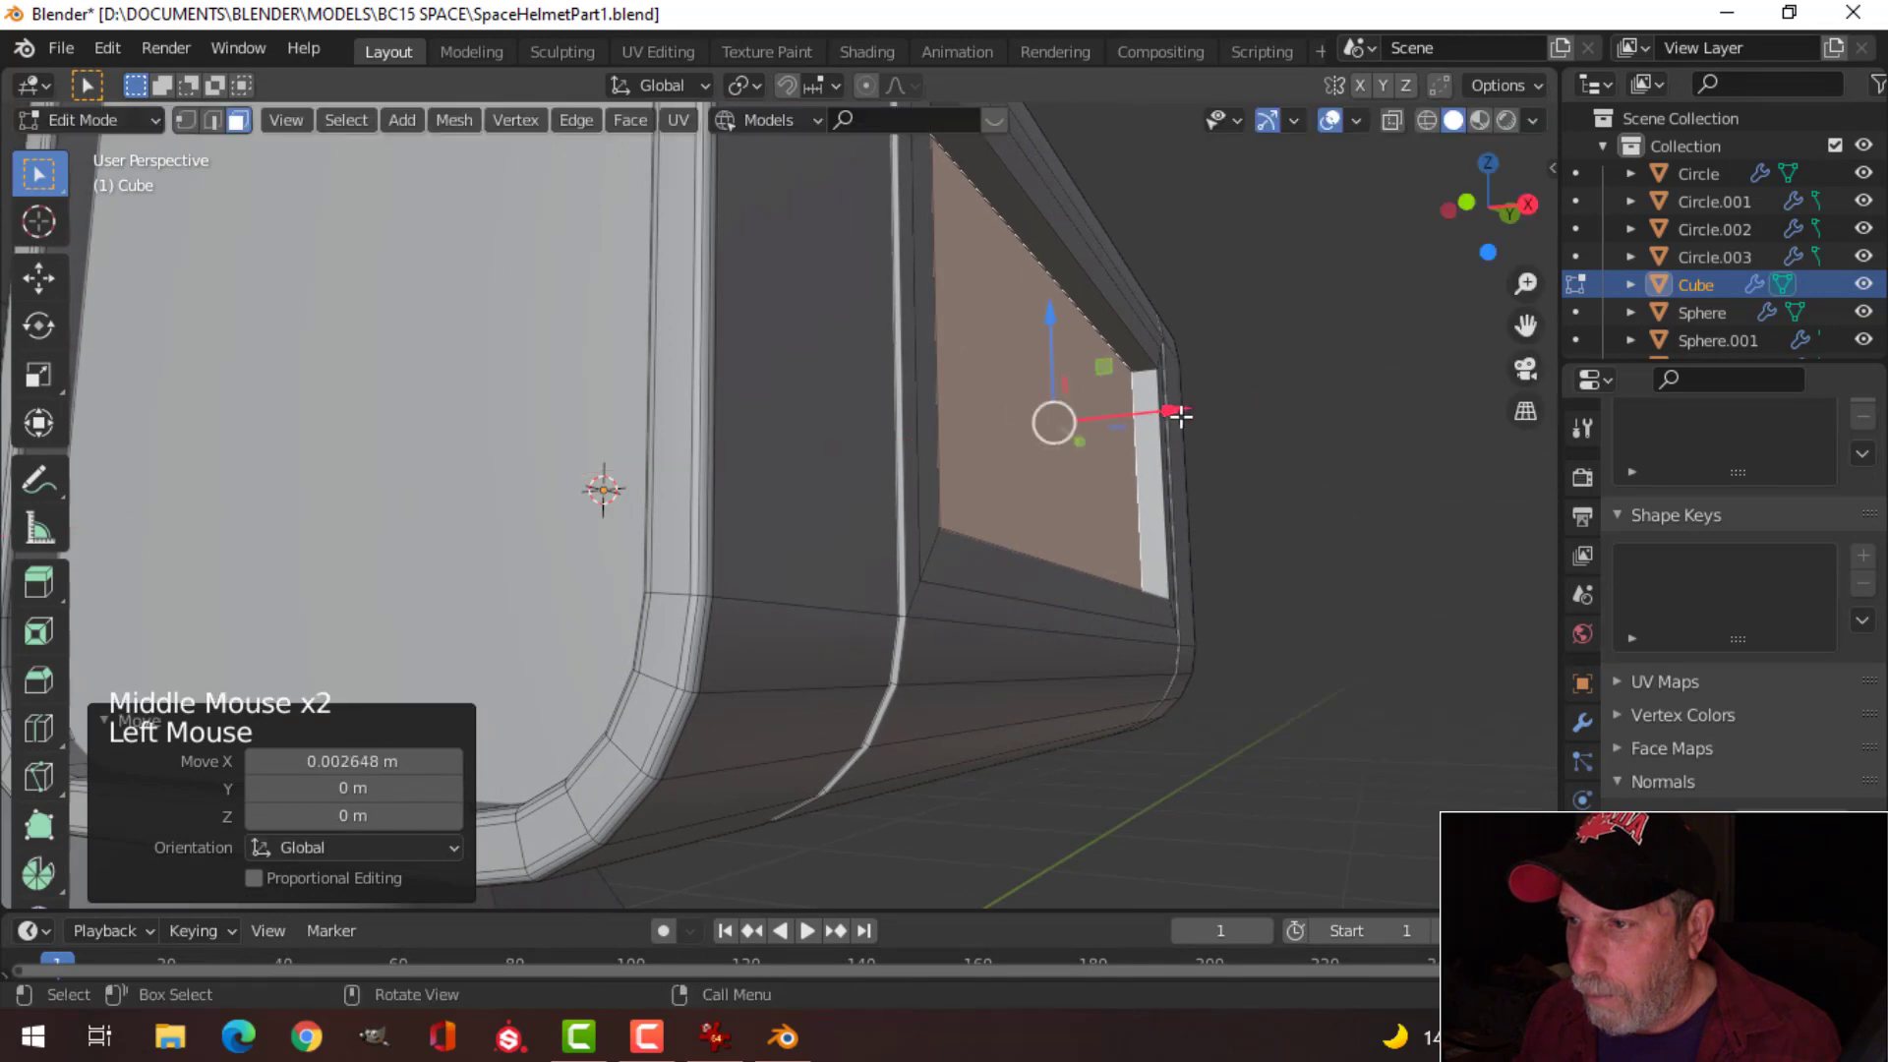
Step: Bevel the four corner edges of the side recess to round its corners
key(alt+a)
shift+middle_drag(1171, 407, 1138, 468)
scroll(1117, 493, up, 1)
key(2)
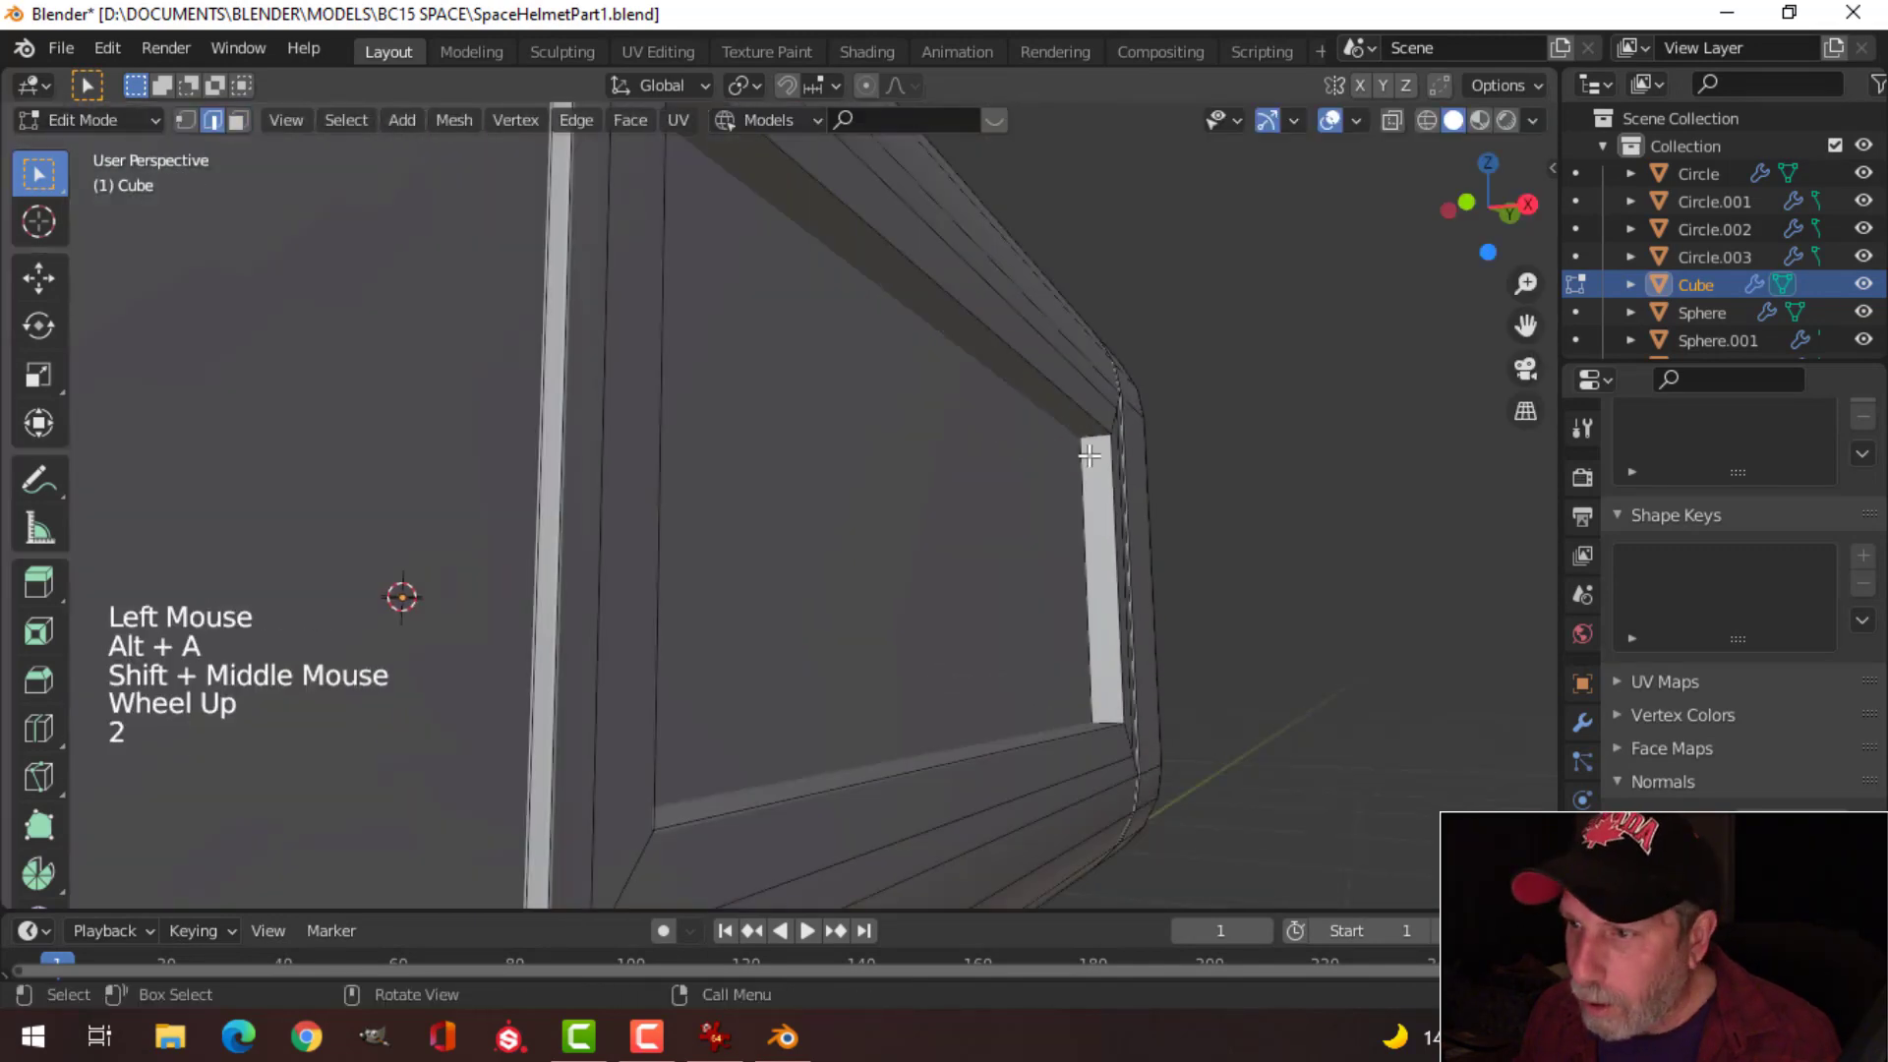
click(1194, 494)
middle_drag(1194, 494, 1091, 580)
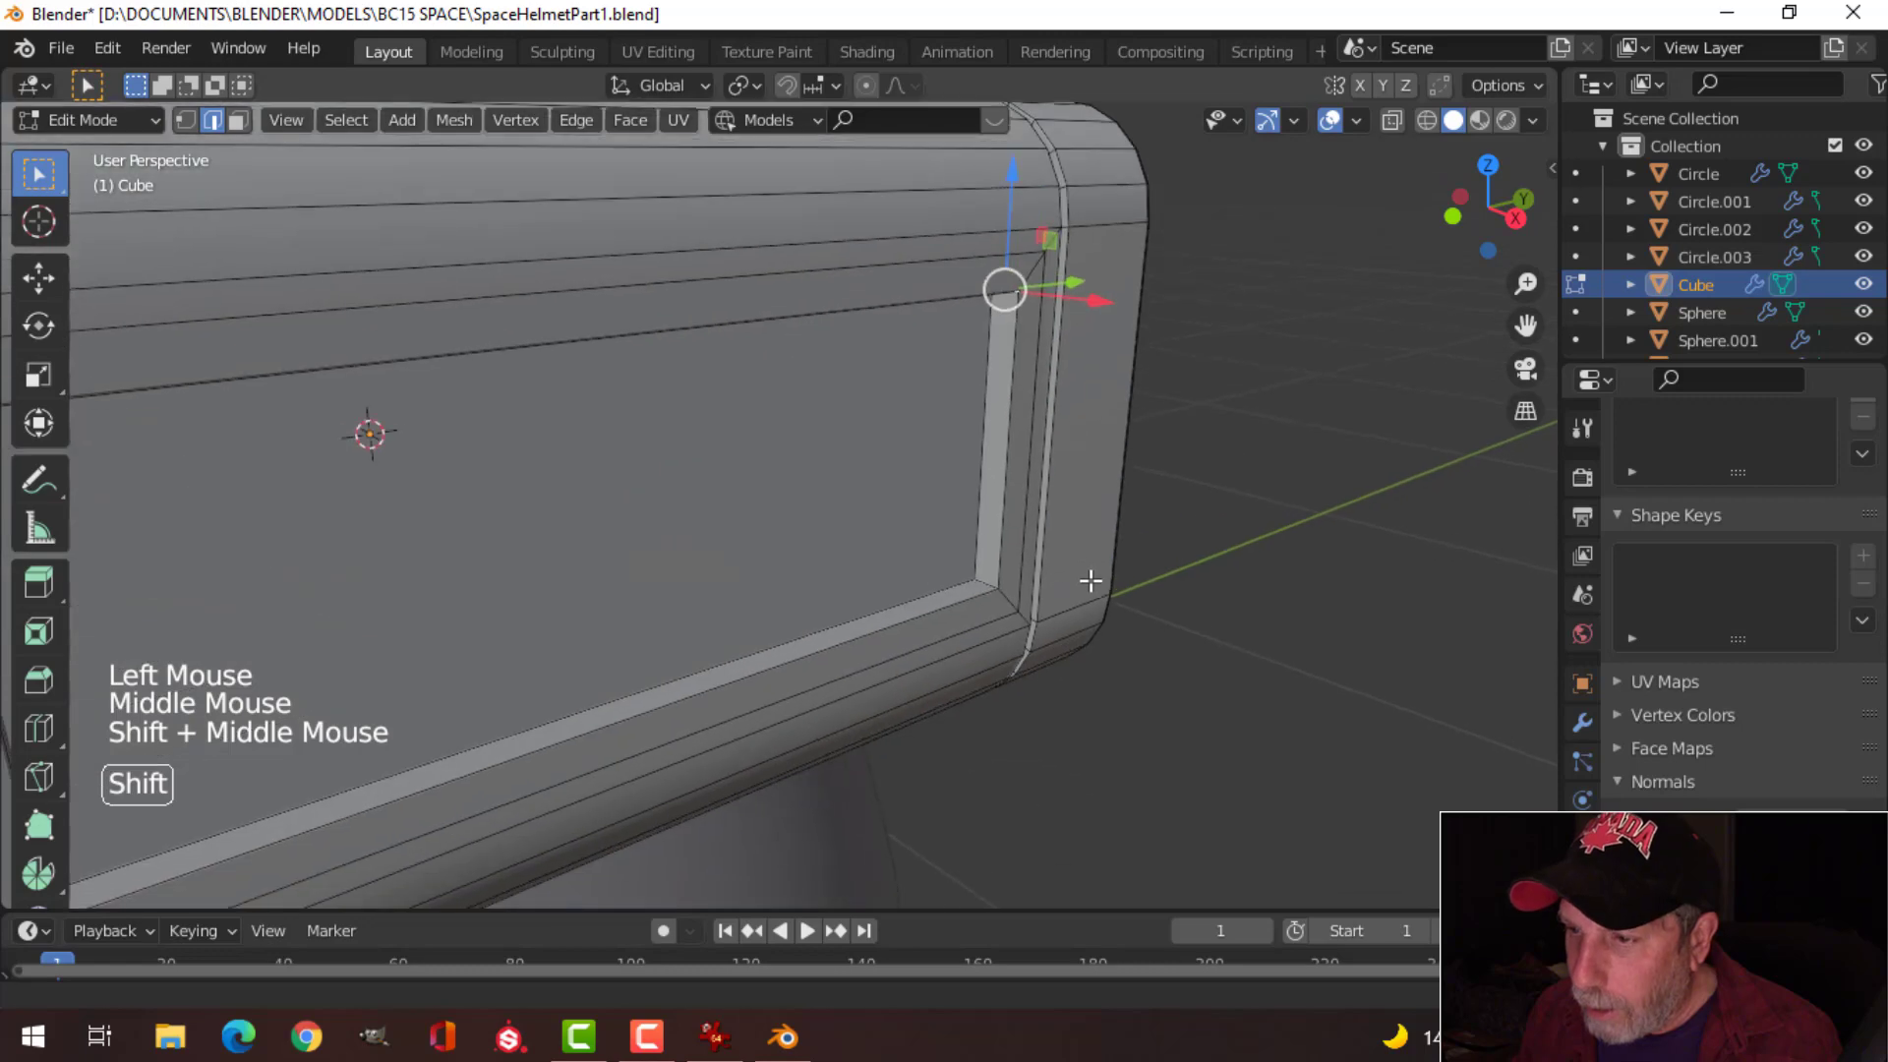
shift+click(988, 585)
shift+middle_drag(868, 611, 964, 600)
middle_drag(964, 599, 783, 523)
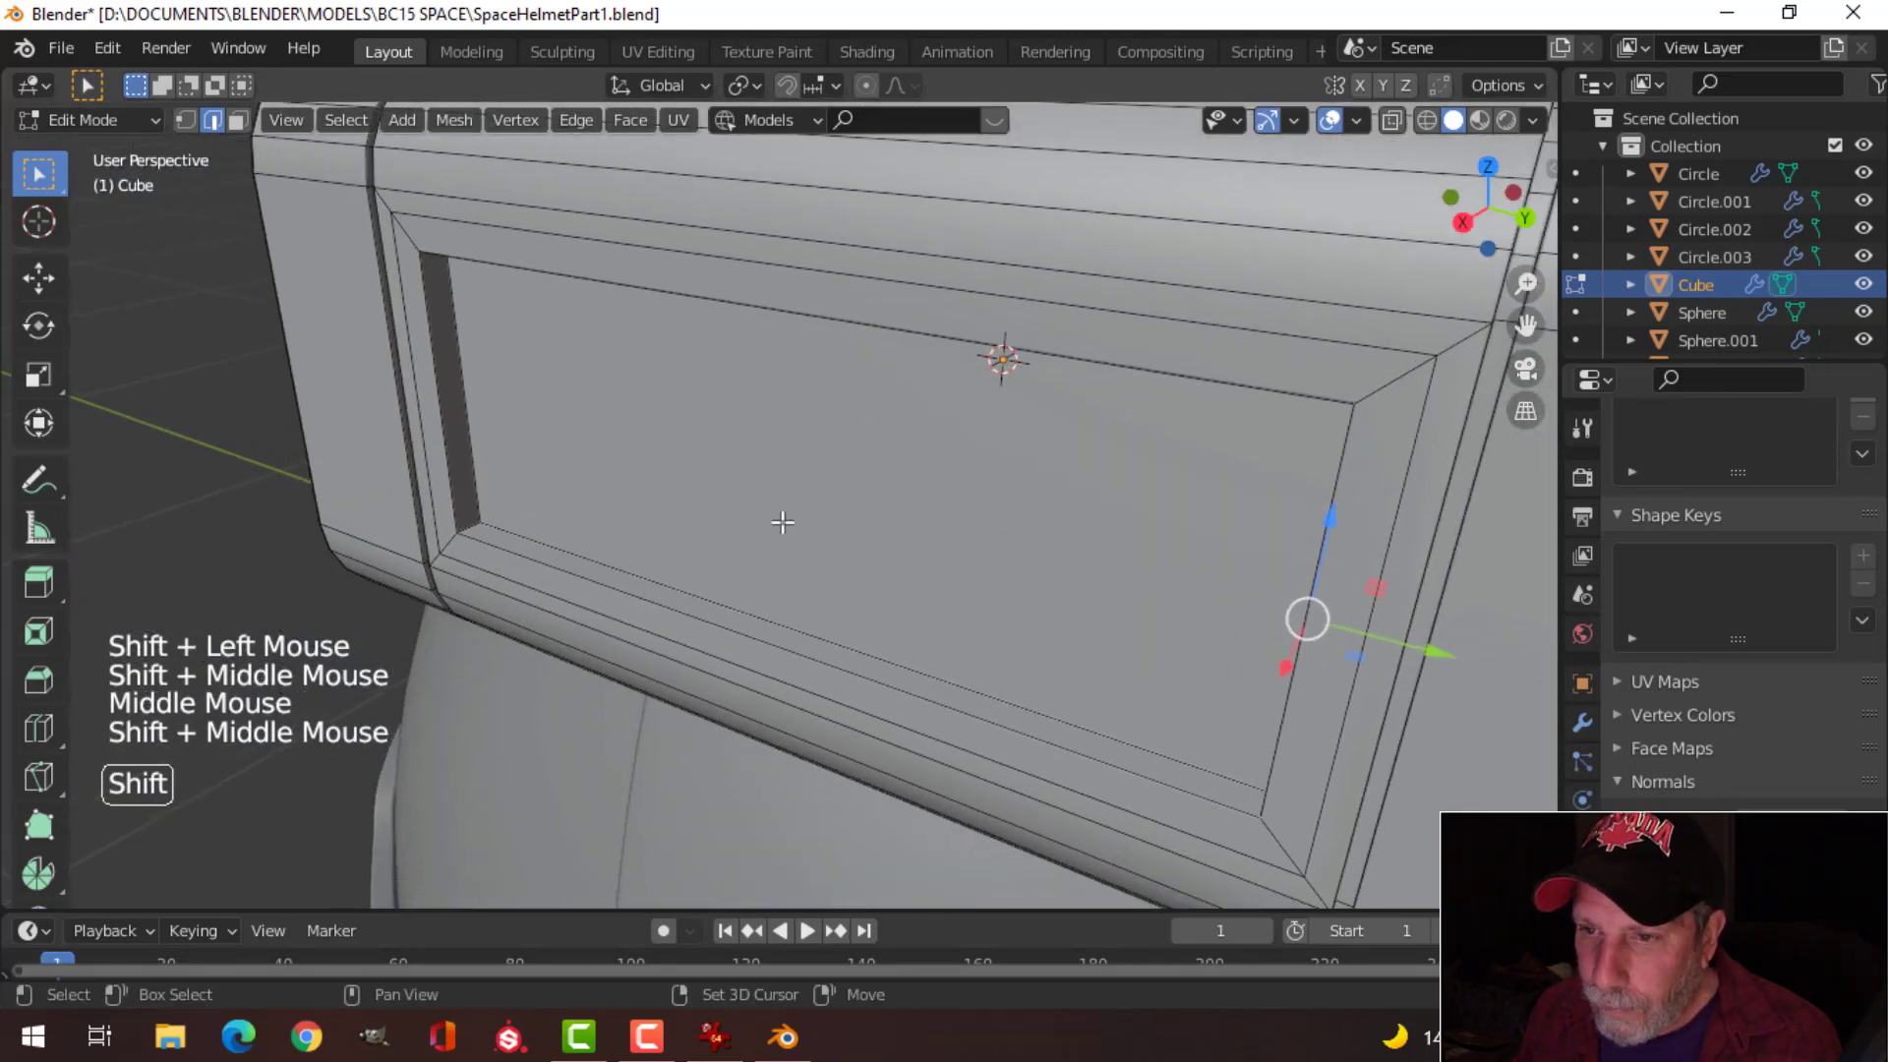
scroll(783, 522, up, 2)
shift+click(303, 532)
shift+middle_drag(400, 518, 599, 374)
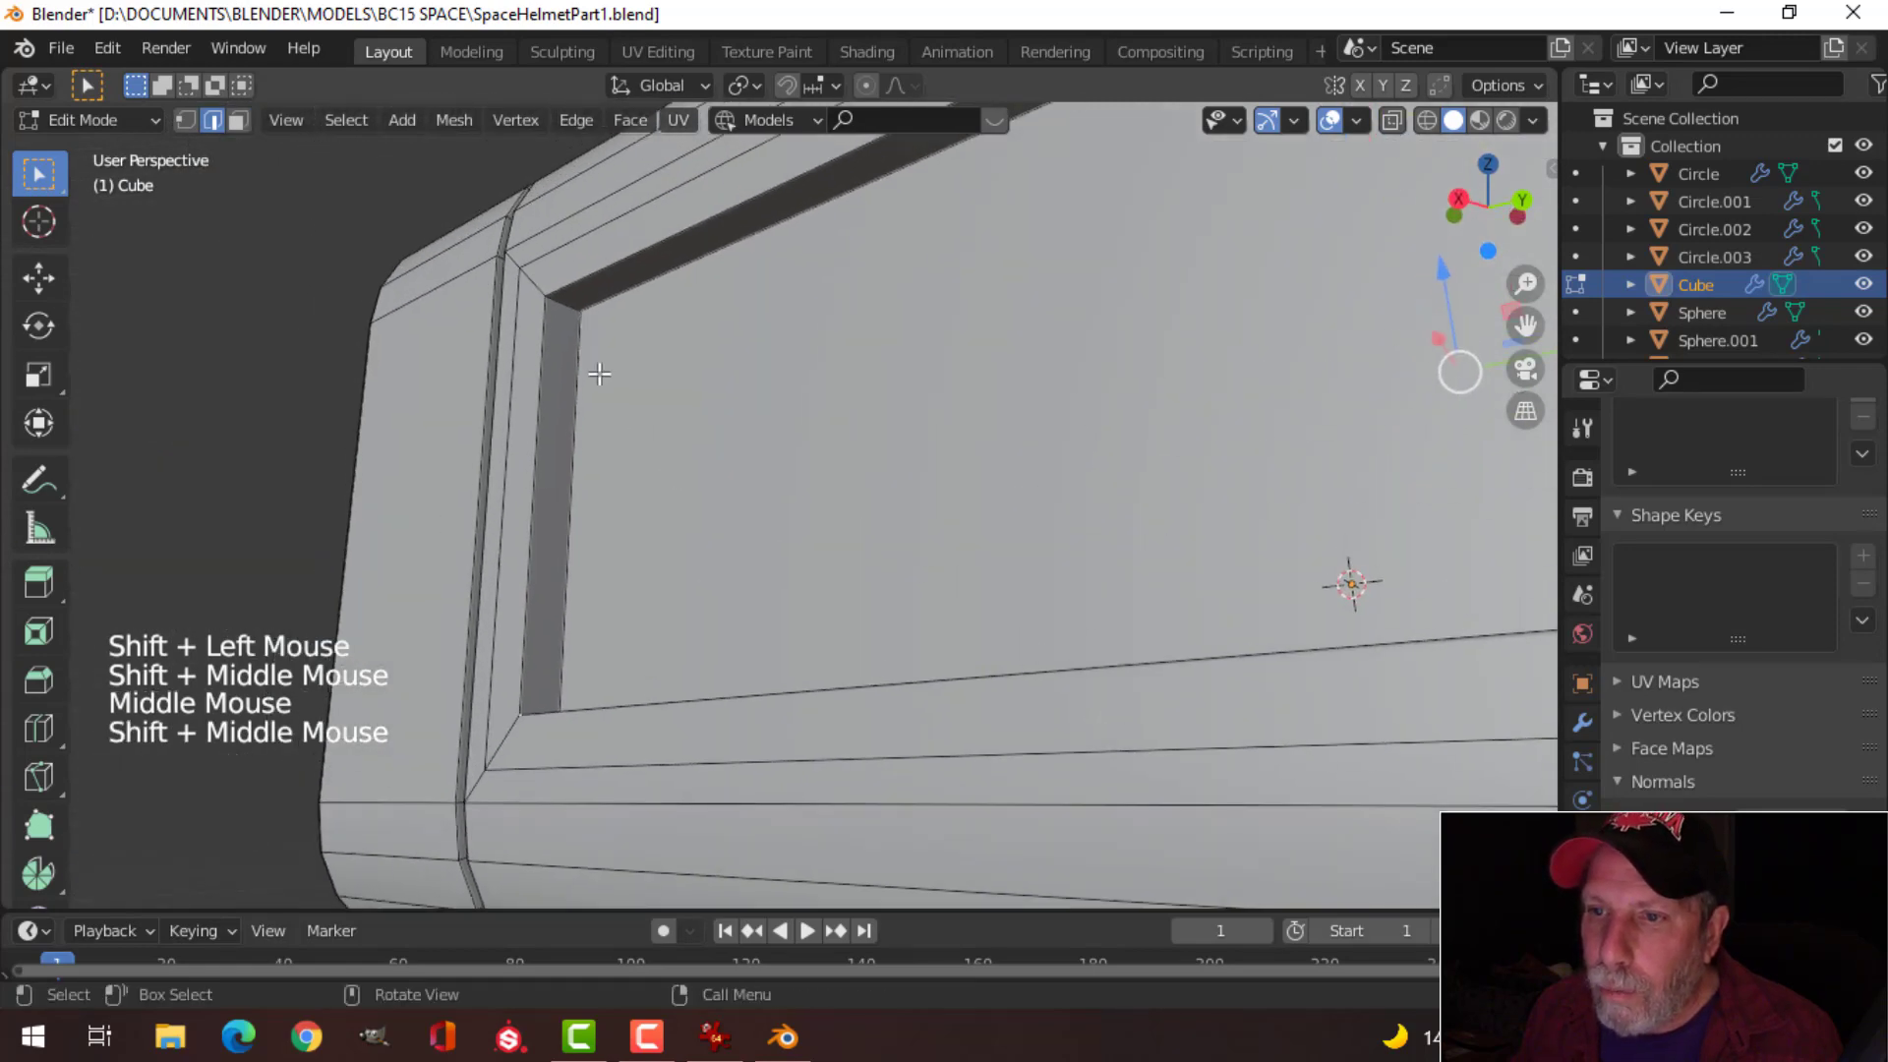
shift+click(573, 307)
middle_drag(574, 307, 802, 492)
key(ctrl+b)
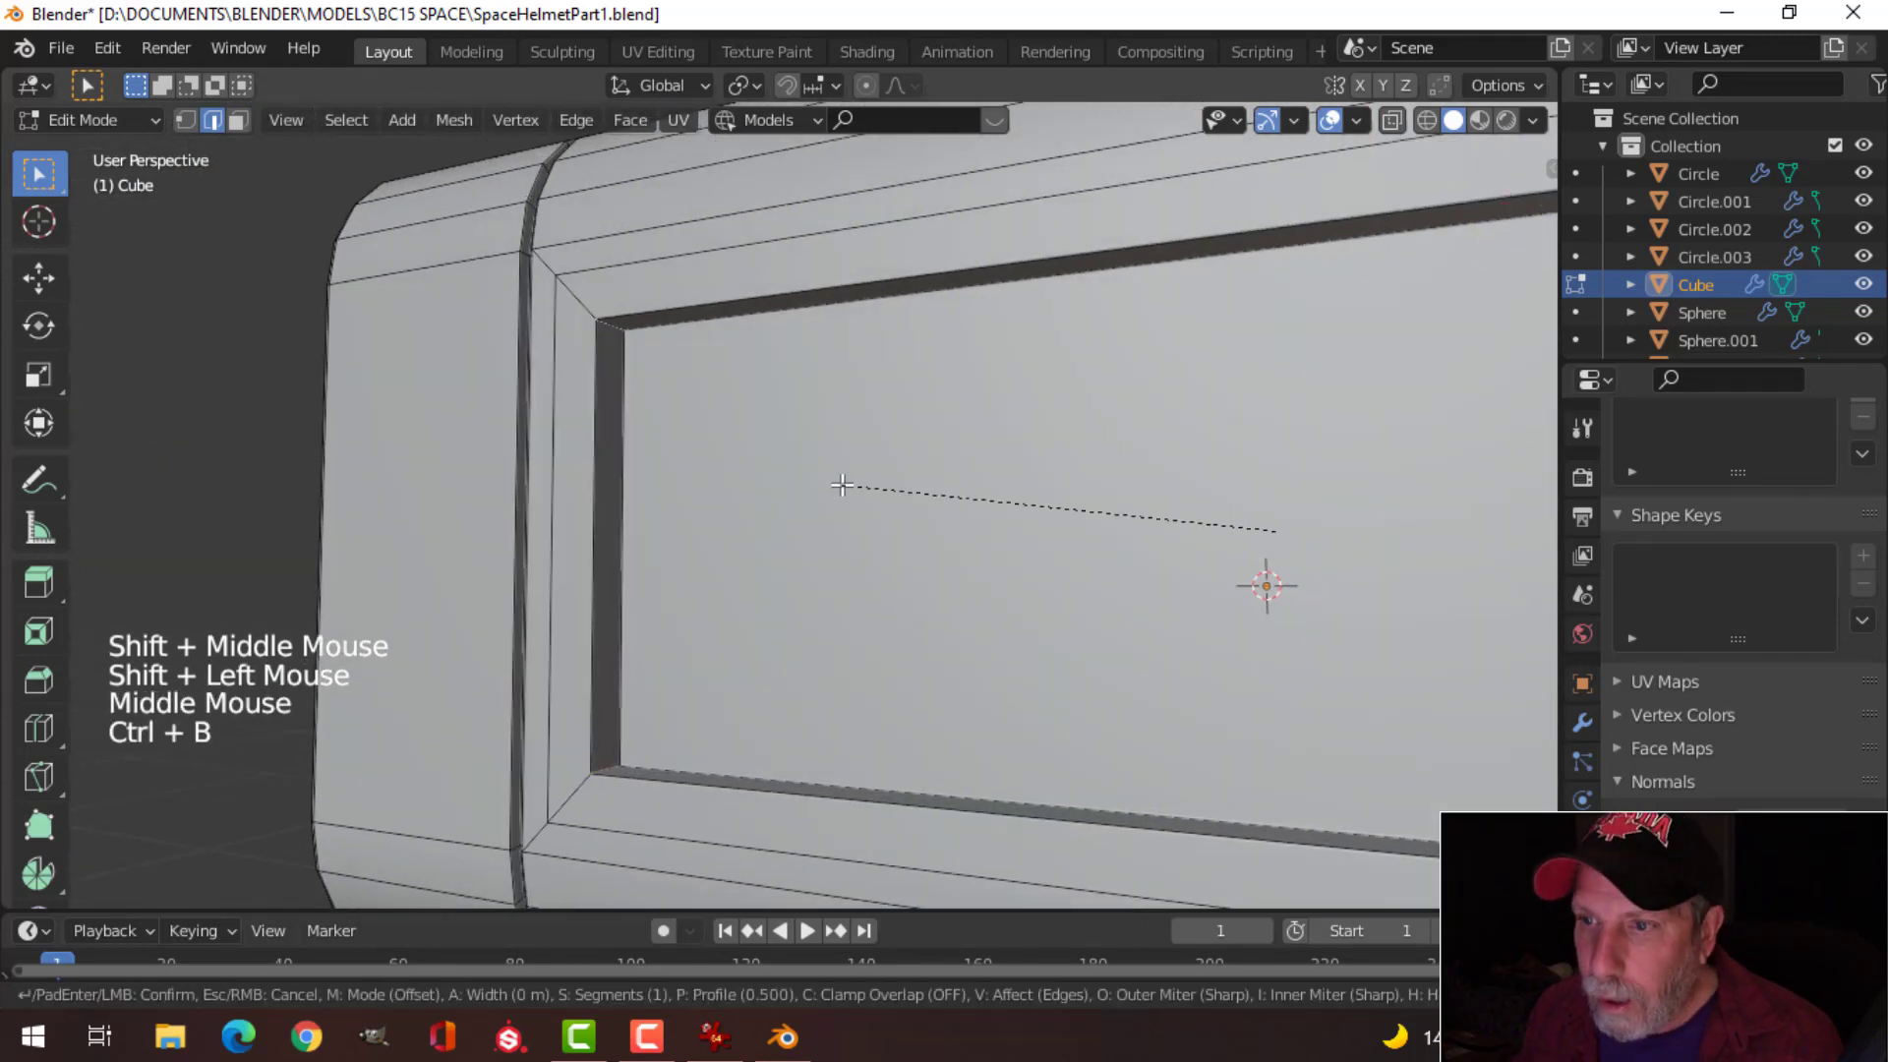
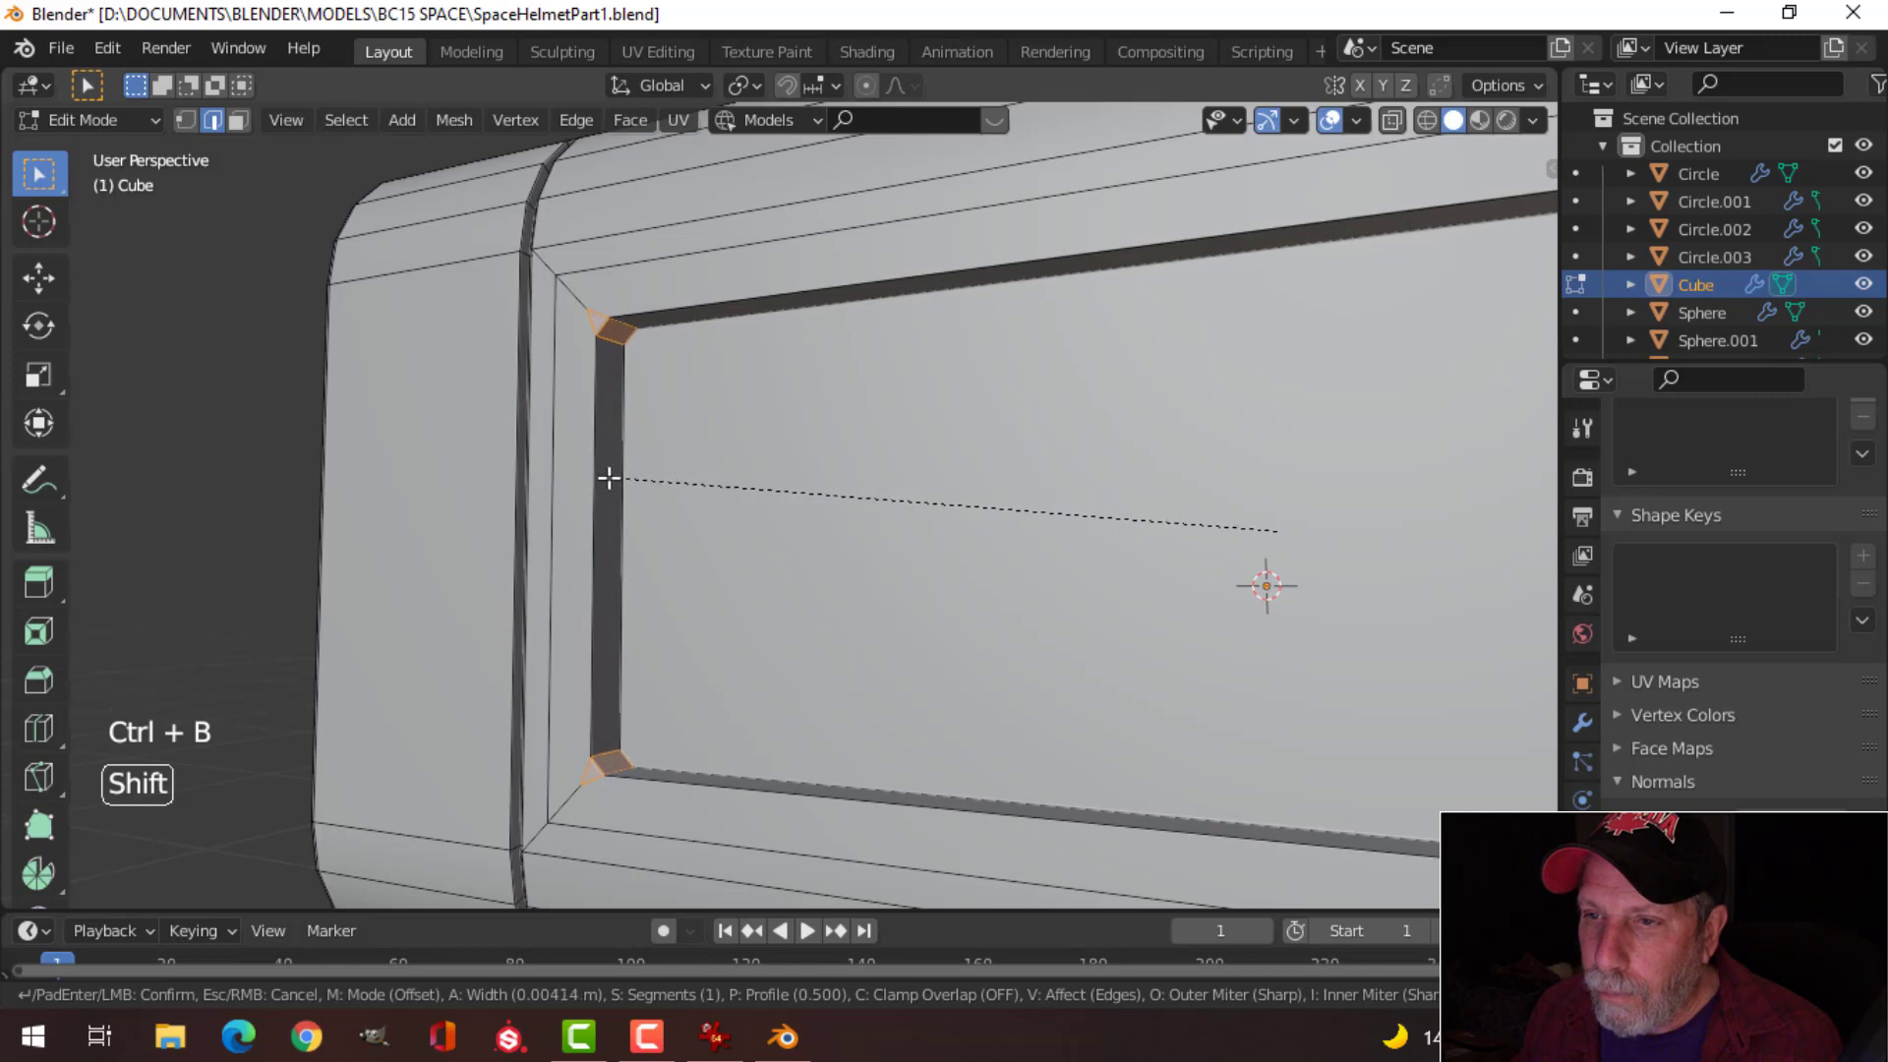
click(386, 505)
key(Tab)
scroll(653, 504, down, 3)
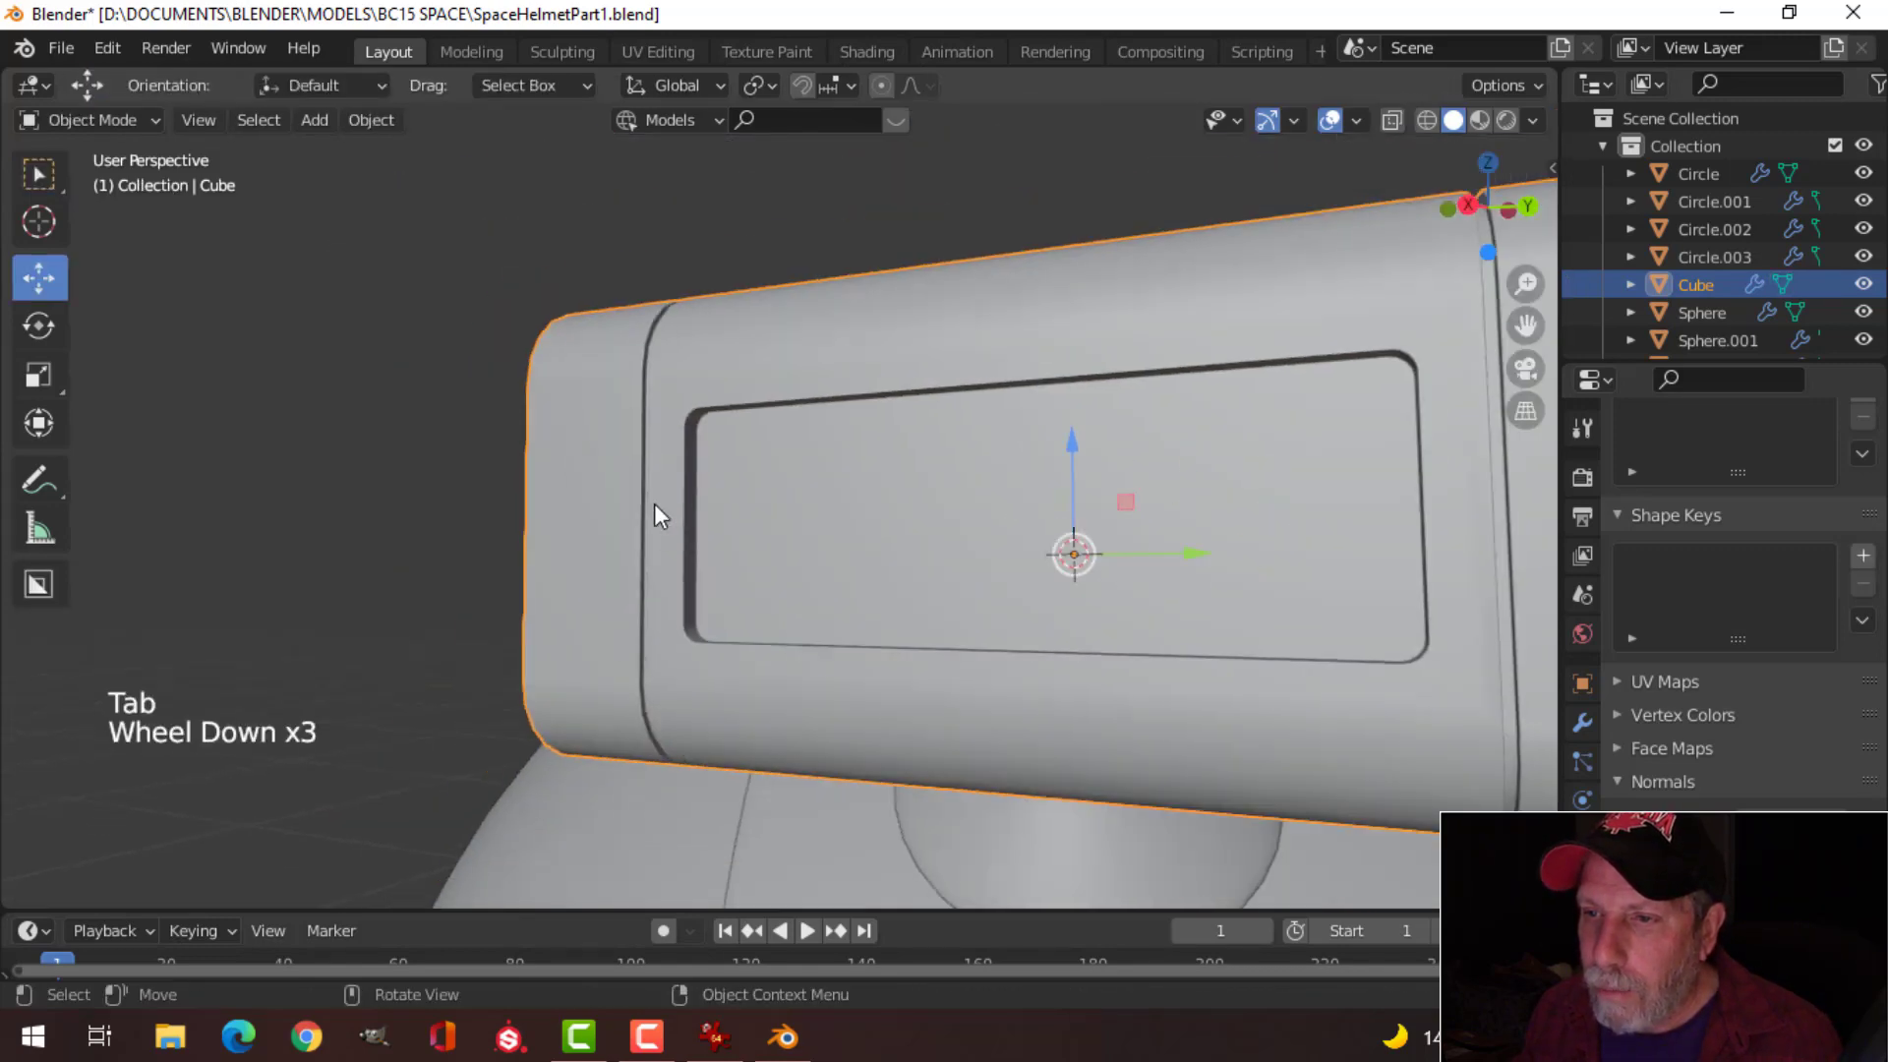
Step: Bevel the outer rim edge loop of the side recess by about 0.001 m with 4 segments
middle_drag(653, 503, 792, 430)
key(Tab)
key(alt+a)
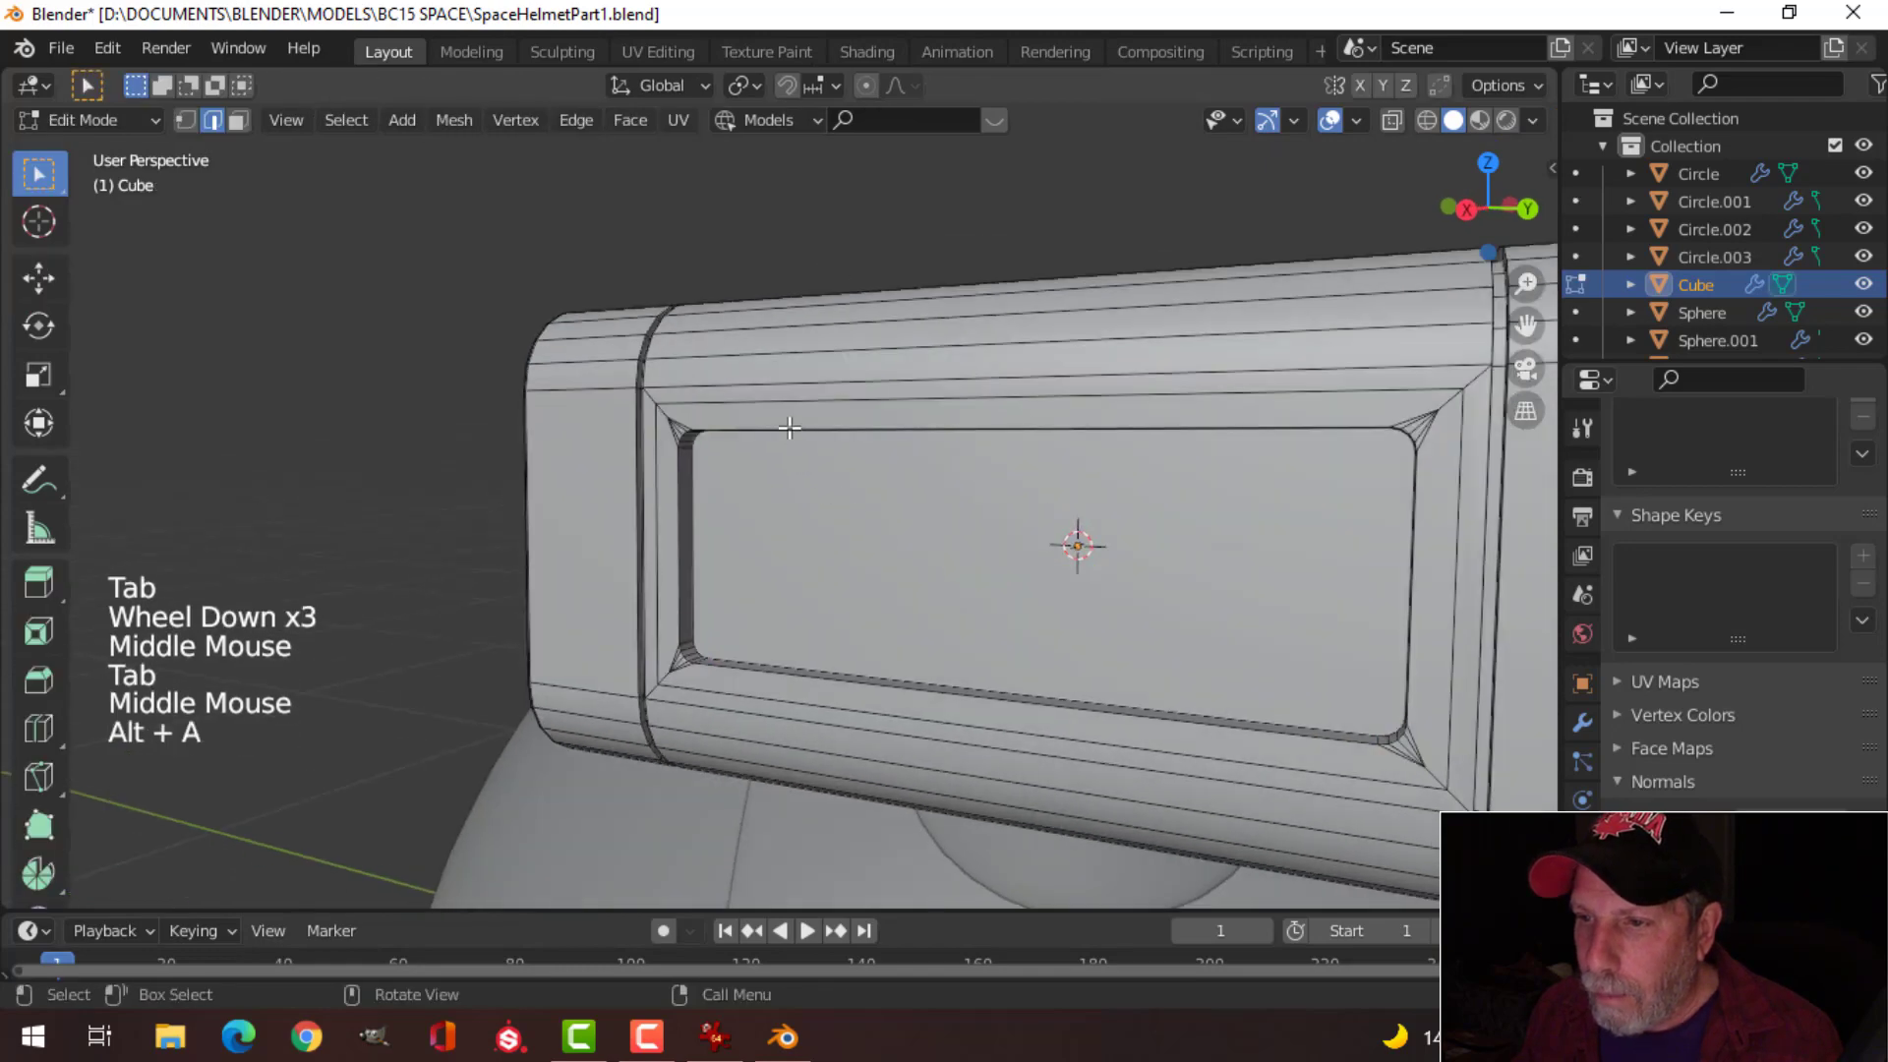
alt+shift+click(793, 430)
shift+middle_drag(1163, 505, 908, 467)
scroll(864, 577, up, 1)
scroll(905, 438, up, 1)
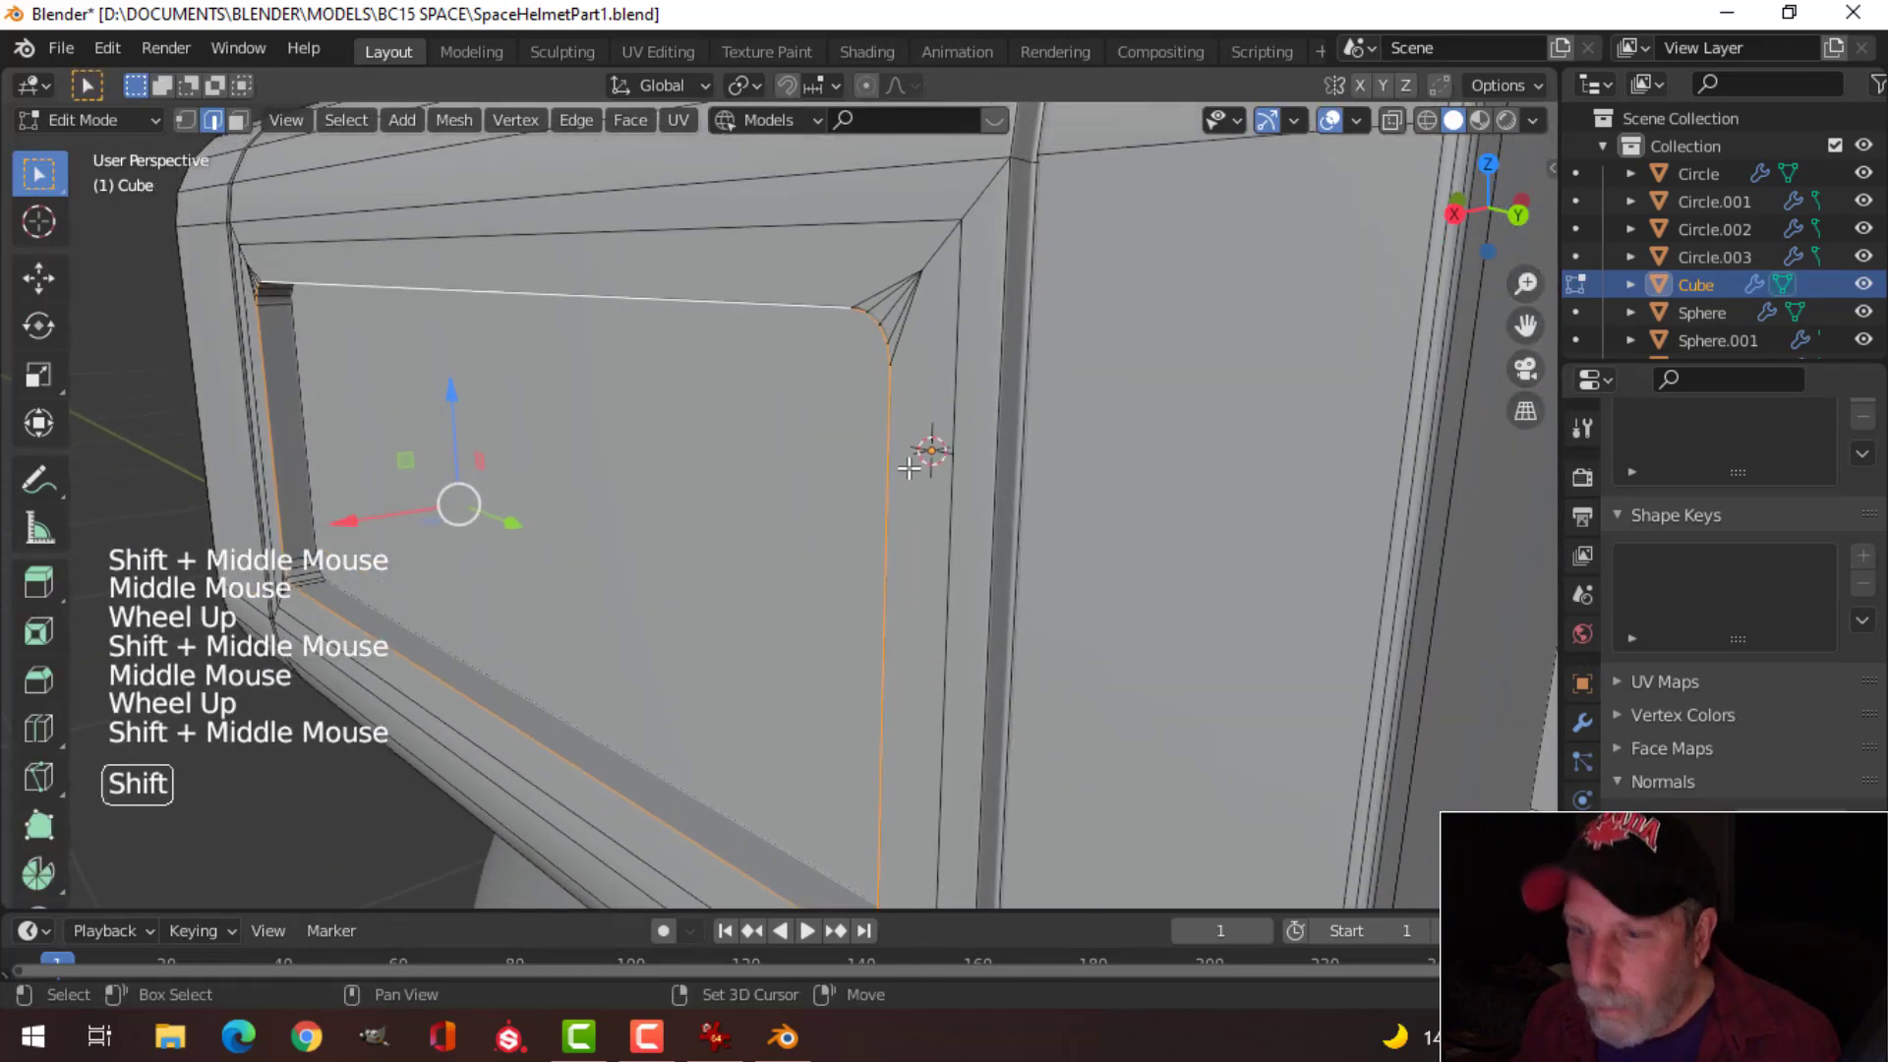
key(ctrl+b)
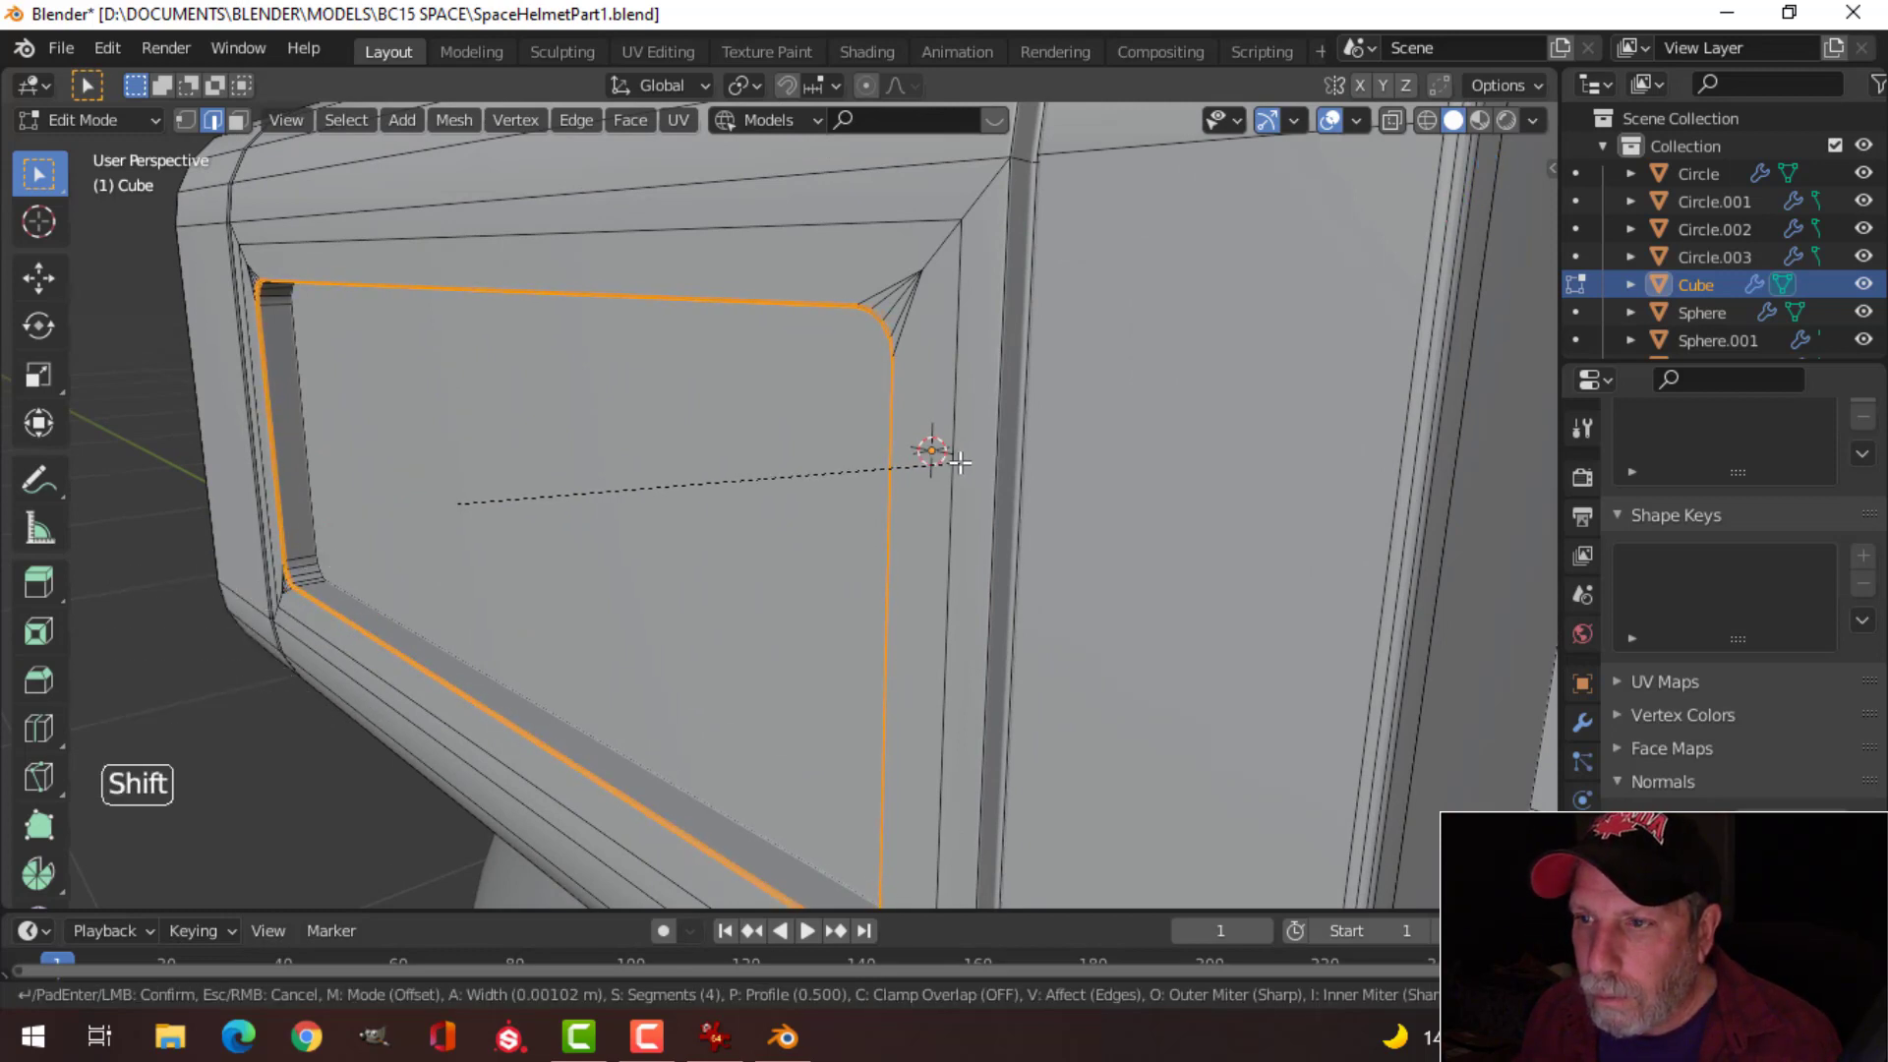
key(Tab)
scroll(855, 467, down, 2)
middle_drag(855, 467, 1094, 551)
scroll(1089, 546, down, 2)
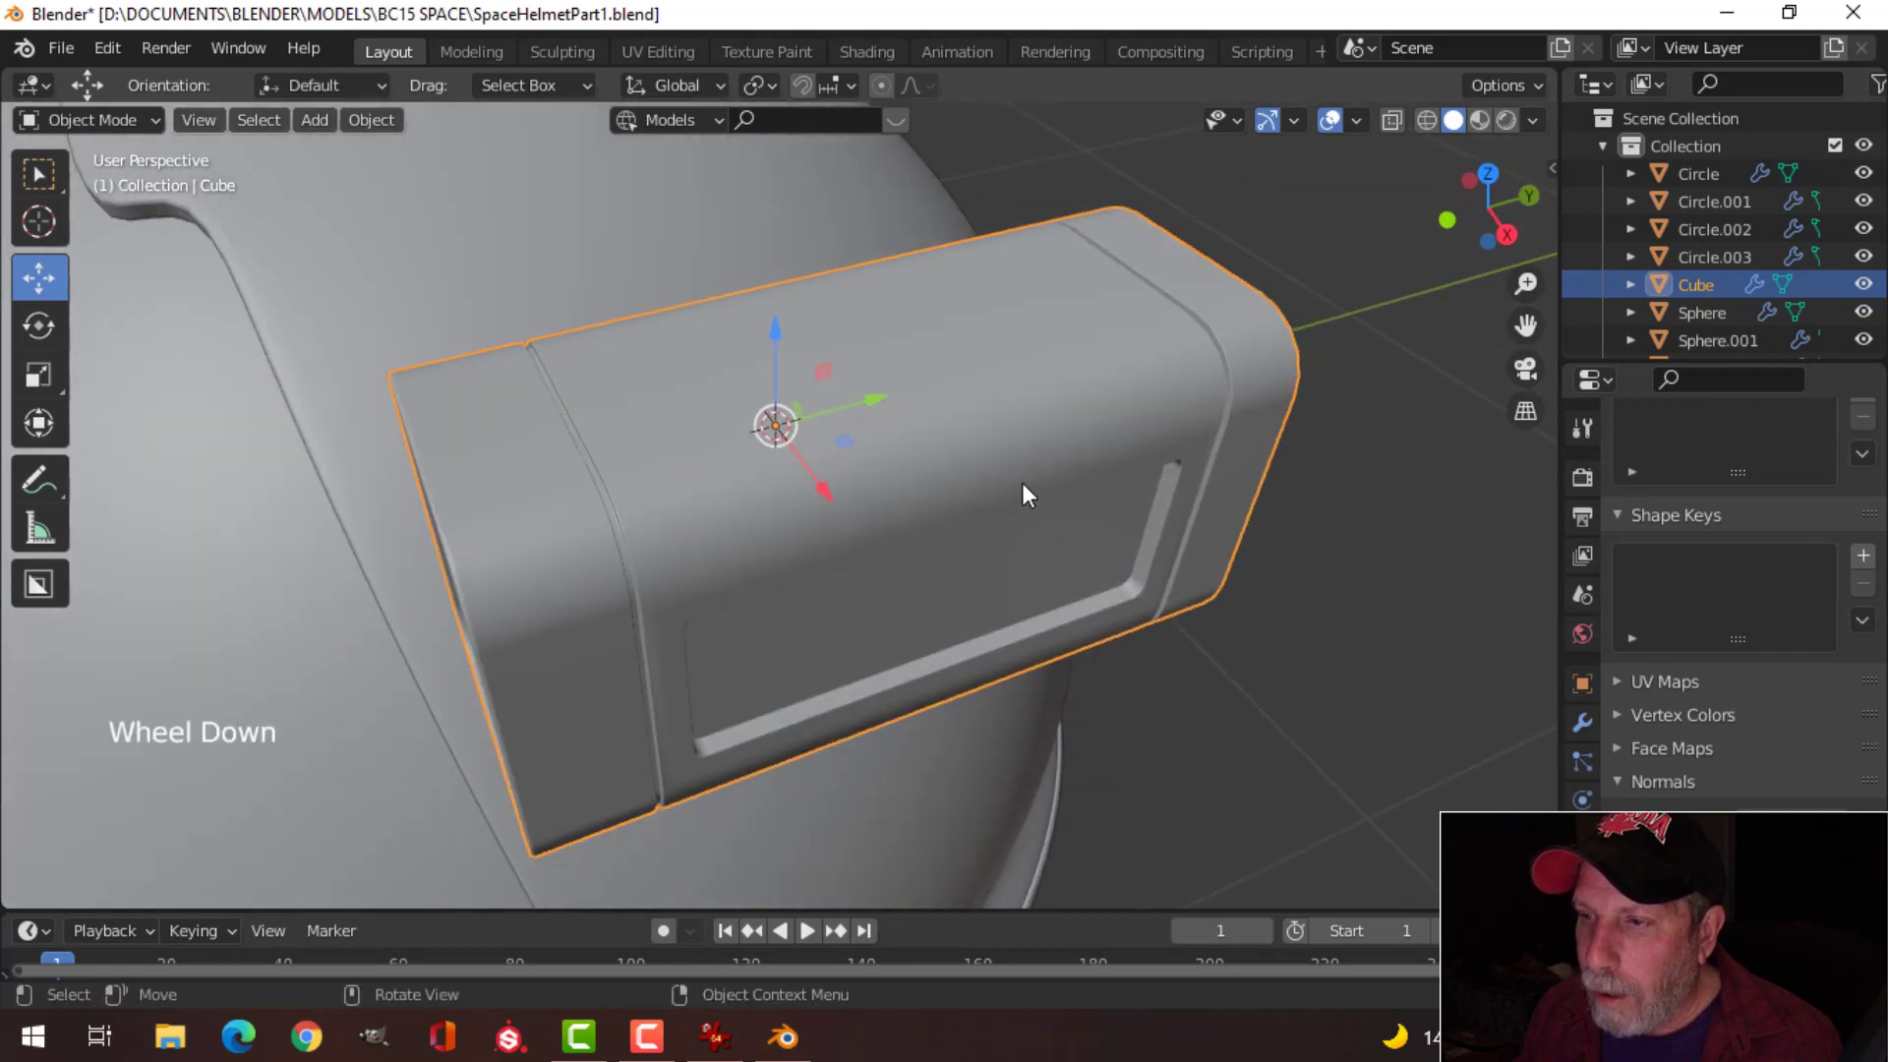
Step: Inset the box's top face between the grooves by 0.01163 m, and inset it again by 0.009937 m
middle_drag(1023, 493, 1096, 521)
middle_drag(1097, 521, 998, 603)
click(1084, 578)
key(Tab)
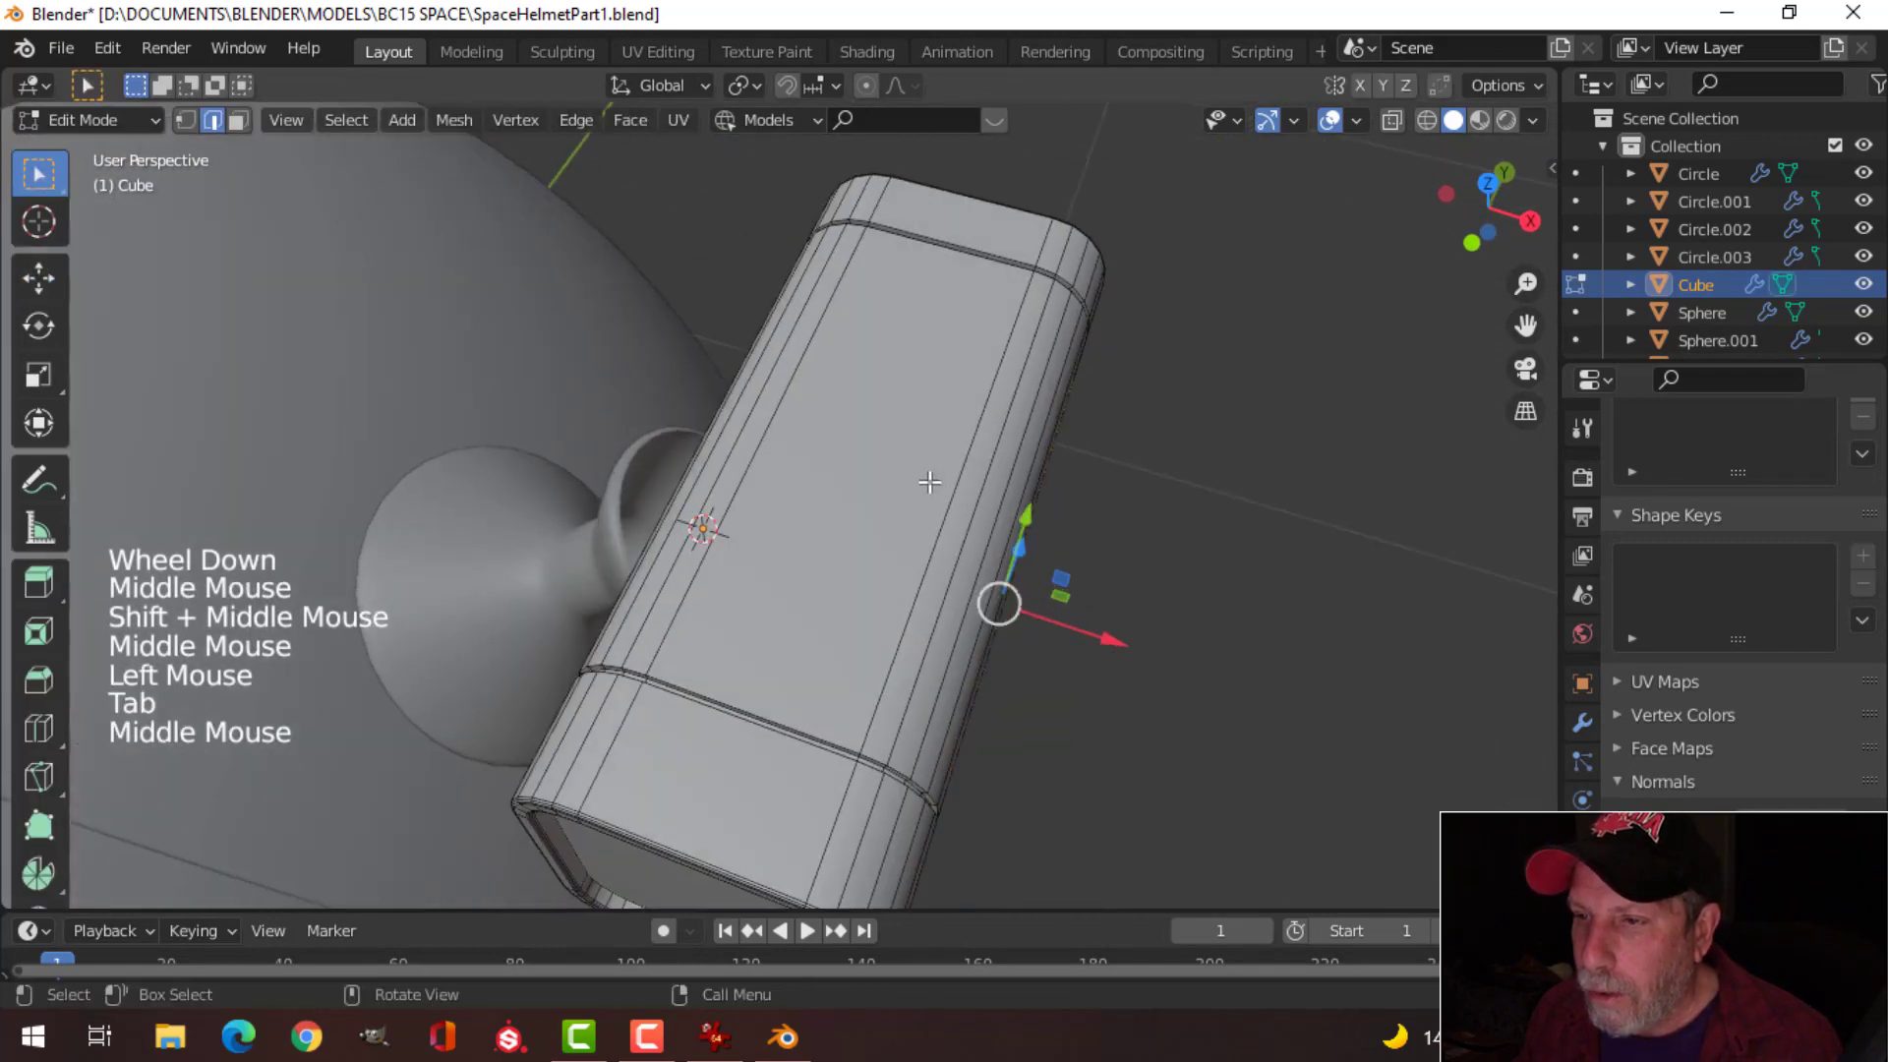
key(alt+a)
key(3)
click(902, 454)
middle_drag(901, 455, 830, 485)
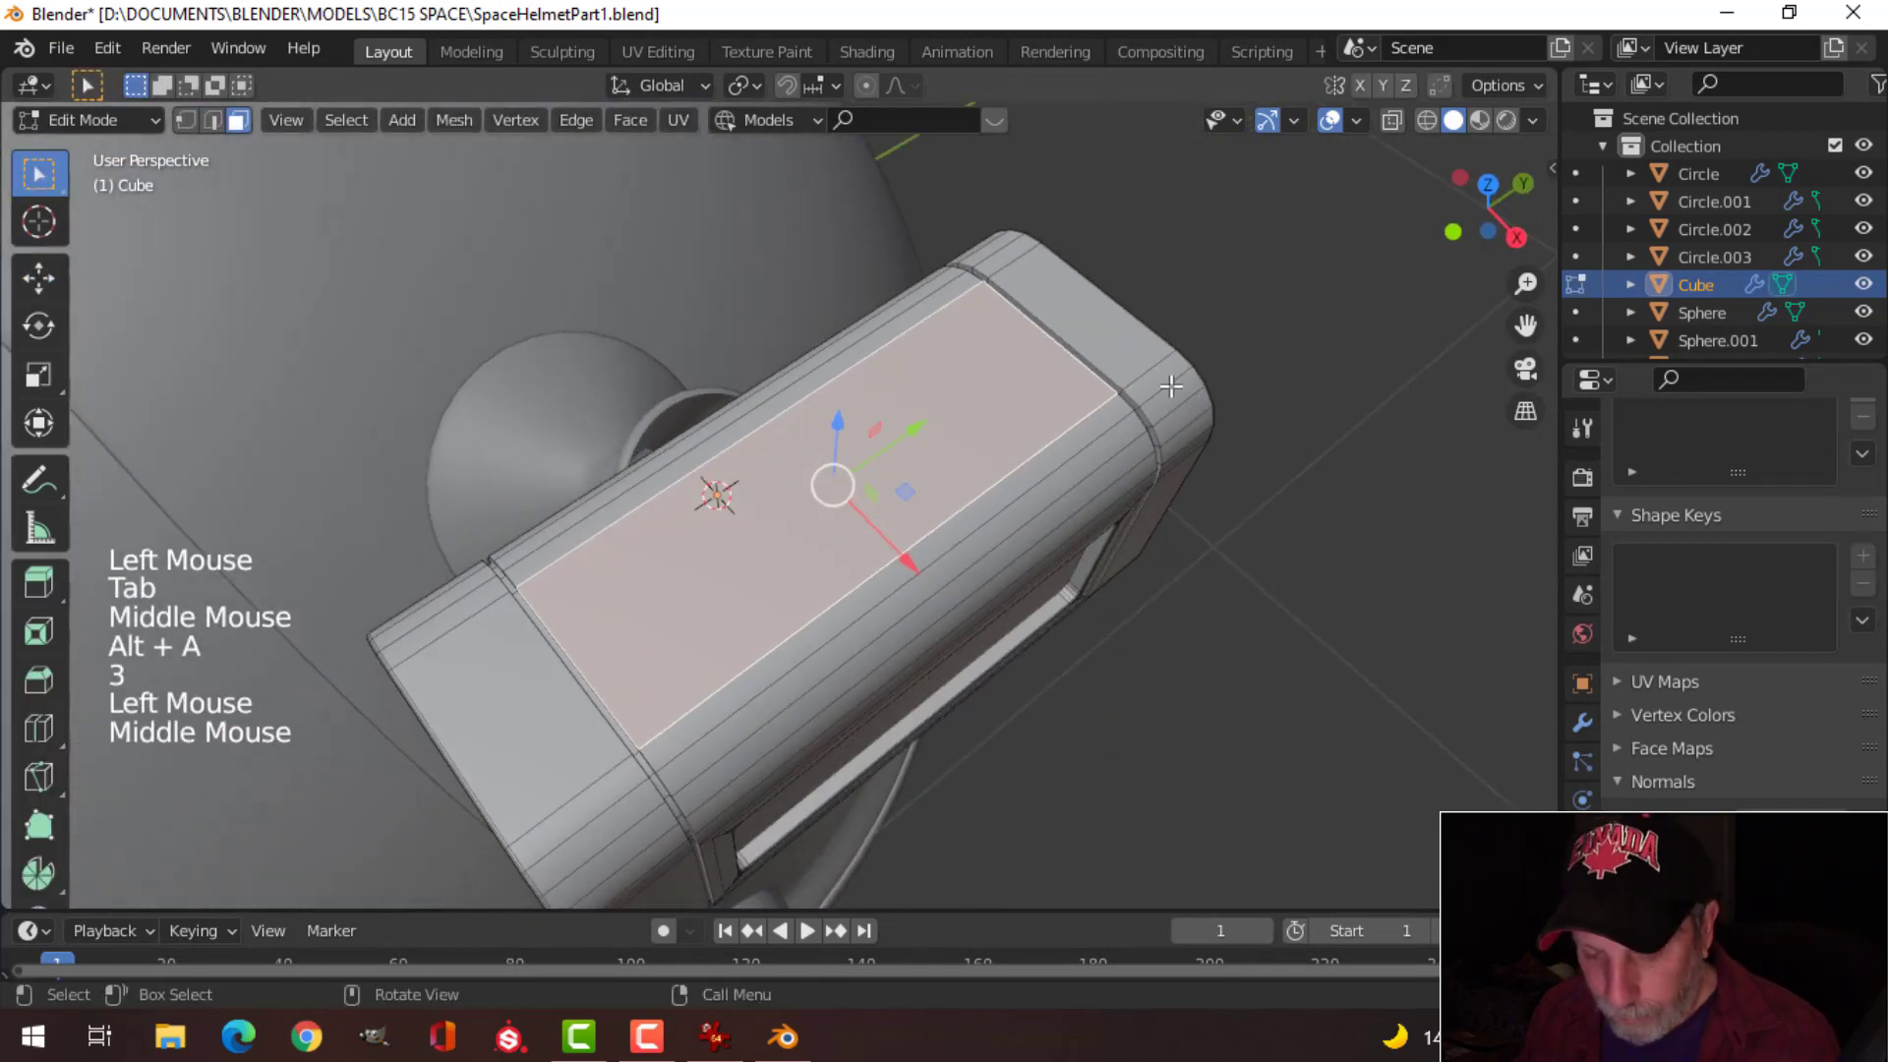
key(i)
click(1151, 392)
key(i)
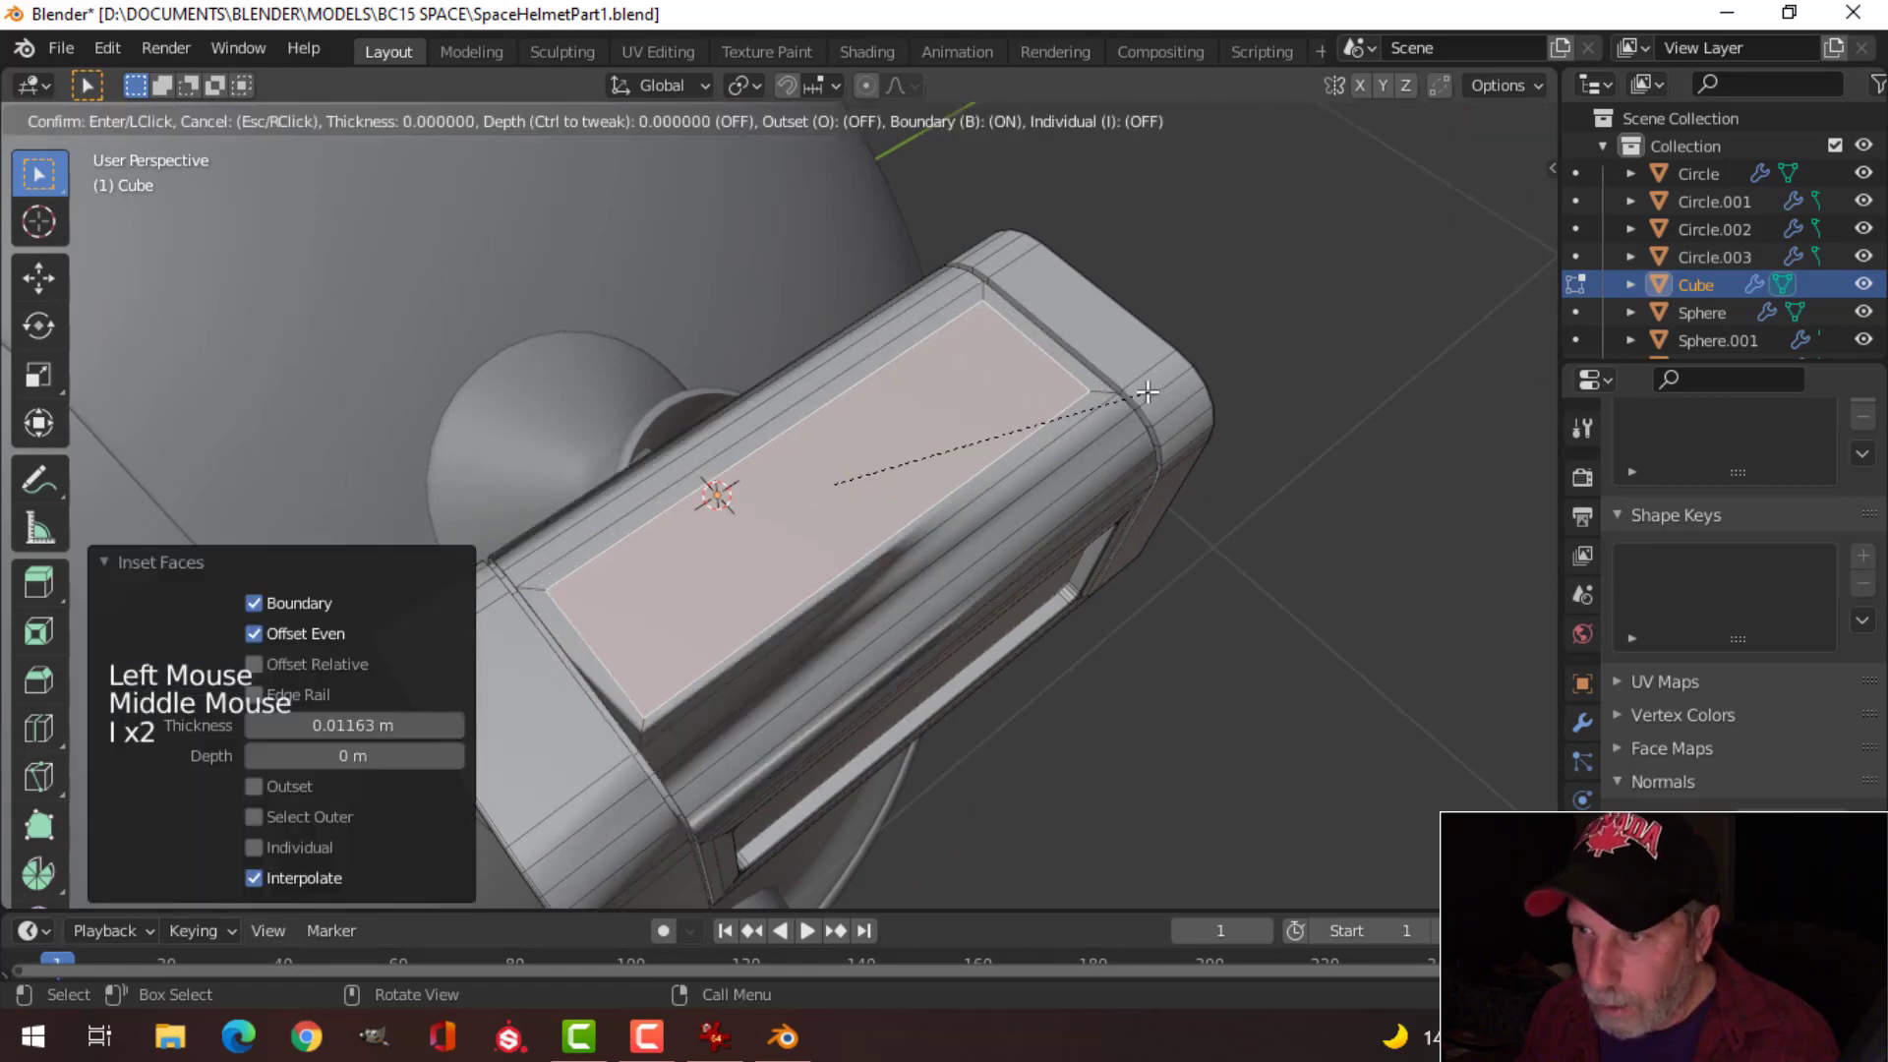
Step: Scale the inset top face to 0.982 along Y and extrude it -0.004421 m to form a recess
middle_drag(1131, 393, 1074, 315)
key(s)
key(y)
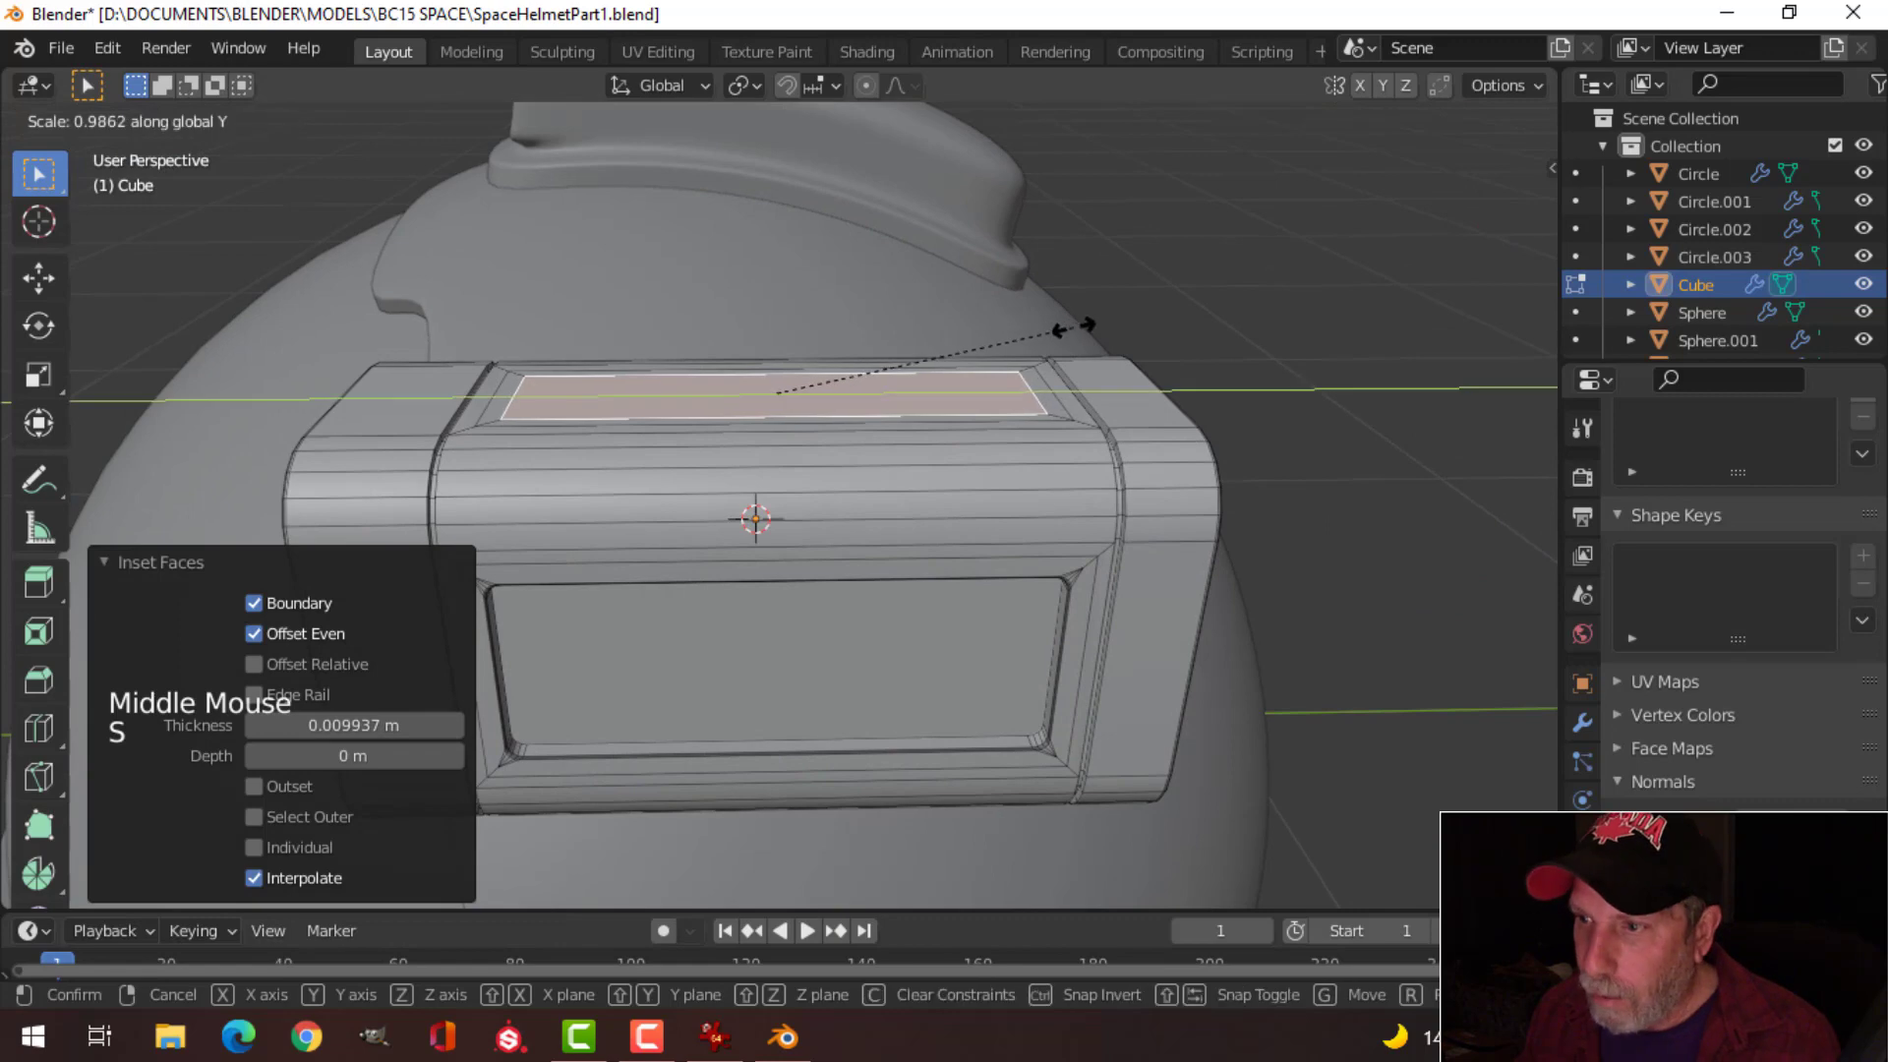
click(1072, 327)
key(e)
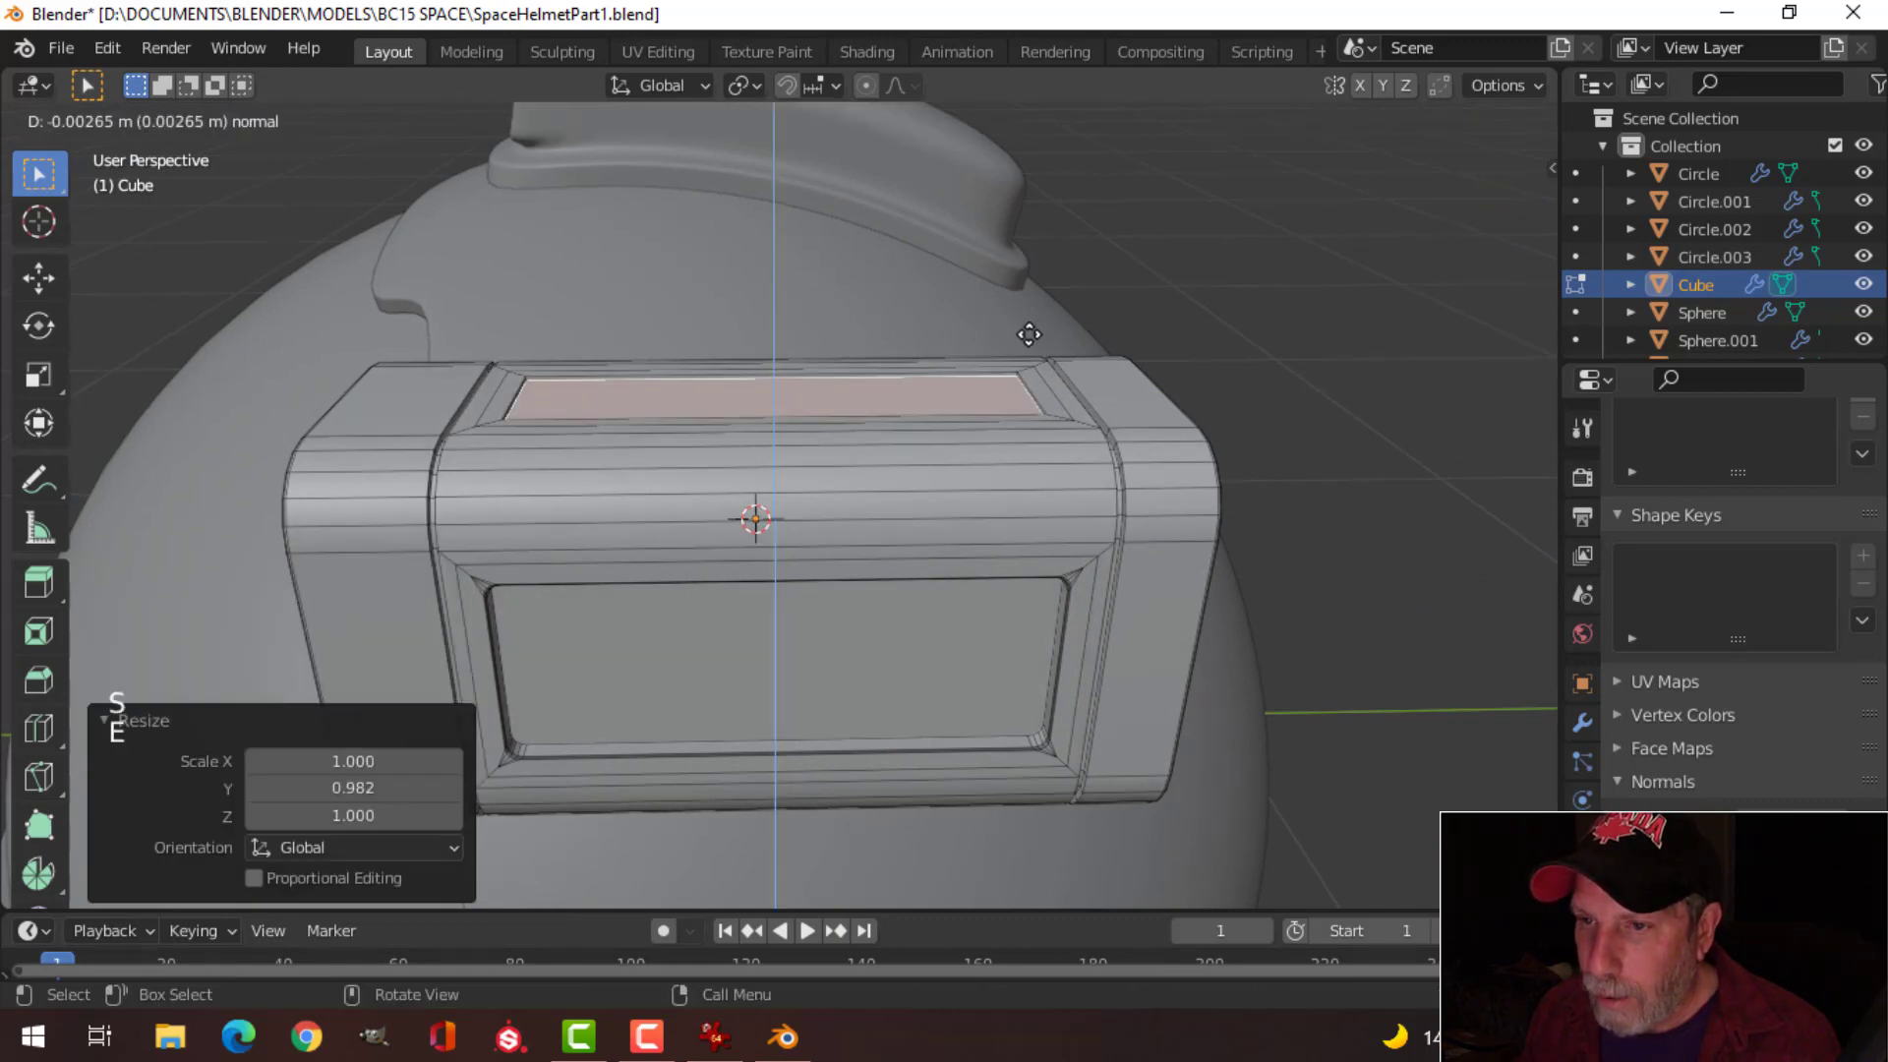
click(1029, 337)
scroll(1029, 337, up, 2)
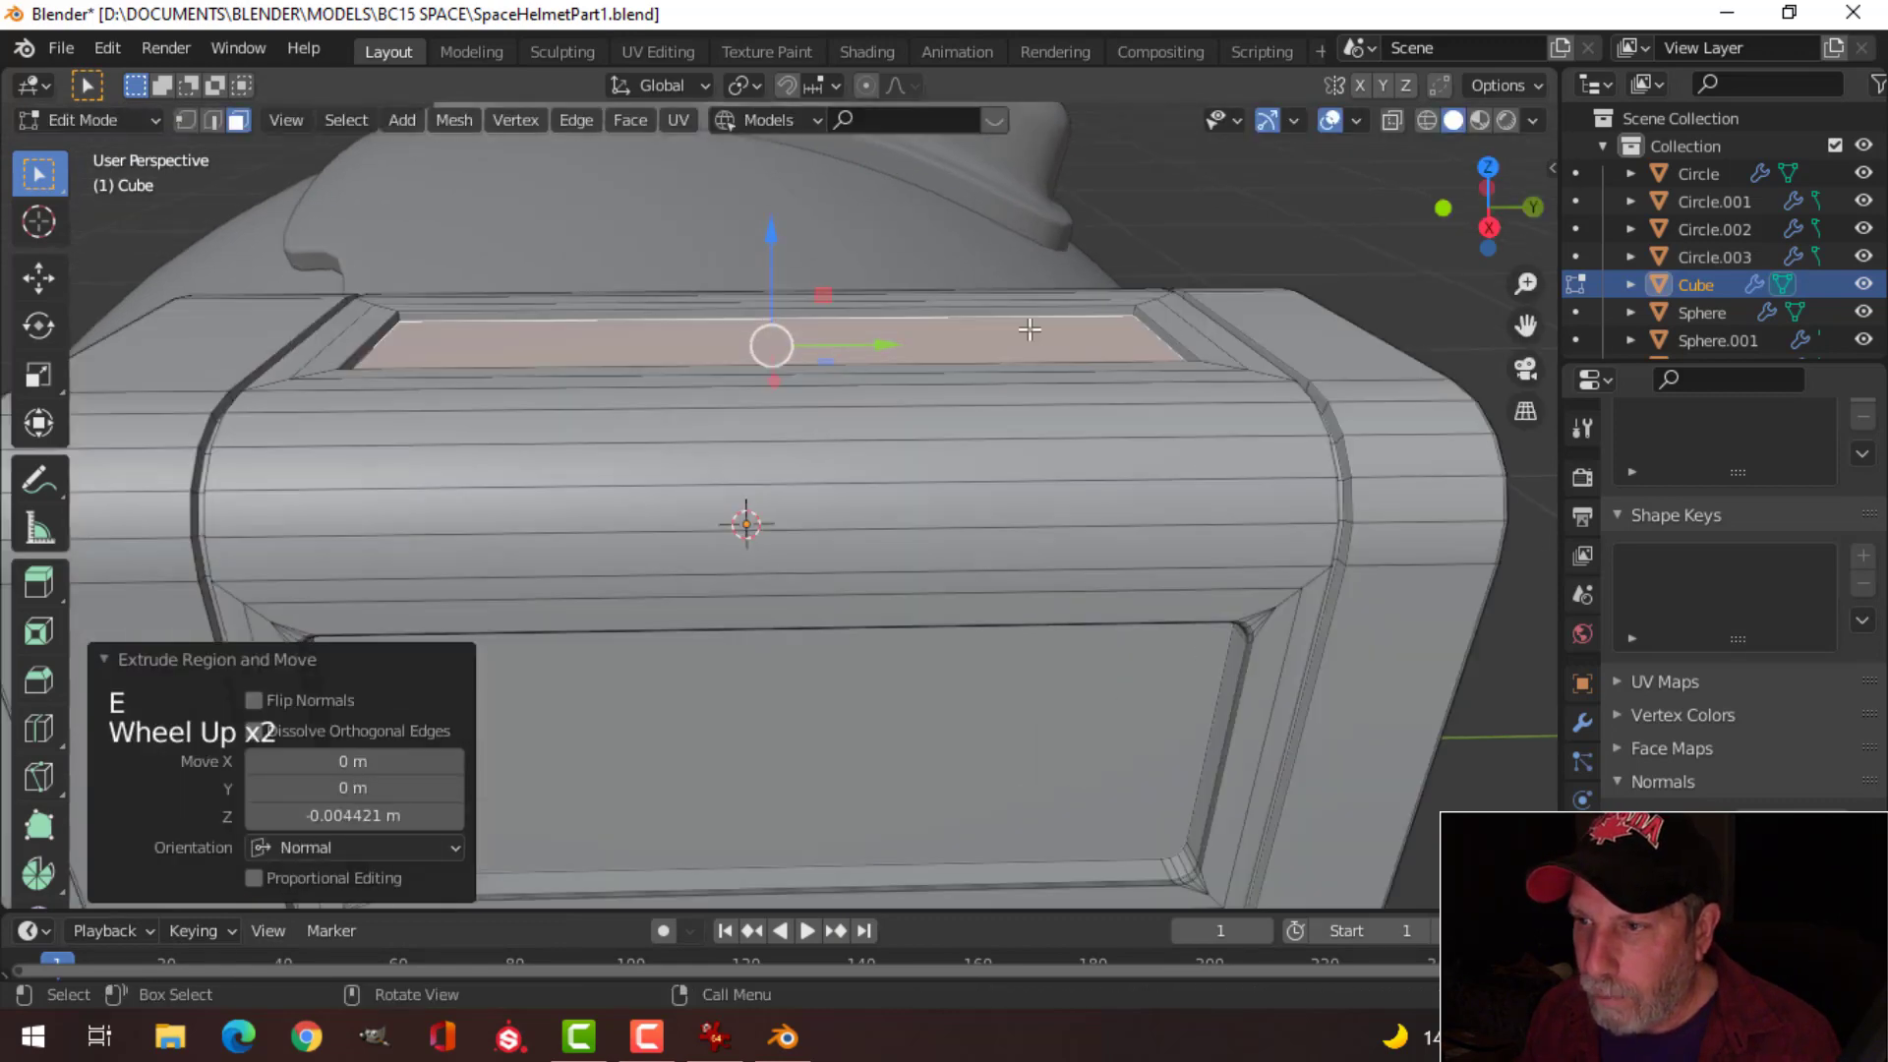
Step: Bevel the four corner edges of the recess on top of the box with 4 segments
shift+middle_drag(1029, 337, 963, 430)
key(alt+a)
scroll(1095, 400, up, 2)
shift+middle_drag(1095, 400, 1082, 407)
middle_drag(1082, 407, 1087, 413)
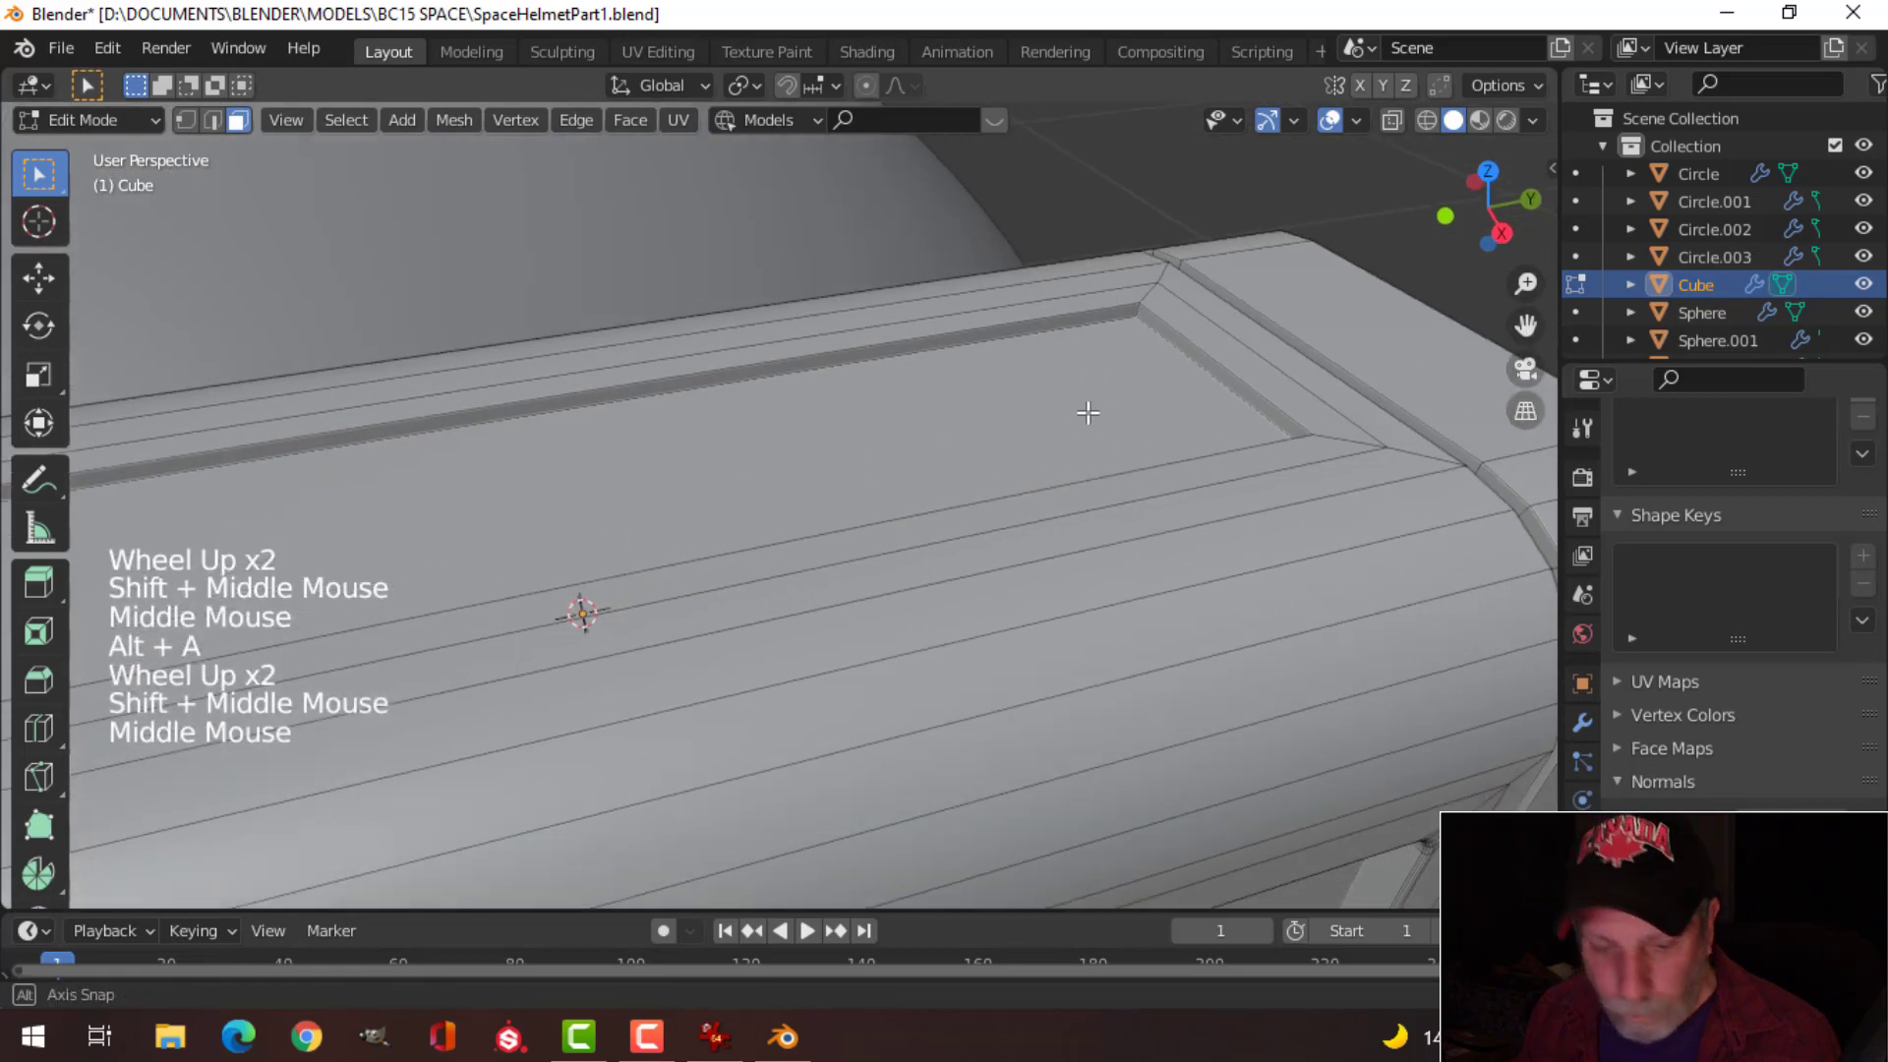
key(2)
scroll(1151, 265, up, 3)
scroll(1151, 265, down, 2)
shift+middle_drag(1138, 295, 1125, 232)
click(1100, 289)
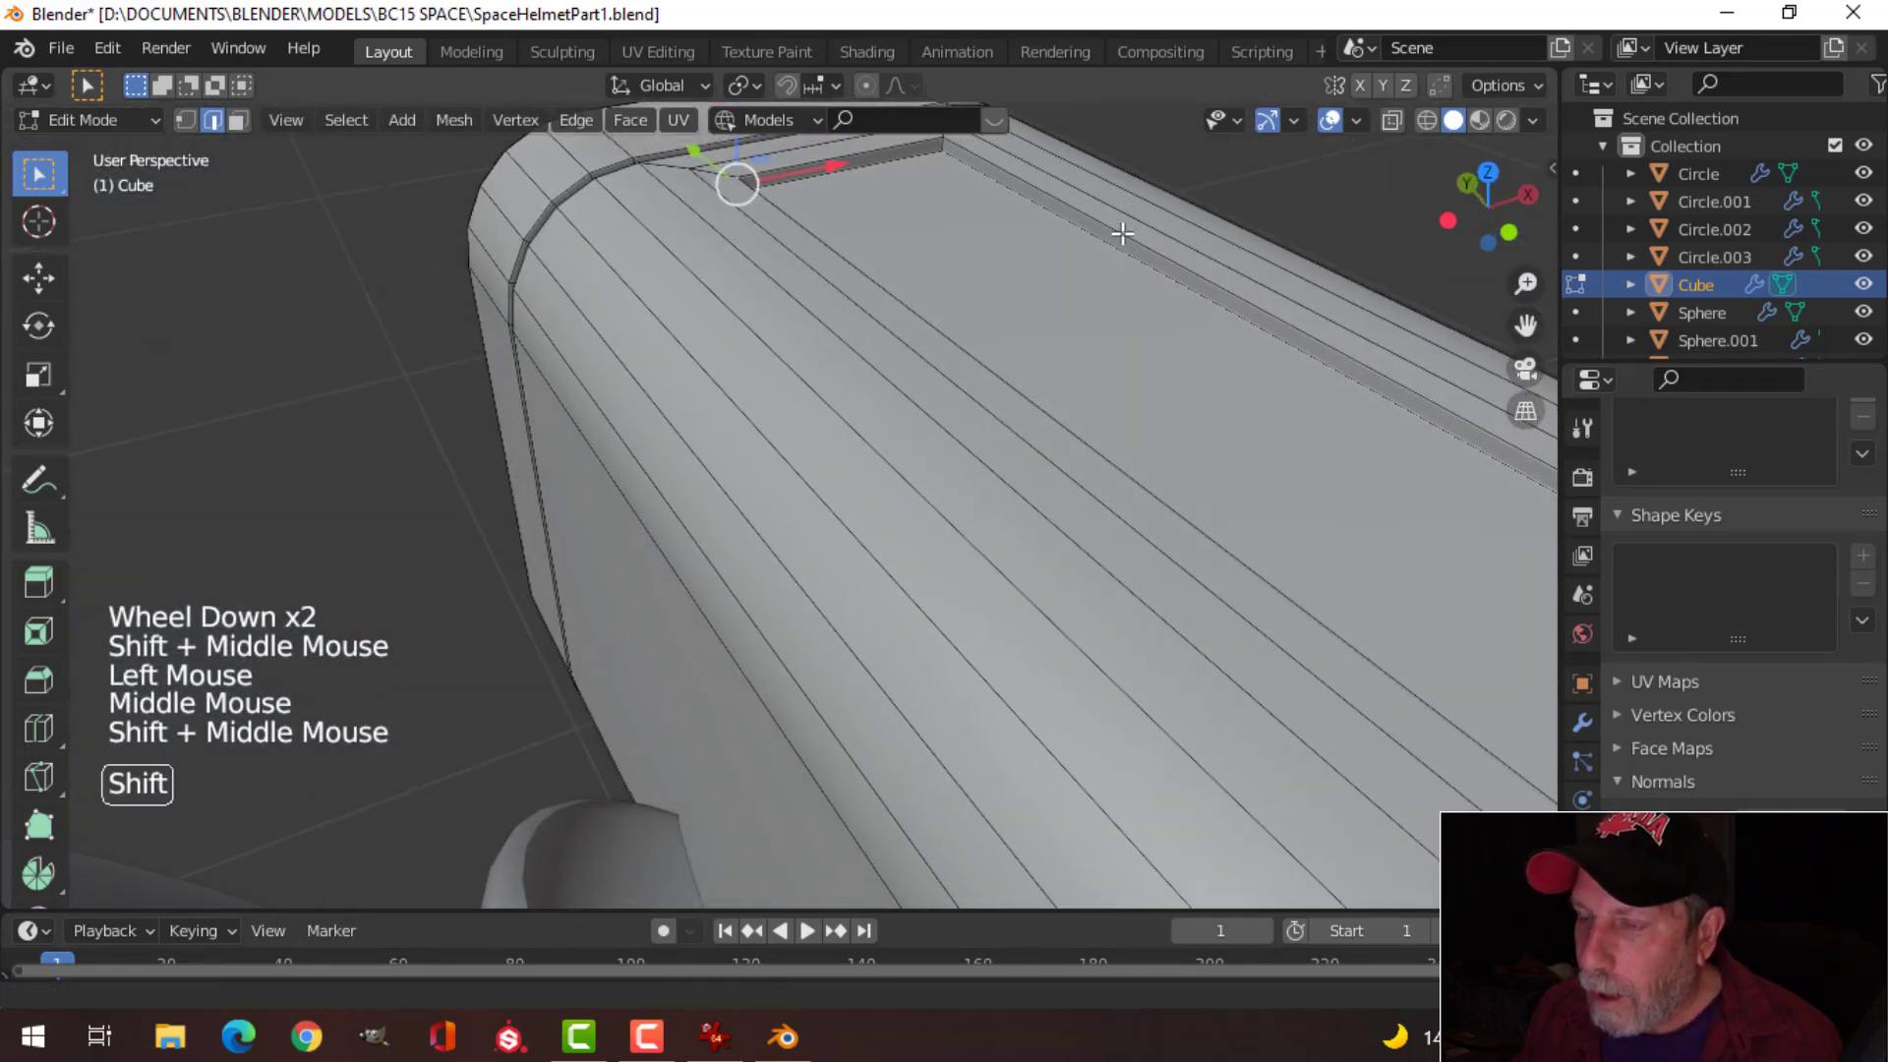
scroll(981, 426, up, 2)
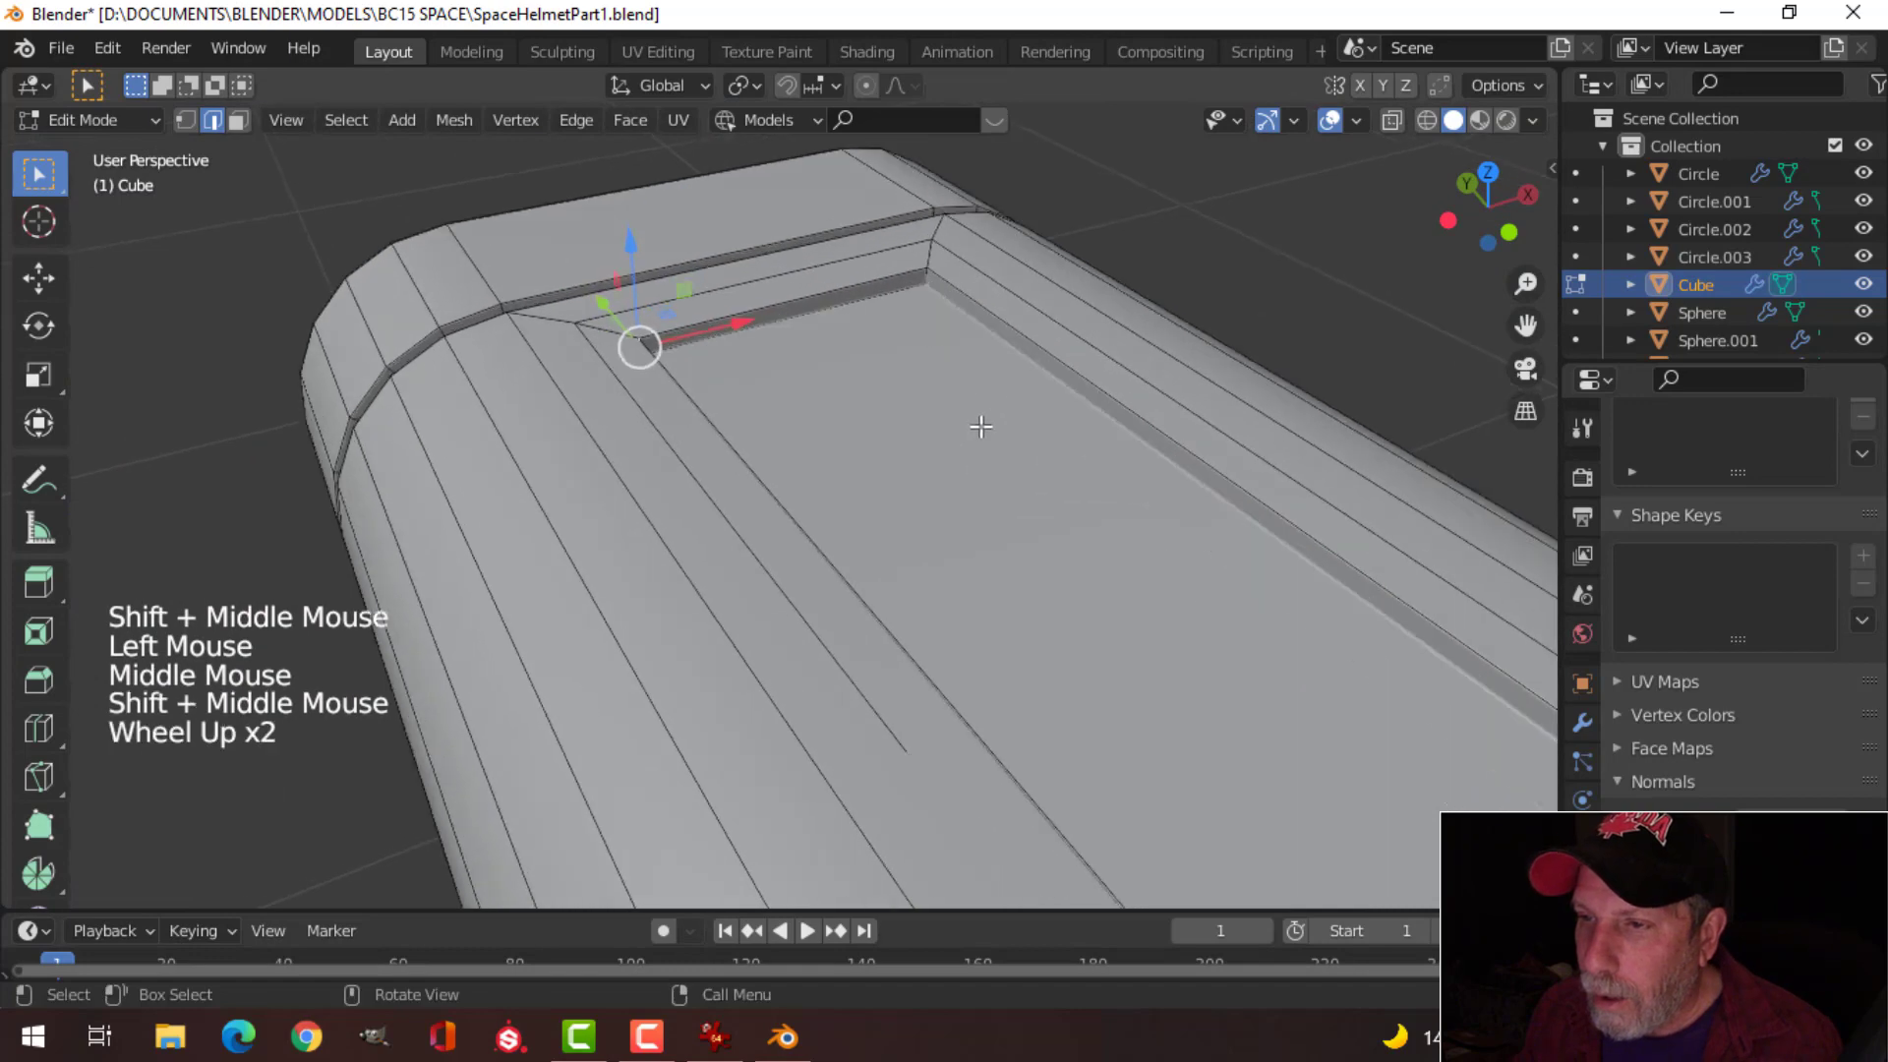
shift+click(925, 279)
middle_drag(924, 278, 1048, 657)
scroll(830, 422, up, 3)
shift+click(870, 603)
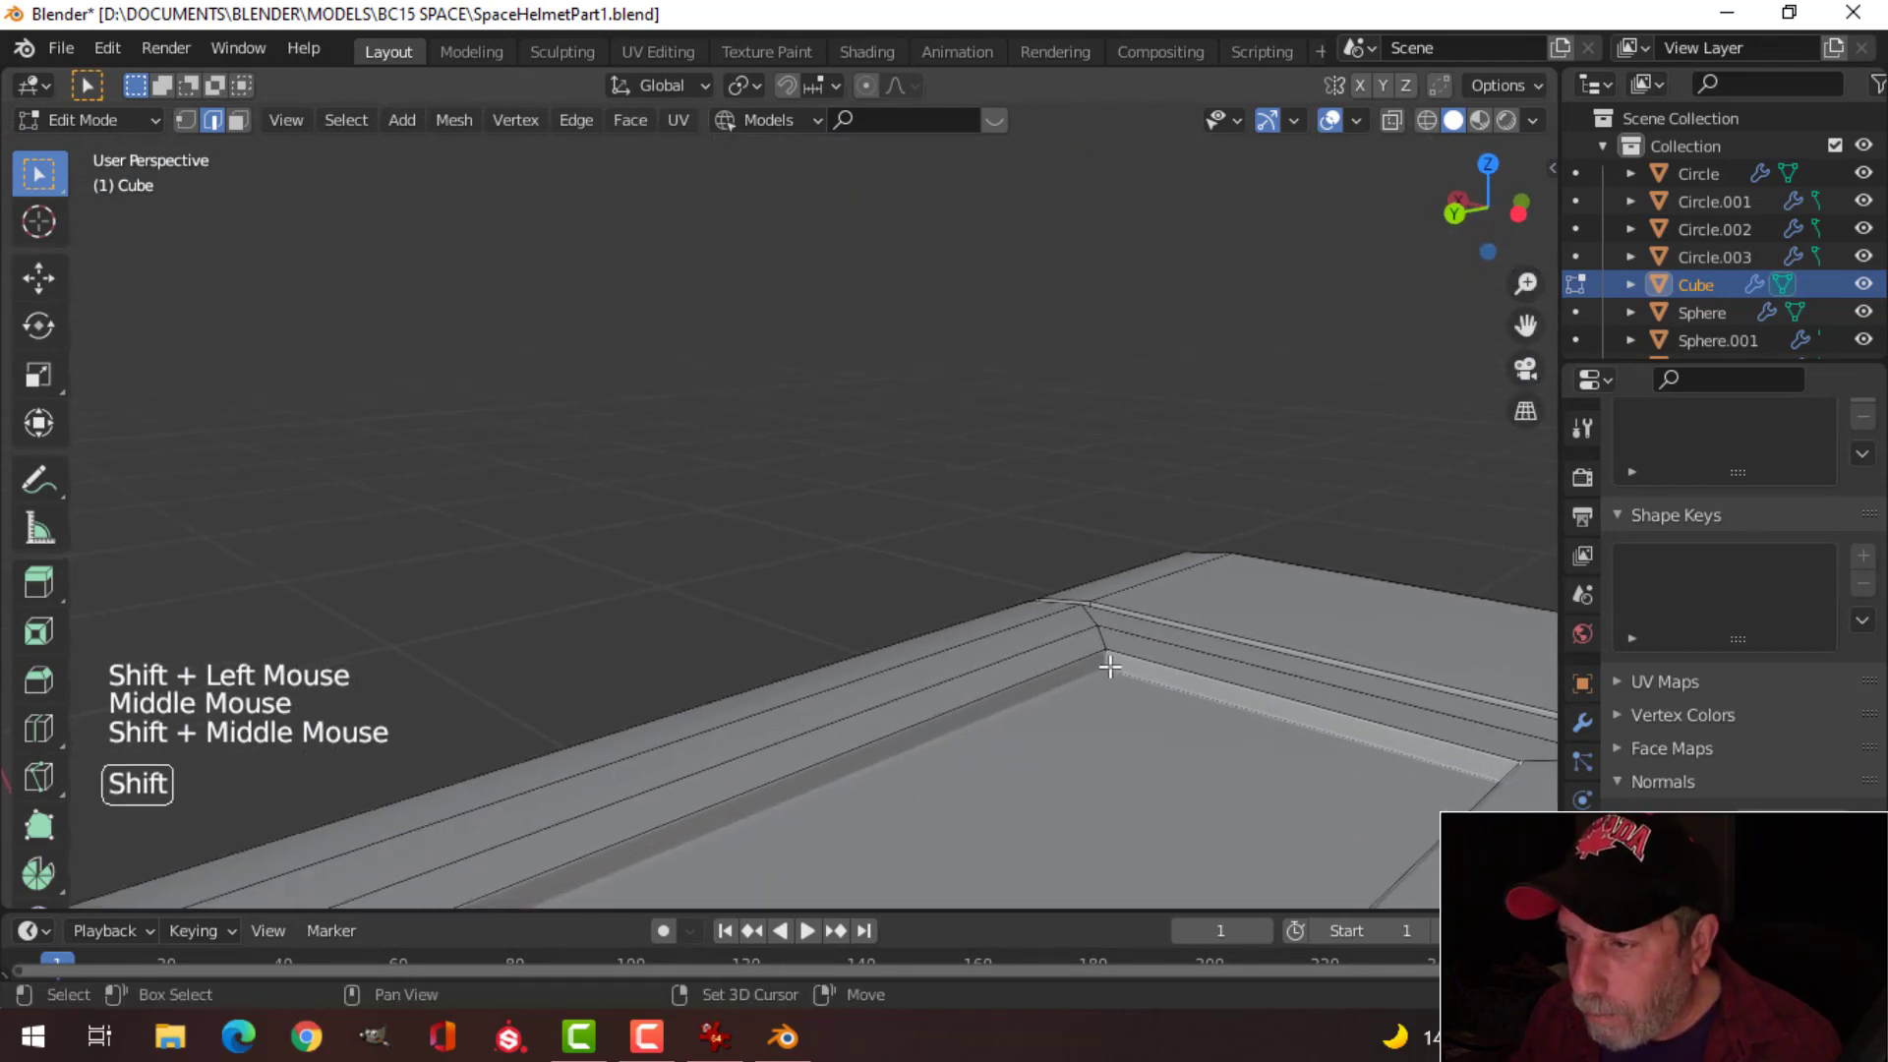
key(ctrl+b)
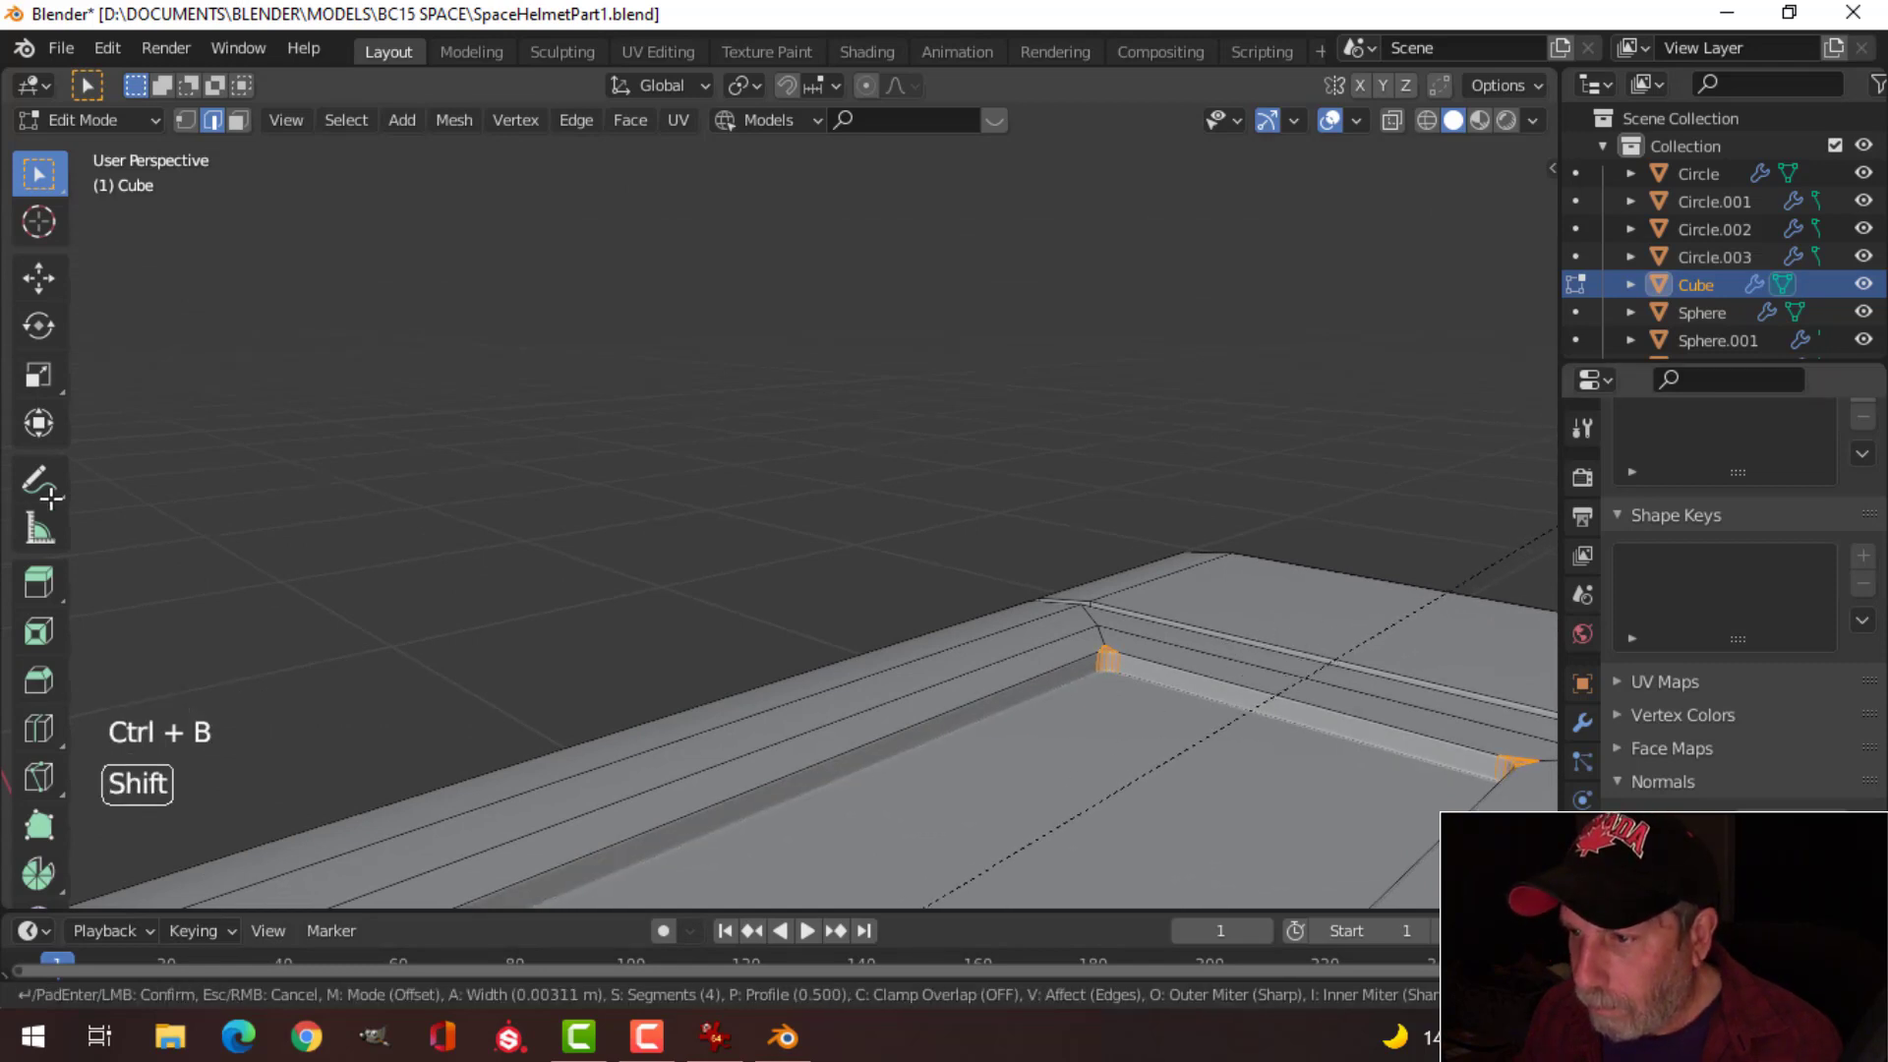
click(158, 494)
Step: Bevel the rim edge loop of the top recess narrowly with 4 segments and return to Object Mode
scroll(1027, 584, down, 2)
key(alt+a)
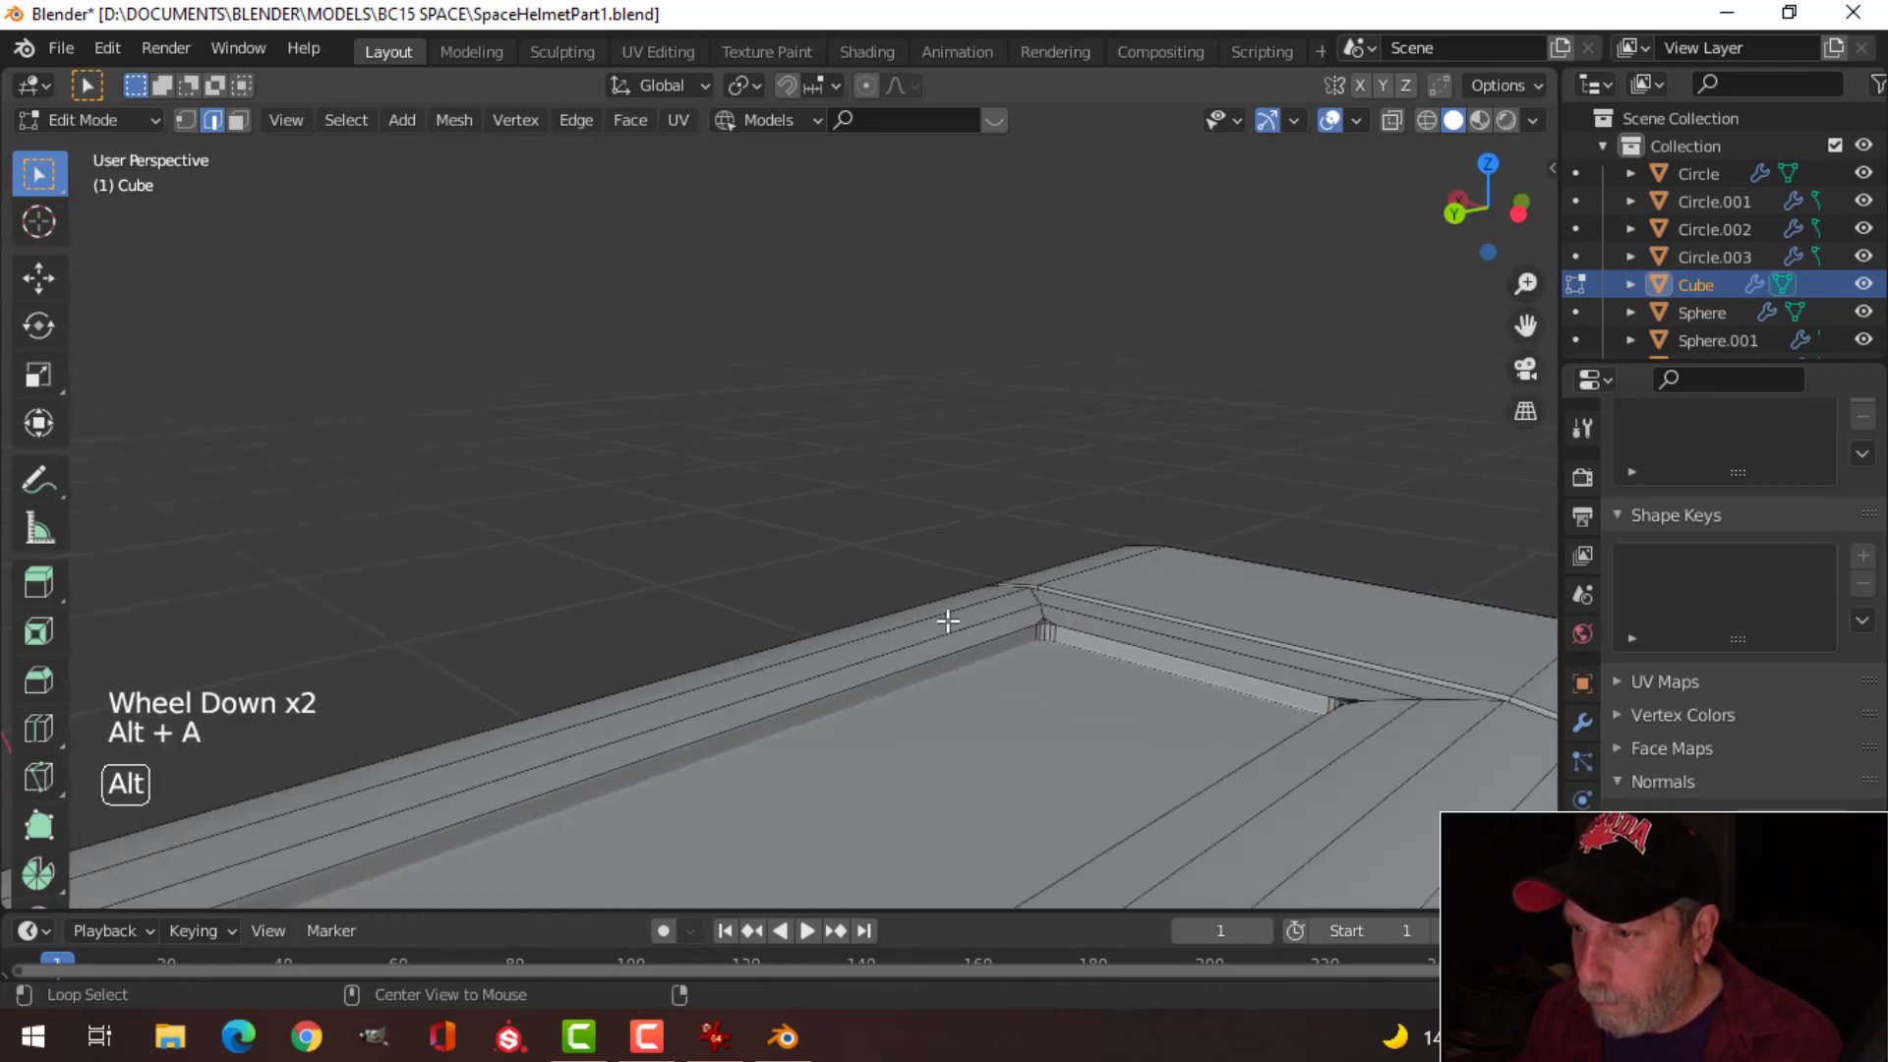
middle_drag(944, 620, 952, 623)
alt+shift+click(950, 623)
middle_drag(844, 689, 1259, 586)
shift+middle_drag(469, 628, 814, 586)
scroll(743, 559, up, 2)
key(ctrl+b)
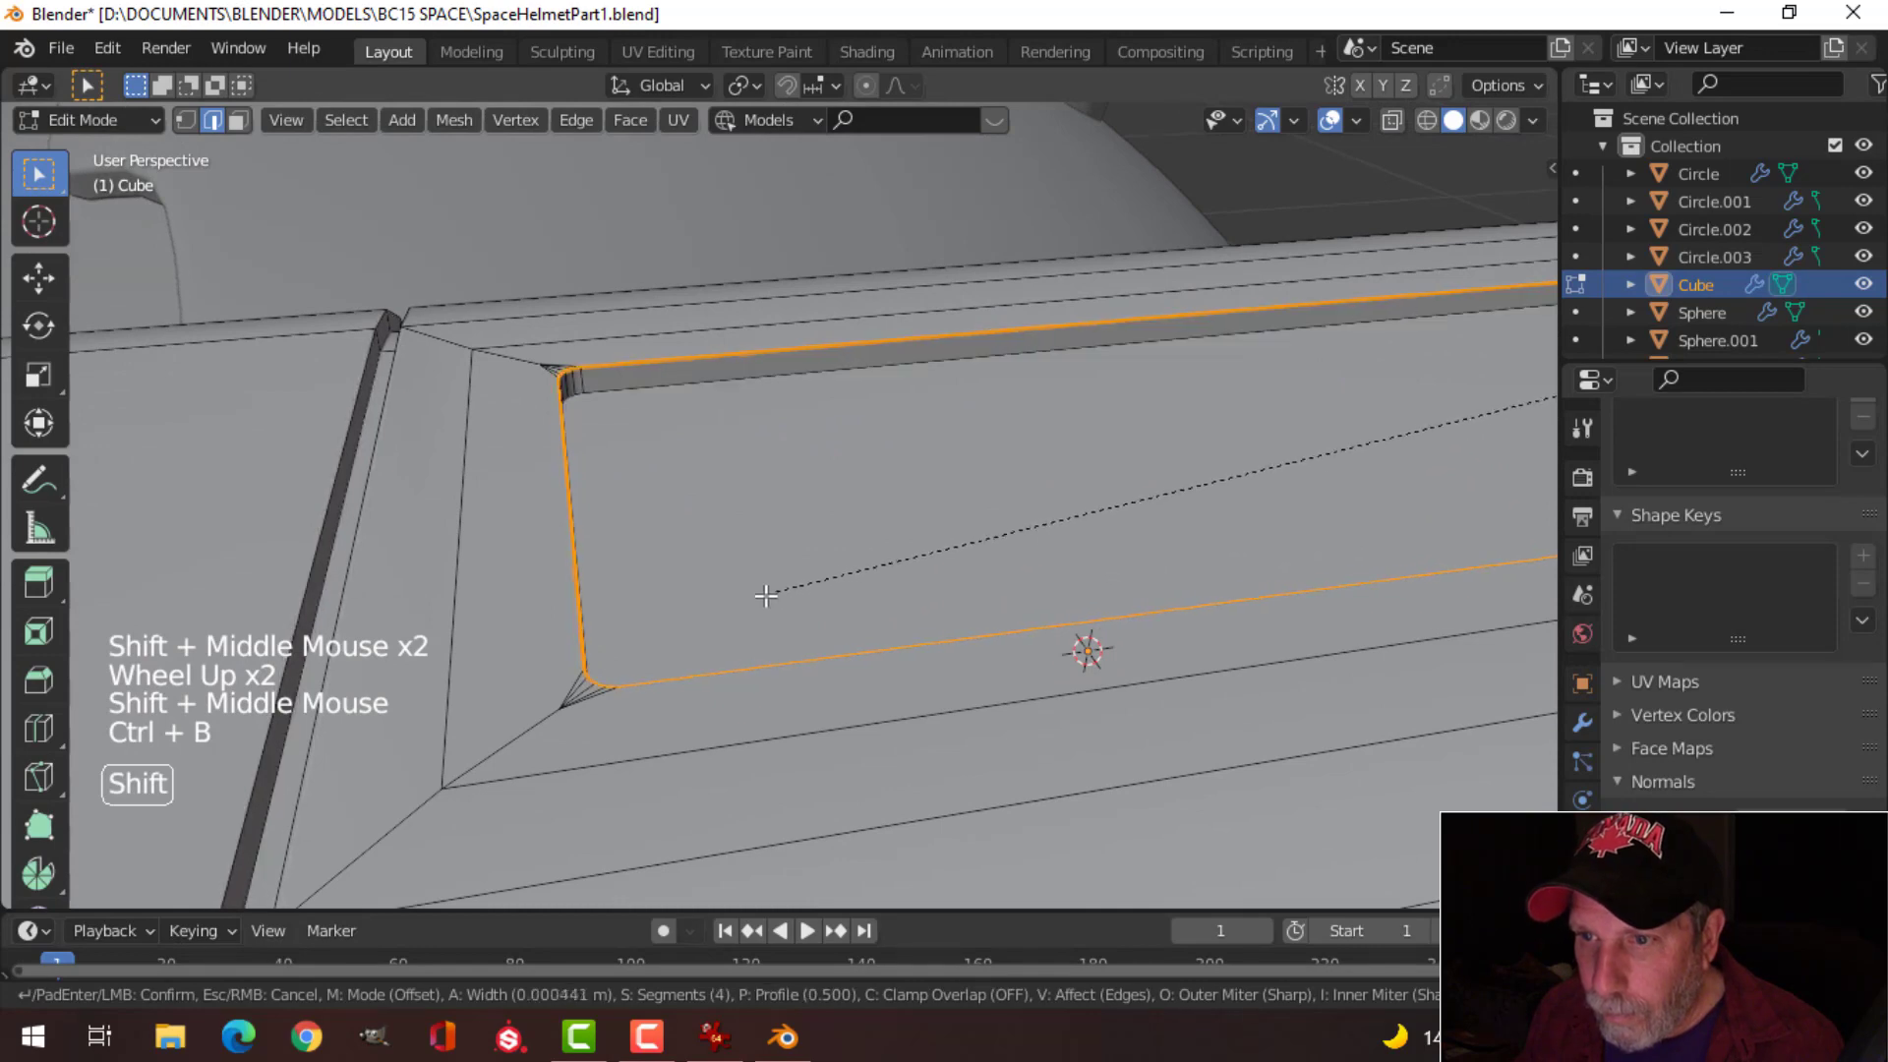
click(748, 602)
key(Tab)
scroll(740, 602, down, 3)
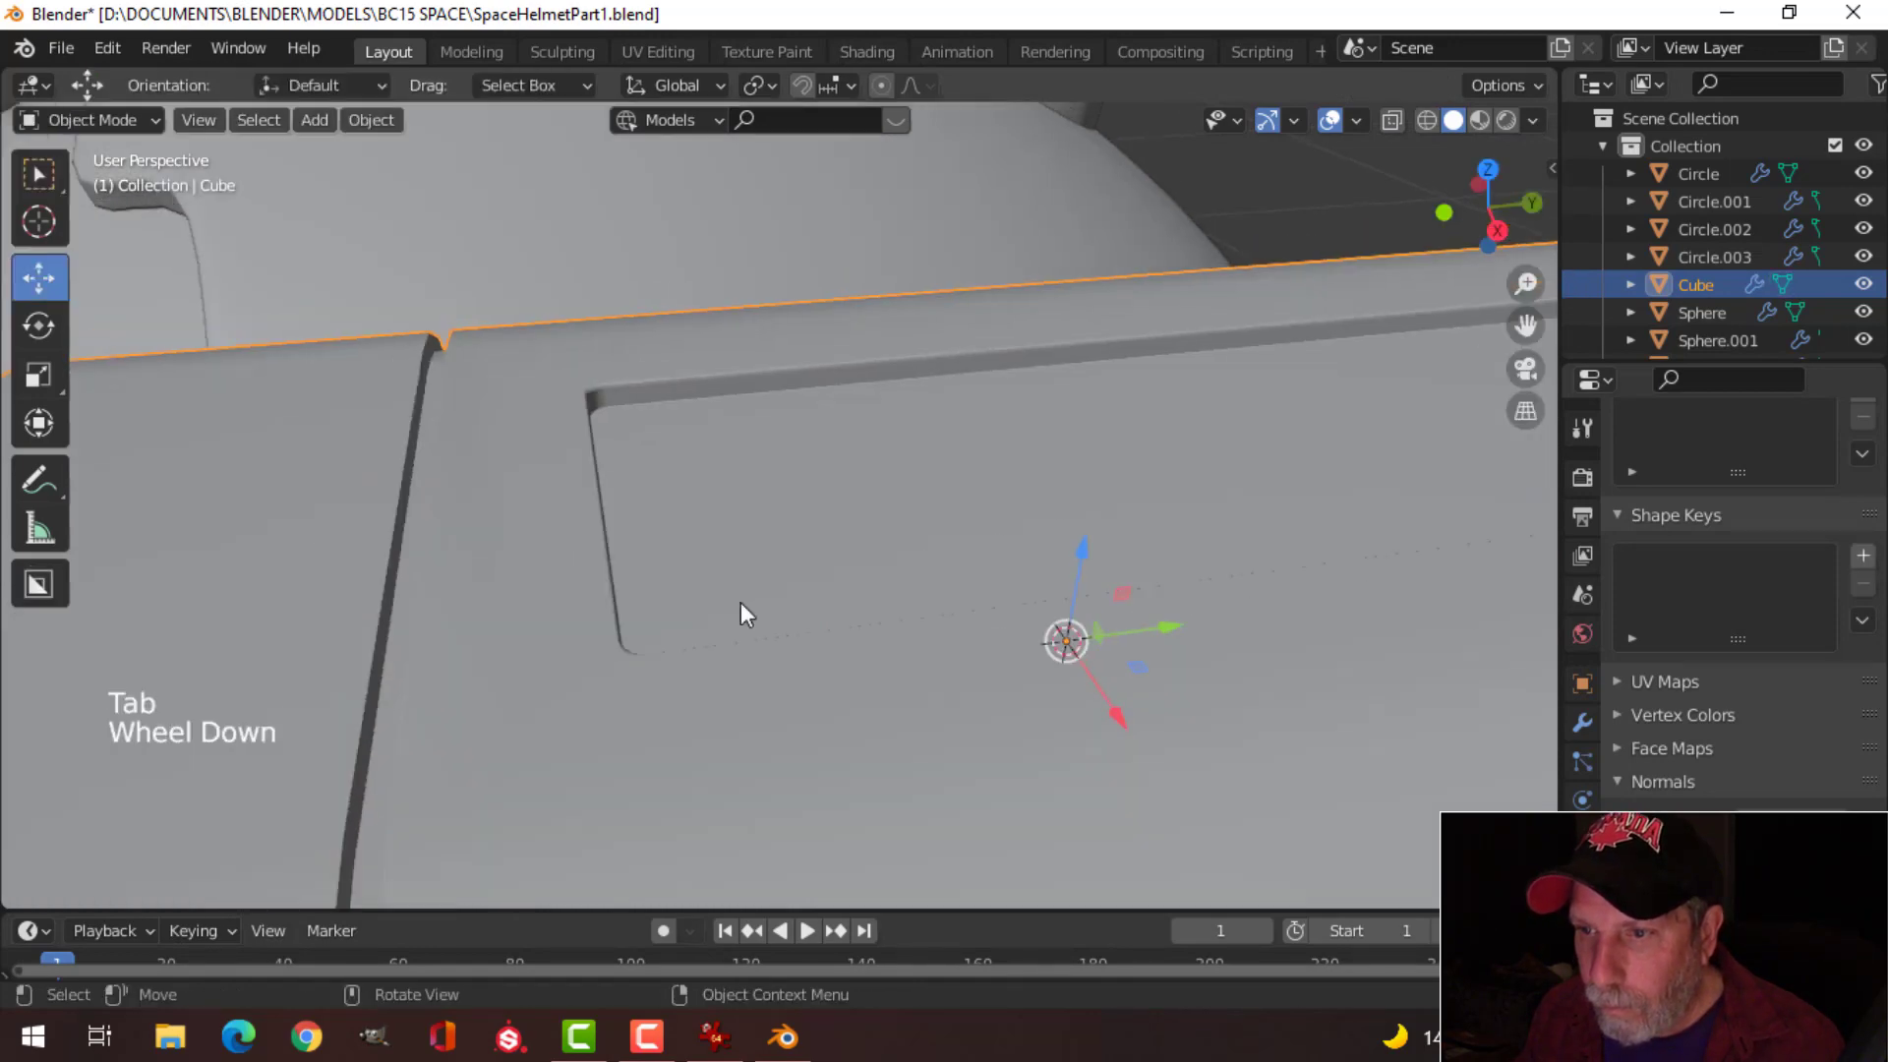
Step: Deselect everything, open the viewport shading options and save the file
key(alt+a)
scroll(836, 582, down, 1)
scroll(899, 570, down, 3)
shift+middle_drag(899, 571, 1034, 552)
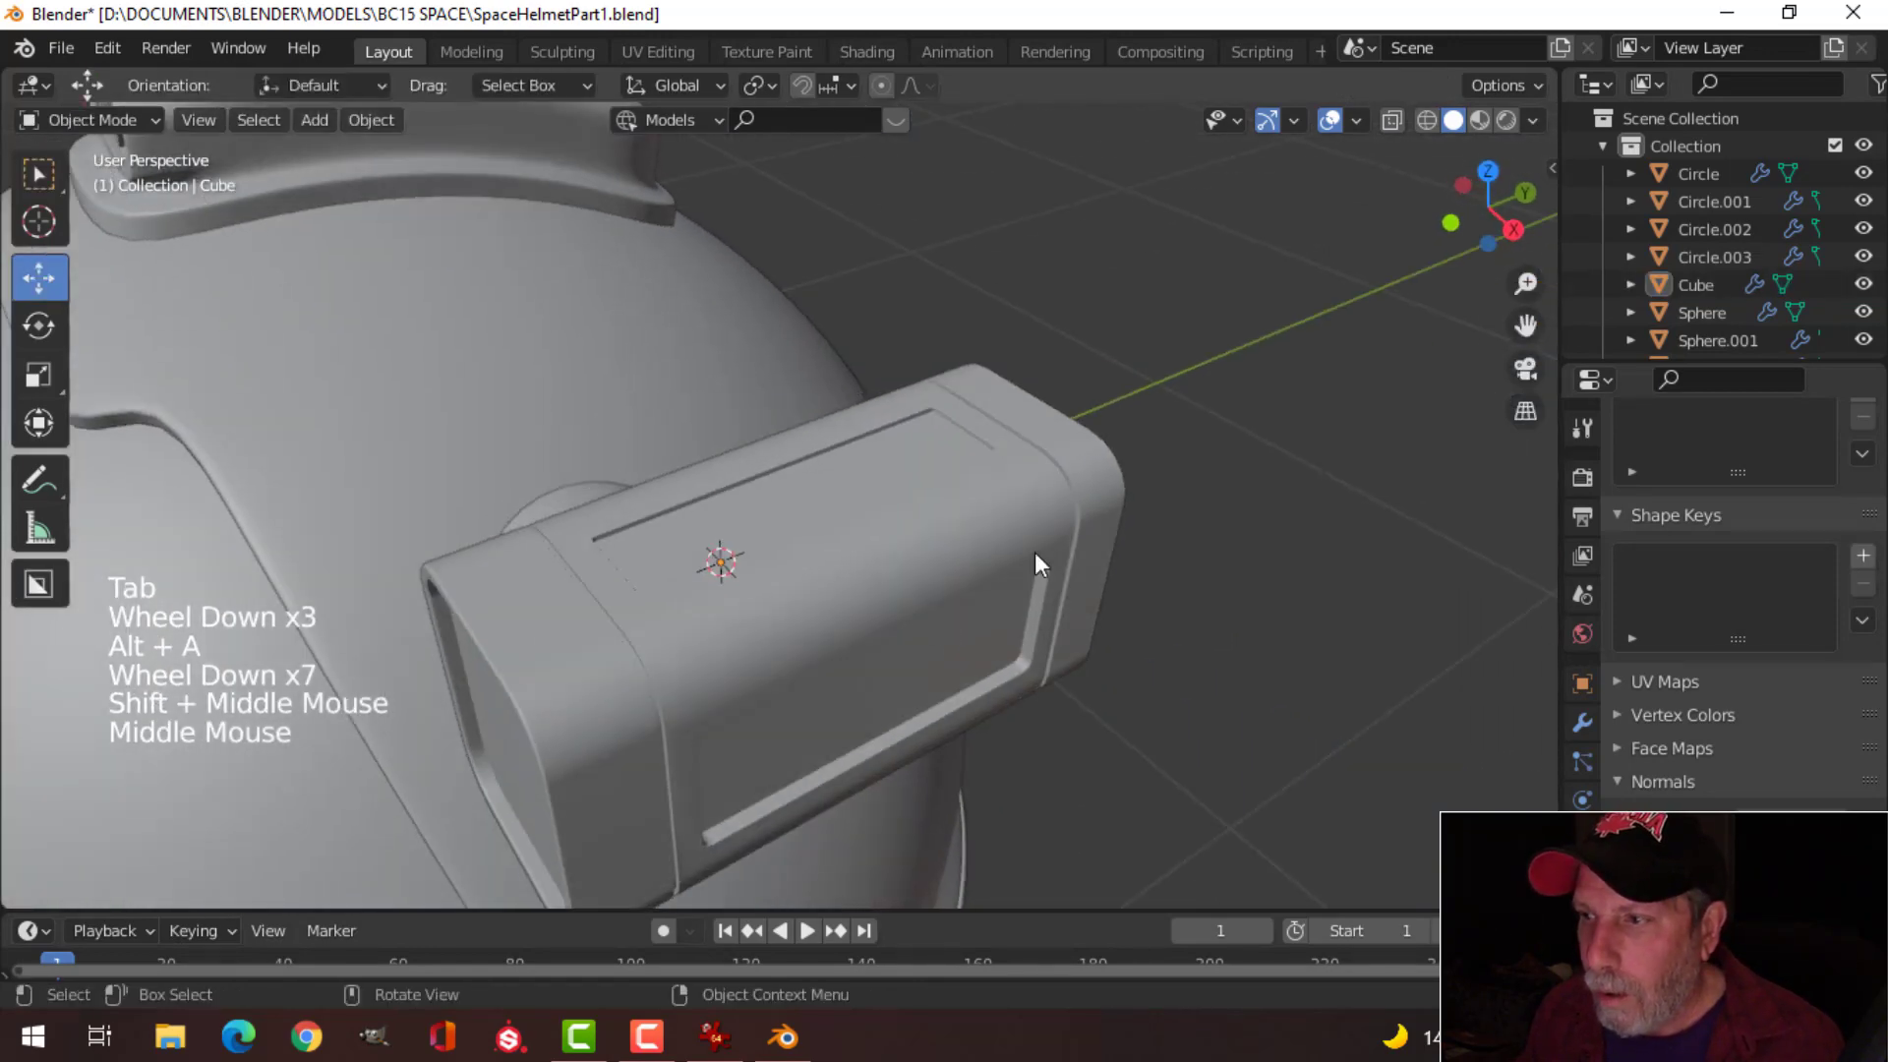
click(1532, 121)
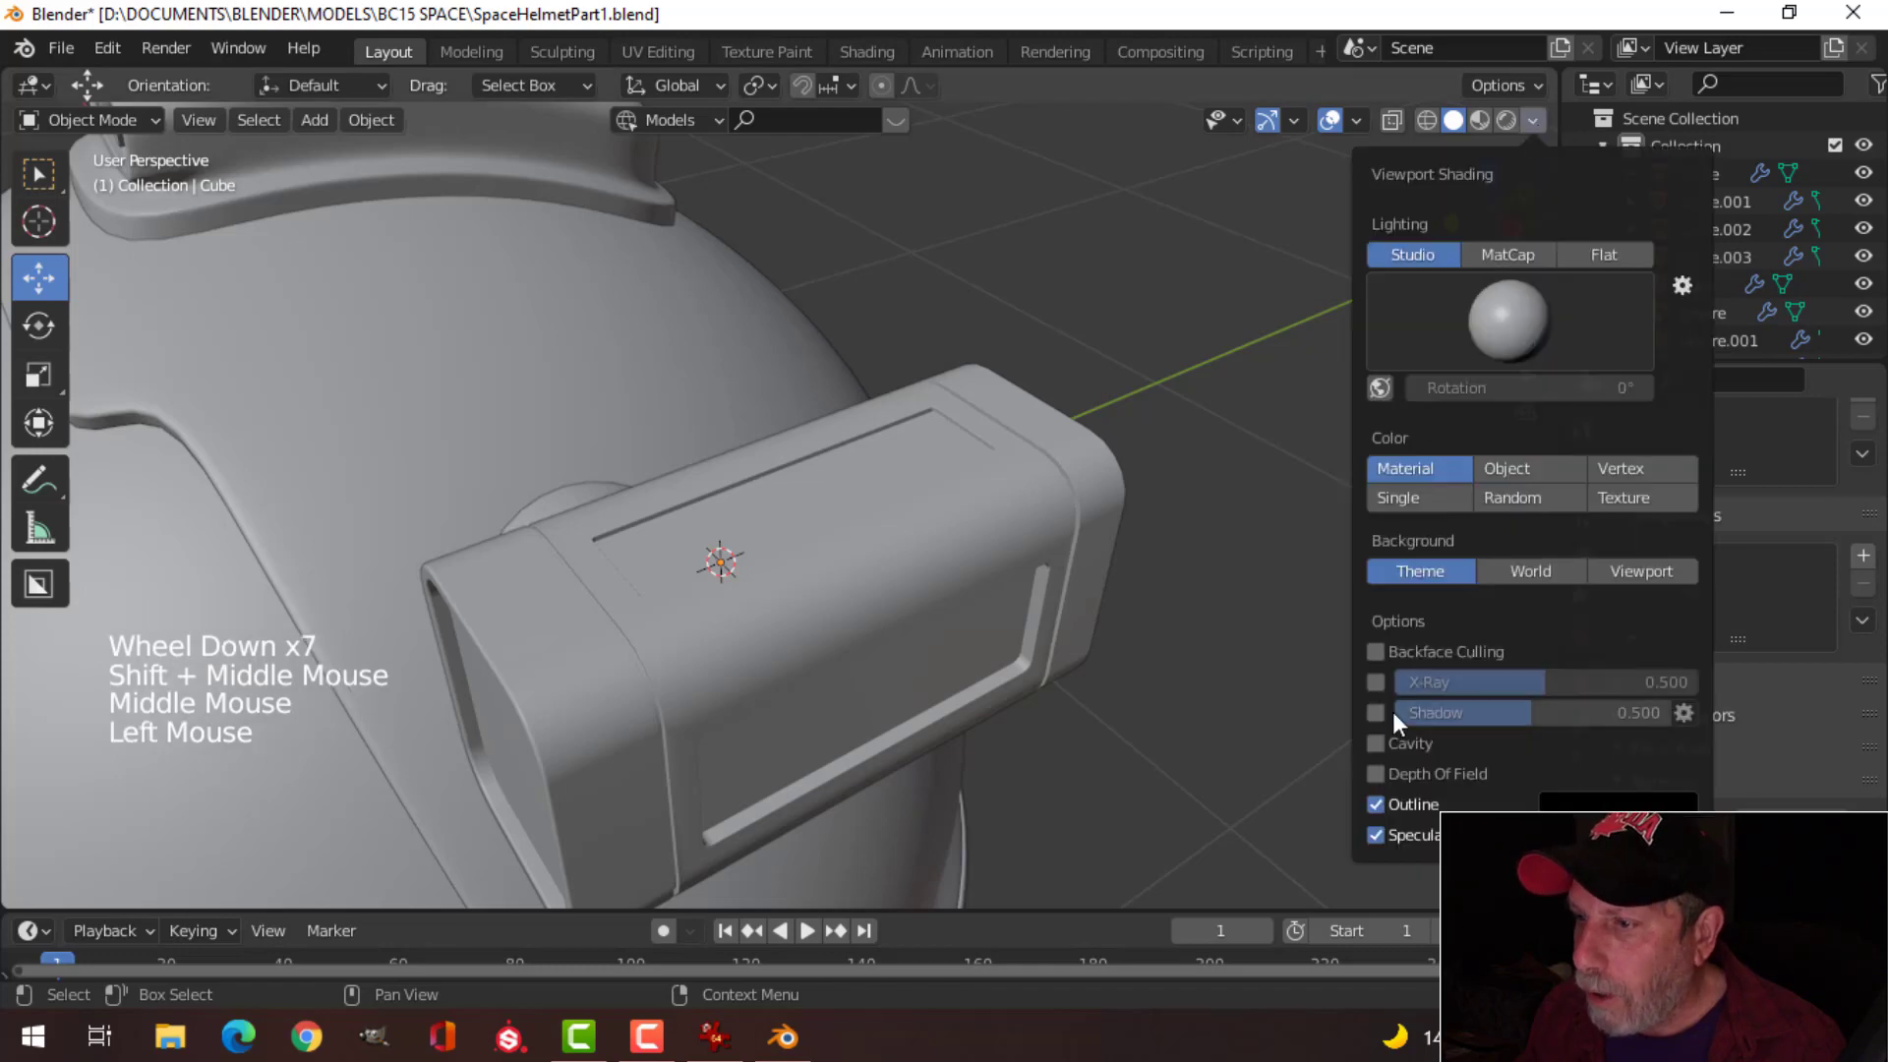
scroll(971, 618, down, 2)
mouse_move(972, 617)
middle_down()
mouse_move(919, 621)
mouse_move(1129, 462)
mouse_move(1162, 614)
mouse_move(977, 609)
mouse_move(997, 610)
mouse_move(852, 498)
mouse_move(611, 485)
mouse_move(528, 527)
mouse_move(725, 502)
mouse_move(708, 492)
middle_up()
key(ctrl+s)
scroll(935, 636, down, 1)
Step: Duplicate the floor face of the box's side recess, move the copy about 0.035 m along X and separate it into its own object
click(852, 498)
key(Tab)
scroll(793, 488, up, 4)
key(alt+a)
key(3)
click(776, 476)
scroll(708, 491, up, 2)
middle_drag(708, 491, 1025, 521)
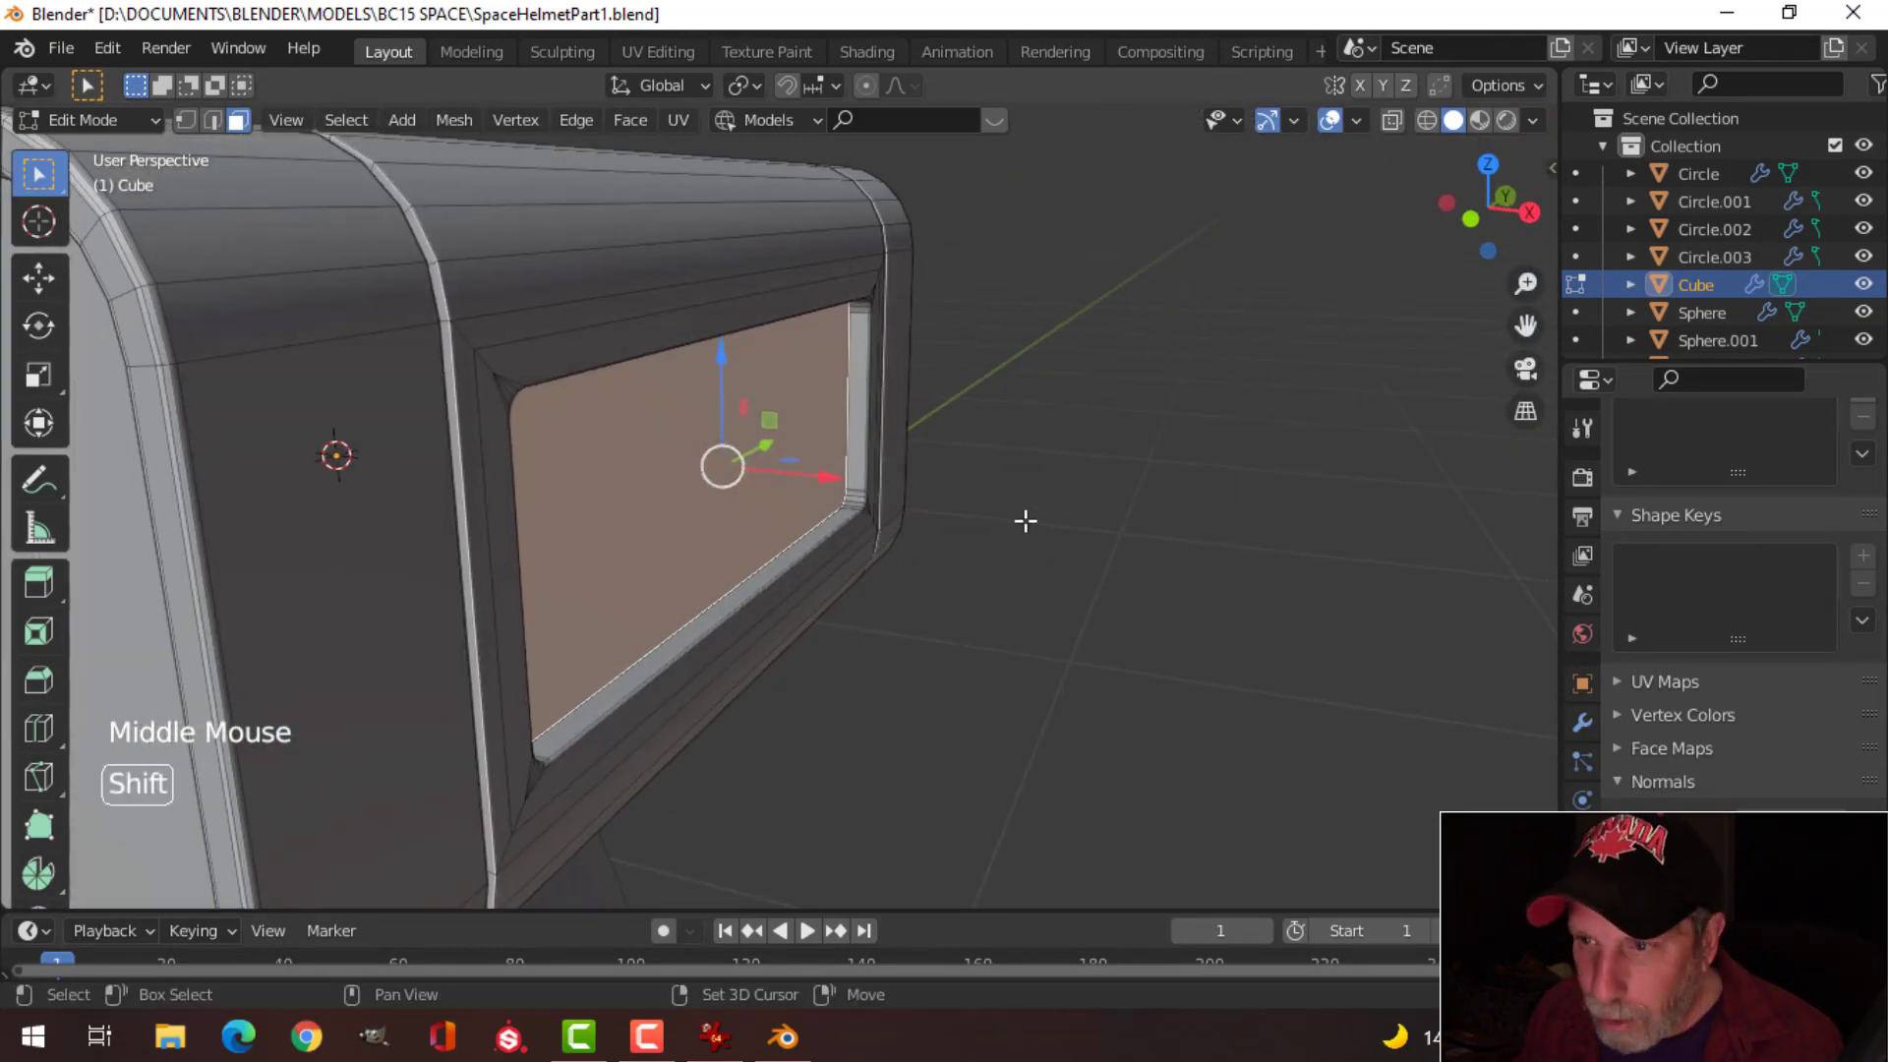
key(shift+d)
drag(847, 483, 912, 512)
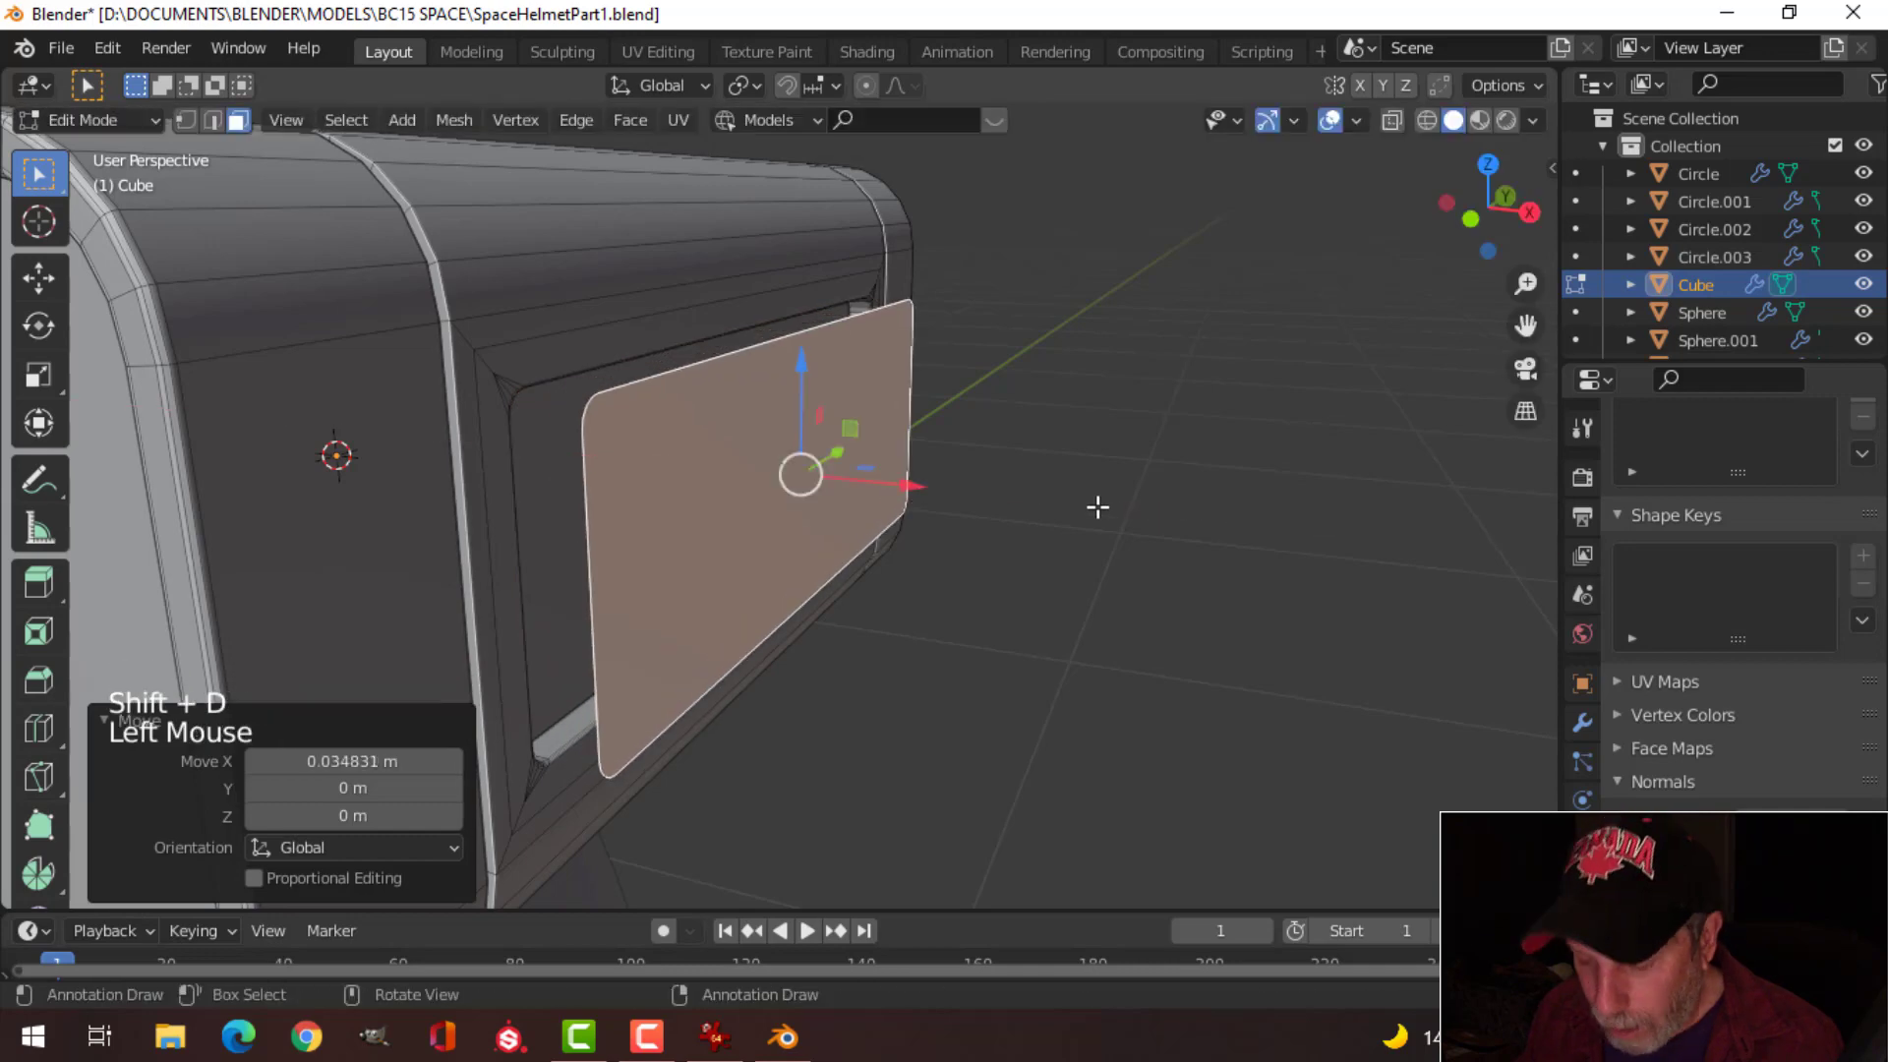
key(p)
key(Tab)
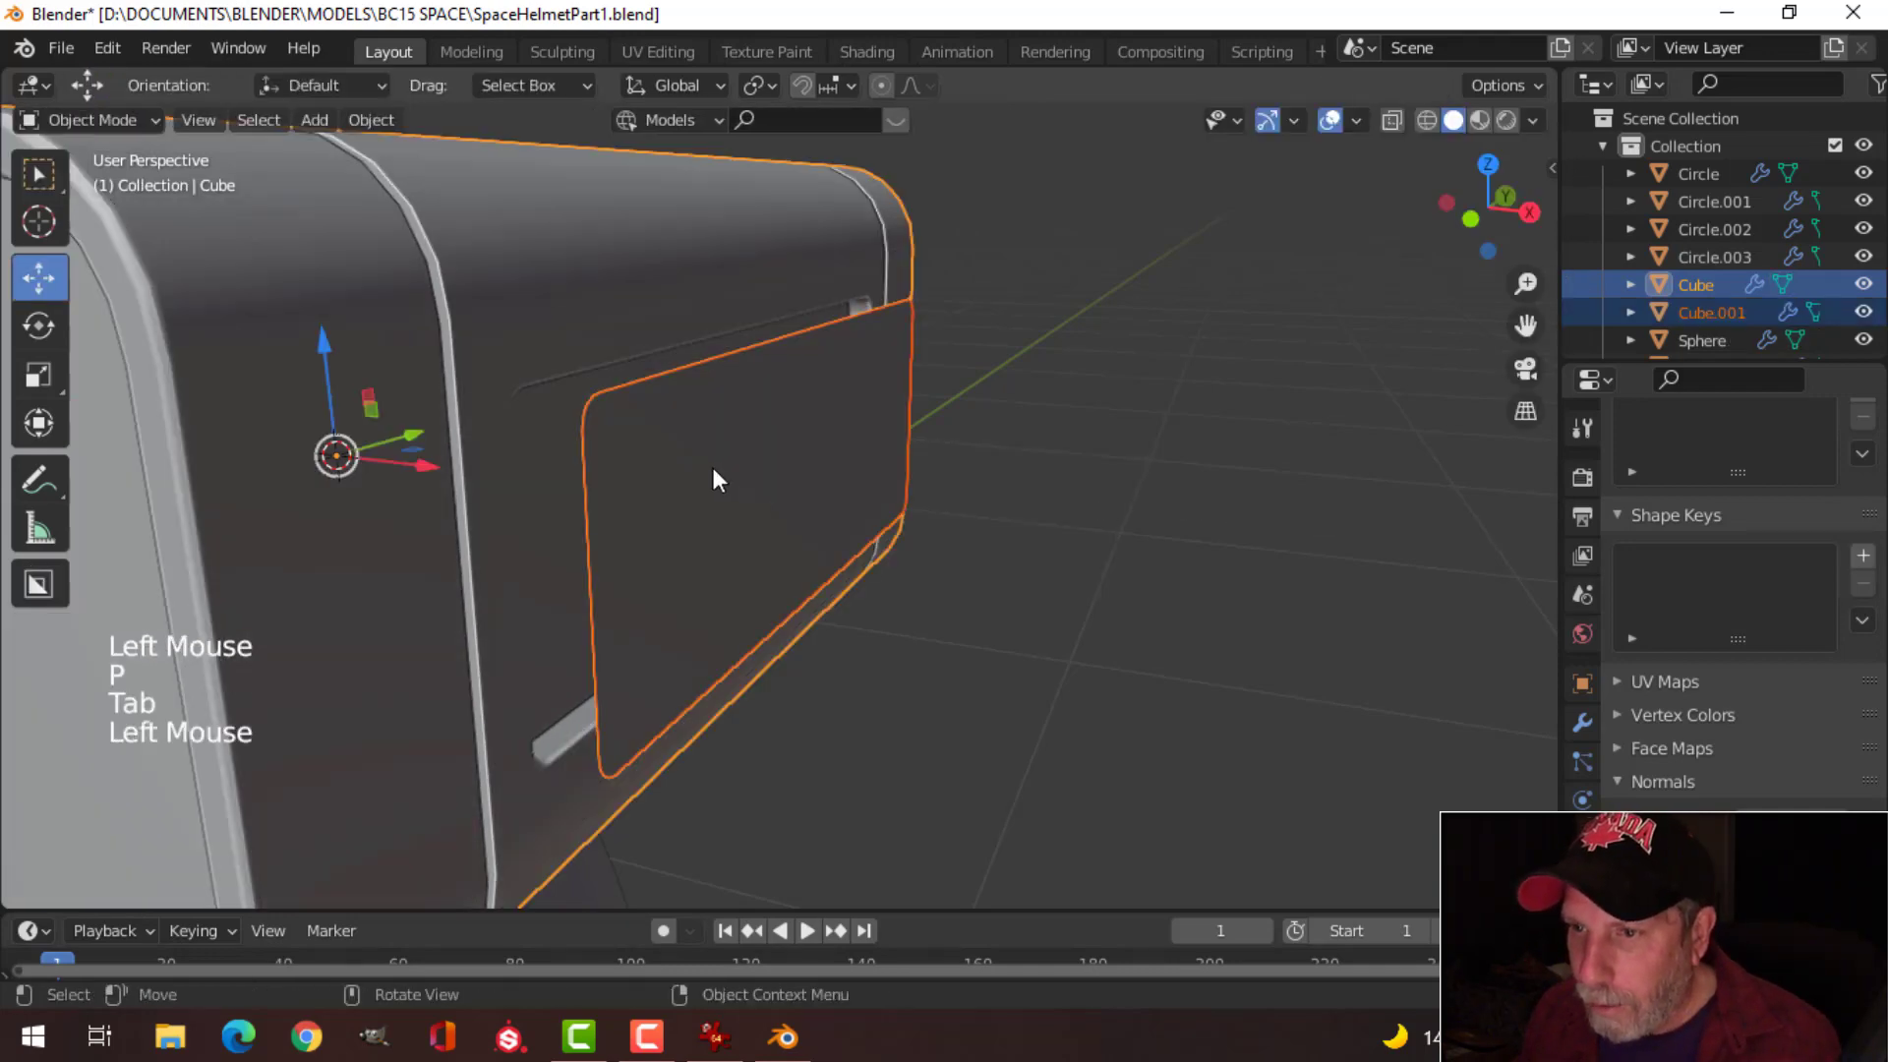
Step: Scale the whole mesh of the separated panel uniformly to about 0.413
key(Tab)
key(a)
middle_drag(982, 468, 1049, 472)
key(s)
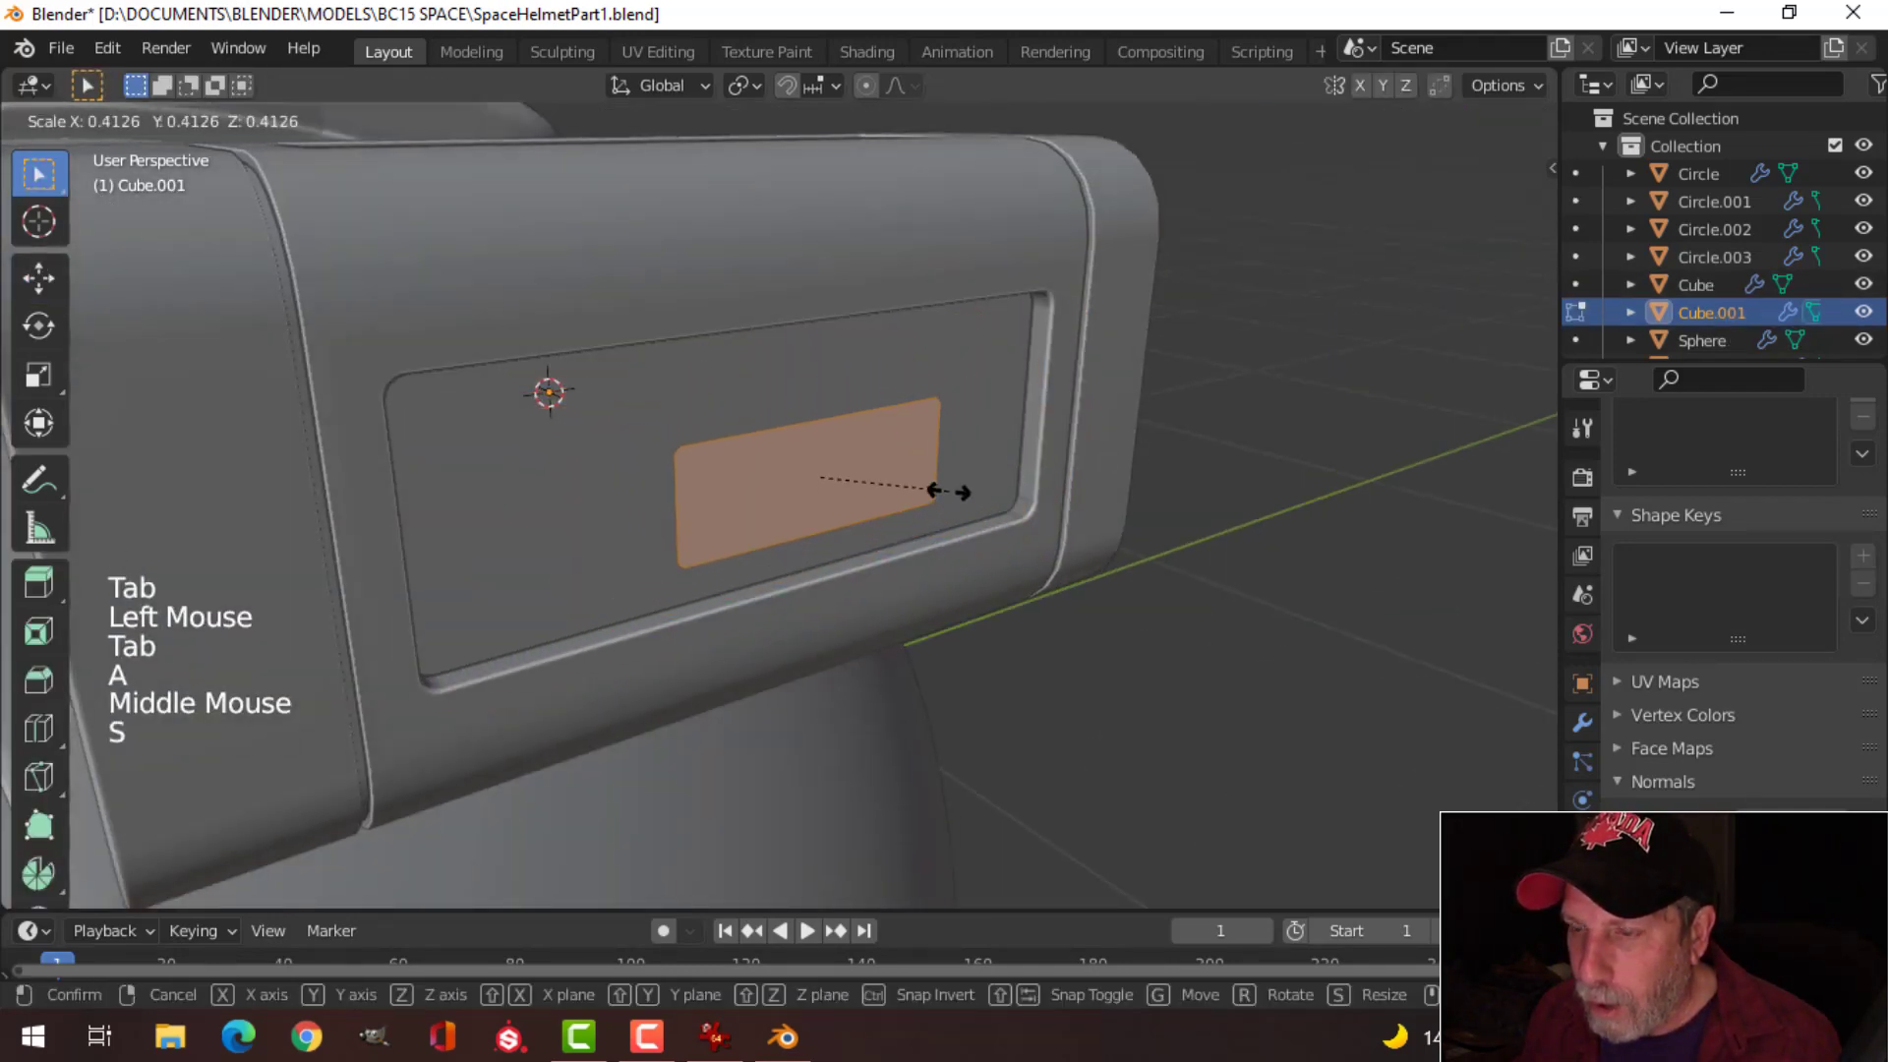
click(932, 490)
middle_drag(932, 490, 959, 473)
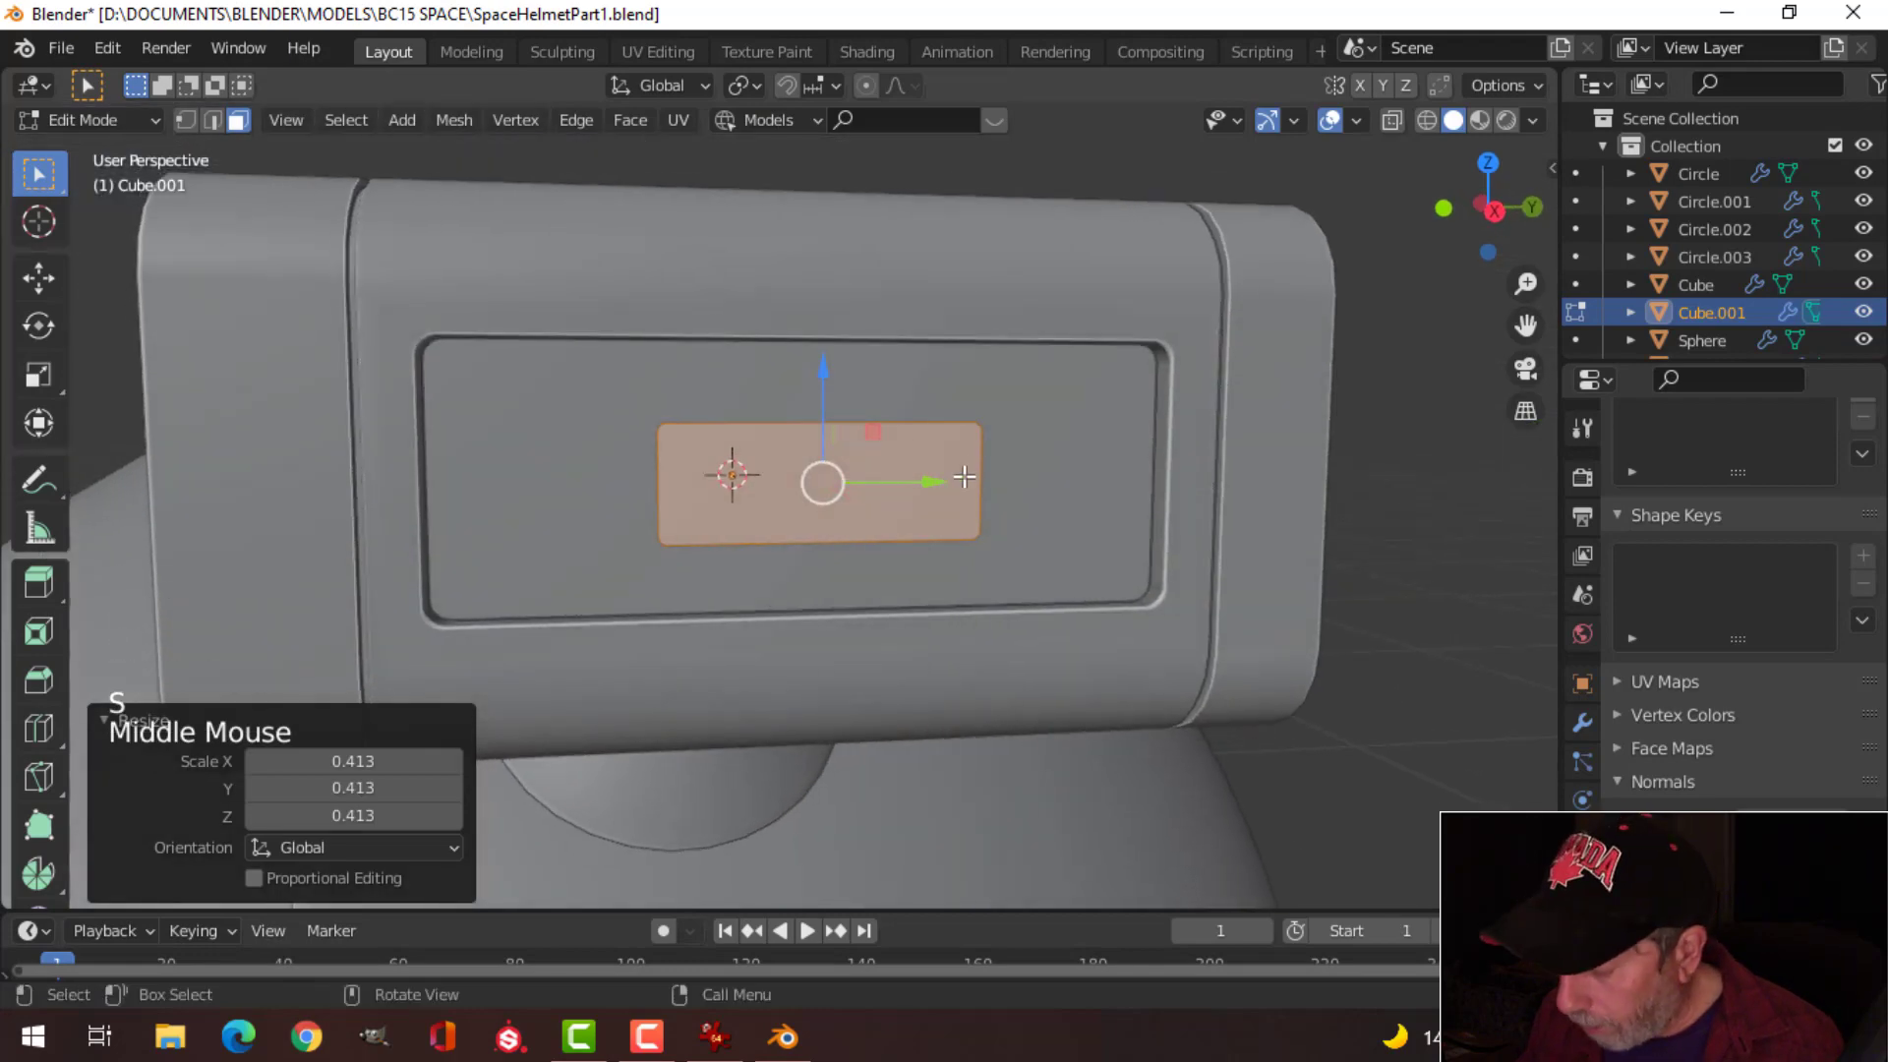
Step: Move the small panel into the upper-left corner area of the side recess in the right orthographic view
key(KP_3)
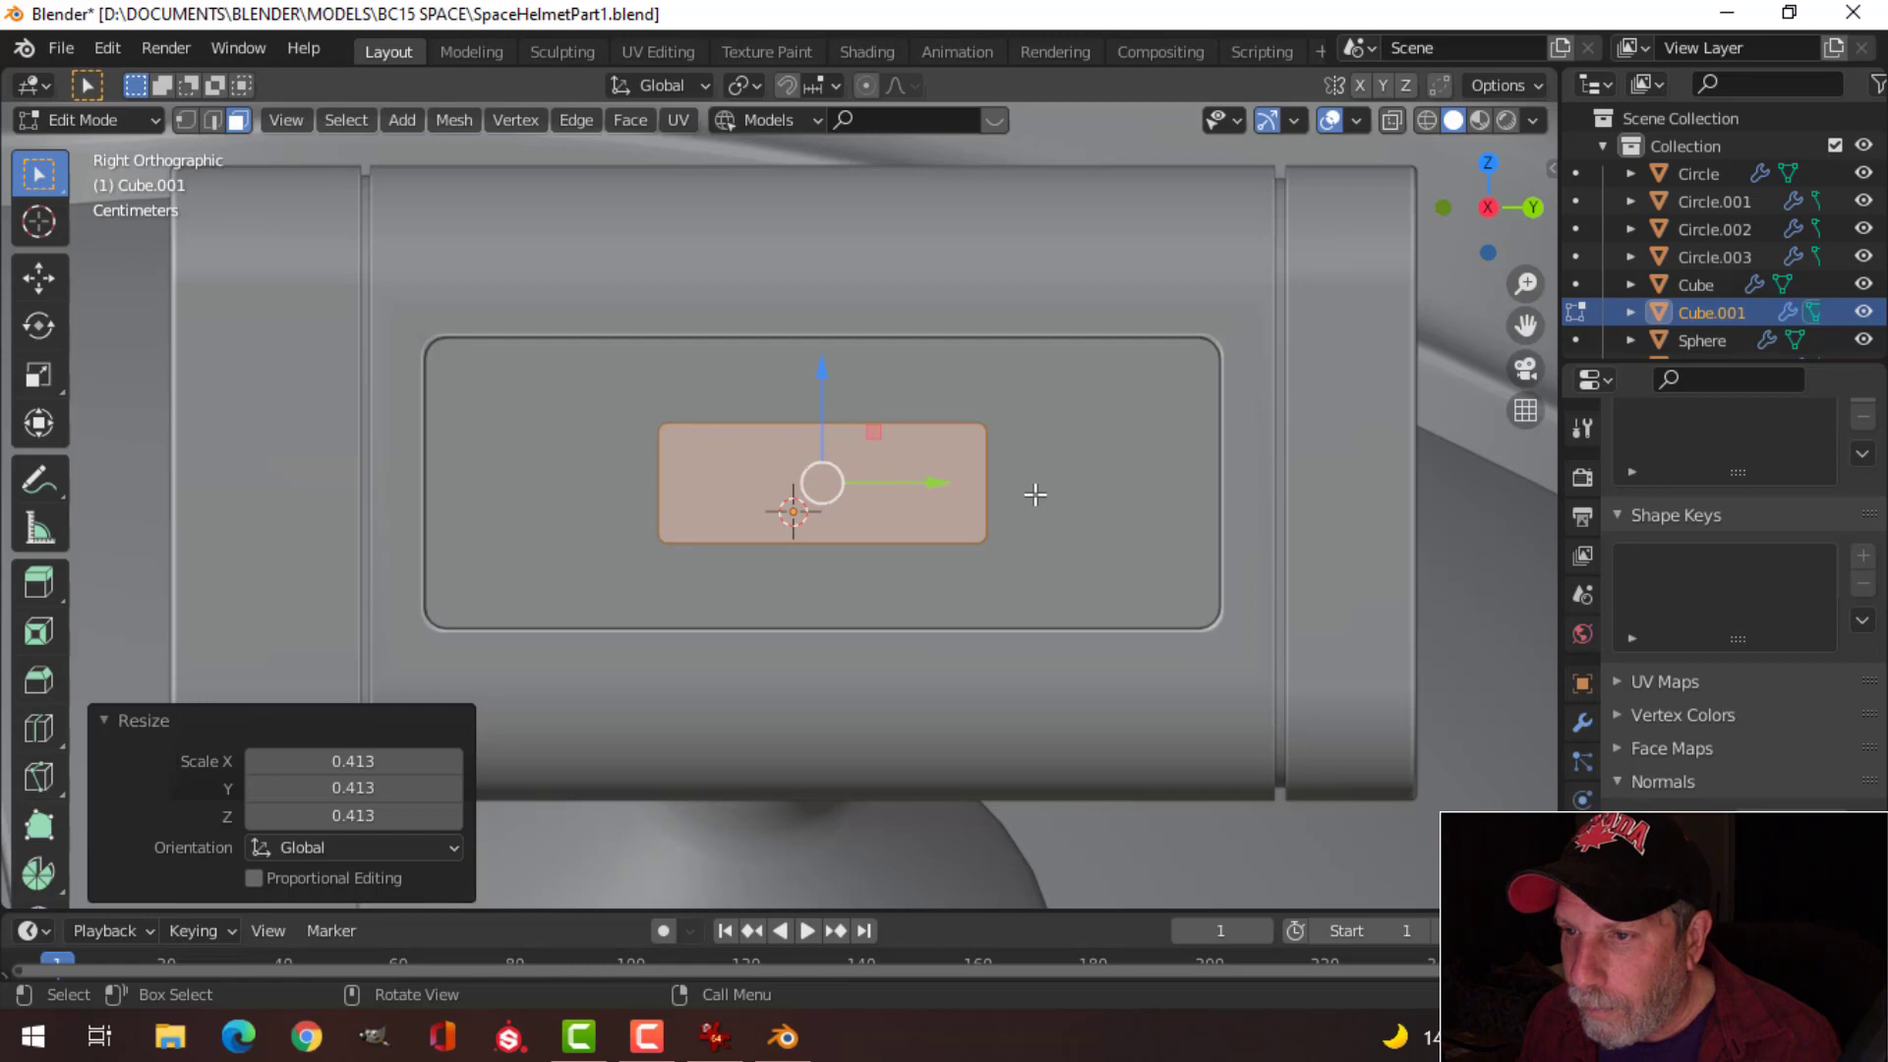
key(g)
click(830, 439)
Step: Extrude the small panel about 0.015 m toward the box and delete its back face
middle_drag(830, 438, 983, 586)
scroll(974, 586, up, 2)
key(e)
click(921, 598)
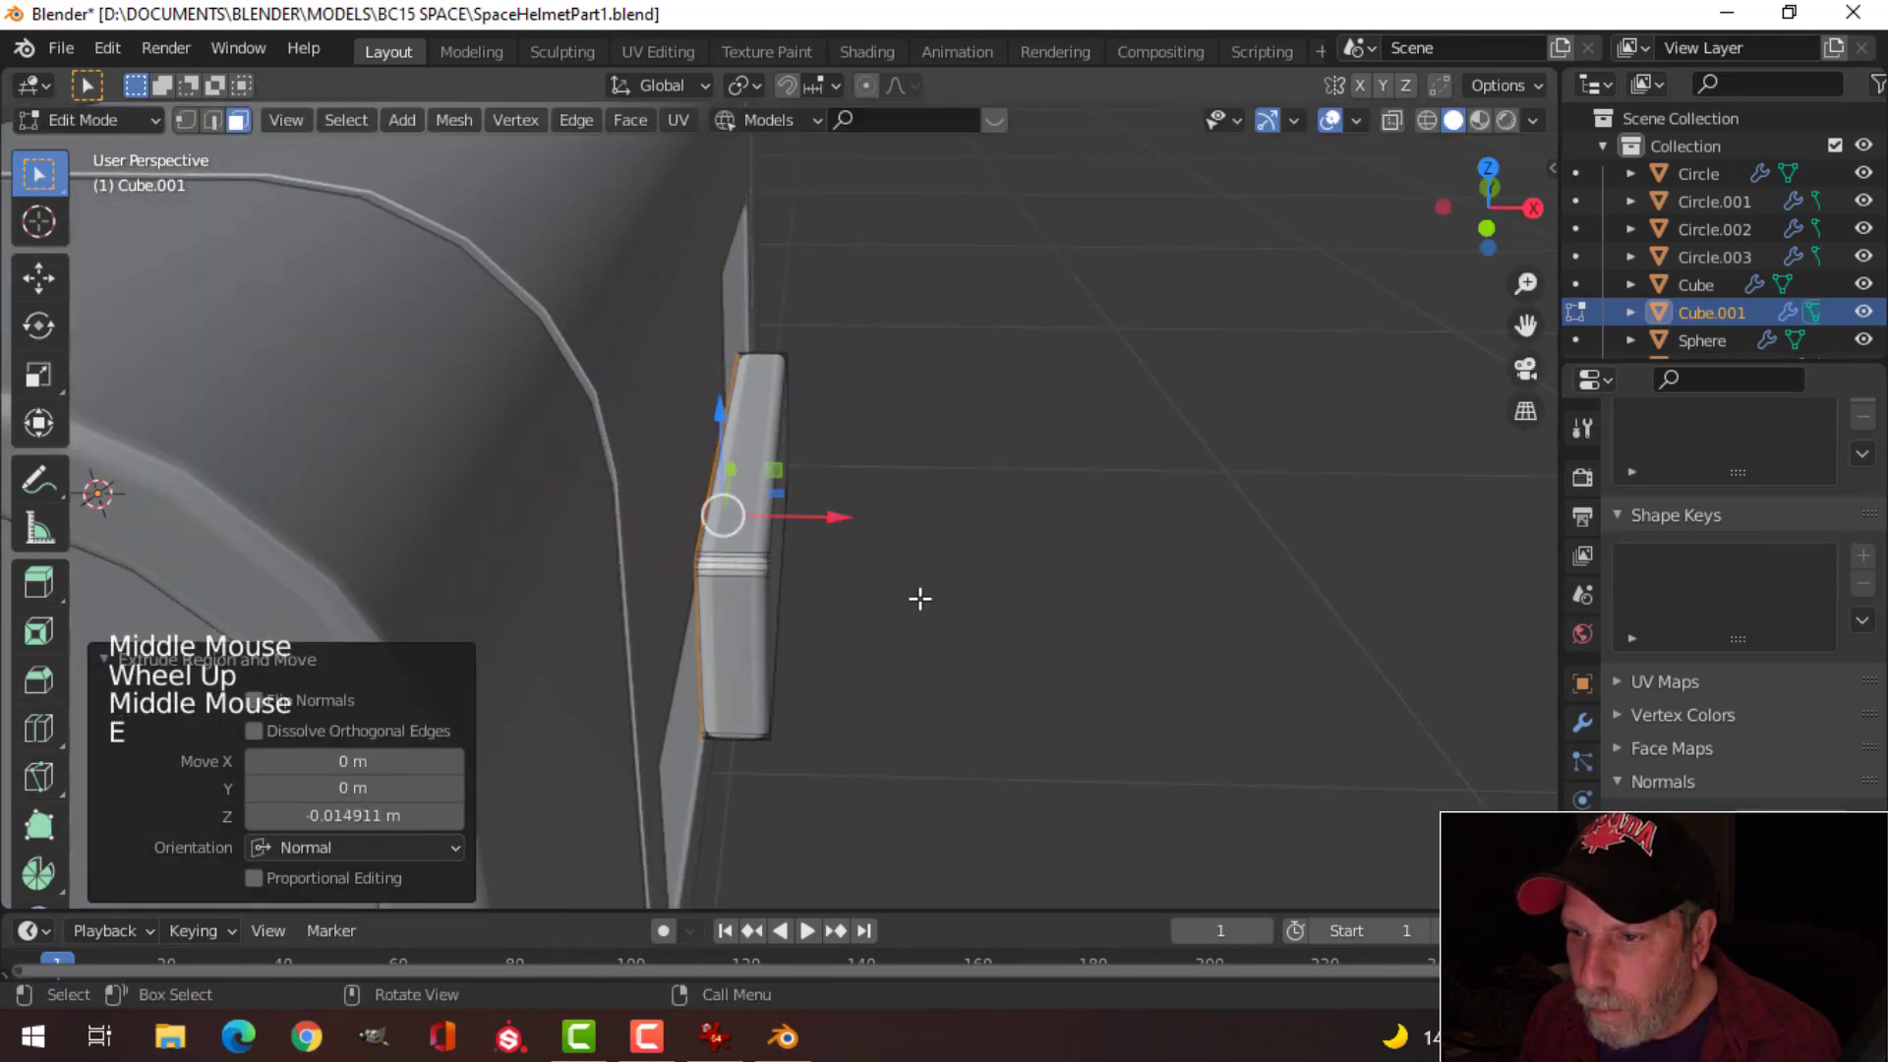
key(x)
click(924, 597)
middle_drag(993, 588, 940, 591)
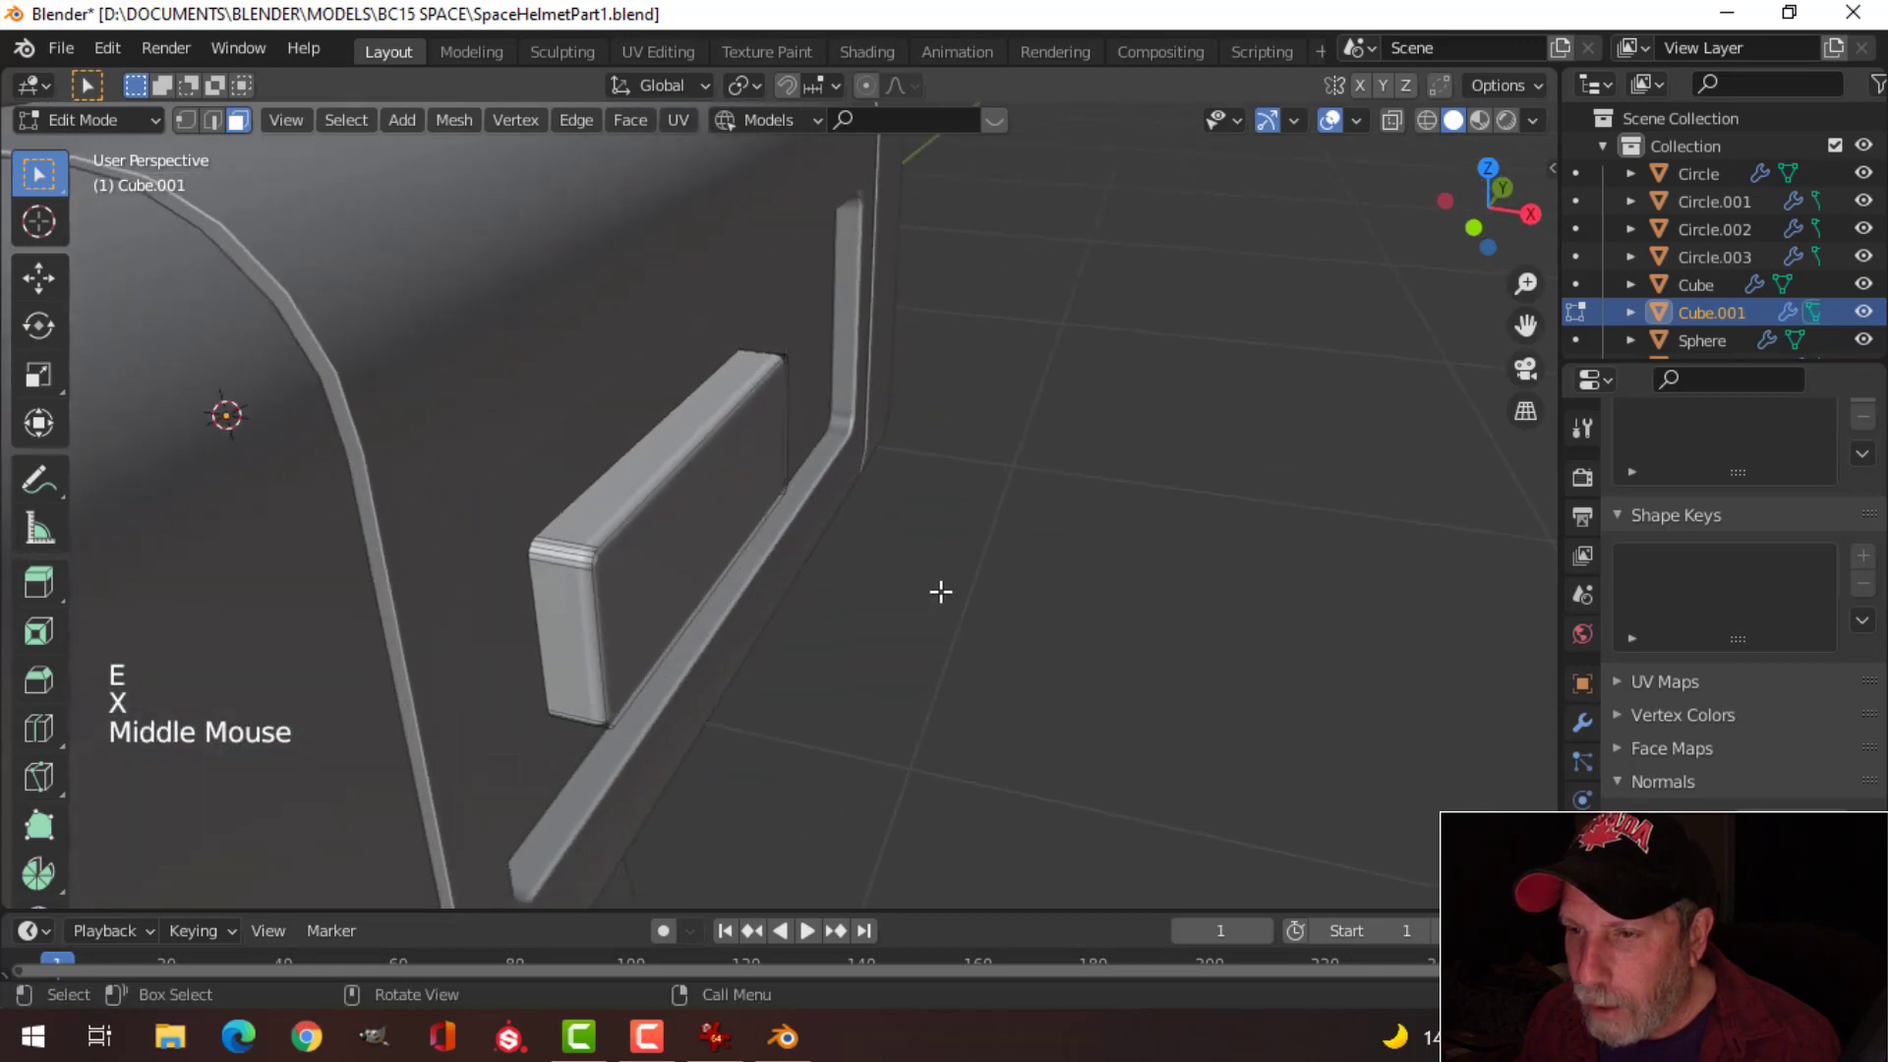
Step: Set the button's origin to its geometry and move it along X back into the side recess
key(Tab)
mouse_move(789, 552)
middle_down()
mouse_move(740, 560)
mouse_move(806, 547)
middle_up()
click(370, 119)
mouse_move(403, 181)
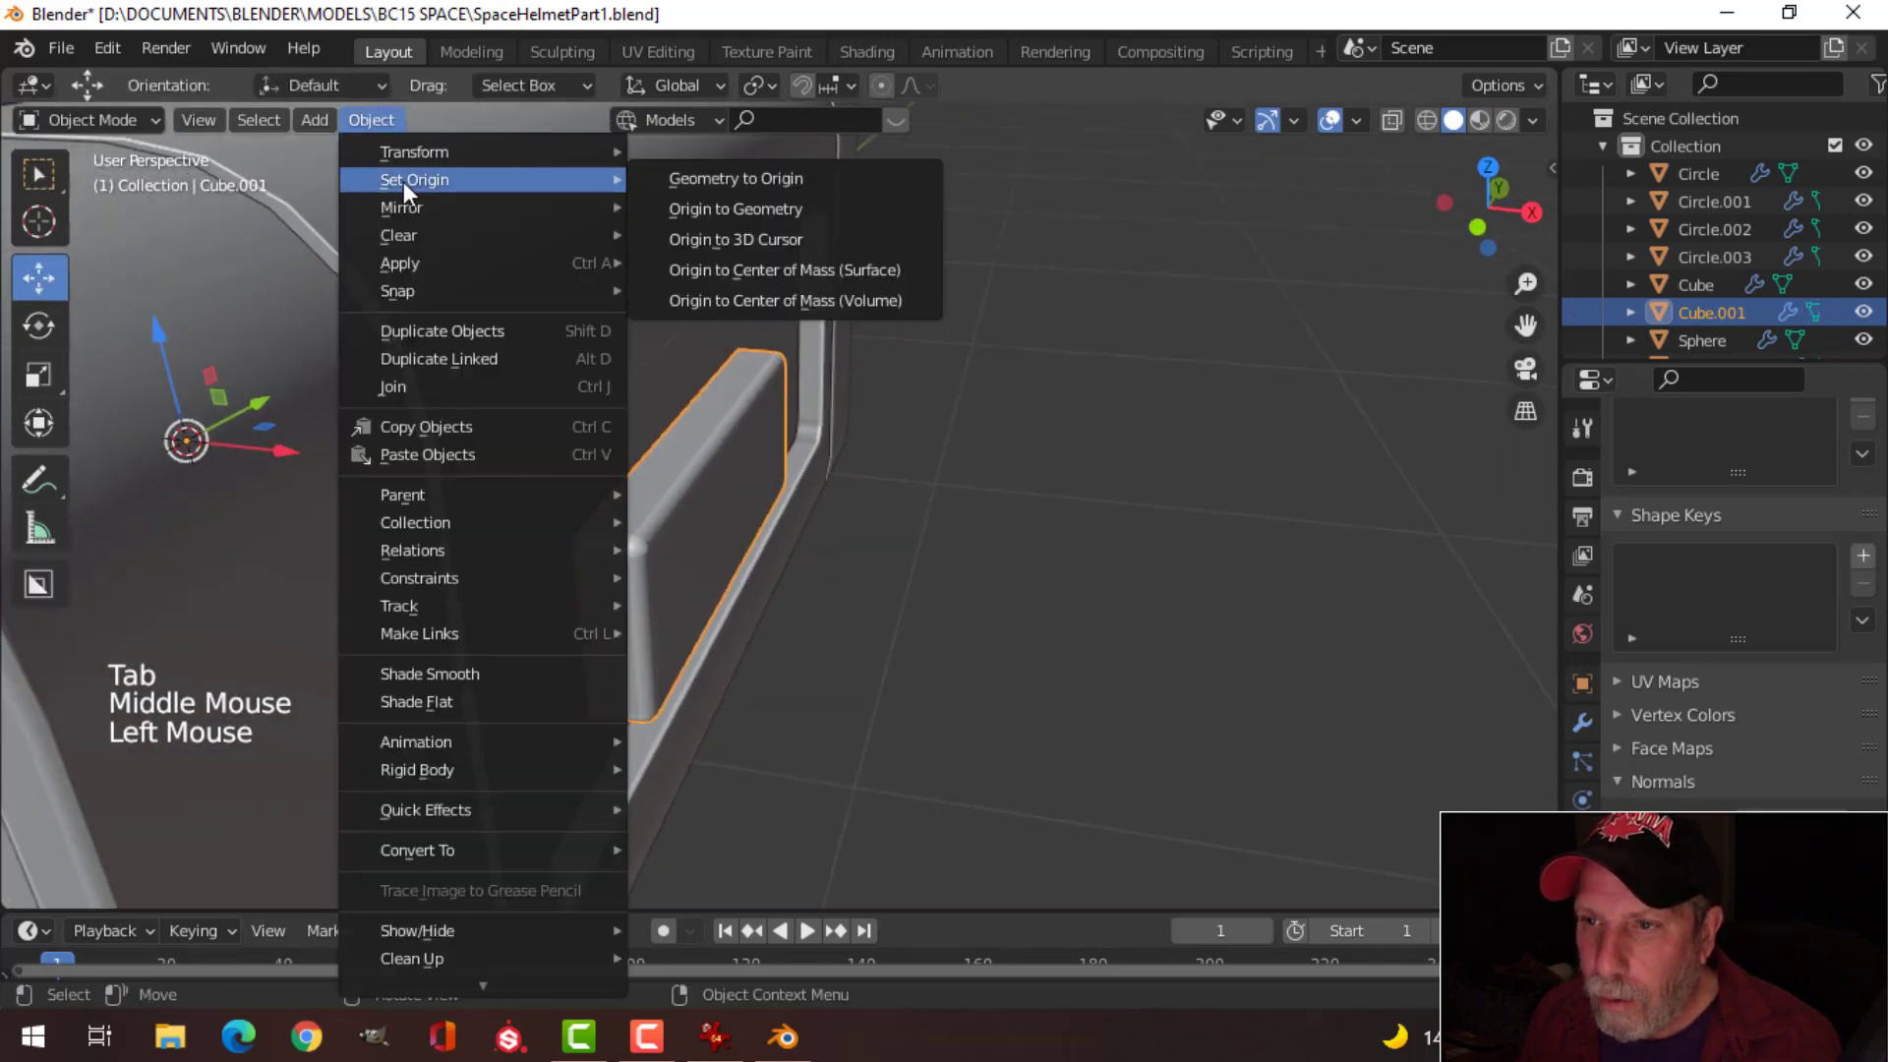
click(712, 203)
drag(803, 501, 740, 504)
middle_drag(739, 504, 763, 566)
Step: Scale the button's entire mesh down along X to make it thinner
key(Tab)
key(a)
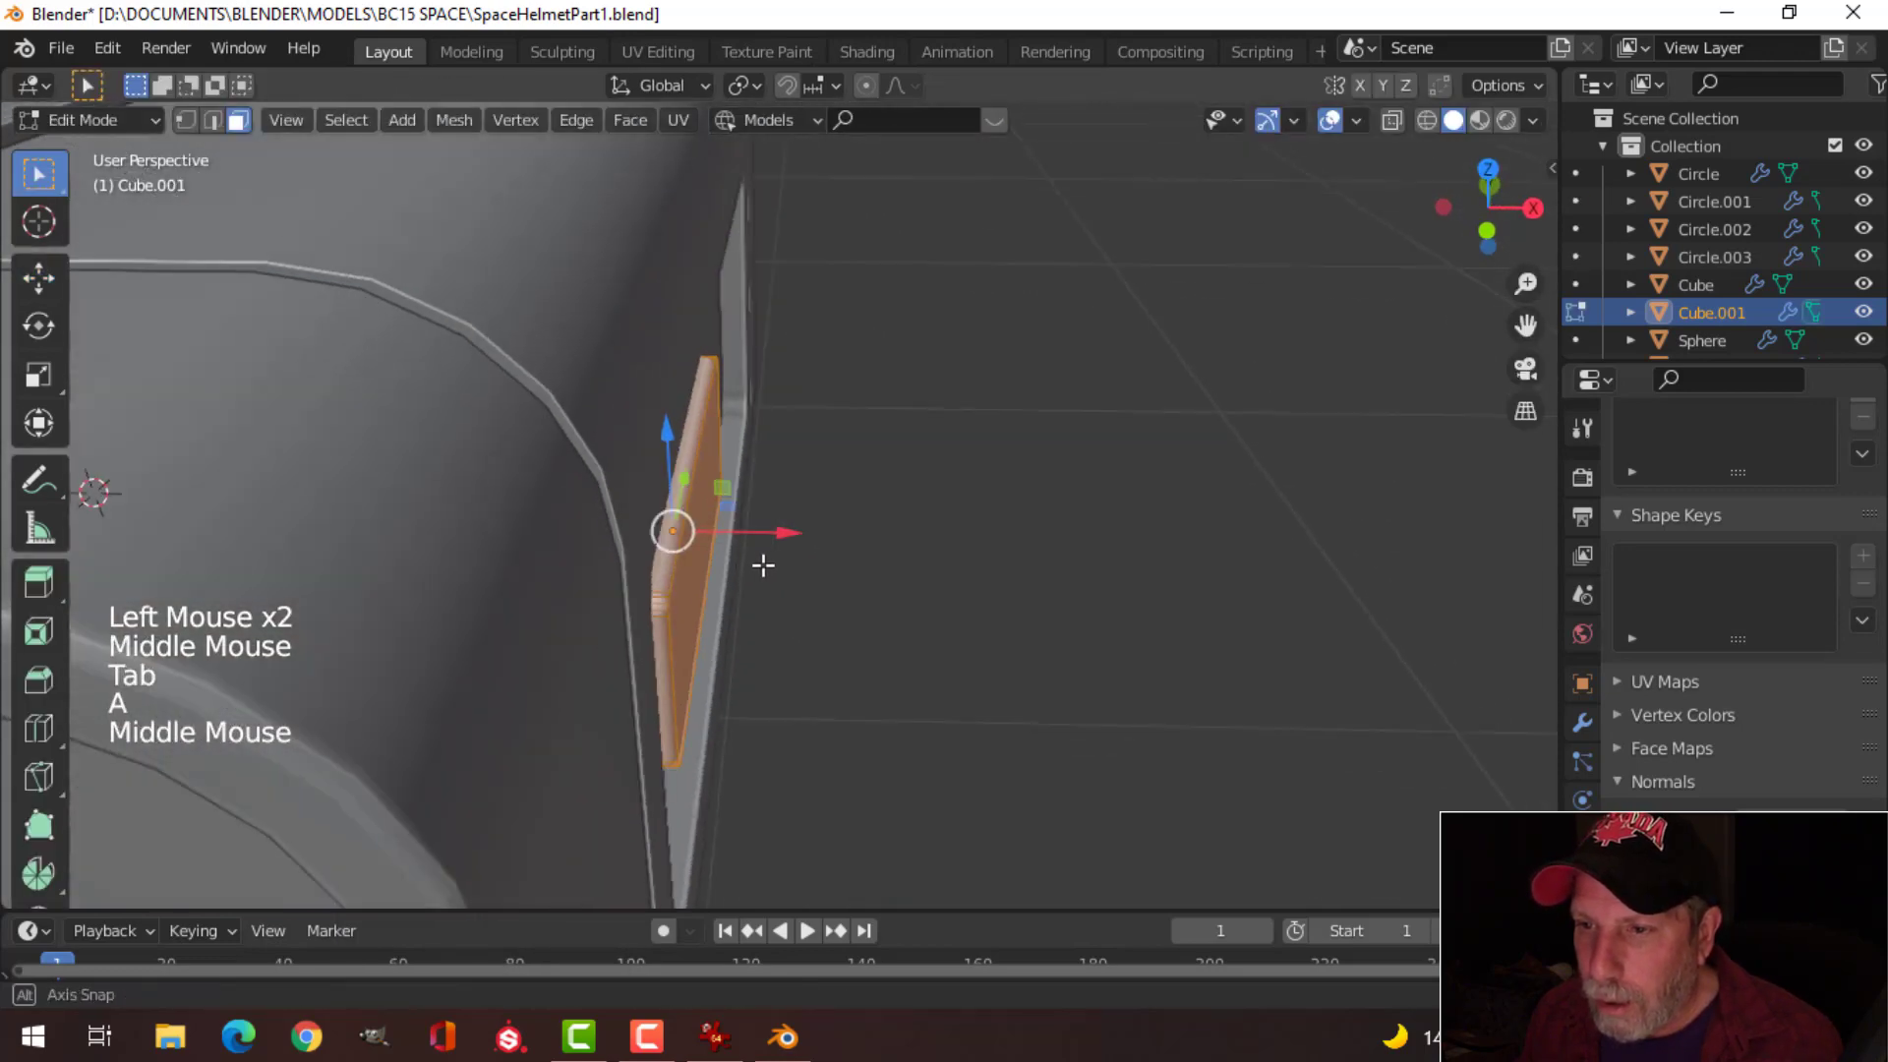
key(s)
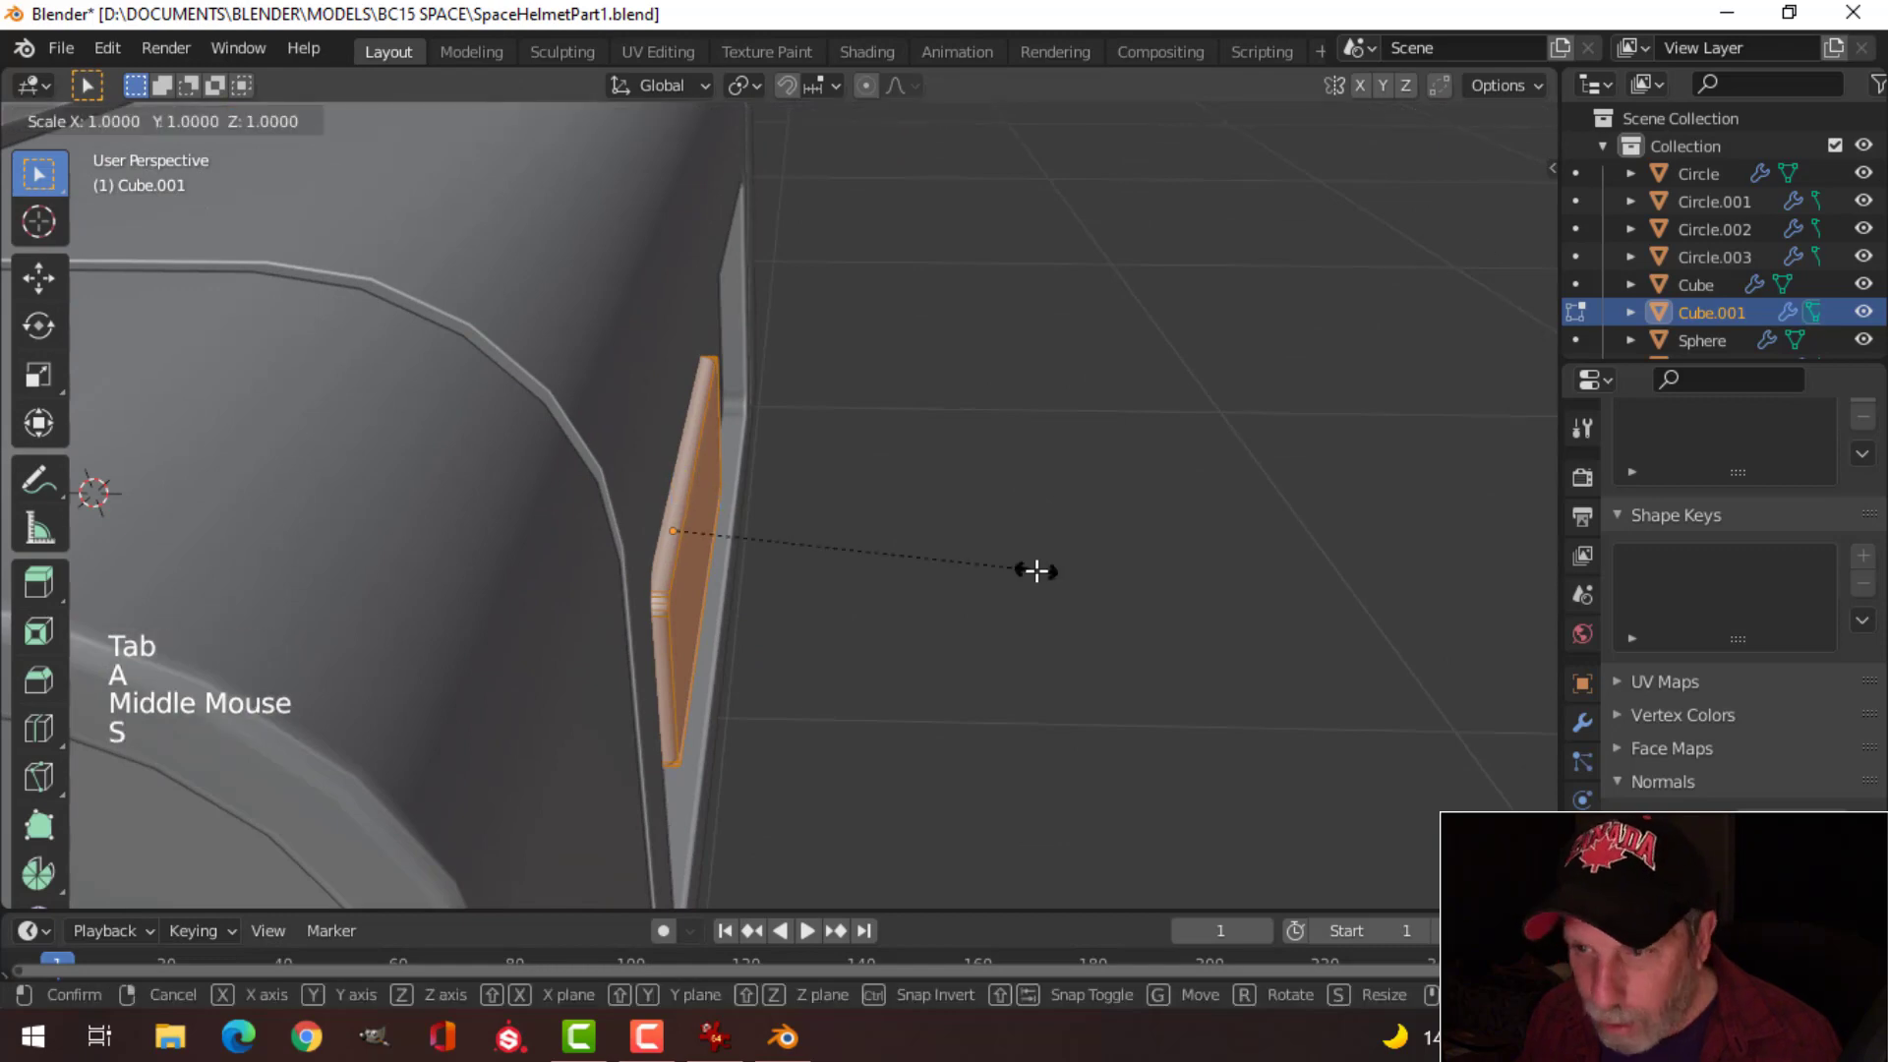
key(x)
click(922, 569)
key(Tab)
middle_drag(922, 569, 764, 503)
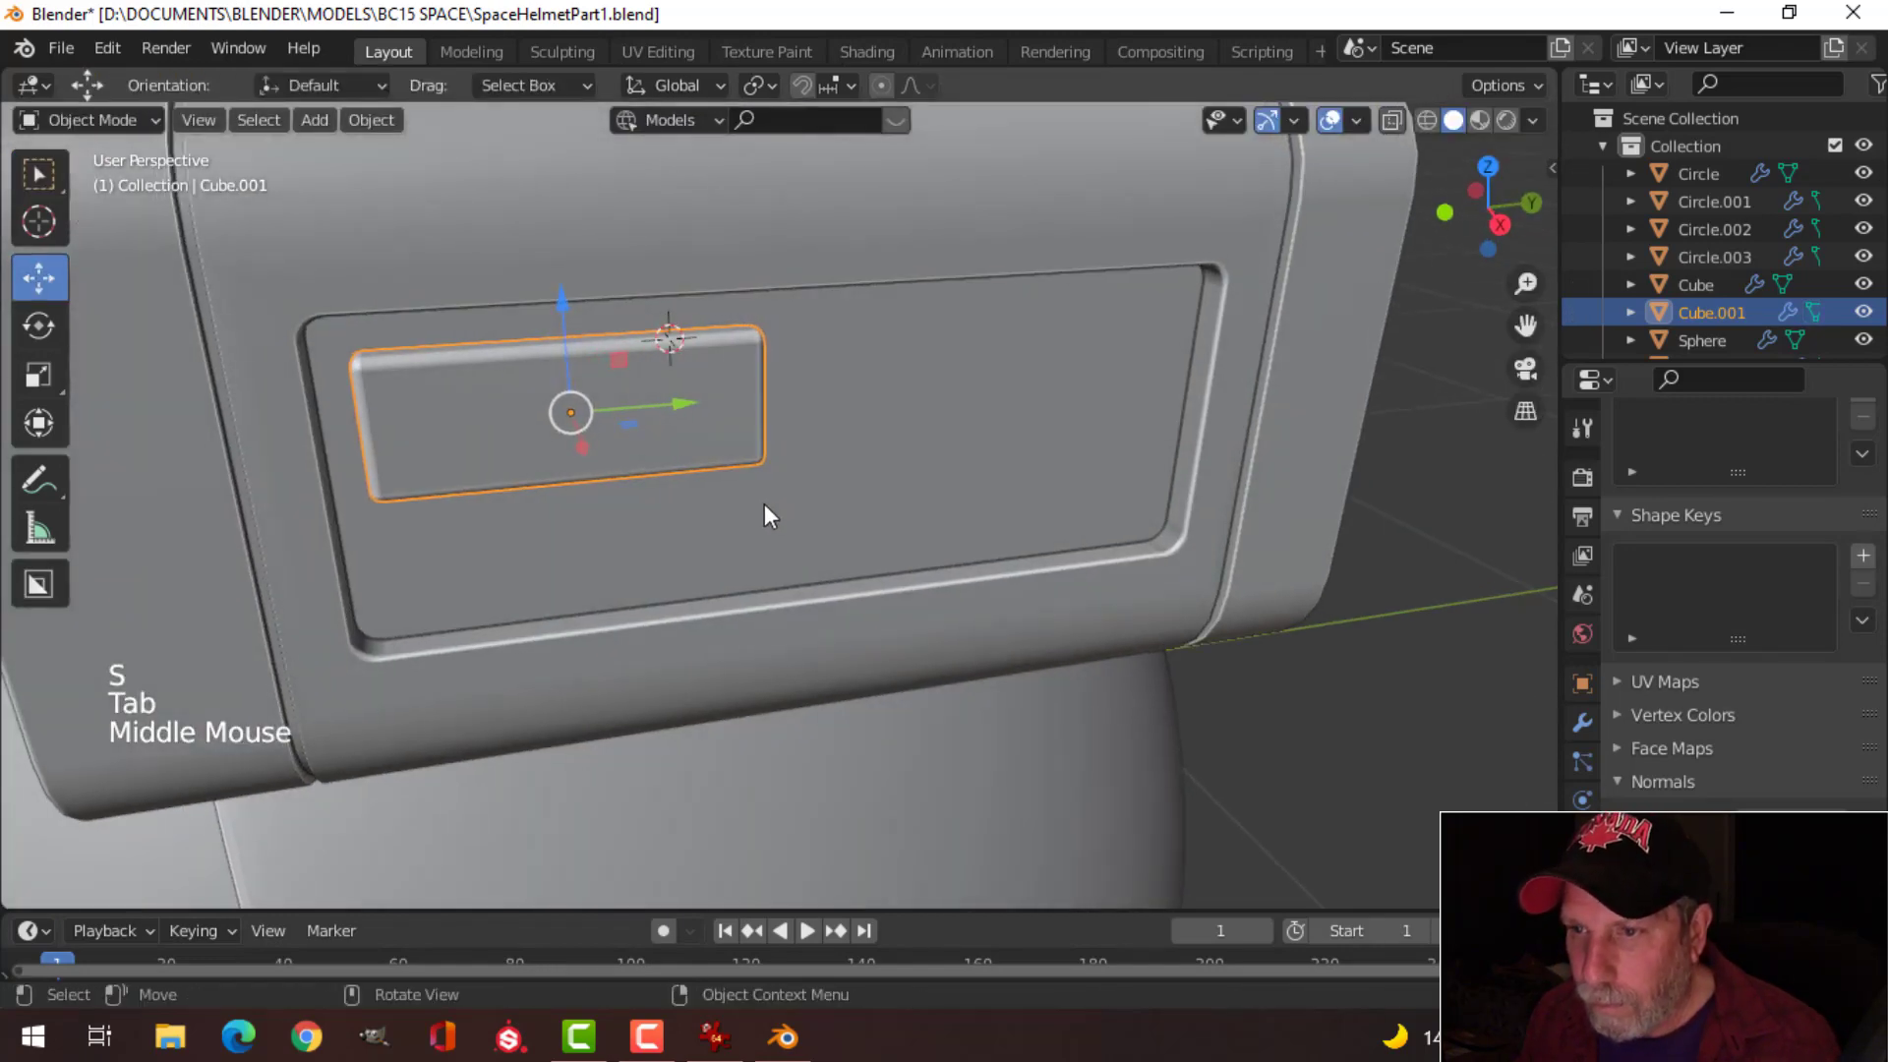
Step: Duplicate the long button and move the copy along Y so it sits beside the original in the recess
scroll(764, 503, down, 2)
key(alt+a)
alt+middle_click(824, 515)
middle_drag(723, 417, 675, 439)
click(746, 462)
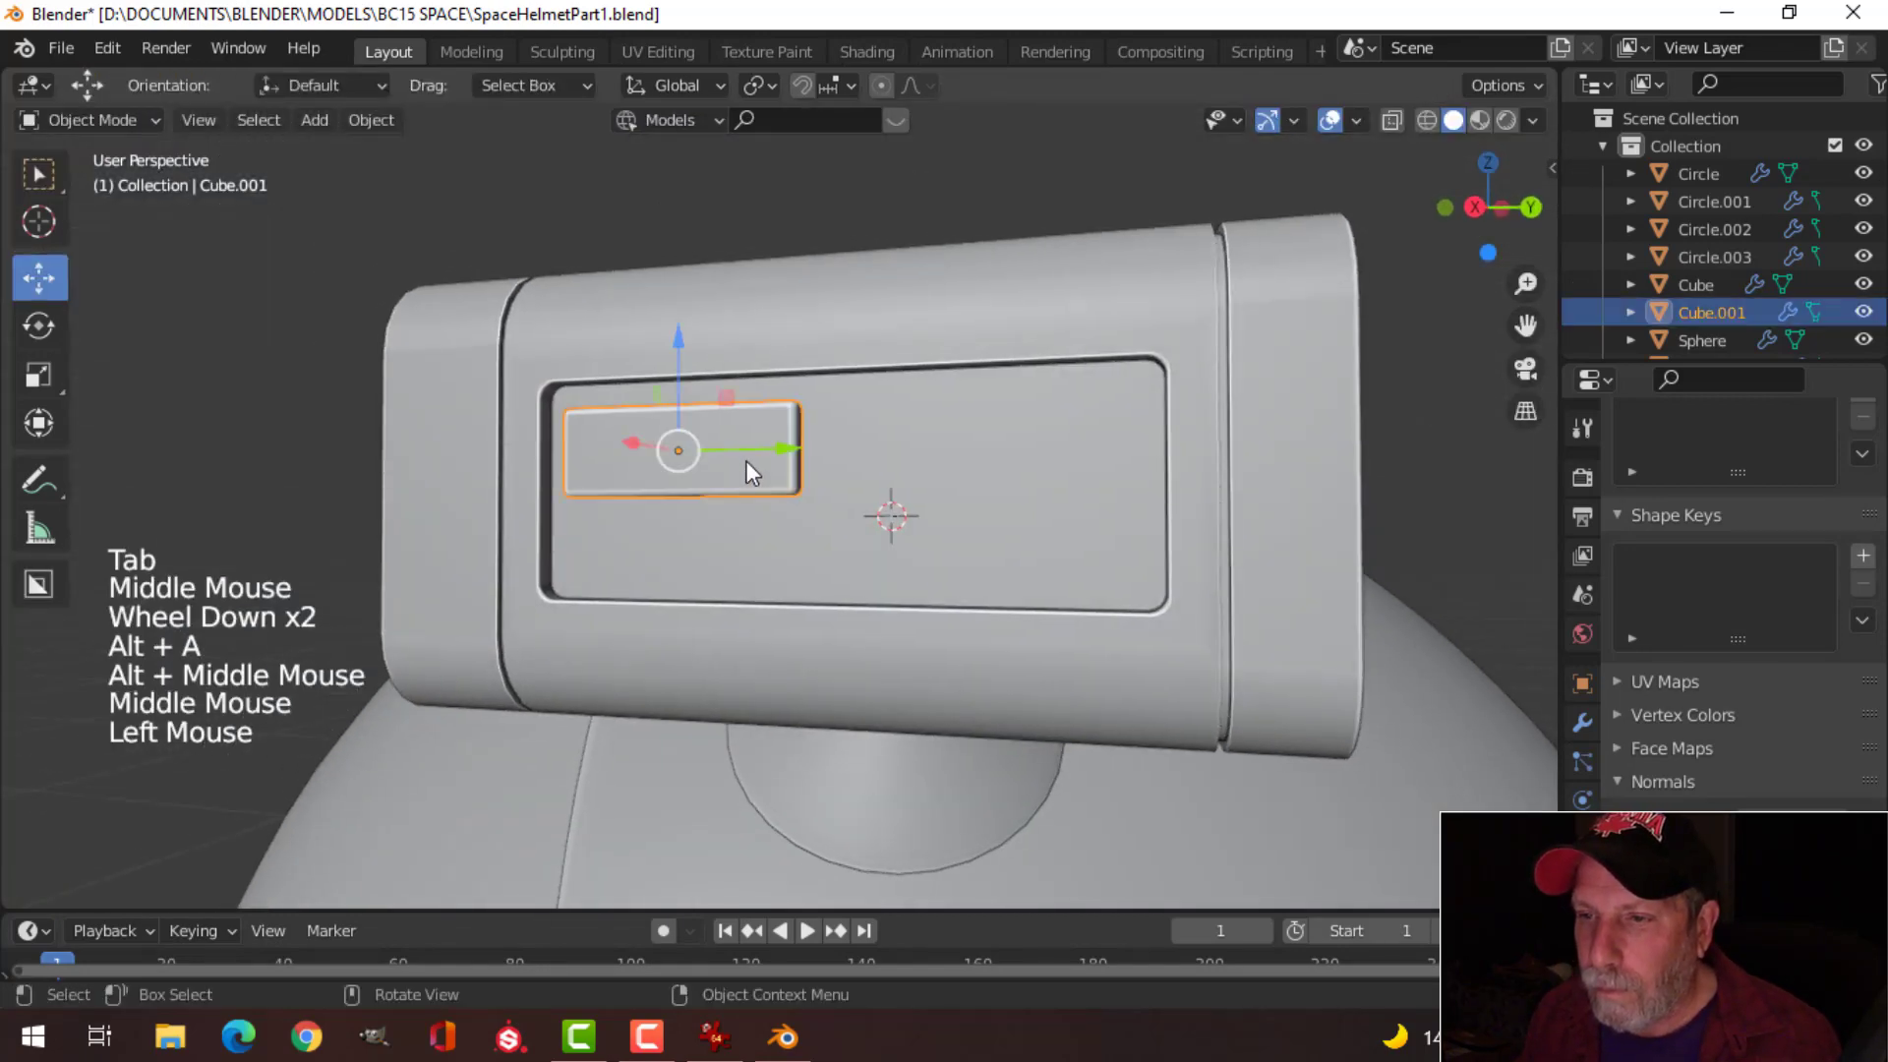
key(KP_3)
scroll(864, 476, up, 3)
shift+middle_drag(863, 476, 751, 506)
scroll(836, 519, down, 2)
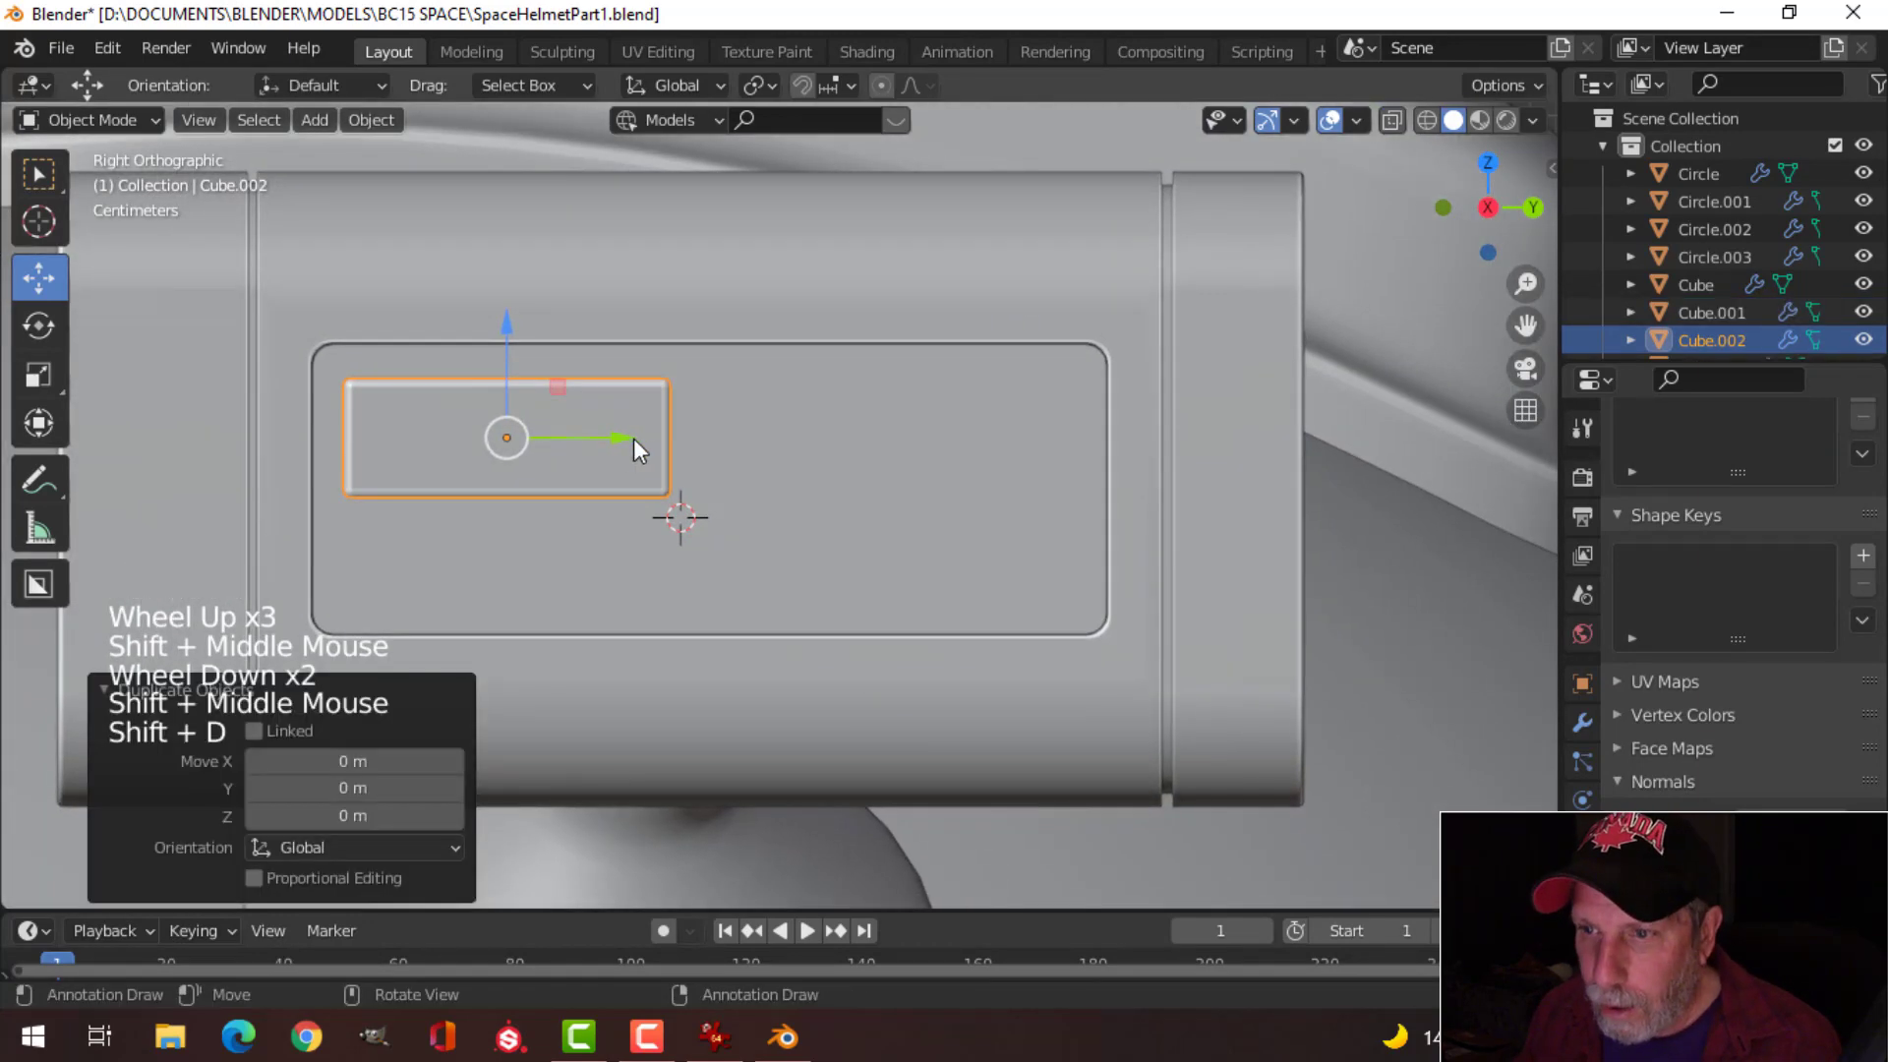
drag(634, 438, 984, 437)
Step: Shorten the copied button to a nearly square shape by moving its far-end vertices inward along Y in wireframe
key(Tab)
key(z)
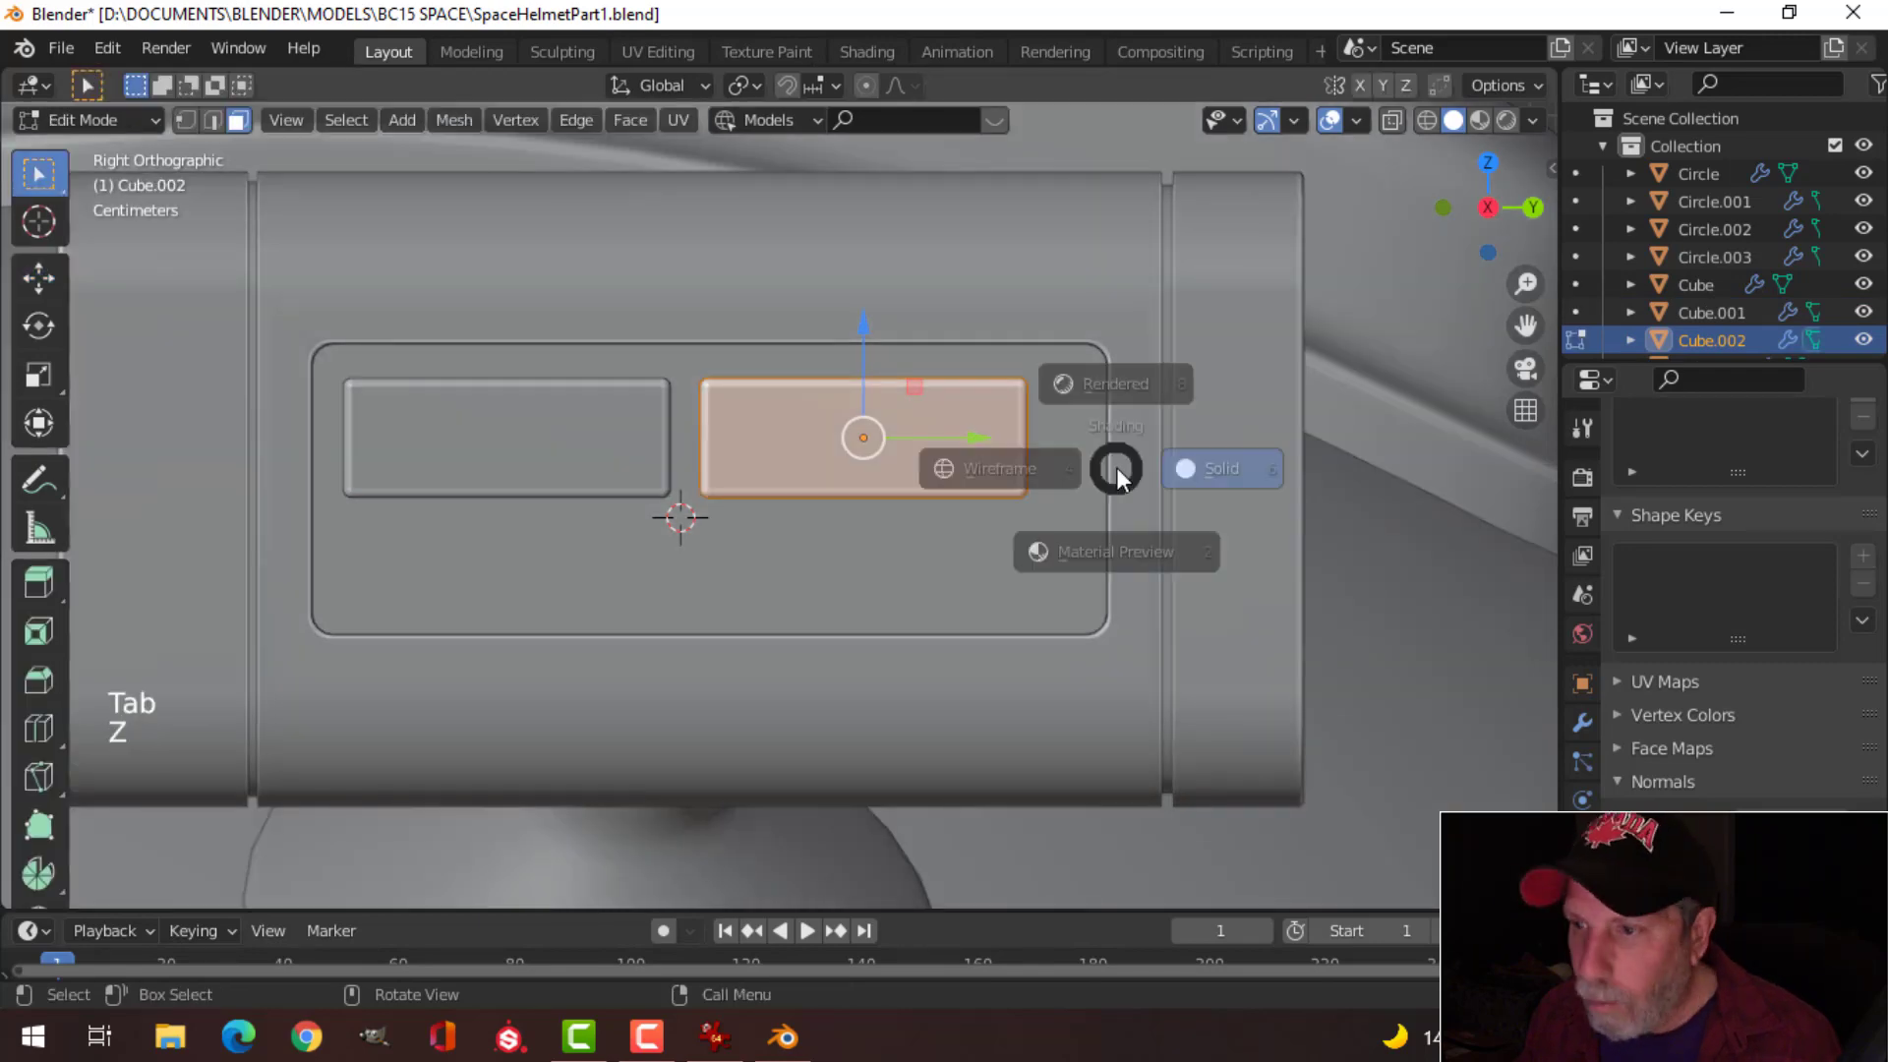
click(900, 466)
key(alt+a)
key(b)
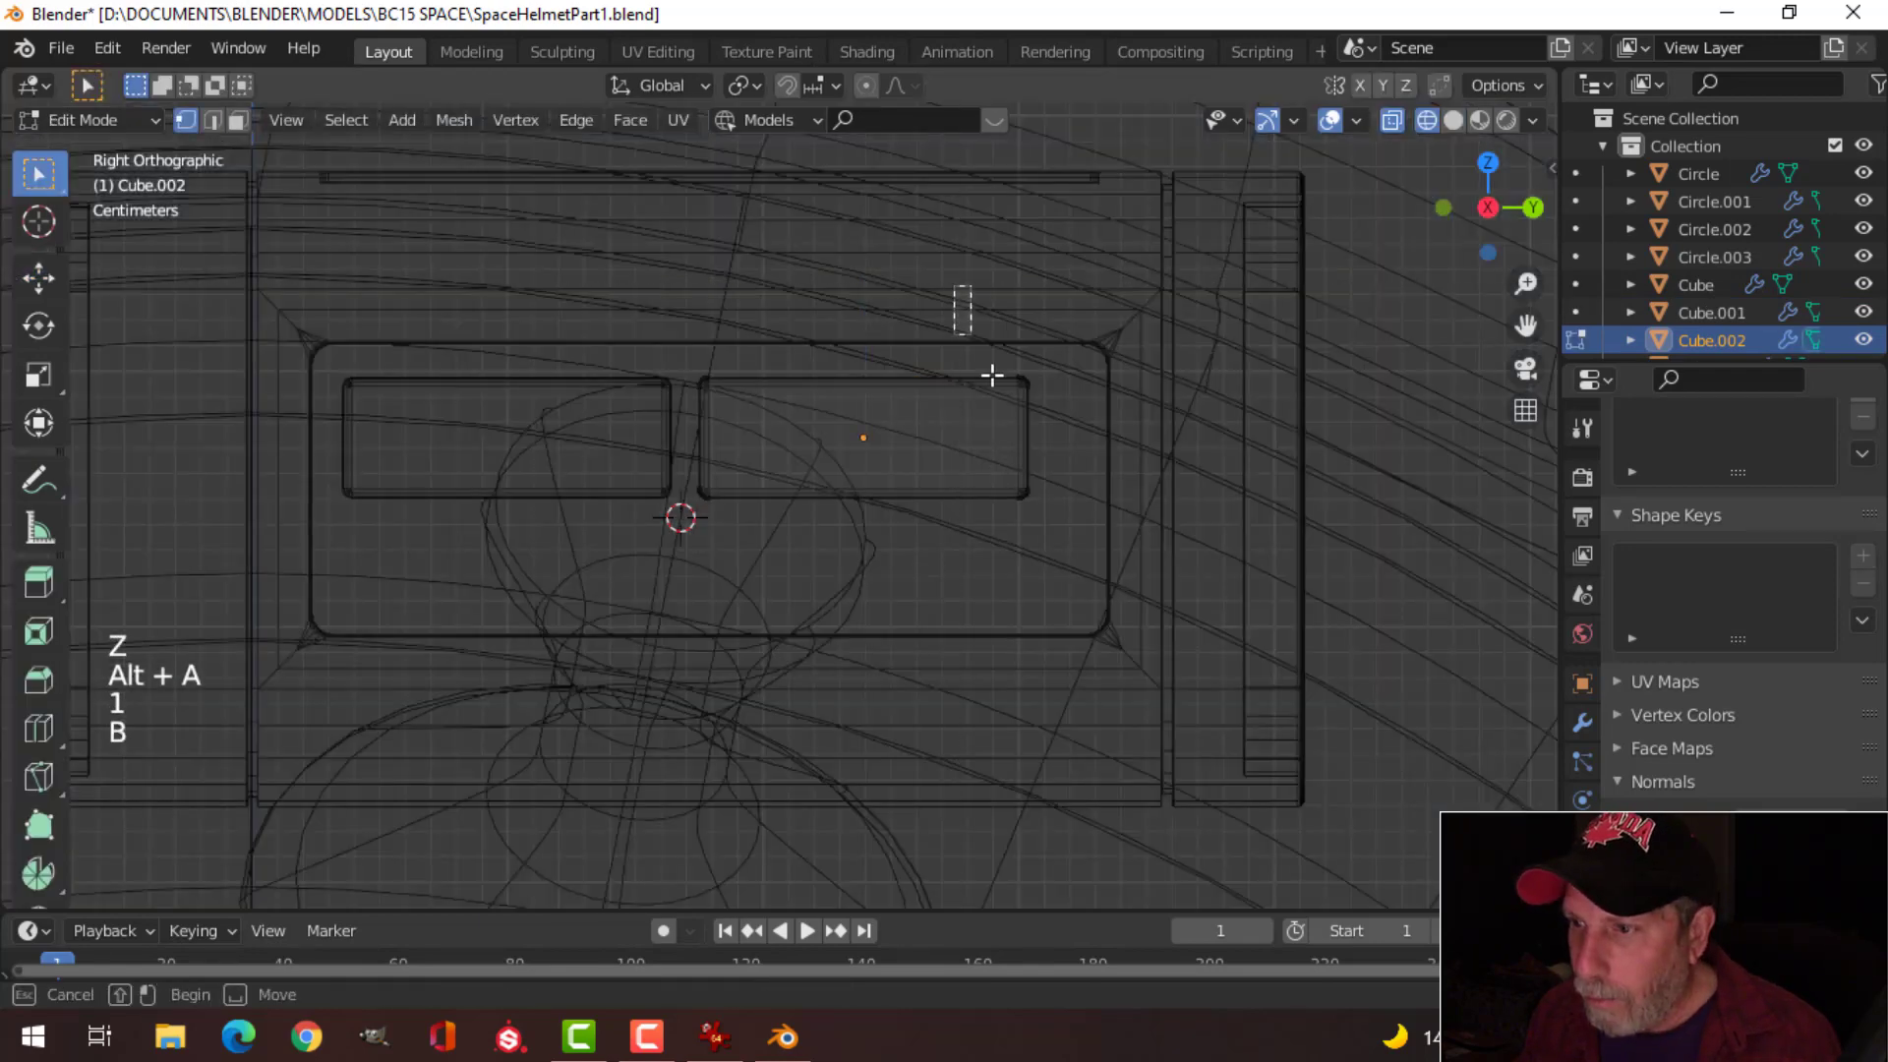
drag(953, 285, 1116, 615)
drag(1117, 442, 1086, 448)
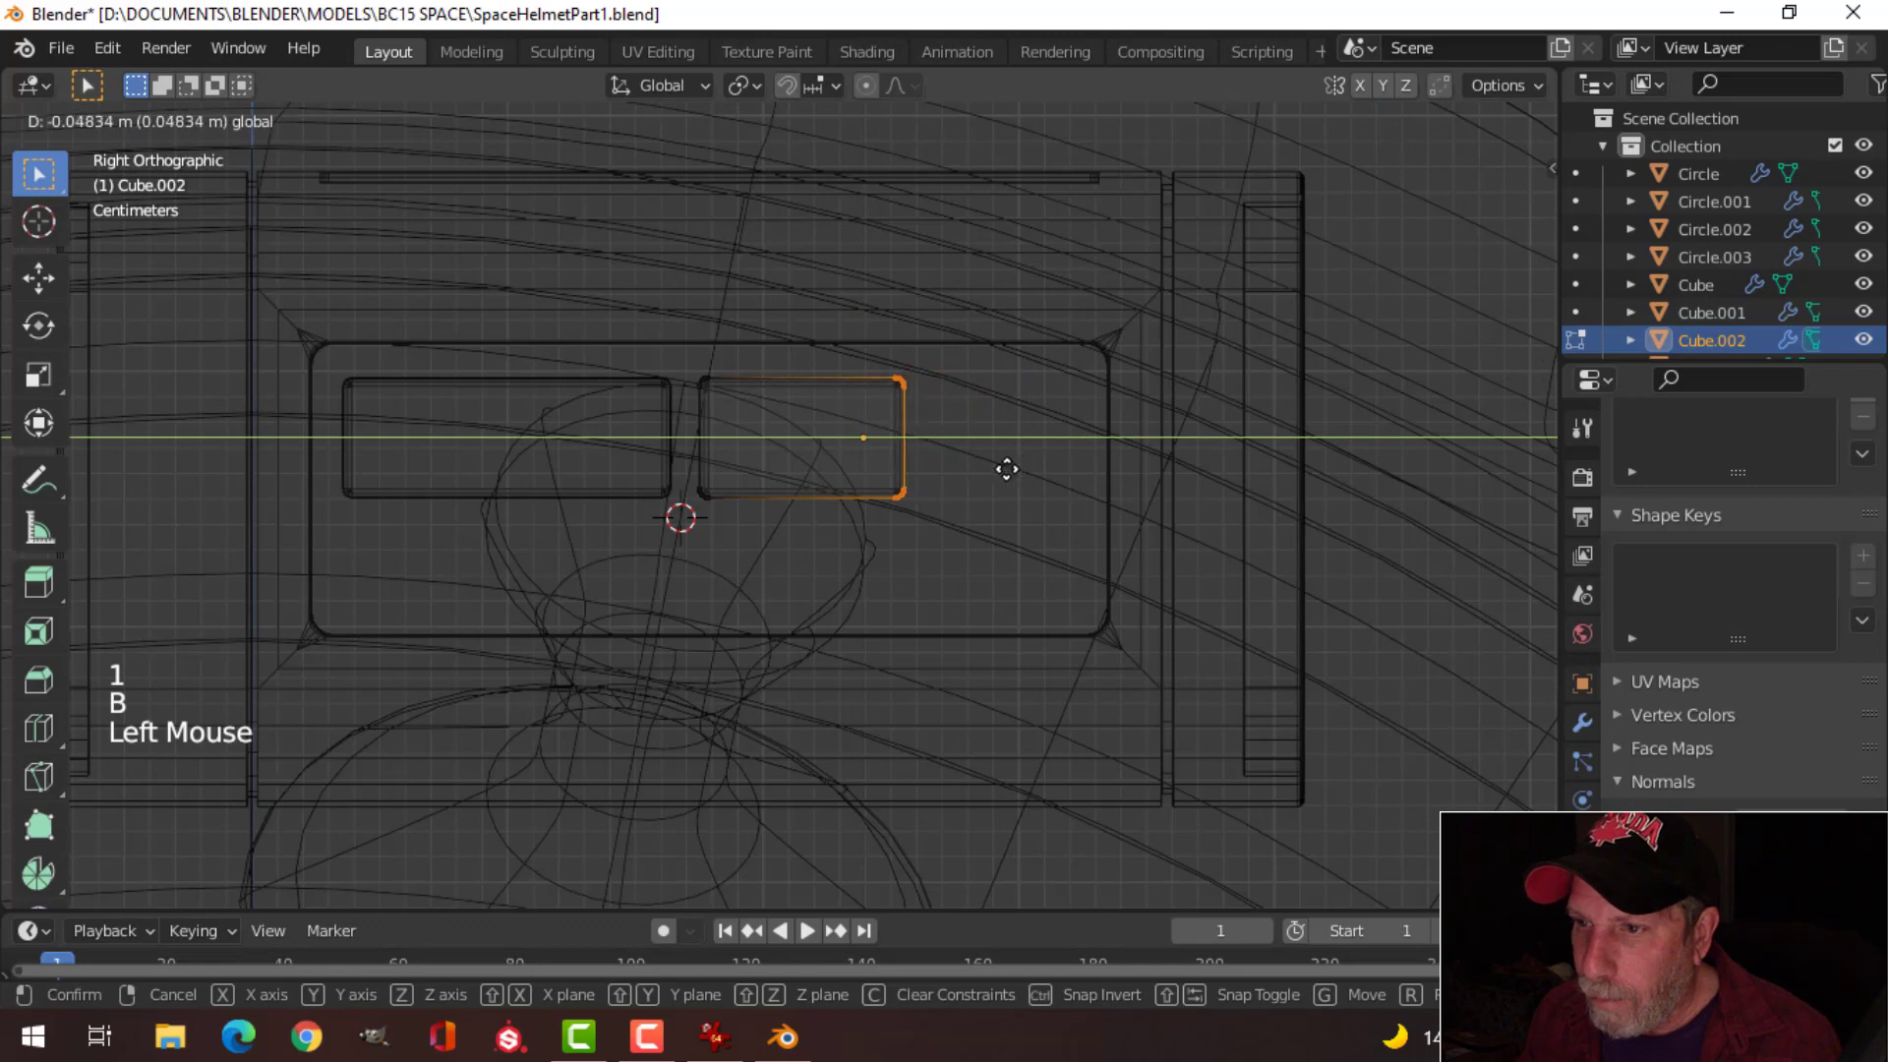
drag(954, 478, 1109, 447)
Step: Duplicate the square button toward the recess's far end and shift the first square about 0.01 m along Y to balance the gaps
key(a)
key(shift+d)
key(alt+a)
key(b)
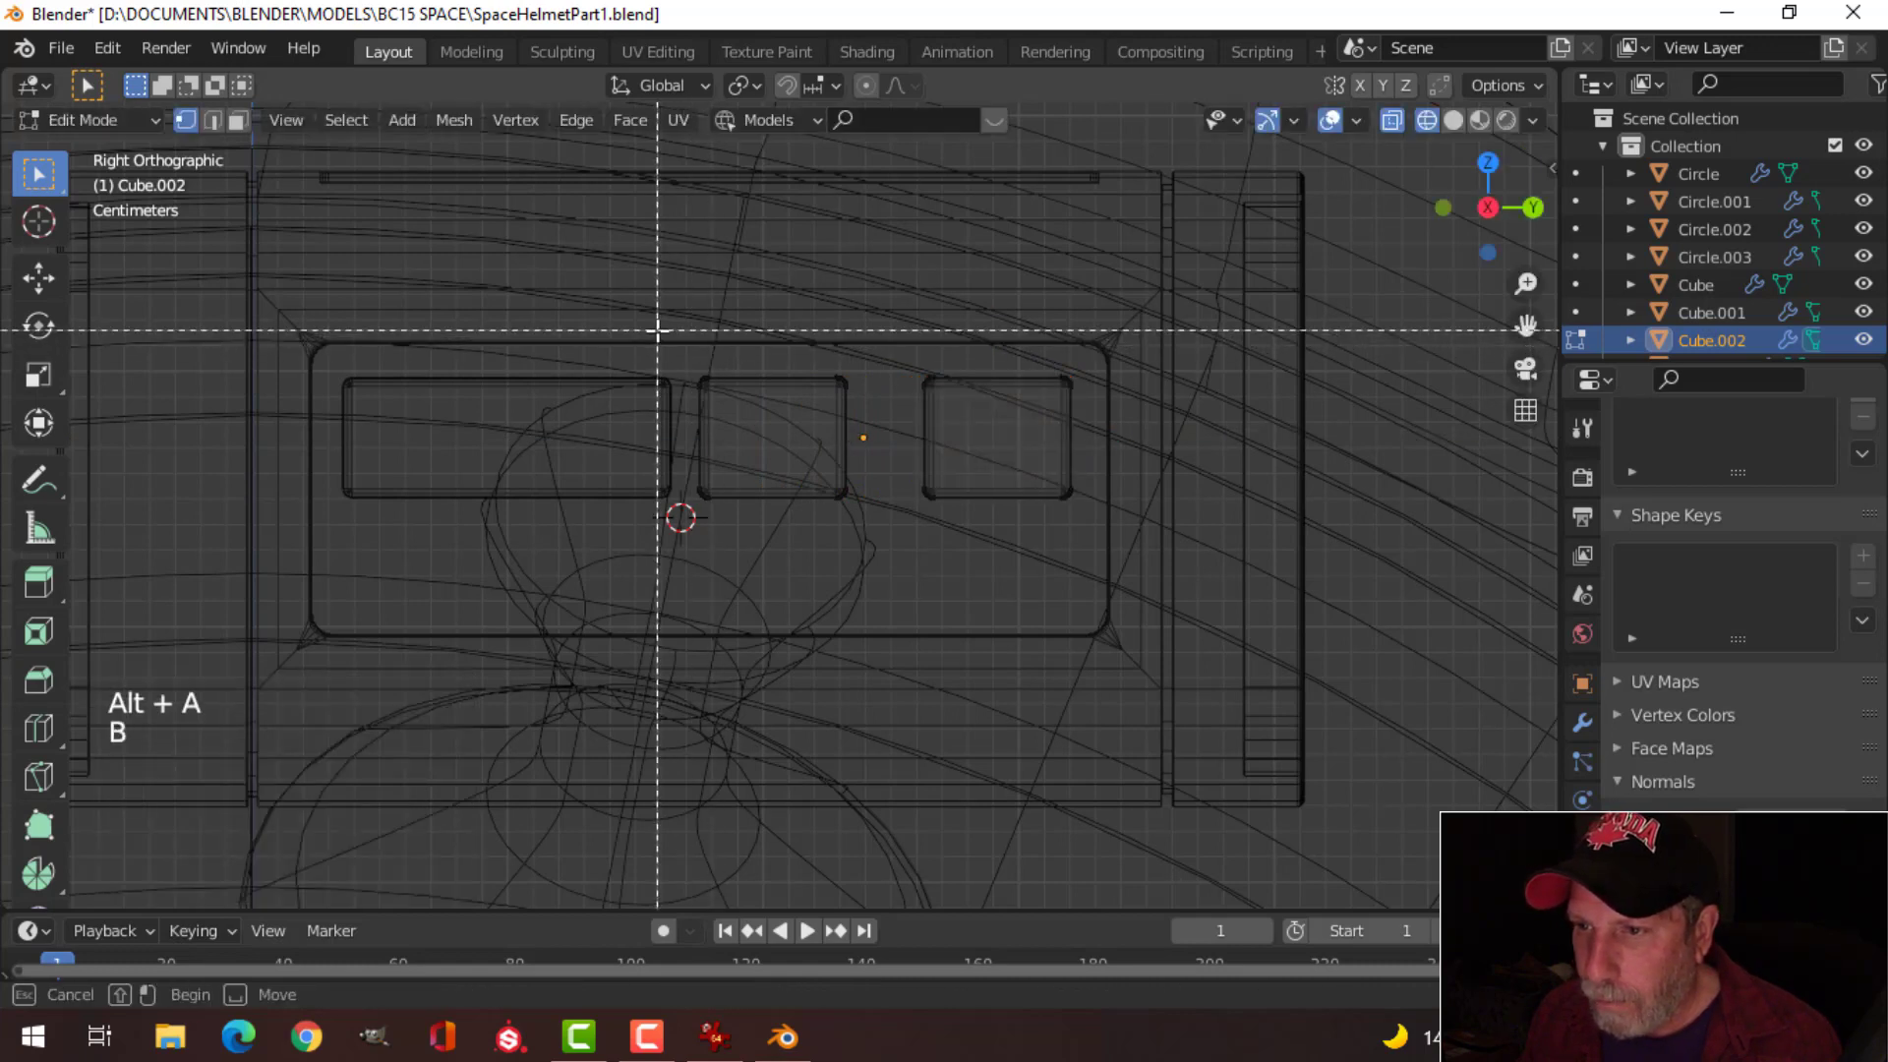
drag(678, 329, 891, 522)
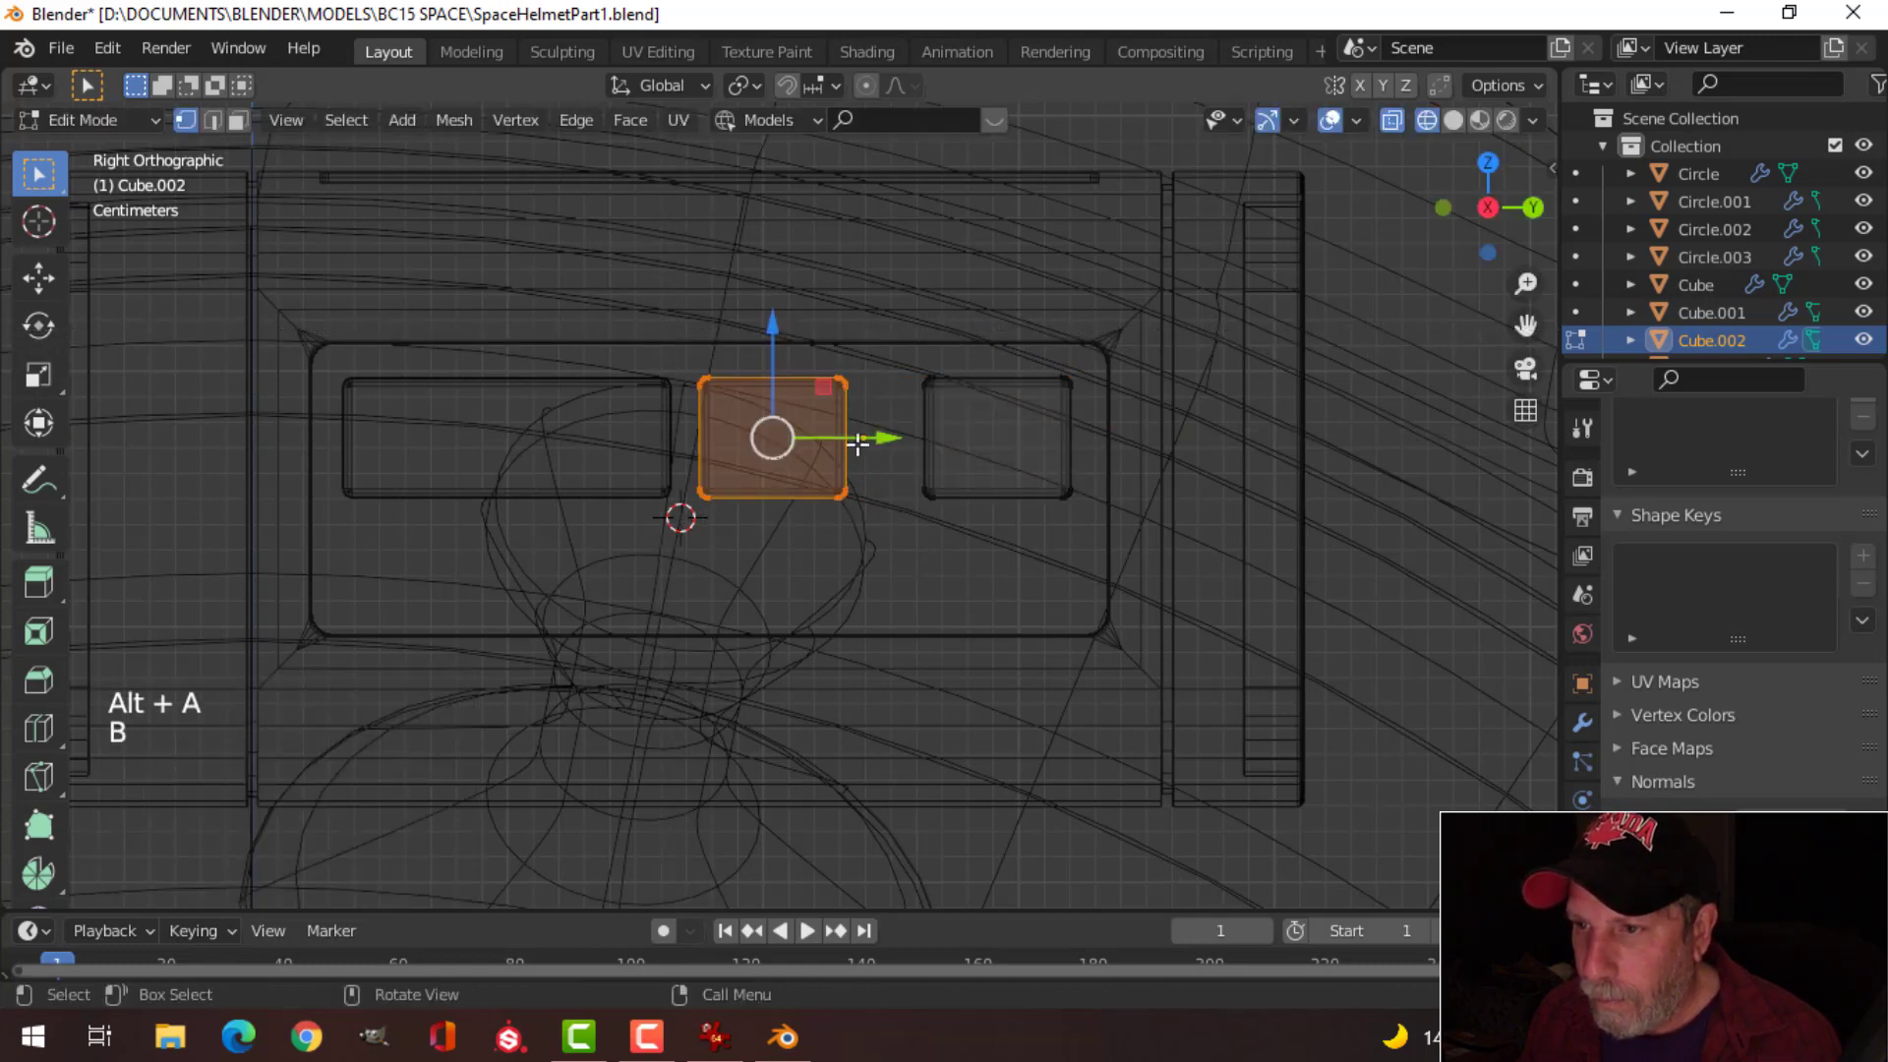
drag(858, 444, 901, 440)
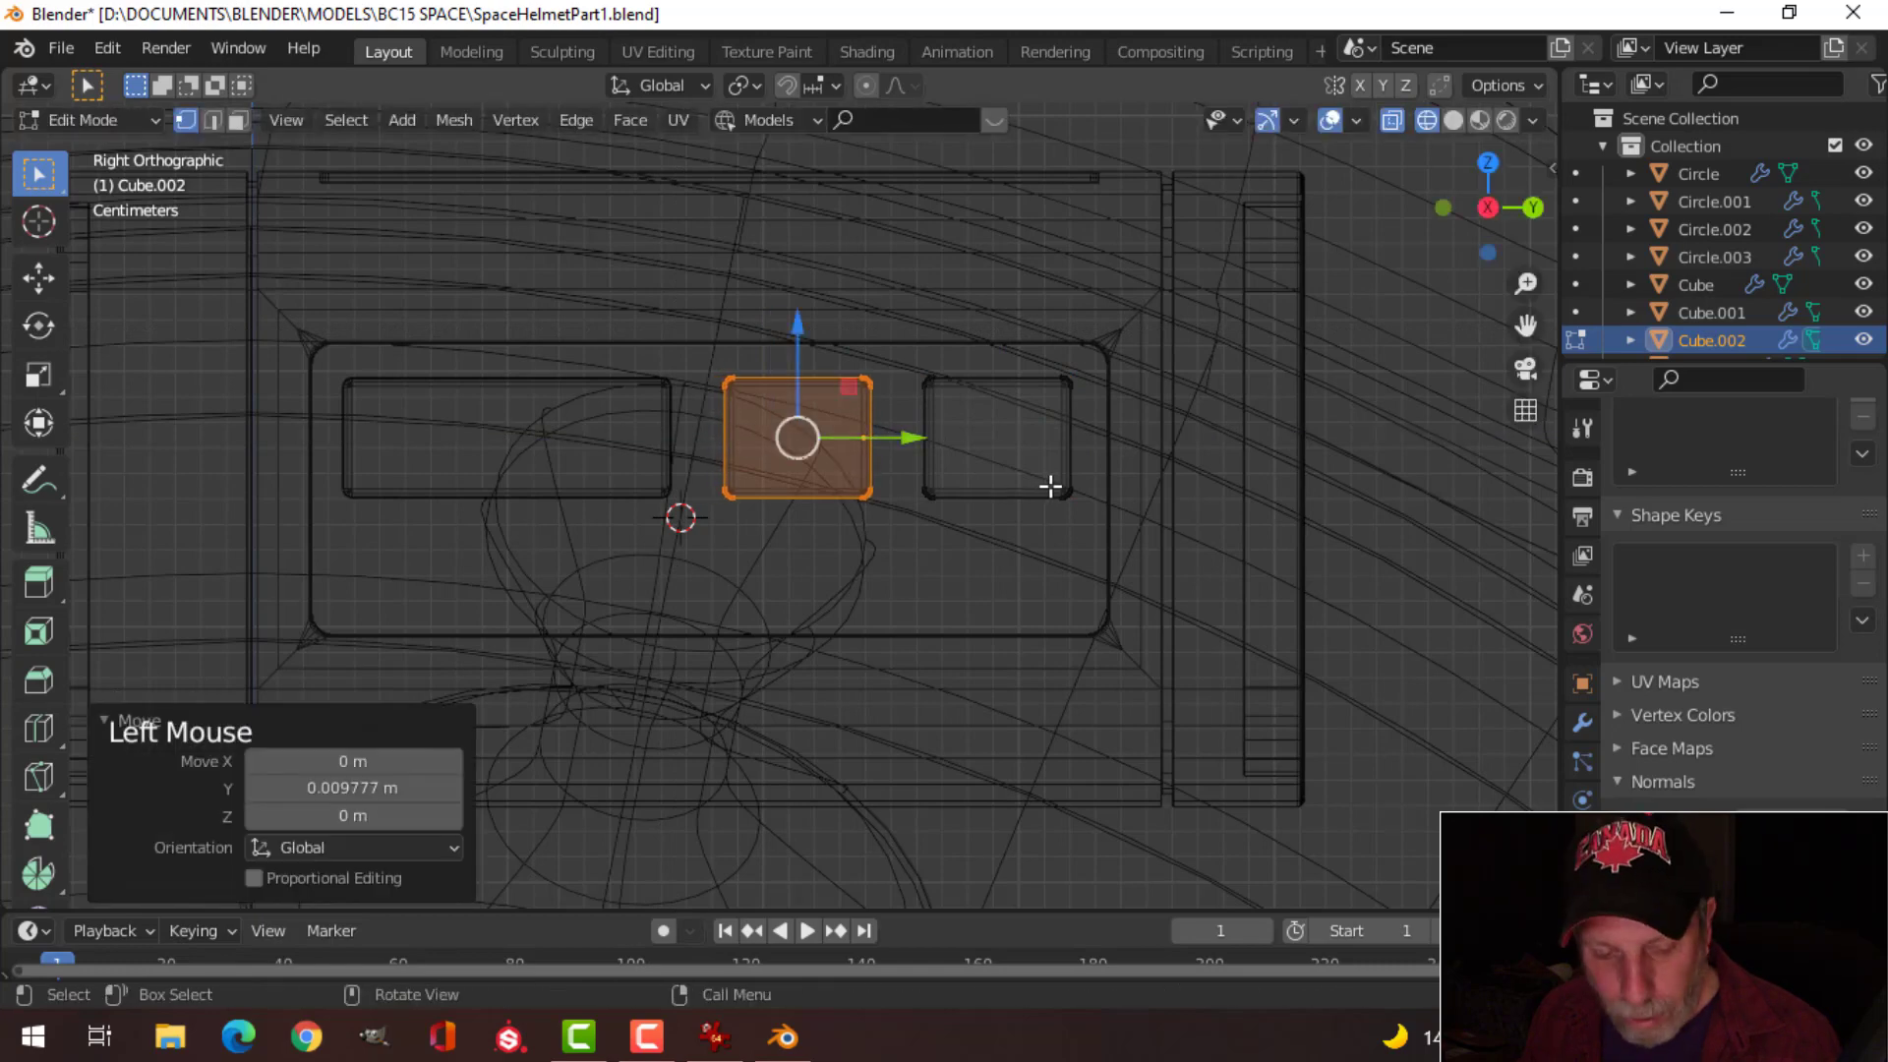
key(alt+a)
key(z)
click(1210, 489)
key(Tab)
scroll(944, 463, down, 3)
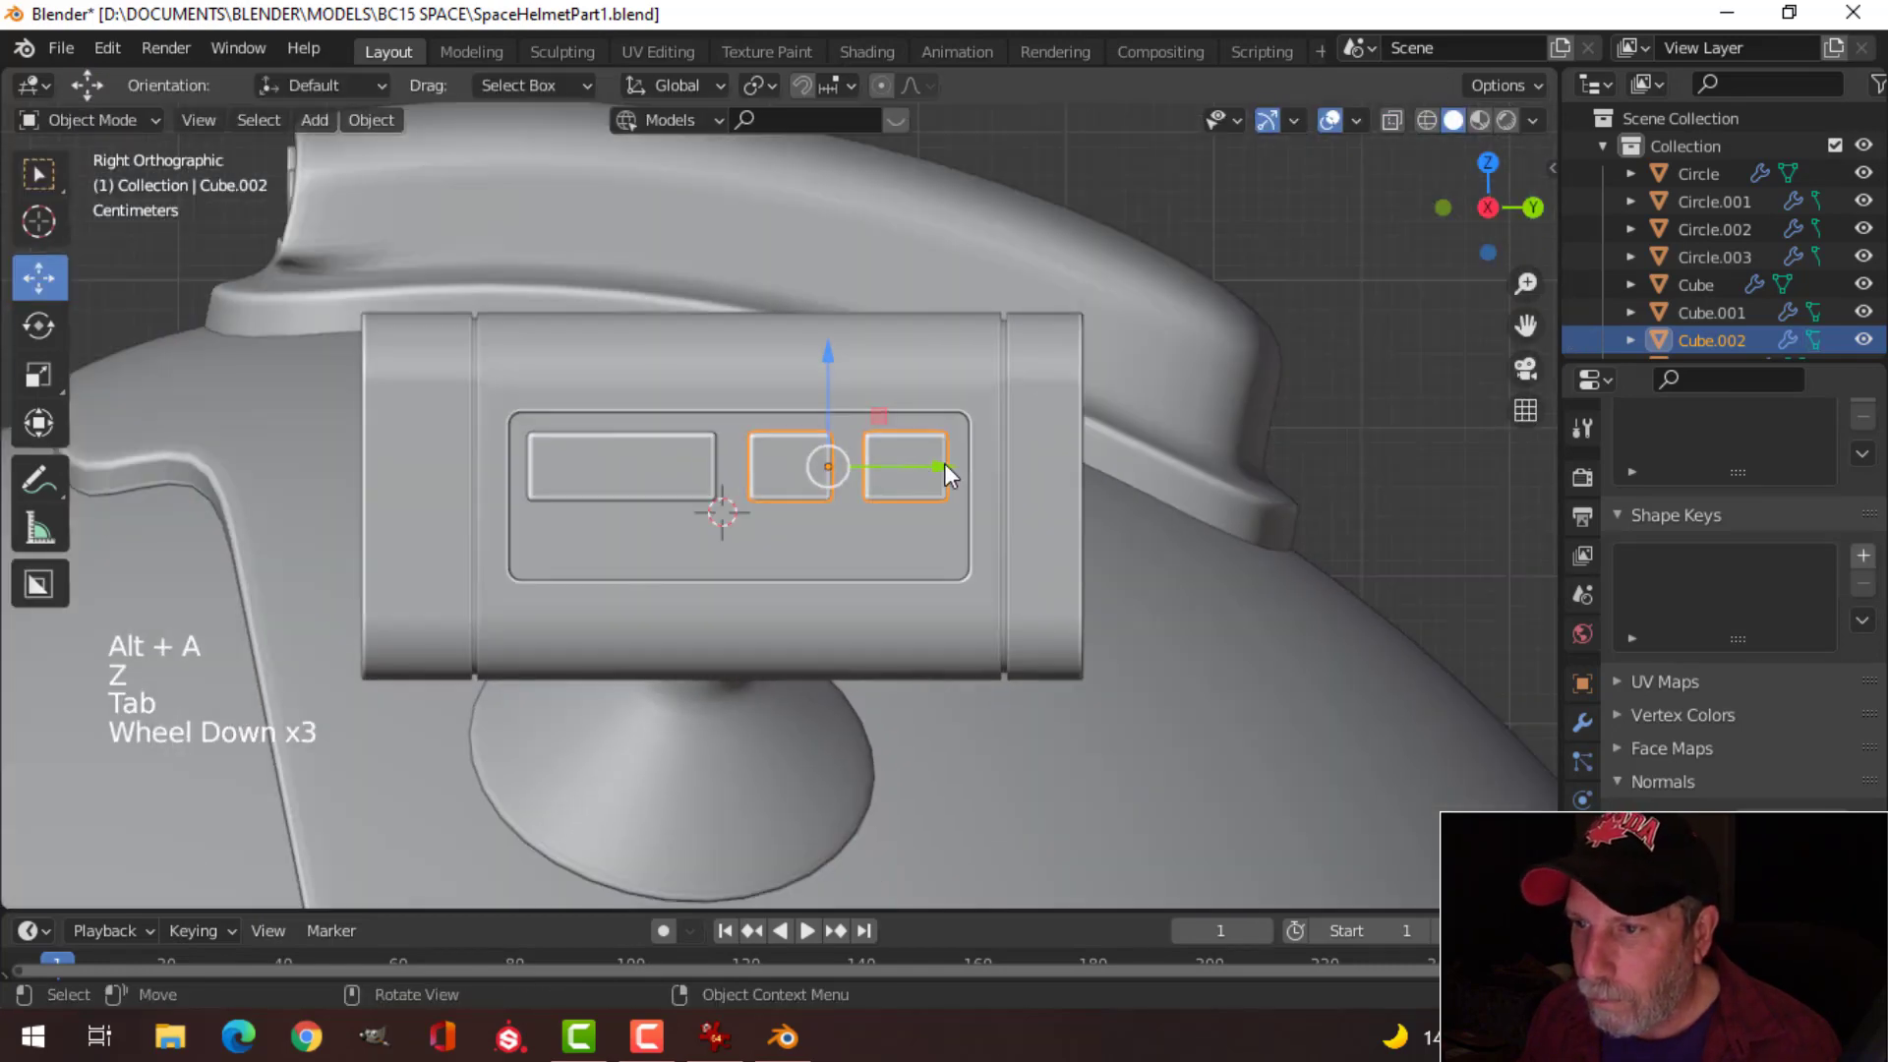
Step: Select both button objects and scale their meshes together along X to about 0.821
key(alt+a)
middle_drag(944, 464, 747, 407)
scroll(940, 547, down, 1)
scroll(740, 476, up, 2)
click(741, 476)
shift+click(798, 450)
scroll(940, 545, up, 2)
key(Tab)
key(a)
key(s)
key(x)
click(959, 519)
Step: Duplicate the button row about 0.053 m down along Z and raise both rows about 0.005 m to centre them in the recess
key(KP_3)
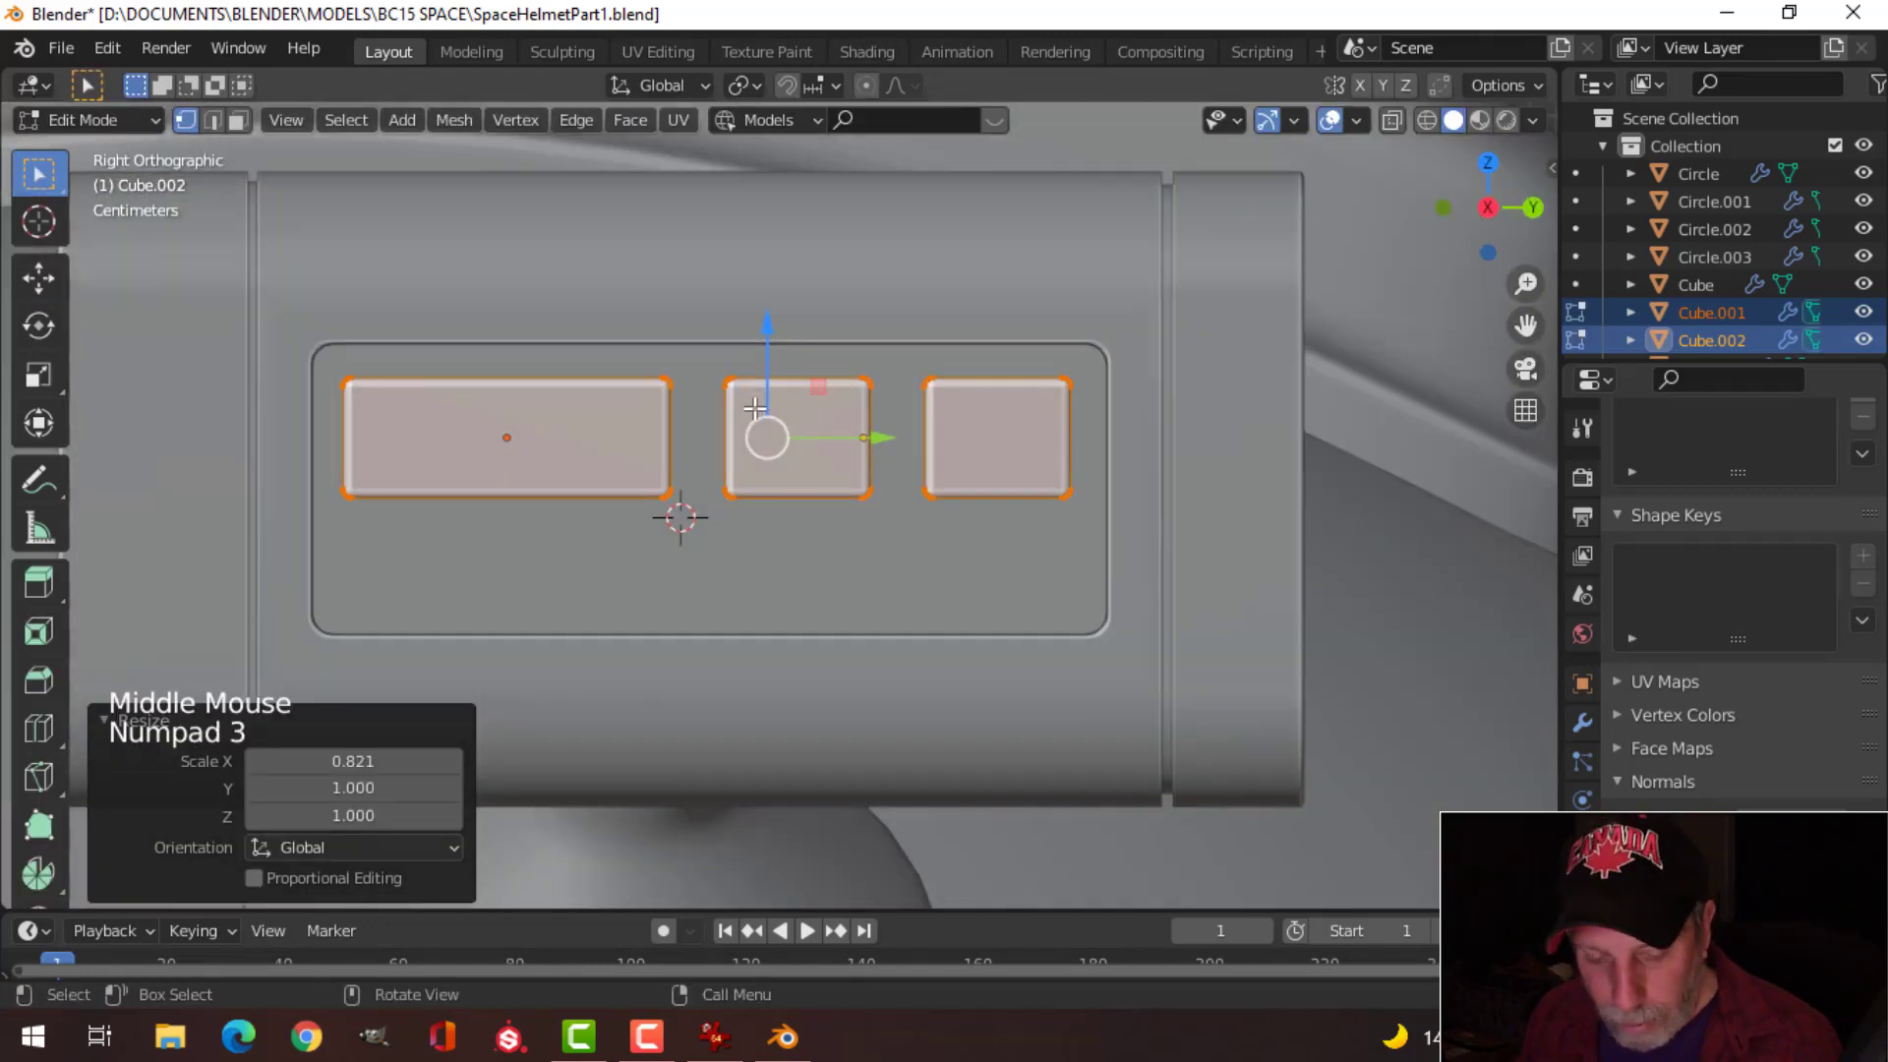
key(shift+d)
drag(759, 333, 767, 470)
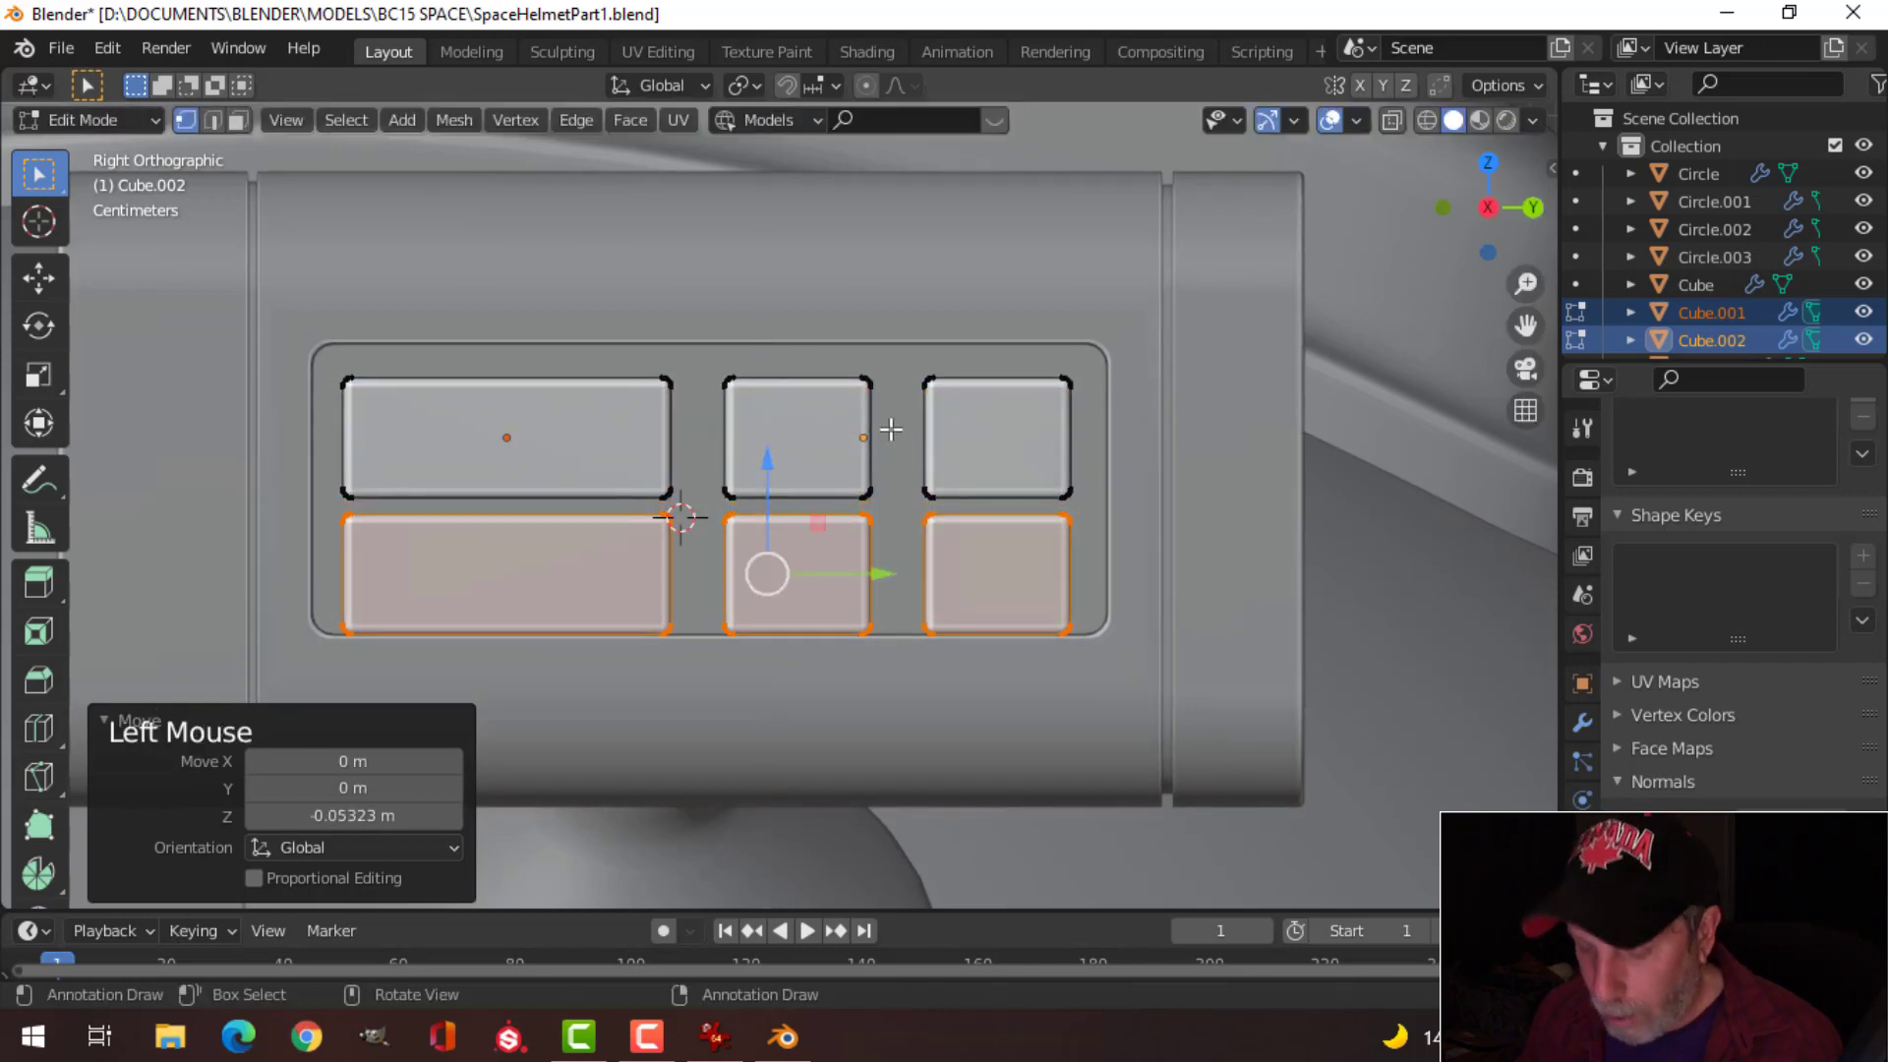
key(a)
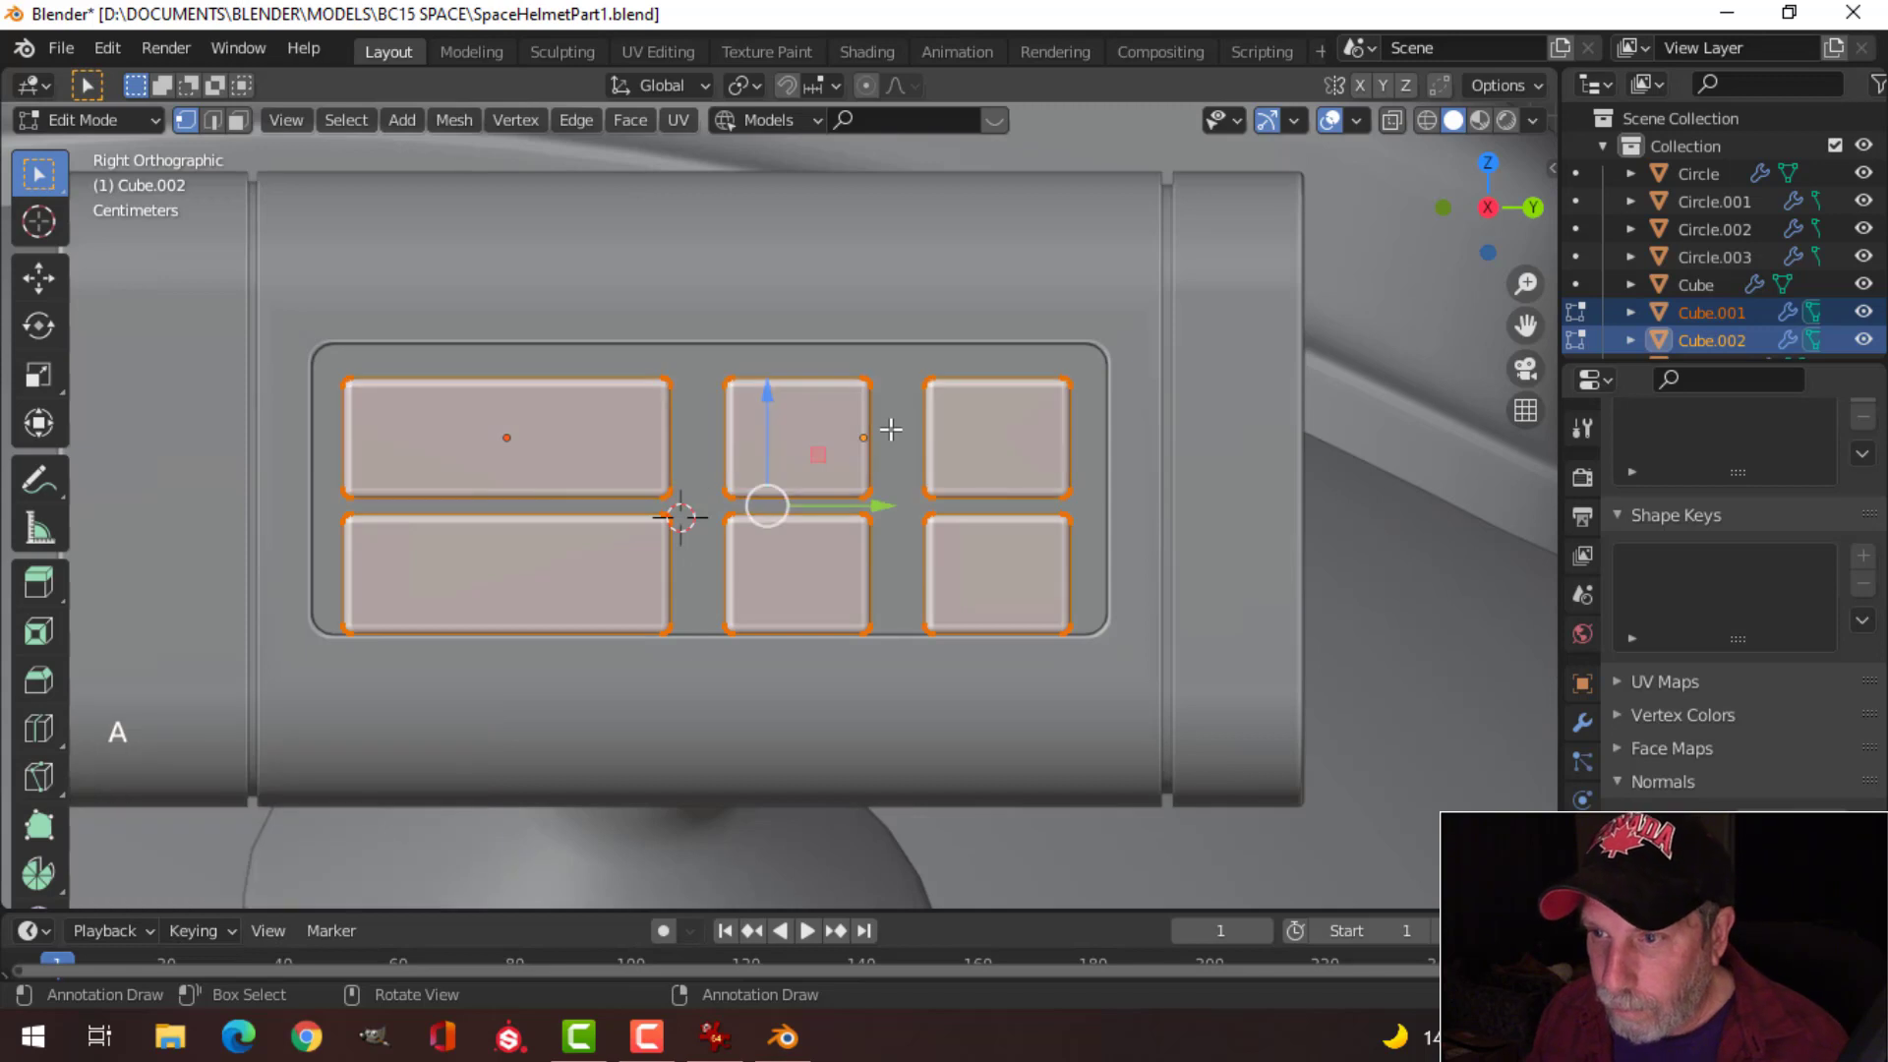
drag(765, 391, 767, 381)
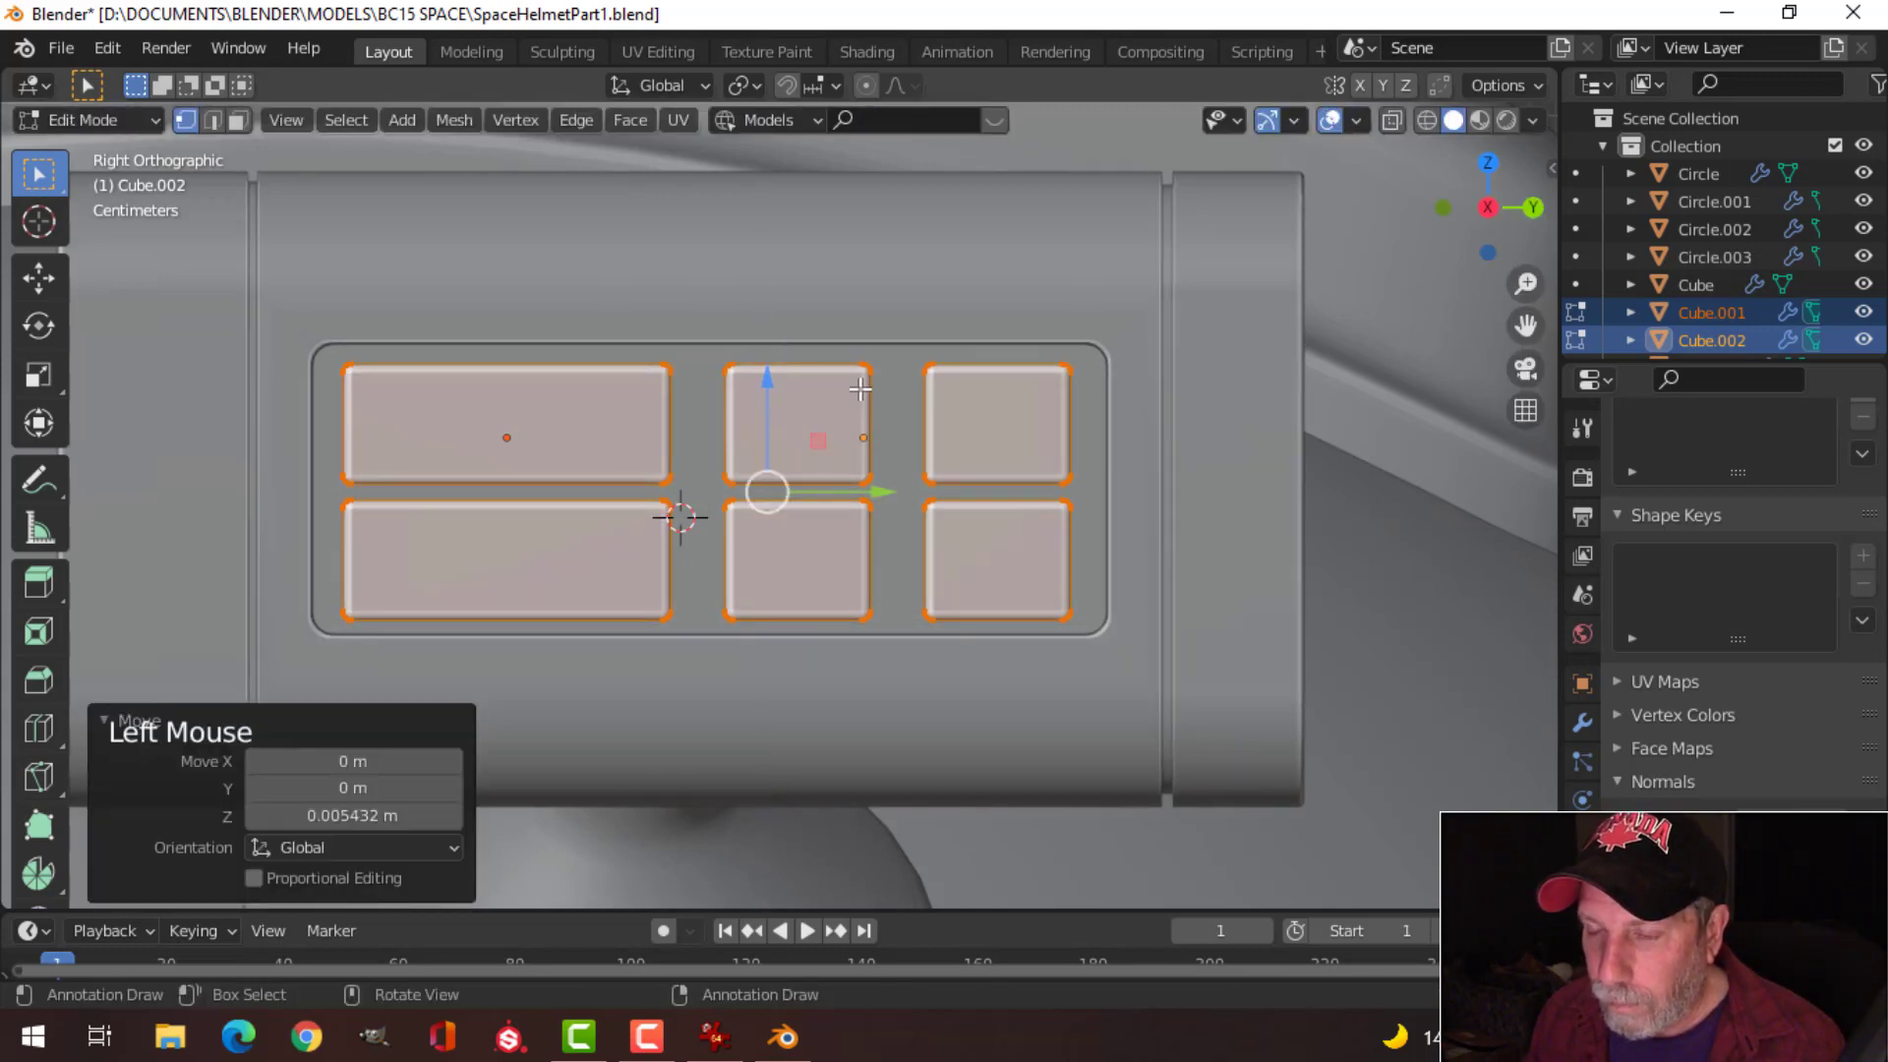
Step: Leave mesh editing, clear the selection and inspect the two button rows on the box from an angle
key(alt+a)
key(Tab)
scroll(842, 397, down, 4)
key(alt+a)
scroll(942, 552, down, 3)
middle_drag(942, 553, 835, 510)
scroll(1017, 569, up, 2)
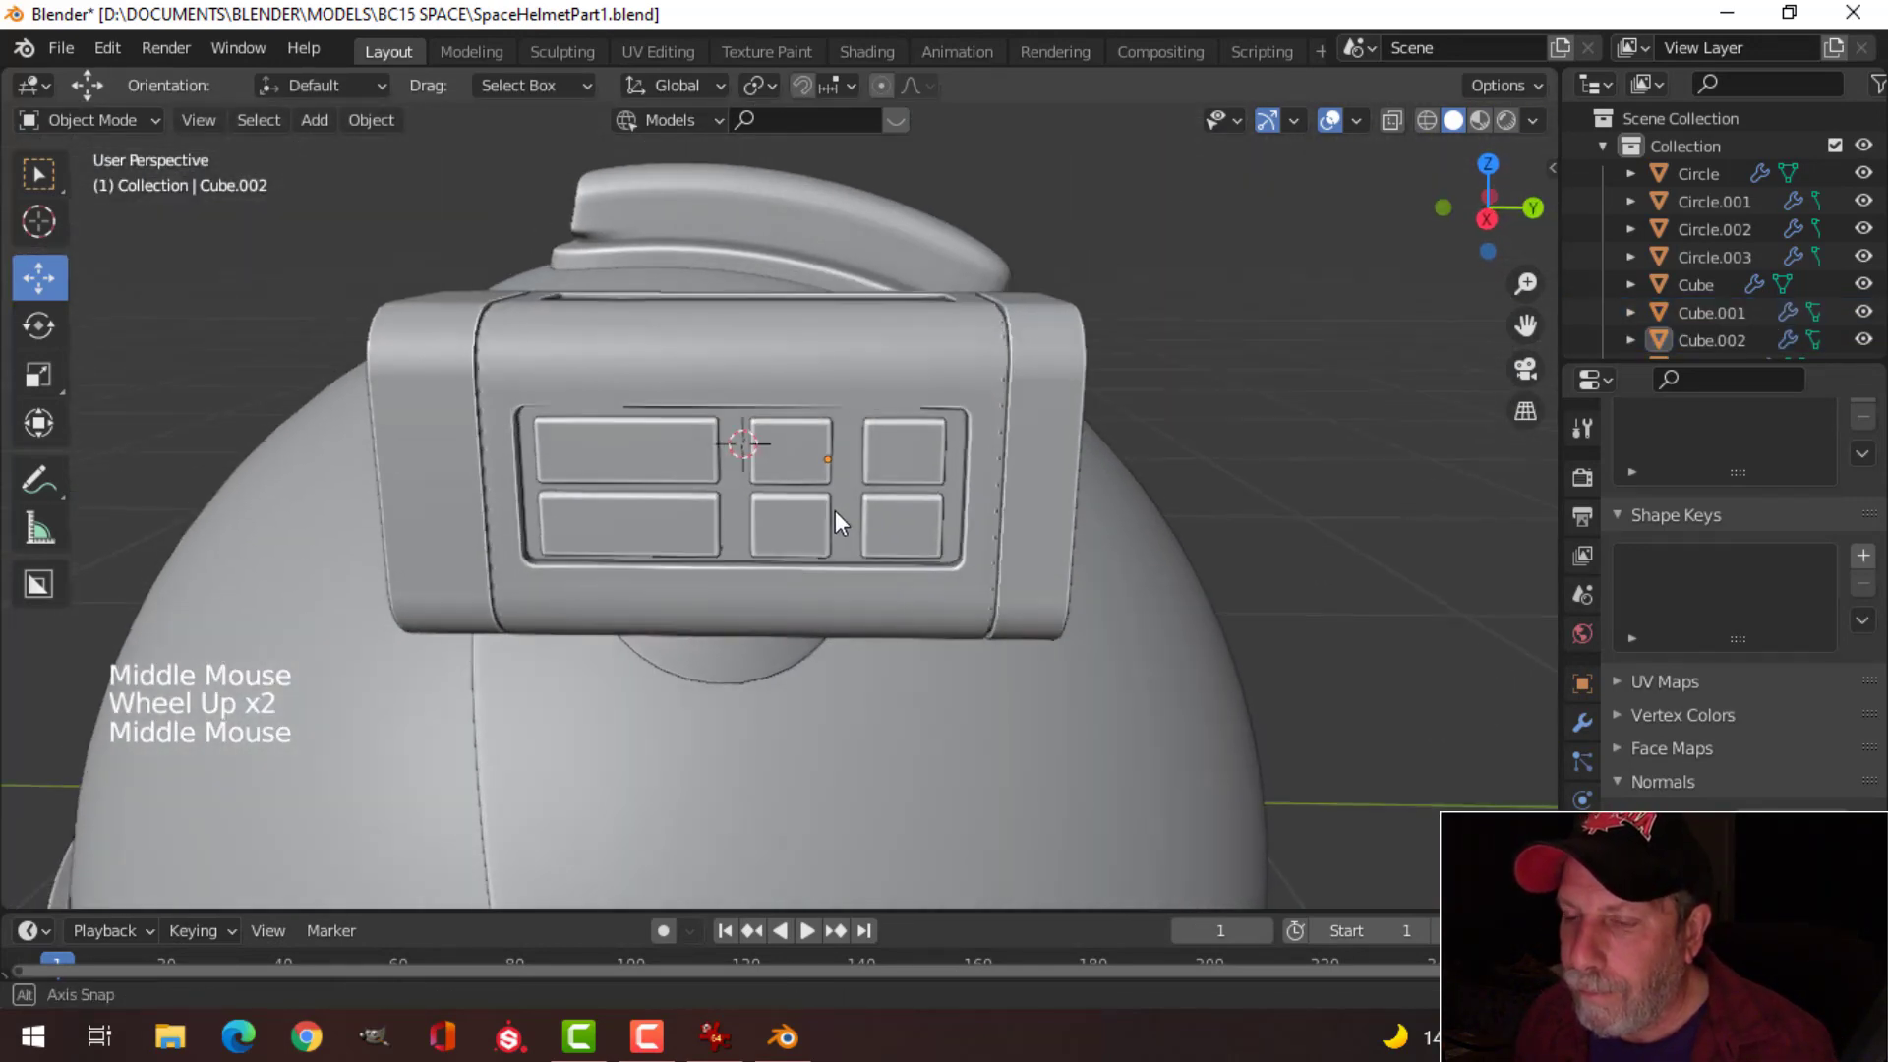
scroll(728, 535, up, 2)
shift+middle_drag(728, 535, 776, 517)
middle_drag(777, 516, 818, 497)
Step: Shorten the lower wide button in wireframe by moving its far-end vertices about 0.092 m inward along Y
click(675, 501)
key(Tab)
mouse_move(675, 502)
middle_down()
mouse_move(768, 498)
mouse_move(661, 480)
middle_up()
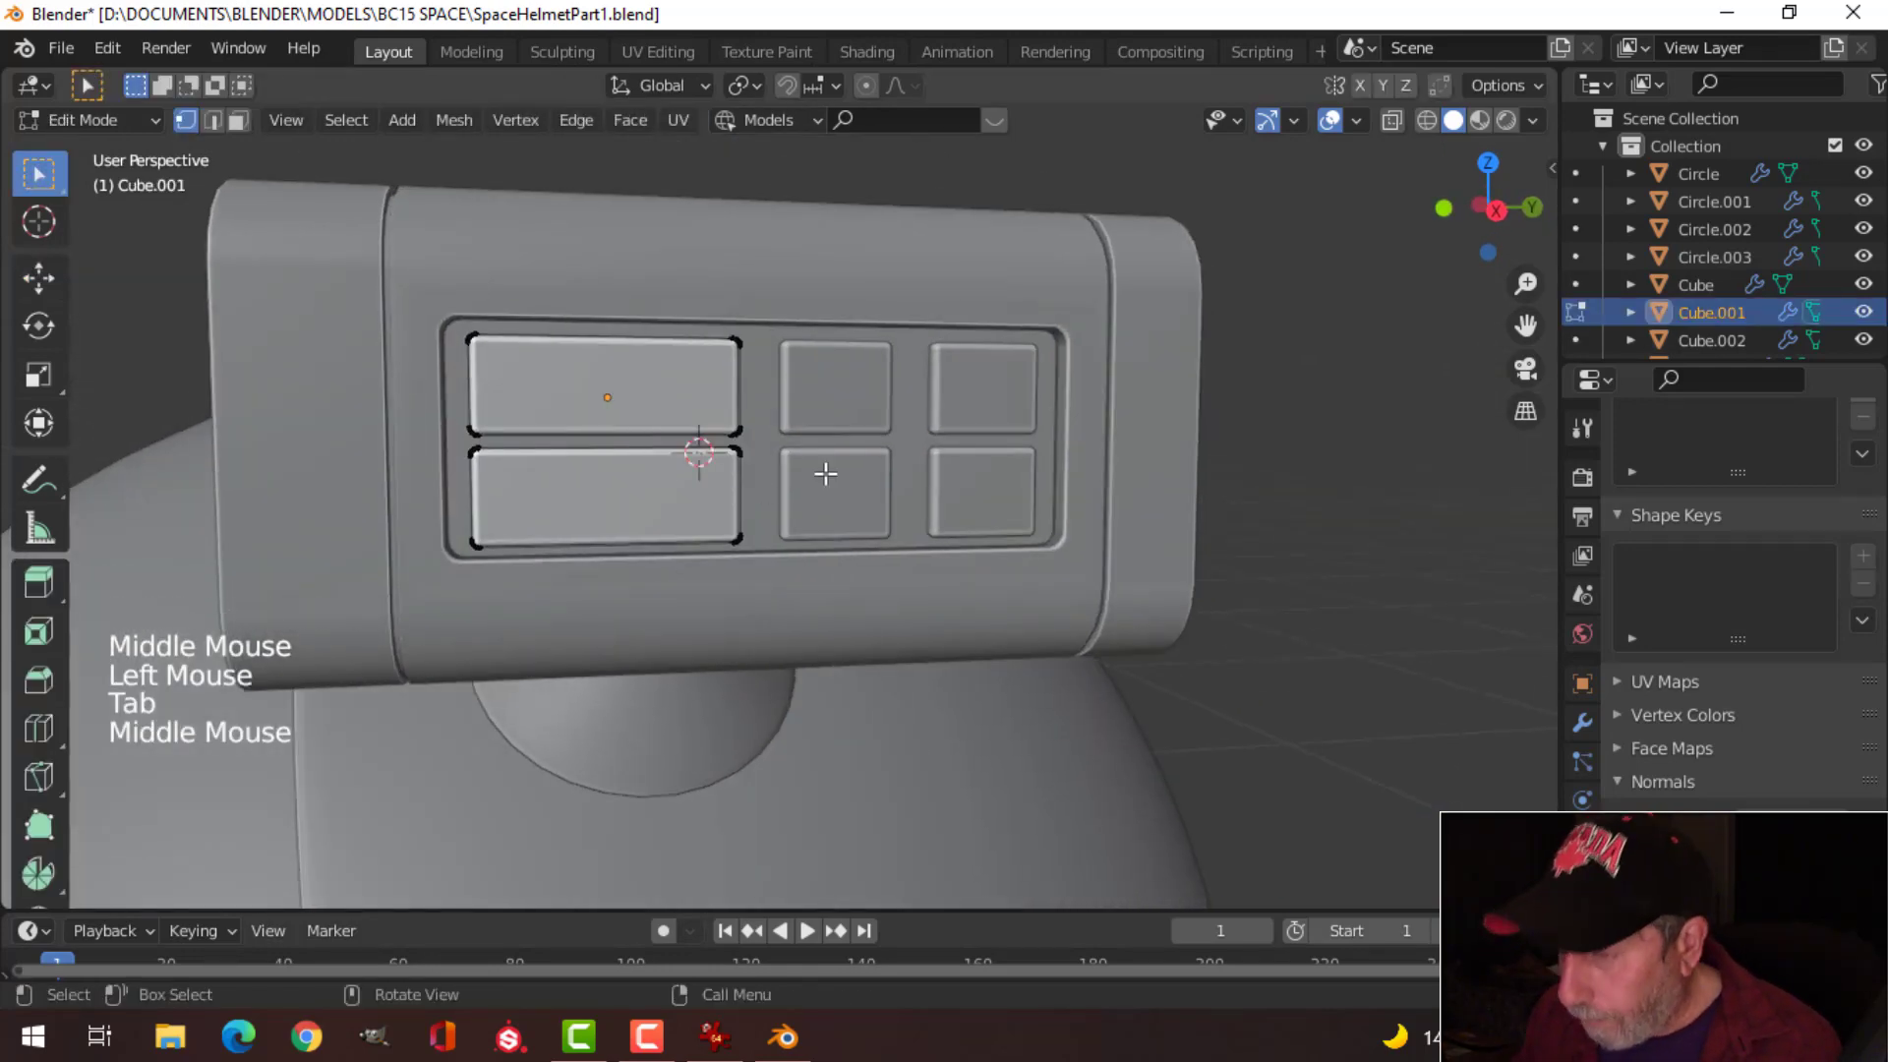
key(KP_3)
key(z)
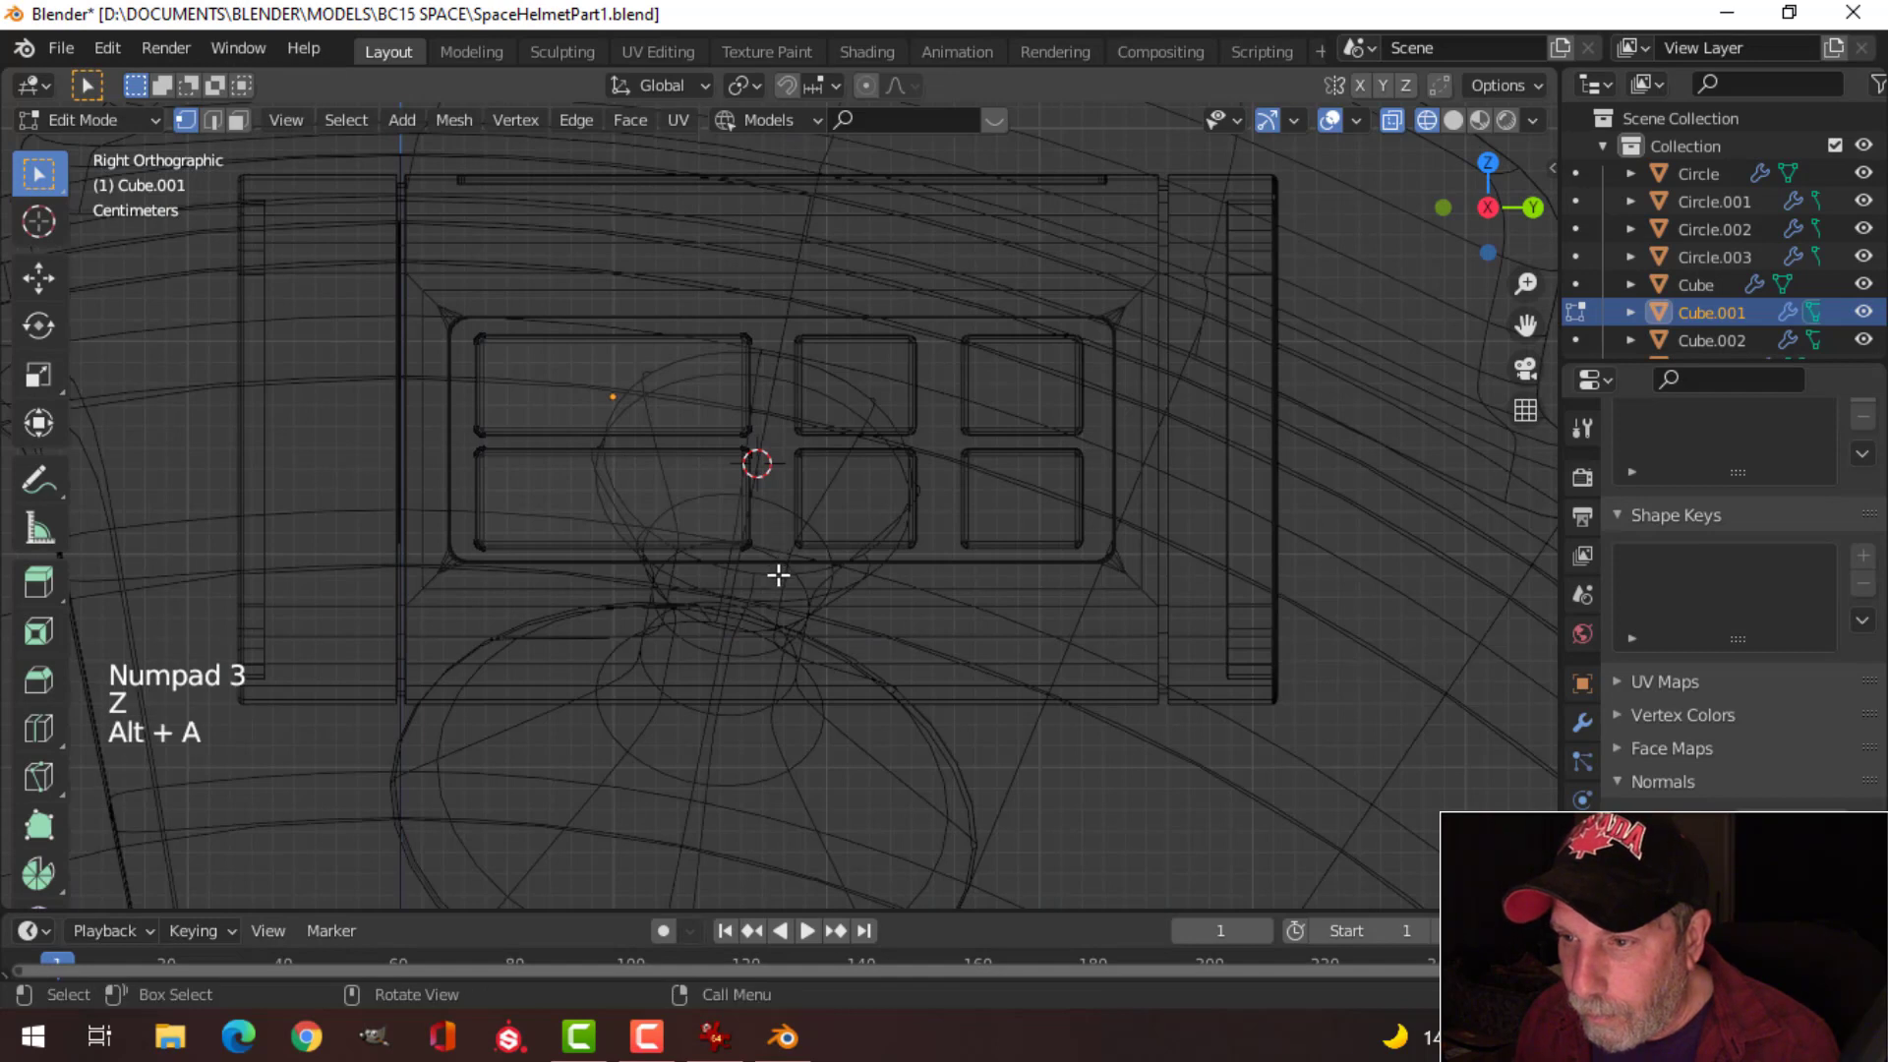
key(b)
drag(778, 578, 720, 441)
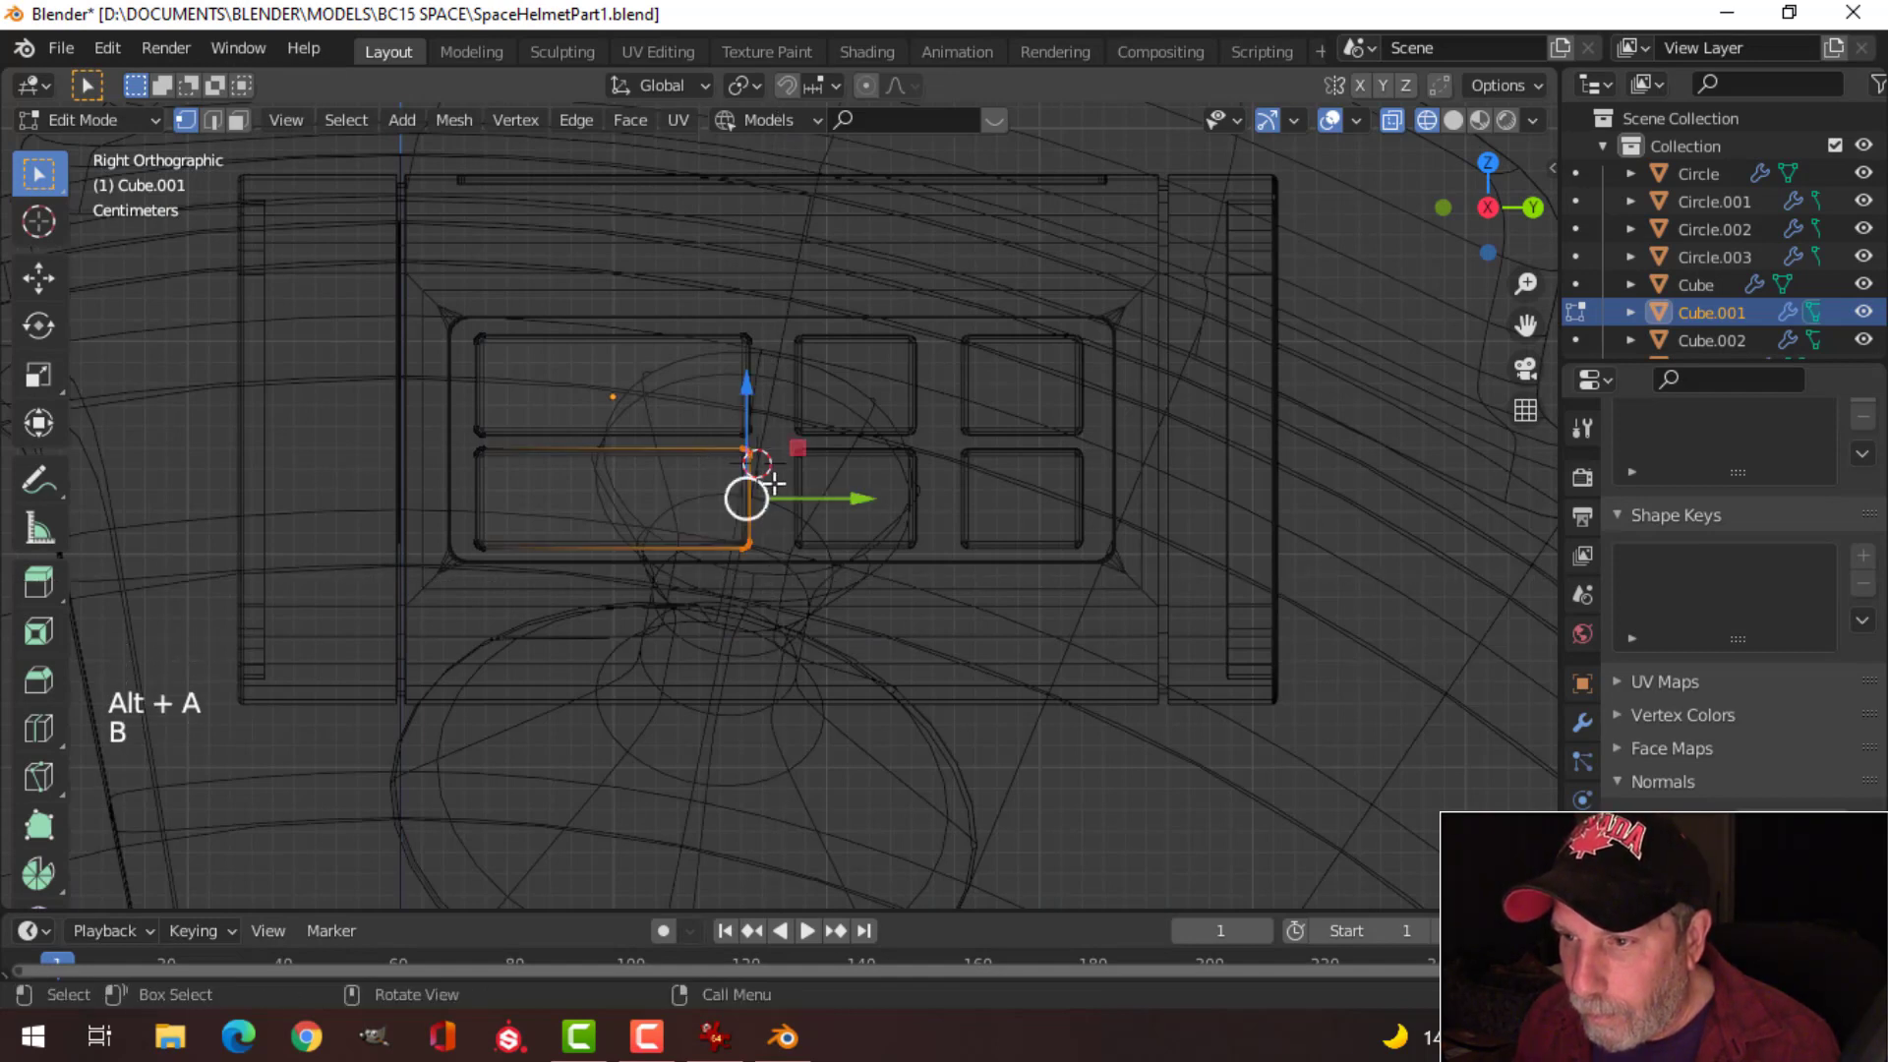
drag(854, 498, 657, 497)
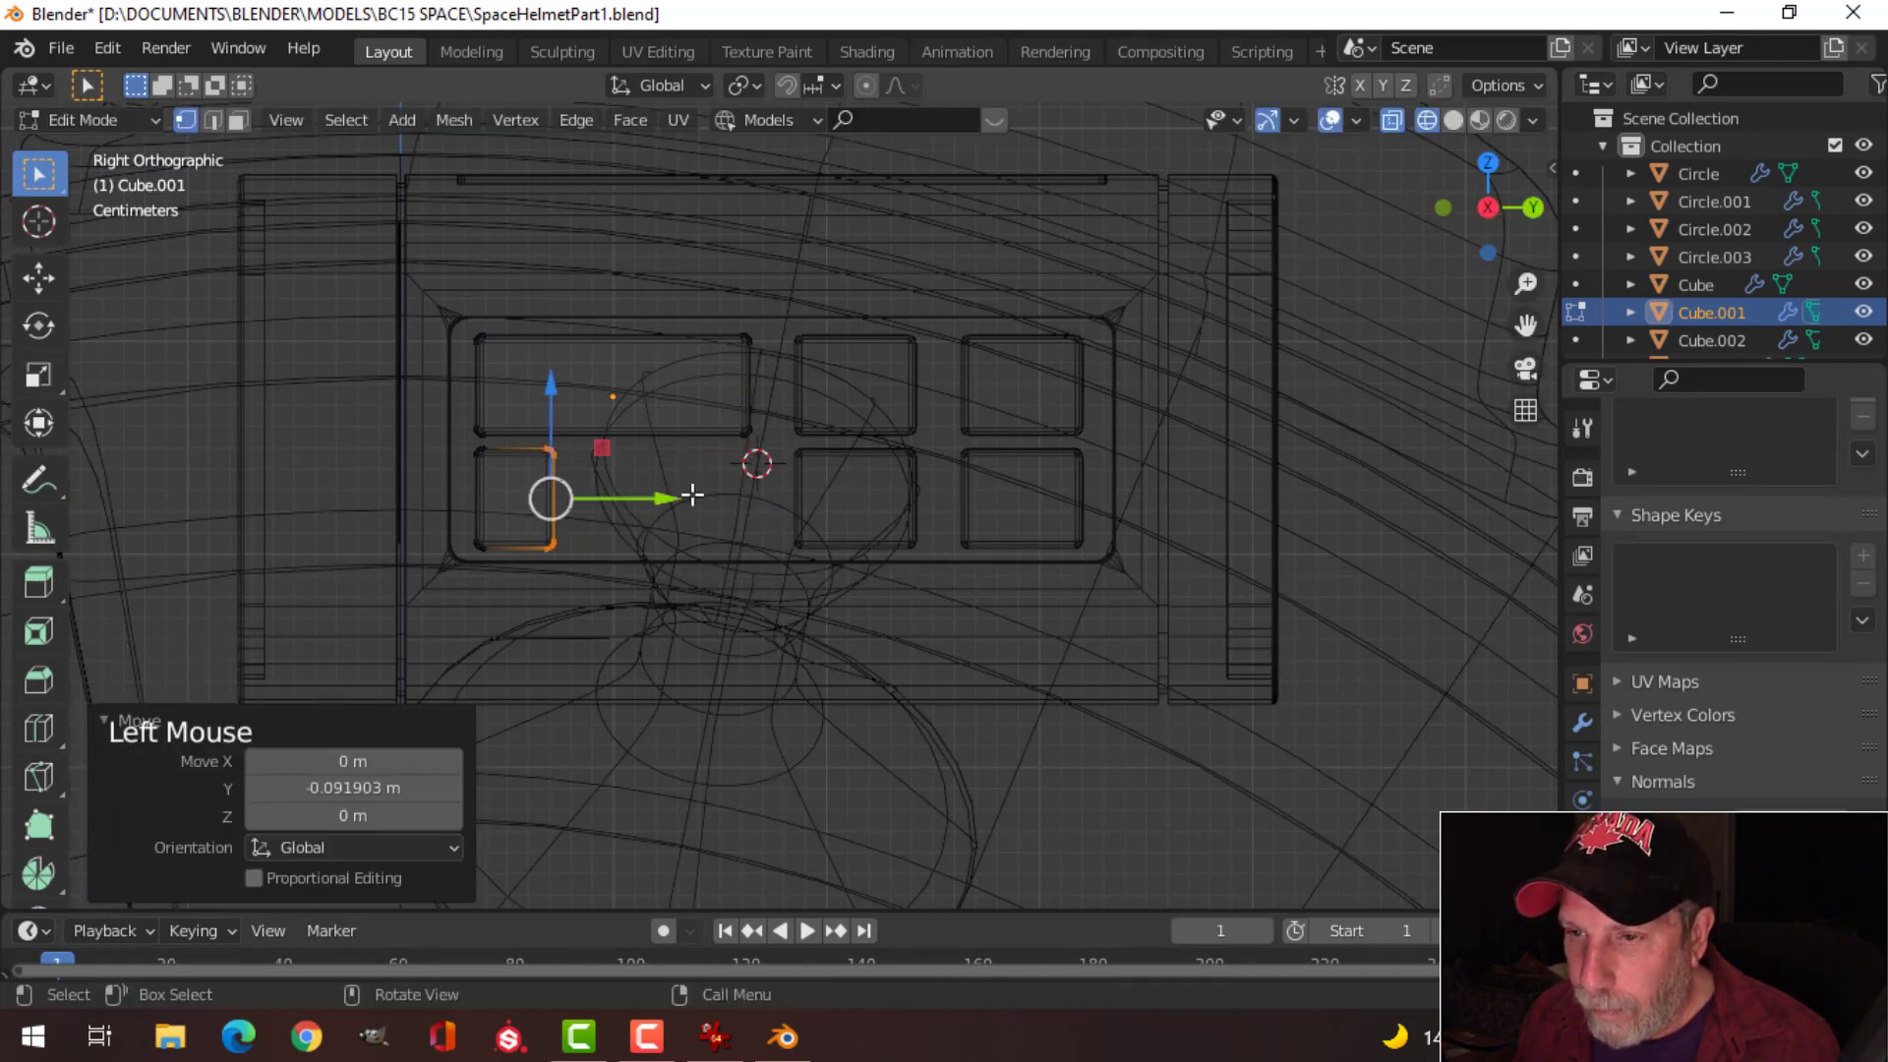
Step: Duplicate the whole shortened button twice along Y, about 0.045 m apart, to form a row of three
key(ctrl+l)
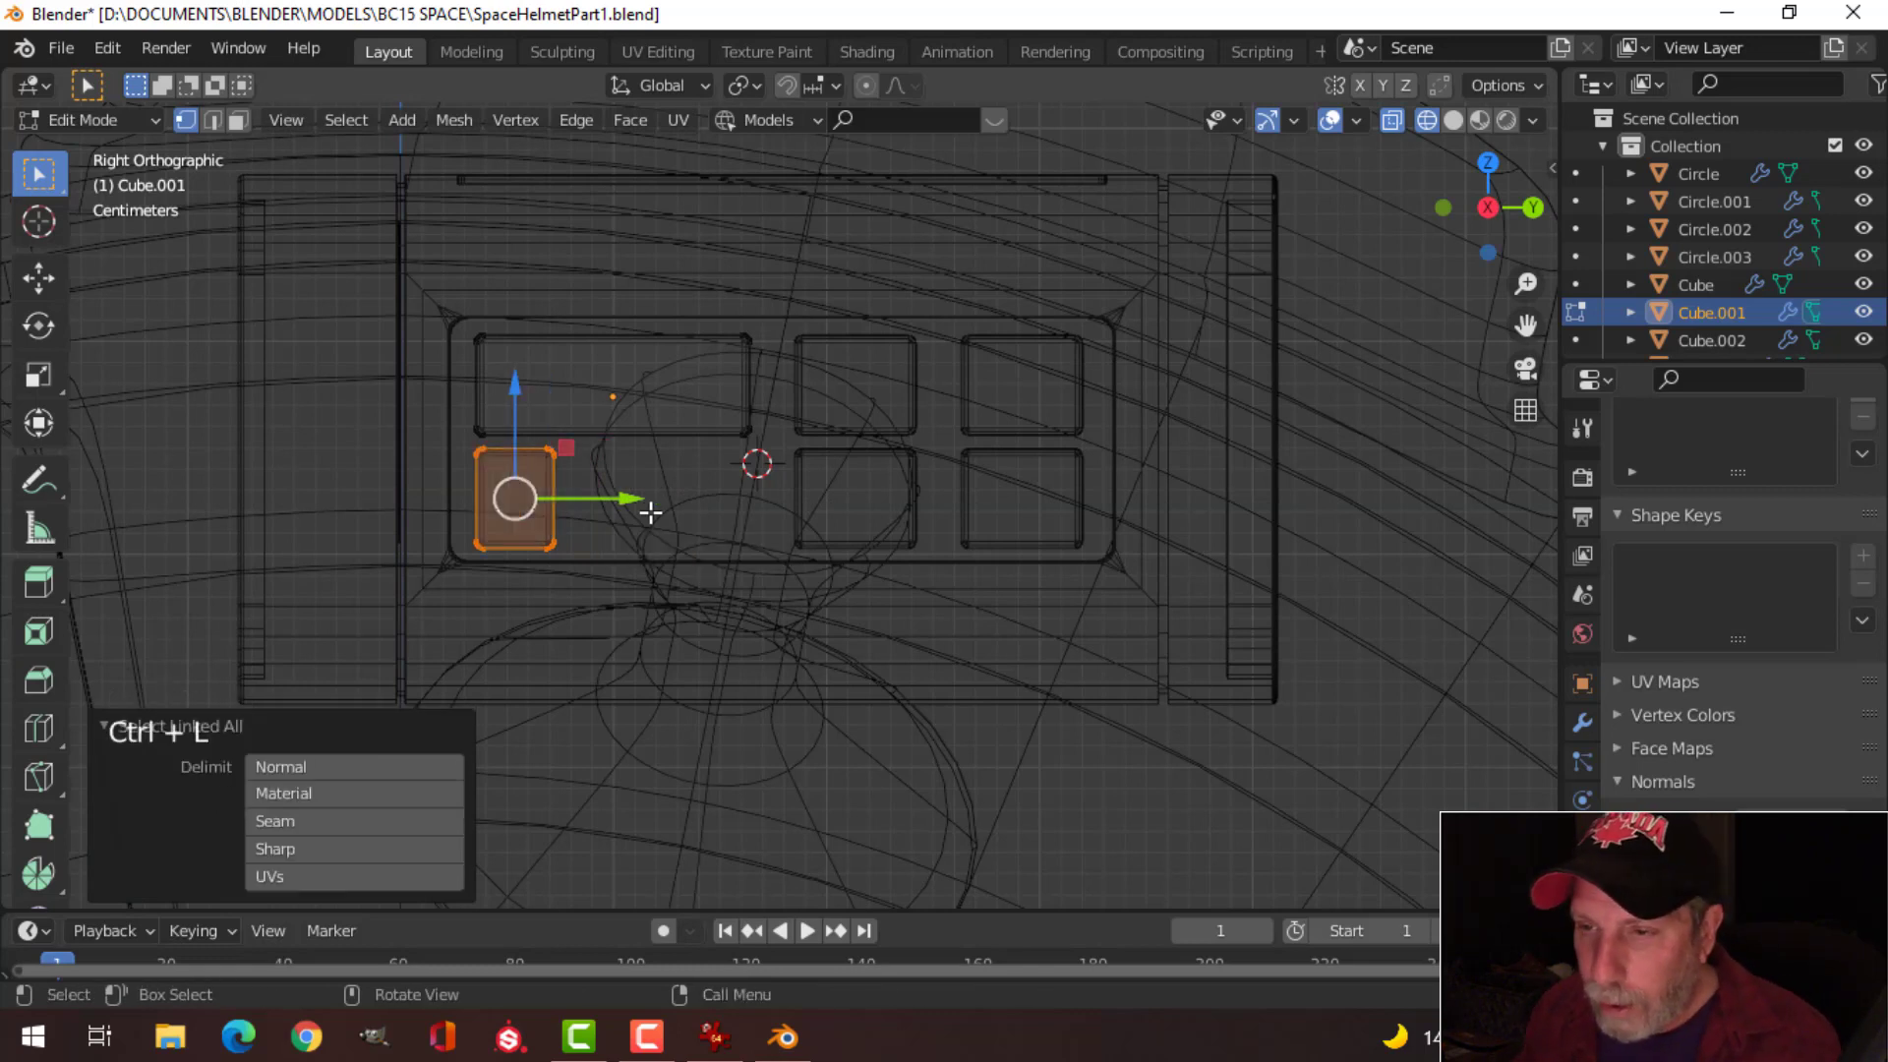
key(shift+d)
drag(644, 501, 739, 507)
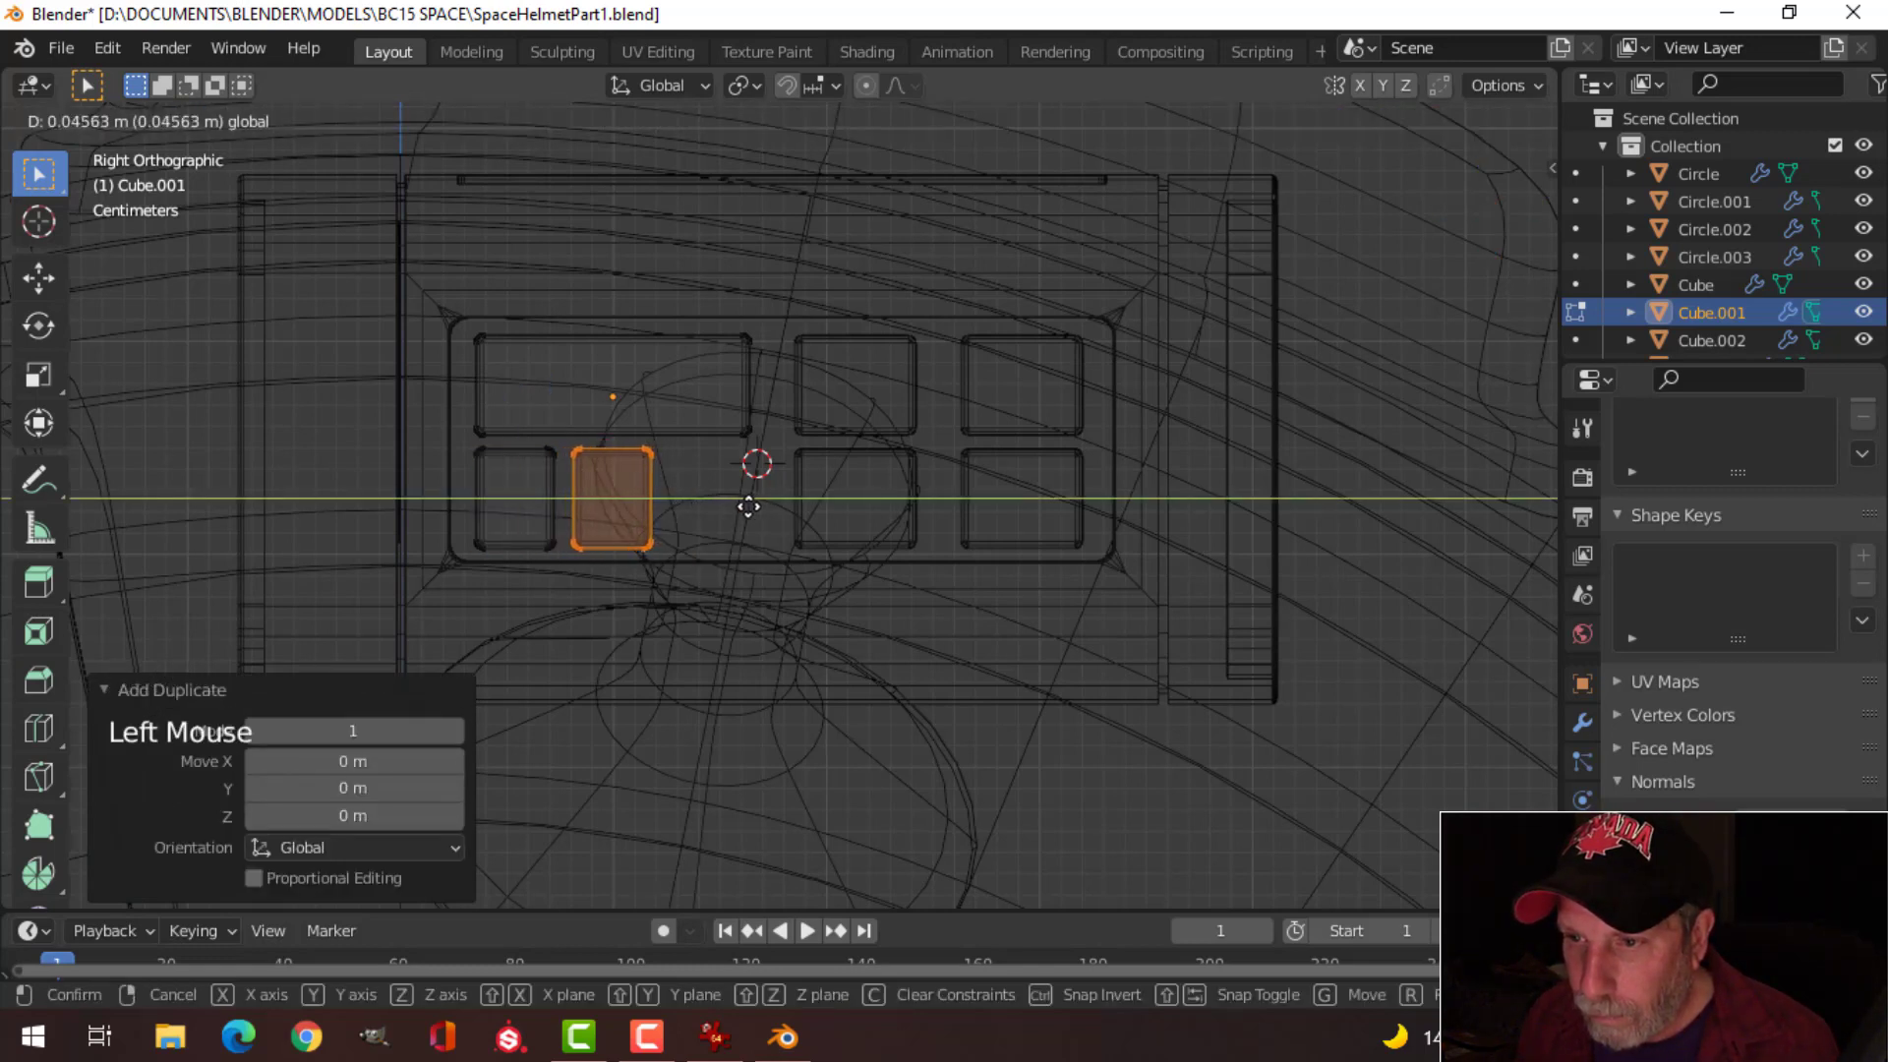
drag(747, 506, 839, 509)
key(shift+d)
right_click(860, 502)
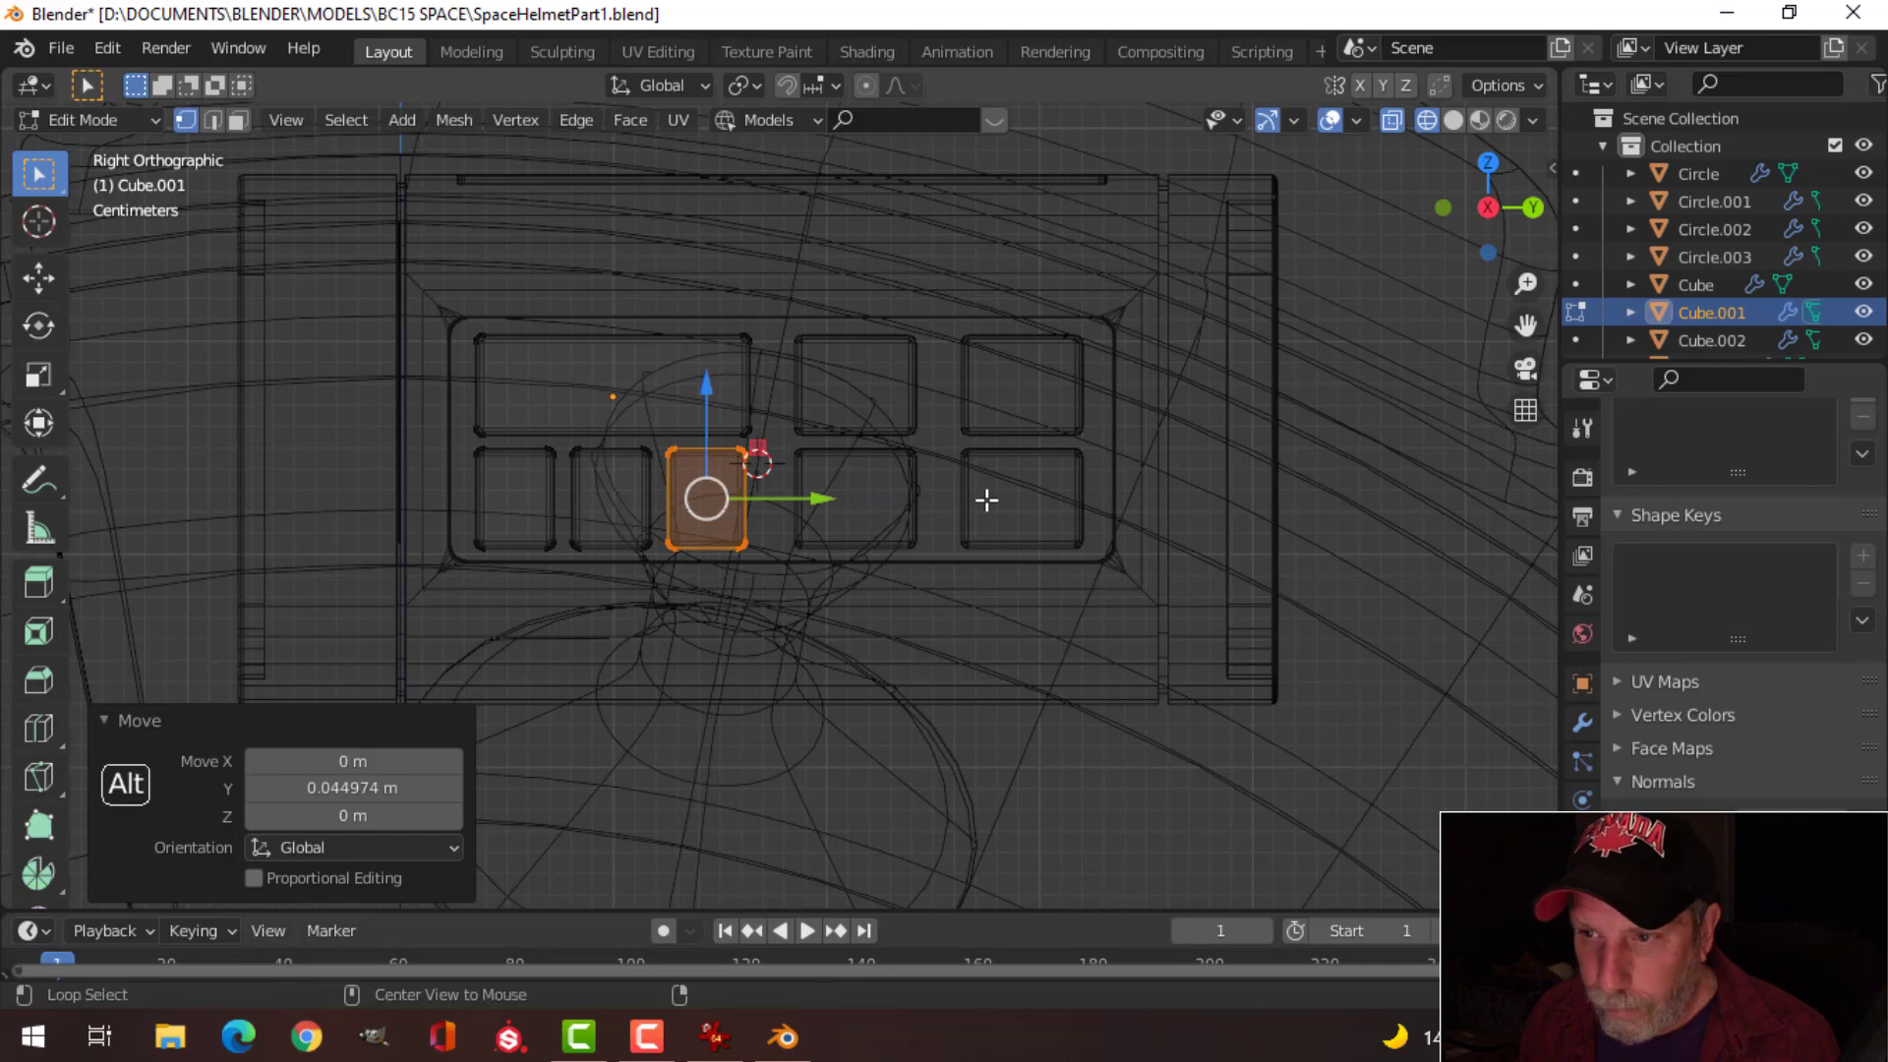
Step: Return to solid shading in Object Mode, deselect the buttons and save the file
key(alt+a)
key(z)
click(1027, 499)
key(Tab)
scroll(1013, 474, down, 3)
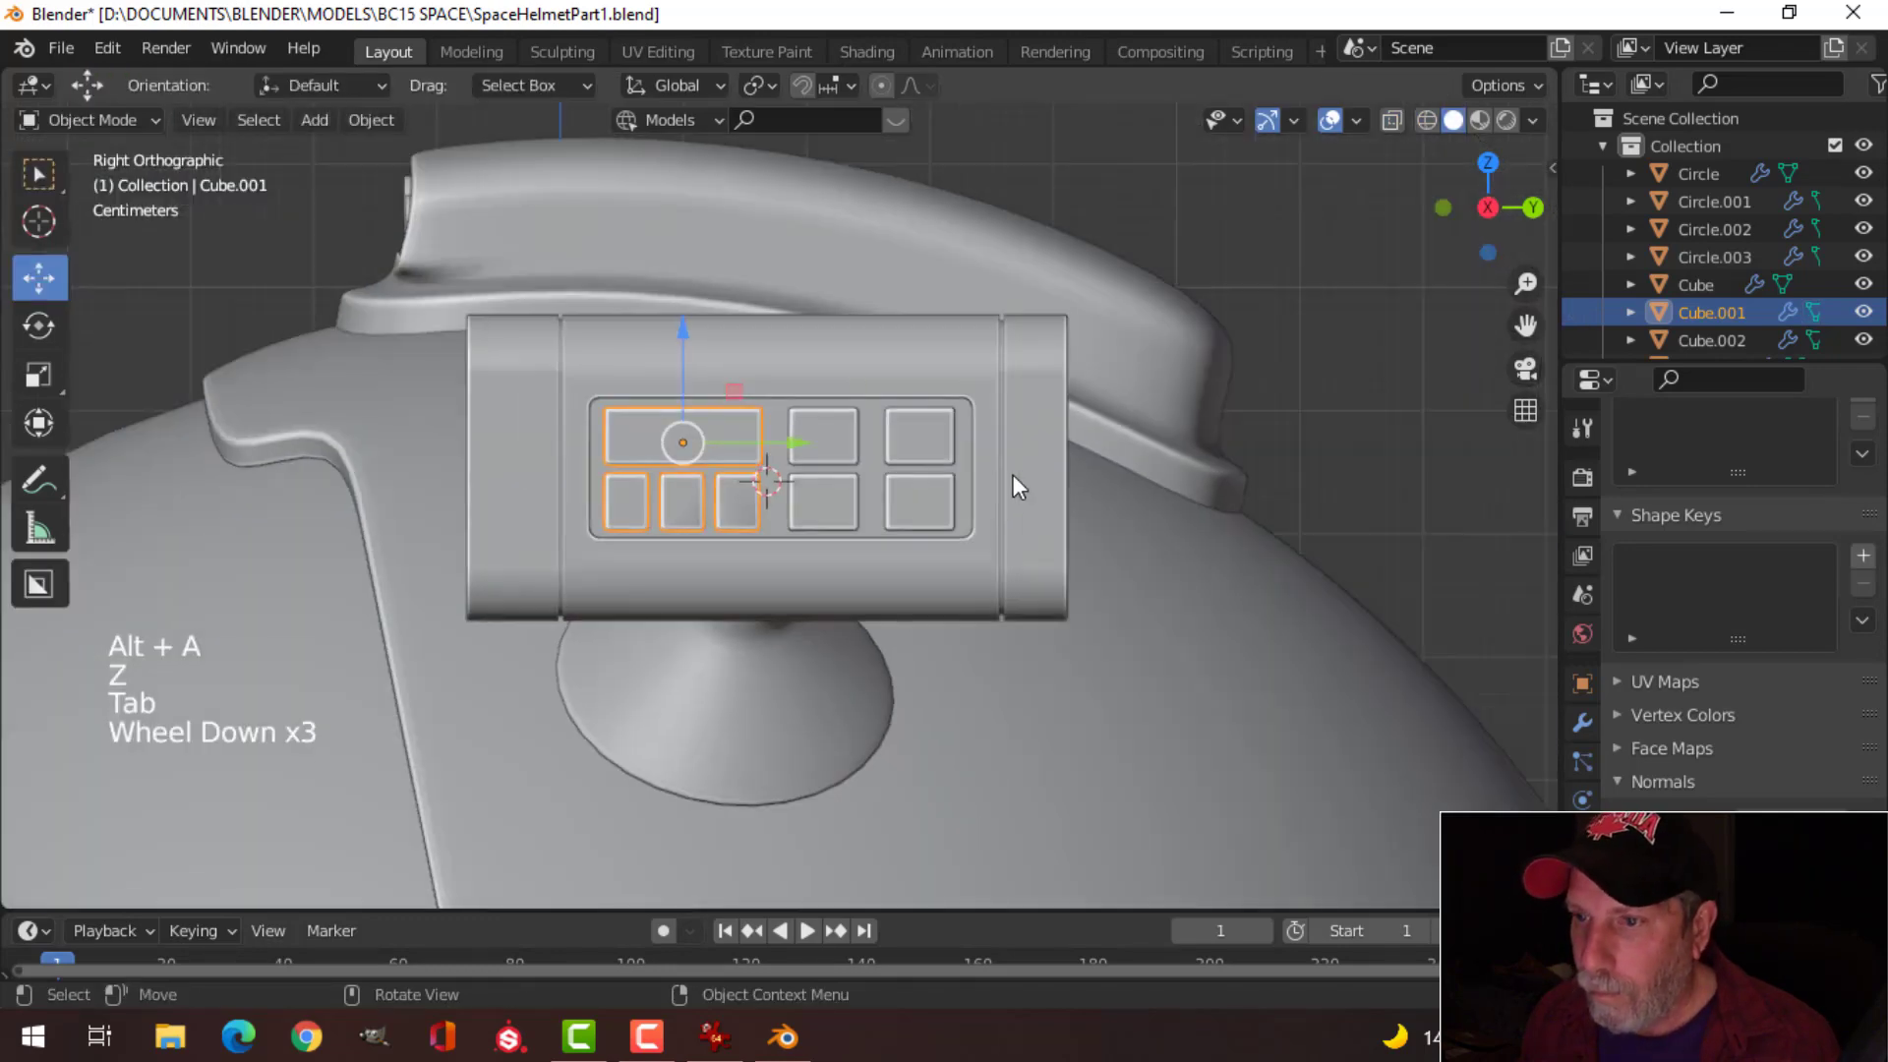
key(alt+a)
mouse_move(1013, 474)
middle_down()
mouse_move(970, 539)
mouse_move(974, 586)
mouse_move(856, 586)
middle_up()
scroll(970, 539, down, 3)
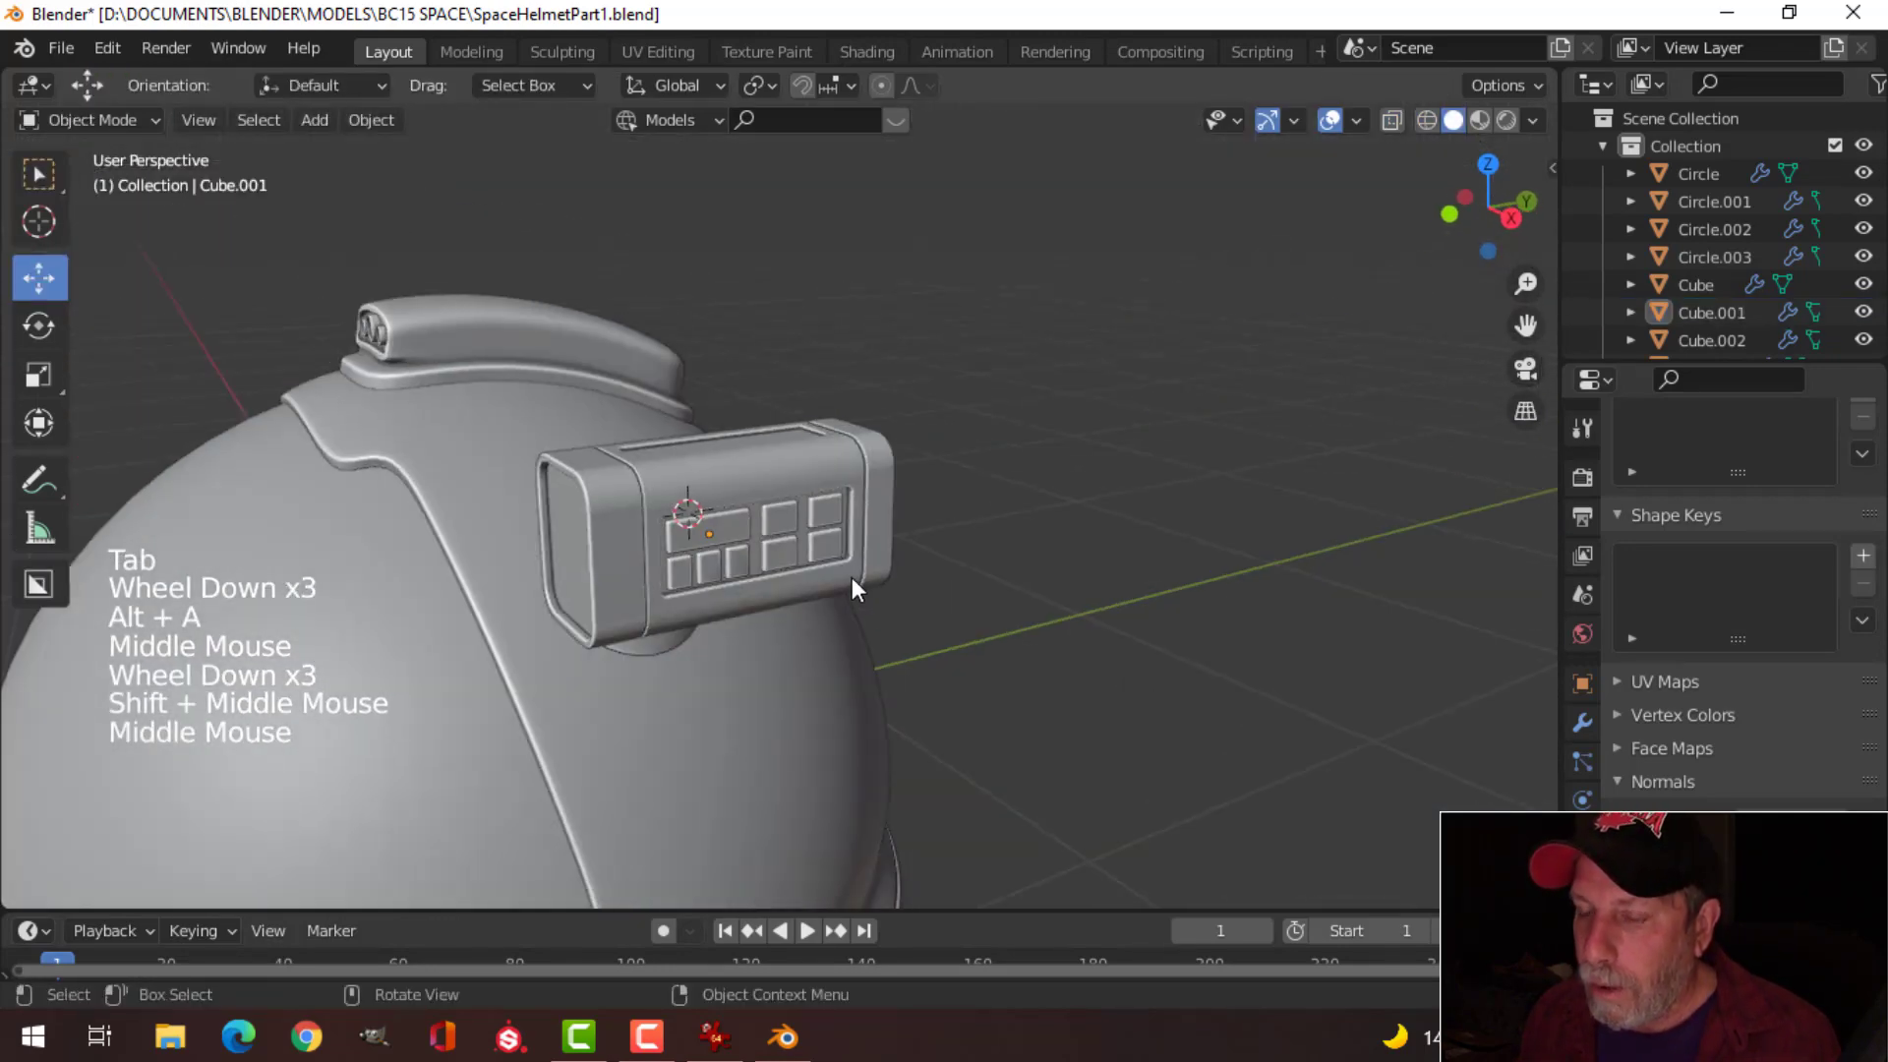
scroll(864, 552, up, 2)
key(ctrl+s)
Step: Select the recessed end face of the box and snap the 3D cursor to it
shift+middle_drag(723, 452, 923, 544)
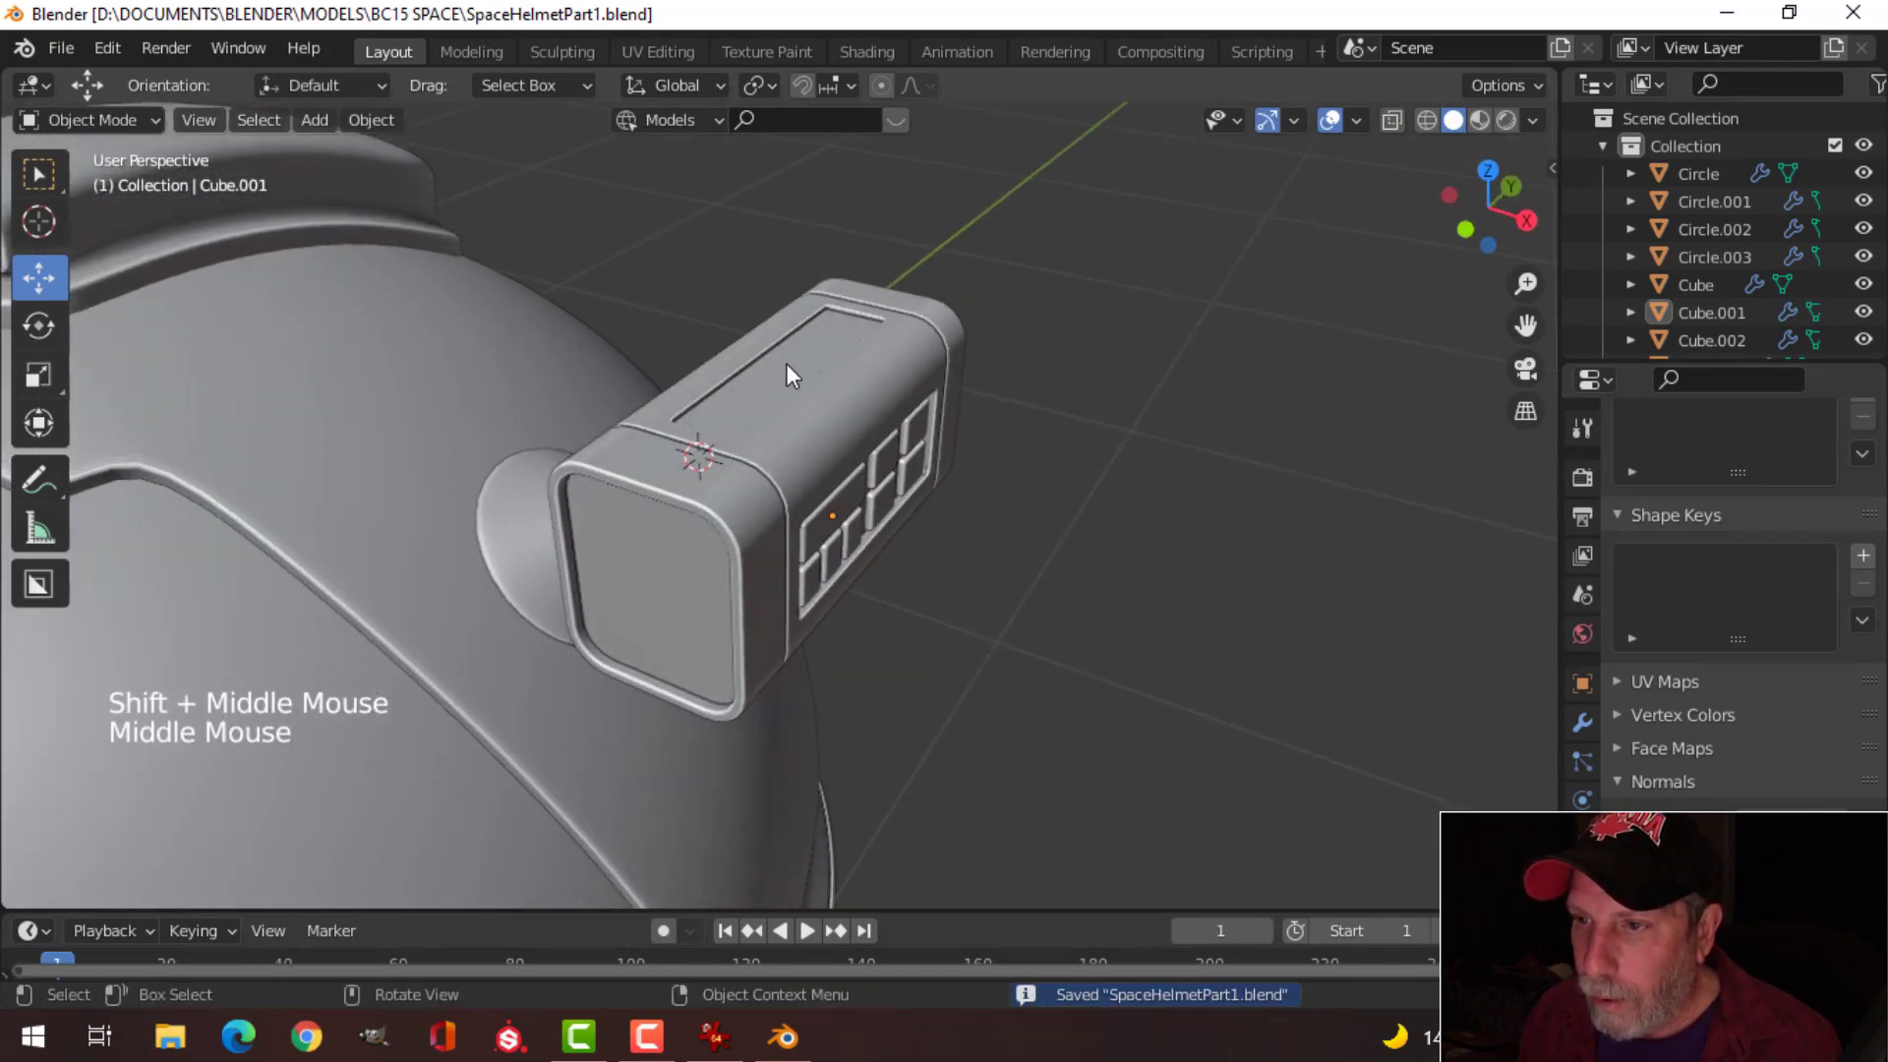
scroll(814, 510, down, 2)
shift+middle_drag(815, 509, 841, 482)
middle_drag(842, 482, 869, 450)
click(748, 478)
key(Tab)
middle_drag(747, 478, 780, 501)
key(alt+a)
key(3)
click(713, 500)
key(shift+s)
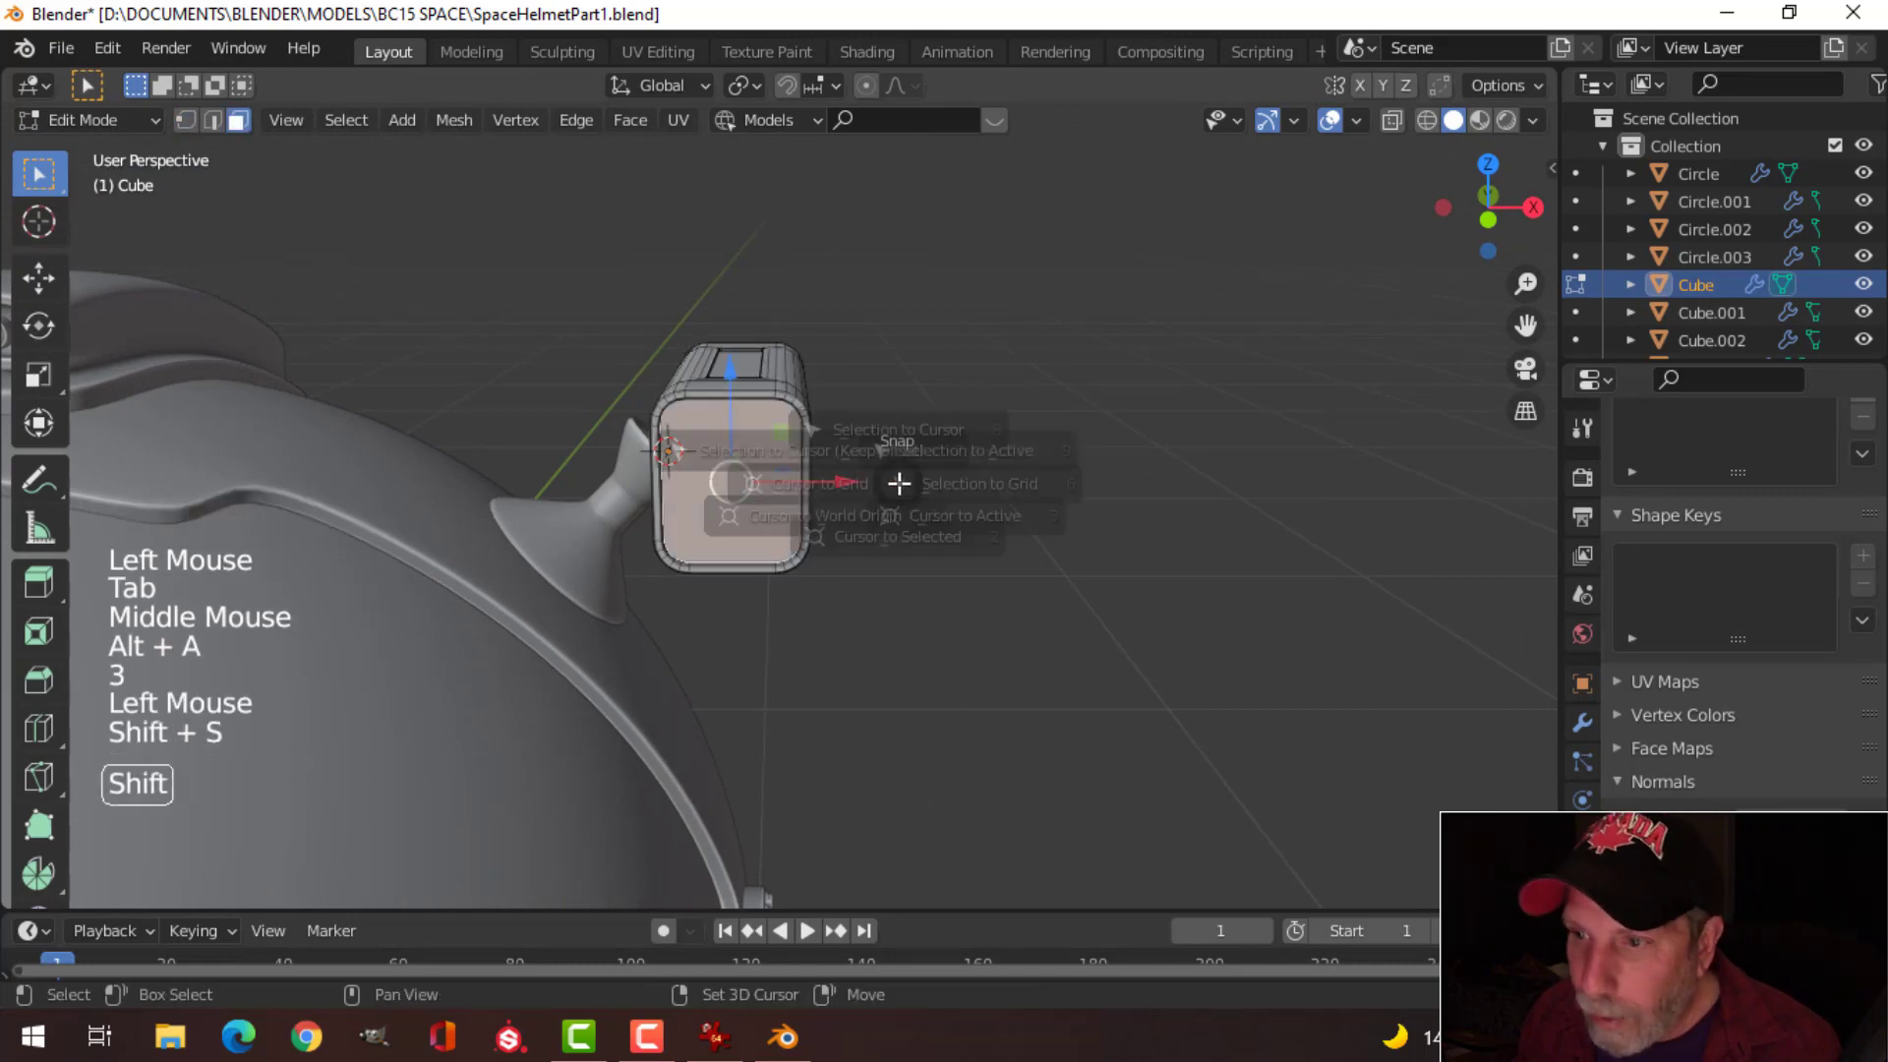
click(859, 640)
key(Tab)
Step: Add a 16-vertex circle mesh at the 3D cursor on the box's end face
scroll(913, 481, down, 3)
mouse_move(915, 476)
middle_down()
mouse_move(889, 518)
mouse_move(846, 505)
mouse_move(966, 468)
mouse_move(1066, 475)
mouse_move(733, 484)
mouse_move(762, 416)
mouse_move(803, 464)
mouse_move(865, 481)
mouse_move(704, 476)
mouse_move(920, 468)
middle_up()
scroll(866, 511, up, 2)
key(alt+a)
scroll(871, 503, up, 2)
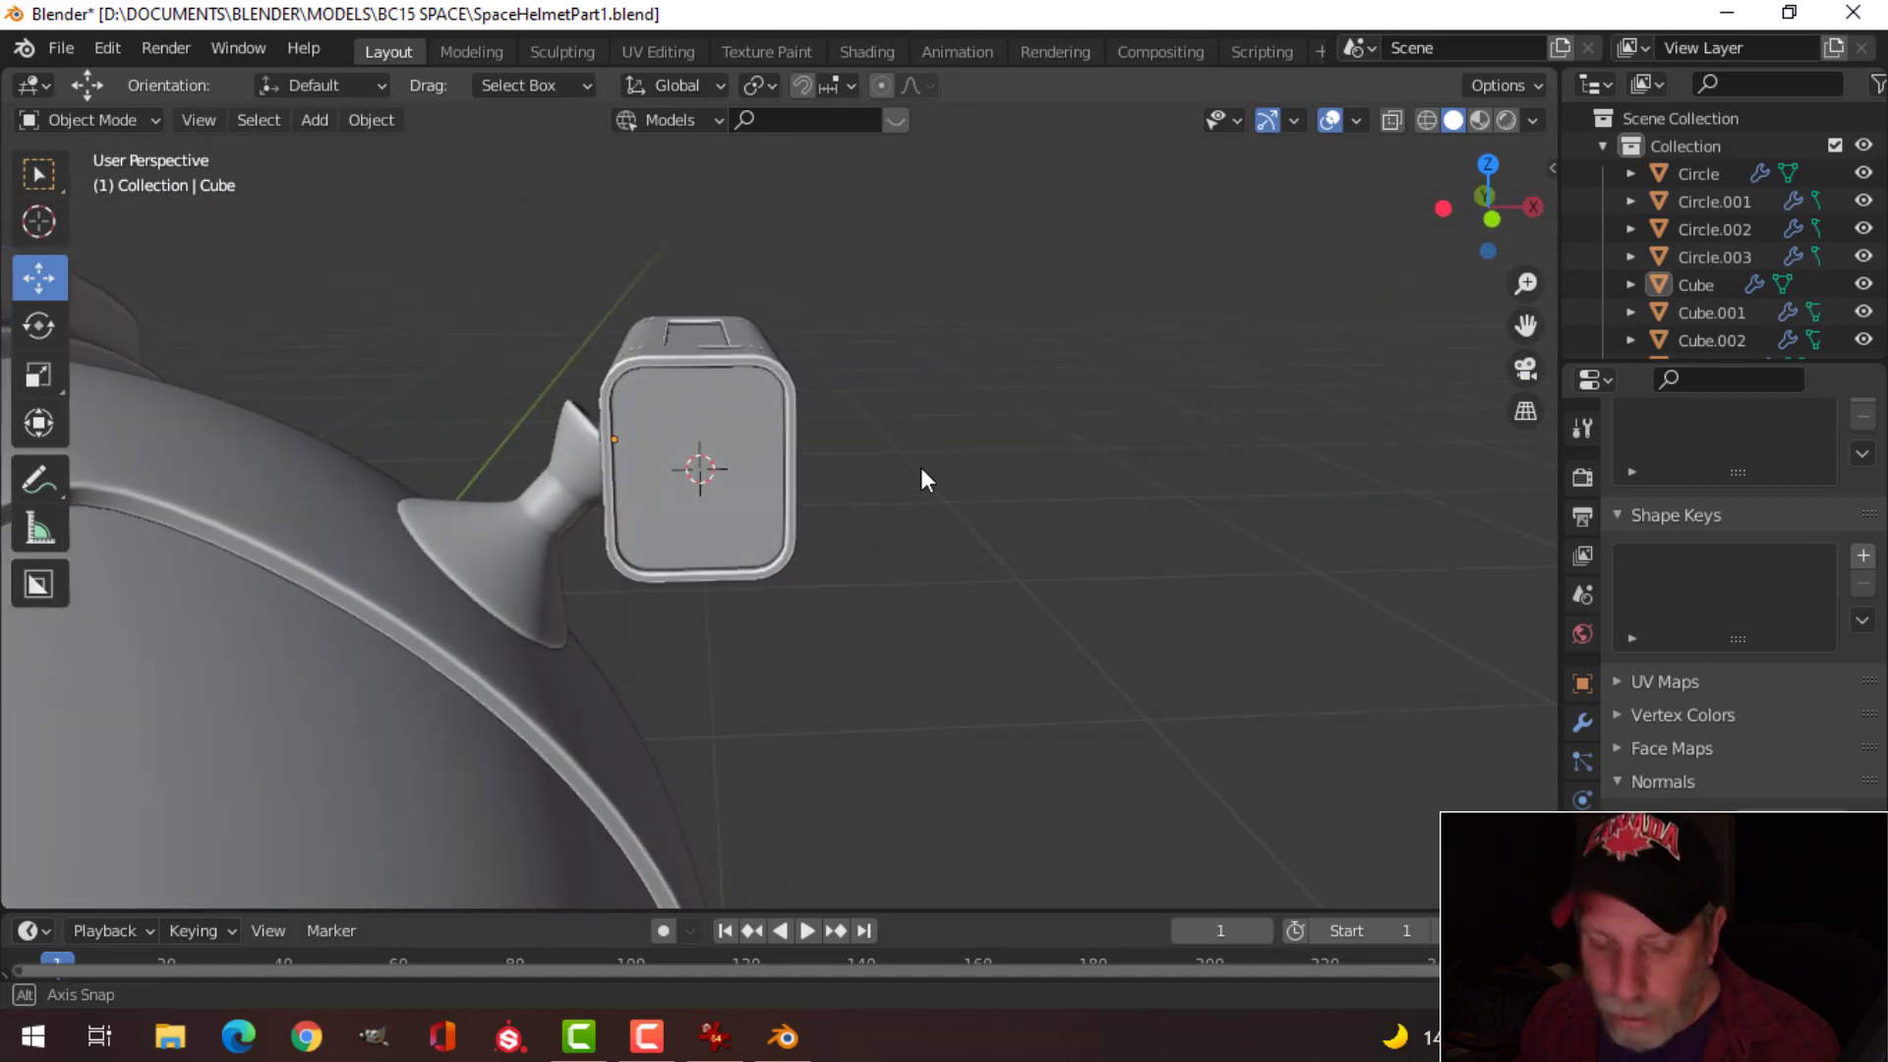
key(shift+a)
mouse_move(851, 393)
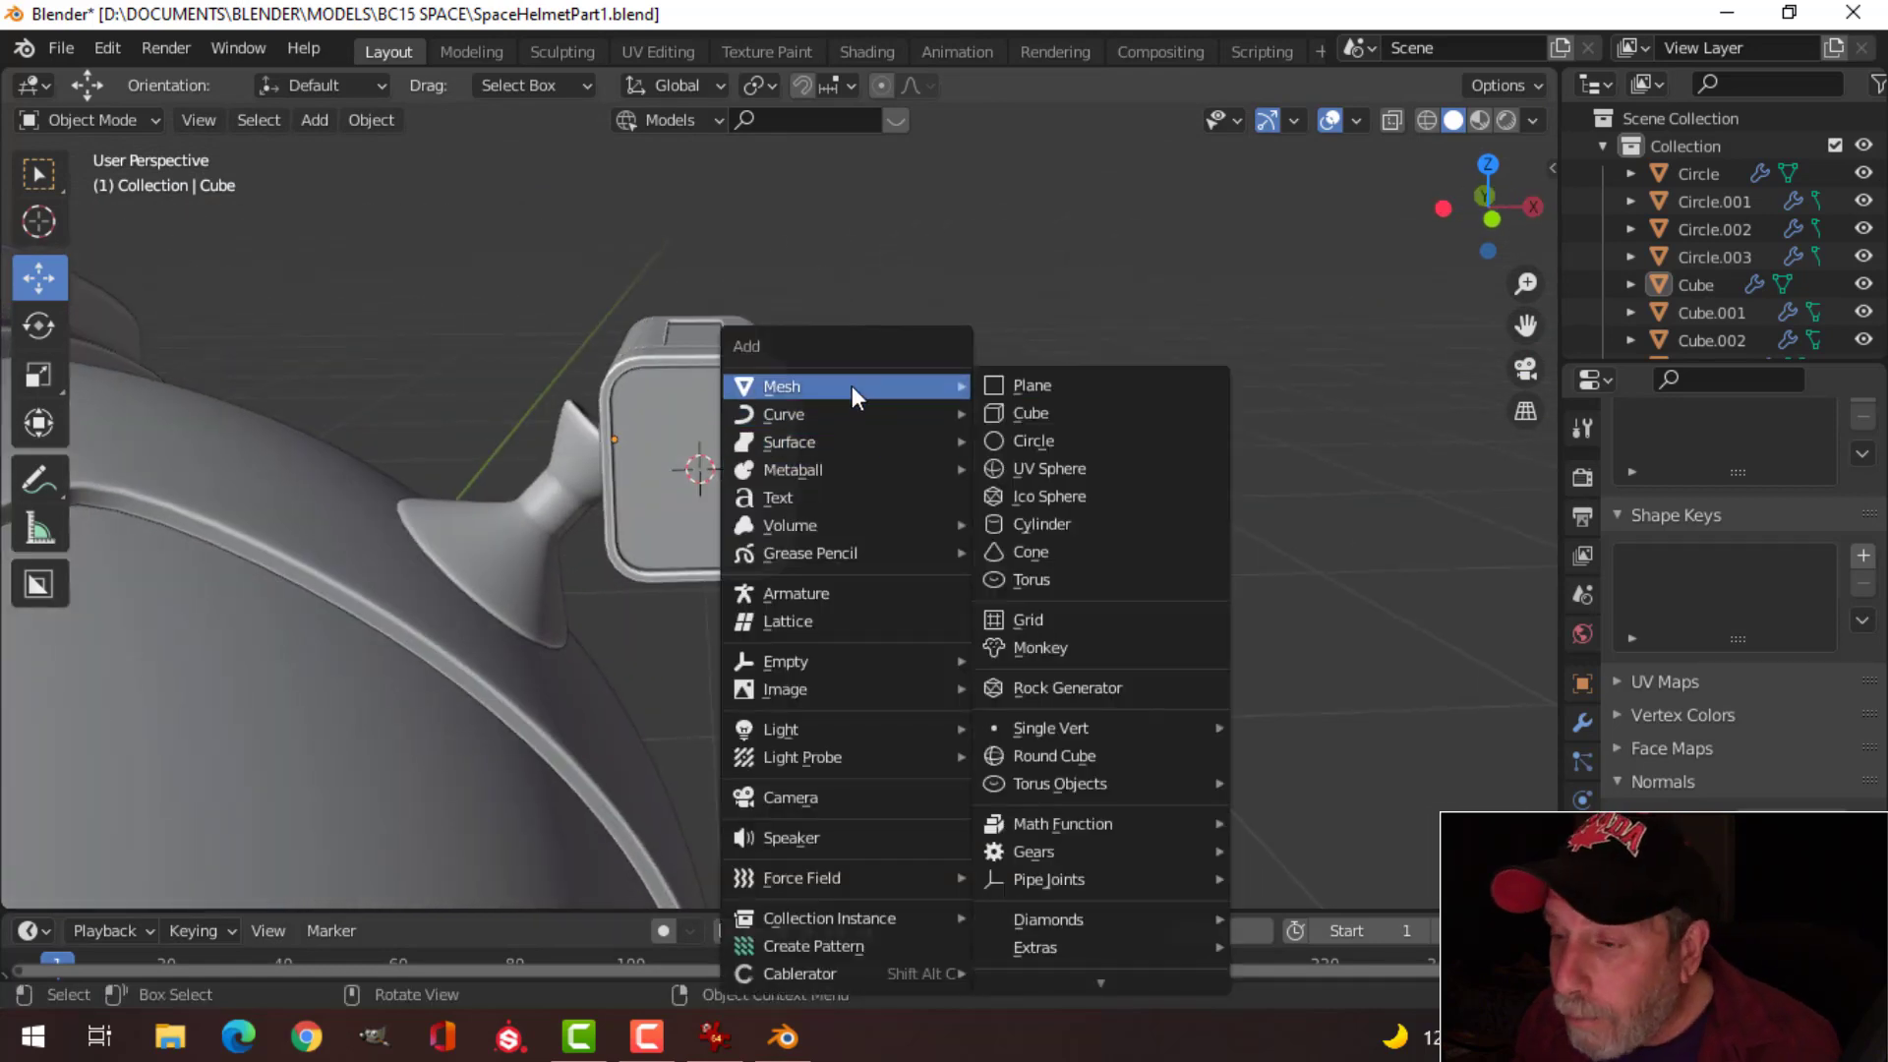
click(1023, 439)
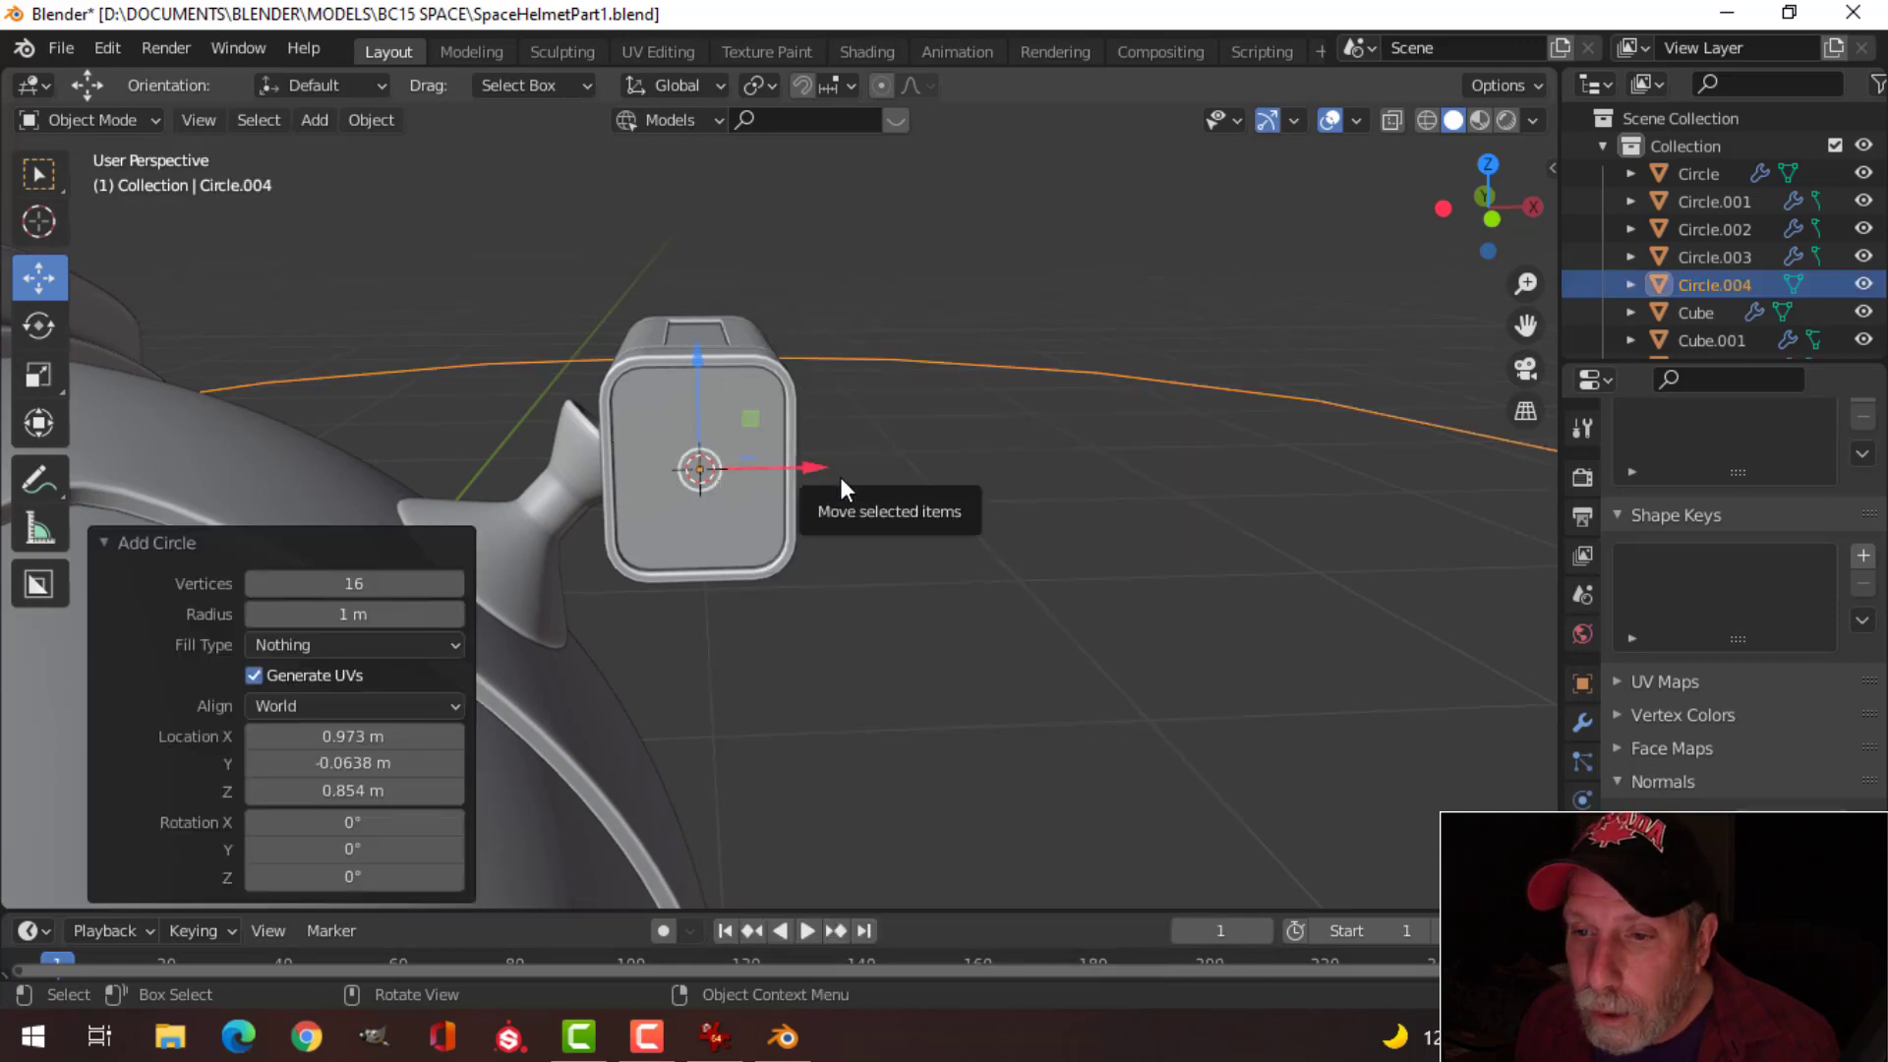
Step: Scale the circle's mesh down to fit within the width of the box's end face
scroll(839, 472, down, 3)
key(Tab)
middle_drag(991, 455, 1118, 478)
key(s)
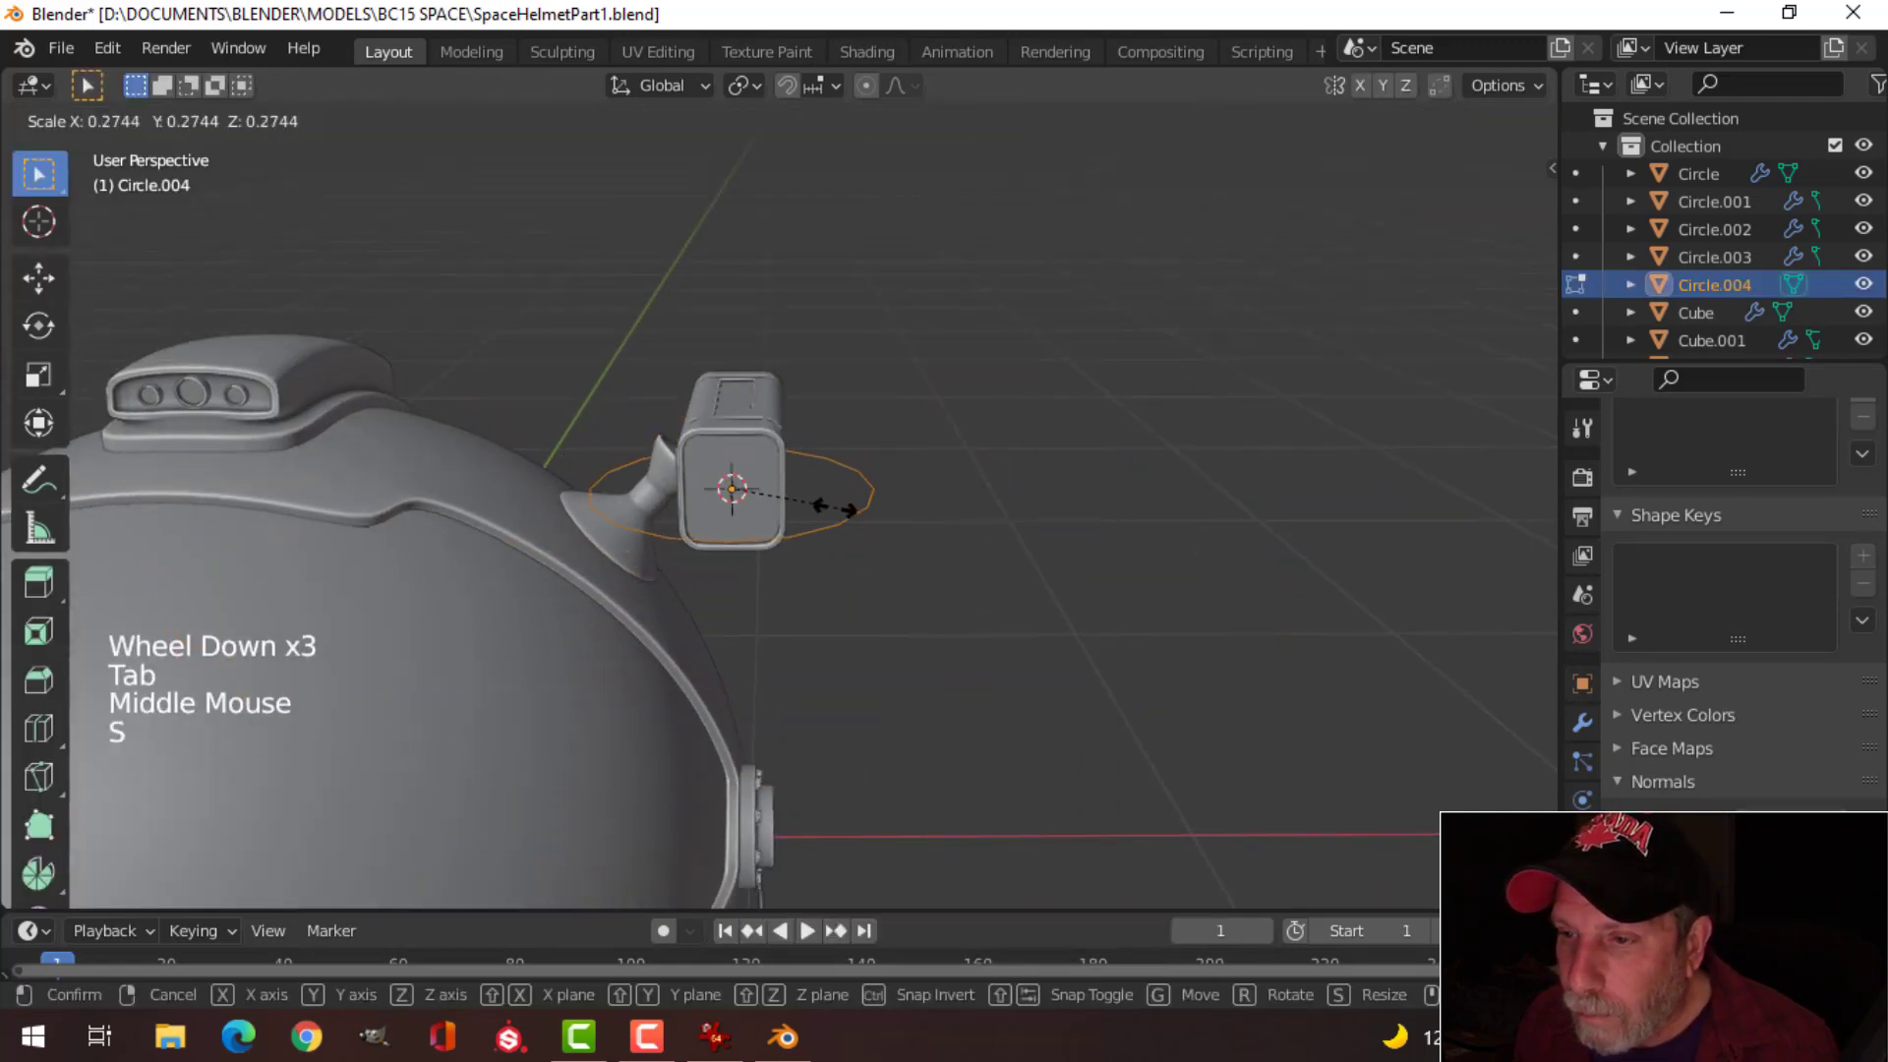
click(765, 509)
key(1)
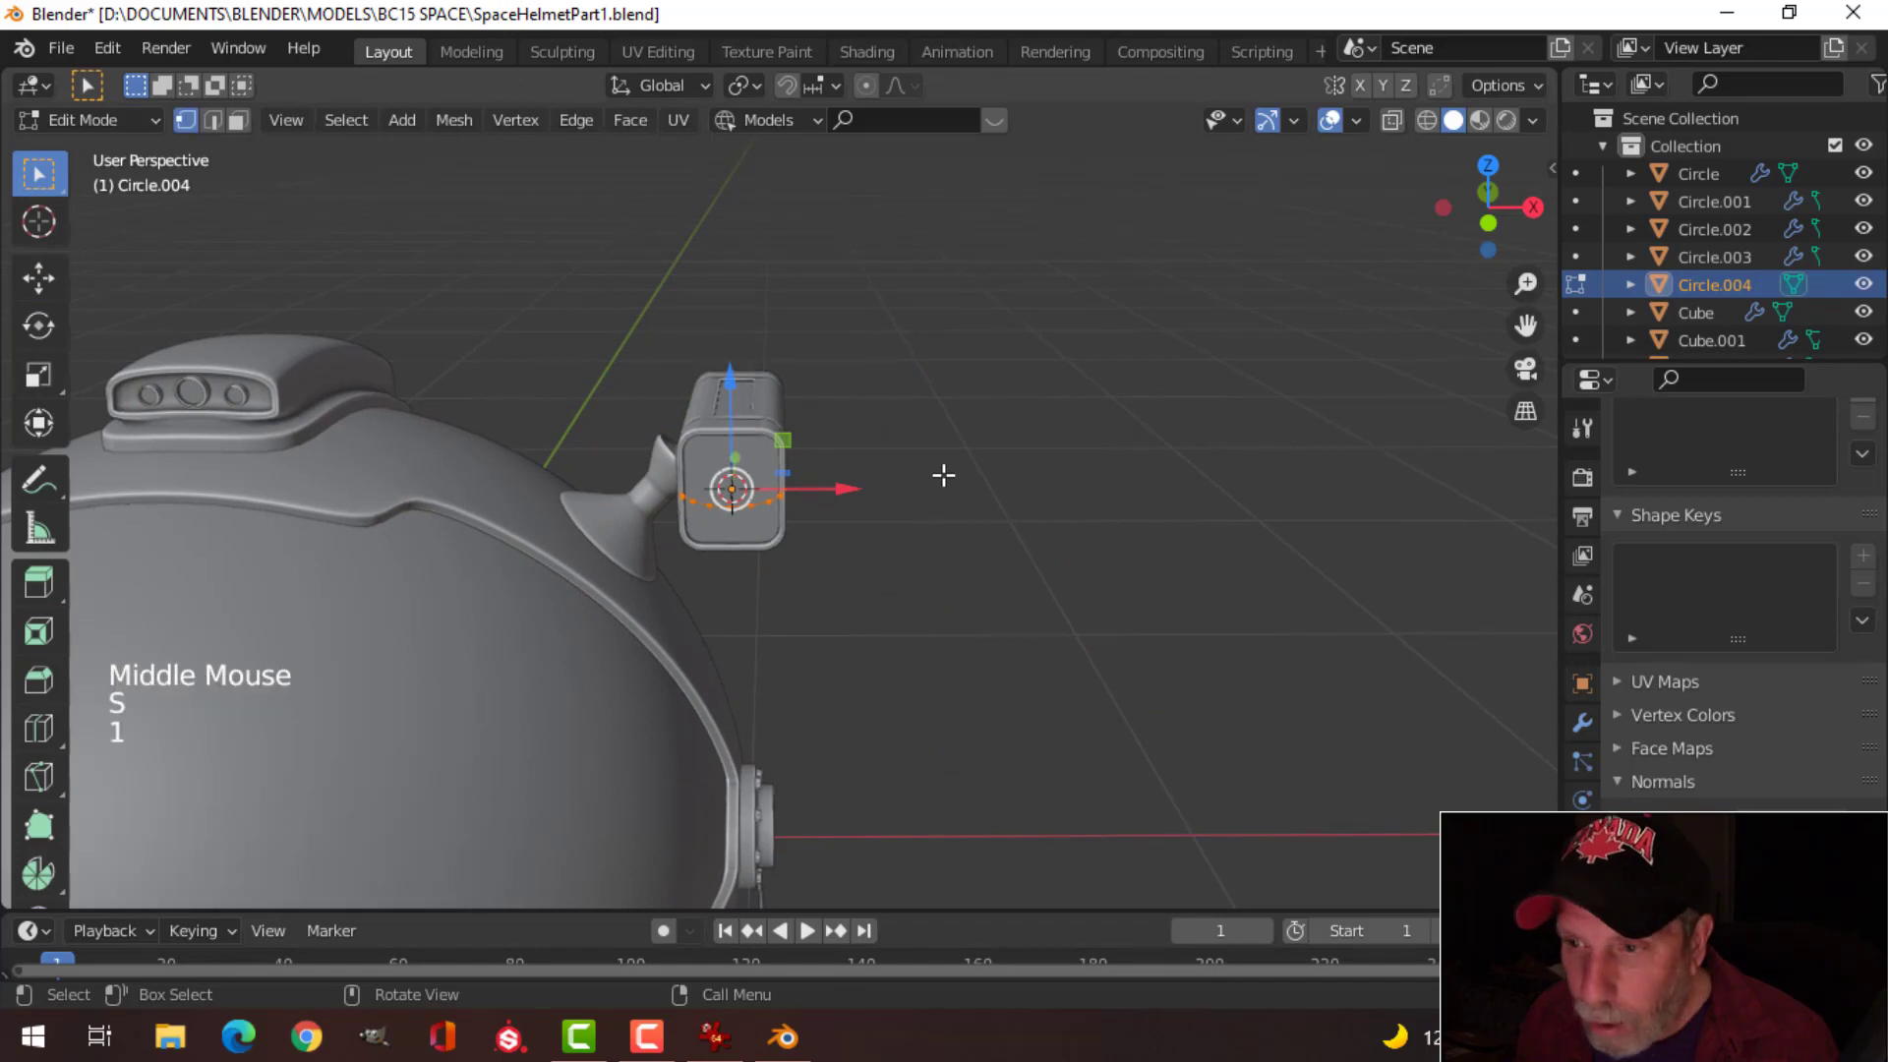
scroll(949, 474, up, 2)
key(s)
click(959, 497)
Step: Rotate the circle 90° about X to lie parallel to the end face and scale it to 0.871
middle_drag(959, 497, 924, 500)
text(rx90)
key(Return)
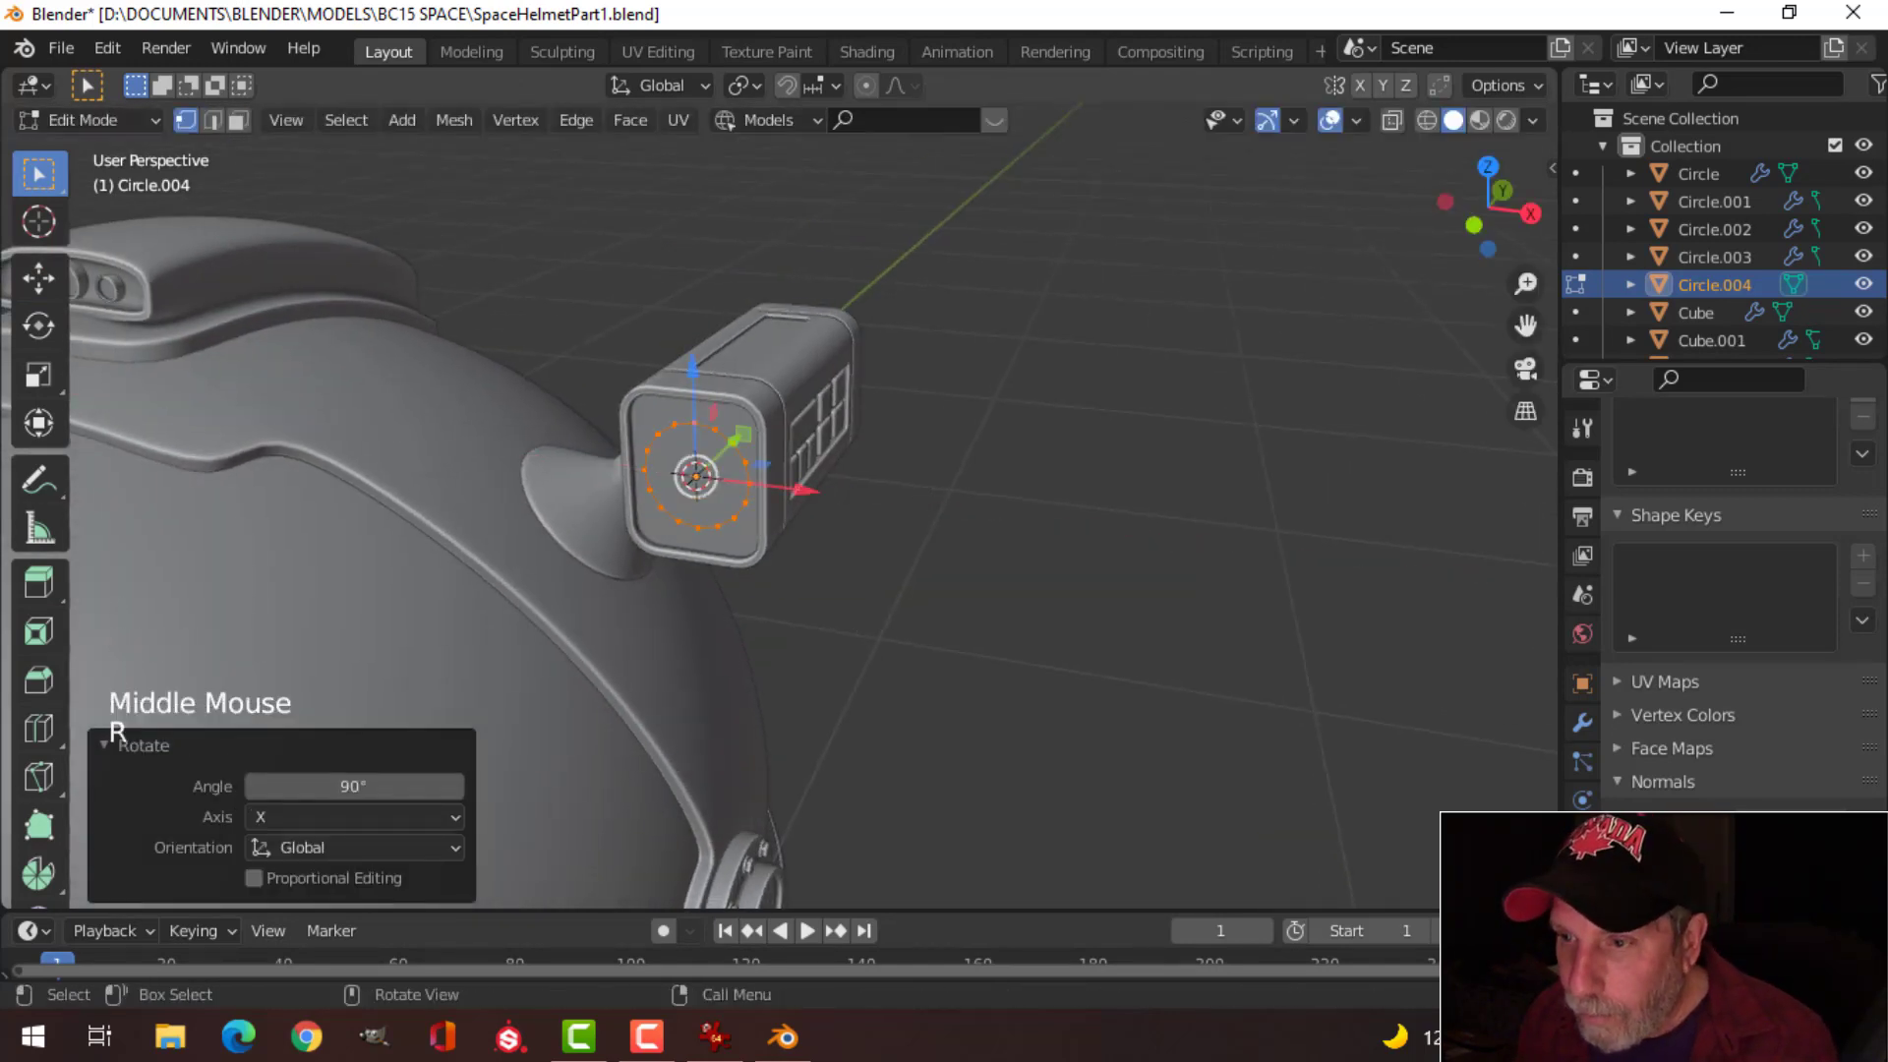
key(s)
click(967, 497)
scroll(965, 497, up, 3)
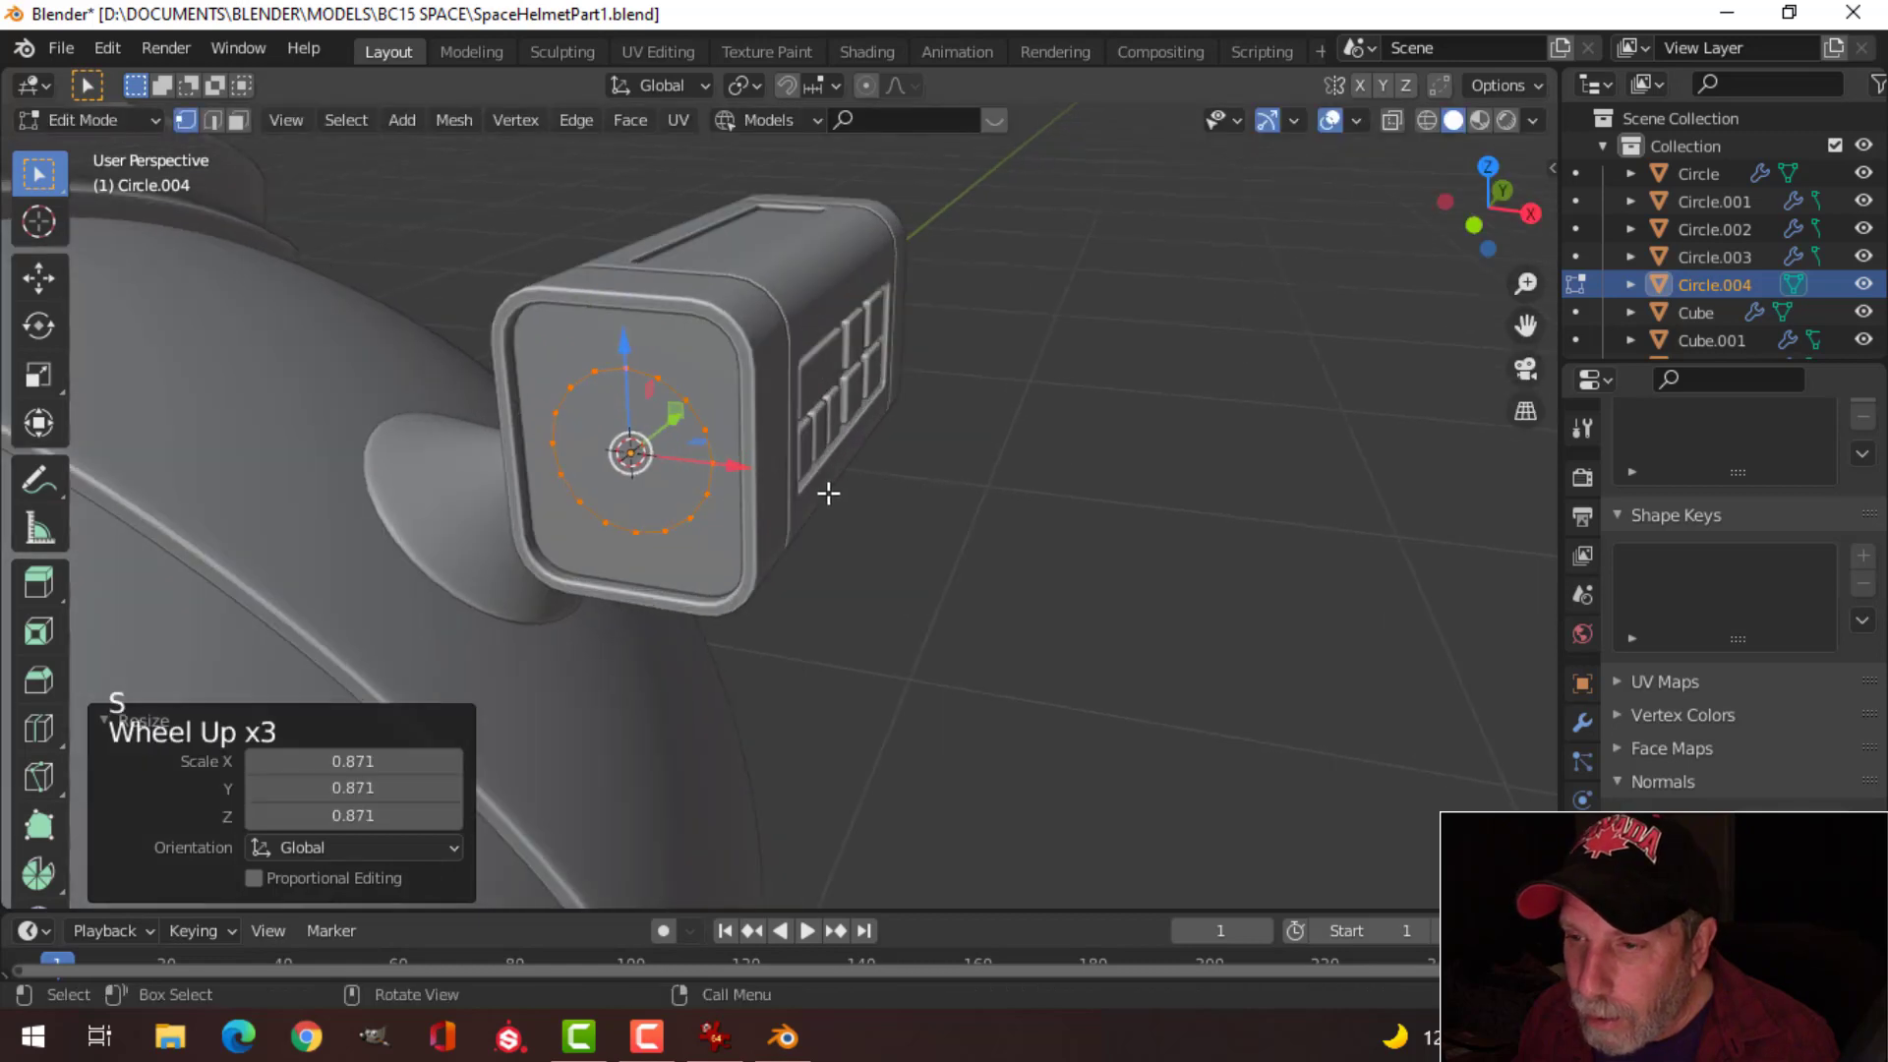
Step: Raise the circle along Z toward the upper part of the end face and fill it with a face
shift+middle_drag(826, 492, 885, 472)
middle_drag(885, 473, 858, 430)
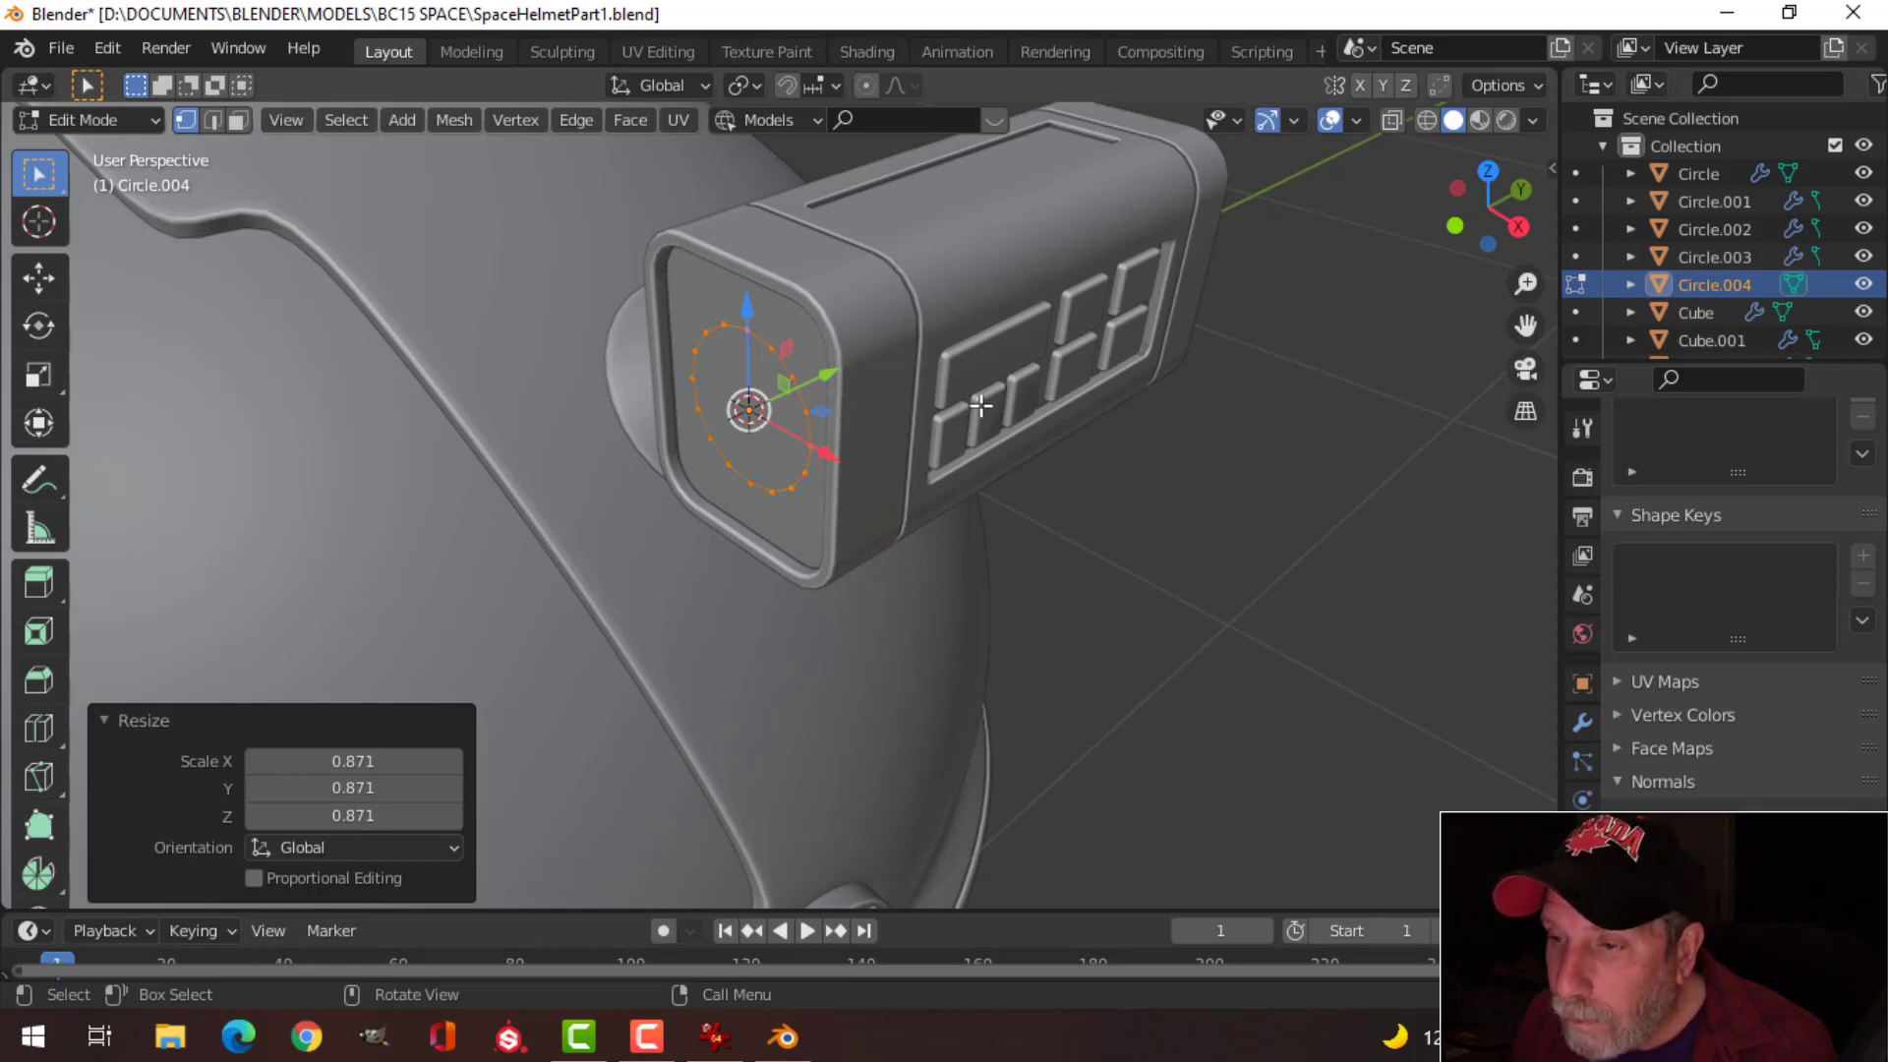
middle_drag(960, 414, 1006, 369)
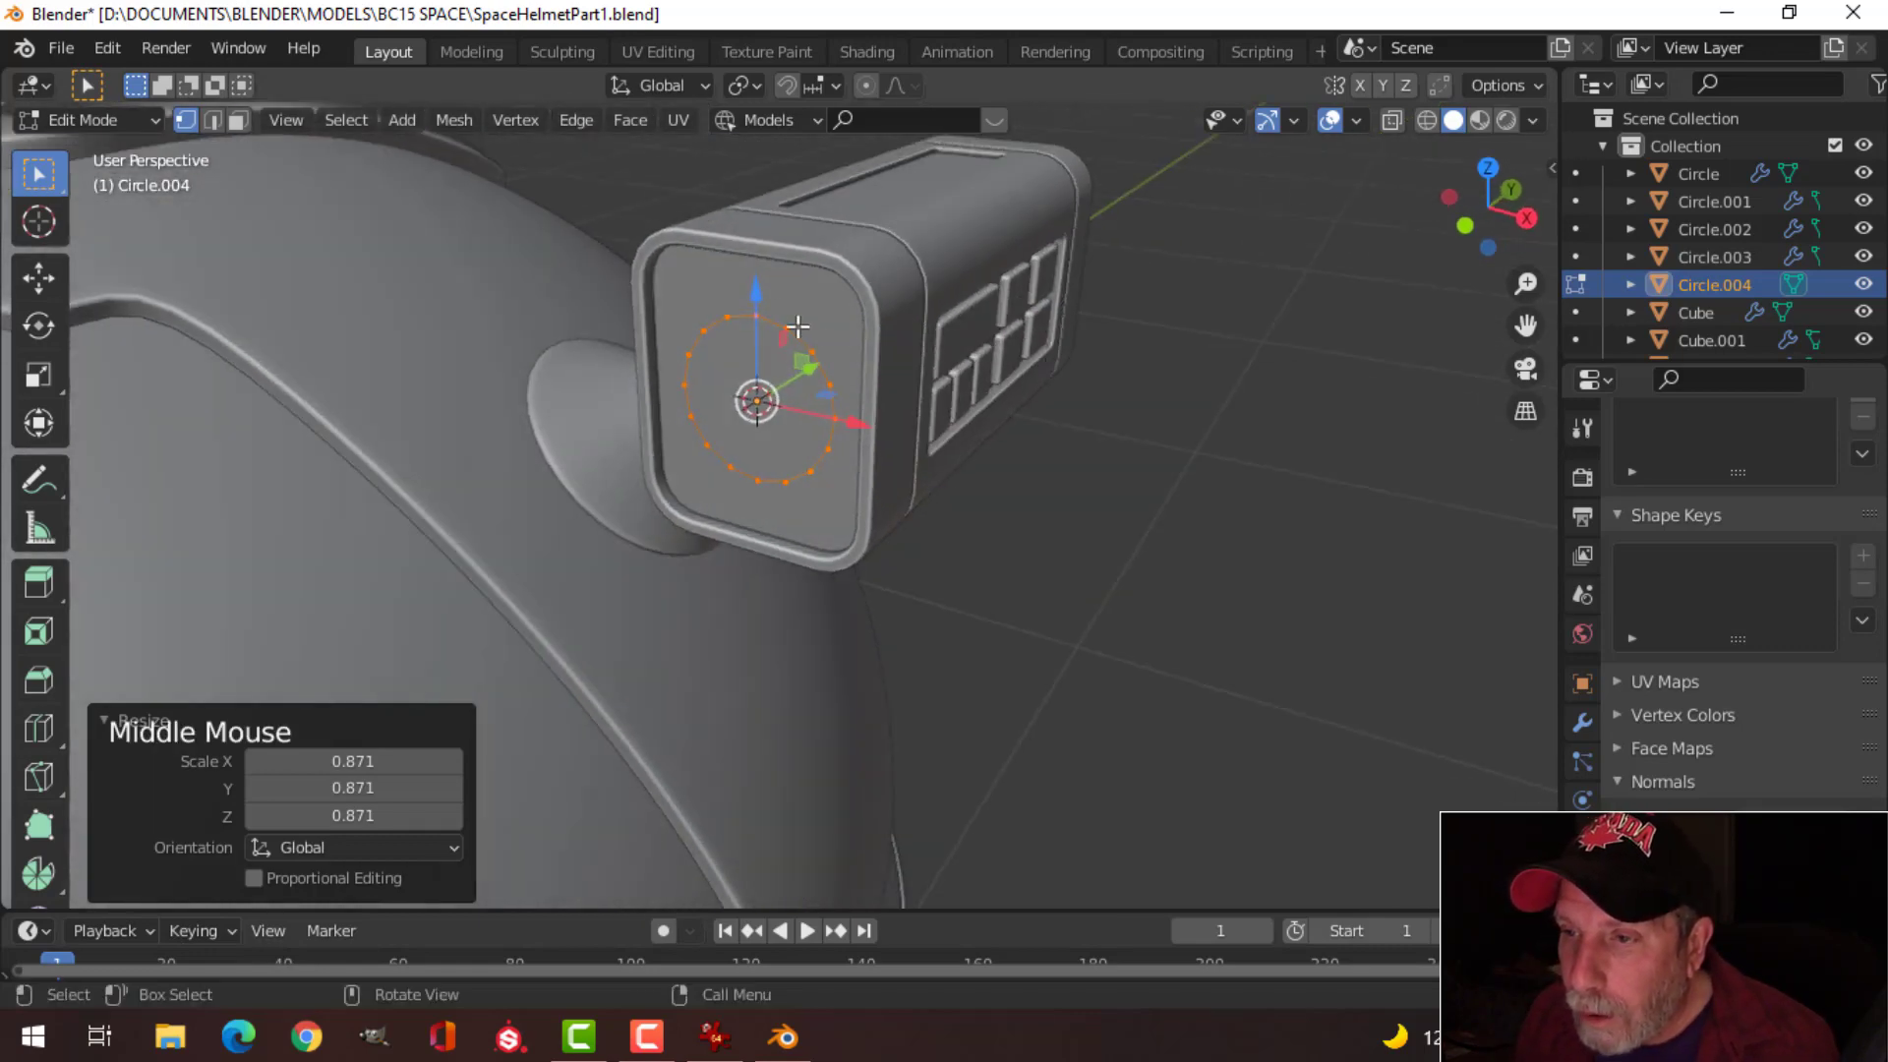
drag(753, 305, 739, 258)
middle_drag(748, 262, 1042, 407)
key(f)
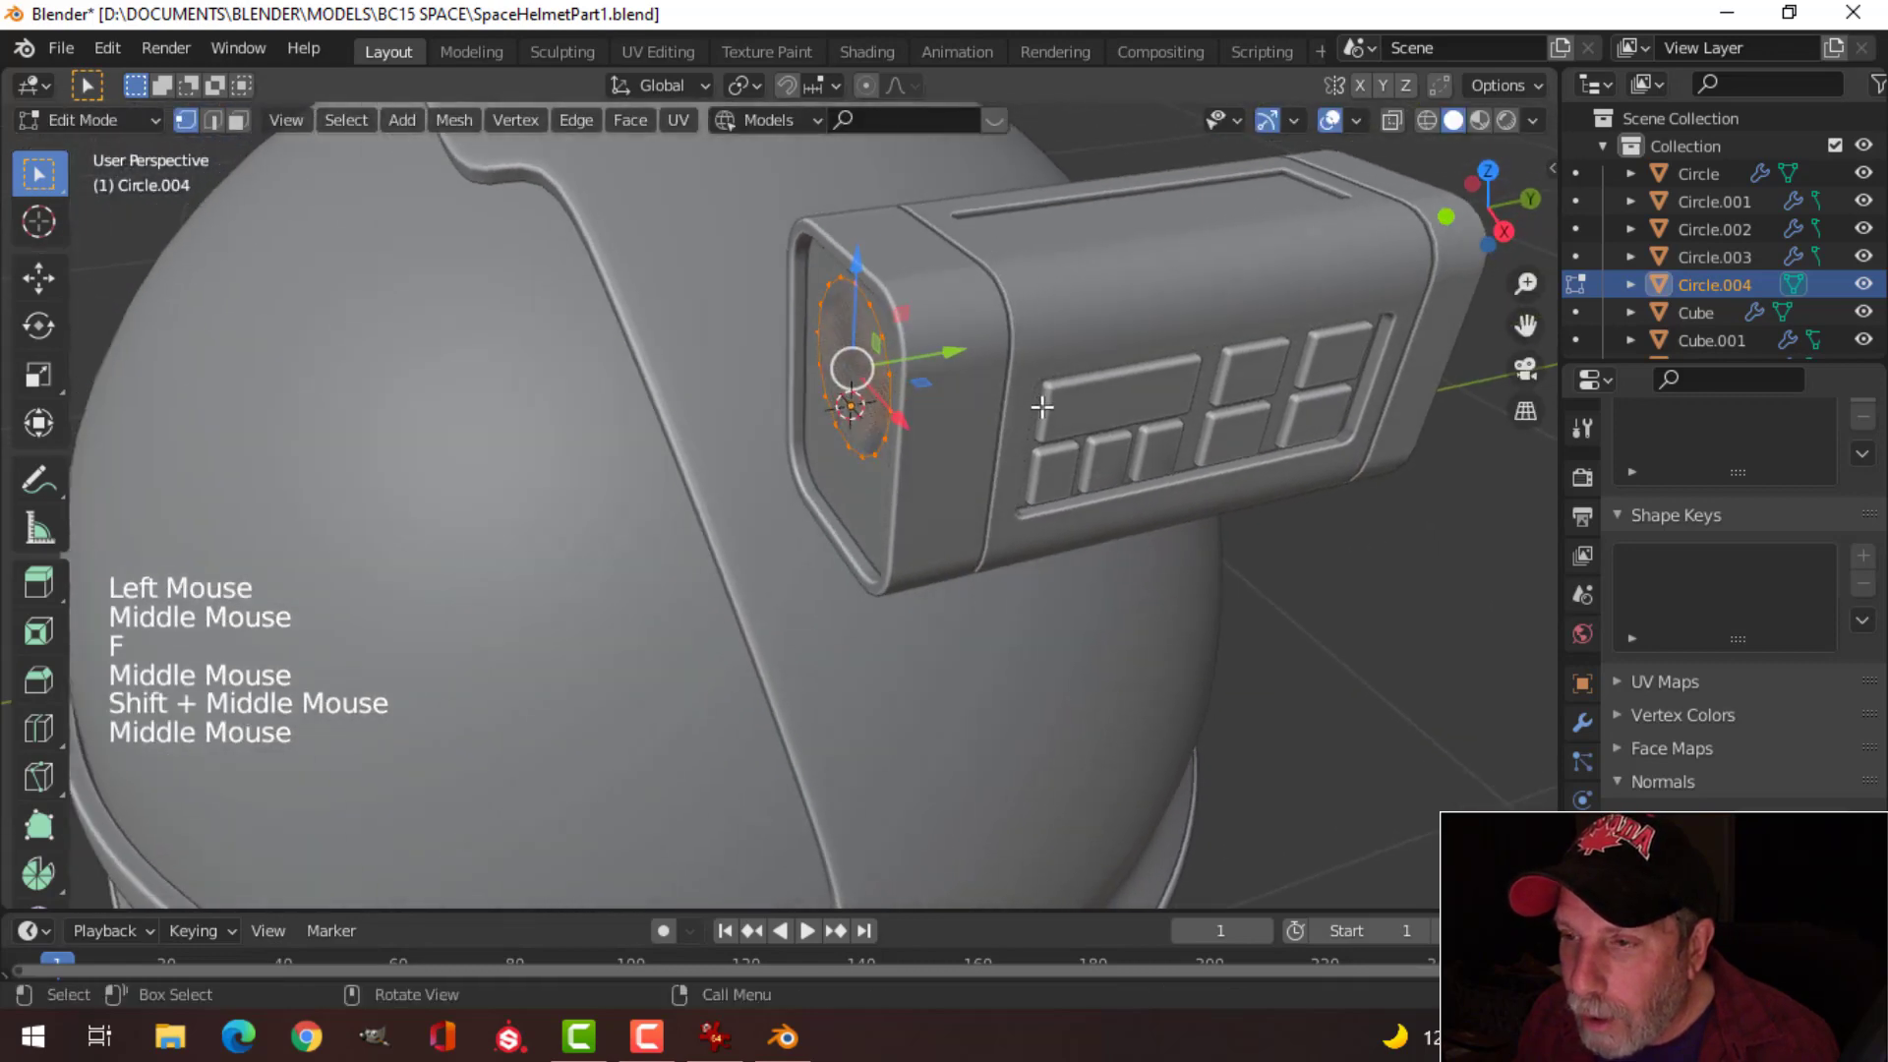
Step: Extrude the circle face about 0.023 m outward along Y and scale the new front face to 1.141
key(e)
drag(951, 352, 919, 368)
scroll(935, 404, up, 2)
shift+middle_drag(935, 404, 973, 453)
key(s)
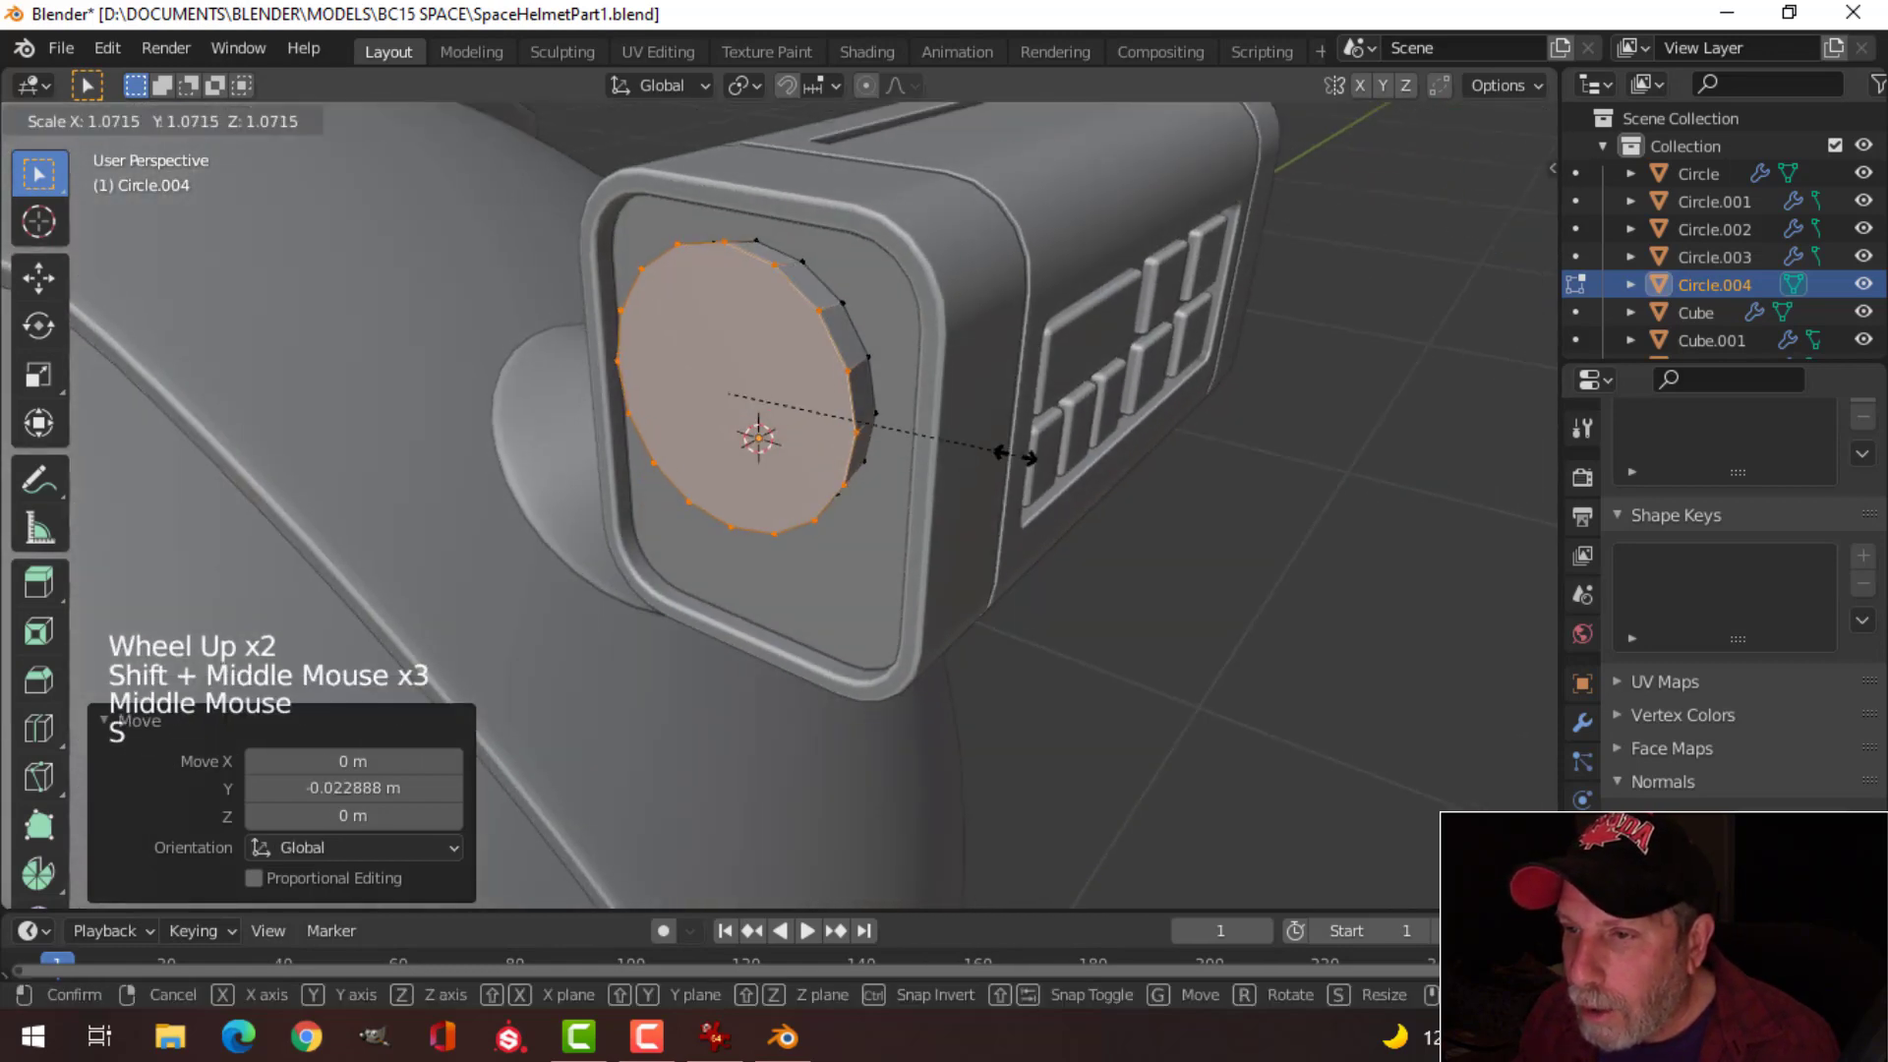
click(1057, 442)
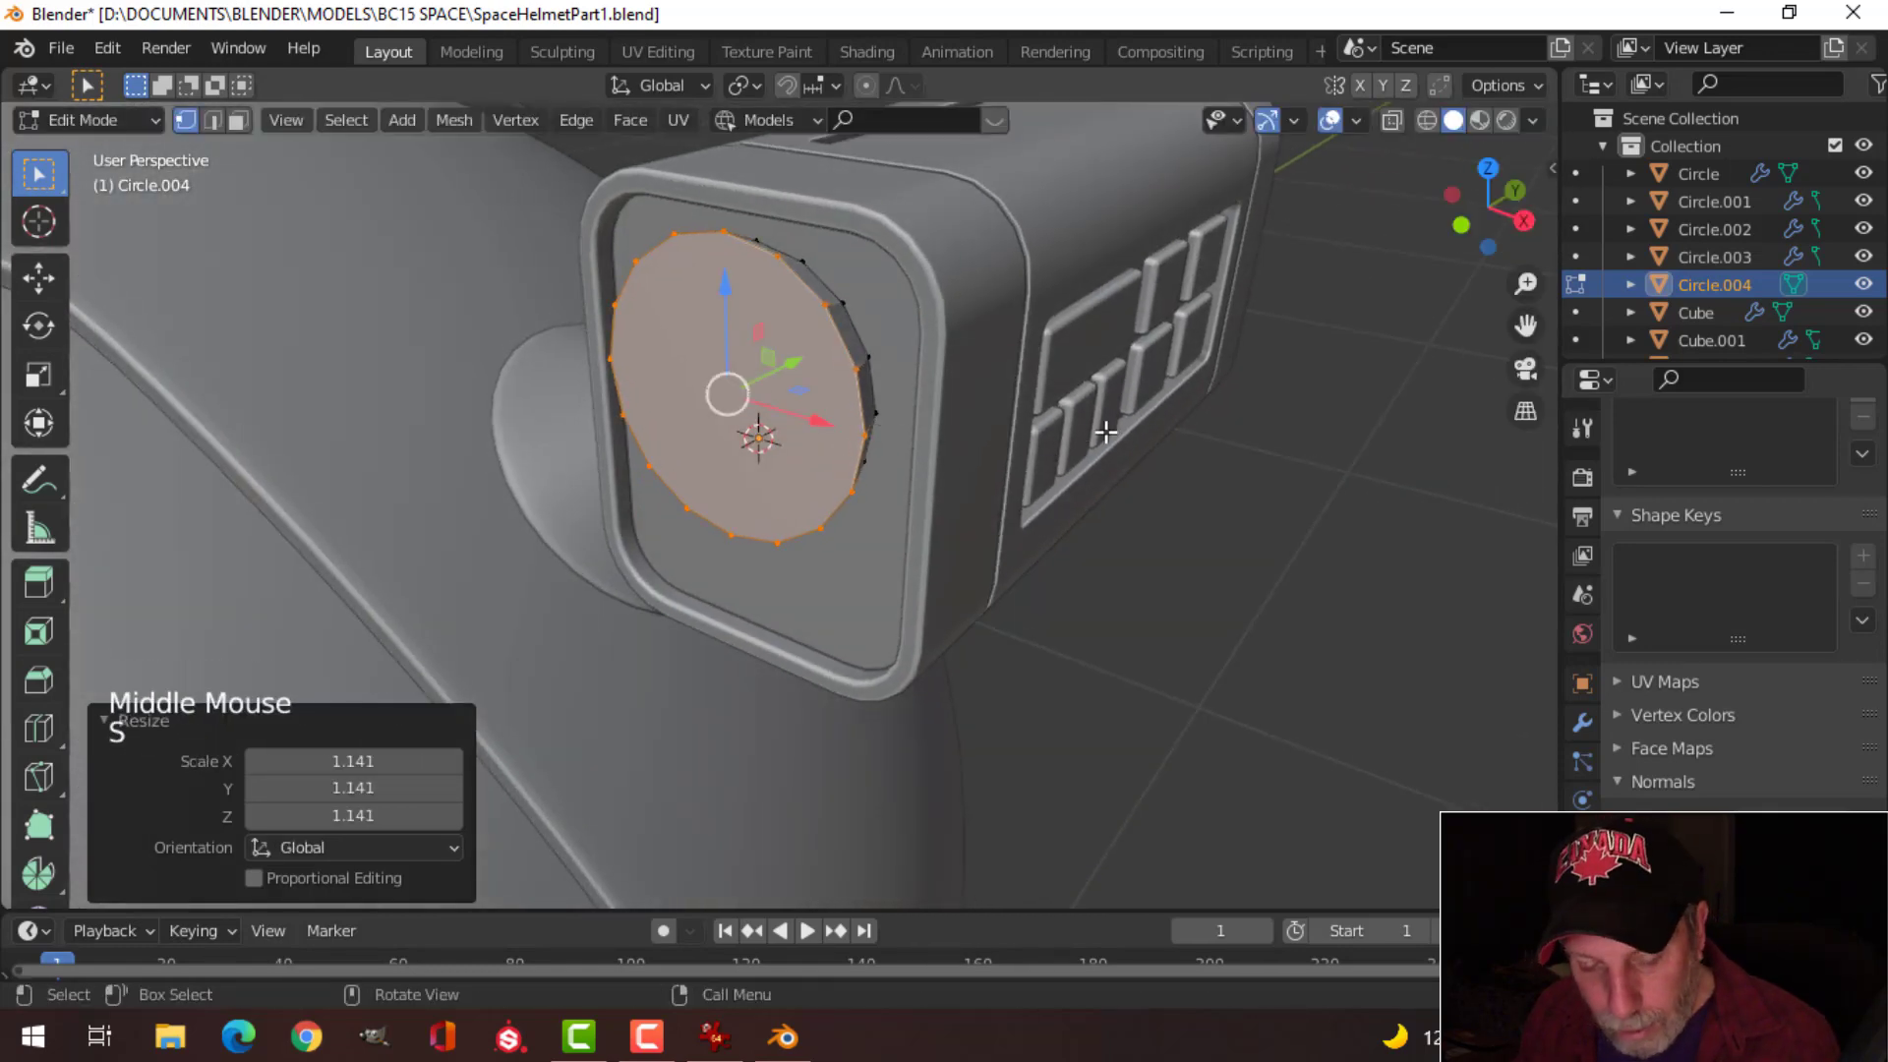
Step: Extrude the front face outward, then extrude it again scaled inward and offset about 0.004 m outward along Y
middle_drag(1128, 471, 811, 419)
key(e)
click(964, 493)
key(e)
key(s)
click(1086, 504)
drag(760, 391, 744, 396)
middle_drag(744, 396, 996, 447)
Step: Inset the front face about 0.015 m and extrude the inner face back into the cylinder along Y
key(i)
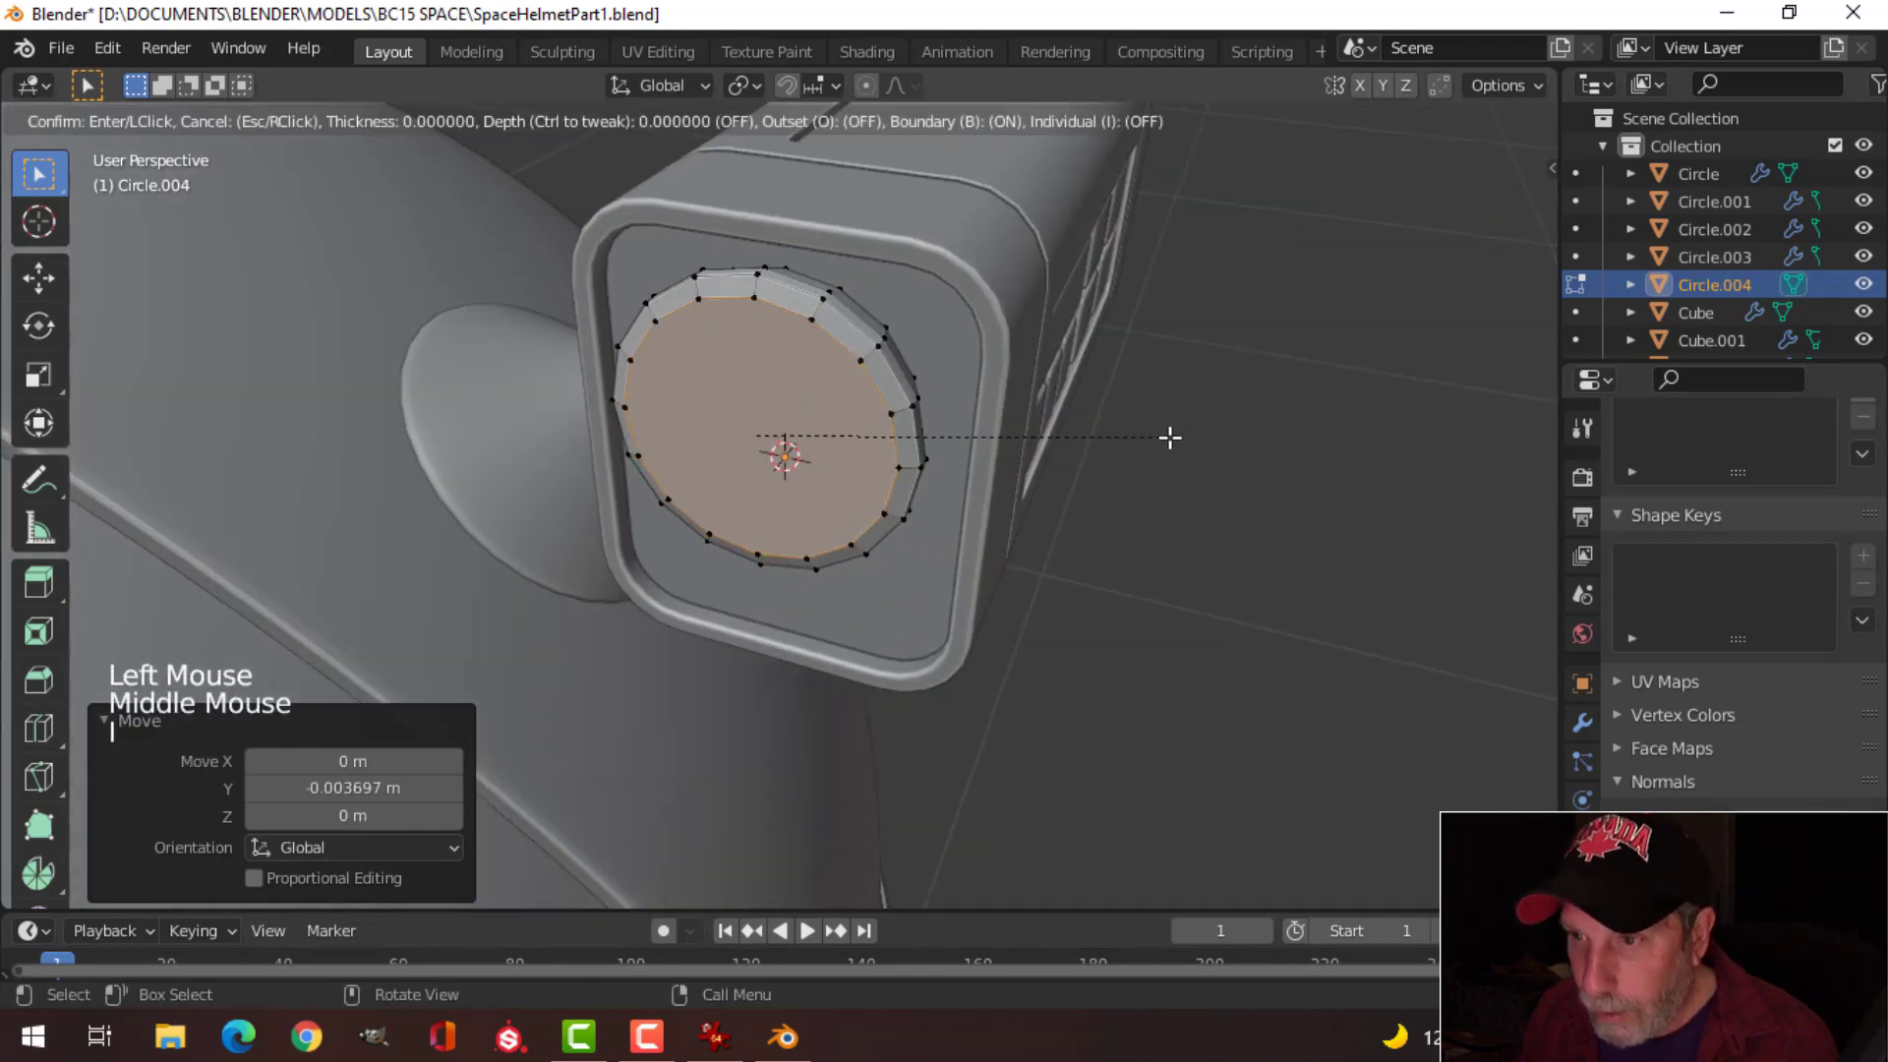
click(1137, 444)
middle_drag(1137, 443, 904, 446)
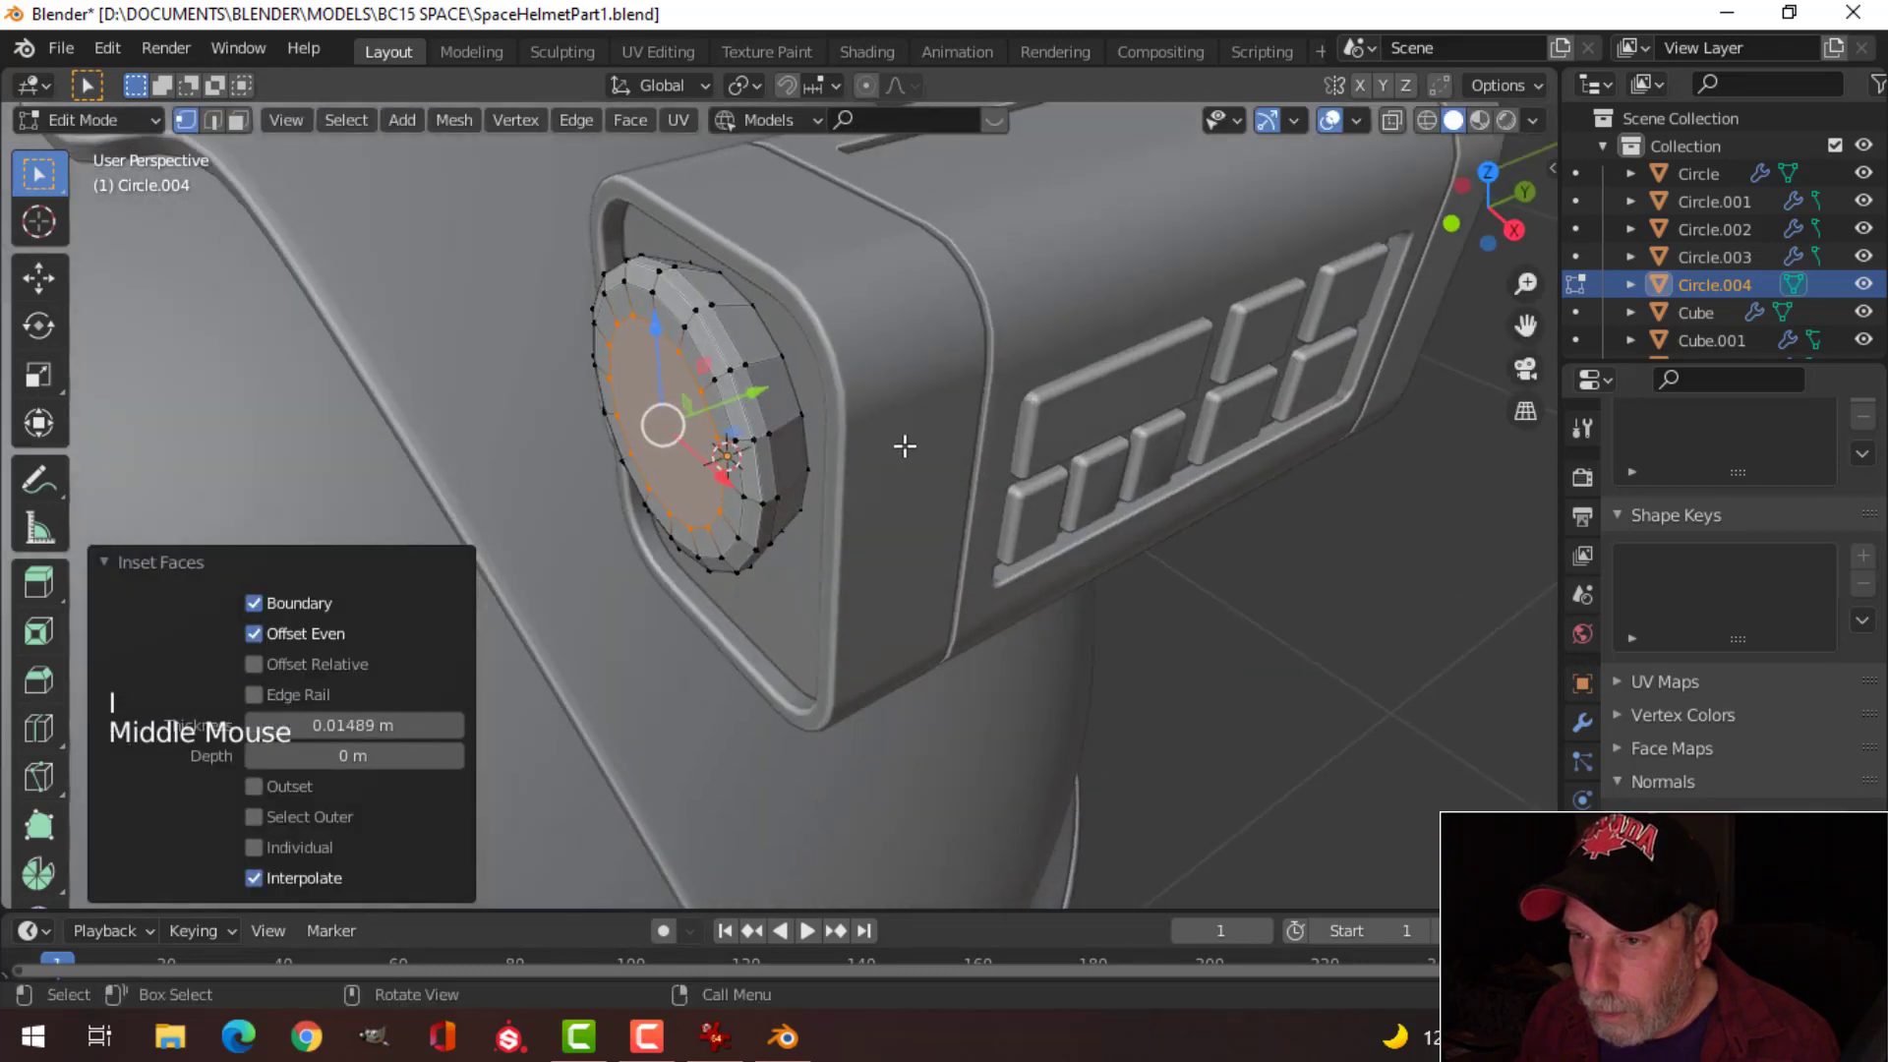
key(e)
click(777, 379)
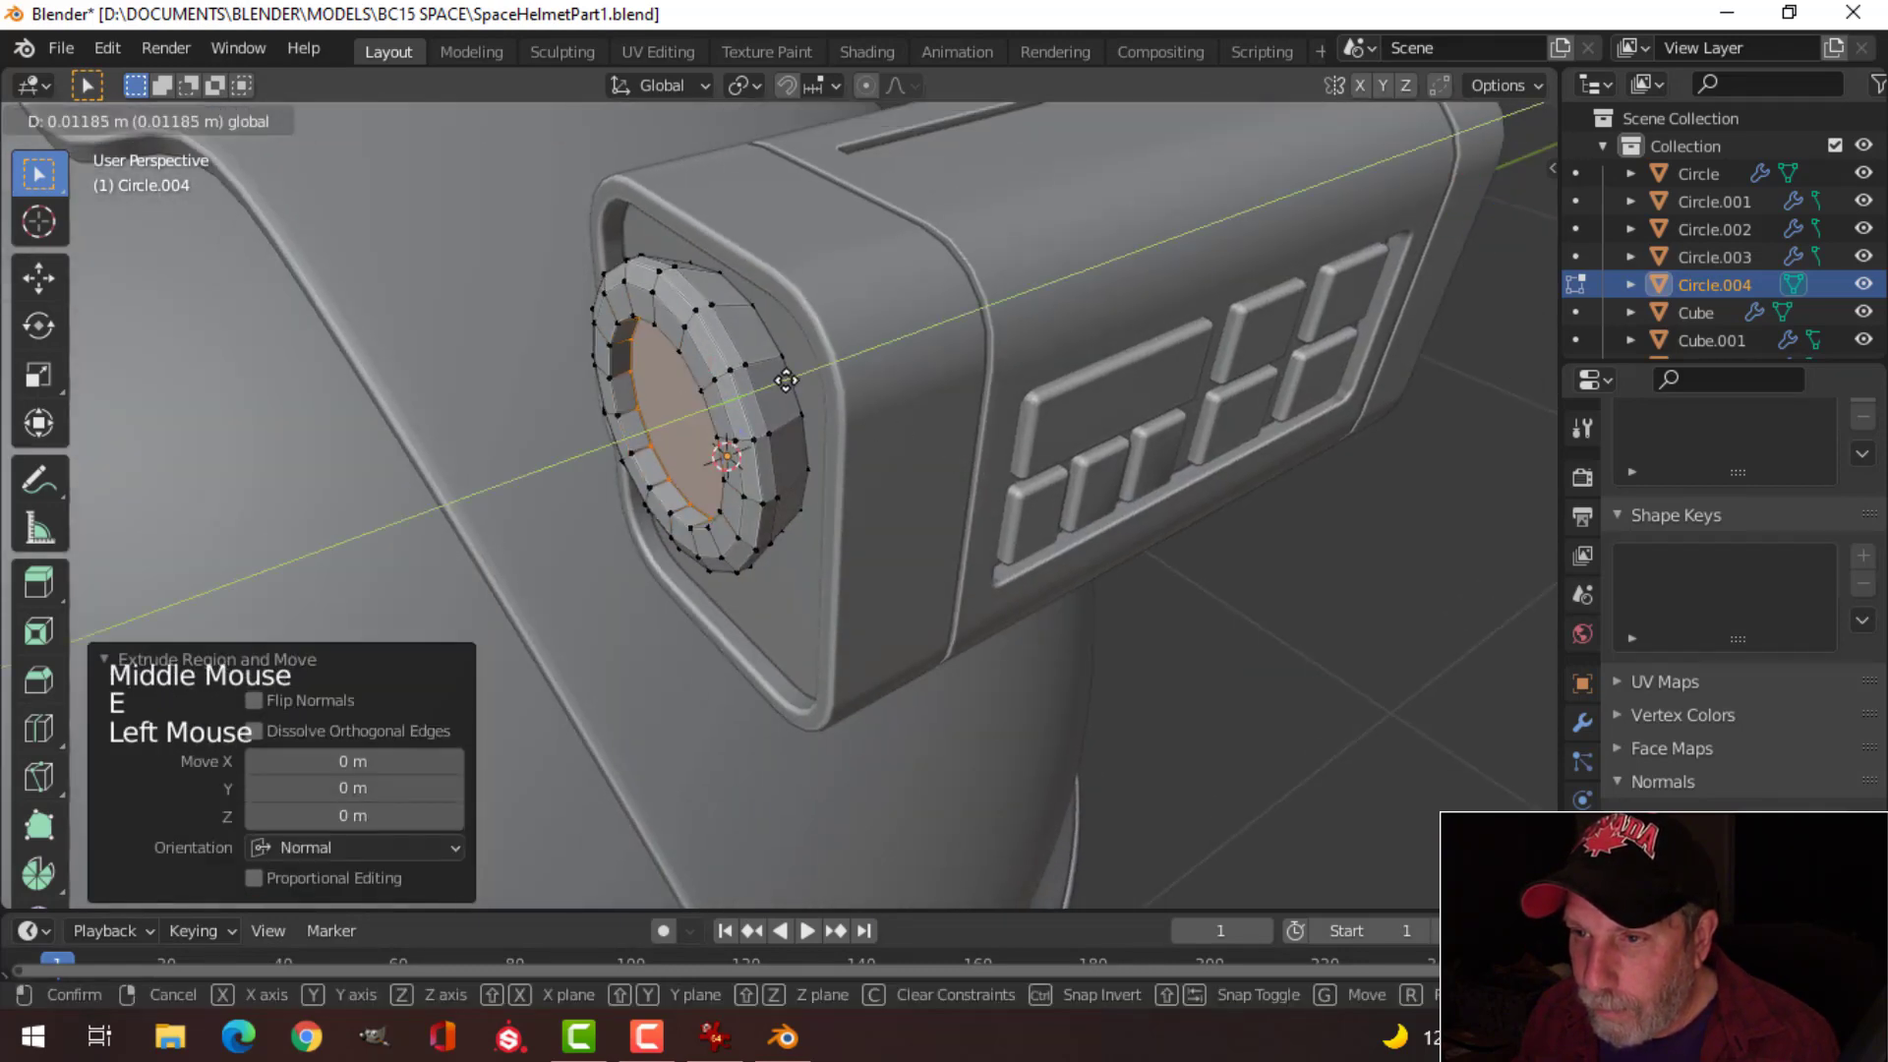
Step: Scale the recessed inner face to 0.811 to taper the opening
middle_drag(783, 370, 1176, 333)
key(s)
click(1161, 421)
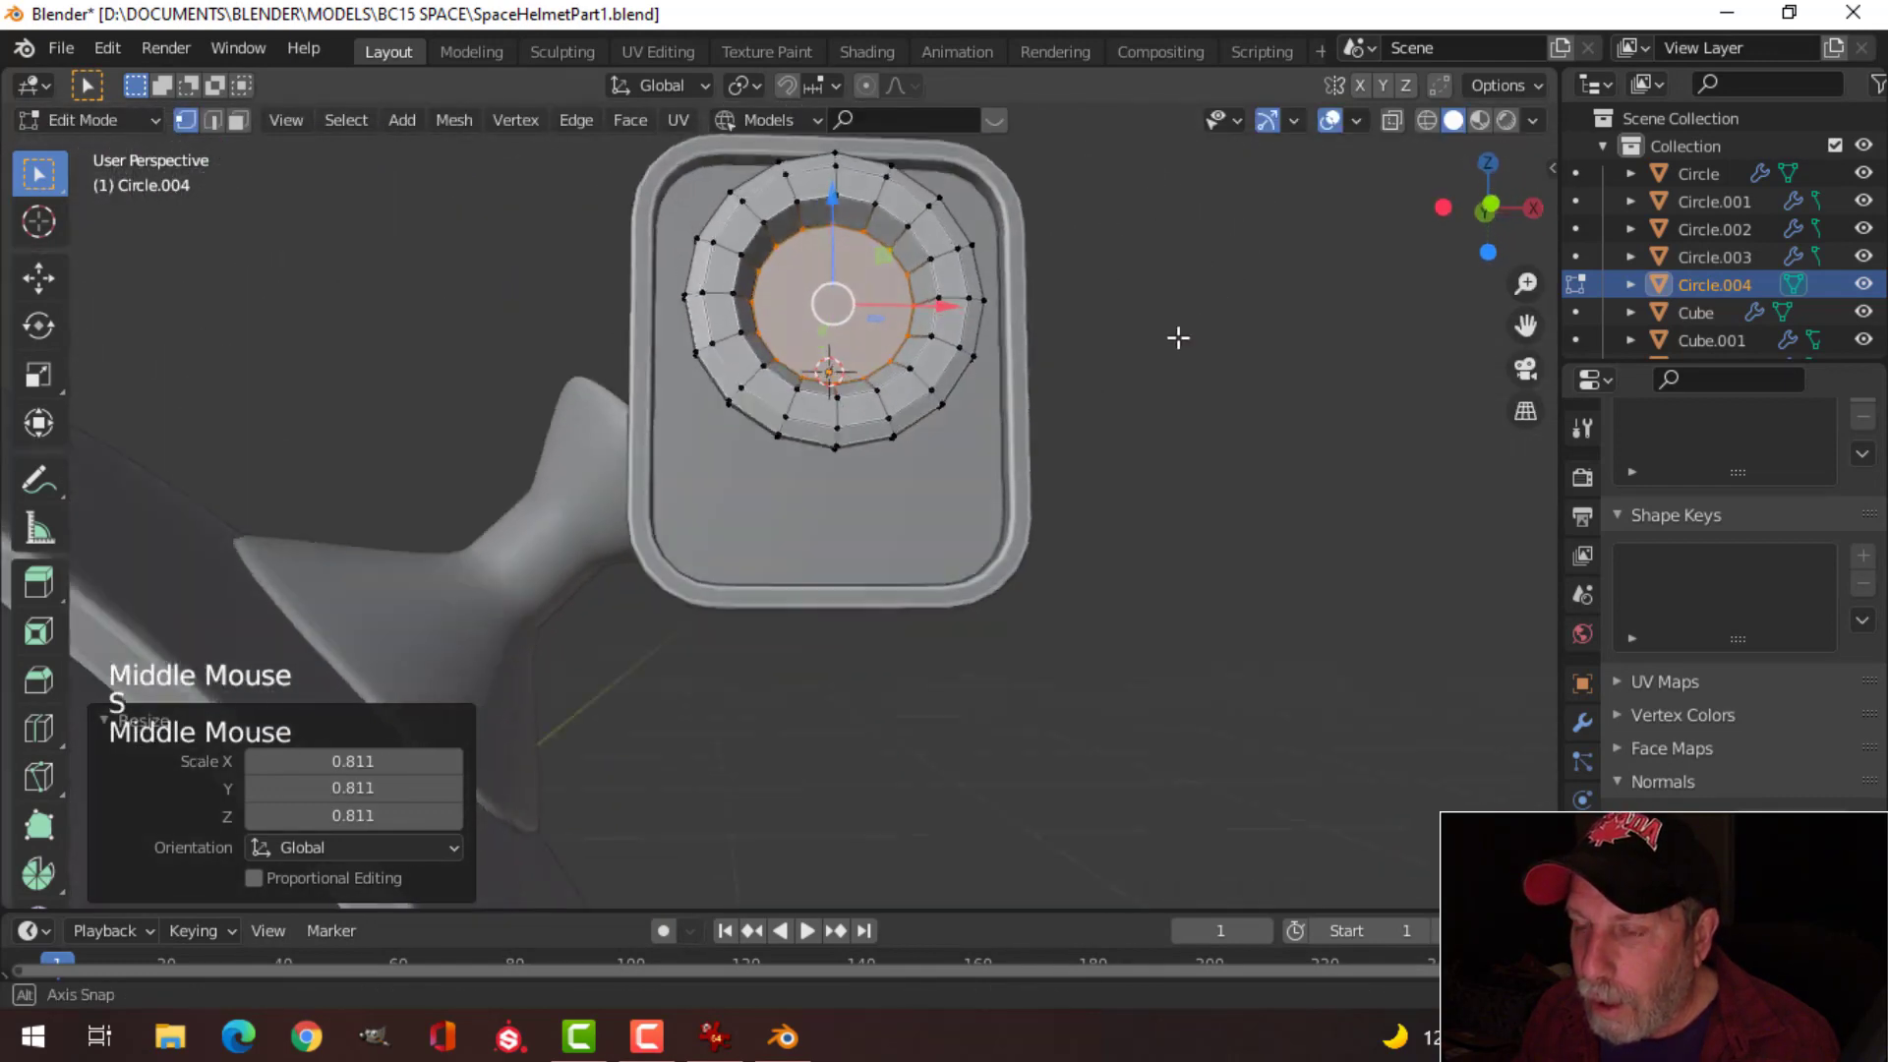
scroll(1091, 392, up, 2)
middle_drag(1092, 392, 1008, 451)
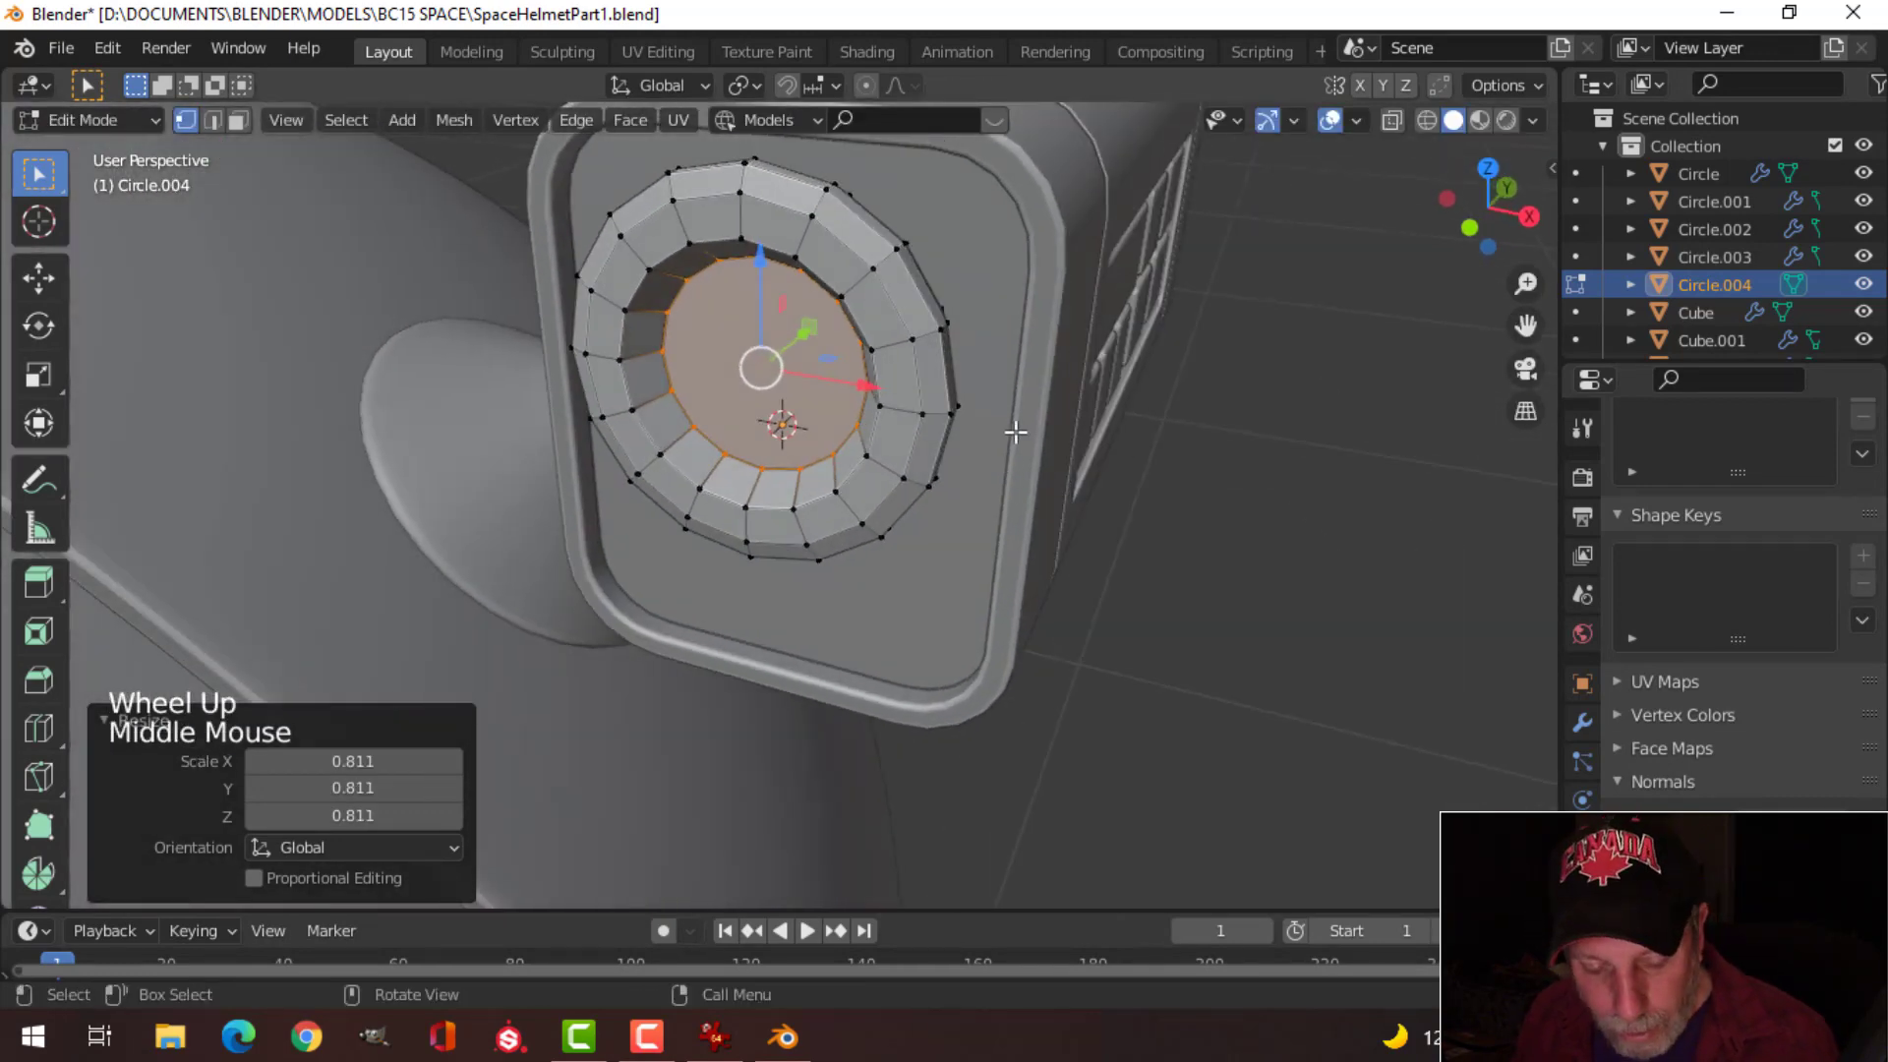
Step: Delete the recessed inner face and the leftover back face to leave an open ring
key(x)
click(964, 434)
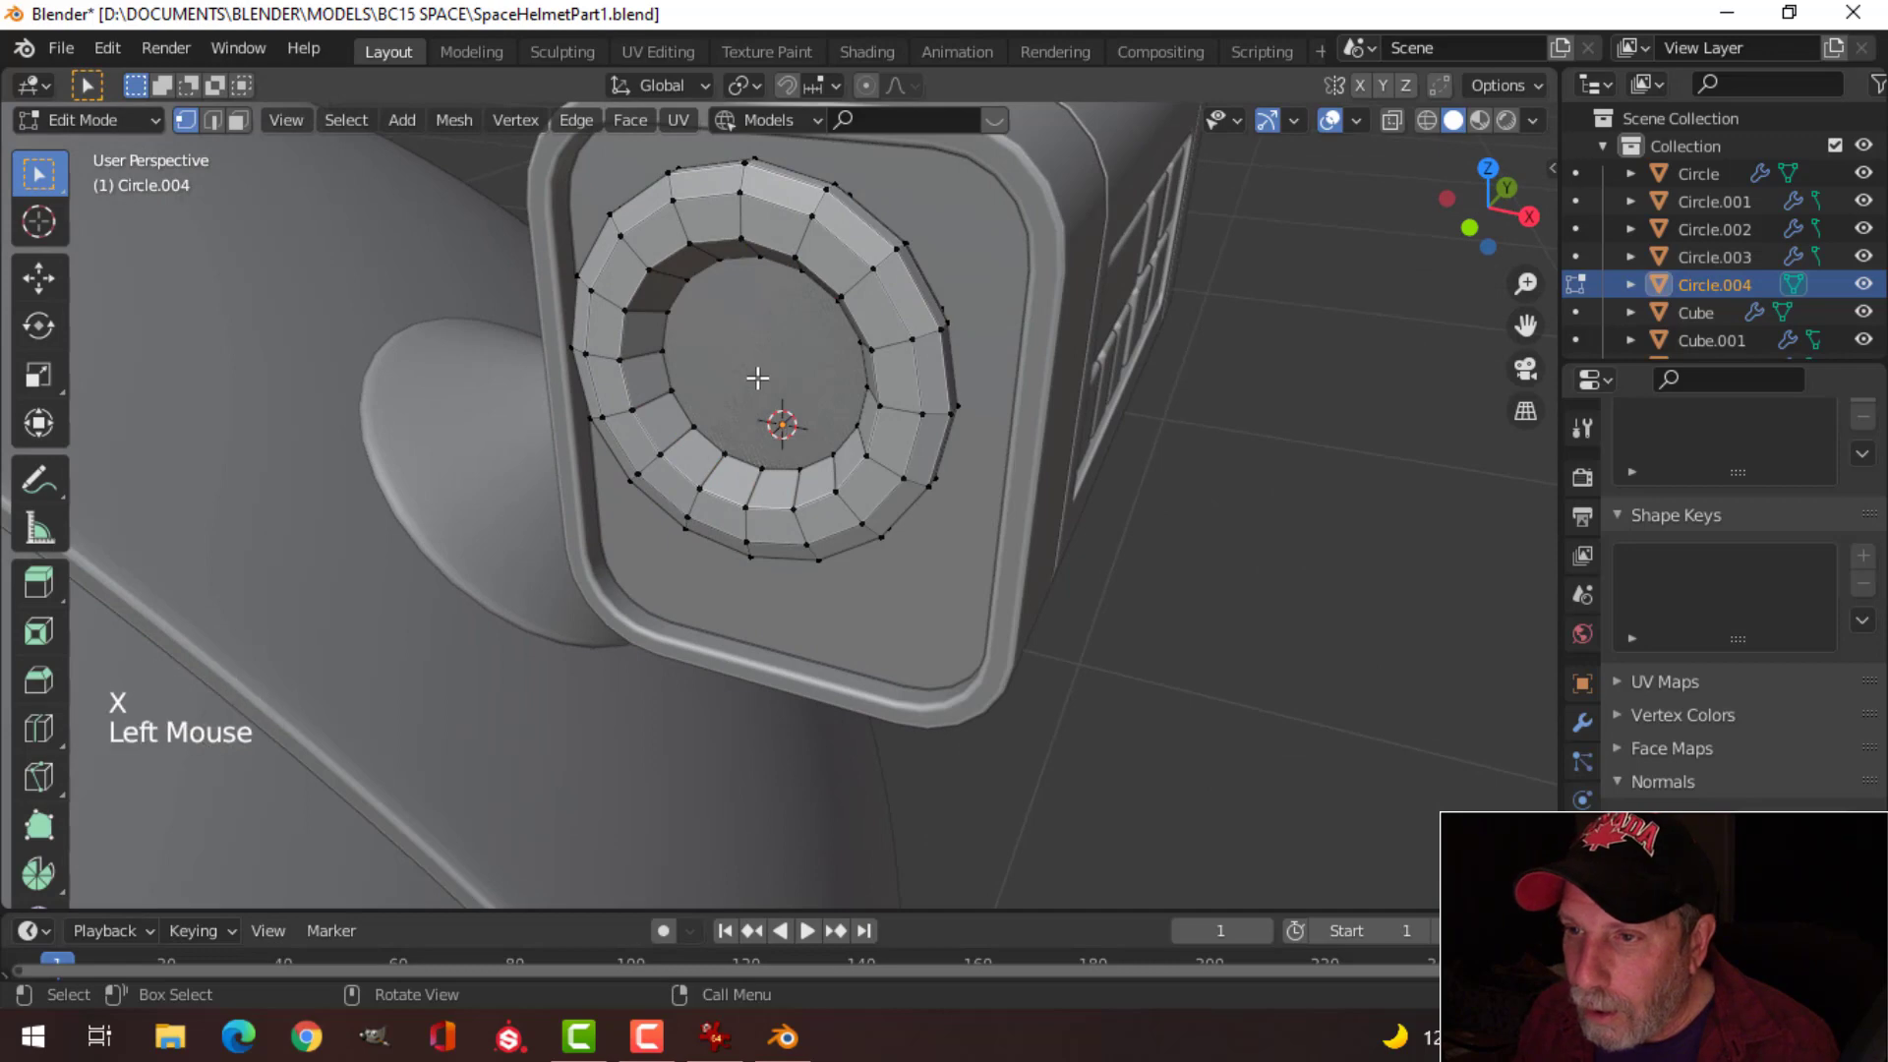
key(Tab)
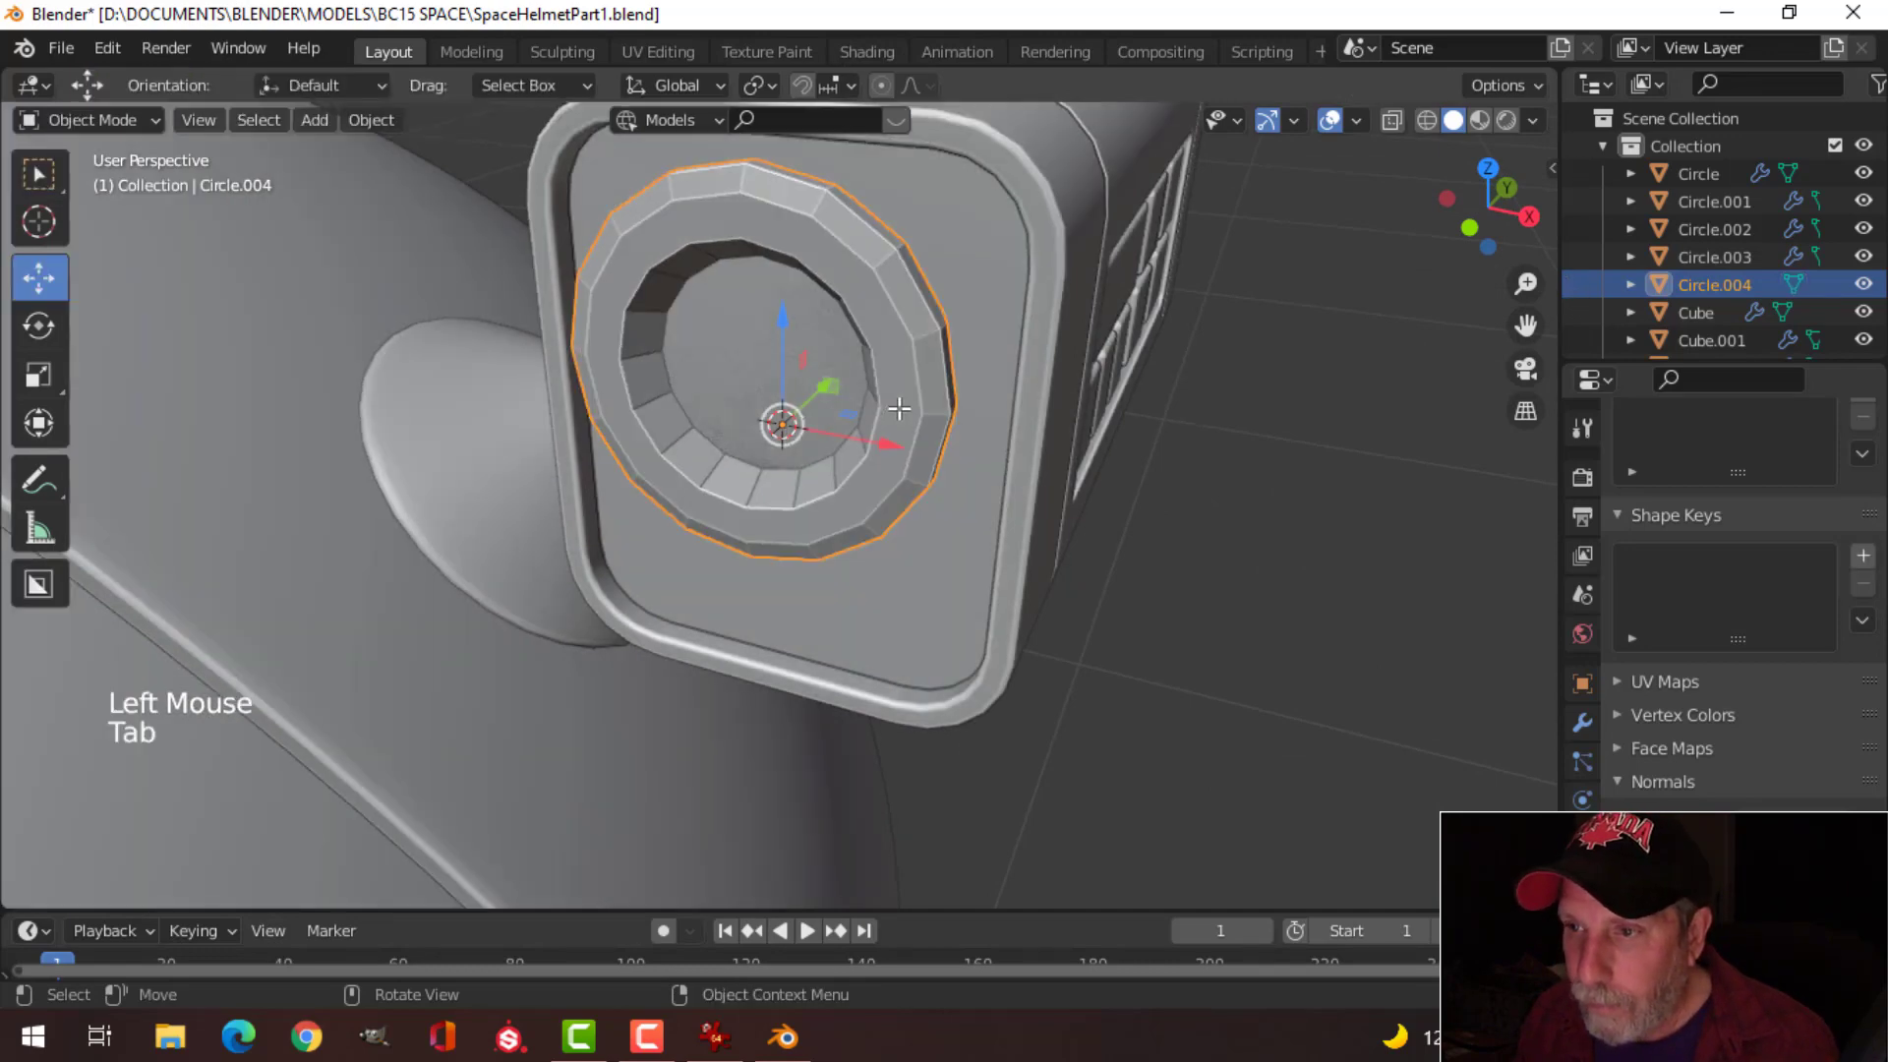
key(Tab)
click(811, 338)
key(x)
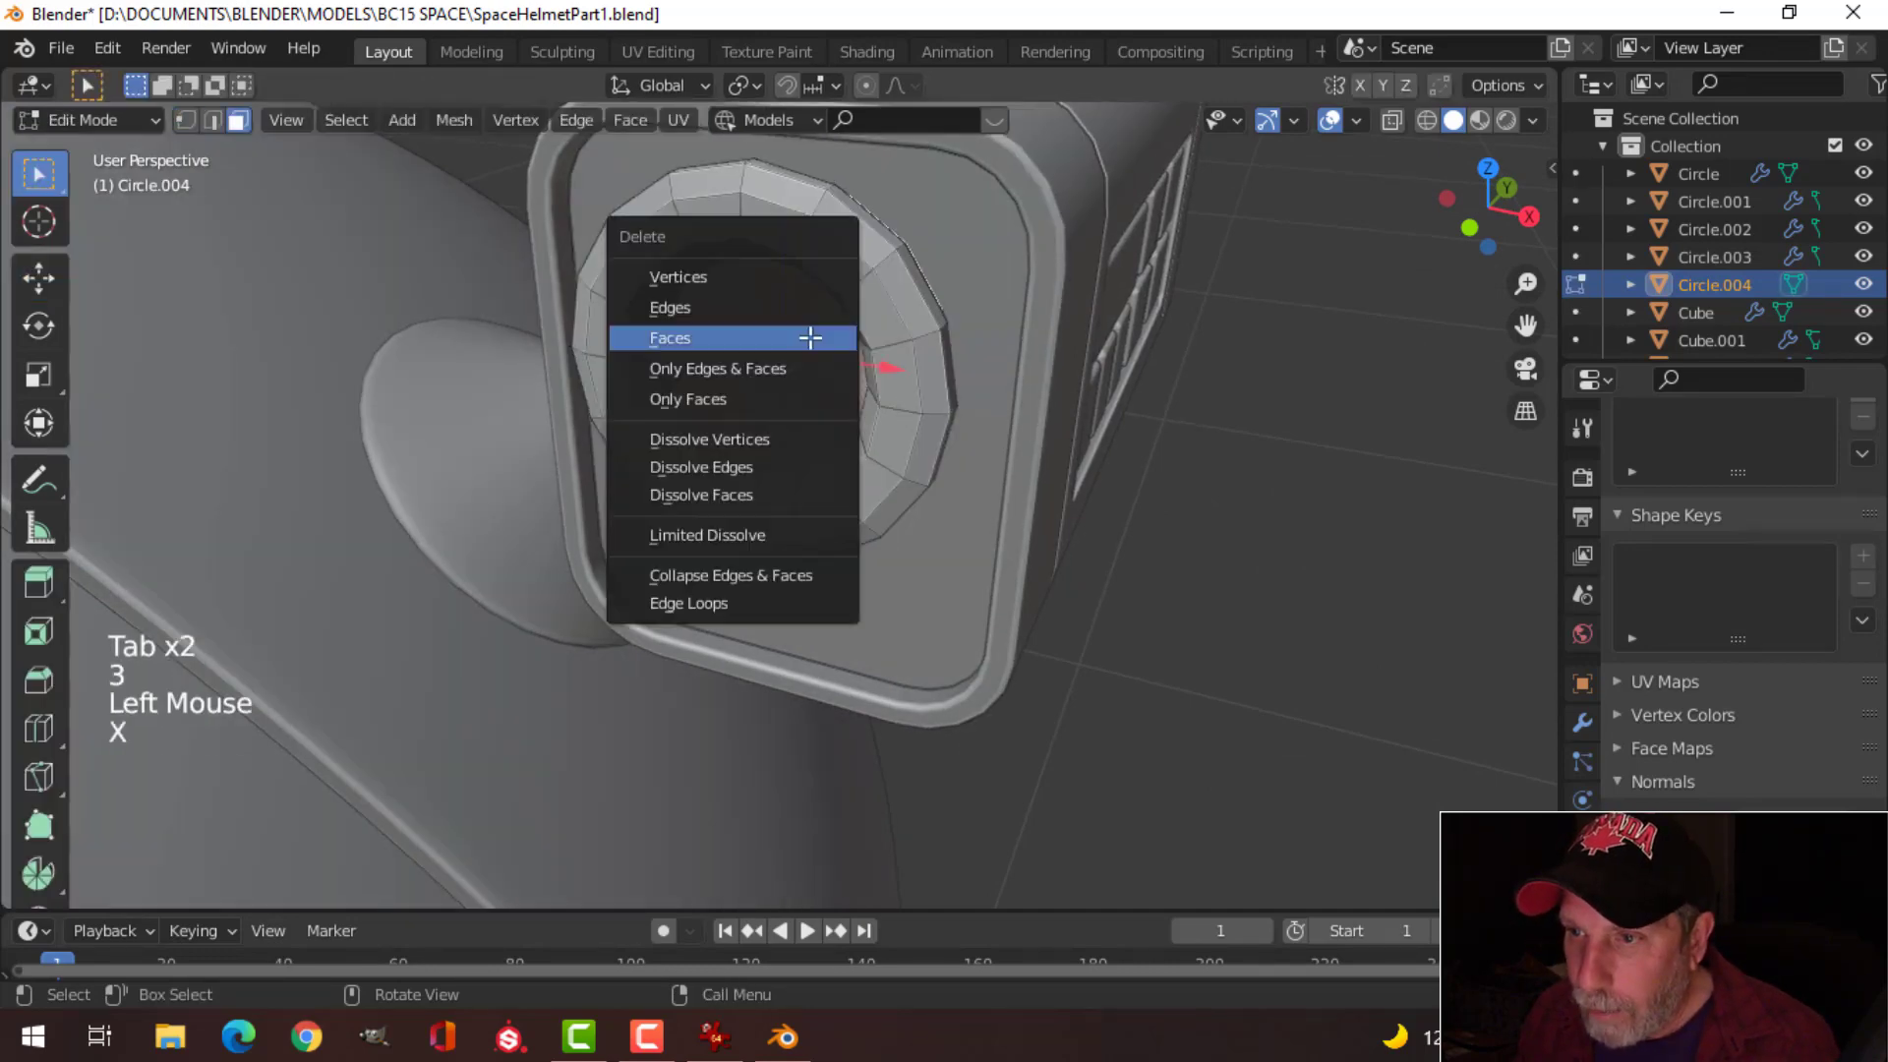
middle_drag(1051, 343, 977, 380)
key(Tab)
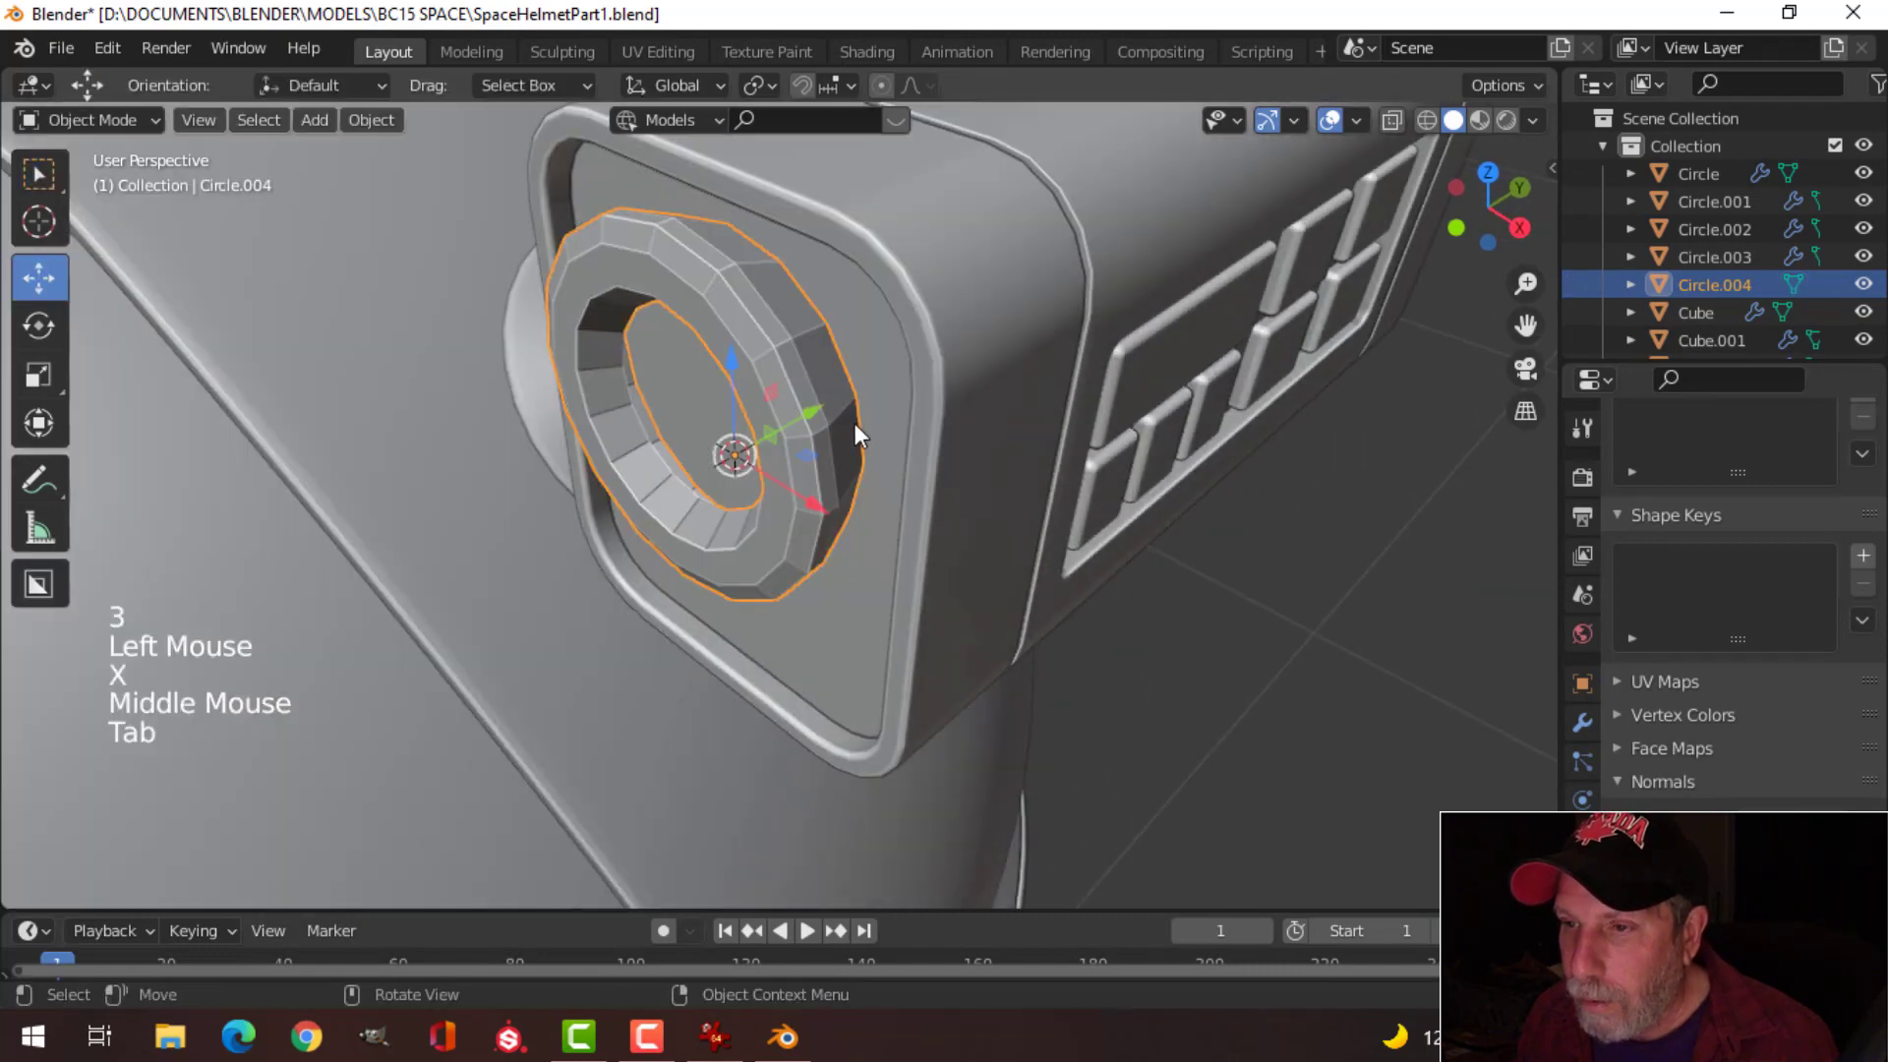
Step: Add a level 2 subdivision to the ring and shade it smooth
key(ctrl+2)
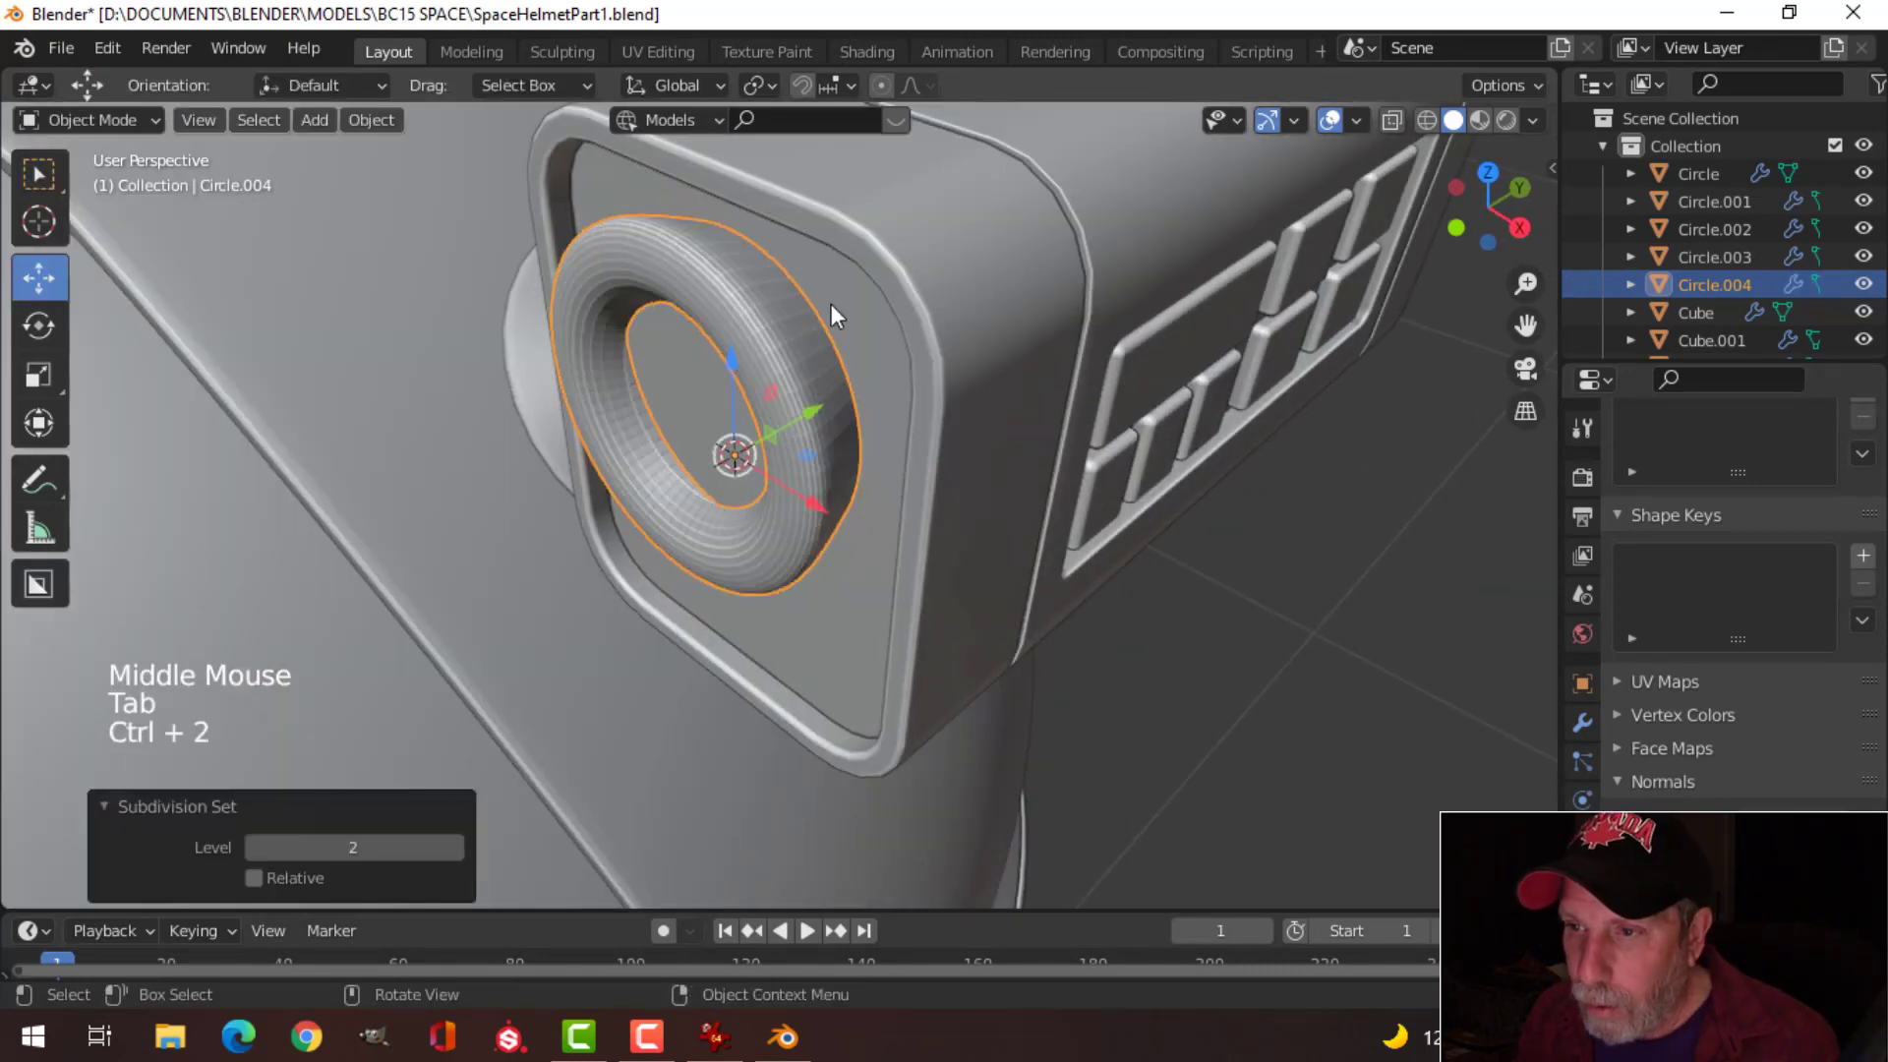
right_click(738, 304)
click(738, 304)
key(alt+space)
key(alt+a)
Step: Add a single loop cut around the ring's inner rim with a slide factor of about 0.749
middle_drag(840, 410, 905, 374)
click(889, 304)
key(Tab)
scroll(859, 286, up, 2)
key(alt+a)
key(ctrl+r)
click(900, 271)
click(930, 287)
scroll(932, 308, down, 3)
middle_drag(905, 374, 855, 442)
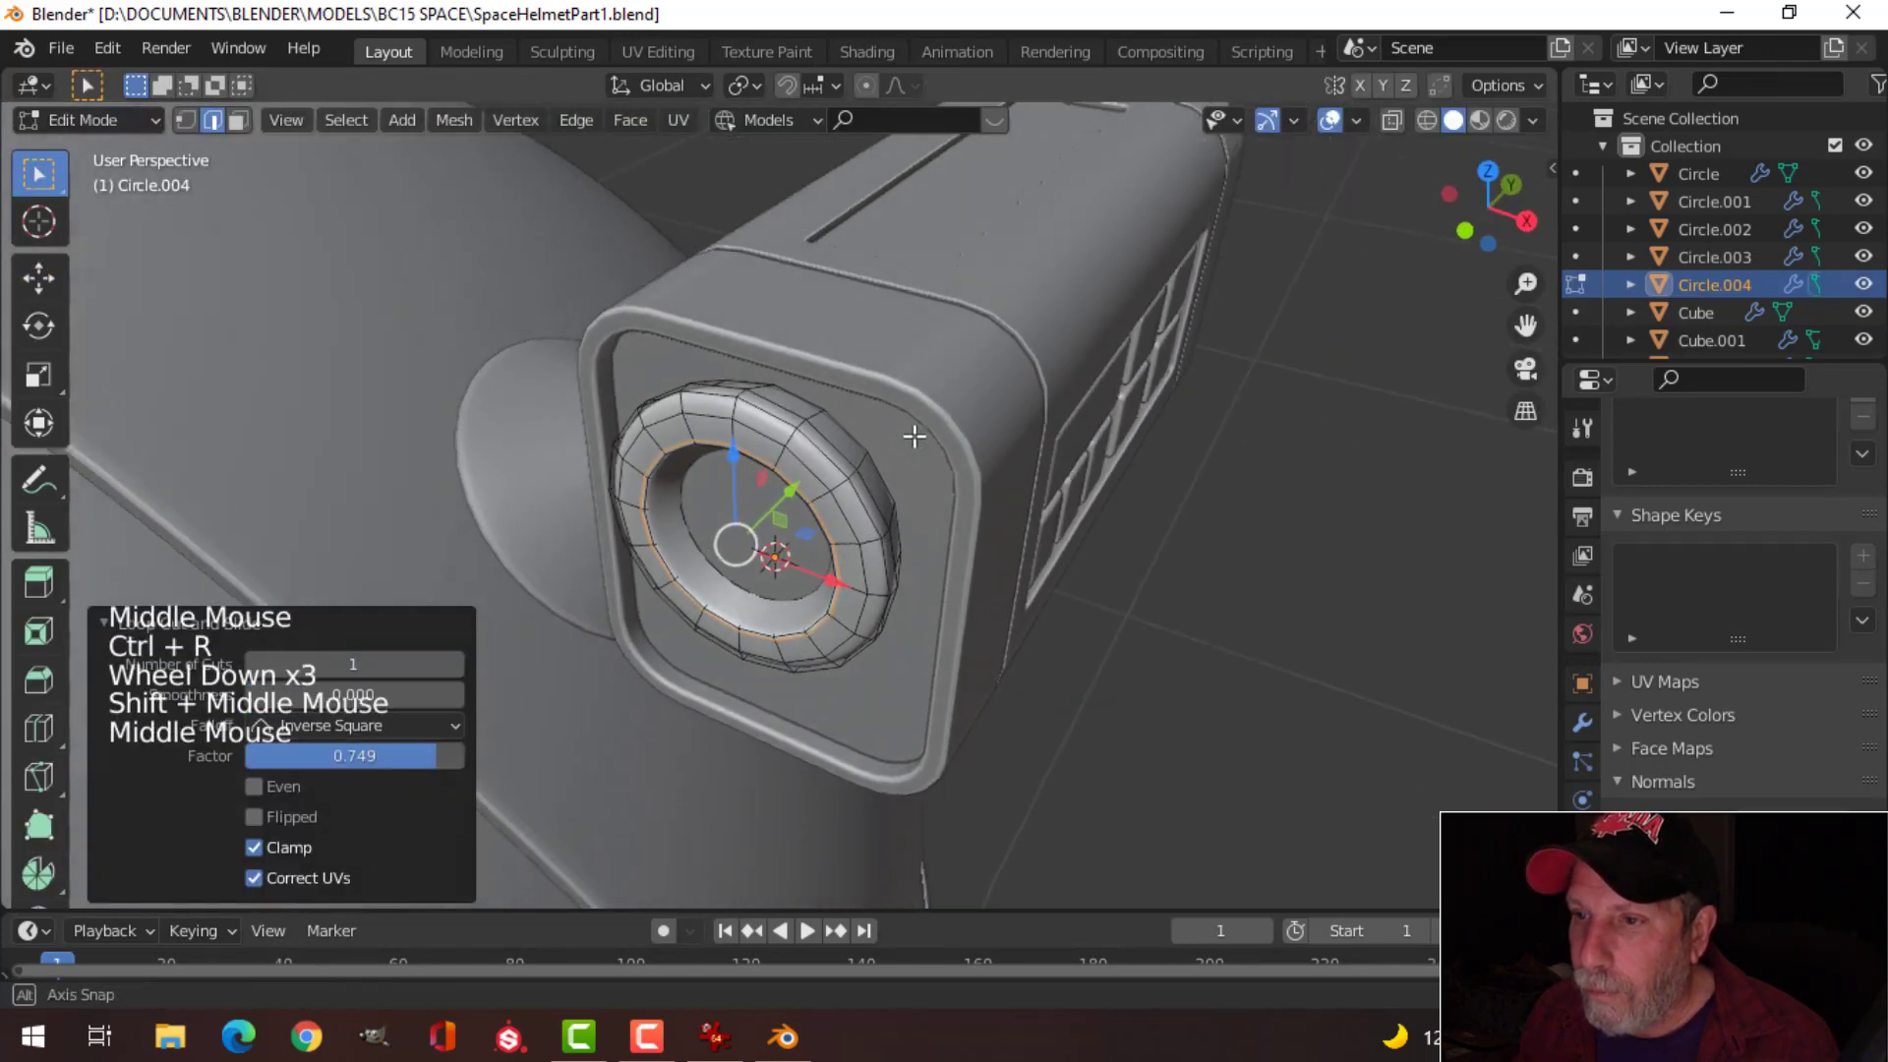
Step: Add a loop cut around the ring's front face near its outer edge and return to object mode
scroll(855, 443, up, 1)
key(ctrl+r)
click(777, 426)
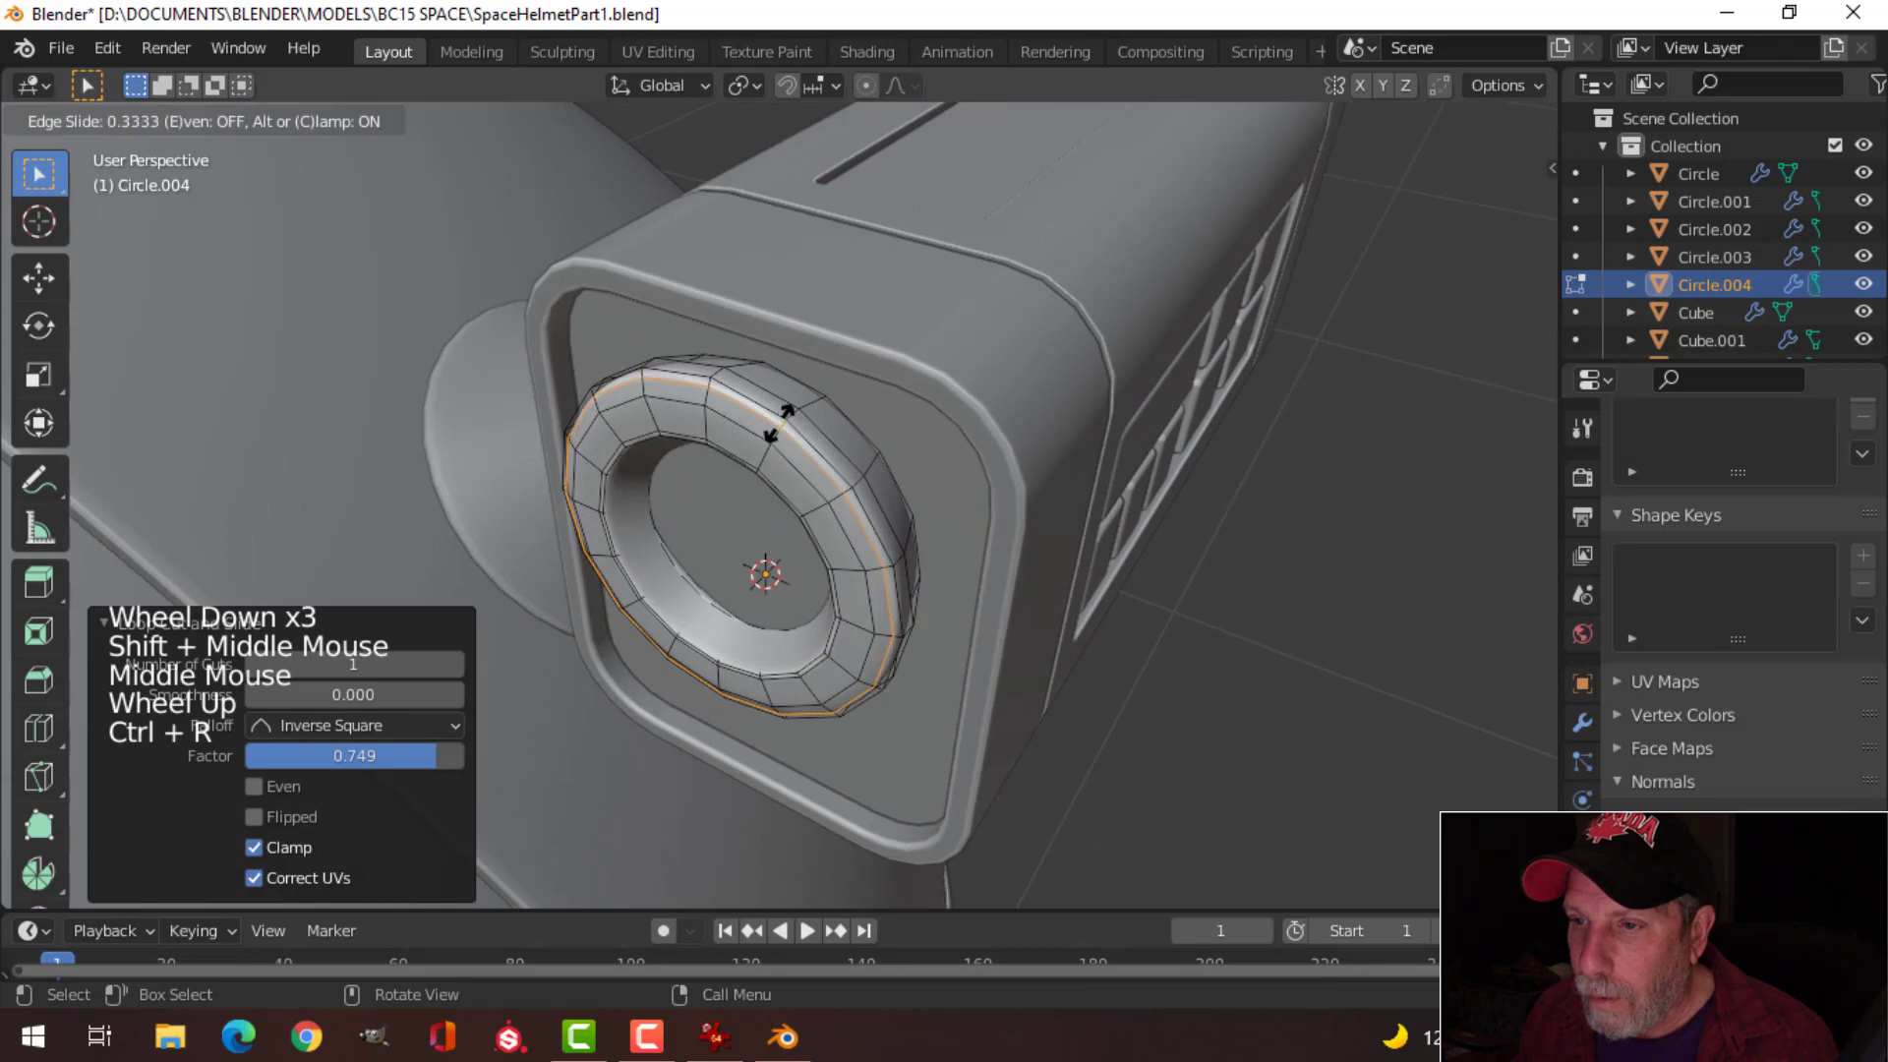
click(777, 423)
key(Tab)
scroll(889, 429, down, 3)
mouse_move(889, 429)
middle_down()
mouse_move(1037, 368)
mouse_move(883, 450)
middle_up()
key(alt+a)
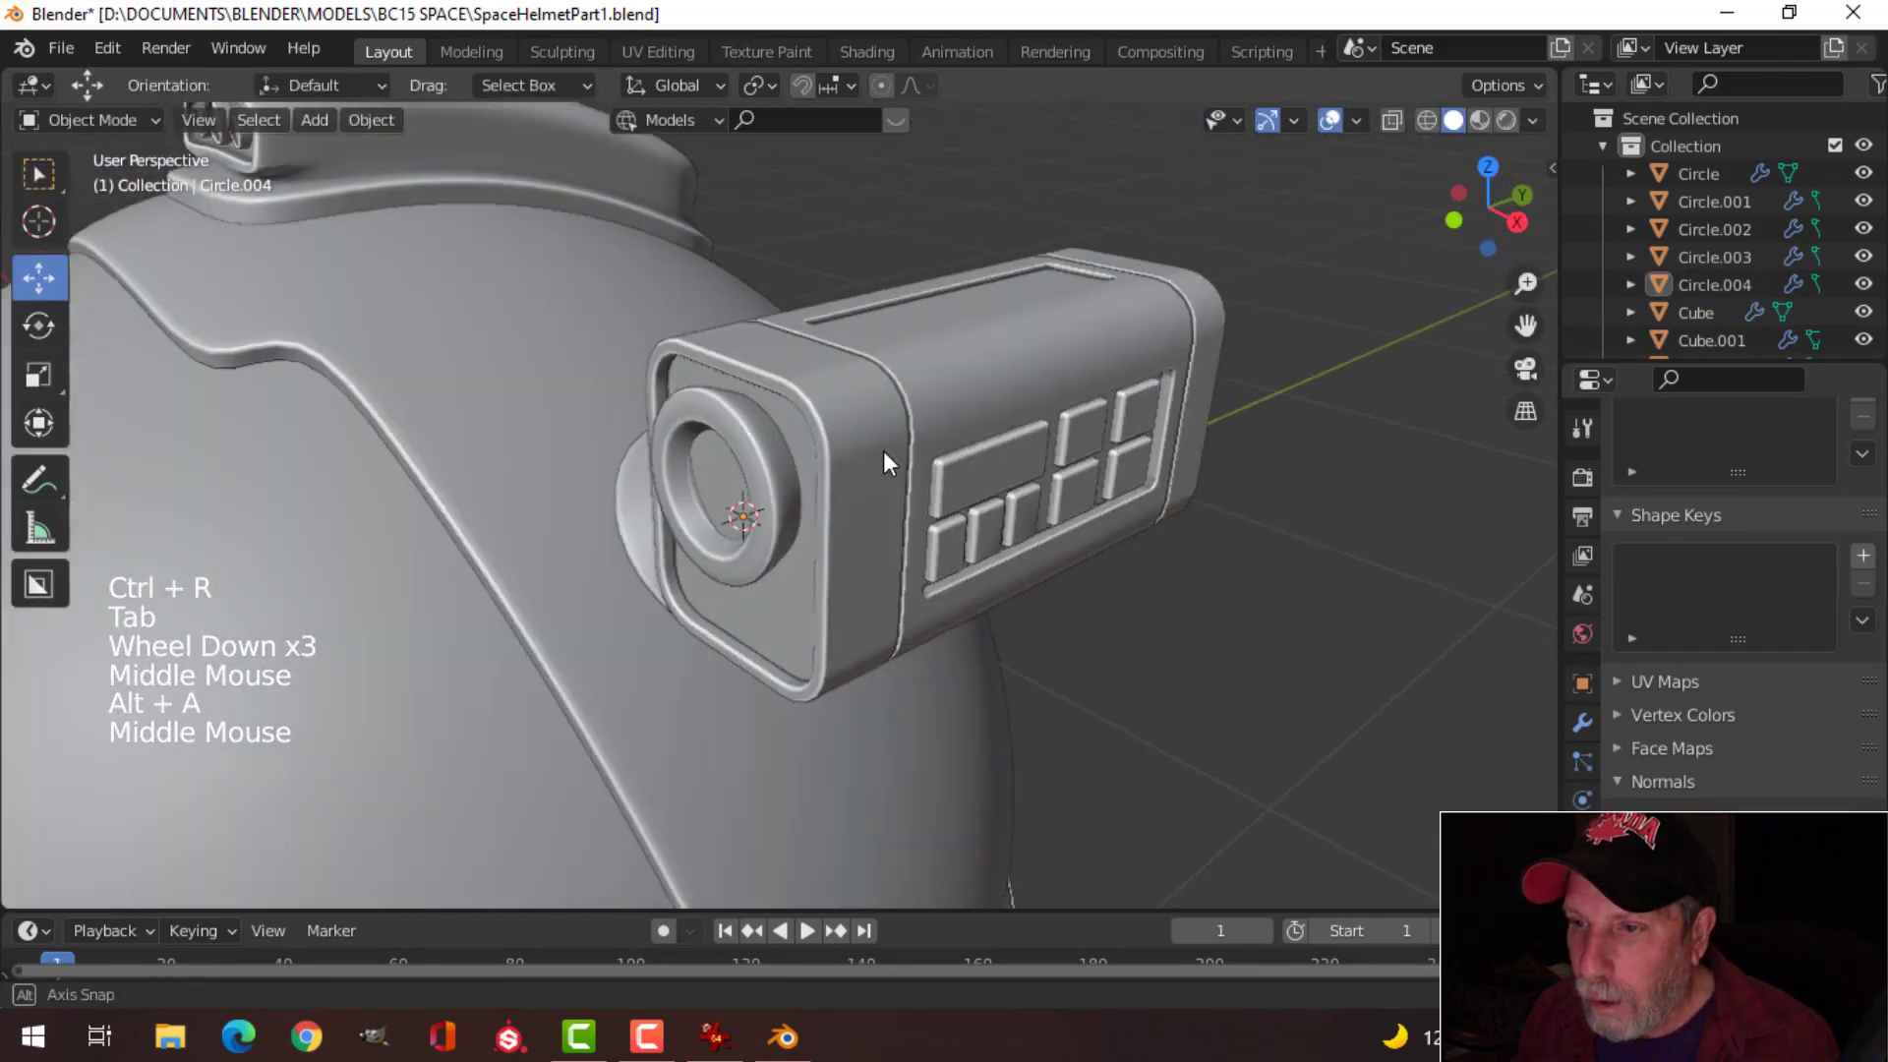
Step: Isolate the lens ring in local view
scroll(769, 465, up, 2)
shift+middle_drag(769, 464, 855, 360)
click(771, 390)
scroll(829, 382, up, 2)
key(alt+a)
shift+middle_drag(855, 360, 918, 367)
scroll(850, 345, down, 1)
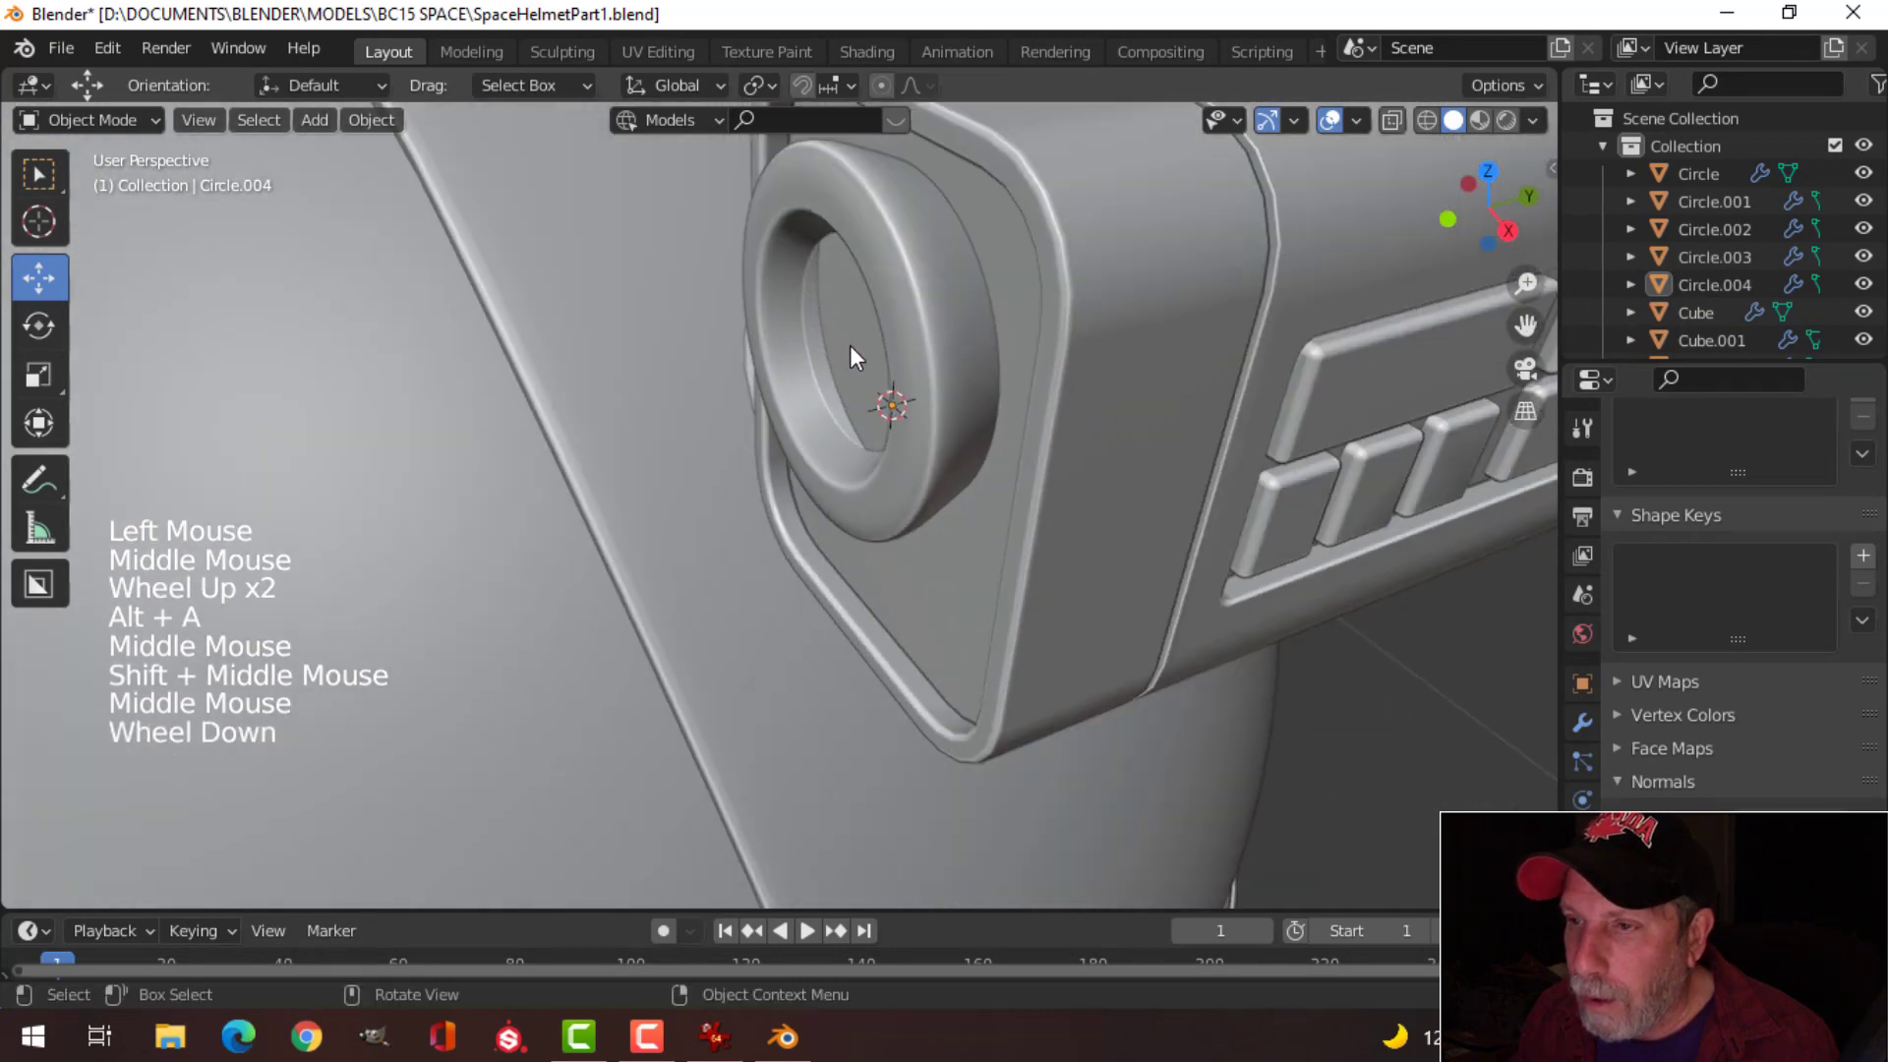
click(842, 213)
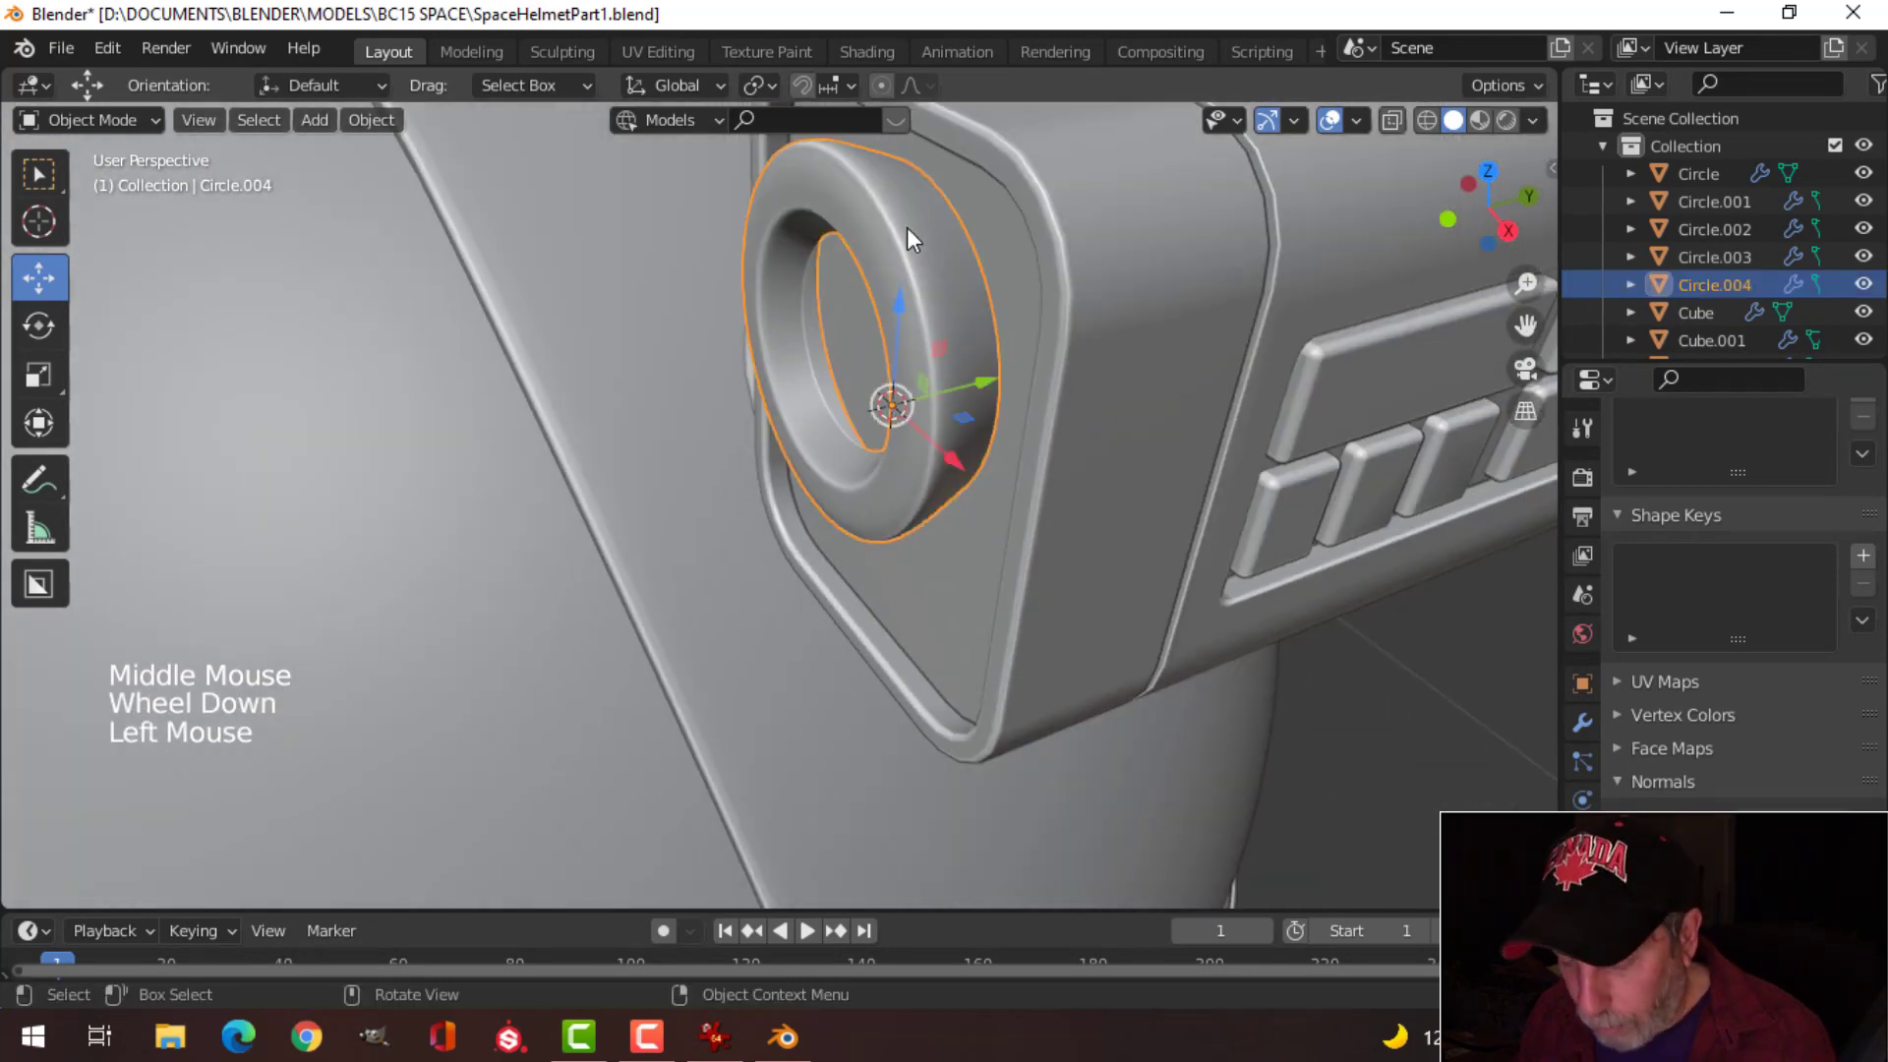
key(slash)
Step: Snap the 3D cursor to the centre of the ring's inner back edge loop and return to object mode
middle_drag(907, 233, 935, 341)
key(Tab)
key(alt+a)
key(2)
alt+shift+click(739, 312)
scroll(875, 309, down, 2)
scroll(875, 309, down, 1)
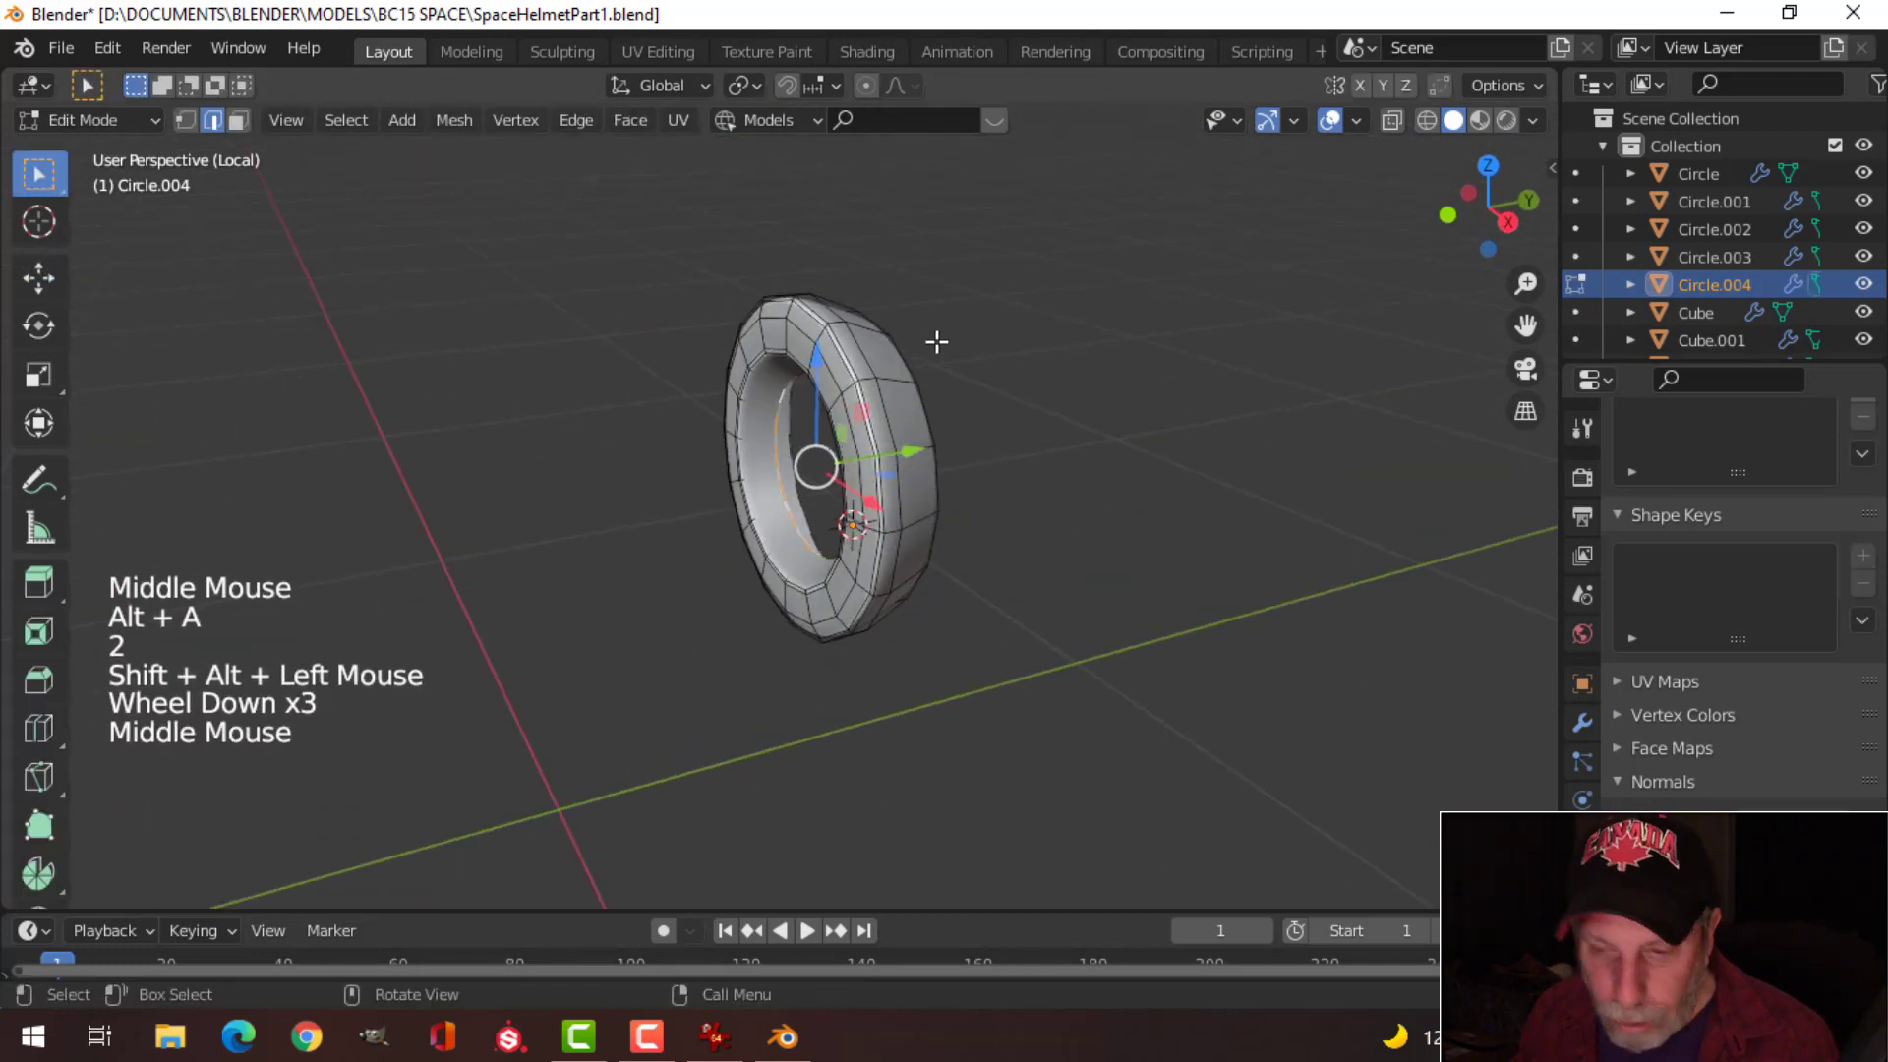
key(shift+s)
click(954, 497)
key(Tab)
Step: Add a mesh plane at the 3D cursor inside the ring
middle_drag(995, 455, 1074, 486)
scroll(1011, 432, up, 2)
key(alt+a)
key(shift+a)
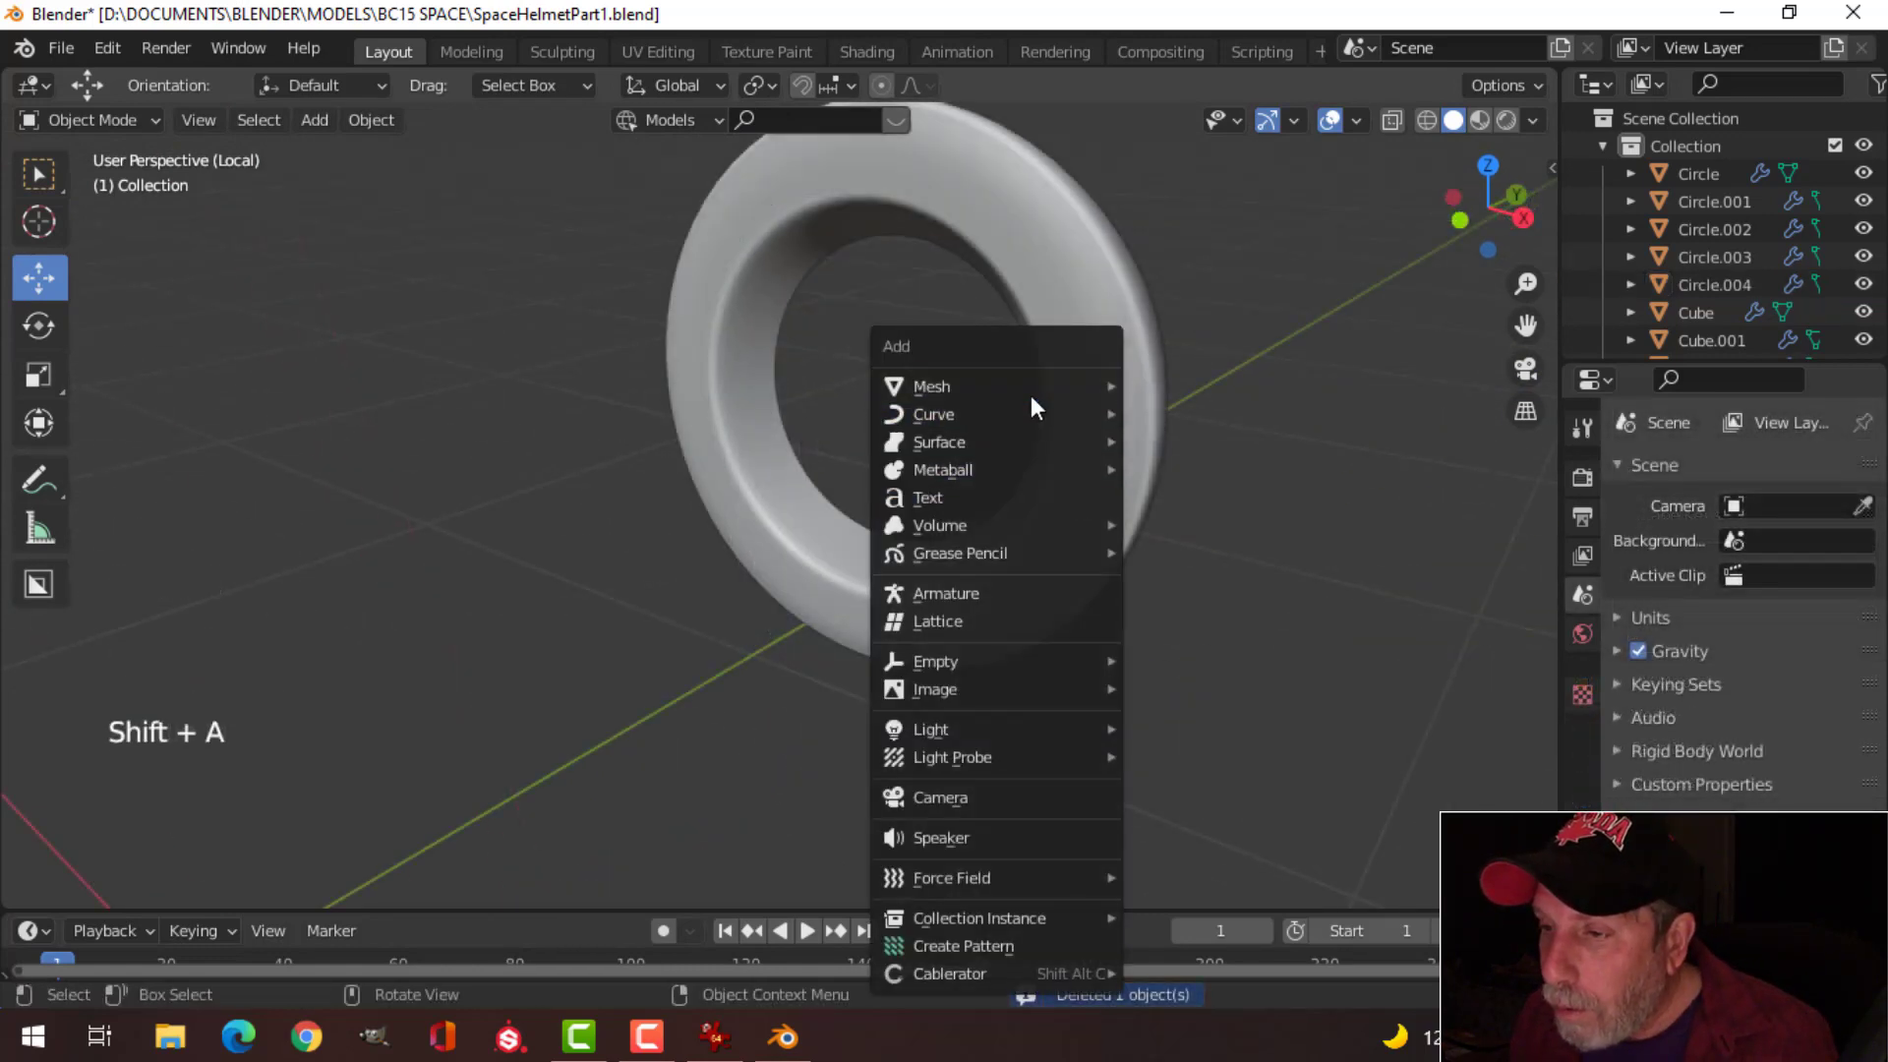
mouse_move(1030, 395)
click(1185, 386)
scroll(1163, 440, down, 3)
Step: Rotate the plane's mesh 90° about X and scale it to 0.051 to fill the ring's opening
key(Tab)
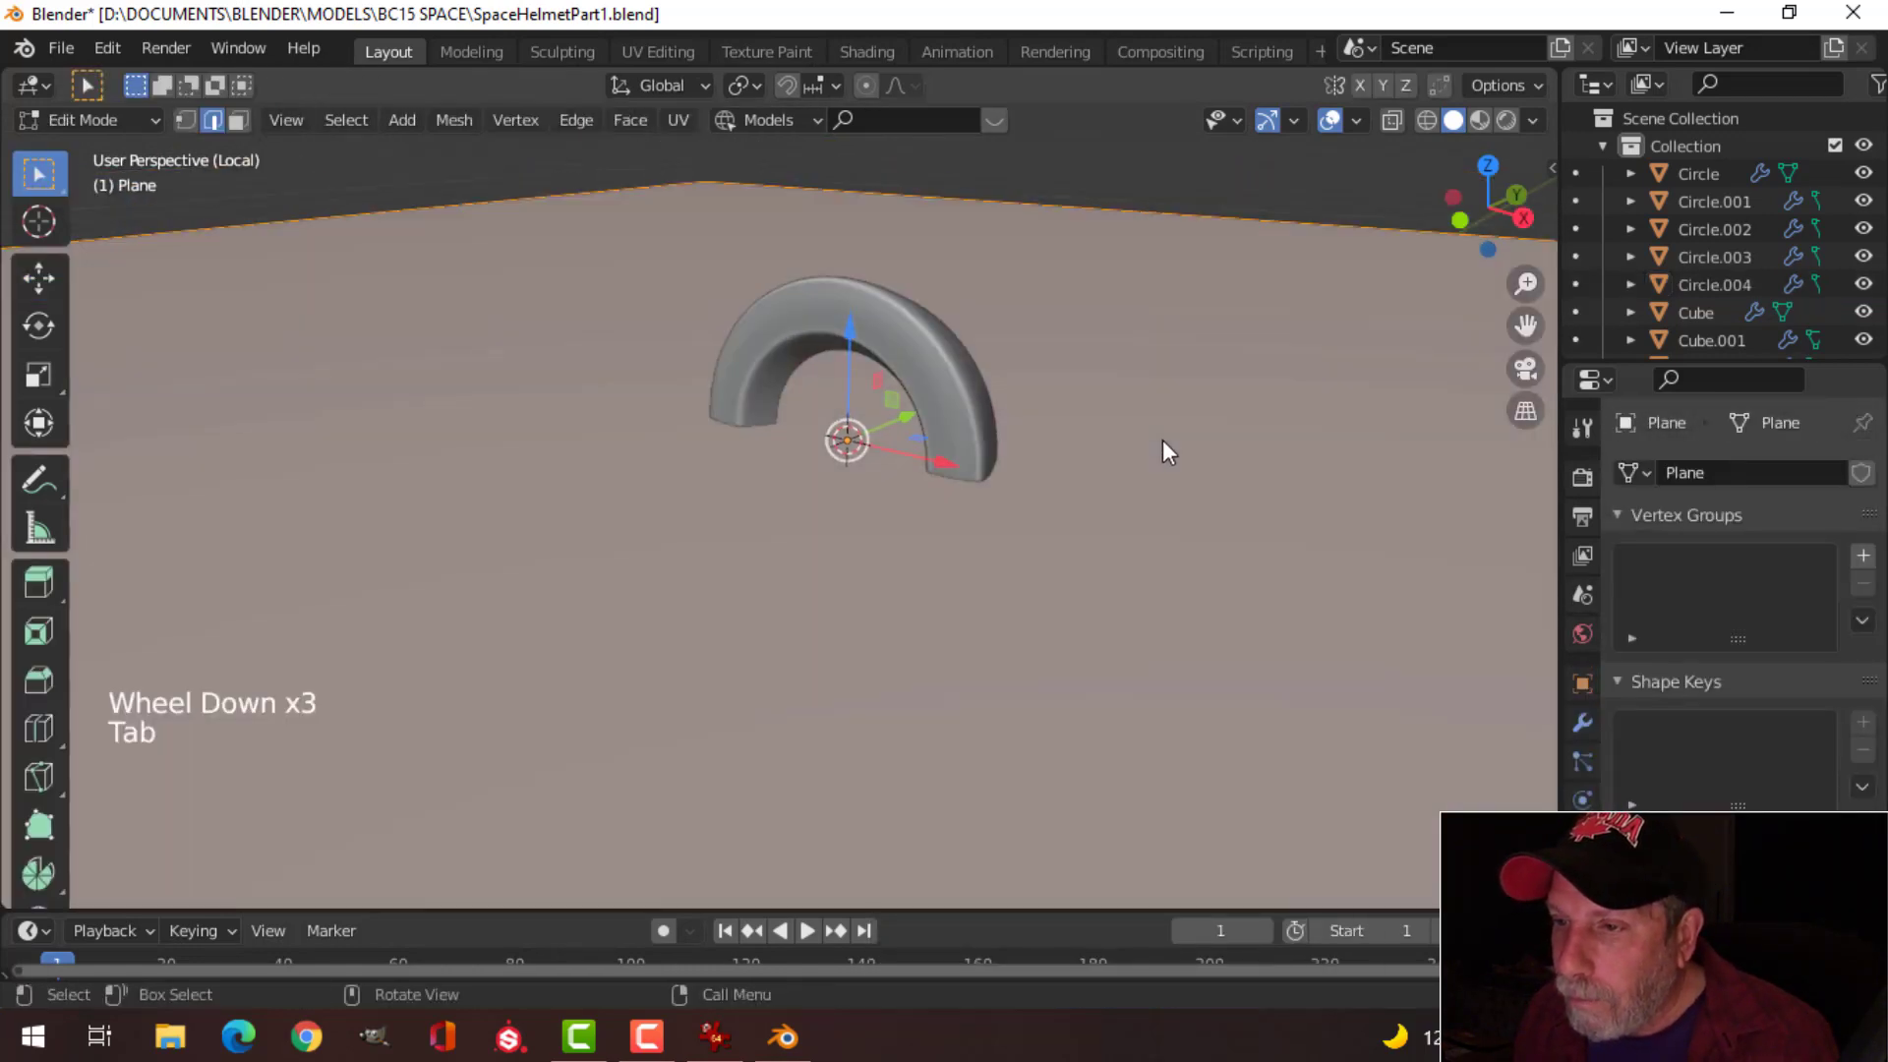
scroll(1170, 435, up, 2)
key(r)
key(x)
key(9)
key(0)
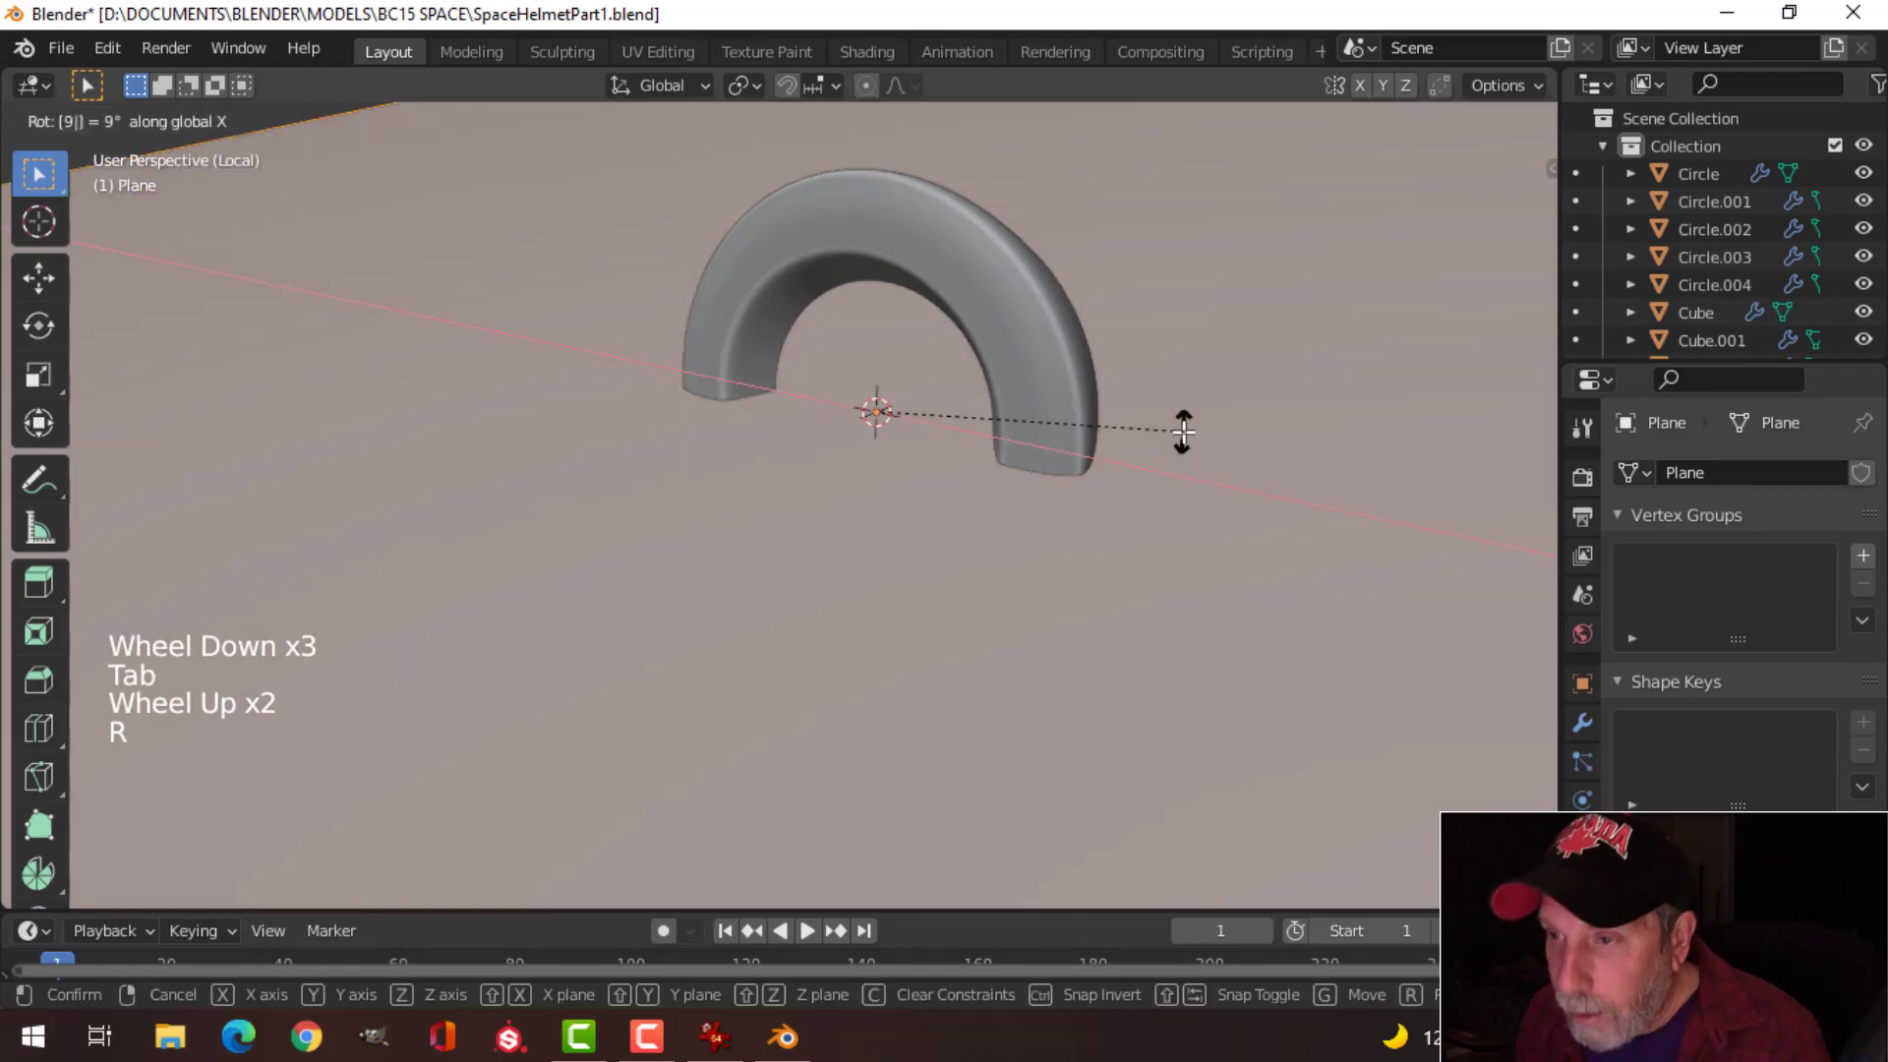
key(Return)
key(s)
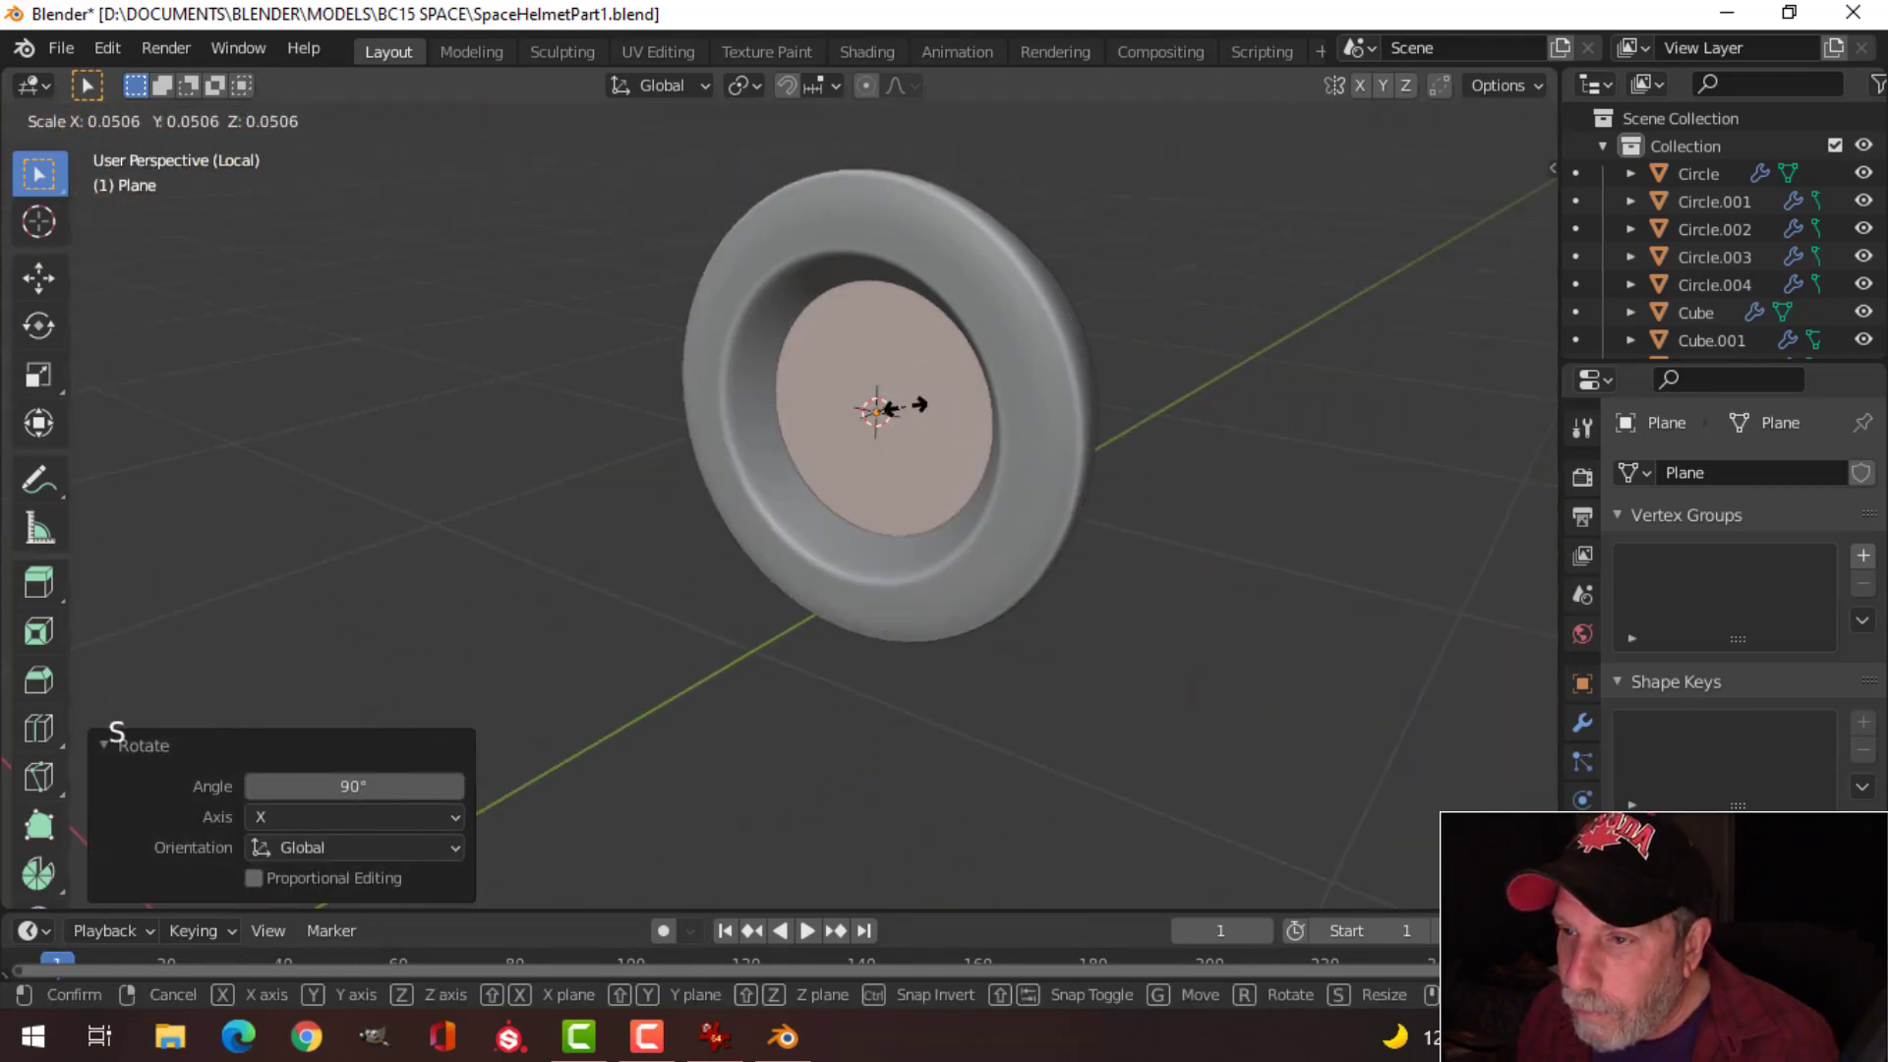
click(890, 408)
Step: Subdivide the plane with five cuts so a vertex sits at its centre
scroll(895, 424, up, 3)
scroll(895, 424, down, 2)
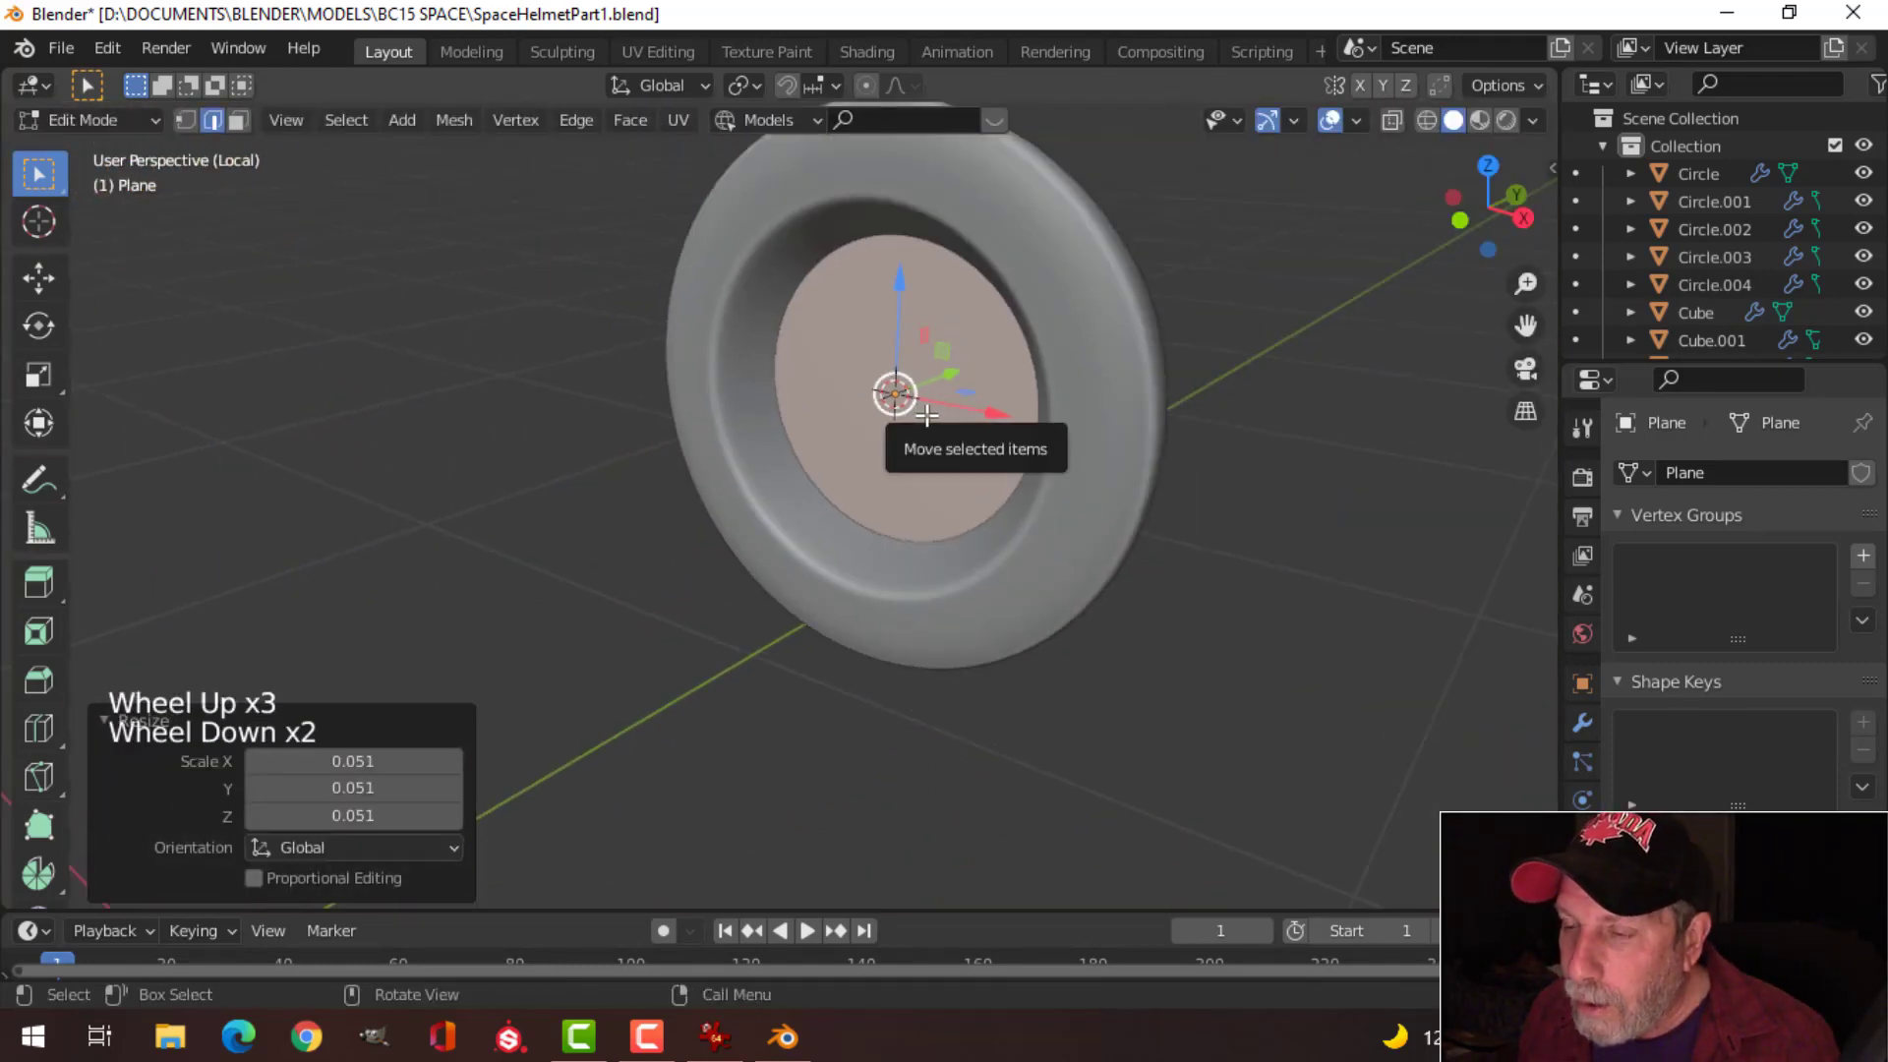
right_click(896, 393)
click(787, 236)
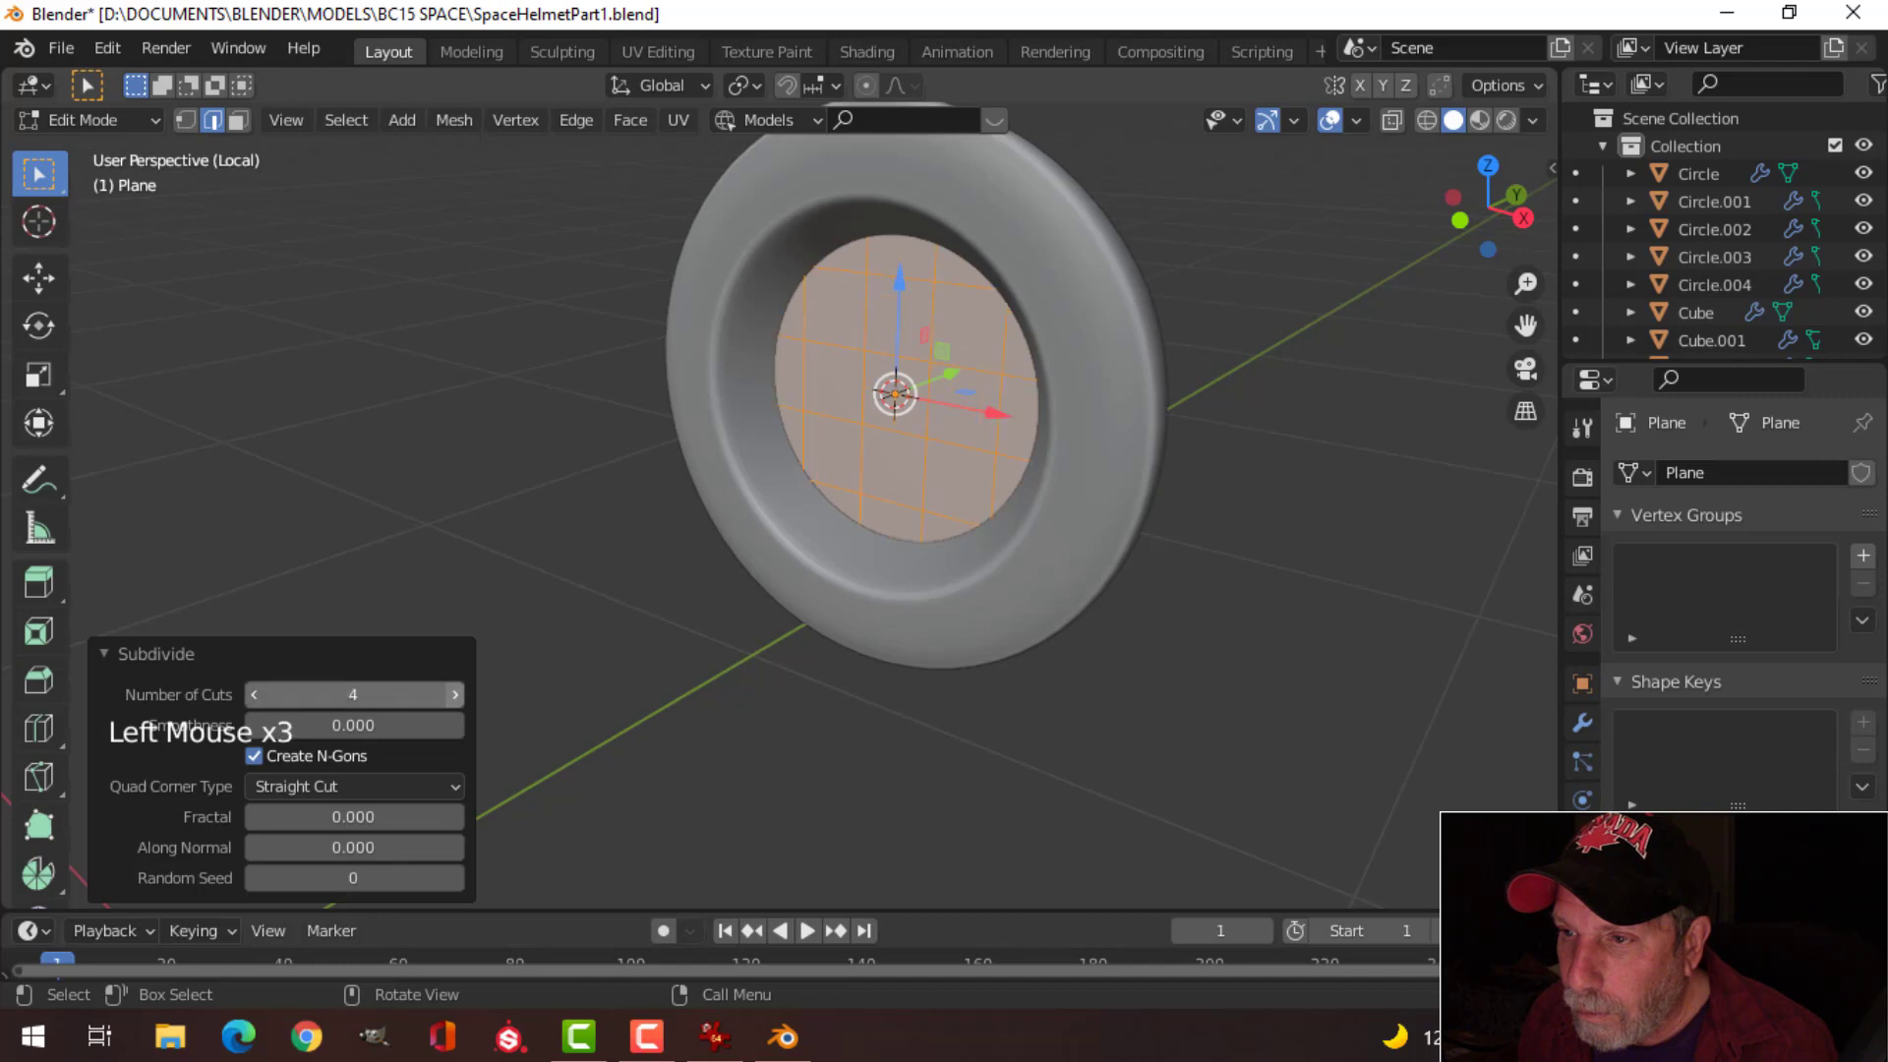
scroll(862, 537, up, 1)
key(alt+a)
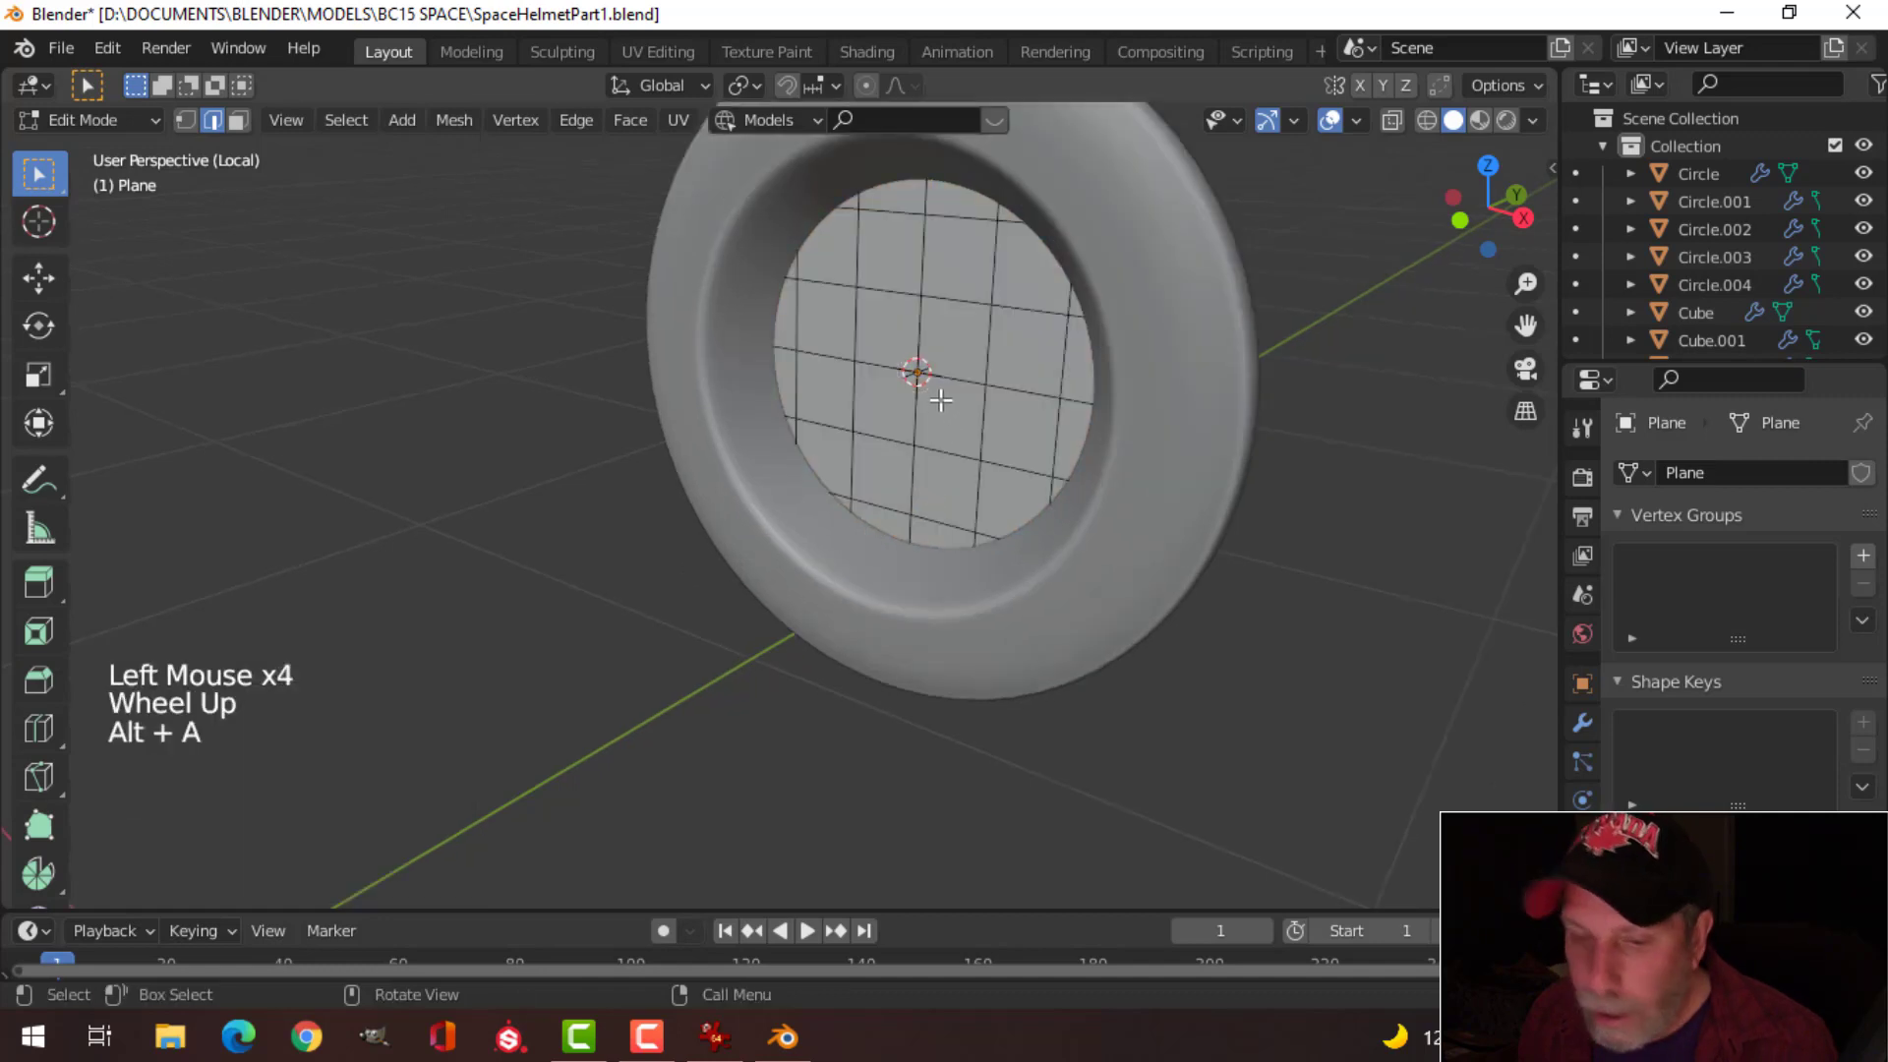
Step: Bulge the plane outward by moving its centre vertex about -0.0096 m in Y with smooth proportional editing at size 0.063
key(1)
click(919, 376)
scroll(1089, 411, down, 2)
middle_drag(1088, 411, 973, 325)
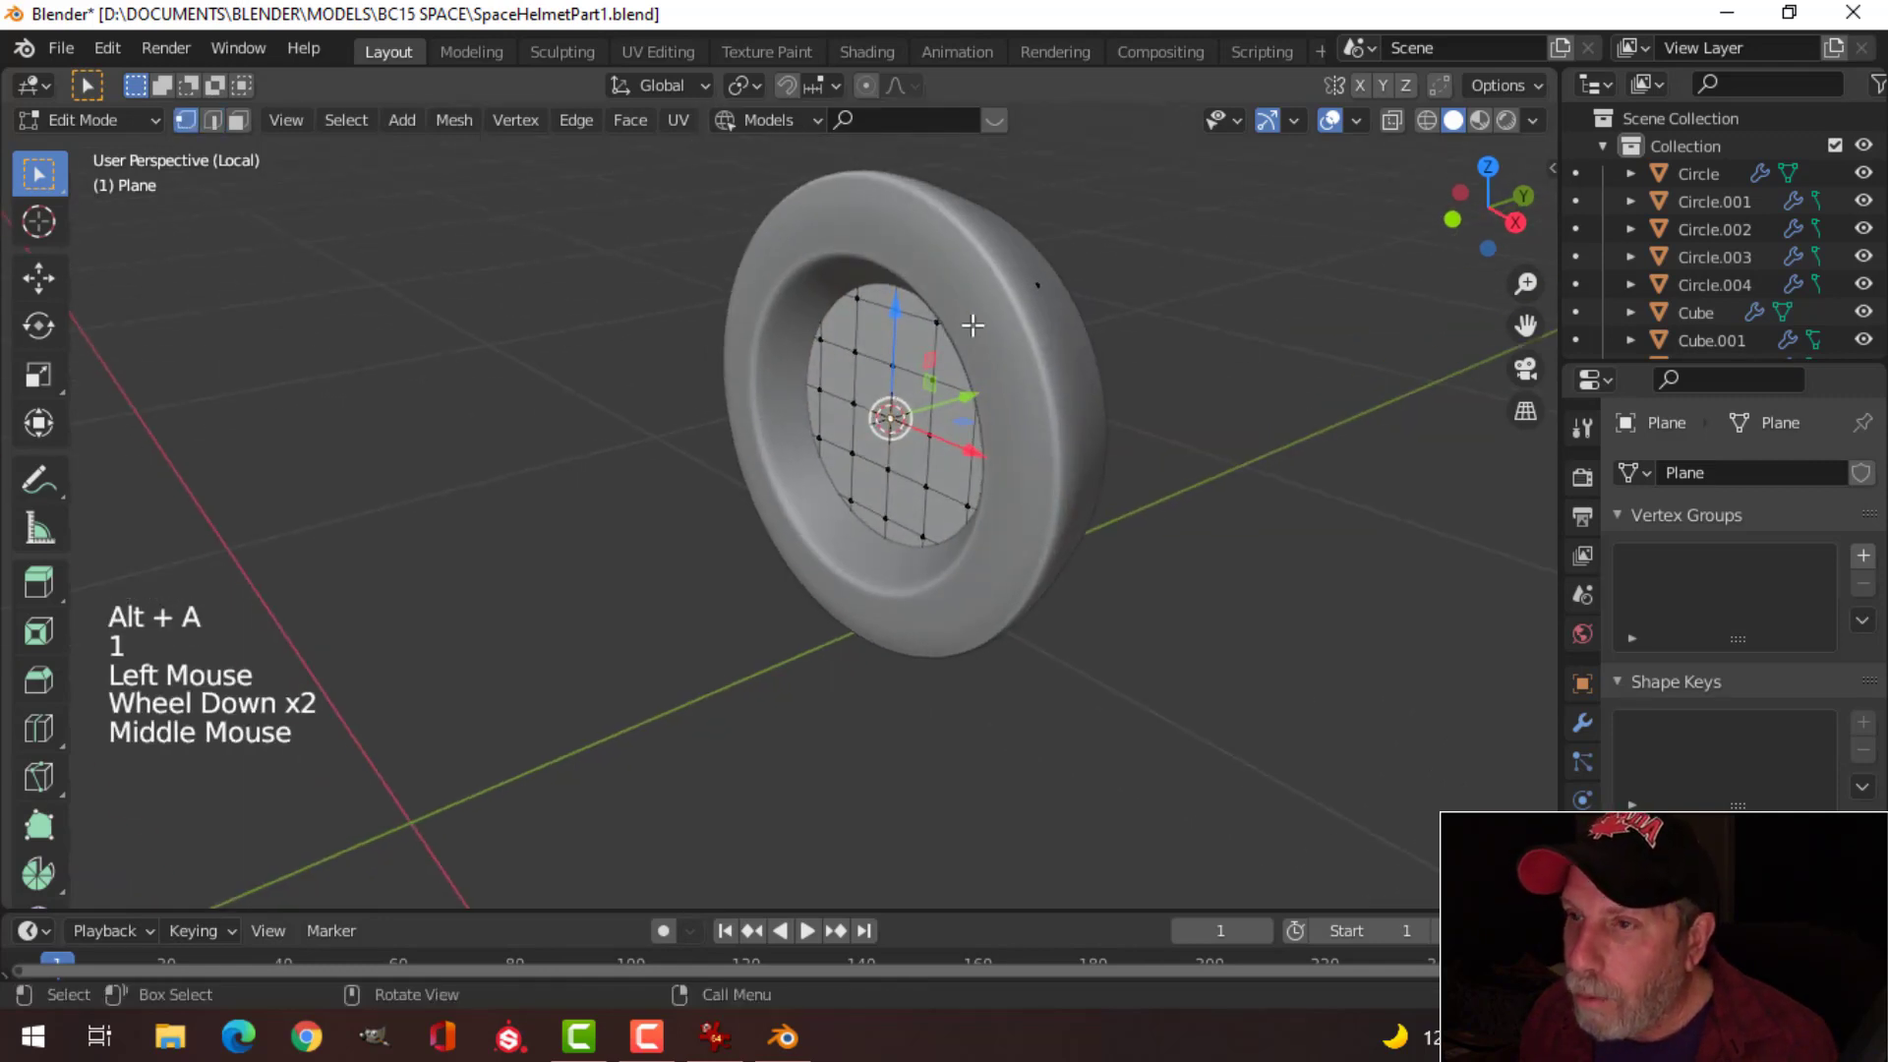
click(866, 86)
middle_drag(1126, 443, 1038, 431)
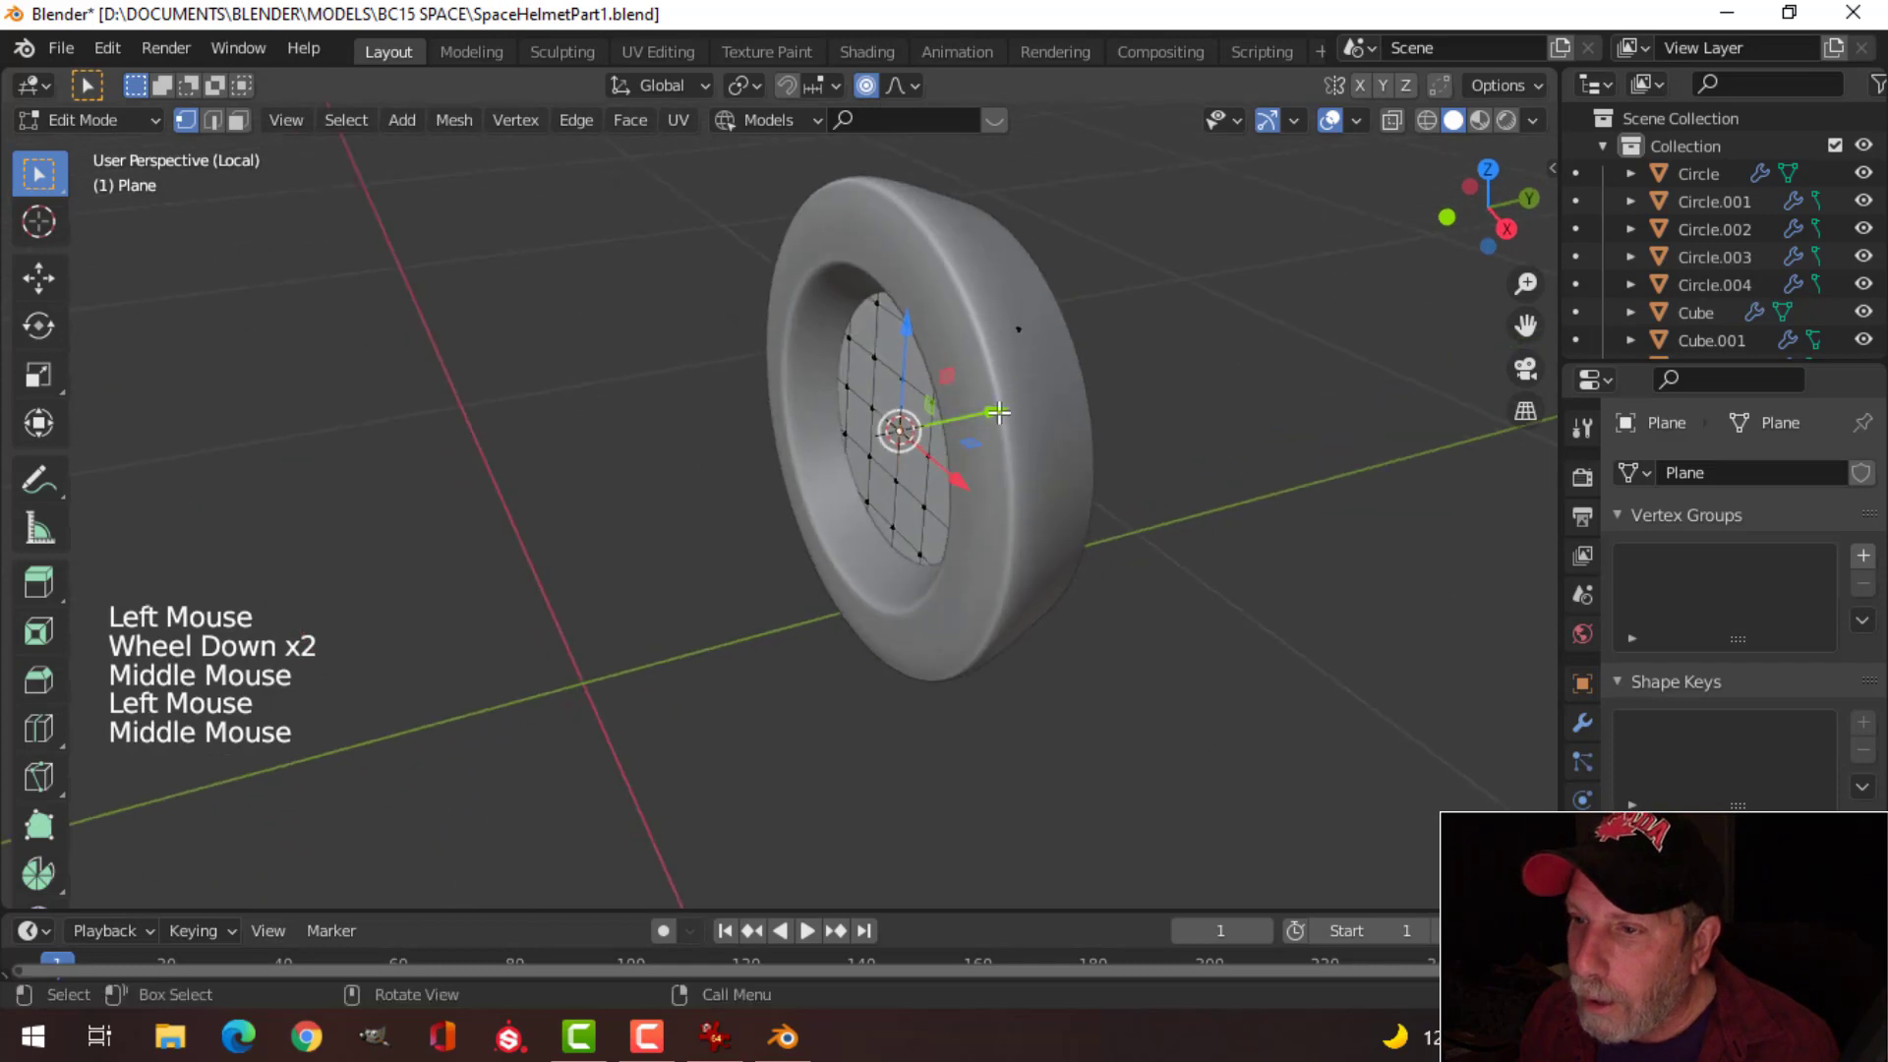
drag(998, 413, 974, 419)
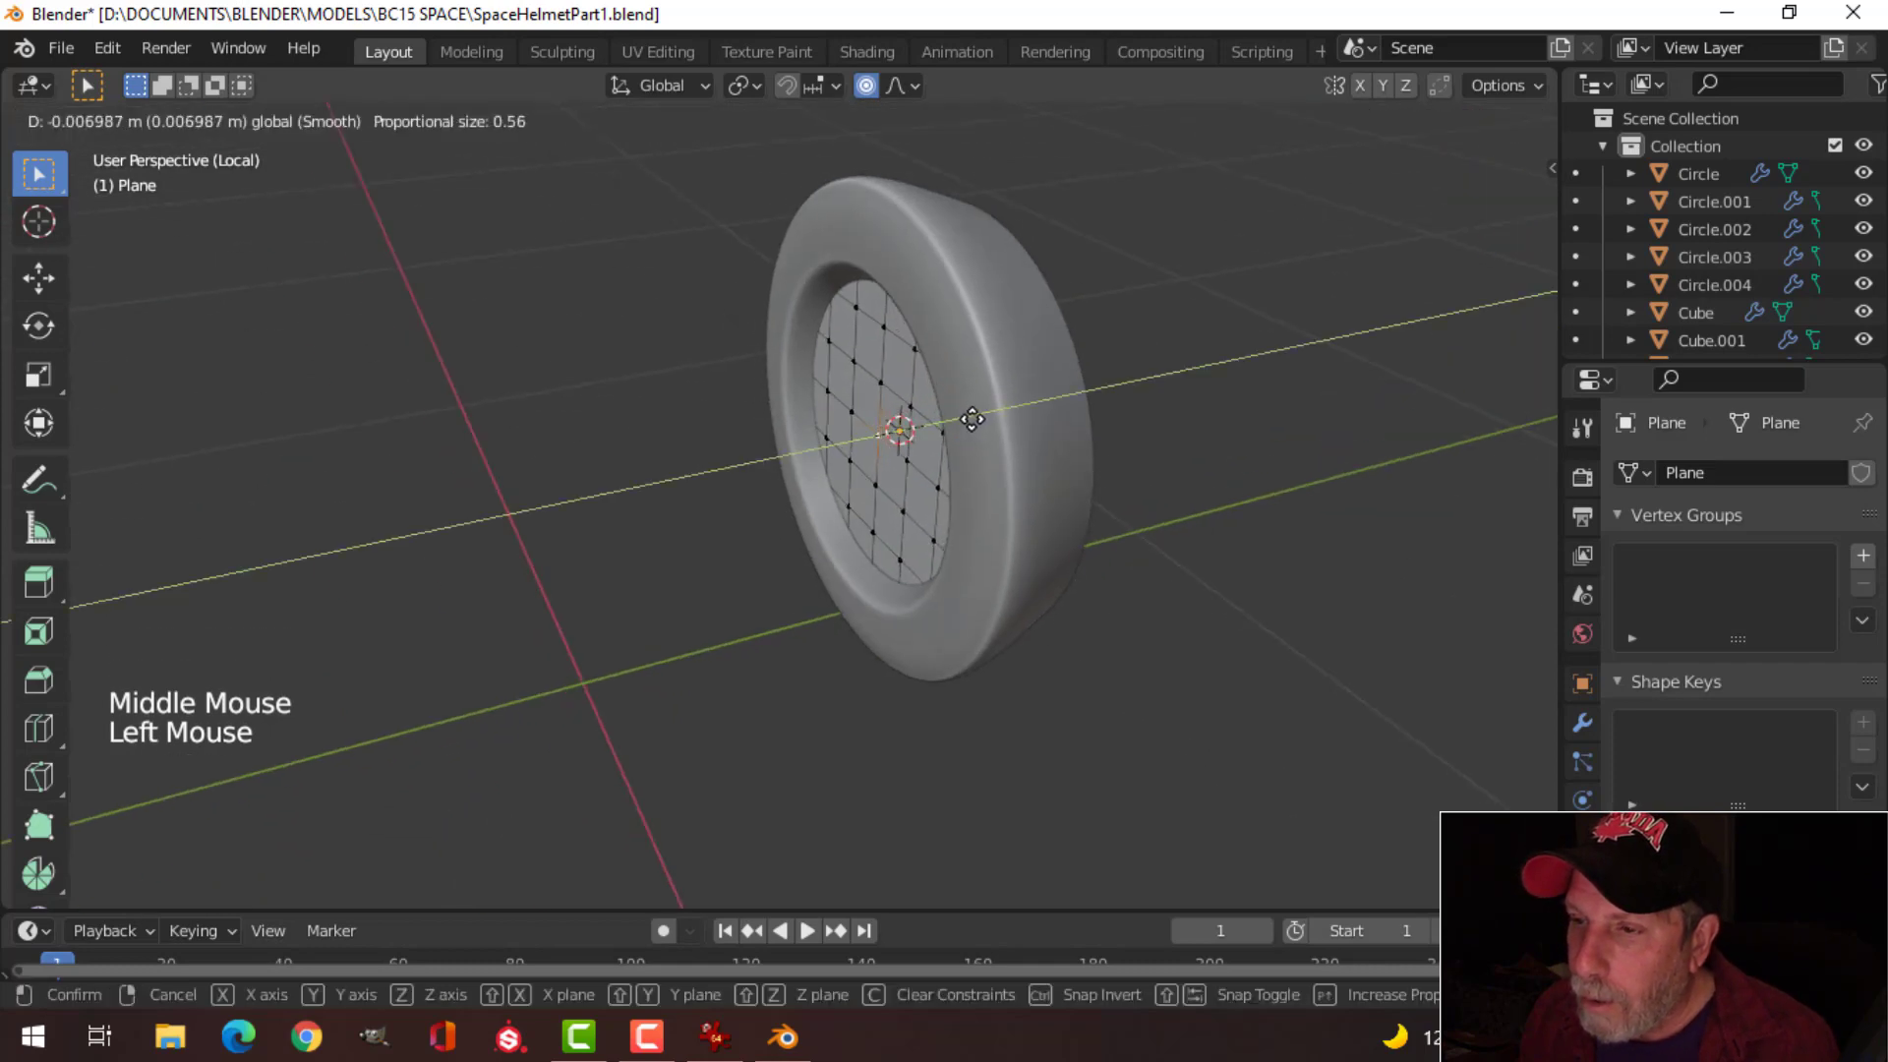
scroll(972, 419, up, 14)
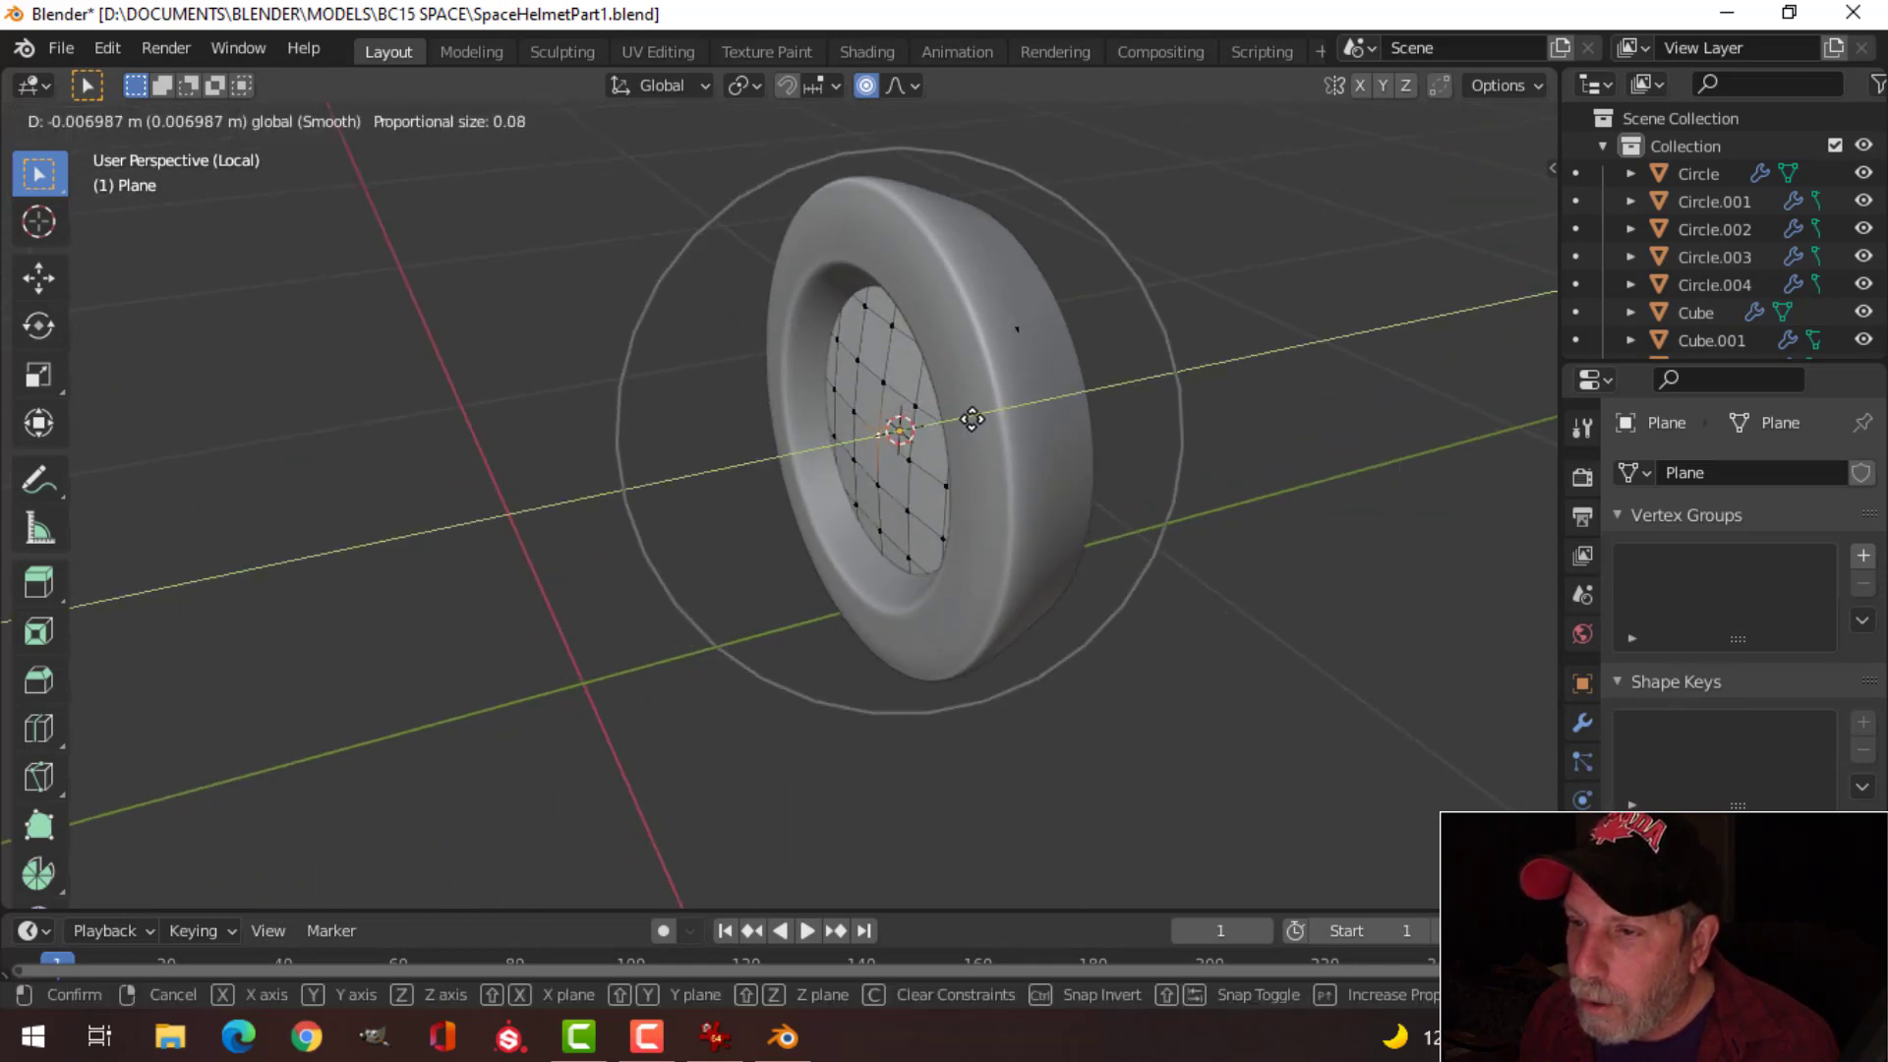
drag(964, 420, 963, 420)
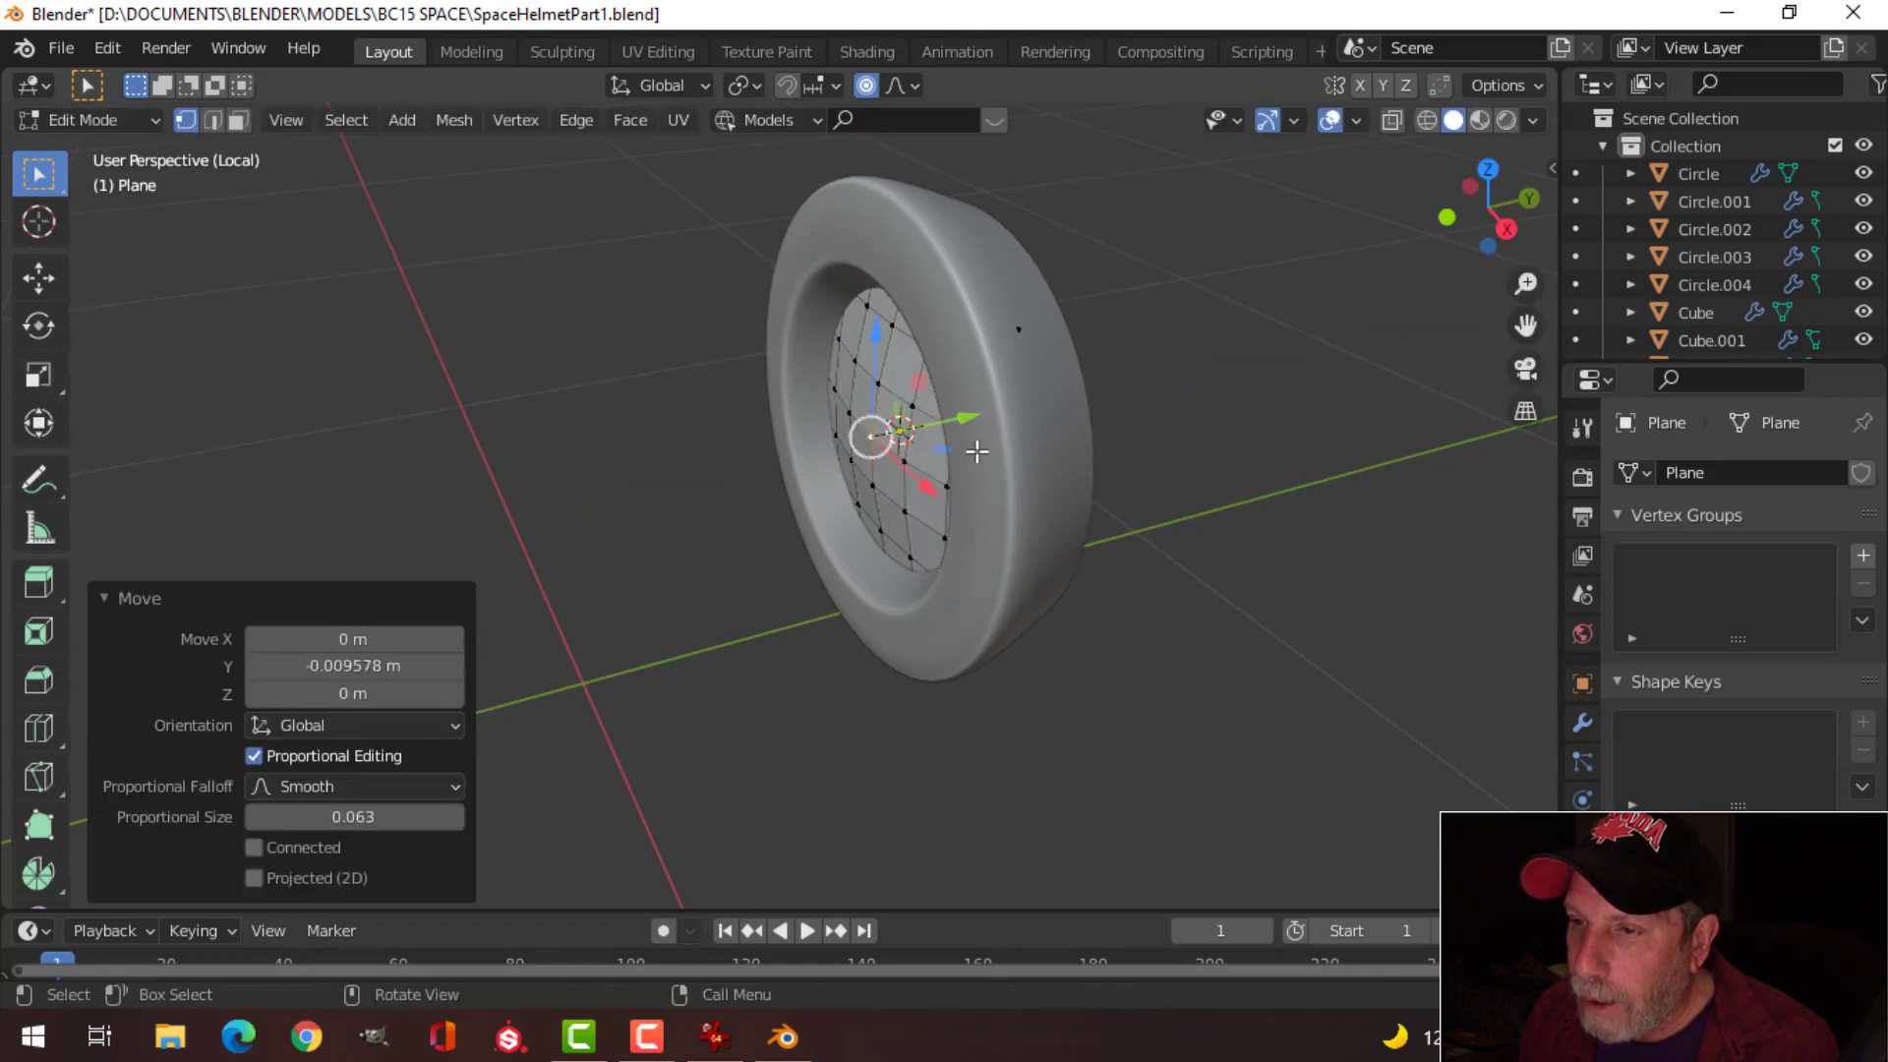
Step: Smooth the lens plane with a level 1 subdivision and smooth shading, and return to the full scene
key(Tab)
key(ctrl+1)
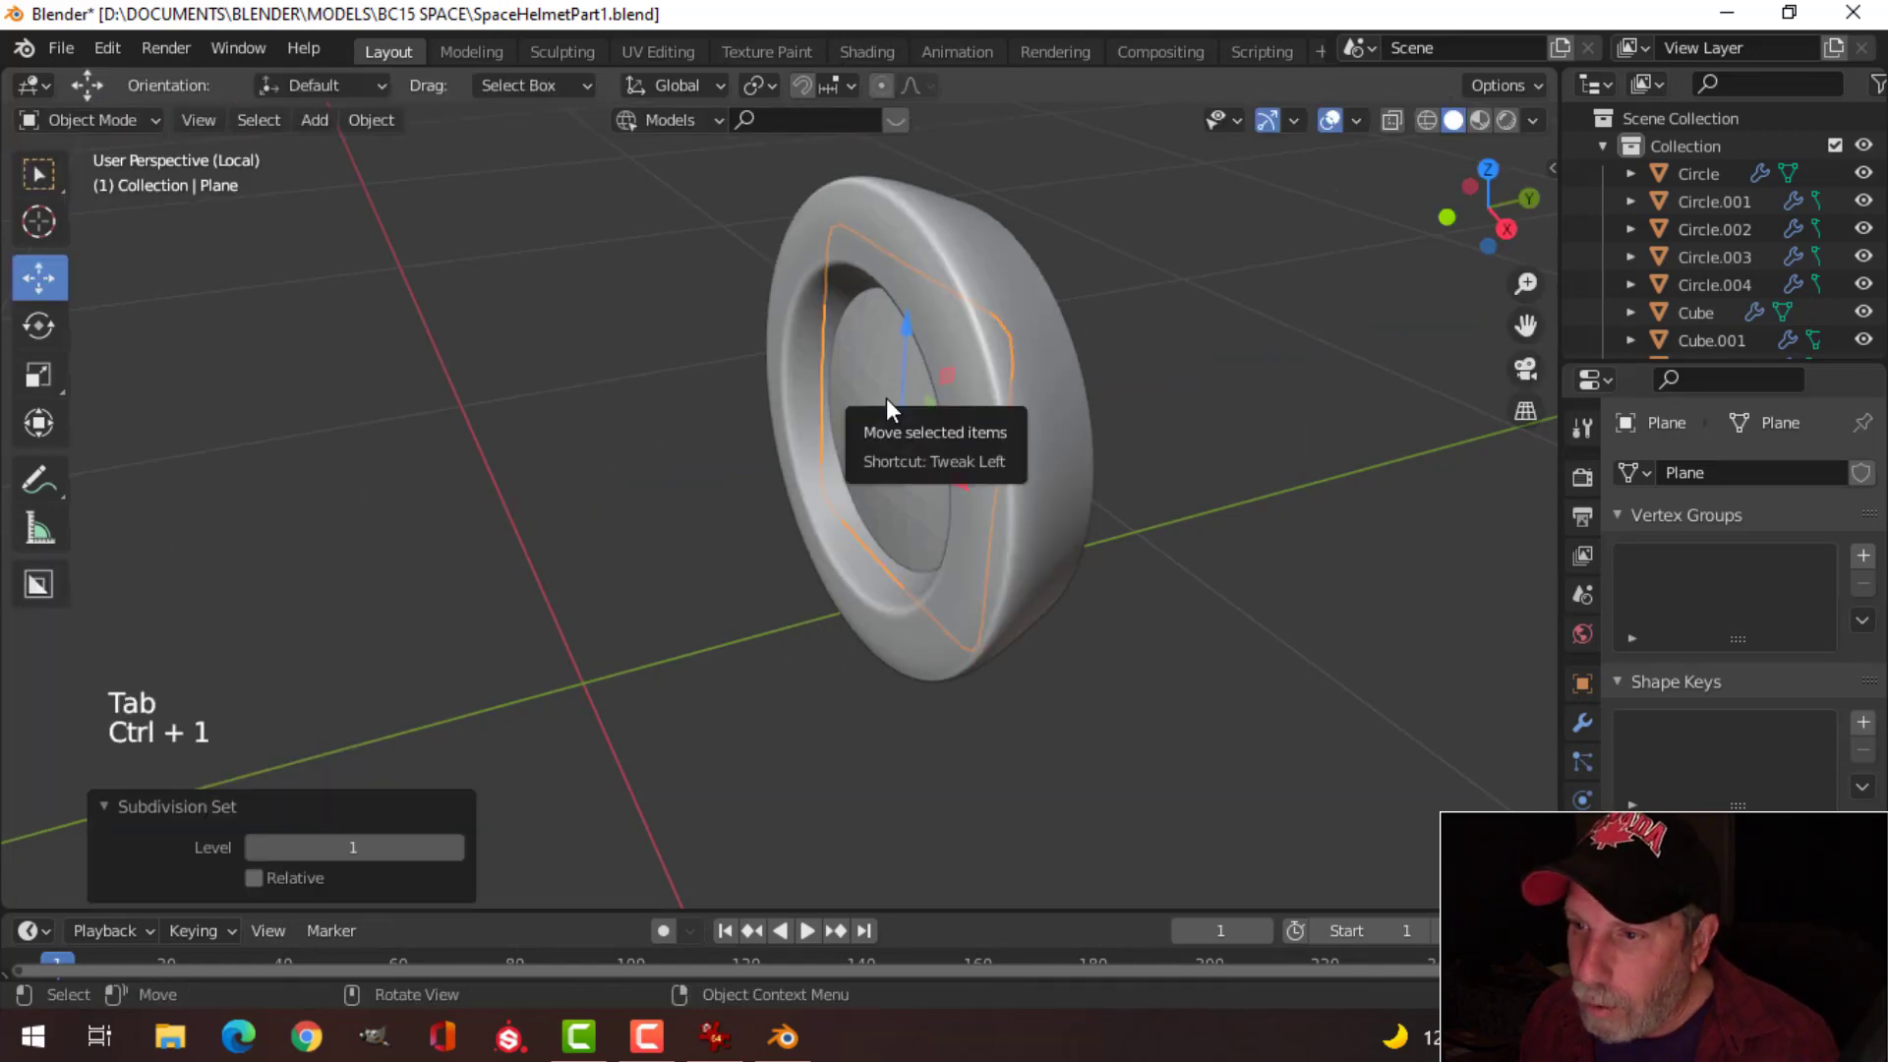
right_click(887, 398)
key(alt+a)
scroll(903, 511, down, 3)
middle_drag(903, 512, 1004, 391)
key(KP_Divide)
Step: Scale the lens plane and its ring down slightly together and lower them a little on the box's end face
scroll(1100, 475, down, 4)
scroll(1003, 464, up, 3)
click(931, 313)
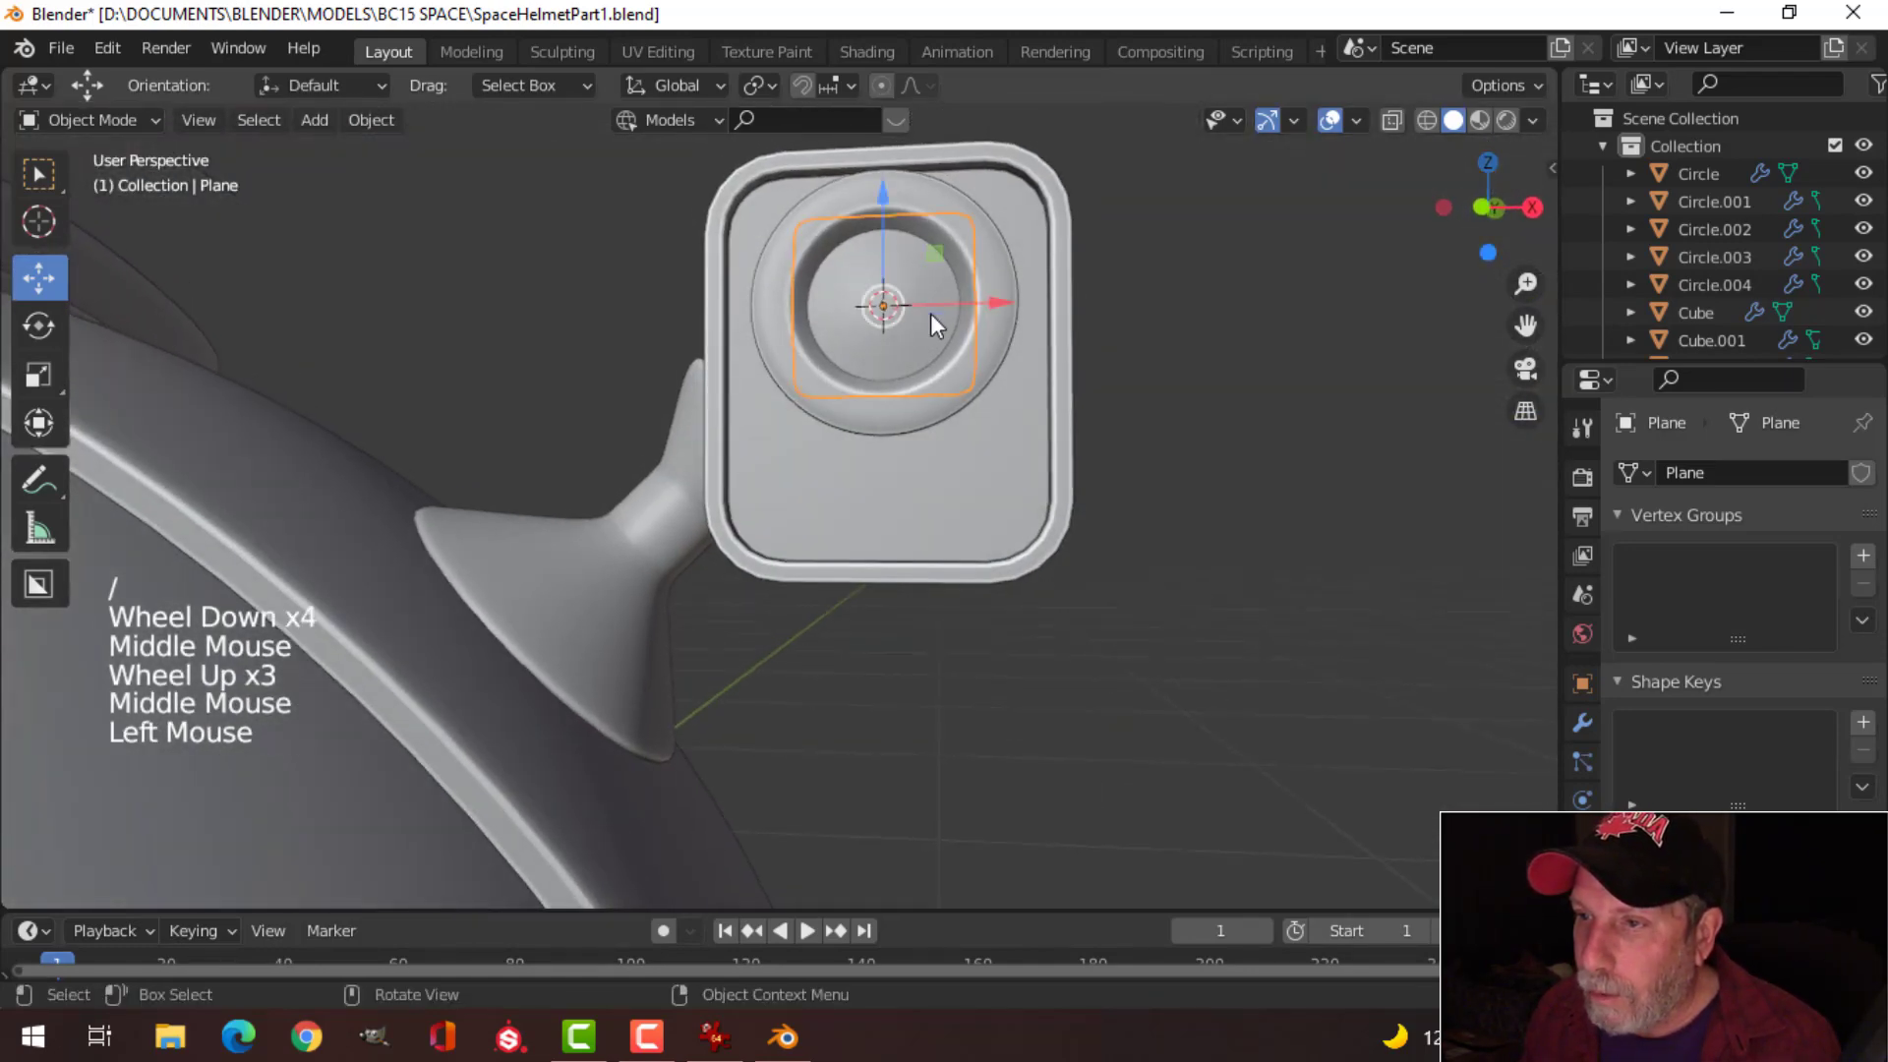
shift+click(1007, 242)
key(KP_3)
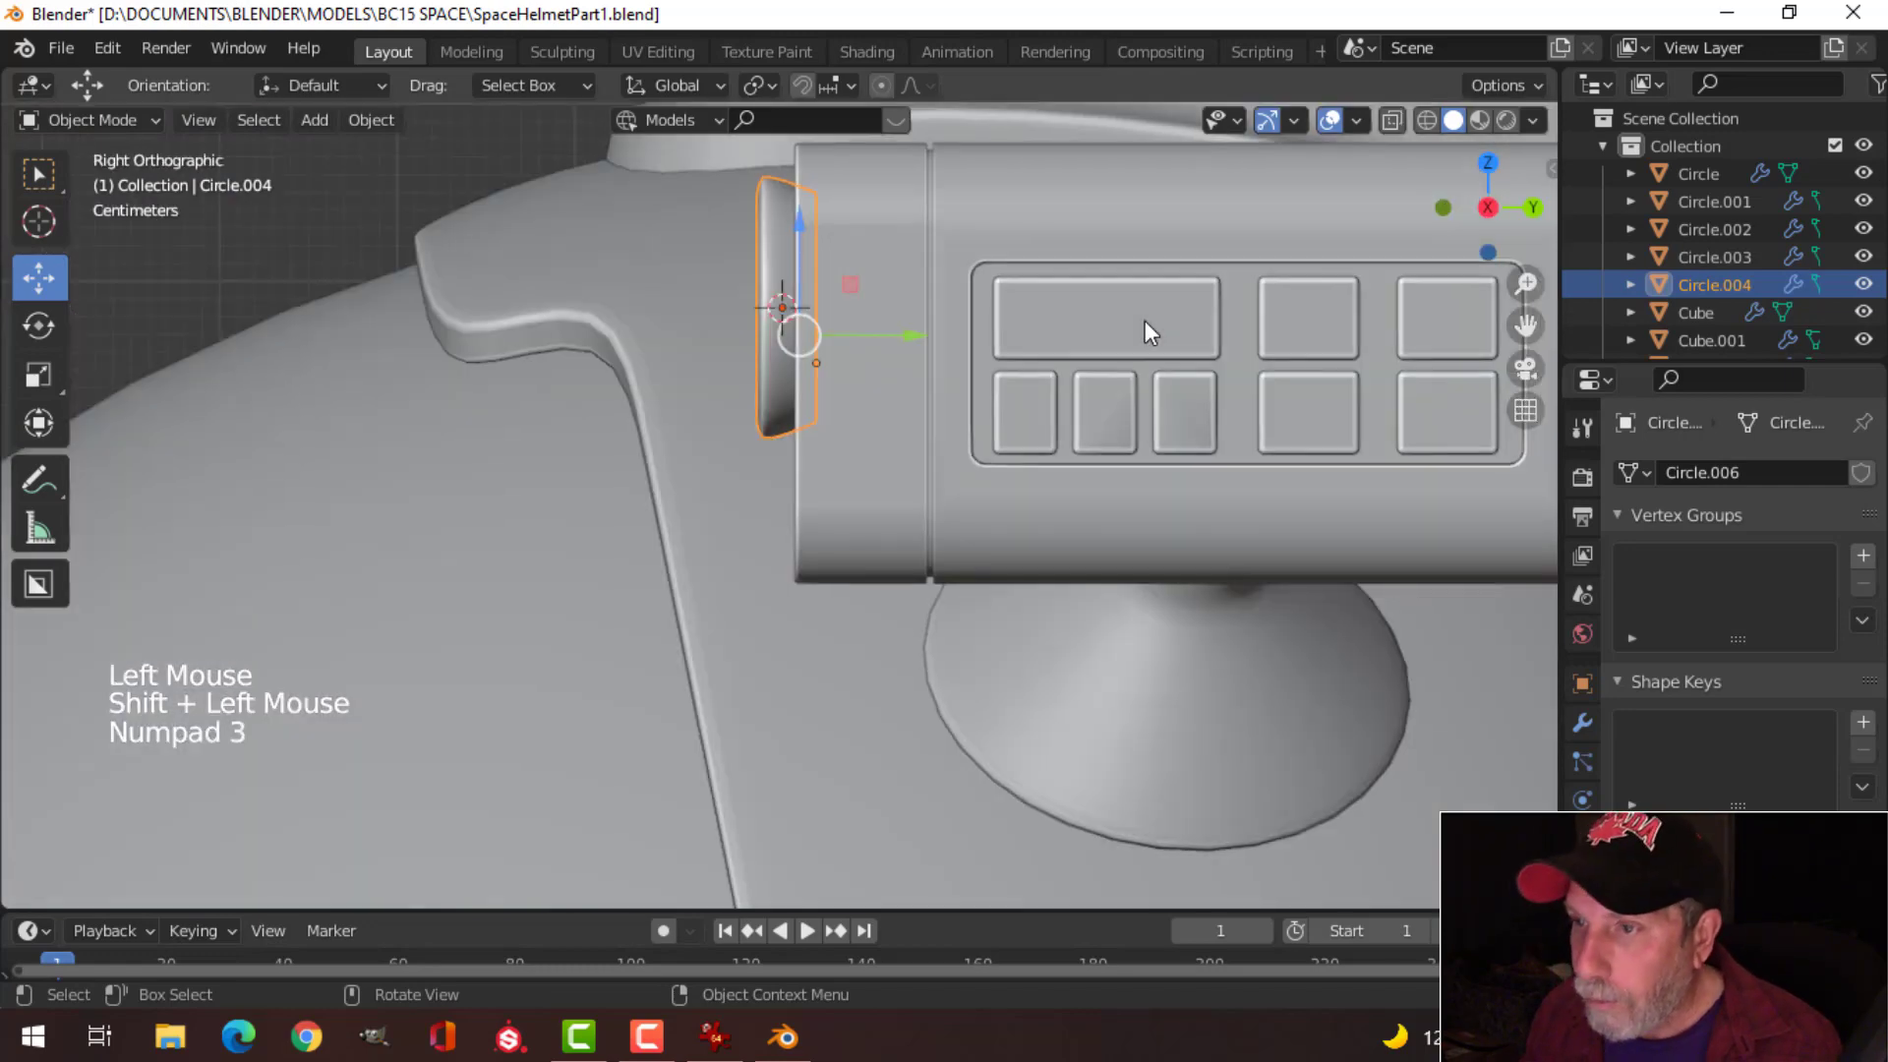
key(KP_1)
key(s)
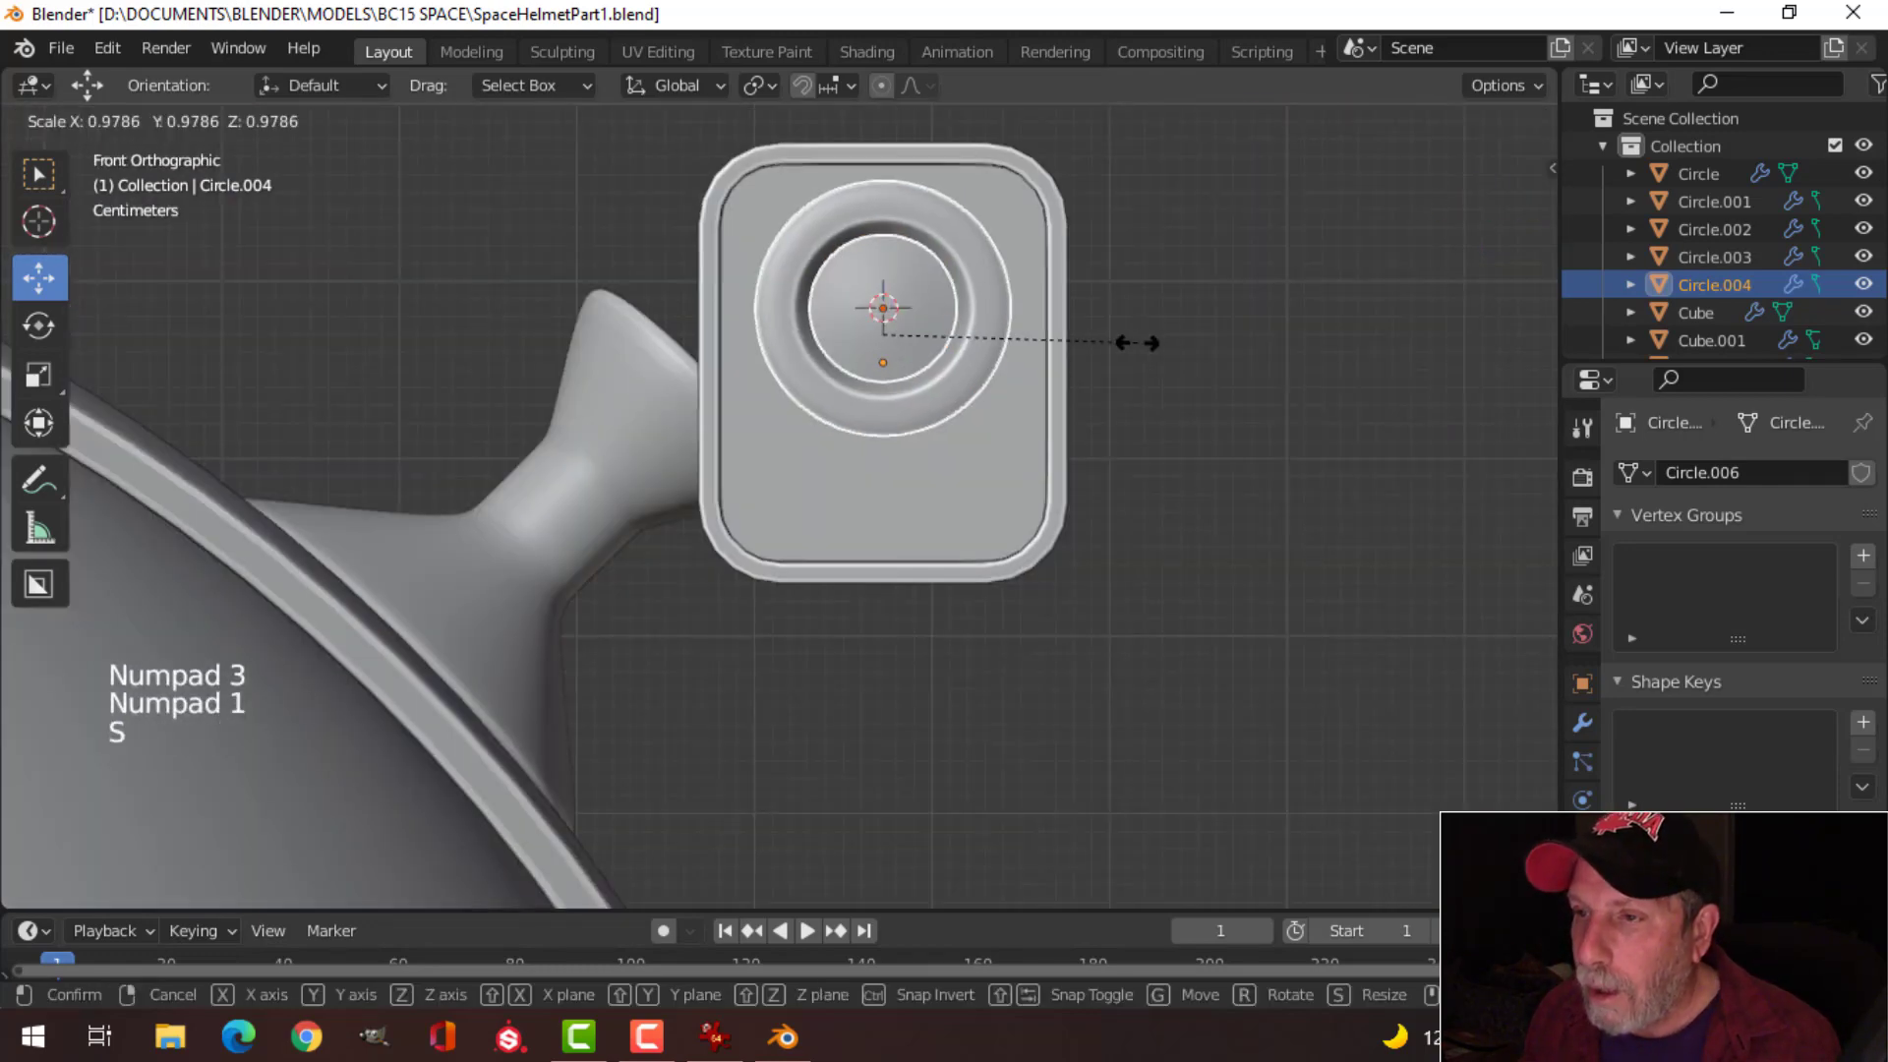
click(1143, 339)
drag(885, 233, 886, 237)
scroll(1013, 398, down, 2)
mouse_move(1013, 398)
middle_down()
mouse_move(1011, 432)
mouse_move(958, 437)
mouse_move(984, 393)
middle_up()
key(alt+a)
middle_drag(983, 394, 925, 435)
Step: Duplicate the lens plane and move the copy straight down below the ring on the box's end face
click(928, 271)
scroll(1023, 297, down, 2)
scroll(968, 381, up, 1)
scroll(968, 381, up, 2)
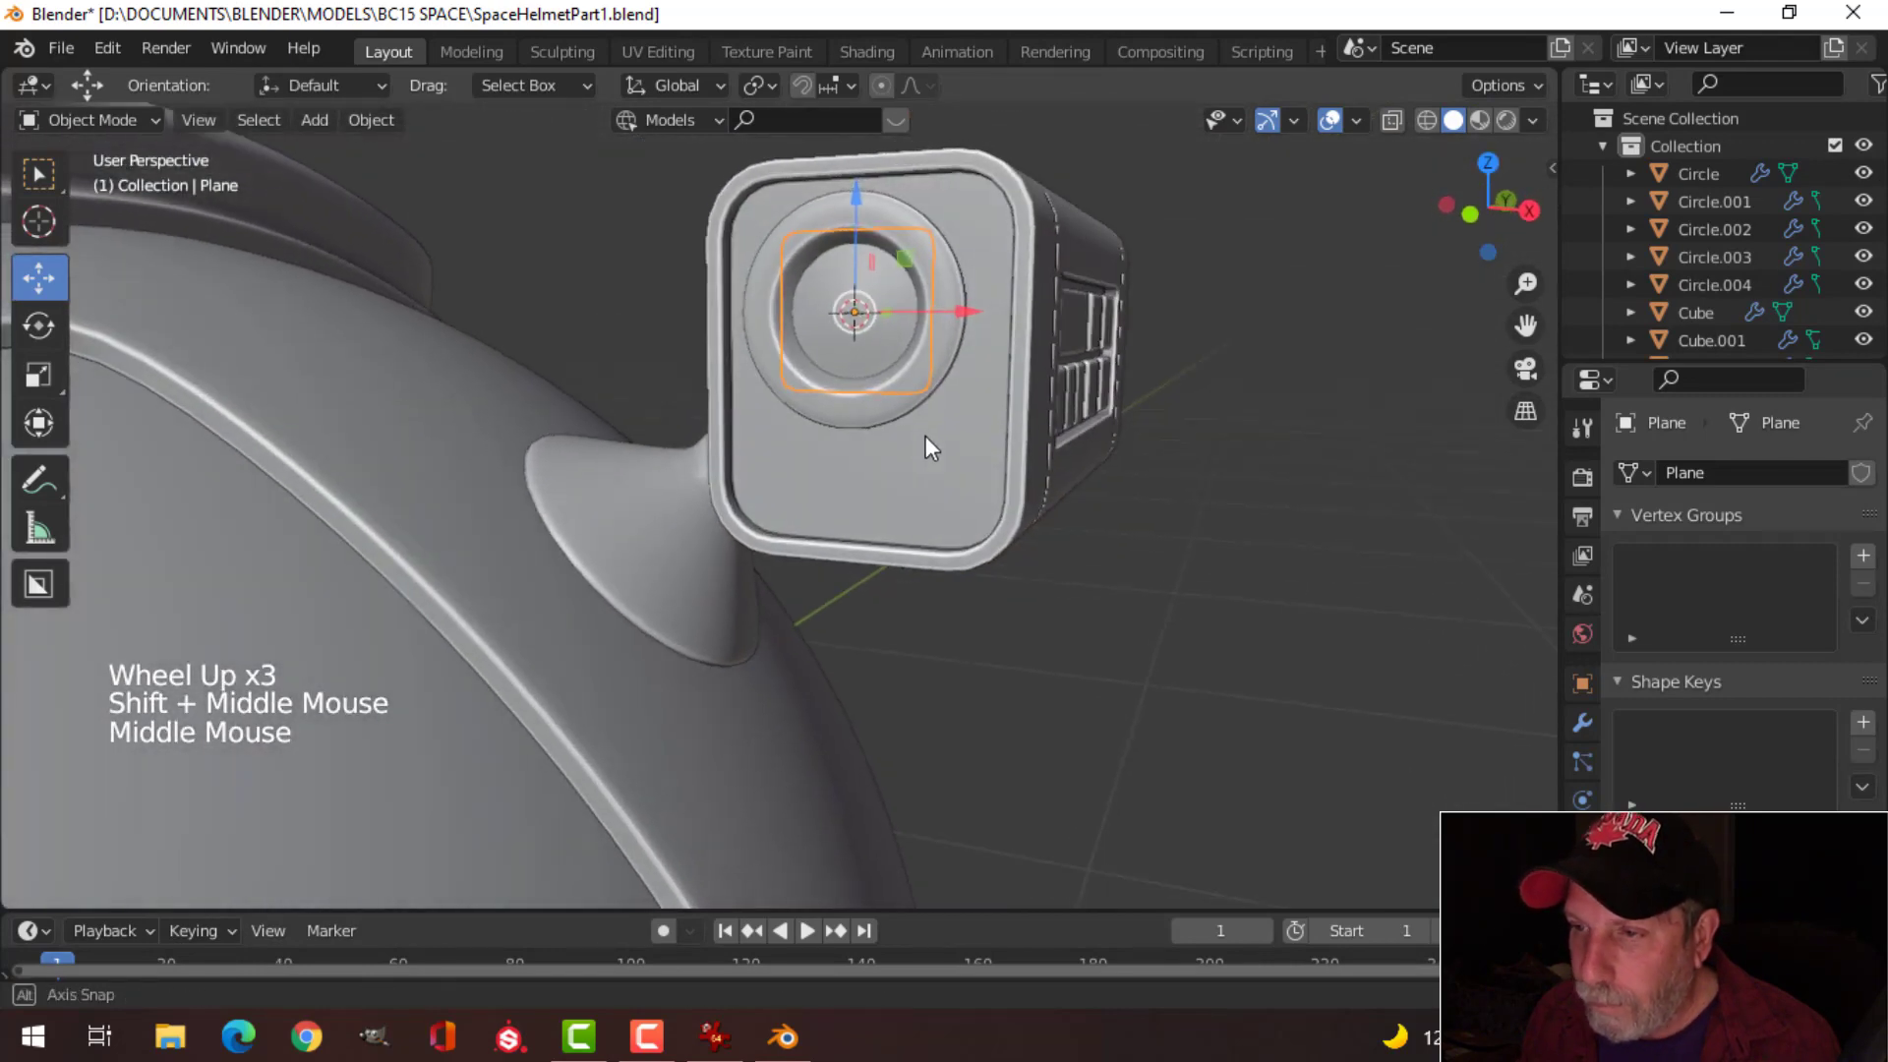
scroll(925, 438, down, 1)
key(shift+d)
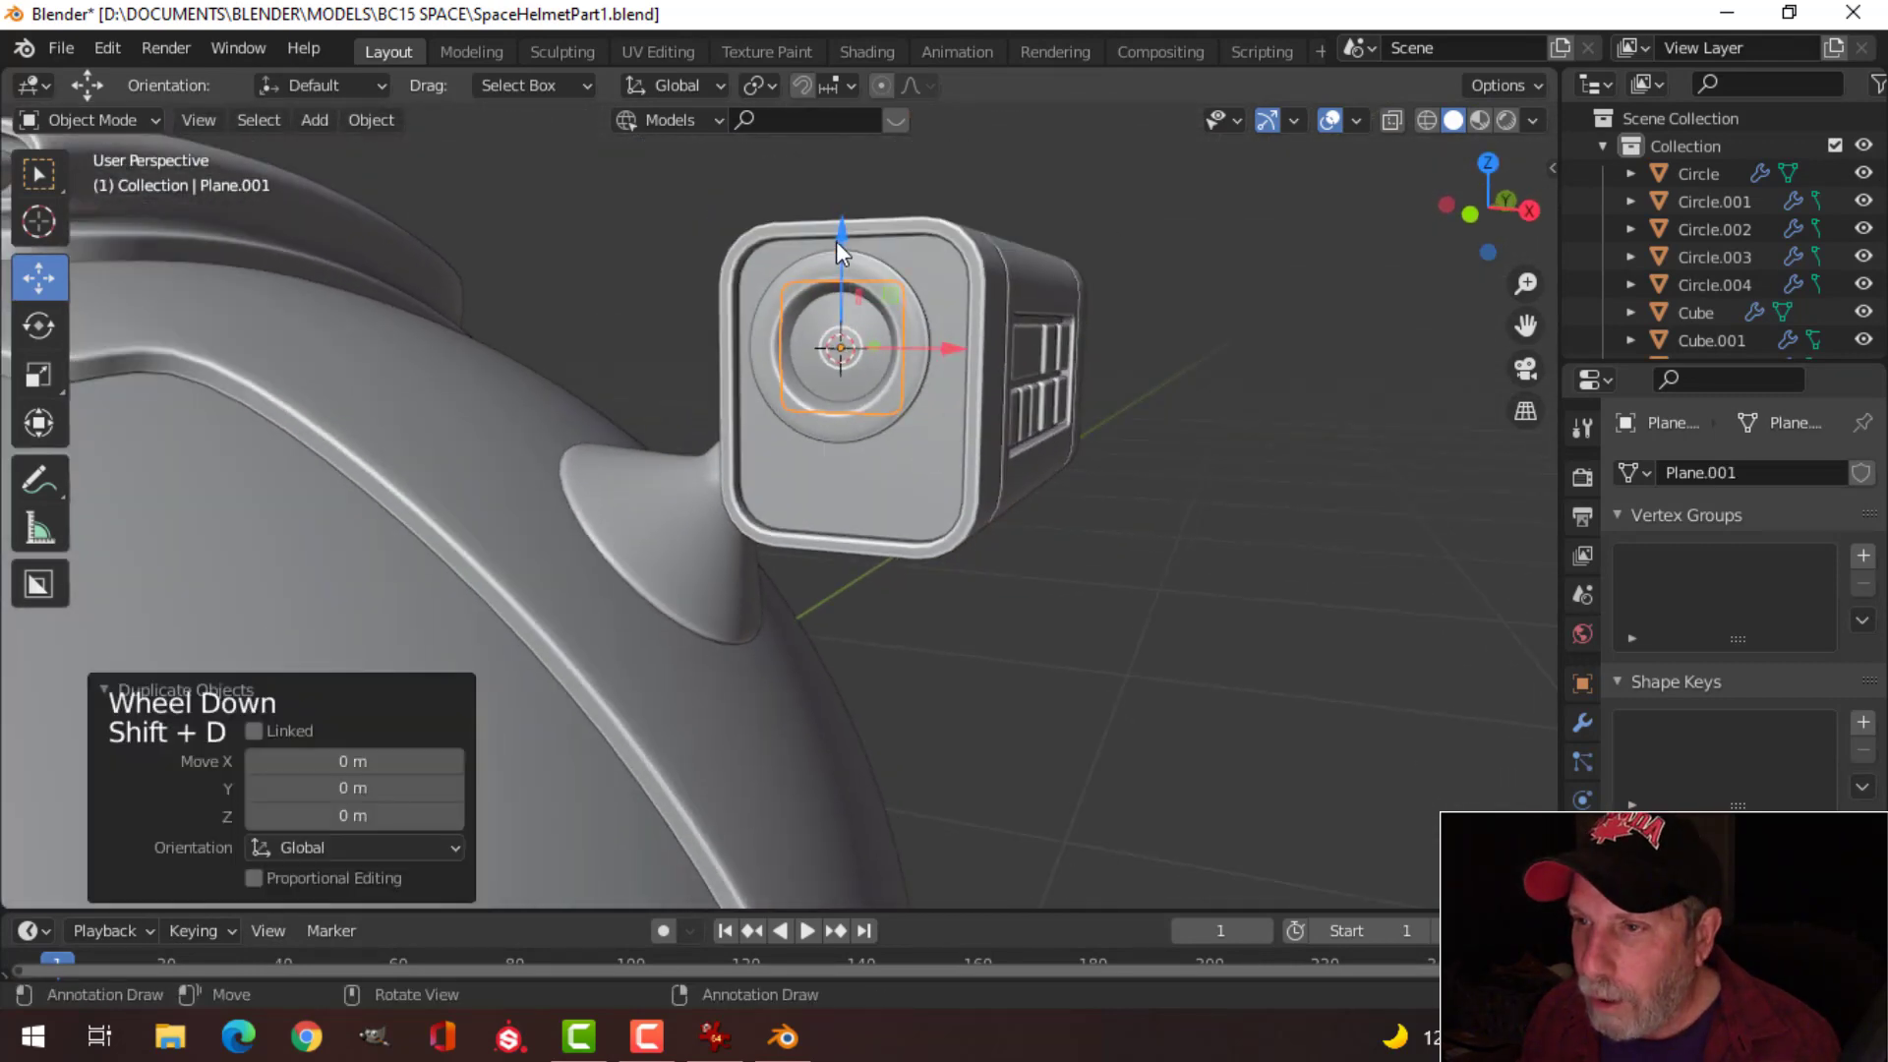
drag(836, 240, 838, 482)
Step: Snap the 3D cursor to the lower lens plane and add a 16-vertex circle there
scroll(885, 472, up, 2)
middle_drag(954, 457, 1017, 524)
key(shift+s)
click(964, 653)
key(shift+a)
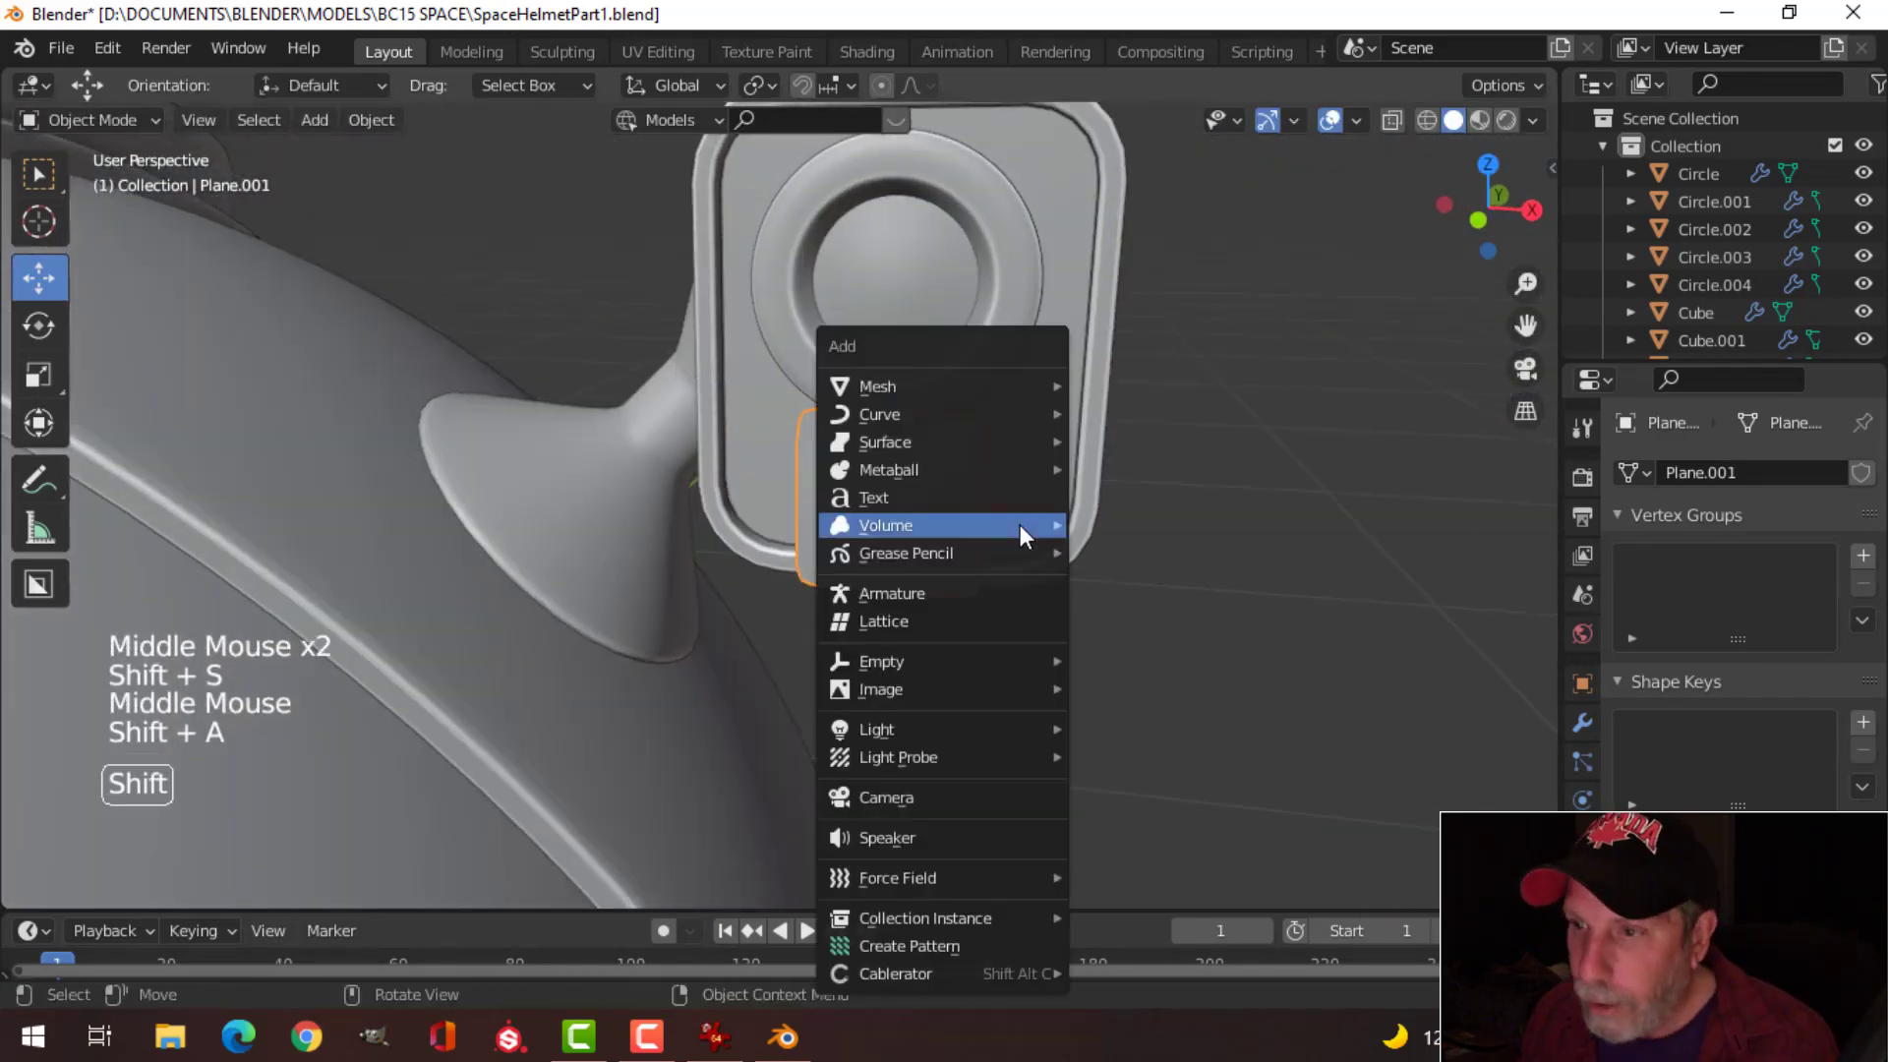
mouse_move(942, 385)
click(1127, 425)
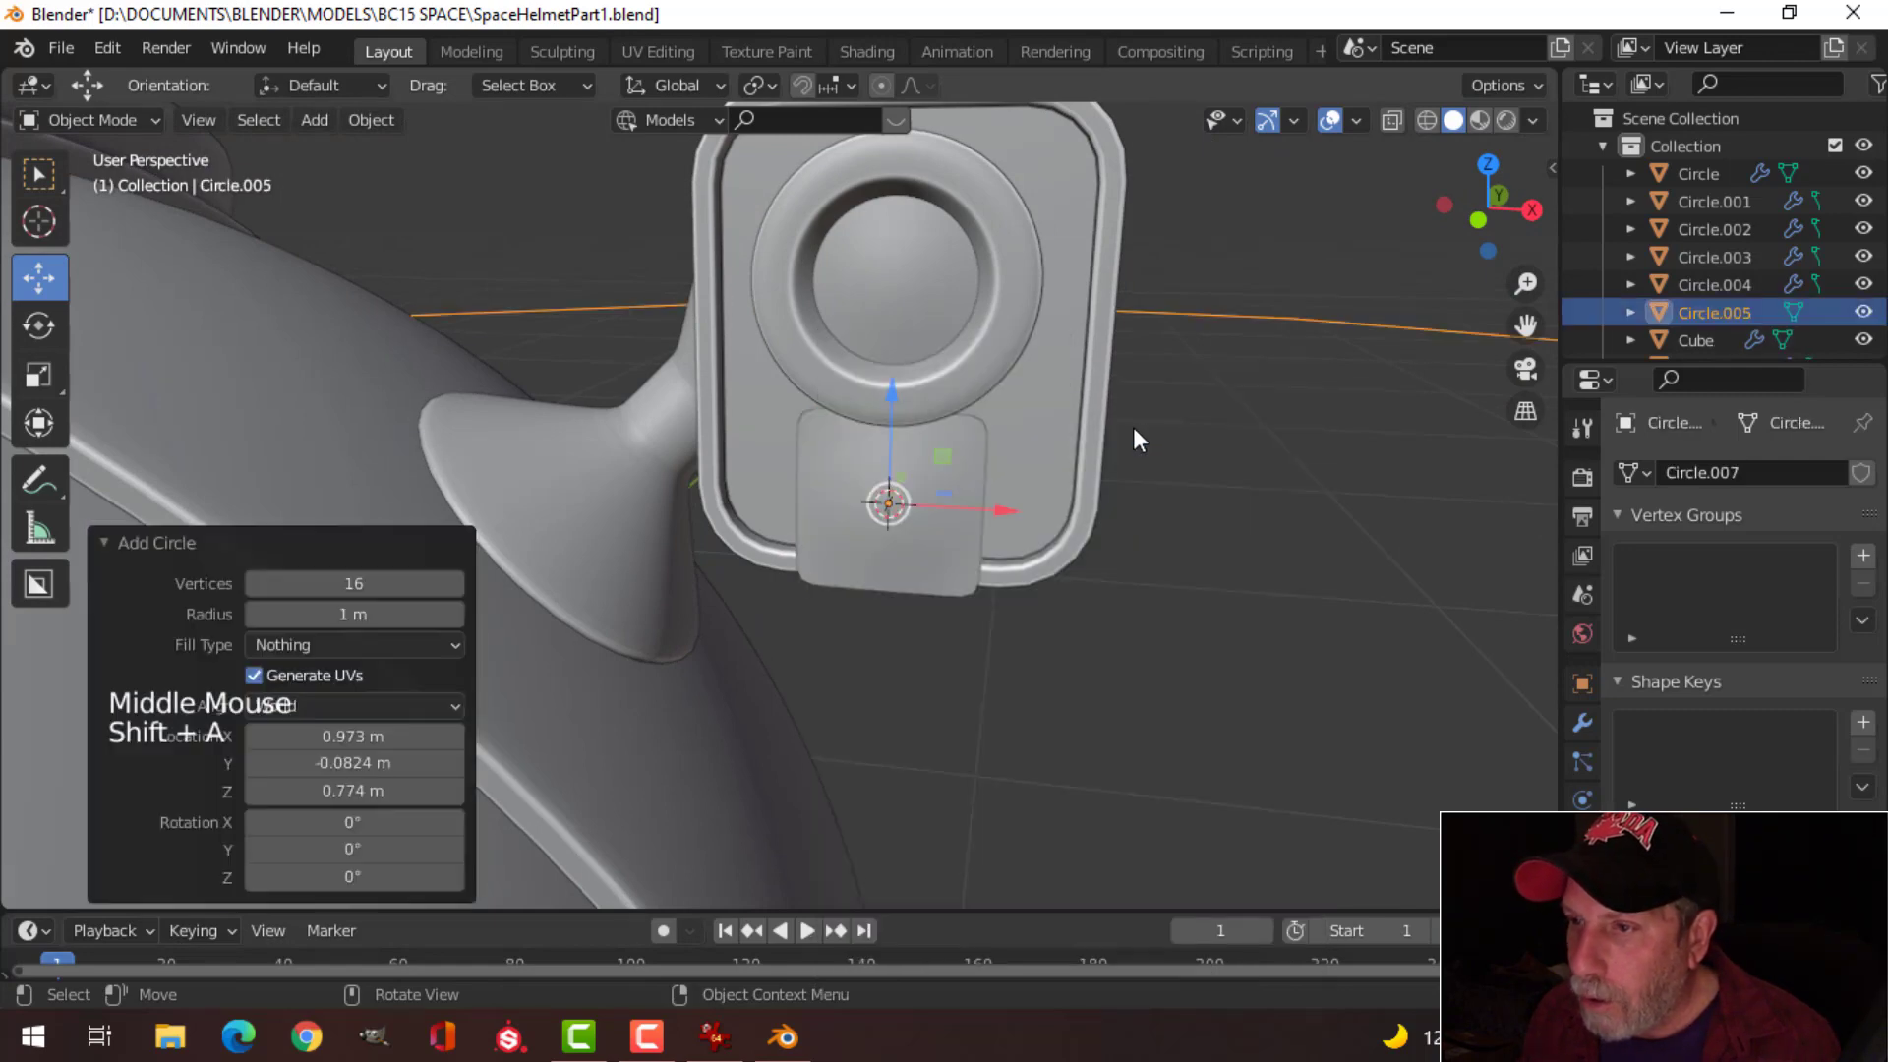
Step: Scale the circle's mesh down to 0.036 in edit mode
scroll(1135, 429, down, 3)
key(Tab)
scroll(1180, 423, down, 3)
key(1)
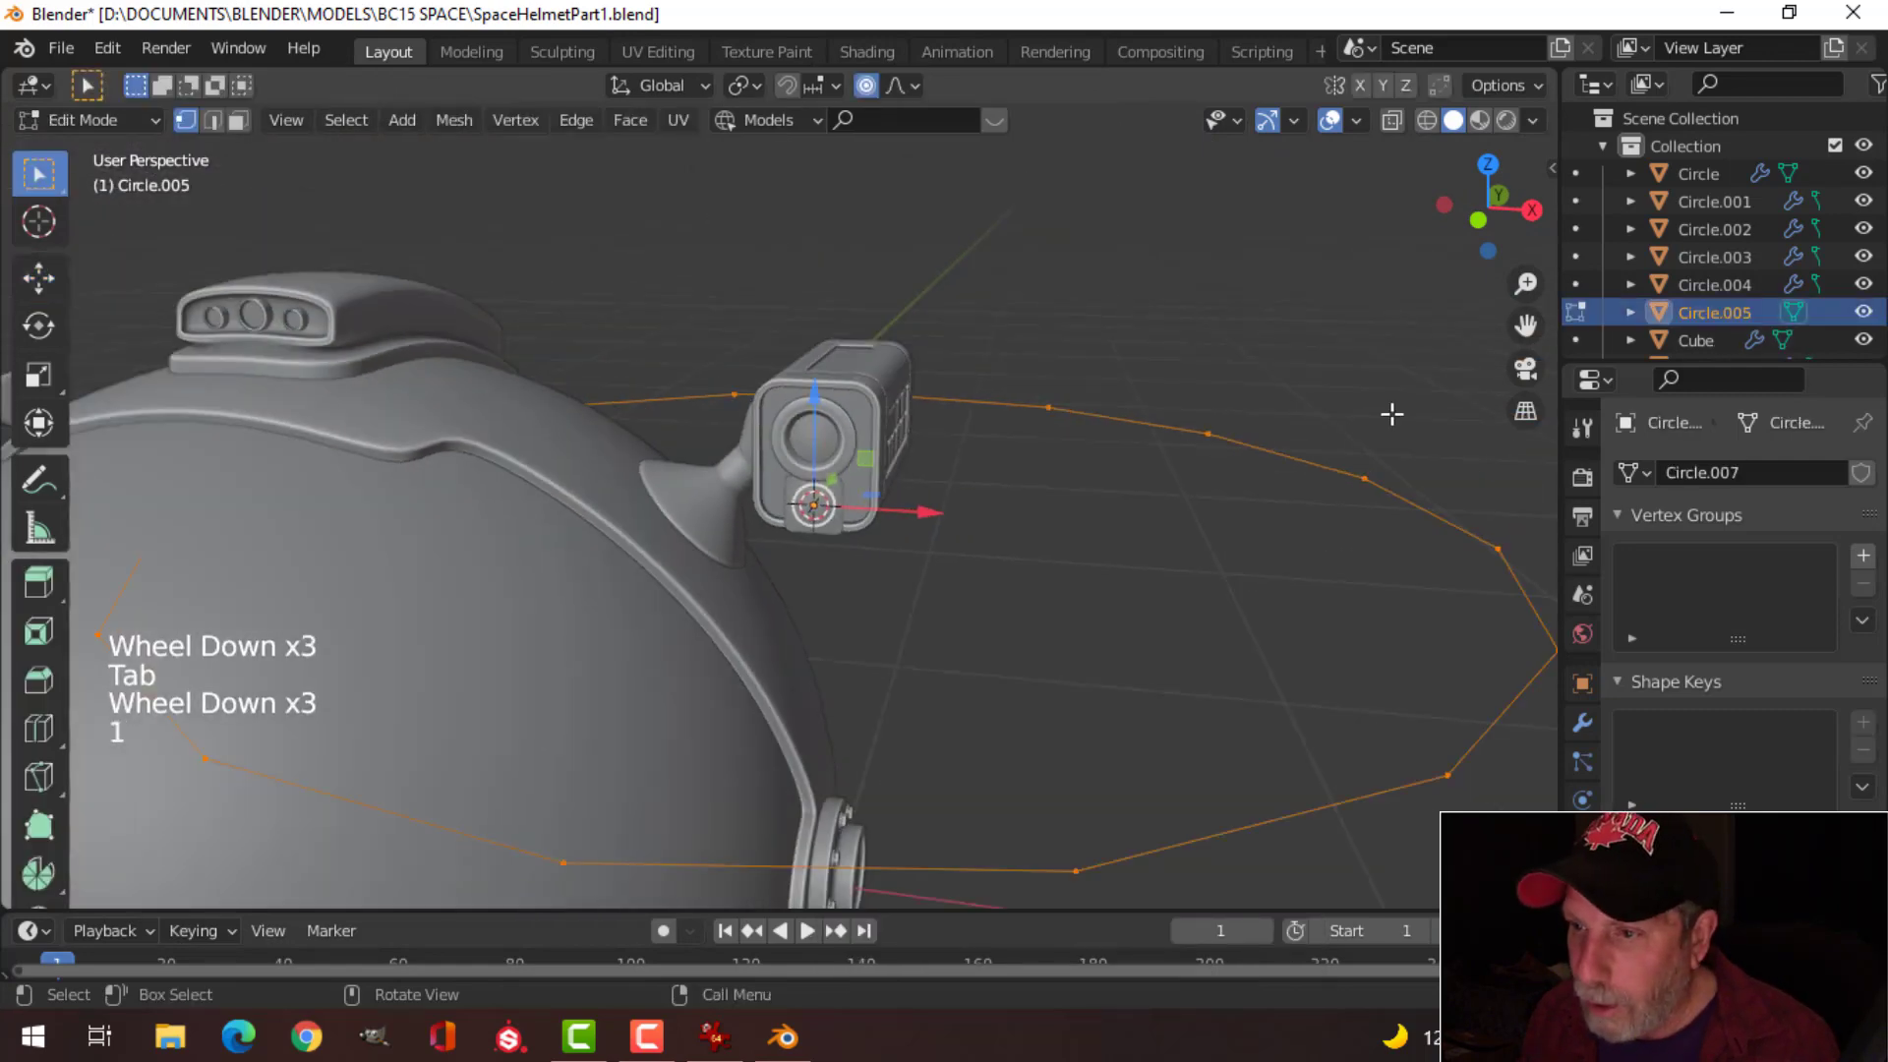
key(s)
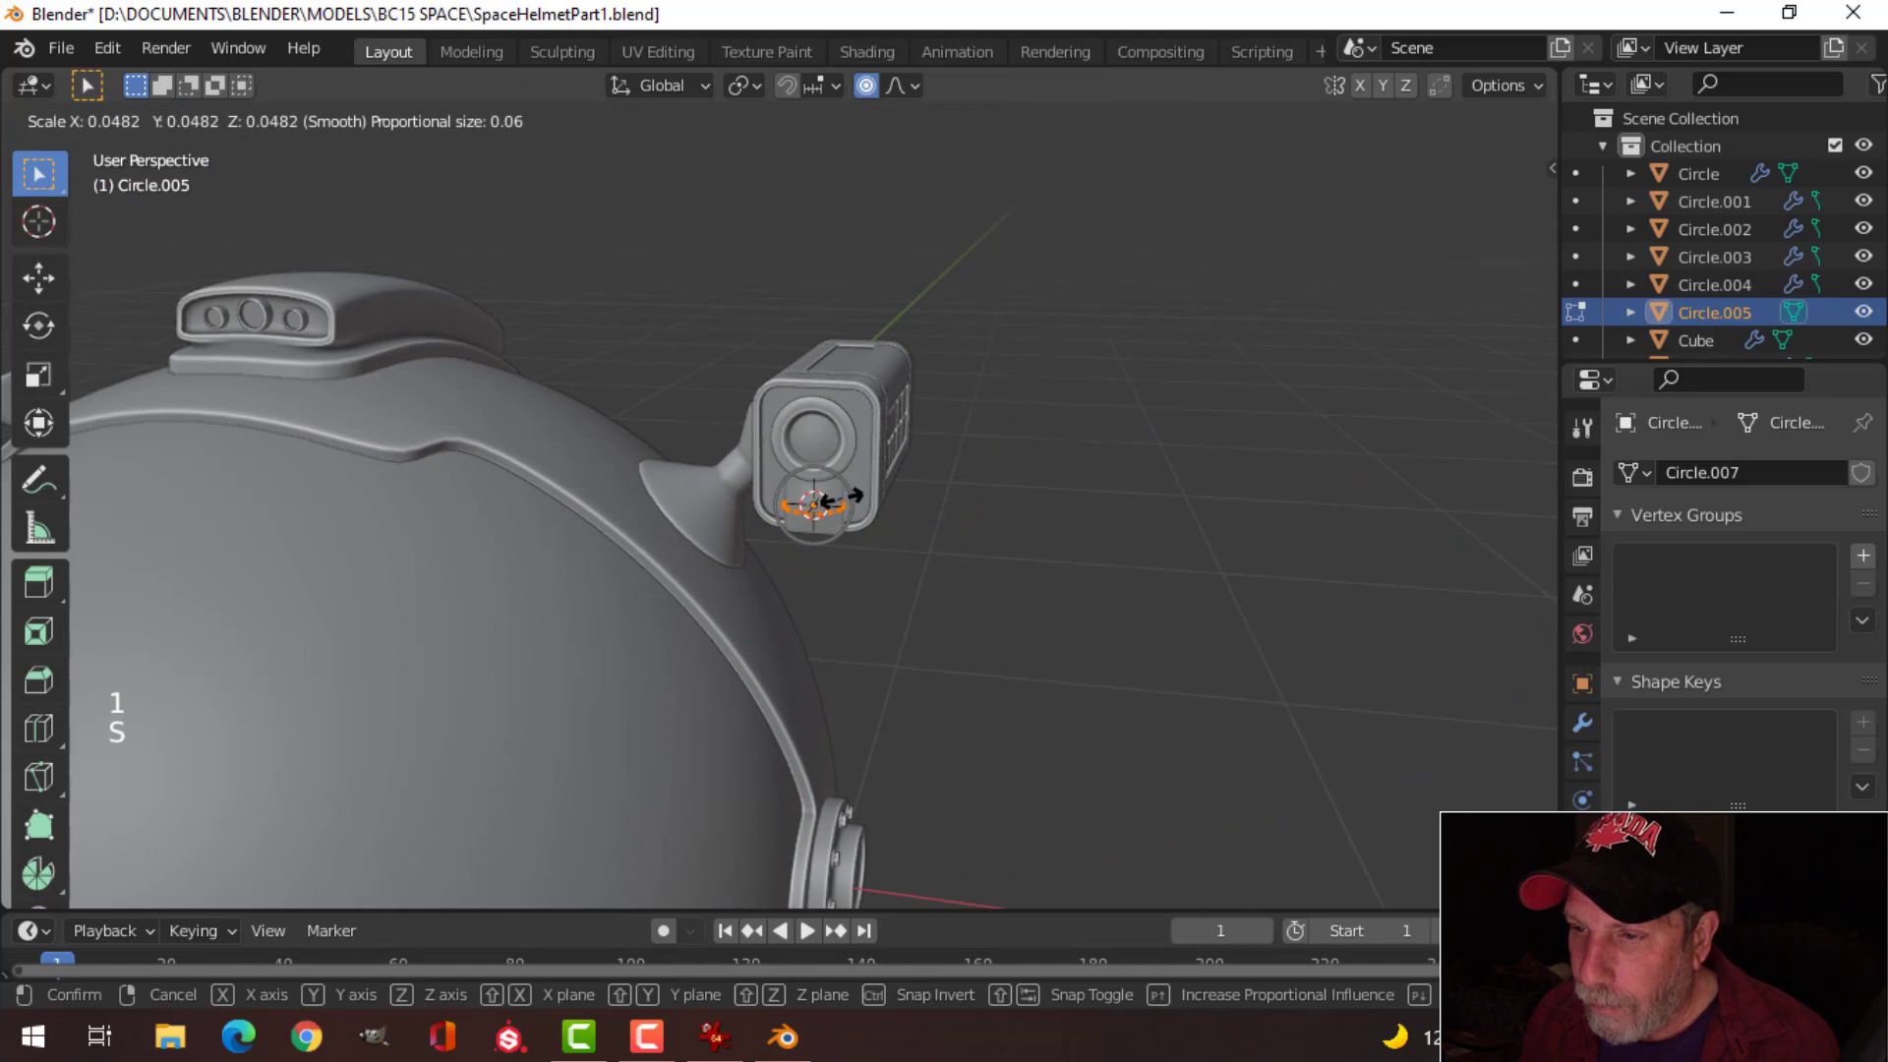
click(832, 502)
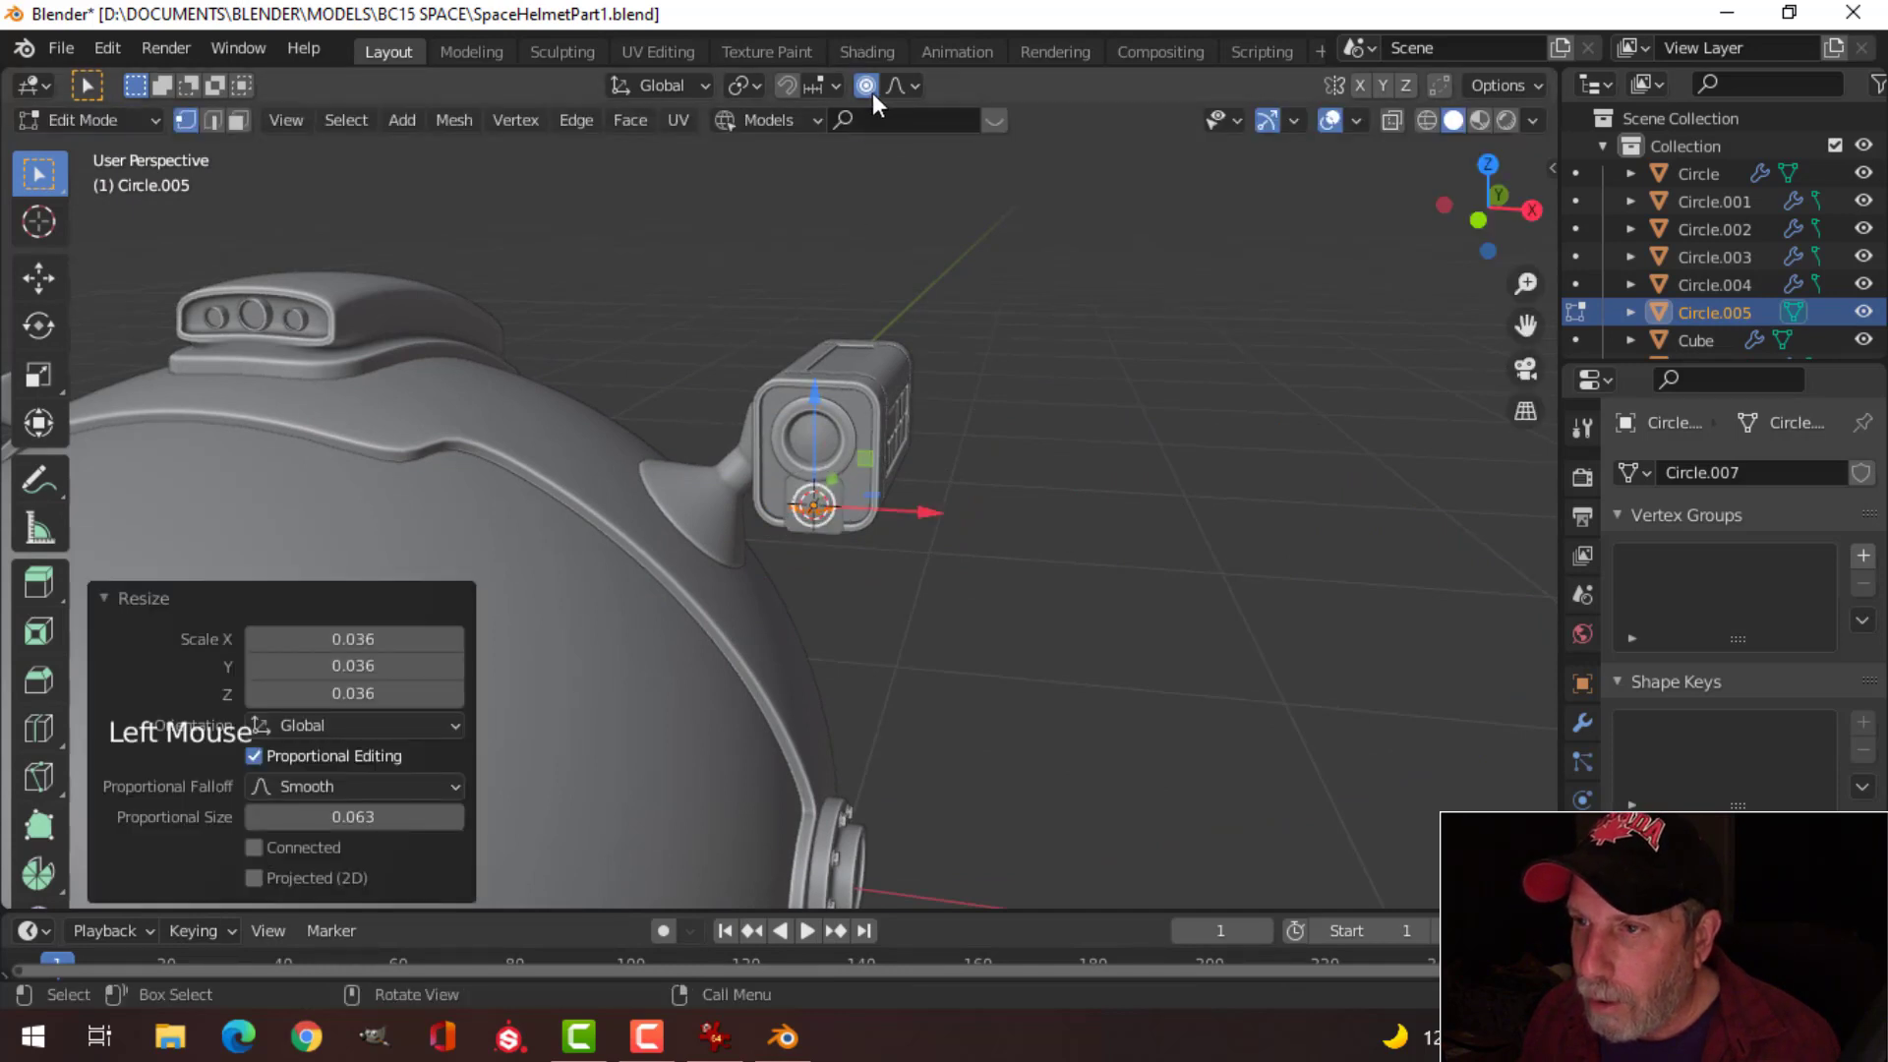
Step: Scale the circle by a further 0.868 and rotate it 90° about X to stand parallel to the end face
scroll(889, 354, up, 7)
middle_click(1046, 475)
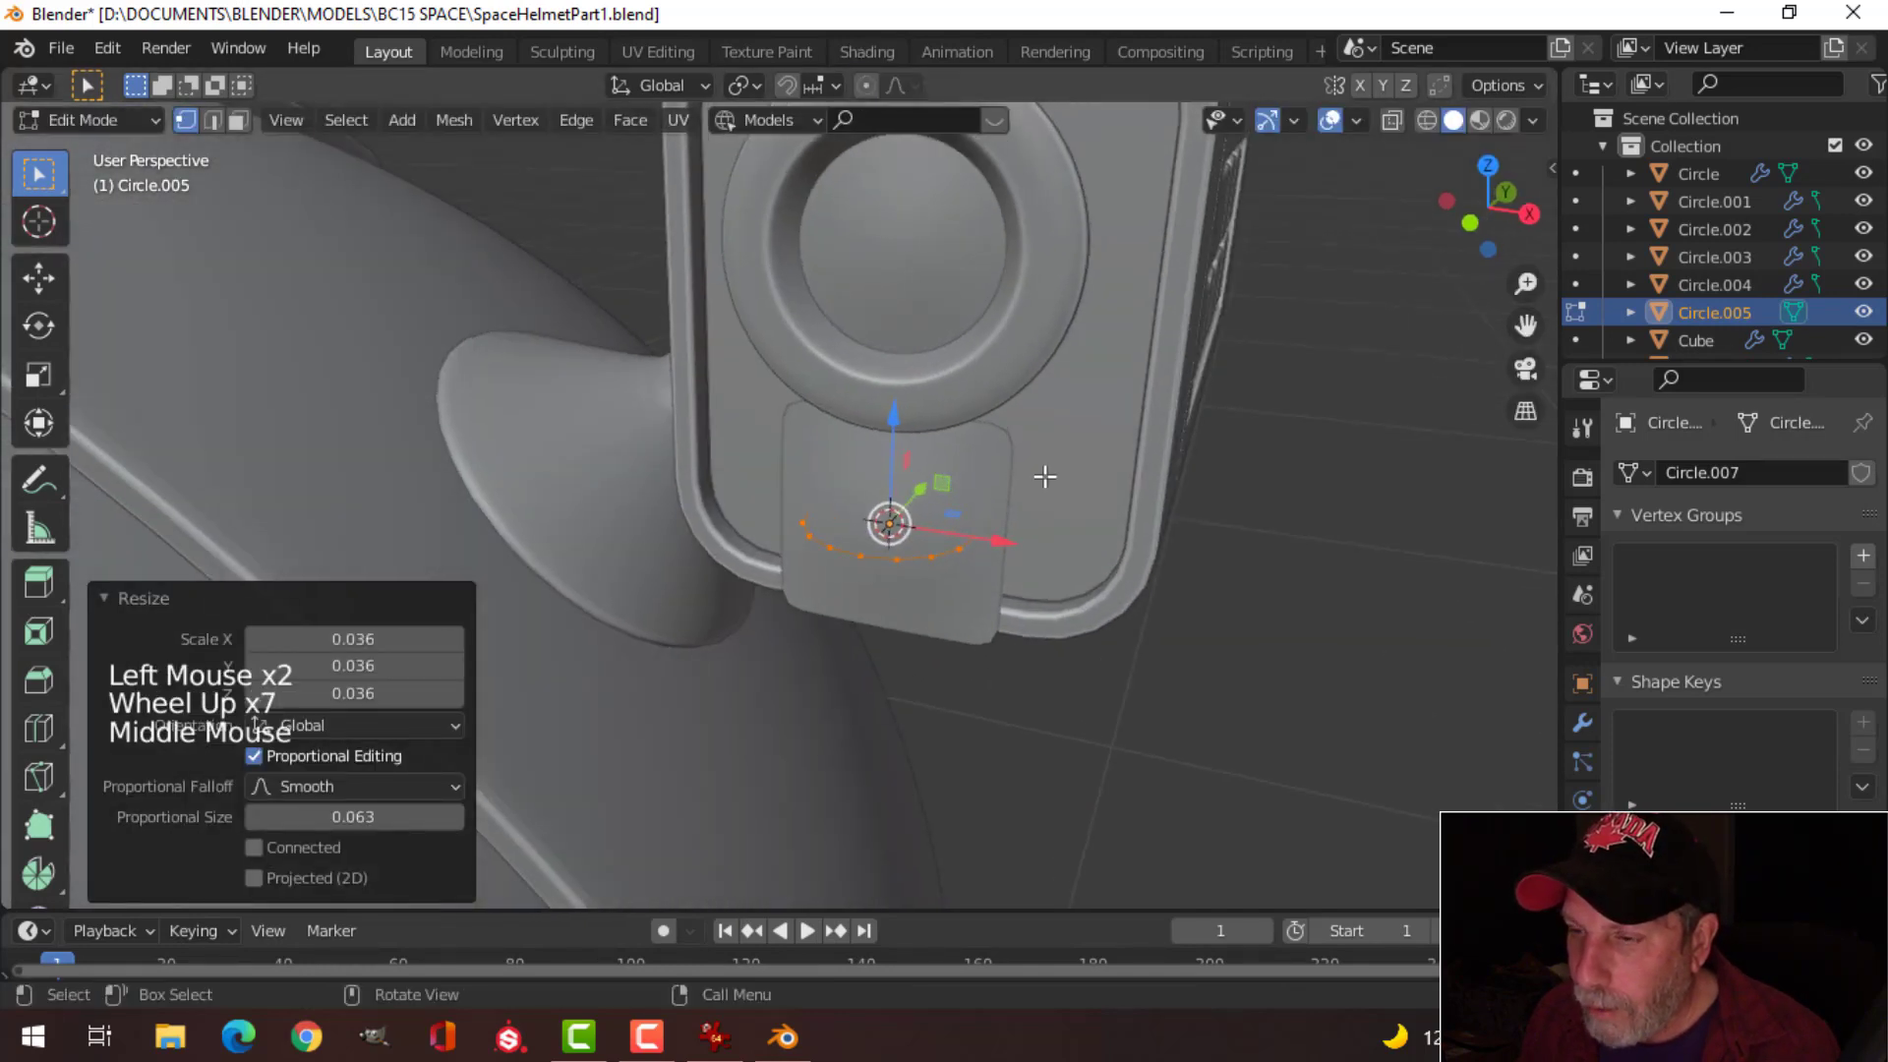
middle_drag(1045, 476, 1063, 489)
key(s)
text(rx)
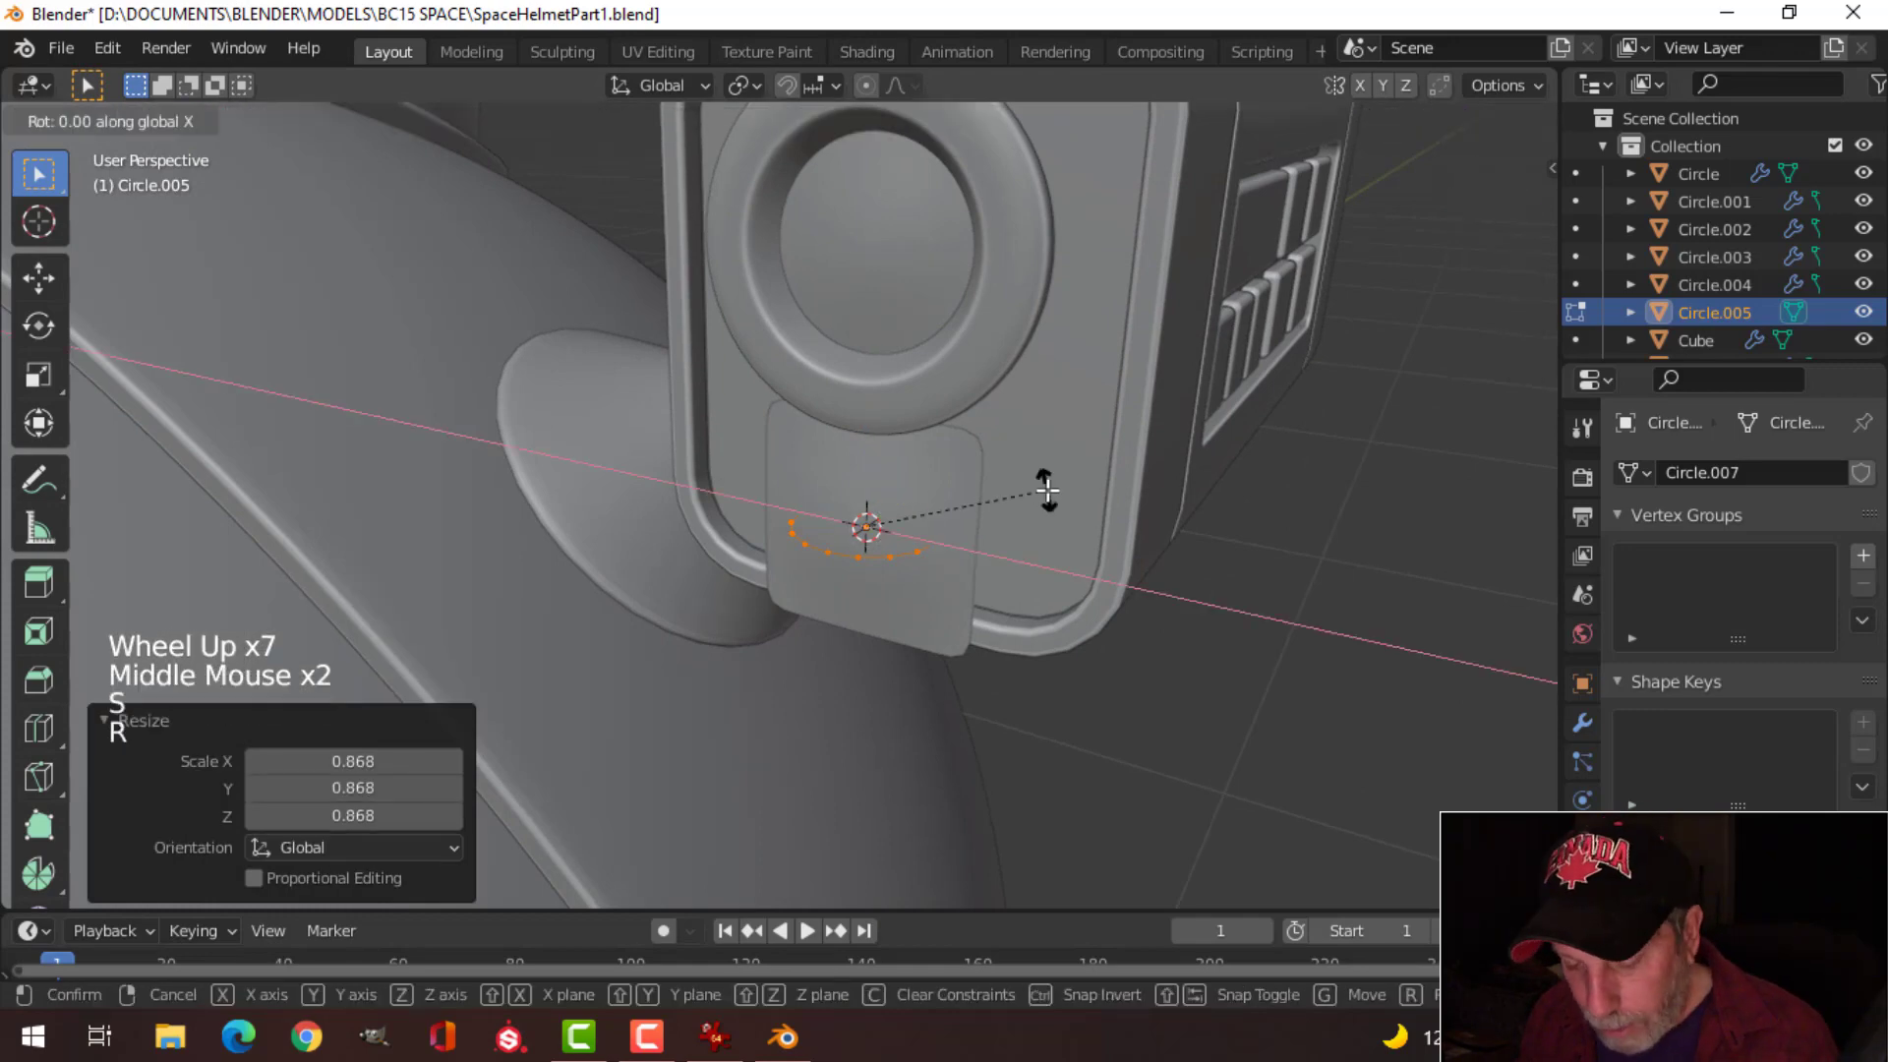
text(90)
key(Return)
Step: Move the circle about -0.027 m along Y, out in front of the lower lens plane
scroll(1049, 493, down, 2)
middle_drag(1049, 493, 896, 553)
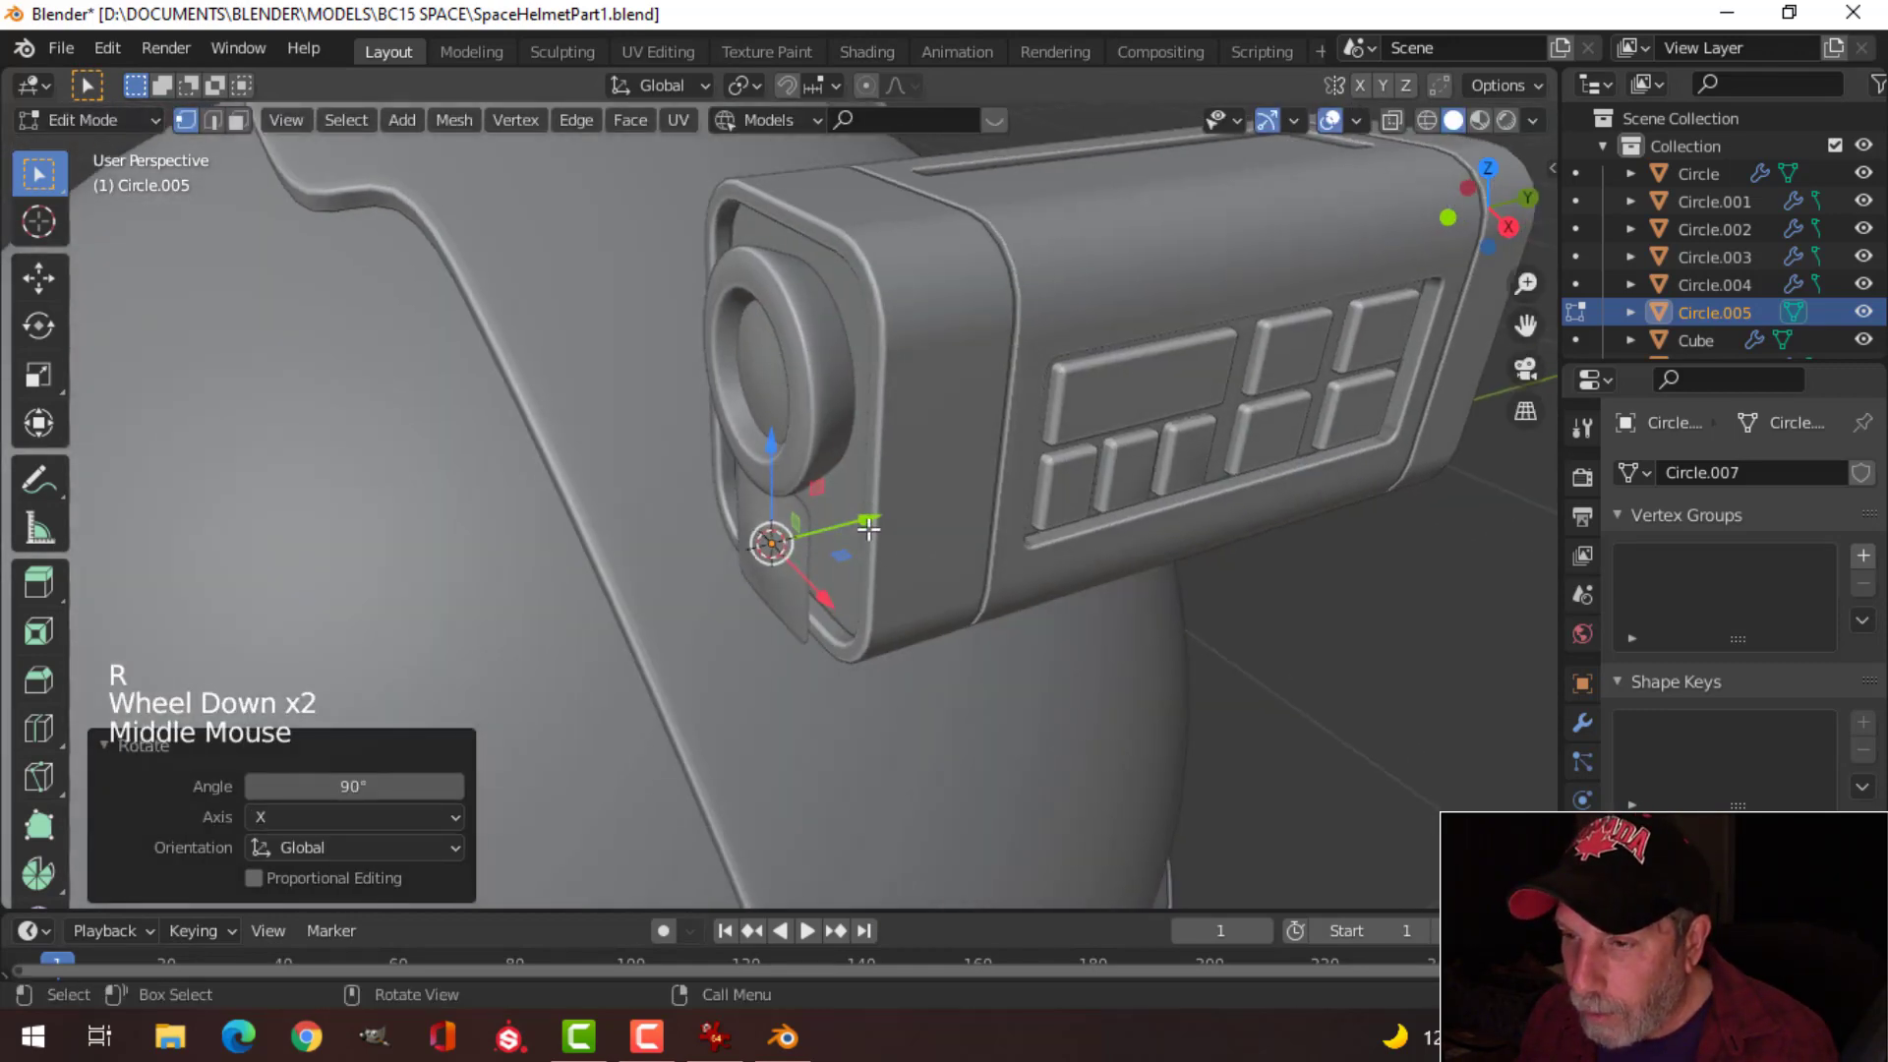
drag(865, 522, 818, 527)
Step: Extrude the circle a short distance outward along Y to form the small ring's side wall
shift+middle_drag(818, 527, 910, 501)
scroll(878, 525, up, 2)
middle_drag(910, 502, 932, 481)
key(e)
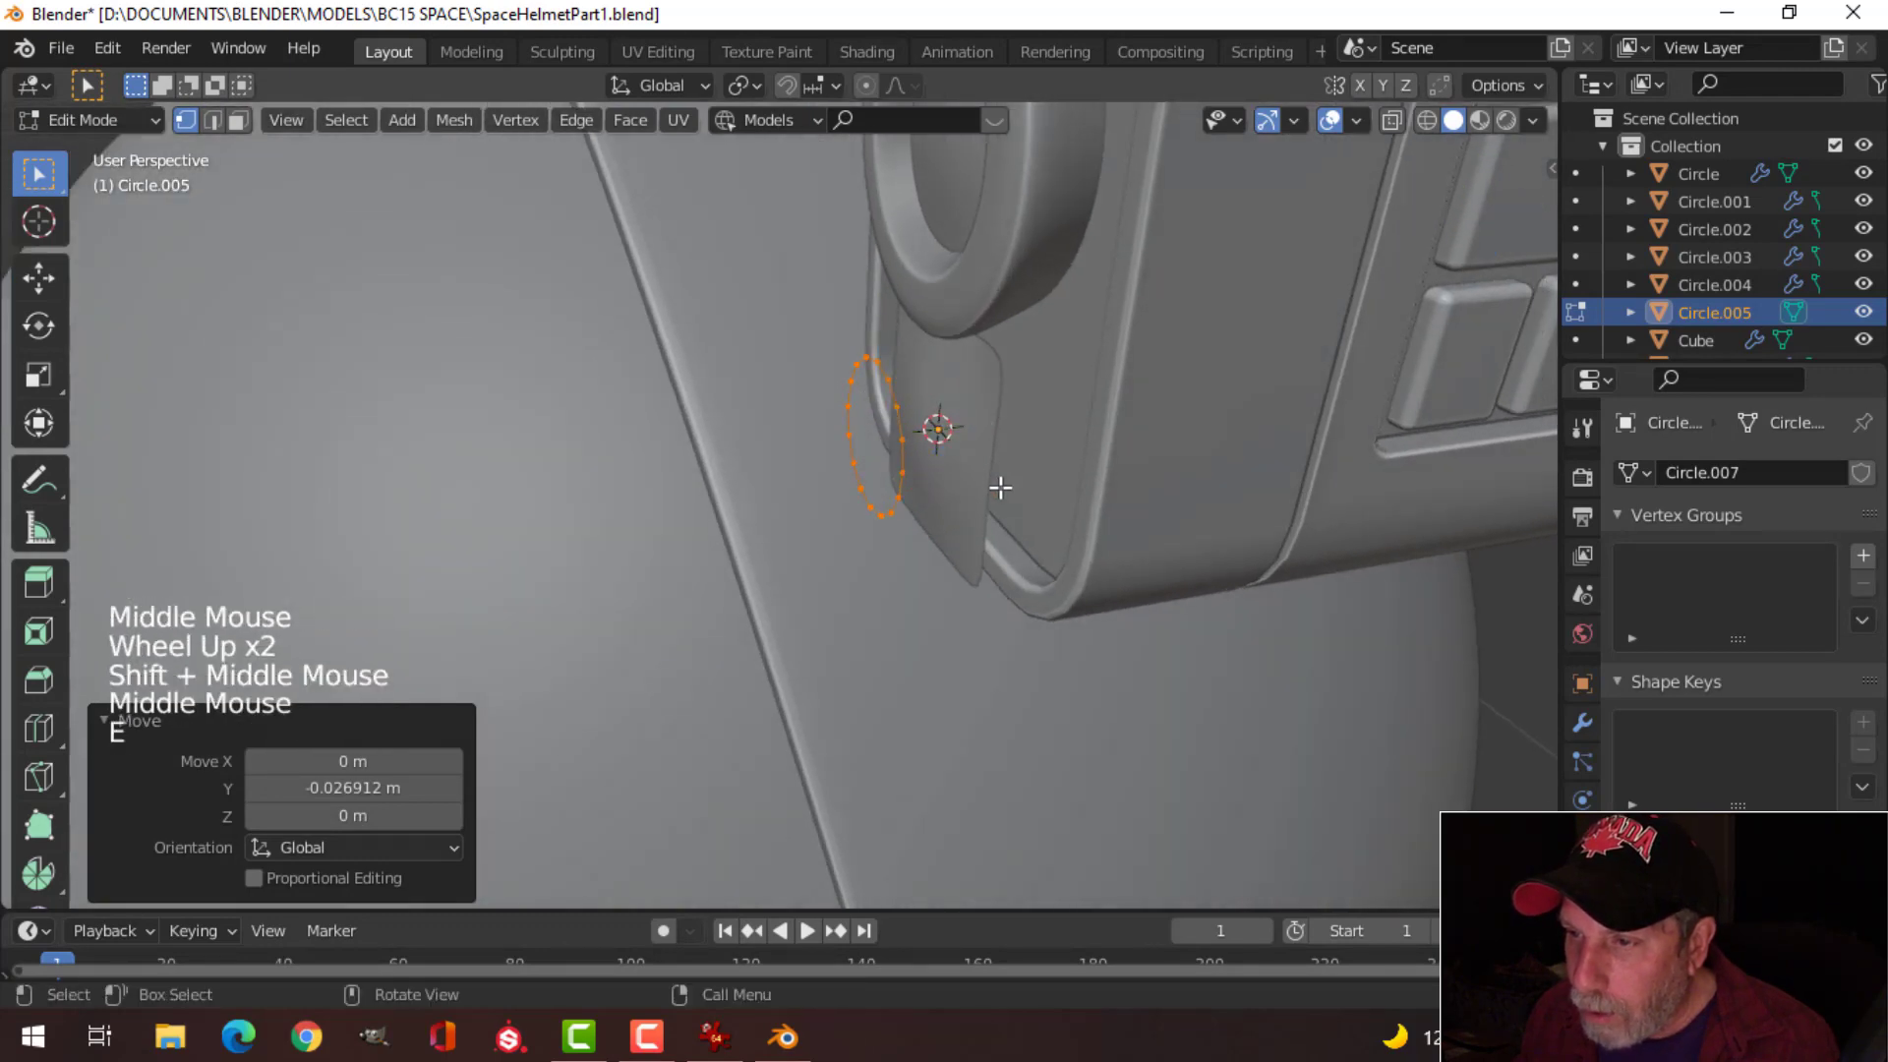
drag(987, 427, 970, 429)
Step: Extrude the small ring's front edge inward, scaling it to 0.791 to form a rim
middle_drag(961, 437, 1012, 506)
key(e)
key(s)
click(1067, 495)
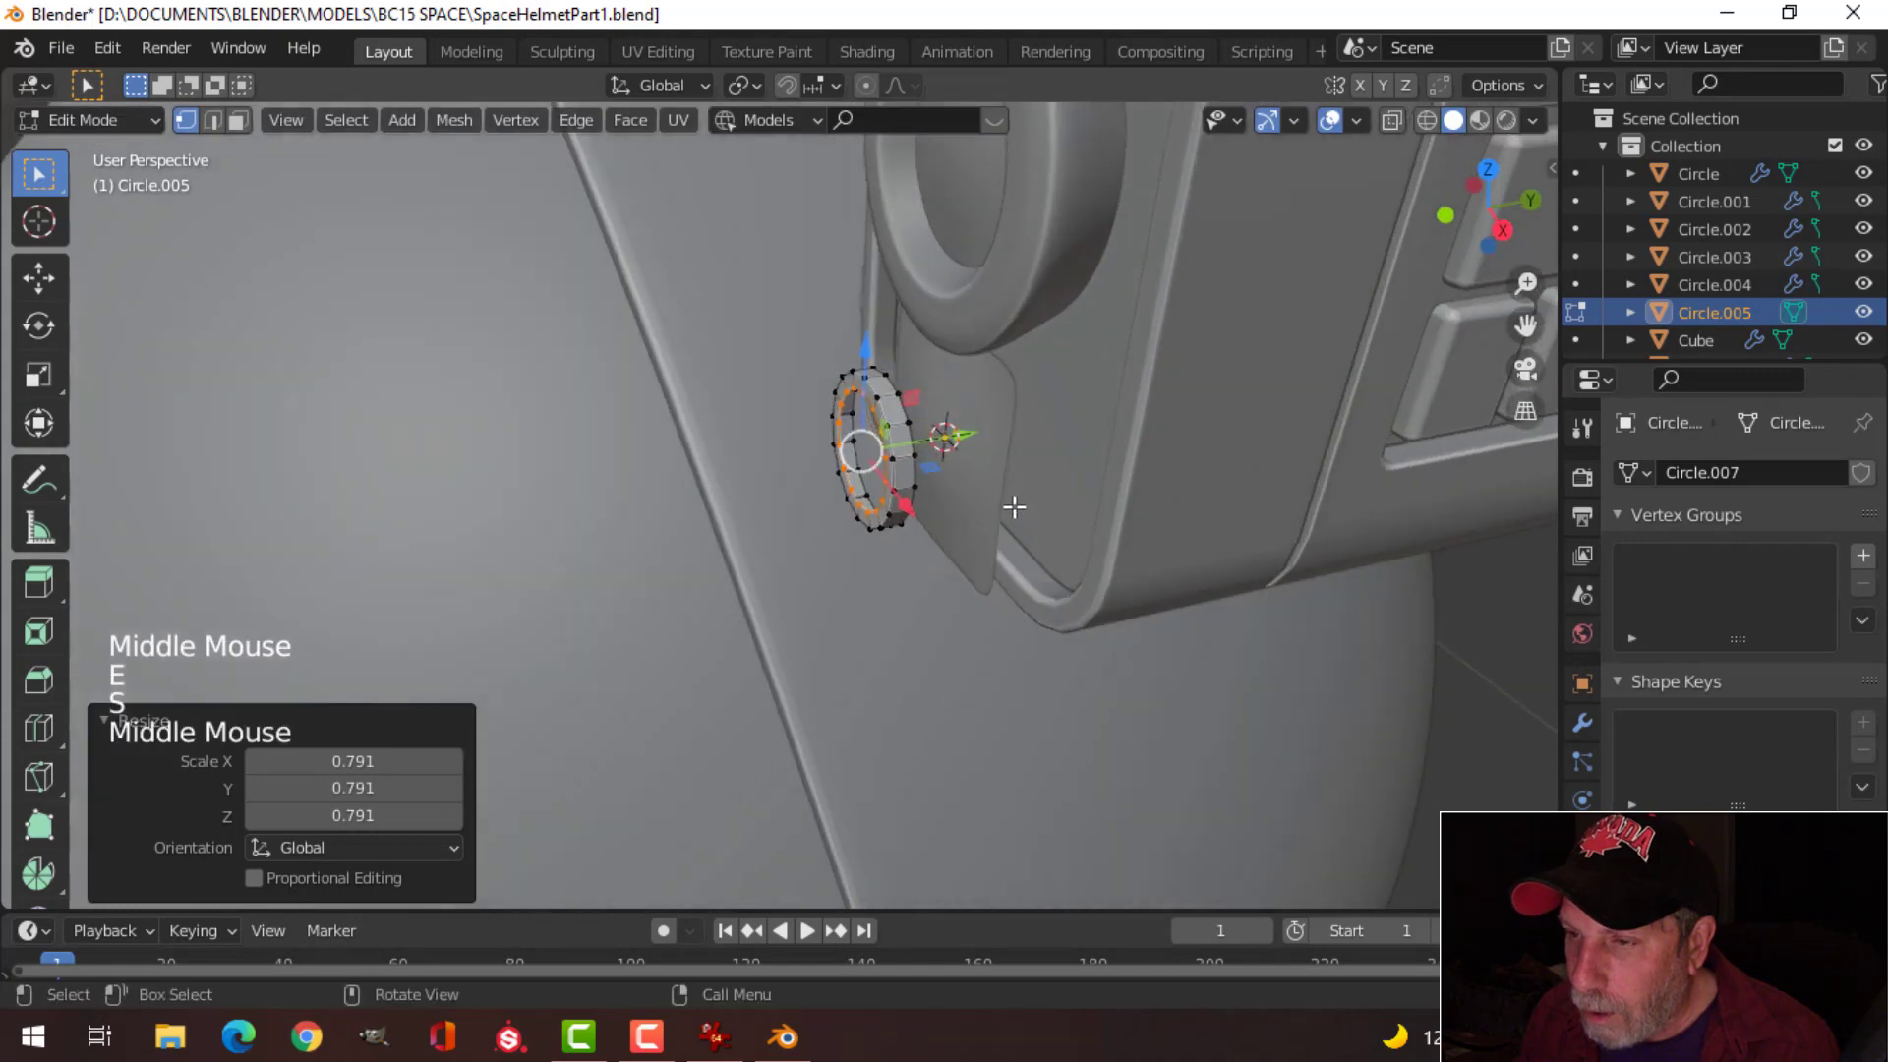
Step: Extrude the rim's inner edge back about 0.010 m along Y to form the inner wall
scroll(992, 500, up, 2)
key(e)
right_click(992, 490)
drag(1012, 402, 1062, 396)
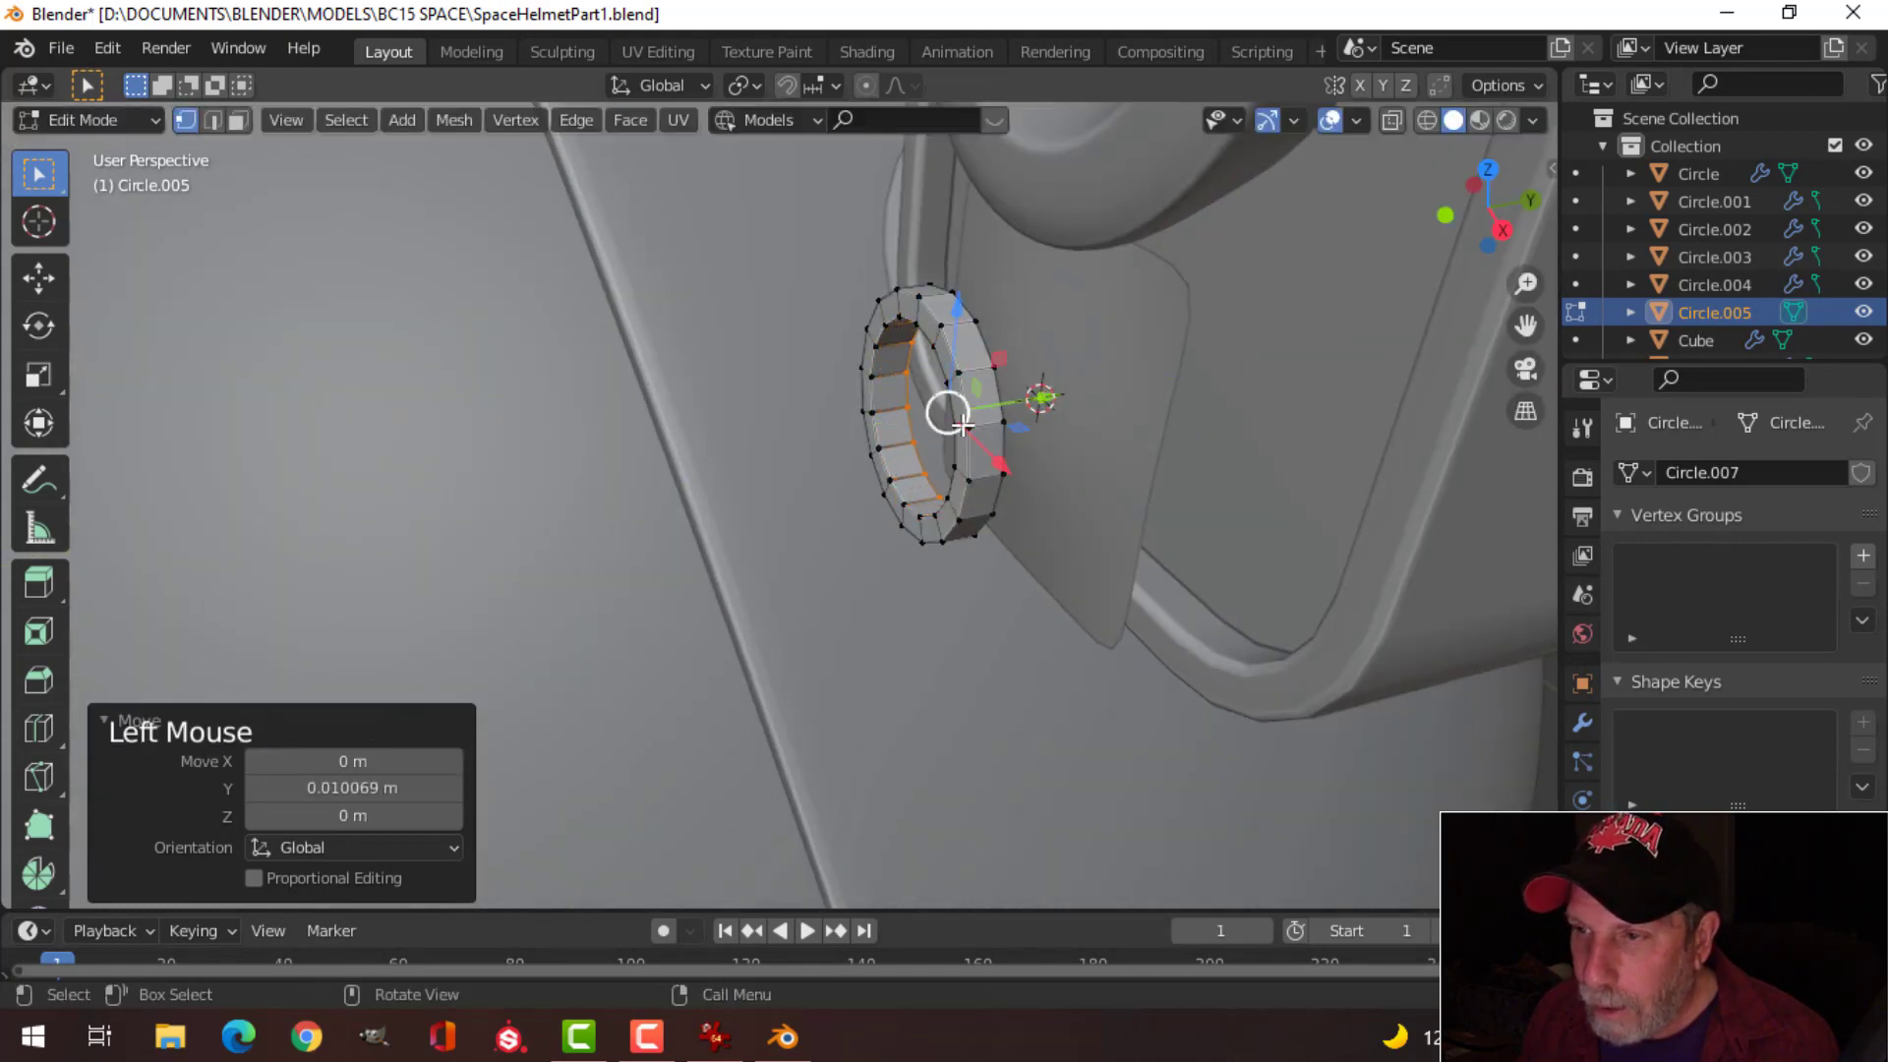
Step: Bevel the small ring's outer and inner front edge loops with a width of about 0.0009 m and 2 segments
scroll(961, 424, up, 2)
key(2)
alt+shift+click(1065, 167)
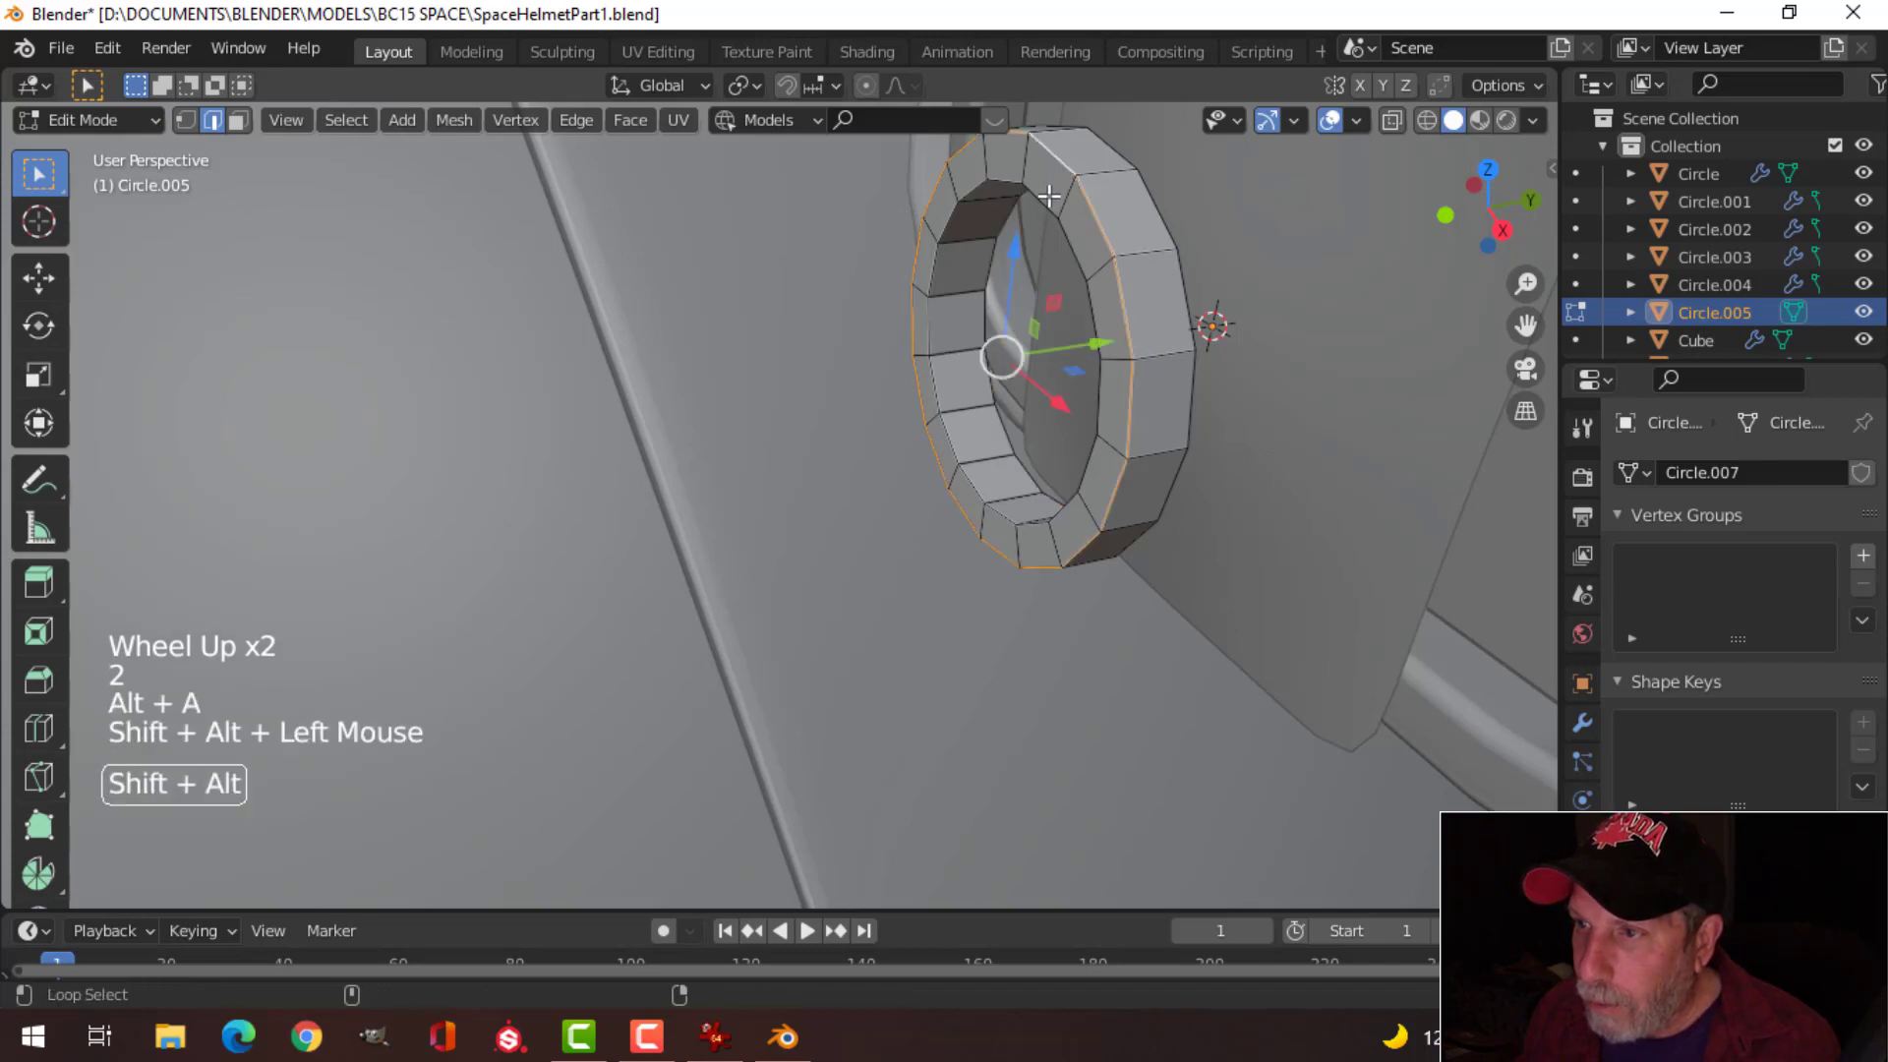
key(ctrl+b)
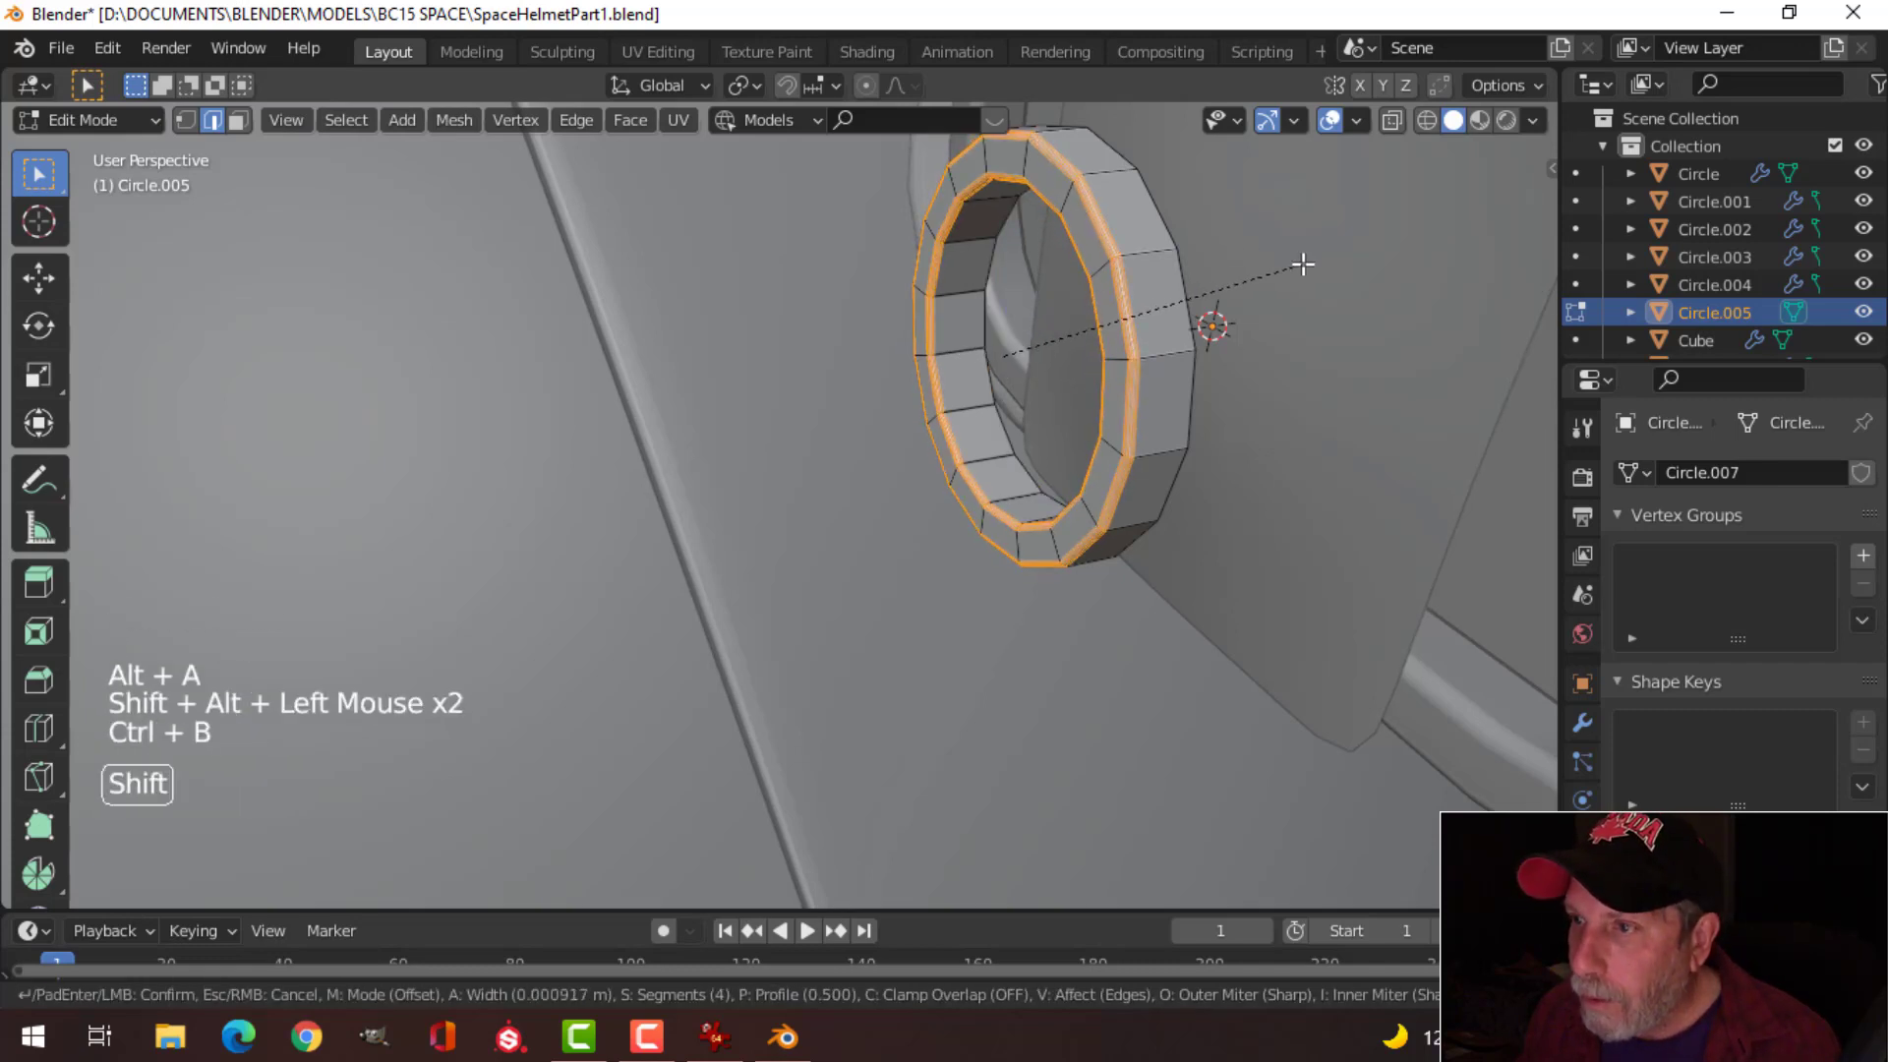
click(1303, 265)
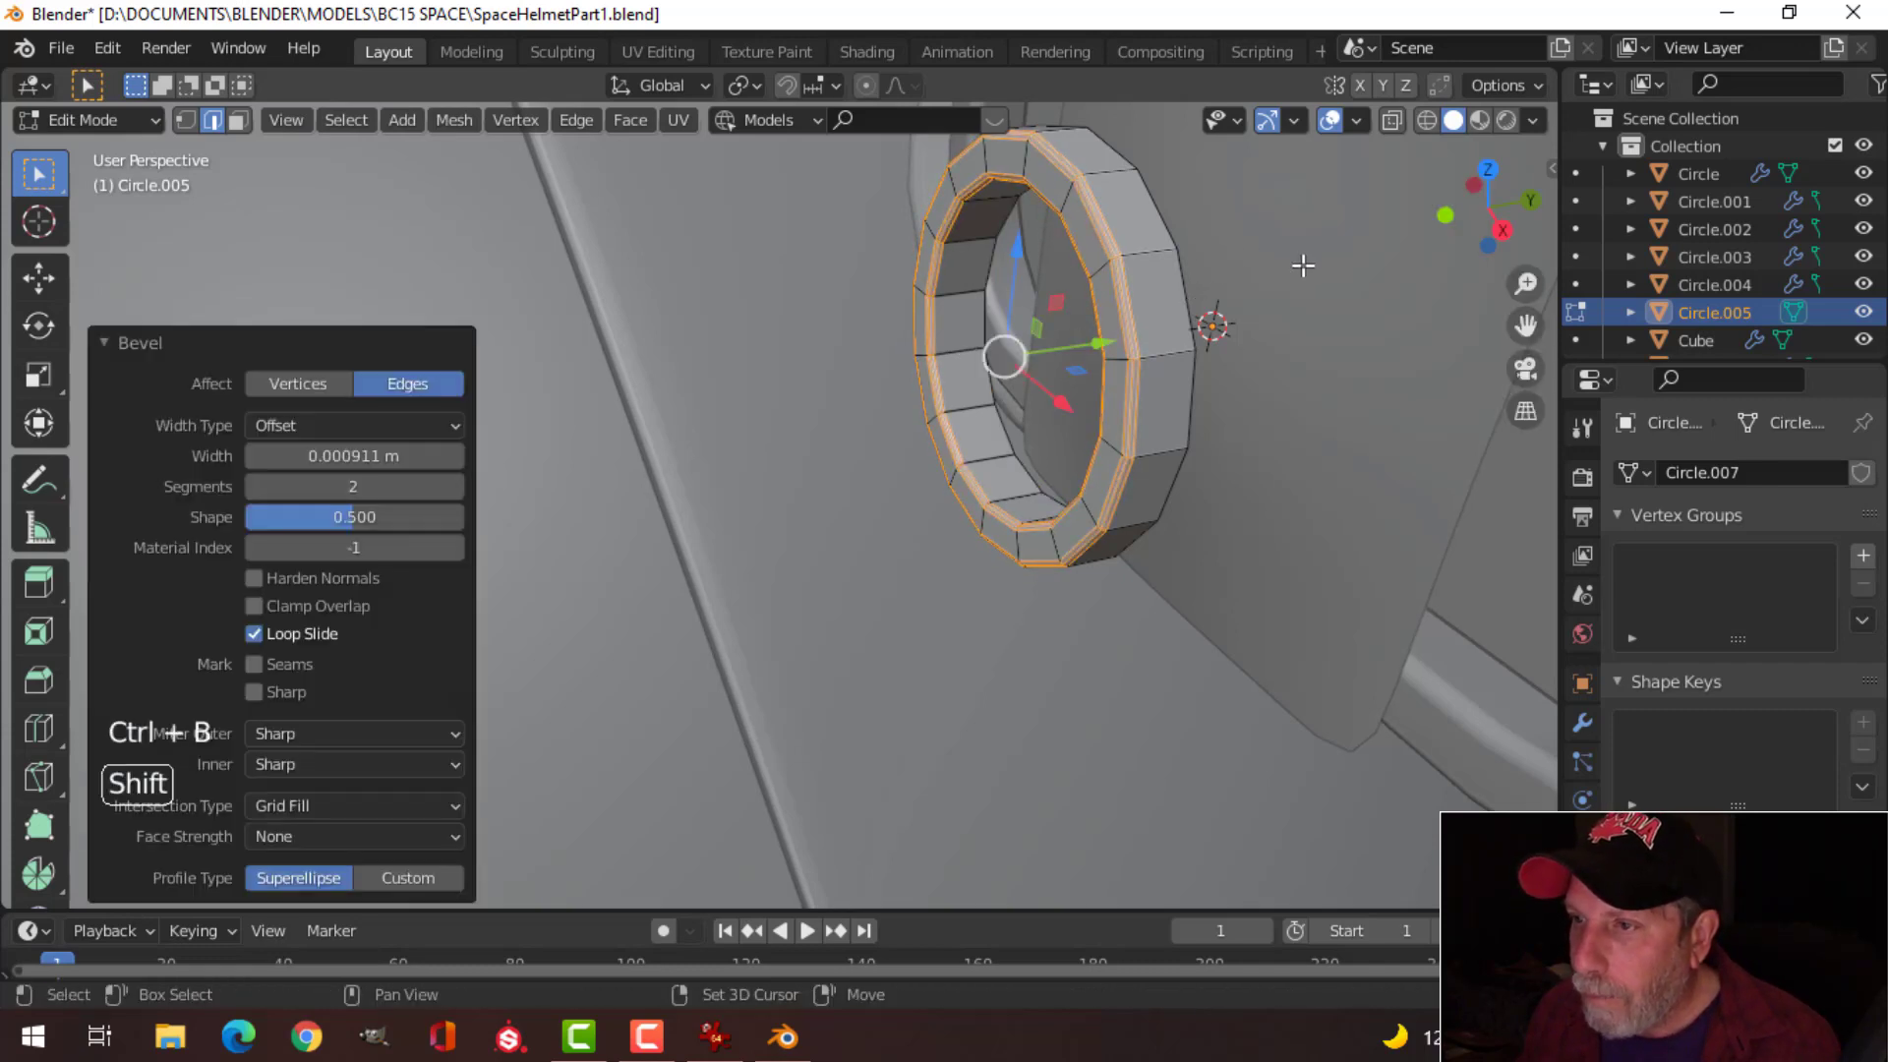
Step: Give the small ring a level 1 subdivision and shade it smooth
key(Tab)
key(ctrl+1)
right_click(1042, 206)
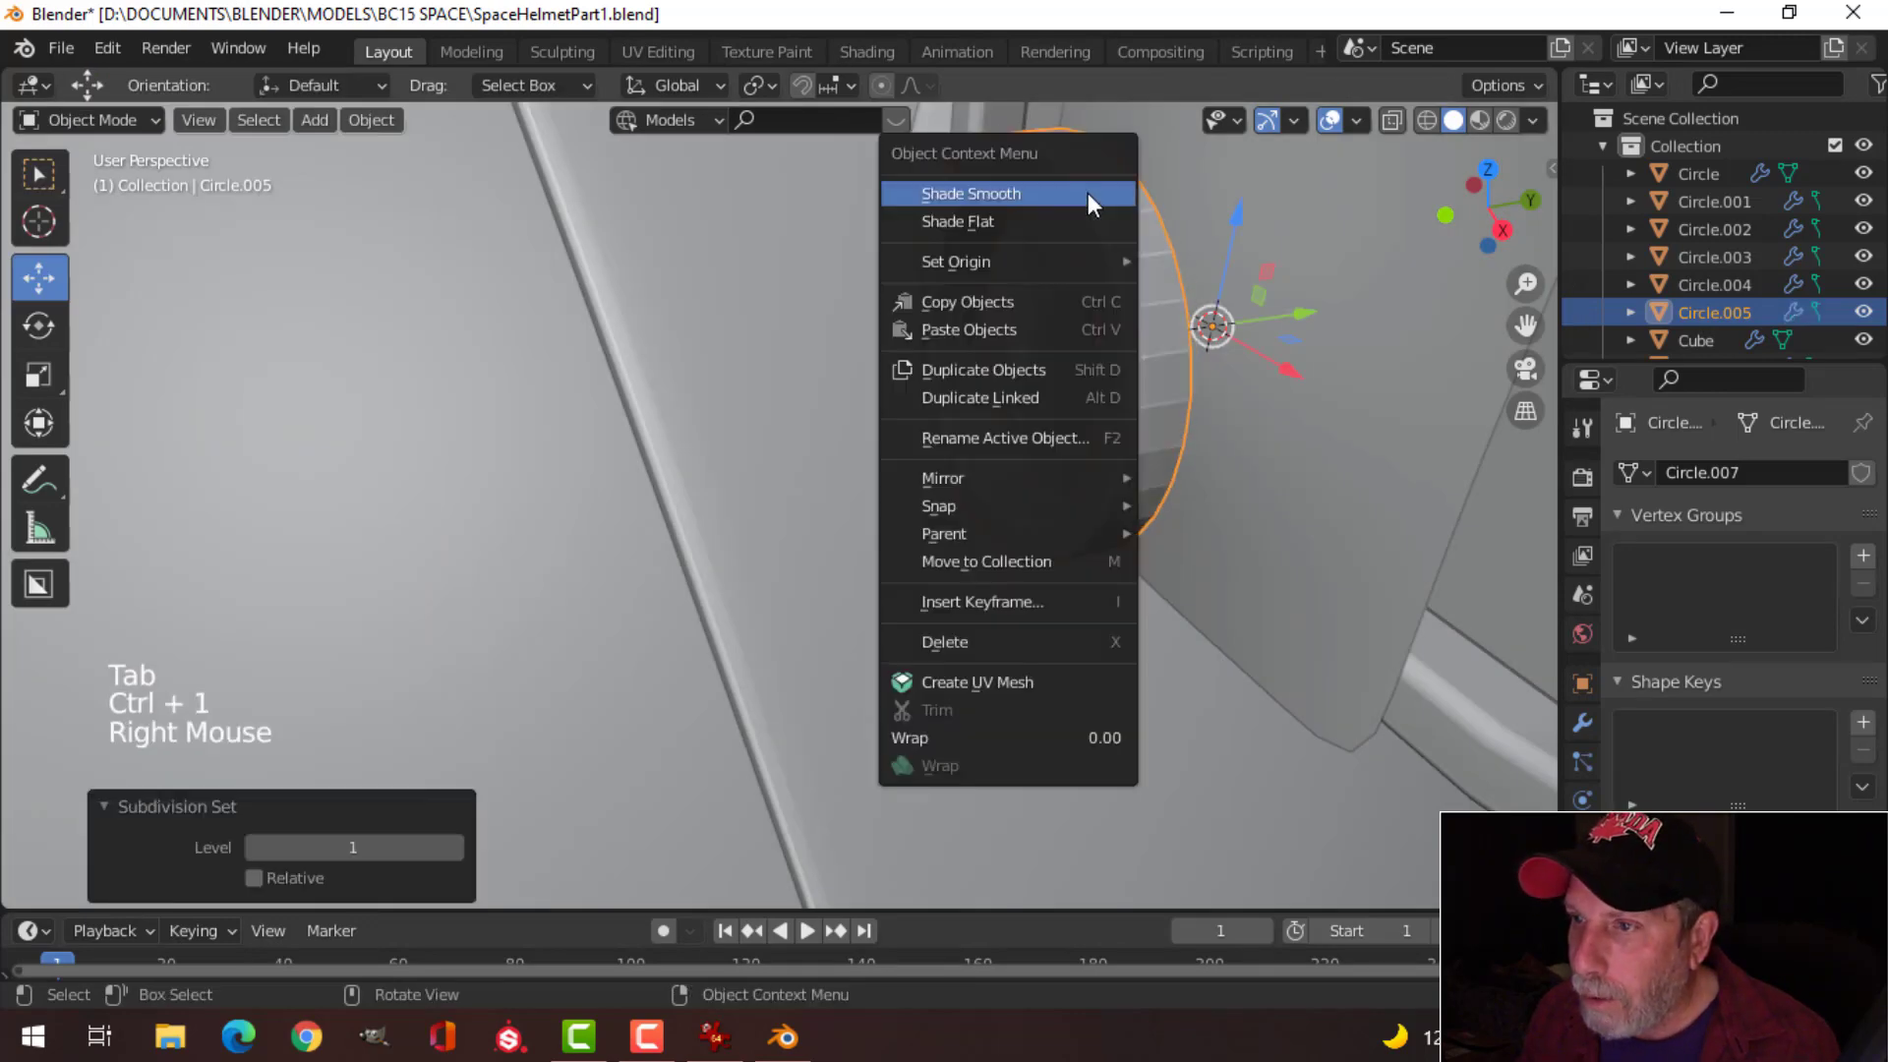
click(1088, 191)
key(alt+a)
middle_drag(1184, 264, 1117, 334)
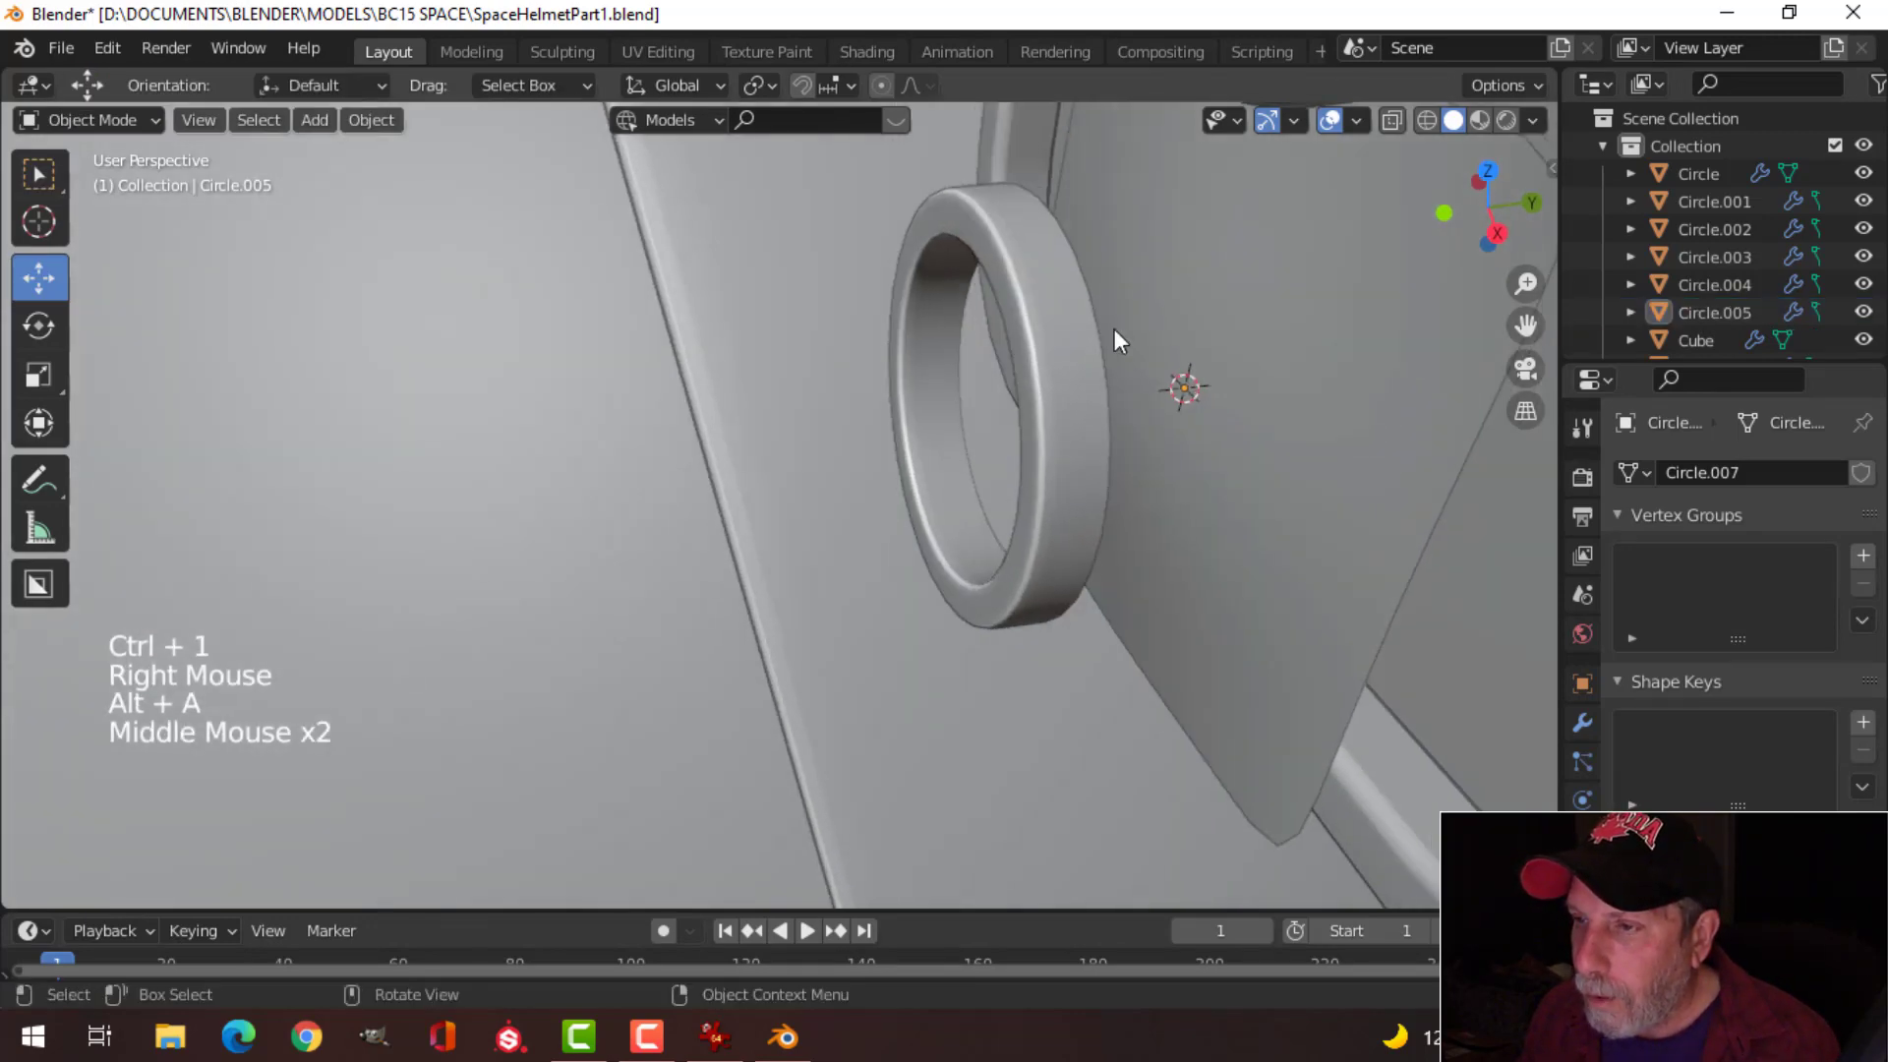
Step: Move the small ring more than 0.04 m back along Y so it sits against the box's end face
scroll(1113, 330, down, 2)
click(1013, 387)
shift+middle_drag(1013, 388, 1015, 397)
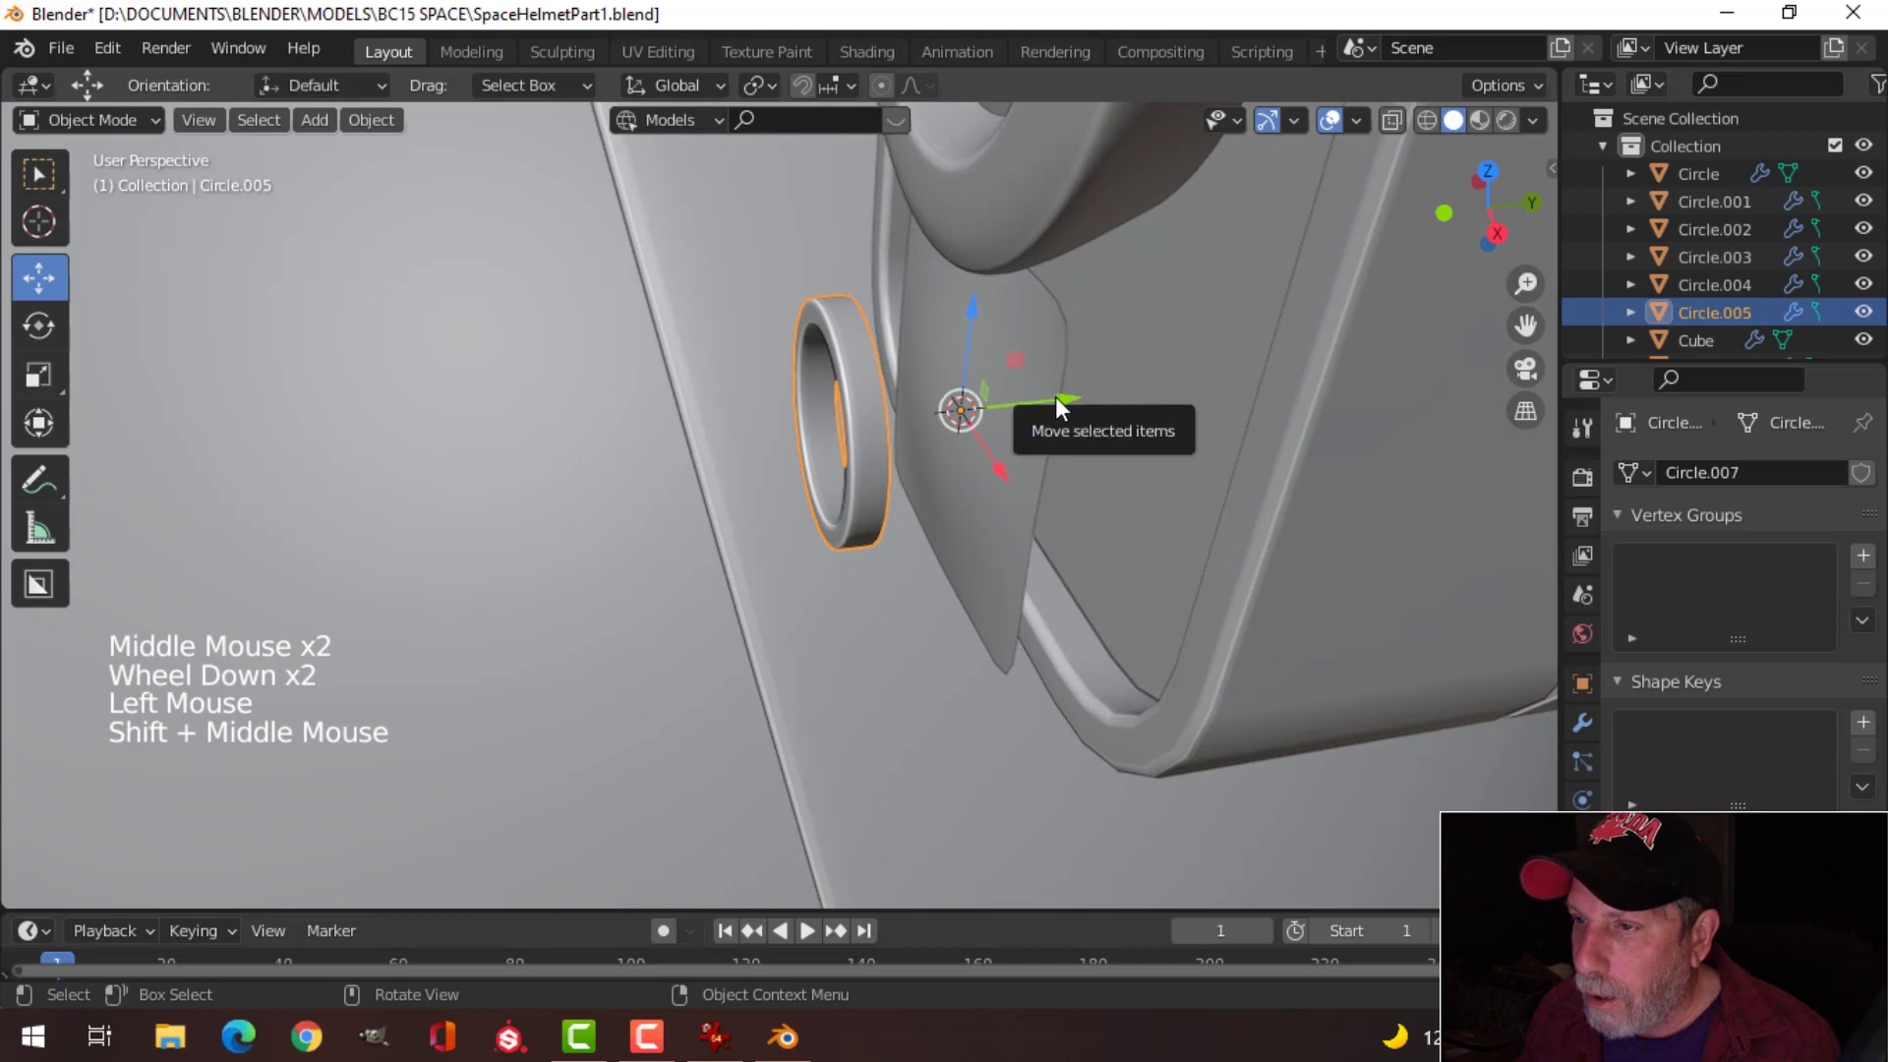
drag(1054, 399, 1171, 418)
middle_drag(1170, 418, 1105, 413)
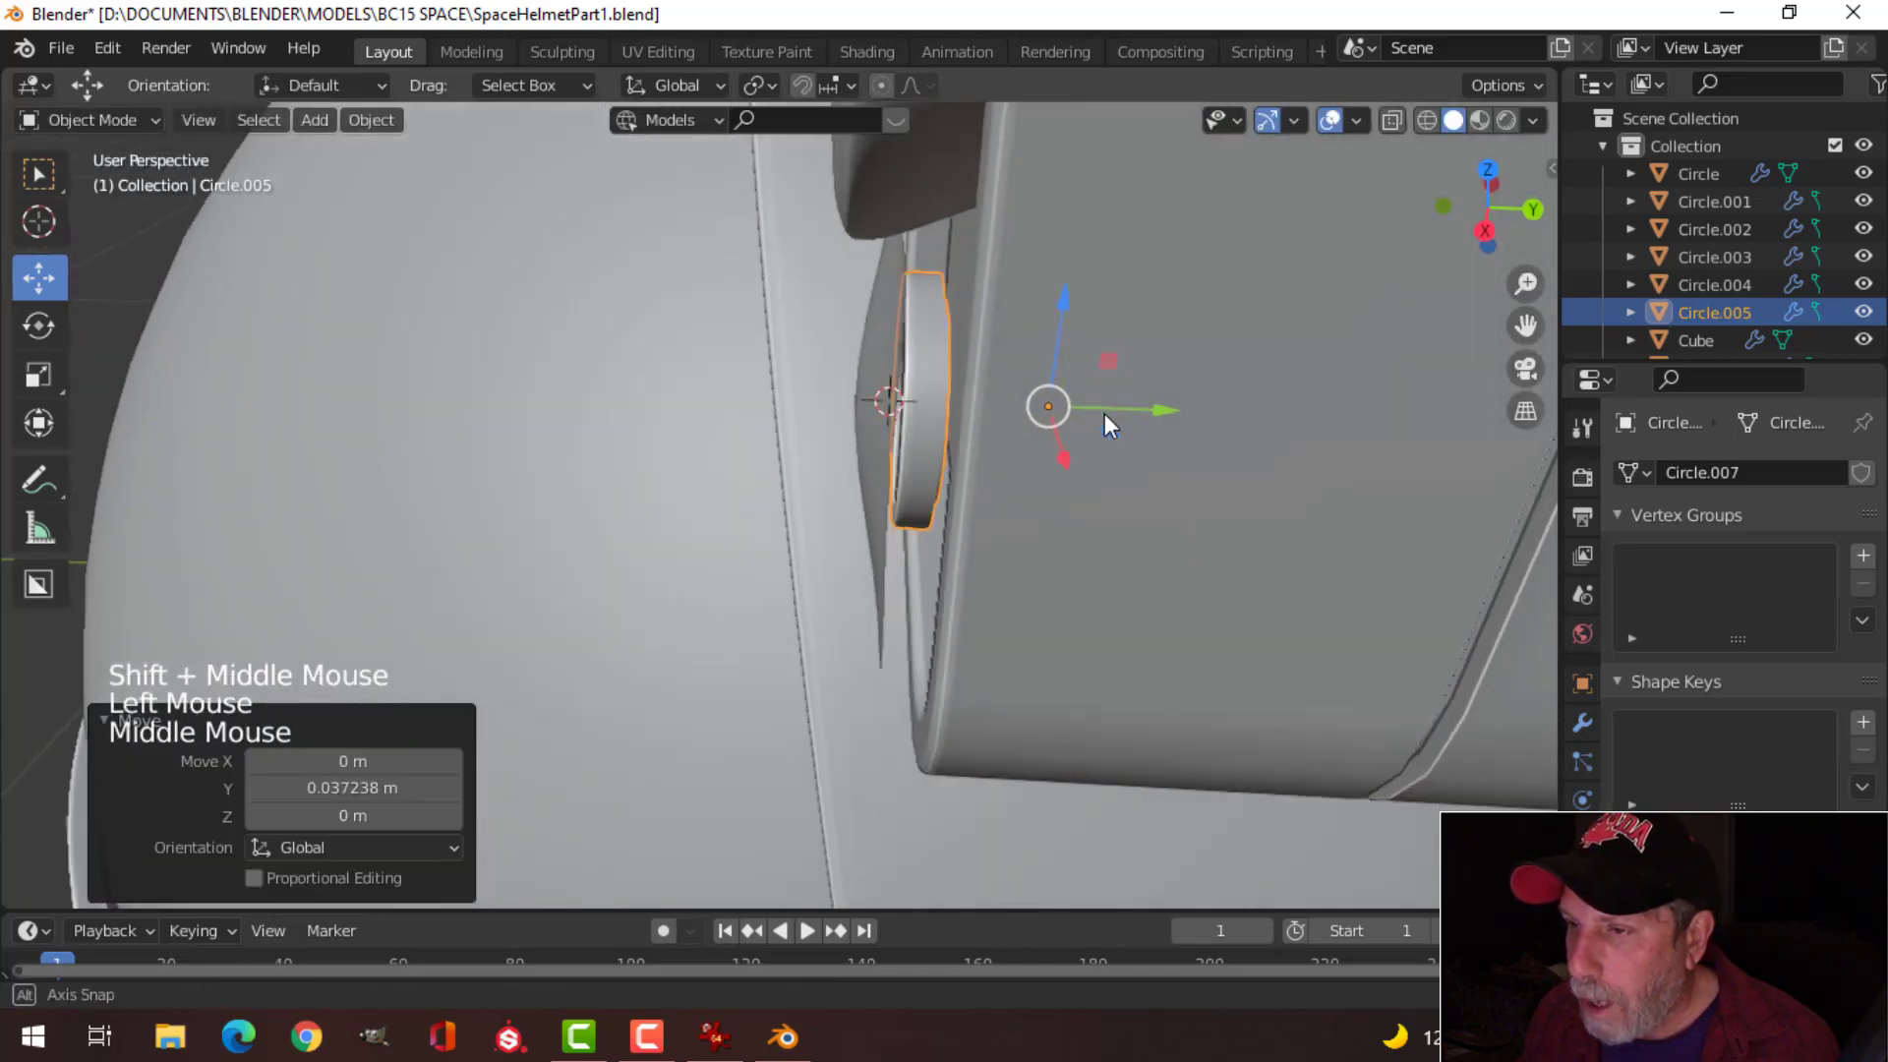
drag(1154, 405, 1188, 400)
middle_drag(1188, 400, 1123, 434)
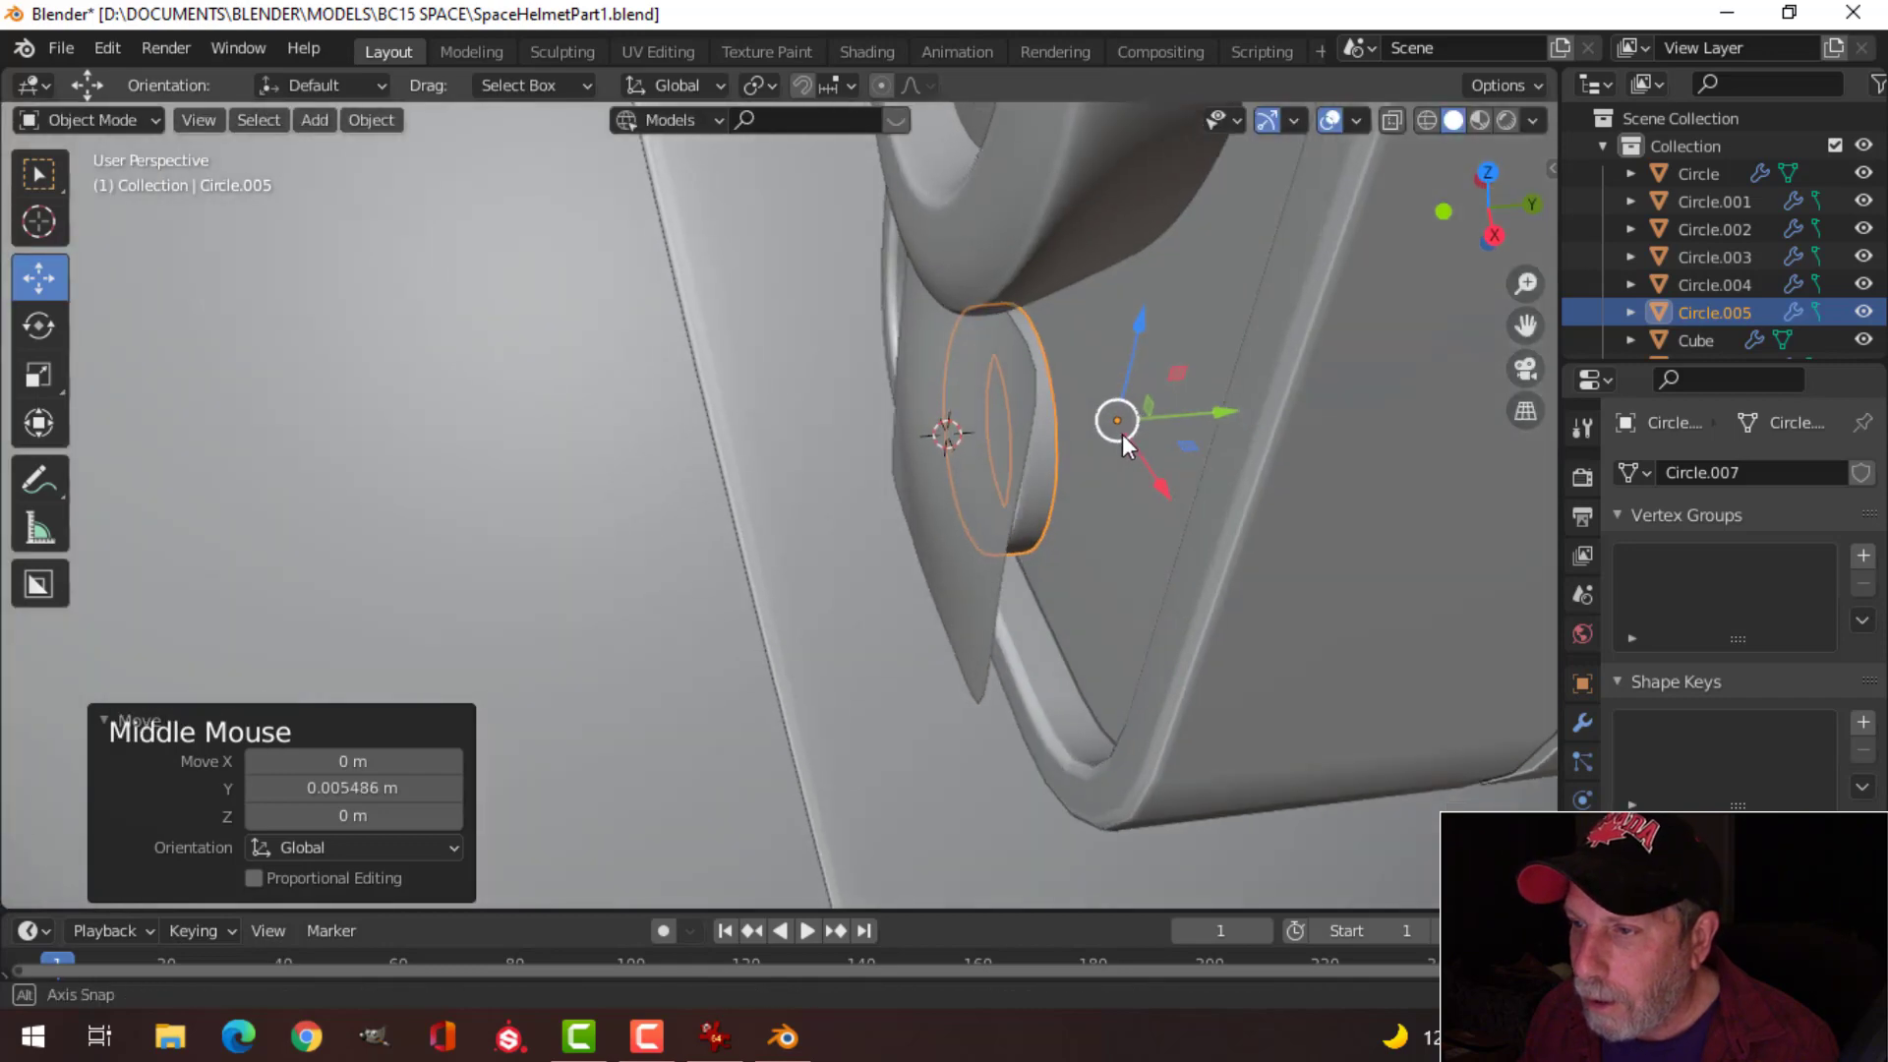
drag(1220, 415, 1241, 409)
key(alt+a)
Step: Move the whole mesh of the lower lens plane about 0.017 m along Y, back towards the small ring
click(960, 415)
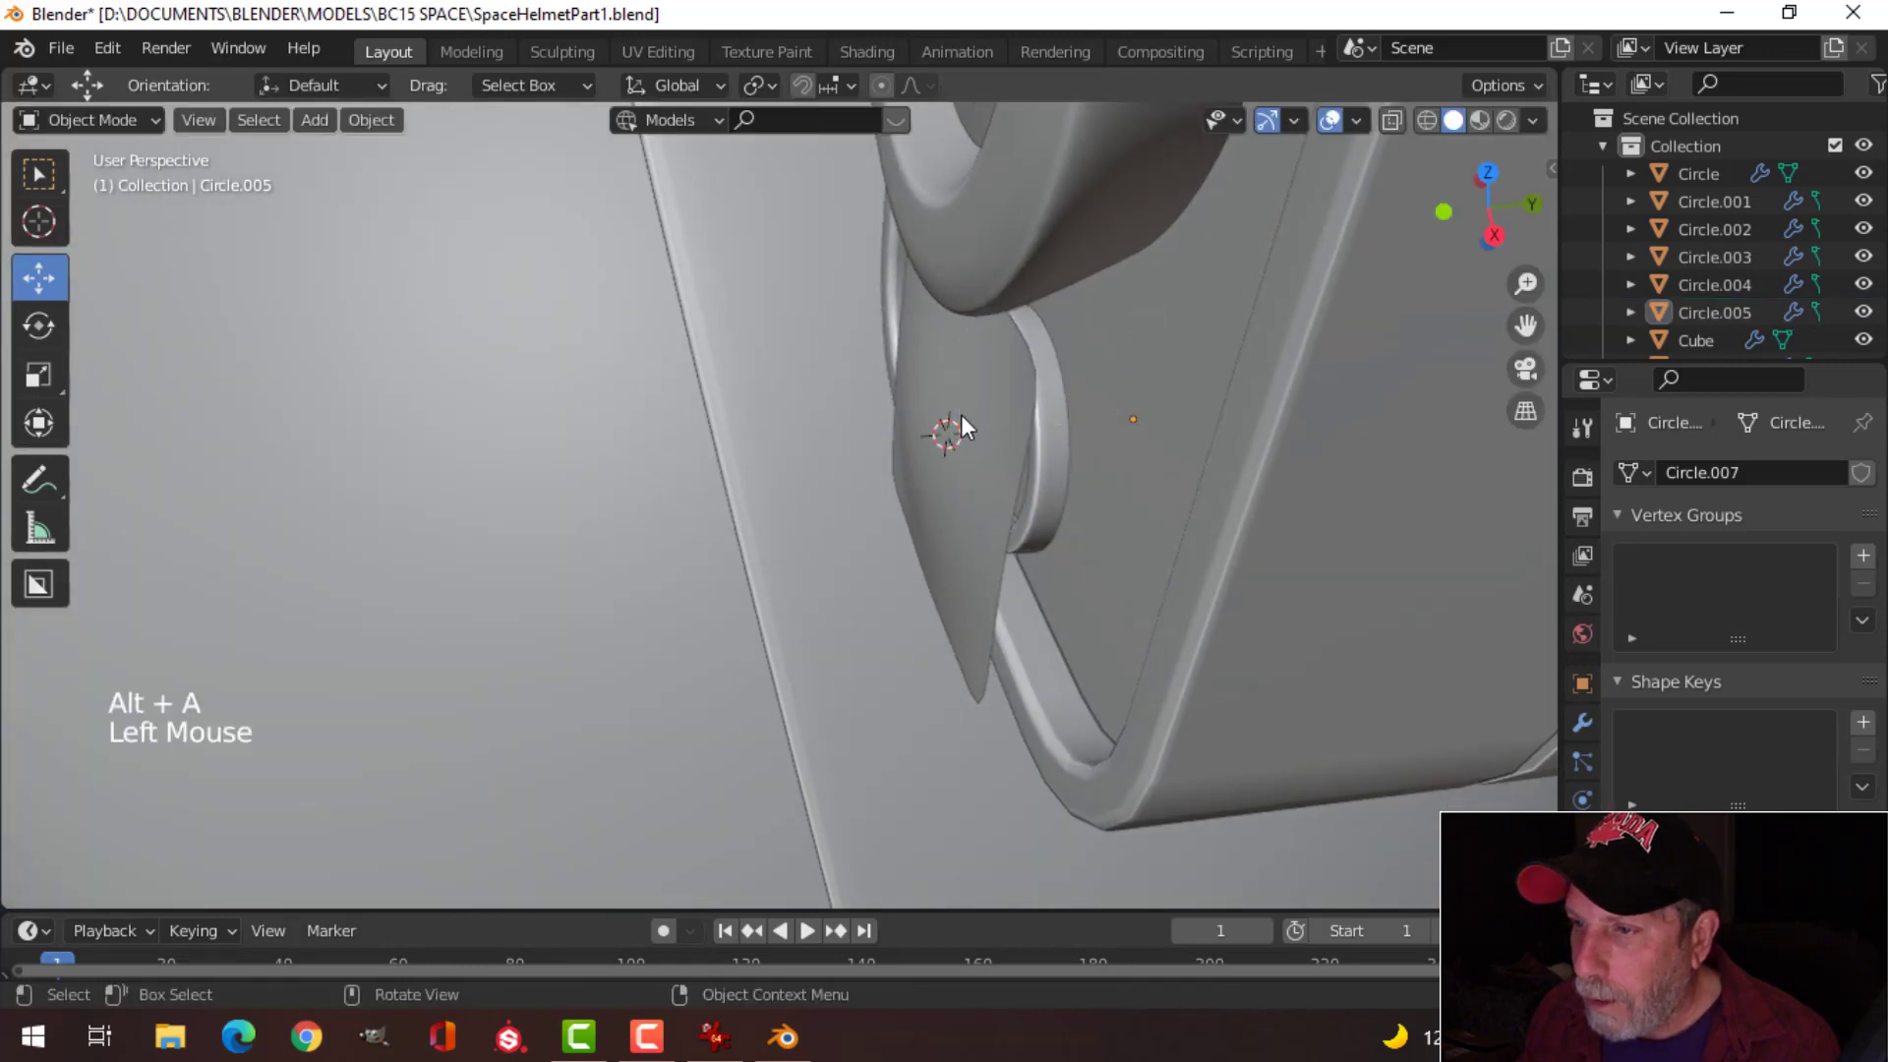
middle_drag(960, 415, 1168, 428)
key(Tab)
key(a)
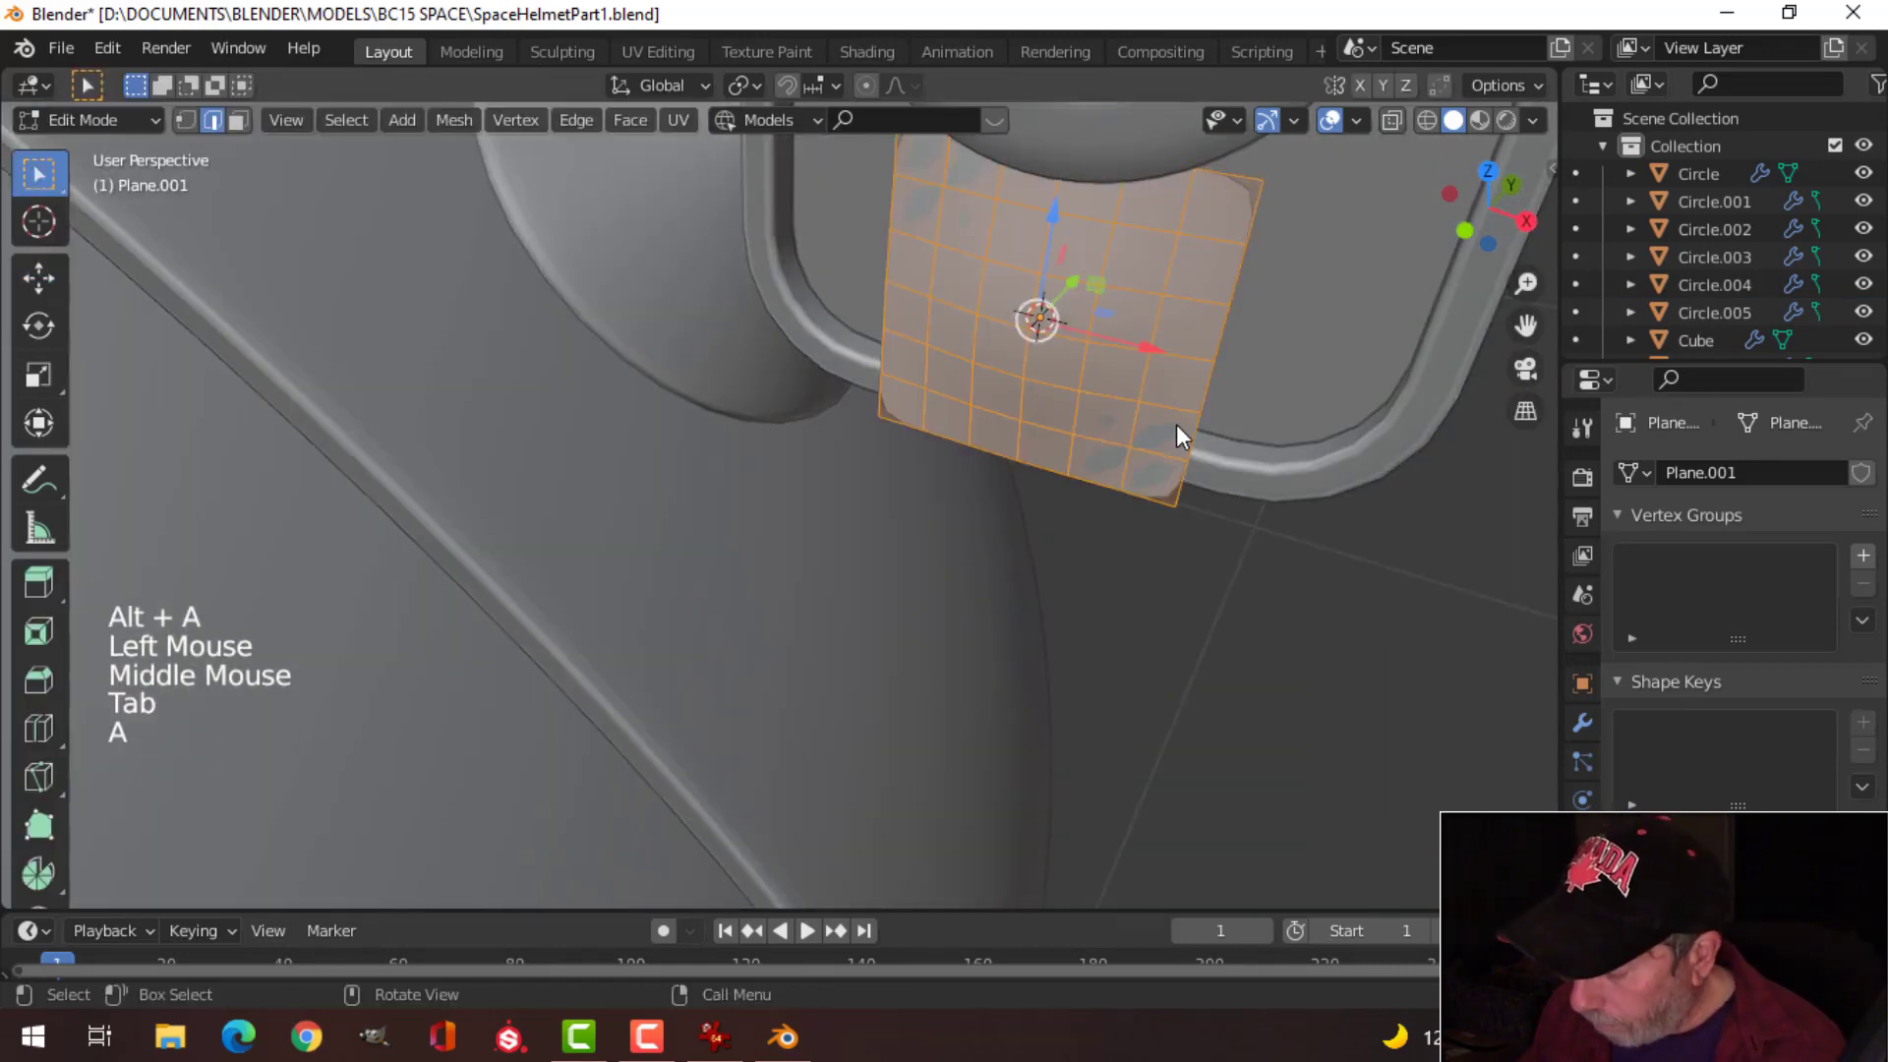
key(KP_1)
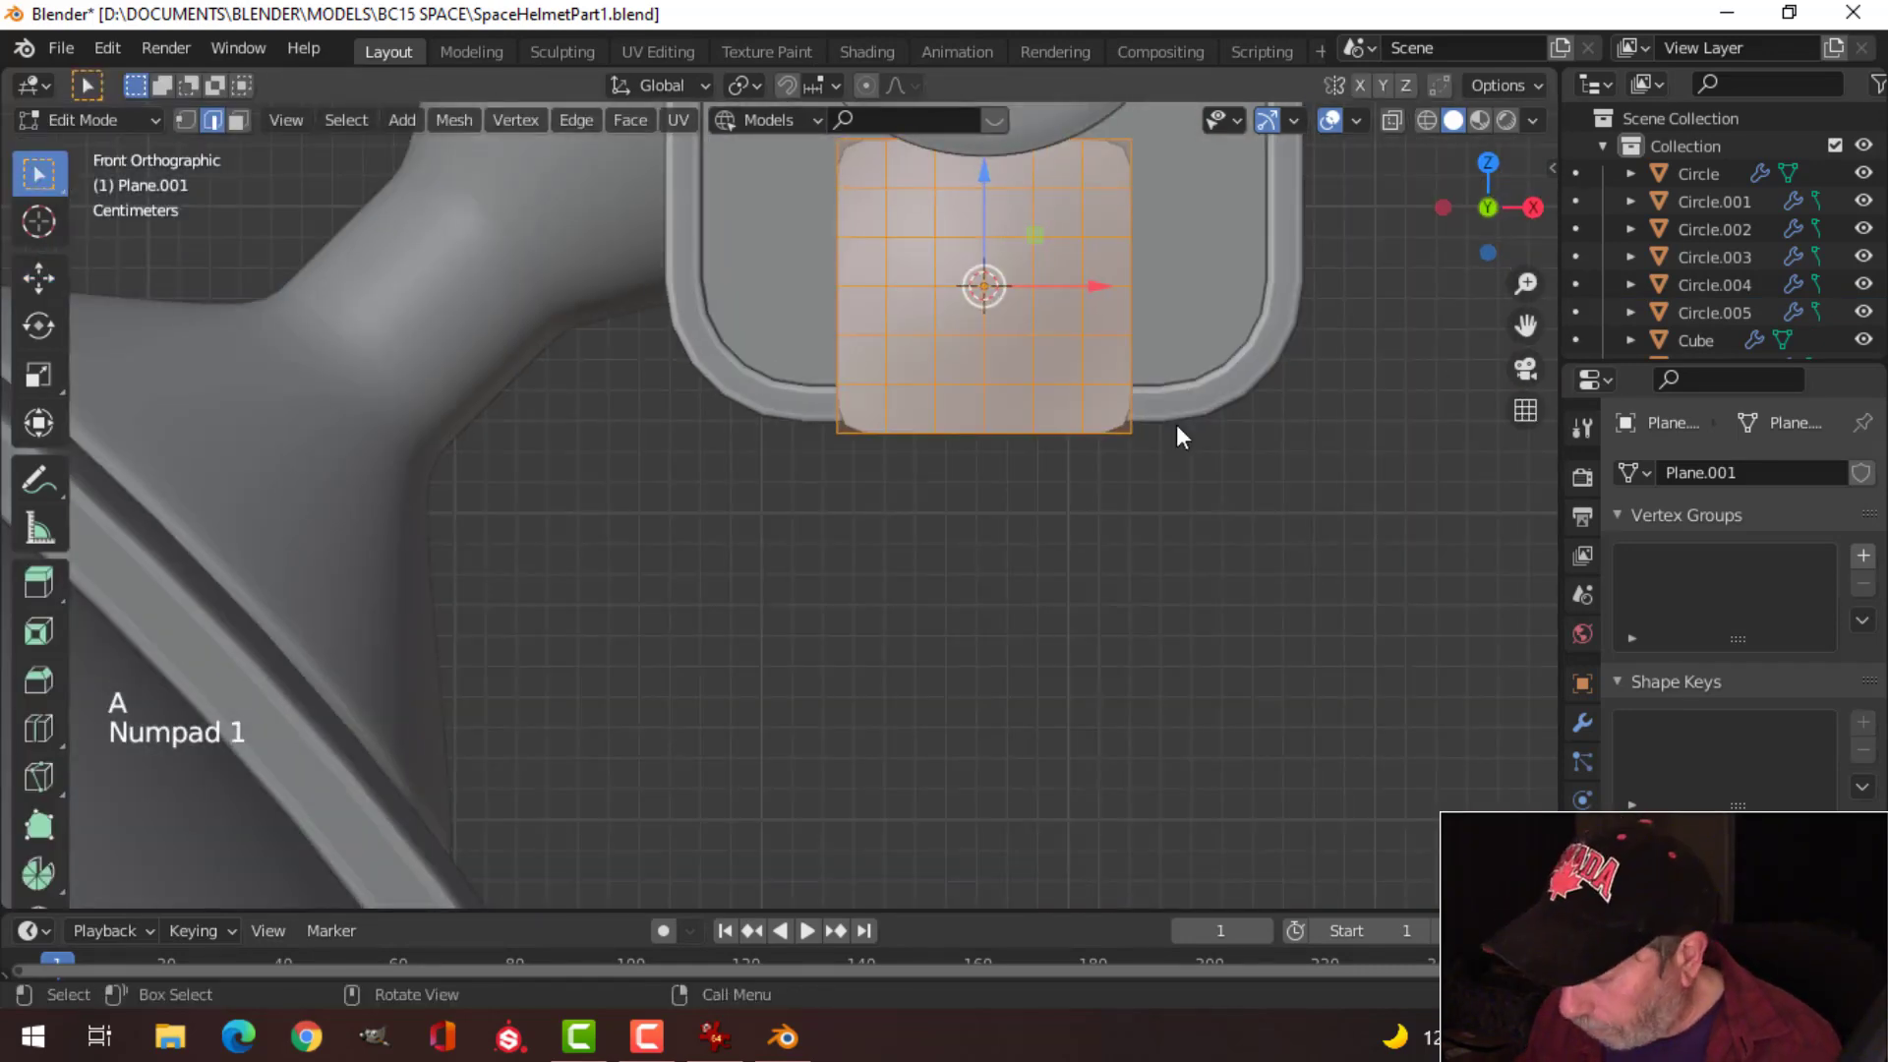
key(KP_3)
scroll(1008, 386, down, 2)
mouse_move(999, 383)
shift+middle_down()
mouse_move(1032, 498)
mouse_move(1096, 527)
mouse_move(1023, 590)
shift+middle_up()
key(z)
click(881, 503)
scroll(1044, 474, up, 4)
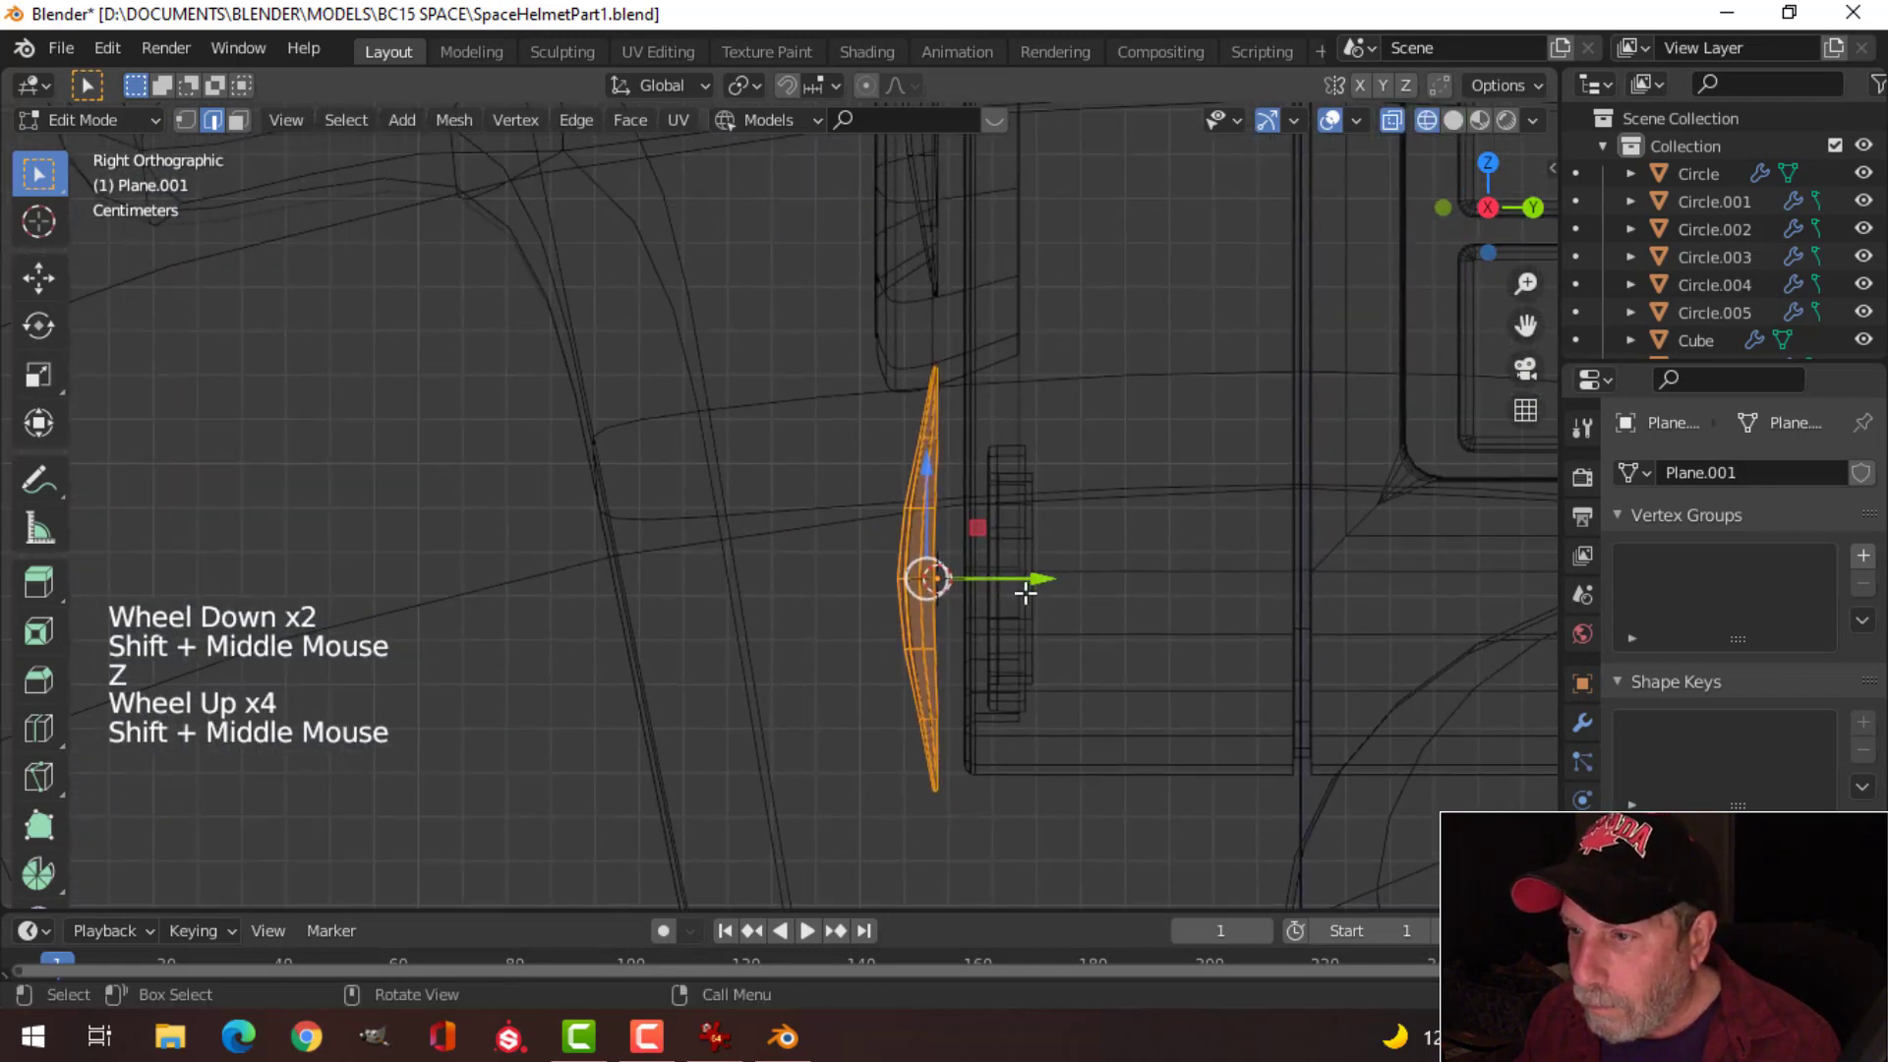
drag(1054, 576, 1127, 576)
Step: Scale the lower lens mesh down by 0.515 and again by 0.894 to match the small ring's opening
key(KP_1)
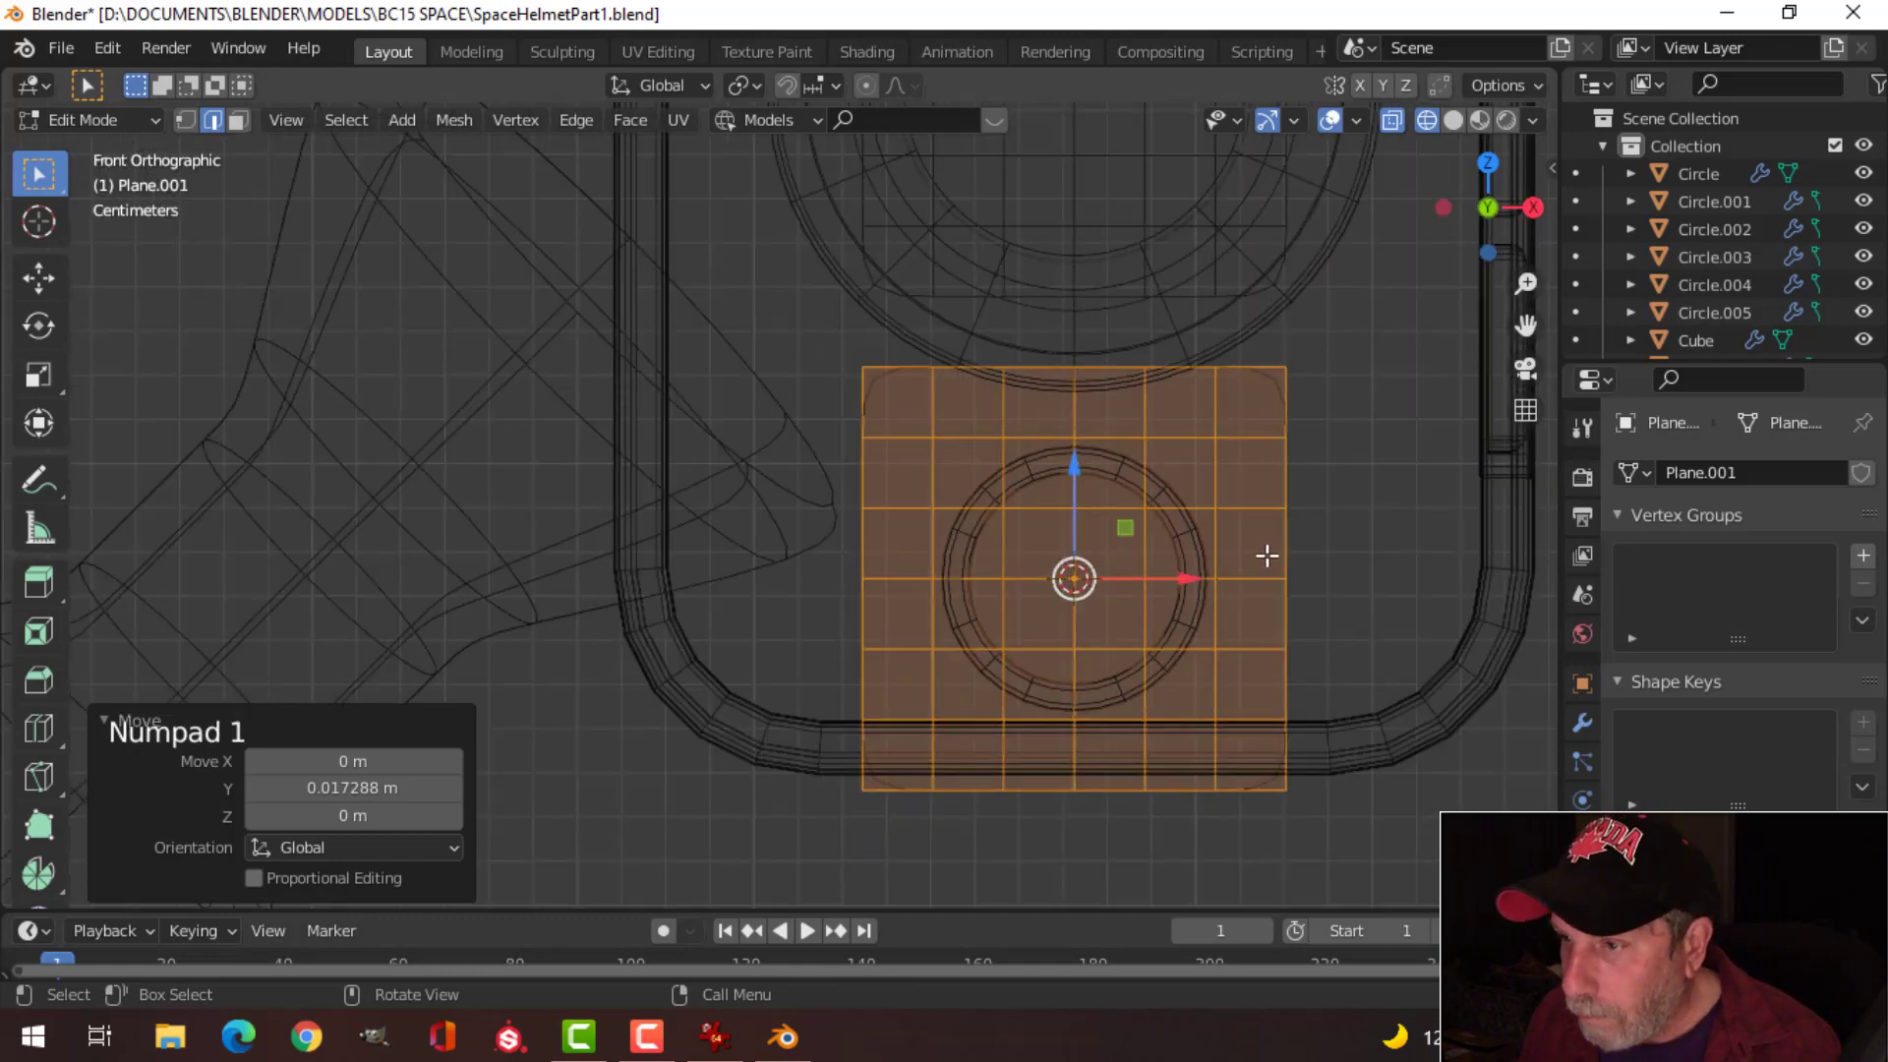
key(s)
click(1174, 568)
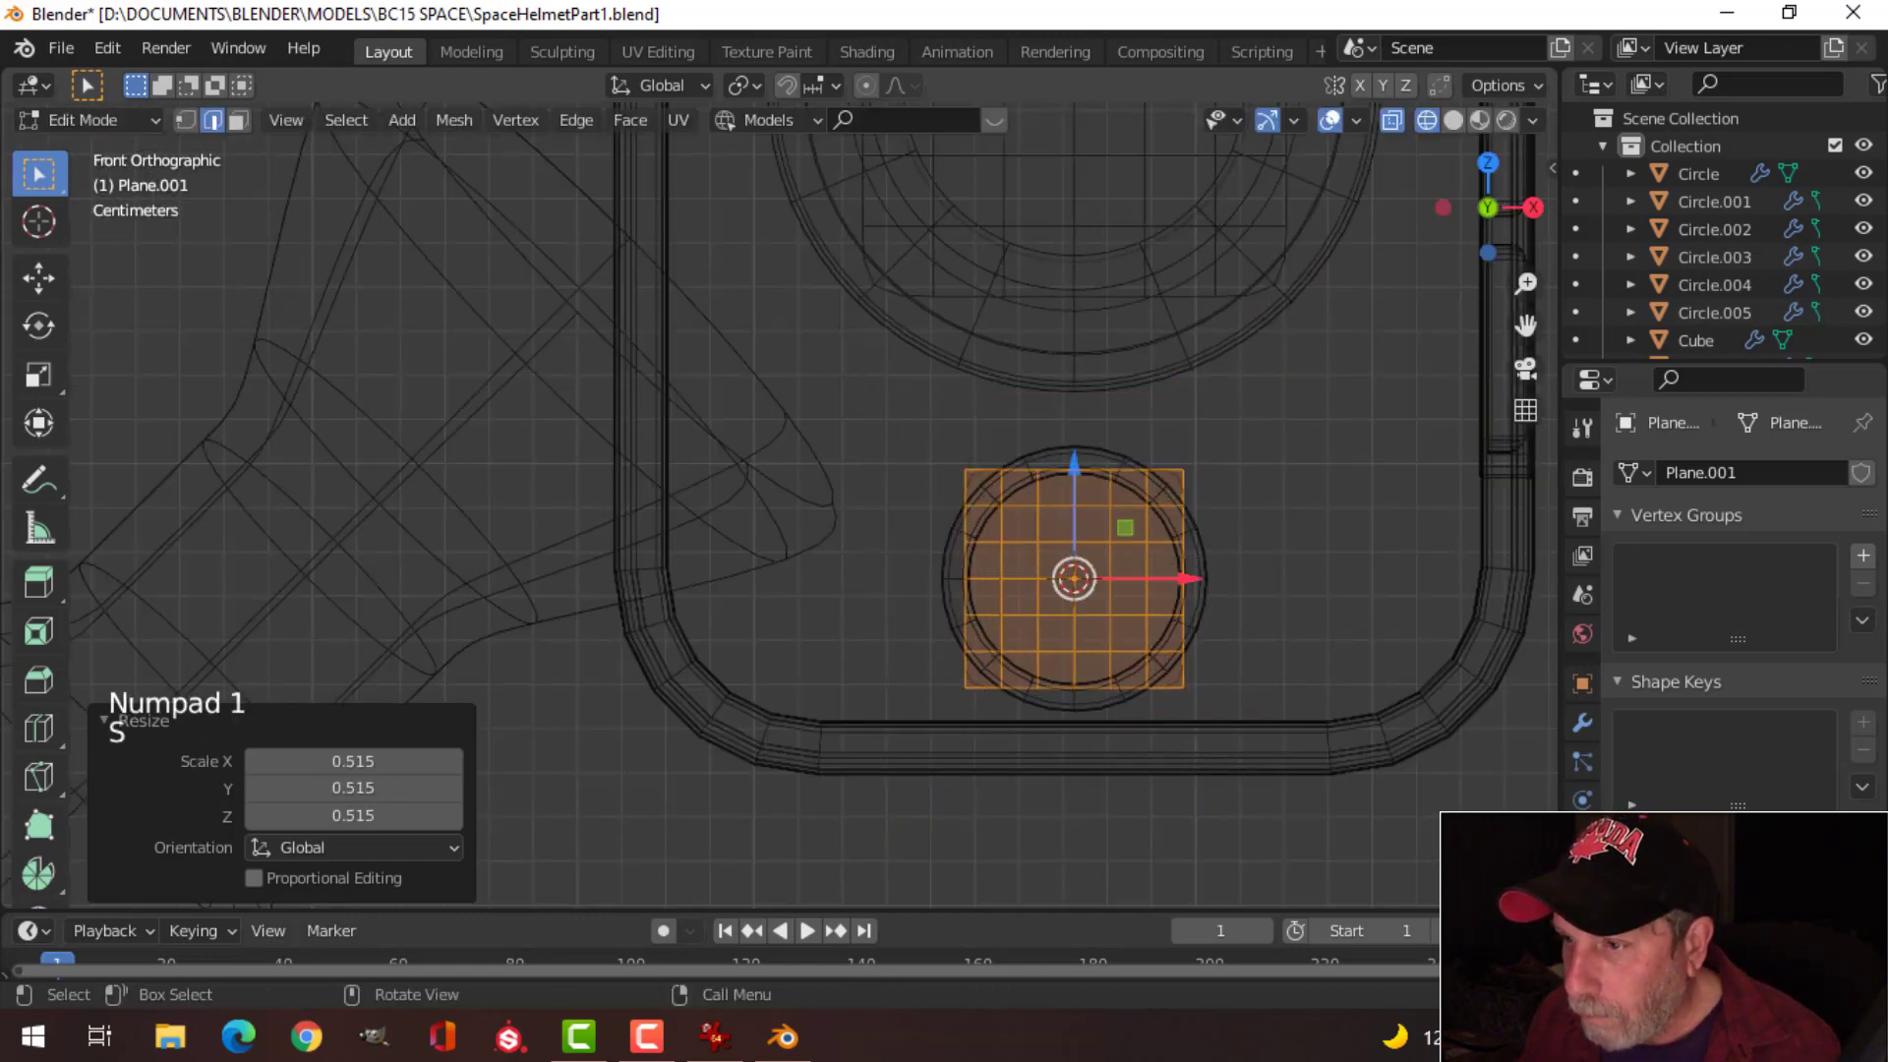
key(s)
click(1192, 561)
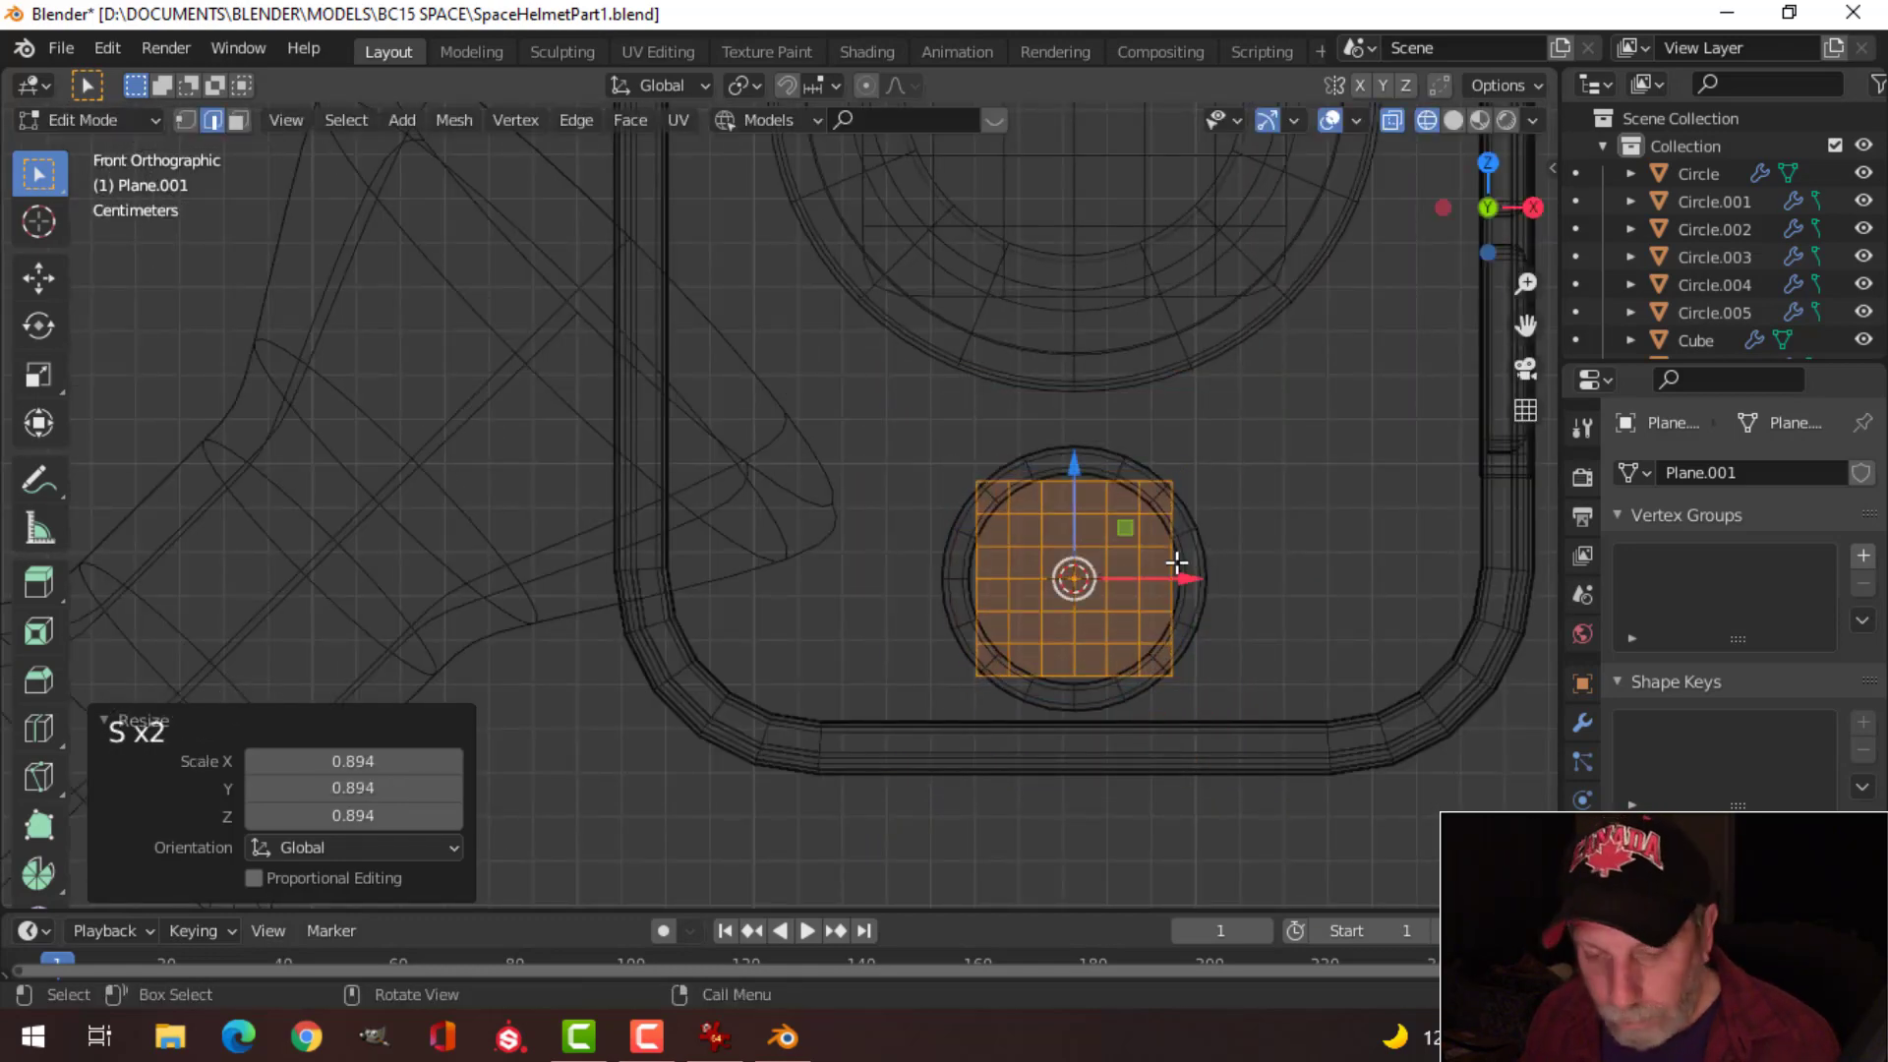
Step: Scale the lower lens mesh up slightly in solid shading so it fills the small ring's opening
key(z)
mouse_move(1308, 562)
middle_down()
mouse_move(1199, 552)
mouse_move(1189, 496)
mouse_move(1100, 515)
mouse_move(1131, 497)
middle_up()
scroll(1198, 551, up, 2)
scroll(1189, 495, down, 2)
scroll(1159, 527, up, 2)
middle_drag(1130, 496, 1096, 458)
middle_drag(1096, 458, 1027, 470)
key(s)
click(1251, 439)
key(alt+a)
key(Tab)
key(alt+a)
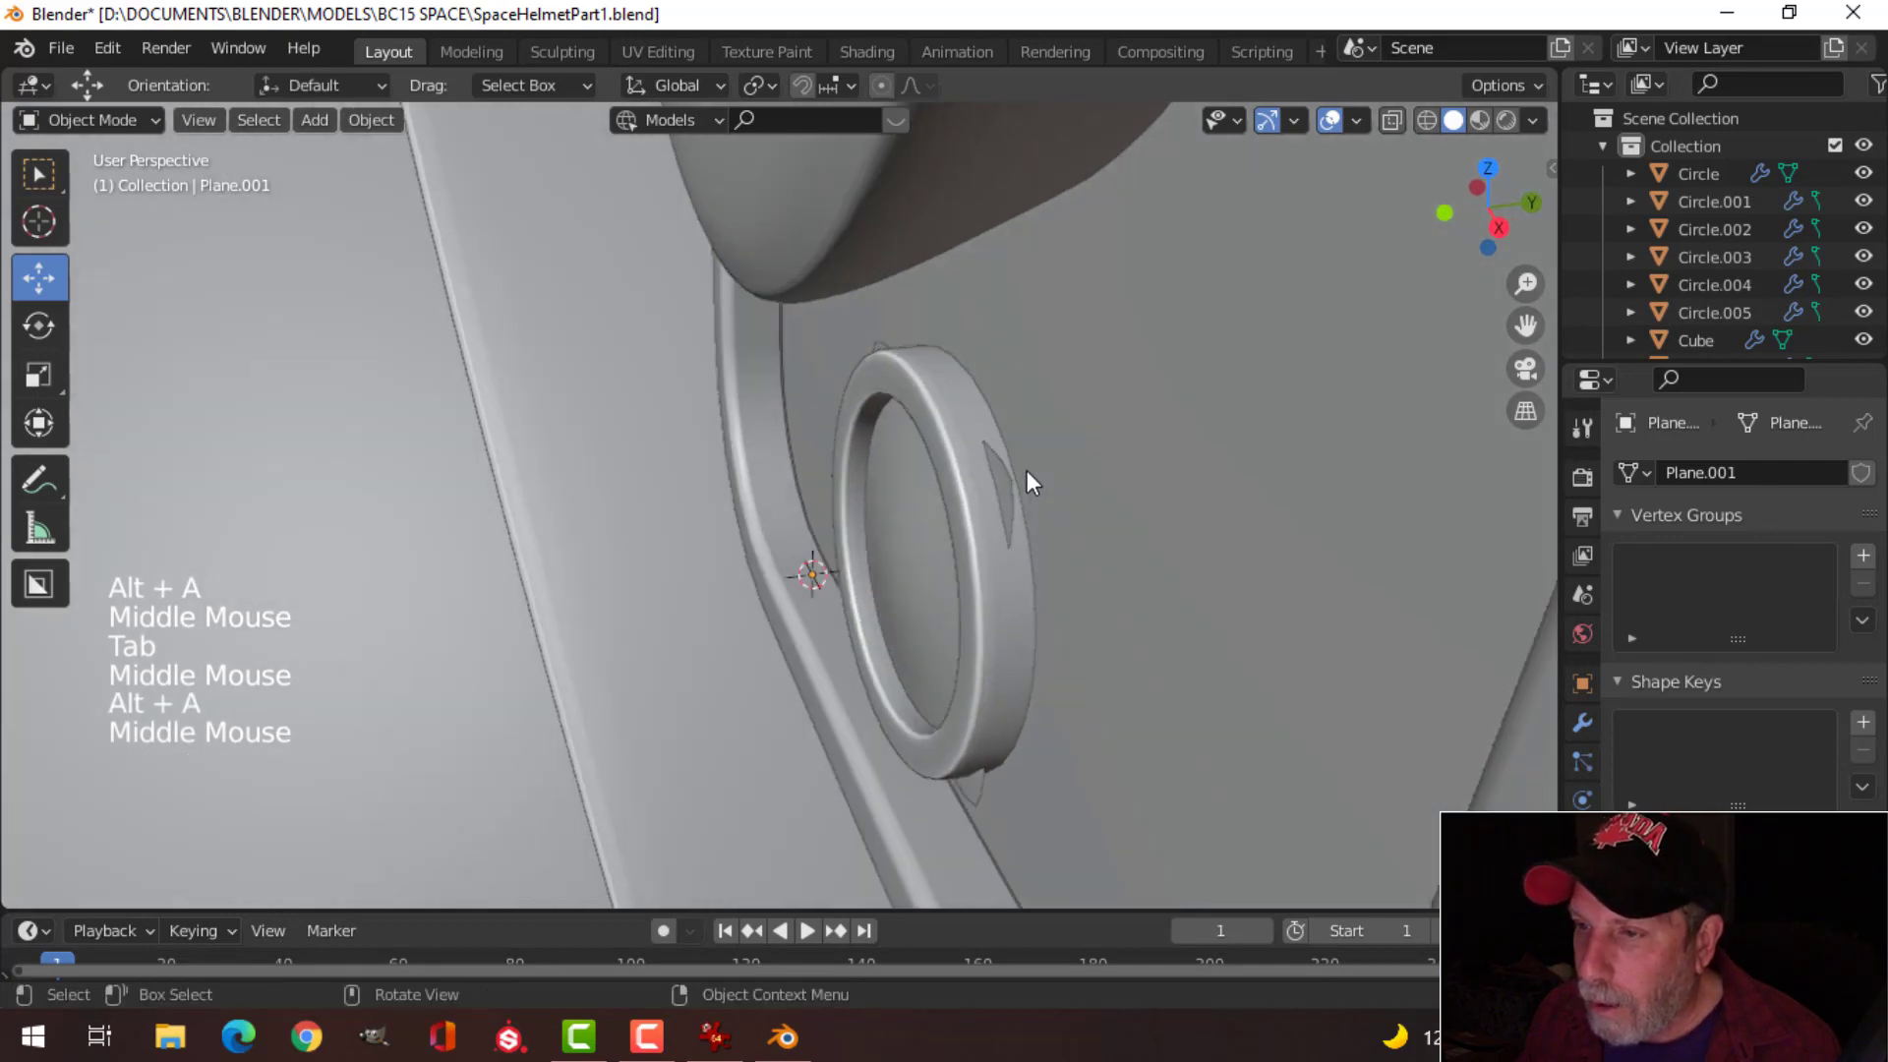
Step: Nudge the lower lens slightly forward along Y inside the small ring
click(998, 505)
drag(917, 564, 898, 557)
key(alt+a)
click(1059, 430)
key(Tab)
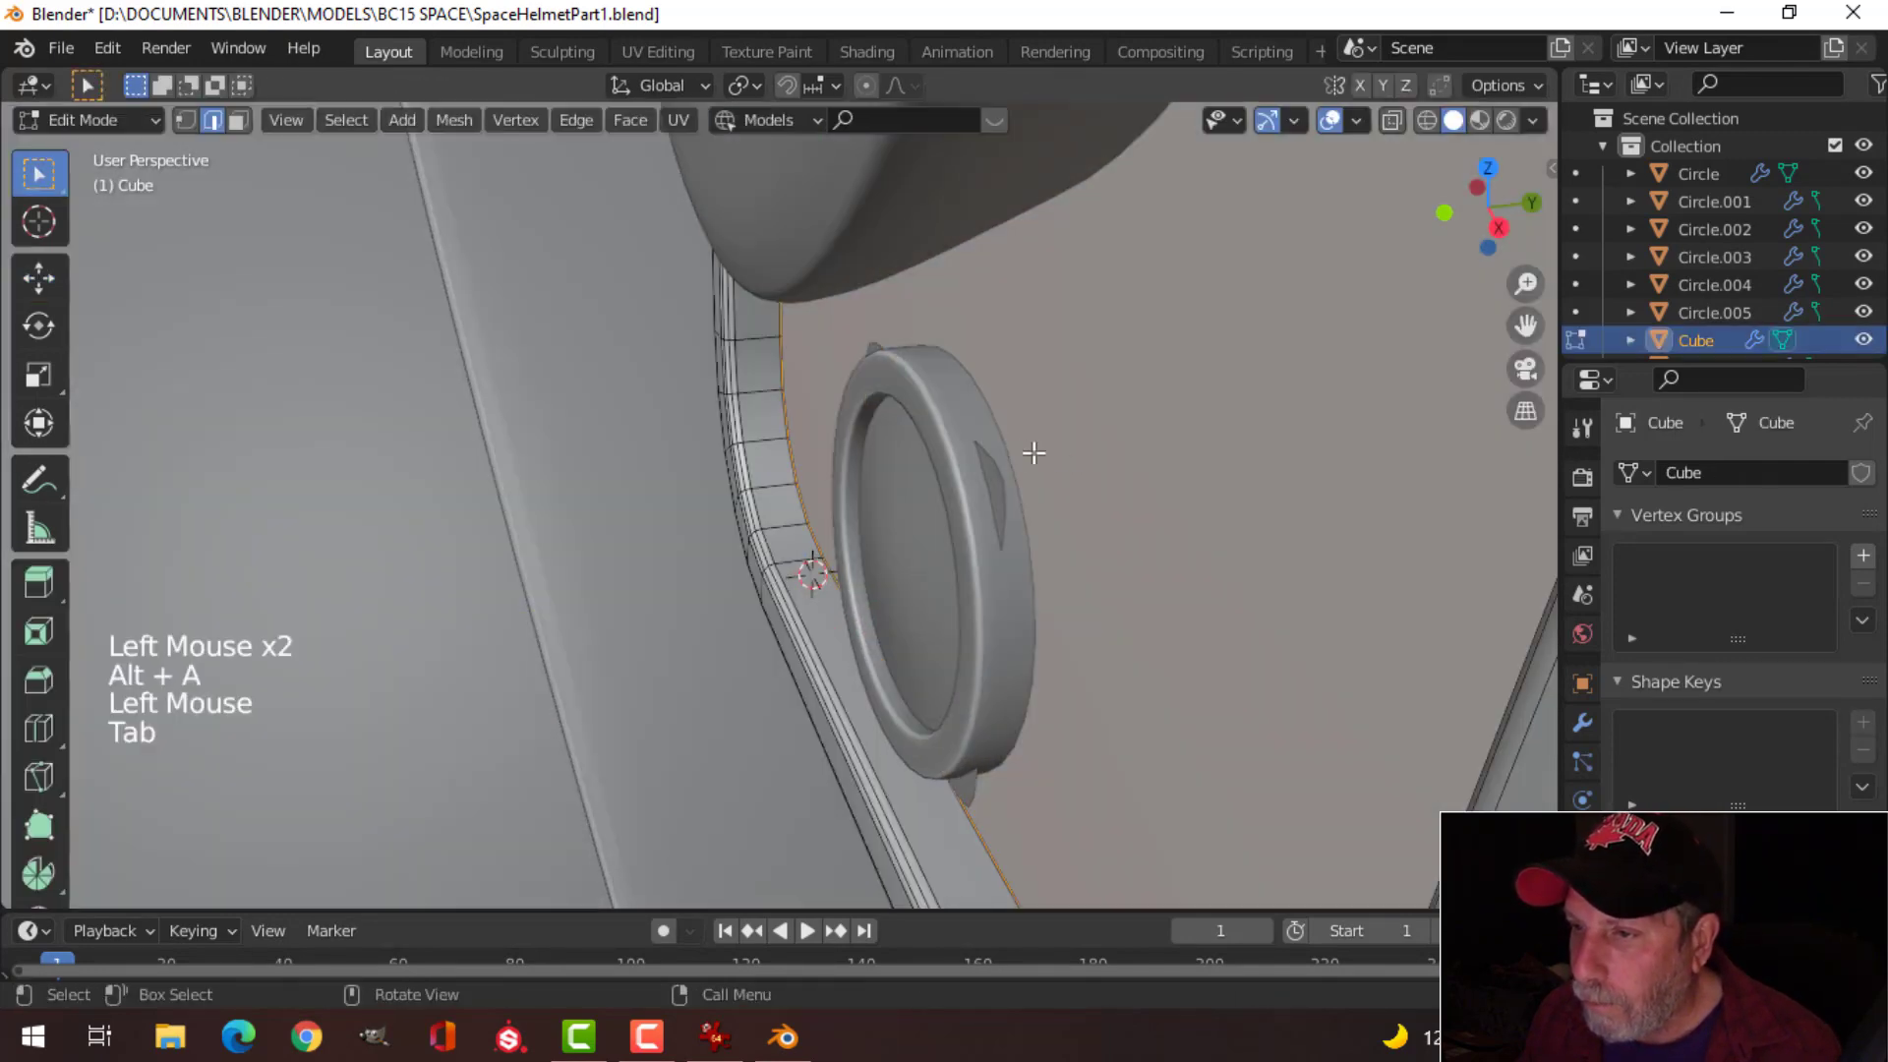
key(Tab)
Step: Move the small ring's rear outer edge loop forward along Y to shorten its side wall
click(998, 419)
key(Tab)
scroll(1048, 430, up, 2)
key(alt+a)
middle_drag(1048, 430, 1377, 442)
key(2)
alt+shift+click(1066, 397)
scroll(1394, 442, down, 1)
key(s)
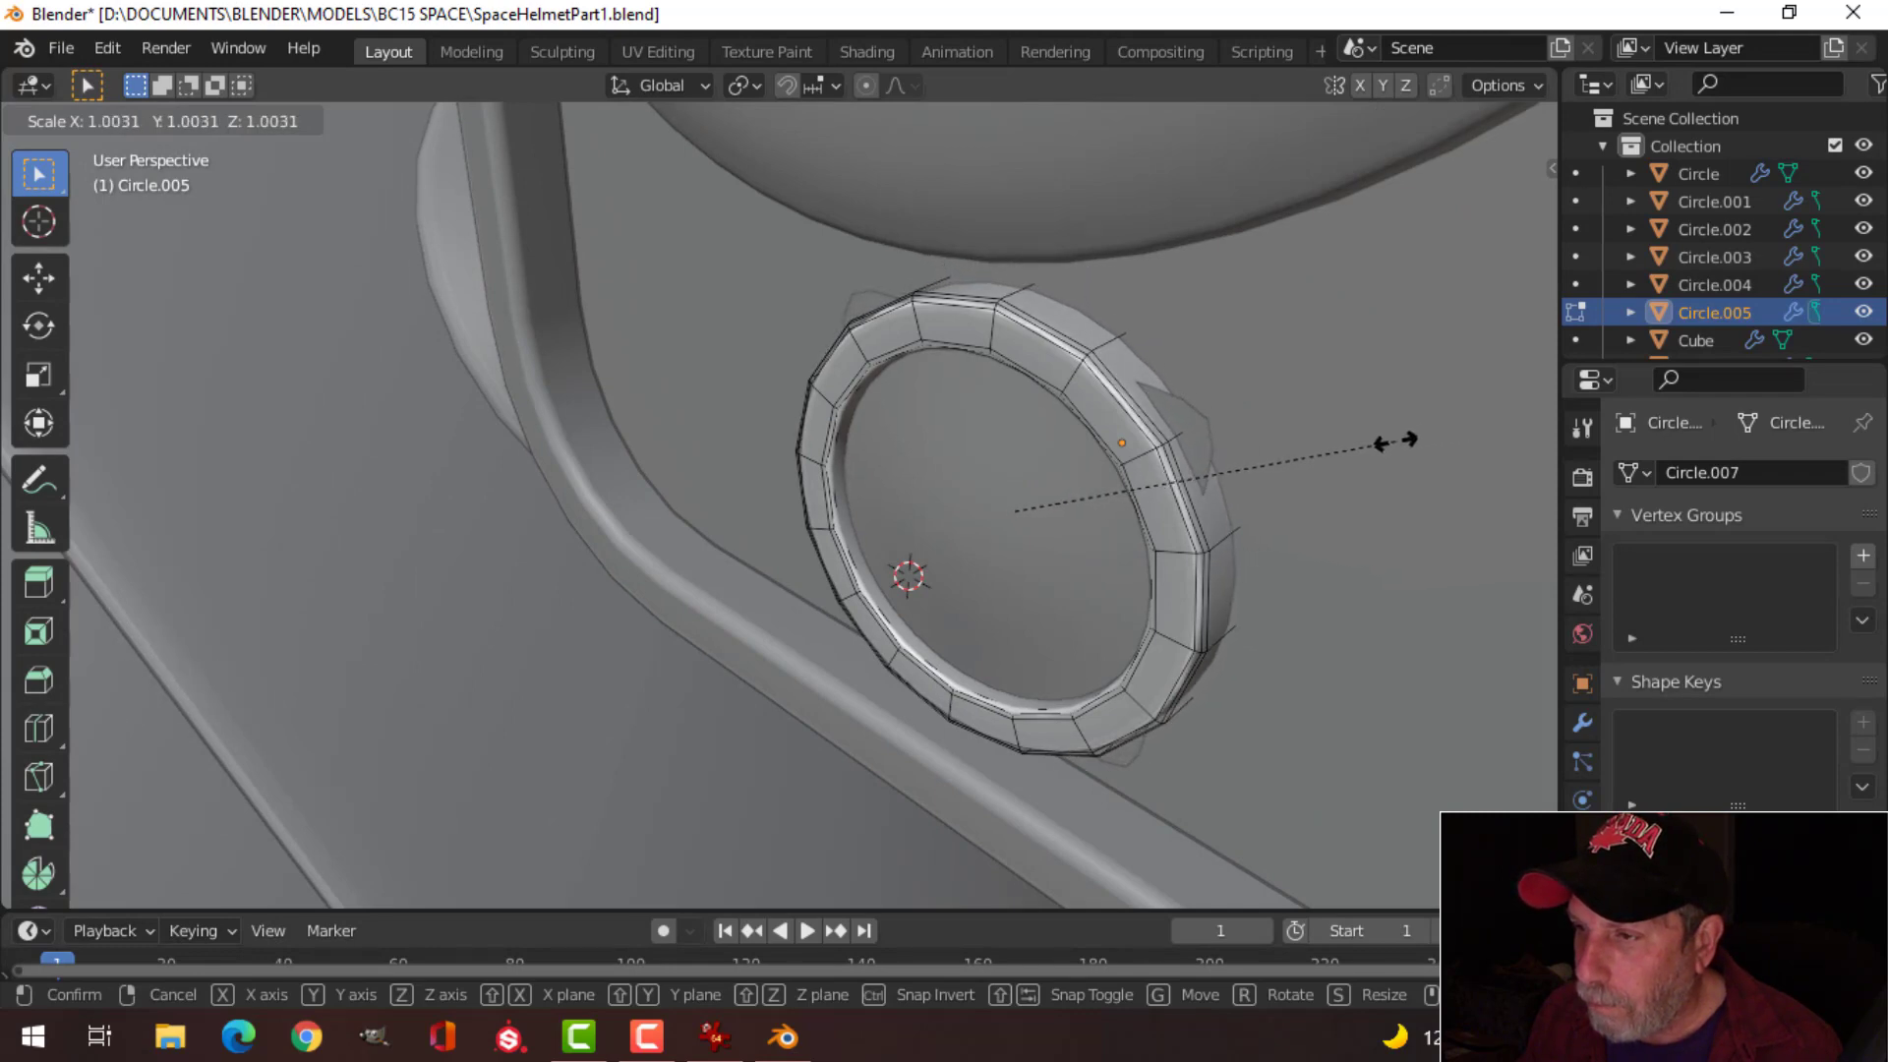
click(1394, 442)
middle_drag(1394, 443, 1132, 549)
drag(1102, 569, 1034, 576)
Step: Extrude the ring's rear edge loop outward into a flange and extrude its outer edge about 0.006 m back along Y
mouse_move(1034, 575)
shift+middle_down()
mouse_move(993, 575)
mouse_move(1046, 527)
mouse_move(1142, 540)
mouse_move(1041, 544)
shift+middle_up()
key(e)
key(s)
click(1202, 533)
key(e)
click(1040, 544)
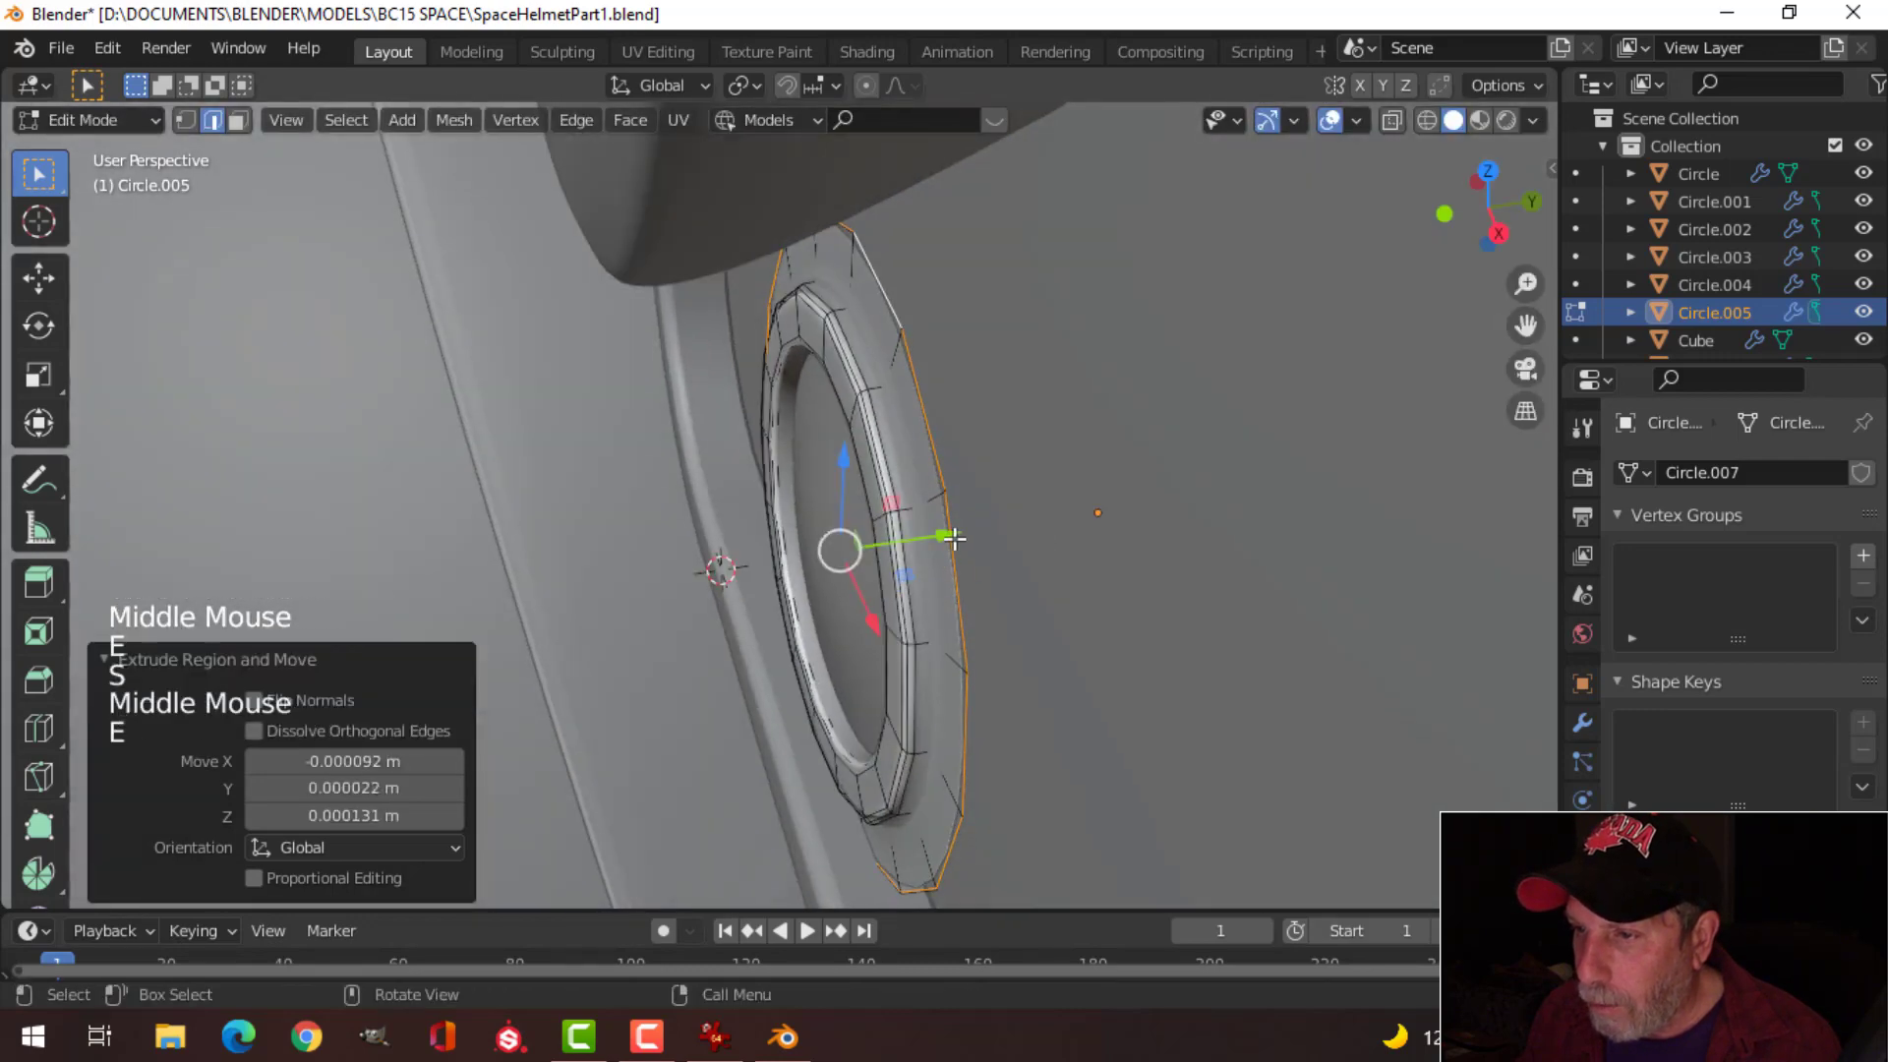
drag(953, 537, 1011, 530)
middle_drag(903, 445, 973, 295)
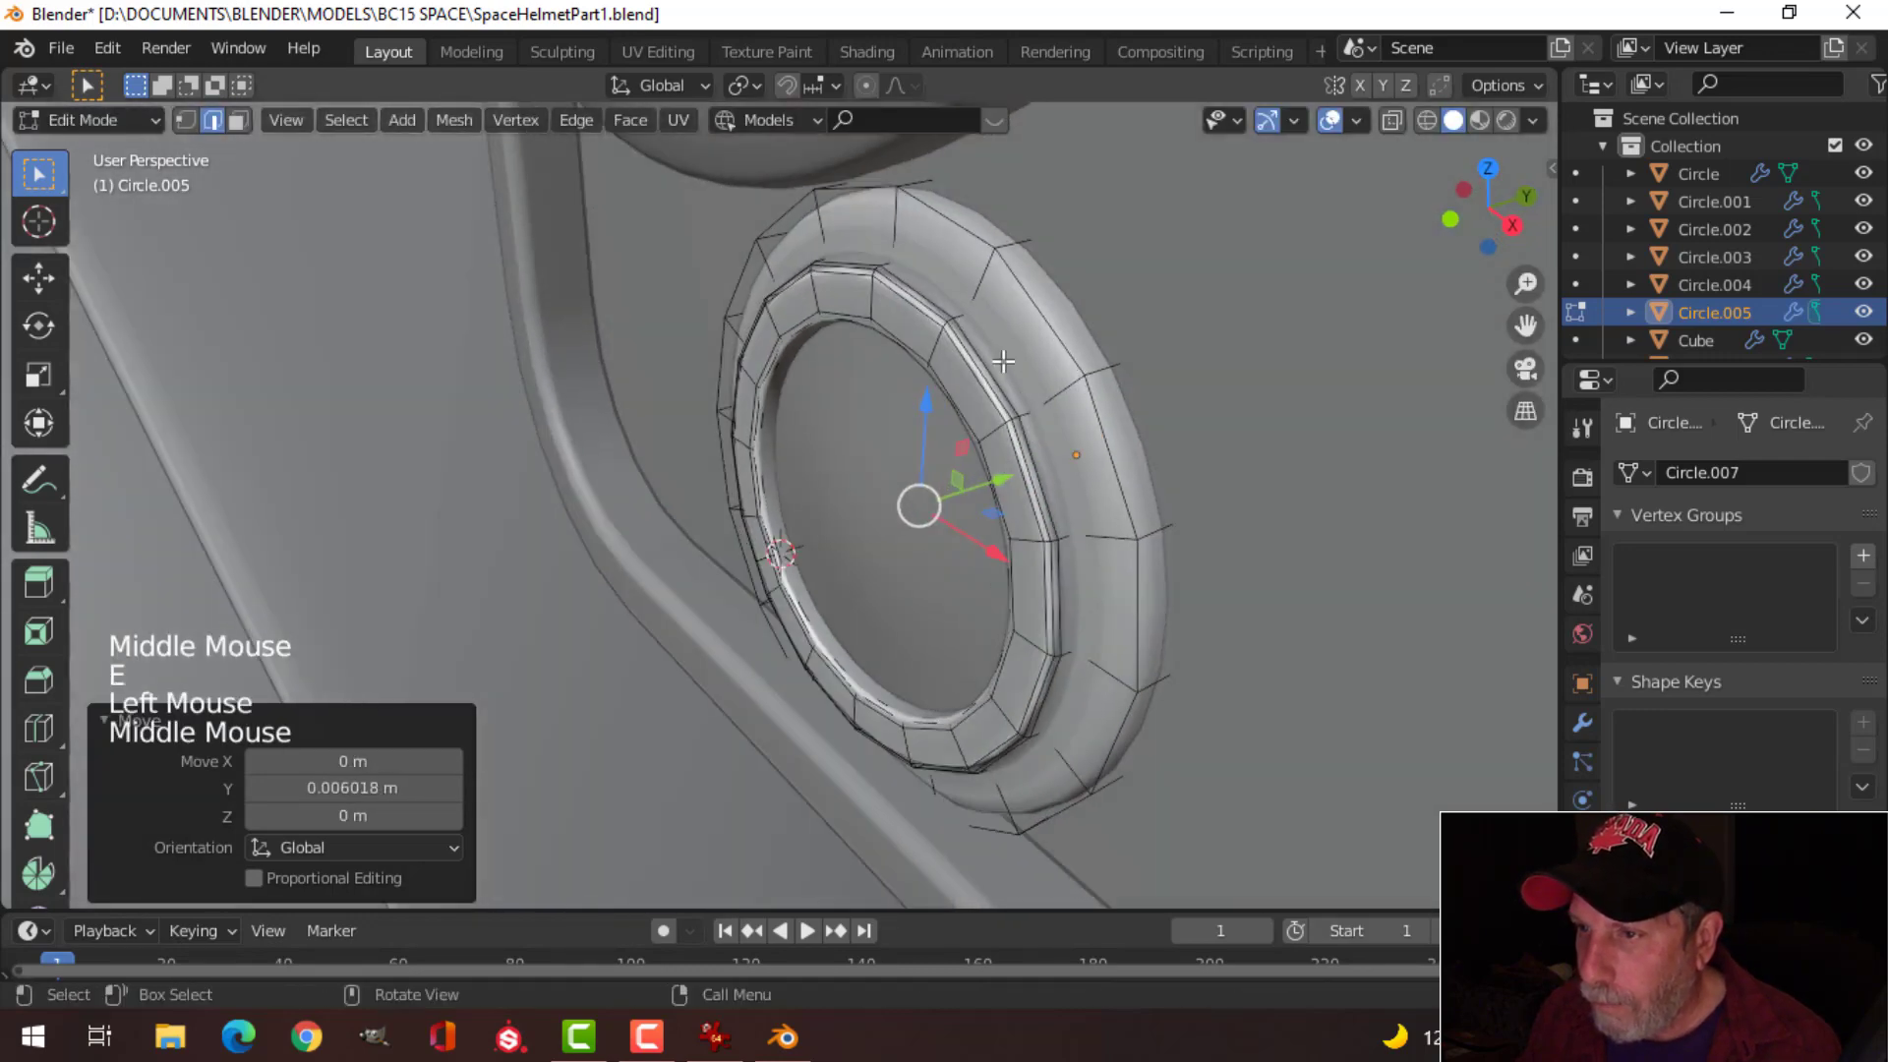
Step: Add two loop cuts to the flange's front face, one near its outer edge and one near the ring wall
key(ctrl+r)
click(977, 272)
click(981, 271)
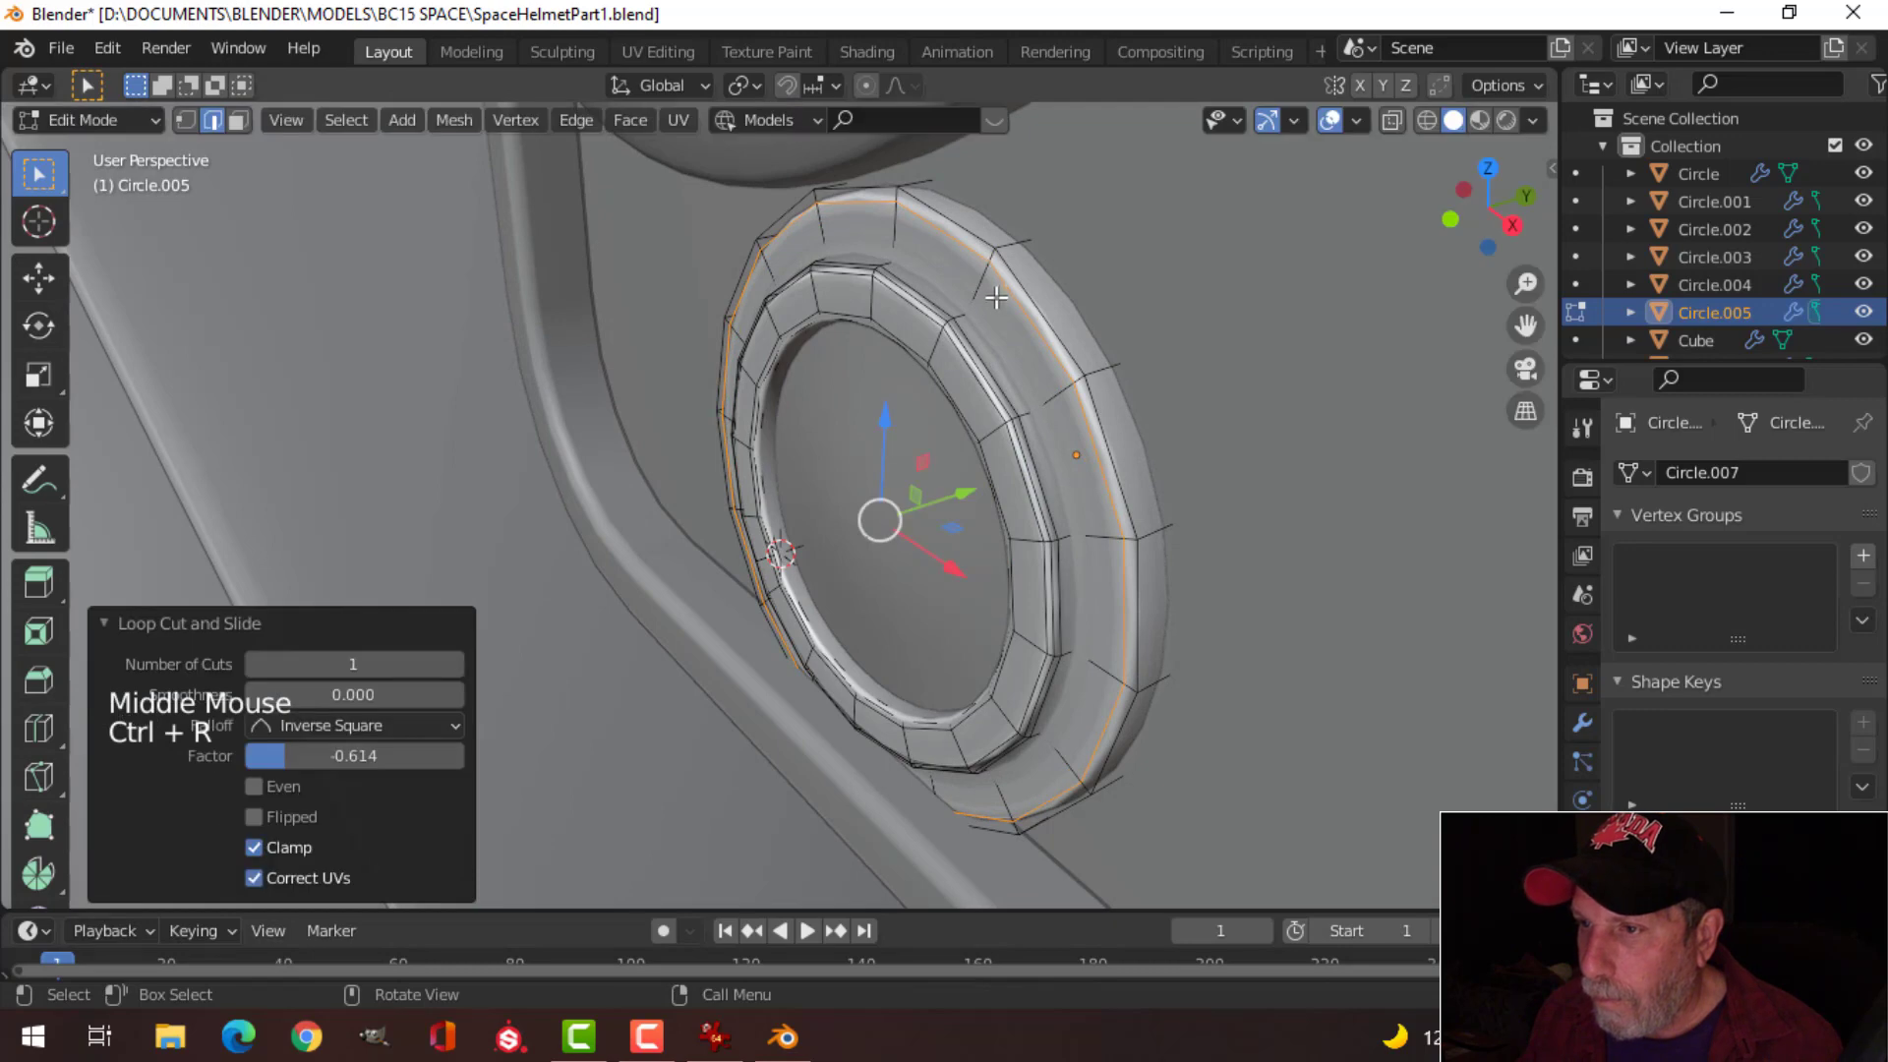
key(ctrl+r)
click(974, 285)
click(990, 351)
key(Tab)
scroll(923, 490, down, 3)
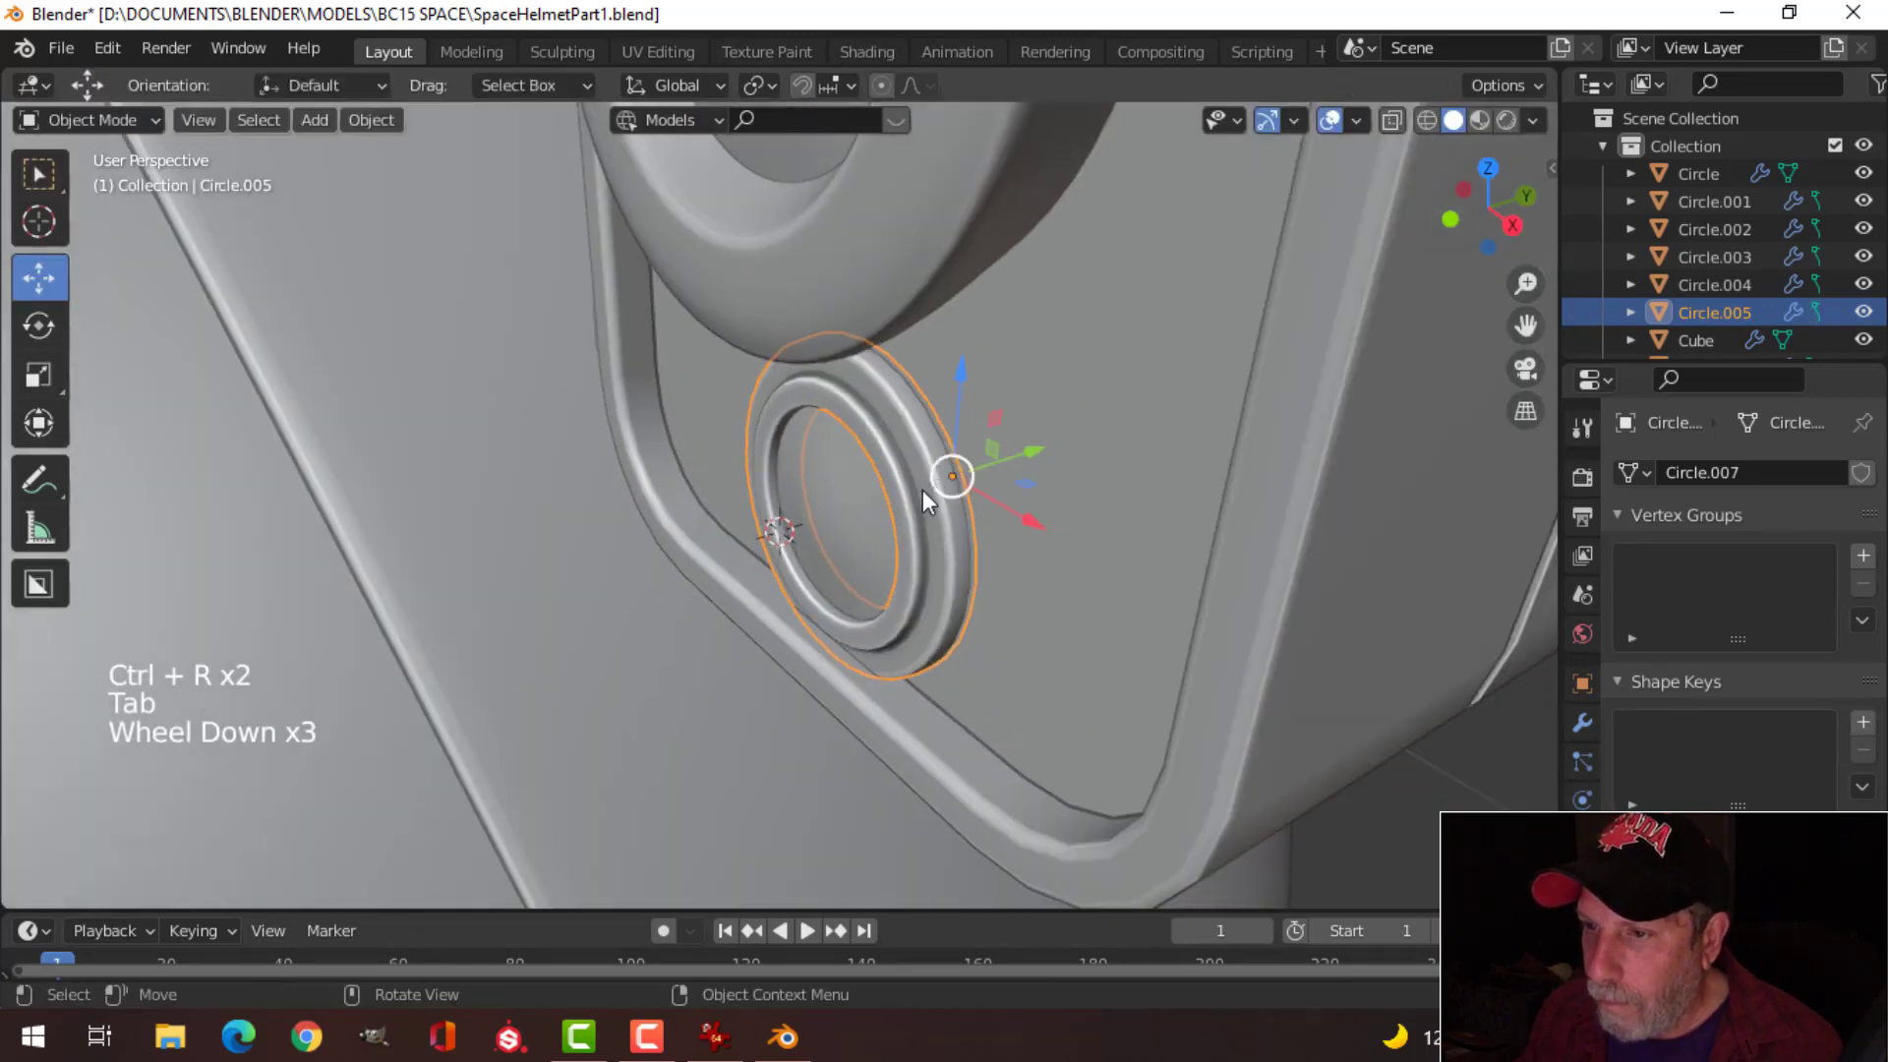
Step: Scale the lower lens and its ring down together
key(alt+a)
middle_drag(923, 490, 1003, 471)
scroll(1005, 465, down, 2)
click(877, 486)
shift+click(877, 486)
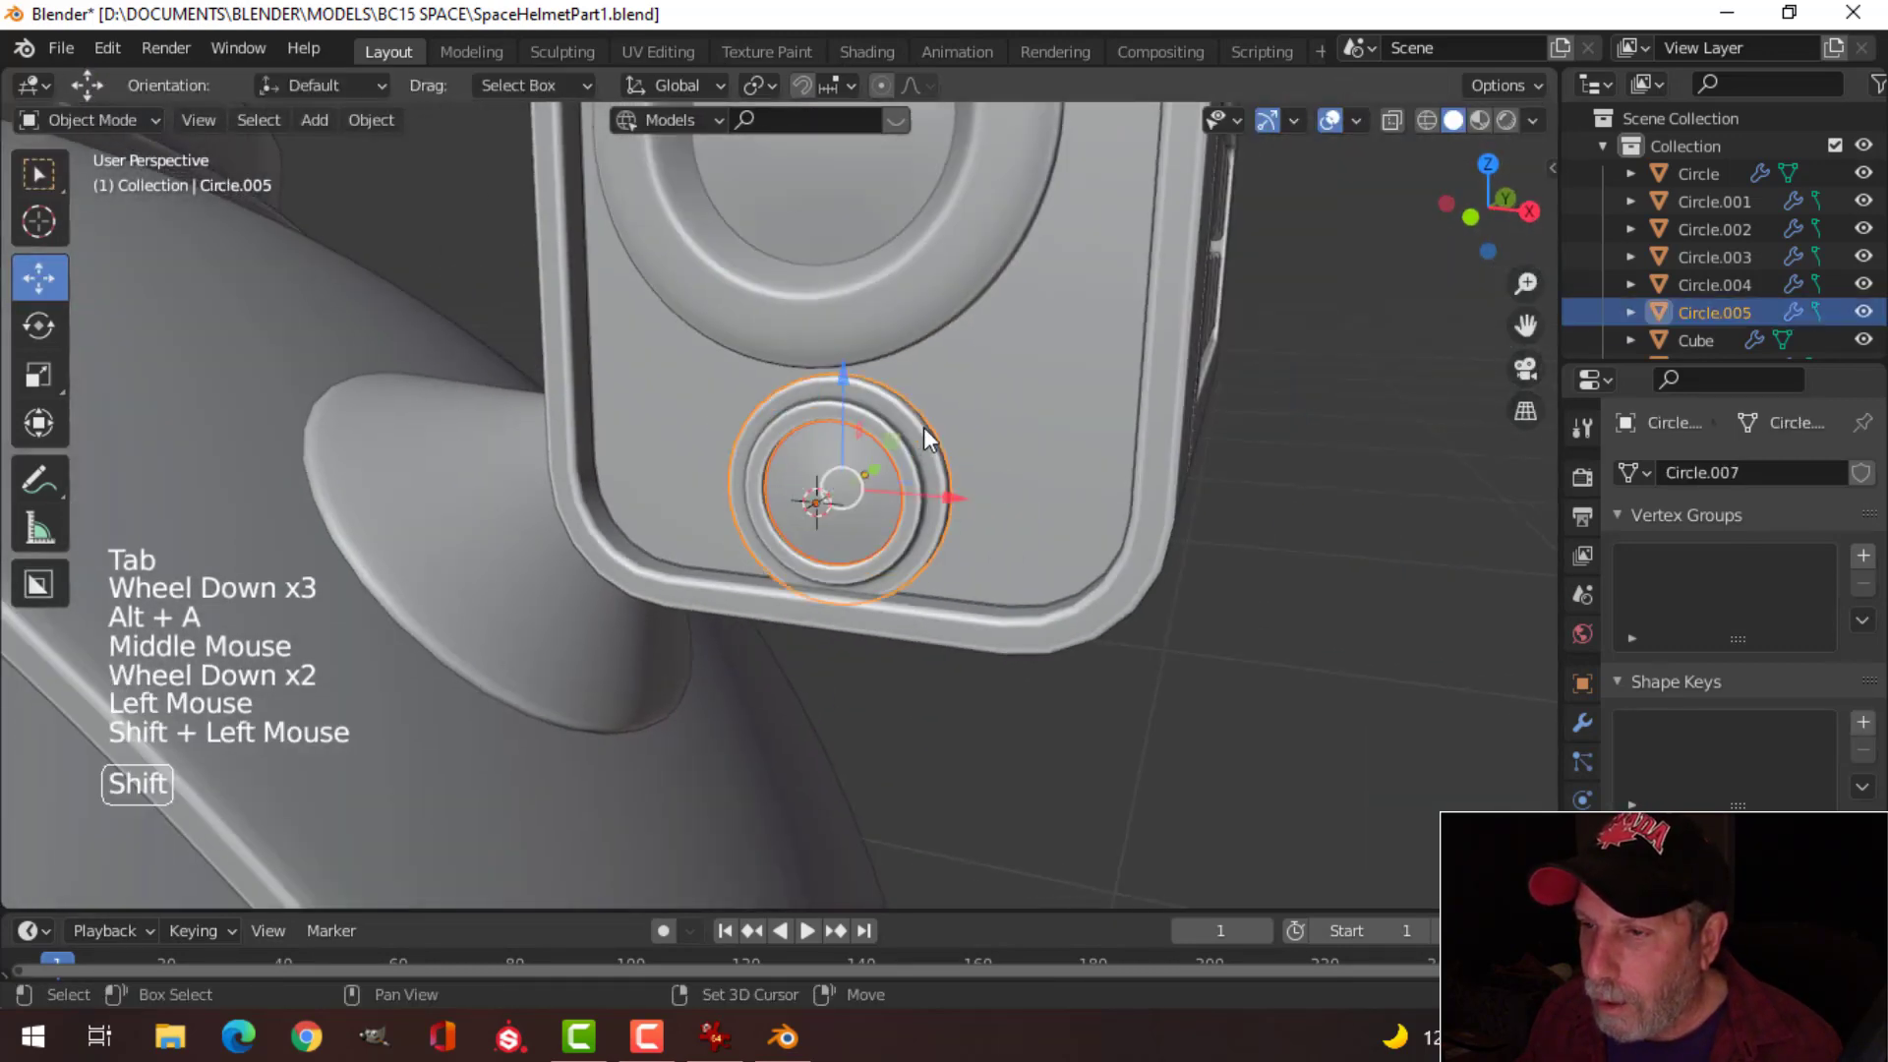
key(s)
click(954, 486)
key(alt+a)
middle_drag(954, 486, 817, 505)
scroll(816, 505, up, 2)
click(813, 503)
shift+click(885, 492)
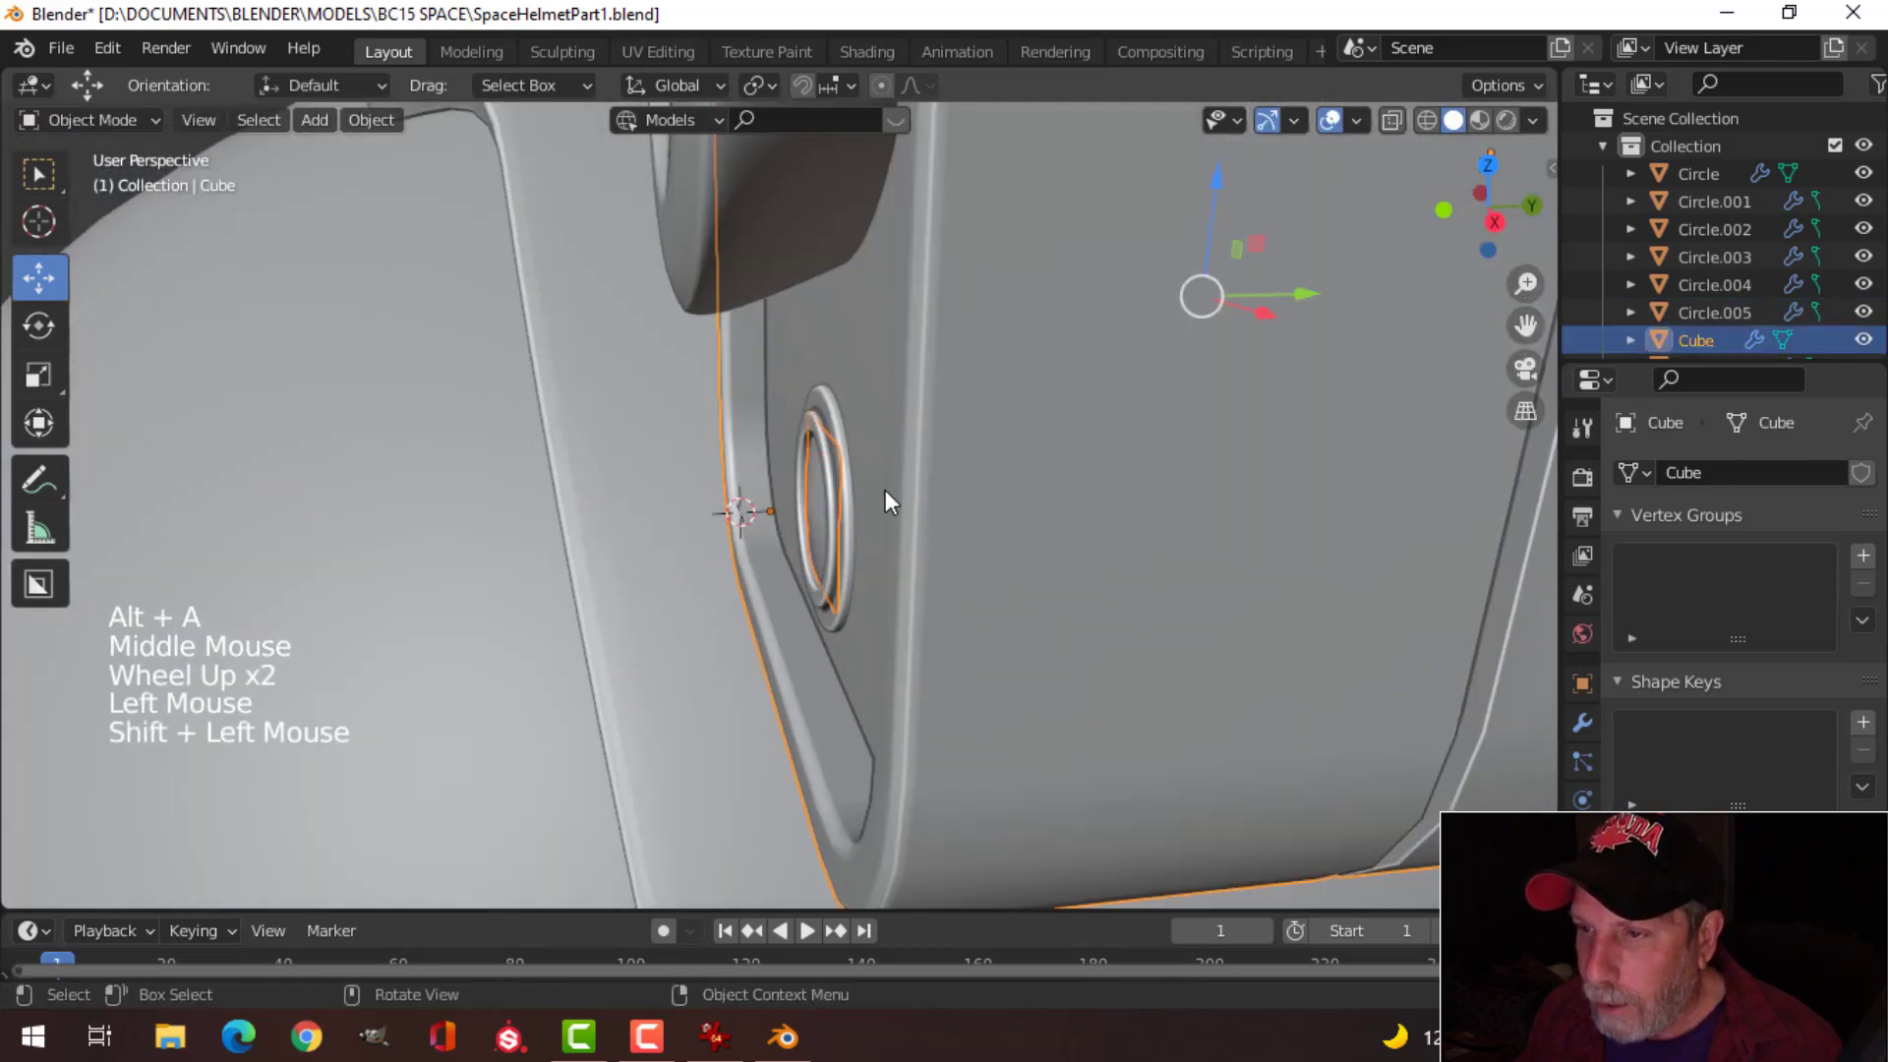
scroll(827, 487, up, 2)
key(alt+a)
Step: Stretch the meshes of the lower lens and its ring together along Y by a factor of 2.422
click(850, 403)
shift+click(919, 411)
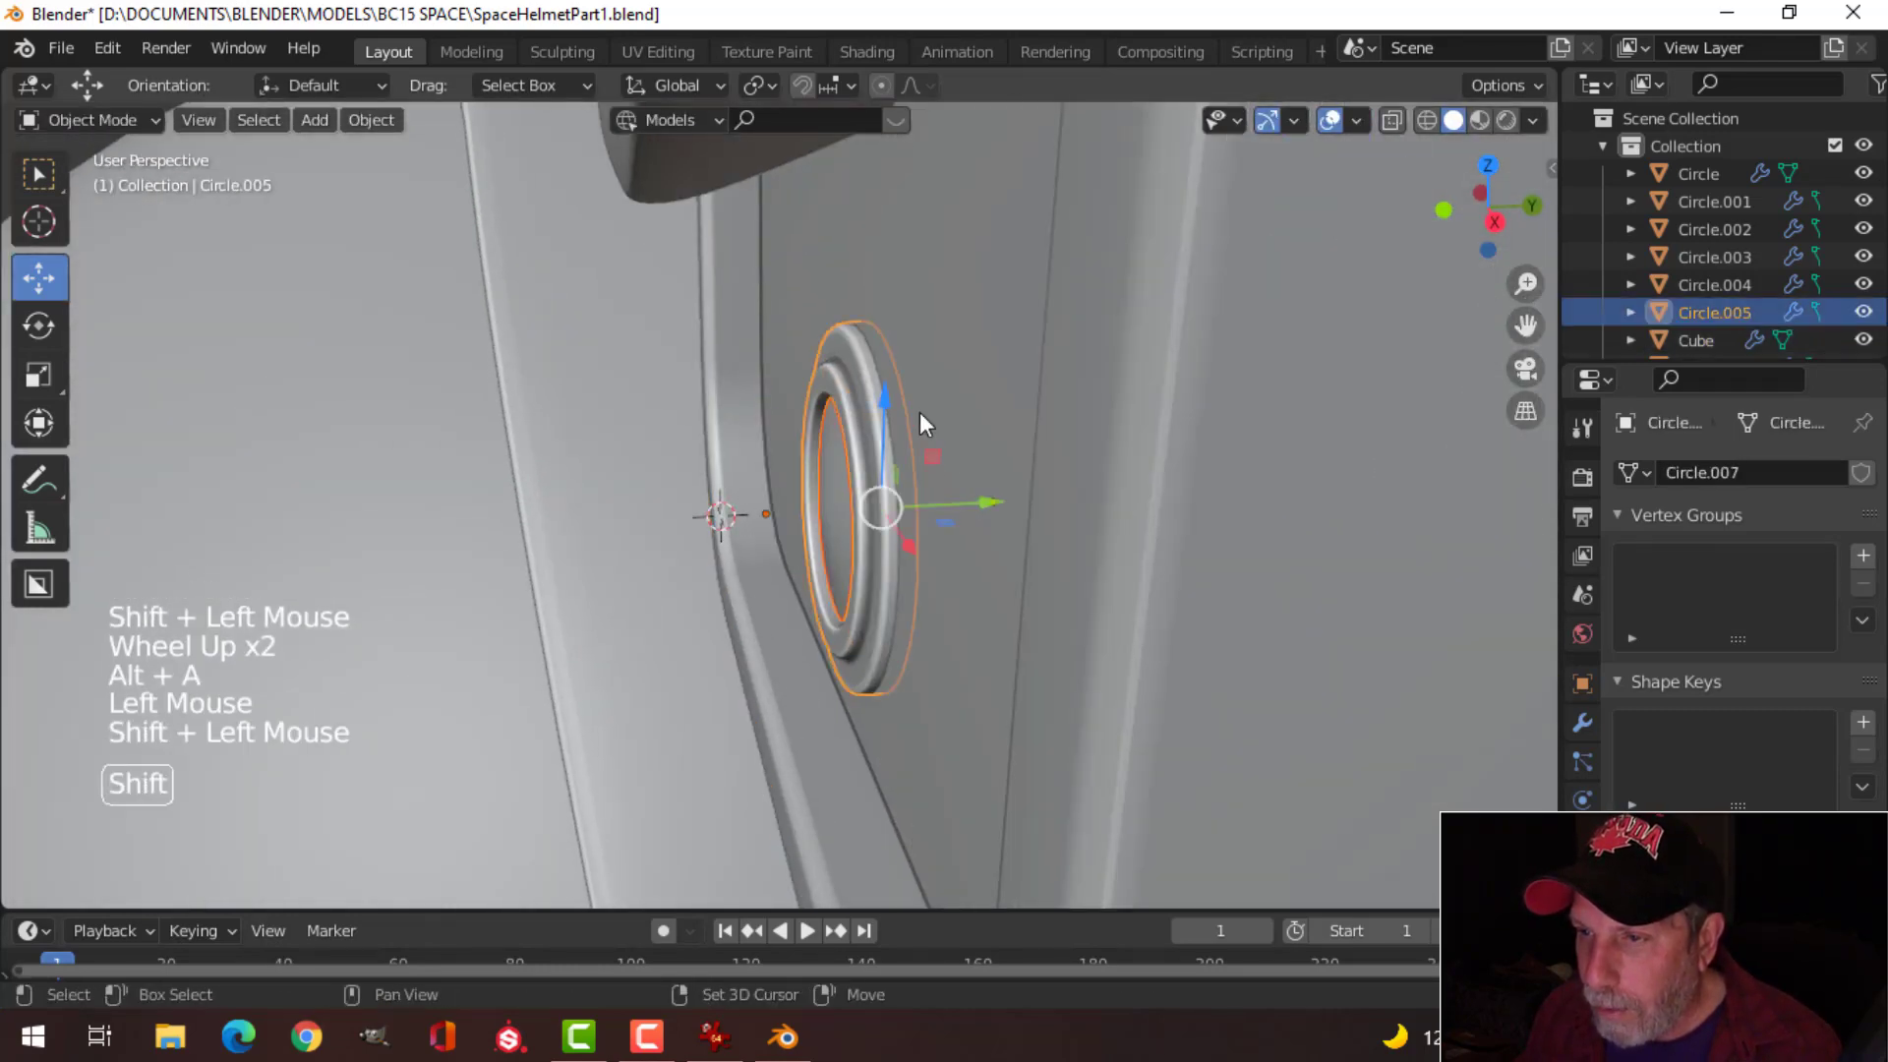
key(Tab)
key(a)
middle_drag(962, 458, 1041, 522)
key(s)
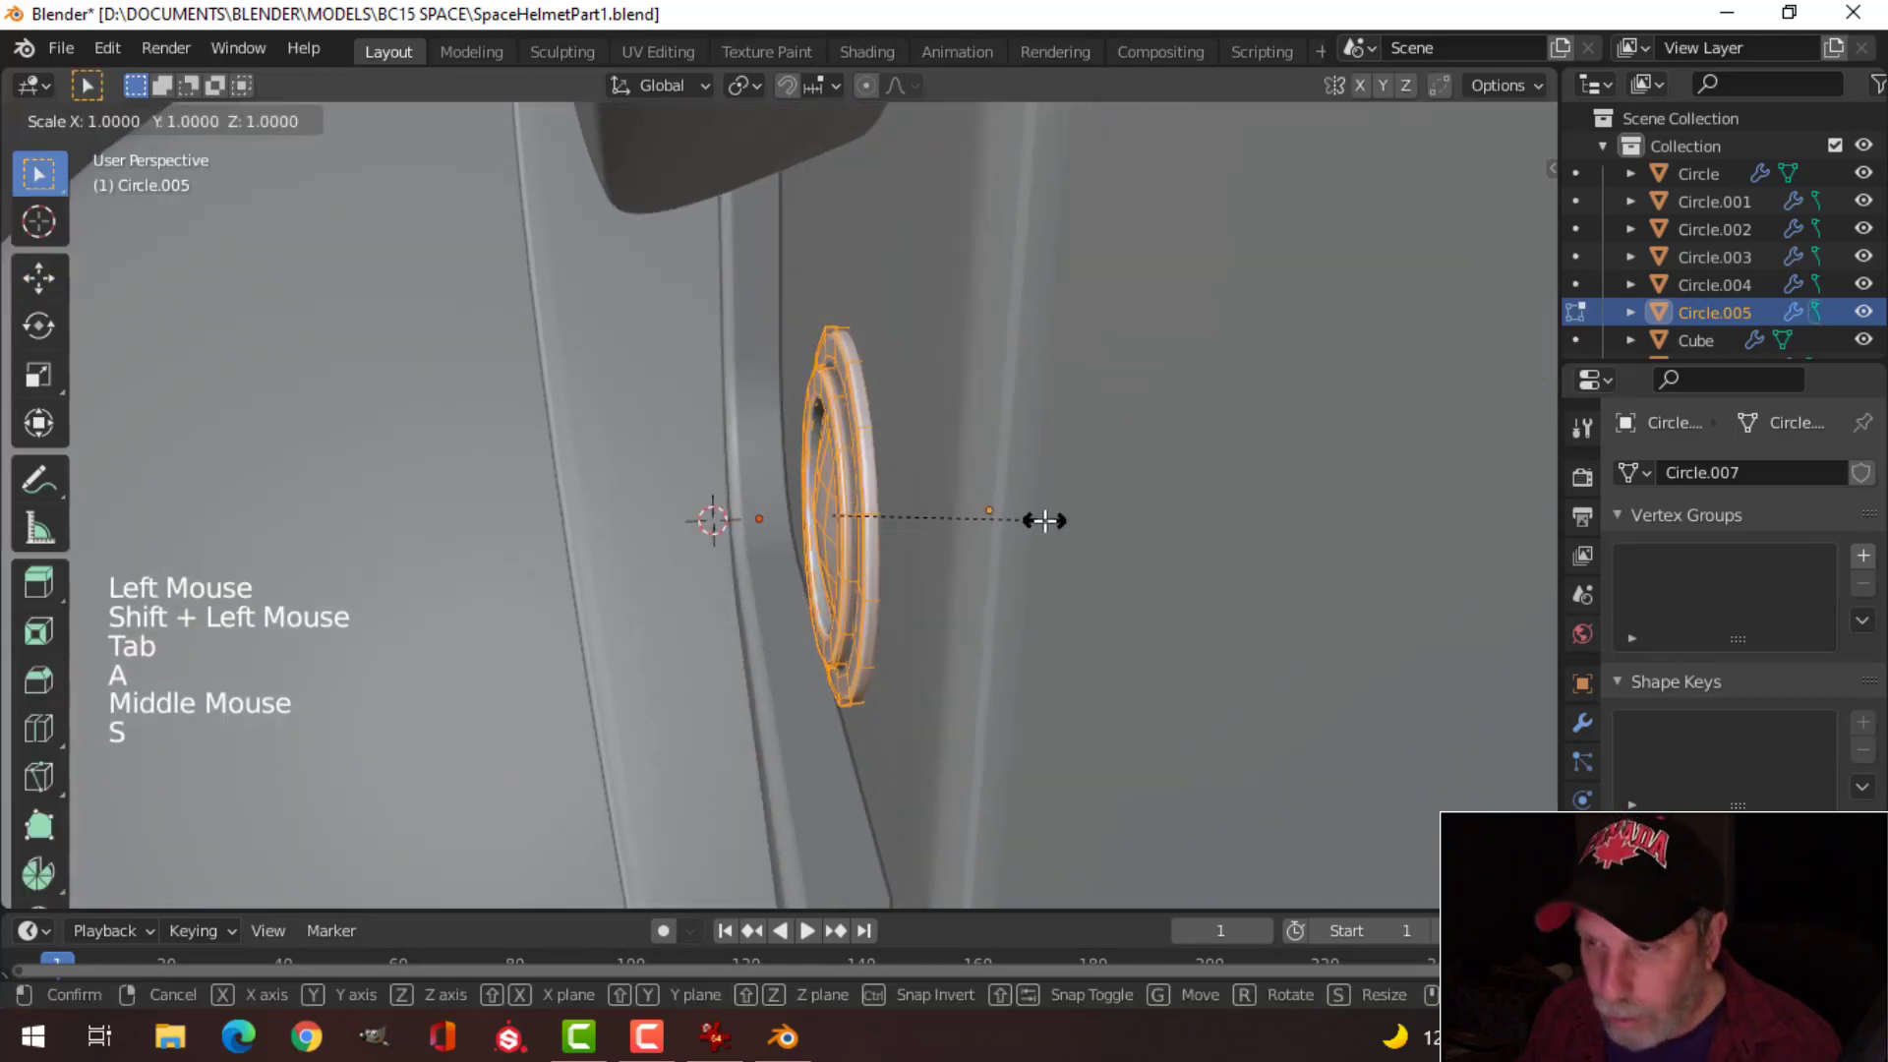
key(y)
click(1346, 515)
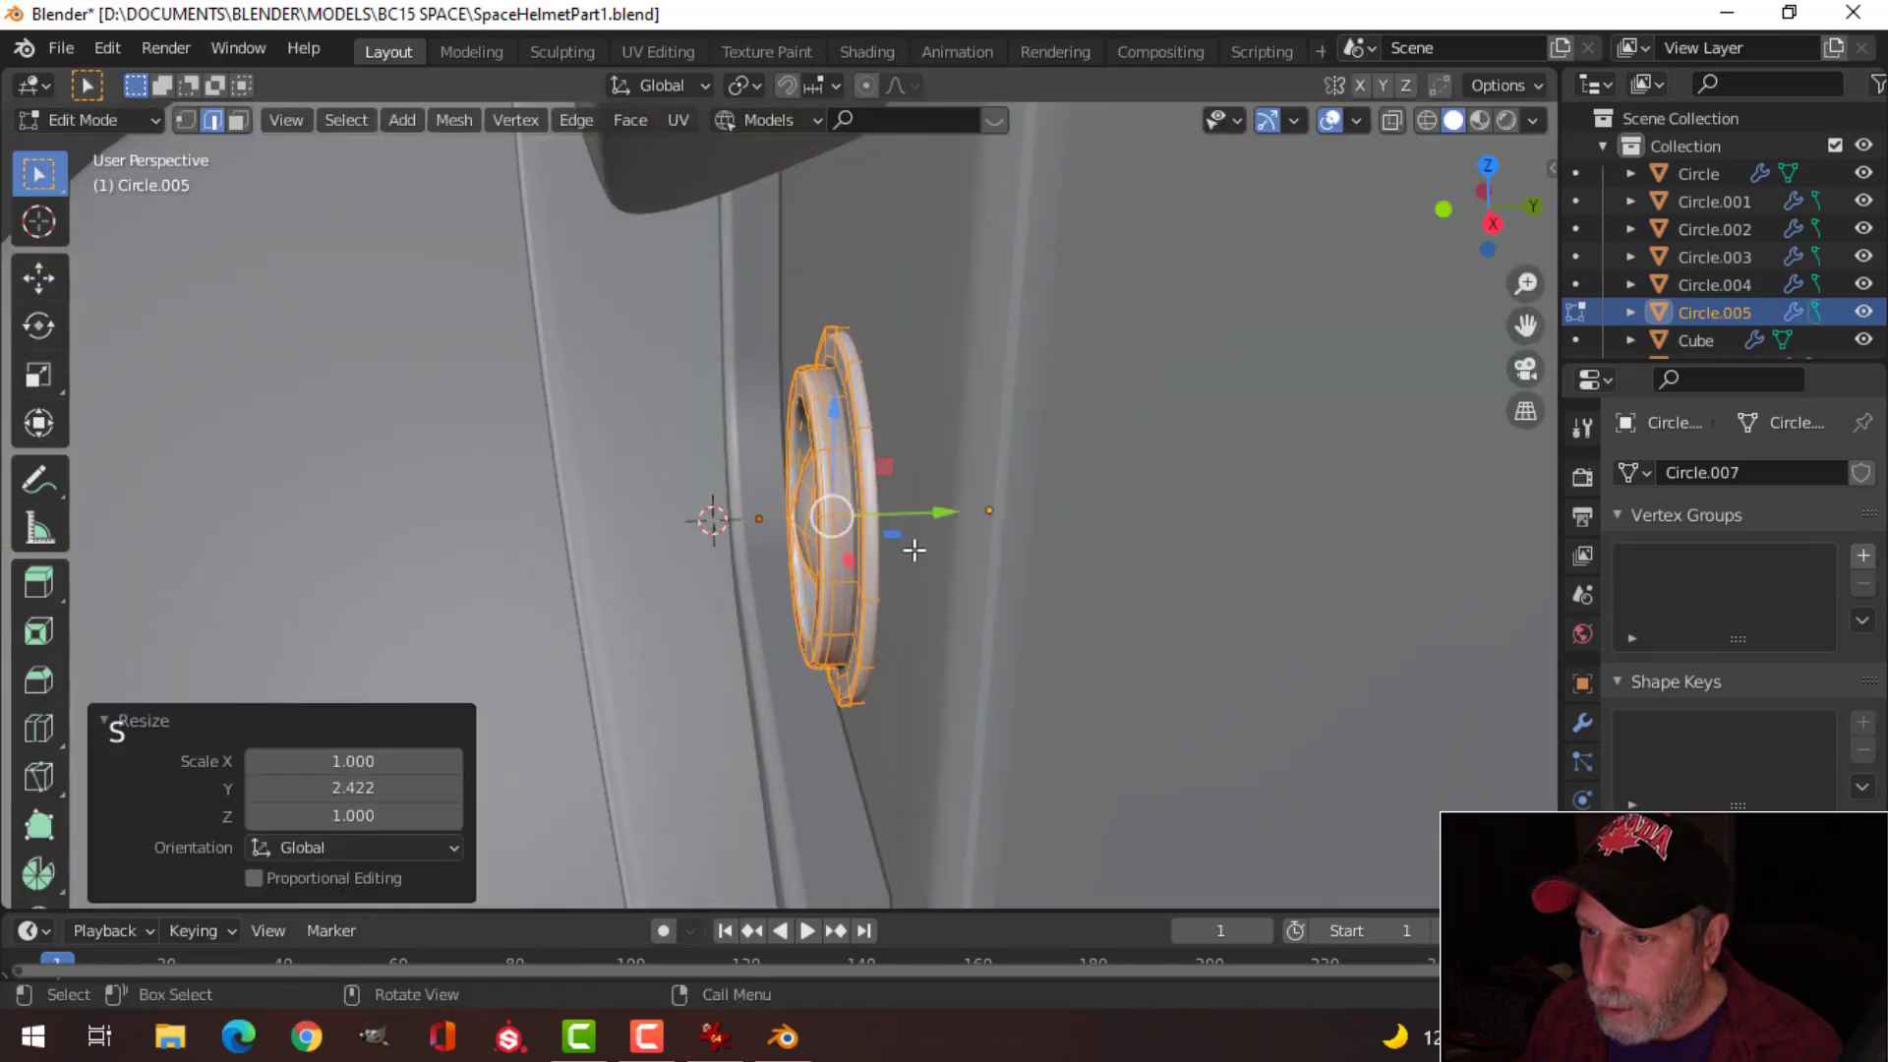
middle_drag(910, 544, 848, 462)
scroll(933, 544, down, 2)
key(alt+a)
key(Tab)
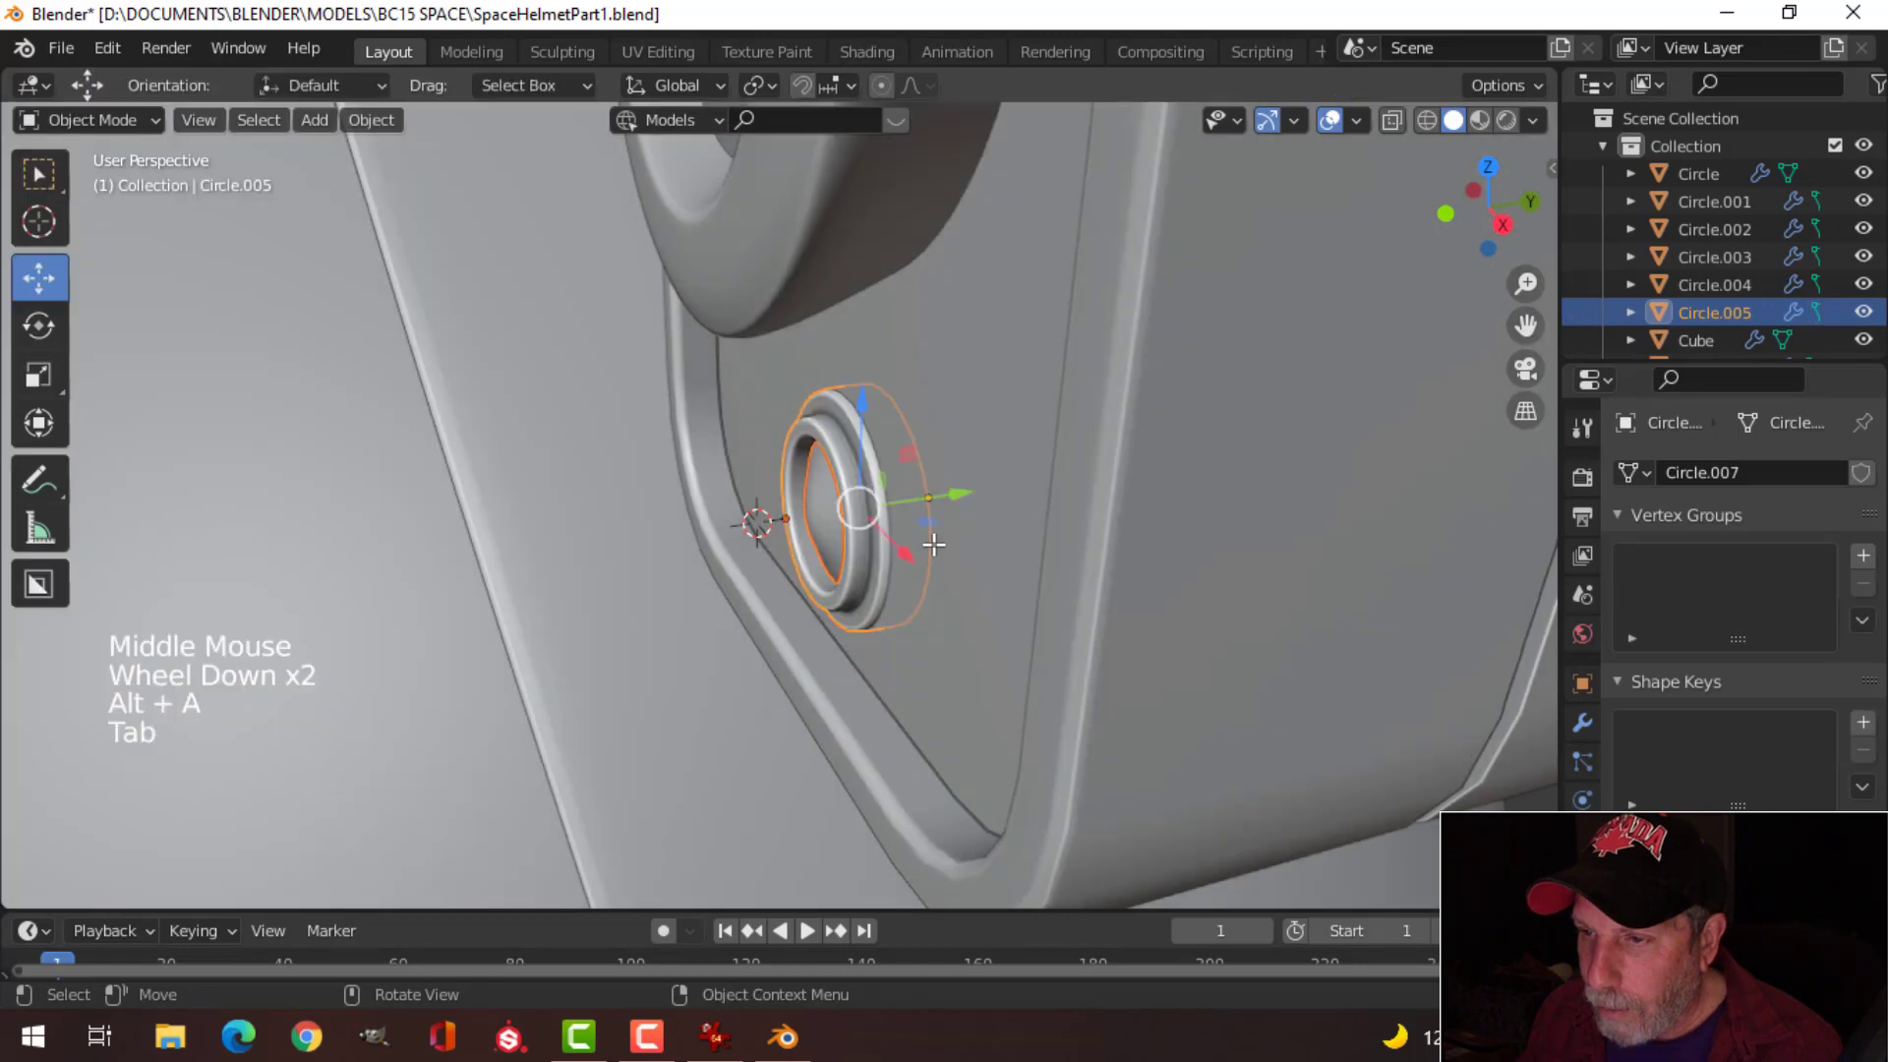
key(alt+a)
Step: Move the lower lens and its ring together about -0.0045 m along Y, out from the end face
middle_drag(905, 526, 816, 523)
click(832, 463)
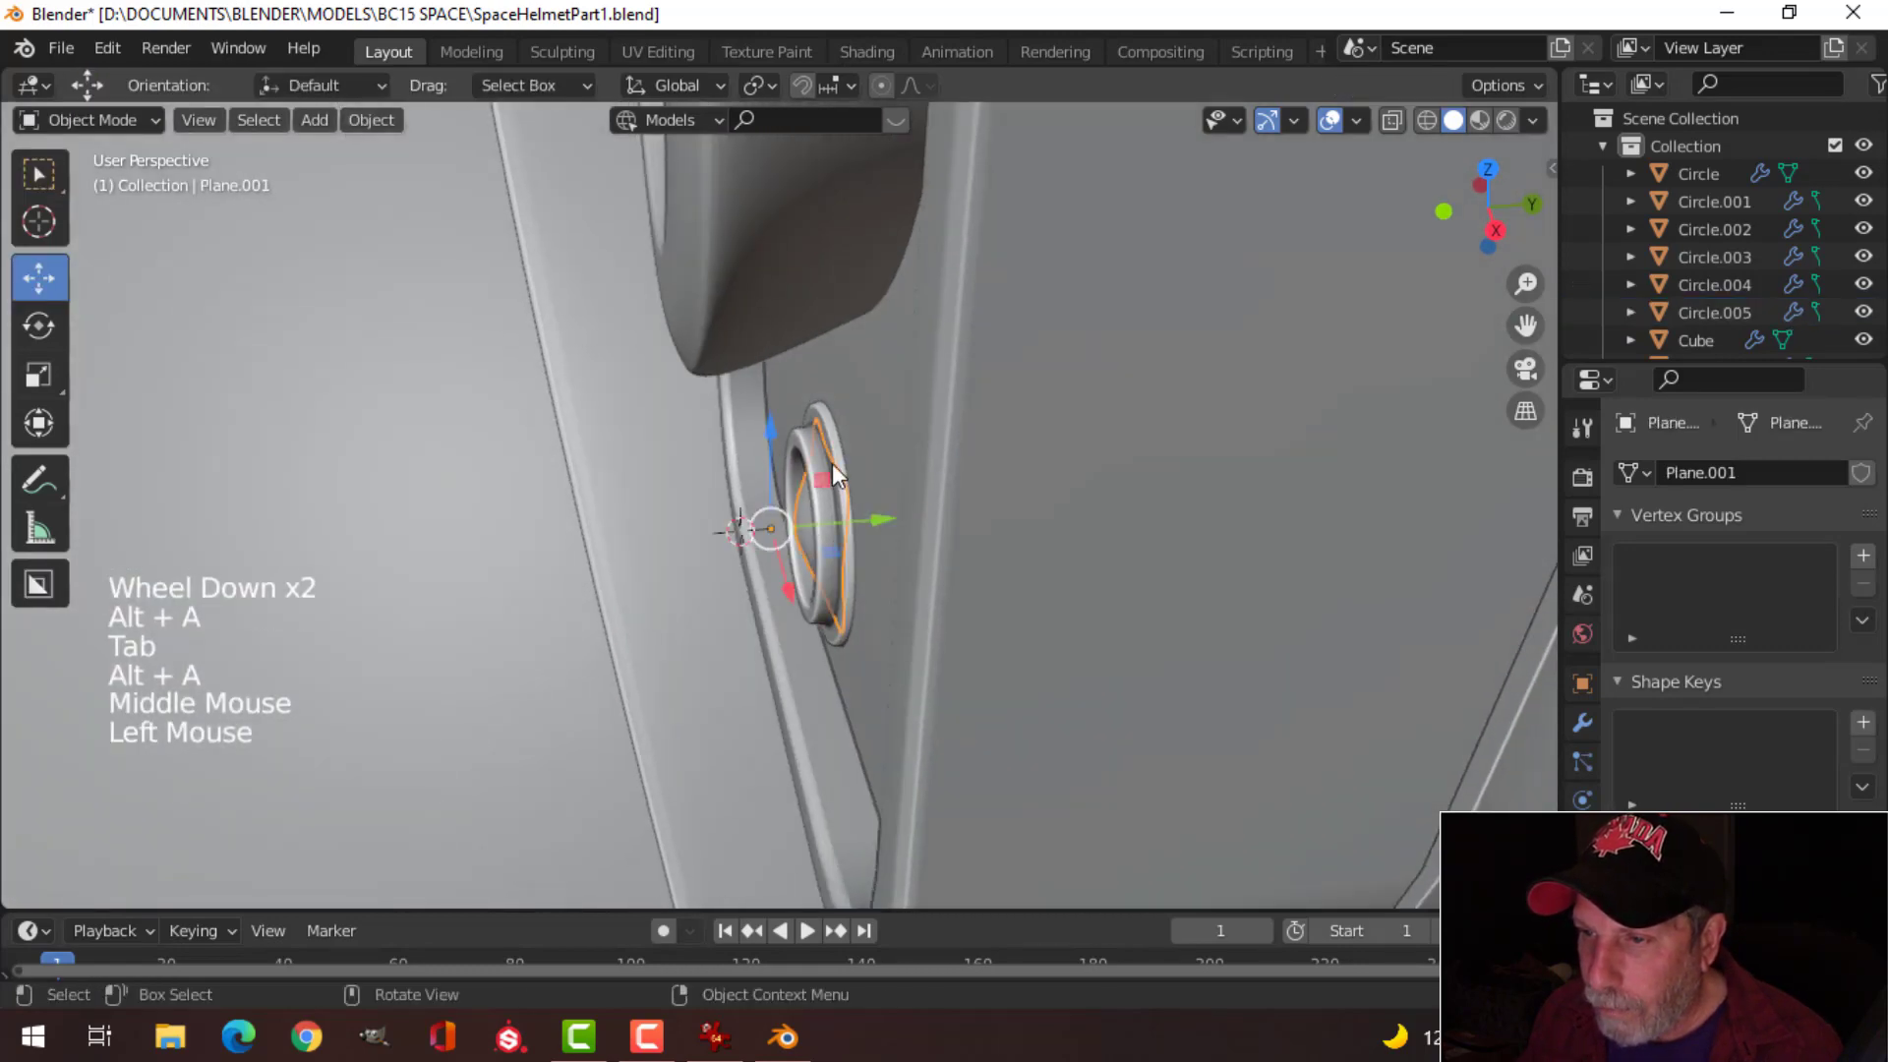
shift+click(846, 450)
drag(948, 513, 925, 508)
Step: Move the small lens and ring about 0.06 m along X and 0.015 m up, into the end face's lower corner
key(KP_1)
scroll(1007, 493, down, 4)
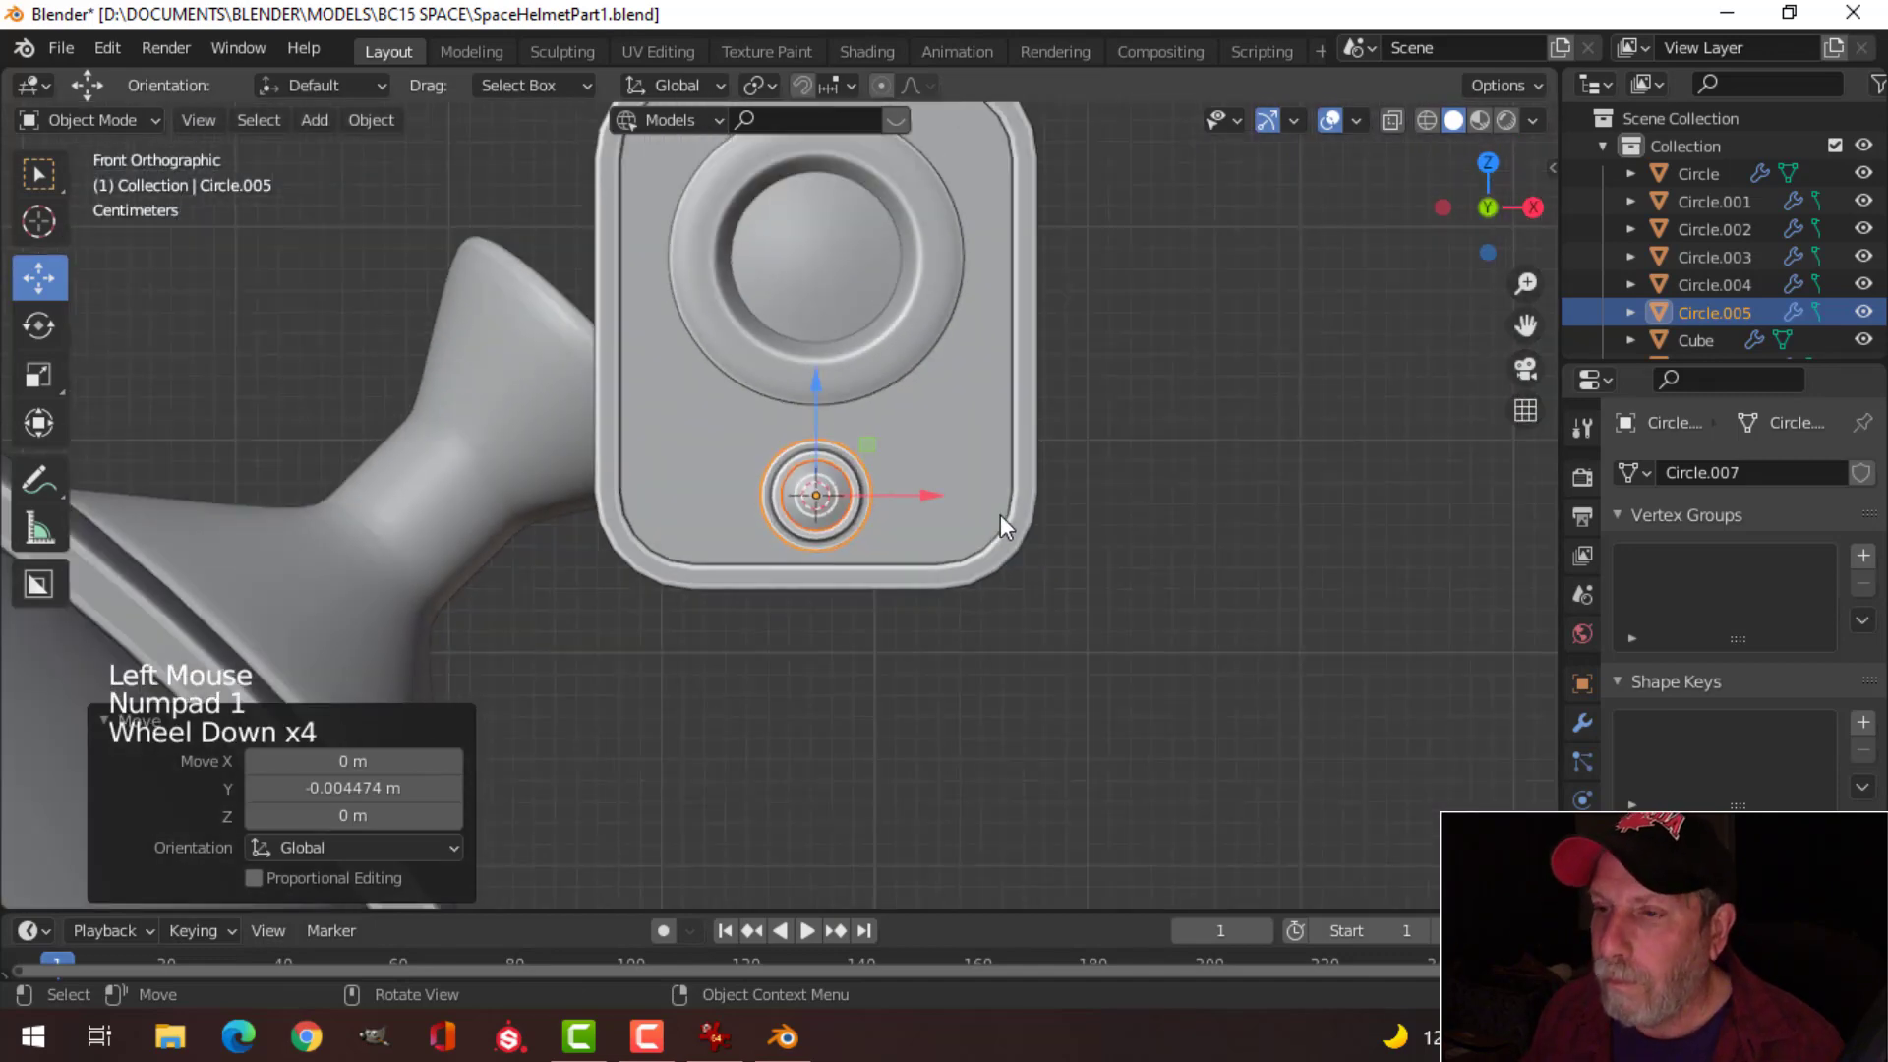
key(g)
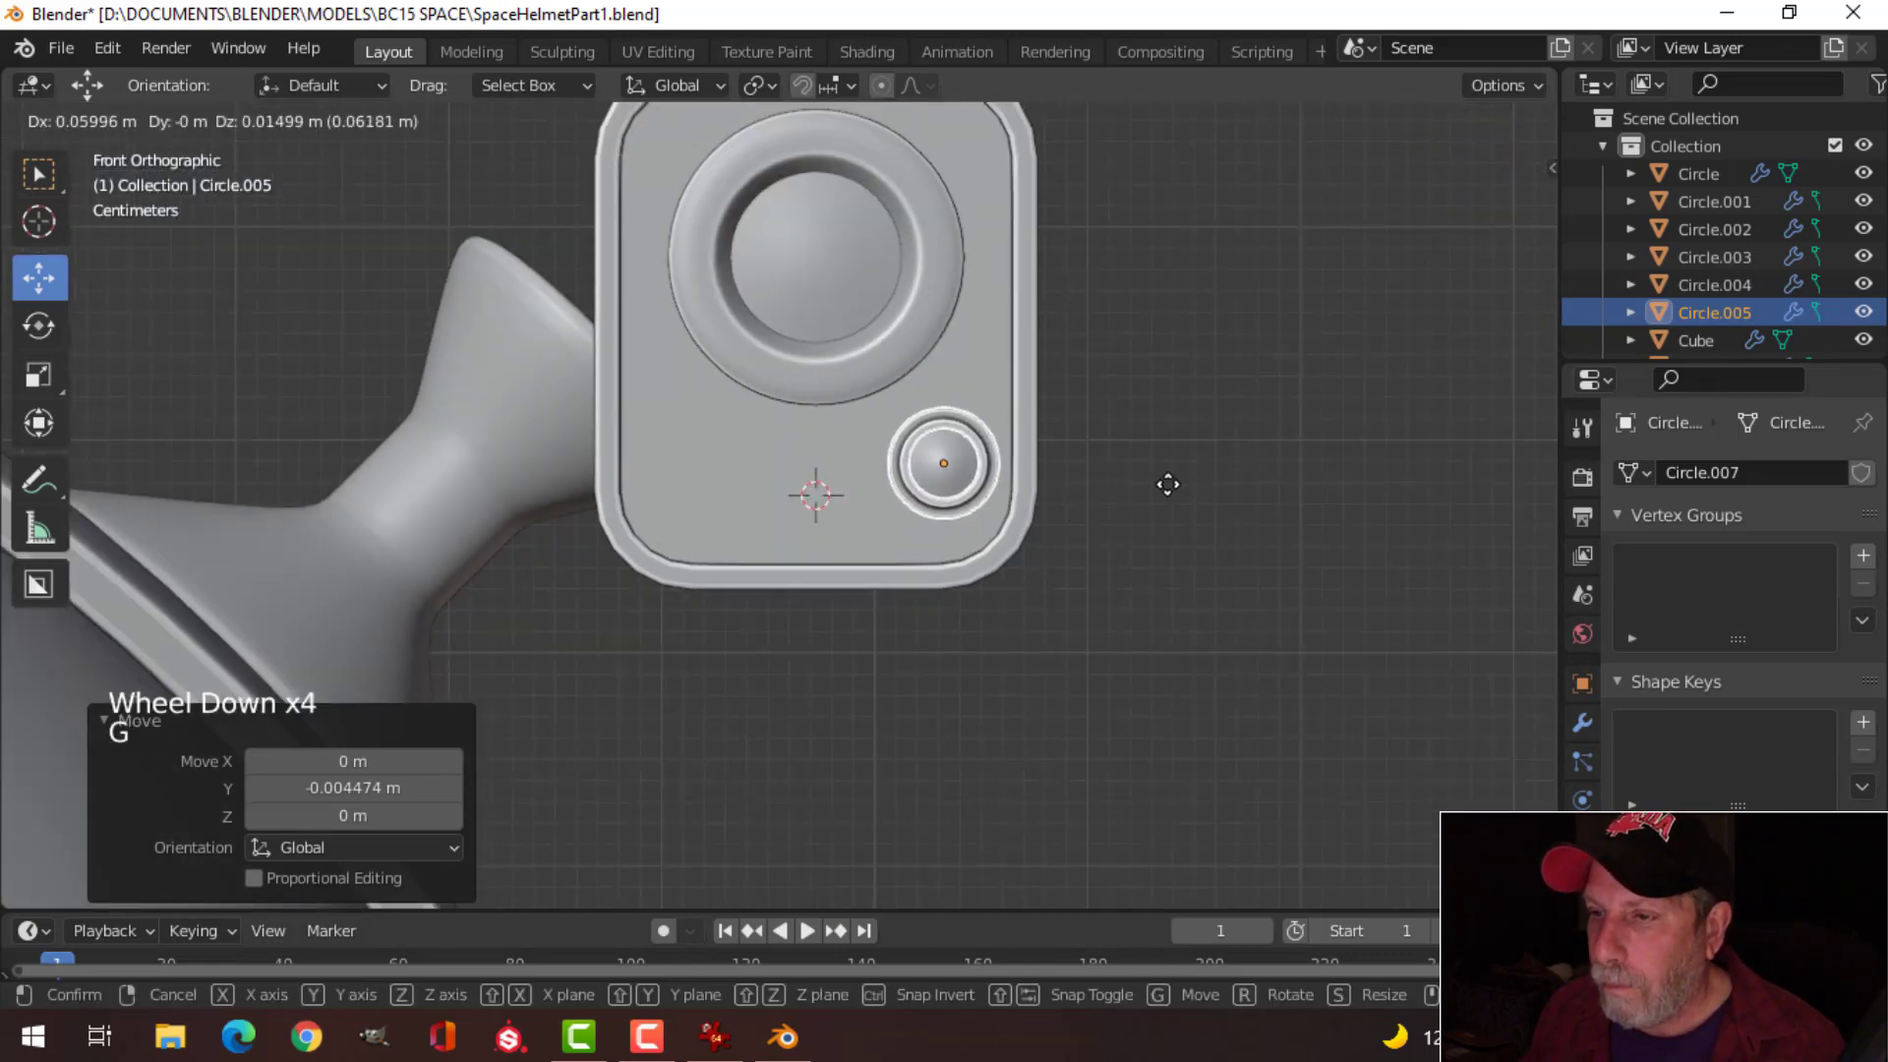
right_click(1167, 483)
key(alt+a)
Step: Examine the box attachment's lens end and side panels from several angles and distances
scroll(1166, 506, down, 3)
middle_drag(1167, 505, 989, 482)
scroll(1076, 616, down, 2)
scroll(923, 556, up, 2)
middle_drag(923, 557, 828, 521)
scroll(830, 540, up, 3)
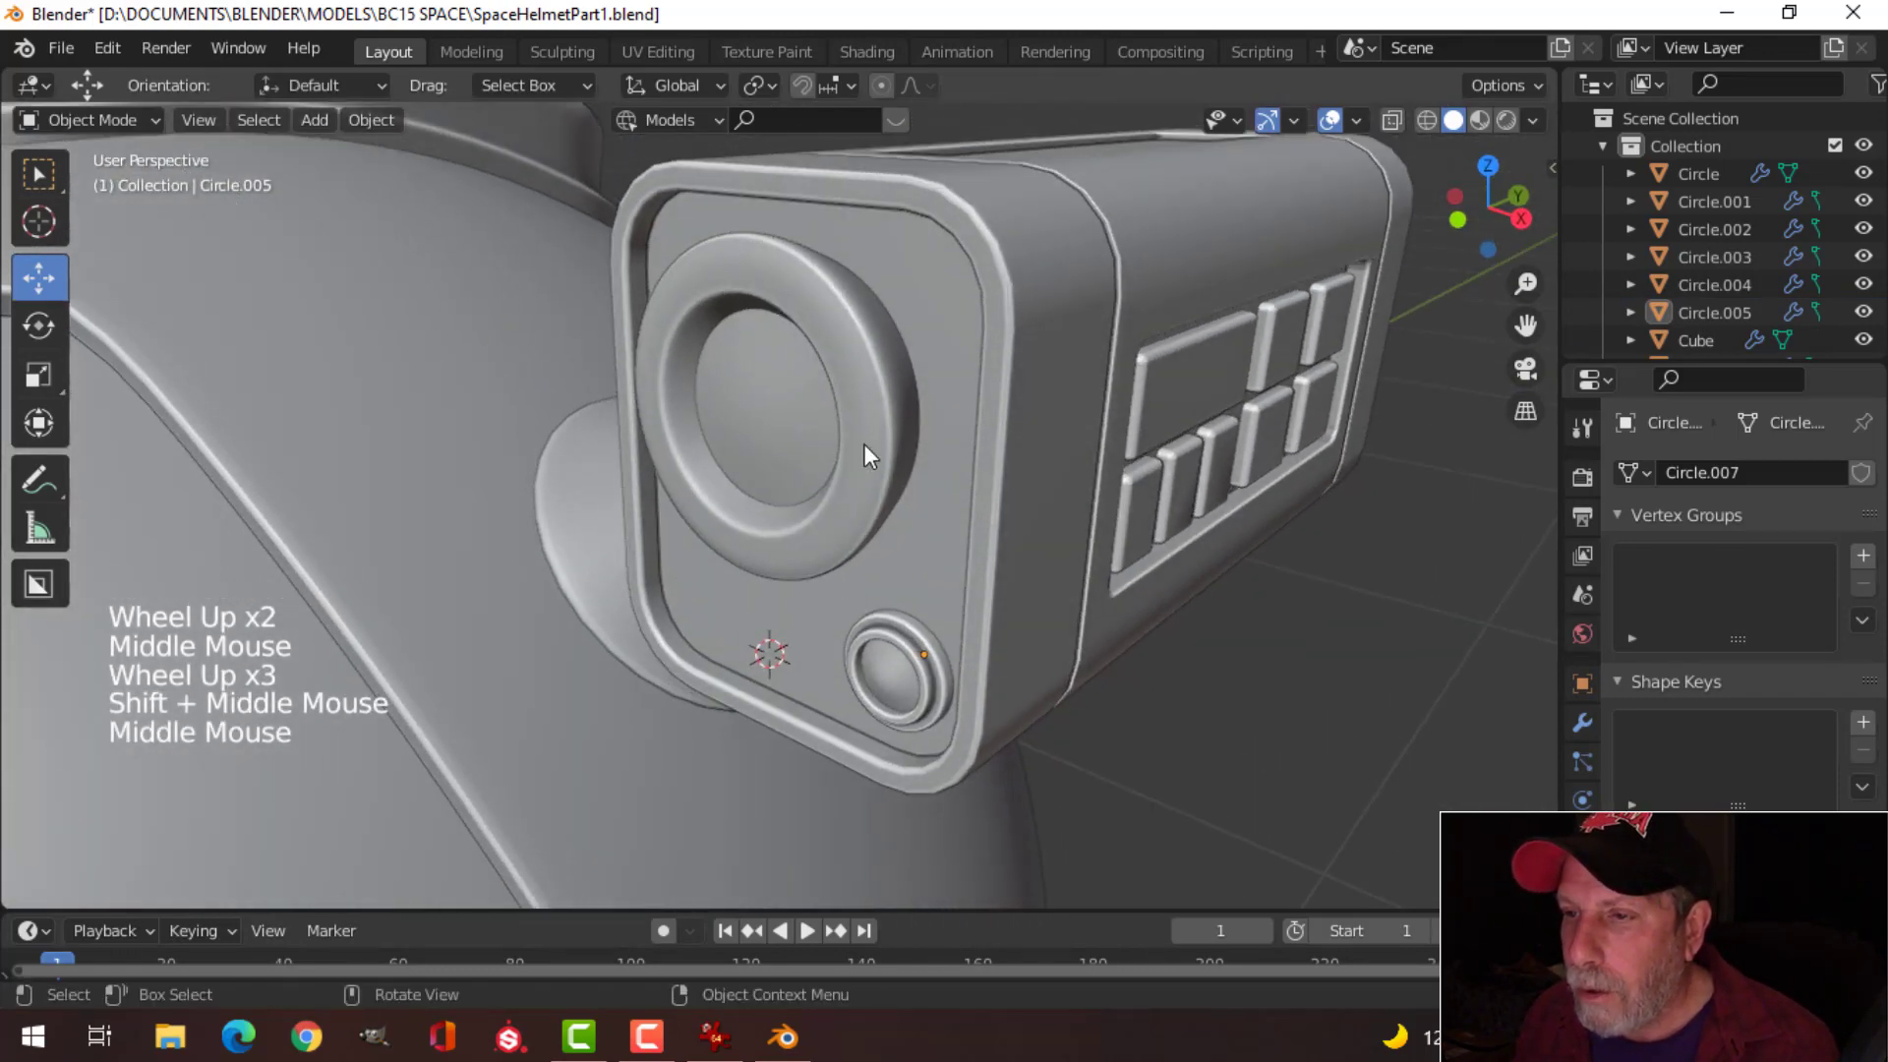
scroll(866, 453, down, 1)
middle_drag(870, 450, 762, 351)
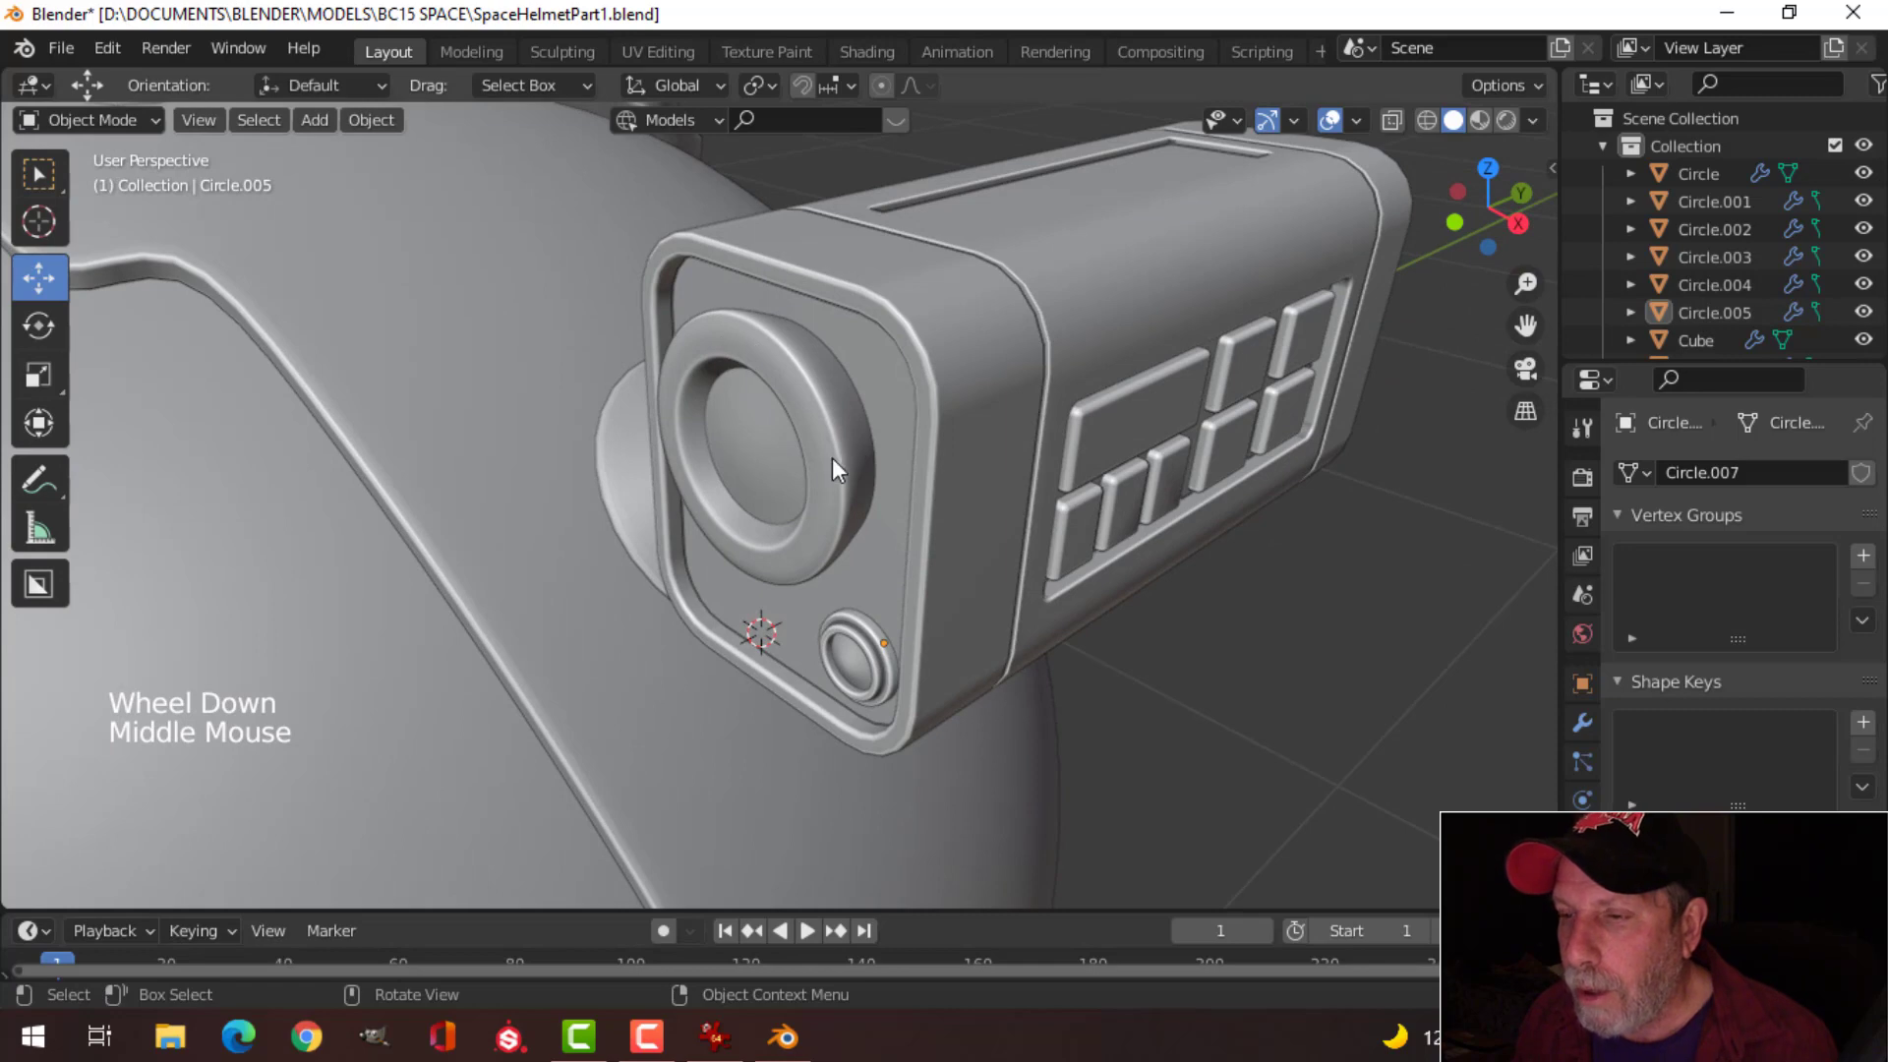
scroll(864, 445, down, 1)
middle_drag(863, 445, 761, 458)
scroll(761, 457, down, 2)
Step: Snap the 3D cursor to the centre of the recessed face on the box attachment's opposite end
middle_drag(946, 481, 928, 392)
scroll(925, 494, up, 2)
scroll(889, 482, down, 3)
click(816, 388)
key(Tab)
scroll(803, 389, up, 2)
key(alt+a)
key(3)
click(788, 370)
key(shift+s)
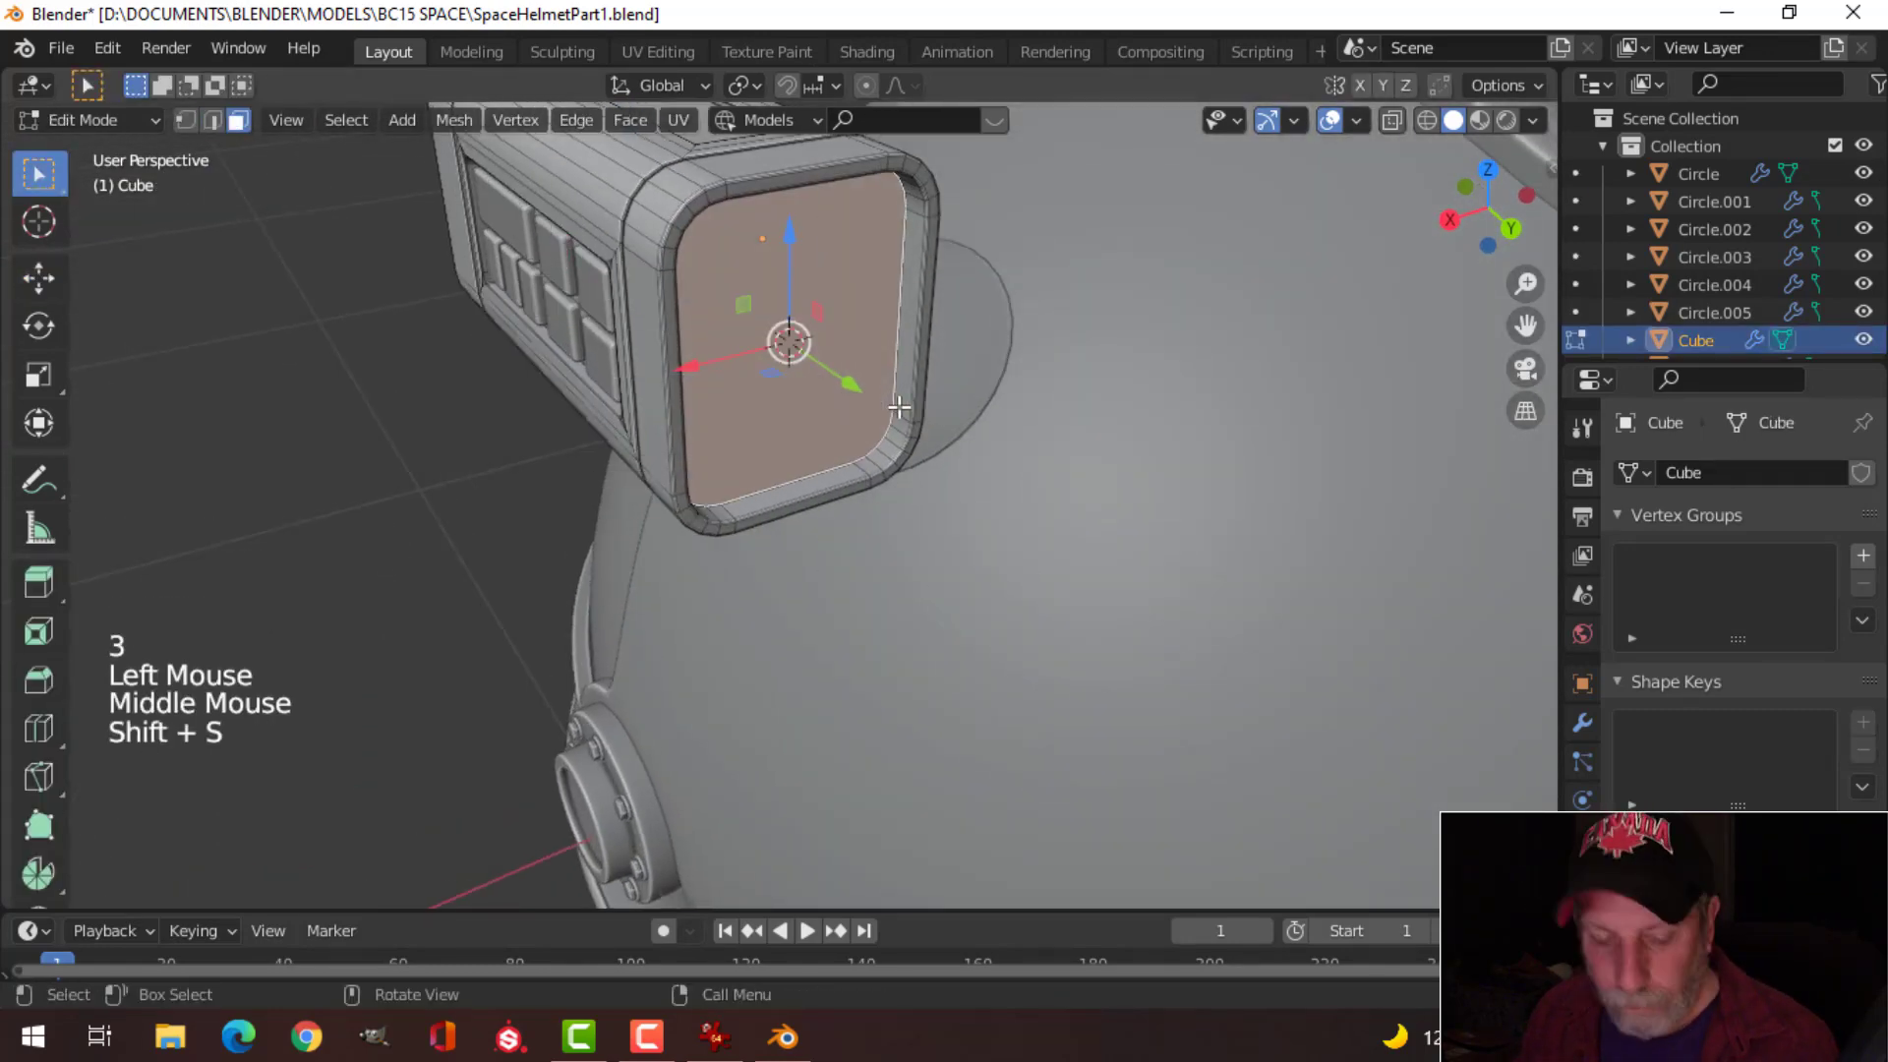
key(alt+a)
key(Tab)
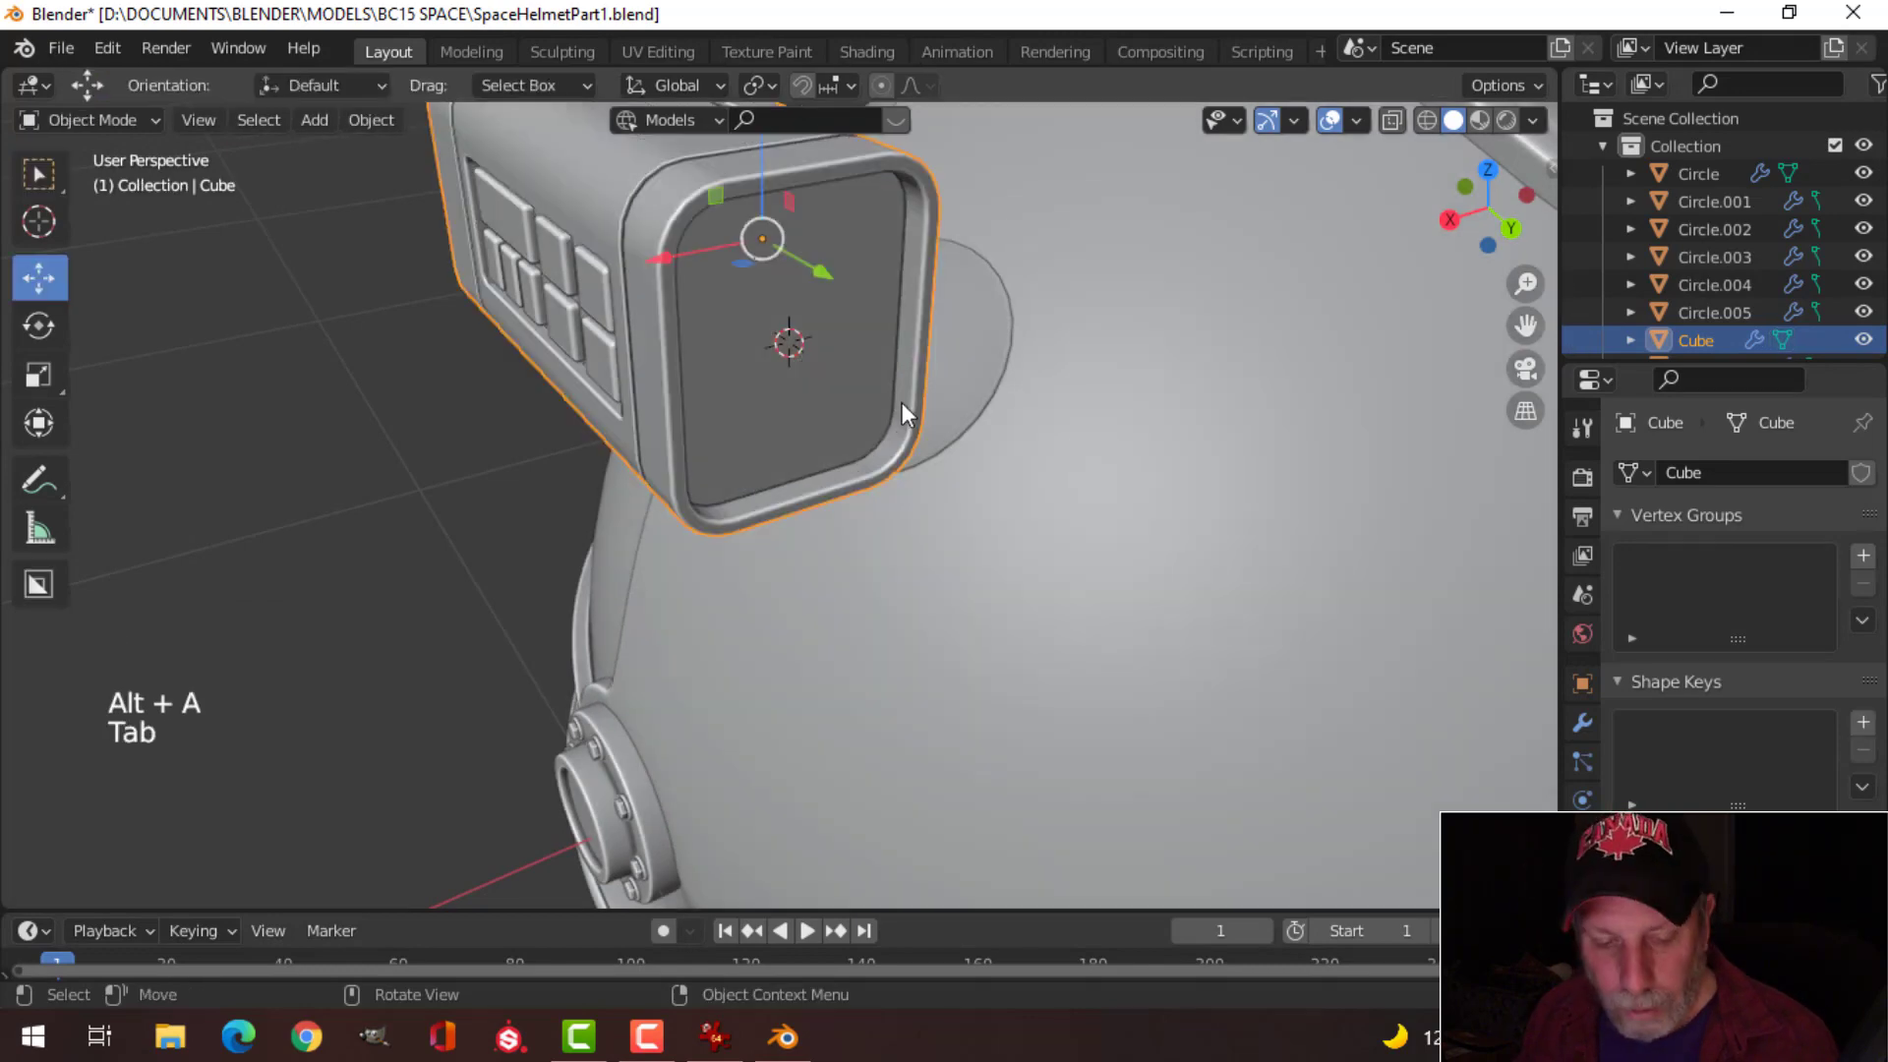
Step: Add a 16-vertex circle at the 3D cursor on the recessed end face and scale its mesh to about 0.042
key(shift+a)
mouse_move(845, 385)
click(990, 410)
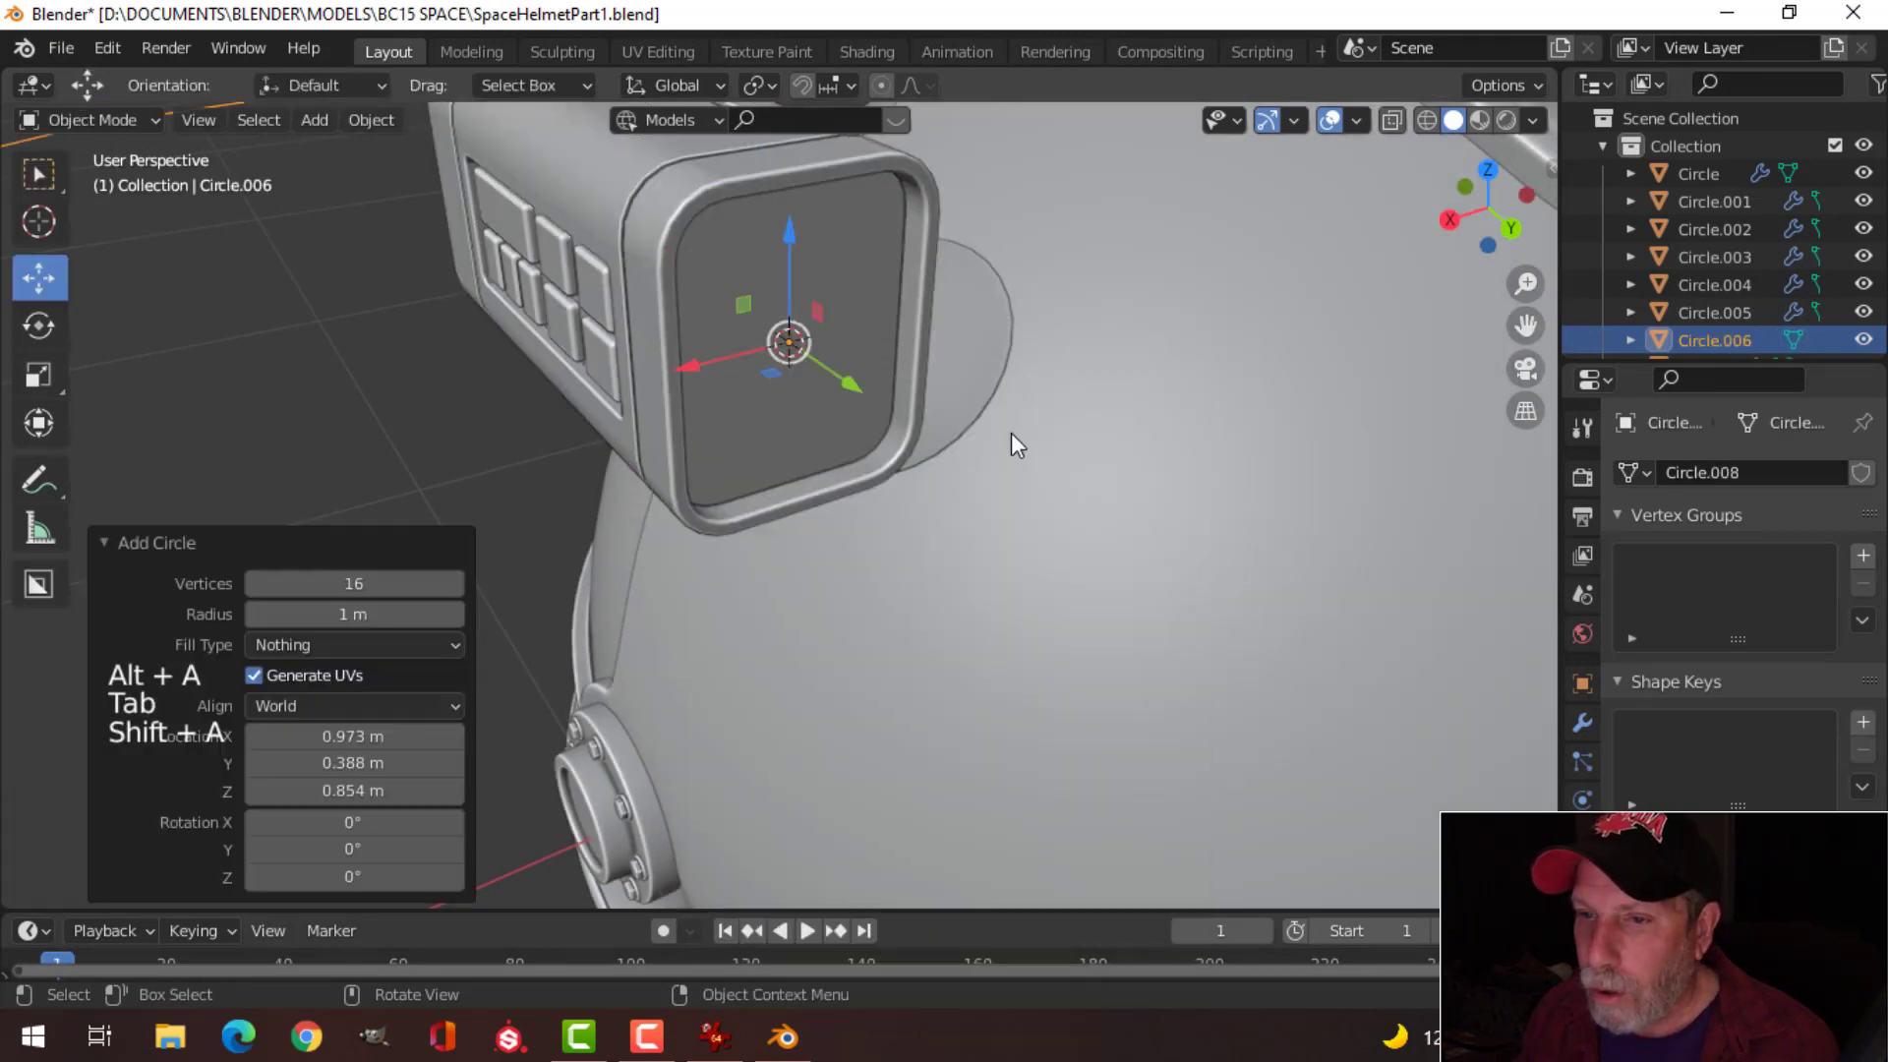
scroll(1011, 433, down, 2)
key(Tab)
scroll(1032, 403, down, 2)
key(s)
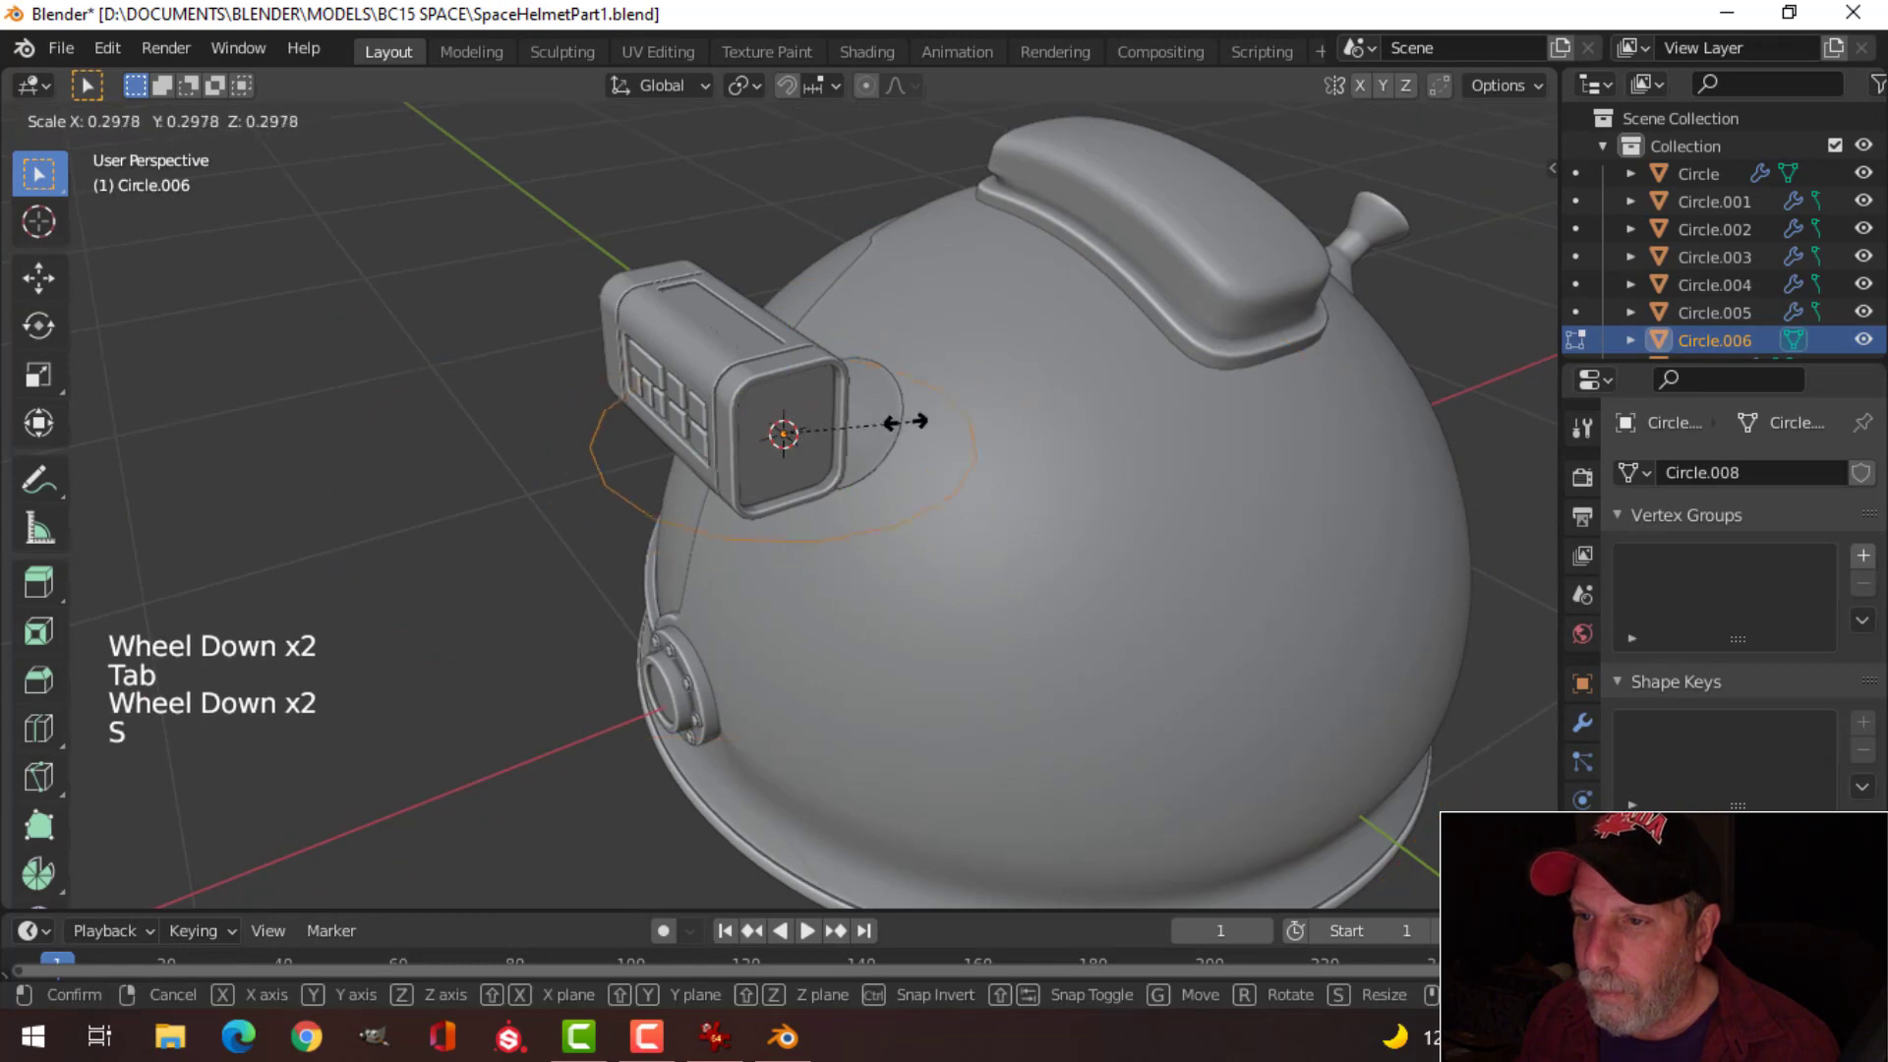
click(814, 438)
scroll(815, 439, up, 3)
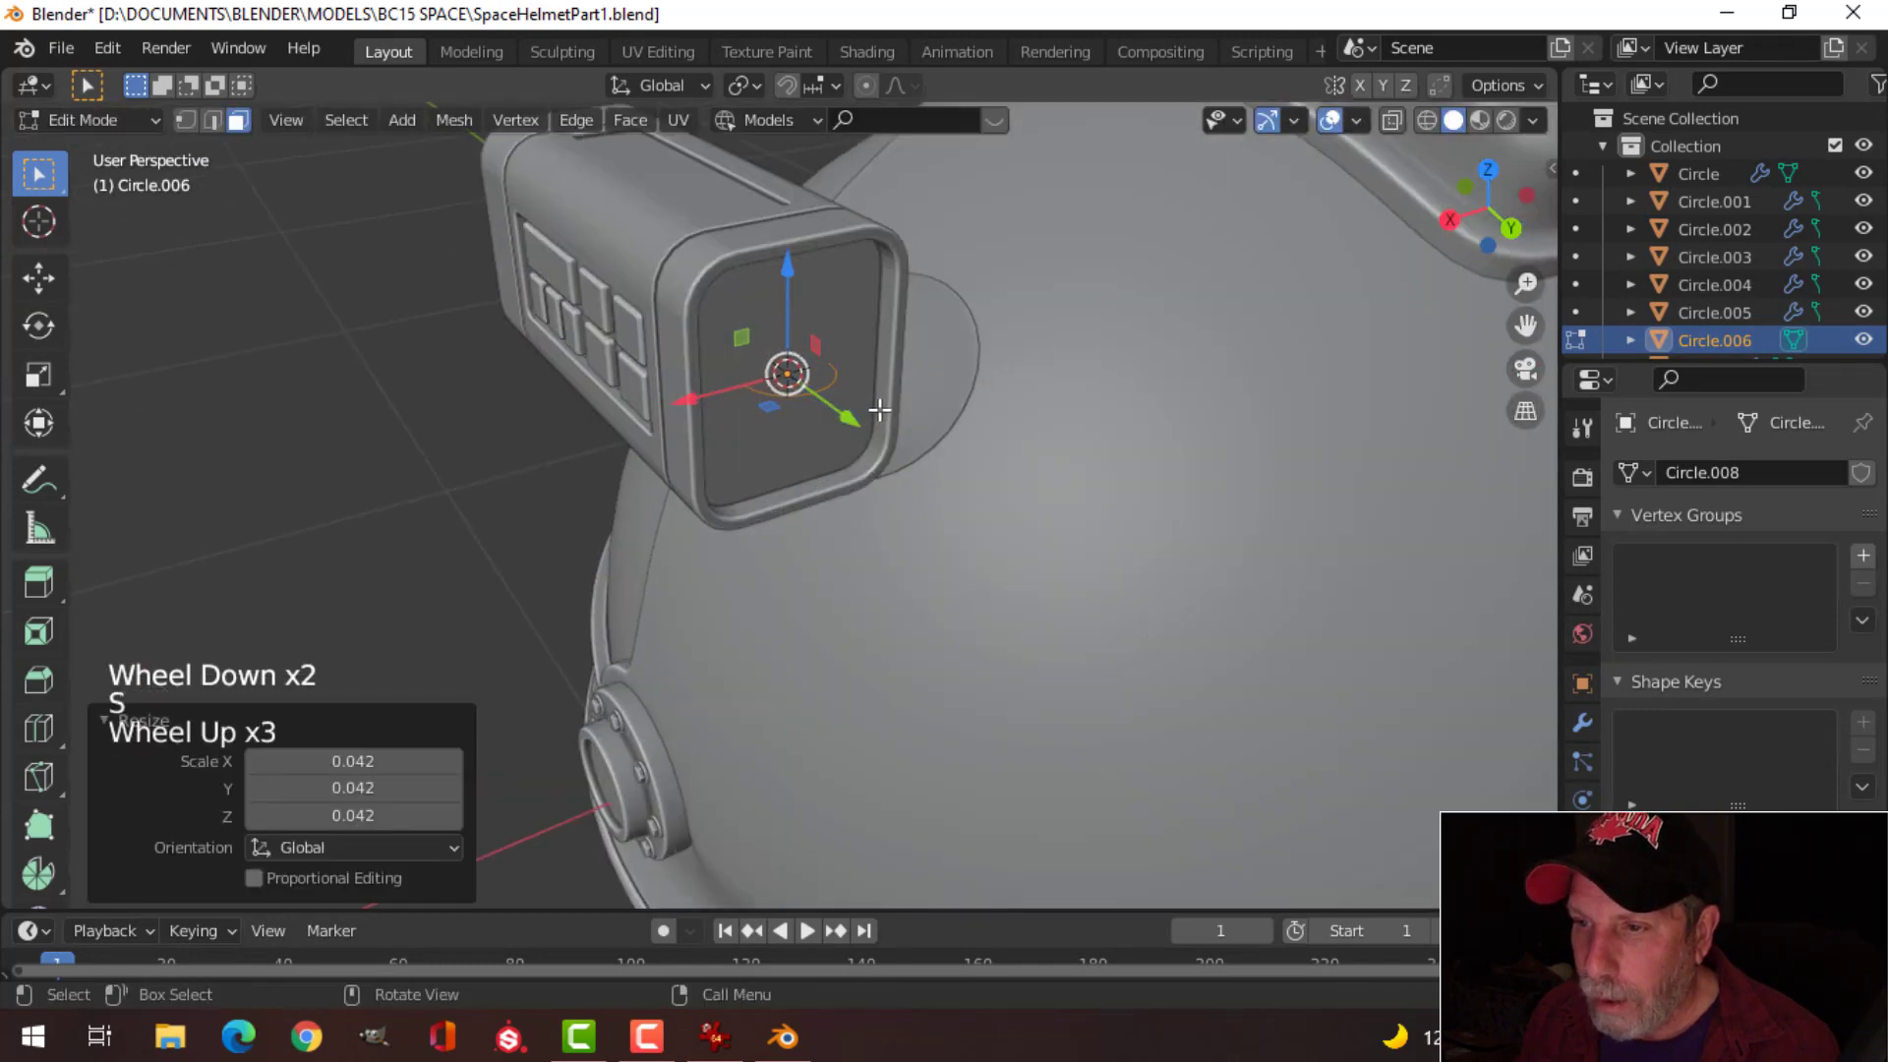
Step: Rotate the circle 90° about X to lie parallel with the recessed face and adjust its size by scaling
middle_drag(814, 438, 934, 423)
key(r)
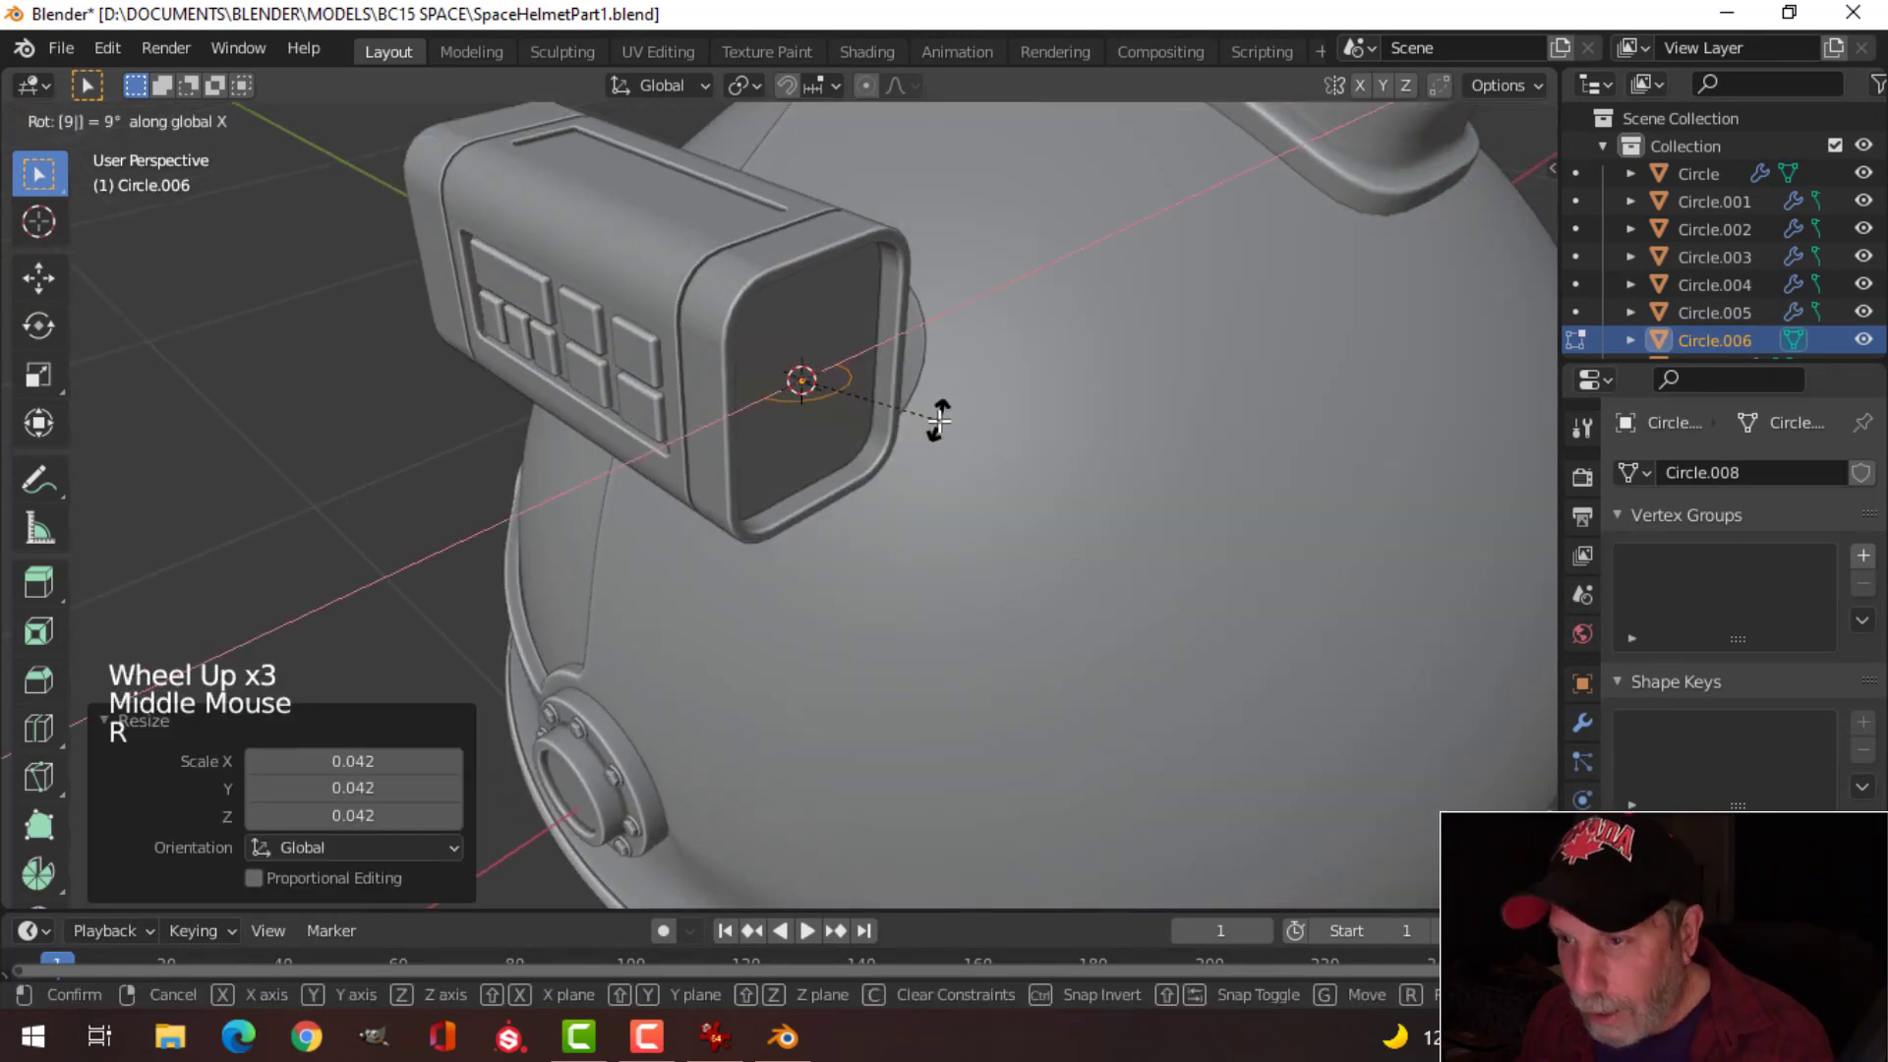
key(0)
key(Return)
middle_drag(816, 384, 894, 371)
key(s)
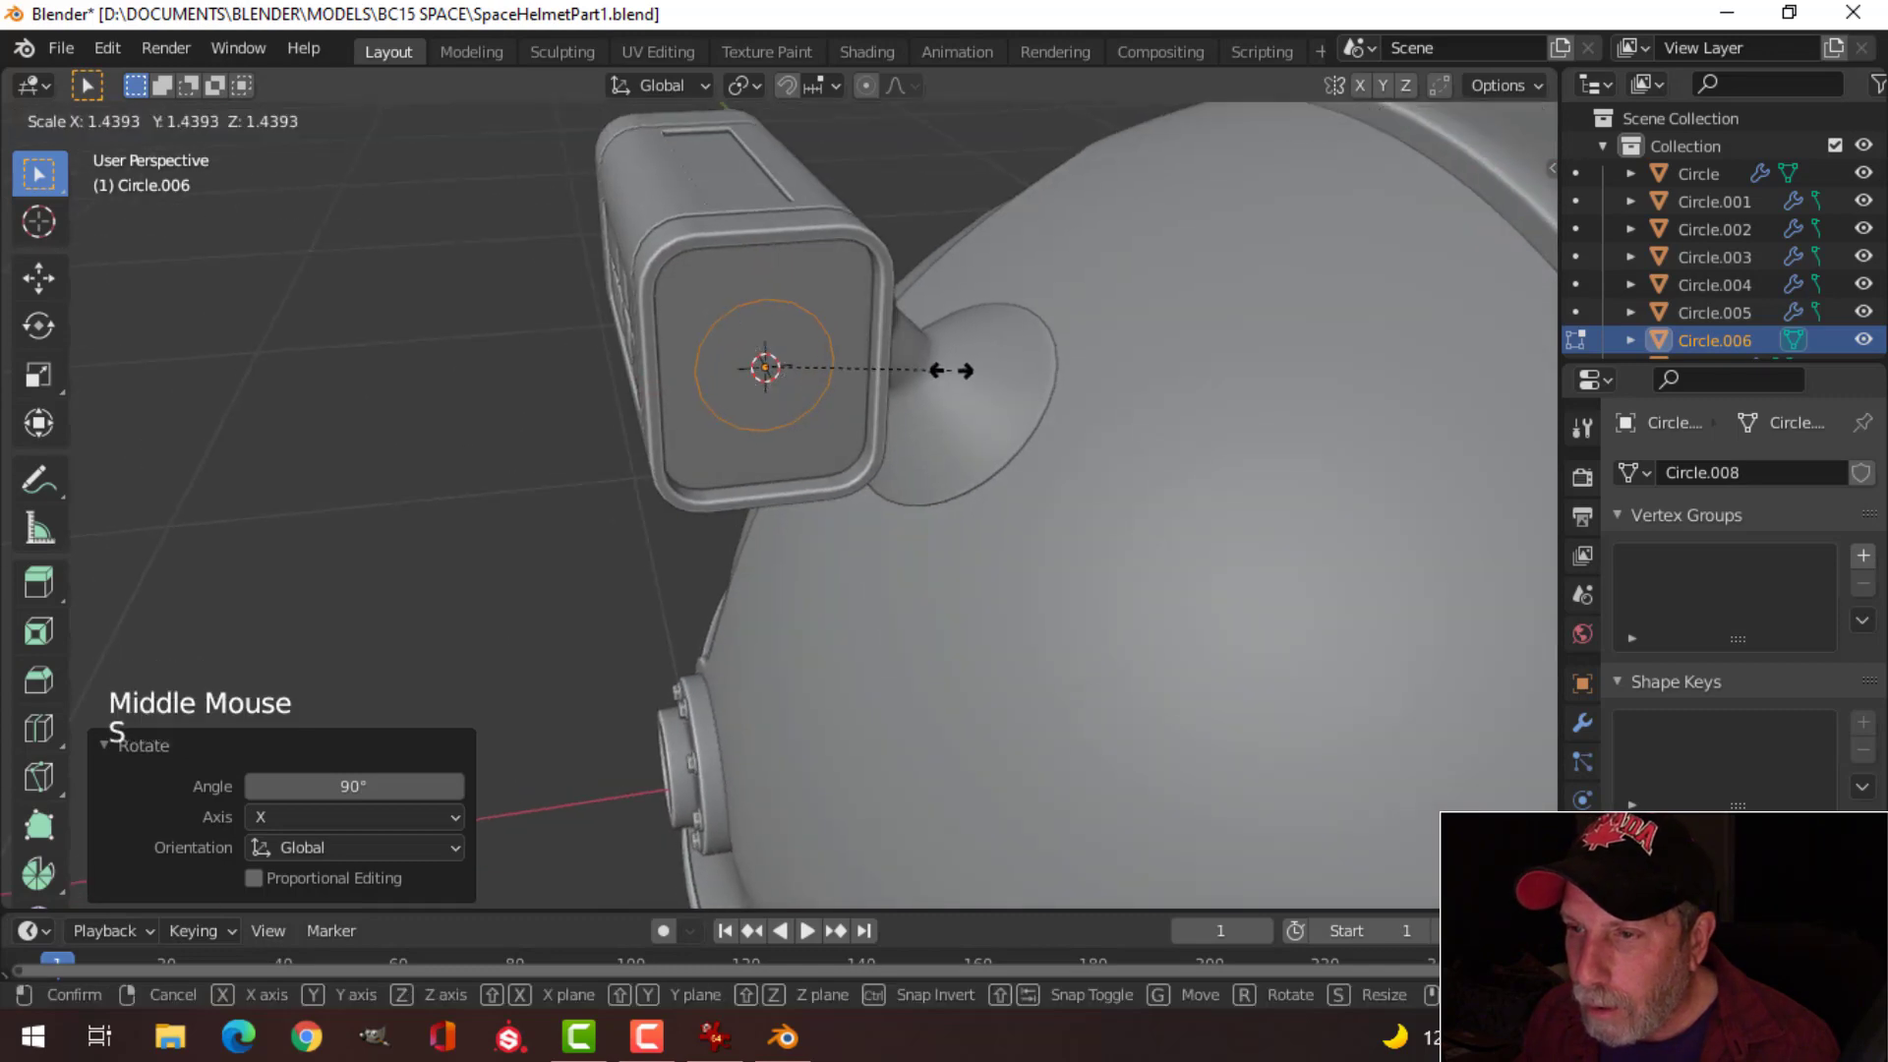
click(885, 374)
Step: Move the circle about 0.029 m up, then extrude it about 0.052 m along Y into a tube
middle_drag(777, 290, 881, 300)
drag(804, 272, 805, 243)
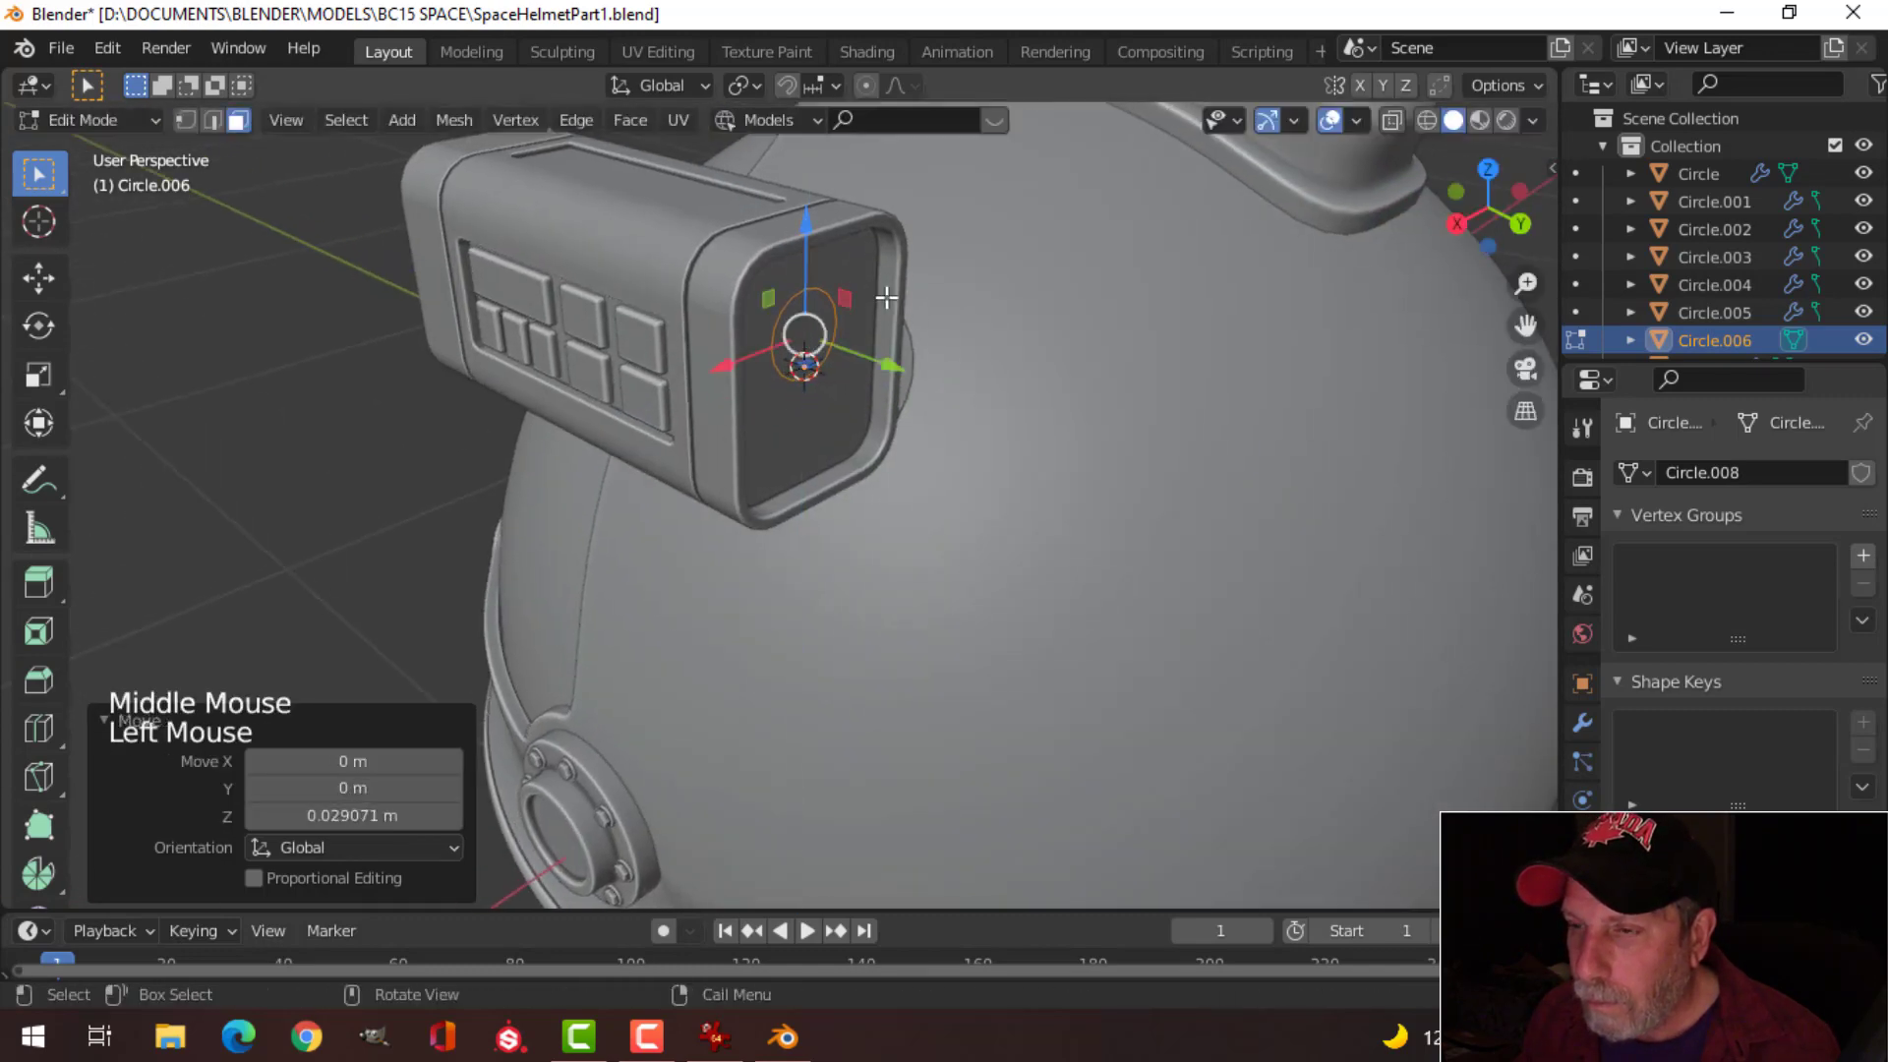
shift+middle_drag(946, 338, 821, 374)
middle_drag(820, 375, 889, 413)
scroll(876, 385, up, 1)
scroll(876, 385, up, 2)
key(1)
scroll(884, 405, down, 1)
key(e)
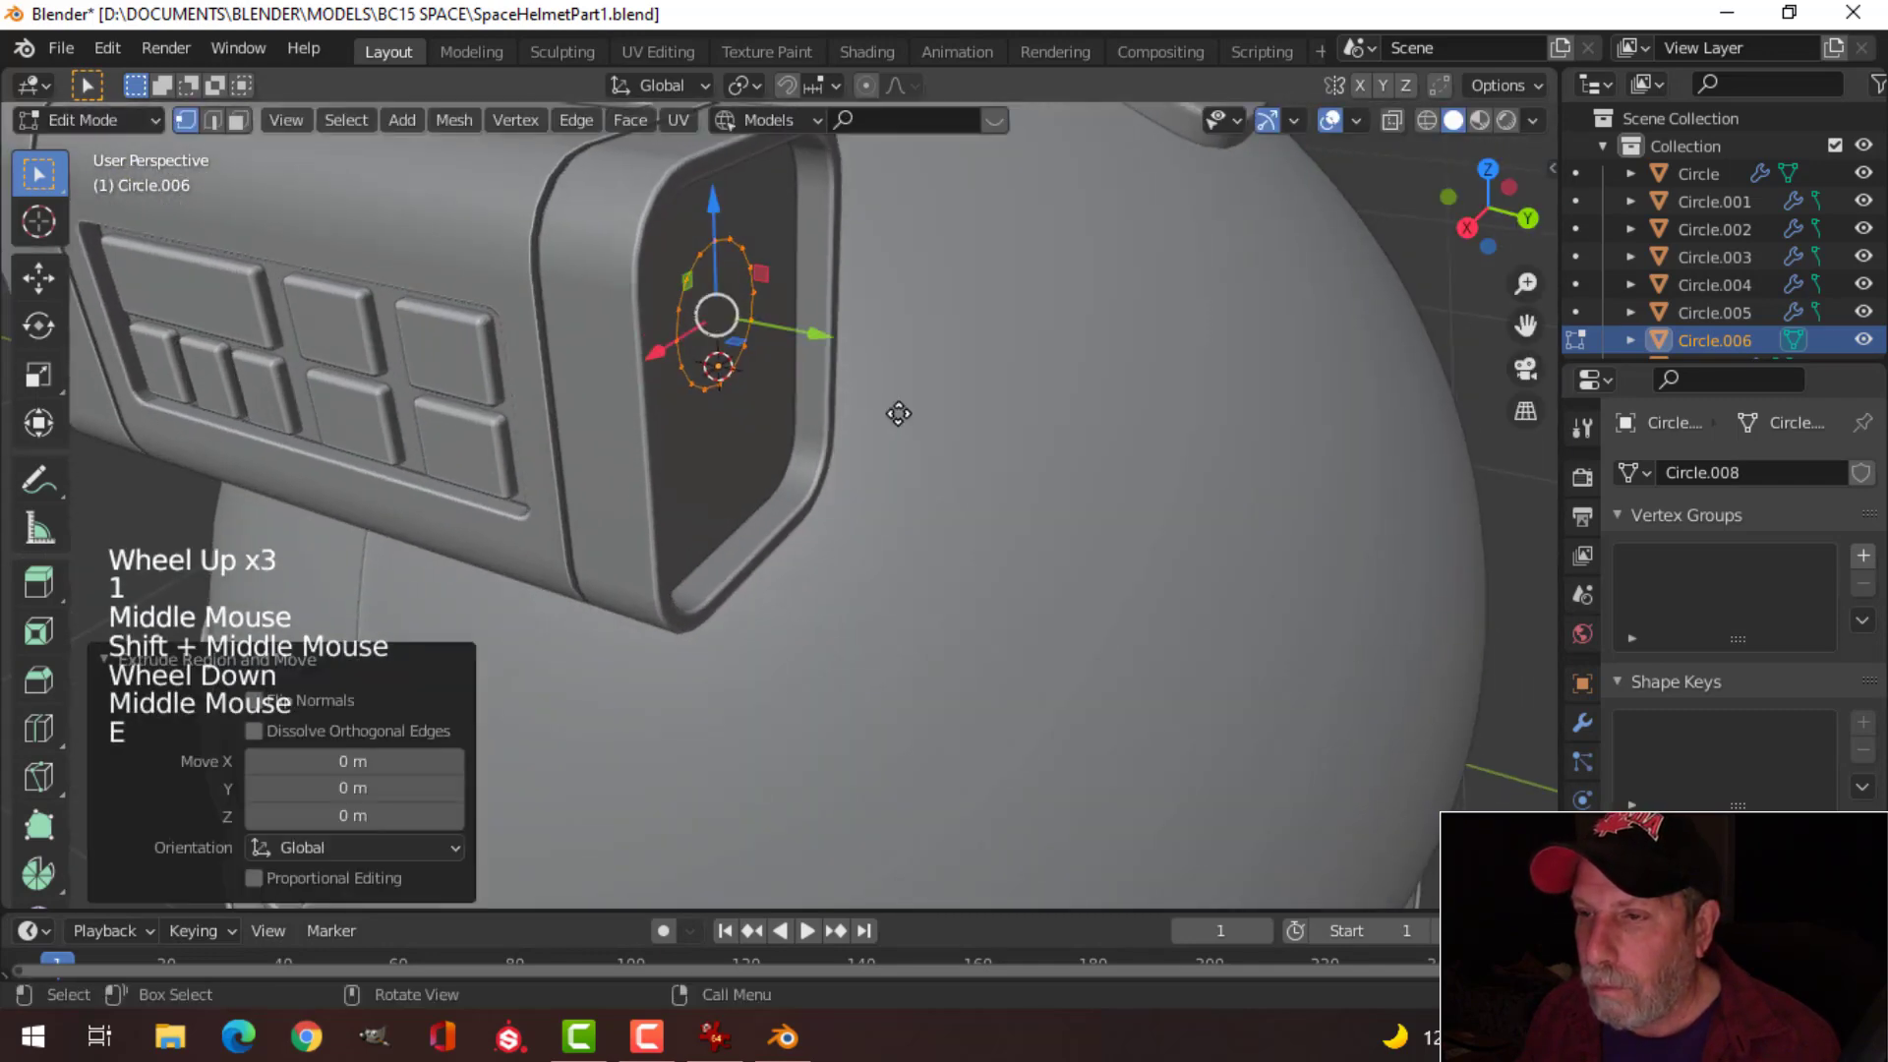
drag(824, 334, 911, 382)
middle_drag(910, 382, 938, 379)
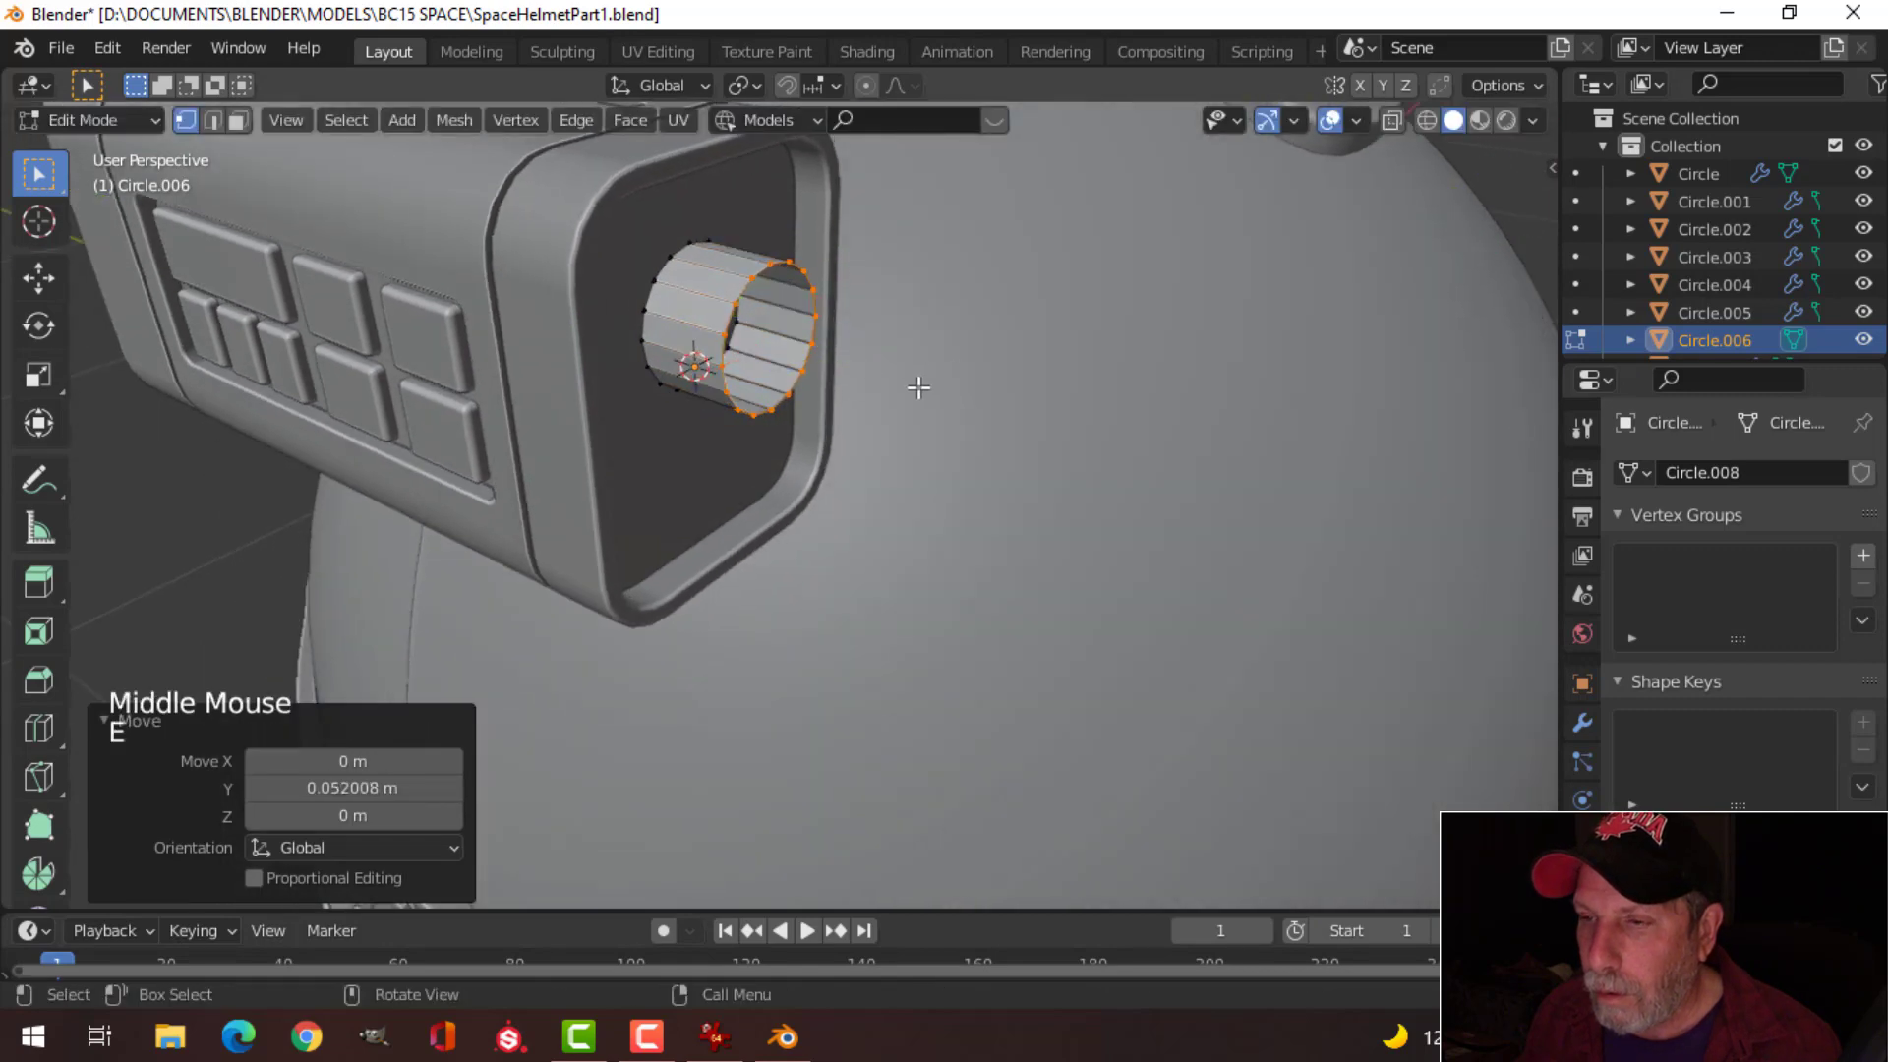
Step: Extrude the tube's outer edge loop about 0.032 m along Y and scale it up into a flare
key(e)
click(921, 387)
key(s)
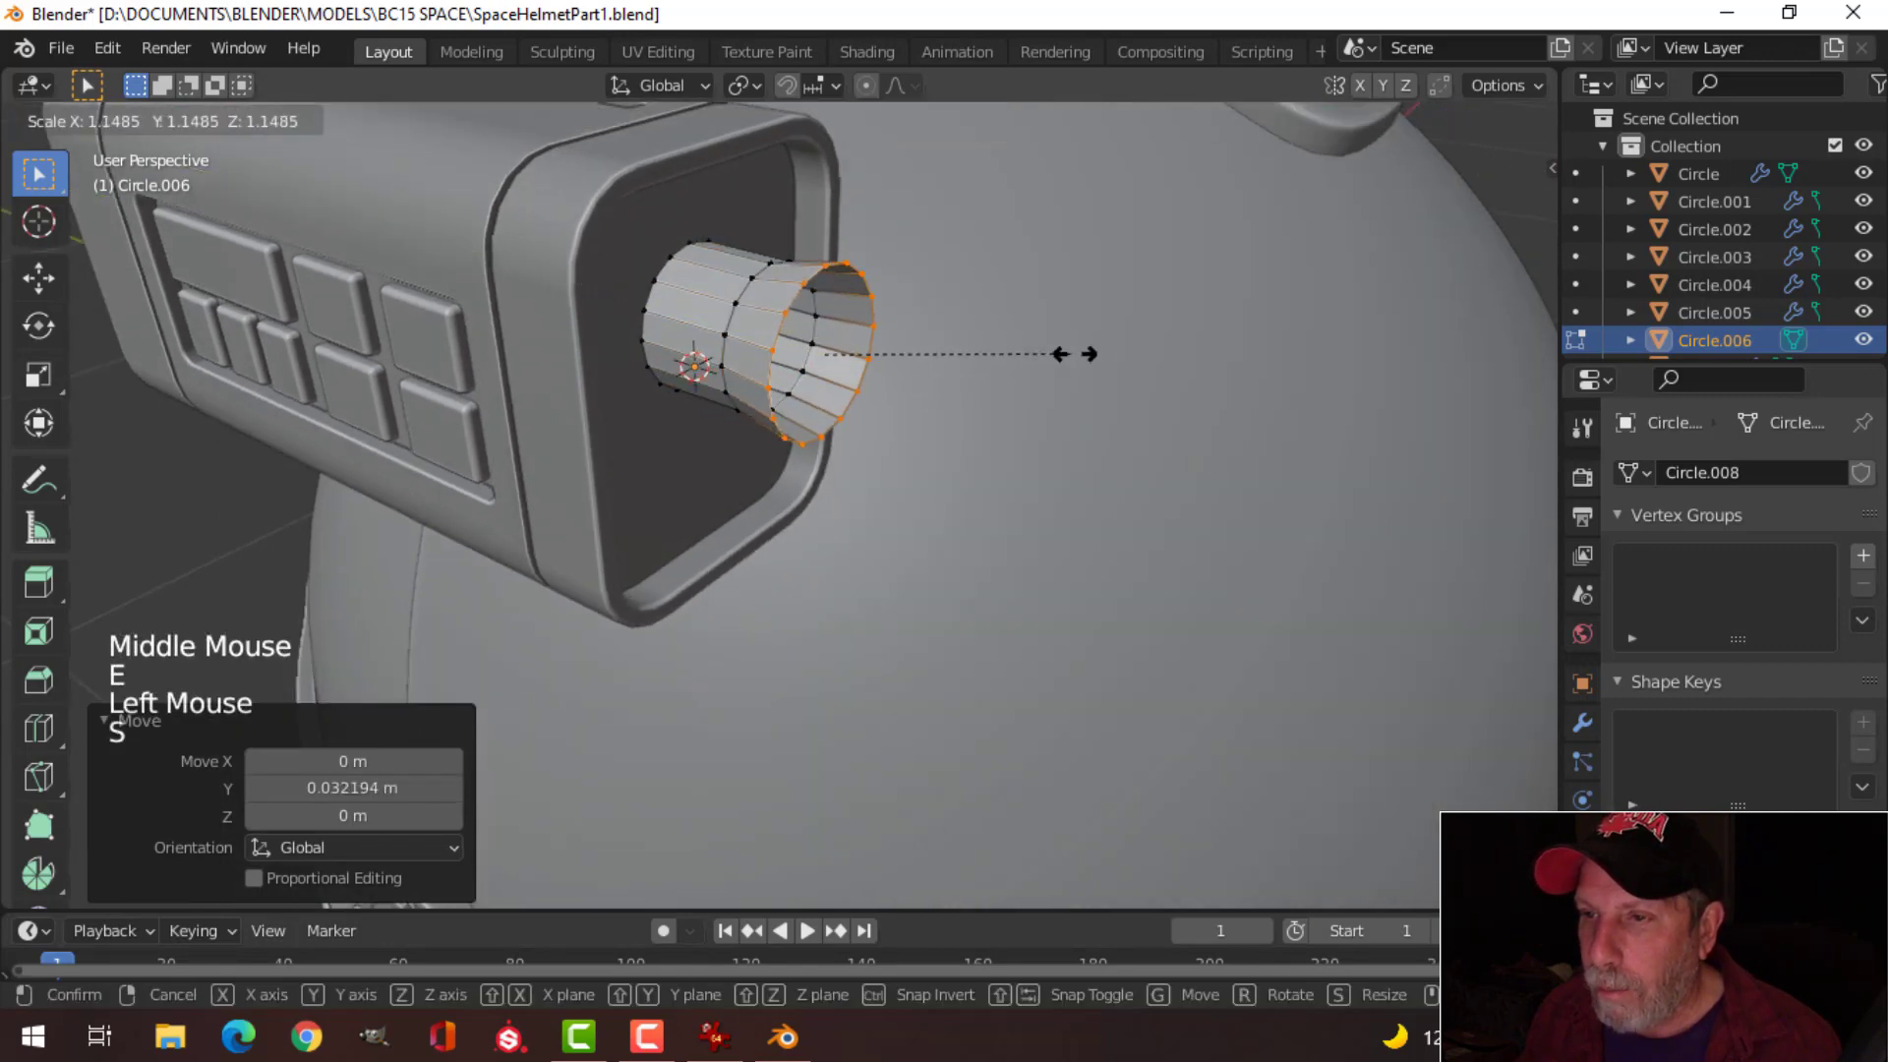
click(1160, 312)
Step: Extrude the flare's edge into a short outer band, then extrude and scale it inward to form a flat rim
middle_drag(1066, 325, 972, 333)
key(e)
click(905, 312)
key(e)
key(s)
click(910, 329)
key(s)
click(952, 329)
Step: Extrude the rim's inner loop about -0.025 m along Y into the flare, narrow it and fill it with a face
key(e)
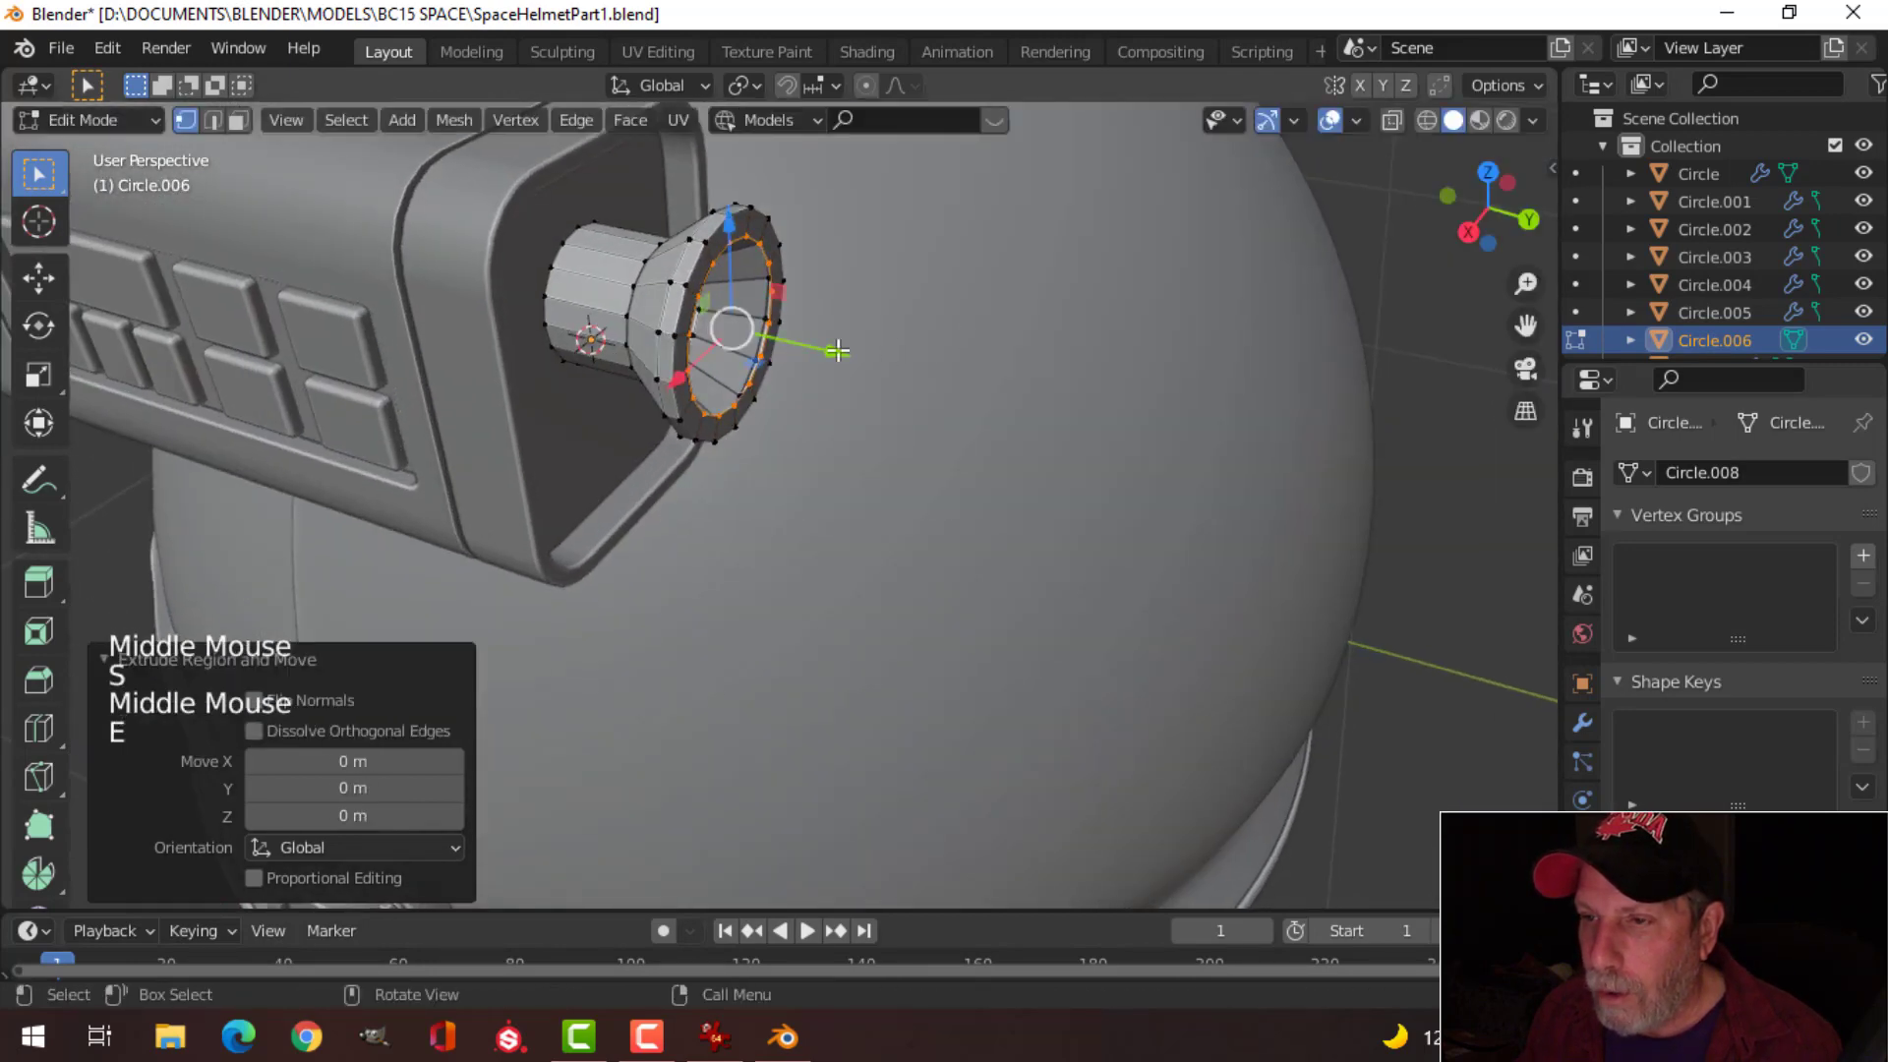
click(814, 341)
key(s)
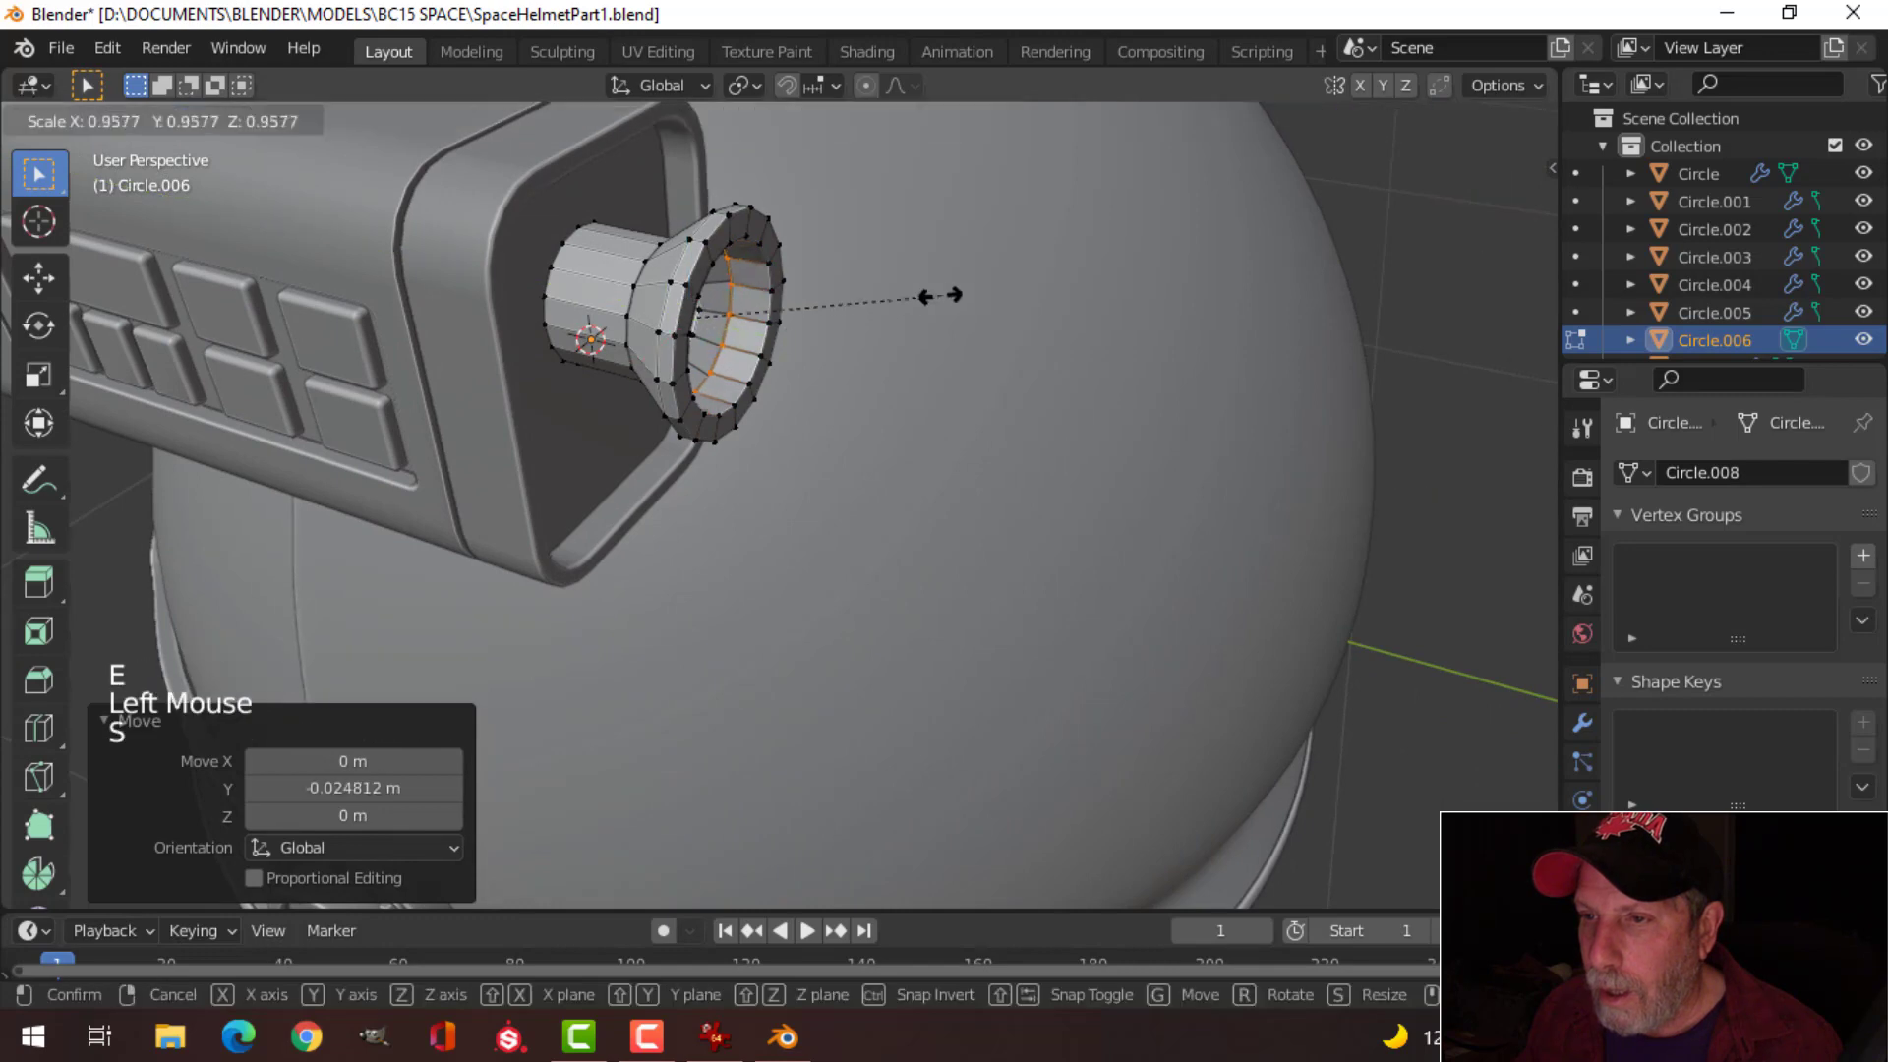
click(876, 316)
middle_drag(876, 316, 856, 354)
key(f)
Step: Bevel the outer and inner edge loops of the flare's rim by about 0.0017 m
middle_drag(855, 354, 914, 443)
scroll(843, 391, up, 2)
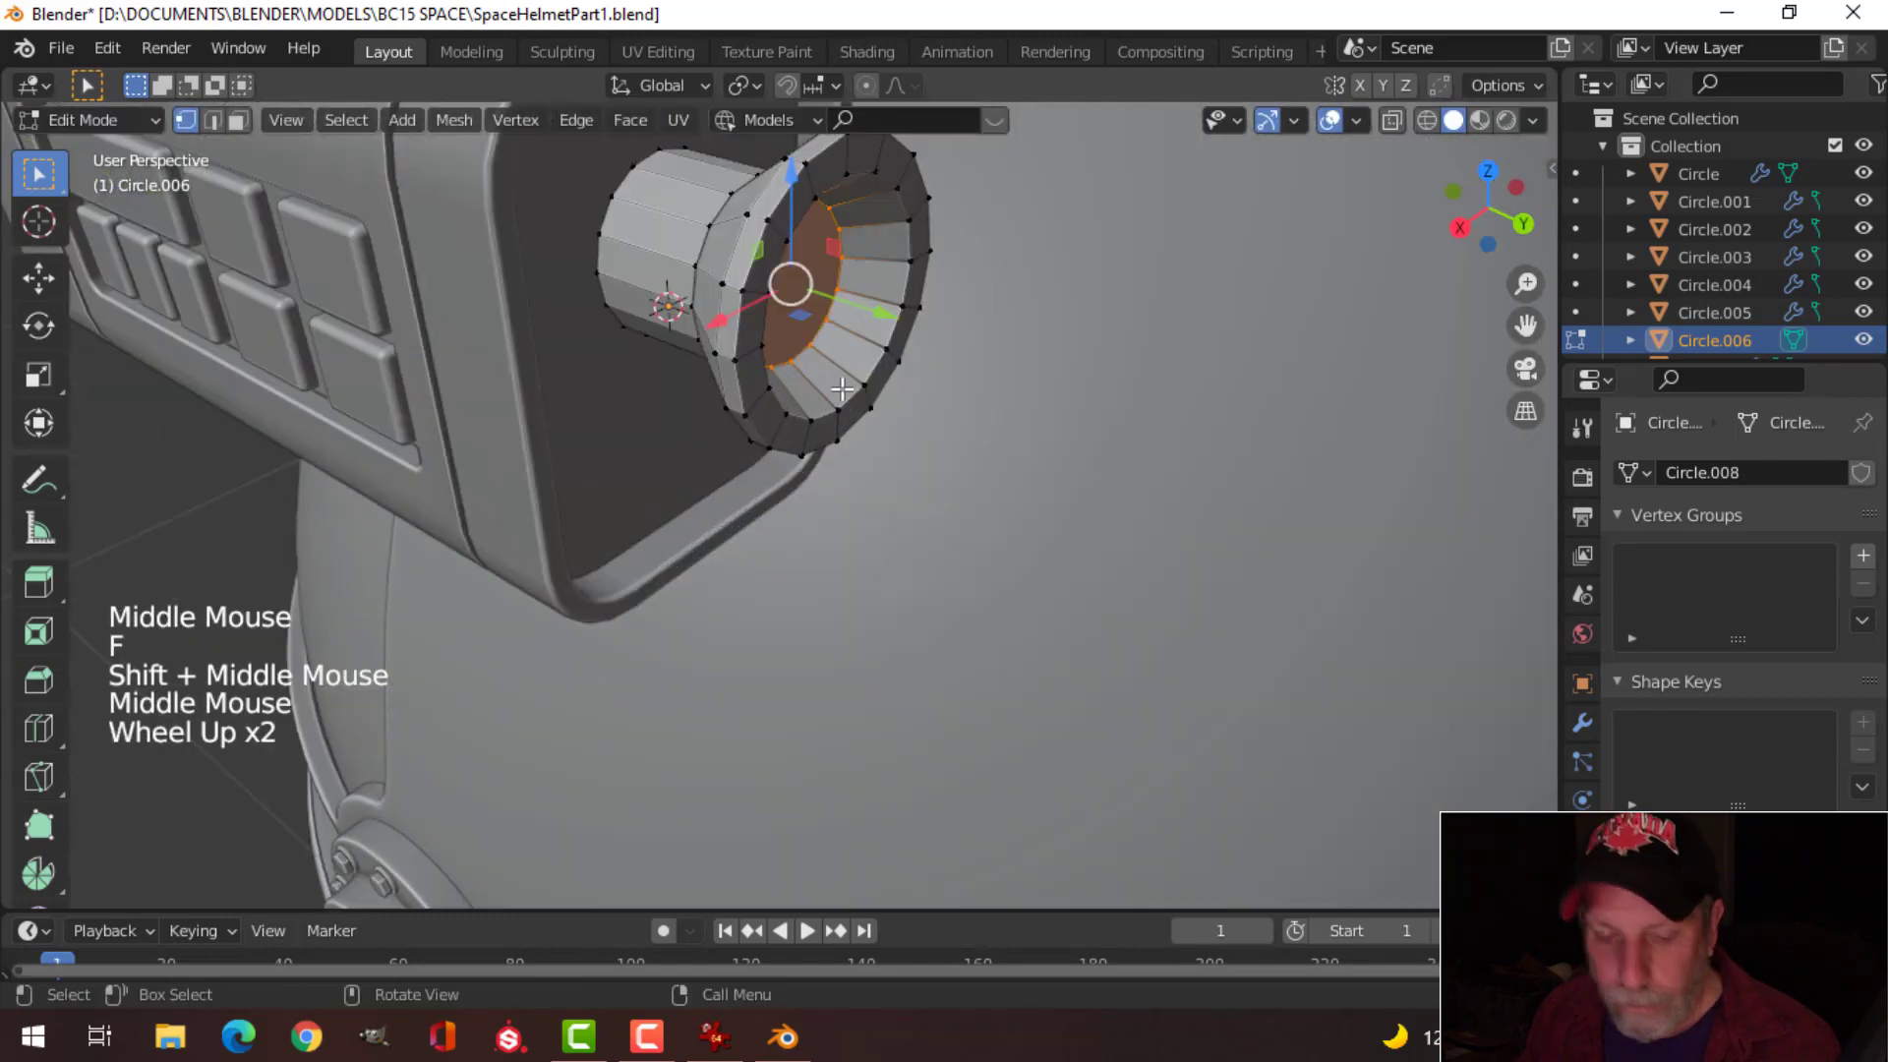
key(2)
scroll(843, 388, up, 2)
shift+middle_drag(844, 388, 838, 298)
key(alt+a)
alt+shift+click(927, 646)
alt+shift+click(740, 184)
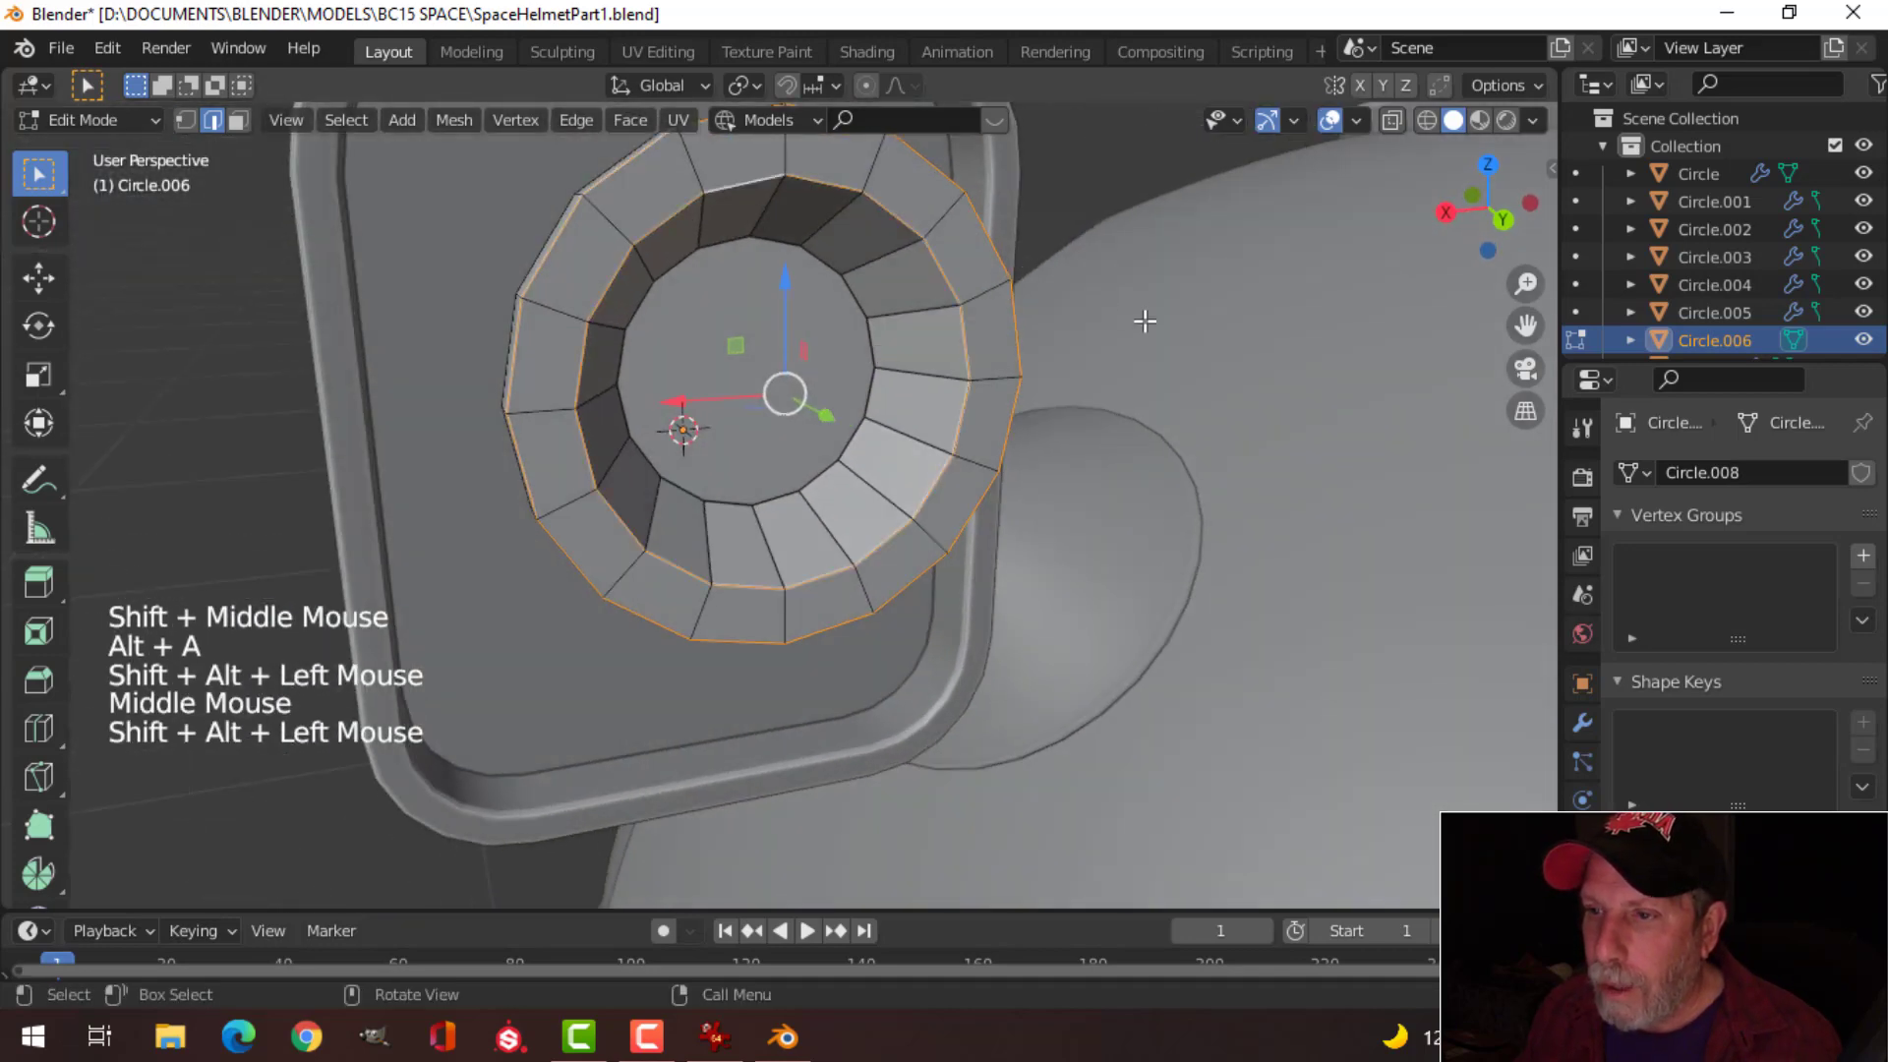
key(ctrl+b)
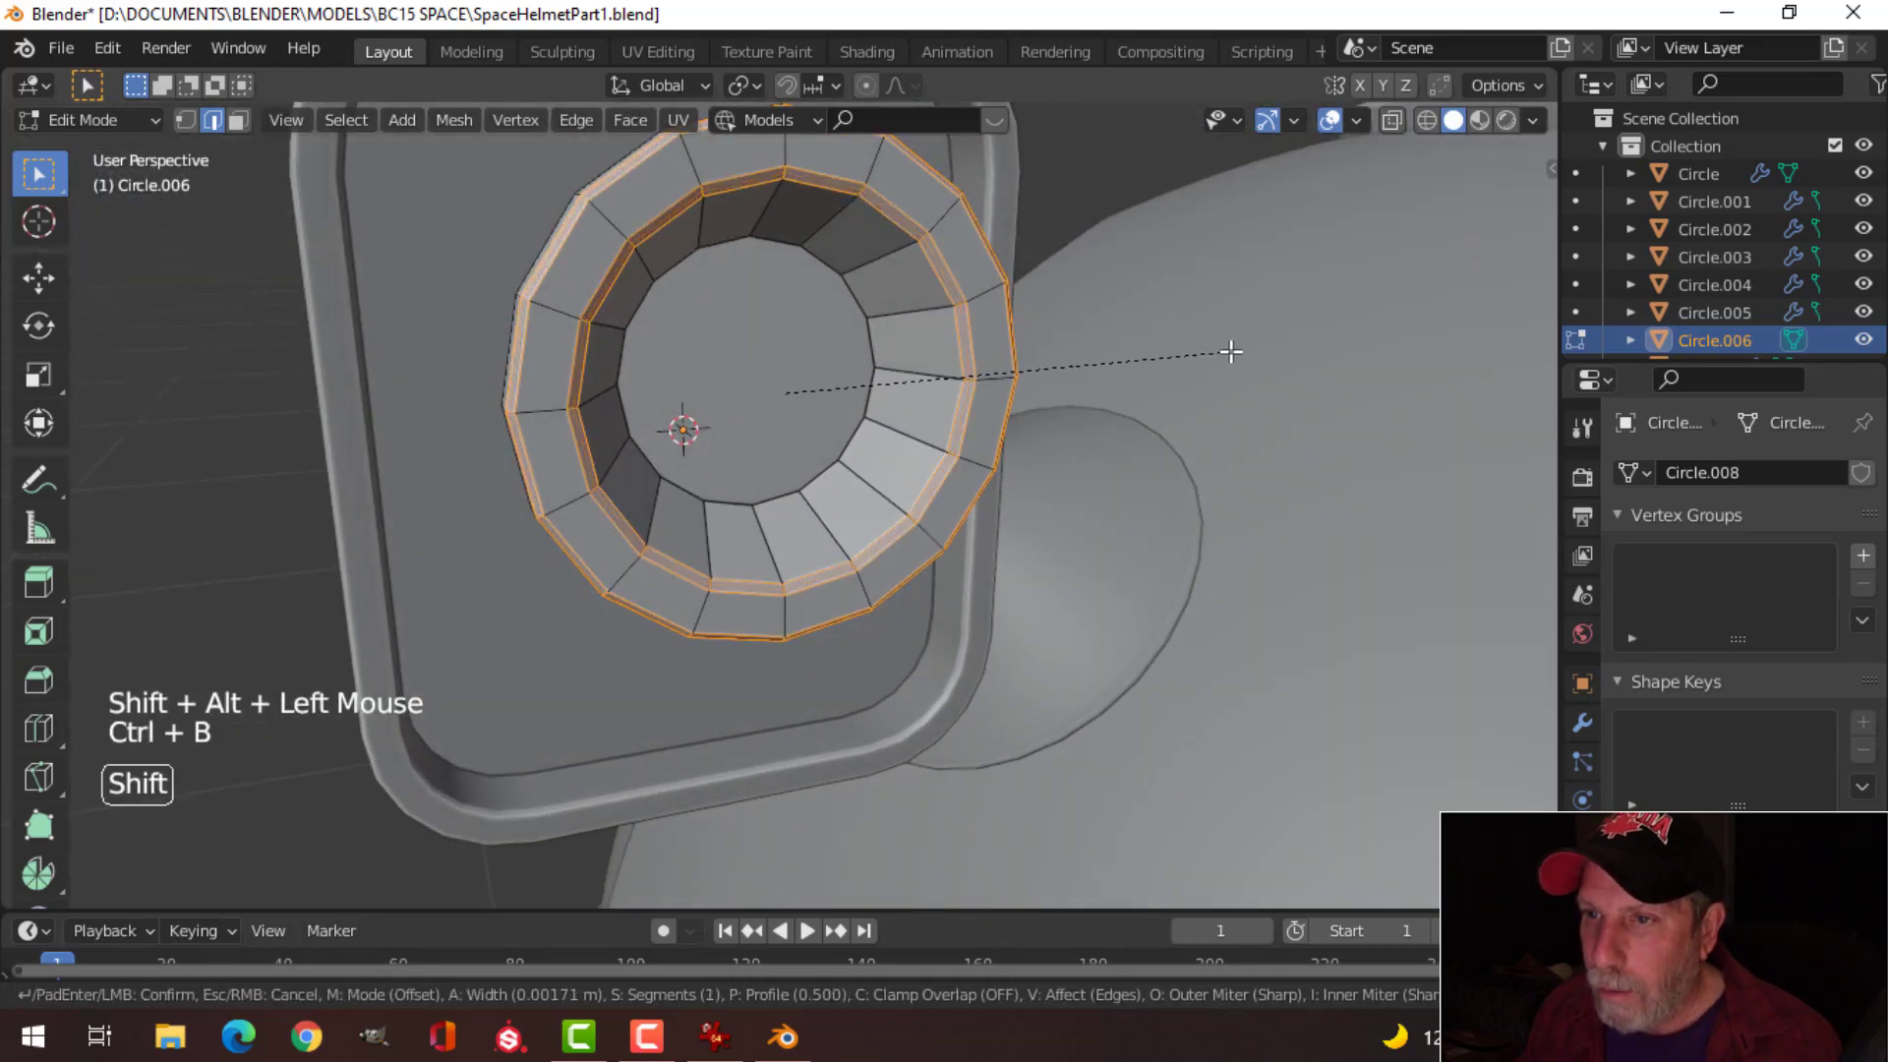
click(1233, 352)
Step: Apply level 1 subdivision and smooth shading to the flared tube
key(Tab)
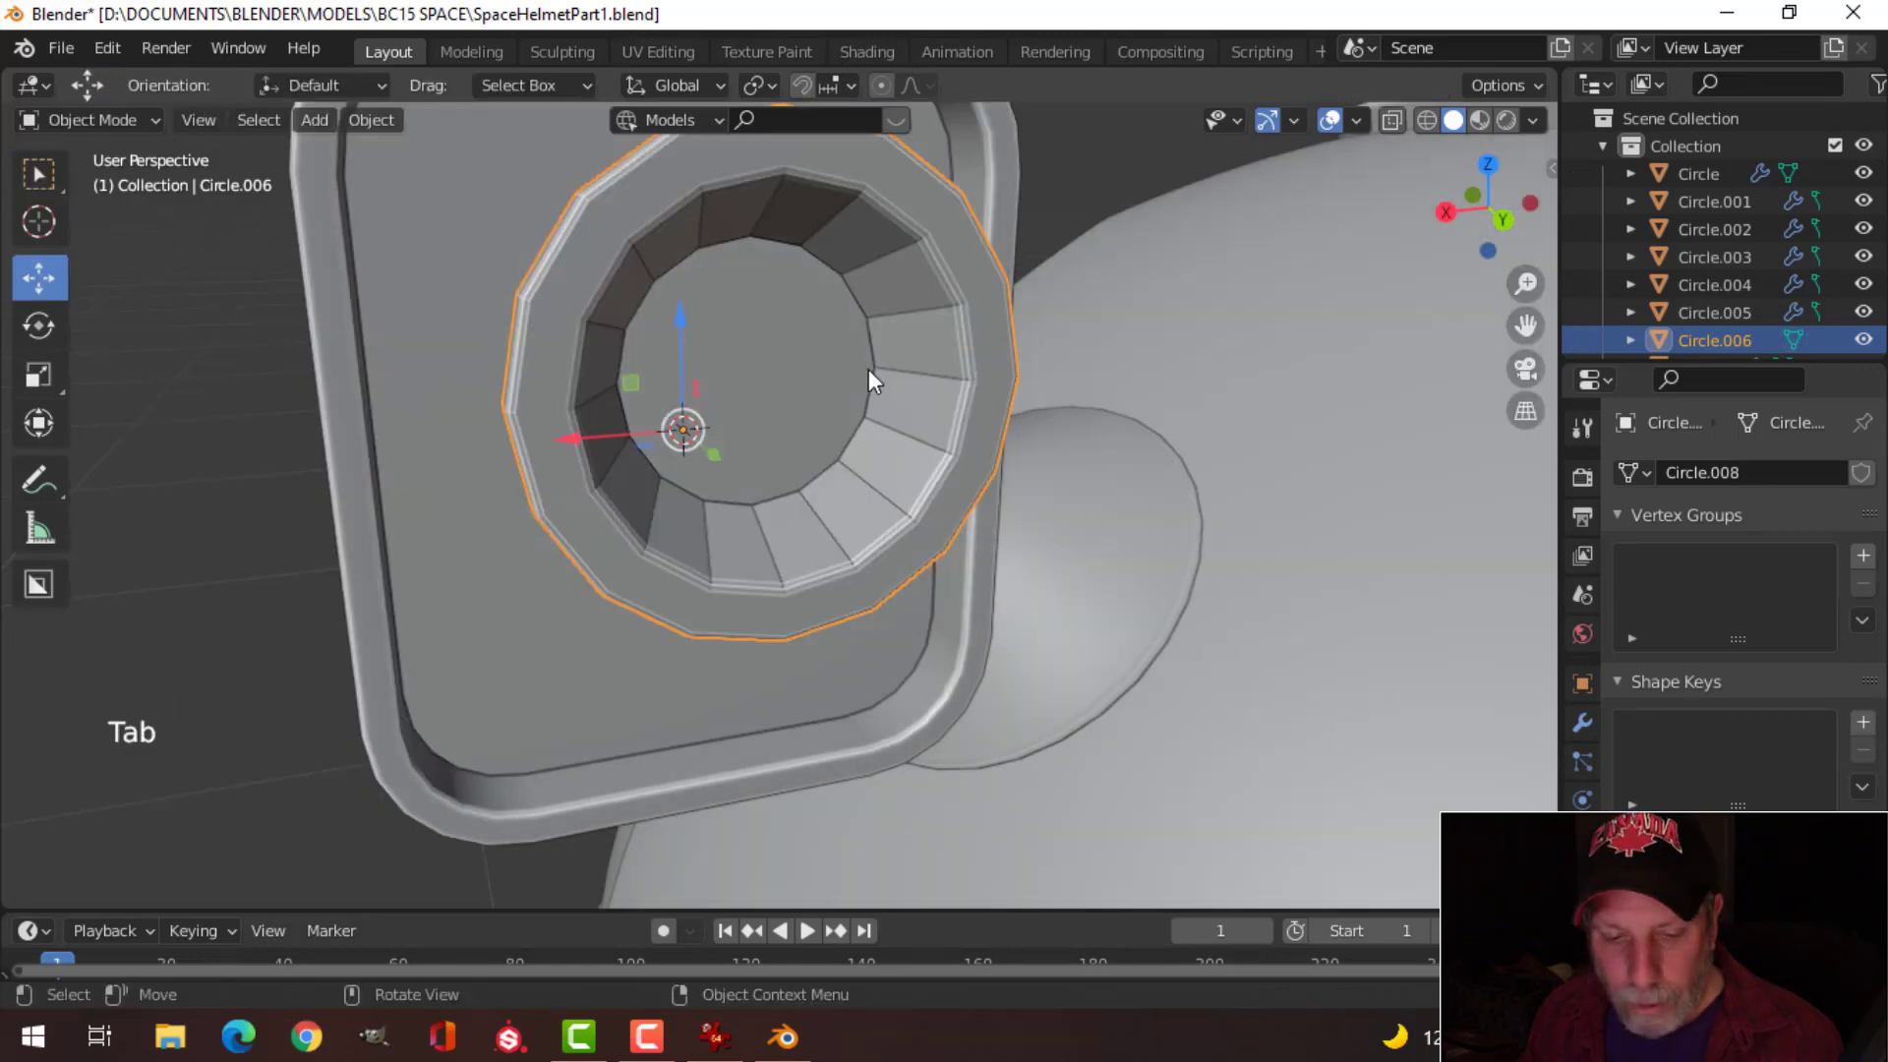
key(ctrl+1)
right_click(740, 212)
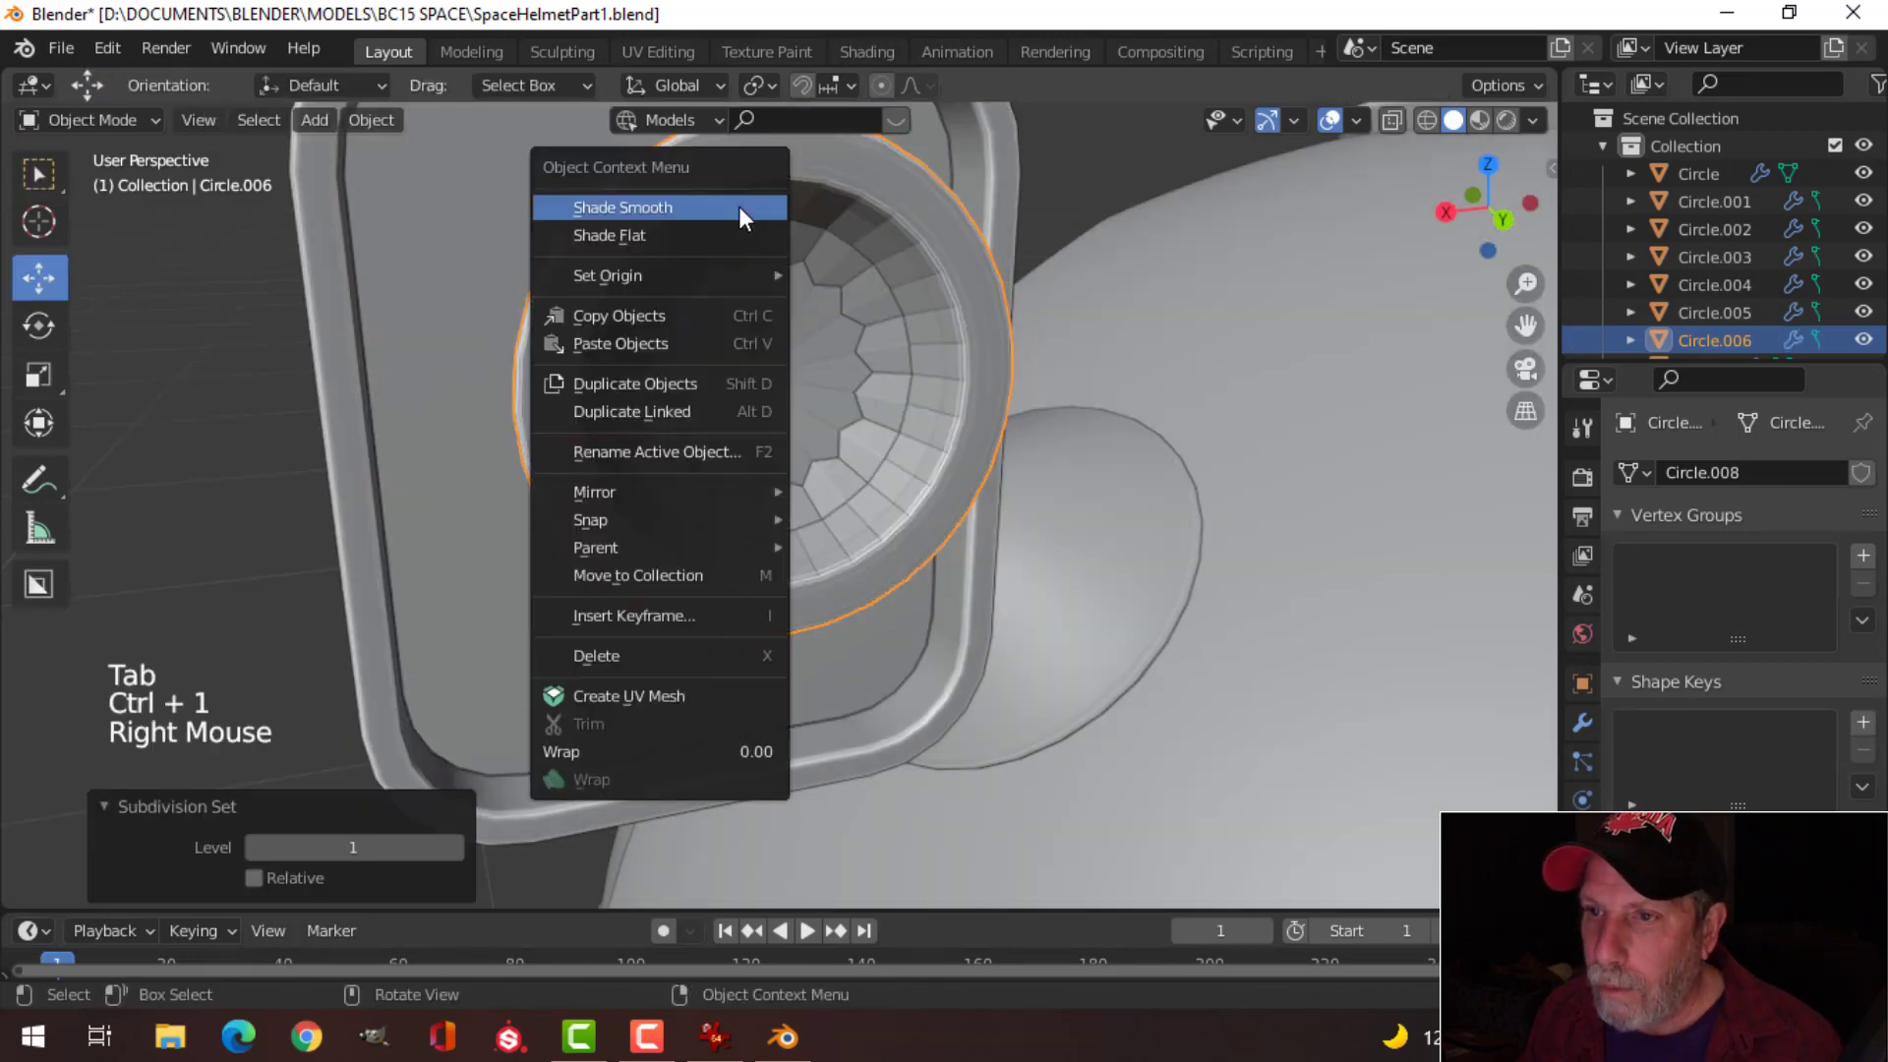
click(740, 204)
middle_drag(740, 204, 948, 417)
Step: Add two supporting loop cuts close to the junction of tube and flare, one on each side
key(Tab)
middle_drag(800, 393, 763, 374)
key(alt+a)
key(ctrl+r)
click(763, 372)
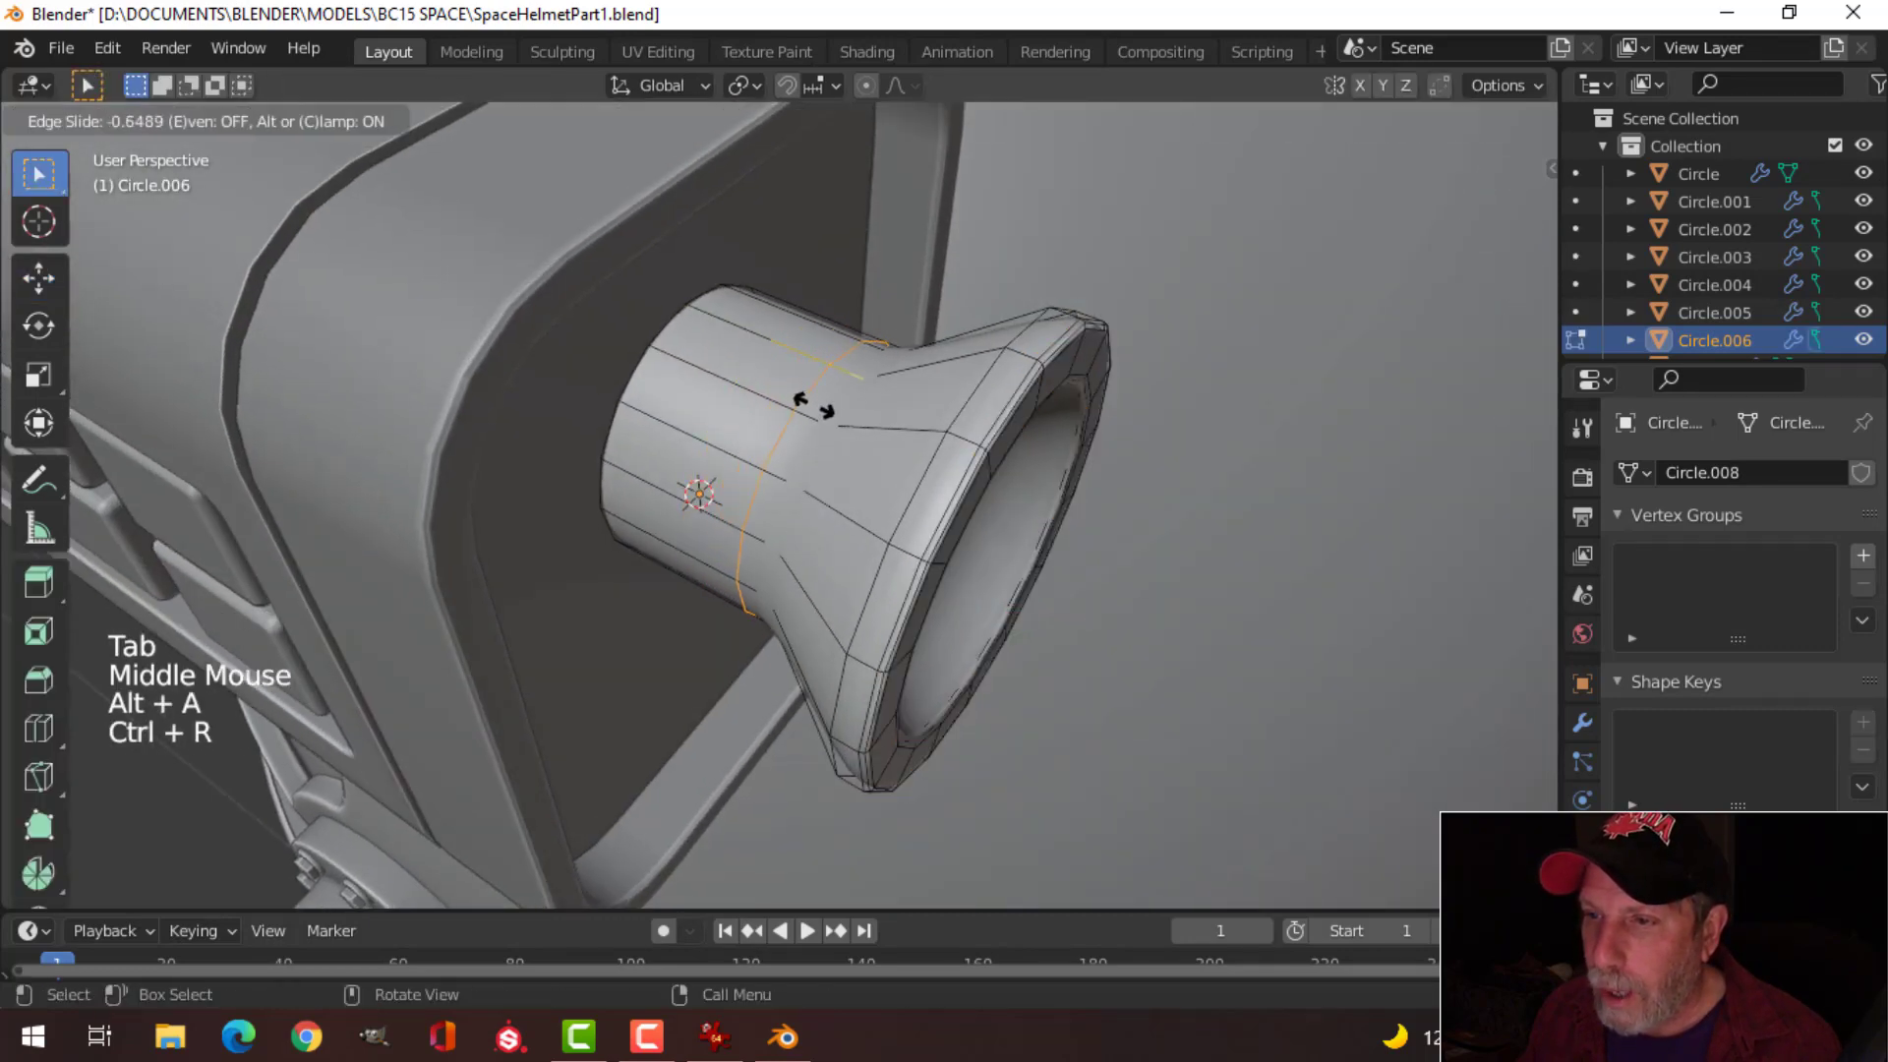
click(824, 413)
key(ctrl+r)
click(847, 418)
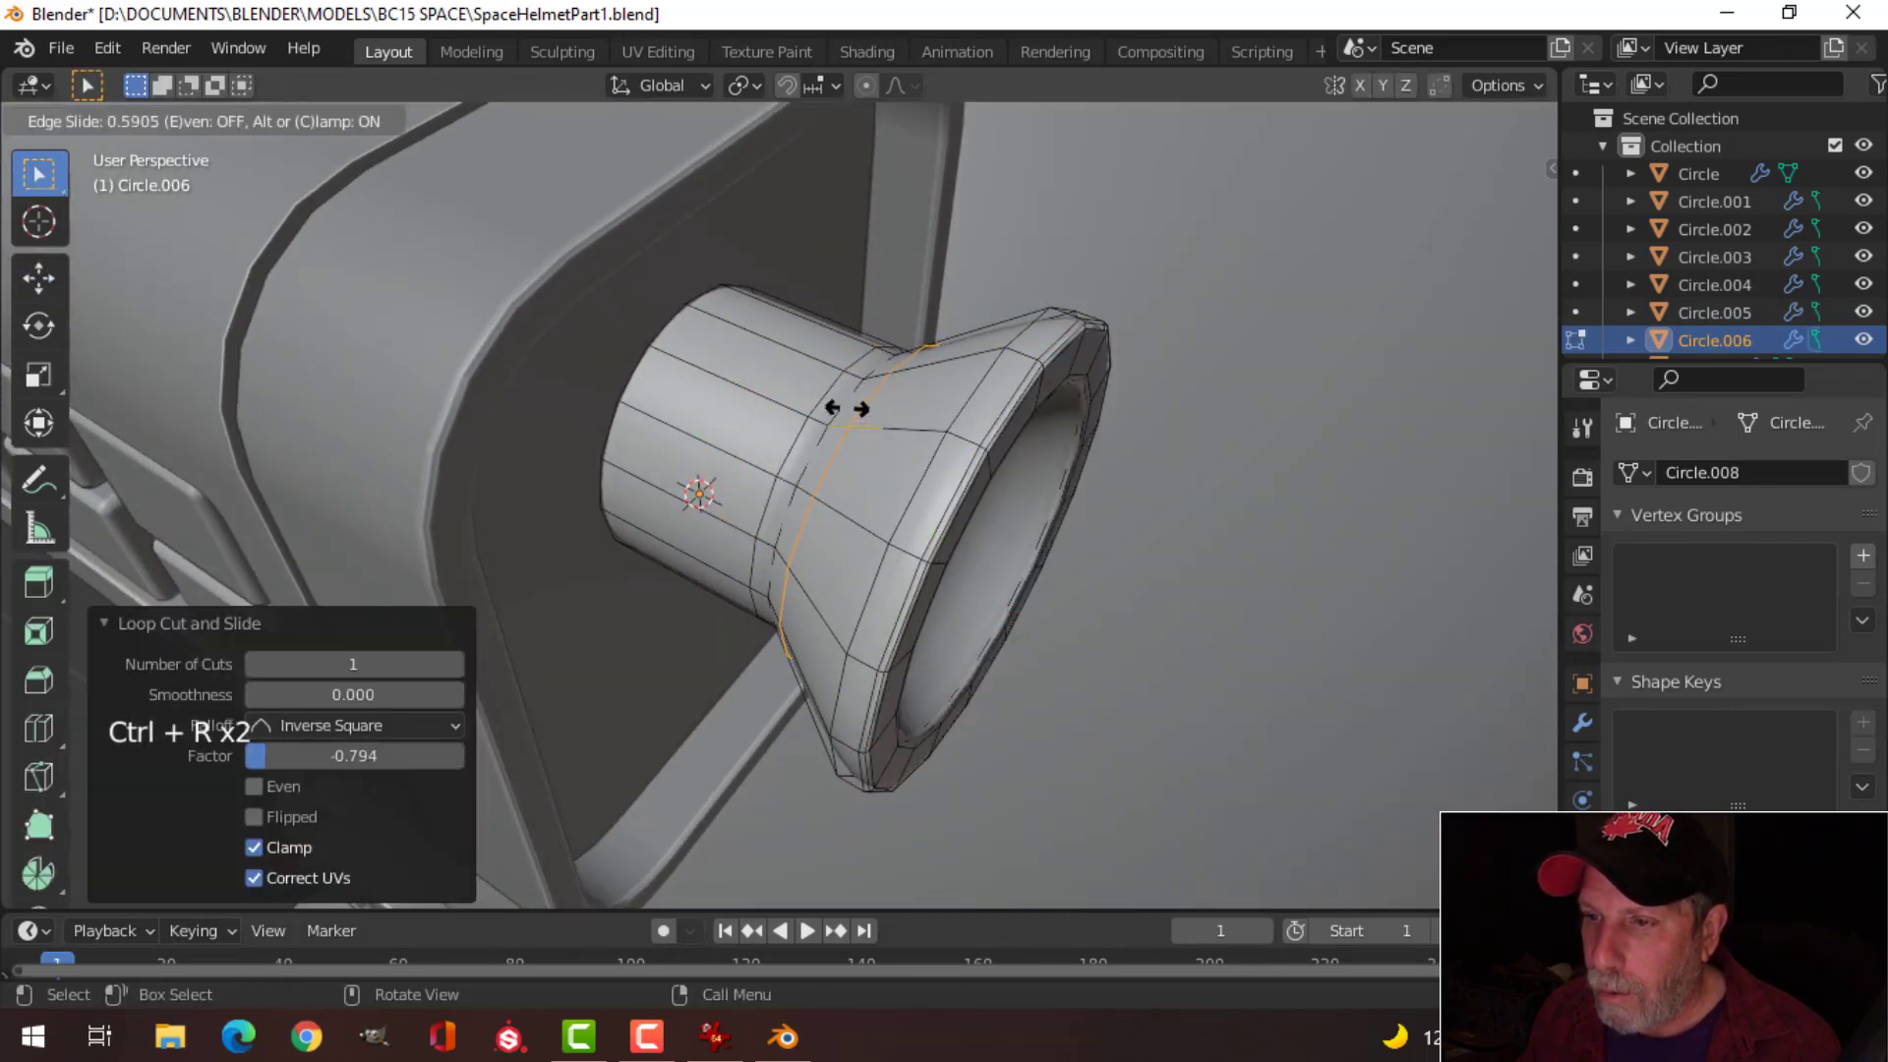
click(848, 408)
Step: Inset the face inside the flare by about 0.013 m and add a supporting loop cut around the recess
key(Tab)
middle_drag(847, 408, 936, 373)
key(Tab)
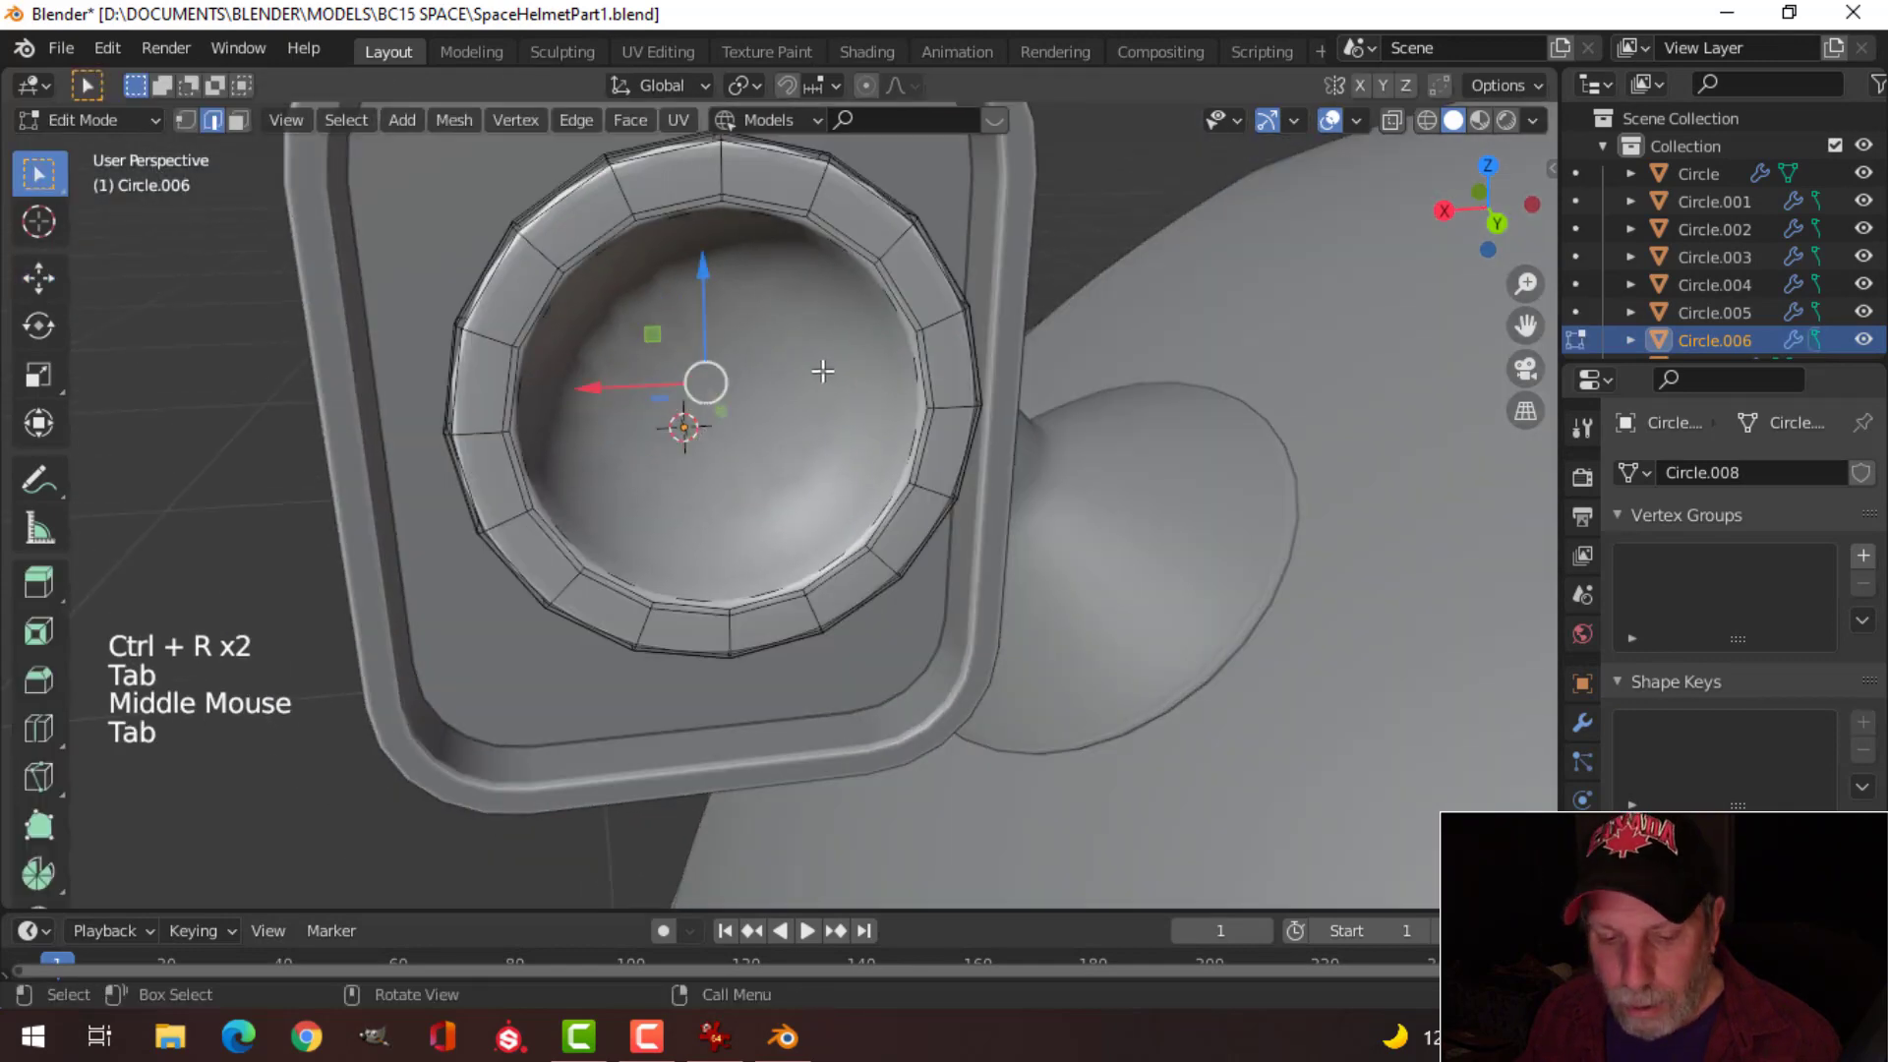
key(3)
key(i)
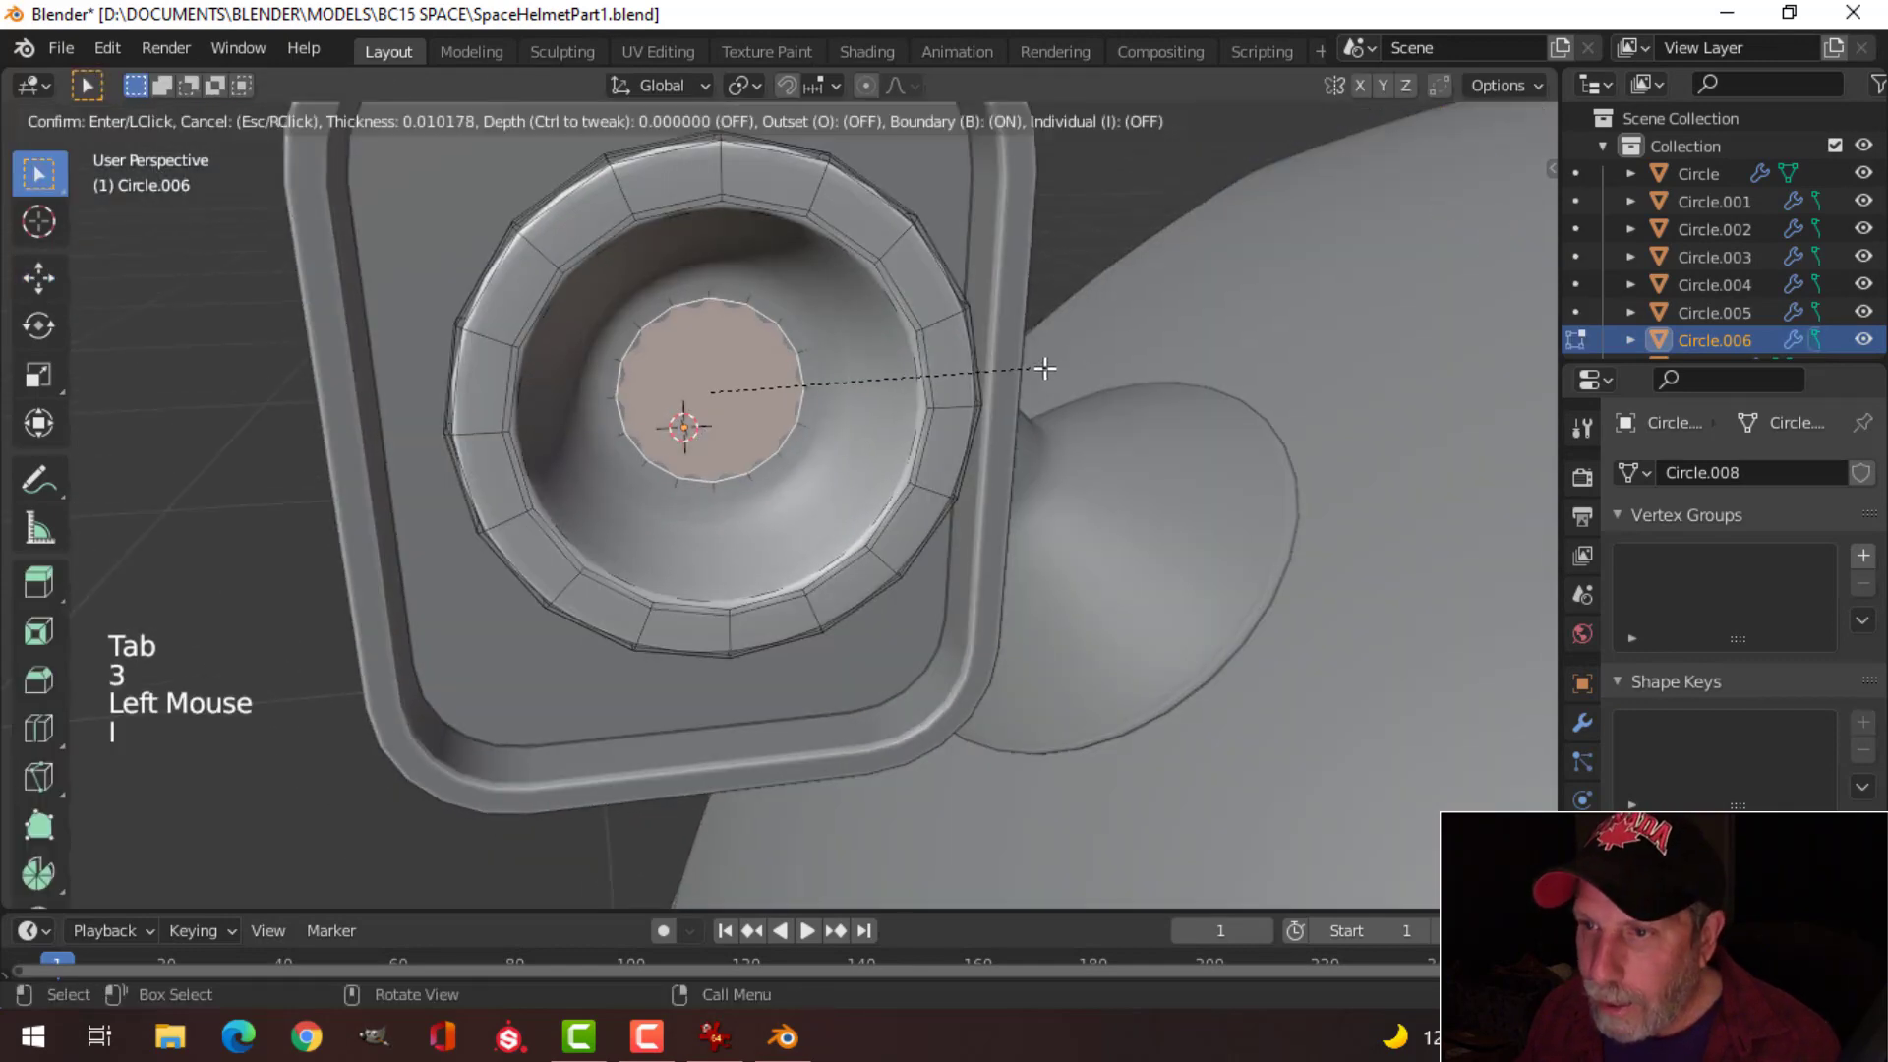
click(962, 380)
middle_drag(961, 379, 935, 303)
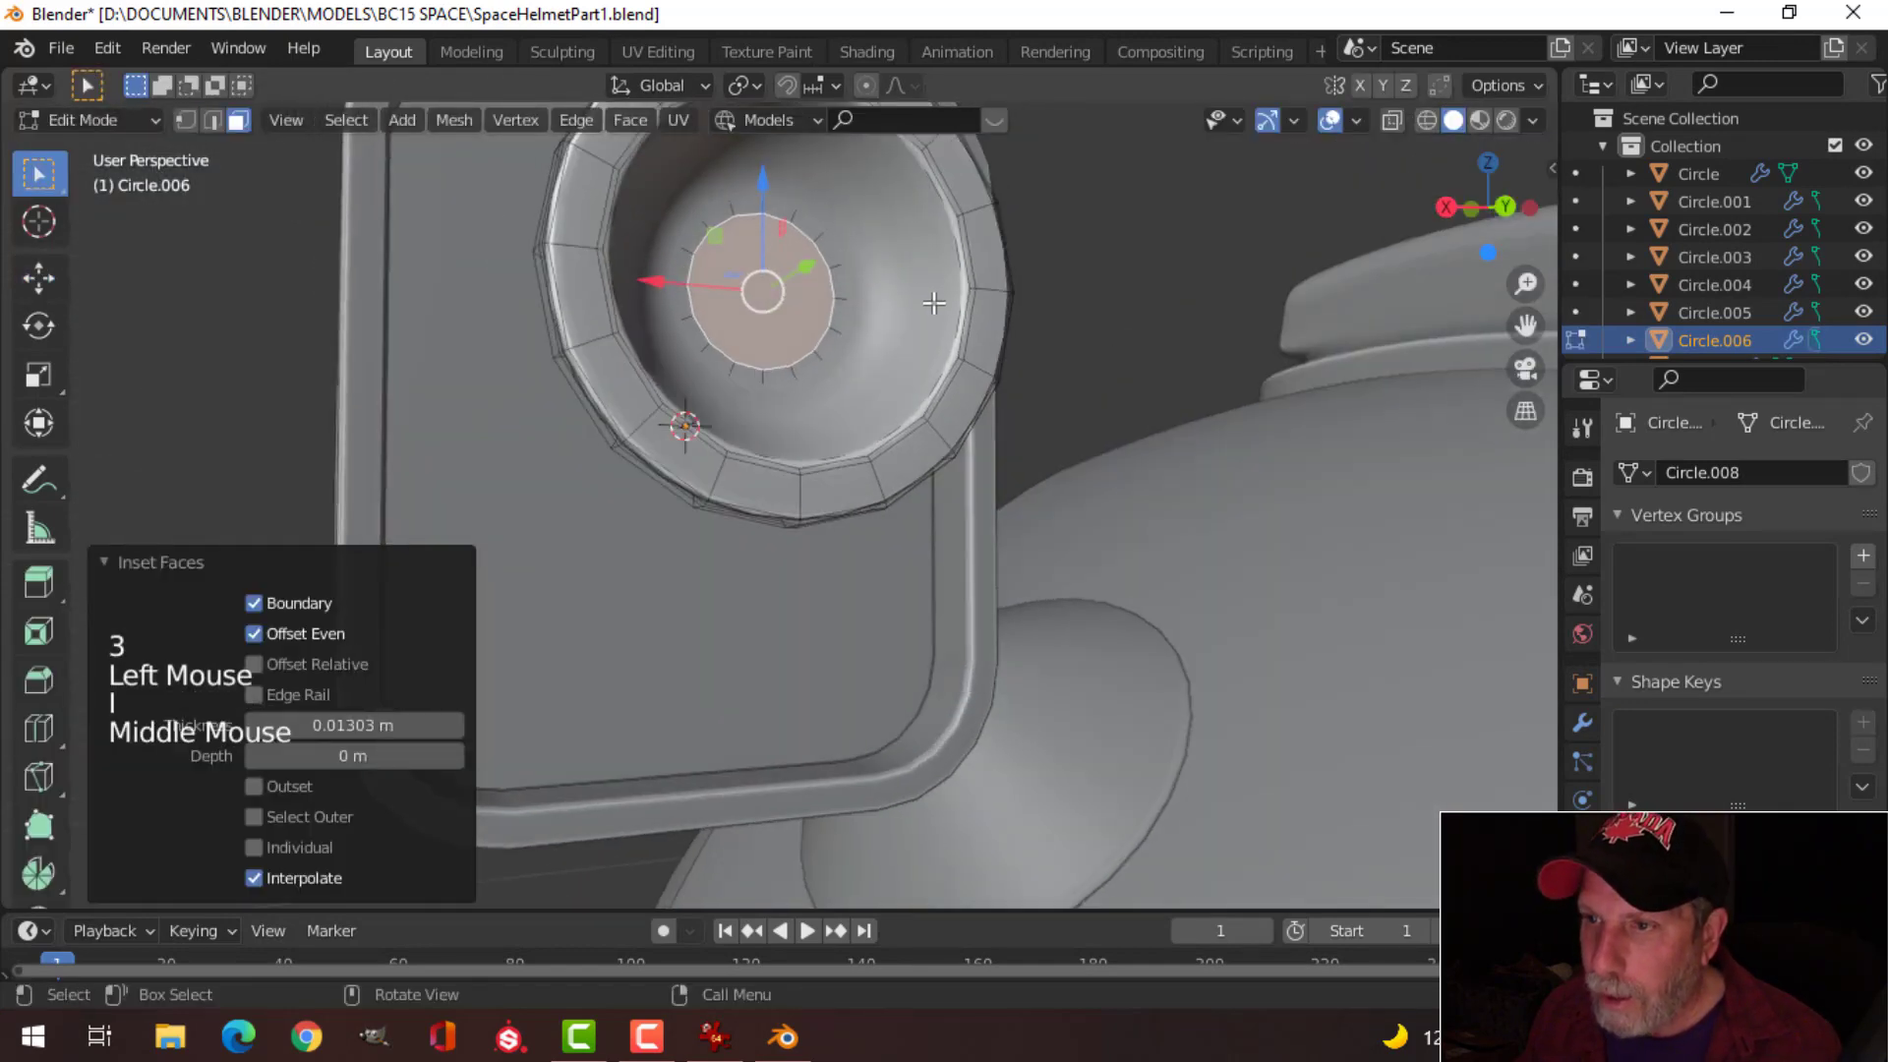
click(839, 232)
click(843, 235)
key(Tab)
scroll(940, 274, down, 4)
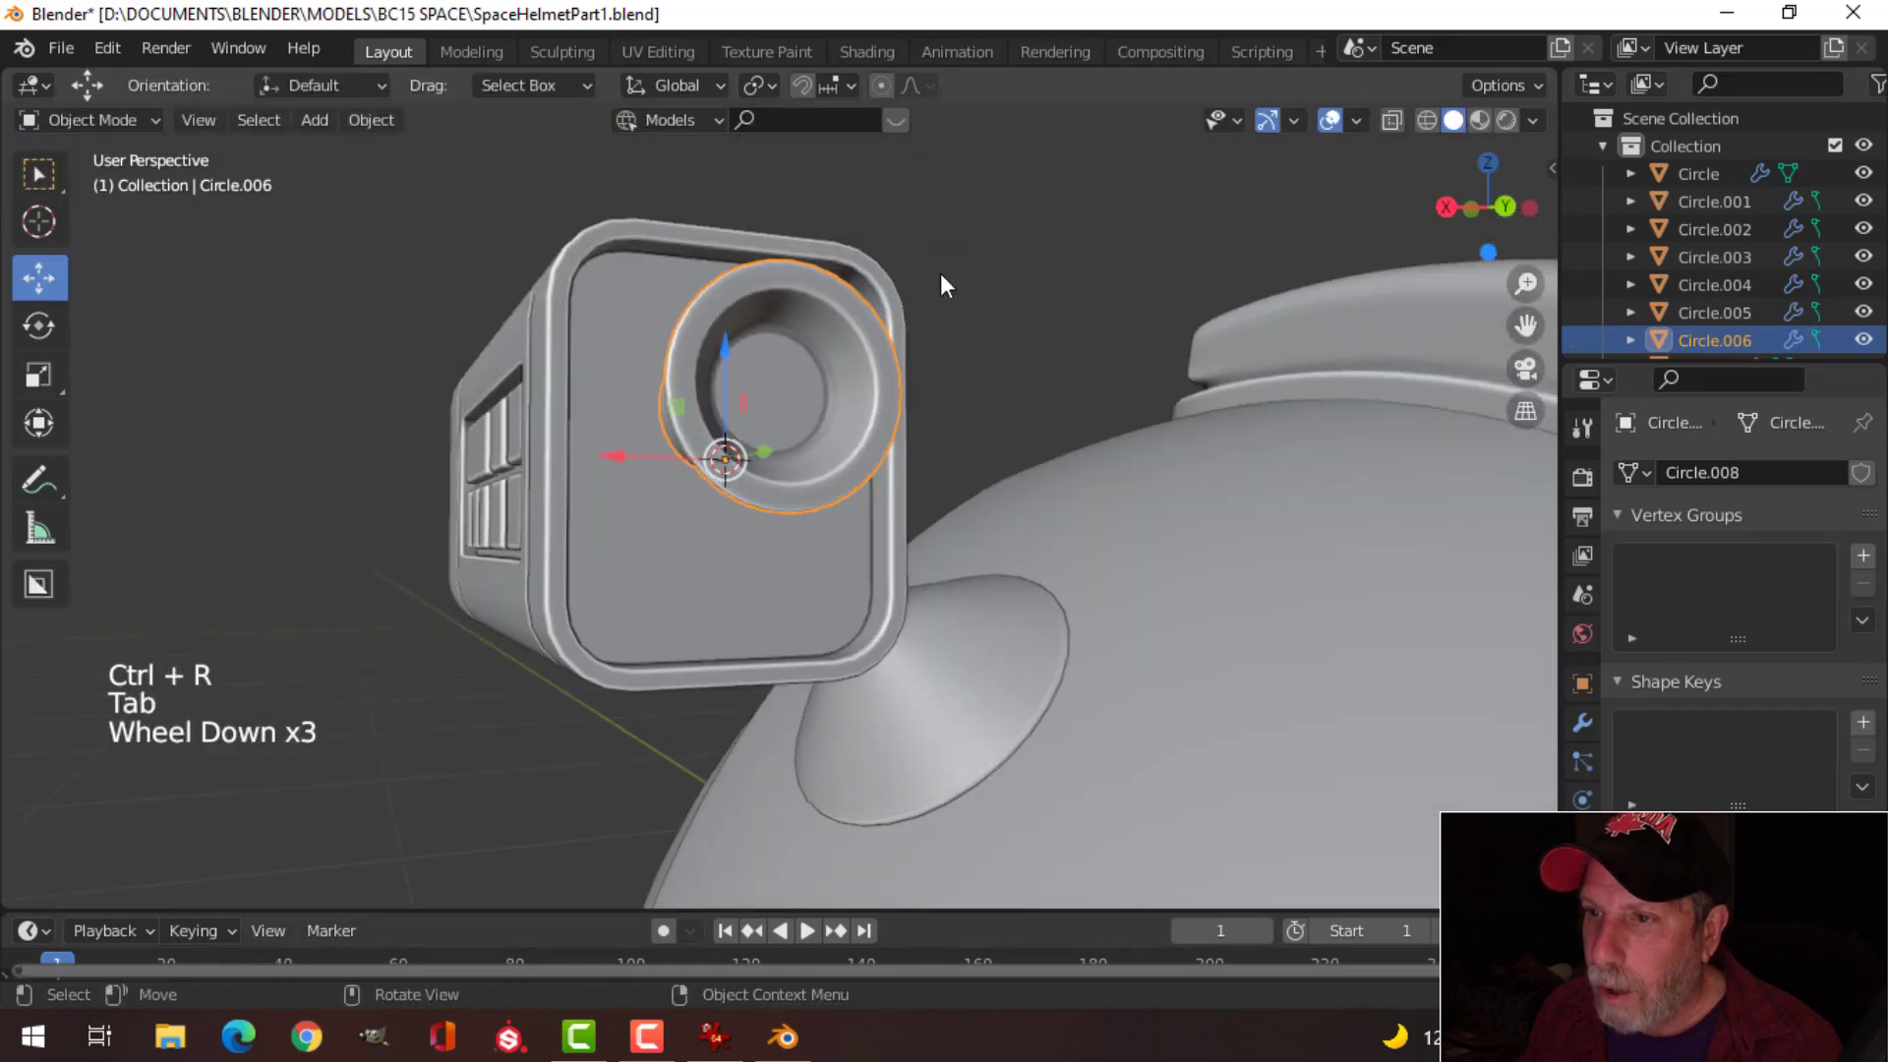
Step: Select the flared tube and move it along Y, deeper into the box attachment's recessed end
key(alt+a)
middle_drag(946, 370, 1050, 551)
scroll(1058, 516, up, 2)
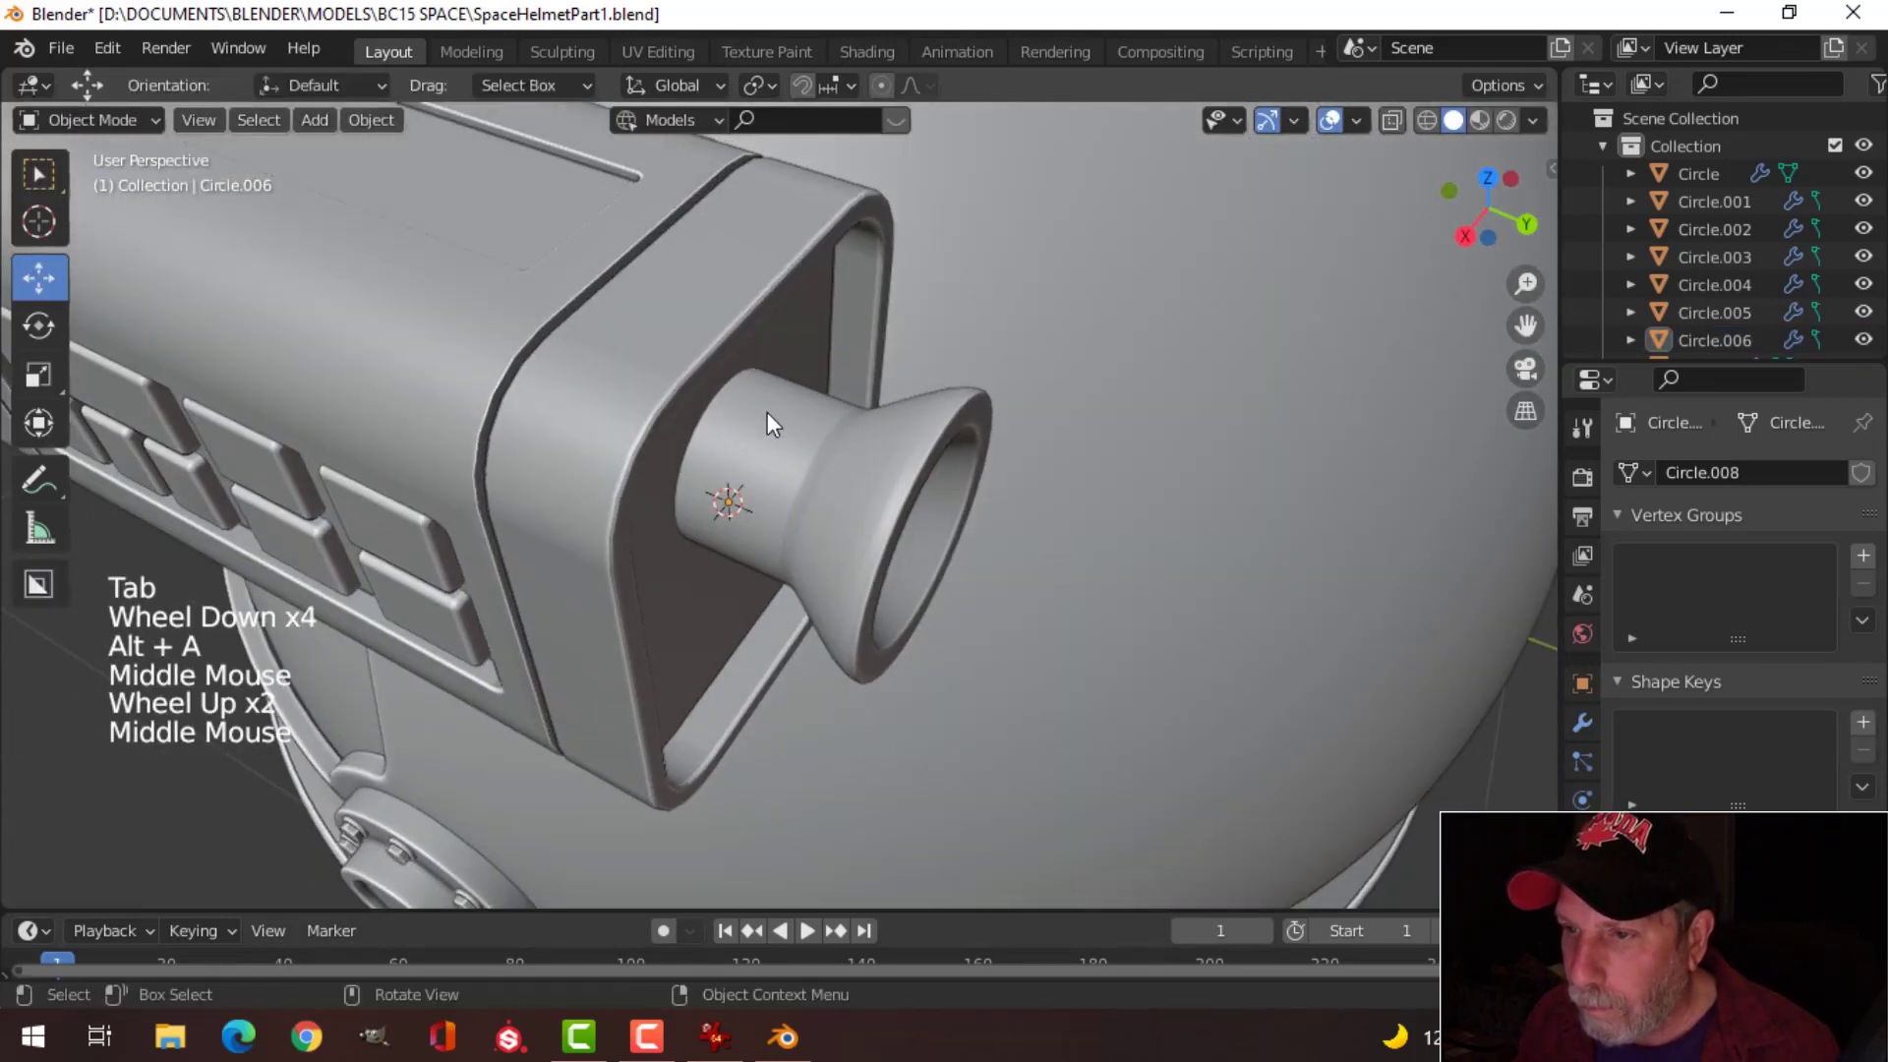
click(812, 450)
key(Tab)
key(Tab)
scroll(960, 458, down, 3)
key(alt+a)
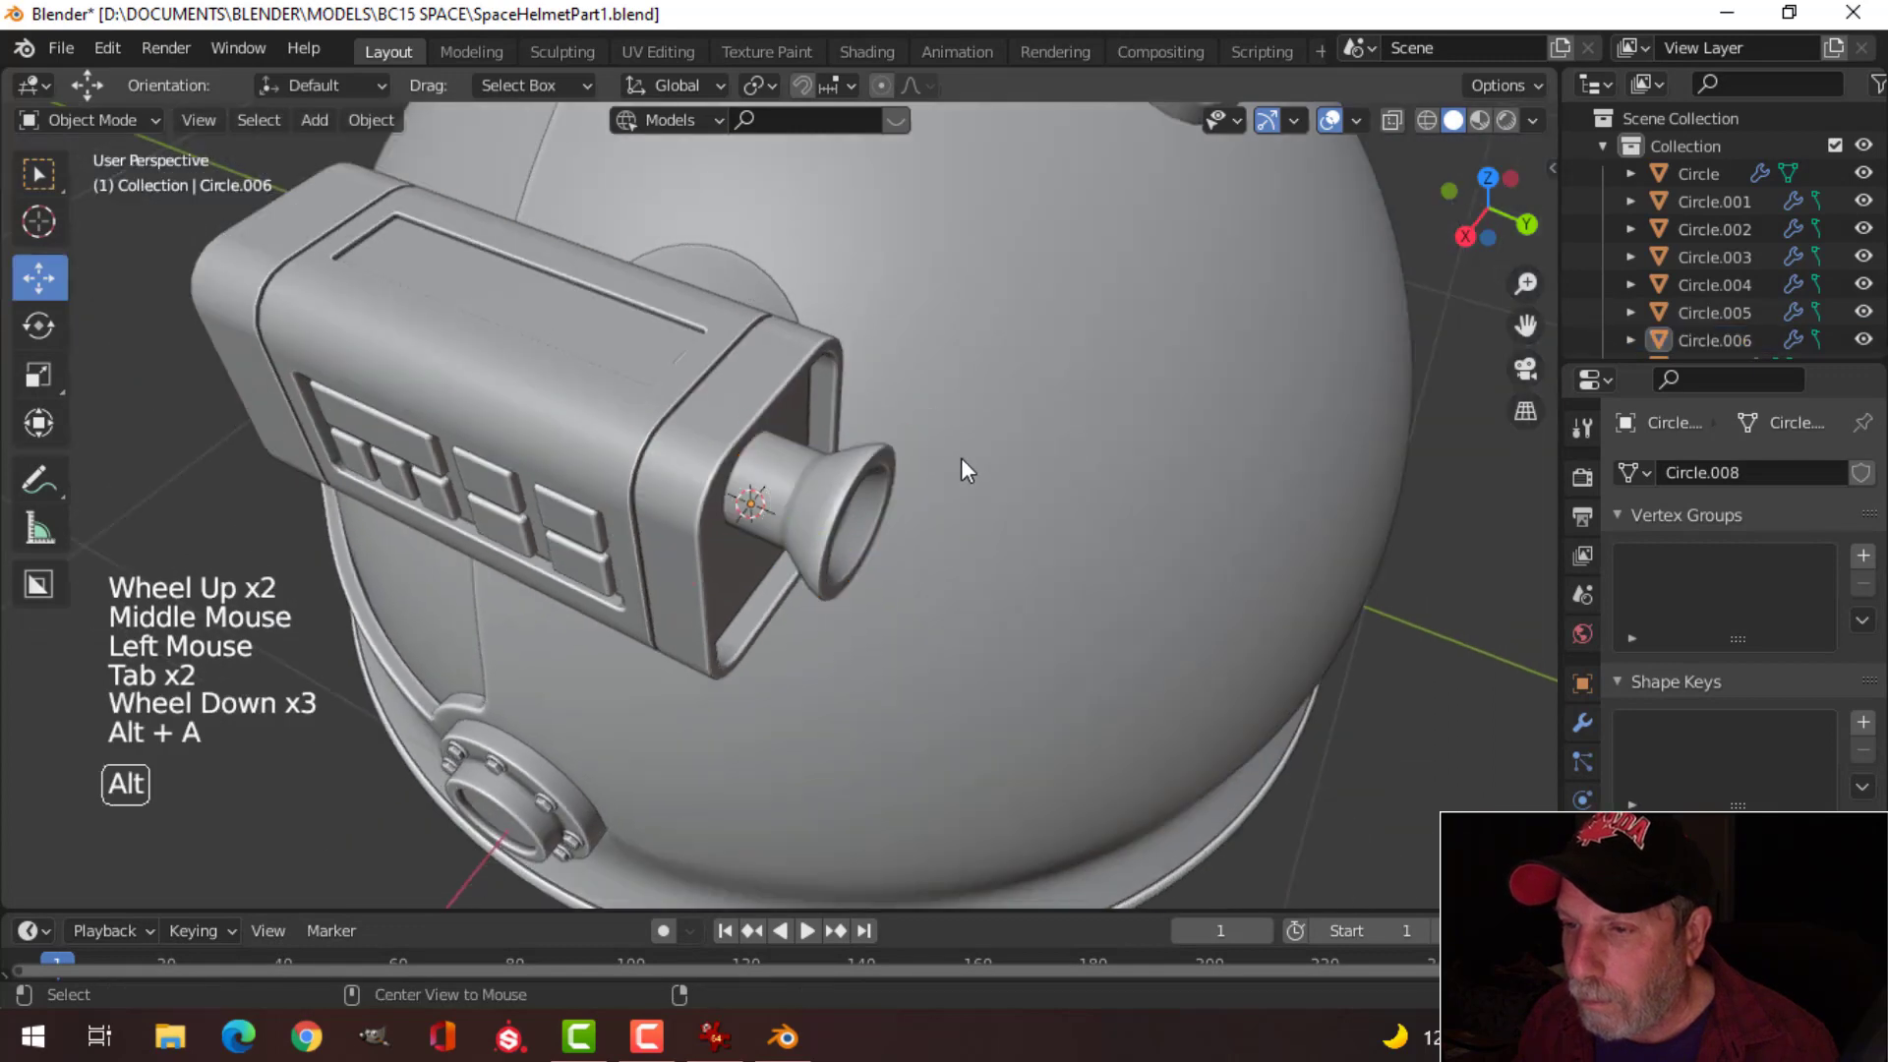
middle_drag(960, 458, 885, 534)
click(829, 455)
drag(885, 534, 873, 517)
middle_drag(873, 518, 907, 487)
scroll(936, 480, up, 2)
drag(847, 517, 829, 515)
scroll(987, 476, down, 3)
key(alt+a)
Step: Hide the large lens surface inside the ring on the box attachment's front end
mouse_move(988, 476)
middle_down()
mouse_move(717, 405)
mouse_move(988, 310)
mouse_move(1035, 534)
mouse_move(1012, 452)
middle_up()
scroll(700, 419, down, 3)
scroll(896, 394, up, 2)
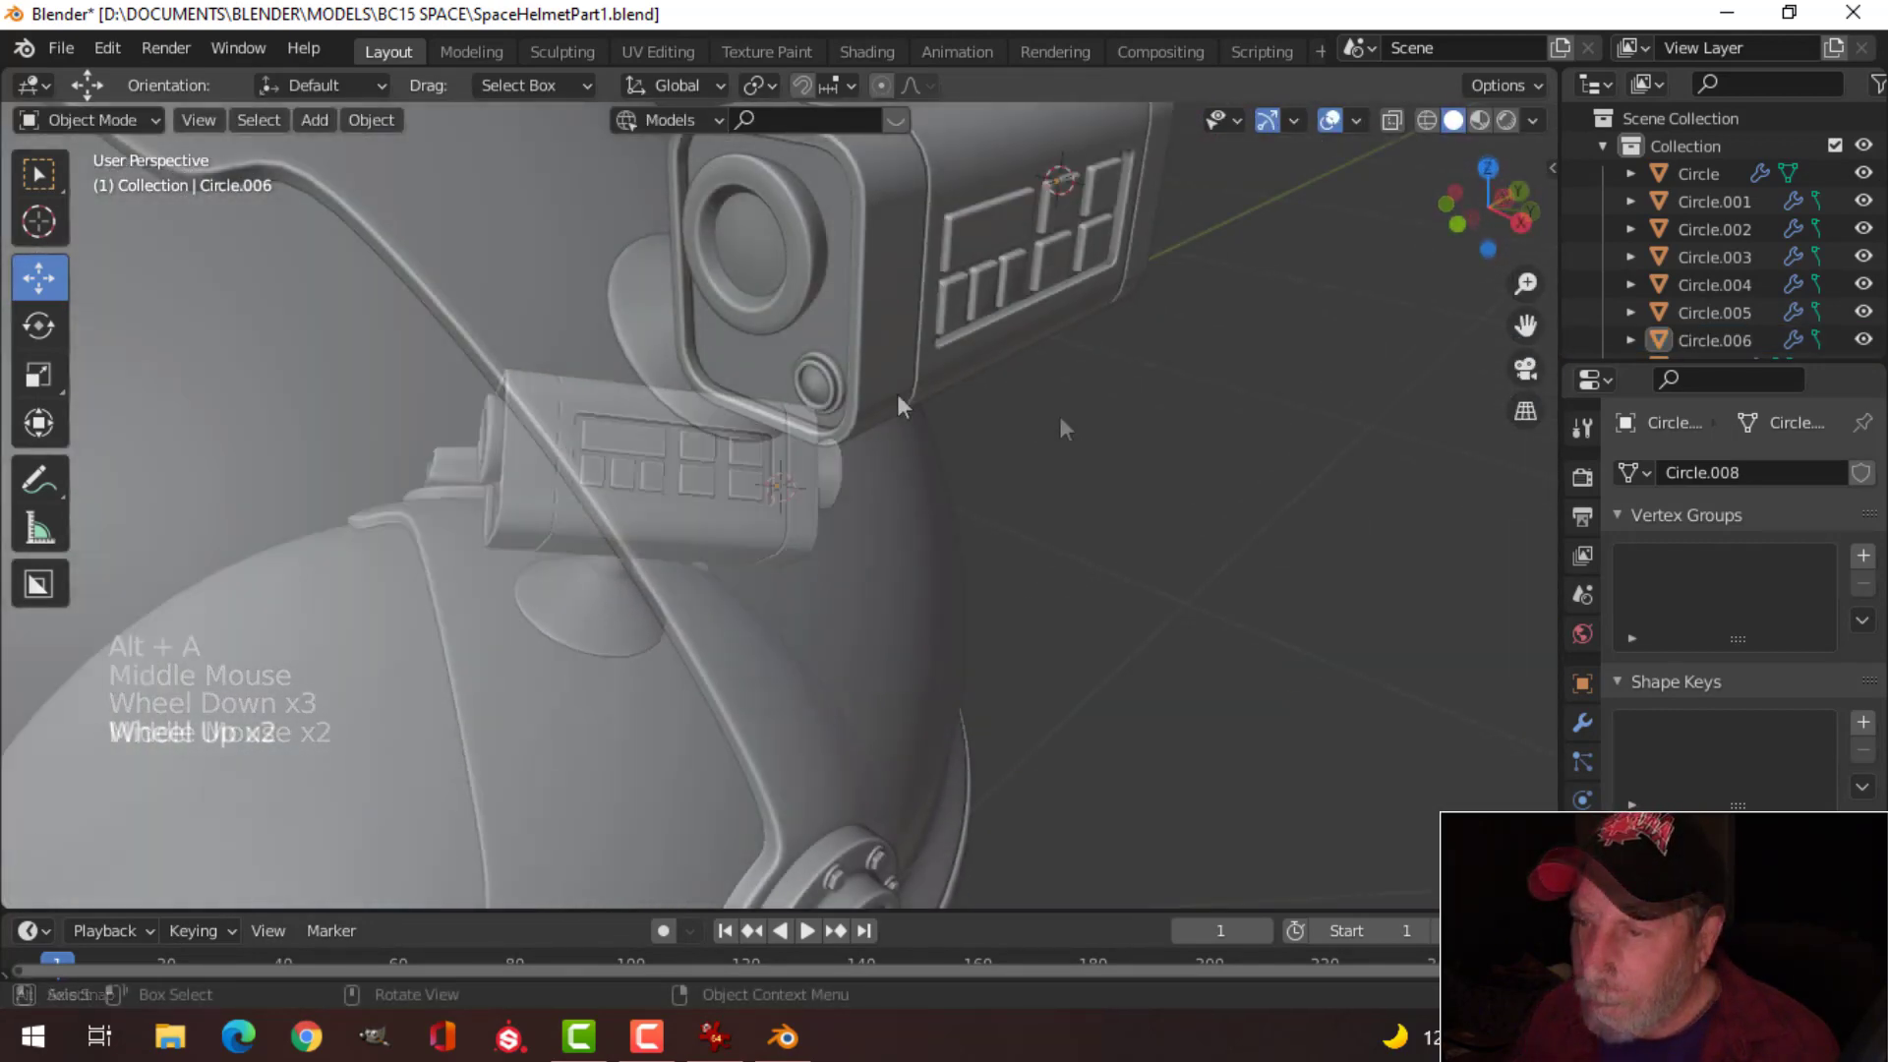
shift+middle_drag(897, 393, 870, 507)
scroll(812, 558, up, 1)
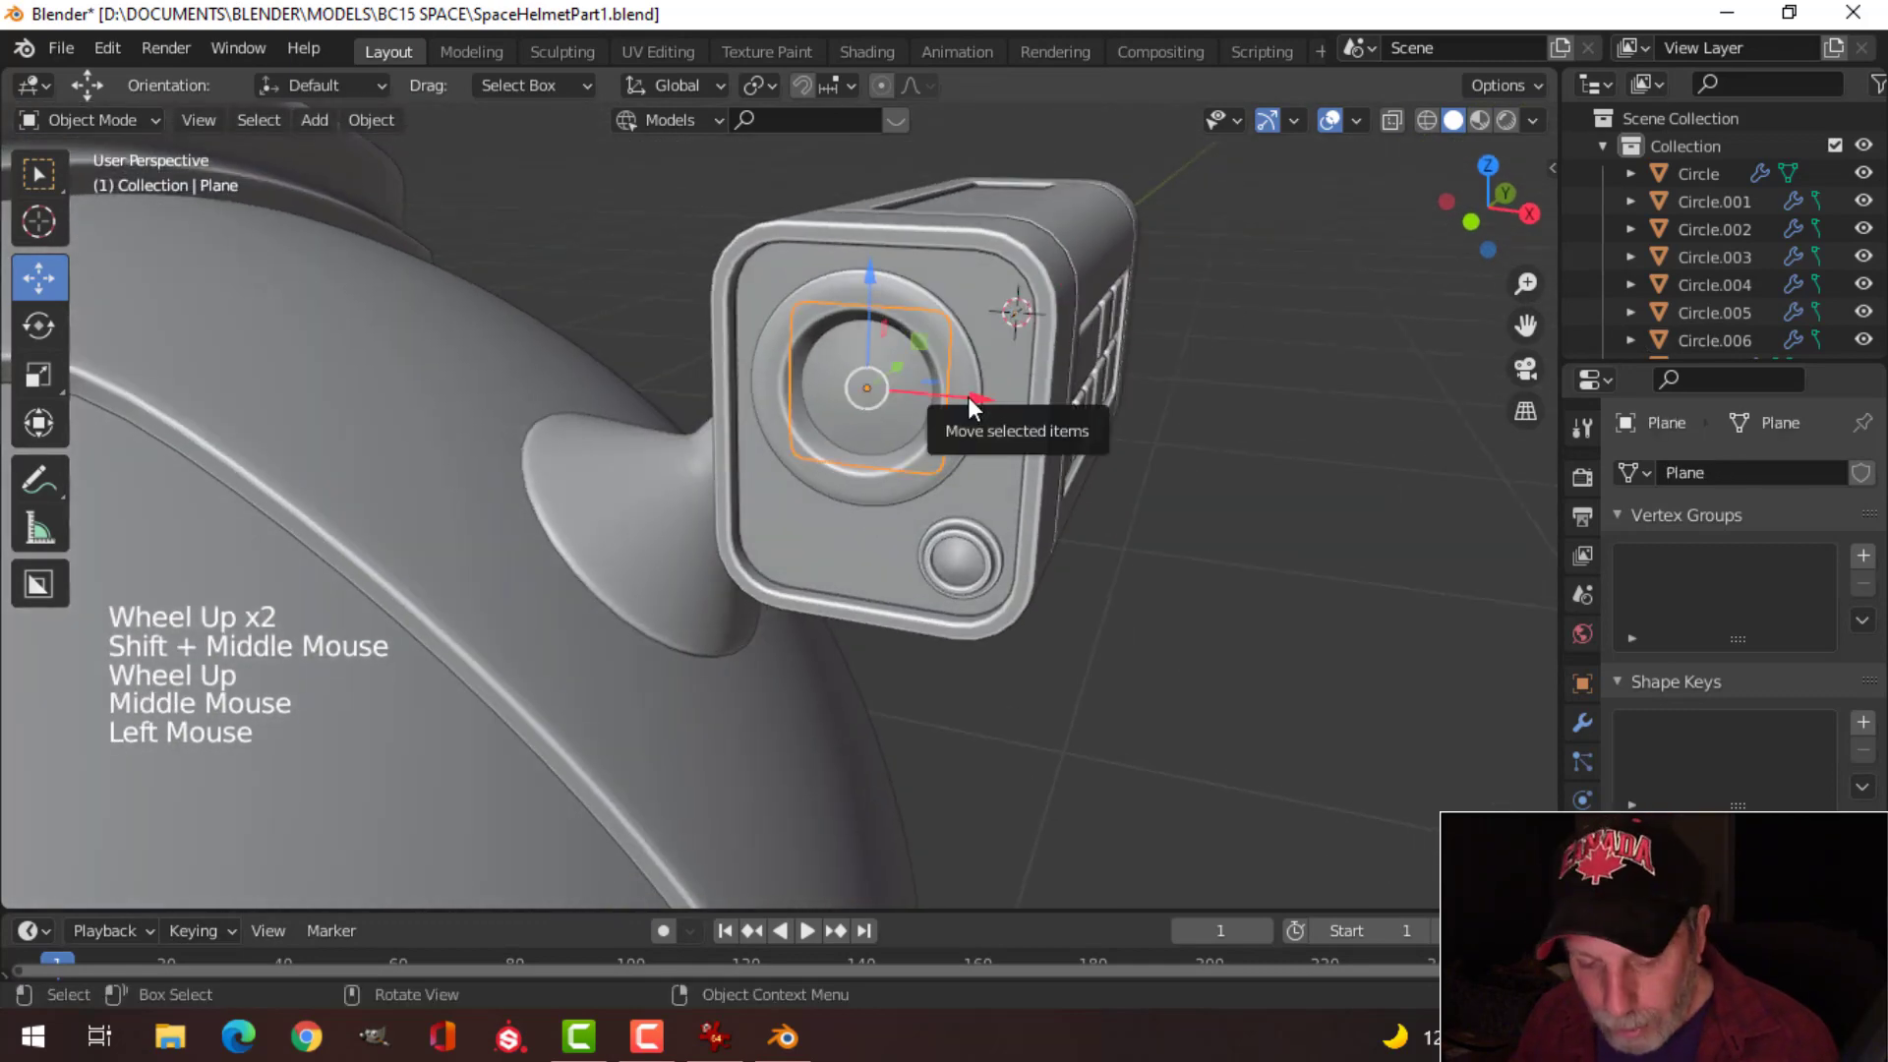
key(h)
Step: Extrude the large ring's innermost edge loop inward, scaling it to about 0.706
scroll(888, 403, up, 3)
middle_drag(888, 403, 683, 448)
click(643, 423)
key(Tab)
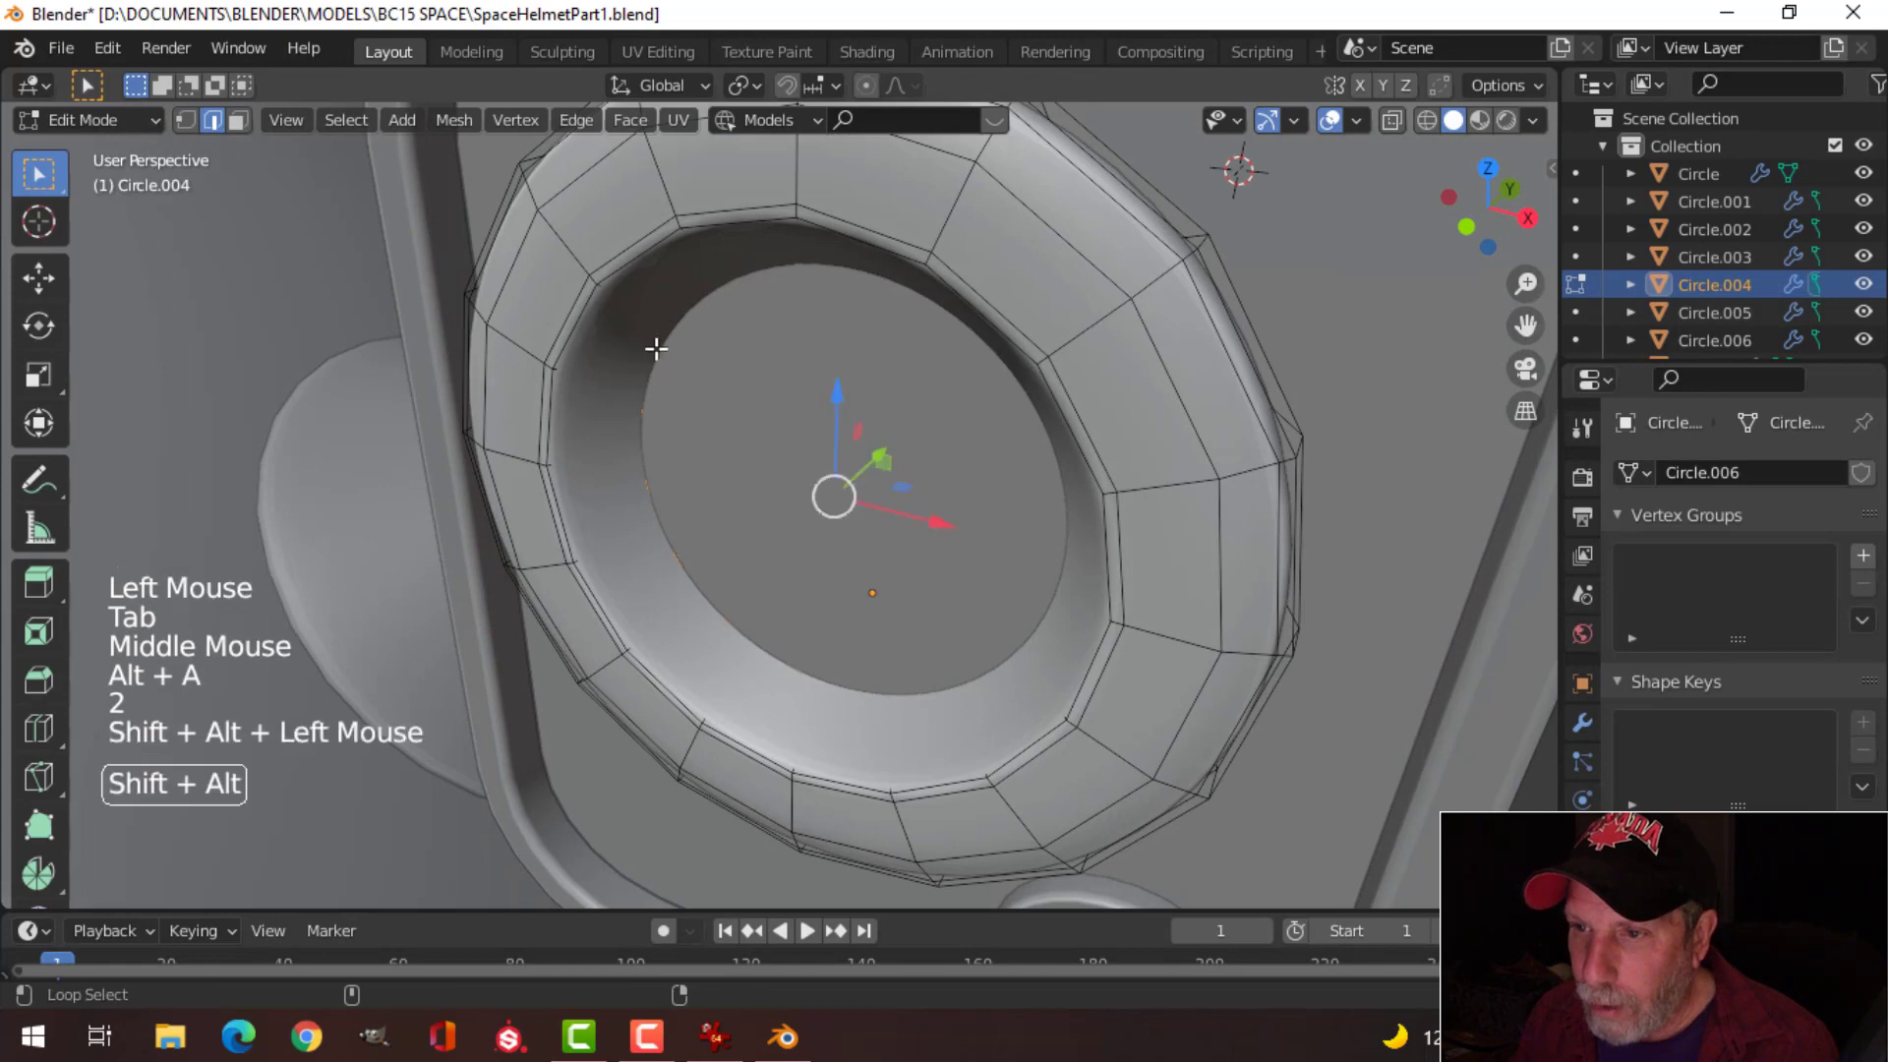
scroll(656, 348, down, 2)
middle_drag(656, 348, 1455, 485)
key(e)
key(s)
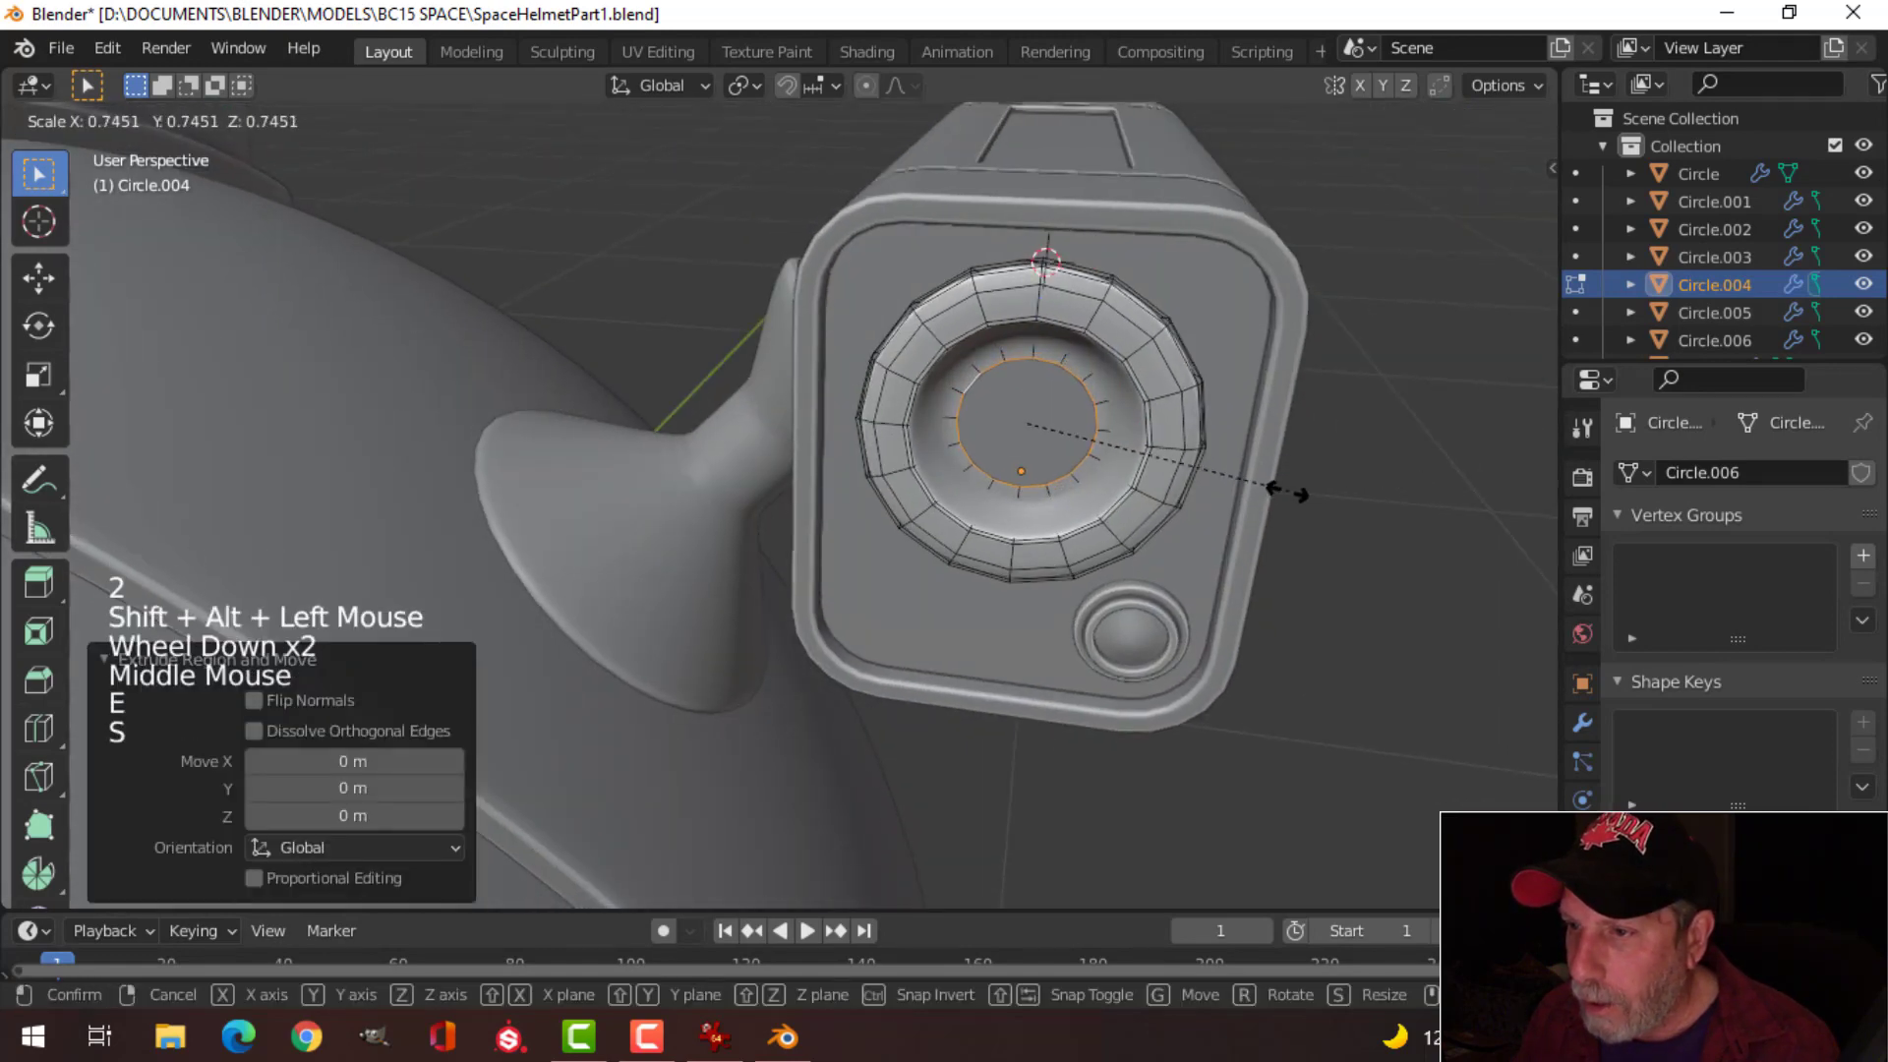
click(1276, 494)
Step: Add a loop cut to the ring's new inner face strip, close to its outer edge
middle_drag(1278, 476, 1172, 476)
scroll(611, 476, up, 2)
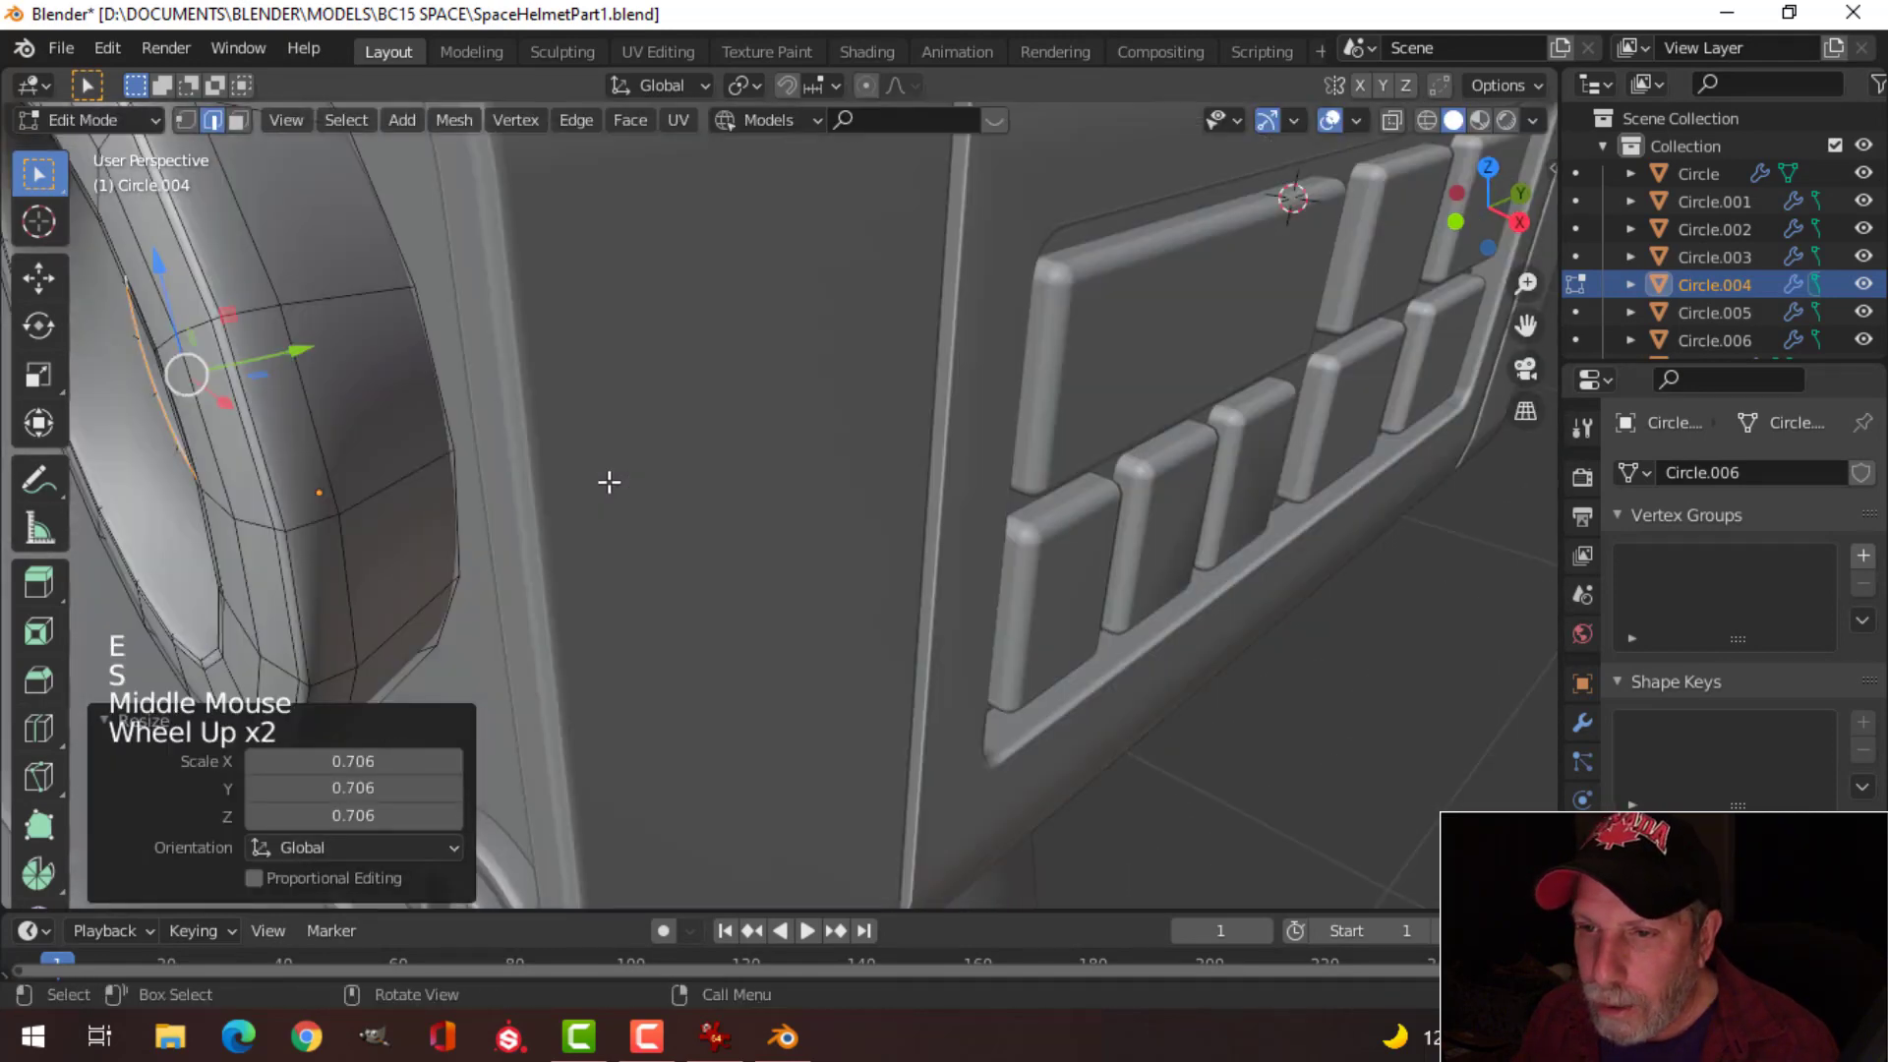
shift+middle_drag(611, 476, 745, 465)
key(ctrl+r)
click(756, 282)
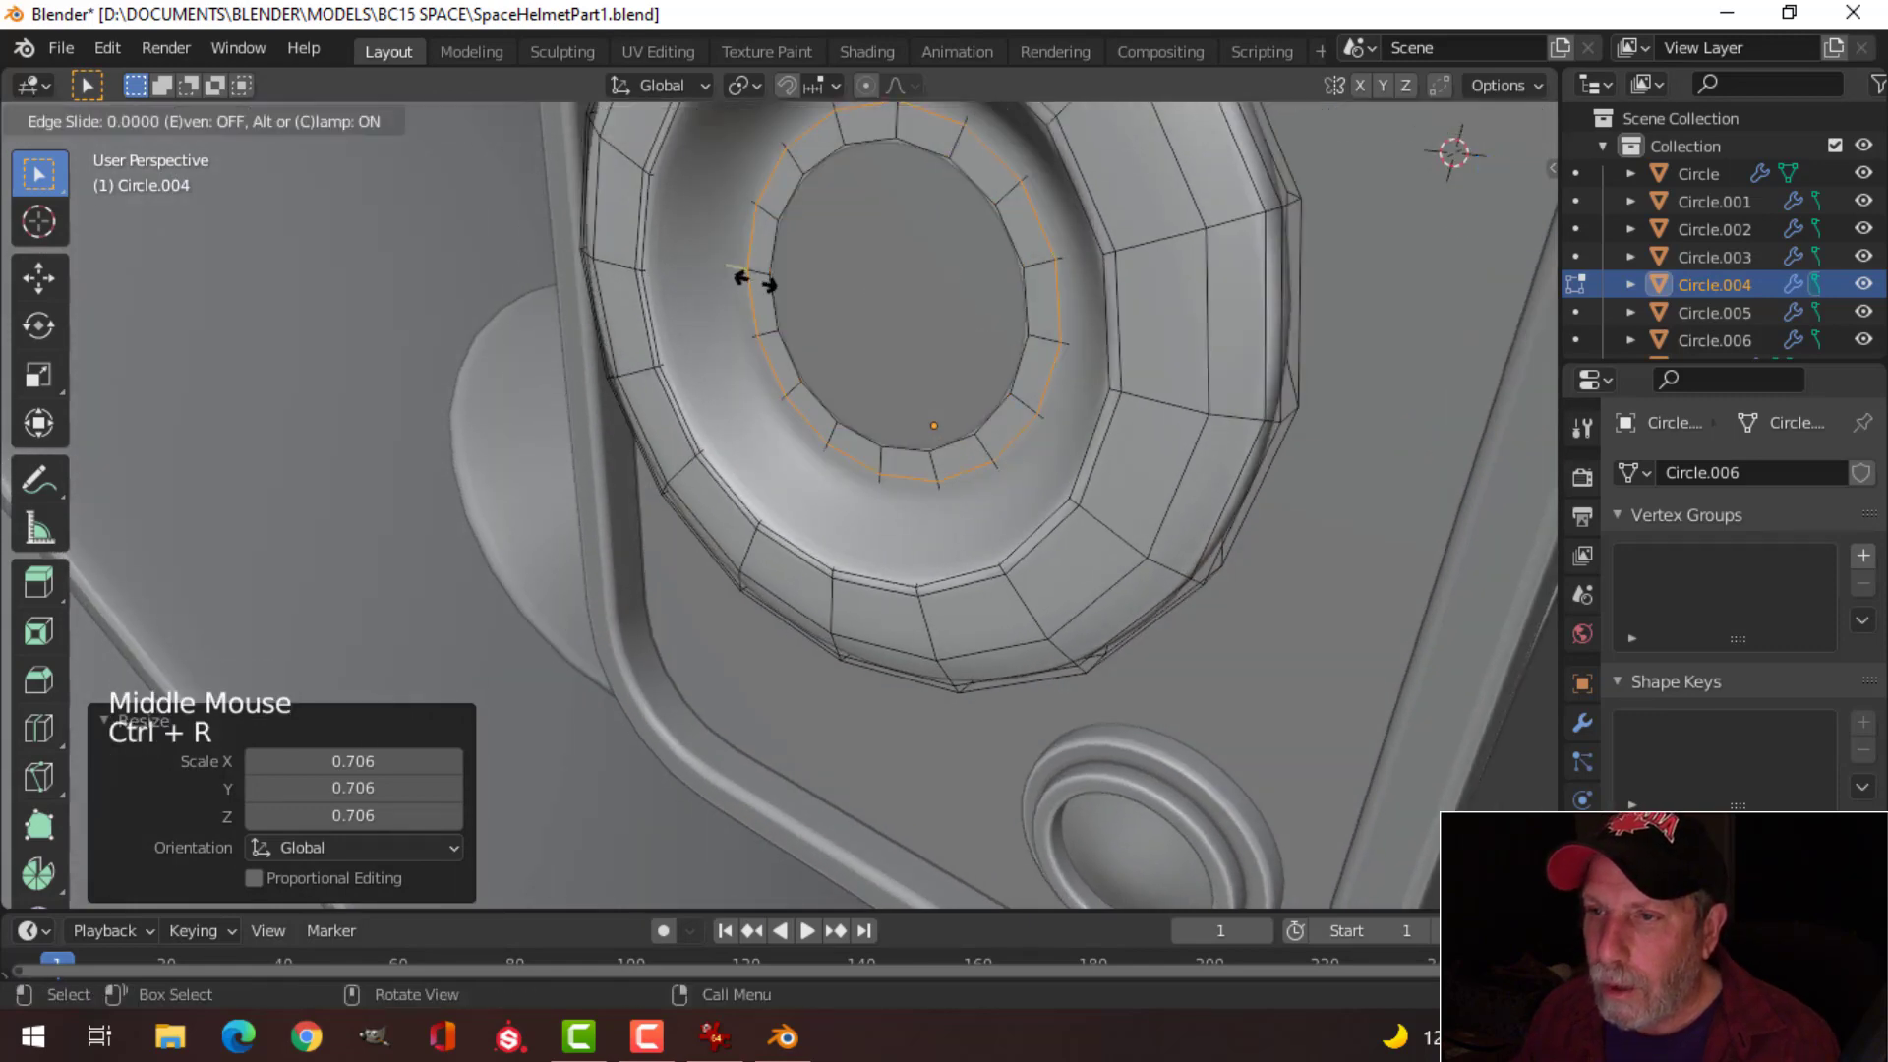
click(736, 295)
key(Tab)
Step: Unhide the large lens and scale its whole mesh to about 0.581 to suit the narrower ring opening
scroll(783, 393, down, 3)
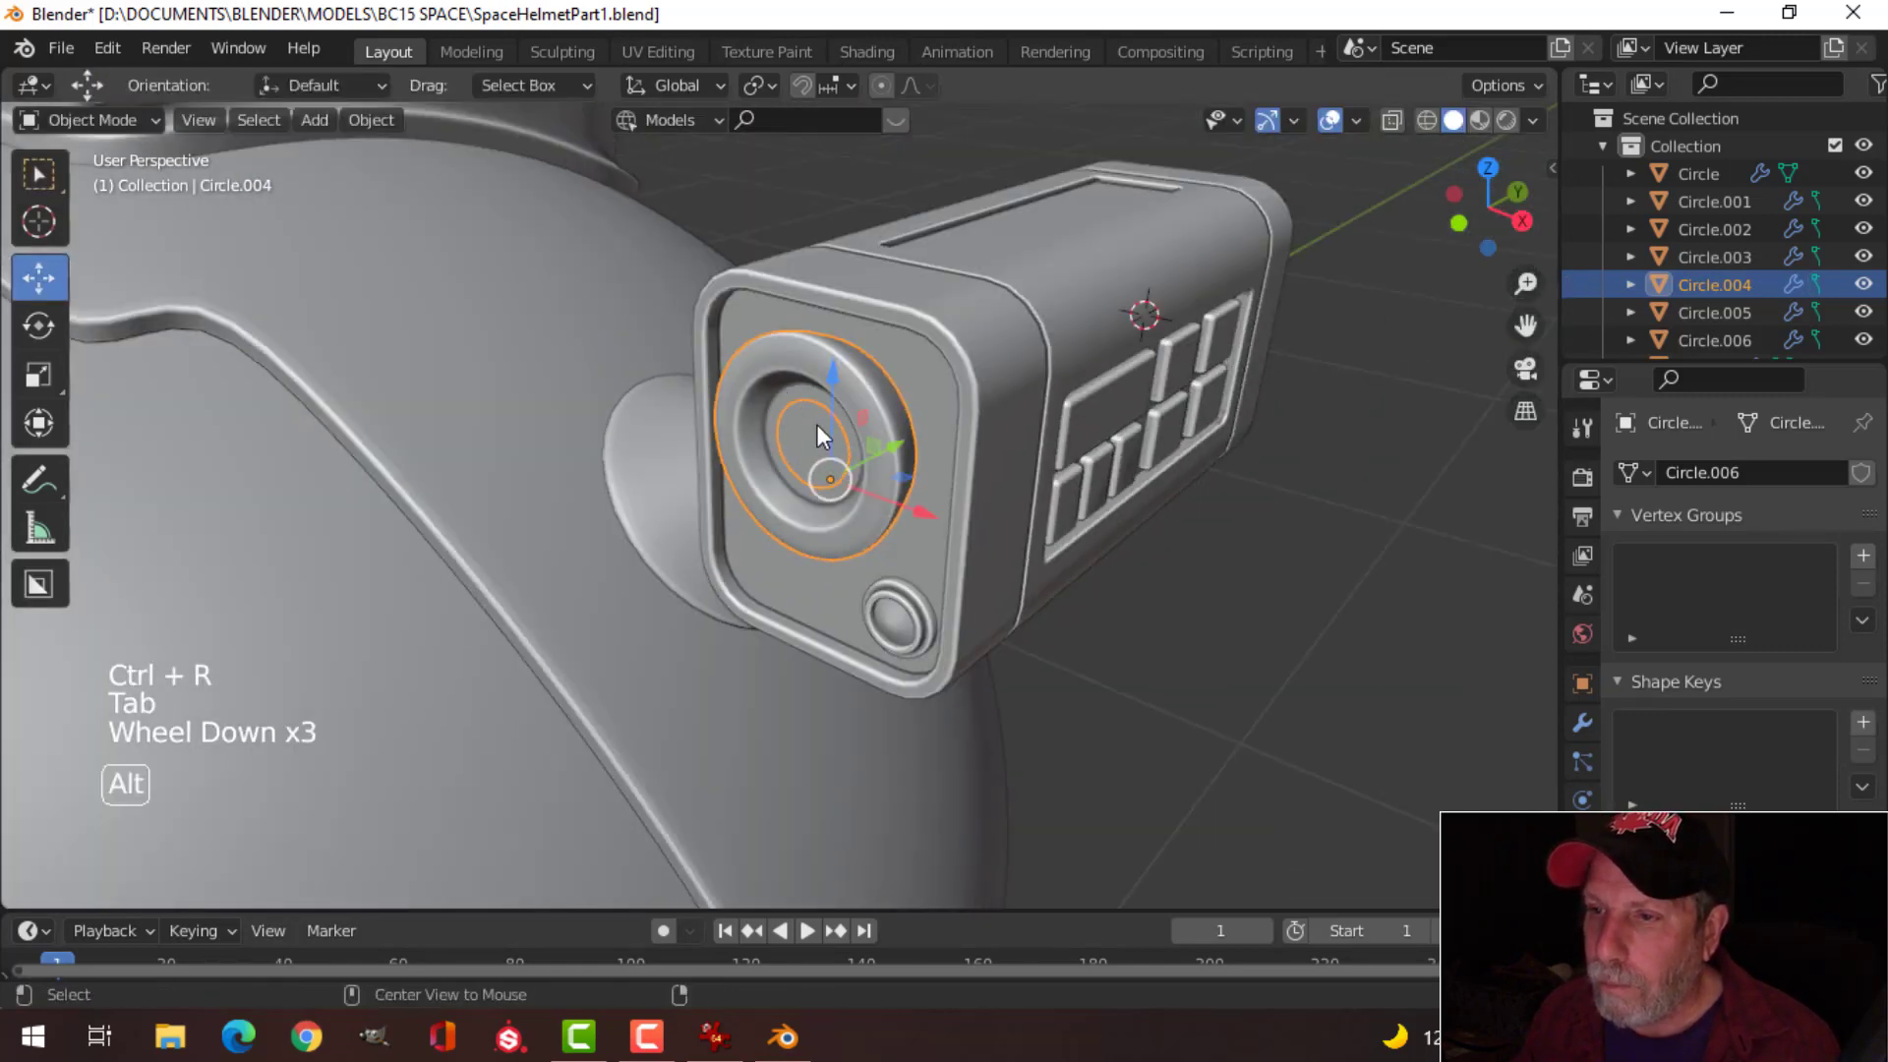
key(alt+a)
middle_drag(816, 423, 875, 452)
key(alt+h)
scroll(885, 448, up, 2)
key(alt+a)
click(1071, 421)
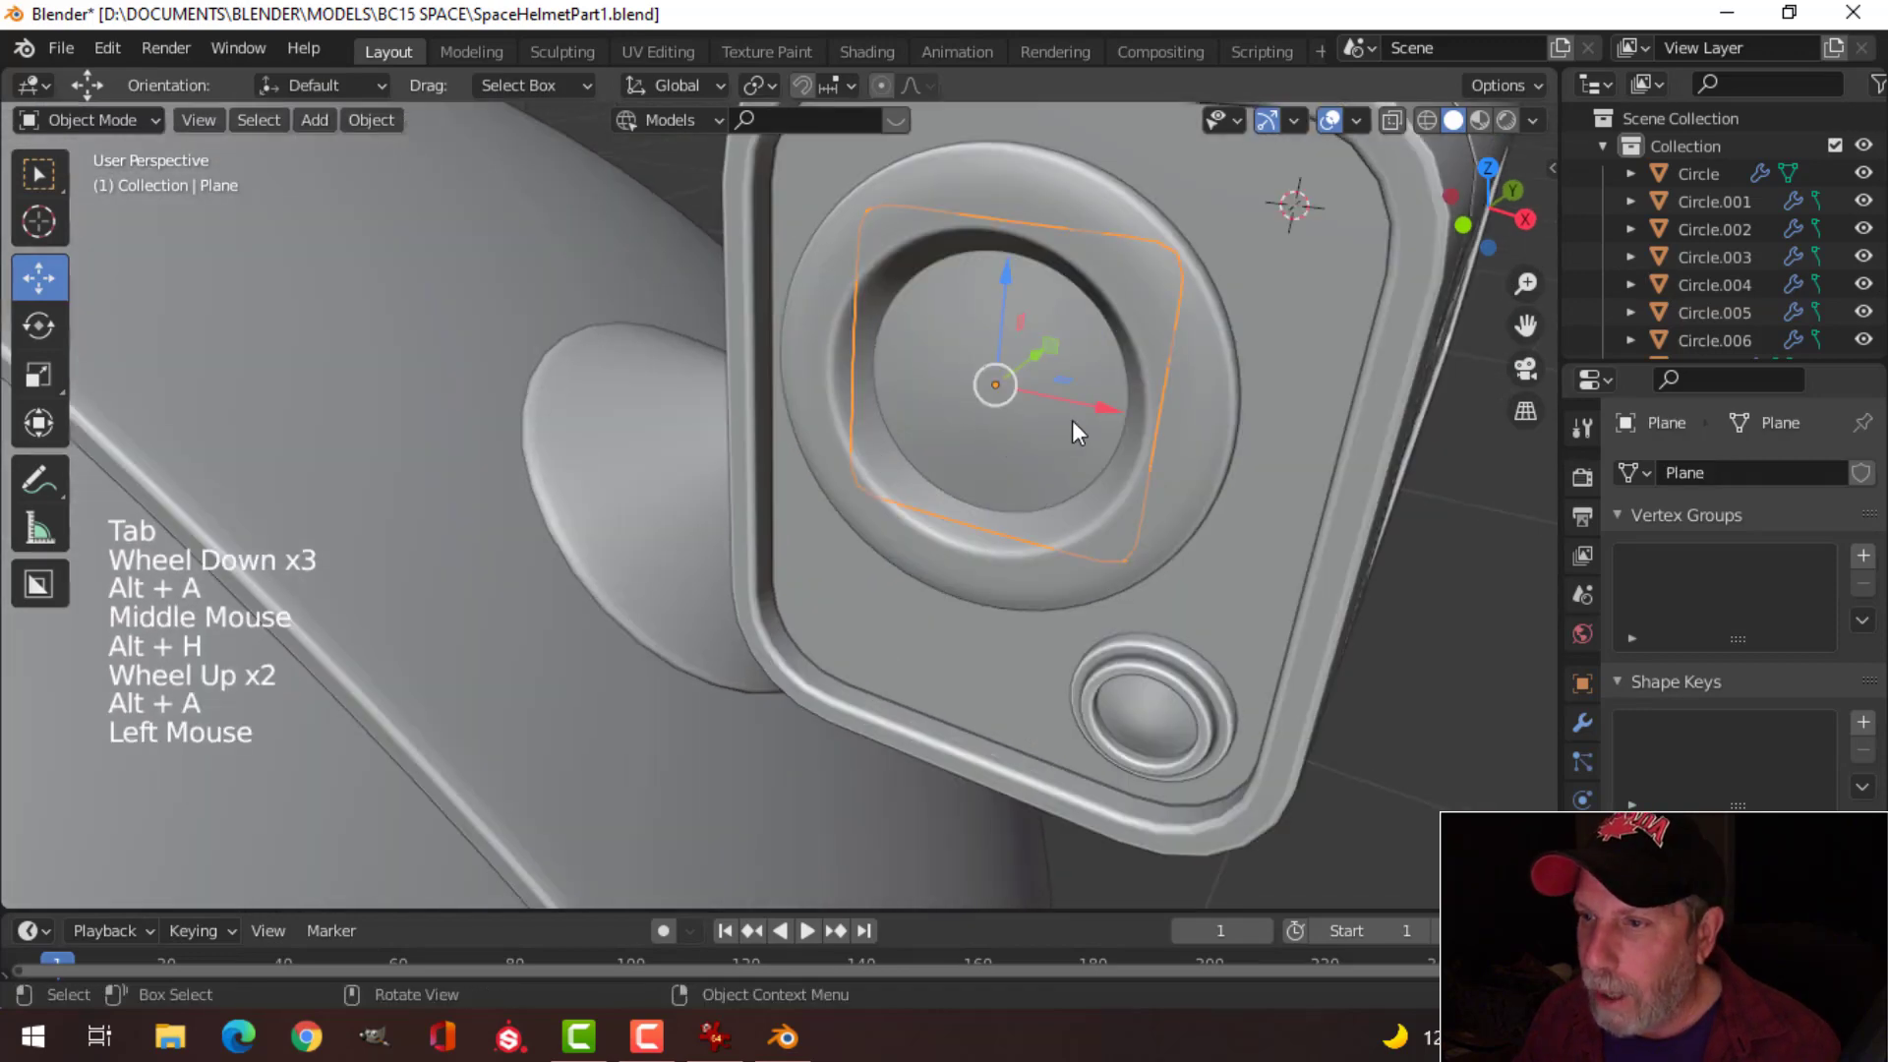
key(Tab)
key(a)
key(s)
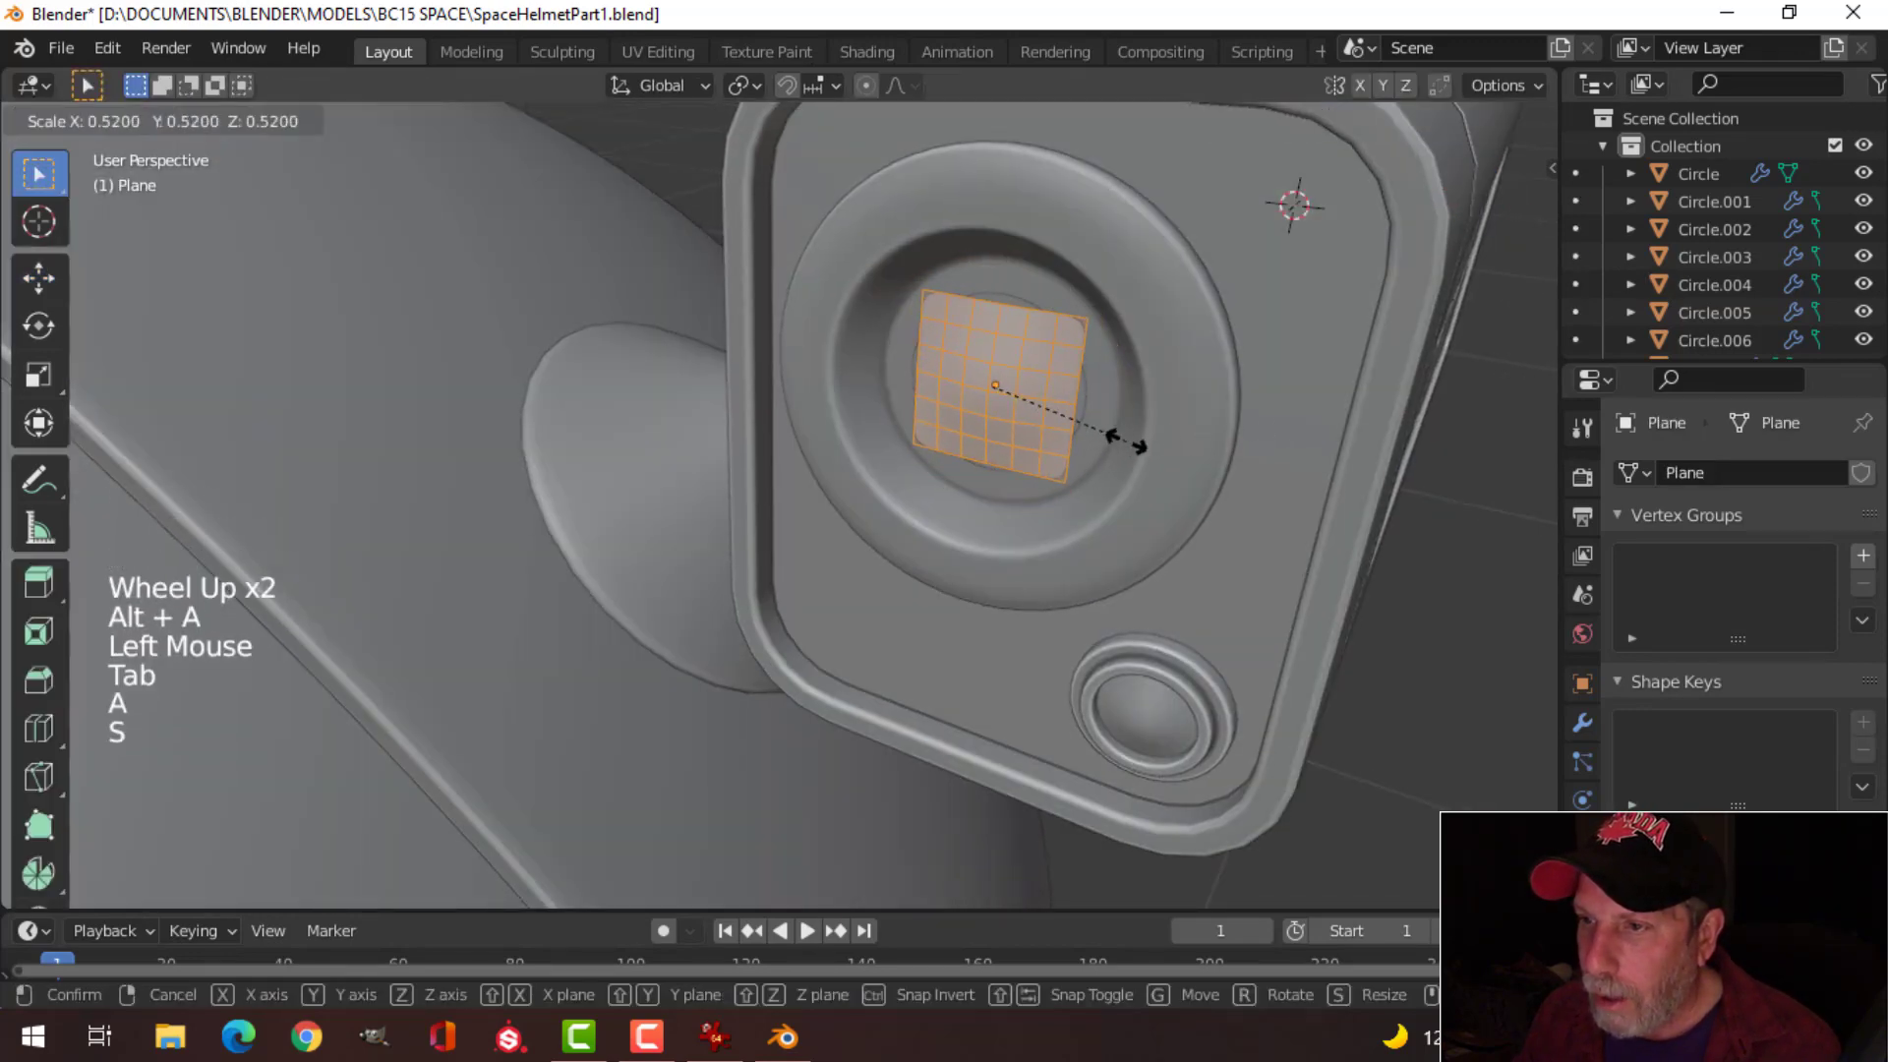
click(1163, 433)
Step: Move the large lens mesh about 0.002 m along Y, back into the ring opening
middle_drag(1163, 433, 1104, 382)
scroll(1096, 311, up, 2)
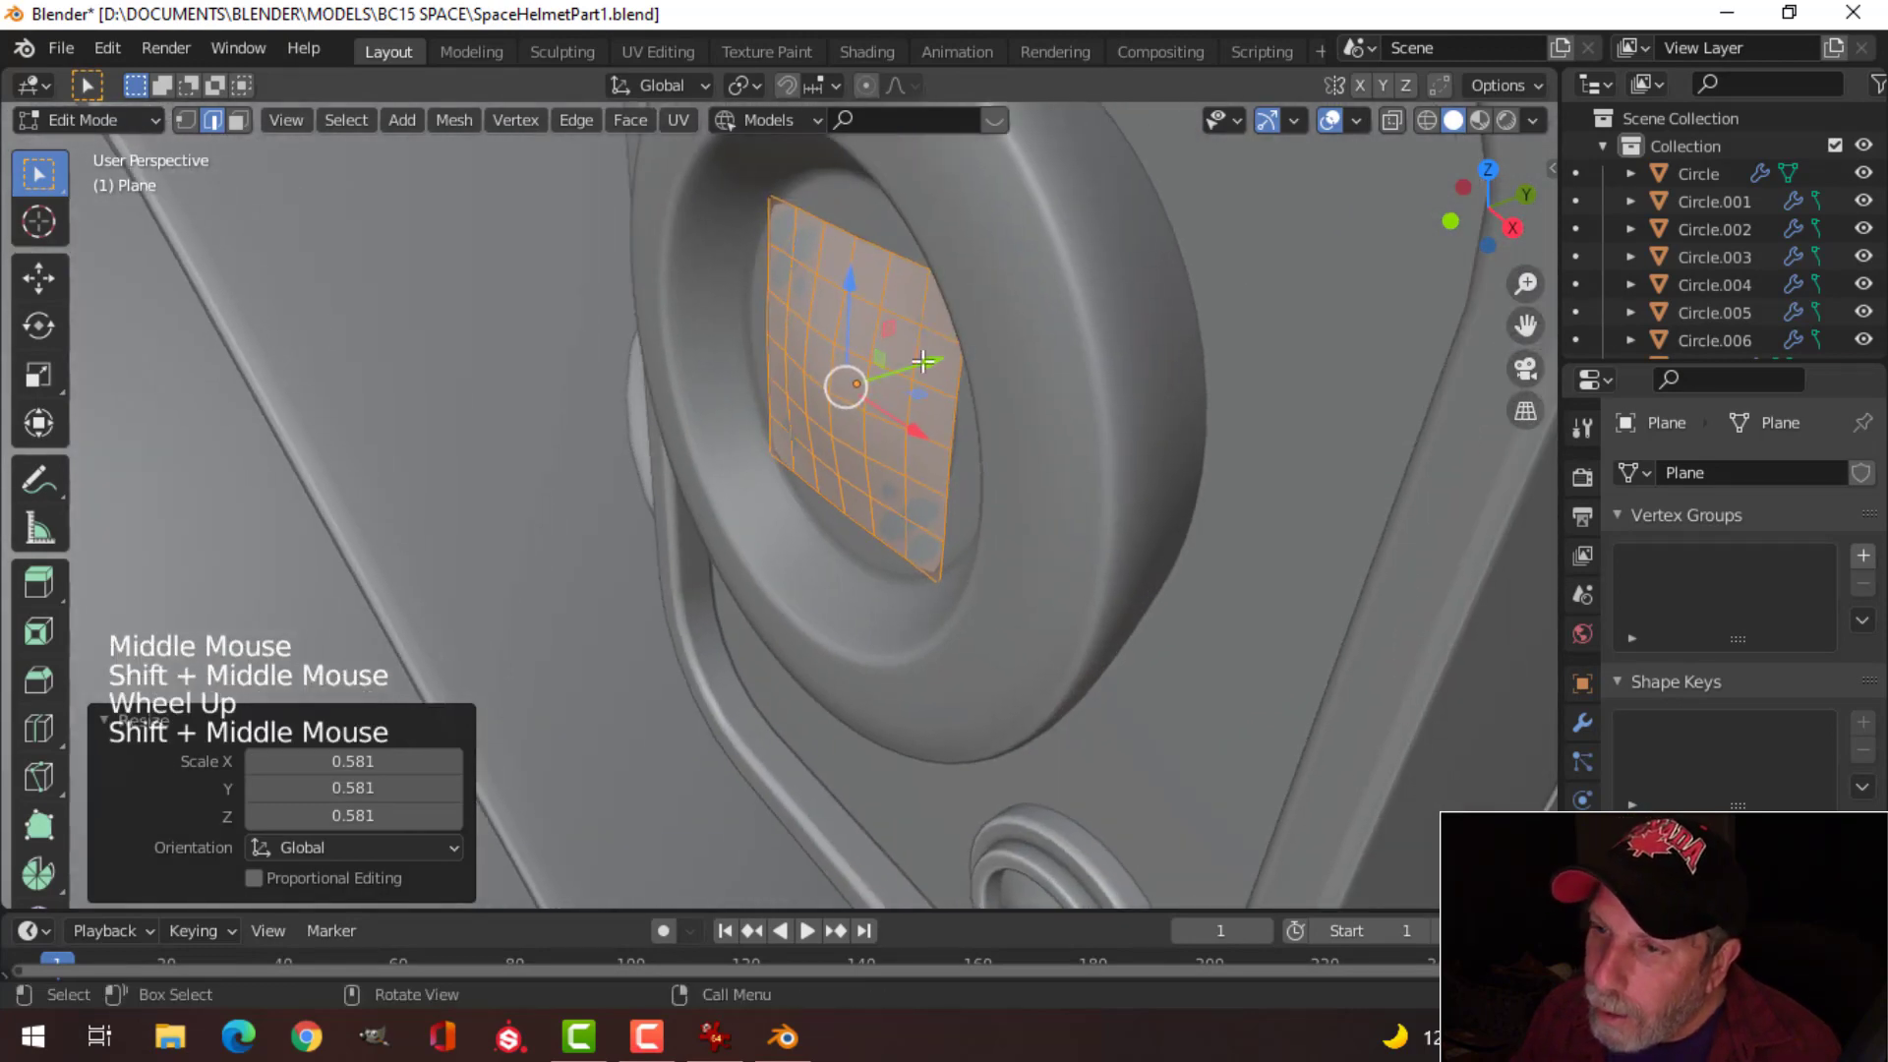
drag(923, 361, 935, 352)
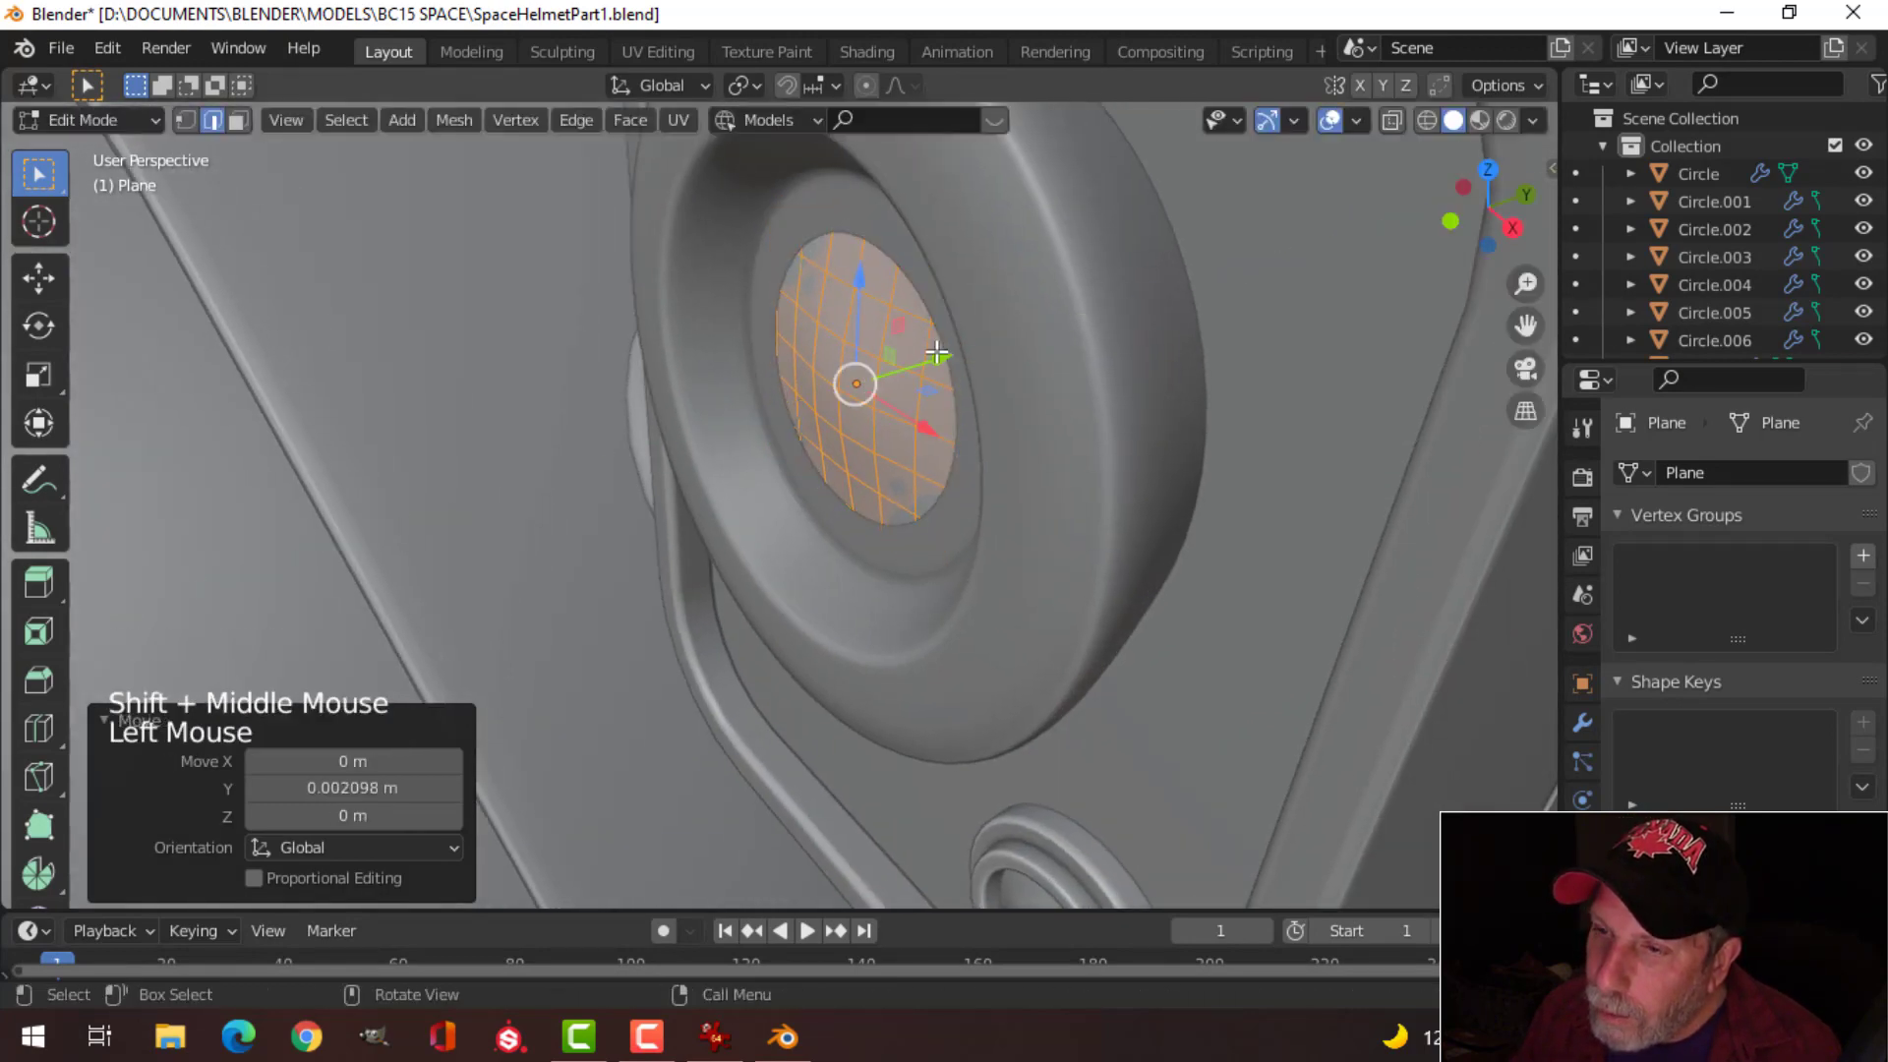
Step: Open the large front ring's mesh for editing and turn off its subdivision preview in the viewport
key(alt+a)
scroll(930, 360, down, 2)
key(Tab)
key(alt+a)
scroll(830, 439, down, 2)
middle_drag(830, 439, 941, 474)
scroll(976, 357, up, 3)
scroll(1044, 411, up, 2)
shift+middle_drag(1044, 411, 846, 437)
click(862, 431)
key(Tab)
key(alt+a)
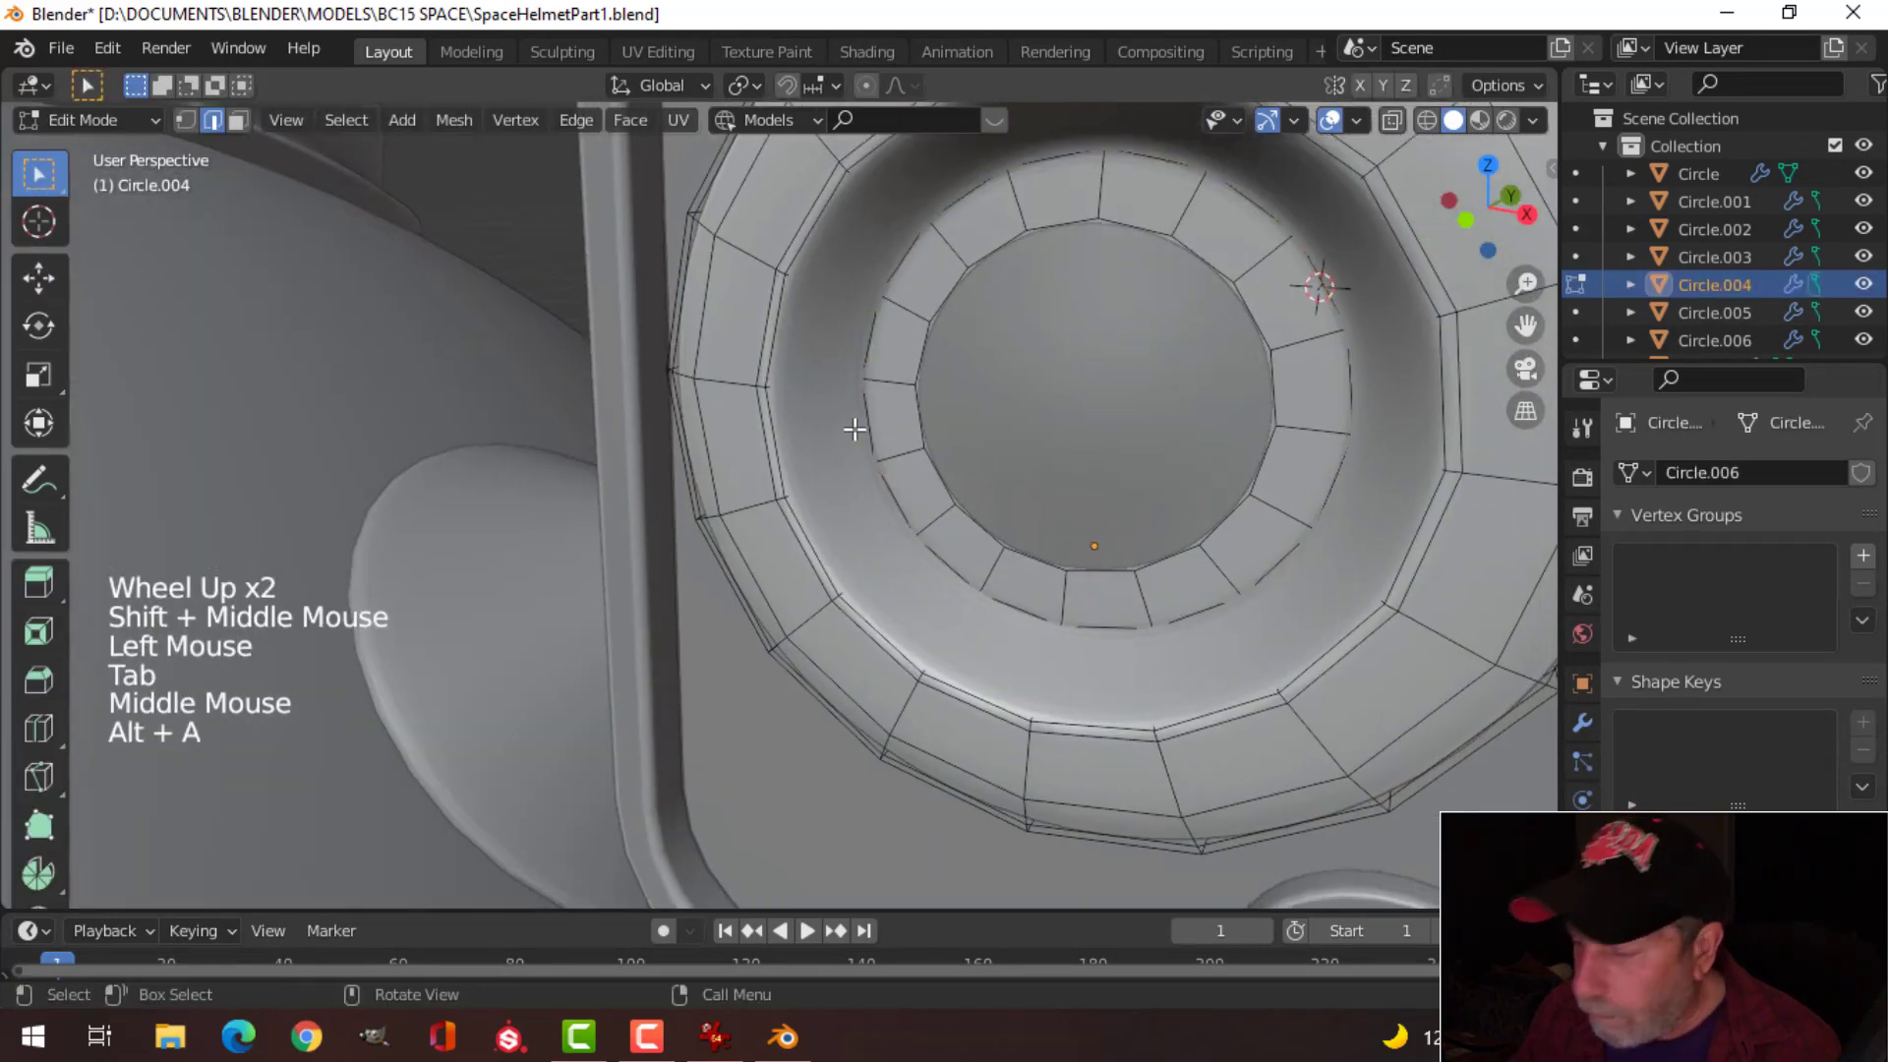
click(1582, 724)
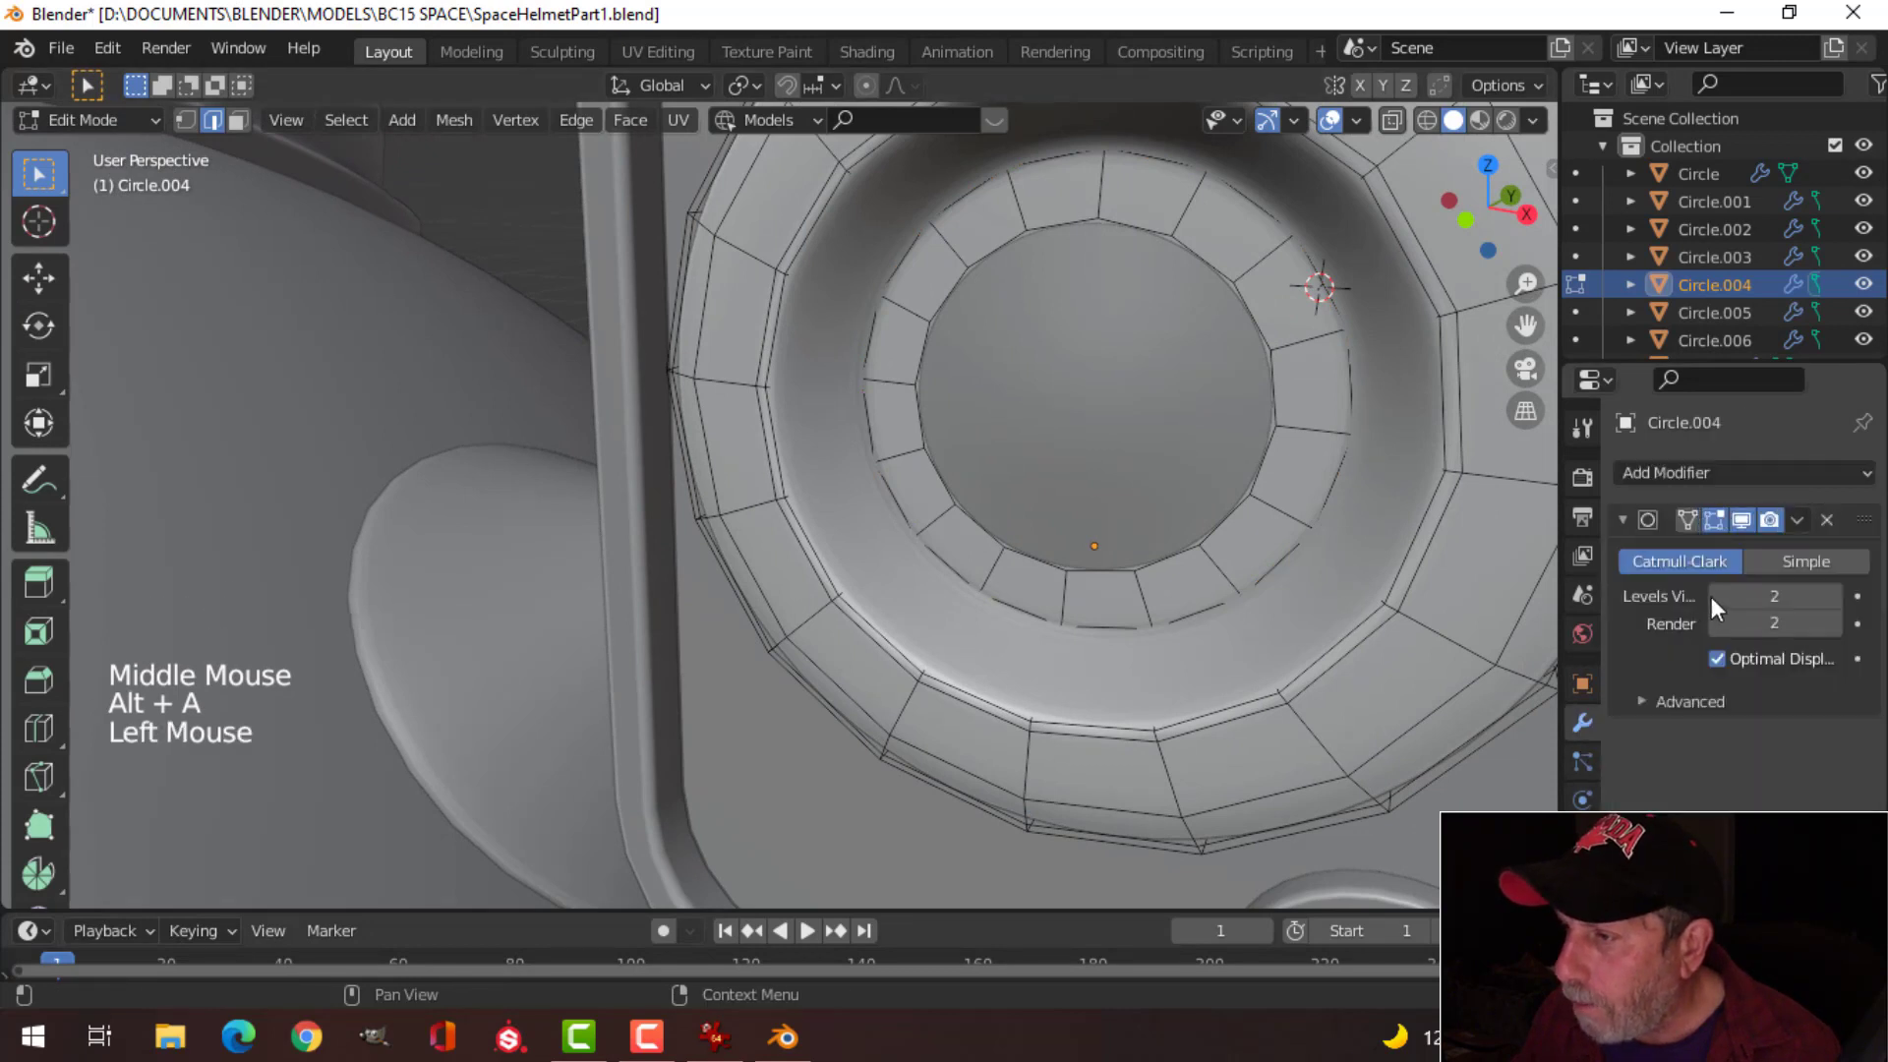
click(1743, 520)
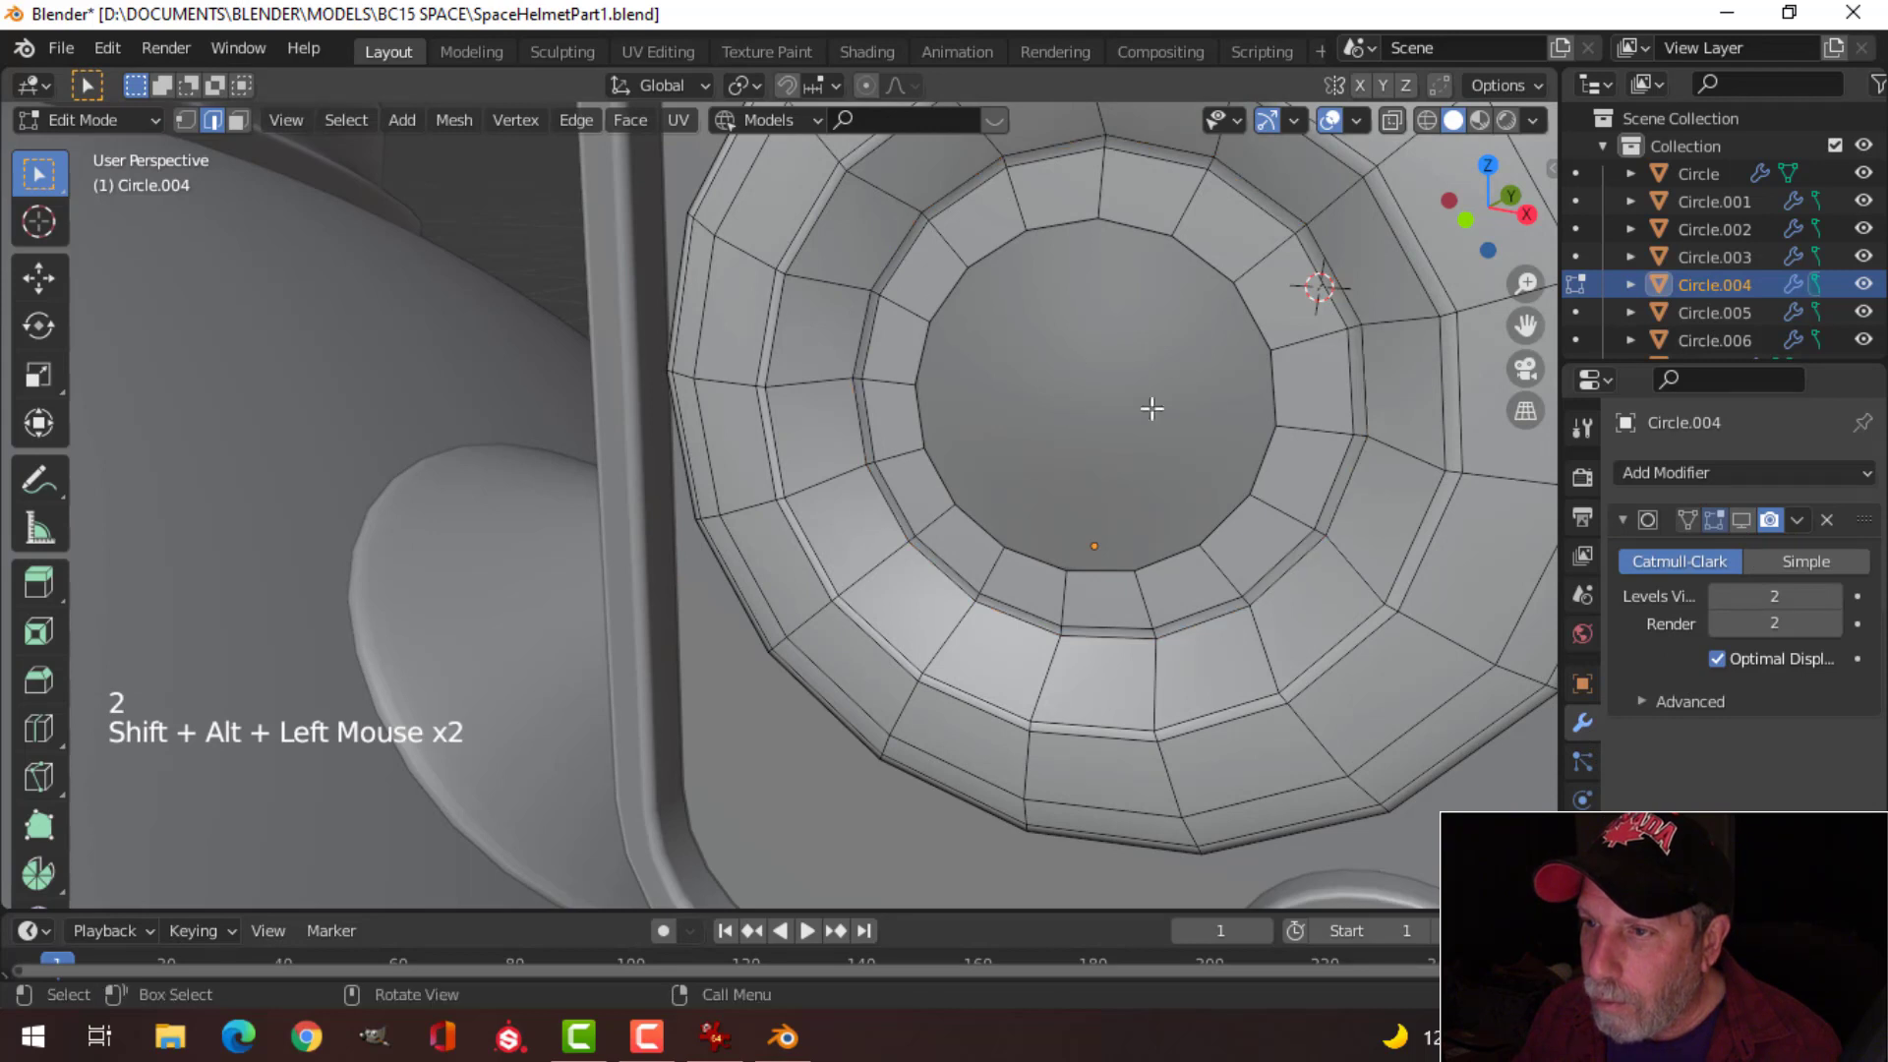
Step: Scale the edge loops at the ring's recessed inner corner by 1.1 and turn its subdivision preview back on
alt+shift+click(897, 255)
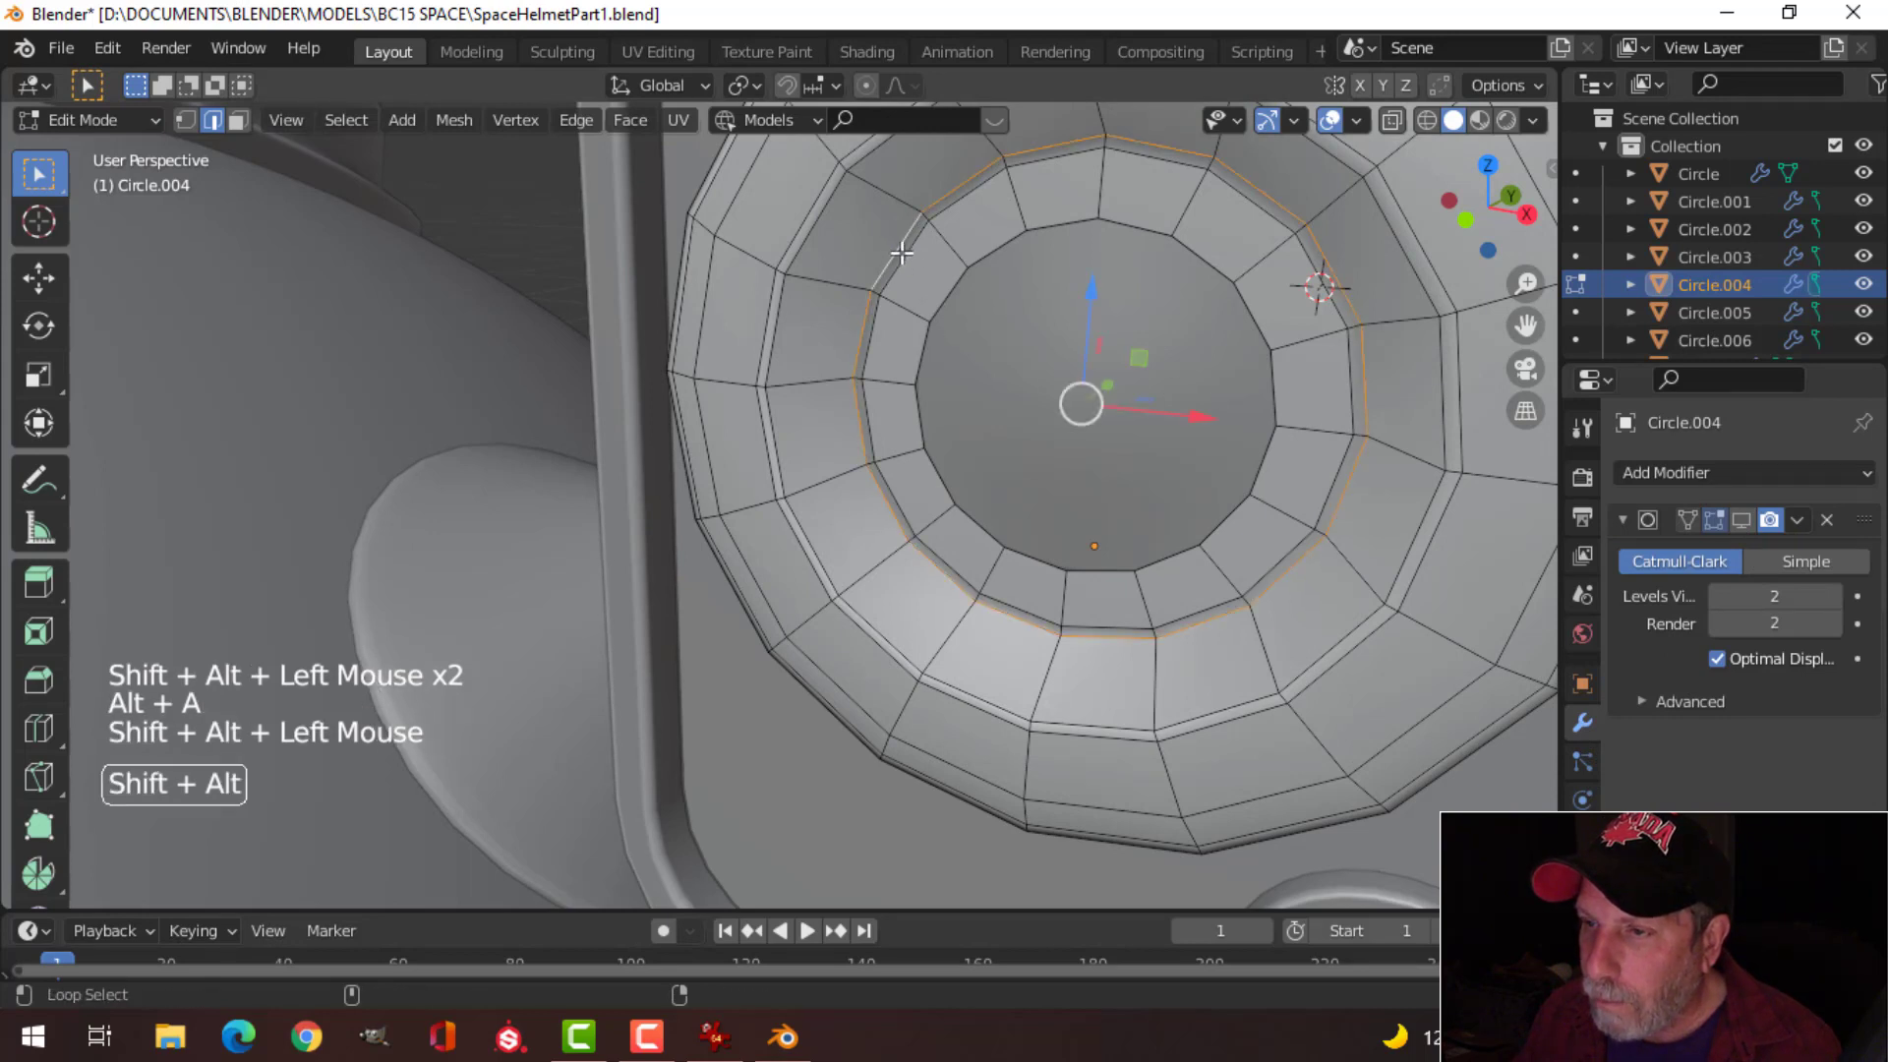
key(s)
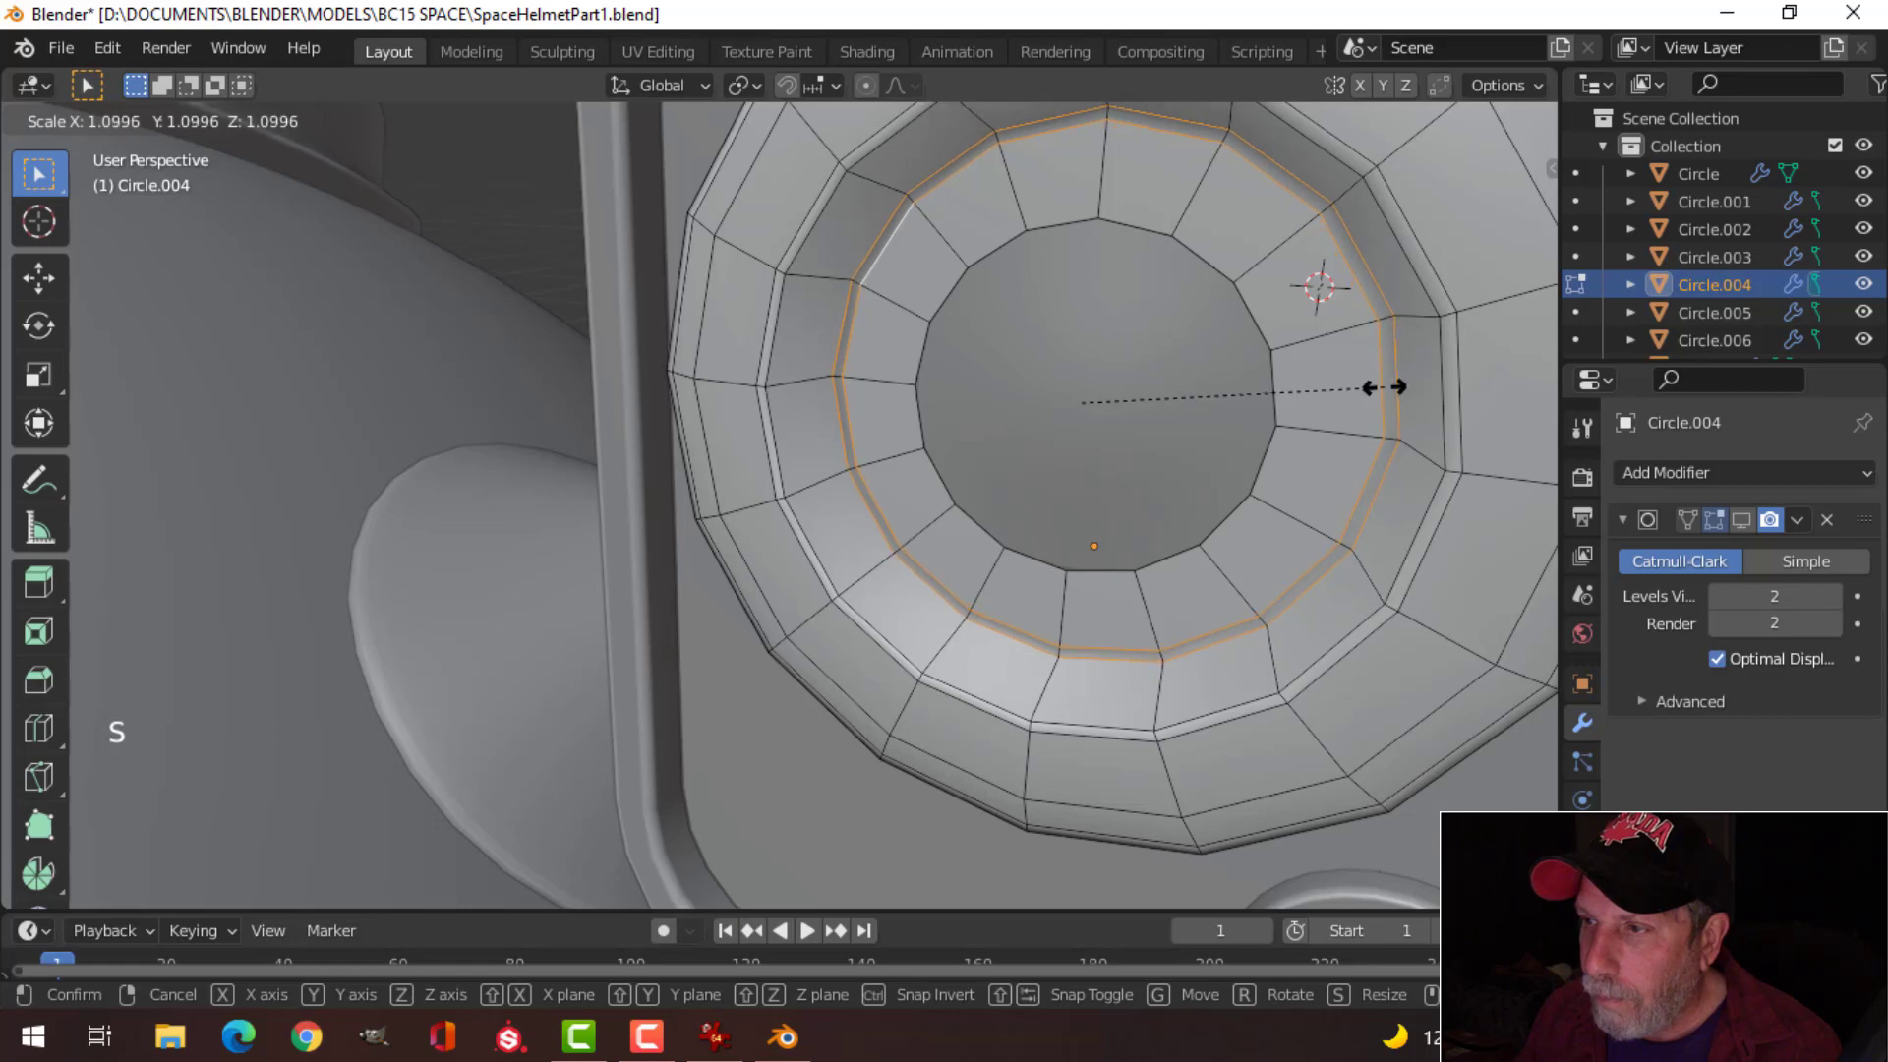
click(1385, 386)
key(Tab)
click(1740, 520)
scroll(1141, 521, down, 3)
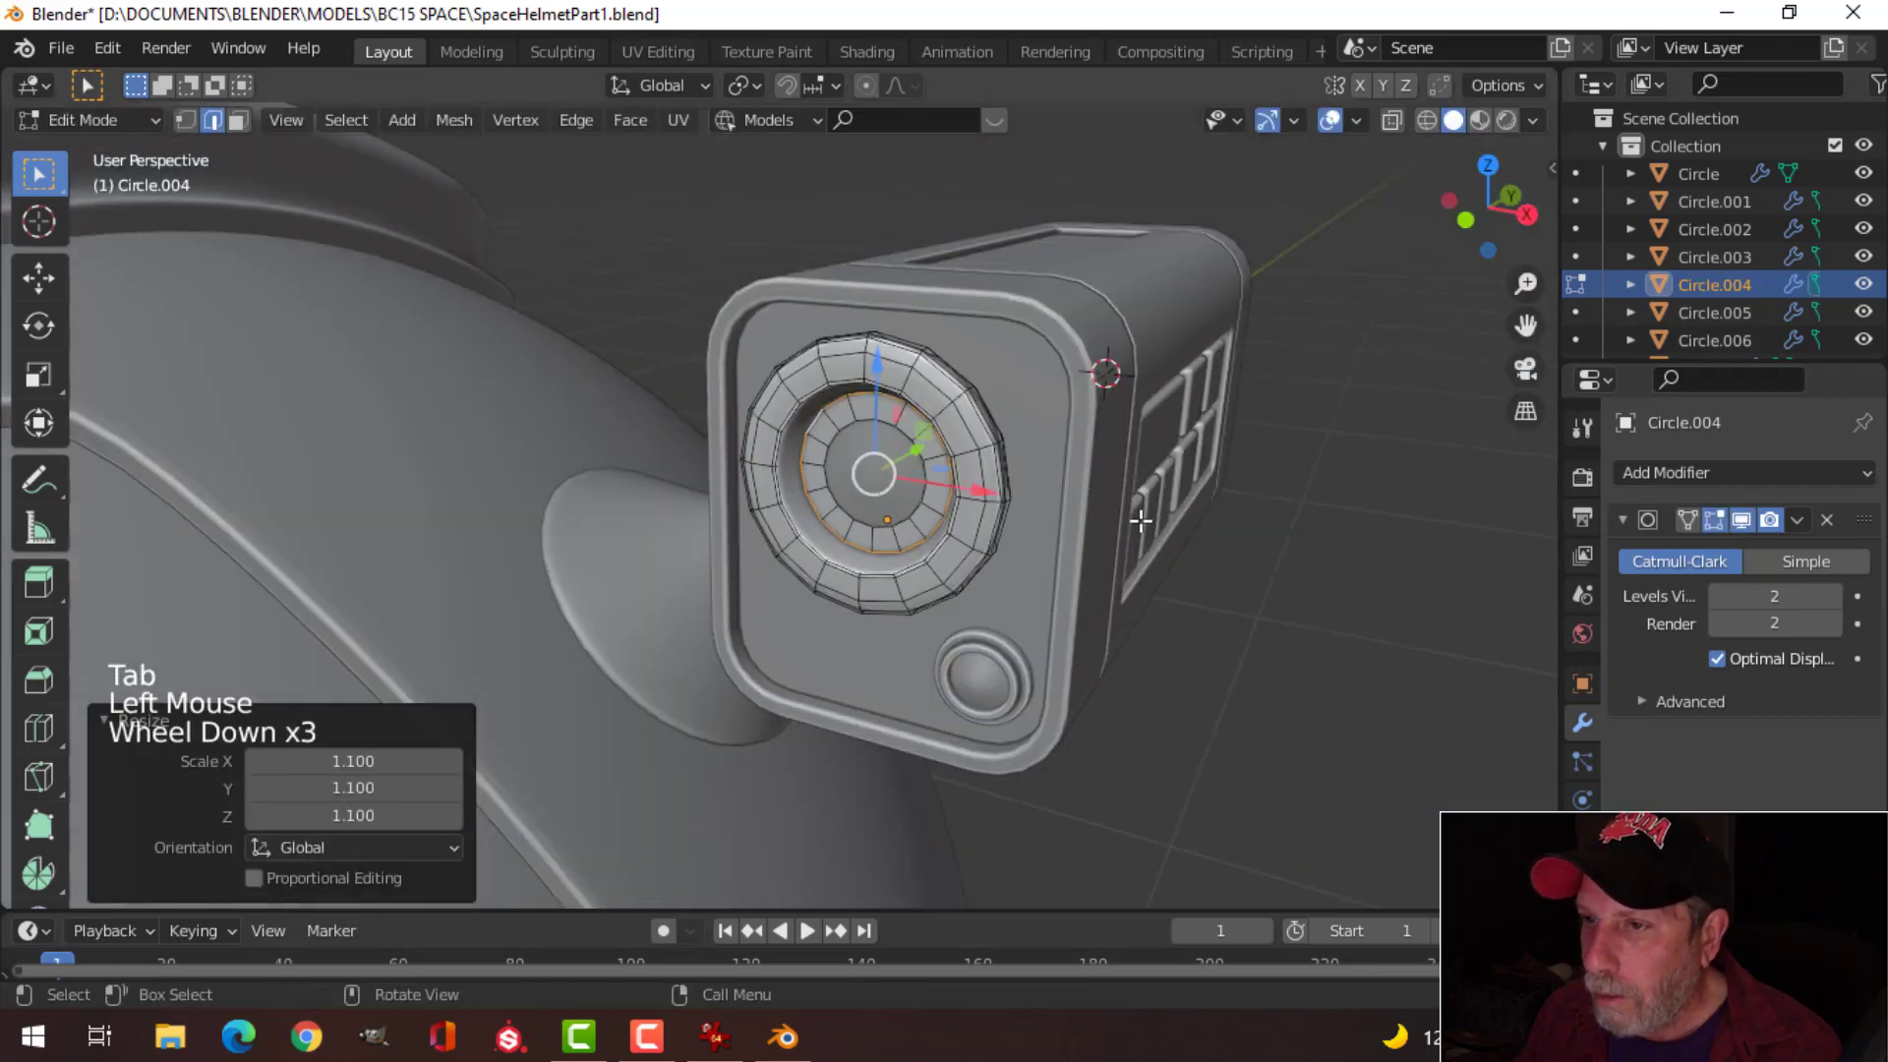
key(alt+a)
middle_drag(1140, 521, 1062, 488)
key(Tab)
scroll(1012, 497, up, 2)
key(alt+a)
middle_drag(1048, 391, 1008, 439)
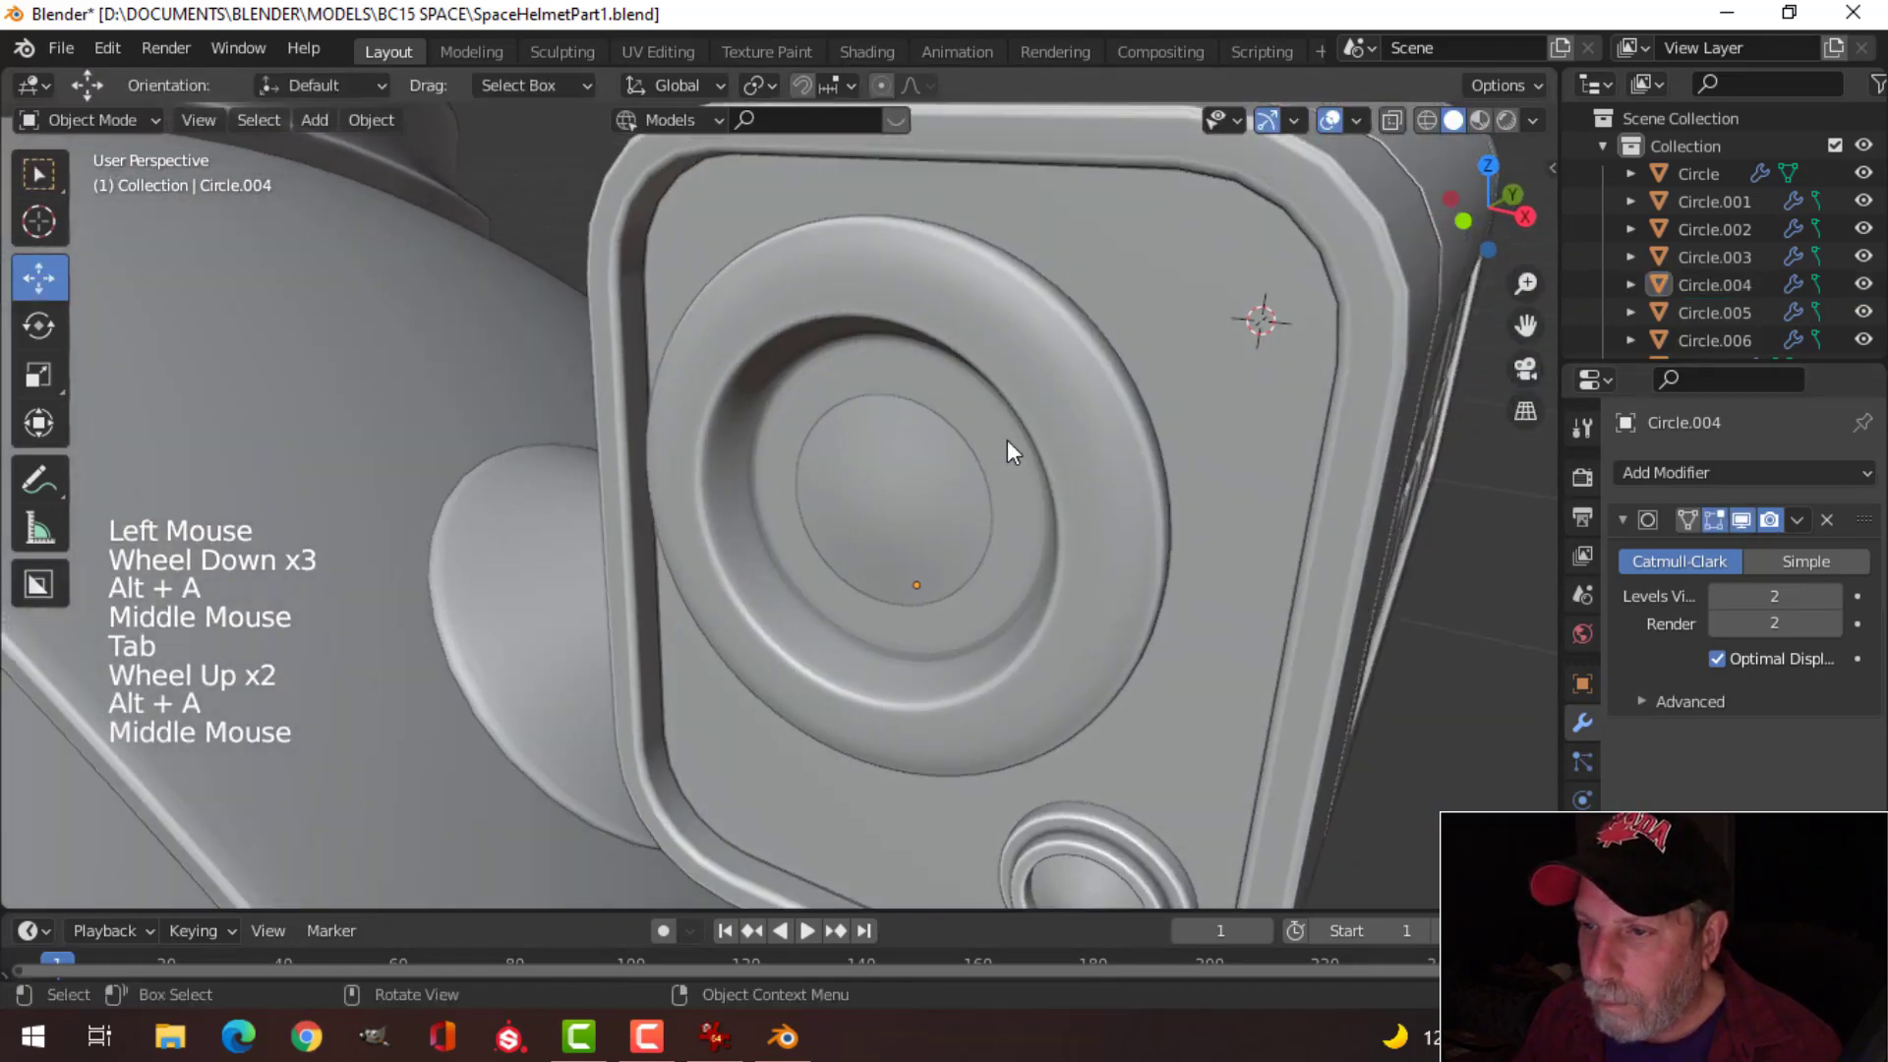
Step: Extrude the ring's innermost edge loop about 0.0037 m along Y, back into the opening
scroll(872, 472, up, 1)
click(830, 379)
key(Tab)
middle_drag(893, 472, 753, 463)
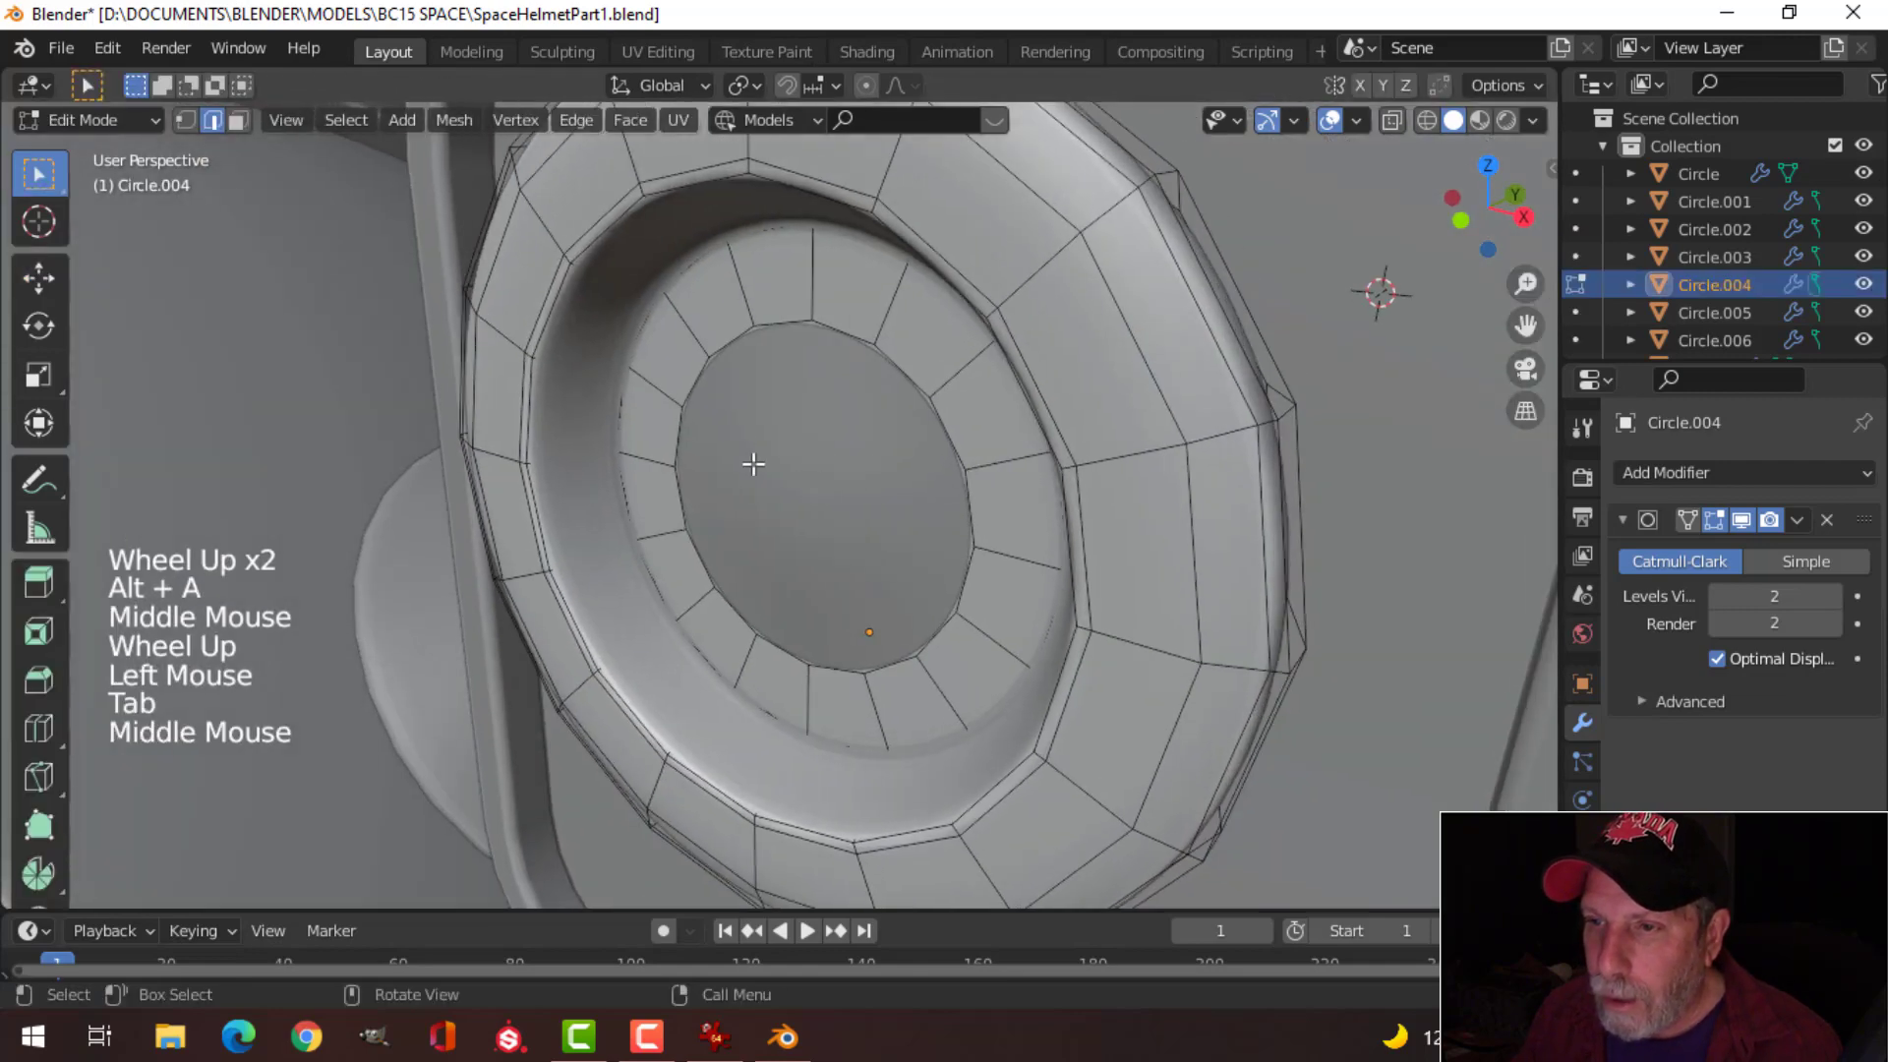
scroll(801, 402, down, 2)
middle_drag(801, 402, 797, 474)
key(e)
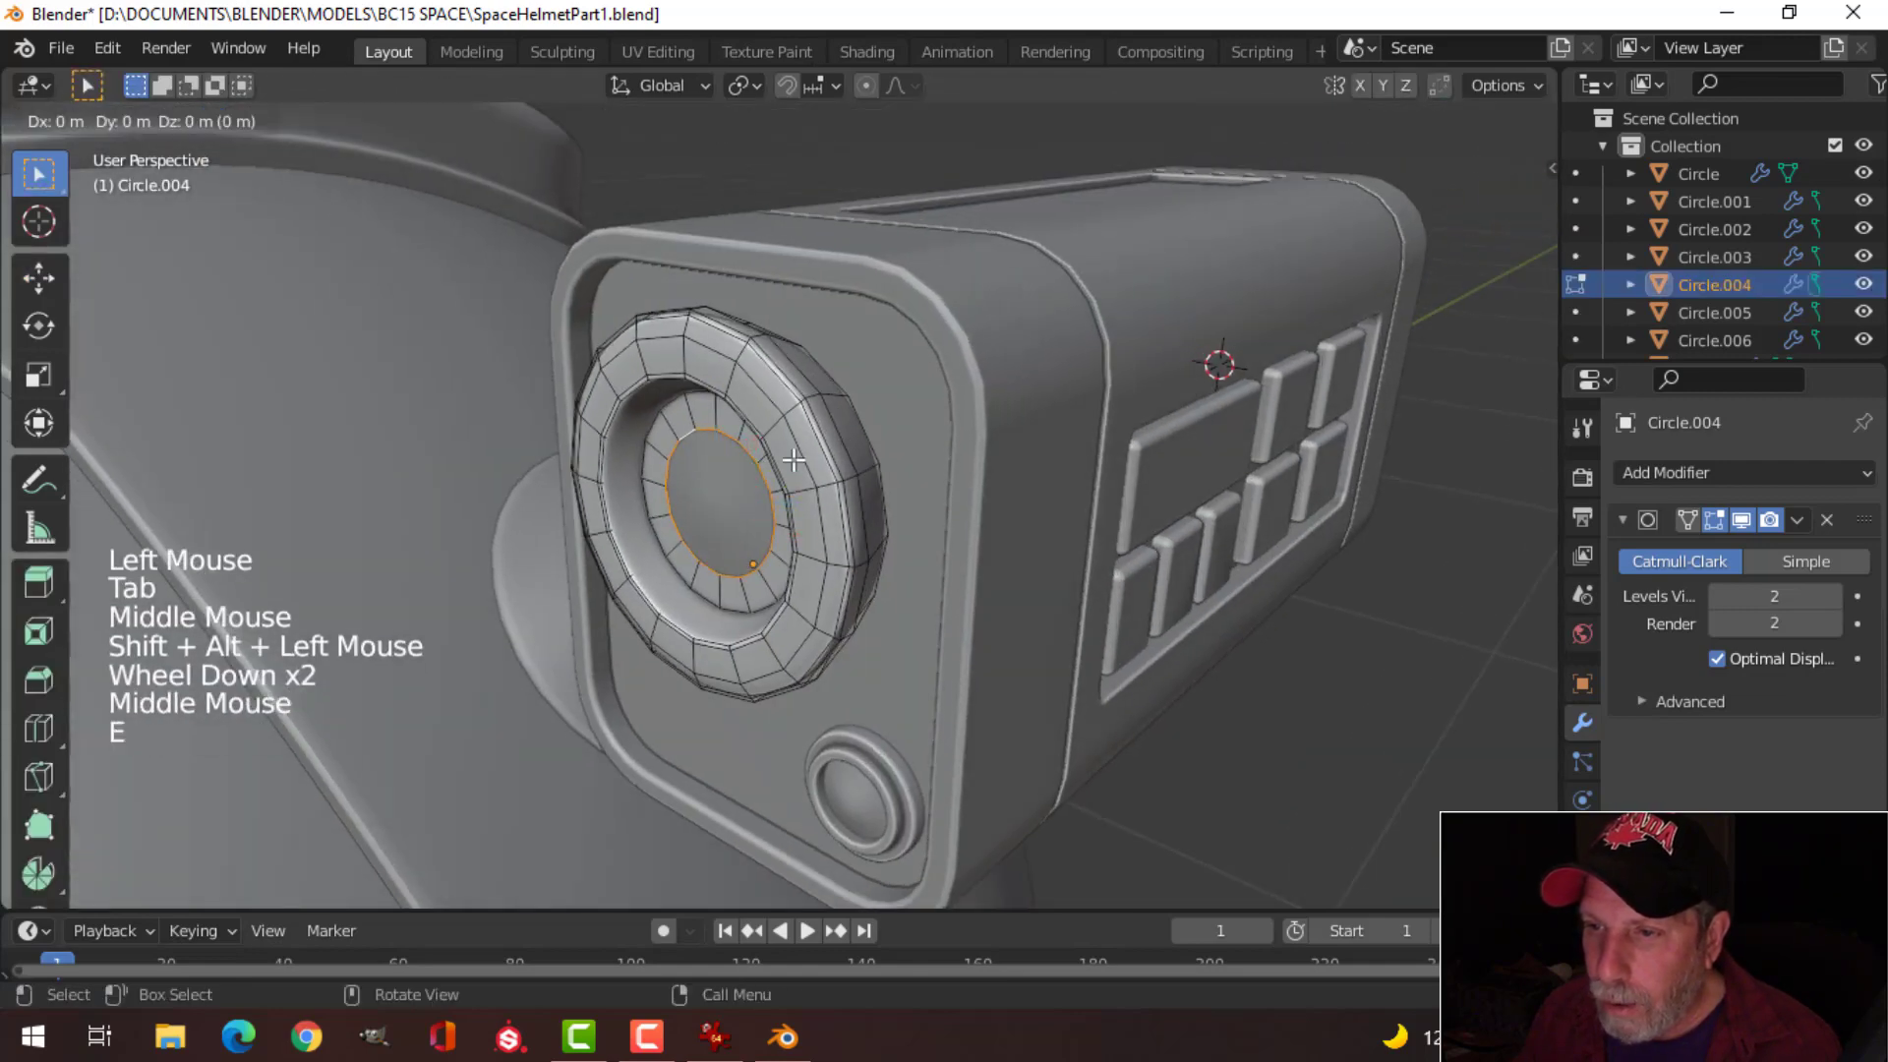
click(797, 474)
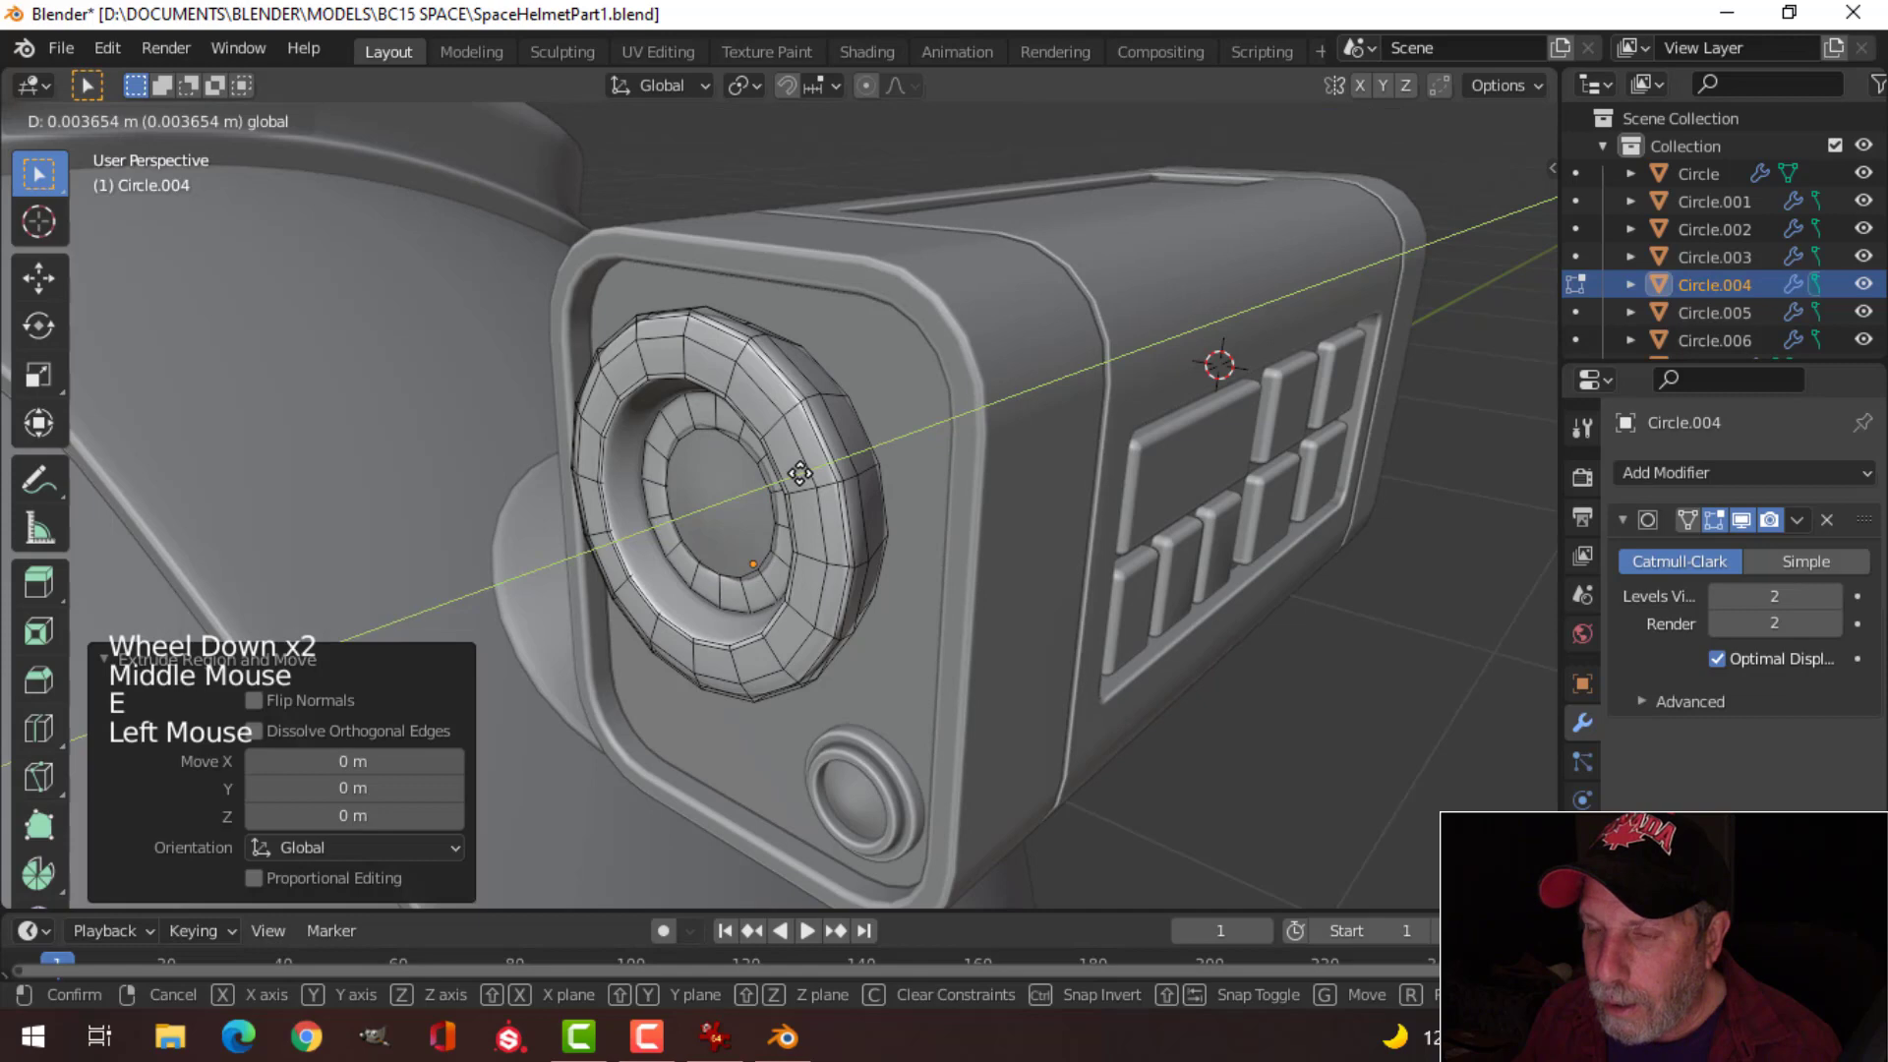
key(Tab)
middle_drag(802, 516, 841, 503)
key(alt+a)
scroll(822, 476, up, 2)
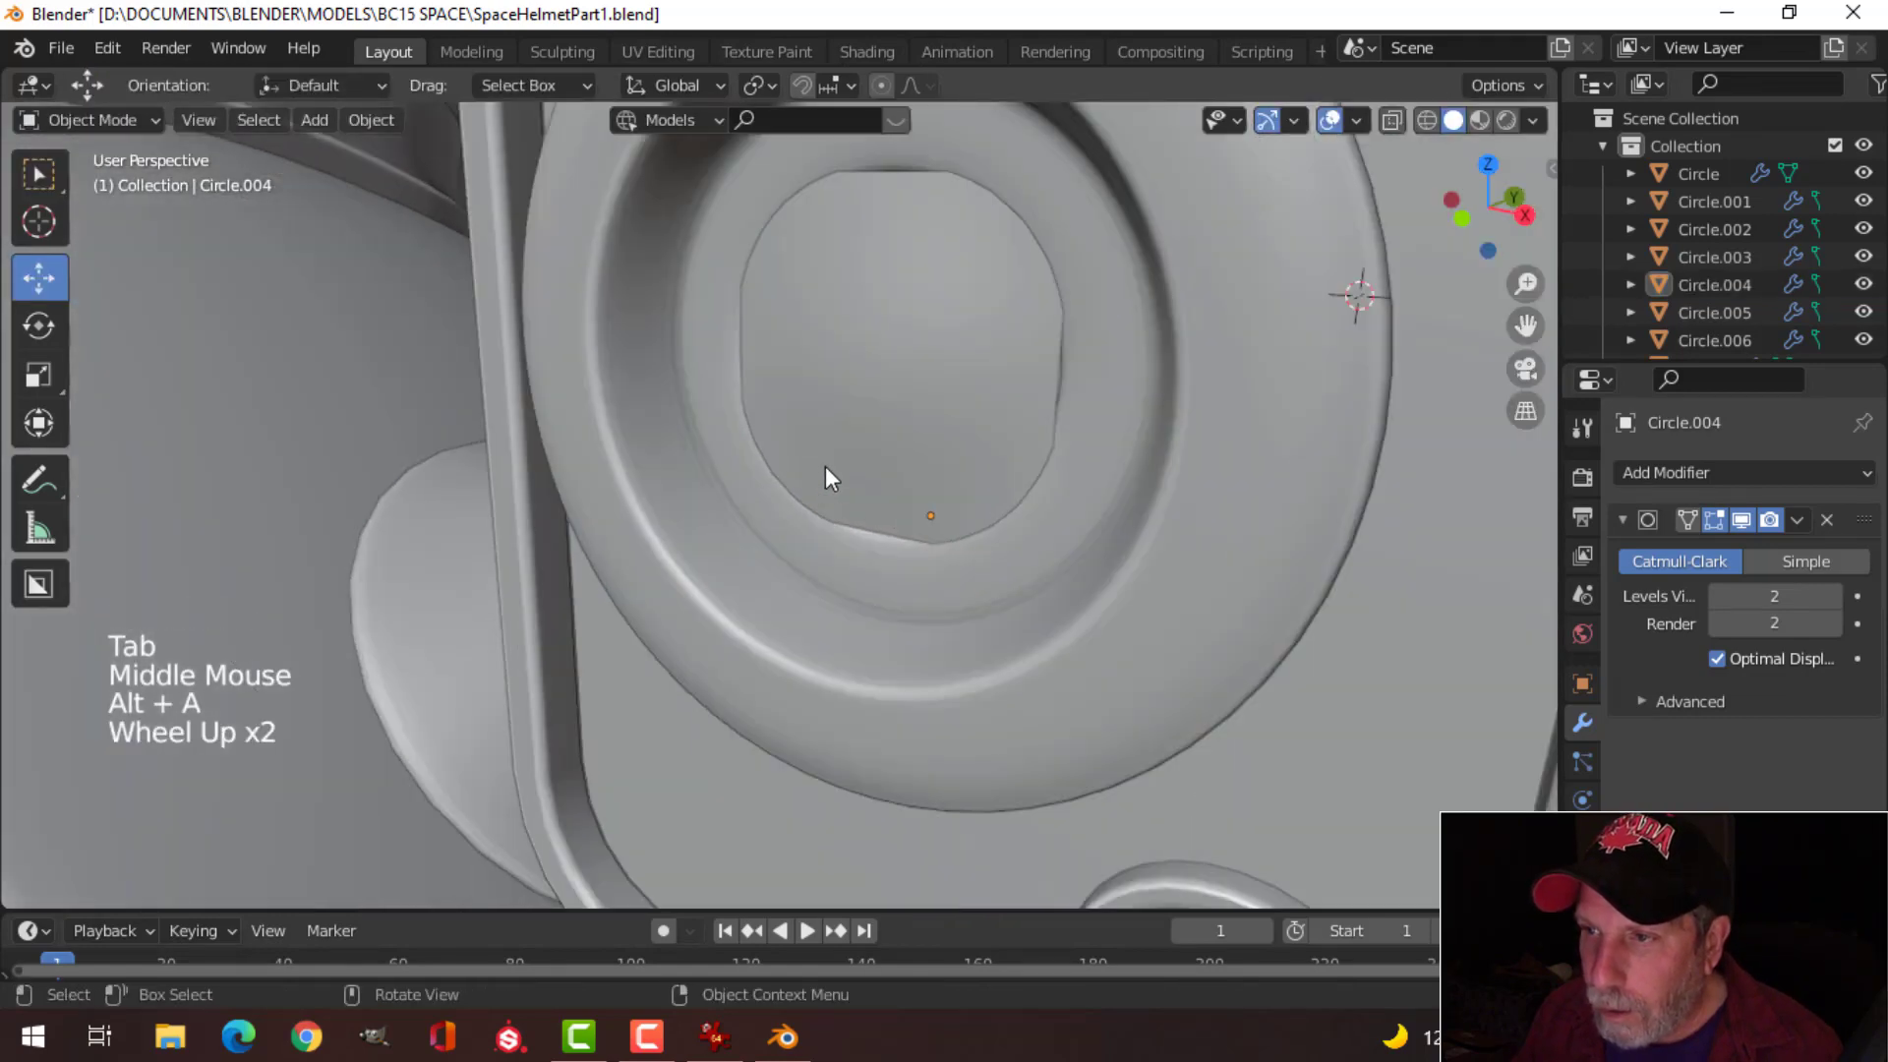
Step: Add a loop cut to the ring's flat inner face strip, near the lens opening's edge, to tighten the rim
click(802, 547)
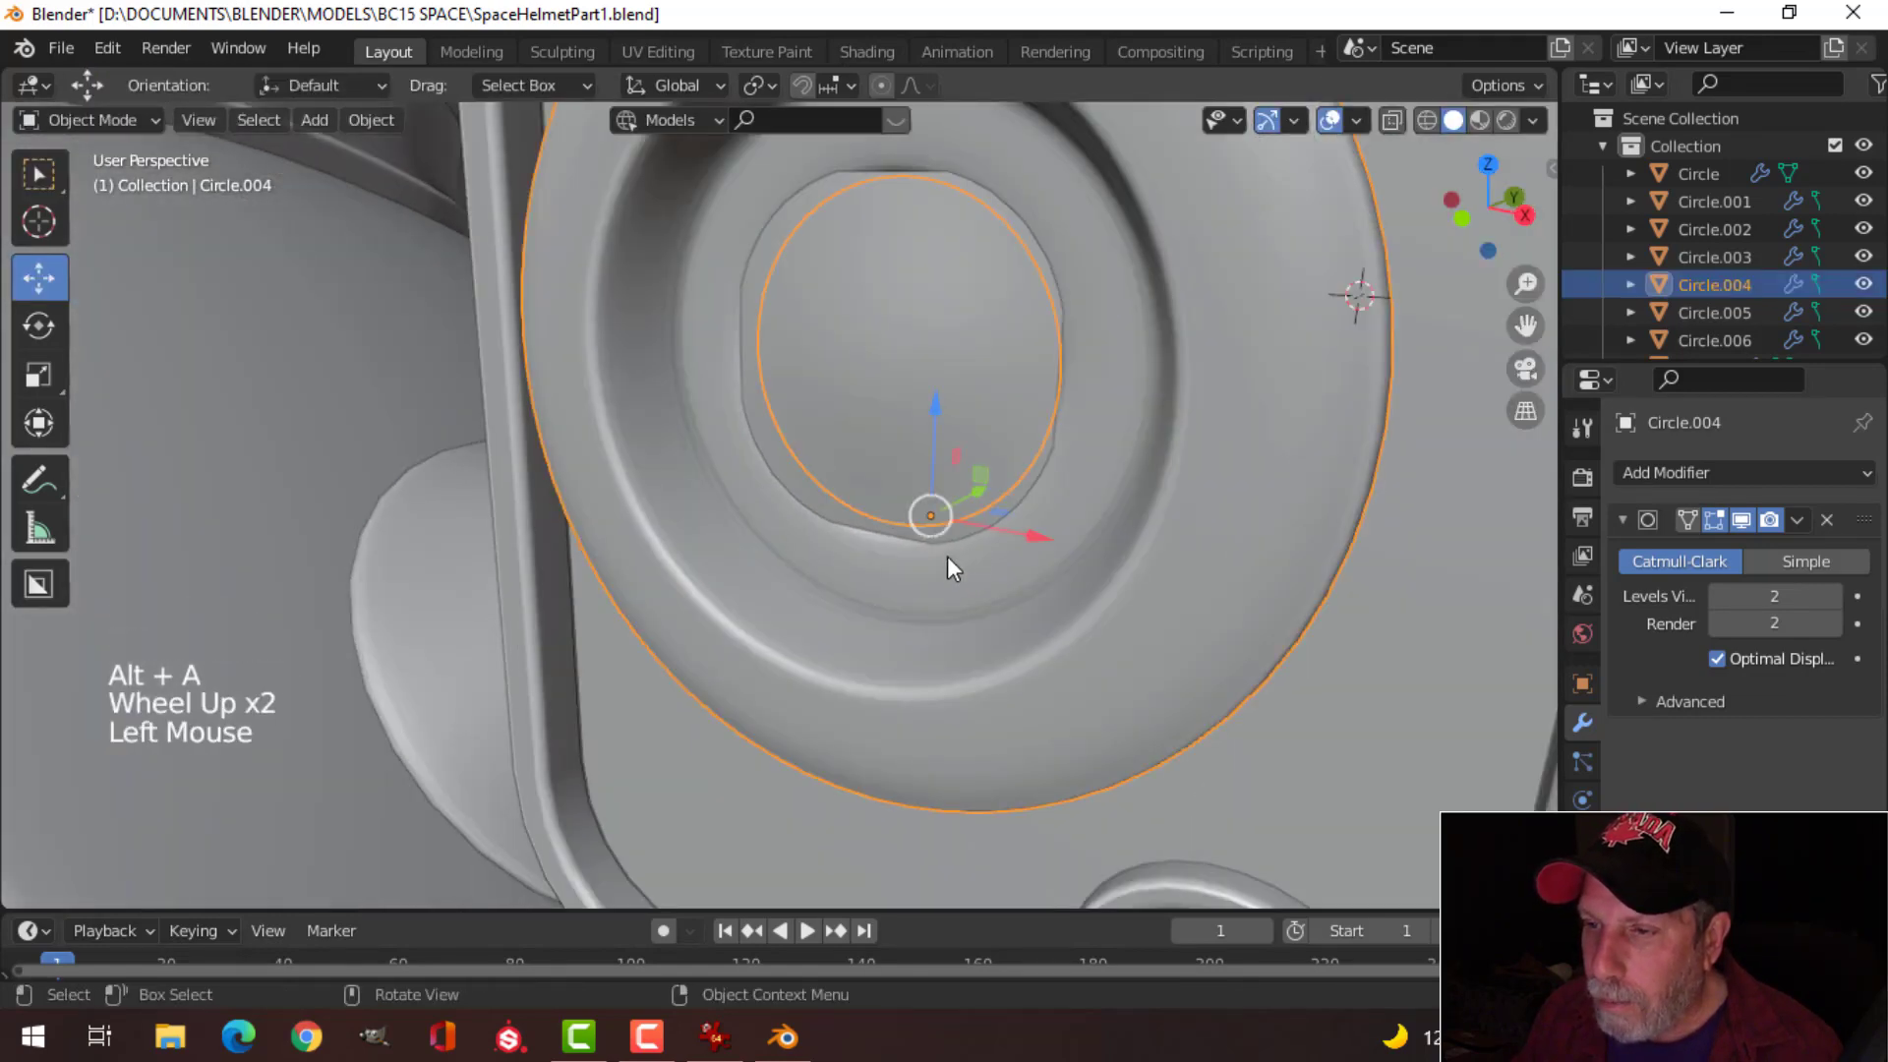
middle_drag(1017, 537, 667, 515)
drag(647, 492, 623, 495)
key(Tab)
middle_drag(470, 524, 615, 513)
scroll(620, 514, up, 2)
scroll(620, 506, down, 3)
scroll(615, 514, up, 1)
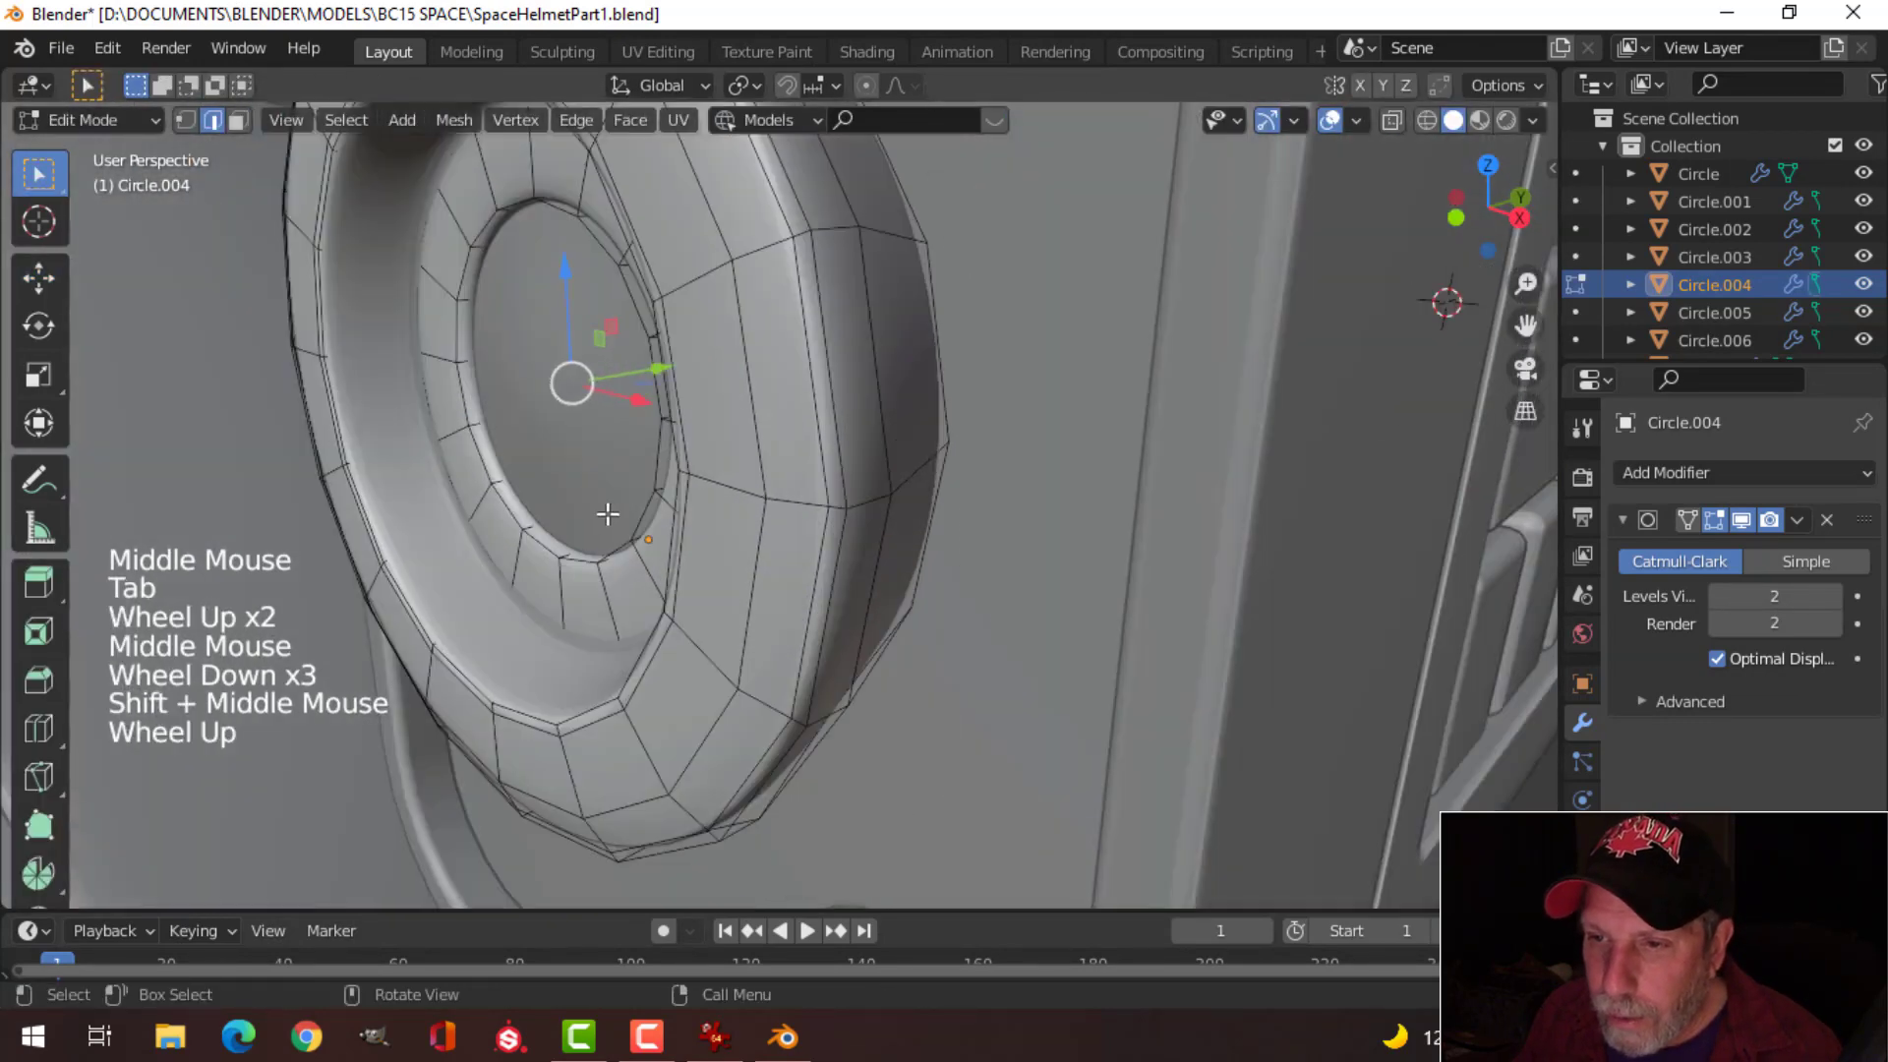
key(ctrl+r)
click(482, 507)
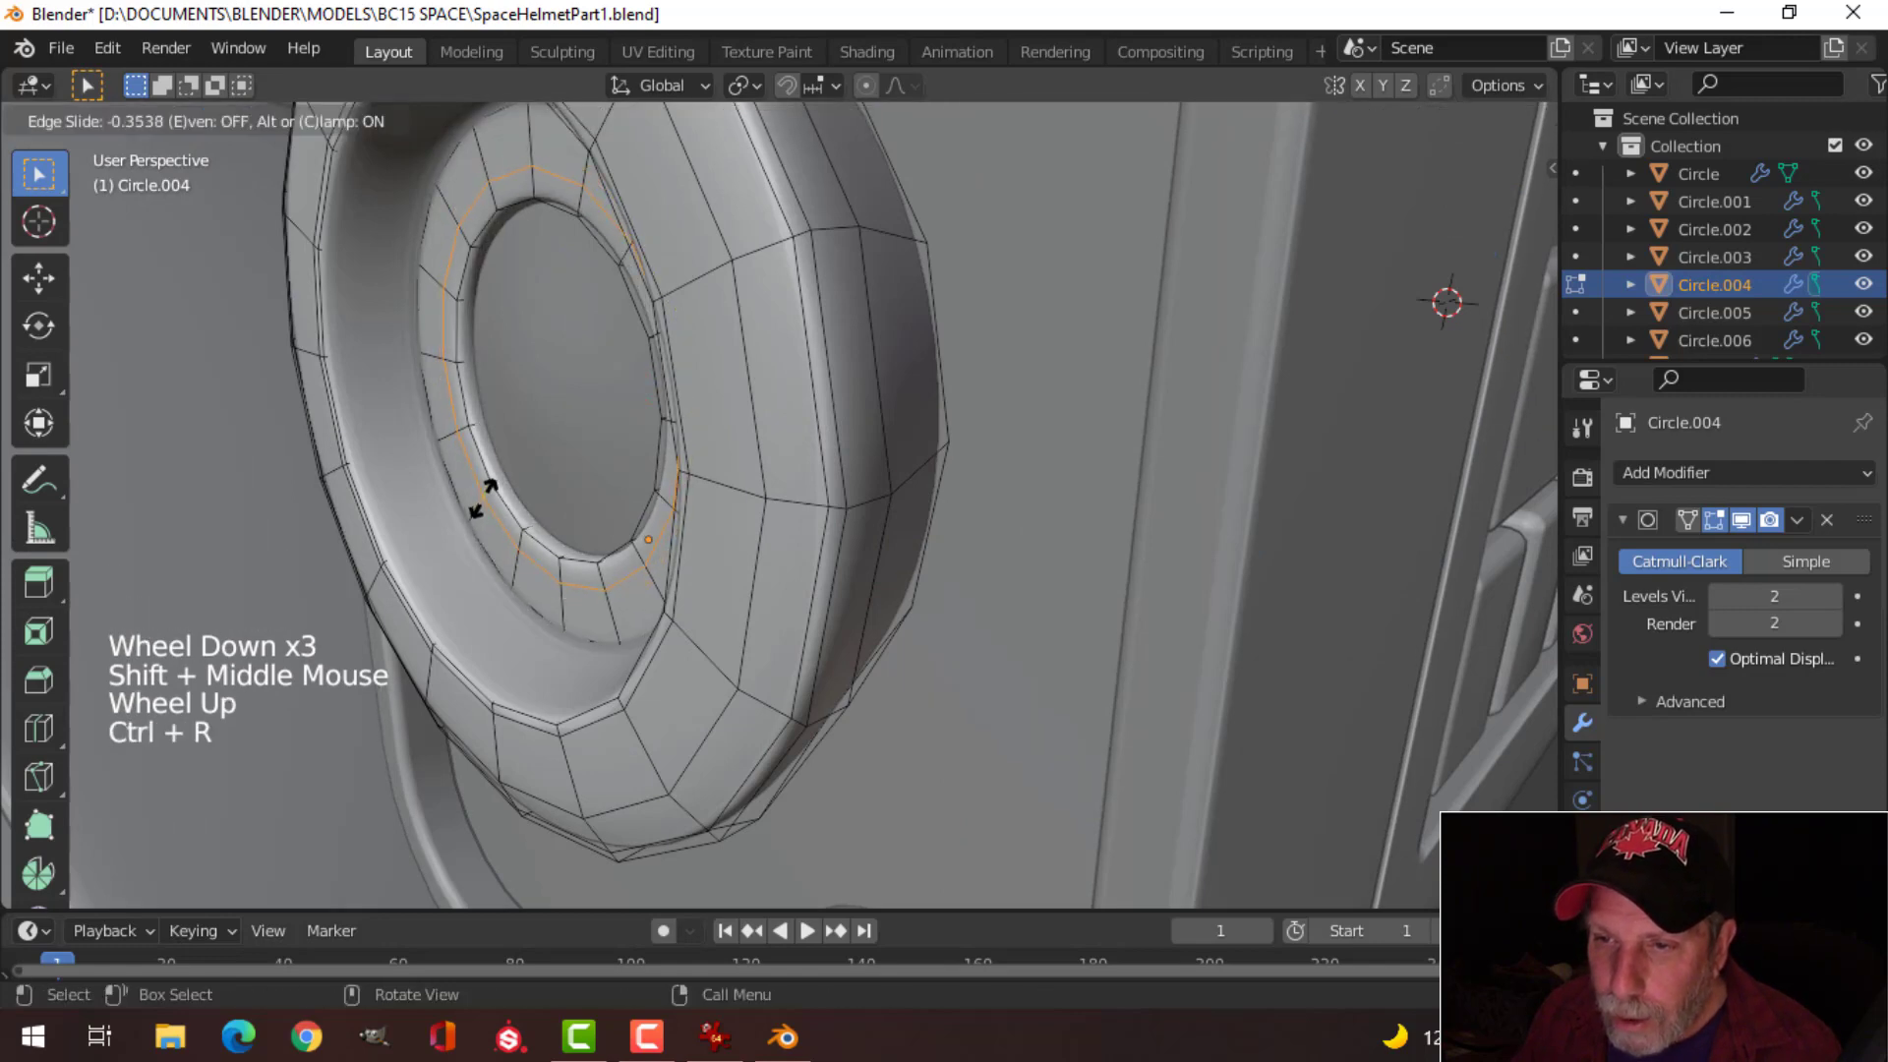
click(484, 495)
key(Tab)
key(alt+a)
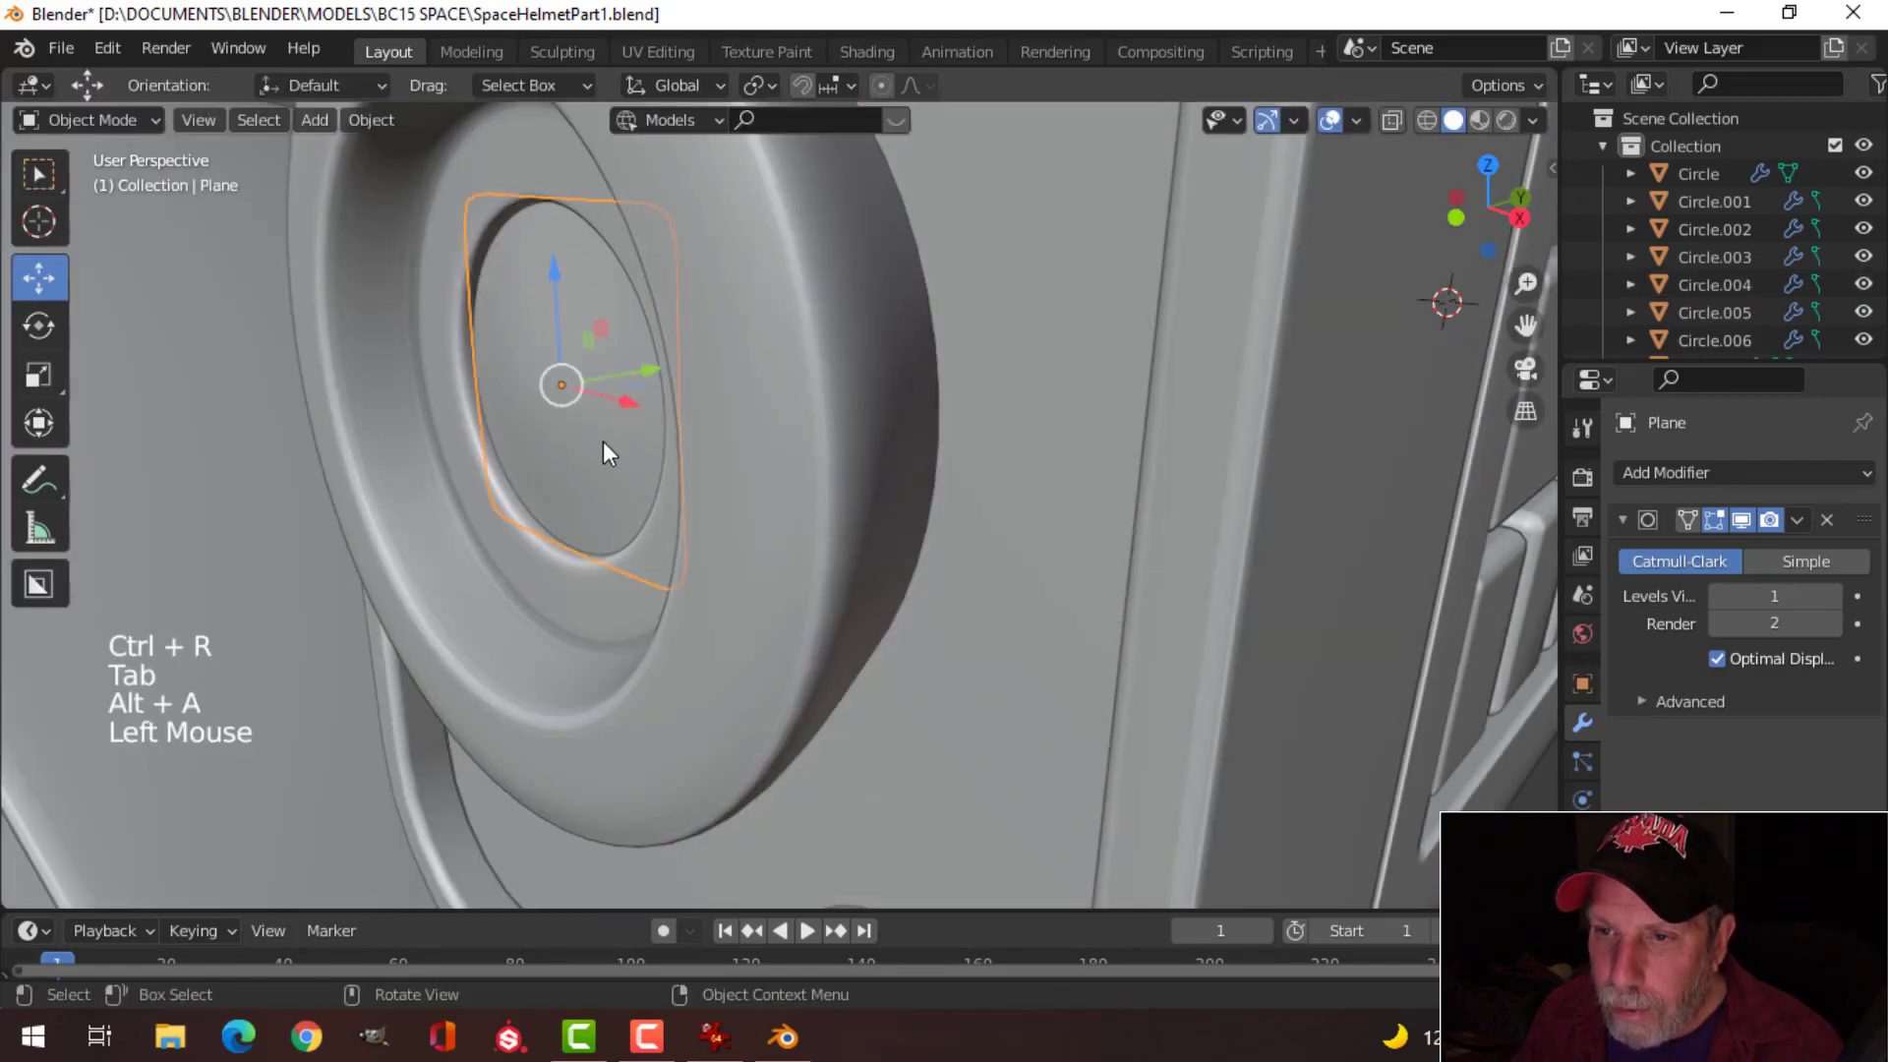
Step: Scale the whole large lens mesh by 1.558 along Y to make it bulge more
key(Tab)
key(a)
middle_drag(689, 448, 683, 451)
key(s)
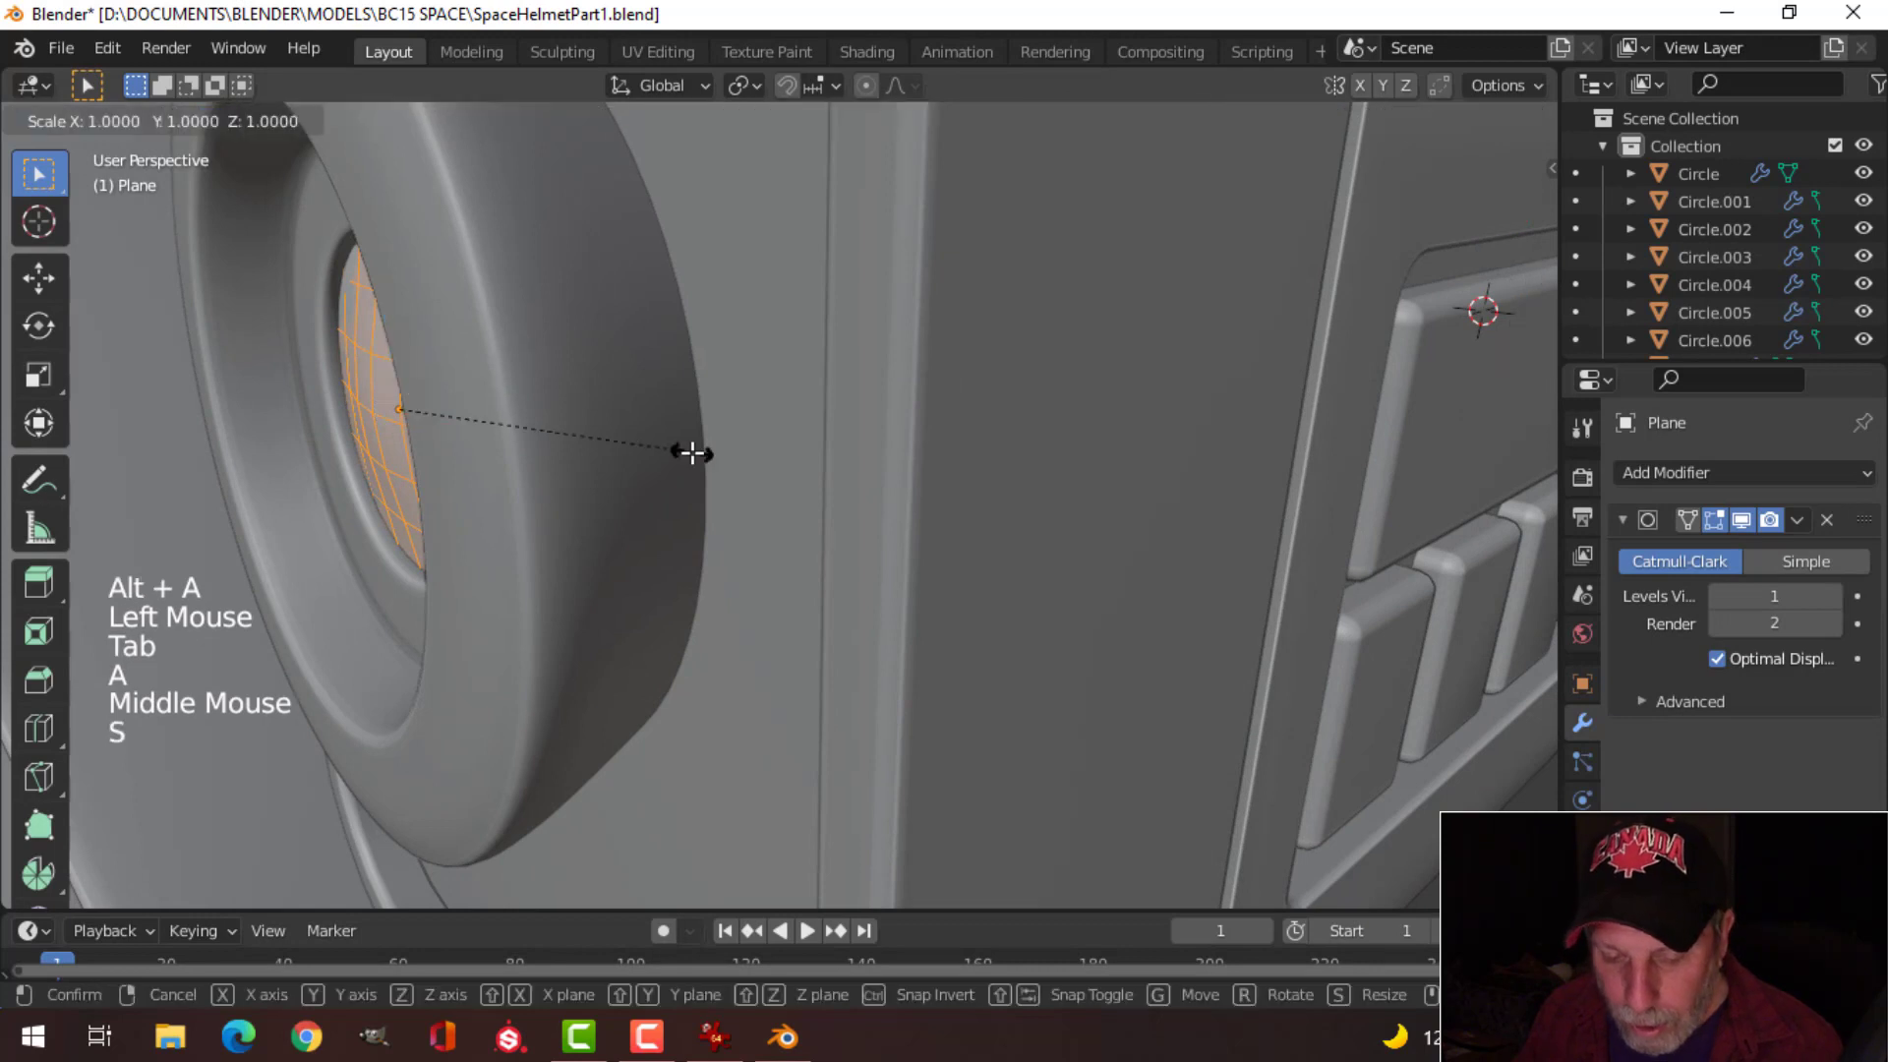
click(859, 443)
middle_drag(859, 442, 573, 499)
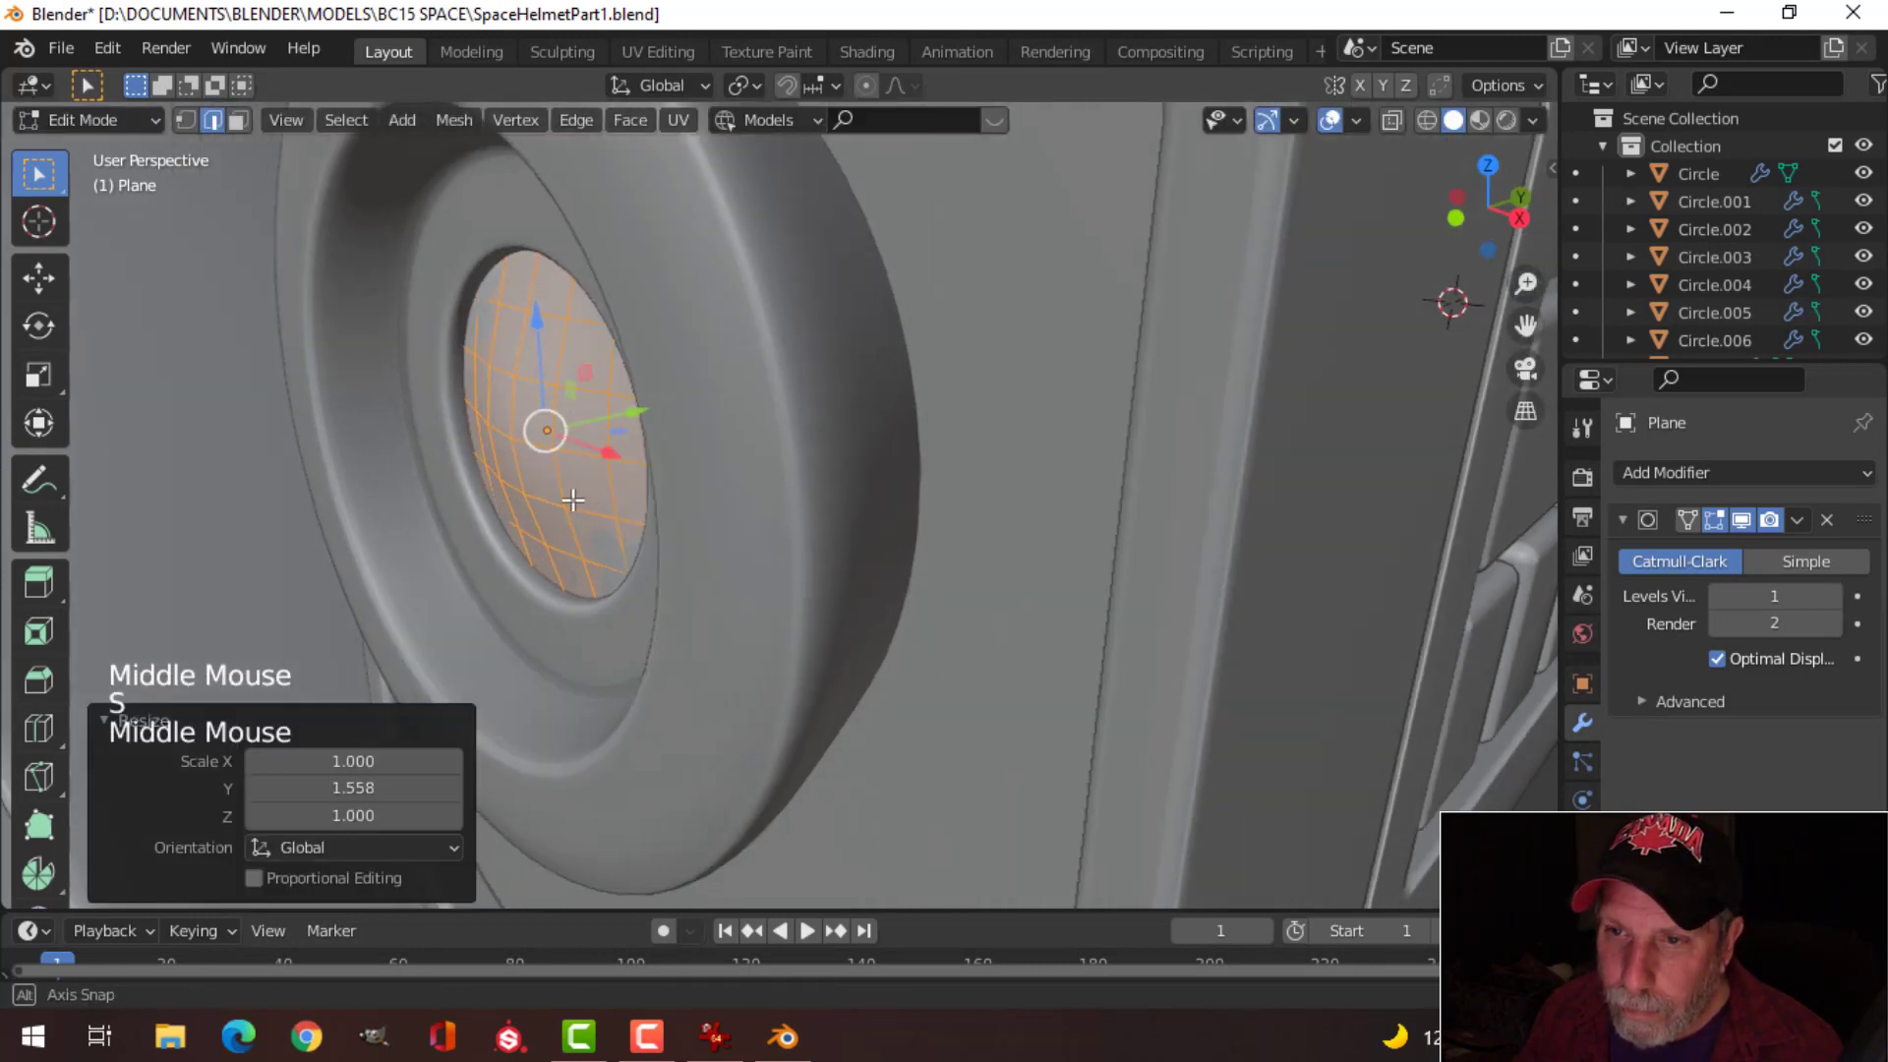
Step: Move the large lens mesh about -0.0016 m along Y, forward in the ring opening
drag(637, 411, 662, 463)
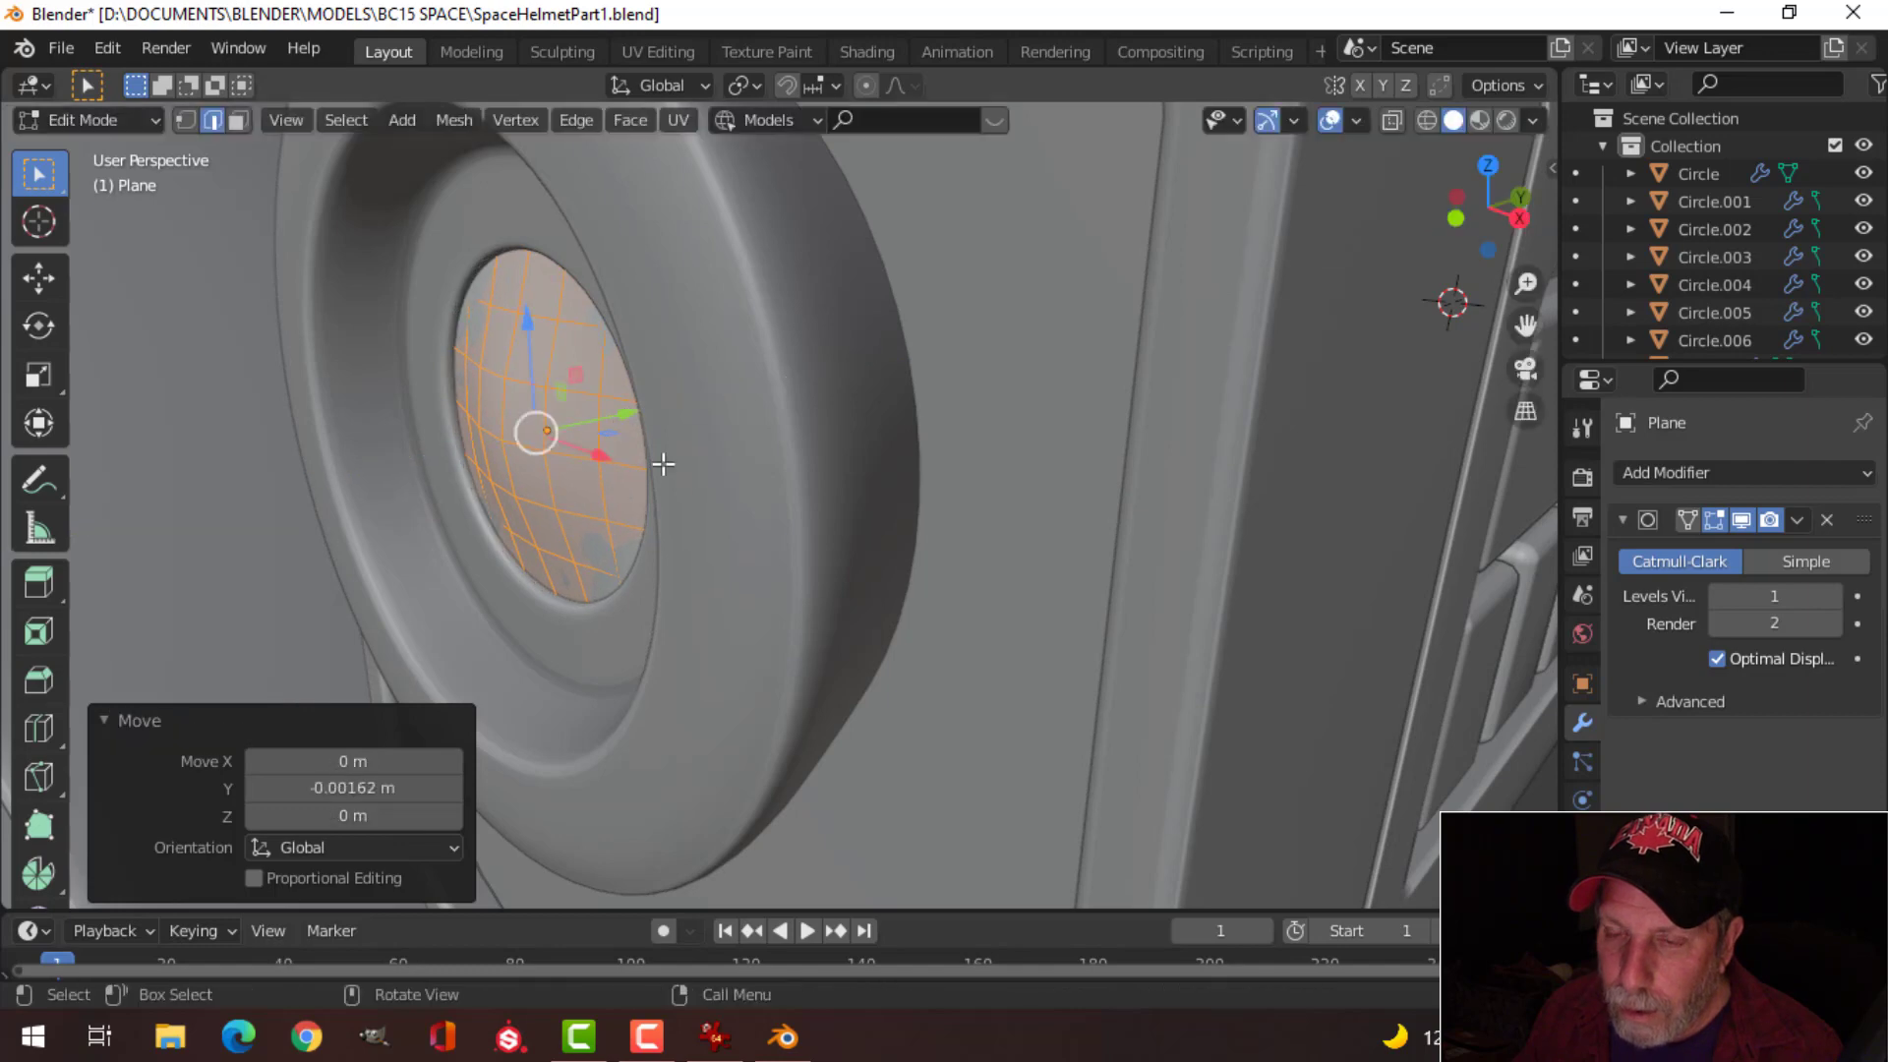
key(Tab)
scroll(694, 515, down, 3)
key(alt+a)
middle_drag(682, 551, 769, 474)
scroll(727, 527, down, 1)
scroll(783, 487, up, 2)
scroll(734, 485, up, 1)
scroll(733, 484, down, 1)
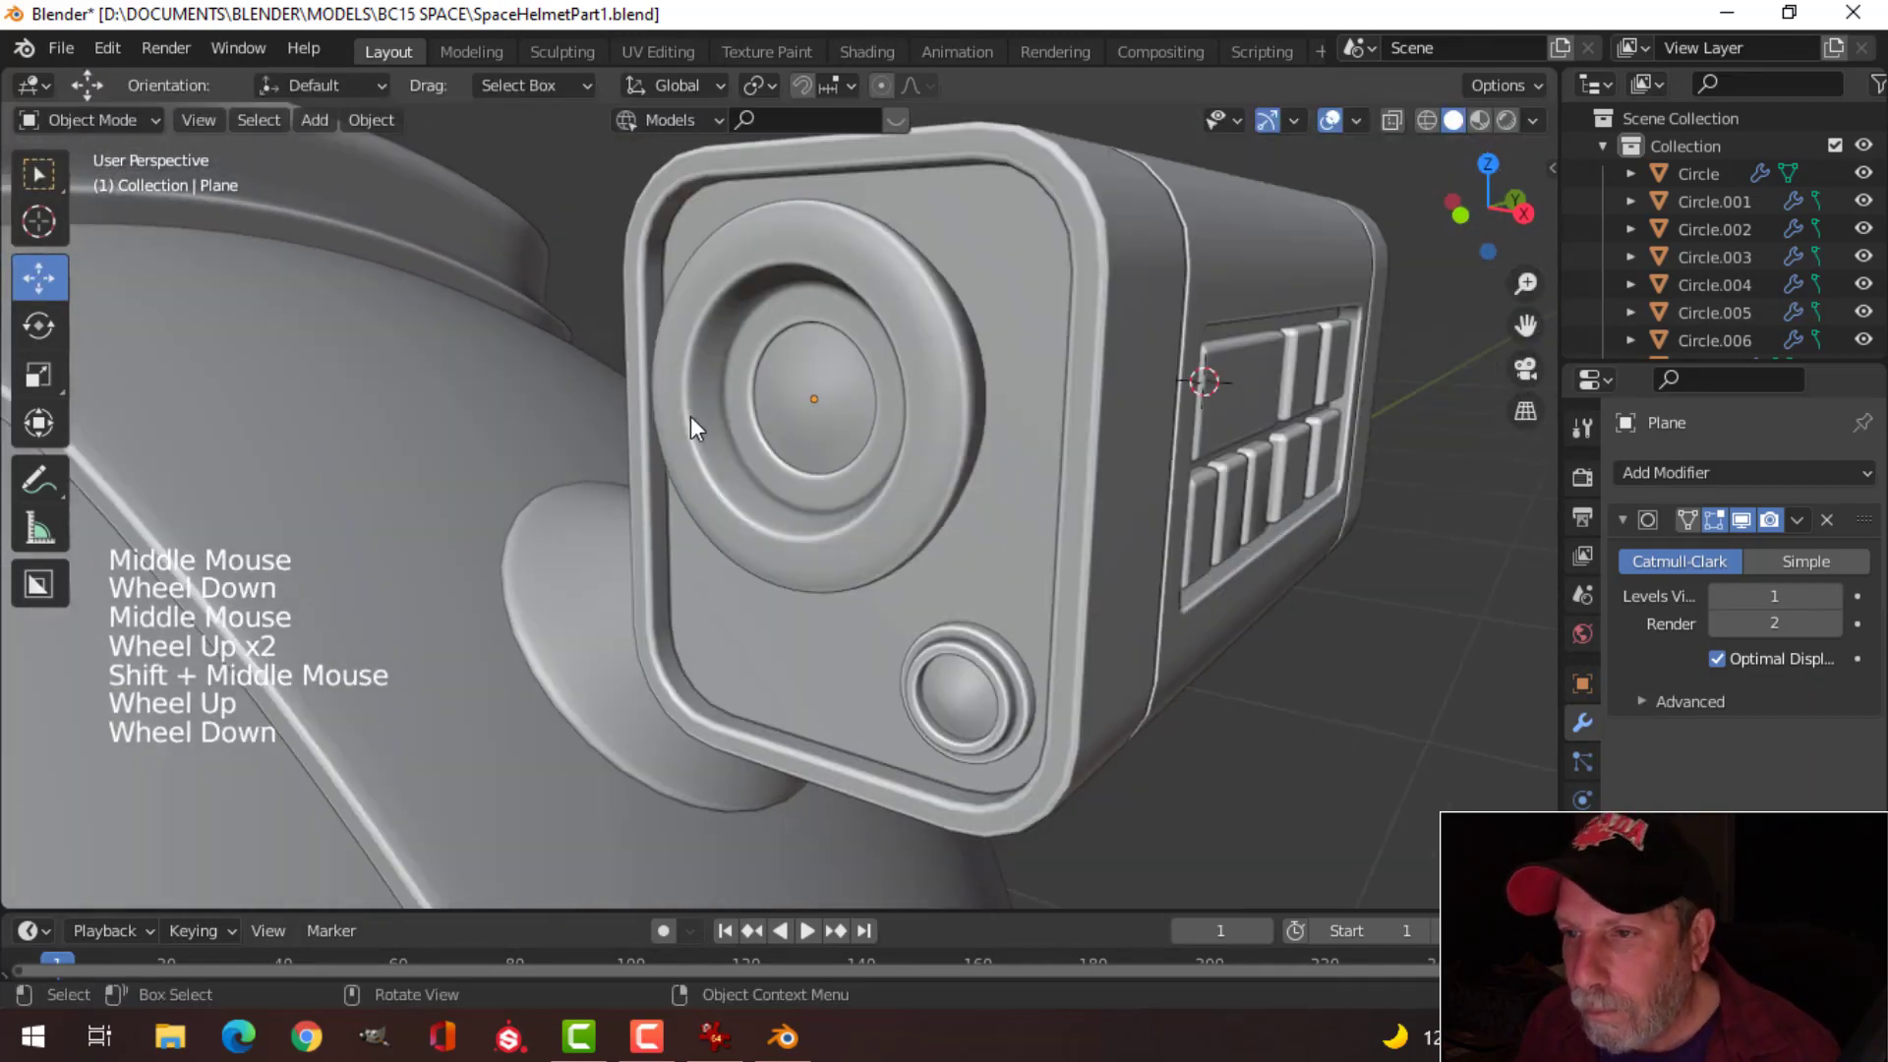
Step: Scale the edge loops at the ring's front inner edge by about 1.09, hiding the subdivision preview during the edit
middle_drag(690, 416, 822, 434)
click(818, 315)
key(Tab)
scroll(818, 315, up, 2)
key(alt+a)
click(1742, 521)
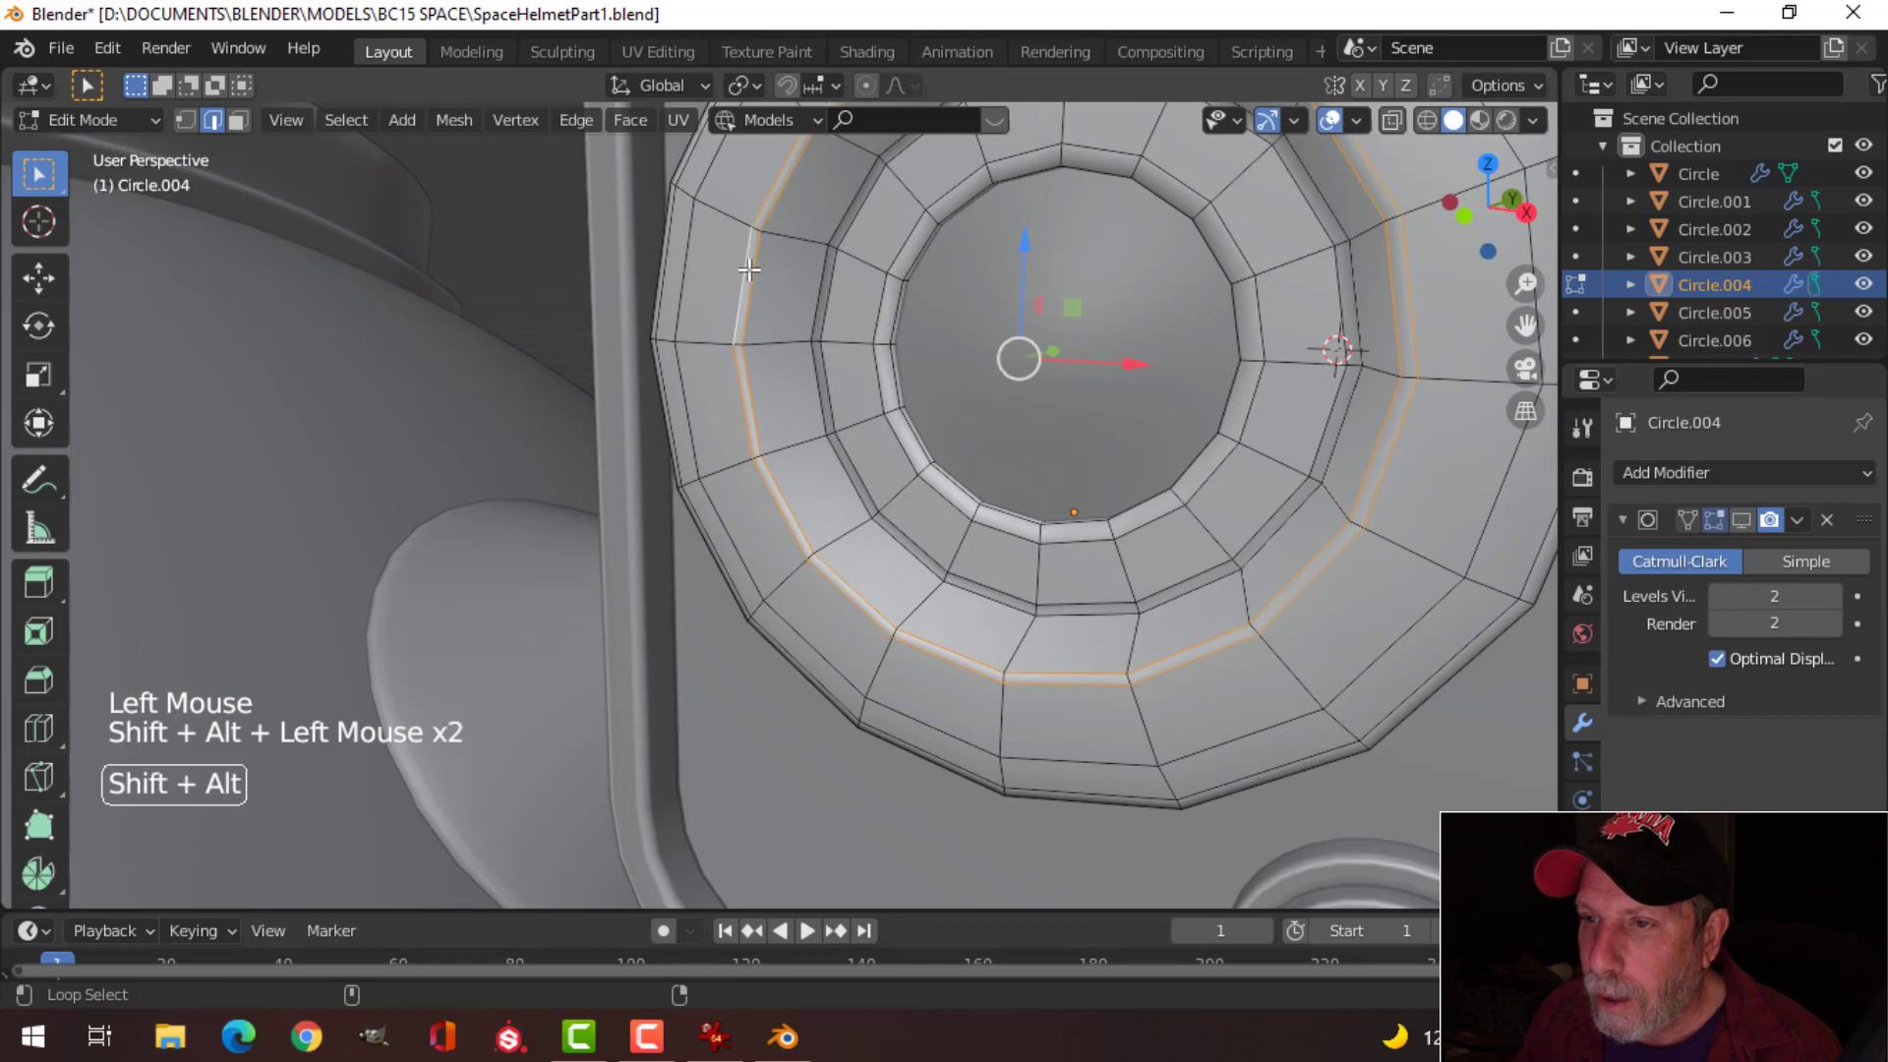
scroll(749, 269, down, 3)
key(s)
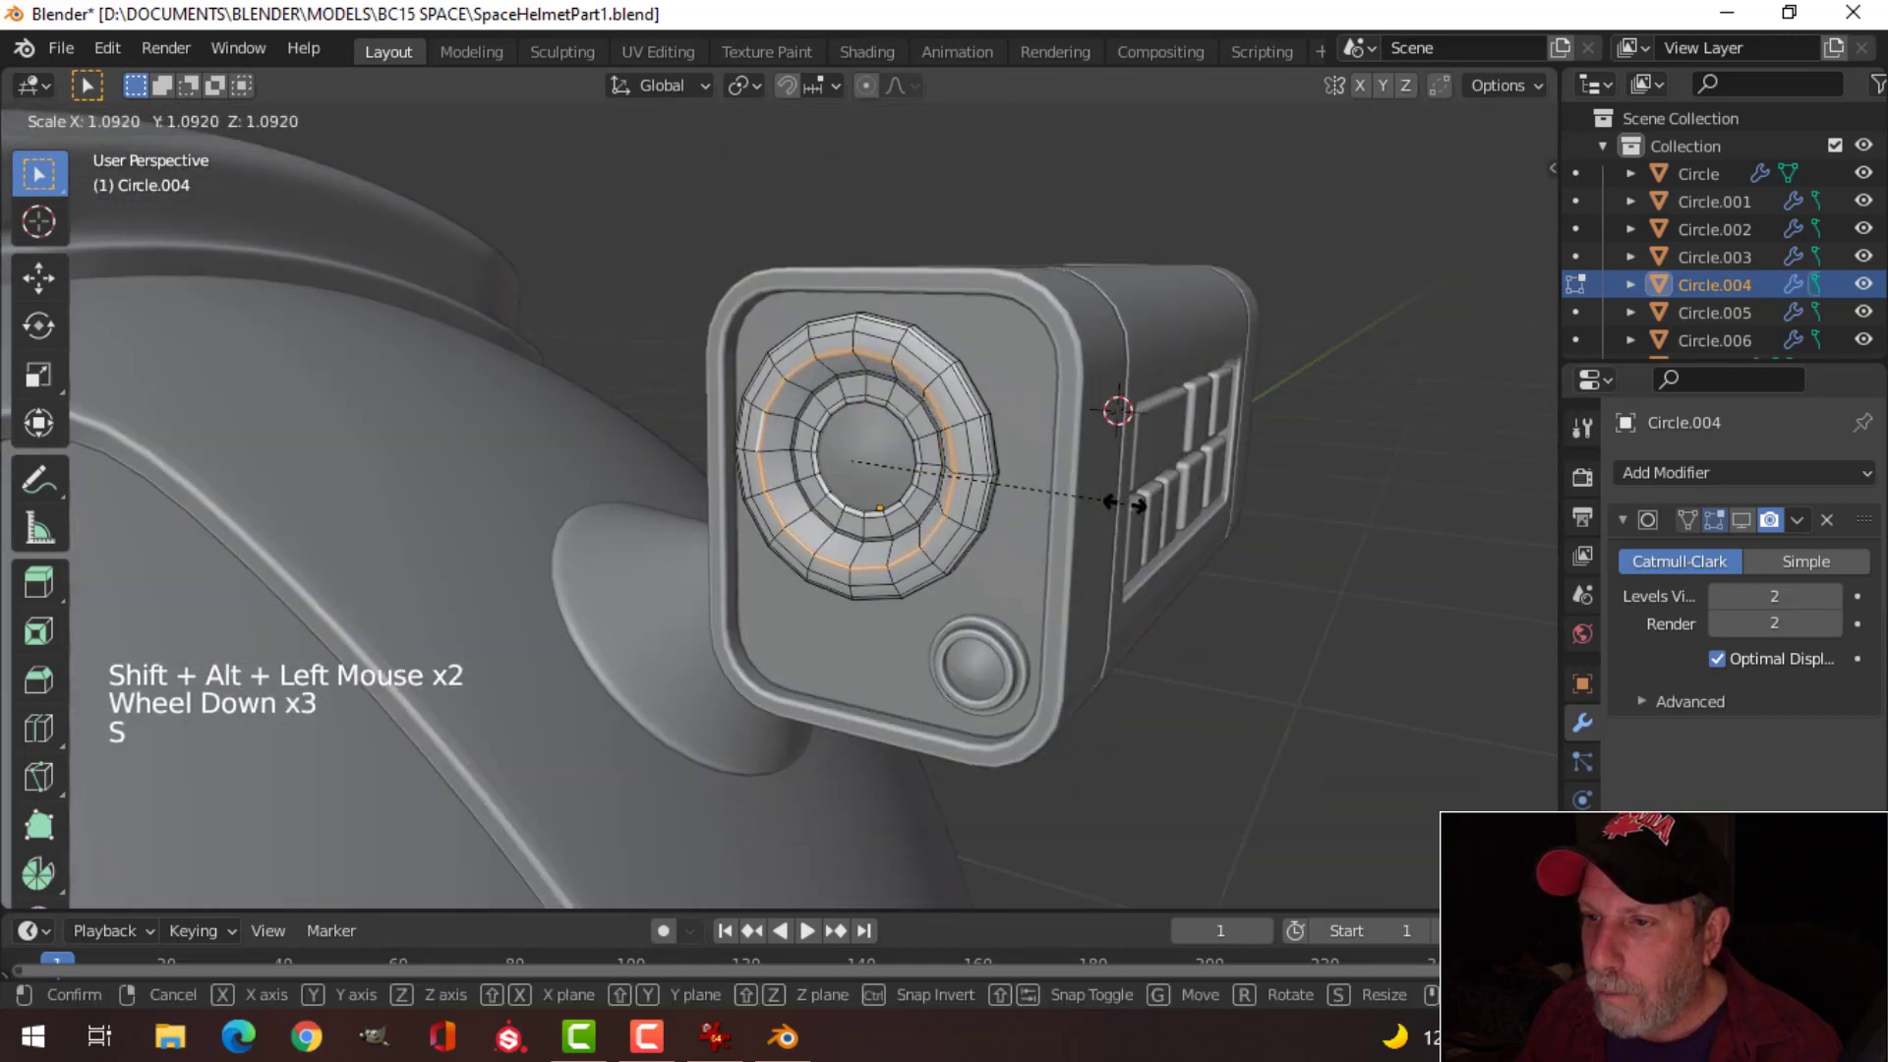
click(1133, 502)
key(Tab)
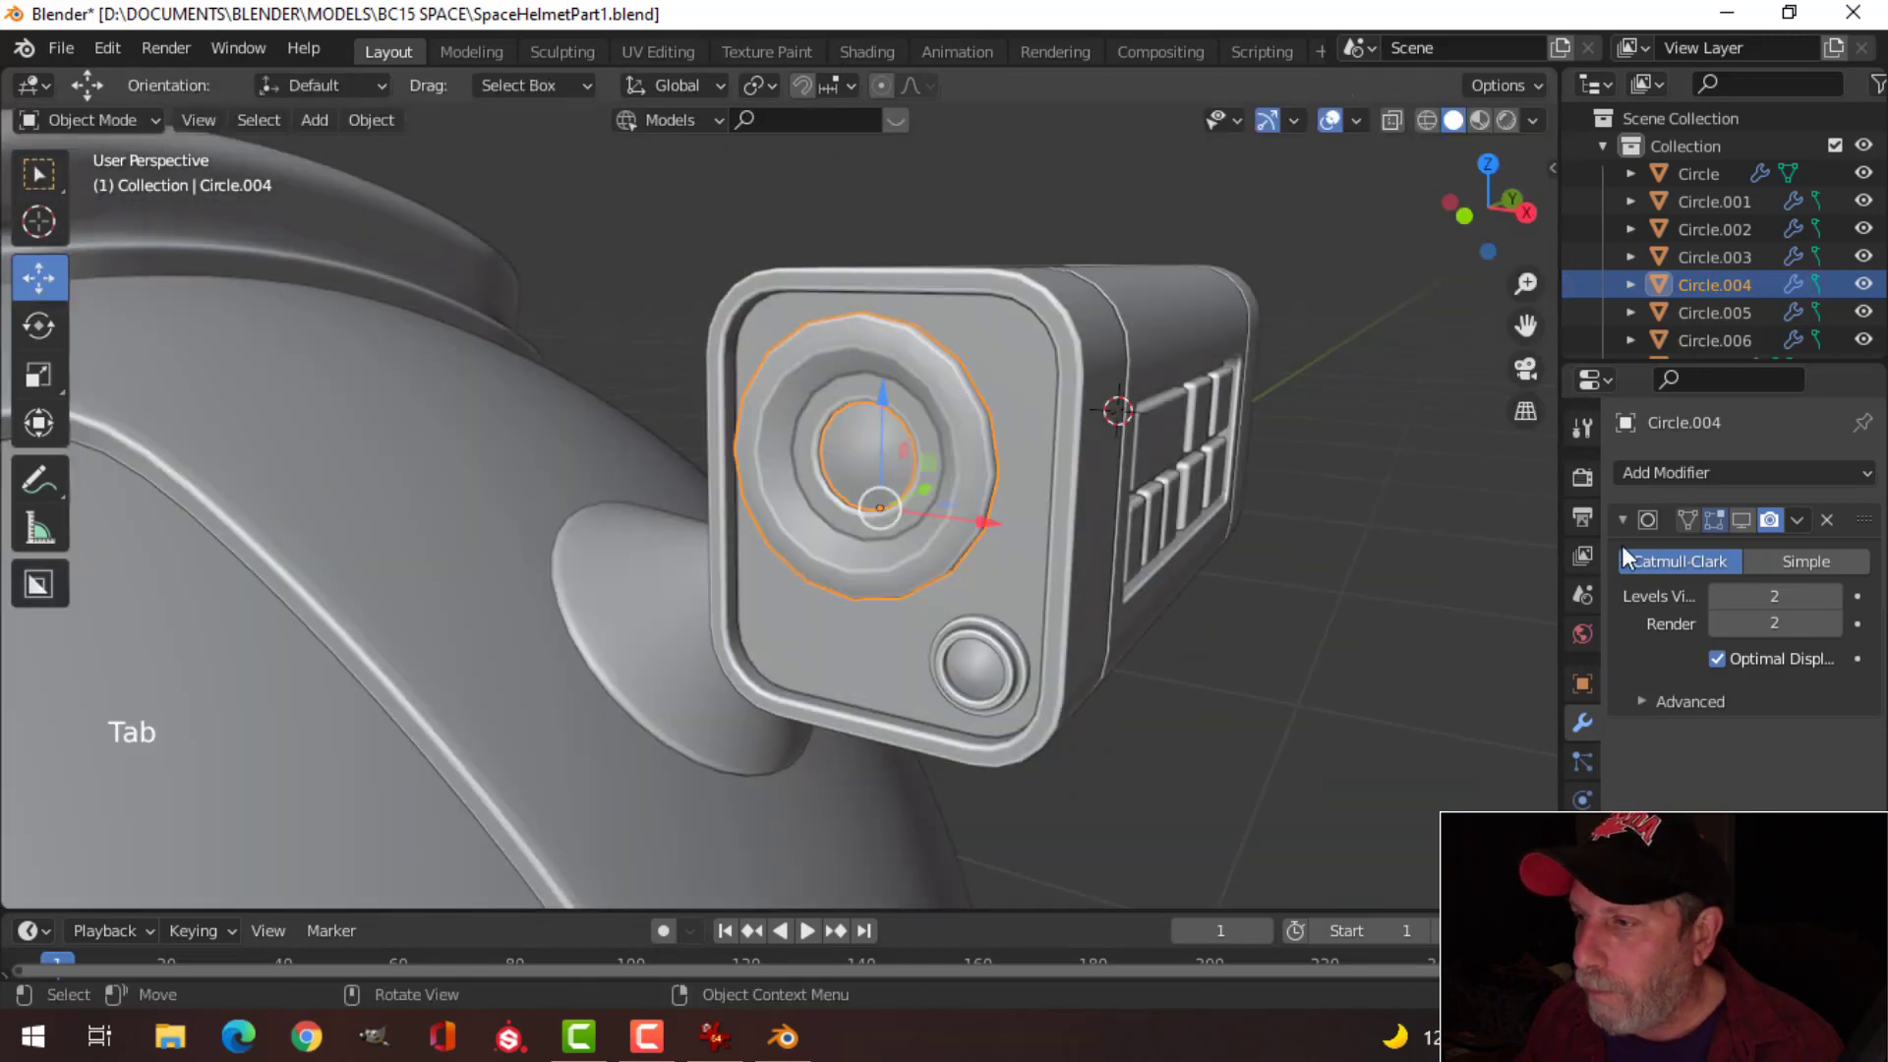
scroll(960, 517, up, 2)
key(alt+a)
scroll(958, 522, down, 3)
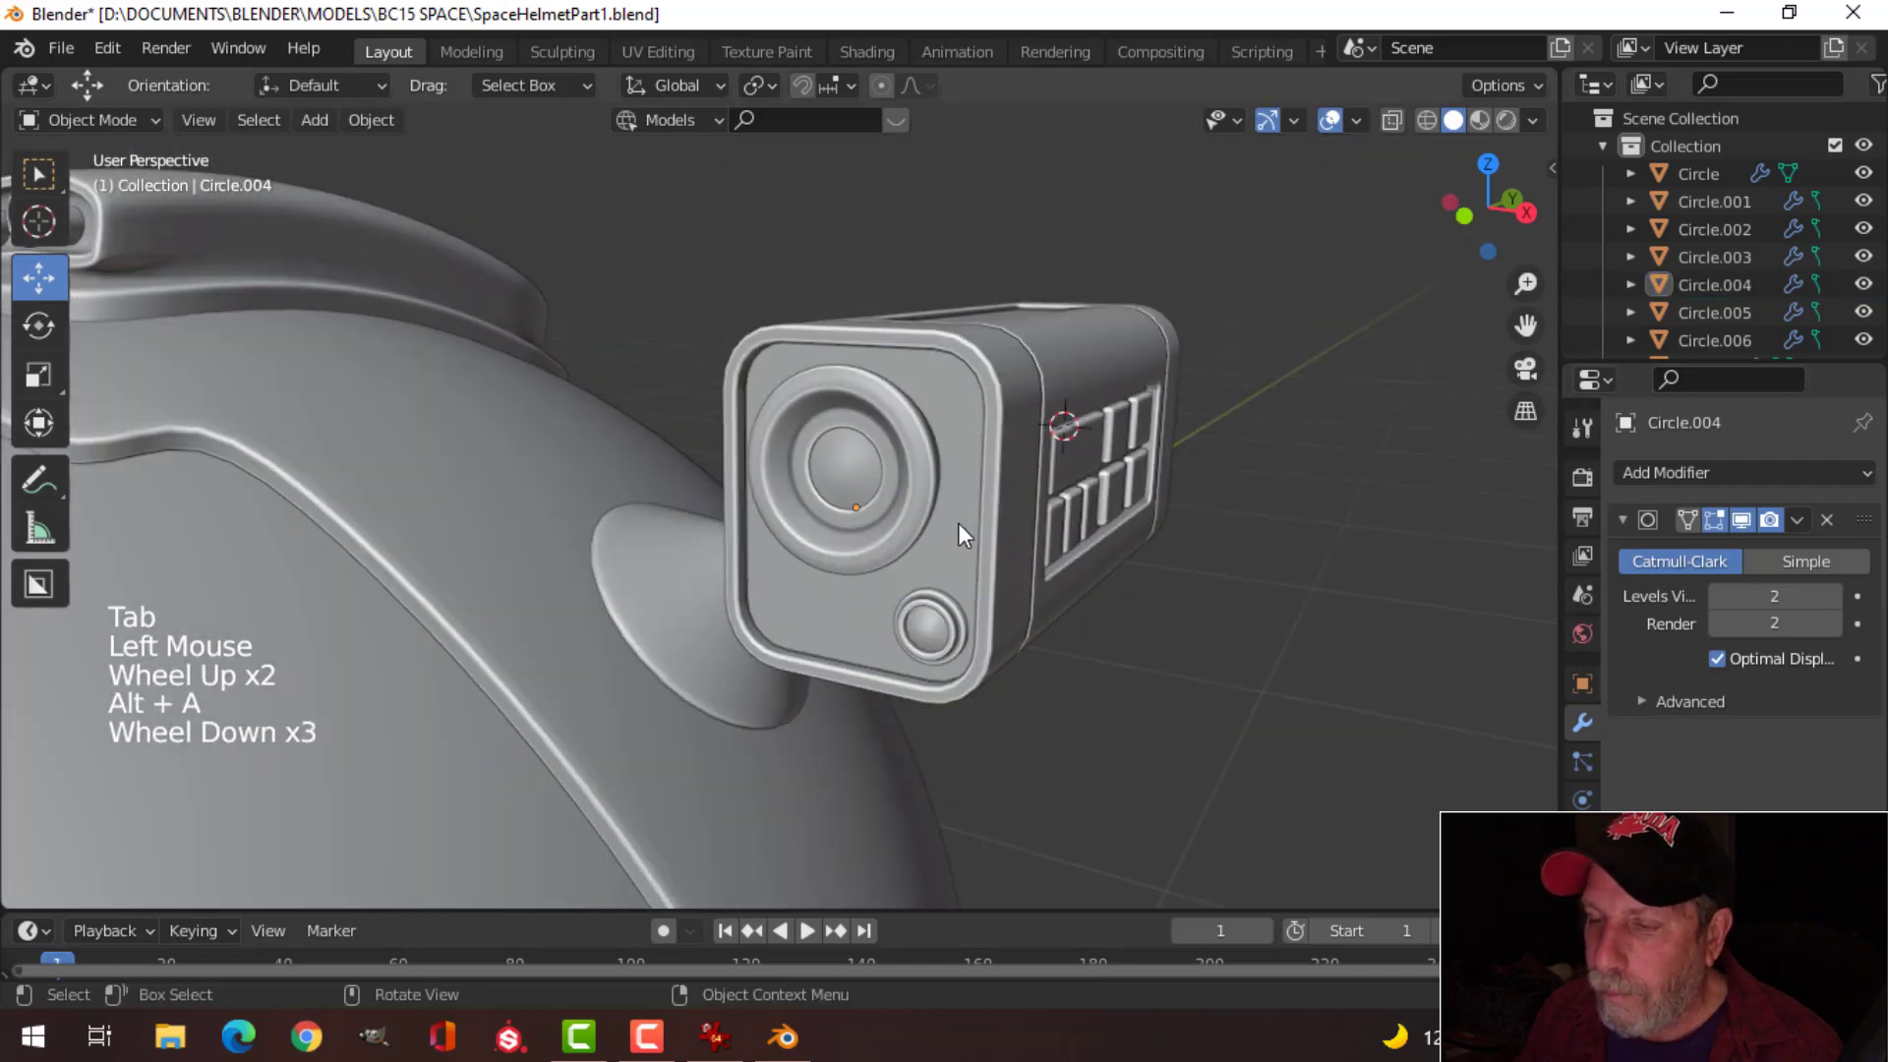
Step: Save the space helmet file
middle_drag(958, 522, 849, 569)
scroll(630, 584, down, 3)
middle_drag(629, 585, 939, 590)
scroll(767, 610, up, 2)
scroll(1001, 539, down, 3)
scroll(1001, 539, up, 1)
key(ctrl+s)
Step: Rotate the mounting arm's open end loop in front view to line it up with the box's side
scroll(953, 562, down, 2)
scroll(978, 632, up, 3)
scroll(999, 540, up, 2)
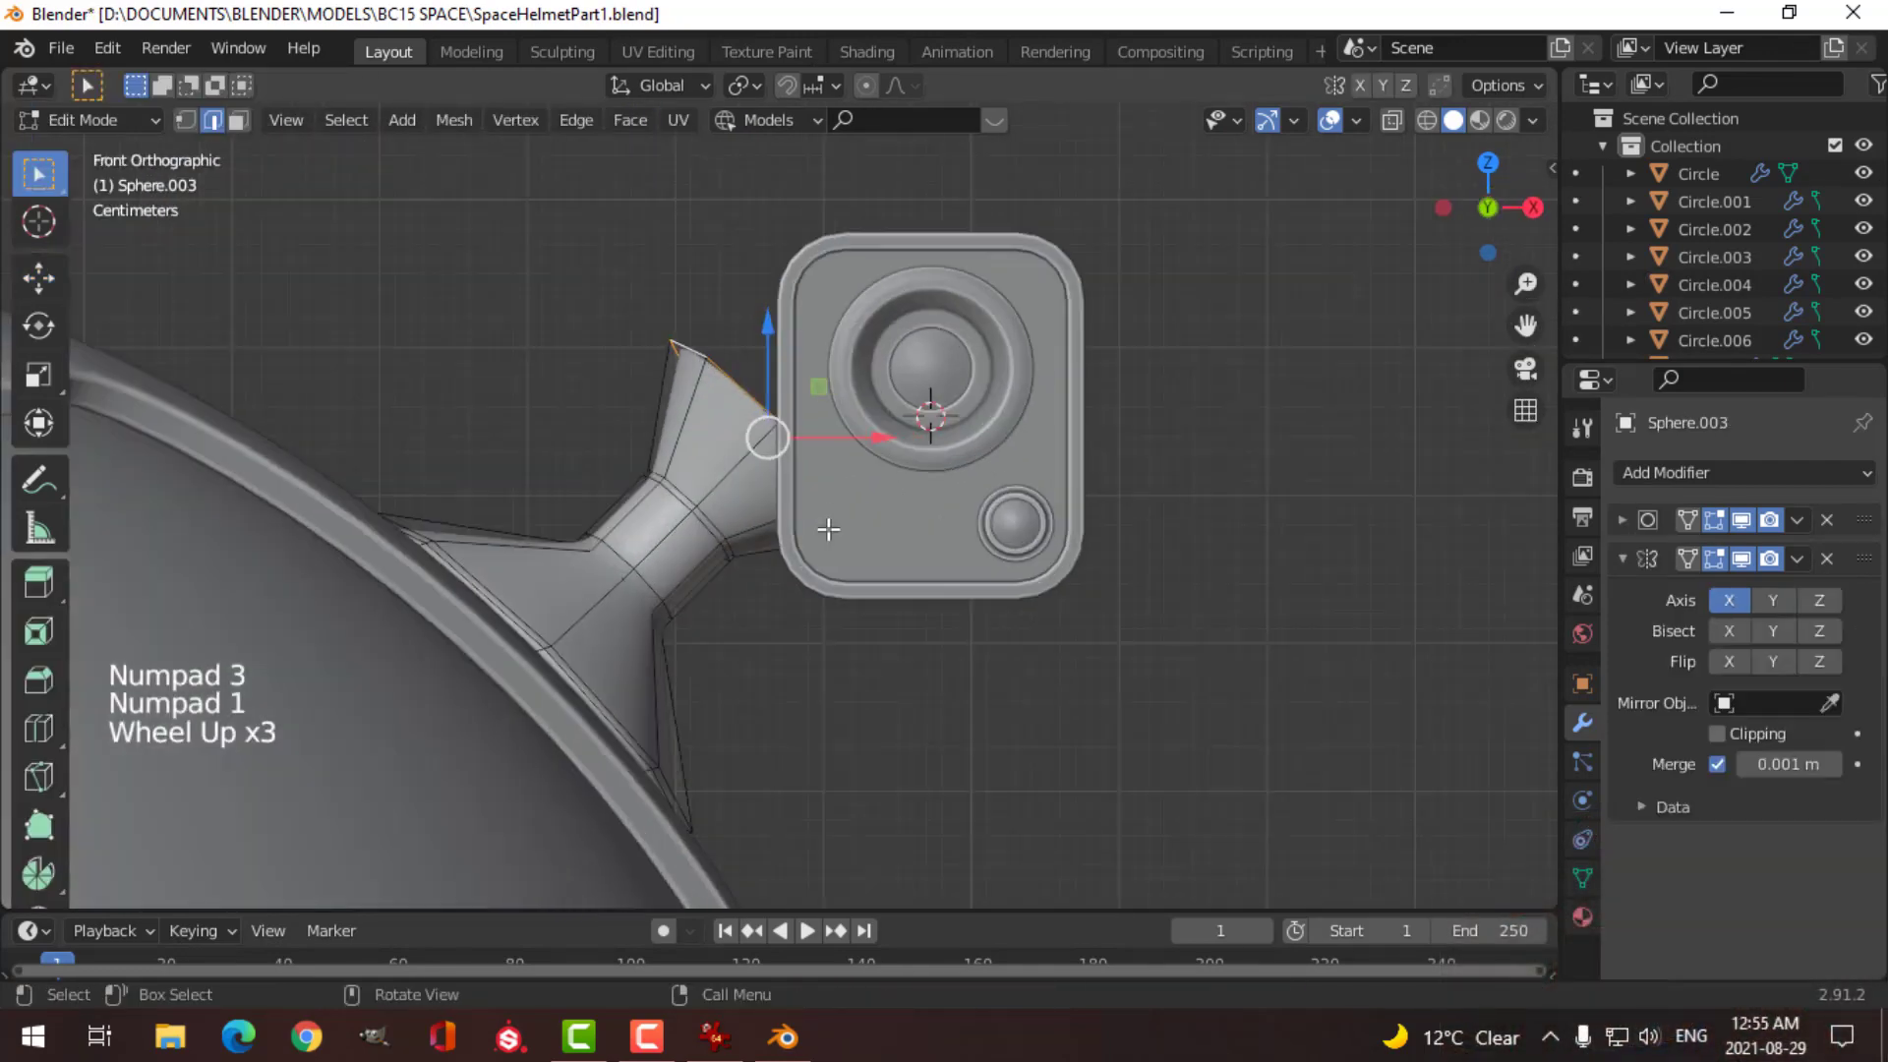
key(r)
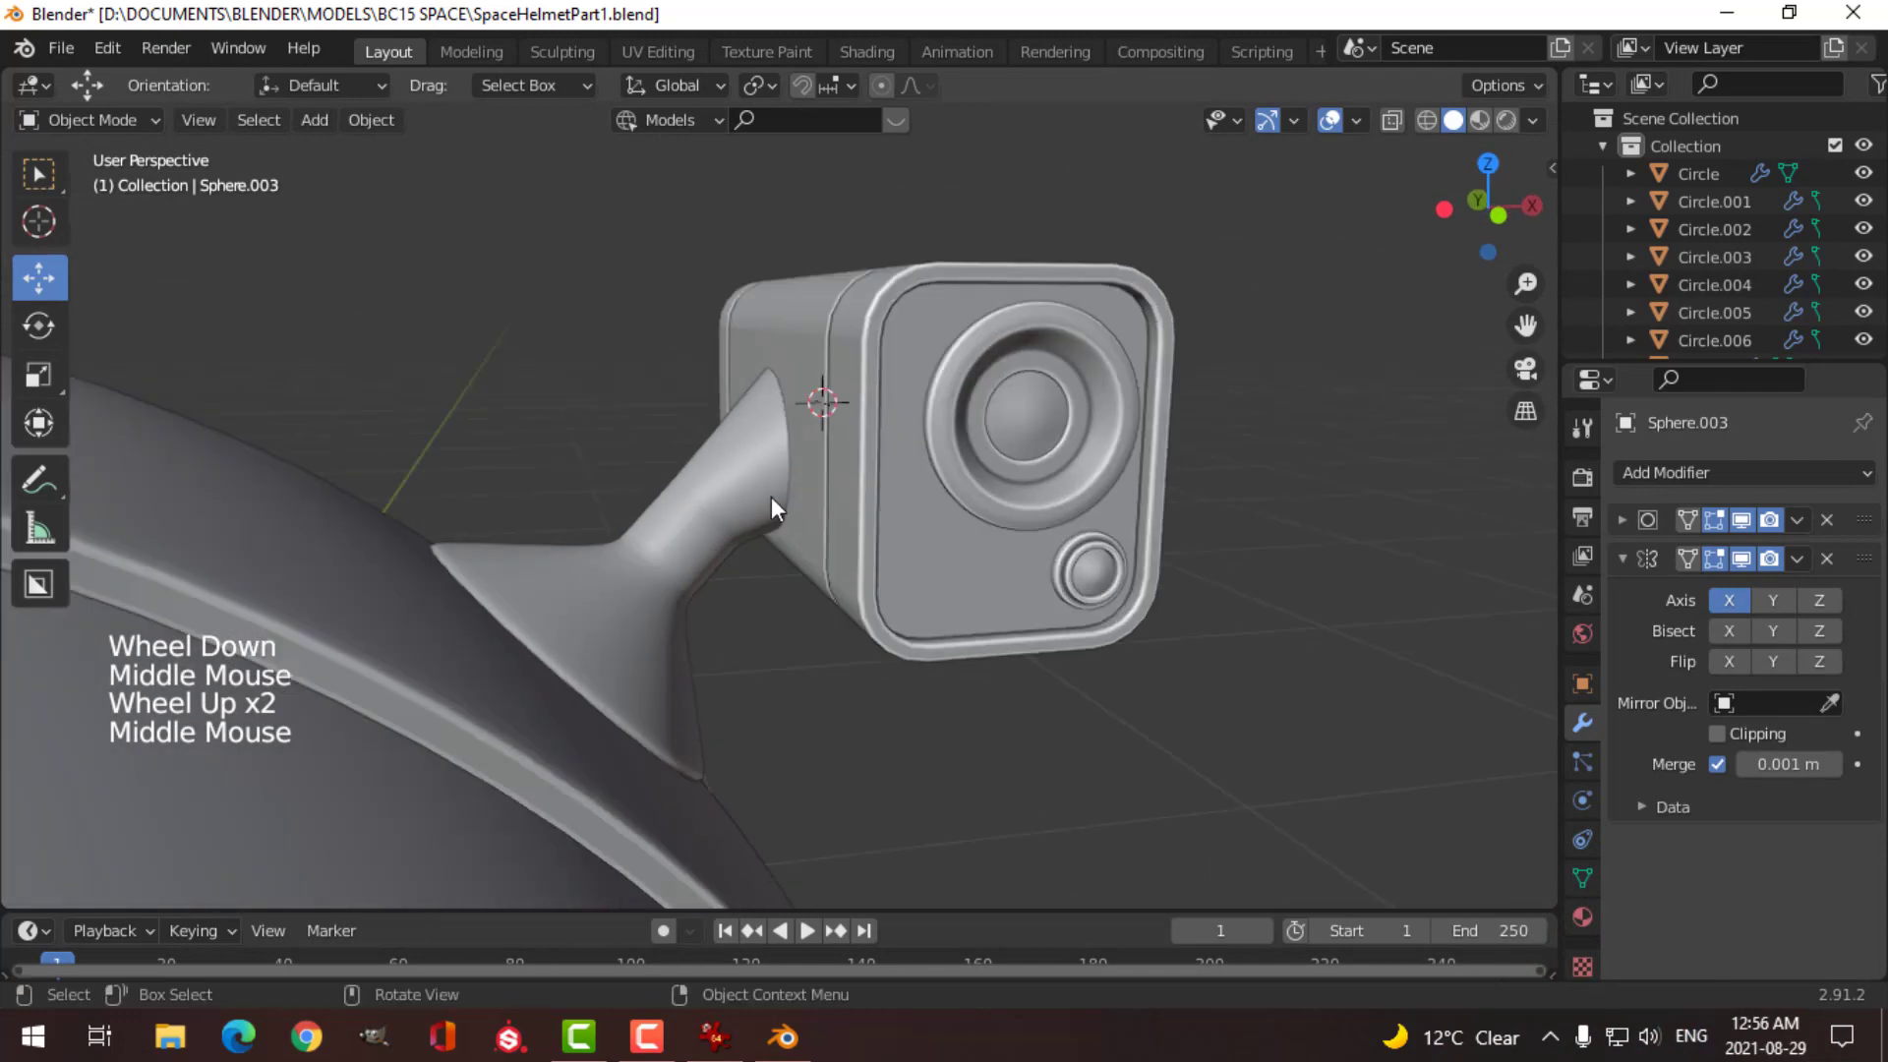
Step: Edge-slide the pair of edge loops at the mounting arm's neck along the arm
scroll(770, 498, up, 3)
click(649, 496)
key(Tab)
key(alt+a)
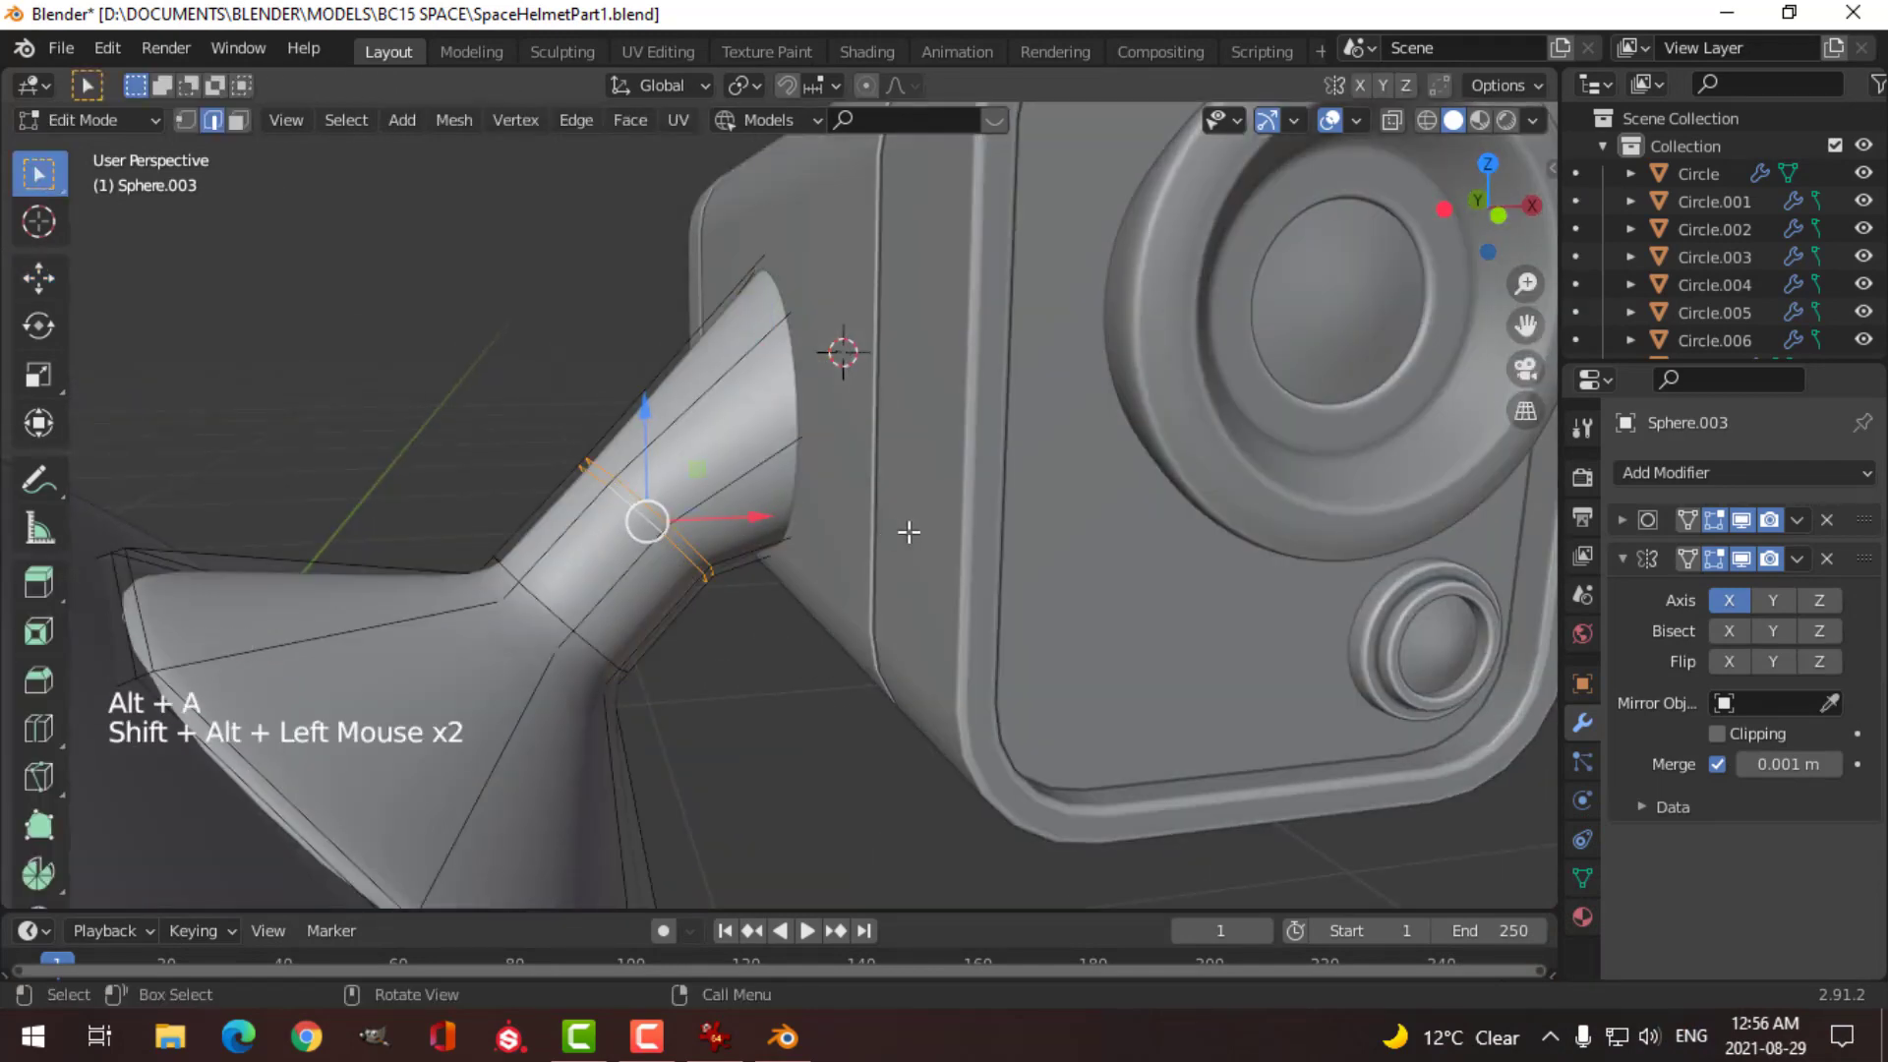
key(g)
key(g)
click(822, 620)
Step: Move the arm's neck edge loop in front view to bend the arm into a smooth curve
key(alt+a)
alt+shift+click(651, 499)
key(KP_1)
key(g)
click(883, 415)
key(Tab)
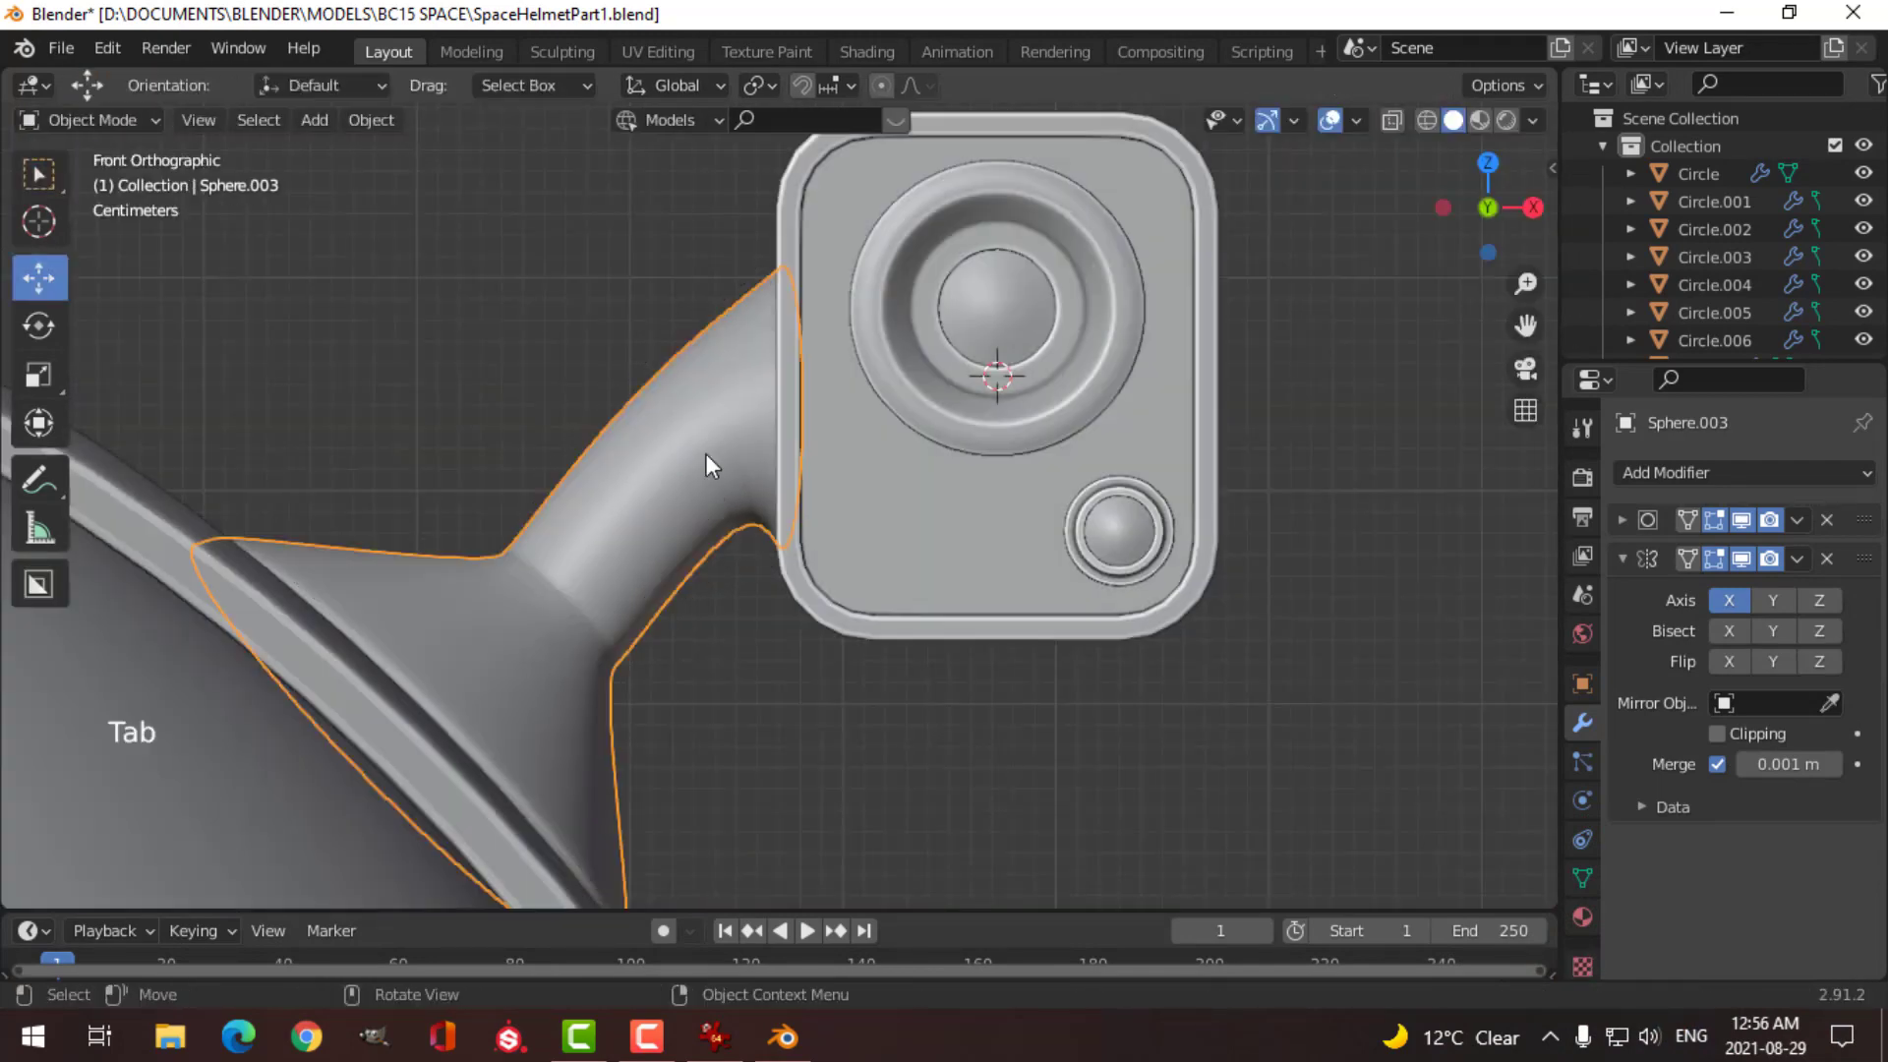
Step: Extrude the arm's end loop outward at a scale of 1.198 and extrude it again toward the box to form a flange
middle_drag(706, 452, 808, 513)
key(alt+a)
click(747, 472)
key(Tab)
alt+shift+click(811, 381)
key(e)
key(s)
middle_drag(861, 387, 898, 439)
key(e)
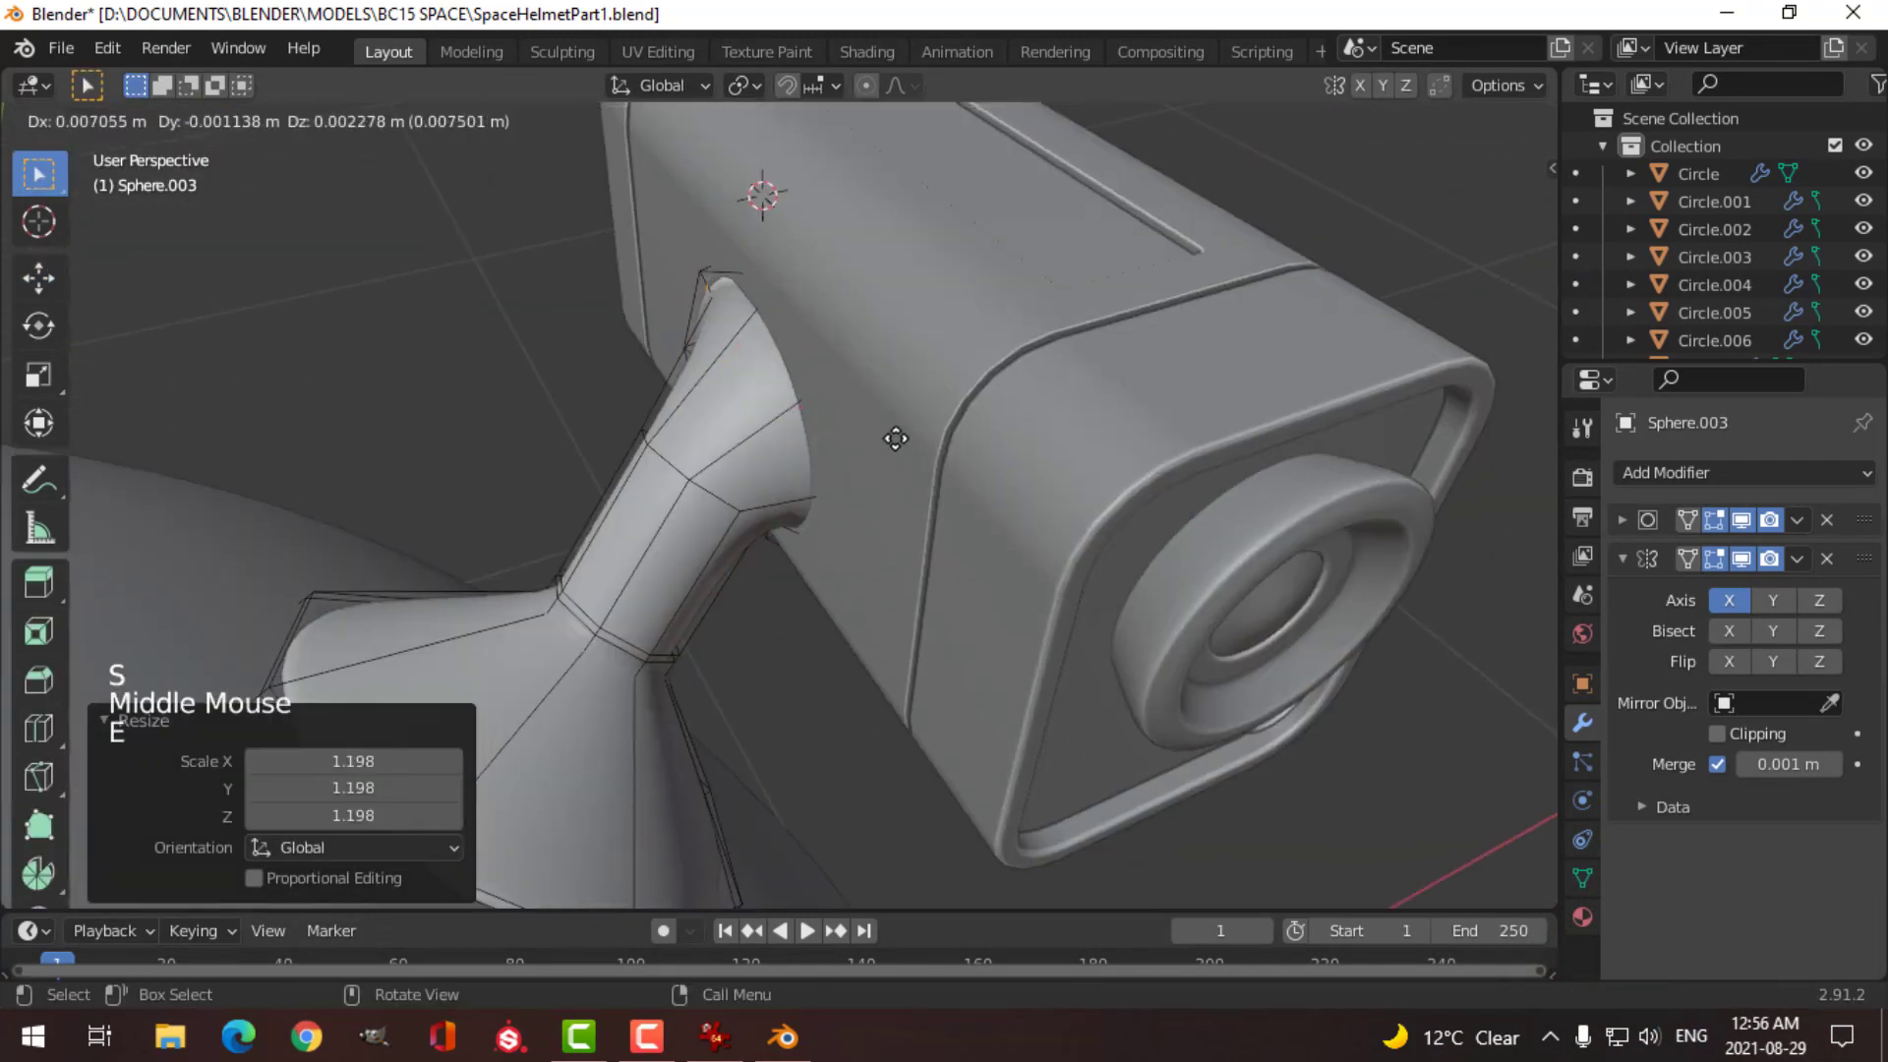
Step: Grow the selection to the whole flange, move it against the box's side and rotate it in top view
key(ctrl+KP_Add)
key(KP_1)
drag(1067, 421, 905, 423)
middle_drag(905, 422, 890, 363)
scroll(1024, 481, up, 2)
key(KP_7)
key(r)
click(957, 484)
key(alt+a)
Step: Add a loop cut at the arm's flange end
key(ctrl+r)
click(714, 209)
click(714, 209)
key(Tab)
scroll(795, 415, down, 3)
Step: Scale the edge loop around the middle of the mounting arm to adjust its thickness
key(Tab)
alt+shift+click(651, 284)
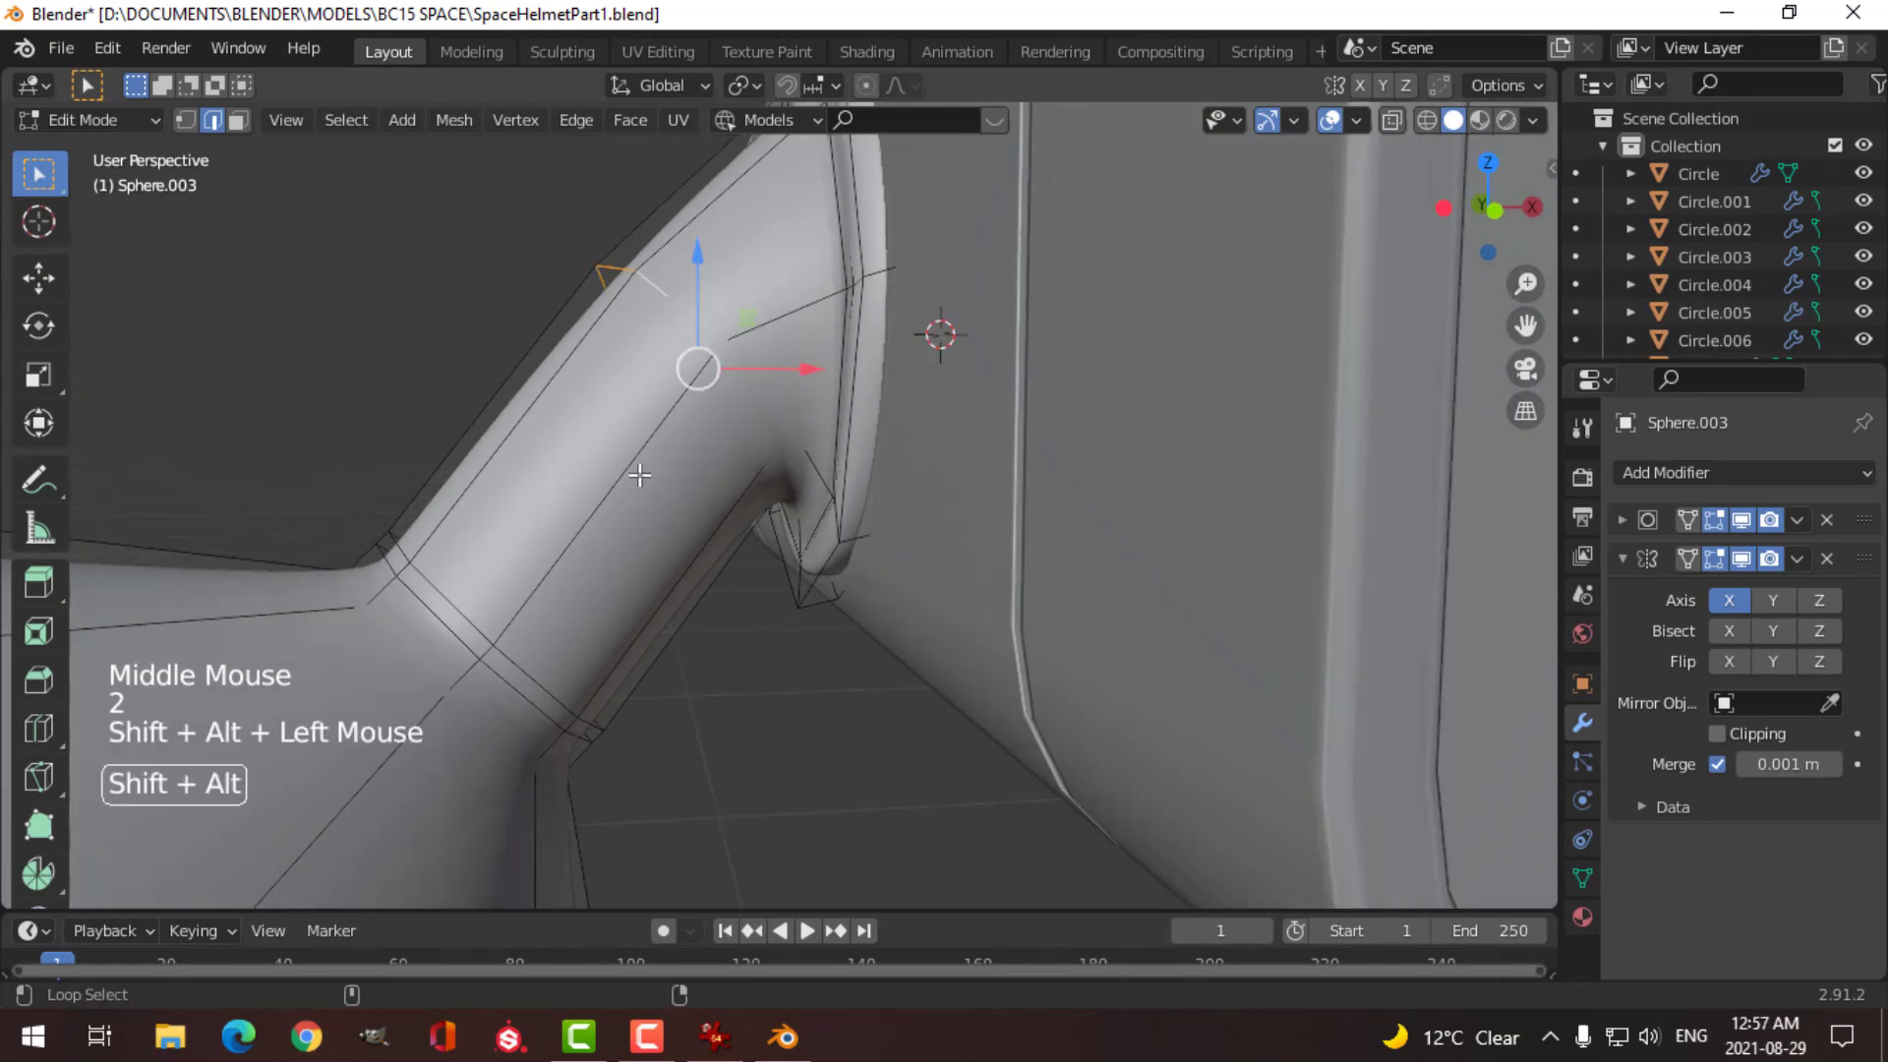
alt+shift+click(622, 477)
key(s)
click(852, 632)
Step: Scale the arm's edge loop next to the flange and return to object mode
key(alt+a)
alt+shift+click(814, 468)
key(s)
key(Tab)
middle_drag(928, 521, 1065, 546)
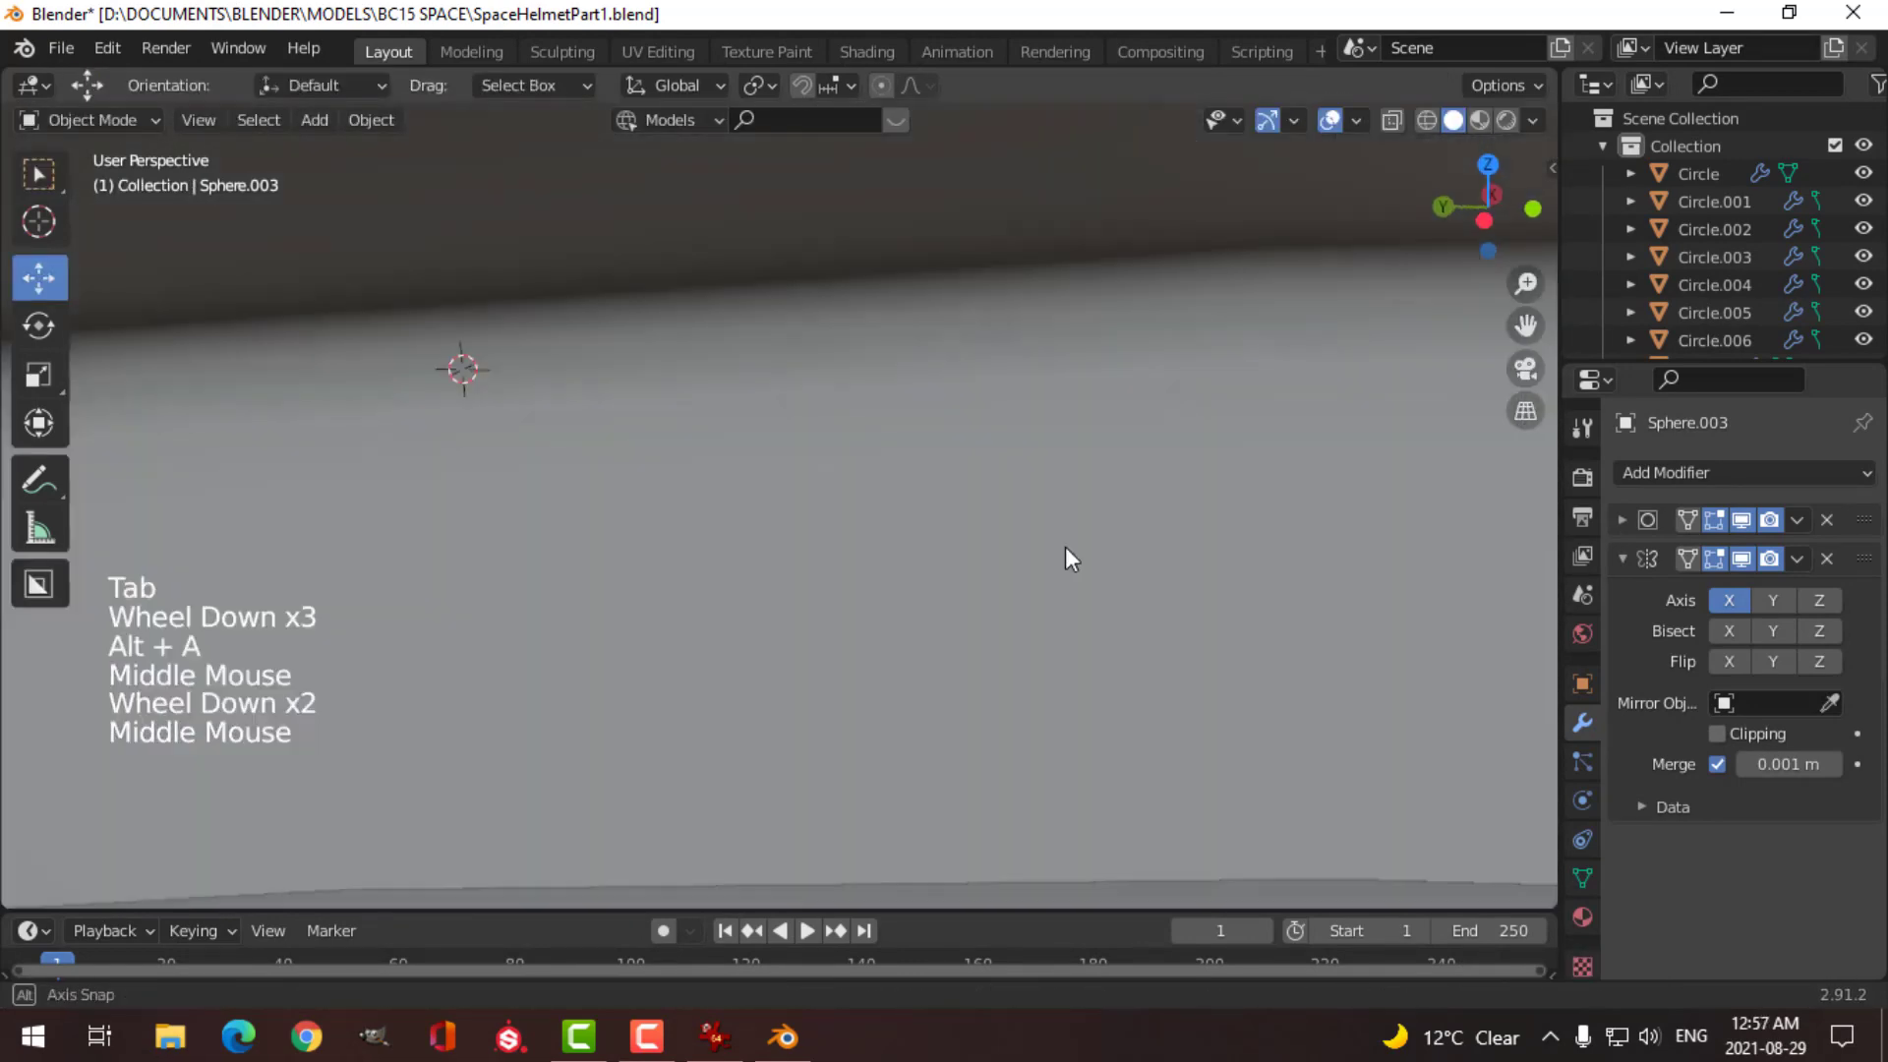
scroll(1065, 547, down, 4)
Step: Set the transform orientation to Normal, try moving the arm's edge loop along it and undo the move
key(Tab)
middle_drag(788, 590, 826, 561)
key(alt+a)
alt+shift+click(745, 499)
click(661, 86)
click(603, 232)
drag(793, 401, 755, 463)
key(ctrl+z)
Step: Leave the arm's mesh editing and review the box attachment and its mounting arm on the helmet
alt+shift+click(747, 512)
key(KP_1)
key(alt+a)
key(Tab)
scroll(906, 416, down, 2)
key(alt+a)
middle_drag(905, 417, 852, 555)
scroll(851, 555, down, 5)
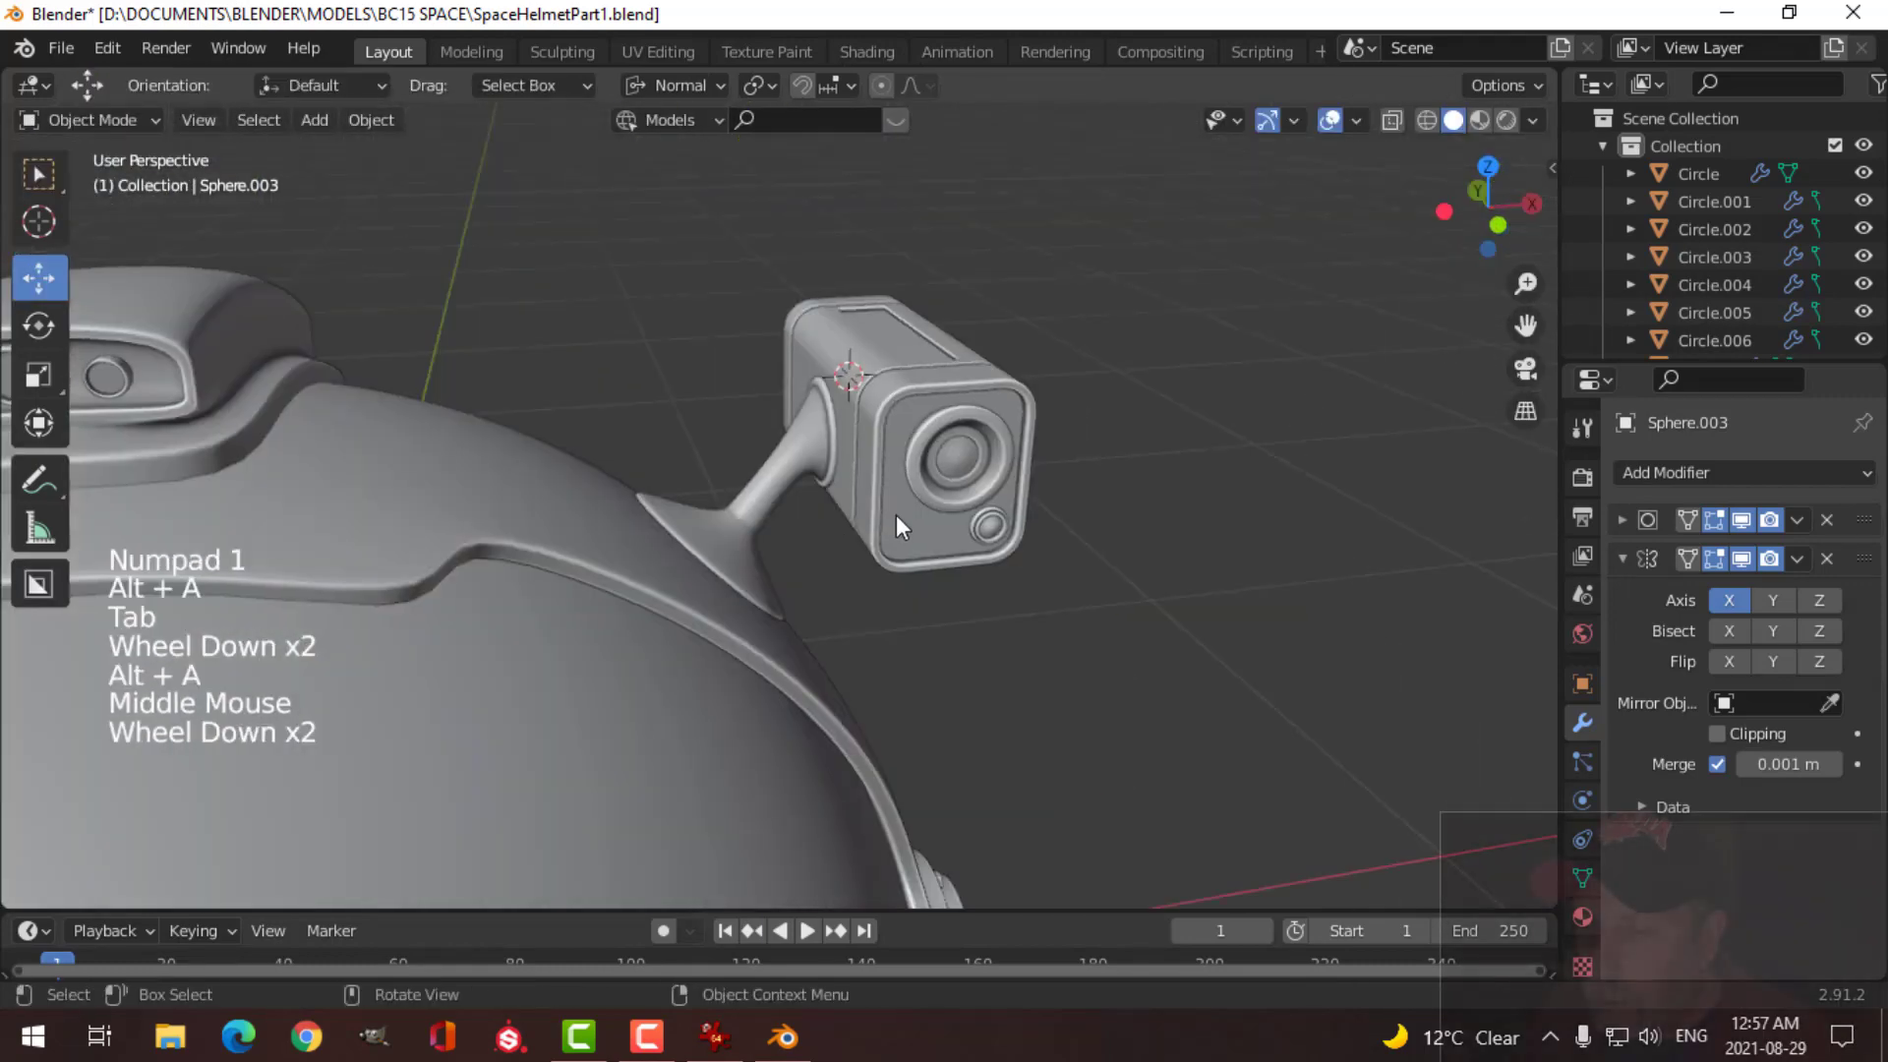
Step: Move the edge loop around the mounting arm's helmet-side flange about 0.008 m along its normal Z axis
middle_drag(895, 515, 732, 565)
scroll(871, 517, down, 3)
scroll(763, 573, up, 4)
middle_drag(732, 565, 673, 378)
click(616, 607)
scroll(724, 477, up, 2)
key(Tab)
scroll(593, 437, up, 3)
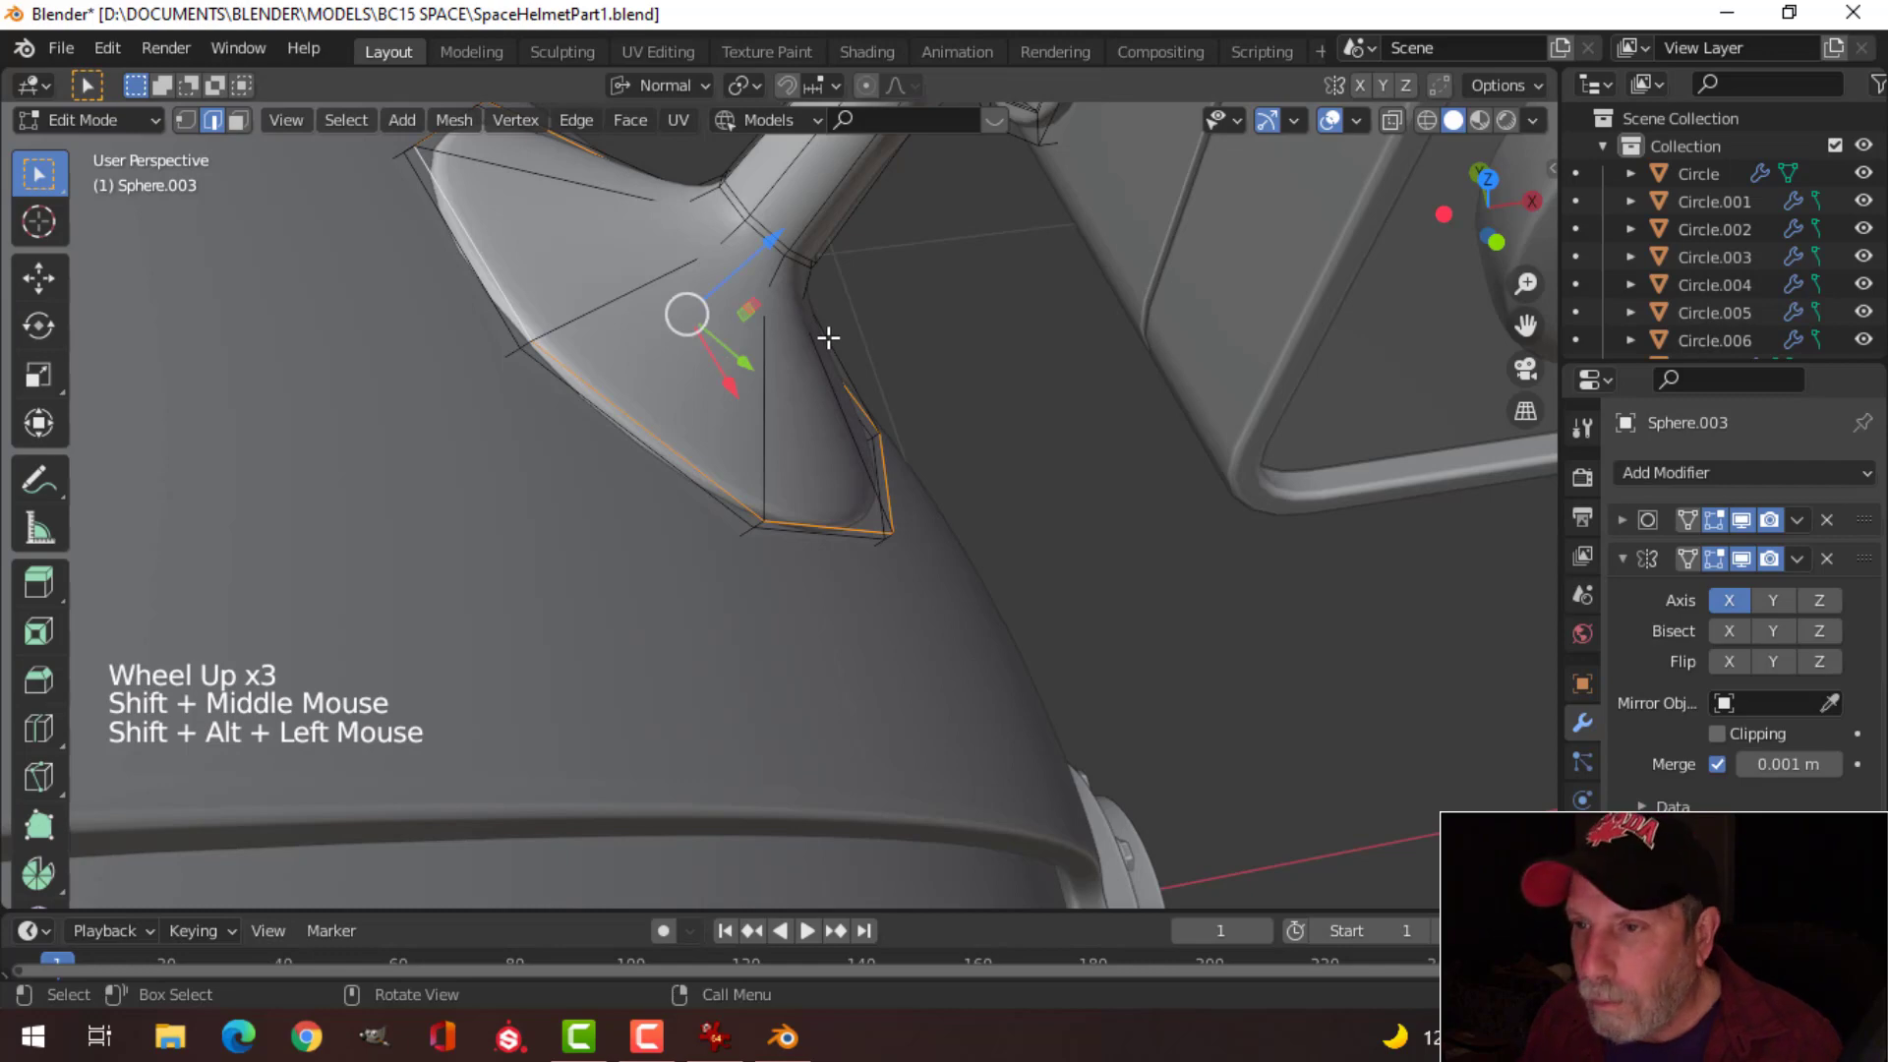
drag(779, 245, 780, 215)
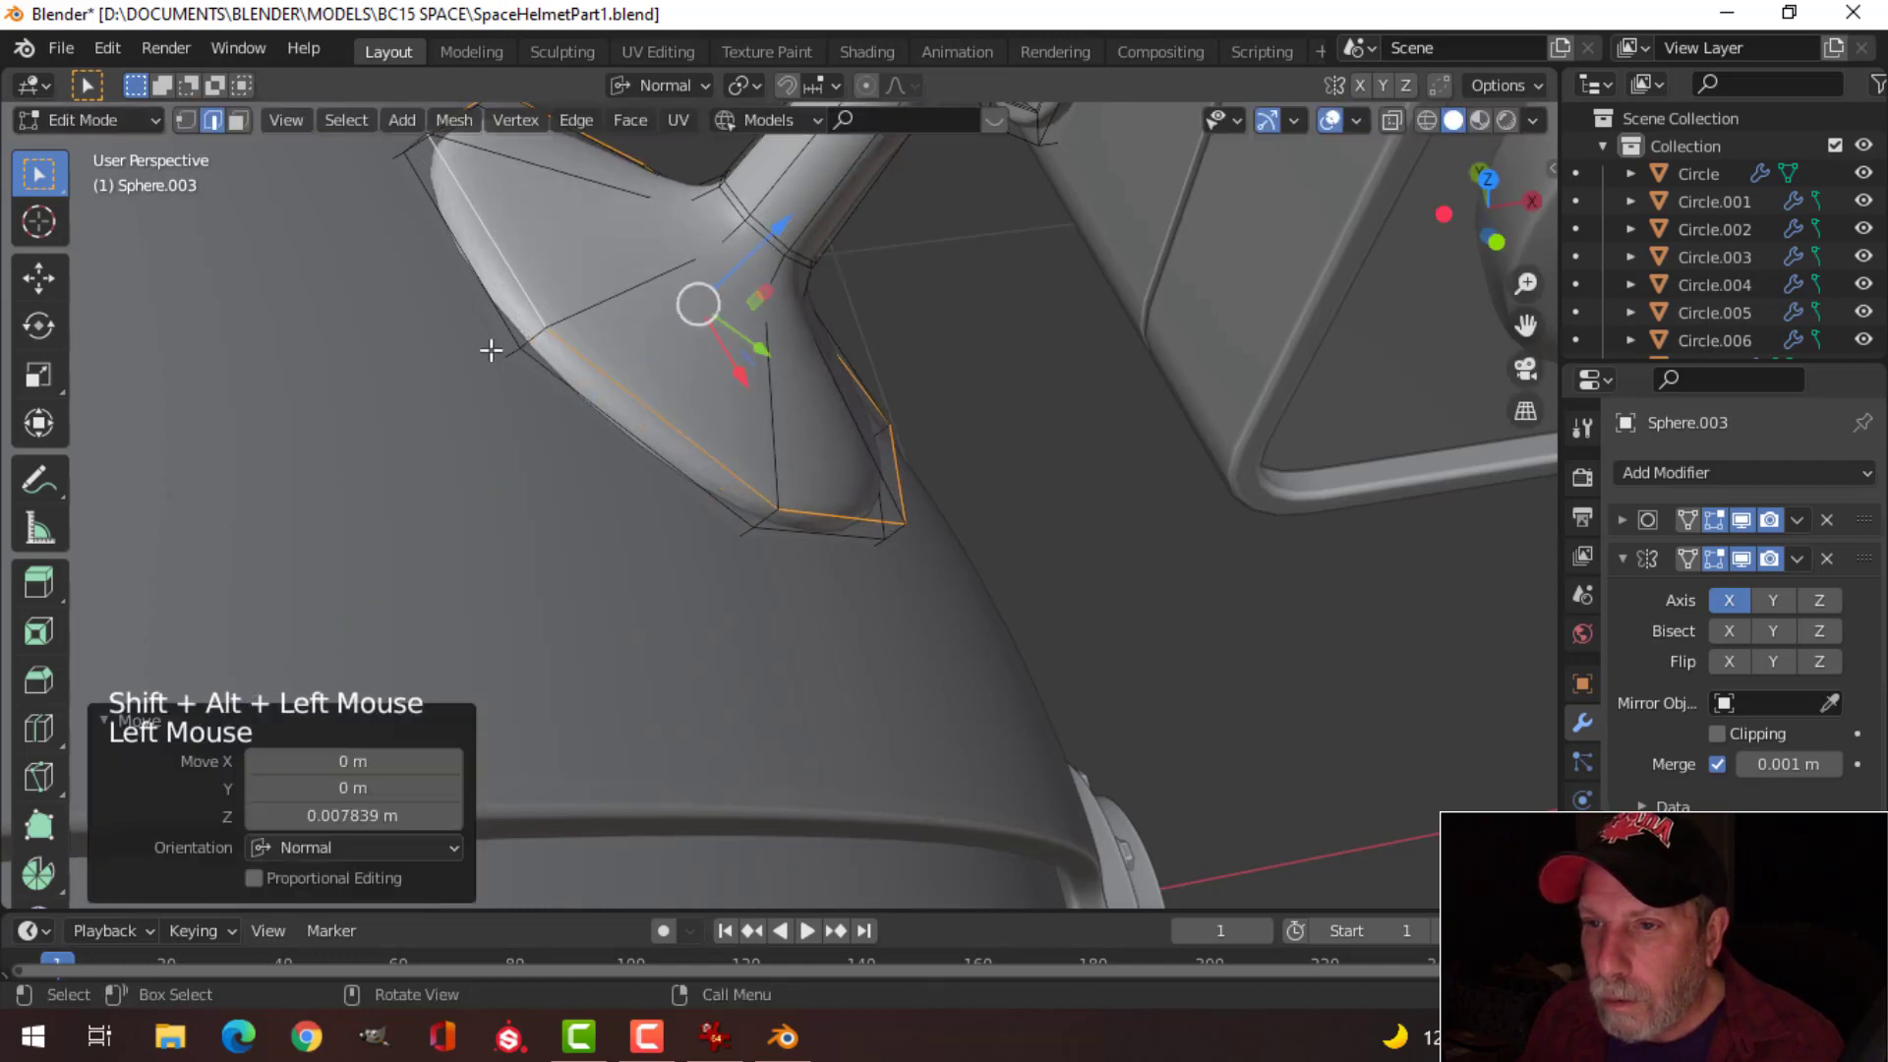
Step: Add a supporting edge loop around the rim of the arm's helmet-side flange and return to object mode
key(ctrl+r)
click(529, 333)
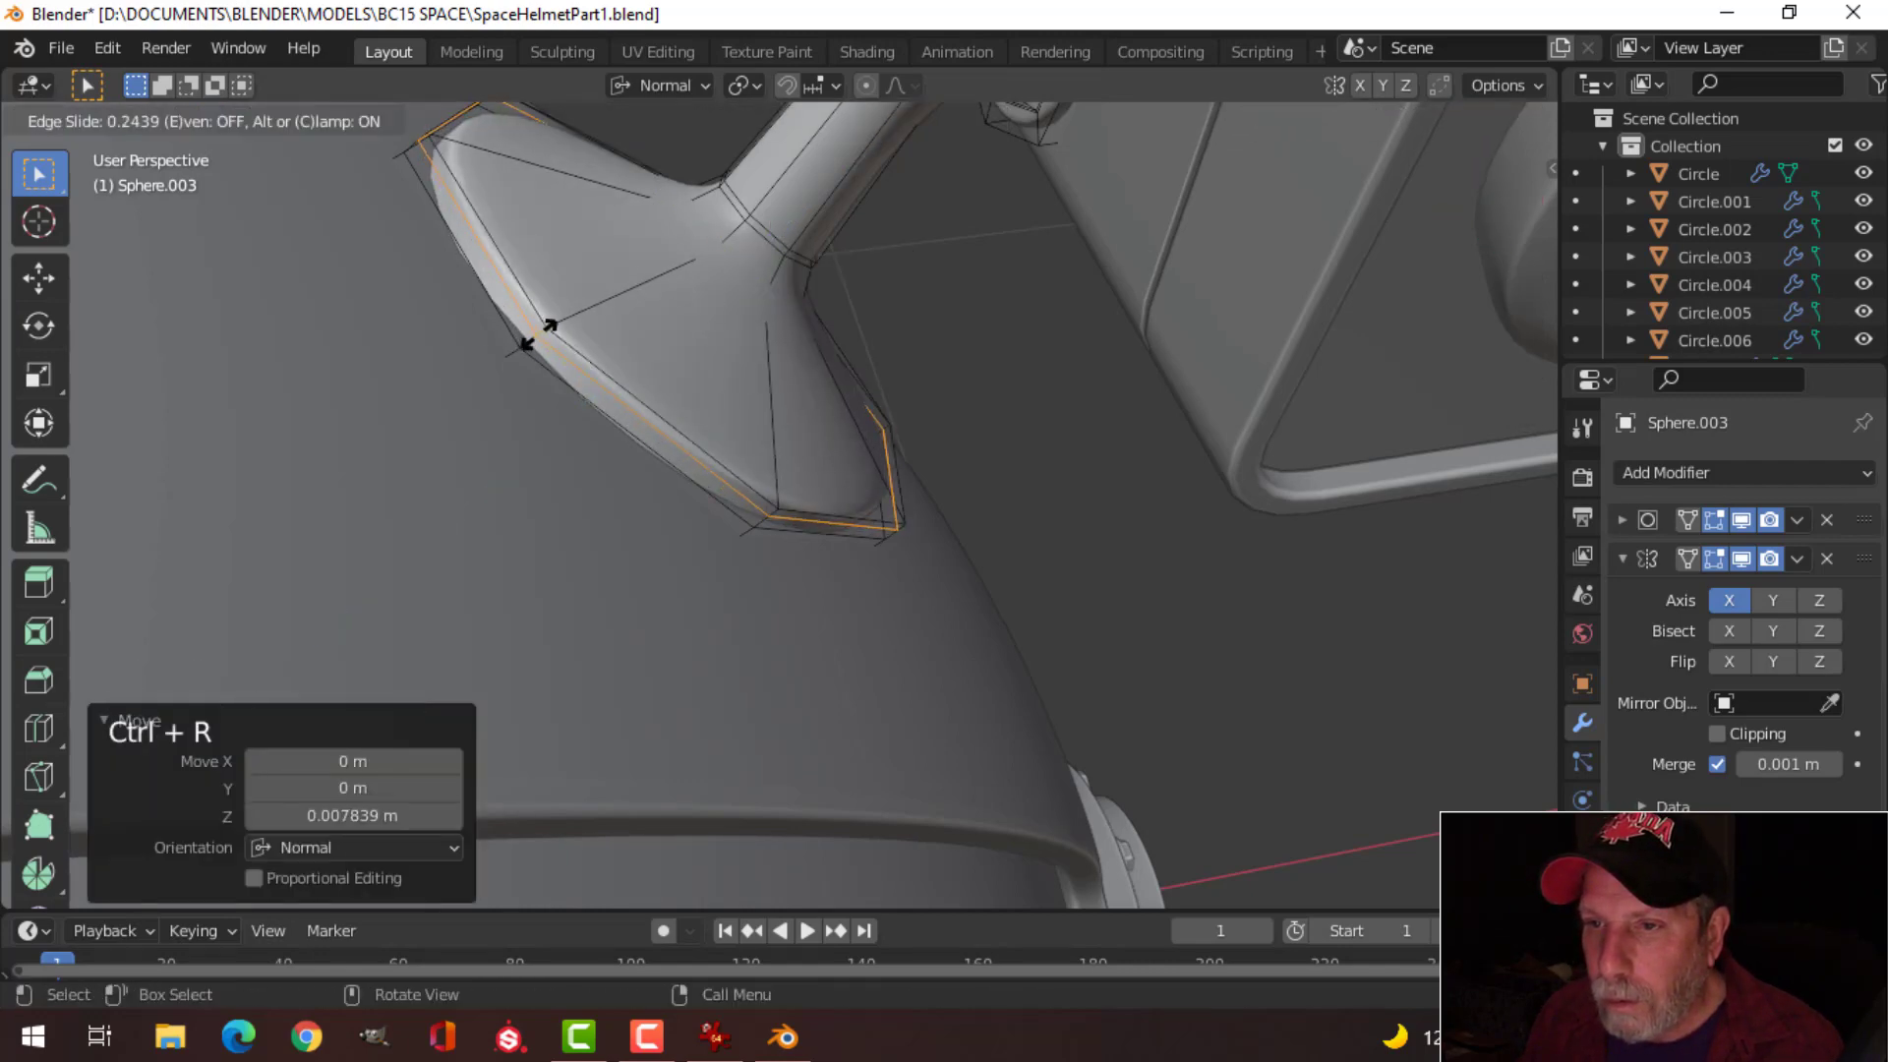
key(Tab)
scroll(777, 369, down, 4)
key(alt+a)
middle_drag(777, 368, 826, 312)
scroll(910, 398, down, 3)
mouse_move(911, 398)
middle_down()
mouse_move(1060, 457)
mouse_move(1093, 423)
mouse_move(1029, 366)
mouse_move(870, 444)
mouse_move(954, 405)
mouse_move(889, 419)
middle_up()
scroll(870, 445, up, 2)
scroll(1117, 333, up, 3)
shift+middle_drag(1117, 334, 1072, 403)
middle_drag(1072, 403, 1021, 366)
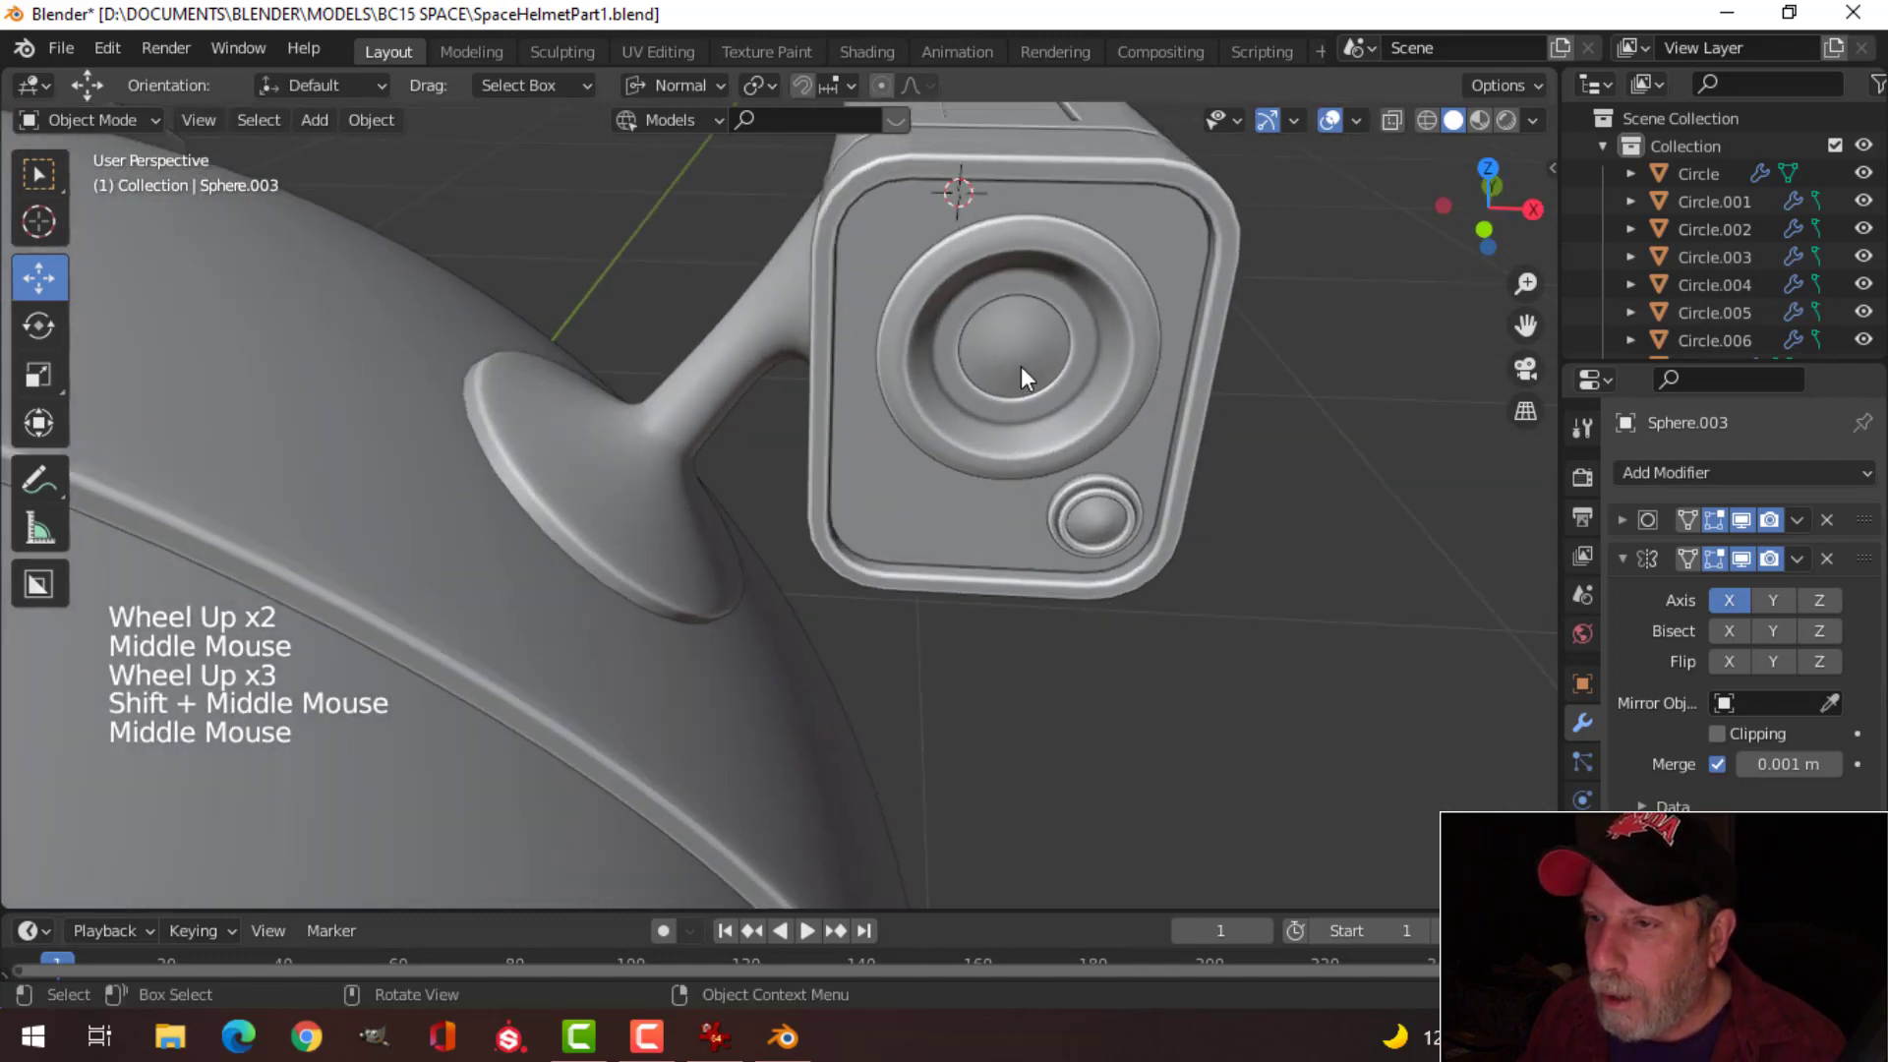
Step: Move the camera box with its lenses, rings, rear eyepiece and side buttons into a new collection named Cam
click(1022, 358)
shift+click(1112, 373)
shift+click(1088, 521)
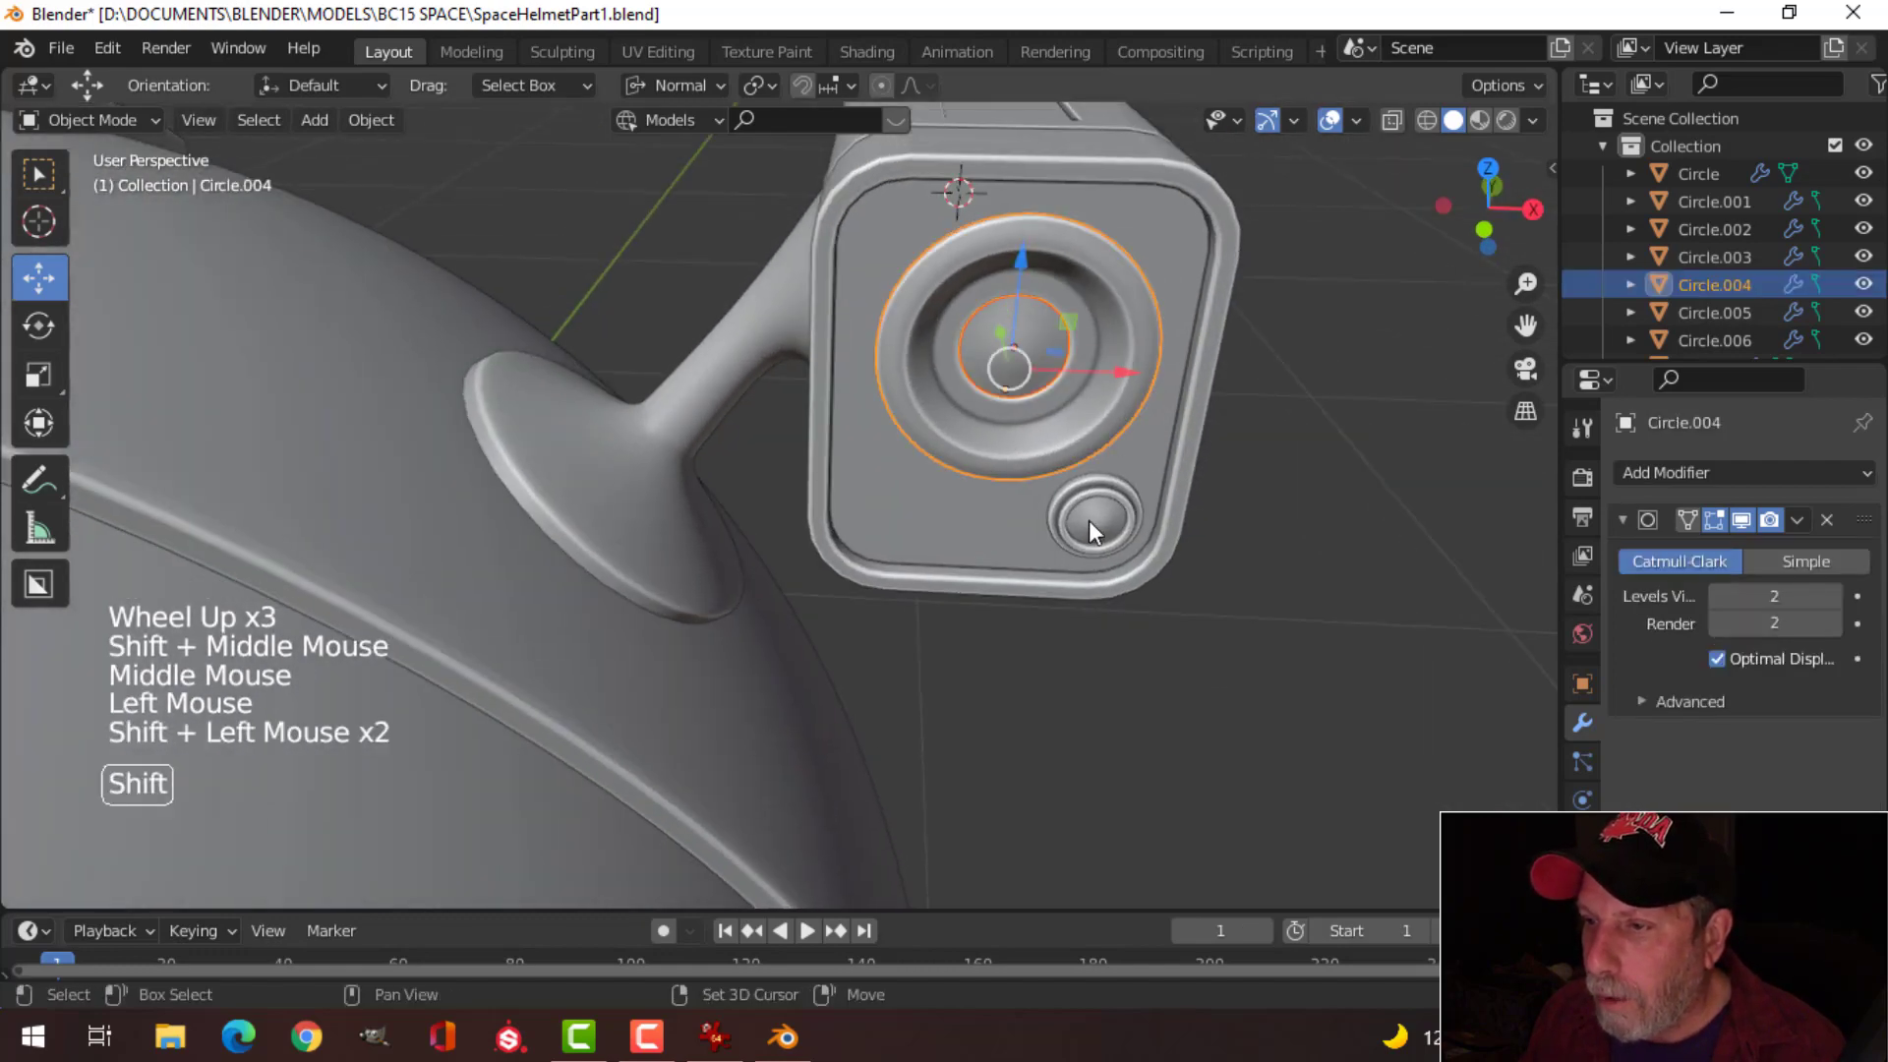
shift+click(1133, 484)
shift+click(1188, 384)
scroll(1188, 383, down, 2)
middle_drag(1202, 375, 1207, 502)
middle_drag(1347, 523, 1201, 478)
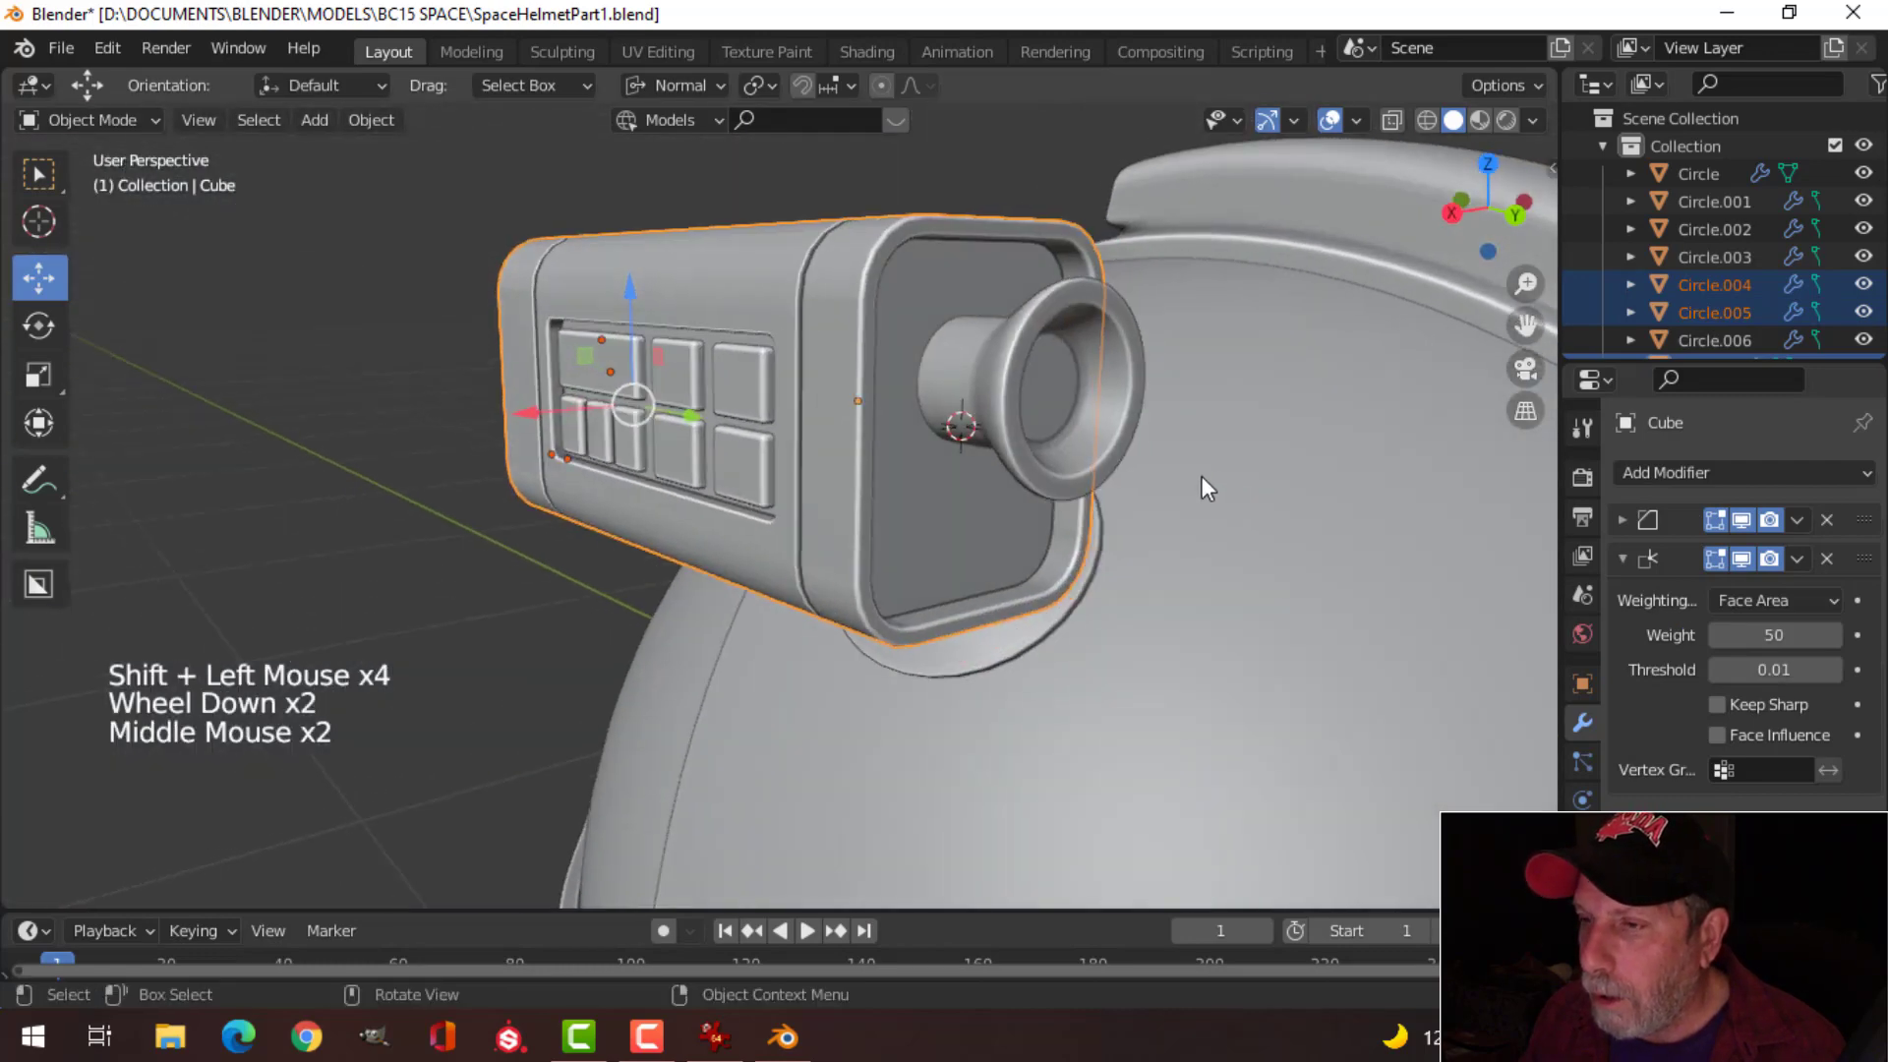
shift+click(995, 385)
middle_drag(996, 386, 1074, 523)
shift+click(983, 372)
shift+click(1035, 368)
scroll(1037, 456, down, 2)
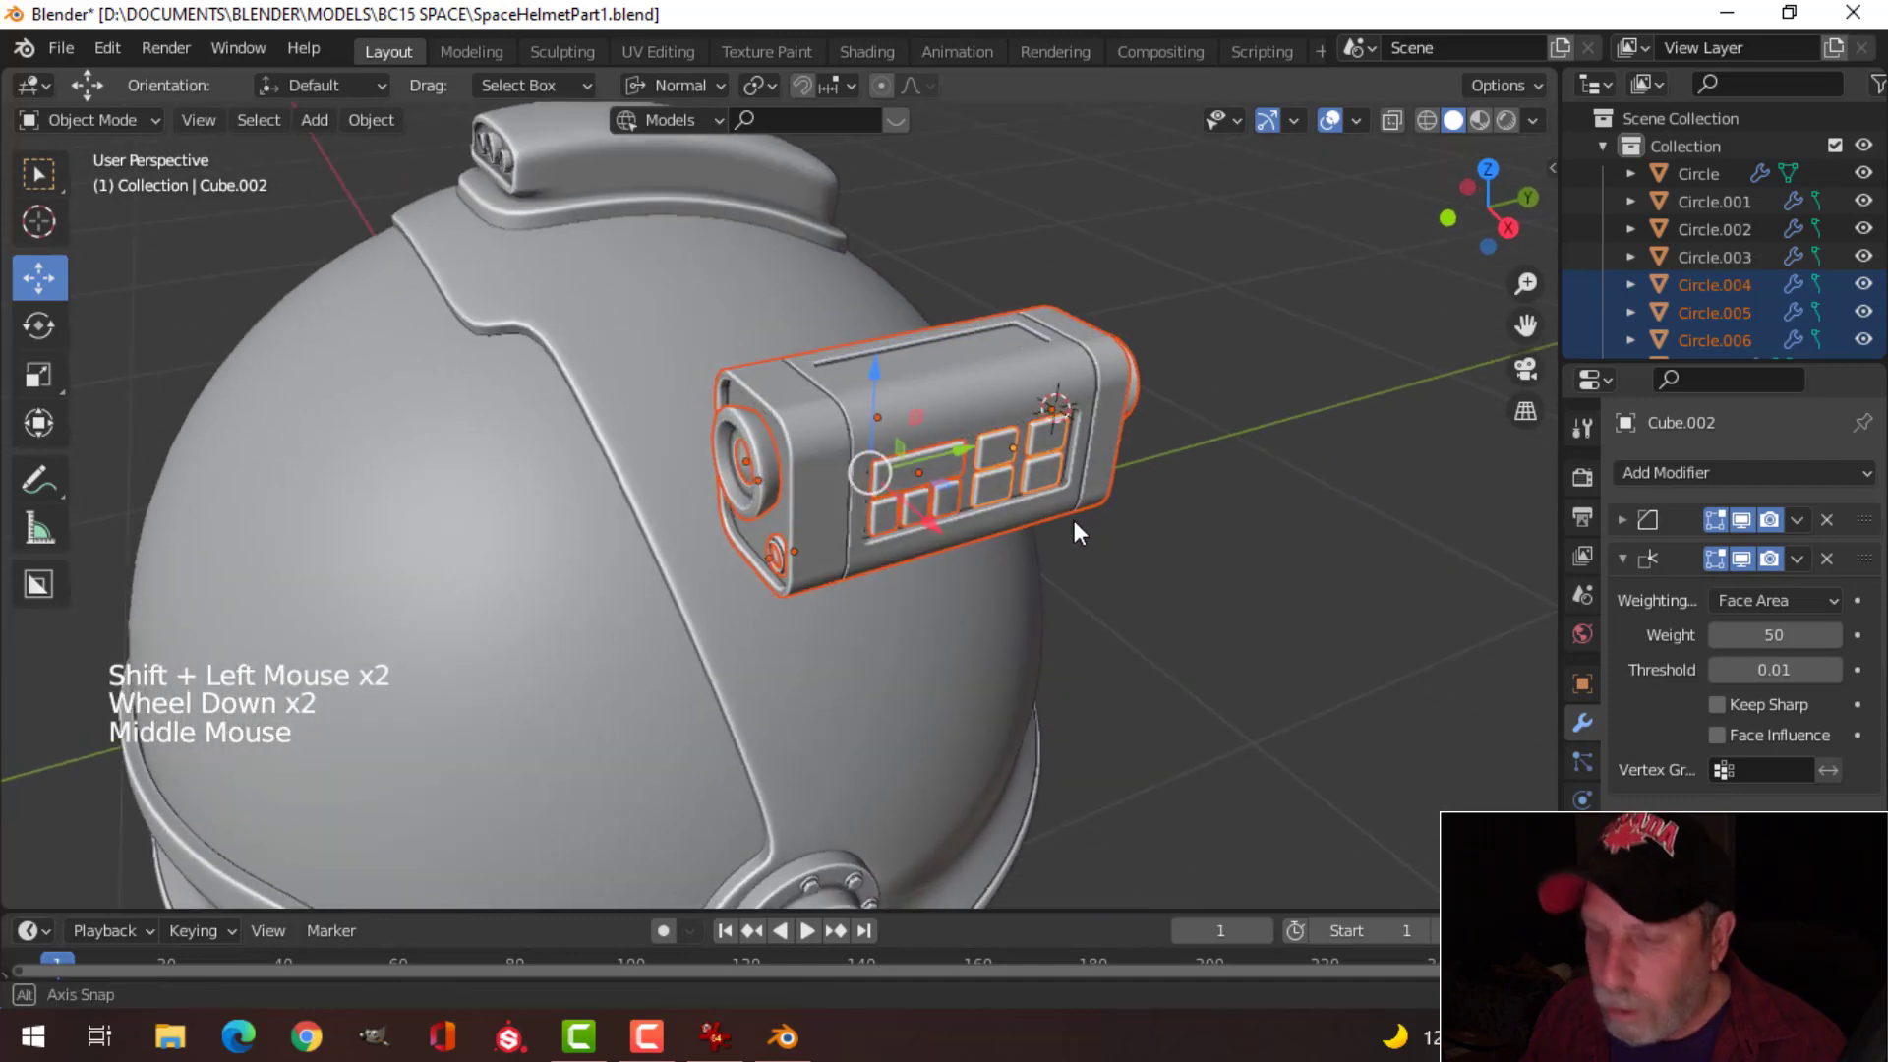
key(m)
click(1084, 510)
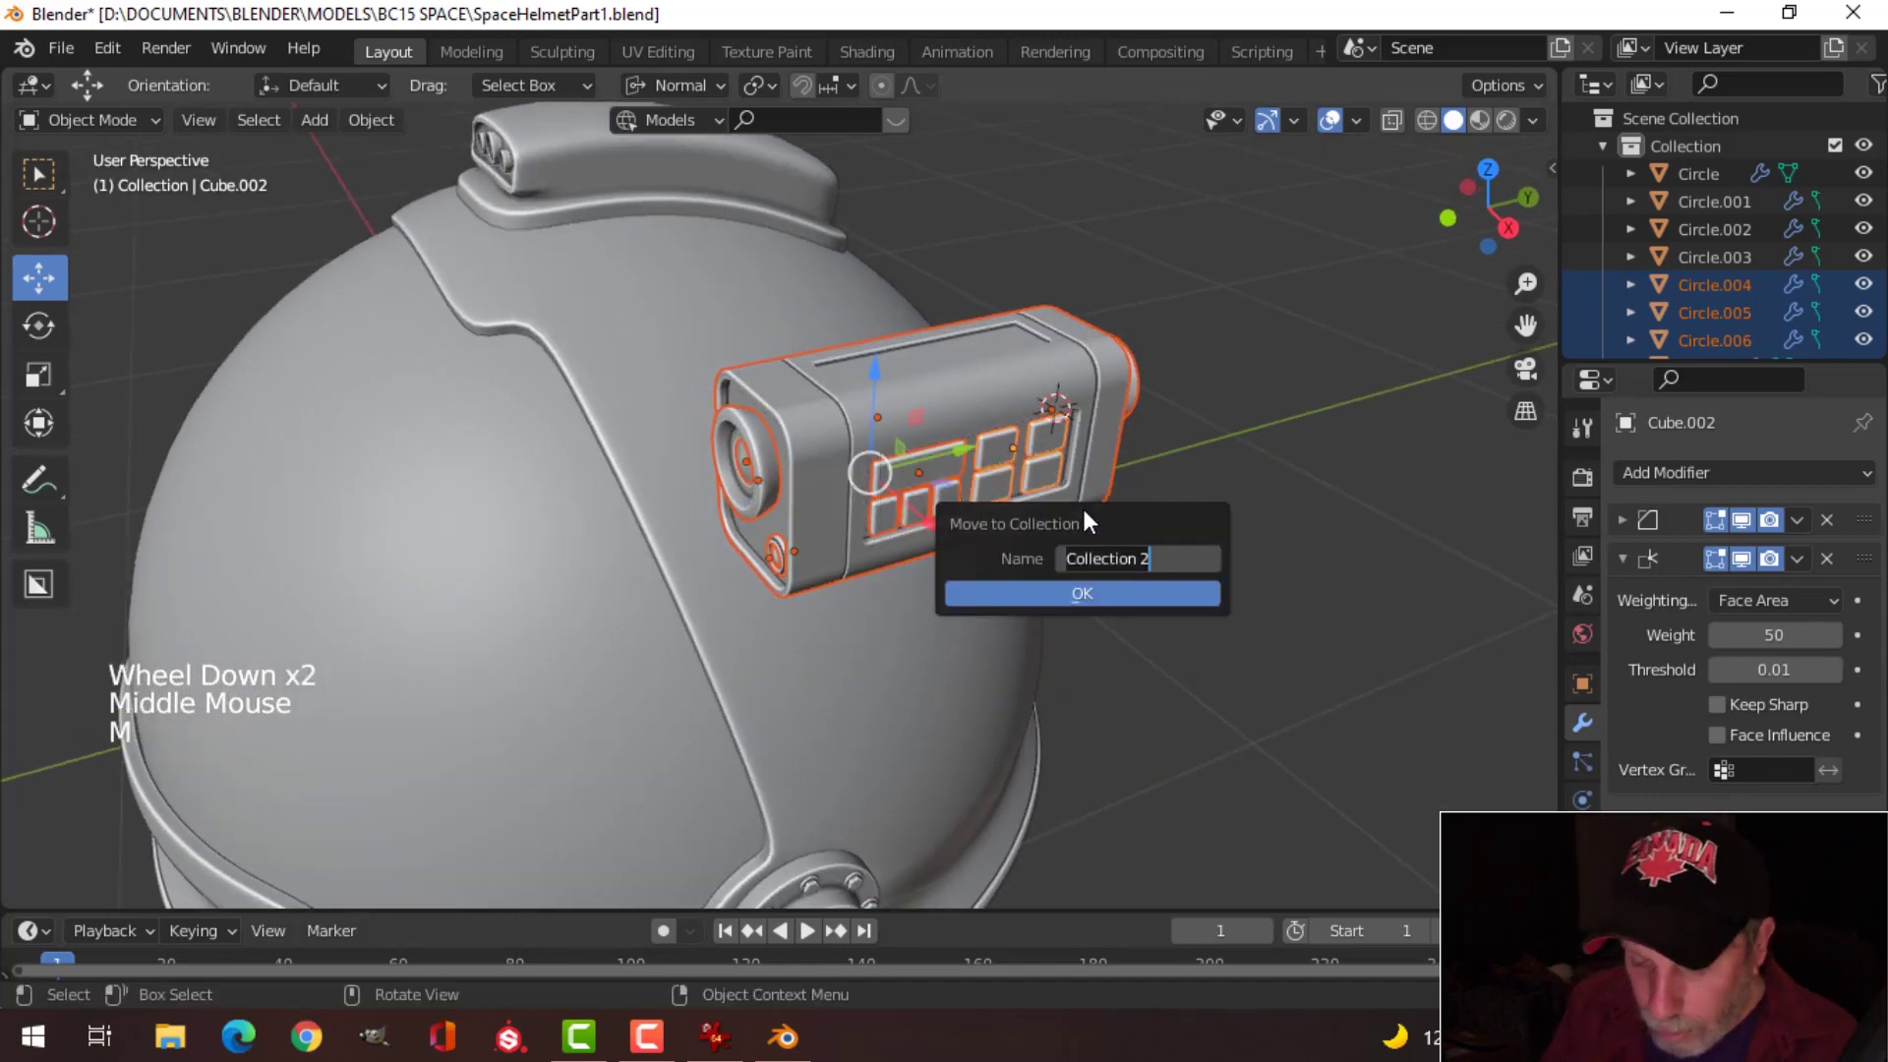
text(Cam)
key(Return)
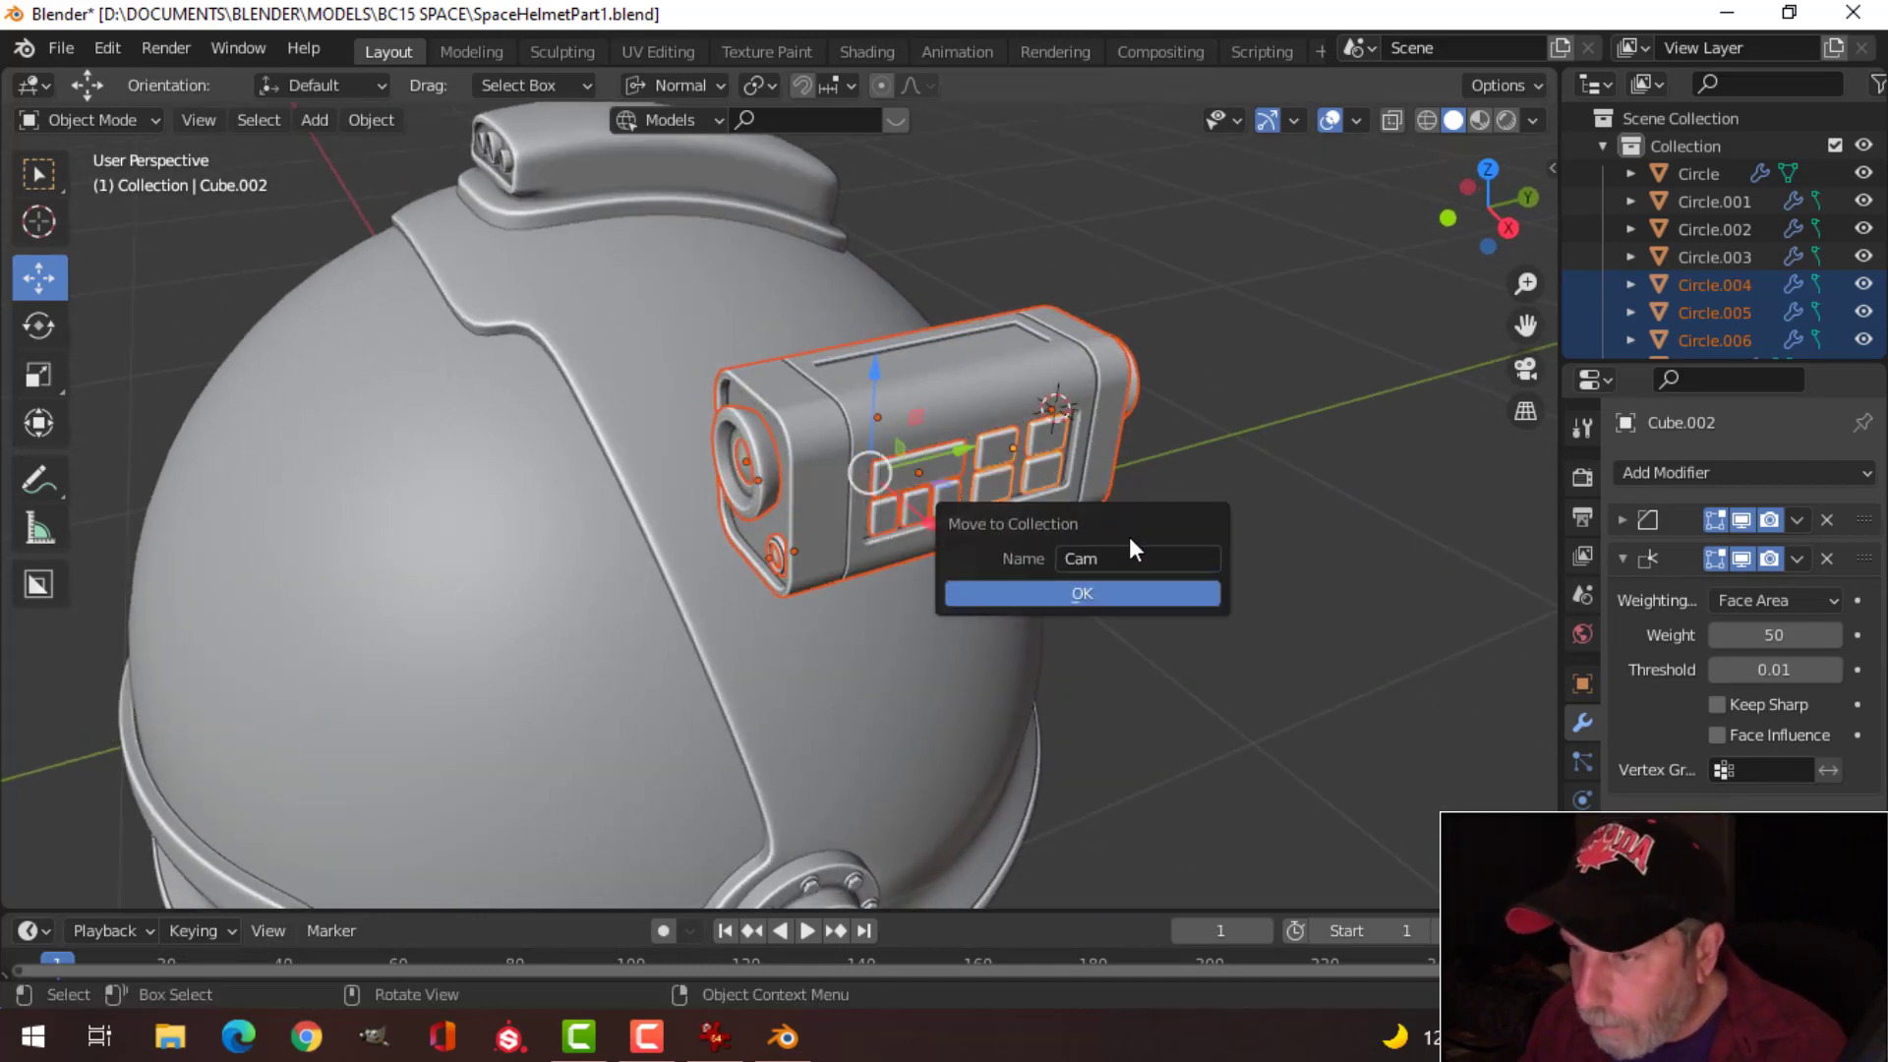
click(1078, 592)
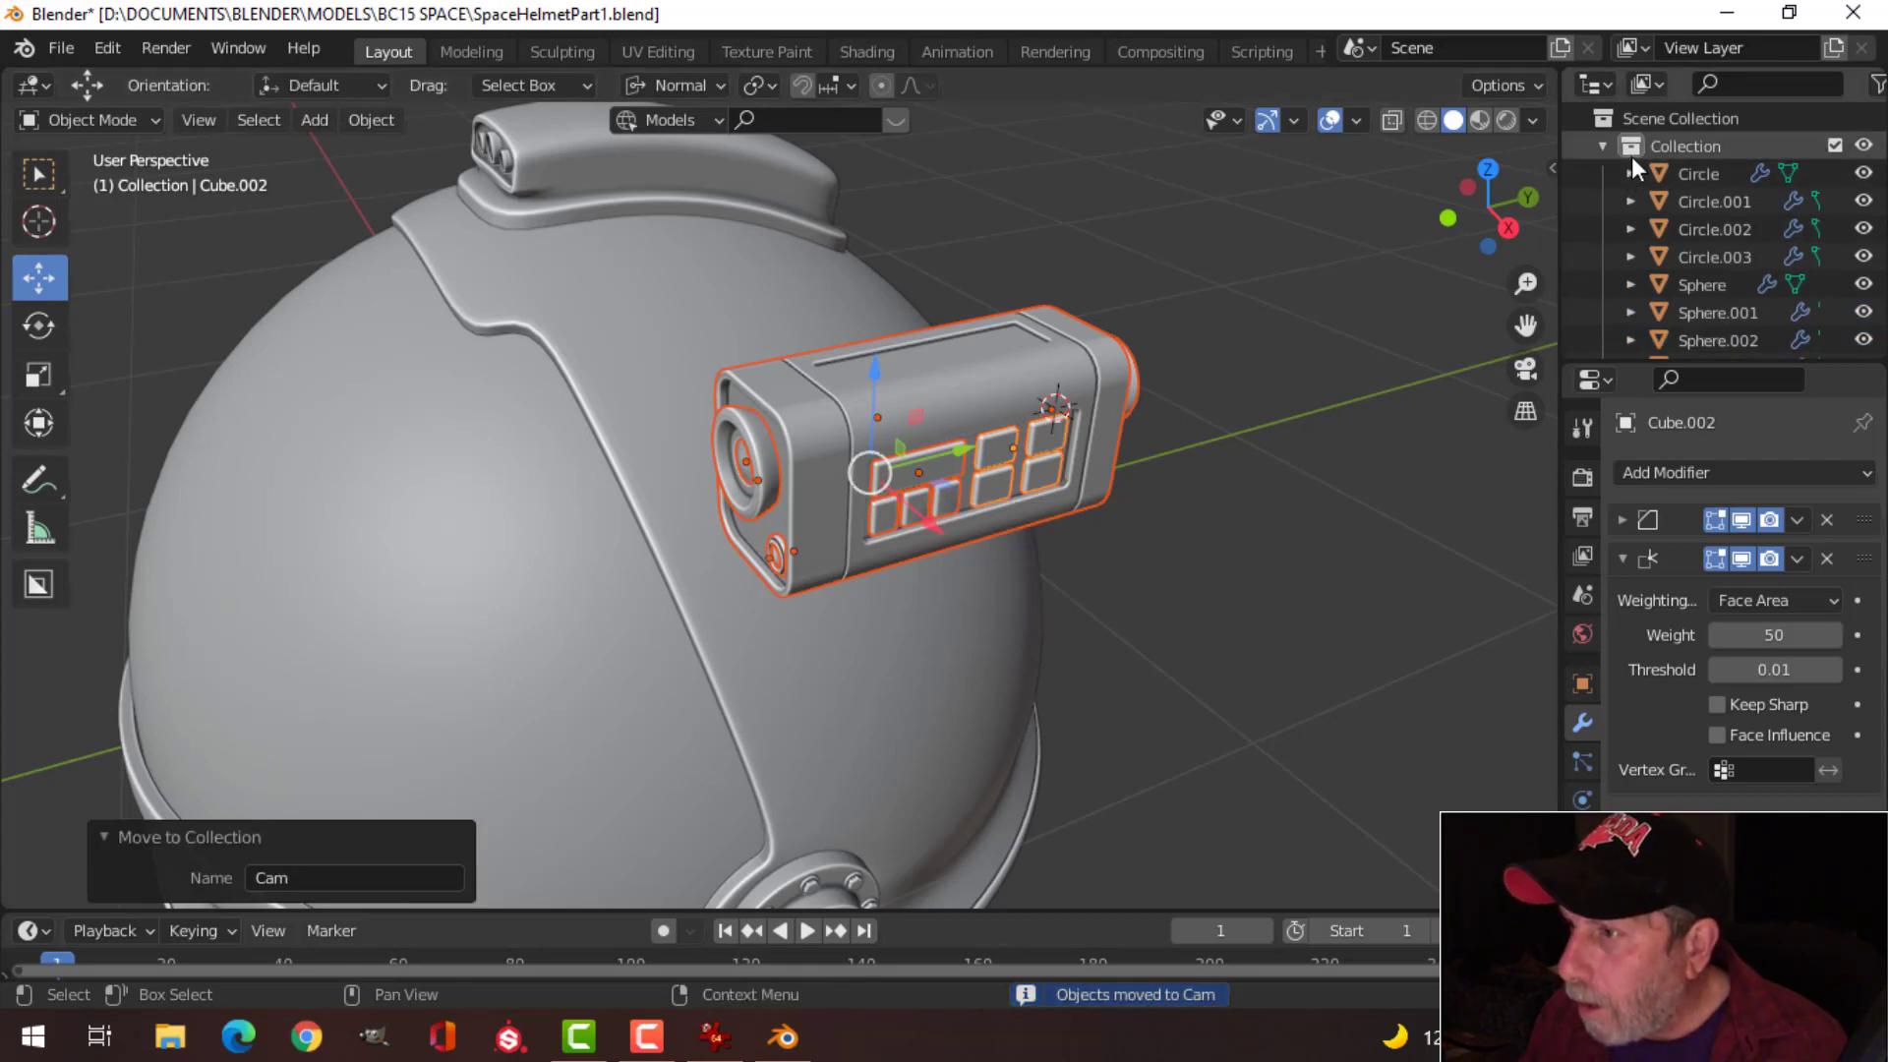
Step: Collapse both collections in the outliner and toggle the Cam collection's visibility to check its contents
click(1603, 145)
click(1603, 173)
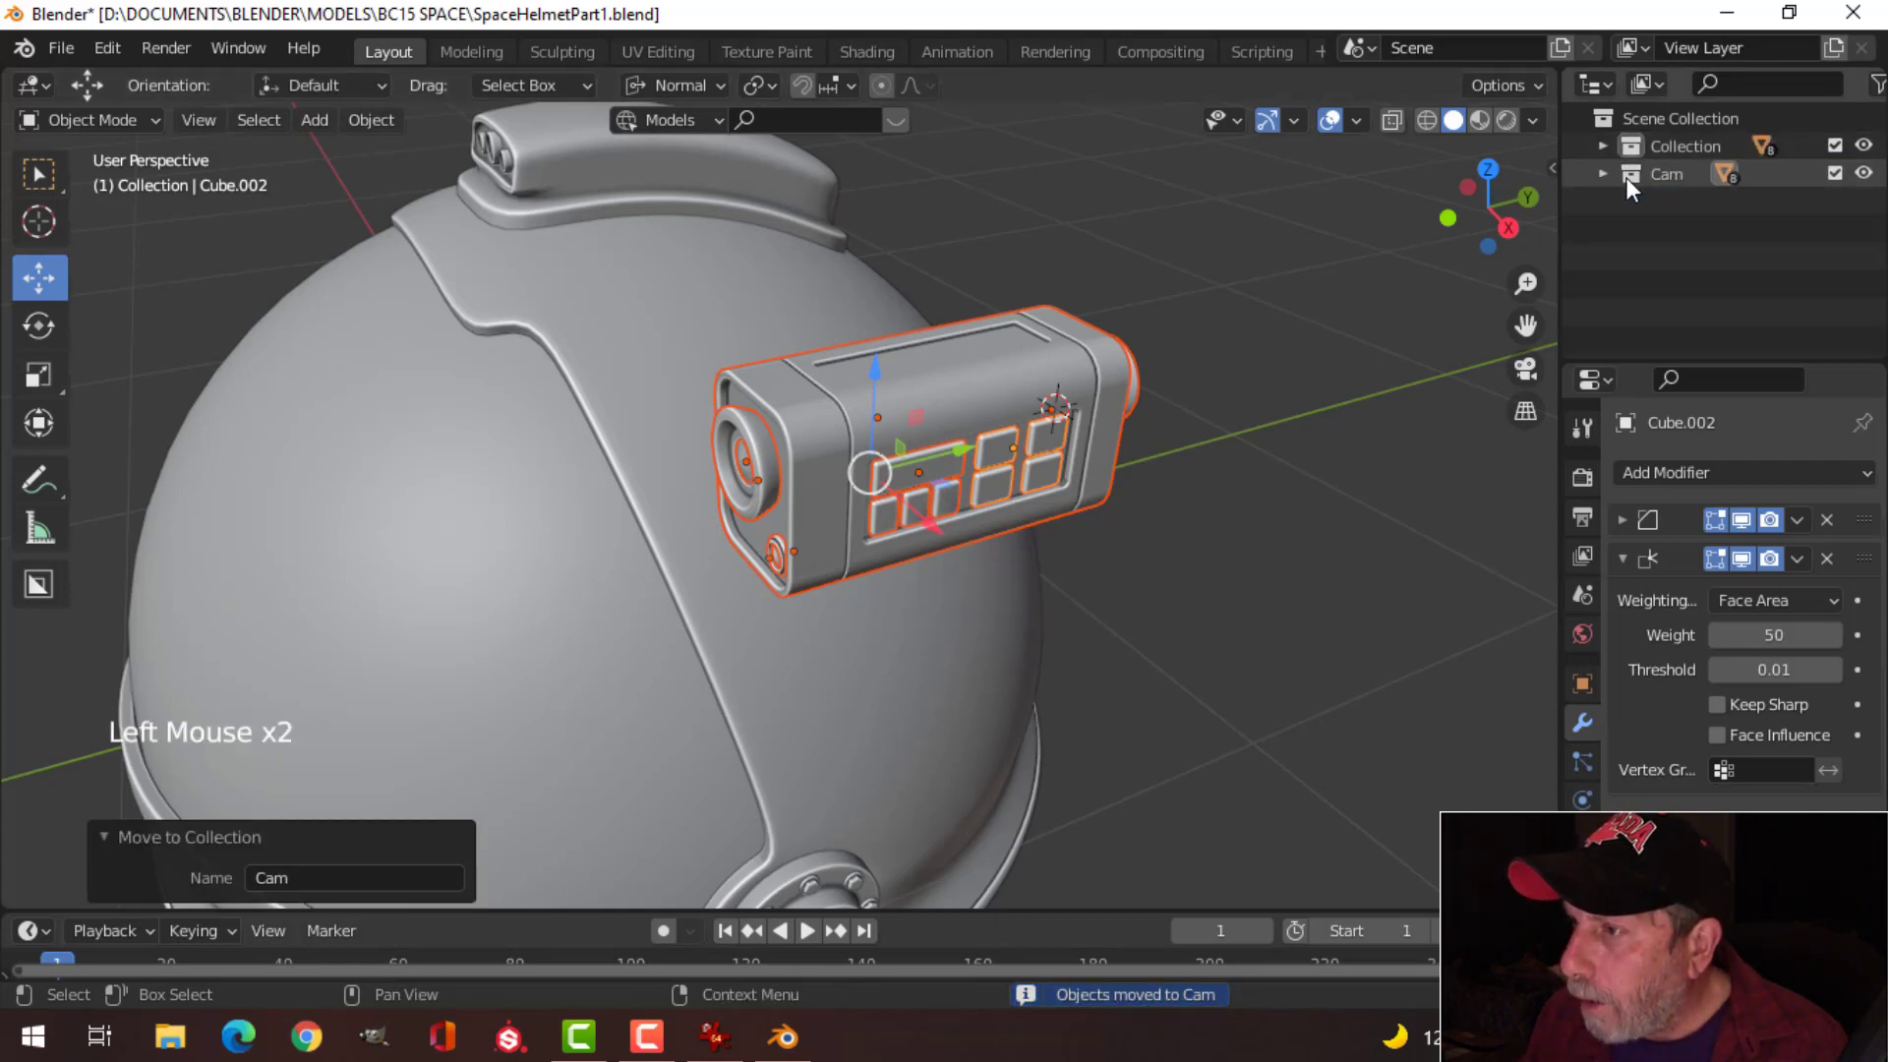
click(1864, 173)
click(1864, 173)
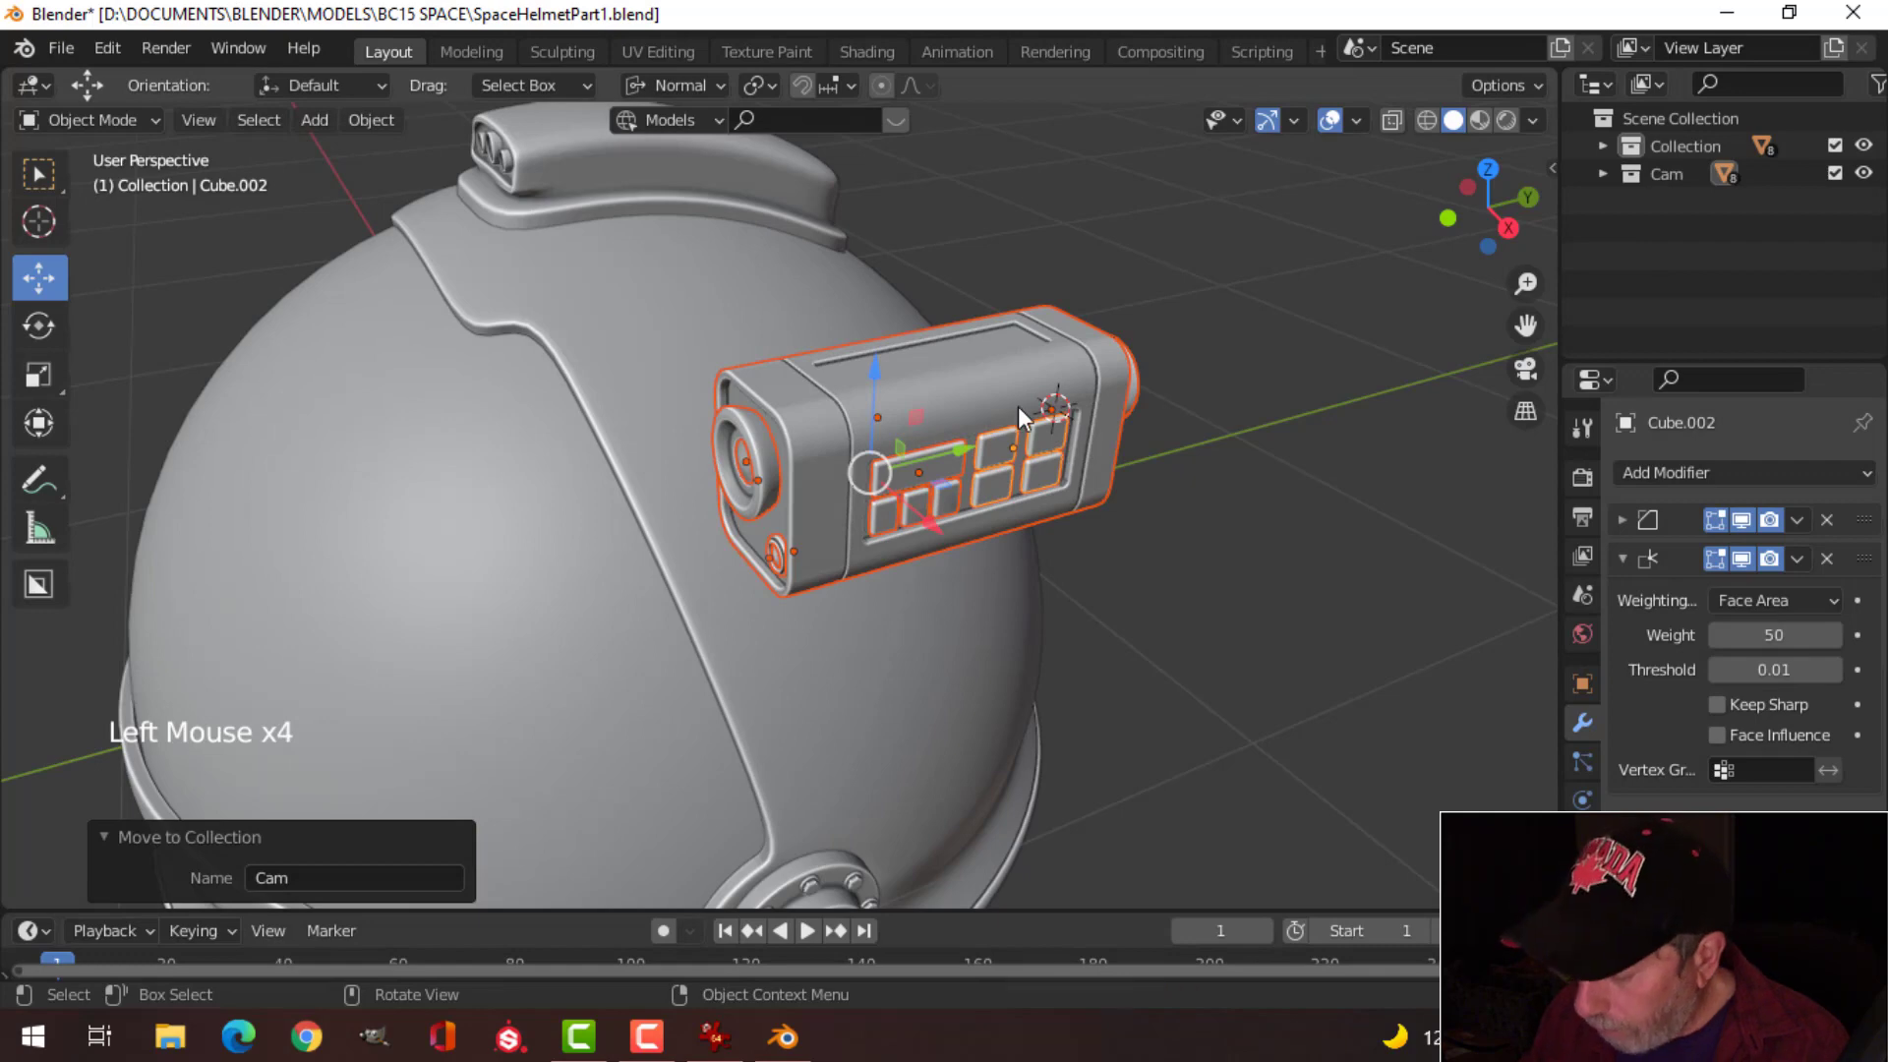
Step: Move the selected camera parts slightly along the Z axis against the mounting arm and deselect them
key(KP_1)
scroll(1005, 405, up, 3)
shift+middle_drag(1005, 405, 900, 517)
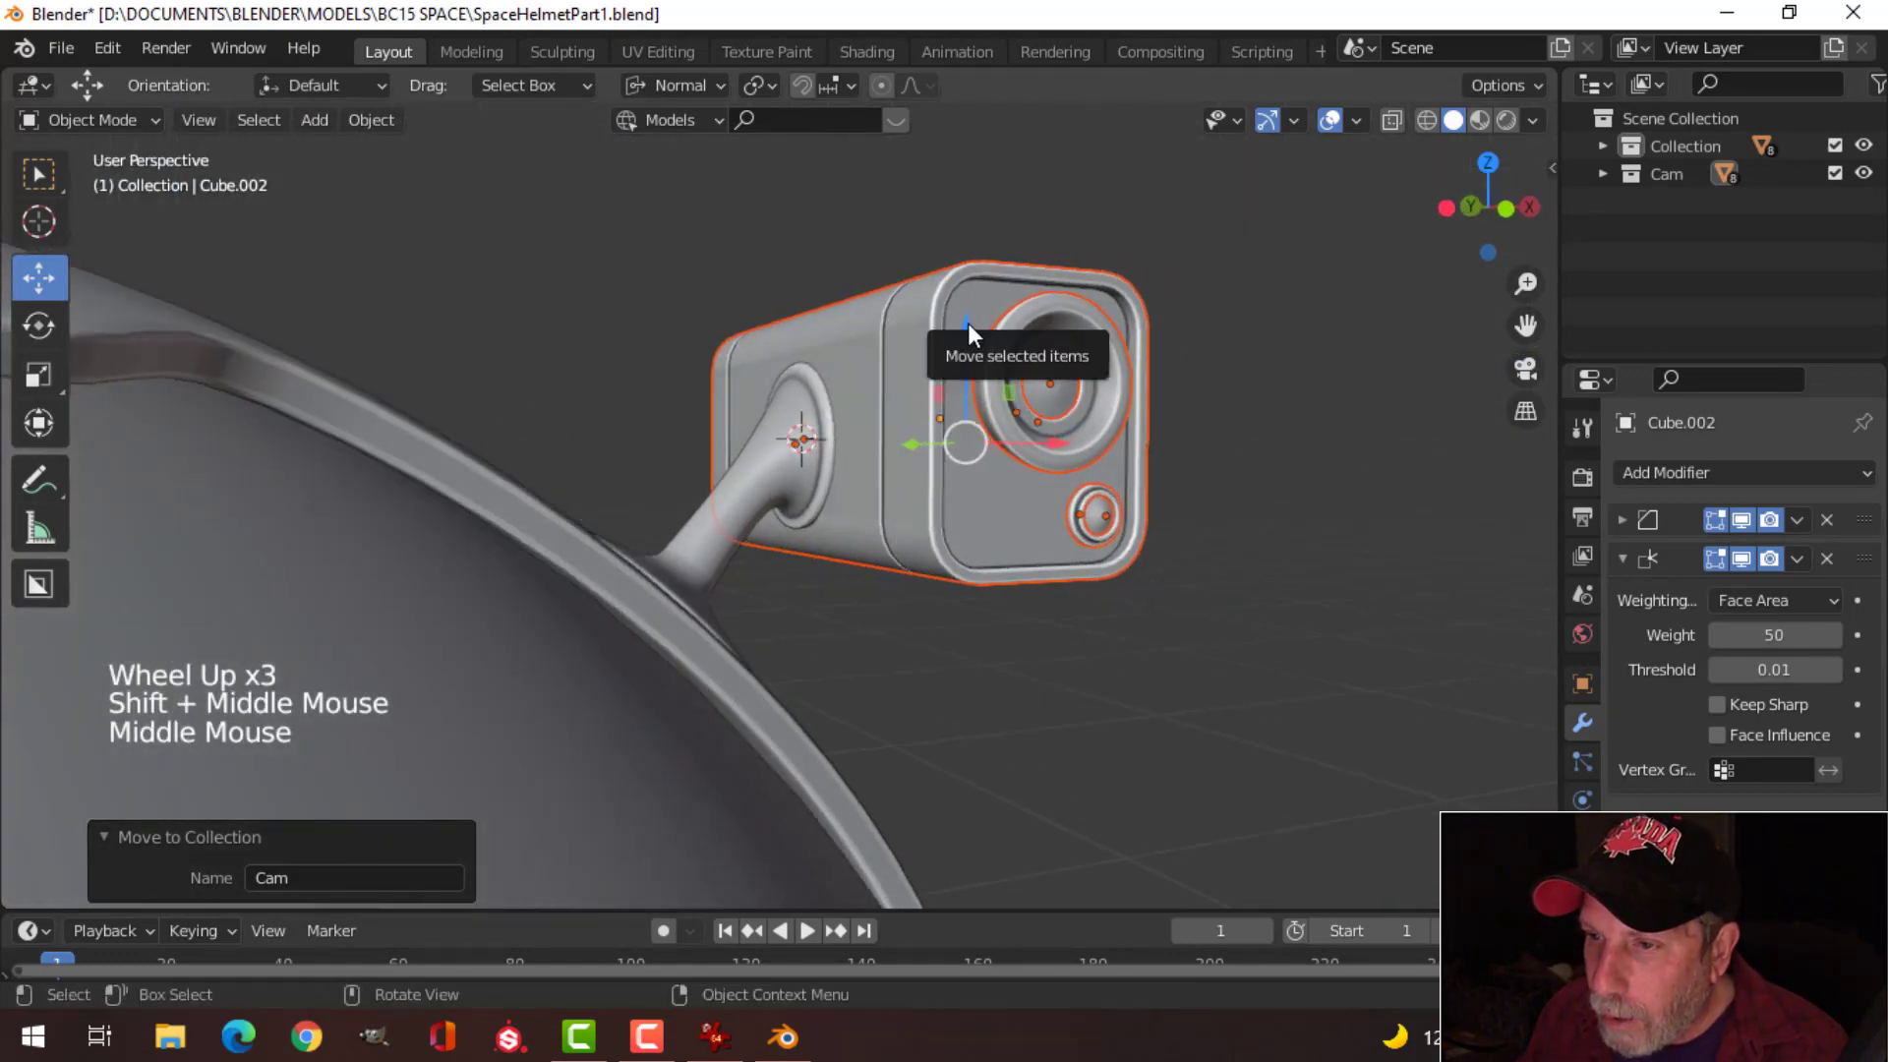
drag(968, 323, 1266, 376)
key(alt+a)
middle_drag(1268, 378, 818, 476)
Step: Add an edge loop around the rim of the arm's camera-side flange at a slide factor of about 0.41
scroll(1126, 433, down, 3)
scroll(826, 423, up, 3)
scroll(889, 556, up, 6)
shift+middle_drag(832, 387, 925, 496)
click(885, 487)
key(Tab)
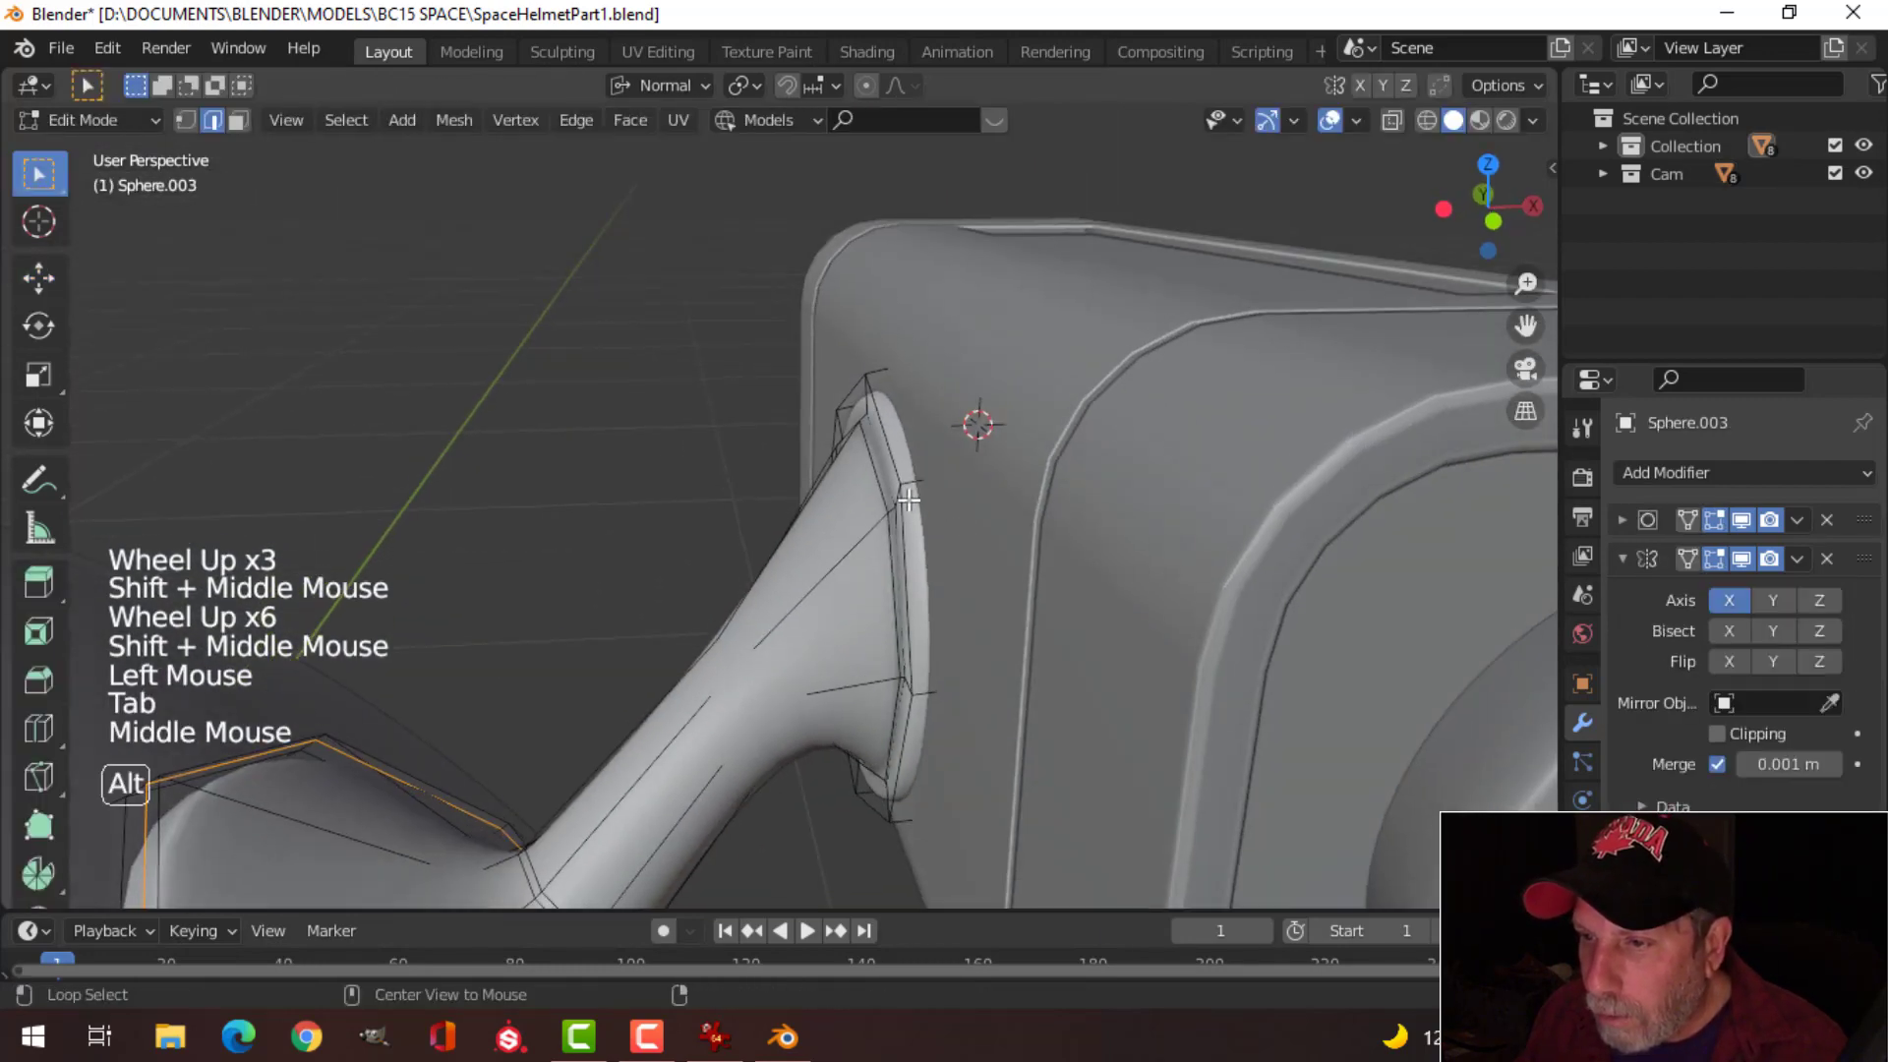
key(alt+a)
key(ctrl+r)
click(890, 482)
click(895, 482)
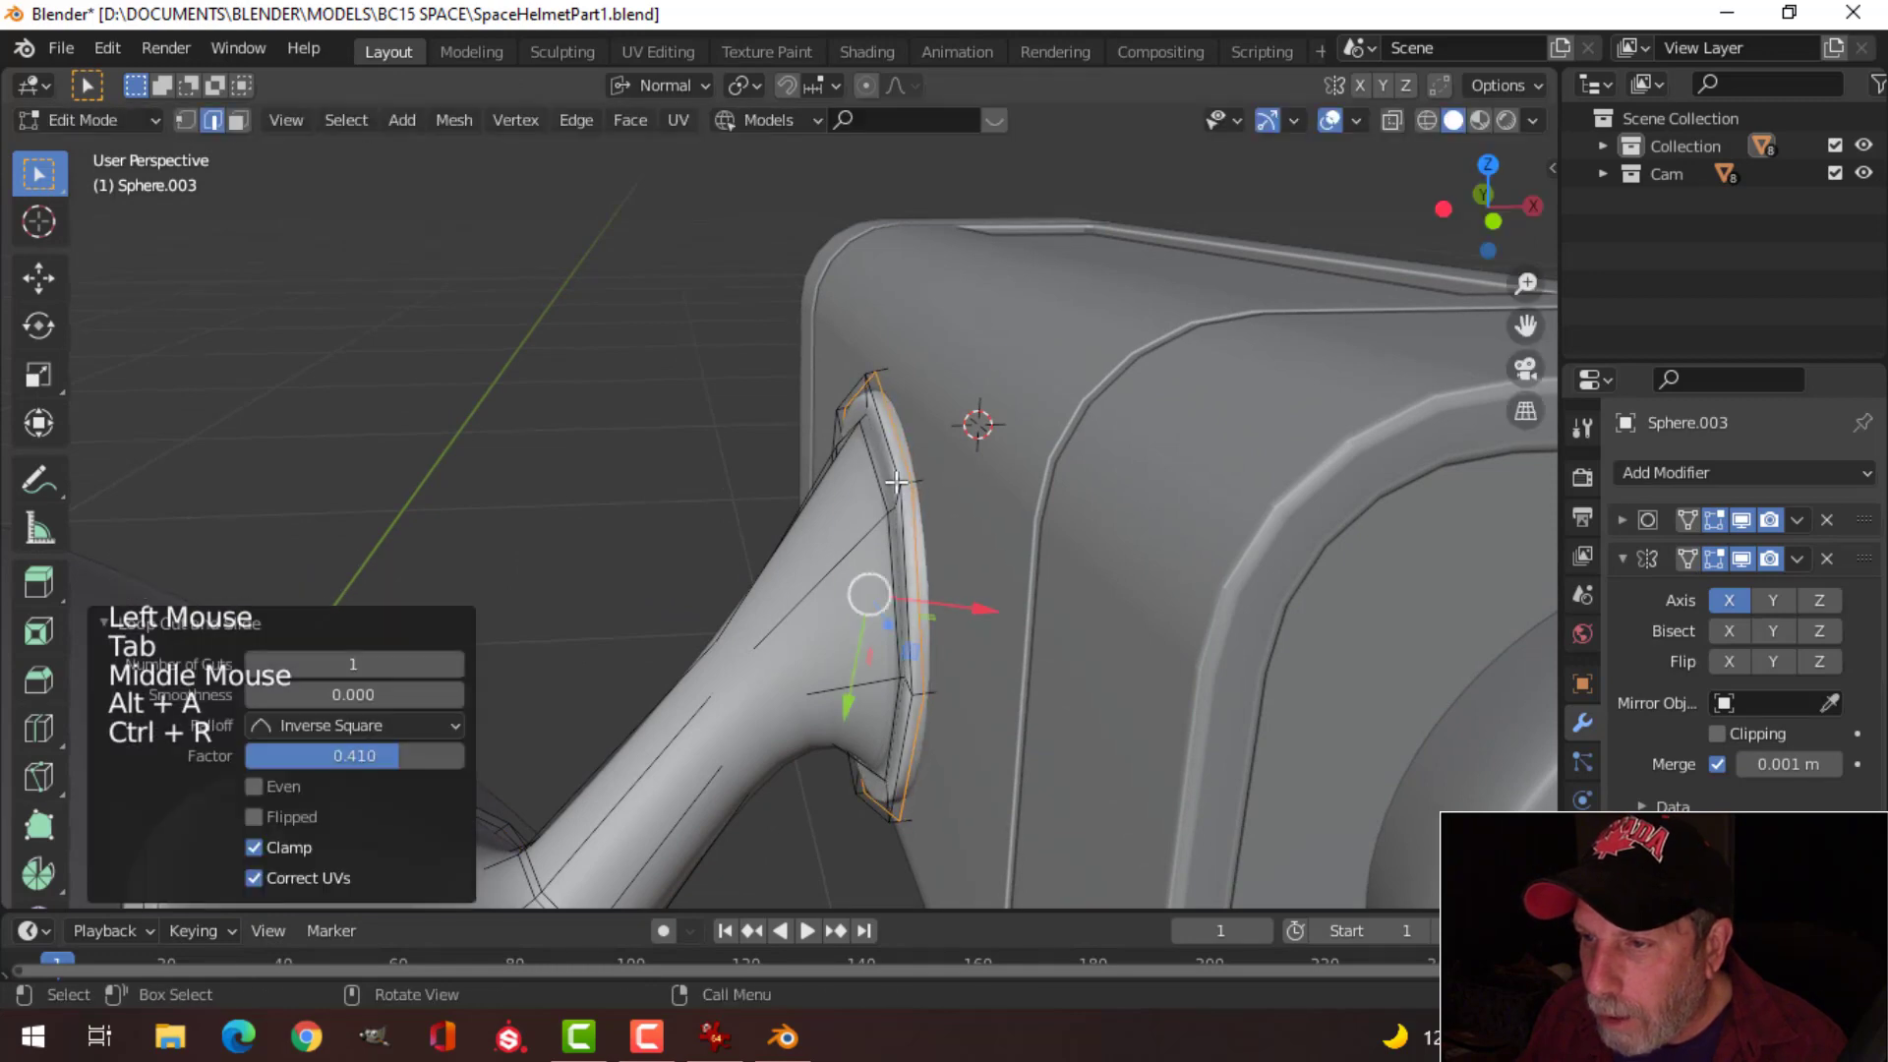
key(Tab)
scroll(912, 522, down, 3)
key(alt+a)
Step: Examine the camera box and its mounting arm on the helmet from several angles and distances
middle_drag(913, 521, 989, 562)
scroll(989, 563, down, 3)
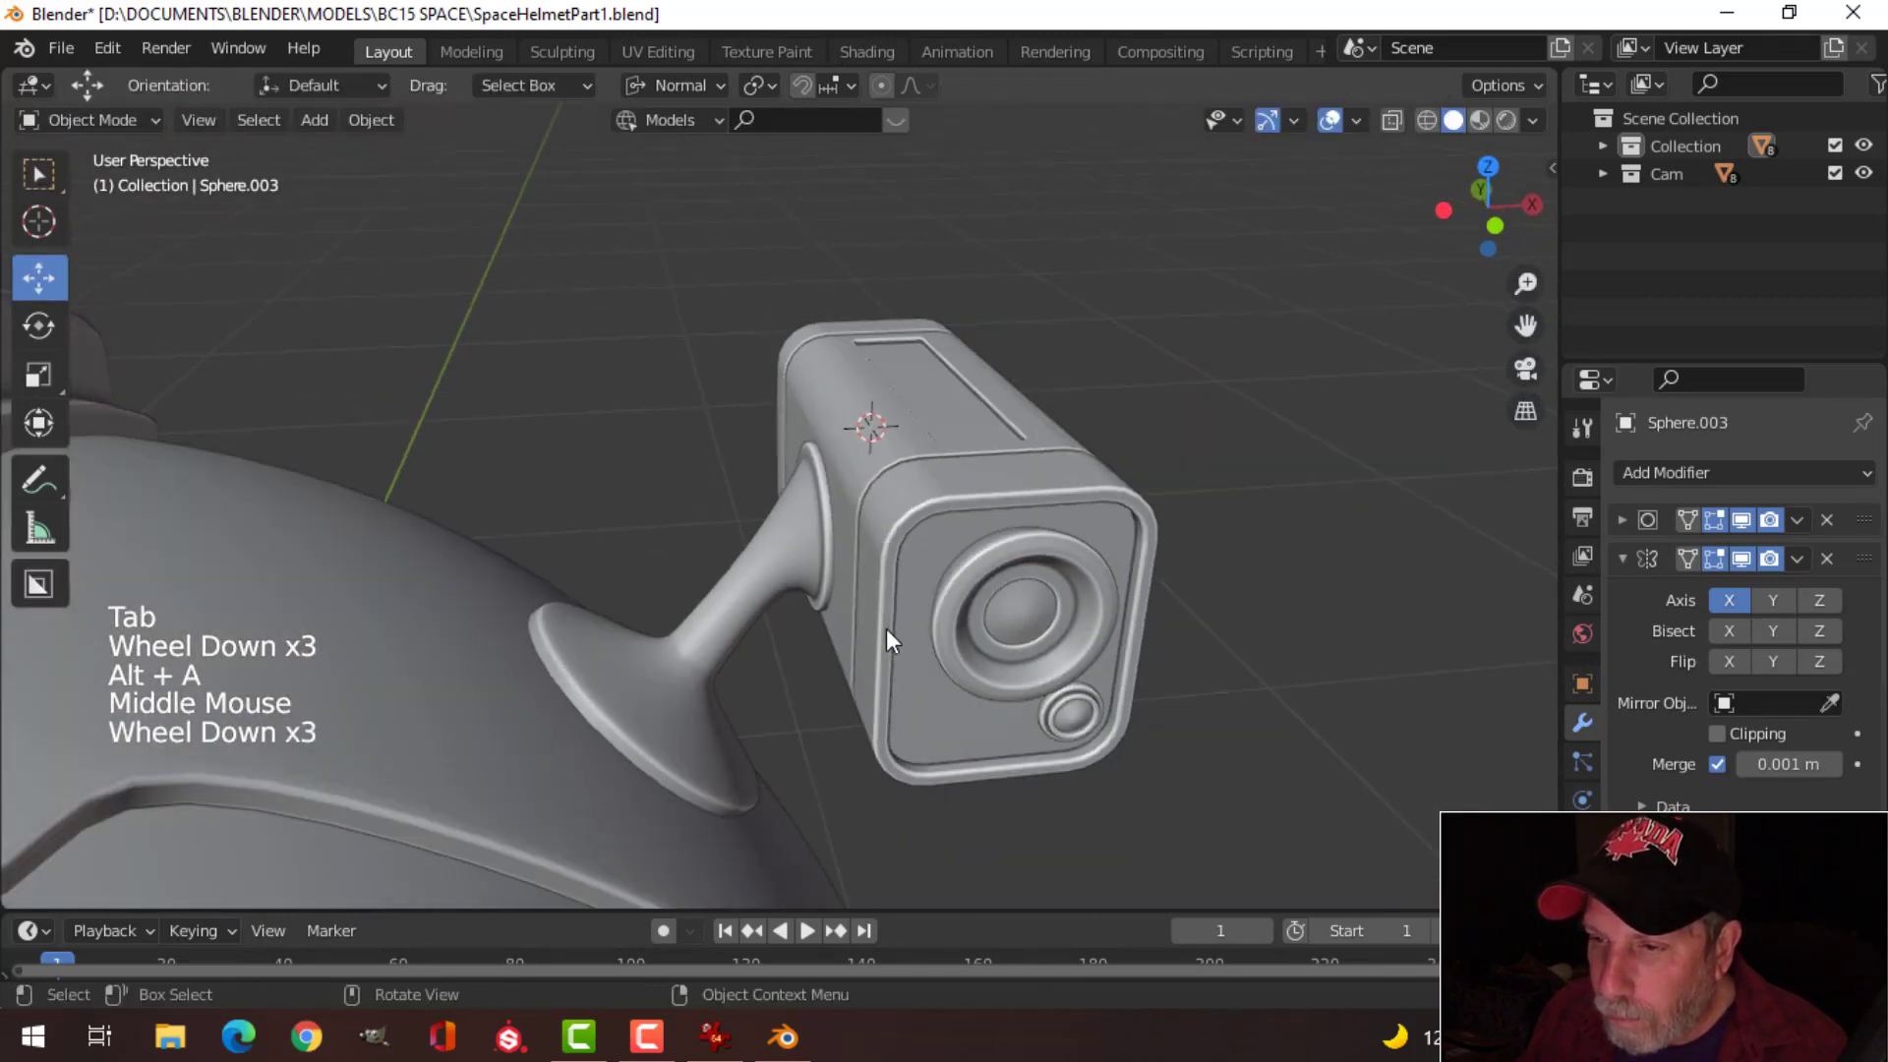
middle_drag(887, 628, 826, 551)
scroll(983, 619, down, 3)
scroll(754, 429, up, 2)
scroll(826, 551, down, 2)
middle_drag(826, 551, 841, 511)
scroll(919, 576, down, 2)
mouse_move(919, 583)
middle_down()
mouse_move(987, 662)
mouse_move(1172, 511)
mouse_move(913, 584)
mouse_move(879, 535)
mouse_move(872, 603)
mouse_move(915, 620)
middle_up()
scroll(912, 584, down, 2)
scroll(887, 551, up, 1)
scroll(887, 551, down, 1)
scroll(1033, 514, up, 2)
middle_drag(1032, 514, 940, 511)
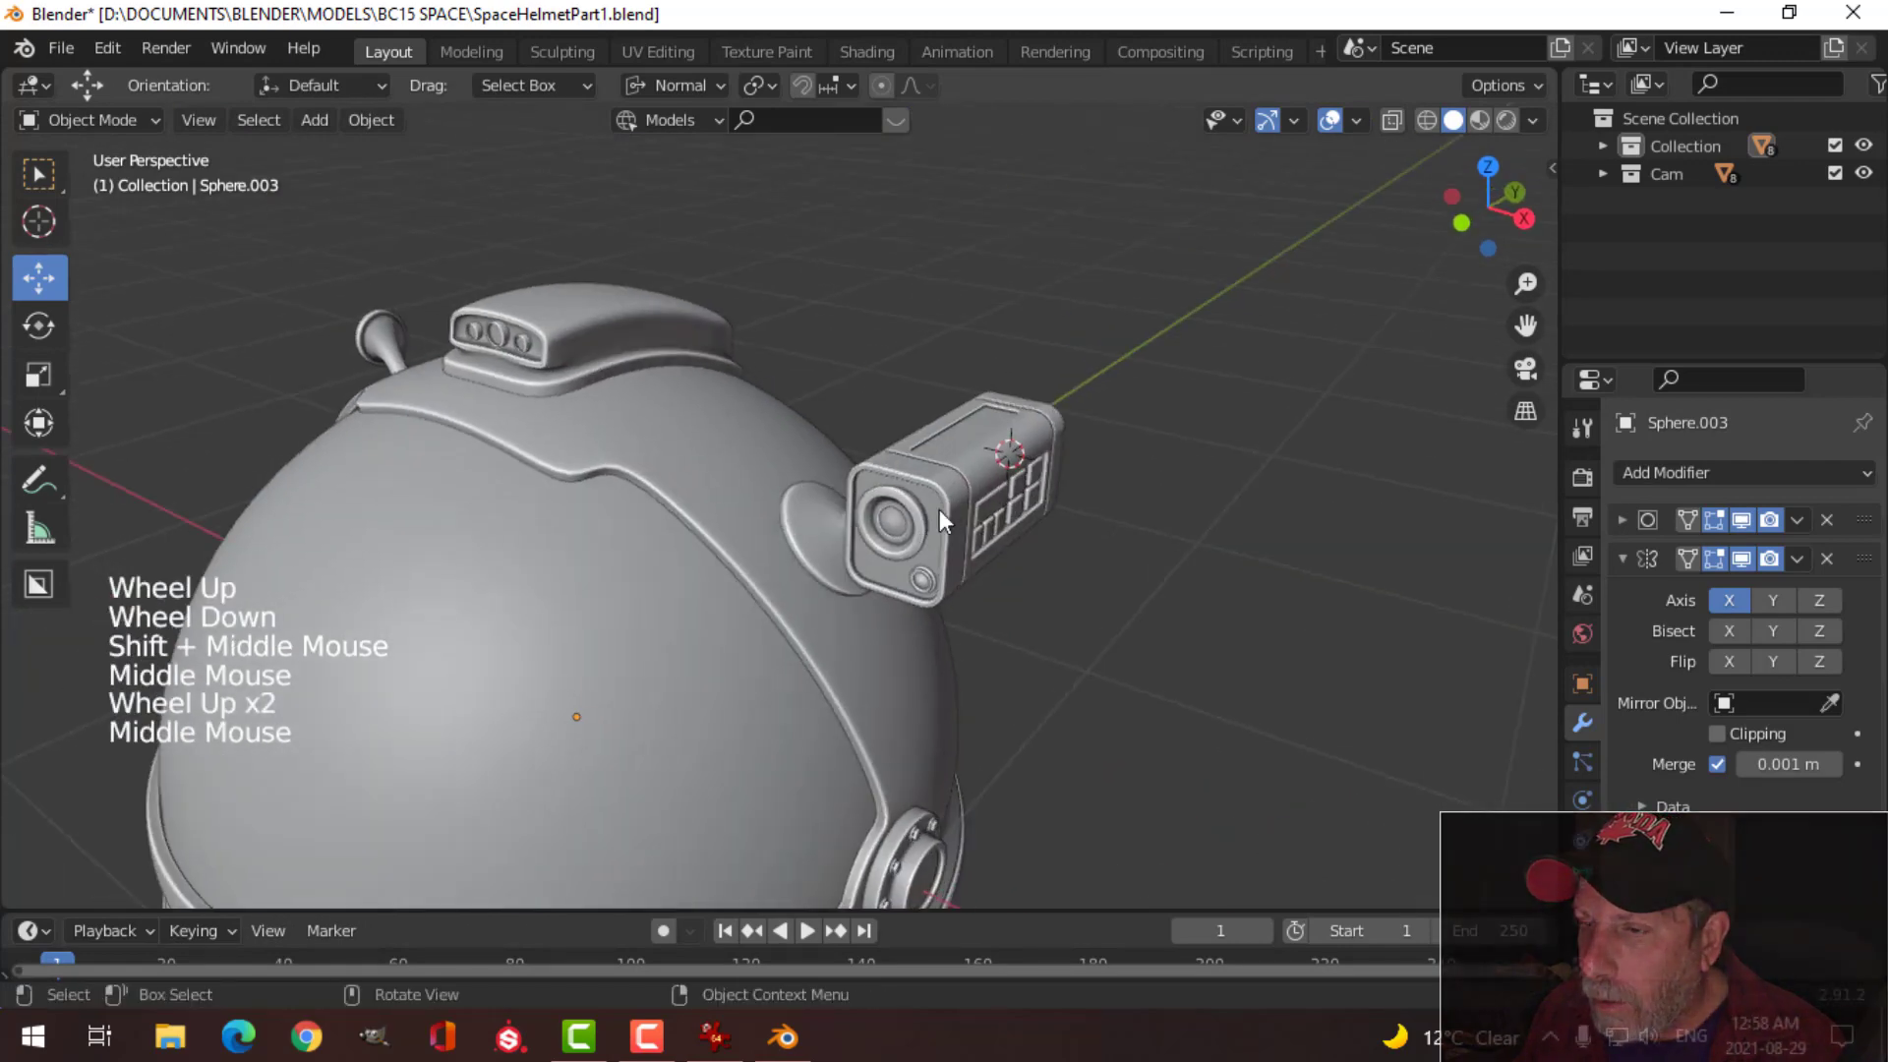
Step: Add a Mirror modifier to the camera box on the X axis with the helmet sphere as mirror object
click(1035, 476)
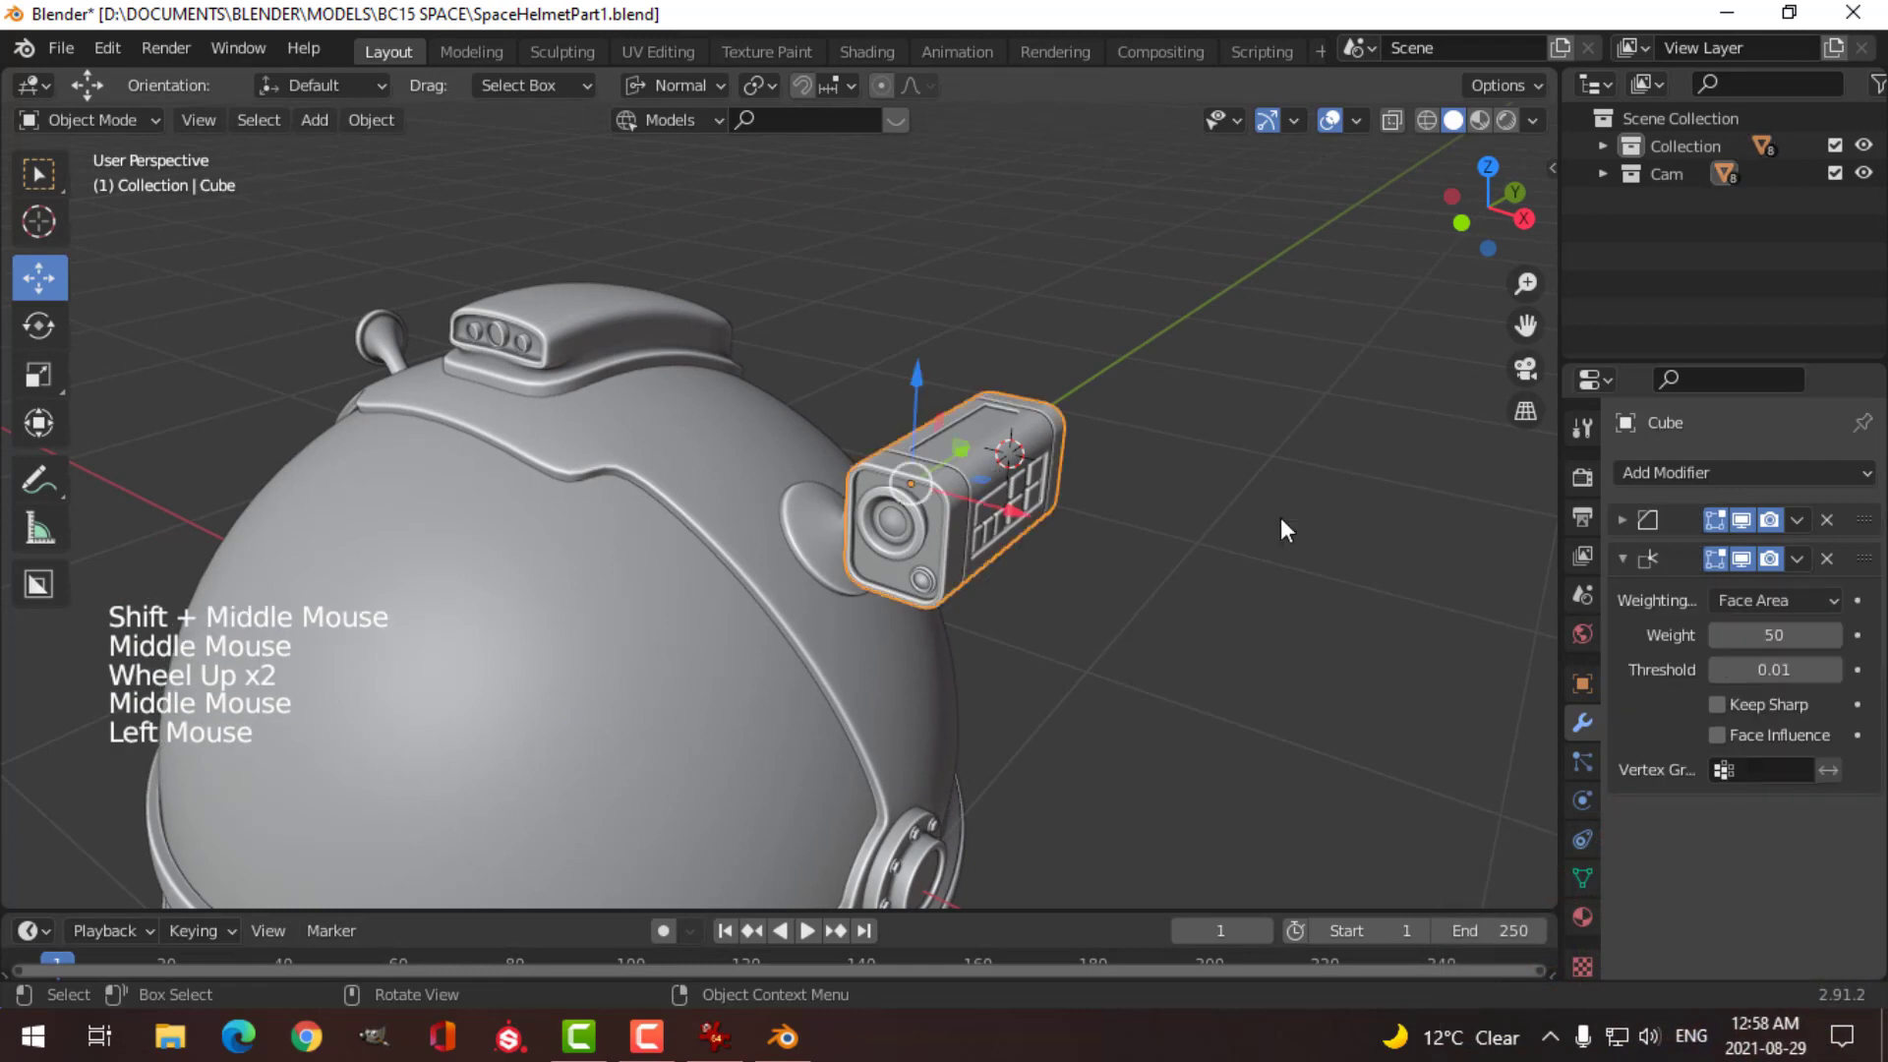
click(1662, 470)
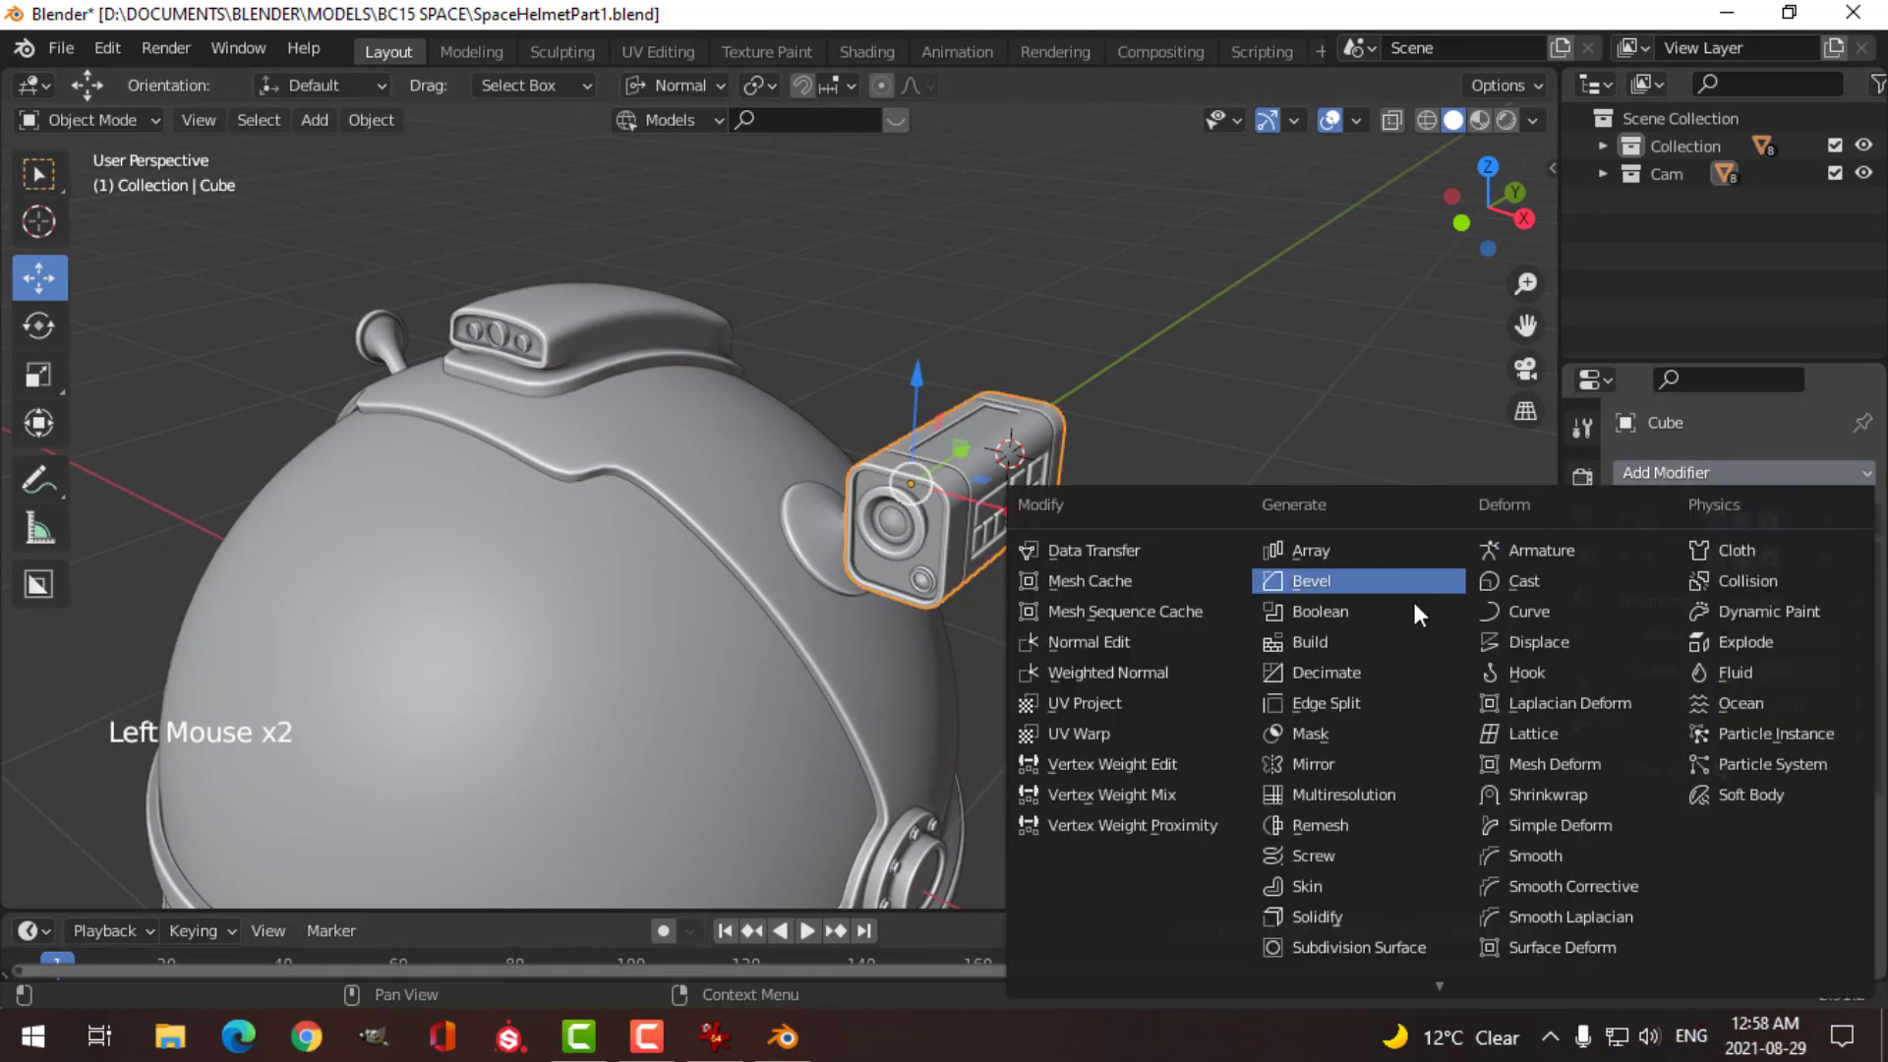
click(1331, 764)
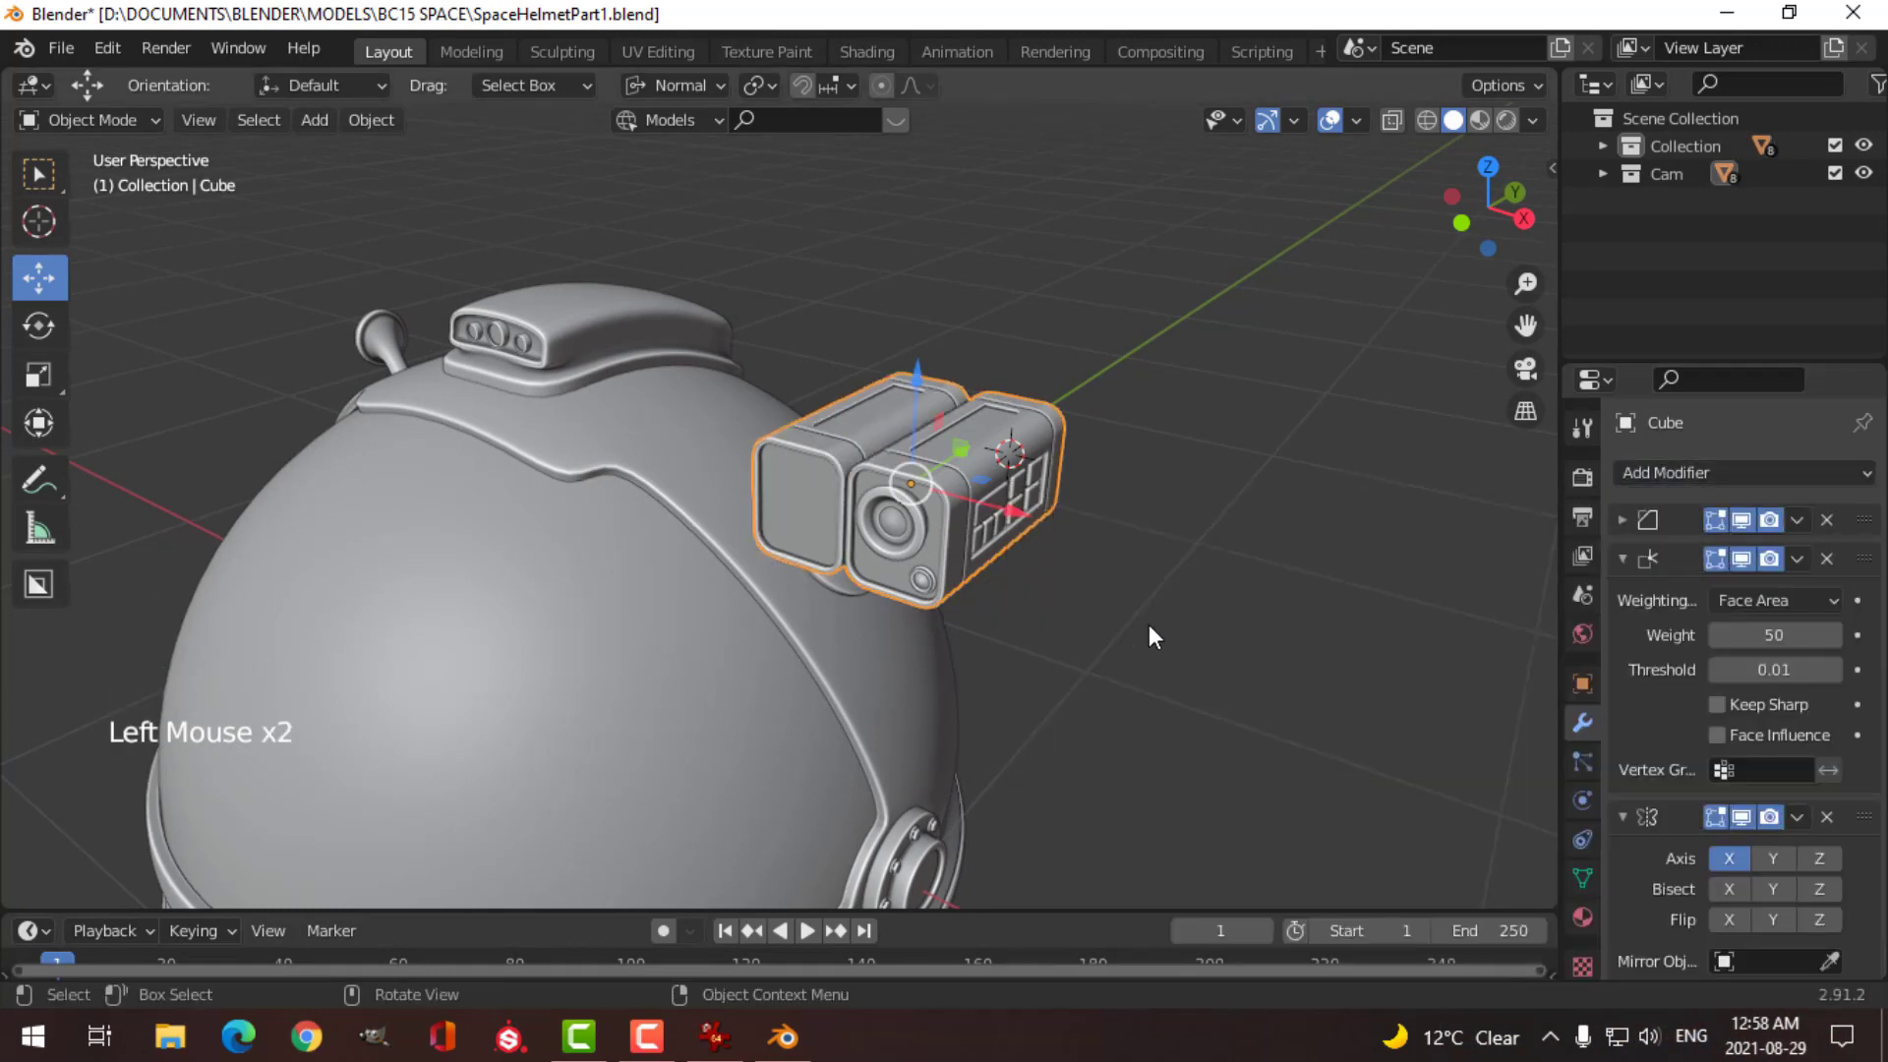
click(1831, 962)
click(531, 418)
Step: Add an X-axis Mirror modifier to the camera's large front lens ring, using the helmet sphere as mirror object
scroll(535, 427, down, 2)
middle_drag(535, 426, 753, 398)
scroll(947, 488, up, 2)
key(alt+a)
click(728, 394)
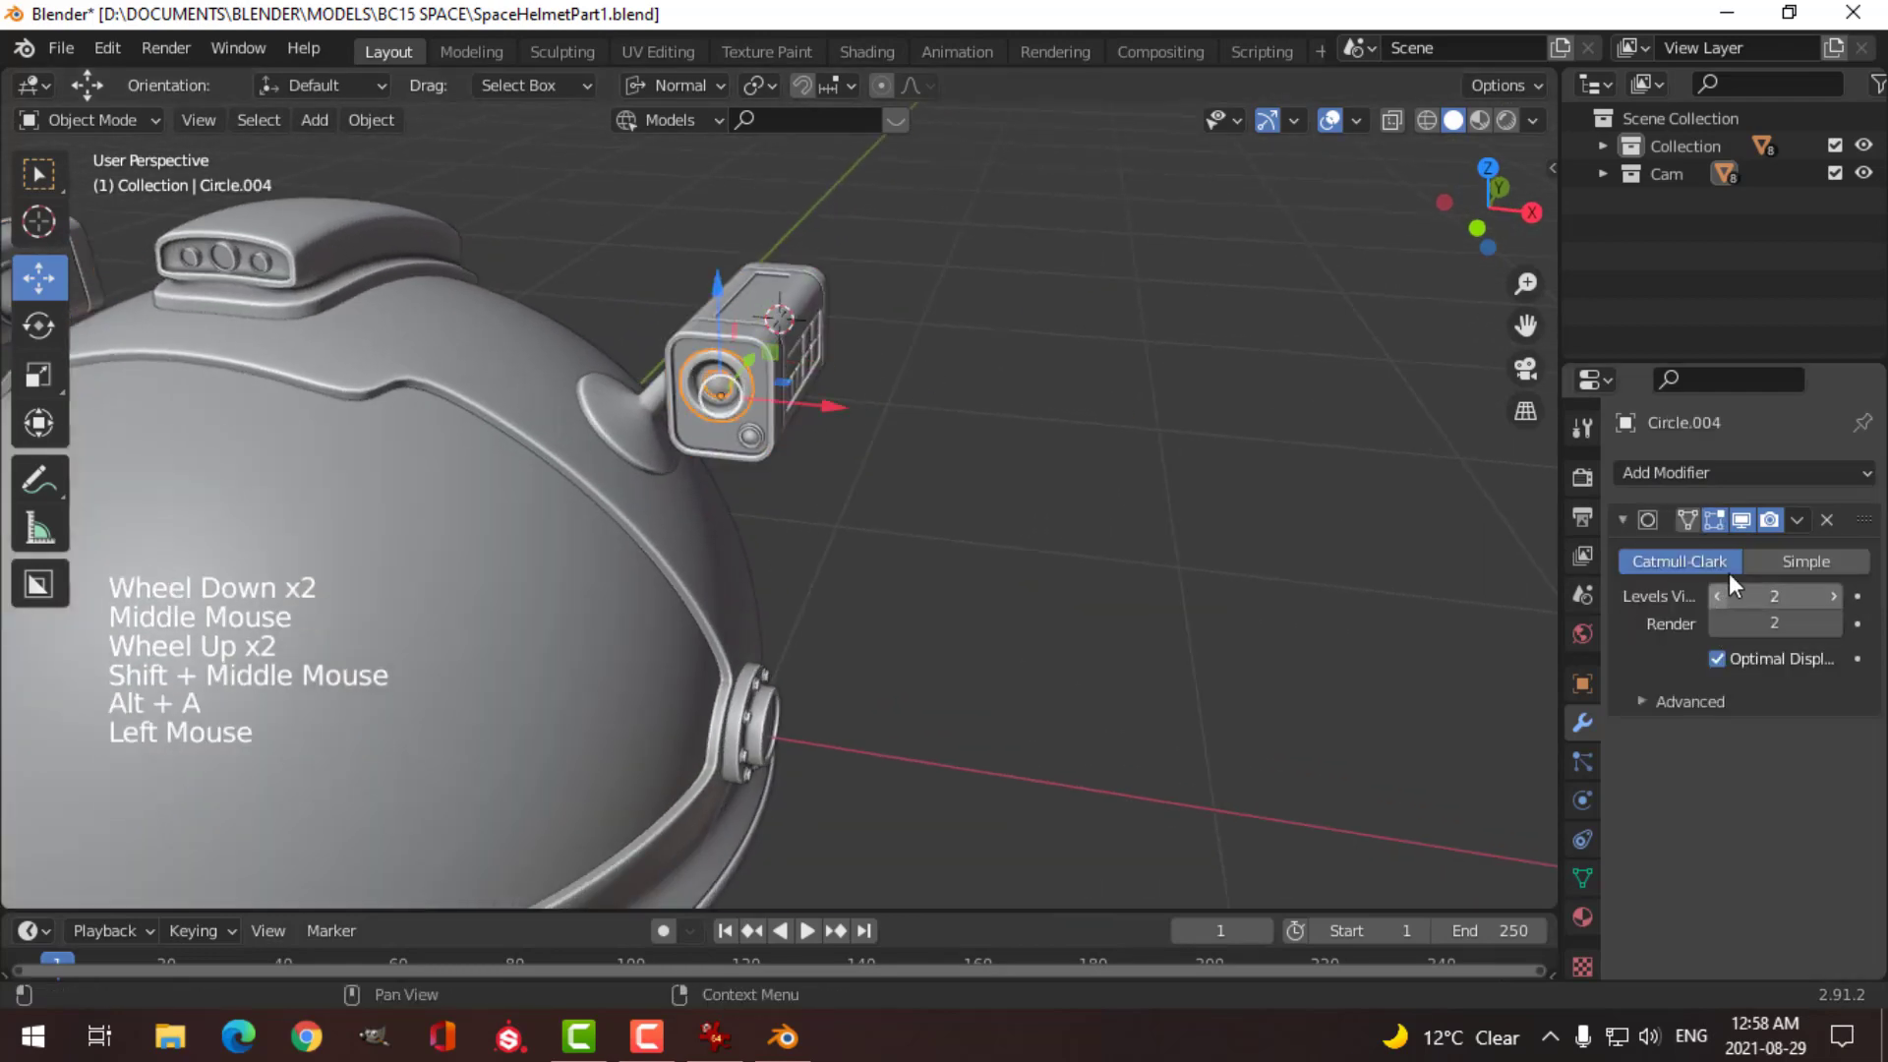
click(1709, 476)
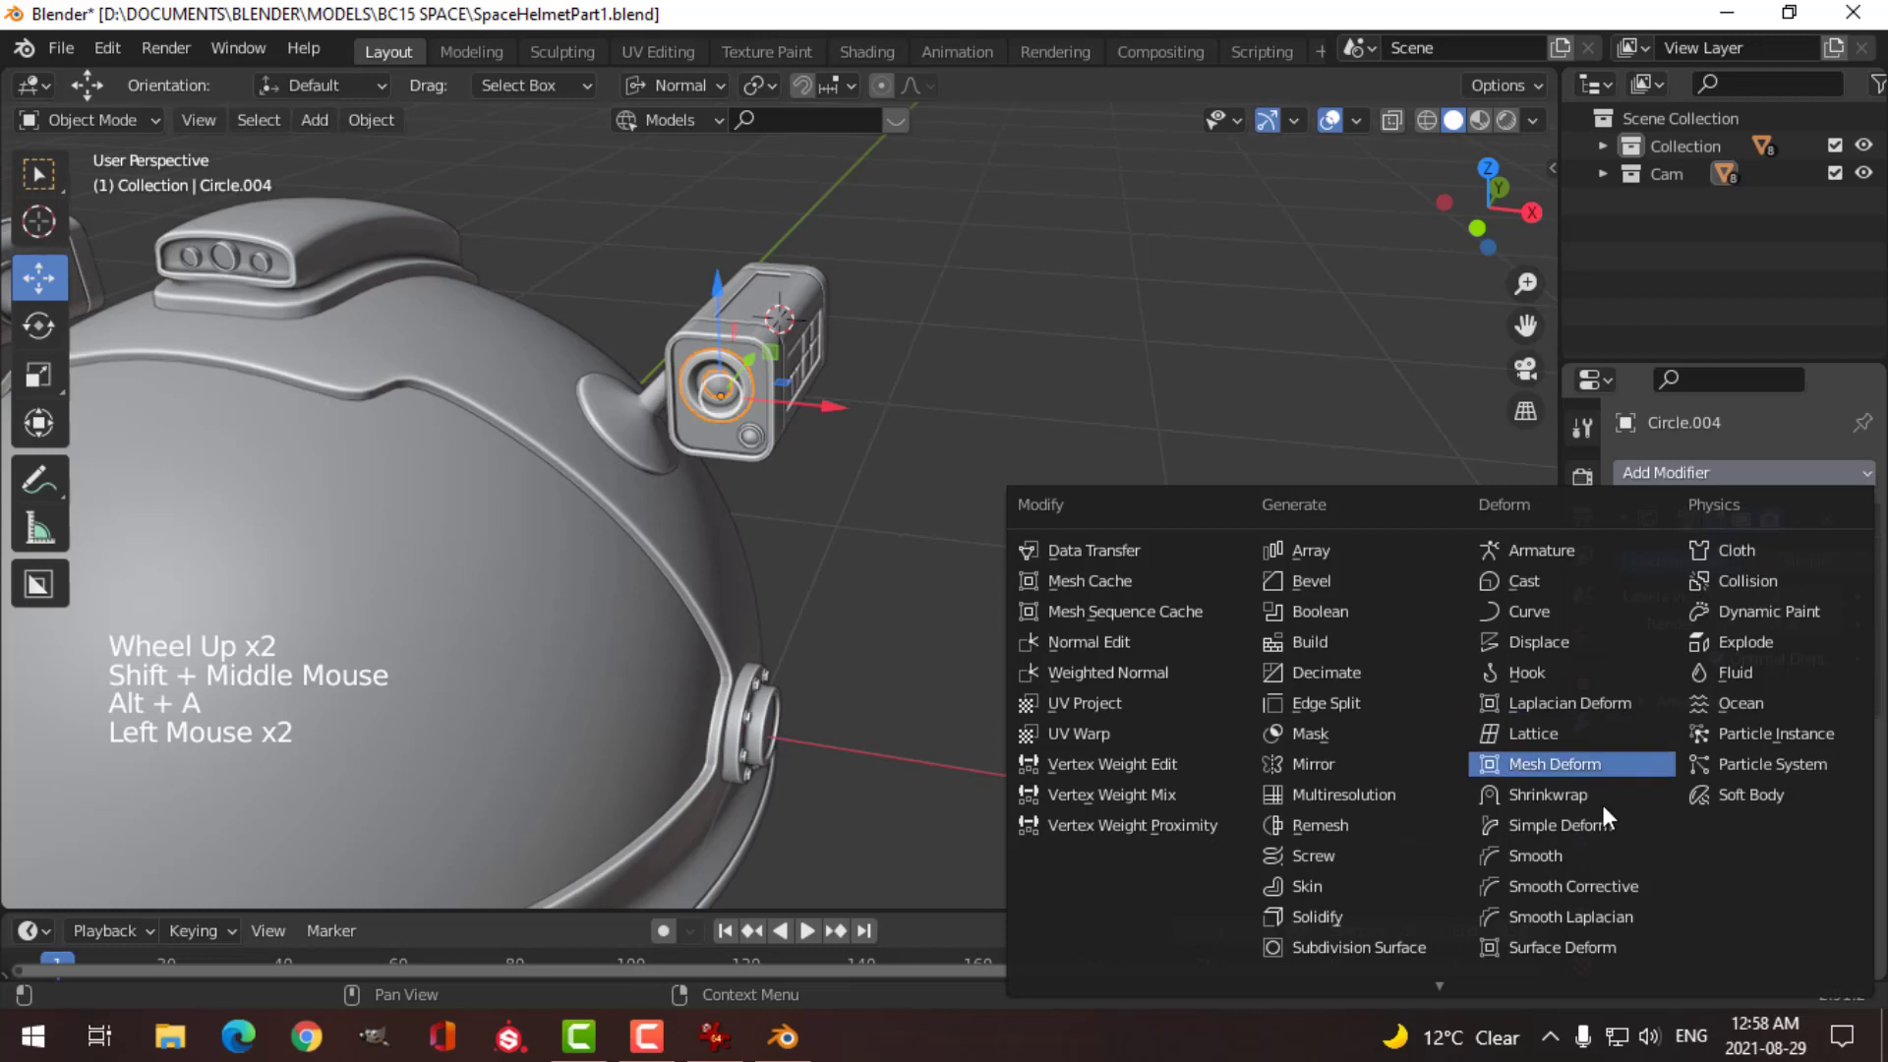
click(1330, 763)
click(1831, 883)
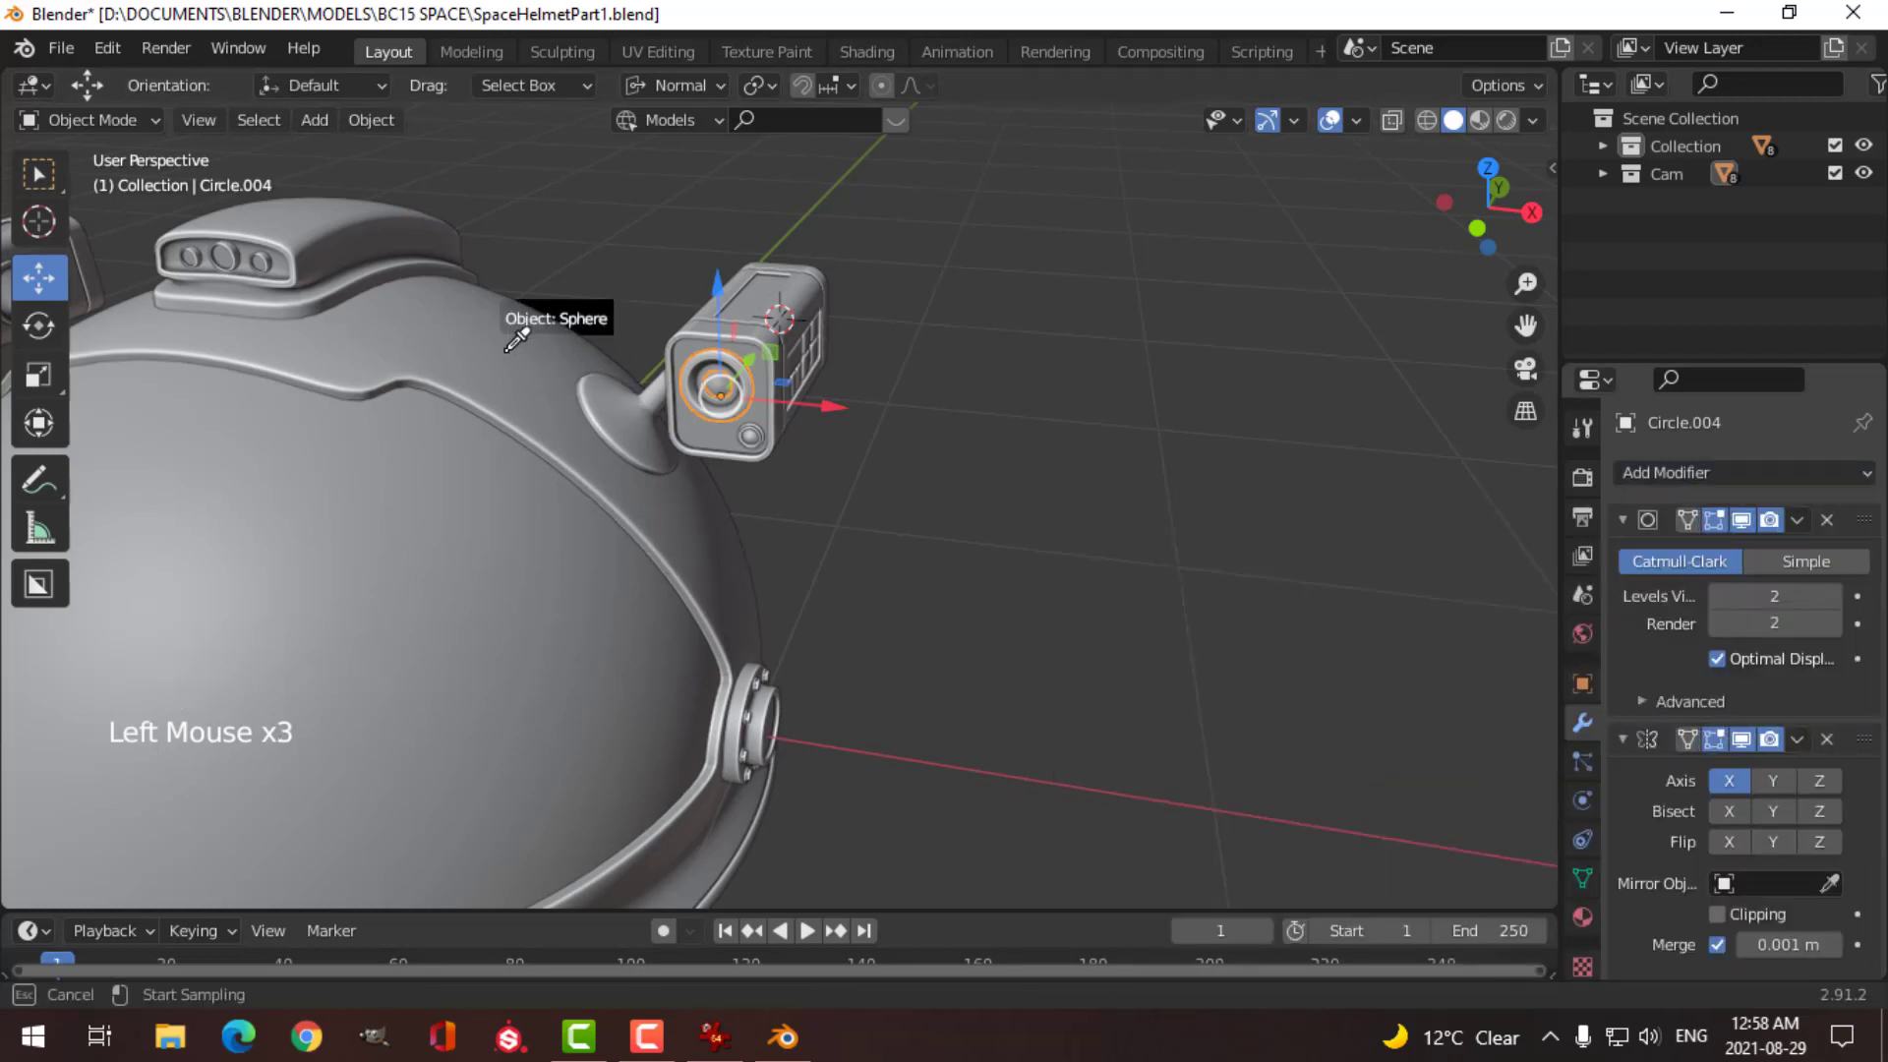
click(531, 329)
Step: Add an X-axis Mirror modifier to the camera's small front lens, using the helmet sphere as mirror object
click(742, 440)
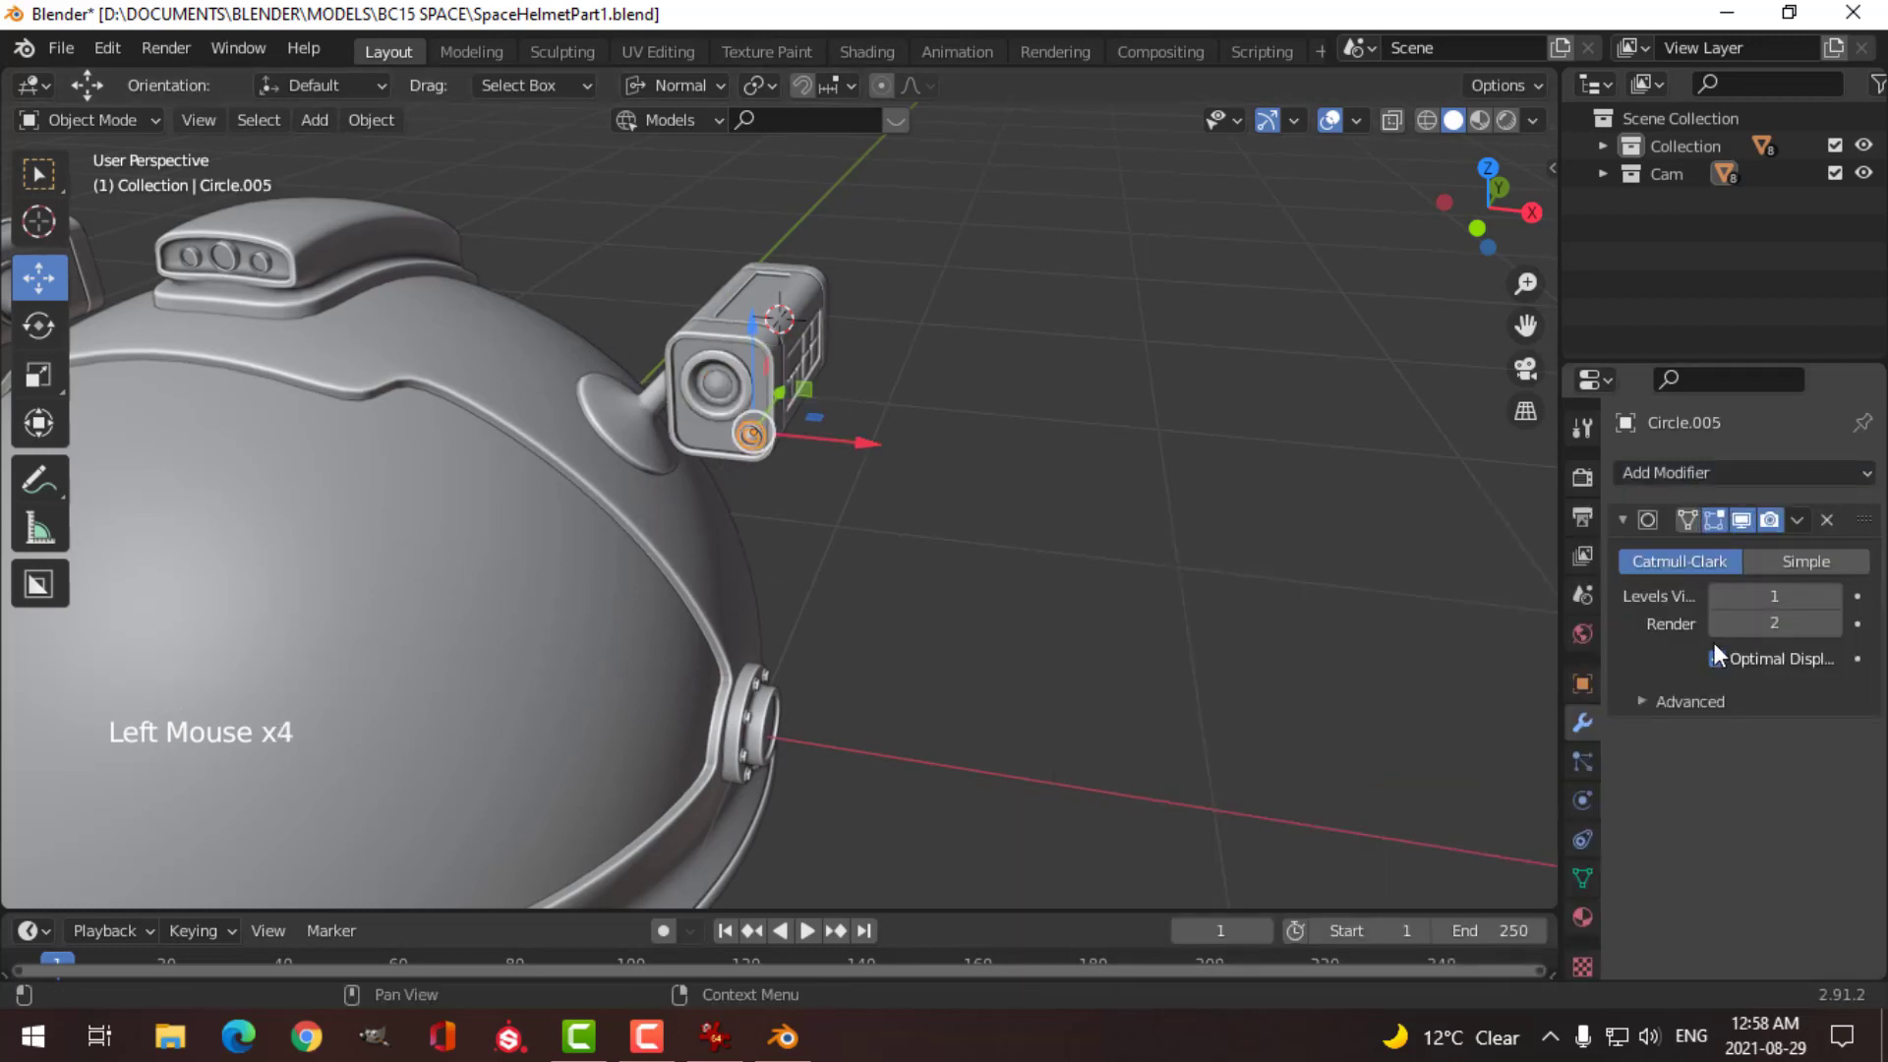
click(1685, 476)
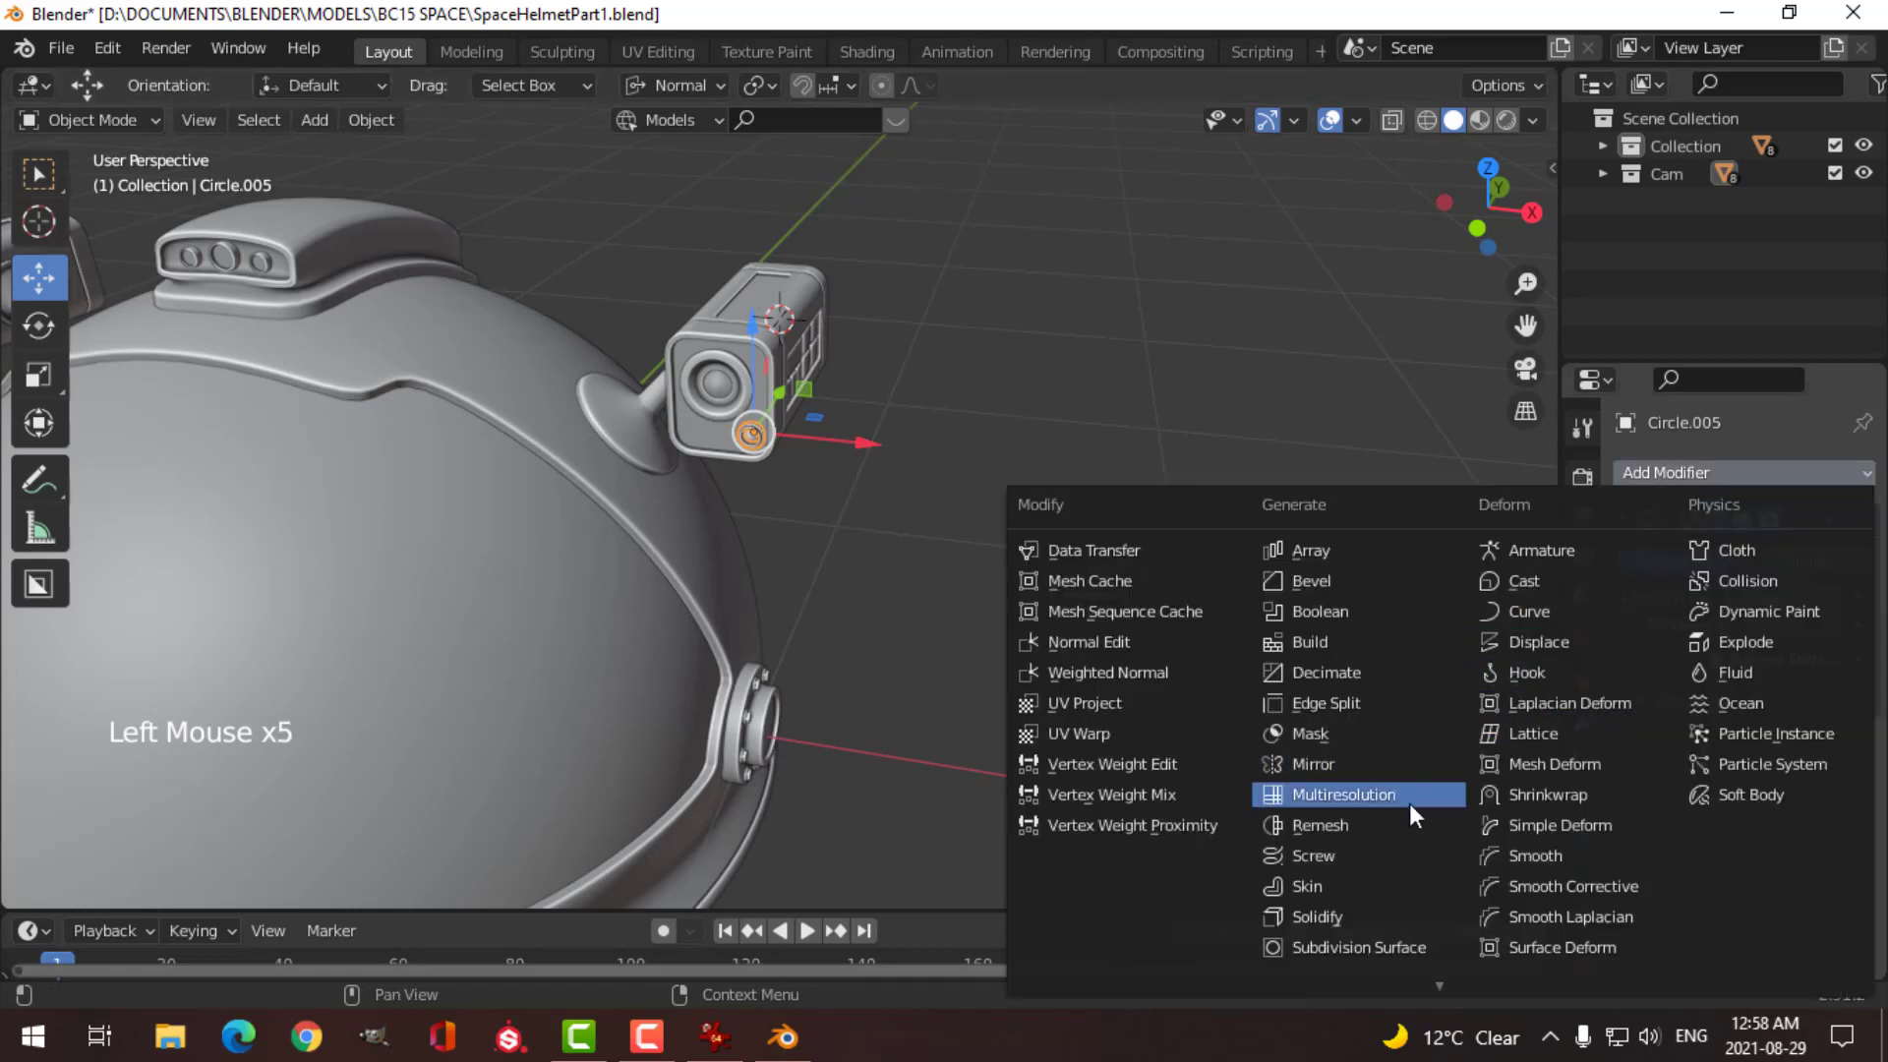
click(1344, 766)
click(1821, 881)
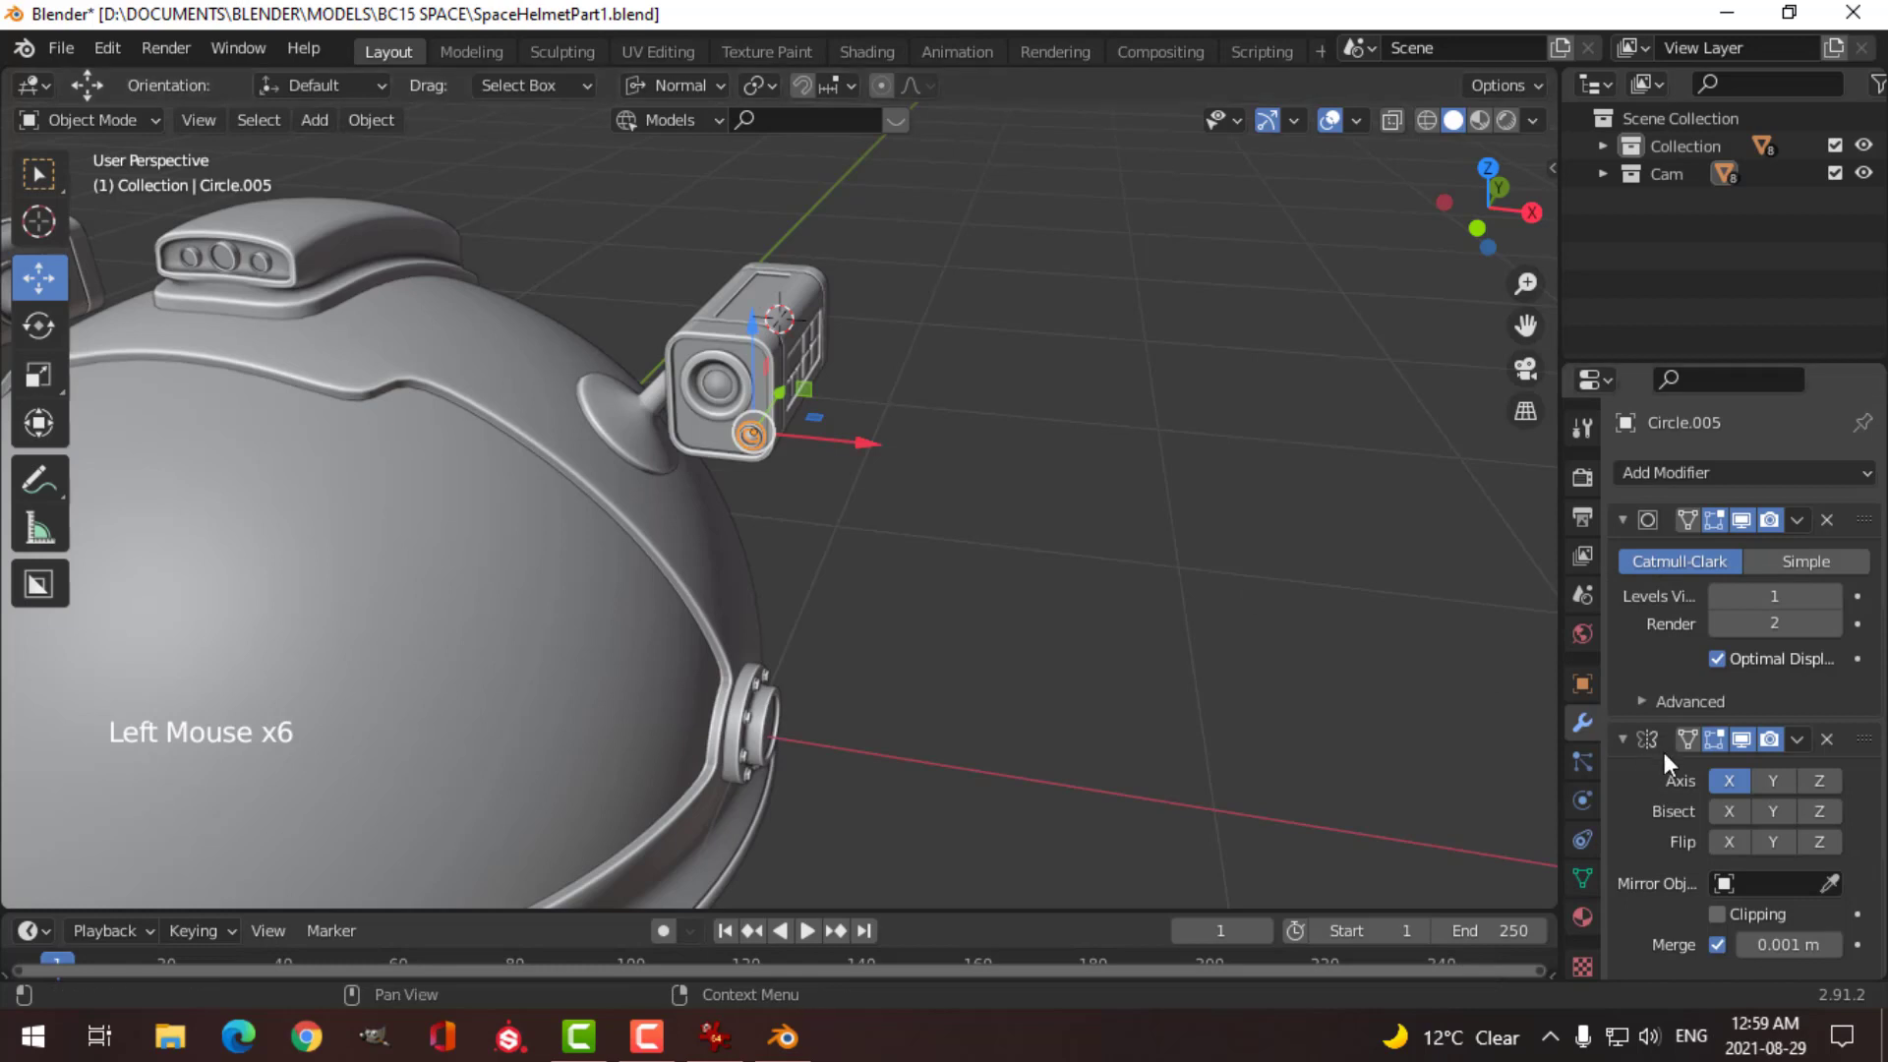
scroll(423, 470, down, 2)
shift+middle_drag(422, 470, 515, 451)
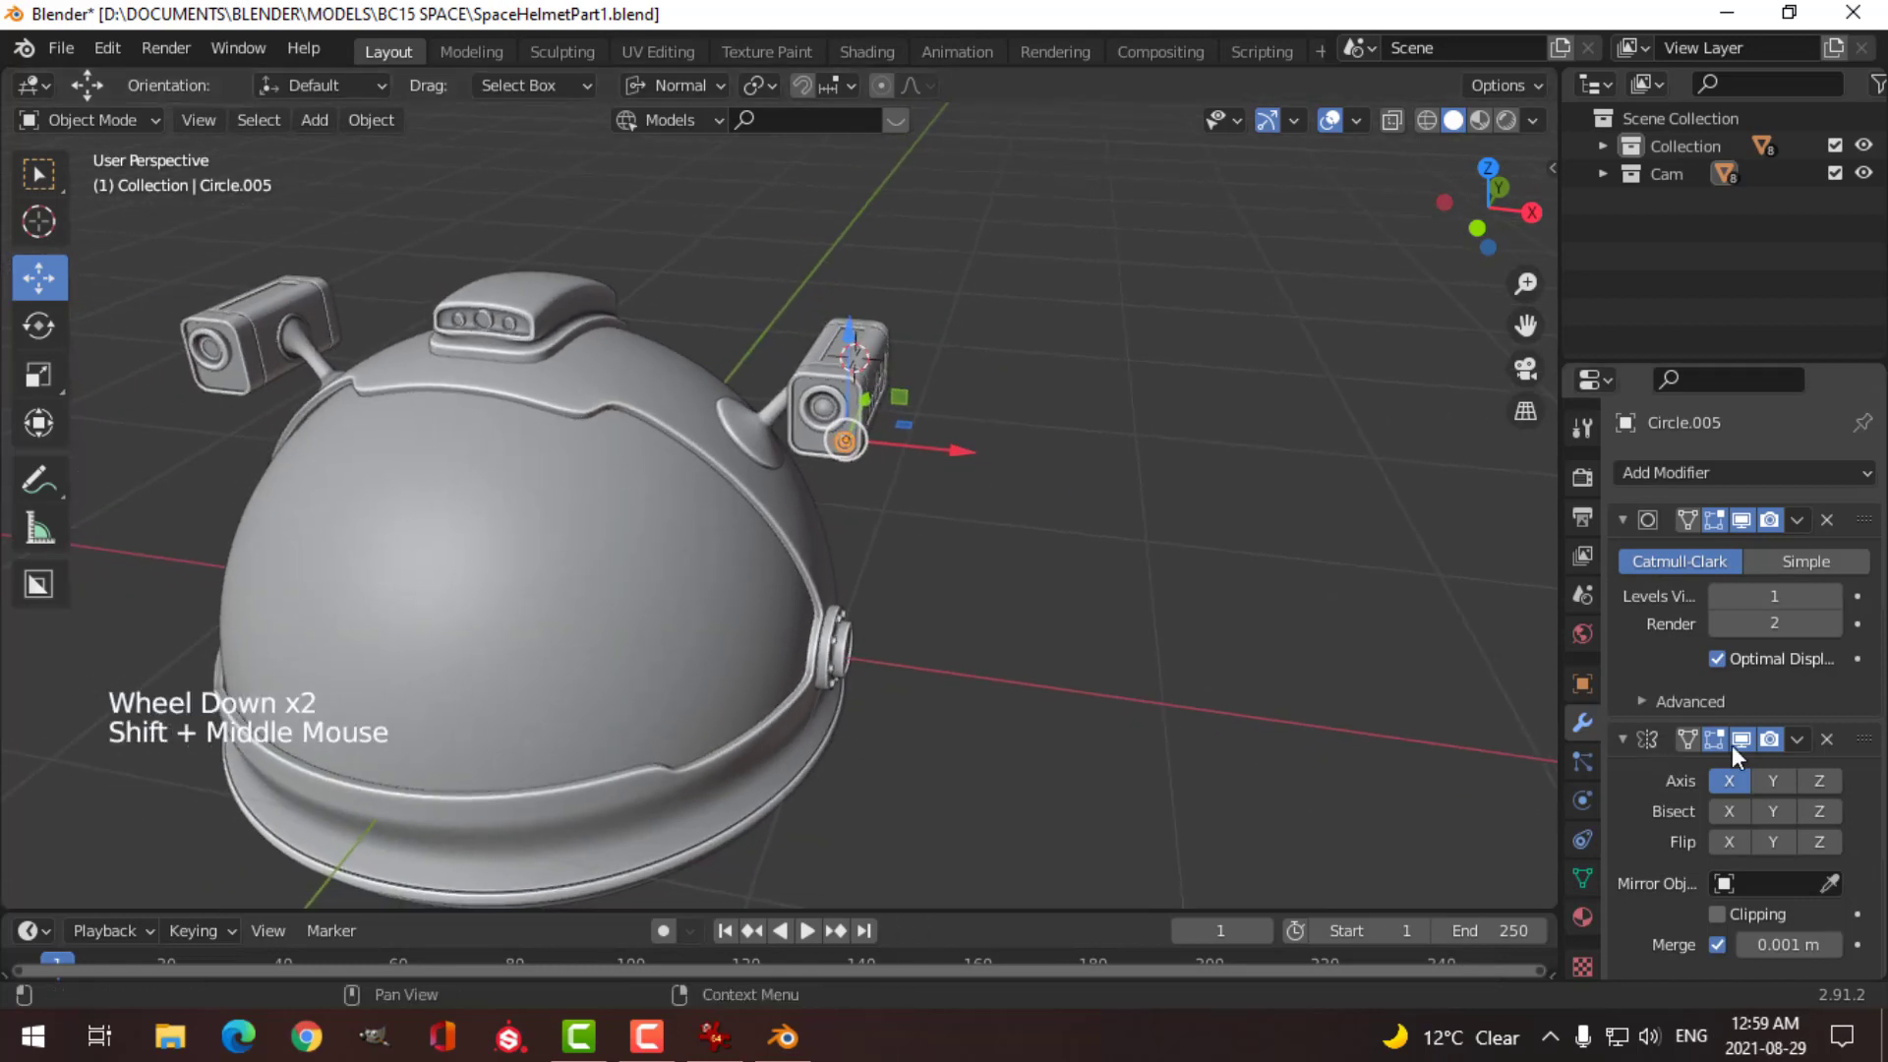
click(1829, 883)
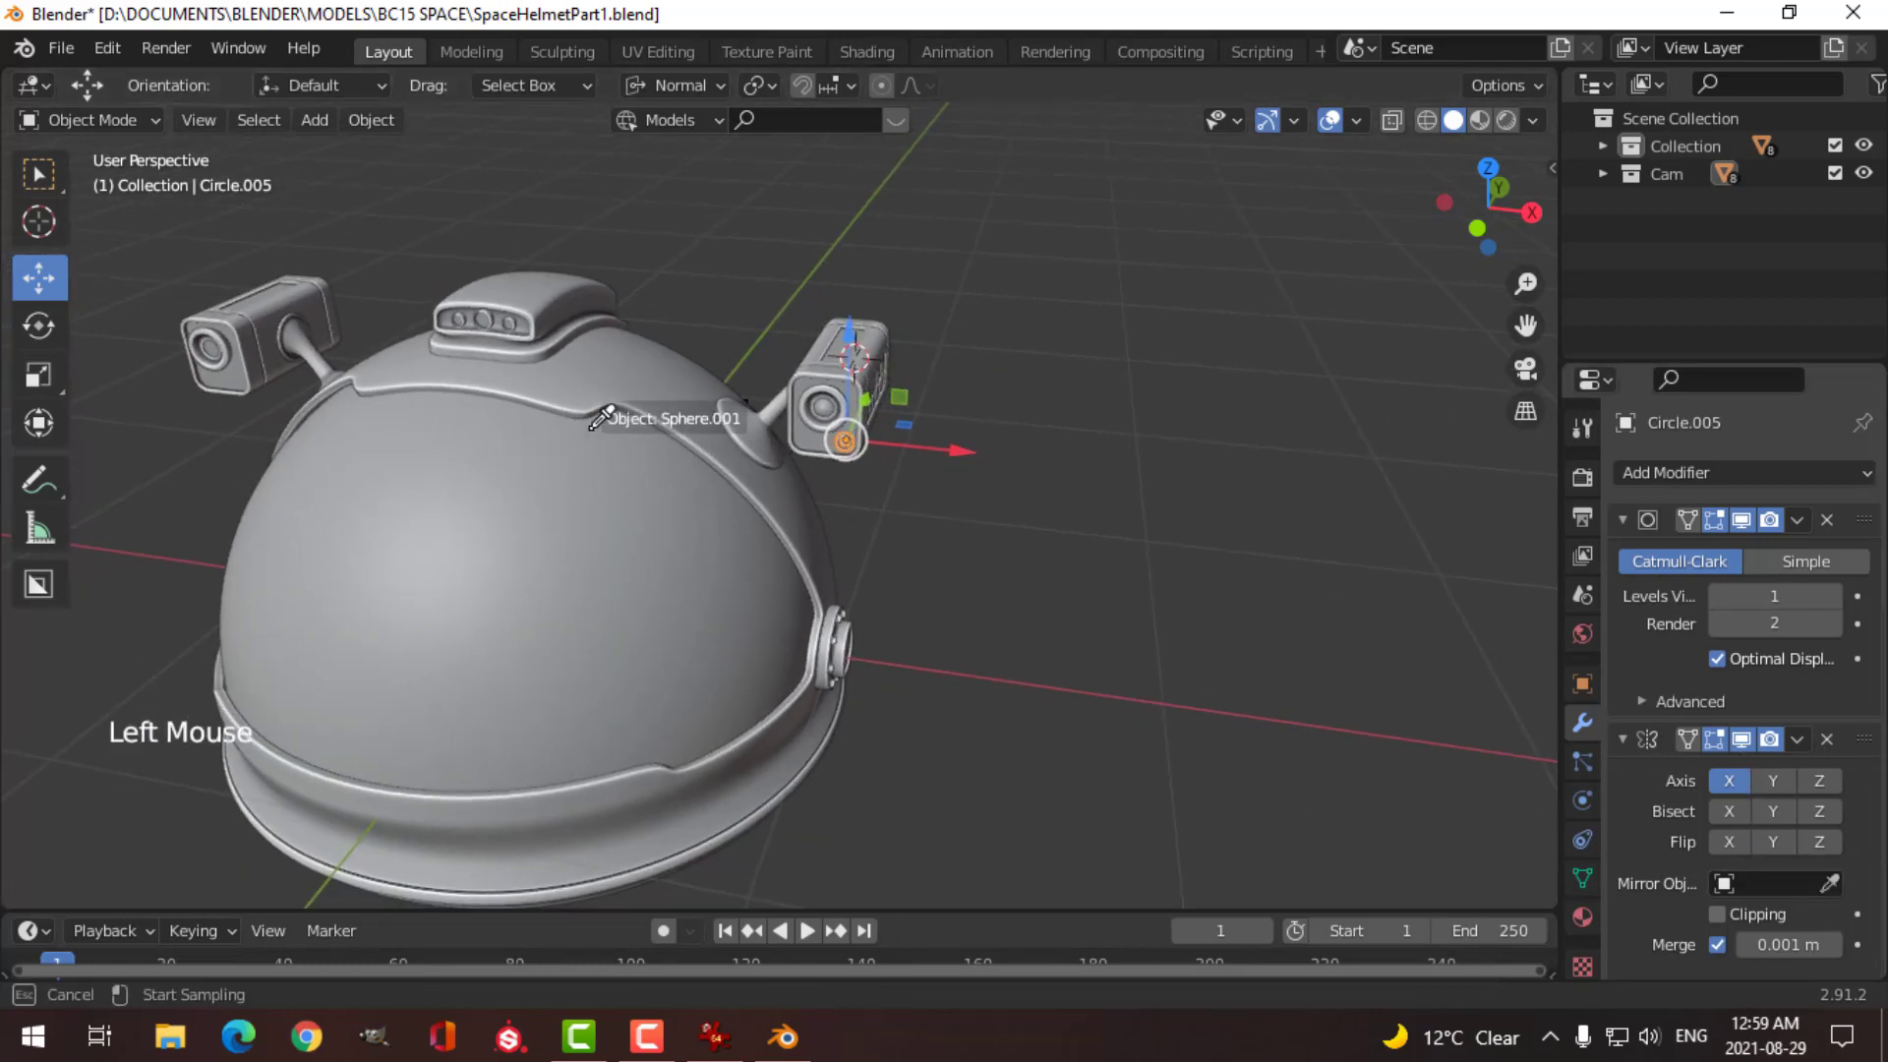
click(580, 352)
Step: Join the two groups of raised buttons on the camera box's side into one object
key(alt+a)
middle_drag(1058, 488, 883, 480)
scroll(905, 443, up, 2)
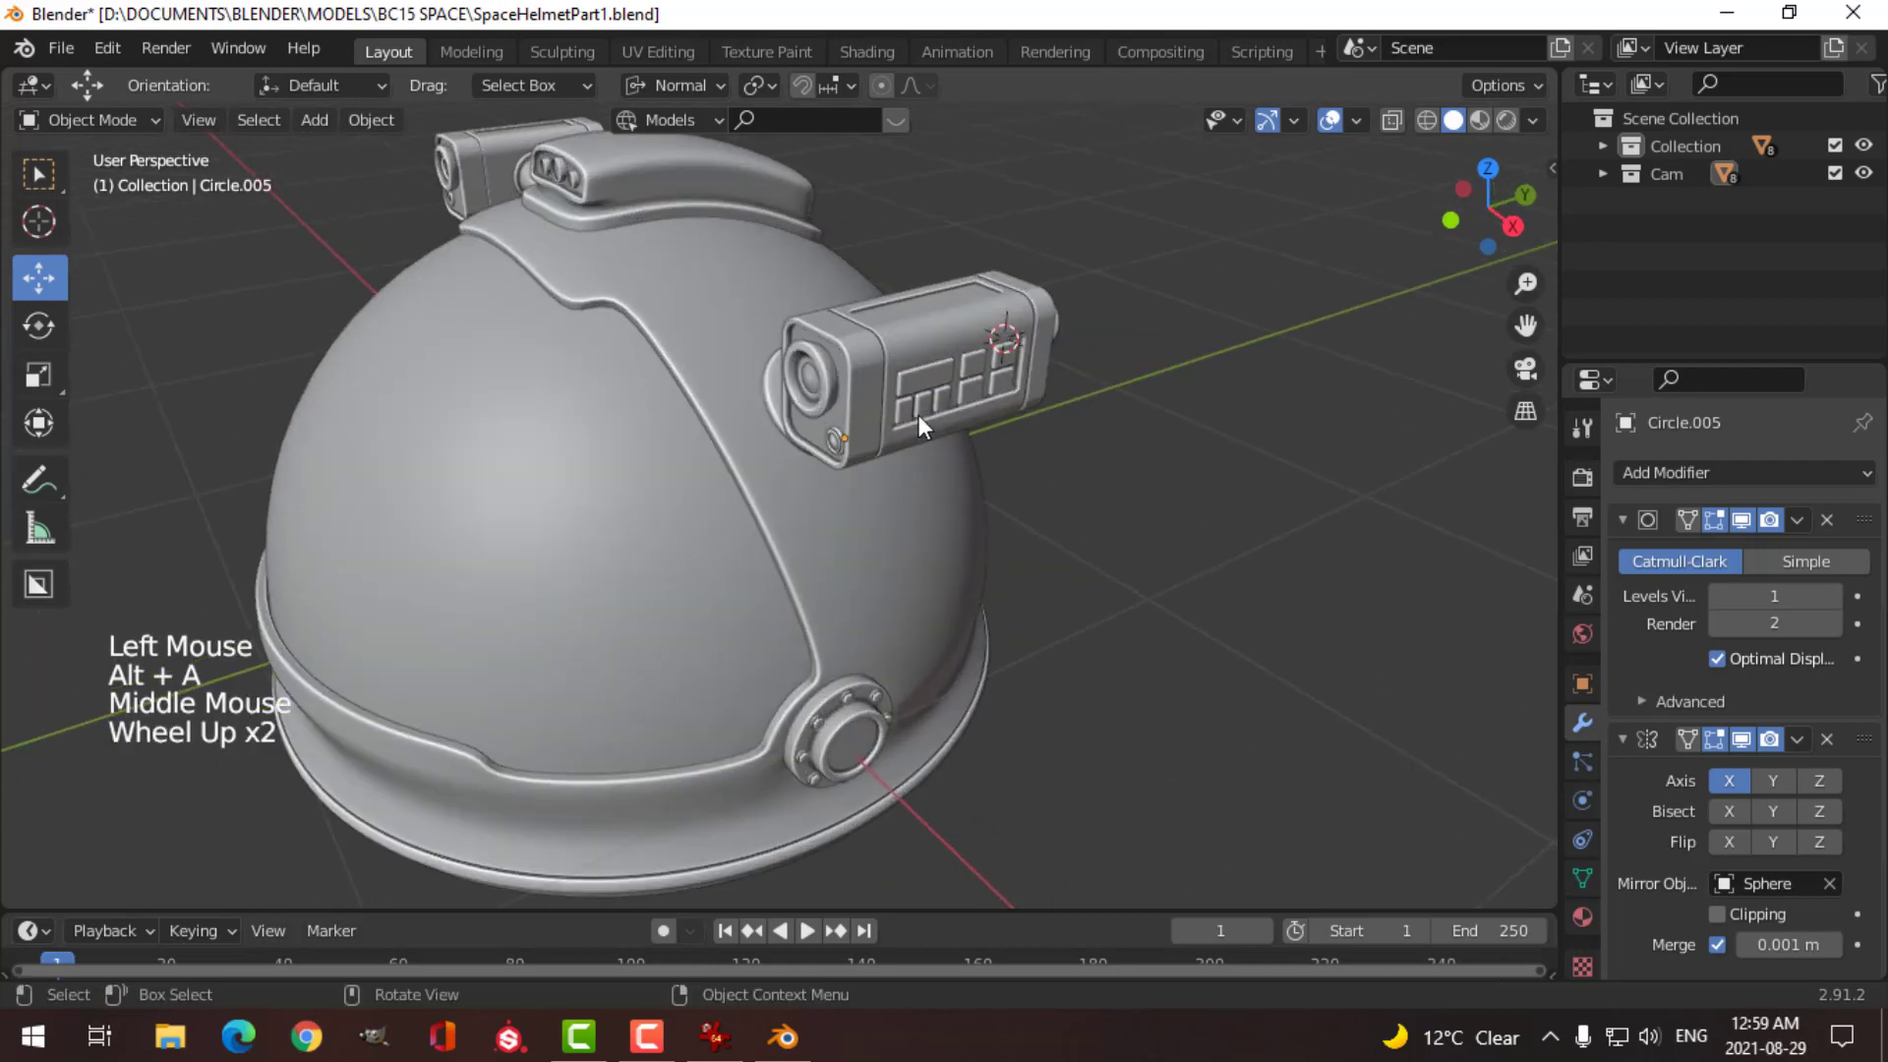
click(934, 384)
scroll(982, 387, up, 2)
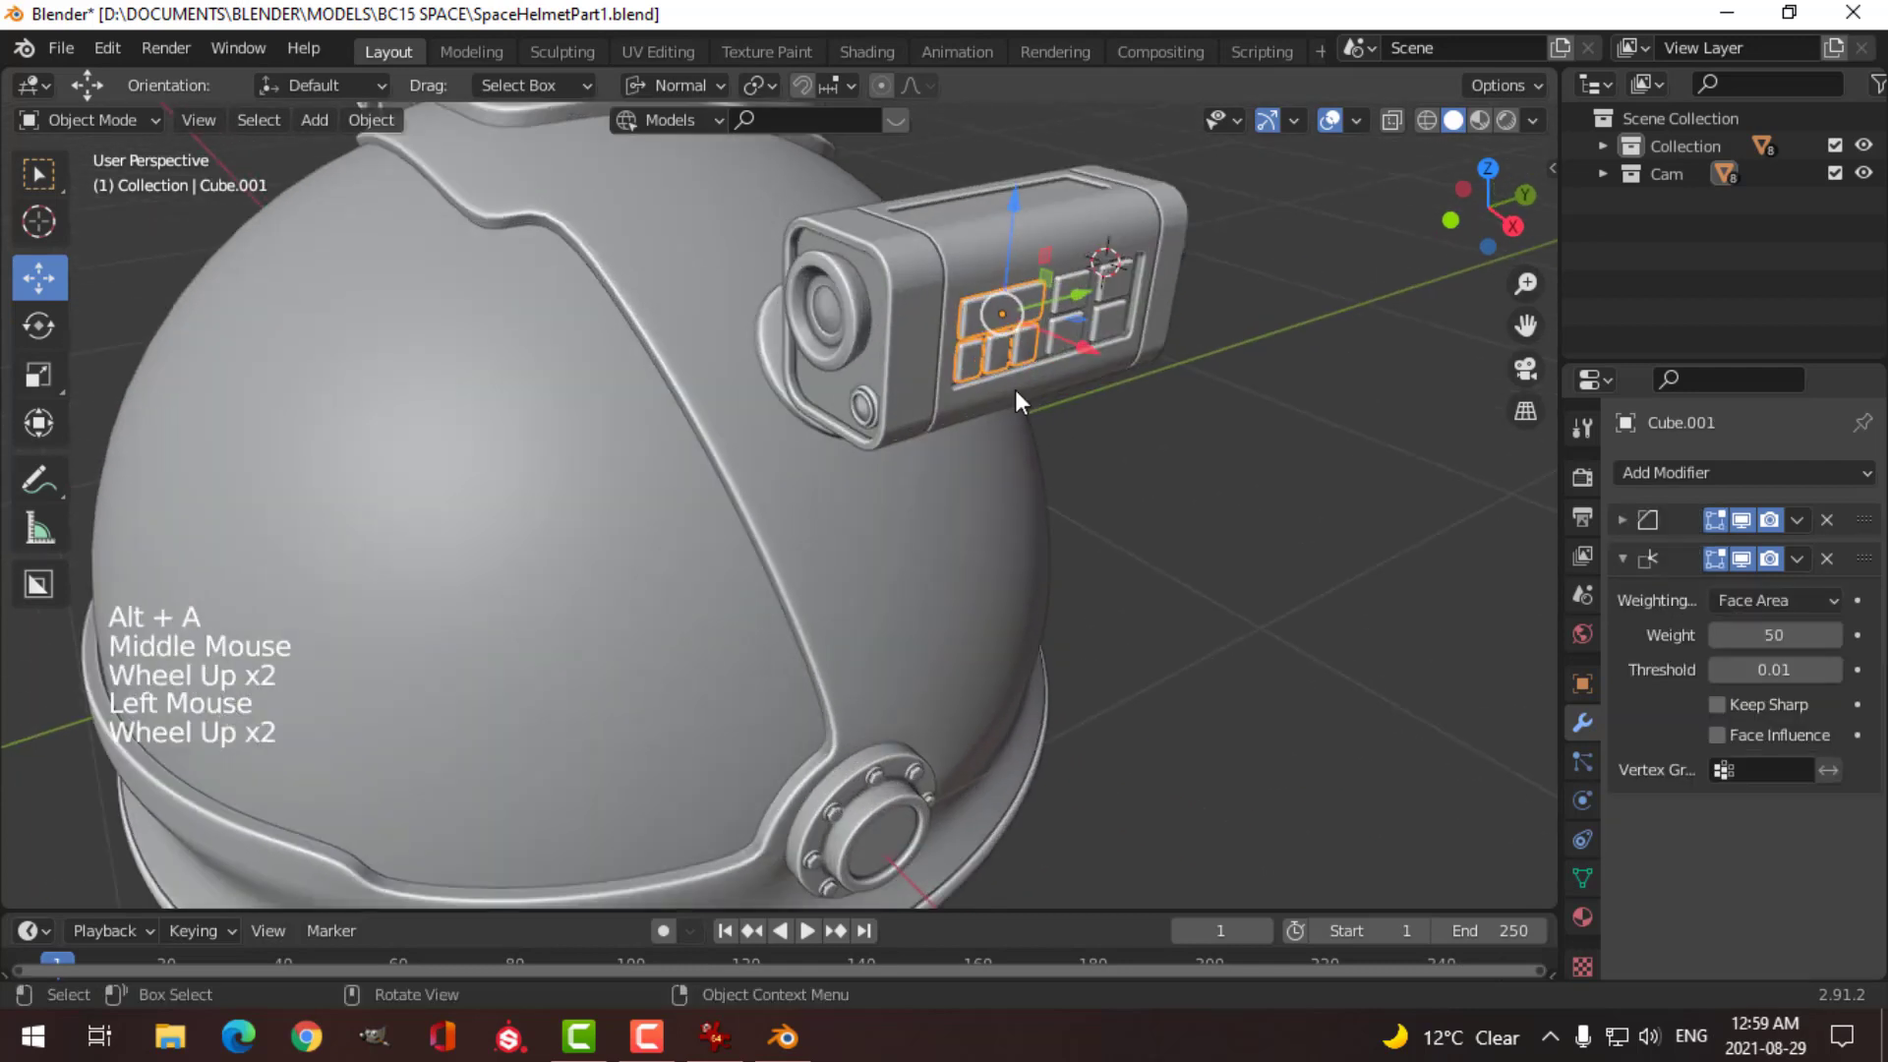
shift+click(1075, 323)
key(ctrl+j)
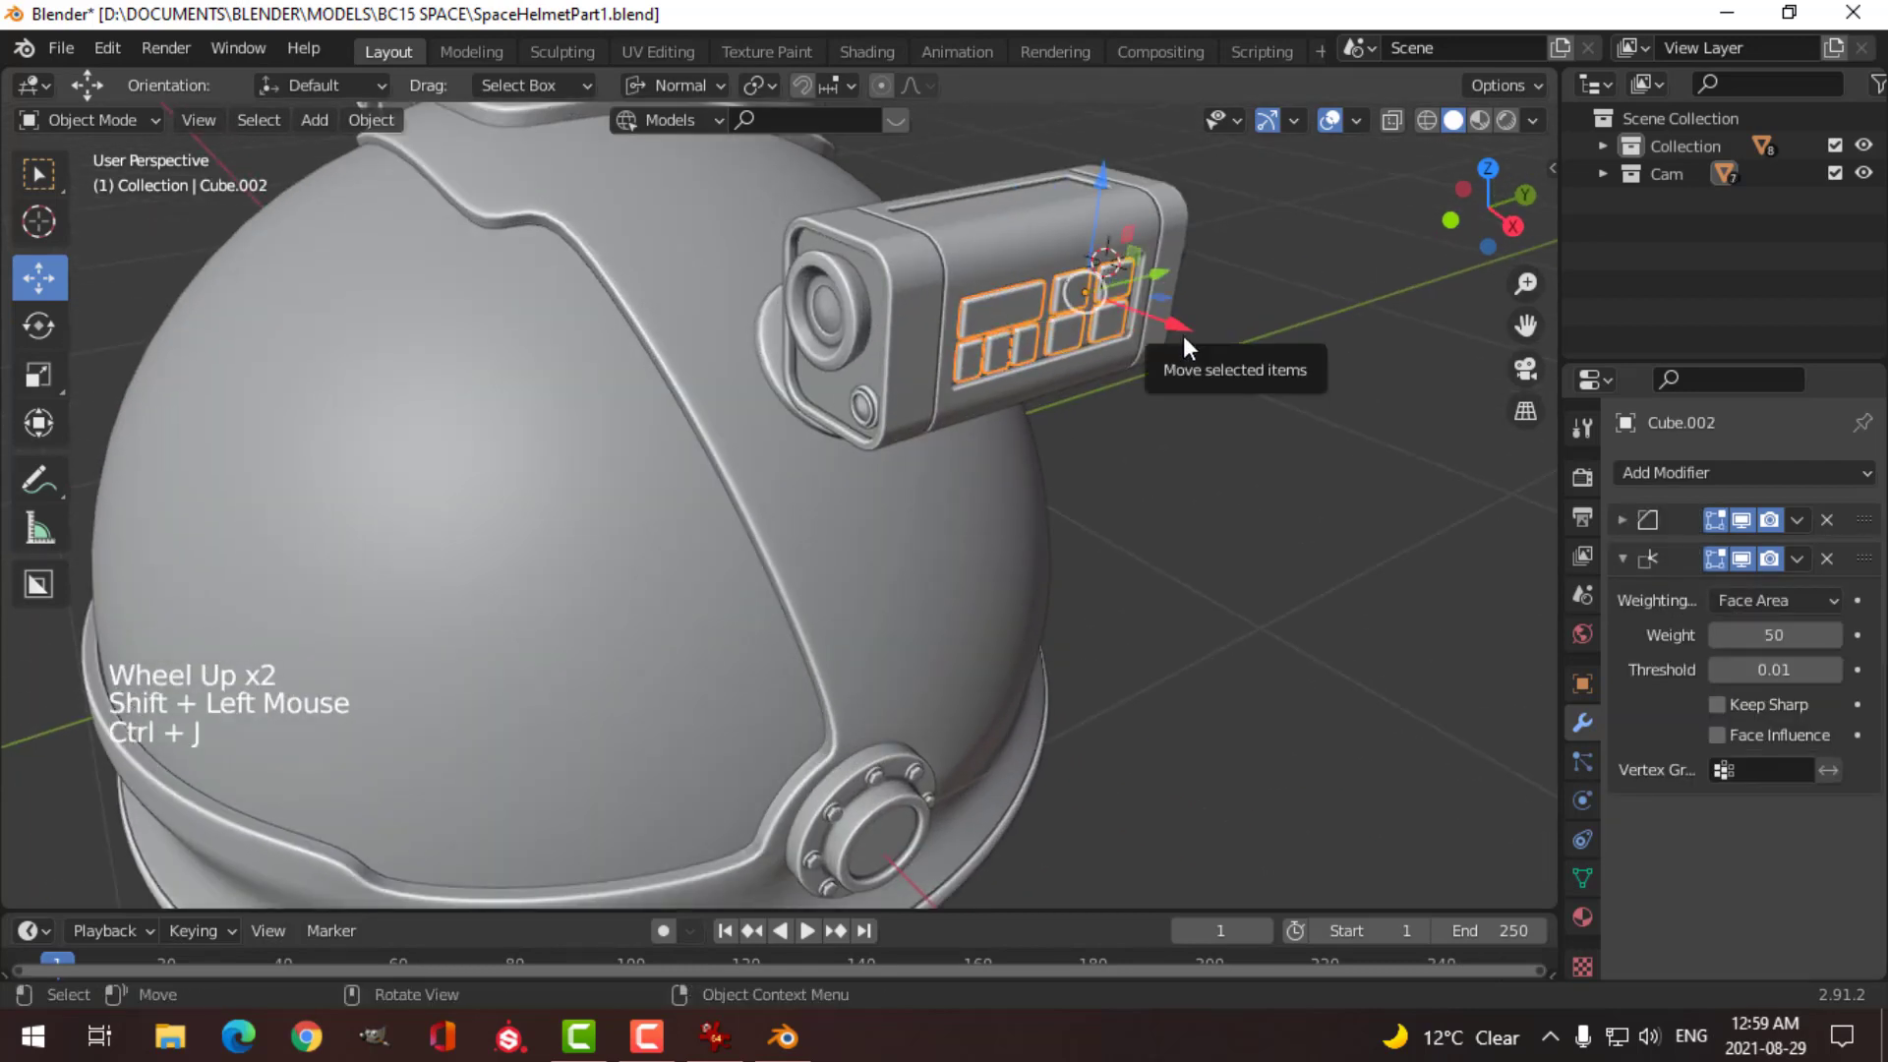
Step: Mirror the joined side buttons across the X axis with a Mirror modifier that uses the helmet sphere as mirror object
shift+middle_drag(1153, 356, 1075, 391)
click(1703, 472)
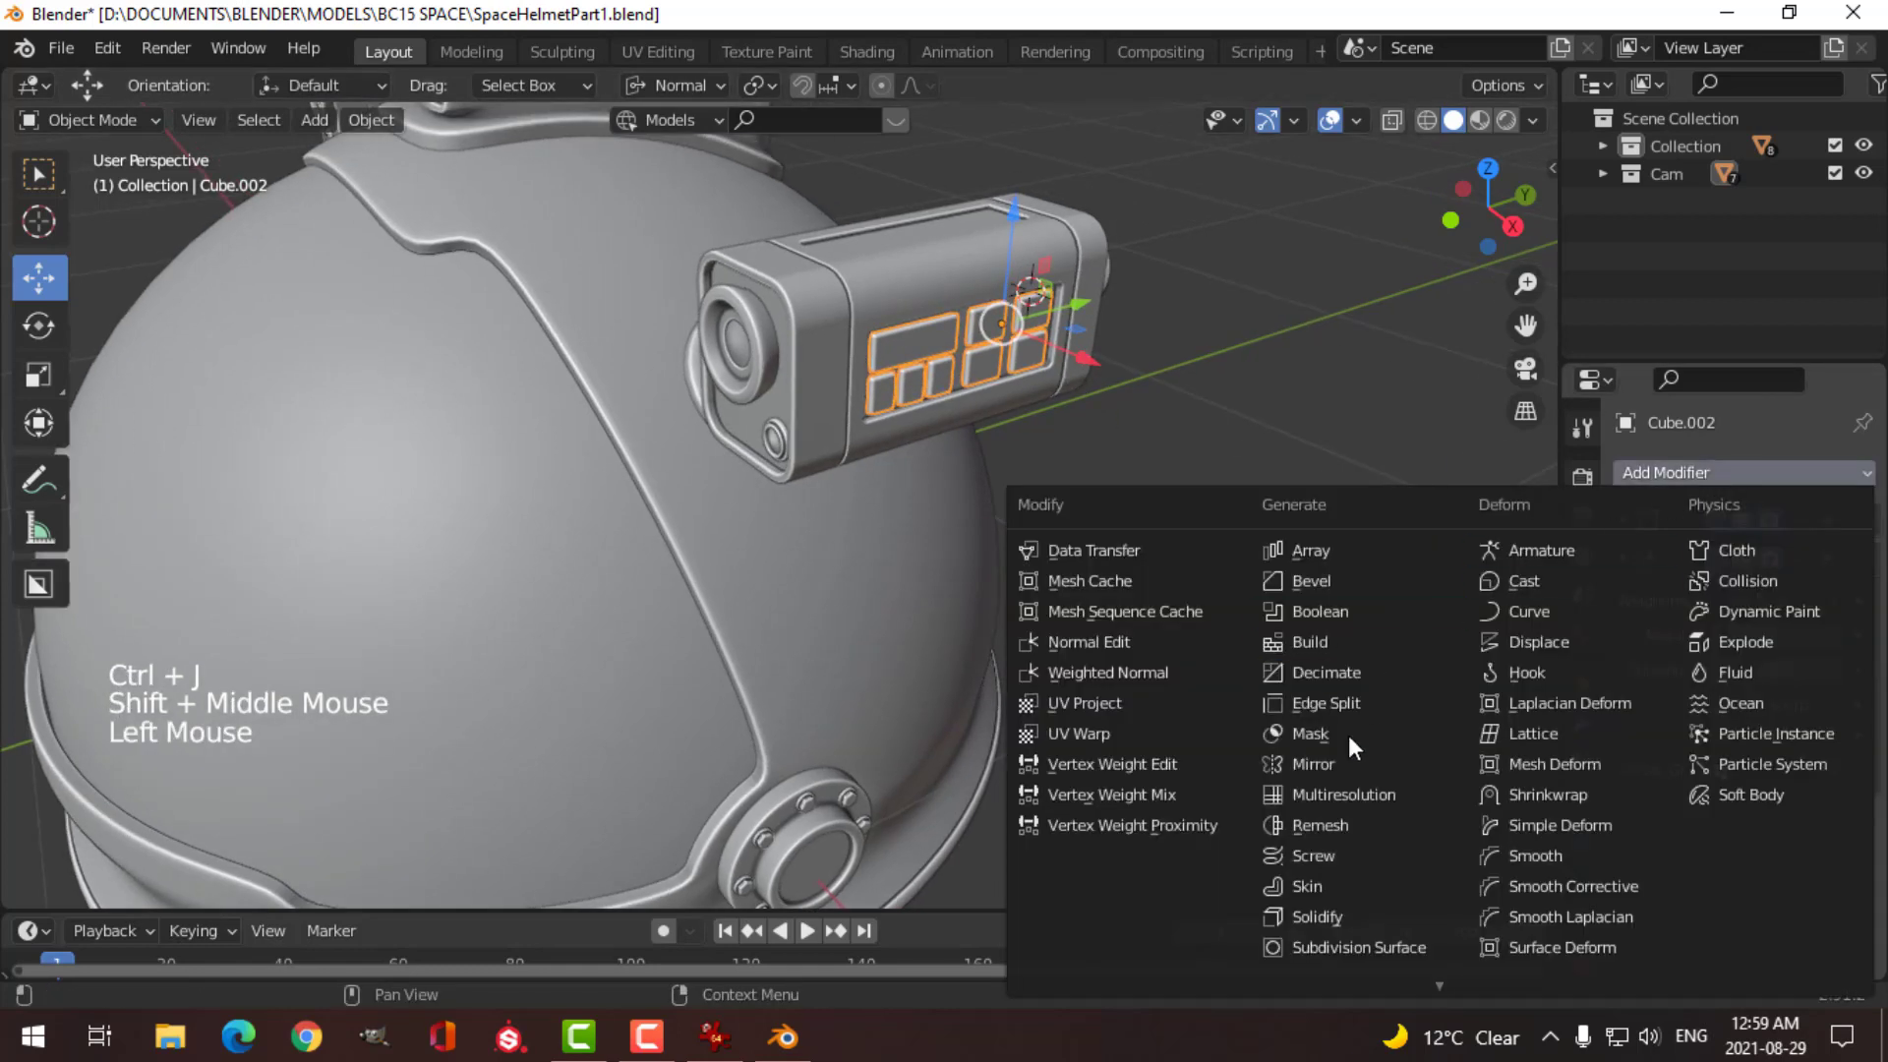
click(1318, 763)
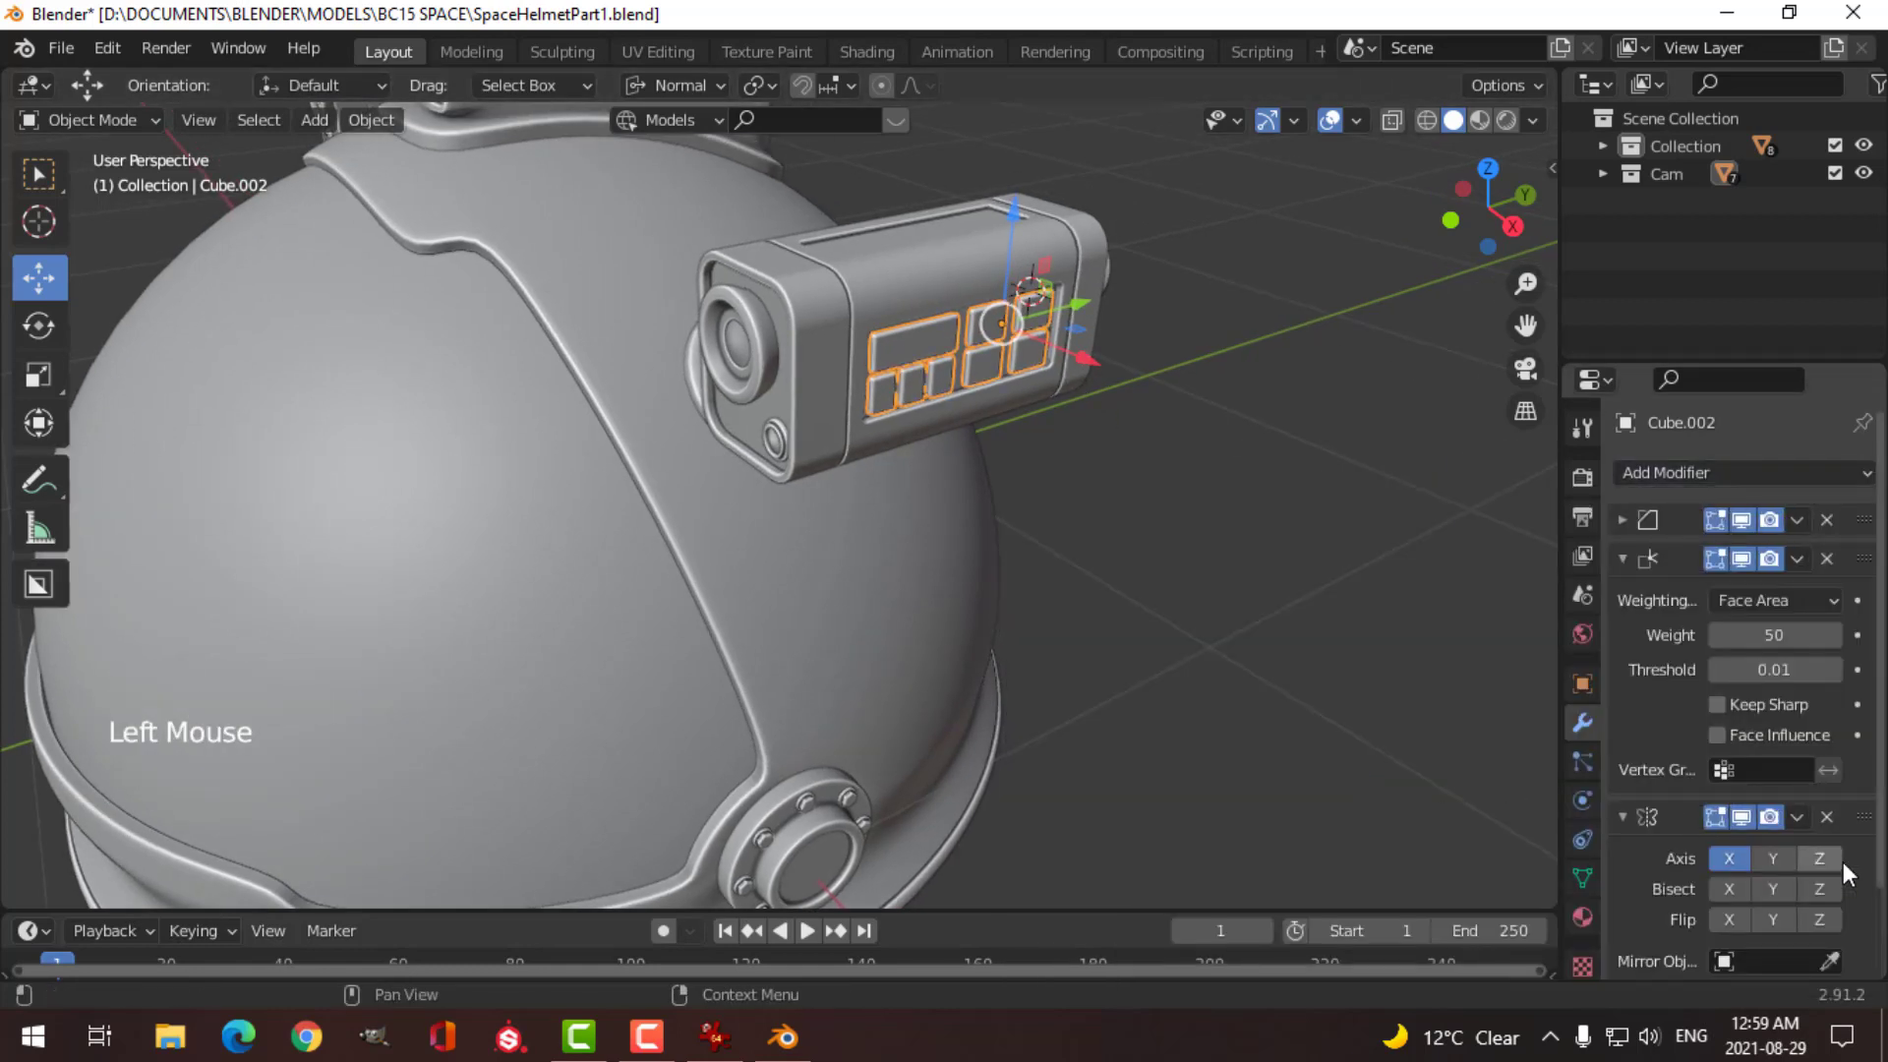
click(1827, 961)
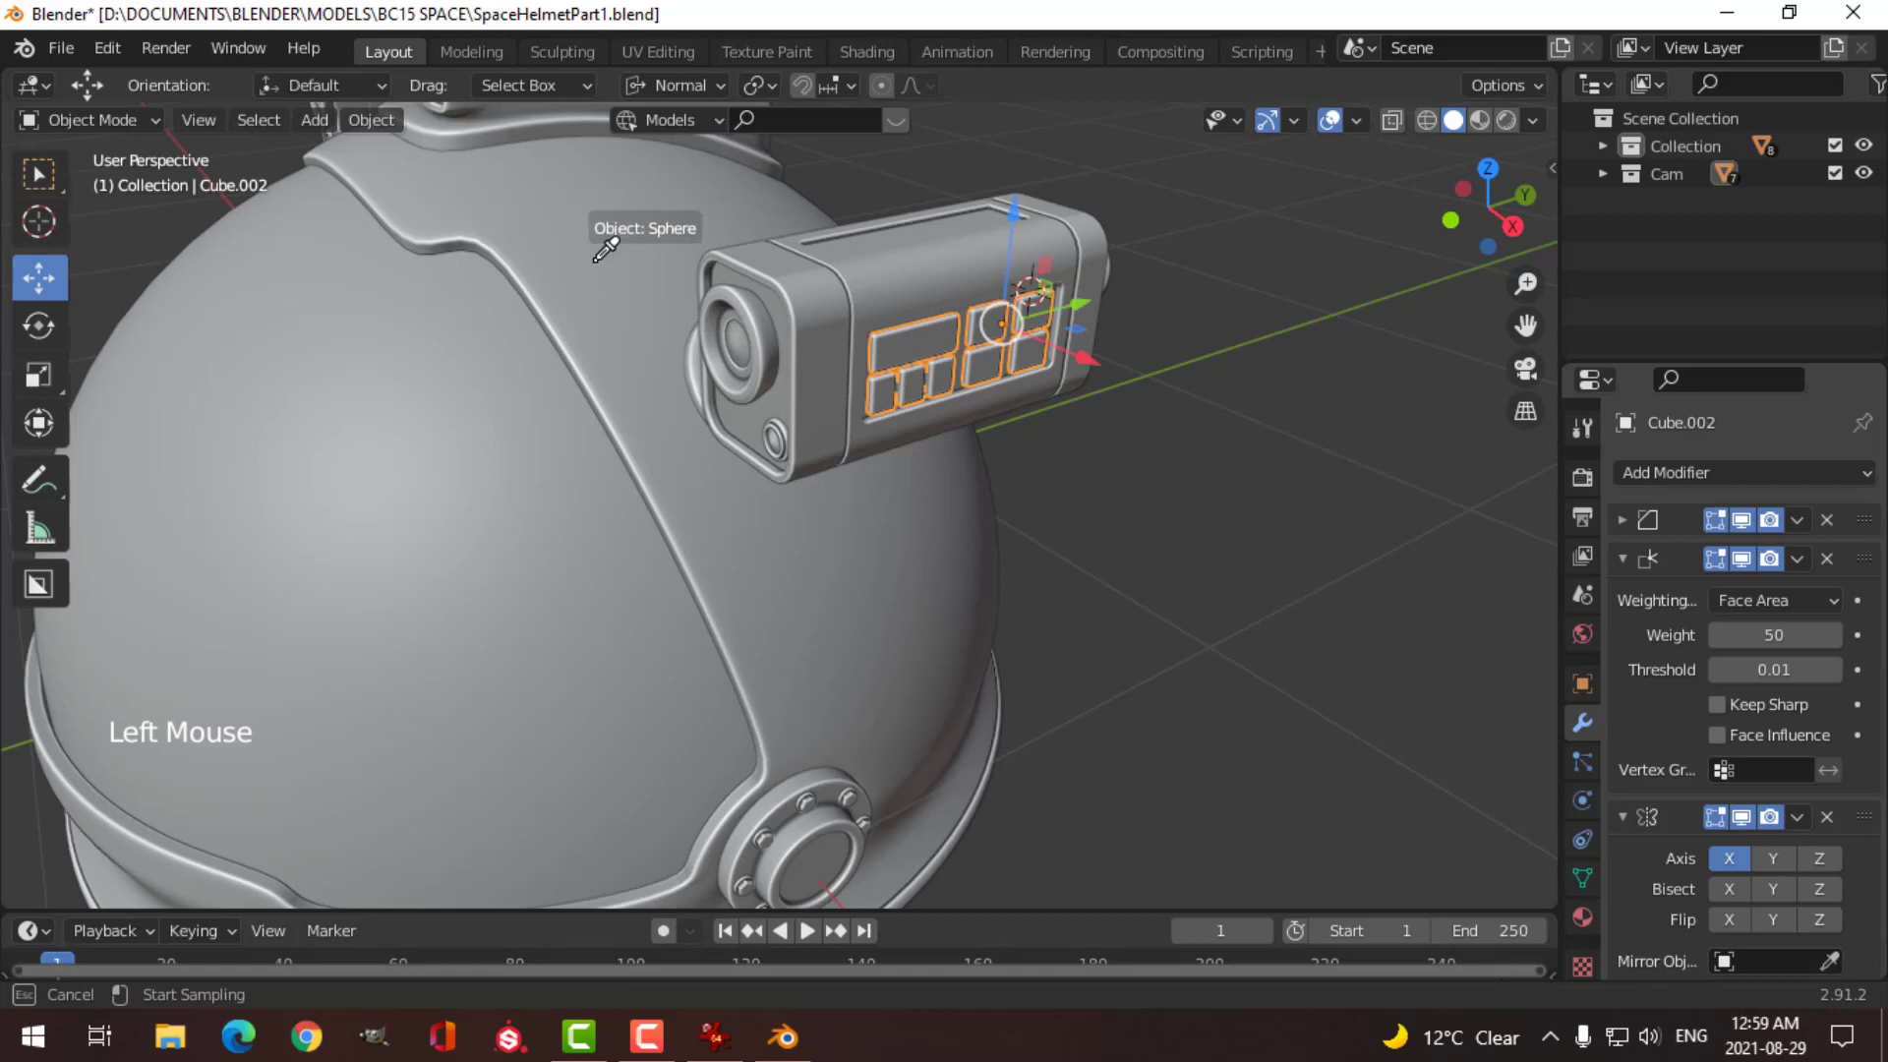
click(593, 246)
scroll(551, 368, down, 3)
middle_drag(551, 368, 940, 482)
key(alt+a)
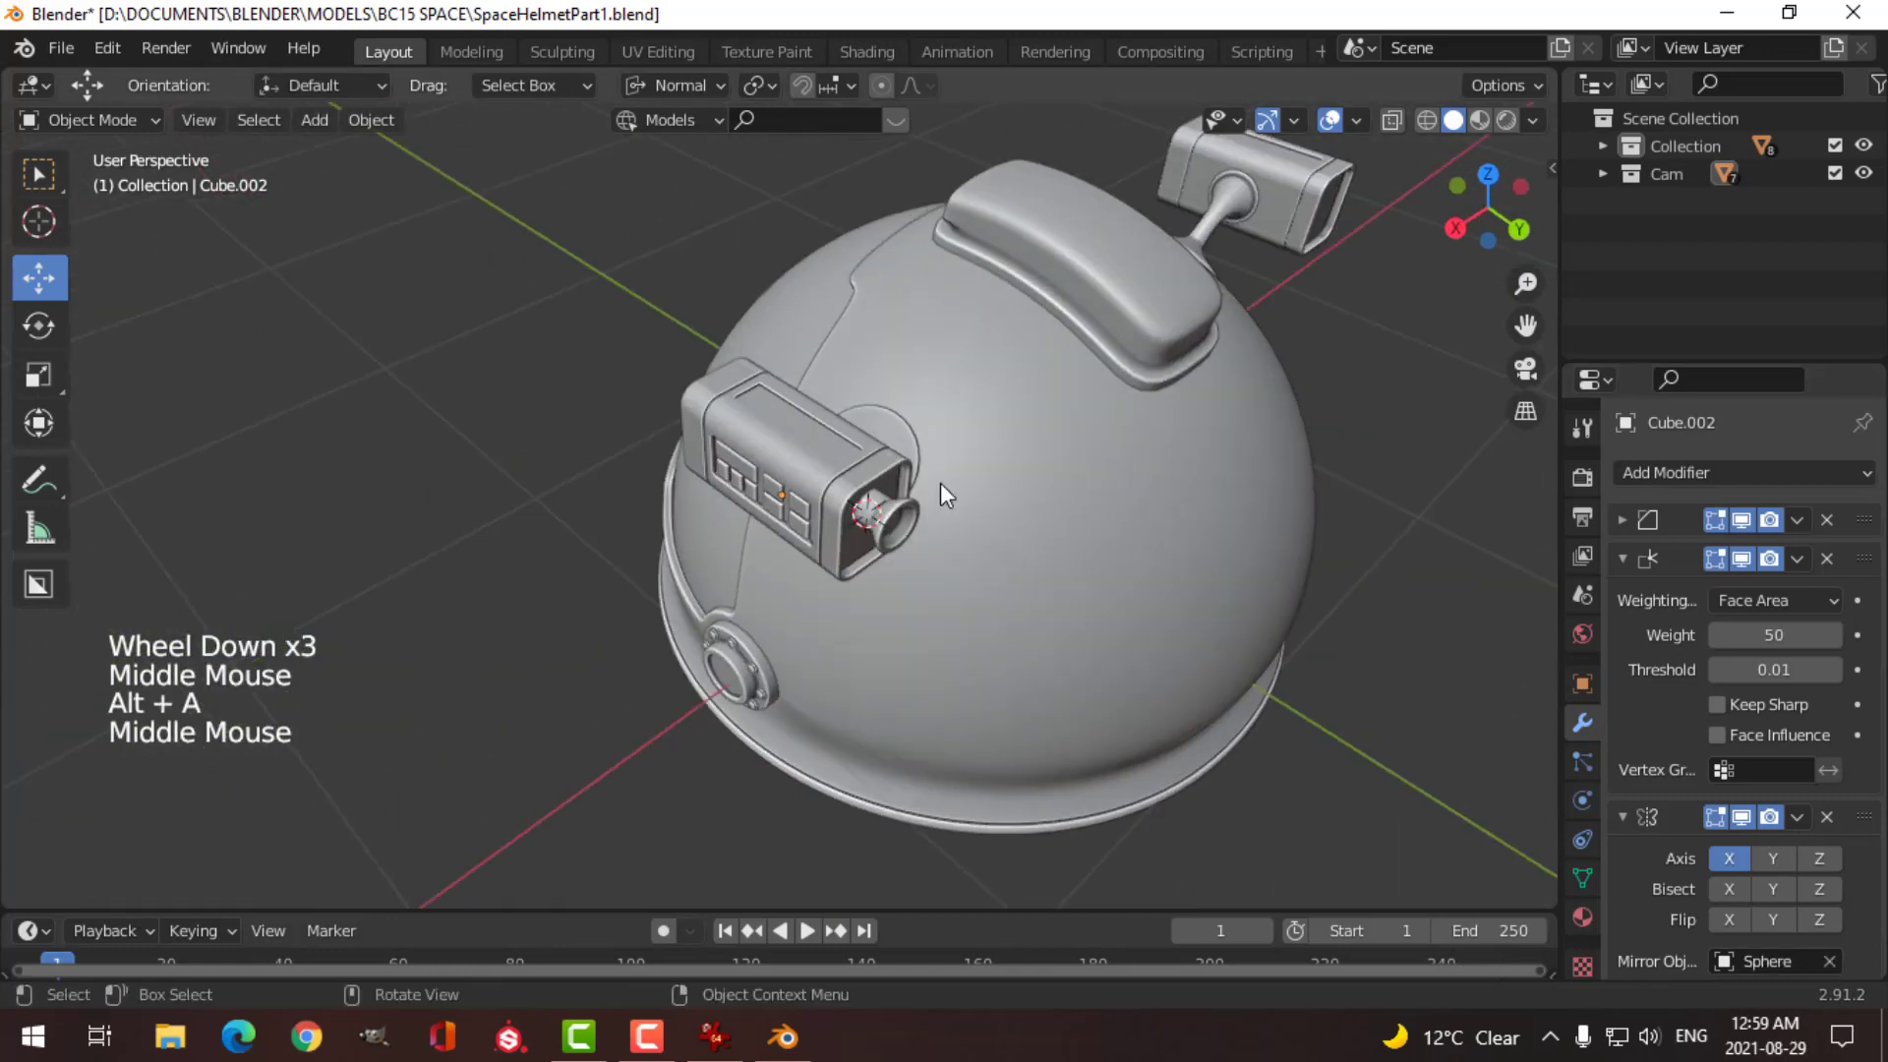
Step: Mirror the flared connector on the camera box's rear end across X with a Mirror modifier that uses the helmet sphere as mirror object
click(883, 512)
click(1695, 476)
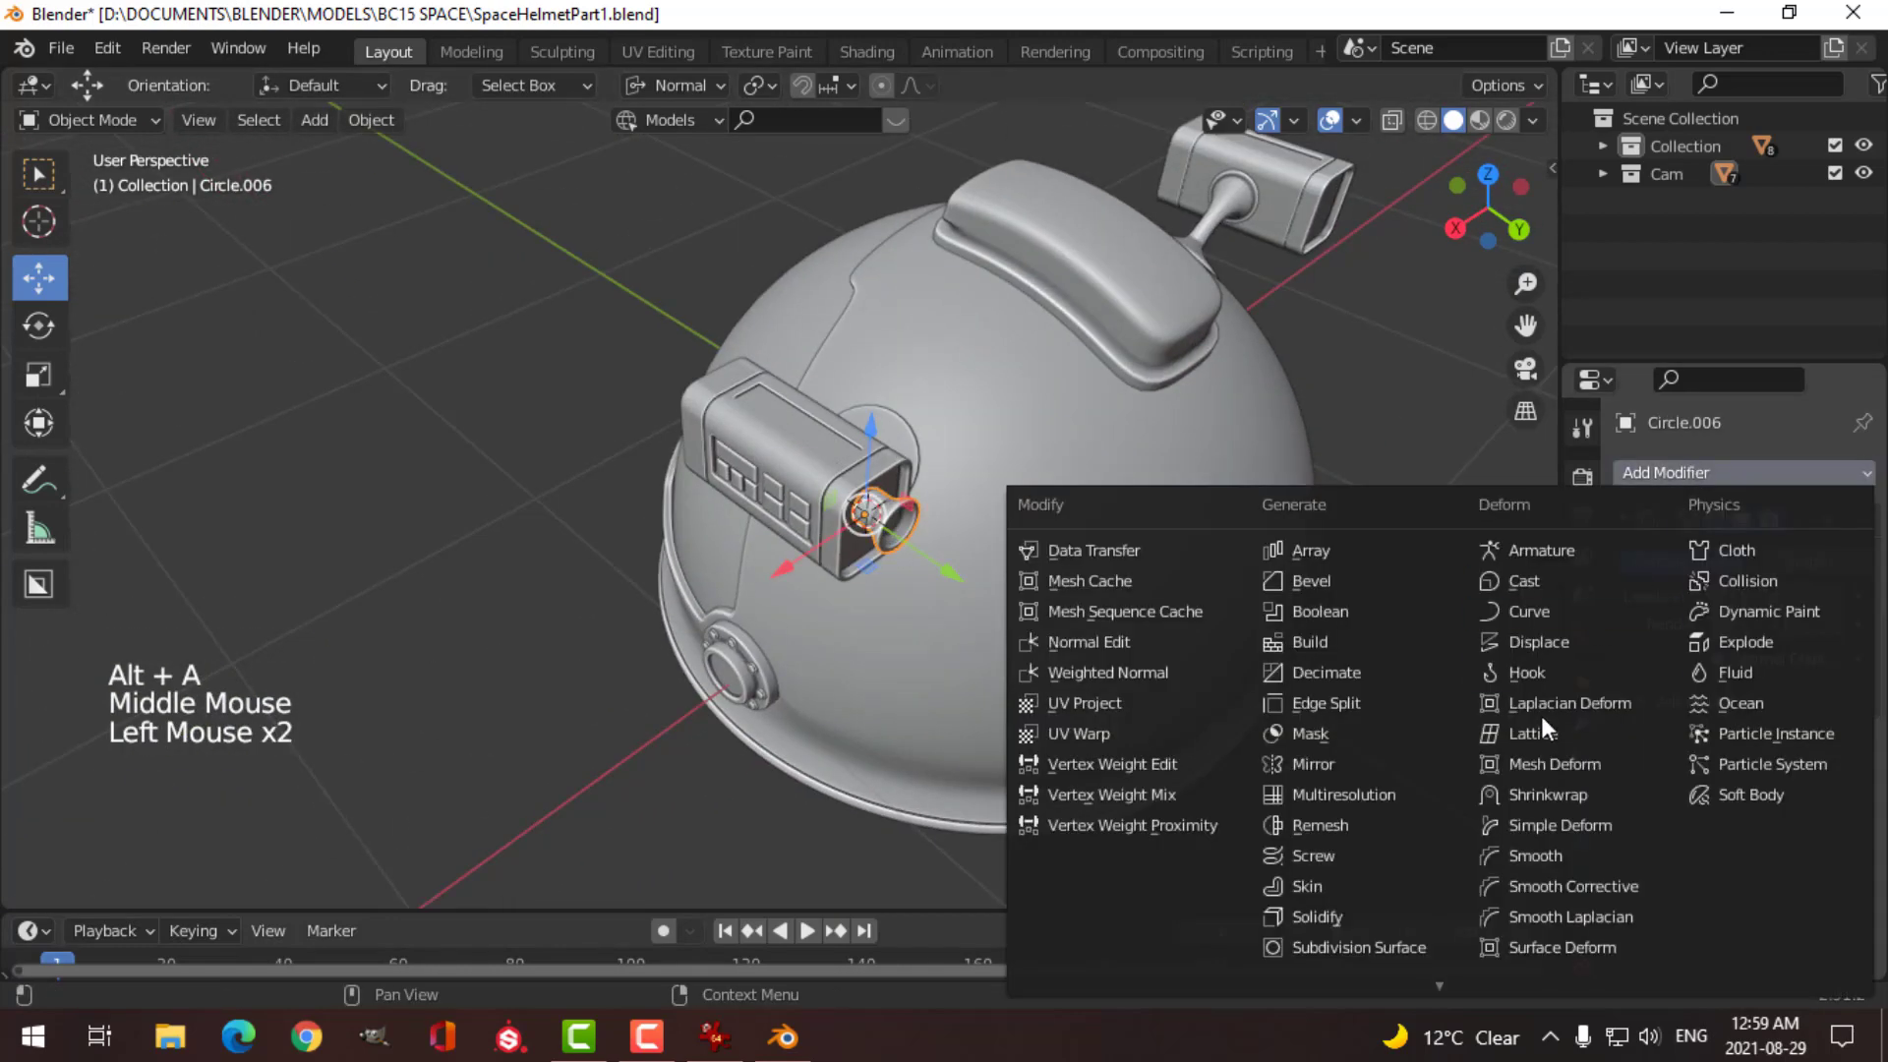
drag(1318, 796, 1313, 764)
click(1829, 883)
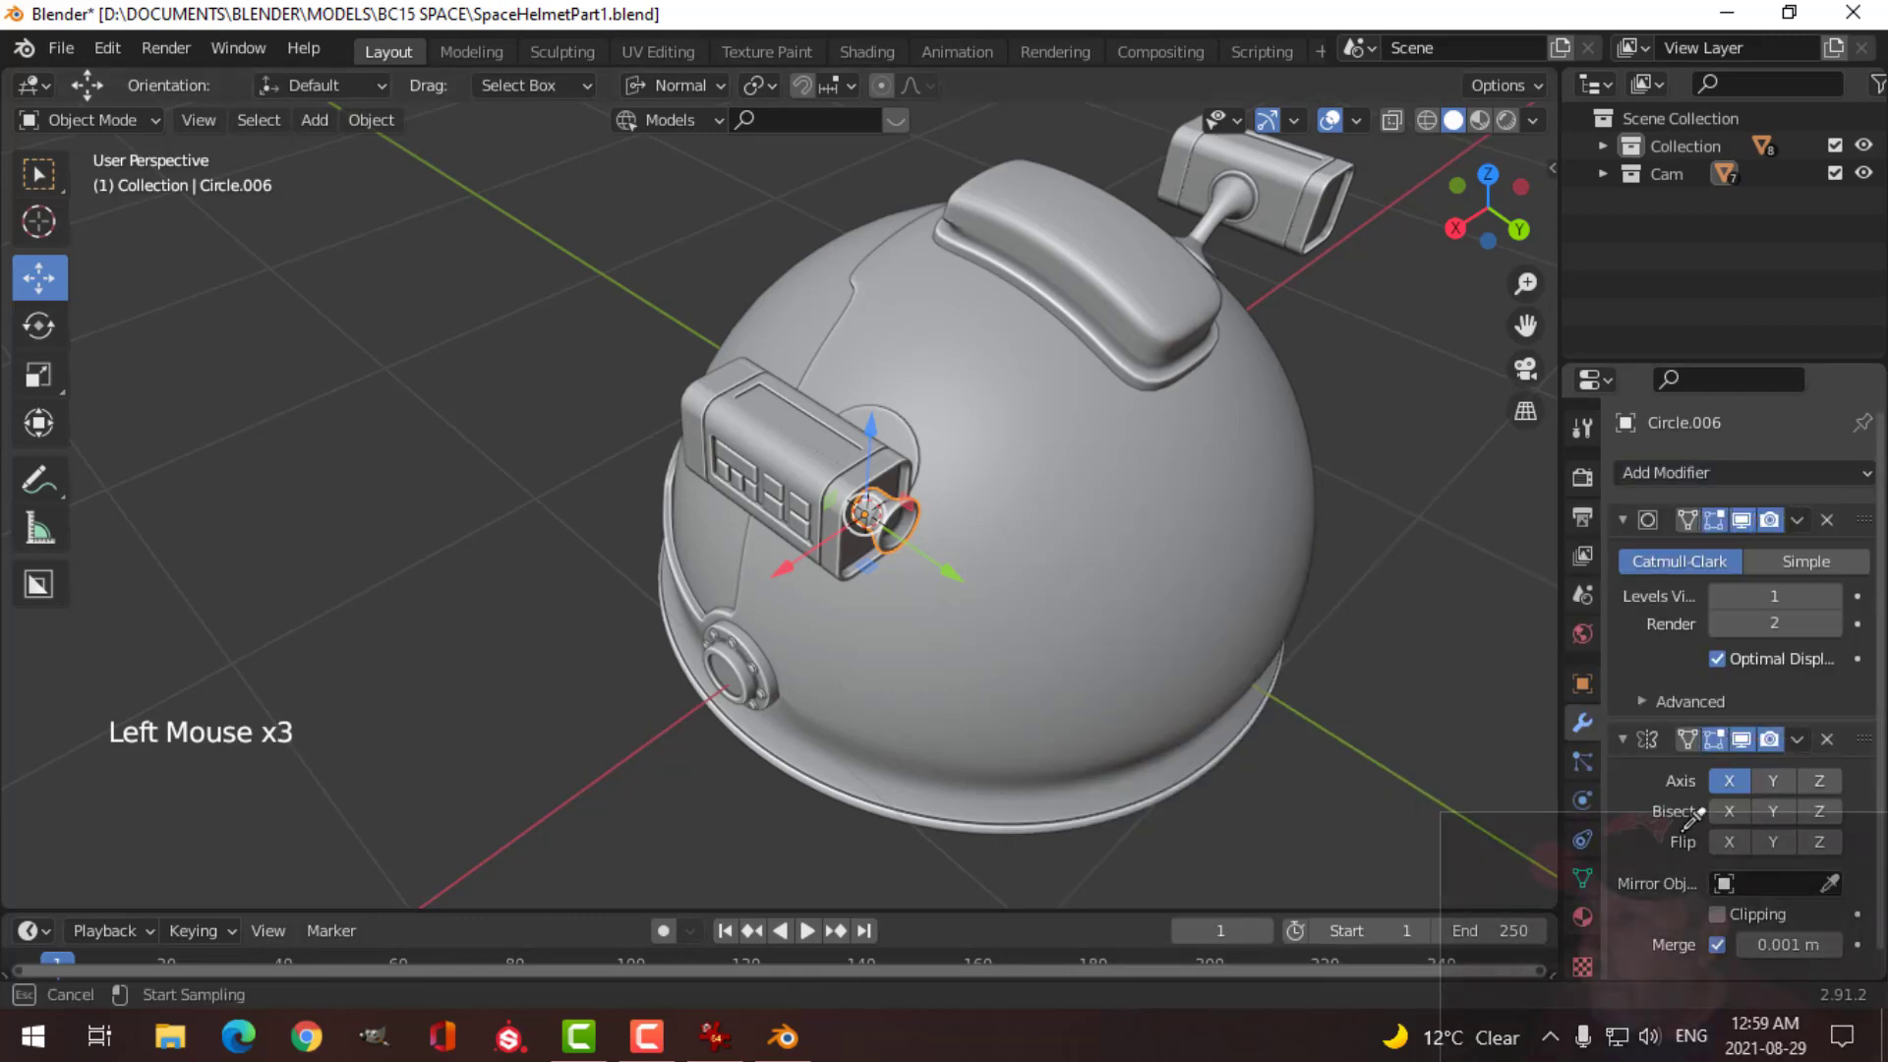
click(979, 384)
key(alt+a)
Step: Save the helmet file with the mirrored camera parts
middle_drag(1241, 497, 1211, 504)
scroll(788, 560, down, 3)
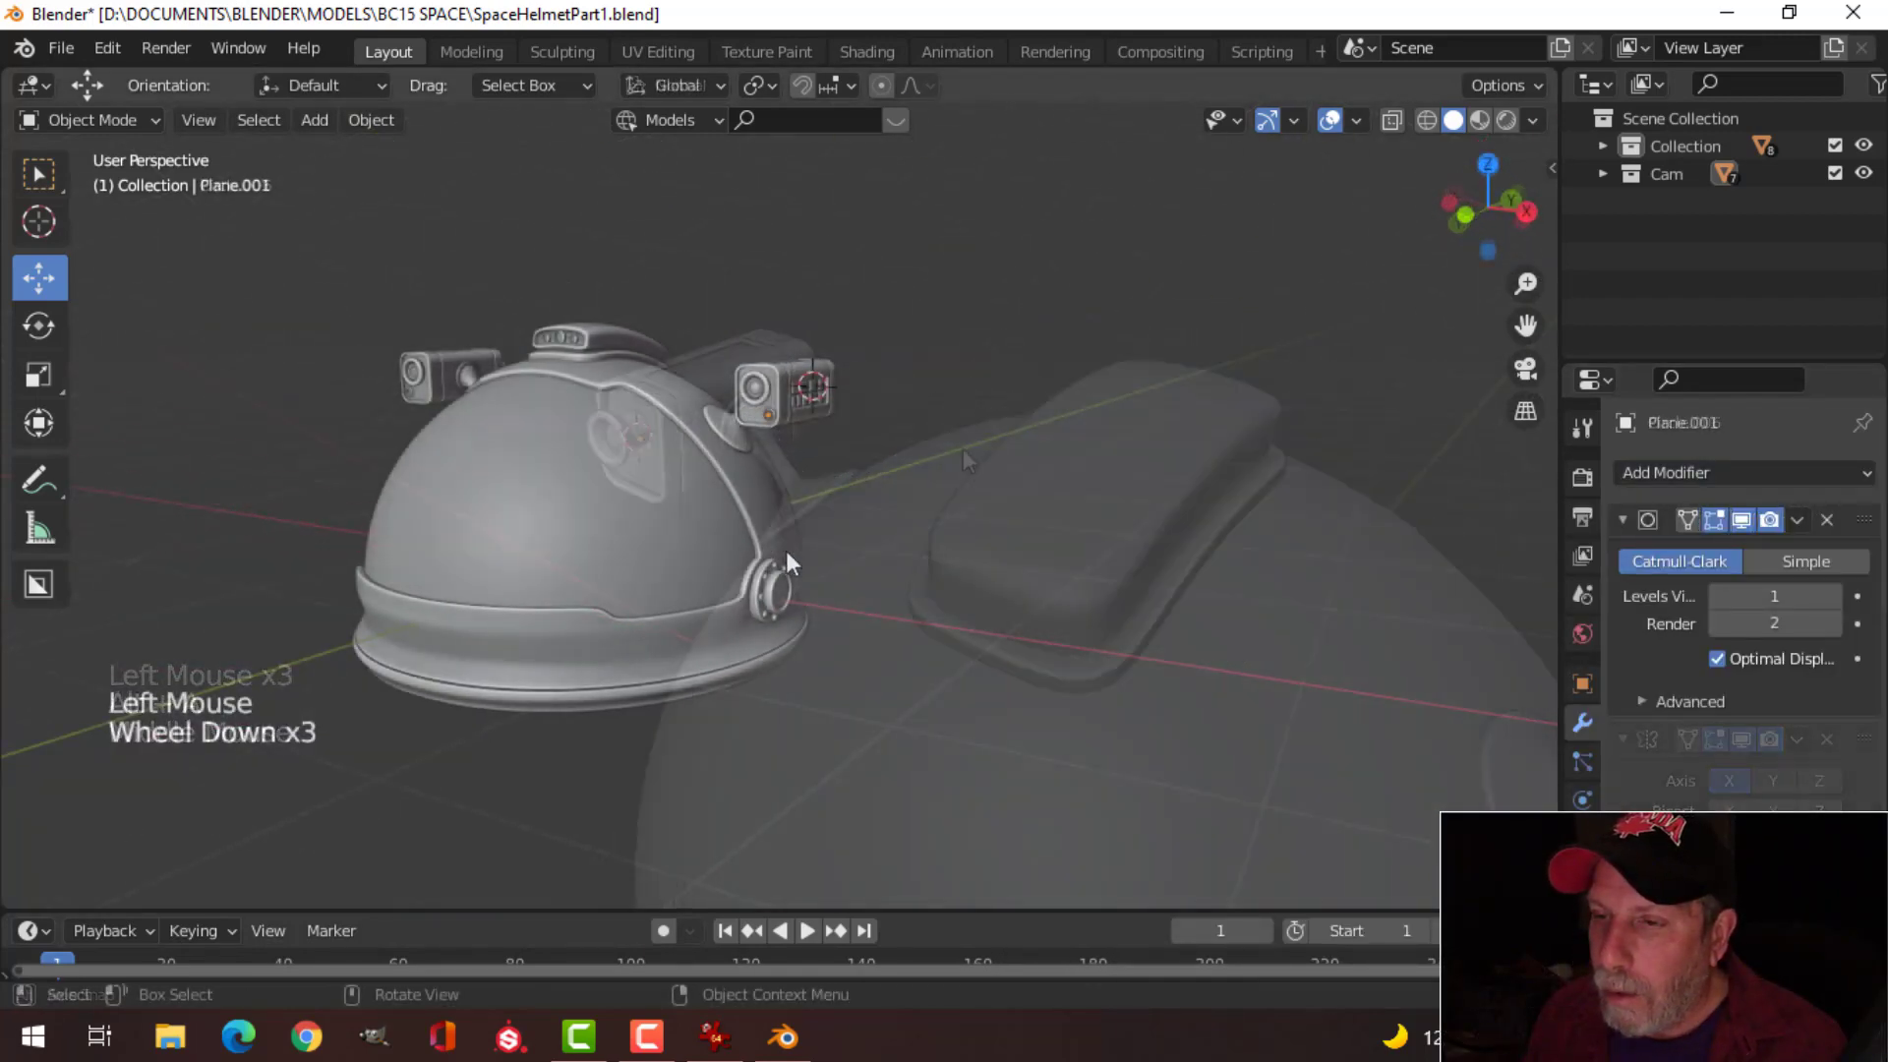
shift+middle_drag(788, 560, 952, 566)
middle_drag(952, 566, 977, 511)
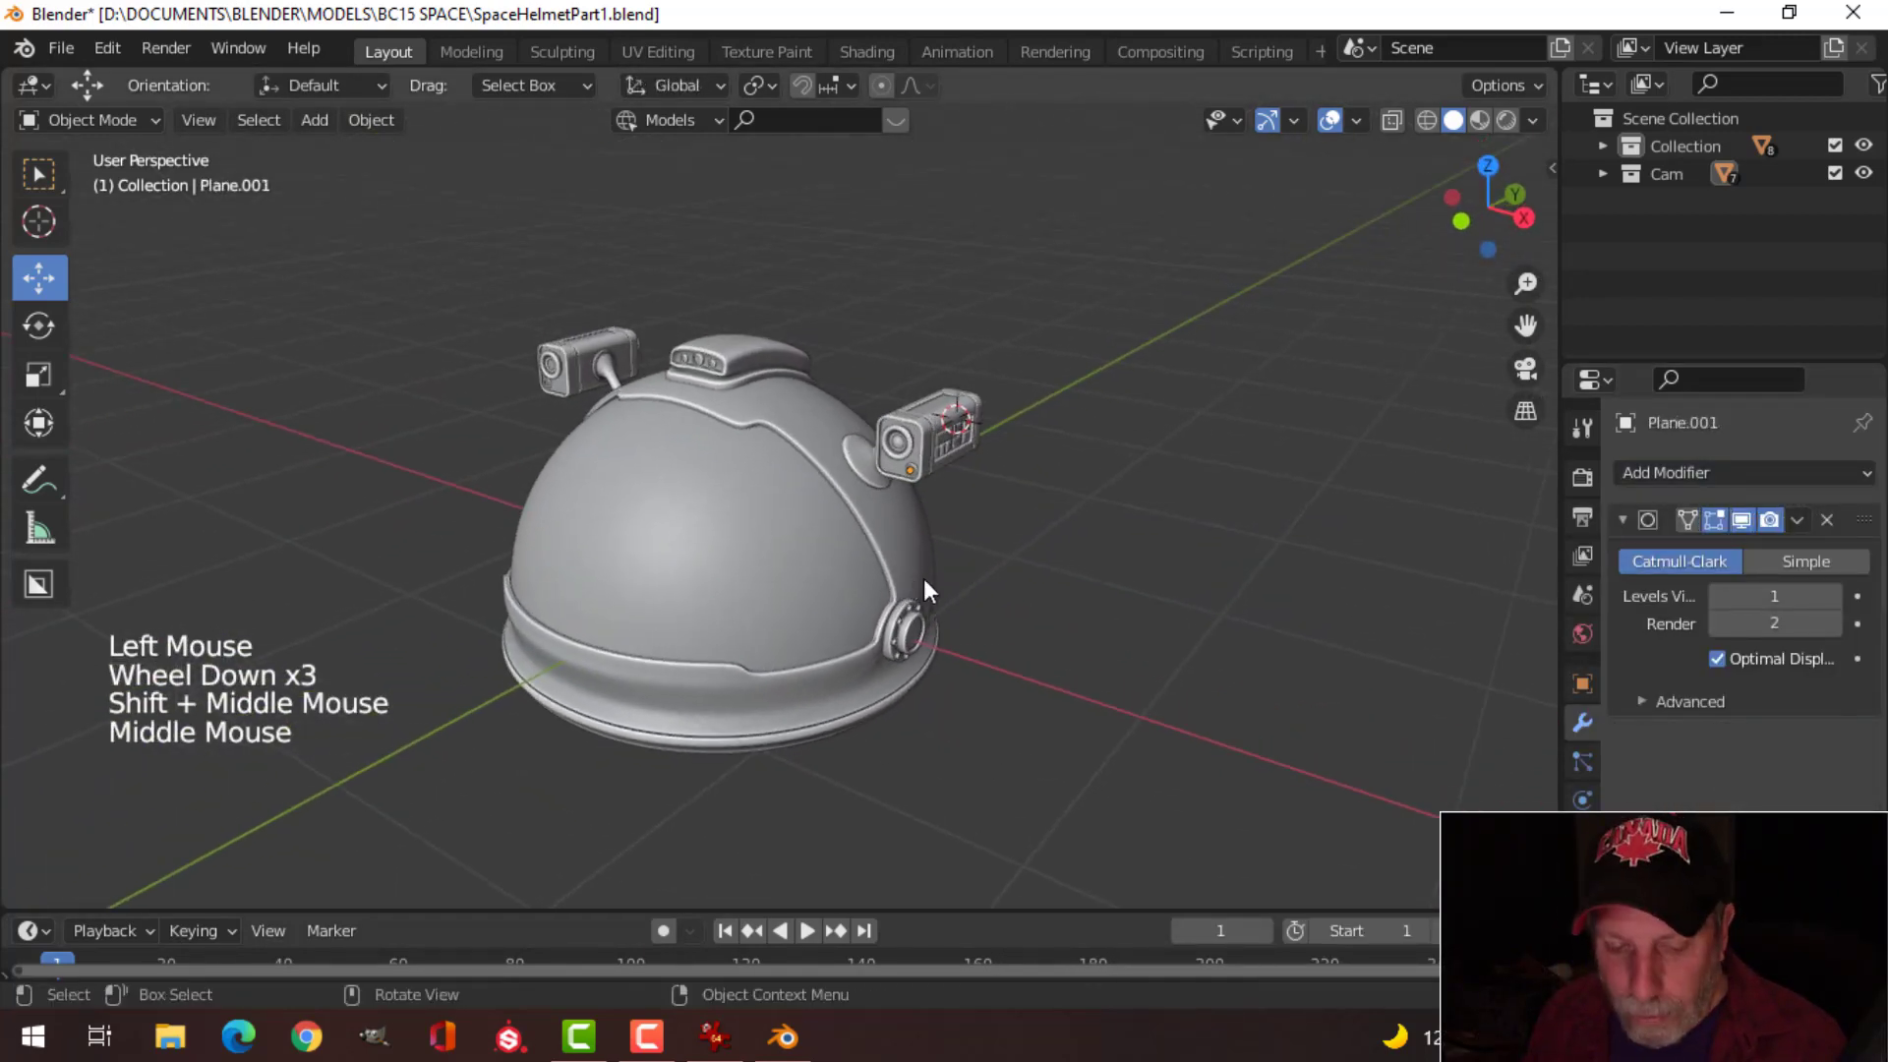
key(ctrl+s)
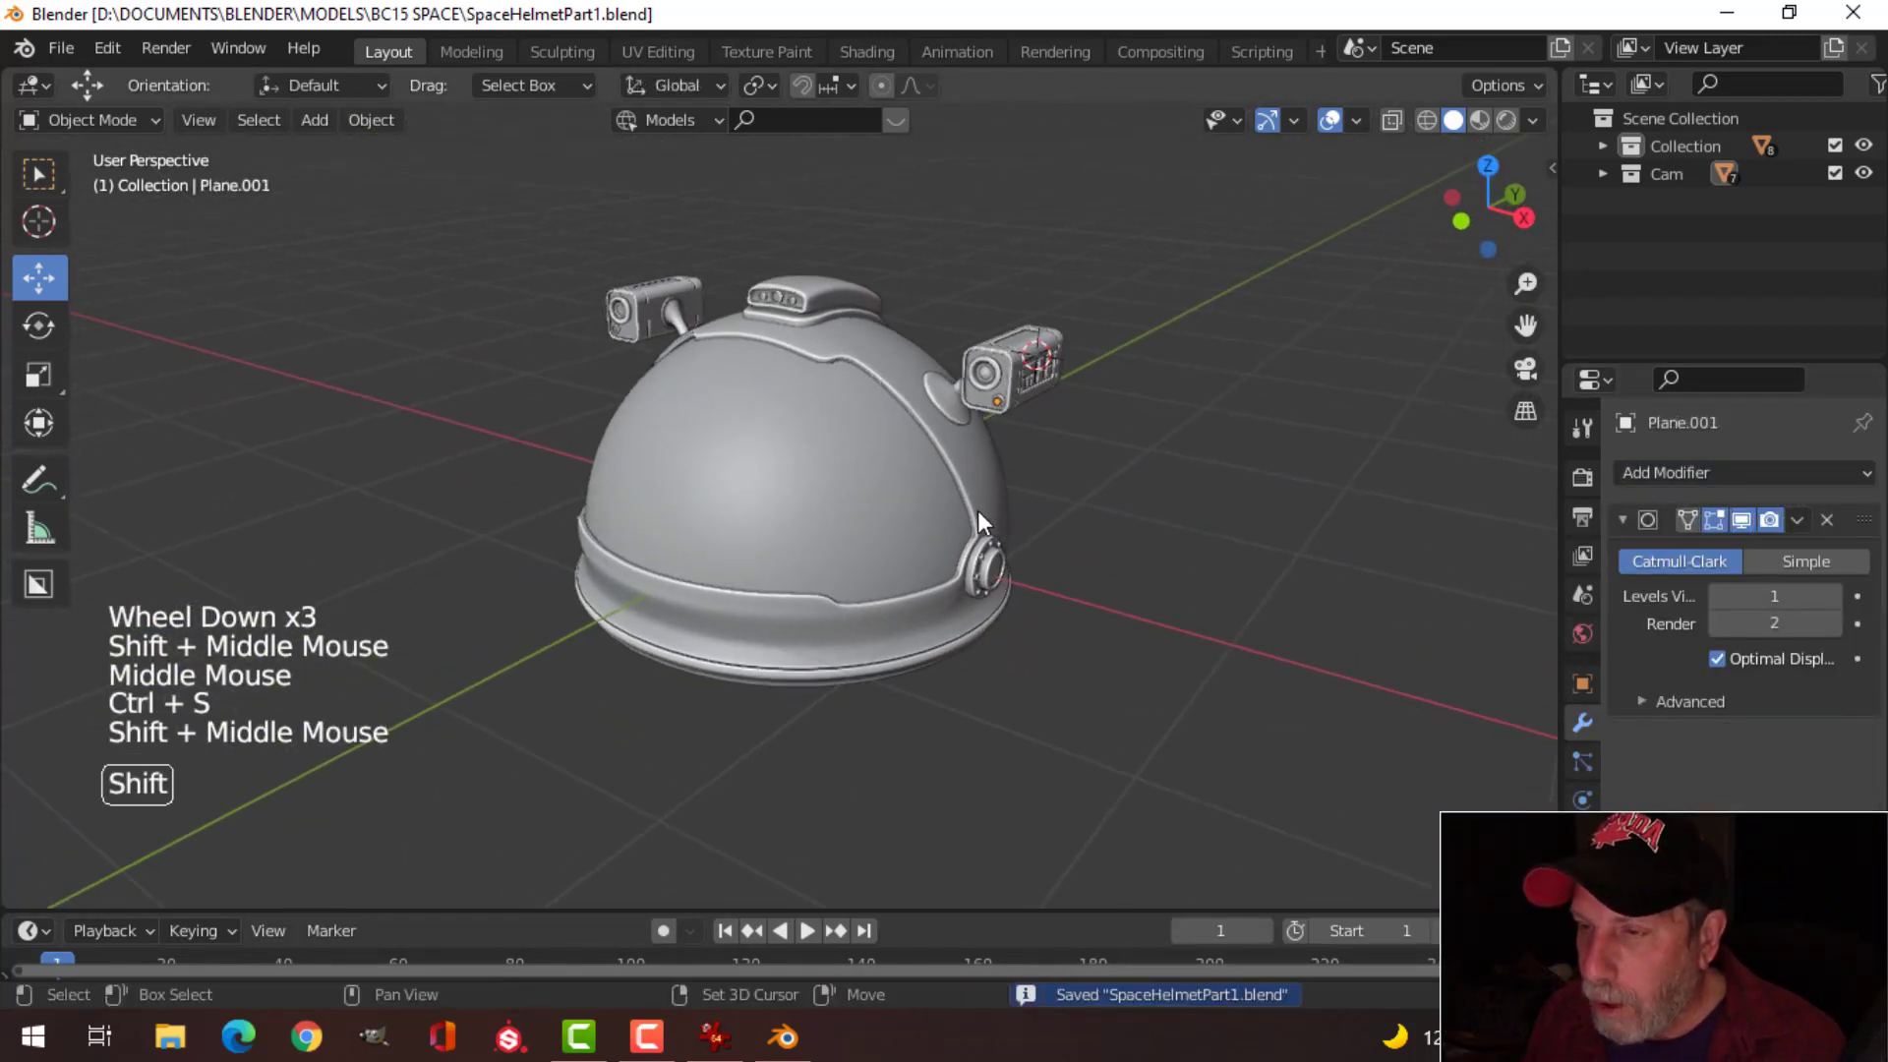
Step: Hide the viewport gizmos and overlays, and examine both cameras and the three-lens housing on top of the helmet
click(1267, 119)
click(1329, 119)
scroll(1227, 373, up, 3)
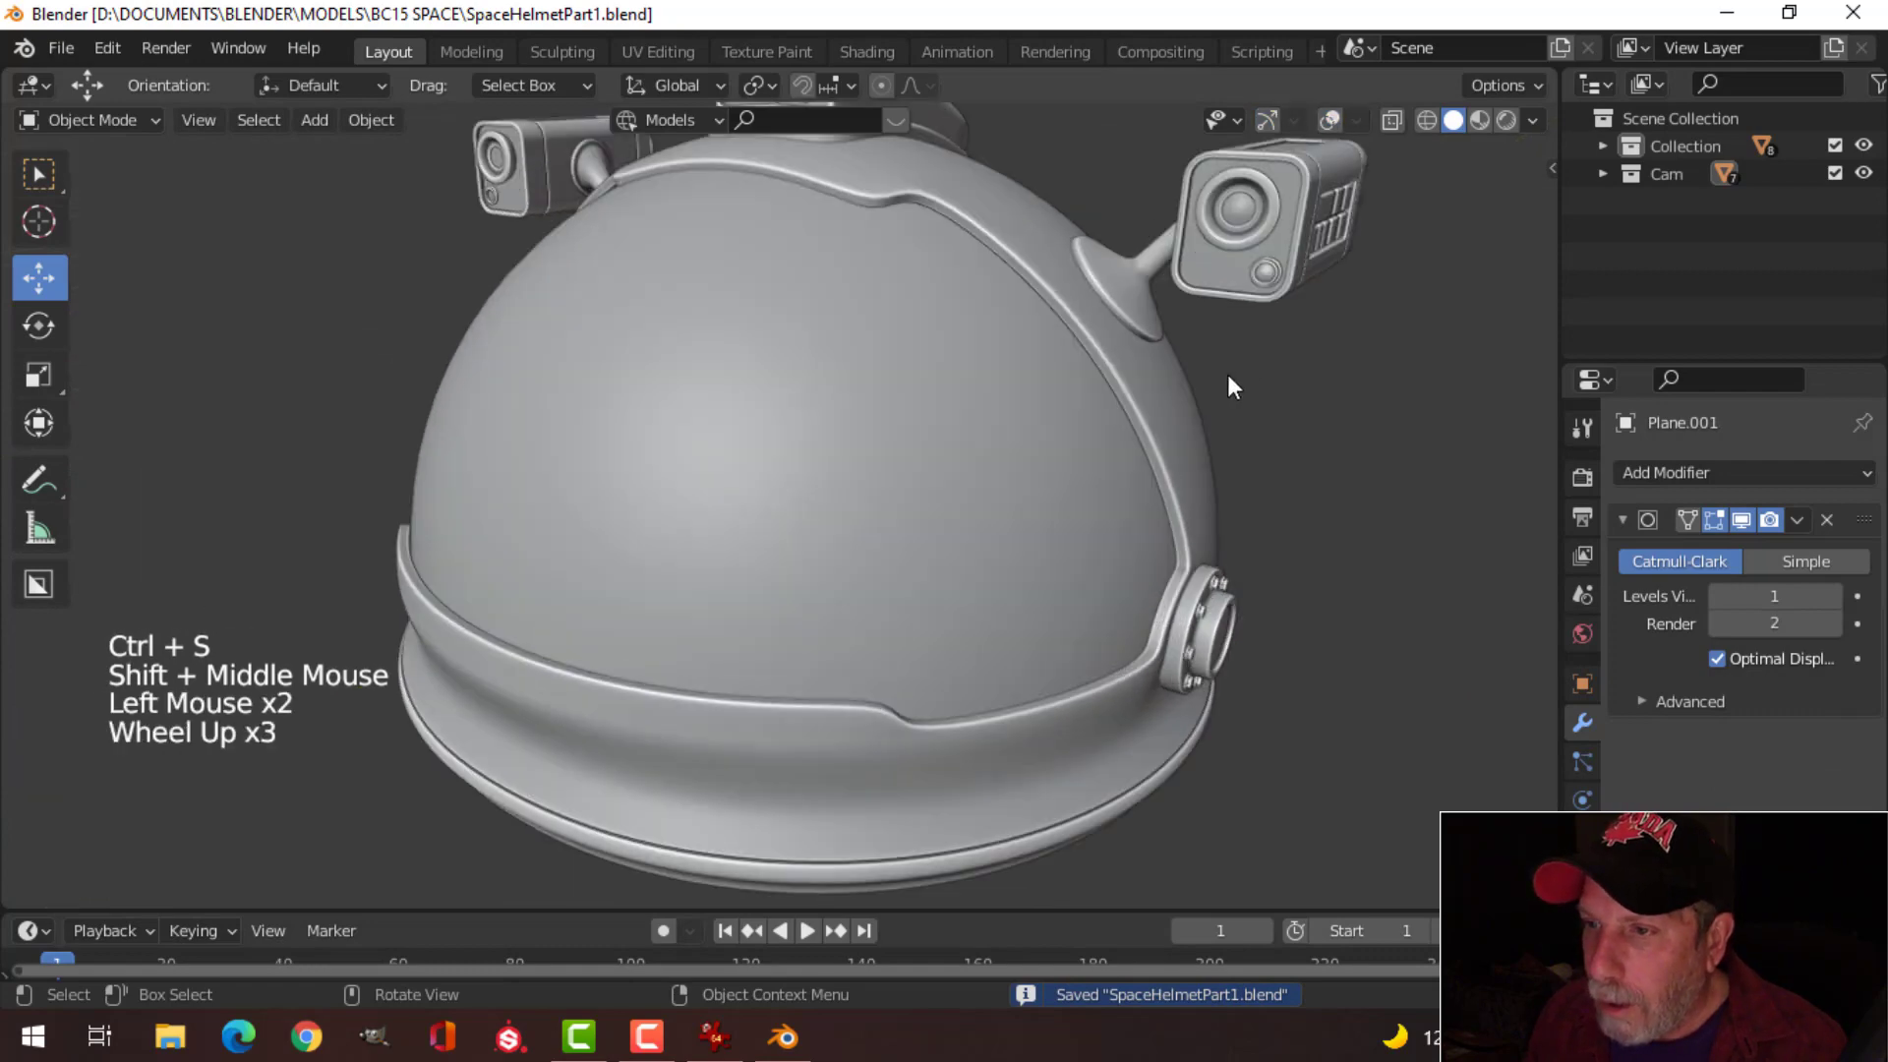
shift+middle_drag(1228, 374, 1117, 468)
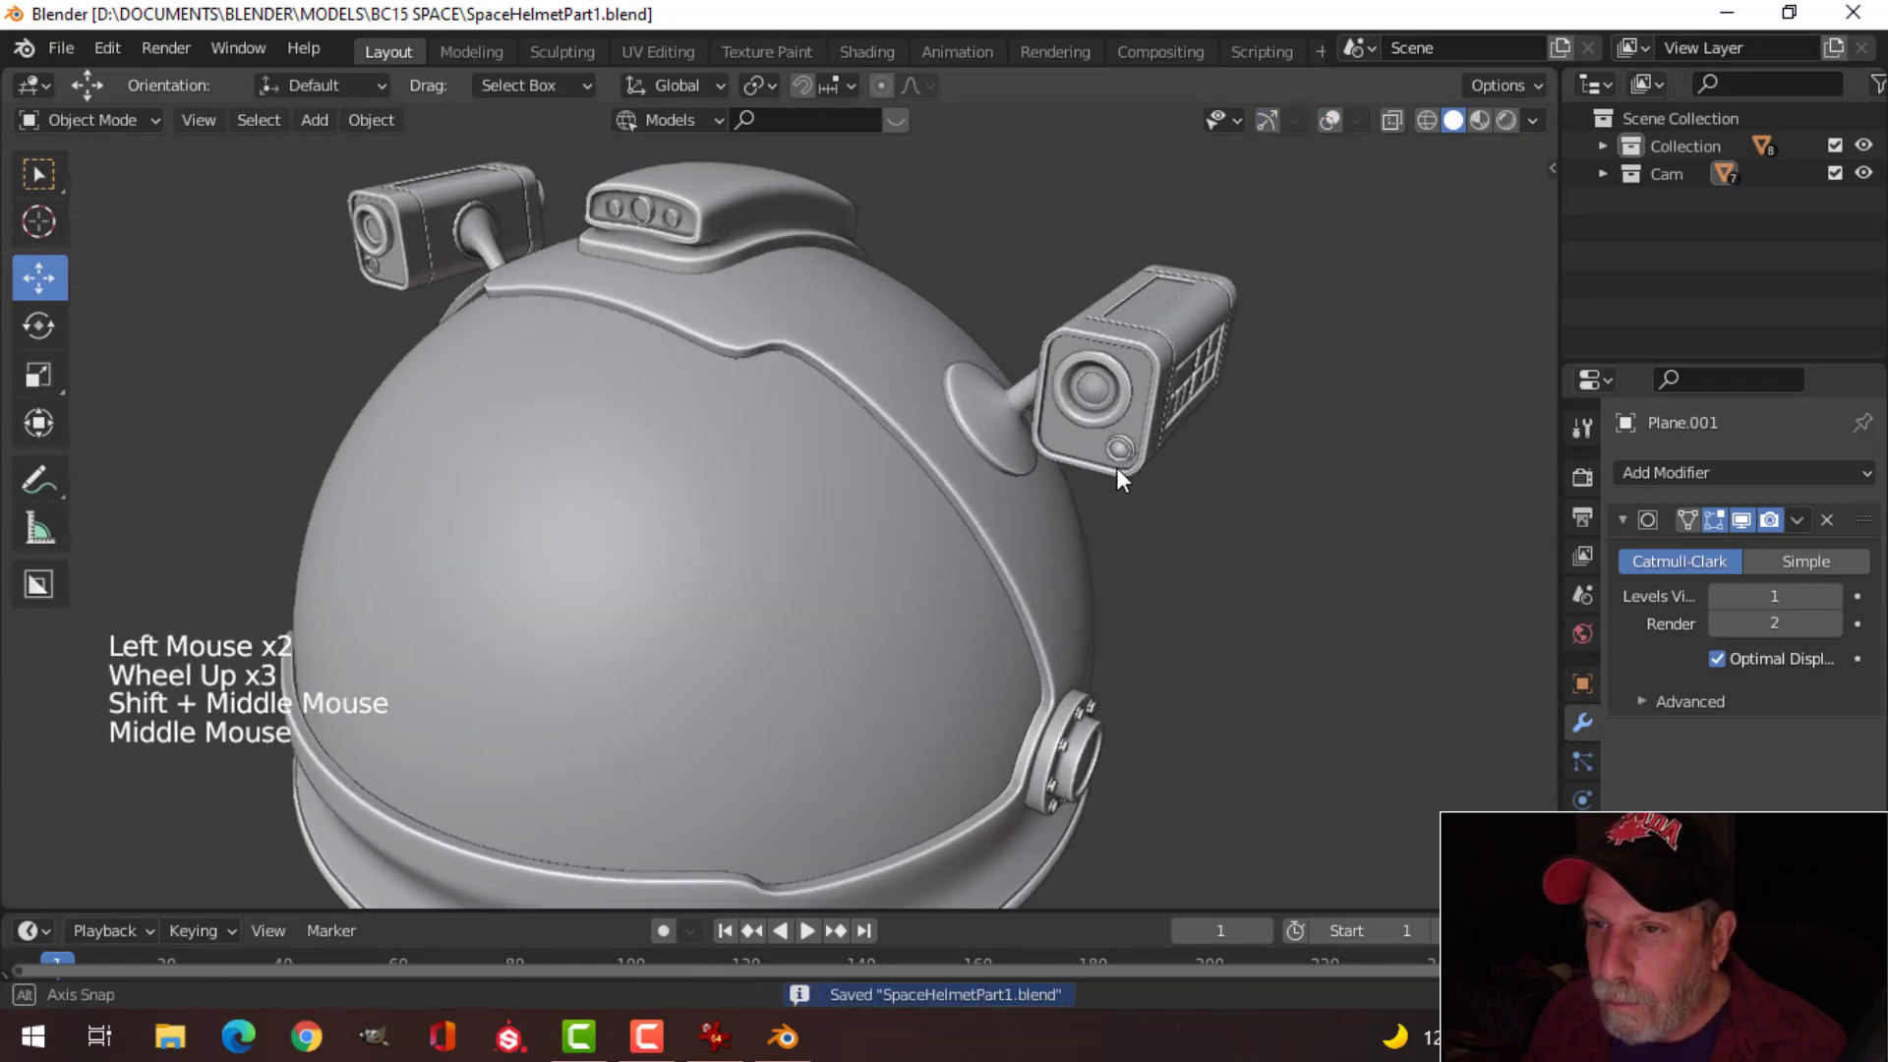
scroll(829, 356, up, 1)
scroll(829, 356, up, 1)
shift+middle_drag(829, 356, 649, 474)
scroll(761, 577, up, 2)
scroll(665, 503, up, 1)
scroll(647, 468, up, 1)
scroll(596, 481, down, 1)
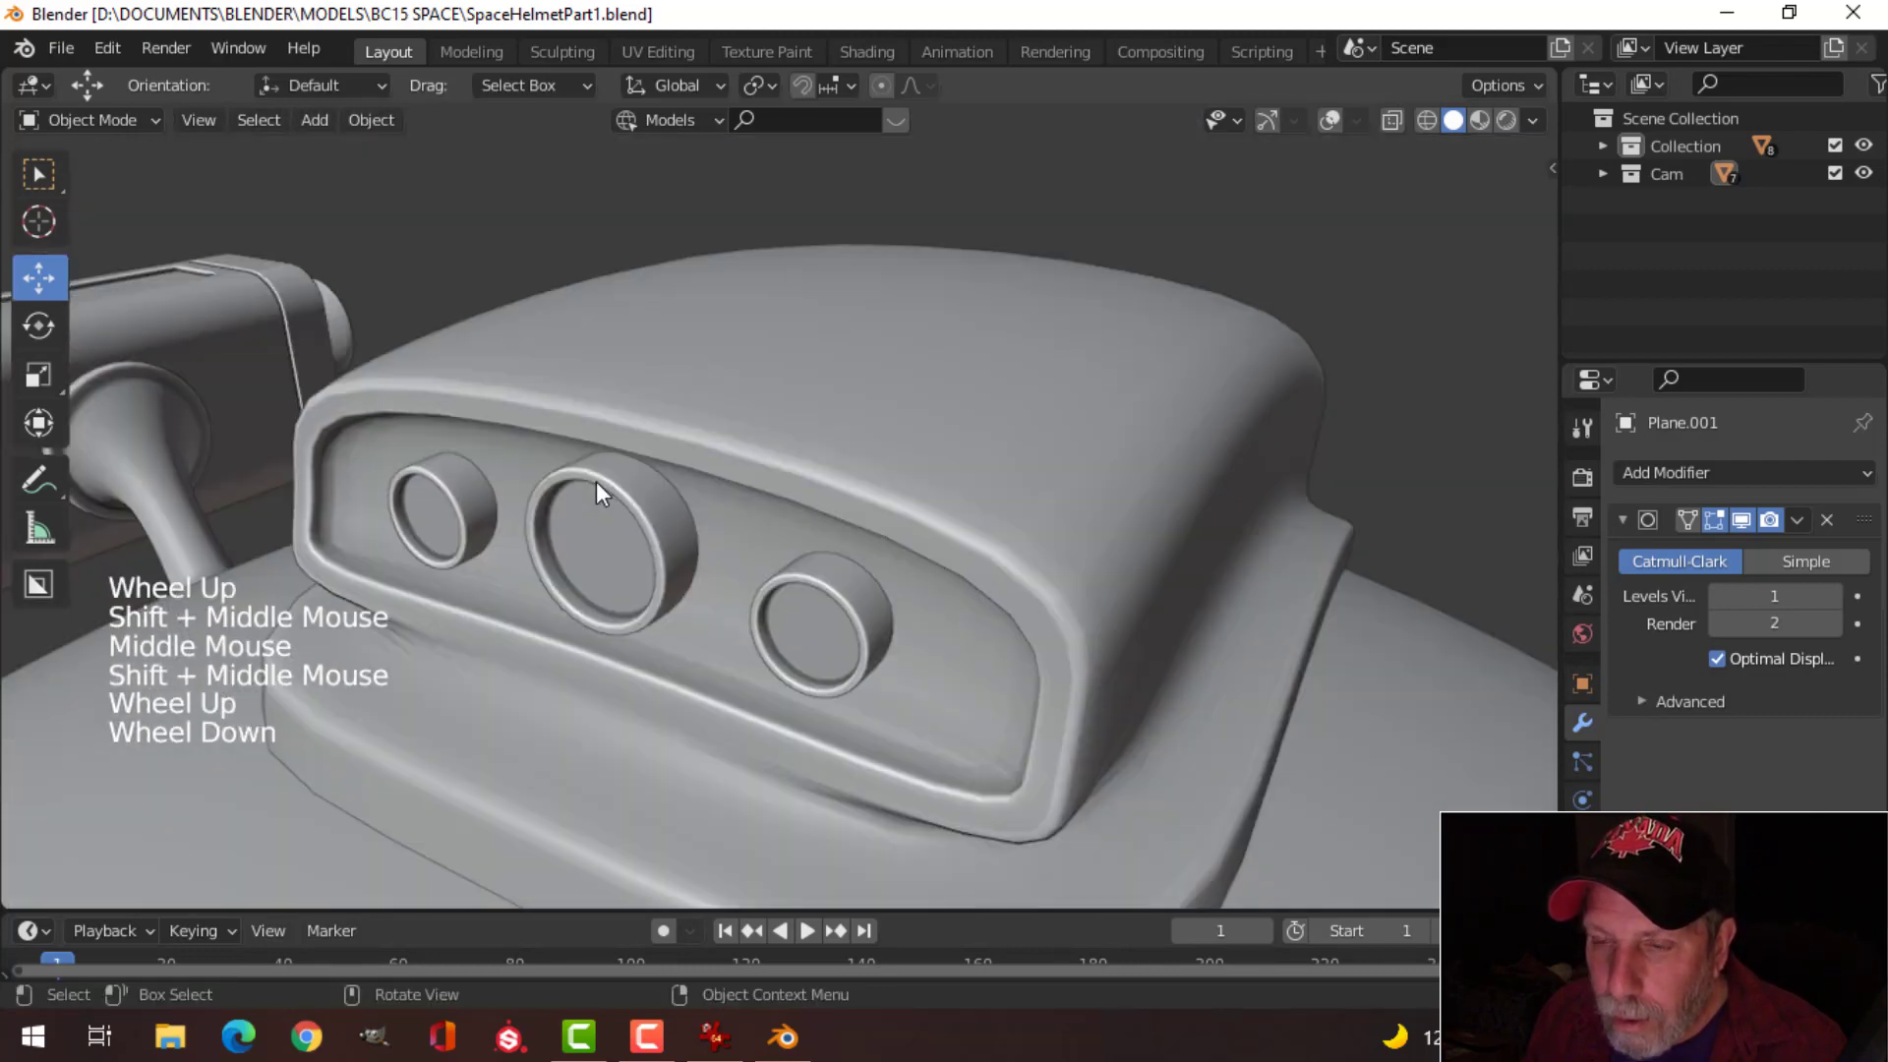
scroll(635, 520, down, 4)
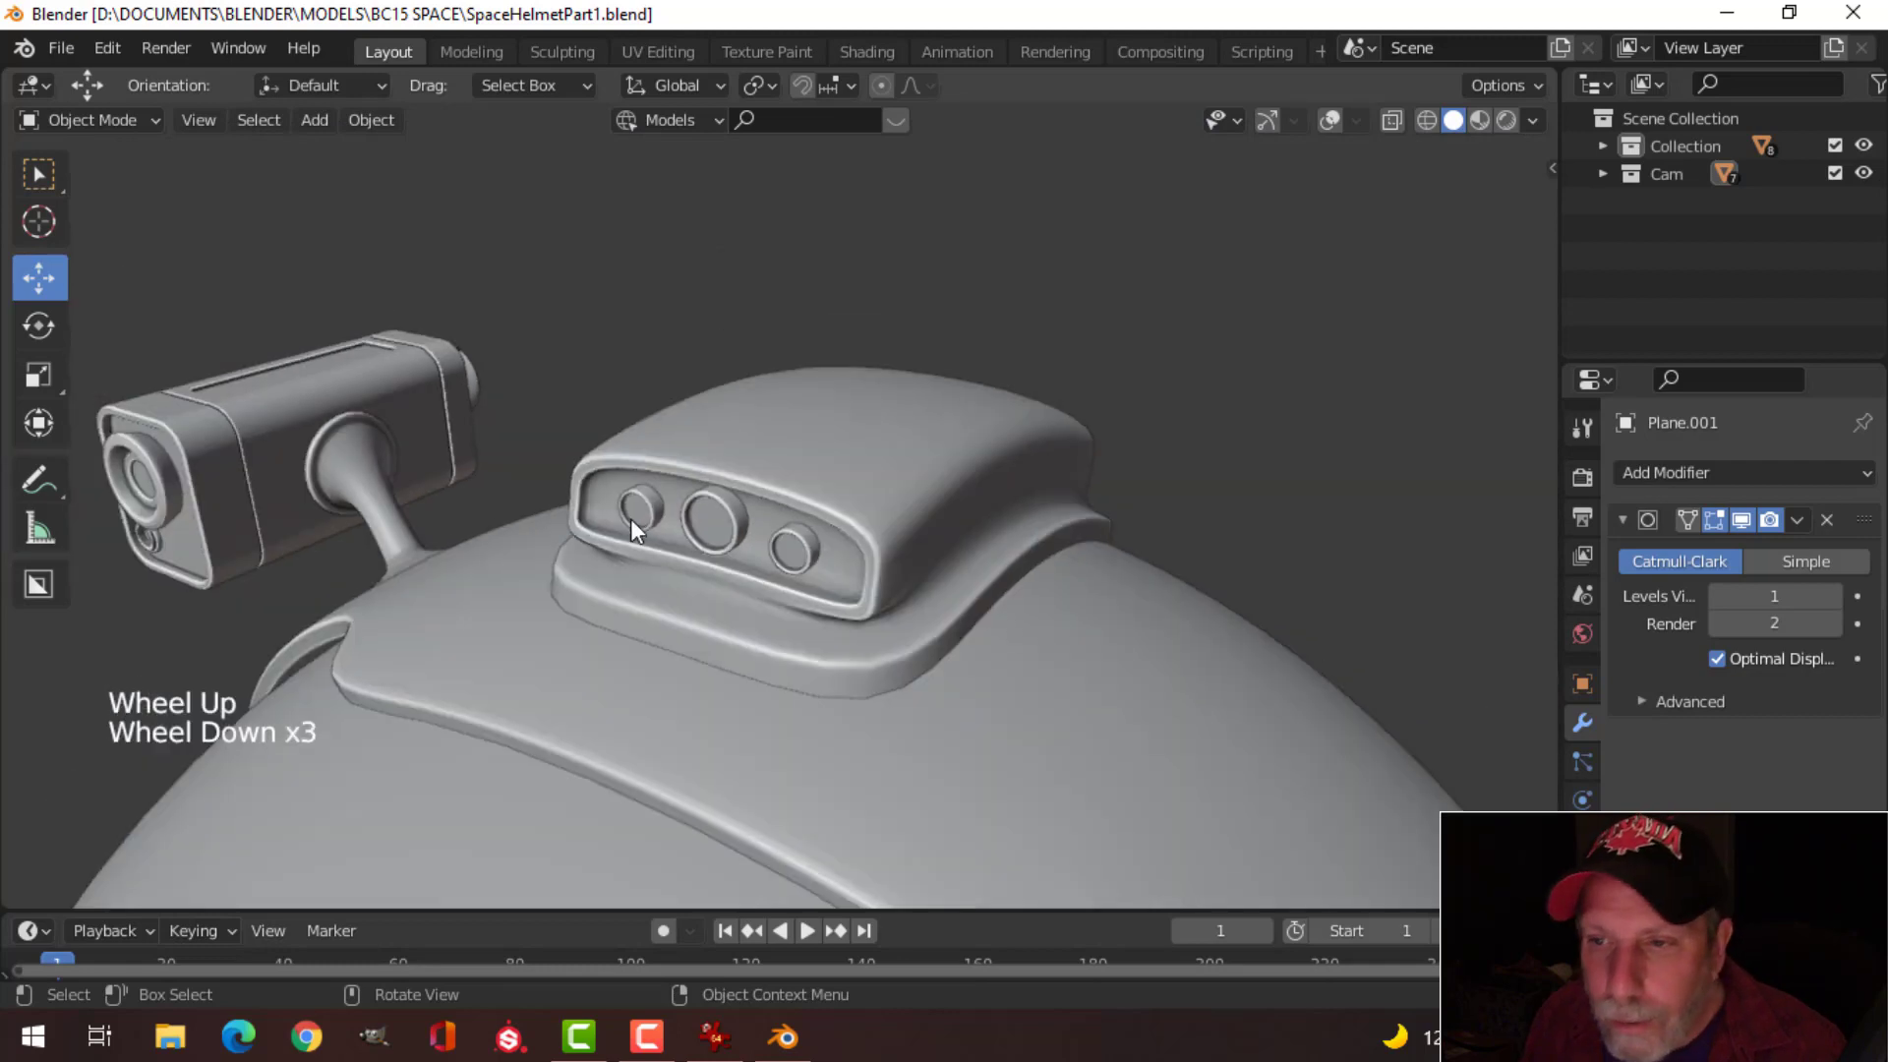
scroll(645, 538, down, 1)
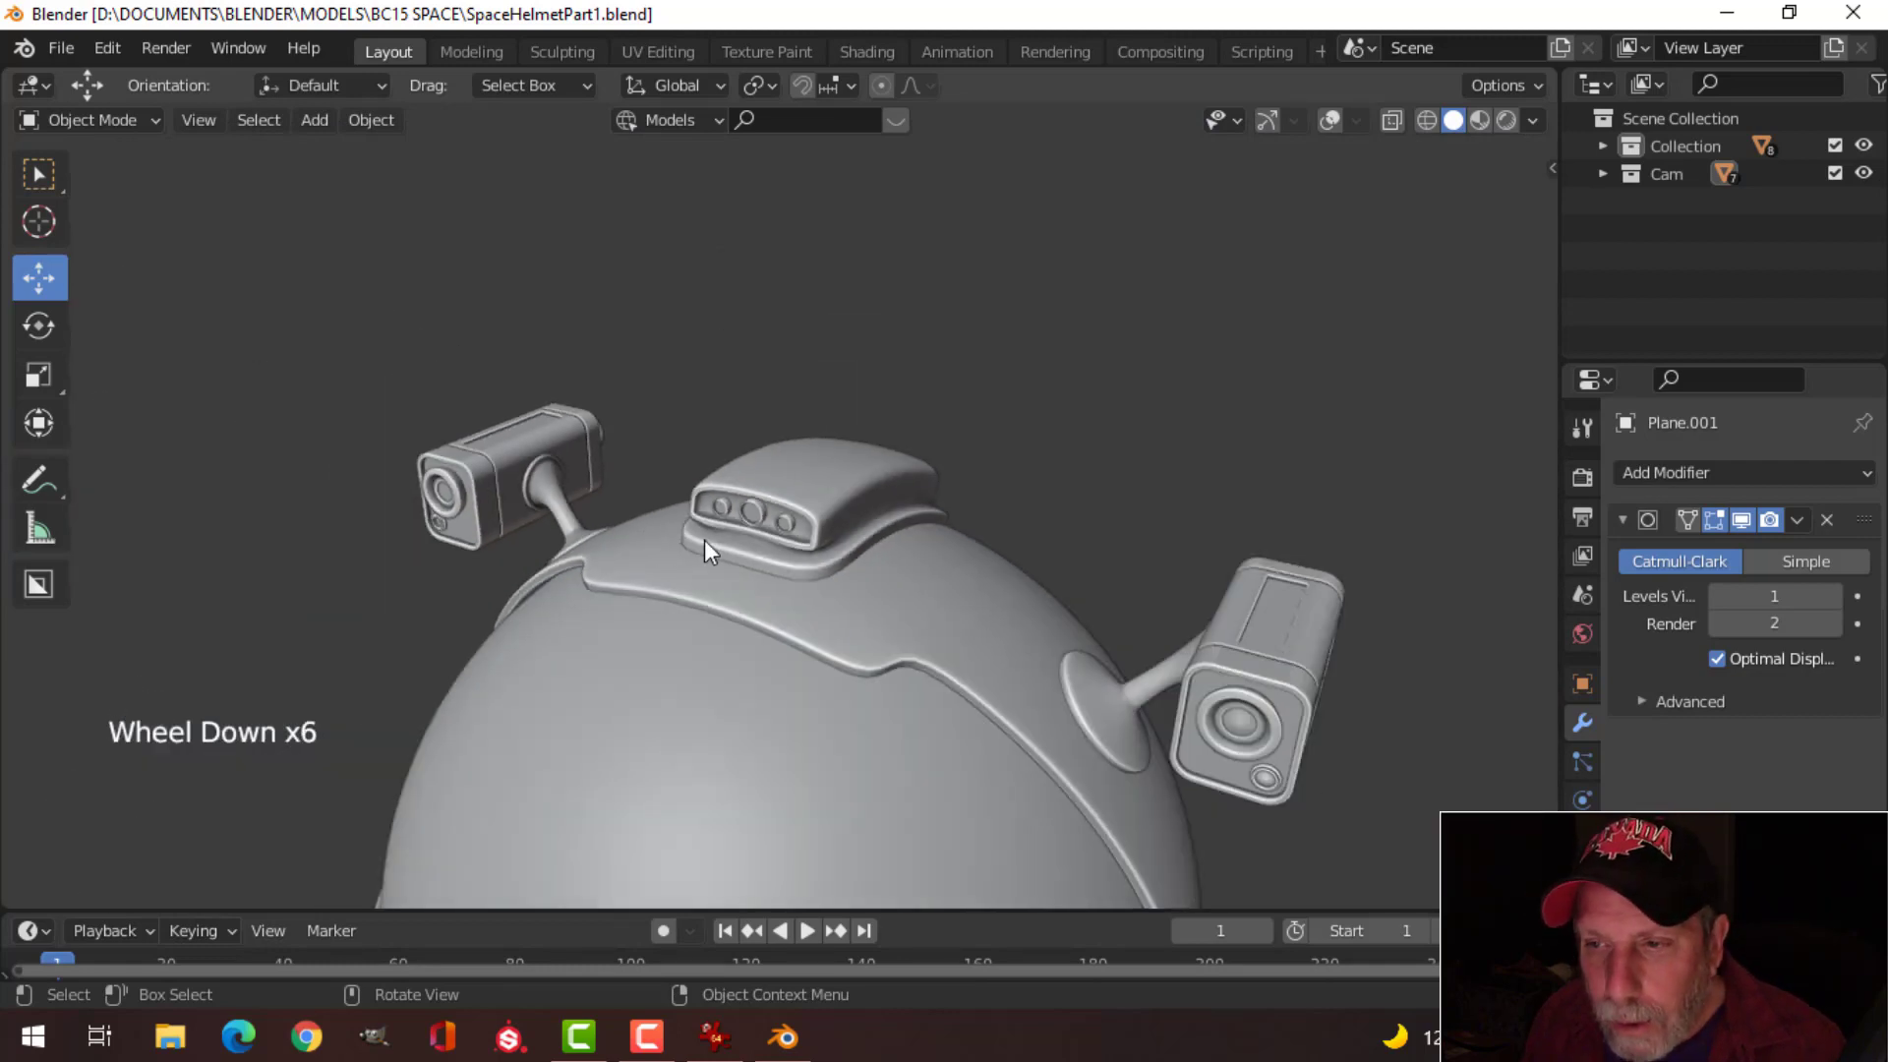
scroll(730, 539, up, 3)
Step: Open the middle lens of the top housing in Edit Mode and show the viewport gizmos and overlays
click(736, 513)
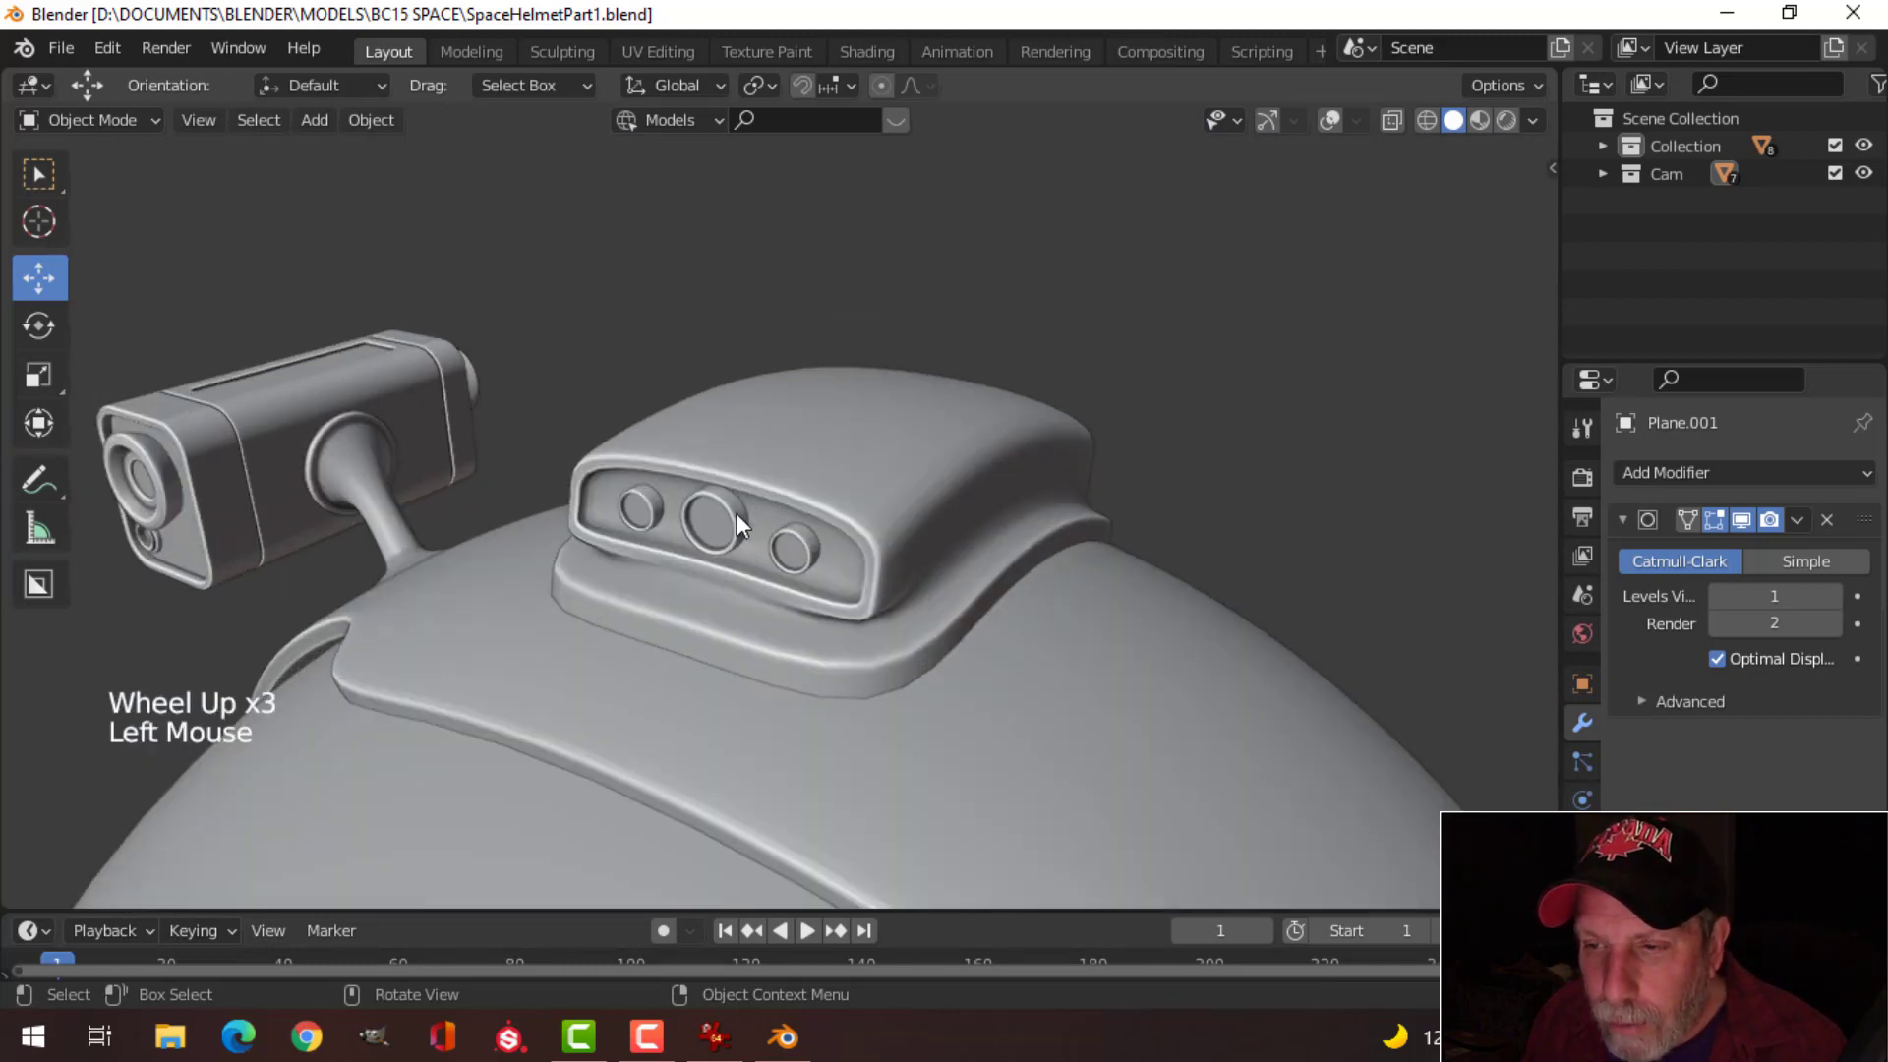
key(Tab)
click(1269, 120)
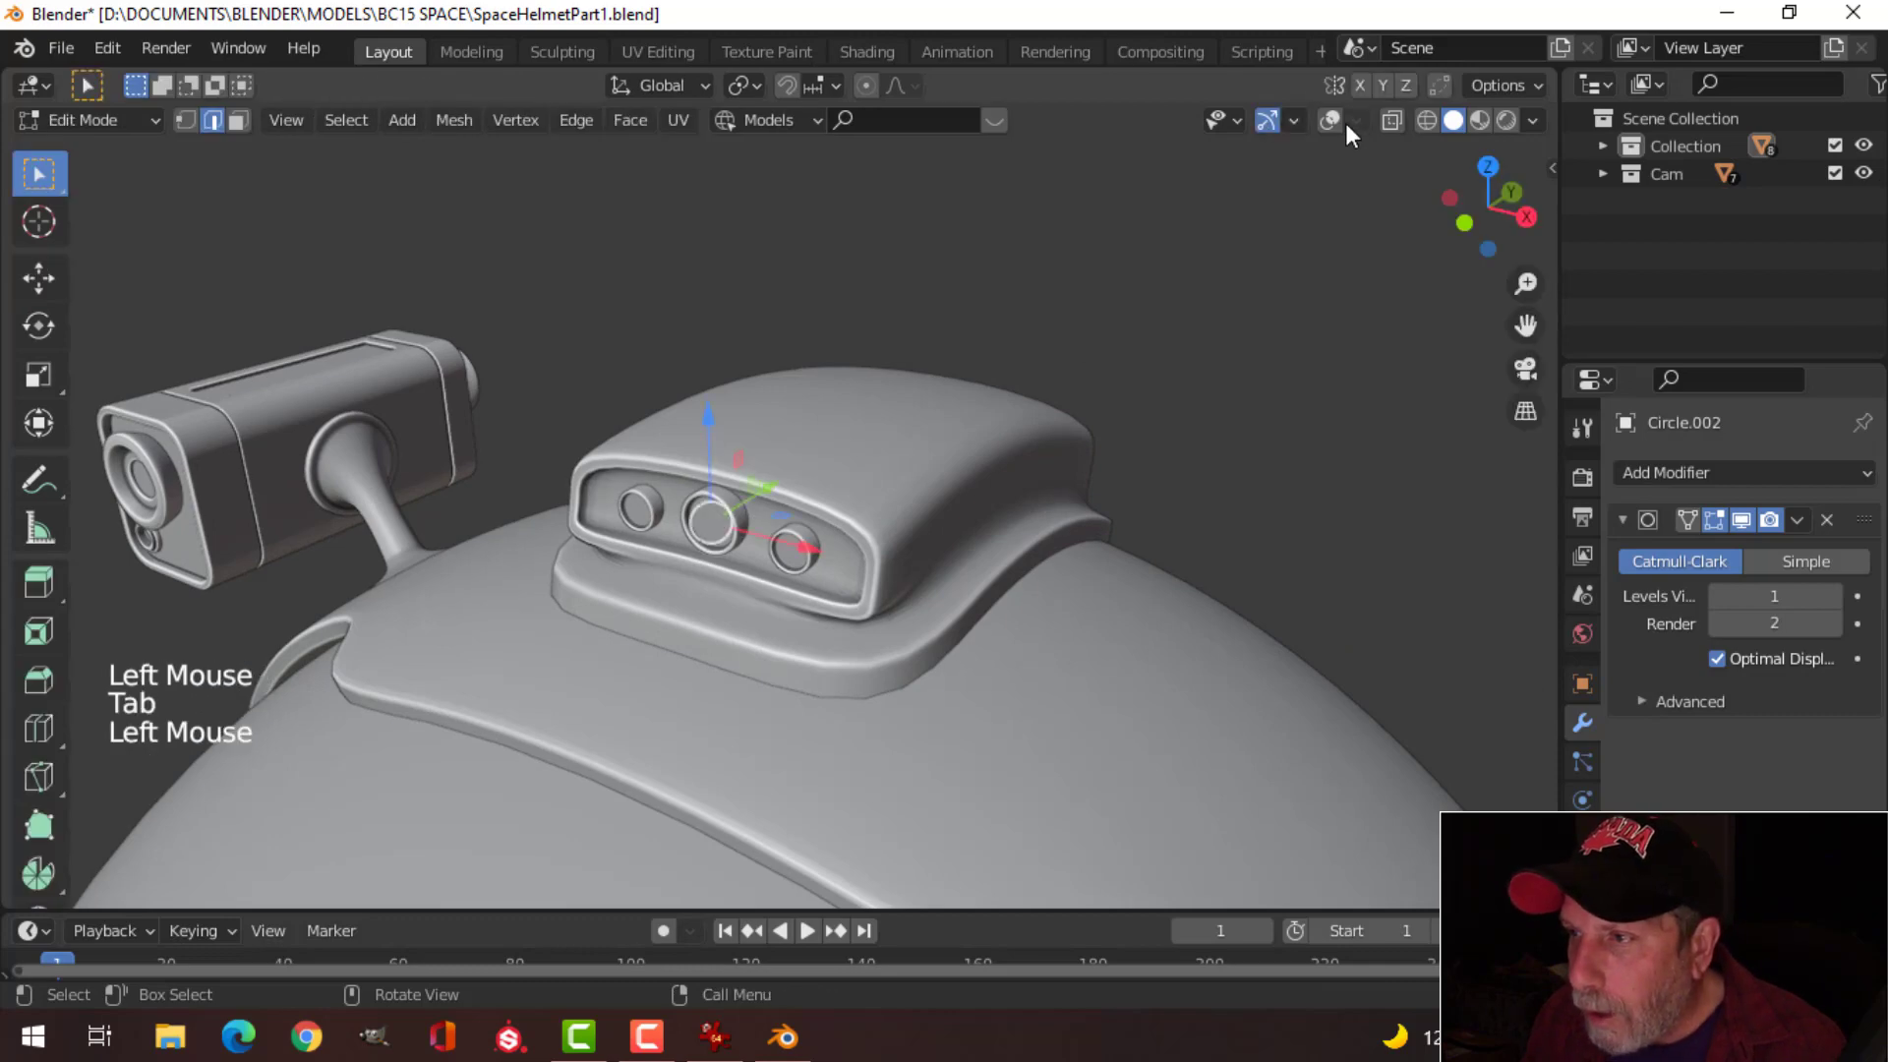
click(1329, 120)
scroll(315, 611, up, 3)
middle_drag(316, 611, 751, 463)
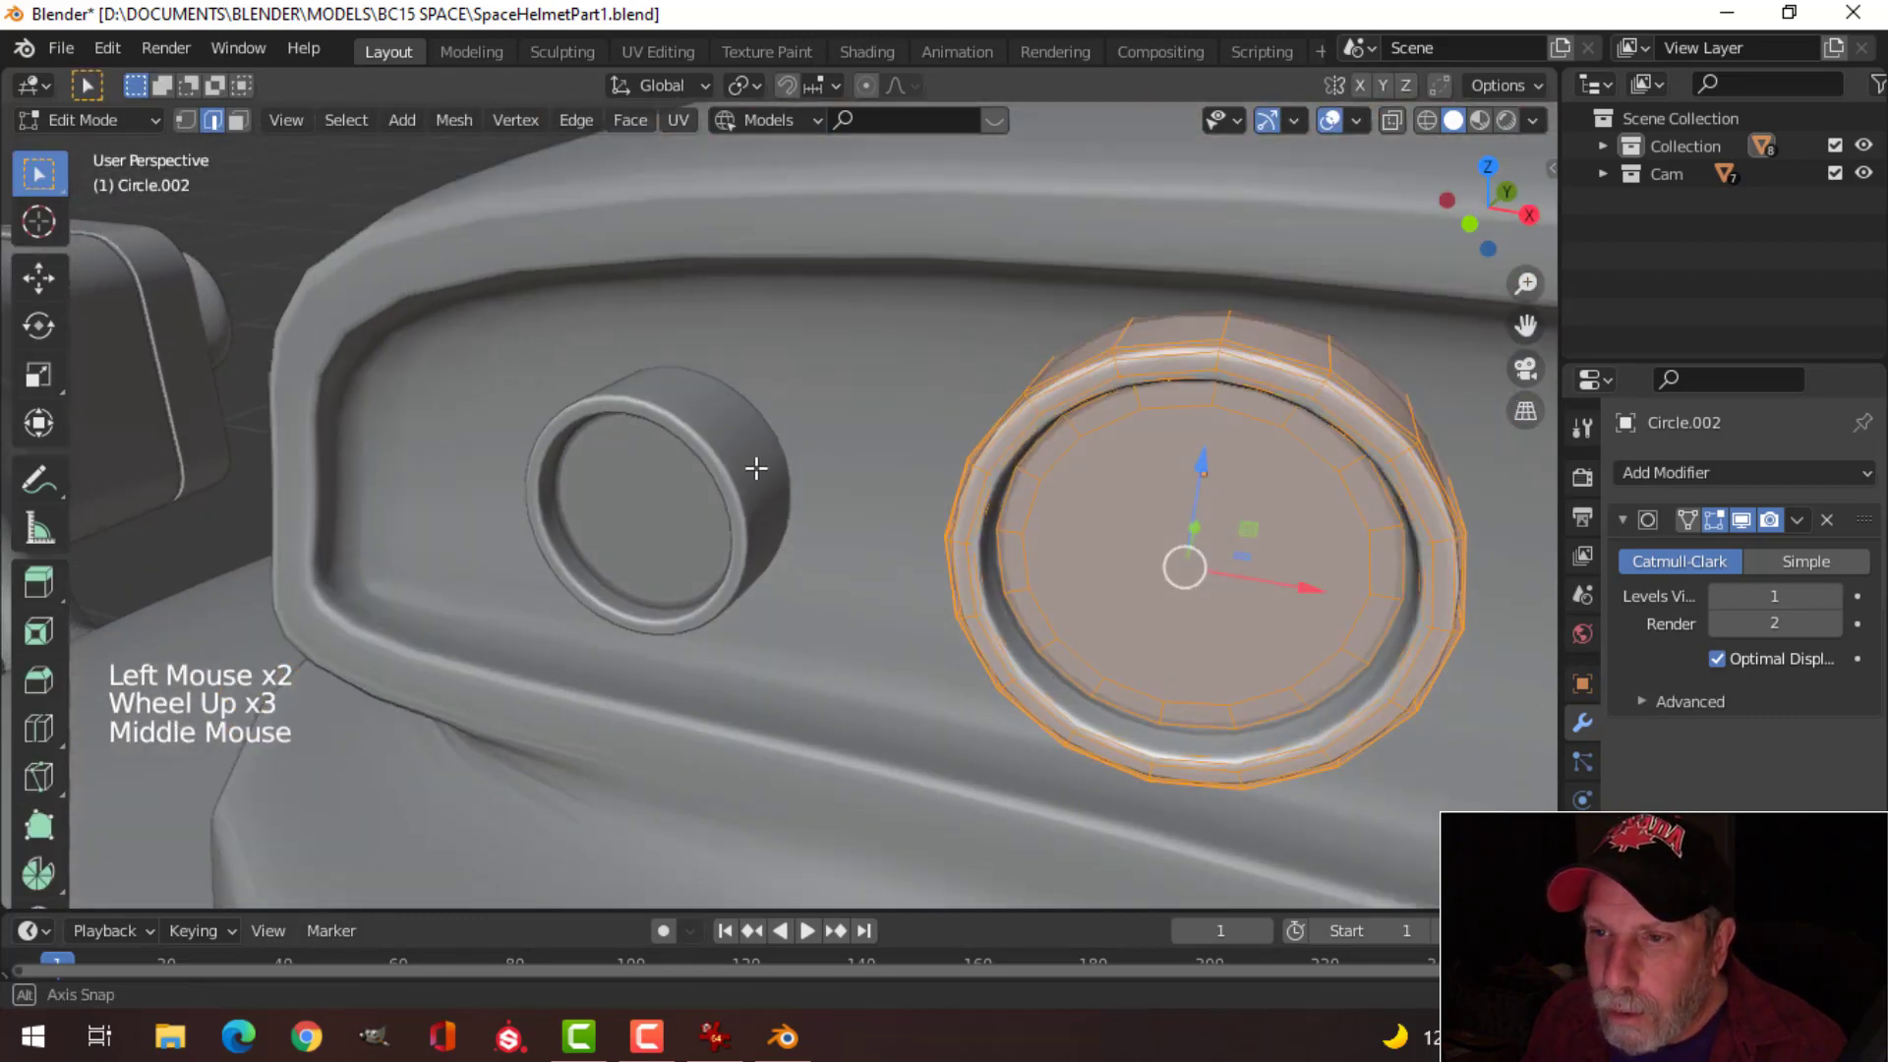
Step: Shrink the middle lens's recessed inner disc and its inner wall faces to about 0.88 scale to thicken the rim, and return to Object Mode
key(alt+a)
shift+middle_drag(1032, 548, 1064, 506)
key(3)
click(1068, 418)
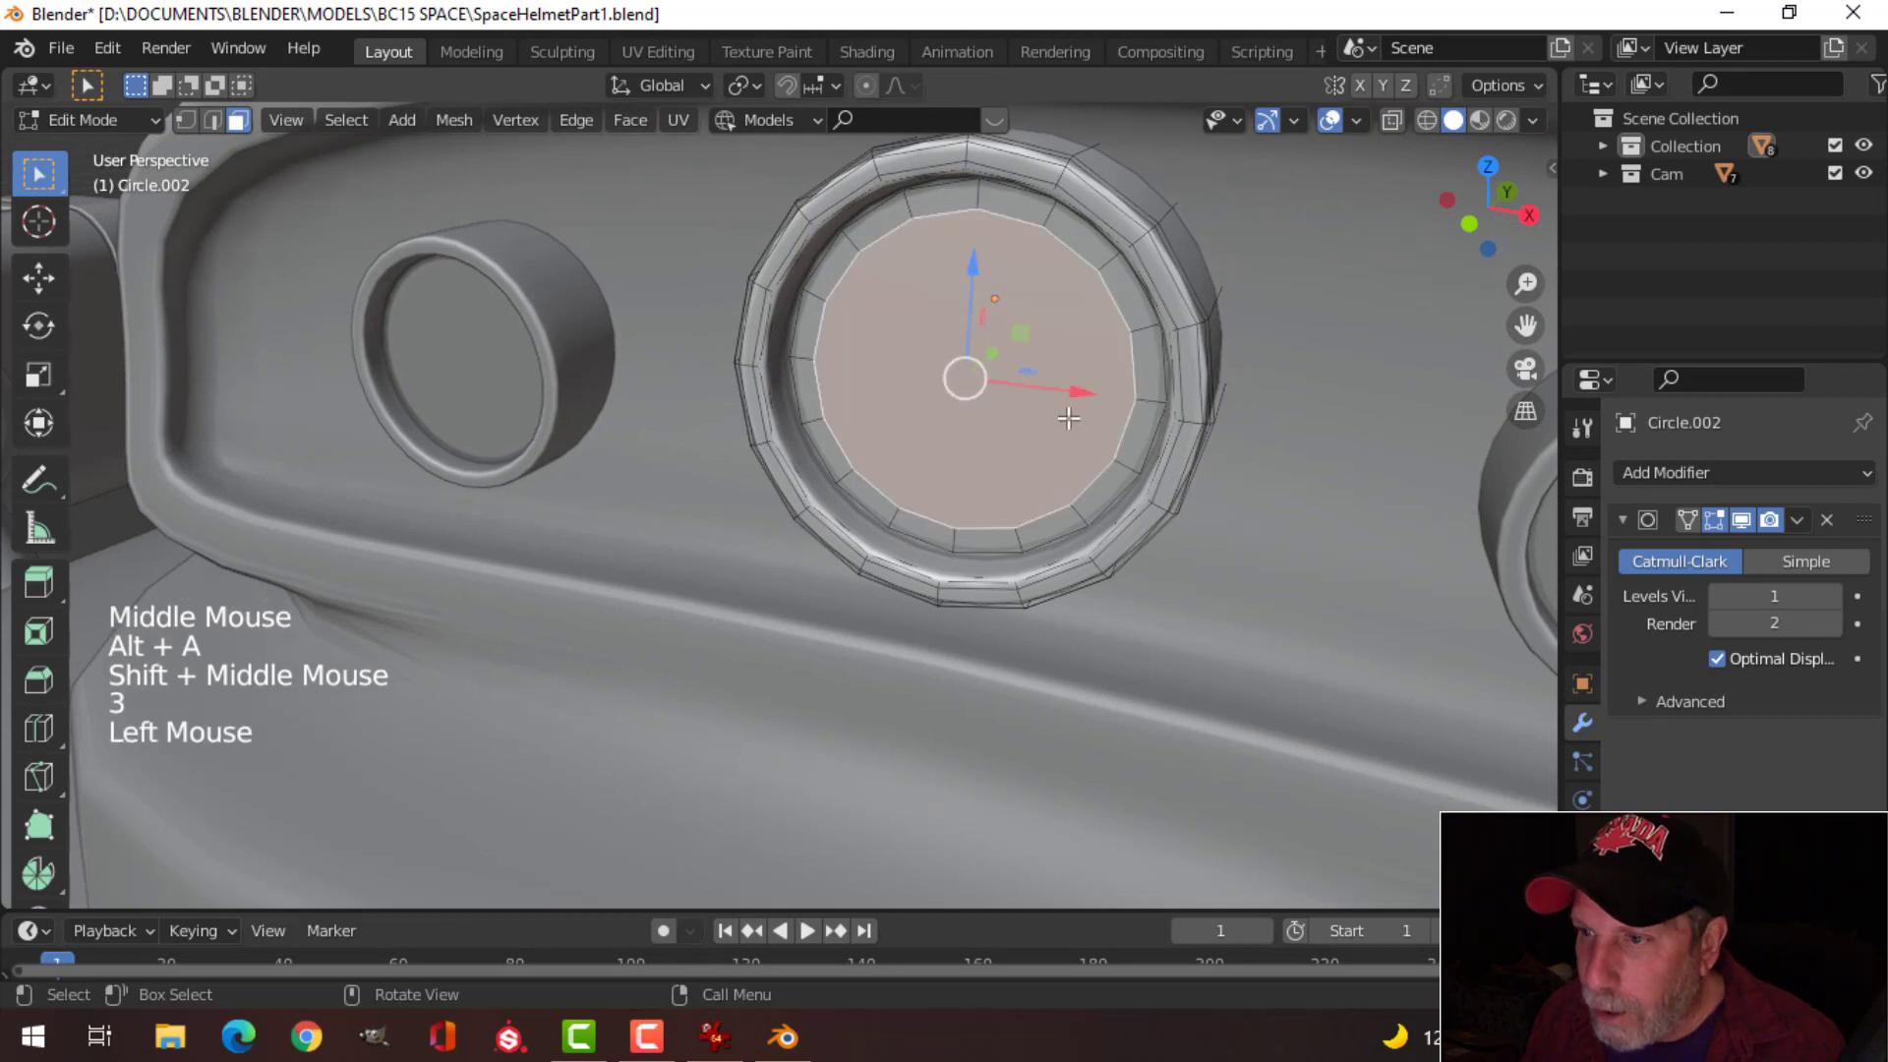
key(ctrl+KP_Add)
key(ctrl+KP_Add)
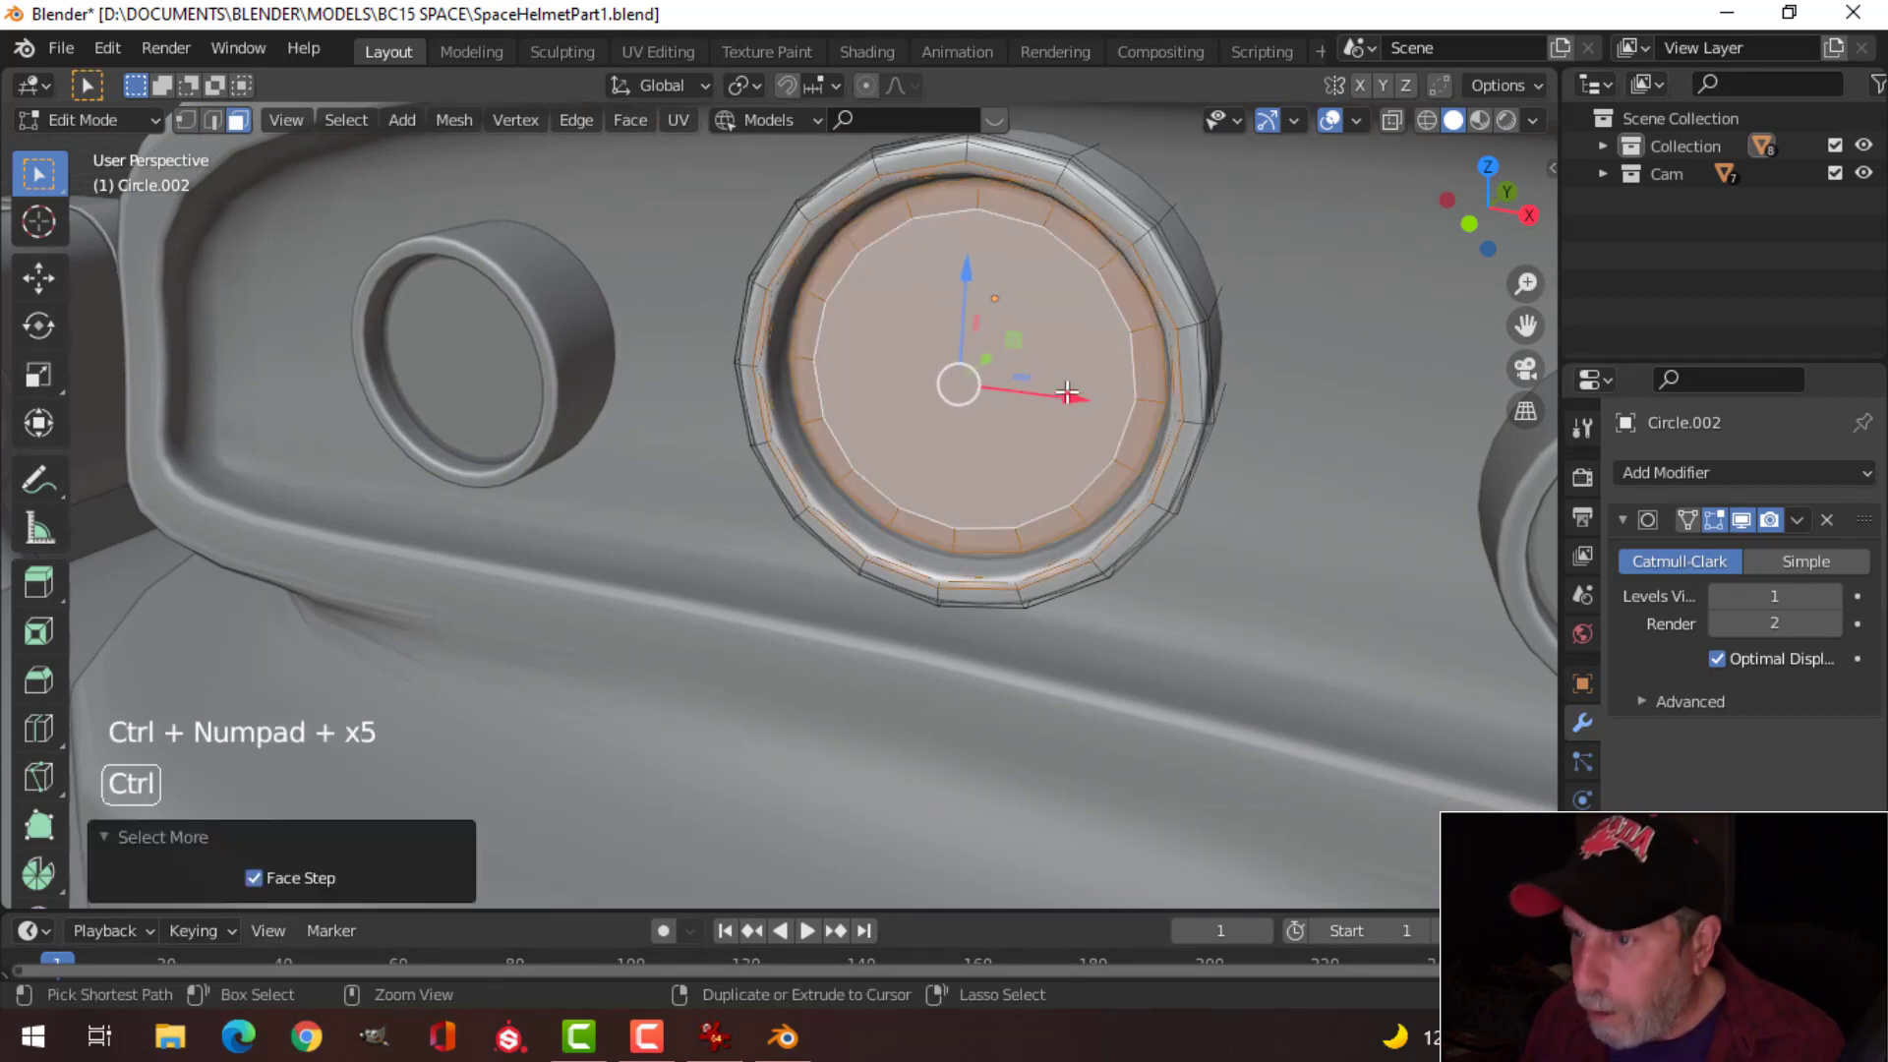
key(ctrl+KP_Subtract)
key(s)
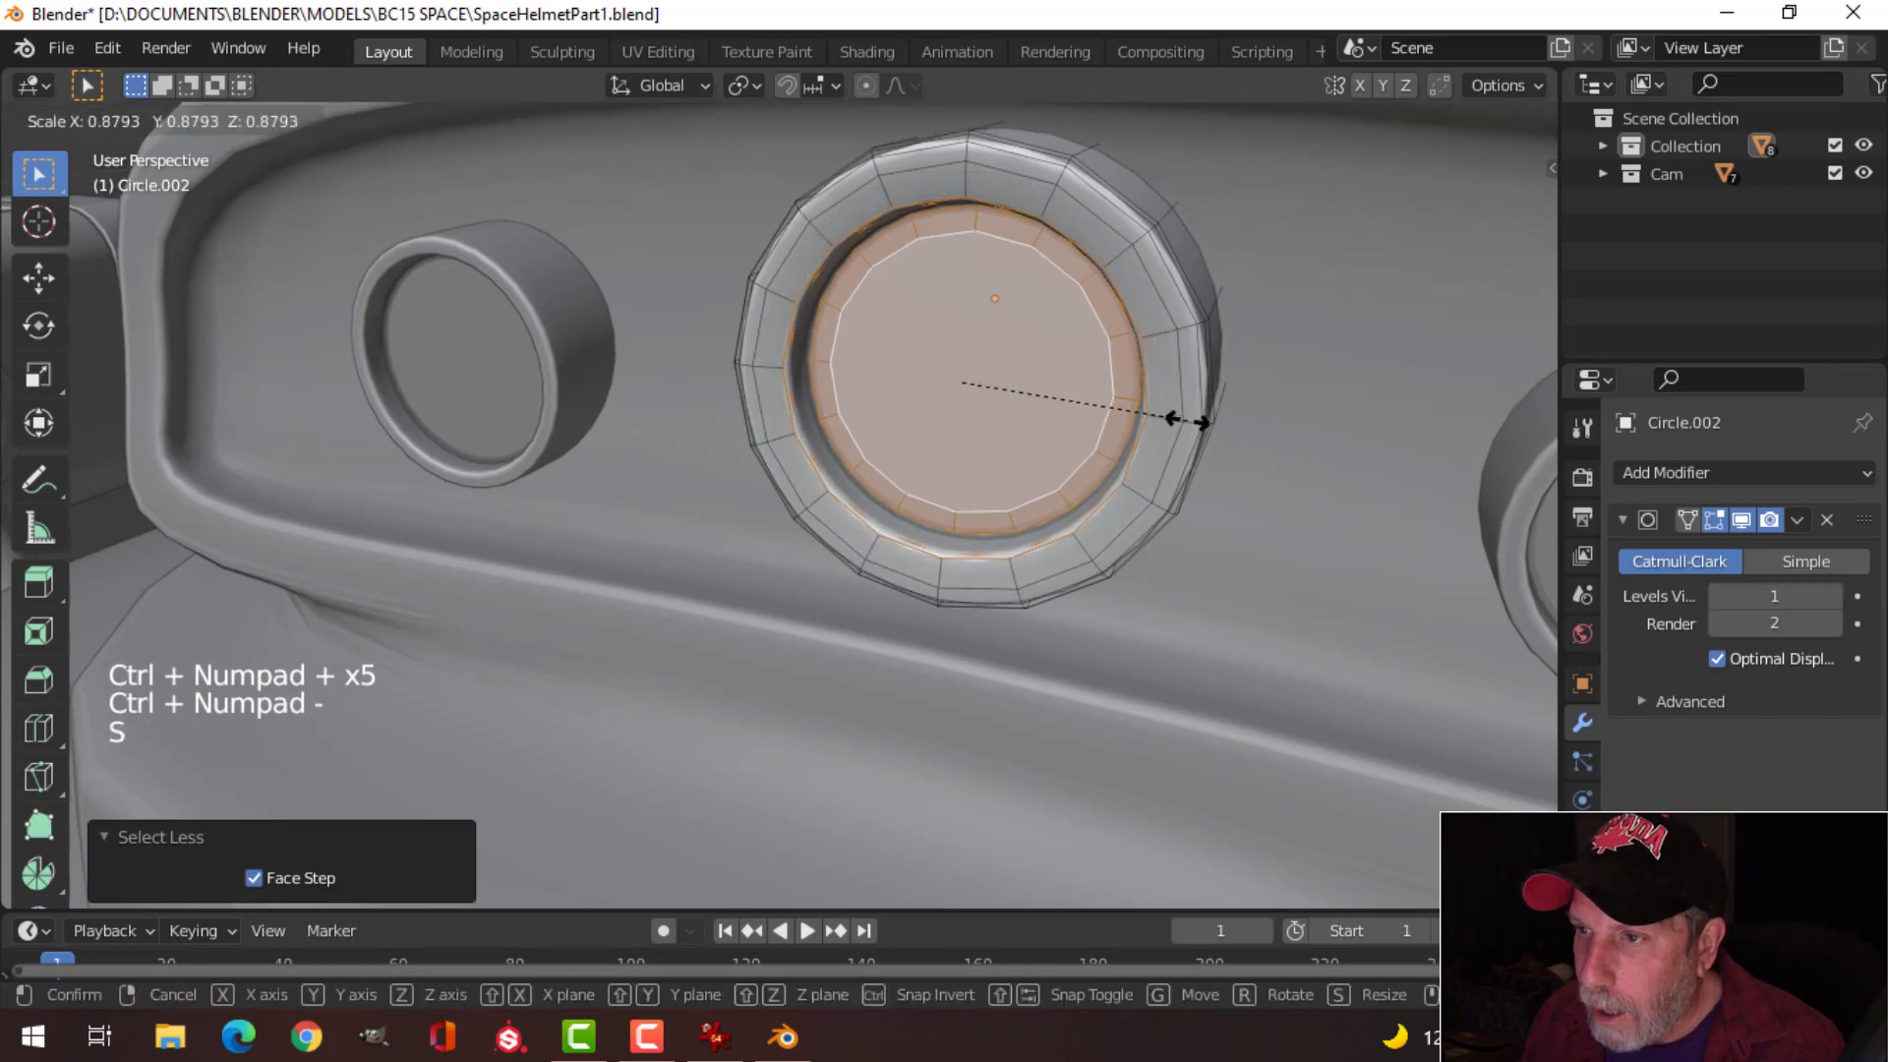
click(1195, 413)
key(alt+a)
key(Tab)
scroll(1155, 413, down, 3)
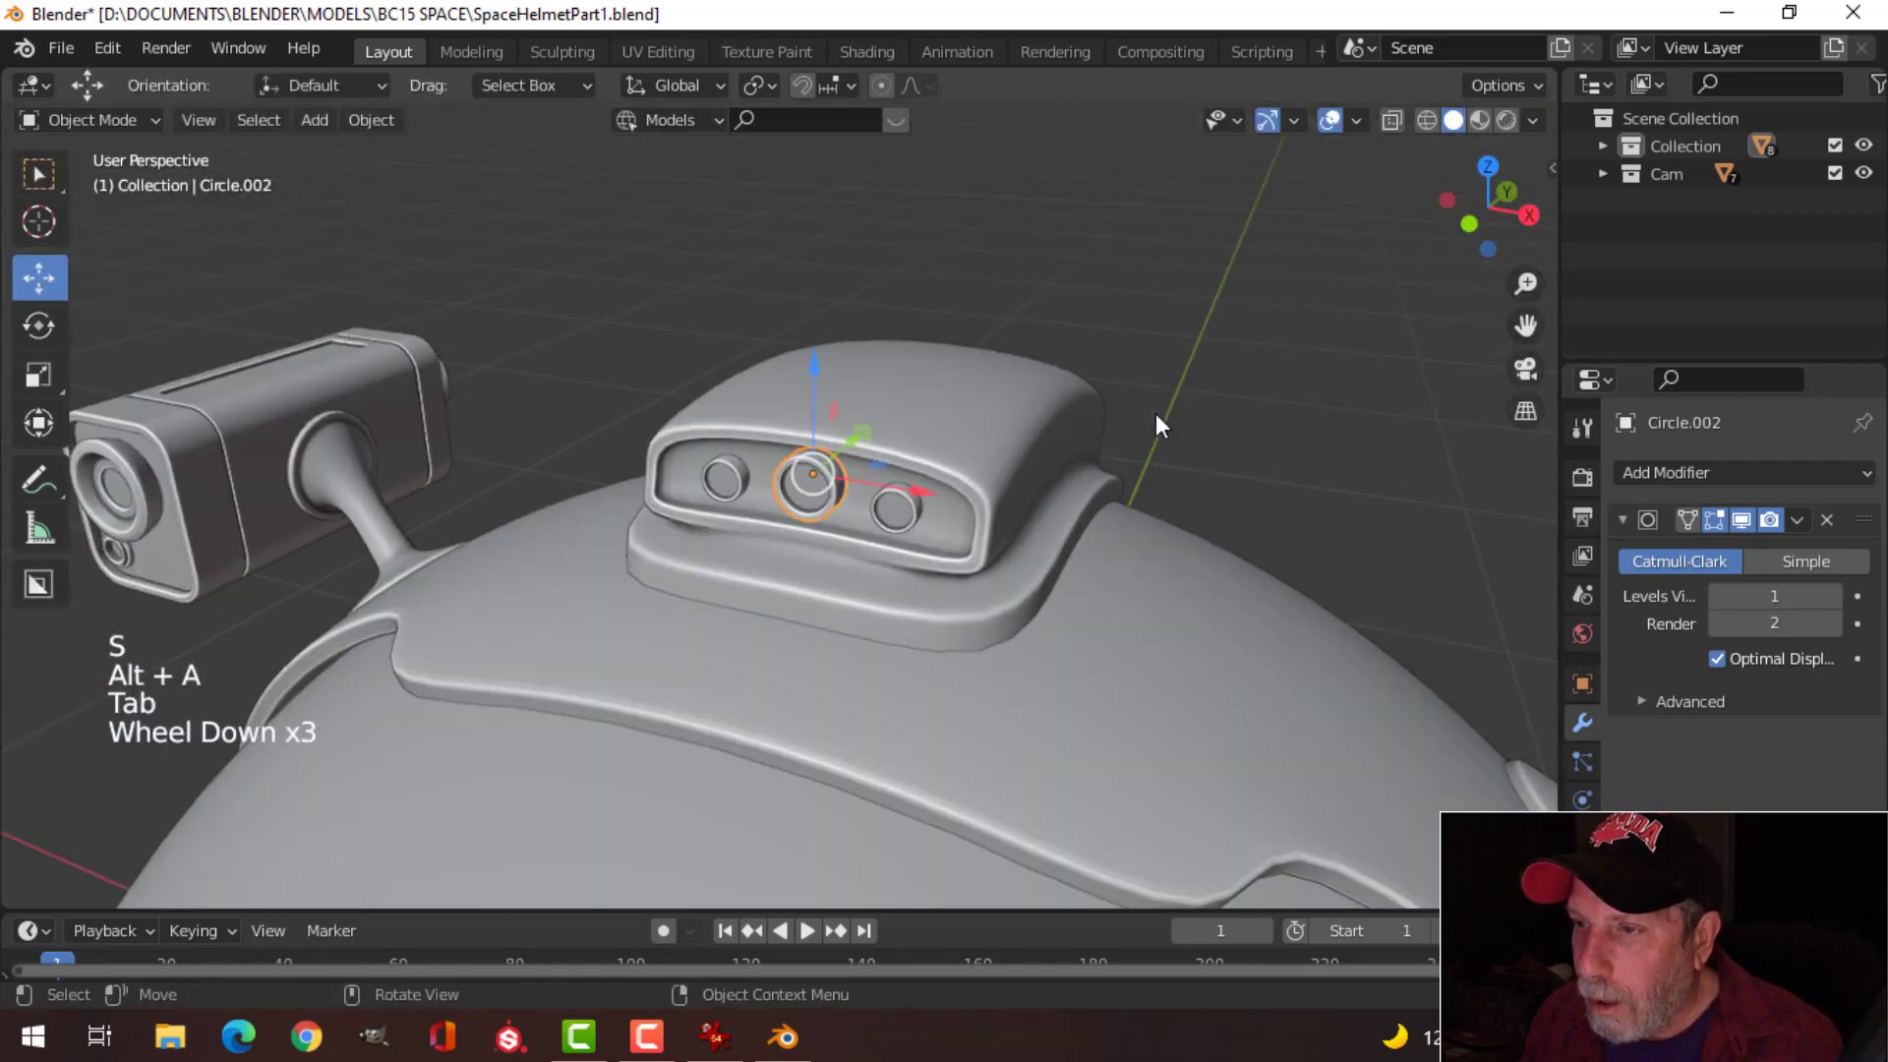
key(alt+a)
Step: Examine the middle lens's rim next to the smaller lenses, and check the whole helmet from several angles
middle_click(935, 482)
scroll(841, 489, up, 3)
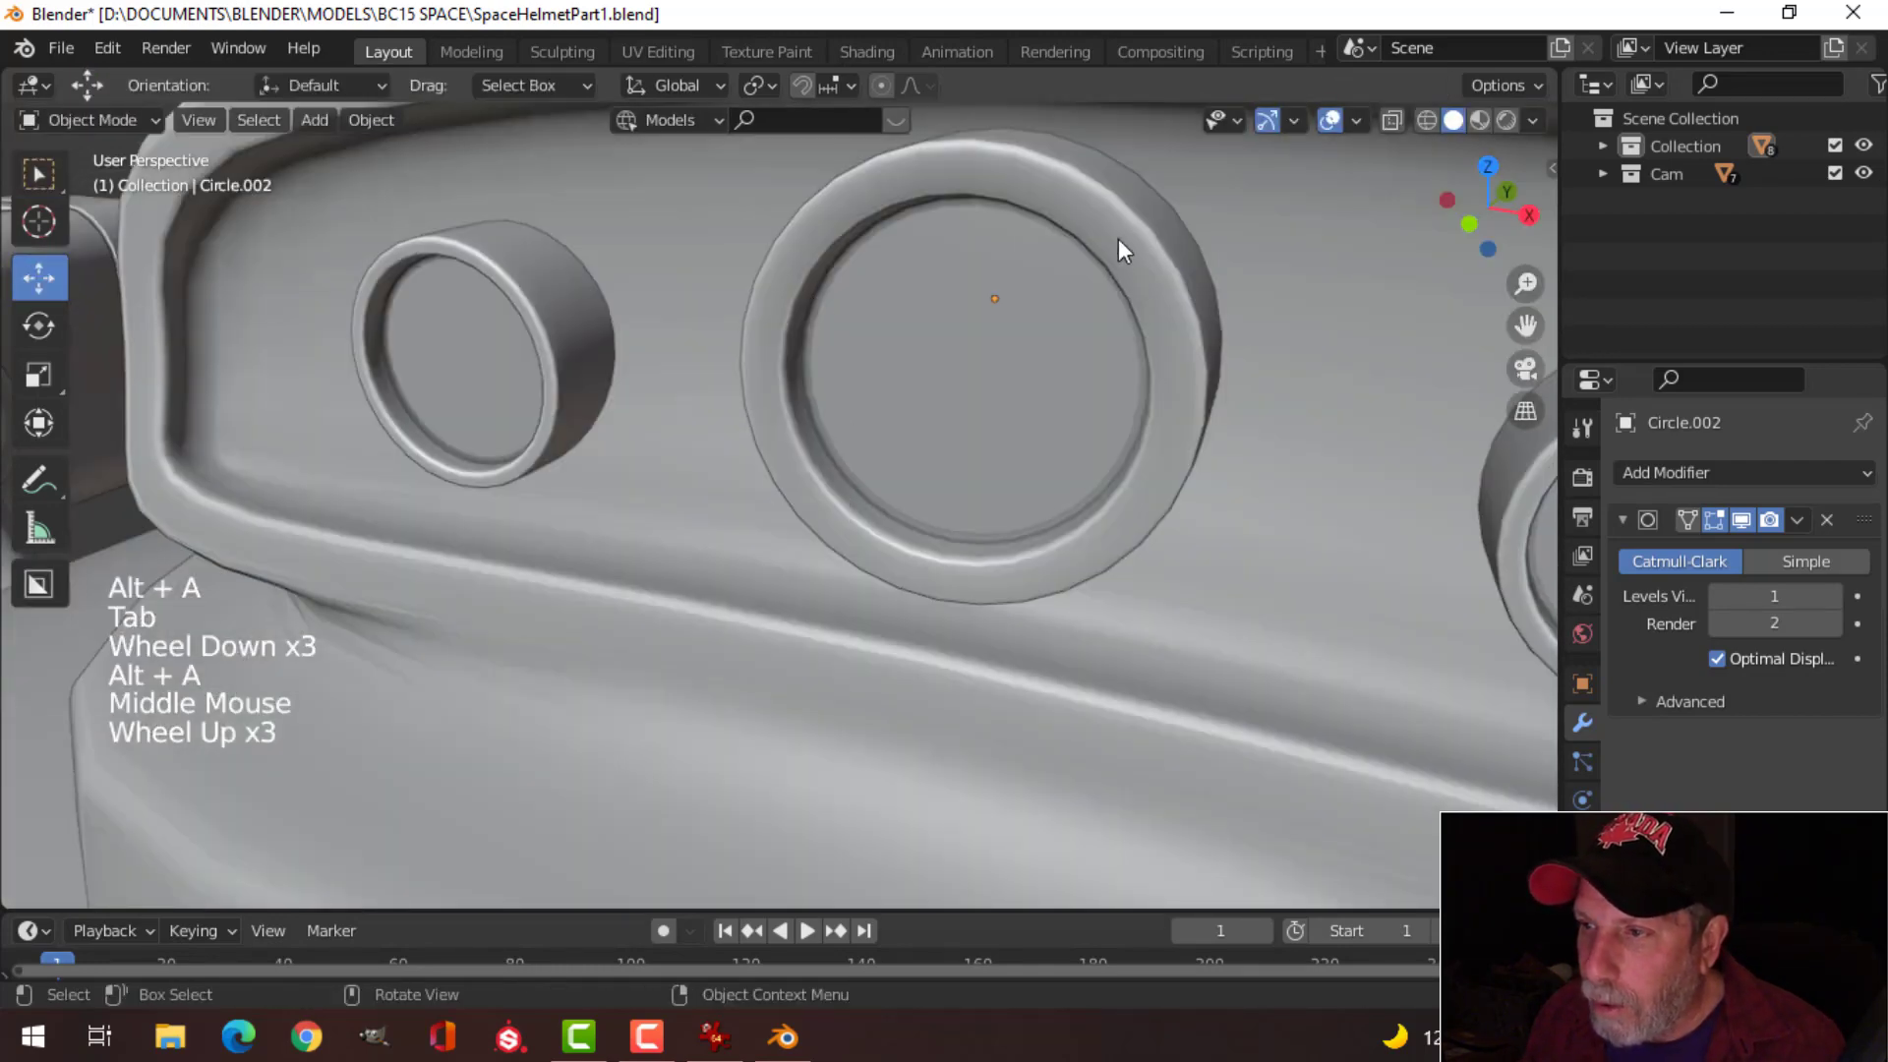
scroll(1118, 238, down, 3)
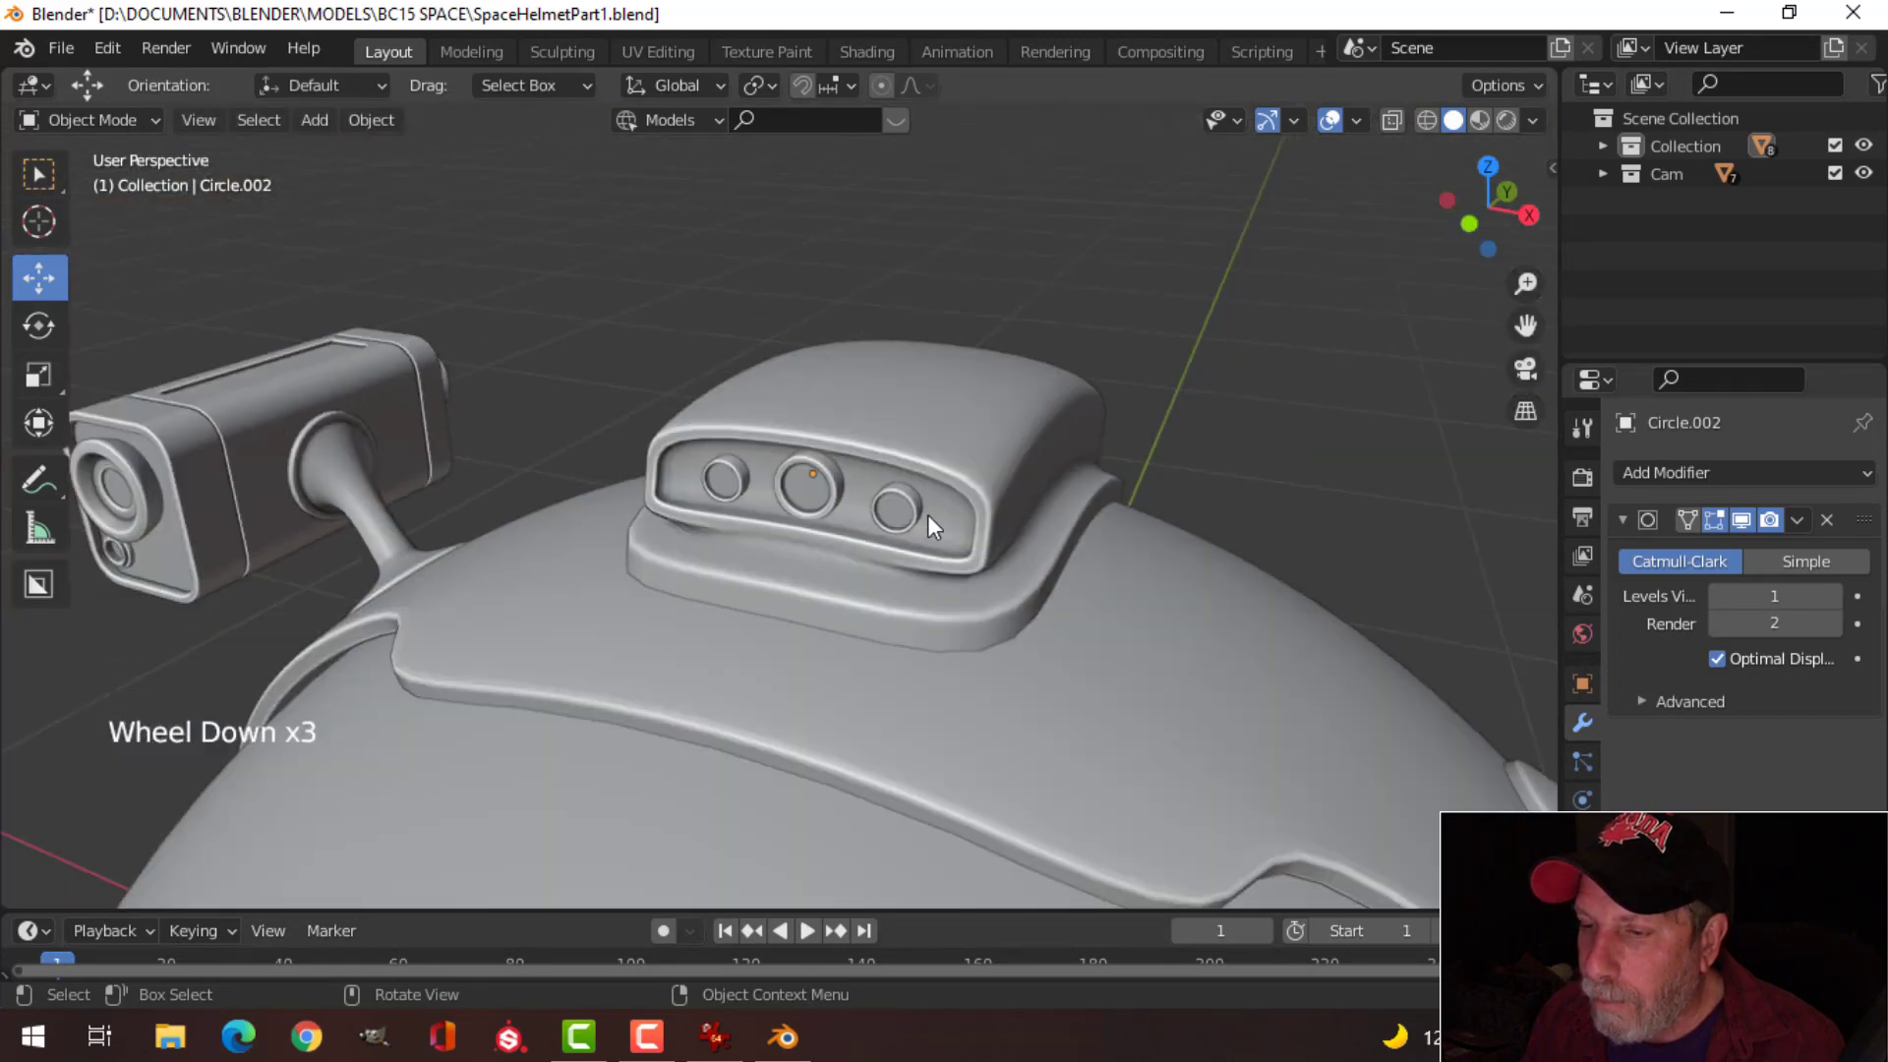
scroll(928, 515, down, 3)
middle_drag(958, 516, 540, 539)
scroll(830, 470, down, 2)
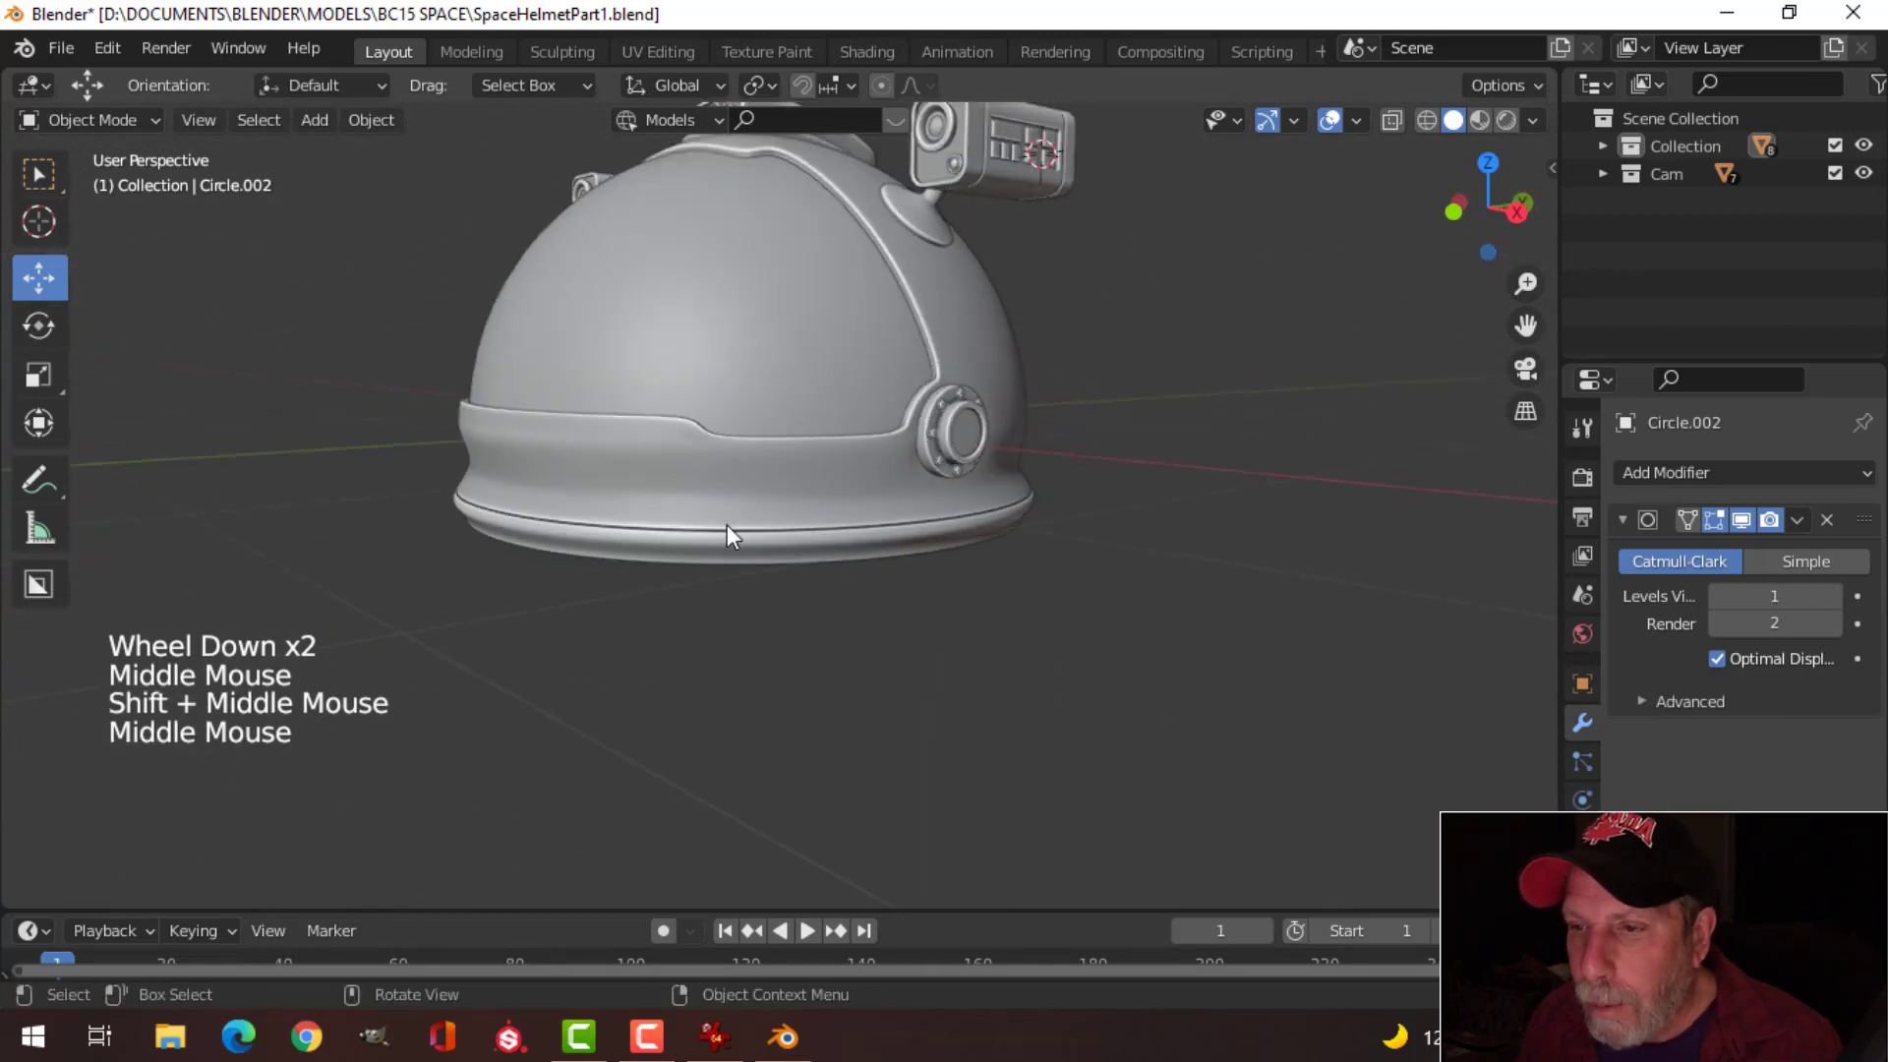
scroll(728, 536, down, 2)
middle_drag(727, 536, 841, 613)
scroll(746, 527, up, 2)
middle_drag(840, 613, 965, 511)
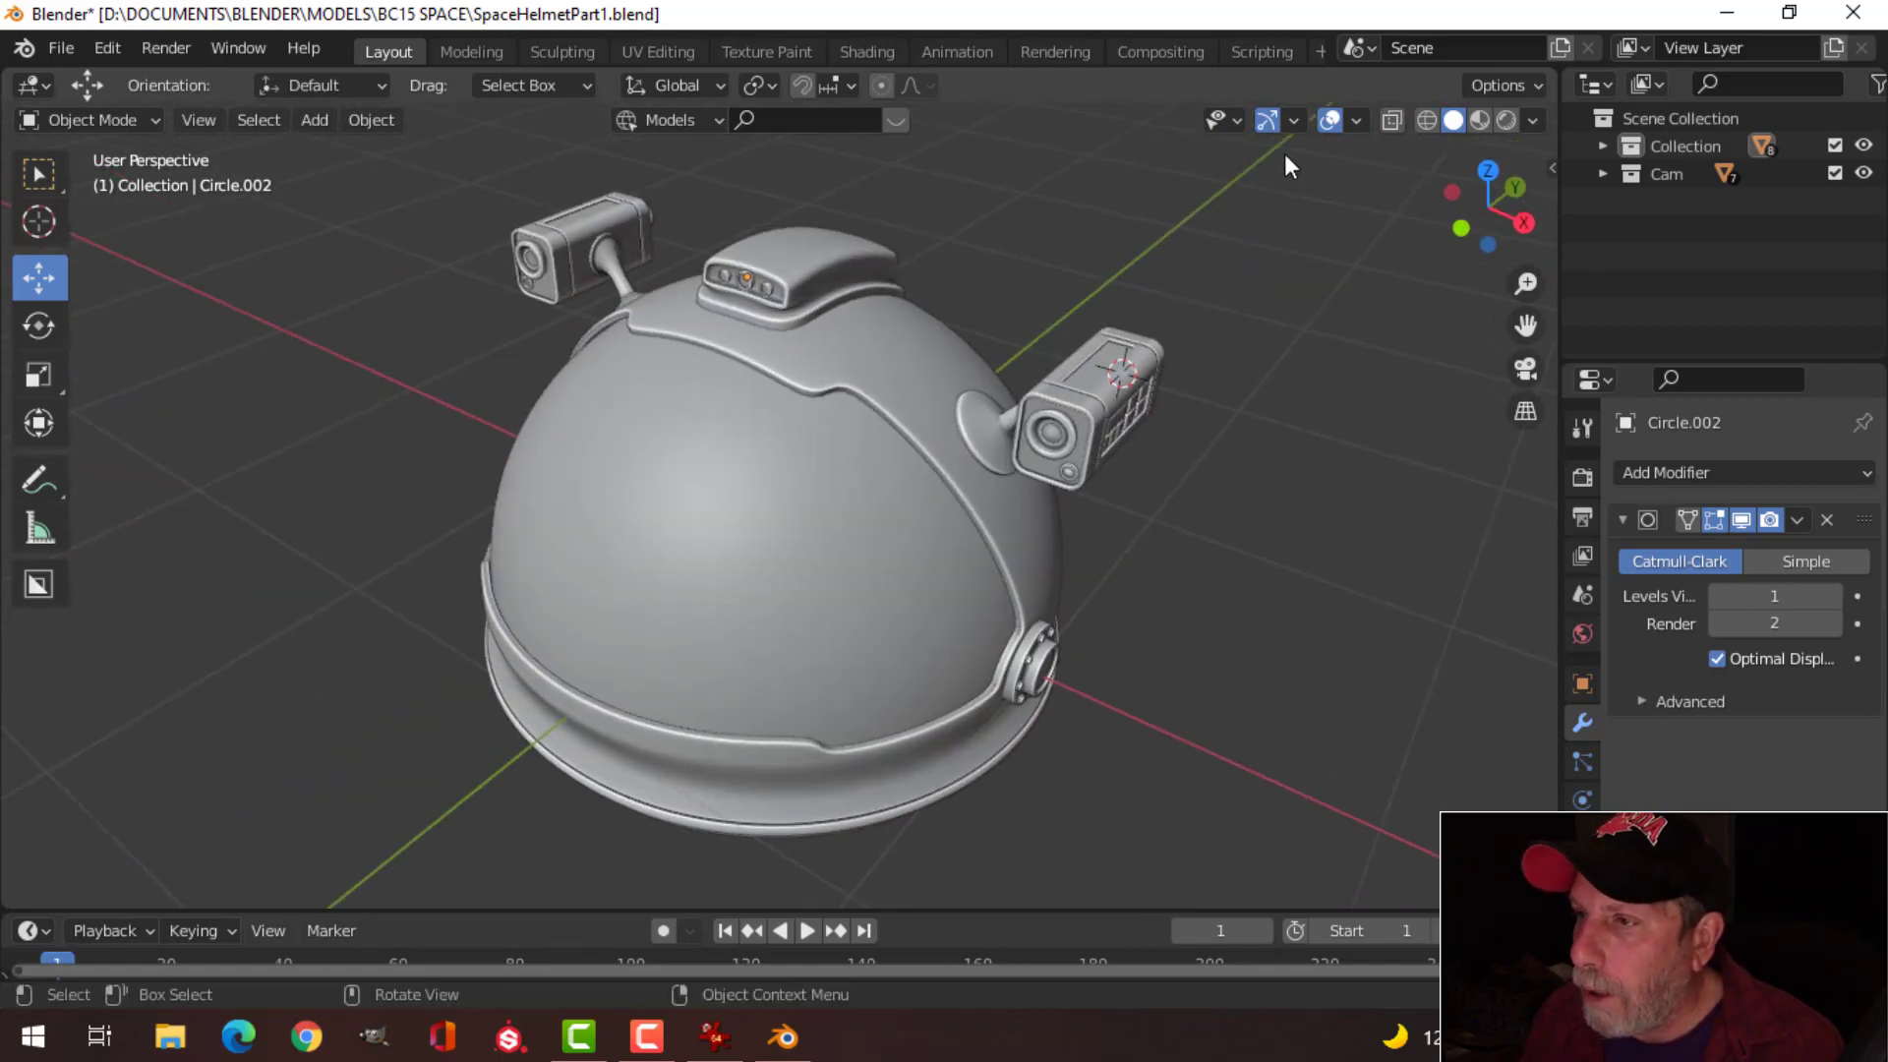
Step: Hide the viewport gizmos and overlays, and set the viewport lighting to MatCap with a dark, glossy metallic sphere
click(1266, 118)
click(1329, 119)
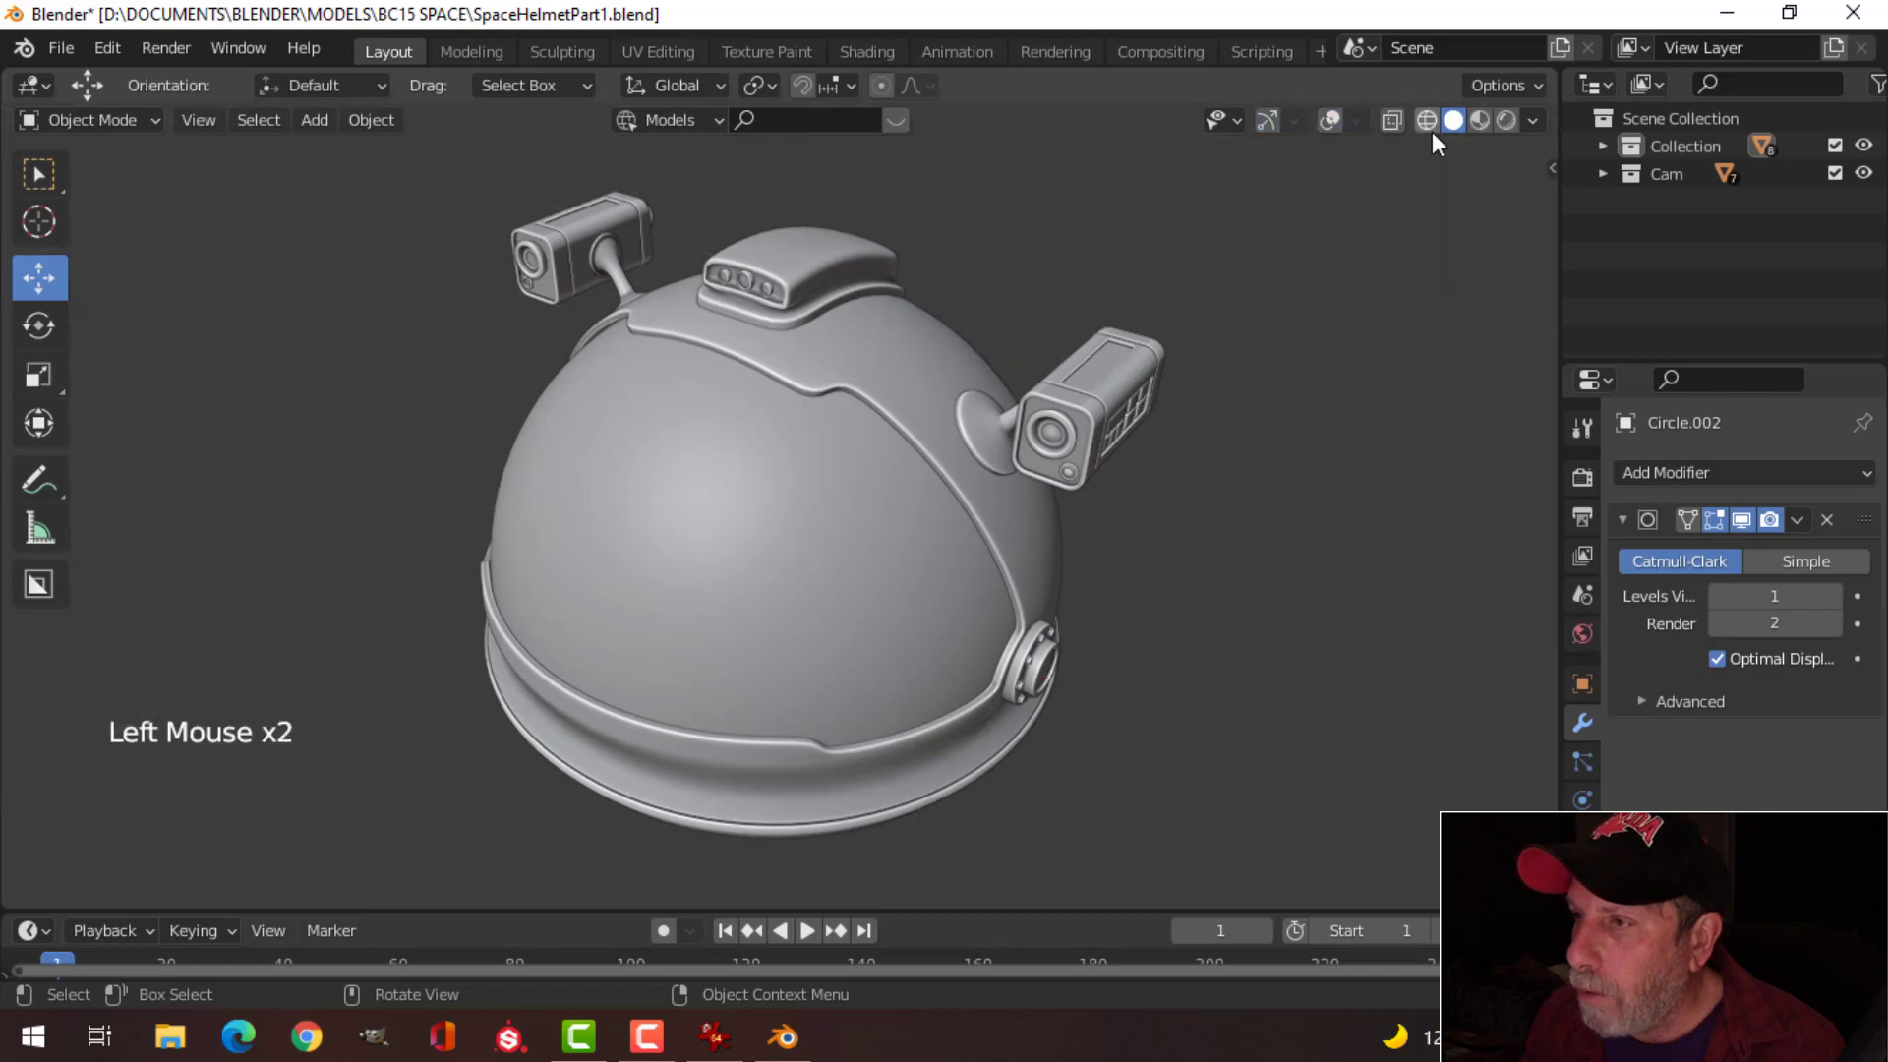
click(1532, 119)
click(1508, 256)
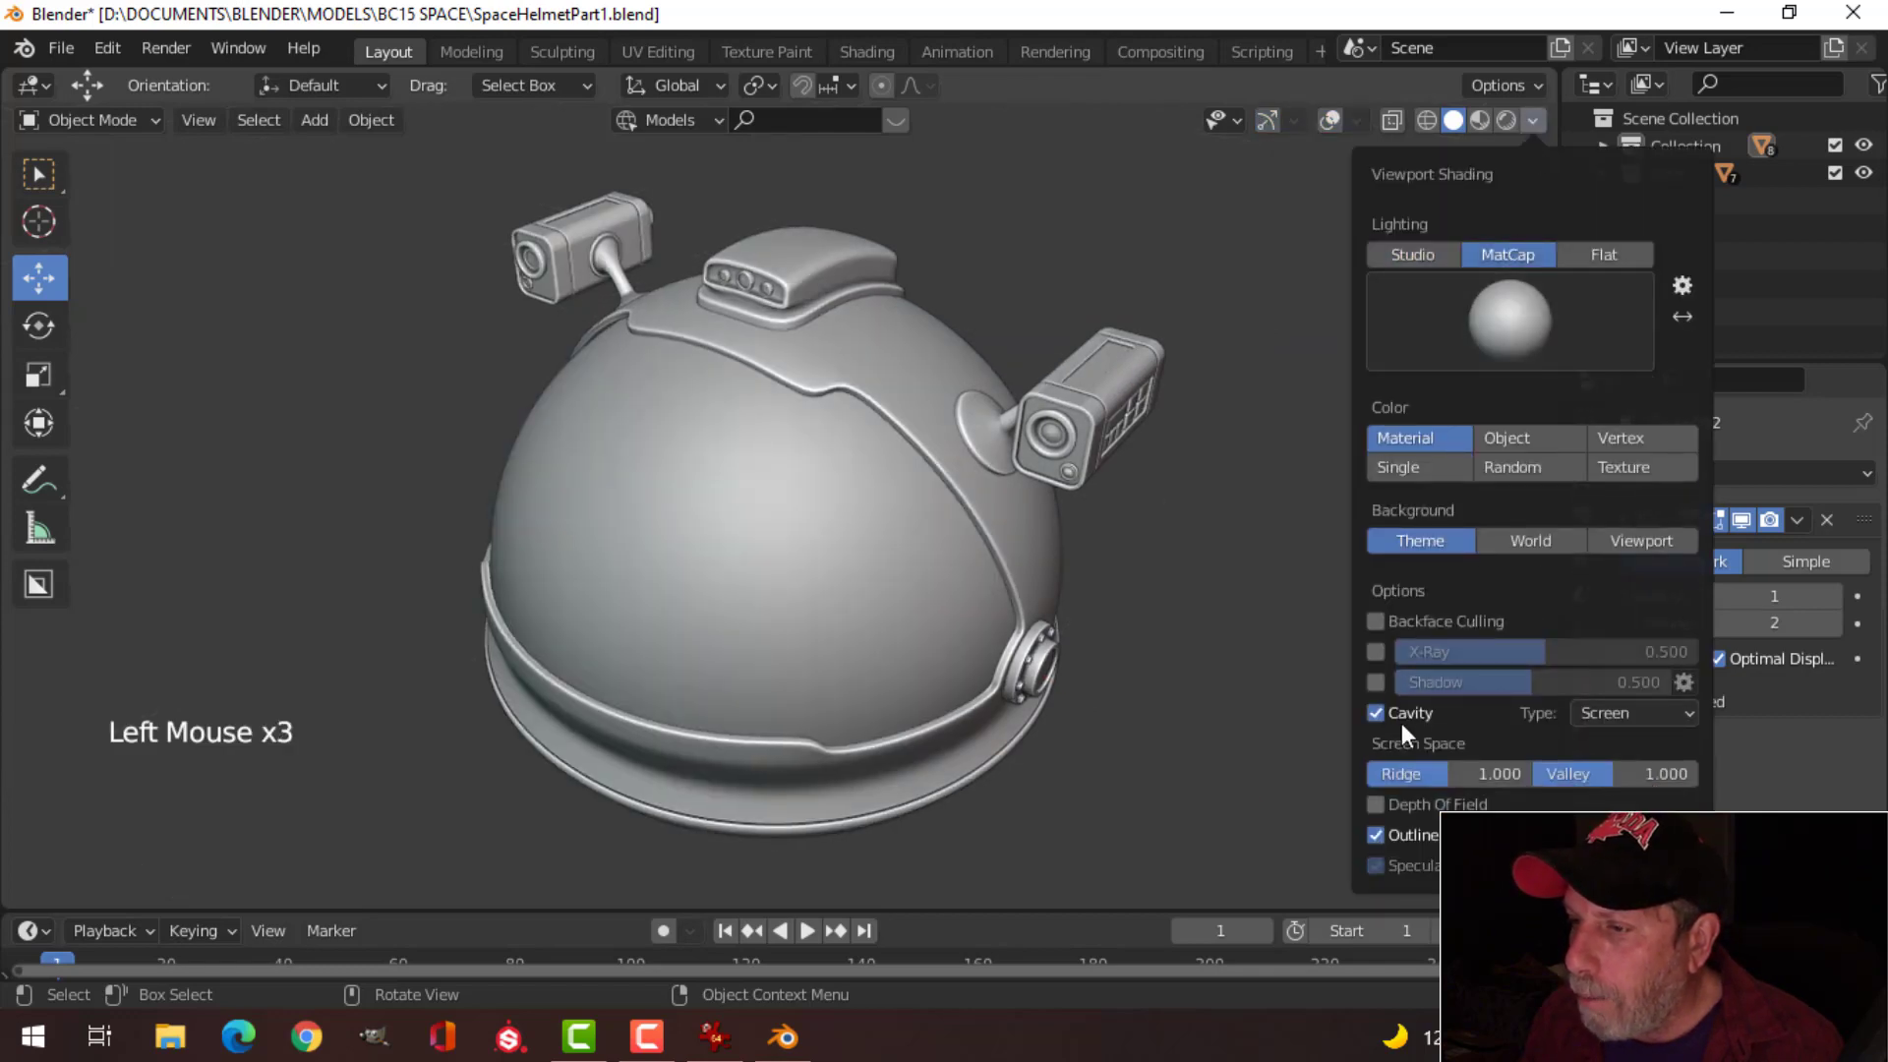
click(1523, 325)
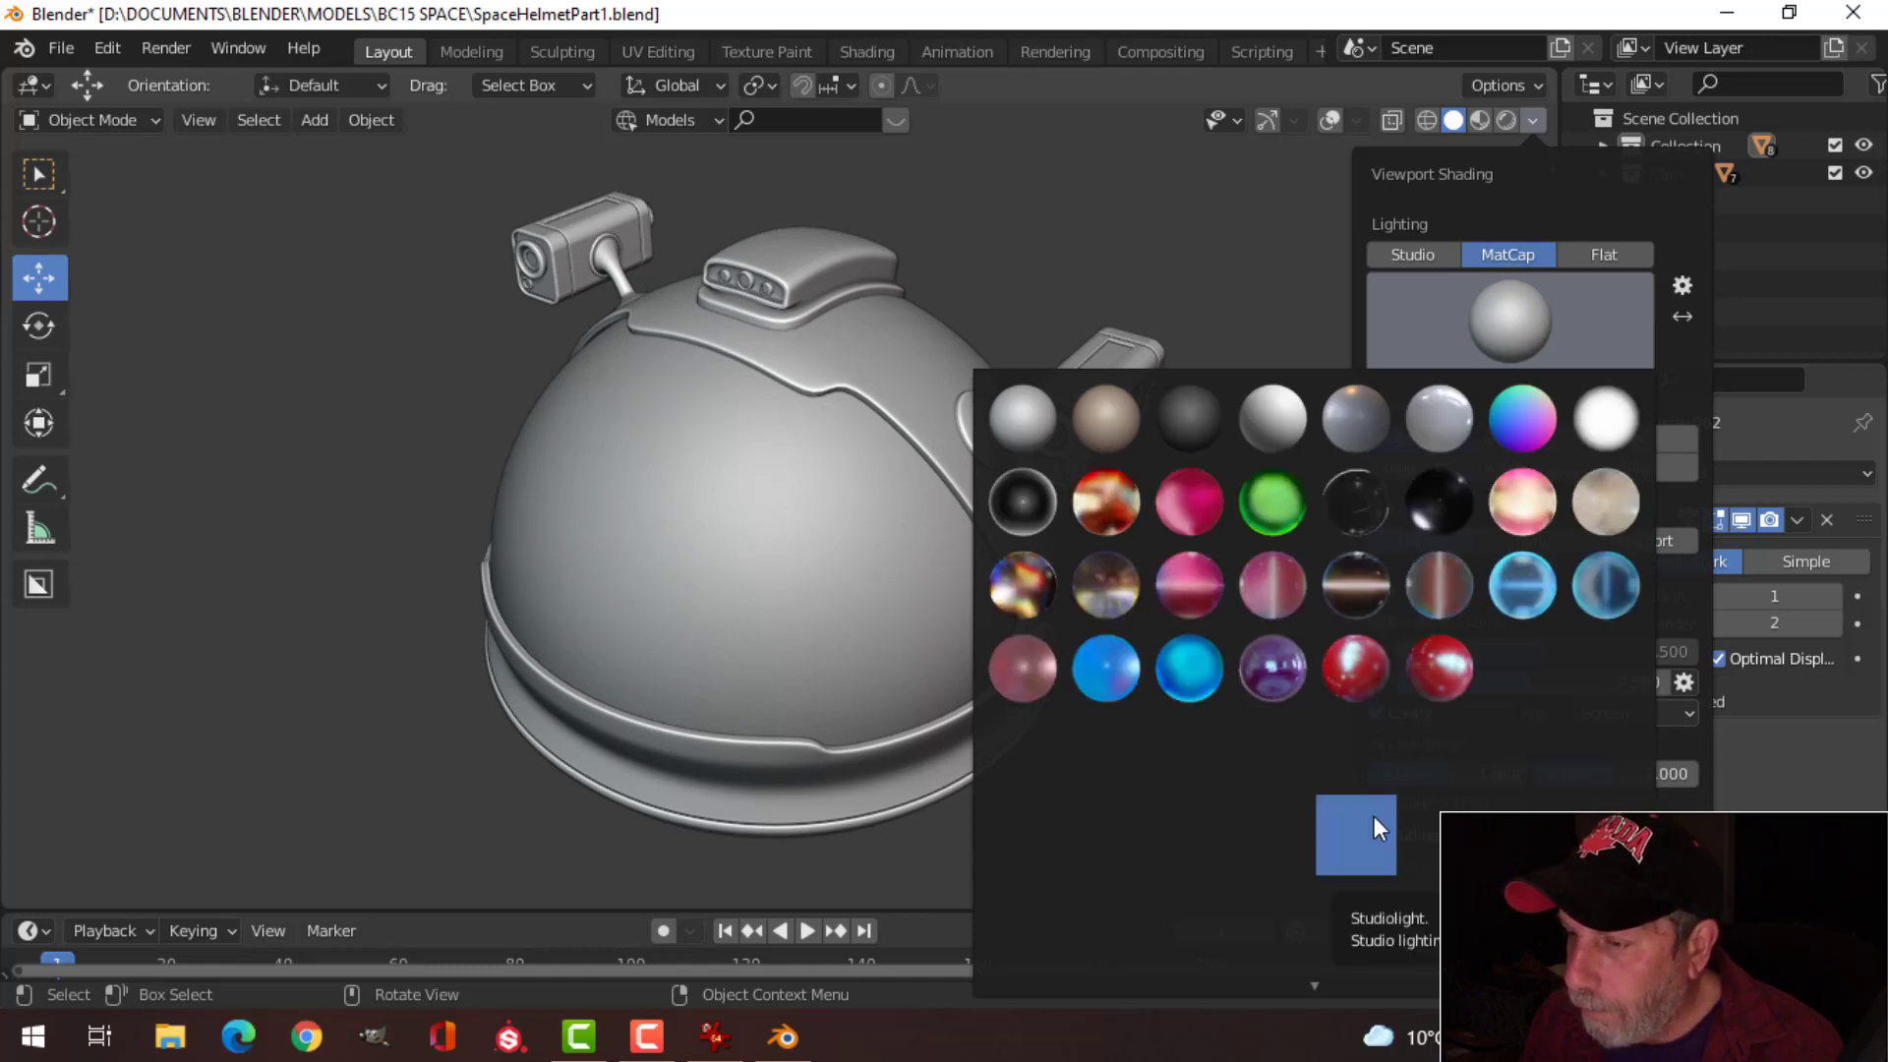
scroll(1319, 984, down, 5)
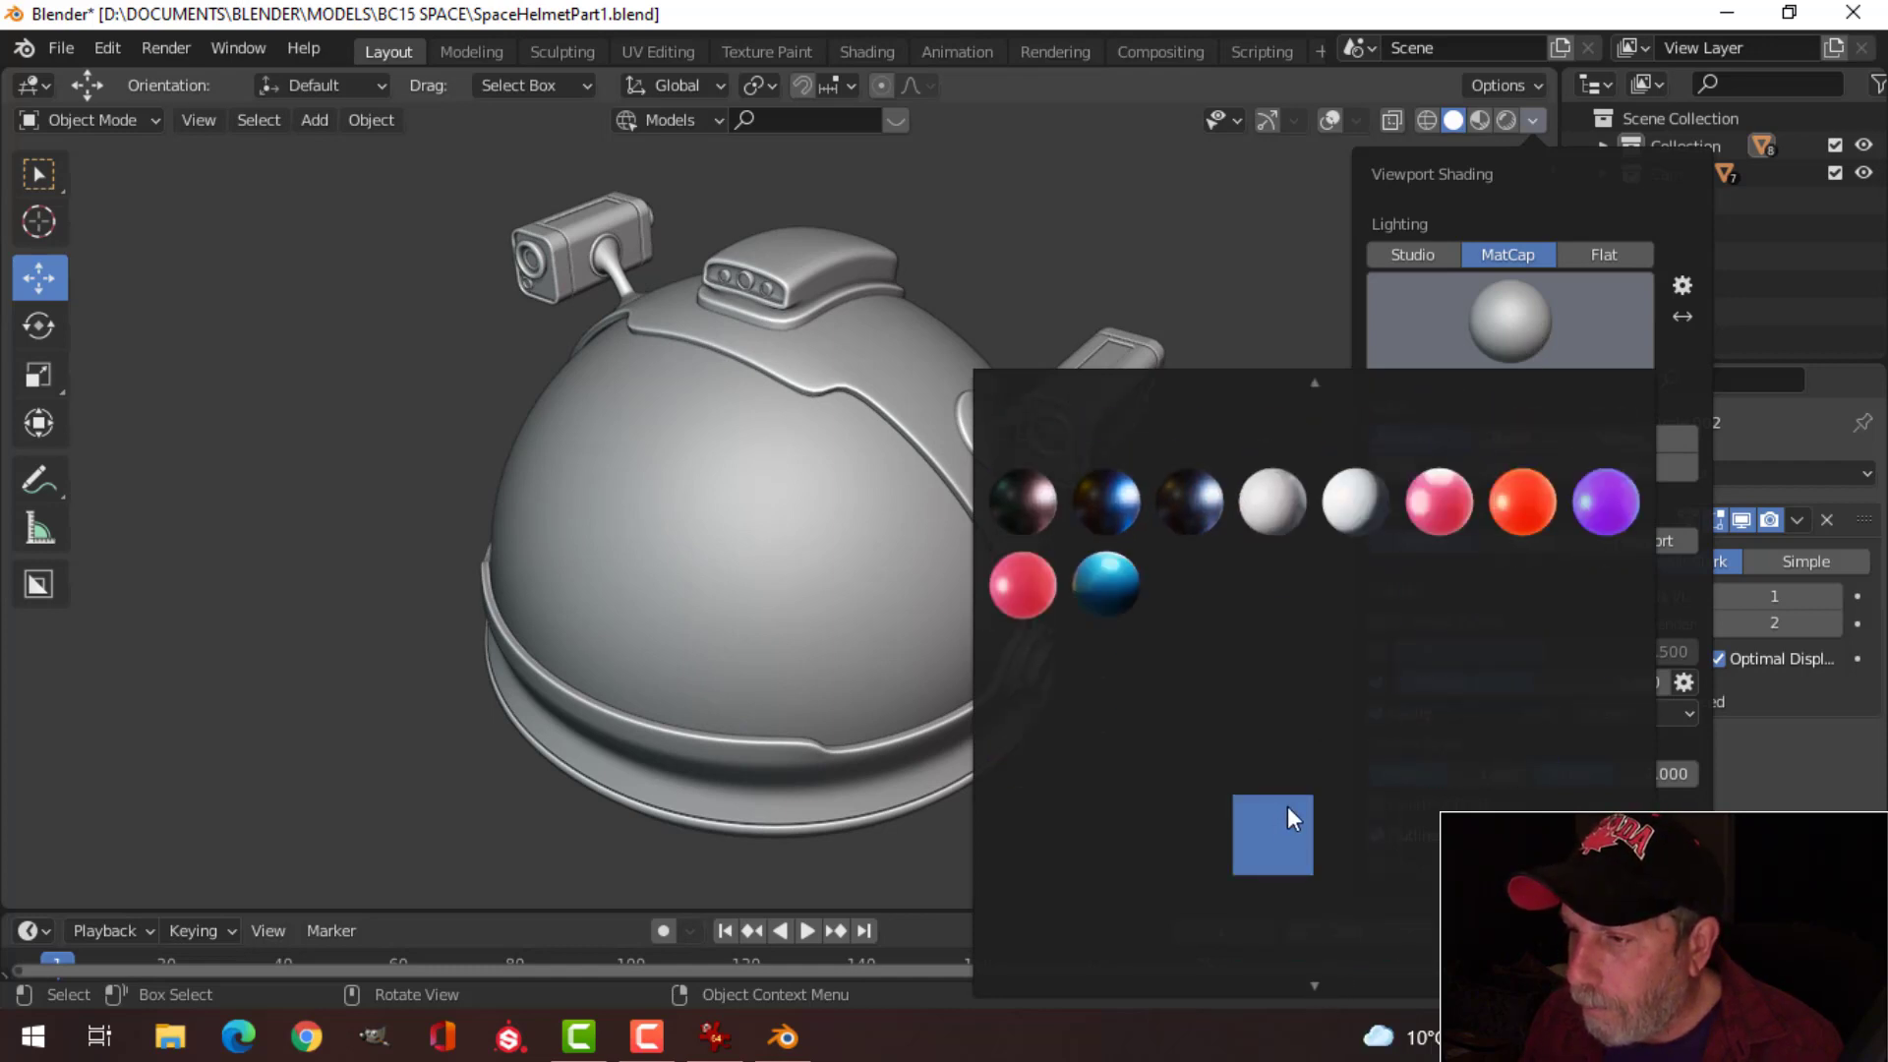
click(1279, 673)
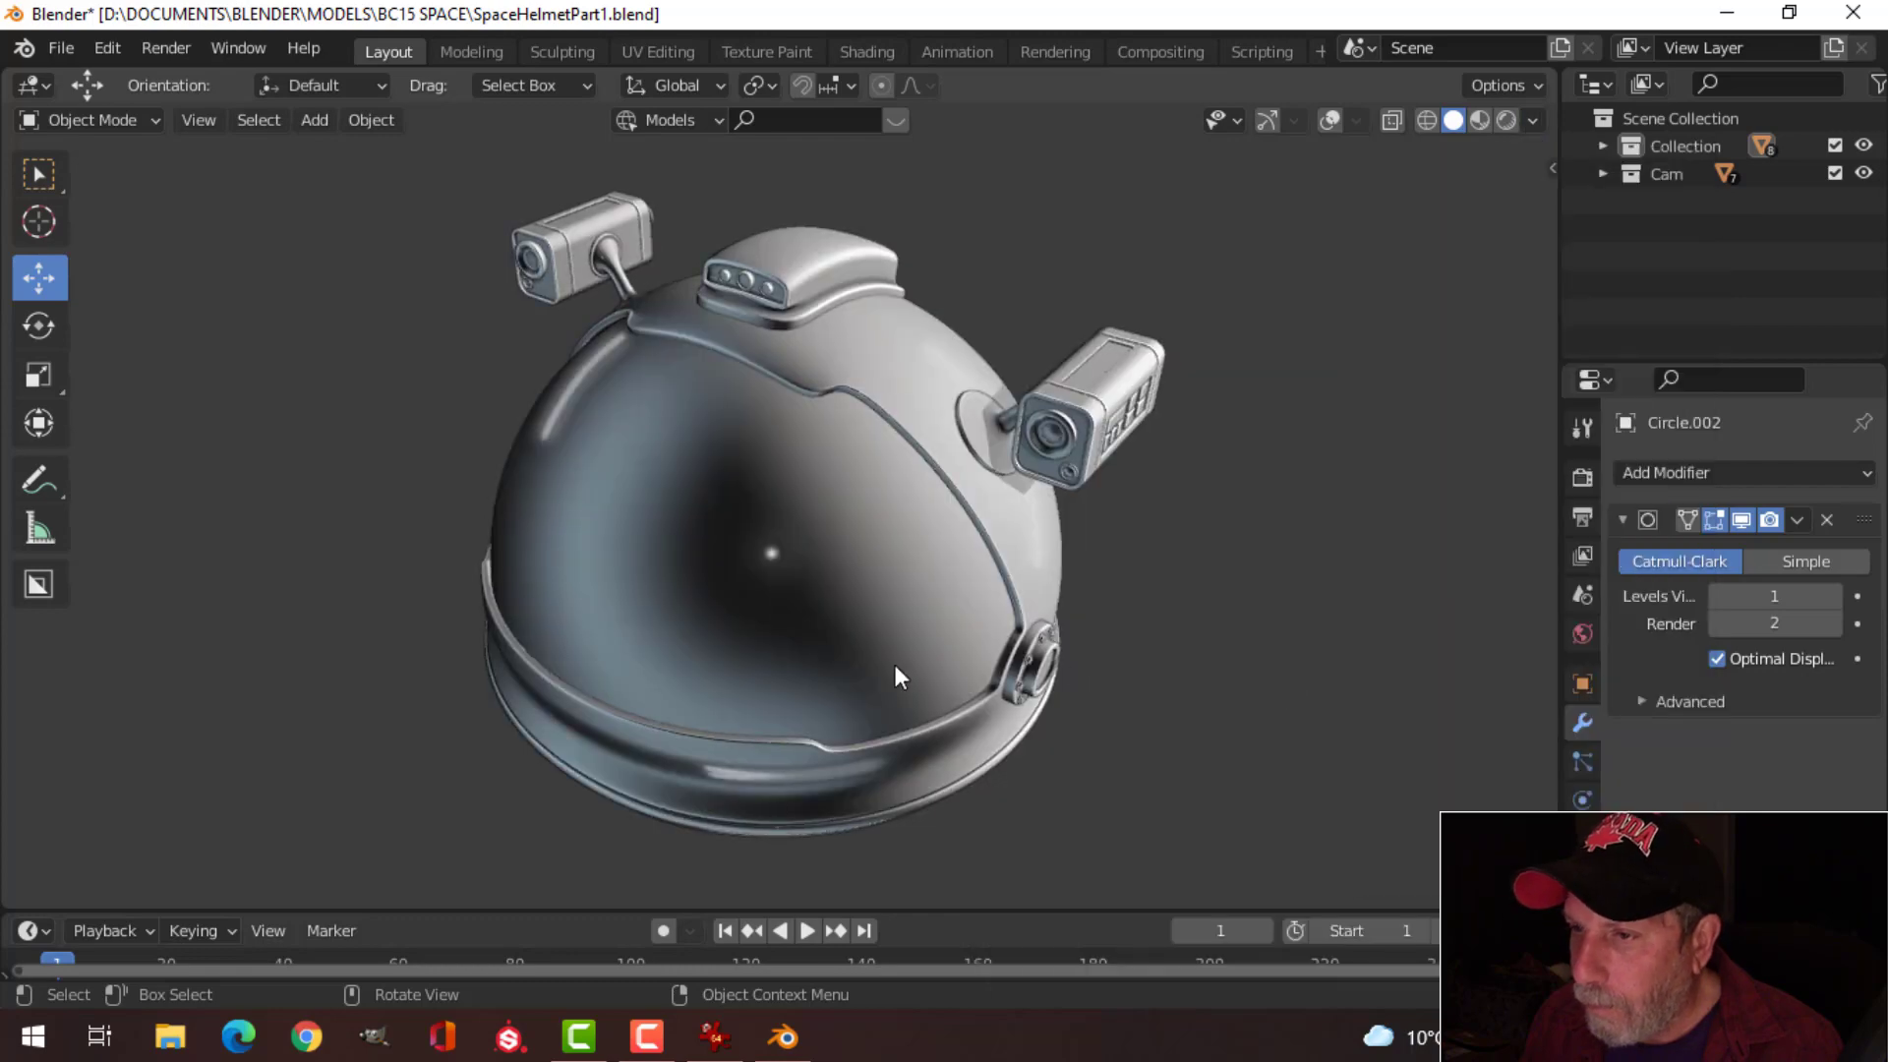
Step: Maximize the 3D viewport and examine the finished helmet with its cameras, visor and side bolts from several angles
middle_drag(765, 581, 828, 593)
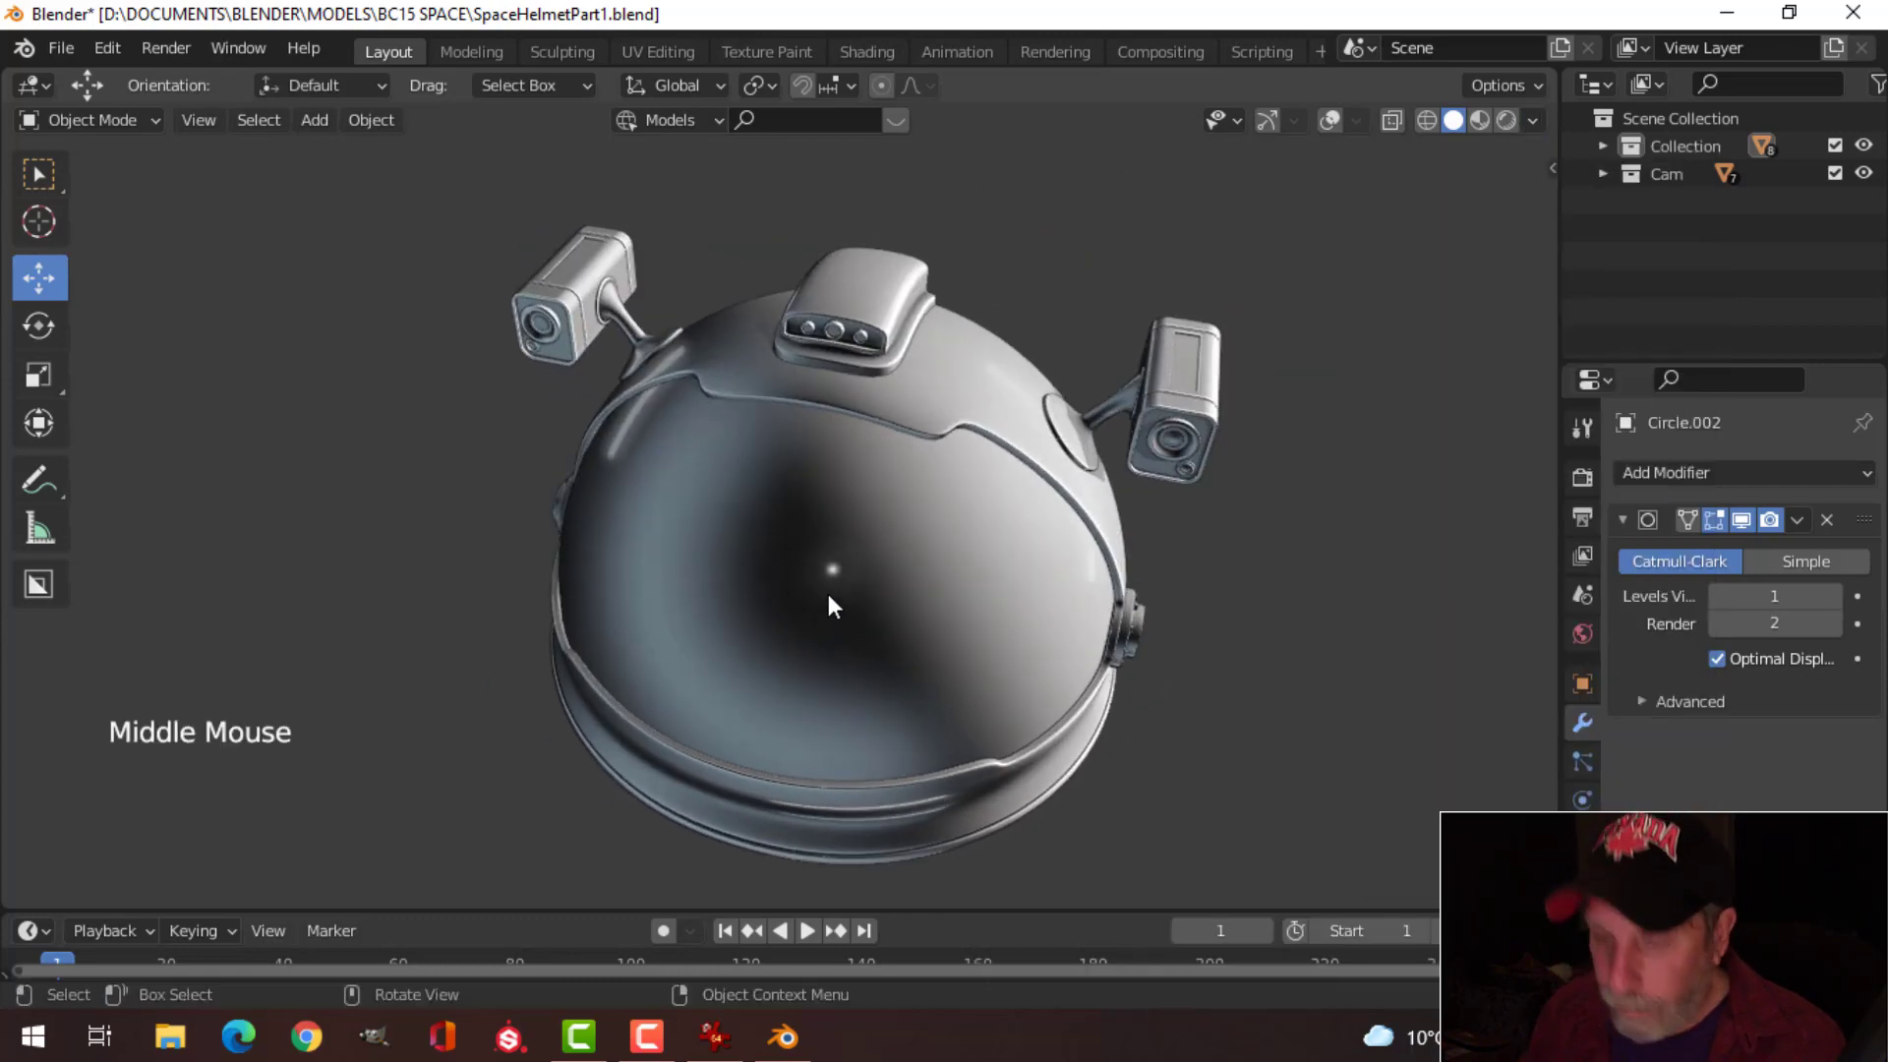
key(ctrl+space)
middle_drag(987, 569, 870, 487)
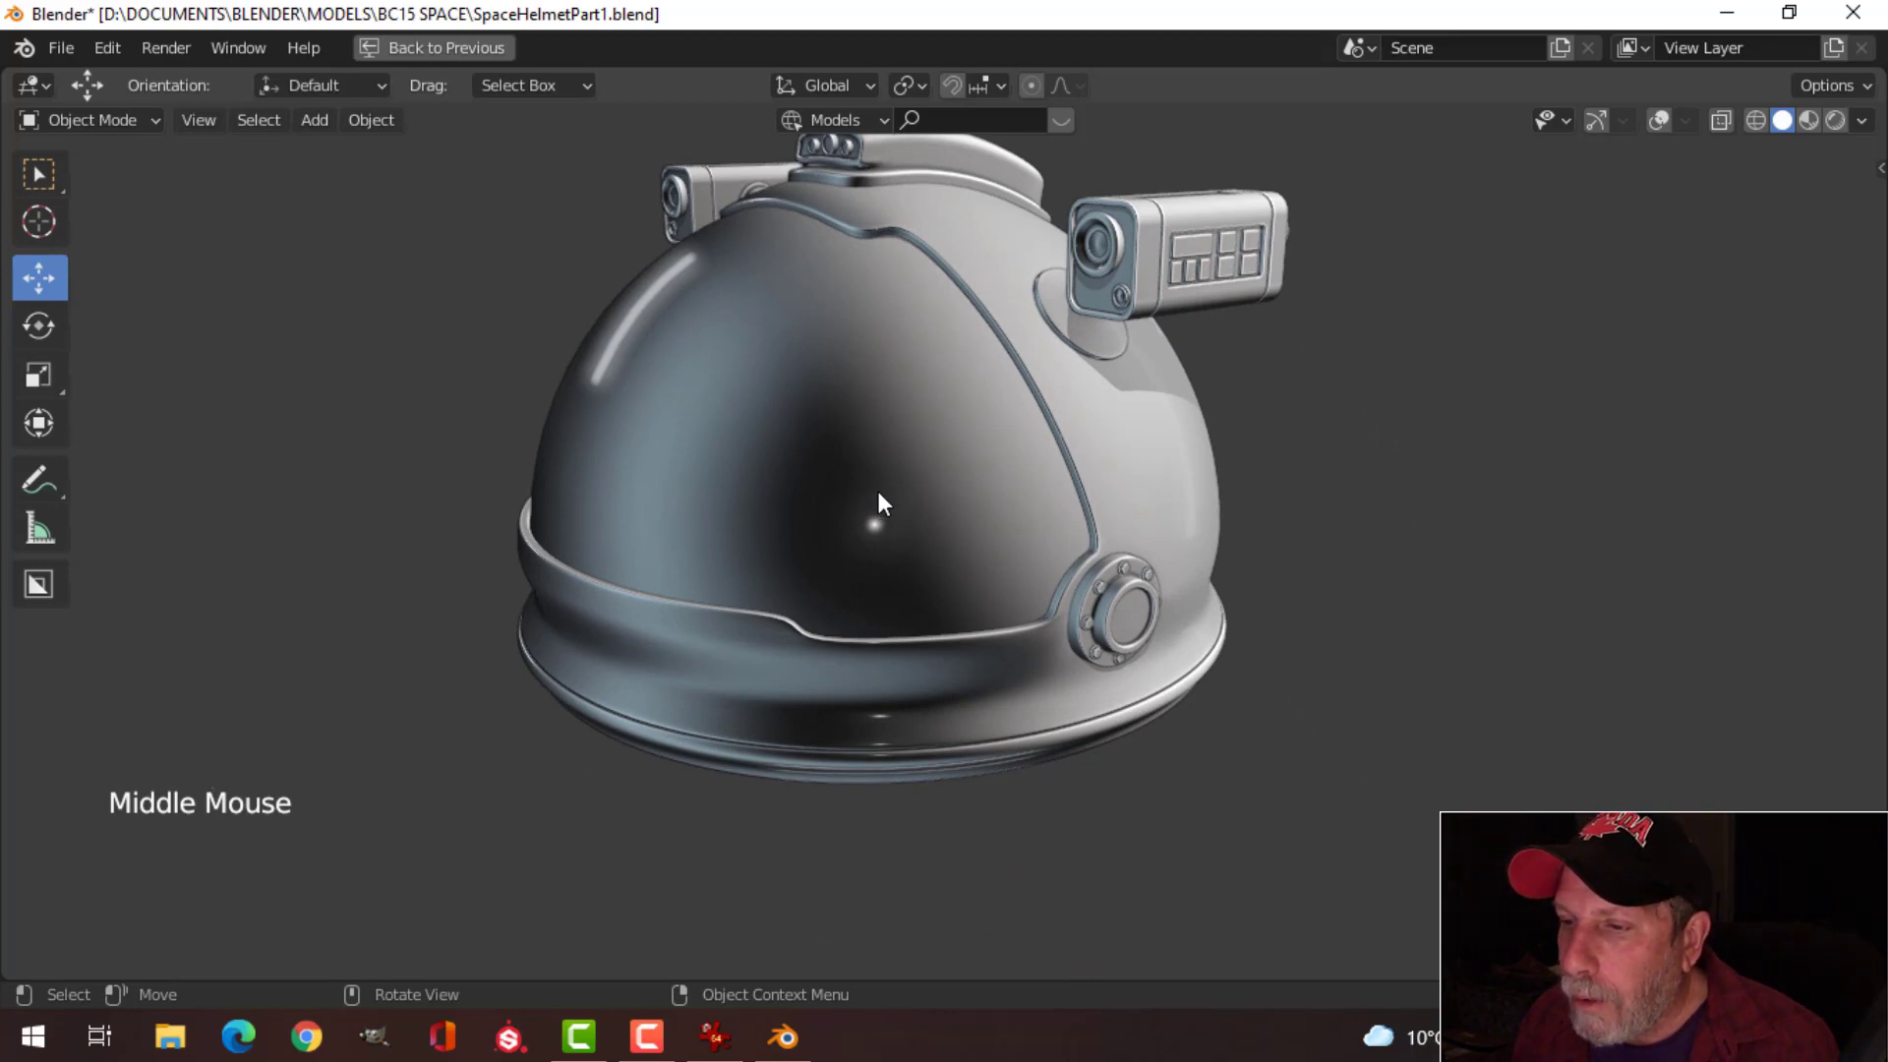
scroll(877, 487, down, 2)
shift+middle_drag(836, 487, 852, 513)
middle_drag(852, 513, 870, 369)
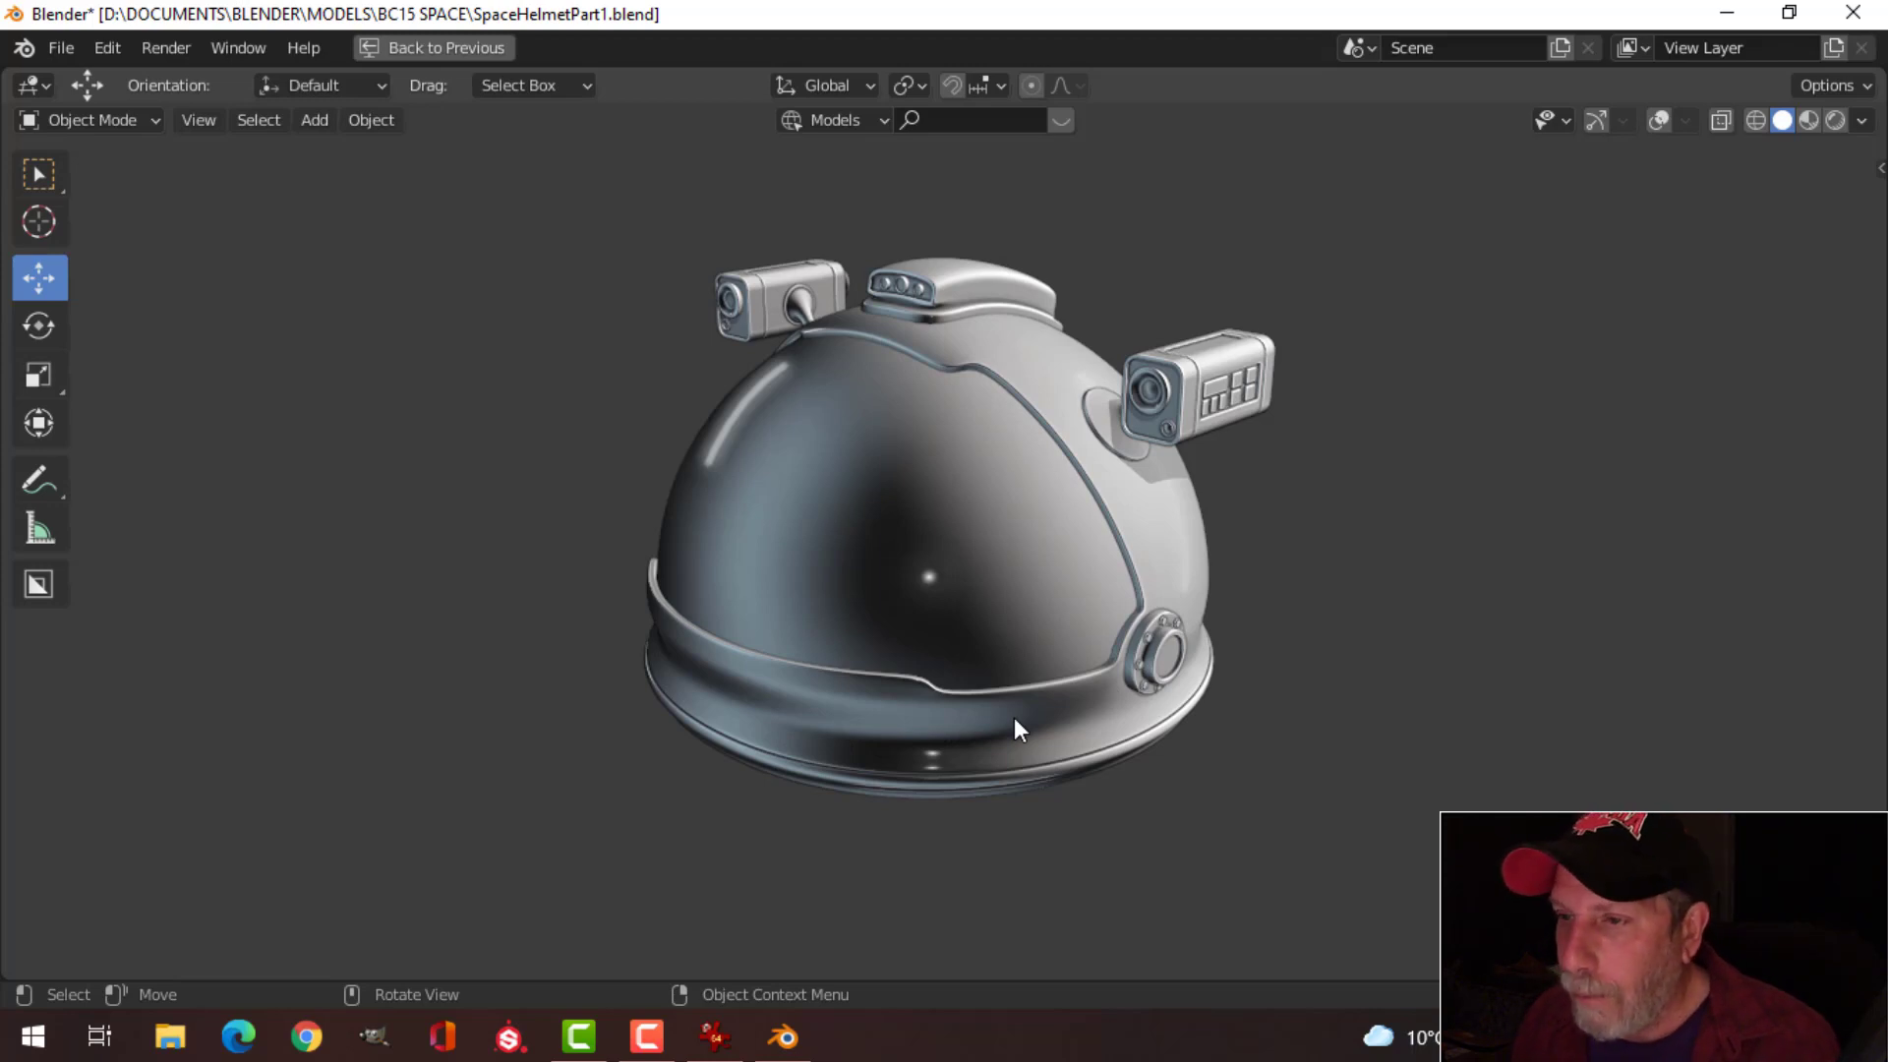
middle_drag(906, 623, 1305, 637)
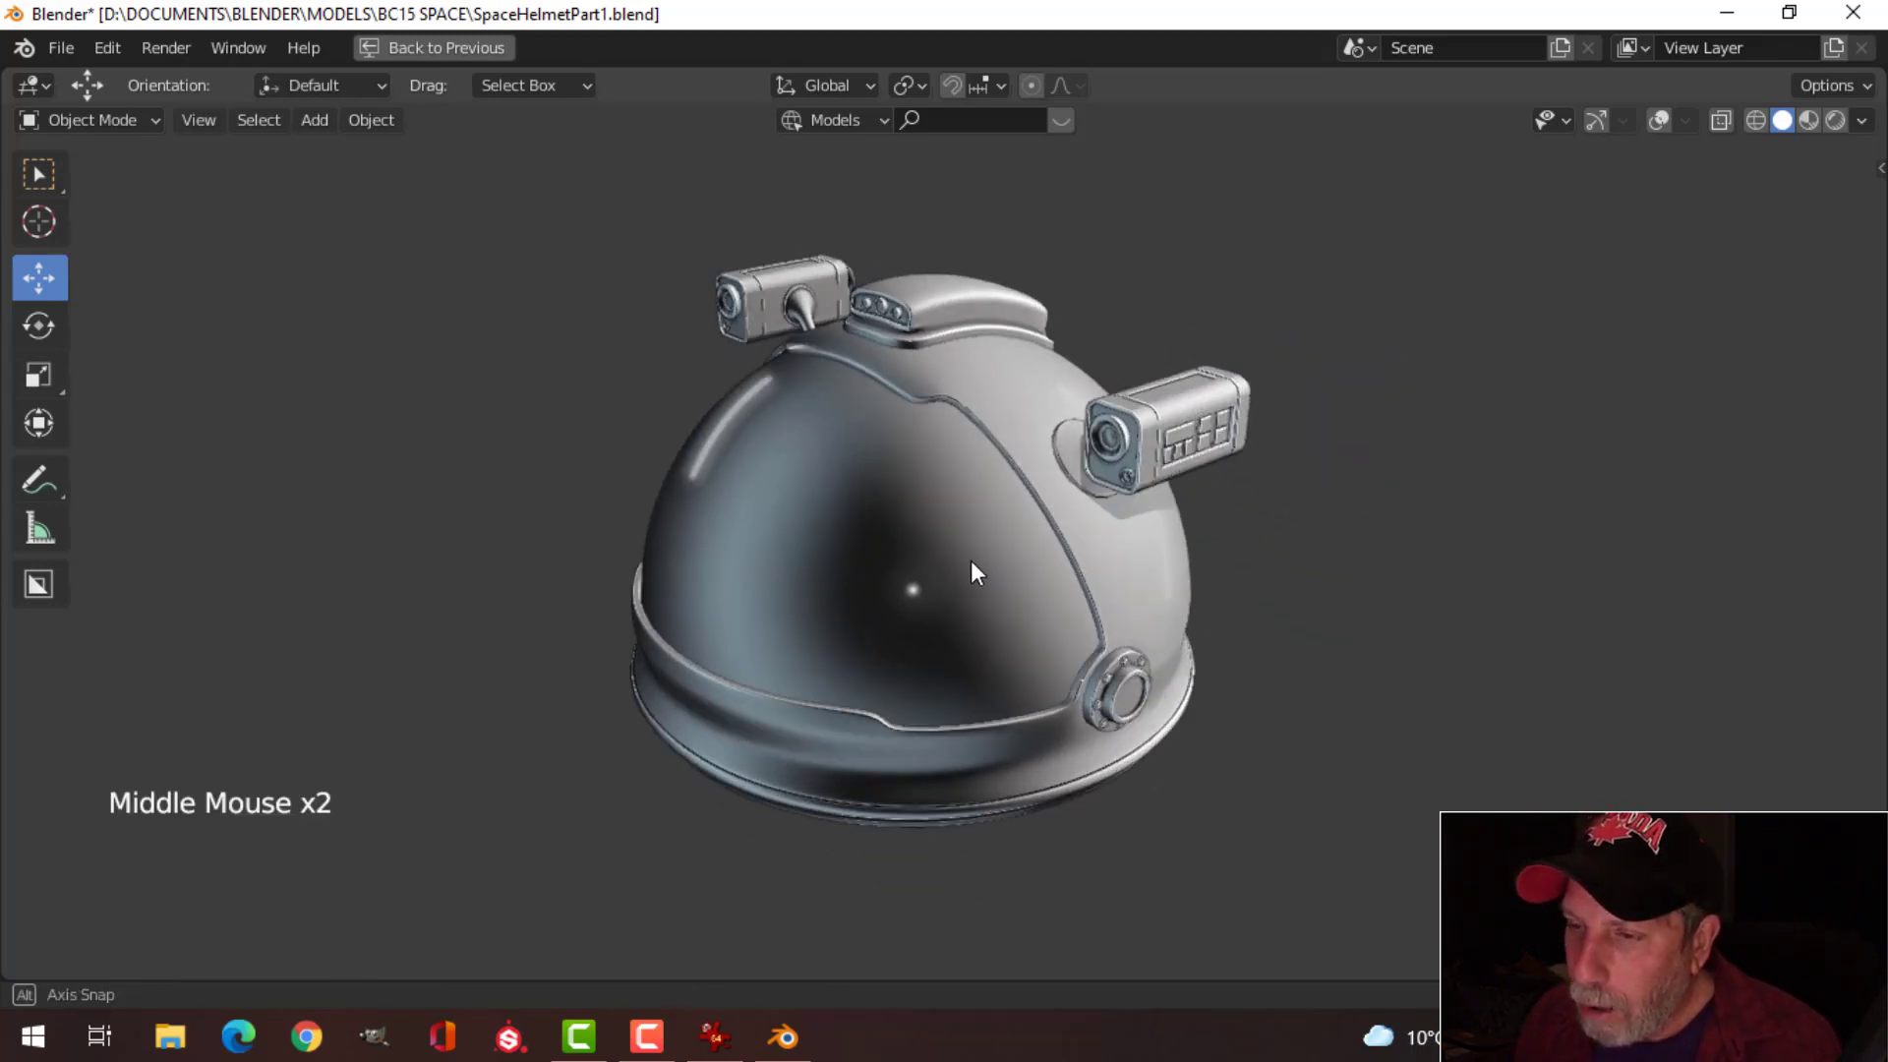
scroll(1018, 635, up, 2)
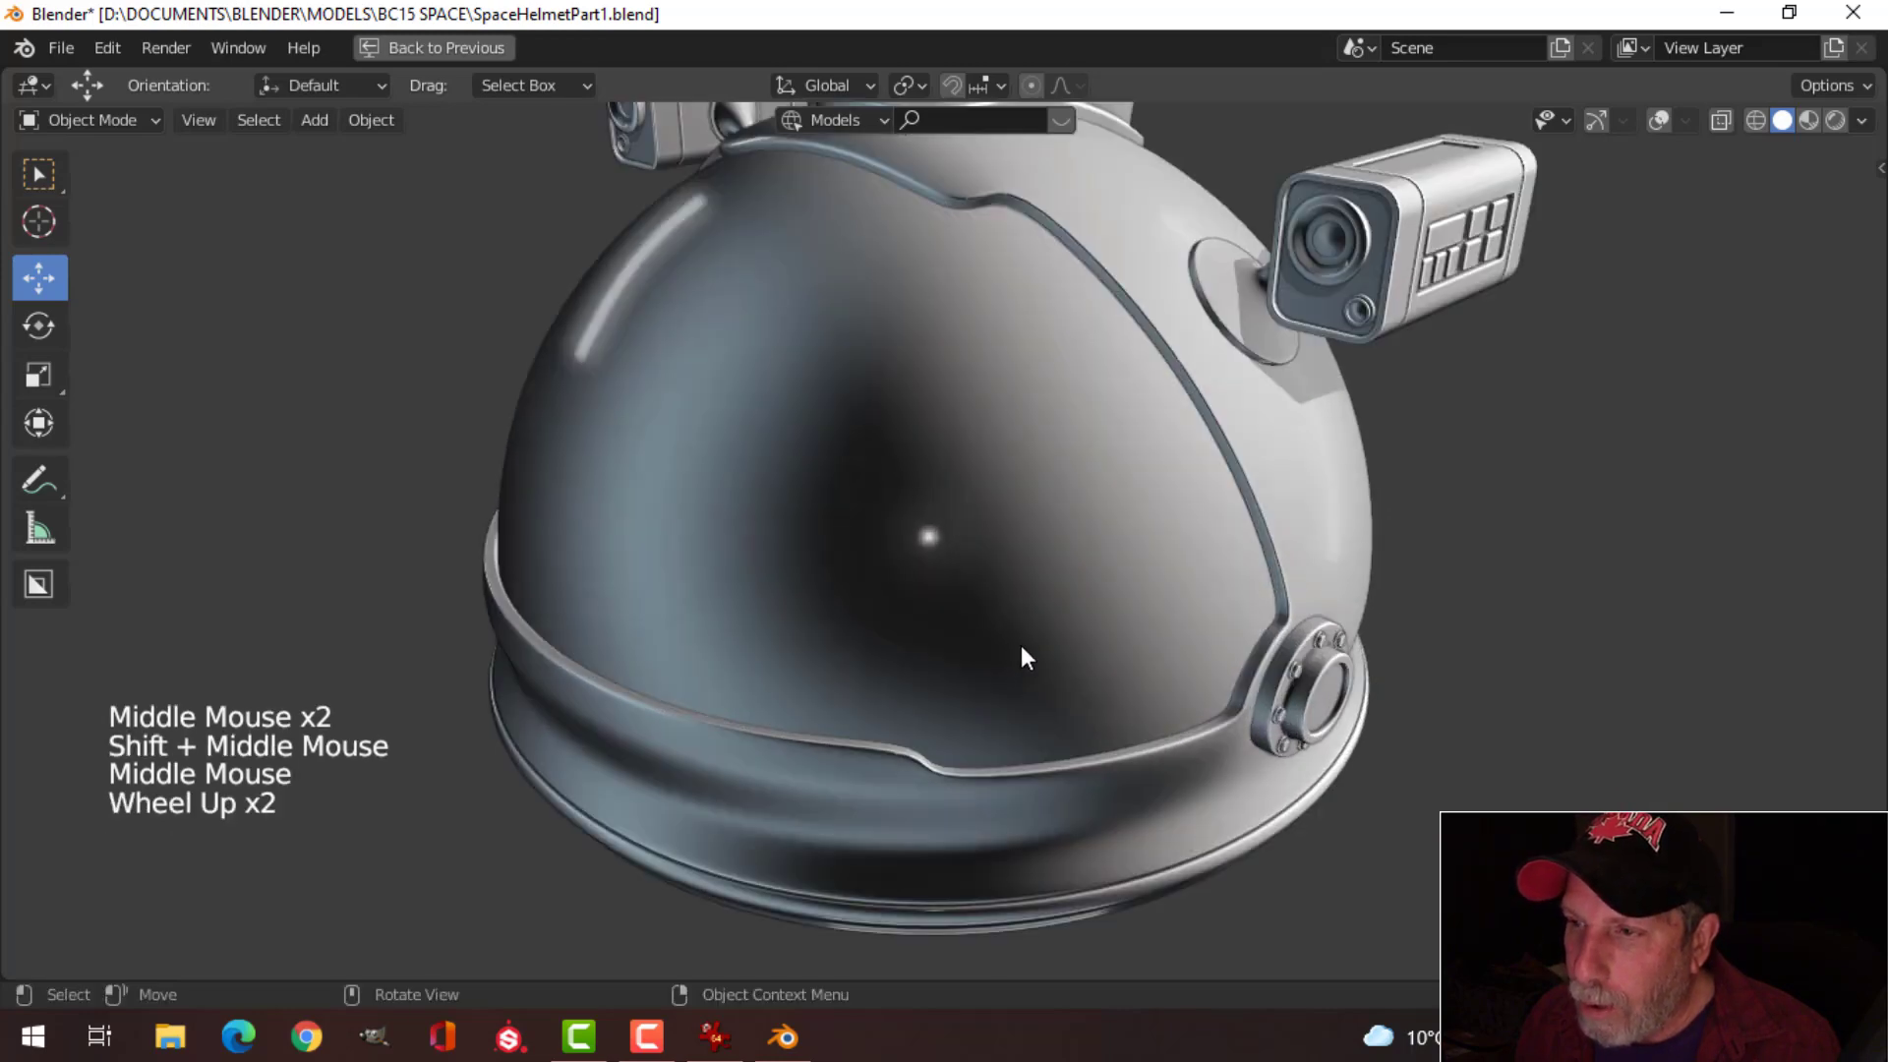
scroll(1021, 645, down, 1)
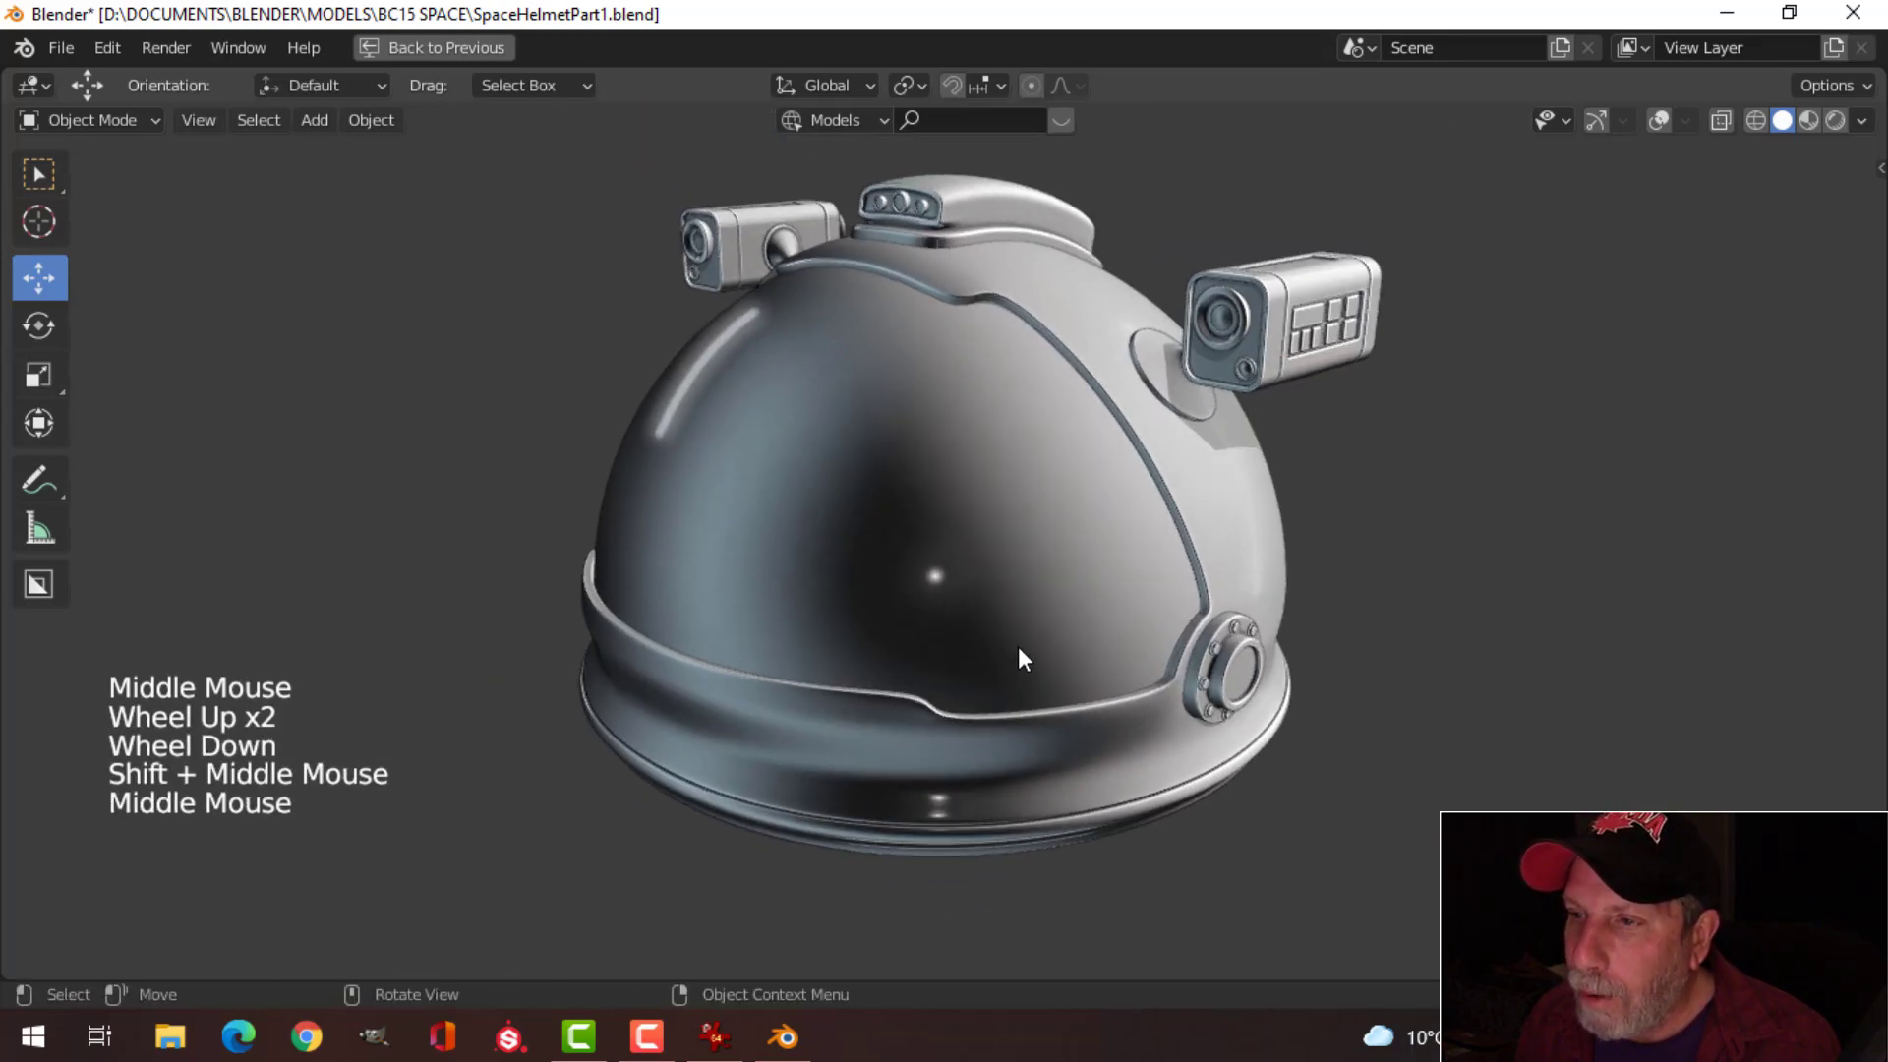